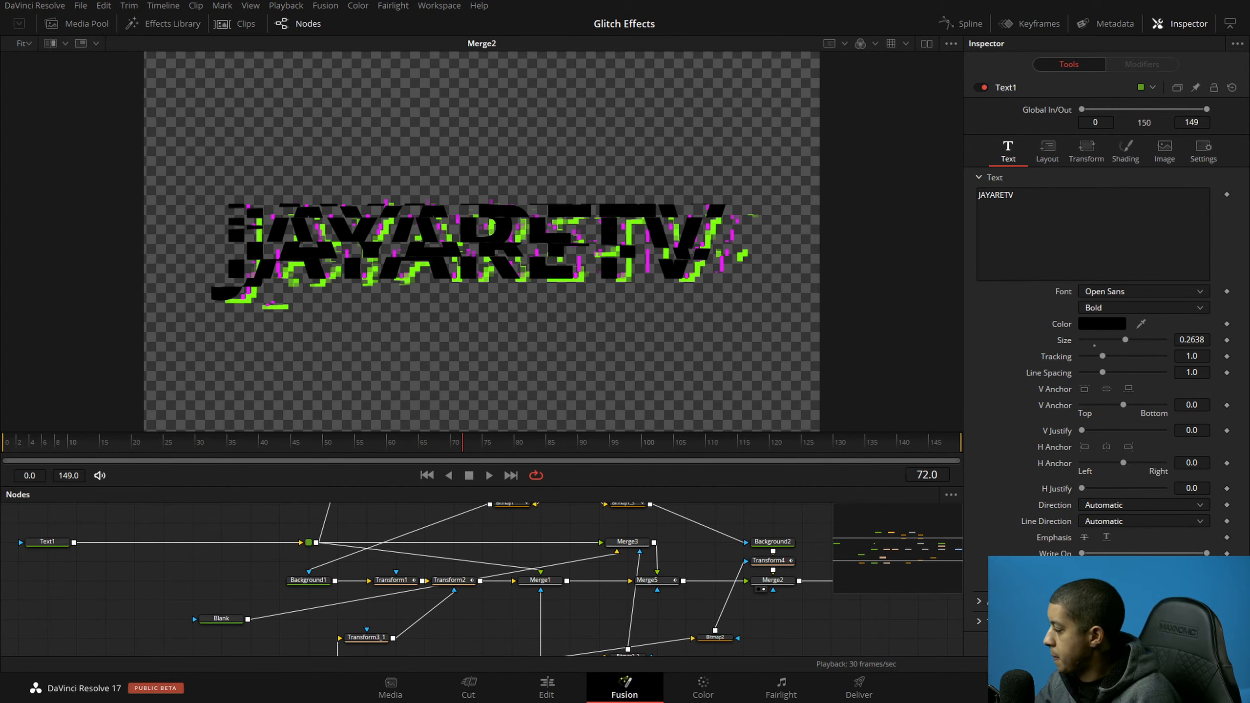
Step: Save the Glitch Effects project
scroll(720, 604, down, 5)
scroll(710, 582, down, 3)
scroll(743, 569, up, 2)
key(ctrl+s)
drag(660, 583, 668, 533)
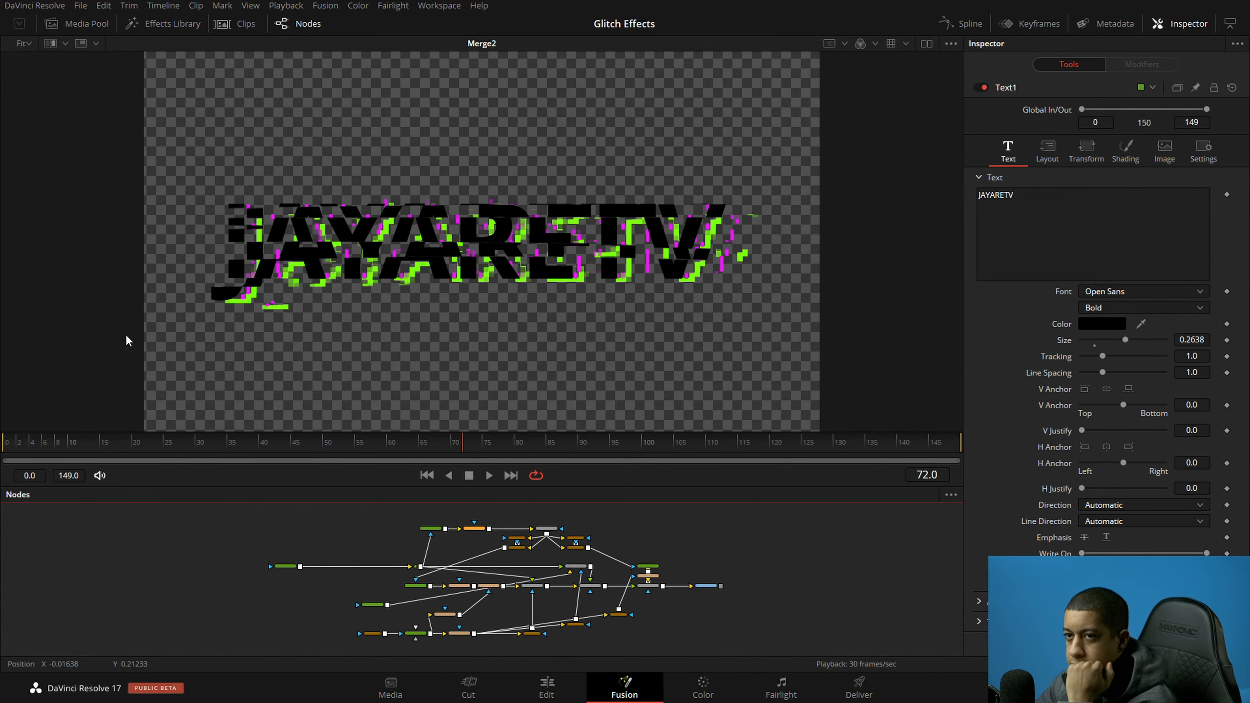
Step: Show the program's version information and close it again
click(35, 5)
click(59, 21)
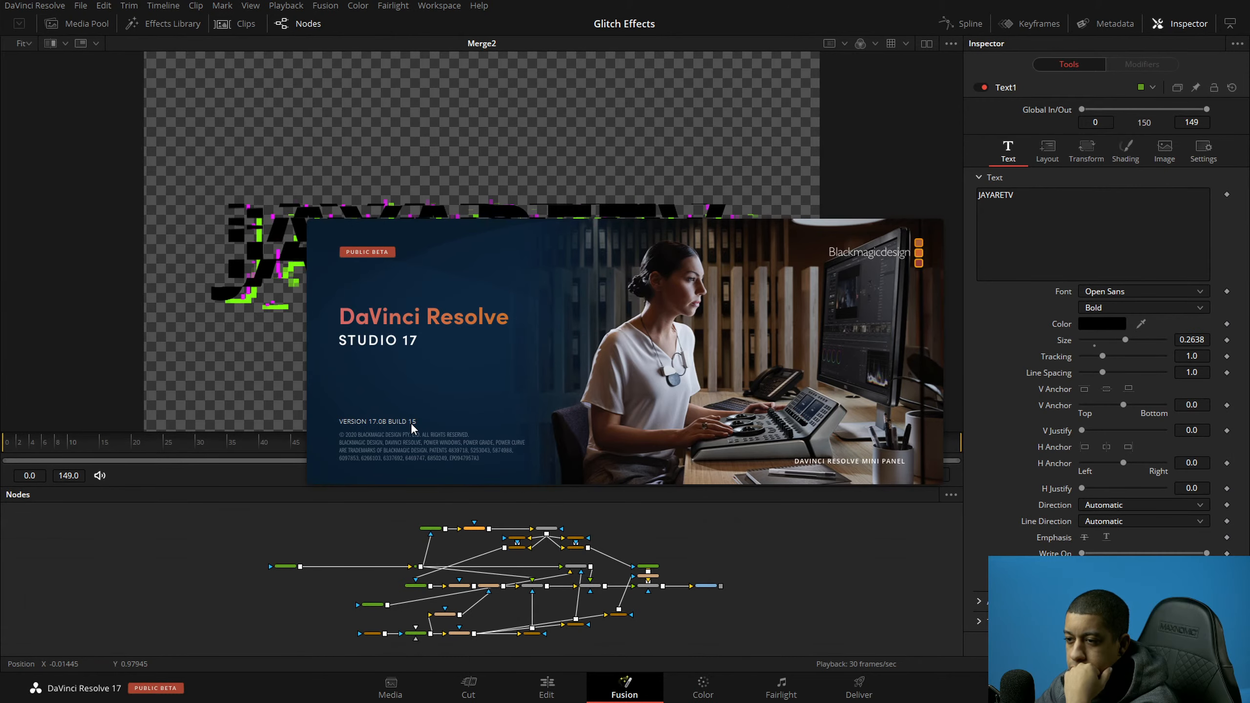
click(359, 533)
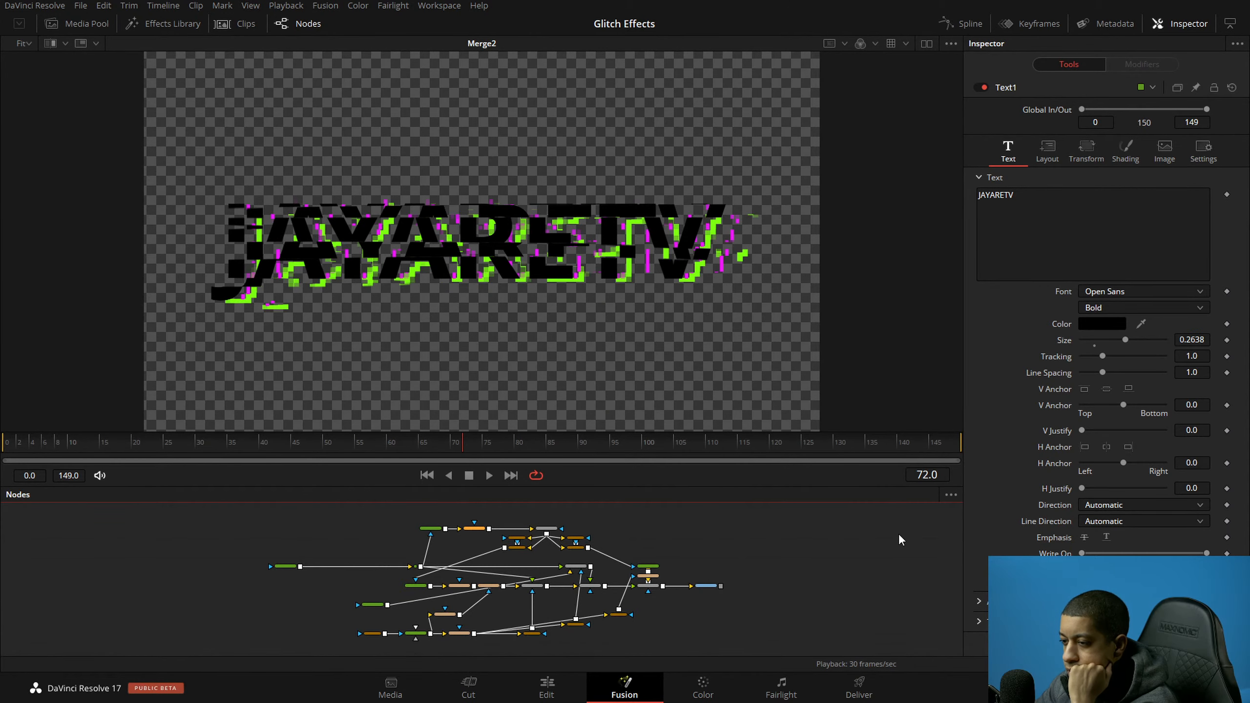
Step: Examine the node graph from the bitmap masks through the merges to MediaOut1, selecting Bitmap2_1 and Bitmap2_2 along the way
scroll(572, 552, up, 3)
scroll(572, 552, up, 1)
scroll(573, 551, down, 1)
drag(652, 576, 622, 561)
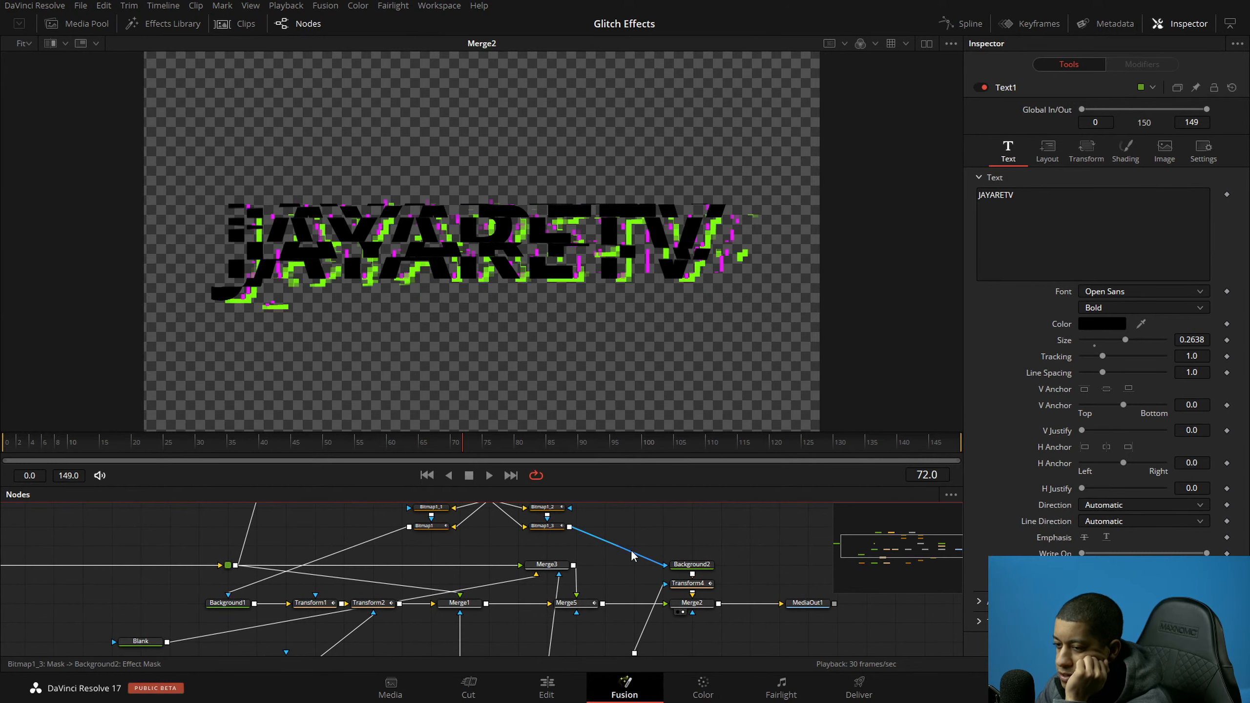
drag(753, 562, 690, 553)
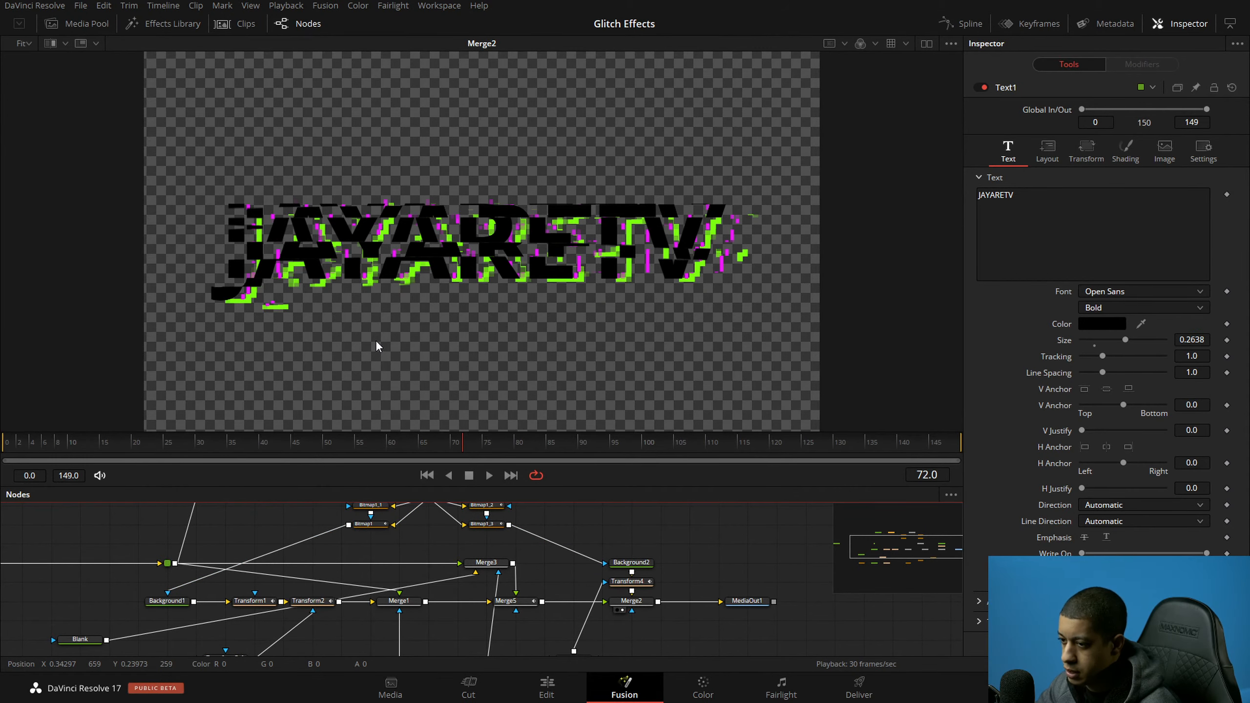
drag(518, 580, 521, 555)
drag(665, 599, 393, 643)
drag(655, 598, 593, 615)
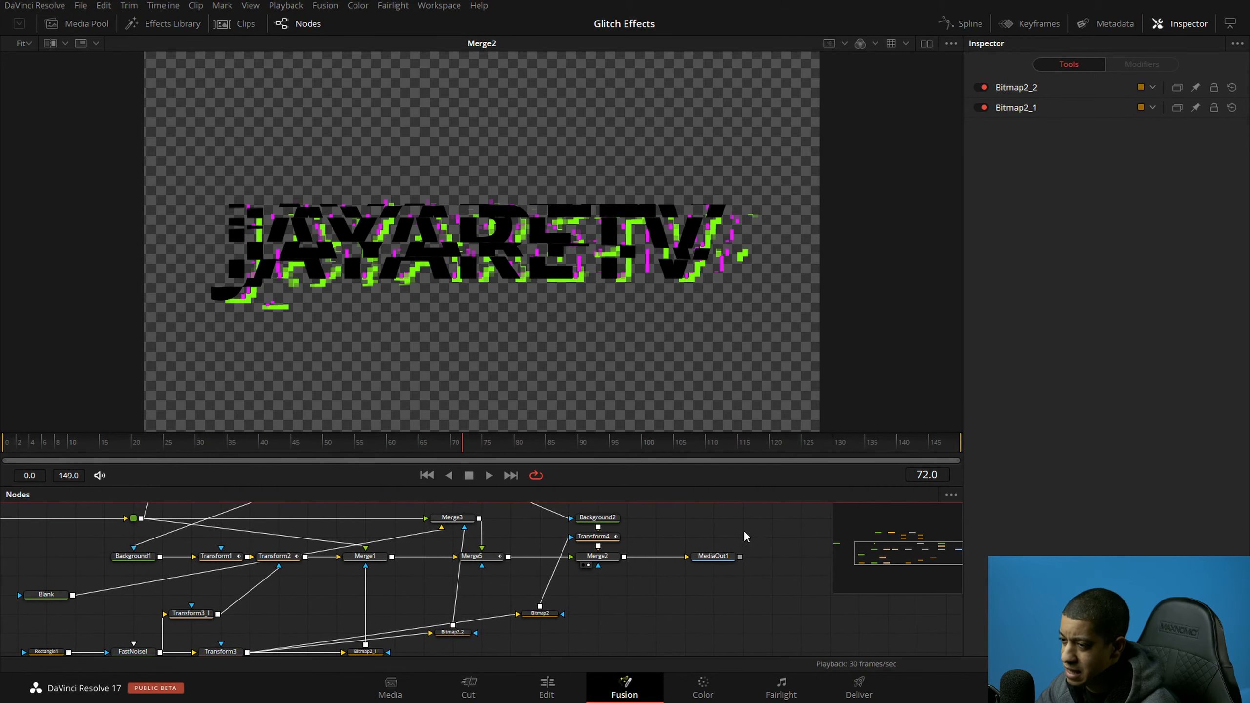
drag(735, 530, 648, 537)
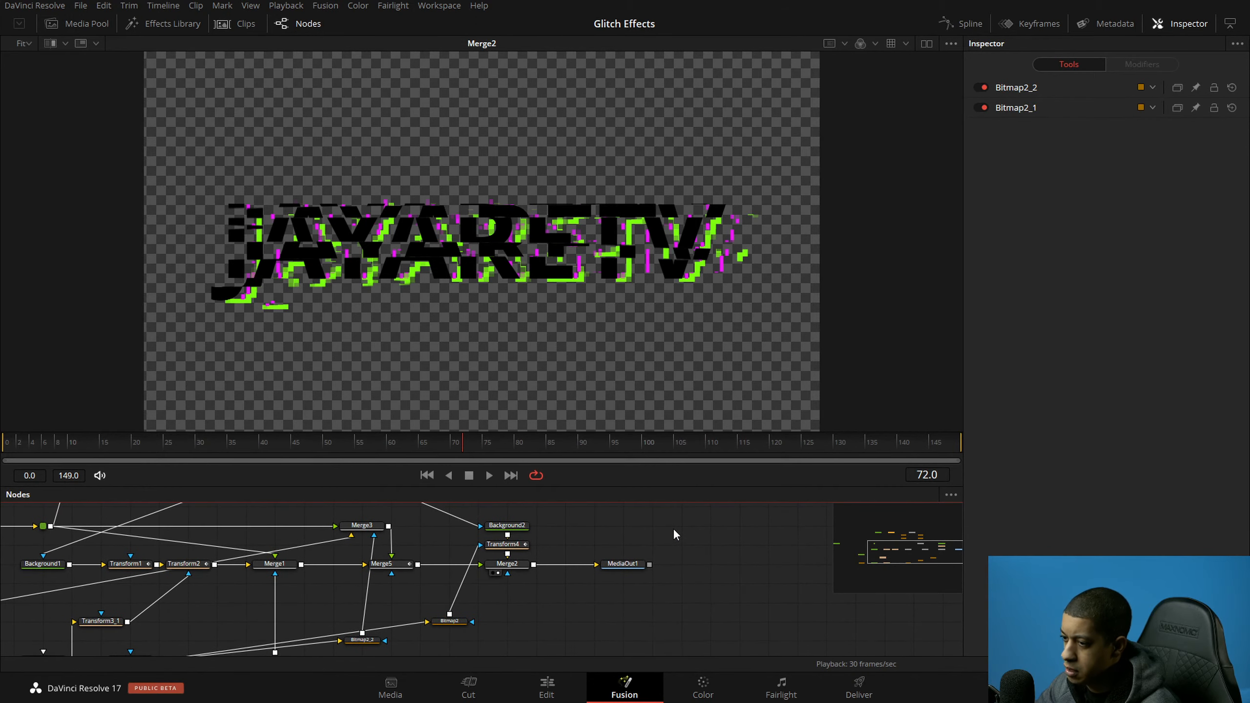
Step: Find the Directional Blur tool and add it as an unconnected node in the empty area of the graph
key(shift+space)
text(tran)
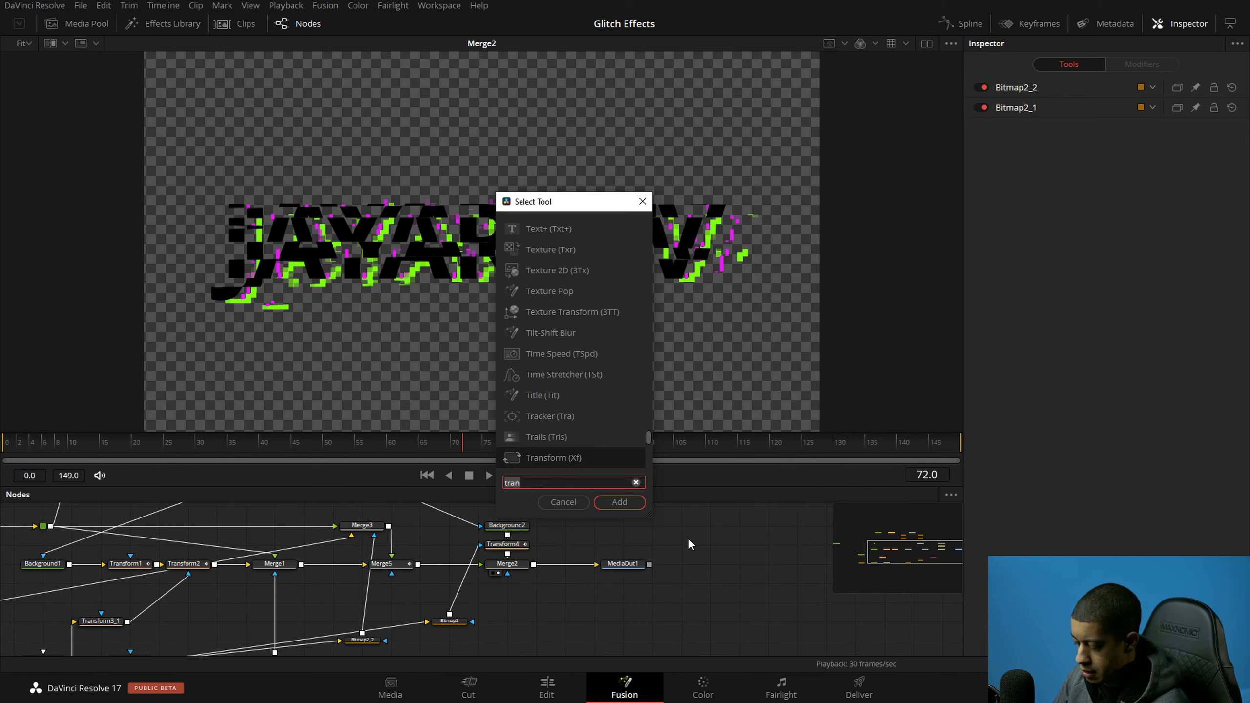
key(BackSpace)
key(BackSpace)
key(BackSpace)
key(BackSpace)
text(blur)
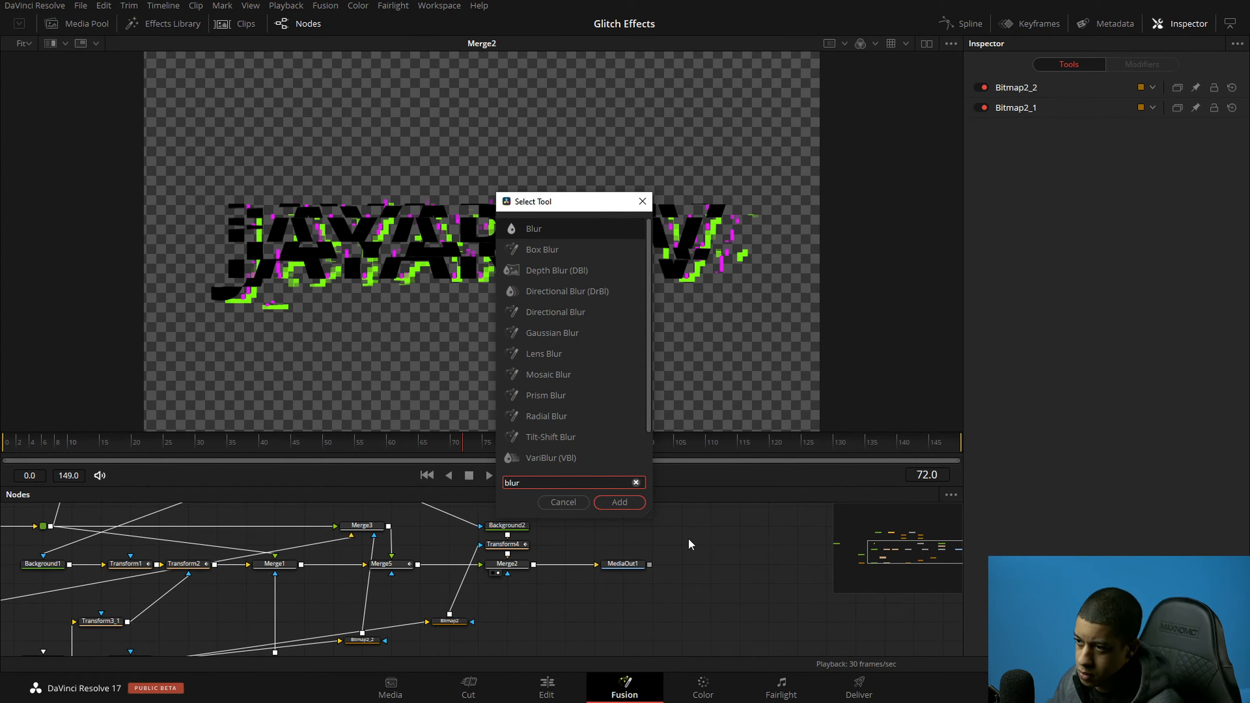
key(Down)
key(Down)
key(Down)
key(Down)
key(Return)
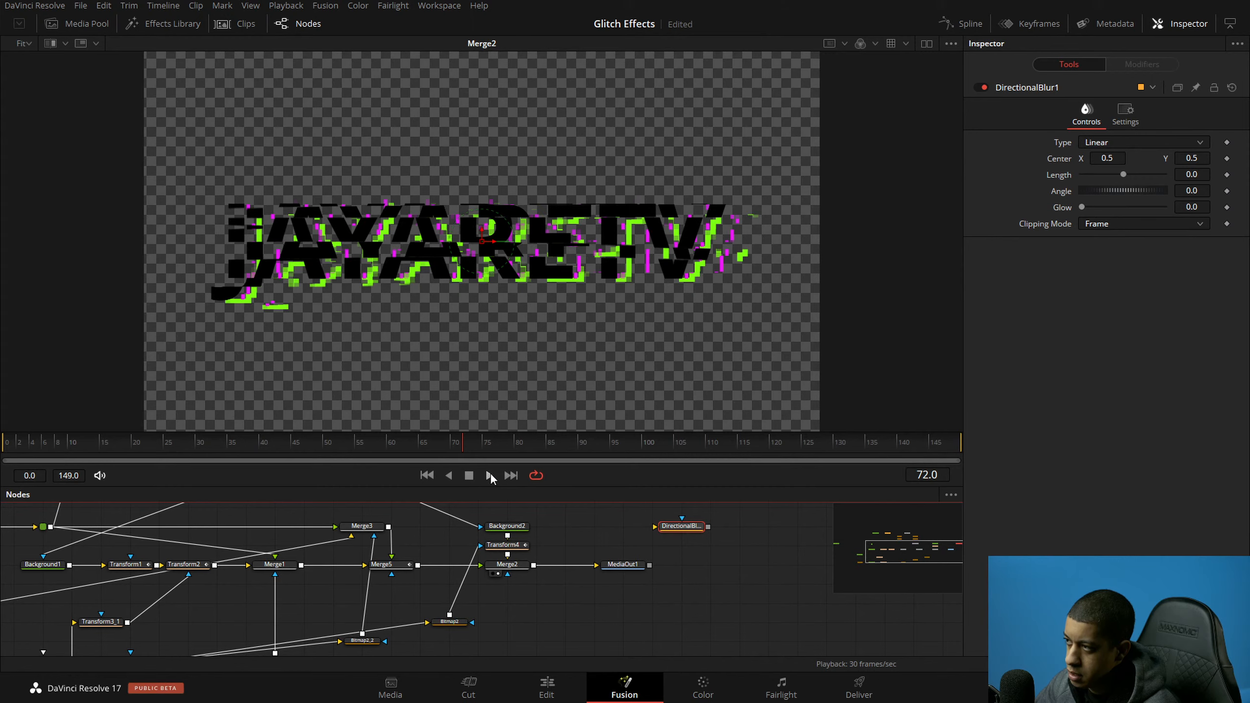
Step: Move the Directional Blur node directly above MediaOut1 and delete it
drag(681, 526, 623, 526)
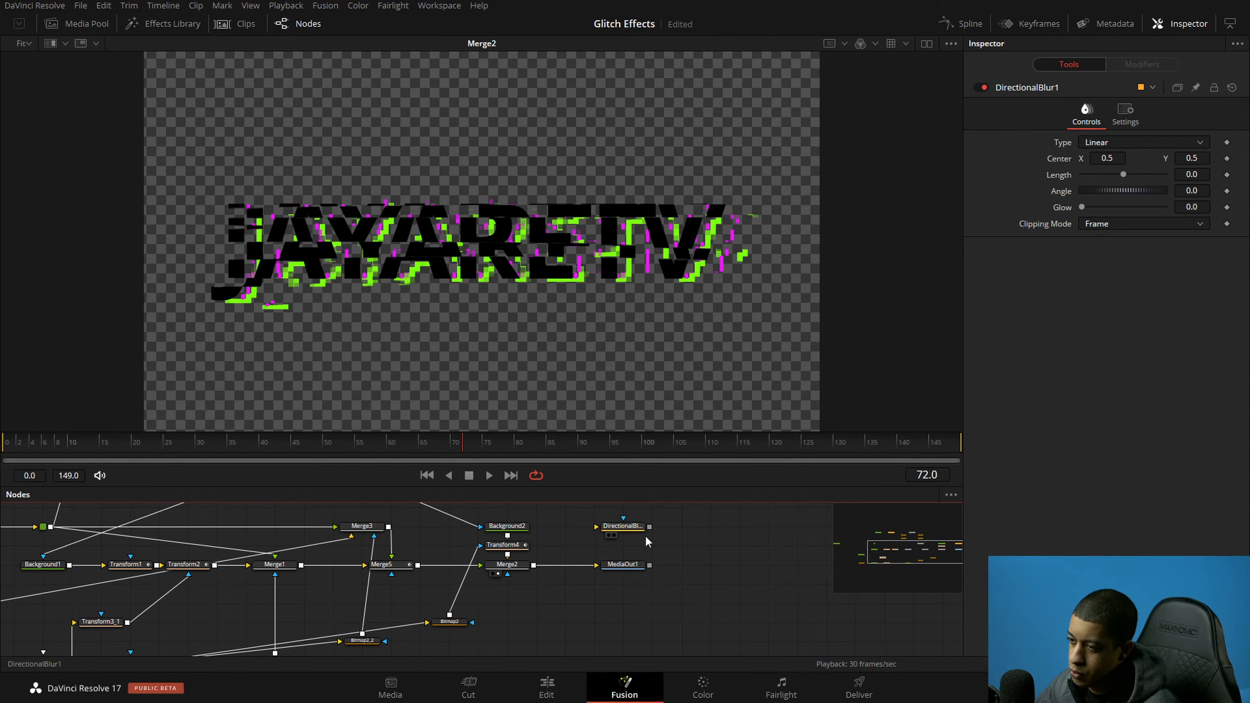
drag(668, 517, 610, 544)
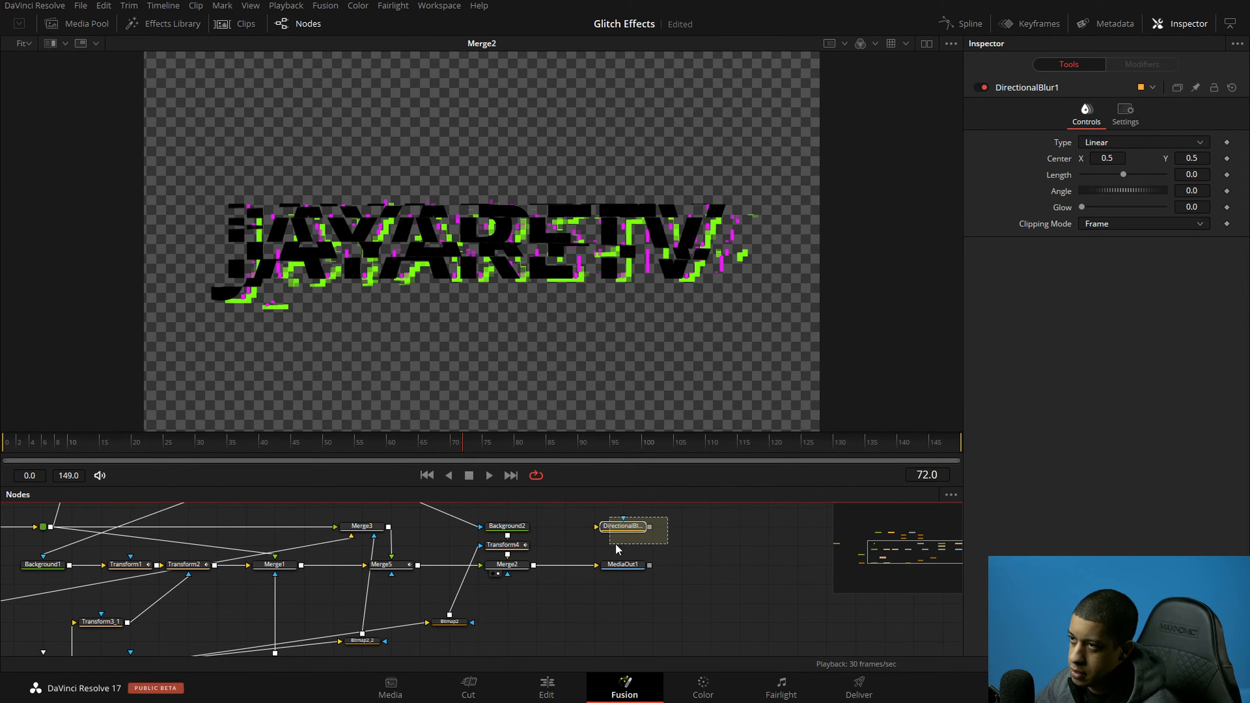
click(617, 525)
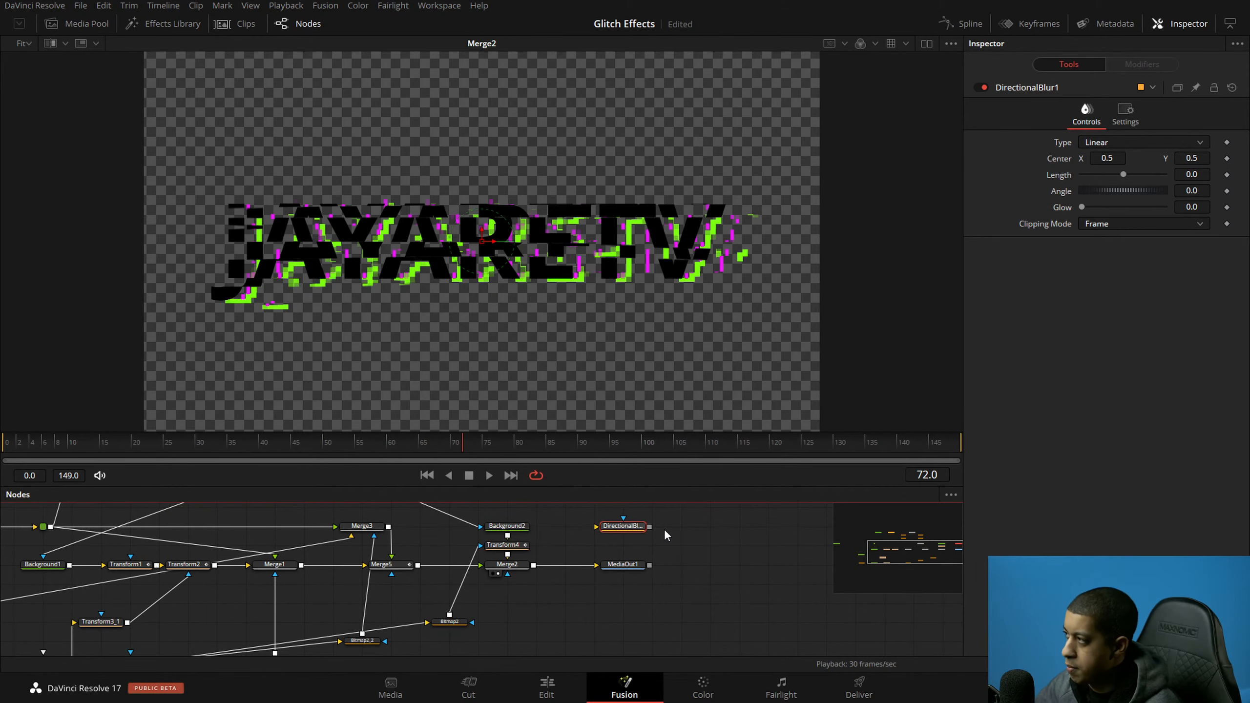
click(611, 520)
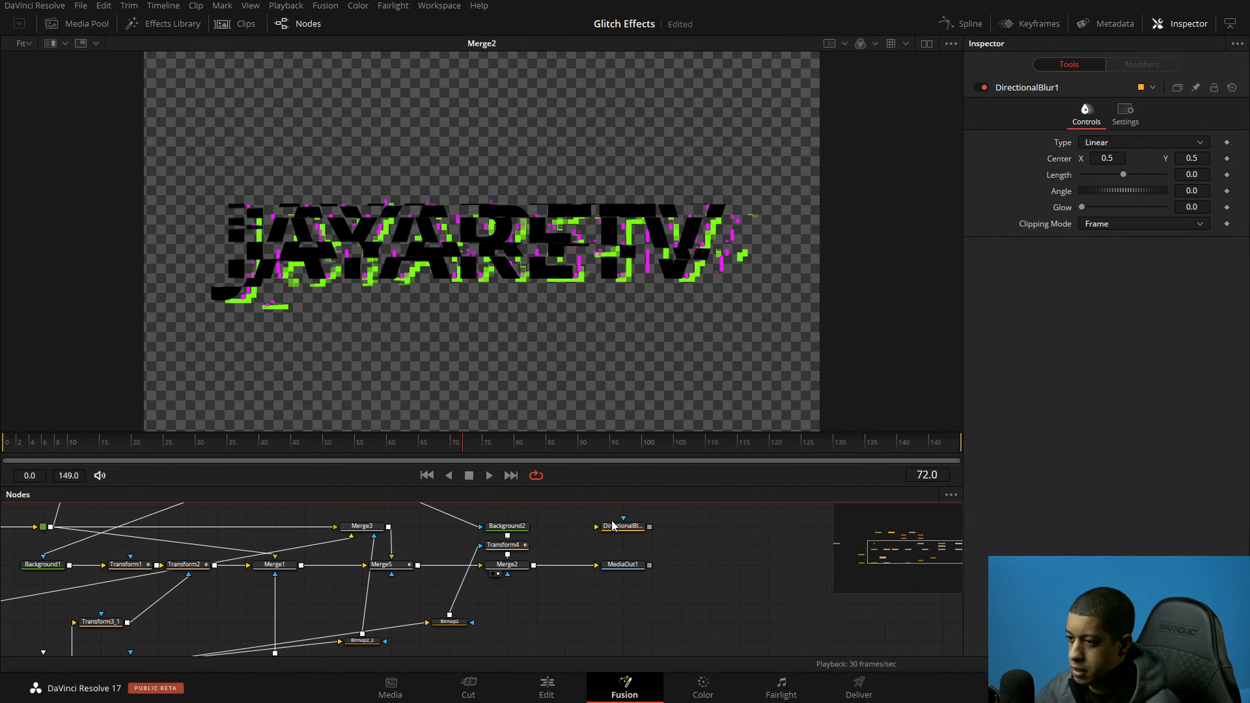
click(615, 526)
key(Delete)
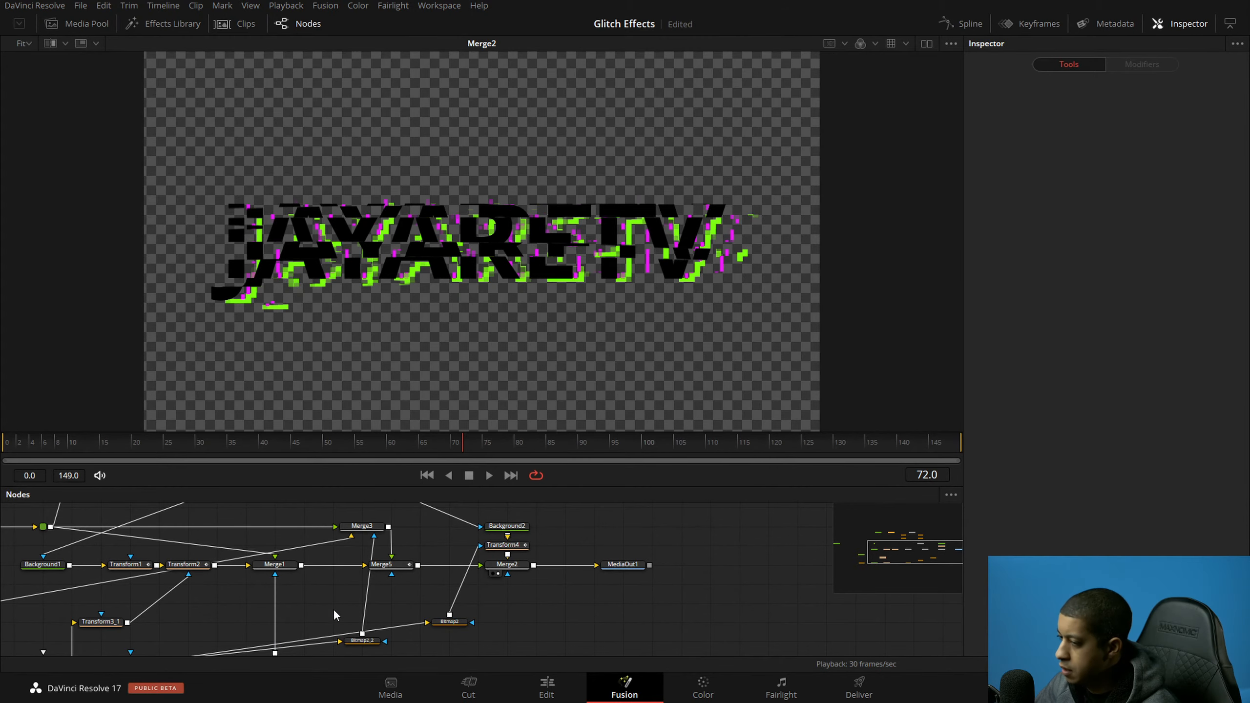
Step: Enlarge the node graph area and select the Background3 and Blur1 nodes together
drag(590, 594, 714, 575)
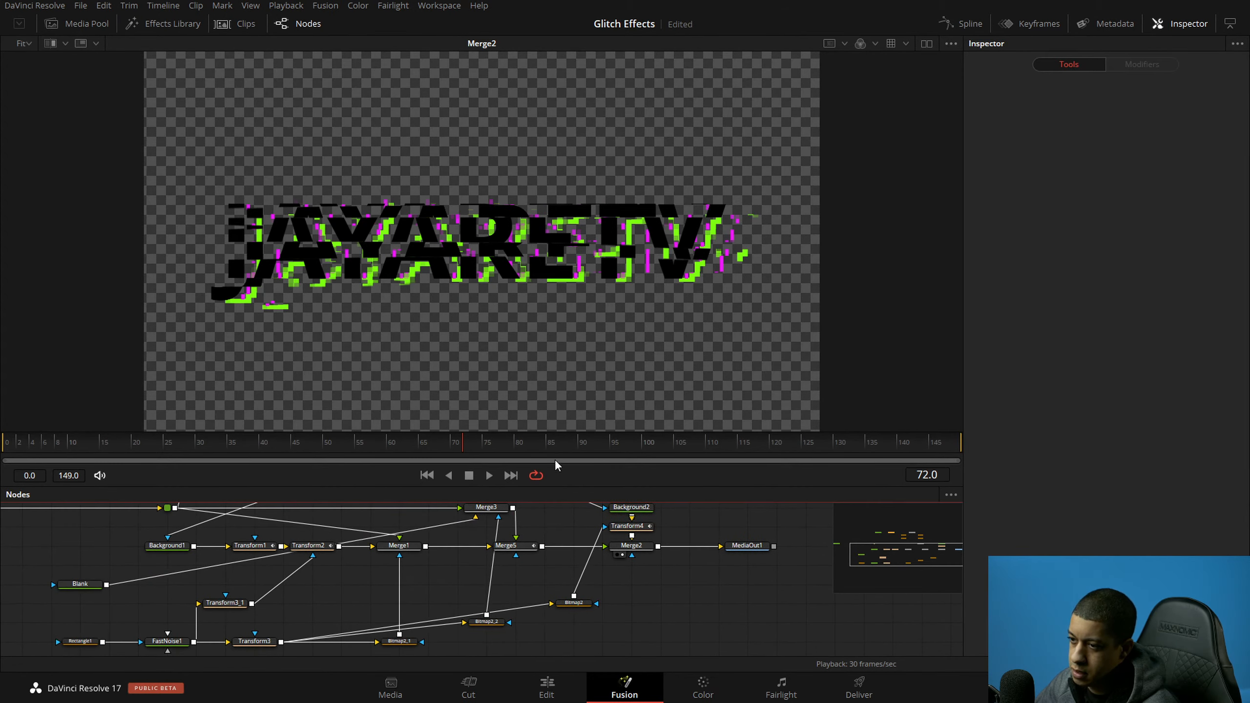
drag(641, 487, 647, 433)
drag(645, 614, 710, 614)
drag(643, 529, 663, 604)
drag(290, 485, 327, 525)
scroll(591, 534, down, 3)
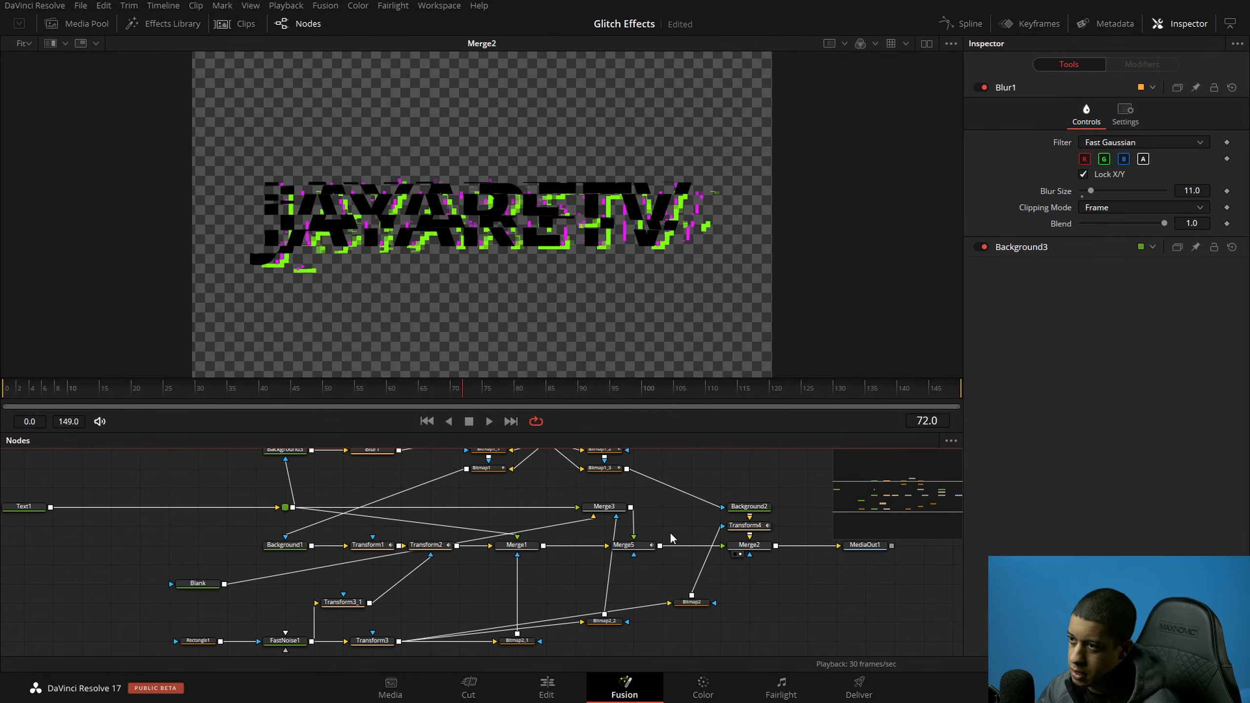
mouse_move(657, 586)
mouse_down()
mouse_move(655, 553)
mouse_move(644, 578)
mouse_up()
drag(742, 495, 661, 512)
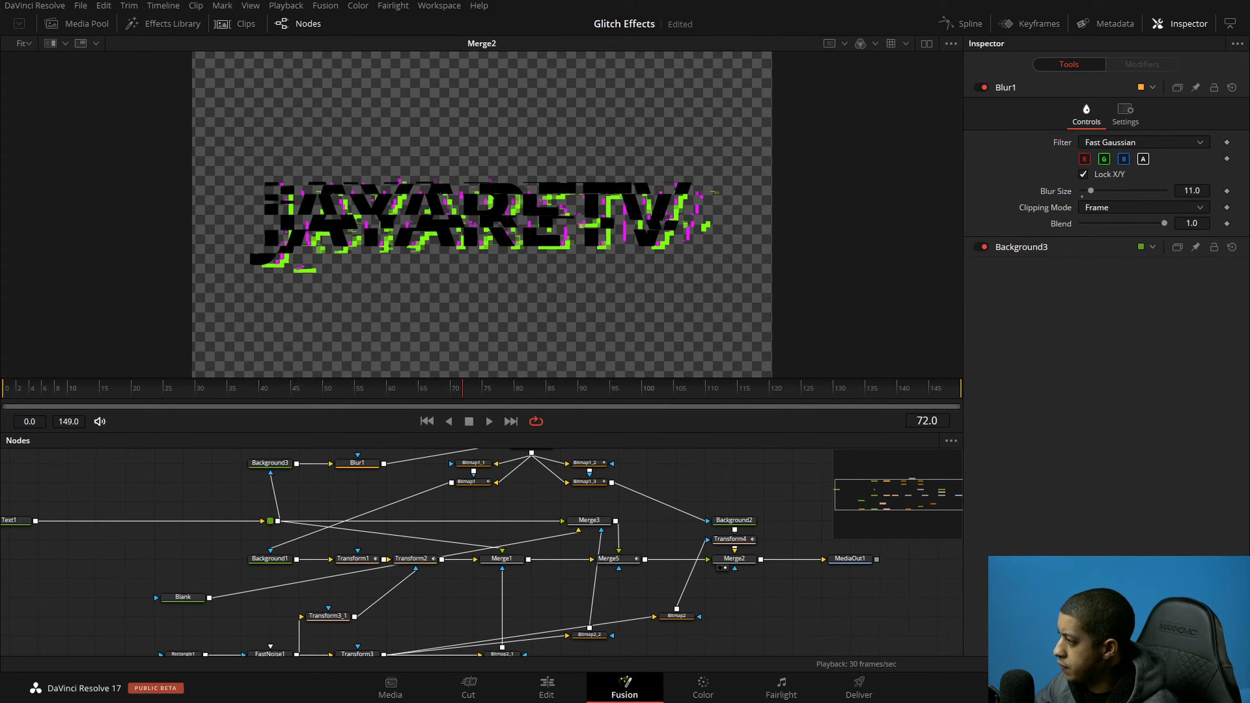
Step: Bring the Visual Studio Code window into view to show JRTV_Flashy_Elements_Effect_05.setting, and move it away again
drag(1249, 23, 499, 63)
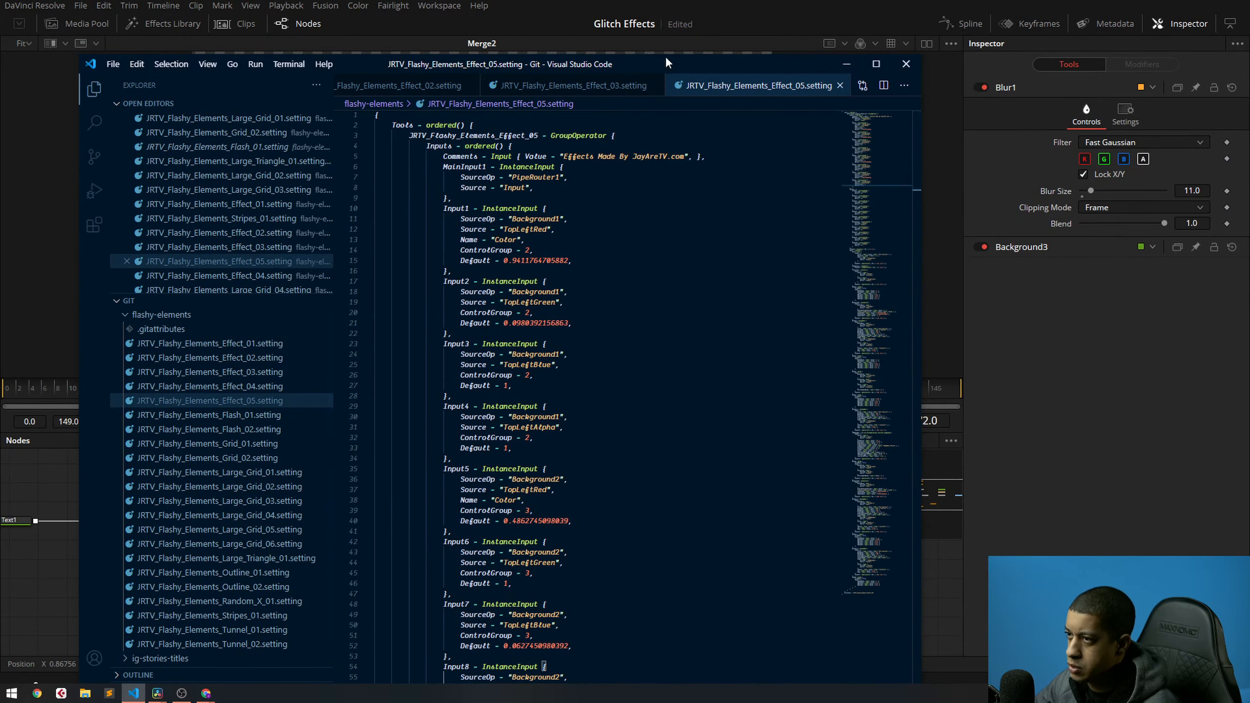
drag(667, 61, 0, 61)
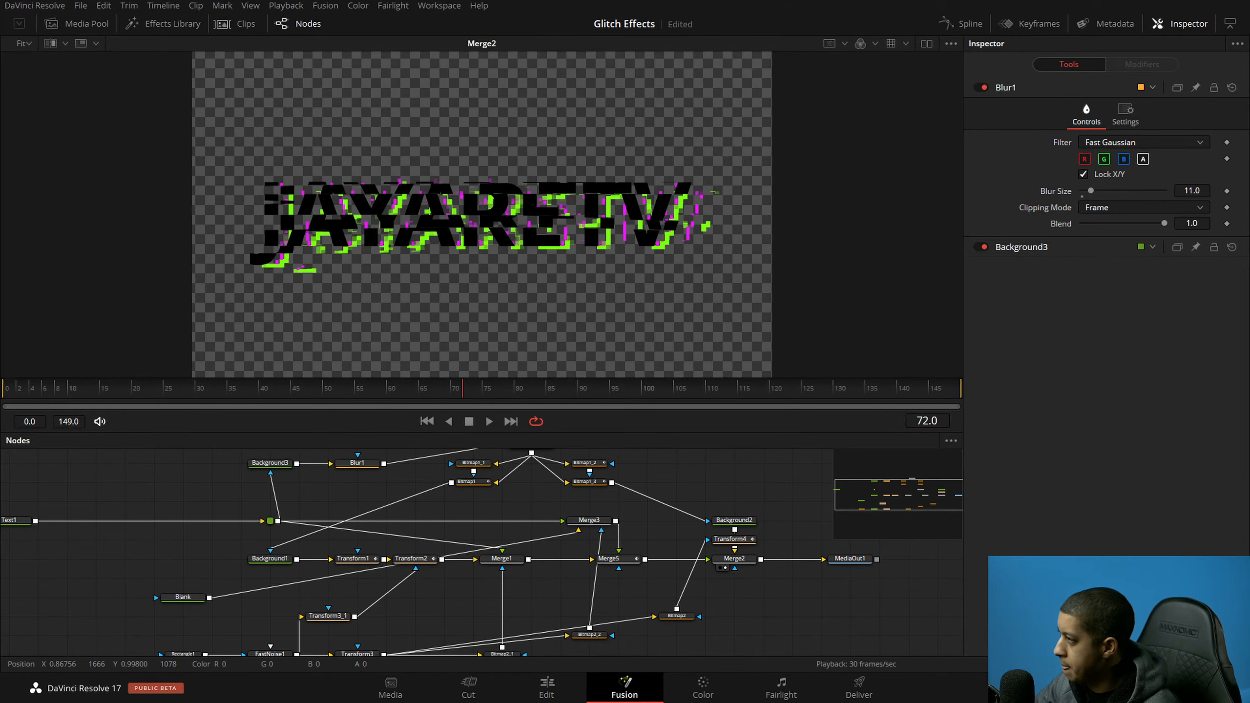
Step: Play the glitch text composition from frame 0 and stop the playback
drag(683, 557, 682, 521)
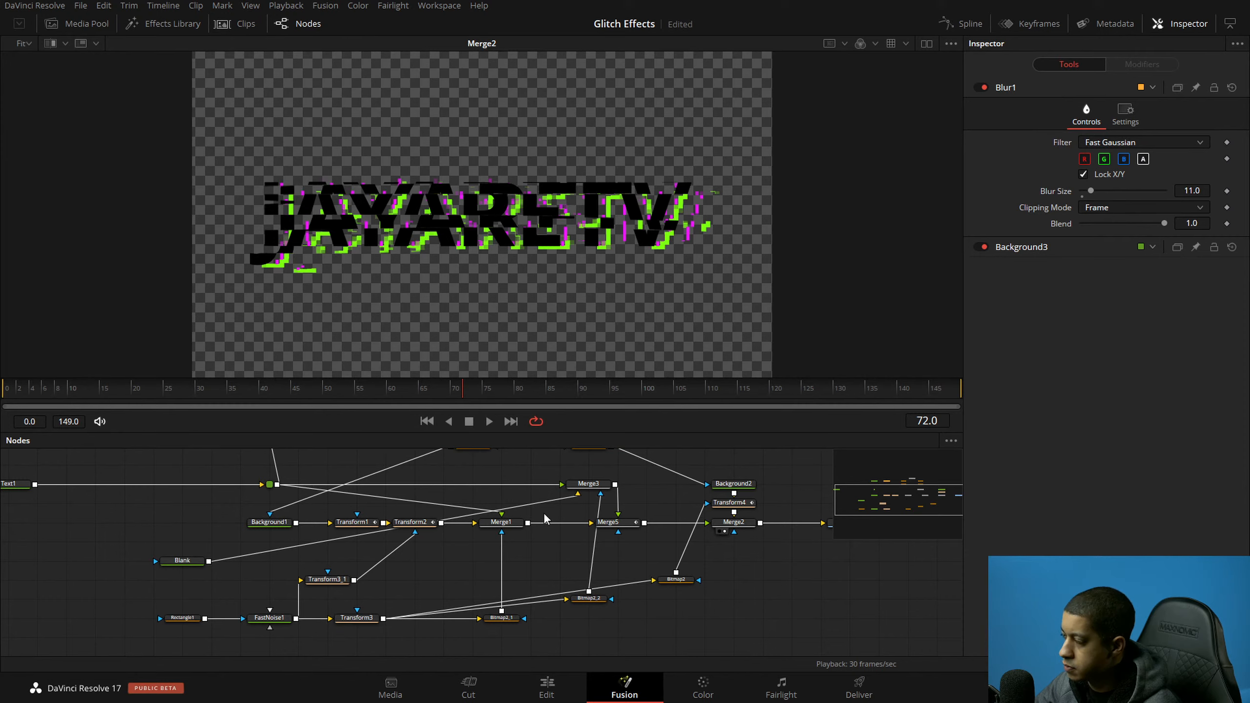
drag(734, 564, 747, 508)
click(5, 393)
key(space)
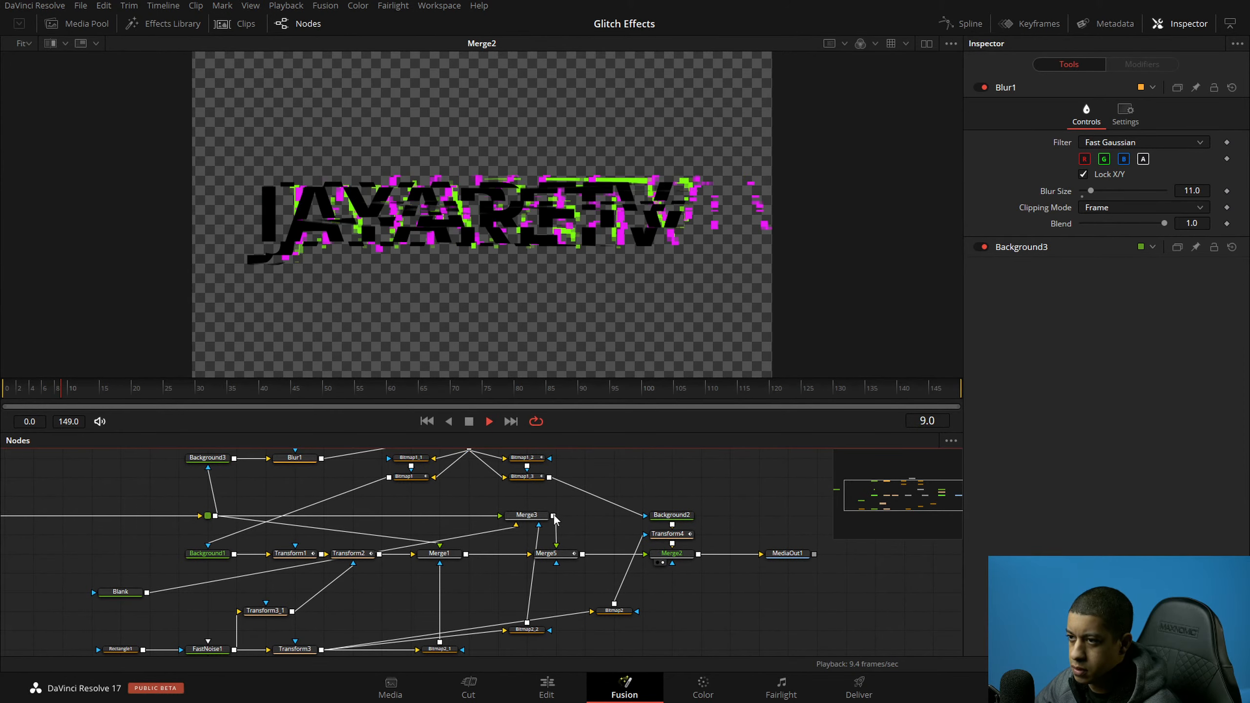
drag(586, 526, 634, 546)
key(space)
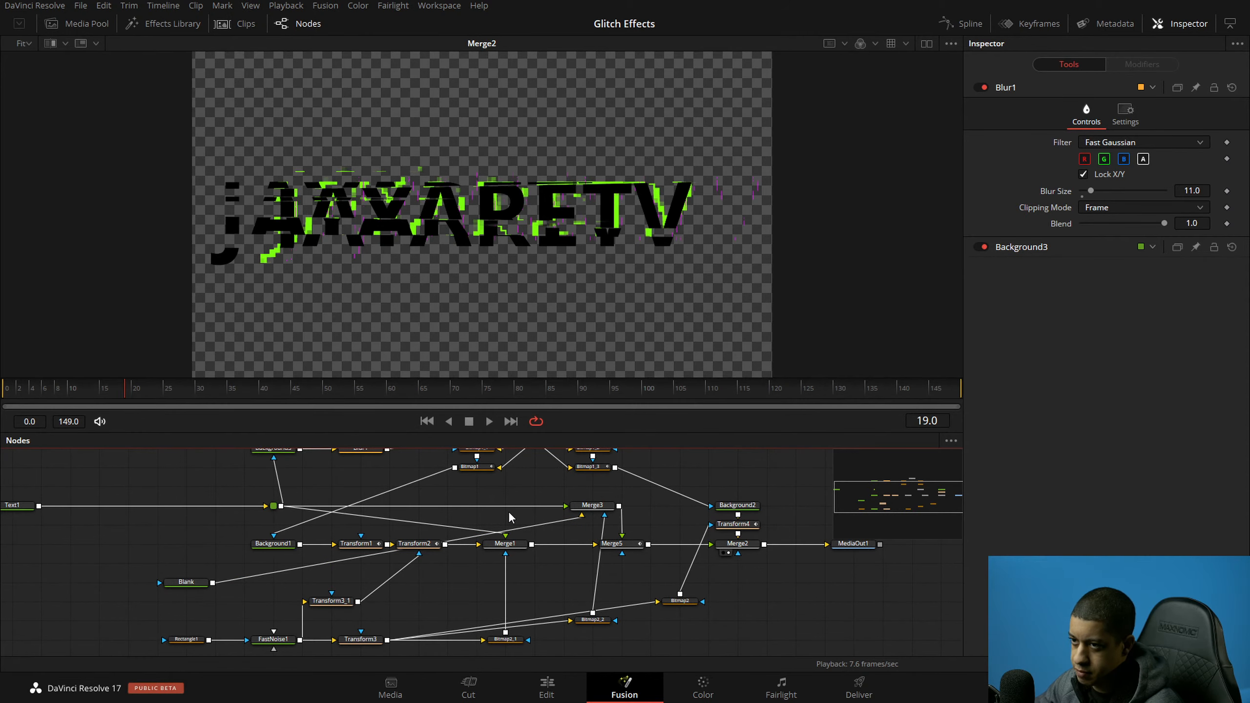
Step: Show the Text1 node's settings and move PipeRouter1 closer to Text1 along the same line
drag(448, 521, 535, 529)
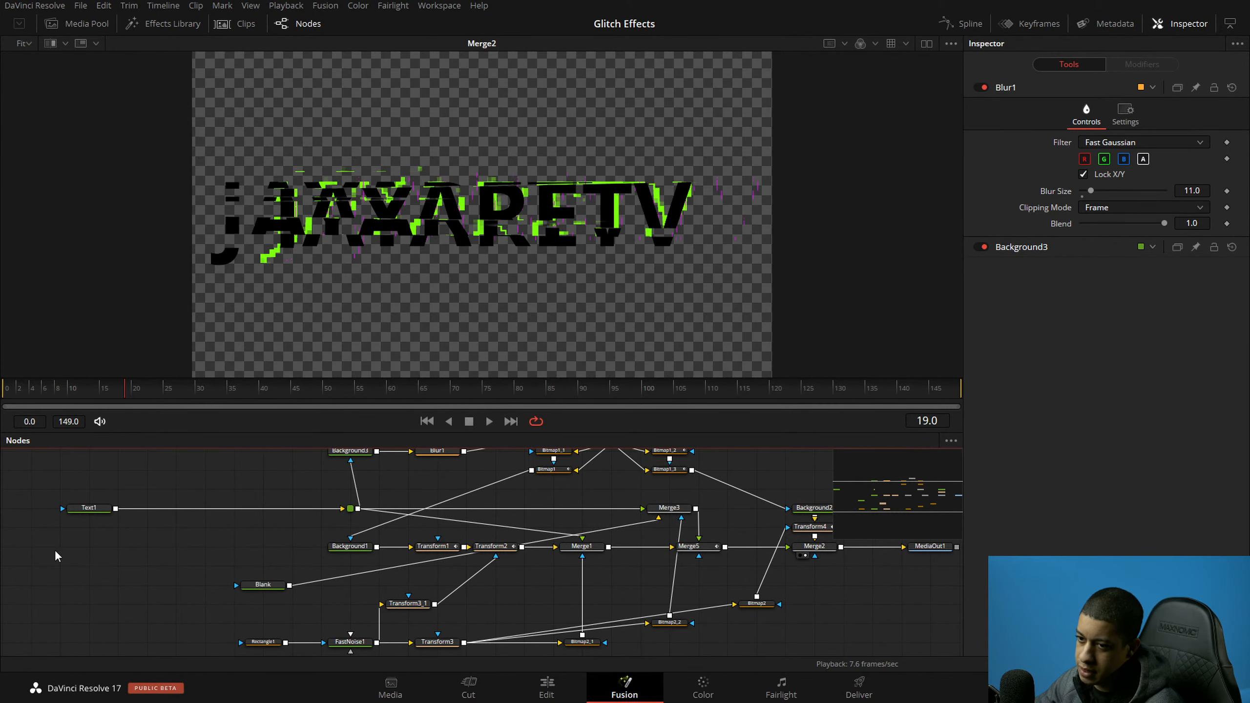
click(97, 510)
drag(226, 565, 230, 560)
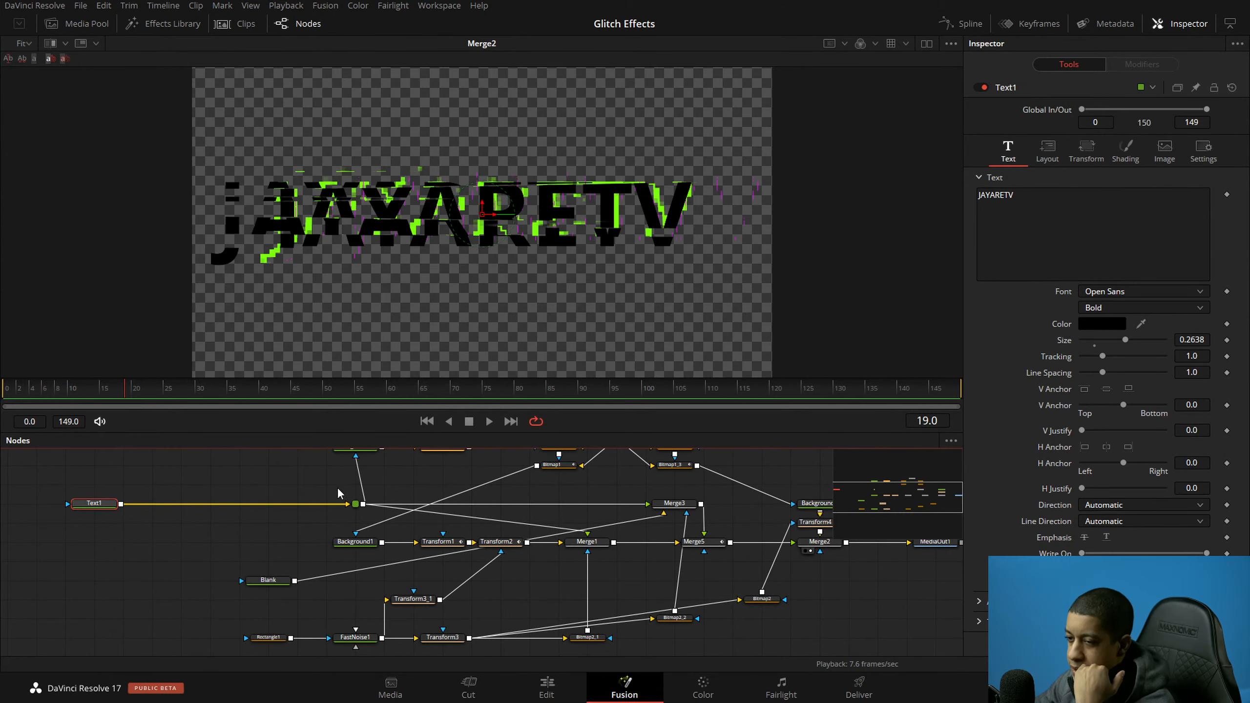
click(356, 505)
drag(358, 510, 270, 512)
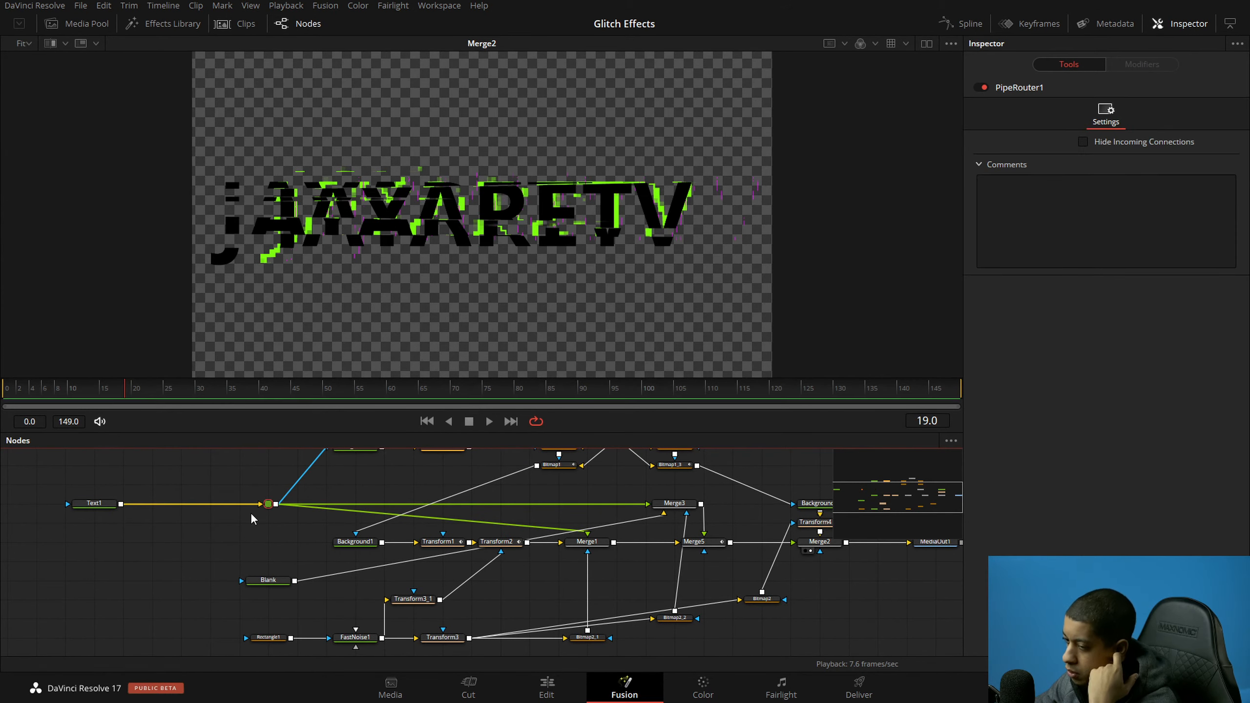
Step: View the composition on the Edit page timeline and return to the Fusion page
click(566, 689)
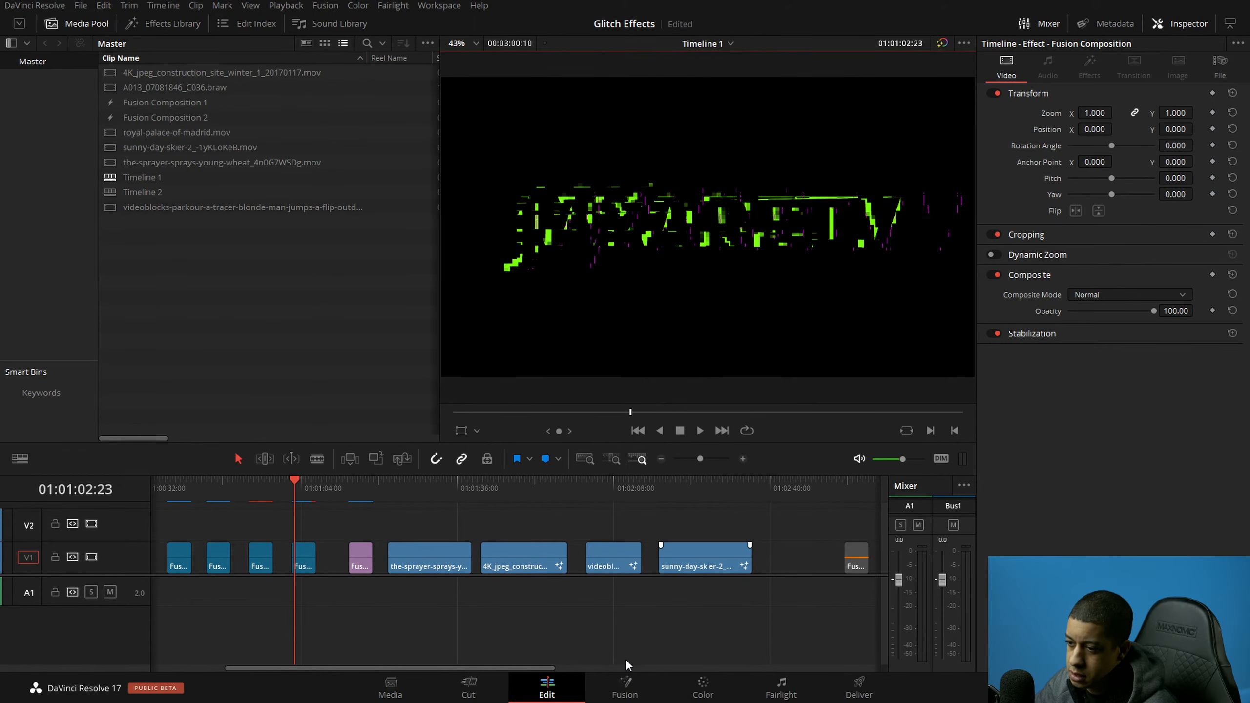
click(626, 684)
Step: Replay the glitch composition several times from its first frames, stop it, and save the project
drag(58, 391, 10, 393)
key(space)
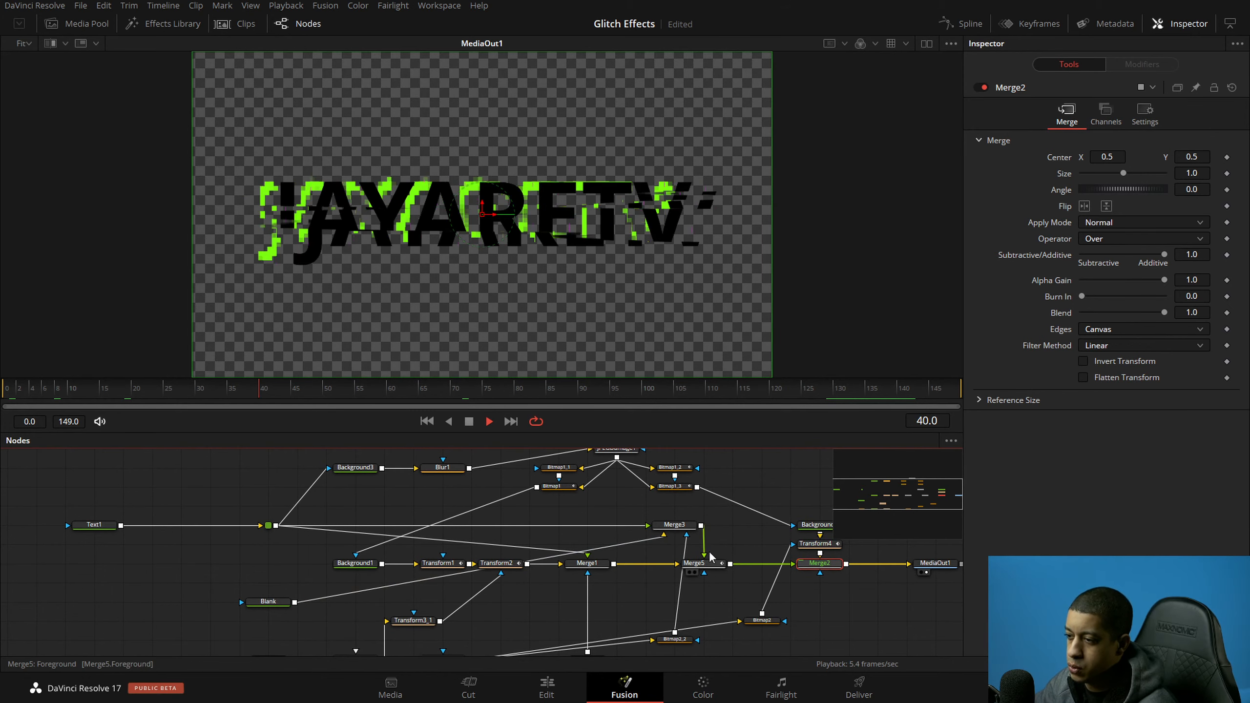
drag(729, 533, 684, 524)
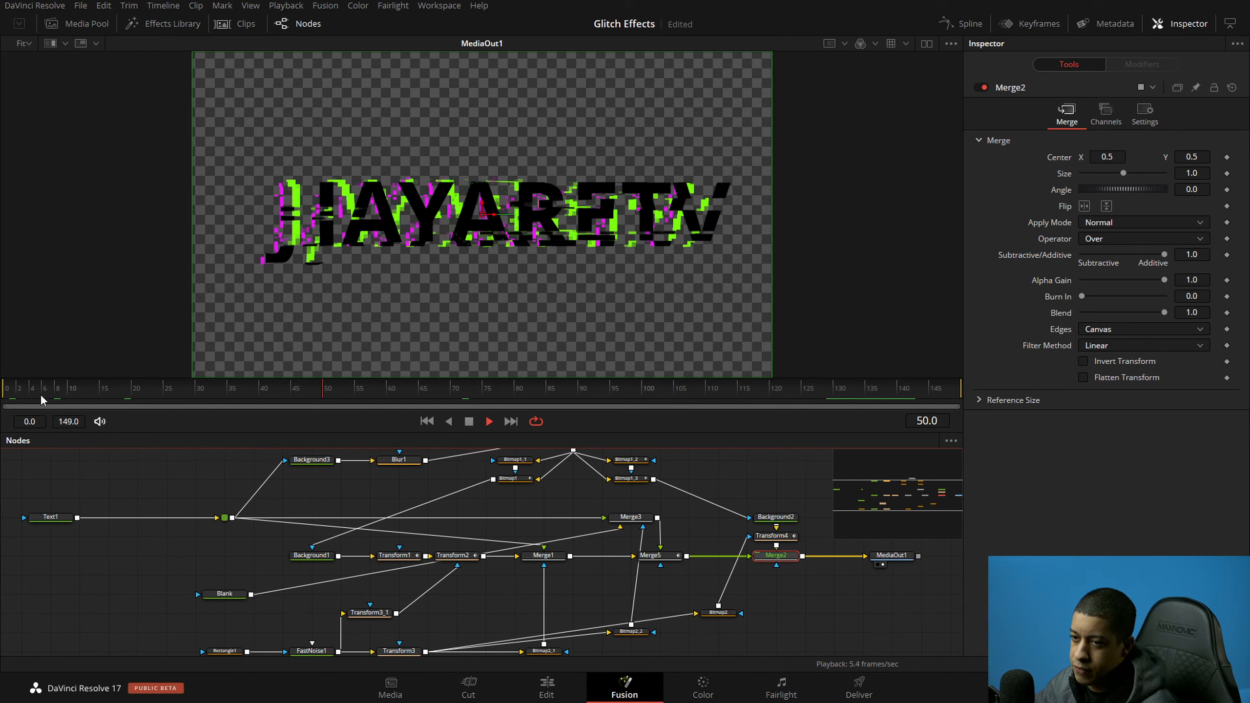
click(11, 389)
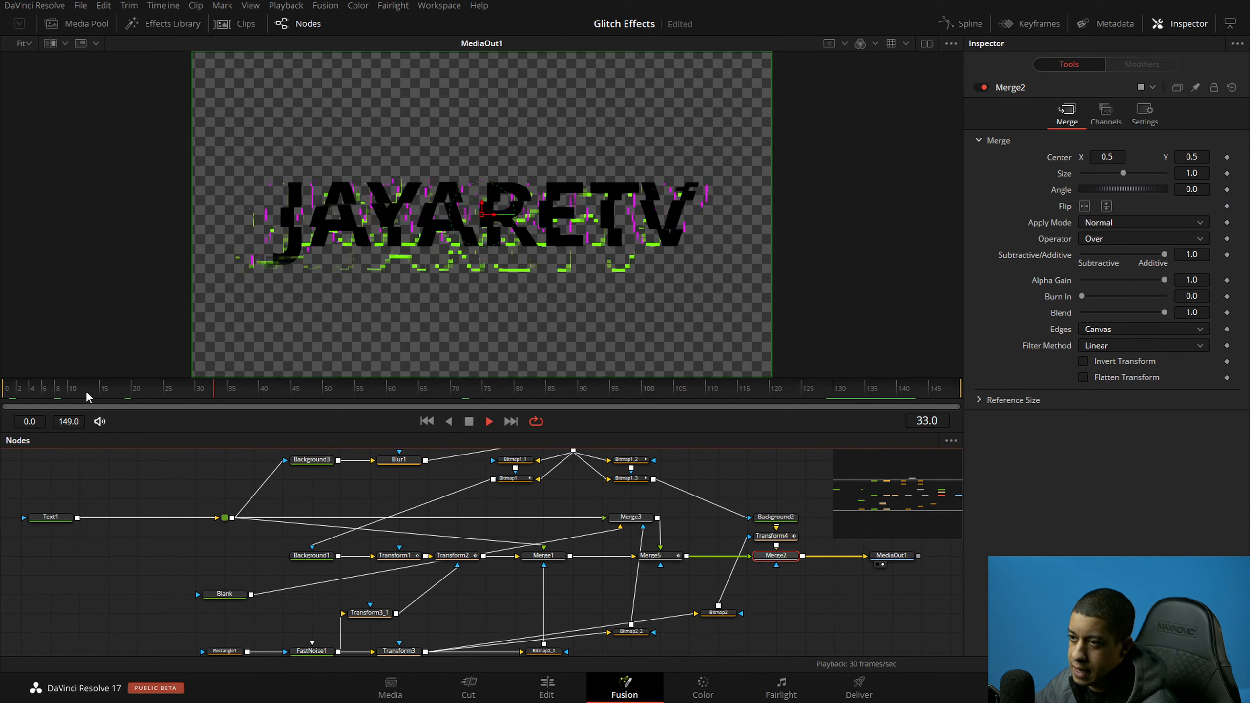
click(37, 388)
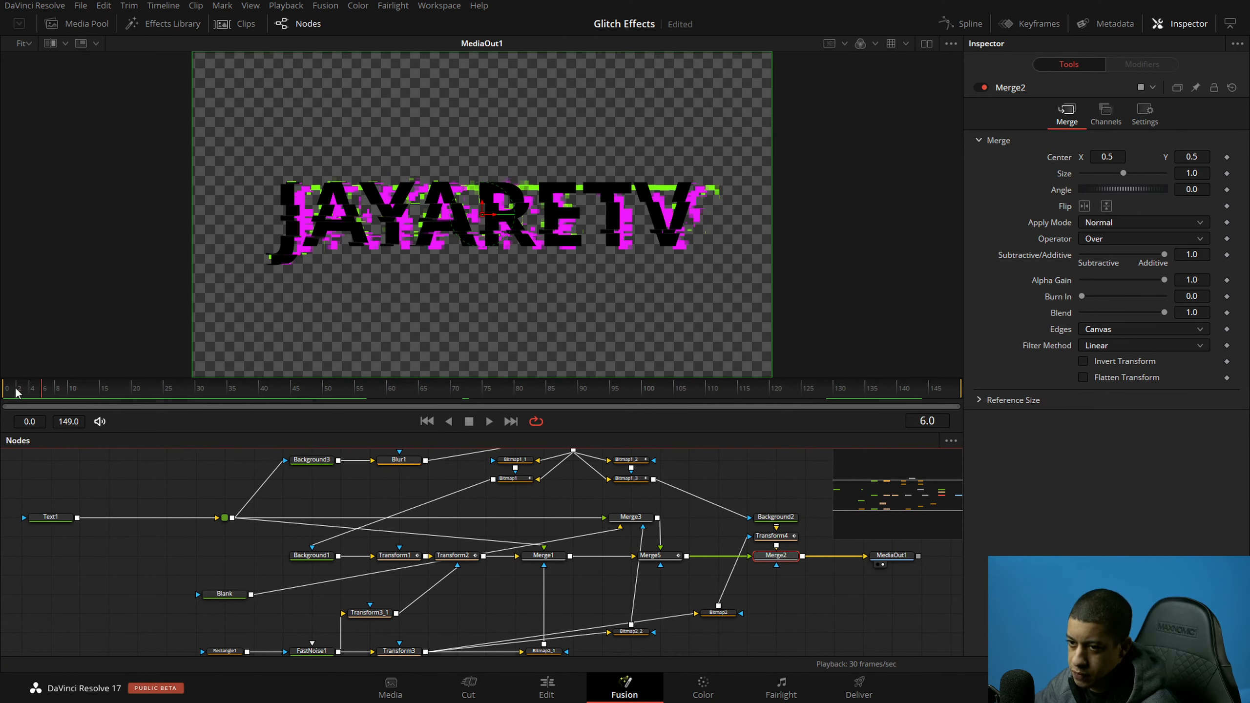
key(space)
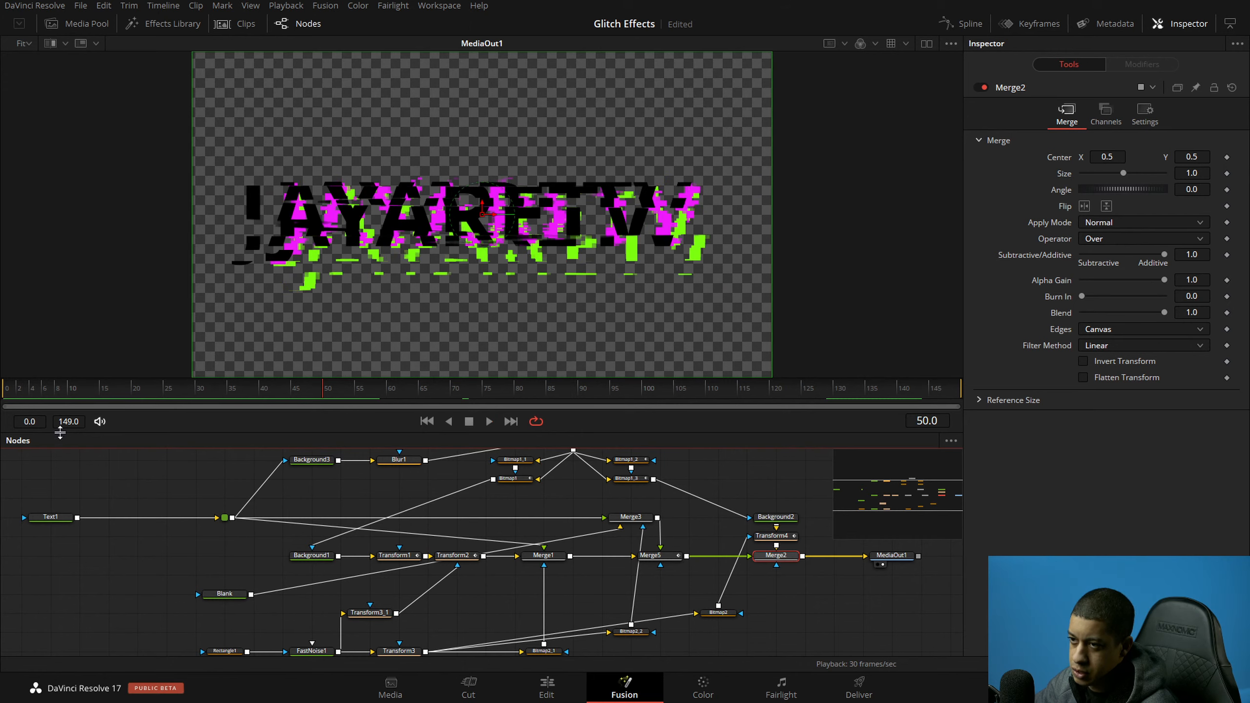
key(ctrl+s)
Step: Show the Bitmap1 node's mask settings and display the Bitmap1_3 mask in the viewer
drag(480, 503, 420, 520)
click(462, 495)
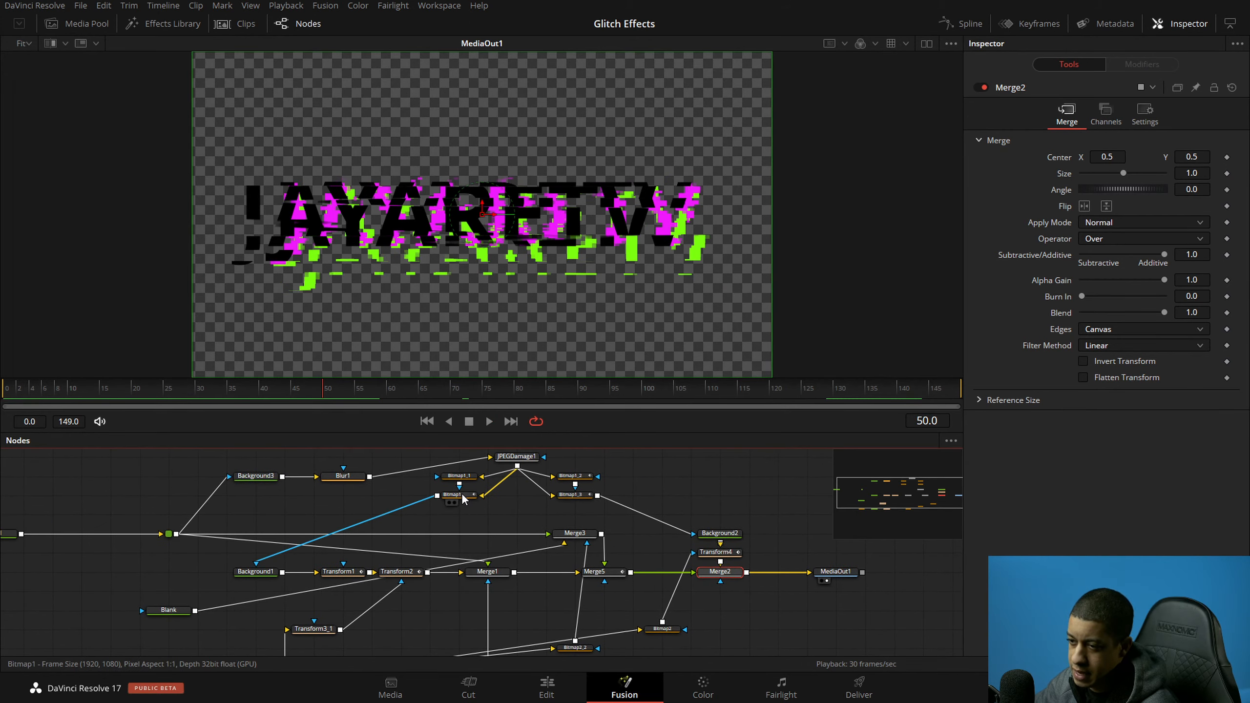
mouse_move(516, 521)
mouse_down()
mouse_move(533, 491)
mouse_move(504, 522)
mouse_up()
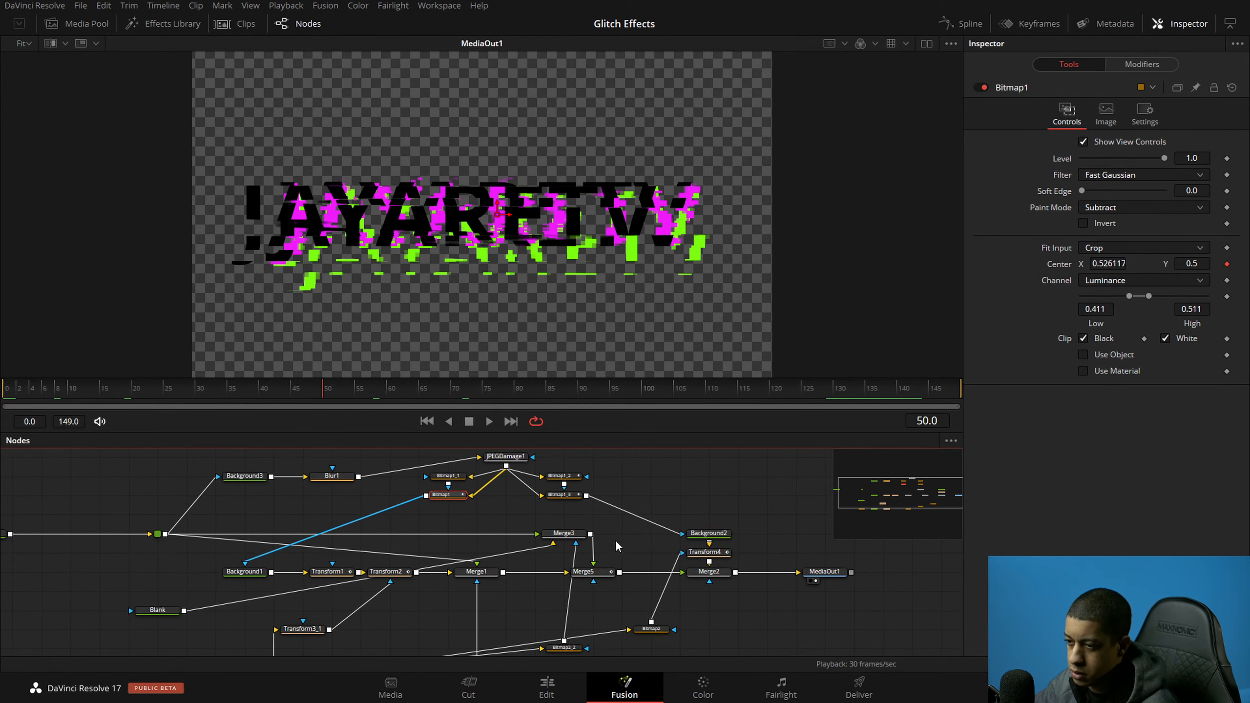
click(553, 503)
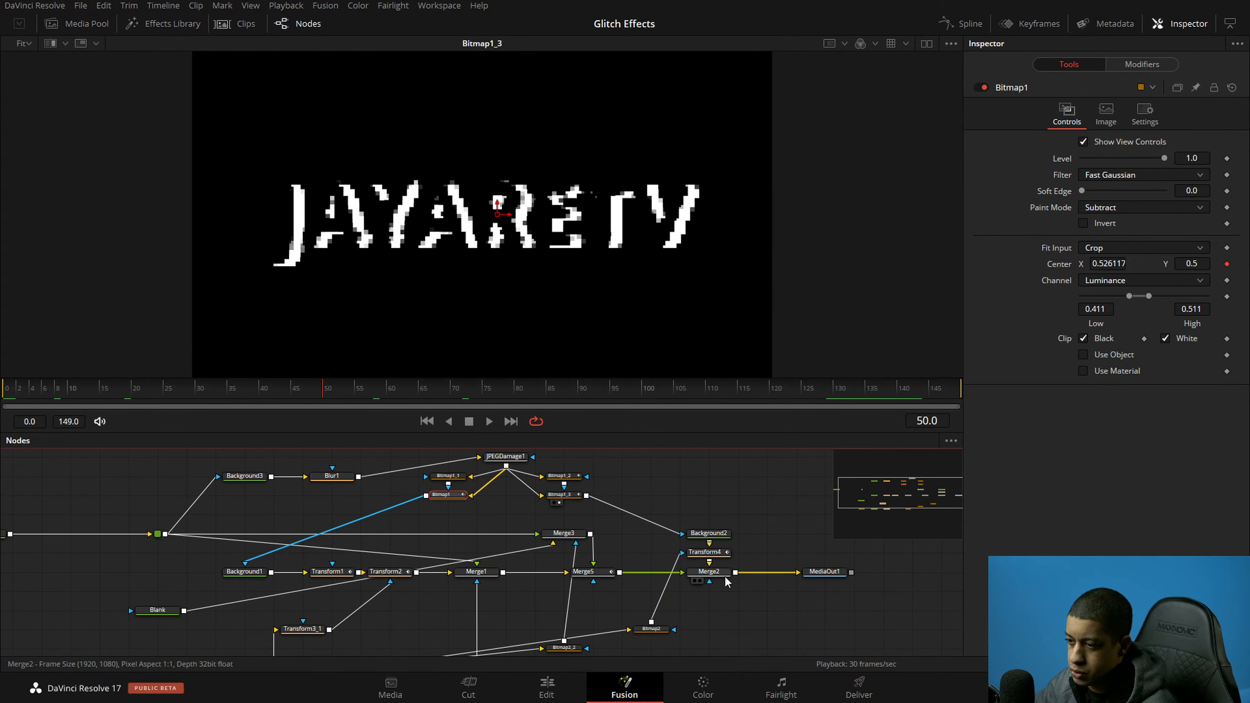
Step: Display the Background2 node in the viewer and play the green glitch layer briefly
drag(717, 535, 633, 349)
drag(707, 485, 681, 488)
drag(101, 389, 59, 389)
key(space)
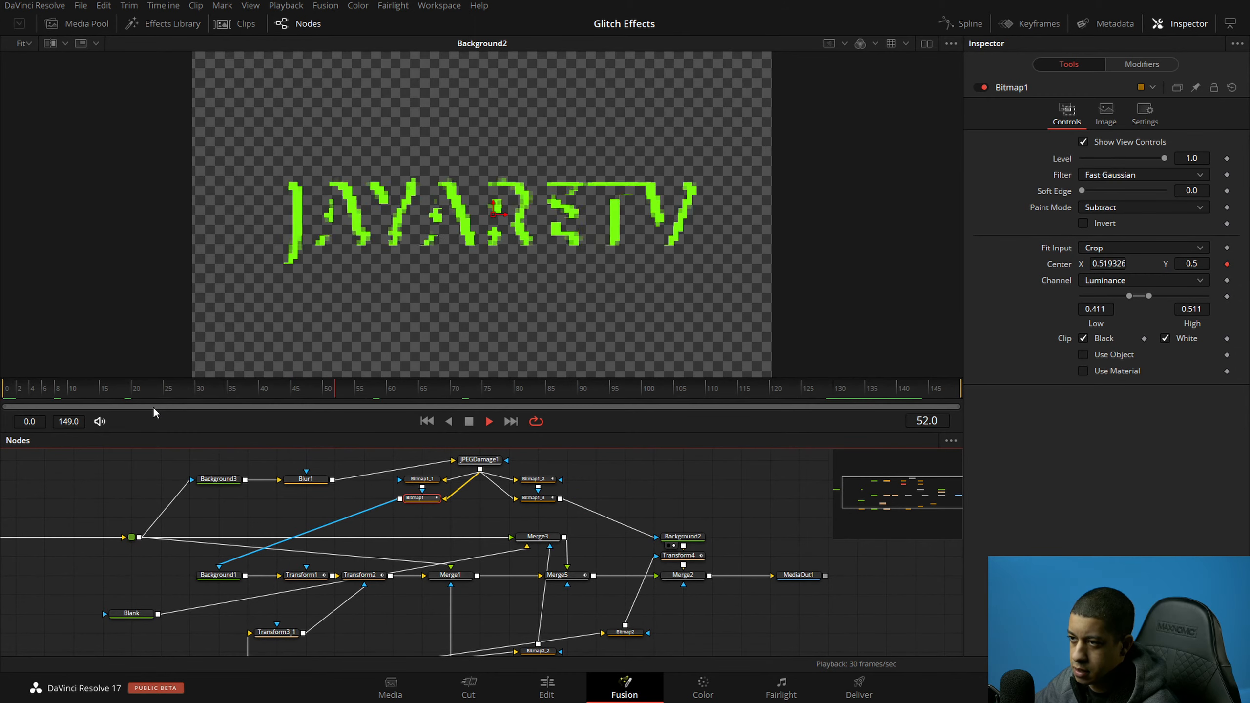
key(space)
Step: Set the Smoothness of the Shake on Bitmap1_2's Center to 7.0 and play back the change
click(540, 498)
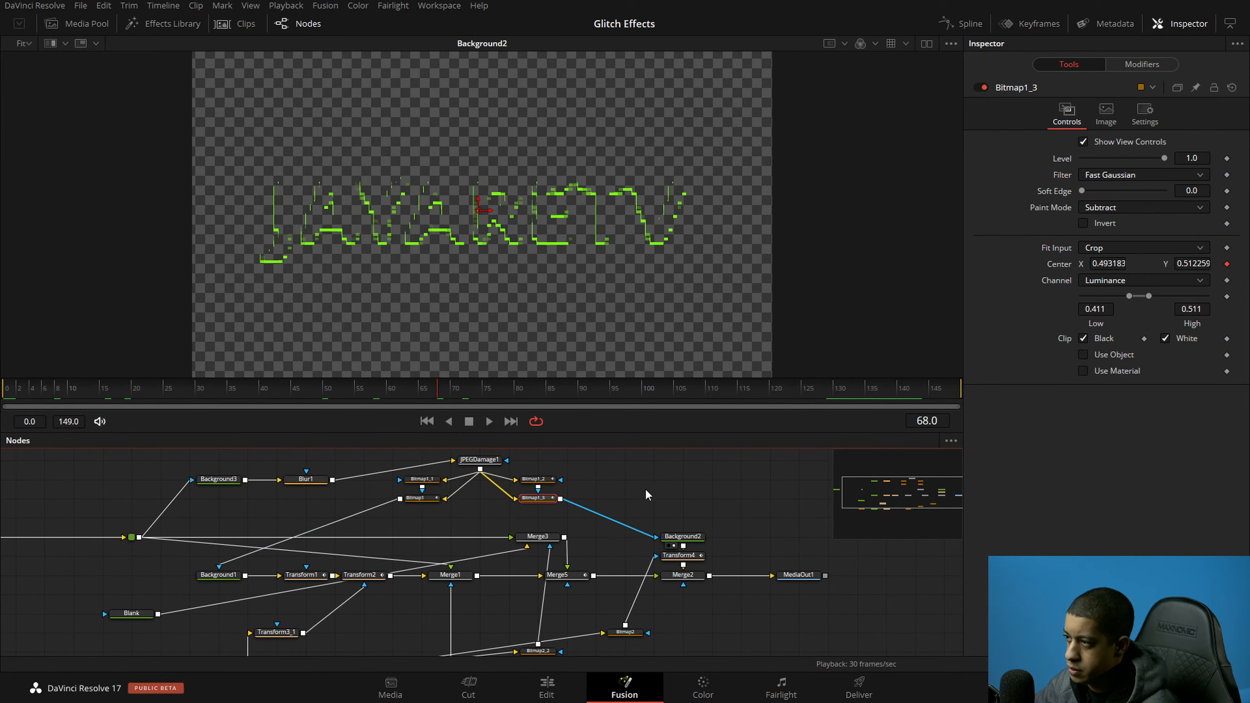
click(539, 479)
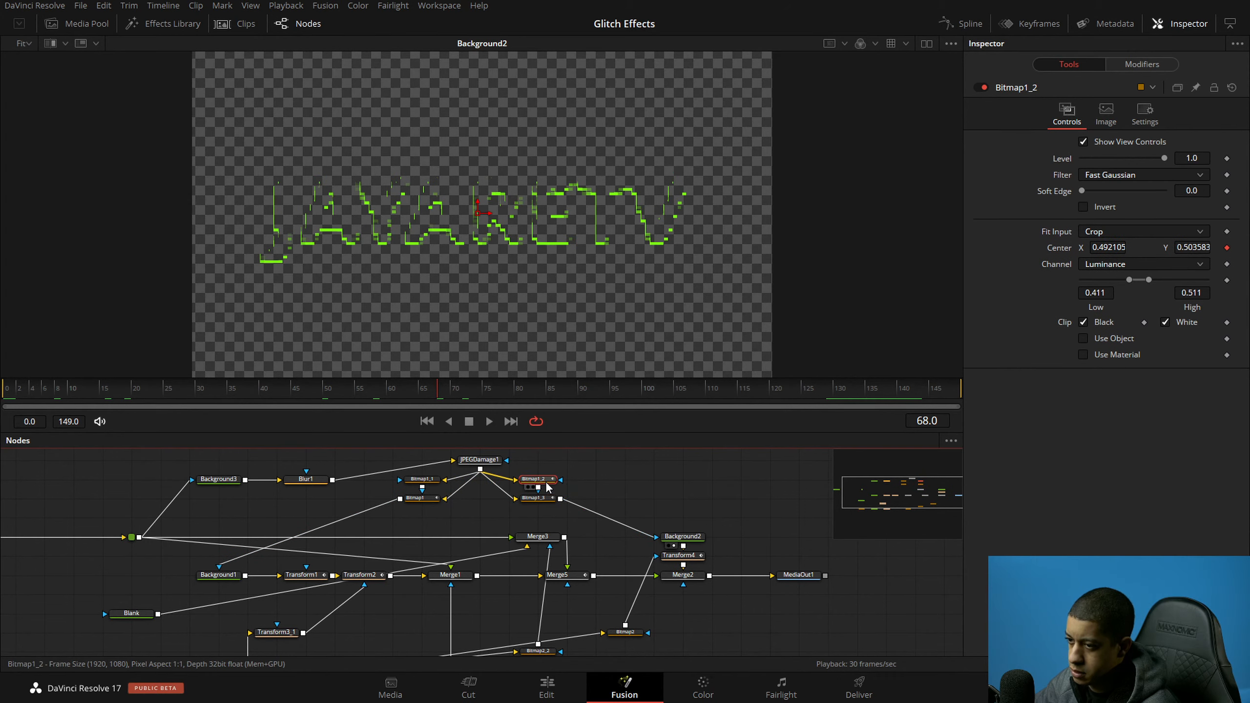
click(1159, 66)
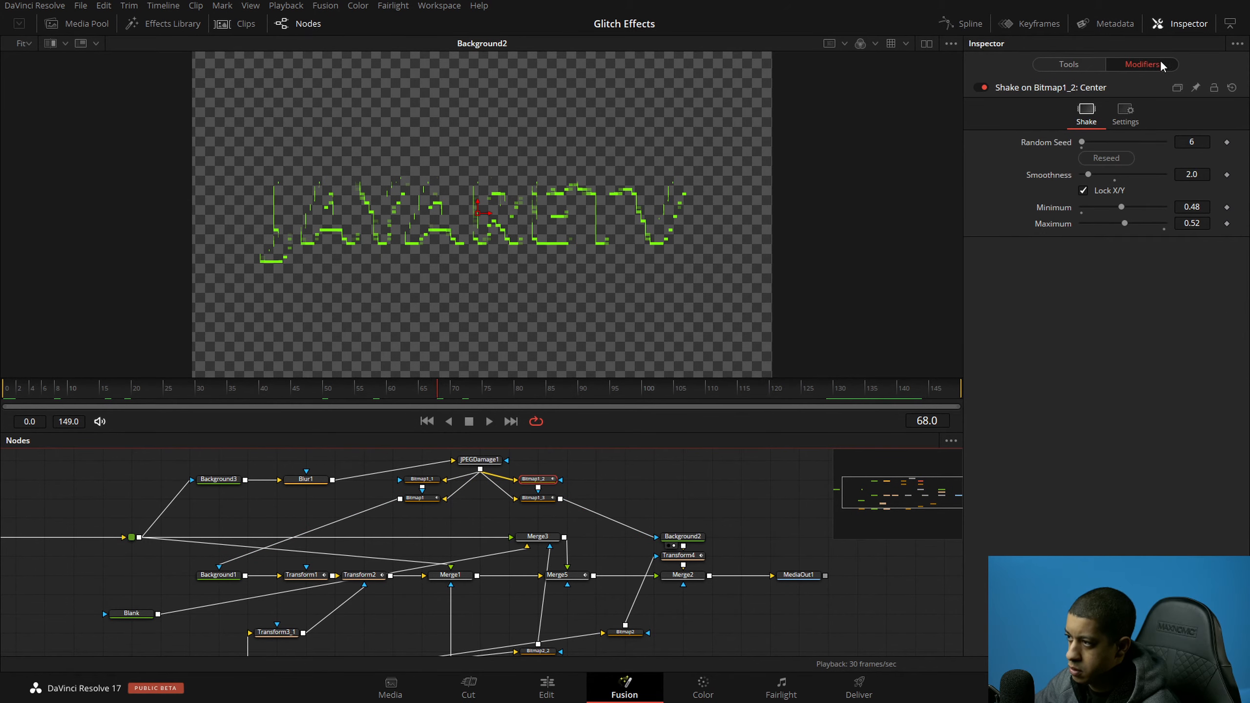
click(1205, 174)
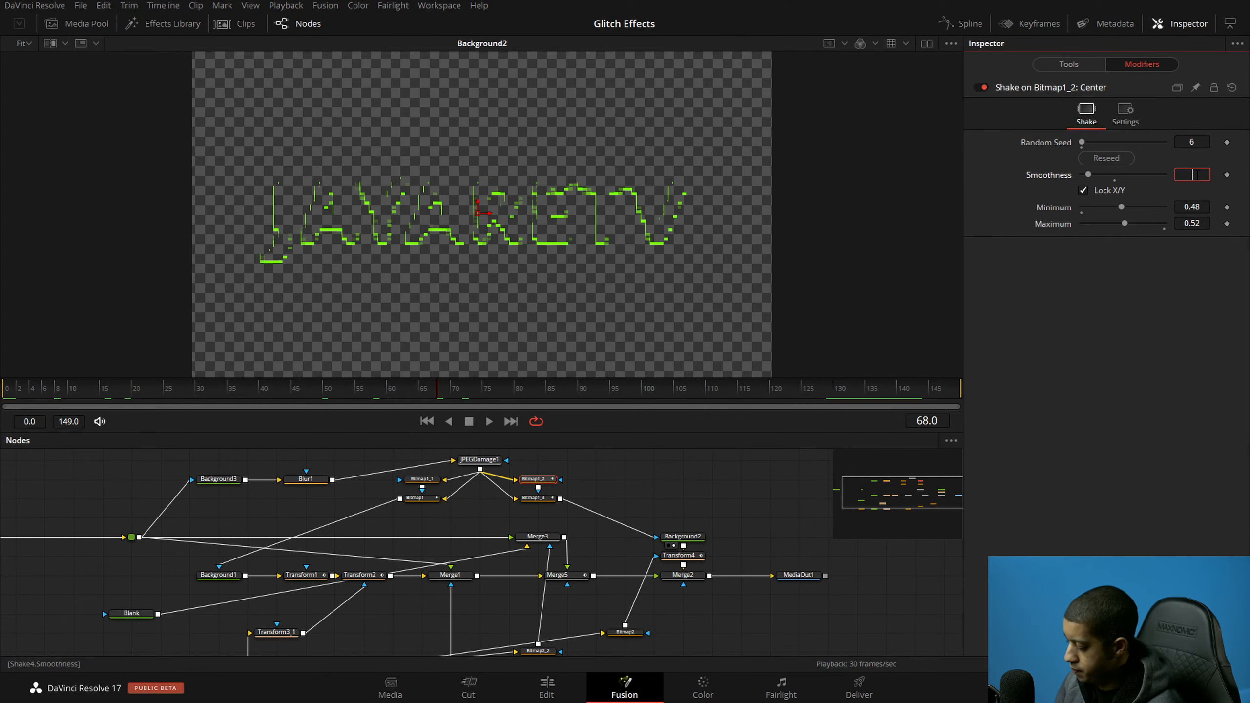
key(Tab)
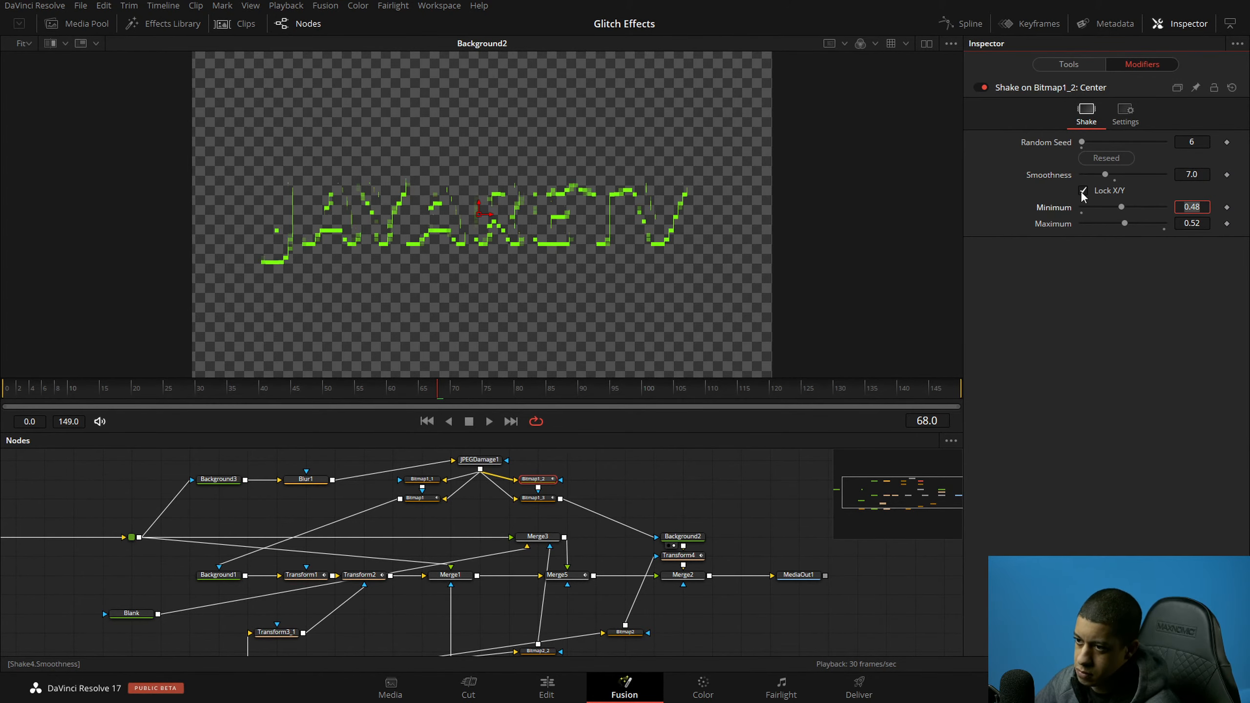
click(489, 421)
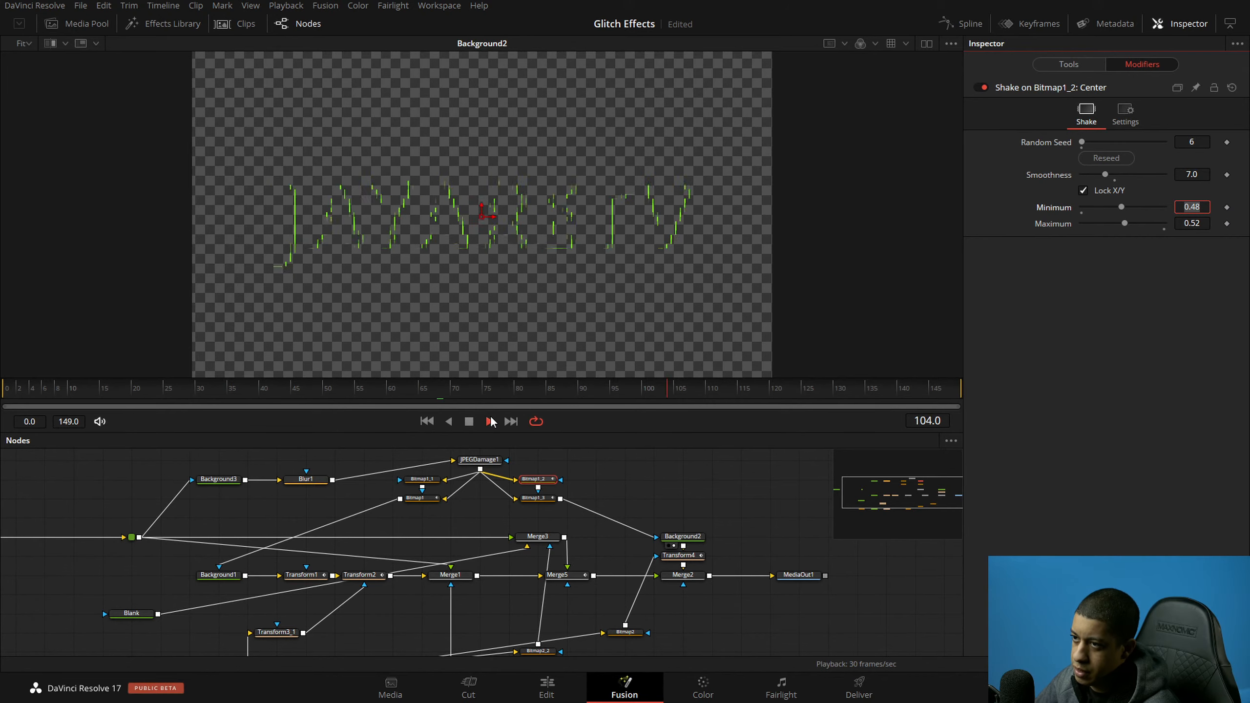
click(469, 422)
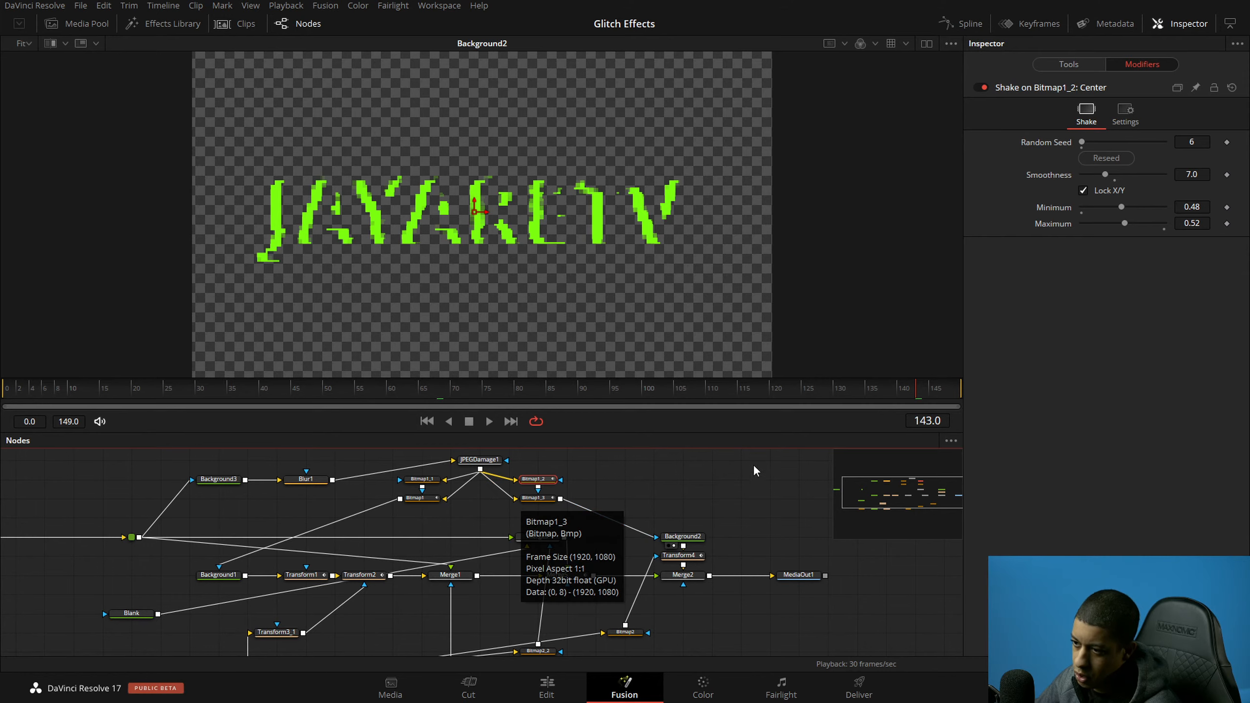
drag(736, 465, 678, 467)
click(489, 422)
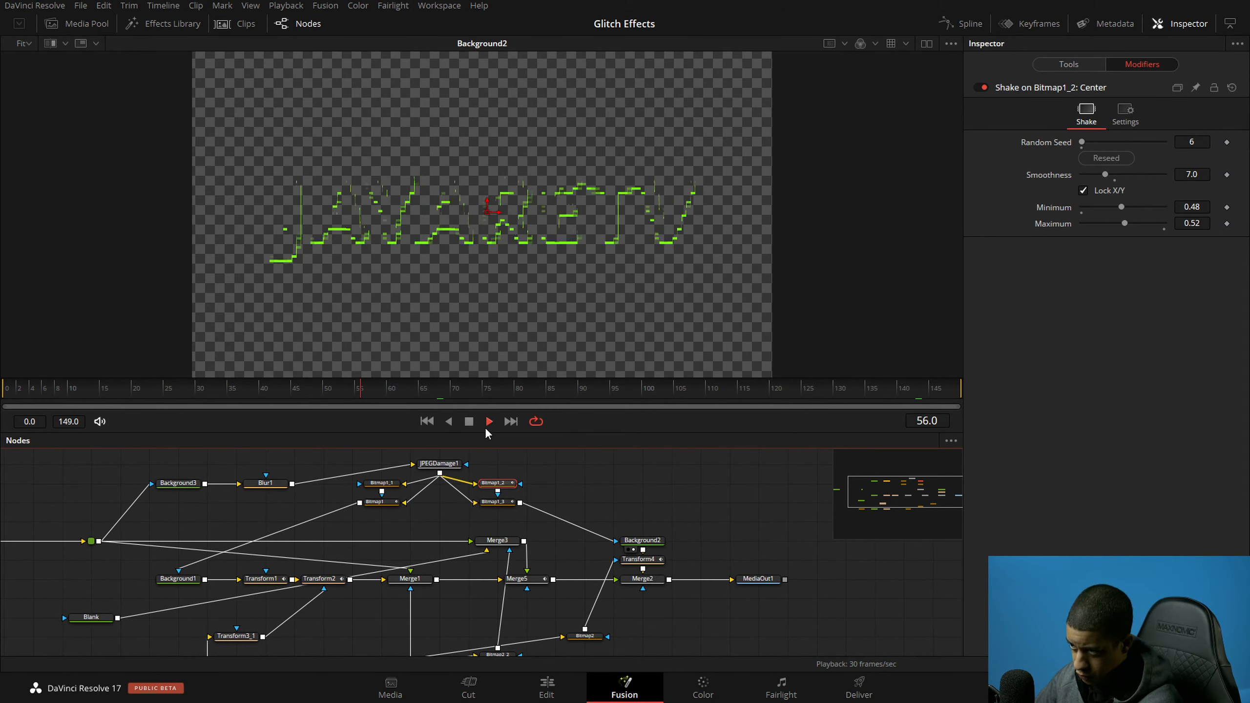
click(472, 423)
Step: Set the Smoothness of the Shake on Bitmap1_3's Center to 7.0 and preview the motion
click(497, 502)
click(1203, 174)
text(0.001)
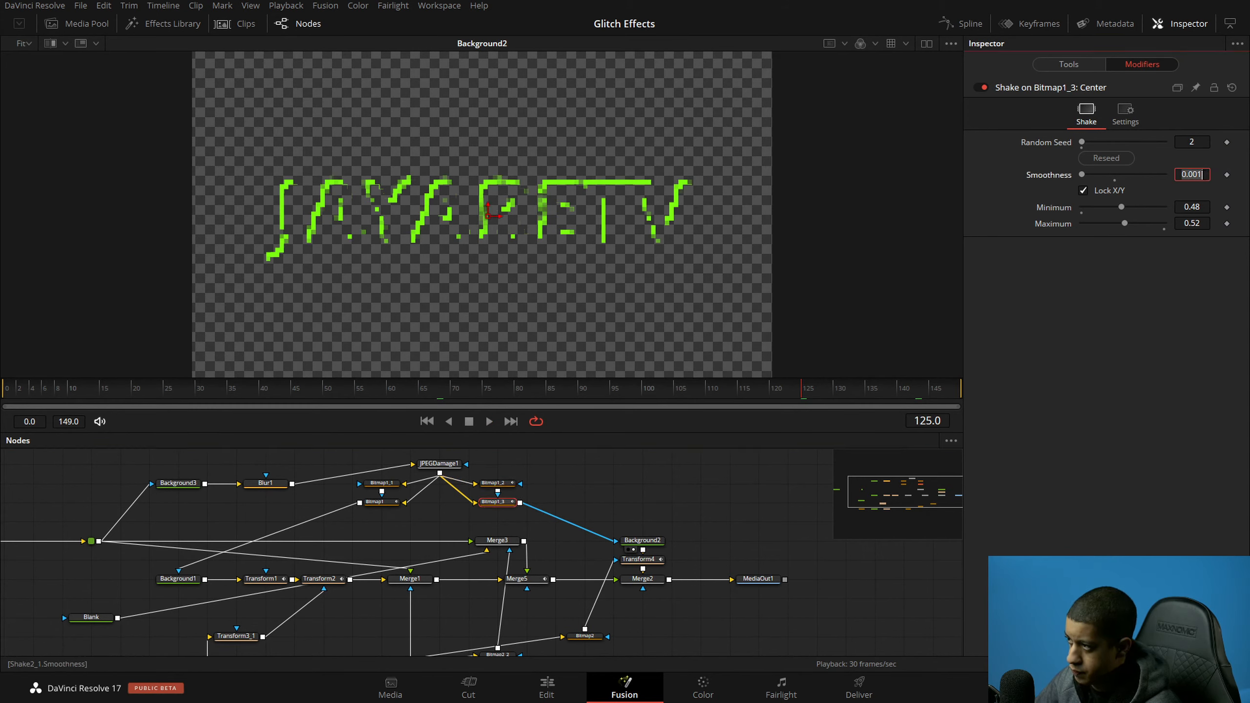
key(Tab)
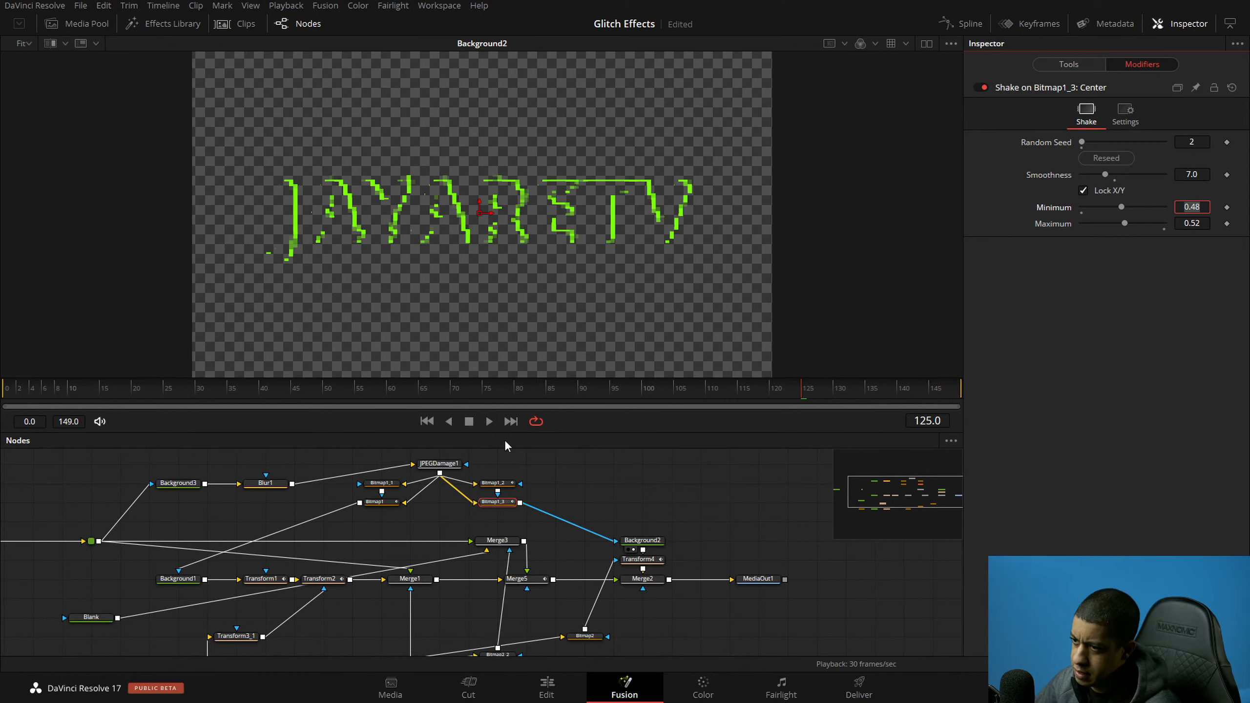
click(490, 421)
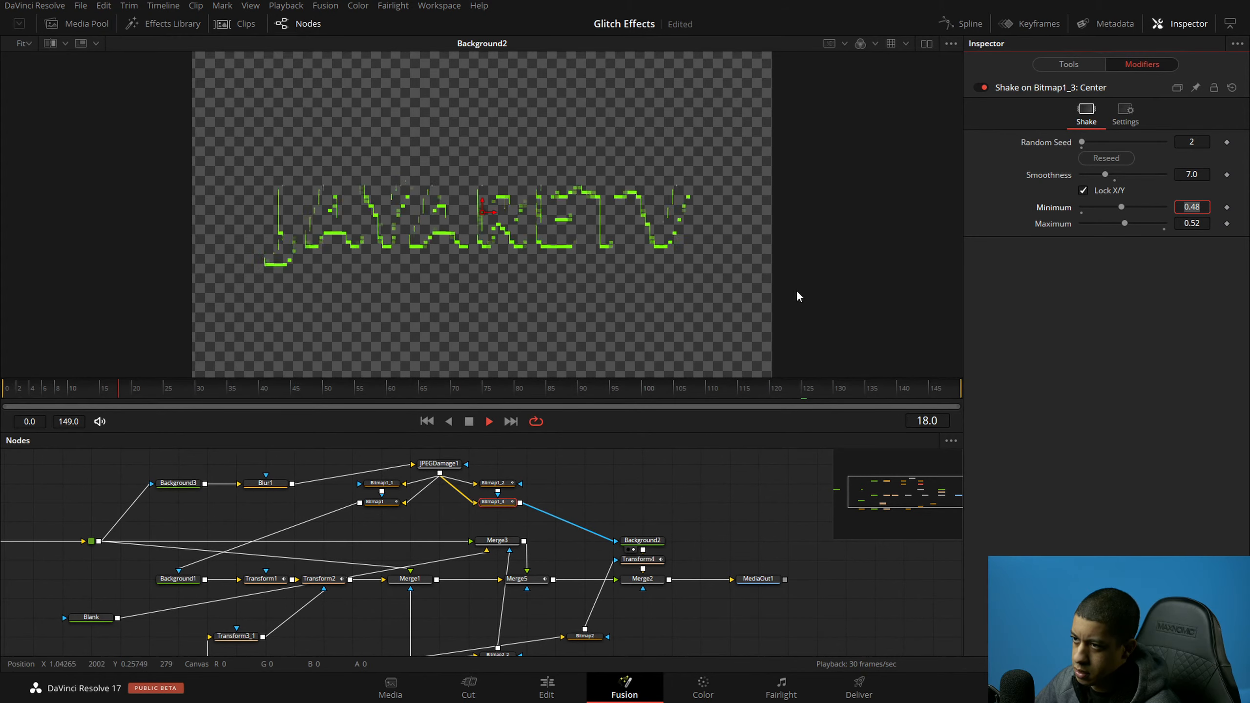
click(470, 422)
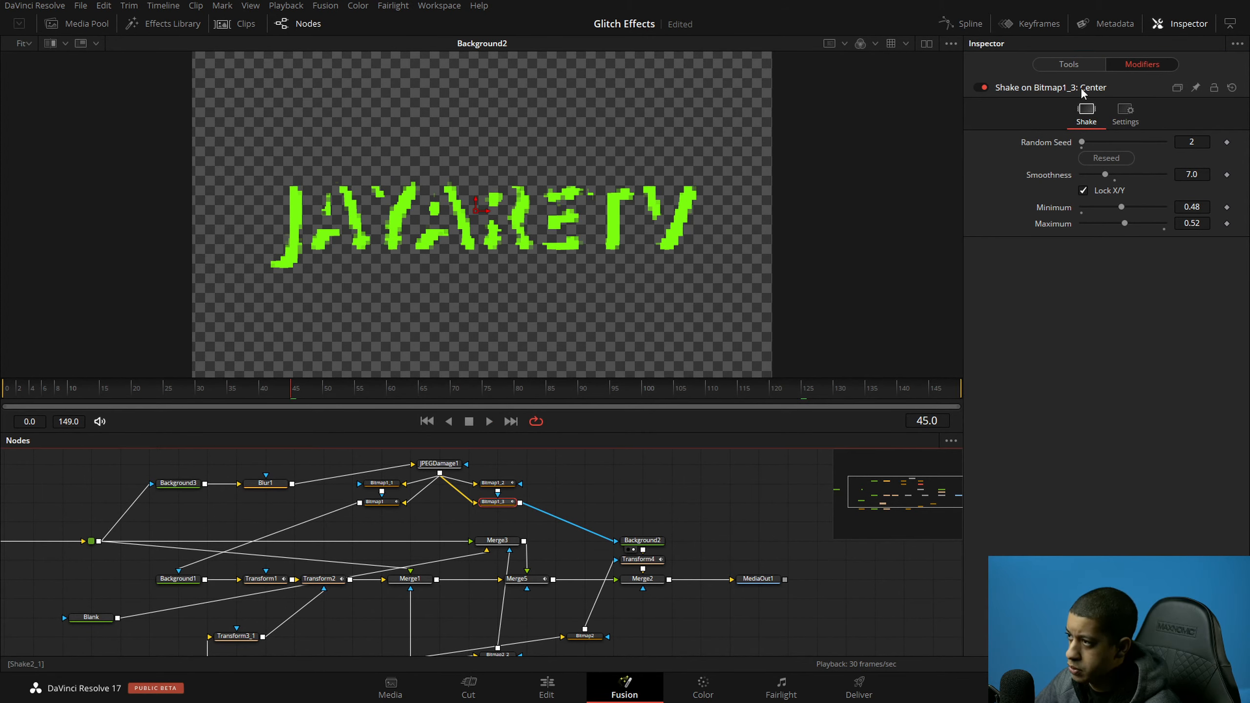
Step: Replace the Shake on Bitmap1_3's Center with a Perturb modifier
click(1068, 64)
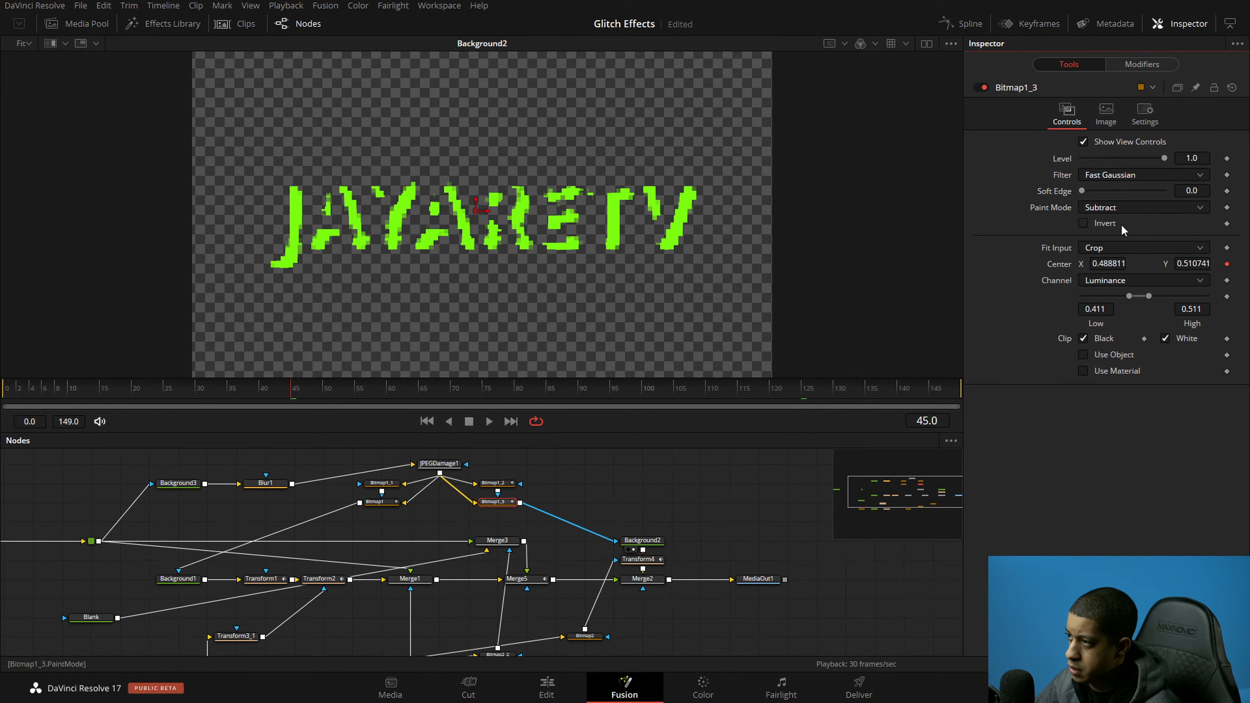
right_click(1067, 266)
mouse_move(1112, 318)
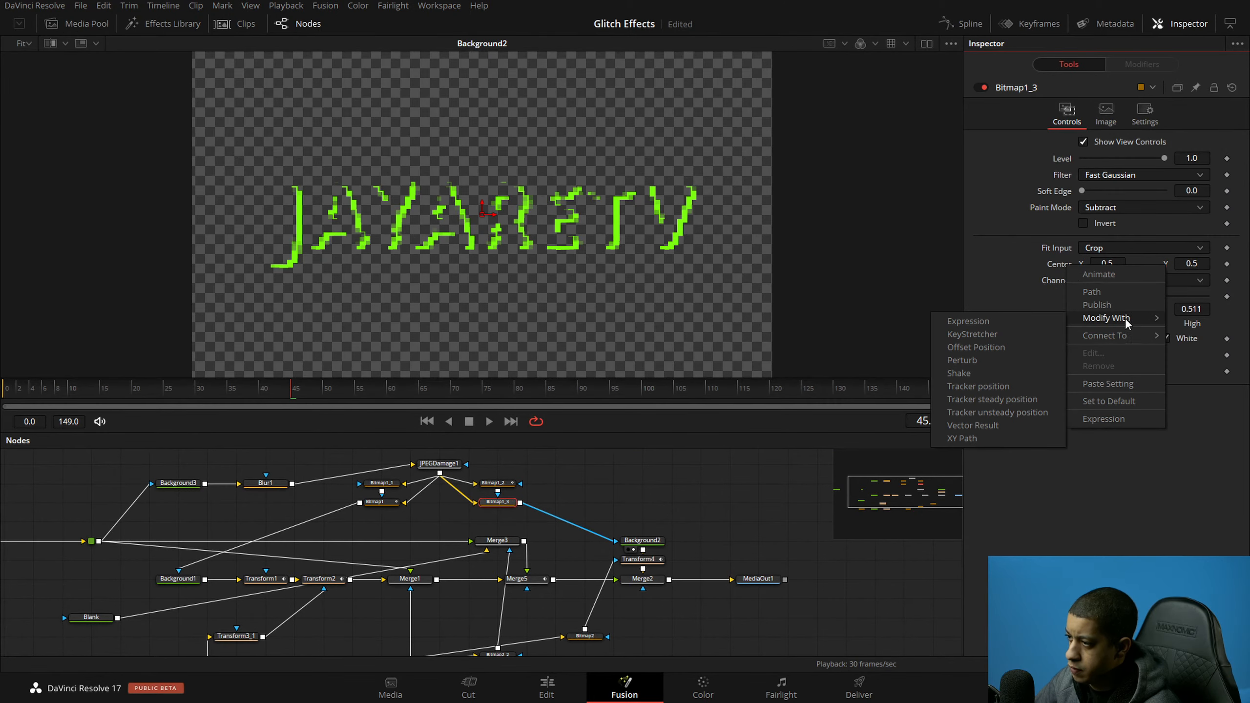
click(988, 372)
Step: Replace the Shake on Bitmap1_2's Center with a Perturb modifier
click(496, 484)
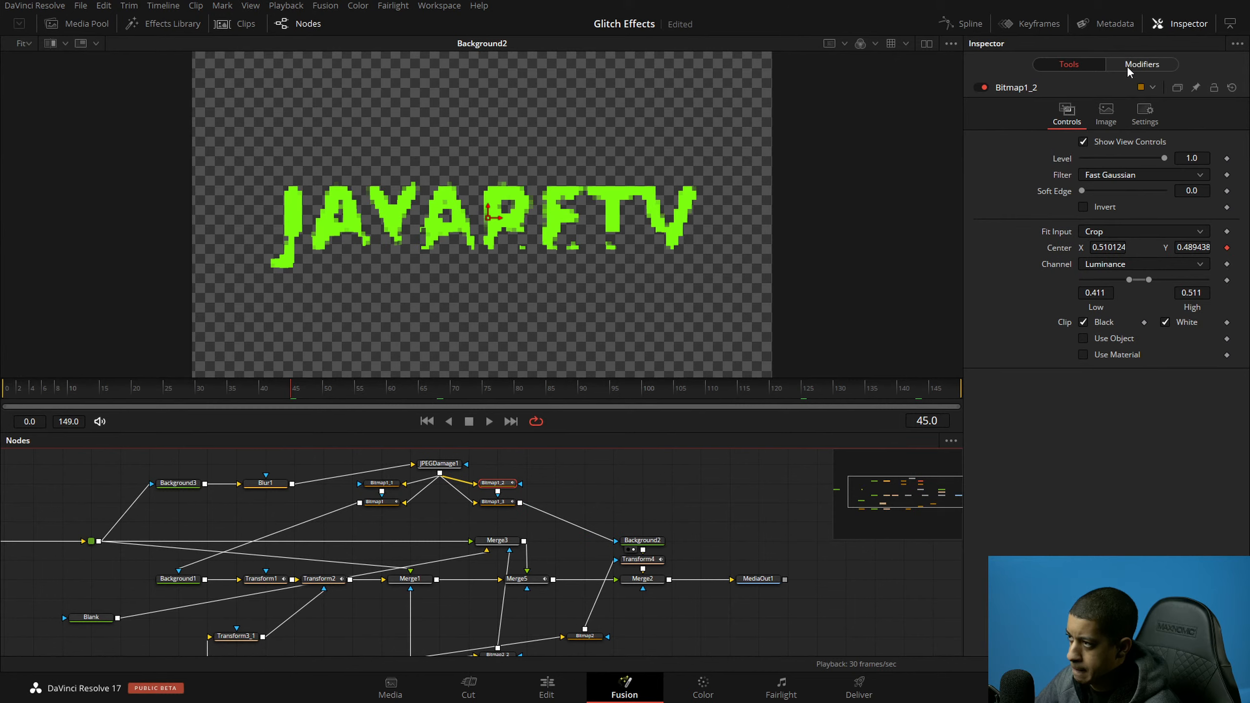
right_click(1062, 249)
mouse_move(1106, 310)
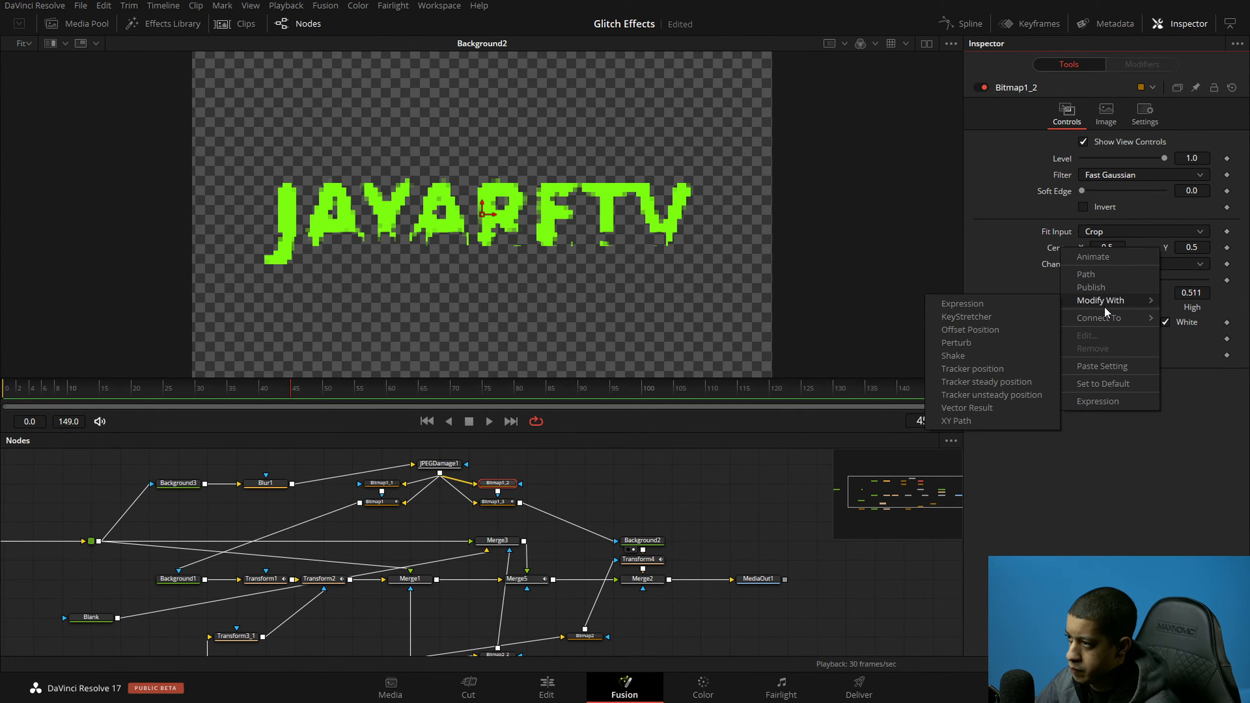
click(955, 343)
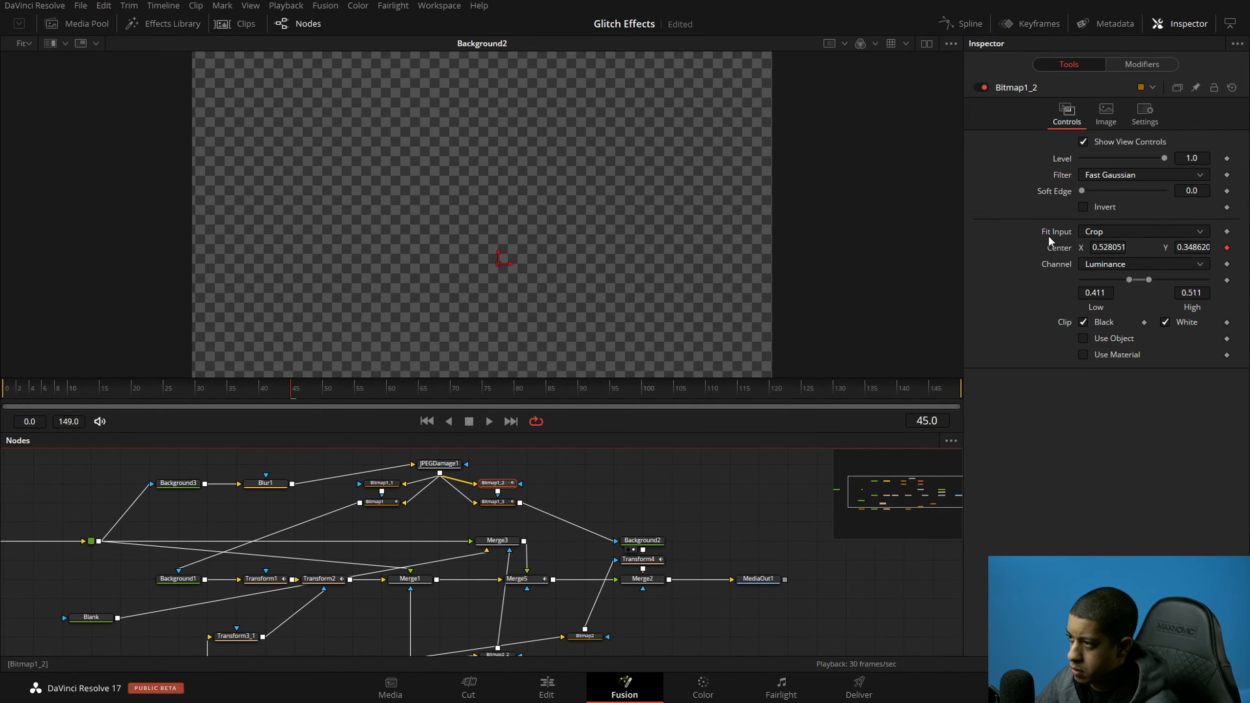
Step: Set Bitmap1_2's Perturb modifier to X Scale 0.0, Y Scale 0.5 and Random Seed 3
click(1141, 64)
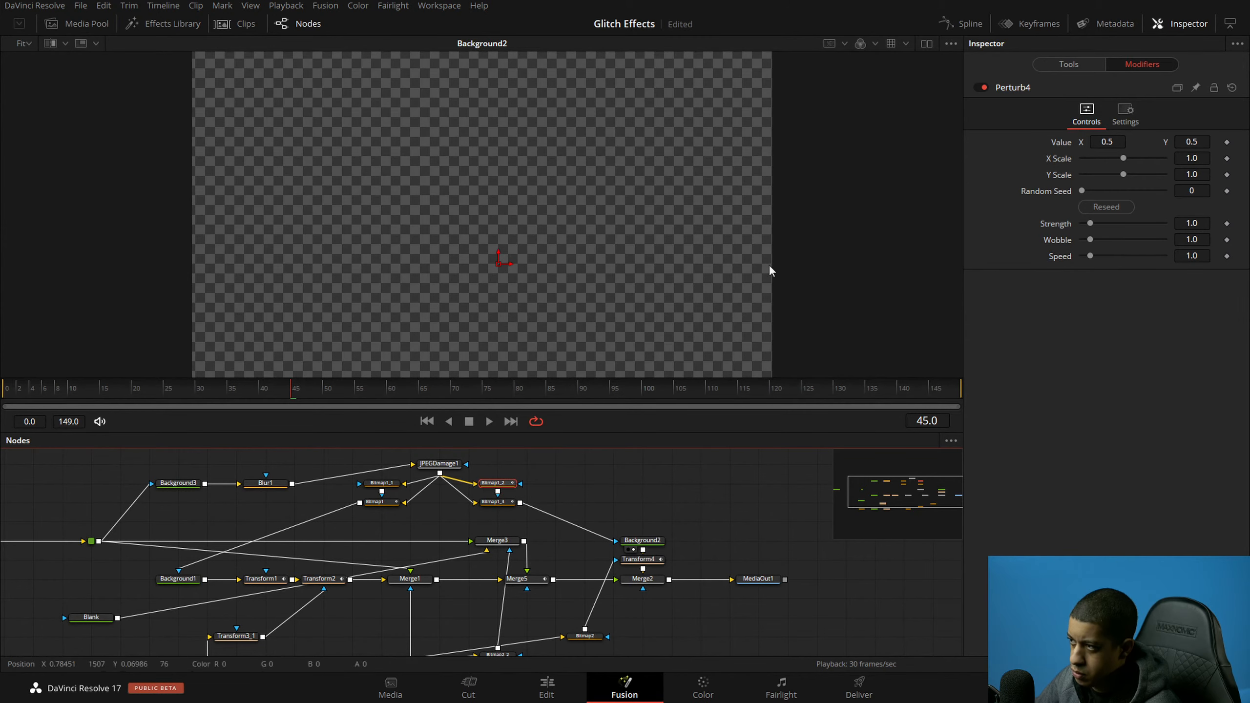
drag(1122, 159, 1081, 158)
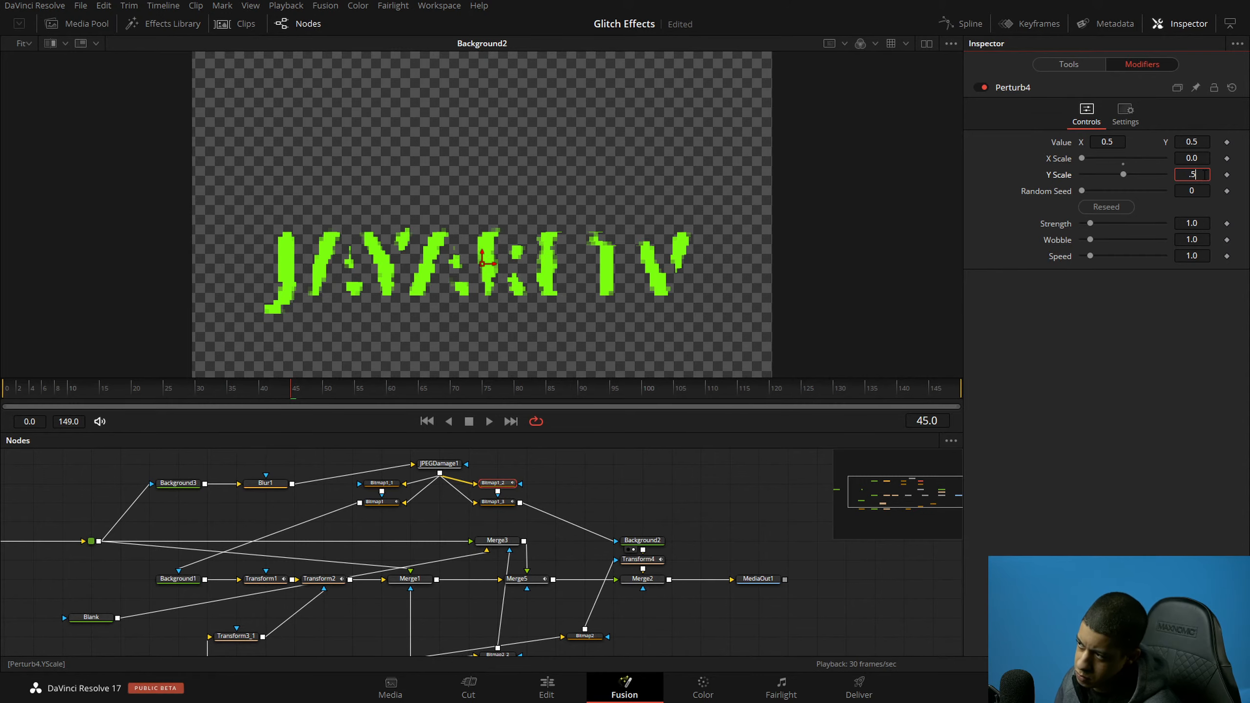
key(Tab)
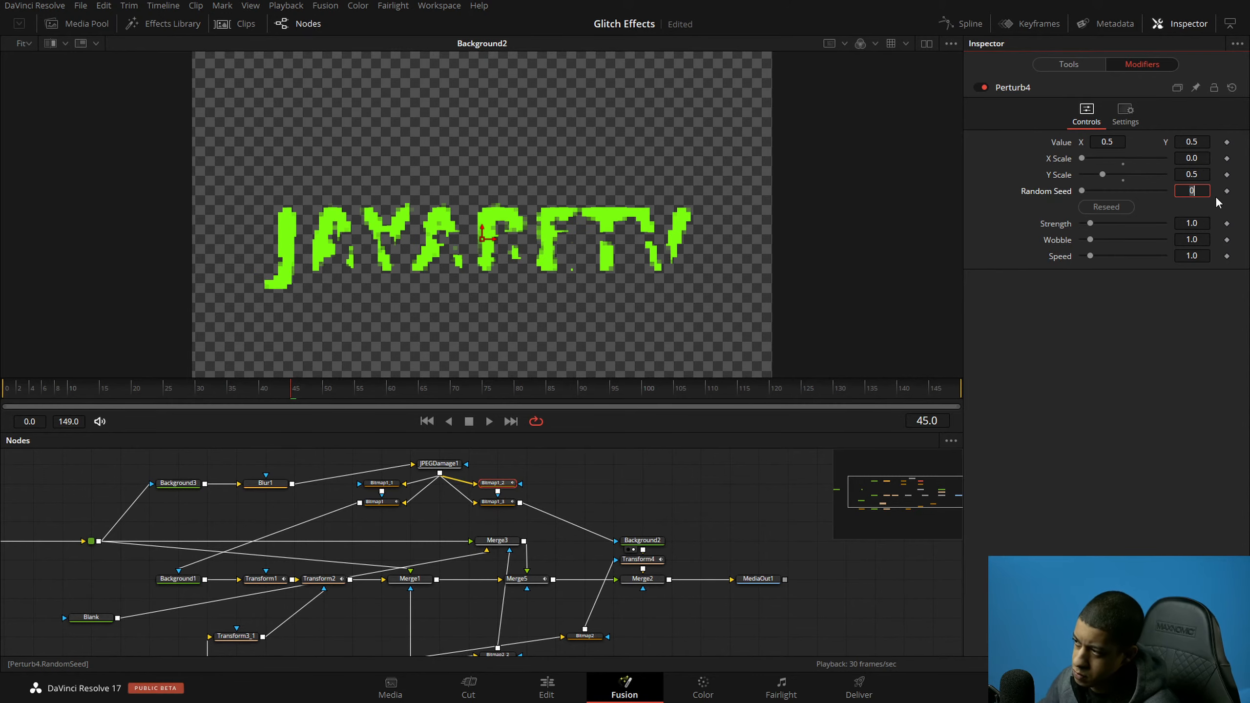
text(3)
key(Tab)
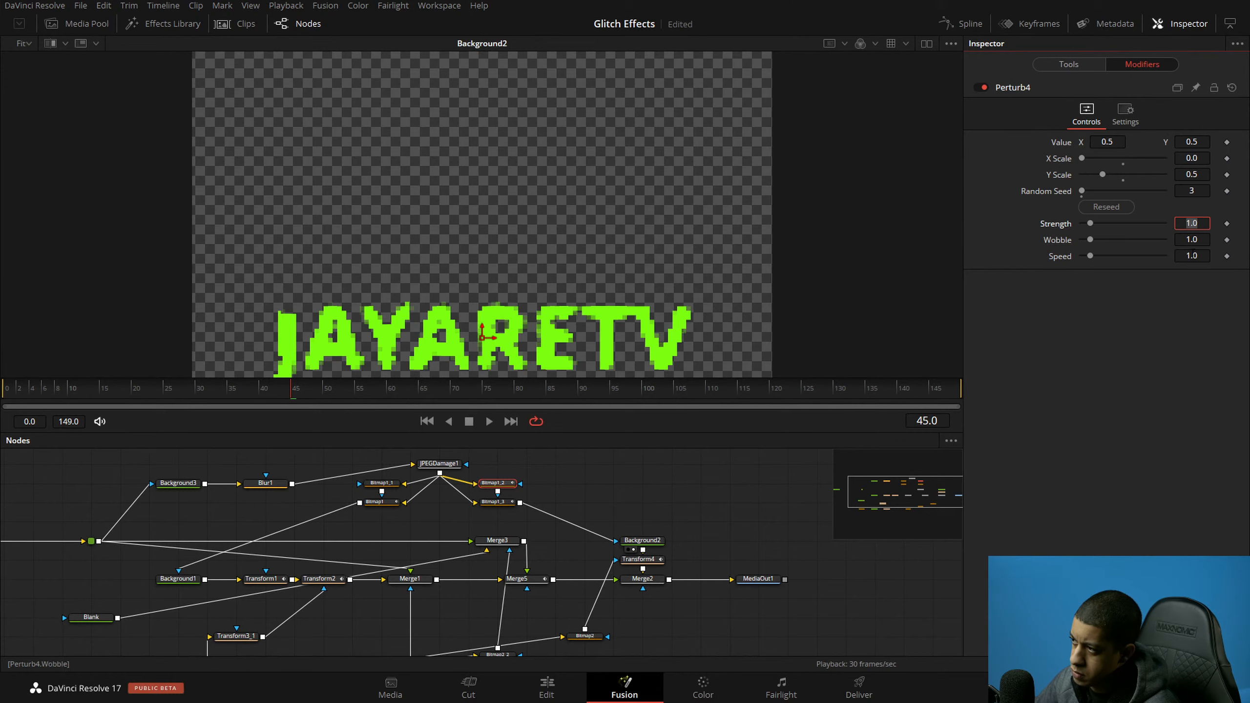
Step: Set Bitmap1_3's Perturb modifier to X Scale 0.0 and Y Scale 0.3, and preview the motion
click(497, 502)
drag(1122, 158, 1082, 158)
click(1204, 175)
text(0.3)
key(Return)
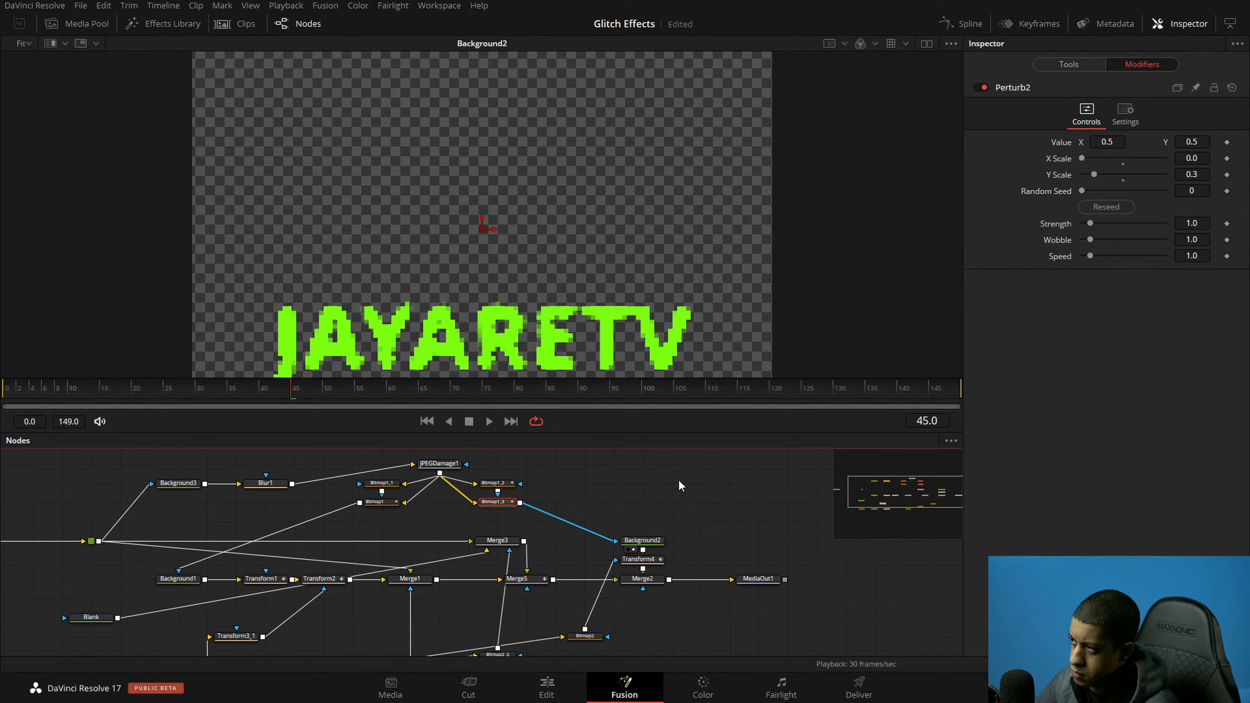
click(680, 485)
click(490, 421)
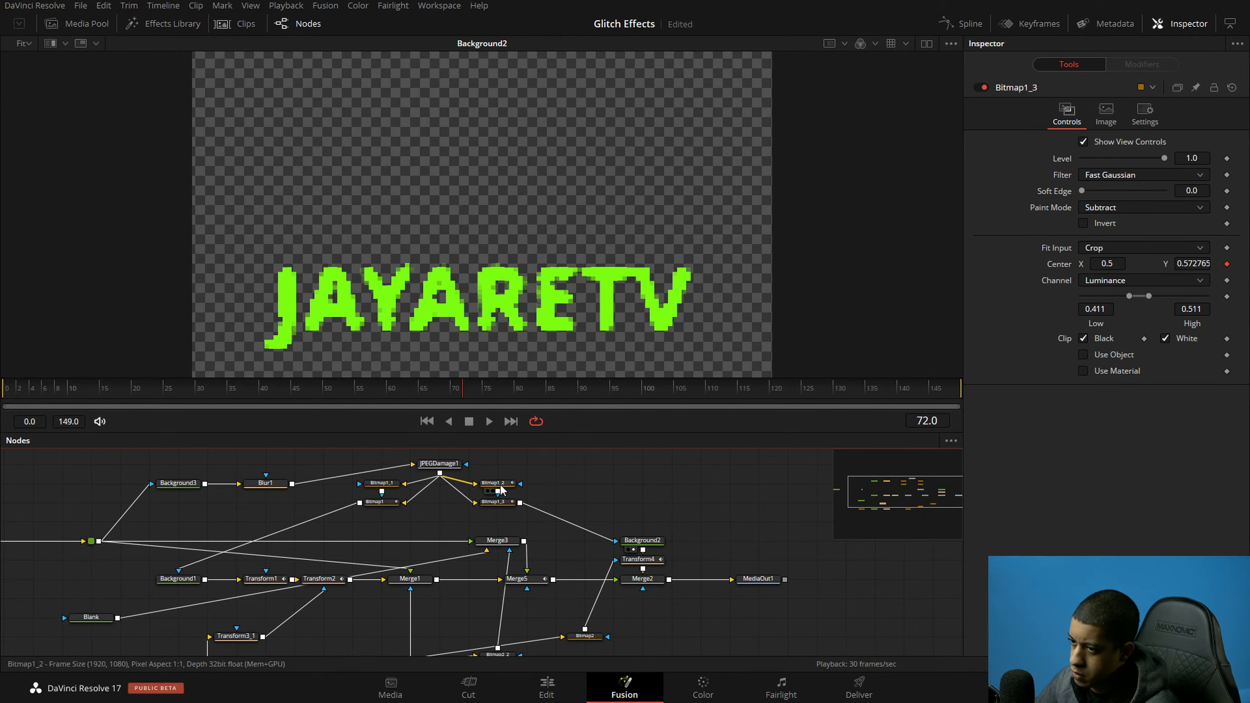
Step: Make Bitmap1_2's Perturb horizontal only, with X Scale 0.3 and Y Scale 0.0
click(494, 482)
click(1141, 64)
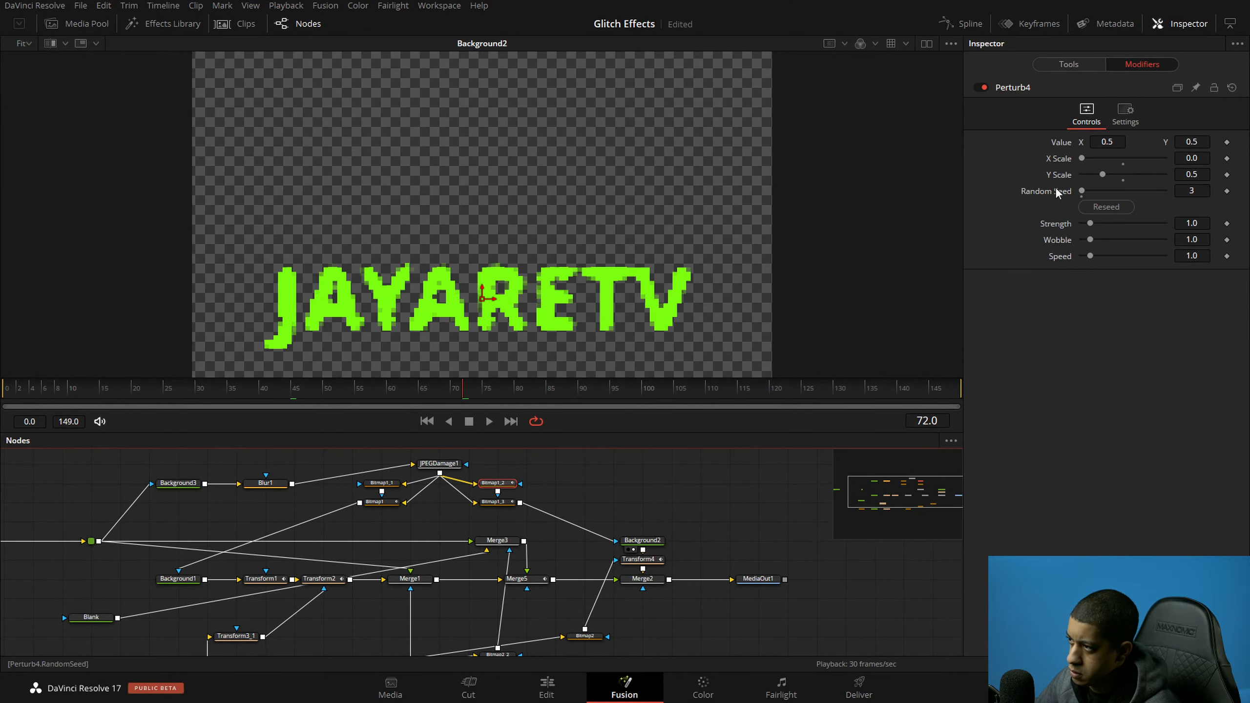
click(1197, 158)
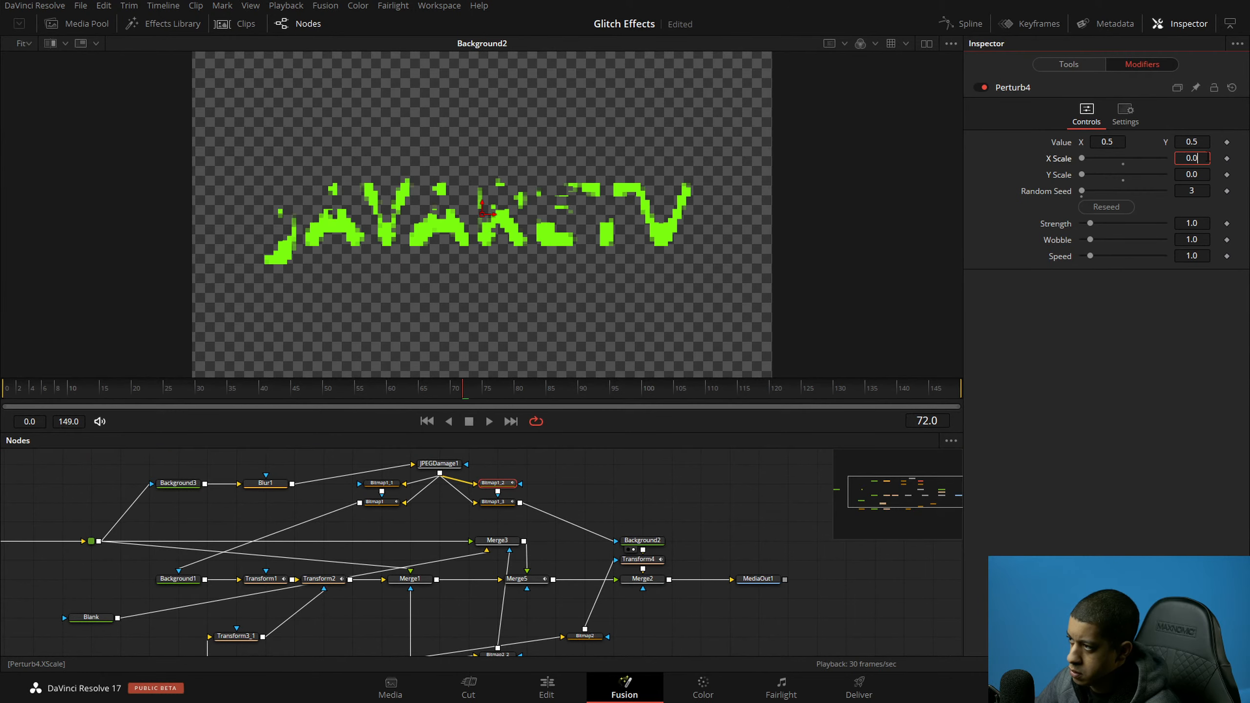
key(BackSpace)
text(3)
key(Tab)
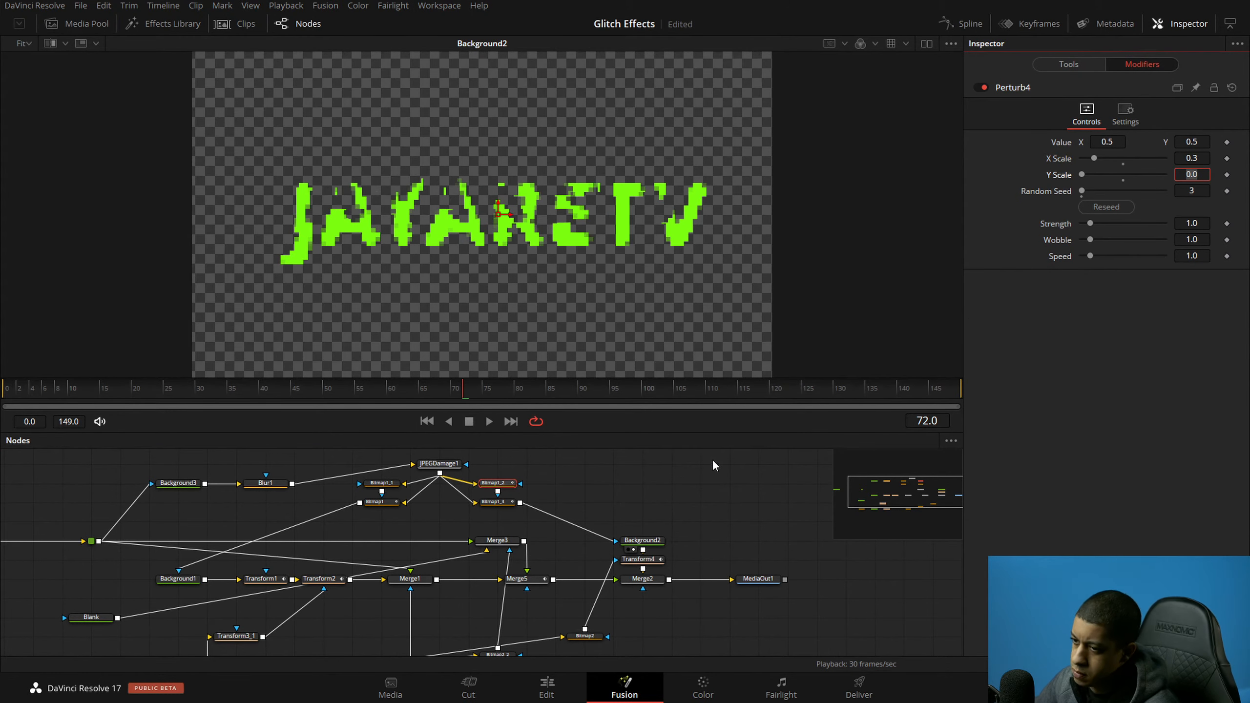
Step: Make Bitmap1_3's Perturb horizontal only, with X Scale 0.3 and Y Scale 0.0, and play the result
click(505, 501)
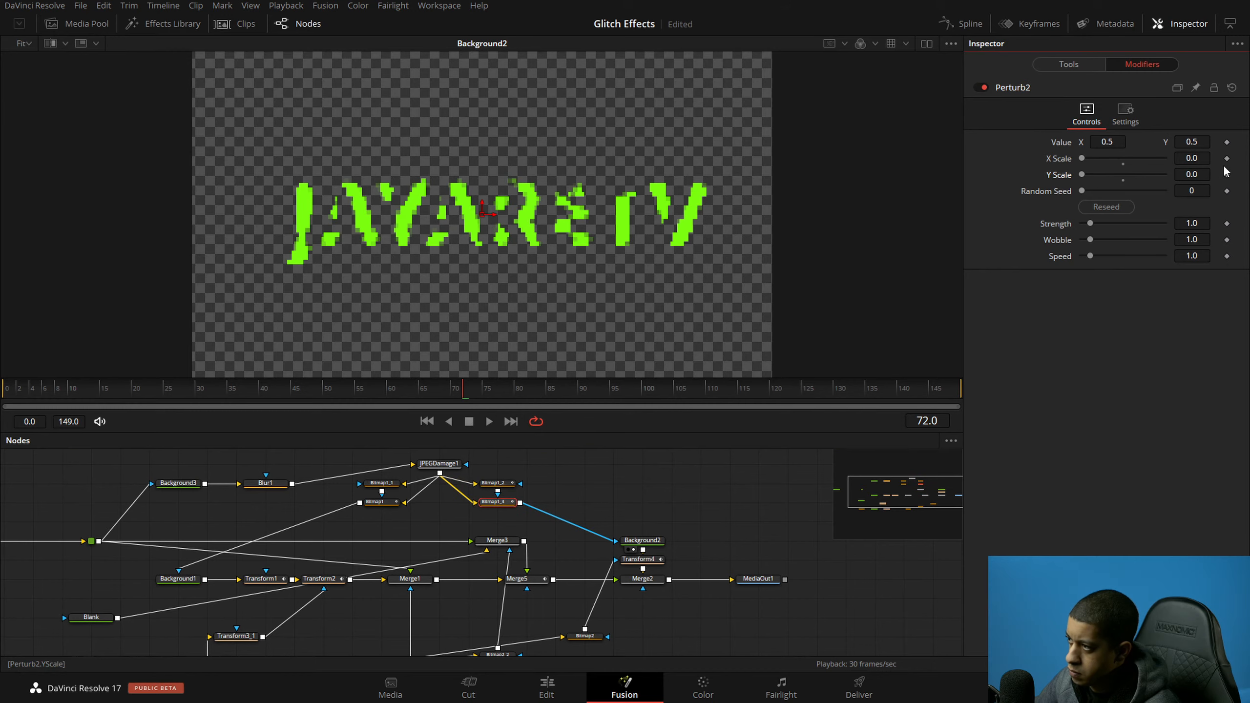
text(0.3)
key(Tab)
click(711, 496)
key(space)
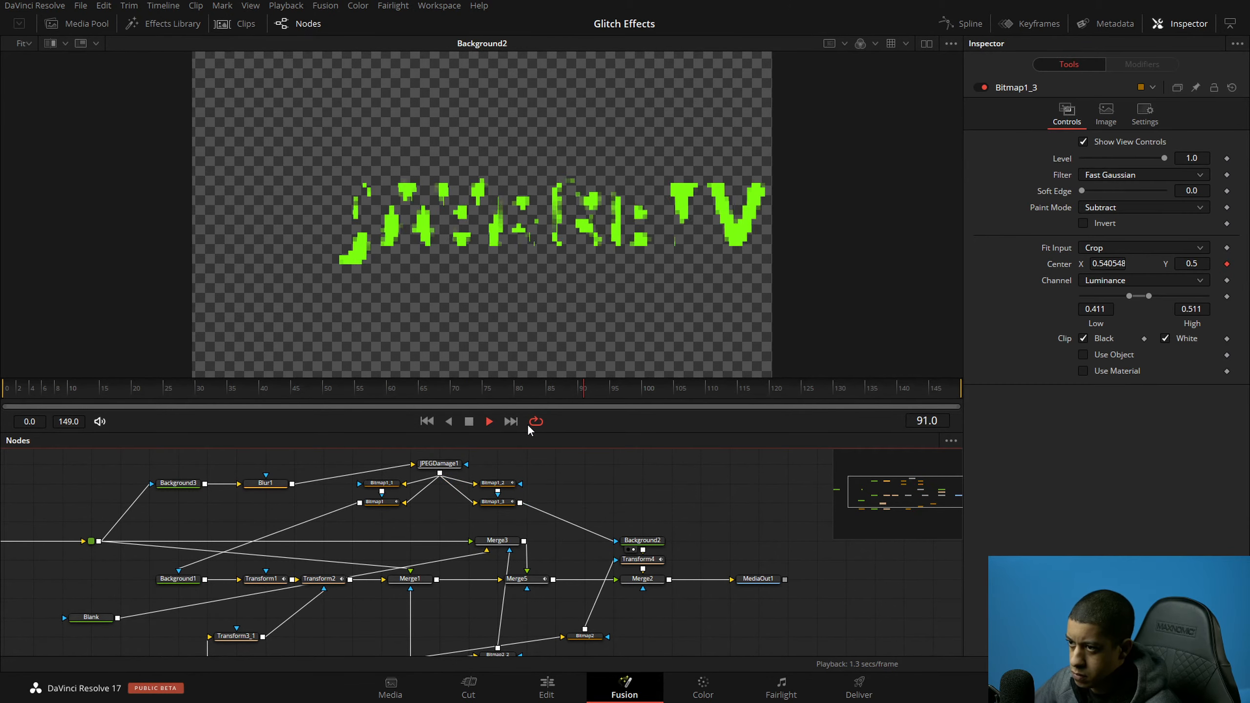
key(space)
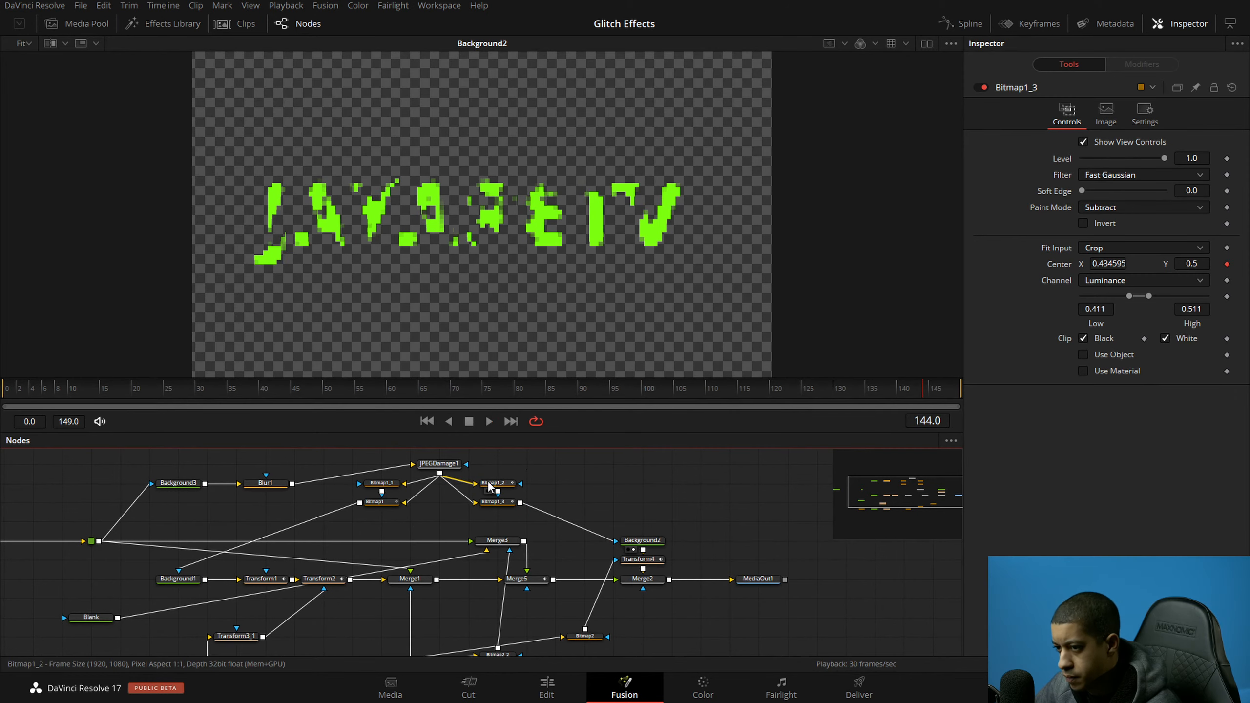
Step: Set Wobble and Speed of Bitmap1_2's Perturb to 10.0, raise Bitmap1_3's Perturb Speed to its slider maximum, and save and preview the project
click(495, 483)
click(1146, 64)
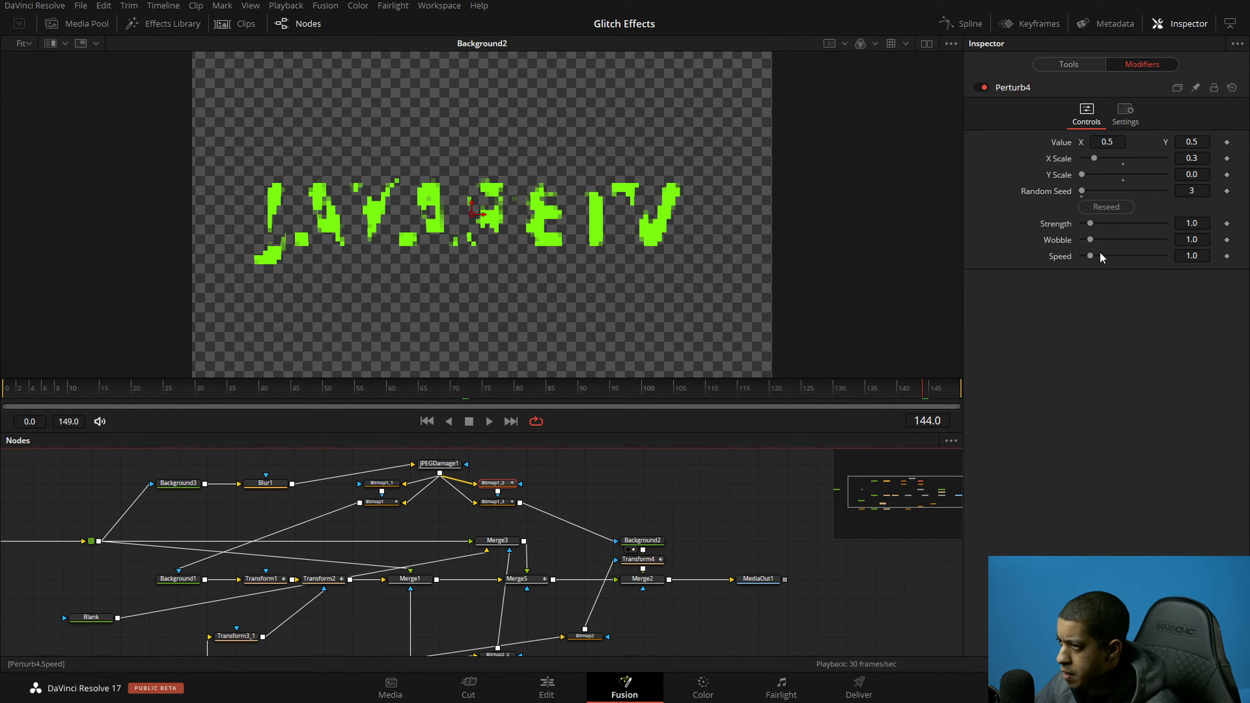
click(497, 502)
drag(1090, 256, 1245, 248)
click(725, 513)
key(ctrl+s)
key(space)
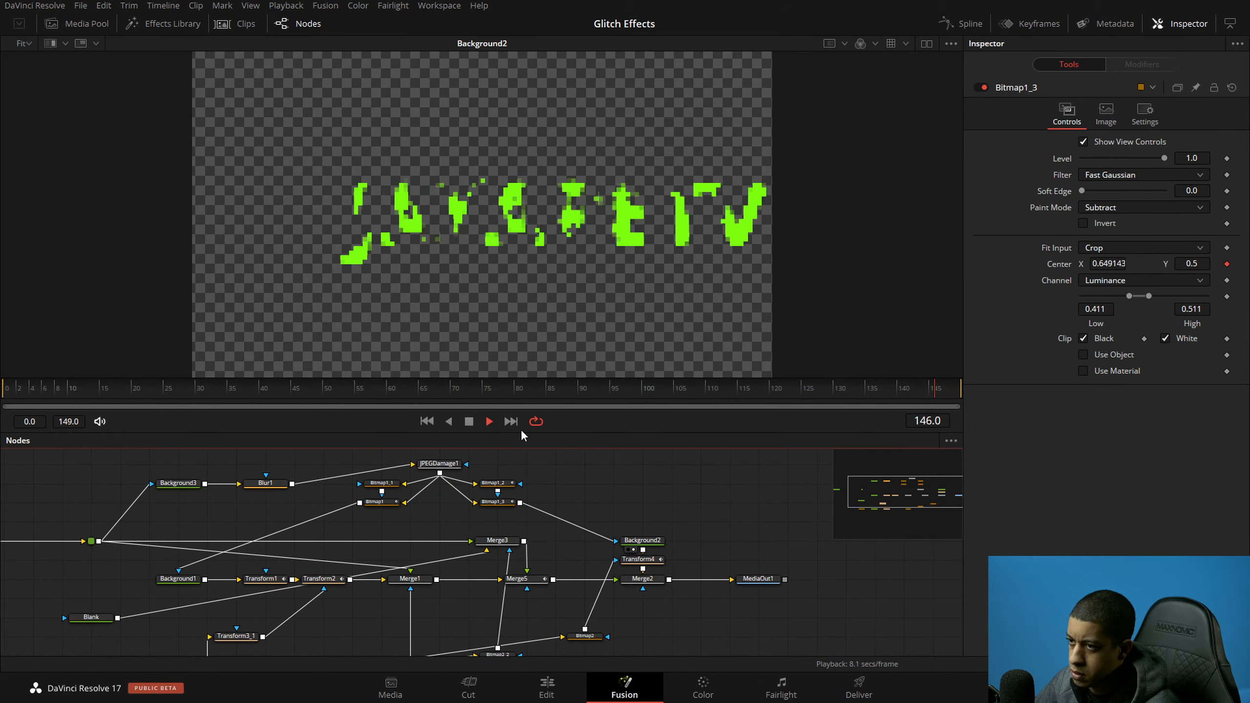
key(space)
Step: Set the Speed of Bitmap1_2's Perturb modifier to 0.5 and play back the motion
click(509, 488)
click(1141, 64)
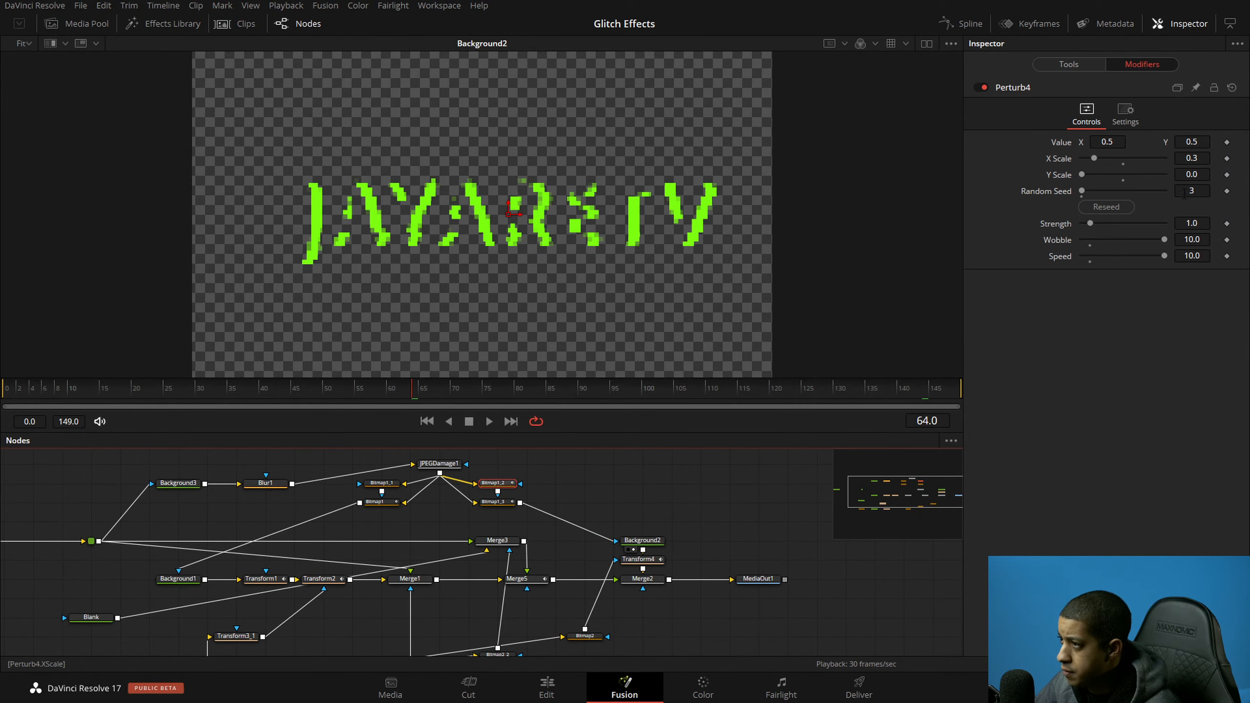
click(1194, 257)
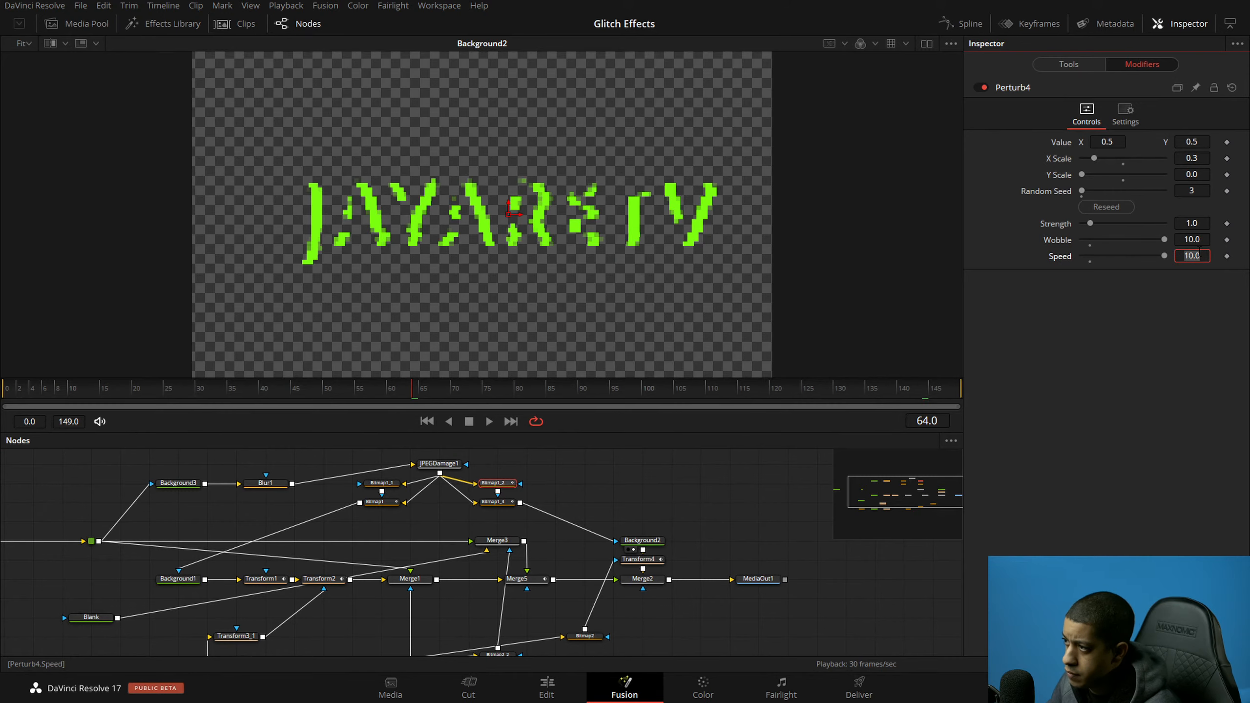
text(0.5)
key(Tab)
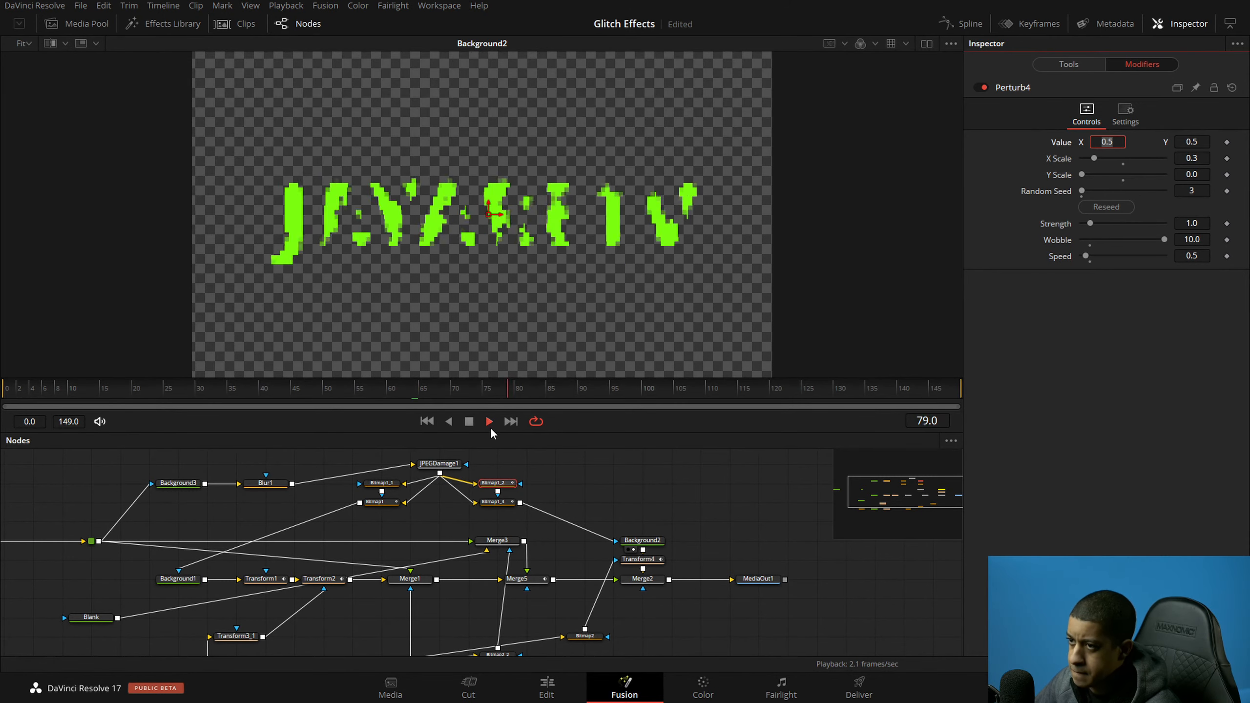
Step: Set the Speed of Bitmap1_3's Perturb modifier to 0.5
click(498, 502)
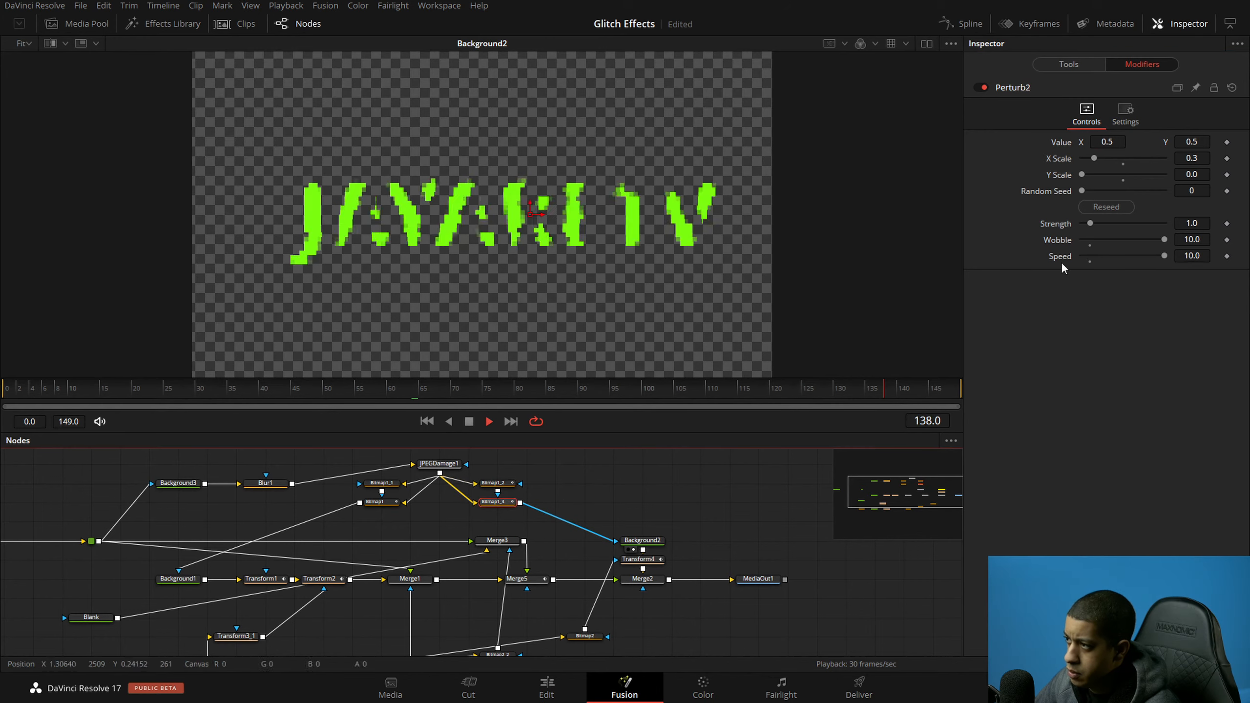
click(1200, 256)
key(BackSpace)
text(.54)
key(BackSpace)
key(Tab)
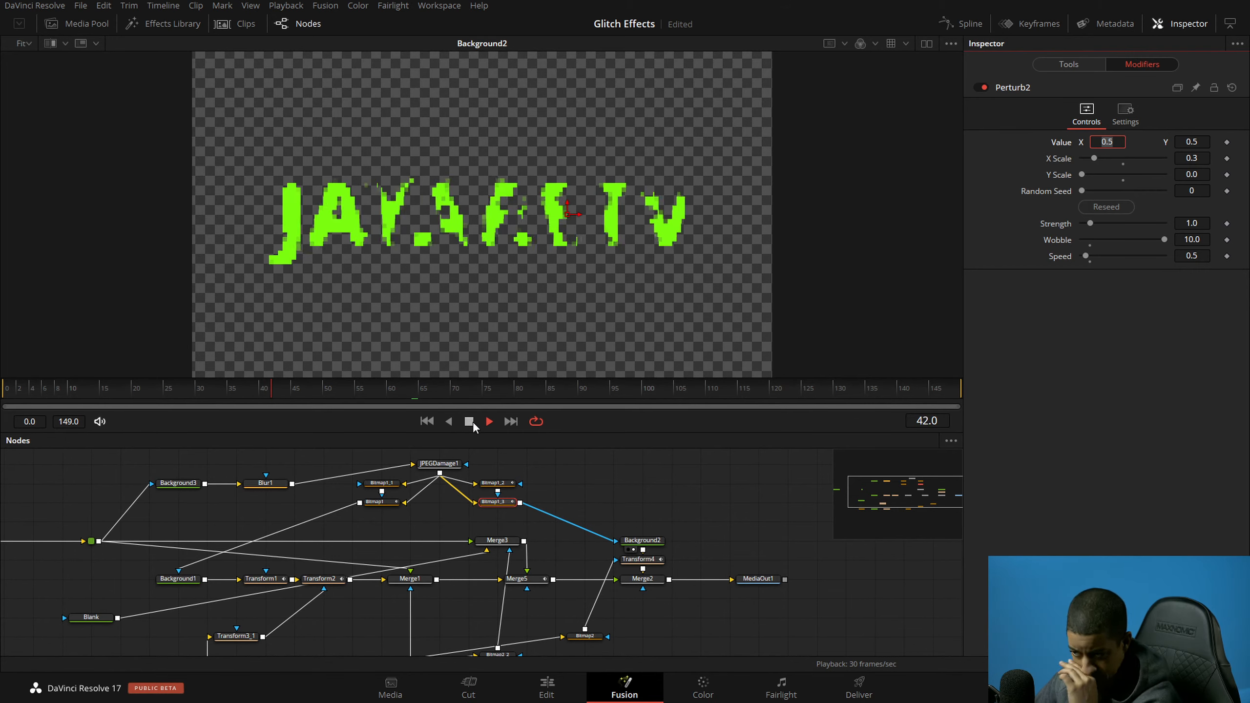
Step: Preview the green glitch at Transform4 during playback and inspect Background2's color settings
click(633, 569)
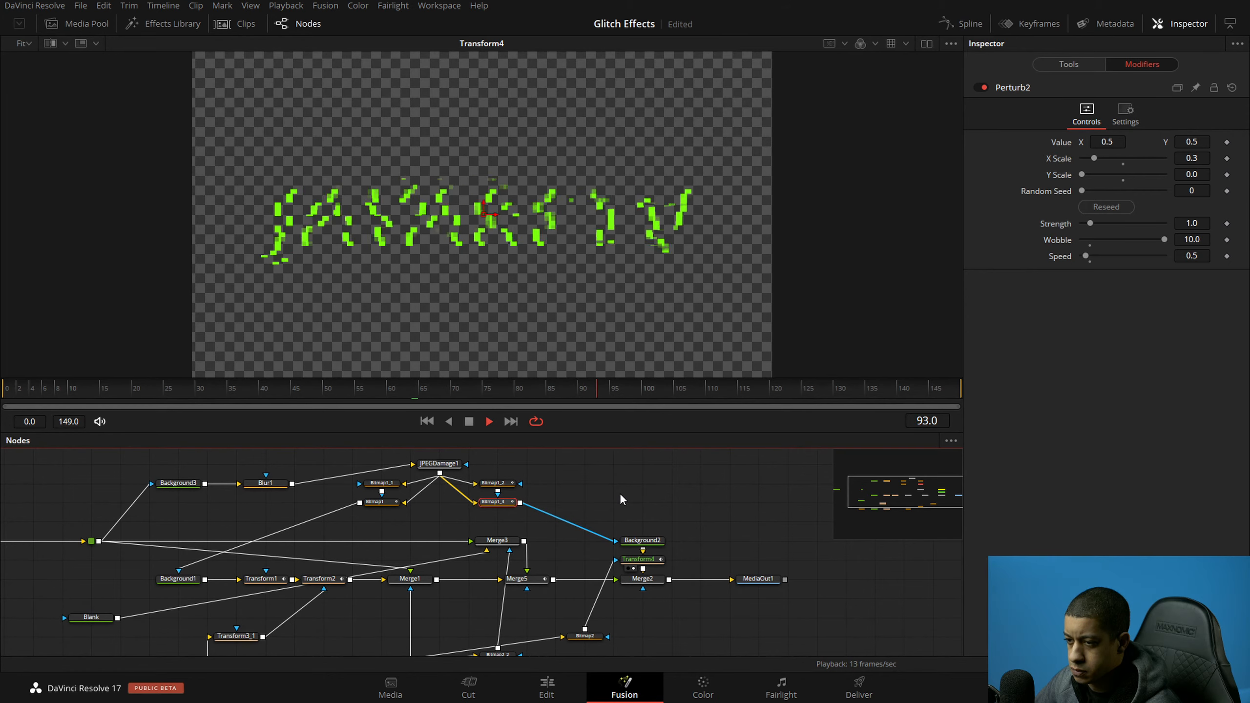
drag(603, 492, 677, 489)
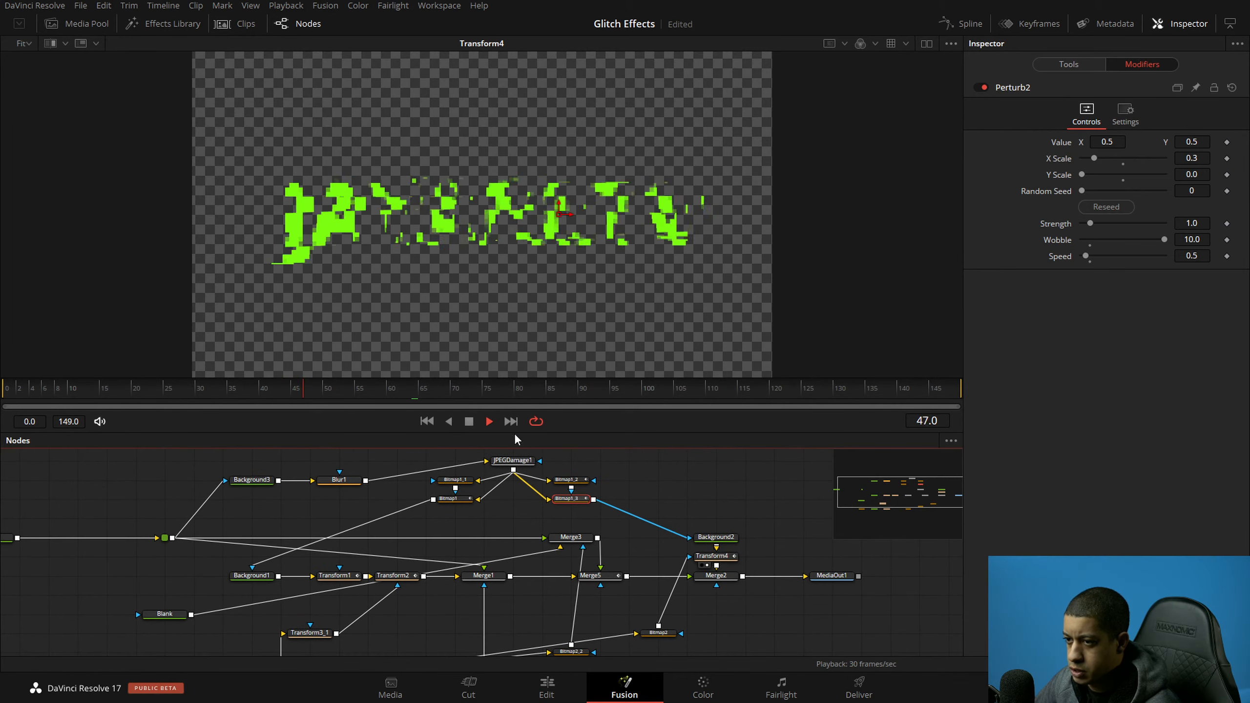
click(468, 421)
click(717, 536)
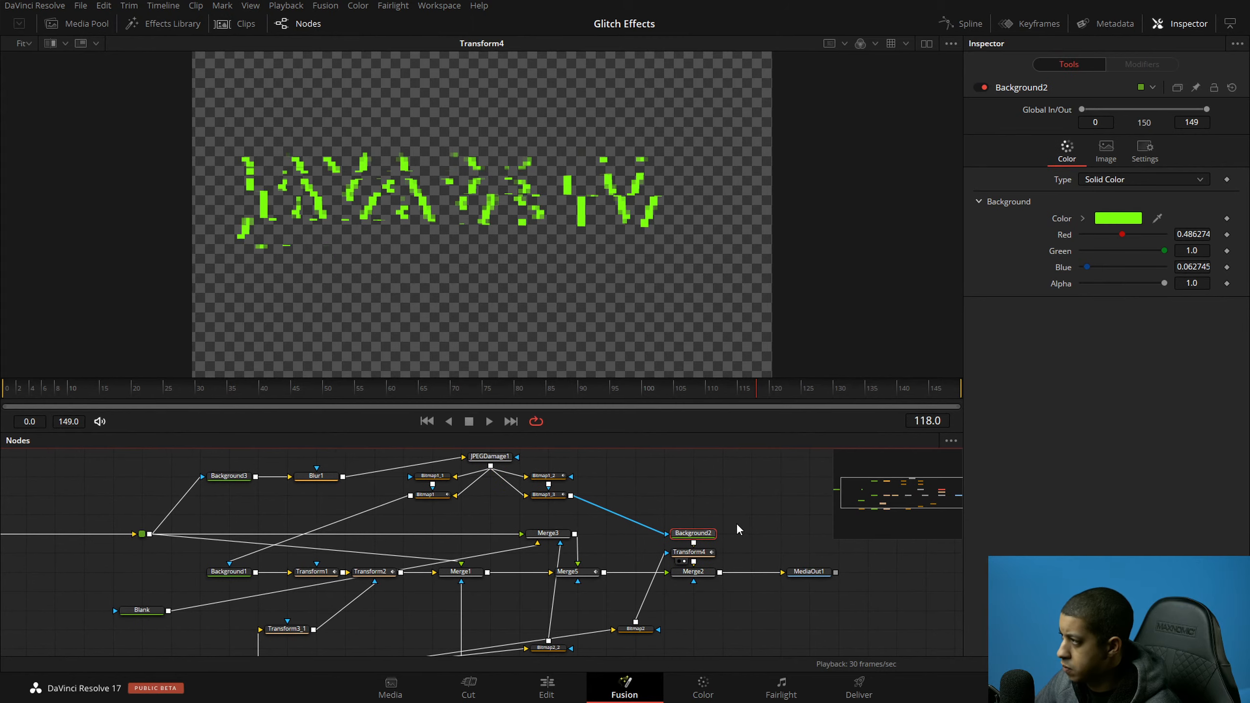
drag(640, 498, 685, 502)
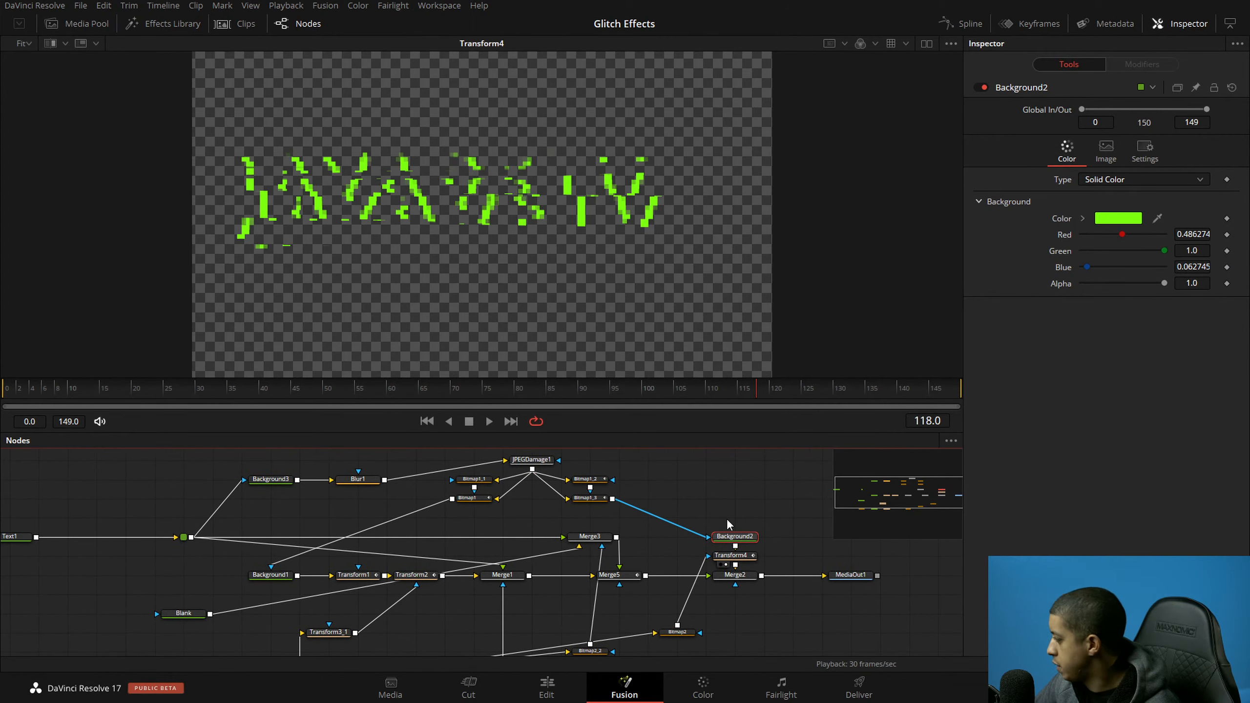
Step: Replace the Bitmap1 and Bitmap1_1 masks with copies of Bitmap1_2 and Bitmap1_3
drag(617, 512, 596, 470)
drag(523, 522, 566, 474)
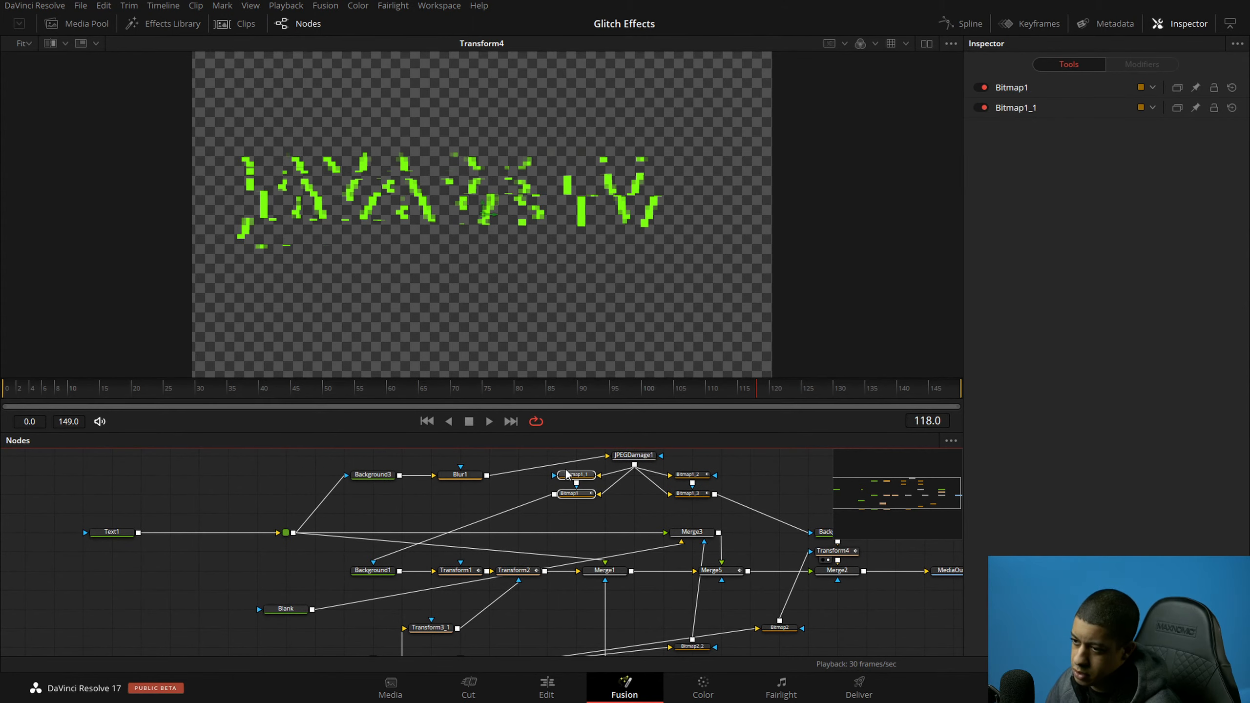
key(ctrl+x)
key(ctrl+v)
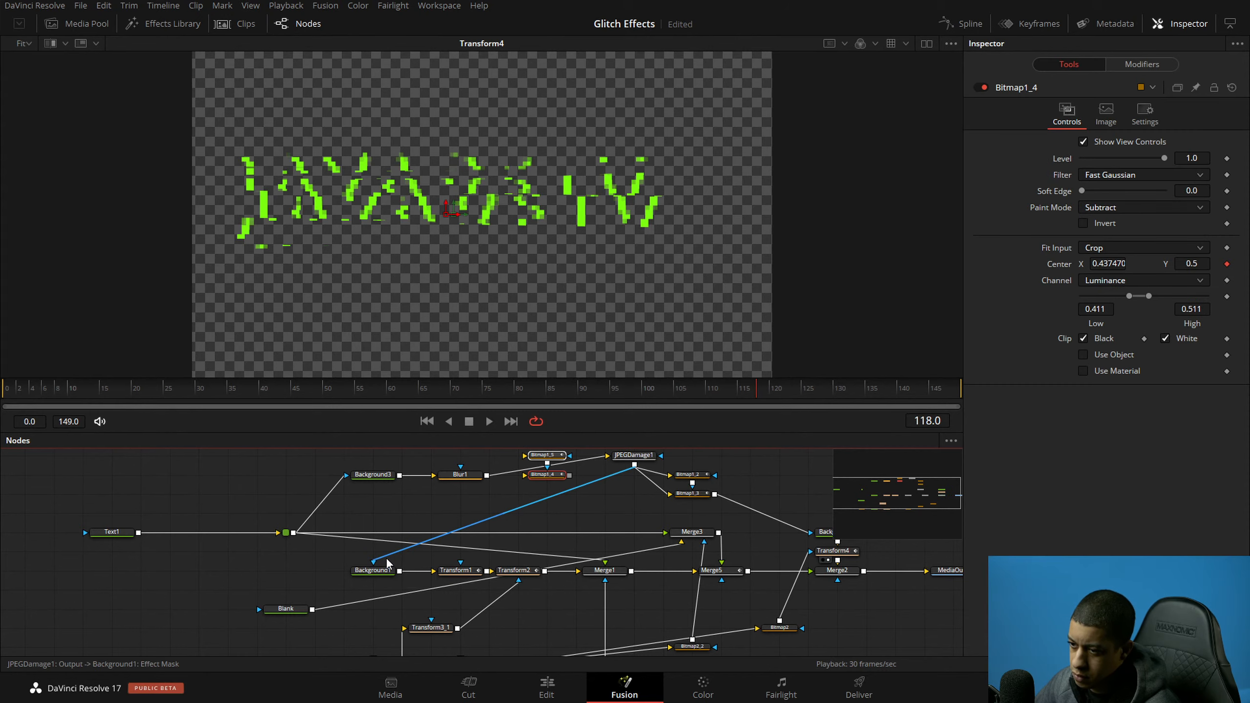
Step: Wire JPEGDamage1 into the pasted Bitmap1_4 and Bitmap1_5 and connect Bitmap1_4 to Background1's effect mask
drag(387, 560, 561, 507)
click(587, 525)
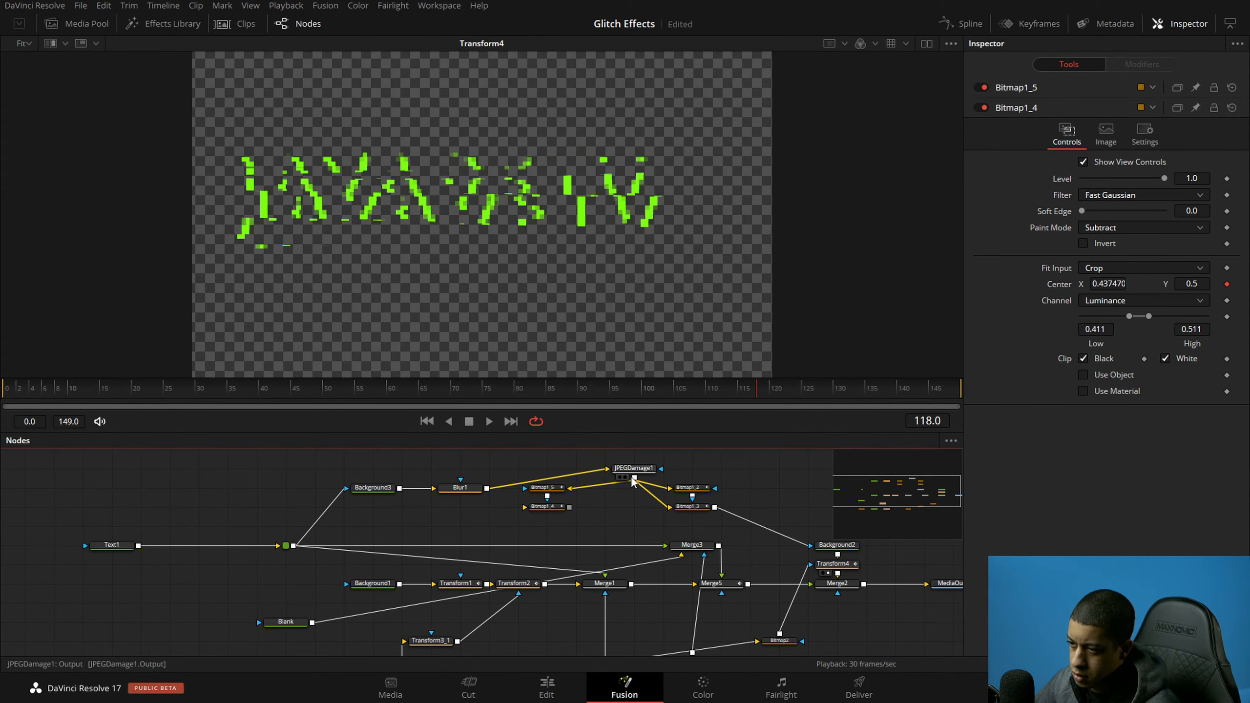
drag(634, 477, 388, 588)
Step: Display Merge2 in the viewer and play back the combined green and magenta glitch
click(828, 592)
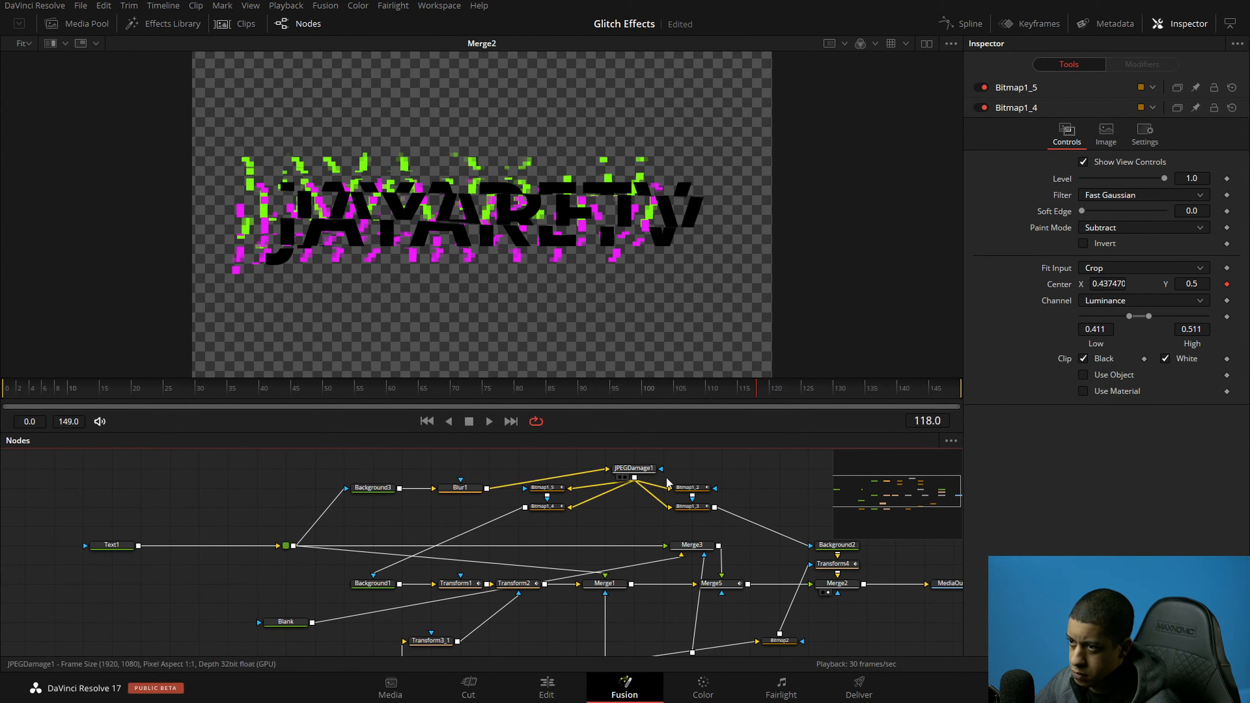
drag(896, 549, 702, 563)
key(space)
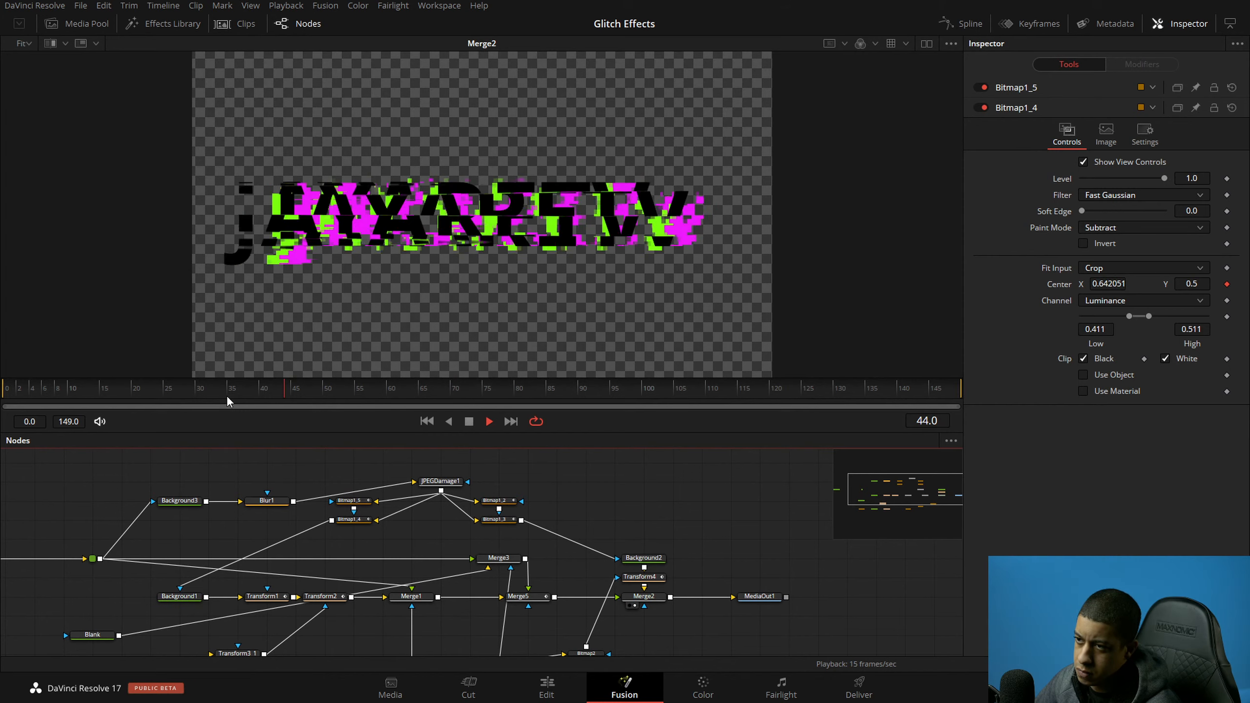
key(space)
drag(518, 481, 550, 480)
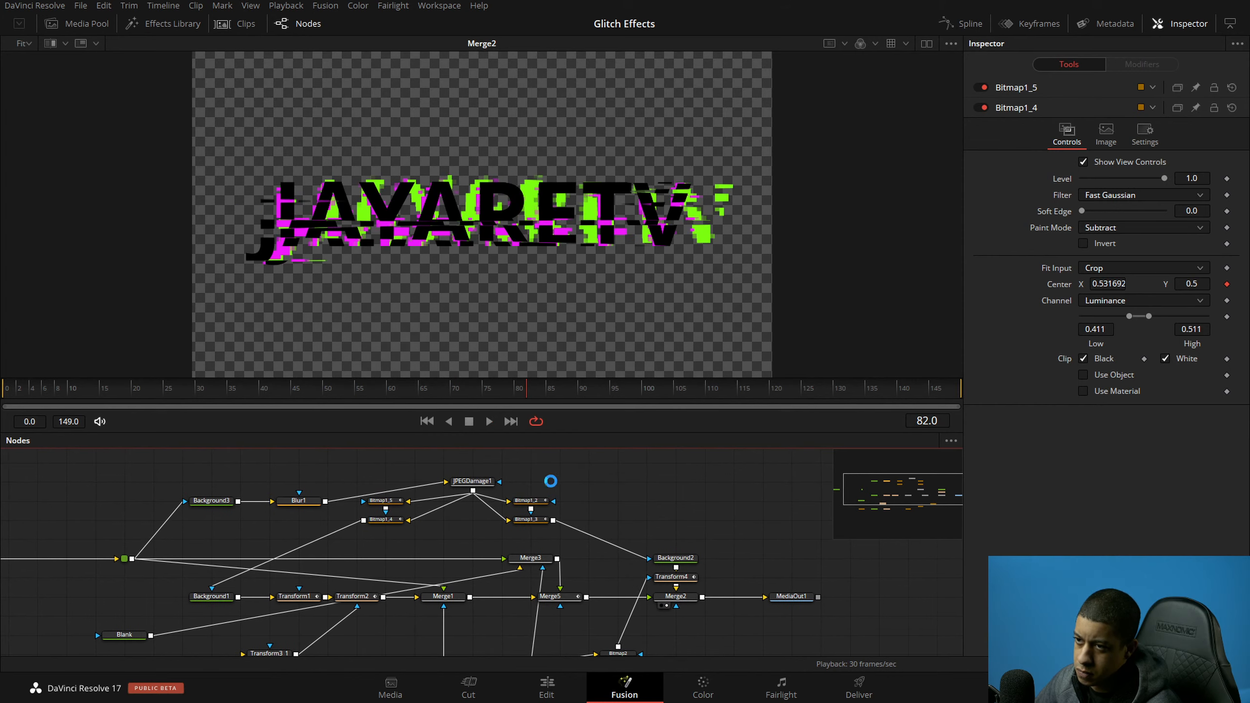
Step: Reseed the Perturb modifiers of Bitmap1_4 and Bitmap1_5
click(383, 519)
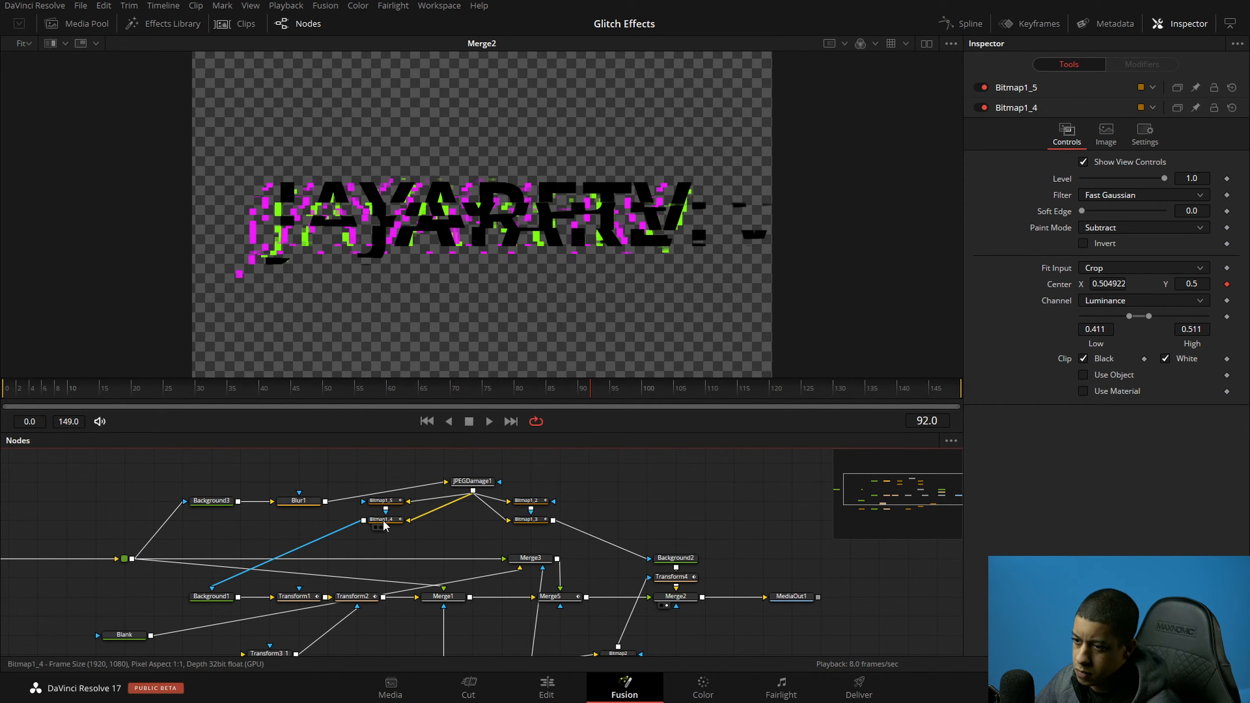
click(1141, 64)
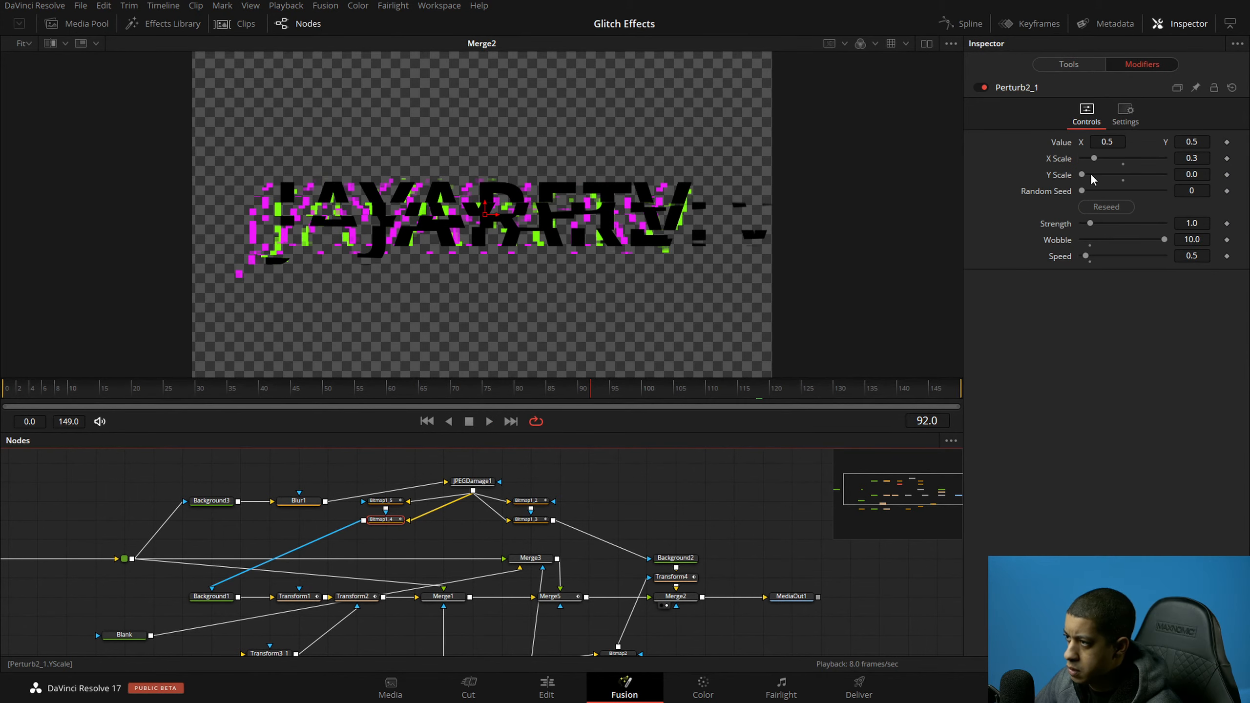
click(1106, 207)
click(384, 501)
click(1105, 207)
Step: Play back the reseeded glitch at Merge2, replaying it from near the start of the timeline
key(space)
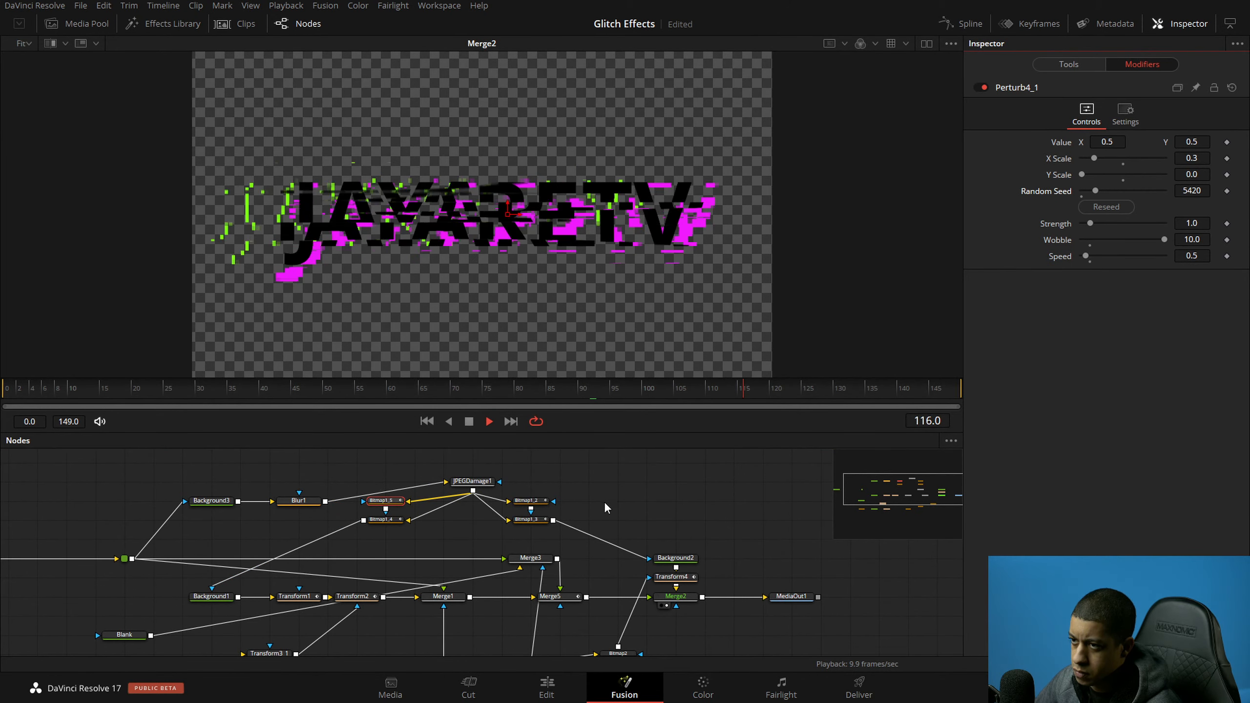
click(617, 515)
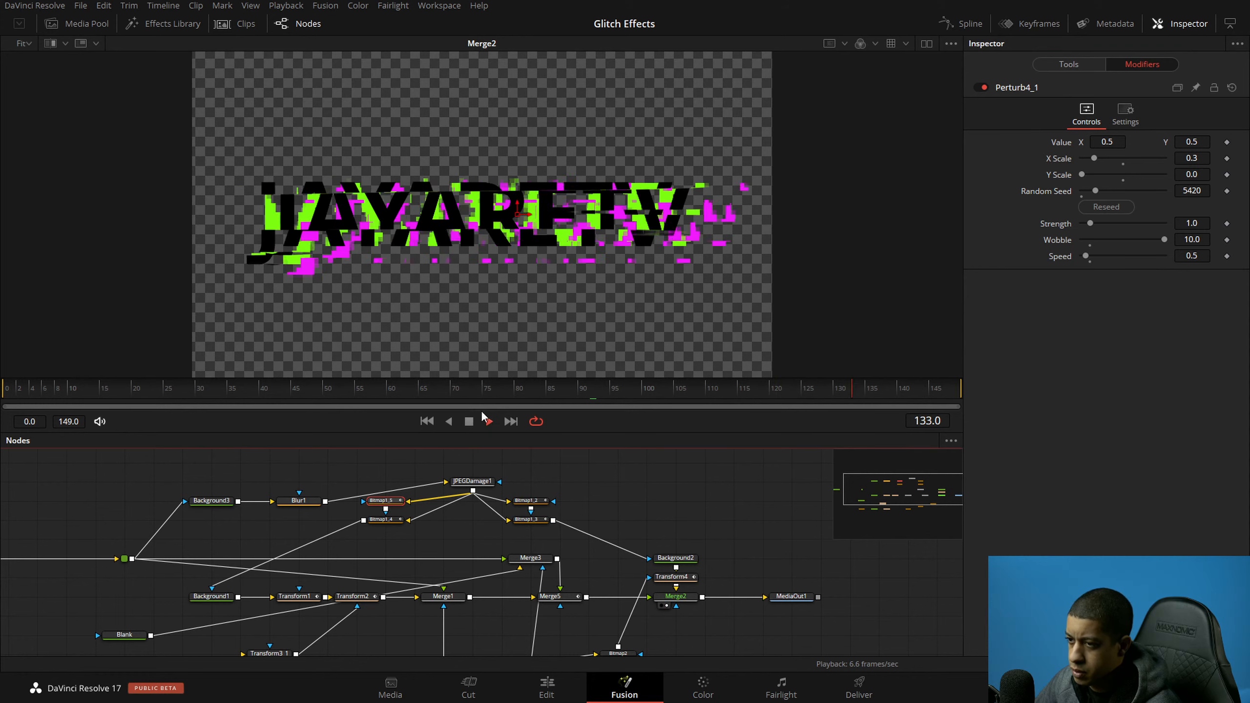
key(space)
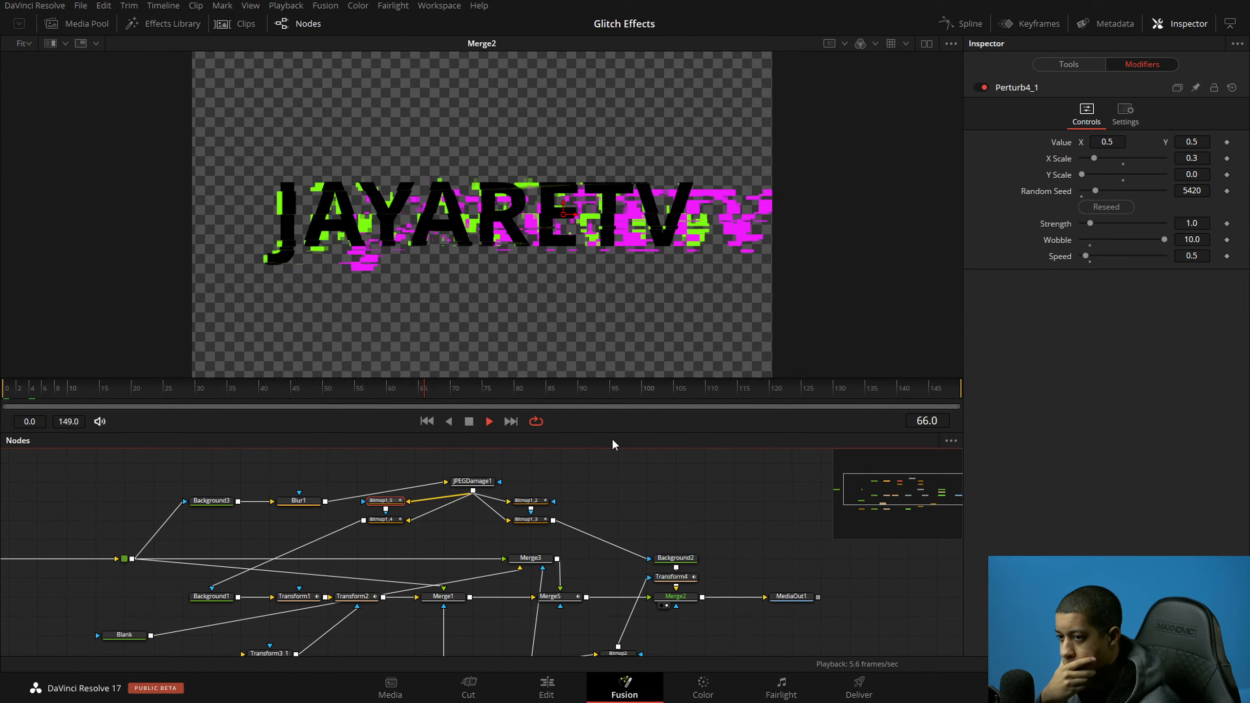
key(space)
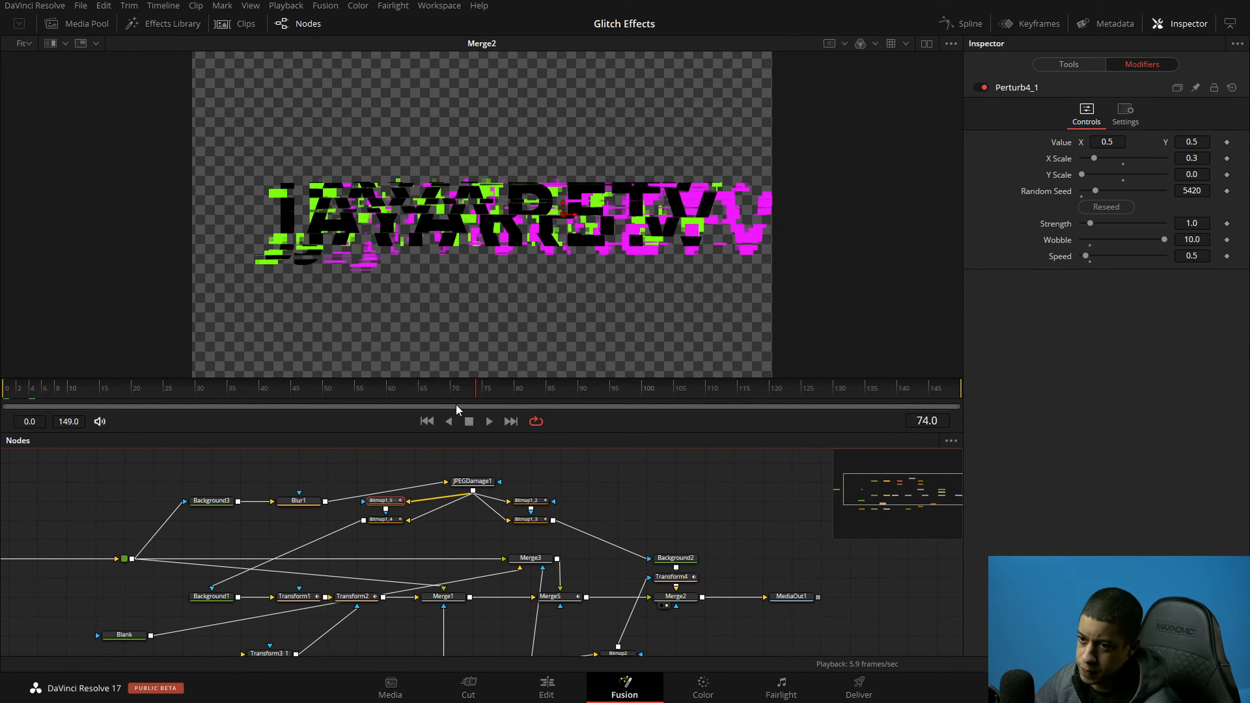
click(28, 389)
key(space)
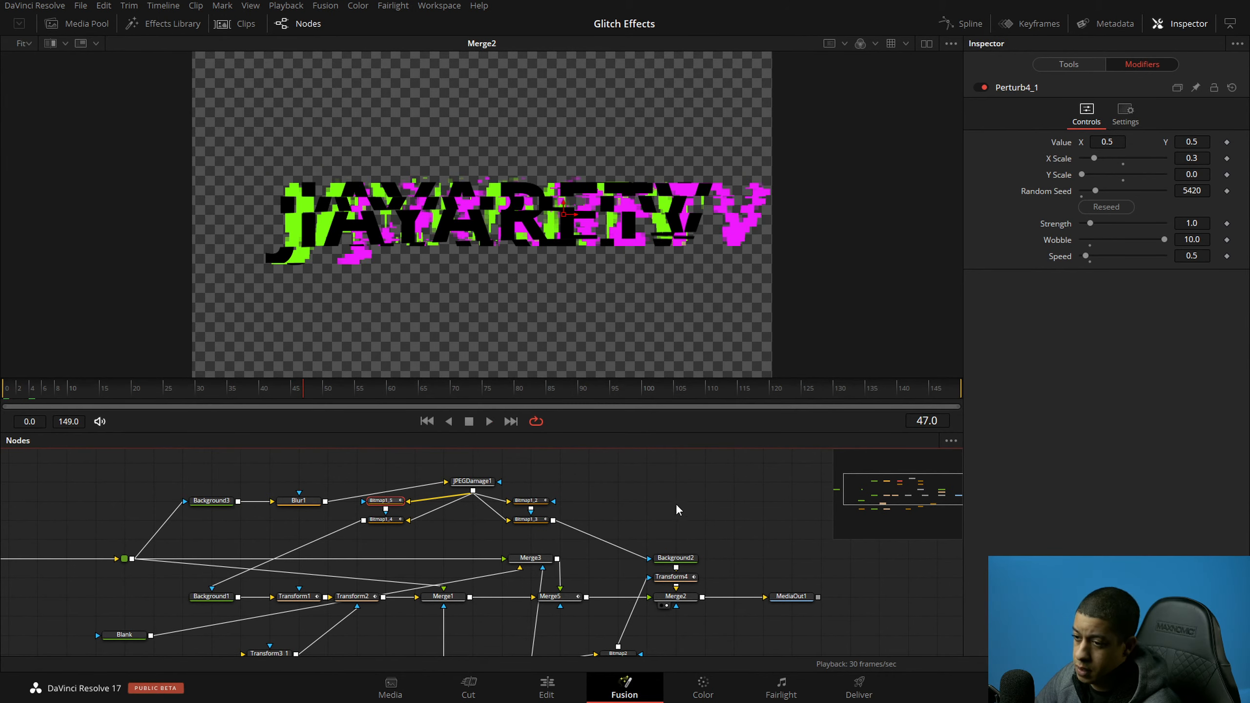
Step: Set Bitmap1_4's Perturb Speed to 1.0 and Wobble to 6.06, and play the result
click(387, 501)
click(392, 520)
click(1113, 64)
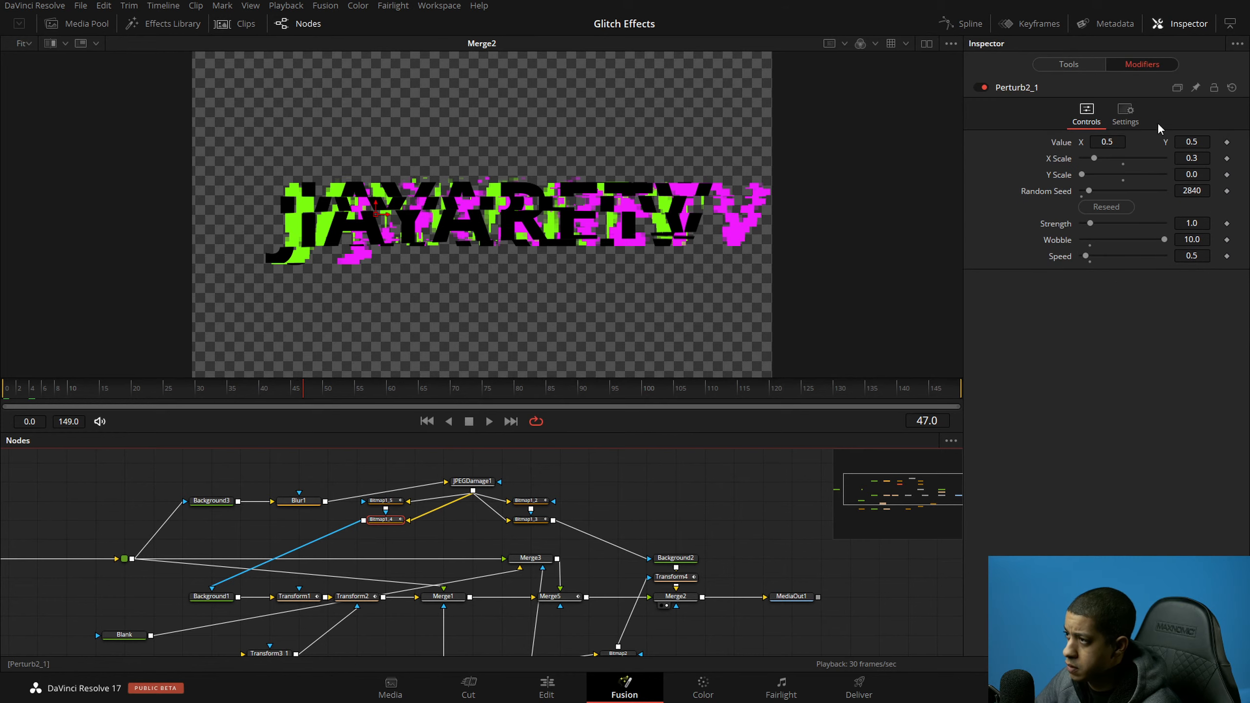
click(385, 500)
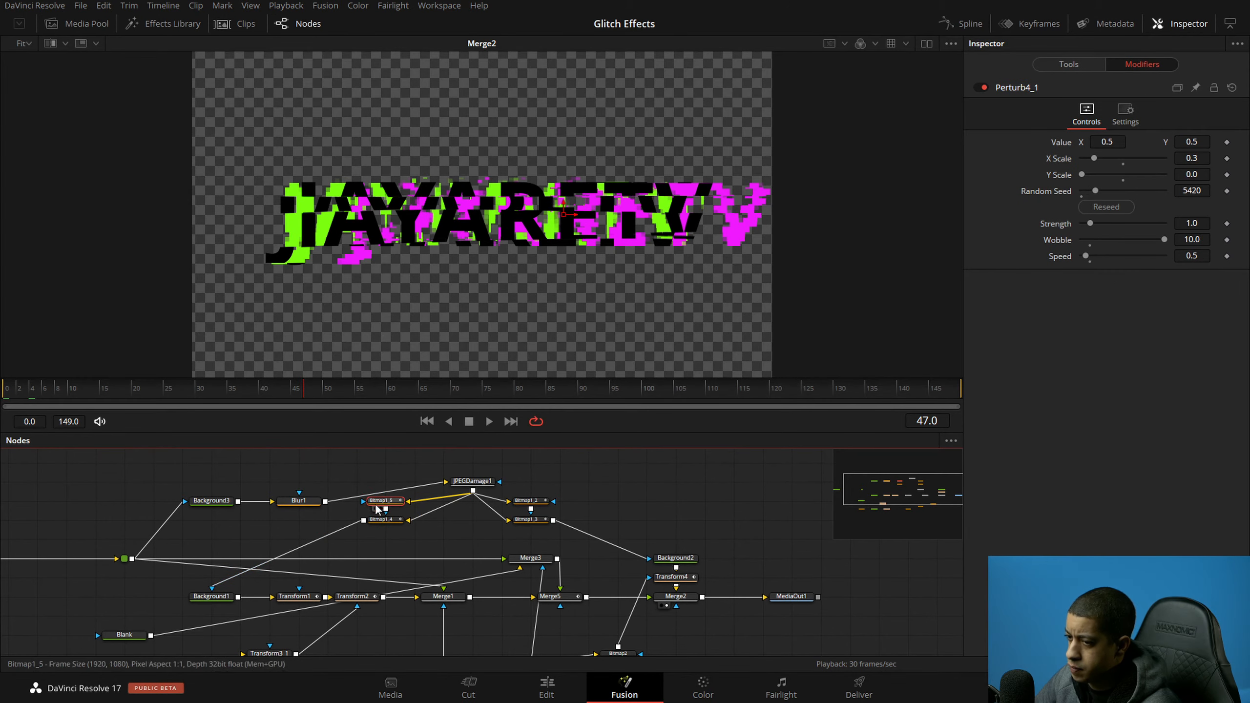
click(391, 523)
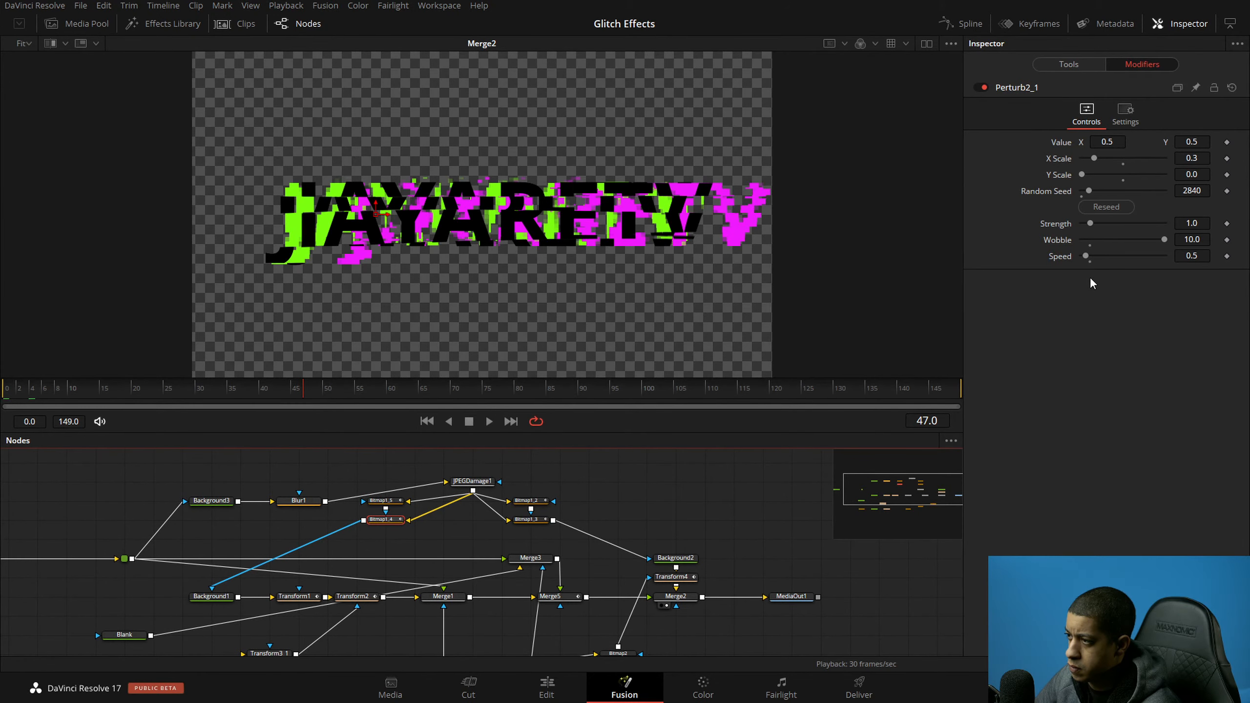
click(1090, 259)
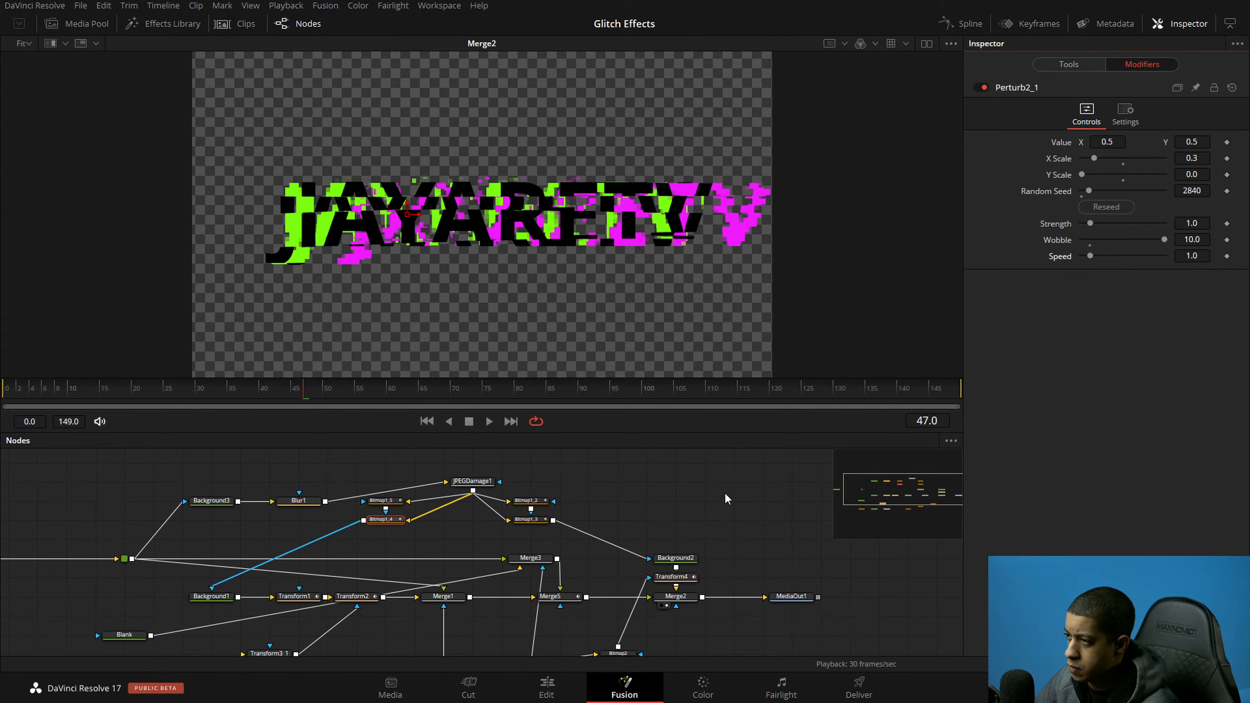
drag(1163, 239, 1131, 241)
key(space)
key(space)
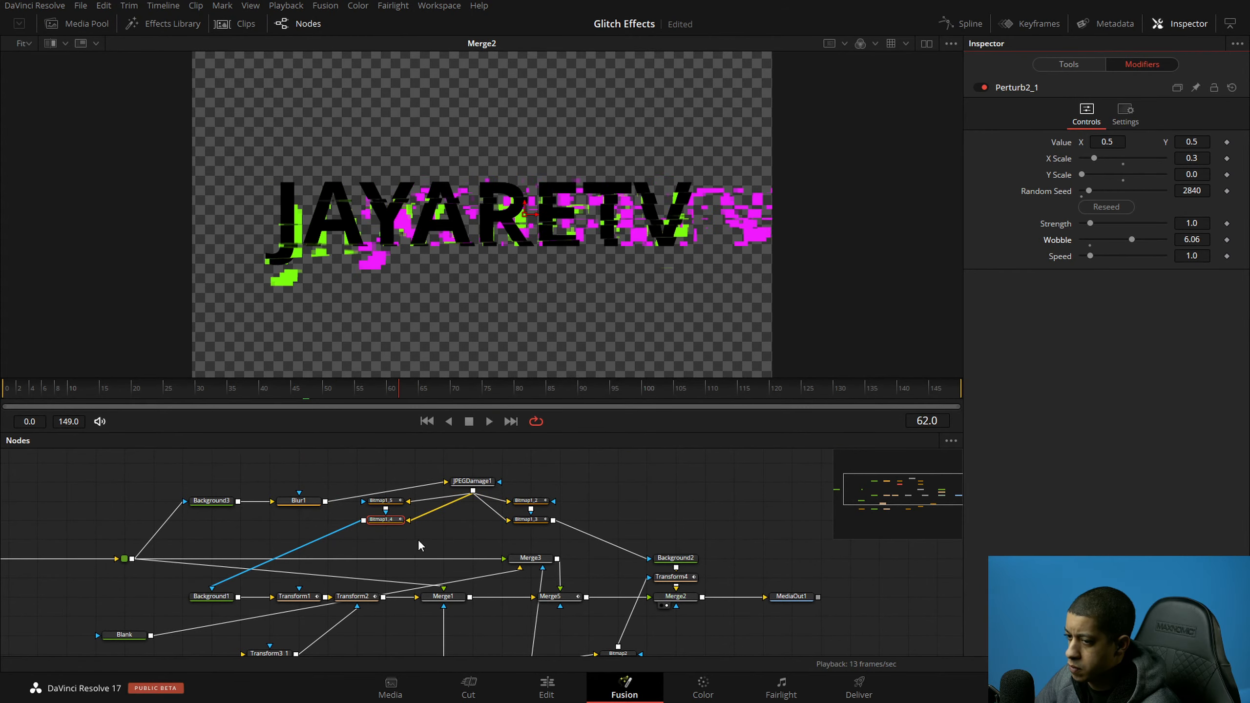
Step: Preview the magenta layer at Background1 and Transform2 during playback
drag(212, 596, 239, 557)
key(ctrl+z)
key(space)
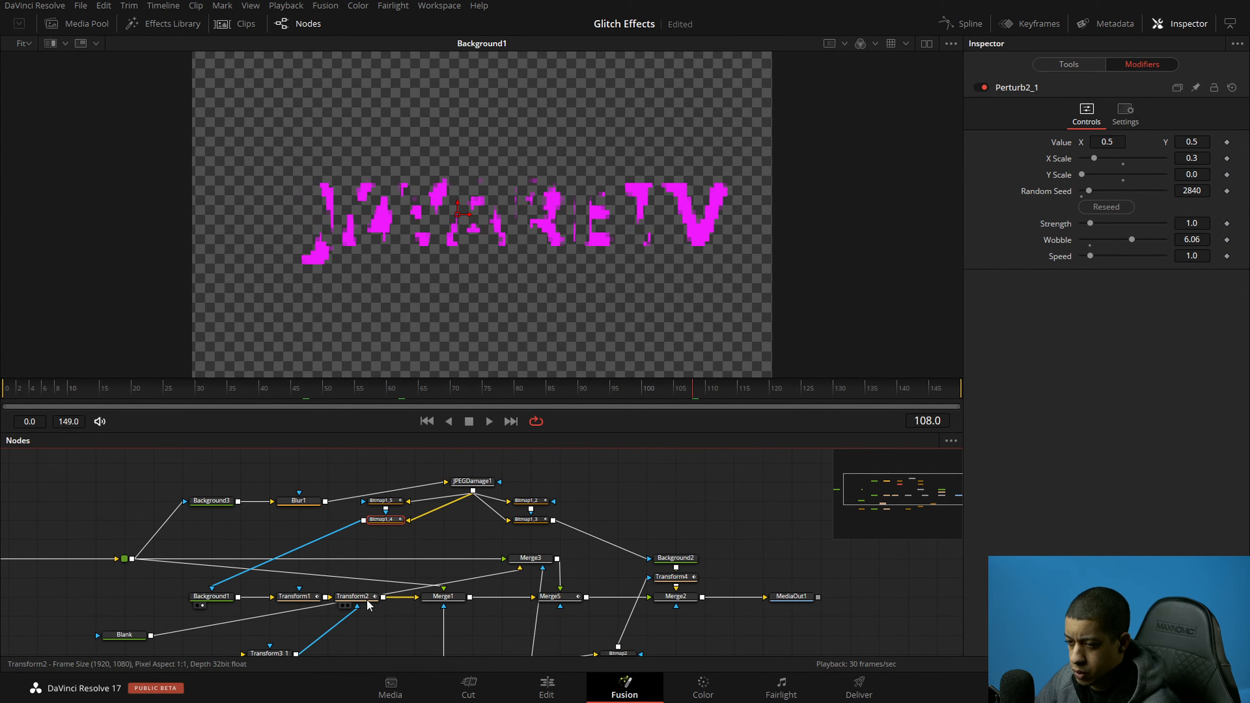
drag(365, 598, 424, 238)
key(space)
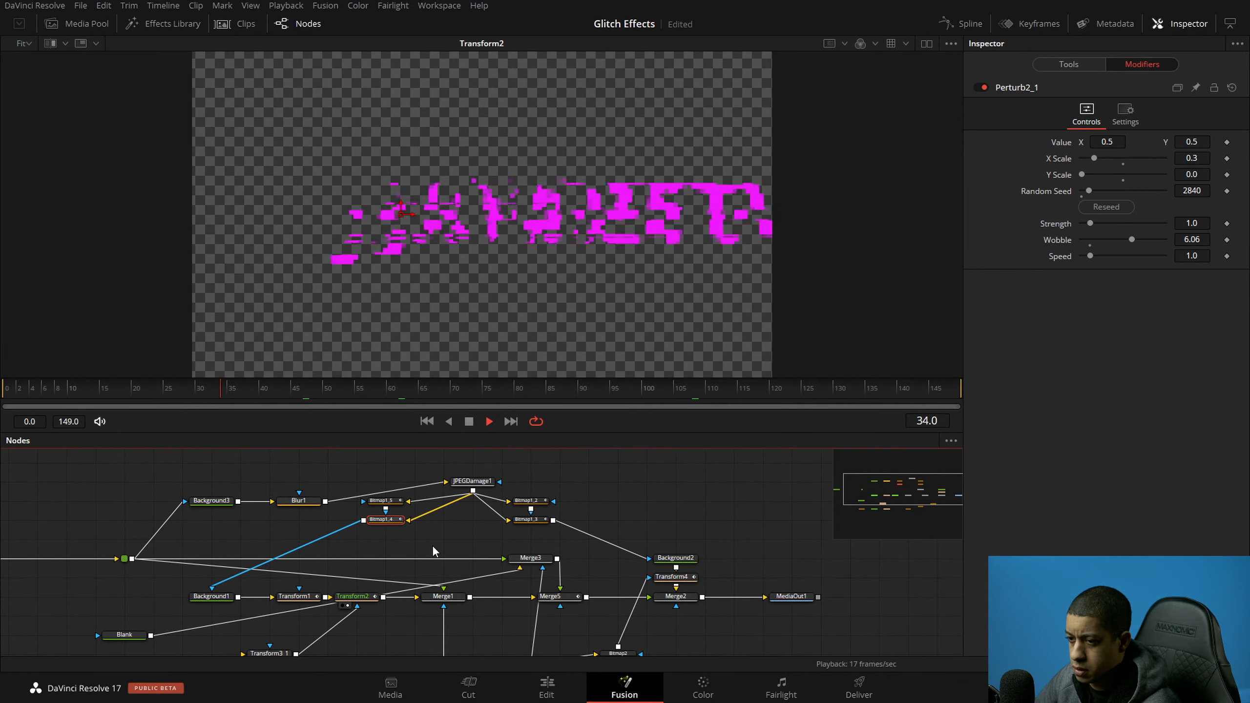
Step: Replay Transform2's animation from an earlier frame and inspect its transform settings
key(space)
click(188, 389)
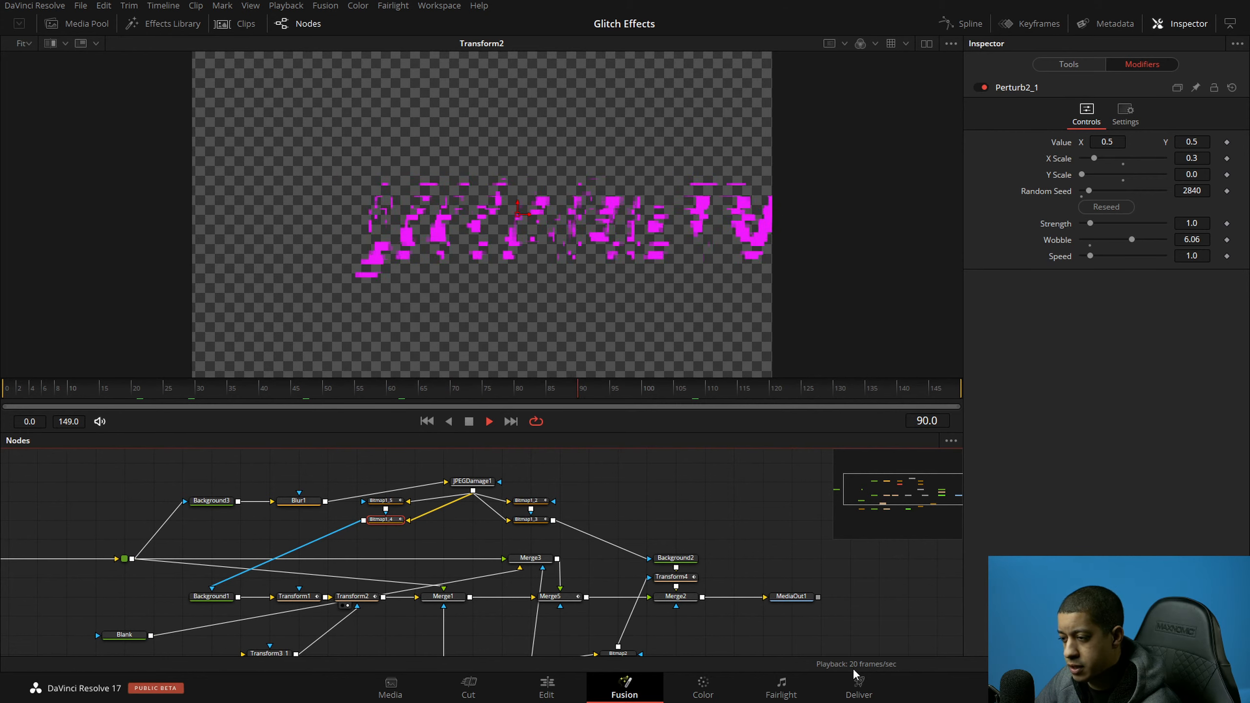
key(space)
click(346, 597)
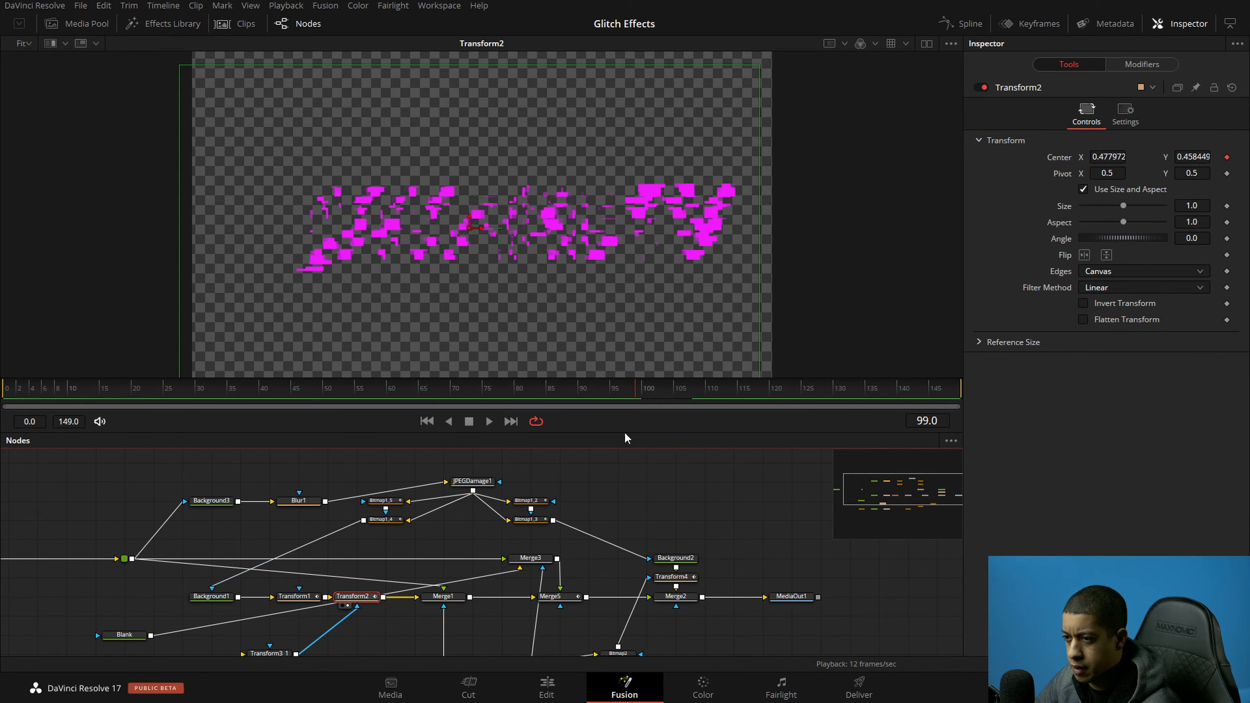
key(space)
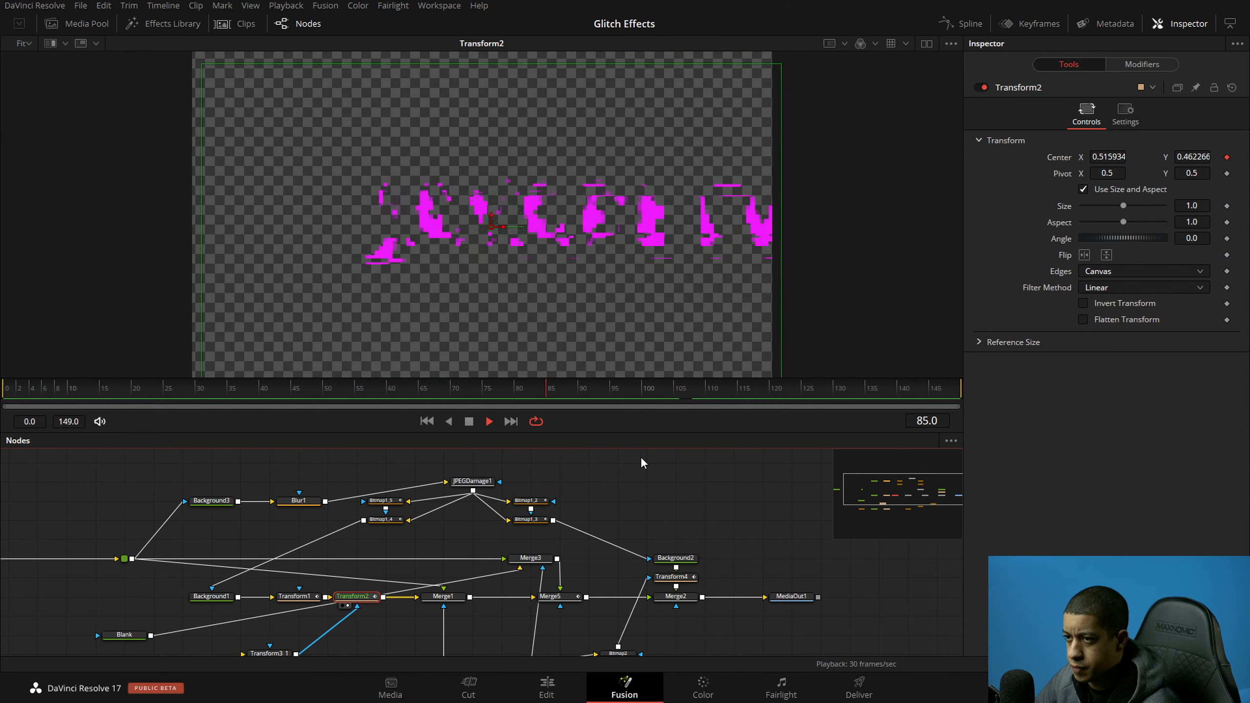
key(space)
Step: Display MediaOut1 in the viewer and play back the complete glitch effect
drag(807, 591, 674, 456)
drag(803, 633, 634, 320)
key(space)
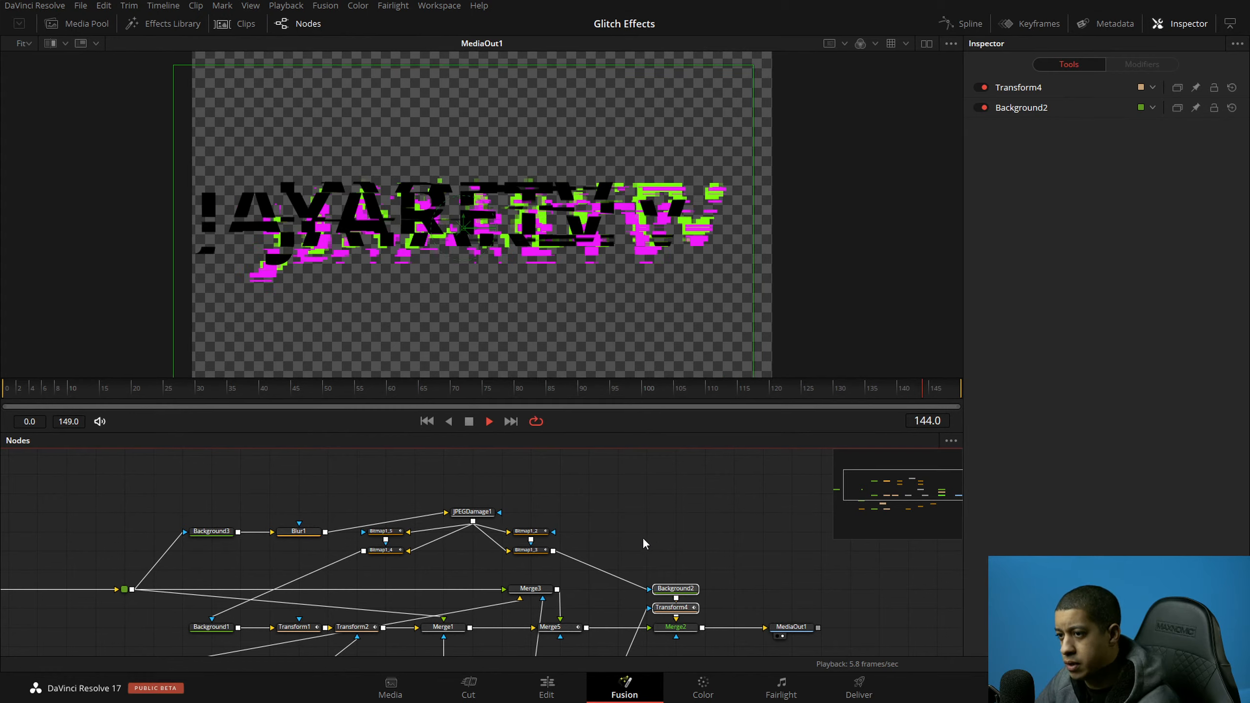
drag(573, 582, 574, 559)
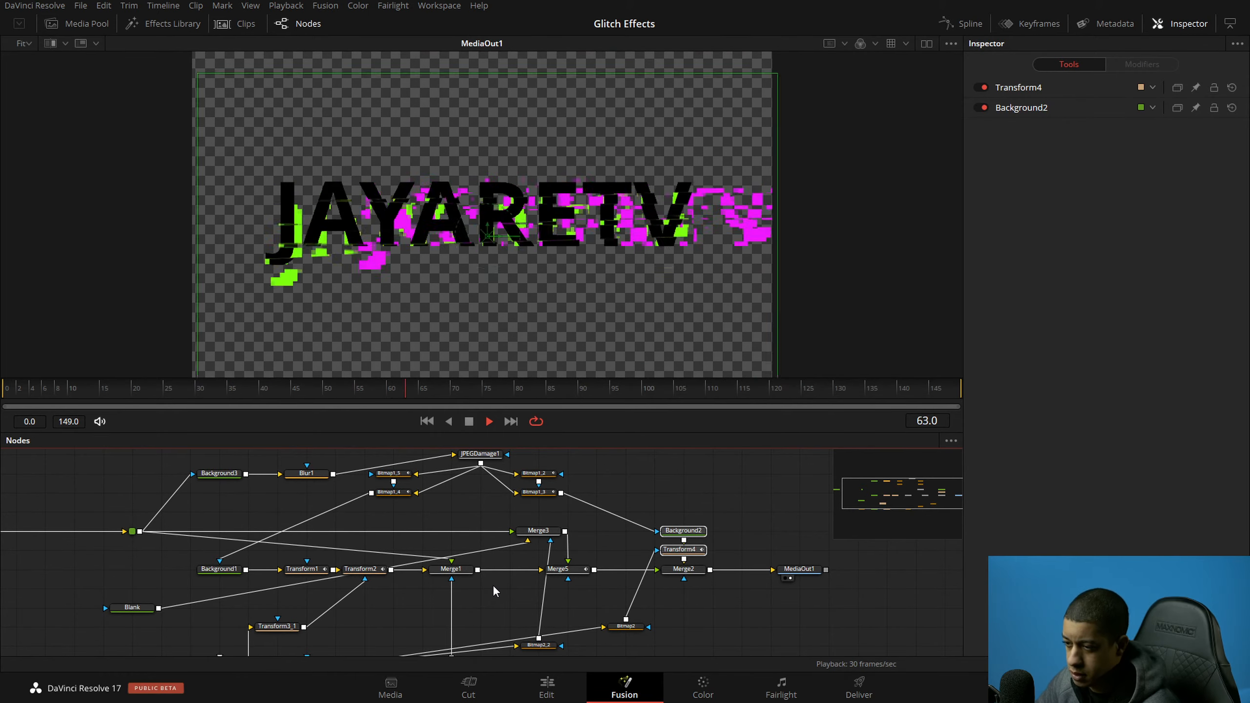
Step: Preview the outputs of Merge1 and Merge5 during playback and look over the node graph
drag(578, 604, 630, 542)
drag(431, 562, 446, 587)
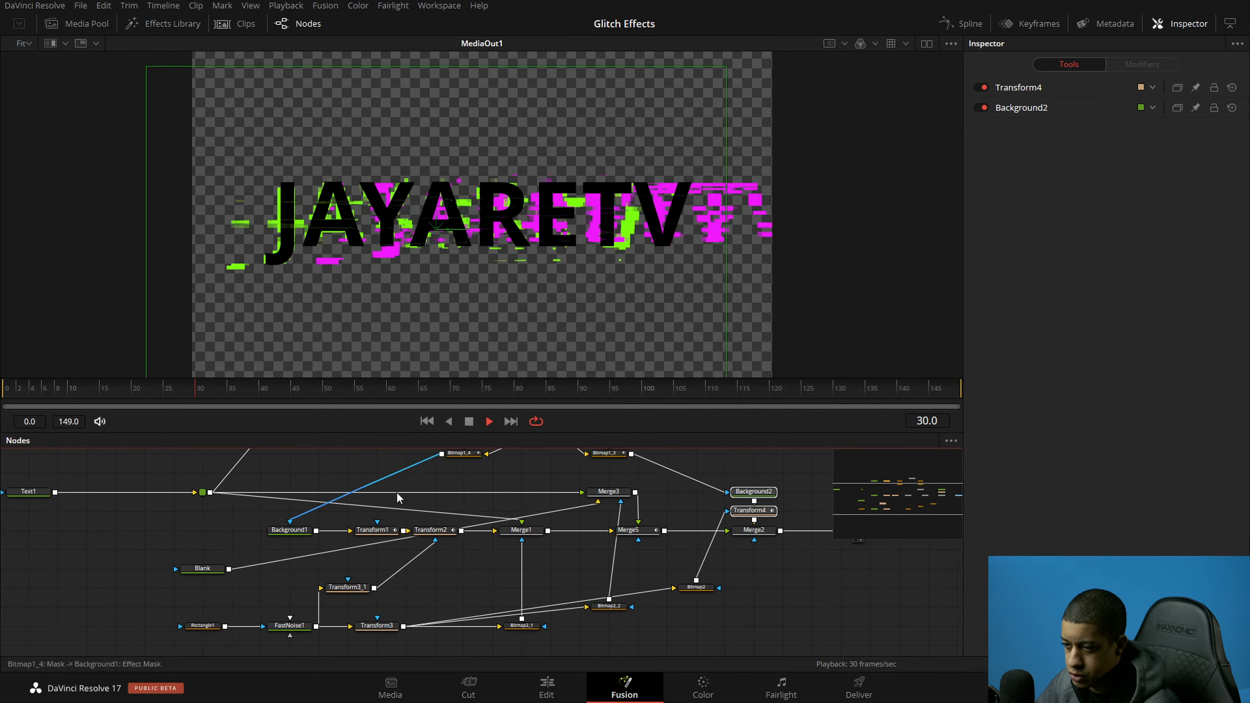
click(512, 539)
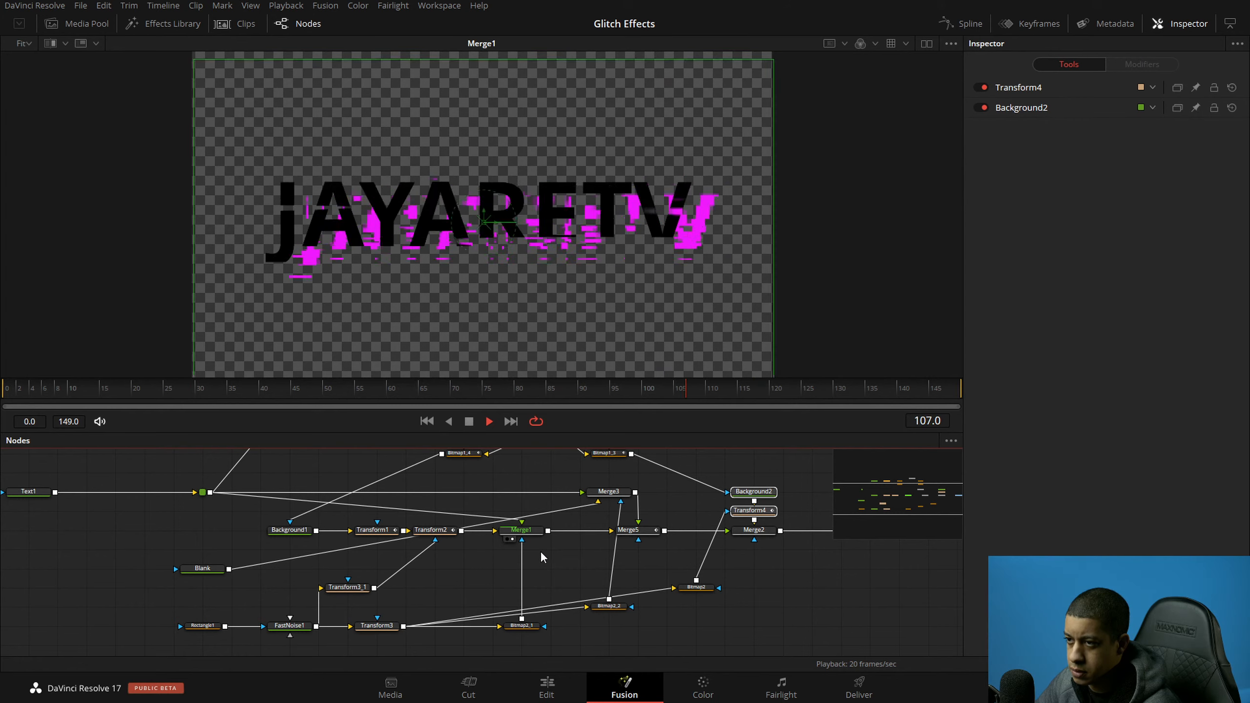
click(624, 539)
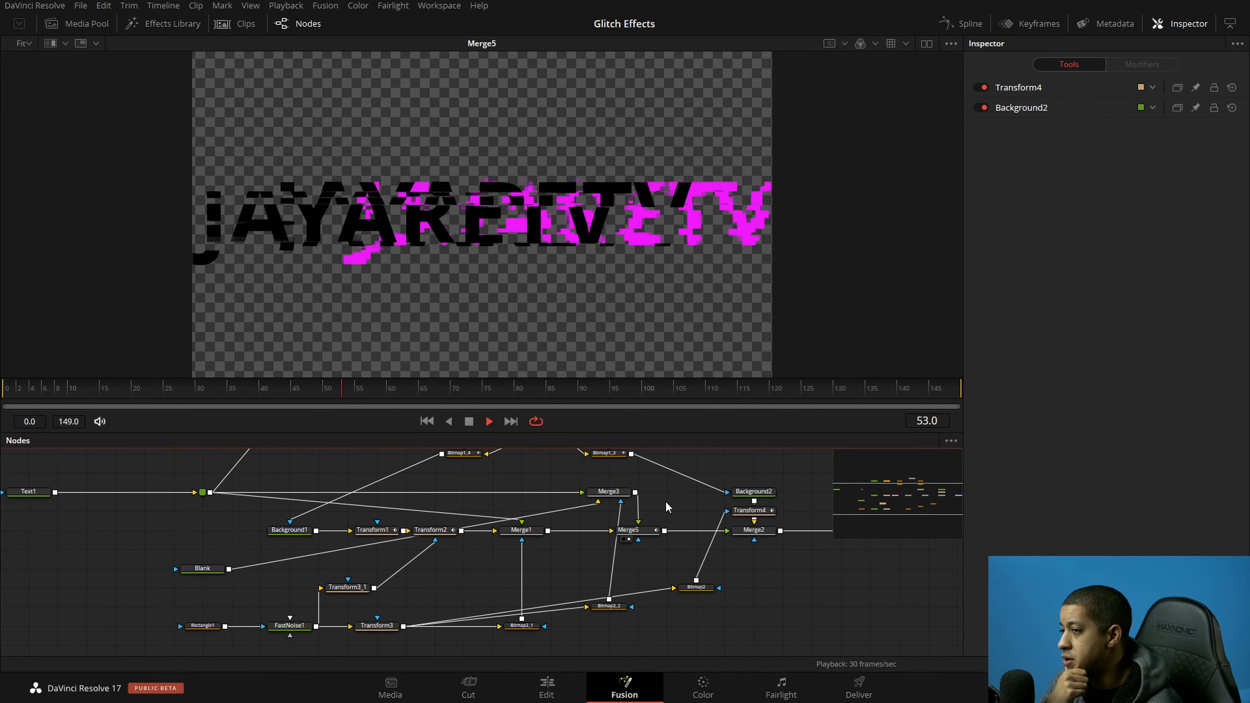
key(space)
drag(545, 523, 515, 614)
drag(550, 530, 504, 540)
drag(669, 557, 547, 524)
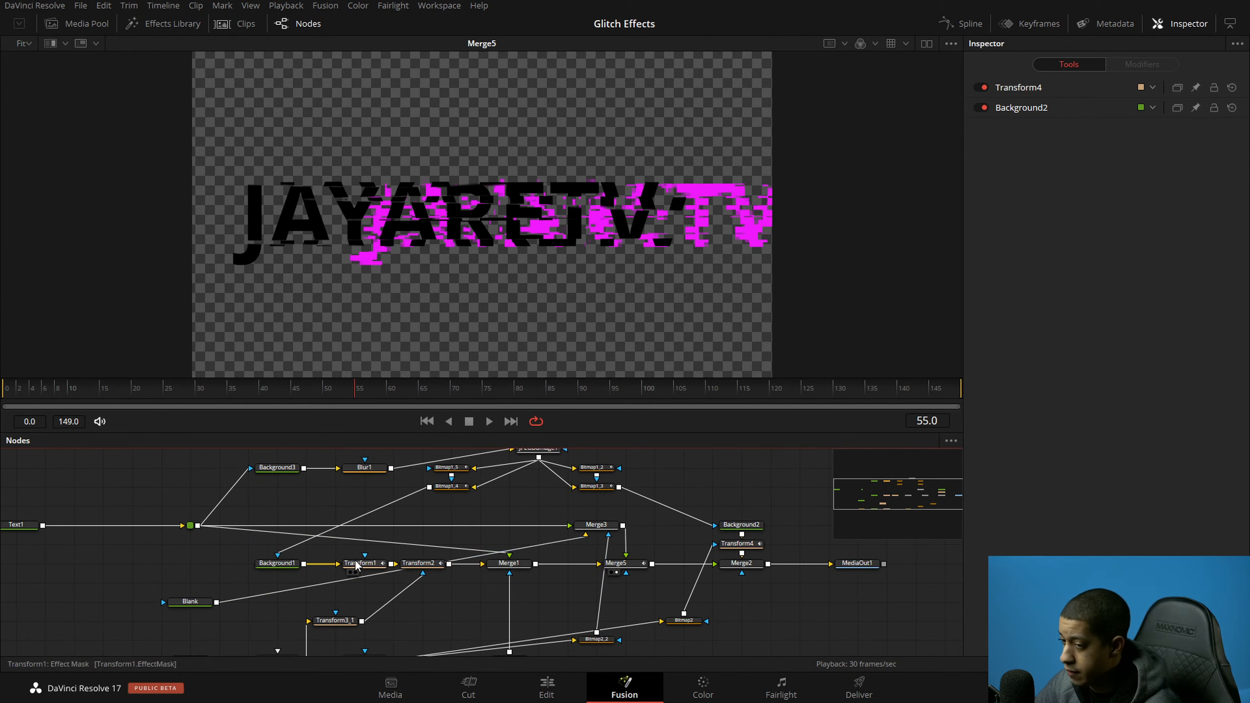
Step: Preview the outputs of Background1 and JPEGDamage1, and display the full effect at MediaOut1 again
click(268, 572)
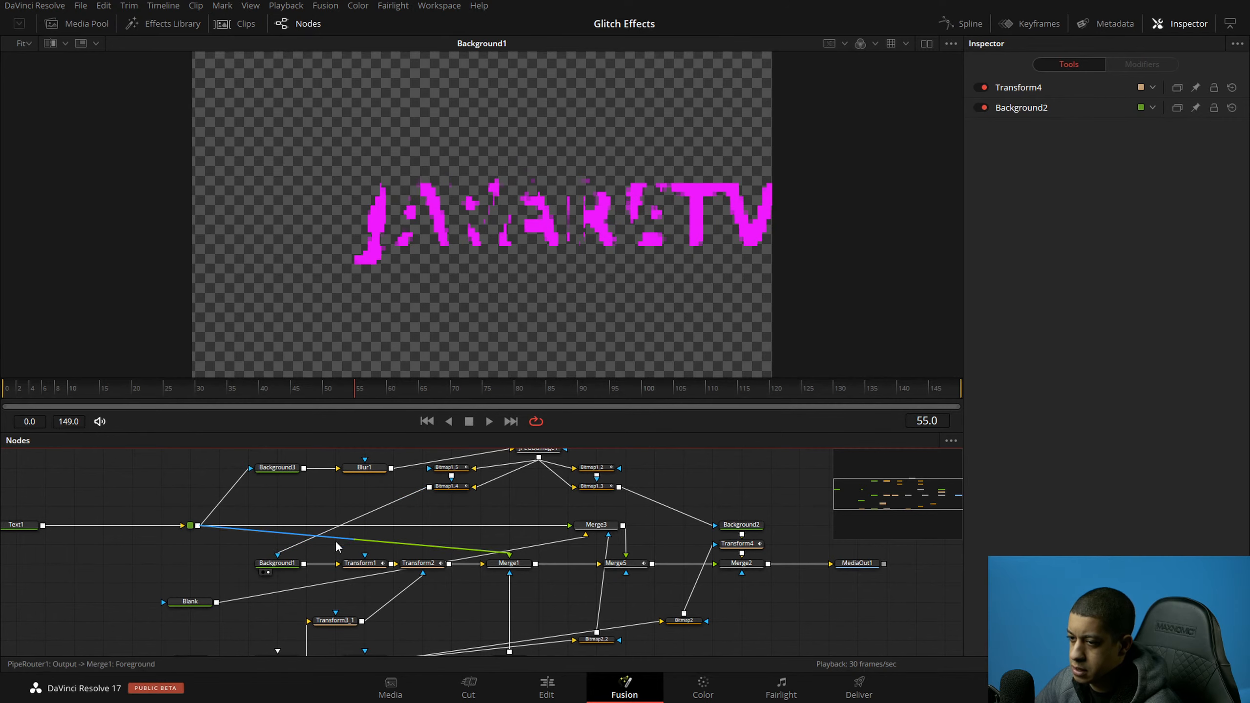
drag(416, 513, 424, 524)
click(537, 469)
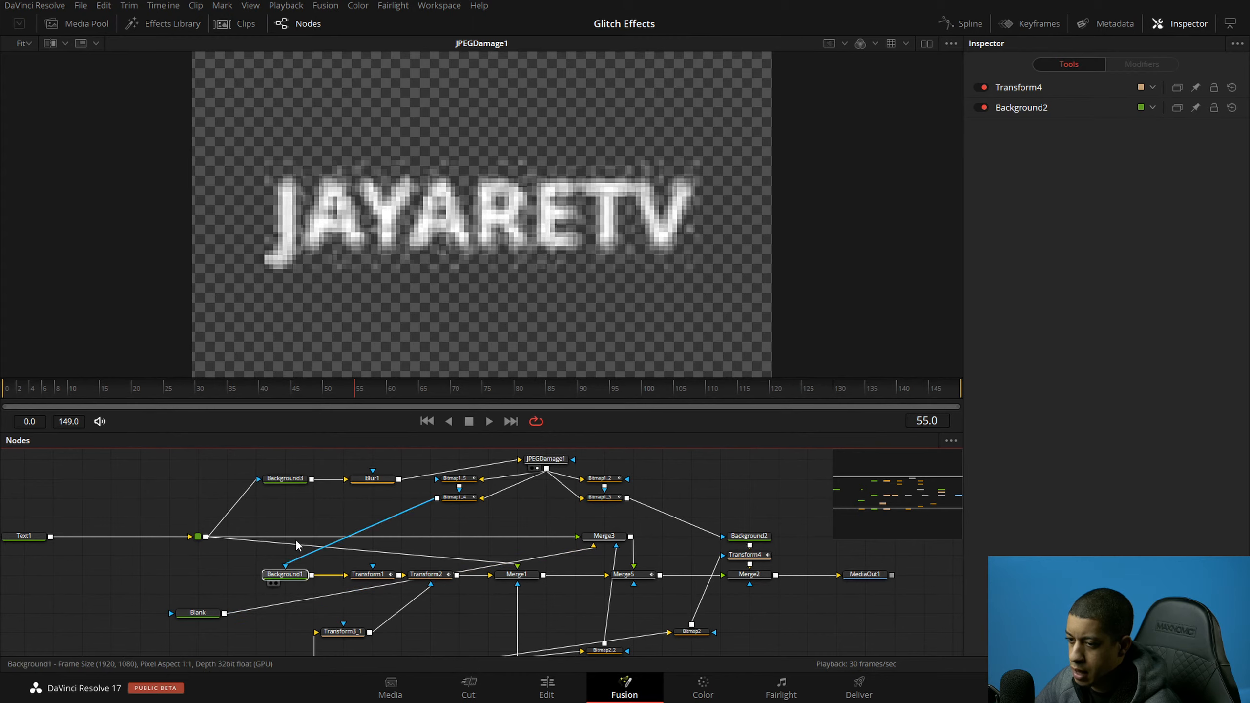
click(270, 583)
drag(587, 207, 588, 209)
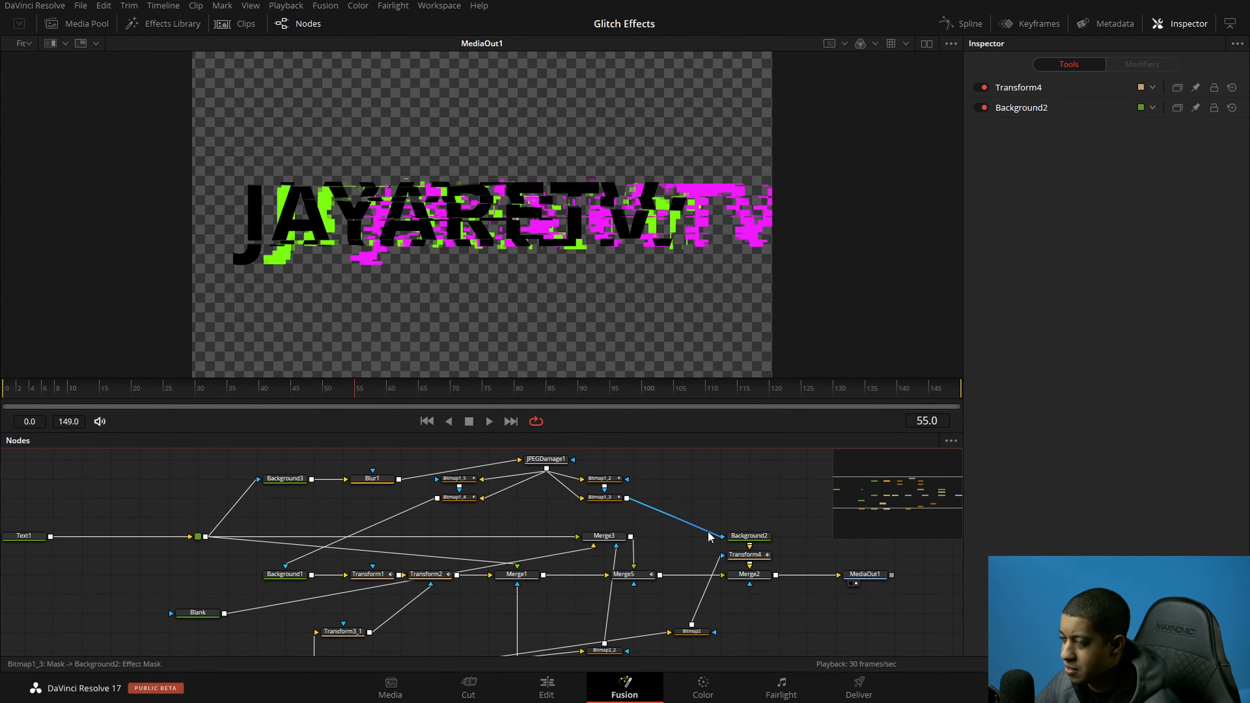
drag(716, 486, 659, 487)
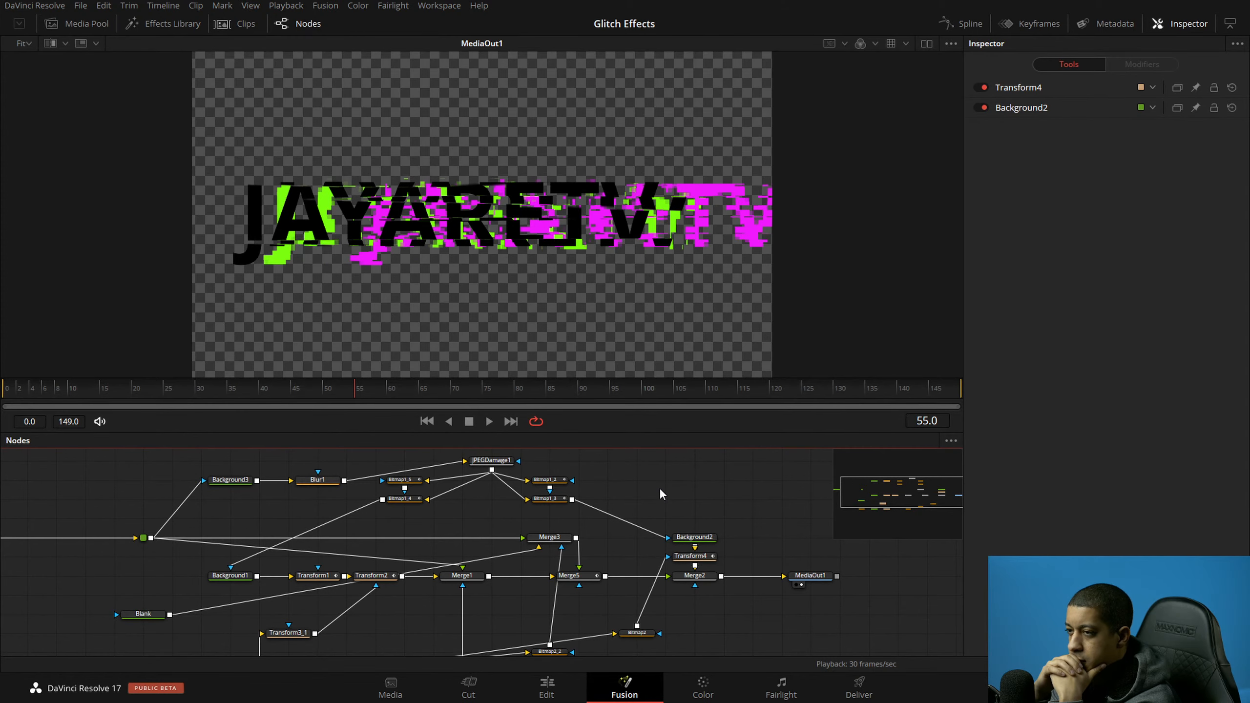
Step: On the Edit page timeline, shift the clips following the glitch composition to a later time to open a gap
click(559, 692)
click(306, 564)
key(ctrl+z)
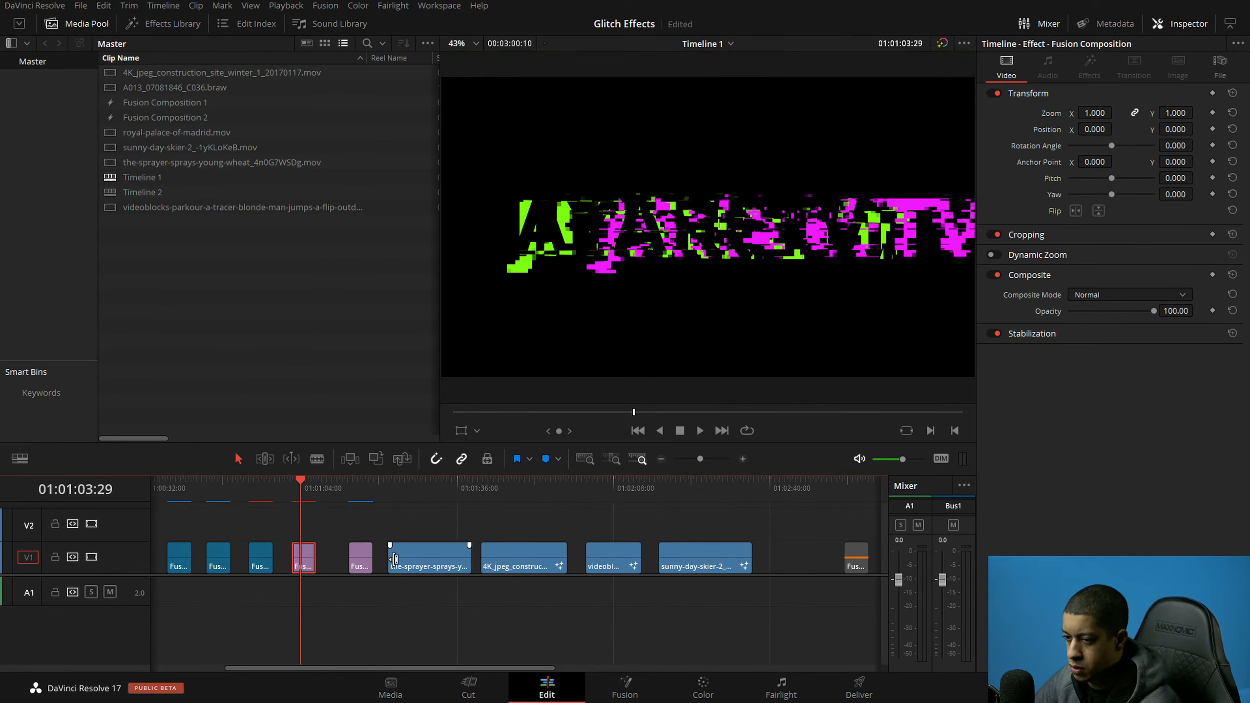
click(387, 559)
drag(787, 524, 351, 579)
drag(432, 563, 501, 561)
Step: Place Fusion Composition 2 from the media pool in the timeline gap and open it on the Fusion page
click(342, 561)
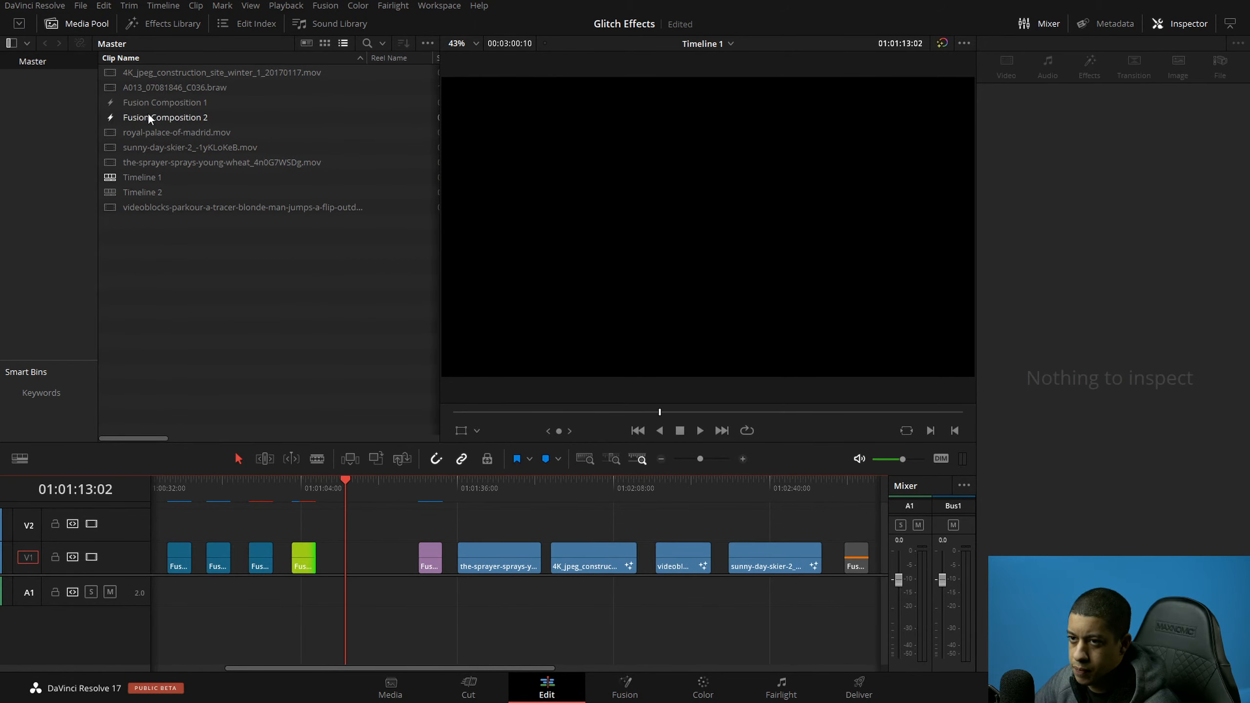
drag(148, 113, 408, 574)
click(658, 687)
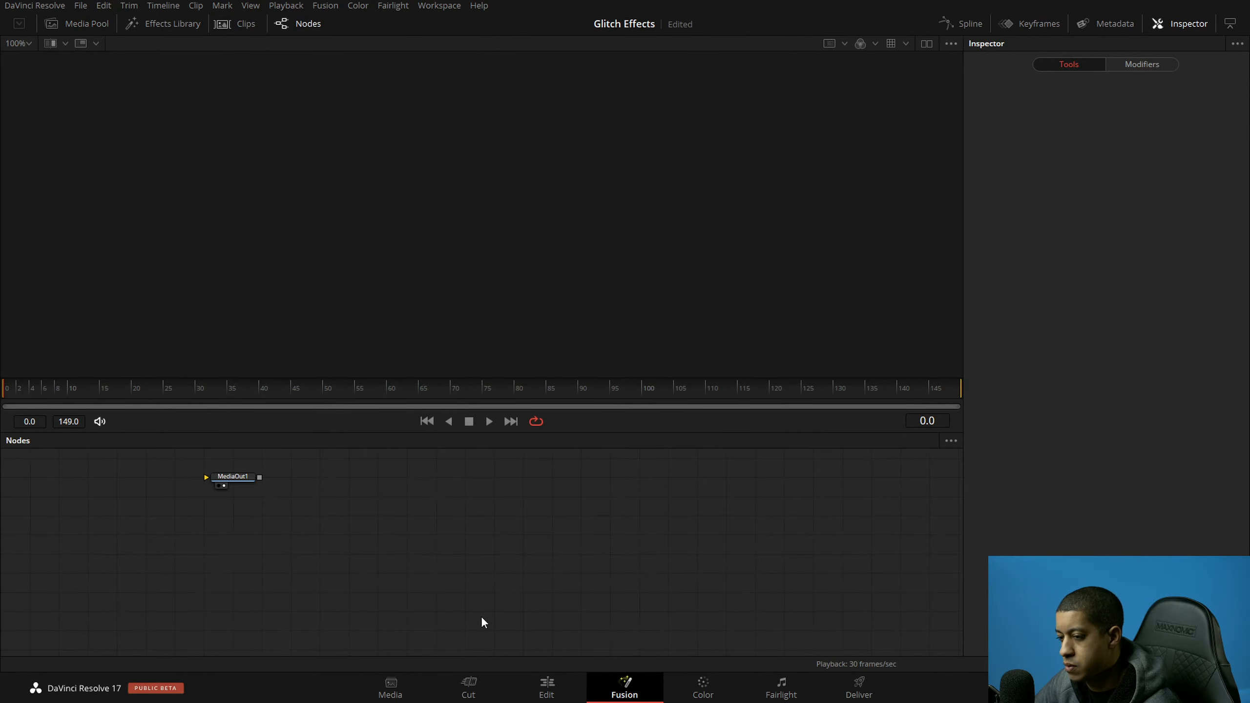
Step: Move MediaOut1 away to make room in the node graph and add a Text+ node ahead of it
drag(295, 511, 654, 535)
click(298, 533)
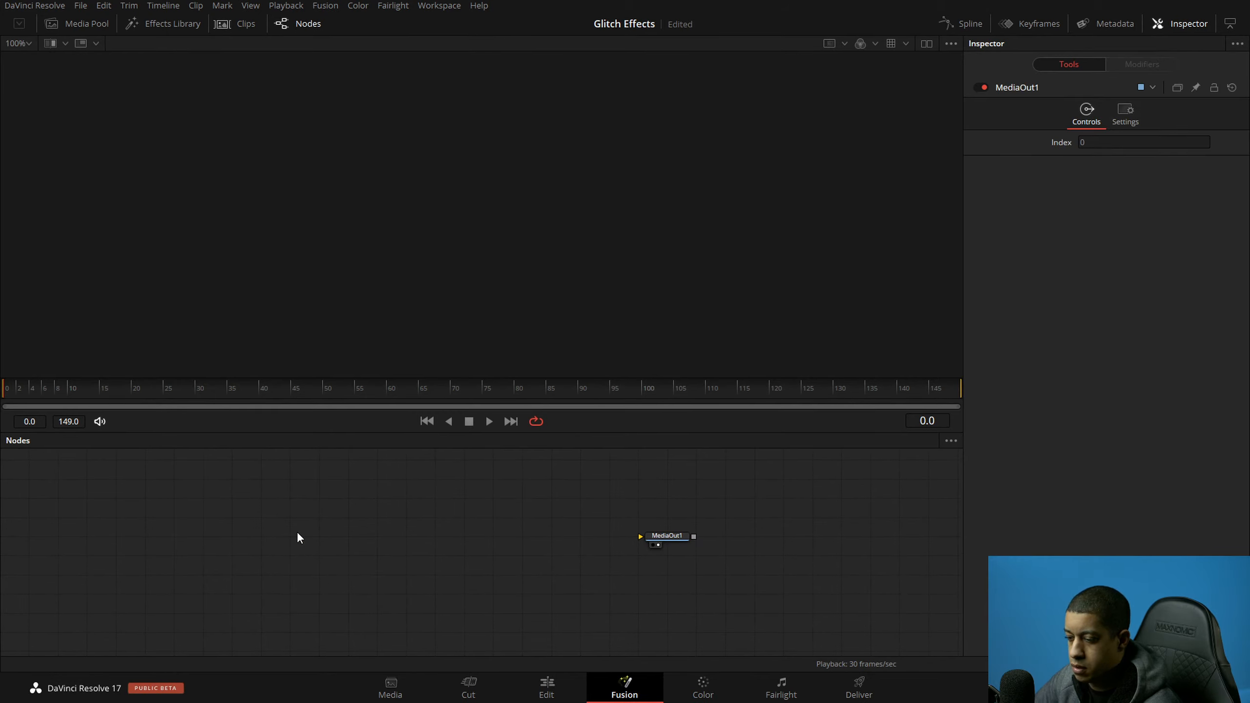
key(shift+space)
text(ja)
key(BackSpace)
key(BackSpace)
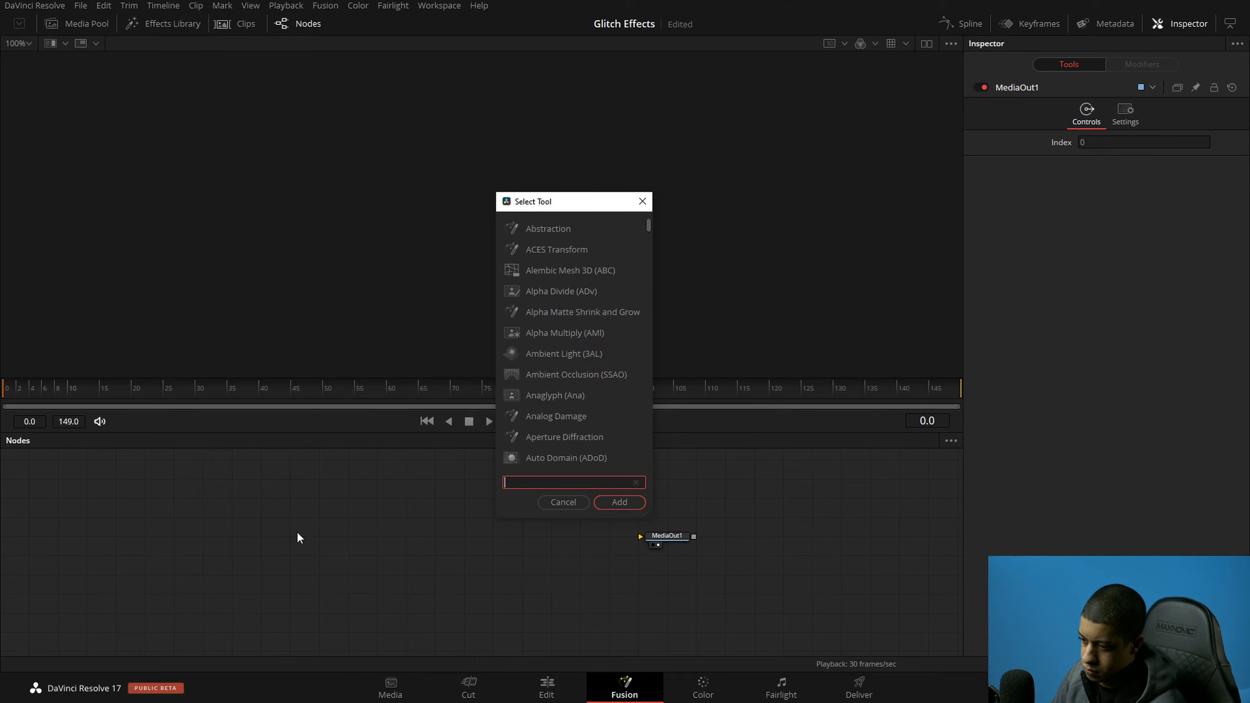
text(tex)
key(Down)
key(Return)
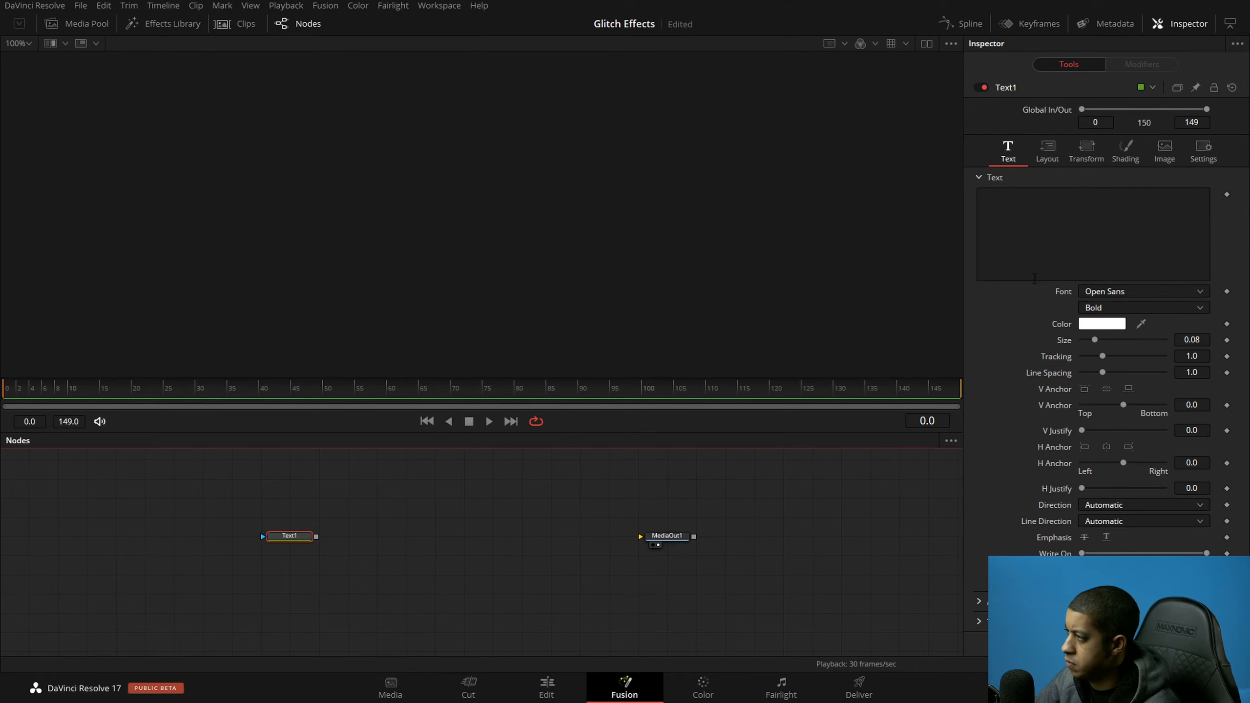
Step: Set the Text1 node's styled text to JAYARETV
click(1085, 254)
text(Ja)
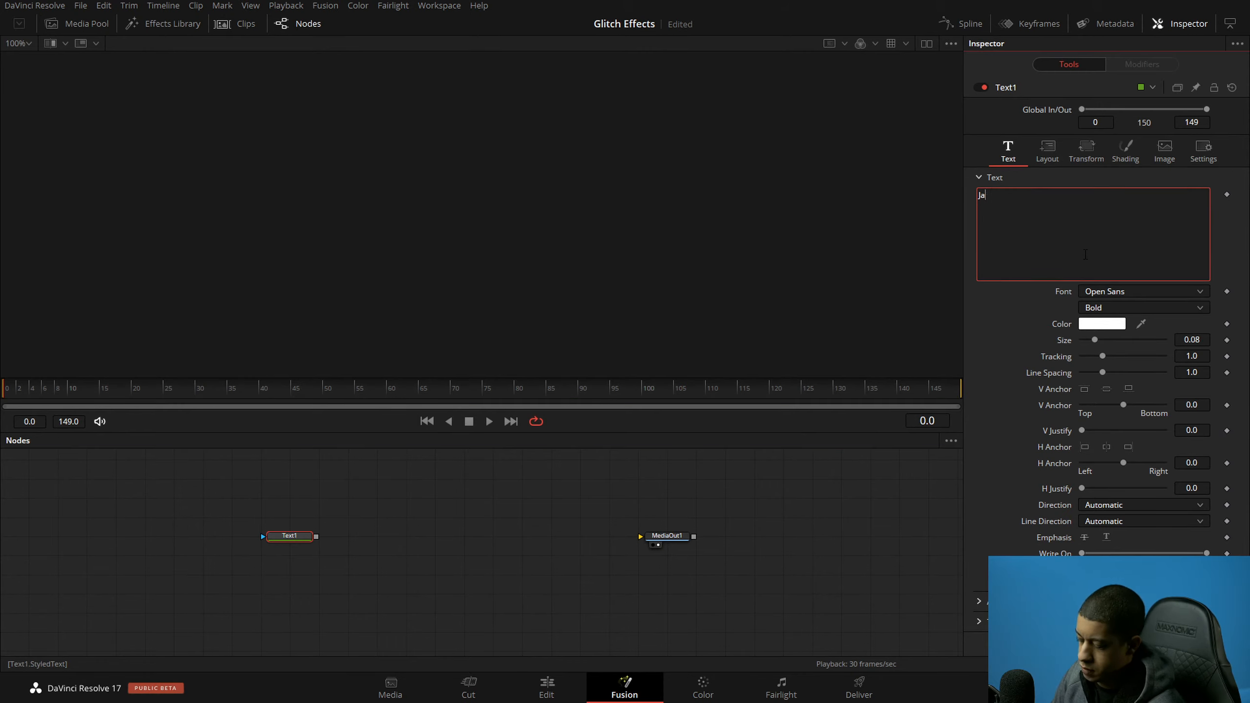
key(BackSpace)
key(BackSpace)
key(BackSpace)
key(BackSpace)
text(JAYARETV)
click(730, 544)
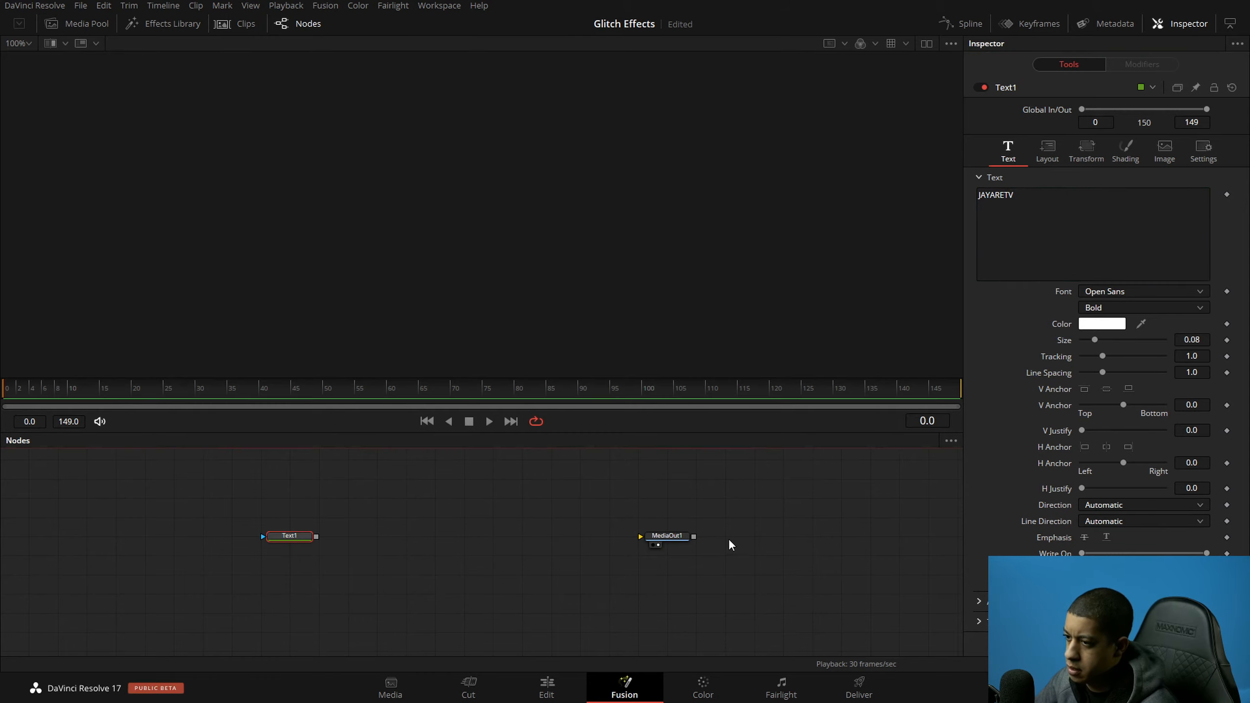
Step: Insert the JRTV_Flashy_Elements_Effect_03 node between Text1 and MediaOut1, and line MediaOut1 up with it
drag(667, 536, 777, 557)
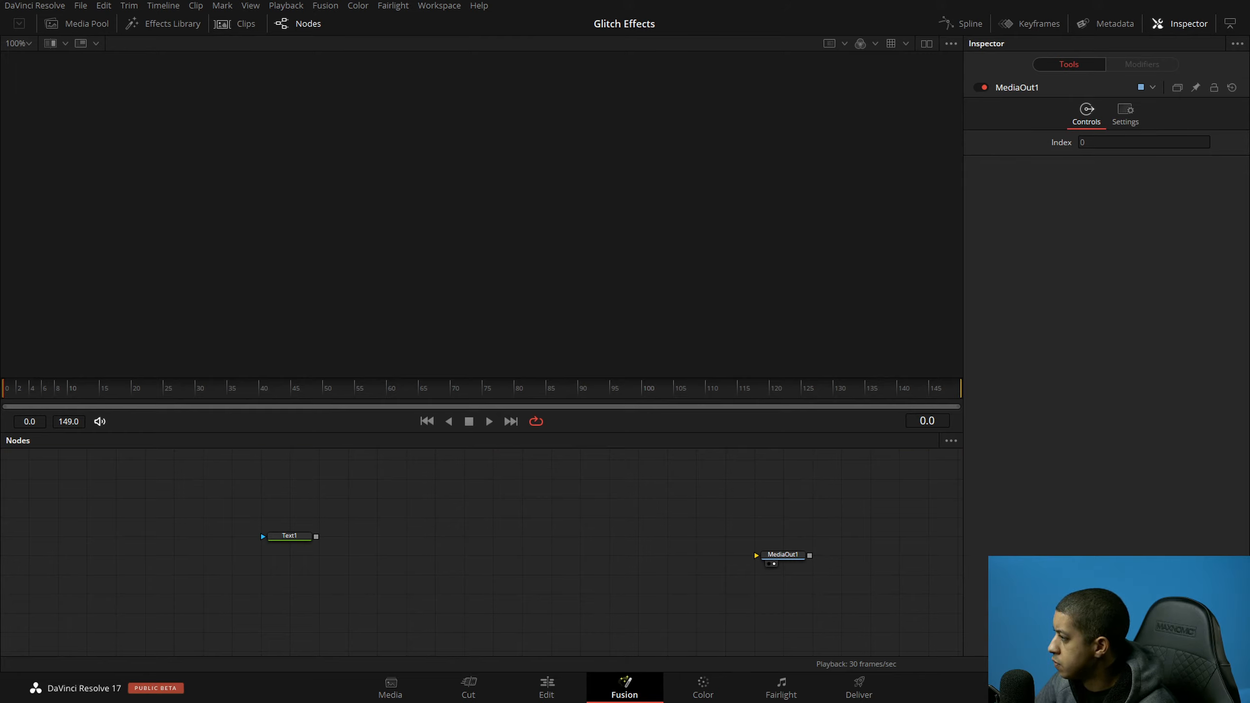
click(481, 523)
key(ctrl+v)
drag(316, 536, 757, 555)
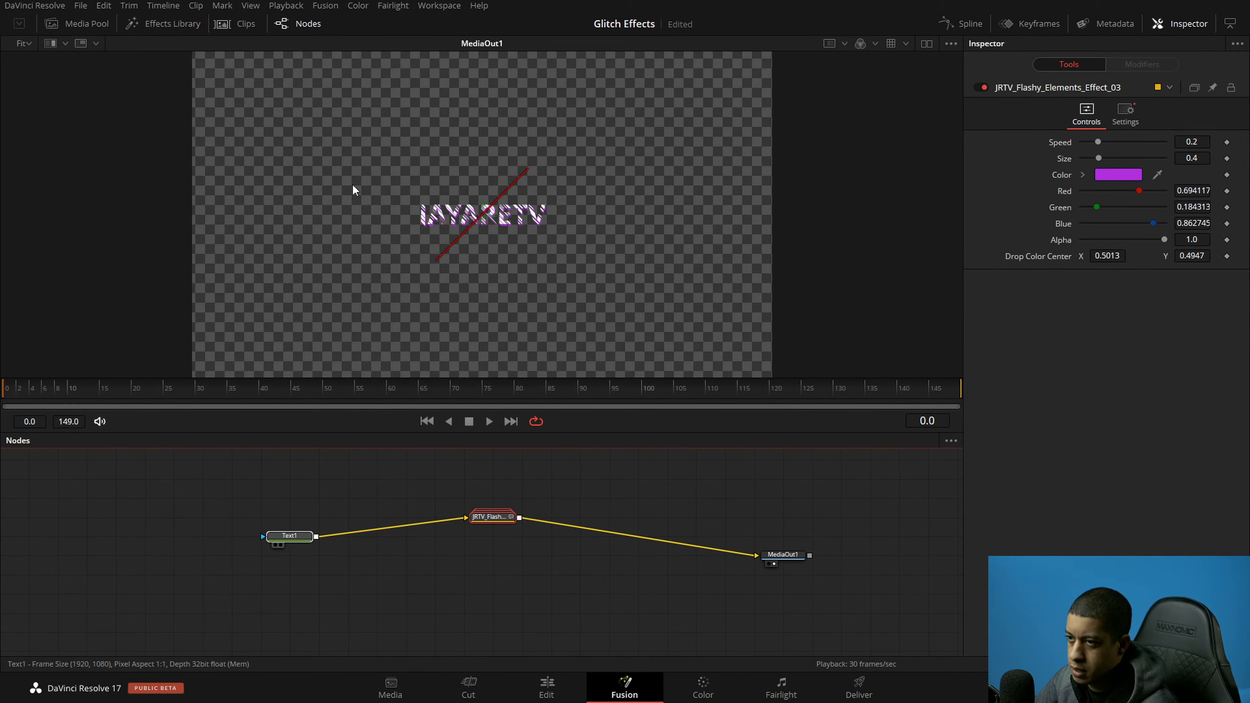
key(1)
click(694, 507)
drag(789, 562, 790, 524)
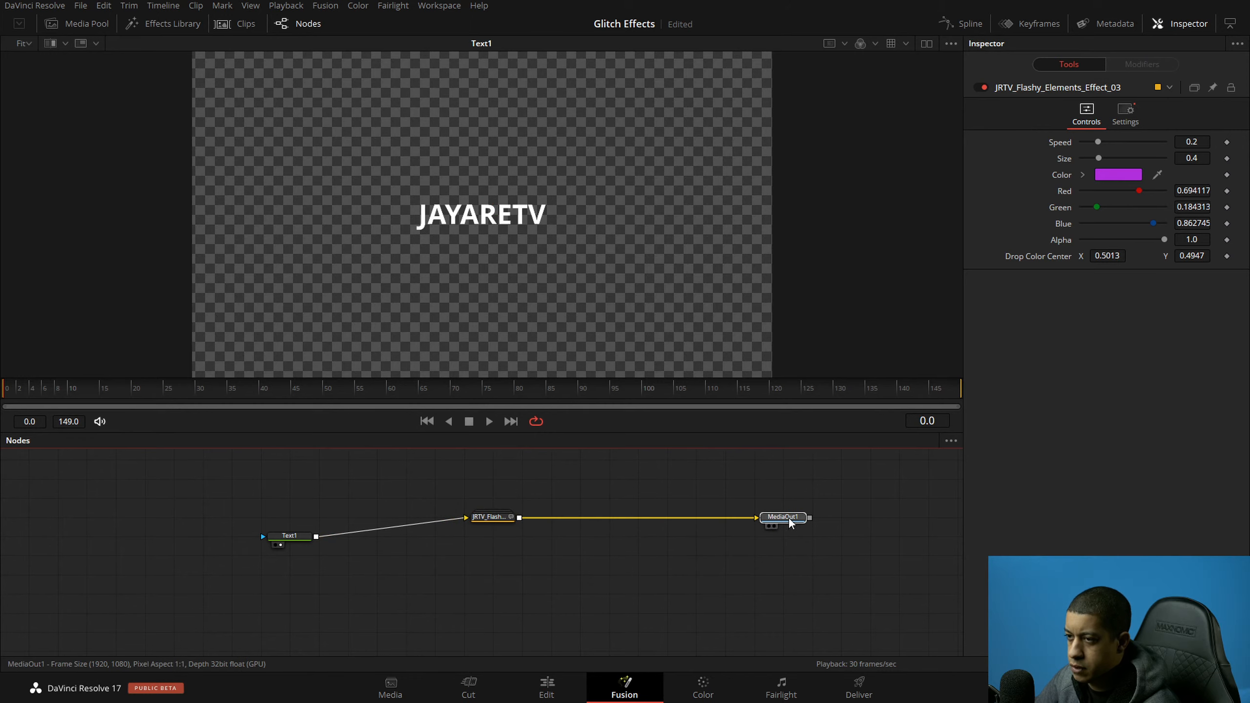
Step: Enlarge the JAYARETV text to size 0.2283 and play back the effect at MediaOut1
click(290, 536)
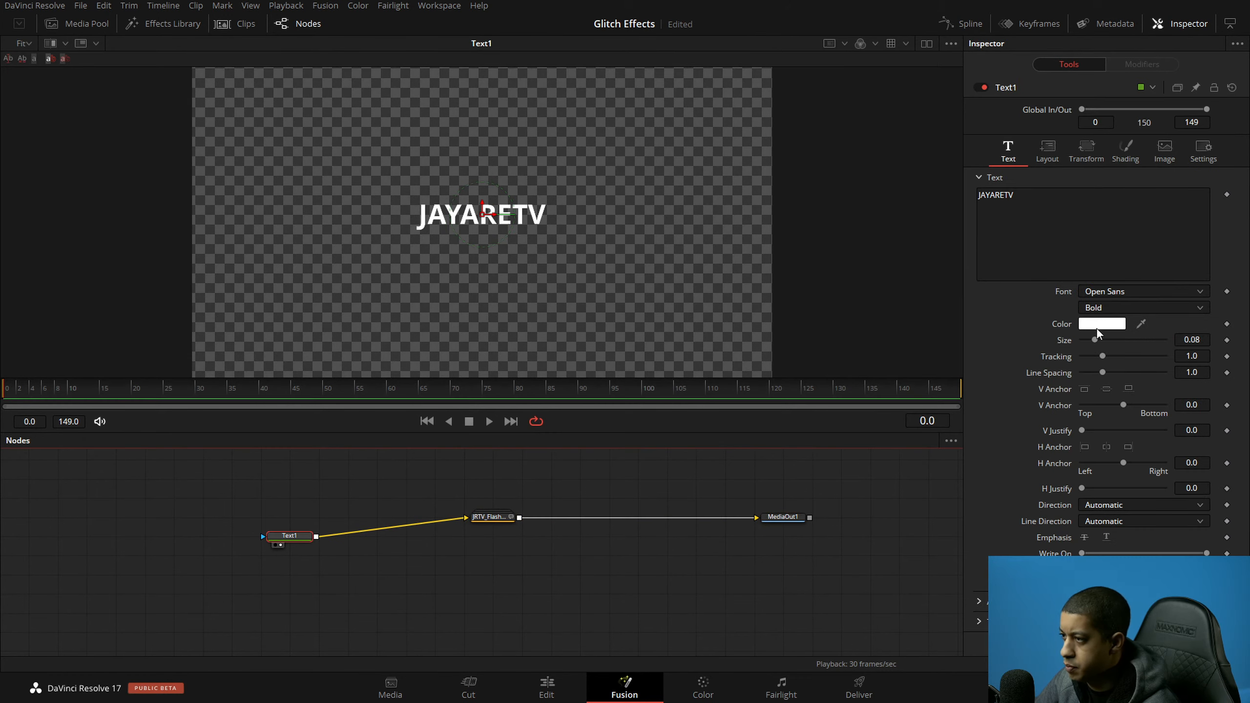
drag(1094, 340, 1119, 344)
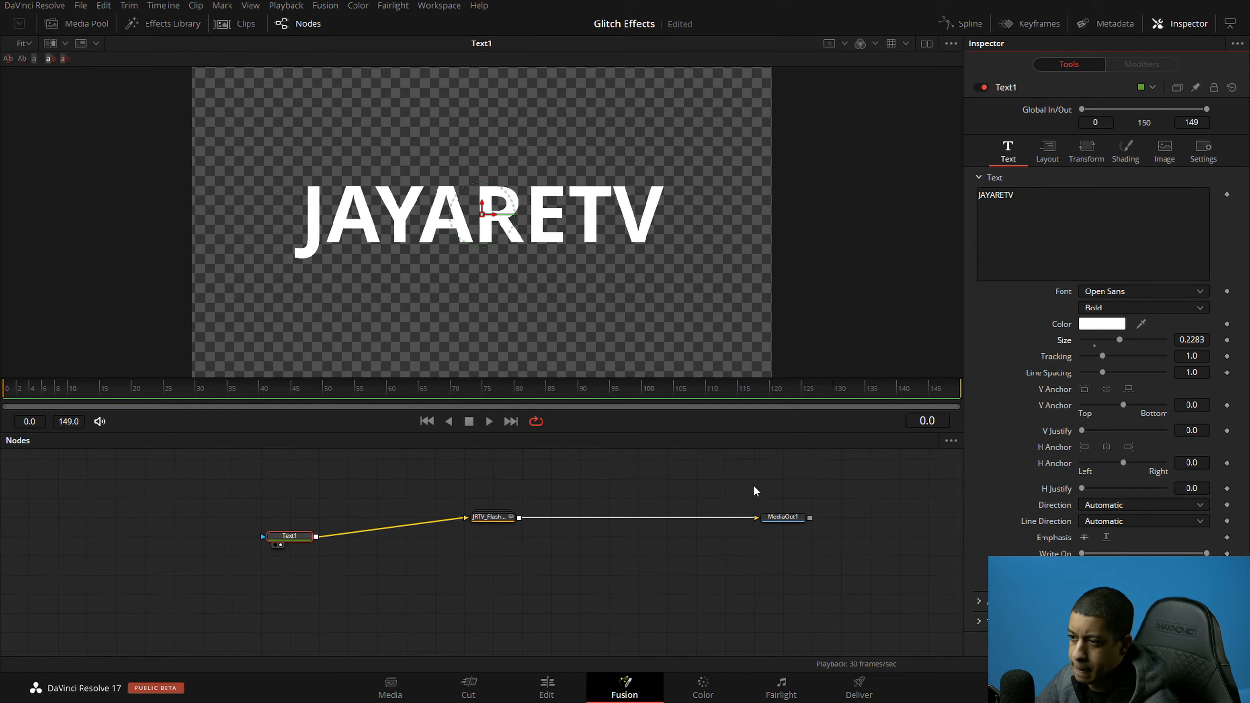
key(1)
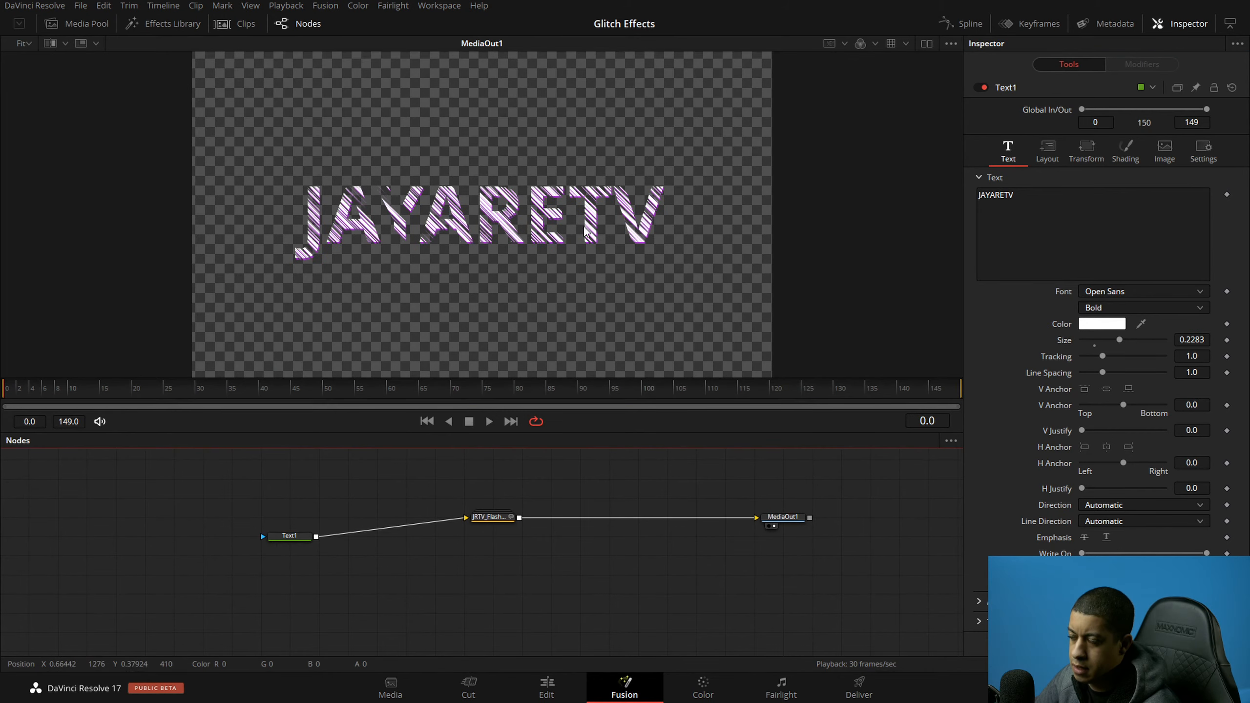
scroll(563, 192, up, 4)
scroll(563, 192, down, 4)
key(space)
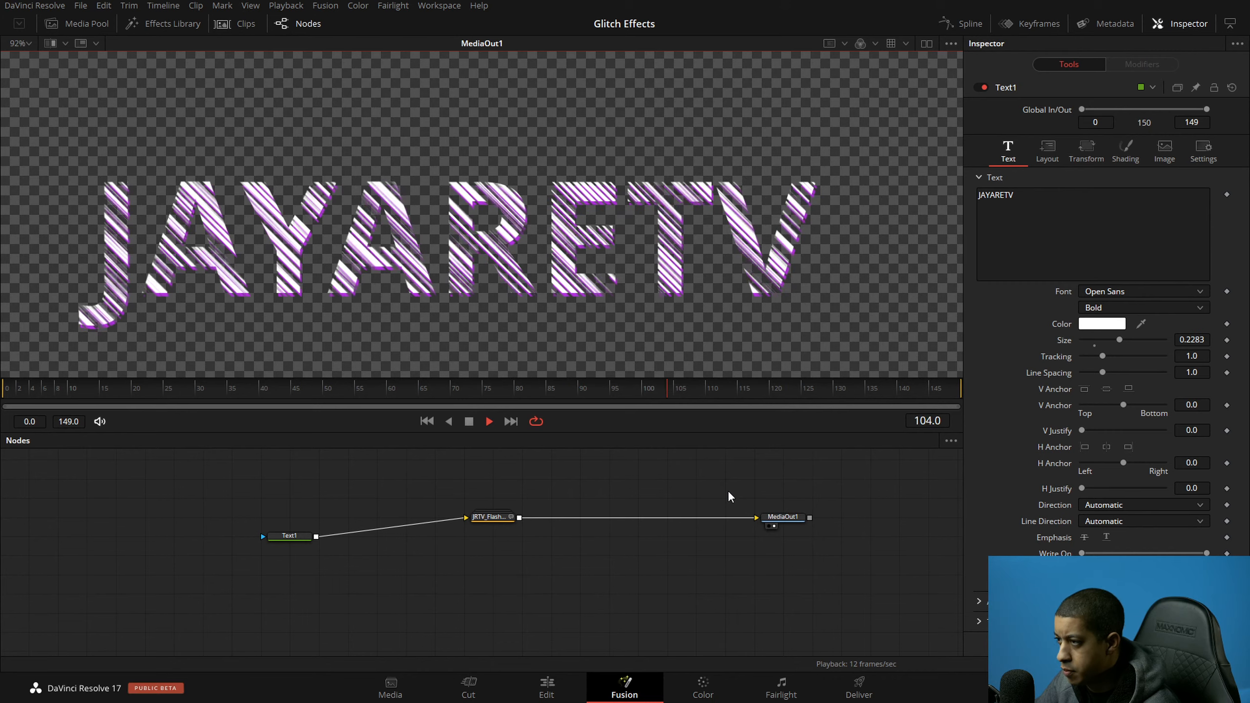
Step: Replace the effect node between Text1 and MediaOut1 with JRTV_Flashy_Elements_Effect_04
click(289, 536)
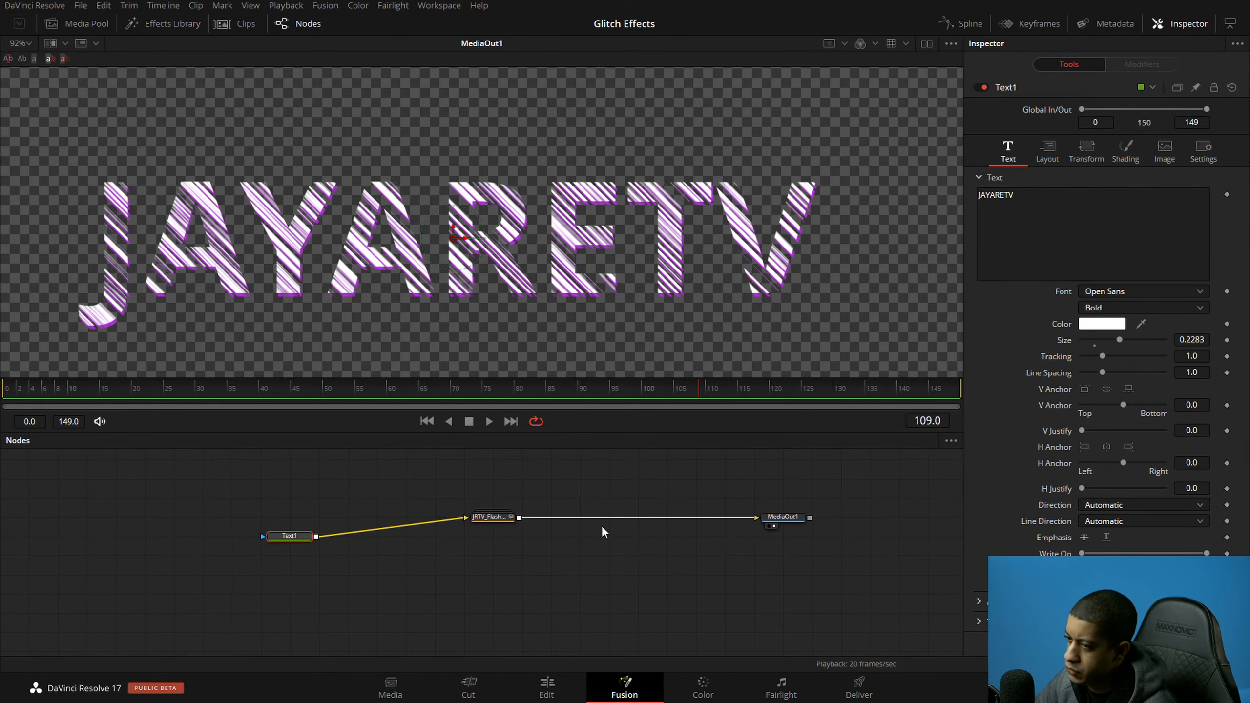
click(489, 516)
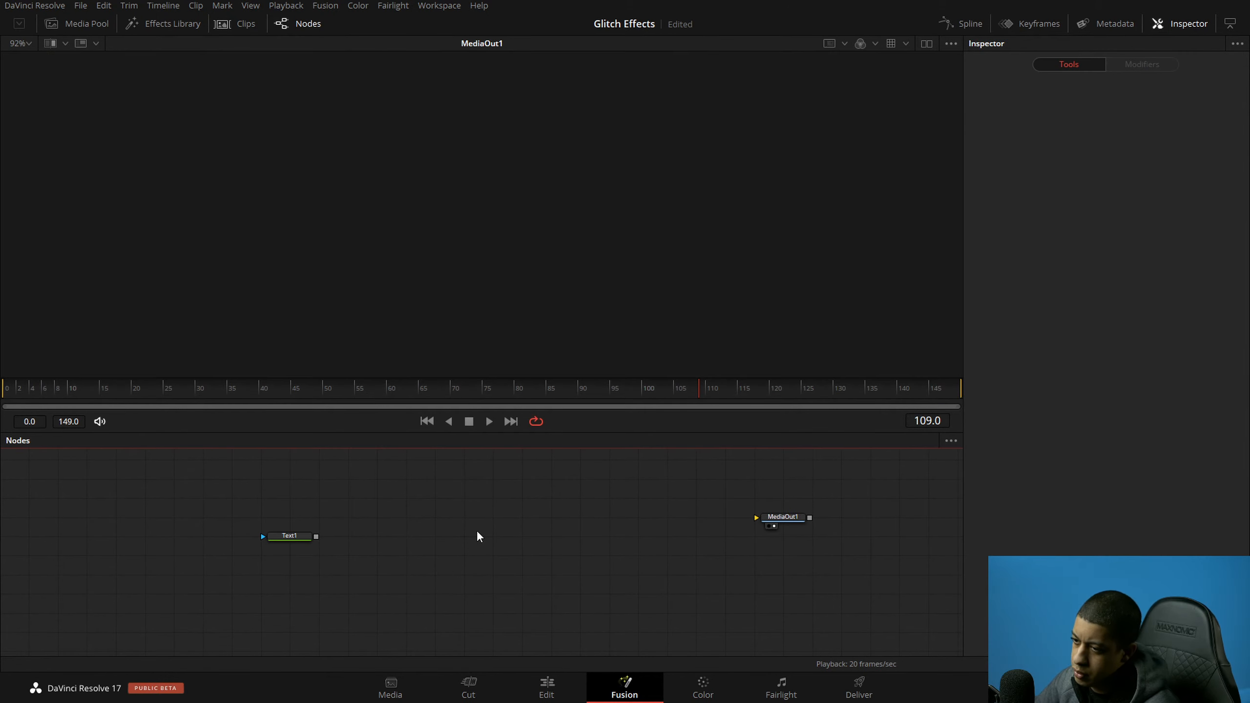
drag(316, 537, 767, 523)
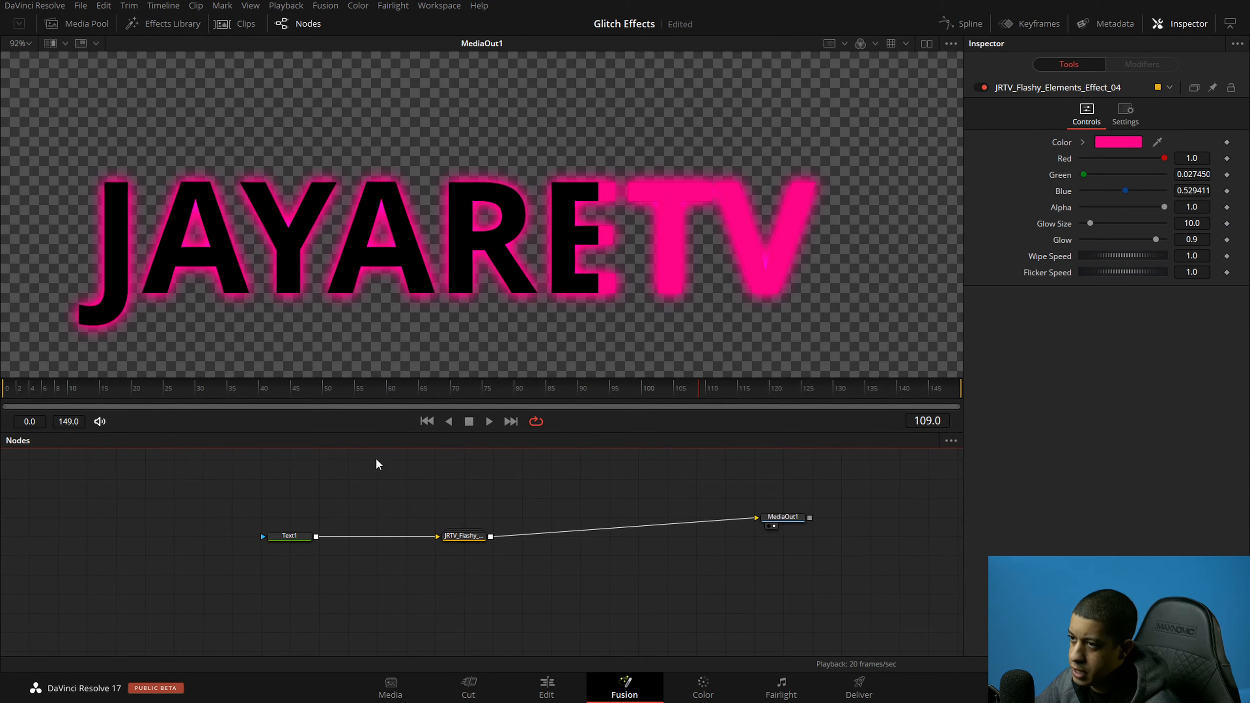
drag(357, 470, 418, 456)
scroll(414, 304, down, 2)
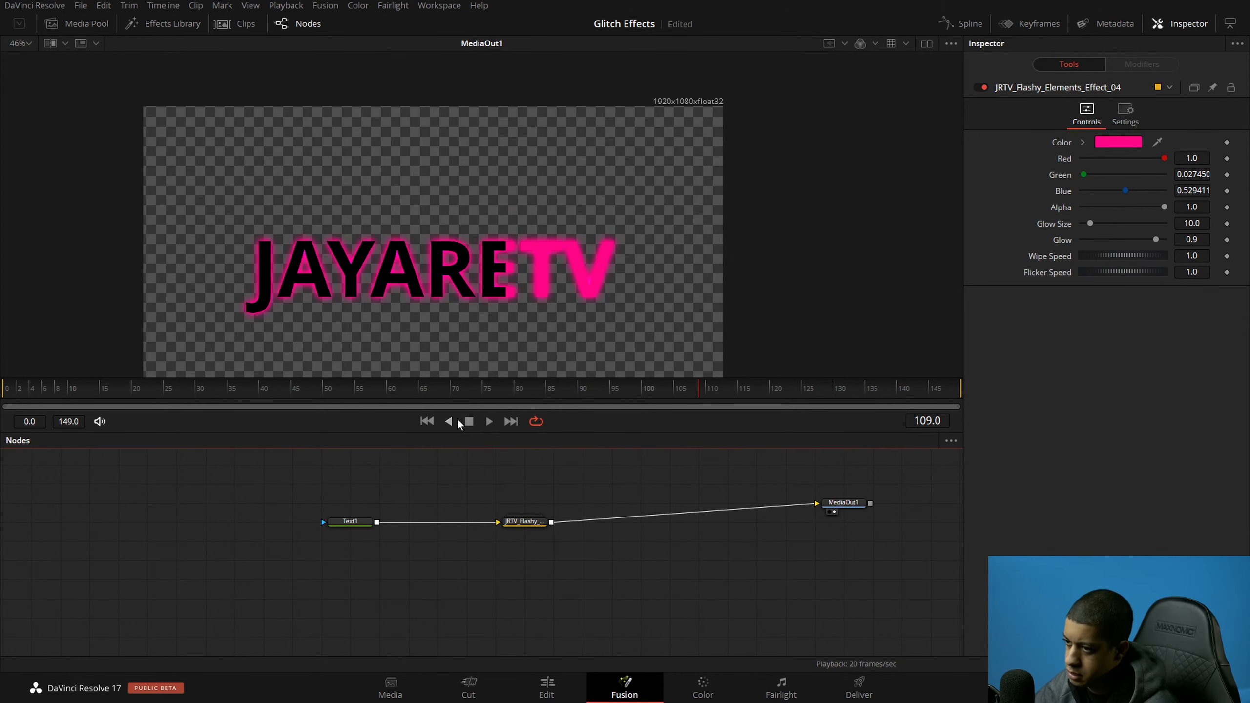
Step: Arrange the effect node and MediaOut1 in an evenly spaced row with Text1 and save the project
drag(842, 508, 728, 526)
key(ctrl+s)
drag(538, 523, 566, 526)
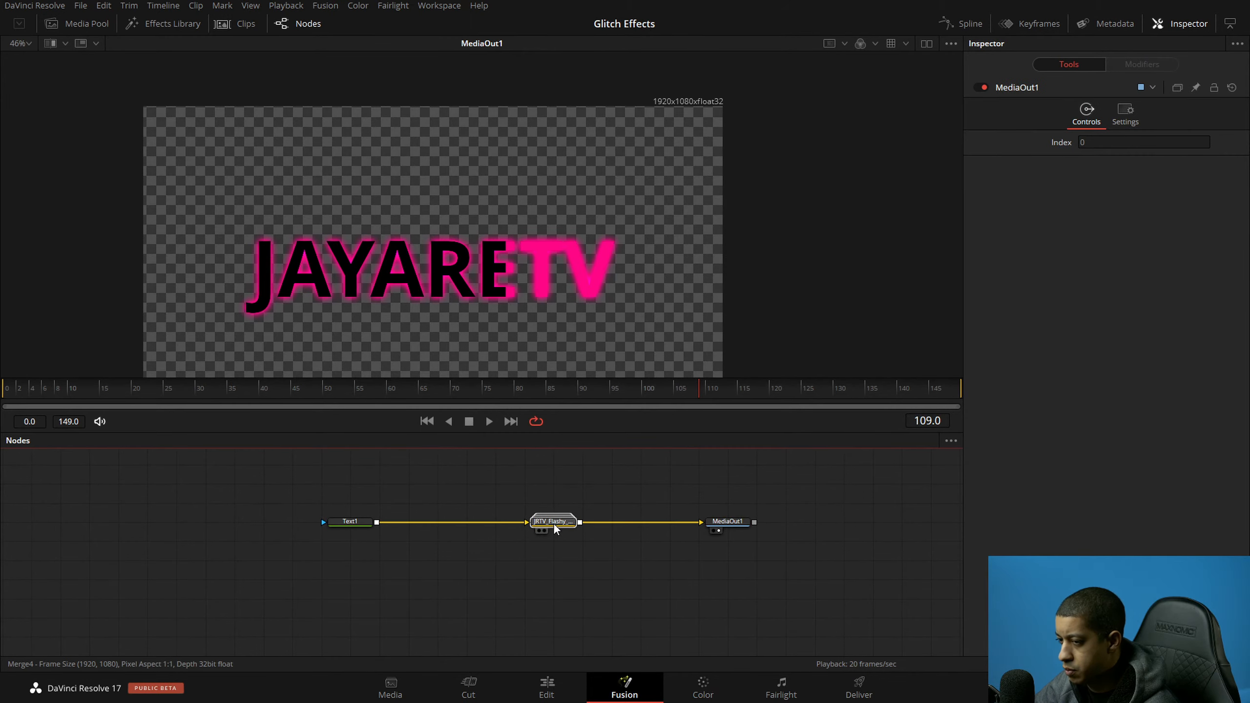
drag(731, 530, 760, 534)
click(647, 575)
key(ctrl+s)
Step: While playing from frame 0, set the effect's Wipe Speed to 0.094, Flicker Speed to 1.0, Glow to 0.819 and Glow Size to 25.2
click(5, 391)
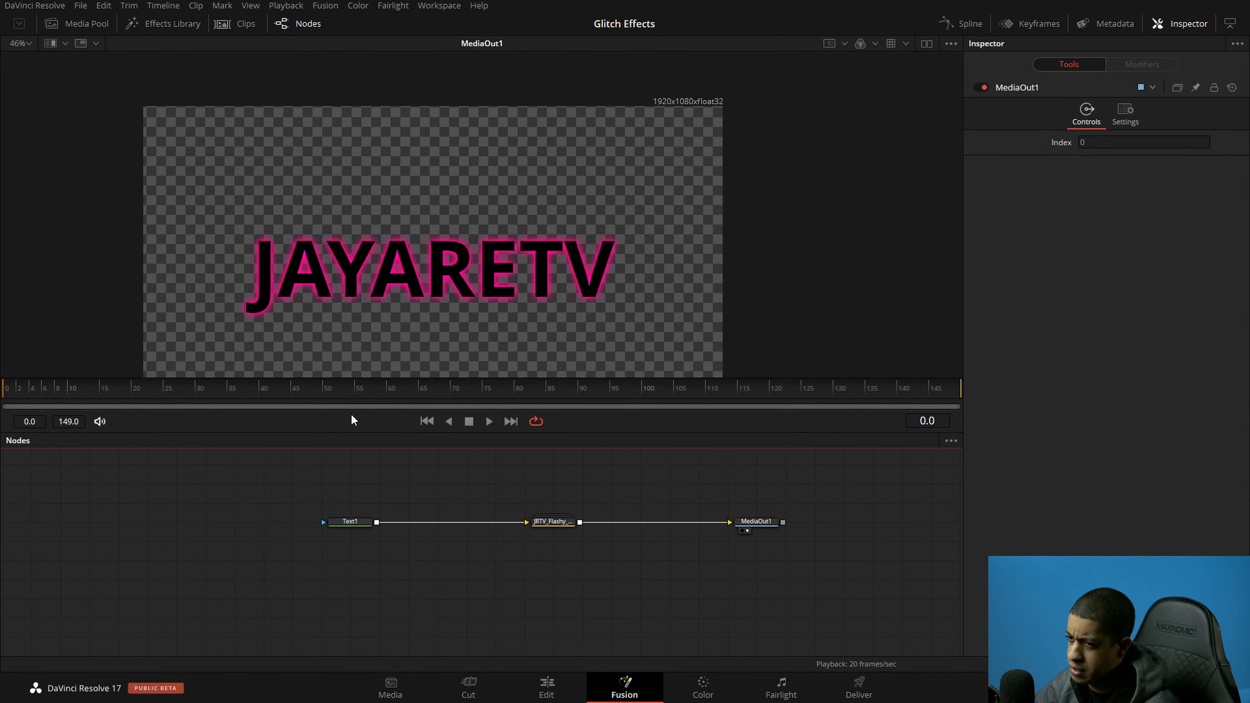
click(493, 426)
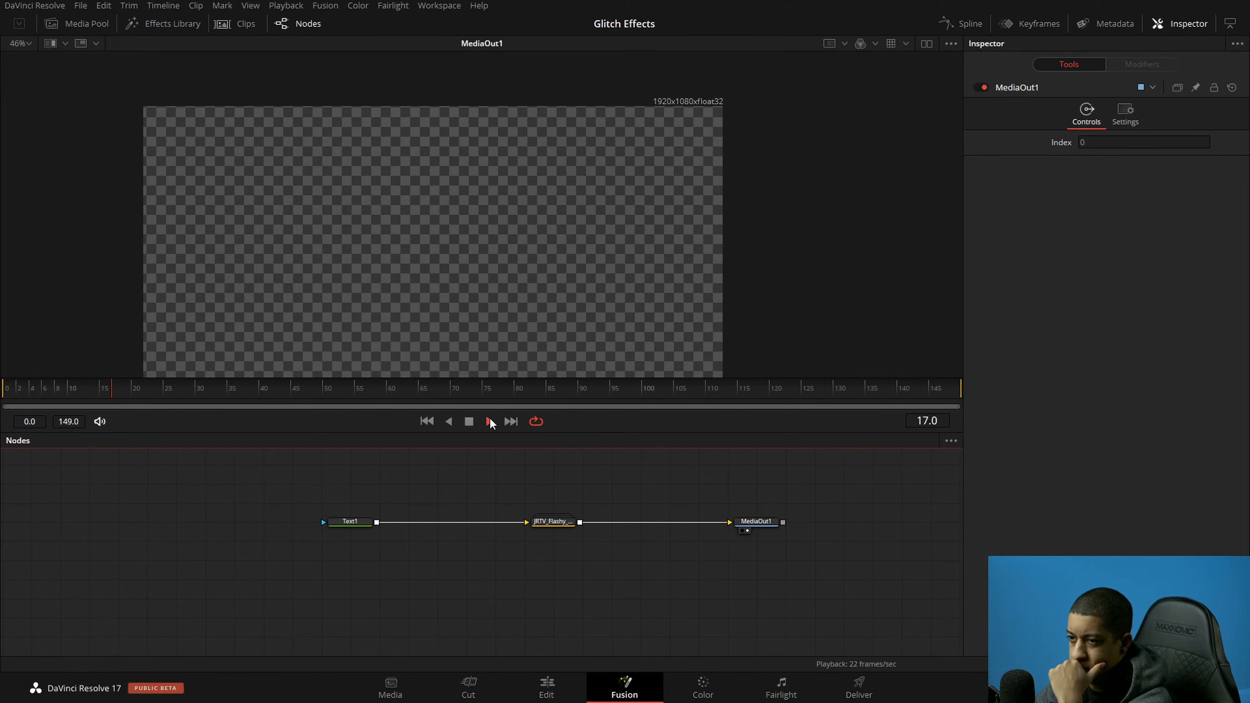
click(552, 521)
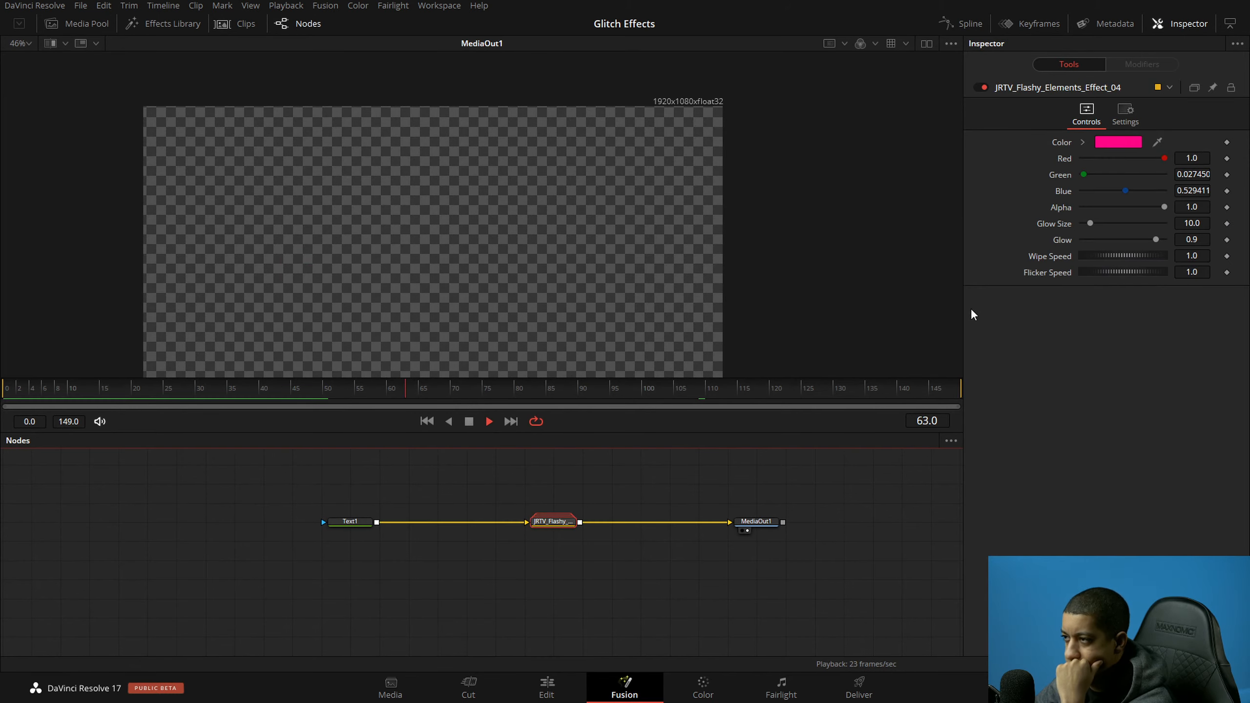
drag(1129, 272, 1027, 260)
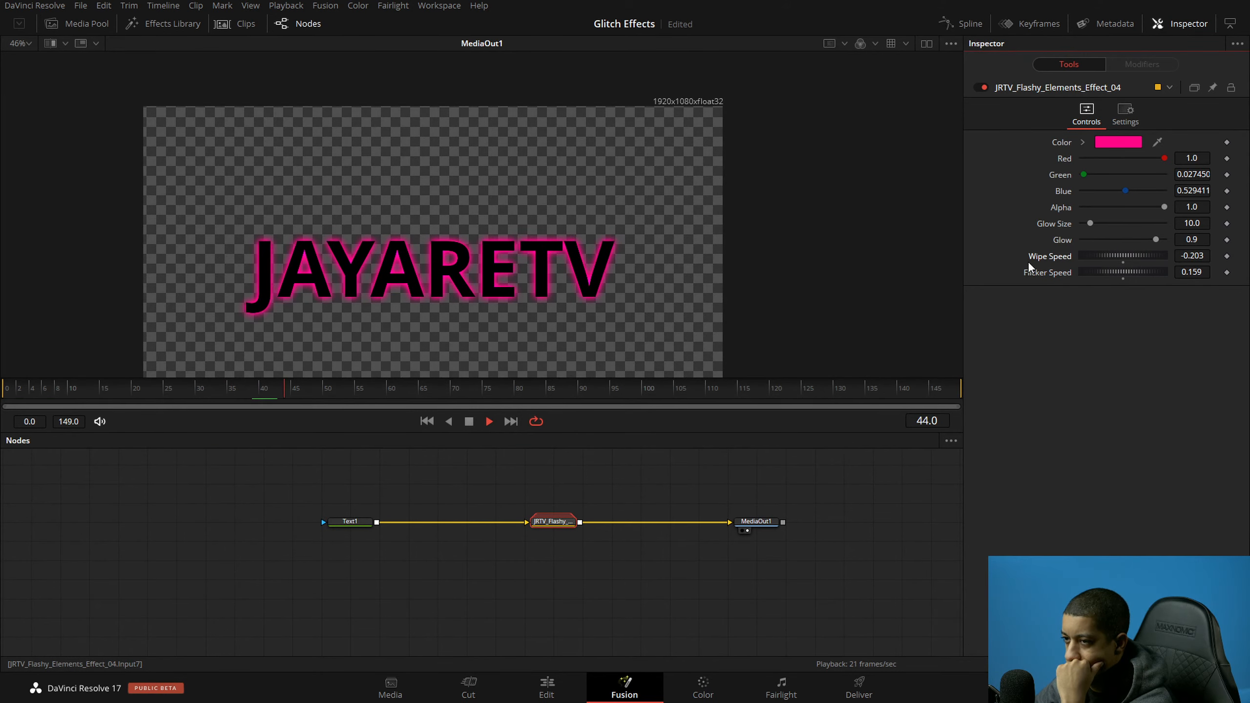
drag(1126, 256, 1152, 256)
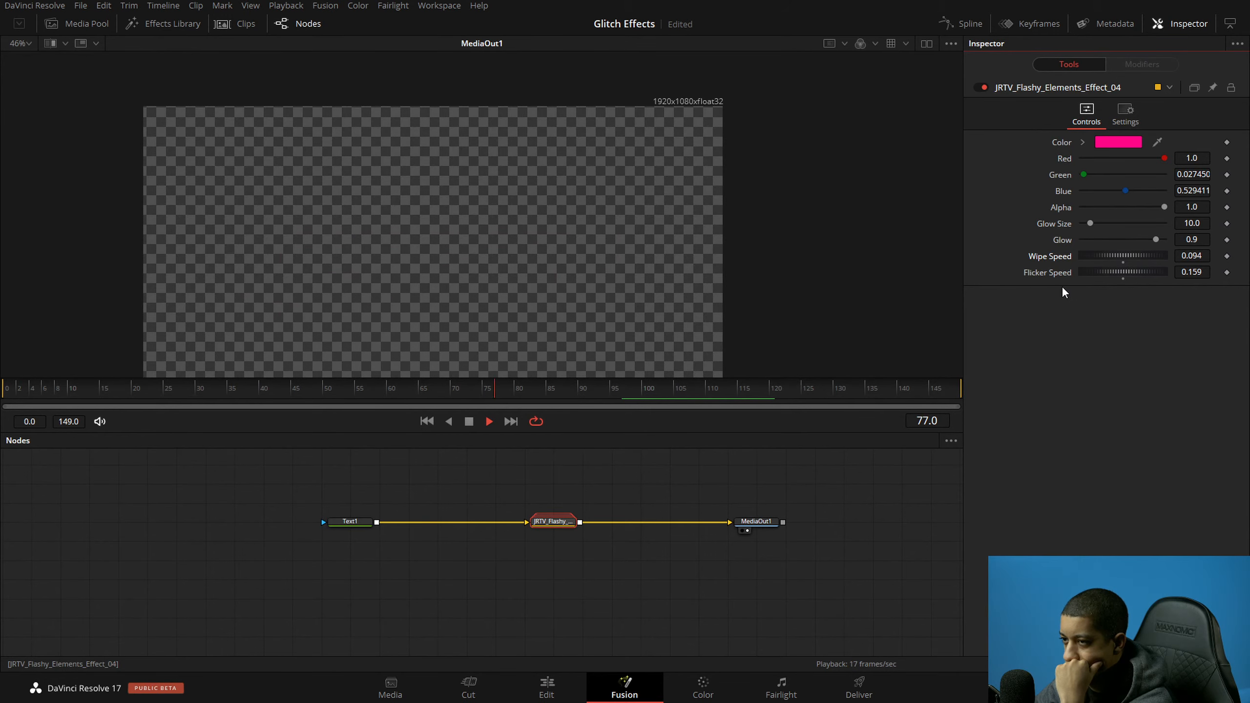
double_click(1121, 277)
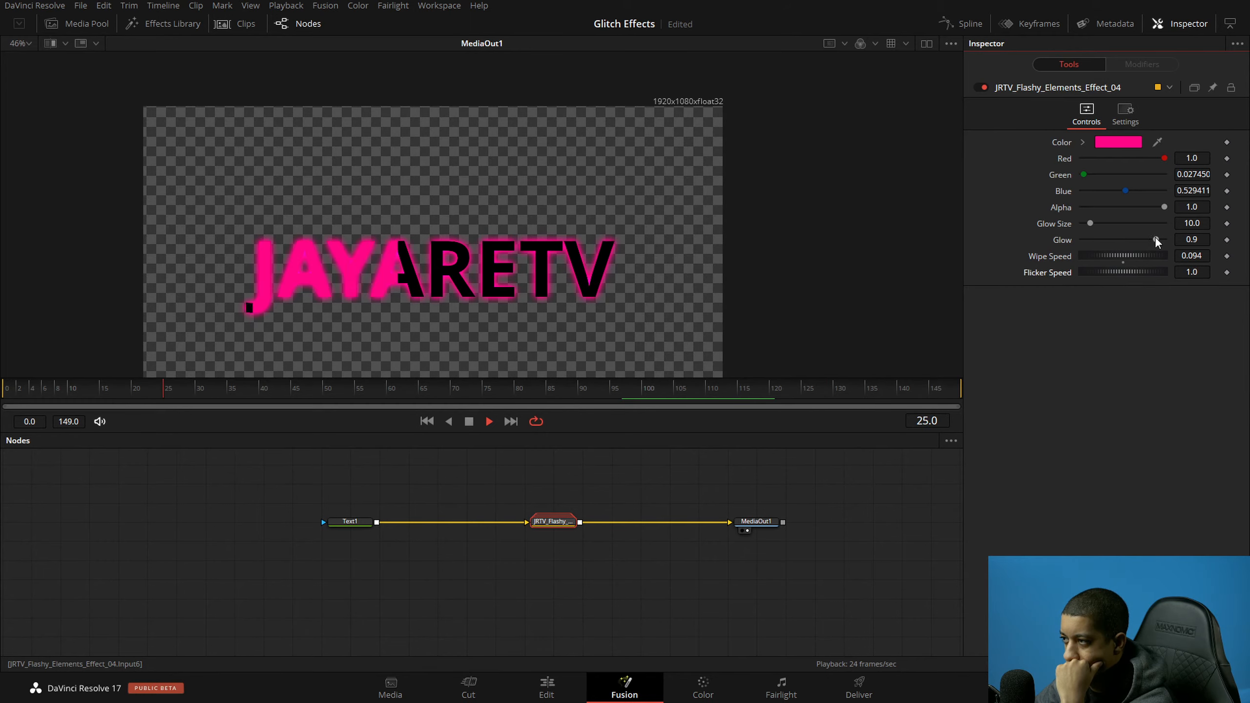
drag(1155, 239, 1103, 225)
click(350, 521)
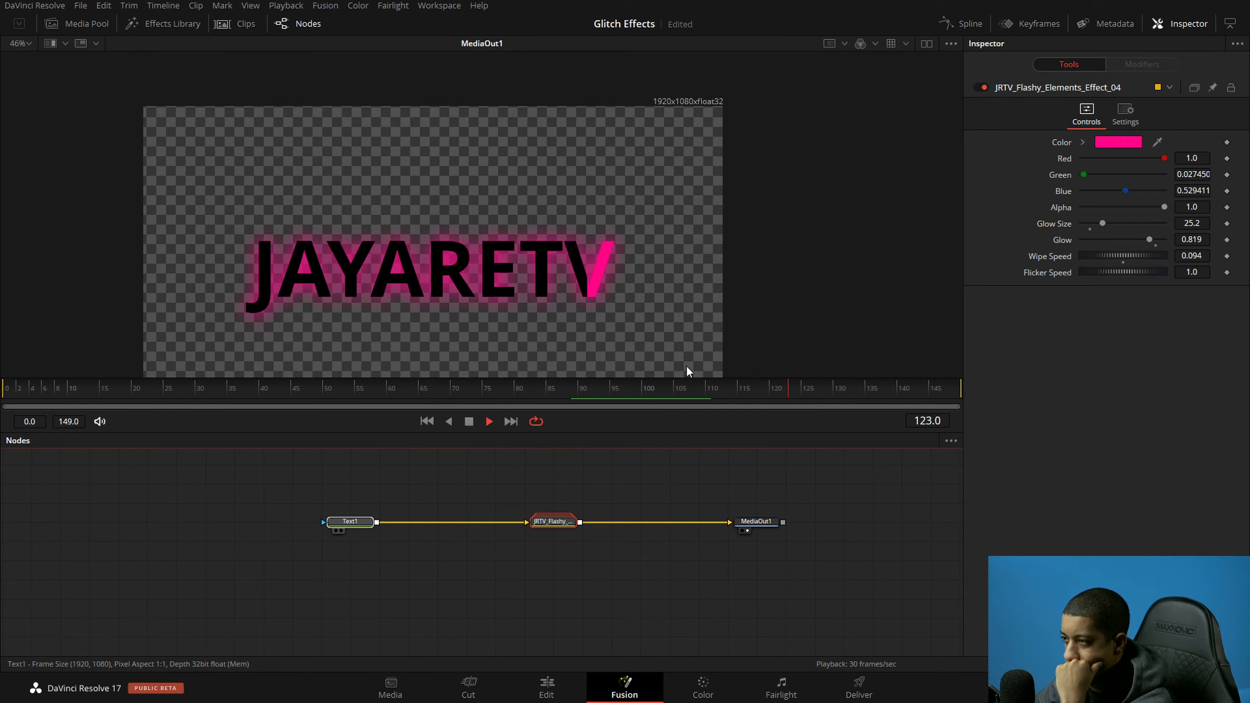
click(1101, 323)
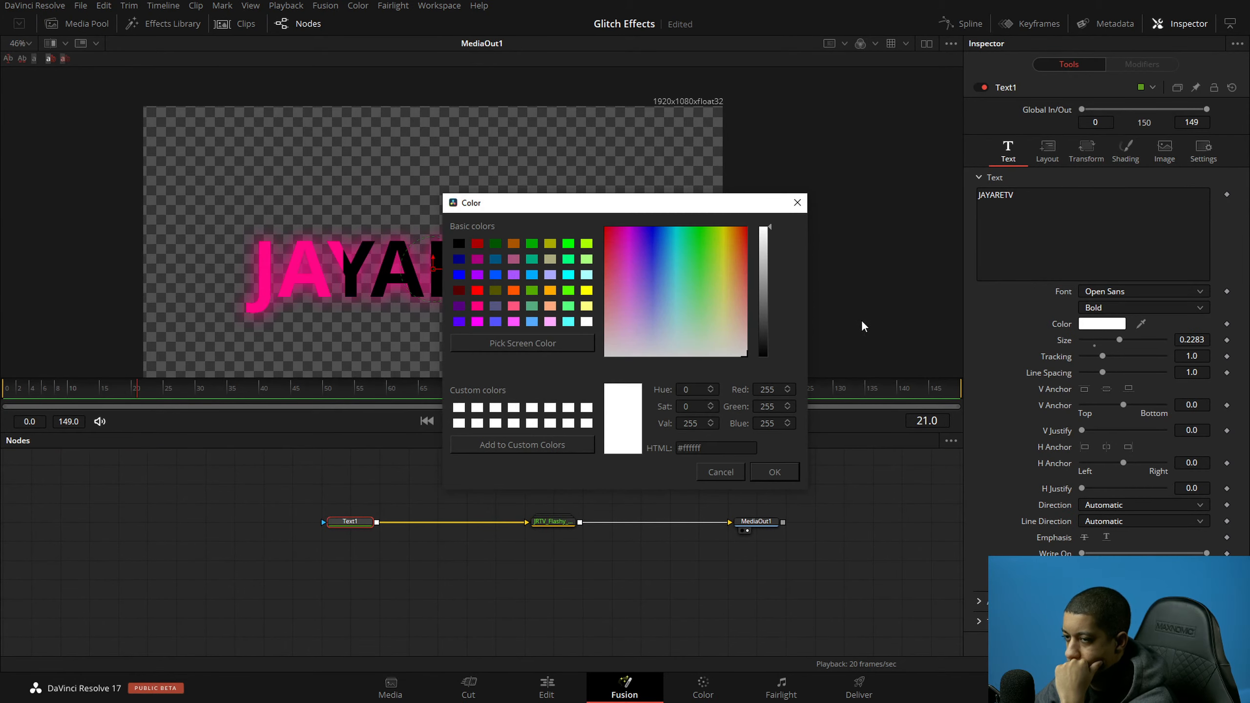
click(727, 475)
click(738, 473)
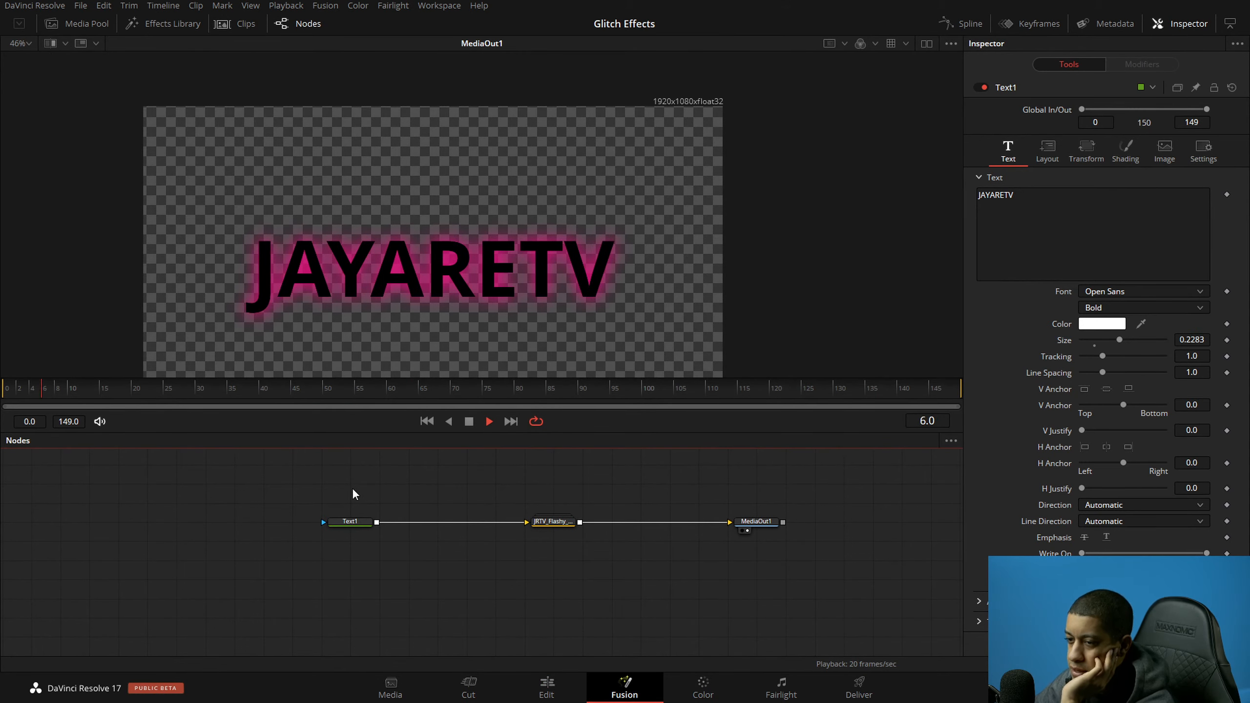
Step: Add a solid-color Background node to the node graph before Text1
key(shift+space)
text(tex)
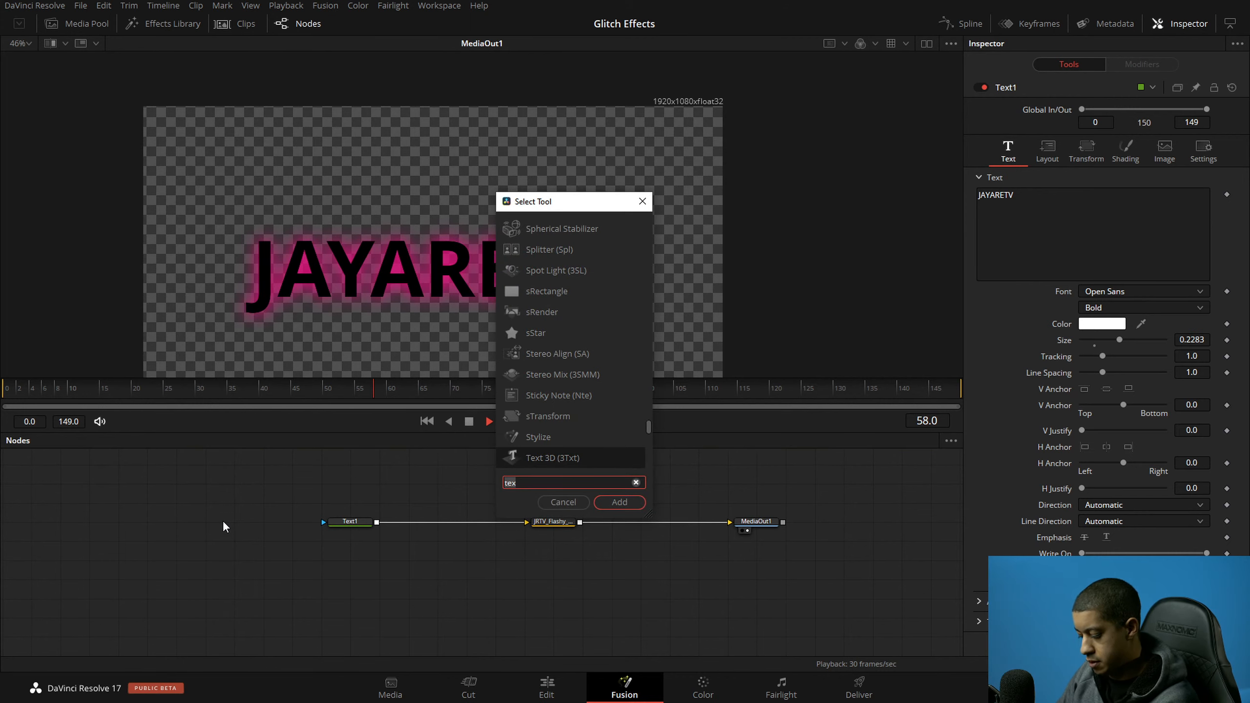
text(back)
key(Return)
click(232, 574)
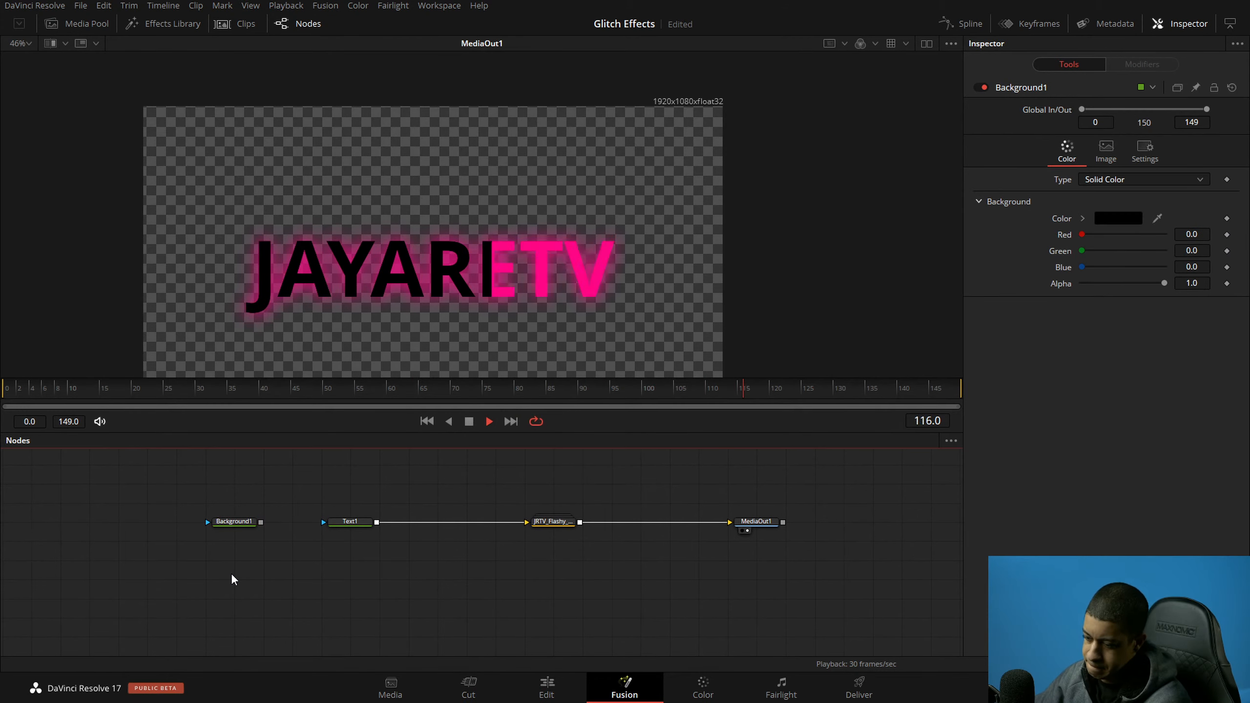
Step: Add an sEllipse shape node to the node graph below Background1
key(shift+space)
text(back)
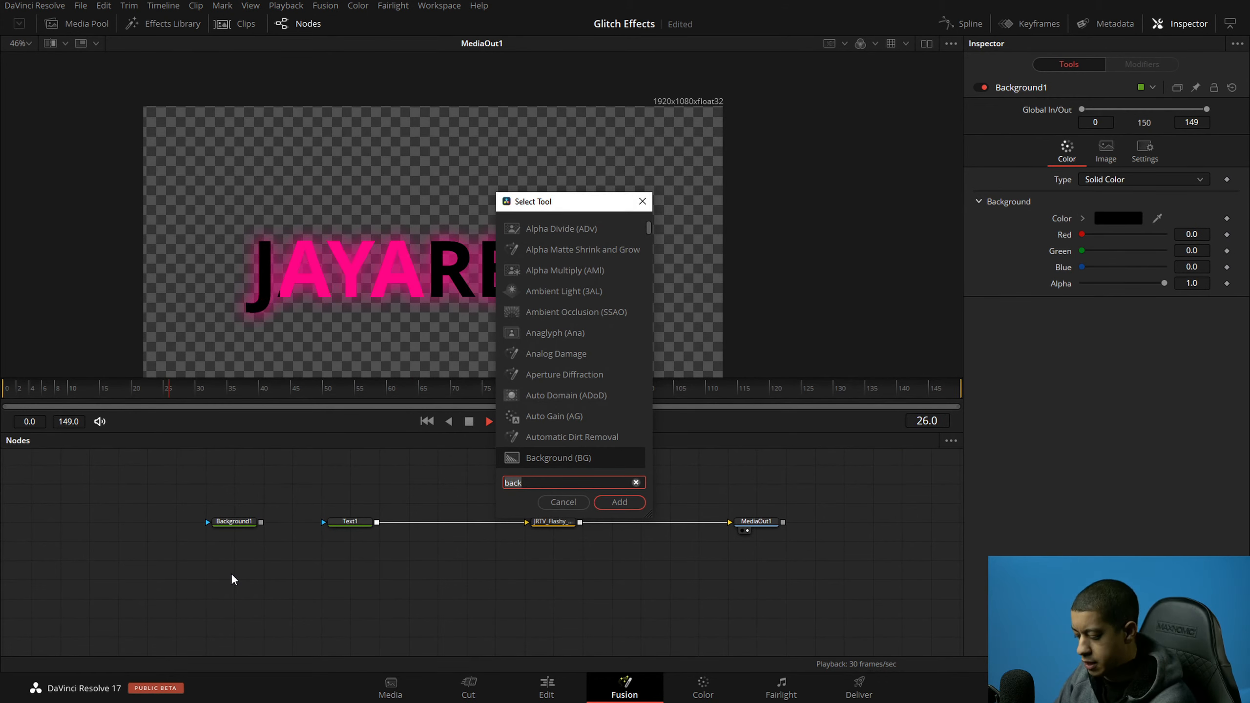
key(BackSpace)
key(BackSpace)
key(BackSpace)
key(BackSpace)
text(s)
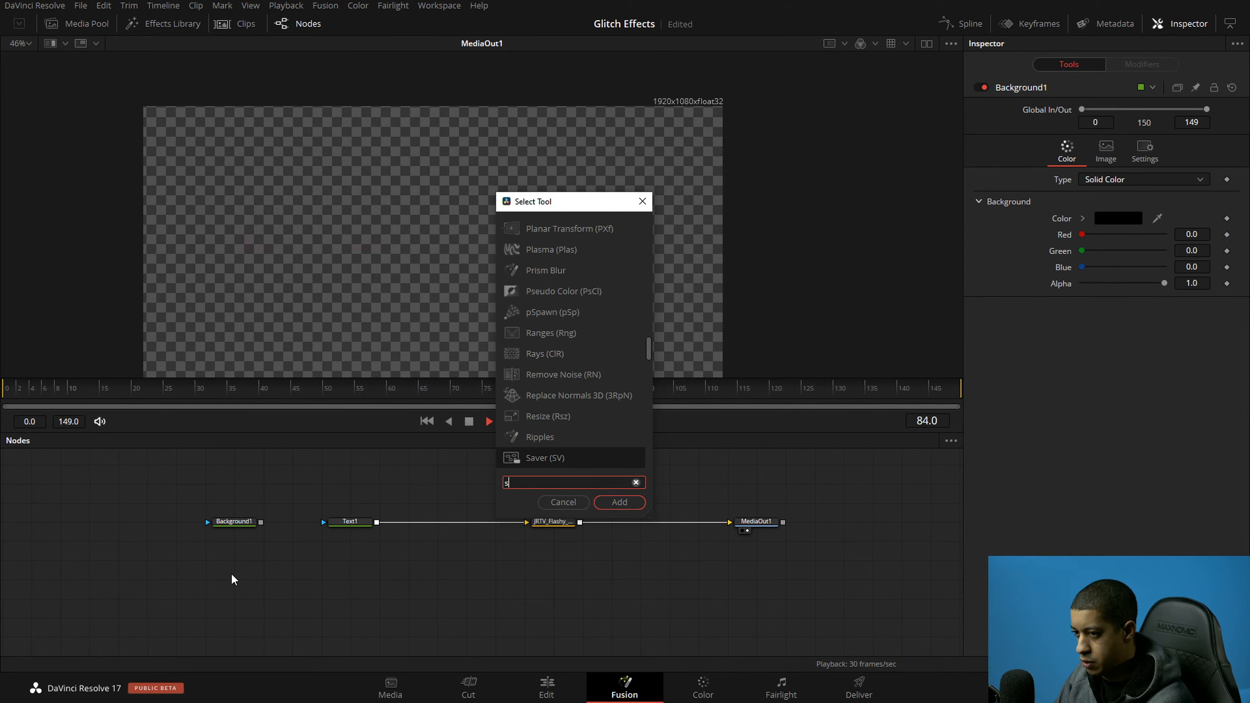
text(e)
key(Return)
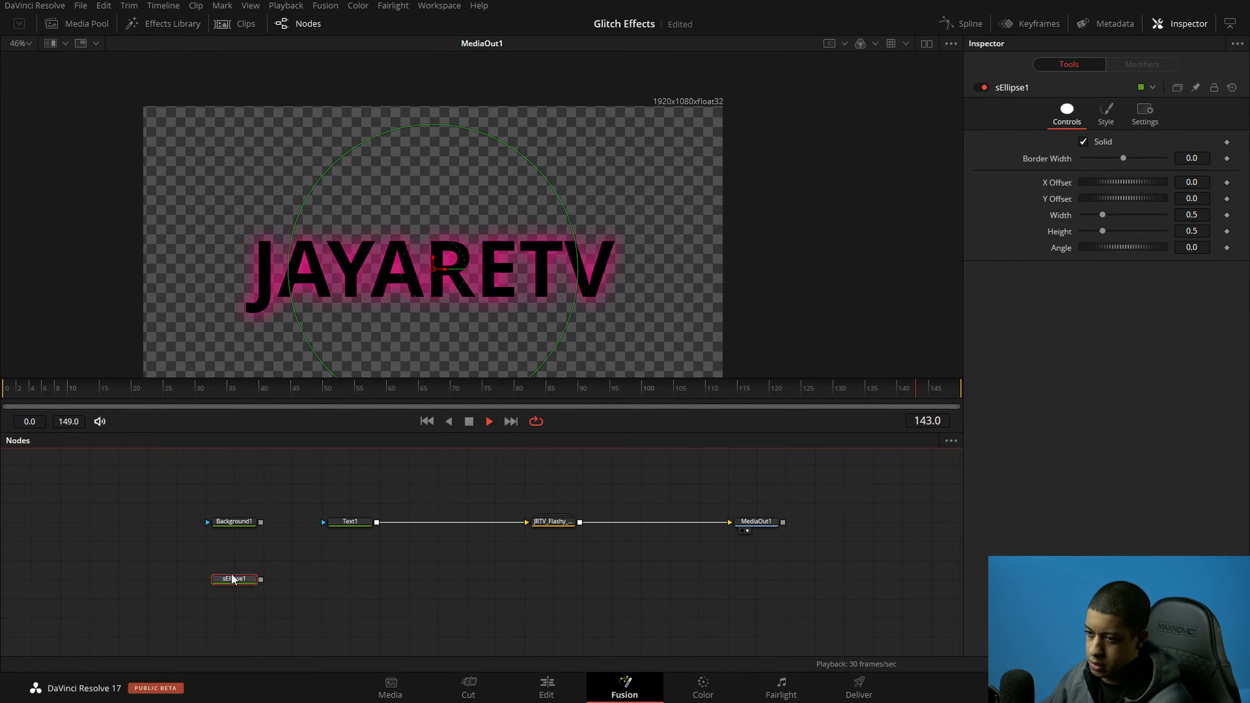
Step: Look through the Shape category of the Fusion tools in the Effects Library
key(shift+space)
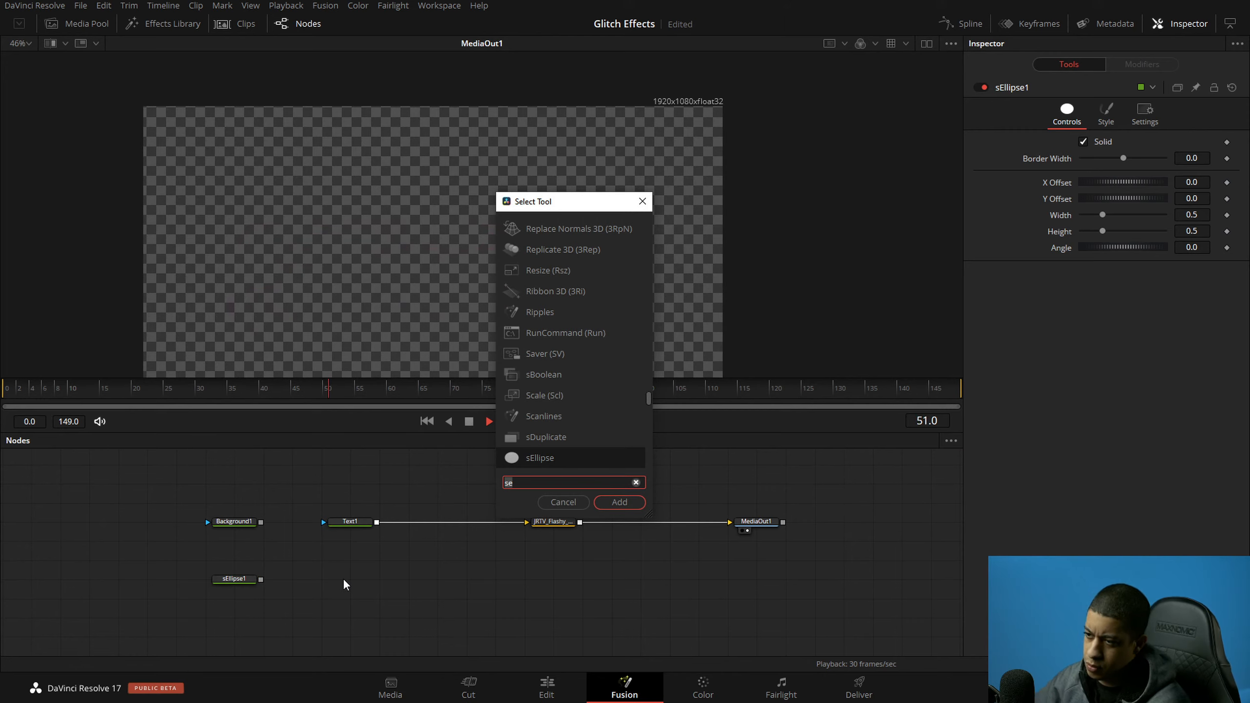
click(563, 502)
click(163, 23)
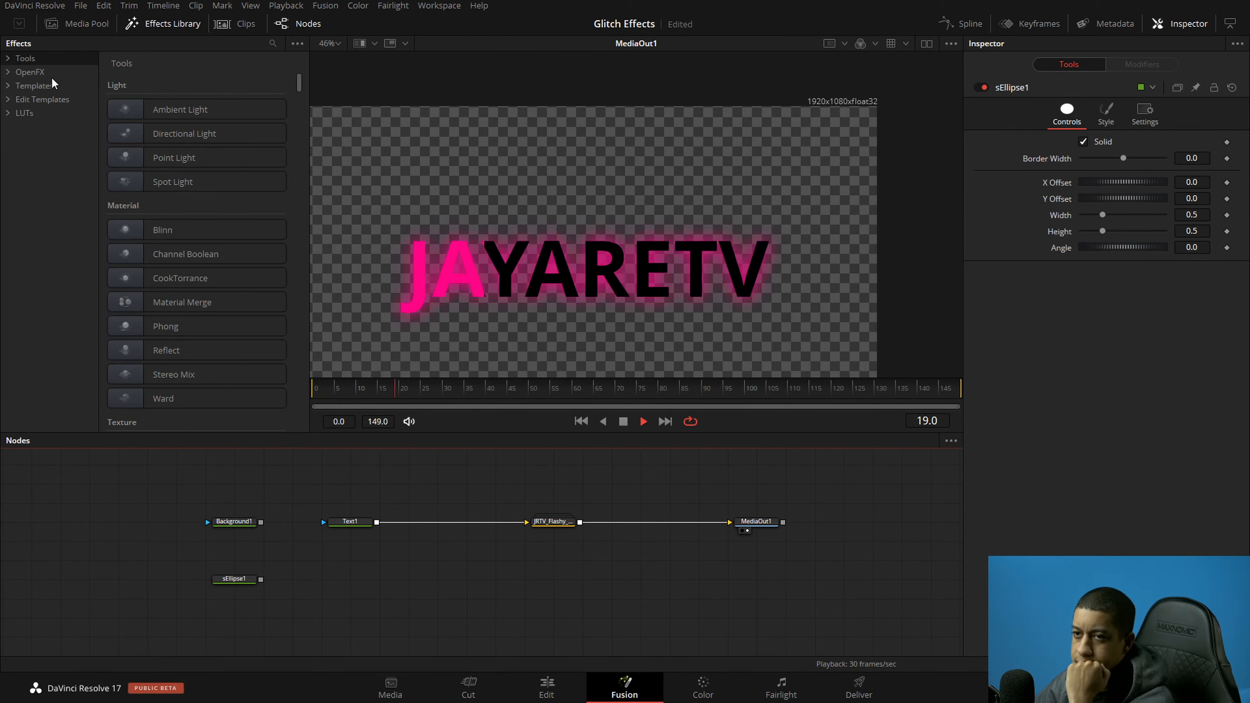
click(8, 58)
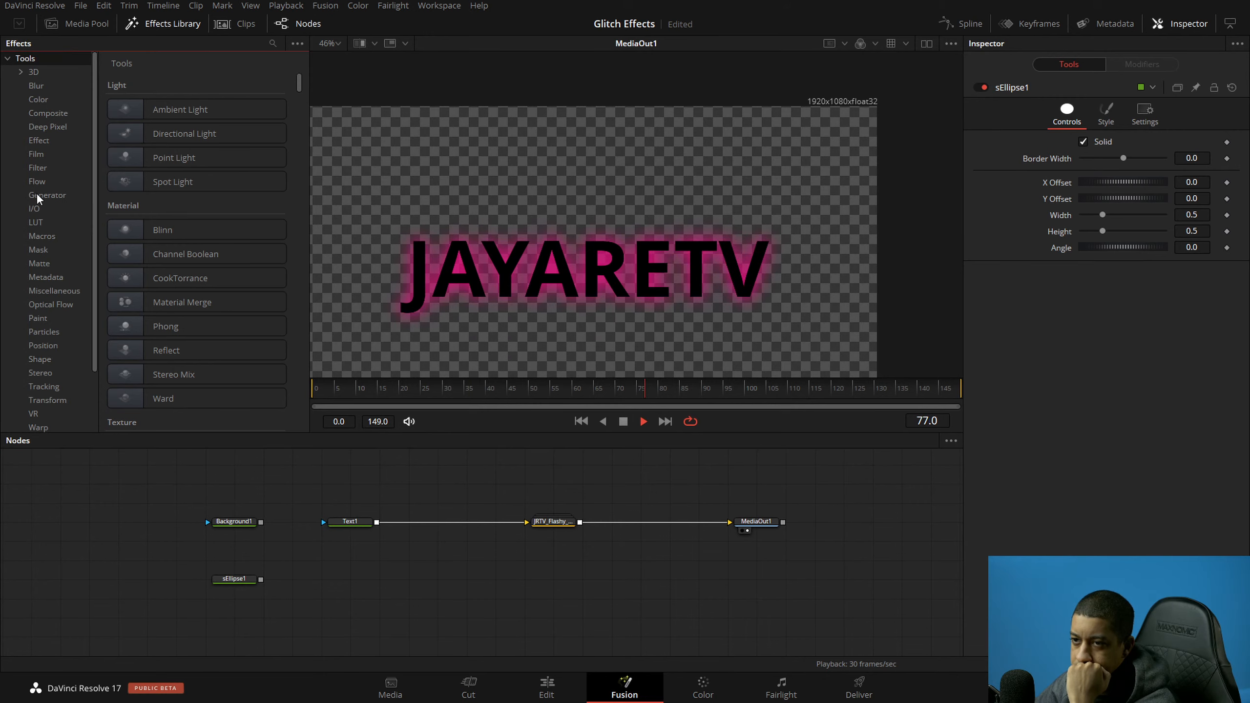
scroll(40, 236, down, 3)
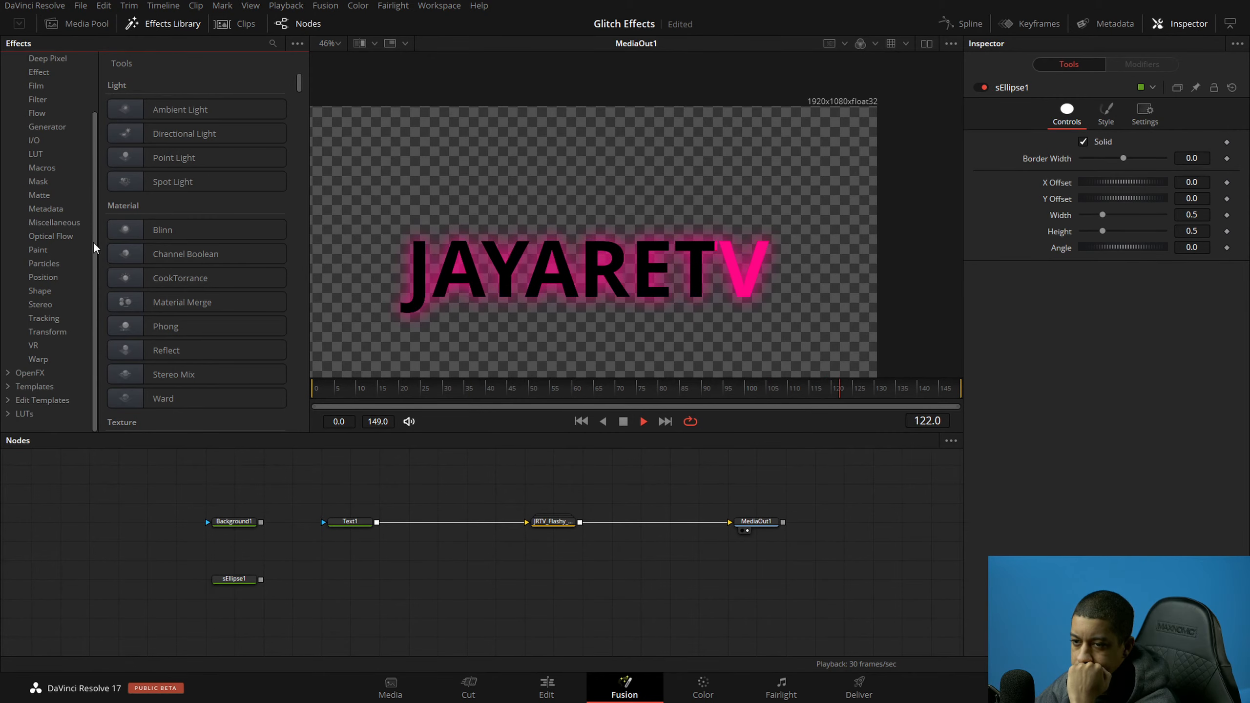
click(42, 292)
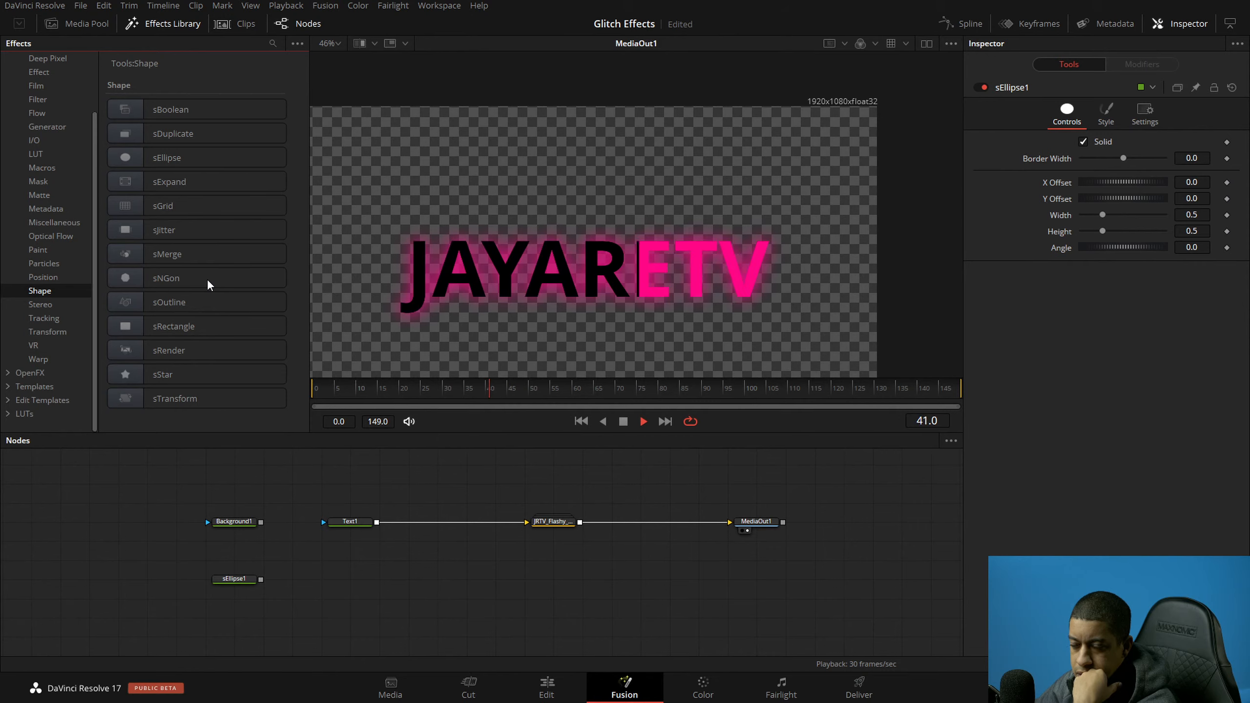
click(312, 480)
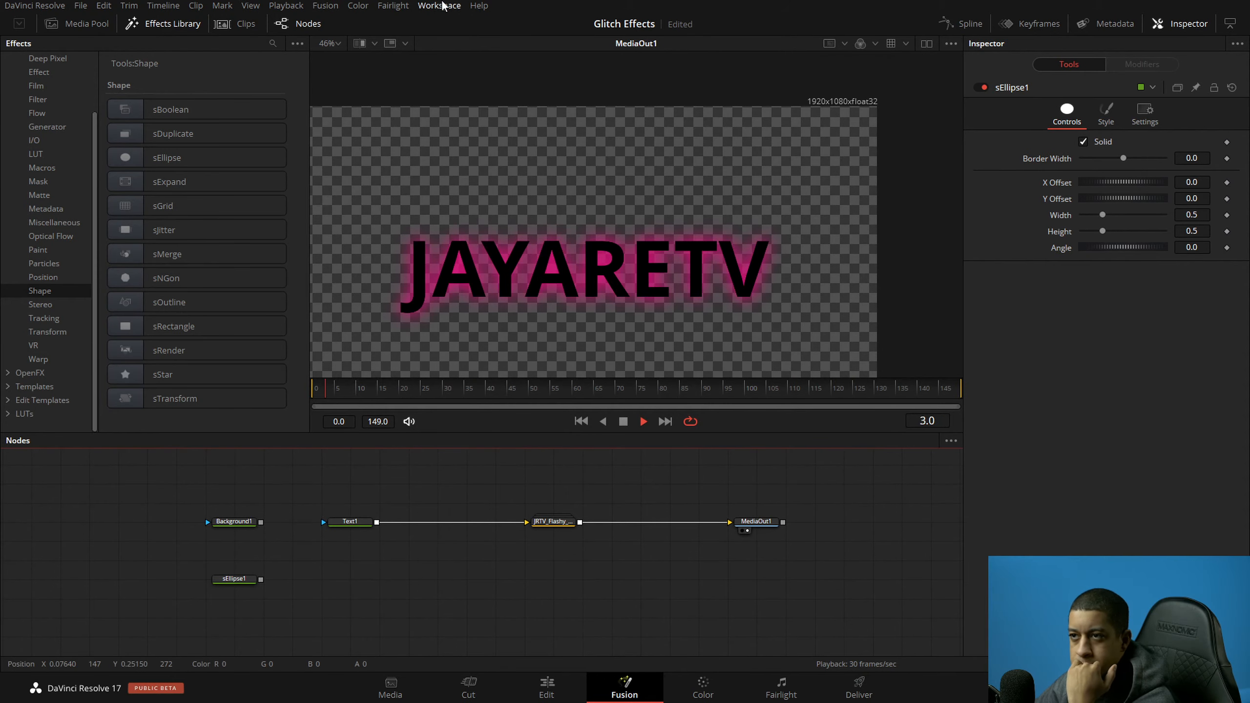
Step: Open the DaVinci Resolve New Features Guide PDF, search for "shape" and go to the Shape Nodes section
click(478, 5)
click(501, 24)
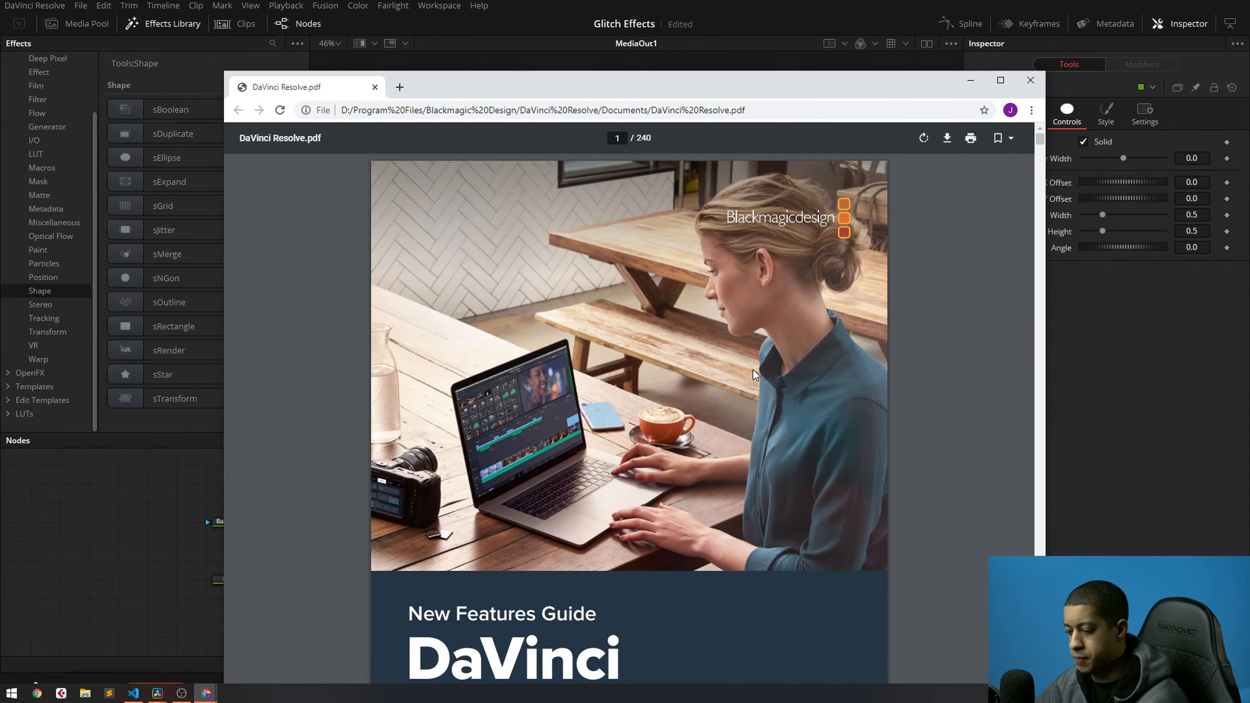
key(ctrl+f)
text(sh)
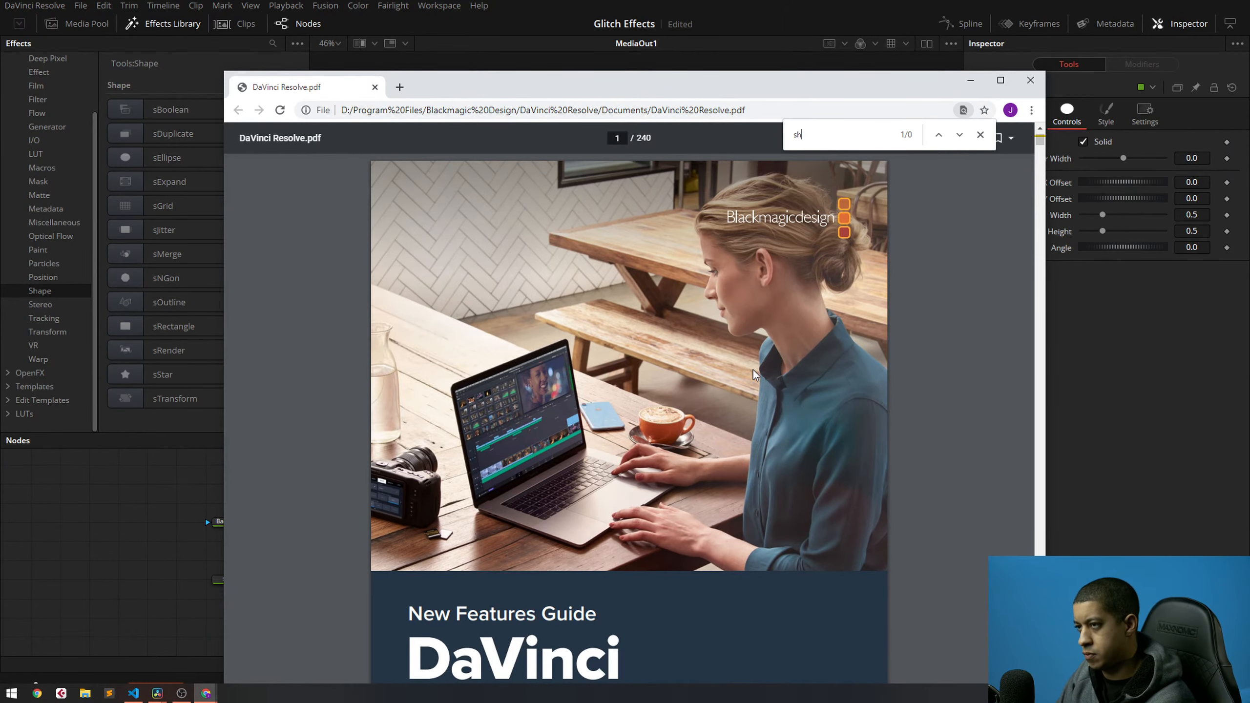
text(ape)
scroll(679, 447, down, 5)
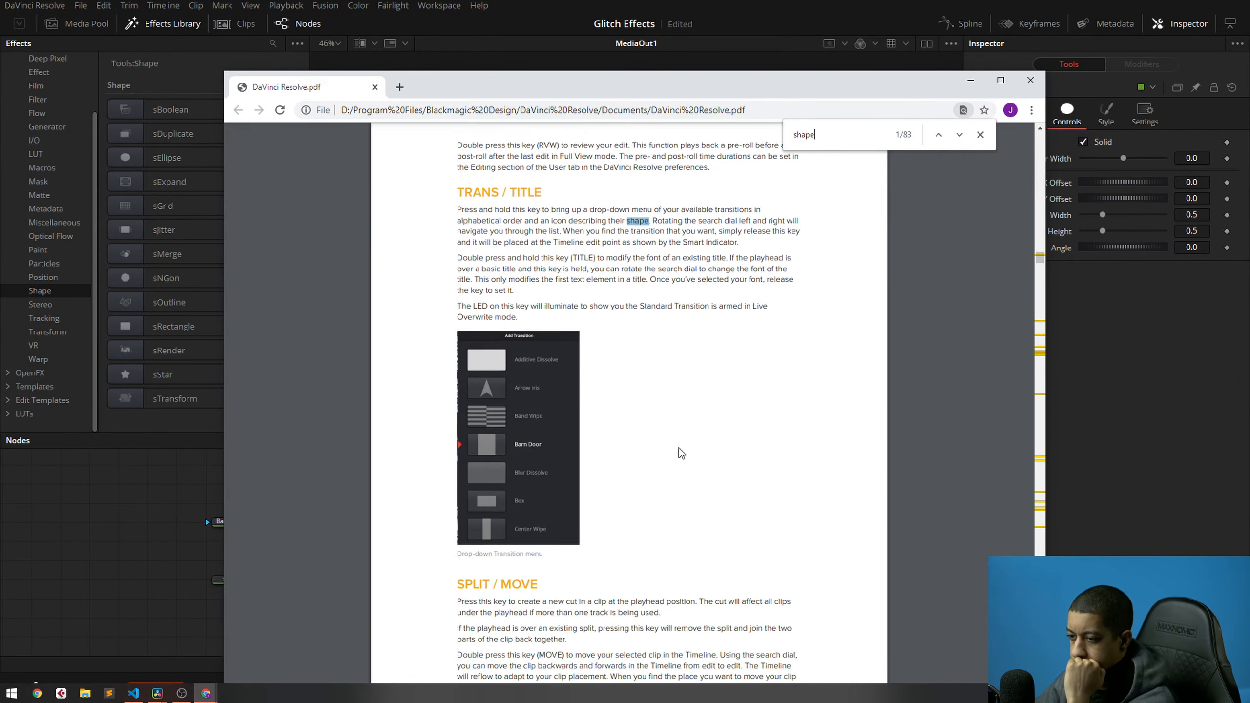
scroll(682, 451, up, 1)
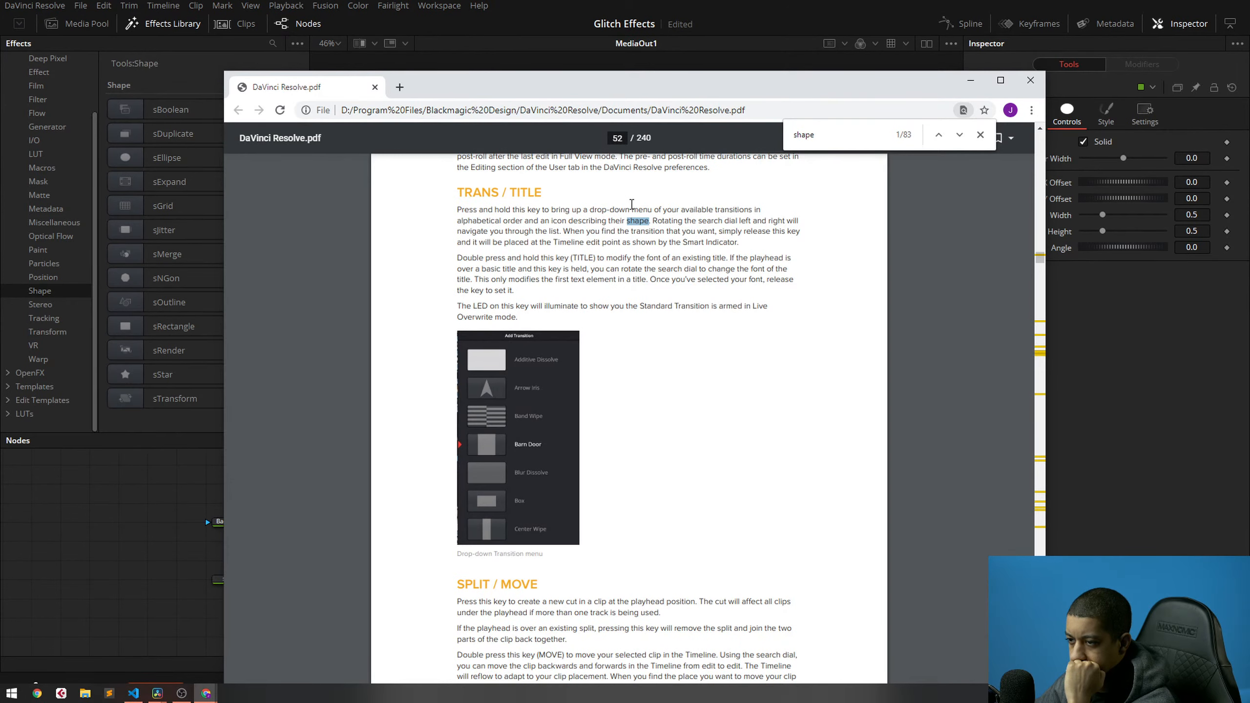
click(959, 136)
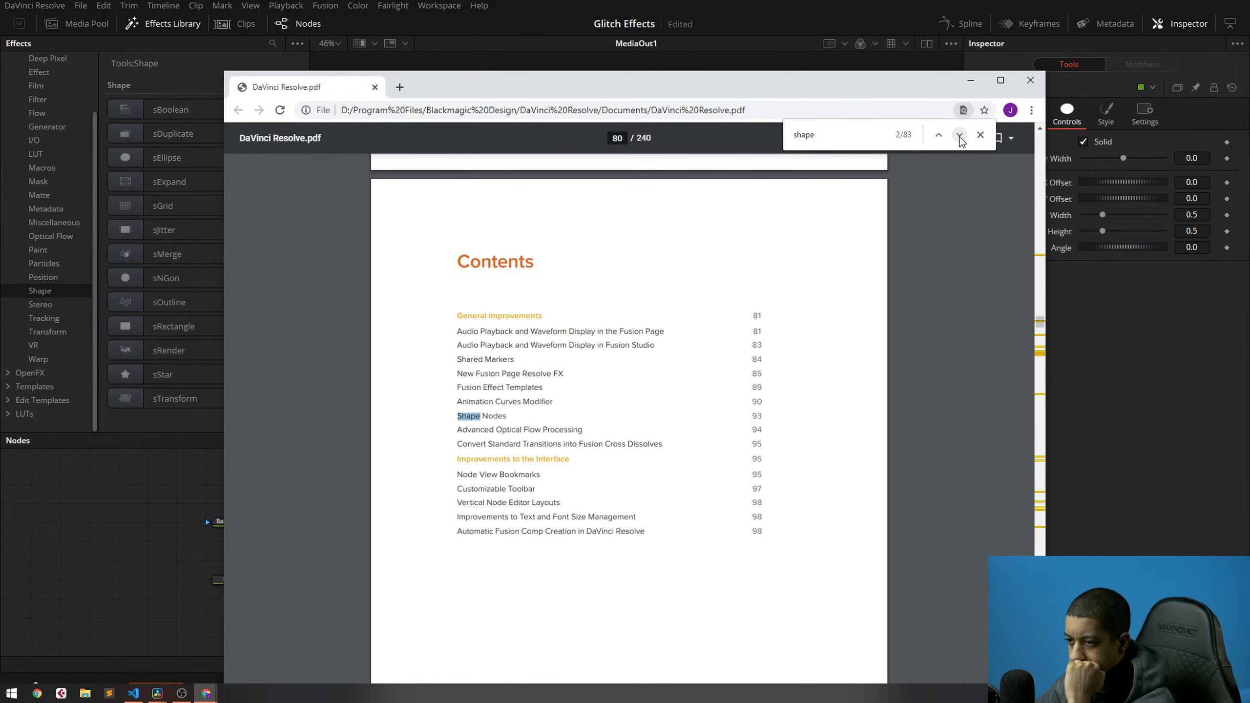
click(490, 417)
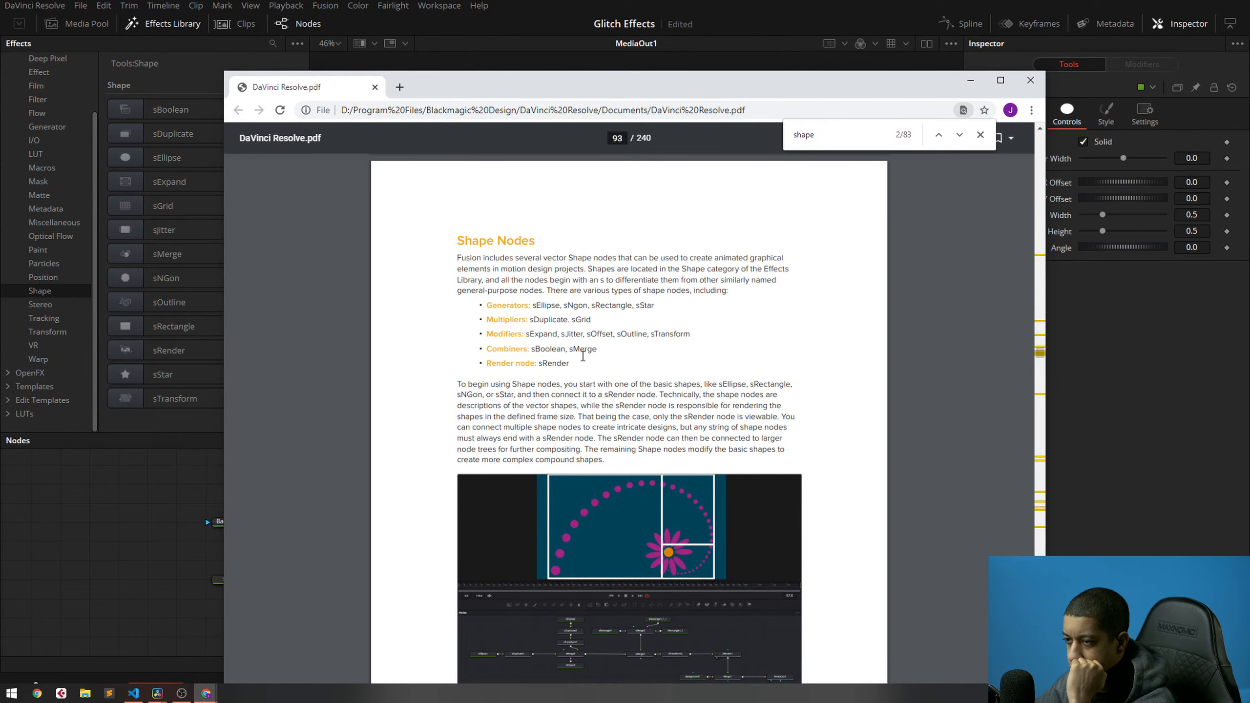
Step: Compare the guide's list of shape nodes with the Shape category in the Effects Library and highlight sOffset in the guide
click(210, 454)
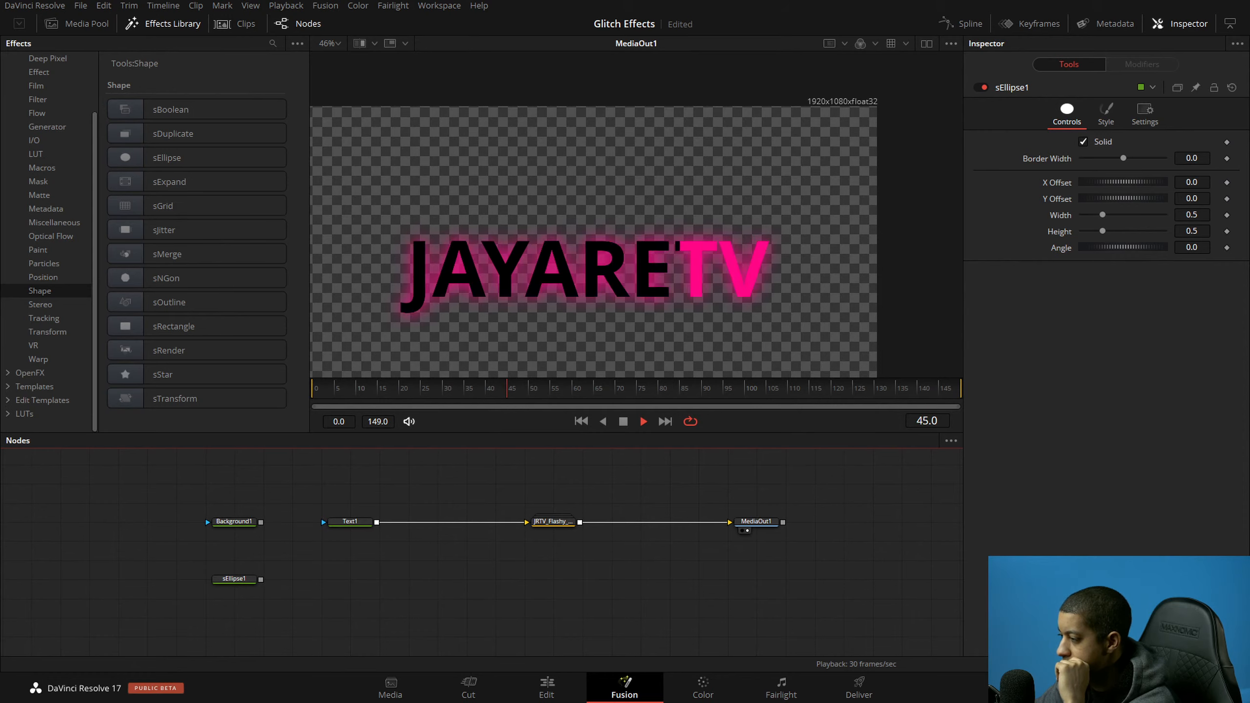
key(alt+Tab)
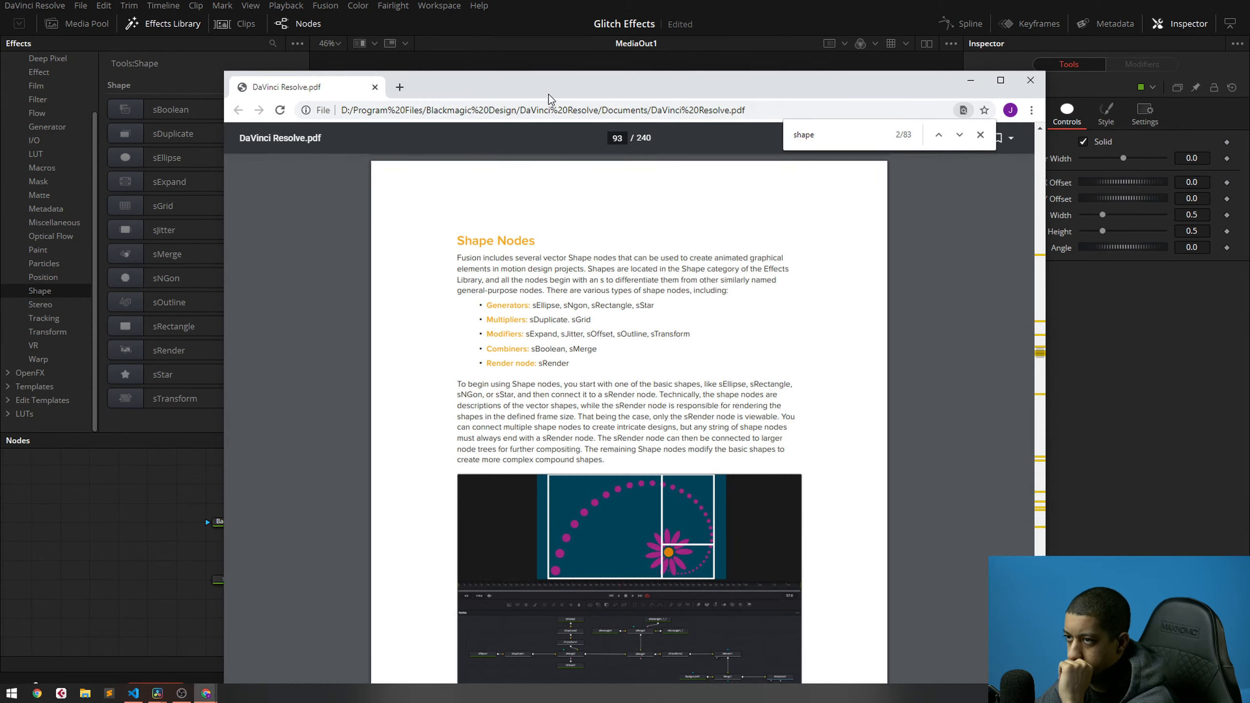
drag(548, 94, 610, 61)
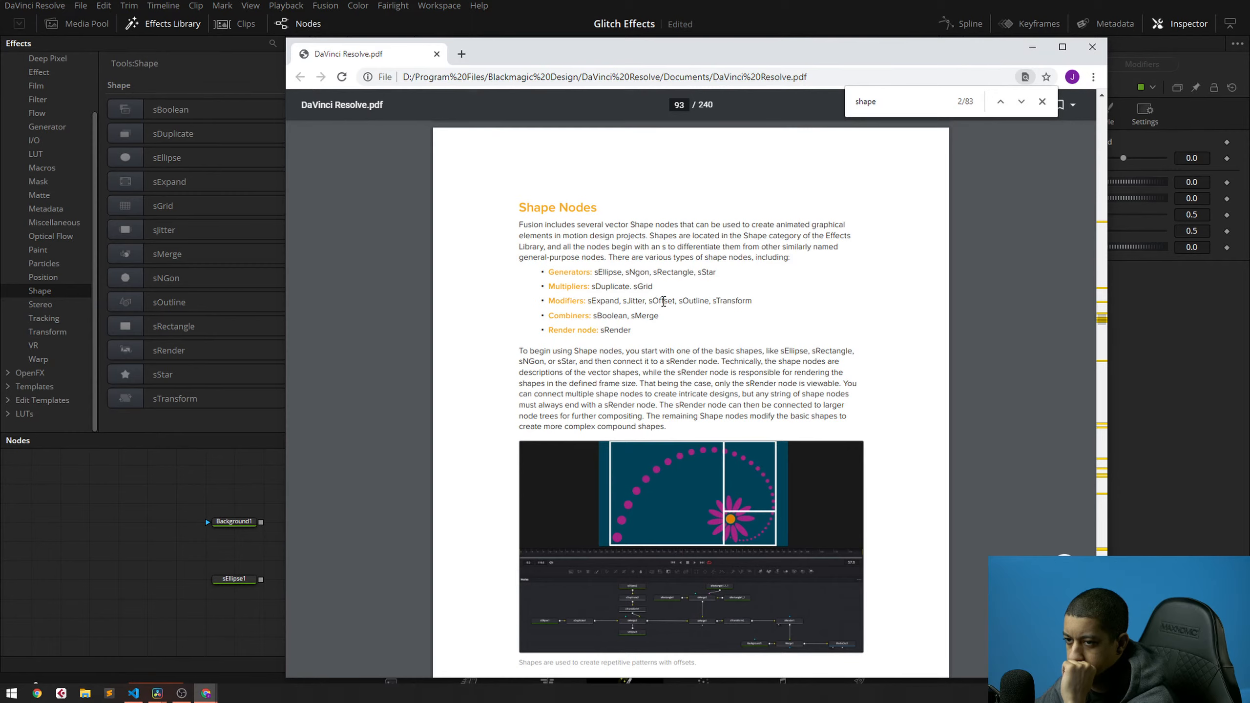
drag(649, 302, 669, 300)
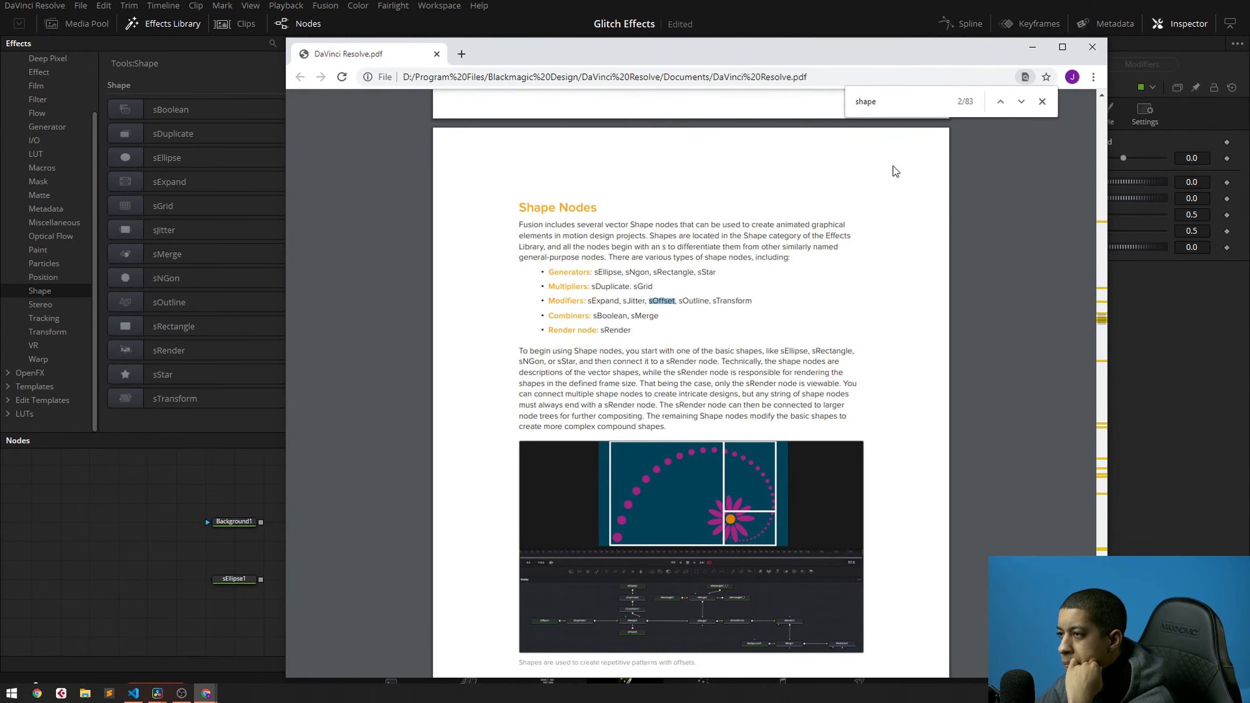
Step: Return to the Fusion composition, add an sMerge node above Background1 and inspect its controls and settings
click(230, 461)
key(shift+space)
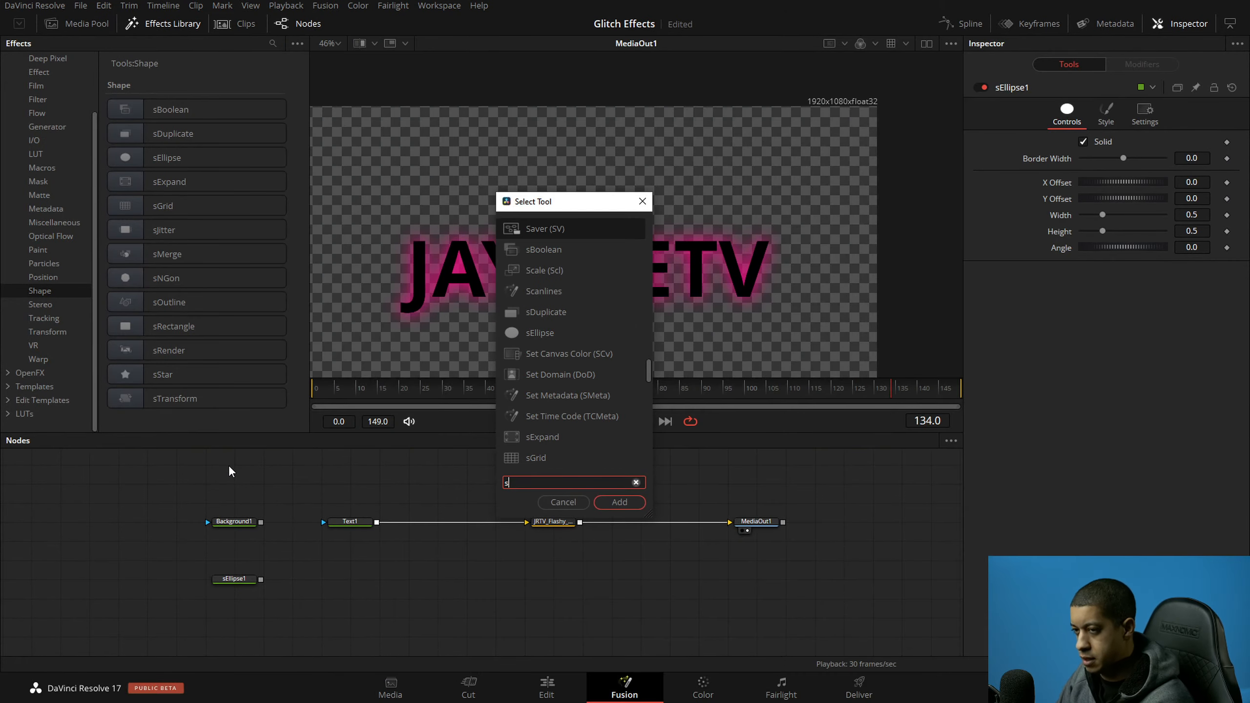
text(sm)
key(Down)
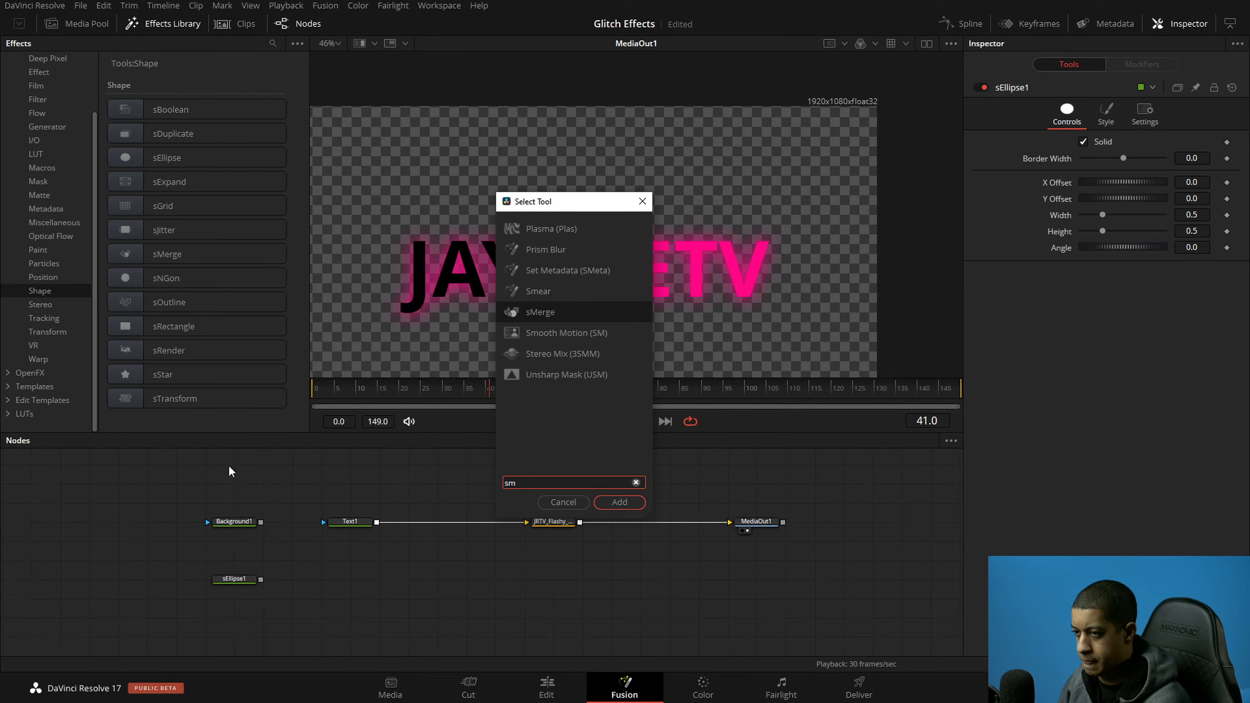
key(Return)
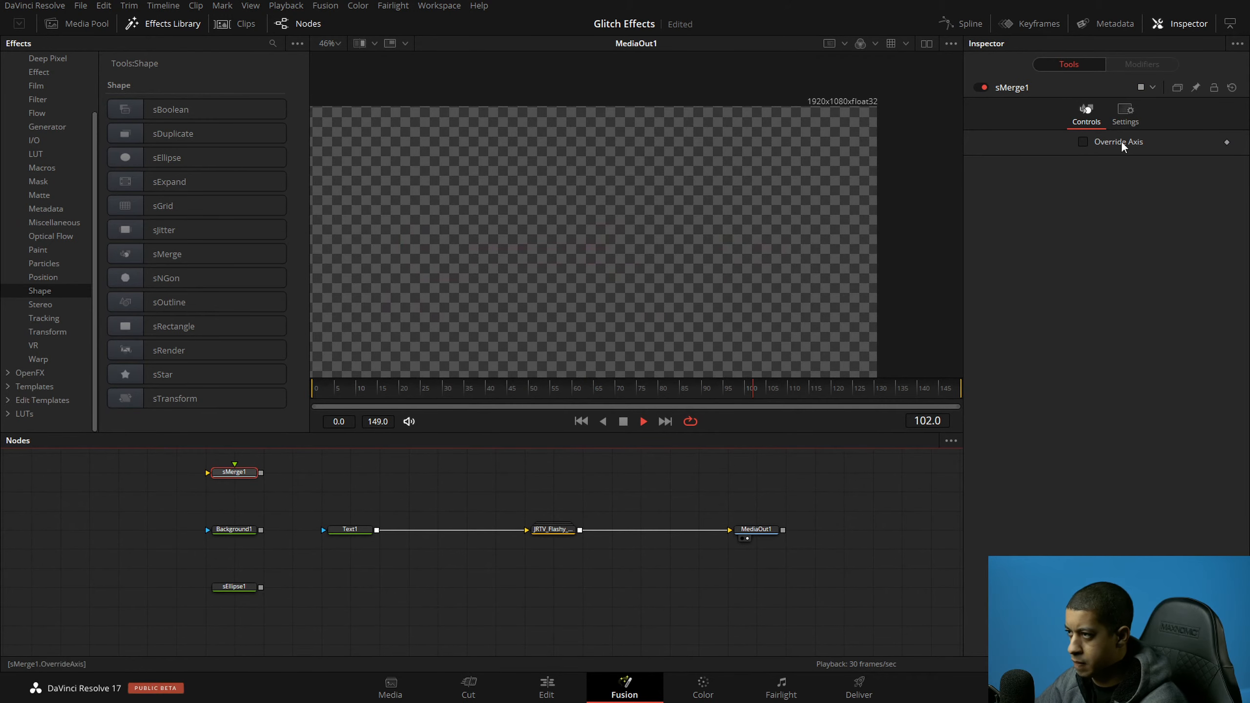
click(1134, 122)
click(1102, 120)
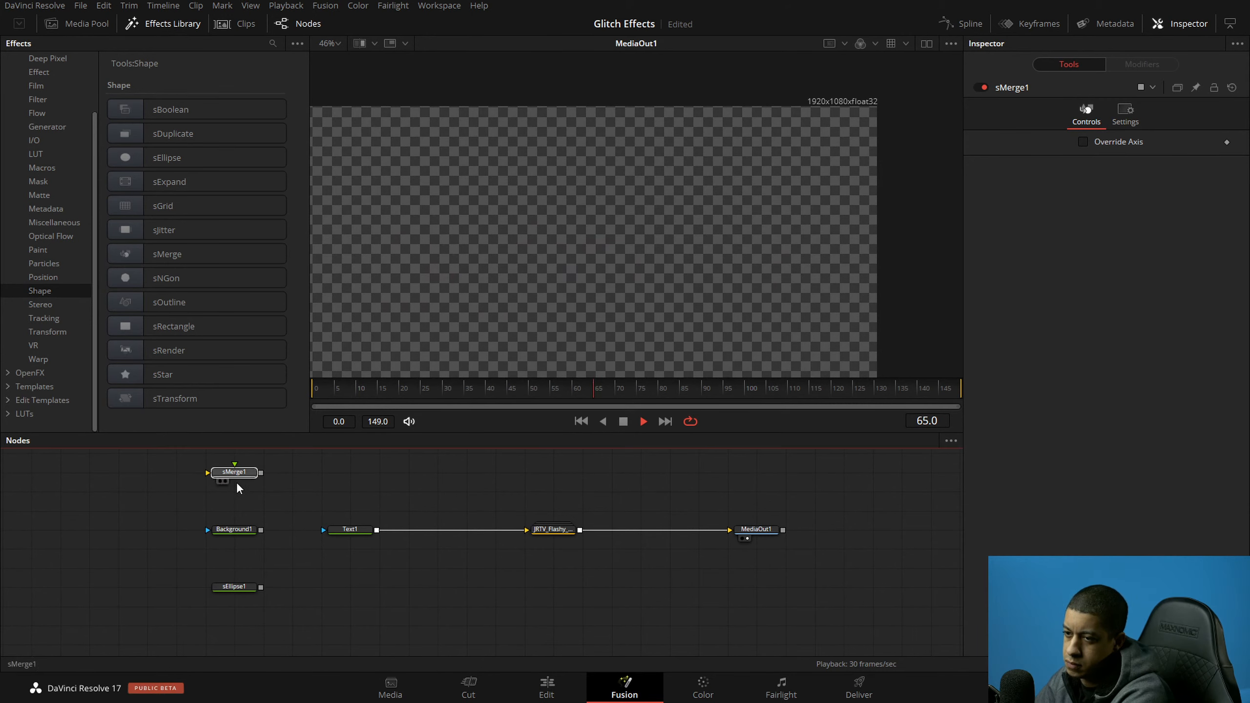
Step: Delete the sMerge, Background, sEllipse and JRTV Flashy effect nodes from the node graph
key(Delete)
drag(235, 529, 232, 568)
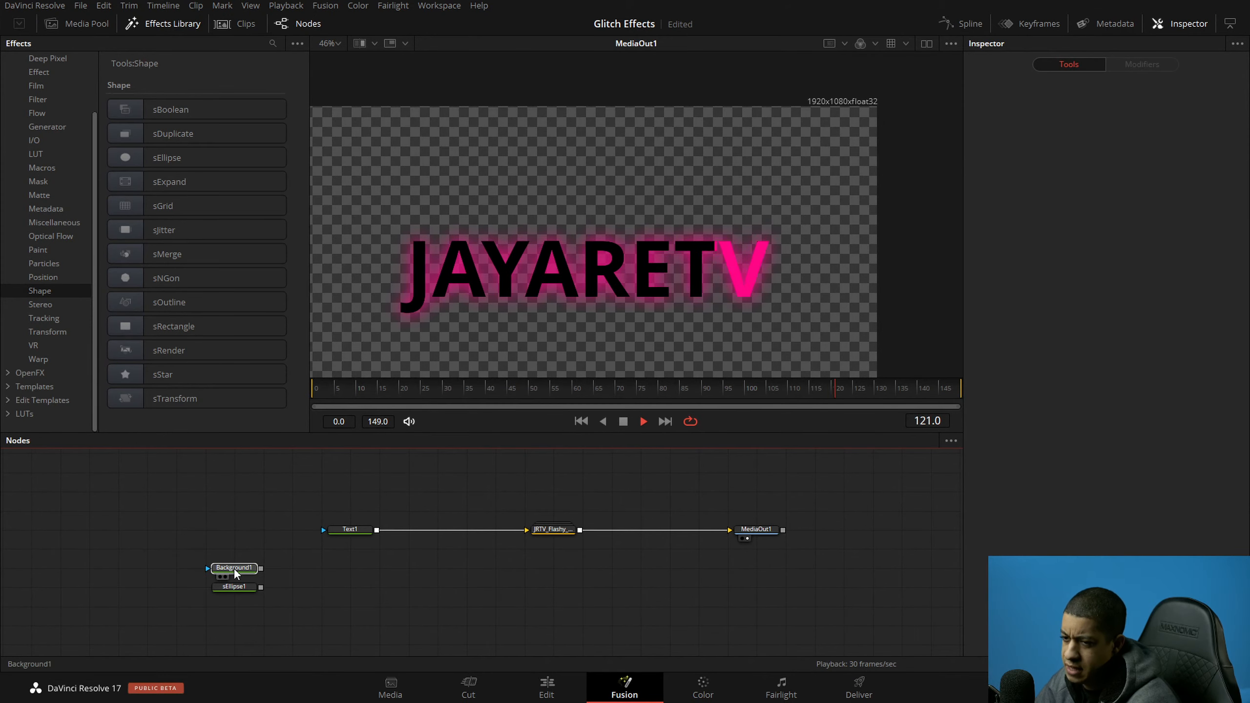
drag(257, 523, 213, 596)
key(Delete)
drag(529, 482, 578, 557)
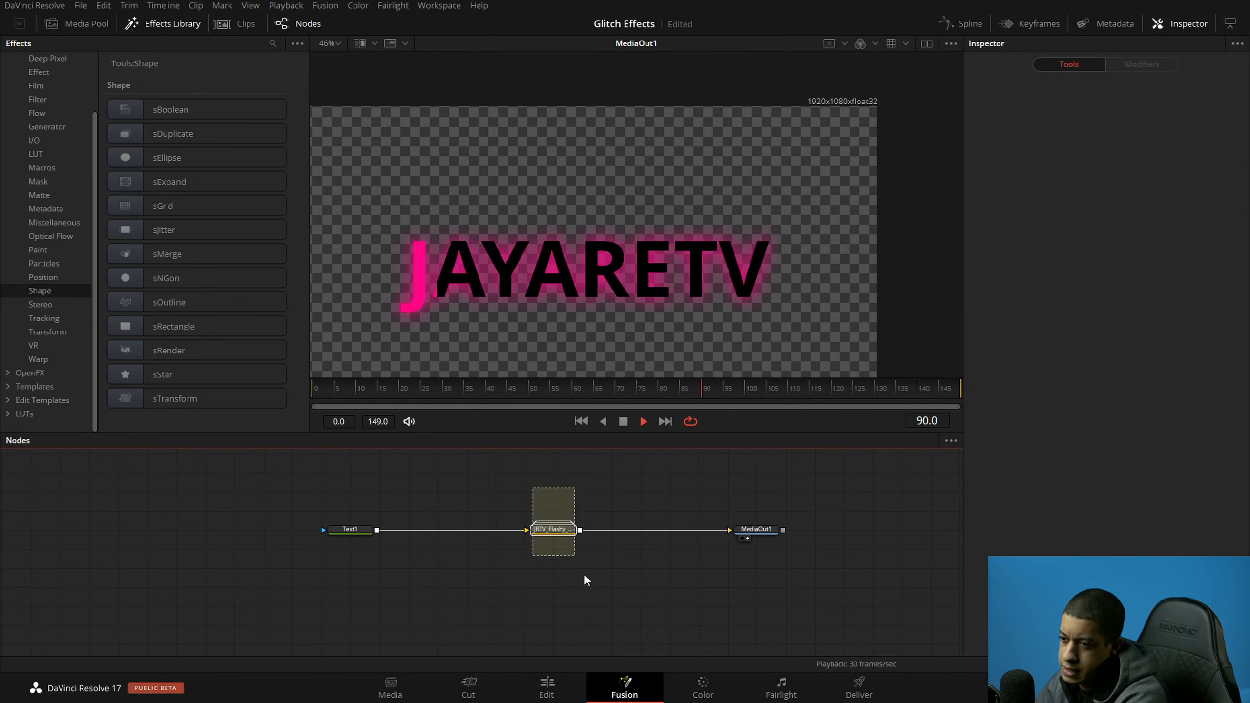
key(Delete)
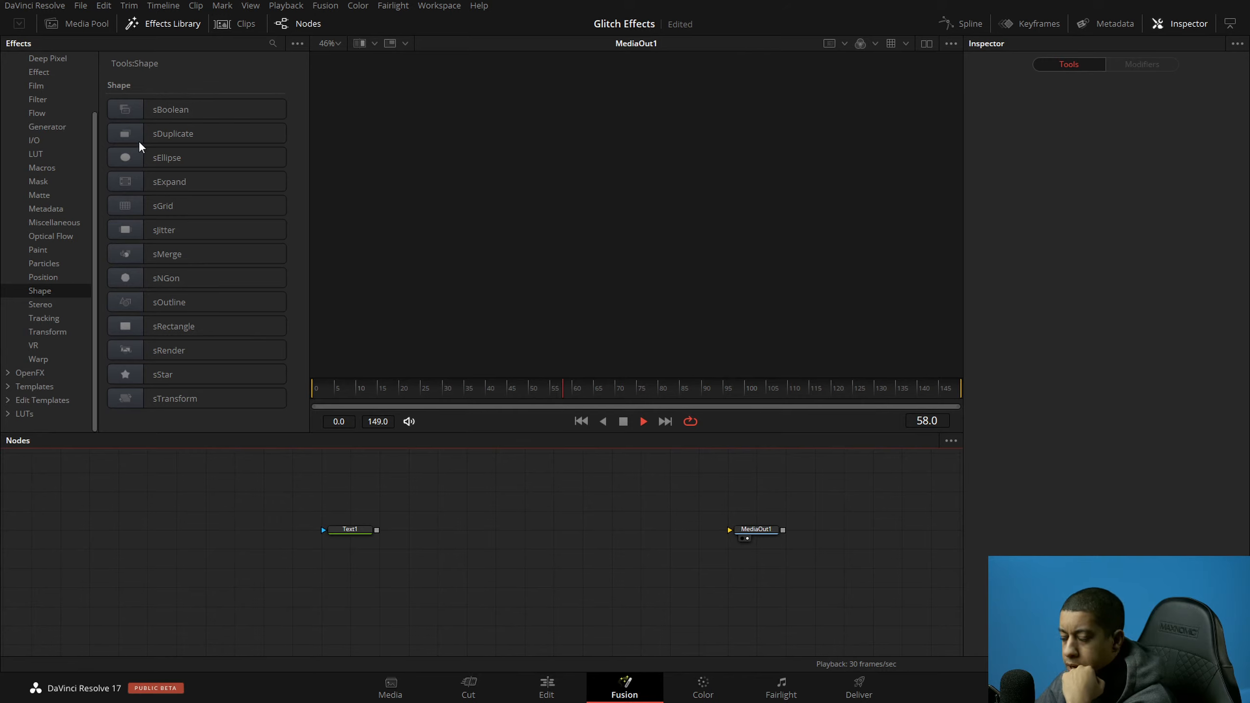
Step: Look through the Transitions category of the Edit Templates and the other categories in the Effects Library
click(8, 400)
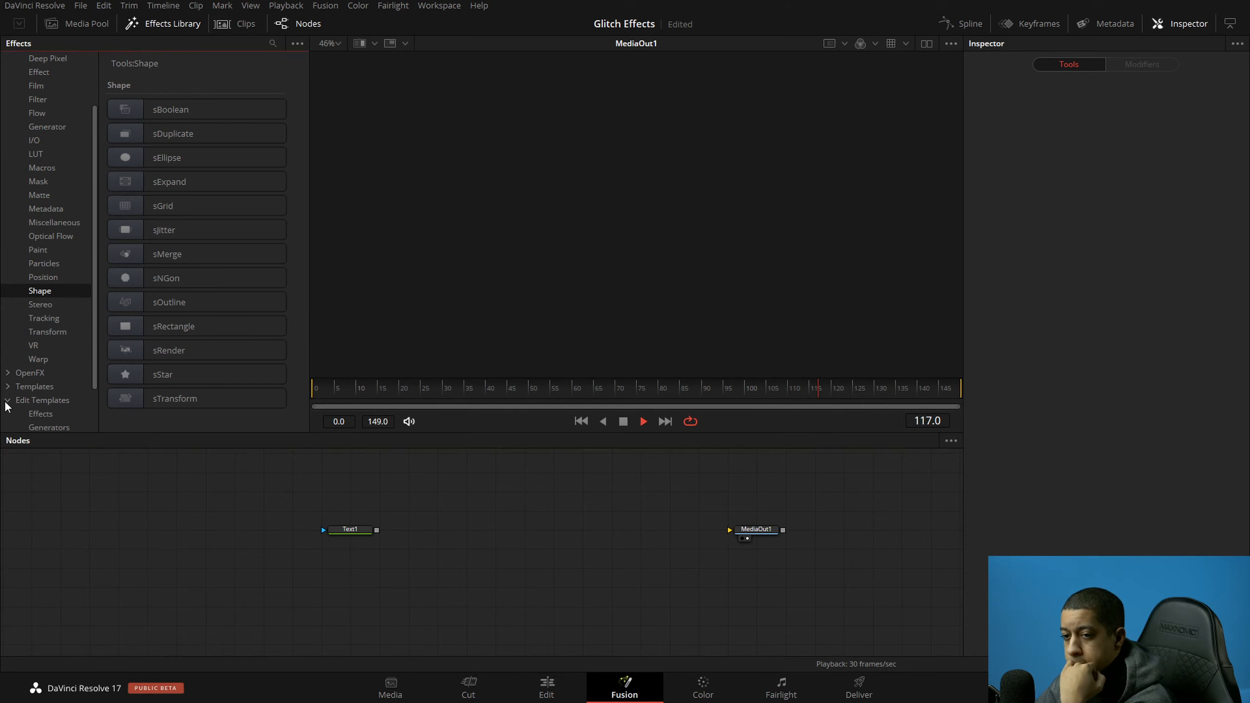
click(47, 400)
scroll(170, 364, down, 5)
scroll(48, 359, up, 4)
scroll(153, 370, up, 5)
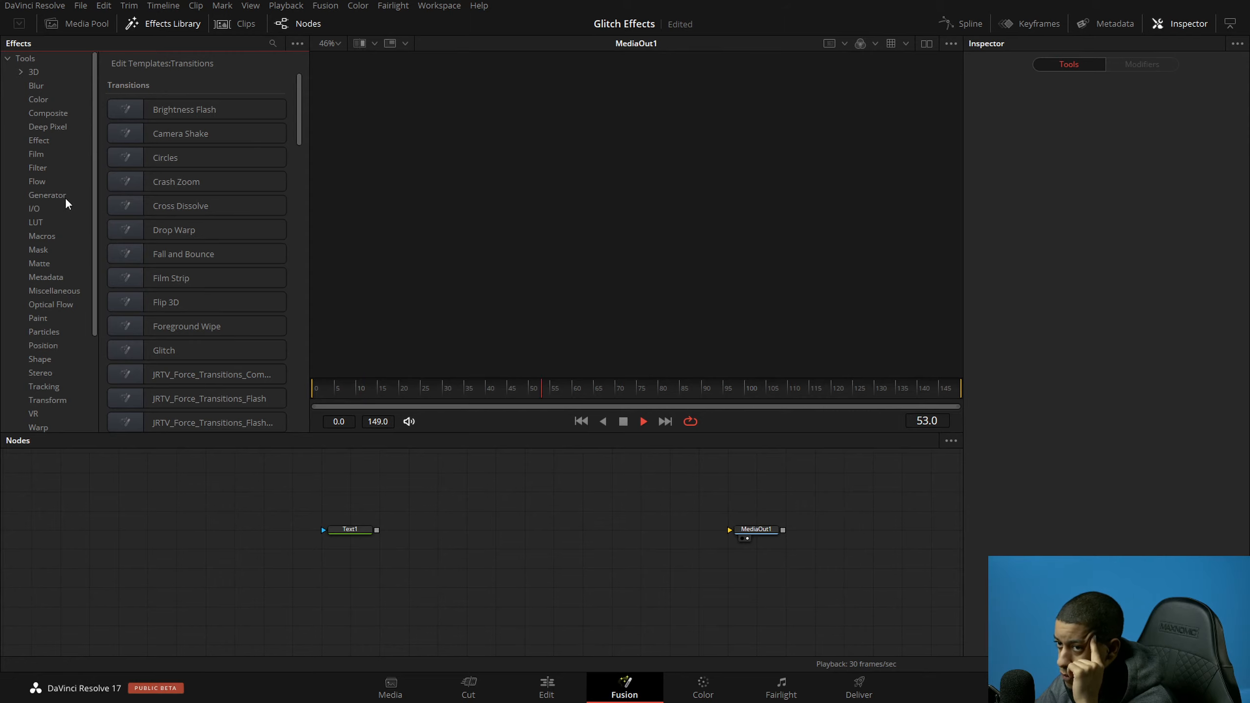
scroll(43, 420, down, 3)
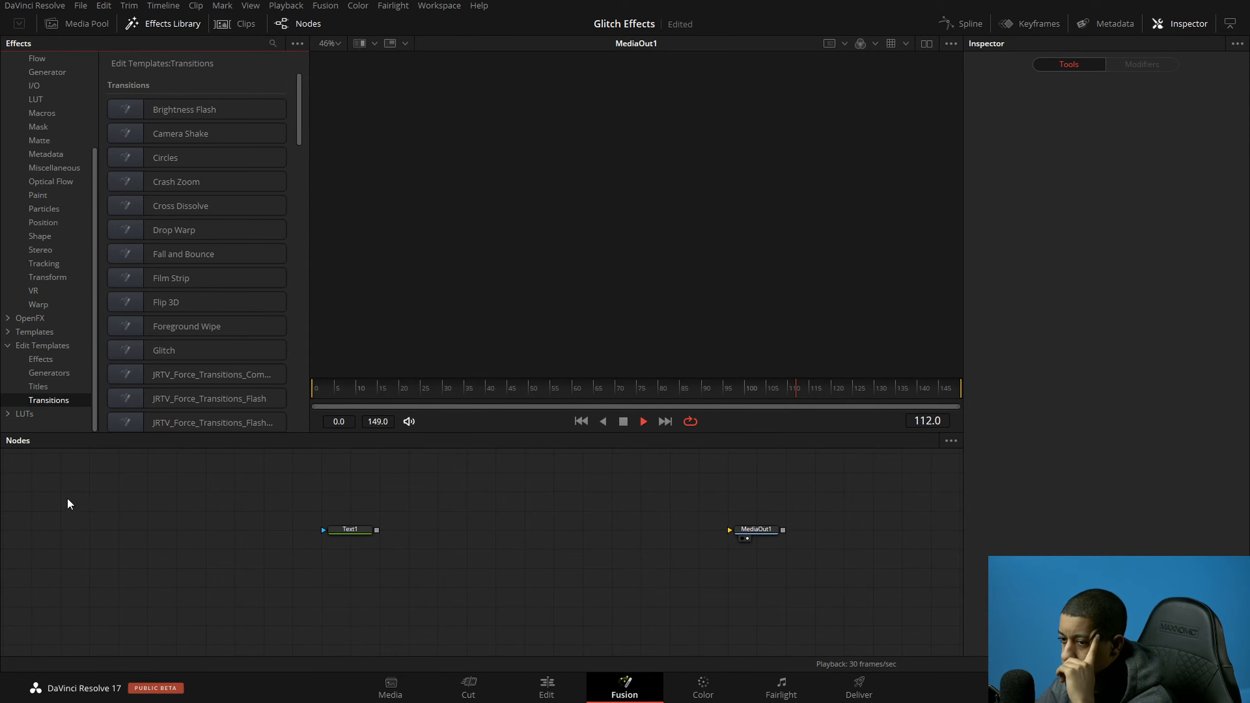
Step: Switch to the Edit page and look through the Fusion Titles in the Effects Library's Titles category
click(546, 687)
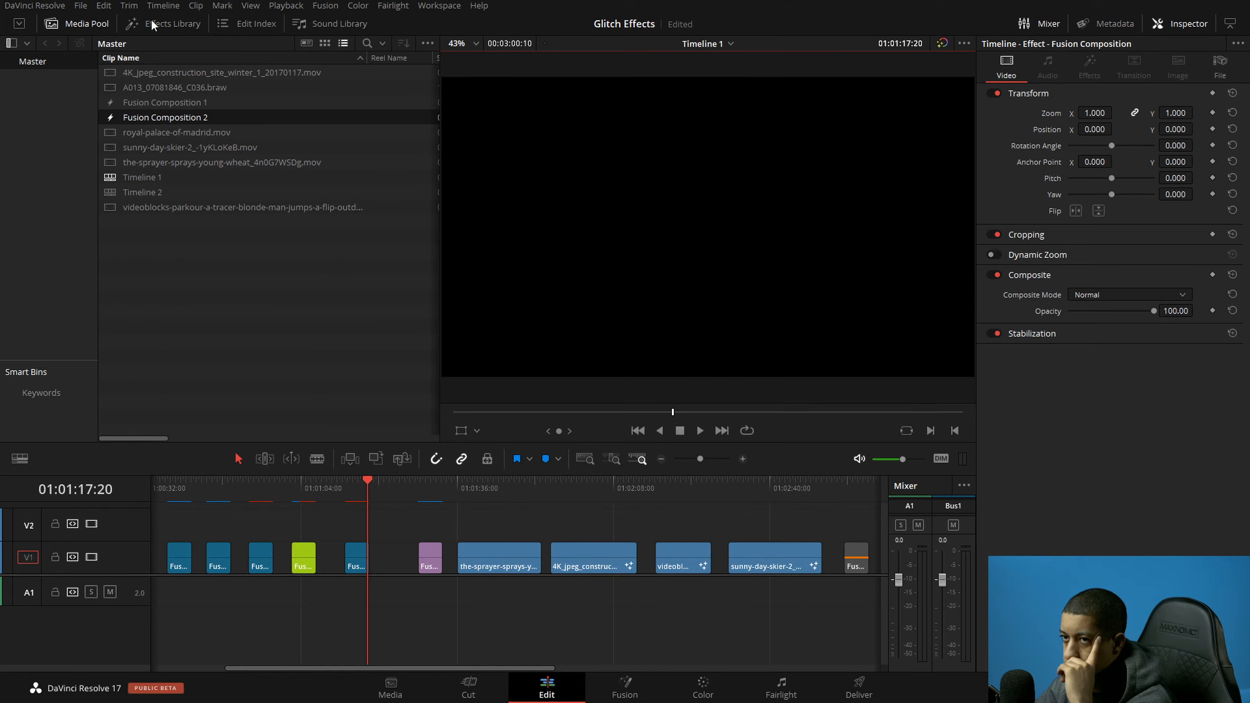
click(163, 22)
click(49, 118)
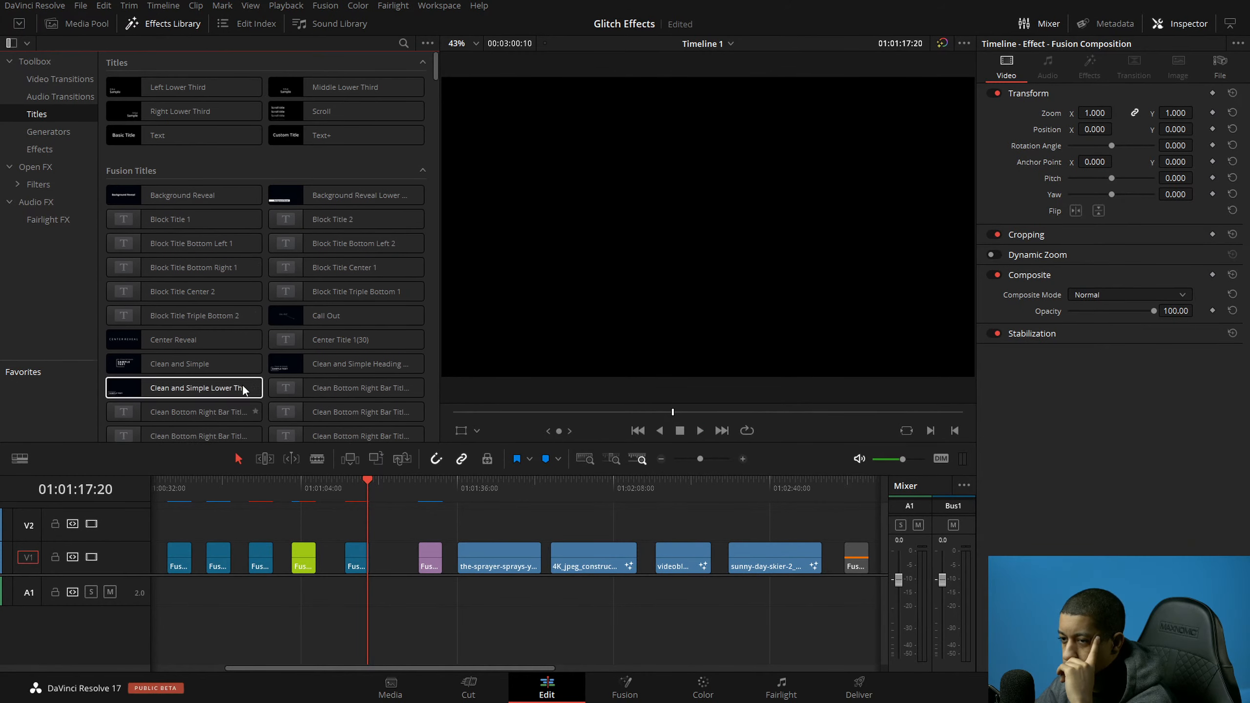
scroll(231, 397, down, 5)
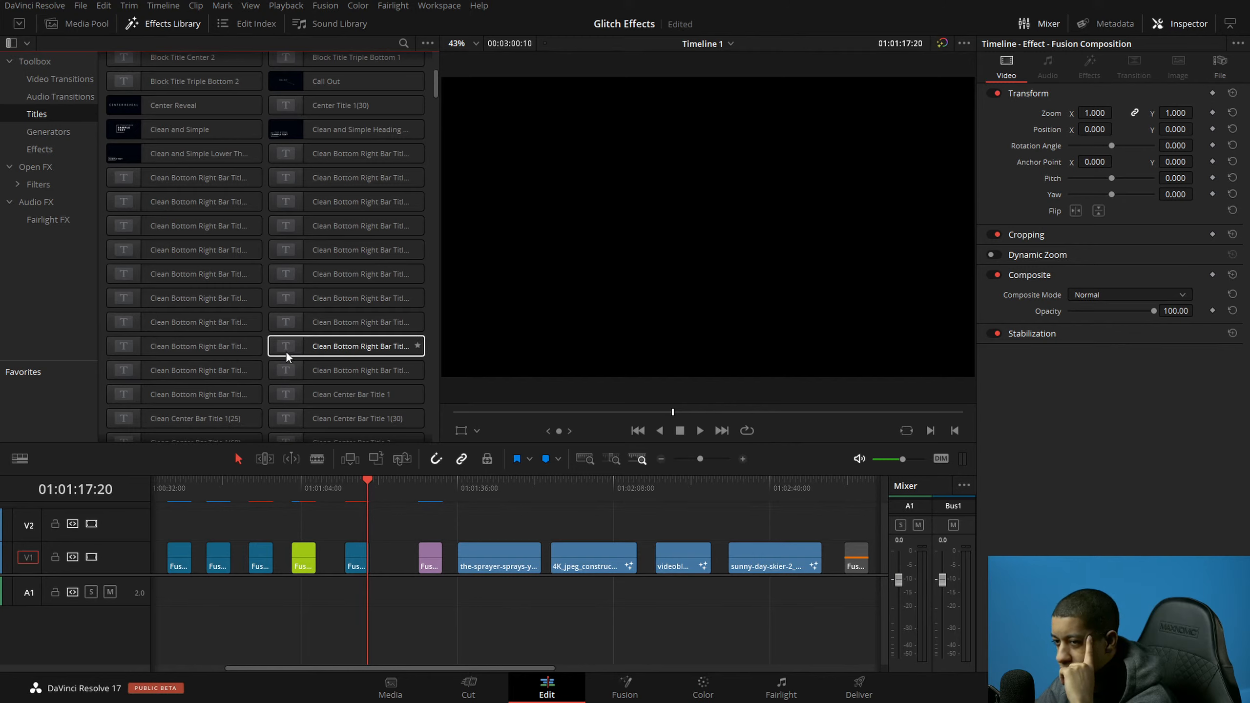
scroll(295, 215, up, 3)
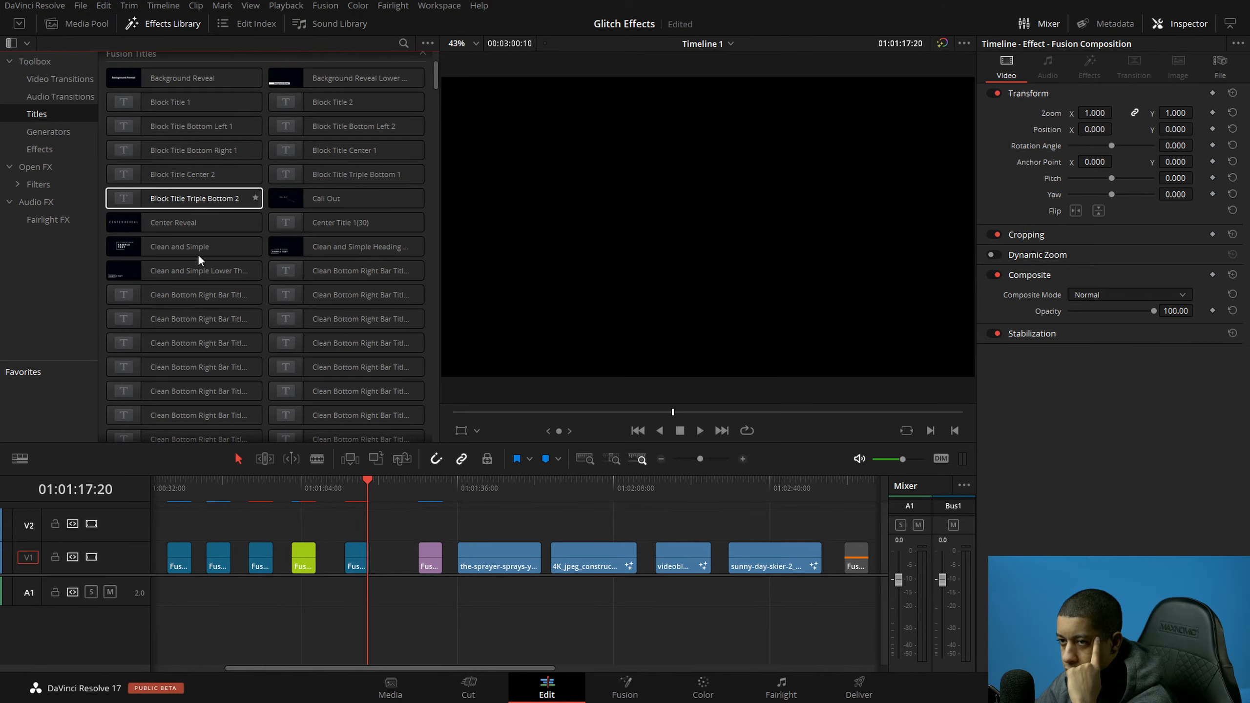
scroll(197, 254, up, 3)
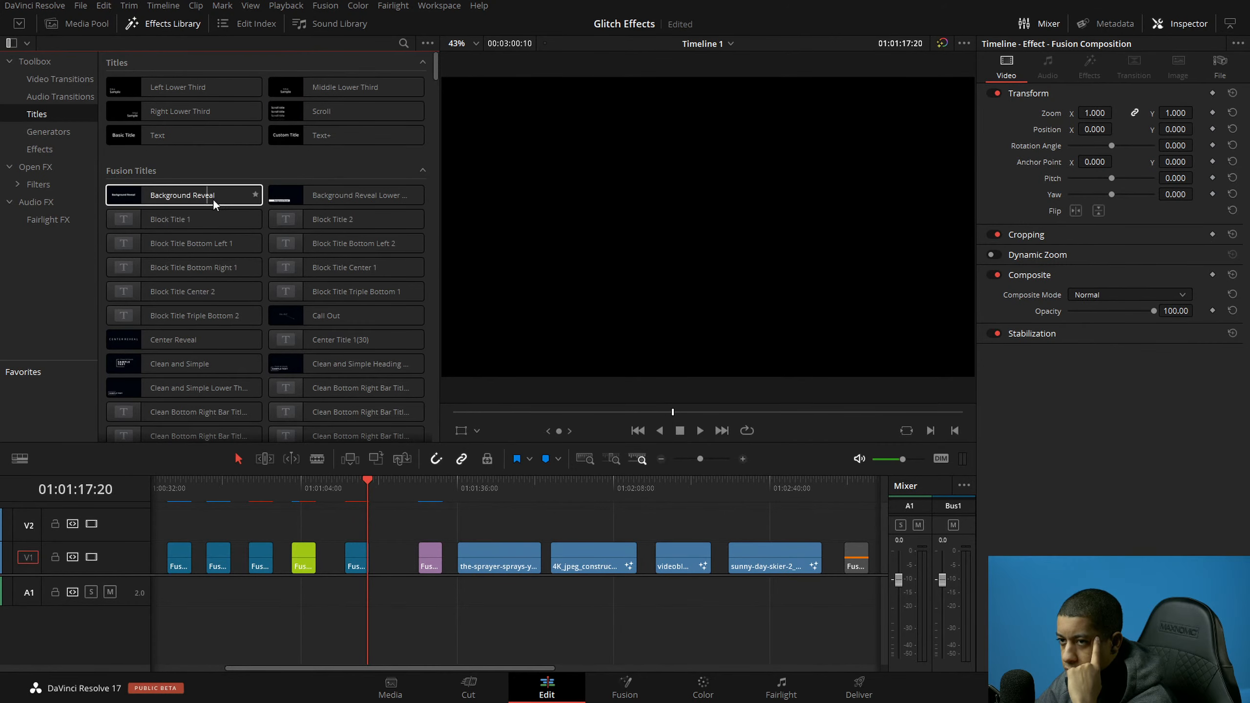
scroll(329, 320, down, 10)
scroll(329, 319, down, 15)
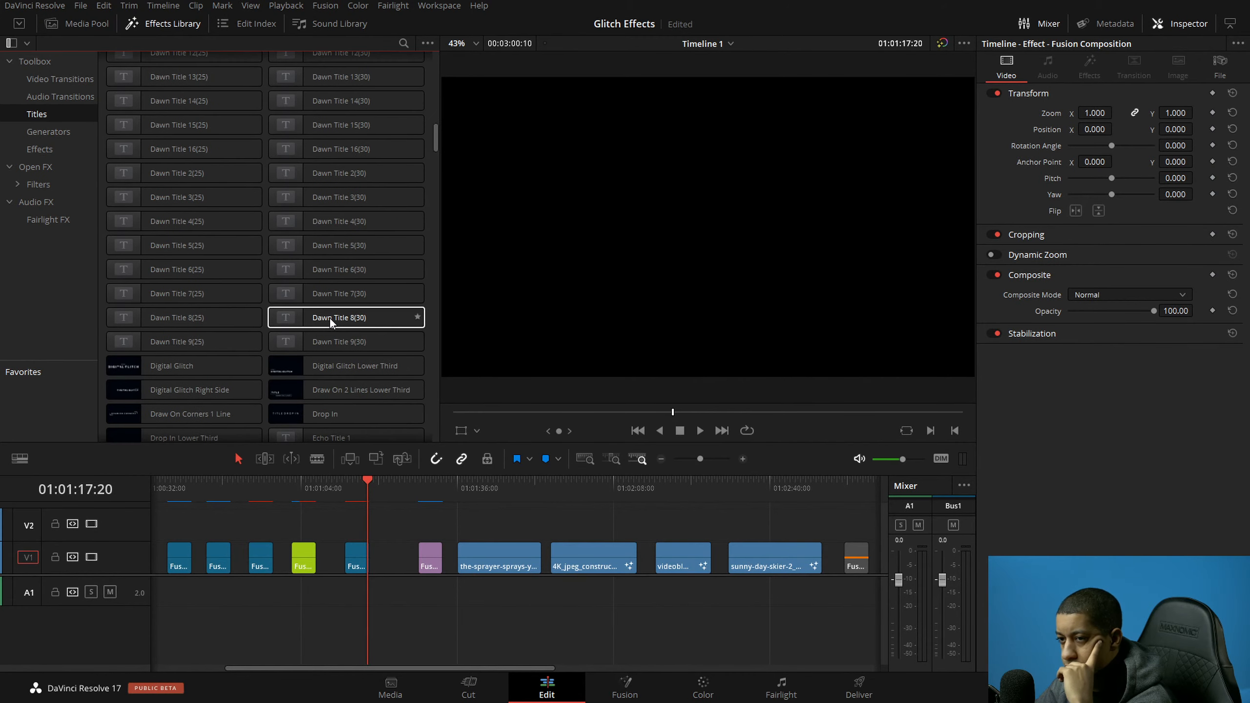
scroll(328, 320, down, 10)
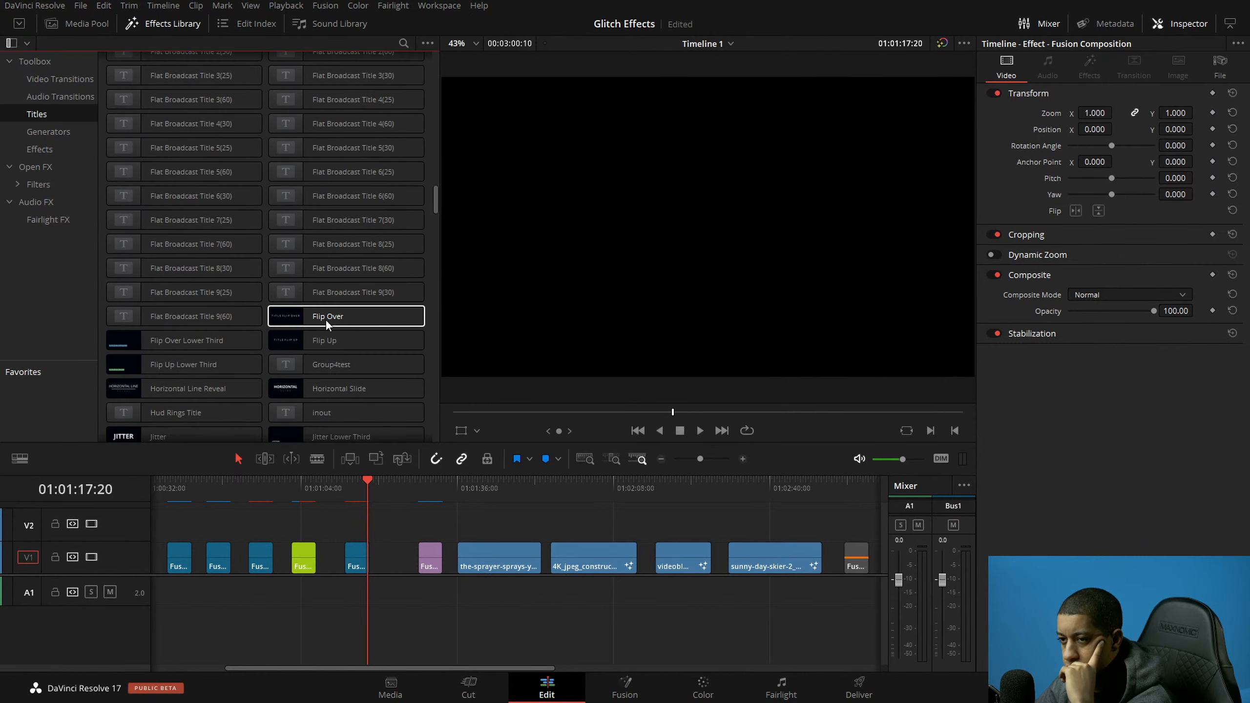
Step: Check the Effects Library's preview option, look through the remaining Fusion titles and preview the Zipper title
right_click(159, 198)
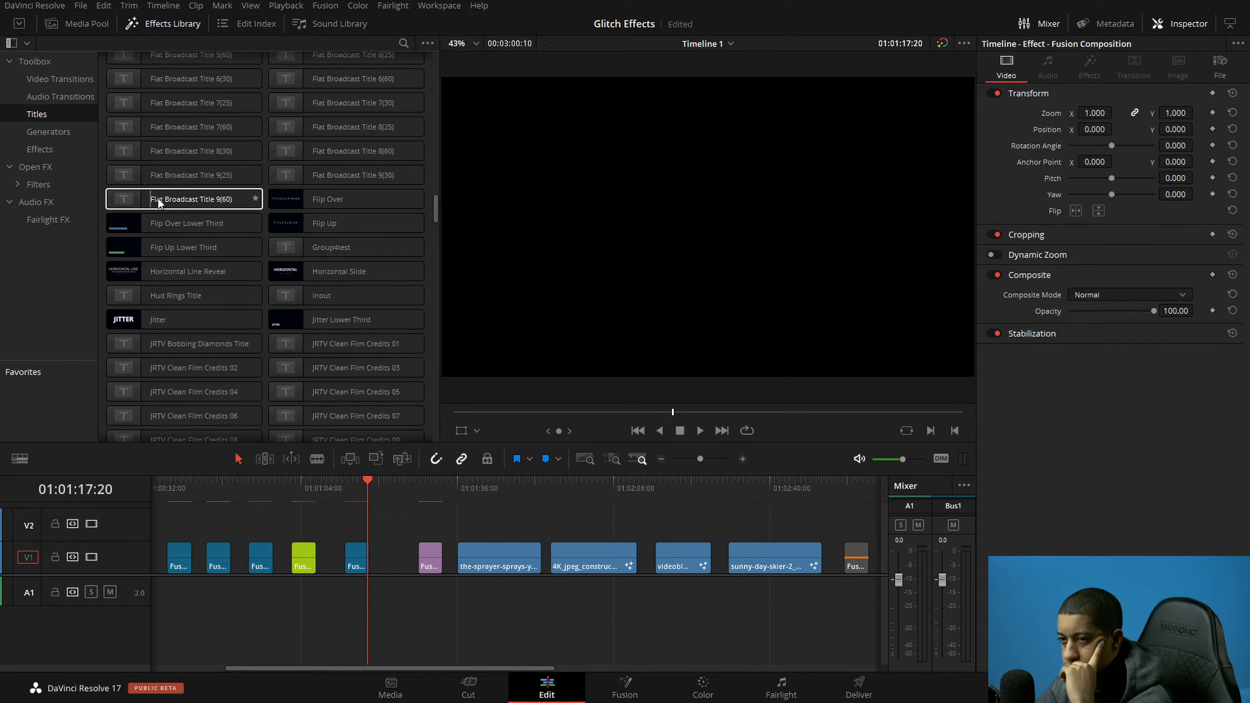
right_click(333, 174)
click(424, 39)
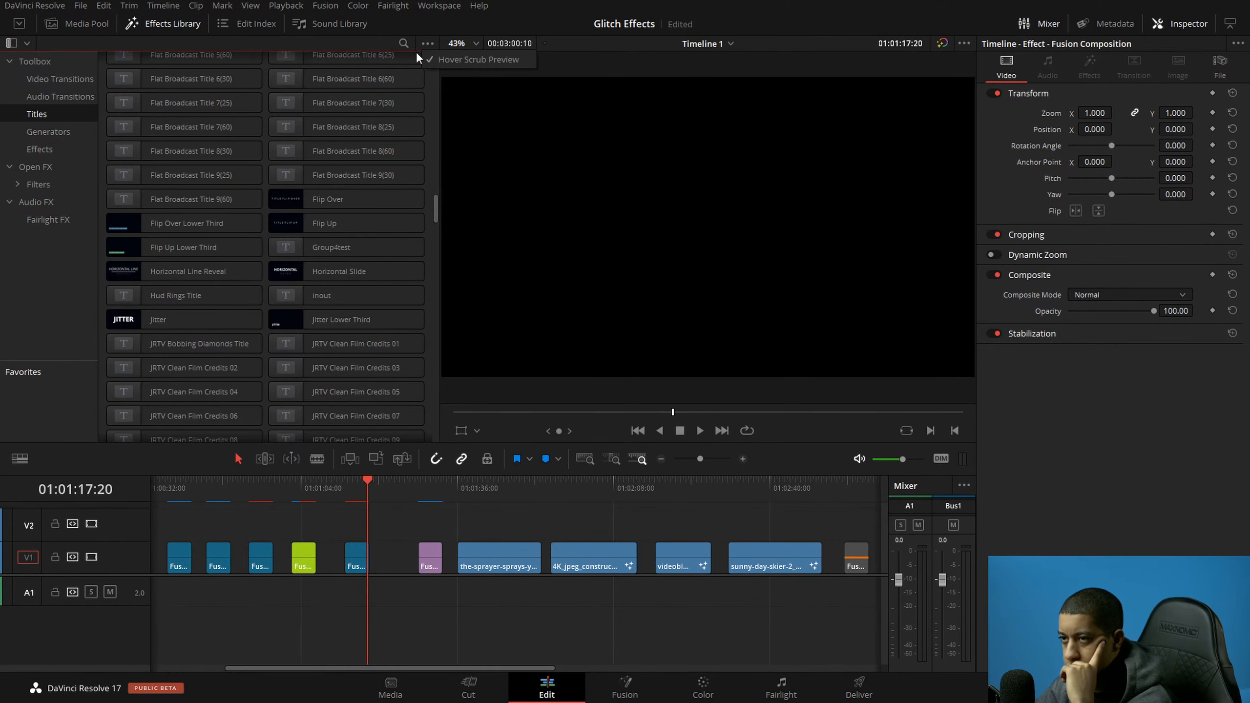
click(369, 48)
scroll(322, 383, down, 15)
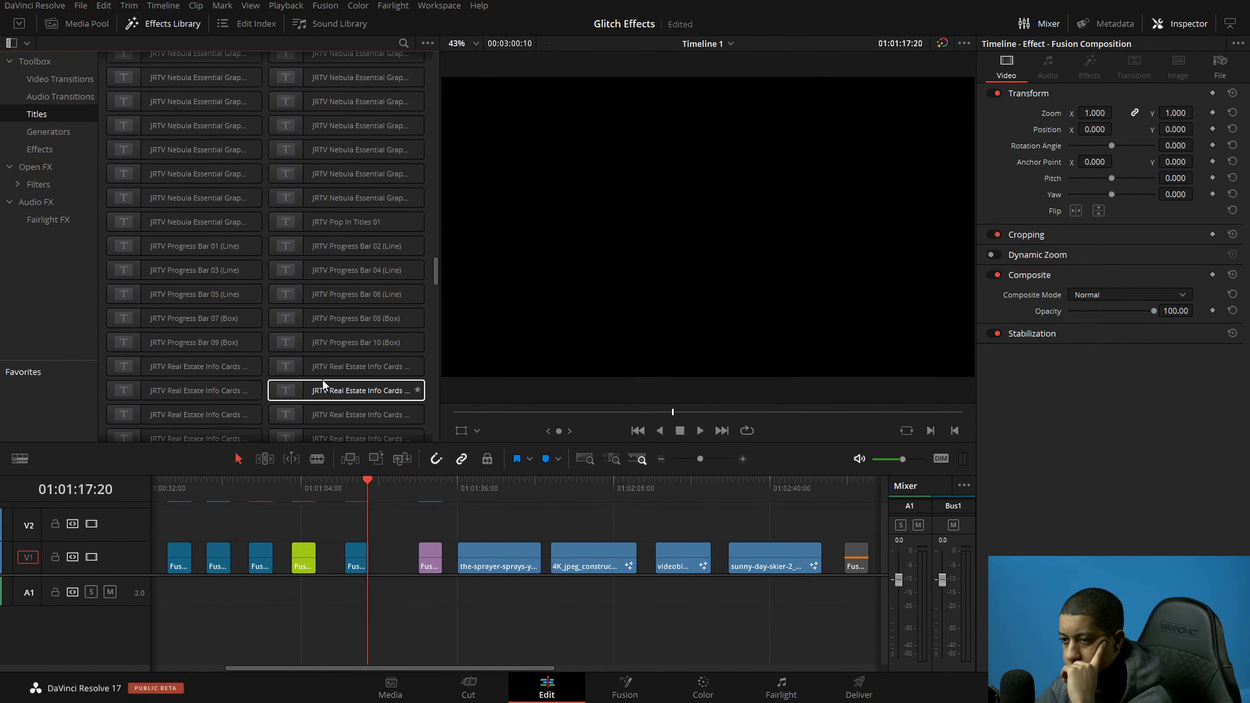
scroll(339, 374, down, 20)
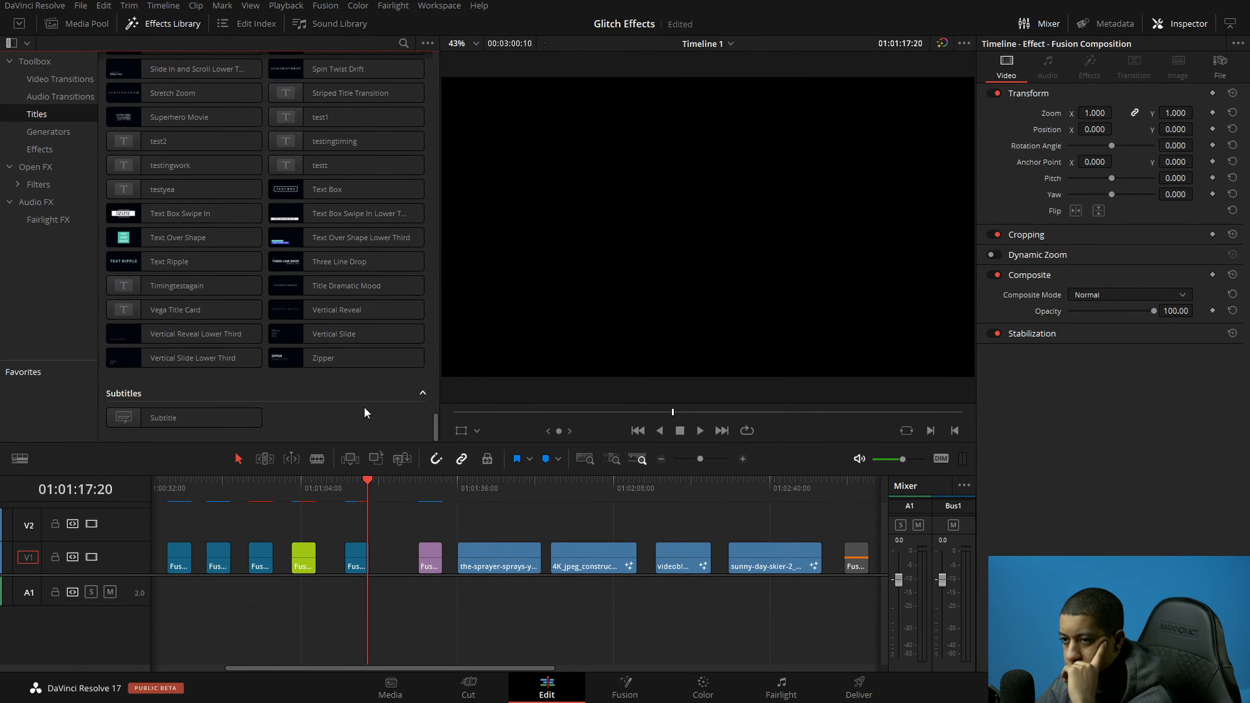
scroll(354, 385, up, 5)
drag(435, 392, 435, 429)
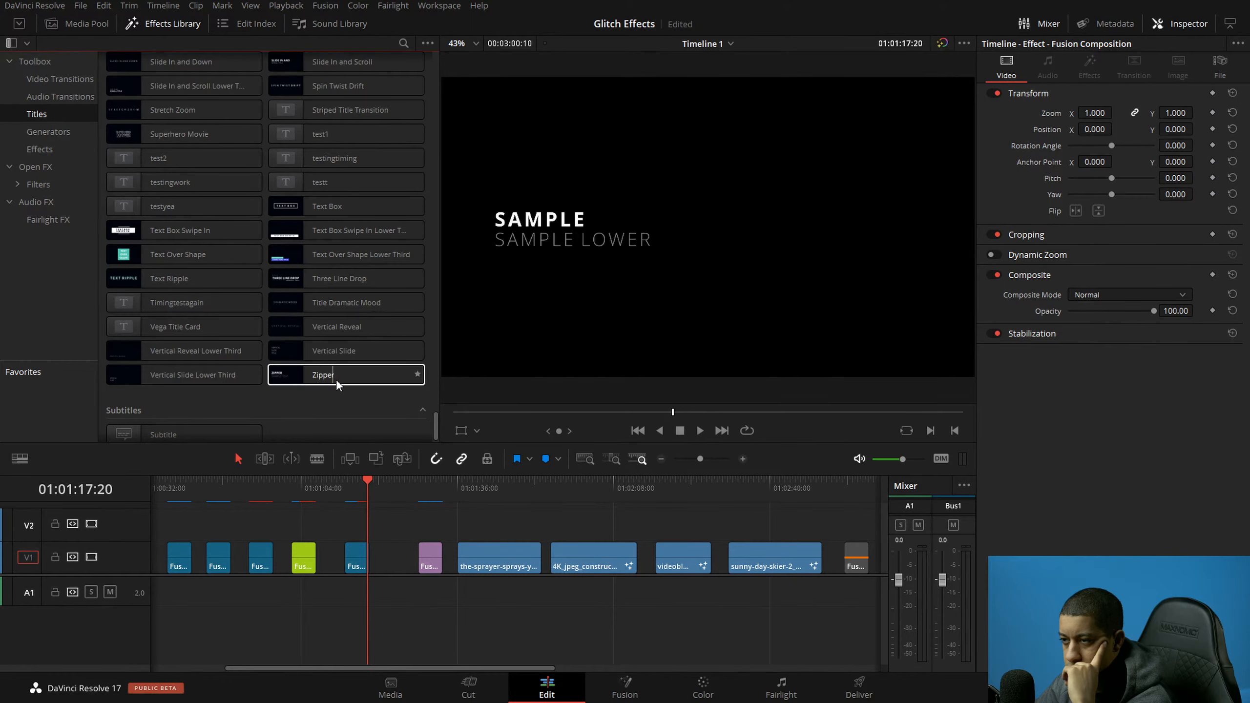
Step: Open the composition clip at 01:01:13:02 on the Fusion page and delete its Text1 node
drag(368, 488, 346, 489)
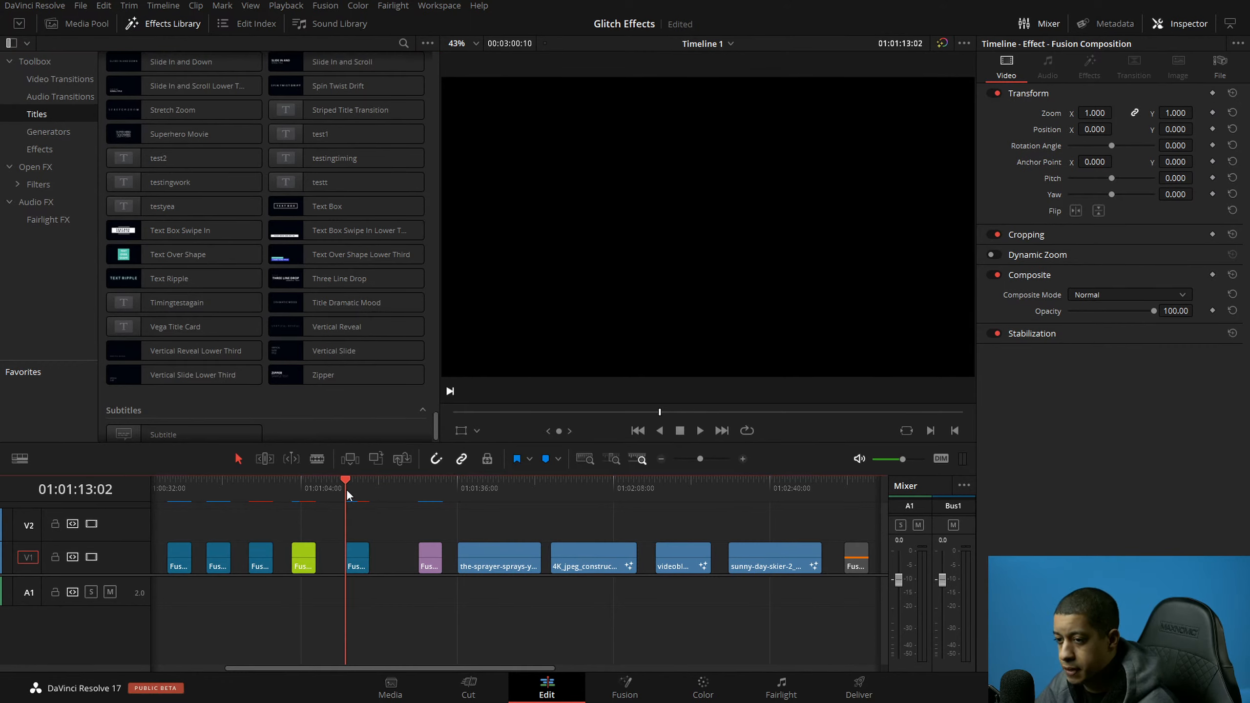
click(624, 686)
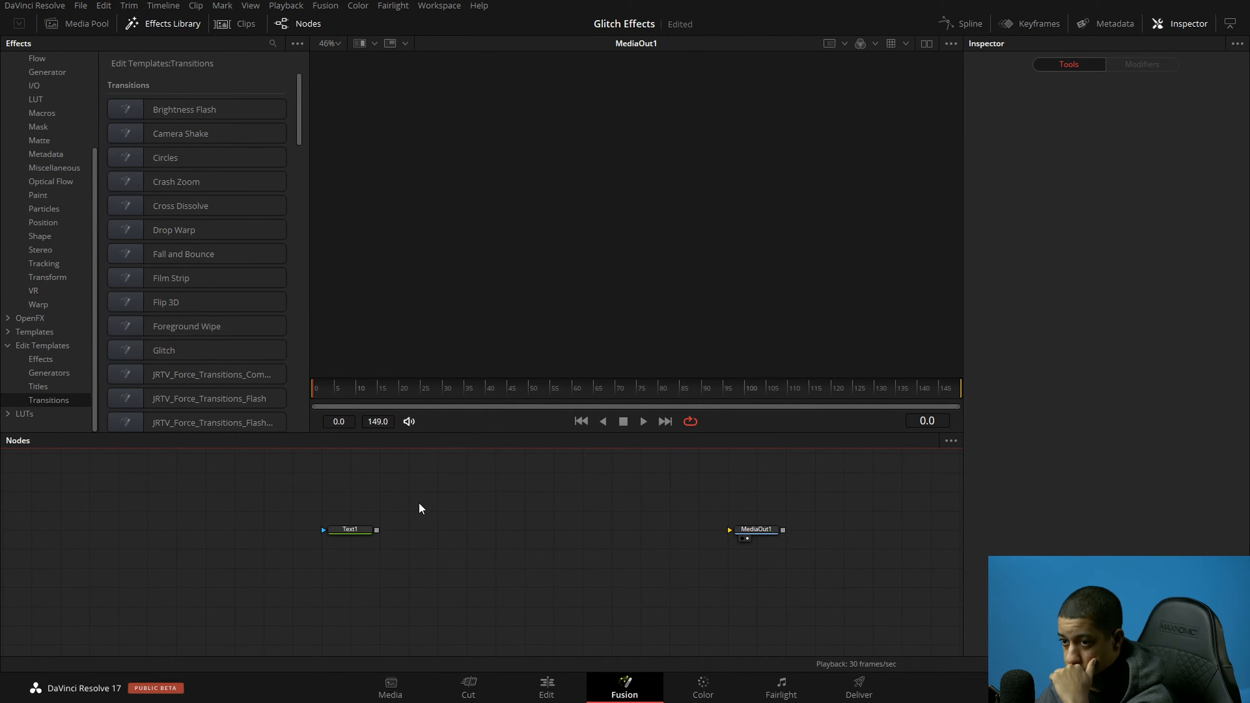
click(350, 529)
key(Delete)
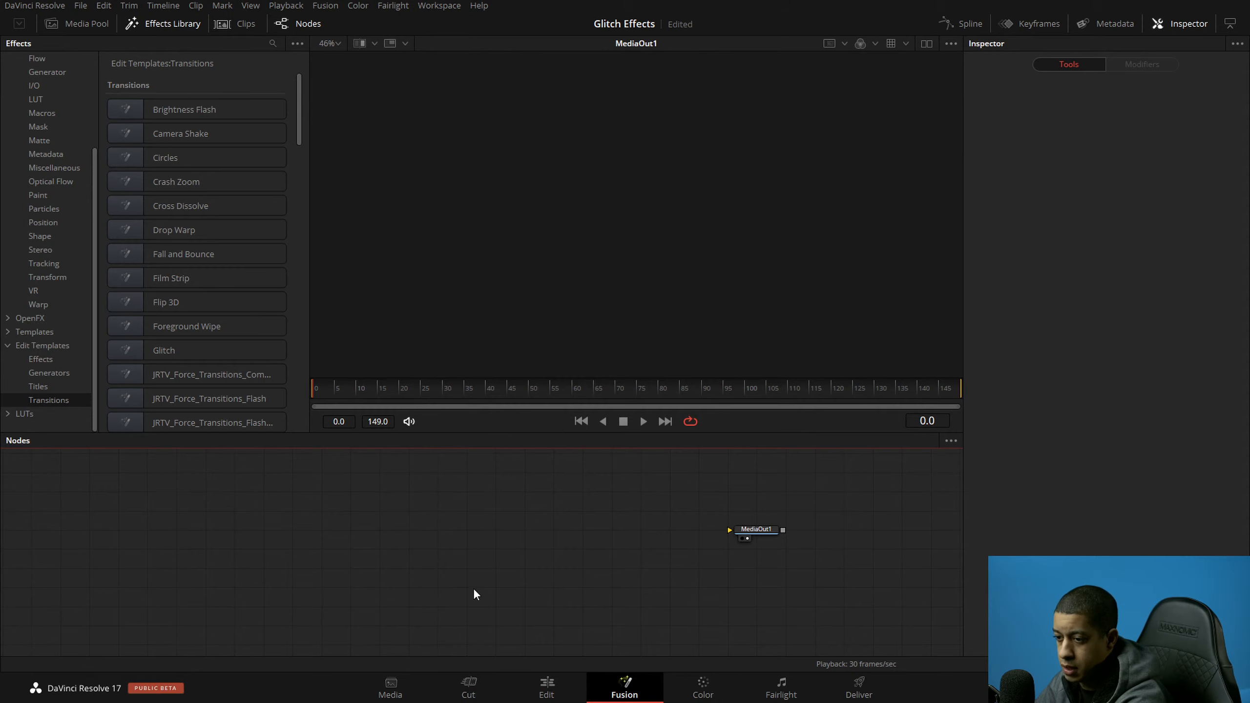
Step: Move the playhead to the lime-green clip at 01:01:02:04 and open its glitch text composition in Fusion
click(552, 691)
click(292, 485)
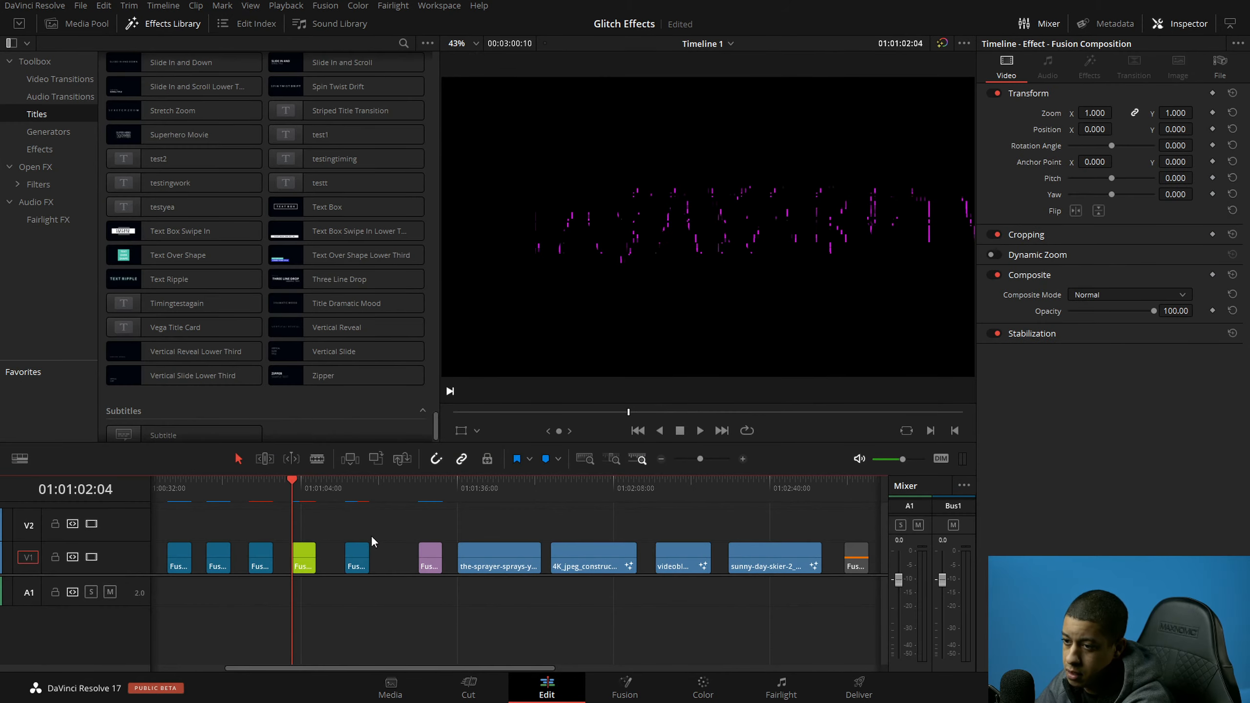
click(622, 687)
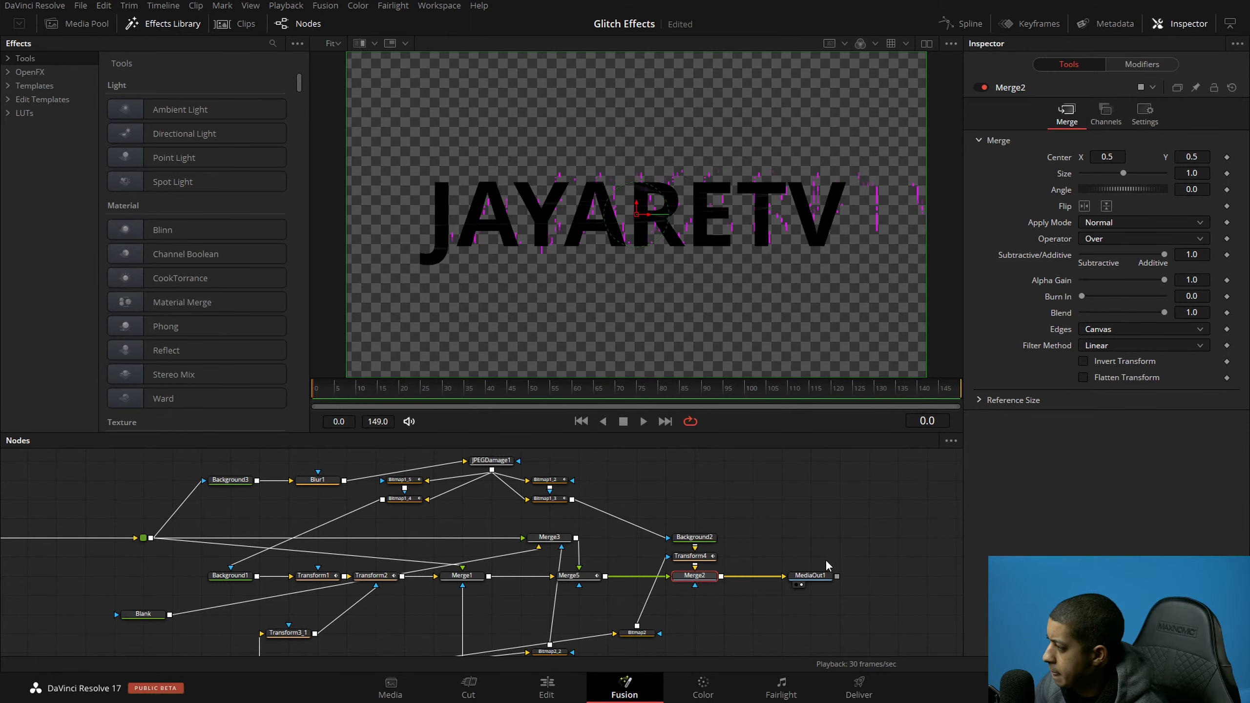
Step: Hide the Effects Library, enlarge the node graph area and play the JAYARETV glitch composition
scroll(825, 559, down, 3)
click(836, 613)
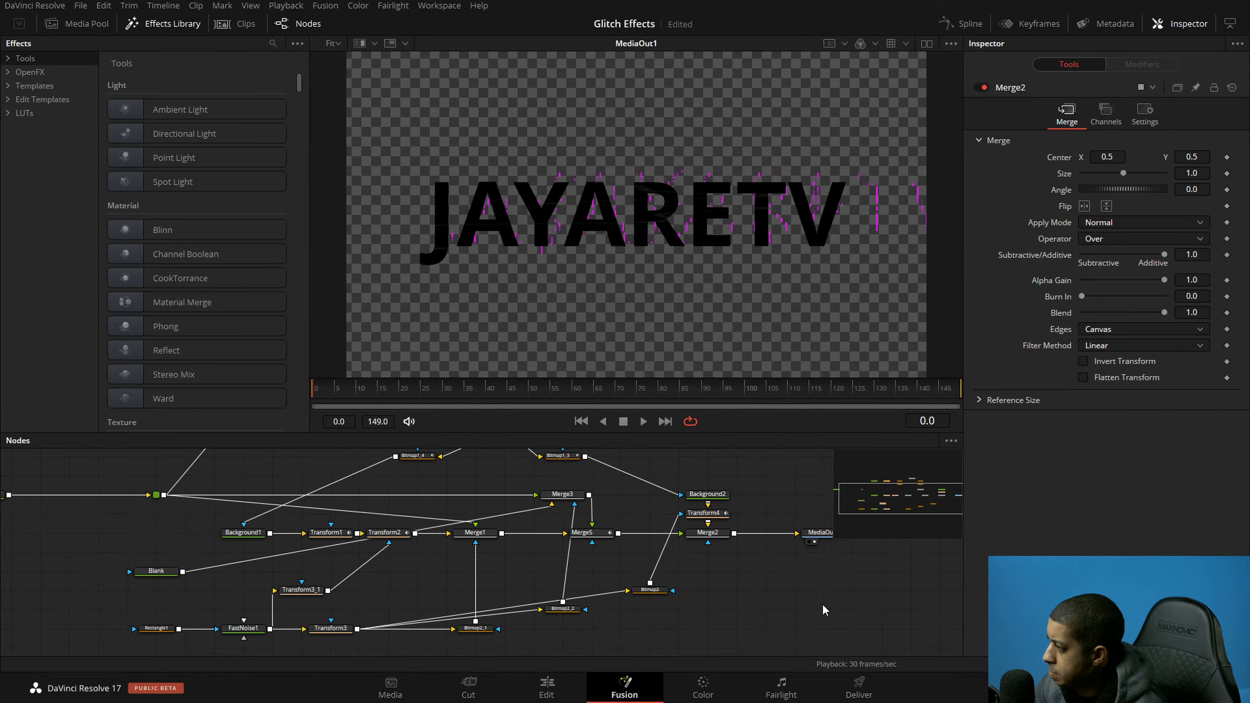
scroll(713, 583, up, 5)
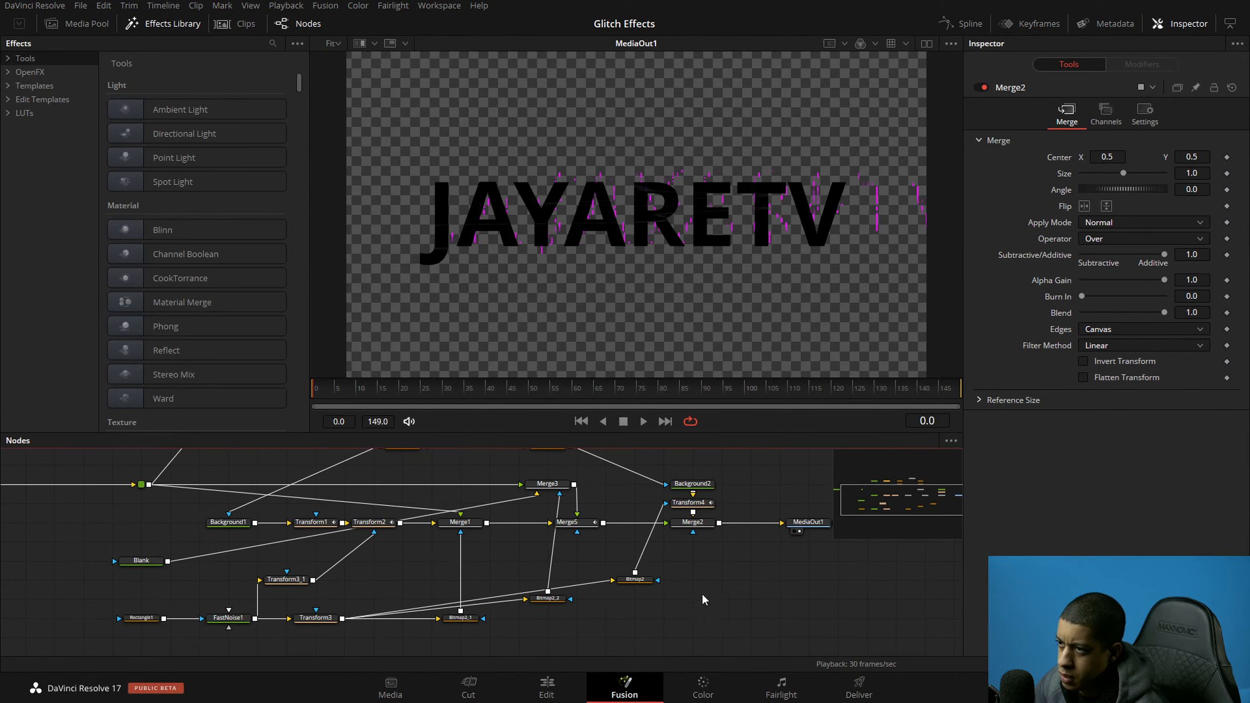
scroll(755, 577, down, 5)
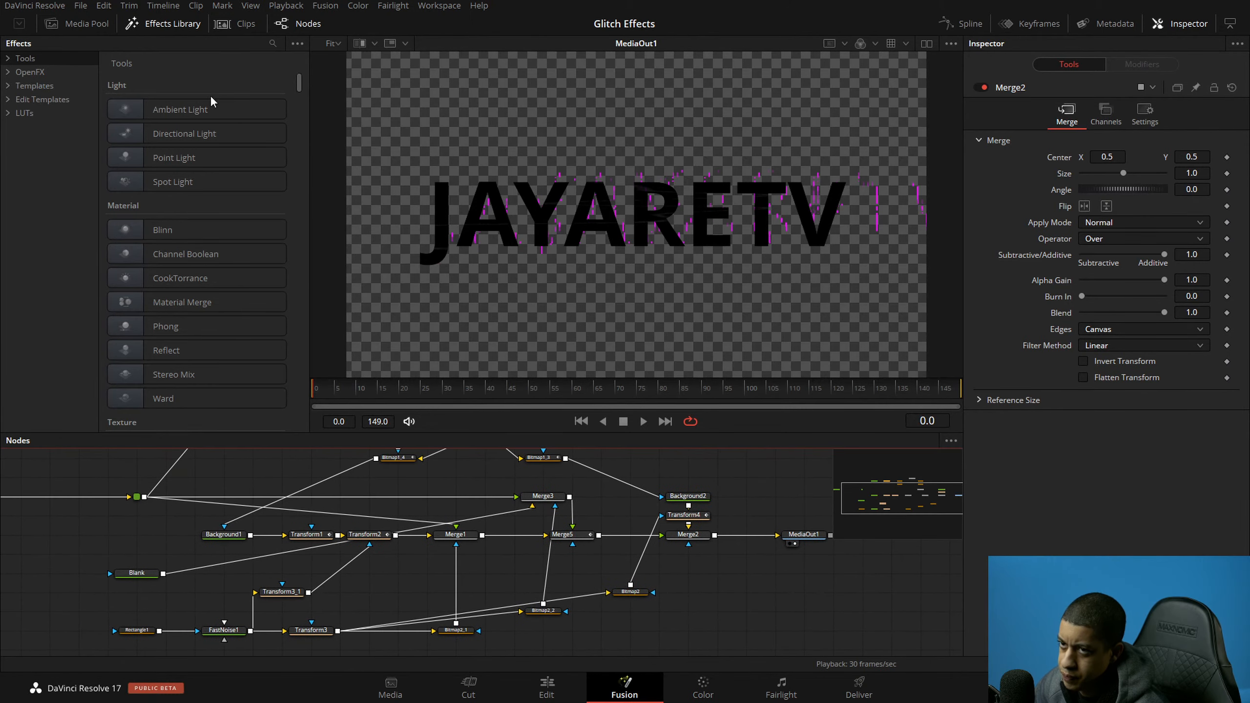
click(184, 32)
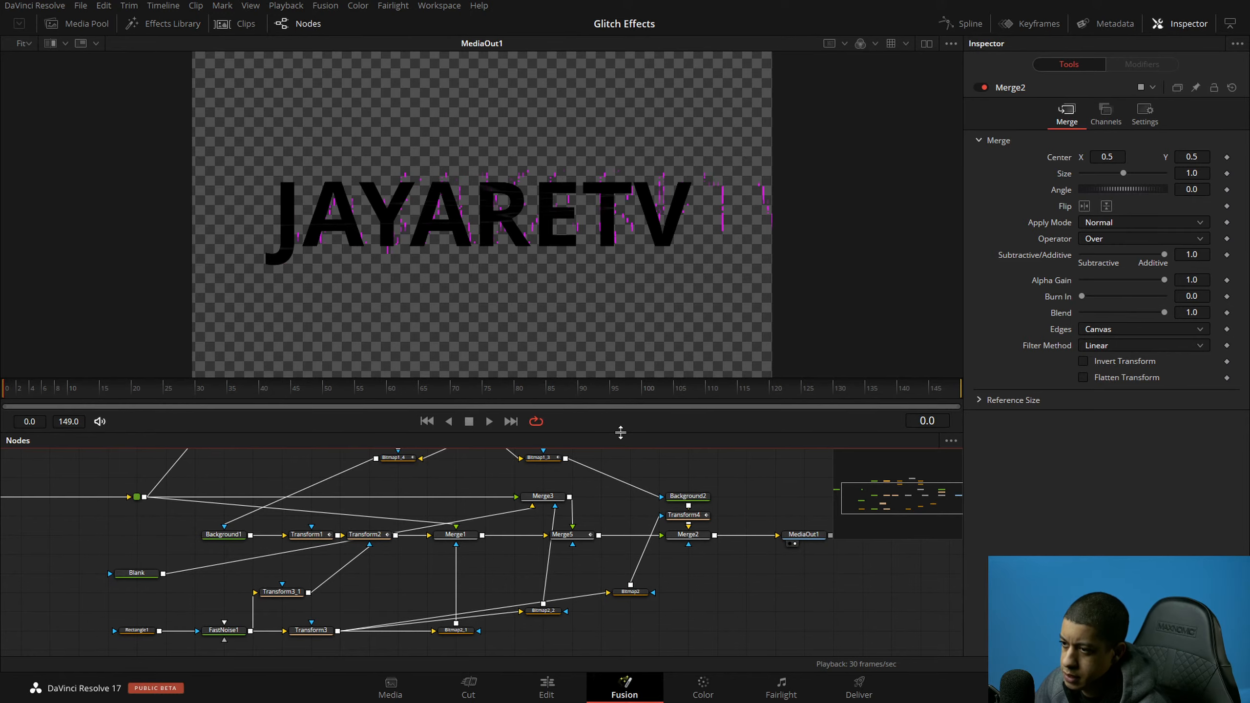
scroll(675, 565, up, 5)
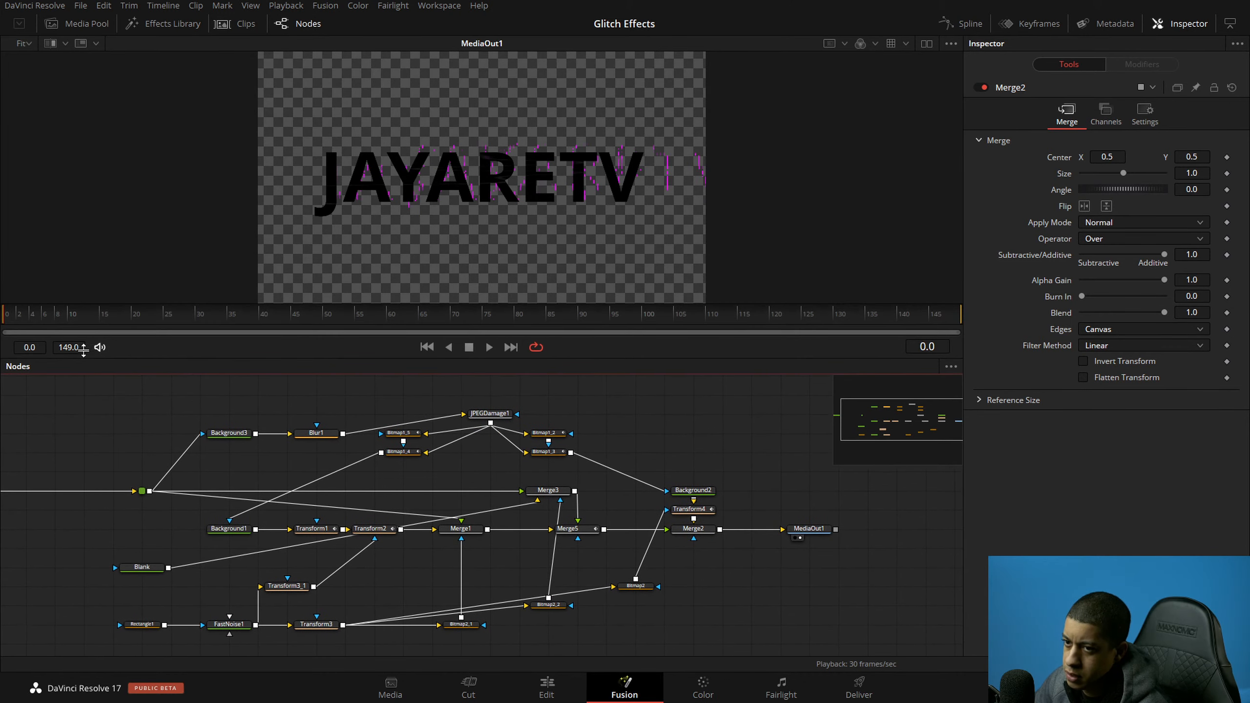
key(space)
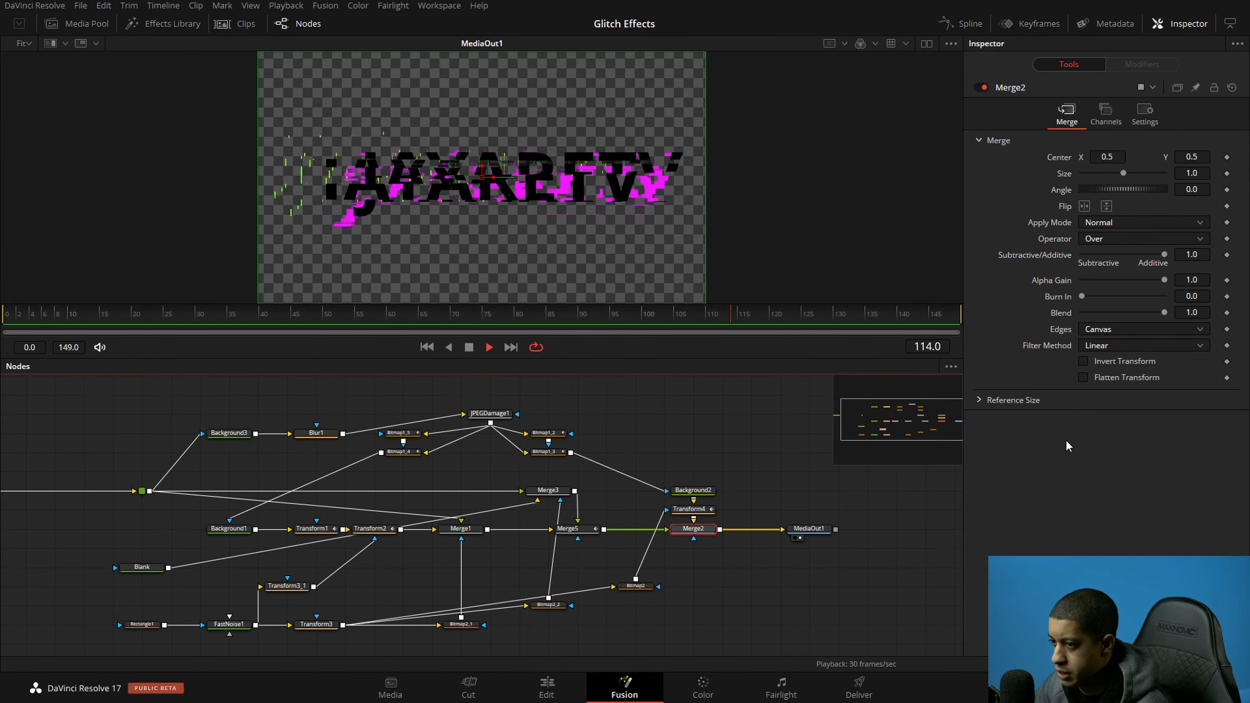
Step: Add a user control named Effect to the Merge2 node, using a SliderControl on the Common page
right_click(1082, 83)
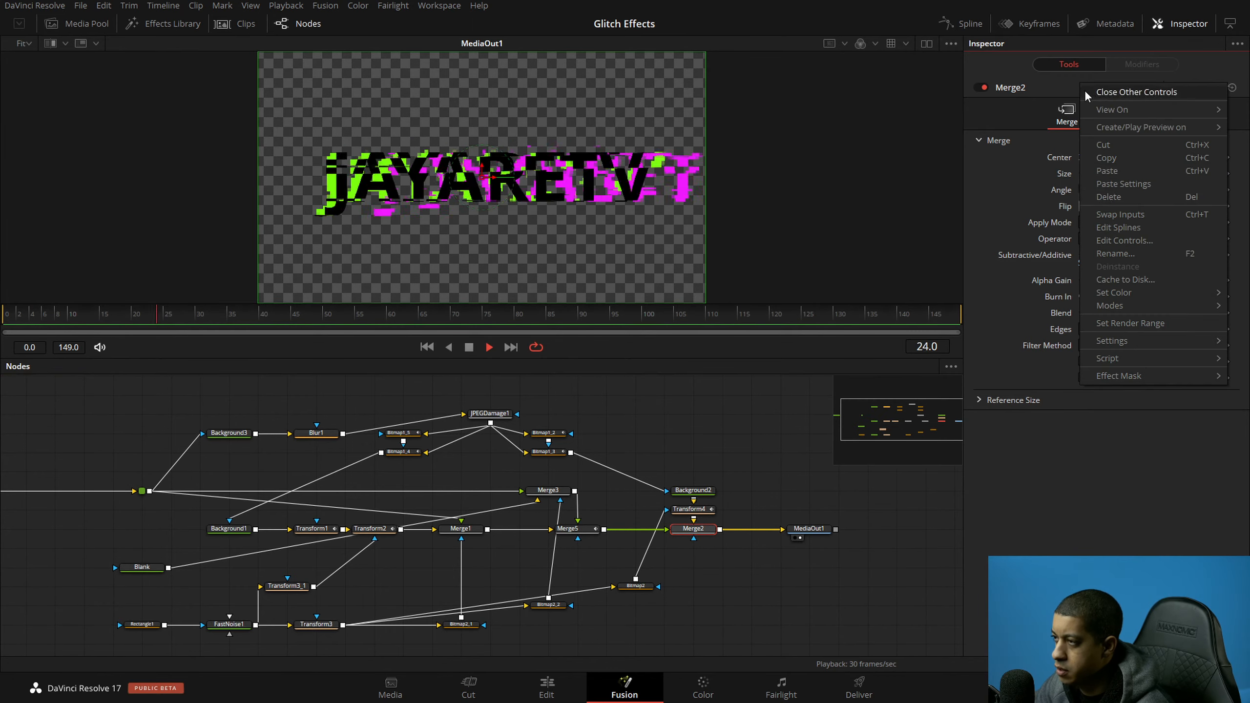
click(1152, 240)
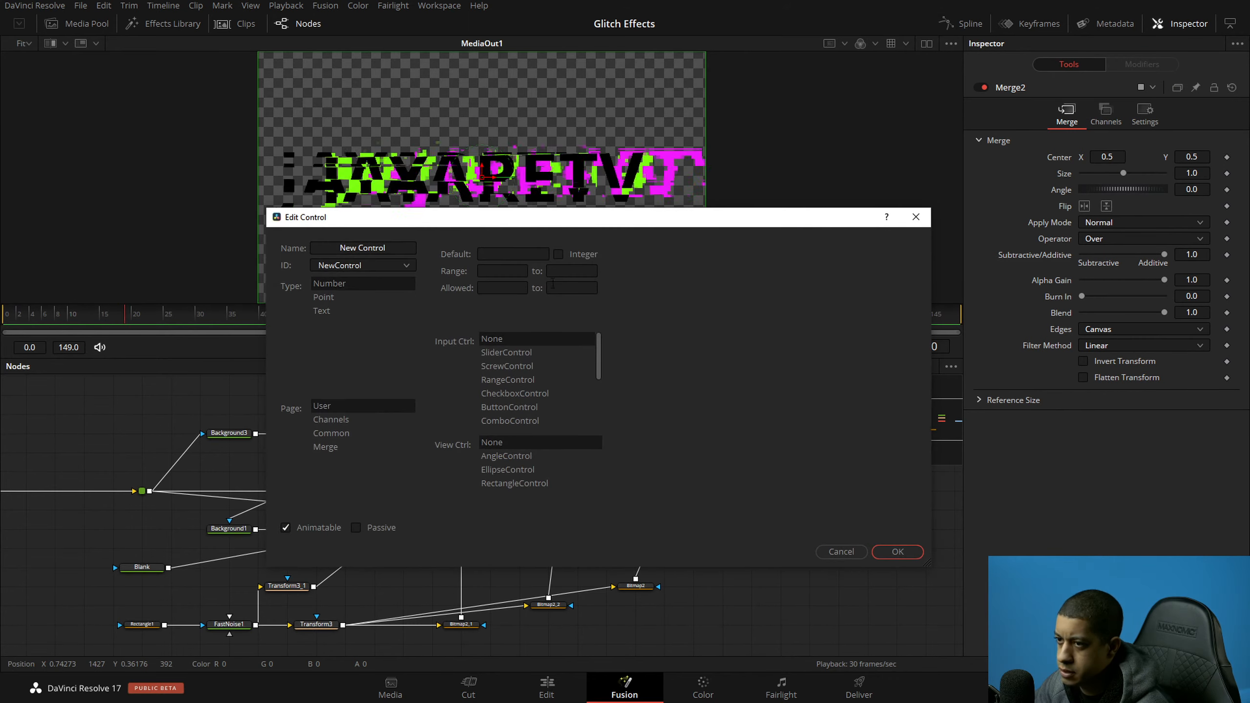
text(Effect)
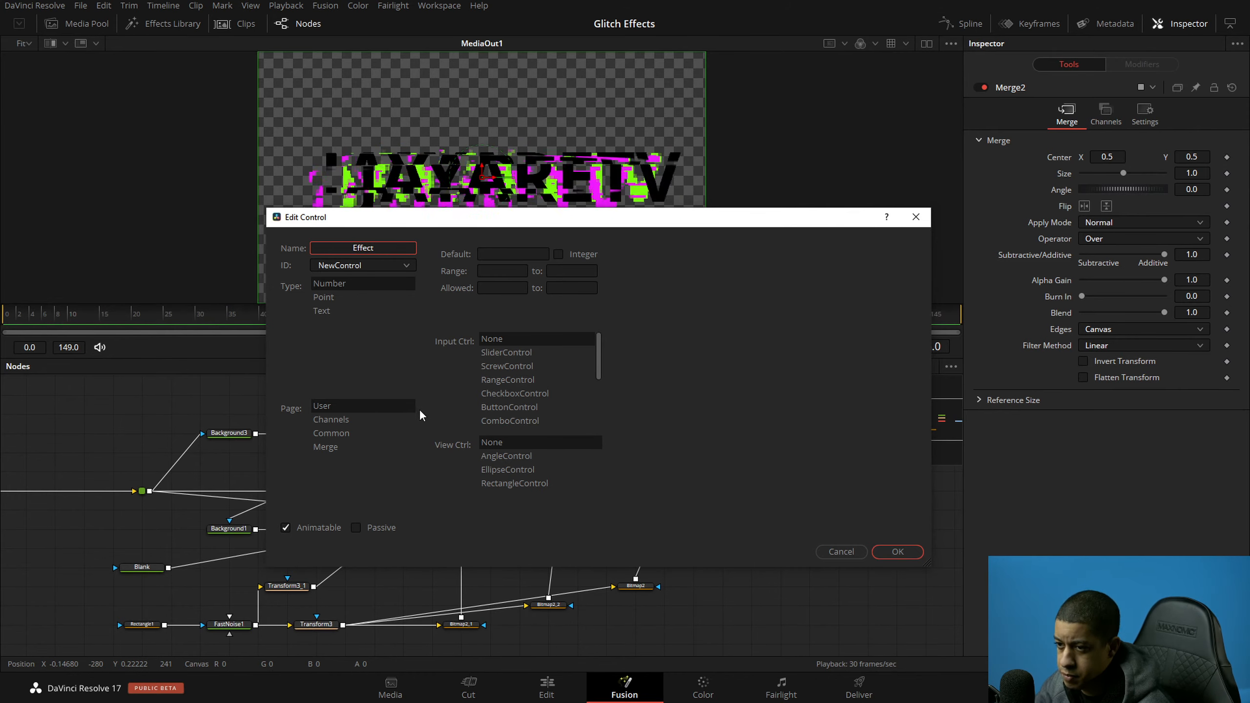
click(345, 433)
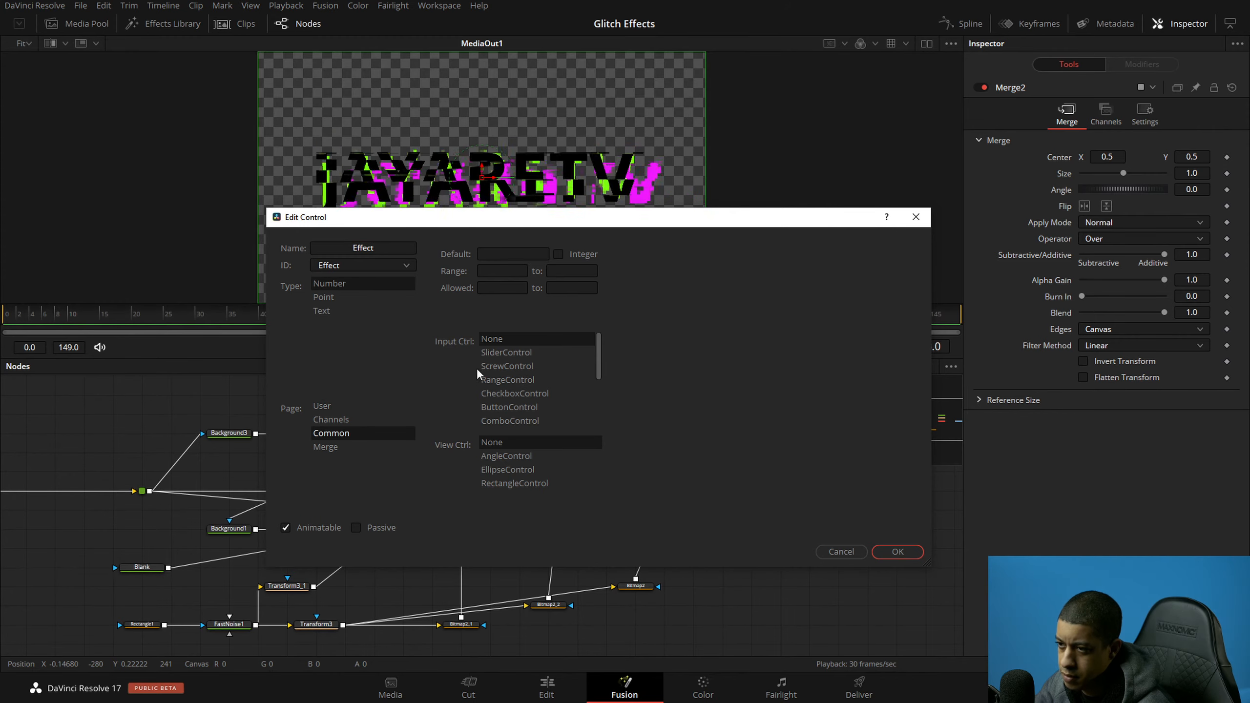
click(519, 353)
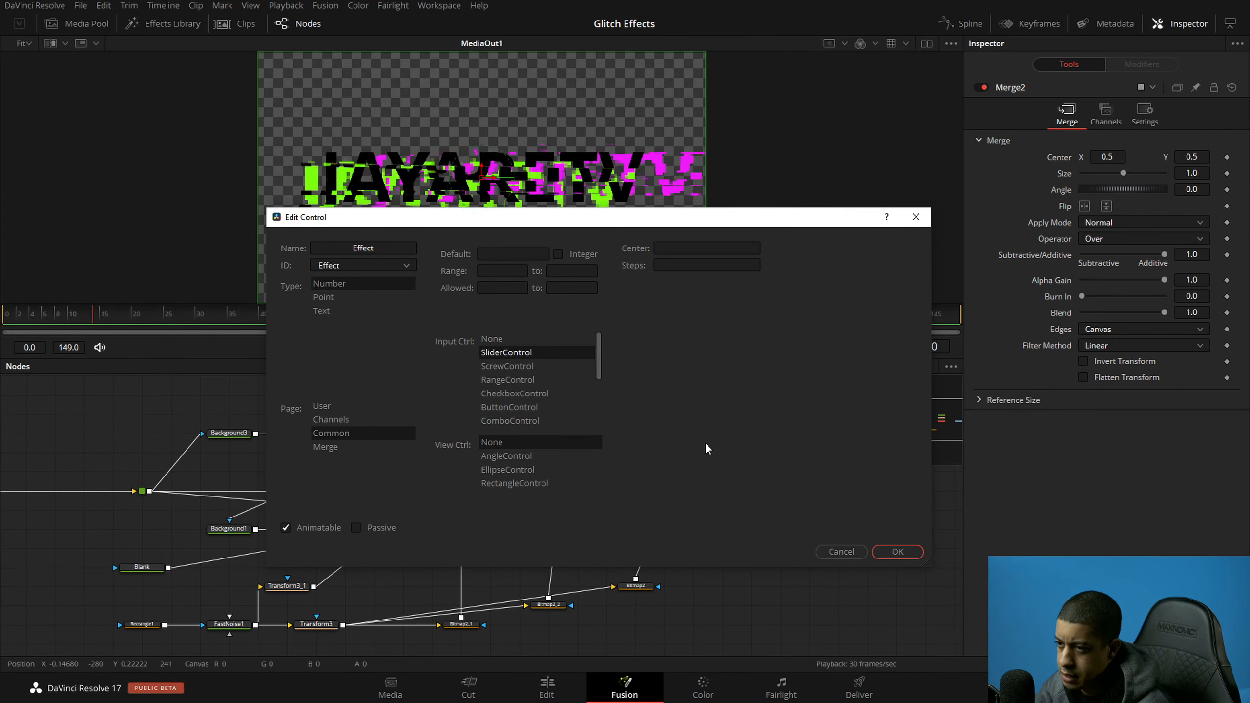
click(897, 550)
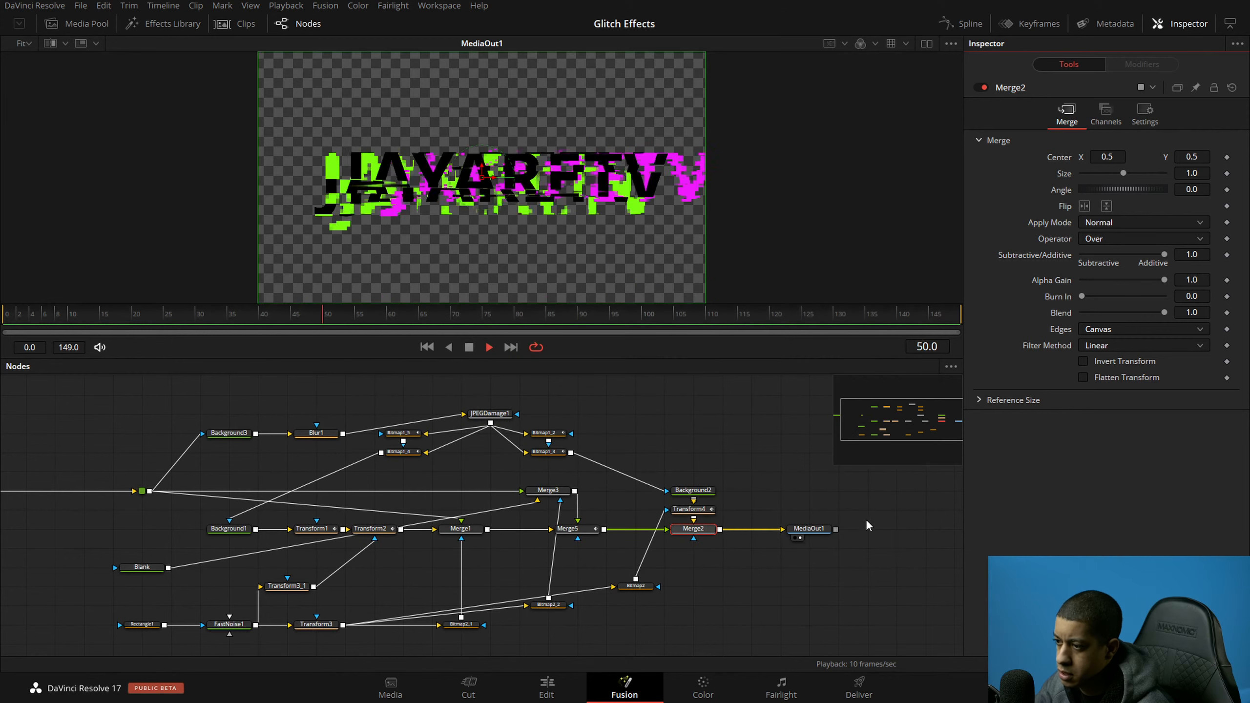
Step: Check the Settings controls of Merge2 and stop the composition's playback
click(1144, 117)
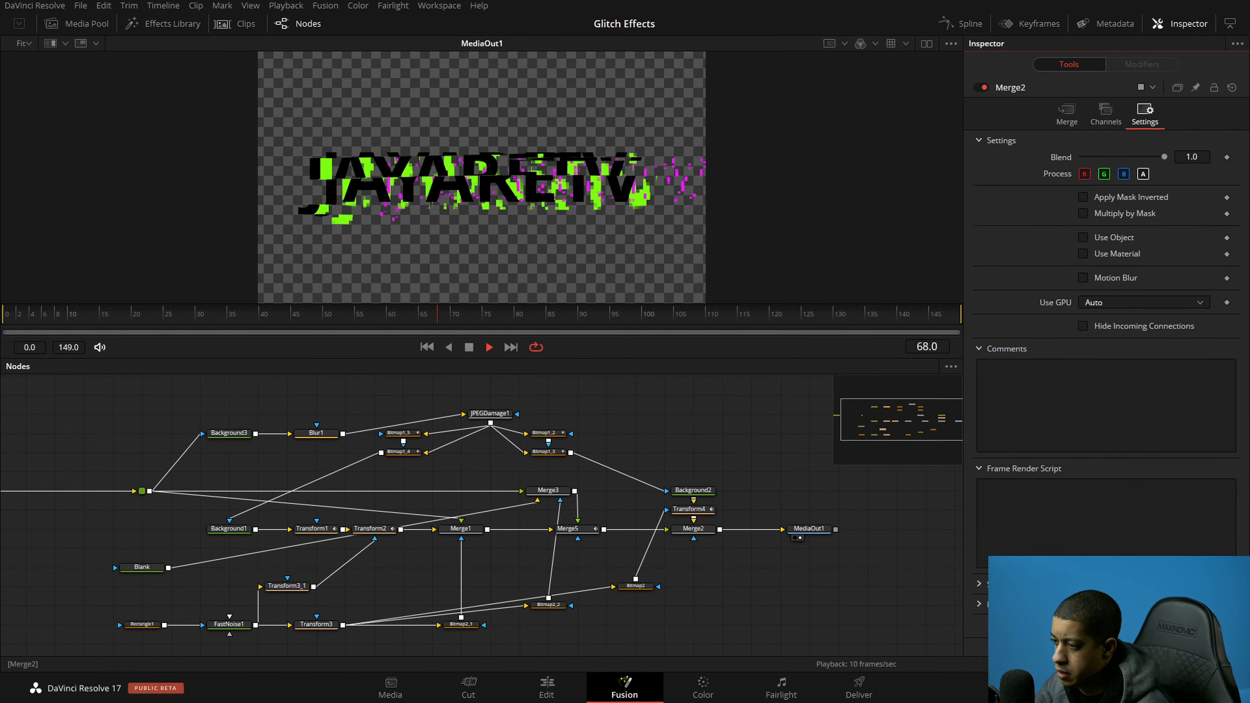
drag(690, 482, 680, 439)
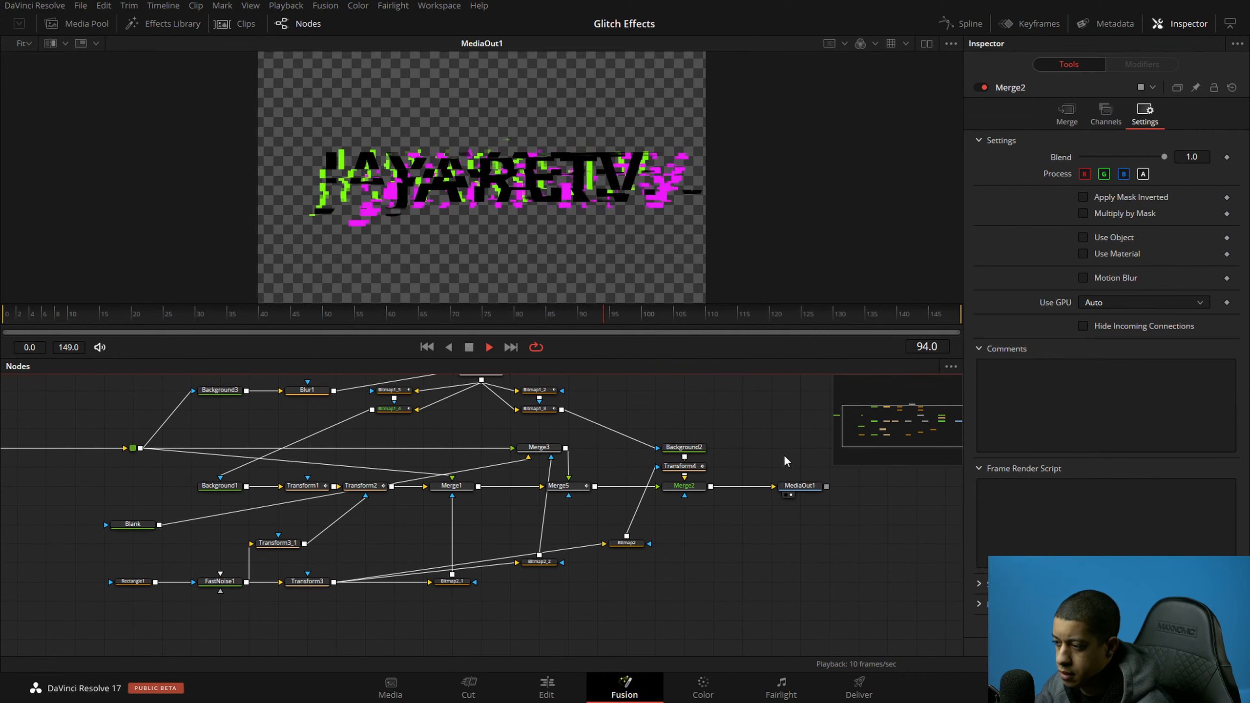
click(482, 347)
Step: Select the Bitmap1_5 node and inspect its Perturb modifier's controls
drag(704, 399, 700, 433)
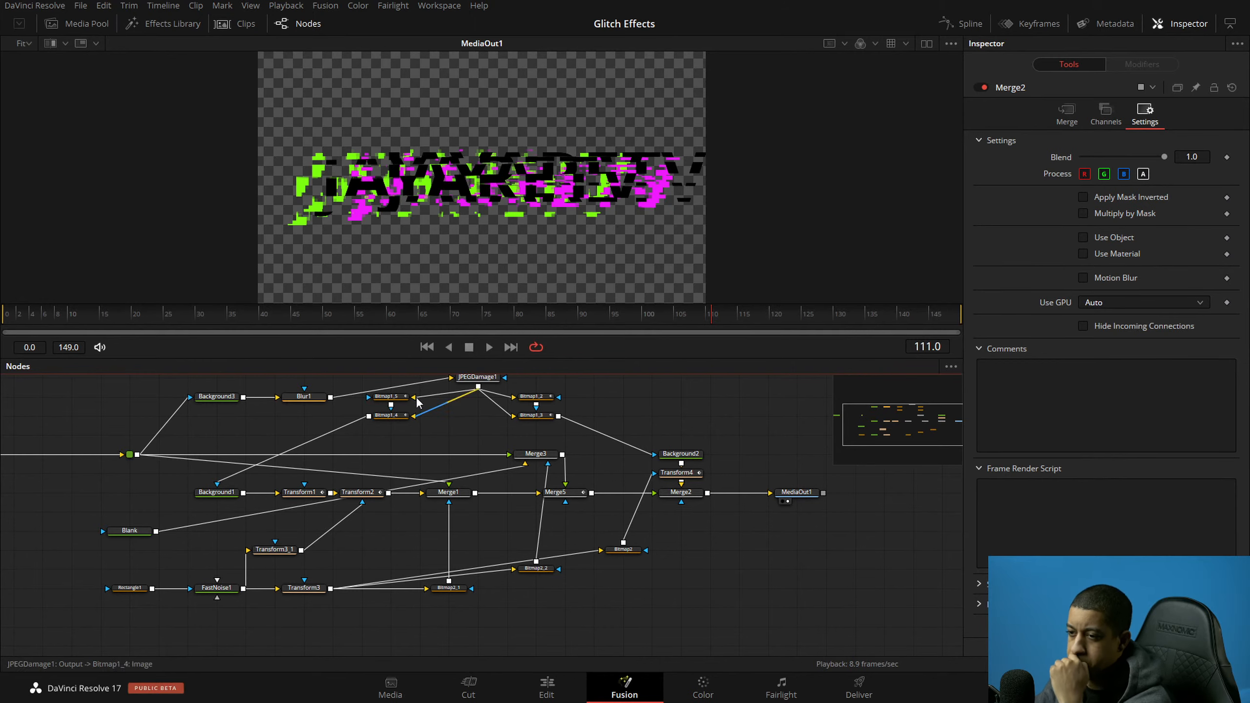
click(398, 398)
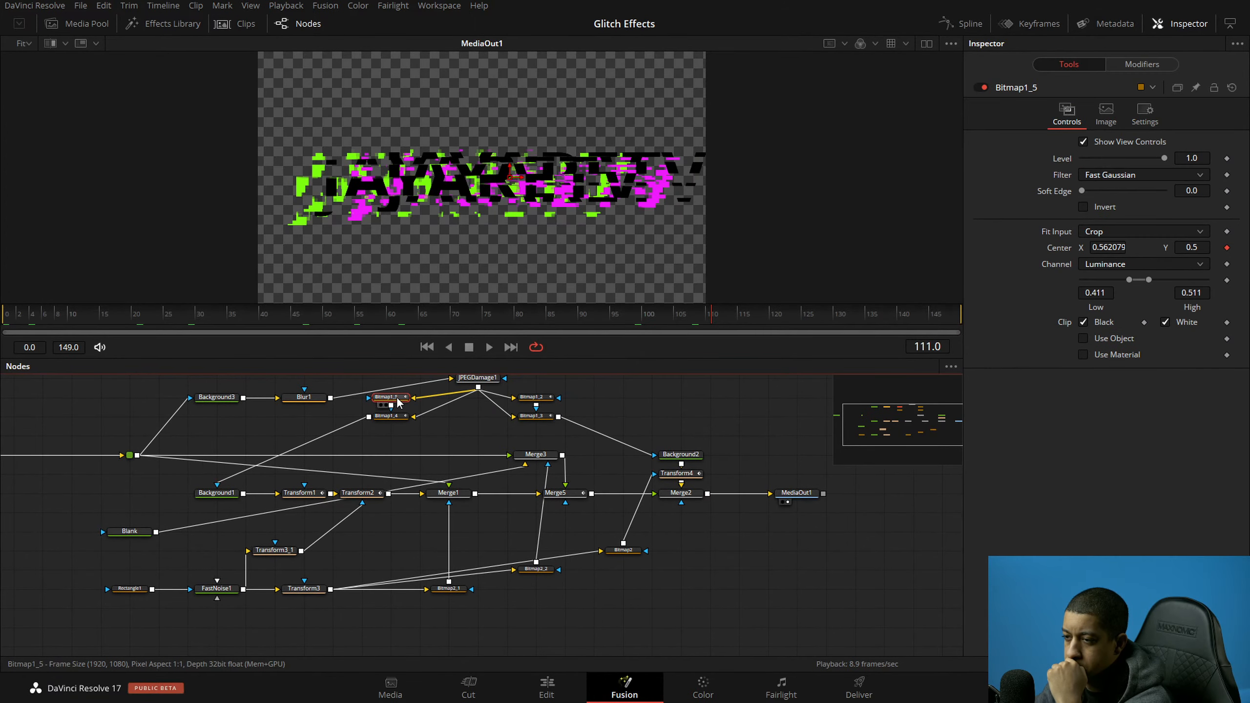
click(1152, 64)
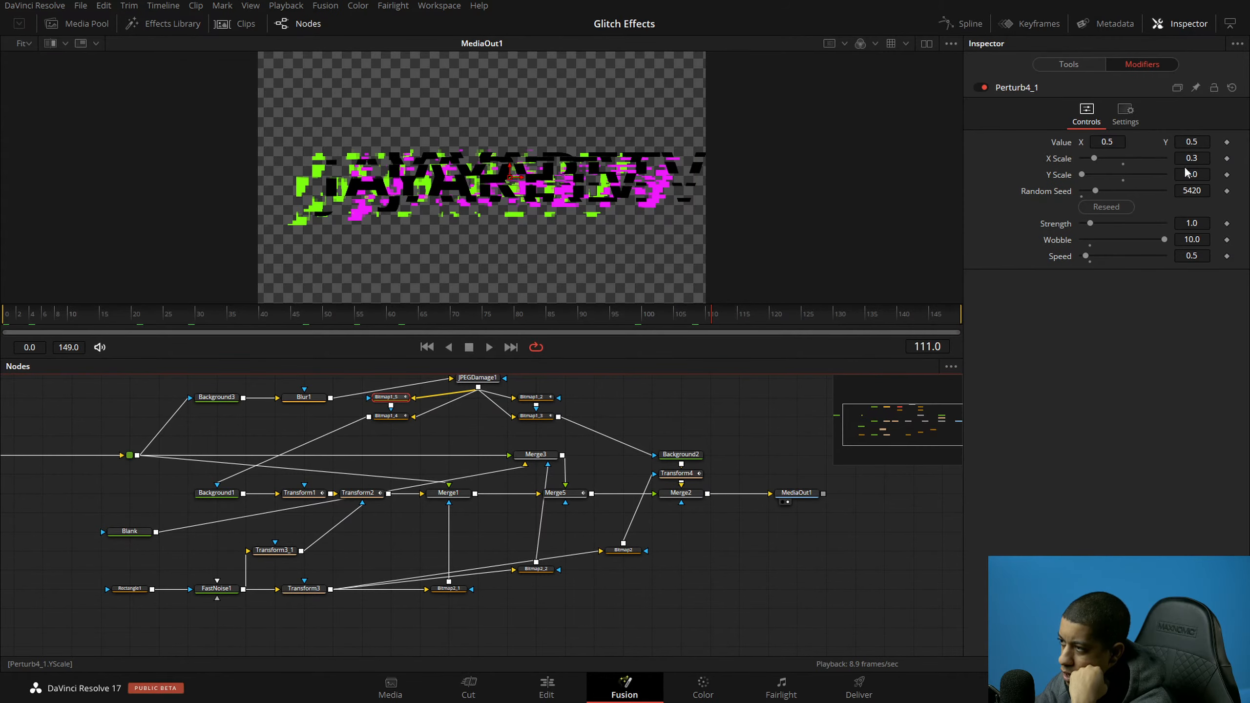
Step: Open the rename dialog of the Merge2 node to check its exact name
click(693, 494)
key(F2)
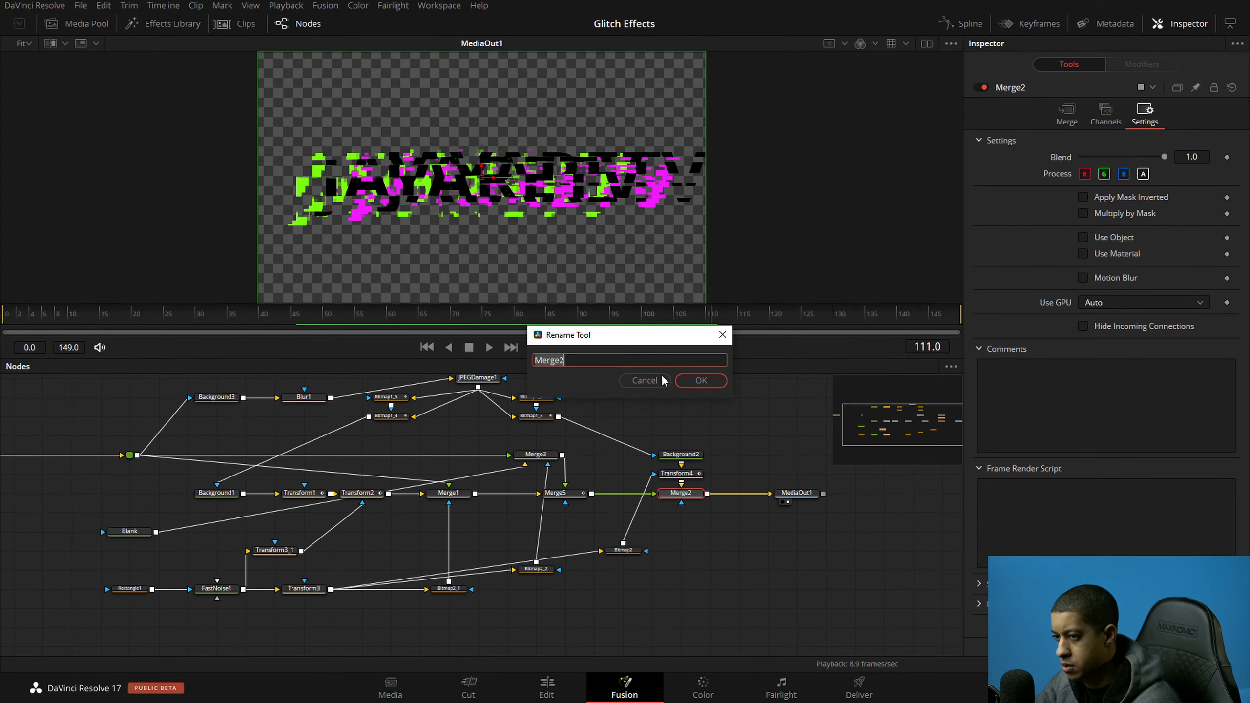
click(646, 385)
Step: Drive the X Scale of Bitmap1_5's Perturb modifier with the expression 0.3*Merge2.Effect
click(392, 397)
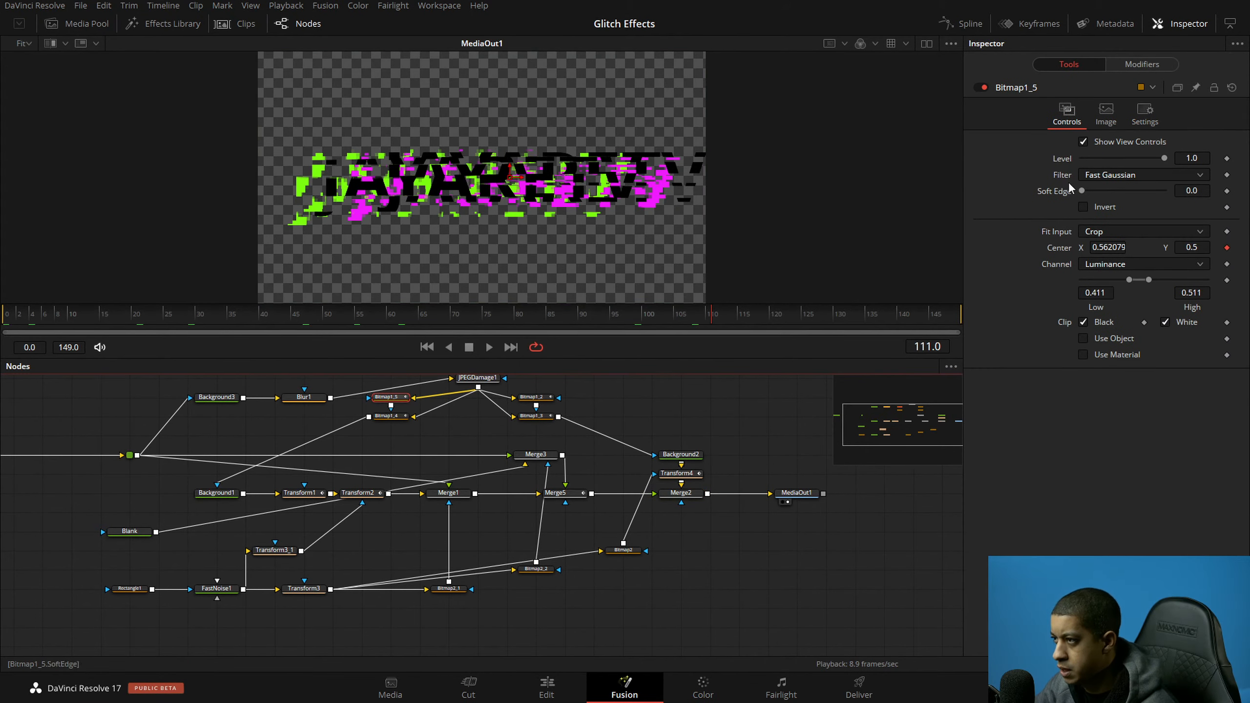
click(1150, 66)
right_click(1060, 166)
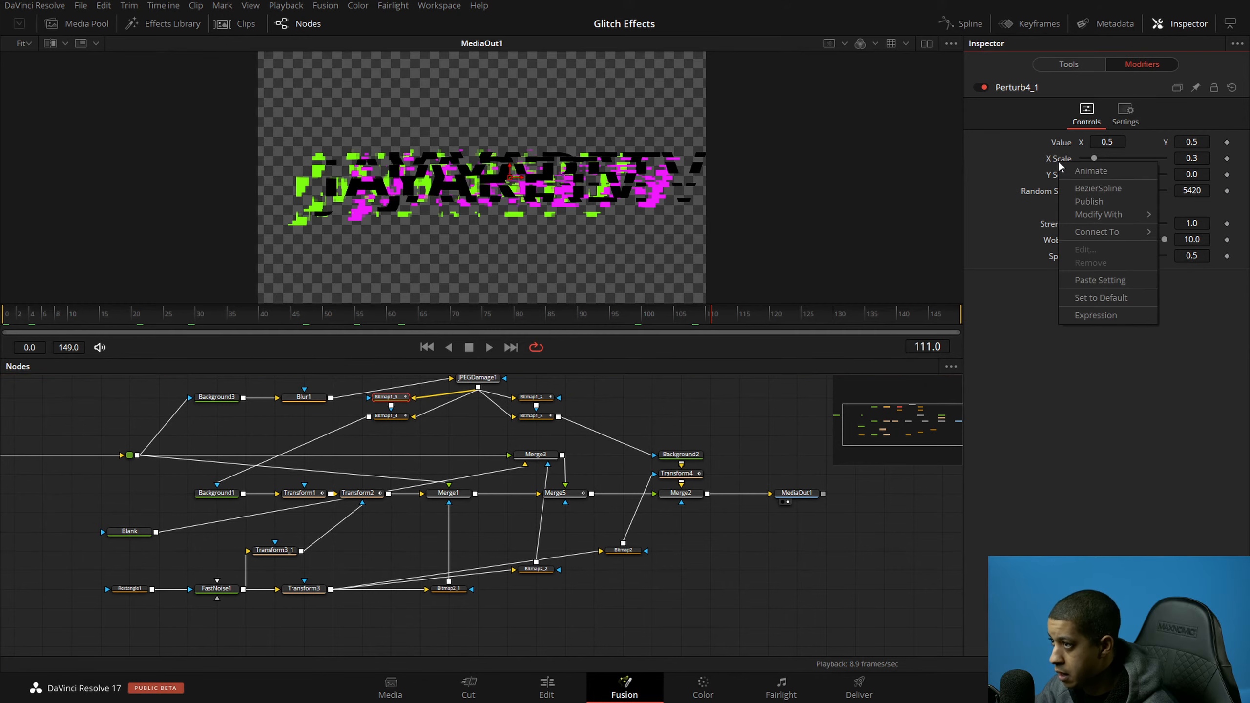
click(1102, 316)
click(1108, 174)
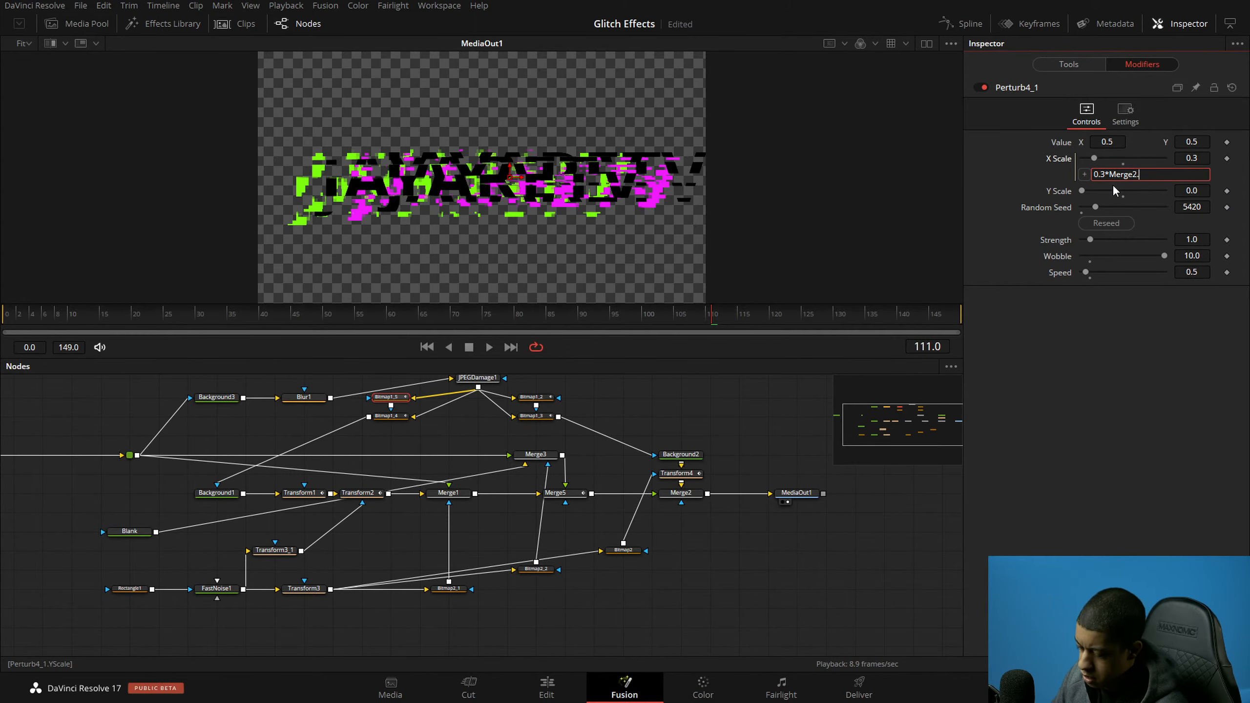
text(ffect)
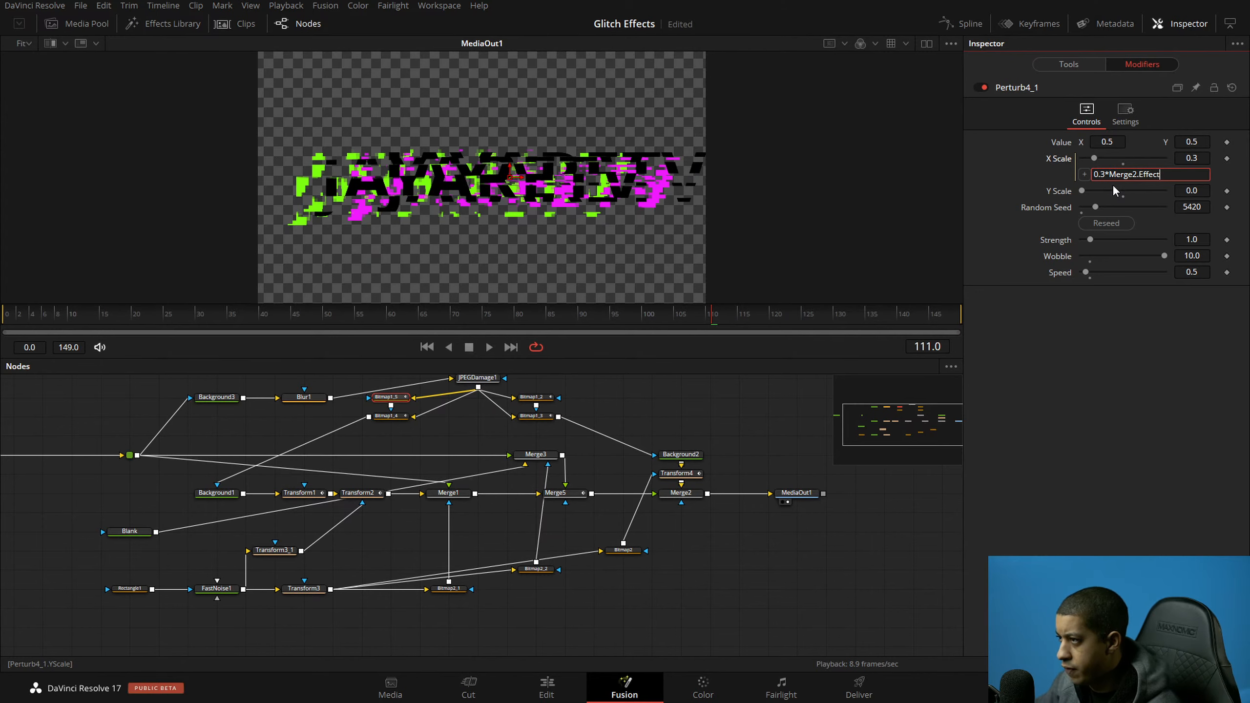
key(Return)
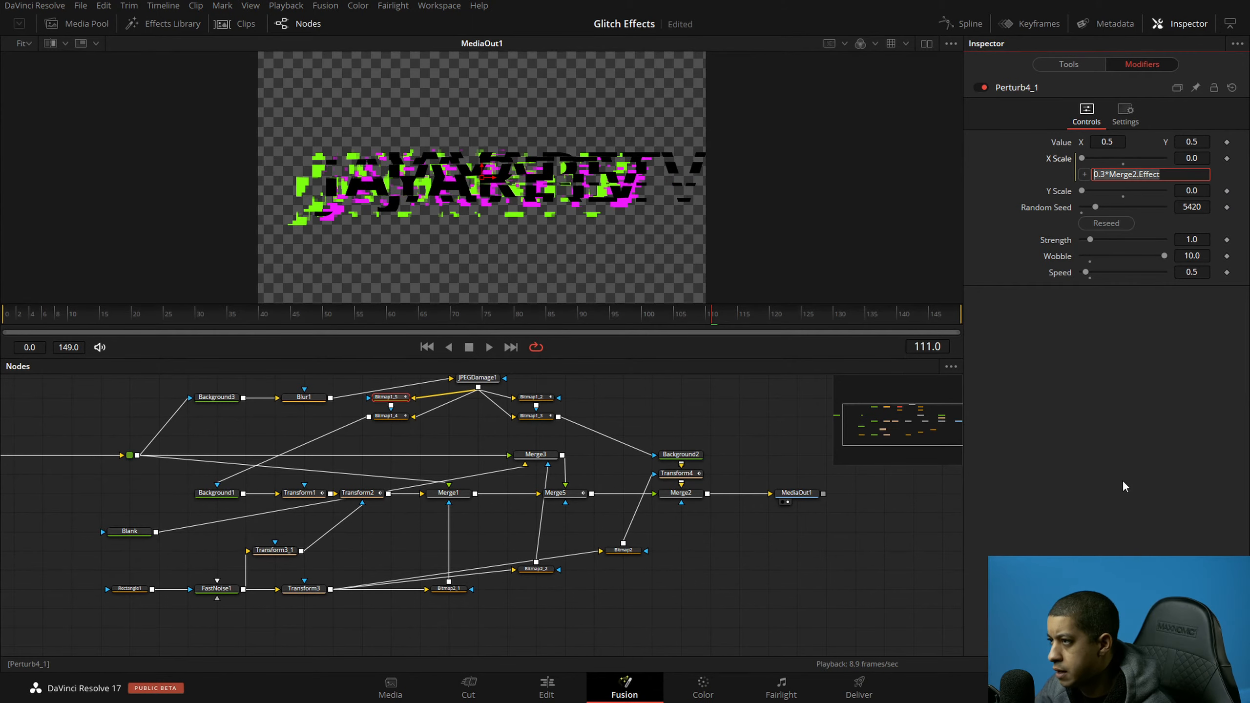
Step: Copy Merge2.Effect and use it as the X Scale expression in the Perturb modifier of Bitmap1_4
drag(1179, 174, 1106, 176)
key(ctrl+c)
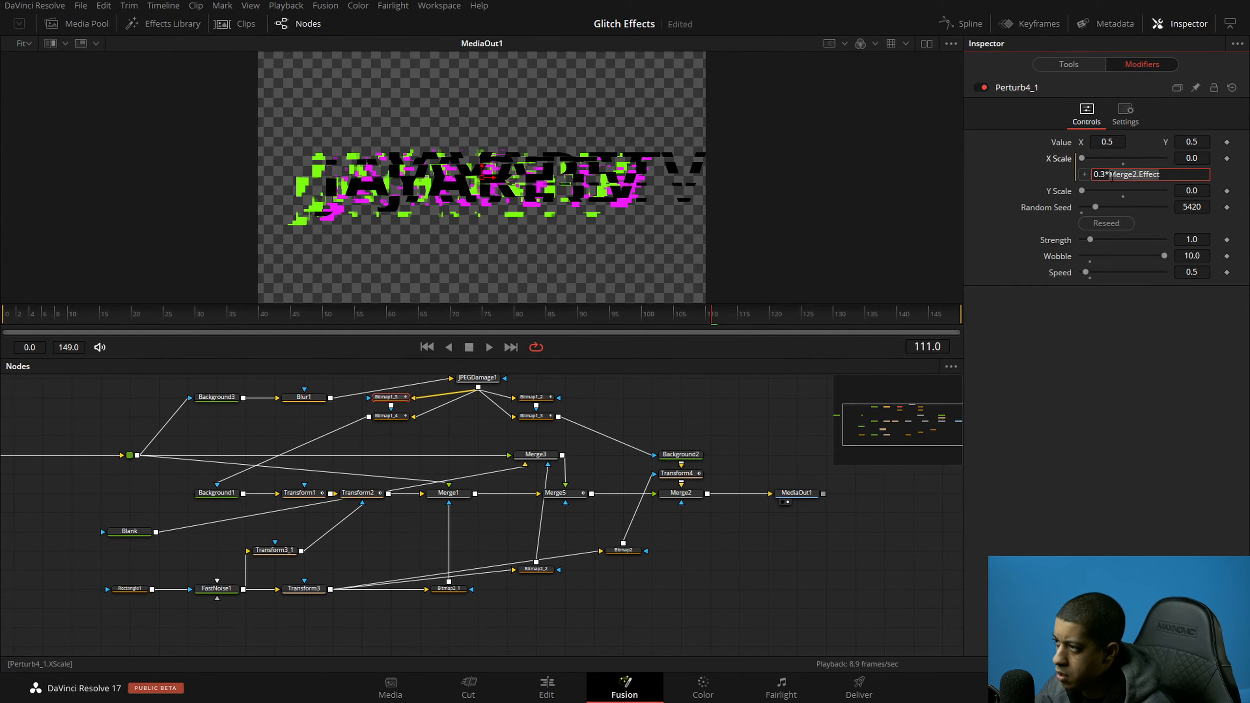
click(389, 416)
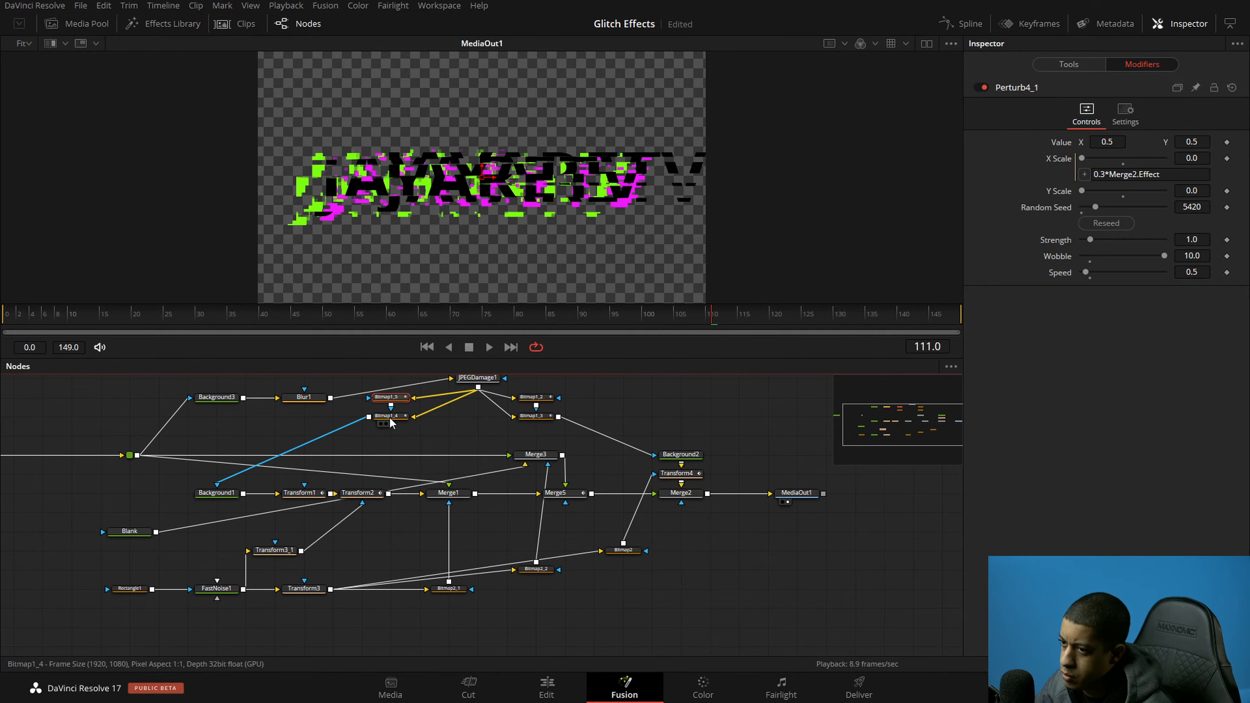
right_click(1051, 158)
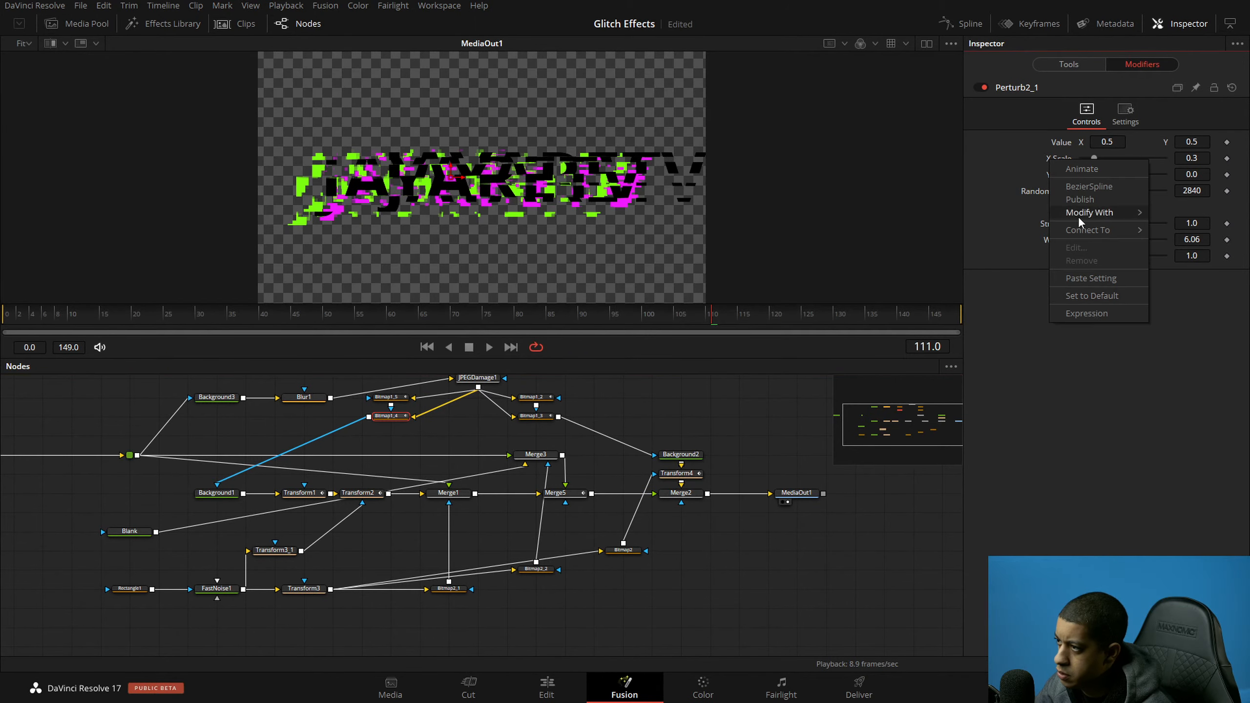
click(1086, 318)
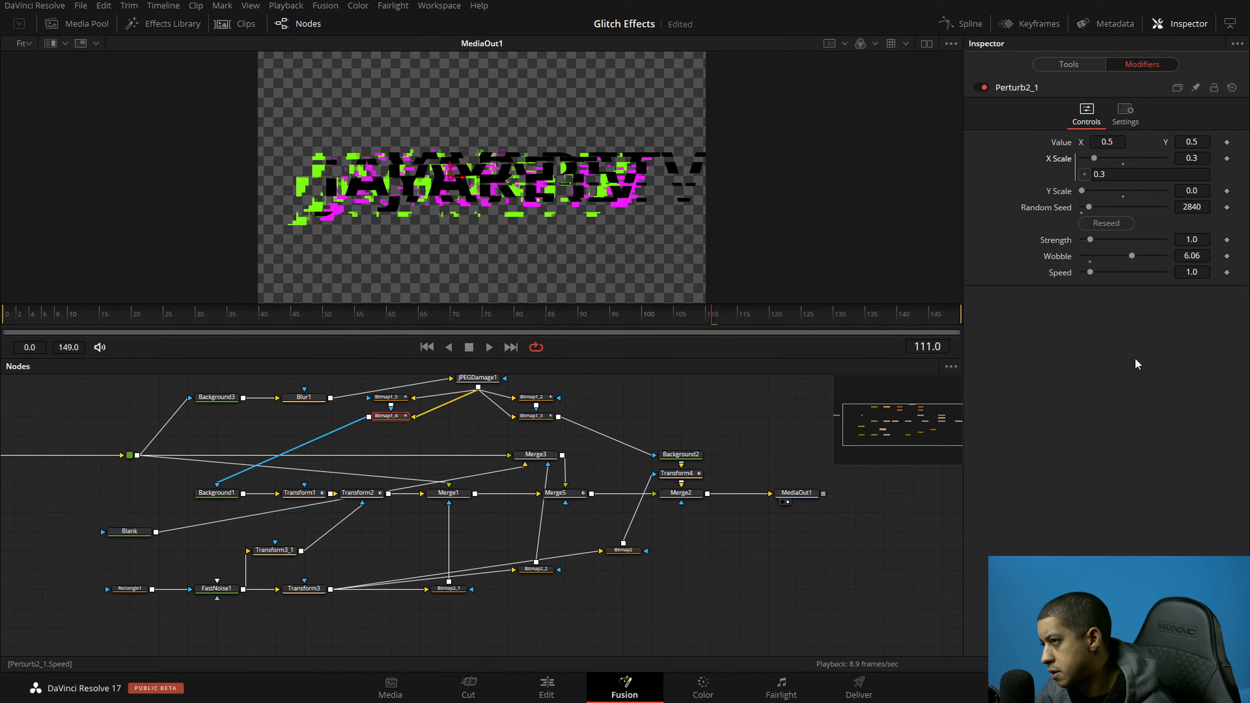
drag(1113, 175, 1045, 216)
key(ctrl+v)
click(1121, 393)
click(743, 421)
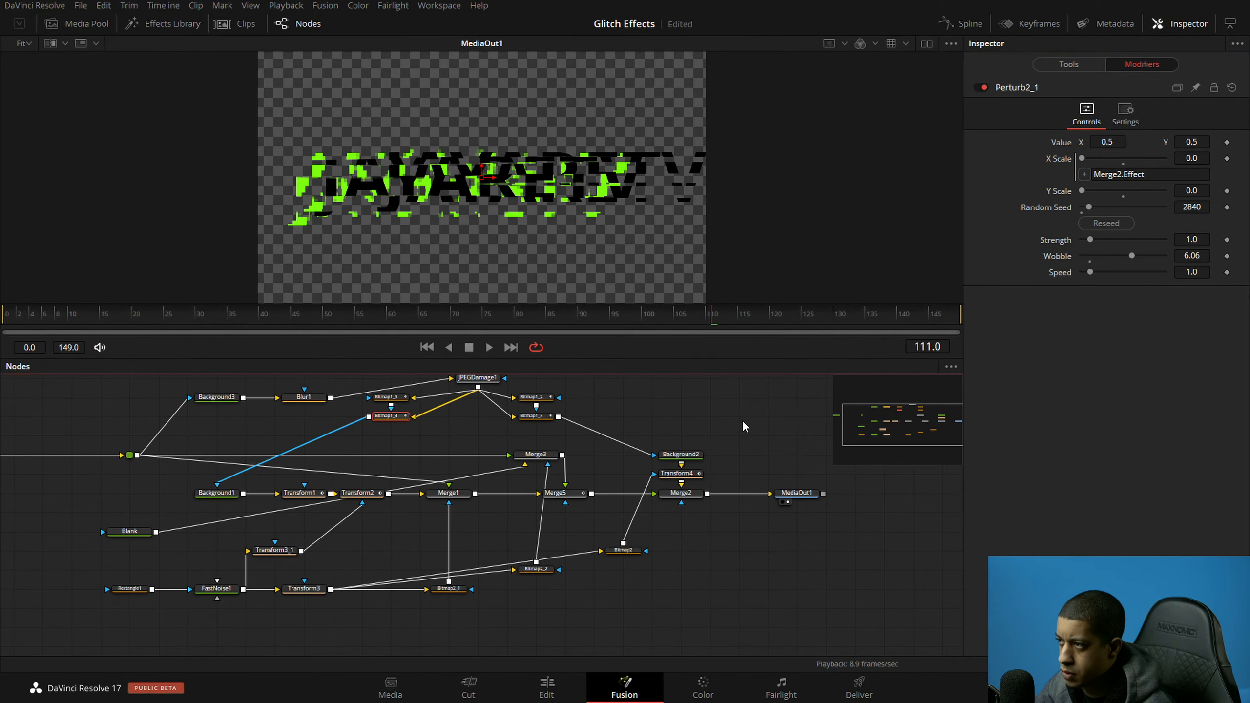
Step: Drive the X Scale of Bitmap1_2's Perturb modifier with the copied expression Merge2.Effect
click(534, 397)
click(1141, 63)
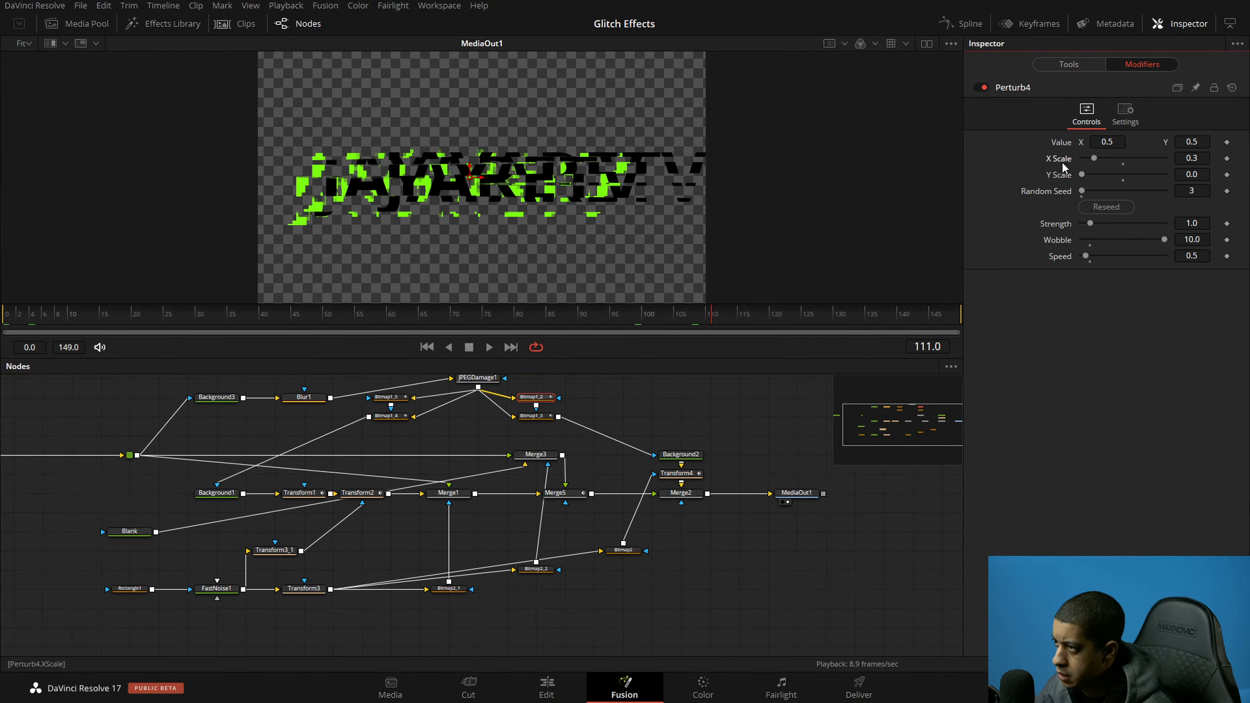
right_click(1077, 159)
click(1098, 320)
double_click(1101, 176)
key(ctrl+v)
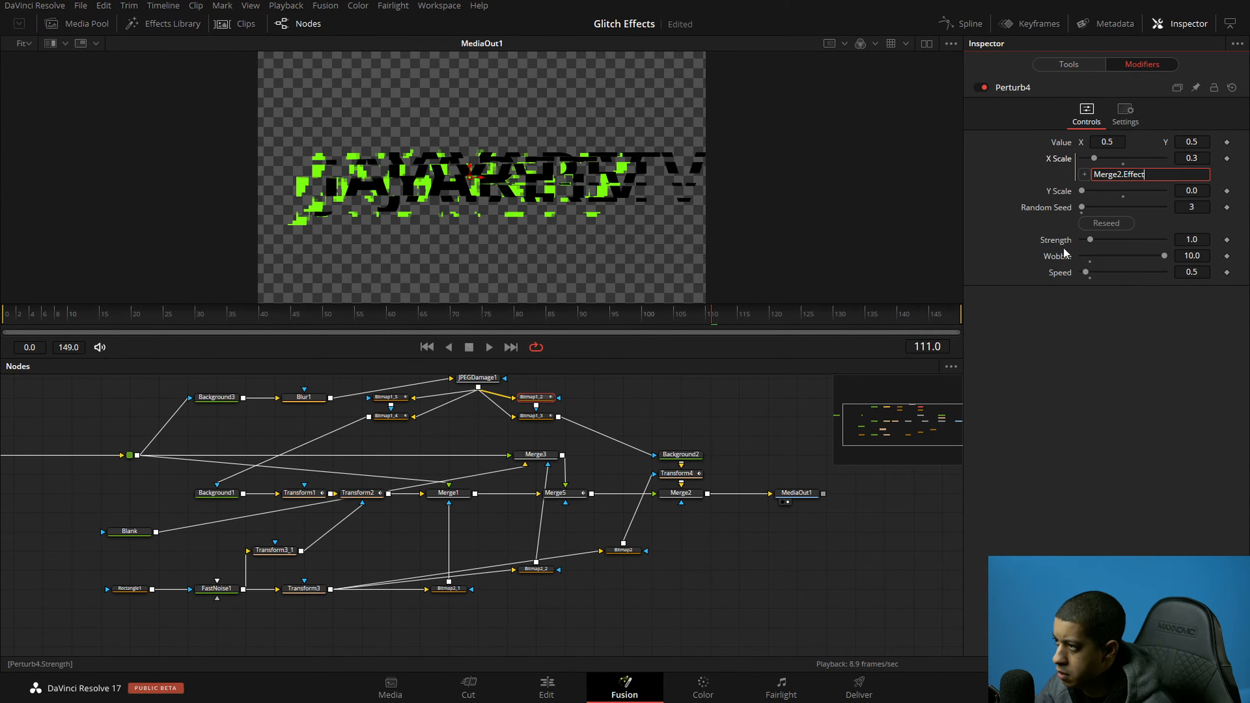
click(1089, 390)
Step: Link the X Scale of Bitmap1_3's Perturb modifier to Merge2's Effect control with an expression
click(564, 414)
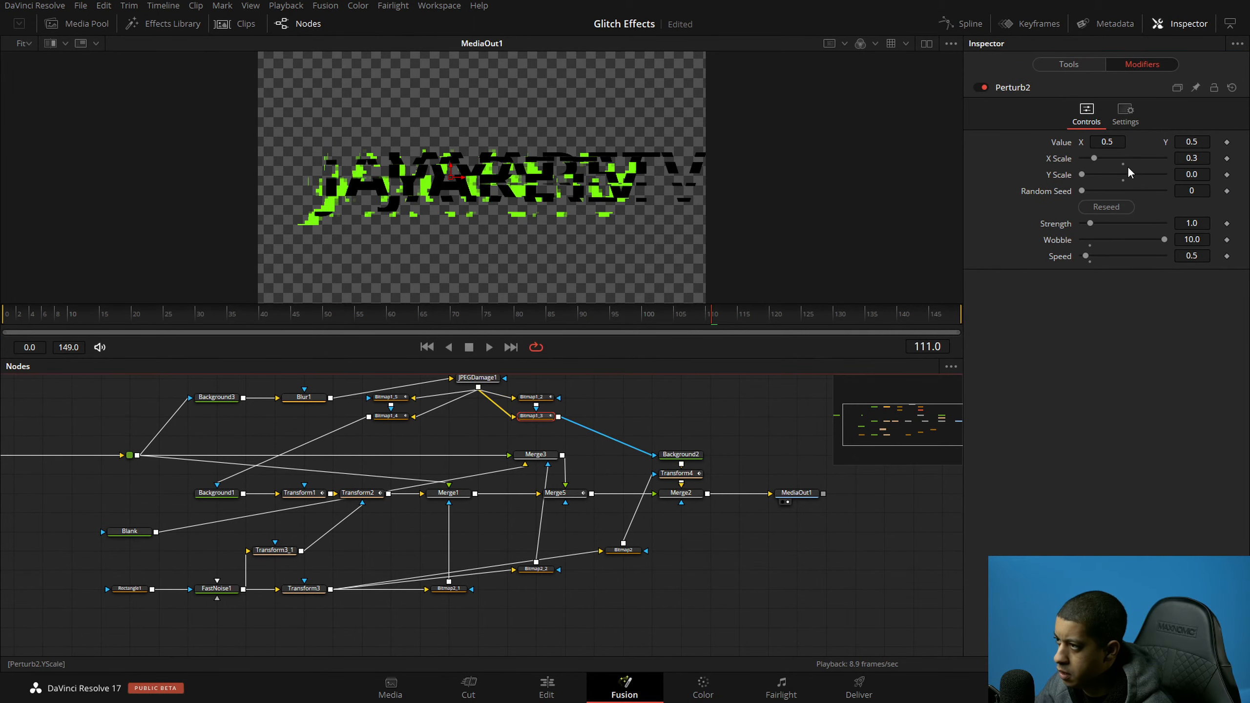
right_click(1058, 164)
key(Escape)
right_click(1062, 161)
click(1099, 294)
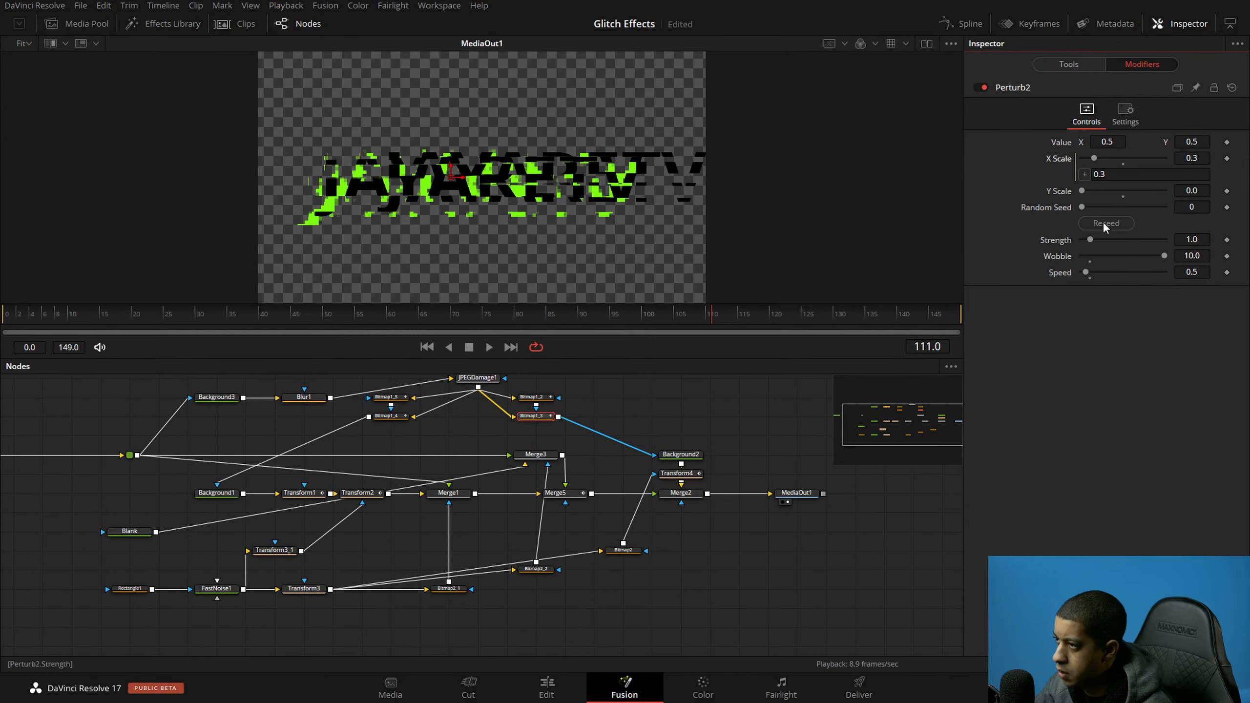
click(747, 423)
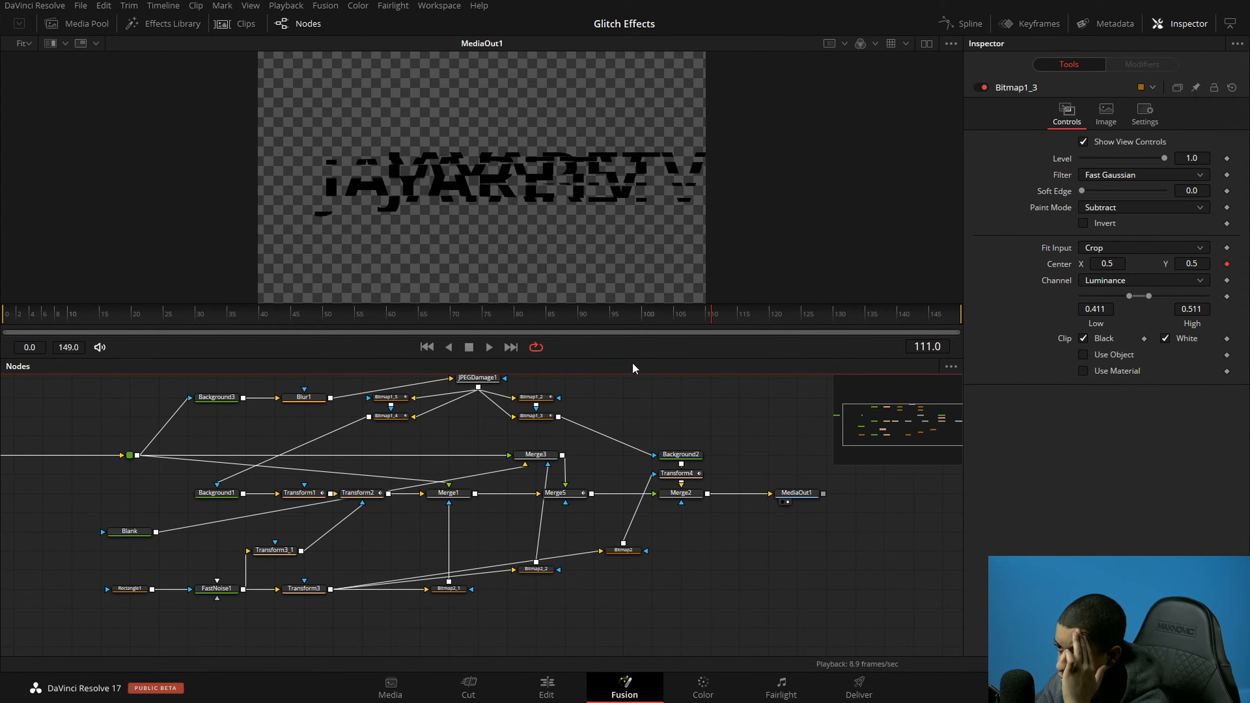
Step: View the outputs of Bitmap1_2, Bitmap1_3 and Background2 one after another, and briefly play Background2
click(534, 397)
key(1)
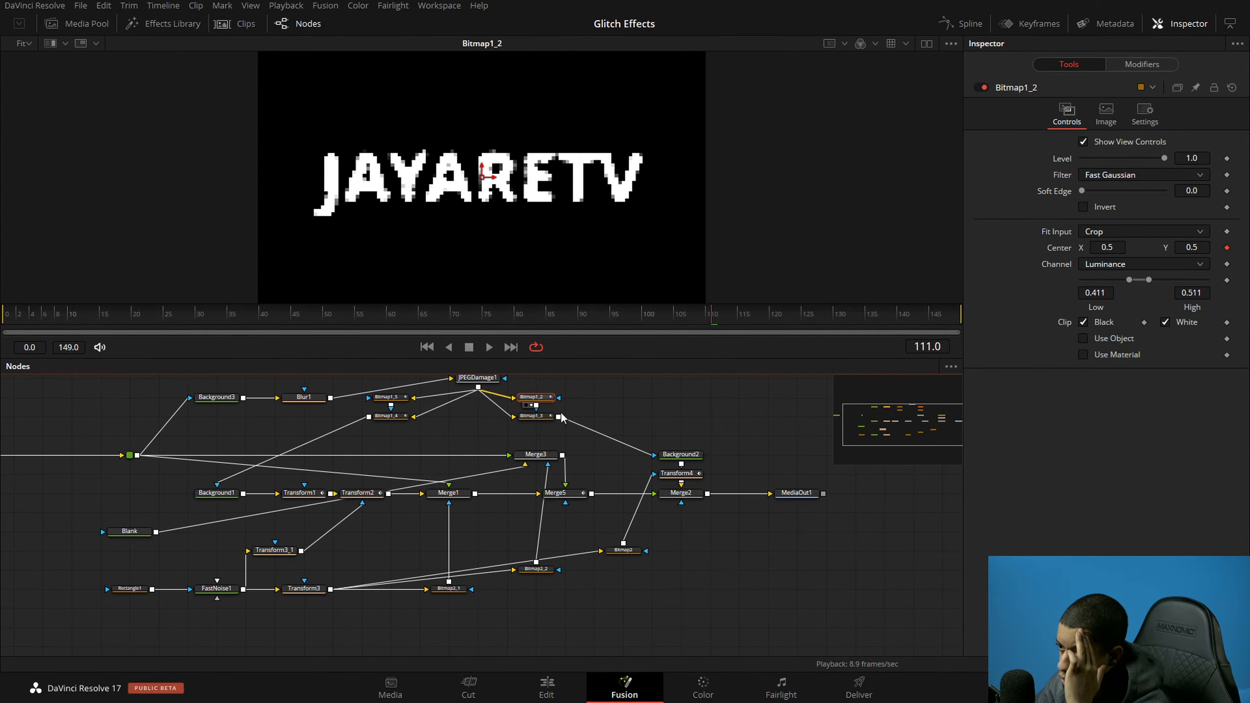
key(1)
click(536, 417)
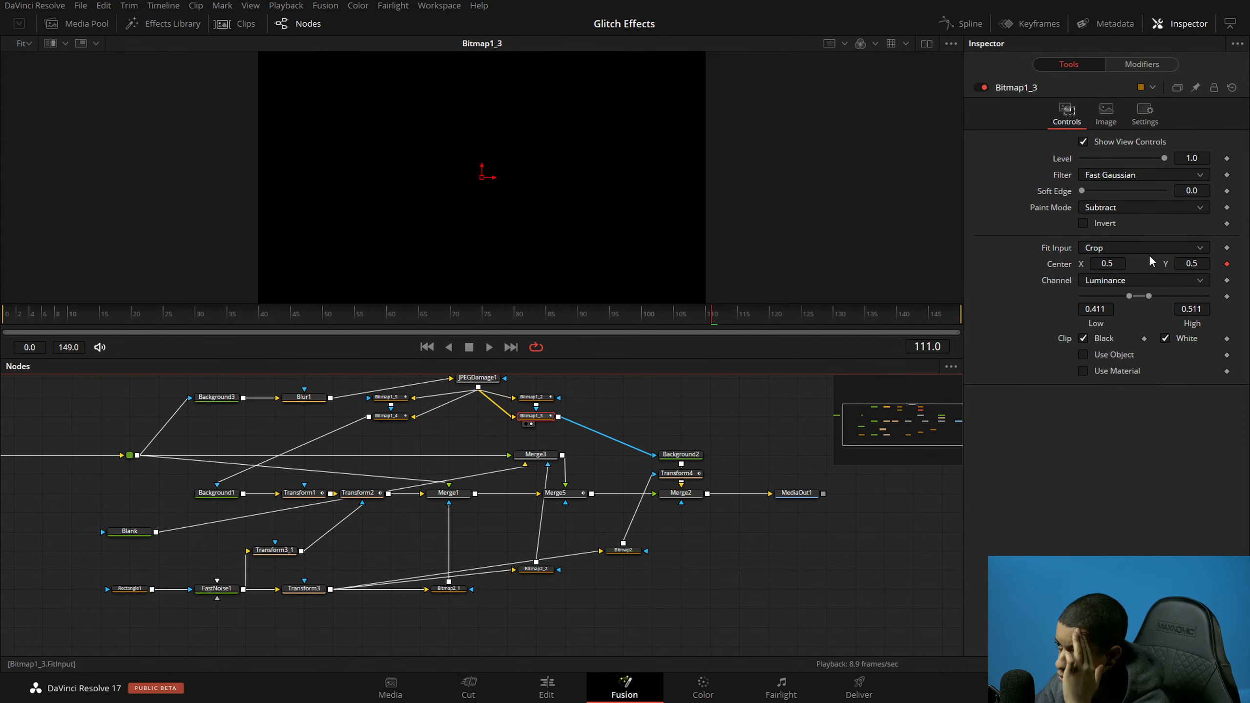
click(715, 445)
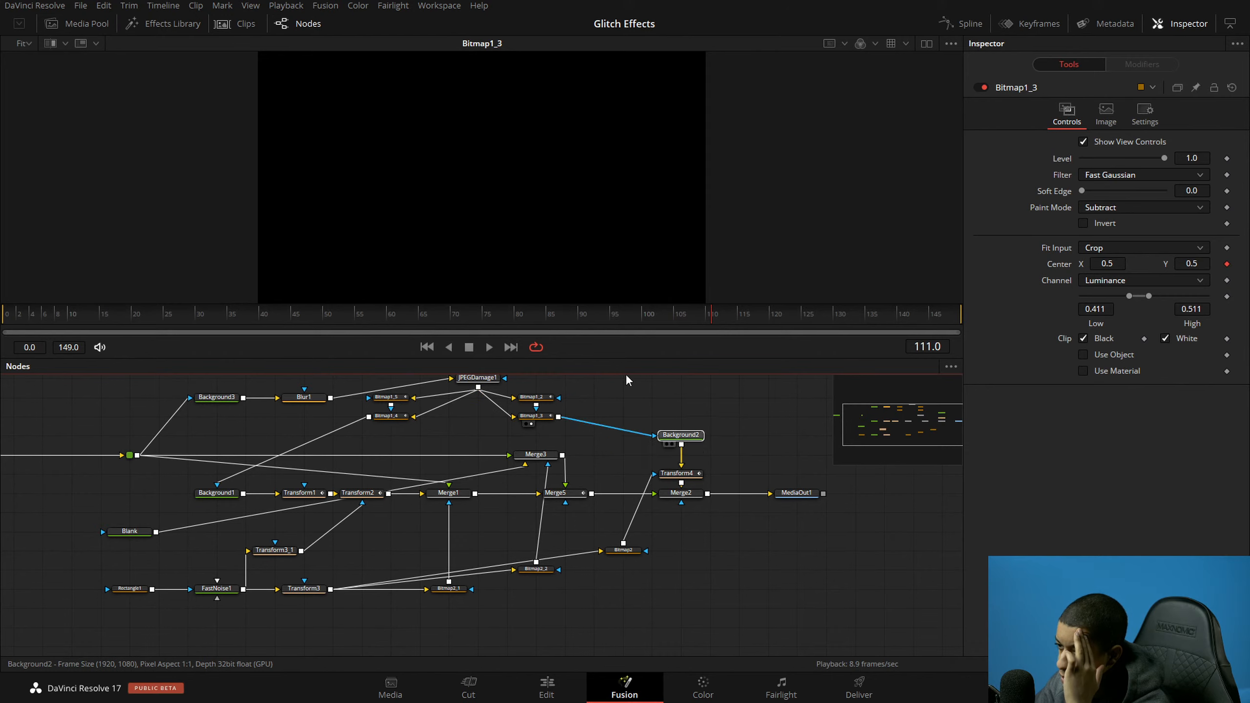
key(1)
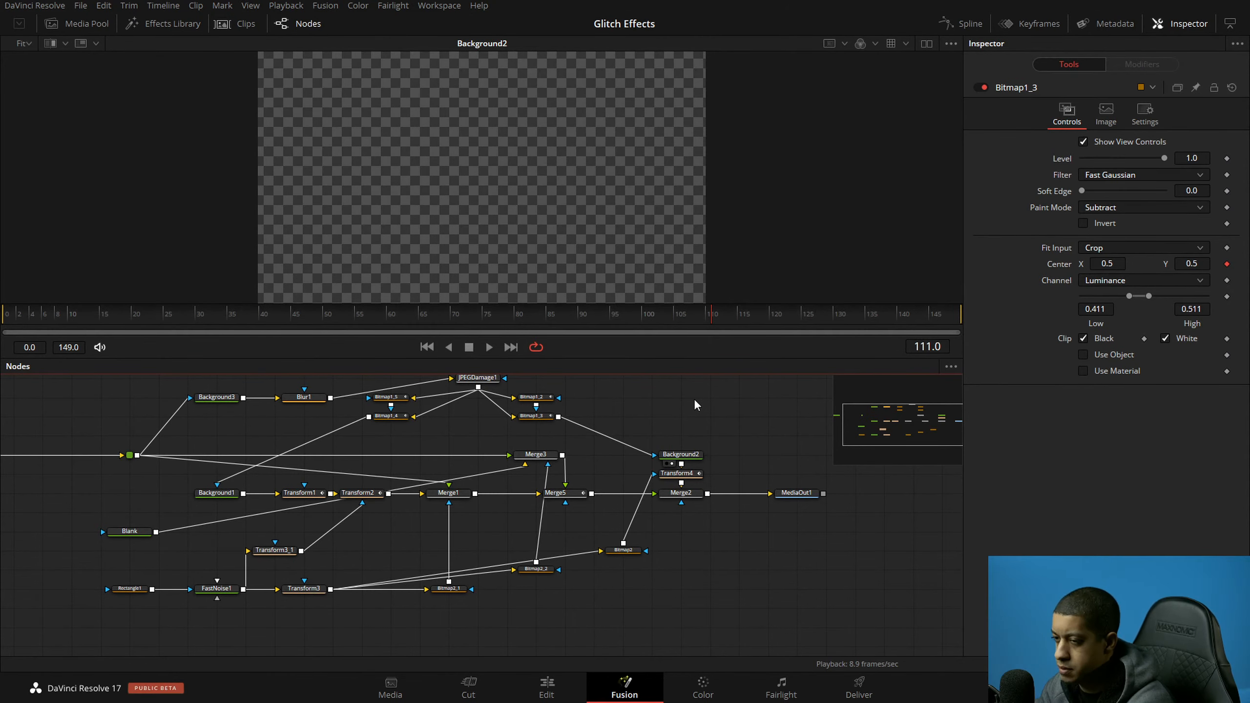
click(489, 347)
click(468, 348)
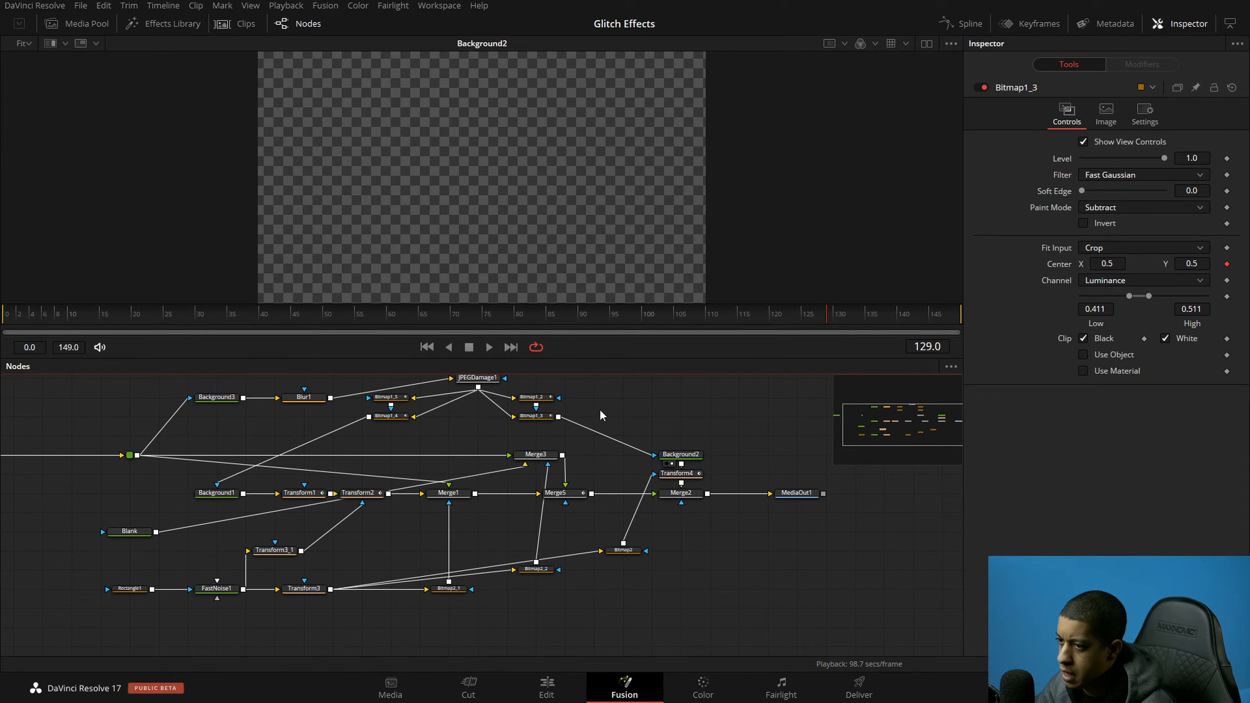
Step: Adjust the Effect control of Merge2 and play the Background2 output to test it
click(692, 494)
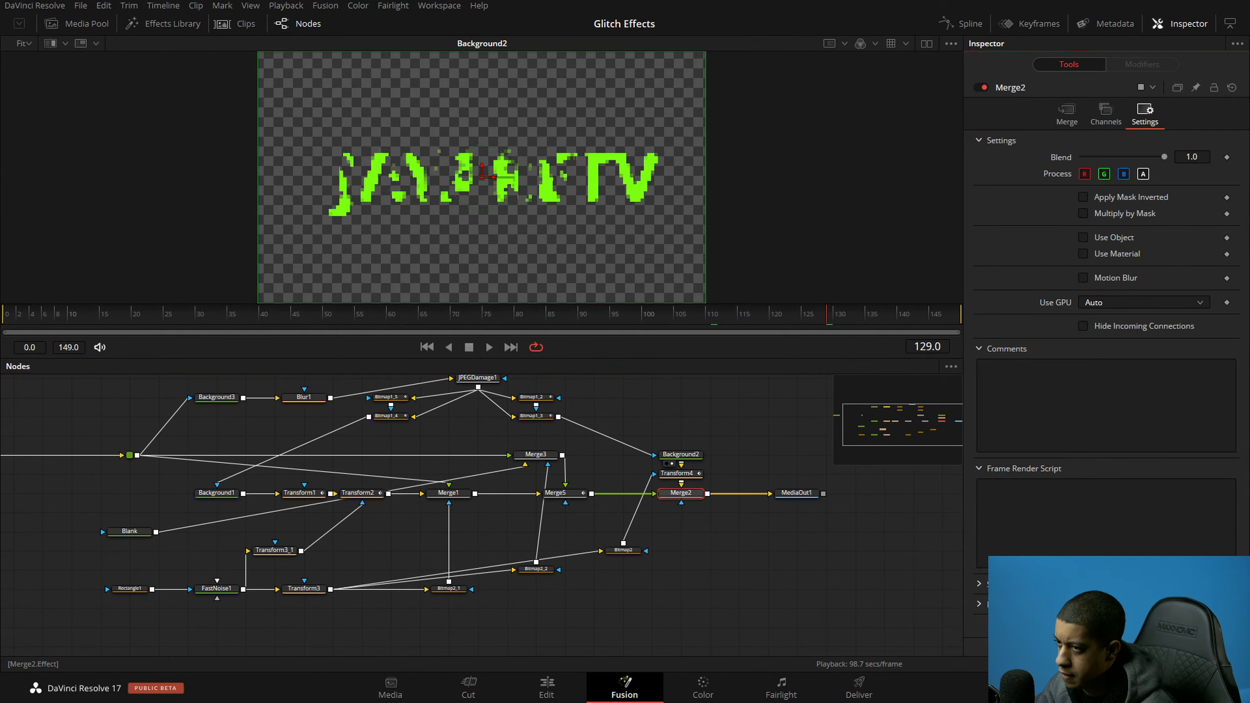
key(space)
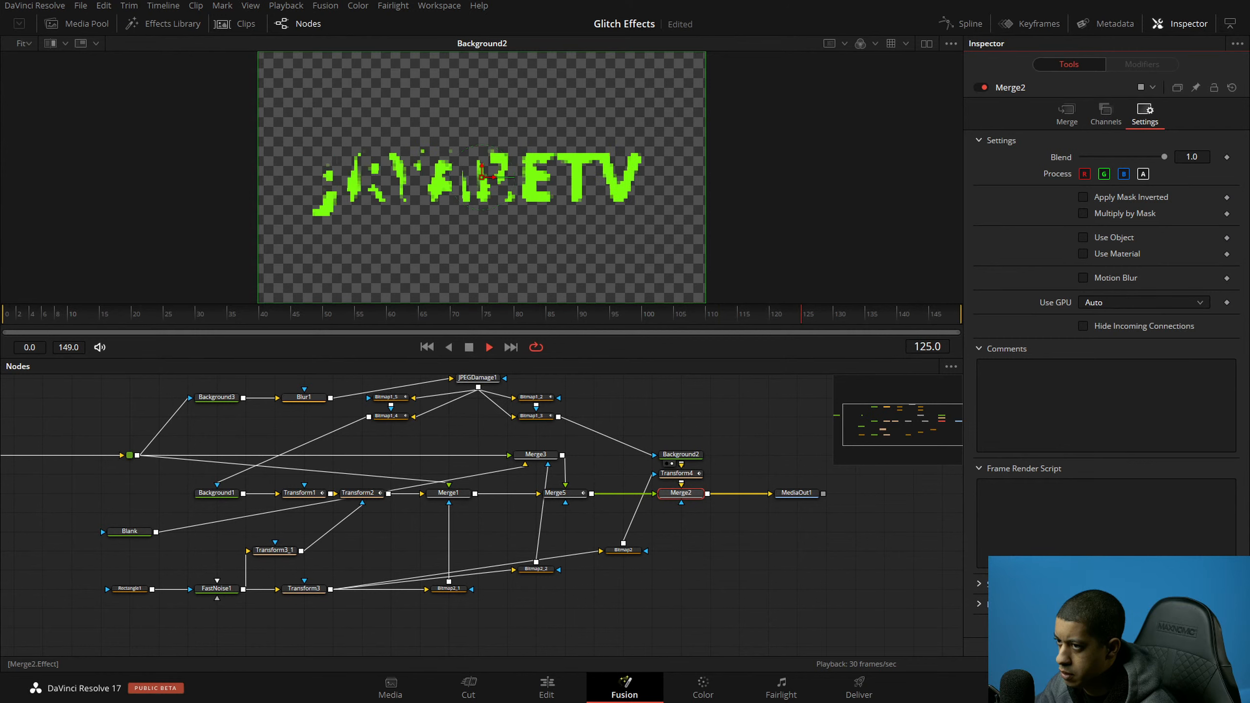
key(space)
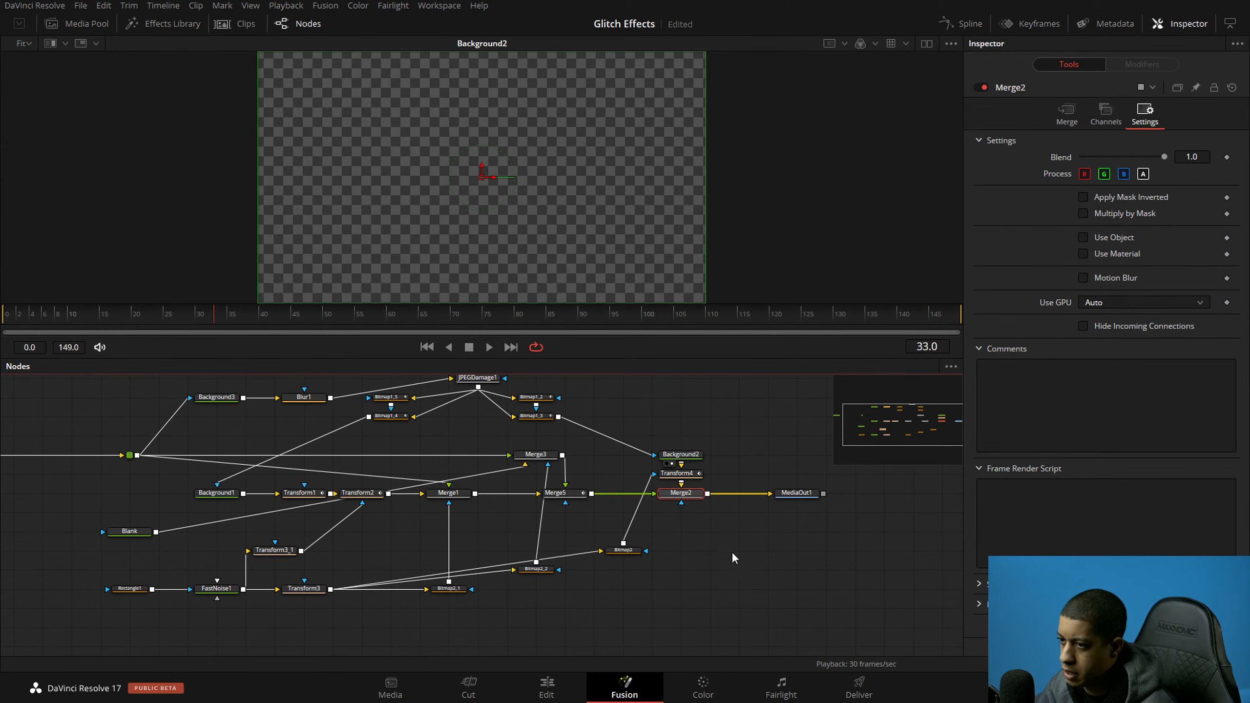
Step: Show the MediaOut1 output in the viewer
mouse_move(676, 387)
mouse_down()
mouse_move(700, 427)
mouse_move(666, 404)
mouse_up()
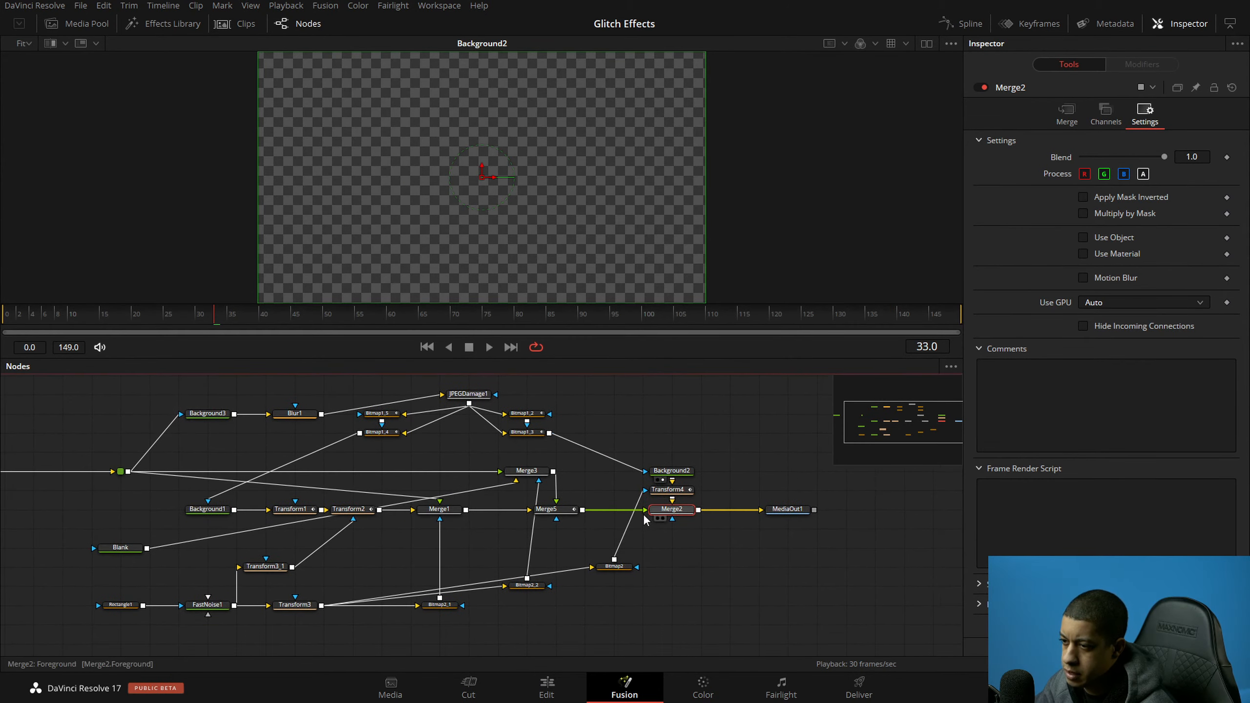
drag(647, 519, 653, 420)
drag(676, 564, 567, 572)
drag(839, 500, 714, 266)
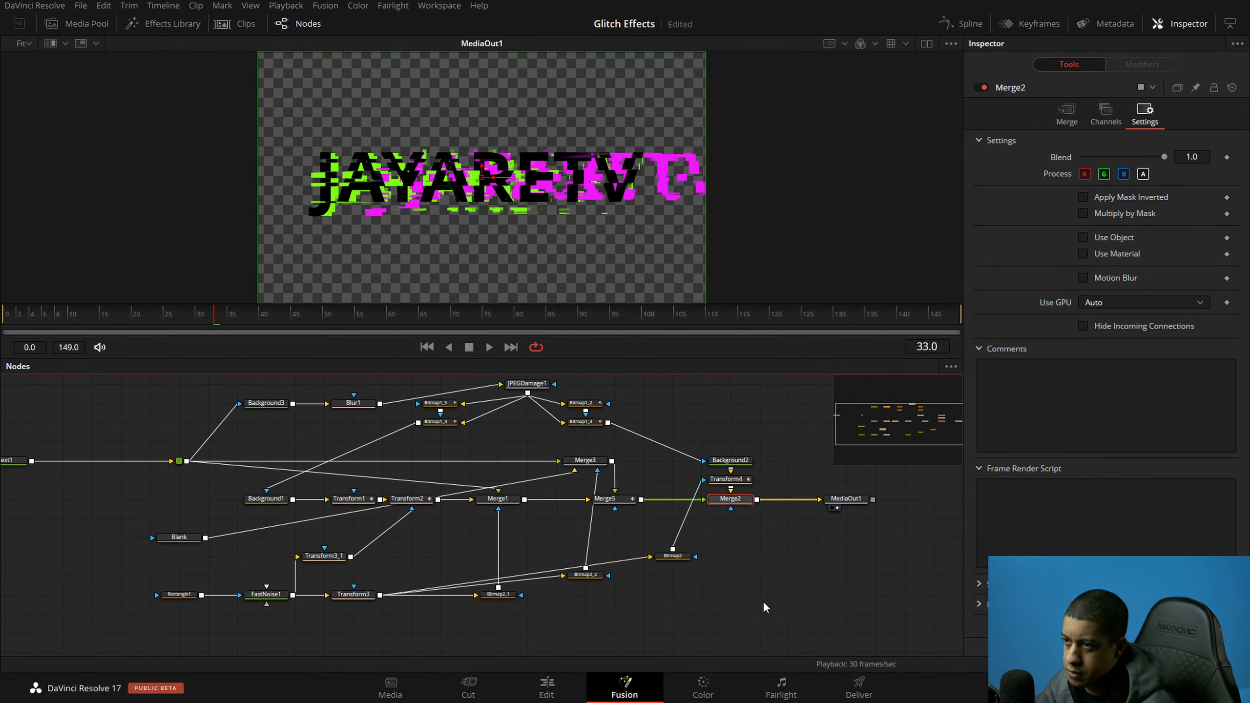
Step: View the outputs of Merge5 and Merge3 to compare the layers of the glitch text
drag(764, 603, 761, 575)
drag(412, 536, 428, 537)
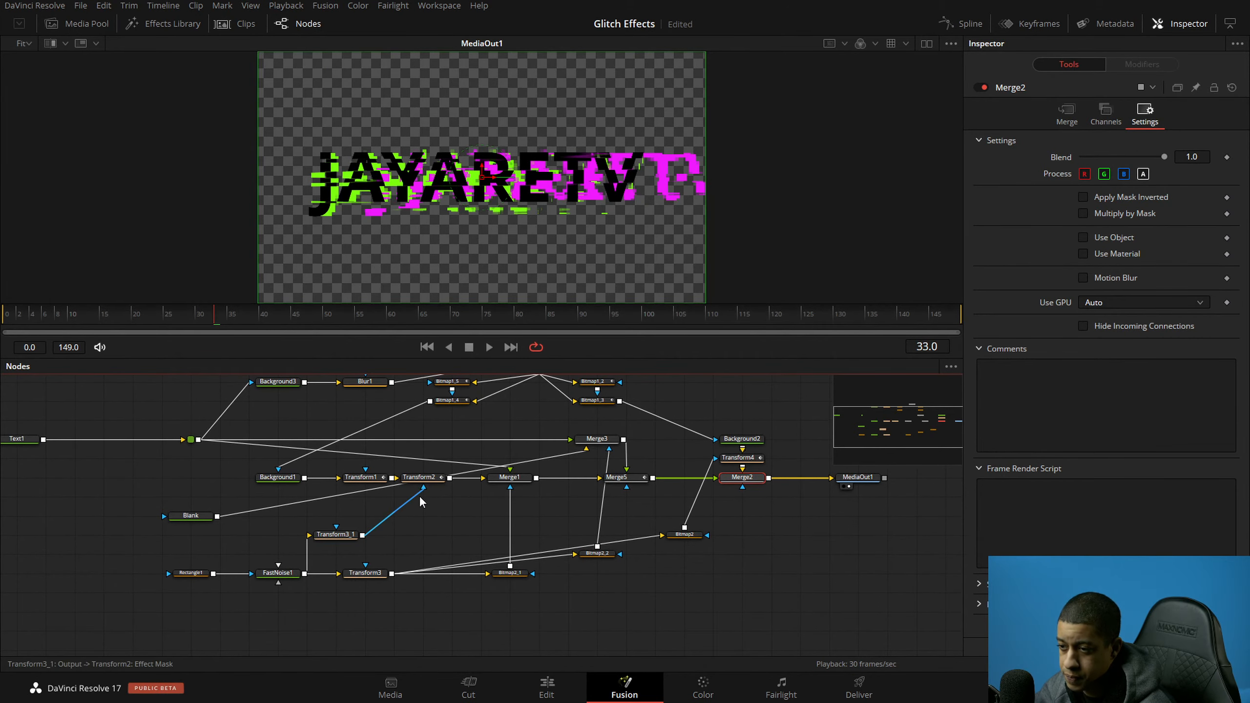
click(617, 478)
key(1)
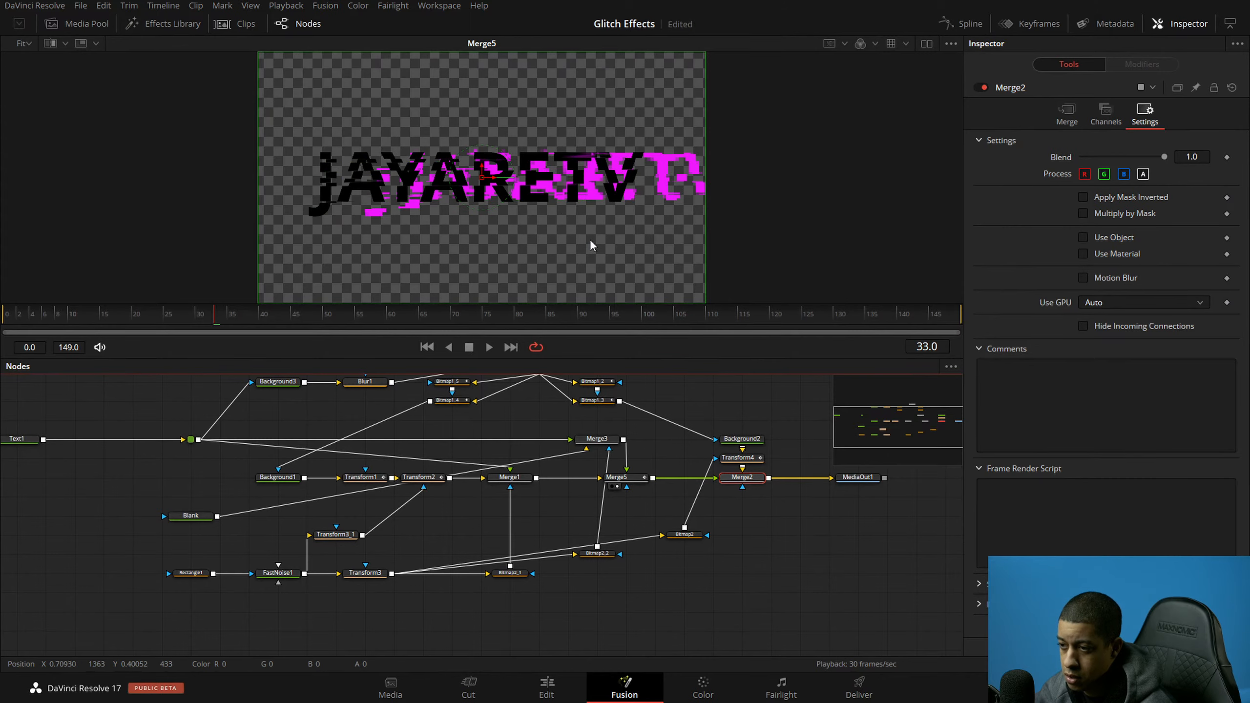
click(610, 449)
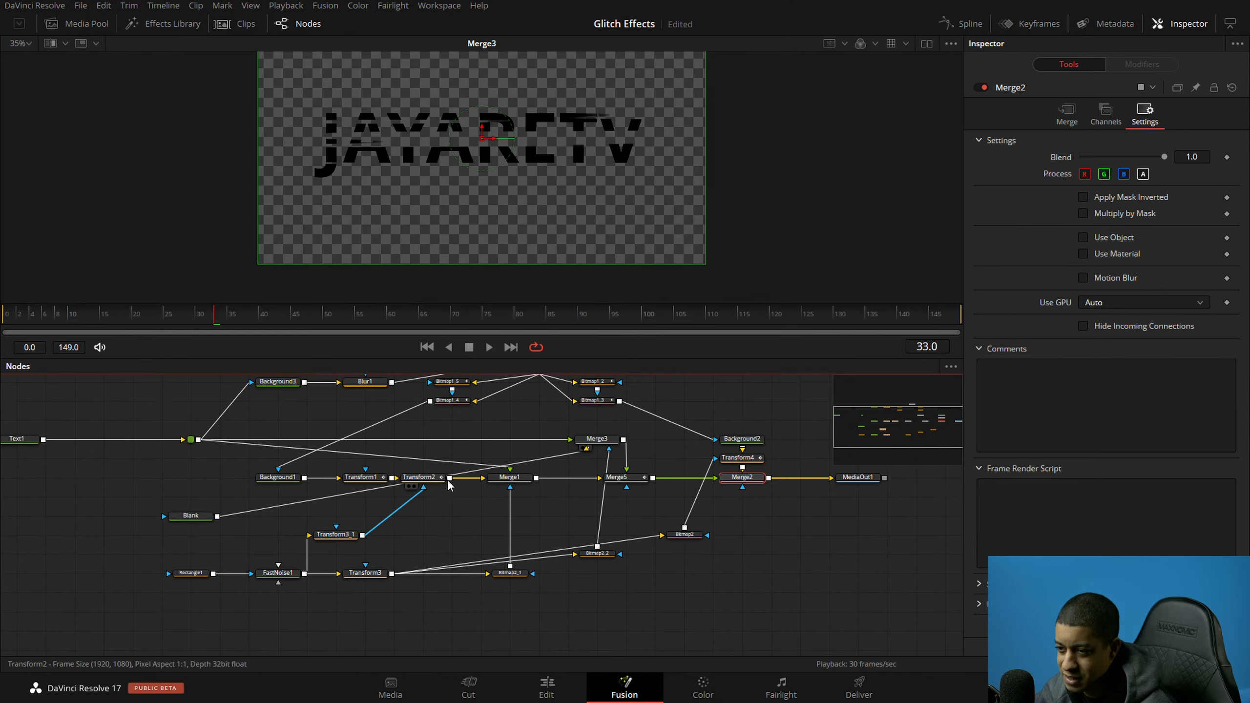
scroll(464, 546, up, 5)
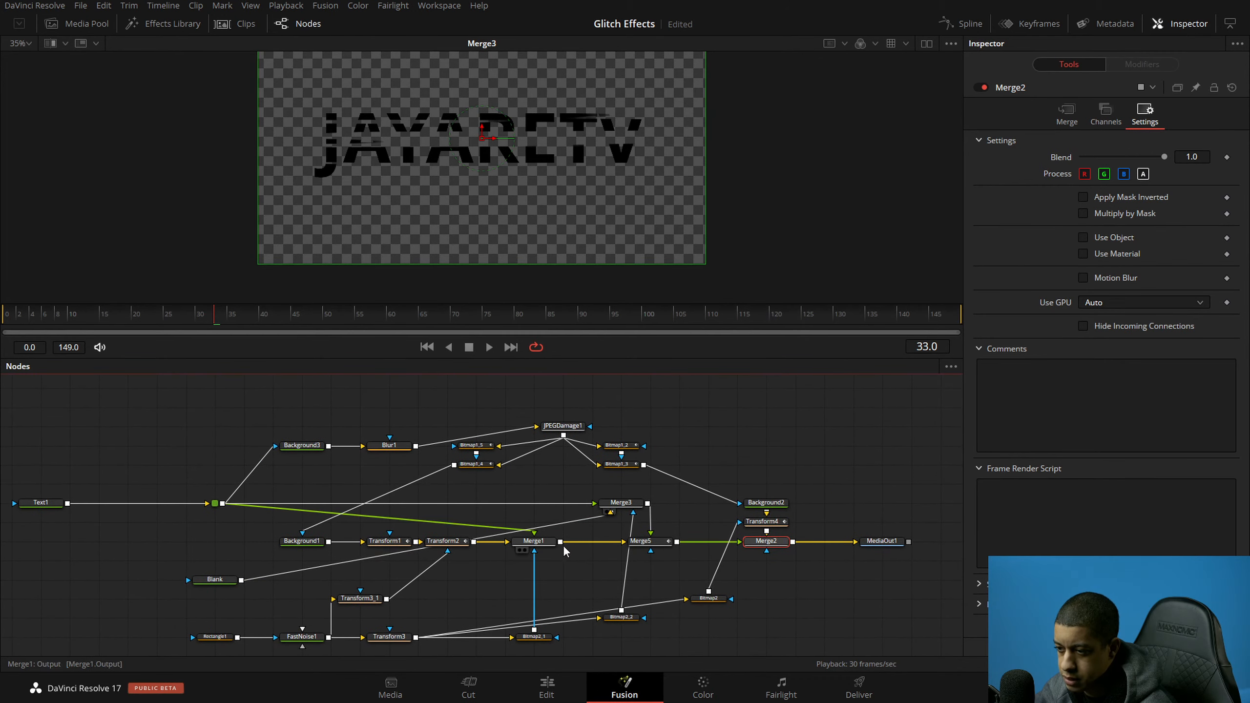
Step: Select Merge5 to inspect its Merge controls and play the composition with Merge3 in the viewer
click(661, 548)
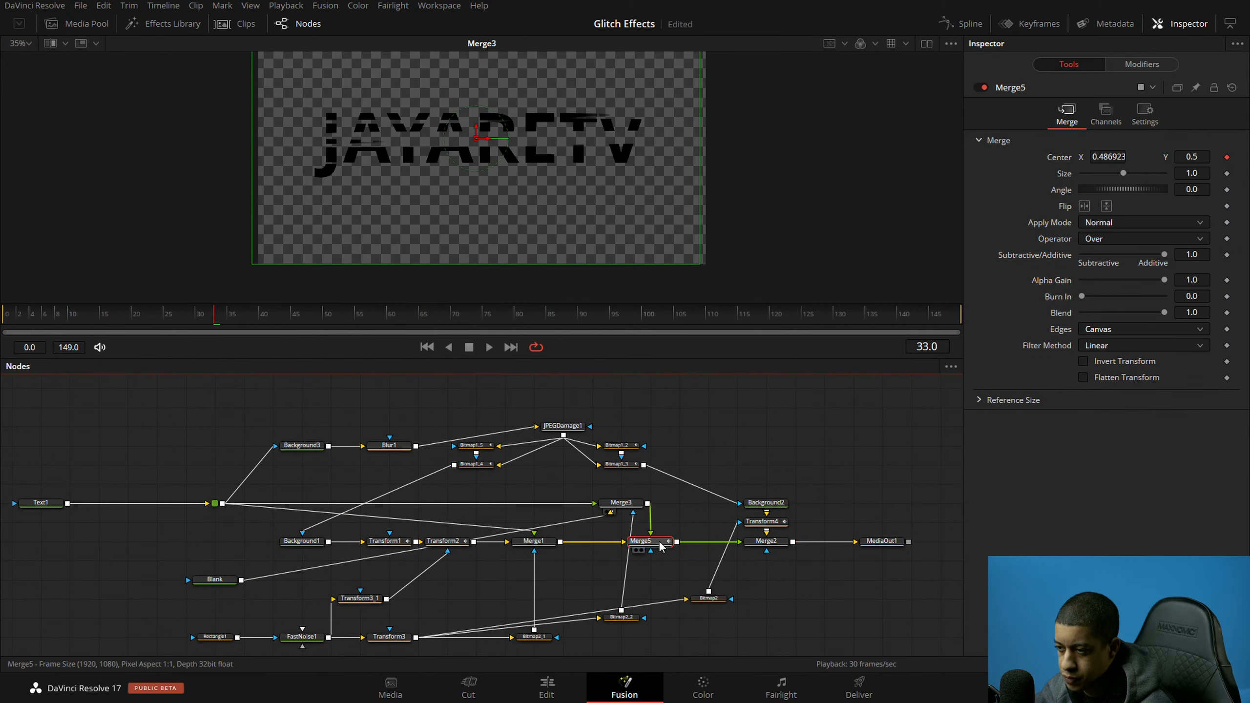
key(1)
drag(634, 504, 499, 157)
key(space)
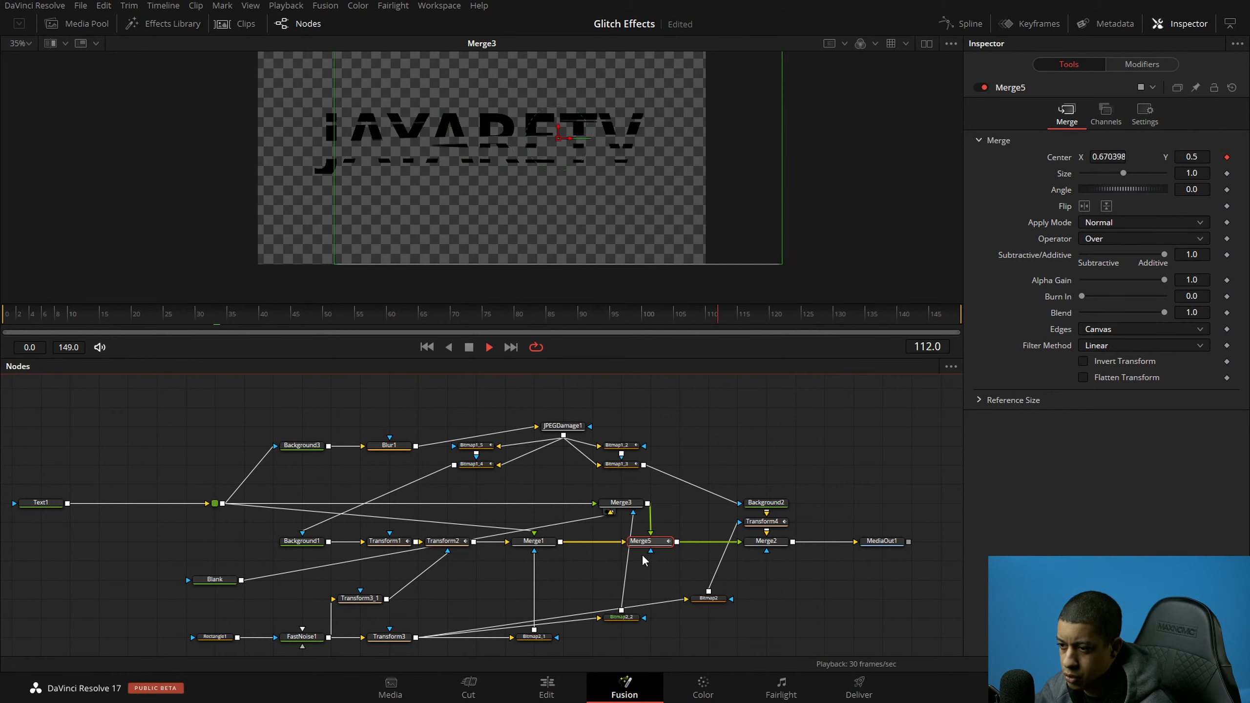
scroll(647, 572, down, 3)
drag(643, 507, 623, 539)
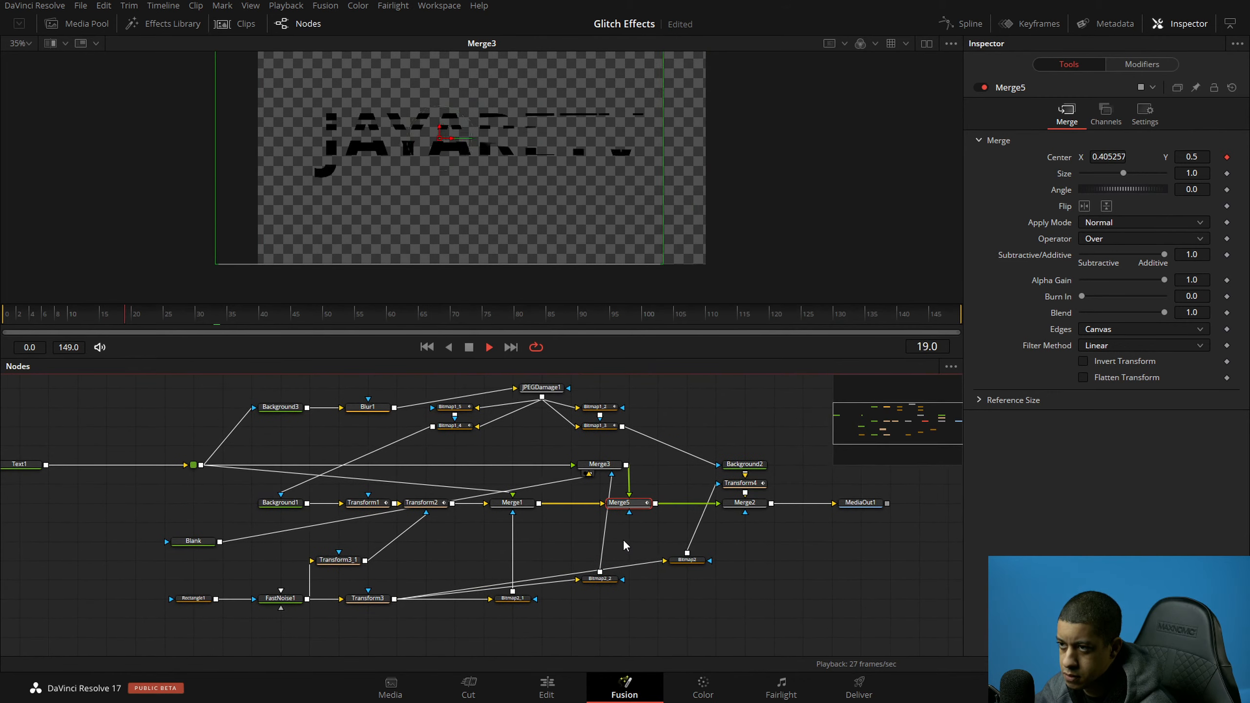
Step: Set the Level of both Bitmap2_1 and Bitmap2_2 to 0.0
click(521, 604)
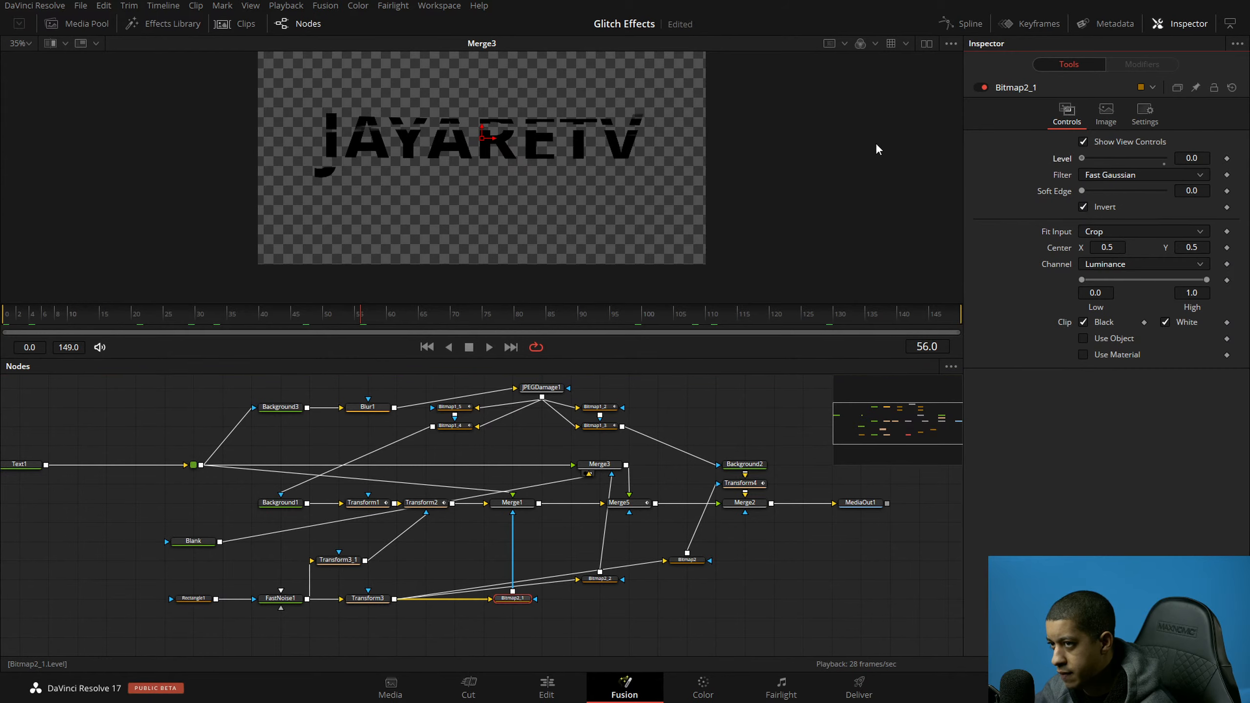
click(599, 578)
drag(1147, 157, 989, 179)
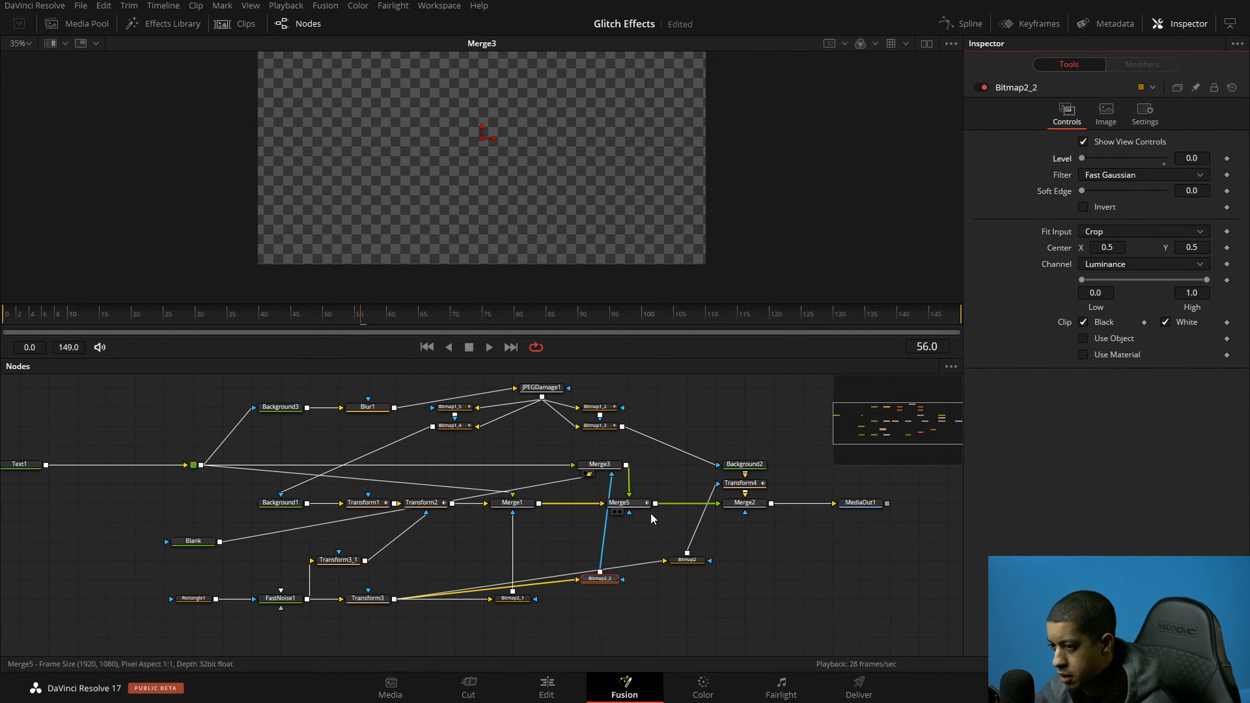
Step: Restore the Level of both Bitmap2_2 and Bitmap2_1 to 1.0
click(1166, 163)
click(512, 597)
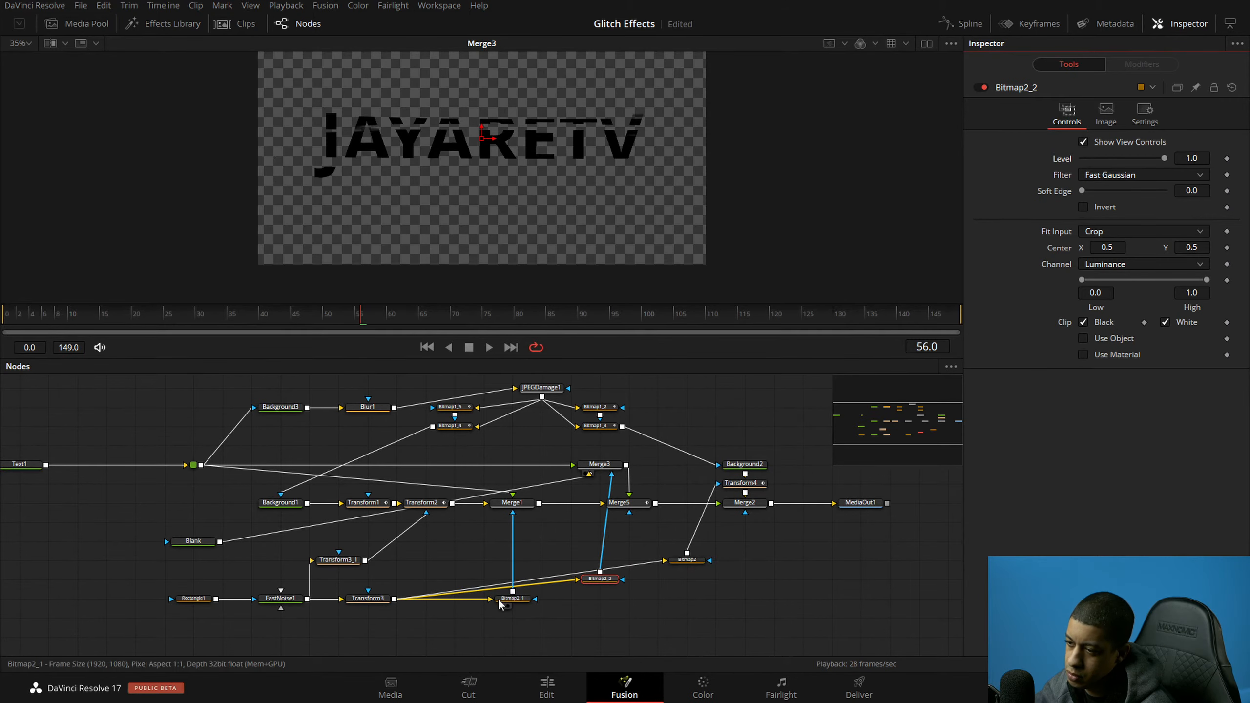
click(1163, 158)
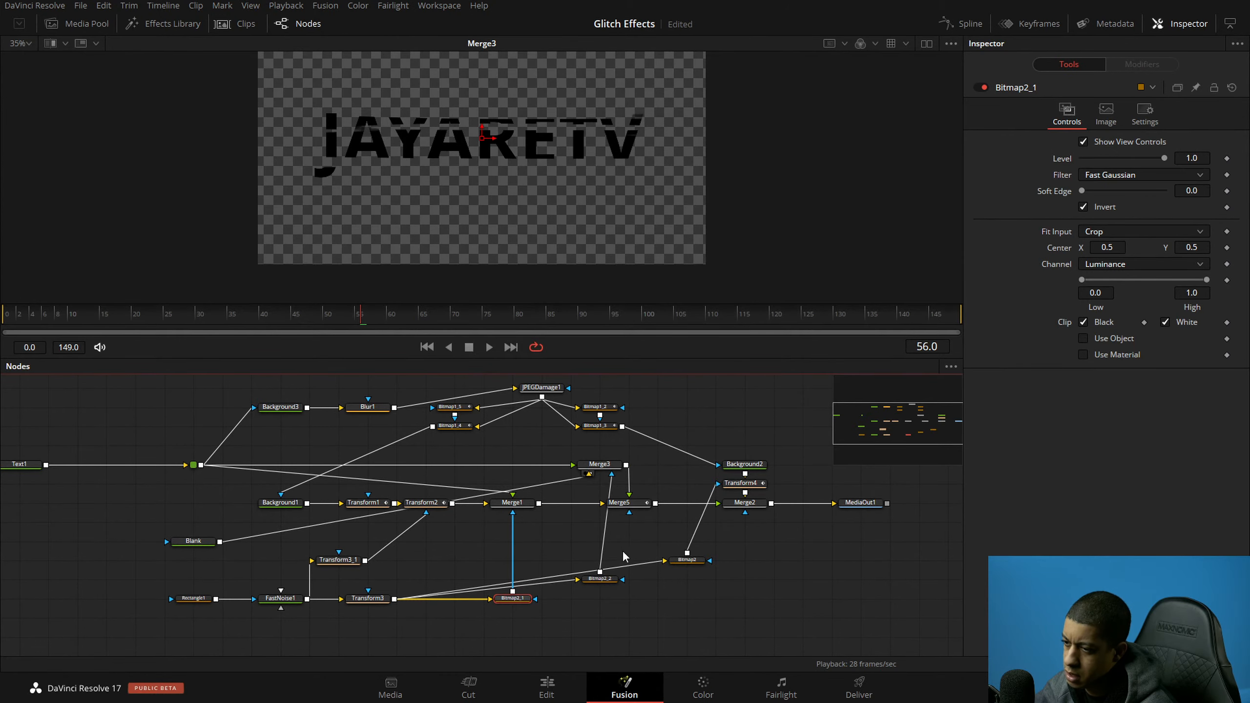
Step: Compare the Bitmap2_1 and Bitmap2_2 masks side by side in dual viewers, both scaled to fit
click(593, 580)
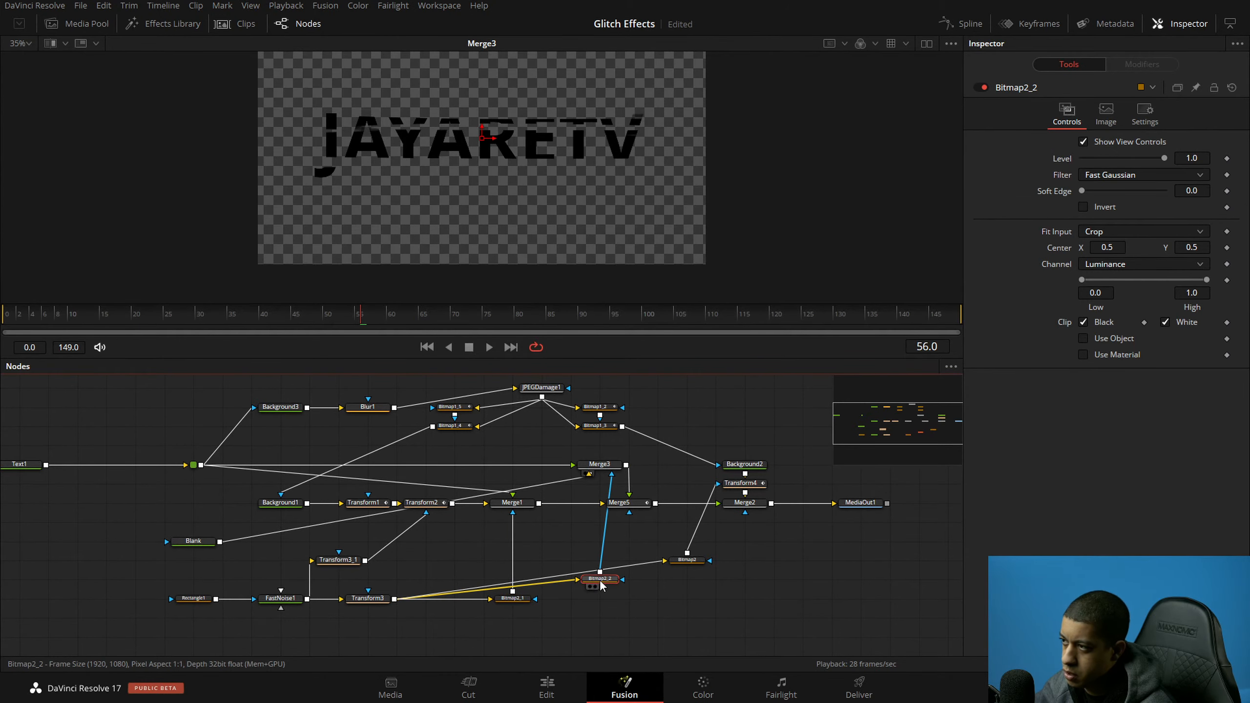
click(926, 43)
key(1)
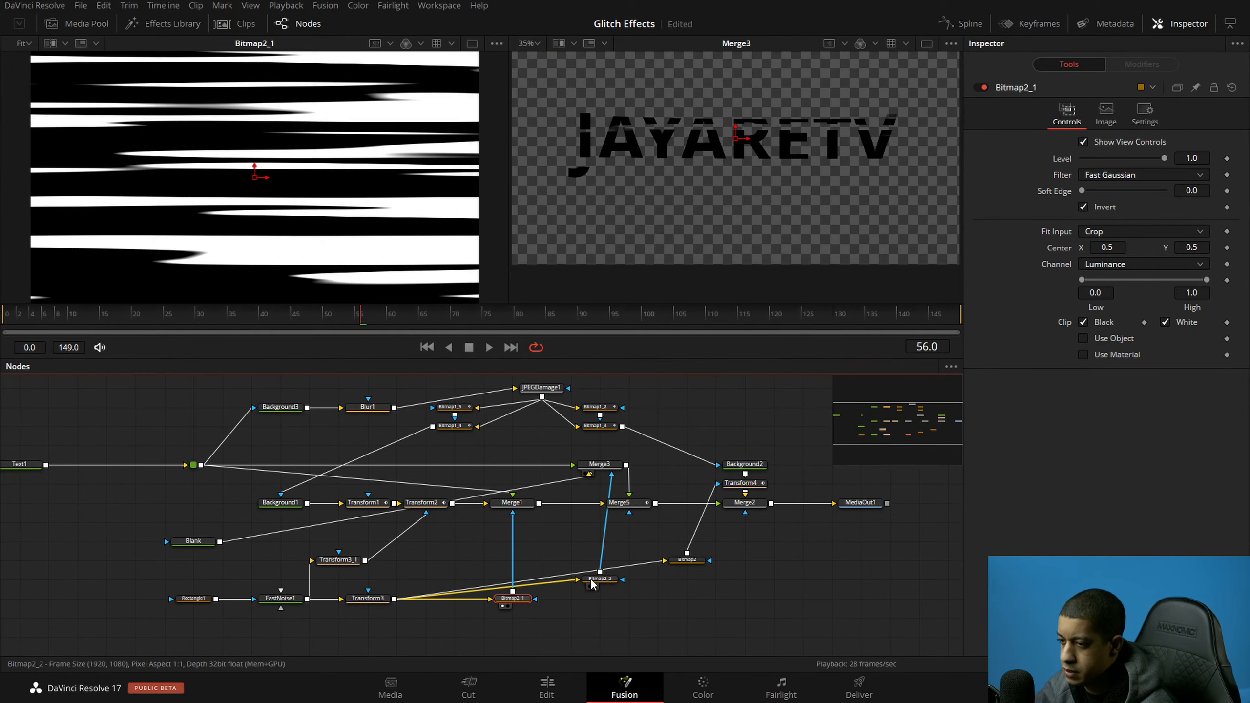
key(2)
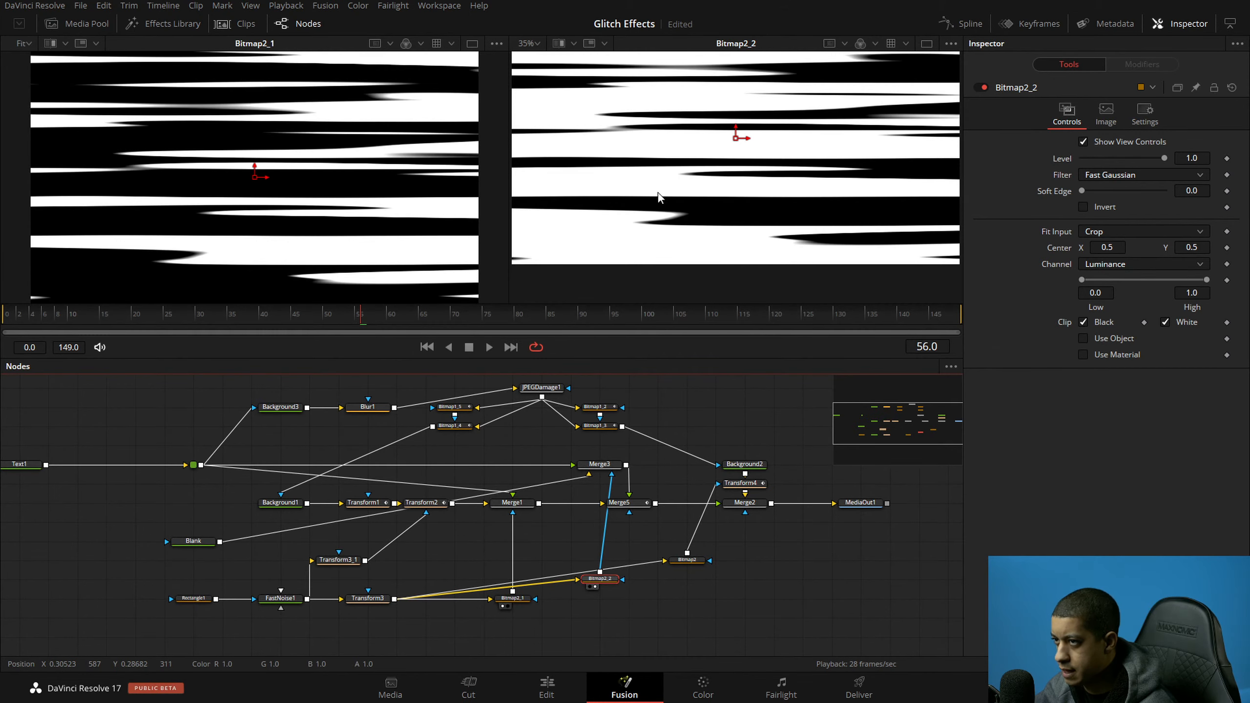
click(530, 44)
click(536, 61)
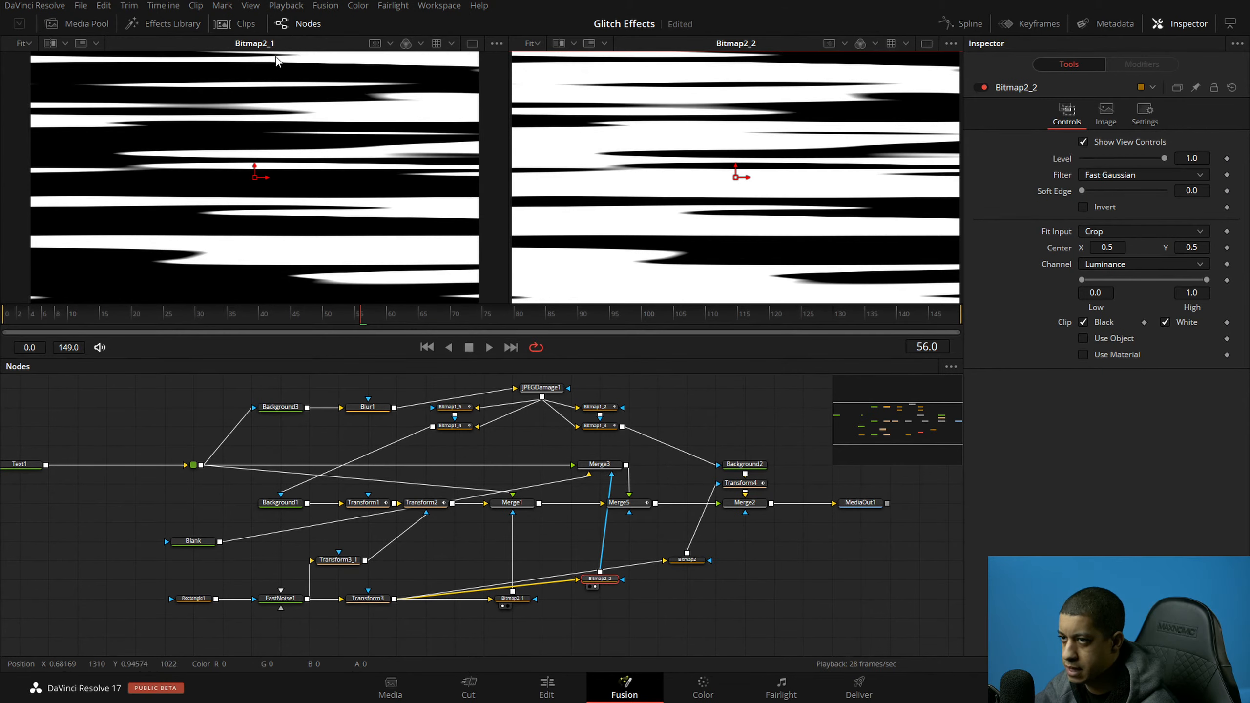
Step: Compare Merge1 and Merge5 side by side during playback and save the project
drag(512, 503, 246, 172)
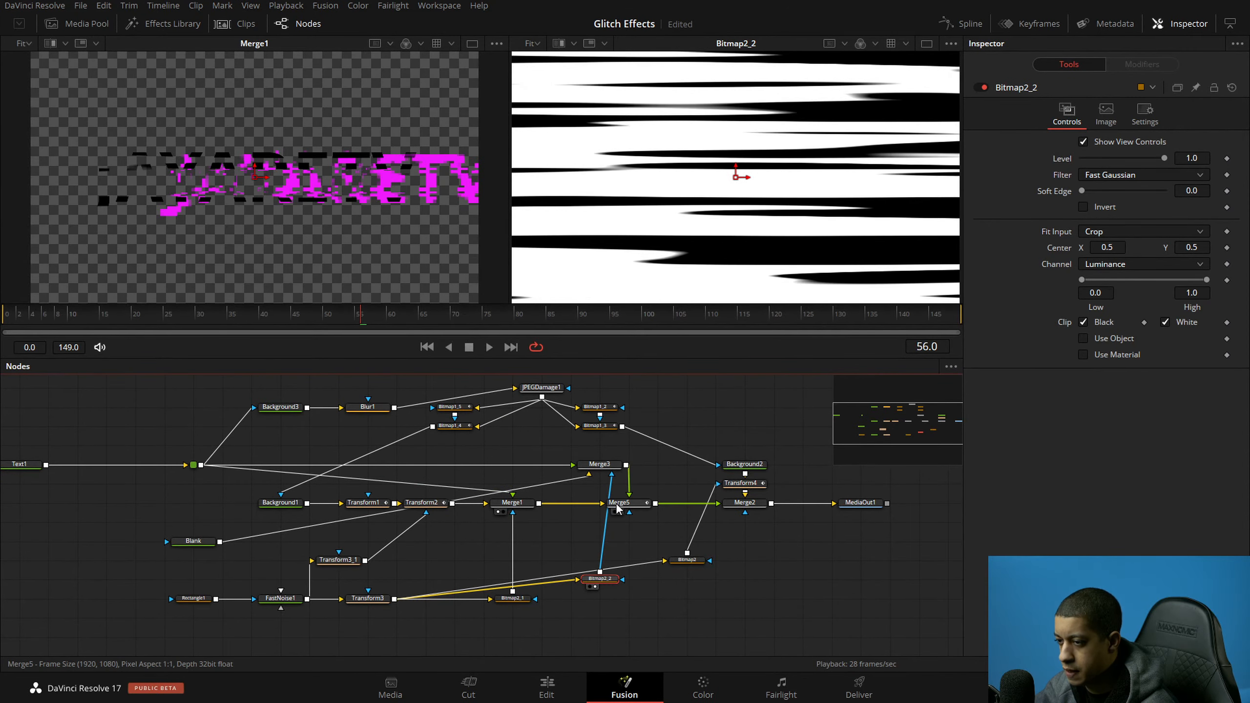
click(618, 507)
key(2)
key(space)
key(ctrl+s)
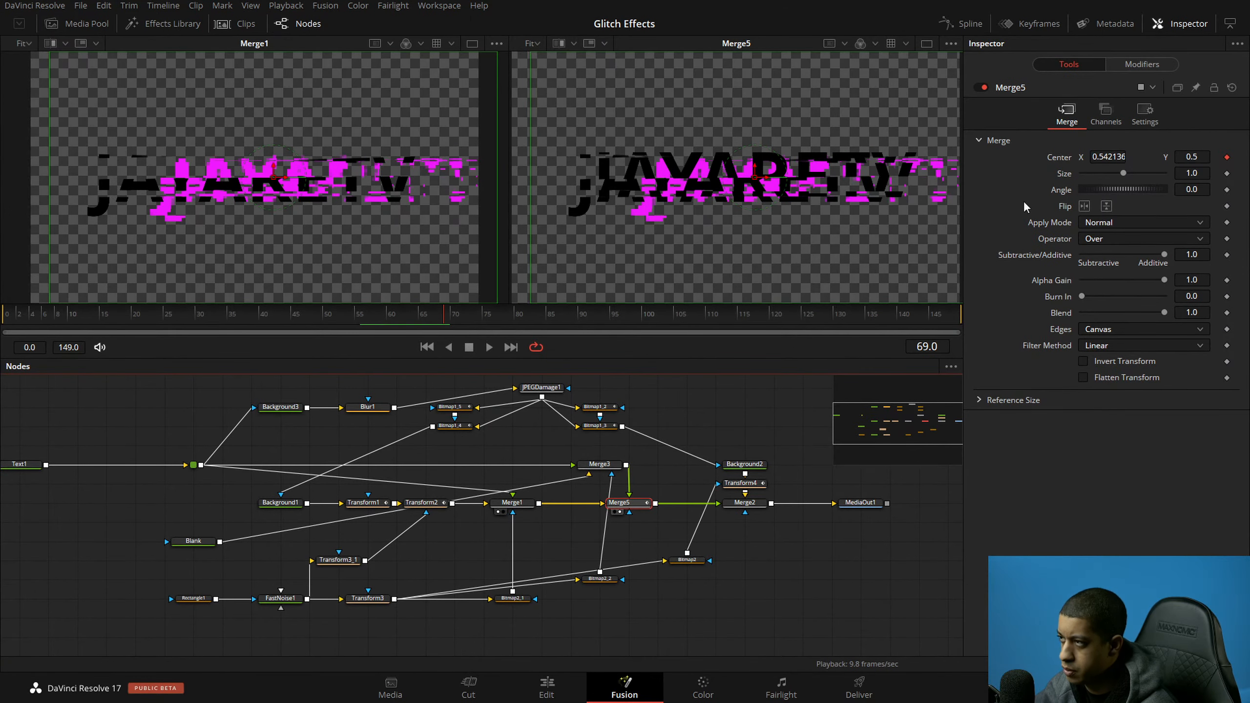
Step: Set Merge5's Perturb3 modifier X Scale to the expression 0.3*Merge2.Effect and save the project
click(1146, 65)
right_click(1047, 157)
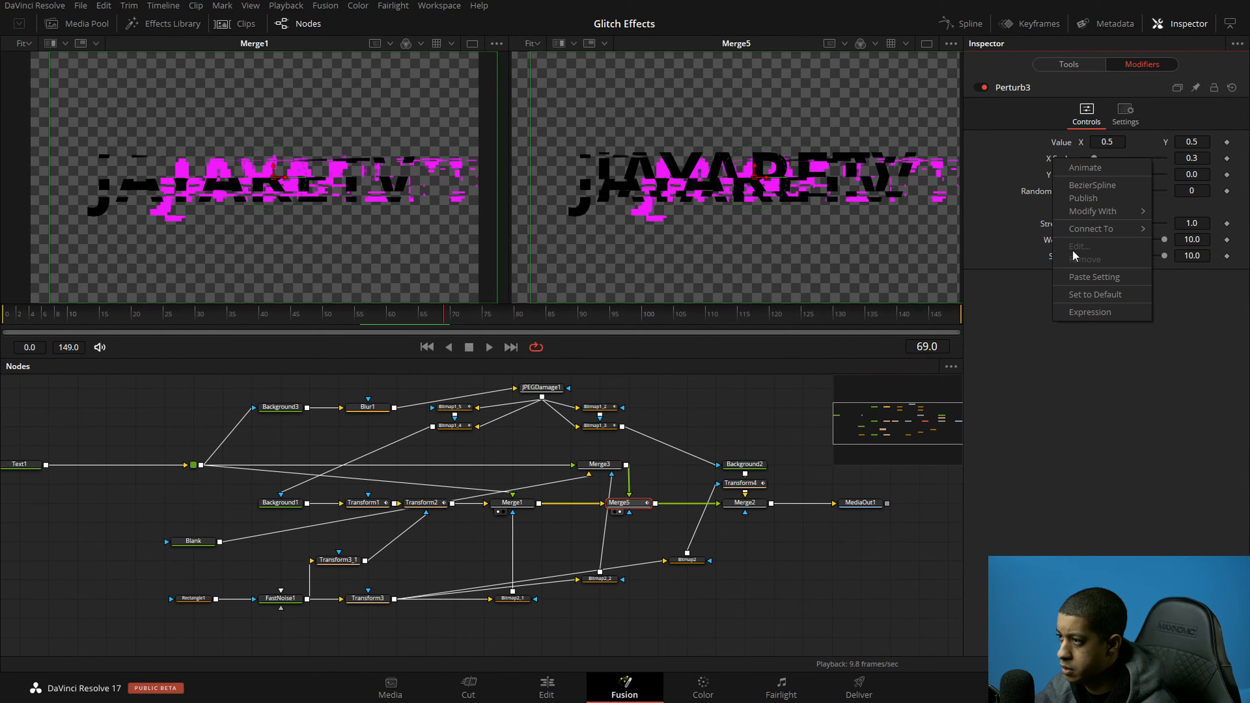
click(1089, 312)
click(1131, 174)
text(Merge2.Effect)
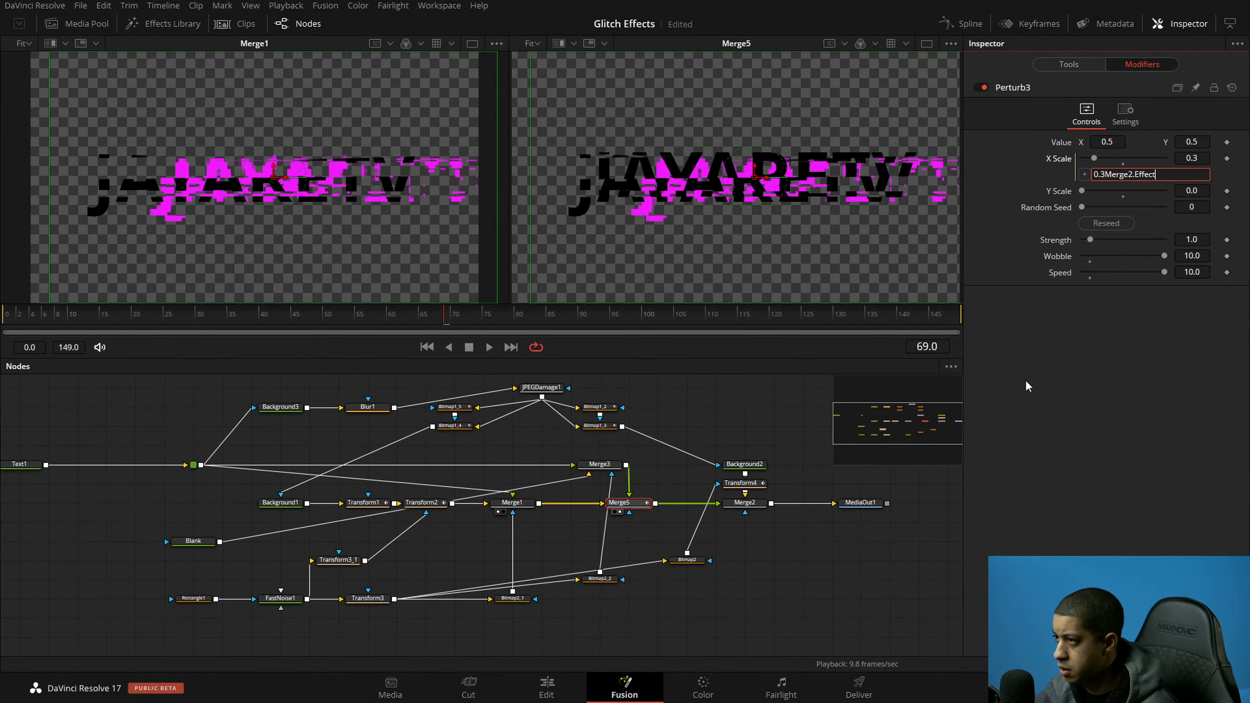
click(1105, 175)
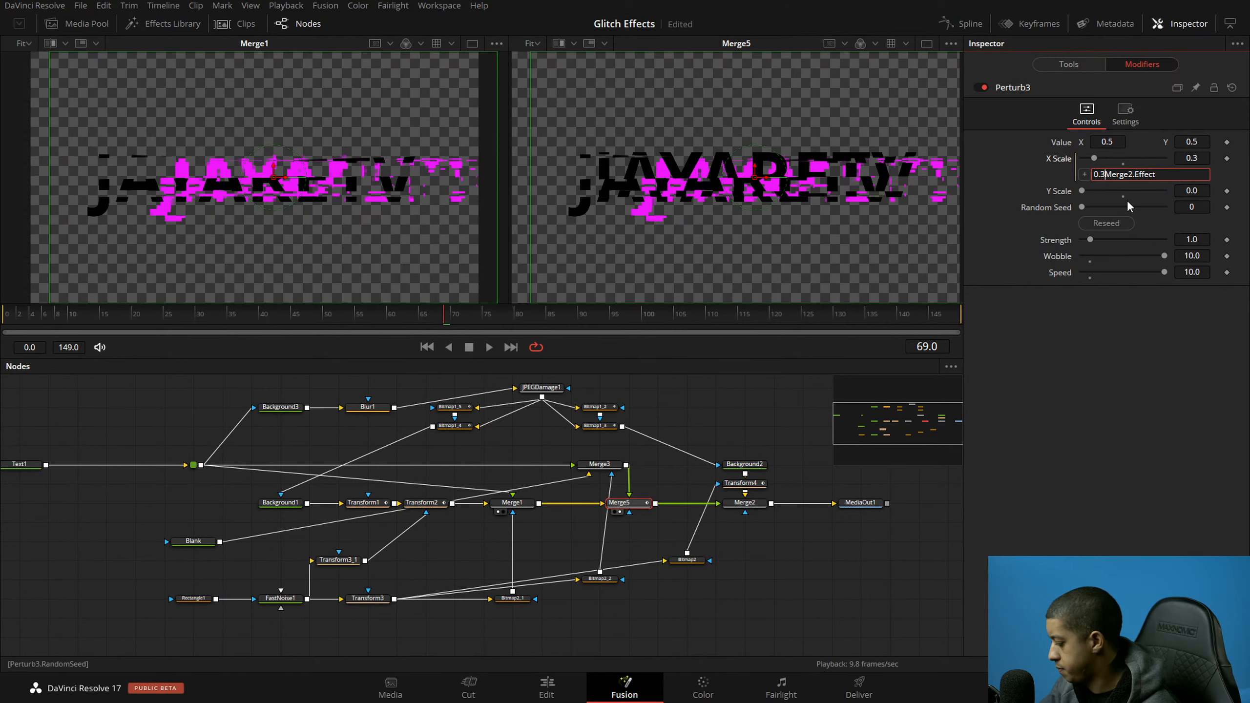
click(748, 405)
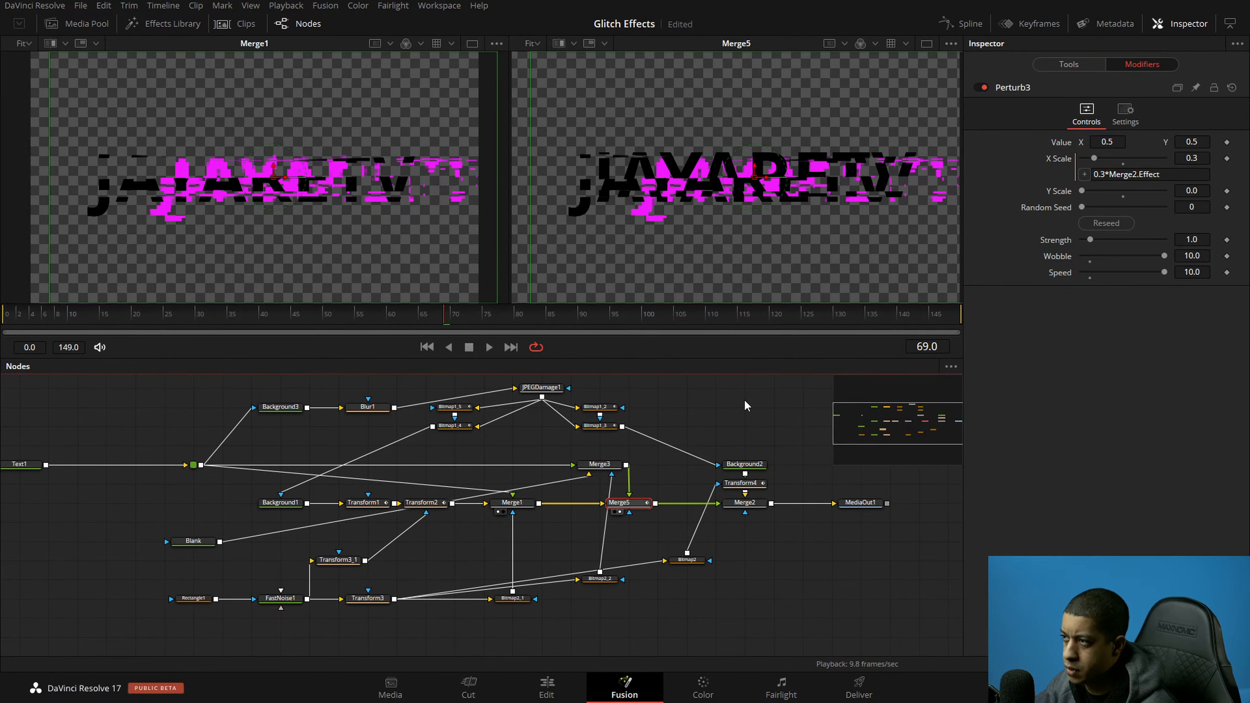
key(ctrl+s)
Step: Select Merge2, test its Effect control on the glitch during playback, and save the project
click(753, 502)
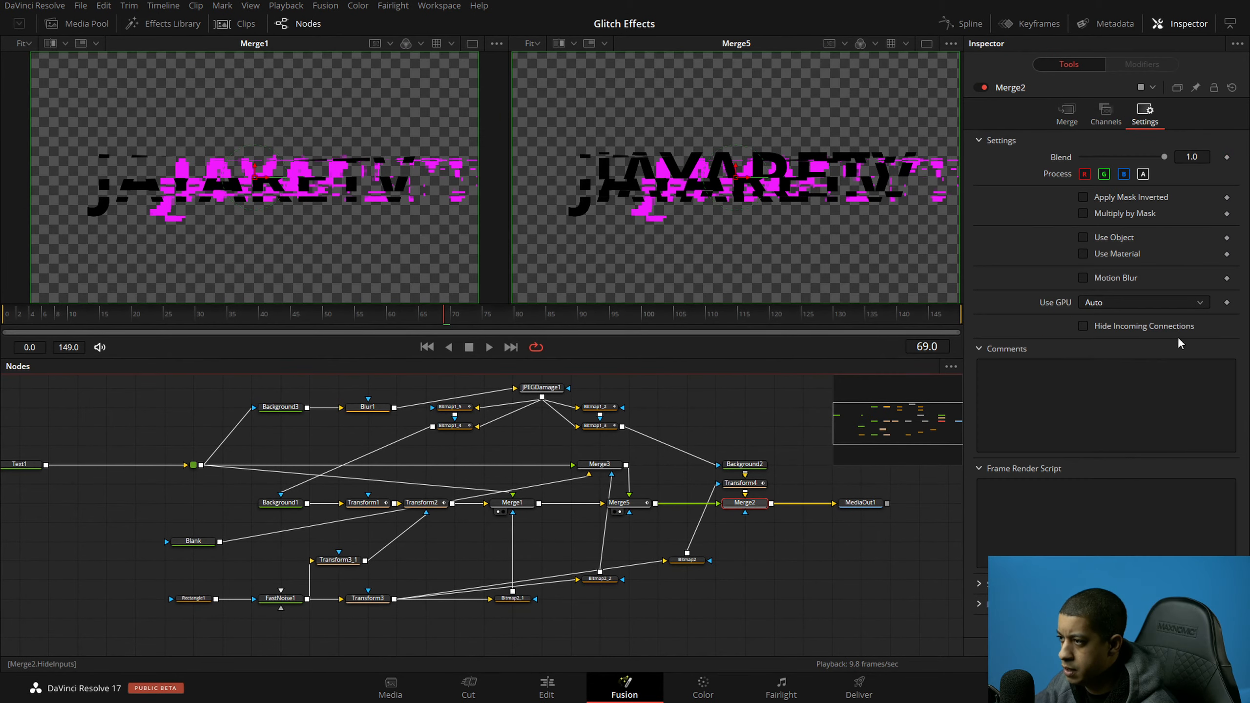
key(space)
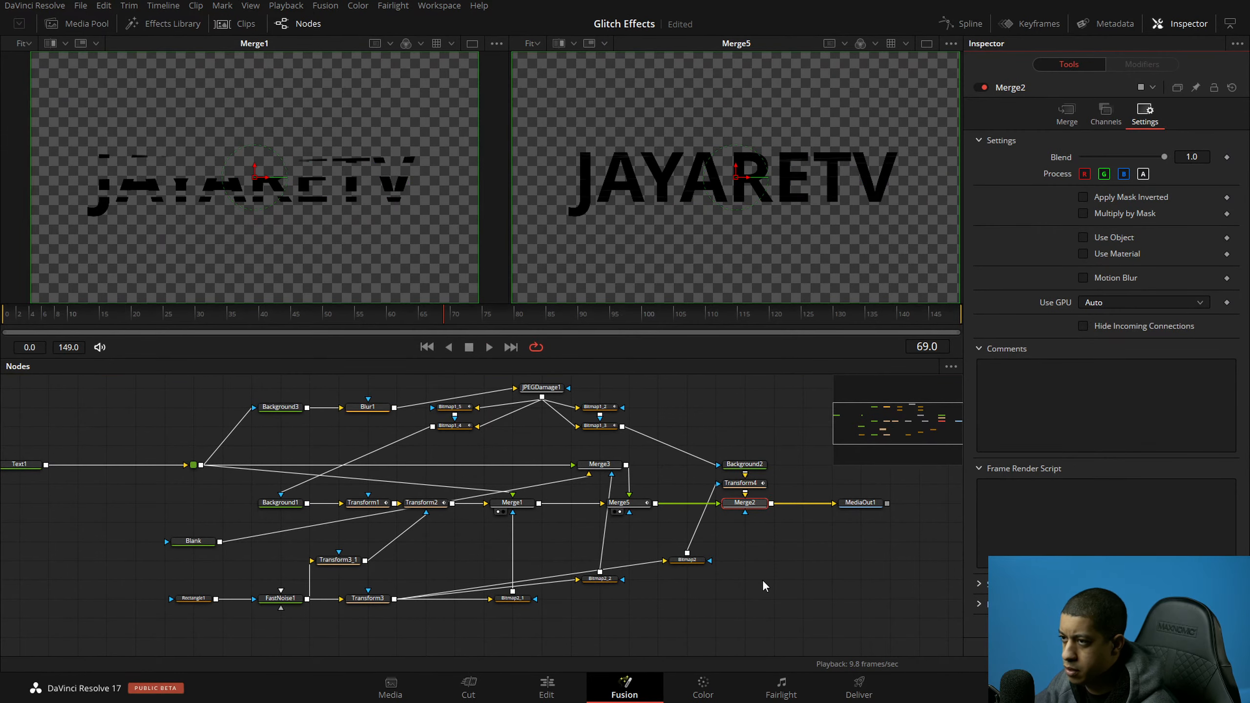
scroll(762, 579, down, 2)
key(space)
key(ctrl+s)
Step: Keyframe Merge2's Effect control at frame 25 and at frame 40 to fade the glitch out, saving the project
drag(105, 319, 165, 326)
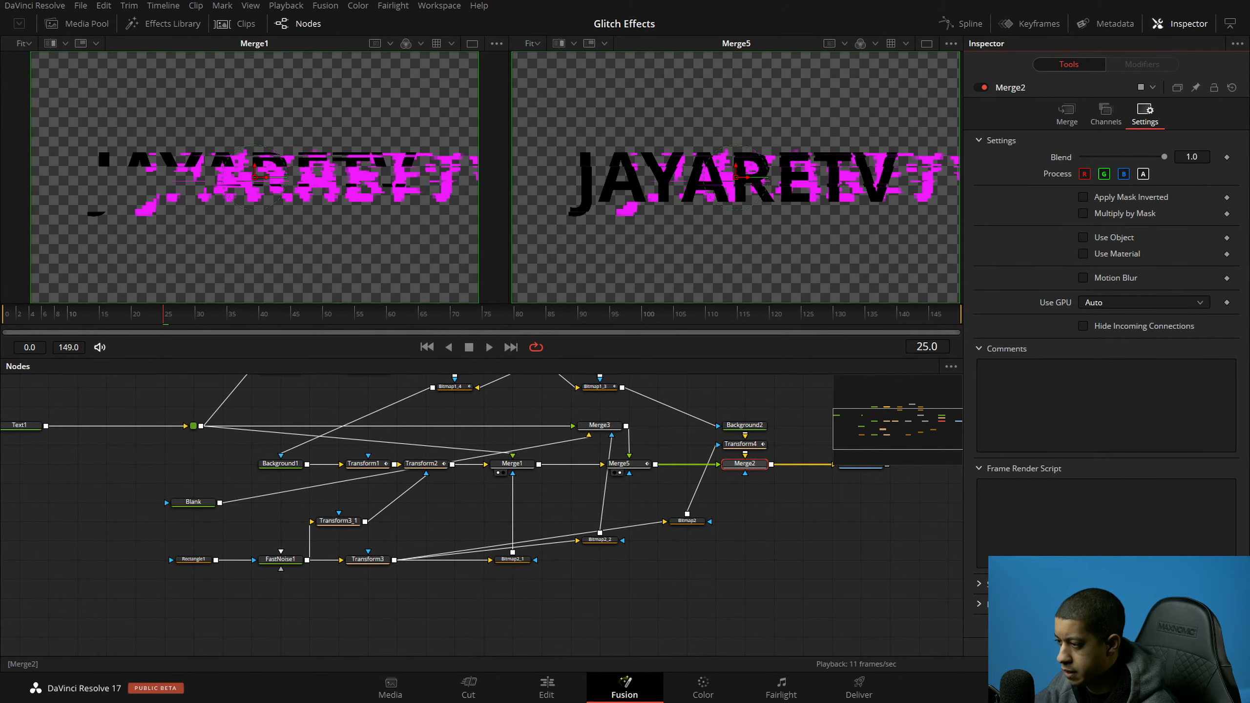
key(ctrl+shift+v)
drag(213, 318, 258, 317)
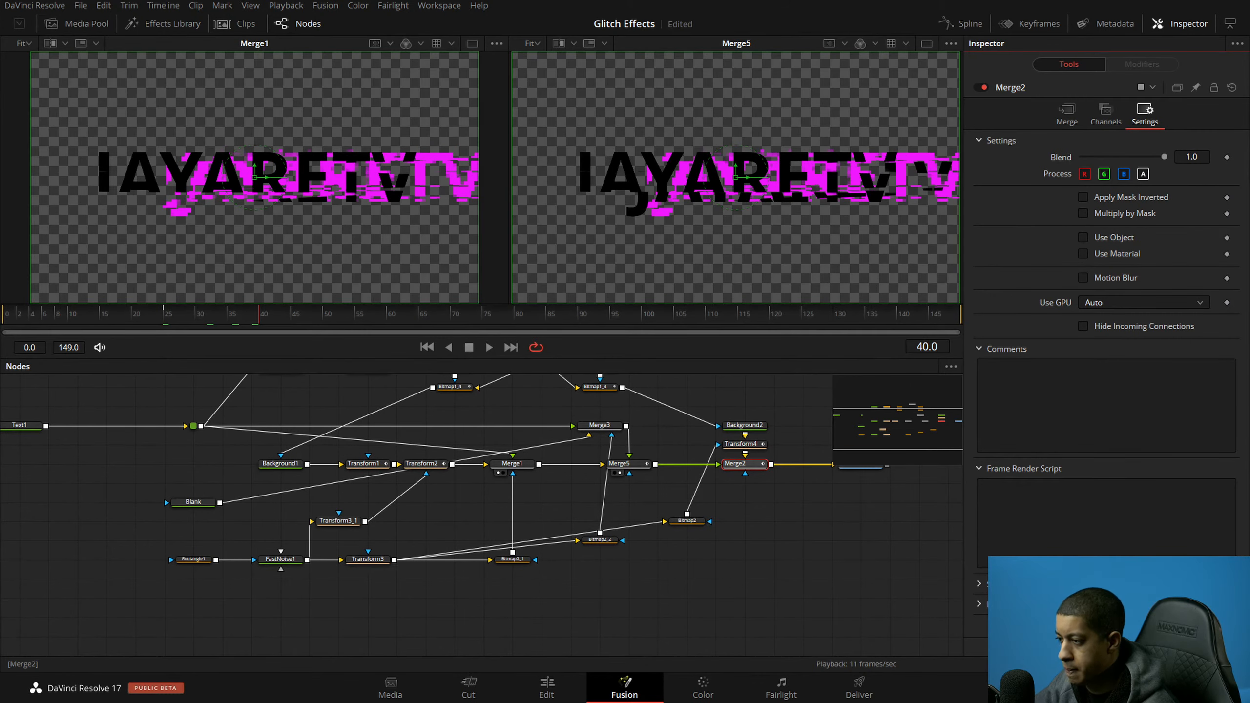
key(ctrl+s)
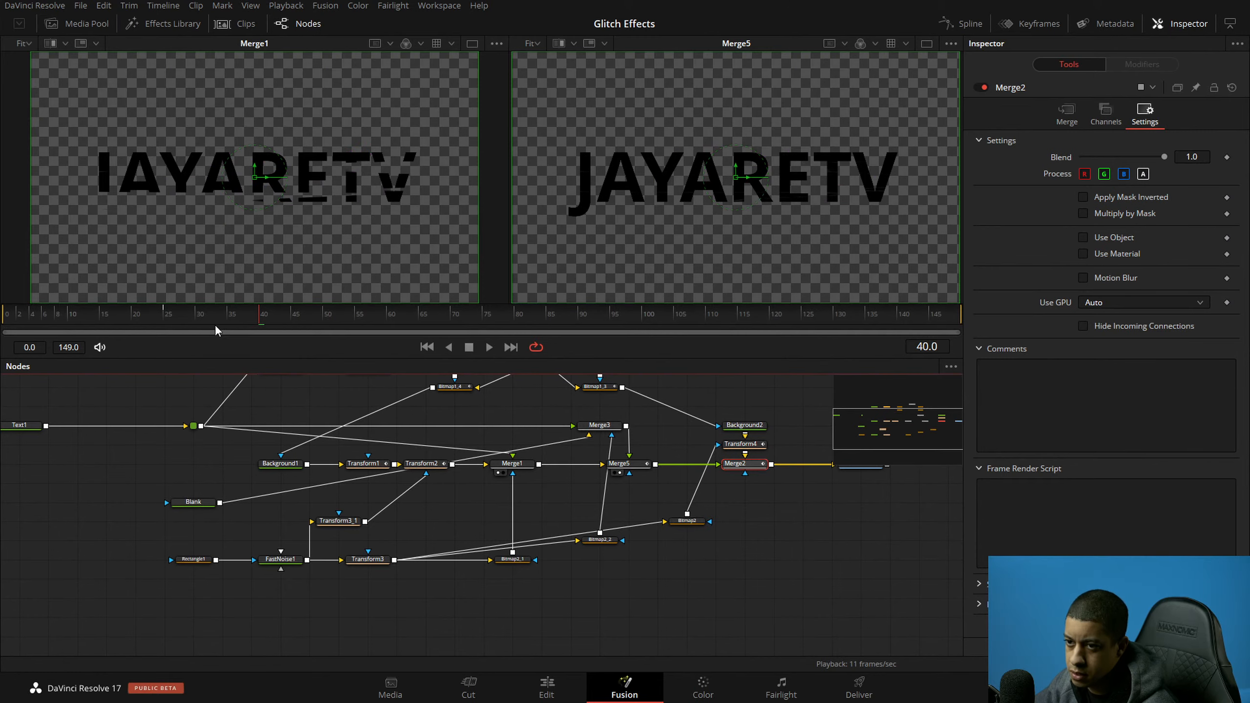
Step: Scrub the composition and play it from the start with Merge1 and Merge5 in the viewers
drag(73, 319, 196, 332)
click(488, 349)
drag(67, 315, 4, 316)
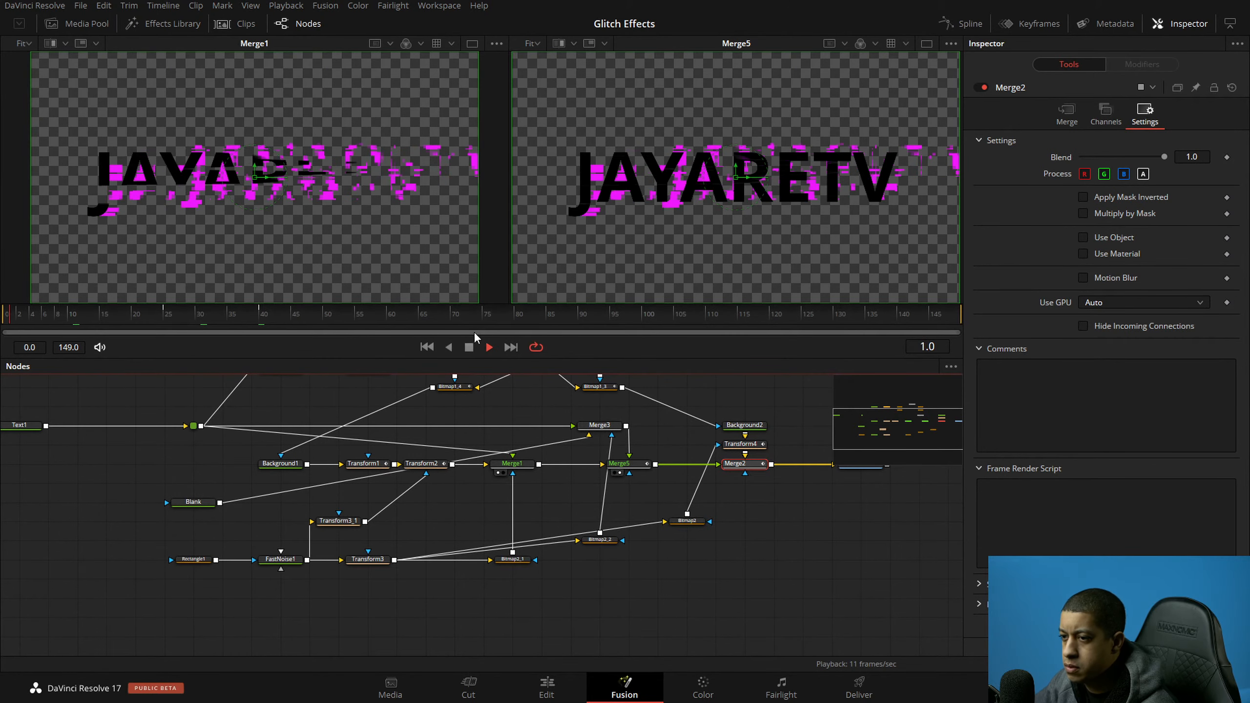
key(space)
Step: Show MediaOut1 in a single viewer and play the composition
drag(849, 532, 755, 555)
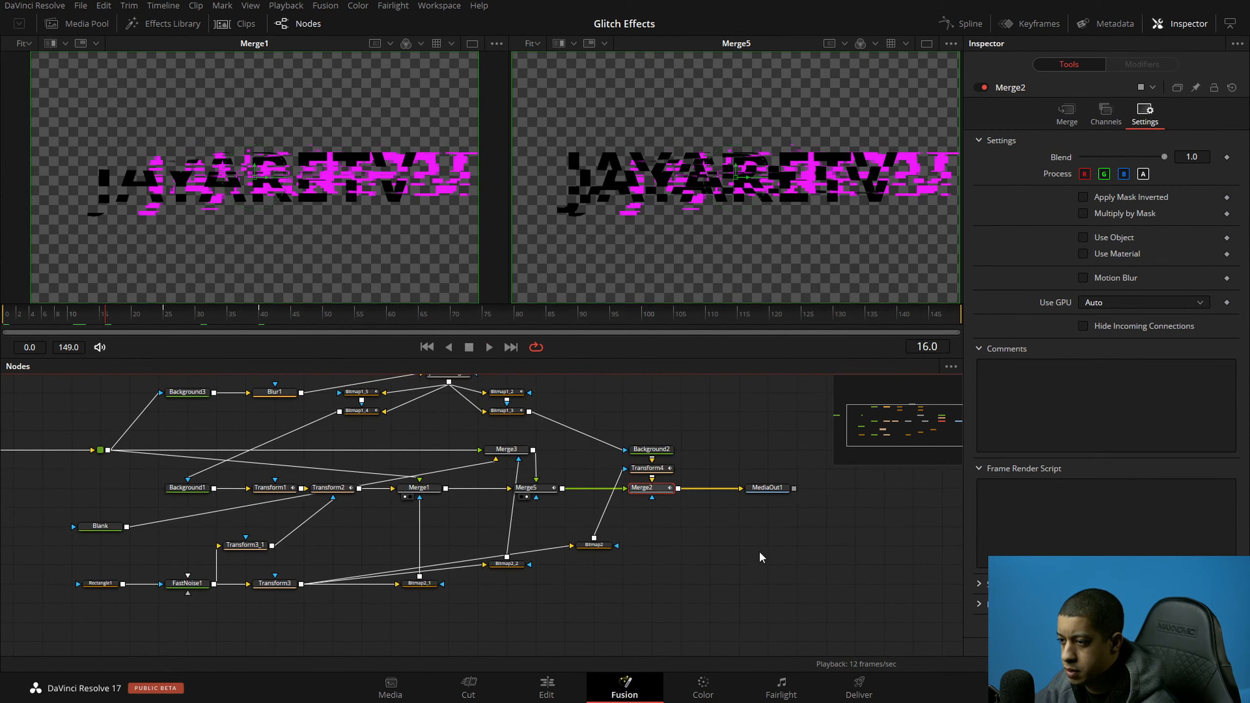
key(2)
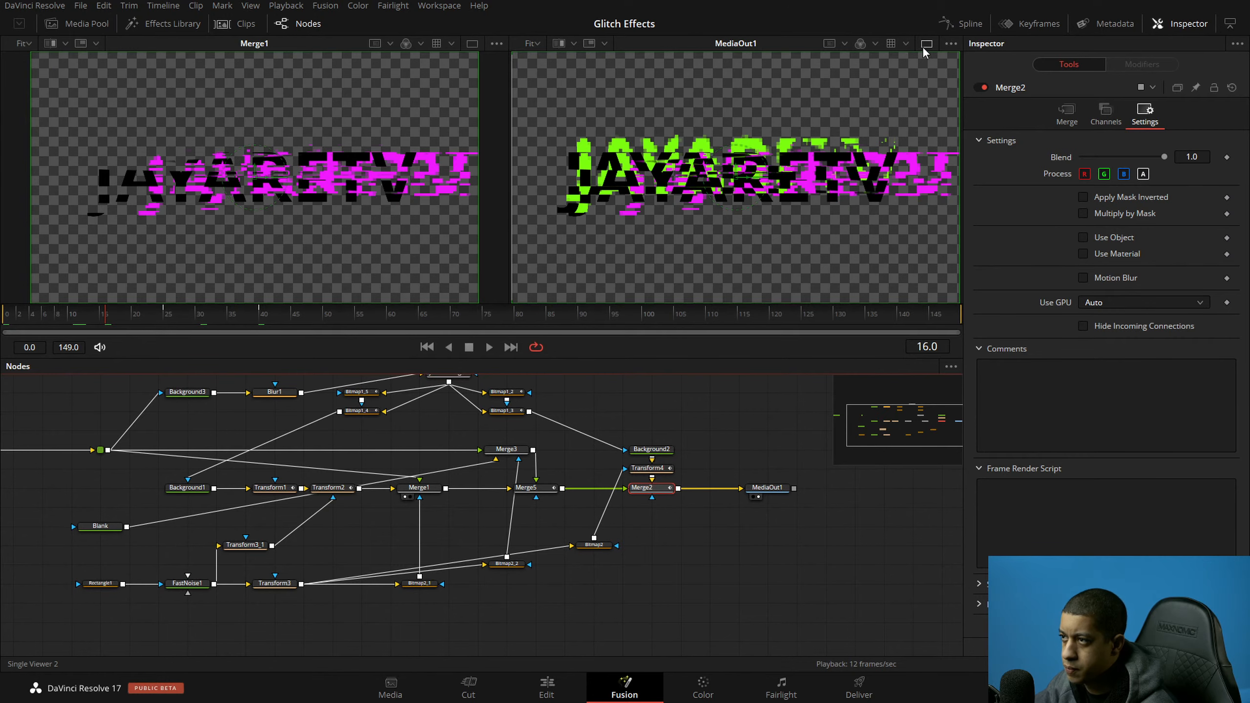
click(923, 44)
key(space)
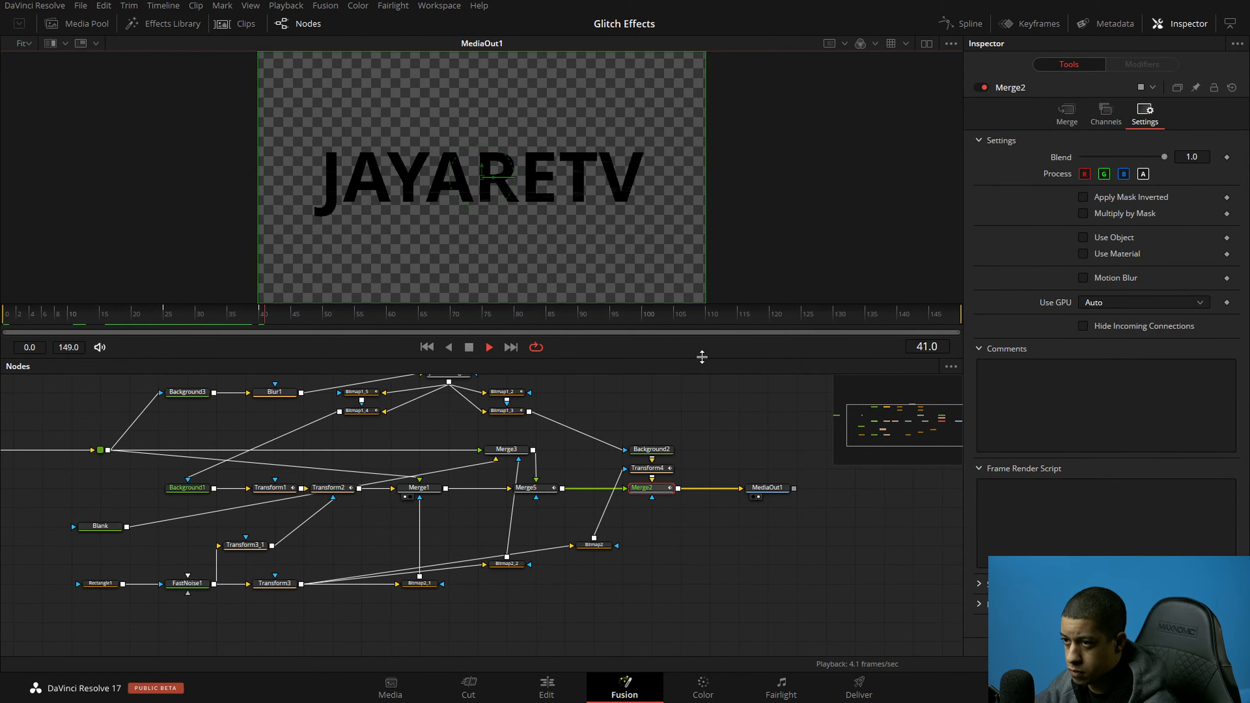
Step: Replay and scrub the opening frames repeatedly to examine how the glitch fades out between frames 25 and 40
click(32, 314)
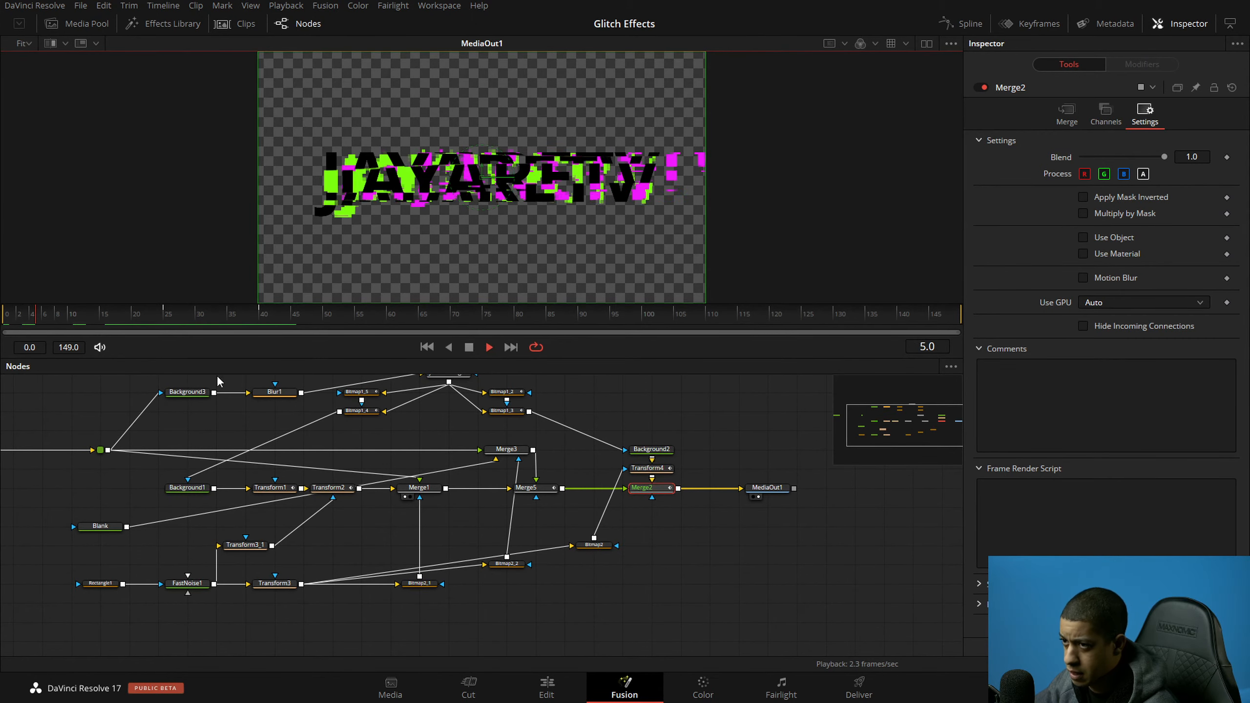
click(17, 313)
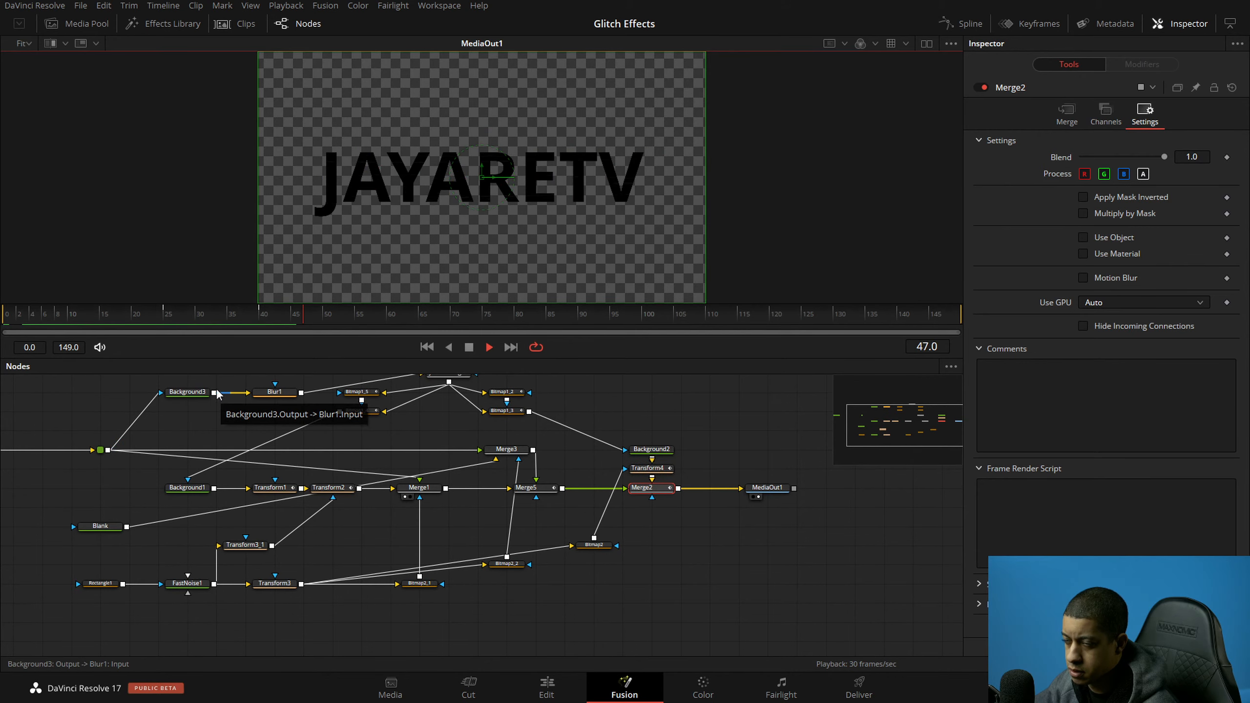
click(39, 317)
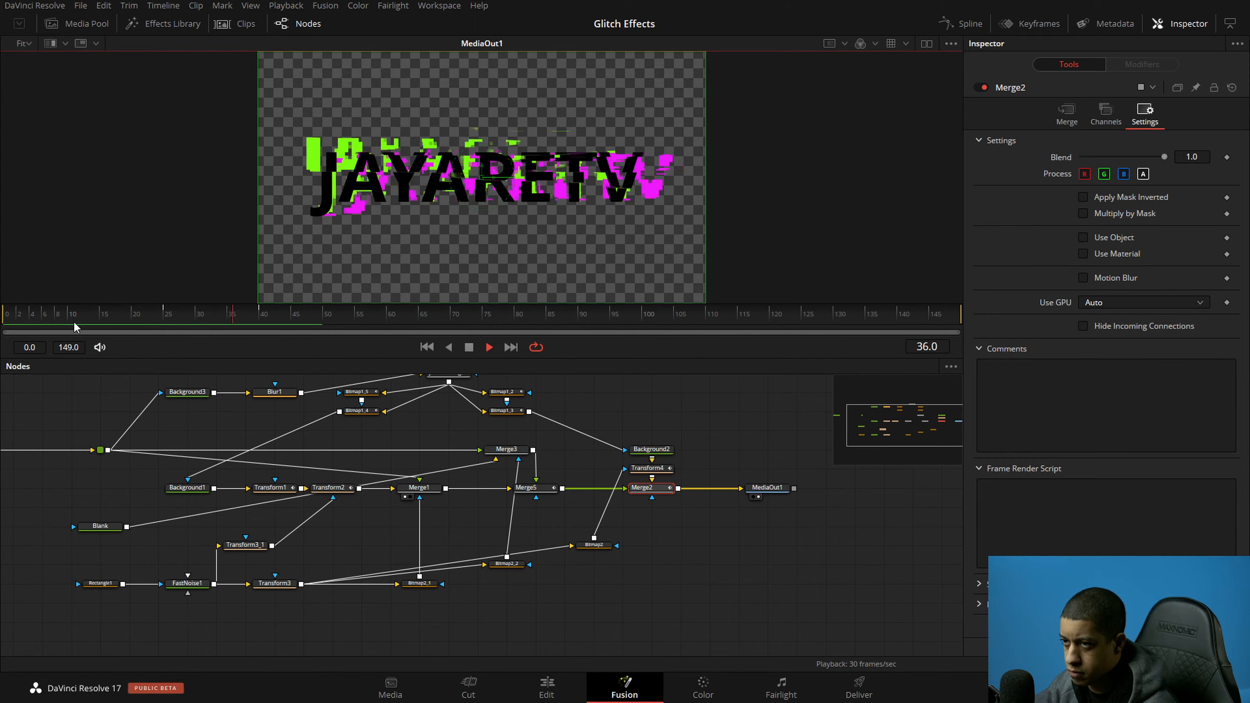
click(160, 315)
key(space)
click(171, 317)
key(space)
key(space)
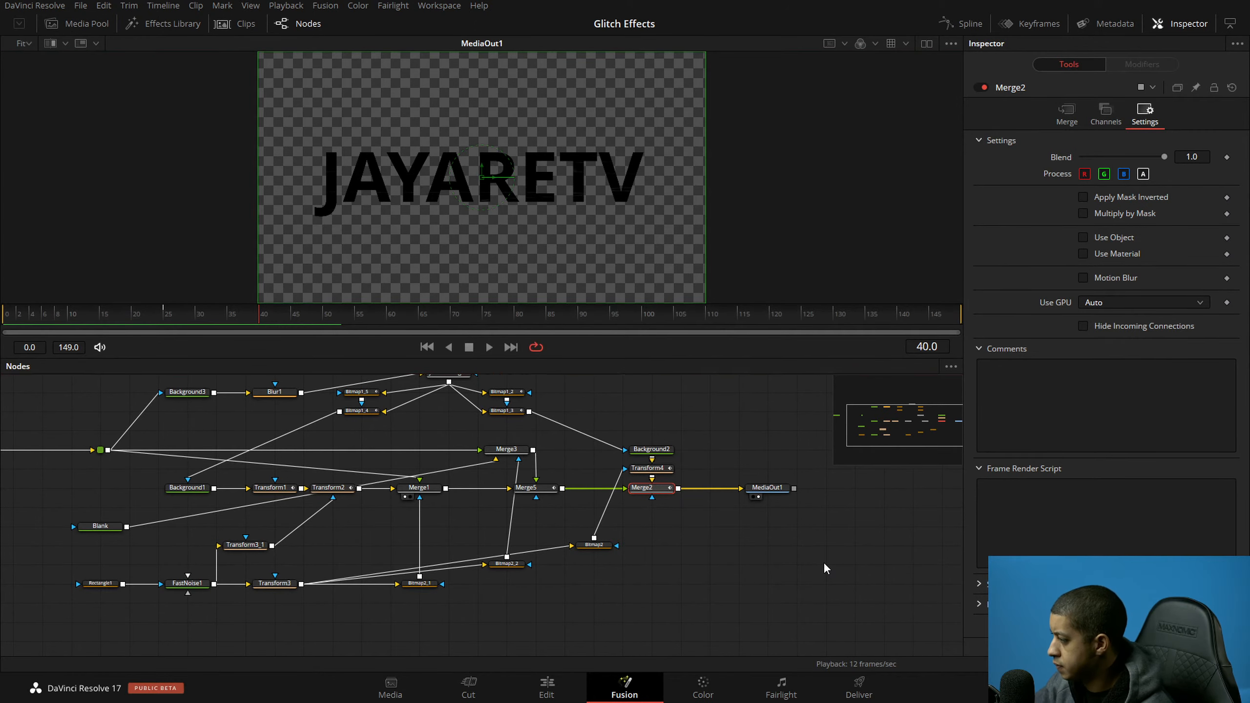
key(space)
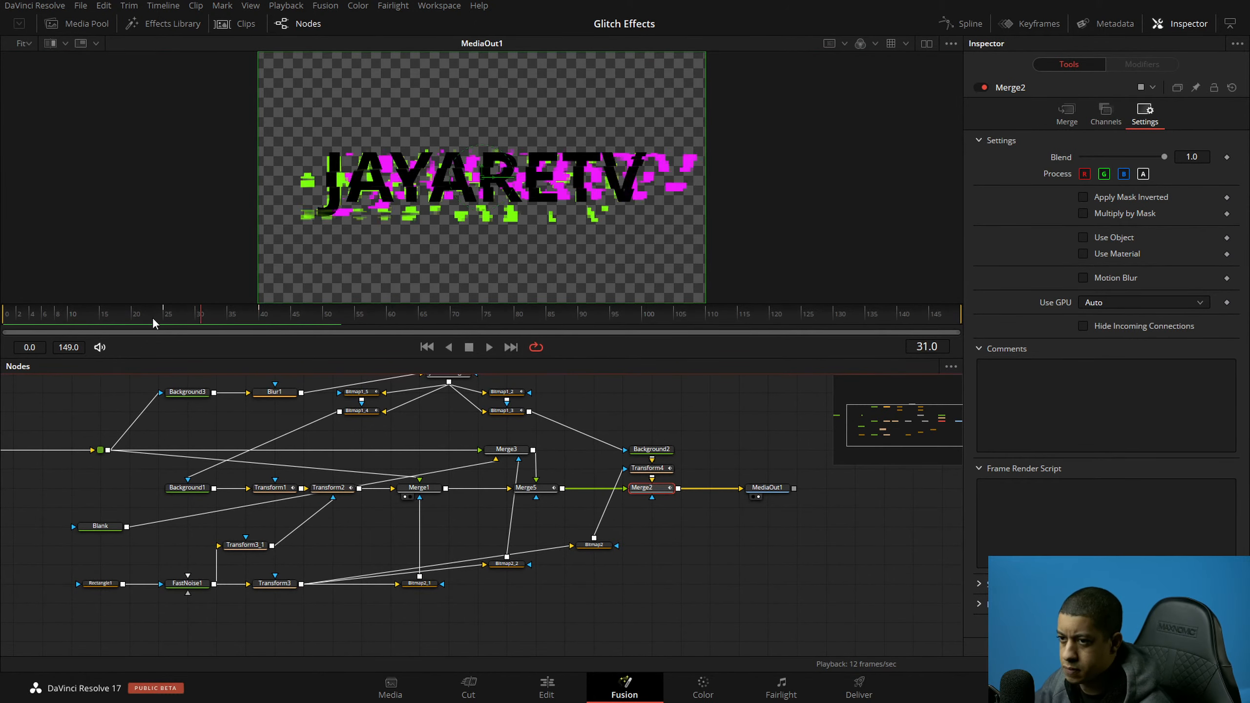
click(3, 320)
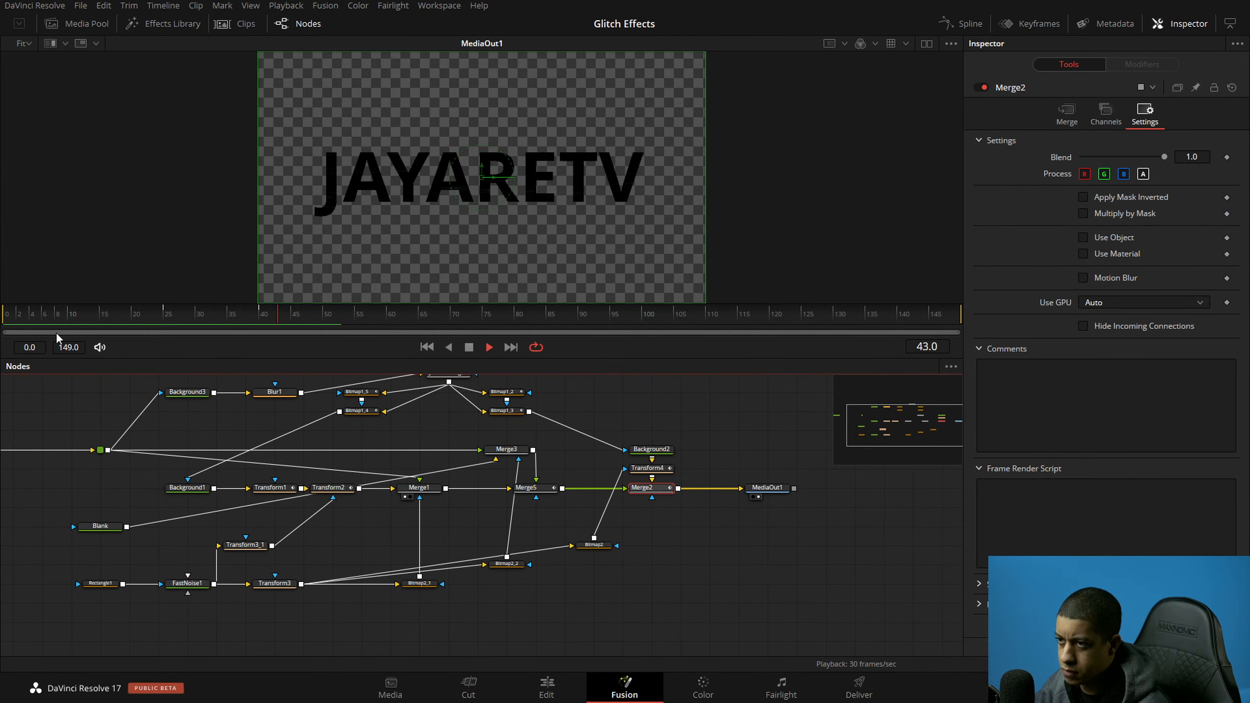
click(69, 324)
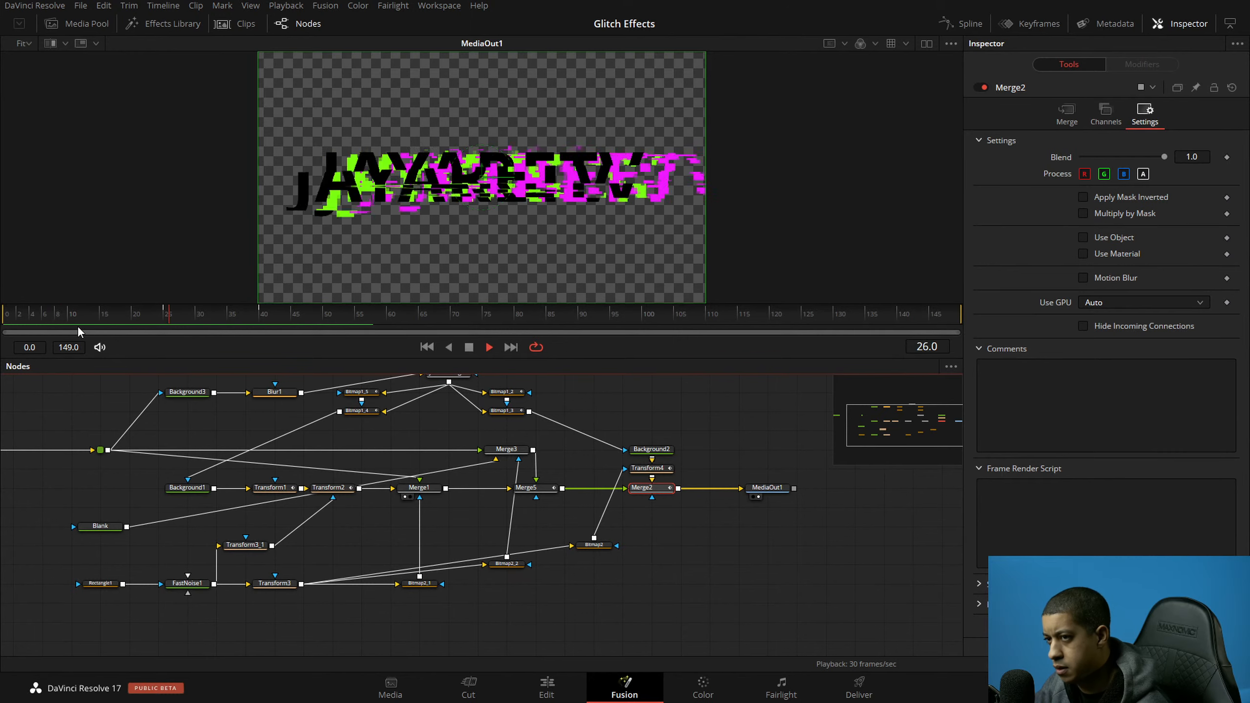
click(246, 317)
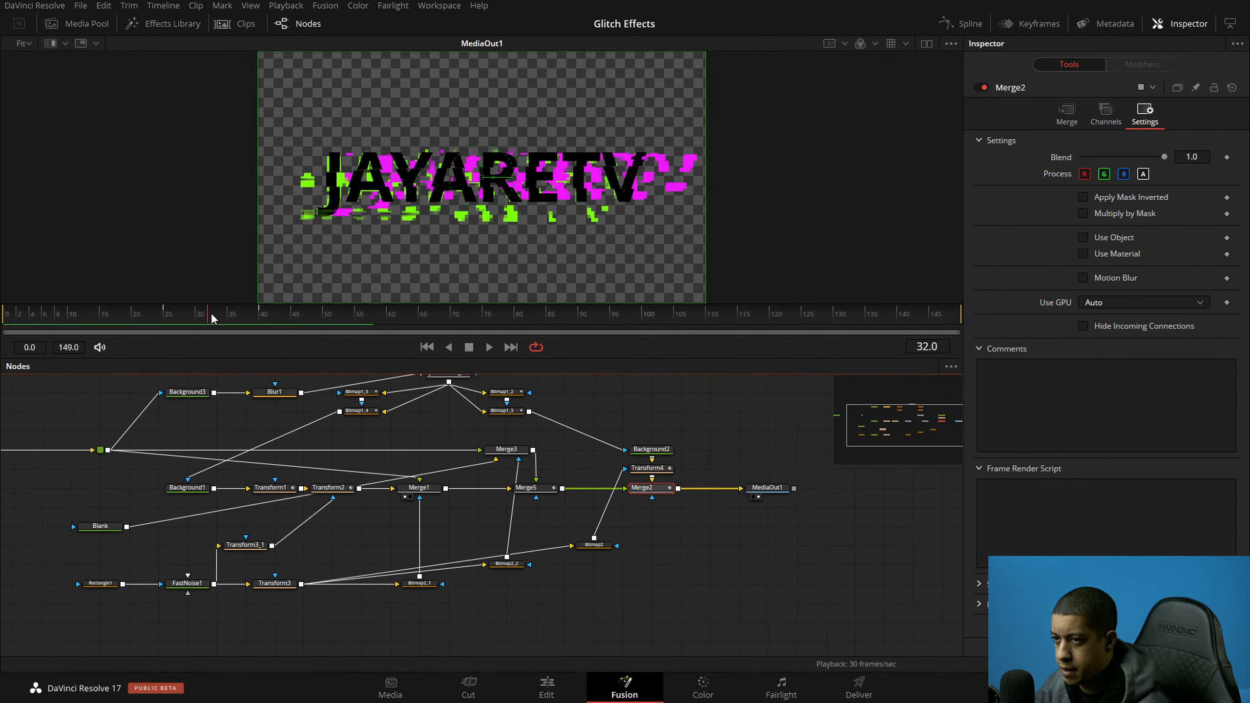
Step: Keyframe Merge2's Effect control again at frame 70 and replay the animation from about frame 25
drag(254, 319, 451, 323)
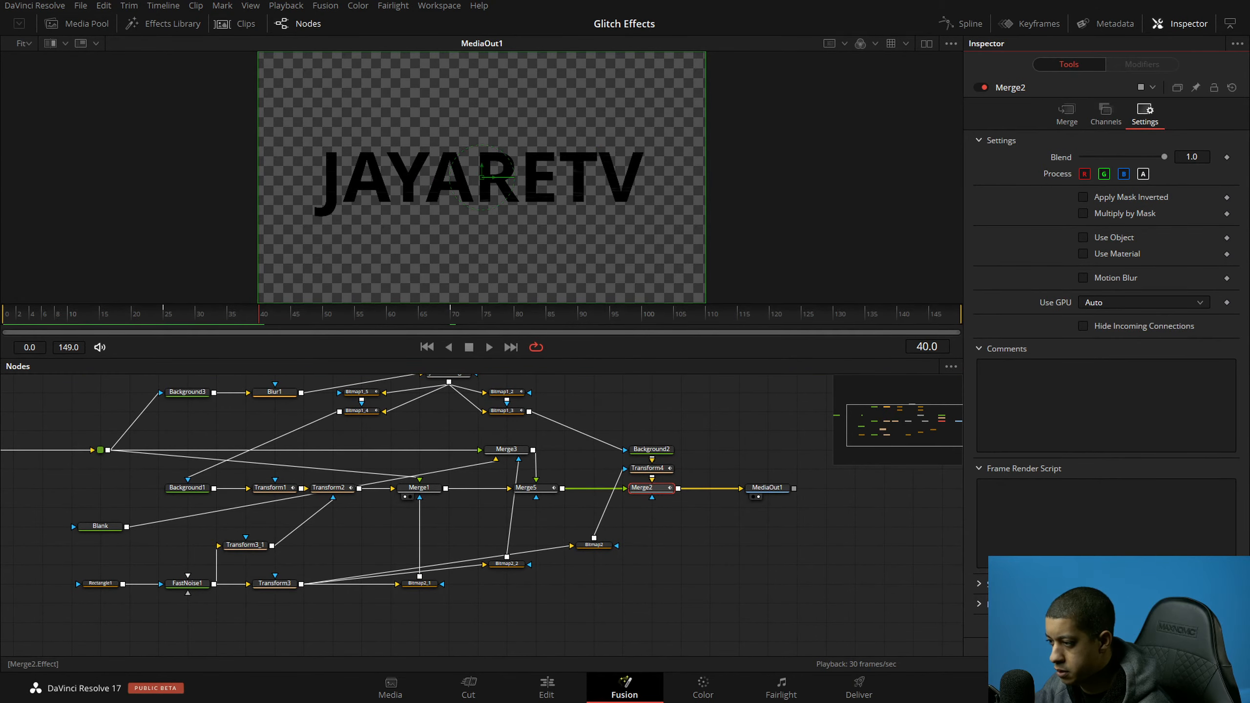
key(space)
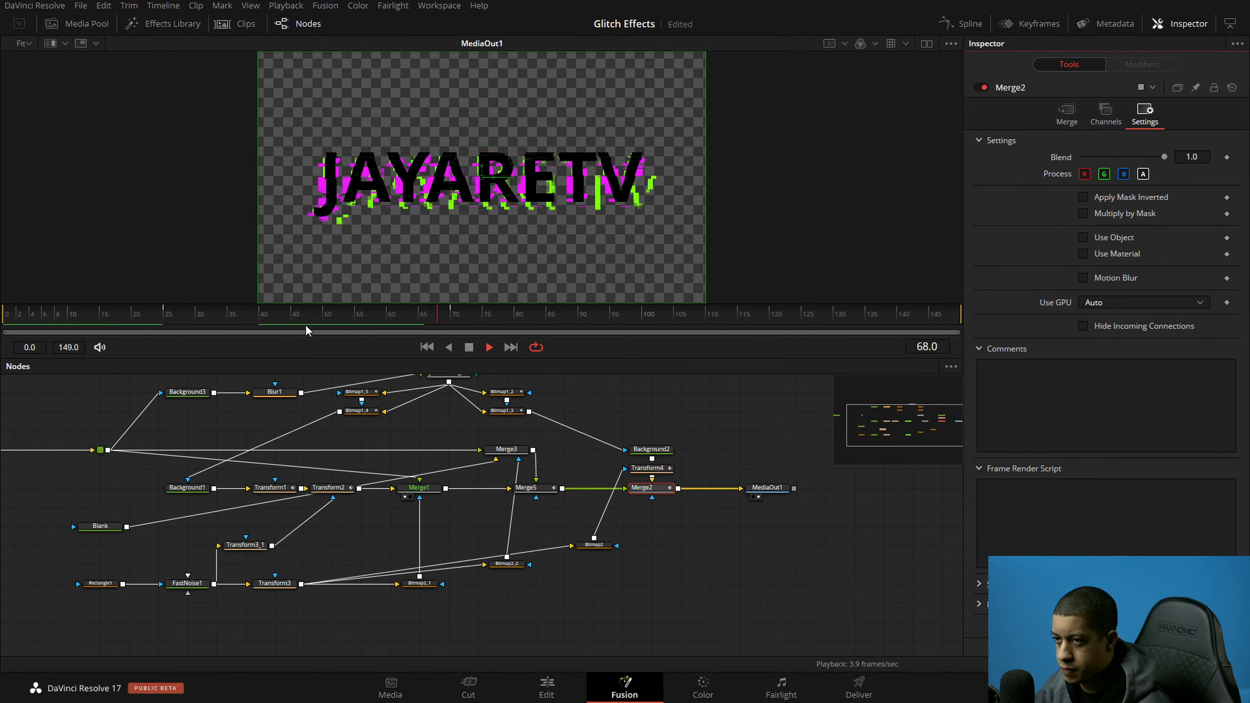
click(212, 315)
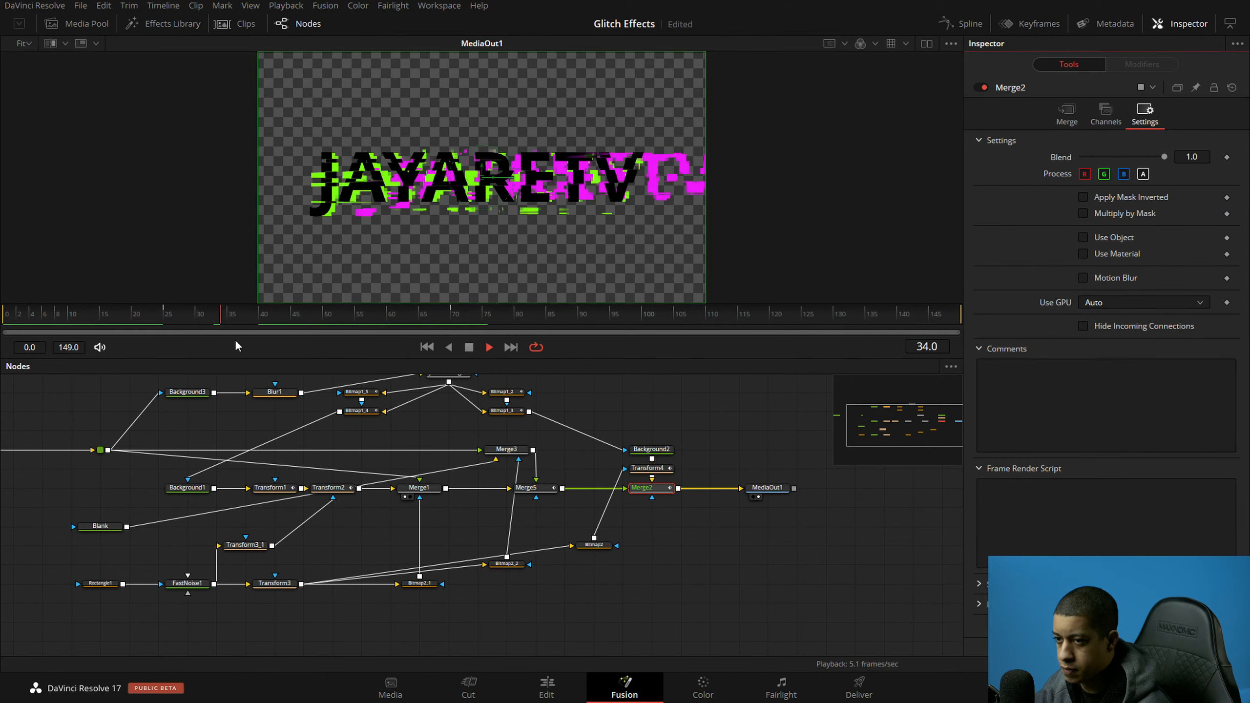
click(158, 321)
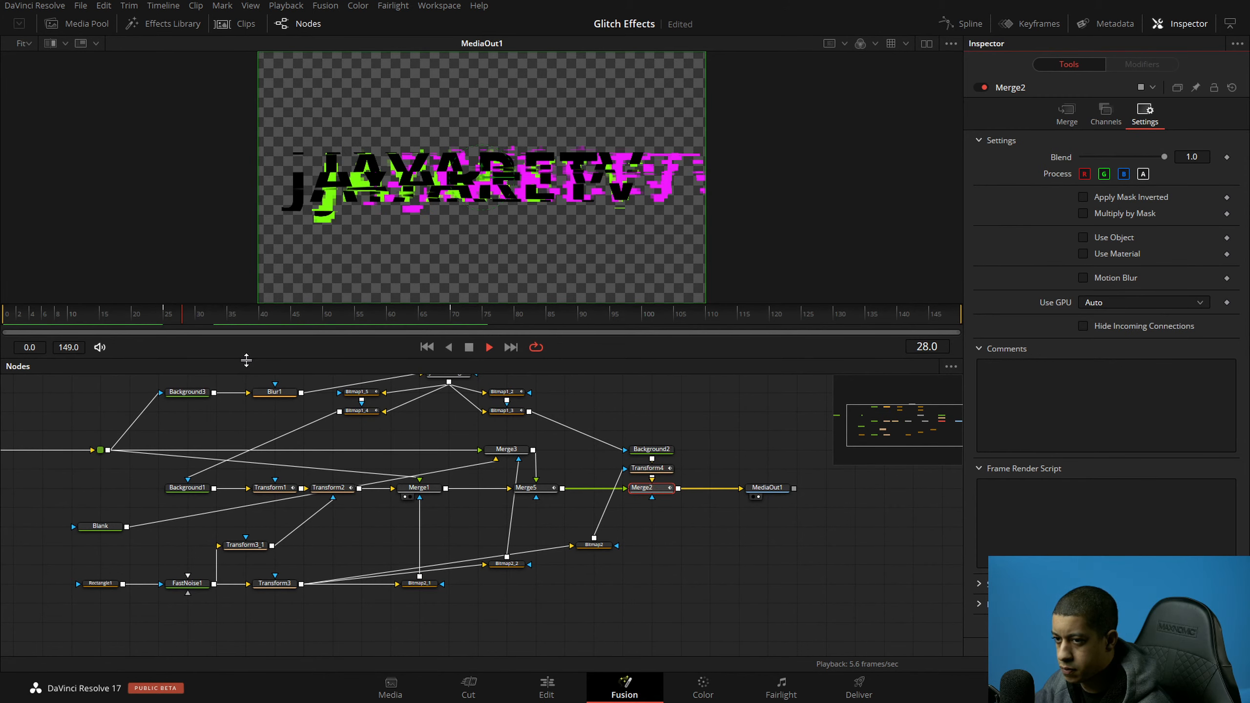
click(157, 318)
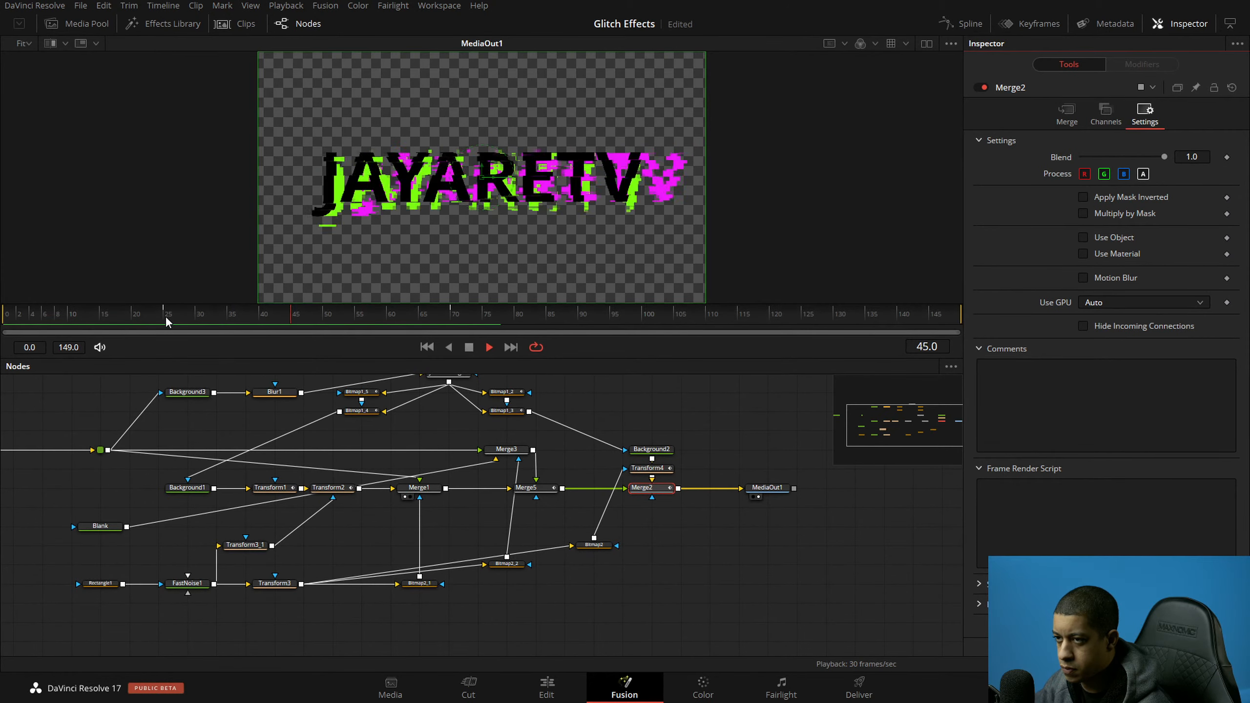
key(space)
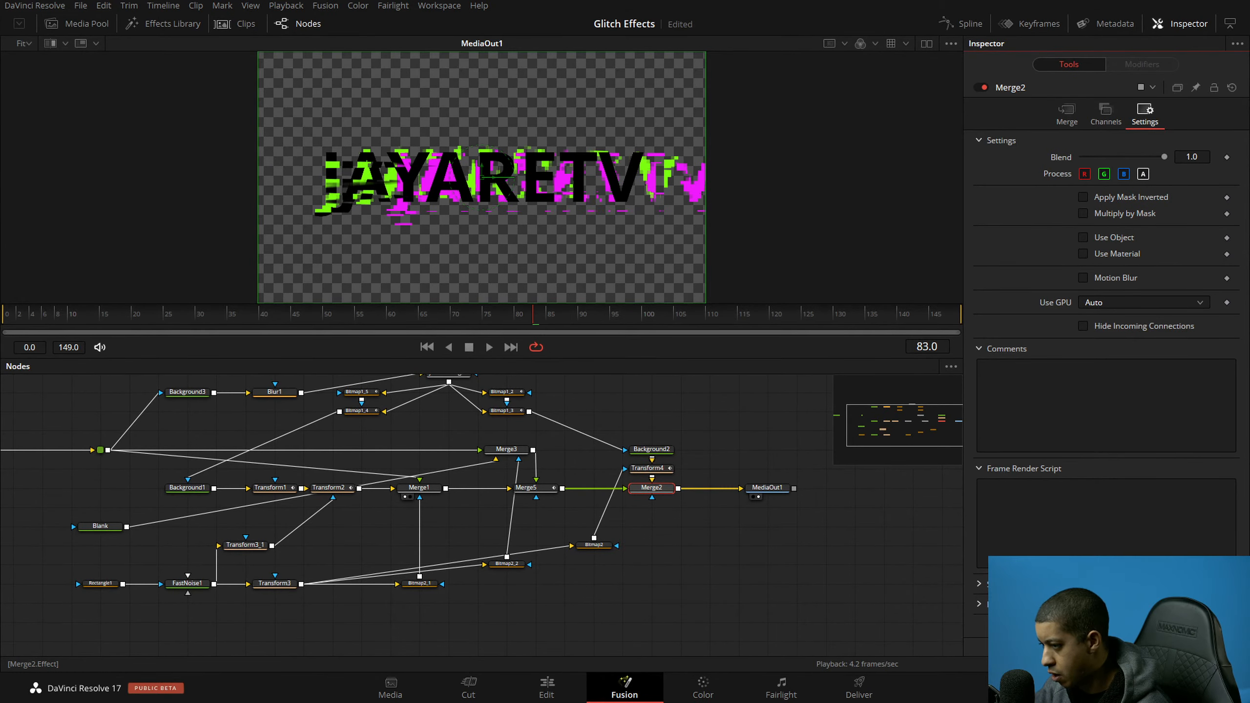
Step: Edit Merge2's custom Effect number control, revise its default value, and apply the change
right_click(1057, 91)
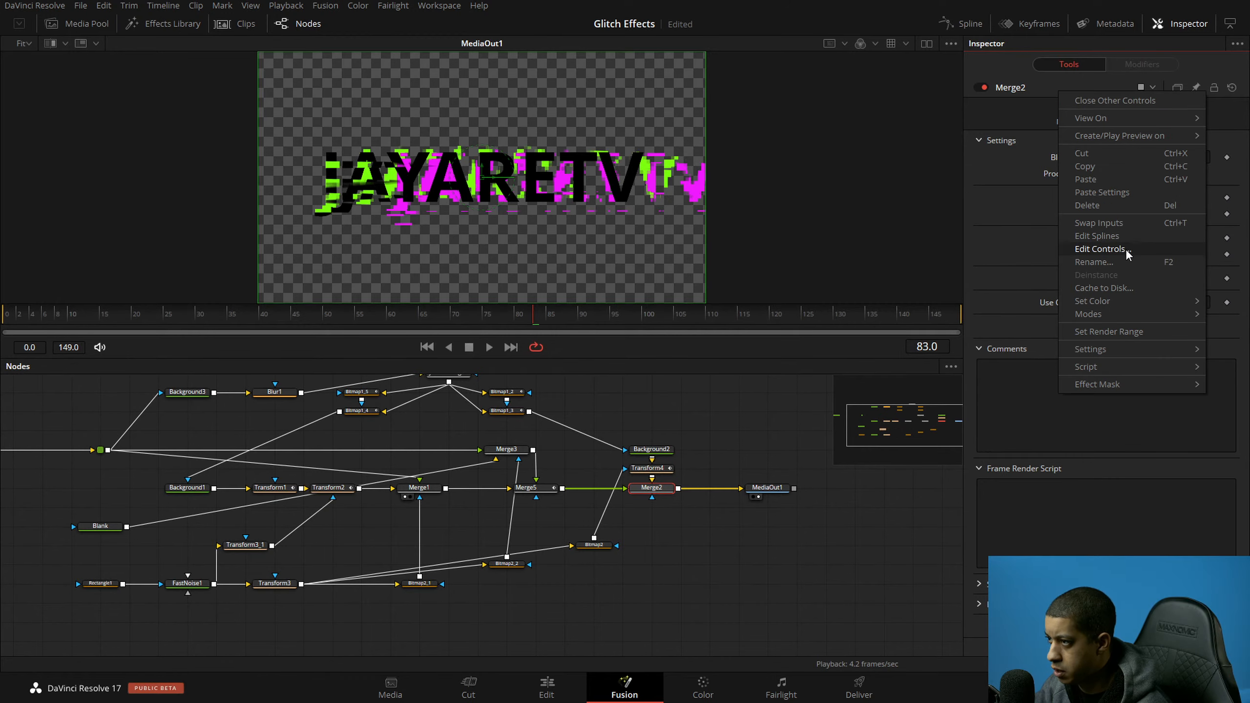
click(1125, 248)
click(409, 267)
drag(491, 298, 487, 490)
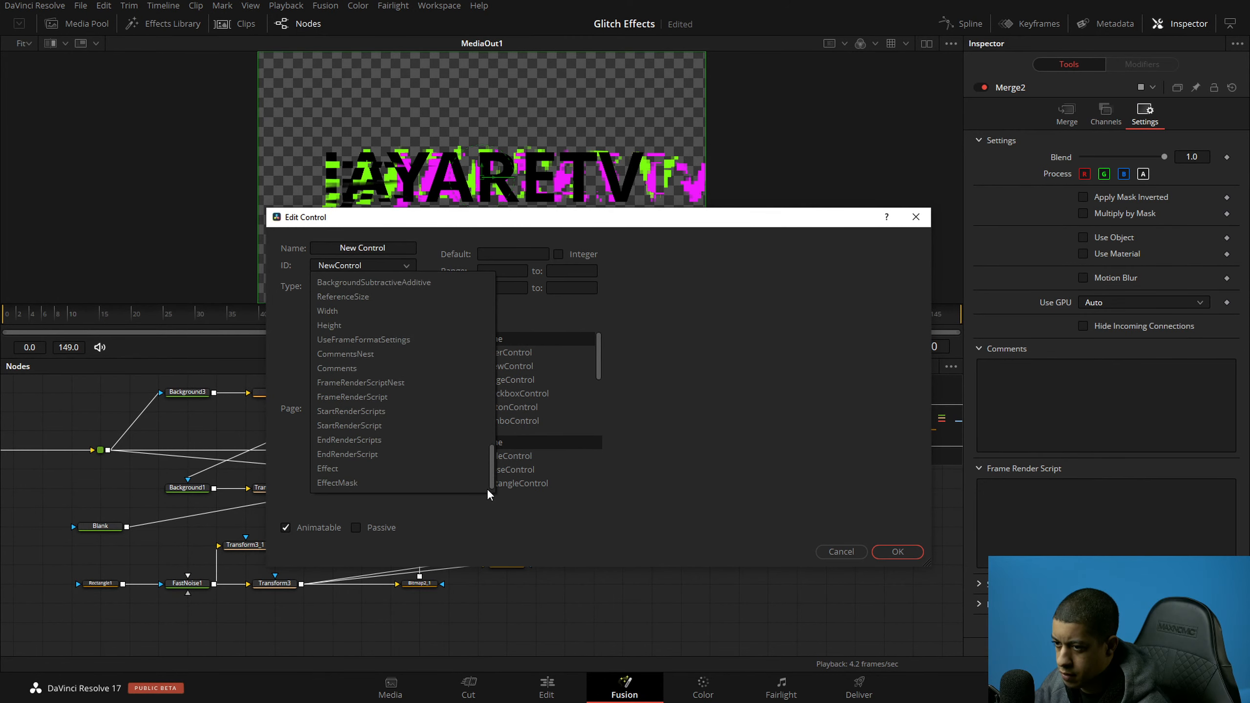
click(386, 468)
click(519, 254)
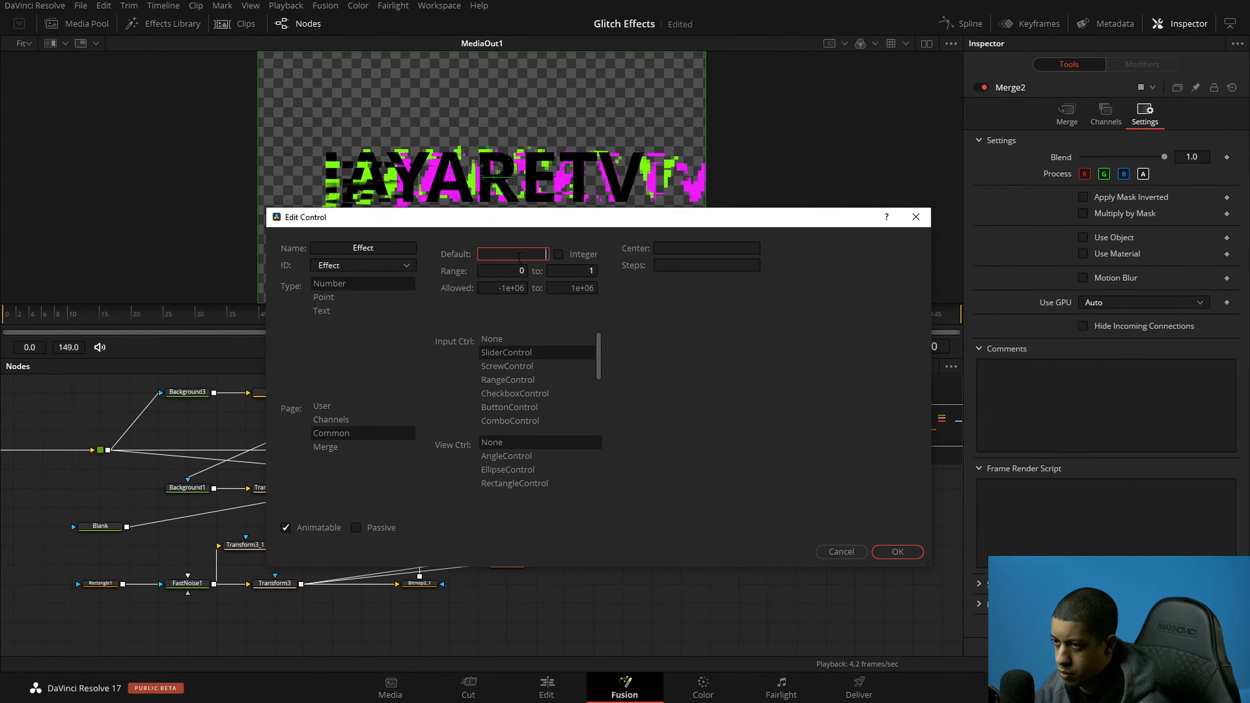
click(896, 551)
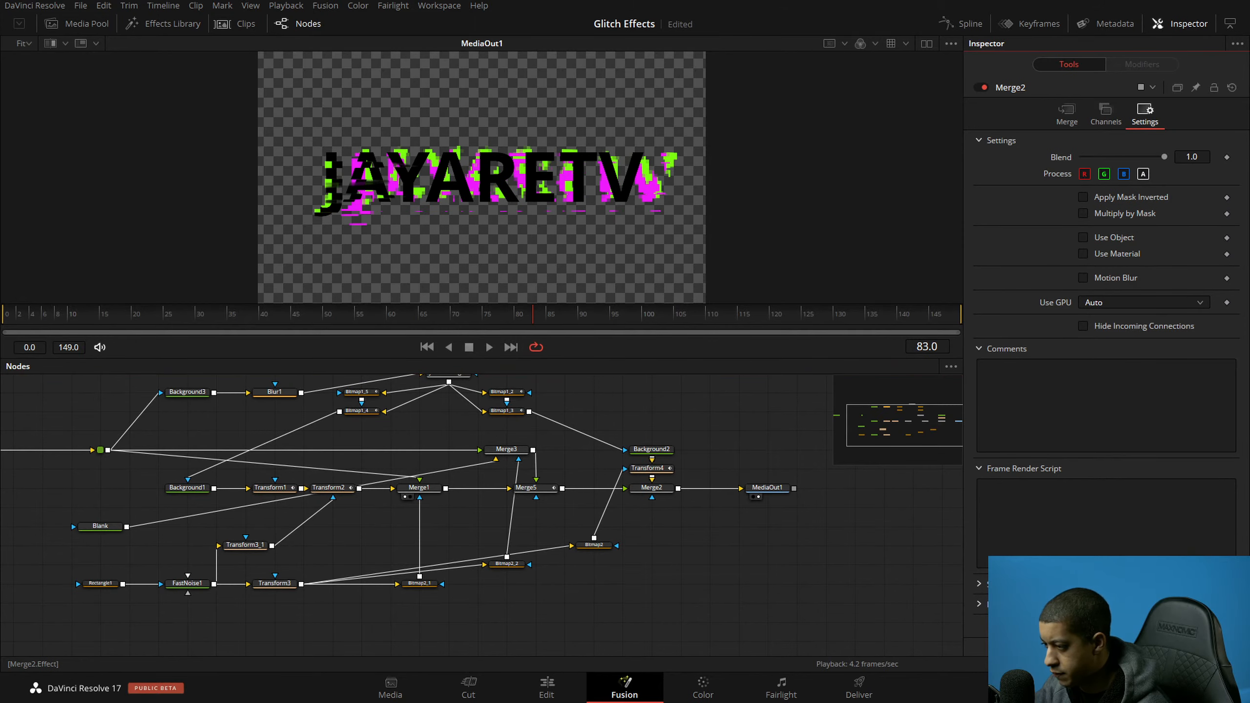
Step: Play the composition from about frame 12 and stop at frame 22
drag(707, 560, 741, 582)
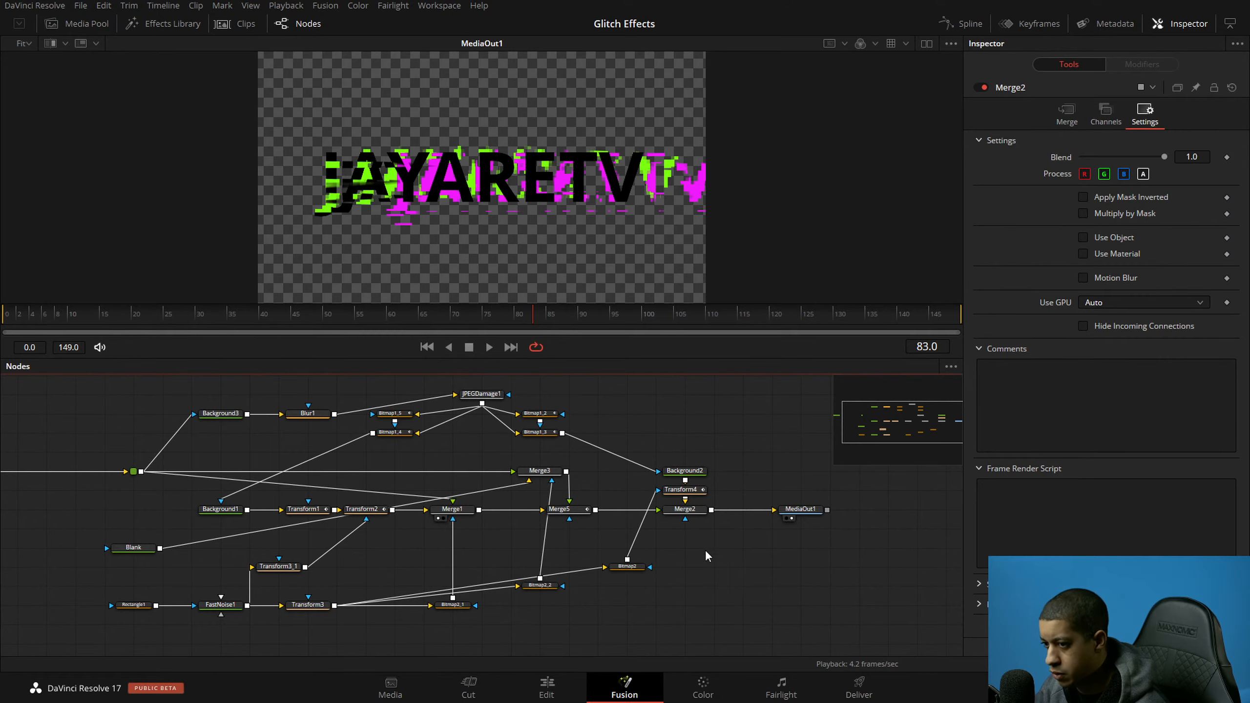
drag(674, 546, 737, 571)
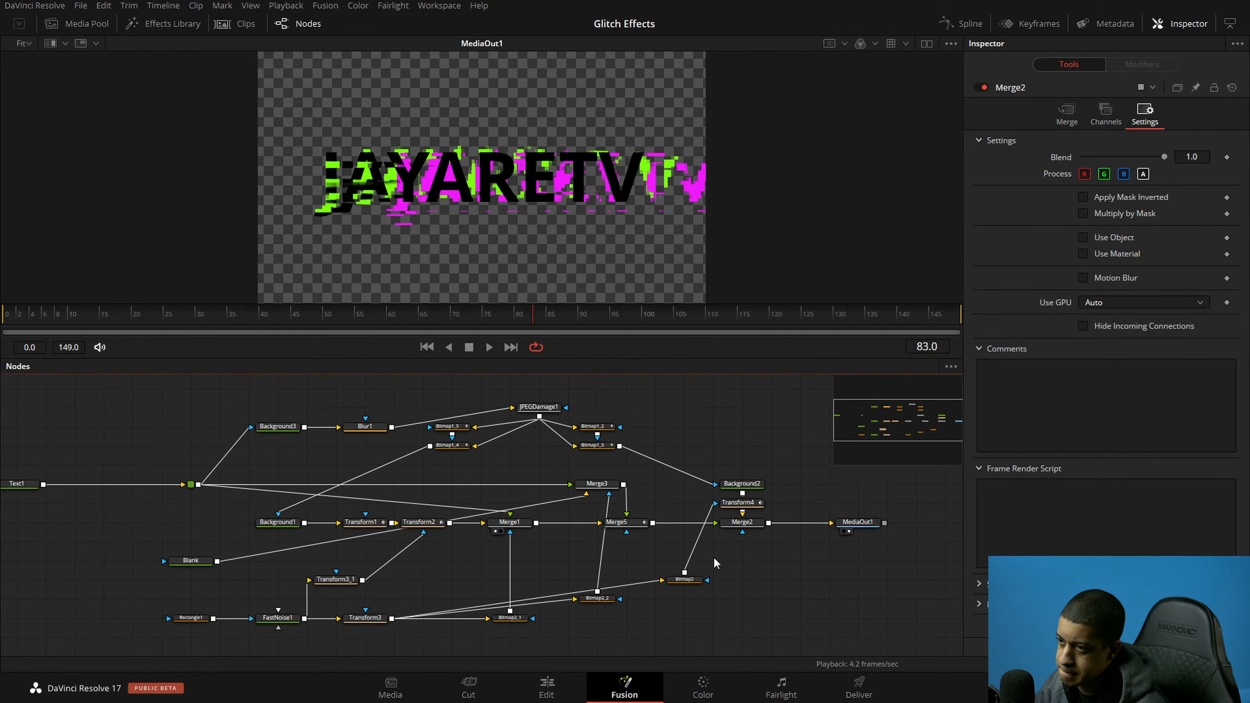
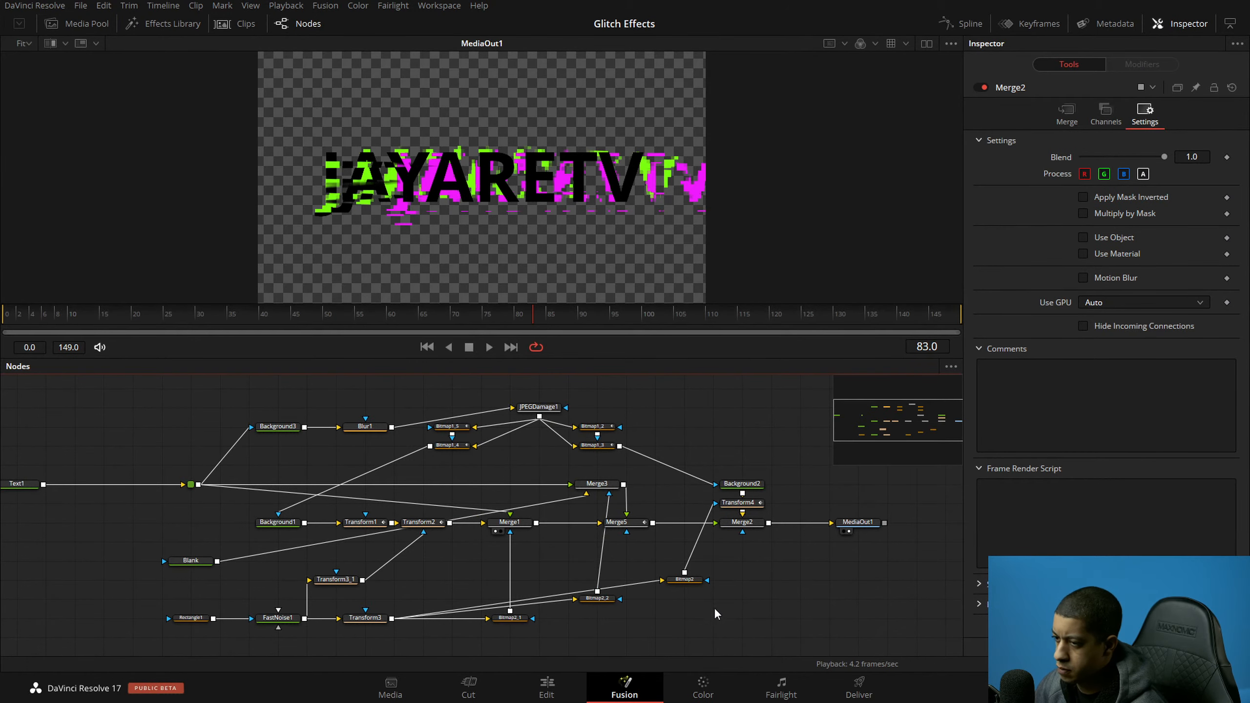
click(90, 320)
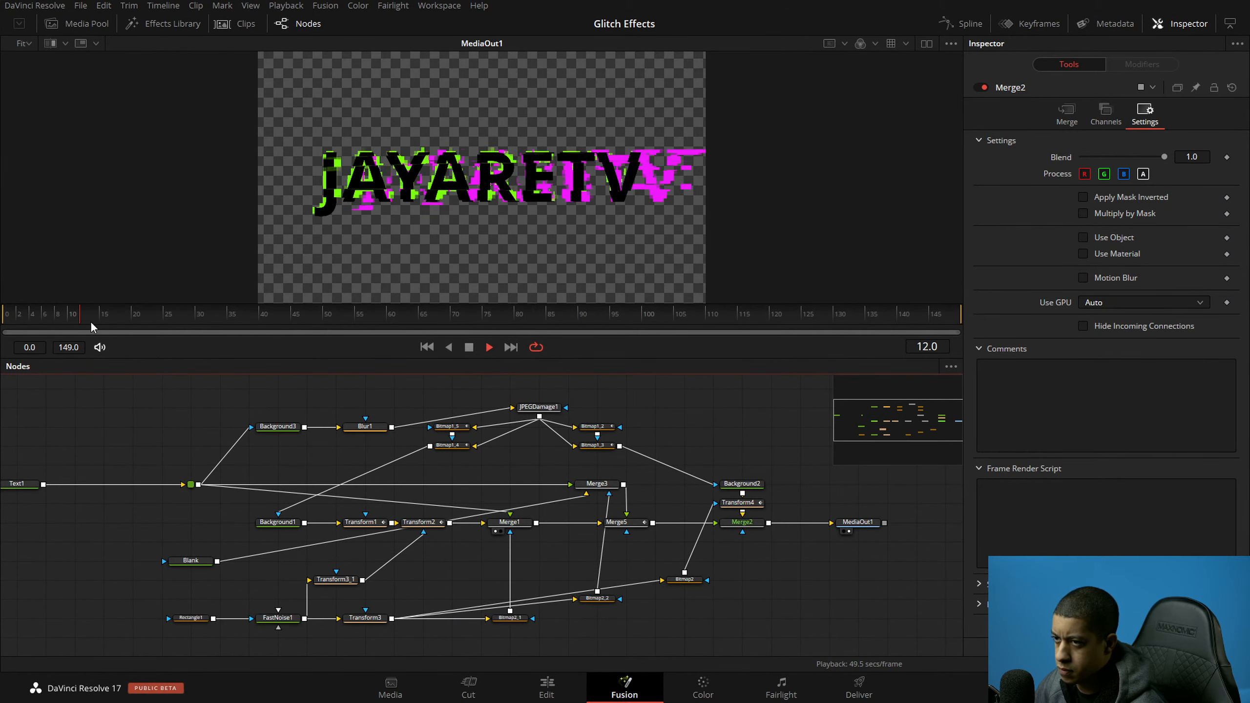
key(space)
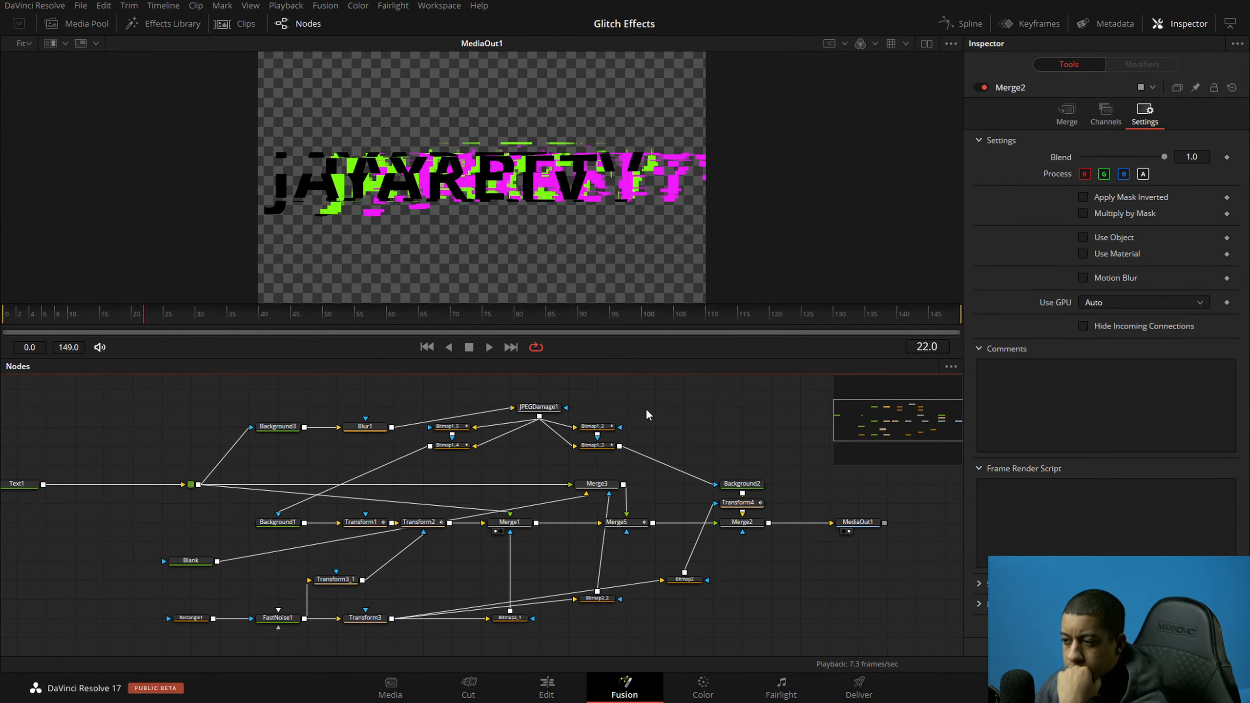
Step: Move the Background2 node up so that it lines up with Bitmap1_3
scroll(646, 409, up, 1)
drag(613, 499, 643, 481)
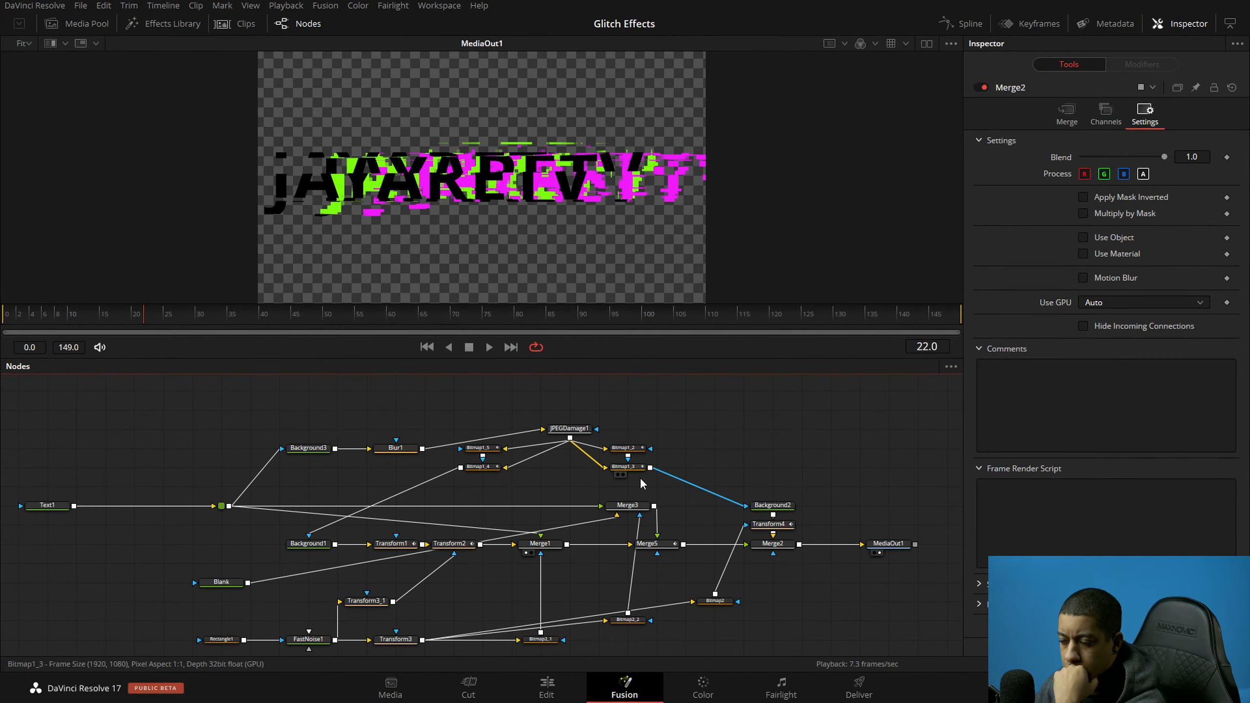
mouse_move(638, 476)
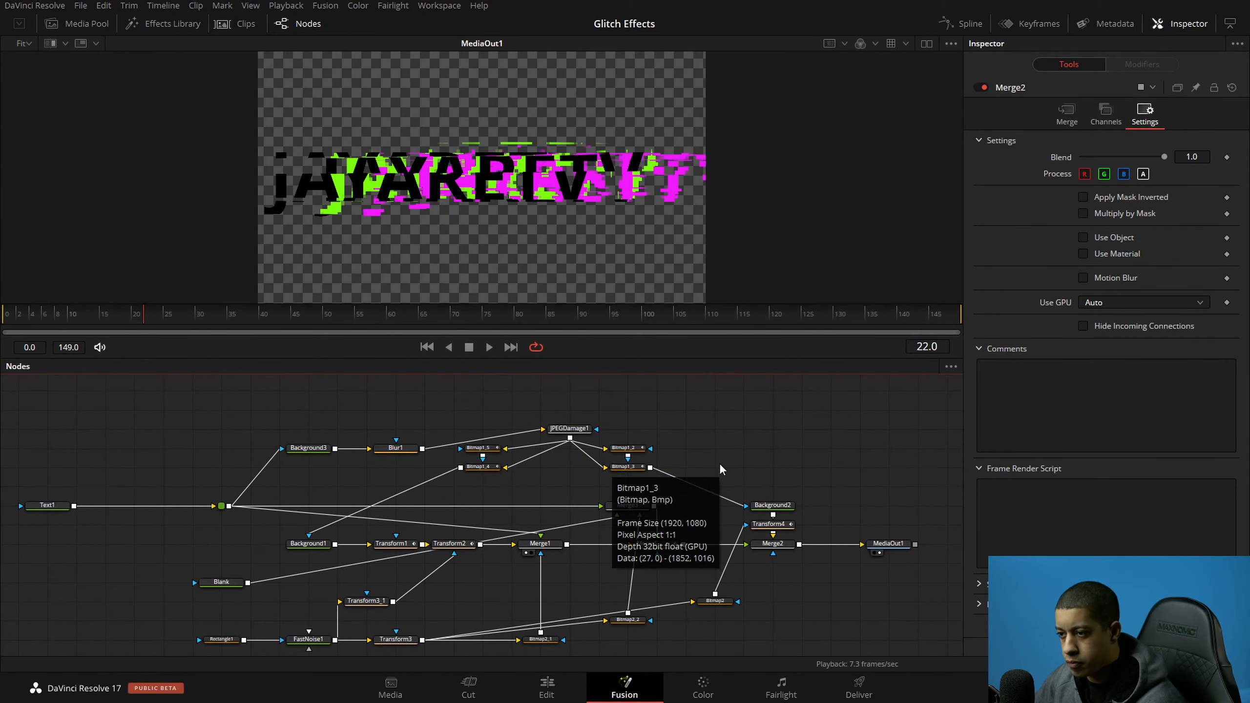
drag(707, 489, 714, 467)
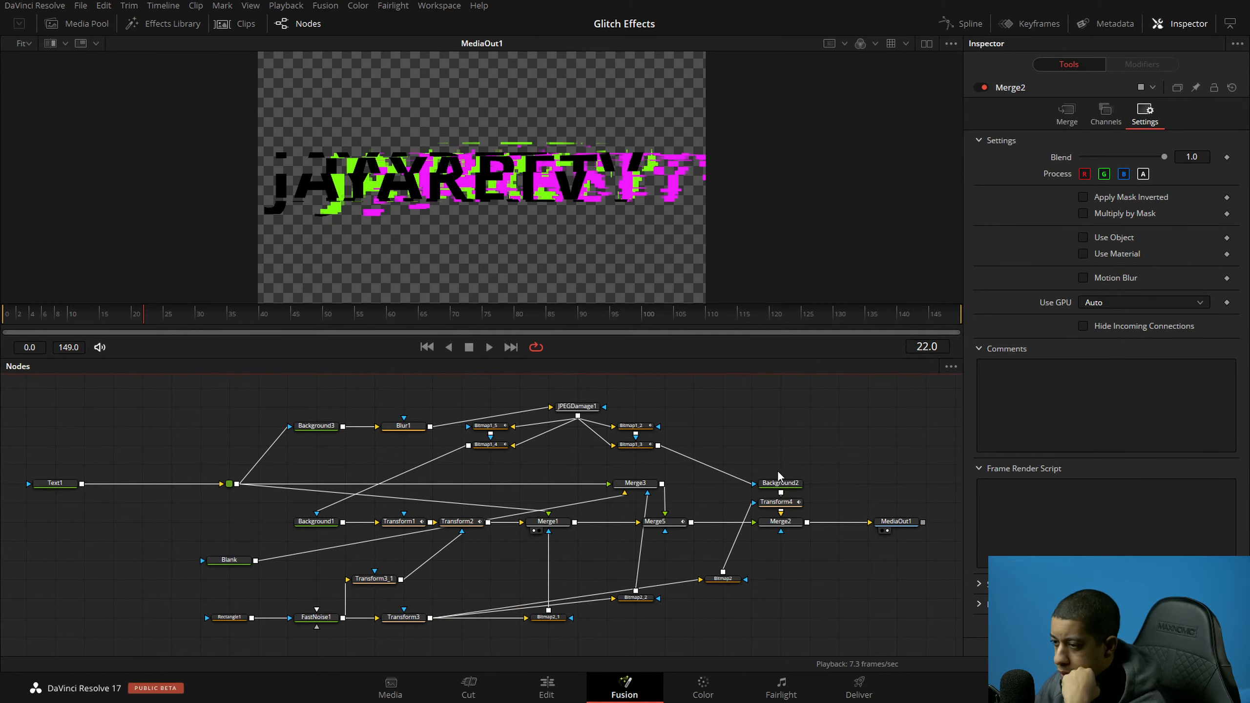
drag(774, 487, 774, 449)
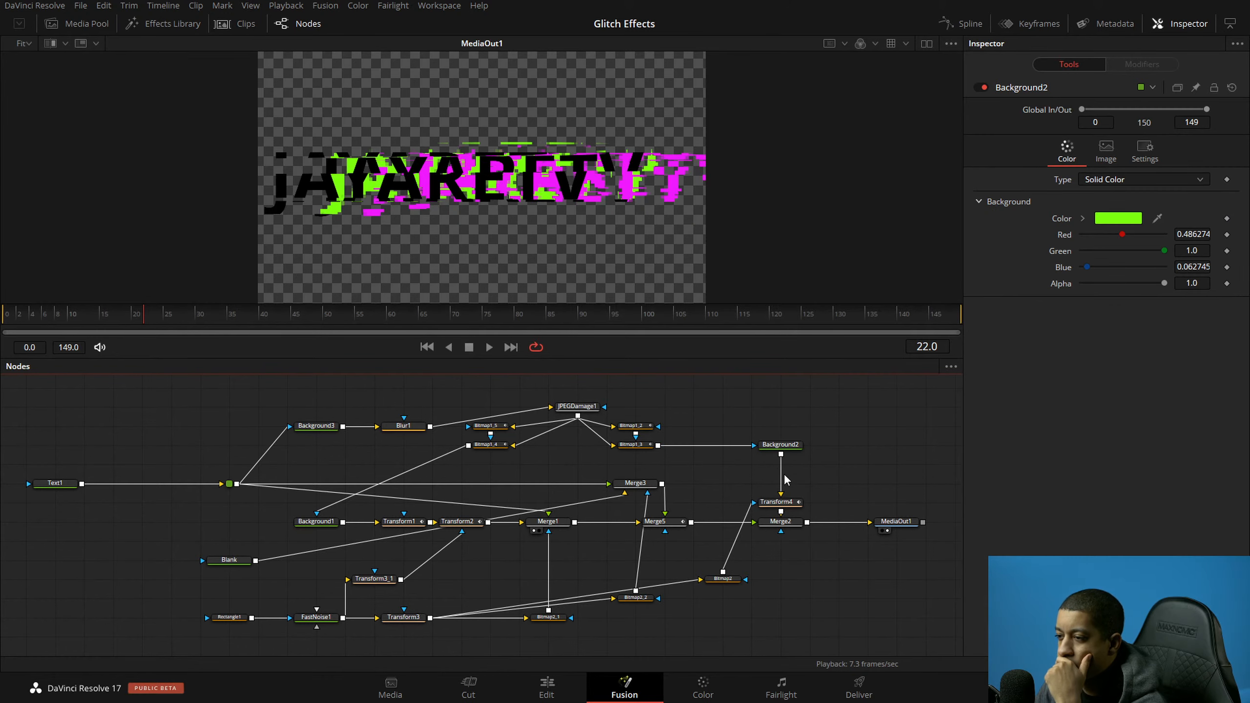
Step: Rename the magenta Background1 node as Color_1
click(315, 522)
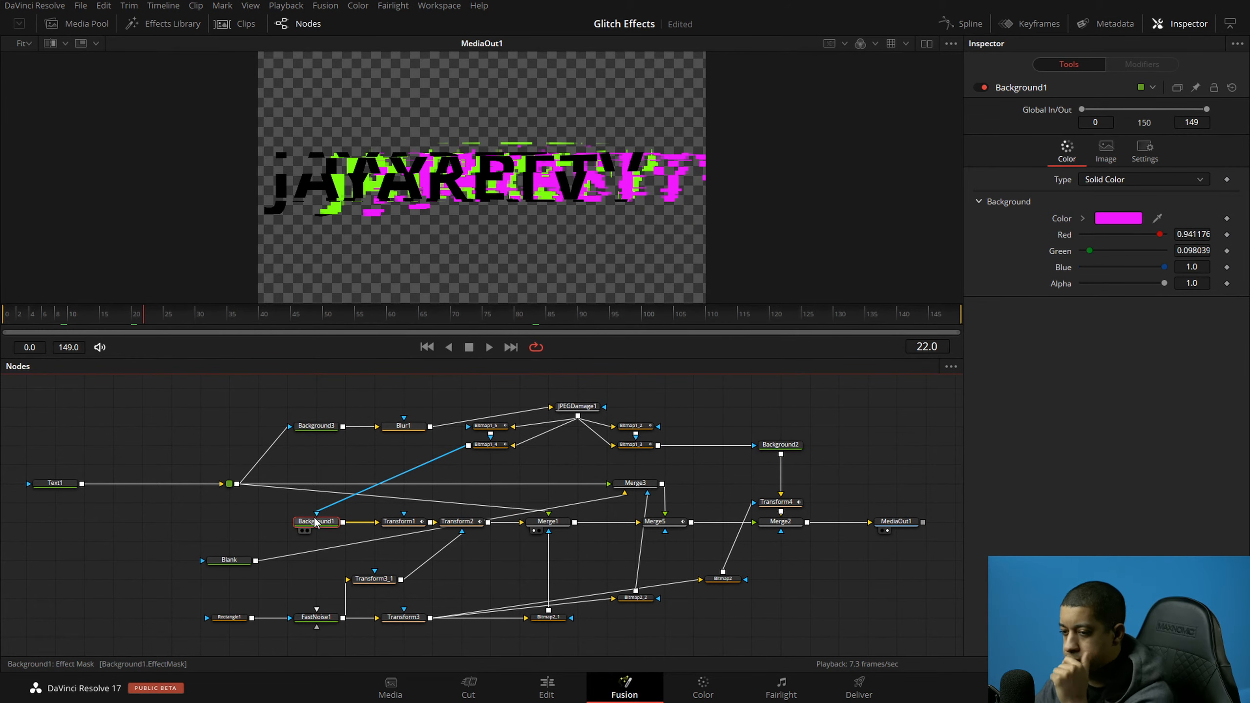
key(F2)
text(Color)
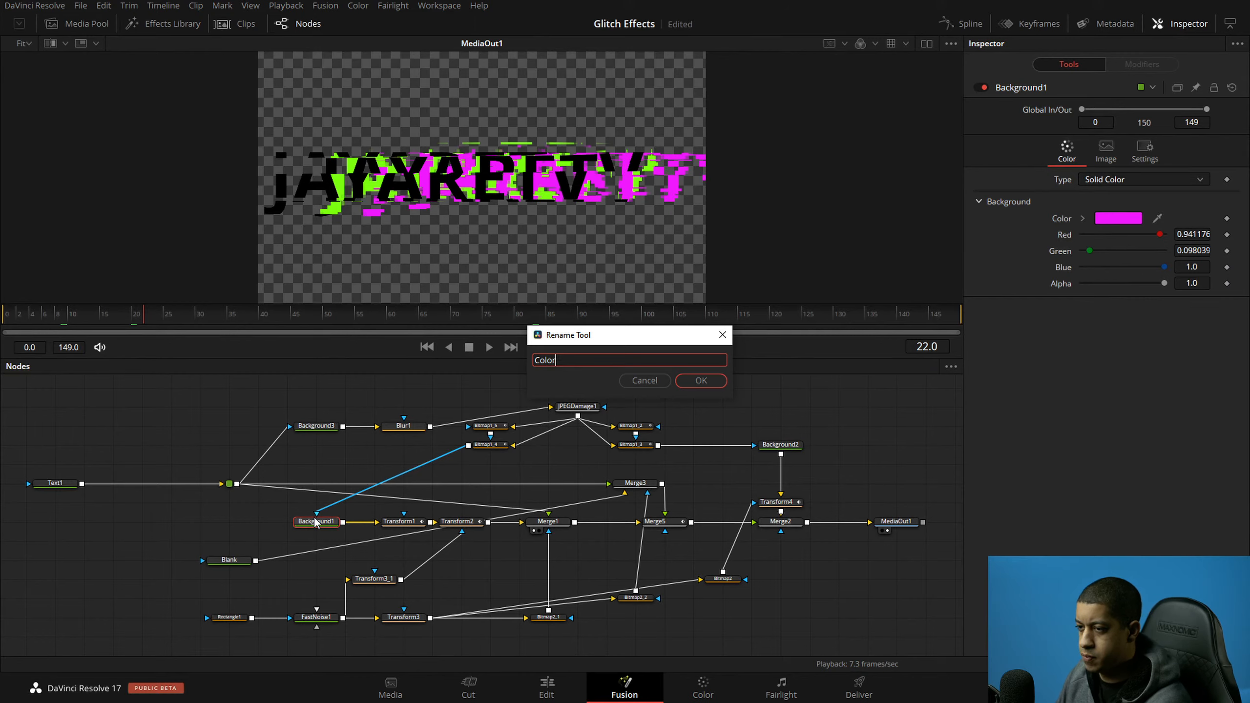
text(1)
key(Return)
key(F2)
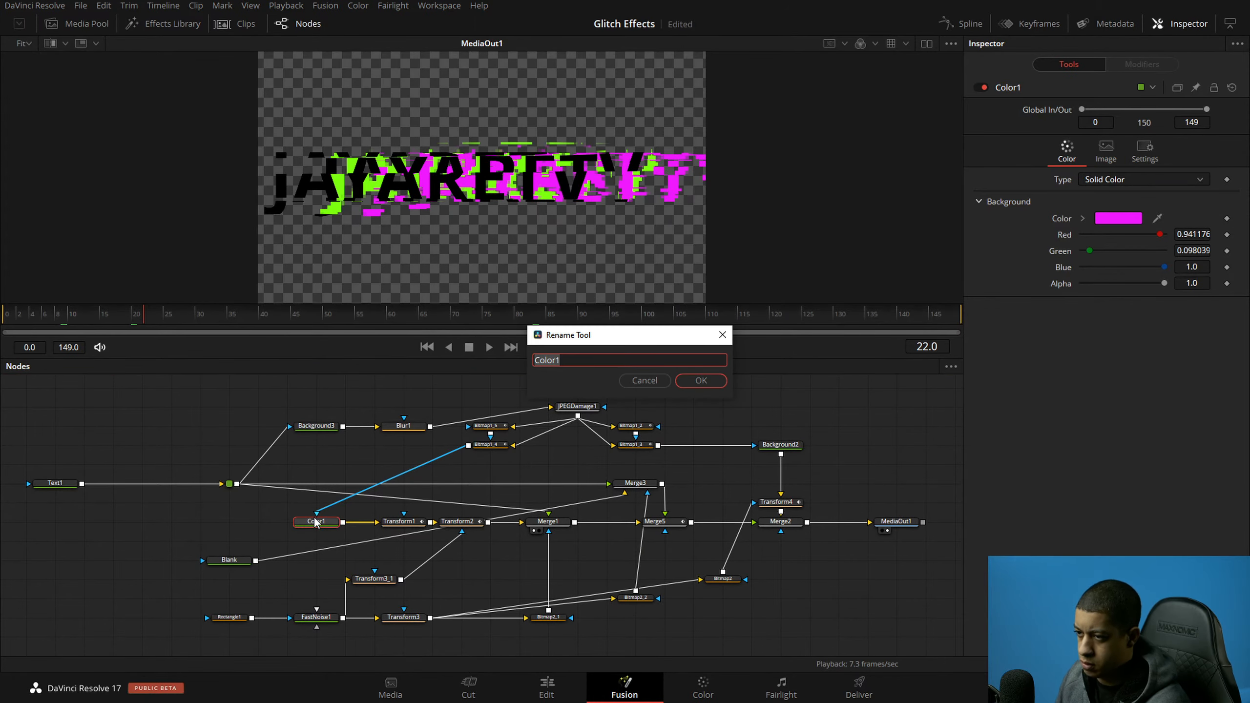
text(_)
key(Return)
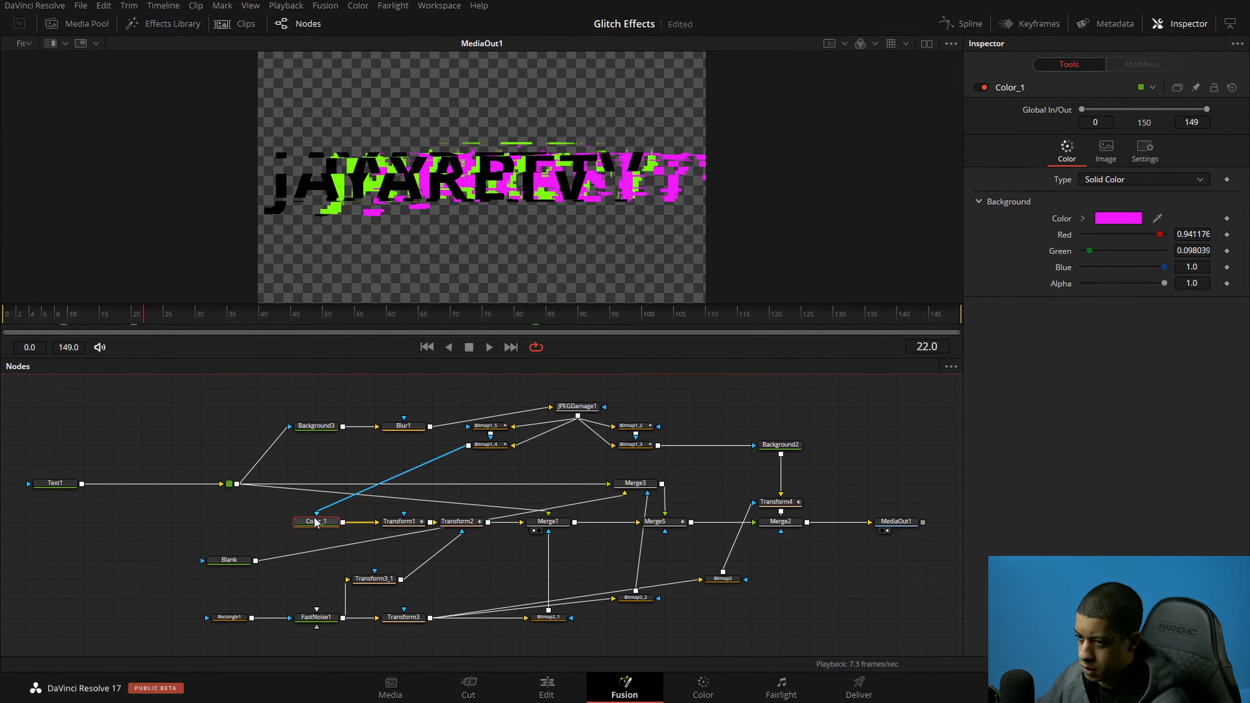
Step: Rename the green Background2 node as Color_2 and save the project
click(773, 448)
key(F2)
text(Color_2)
key(Return)
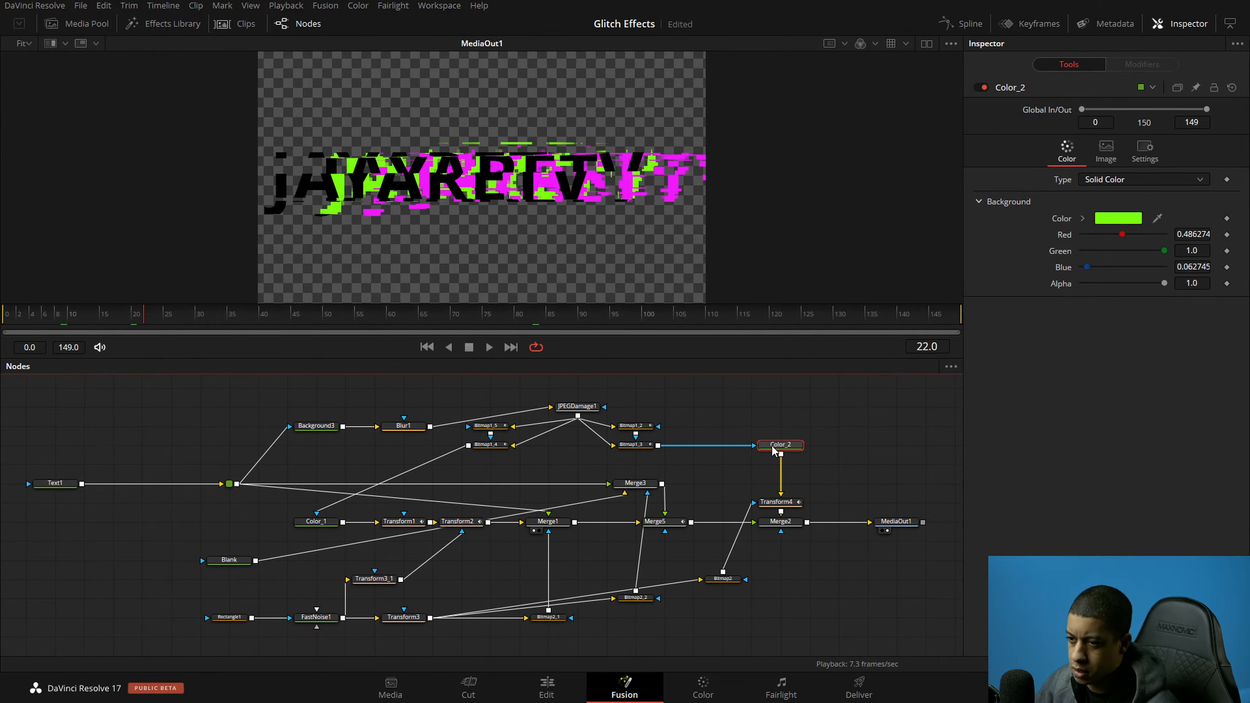
key(ctrl+s)
Step: Check the settings of Background3, Transform4 and Merge2
click(307, 427)
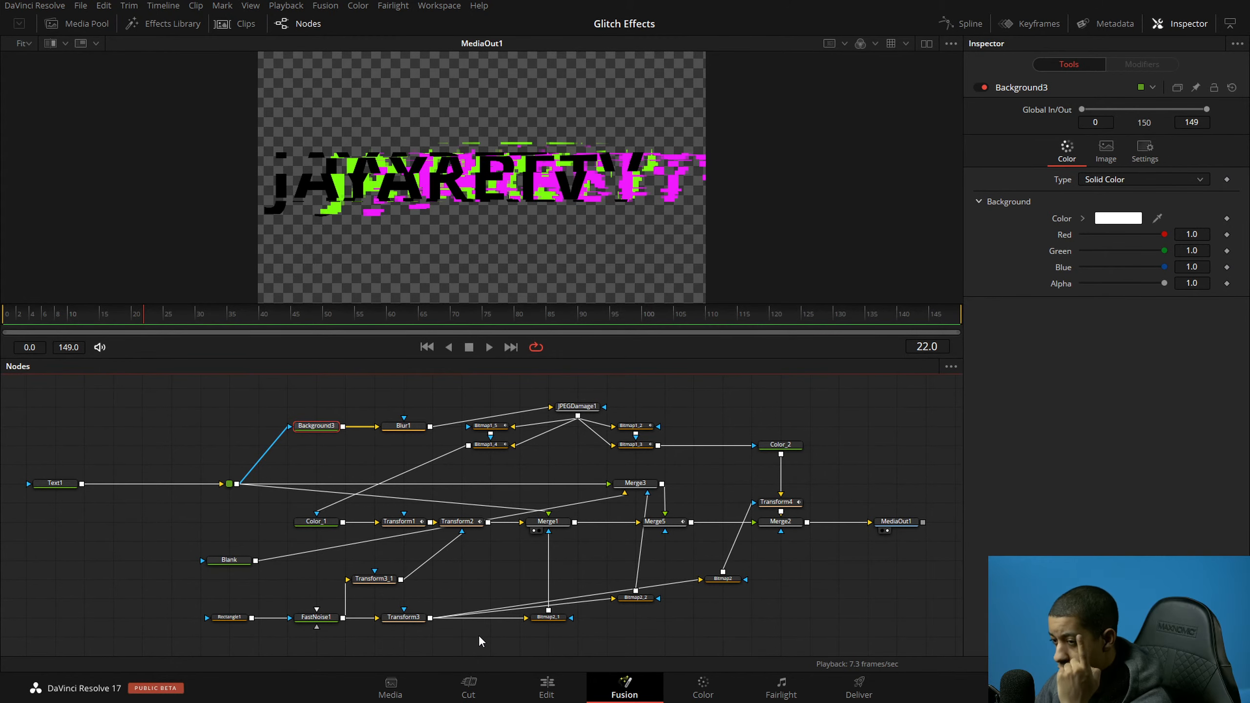
click(789, 507)
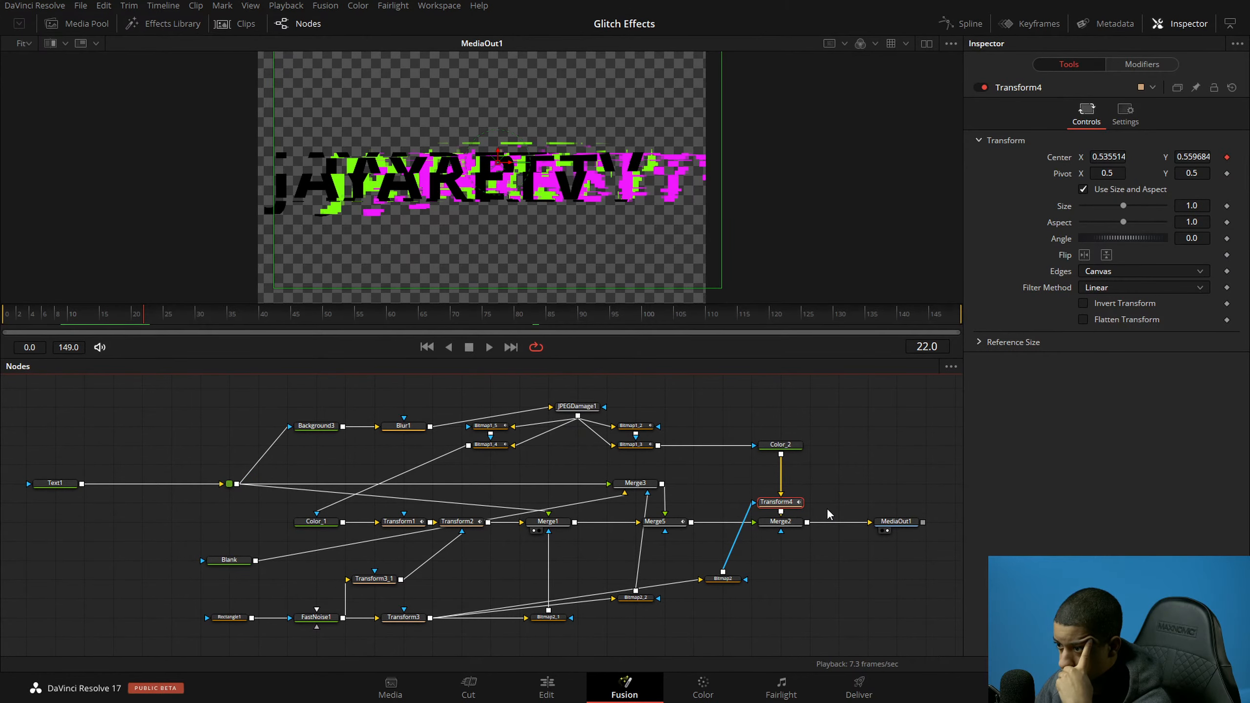
click(782, 521)
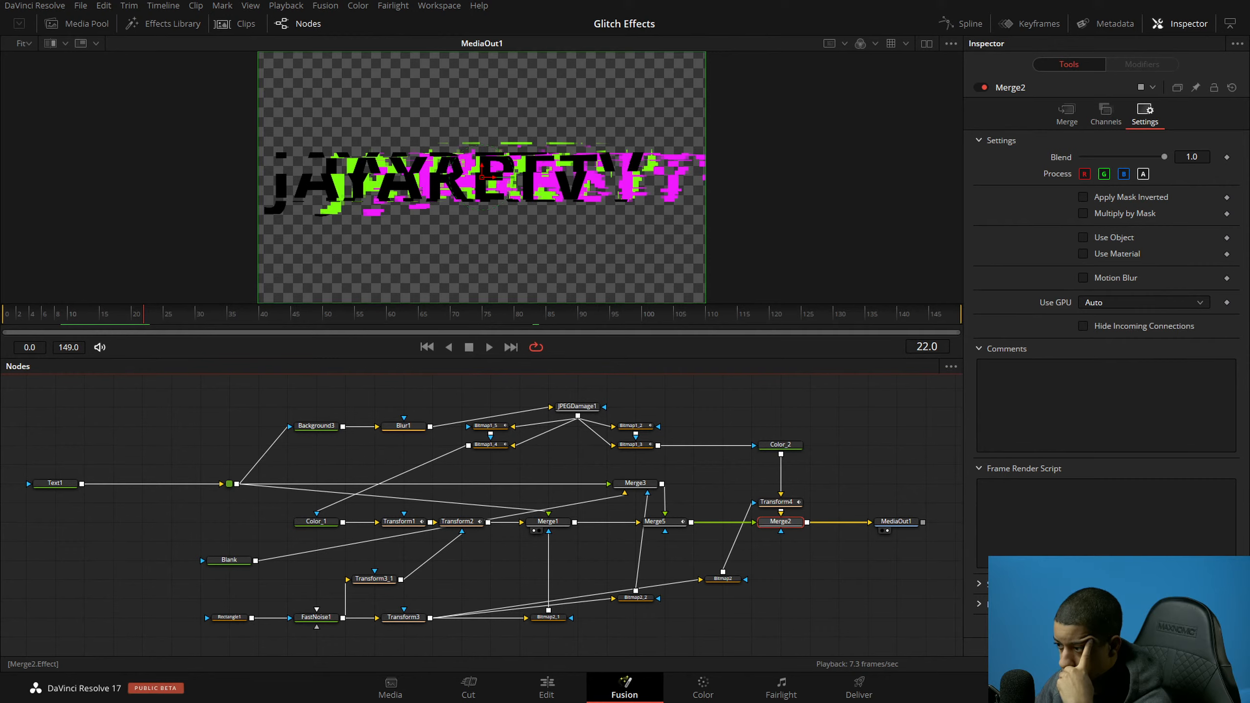
click(804, 561)
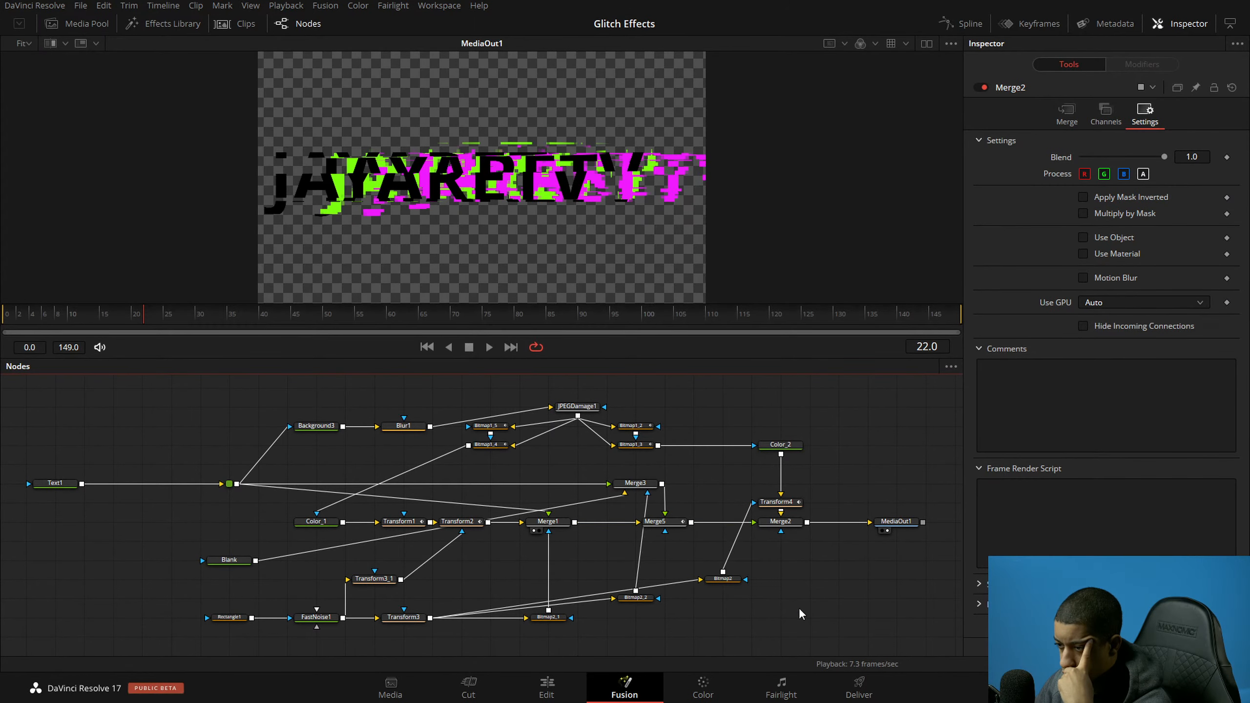
Step: Place Transform3_1 directly above Transform3 and move the Blank node directly above Merge3
mouse_move(760, 611)
mouse_down()
mouse_move(757, 592)
mouse_move(773, 608)
mouse_up()
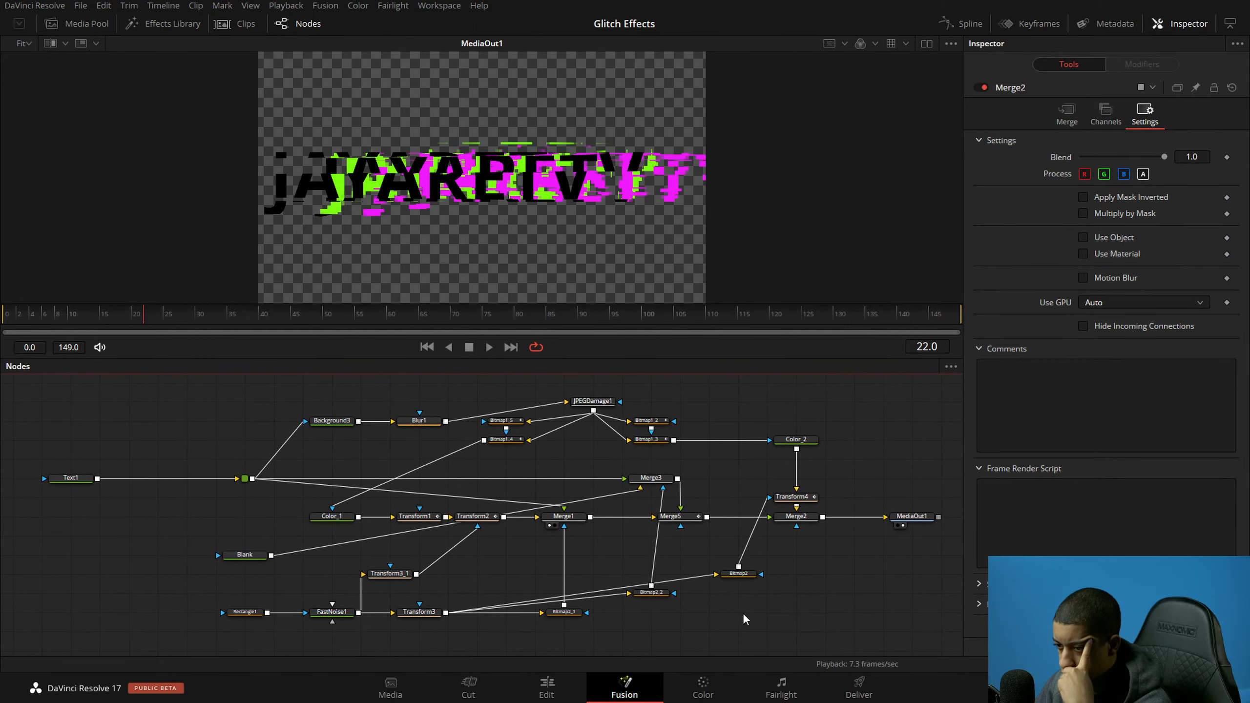
mouse_move(411, 576)
mouse_down()
mouse_move(441, 583)
mouse_move(427, 585)
mouse_up()
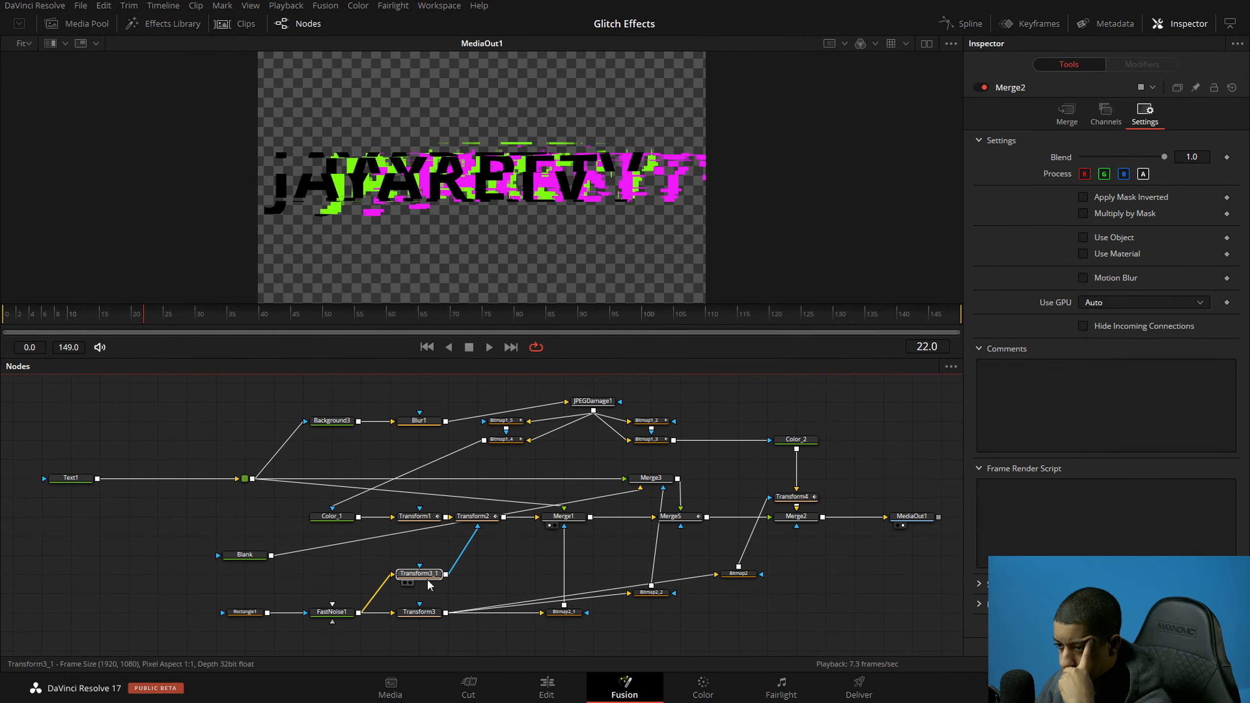
drag(248, 556, 664, 457)
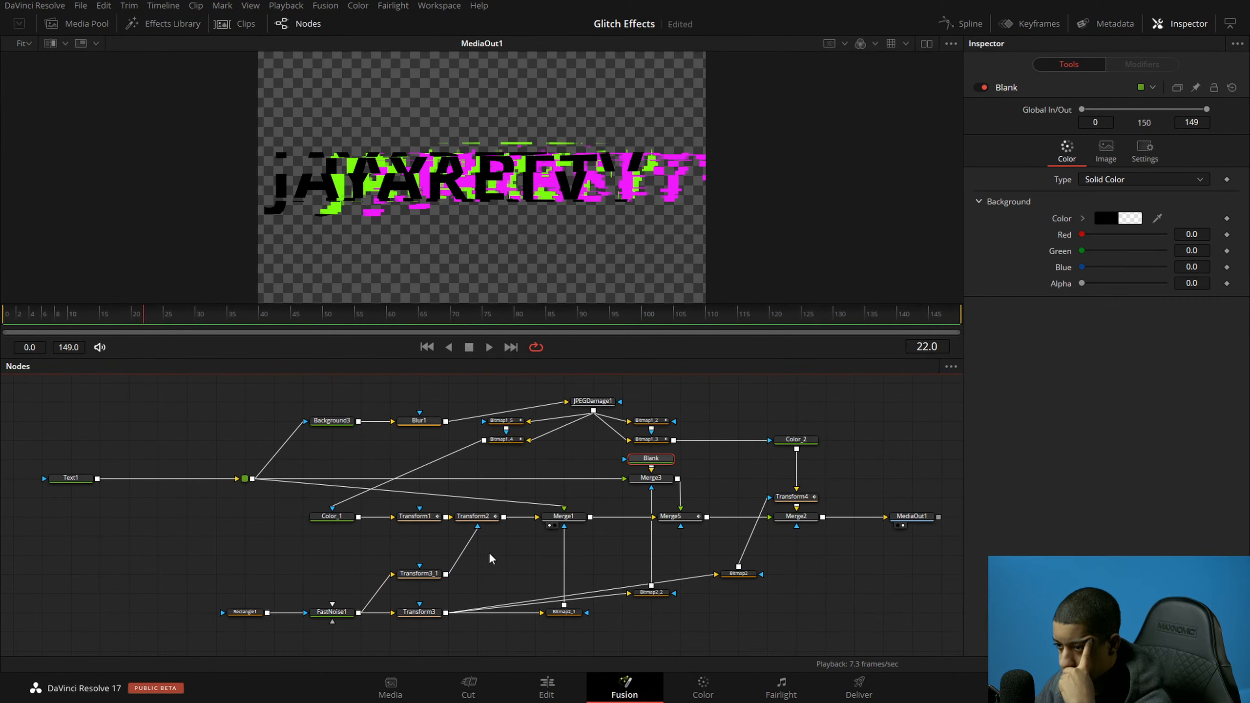
Step: Shift Color_1, Transform1 and Transform2 left and down one row, and line up Transform3_1 beneath Transform2
drag(305, 555, 429, 536)
drag(438, 589, 237, 524)
drag(398, 575, 341, 578)
Step: Lower Merge1, Merge5 and Merge2 onto the same row as Transform2
mouse_move(564, 521)
mouse_down()
mouse_move(565, 562)
mouse_move(566, 545)
mouse_up()
drag(674, 517, 675, 536)
drag(784, 521, 785, 539)
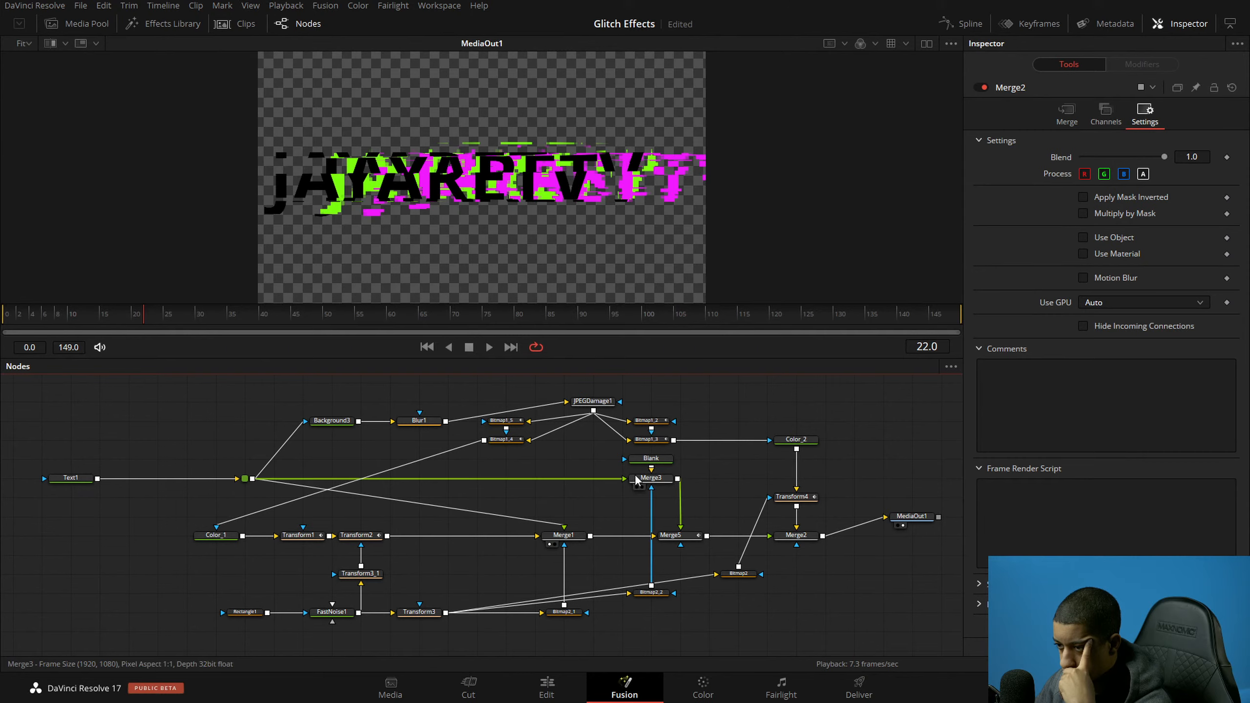
Step: Lower Text1, its pipe router, Blank and Merge3 together, and raise Blur1 and Background3 level with JPEGDamage1
drag(43, 459, 663, 509)
click(557, 447)
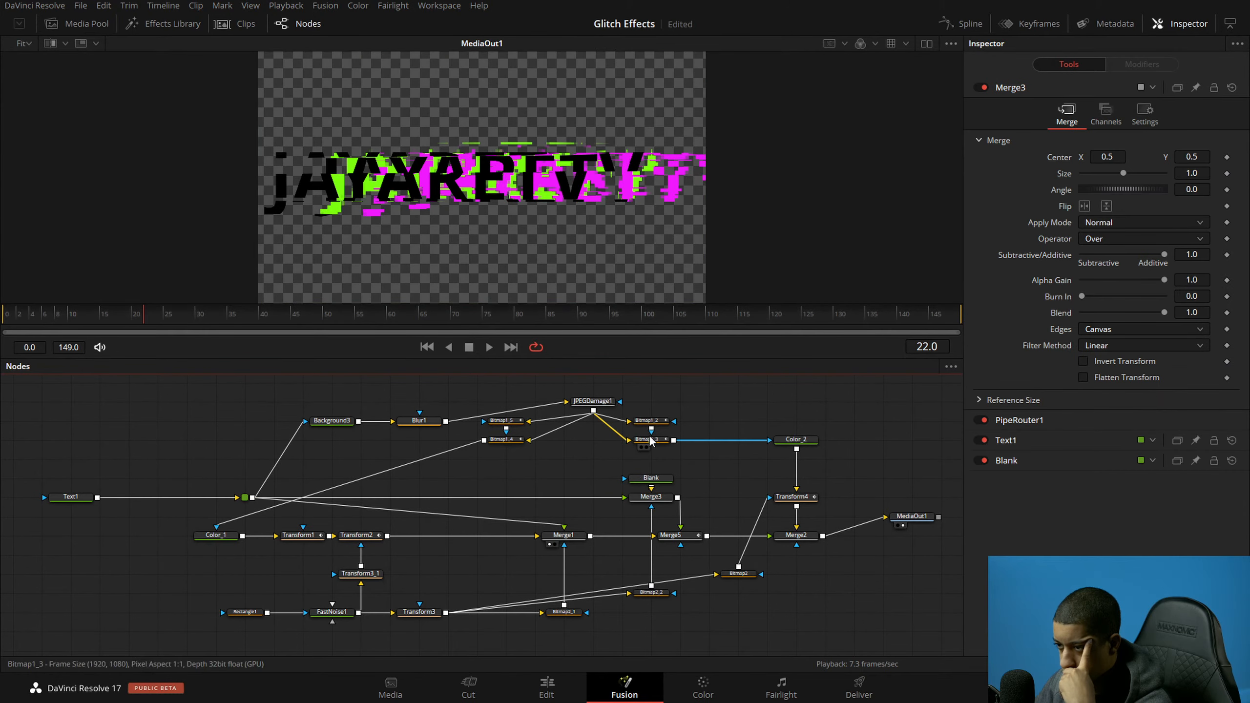
drag(436, 424, 436, 405)
drag(332, 420, 332, 401)
Step: Shift the group from Background3 through Color_2 left and down, and realign Color_2 above Transform4
drag(236, 385, 875, 462)
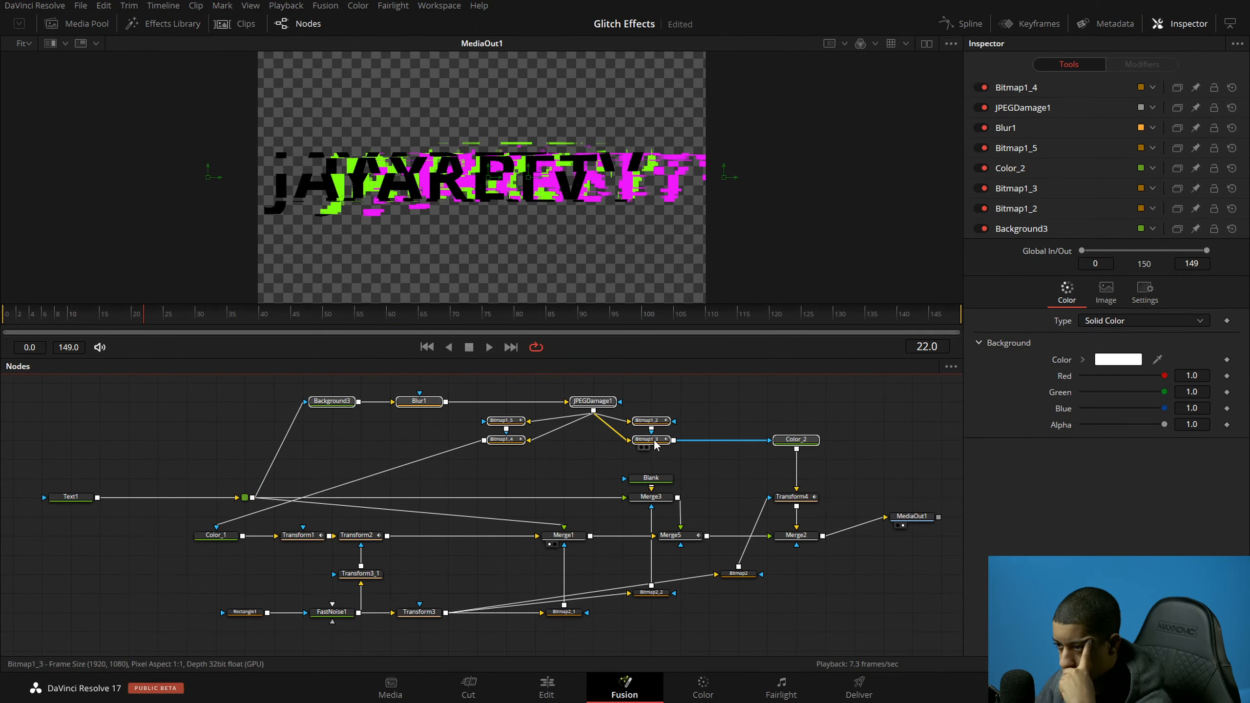
drag(651, 448, 567, 453)
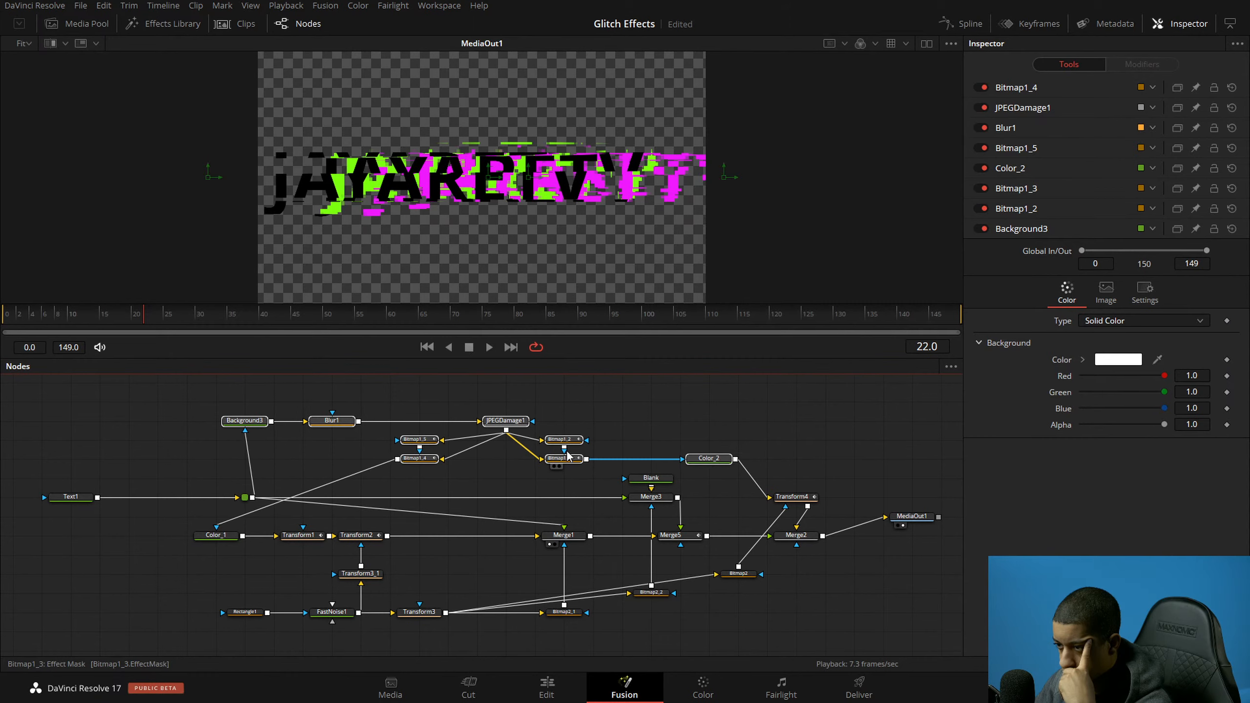
drag(717, 463, 789, 462)
Step: Lower MediaOut1 onto the same row as Merge2
click(718, 439)
click(685, 433)
drag(685, 433, 724, 433)
drag(865, 609, 760, 587)
drag(854, 502, 854, 519)
drag(766, 584, 802, 586)
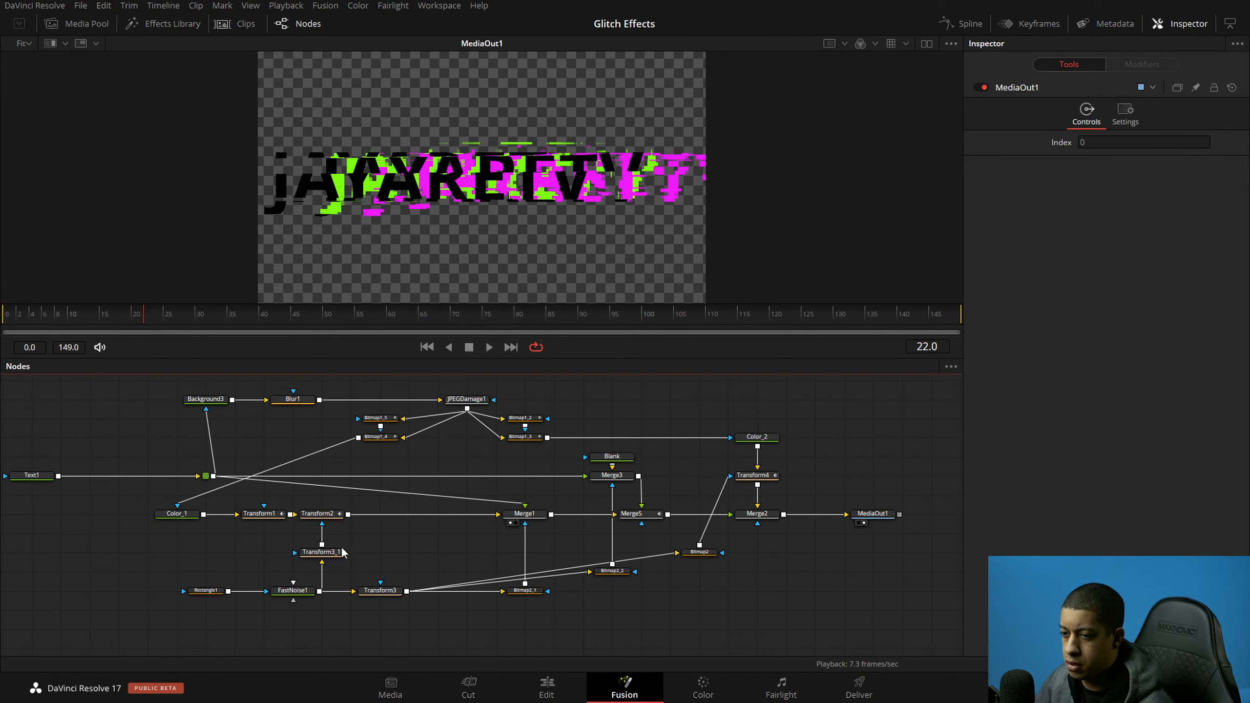
Step: Stack Color_1 and Transform1 vertically above Transform2, with Color_1 beside Bitmap1_4
drag(260, 537, 237, 519)
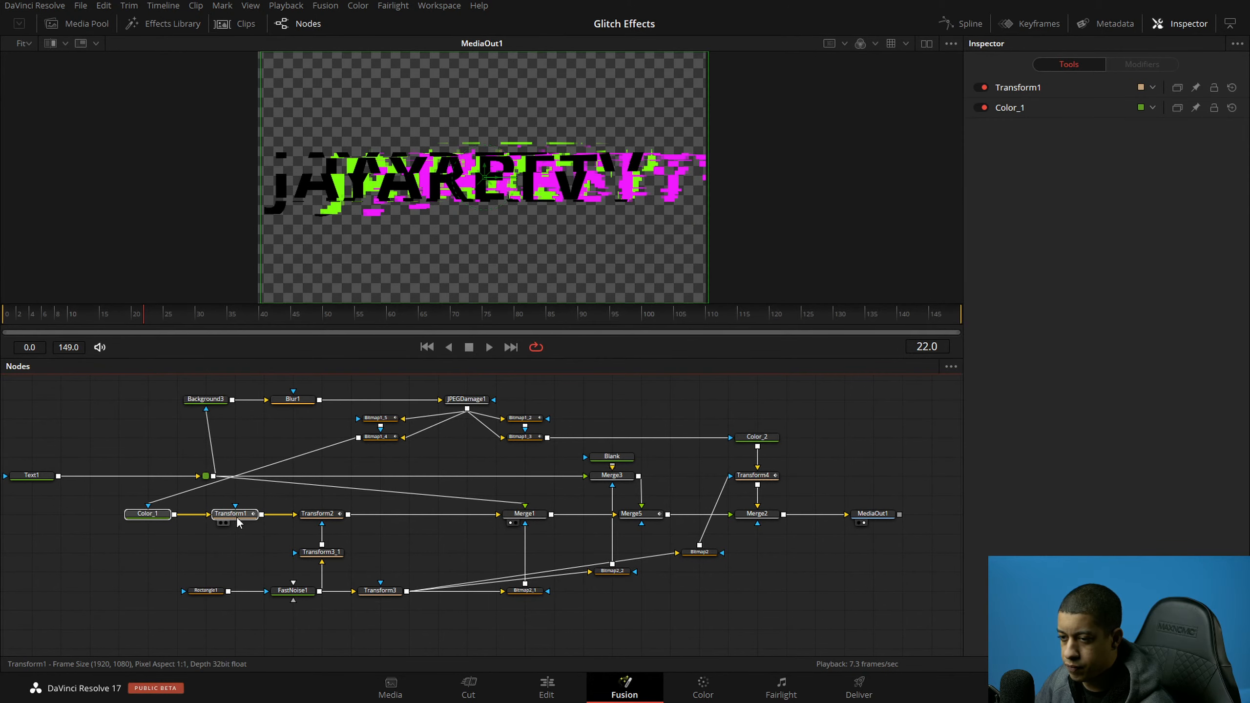
click(304, 538)
click(254, 517)
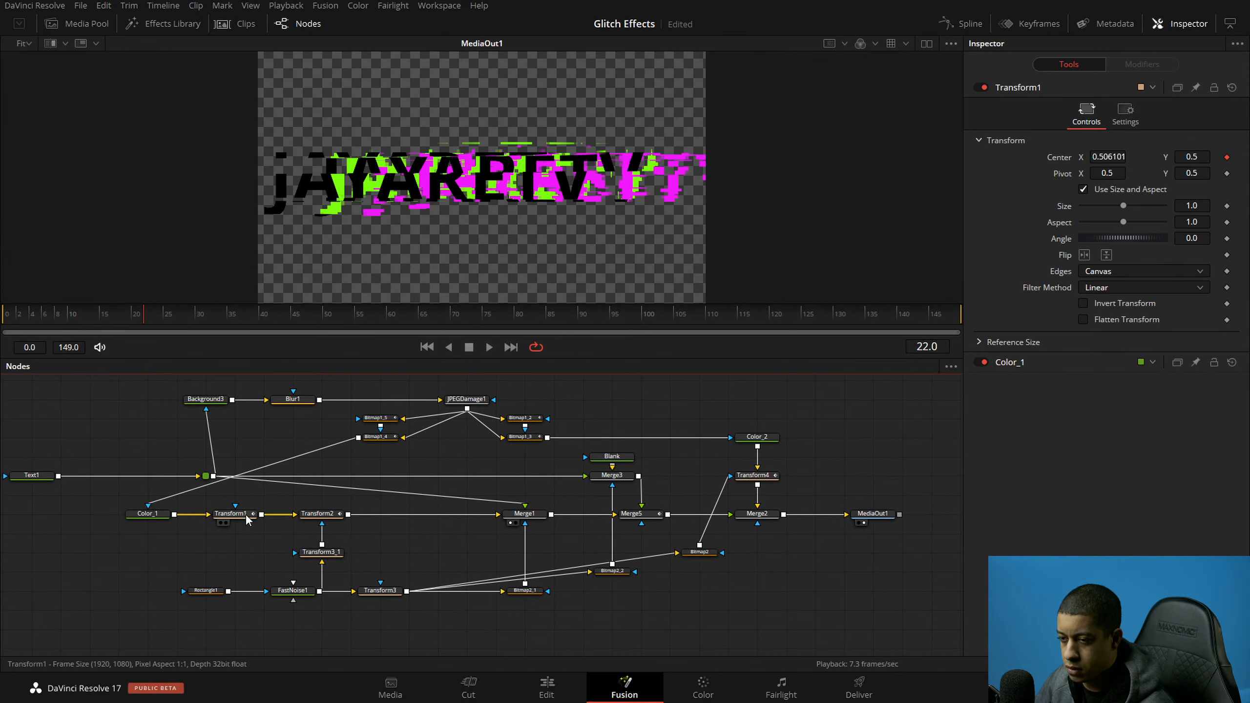
drag(237, 515, 333, 456)
drag(165, 513, 363, 412)
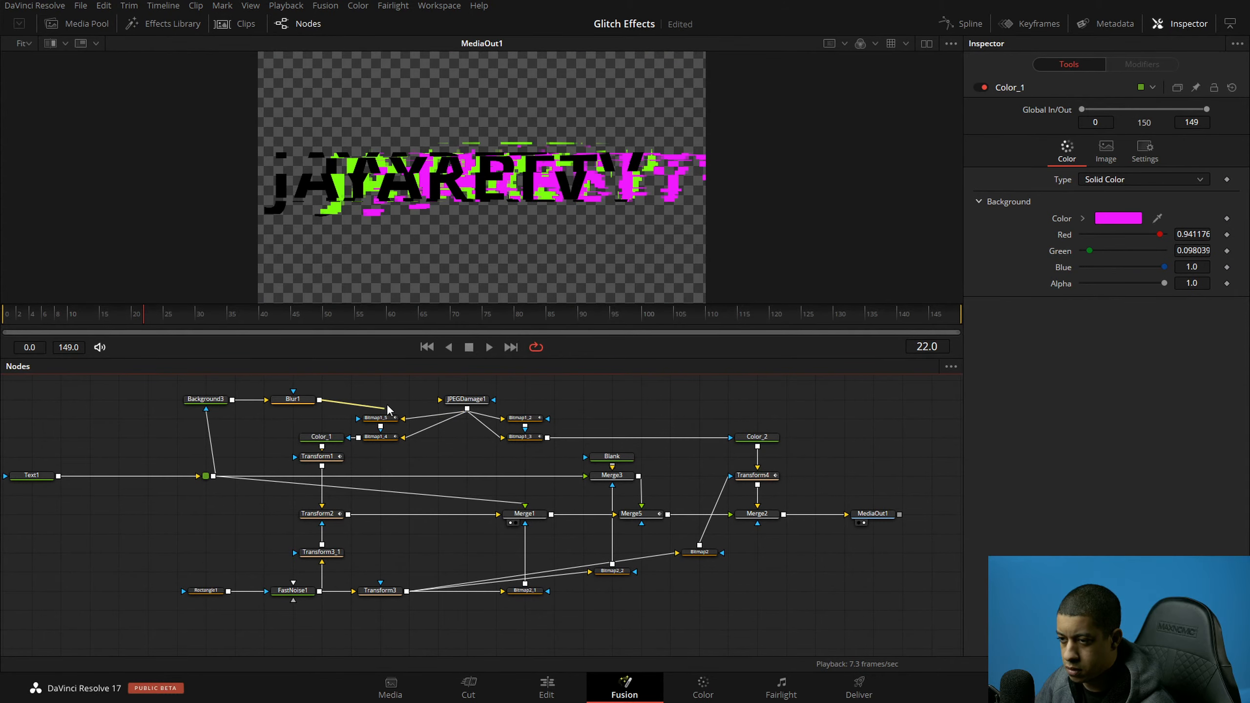
Step: Move Bitmap1_2 and Bitmap1_3 slightly right so both bitmap pairs sit evenly around JPEGDamage1
drag(534, 452, 381, 393)
drag(547, 392, 506, 451)
click(559, 443)
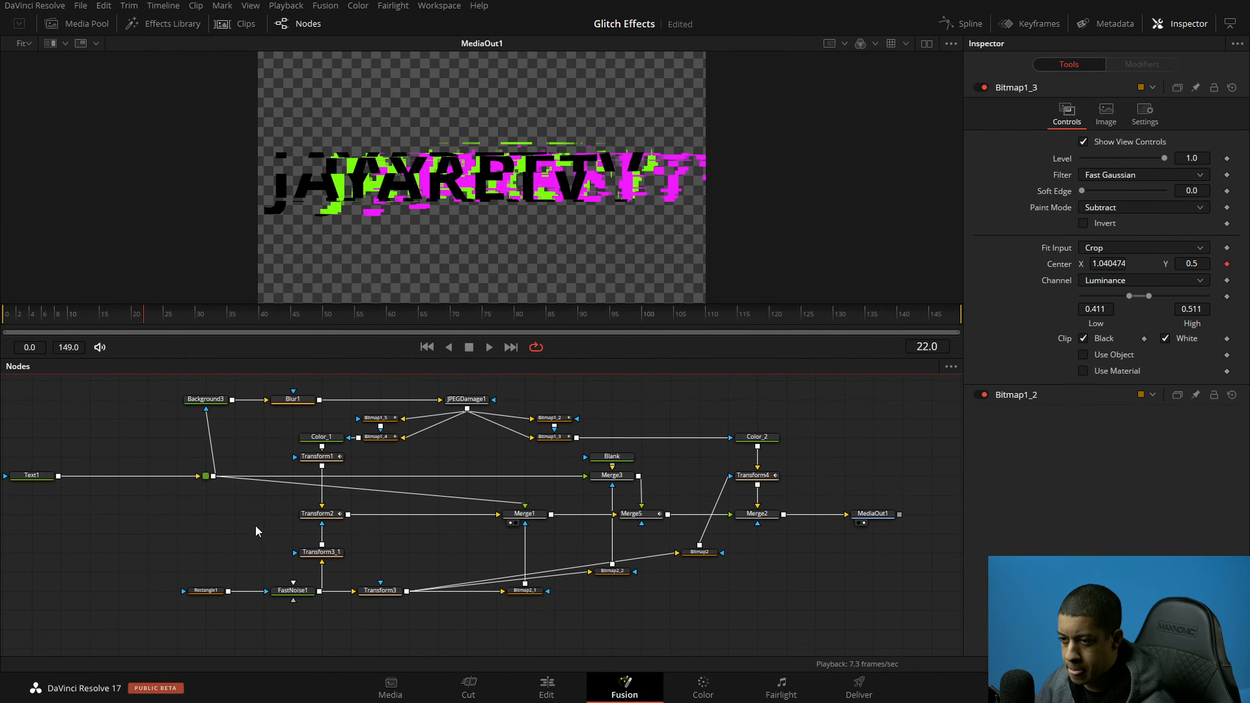
Step: Shift the Color_1, Transform1, Transform2 and Transform3_1 column left beneath Blur1, together with FastNoise1 and Rectangle1
drag(285, 425, 263, 591)
ctrl+click(206, 590)
click(383, 556)
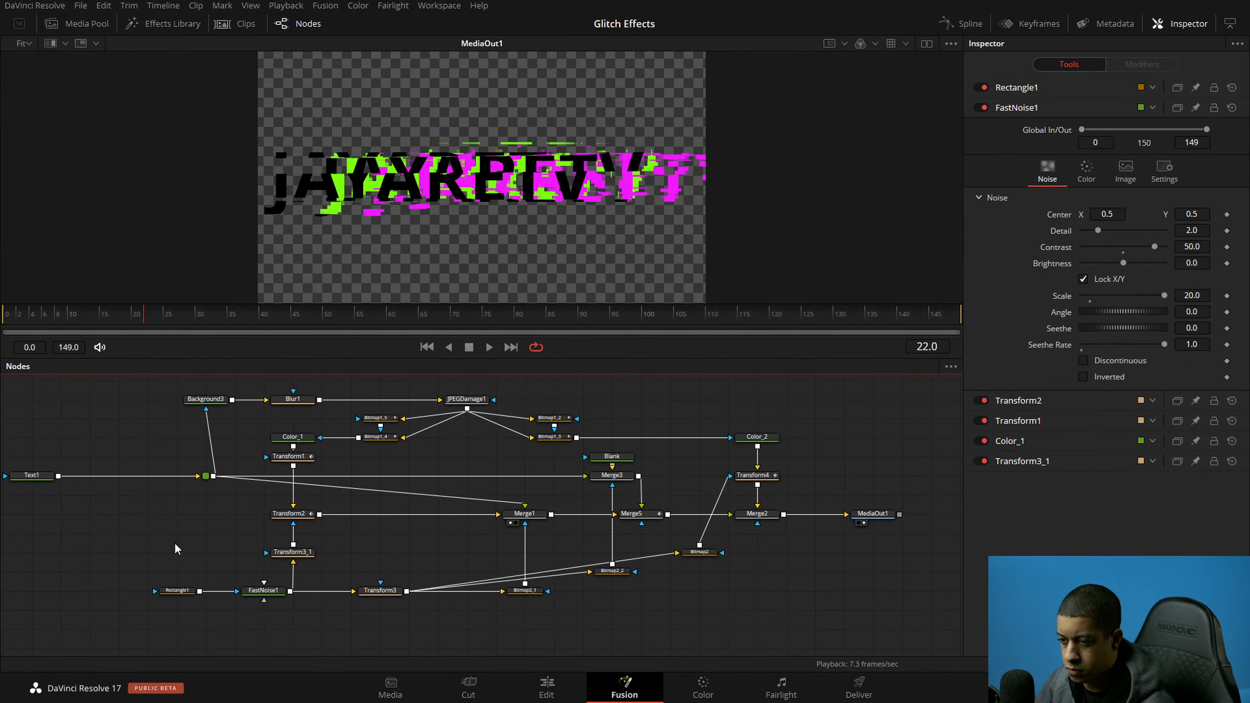
Step: Shift PipeRouter1 and Text1 further left and MediaOut1 further right, separating them from the effect nodes
drag(646, 611, 665, 610)
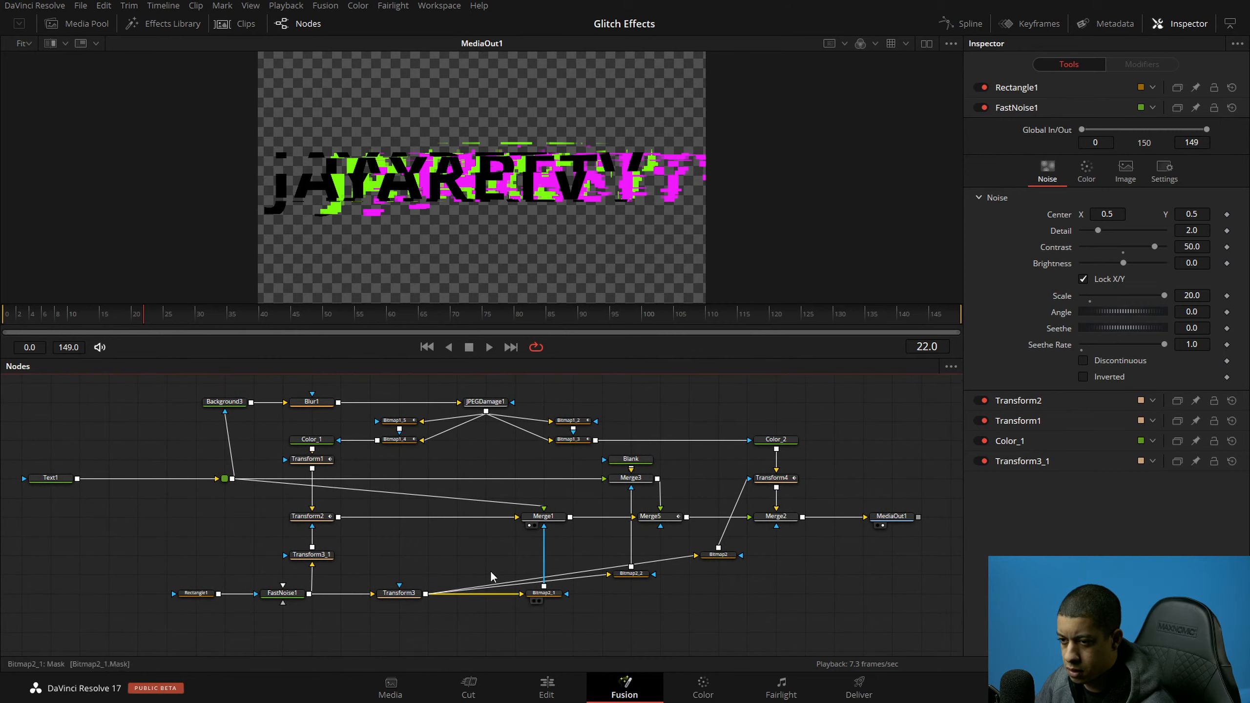
drag(225, 478, 140, 480)
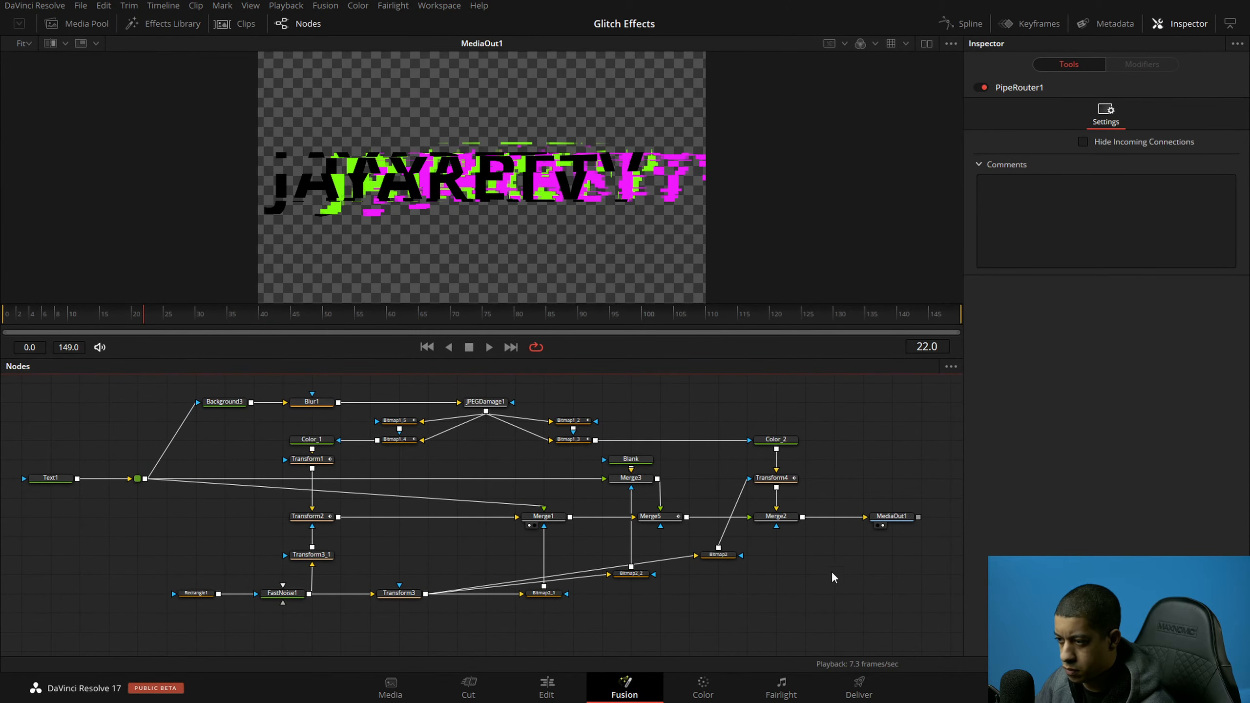
drag(891, 517, 921, 517)
drag(59, 481, 28, 481)
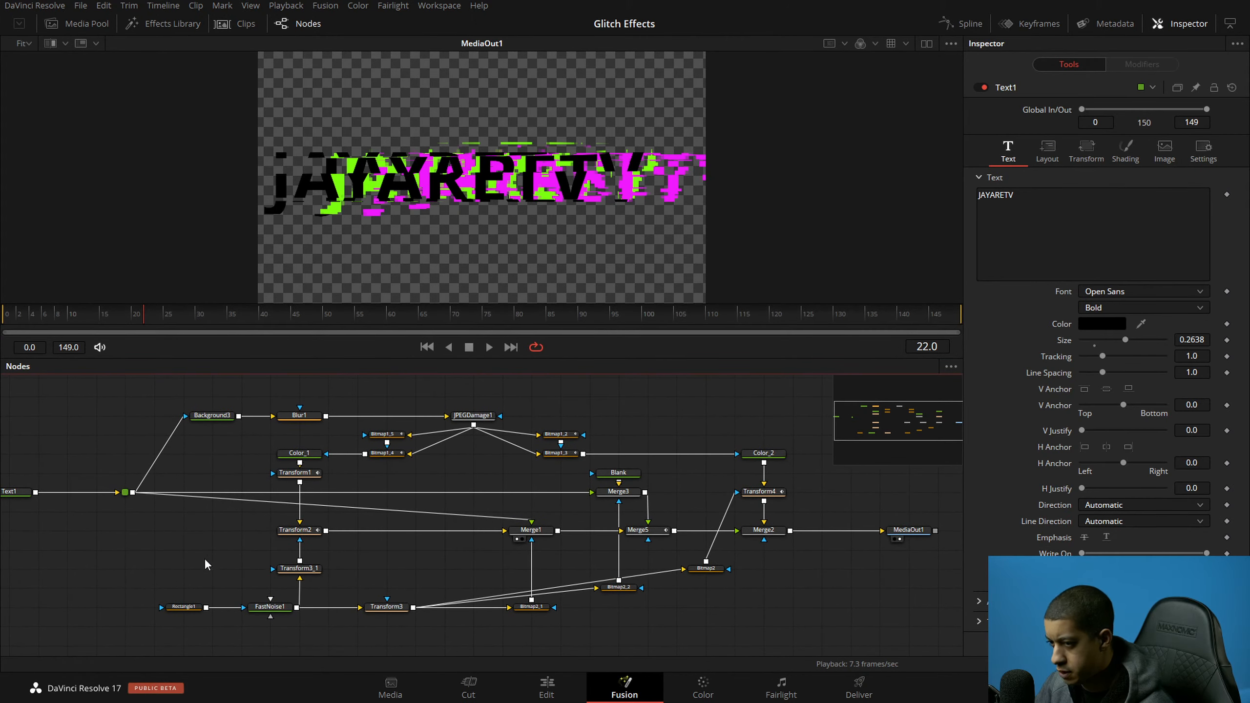
Step: Select every node between Text1 and MediaOut1, including PipeRouter1, and create a macro from the selection
drag(69, 454, 806, 647)
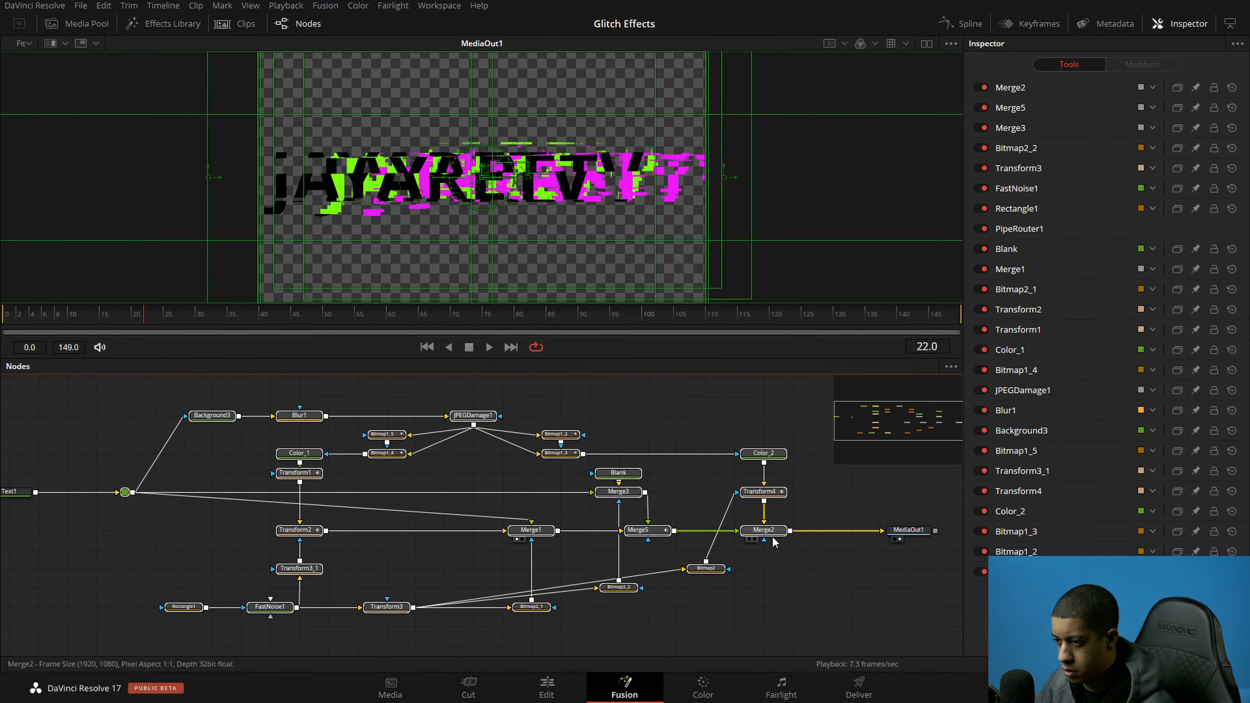
right_click(780, 531)
mouse_move(849, 485)
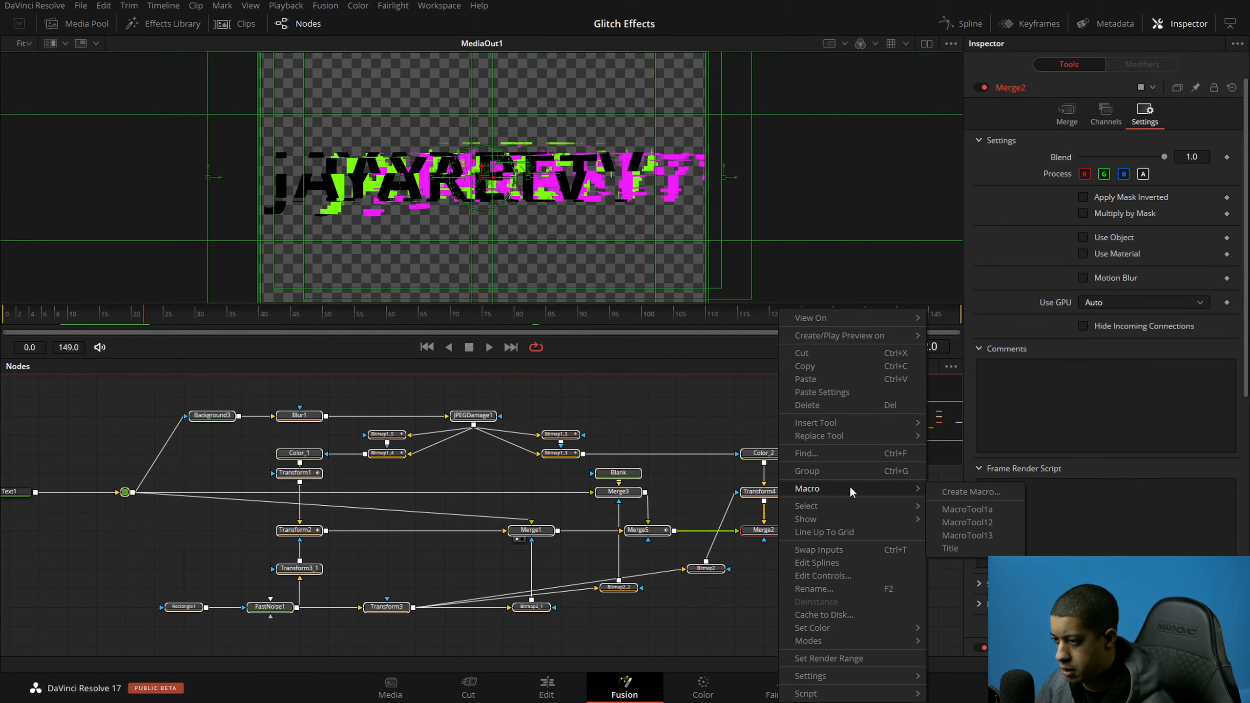
click(977, 490)
drag(280, 58, 824, 158)
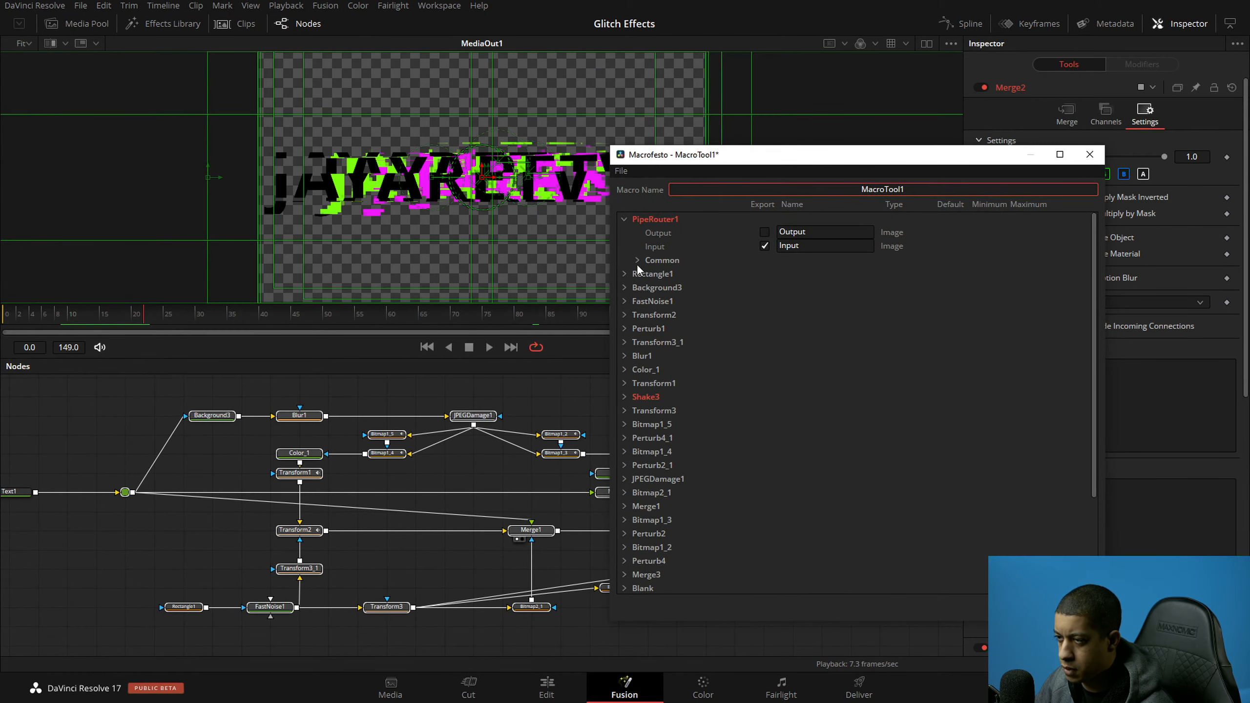
Step: Mark Color_1's top-left color channels for export as macro controls
click(624, 219)
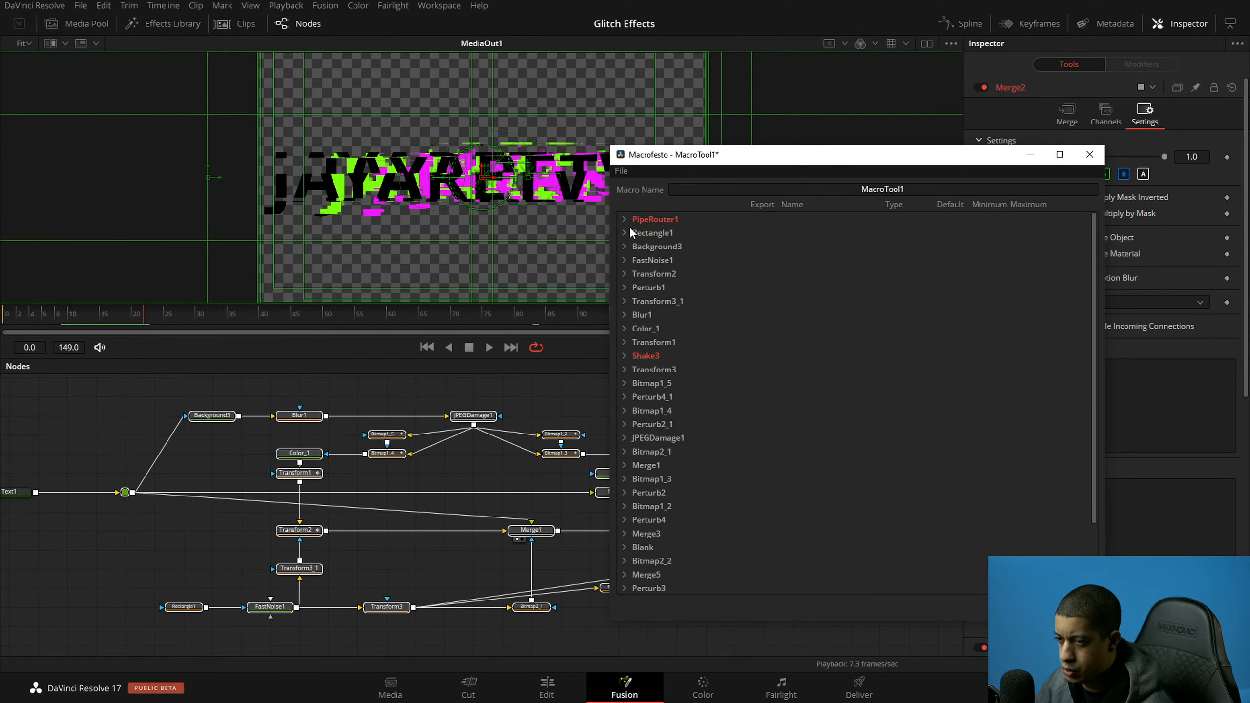
click(624, 329)
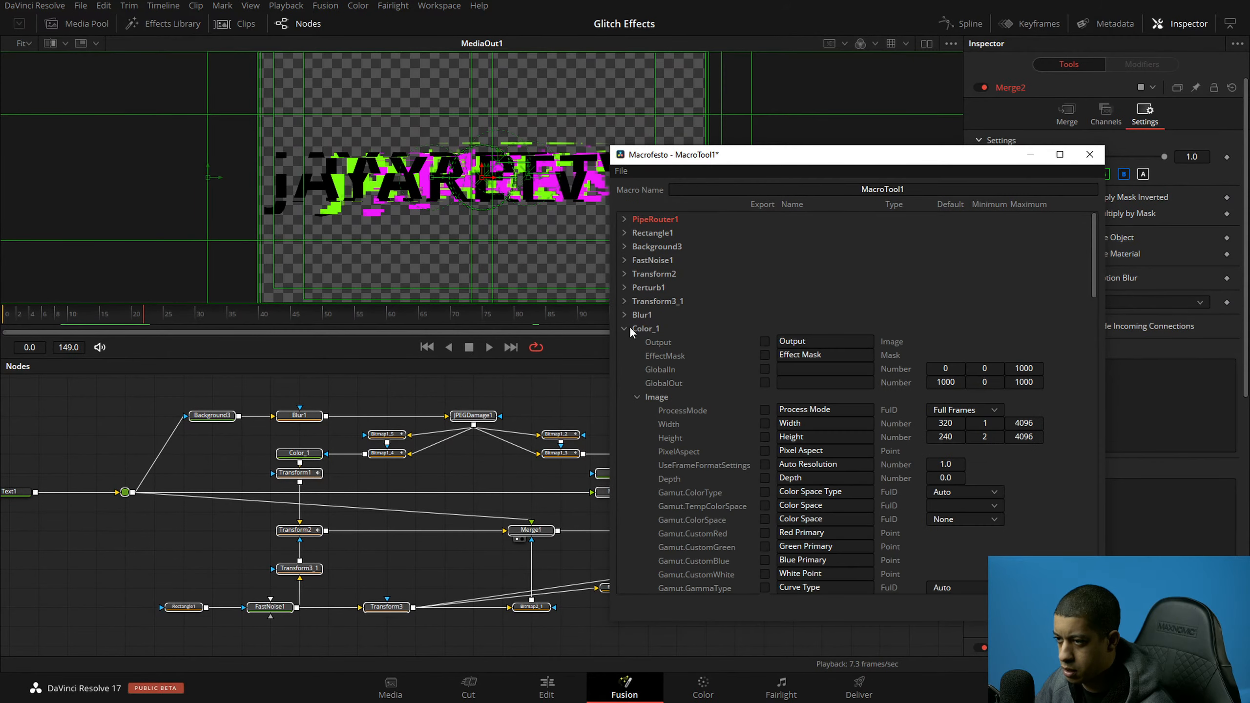
click(636, 396)
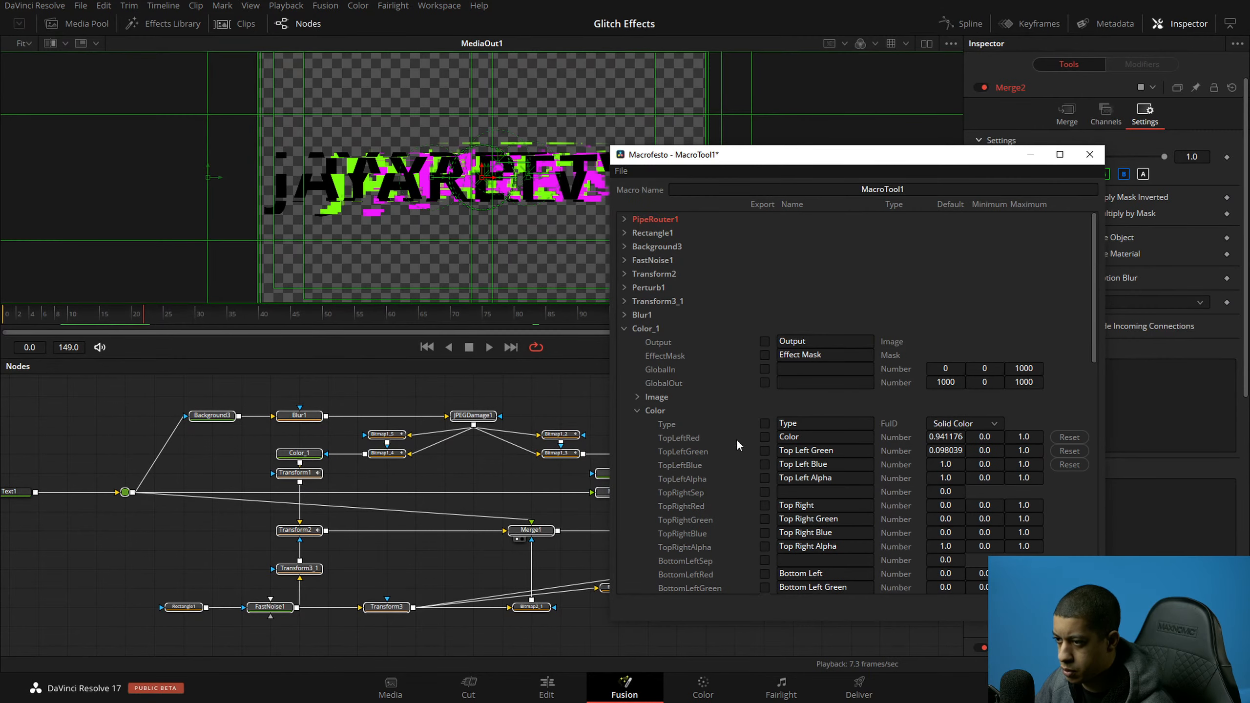
click(636, 411)
click(624, 328)
Step: Mark Color_2's top-left color channels for export as macro controls
scroll(645, 482, down, 2)
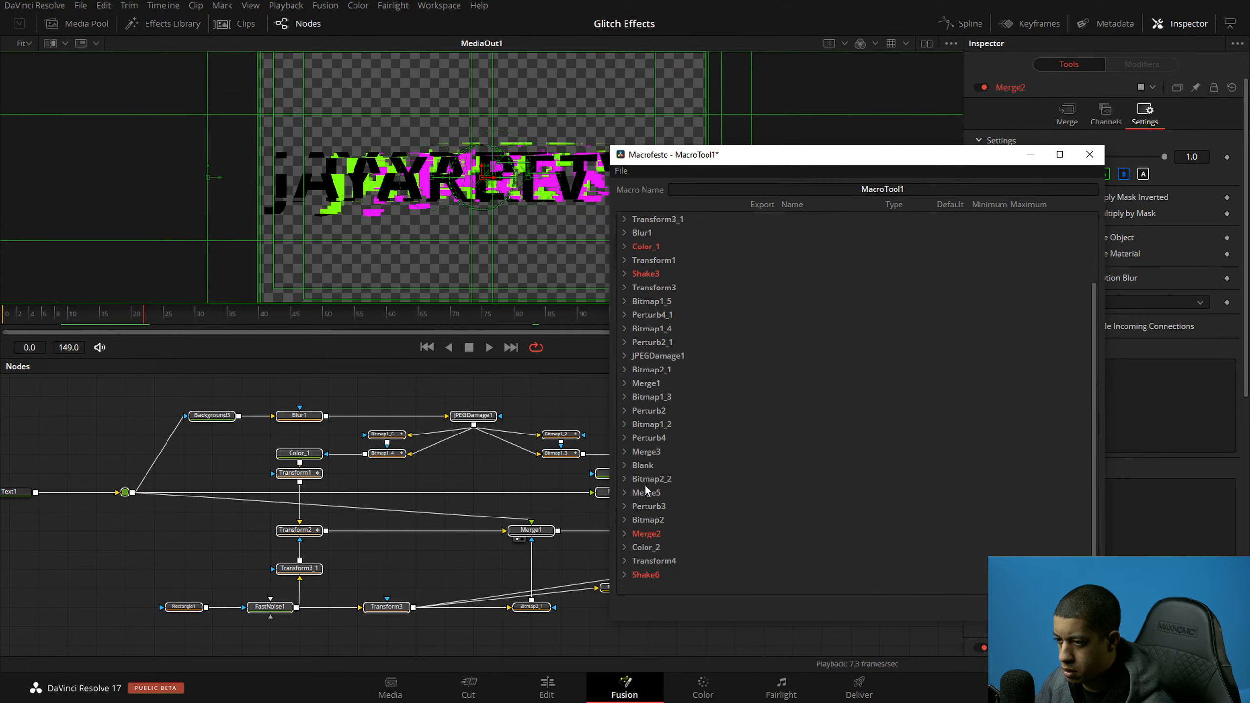
click(624, 546)
scroll(689, 489, down, 5)
scroll(644, 267, up, 4)
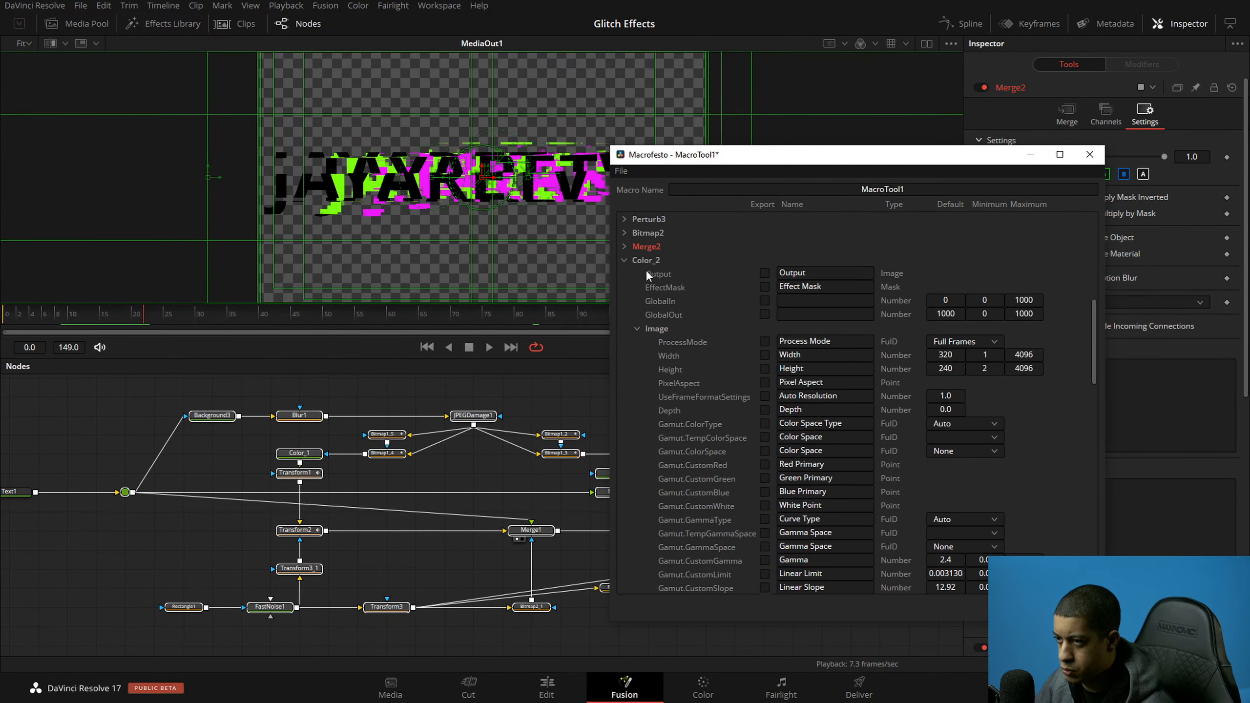
click(636, 329)
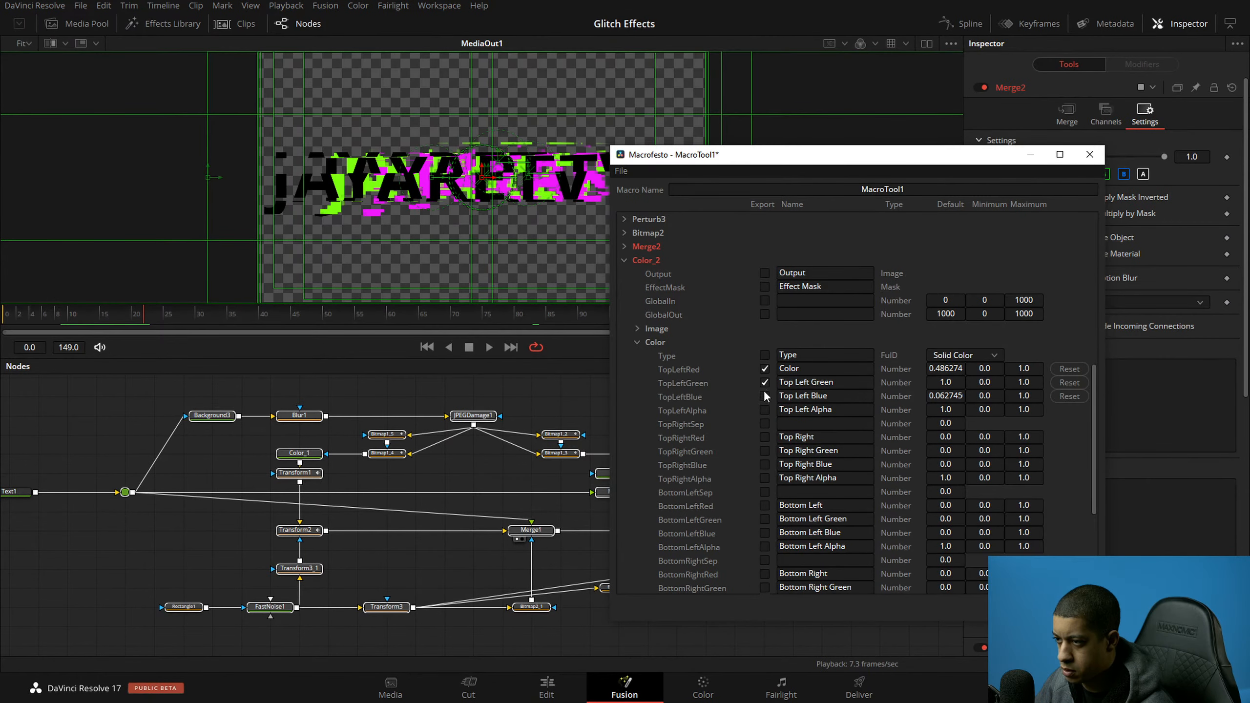
click(624, 261)
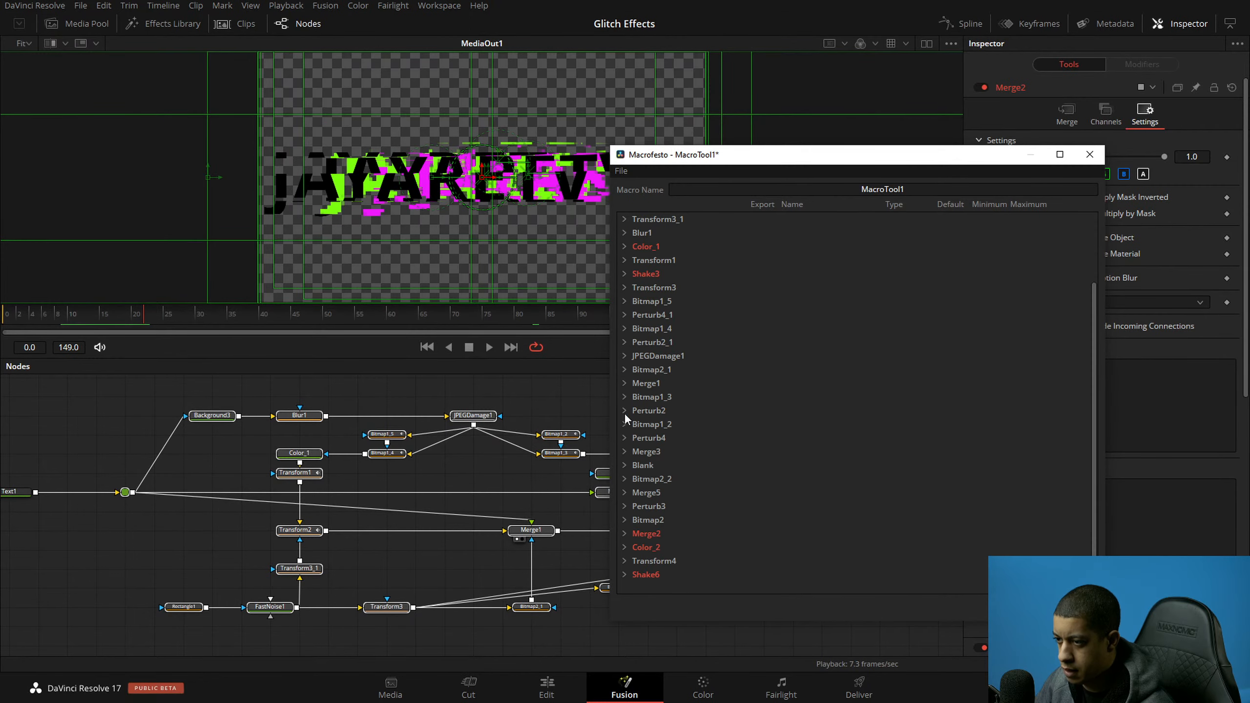
Step: Expand Merge2's common settings down to its custom Effect control and close the macro editor
click(624, 533)
scroll(738, 407, down, 5)
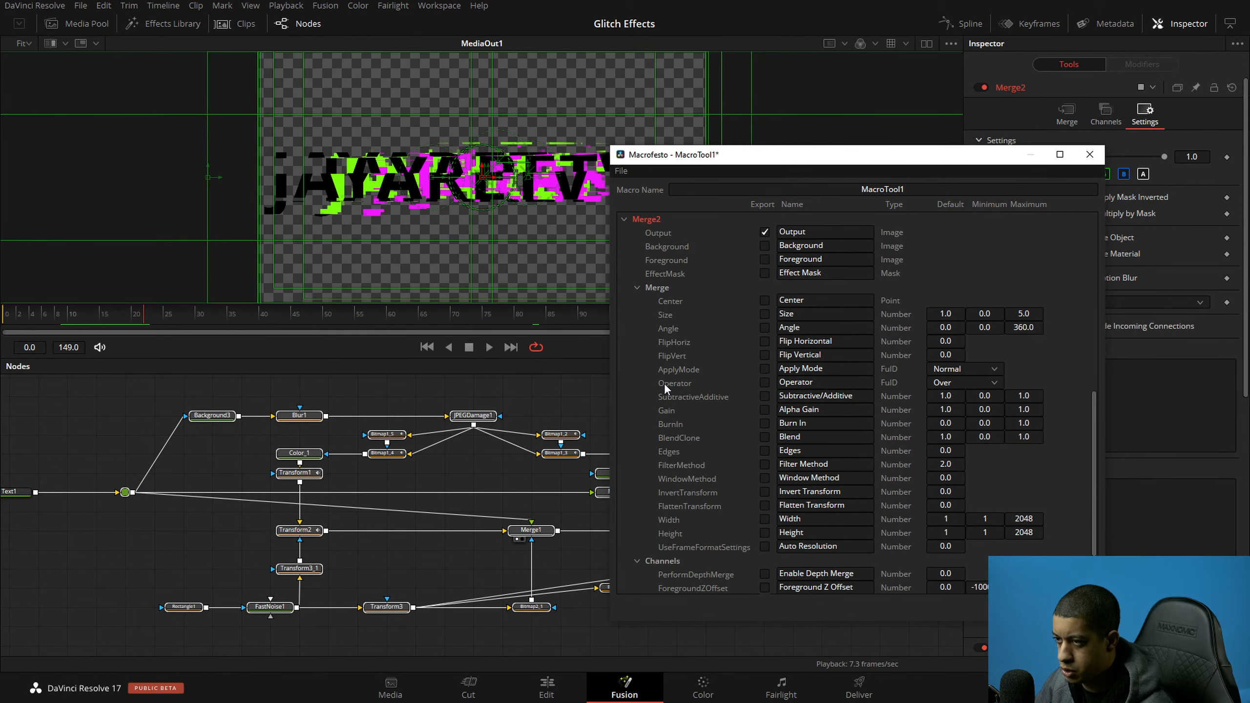
scroll(664, 383, down, 2)
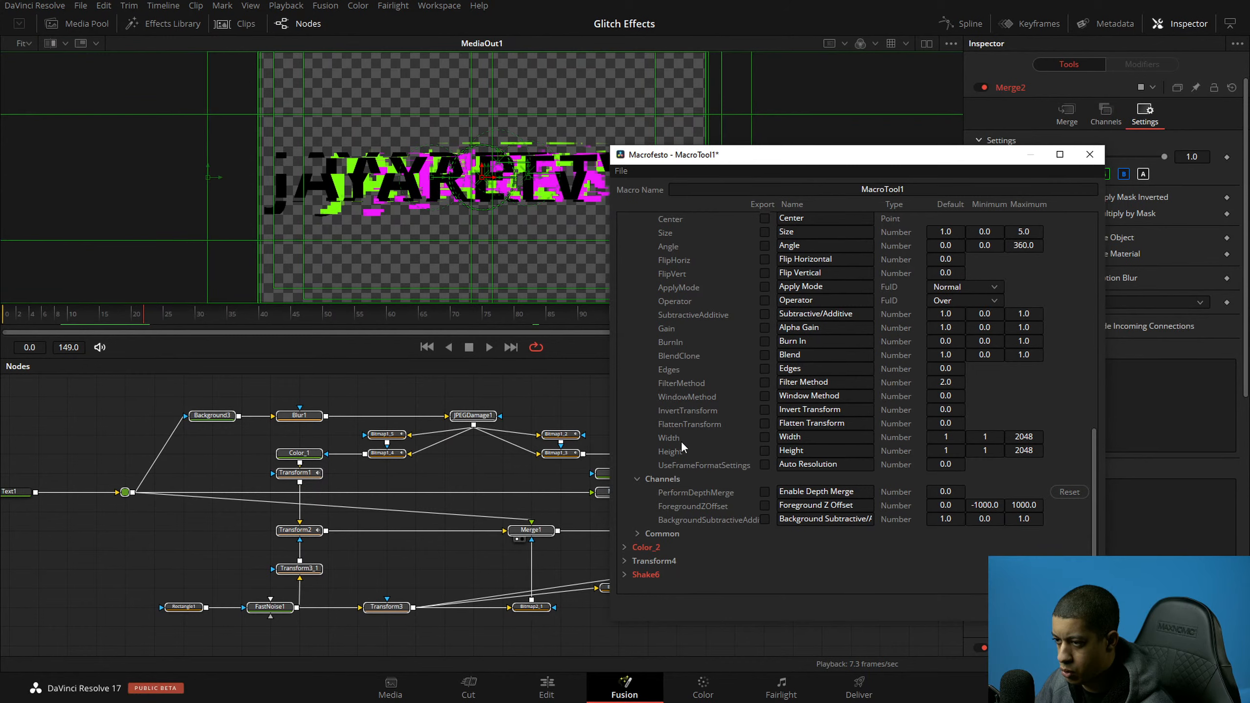
click(637, 534)
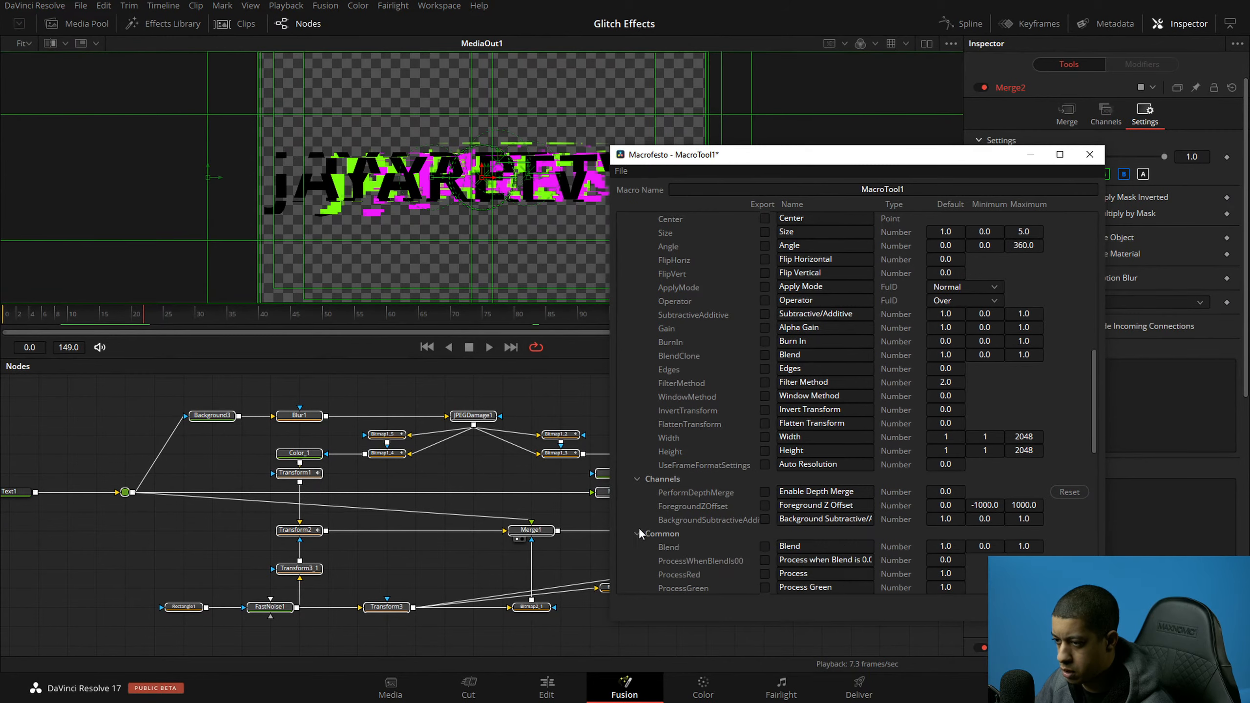
scroll(715, 465, down, 10)
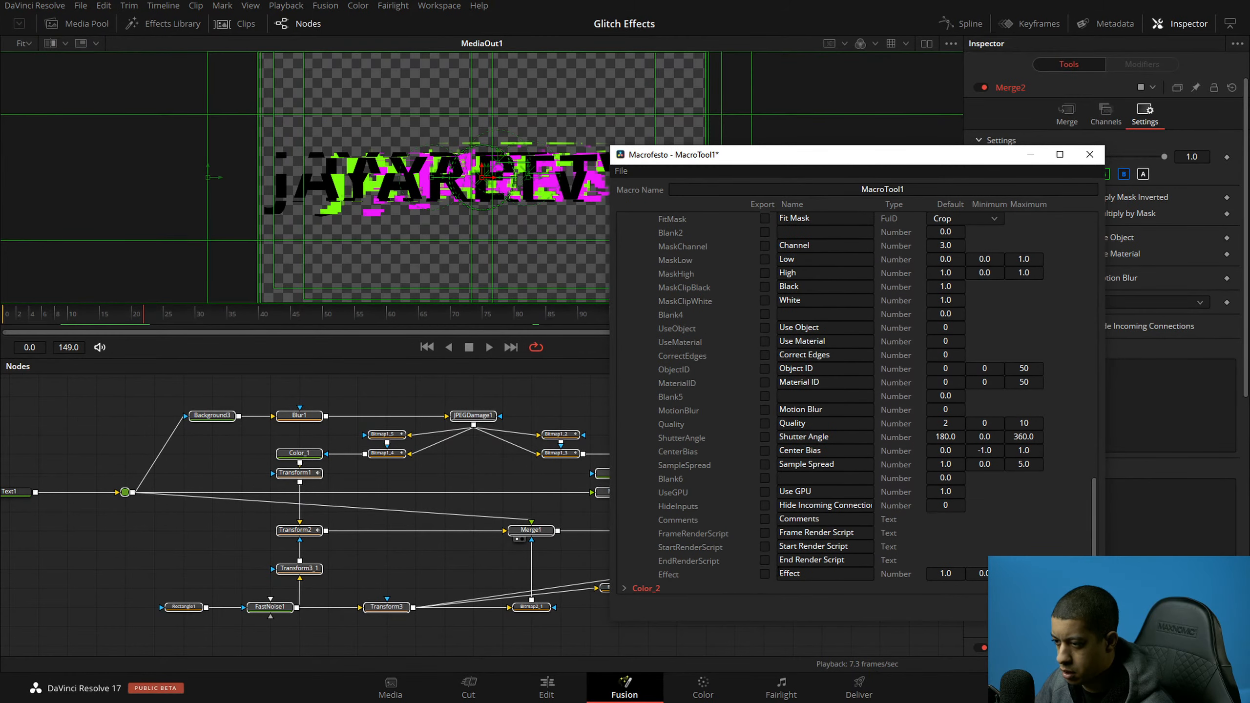
drag(1093, 538, 1104, 244)
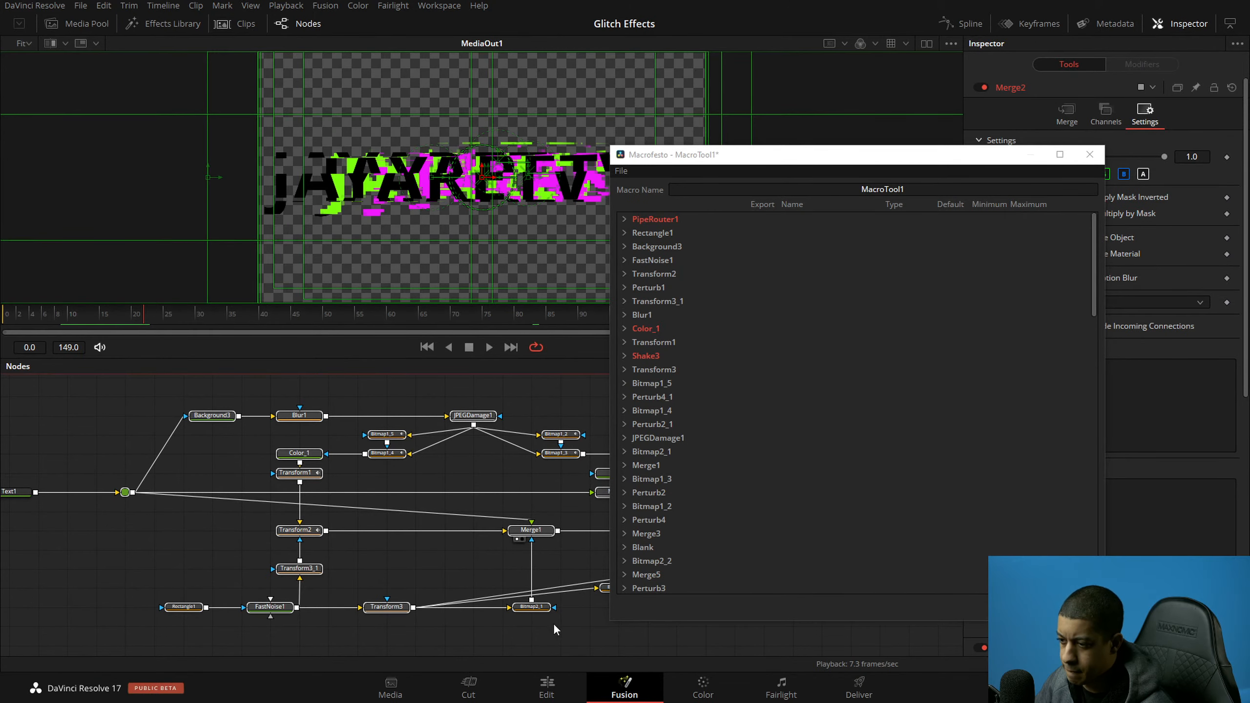
click(1089, 154)
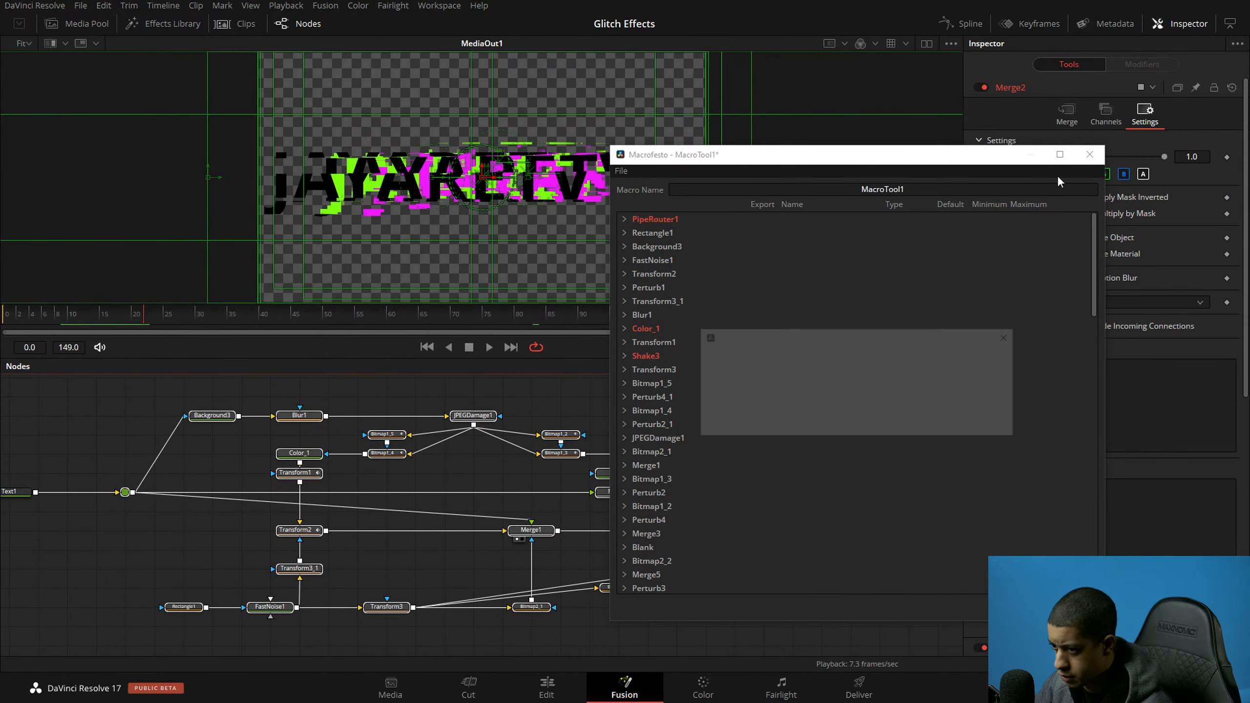
click(838, 417)
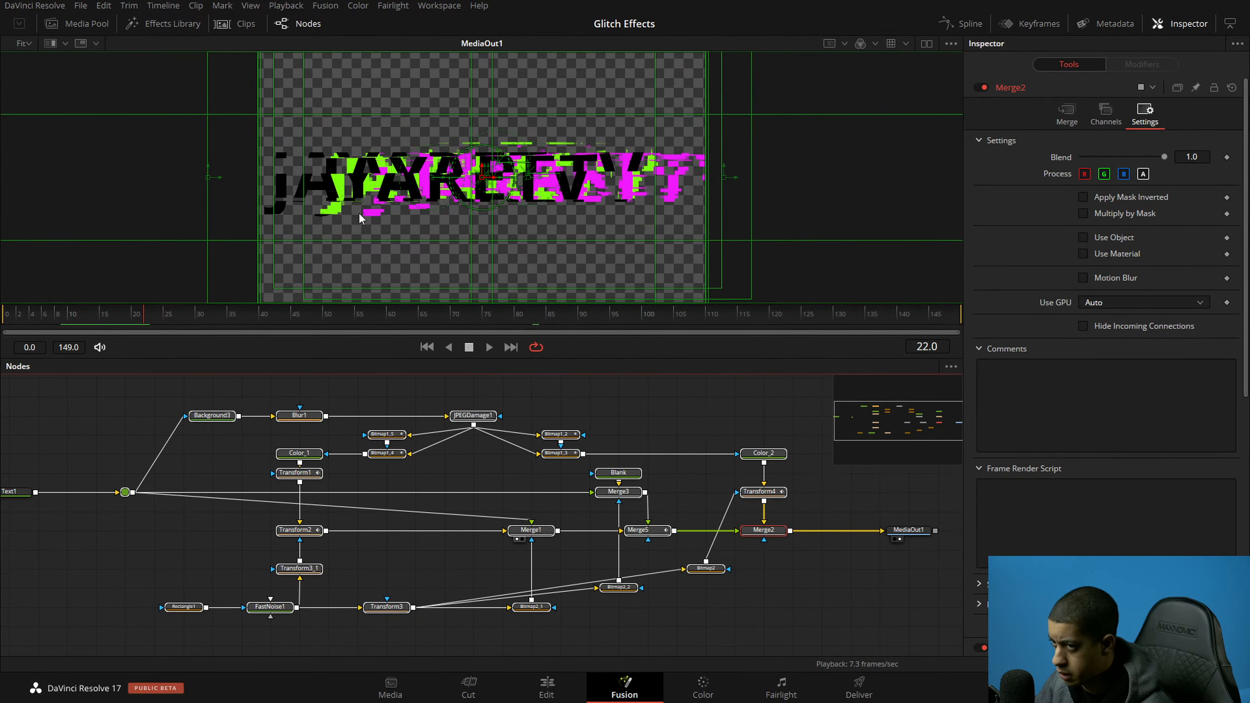
Step: Open clip 09's empty composition, paste the JRTV_Flashy_Elements_Effect_05 macro and place it before MediaOut1
click(236, 23)
click(483, 621)
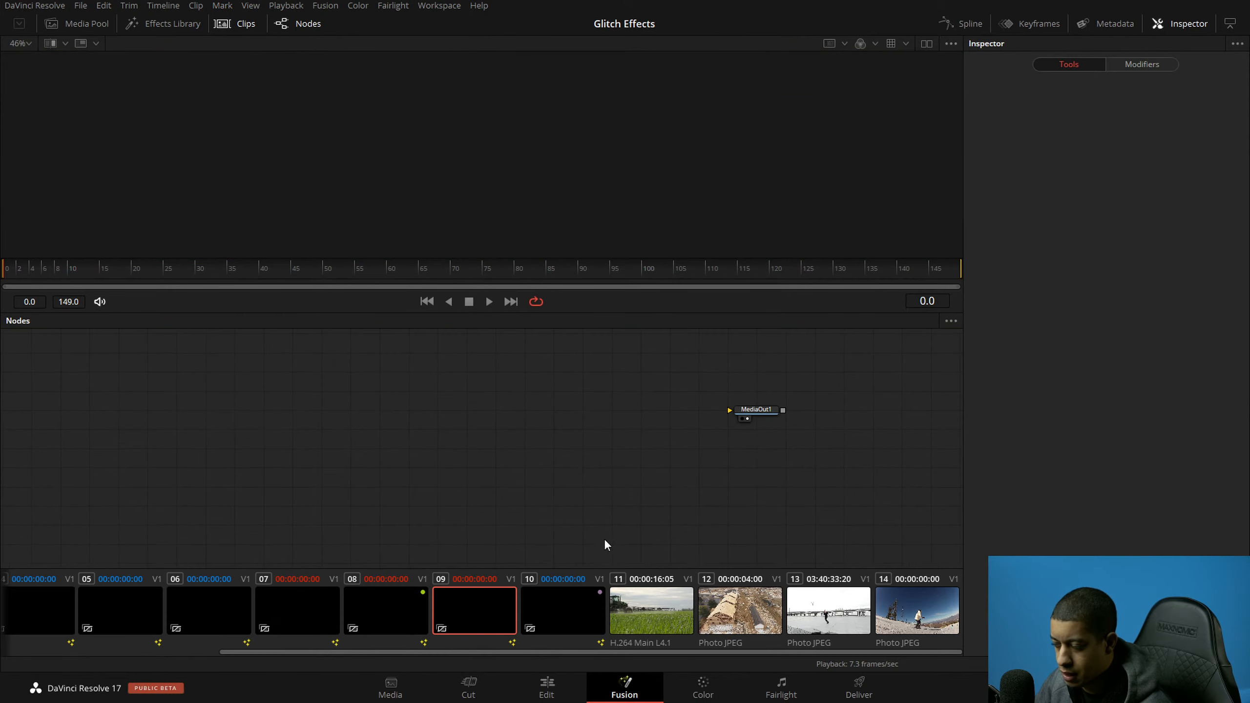
key(ctrl+v)
mouse_move(209, 391)
mouse_down()
mouse_move(438, 435)
mouse_move(438, 448)
mouse_up()
Step: Add a Text+ node up and to the left of the pasted macro
key(shift+space)
text(sm)
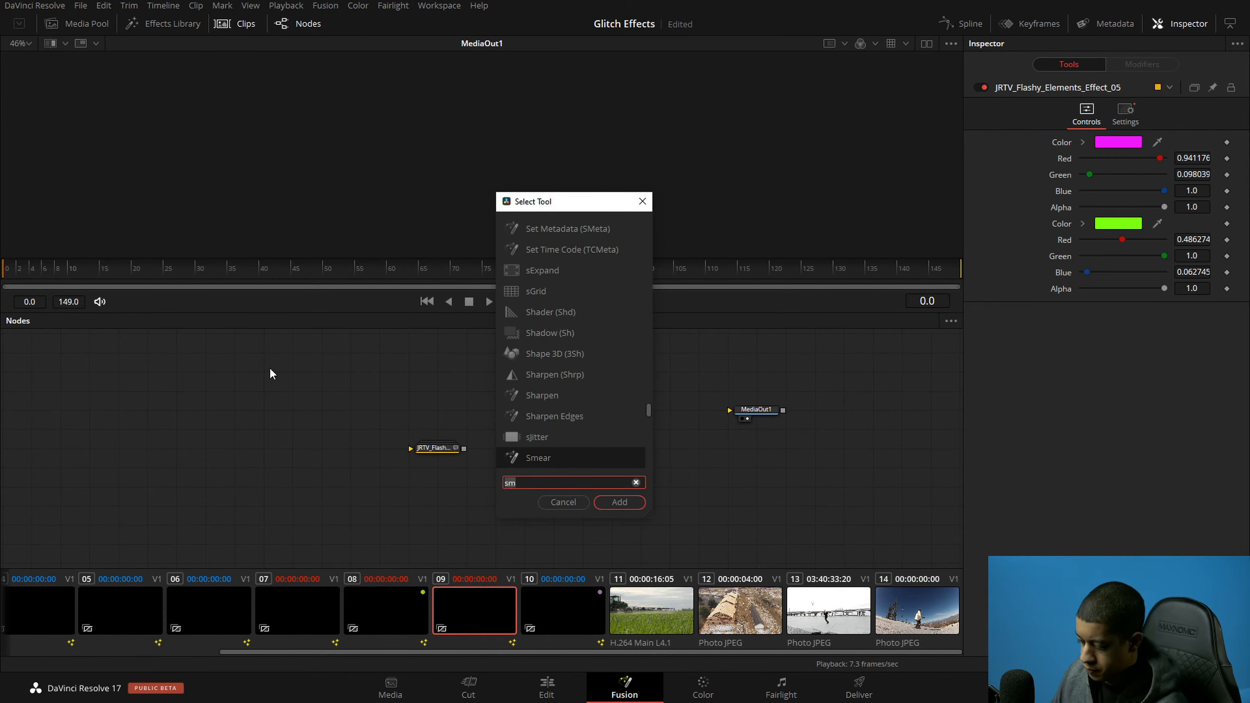
key(BackSpace)
key(BackSpace)
text(text1)
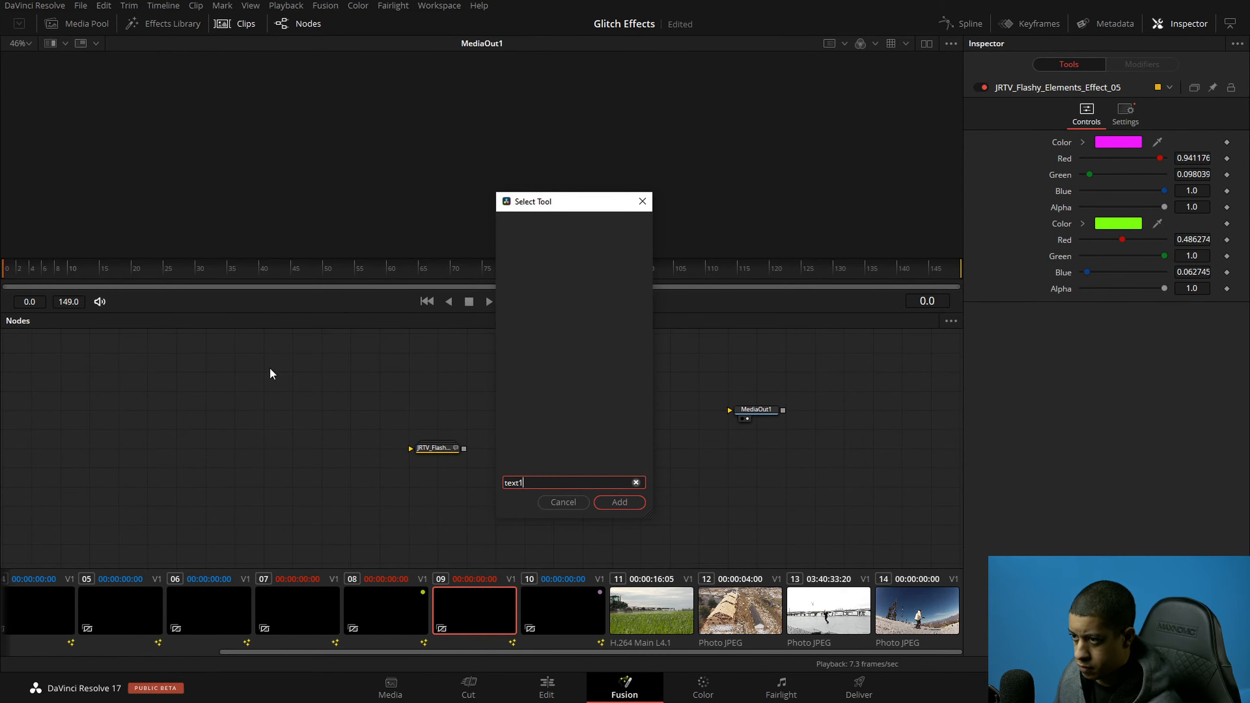
key(BackSpace)
key(Down)
key(Return)
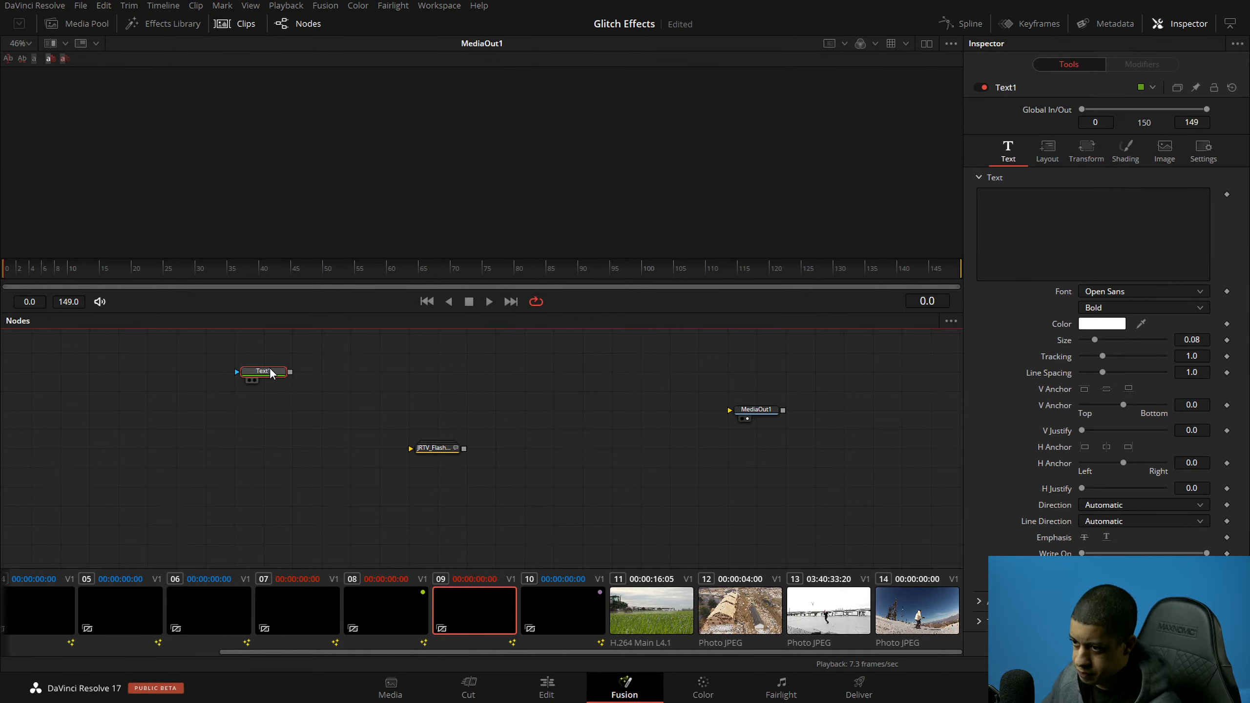
Step: Connect Text1 through the macro to MediaOut1 and set its text to JAYARETV
drag(291, 371, 730, 410)
scroll(615, 344, up, 1)
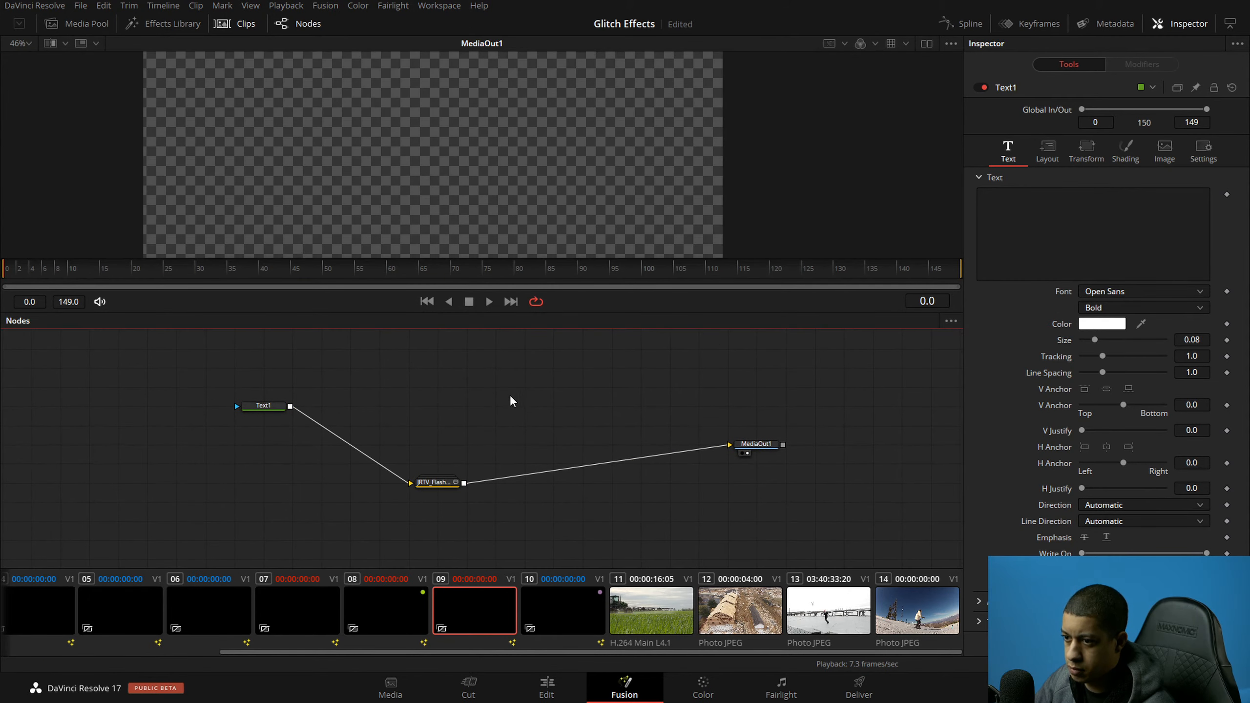
click(1053, 247)
text(JAYARETV)
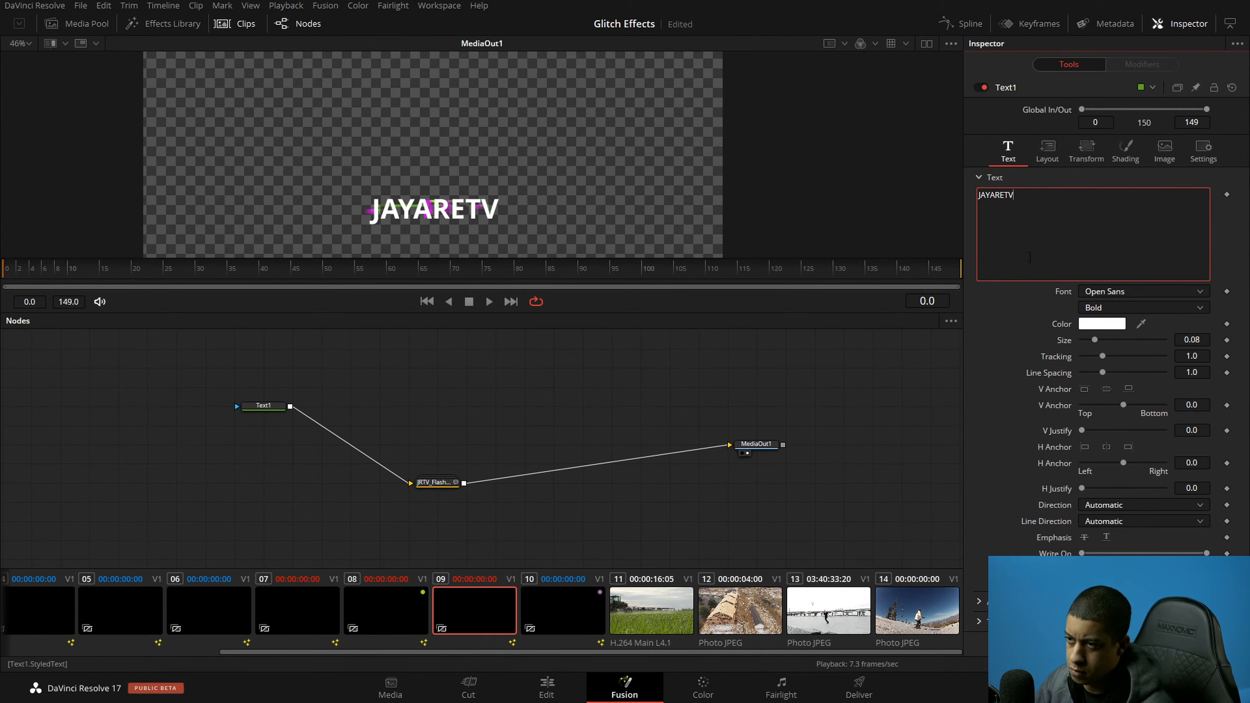
Step: Save the project, line Text1 up with MediaOut1's row, and show the macro's controls
click(579, 396)
key(ctrl+s)
drag(263, 407, 223, 457)
click(433, 482)
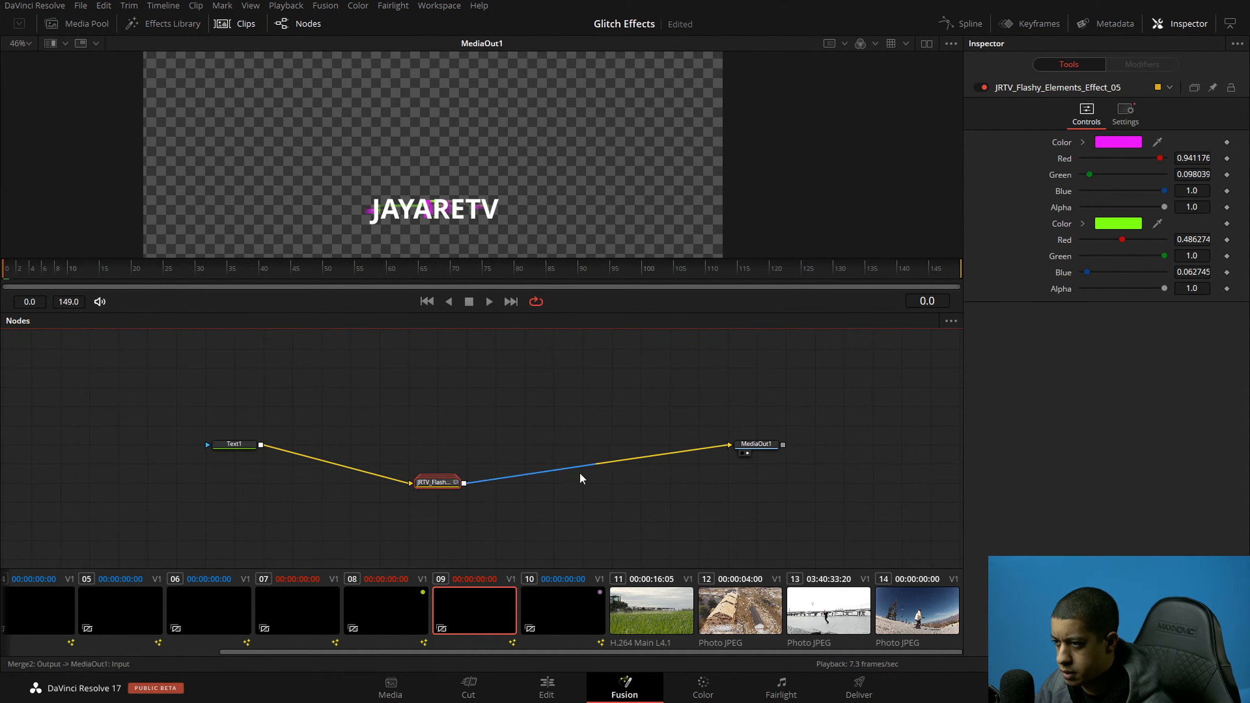
Step: Set Text1's size to 0.3228 and play back the composition to test the glitch macro
click(245, 442)
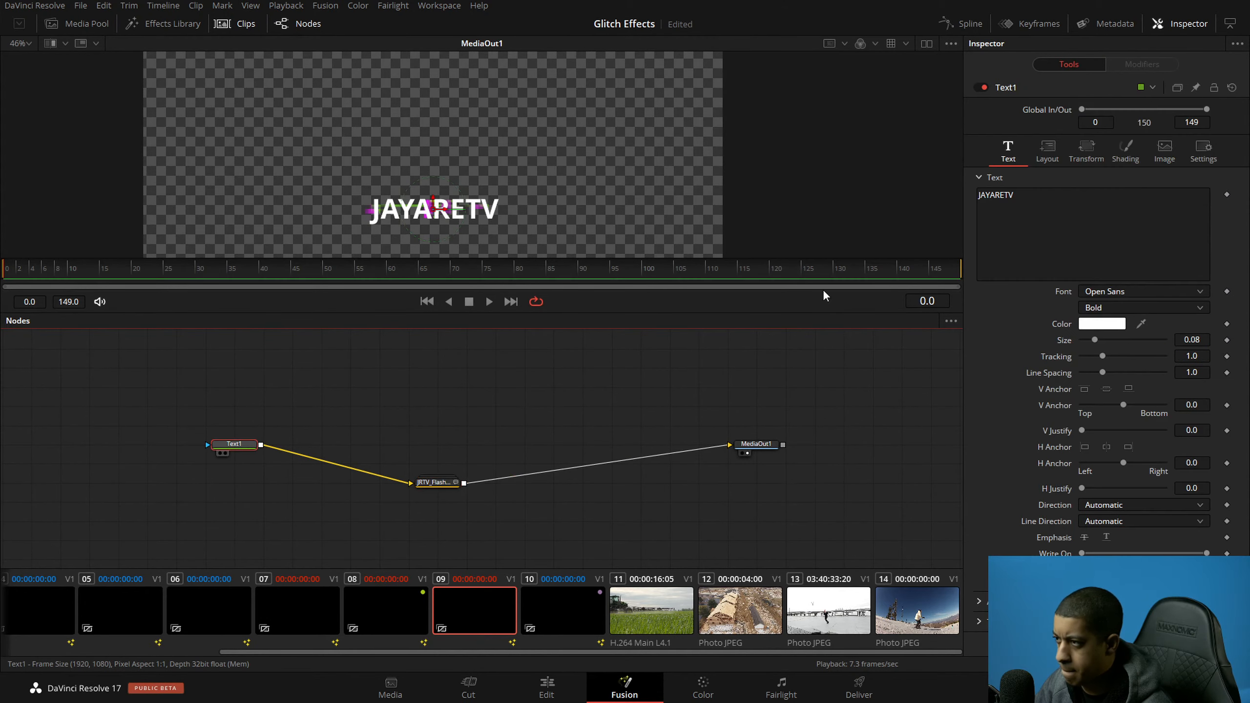
click(615, 396)
key(space)
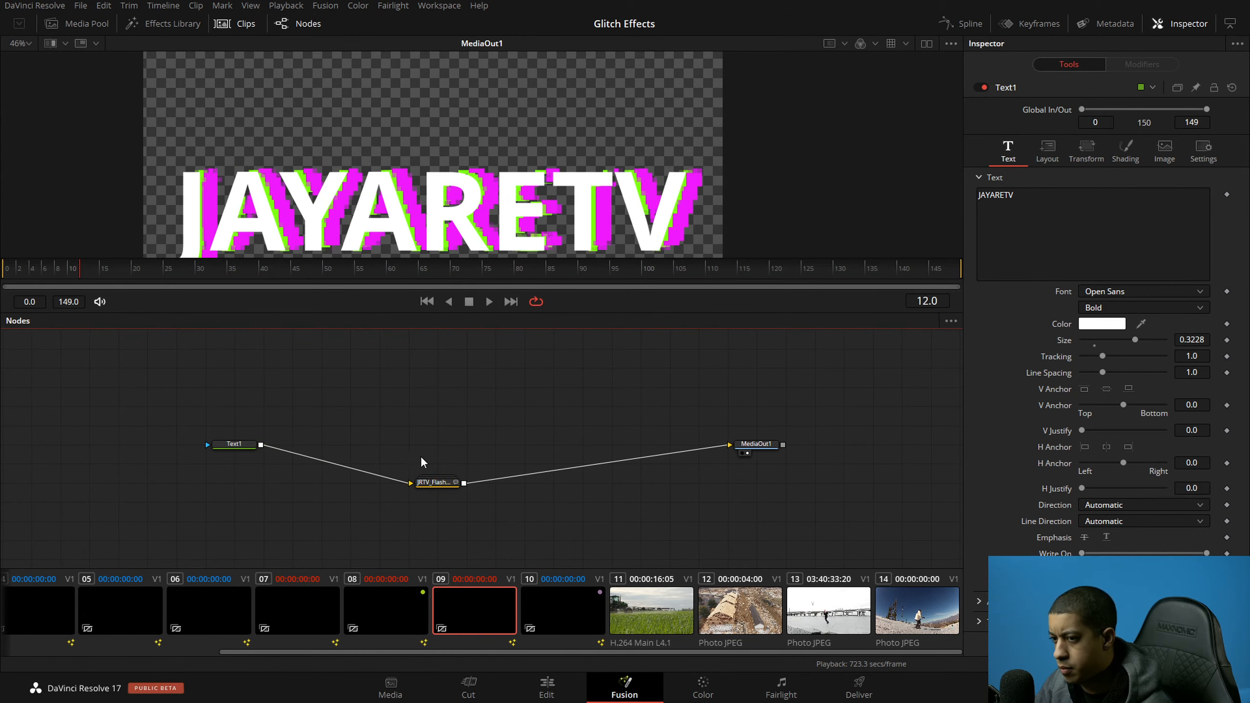
Step: Delete the pasted macro node and return to clip 08's composition
click(433, 482)
key(Delete)
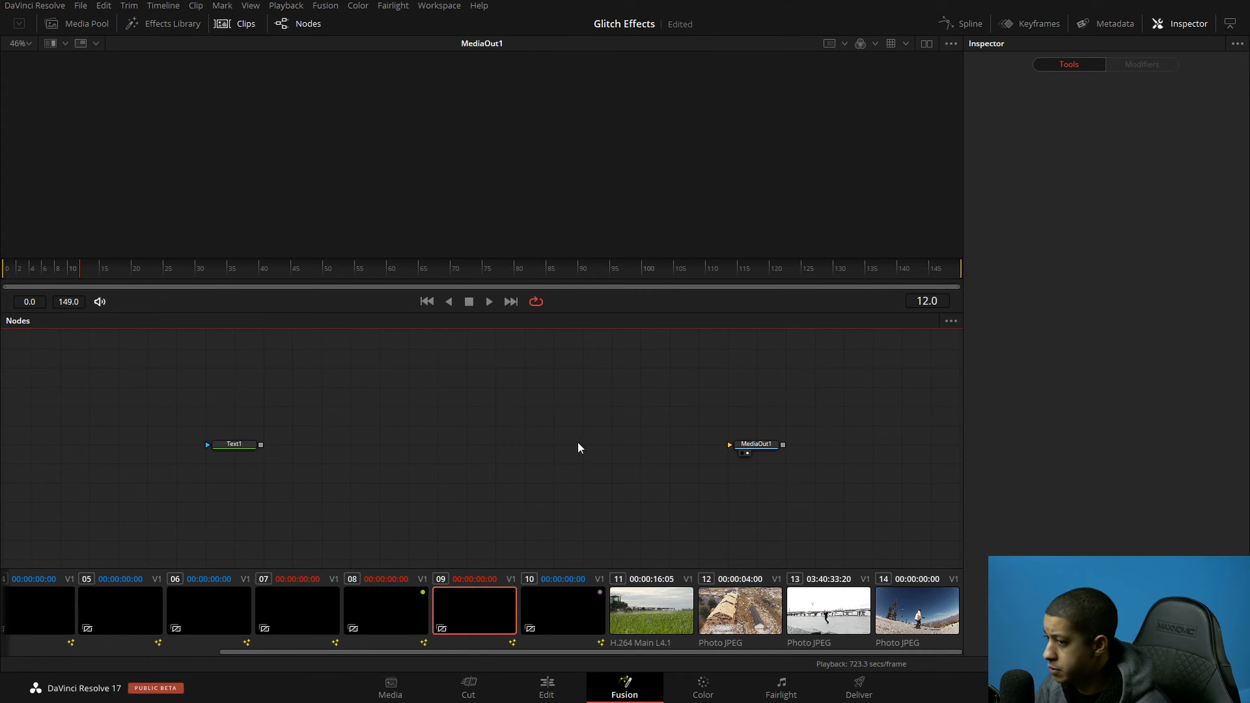
click(388, 603)
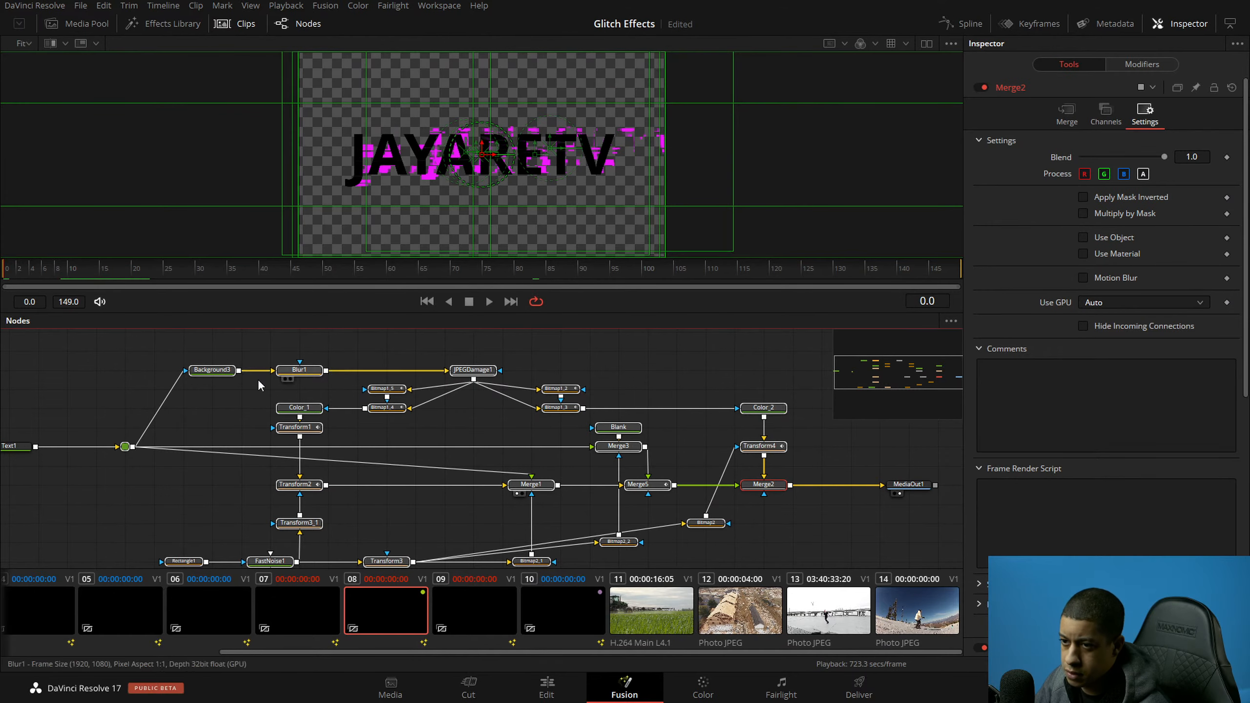
Step: Create a macro named JRTV_Flashy_Elements_Effect_05 from all nodes between Text1 and MediaOut1, including PipeRouter1
click(59, 364)
drag(59, 364, 819, 516)
right_click(782, 460)
mouse_move(894, 249)
click(968, 250)
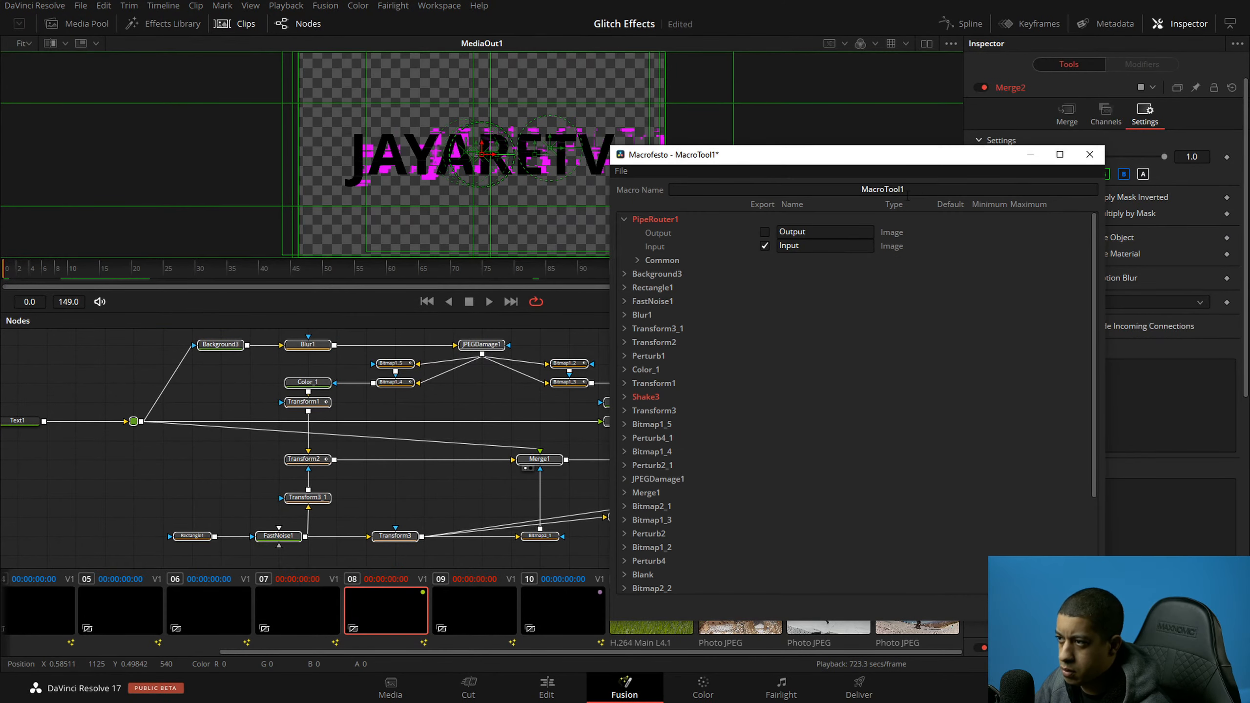
click(716, 195)
text(JRTV_Flashy_Elements_Effect_05)
Step: Export Color_1's top-left color channels, beginning with TopLeftRed, as controls of the JRTV_Flashy_Elements_Effect_05 macro
click(623, 220)
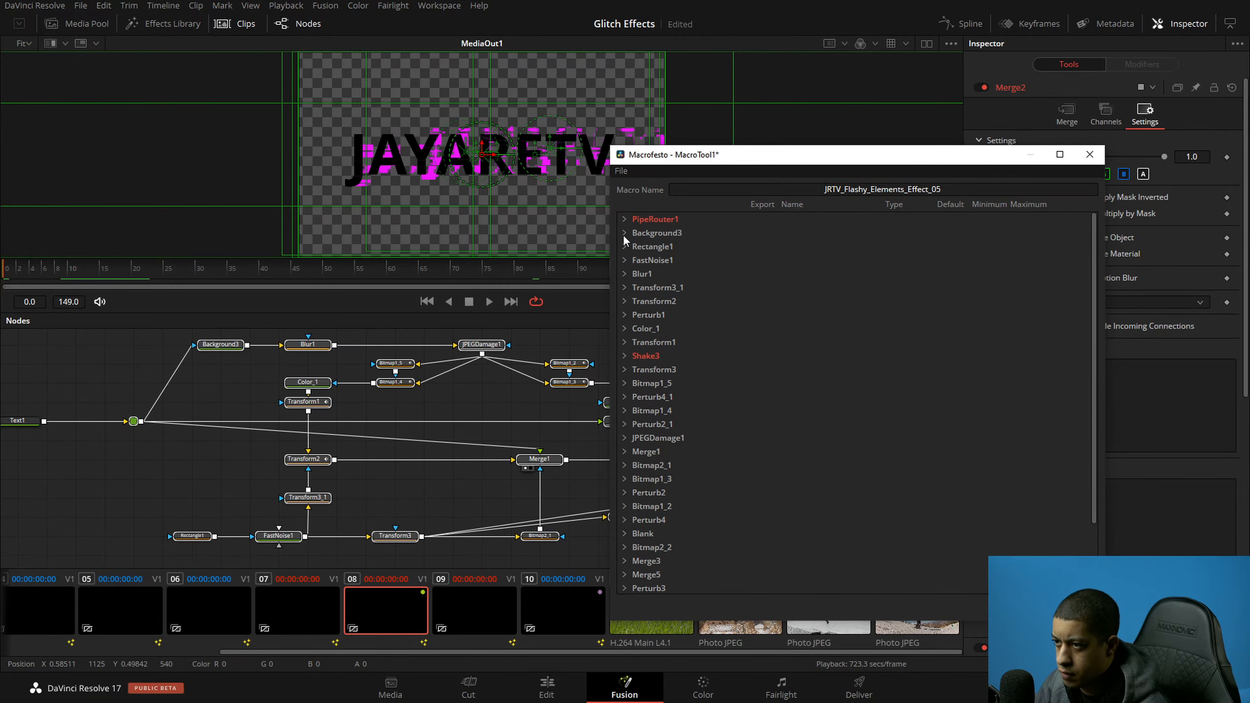
click(624, 329)
click(636, 397)
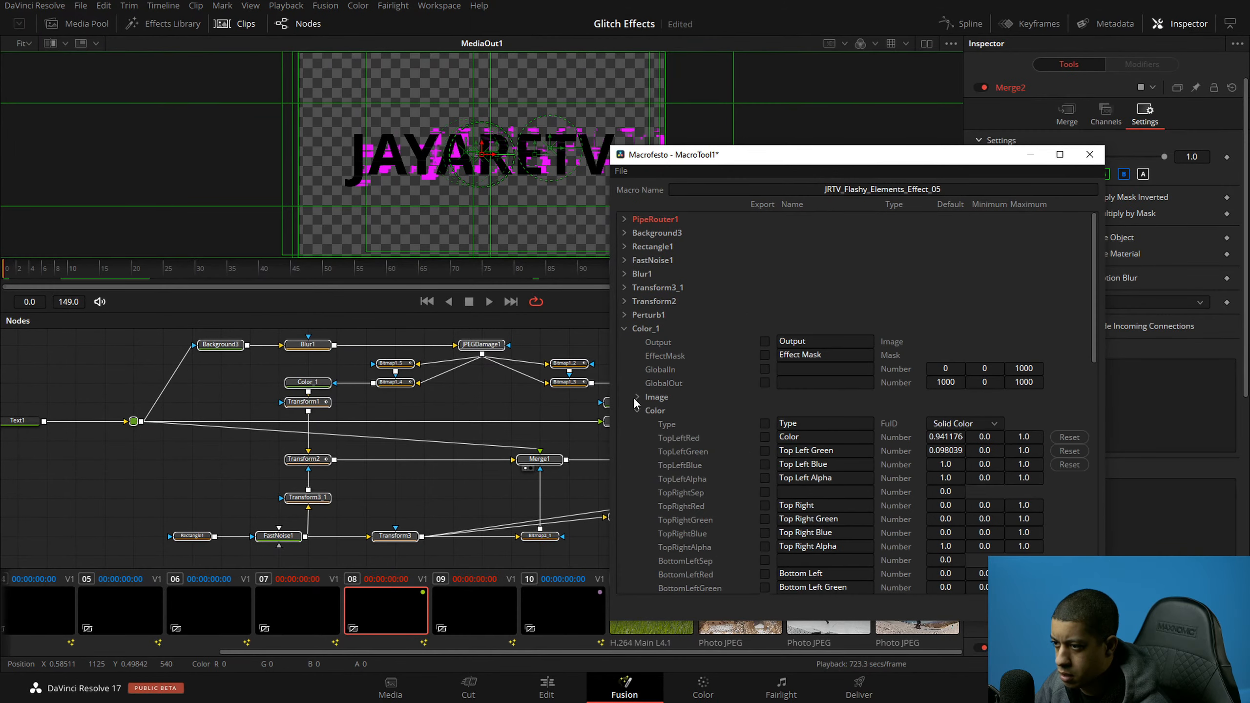
click(764, 437)
click(624, 328)
Step: Export Color_2's top-left color channels, beginning with TopLeftRed, as controls of the JRTV_Flashy_Elements_Effect_05 macro
scroll(654, 549, down, 1)
click(623, 589)
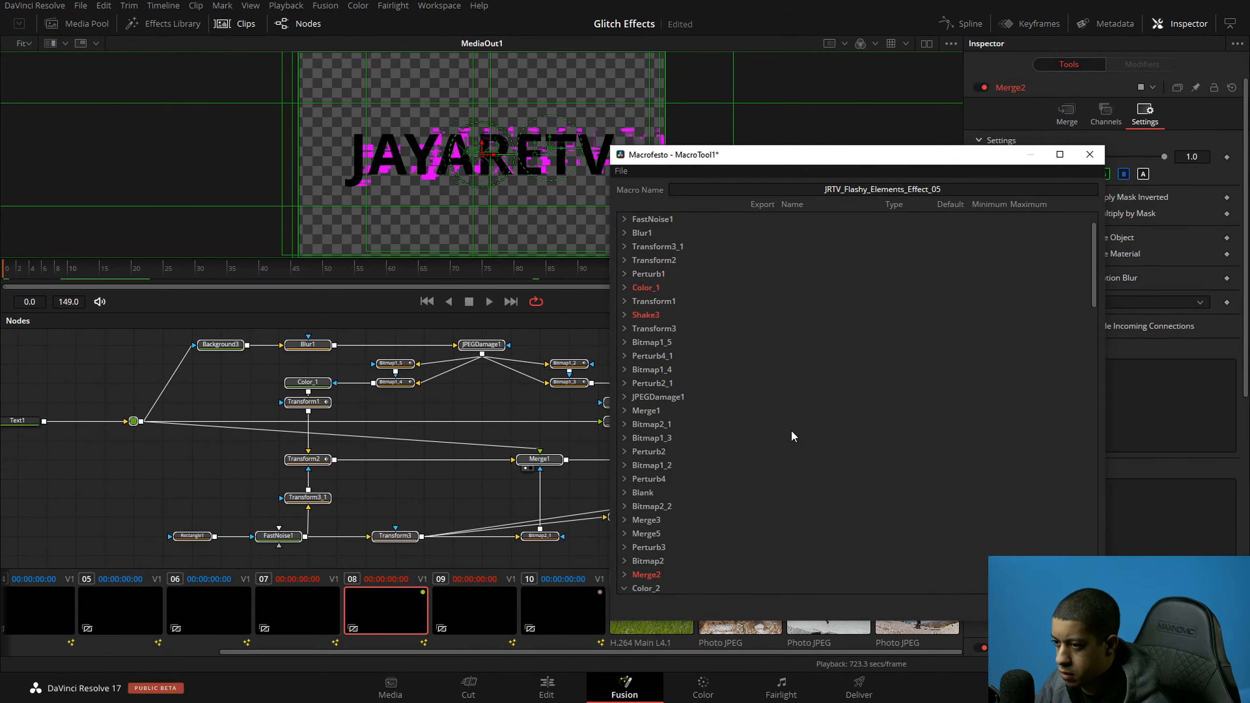
scroll(792, 434, down, 7)
click(638, 370)
click(764, 410)
click(764, 424)
click(623, 300)
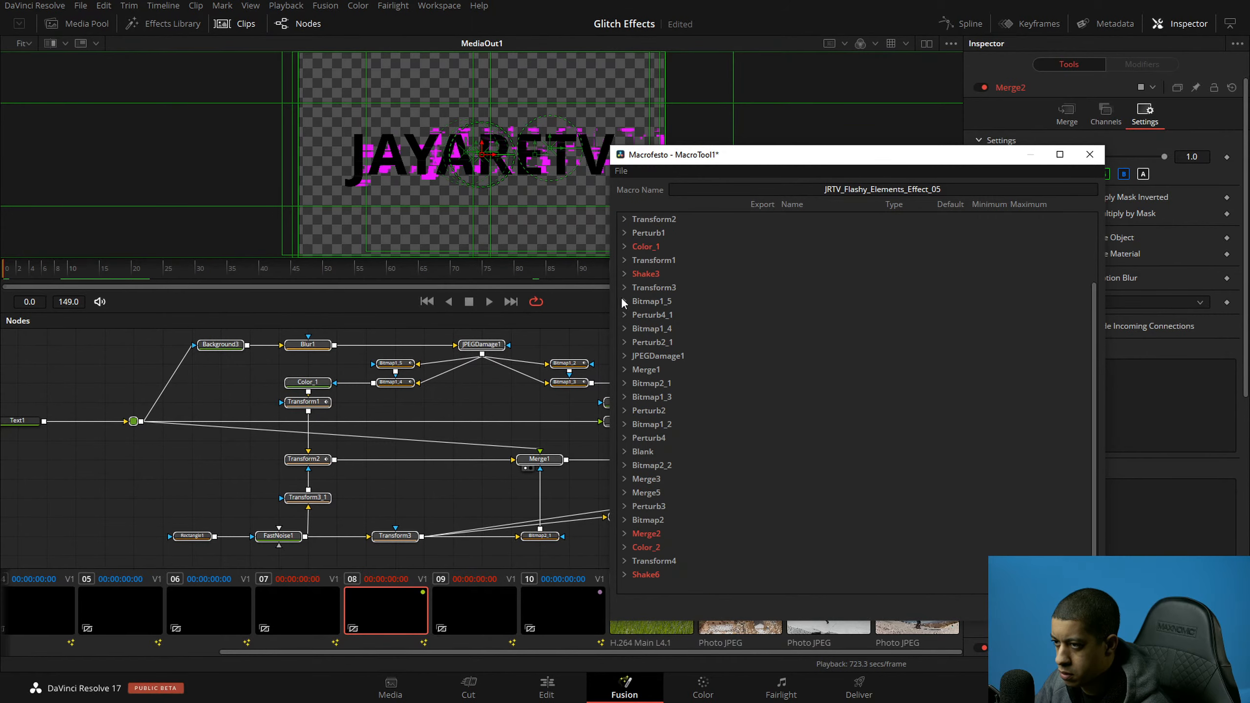
Step: Export Merge2's Effect control from its Common group as a control of the JRTV_Flashy_Elements_Effect_05 macro
click(639, 531)
scroll(638, 522, down, 10)
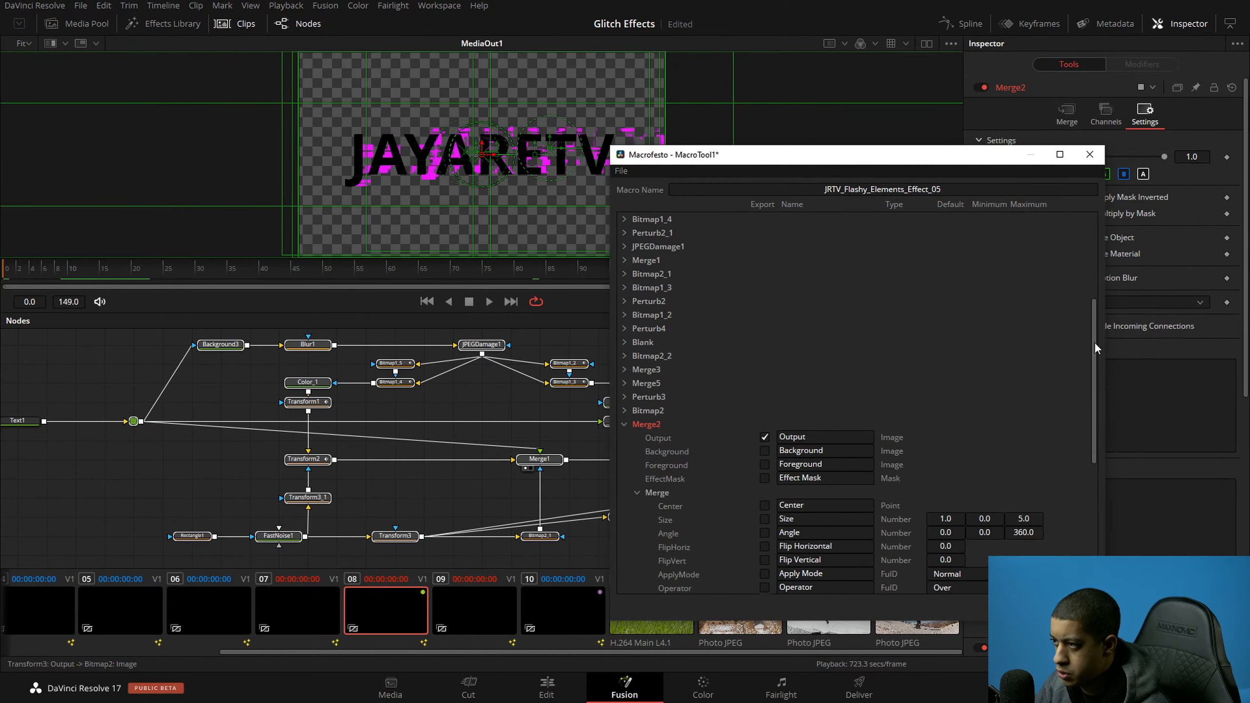
click(639, 533)
scroll(764, 488, down, 10)
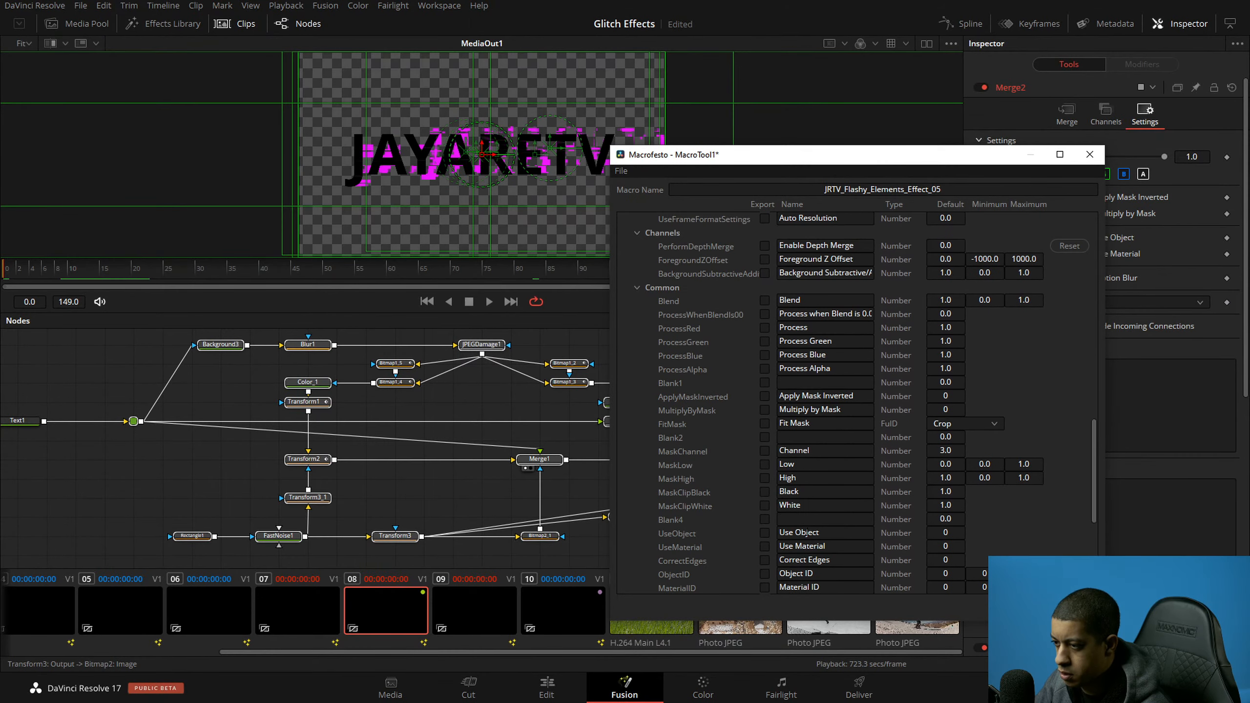
click(768, 533)
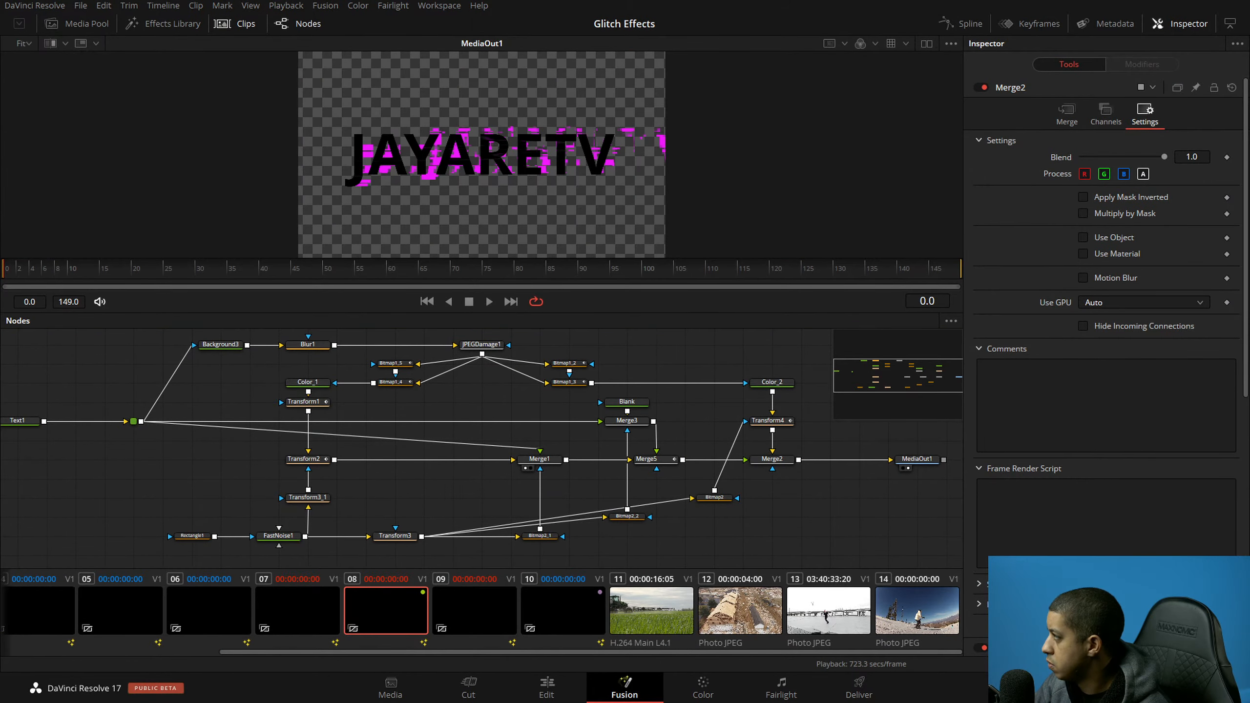
Step: In Visual Studio Code's source control, enter "fixed" as the start of the commit message for the flashy-elements repository
drag(869, 104, 813, 63)
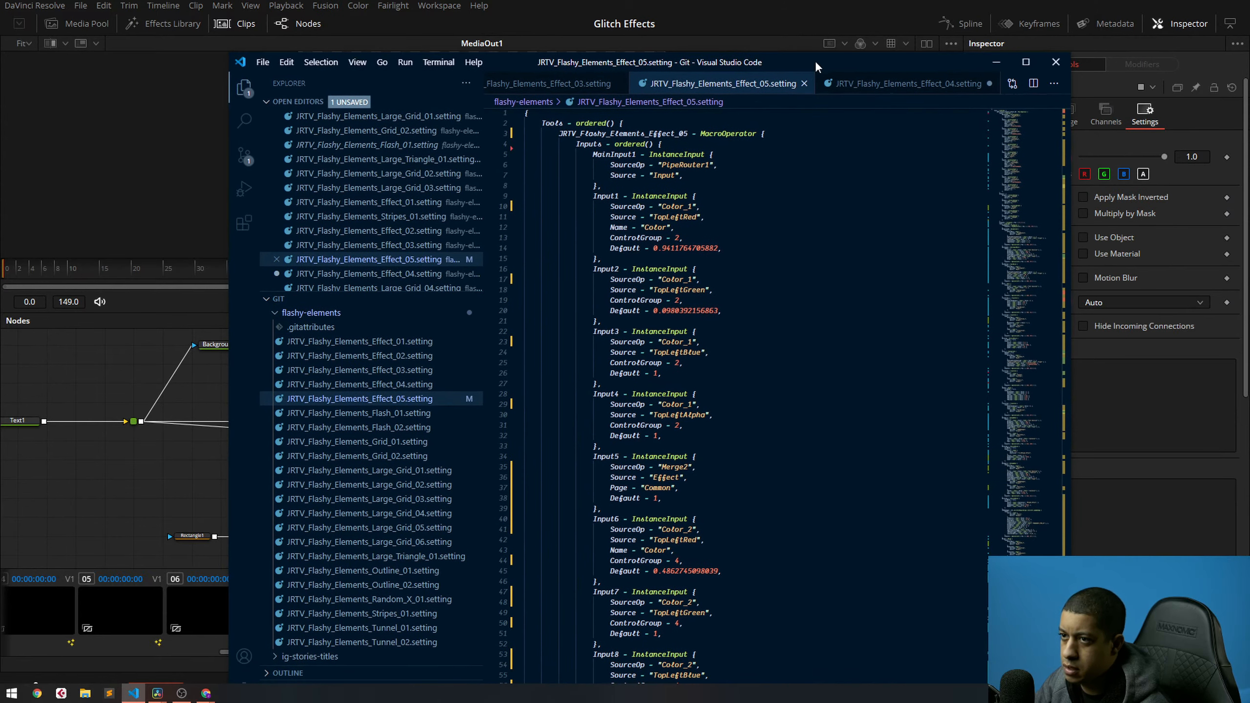
click(250, 158)
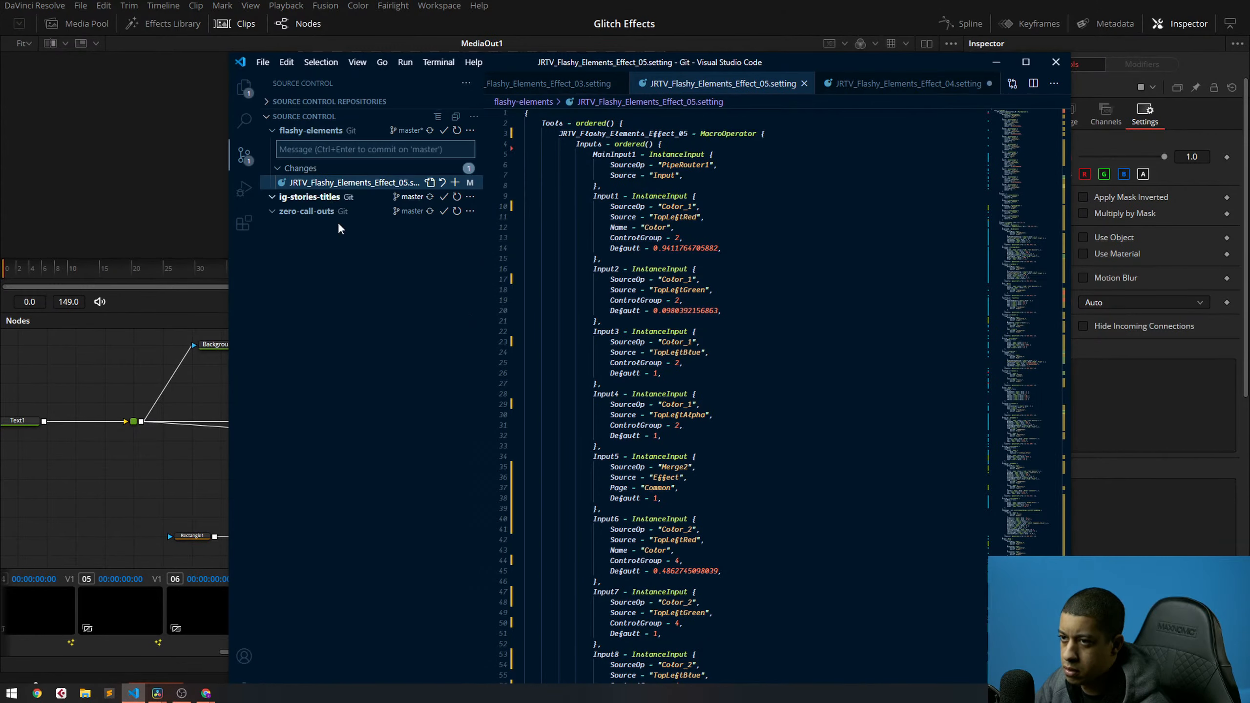
click(332, 149)
text(ficed)
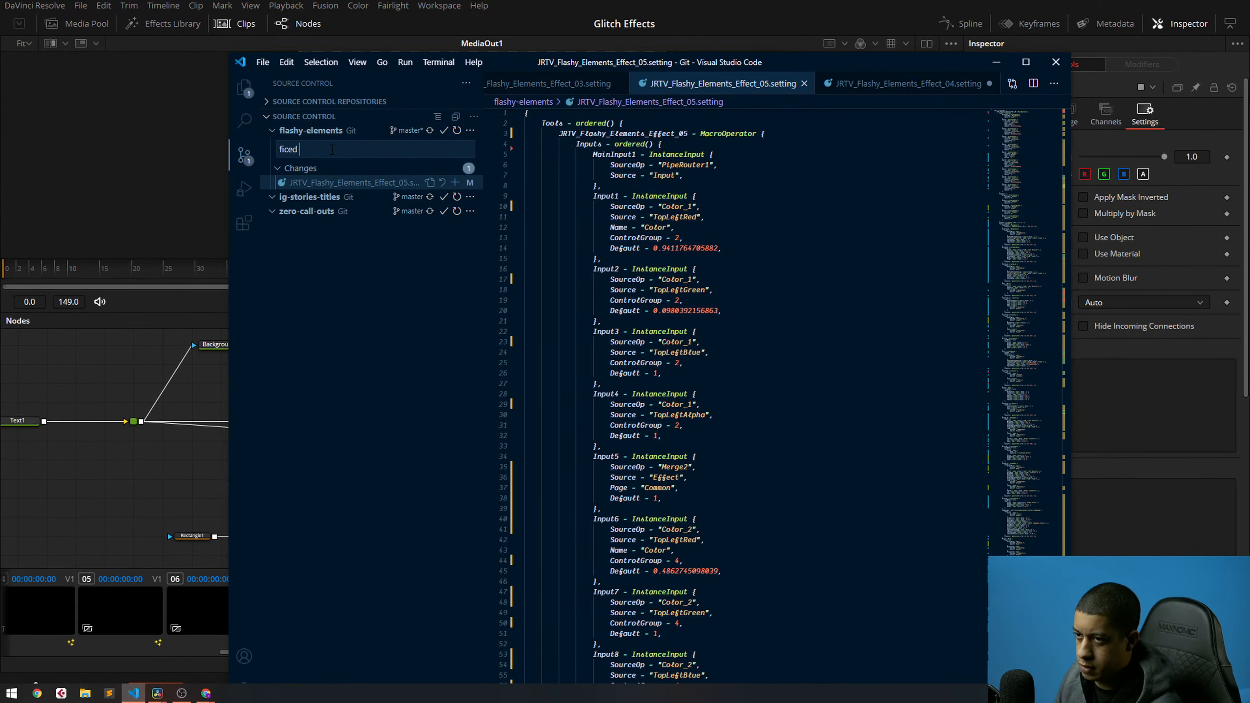
key(BackSpace)
key(BackSpace)
key(BackSpace)
key(BackSpace)
text(fixed)
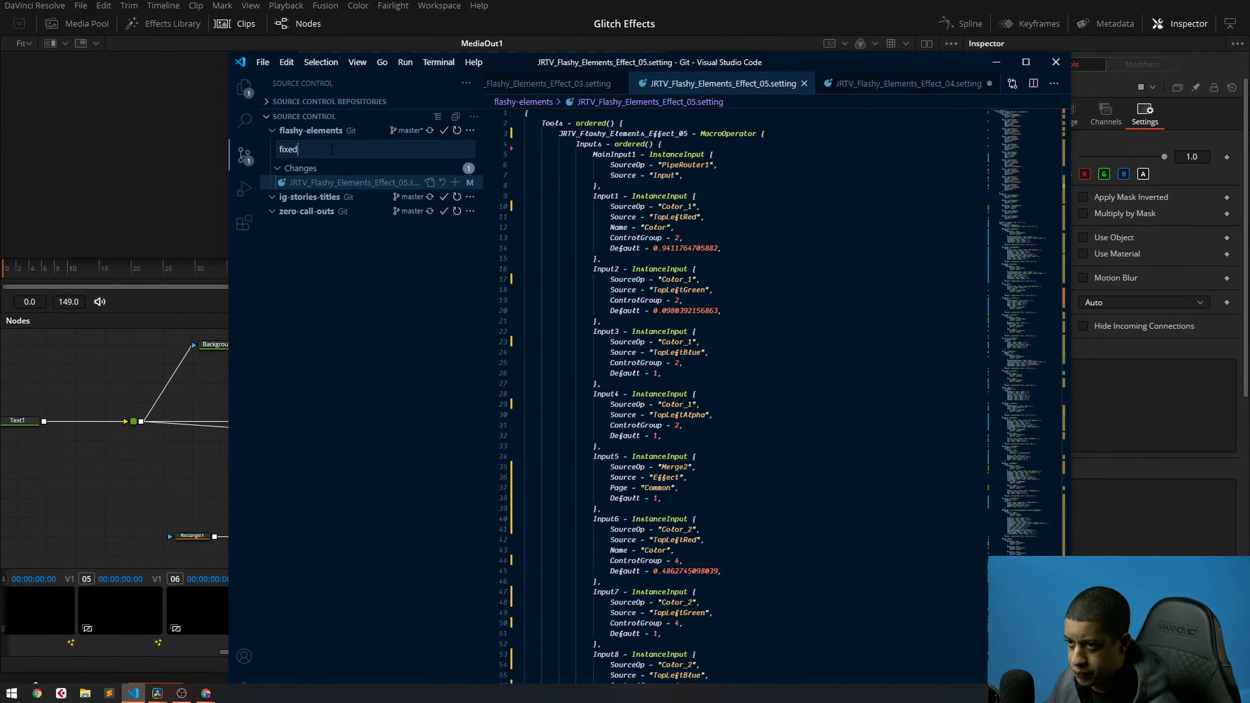
Step: Commit the modified JRTV_Flashy_Elements_Effect_05.setting in the flashy-elements repository with the message "fixed"
click(443, 130)
click(587, 362)
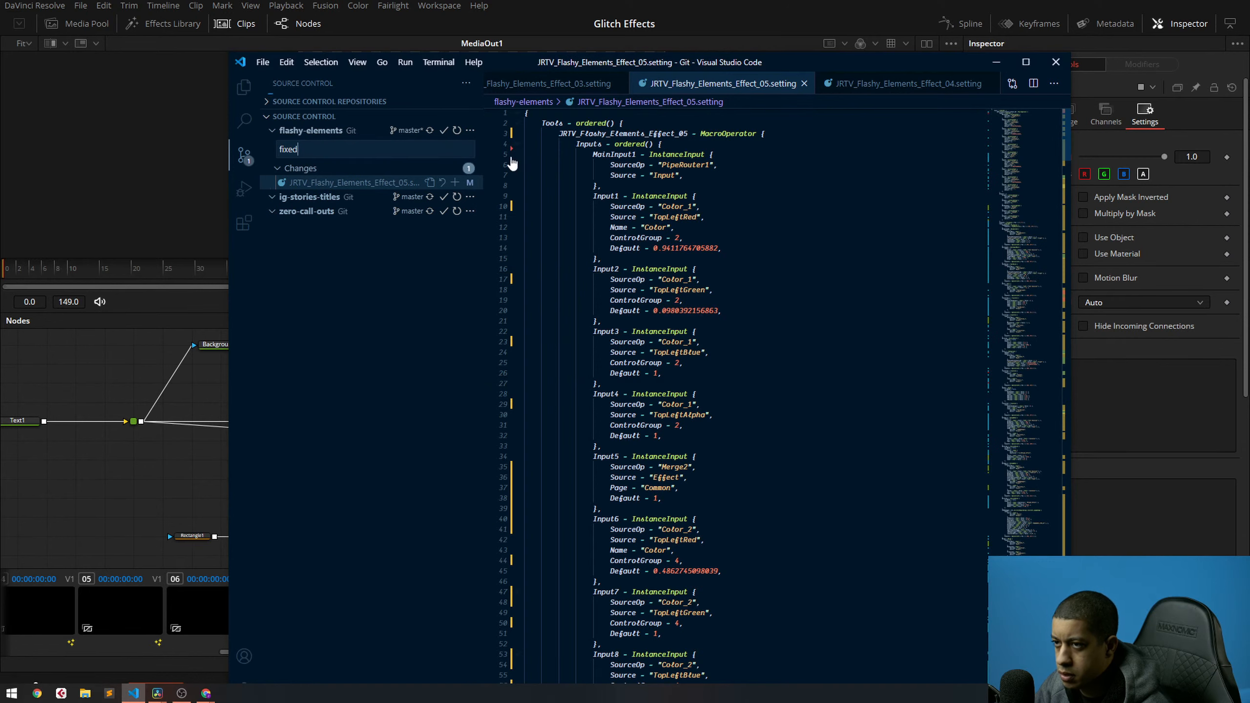
key(Return)
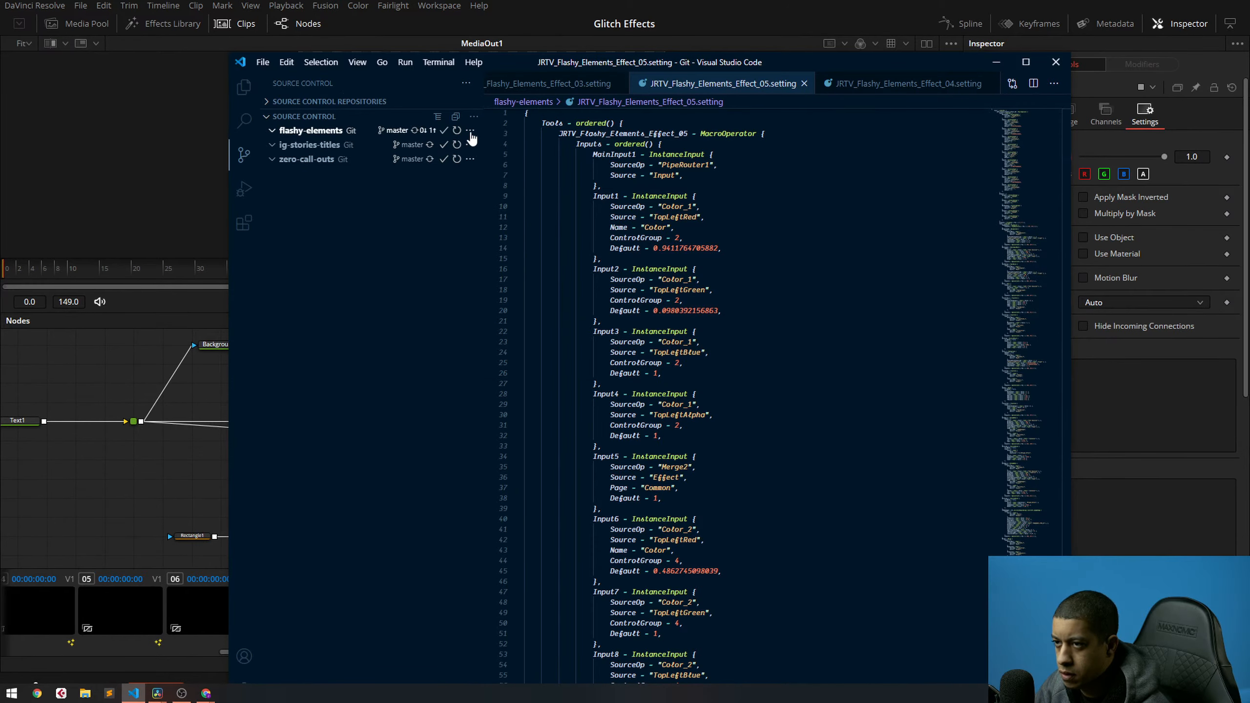
Step: Push the flashy-elements commit to its remote and return to DaVinci Resolve
click(471, 130)
click(510, 168)
click(995, 62)
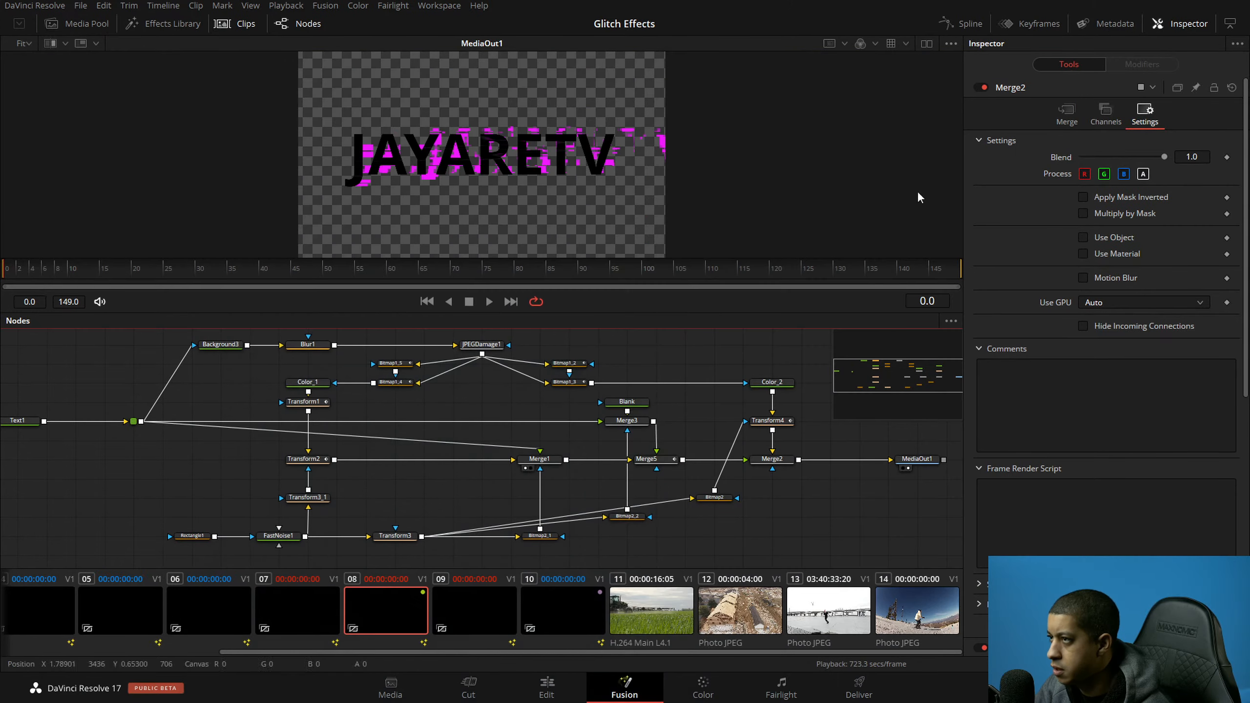
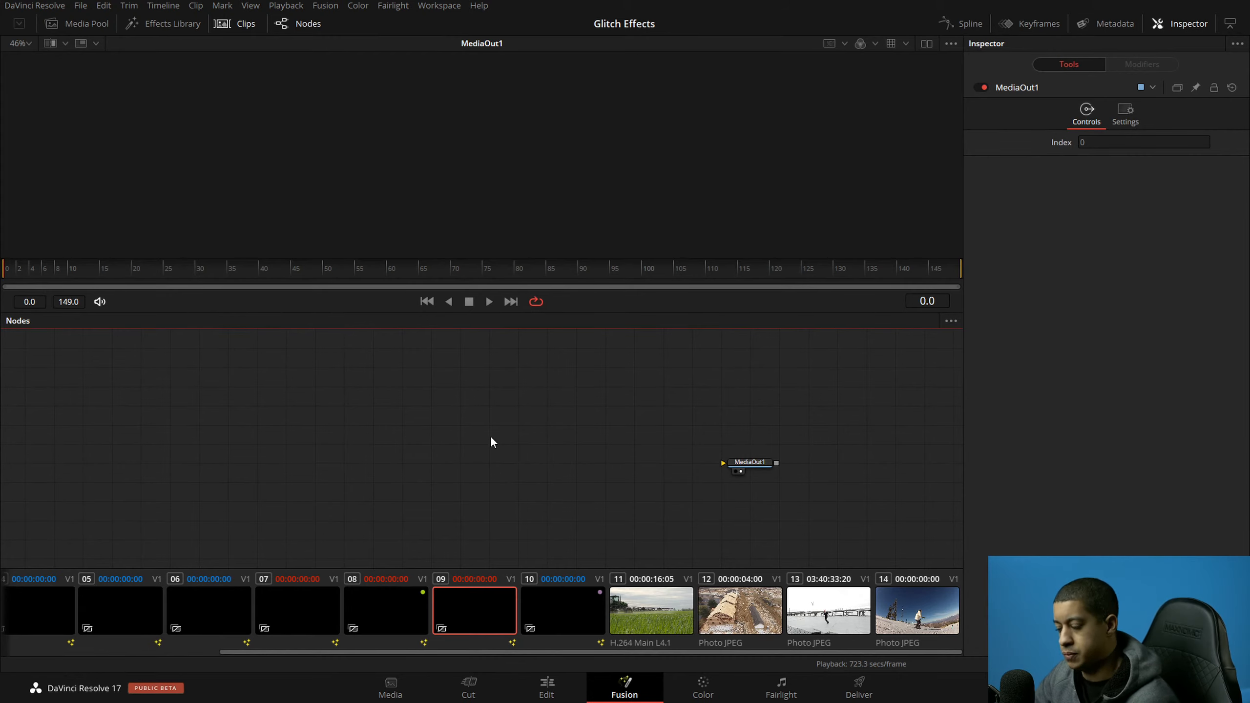
Step: Add a Text+ node to the empty composition and set its text to JAYARETV
key(shift+space)
text(text)
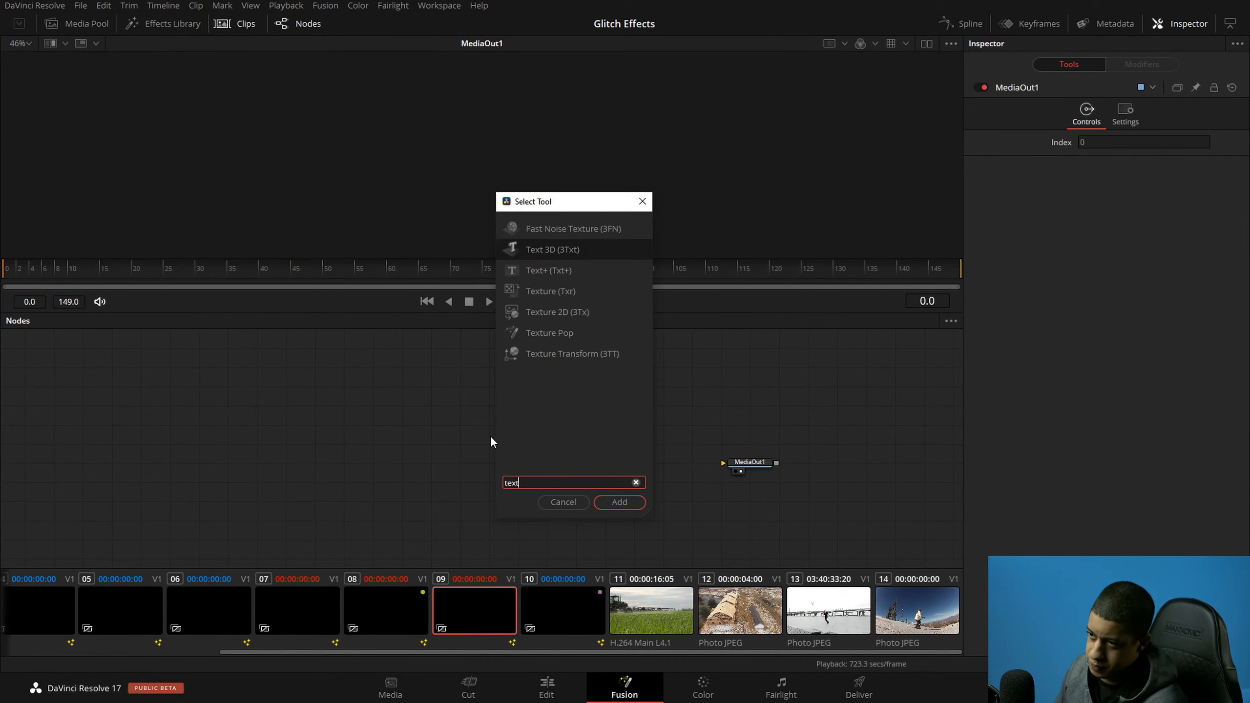
key(Down)
key(Return)
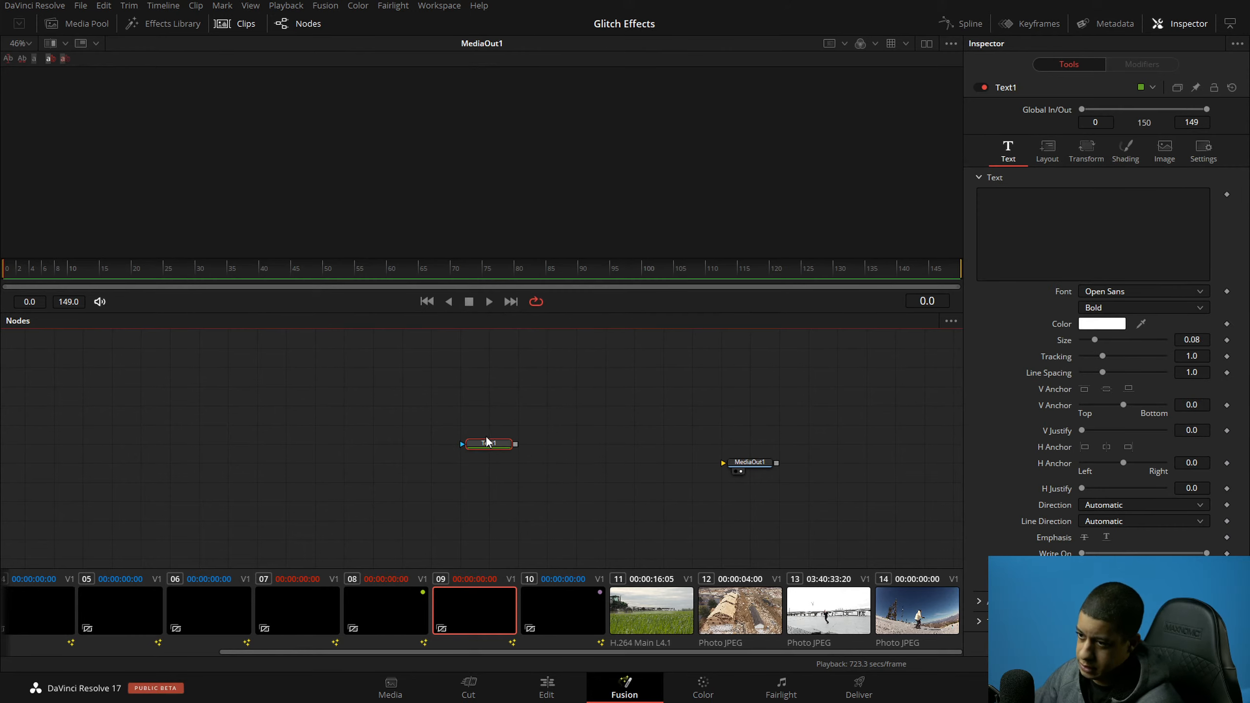
click(997, 229)
text(JAYARETV)
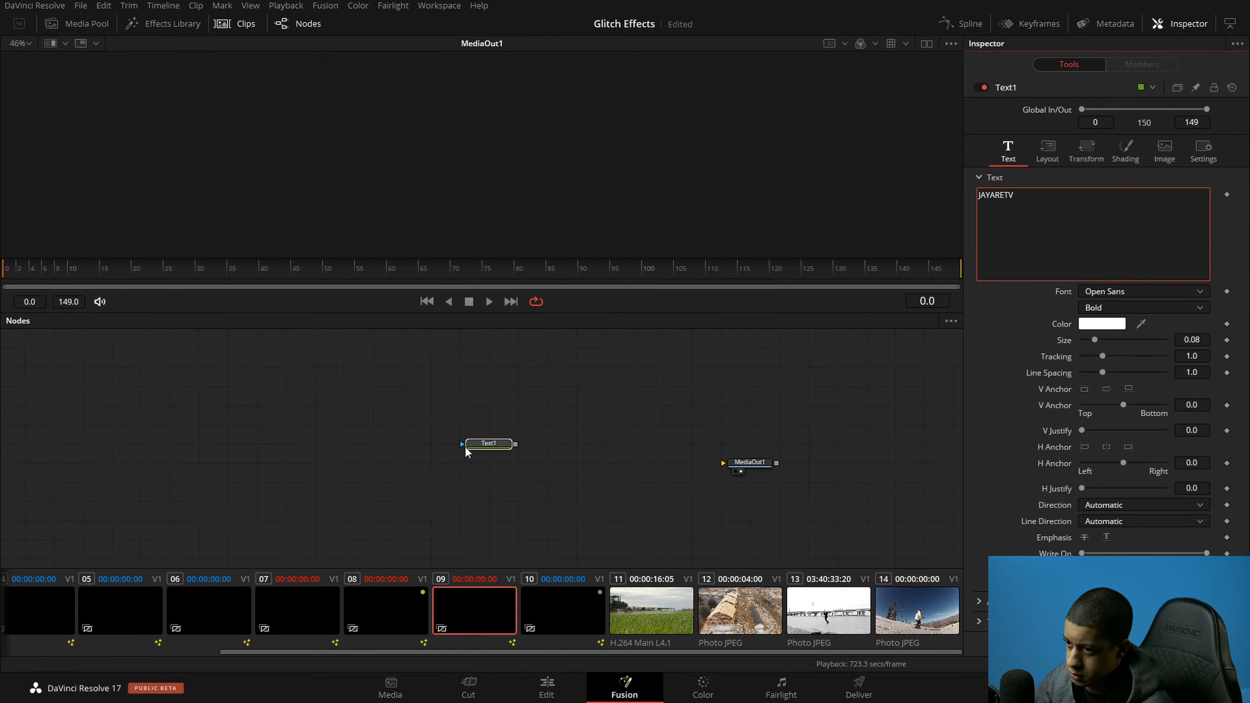
Step: Show the text node in the viewer with its size set to about 0.2126, and hide the clip thumbnails
drag(488, 443, 477, 167)
drag(488, 452, 315, 470)
drag(1093, 343, 1116, 340)
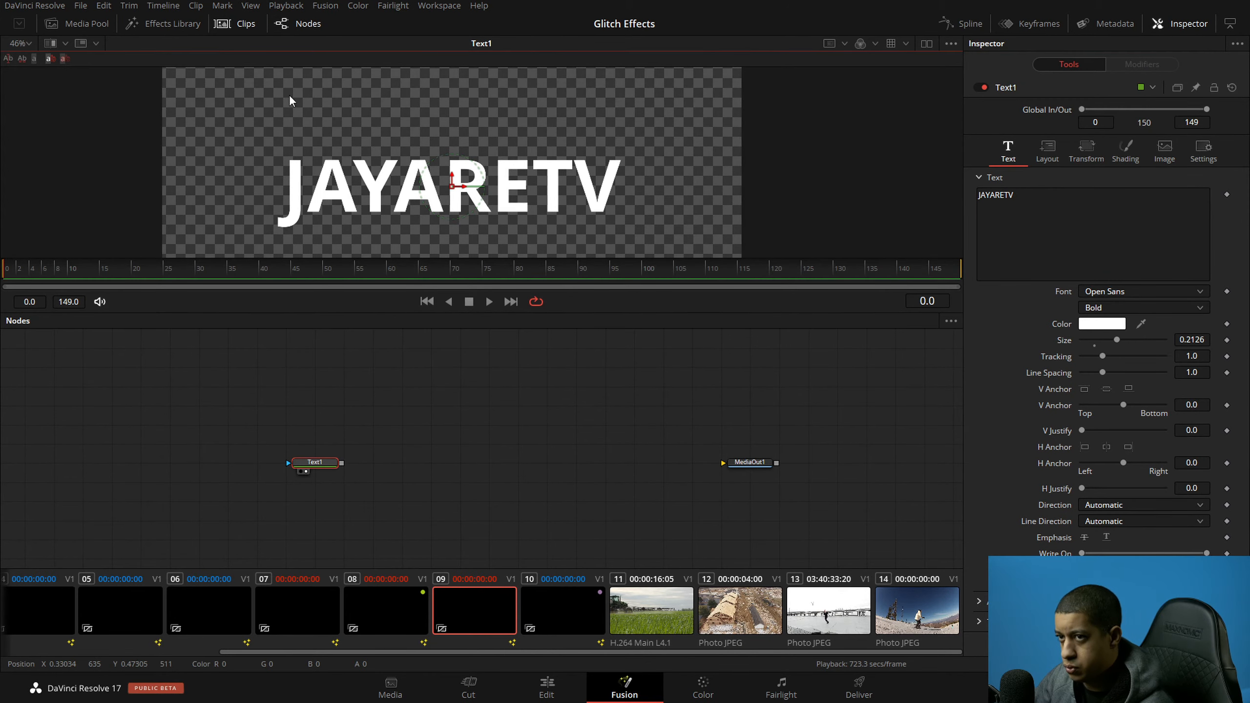
click(244, 24)
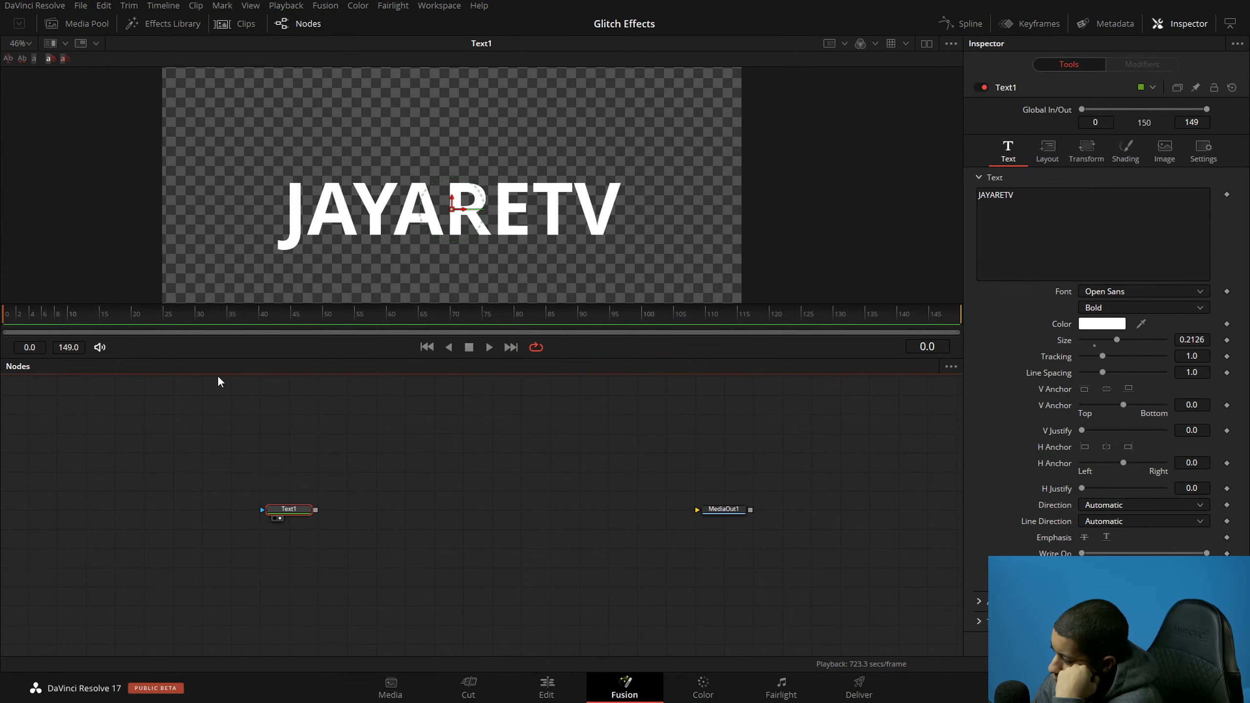
Step: Add an sEllipse shape node above the text node and connect a new sGrid node after it
click(518, 494)
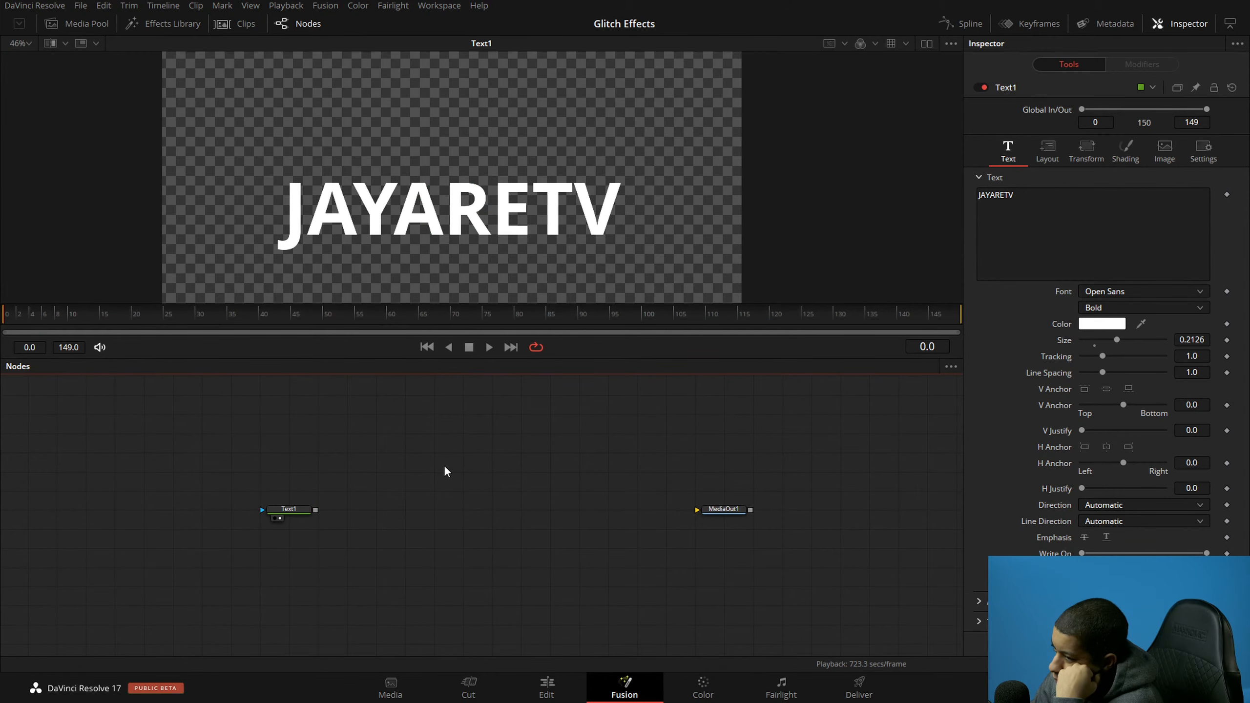
key(shift+space)
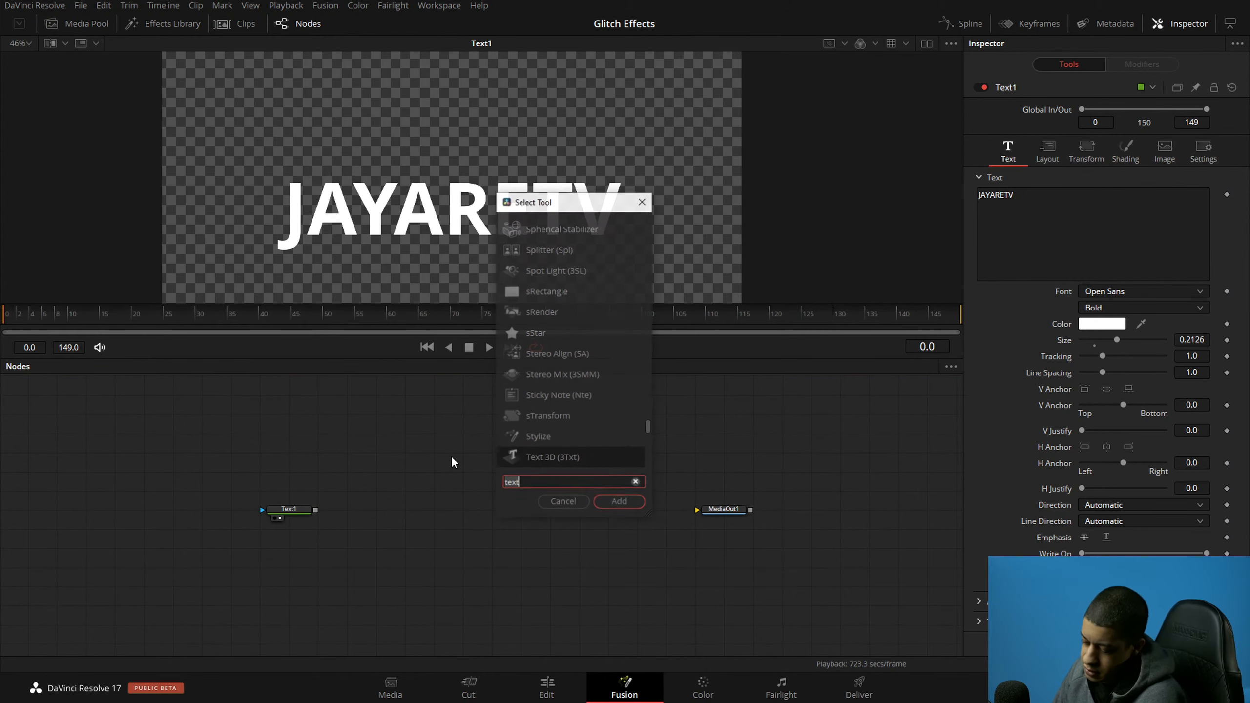
text(se)
key(Return)
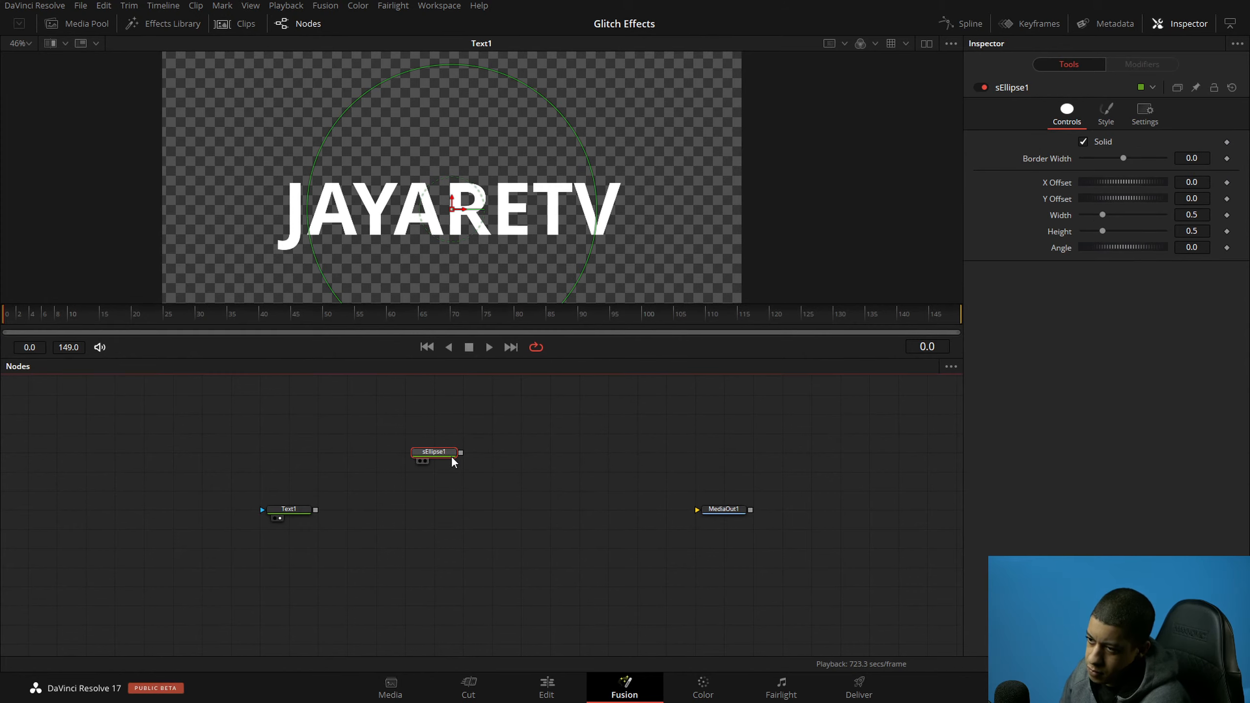
key(shift+space)
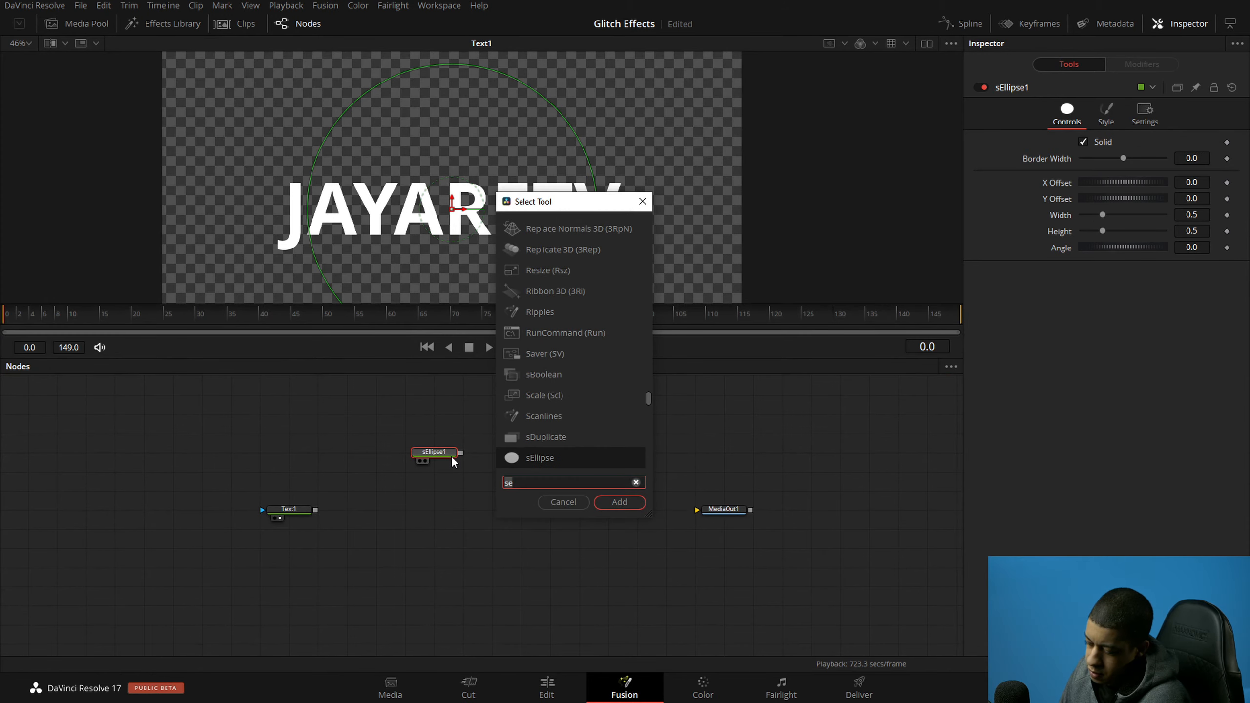
text(sg)
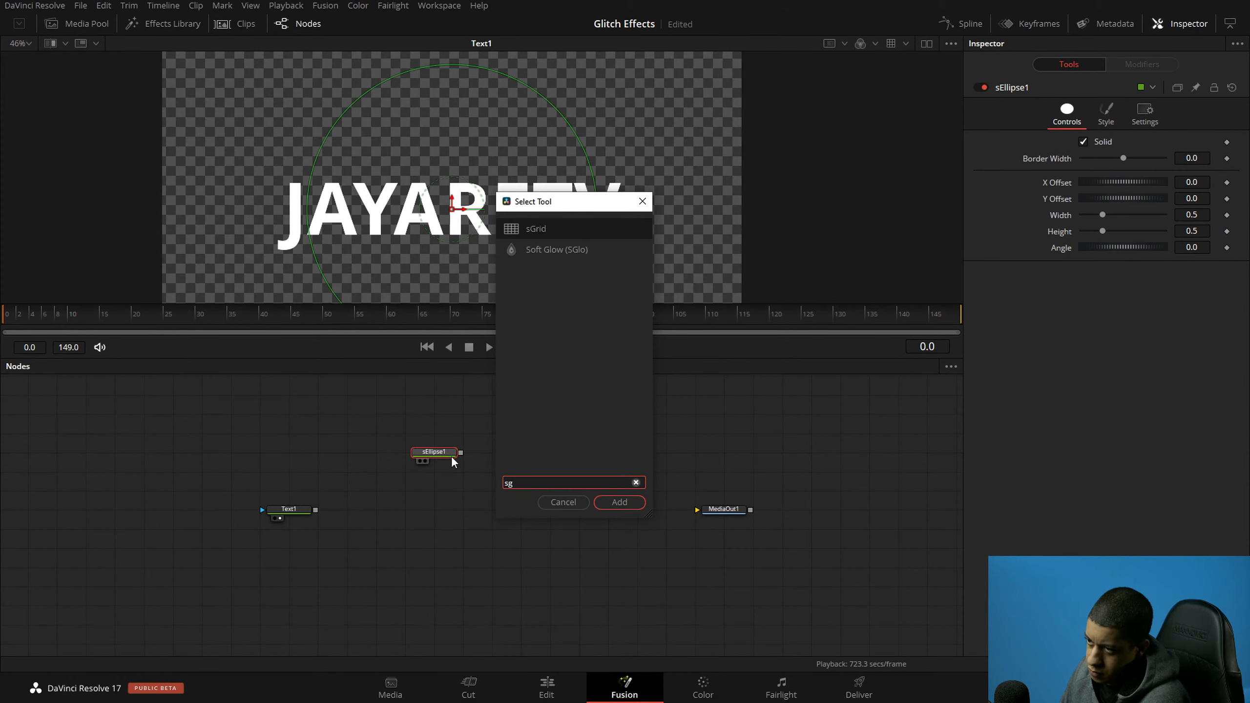
key(Return)
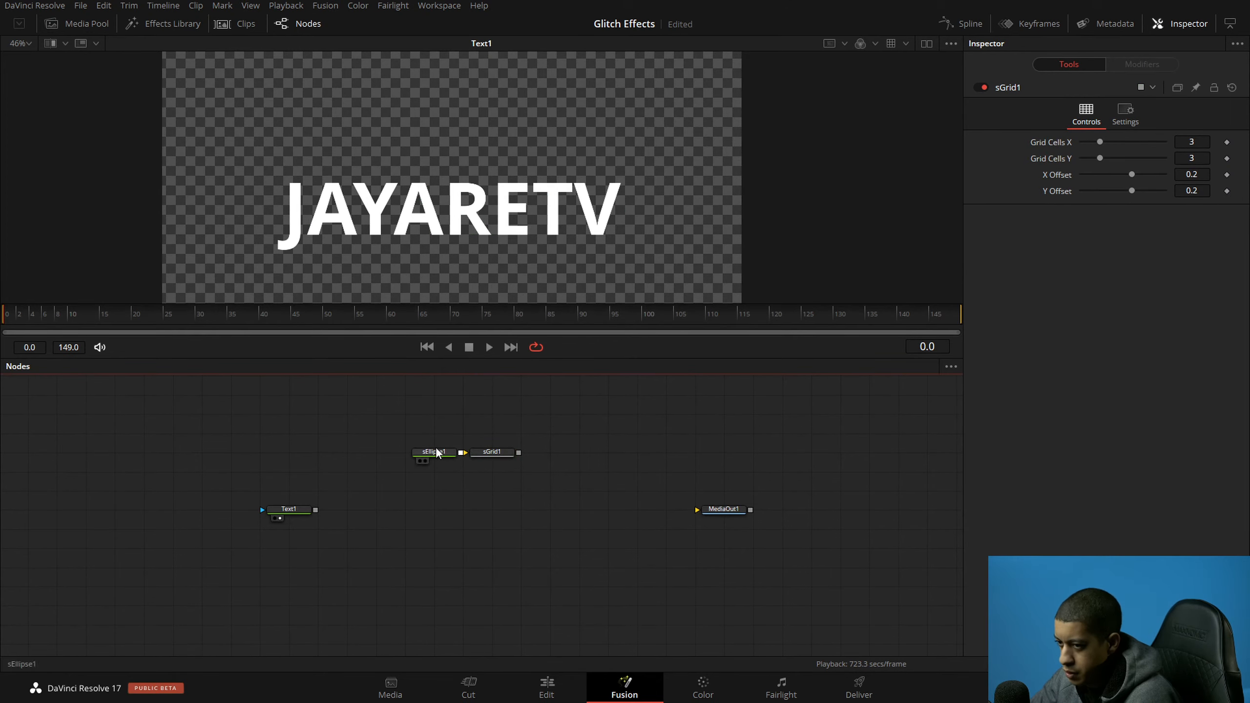
Step: Load the sEllipse node and the sGrid node in turn into the viewer
click(433, 453)
drag(434, 454, 417, 230)
drag(495, 454, 519, 250)
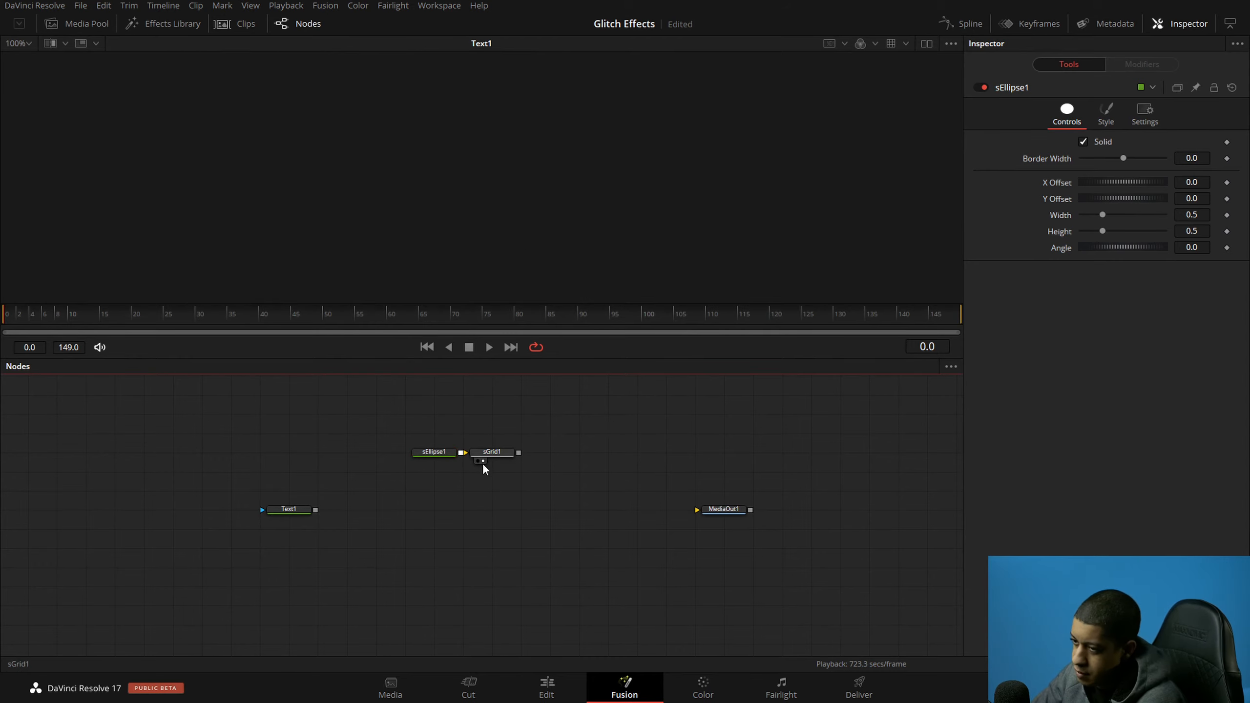
Step: Add an sRender node after sGrid and show it in the viewer
click(491, 452)
key(shift+space)
text(sg)
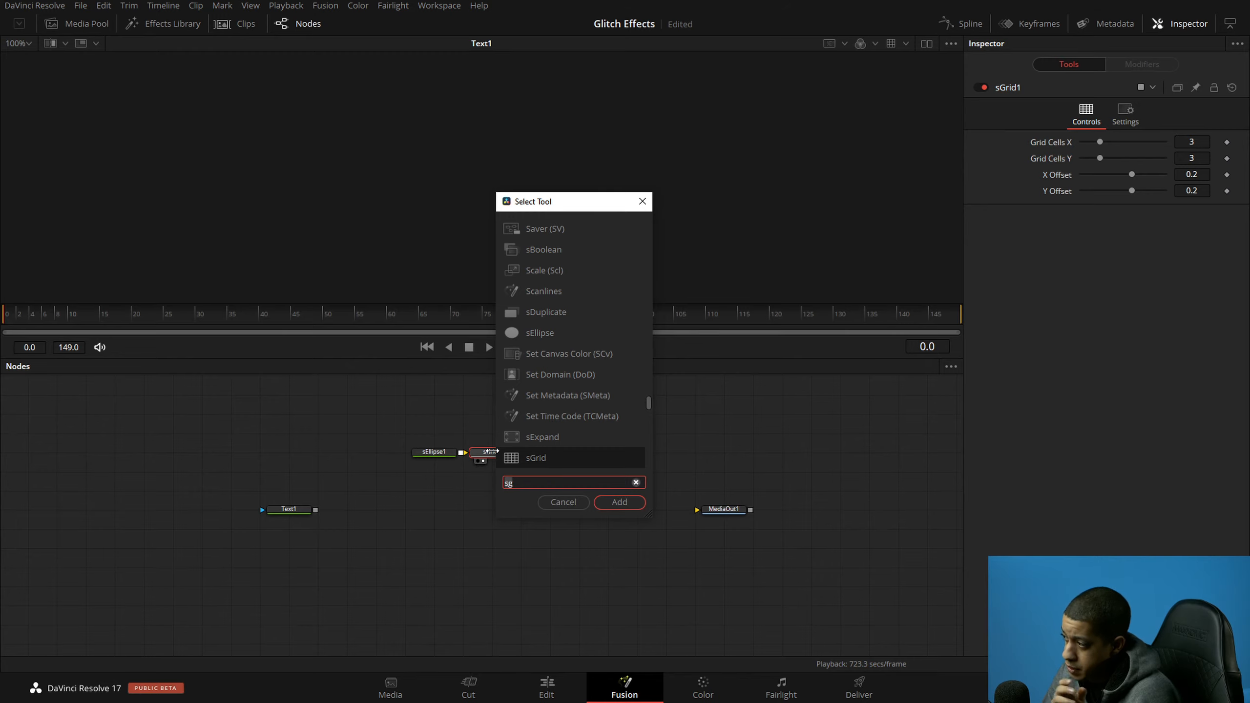
key(BackSpace)
key(BackSpace)
text(sre)
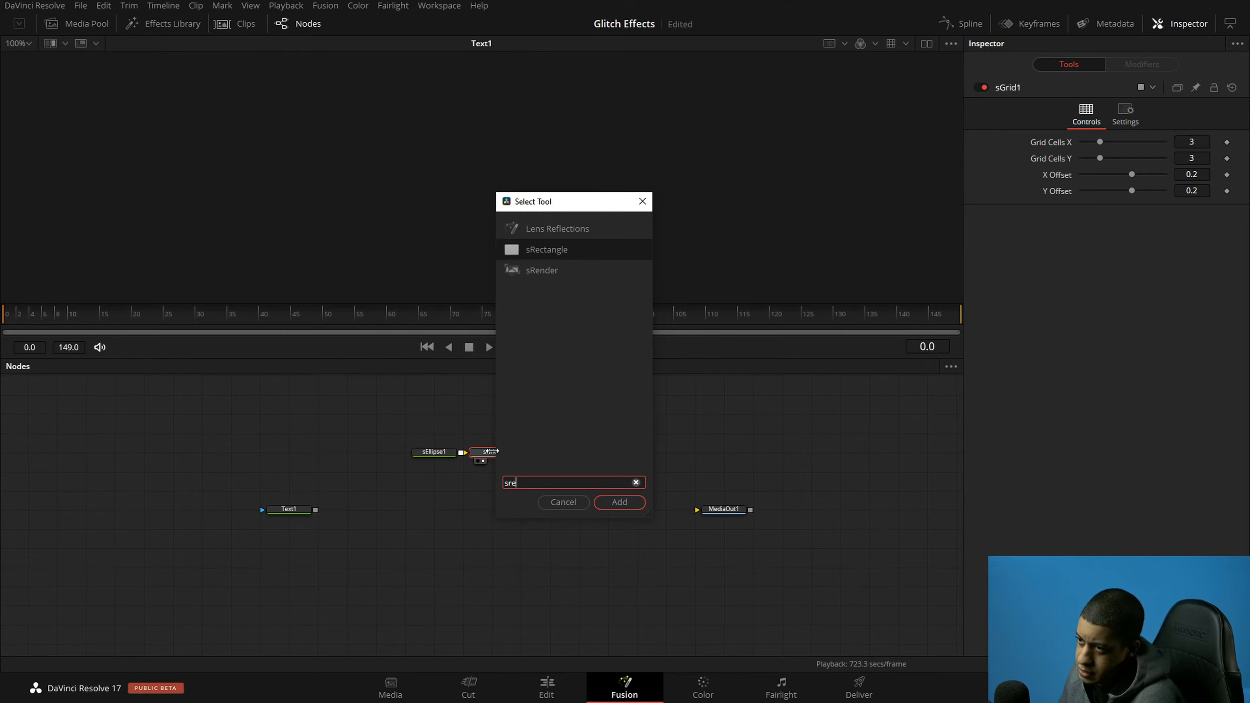
key(Return)
drag(534, 453, 556, 237)
Step: Space out the shape nodes and pull sGrid out of the chain so sEllipse feeds sRender directly
drag(568, 456, 655, 475)
drag(492, 451, 612, 471)
drag(636, 471, 637, 451)
Step: Link the sEllipse width to its height with the expression Height, and reduce the height to 0.047
click(447, 456)
right_click(1071, 215)
click(1093, 352)
right_click(1072, 216)
click(1102, 371)
mouse_move(1084, 231)
mouse_down()
mouse_move(1098, 247)
mouse_move(1084, 249)
mouse_up()
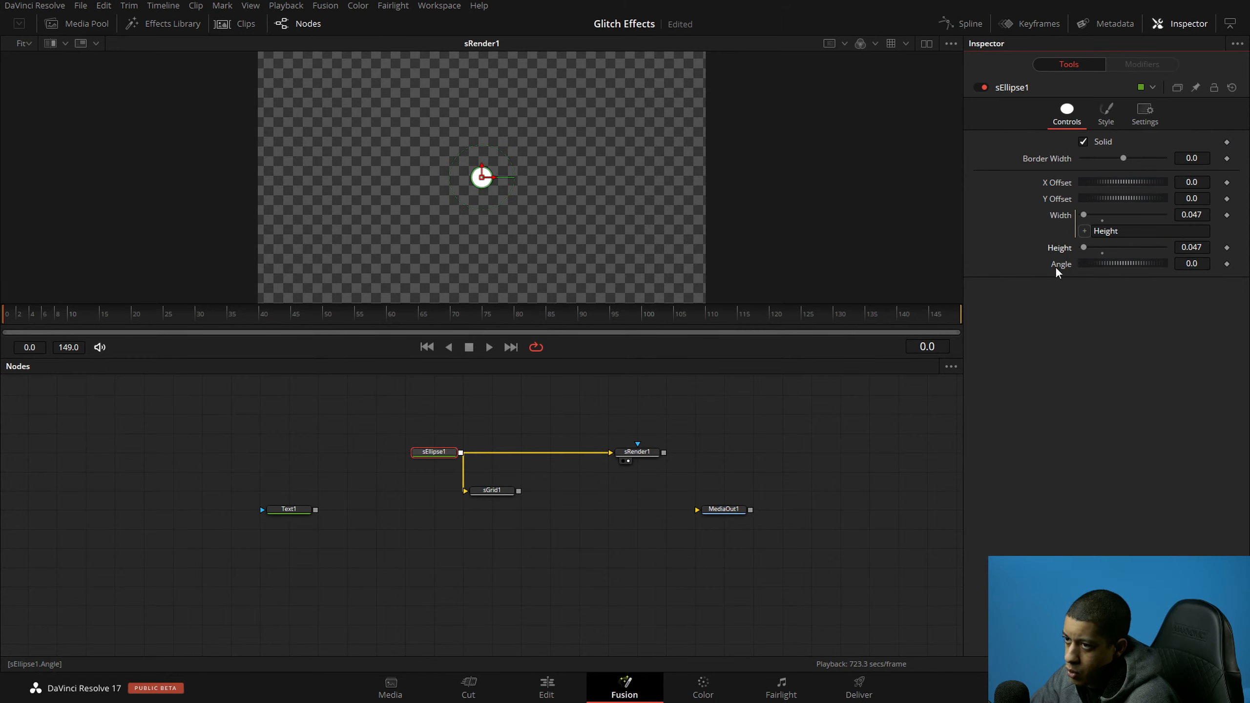
Step: Connect the sGrid output to sRender and position sGrid between sEllipse and sRender
click(510, 492)
drag(518, 491, 617, 459)
drag(519, 491, 614, 459)
drag(493, 490, 520, 490)
Step: Set the sGrid node to 10 by 10 cells with X and Y offsets of 0.01
drag(1099, 142, 1129, 178)
click(1208, 177)
text(0.01)
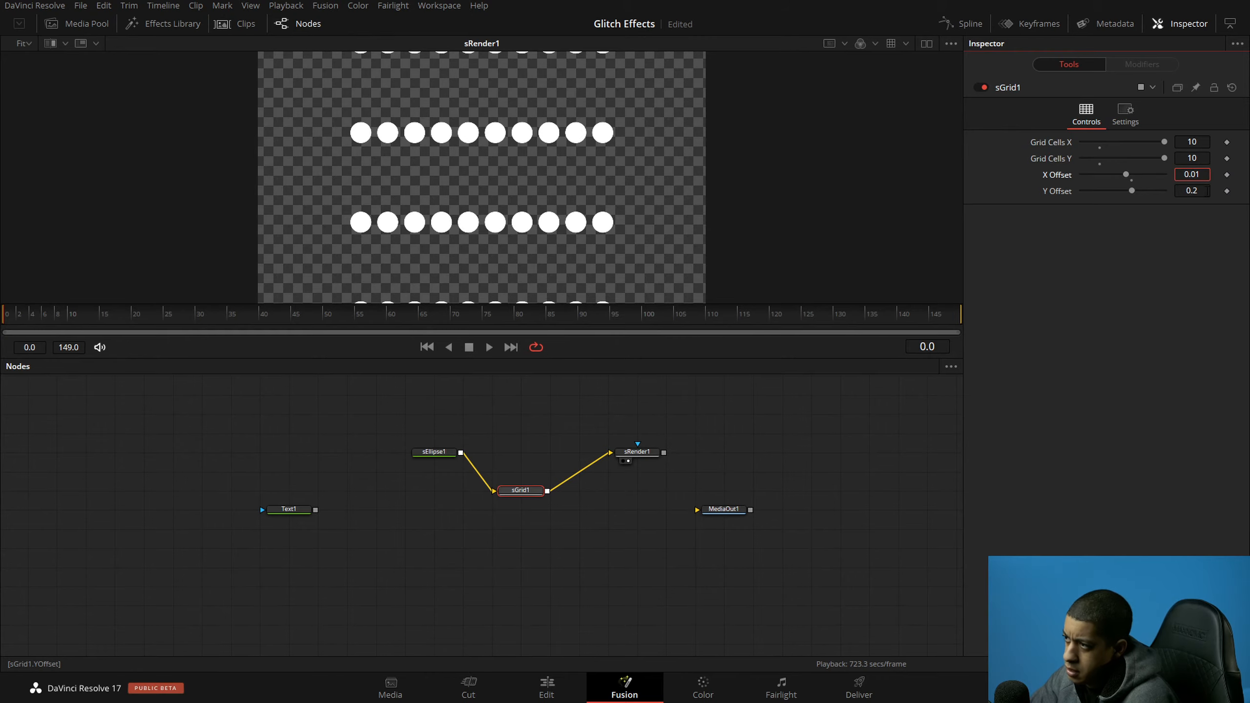
drag(1207, 190, 1207, 191)
double_click(1208, 192)
text(01)
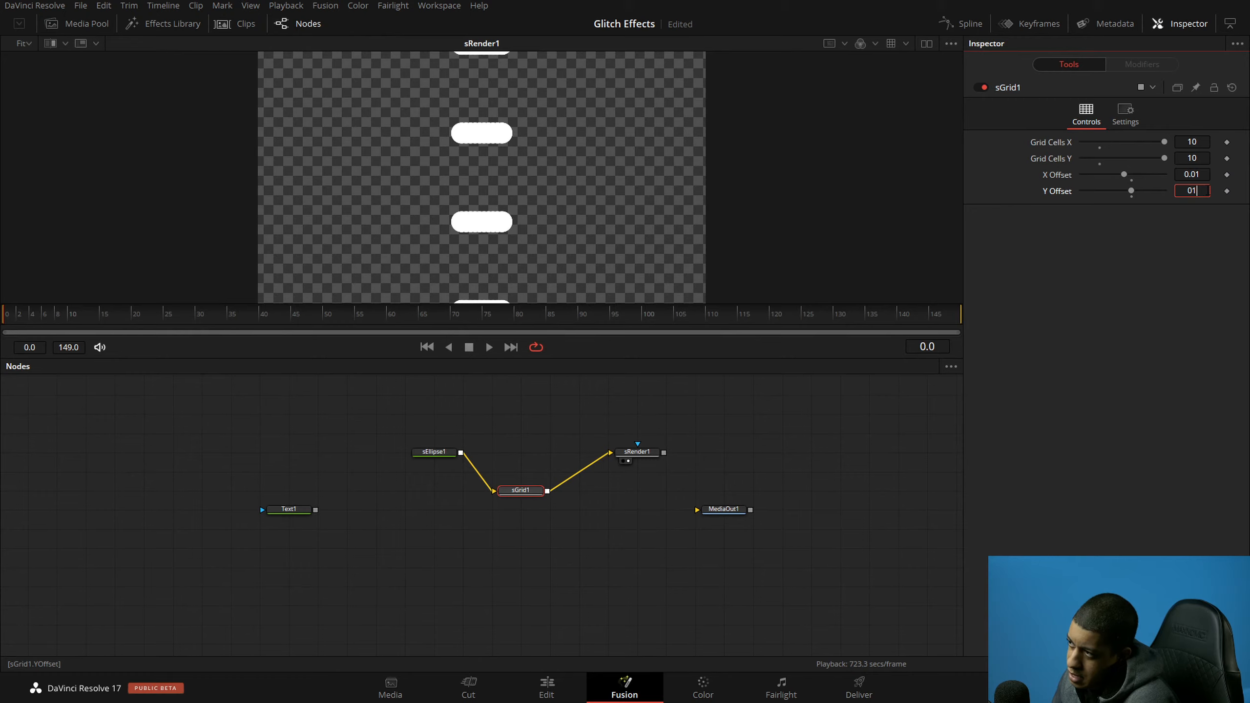
key(Tab)
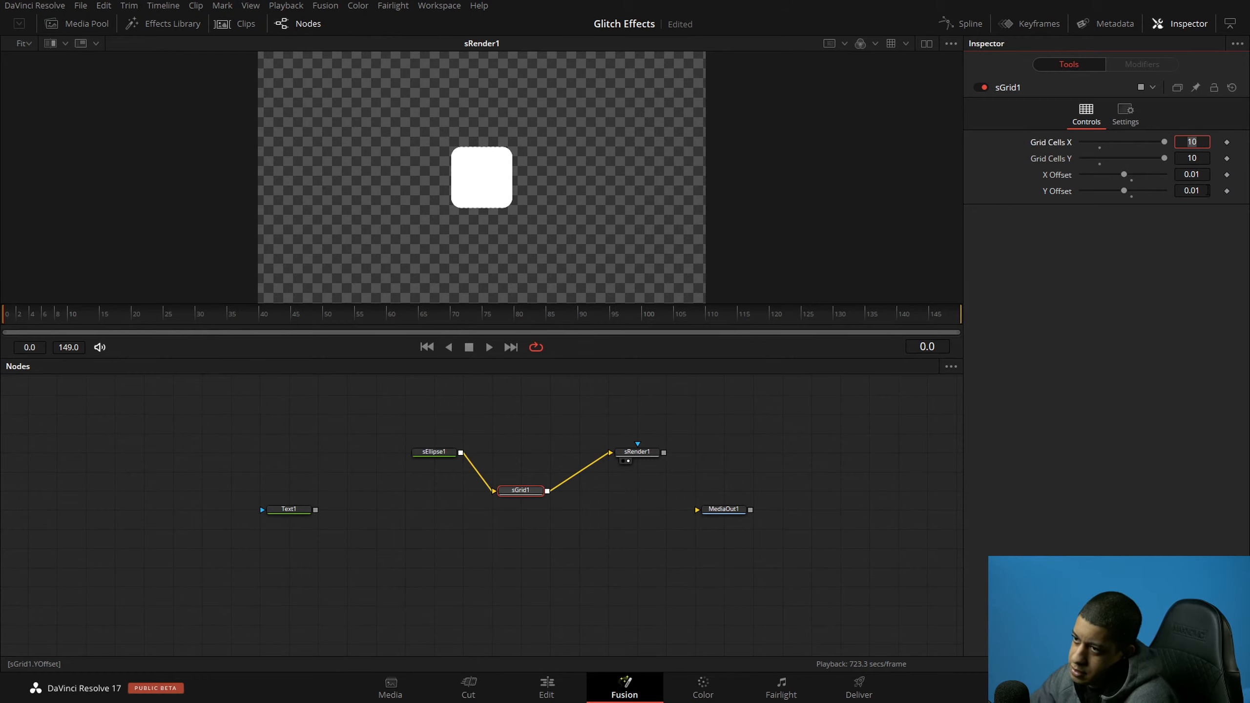
Step: Shrink the sEllipse through its height until the grid is made of small separate dots
click(433, 453)
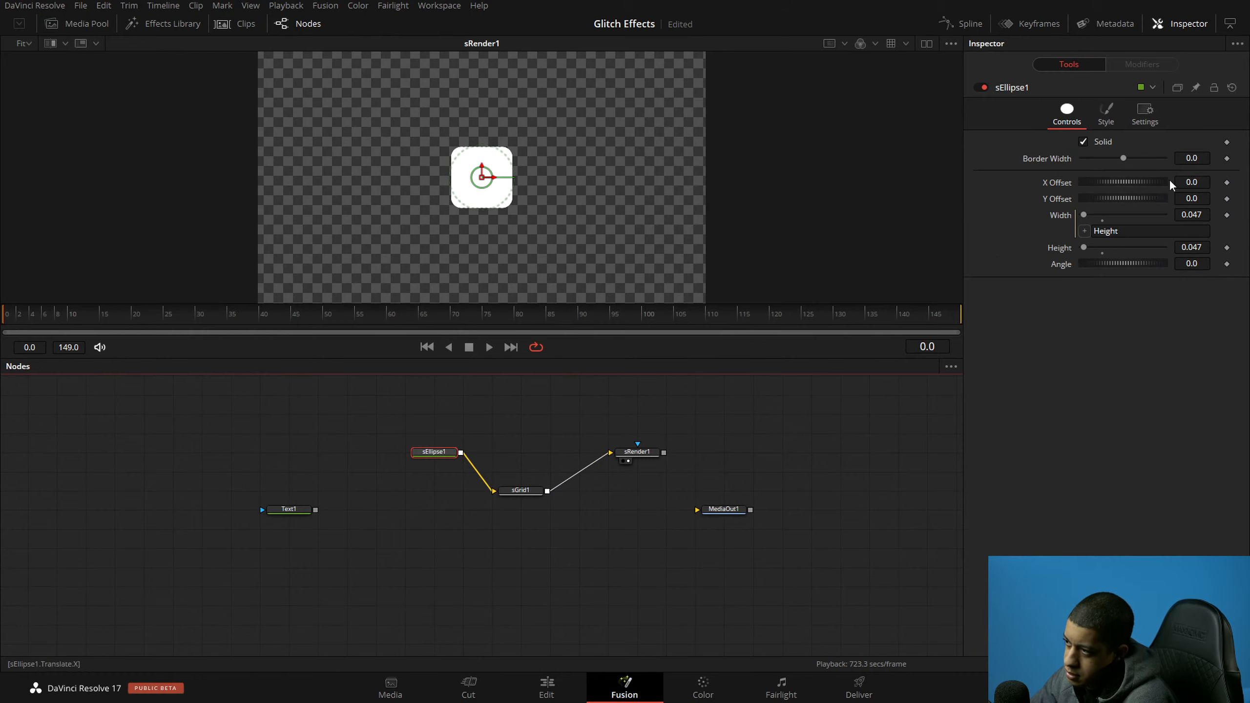
drag(1087, 251, 1064, 252)
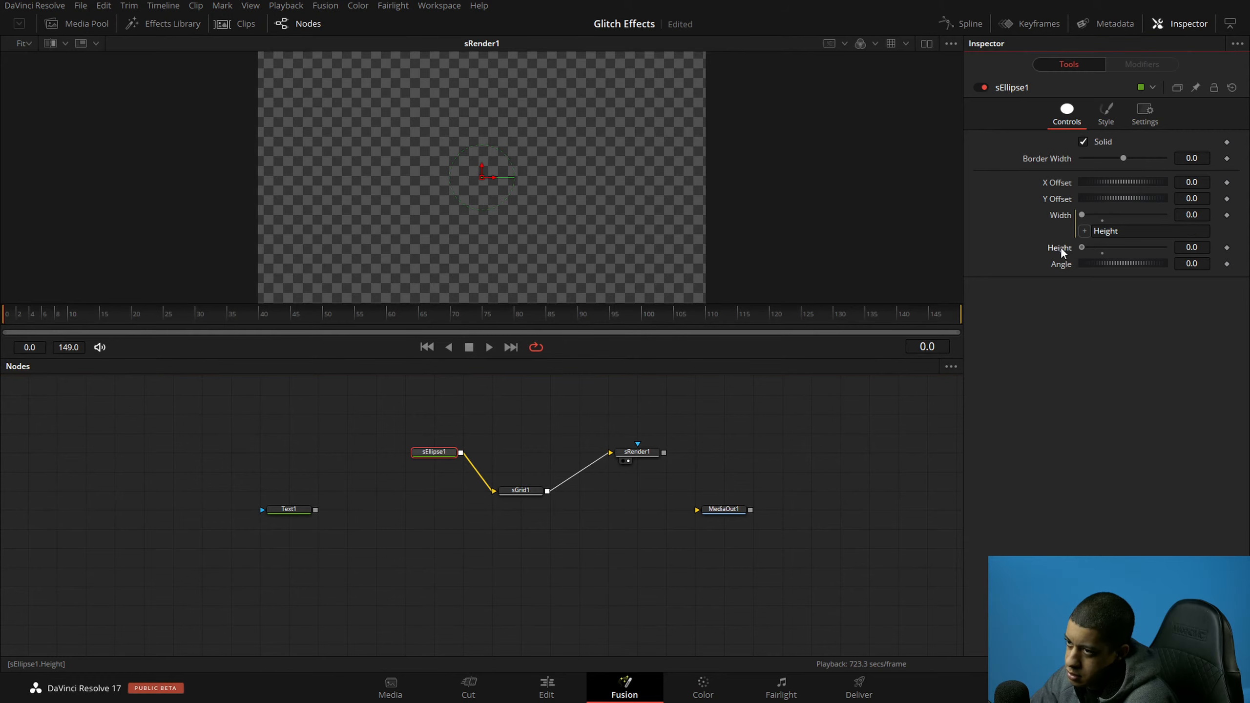
Step: Set the sGrid node's Grid Cells X and Grid Cells Y to 100 each
click(522, 489)
click(521, 490)
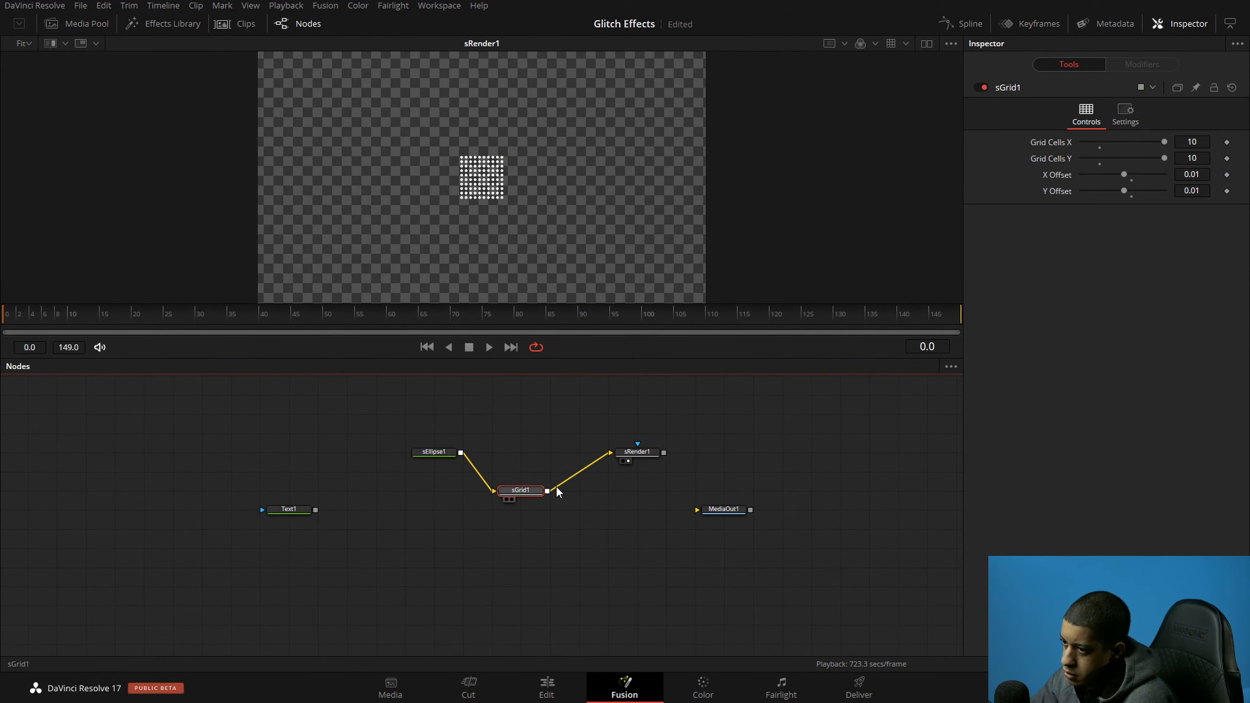
click(1193, 142)
key(BackSpace)
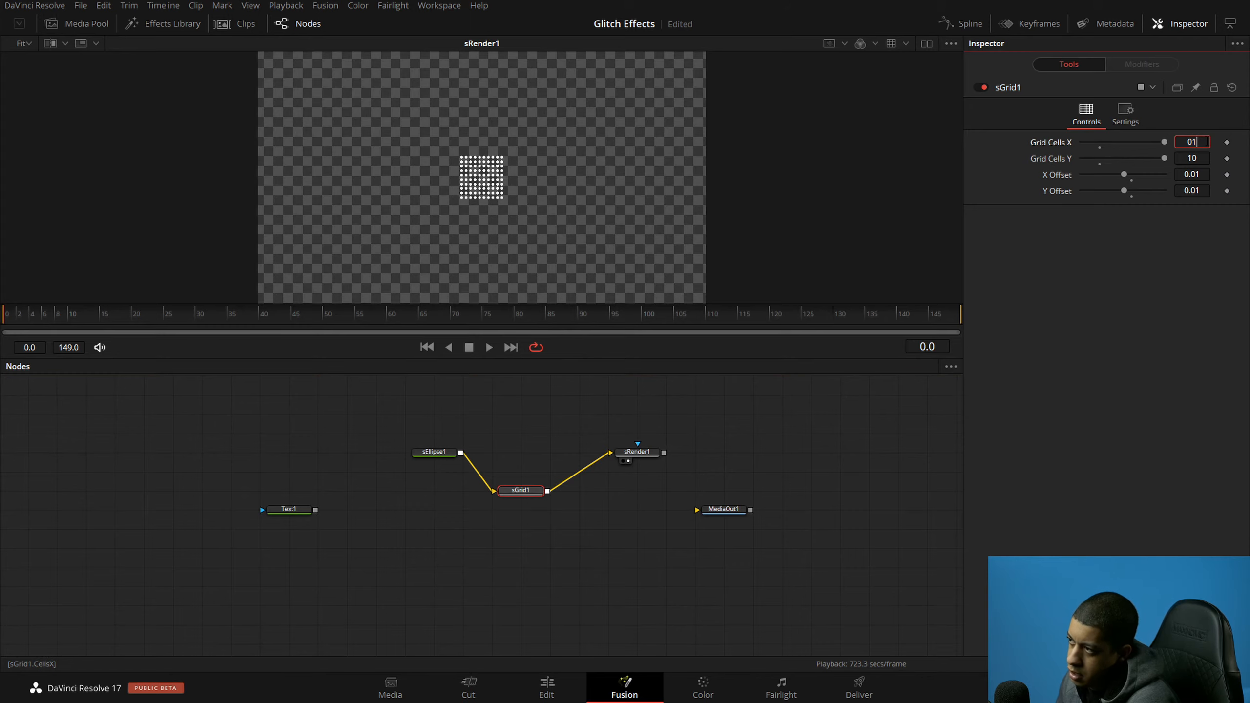
text(100)
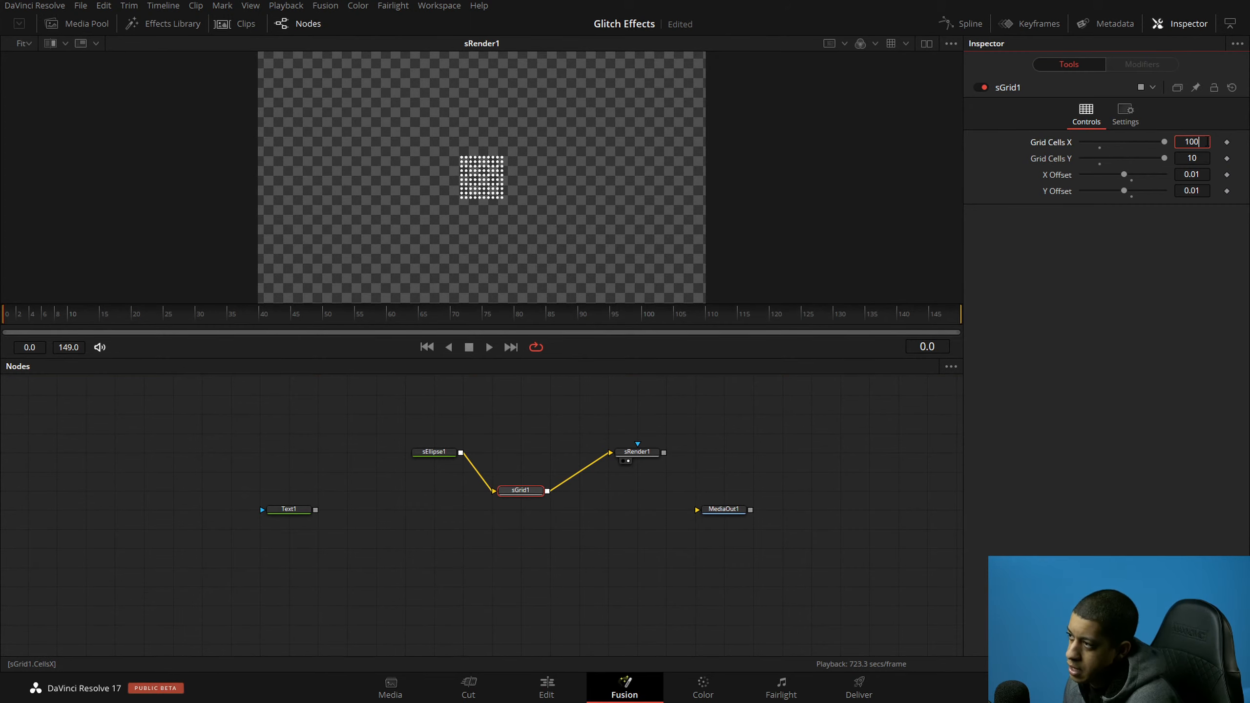
key(Tab)
text(100)
key(Tab)
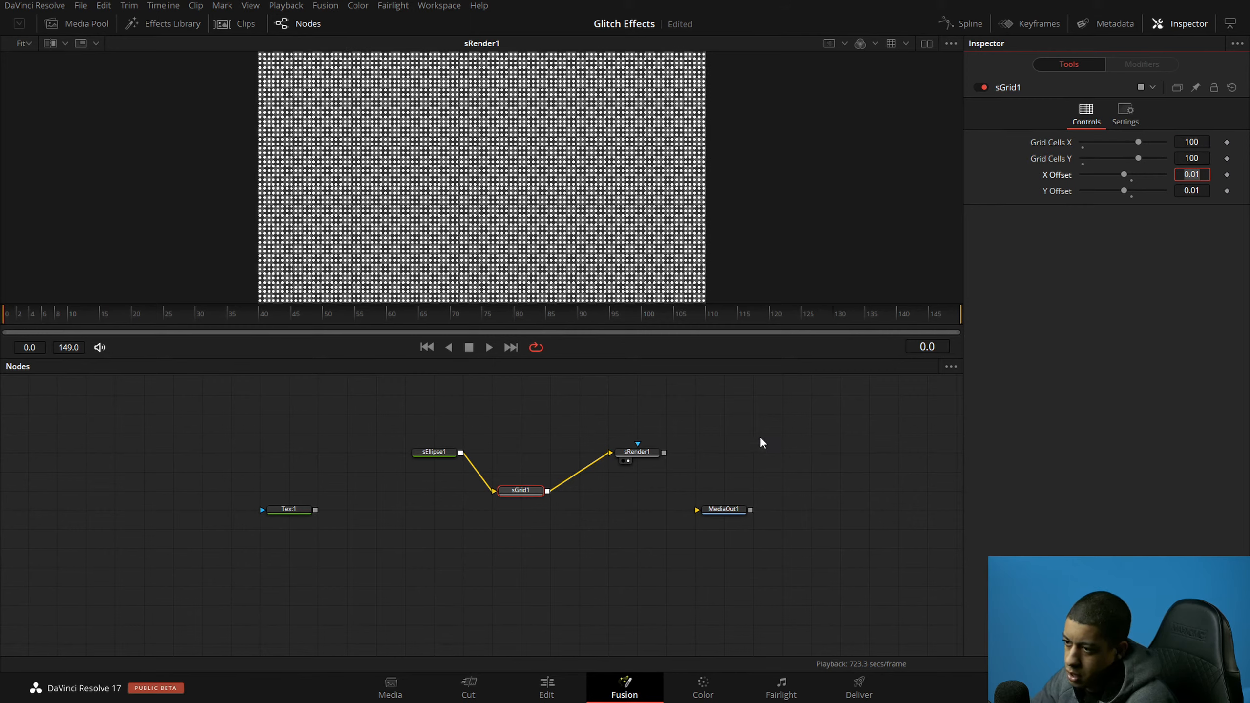
Step: Move MediaOut1 farther from the other nodes and play the dot grid briefly to check its playback rate
drag(723, 509, 783, 509)
click(489, 347)
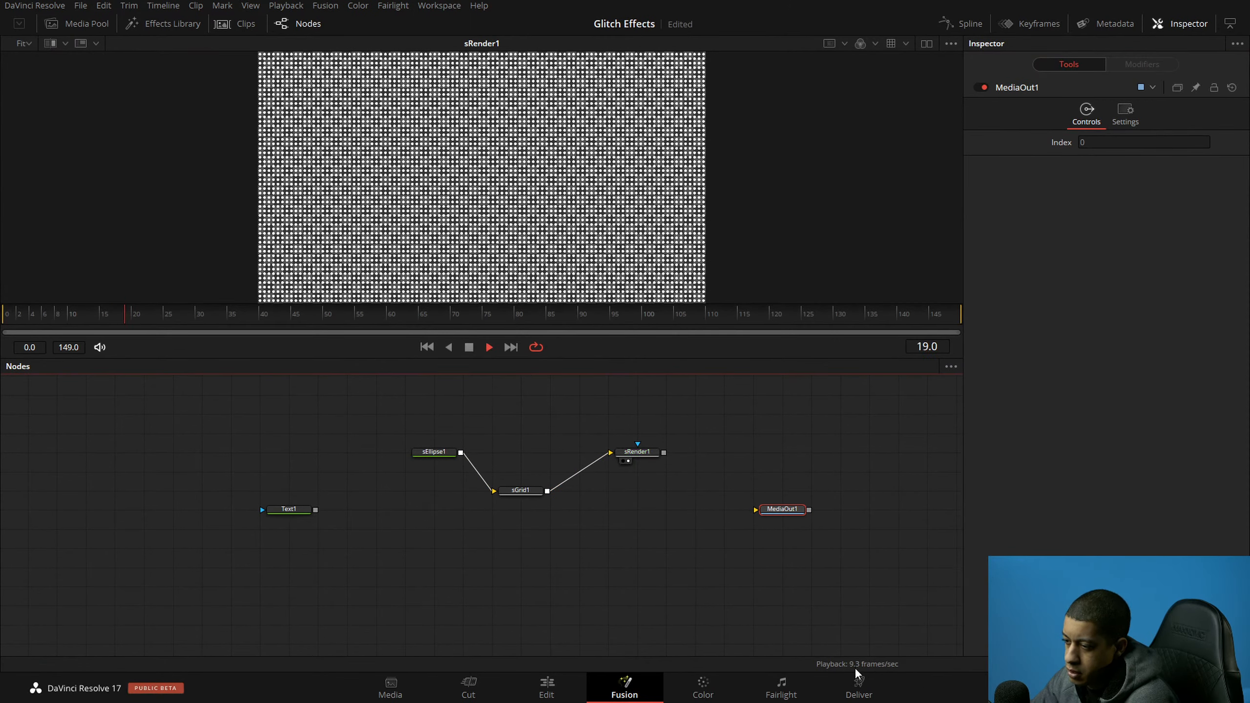
click(687, 491)
click(468, 347)
Step: Line up sGrid between sEllipse and sRender and shift the three-node chain upward to make room
drag(520, 491, 533, 465)
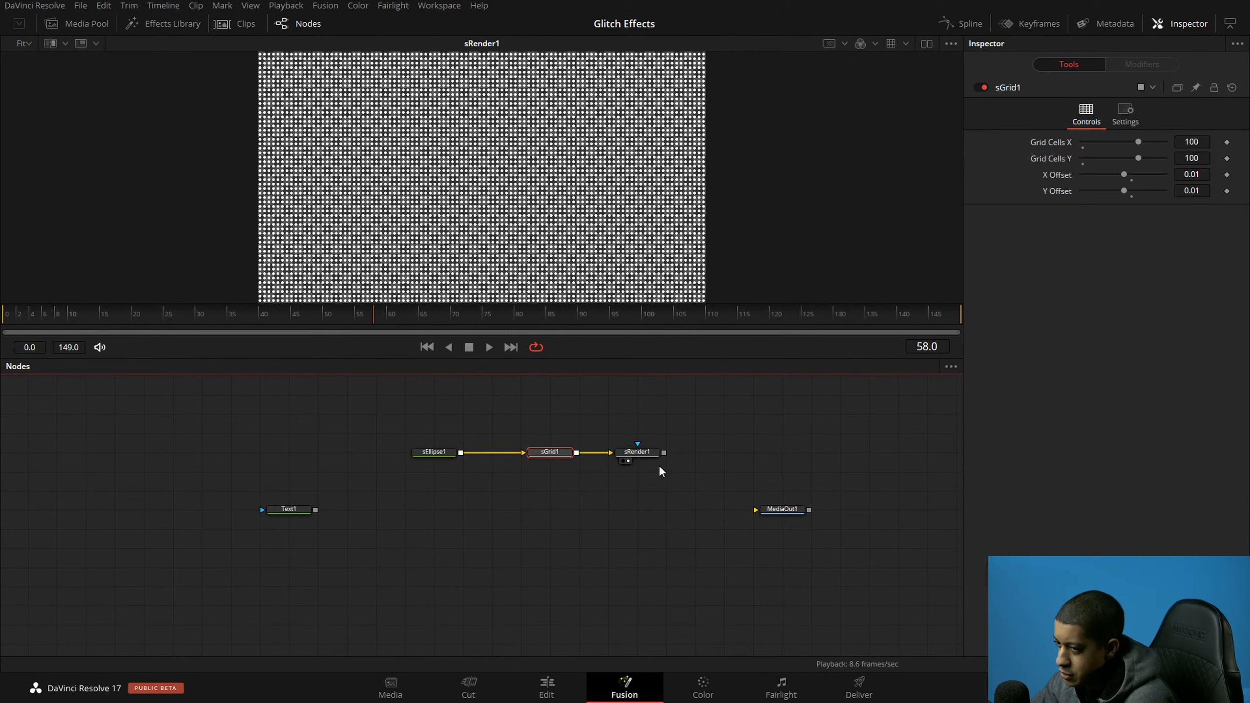
drag(674, 434, 437, 494)
drag(564, 453, 565, 434)
Step: Add an Ellipse mask node in the empty area below the shape node chain
click(490, 534)
key(shift+space)
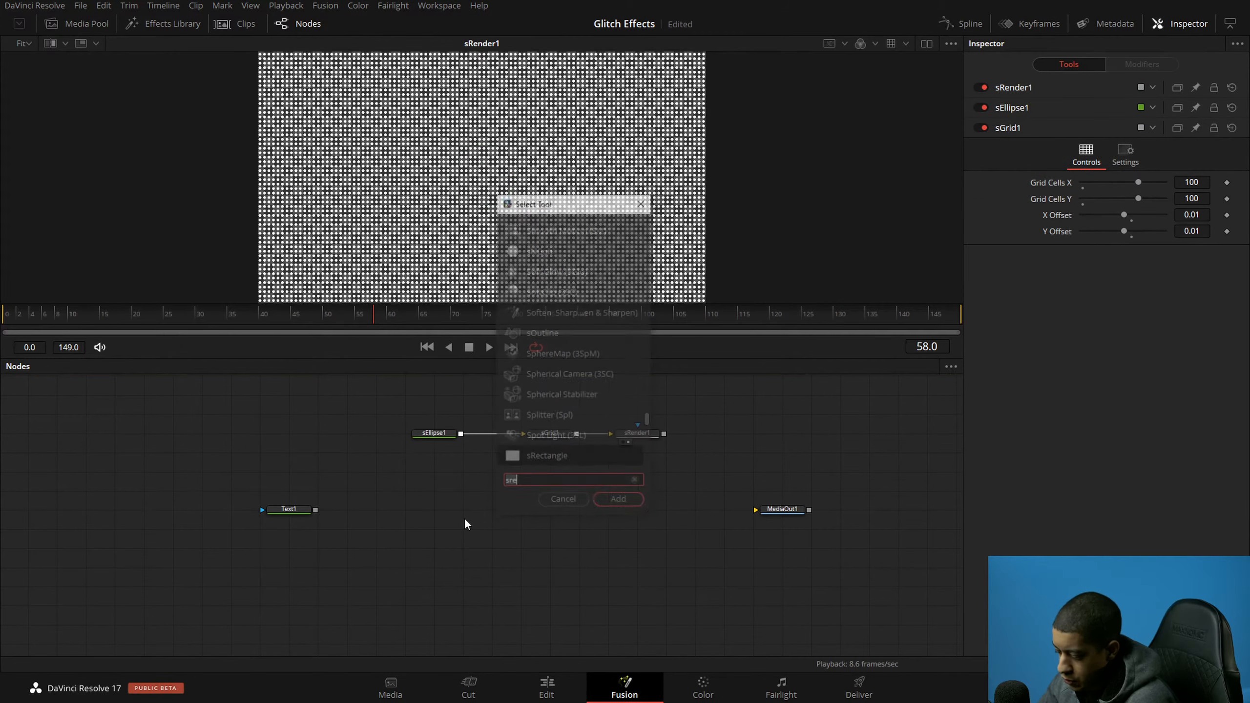
text(sre)
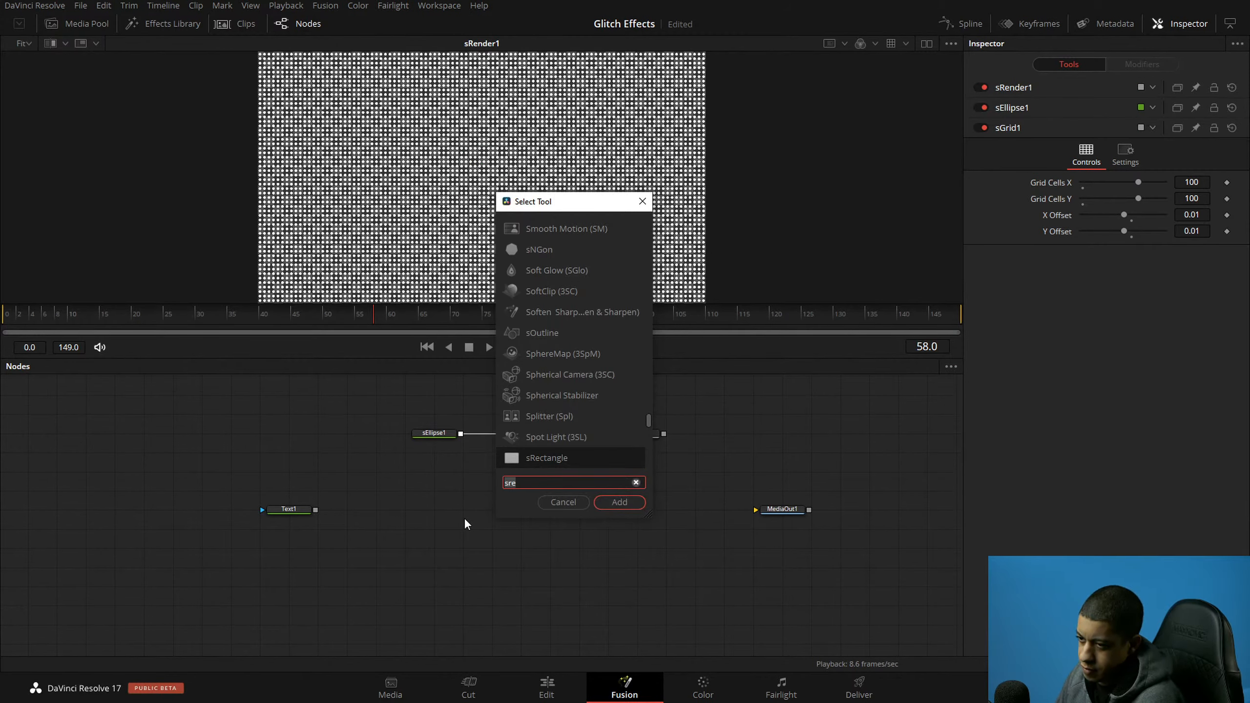
key(BackSpace)
key(BackSpace)
key(BackSpace)
text(el)
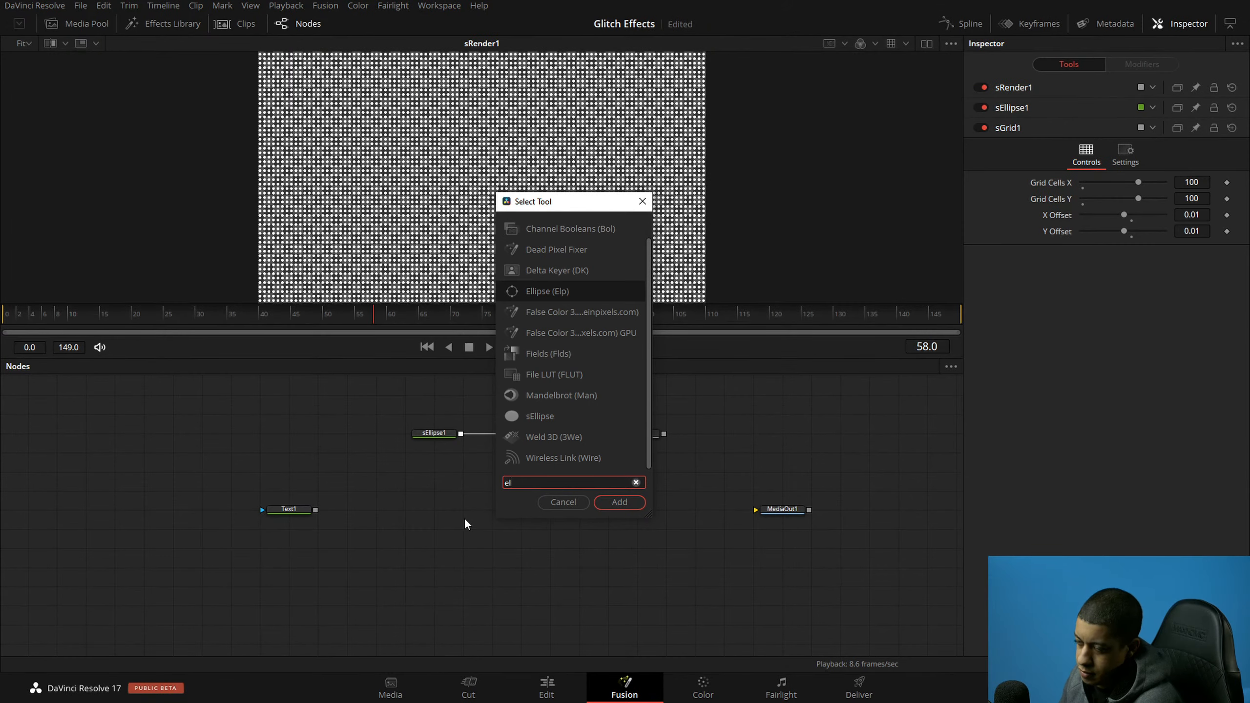
key(Return)
Step: Add a Duplicate node connected to the output of the Ellipse mask
key(shift+space)
text(el)
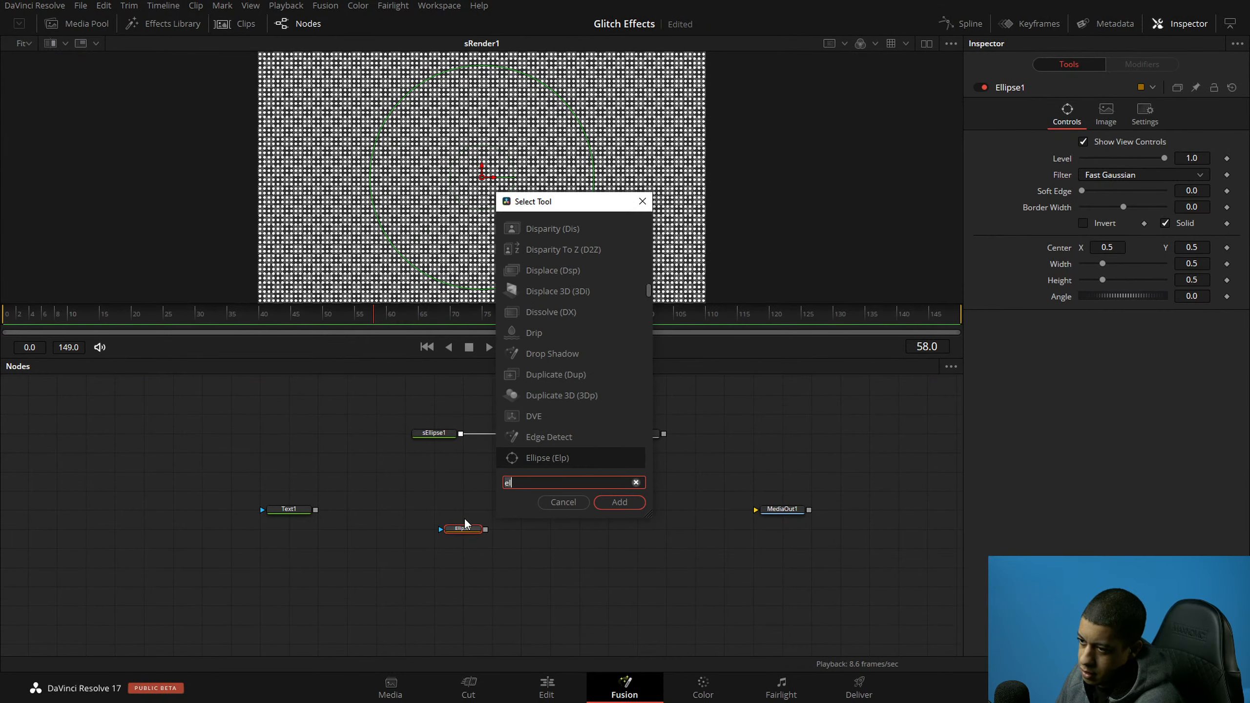
key(BackSpace)
key(BackSpace)
text(dup)
key(Return)
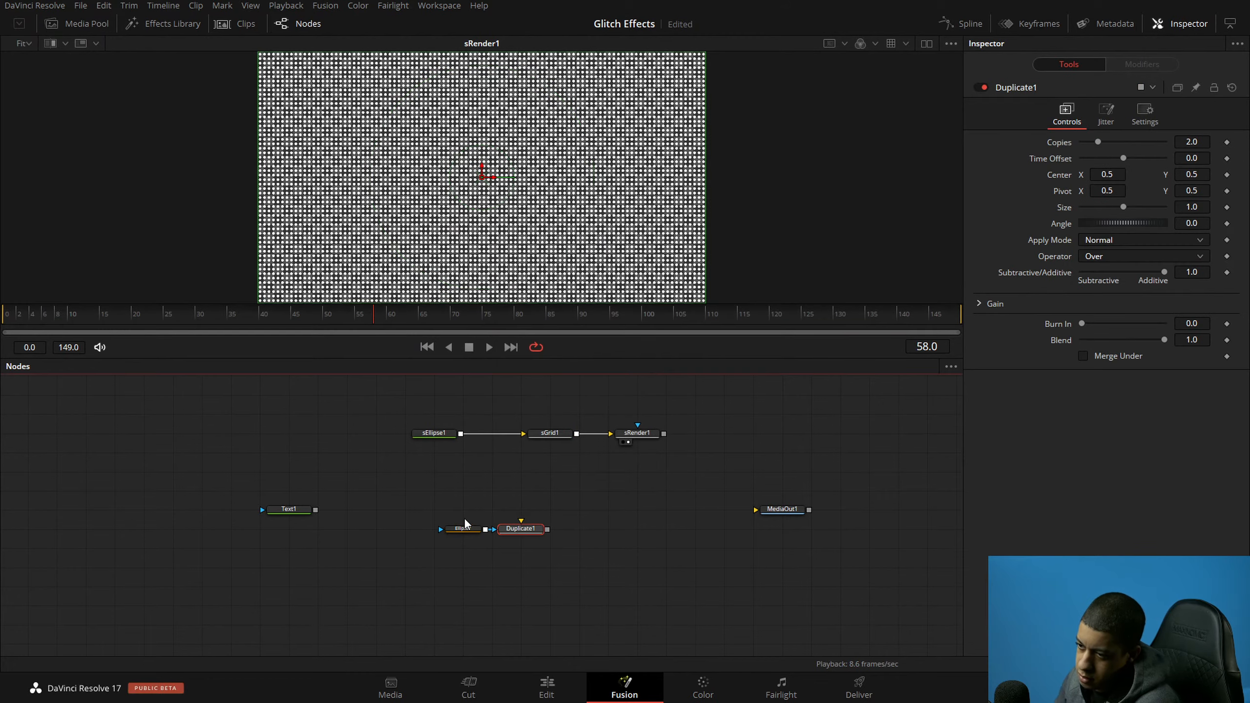
Step: Add a second Duplicate node after the first one in the Ellipse chain and save the project
key(shift+space)
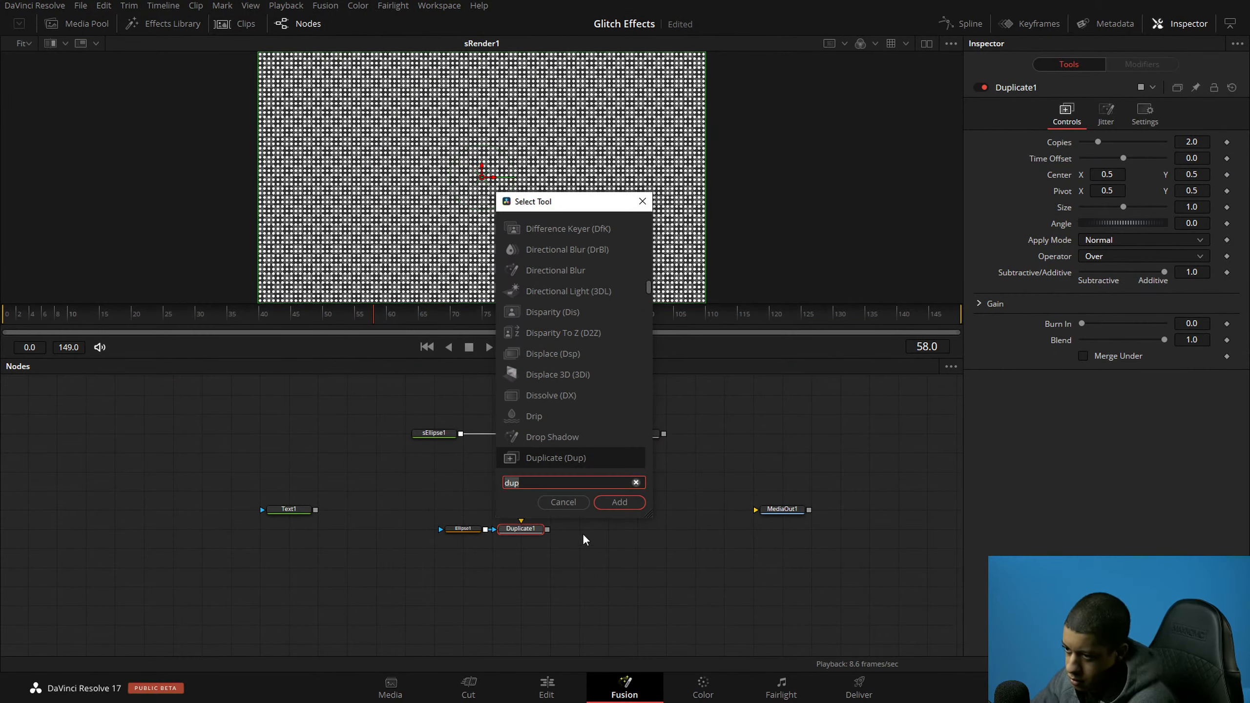
key(ctrl+s)
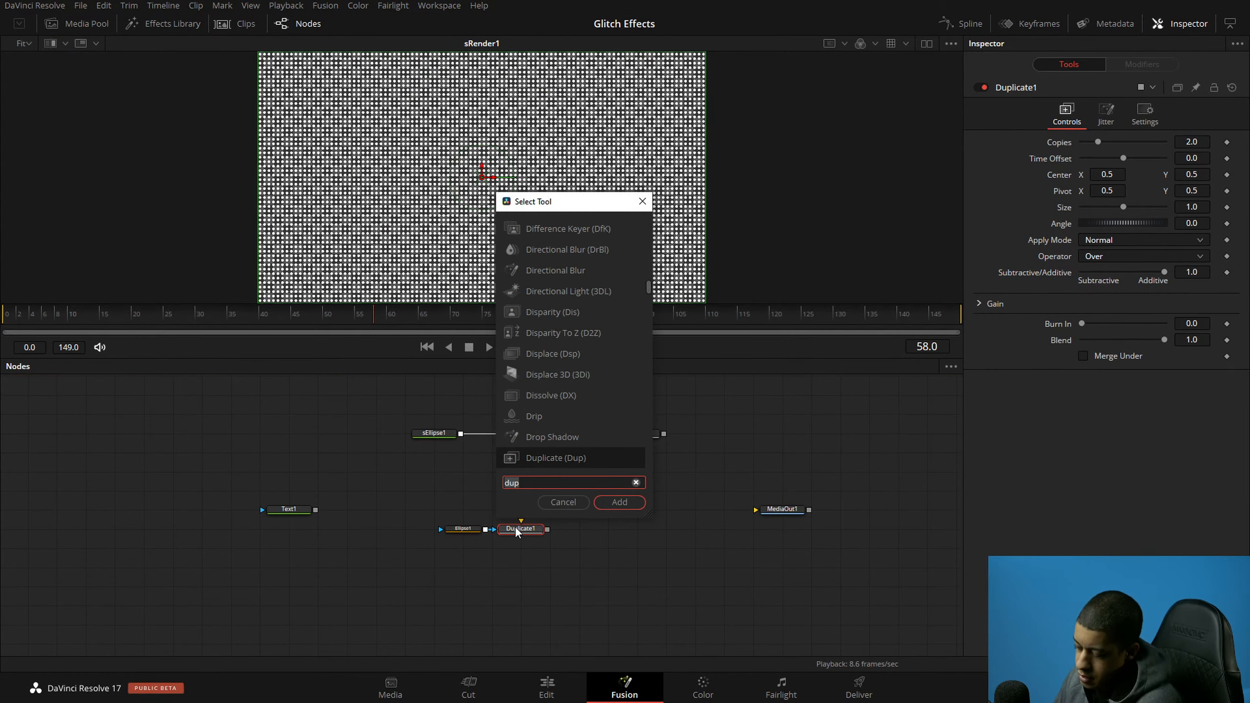
key(Return)
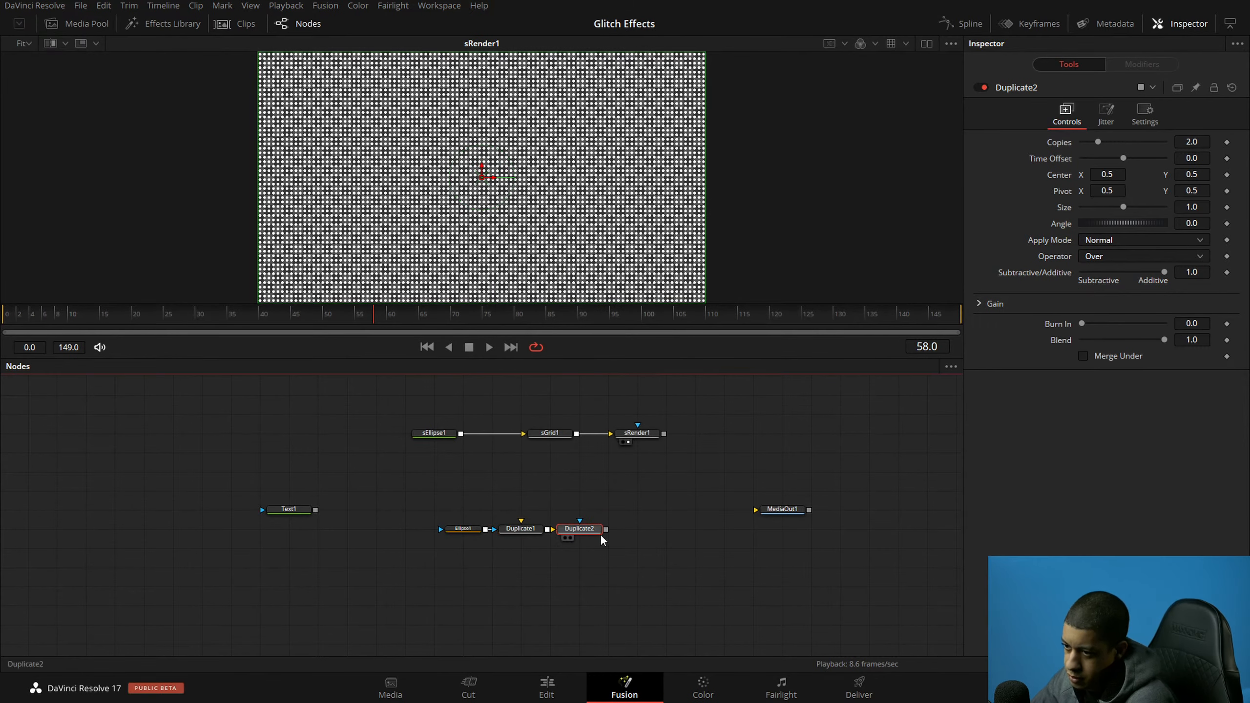
Step: Link the Ellipse mask's width to its height with an expression and set the height to 0.0061, as on sEllipse
click(465, 529)
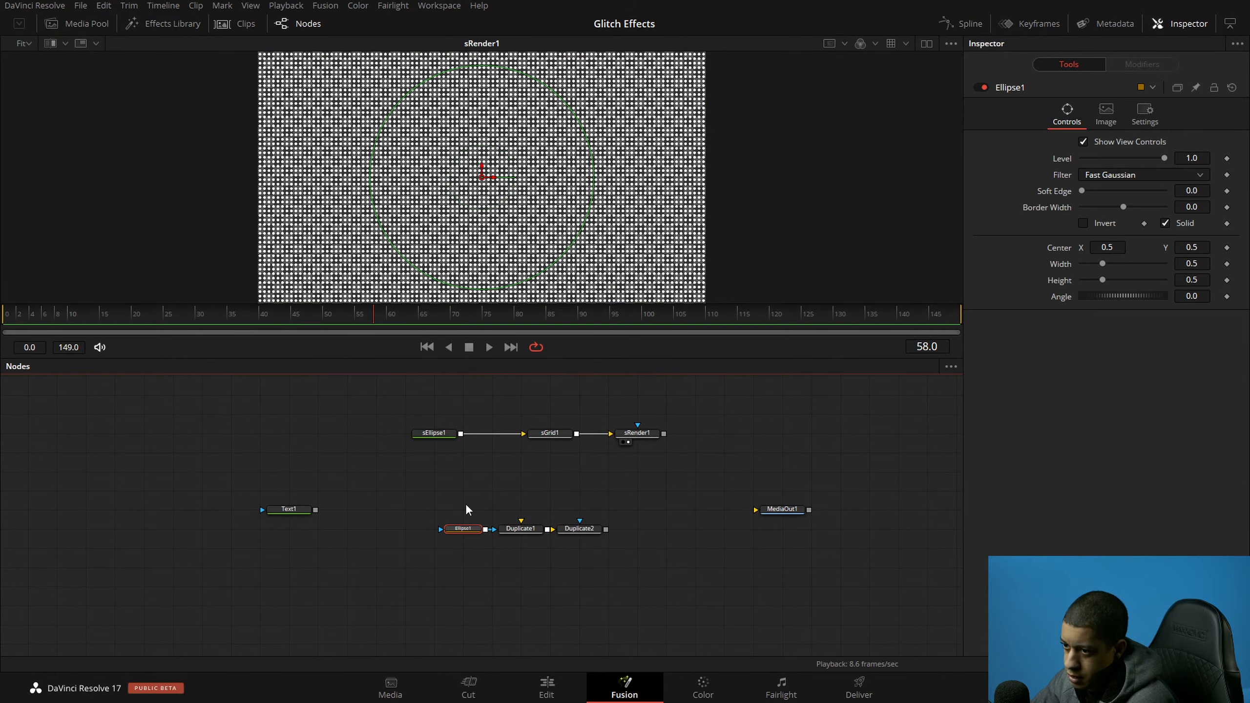
click(443, 433)
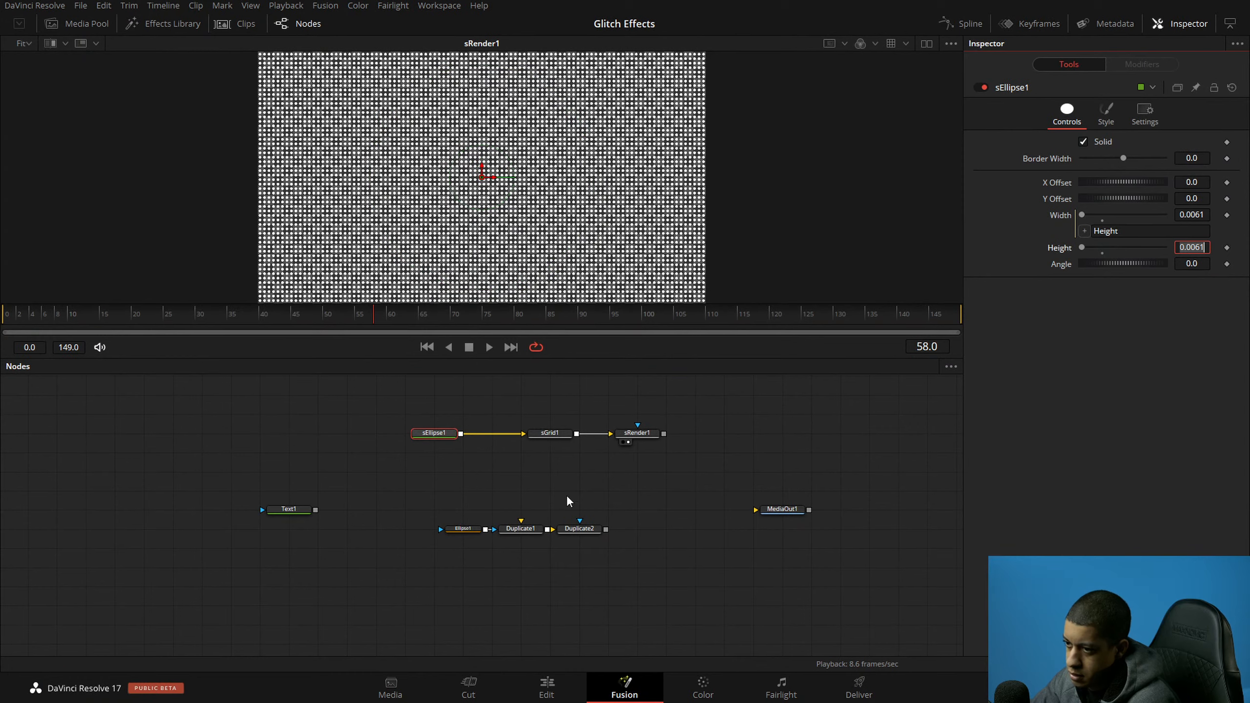
click(463, 529)
right_click(1061, 269)
click(1097, 422)
drag(1083, 280, 1057, 299)
double_click(1200, 296)
text(0.0061)
click(876, 507)
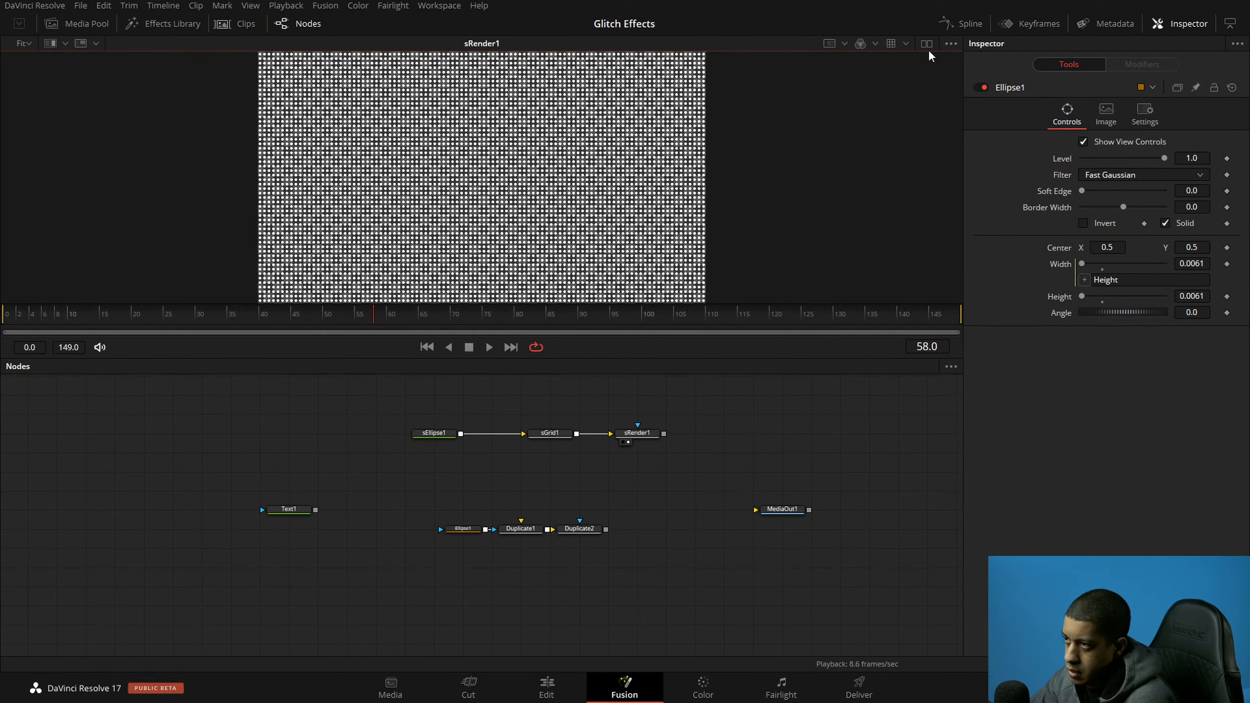
Step: Open a second viewer, assign the first Duplicate node to it and space the second Duplicate farther along the chain
click(926, 44)
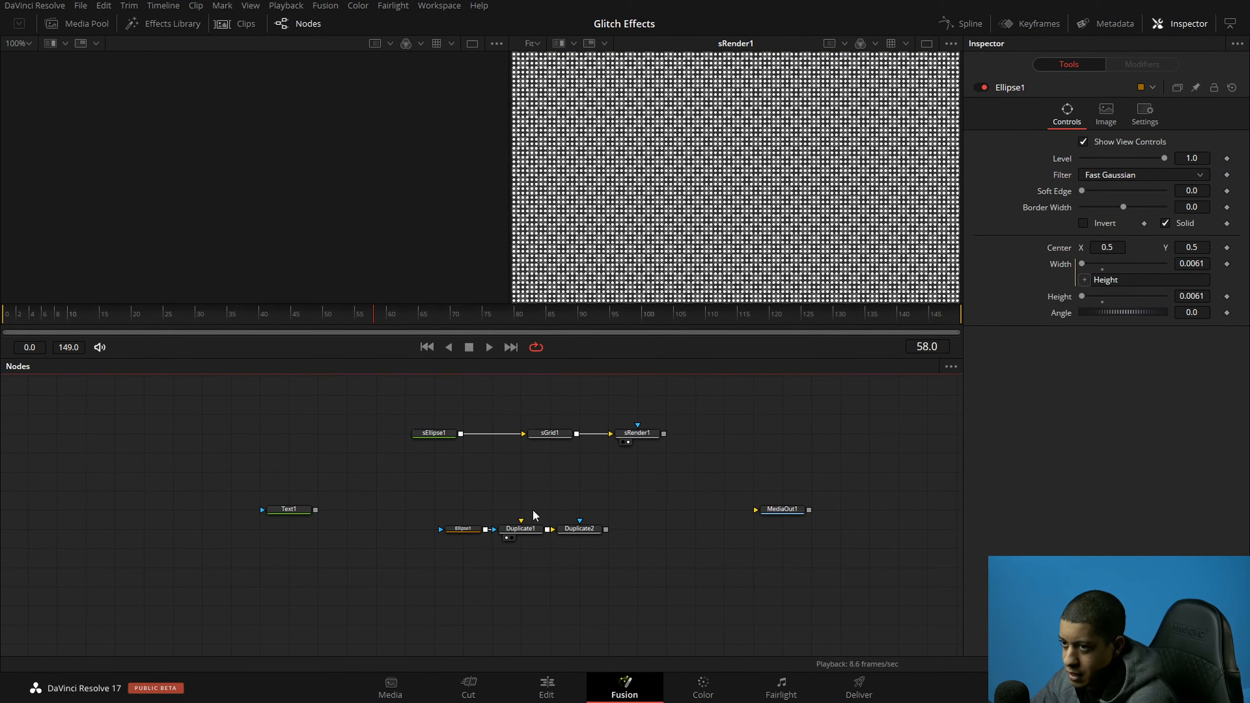
click(526, 530)
click(527, 535)
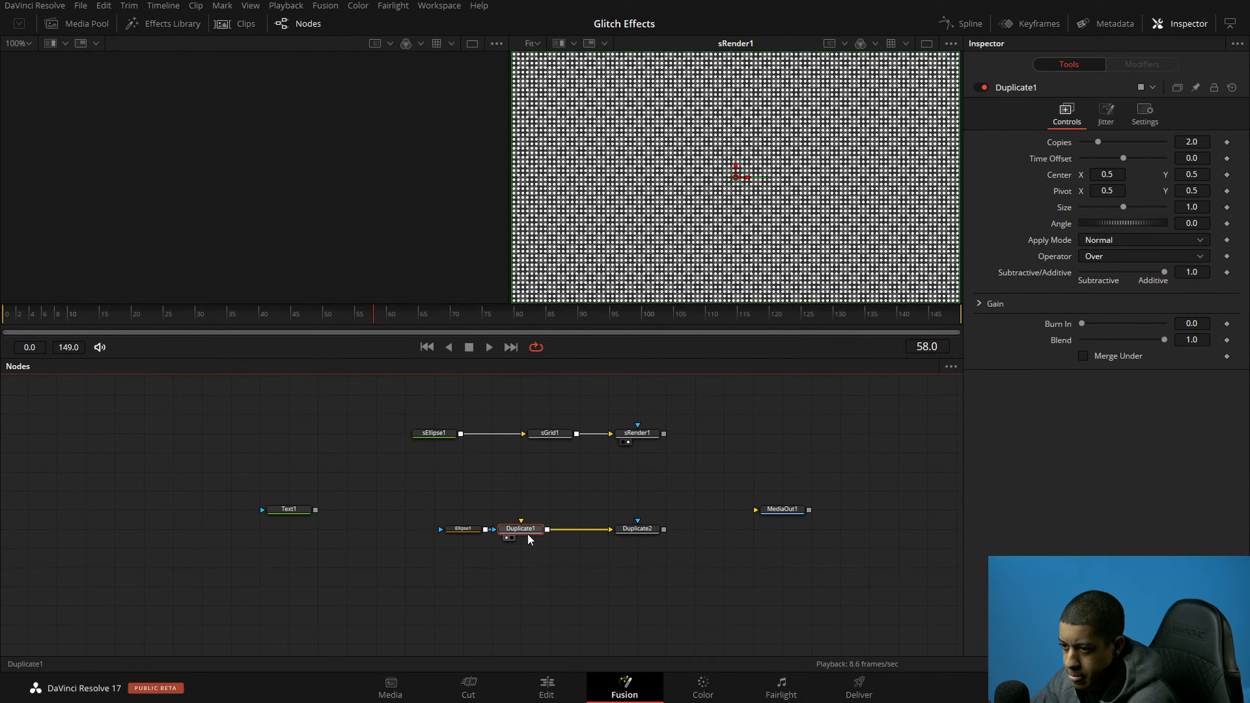
Step: Detach the Ellipse mask, add a Background node masked by it, and feed the Background into the first Duplicate
drag(473, 531, 416, 512)
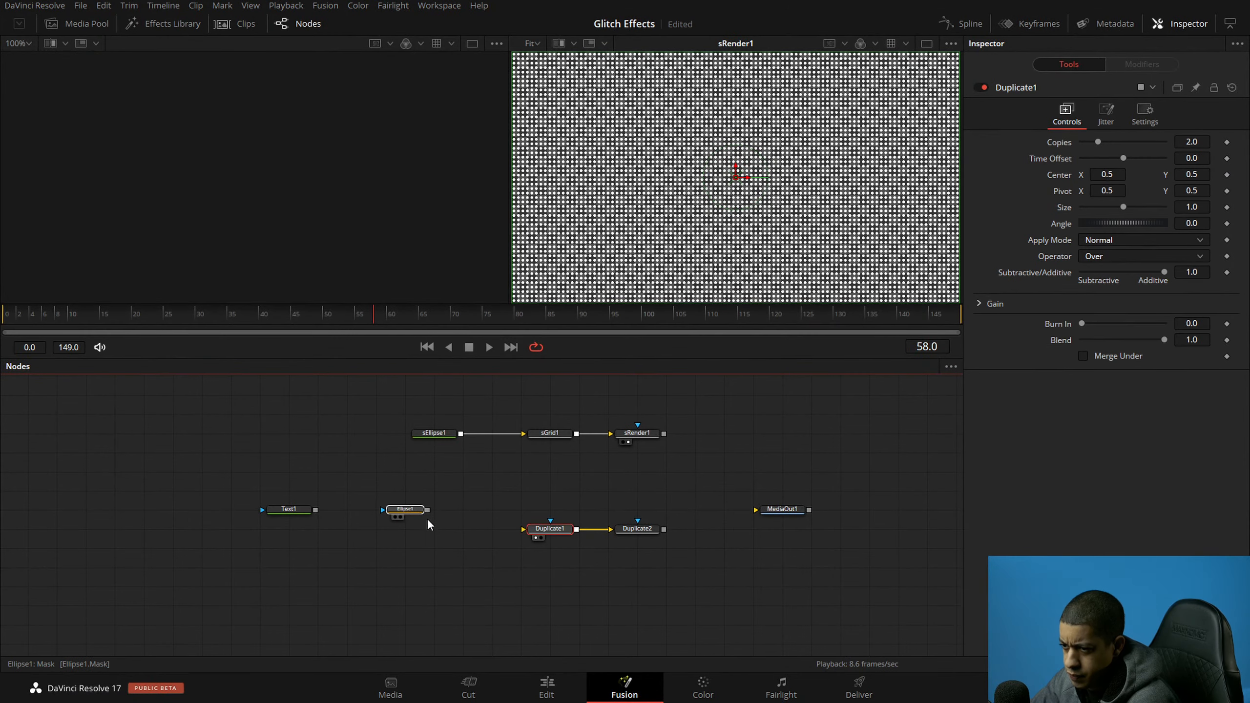
key(shift+space)
text(back)
key(Return)
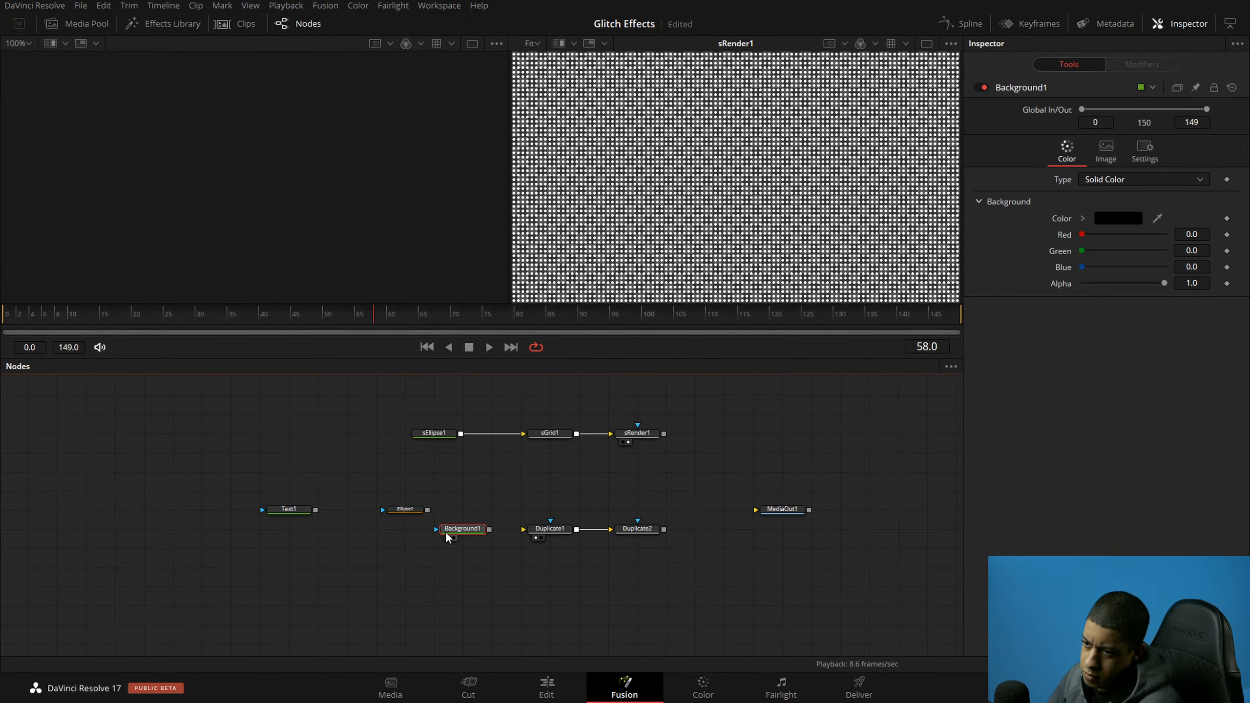
drag(428, 511, 541, 531)
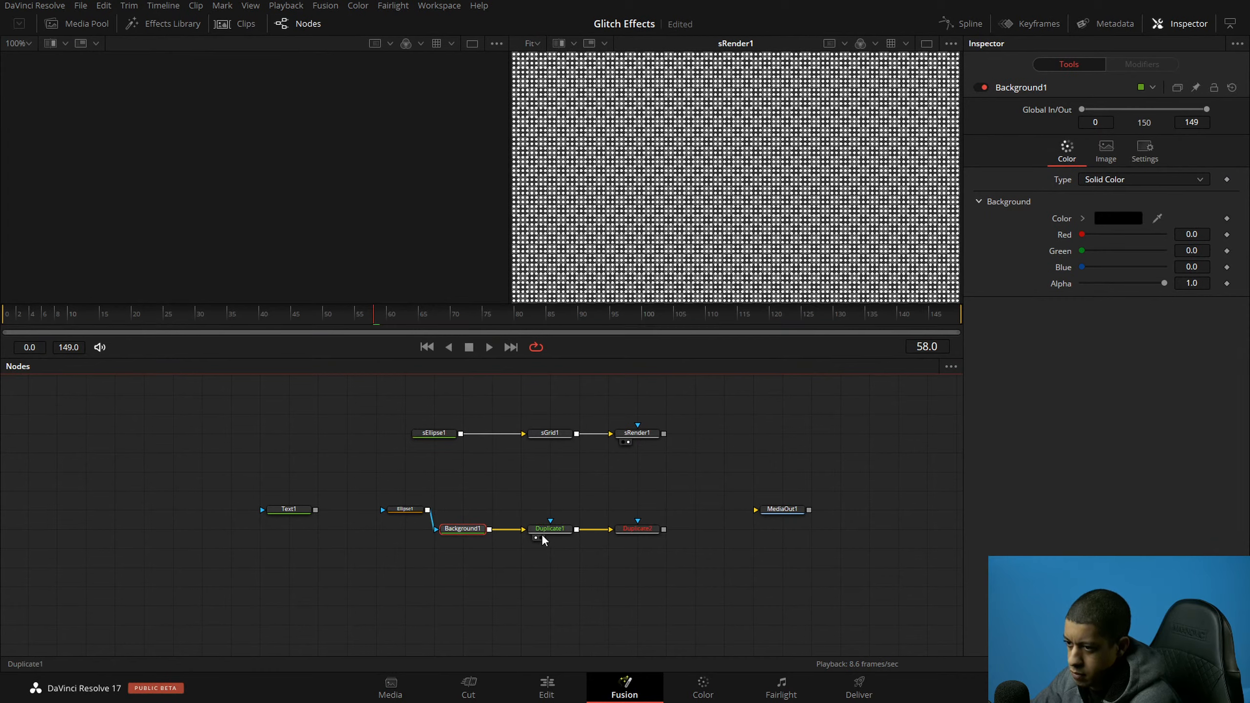
click(541, 529)
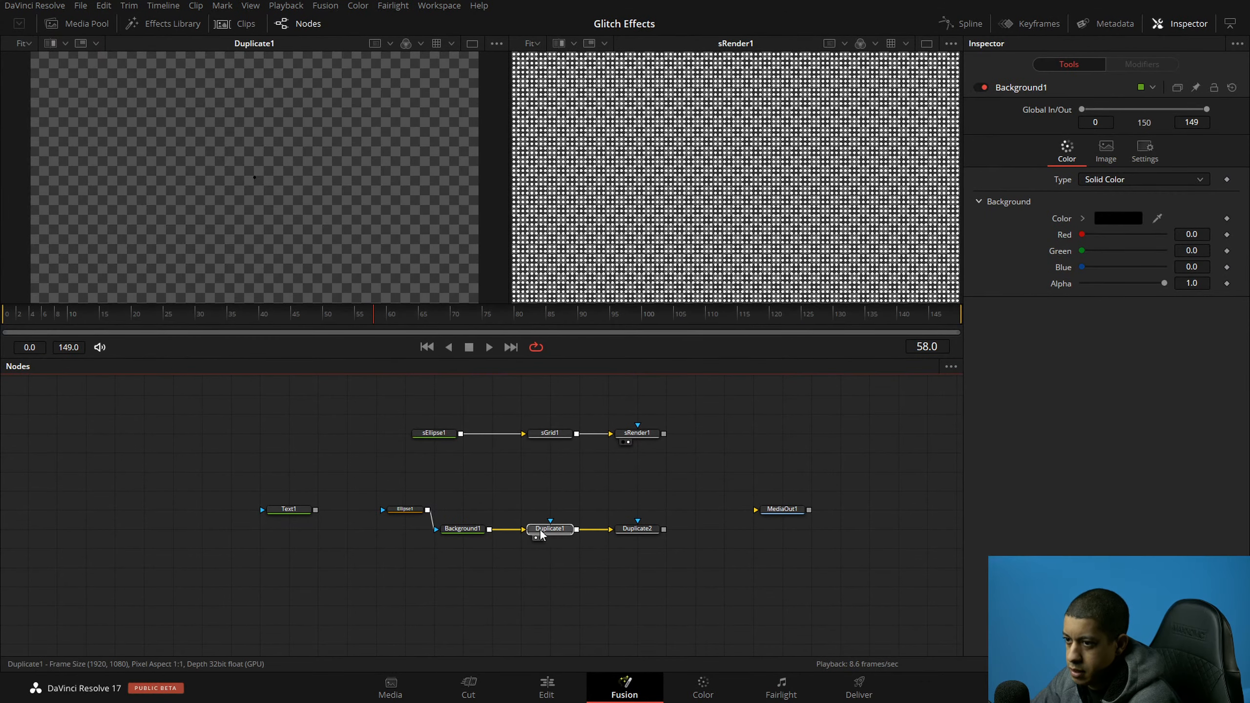
Step: Preview the Background and Ellipse nodes in the second viewer and set the Background color to white
click(462, 529)
key(1)
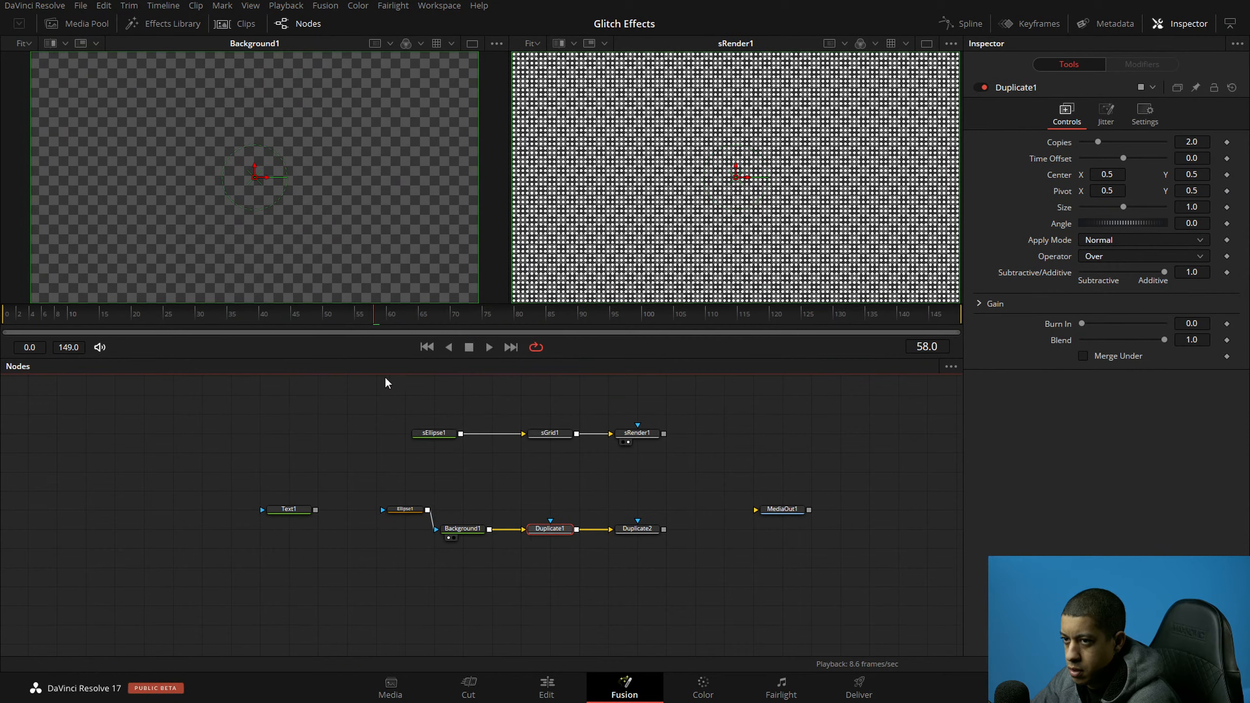
click(394, 517)
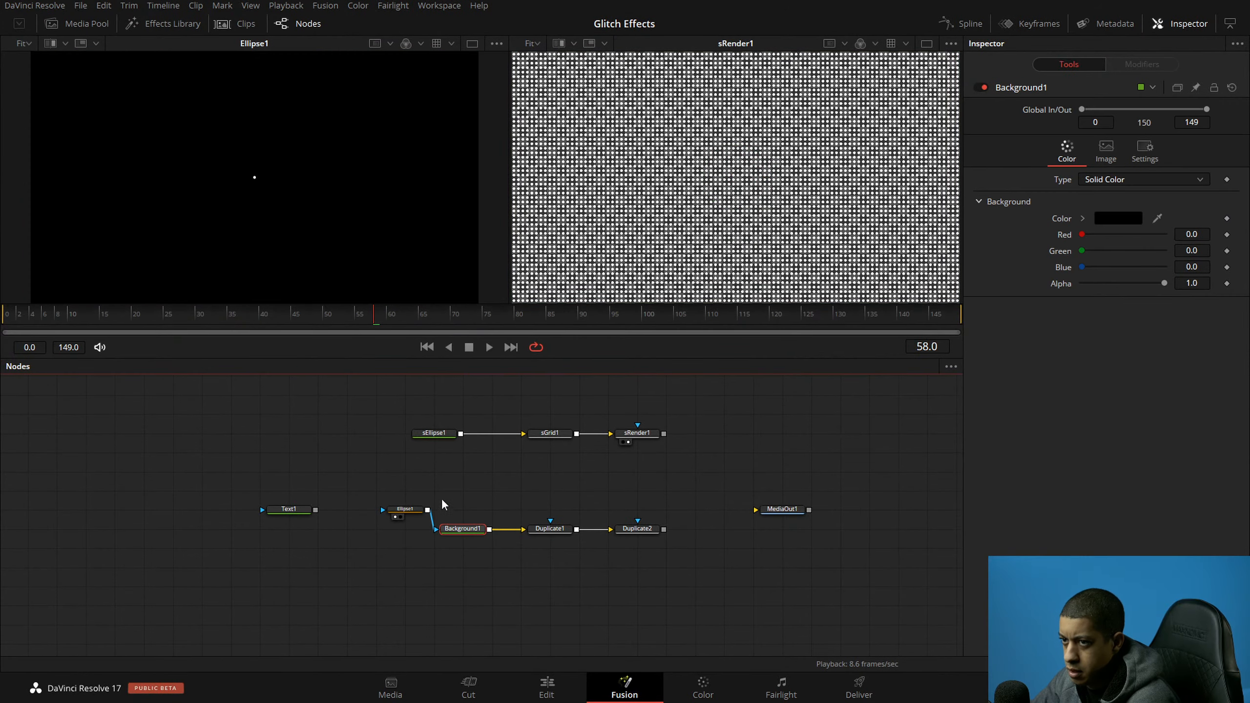
key(1)
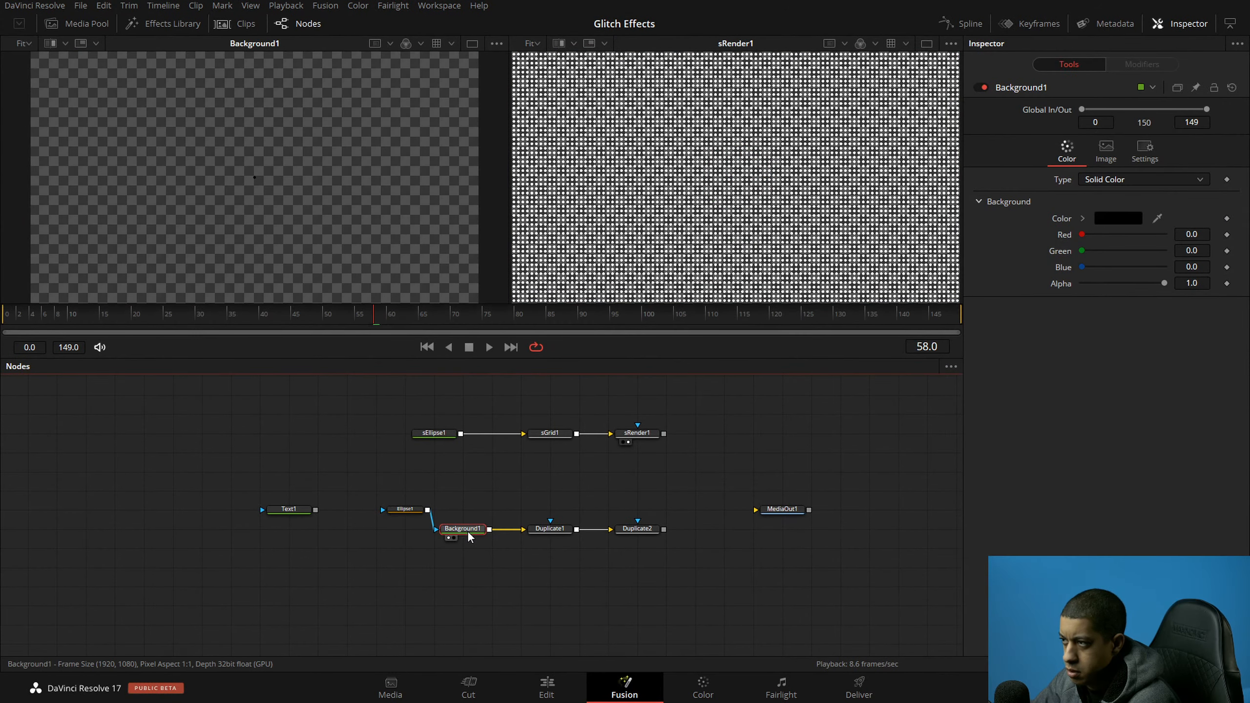
click(1118, 218)
drag(756, 349, 769, 227)
click(773, 471)
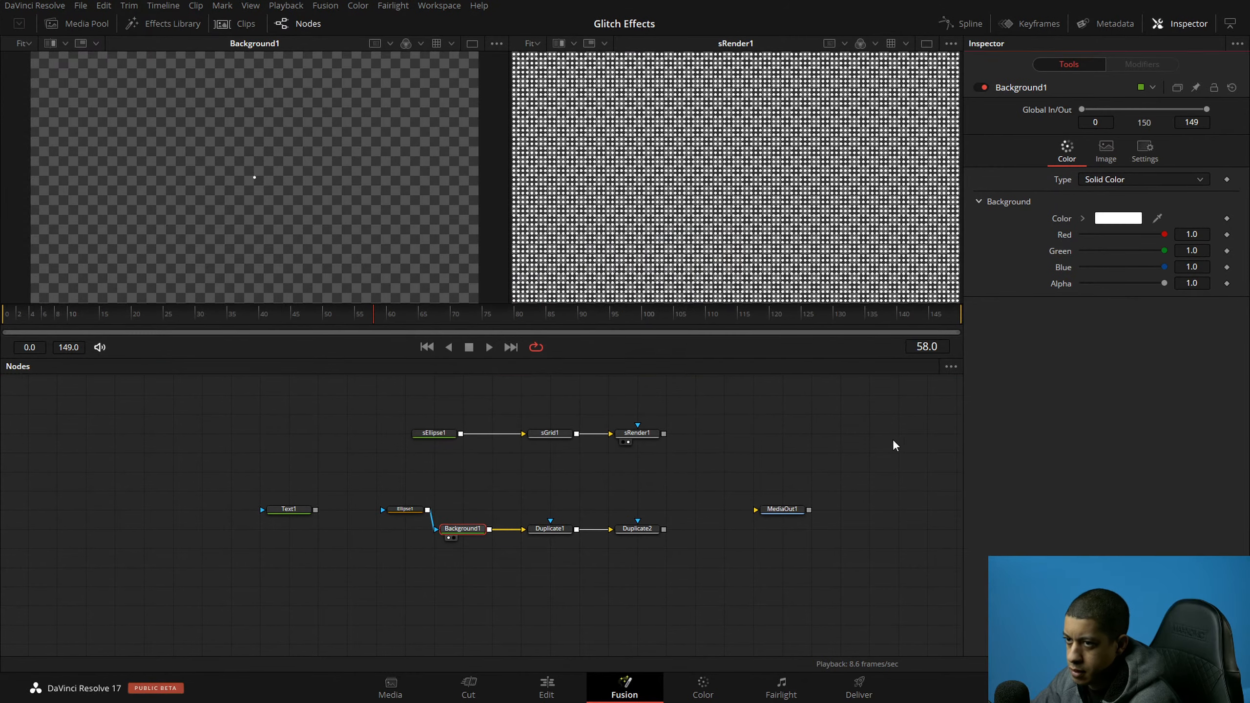
Step: Show the first Duplicate in the second viewer, set it to 100 copies and shift its Center X to 0.5076
key(1)
click(547, 528)
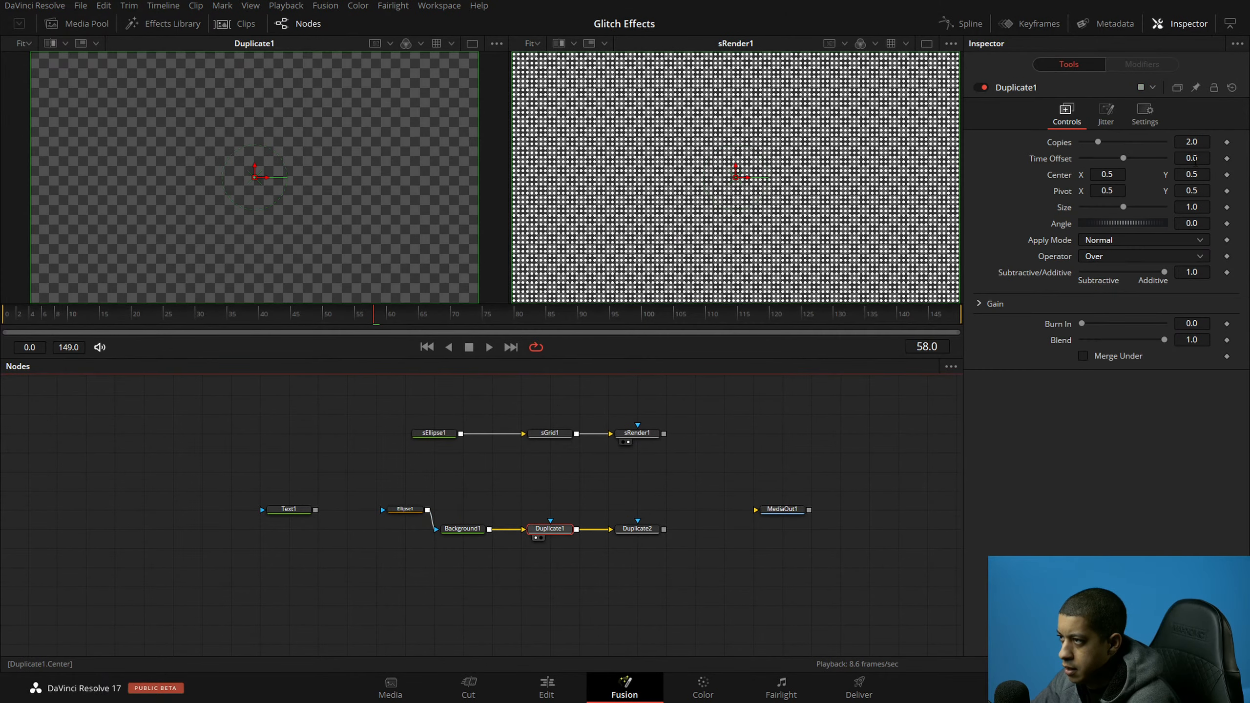
double_click(1202, 140)
text(100)
key(Tab)
click(552, 532)
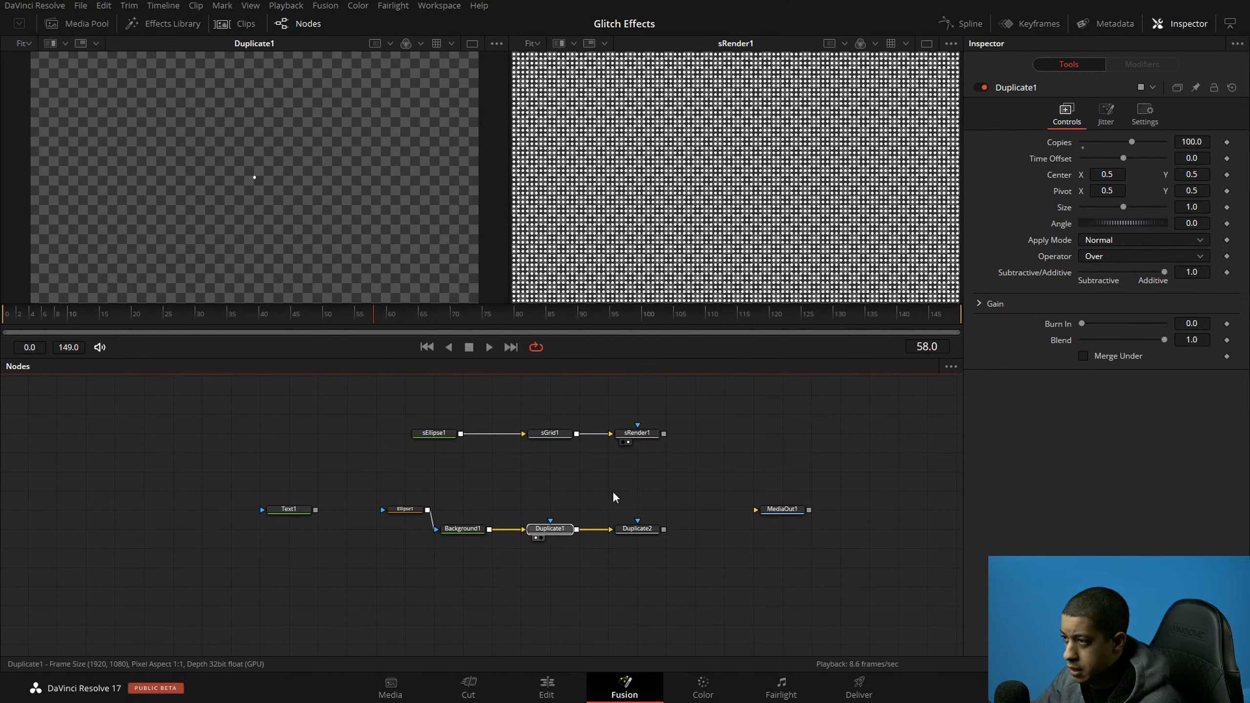
drag(1107, 174, 1136, 174)
Step: Move the Ellipse mask near the frame's upper-left corner, at about X 0.071 and Y 0.986, and save the project
click(405, 509)
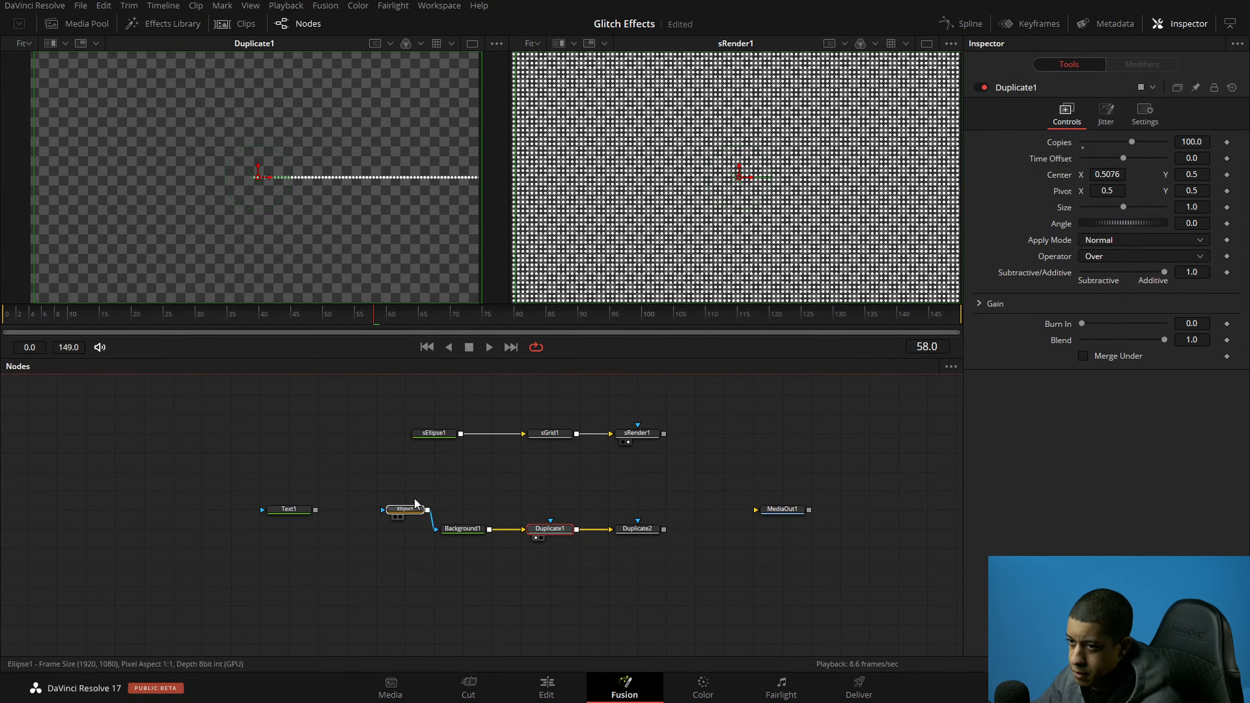
drag(263, 174, 43, 63)
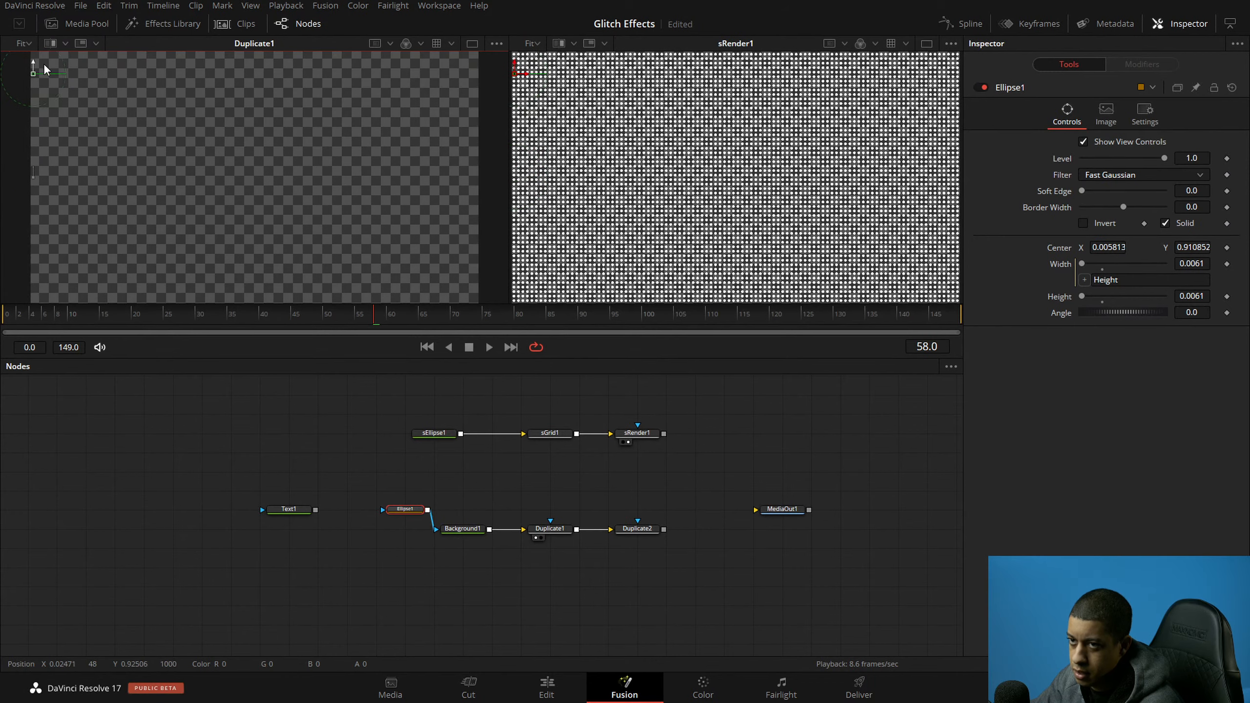
scroll(35, 98, up, 5)
key(ctrl+s)
drag(25, 168, 61, 157)
key(ctrl+s)
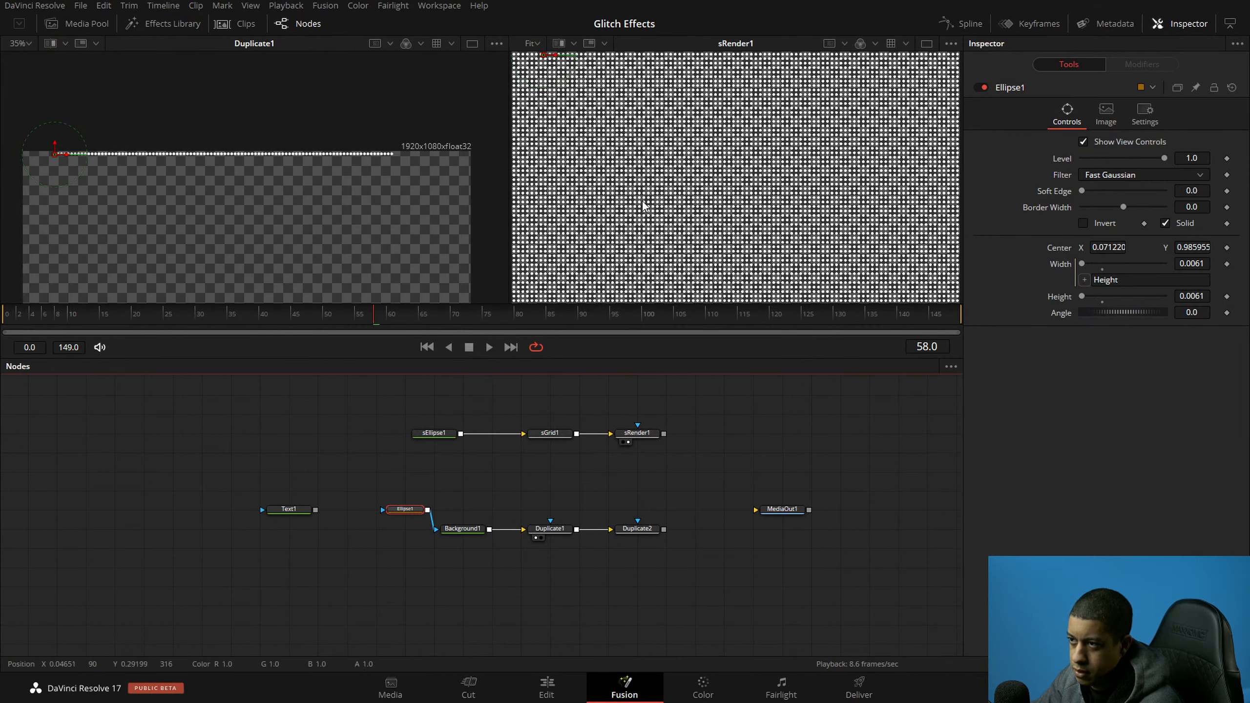
Step: Set the first Duplicate's copies to exactly 100 and increase its Center X to spread the row of dots wider
click(561, 529)
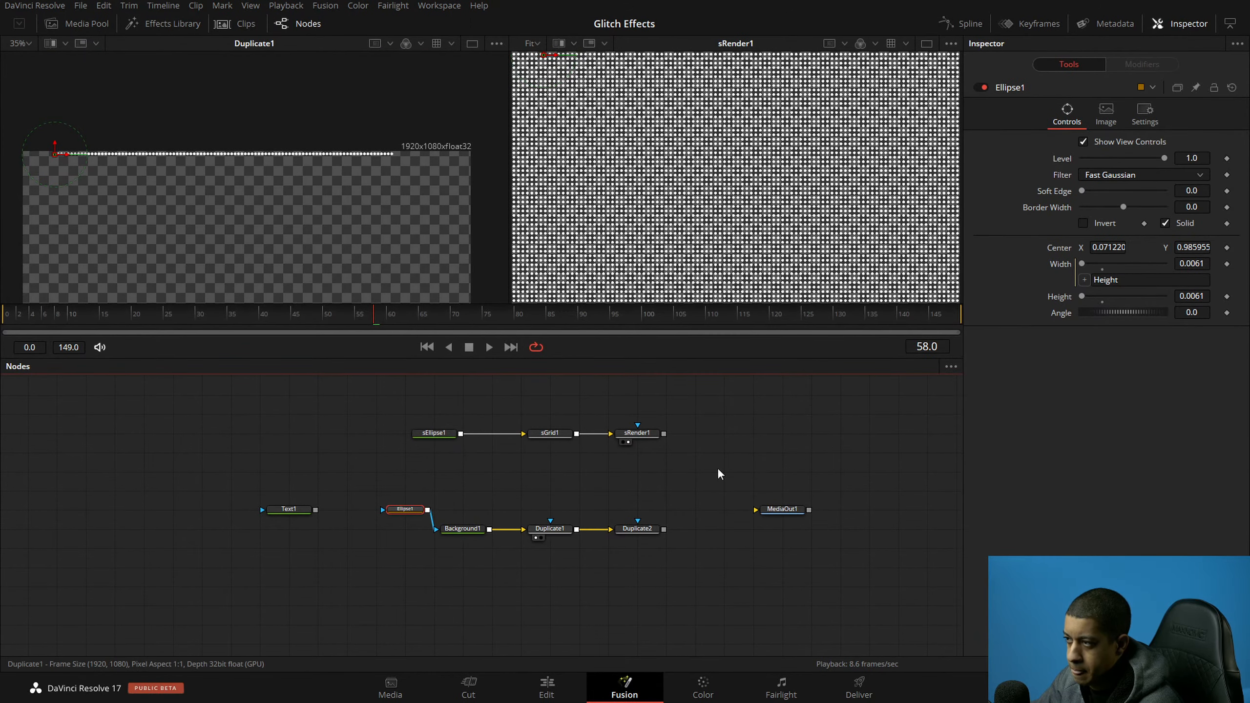
drag(1201, 140, 1203, 141)
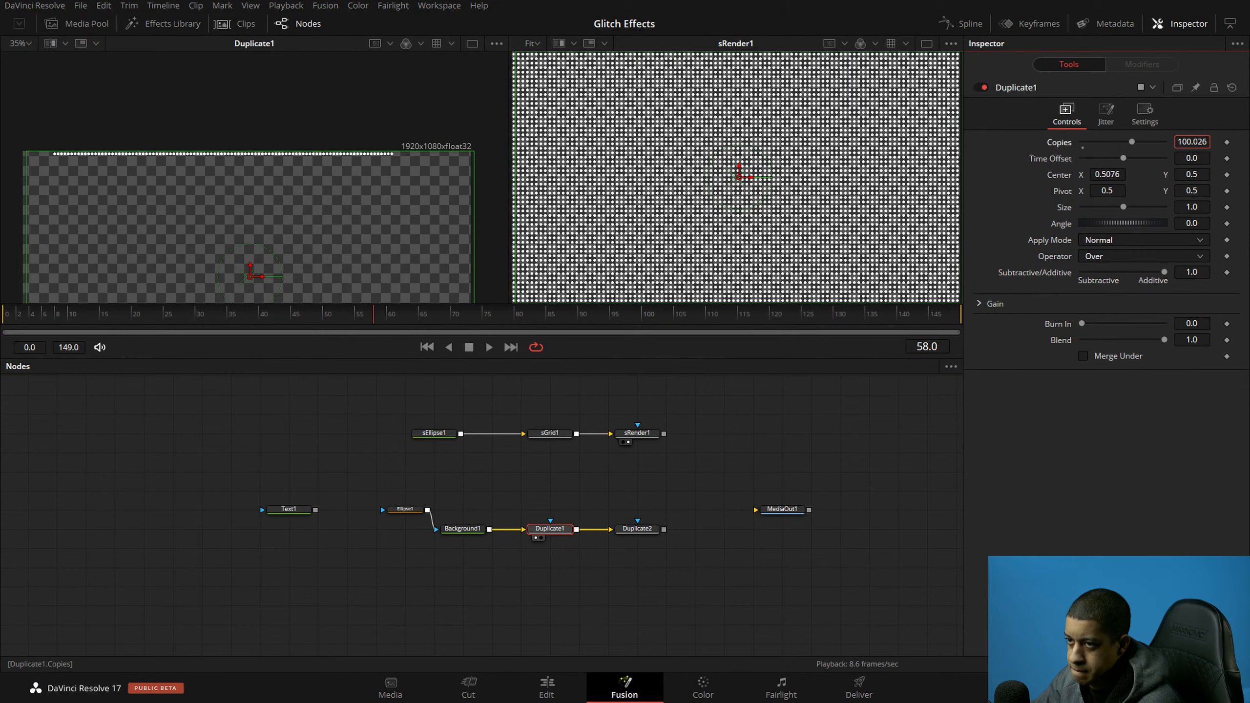
click(1192, 141)
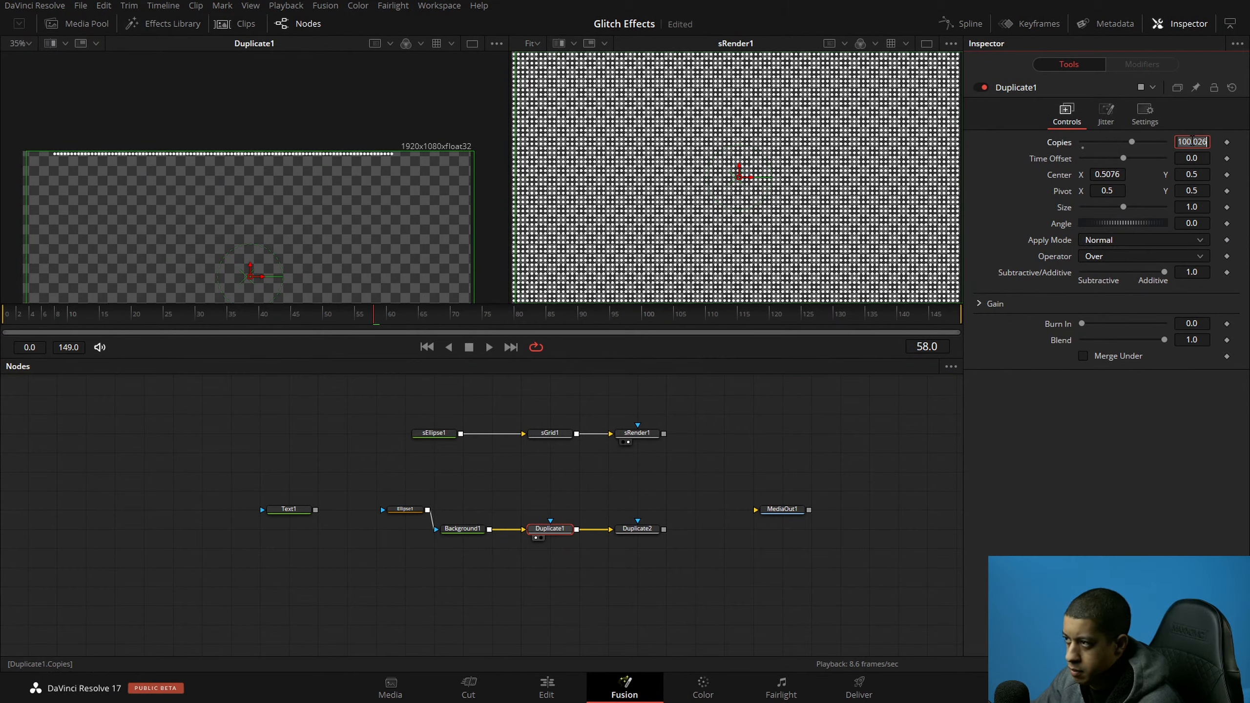
text(100)
key(Tab)
drag(1109, 174, 1120, 174)
Step: Move the Ellipse mask to the frame's left edge, Center X about 0.0073, and set the first Duplicate's Center X to 0.5098
click(404, 509)
drag(66, 156, 37, 154)
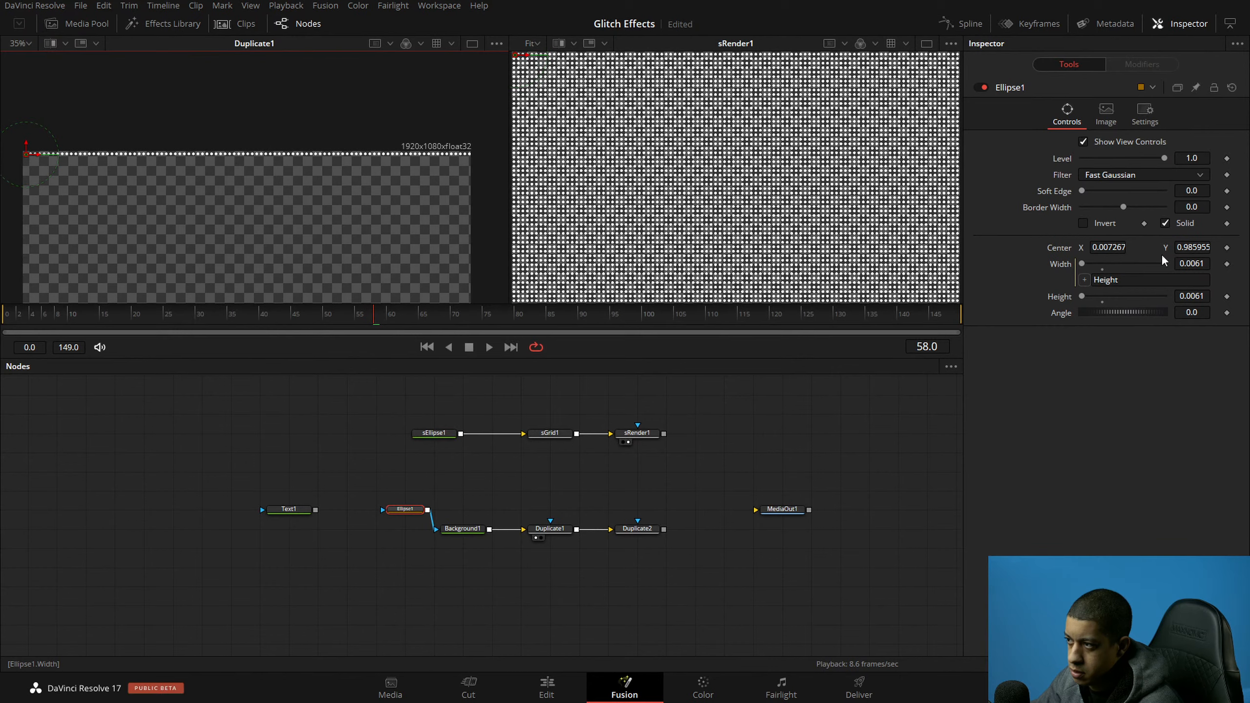
click(555, 530)
drag(1107, 175, 1102, 175)
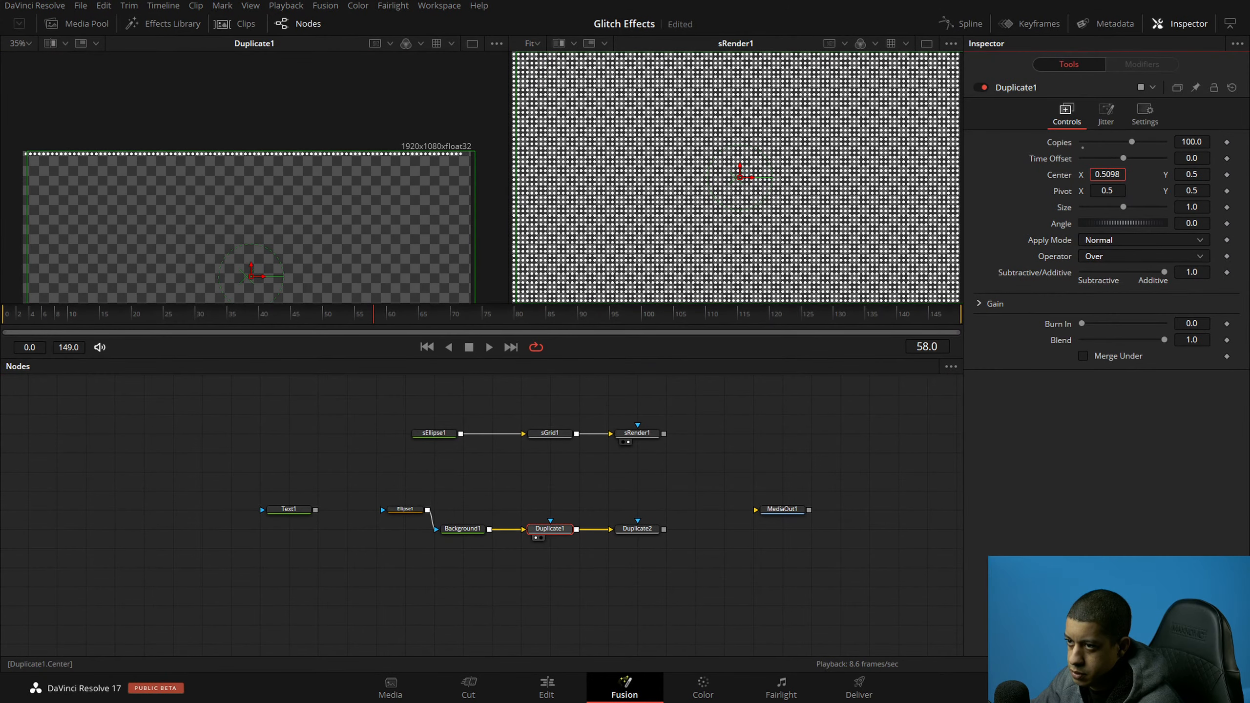
Step: Set the second Duplicate node to 100 copies
click(637, 529)
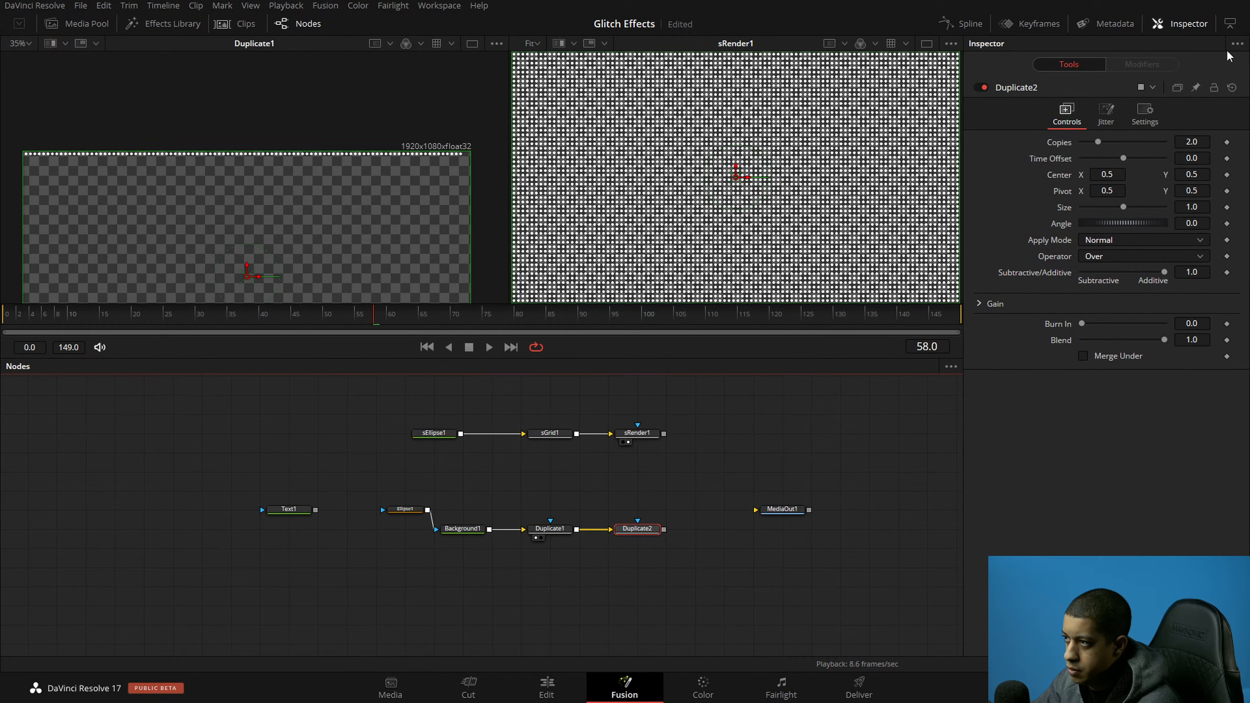
click(1200, 142)
text(100)
key(Tab)
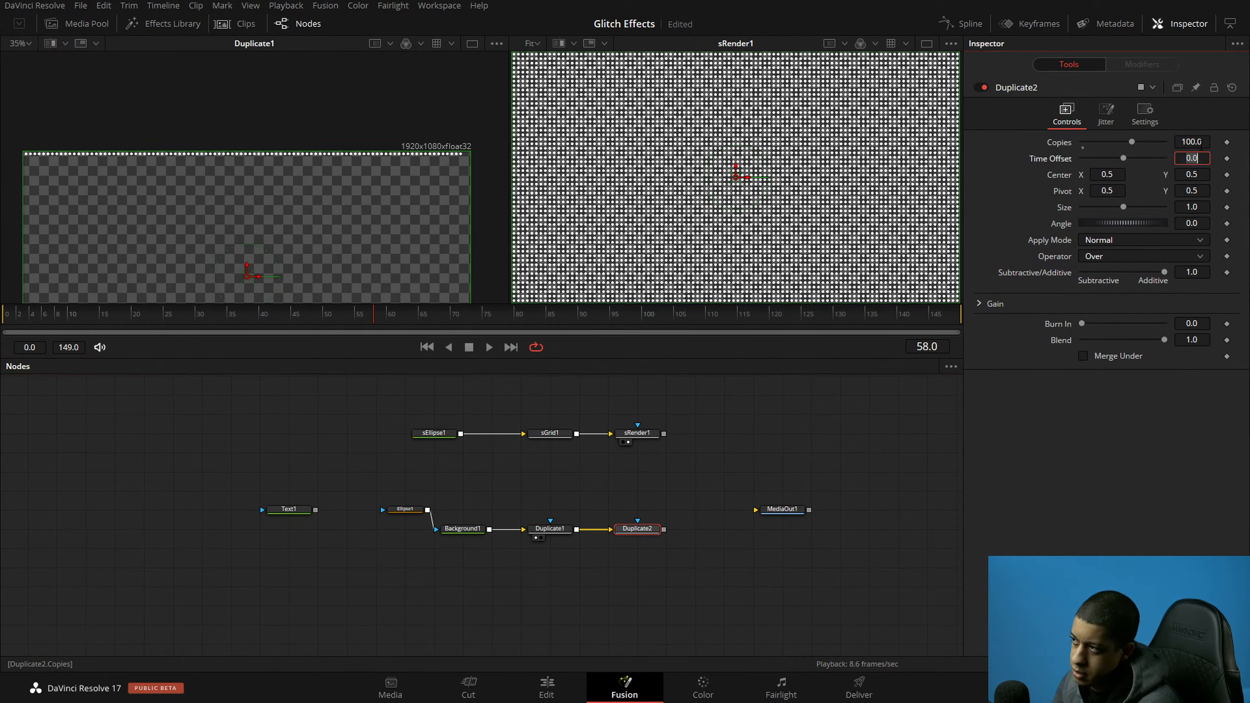
Step: Show the second Duplicate in the second viewer and set its Center Y to 0.4874 to space the dot rows apart
drag(1191, 175, 1188, 175)
drag(632, 531, 252, 241)
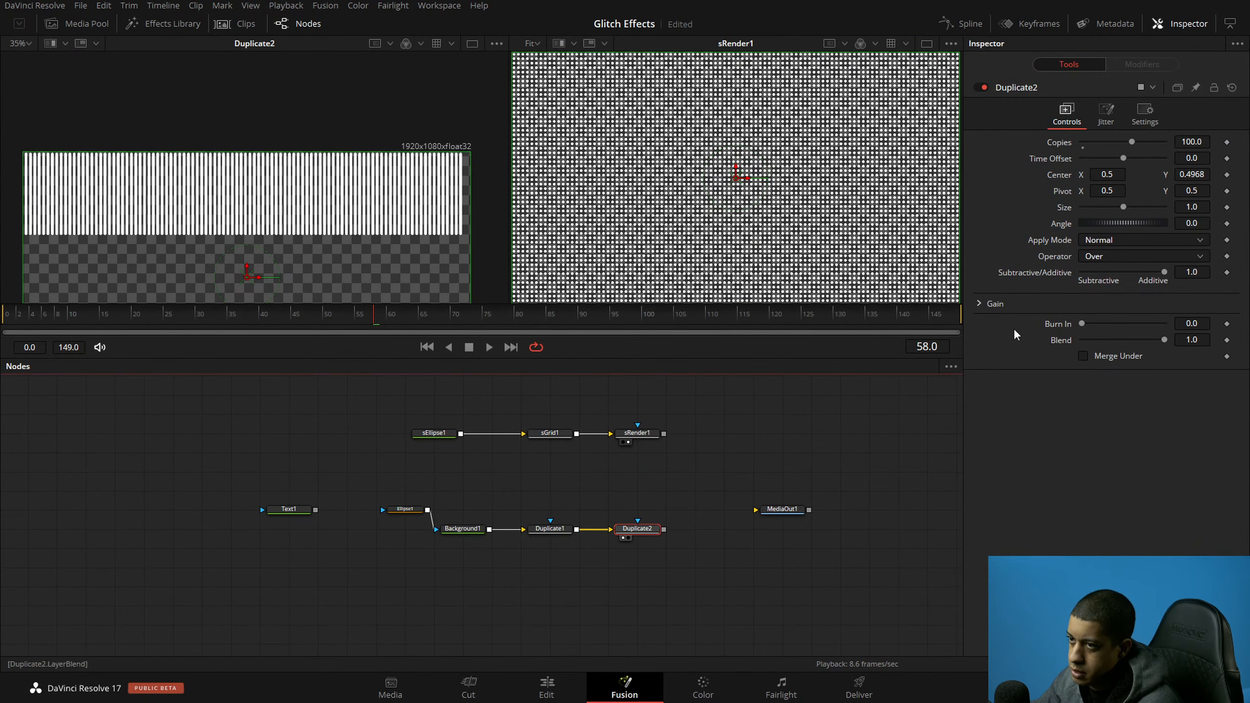
drag(1191, 175, 1185, 175)
drag(289, 187, 246, 121)
Step: Play both dot grids together, unload sRender, and replay the Duplicate grid alone from frame 0 to compare playback rates
key(space)
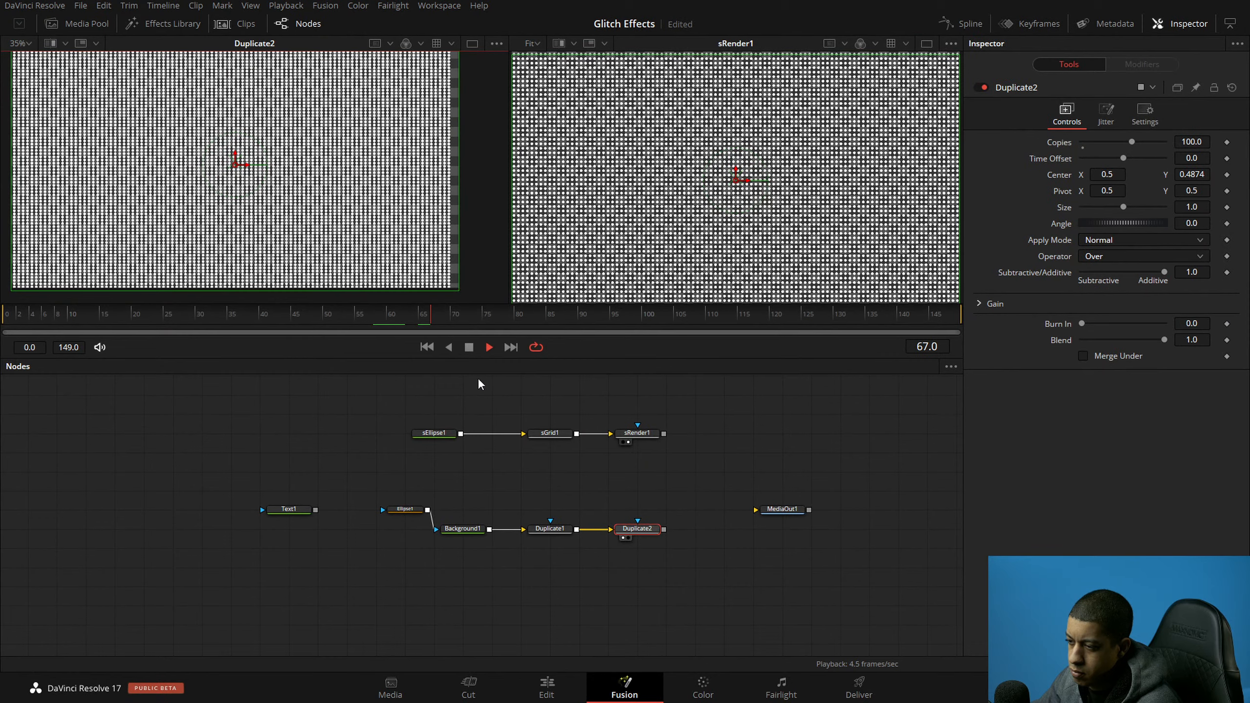
key(space)
click(637, 433)
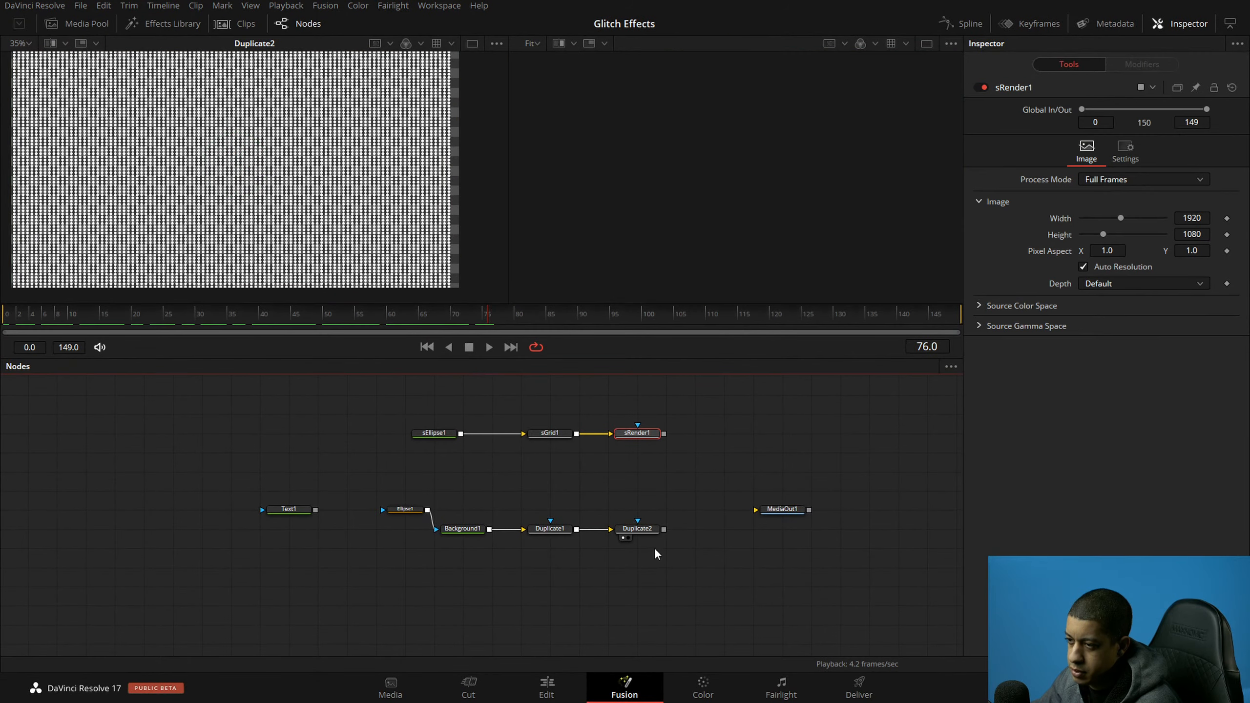
click(635, 526)
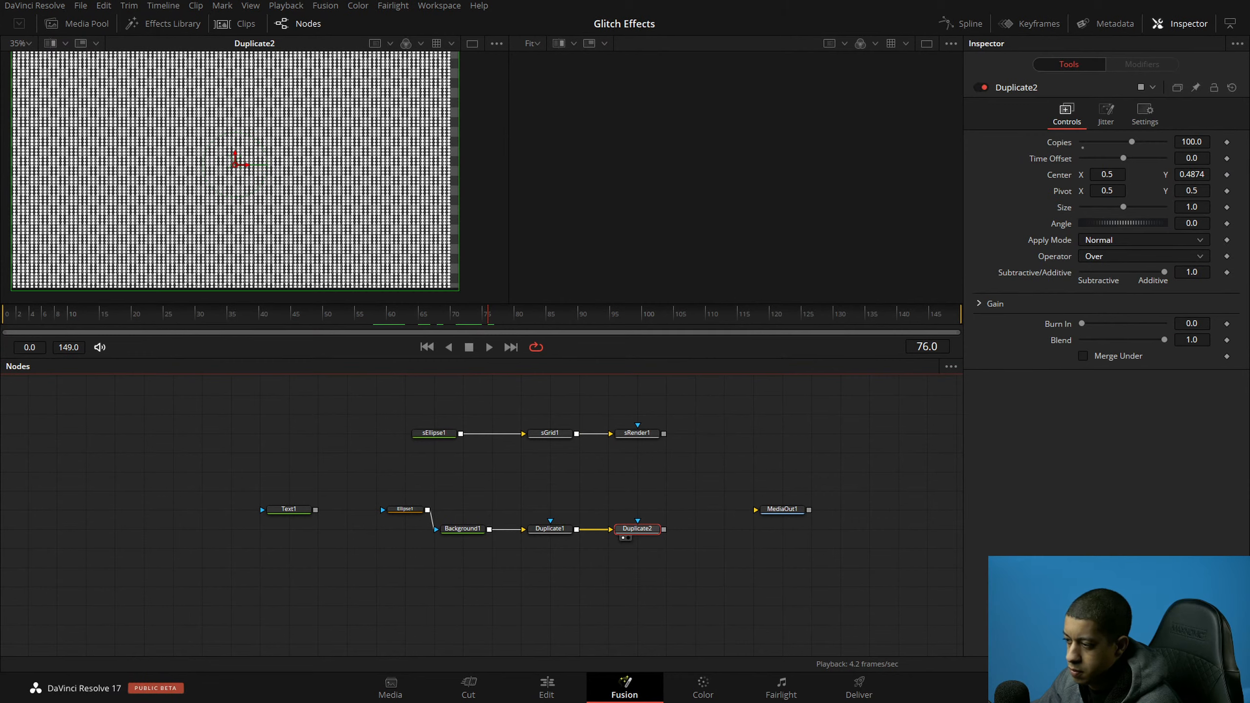
key(Home)
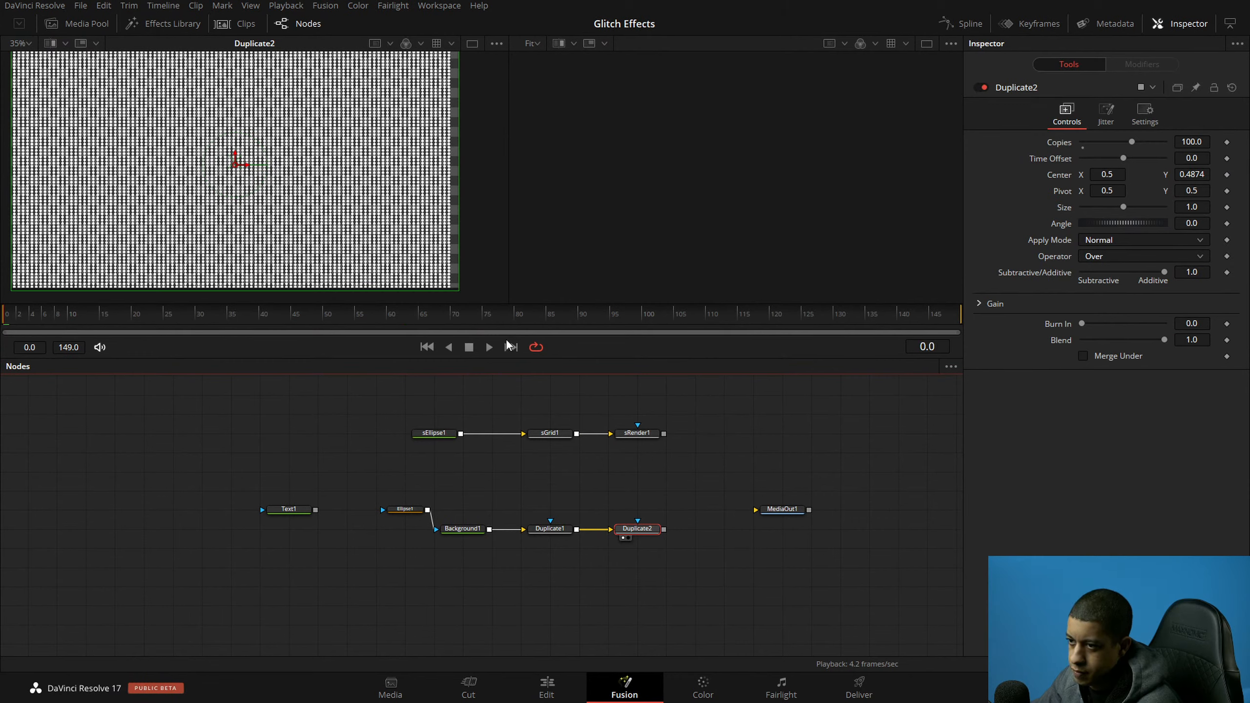
key(space)
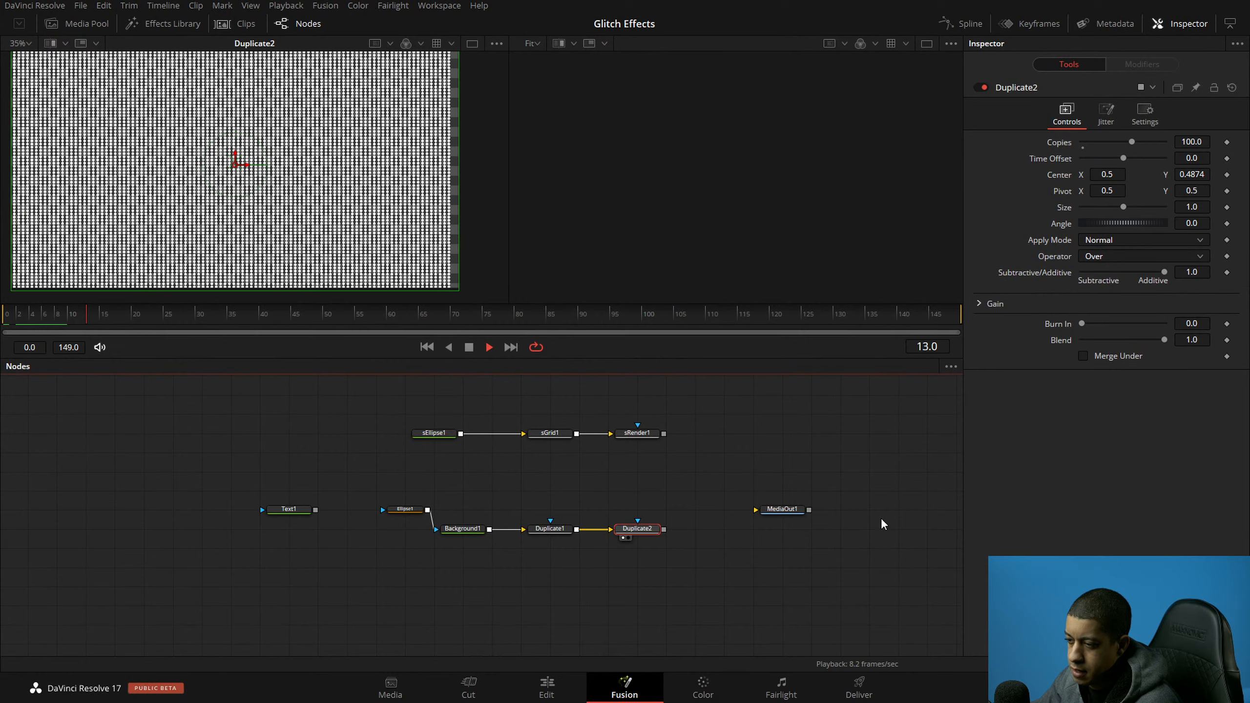
click(467, 347)
key(1)
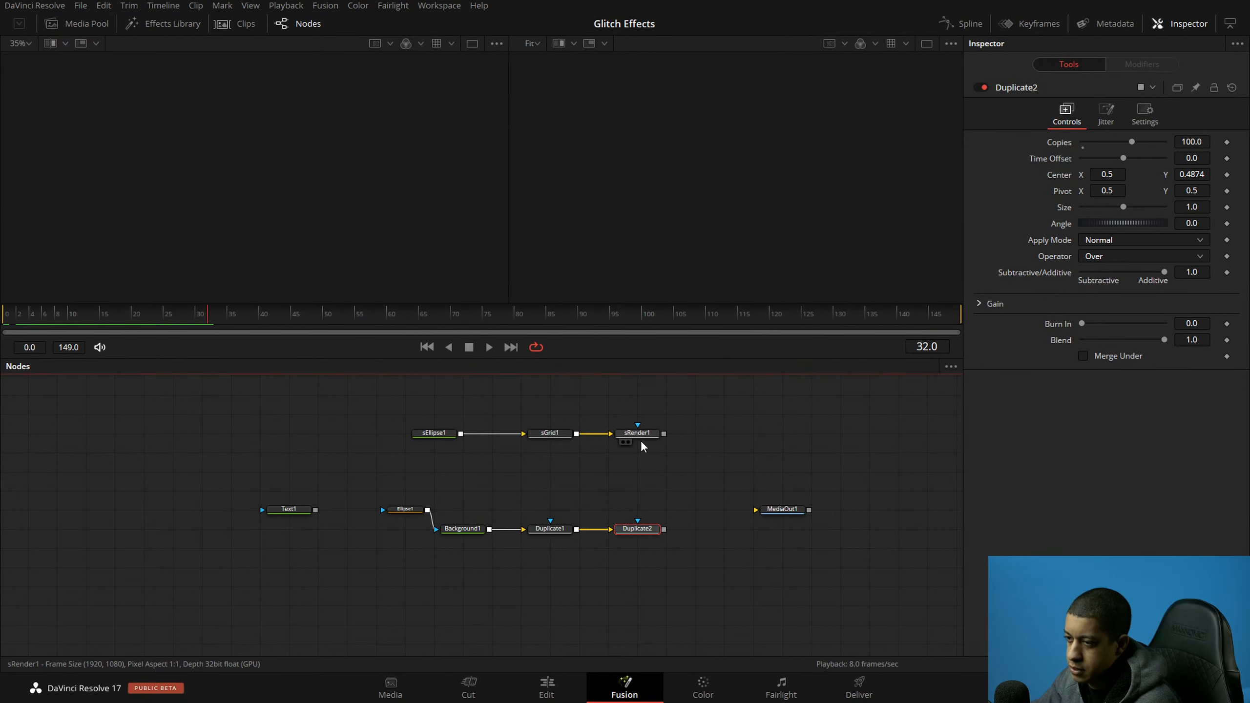
Step: Show sRender in the second viewer and play the shape-node grid alone to compare its playback rate
click(629, 442)
click(488, 347)
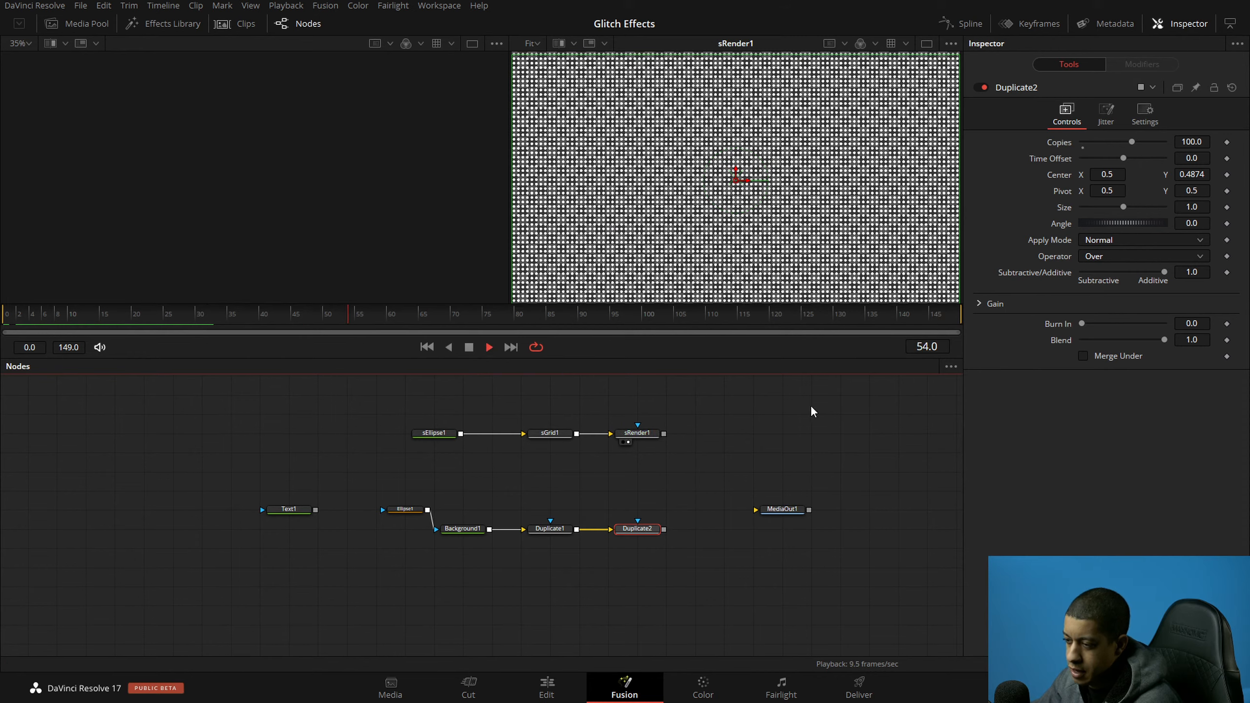
key(space)
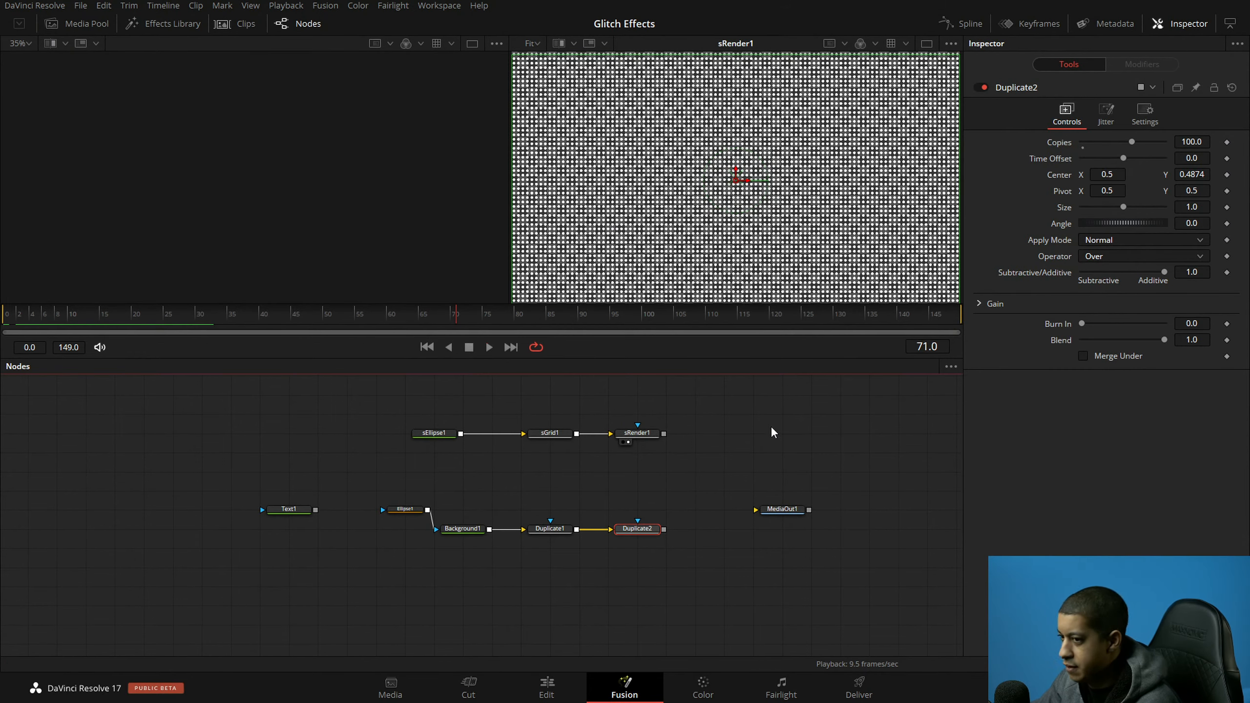
click(740, 464)
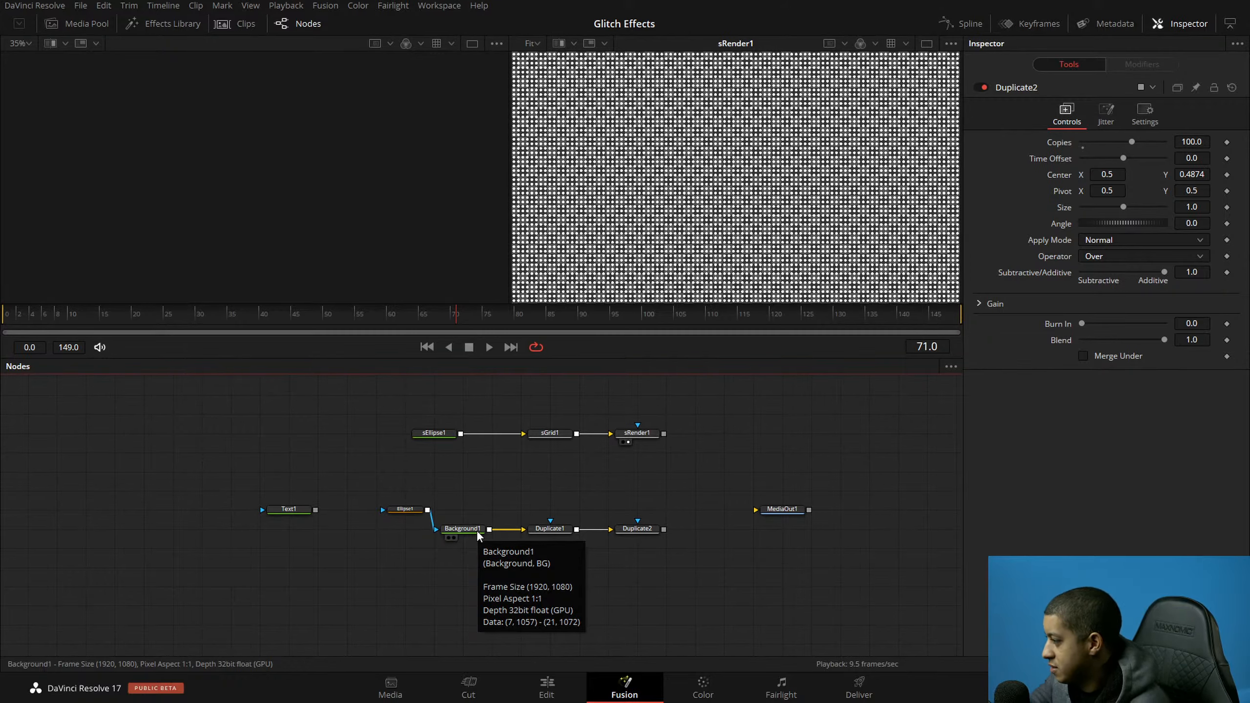
Step: Delete the Ellipse, Background and both Duplicate nodes, keeping the shape-node grid
drag(364, 481, 655, 544)
key(Delete)
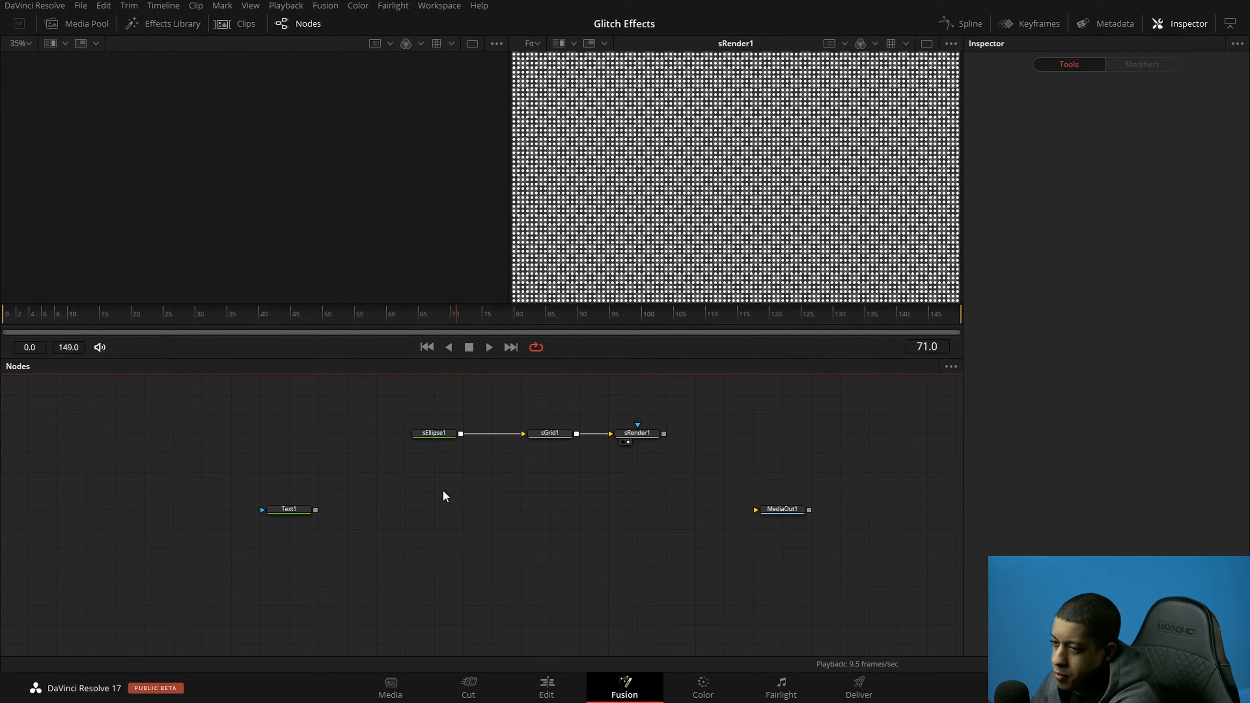
mouse_move(436, 436)
mouse_down()
mouse_move(435, 417)
mouse_move(435, 443)
mouse_up()
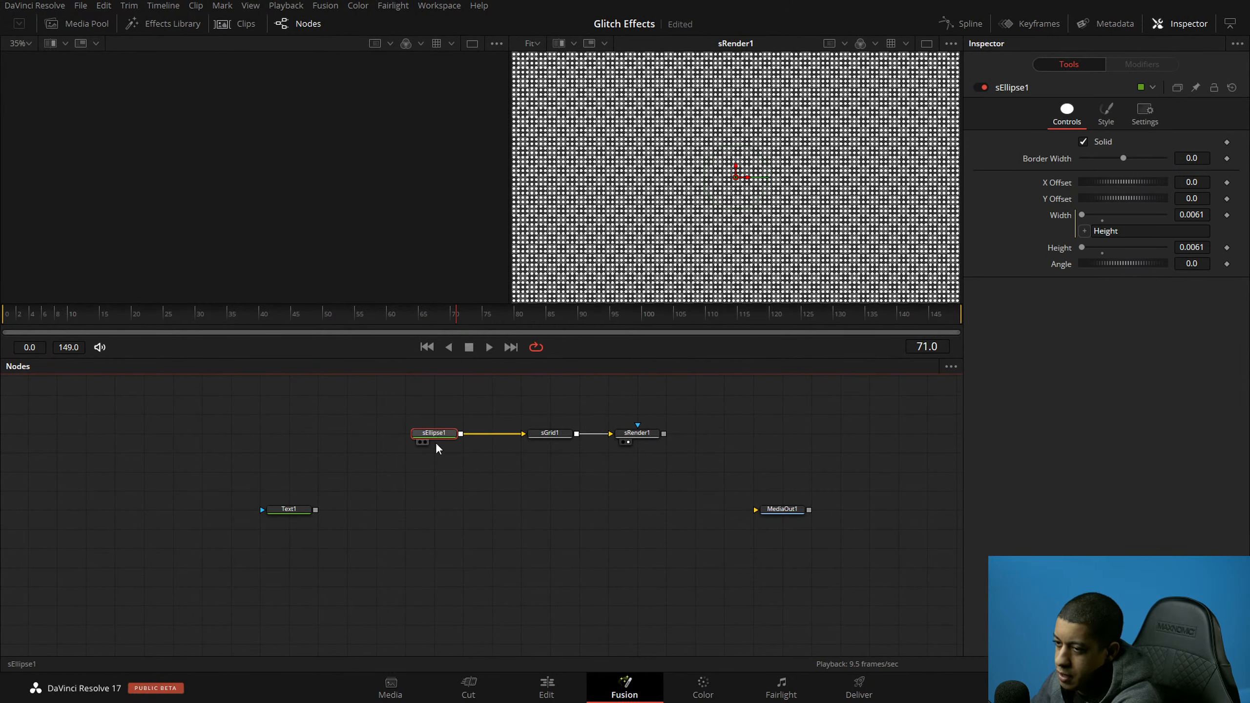
click(497, 487)
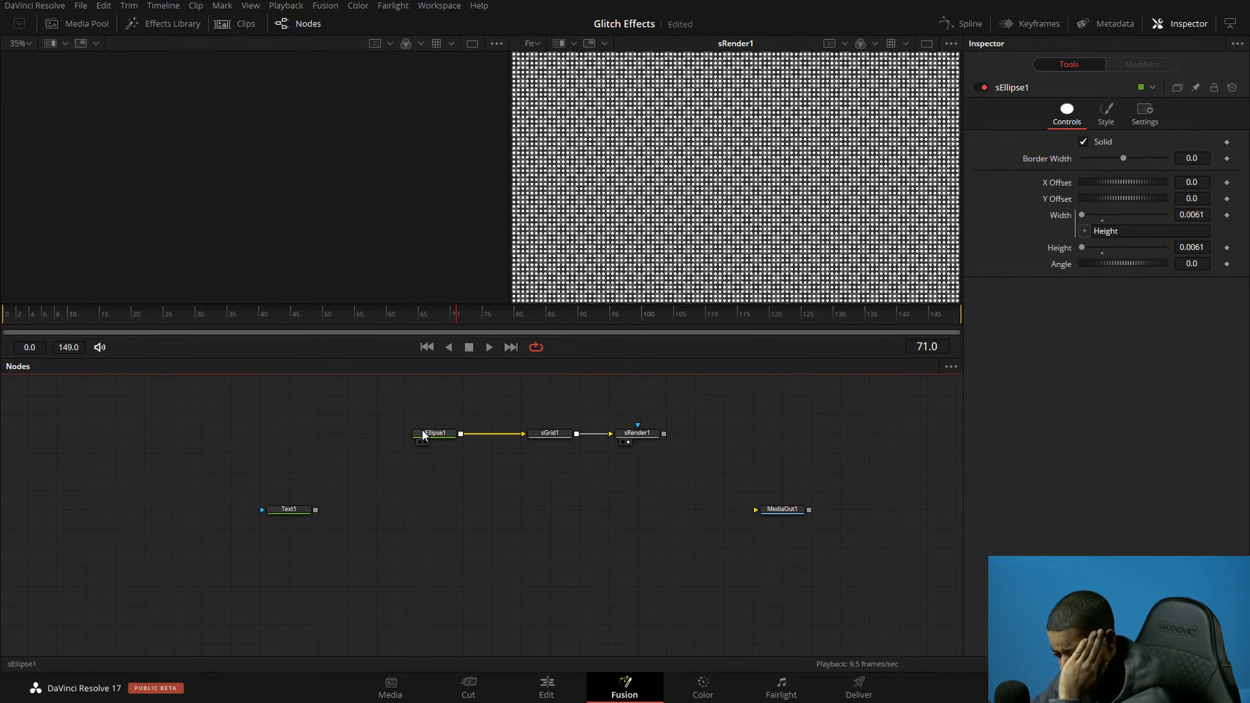
Step: Look through the available Shape tools without adding one, and save the project
right_click(472, 474)
mouse_move(578, 482)
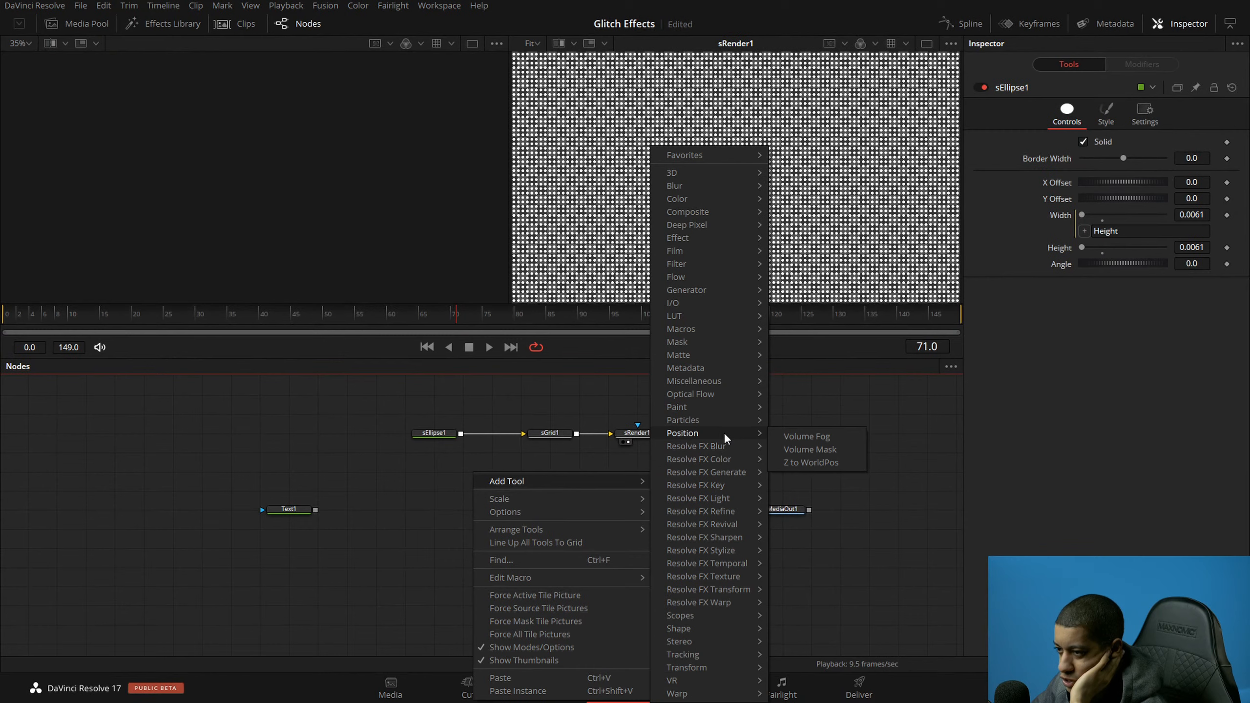
mouse_move(726, 631)
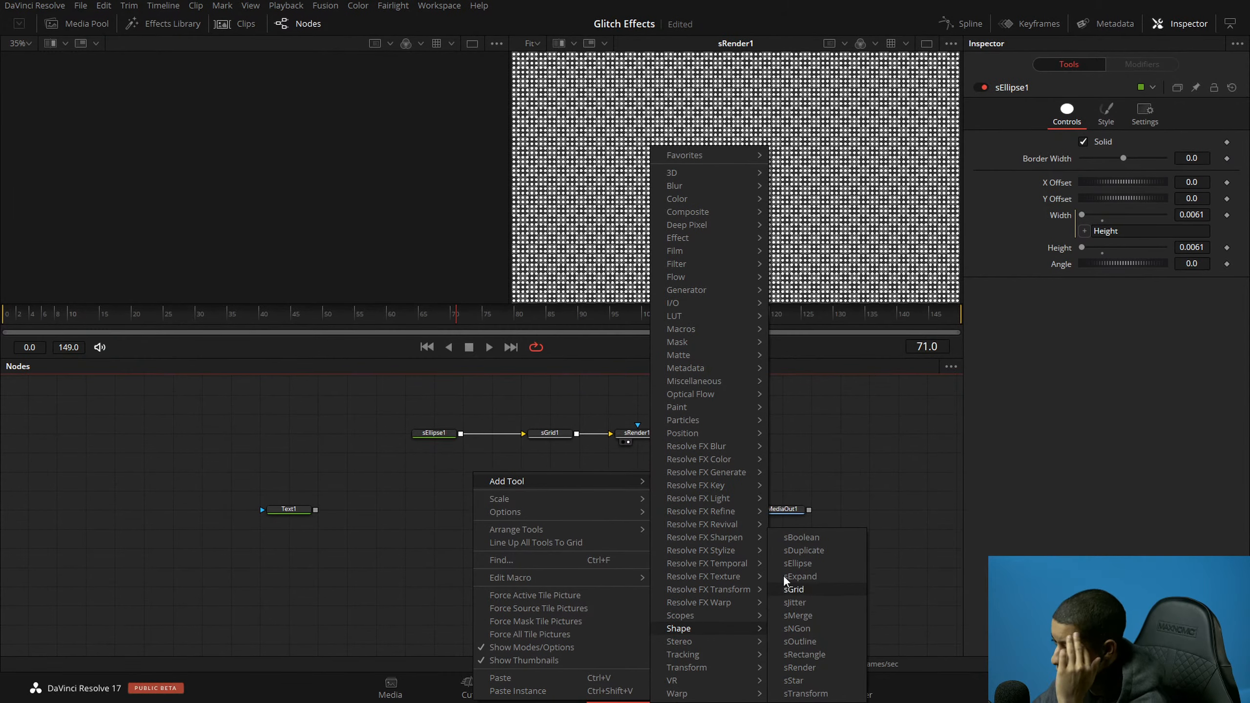
click(850, 451)
key(ctrl+s)
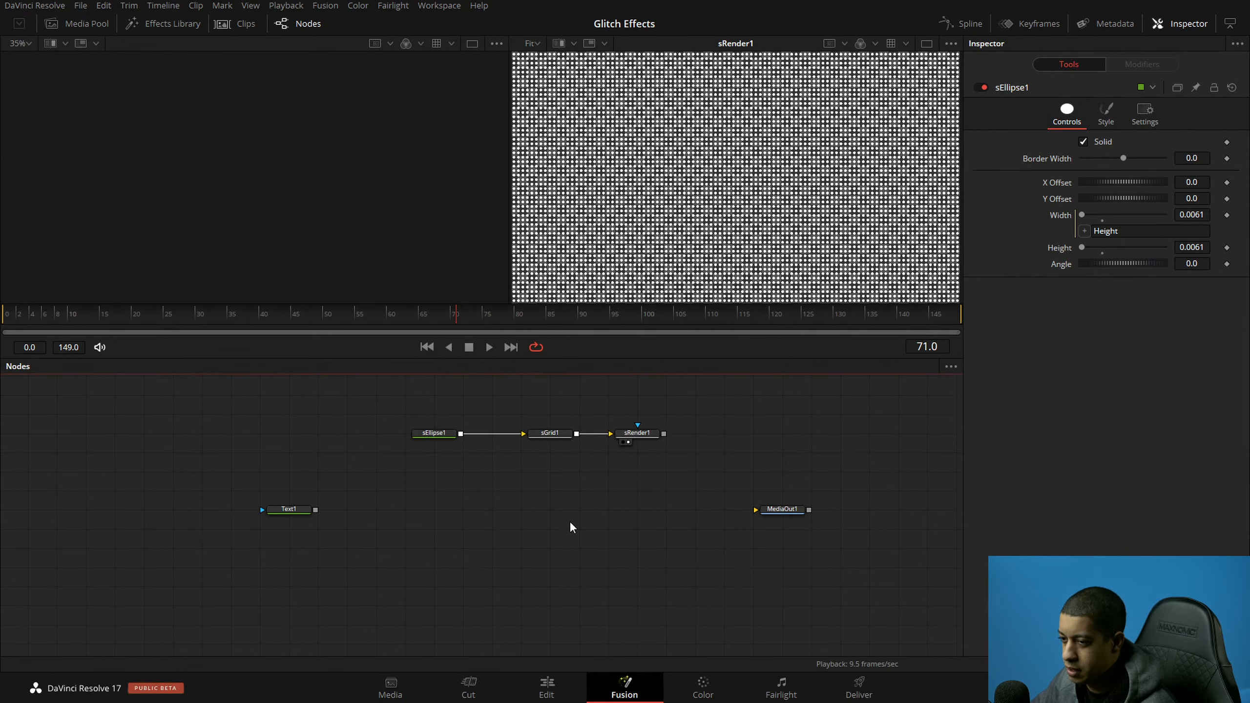
Step: Add a new Background node in the empty space below the shape-node chain
key(shift+space)
click(577, 502)
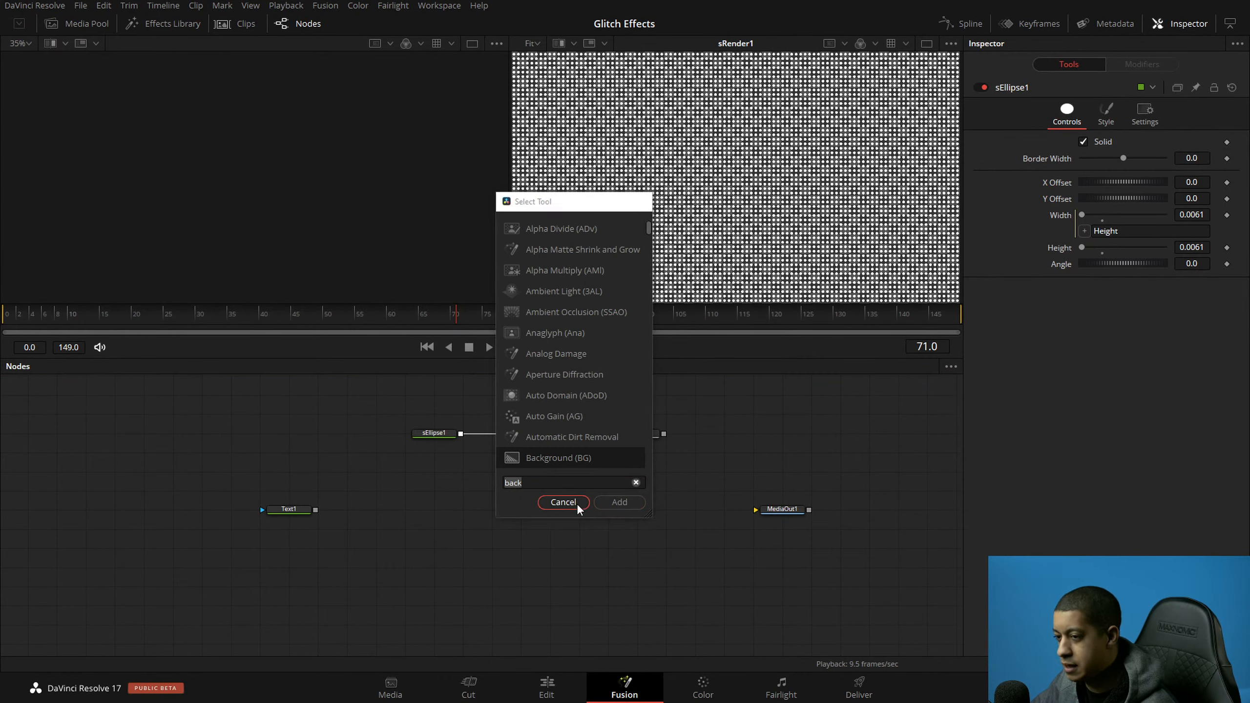
key(shift+space)
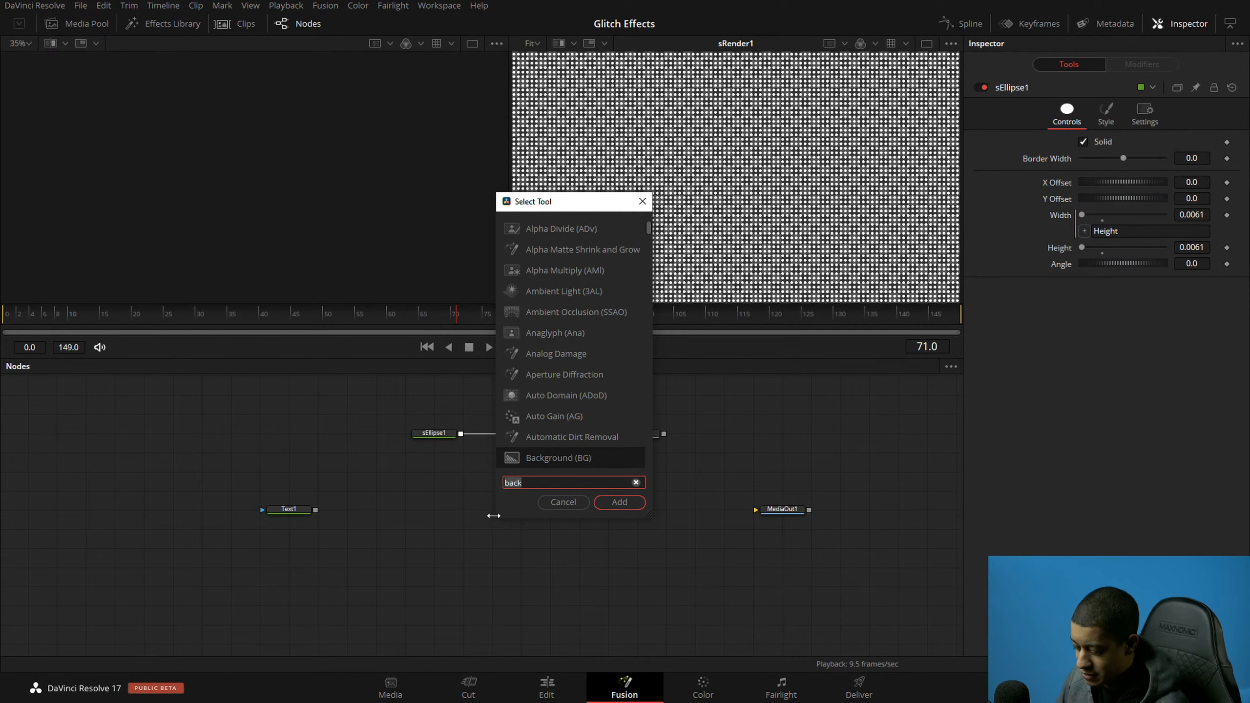
key(Return)
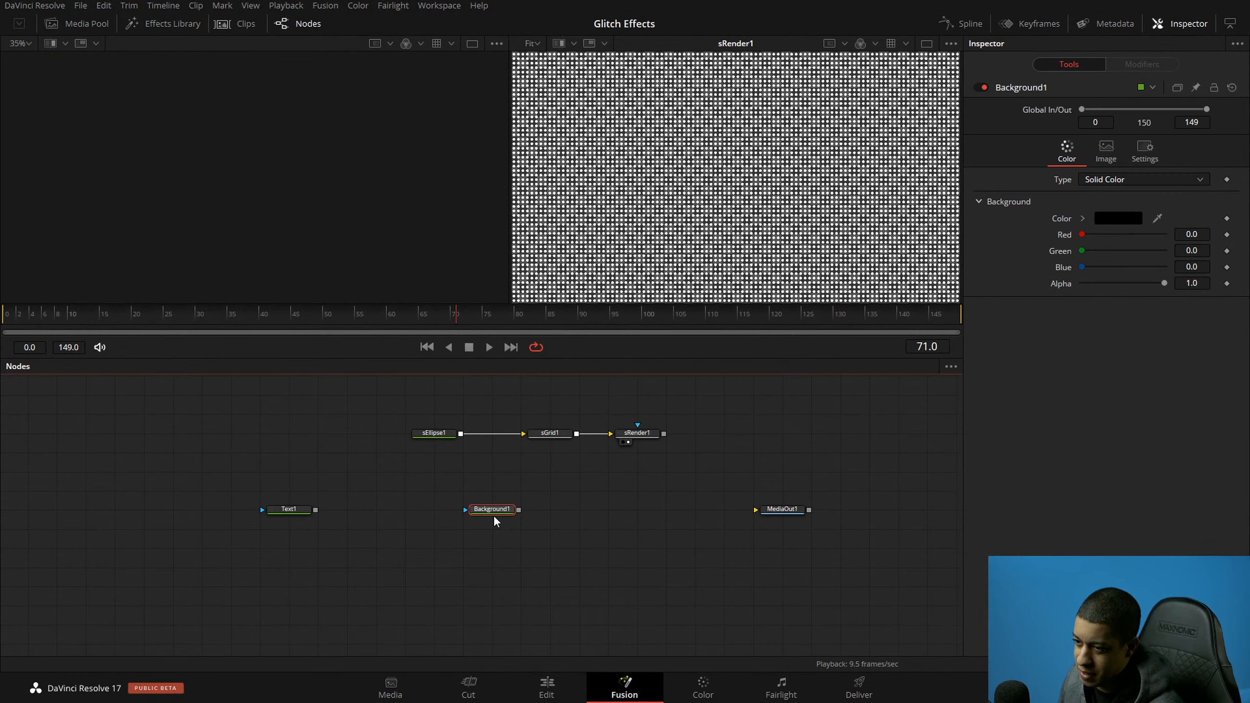
Step: Mask the Background node with an Ellipse and show the Background in the second viewer
key(shift+space)
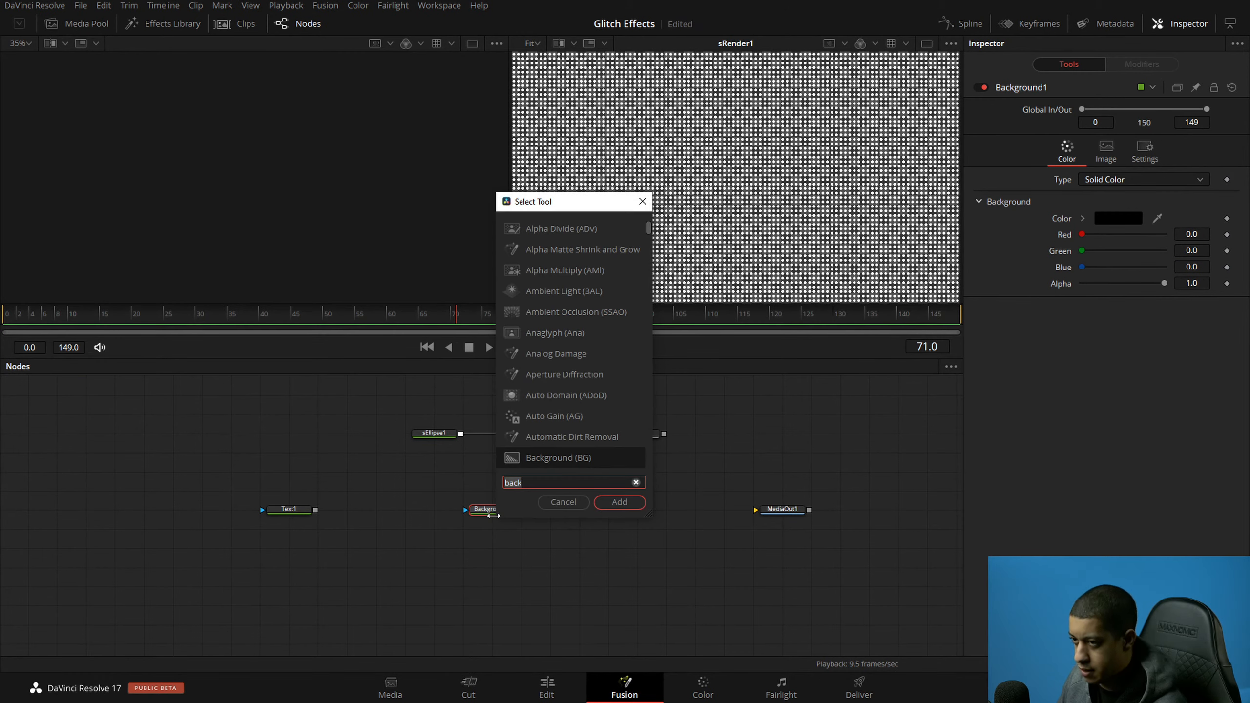
text(ep)
key(BackSpace)
key(BackSpace)
text(el)
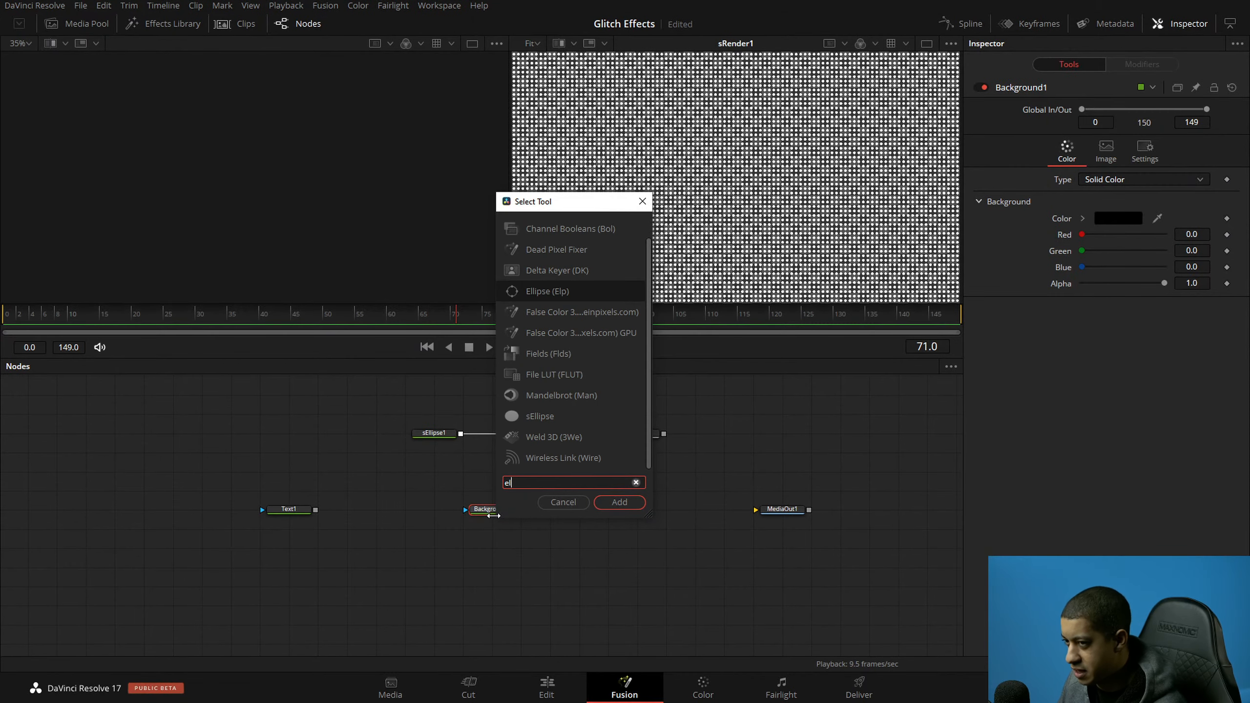
key(Return)
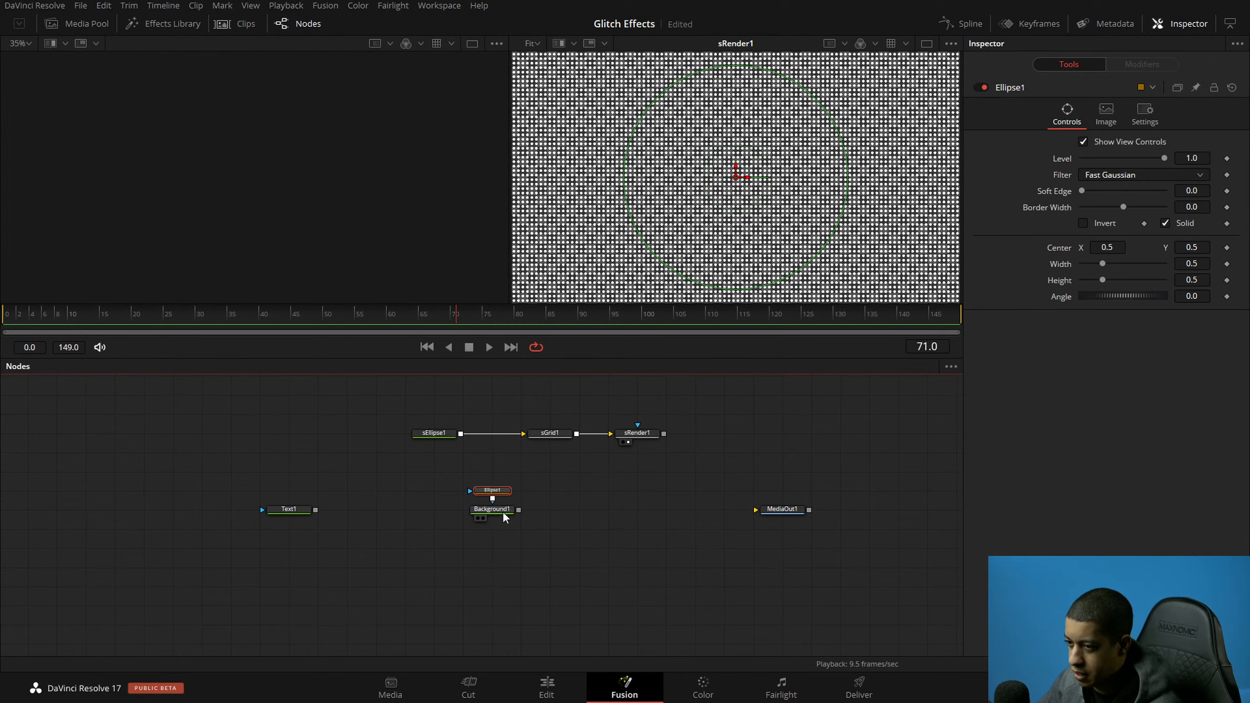
click(502, 512)
key(2)
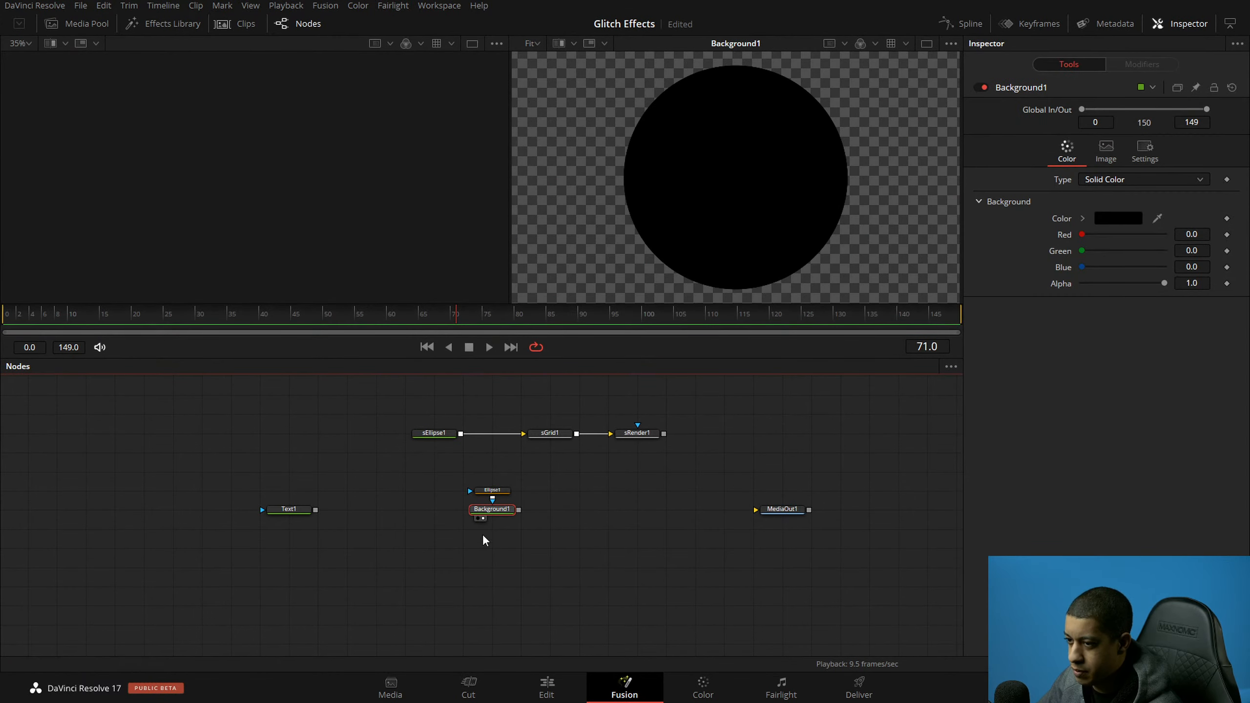
Step: Set the masked Background's color to white
click(502, 490)
click(506, 510)
click(1125, 219)
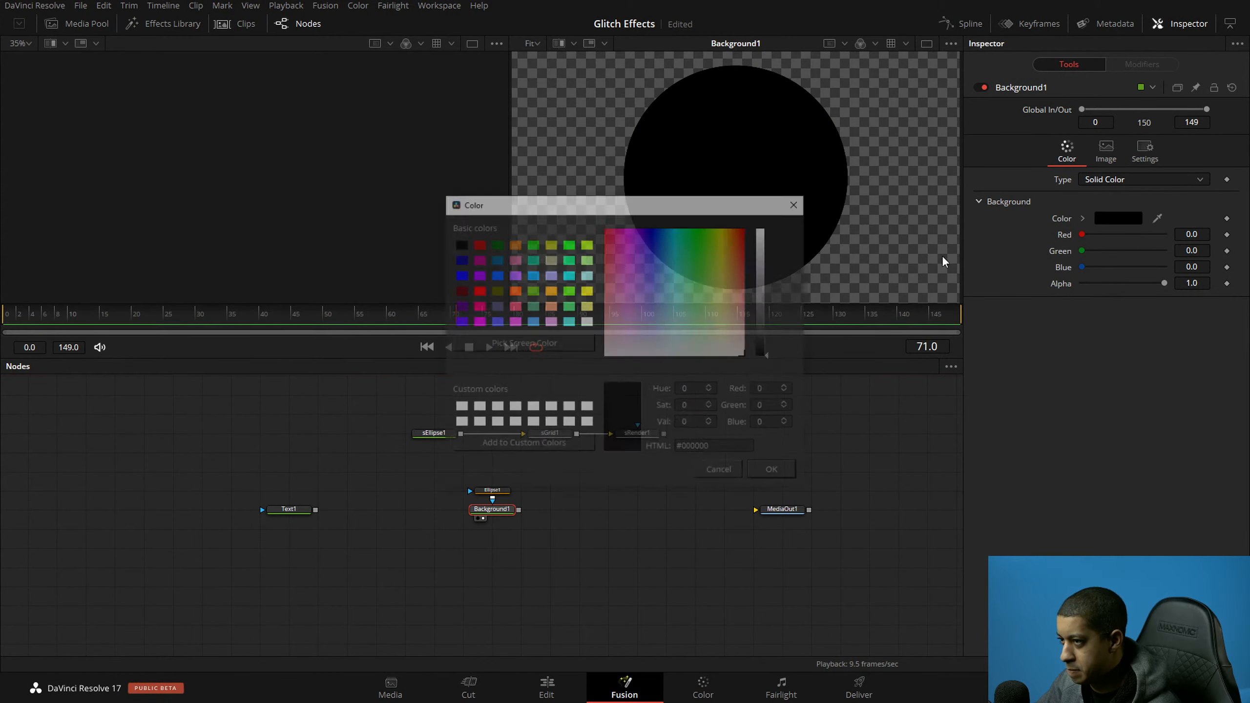
drag(760, 320, 754, 204)
click(770, 469)
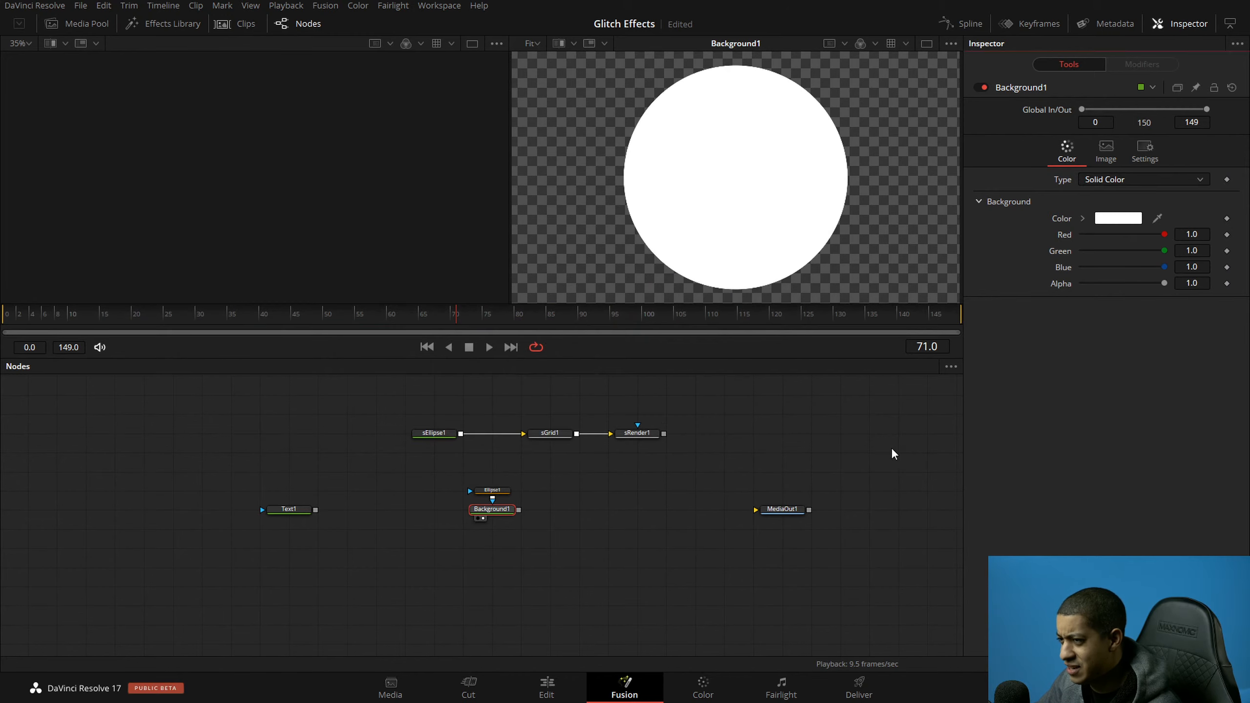
Step: Set the white Background's image width and height to 10
click(1157, 154)
click(1105, 152)
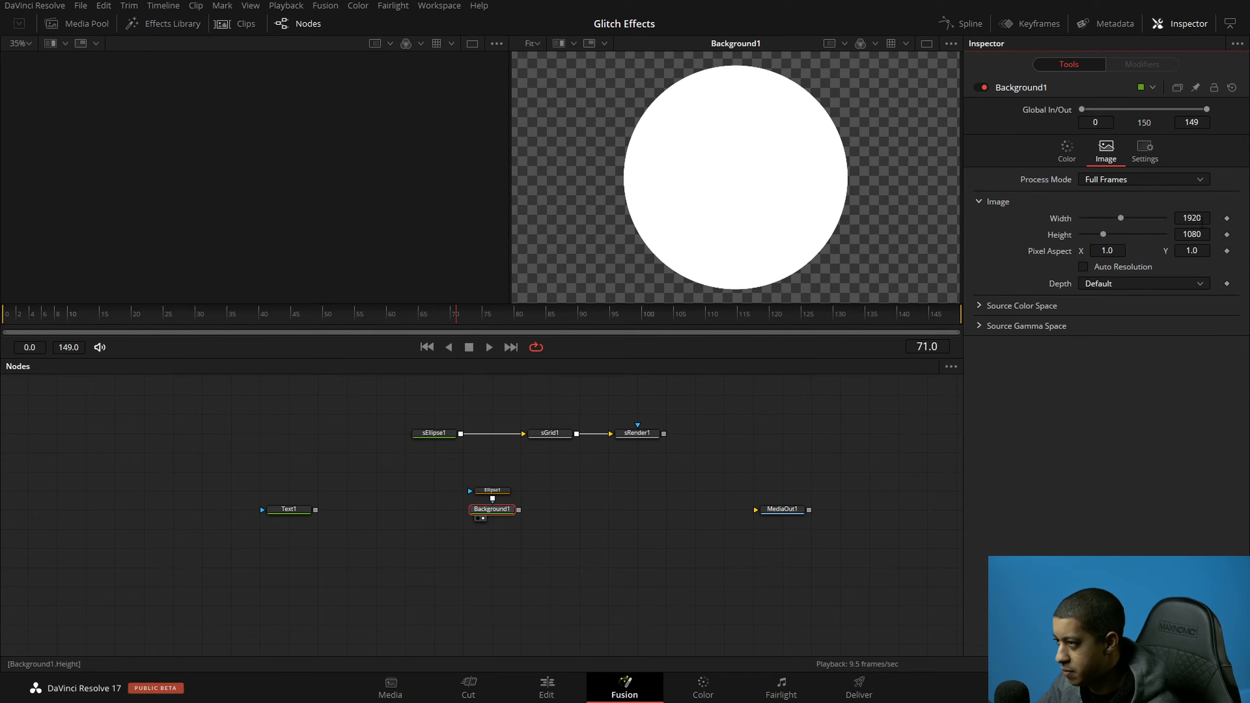
click(1201, 218)
text(10)
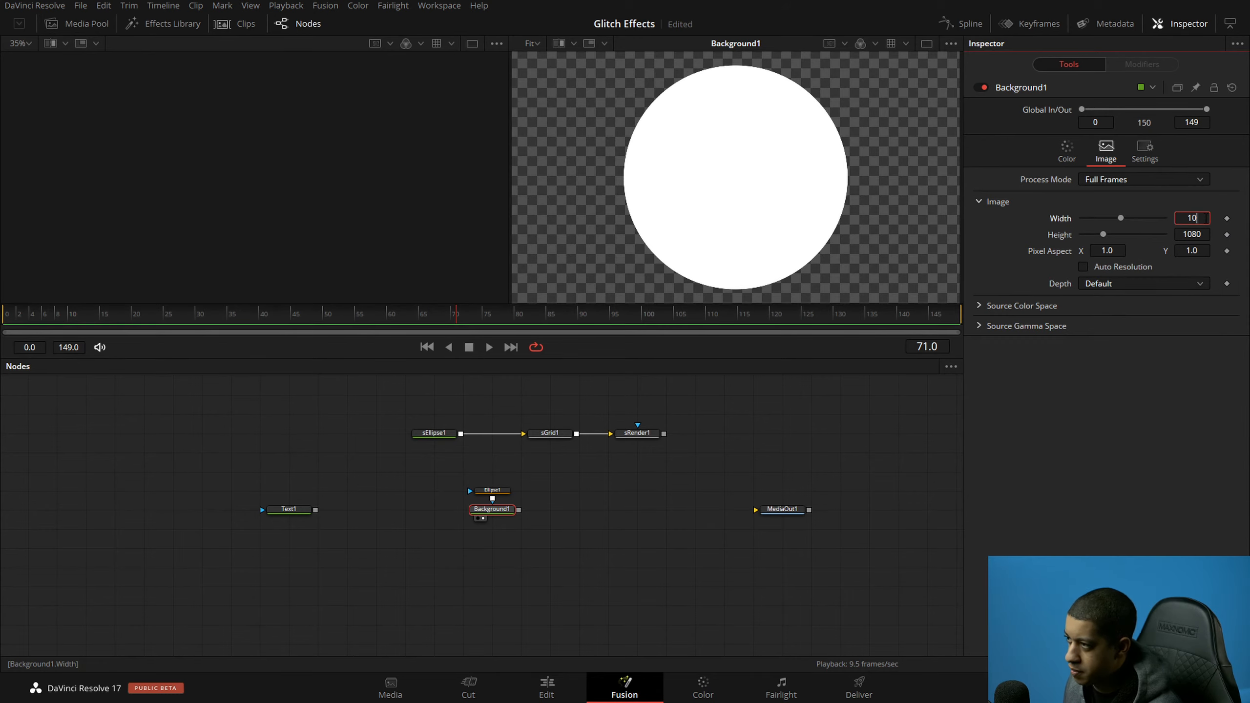
key(Tab)
text(10)
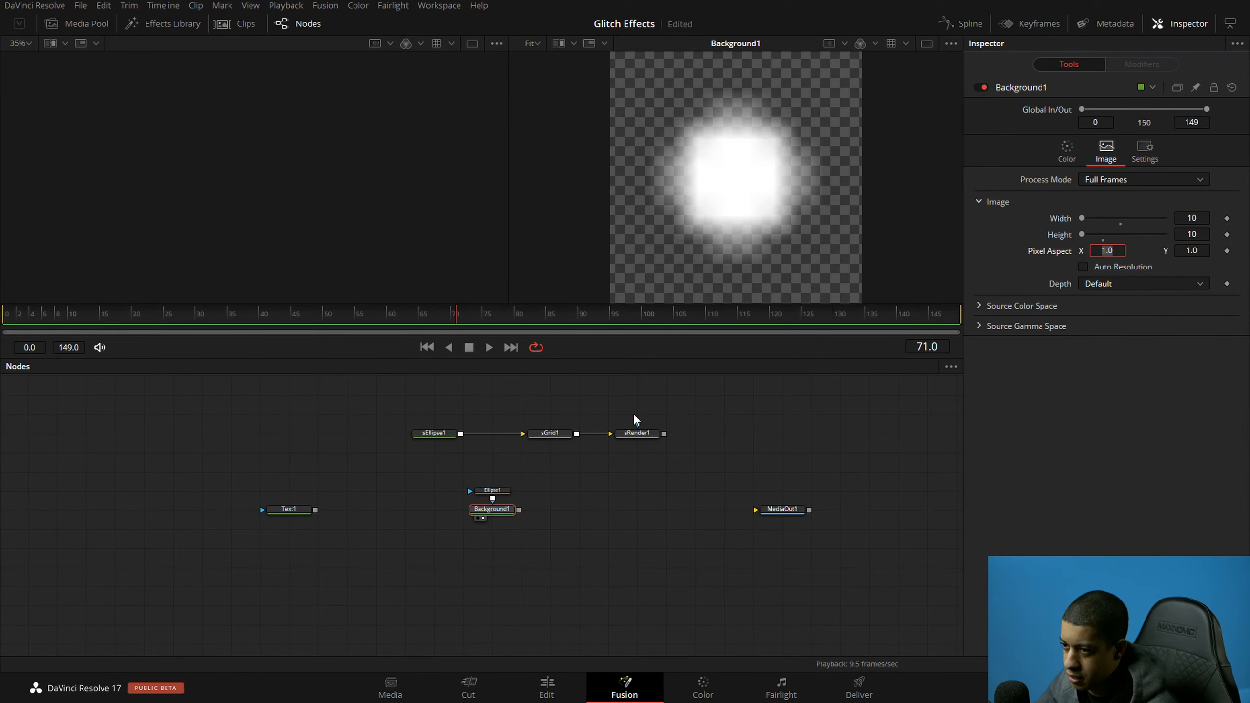
Step: Set the Ellipse mask's width and height to 0.9
click(491, 490)
click(1199, 264)
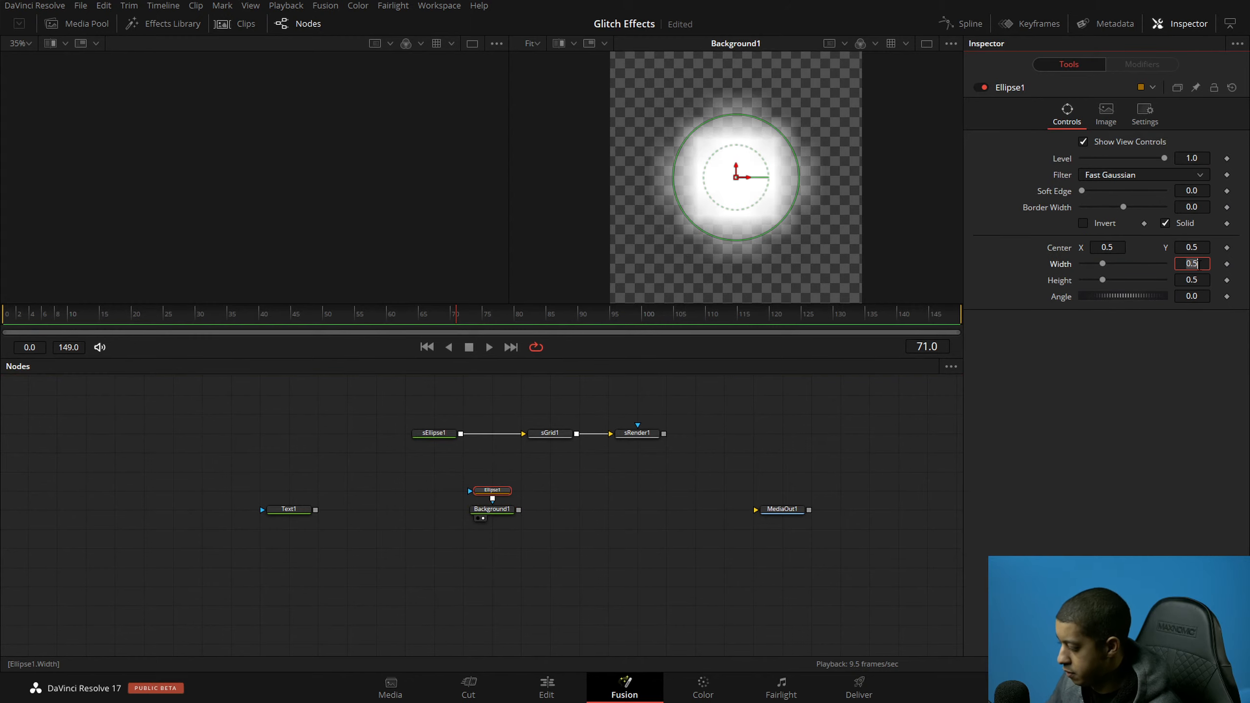
text(.9)
key(Tab)
text(.9)
key(Tab)
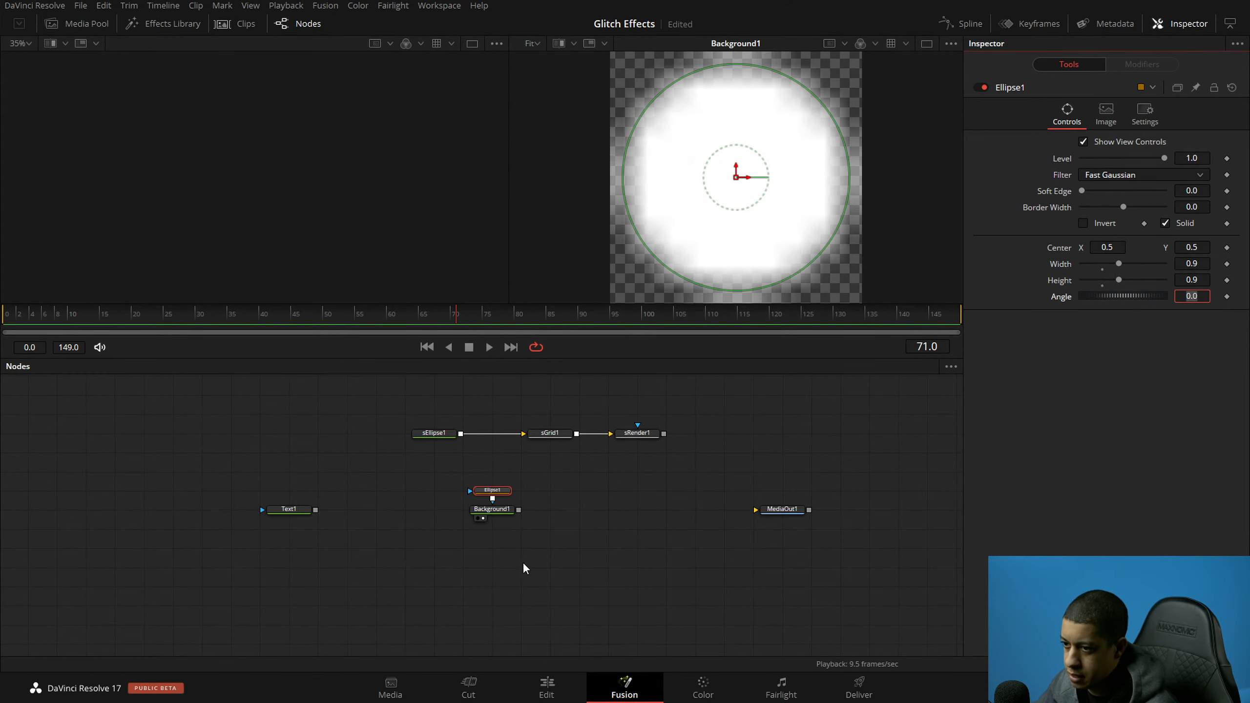
Step: Add a second Background, merge the small dot Background over it, show the Merge in the second viewer, and save
click(499, 512)
key(shift+space)
text(back)
key(Return)
drag(665, 532, 731, 260)
click(678, 610)
key(ctrl+s)
Step: Set the Merge node's Edges option to Mirror to tile the dot, and inspect the pattern across the frame
click(1146, 329)
click(1107, 399)
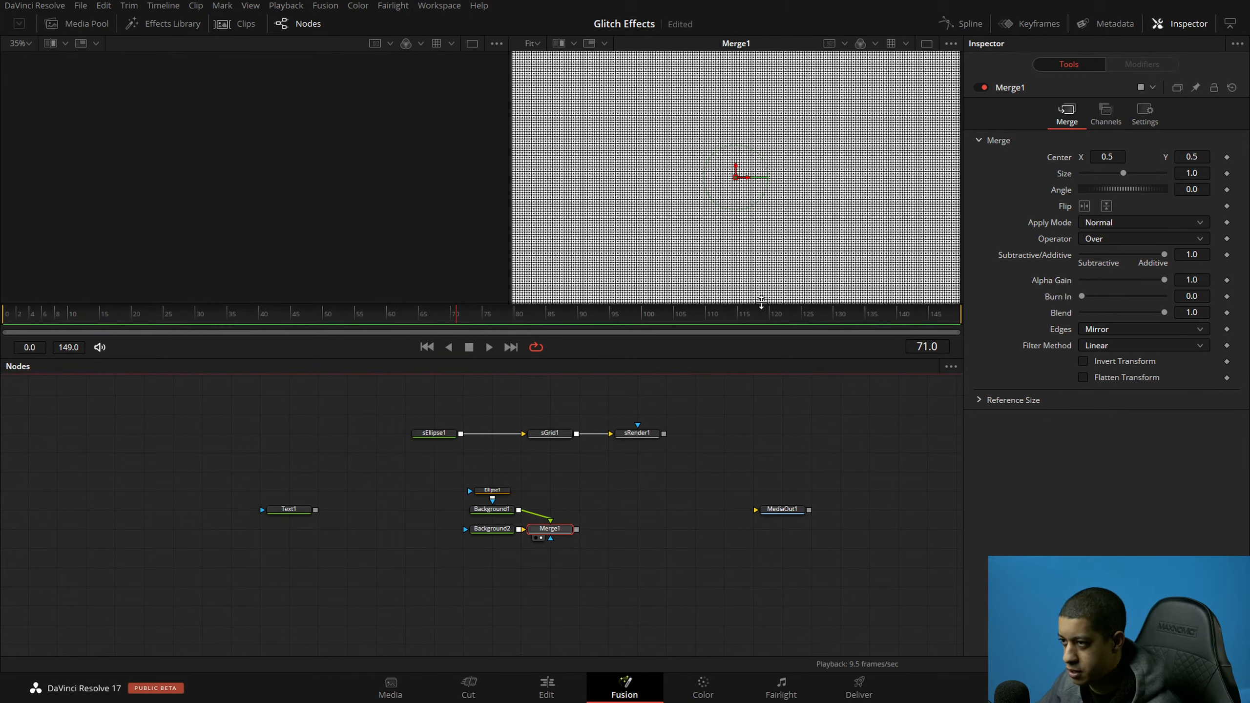
scroll(748, 228, down, 3)
scroll(747, 227, up, 5)
scroll(748, 228, down, 5)
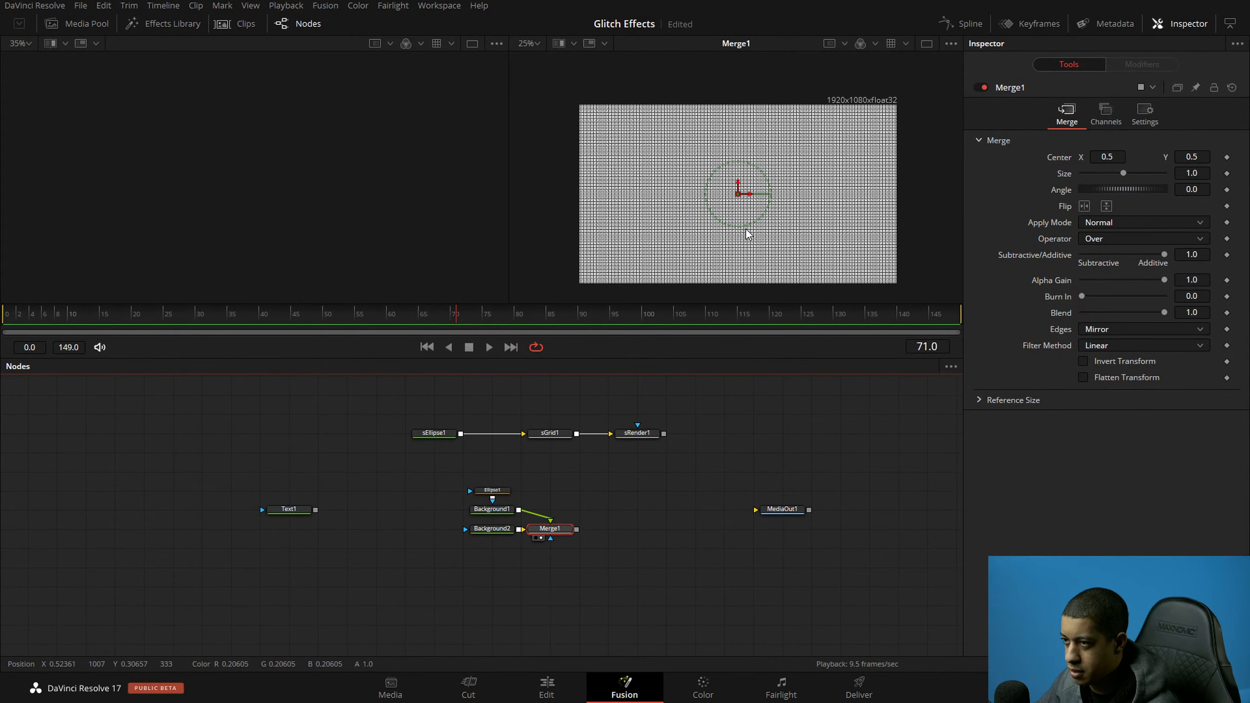
Step: Set the dot Background's image width and height to 20 and check the tiled dots up close
click(492, 509)
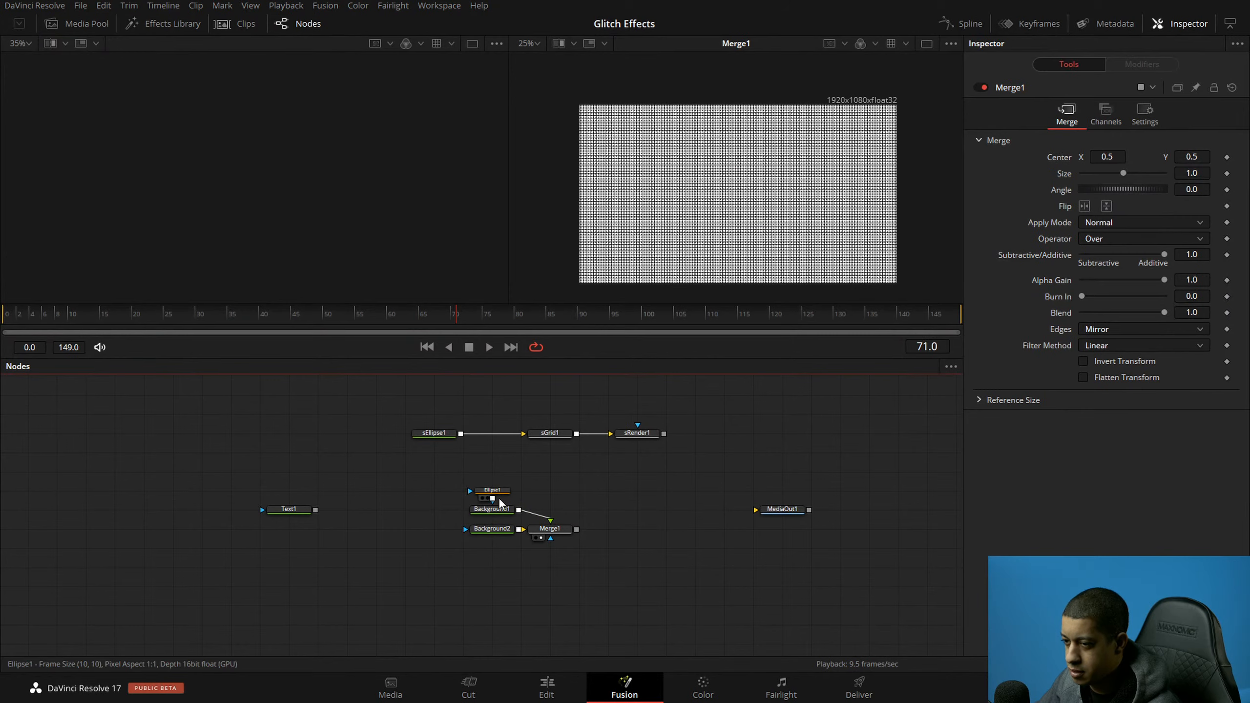
click(1201, 218)
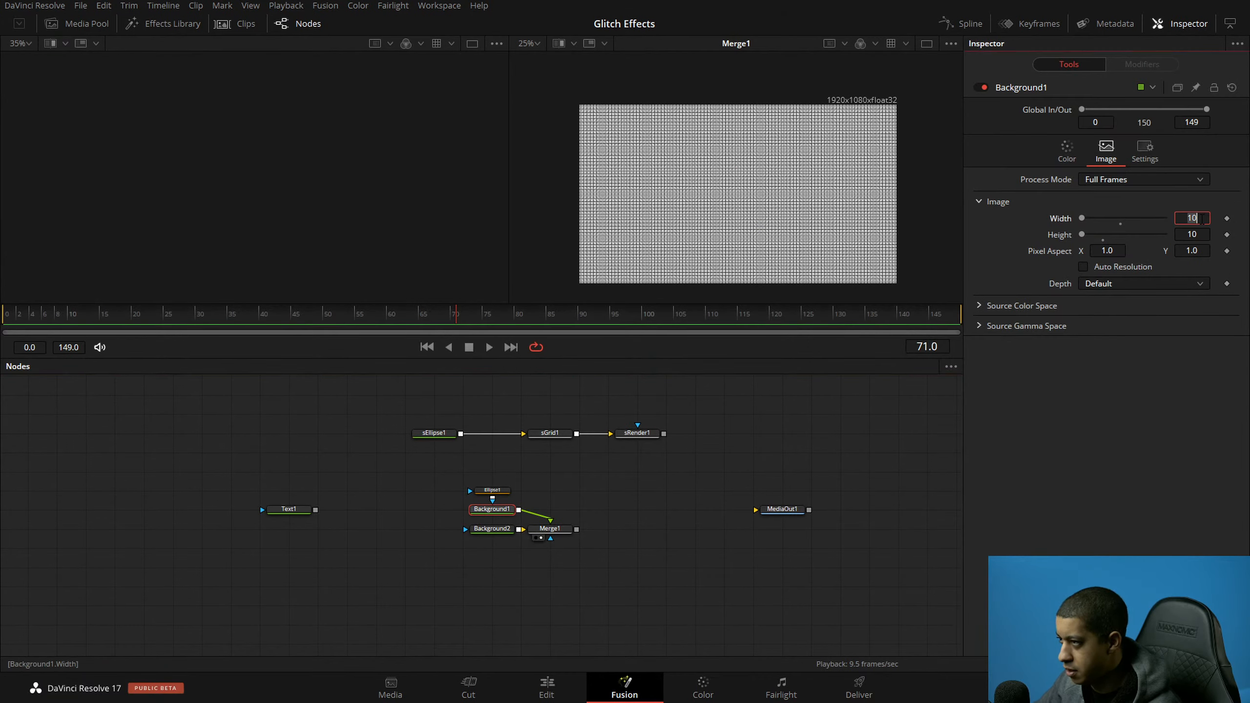
text(20)
key(Tab)
text(20)
key(Tab)
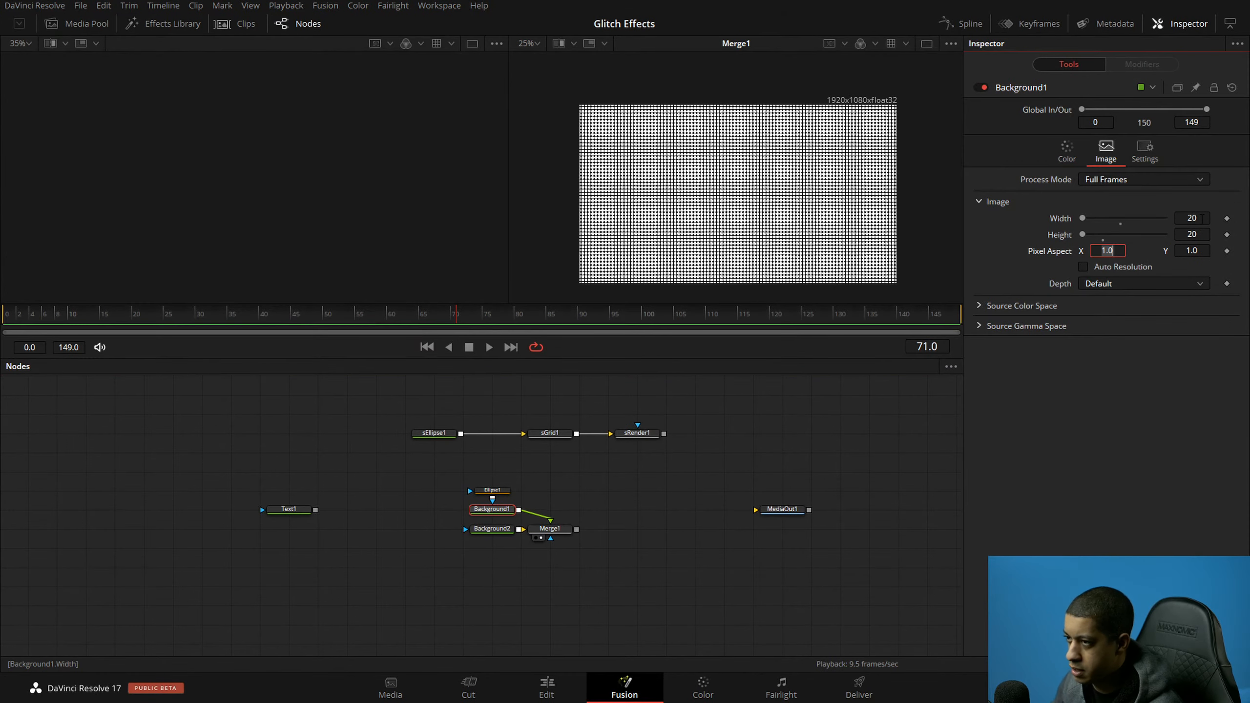
scroll(778, 186, down, 3)
scroll(767, 192, up, 6)
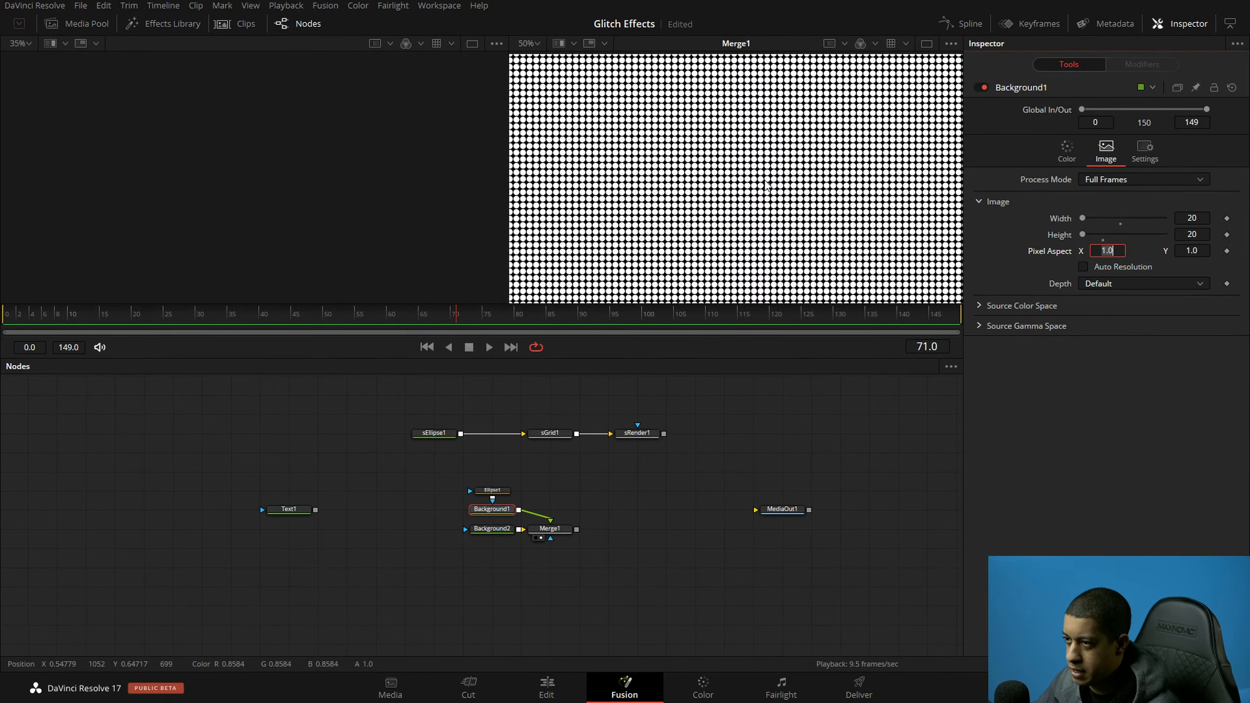
scroll(756, 194, down, 5)
Step: Play the merged dot grid with the second viewer set to Fit, checking its playback rate
key(space)
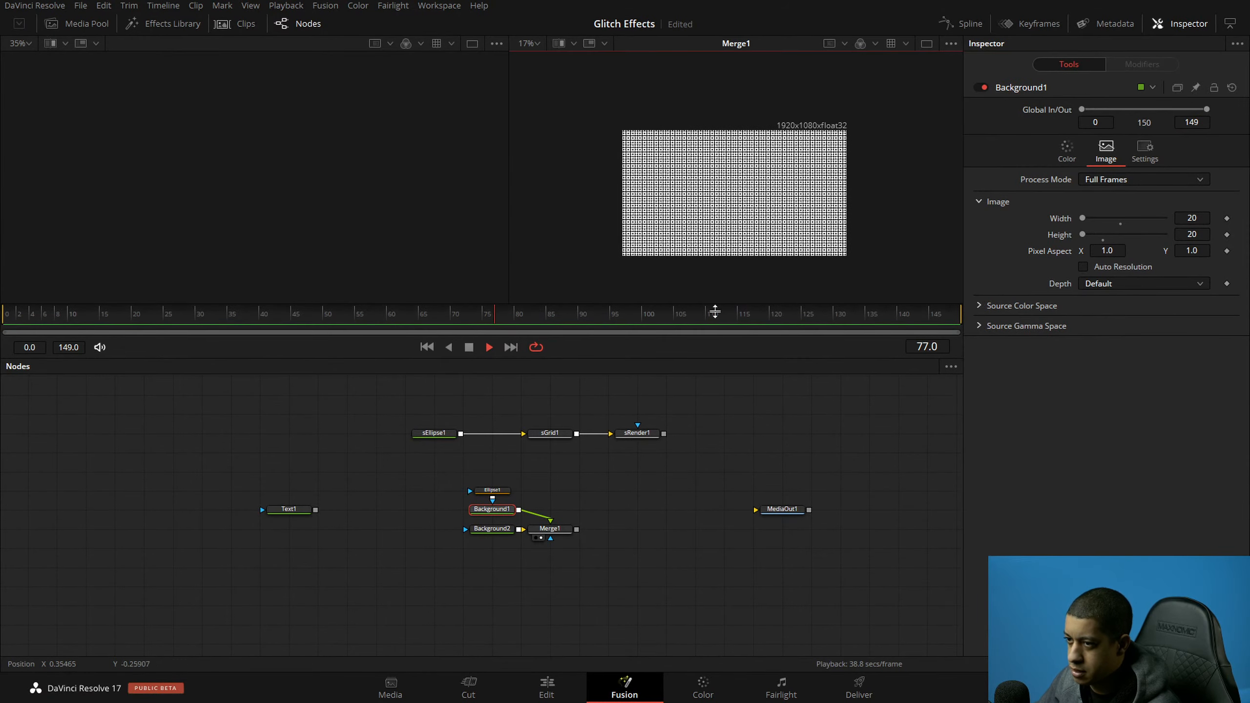
click(744, 484)
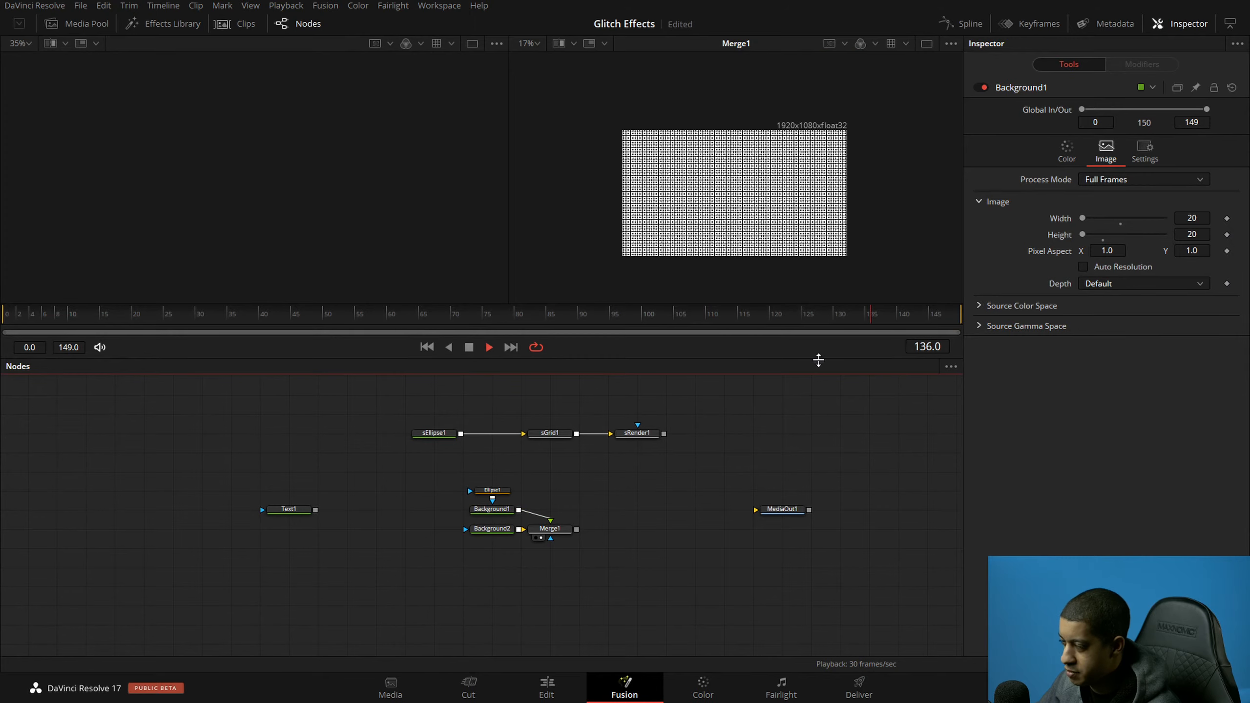
click(528, 43)
click(532, 64)
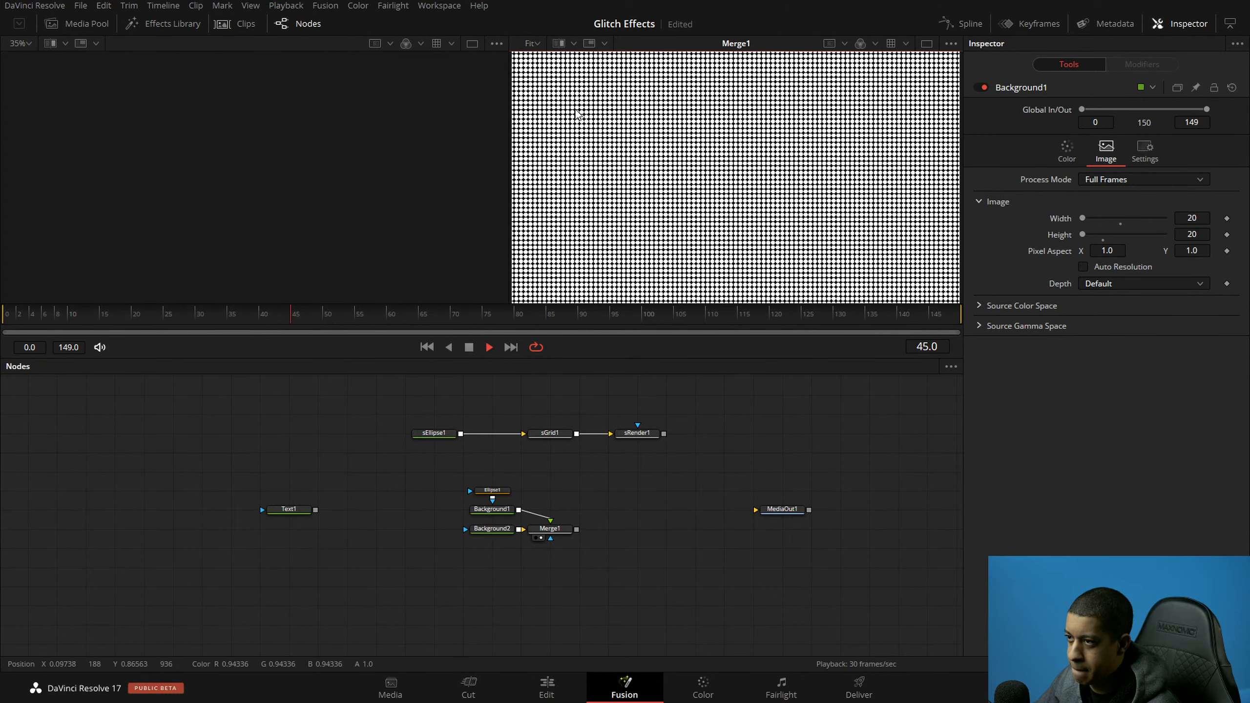
click(825, 430)
key(space)
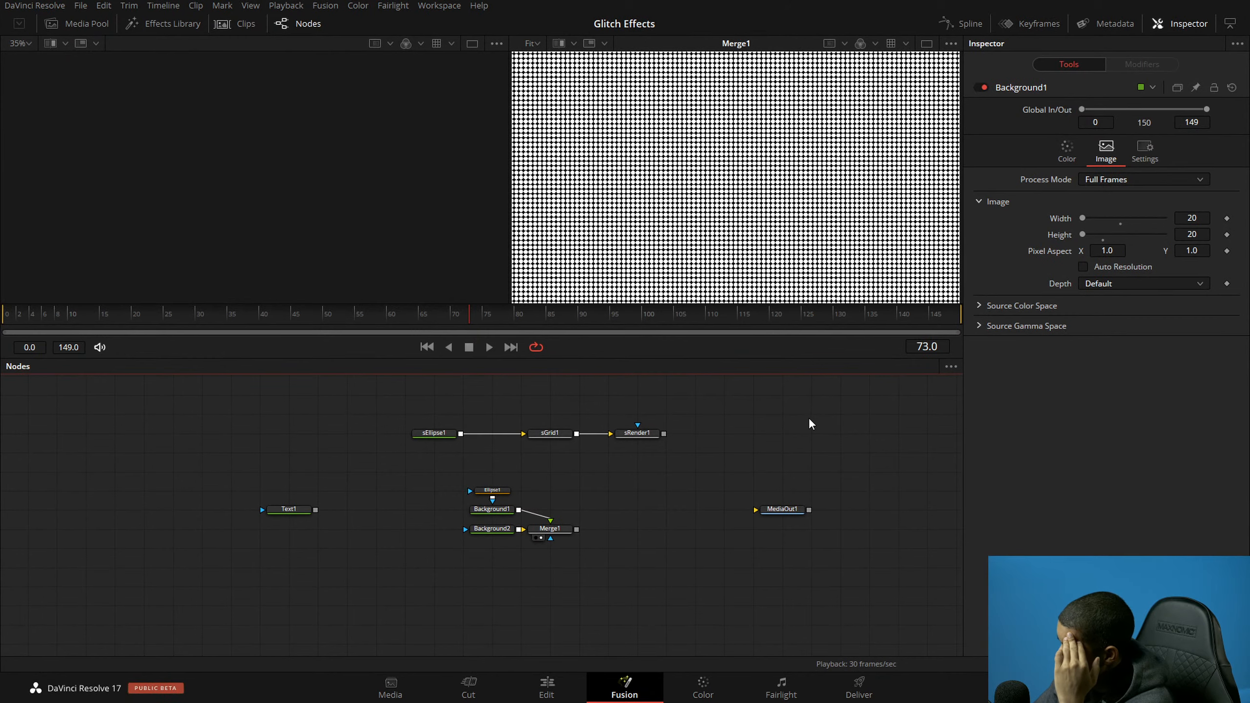
Step: Delete the merged dot grid, the shape-node grid and MediaOut, leaving only the Text node
drag(400, 447, 605, 594)
key(Delete)
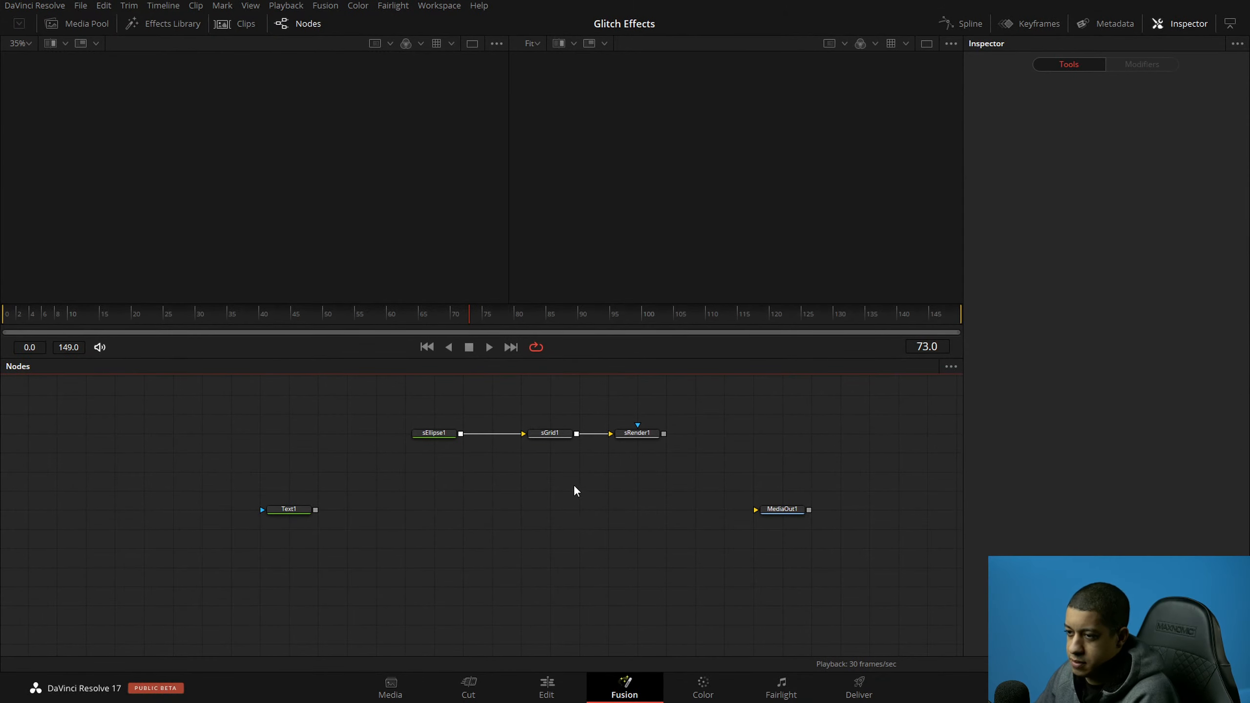
drag(336, 375, 807, 517)
key(Delete)
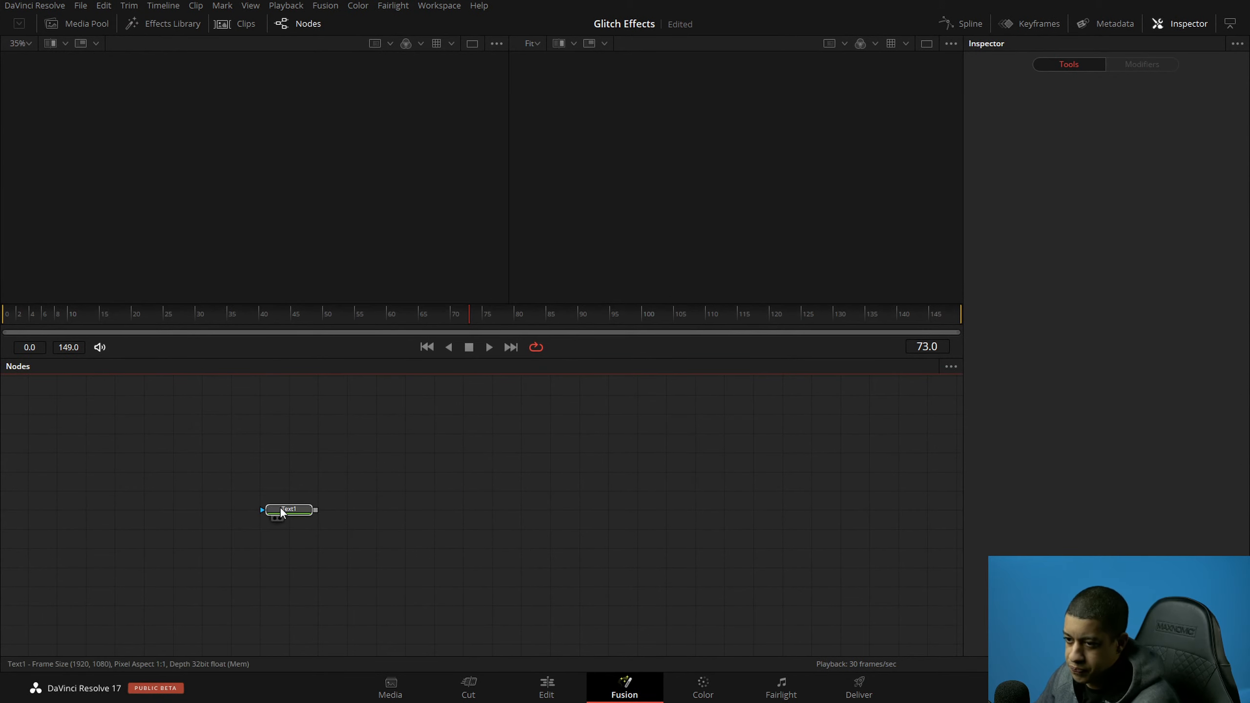
Step: Show the JAYARETV Text node in a single viewer and save the project
drag(282, 507, 253, 507)
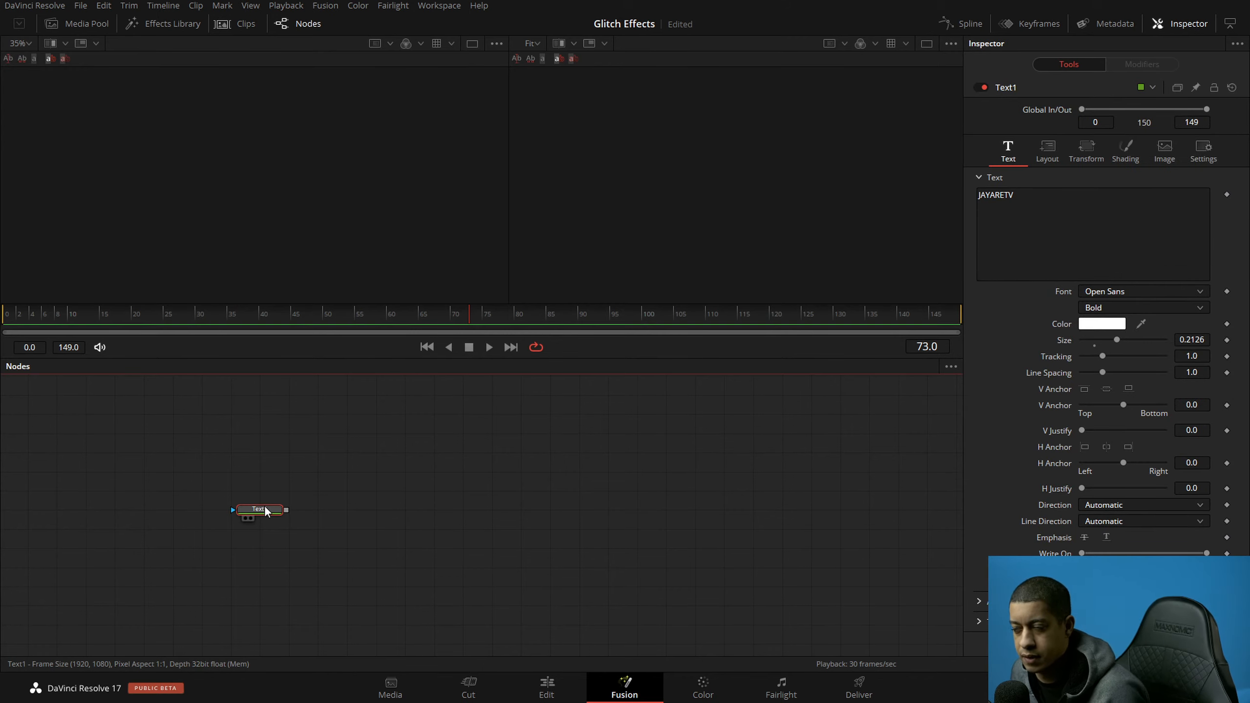
key(1)
click(472, 44)
key(ctrl+s)
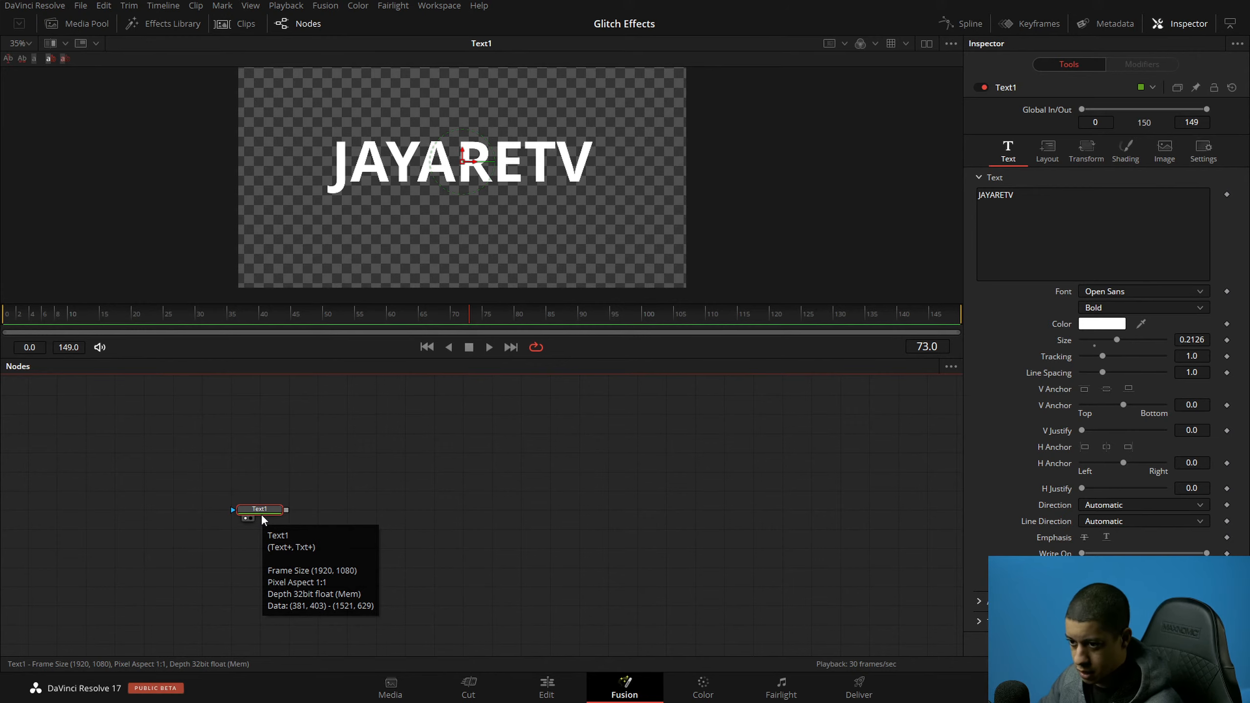
Step: Add a FastNoise node and place it above and beyond the Text node
click(283, 459)
key(shift+space)
text(back)
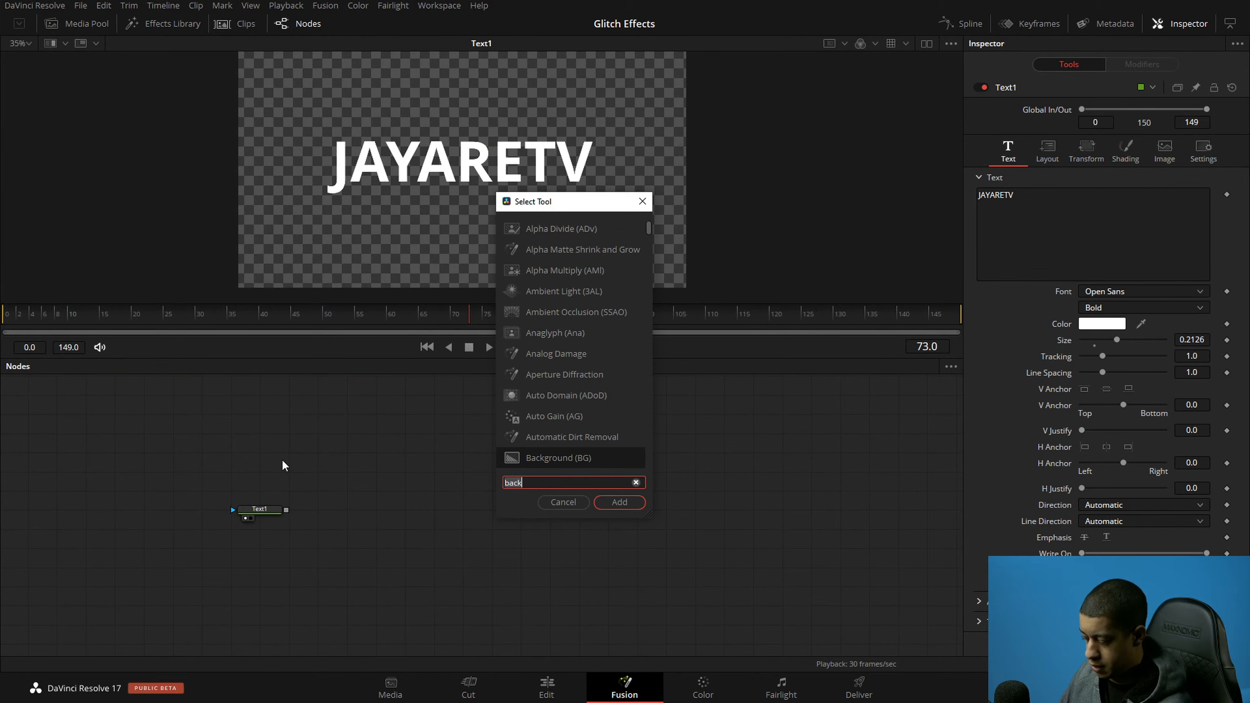
text(fast)
key(Down)
key(Return)
drag(282, 456, 370, 483)
click(418, 482)
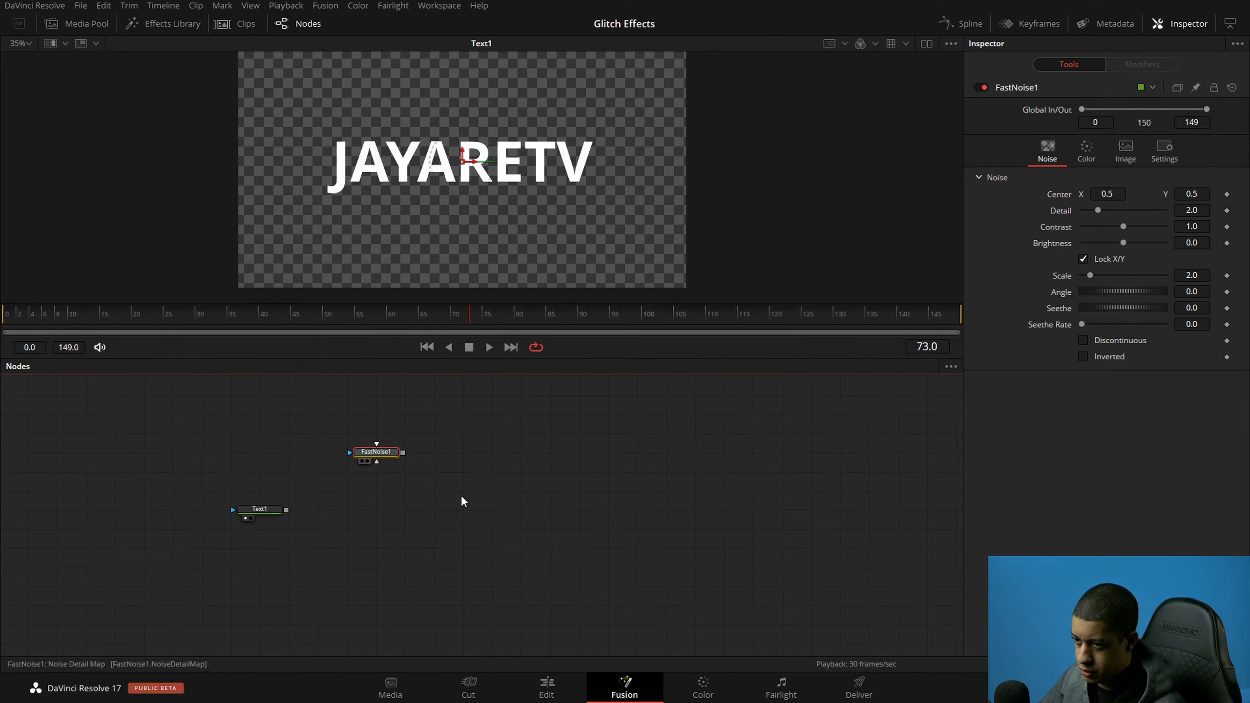
key(shift+space)
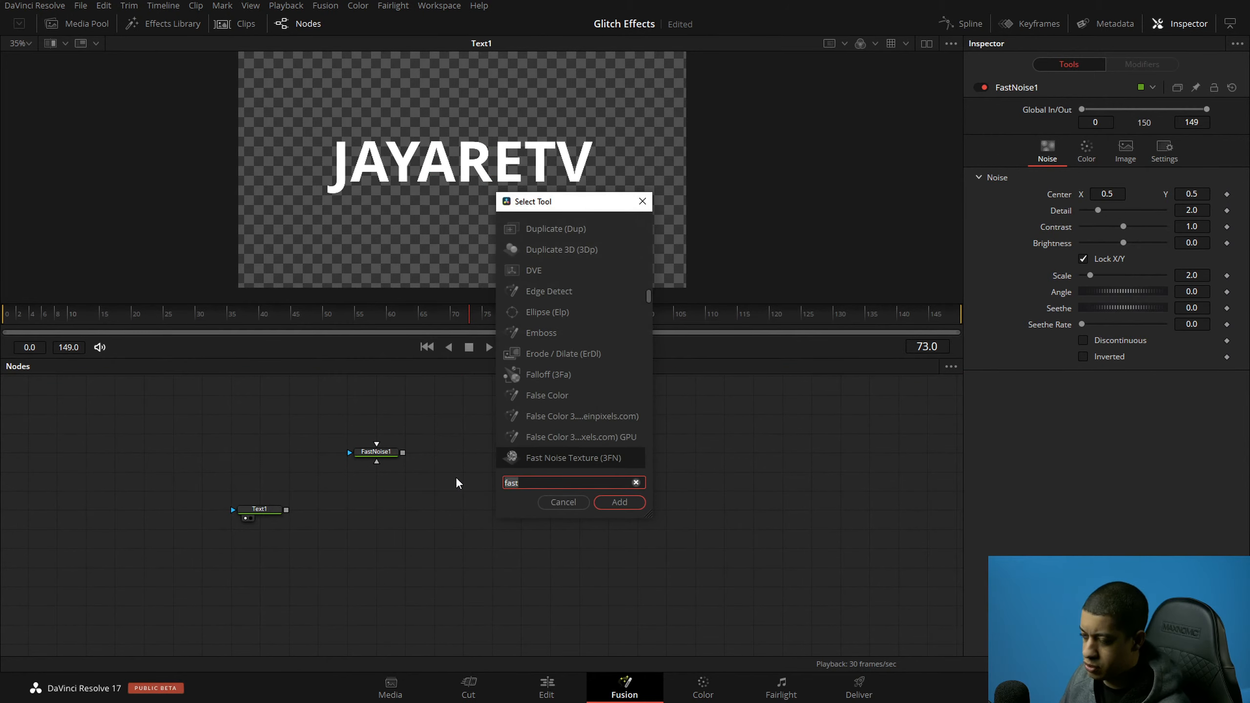
text(re)
key(Down)
key(Return)
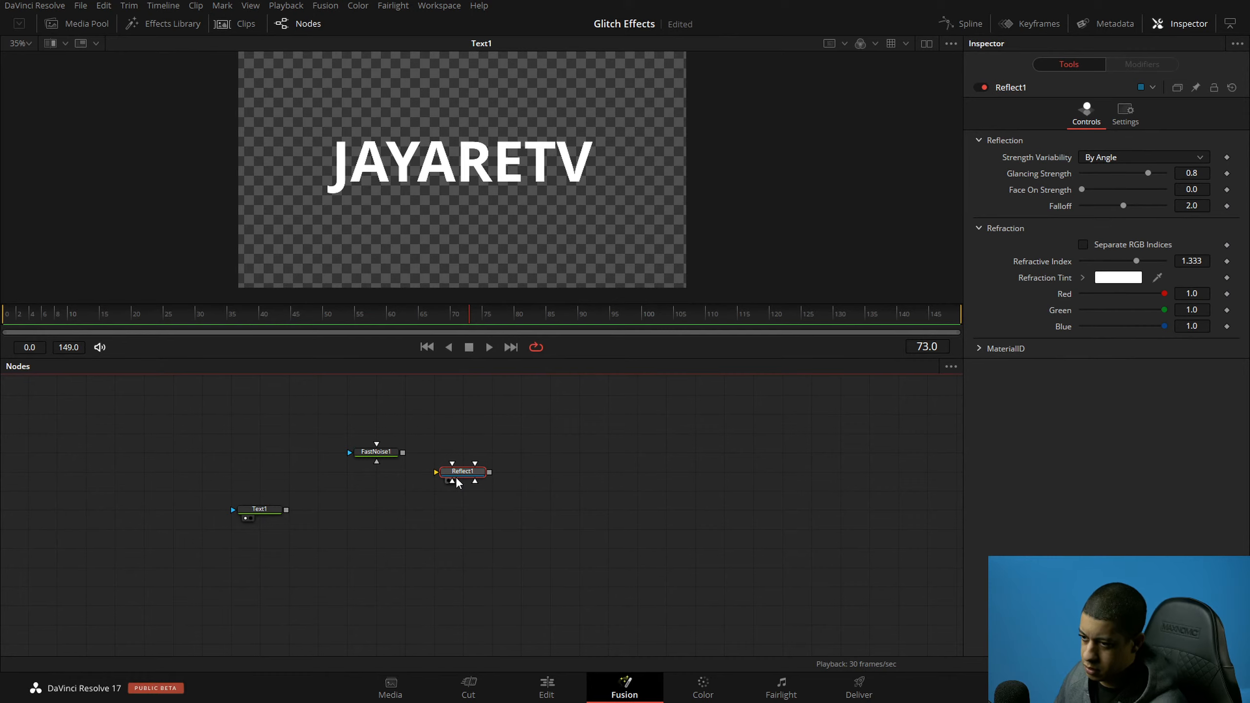
Step: Mask the FastNoise node with a new Rectangle, delete the stray Reflect node, and view the masked noise
key(shift+space)
text(re)
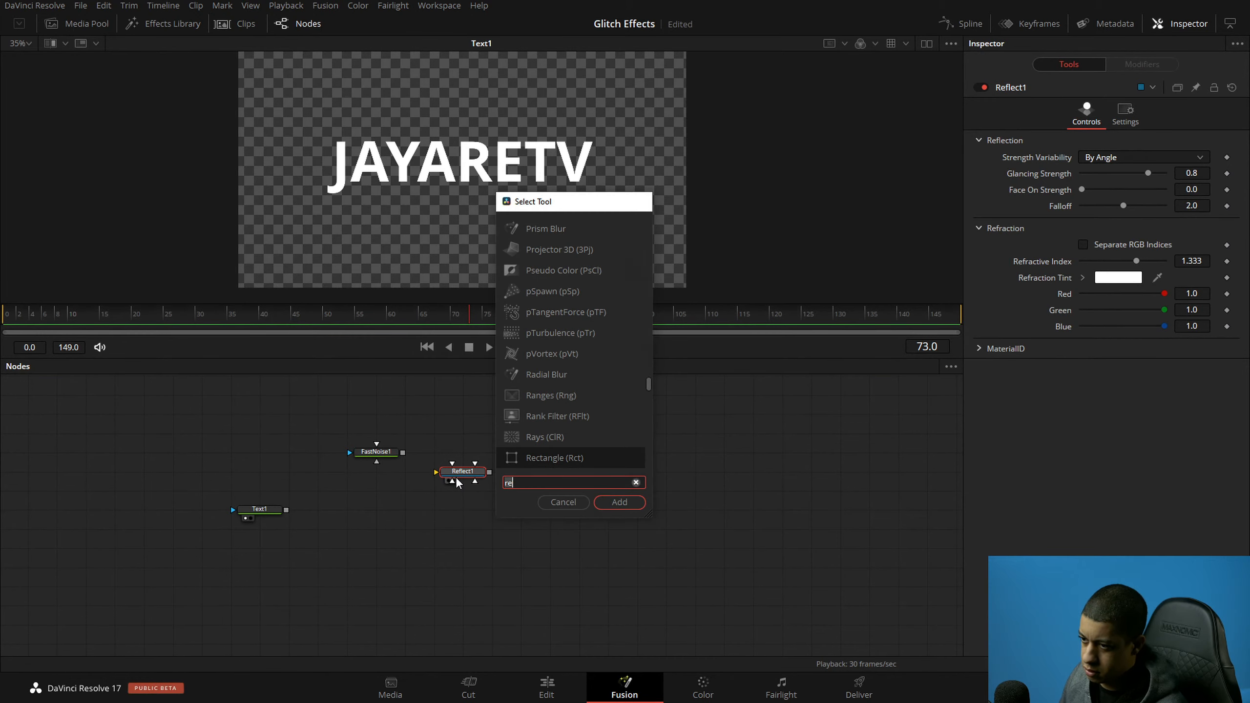
key(Return)
click(455, 473)
key(Delete)
mouse_move(517, 468)
mouse_down()
mouse_move(237, 457)
mouse_move(275, 482)
mouse_move(286, 461)
mouse_up()
drag(311, 452, 467, 221)
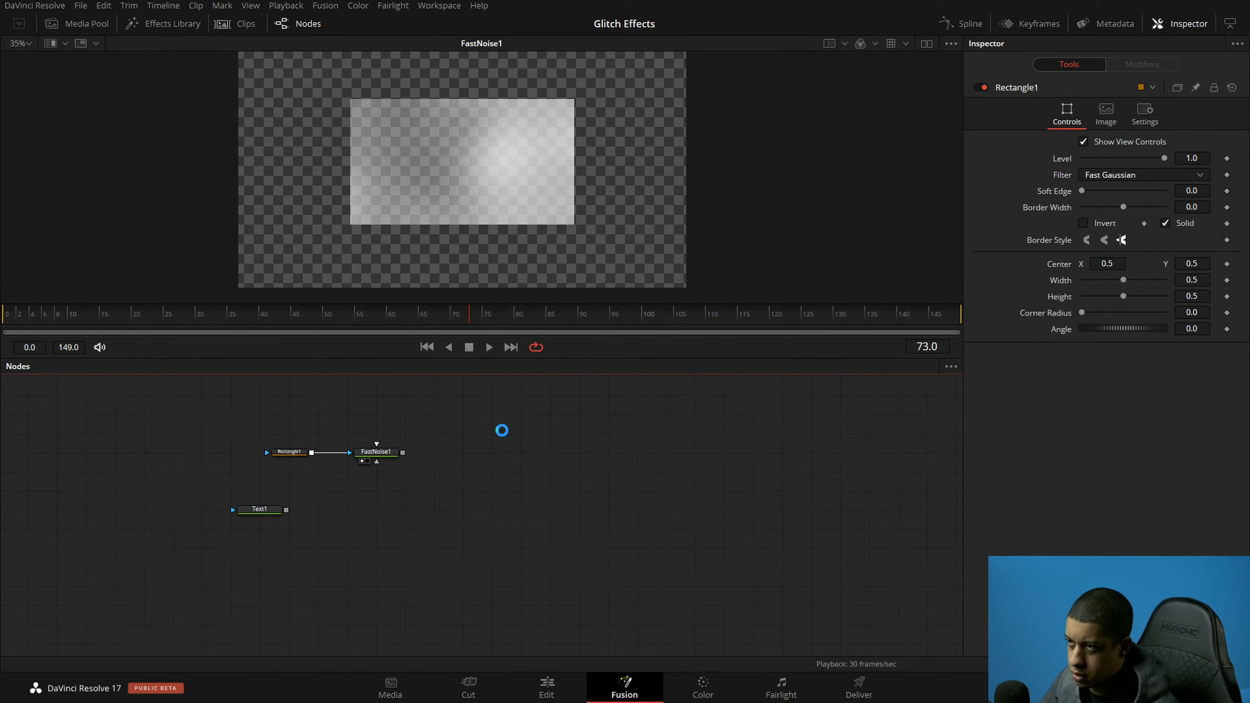
Step: Shape the Rectangle mask into a thin full-width strip with width 1.0 and height about 0.11
click(393, 452)
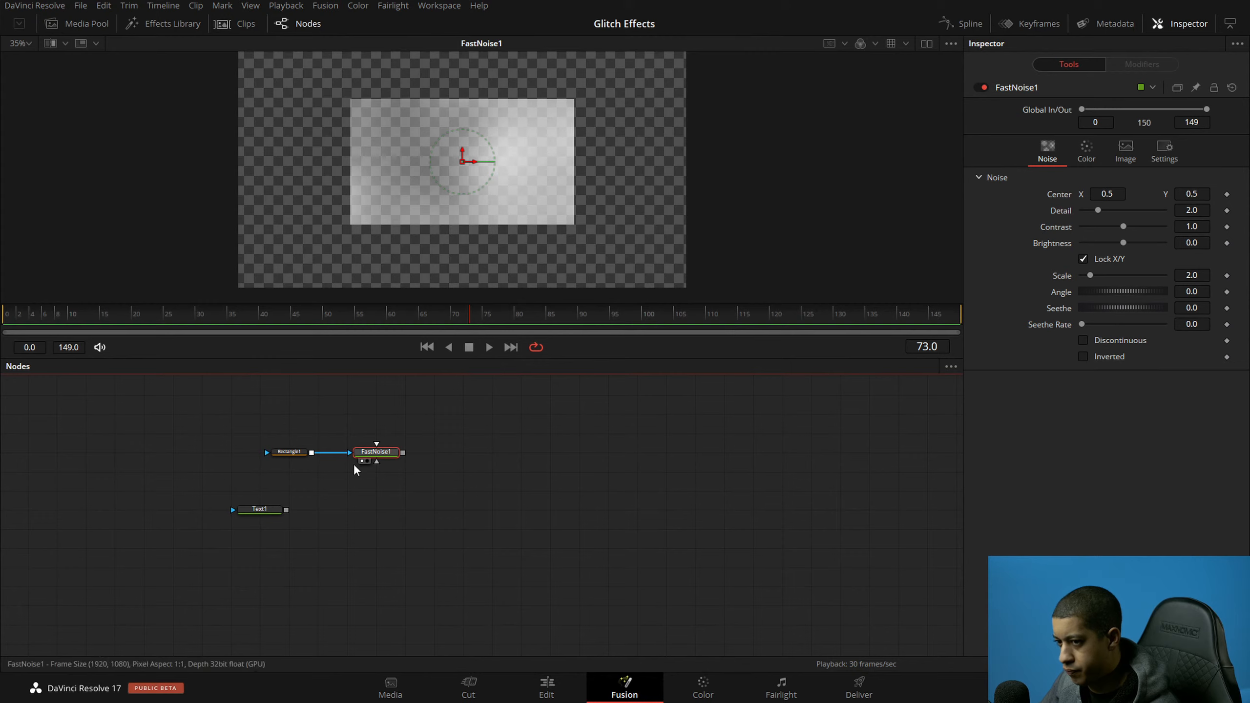
click(295, 452)
drag(1124, 296, 1166, 280)
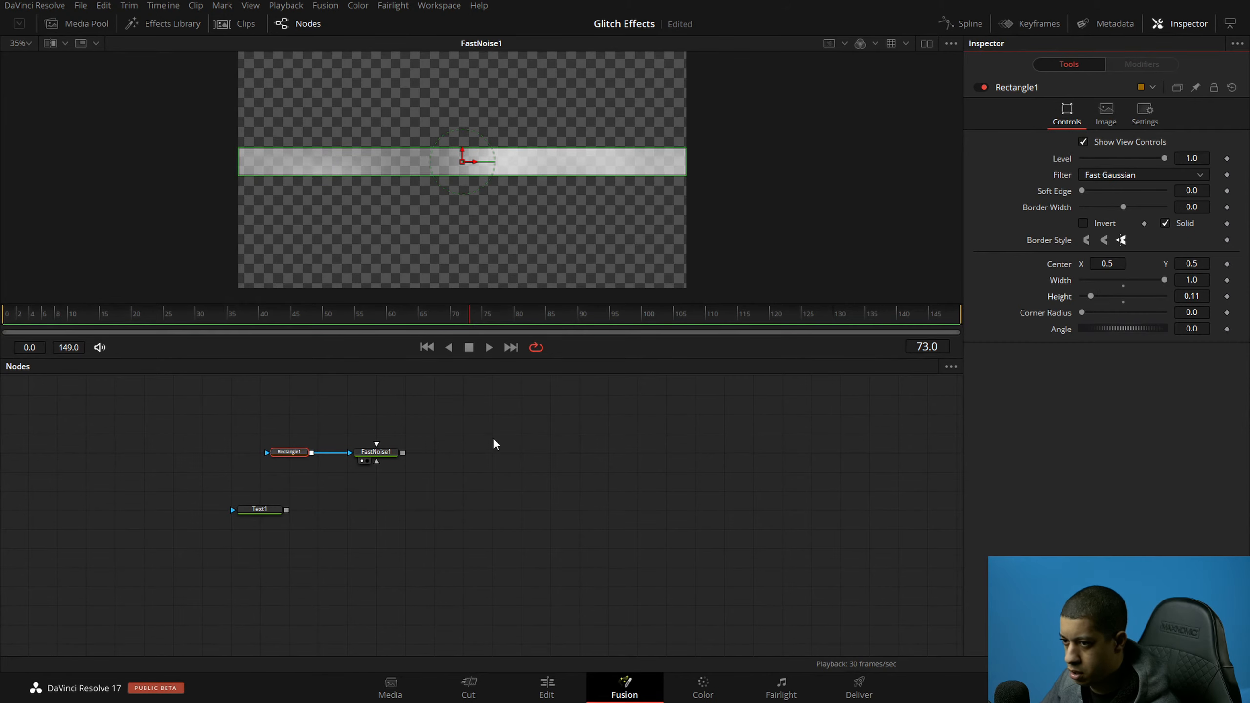
Step: Make the FastNoise's transparent color fully opaque and raise the noise contrast to 5.0
click(375, 452)
click(1086, 149)
click(1132, 221)
click(745, 480)
drag(1081, 283, 1166, 283)
click(1048, 149)
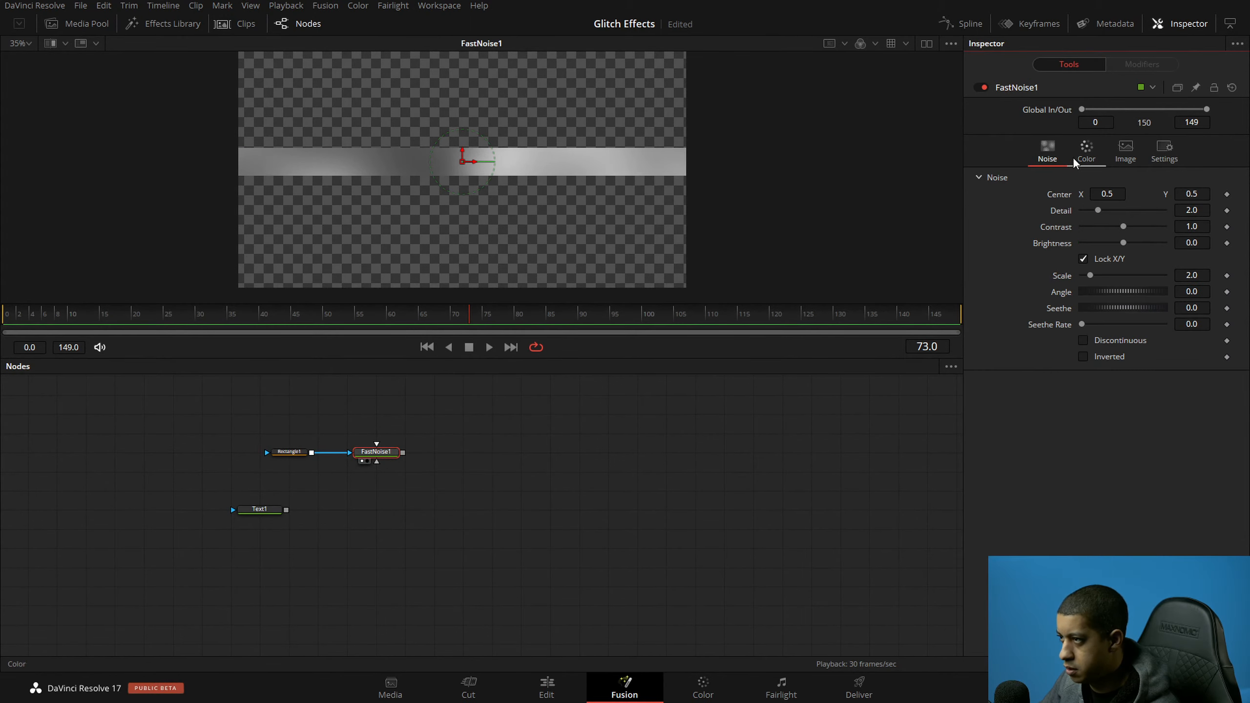
drag(1122, 227, 1211, 232)
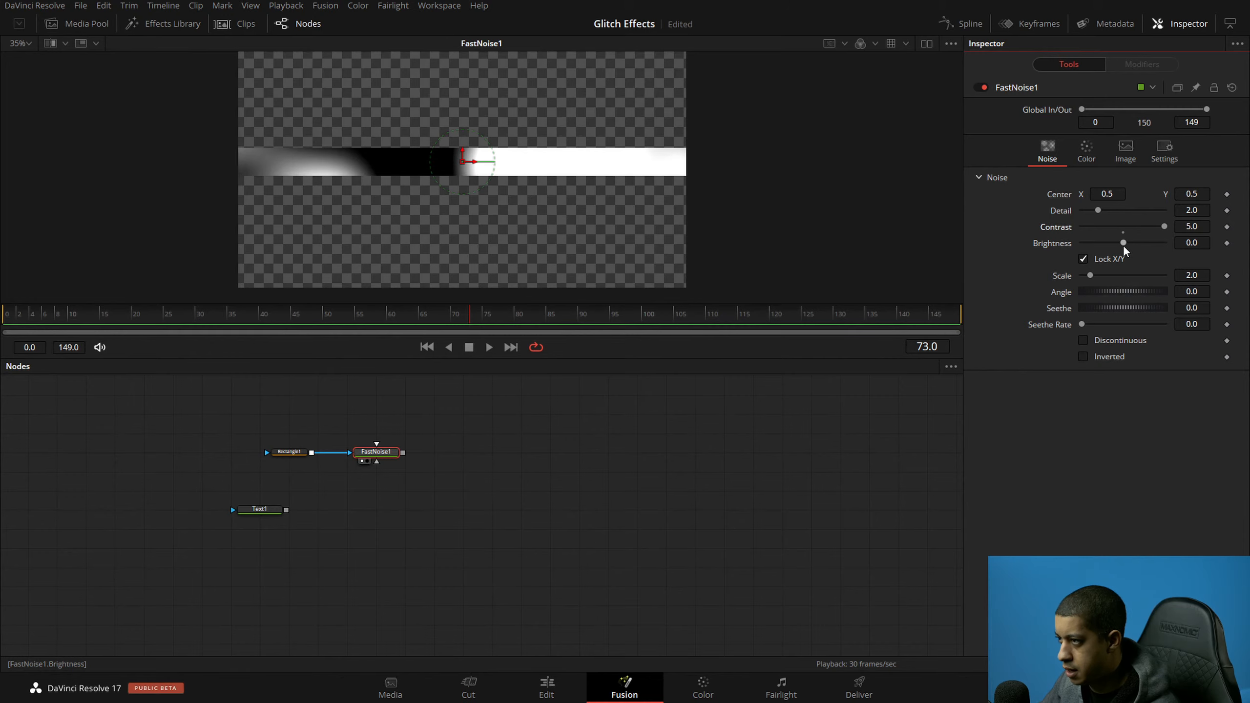
Step: Add a Transform node after FastNoise with Use Size and Aspect turned off
key(shift+space)
text(tra)
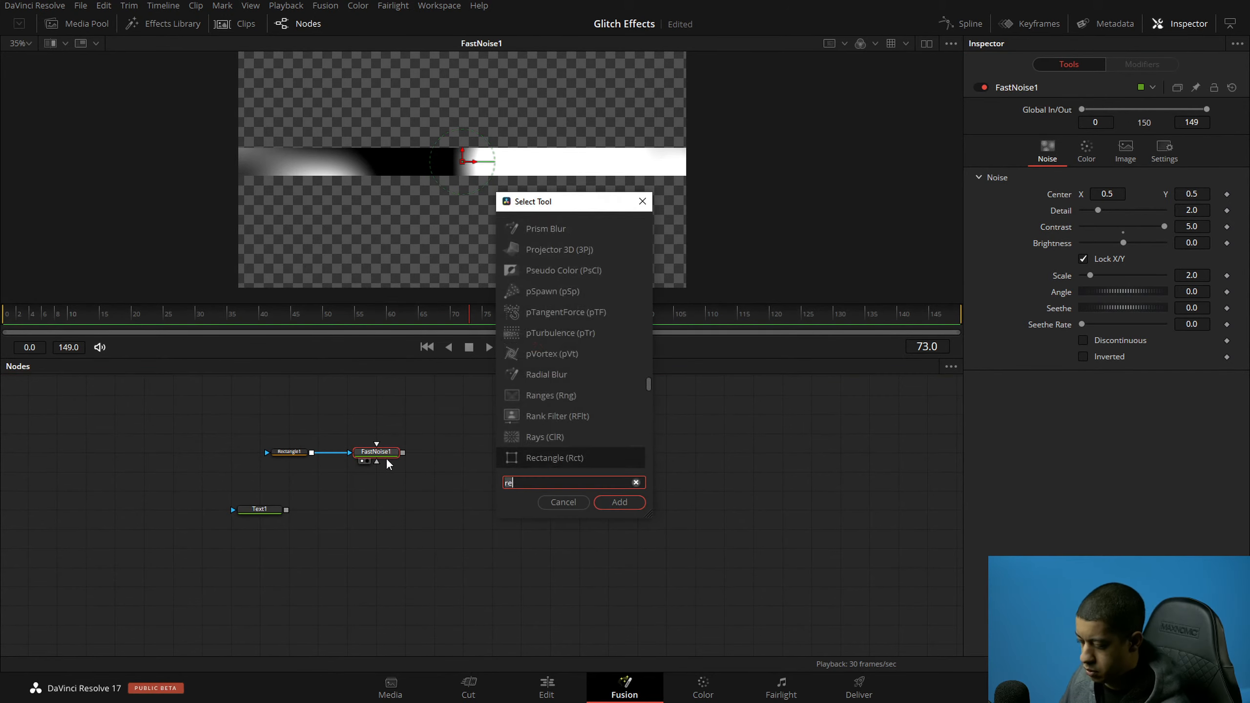
text(n)
key(Return)
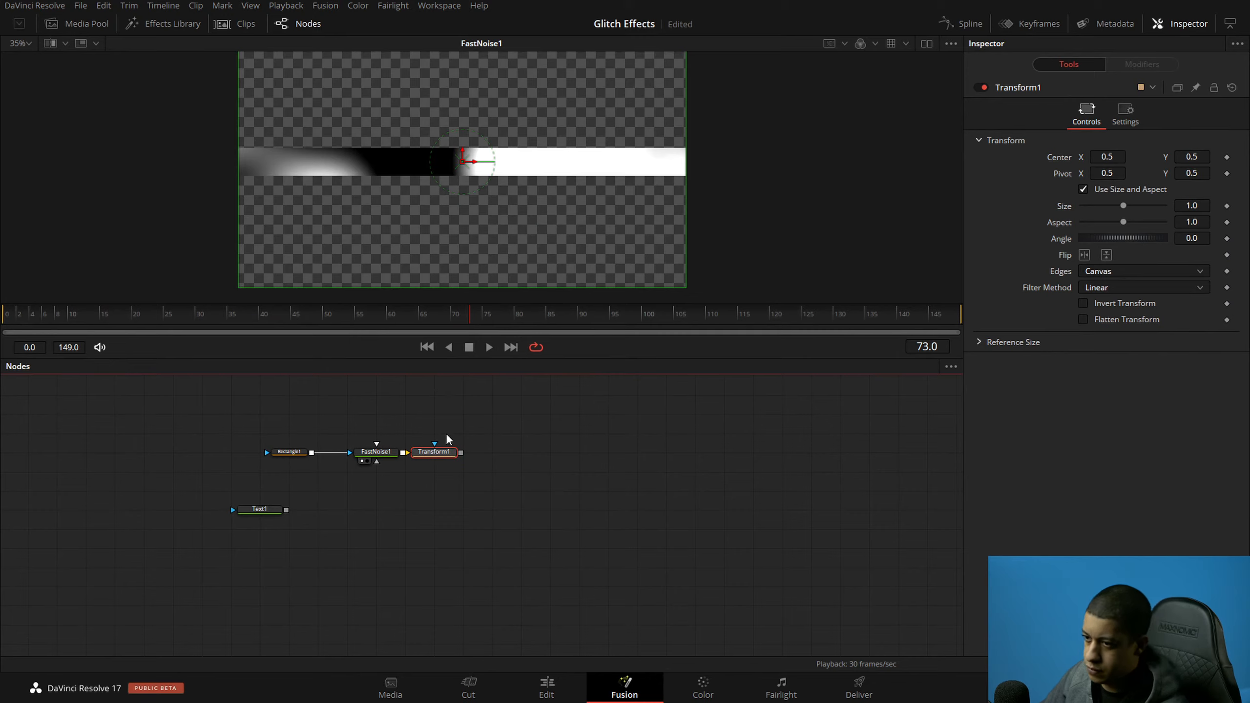
click(1083, 189)
Step: Stretch the noise strip vertically, trying a Y Size of 30 before settling on 10.1, and save the project
drag(1129, 227, 1194, 222)
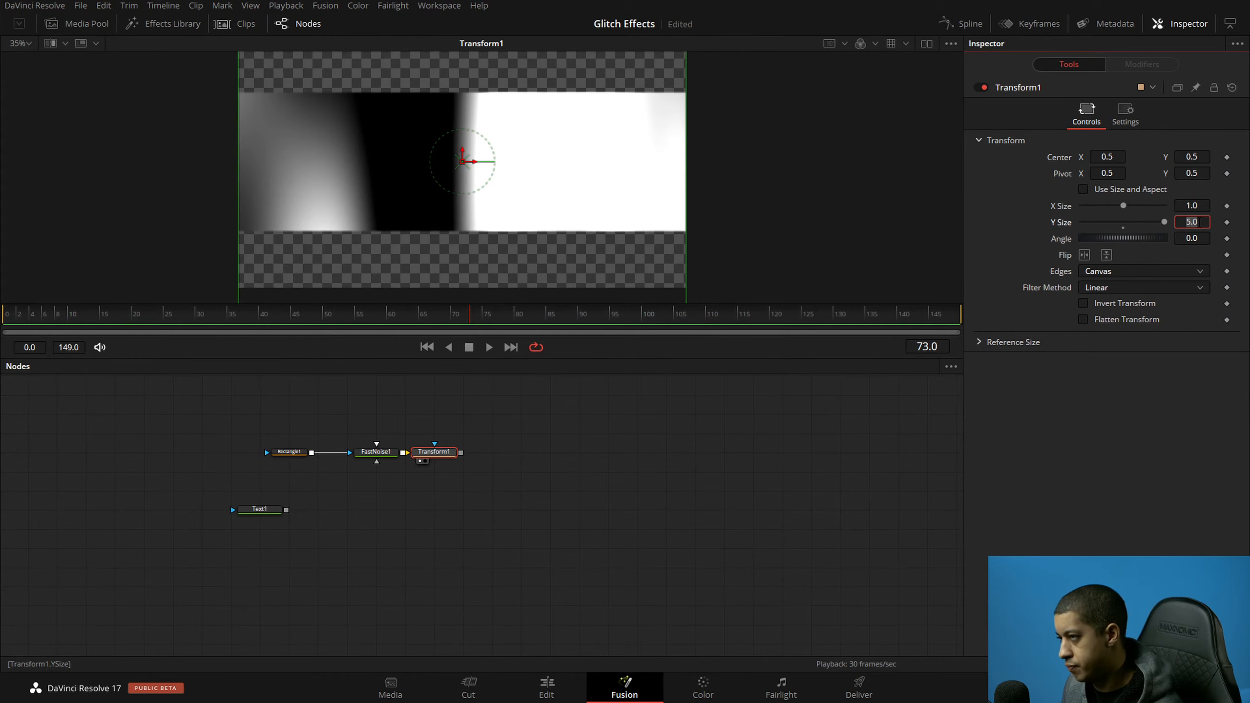
text(30)
key(Tab)
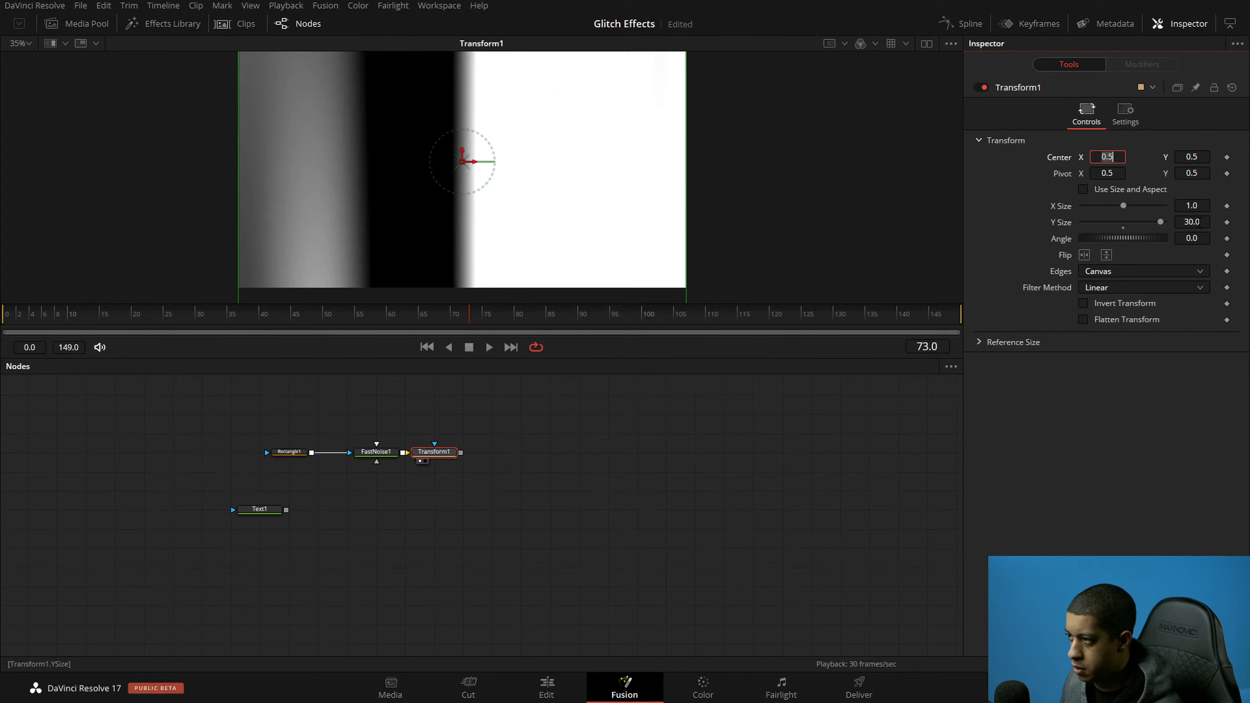
scroll(612, 231, down, 10)
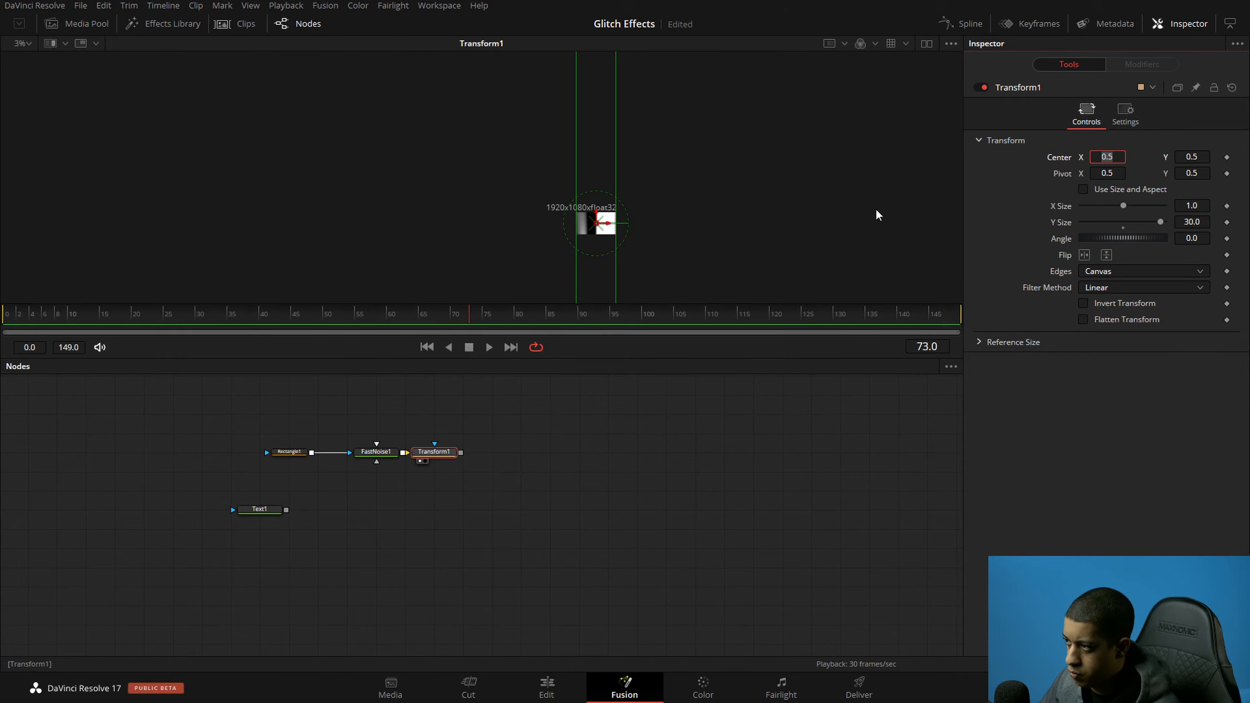
scroll(637, 208, up, 1)
mouse_move(1163, 225)
mouse_down()
mouse_move(1116, 225)
mouse_move(1142, 234)
mouse_up()
key(ctrl+s)
scroll(595, 246, up, 6)
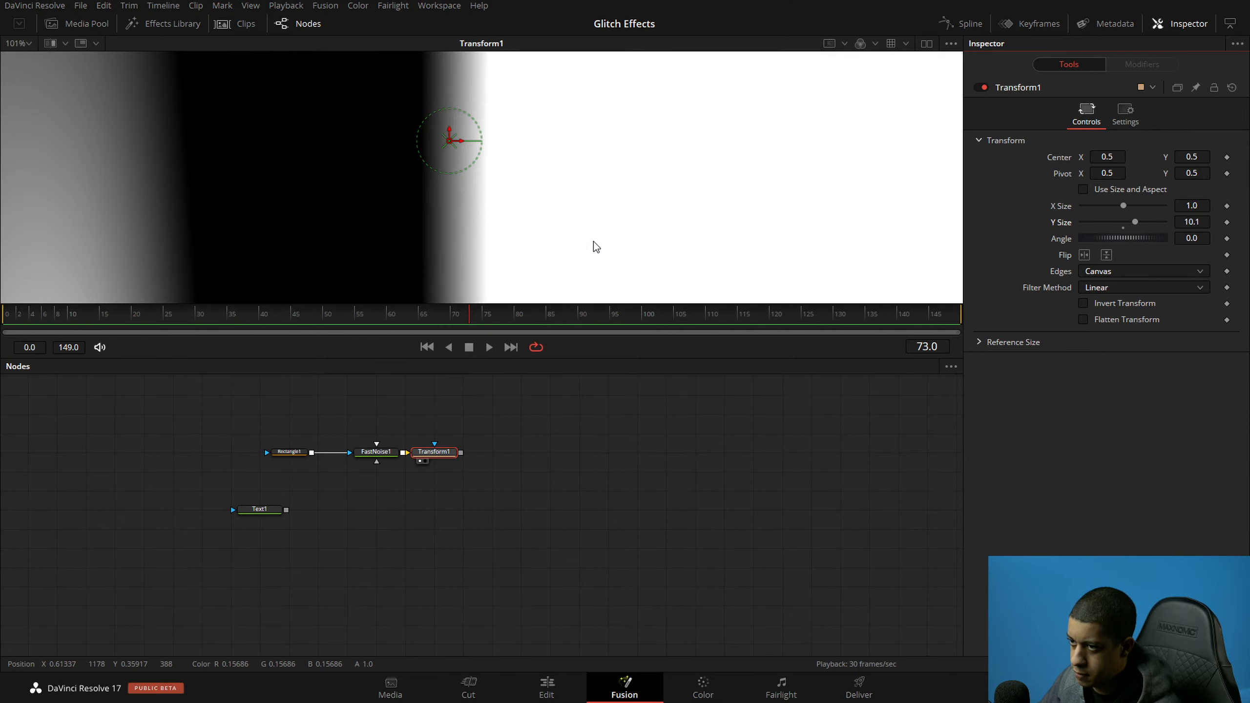
Step: Squeeze the noise to an X Size of 0.06 and set the Transform's Edges to Mirror to repeat the stripes
scroll(596, 246, down, 3)
drag(1124, 206, 1086, 219)
key(ctrl+s)
click(434, 452)
click(1132, 272)
click(1125, 333)
click(662, 452)
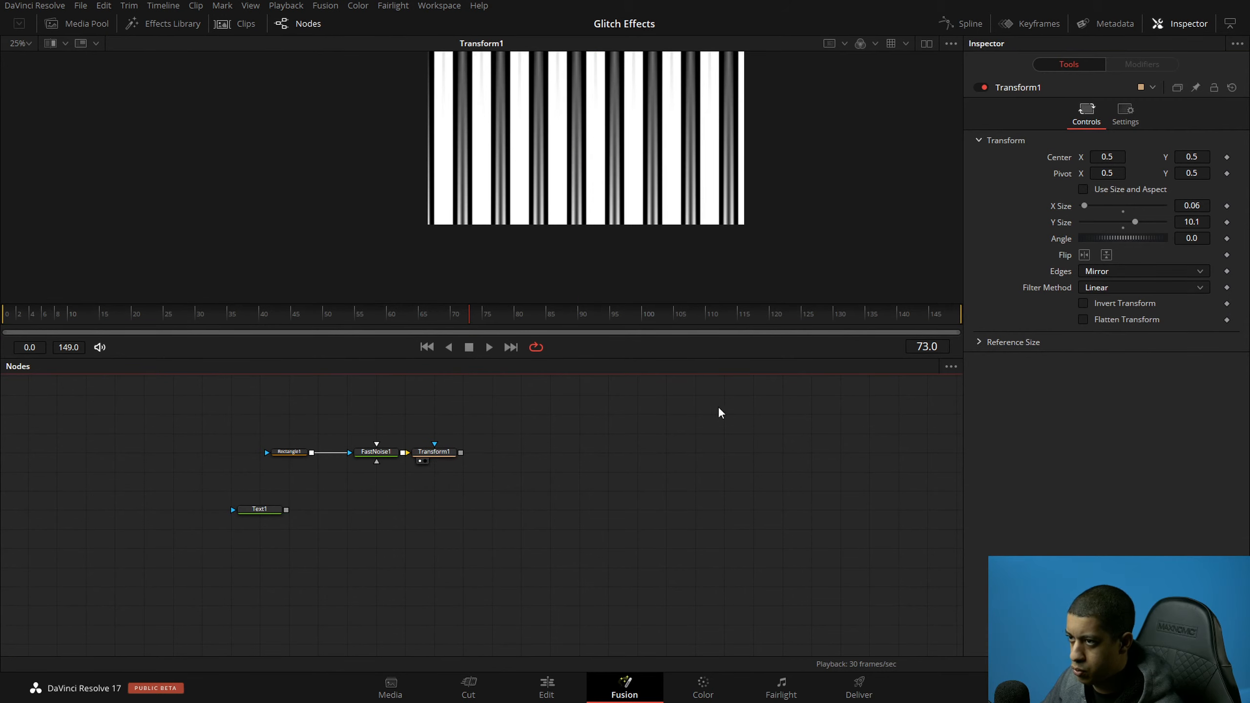
Step: Set the FastNoise scale to about 6.93, save, and inspect the finer stripes
click(377, 455)
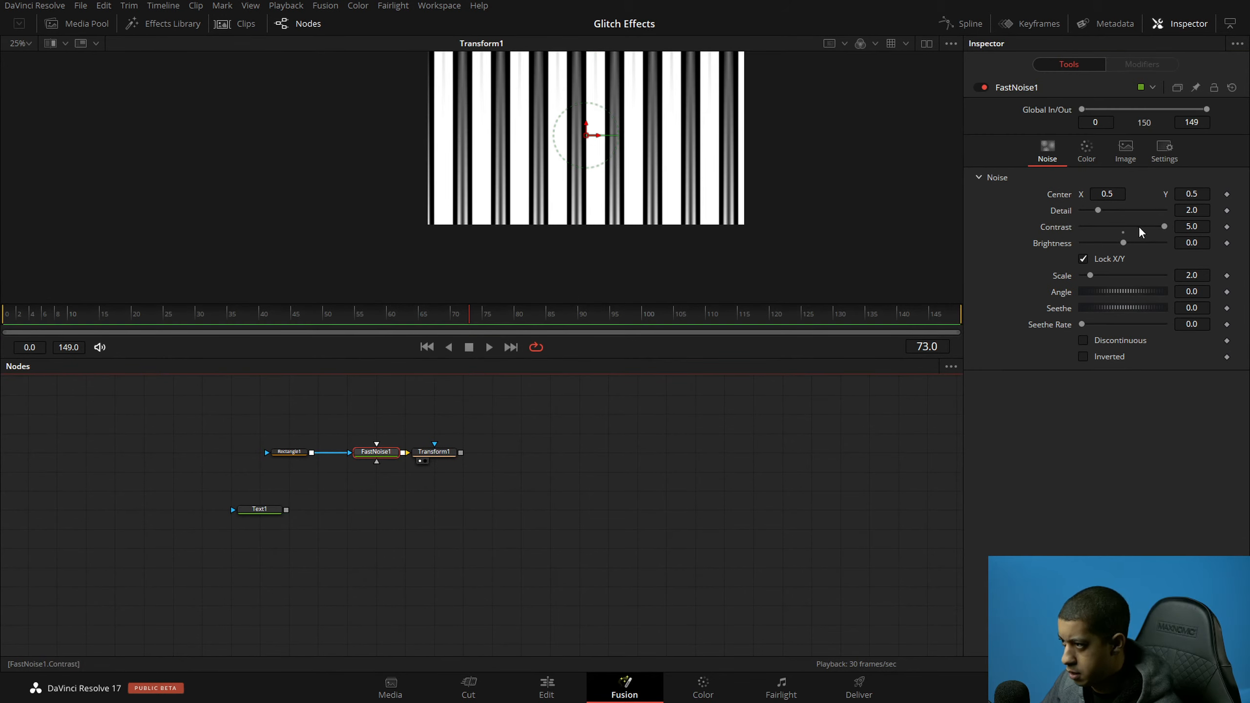
drag(1089, 275, 1110, 276)
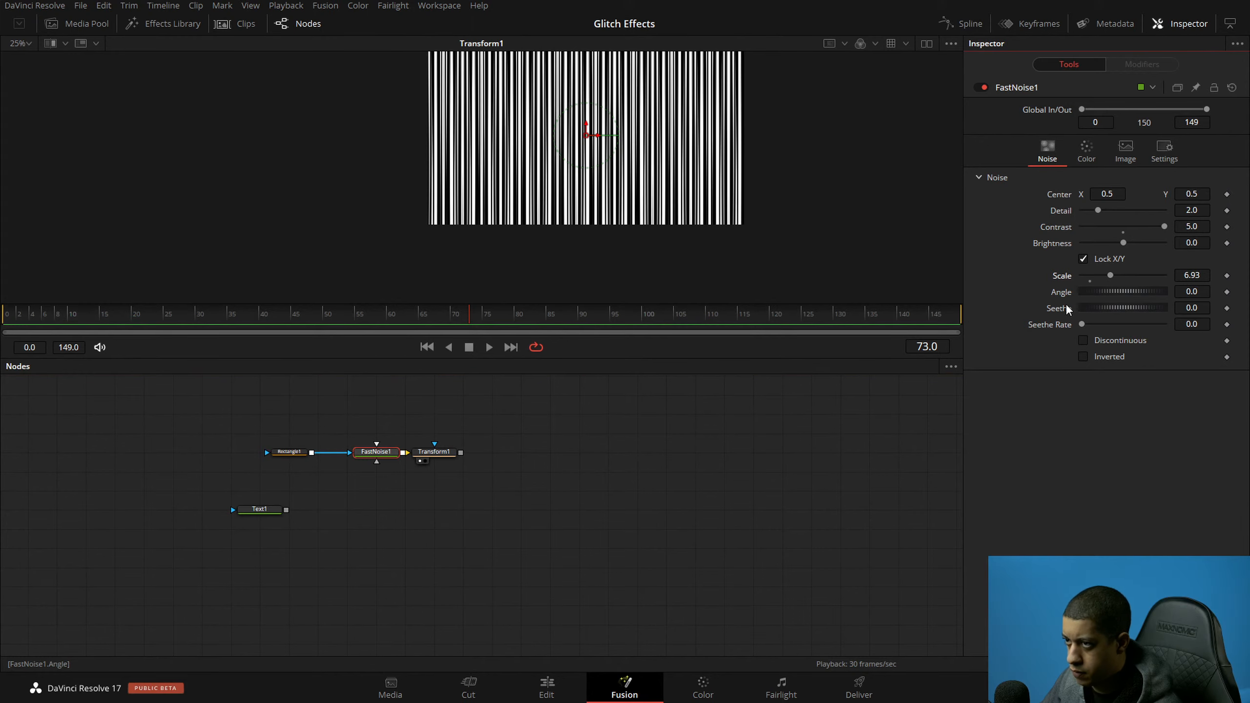
key(ctrl+s)
scroll(616, 154, up, 3)
scroll(616, 154, down, 1)
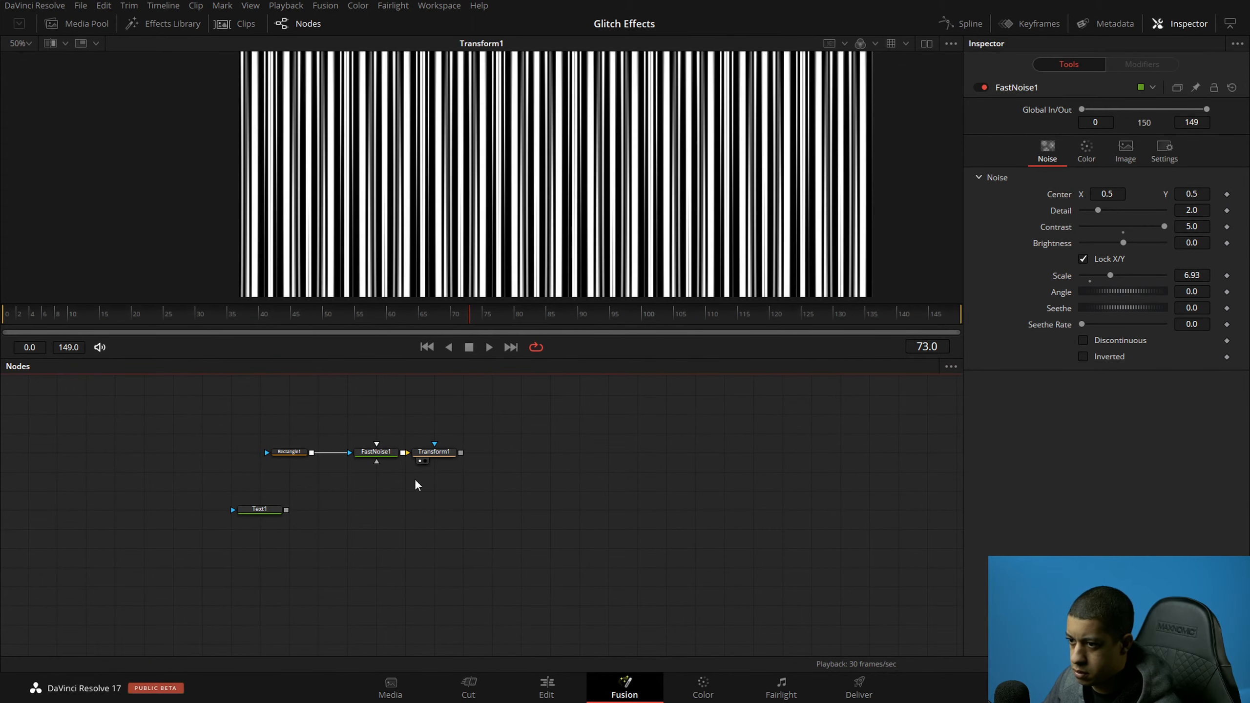
Step: Increase the Transform's X Size slightly to widen the stripes, play the composition, and save
click(445, 457)
drag(1082, 208, 1089, 209)
key(space)
key(space)
key(ctrl+s)
Step: Animate the FastNoise by trying a Seethe Rate of 0.01, raising it to 1.0, and playing back the stripes
click(375, 452)
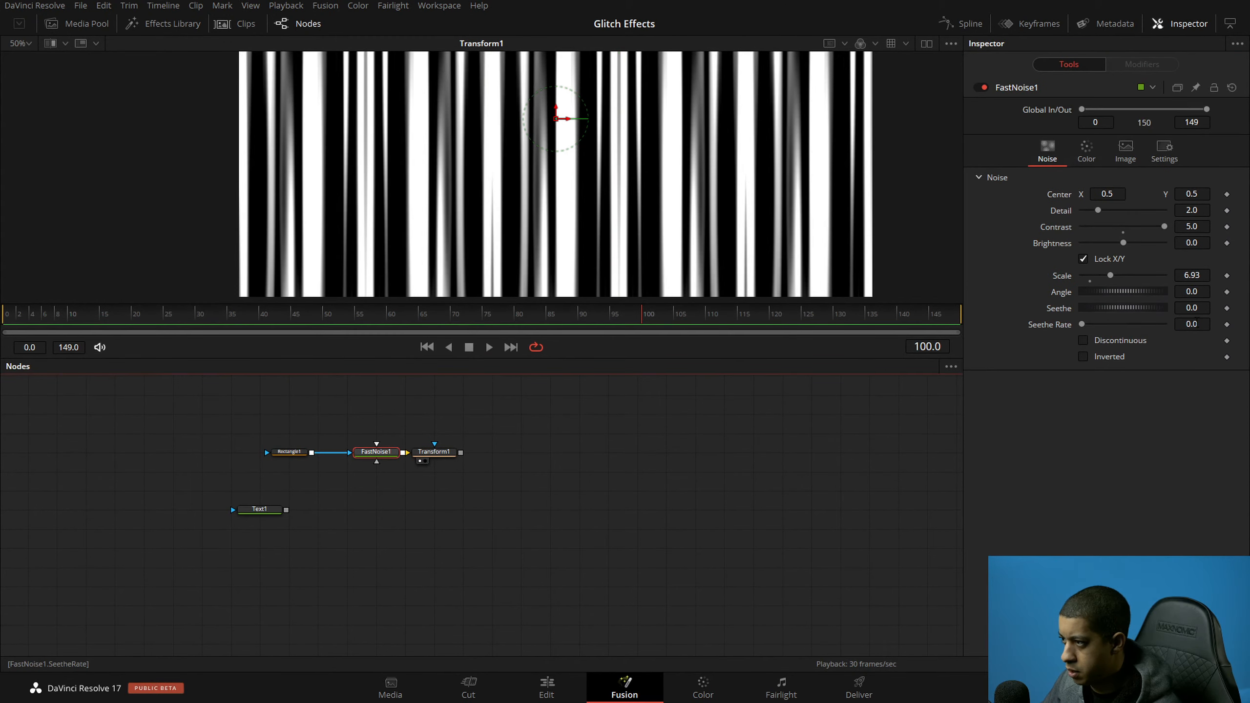
double_click(1195, 323)
text(0.01)
key(Return)
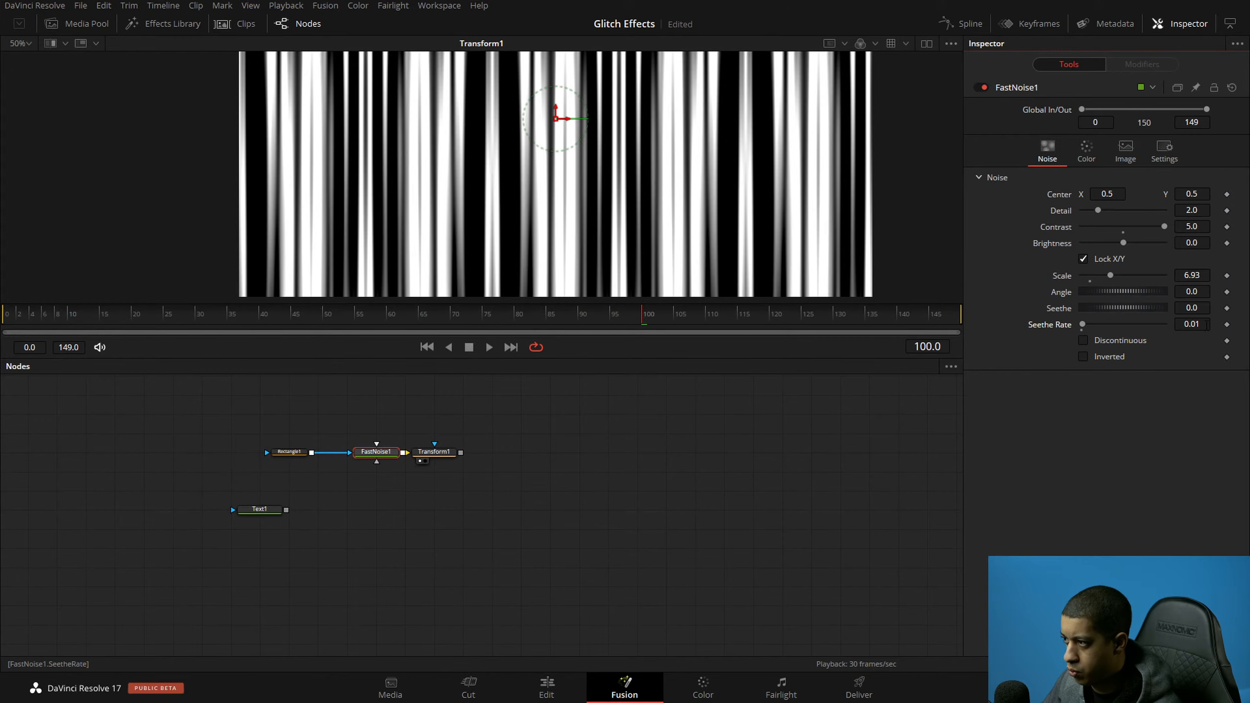
key(Return)
key(space)
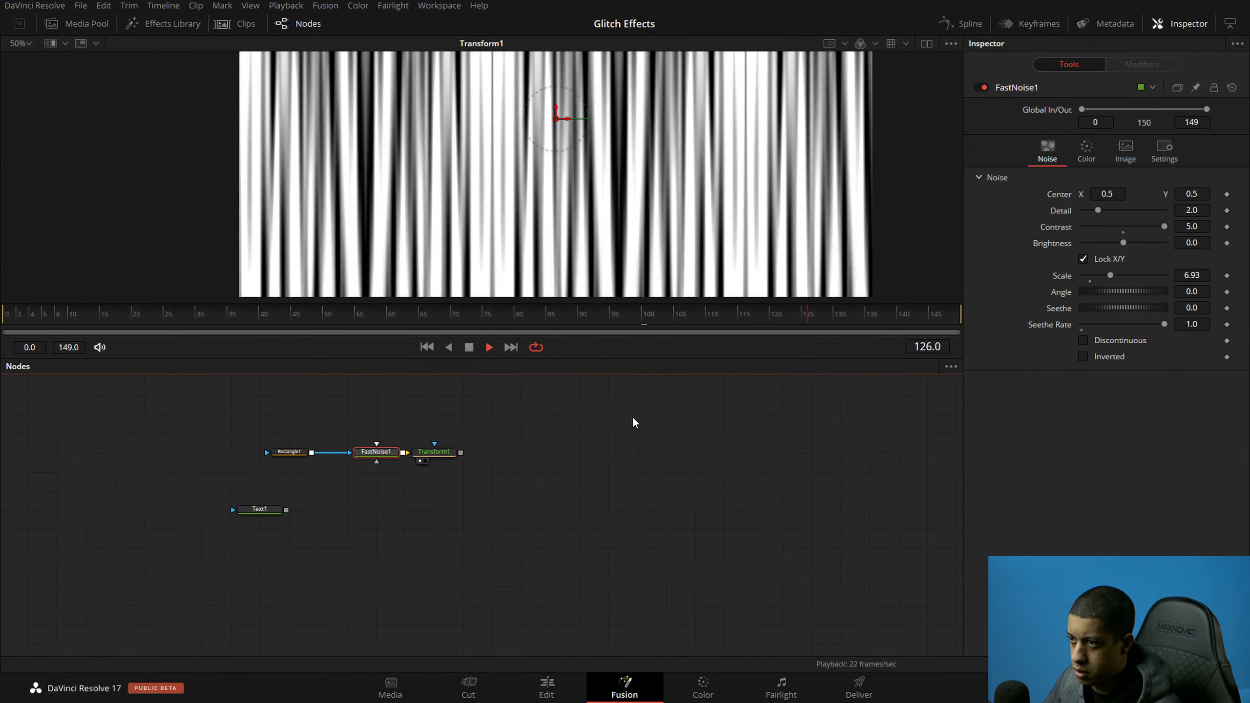
scroll(640, 204, up, 1)
key(space)
scroll(639, 211, down, 2)
drag(626, 219, 596, 241)
key(space)
Step: Add a second Transform node below the first one and set its Size to 1.1
click(408, 531)
key(ctrl+s)
key(shift+space)
text(tran)
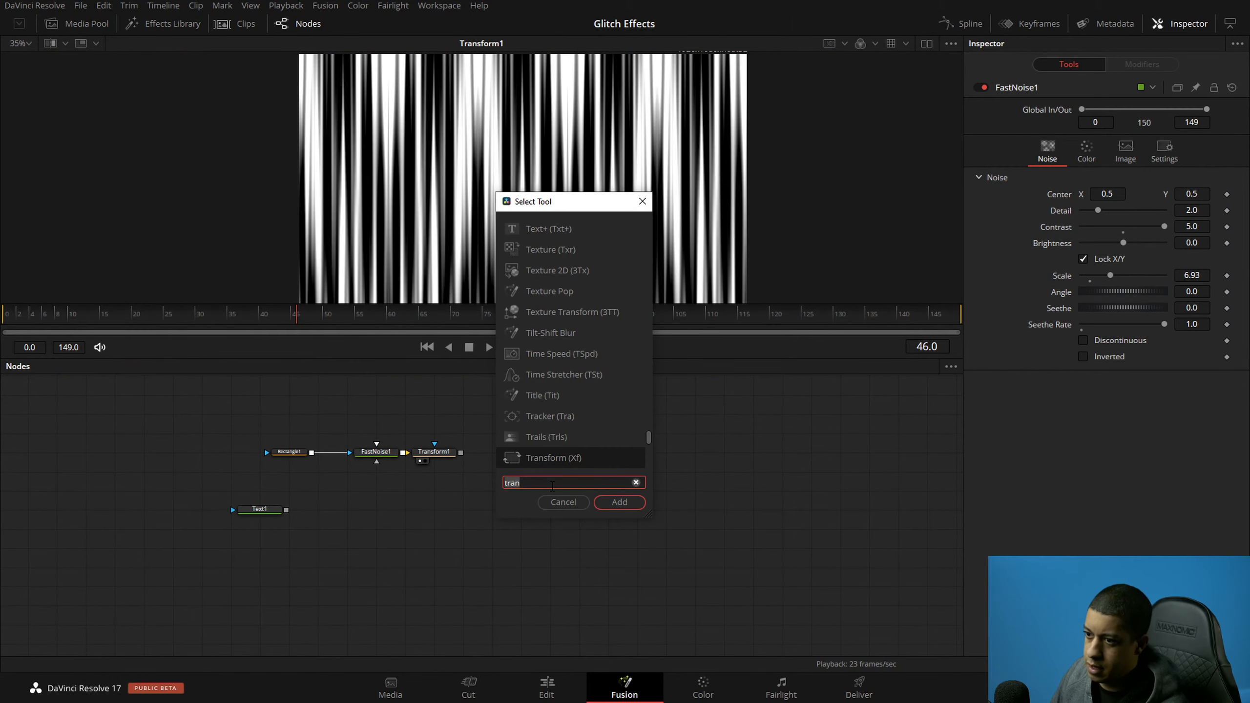
text(tran)
key(Return)
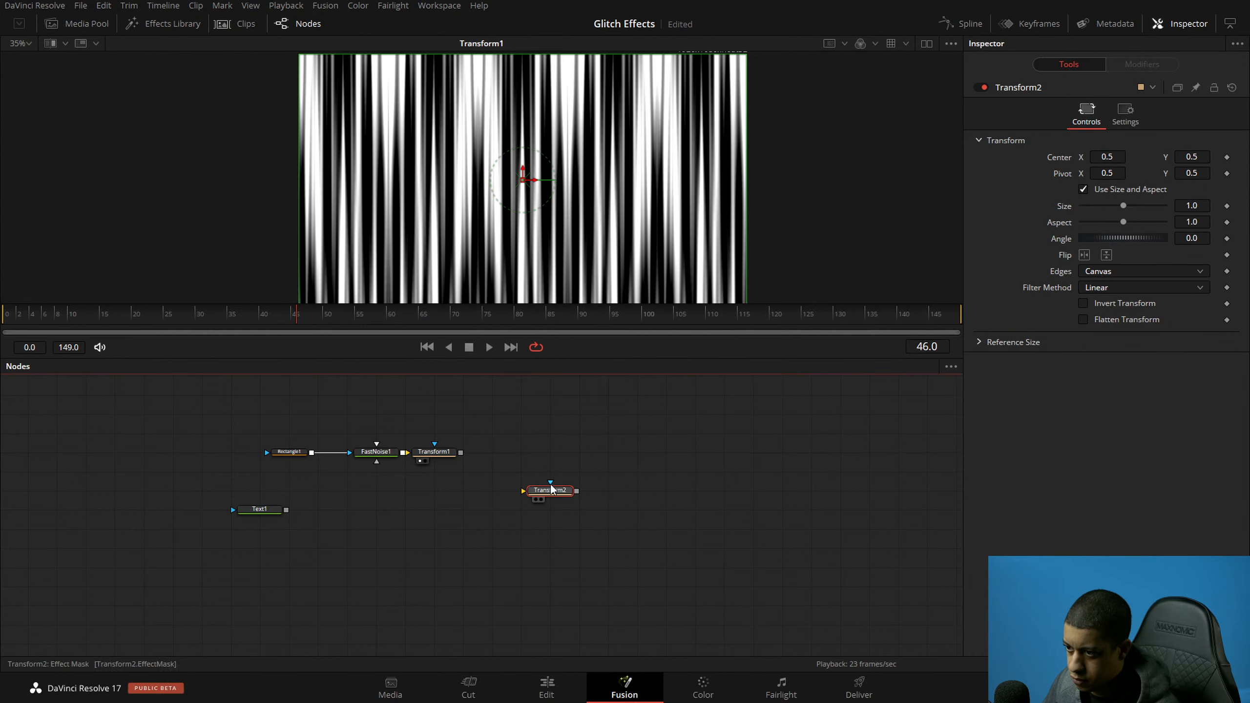
drag(552, 488, 432, 513)
click(1199, 211)
click(748, 480)
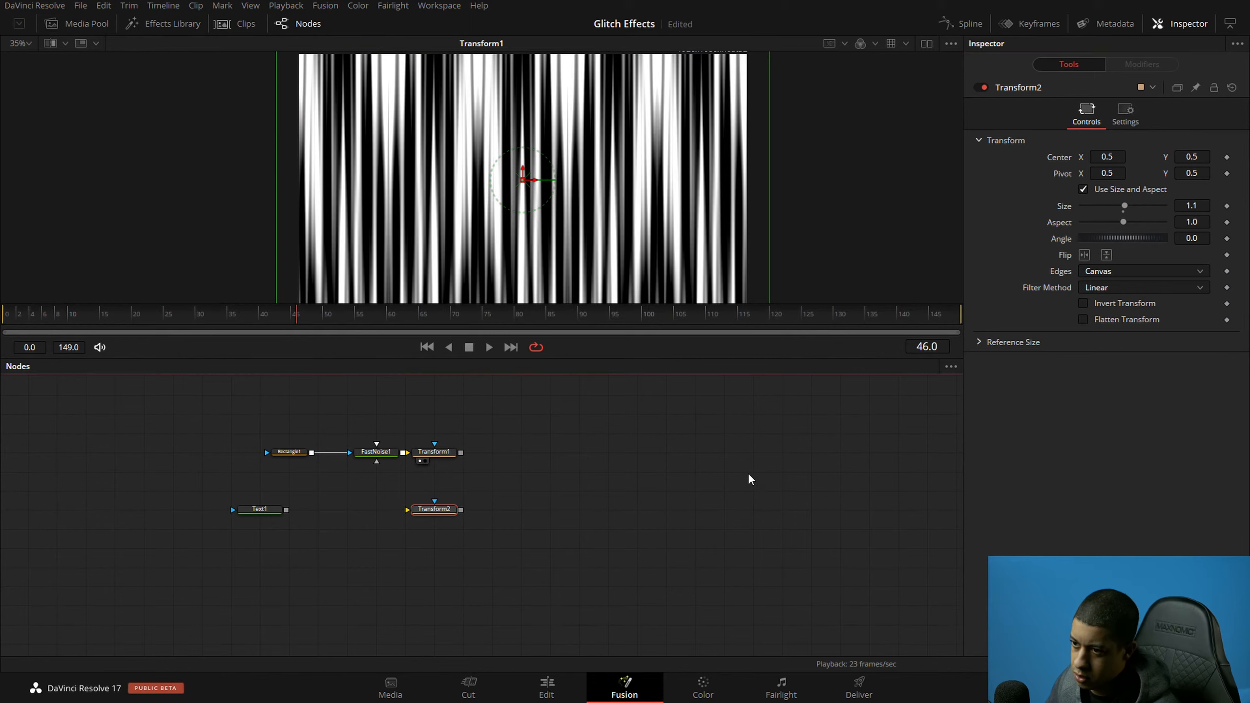
Step: Try feeding the stretched noise into the second Transform with the Text as its mask, and view that Transform
drag(461, 458, 416, 522)
drag(290, 511, 433, 510)
key(1)
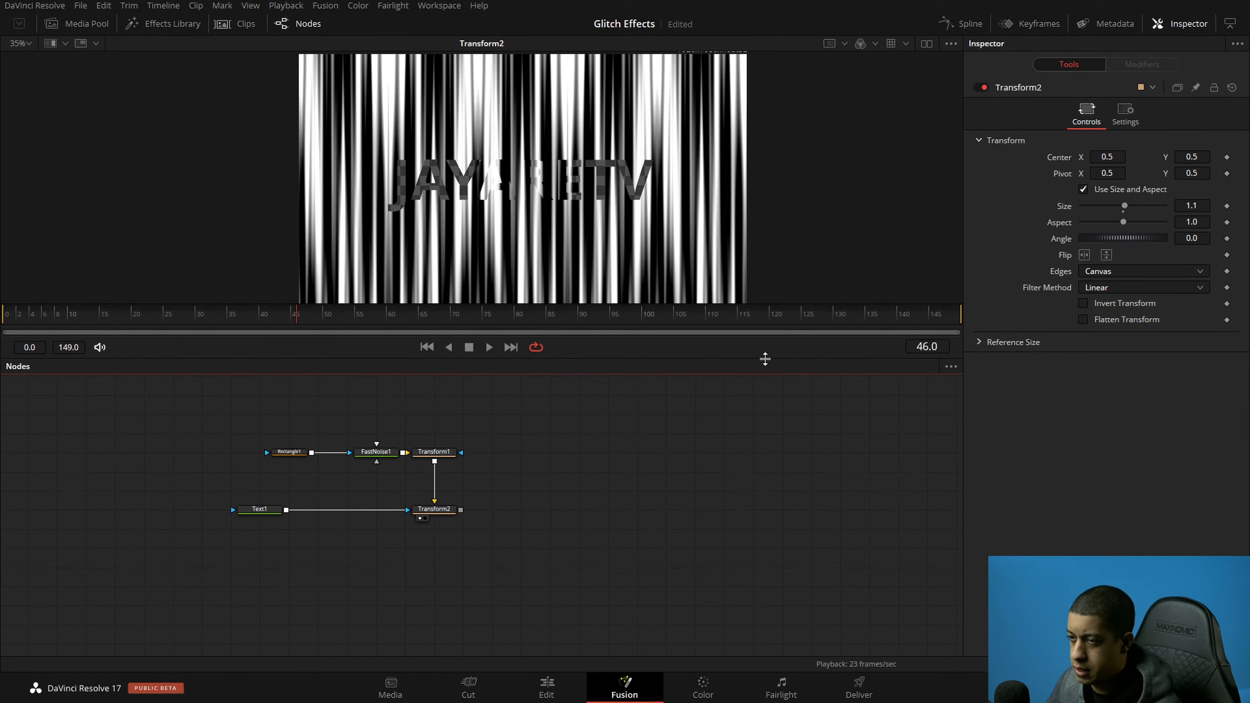
Step: Set the second Transform's mask channel to Luminance
click(429, 510)
click(1125, 114)
click(1132, 254)
click(1123, 343)
click(639, 475)
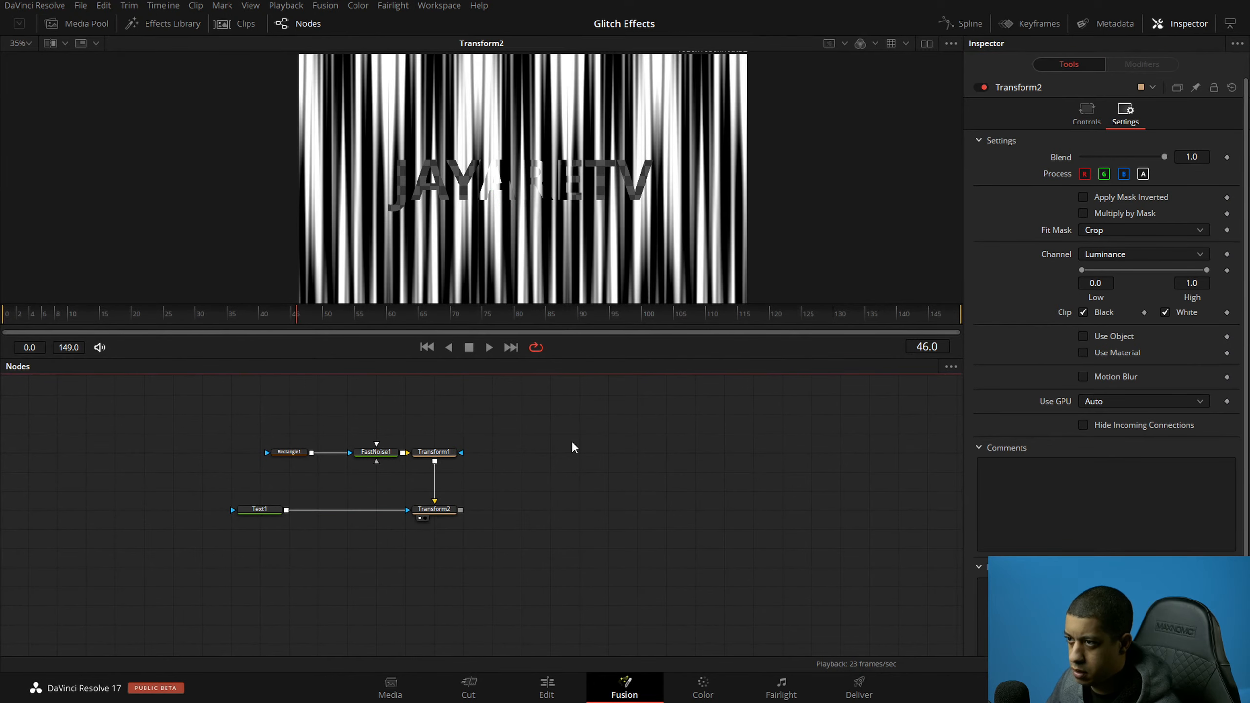
Step: Rewire the second Transform so the Text is its main input and the stretched noise is its effect mask
click(435, 511)
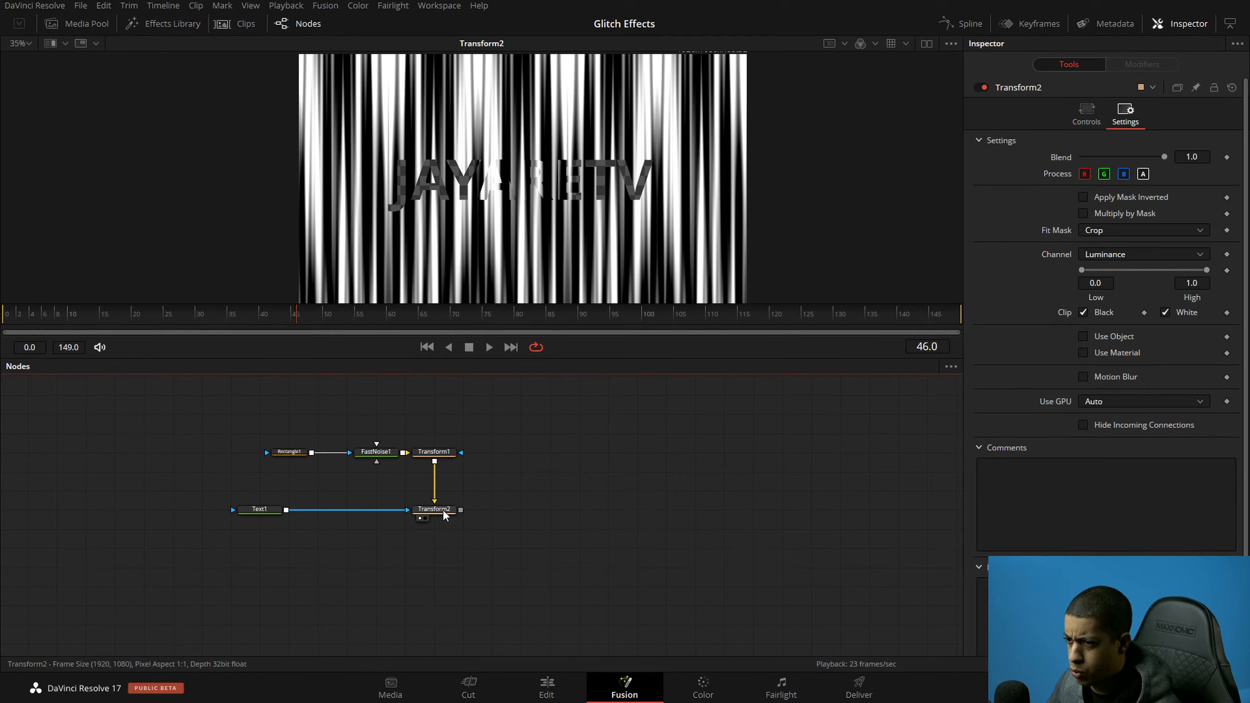
drag(391, 509, 416, 553)
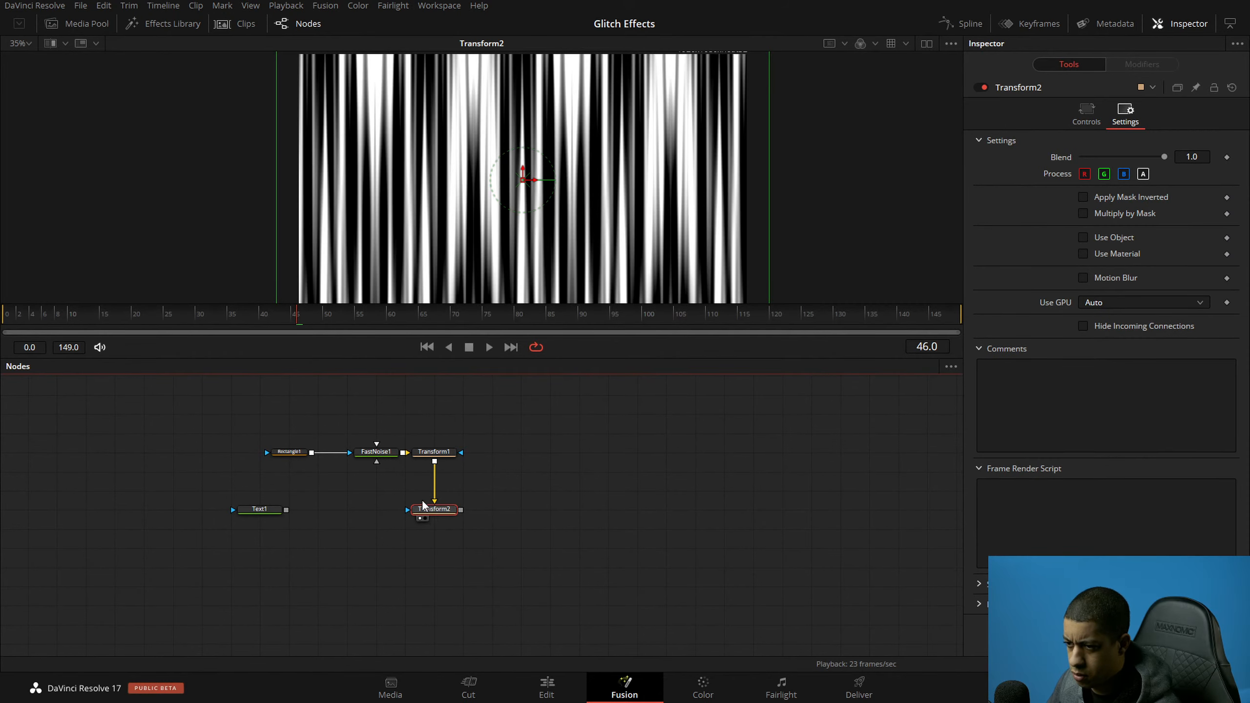
drag(424, 504, 539, 517)
drag(286, 510, 464, 526)
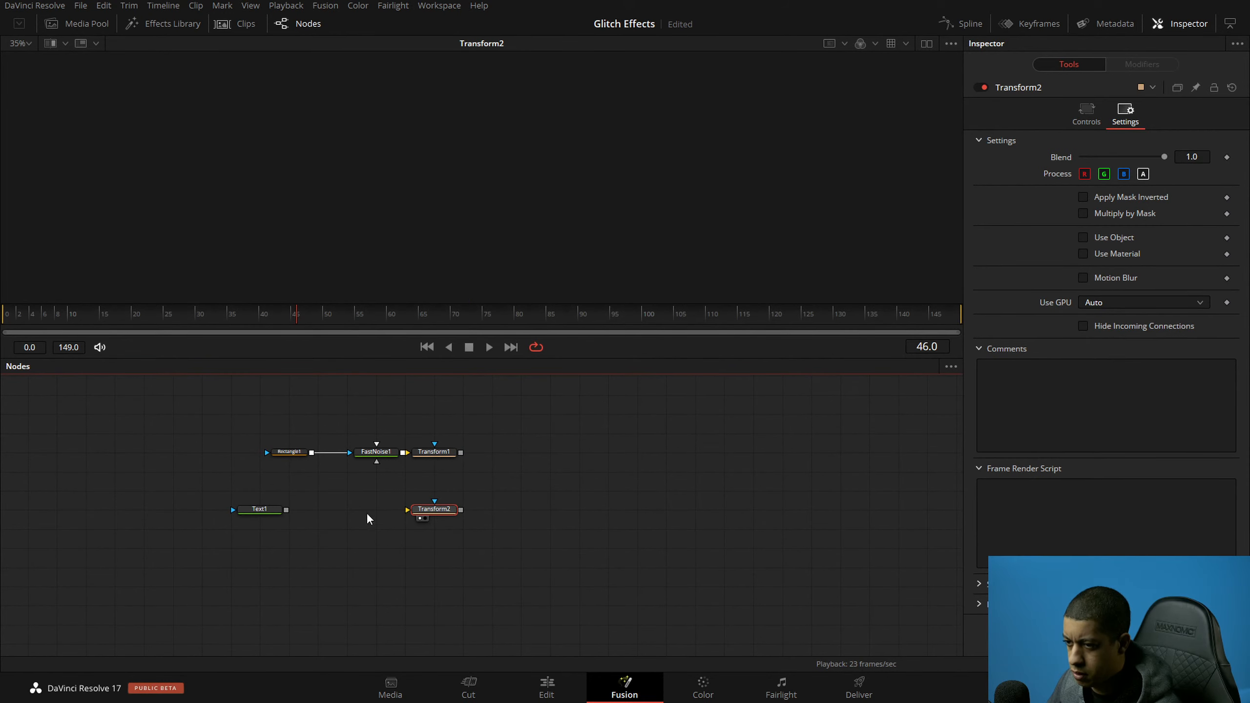
drag(286, 509, 428, 510)
drag(460, 452, 436, 511)
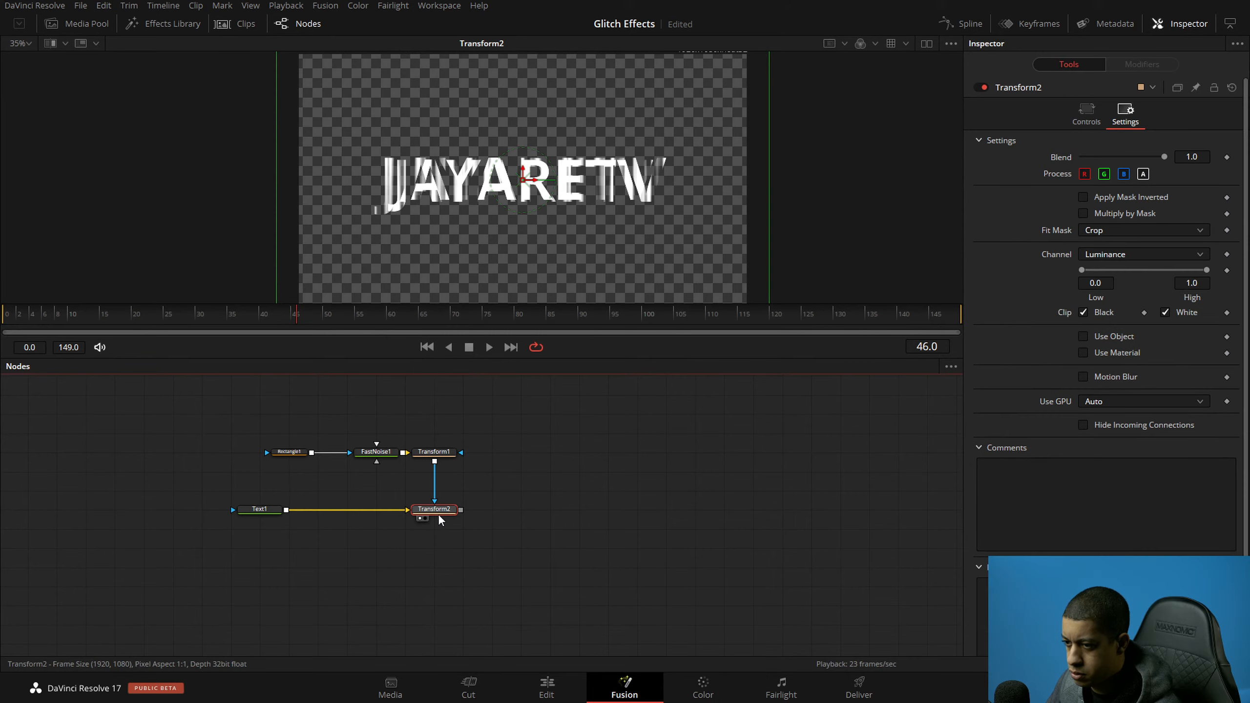
click(606, 477)
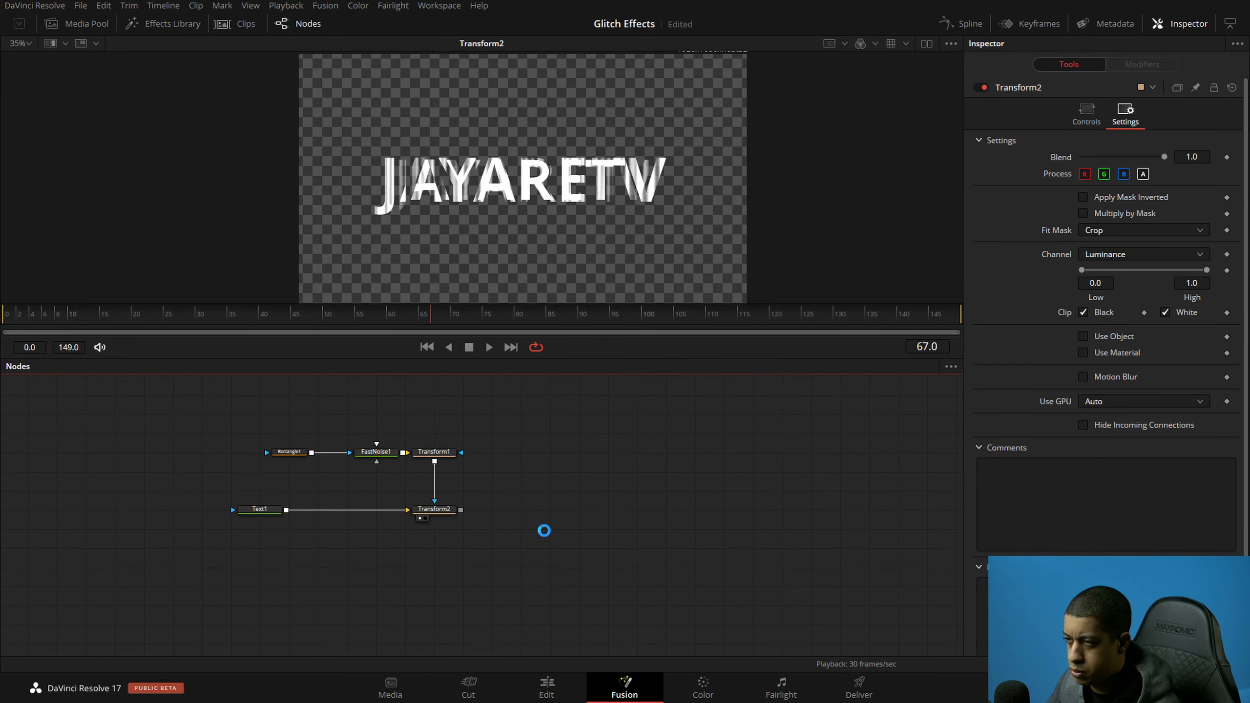
Step: Move the second Transform aside, add a Background node below the Text, and merge the Text over it
drag(445, 510, 562, 509)
click(410, 566)
key(shift+space)
text(bg)
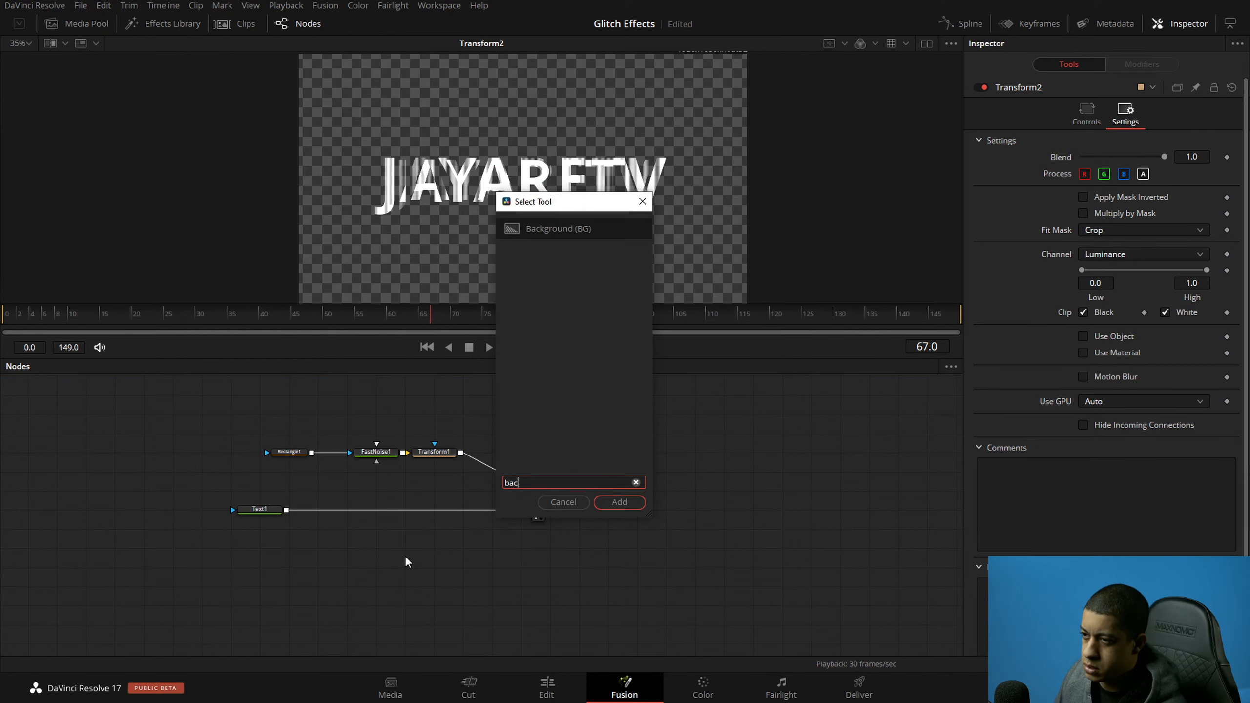
key(Return)
drag(407, 563, 334, 534)
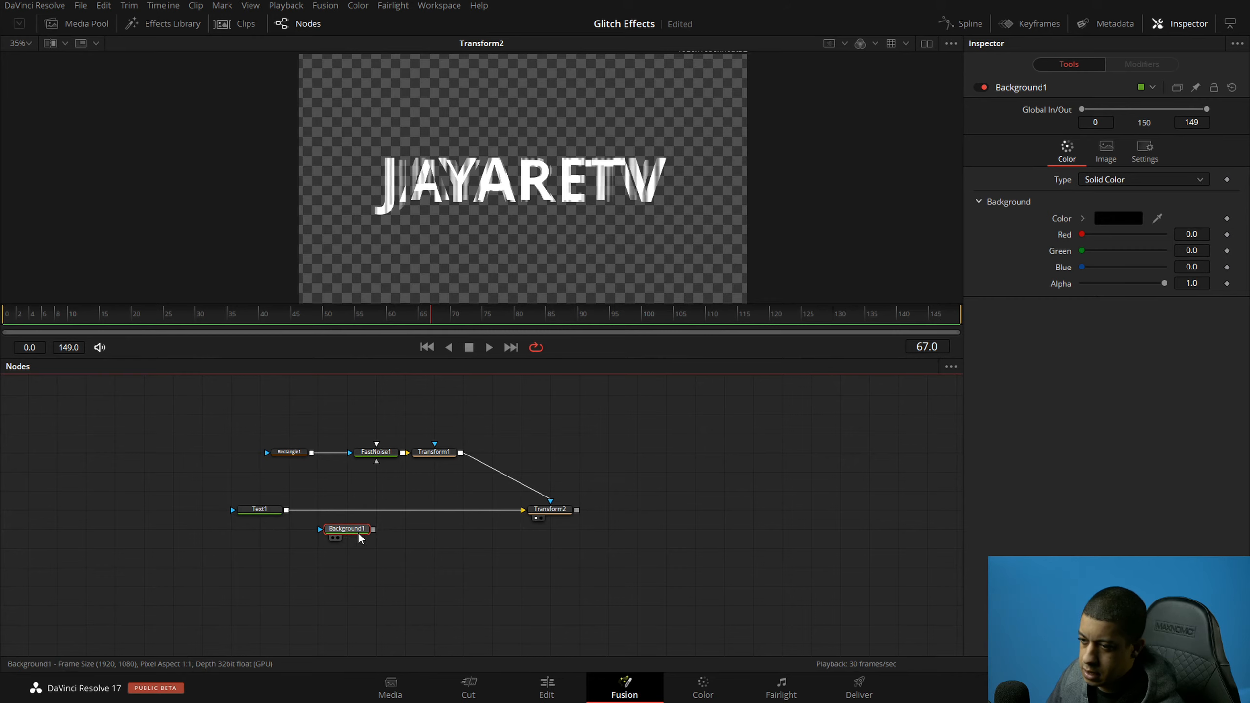
drag(357, 530, 327, 549)
drag(284, 511, 415, 556)
Step: Make the Background node fully transparent by setting its Alpha to 0.0
click(317, 546)
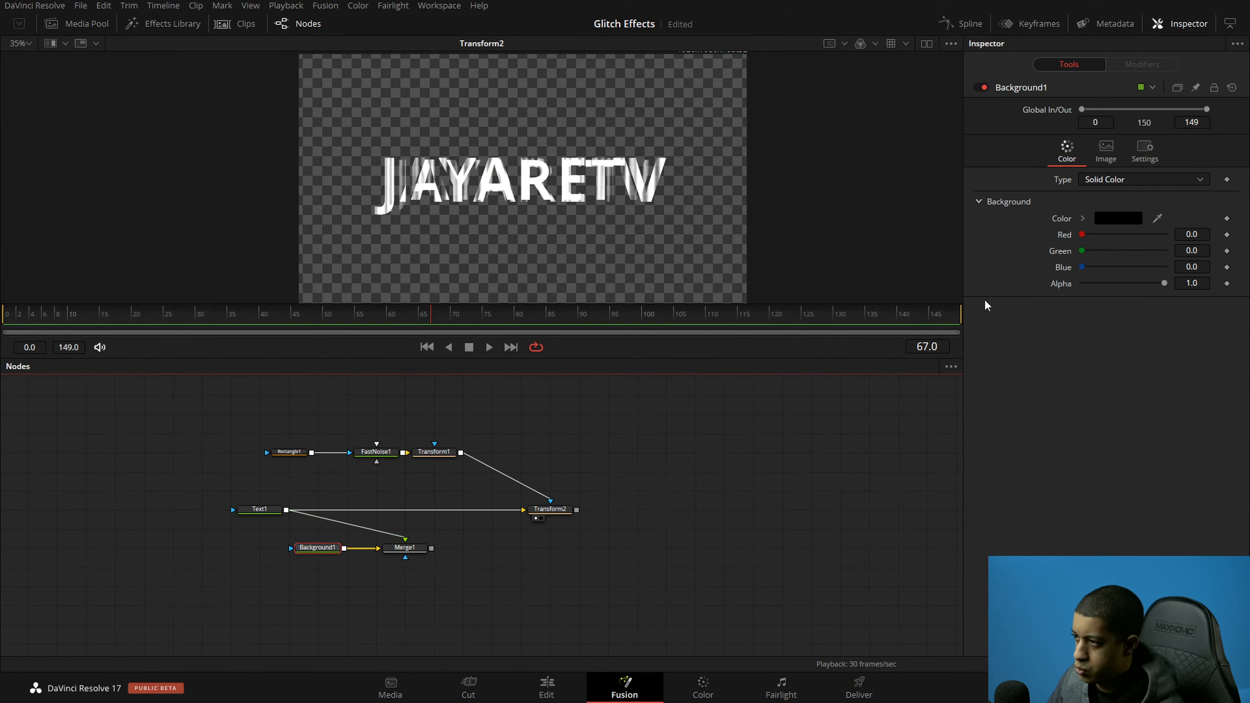
click(1122, 219)
click(721, 472)
drag(1164, 284, 1057, 285)
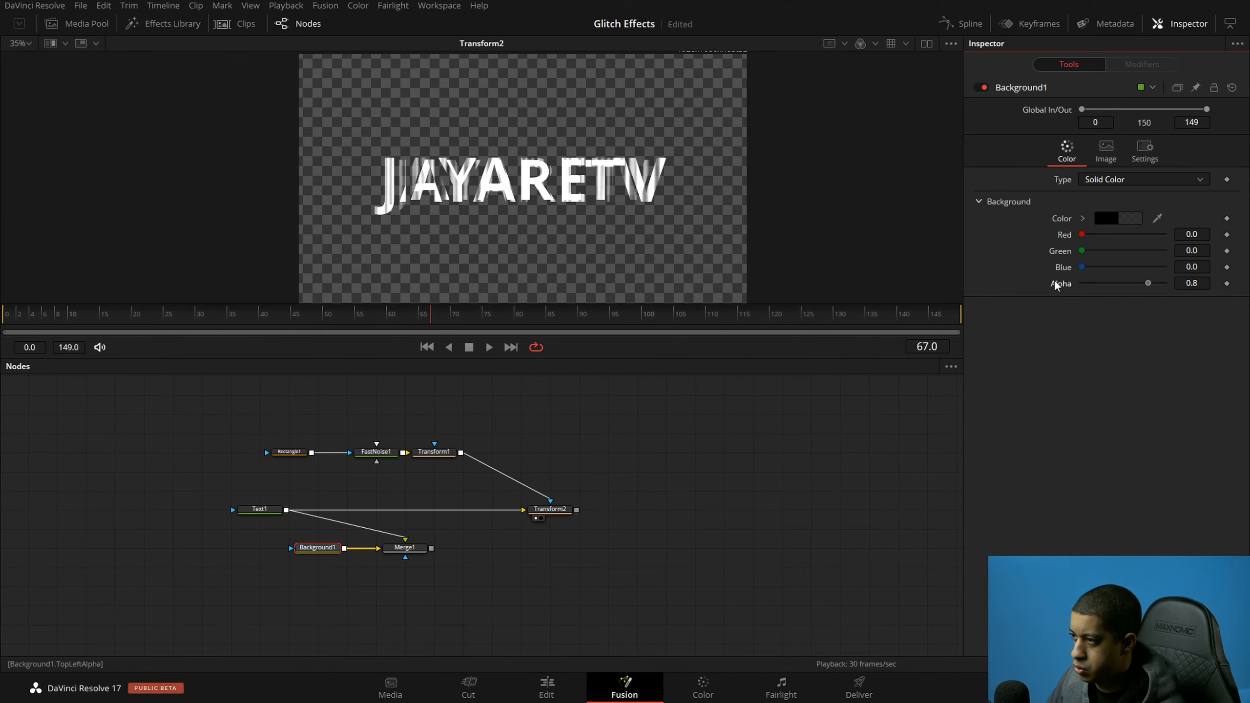
drag(1151, 285, 1023, 293)
Step: Rewire the second Transform so its main input comes from the text merge, keeping the stretched noise as its mask
click(404, 547)
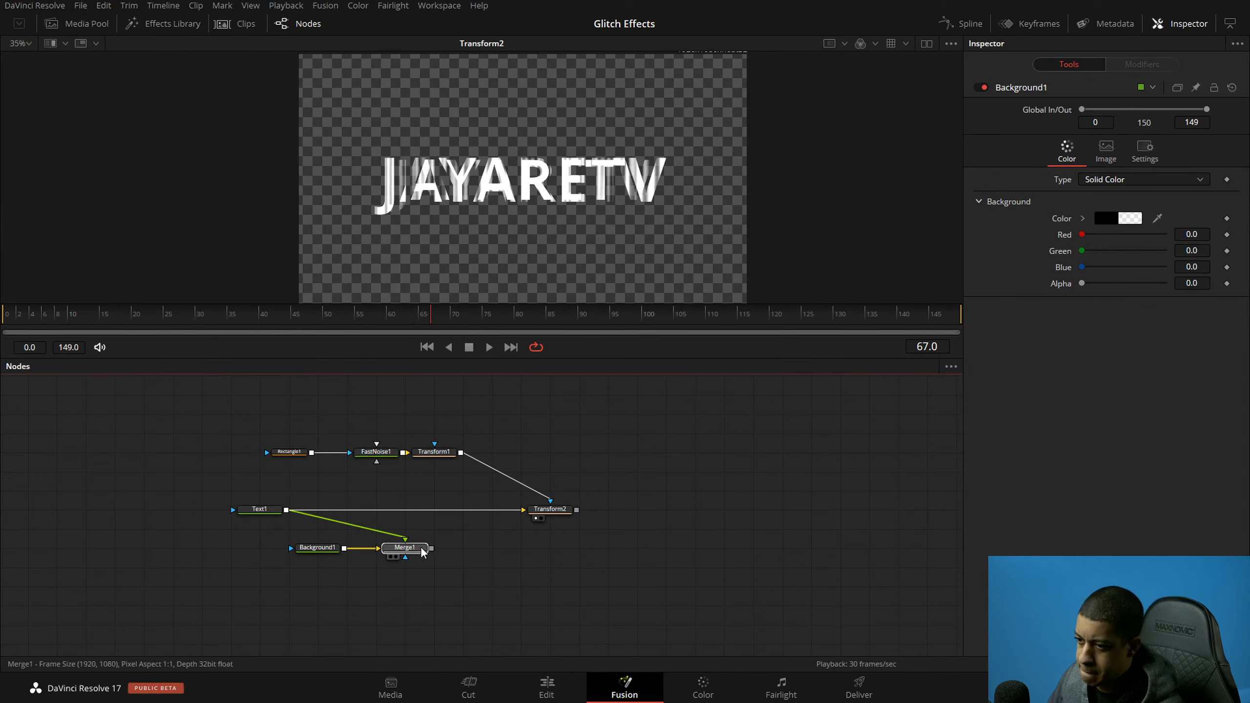
click(520, 510)
drag(539, 511, 540, 529)
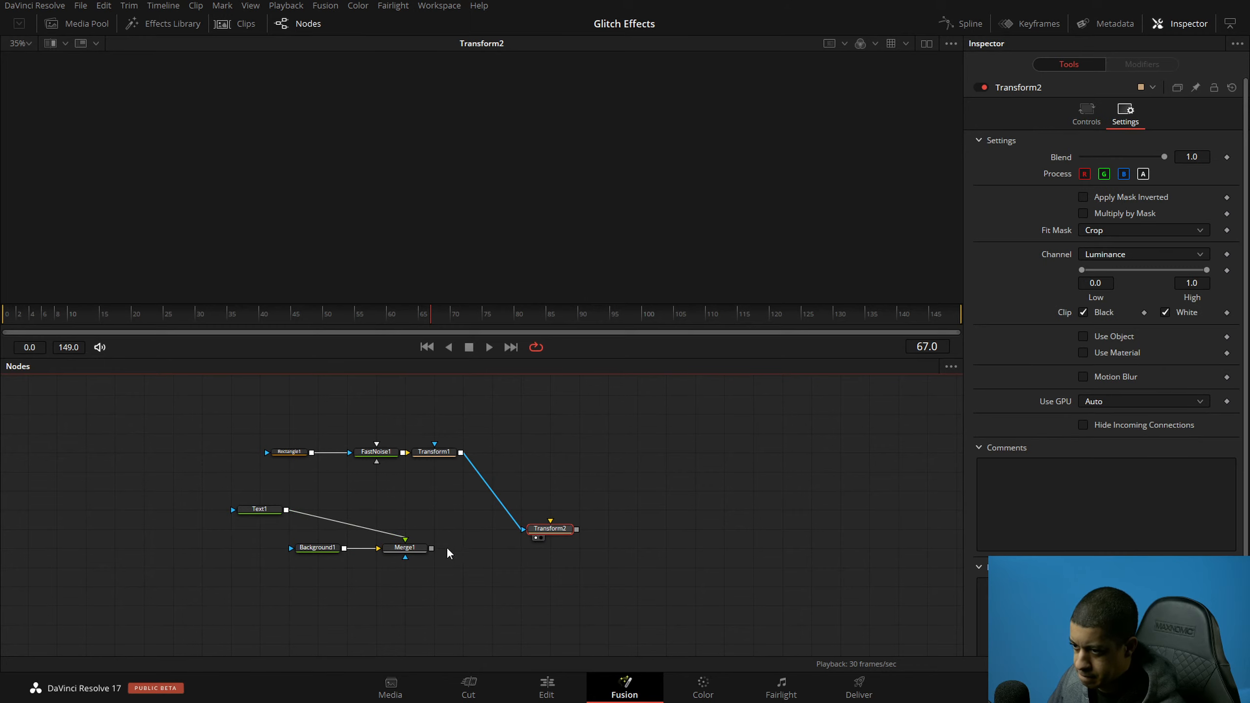
drag(431, 548, 493, 558)
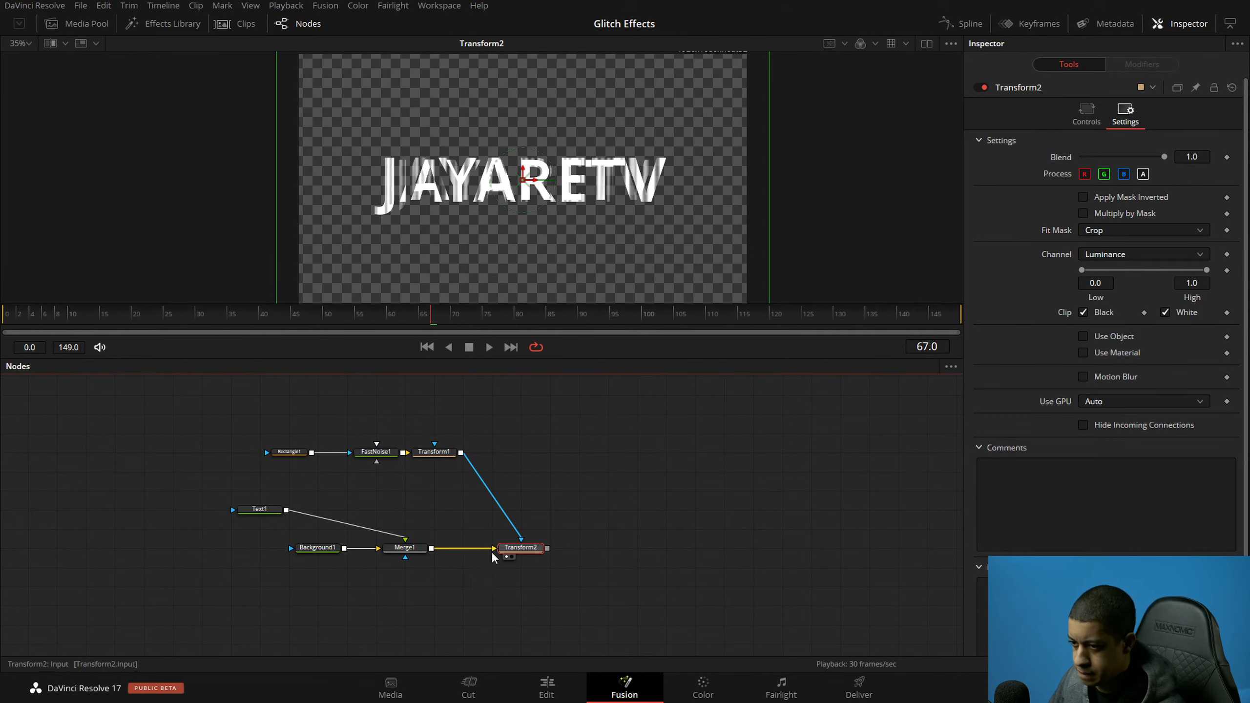
Step: Connect the stretched noise from the first Transform to the text merge as its effect mask, view the merge, and save
drag(461, 453, 448, 482)
click(675, 570)
drag(418, 554, 478, 229)
key(ctrl+s)
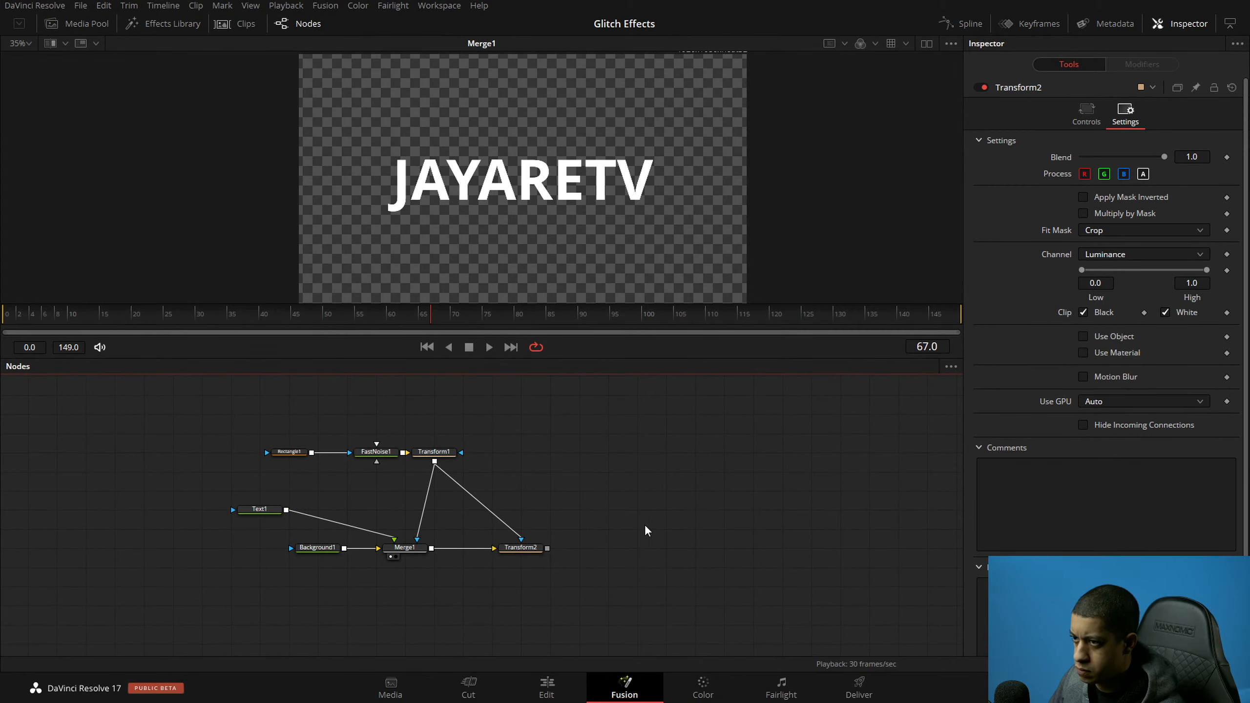
Step: Set the text merge's mask channel to Luminance
click(405, 547)
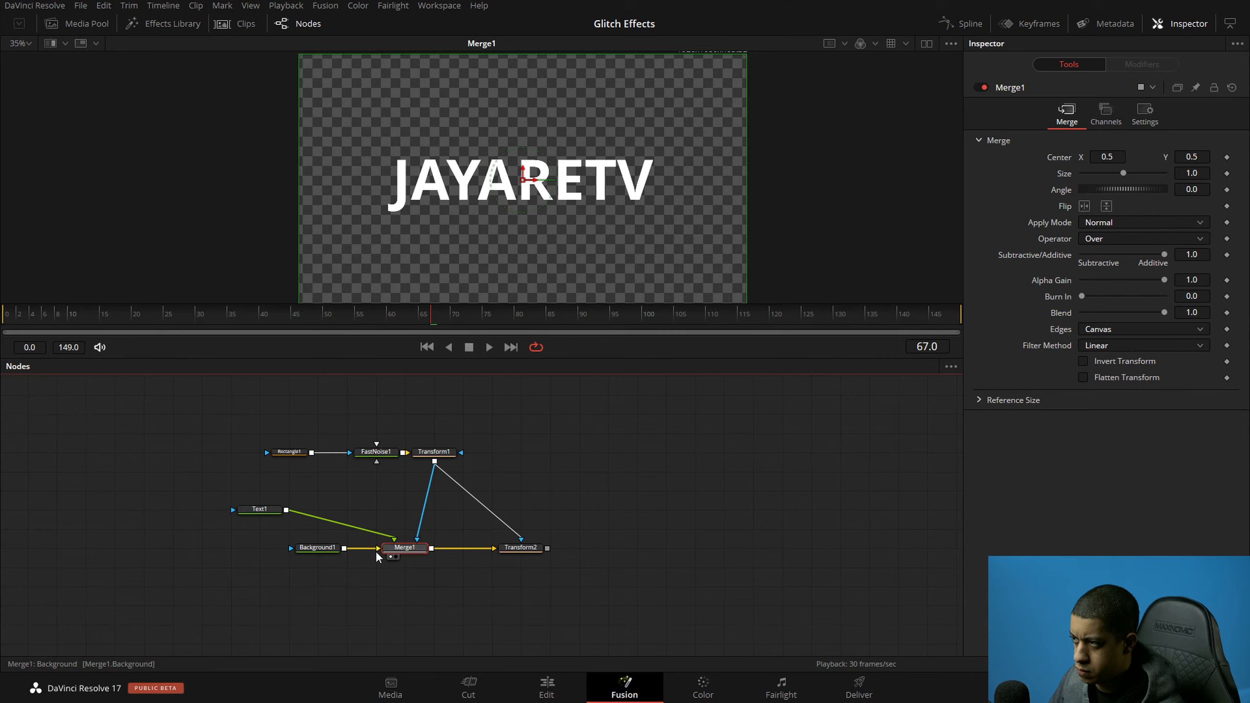
click(315, 549)
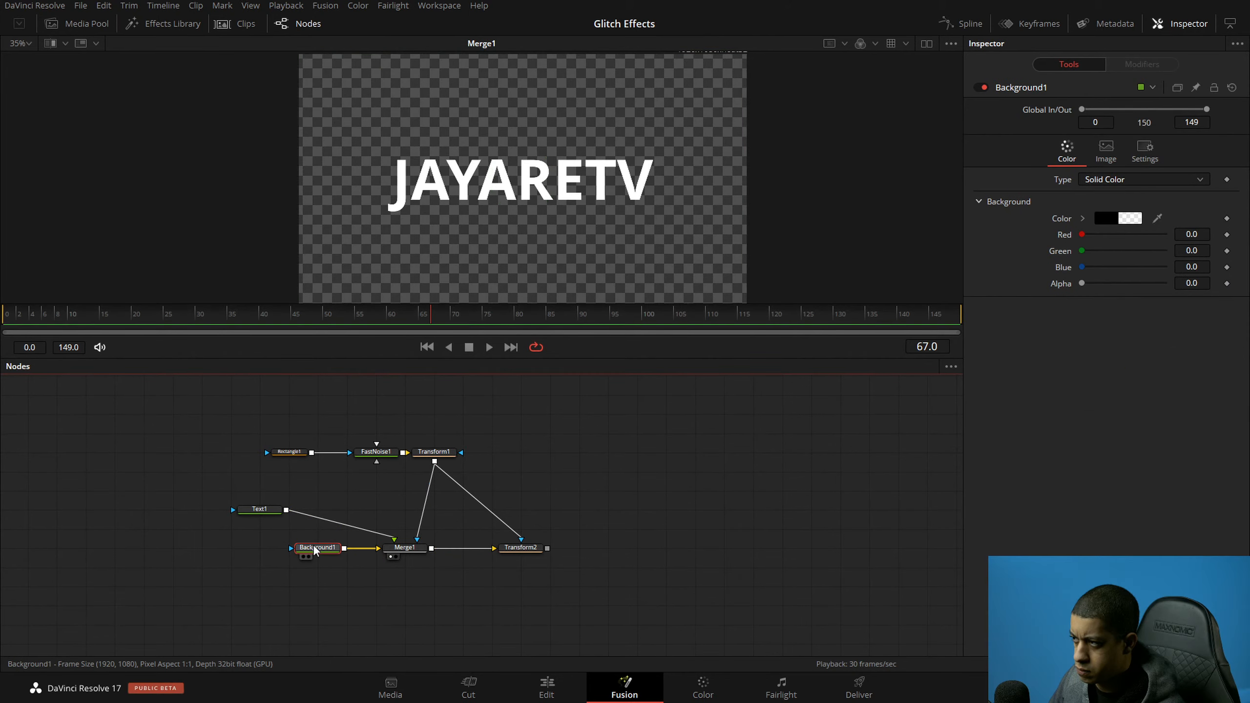
click(402, 548)
click(1109, 118)
click(1145, 115)
click(1125, 254)
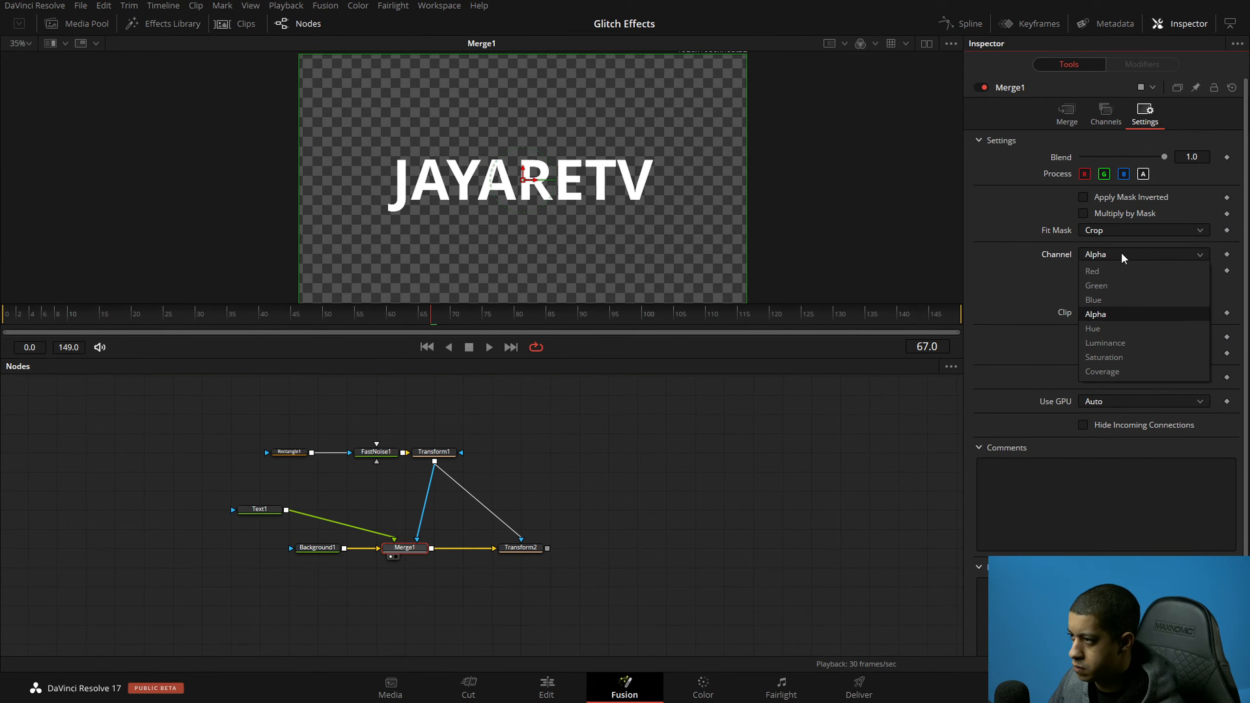
click(1127, 348)
Step: View the stretched noise and set the FastNoise Contrast to 90 for hard-edged stripes
scroll(640, 202, up, 8)
click(616, 447)
key(ctrl+s)
drag(586, 491, 605, 449)
drag(414, 437, 483, 219)
click(456, 446)
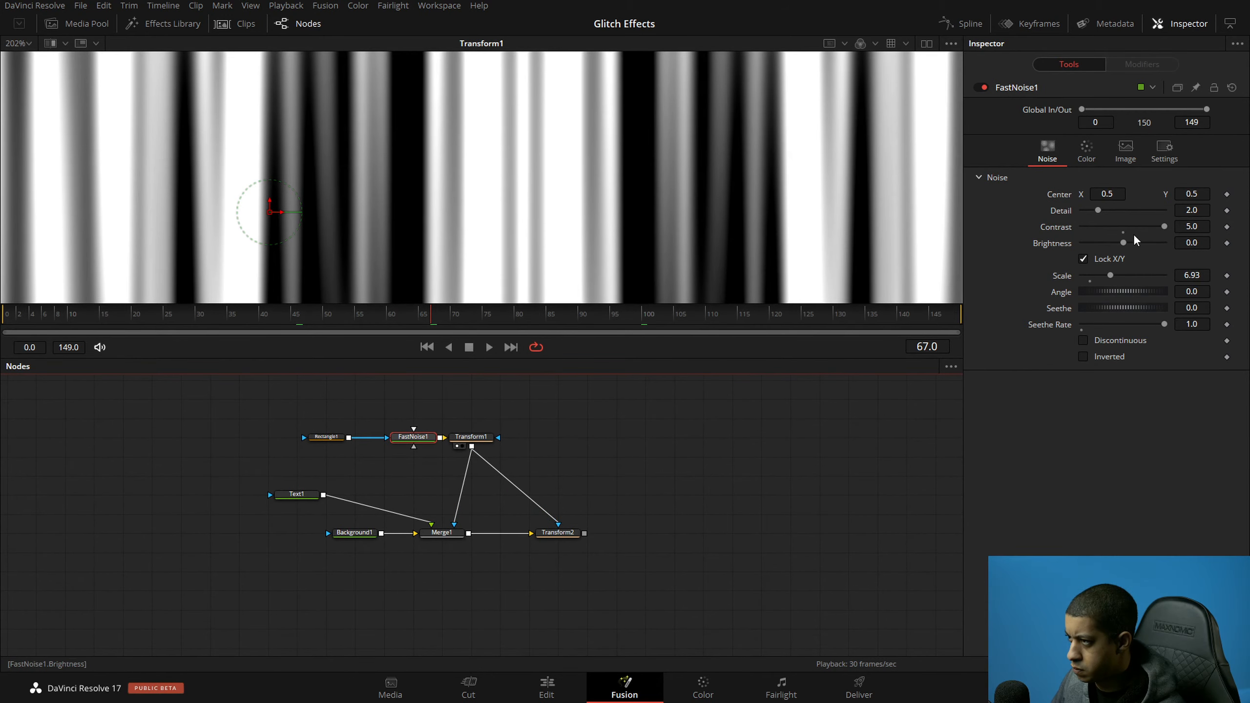
click(1191, 226)
text(10)
key(Tab)
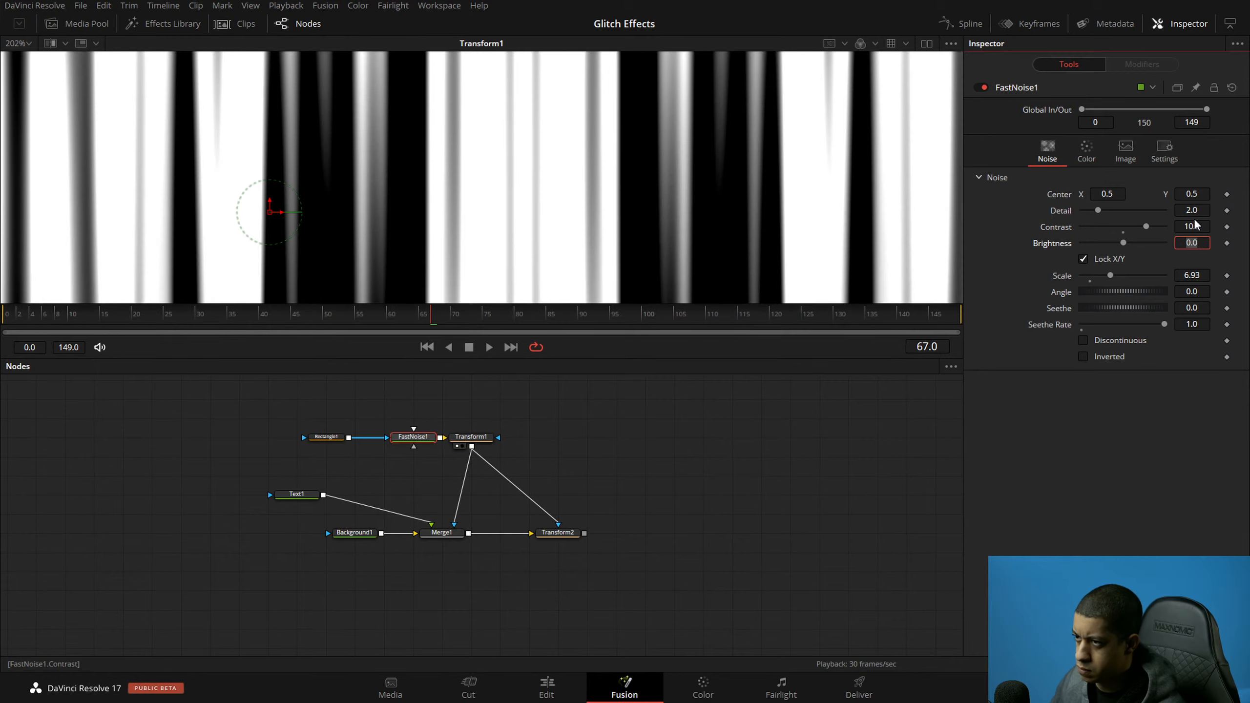
text(90)
key(Tab)
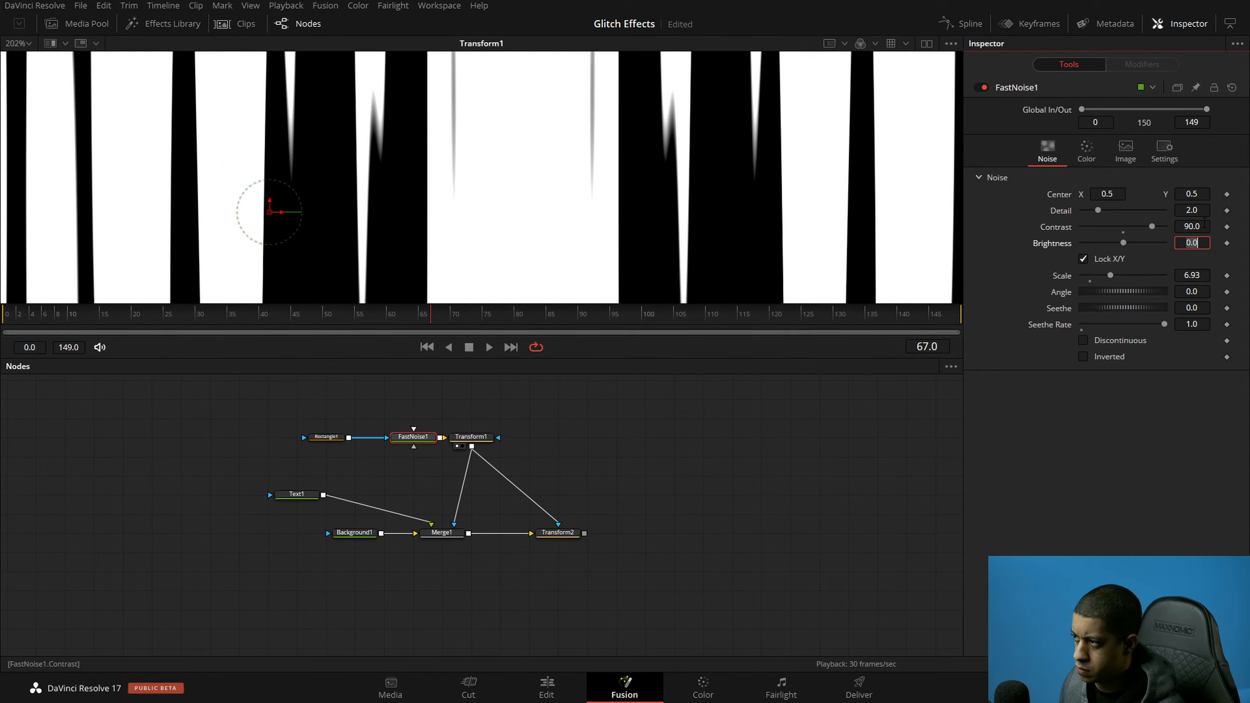
Step: View the text merge and play the animation to check the masked text slices
click(429, 541)
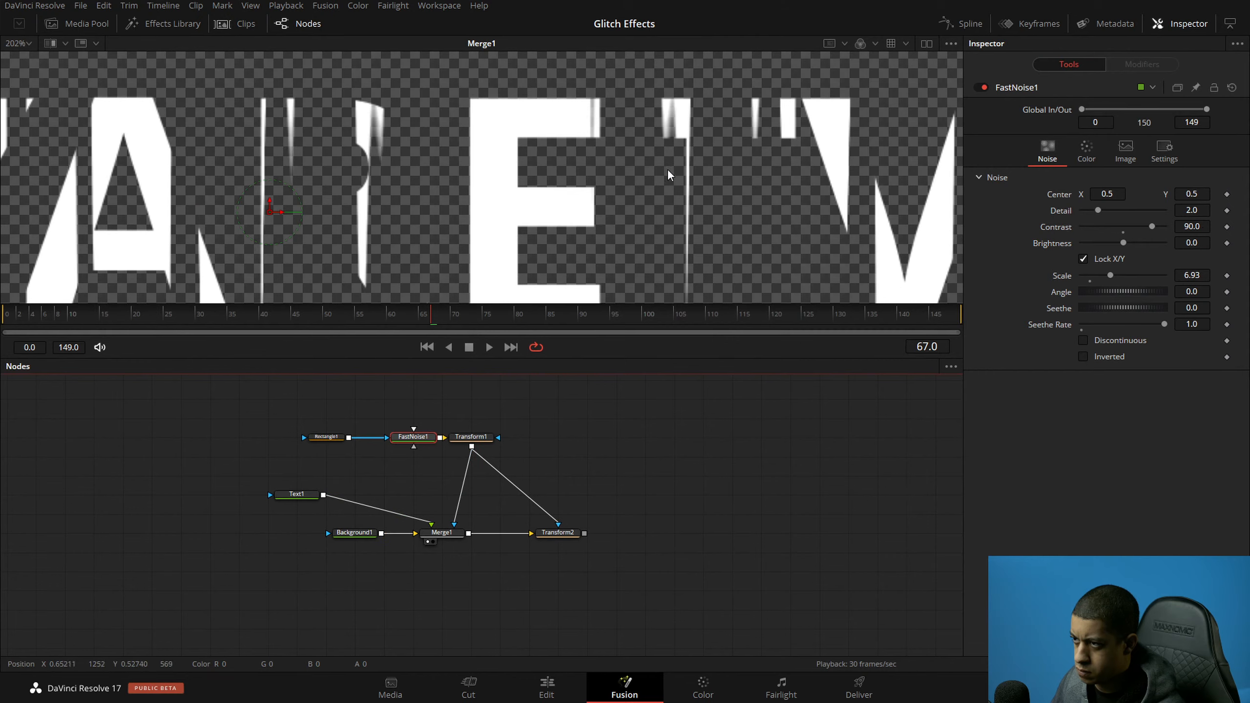
scroll(634, 187, up, 10)
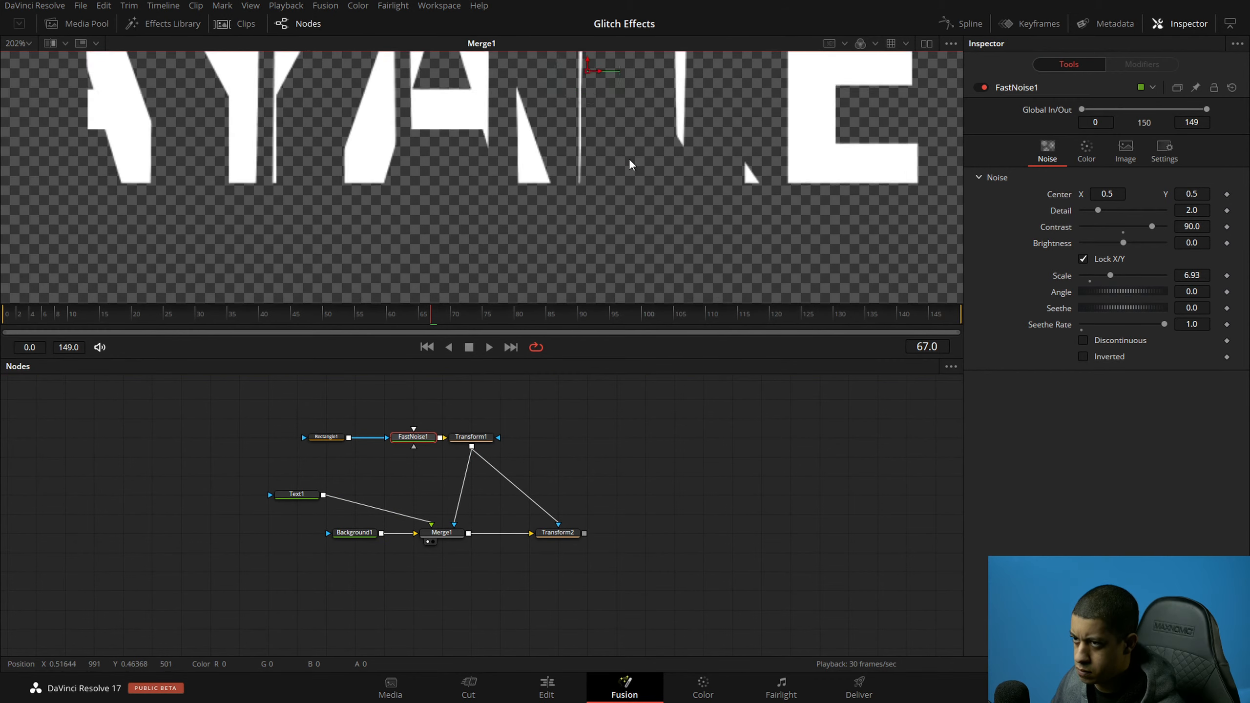
key(space)
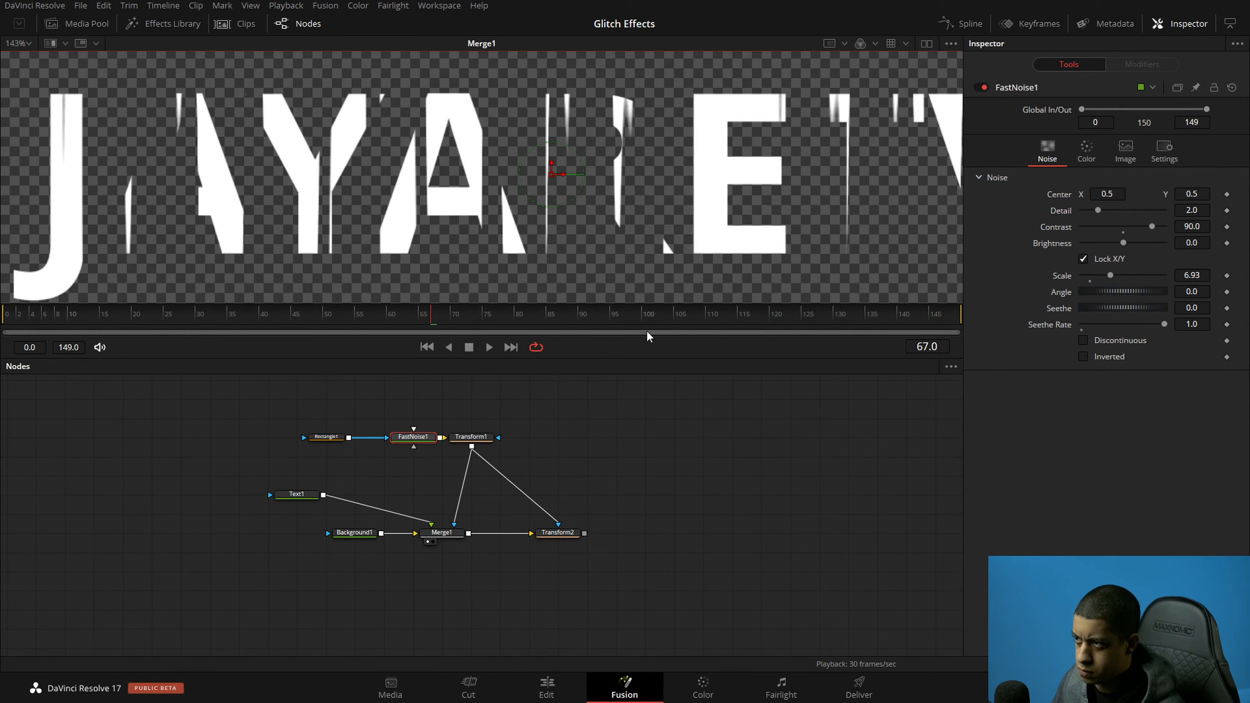
scroll(619, 191, down, 4)
Step: Move the second Transform closer to the text merge, then duplicate both nodes into empty space above
drag(558, 532, 529, 533)
drag(683, 578, 450, 539)
key(ctrl+c)
key(ctrl+v)
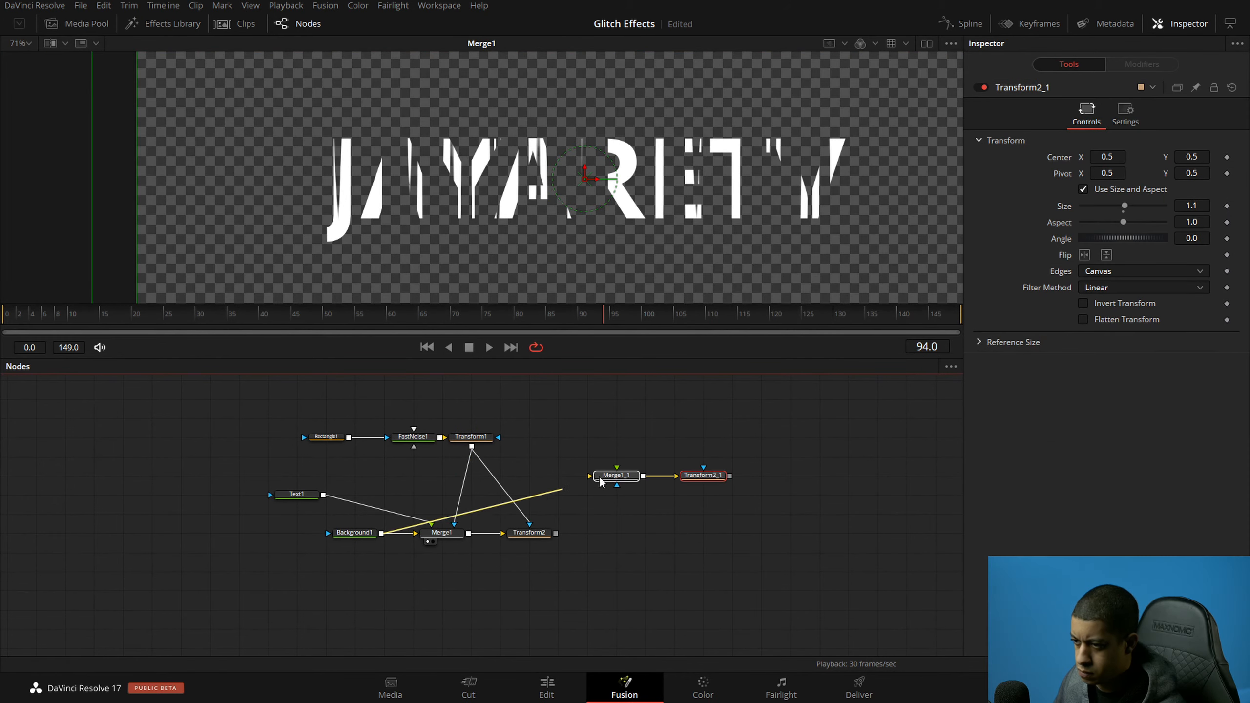
Step: Add a Bitmap mask node above the duplicates, feed it the stretched noise from the first Transform, and enable Invert
click(635, 433)
key(shift+space)
text(bit)
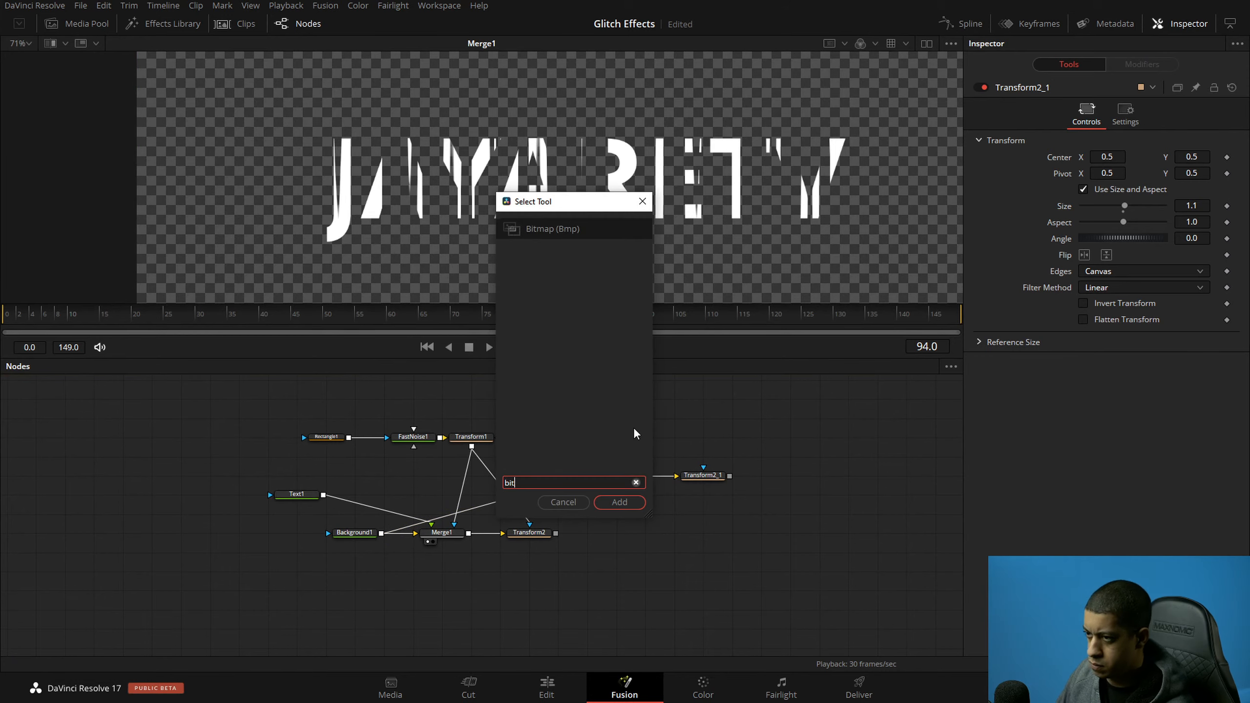
key(Return)
drag(497, 437, 624, 427)
click(1083, 207)
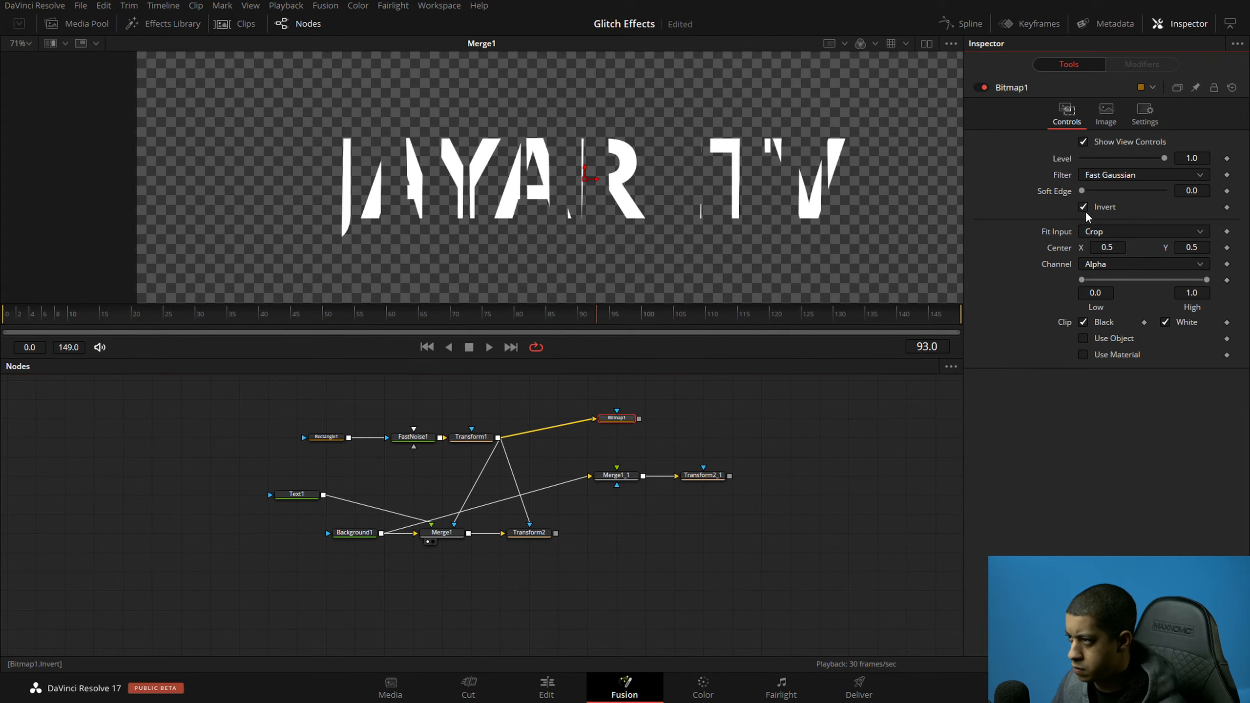
Step: Connect the inverted Bitmap as the effect mask of both the duplicated merge and the duplicated Transform
drag(638, 419, 616, 485)
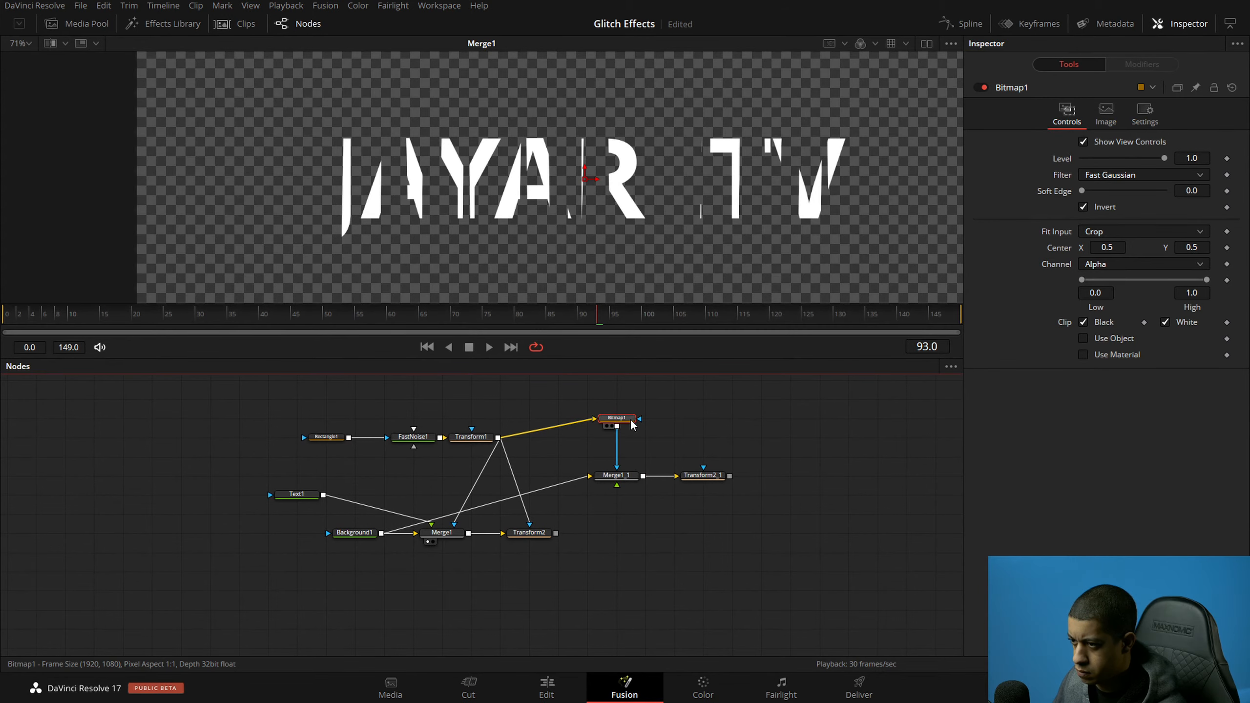
drag(638, 419, 703, 467)
click(596, 512)
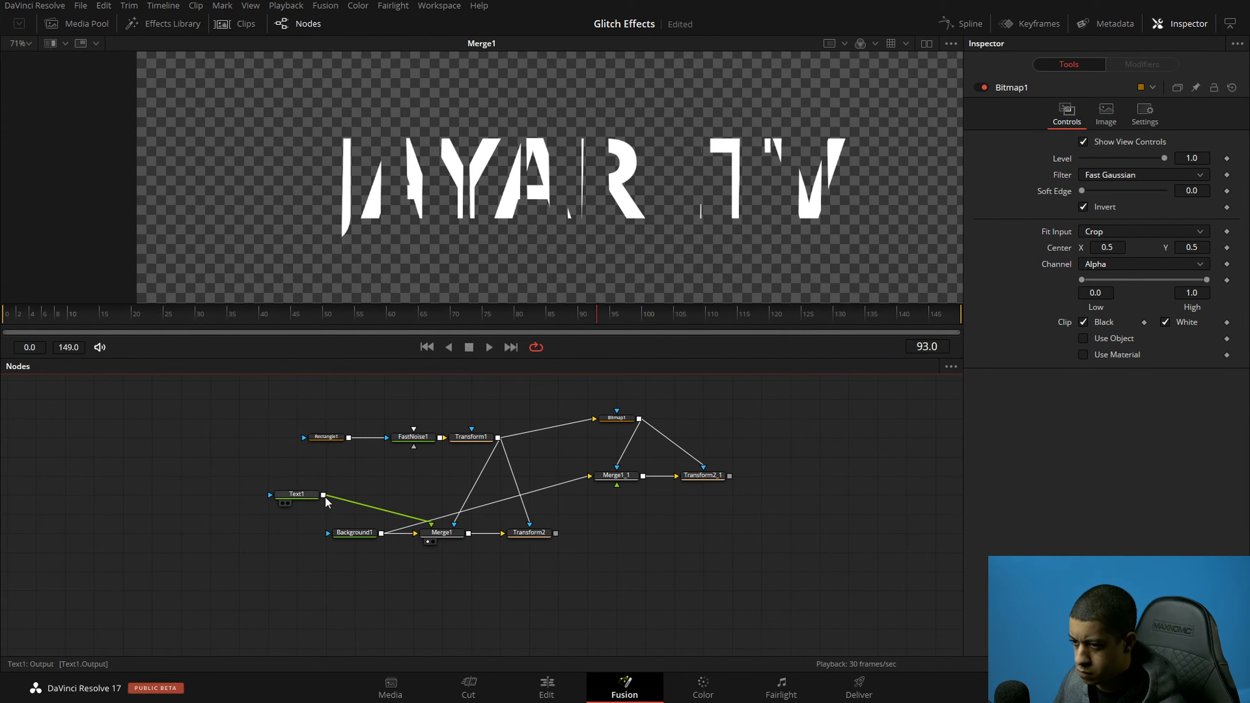
Step: Connect the Text as the duplicated merge's foreground with the Background behind it, and view the duplicated Transform
drag(322, 496, 589, 476)
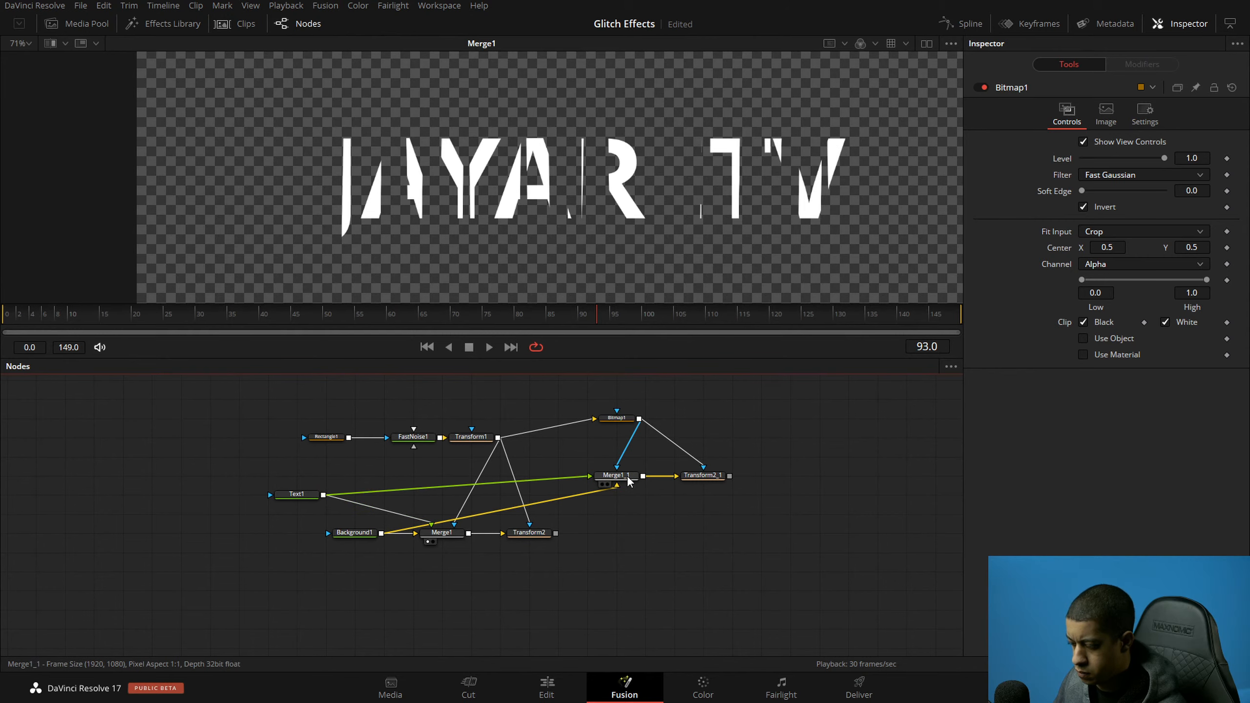
click(620, 476)
click(688, 485)
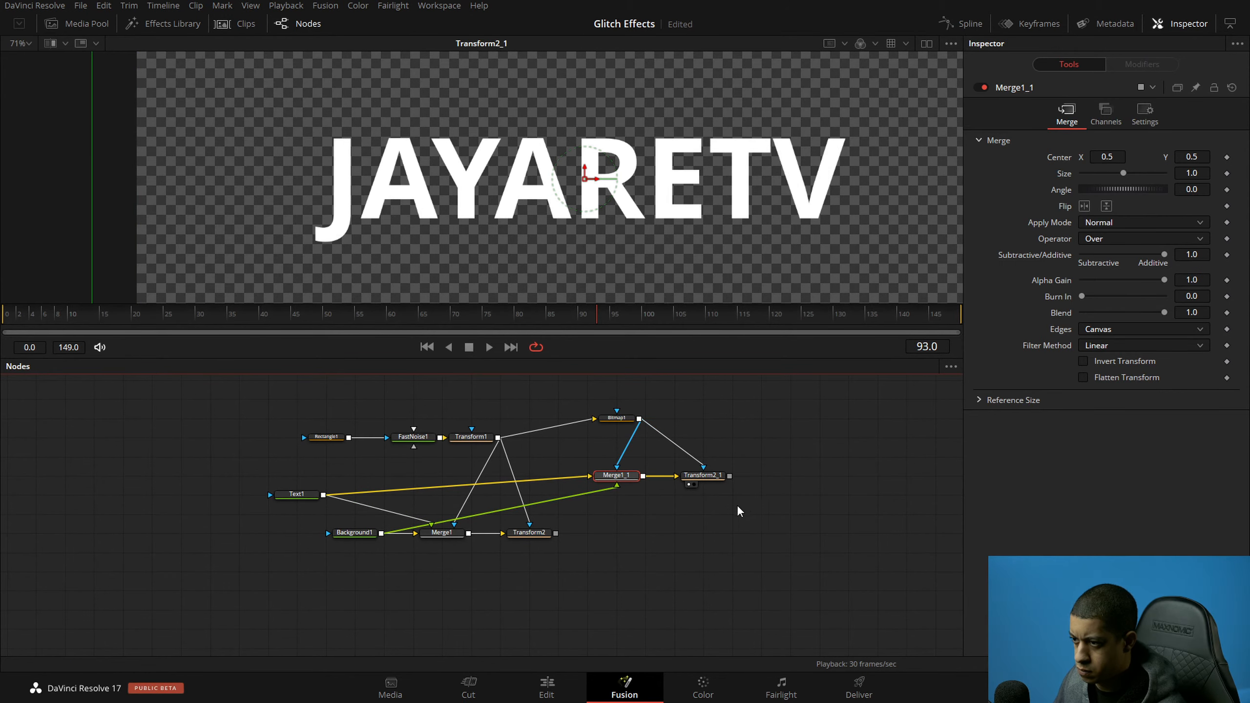
click(1146, 117)
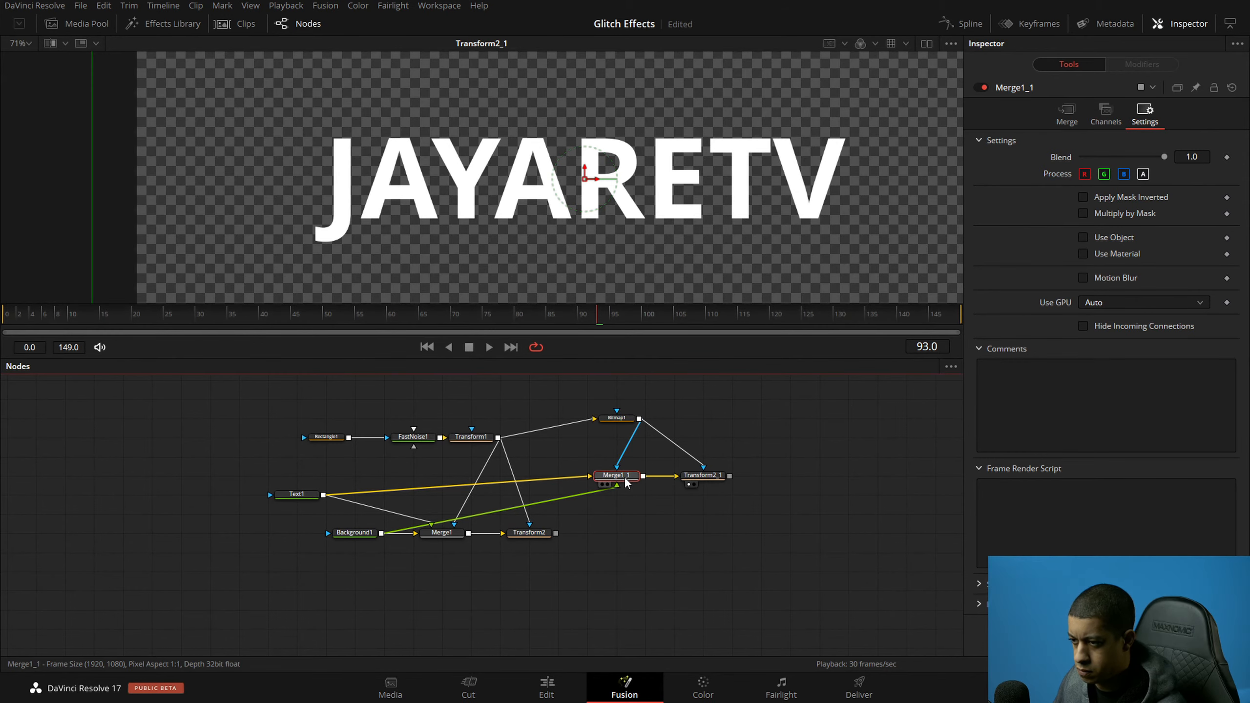
key(ctrl+t)
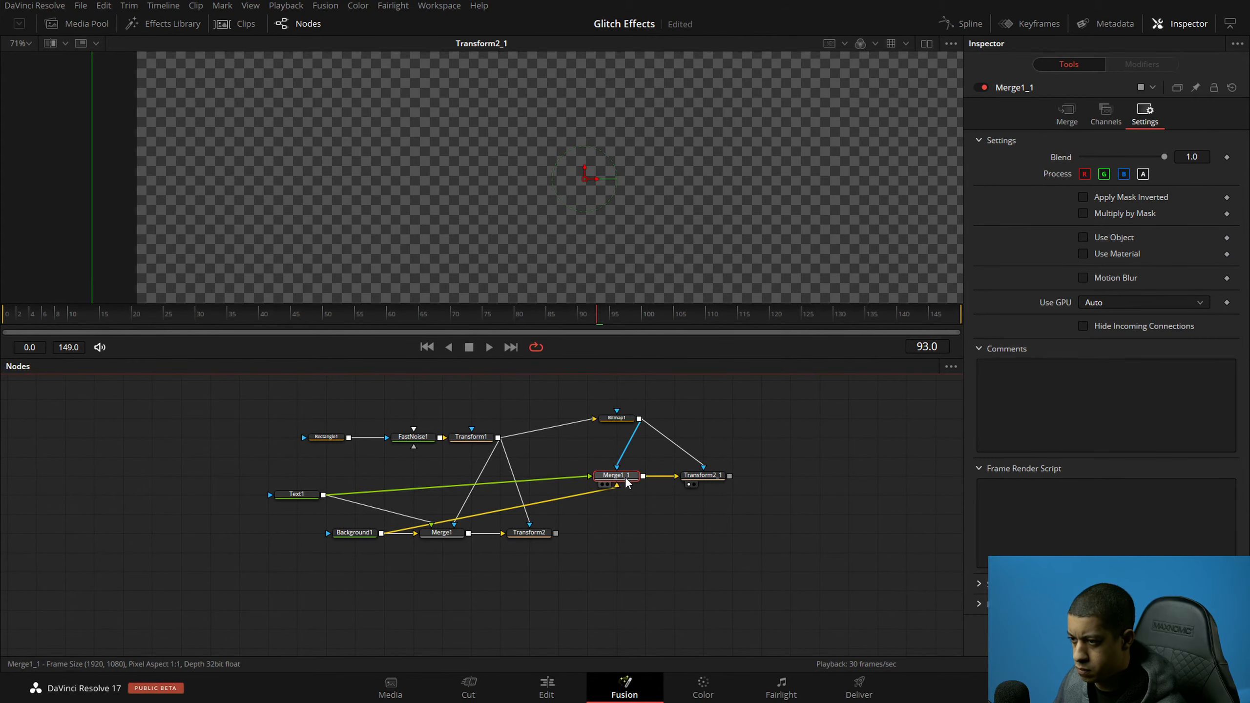
Step: Set the Bitmap node's channel to Luminance
click(614, 419)
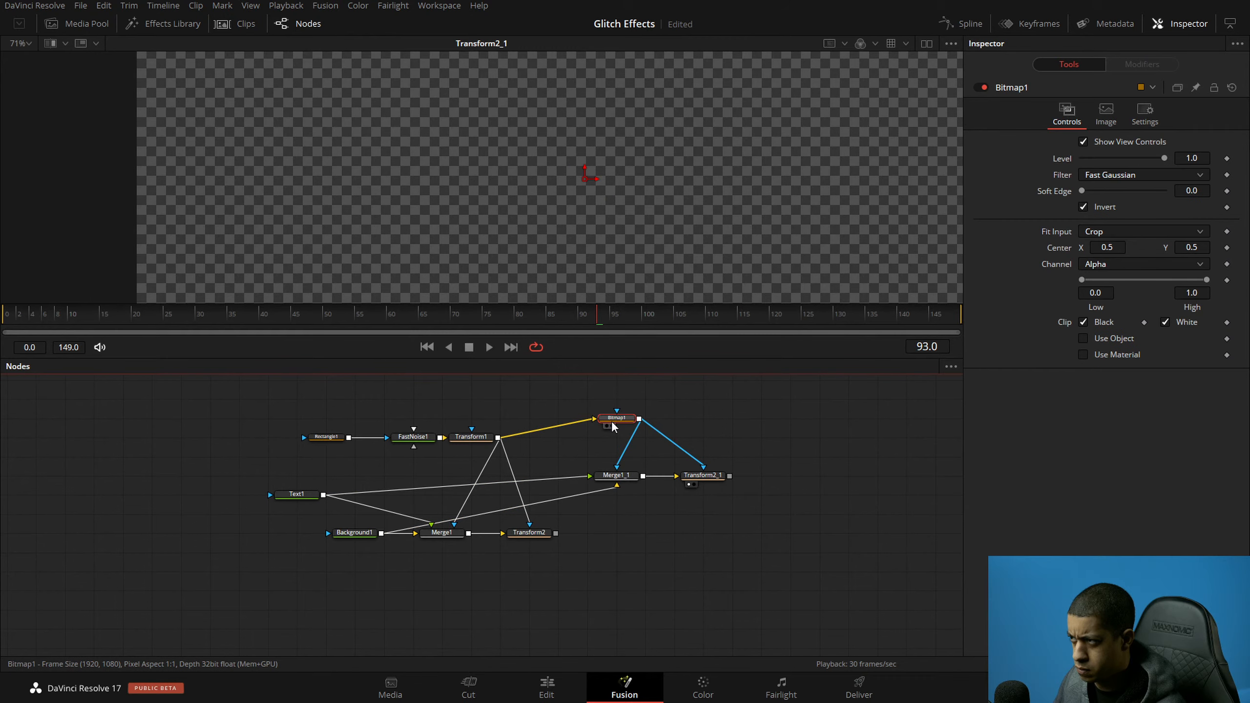
click(620, 477)
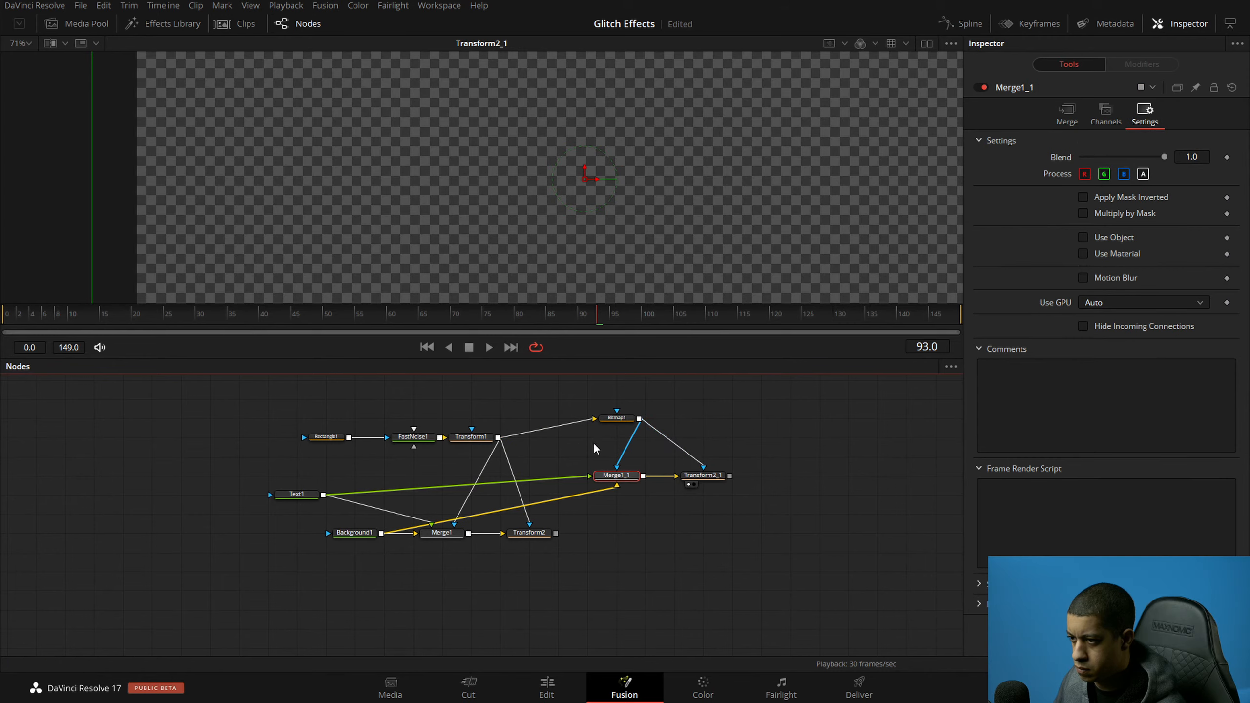
click(619, 419)
click(1141, 264)
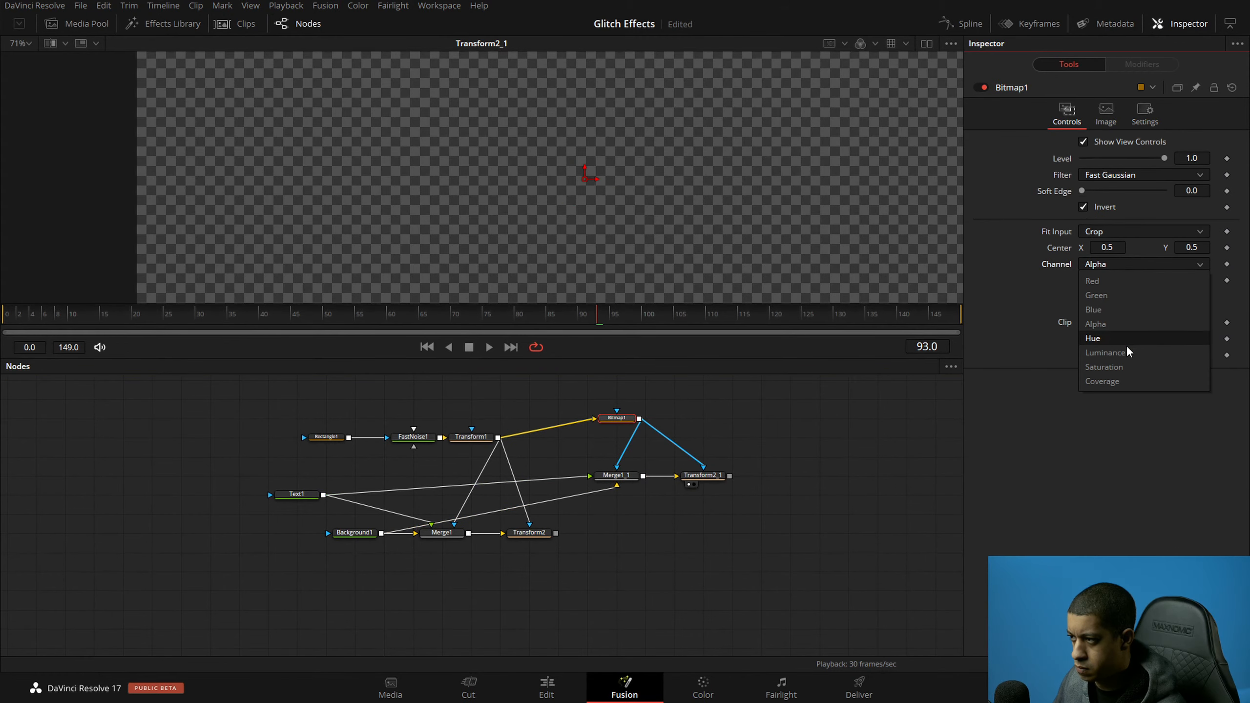
click(1113, 353)
click(748, 480)
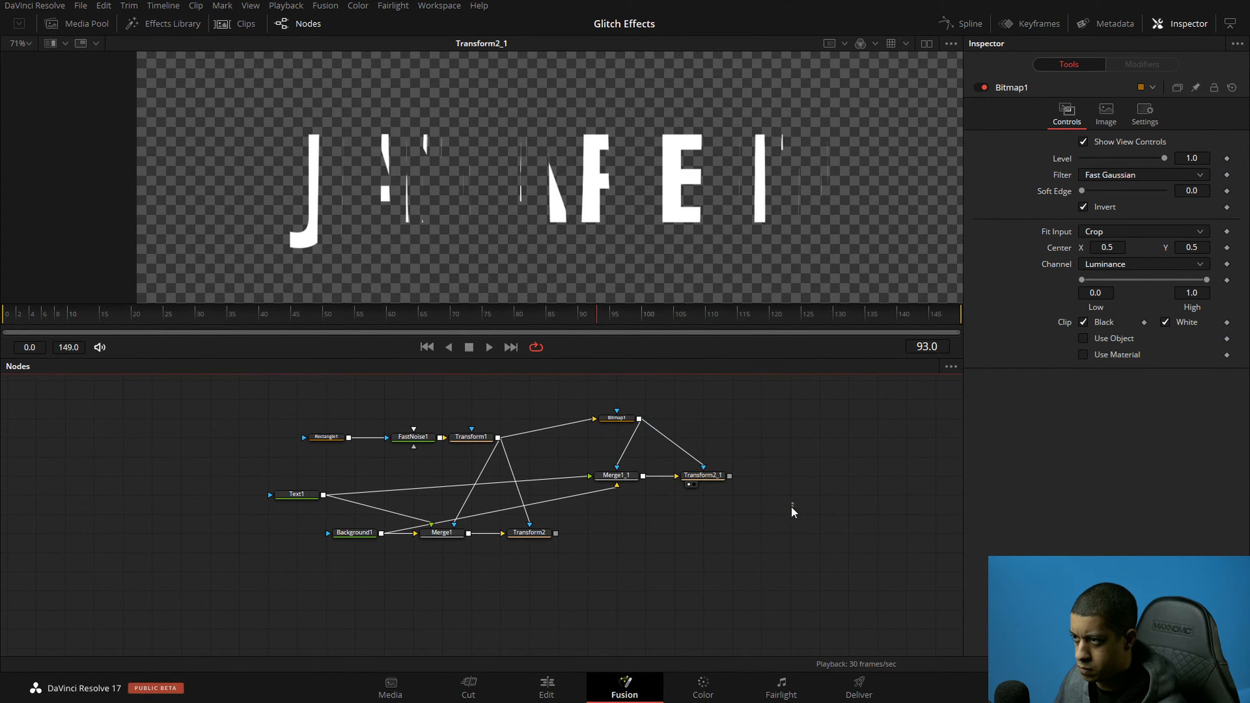
Step: Merge the duplicated Transform over the original second Transform, view the new merge, and place it below the duplicate
drag(729, 476, 556, 533)
key(1)
key(ctrl+s)
scroll(808, 521, down, 2)
drag(739, 476, 730, 556)
Step: Reset the duplicated Transform's Size to 1.0 and play back the combined result
click(522, 497)
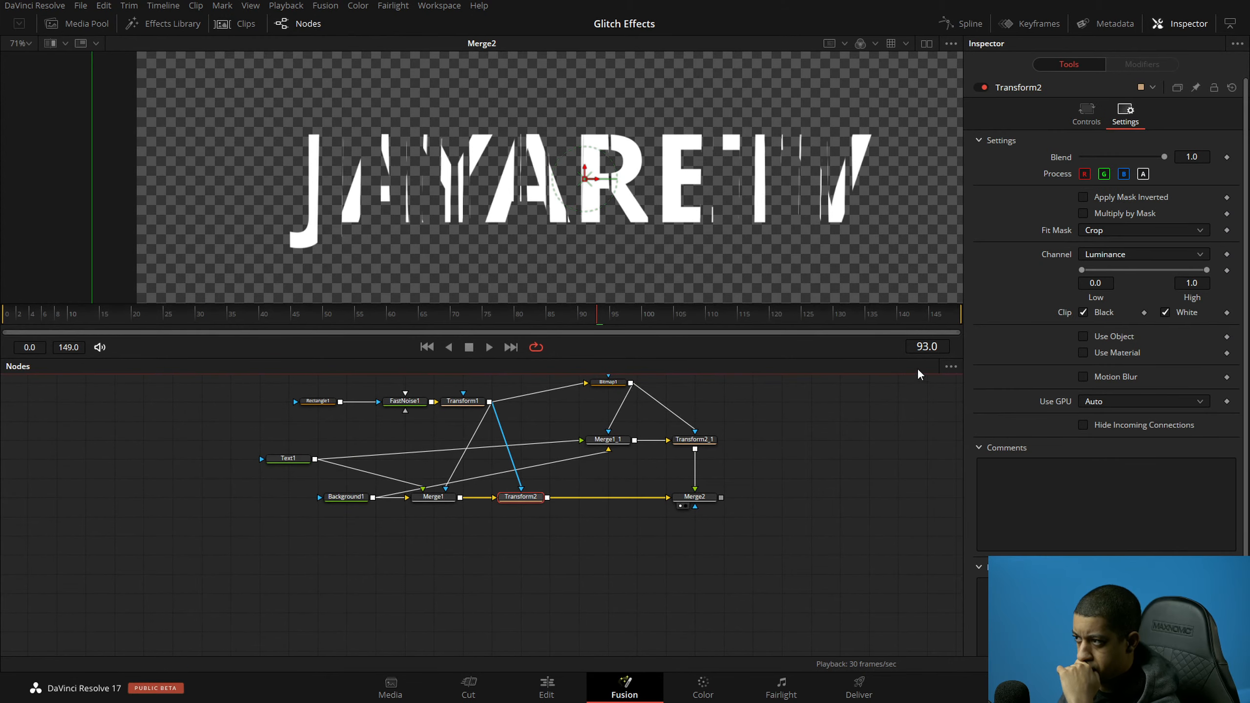
click(1085, 113)
click(695, 438)
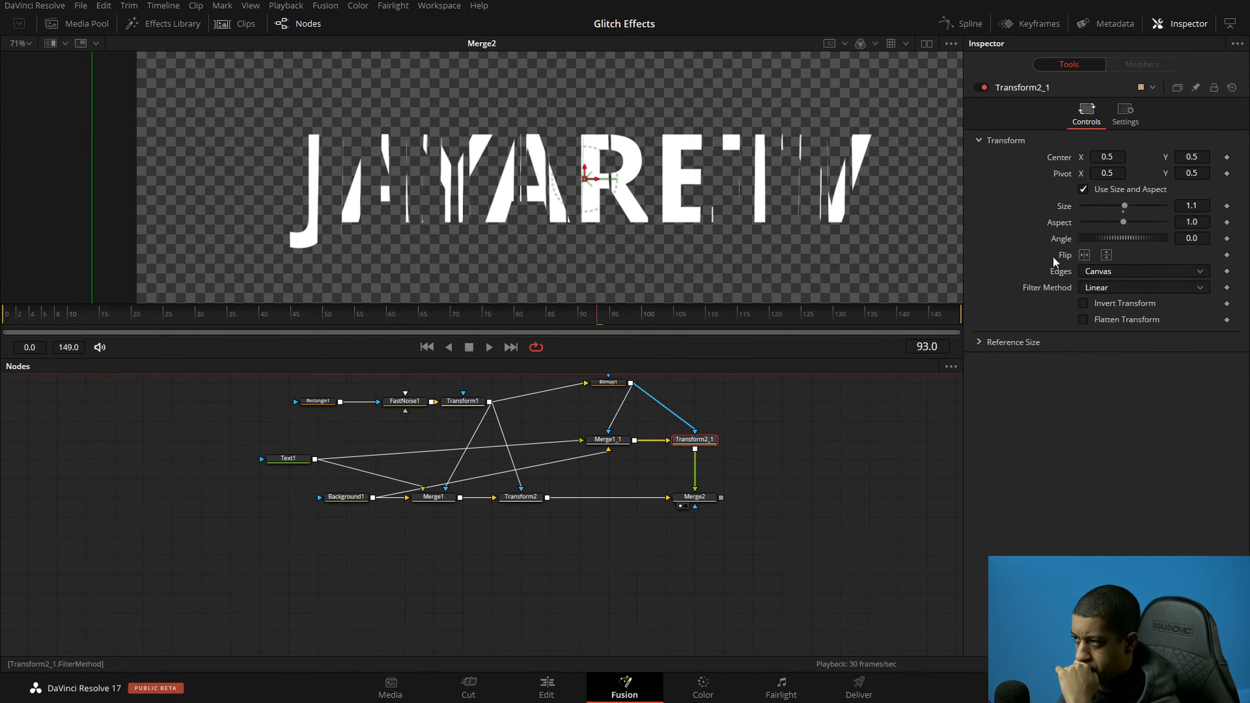
click(1134, 118)
click(1102, 122)
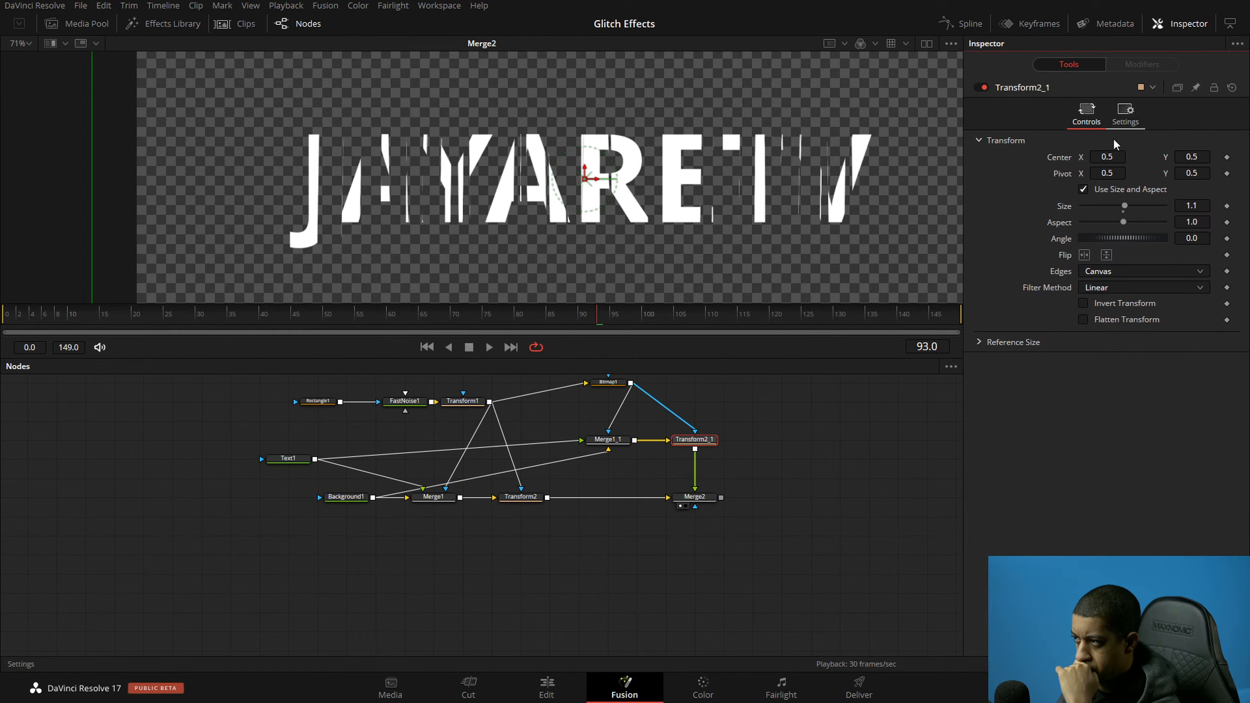
double_click(1061, 212)
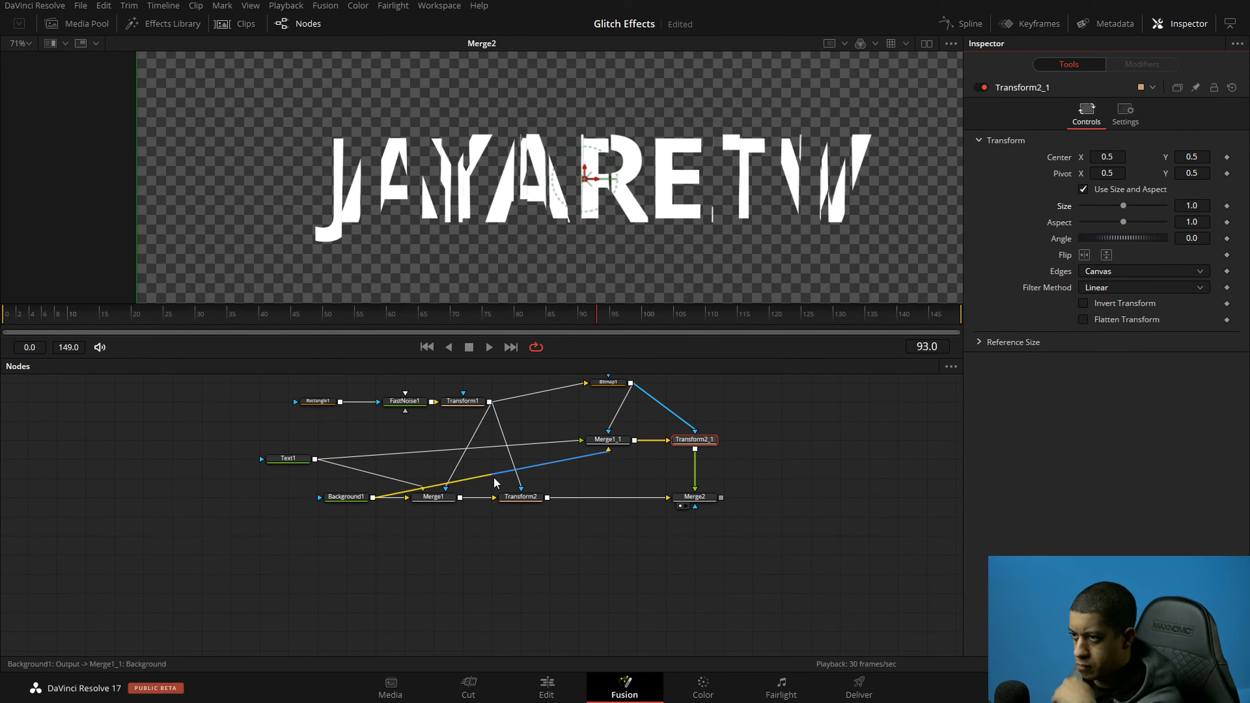
key(space)
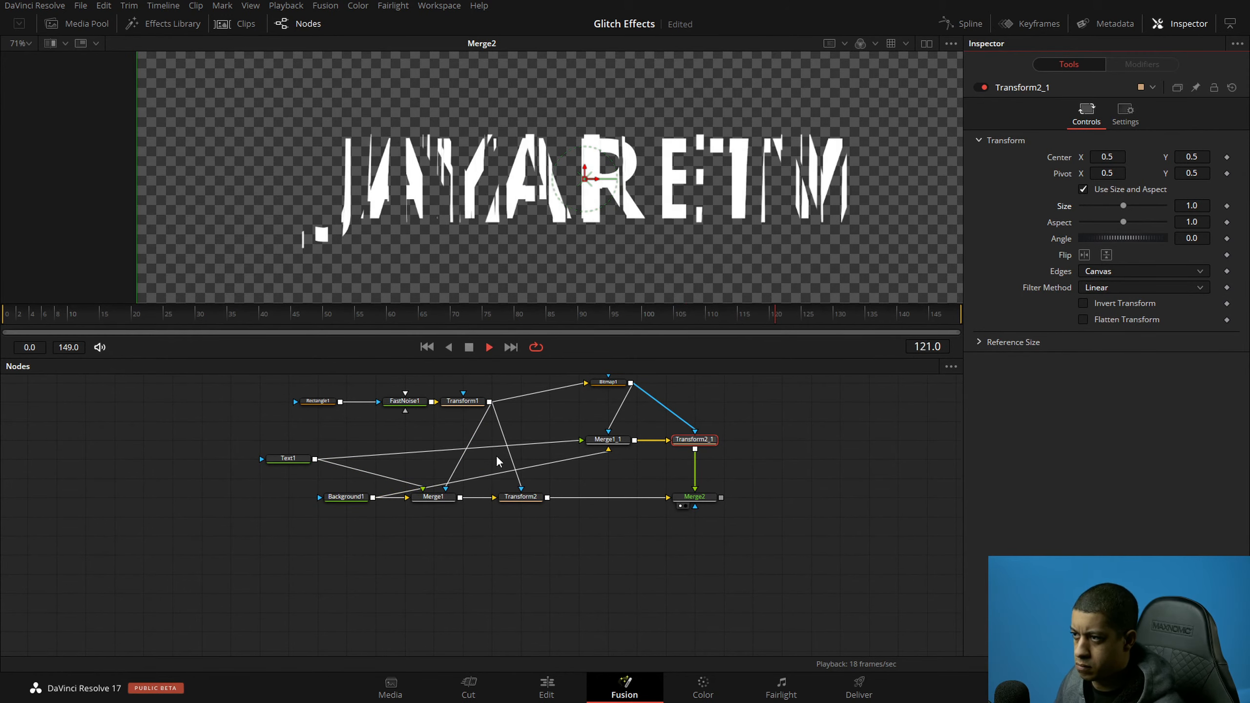
Step: Reset the original second Transform's Size to 1.0, then play back the combined text
key(ctrl+s)
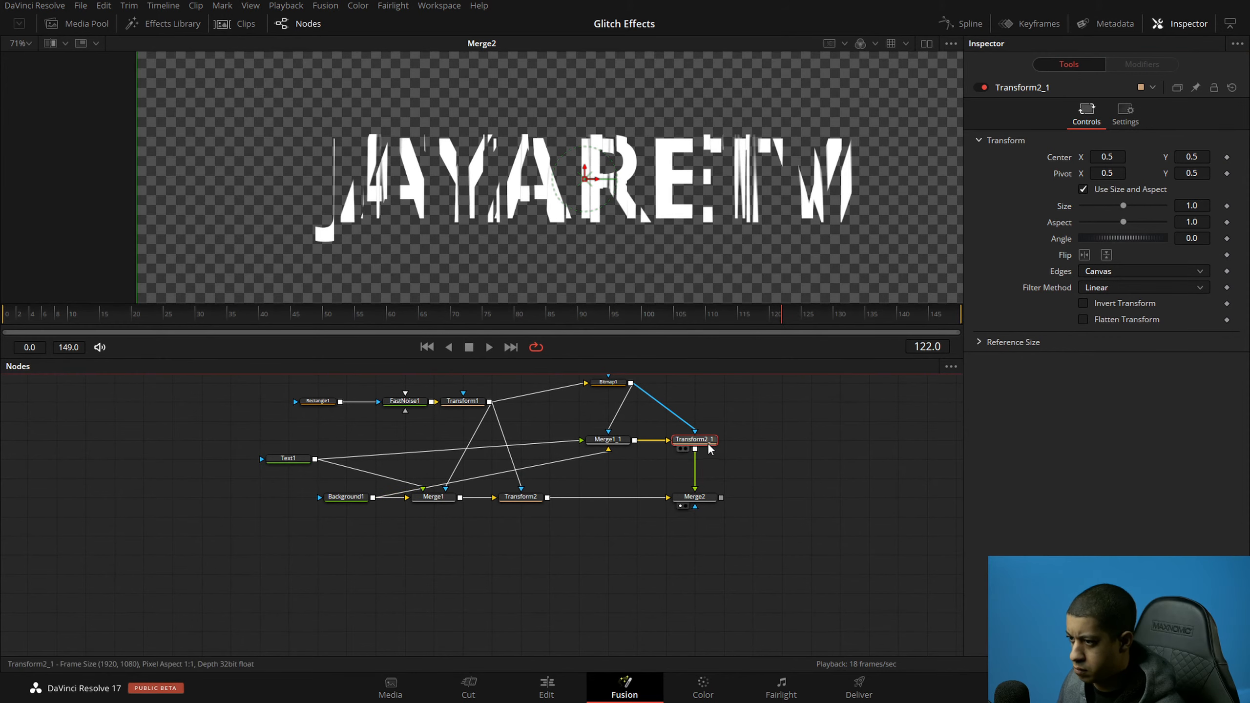
click(610, 441)
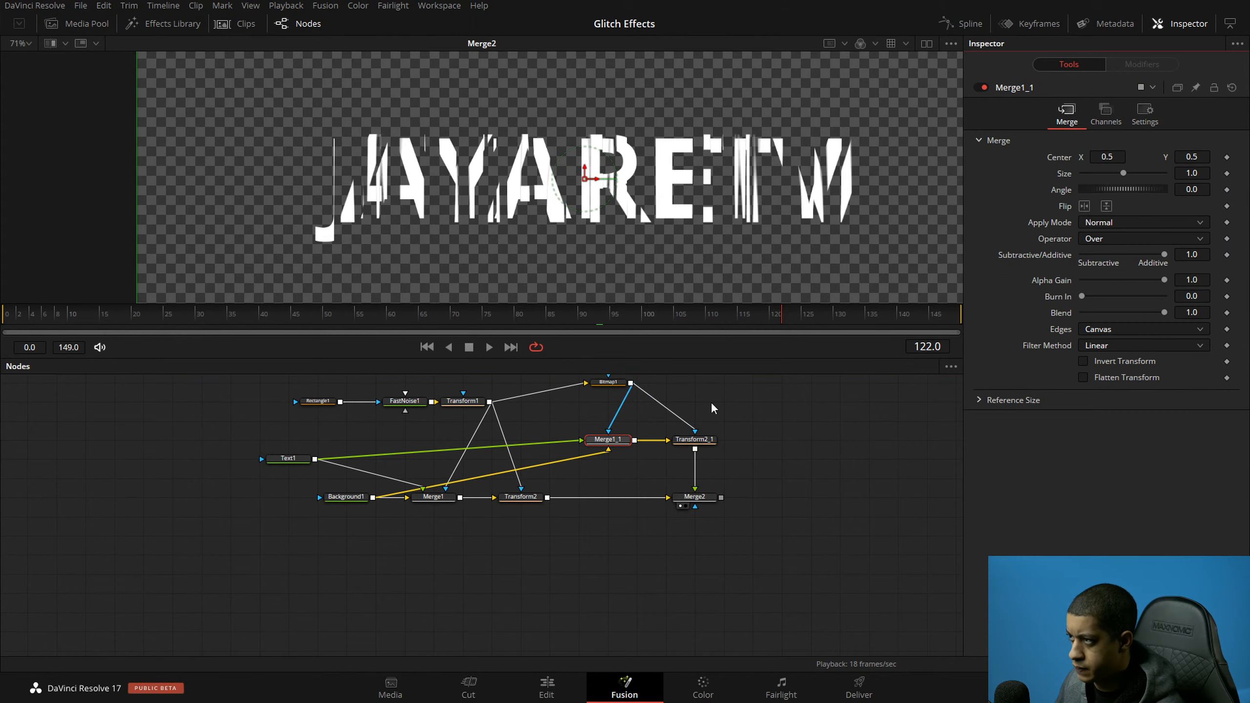
click(521, 497)
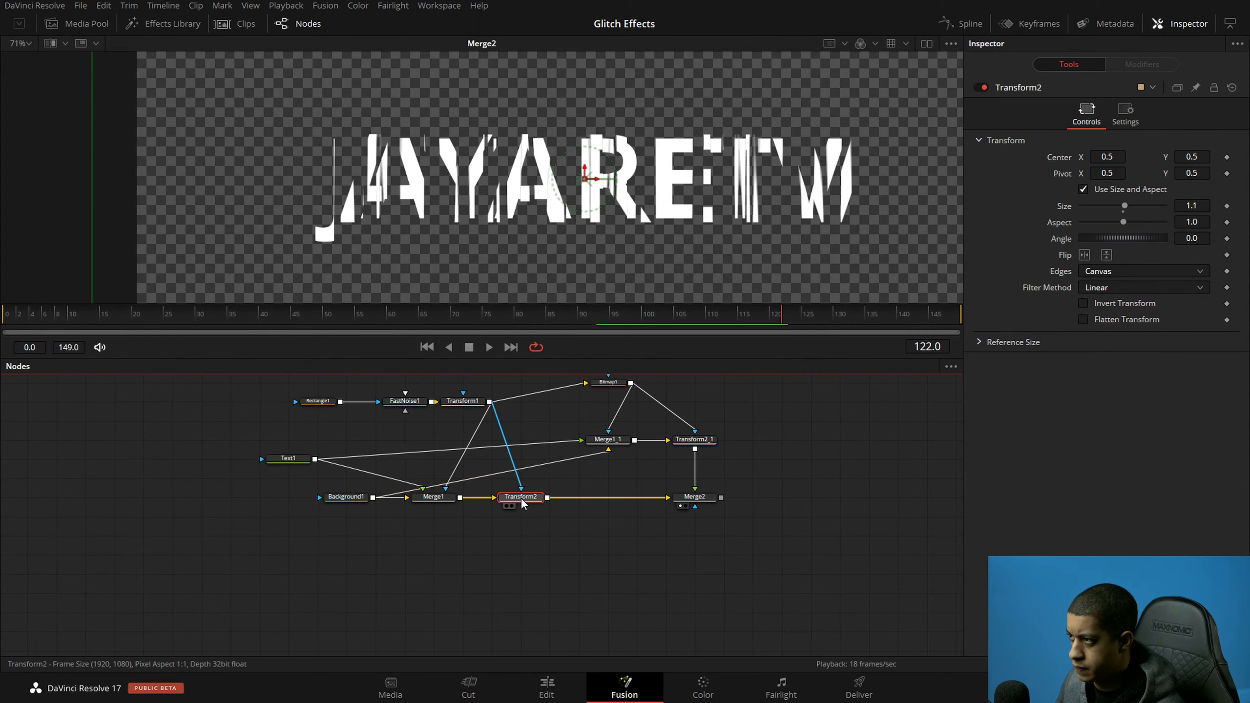
double_click(1063, 208)
click(799, 479)
key(space)
key(space)
Step: Set the FastNoise node's Contrast to 900
drag(677, 458, 715, 477)
drag(650, 403, 650, 421)
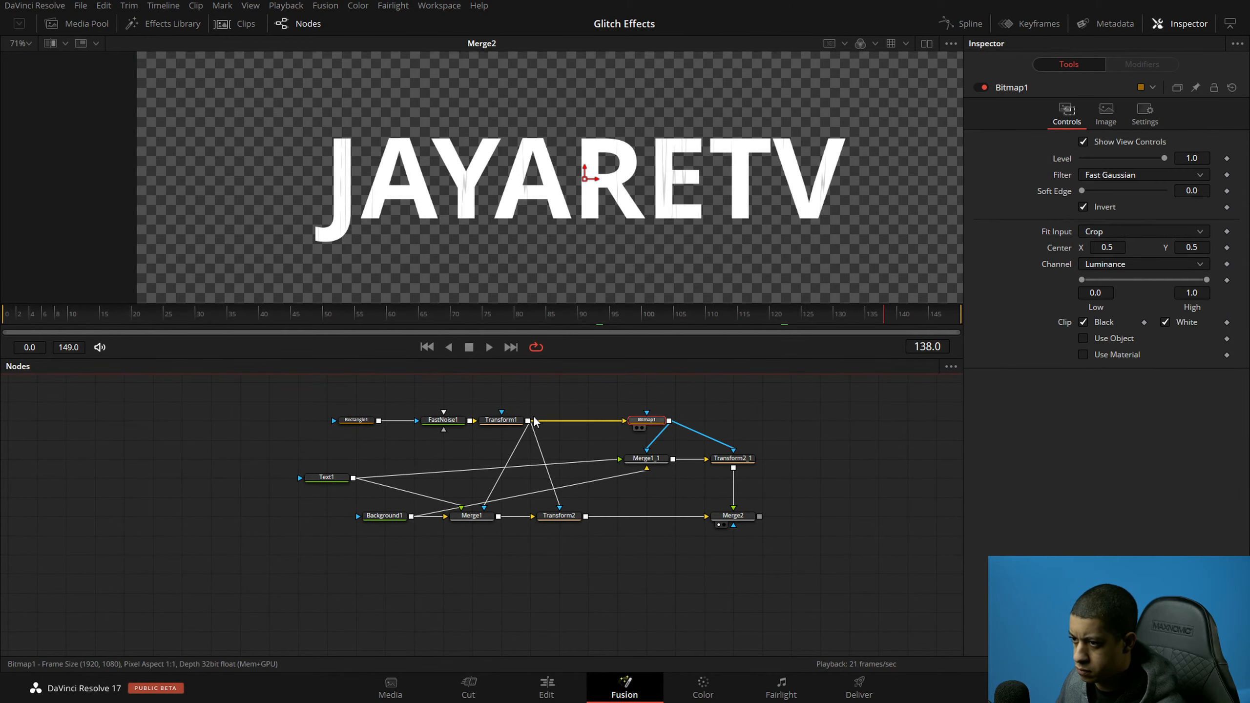
click(501, 420)
click(443, 420)
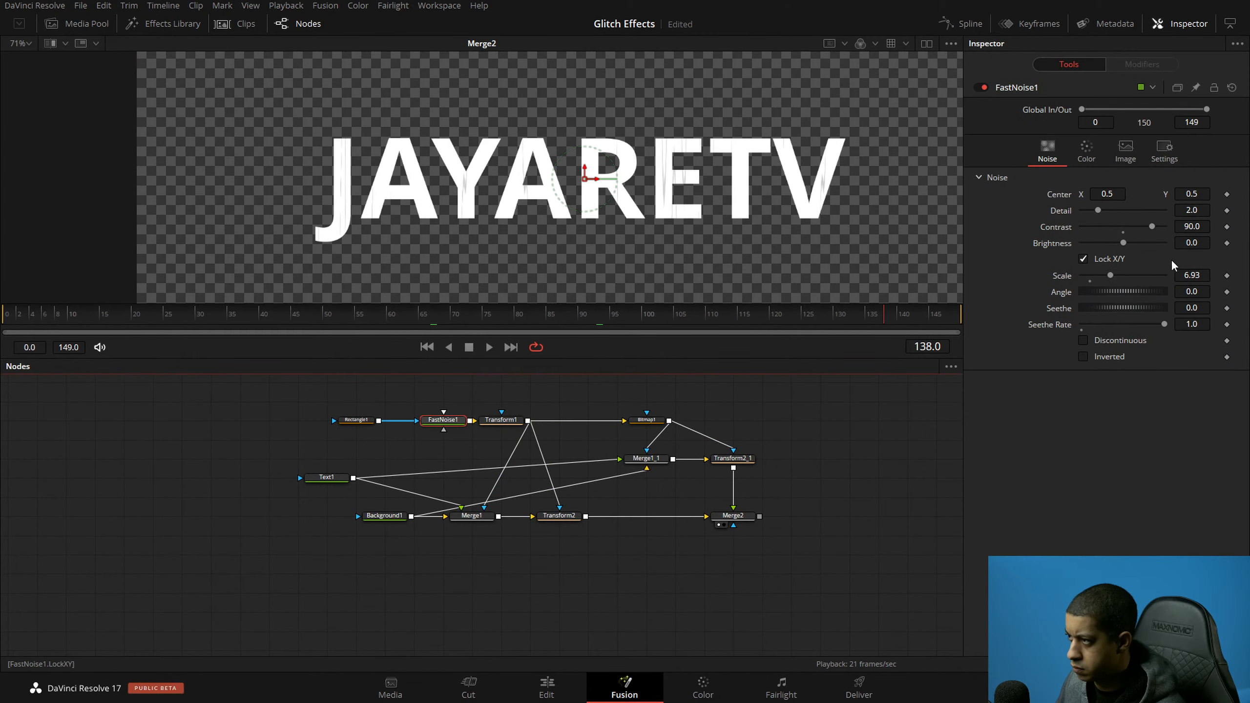
click(1201, 227)
click(885, 476)
click(1206, 226)
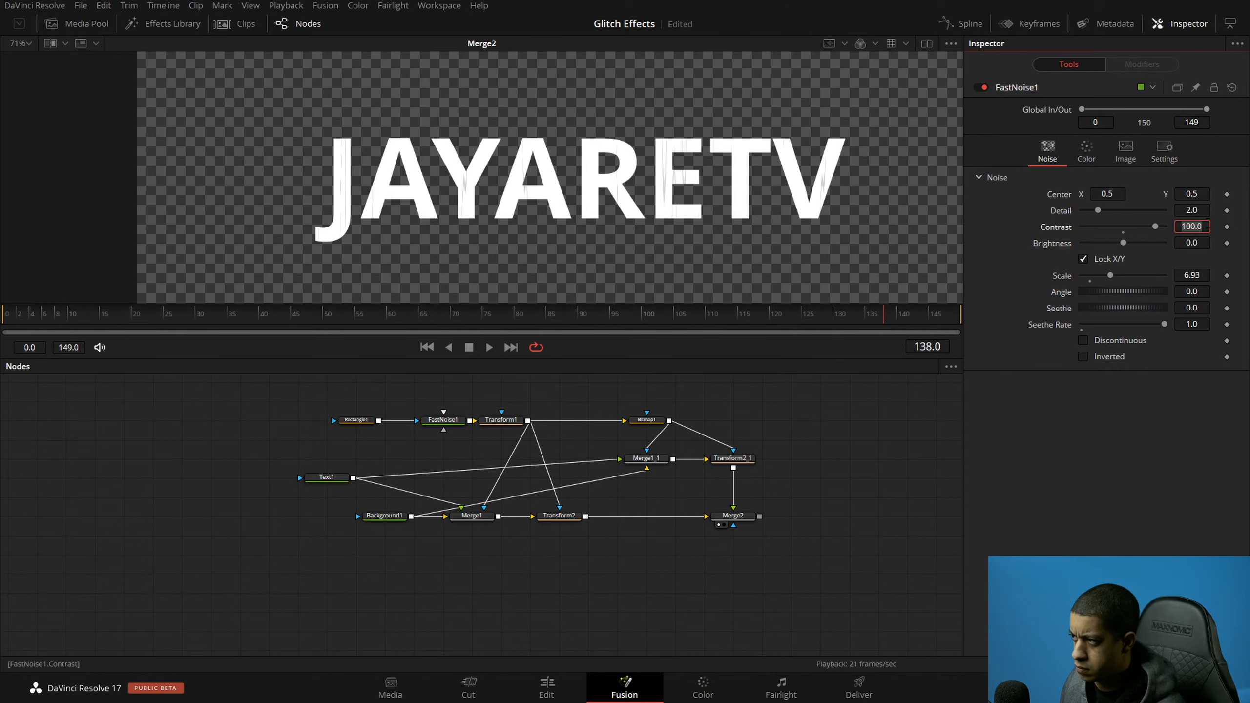
key(Tab)
click(841, 392)
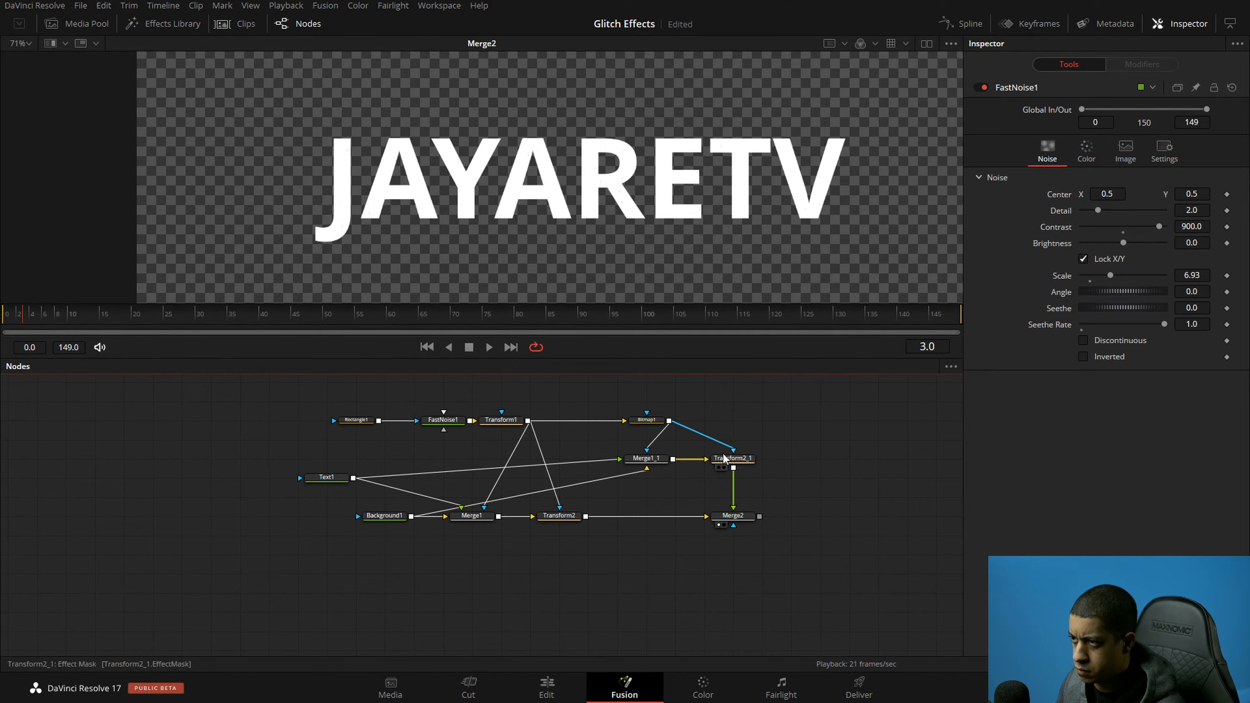
Step: Play back the duplicated Transform's output on its own, then compare it with the final merge
click(544, 525)
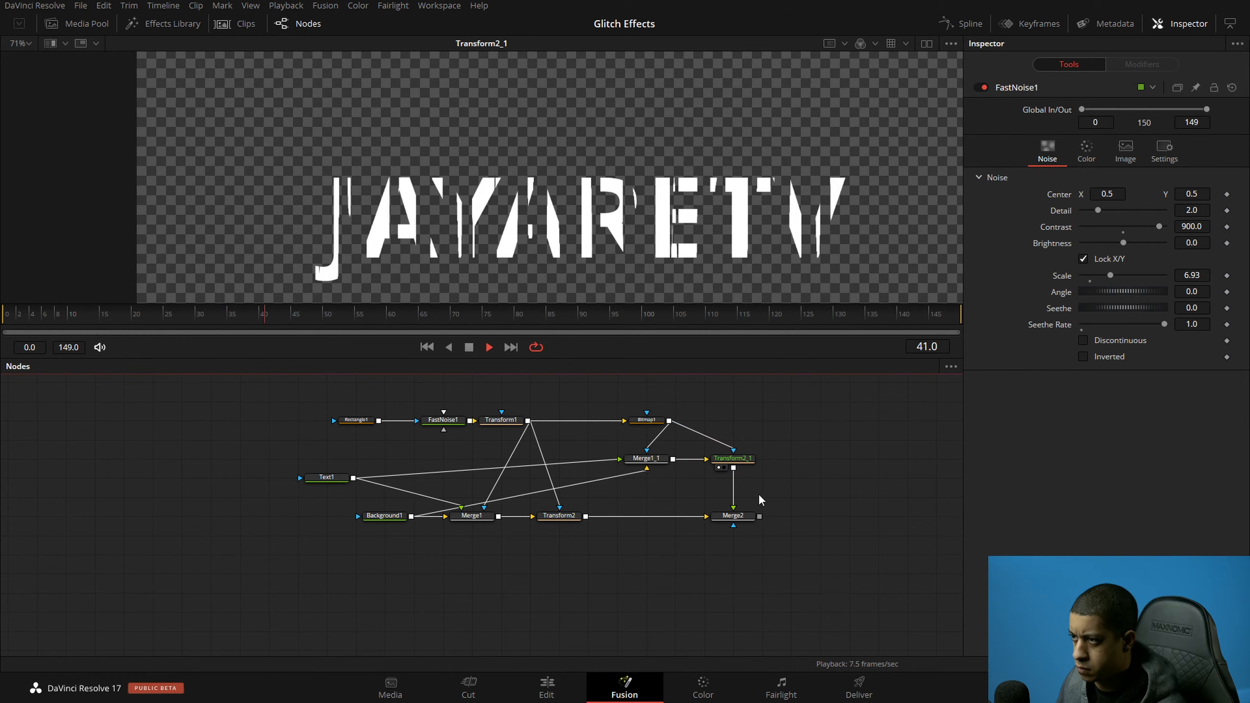
click(719, 524)
key(space)
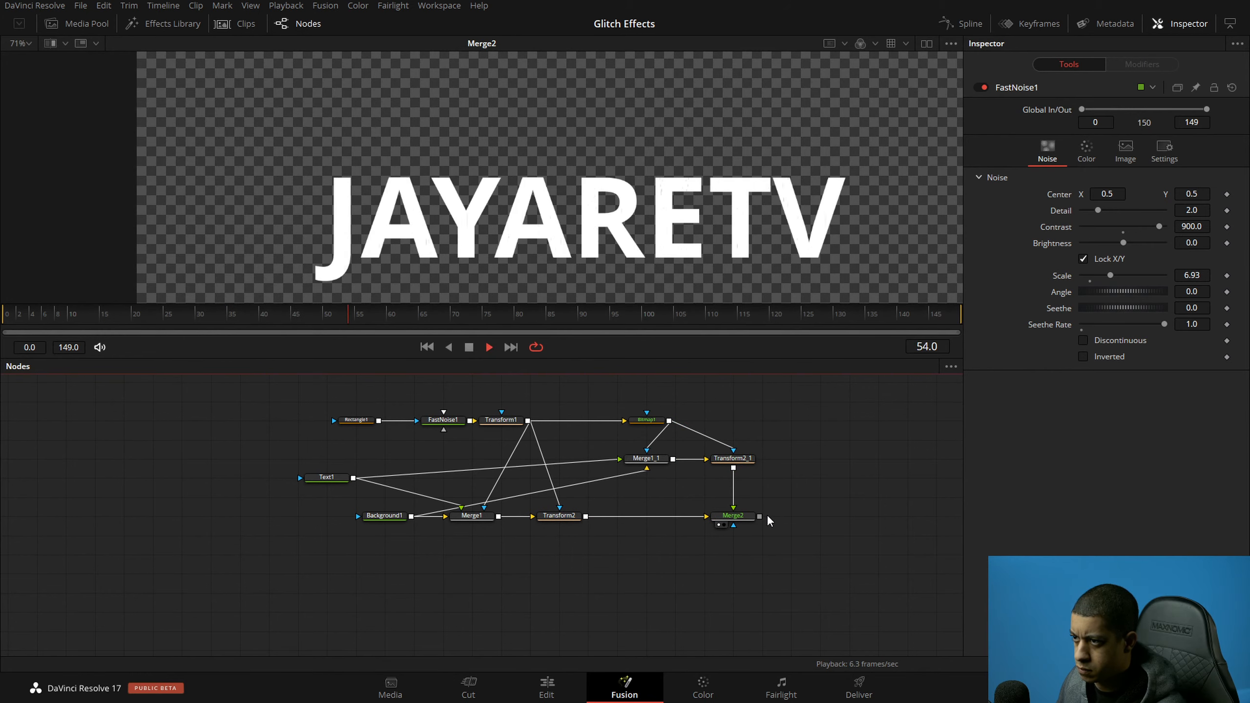
key(space)
Step: Set the duplicated Transform's Center Y to 0.507 and play back the merged text
drag(818, 507, 786, 508)
click(700, 459)
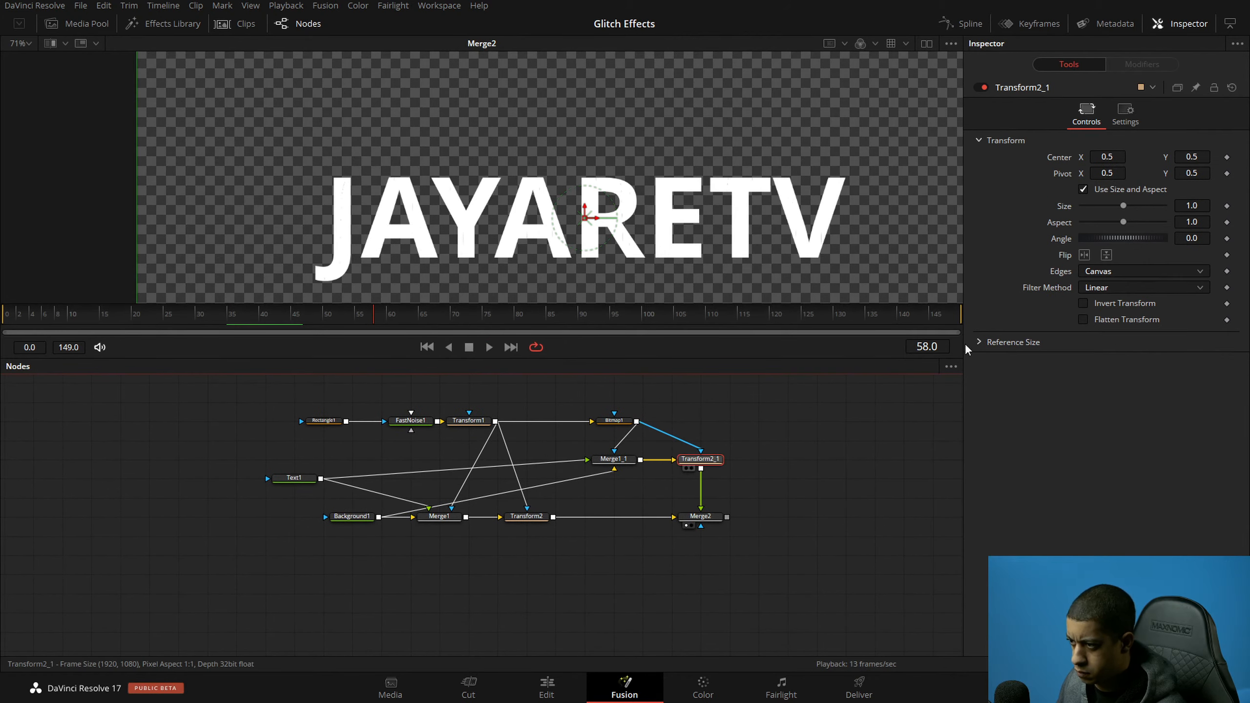
drag(1190, 156, 1193, 155)
key(space)
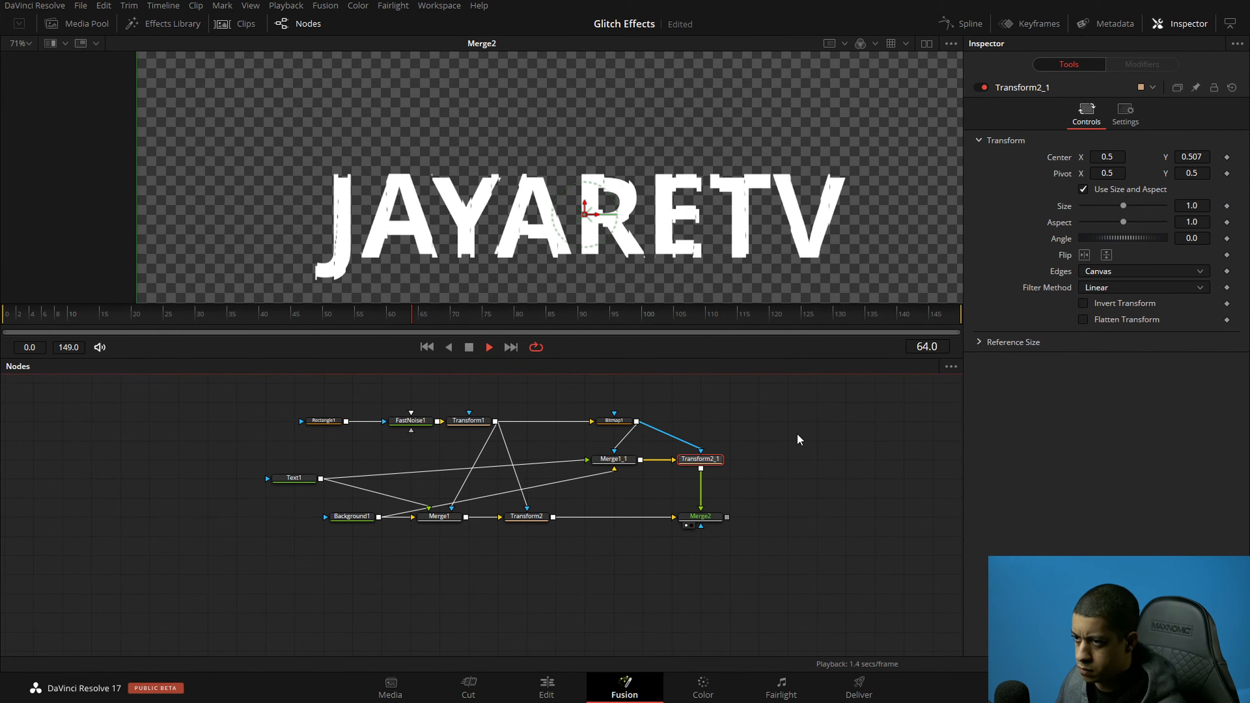
key(space)
click(773, 500)
Step: Duplicate the Rectangle, FastNoise and Transform chain, set the copied FastNoise's Seethe to 0.304, and space the copied nodes apart
drag(766, 531, 728, 474)
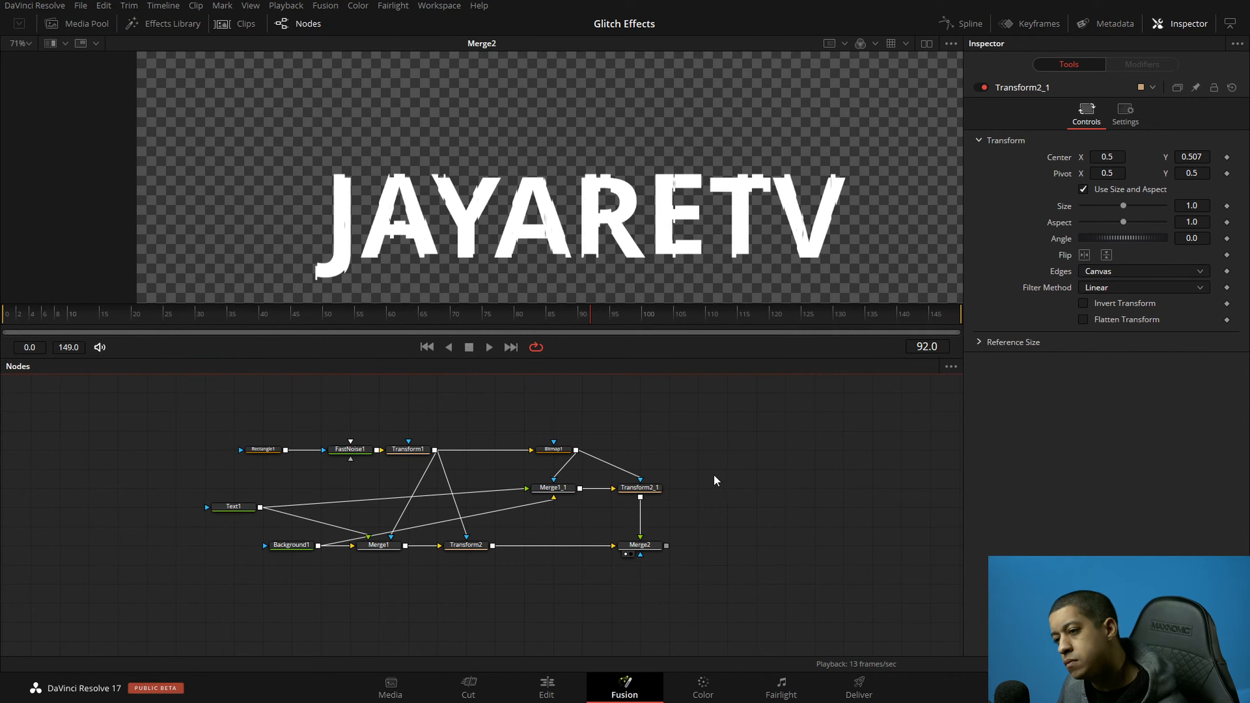
drag(246, 432, 431, 471)
key(ctrl+c)
key(ctrl+v)
click(785, 431)
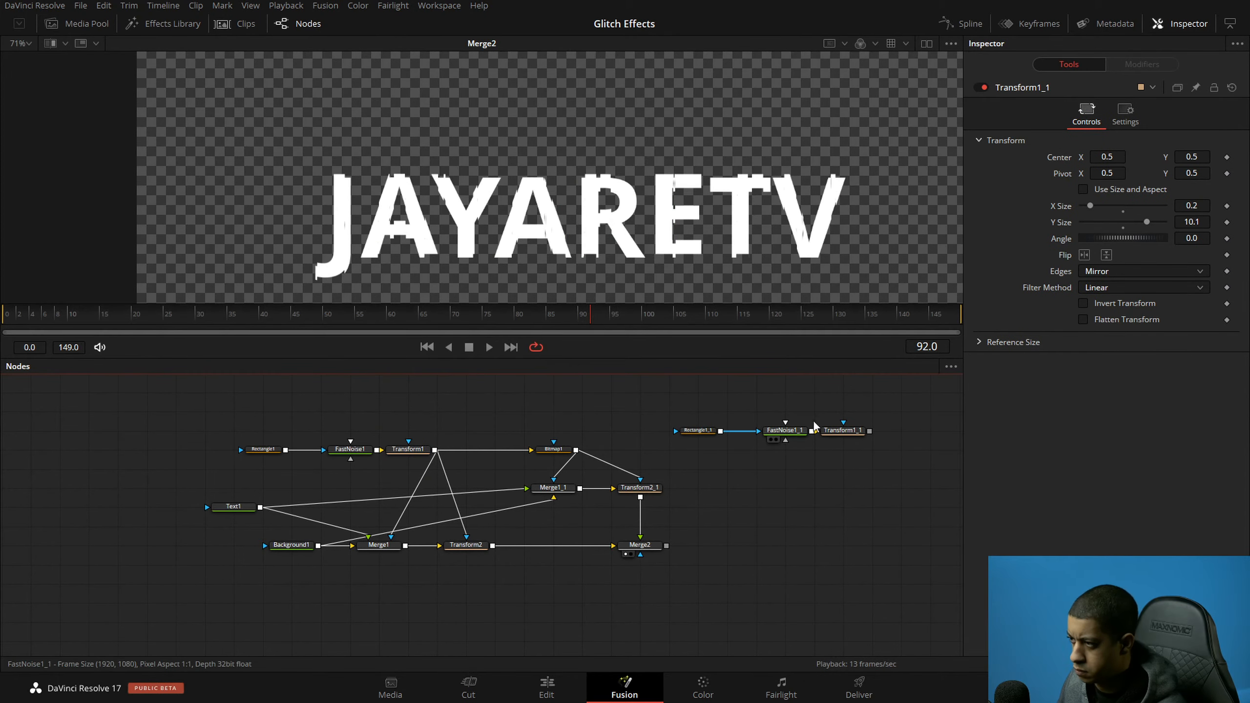
drag(1119, 307, 1147, 309)
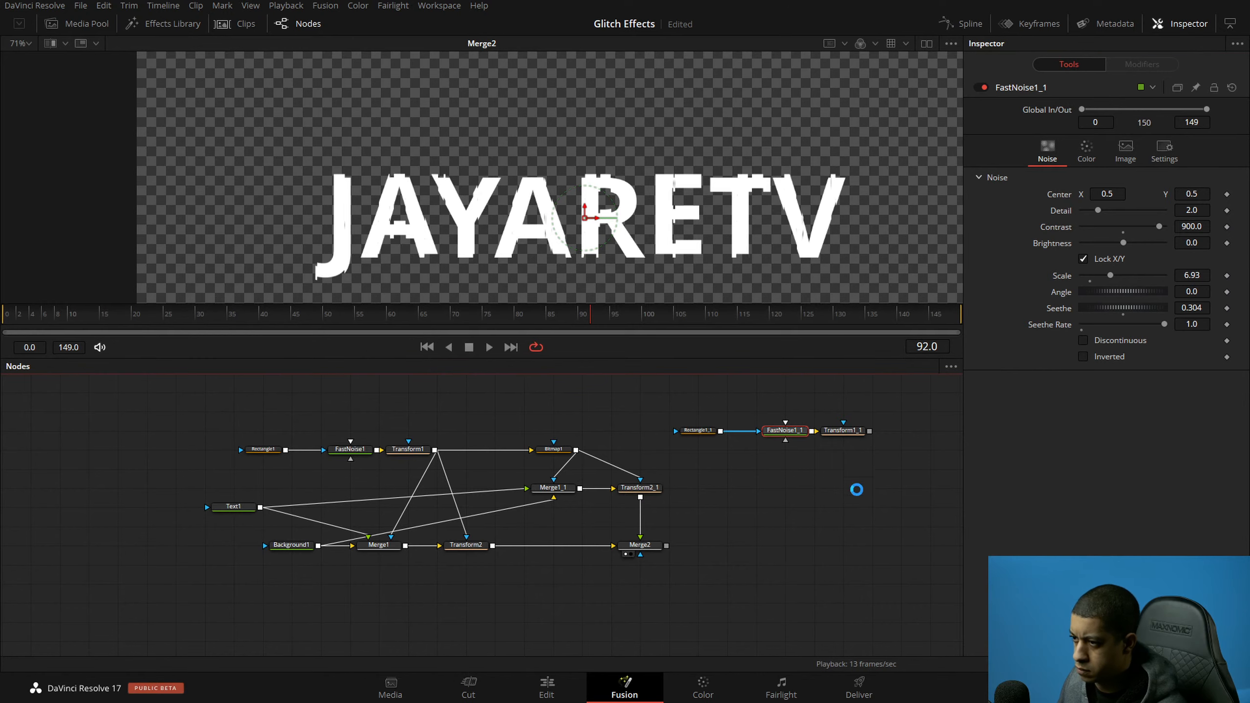
drag(820, 471, 783, 466)
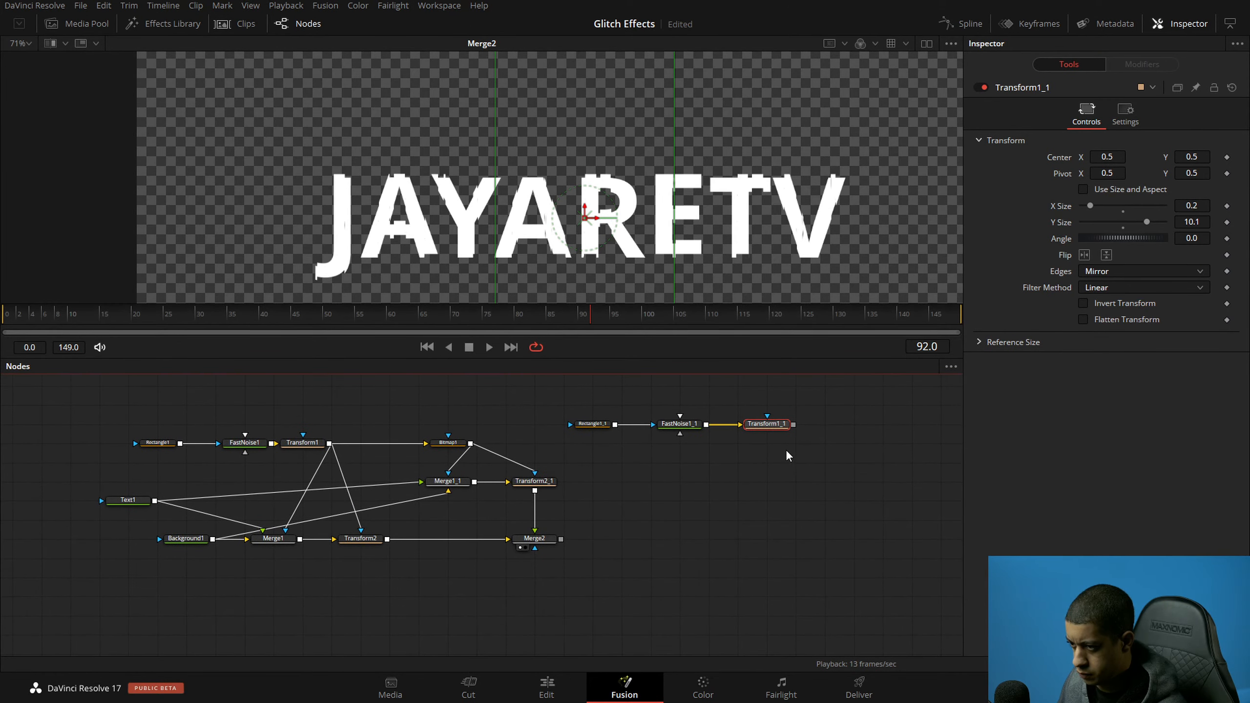
drag(613, 420, 802, 453)
Step: Insert a copy of the duplicated Transform directly after it and mask the copy with the new noise chain's Transform
click(583, 510)
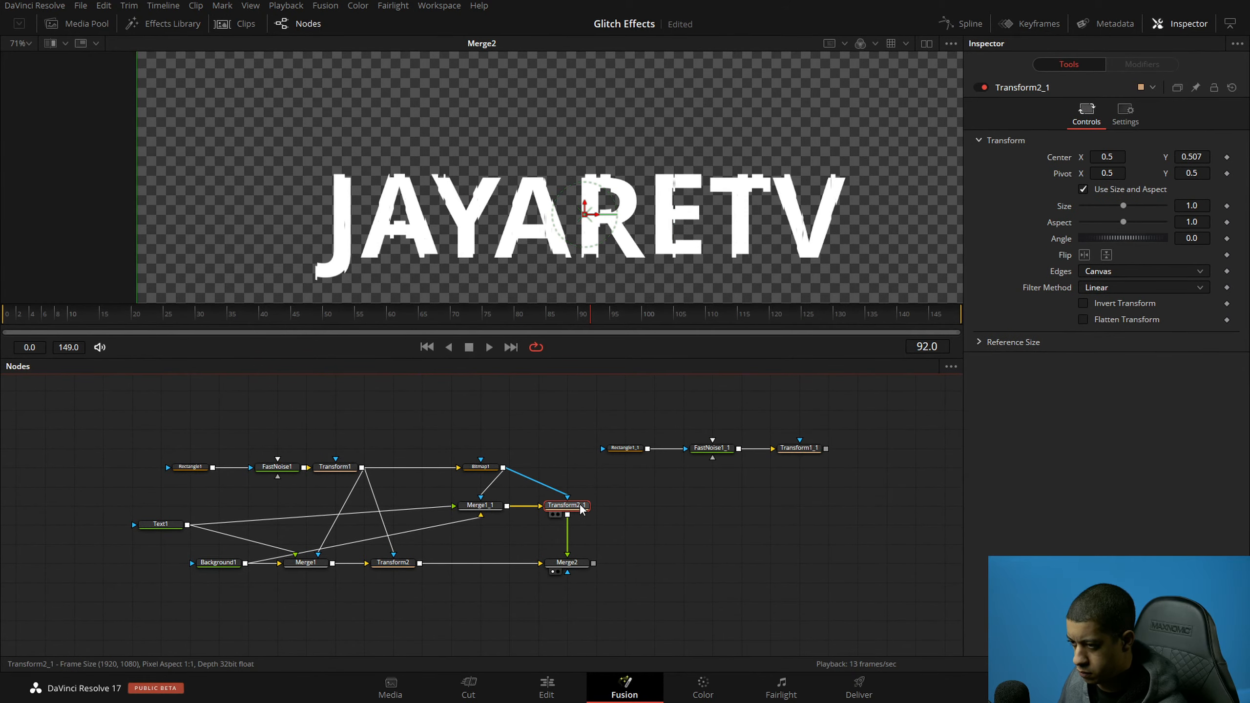
key(ctrl+v)
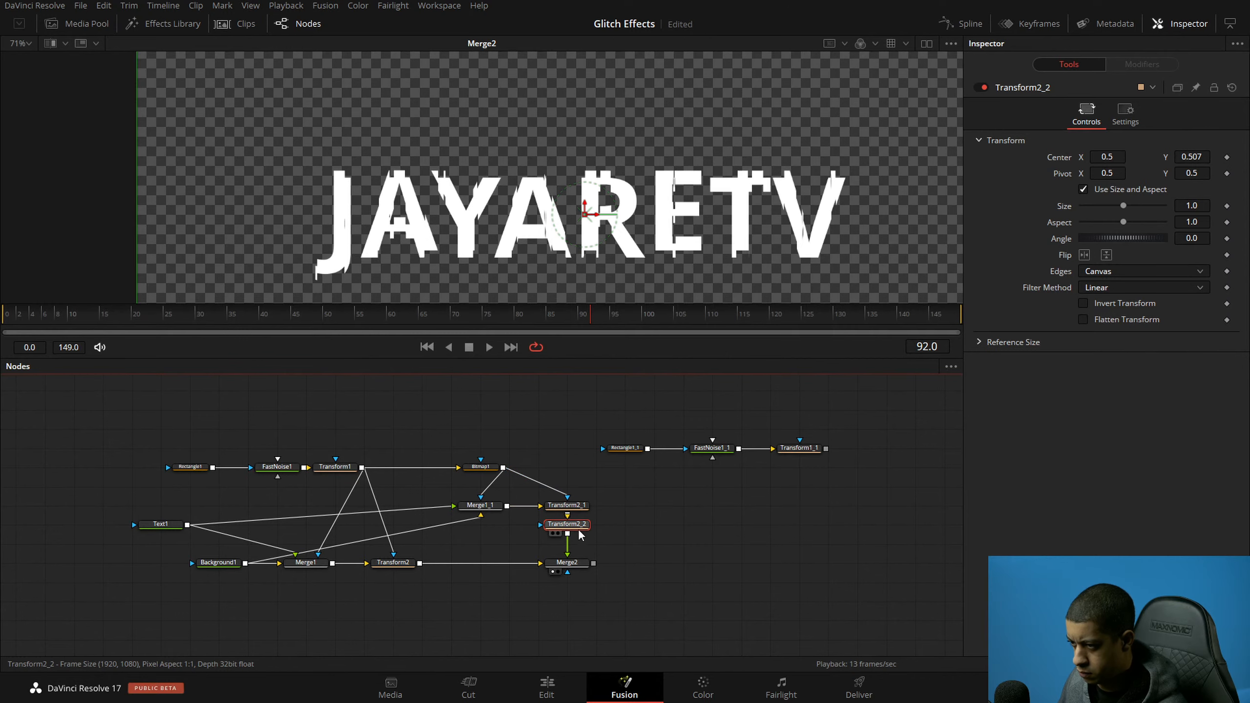
drag(800, 458, 578, 526)
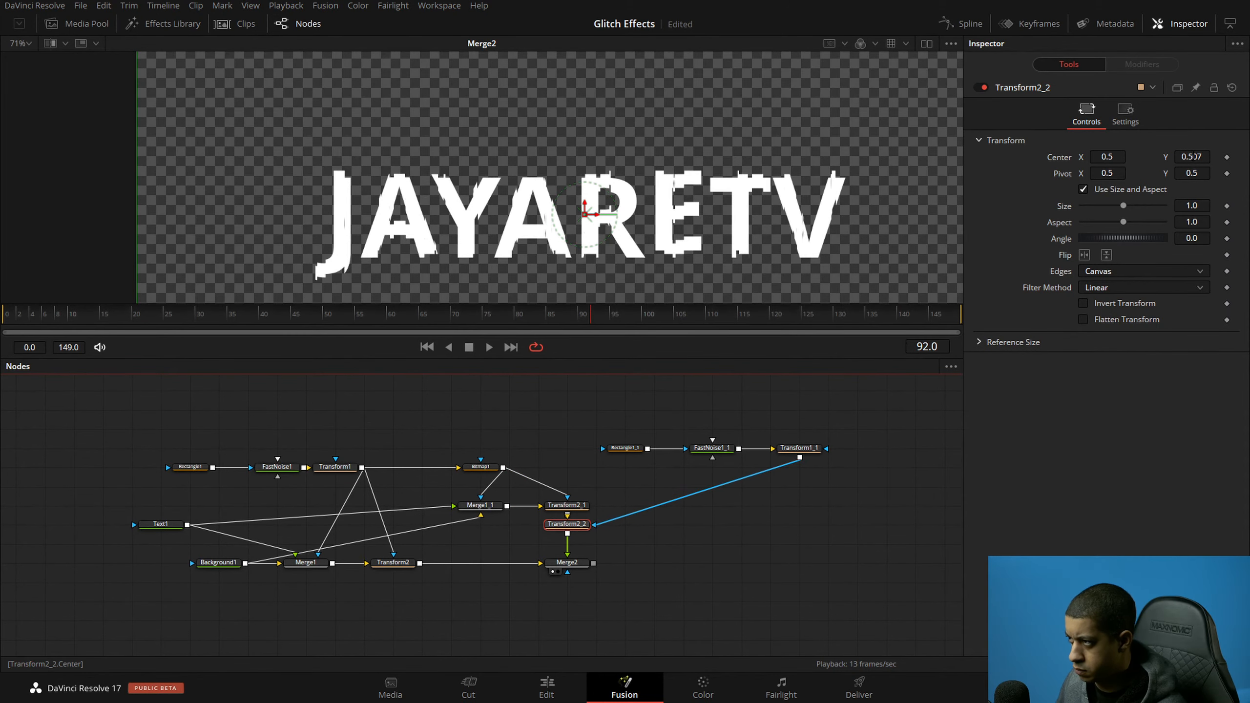
Step: Set the newly inserted Transform's Center Y to 0.489, play back the result, and save the project
drag(1195, 157, 1186, 157)
key(space)
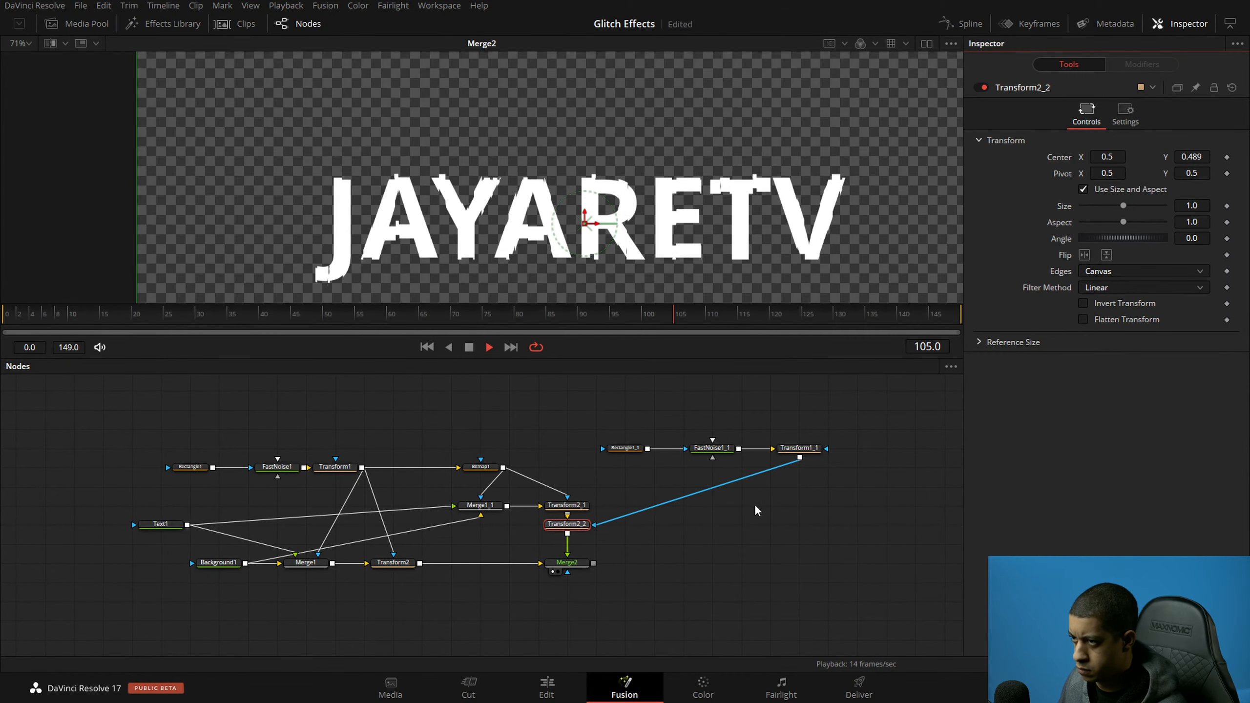
key(space)
drag(690, 534, 722, 532)
key(ctrl+s)
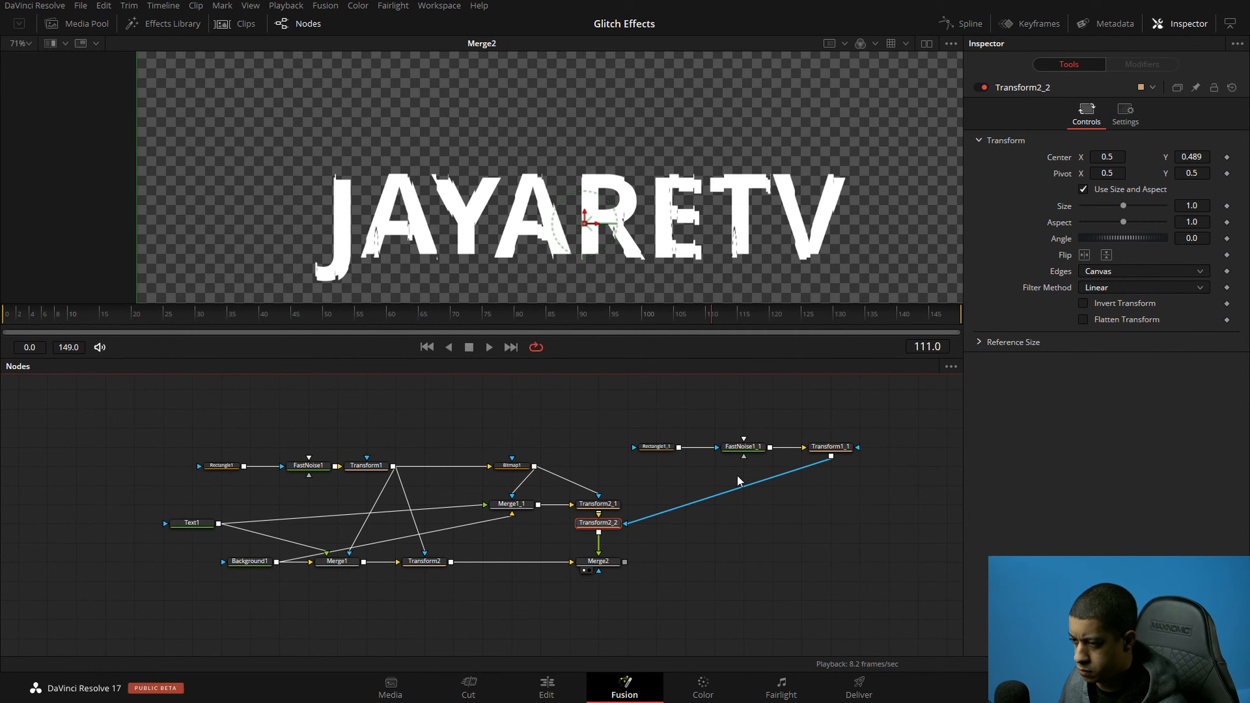
Step: Duplicate the Bitmap node and feed the copy from the new noise chain's Transform
drag(658, 436, 886, 455)
click(512, 465)
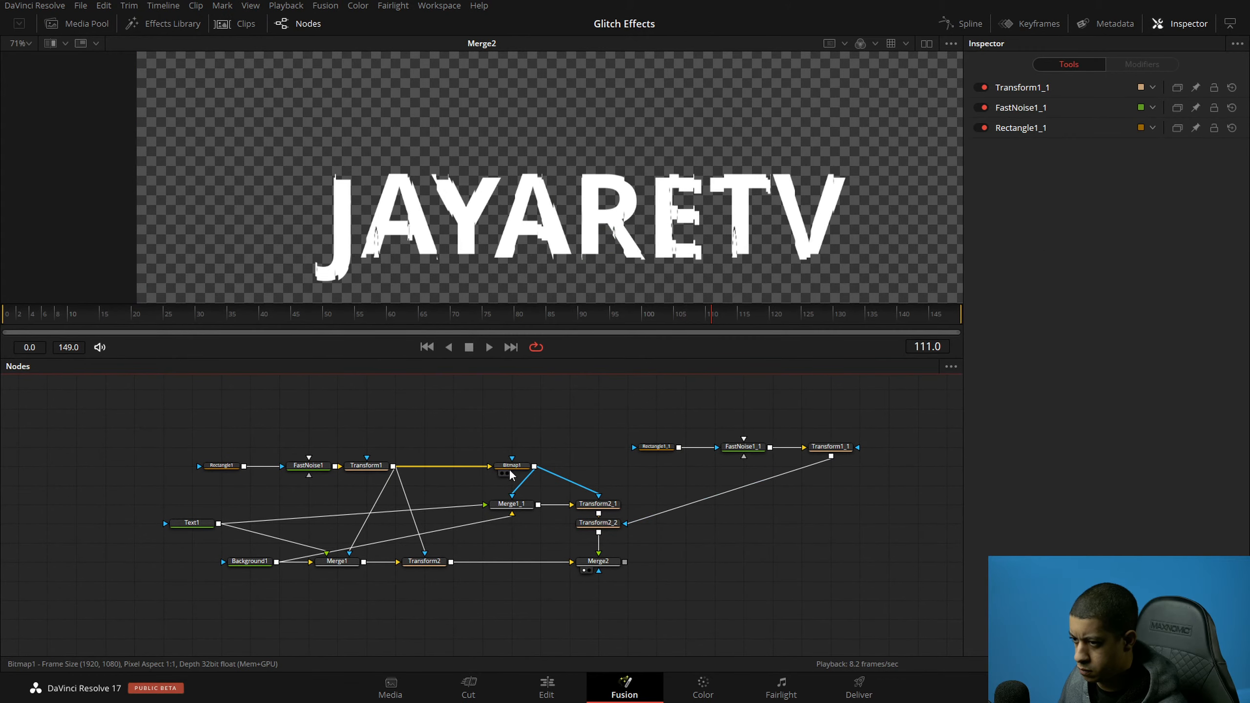
drag(831, 456, 759, 550)
scroll(832, 547, down, 2)
Step: Insert another Transform copy between the original second Transform and the final merge, mask it with the Bitmap copy, and play back
click(453, 553)
key(ctrl+c)
key(ctrl+v)
drag(758, 535, 497, 539)
drag(756, 536, 698, 537)
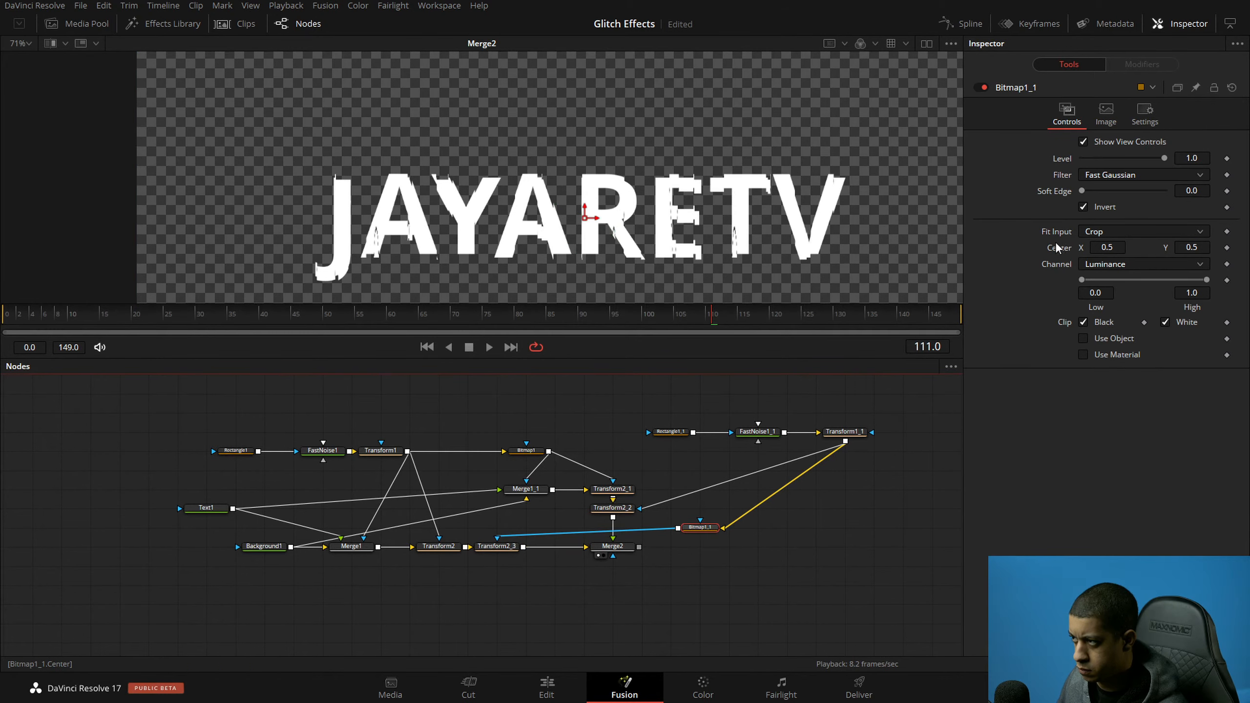
click(850, 555)
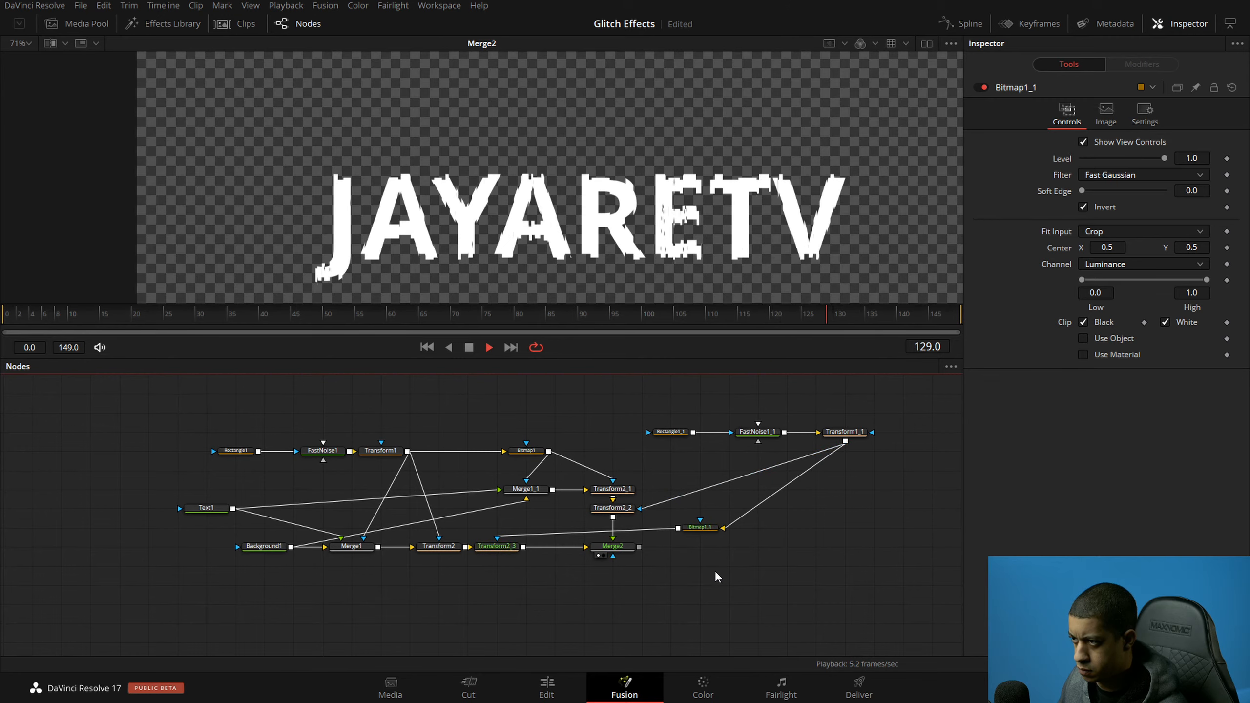
Step: Set the Bitmap-masked Transform's Center Y to 0.486, space it evenly before the final merge, and play back the result
click(498, 547)
drag(1187, 155, 1191, 157)
click(438, 546)
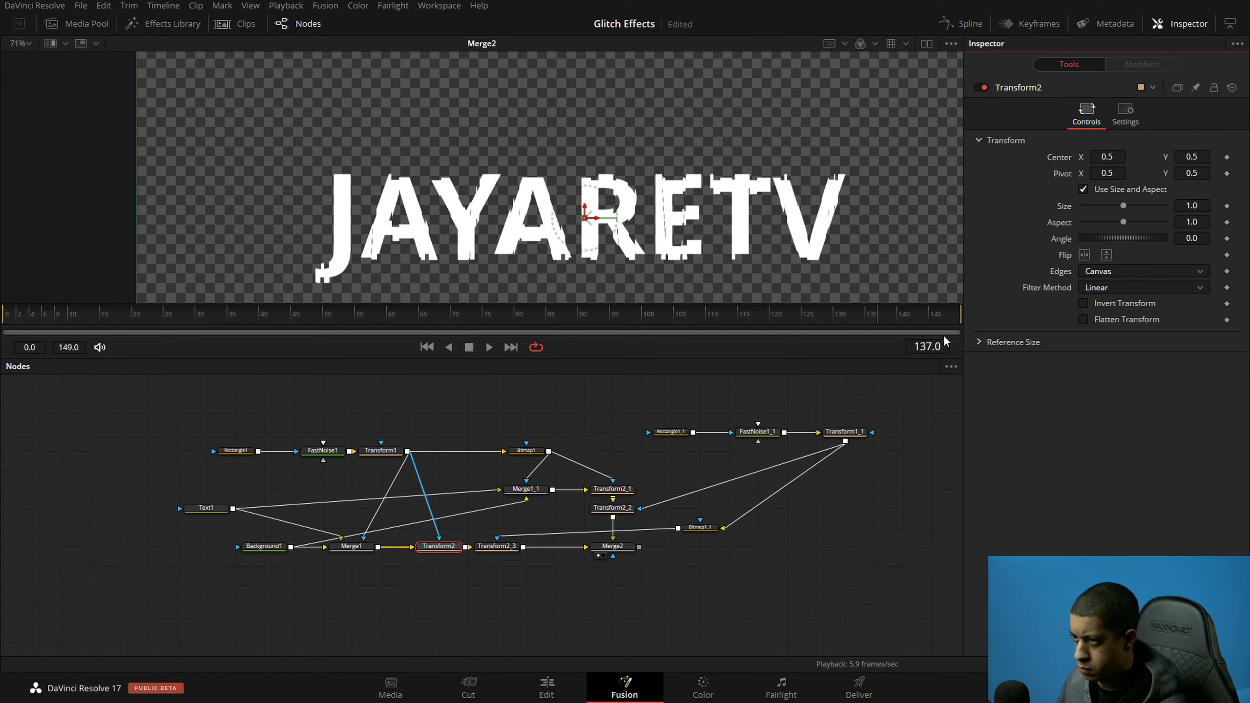
drag(488, 549, 513, 554)
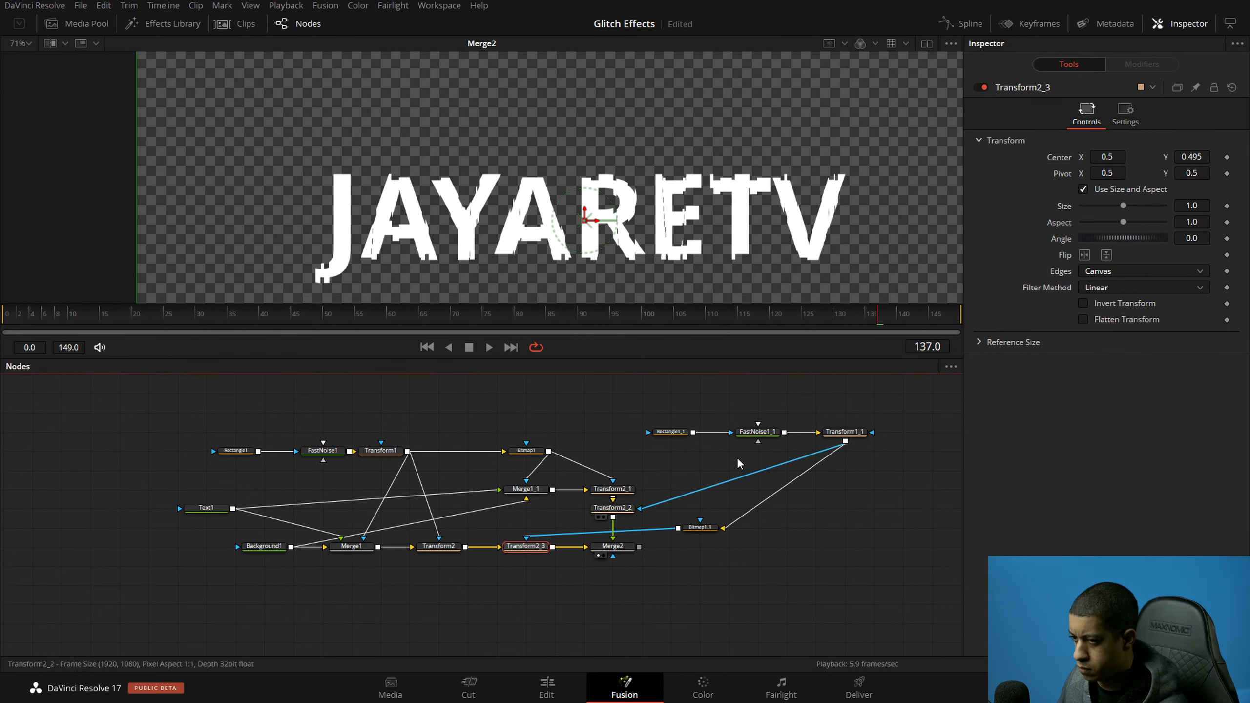
drag(1191, 156, 1186, 157)
key(space)
key(space)
drag(836, 536, 779, 537)
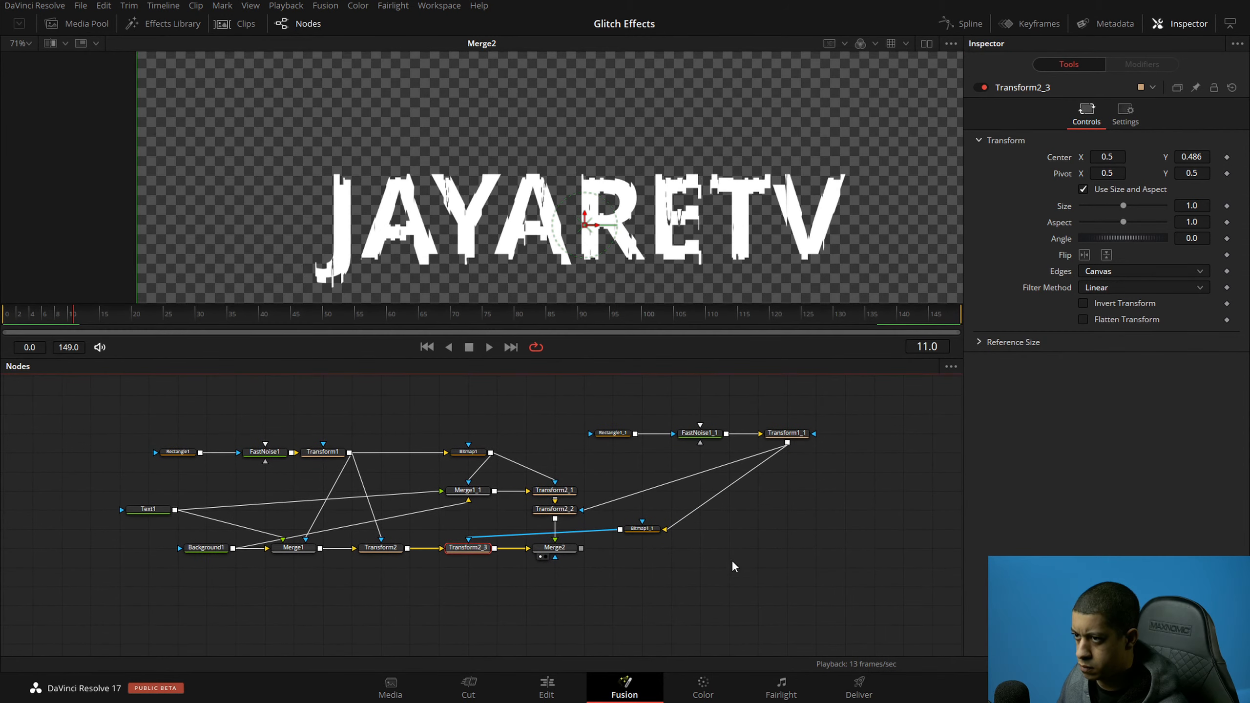
Step: Play back the final merge to check the glitch animation on the text
click(565, 548)
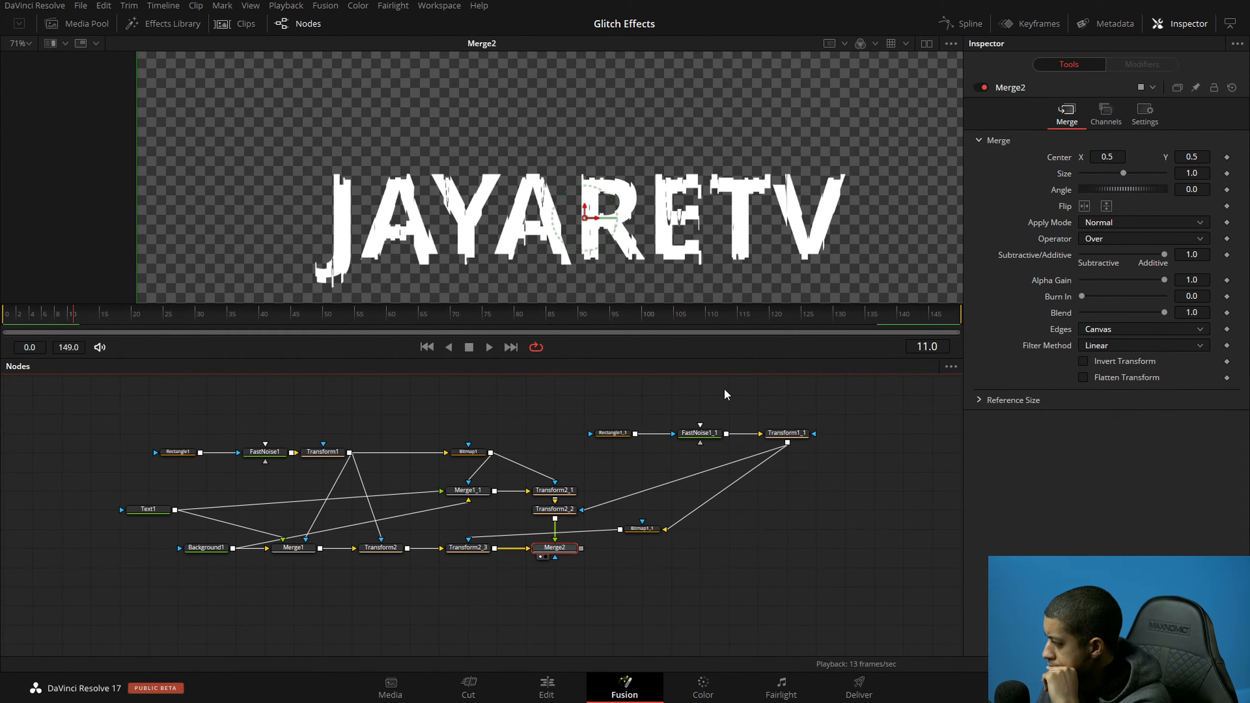
click(773, 530)
key(space)
drag(779, 535, 720, 522)
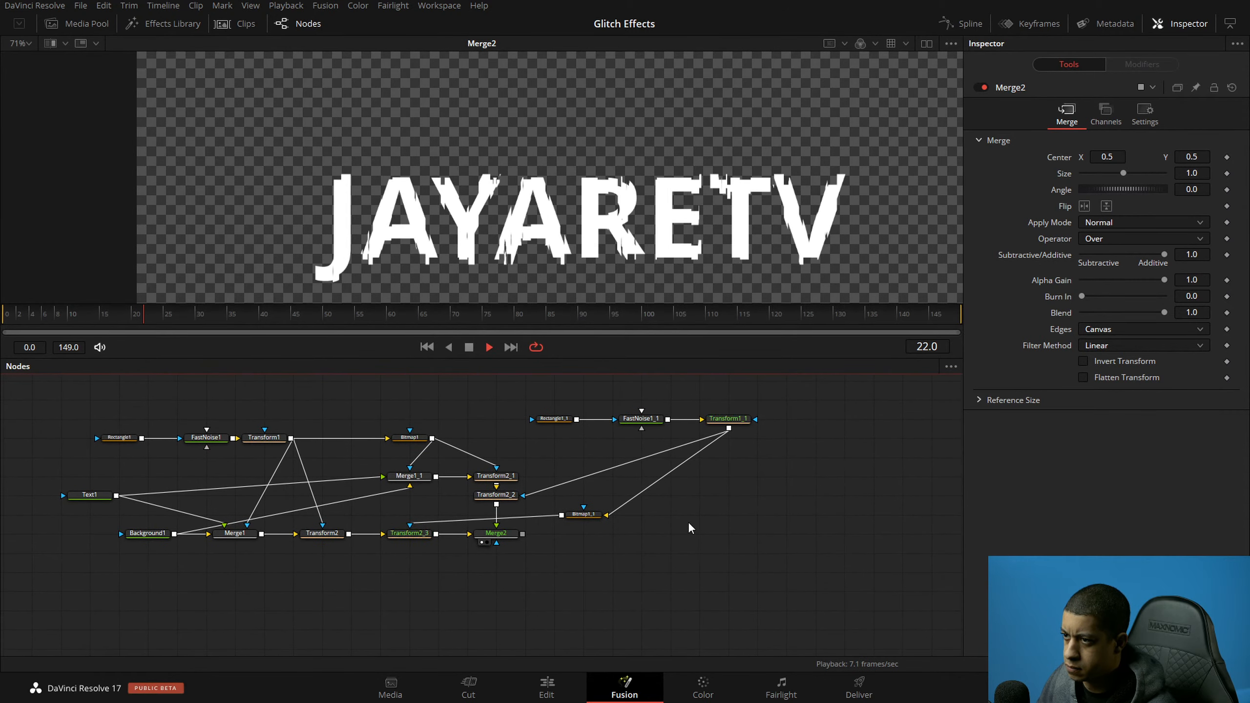
drag(619, 534, 660, 542)
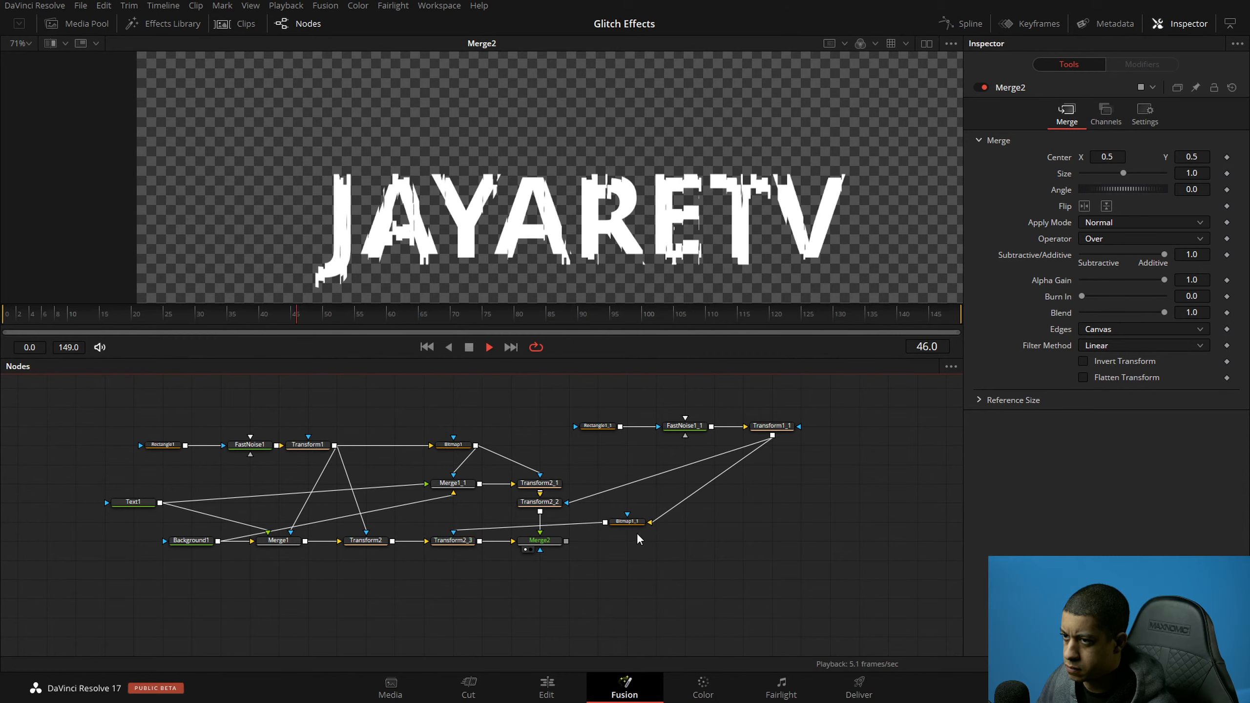
key(space)
Step: Add a custom SliderControl named Effect to the final merge on the Common page, with a default of 1
click(541, 541)
right_click(1082, 95)
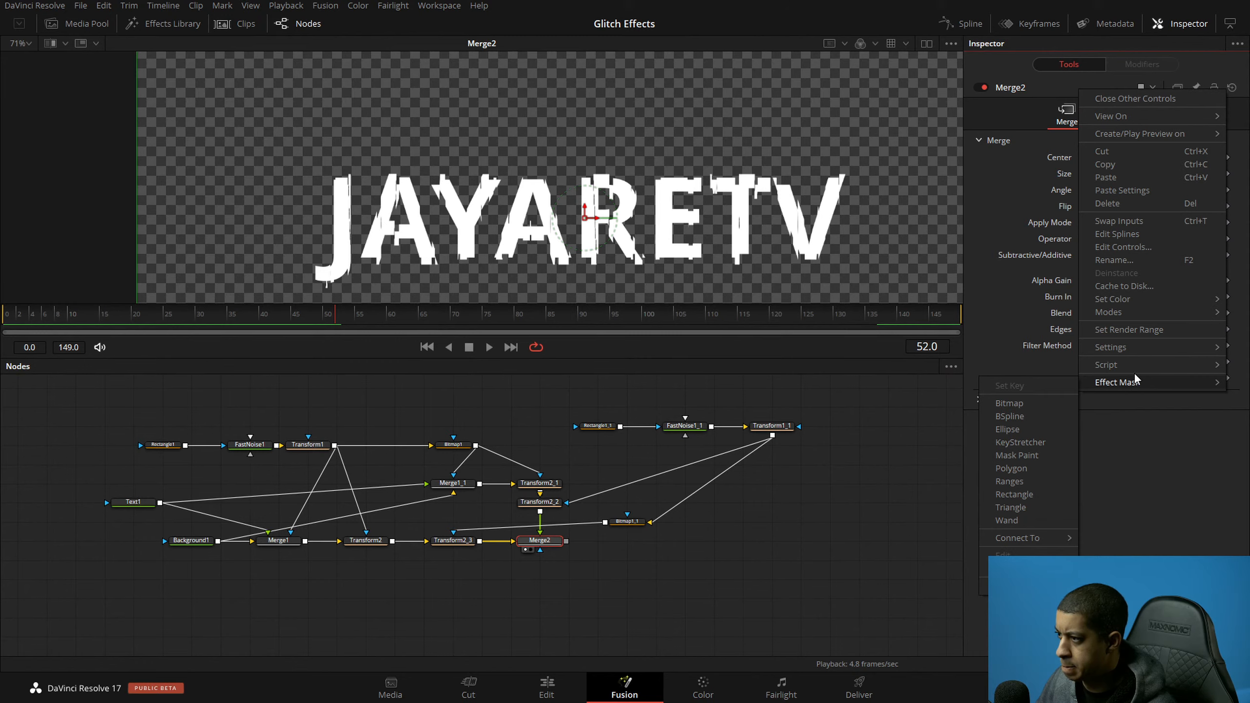
click(1148, 248)
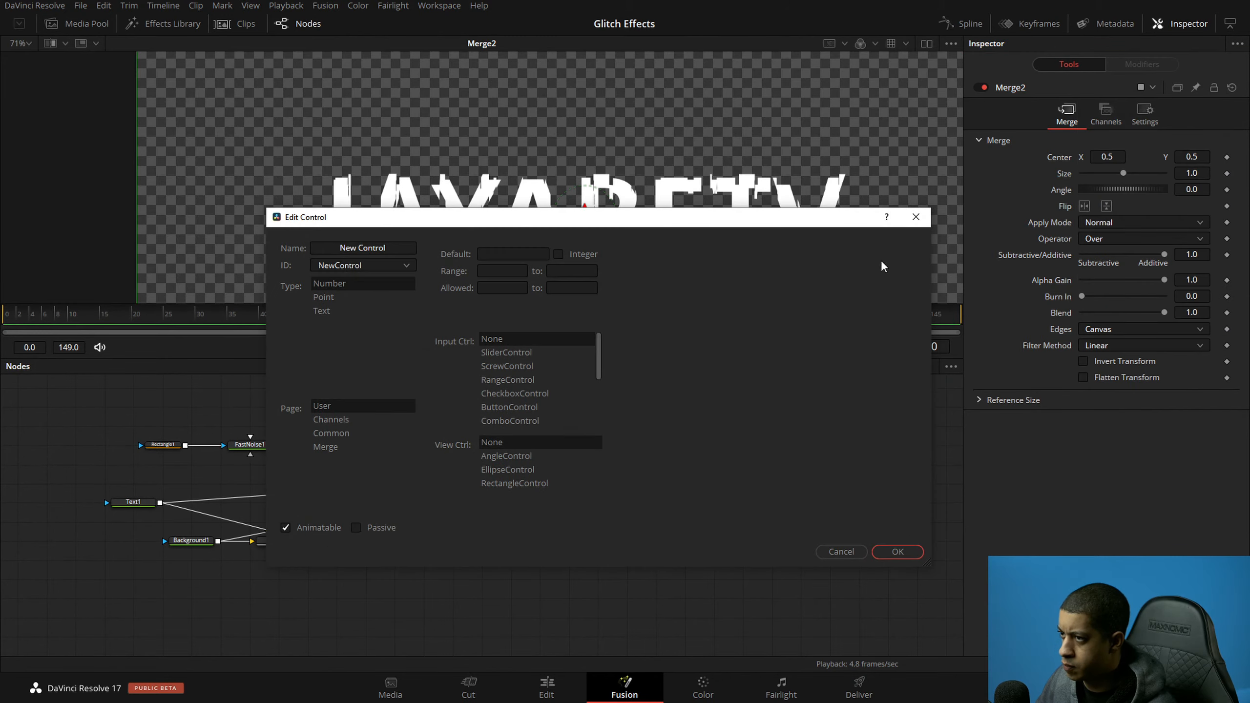
text(Effect)
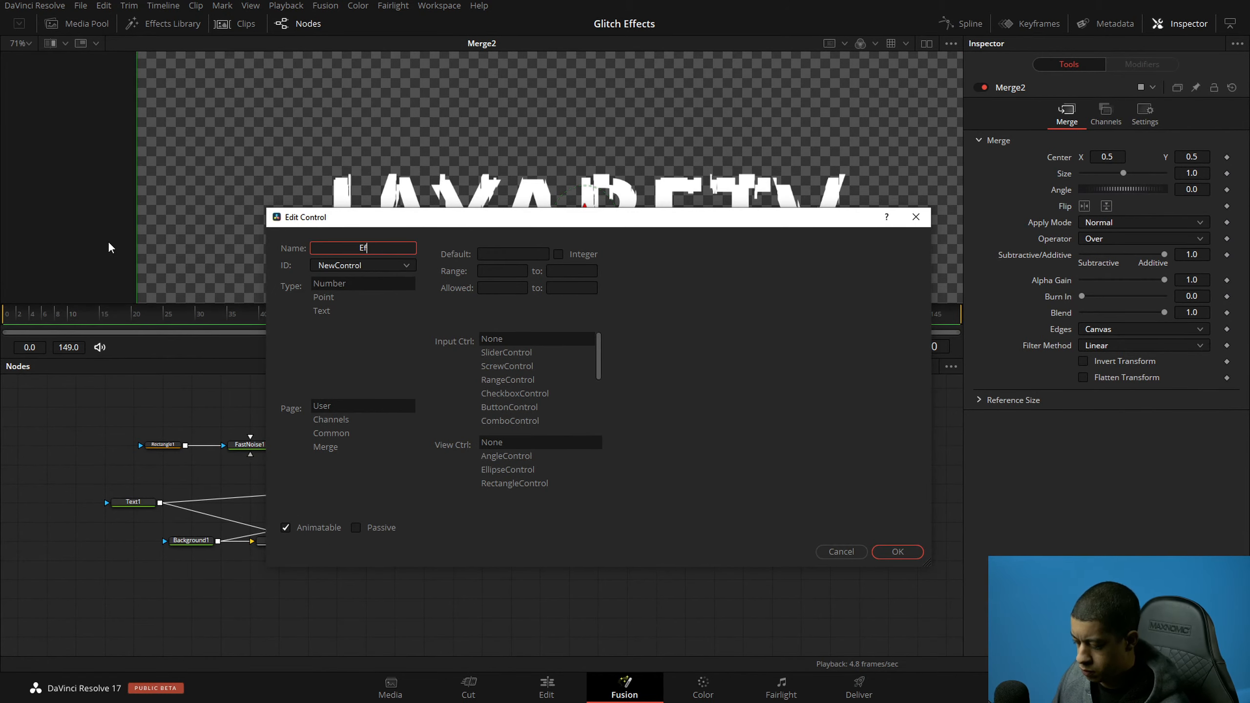
click(331, 433)
click(523, 354)
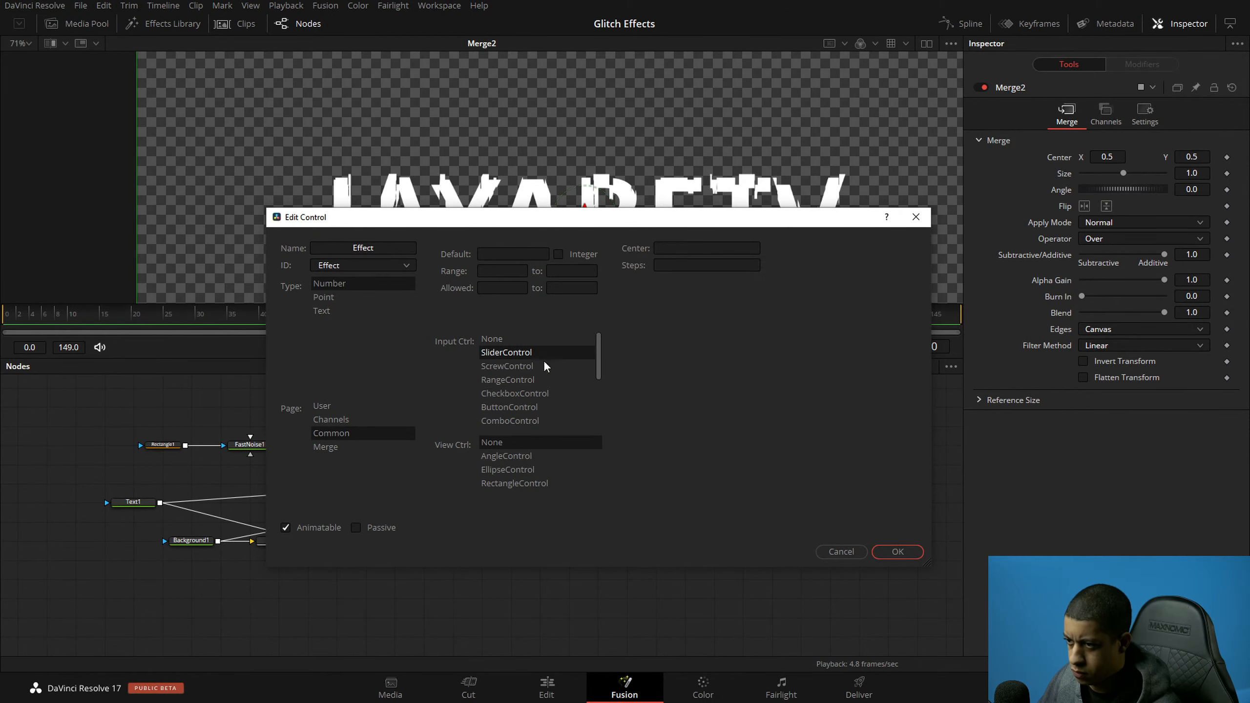
click(513, 254)
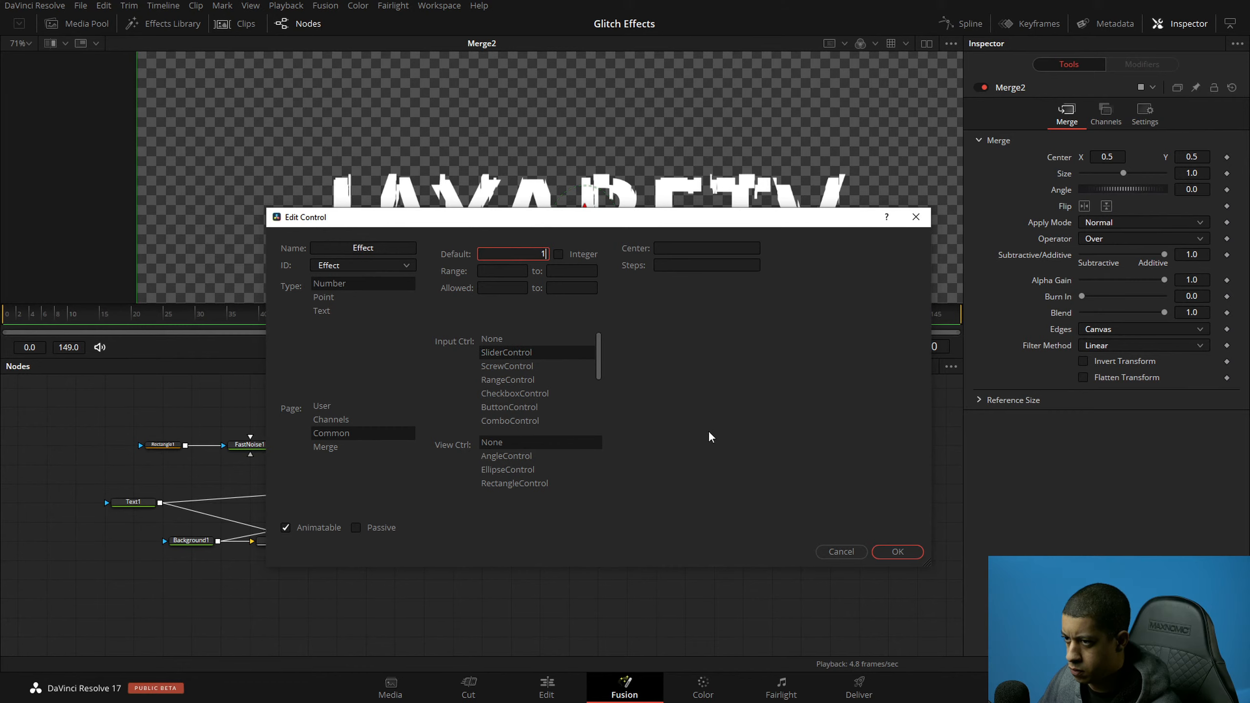
click(897, 551)
click(720, 578)
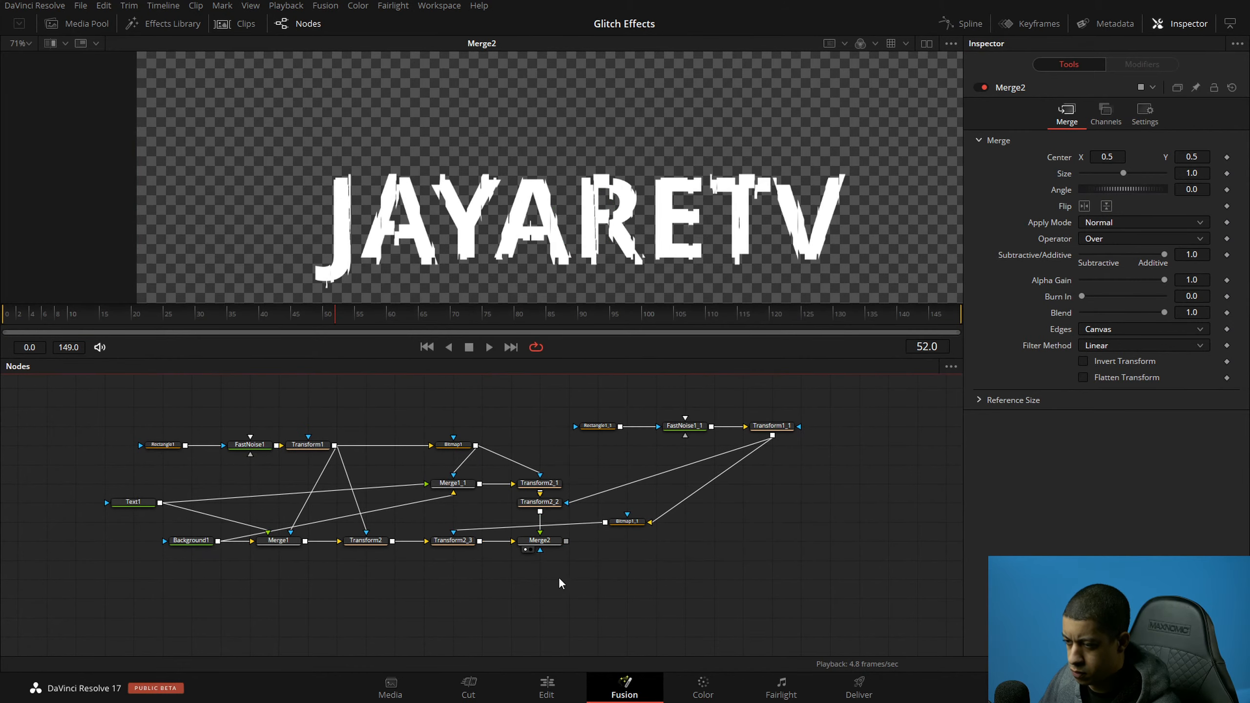
Step: Check the final merge's exact node name and select the Bitmap-masked Transform feeding it
drag(556, 588, 649, 547)
click(643, 498)
key(F2)
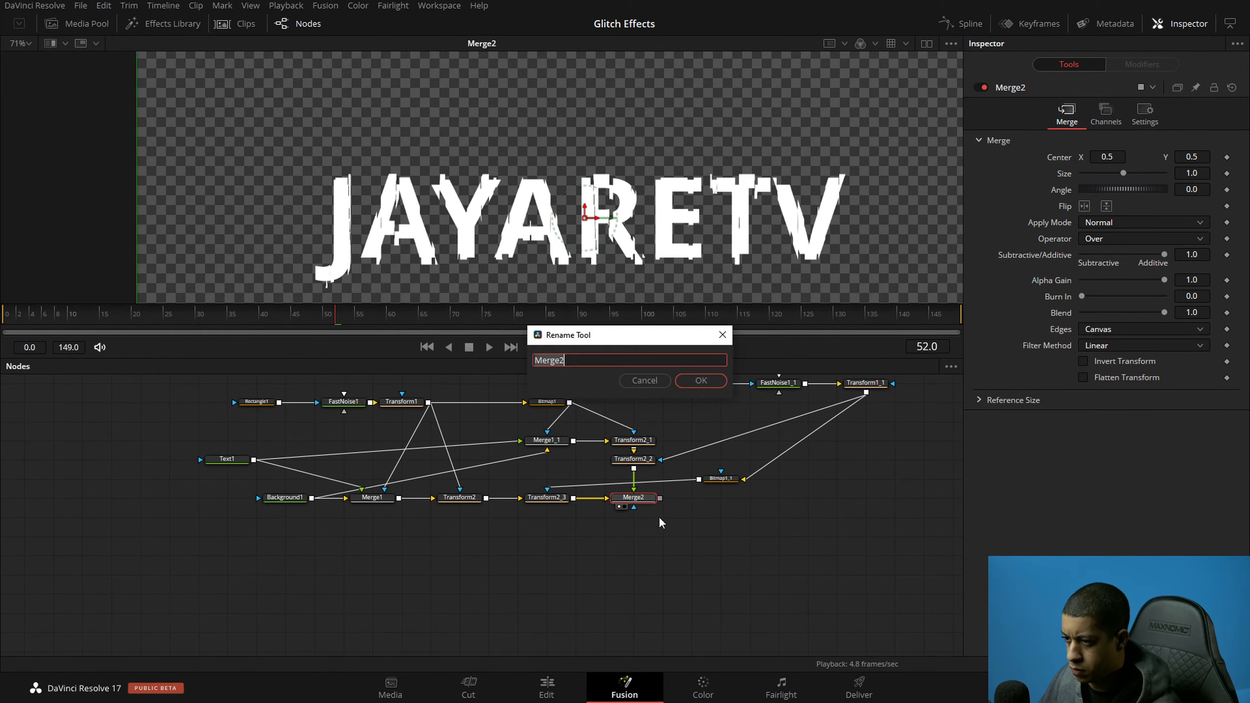
click(641, 384)
drag(588, 606, 638, 668)
click(522, 559)
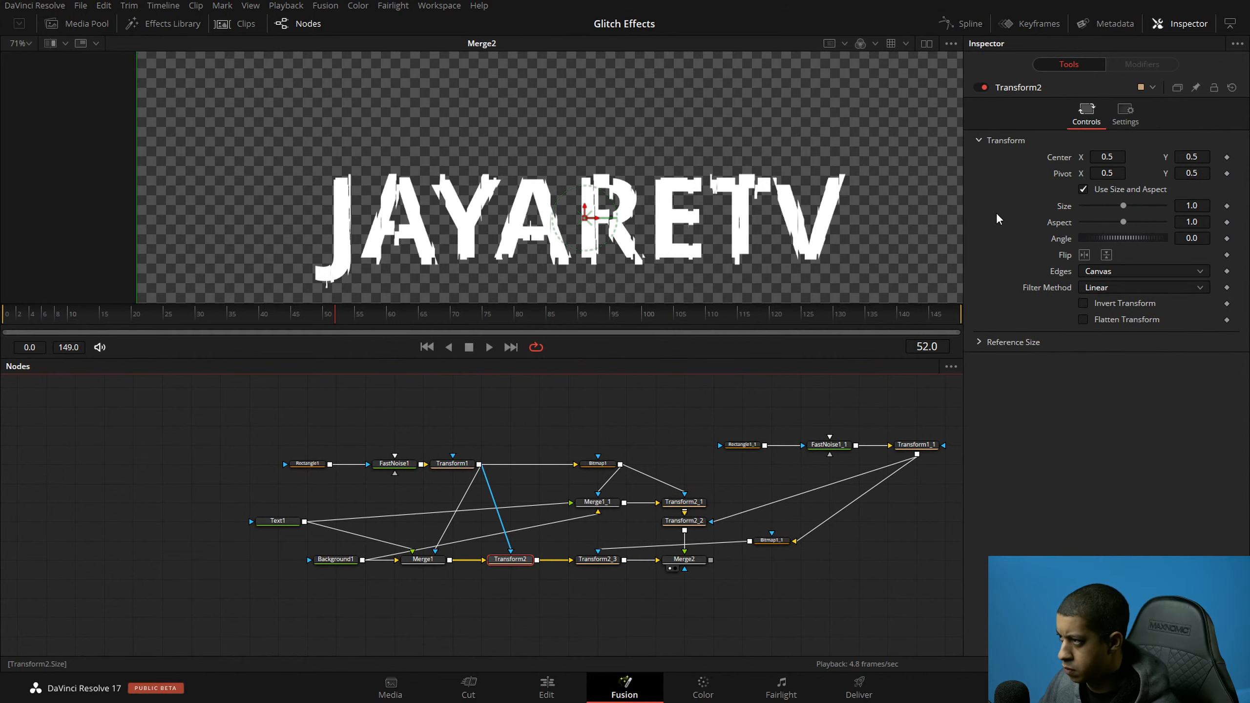
click(597, 559)
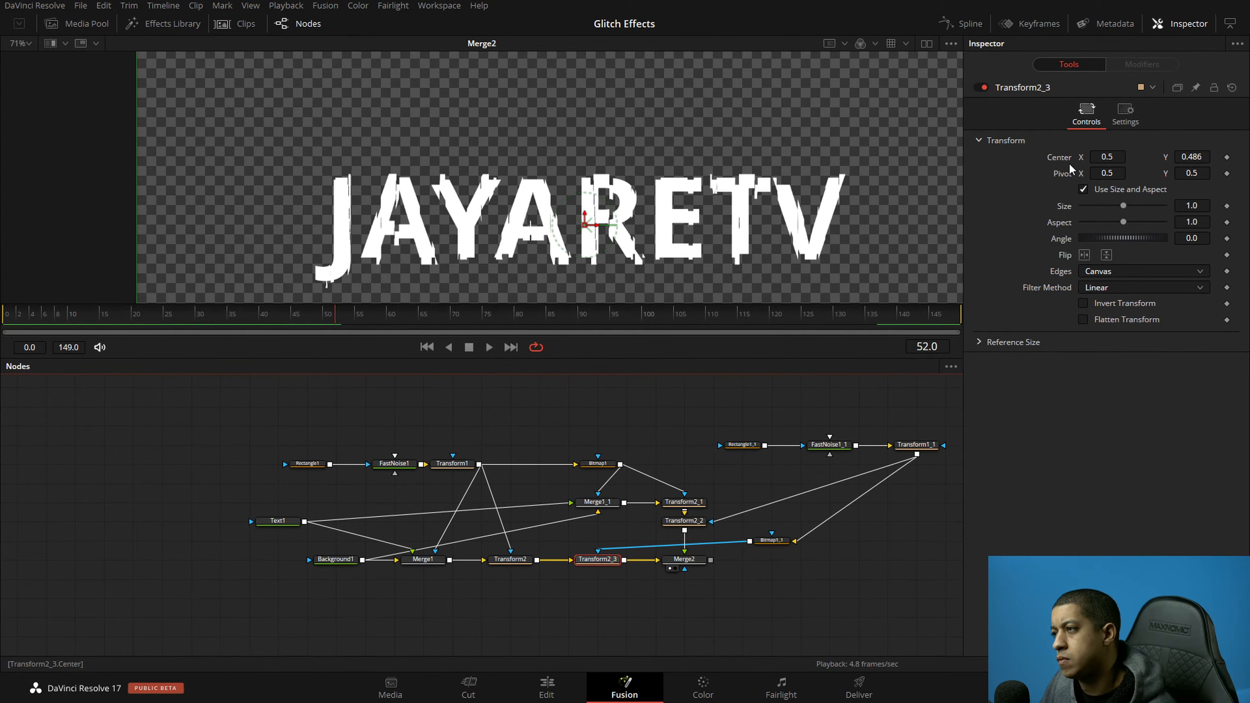
right_click(1079, 90)
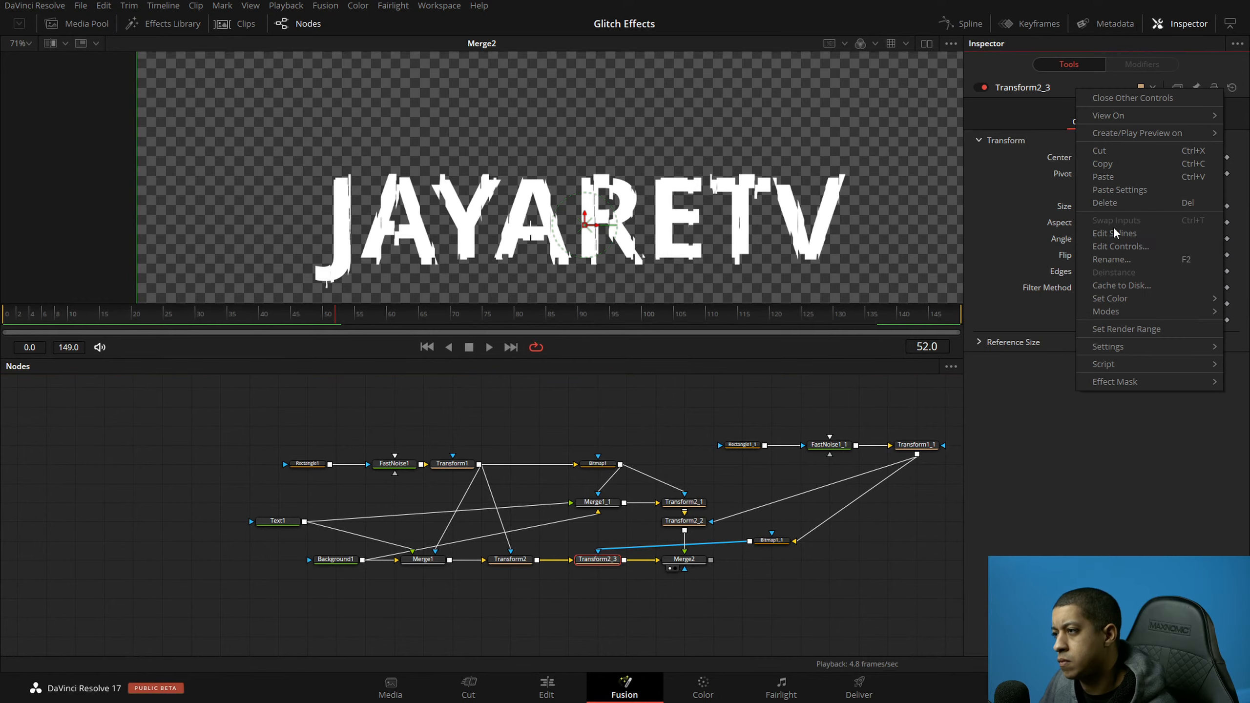
click(1122, 247)
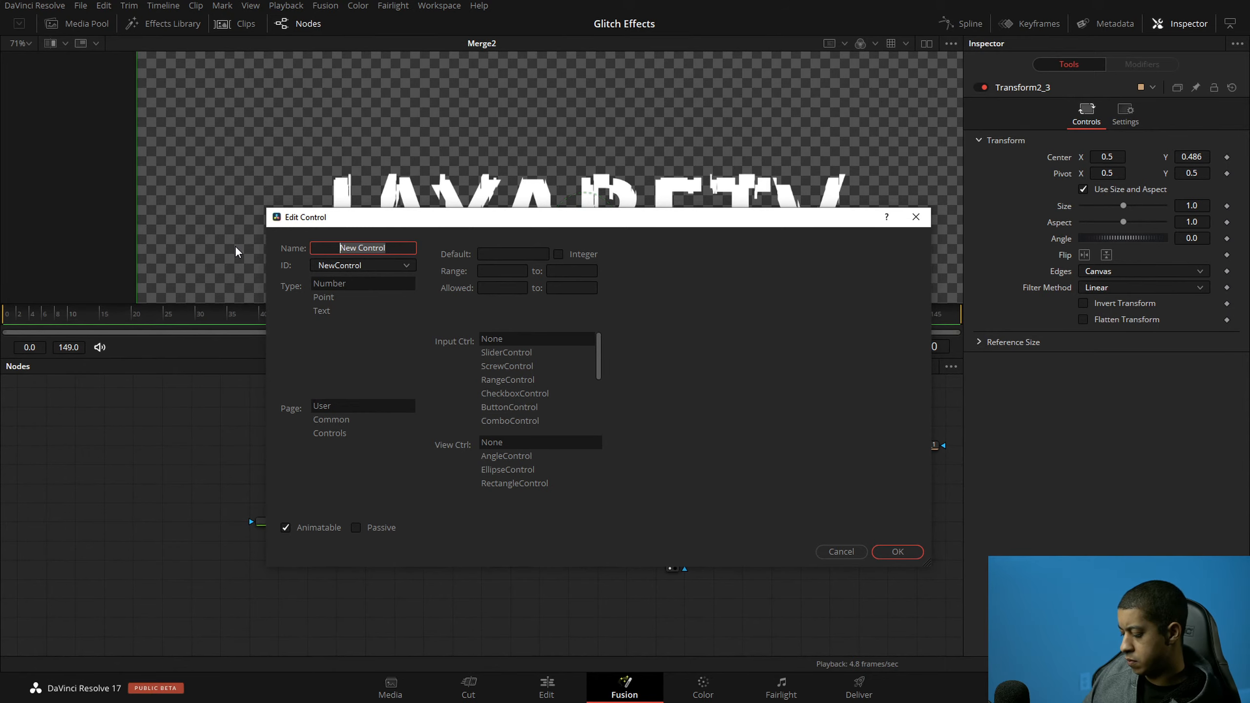
text(Effect)
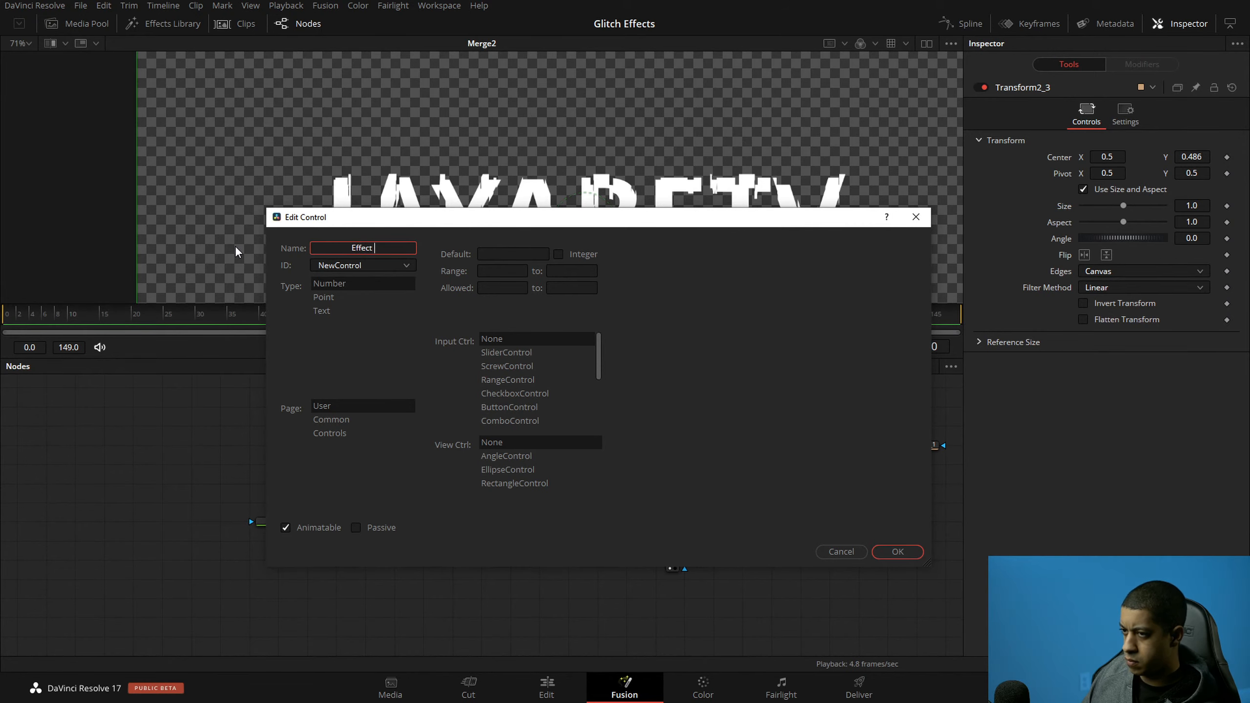
key(BackSpace)
key(BackSpace)
key(BackSpace)
key(BackSpace)
key(BackSpace)
key(BackSpace)
key(BackSpace)
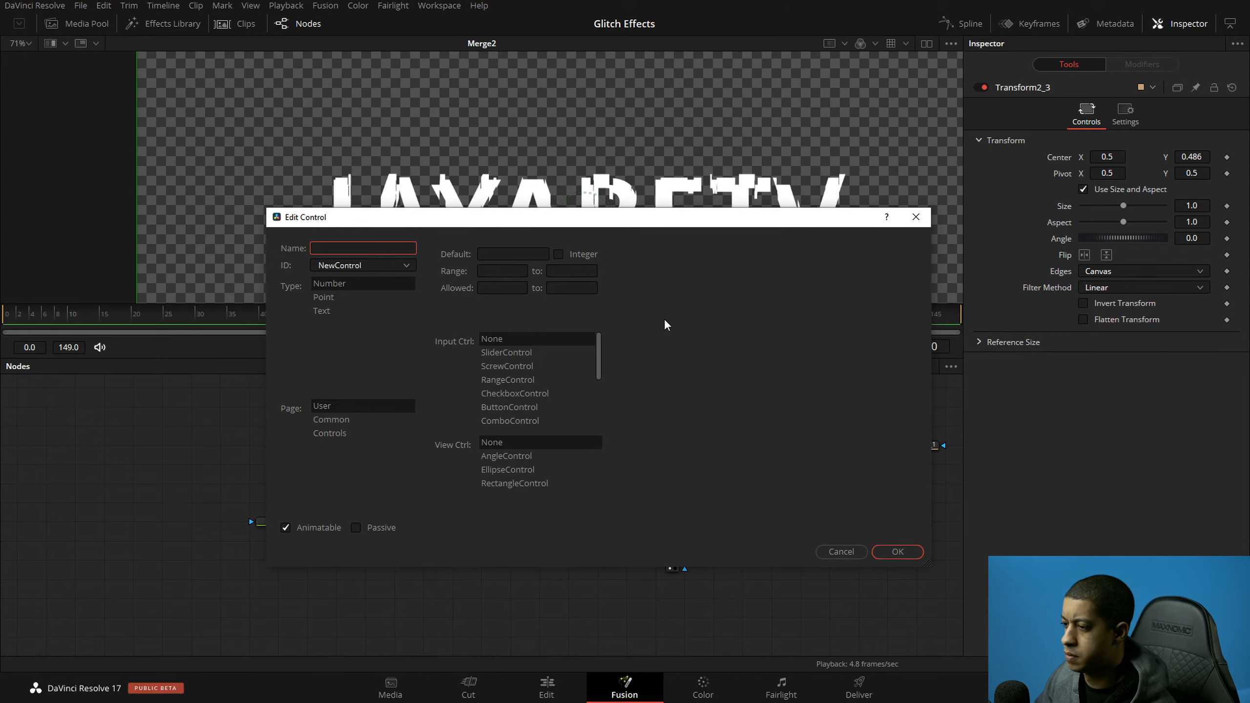
click(840, 551)
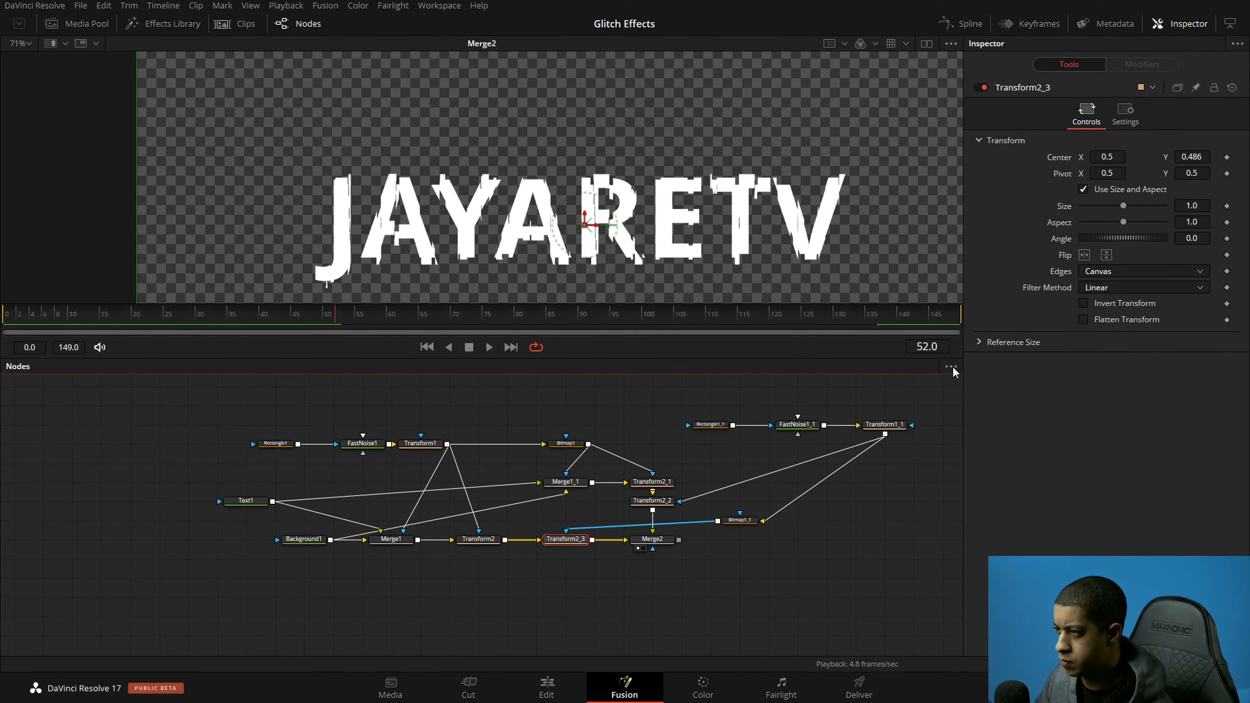
Step: Add a custom non-animatable SliderControl named Part_1 to the Bitmap-masked Transform on the Common page
right_click(1084, 92)
click(1127, 247)
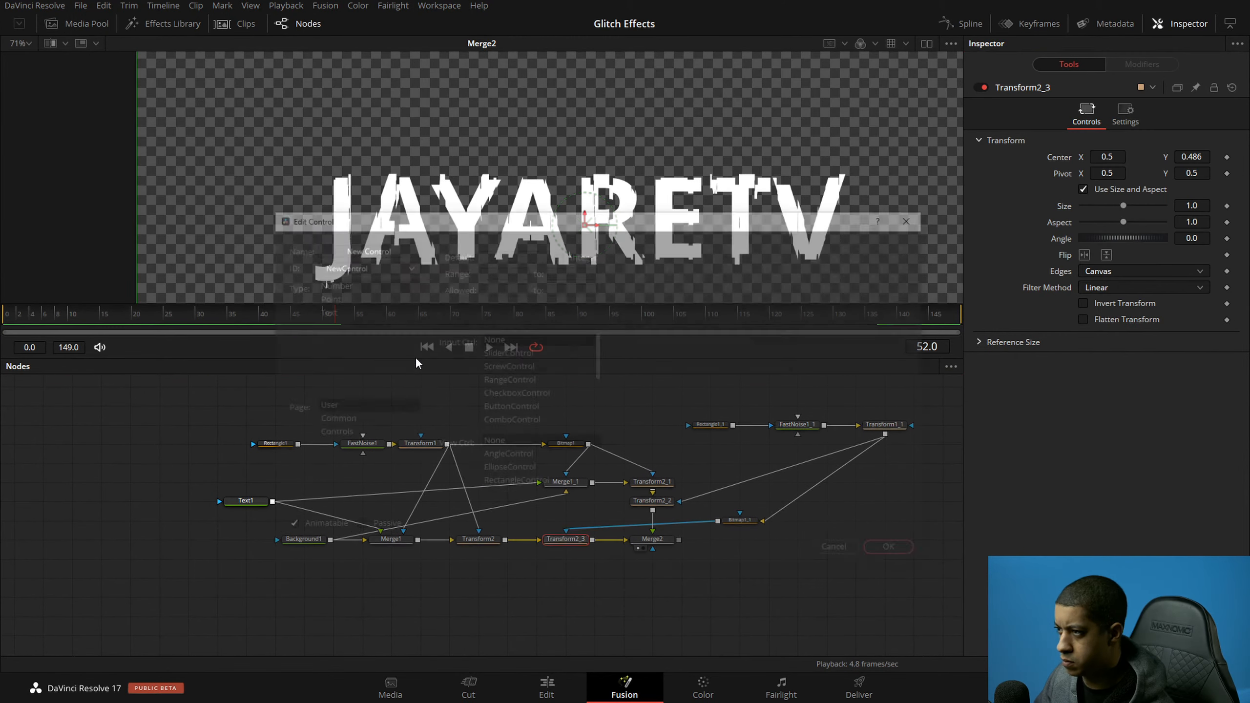
click(331, 249)
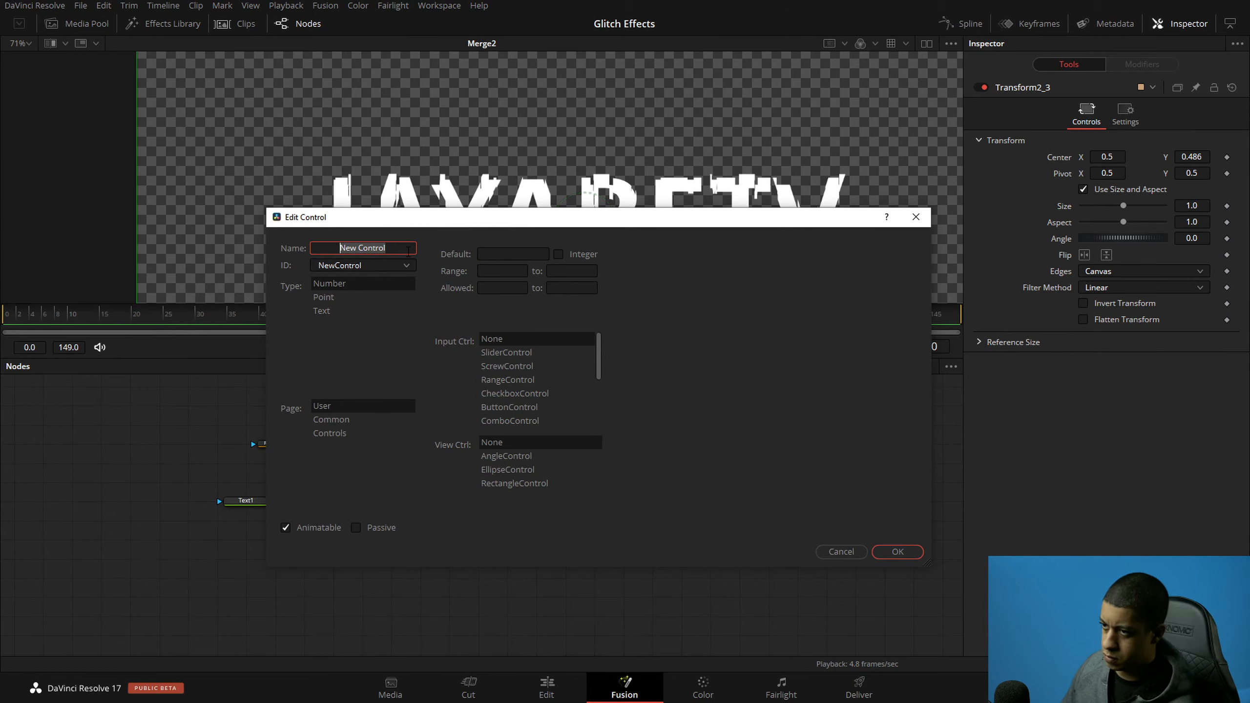
text(Part_1)
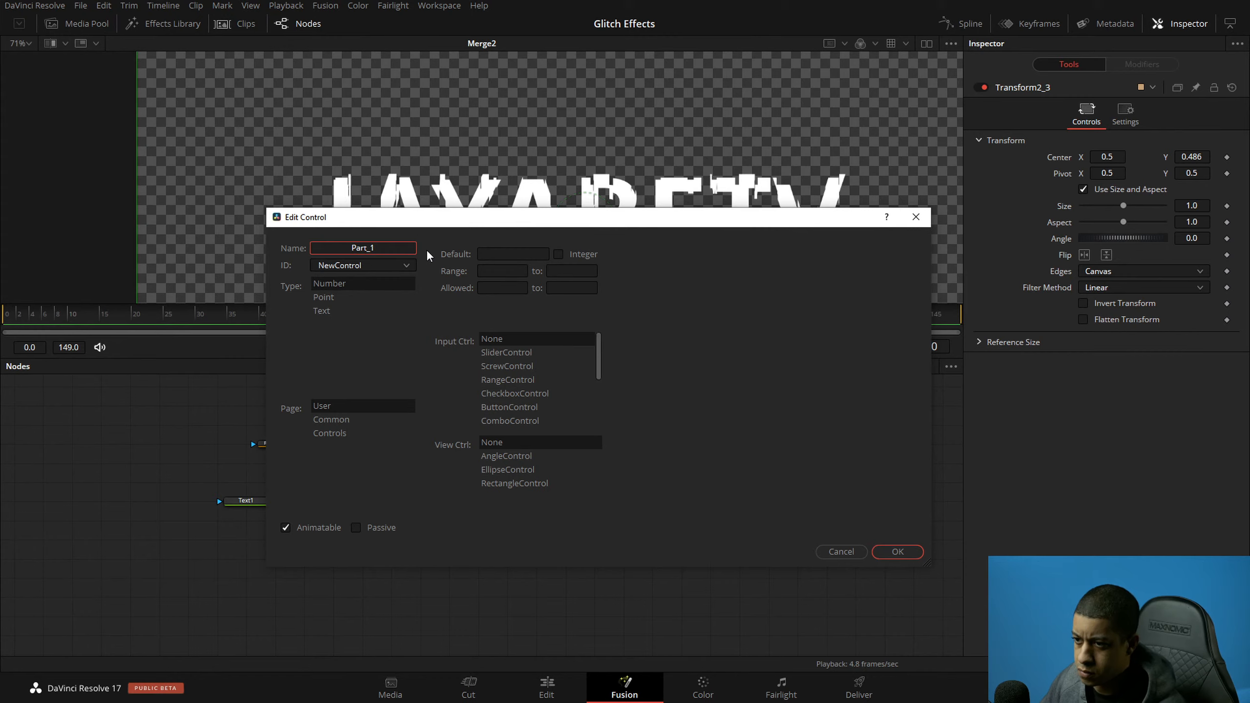
click(336, 421)
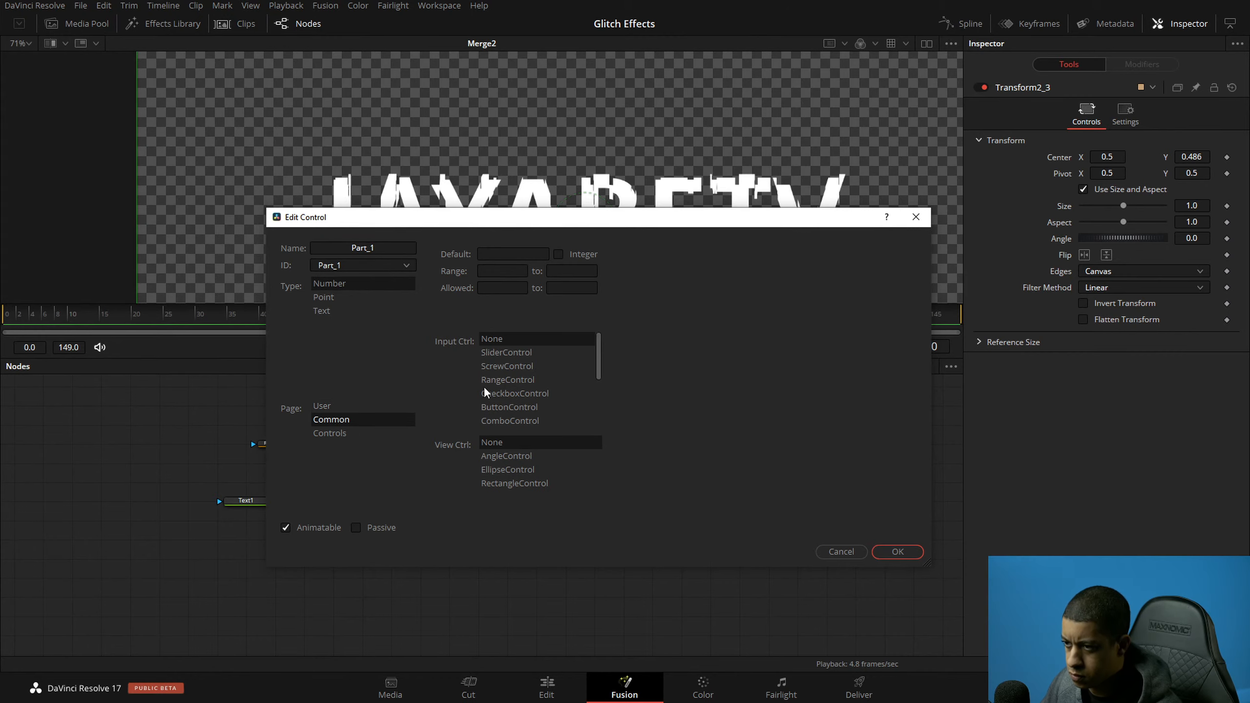
click(507, 353)
click(323, 529)
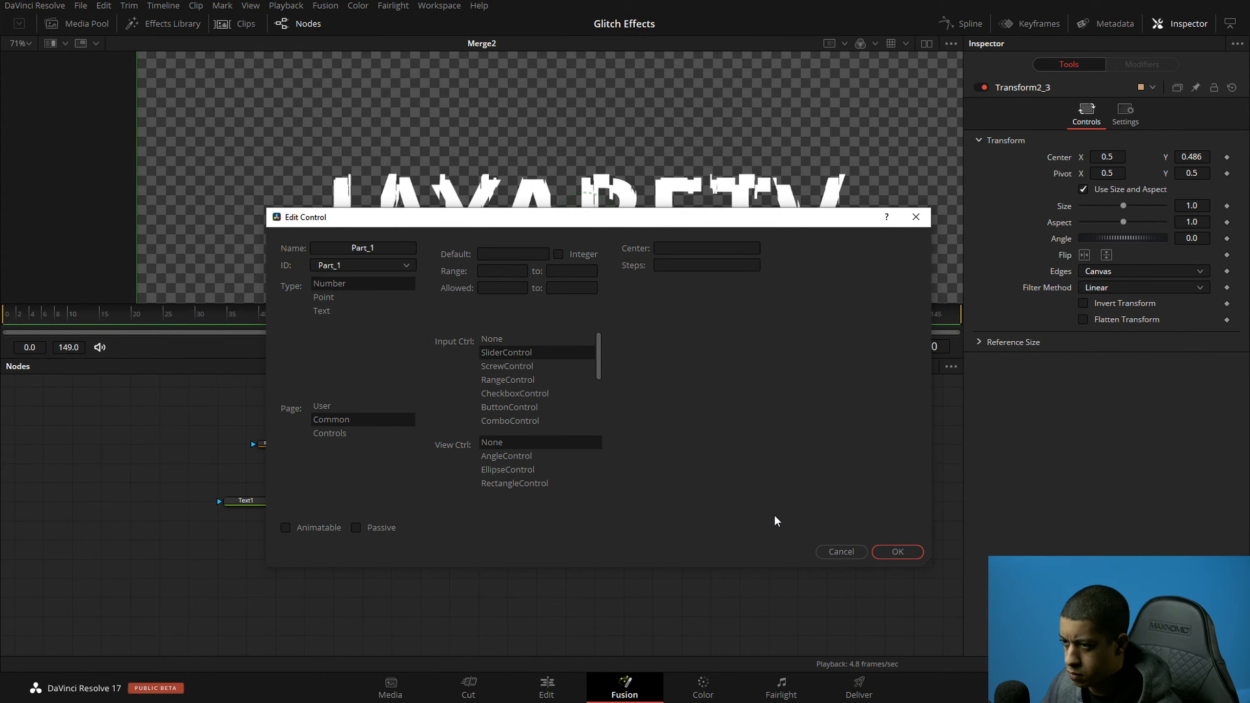
click(897, 551)
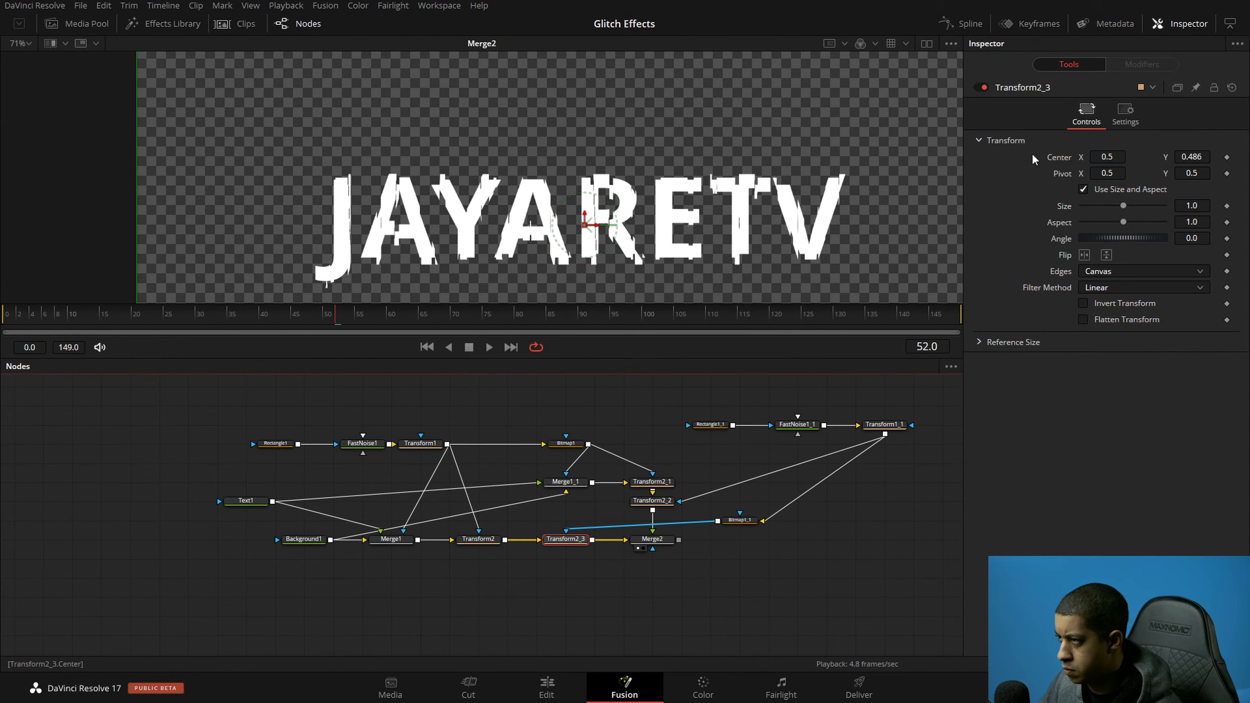
Step: Drive the Transform's Center with the expression Point(0.5, Merge2.Effect*Part_1)
right_click(1058, 158)
click(1103, 309)
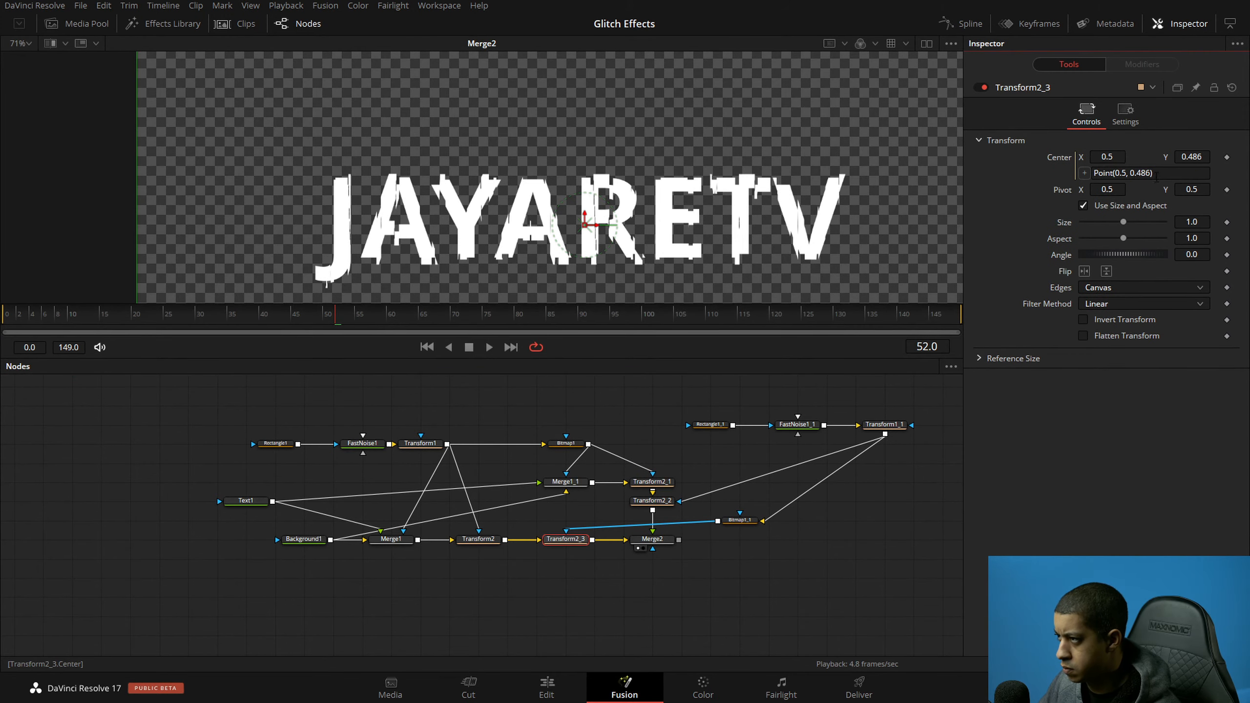
click(1138, 172)
text(Merge2.Eff)
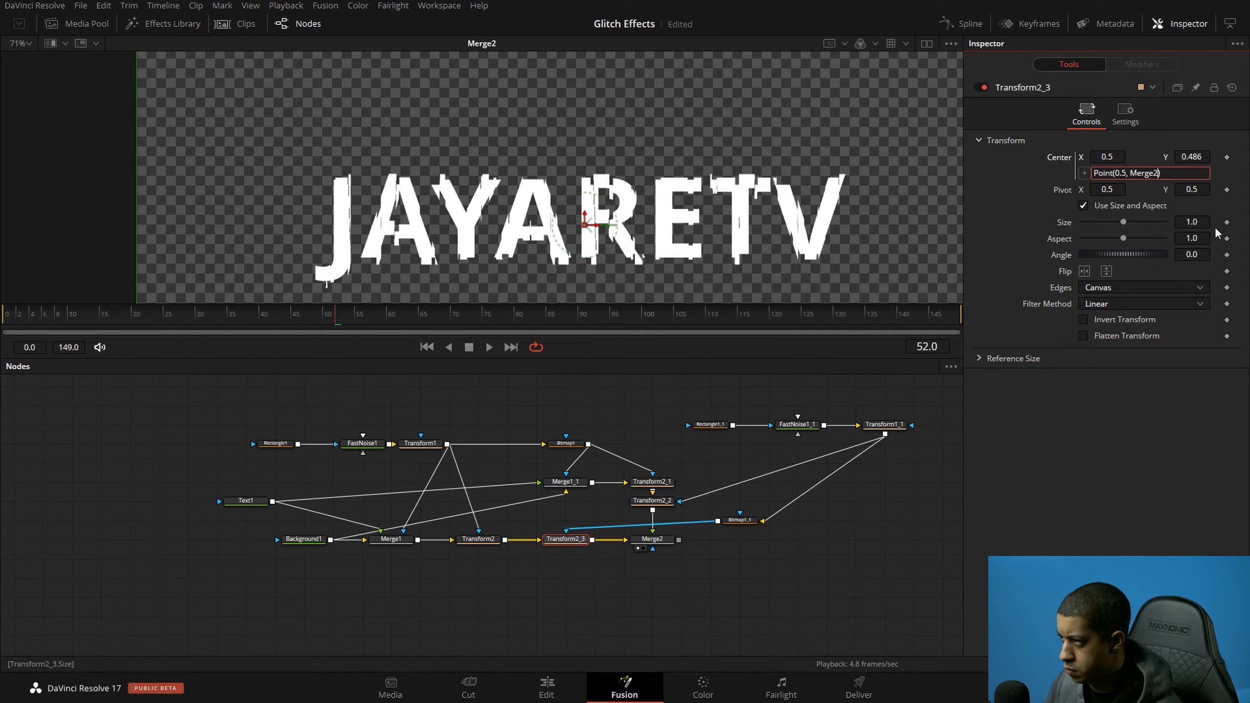
text(ect)
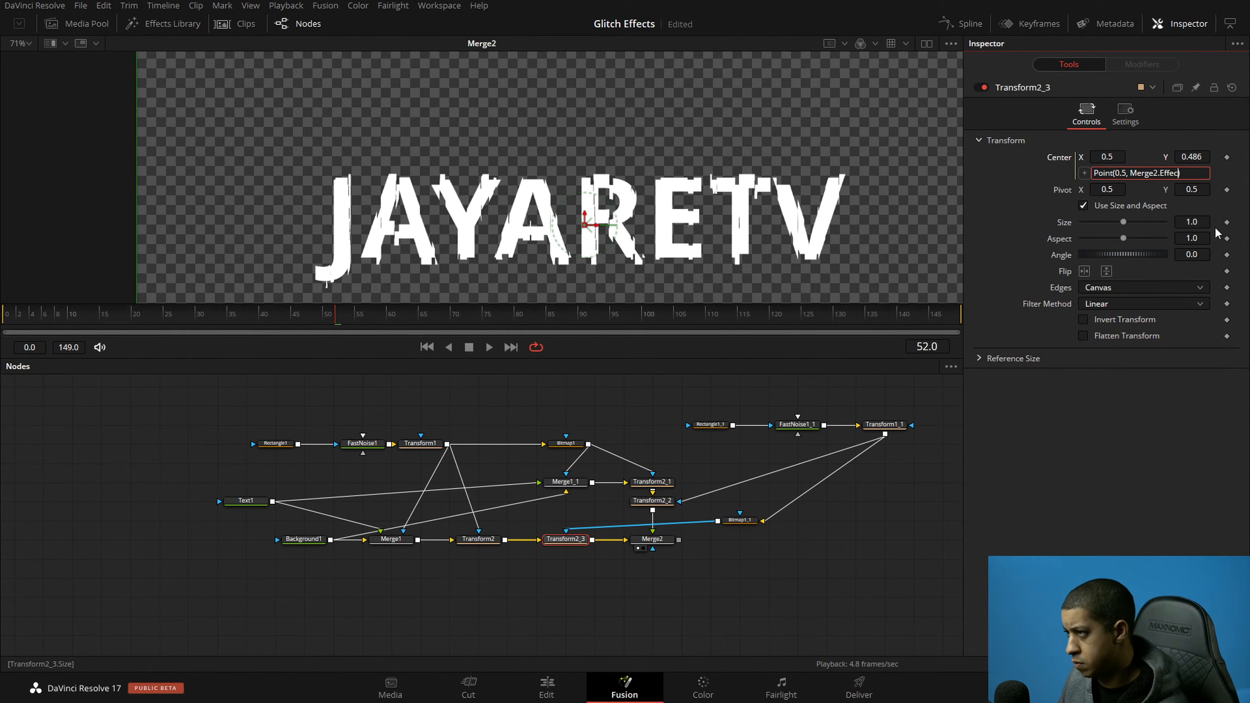
text(*)
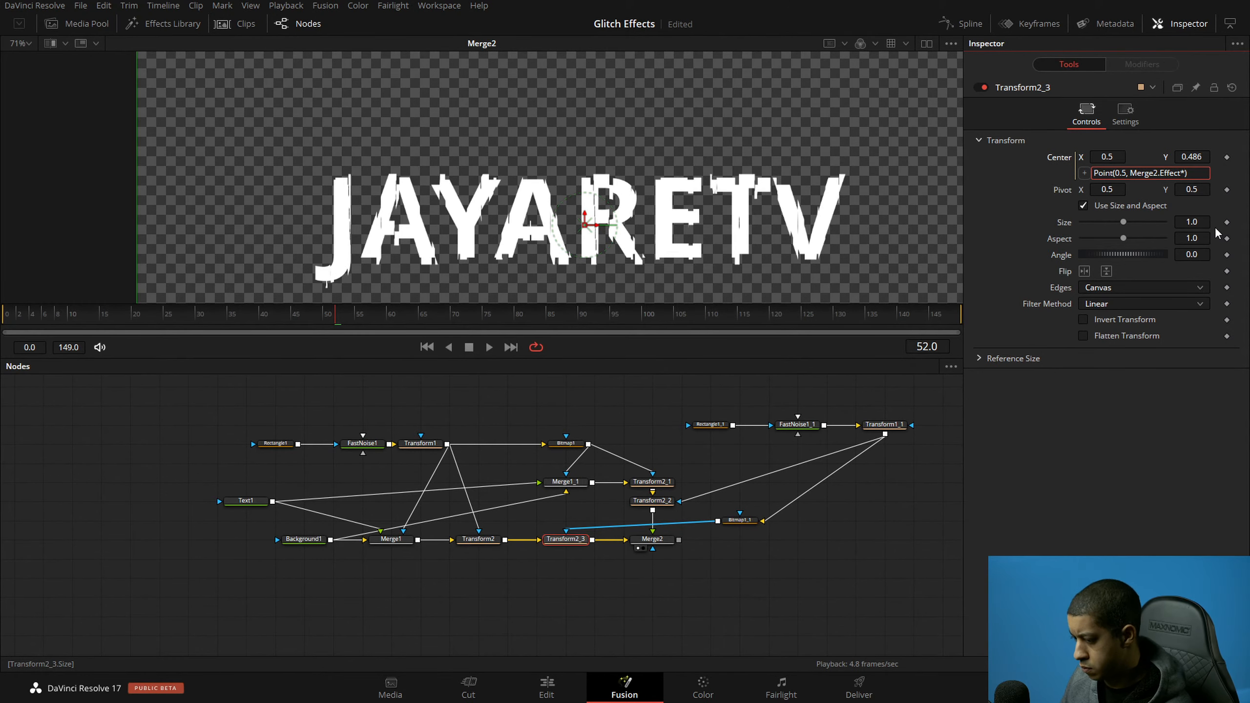
text(Part_1)
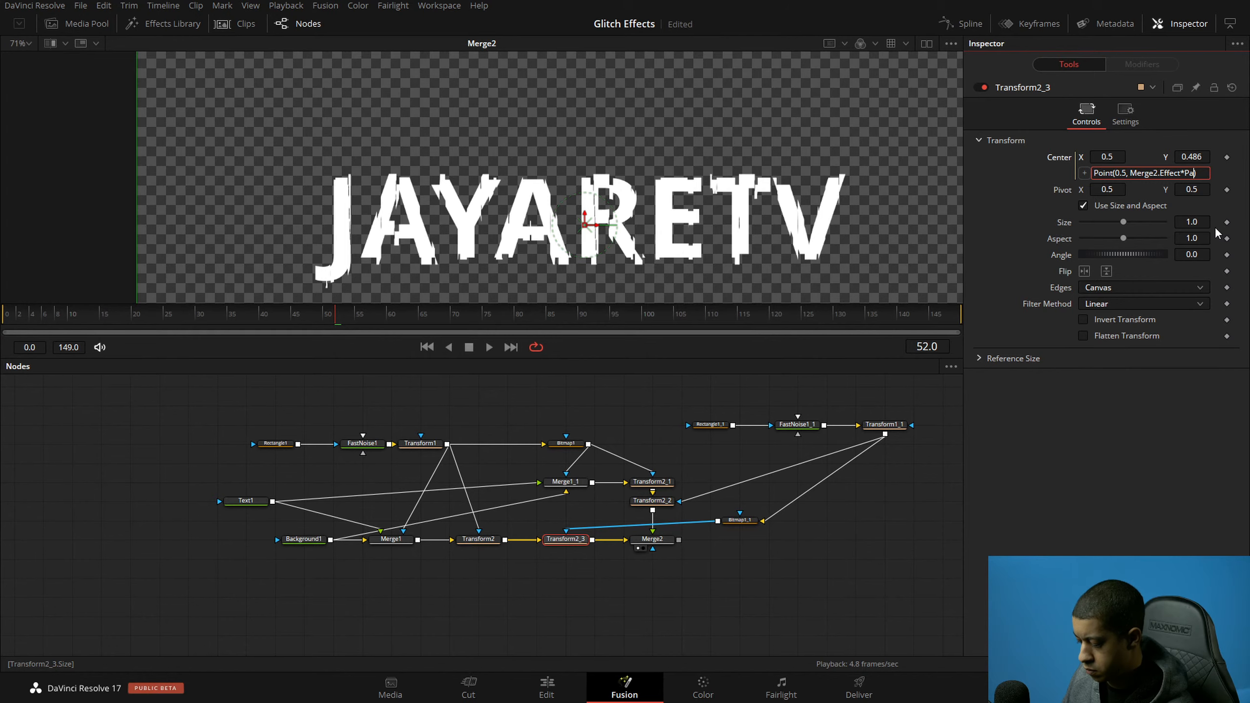
key(Return)
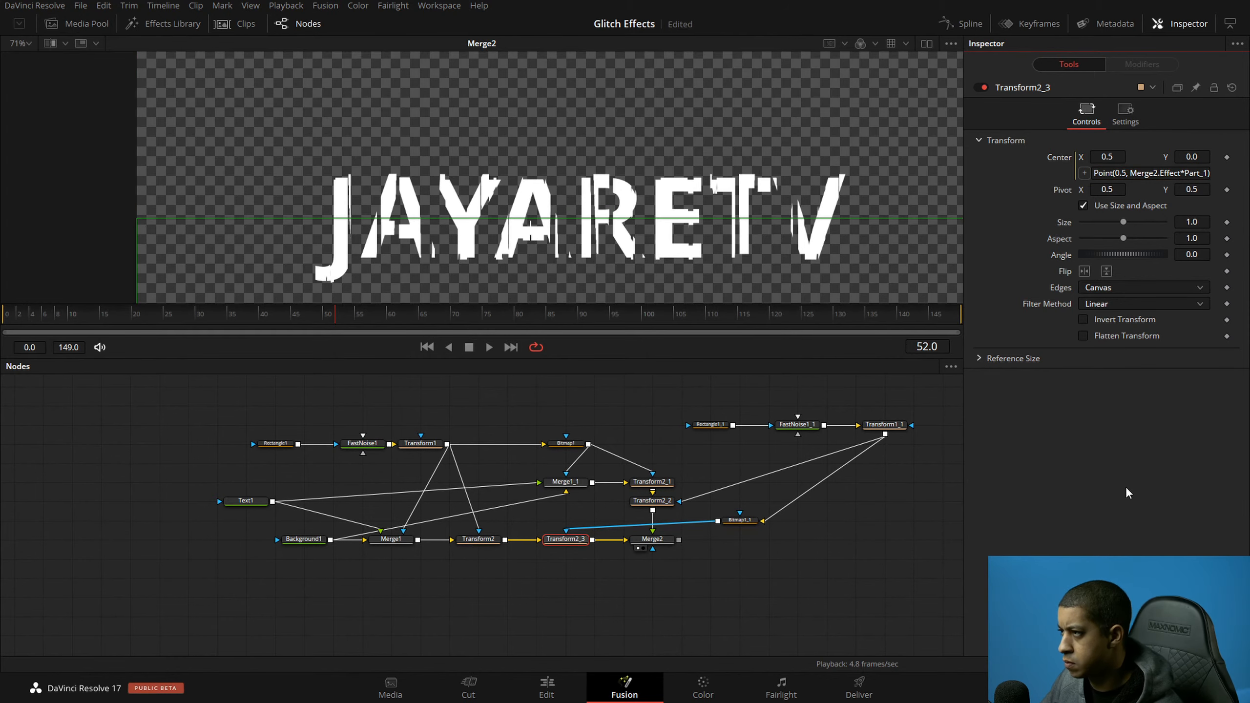
Step: Set the default value of the Transform's custom Part_1 control to 0.48
click(1125, 113)
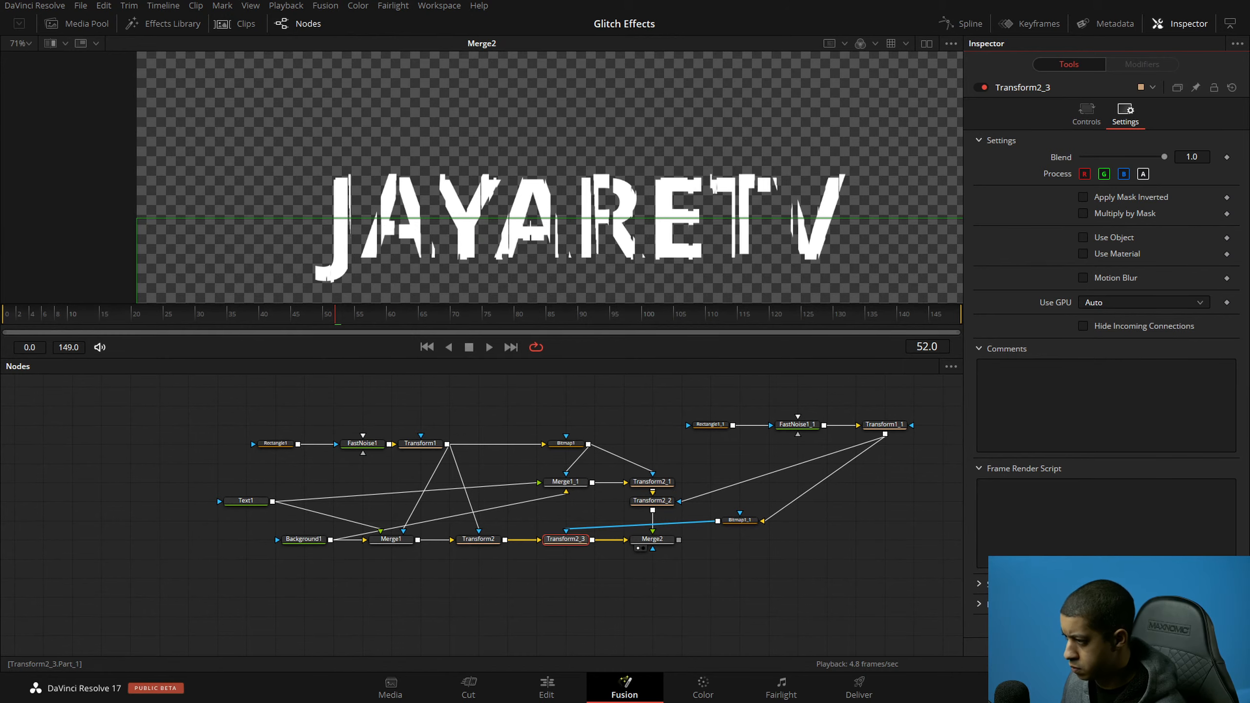
click(831, 619)
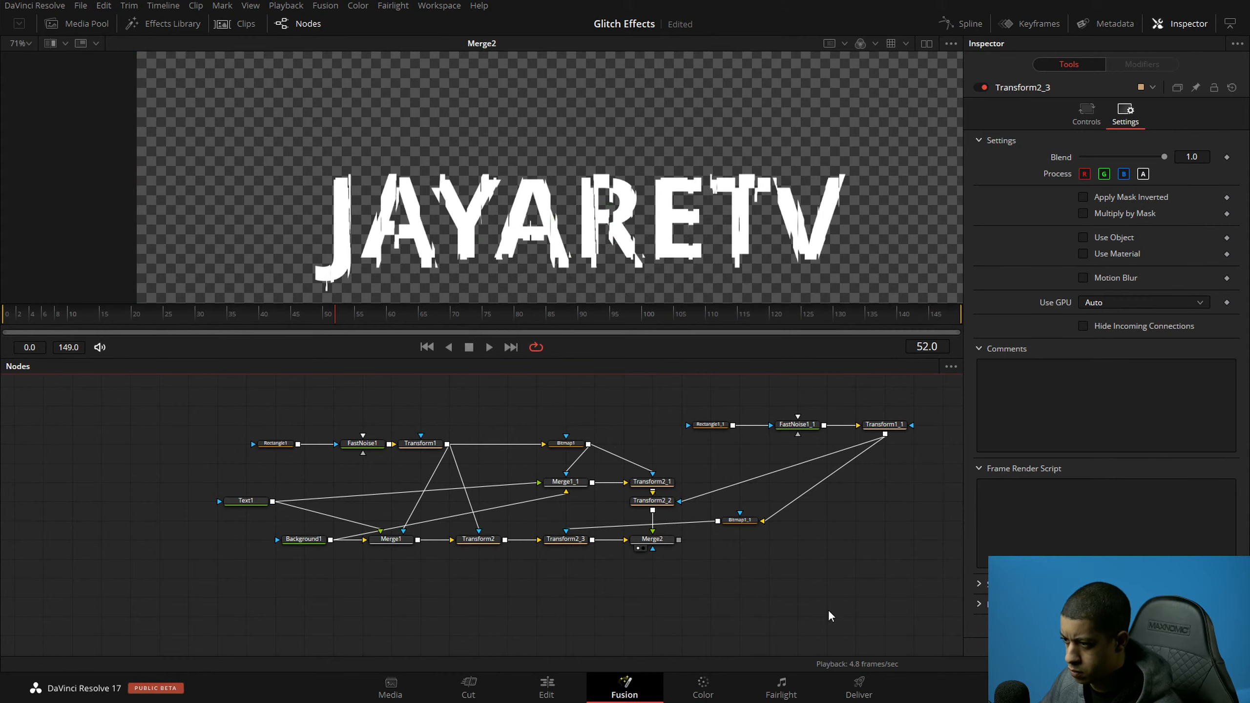
drag(832, 618, 762, 604)
right_click(1075, 94)
click(1118, 248)
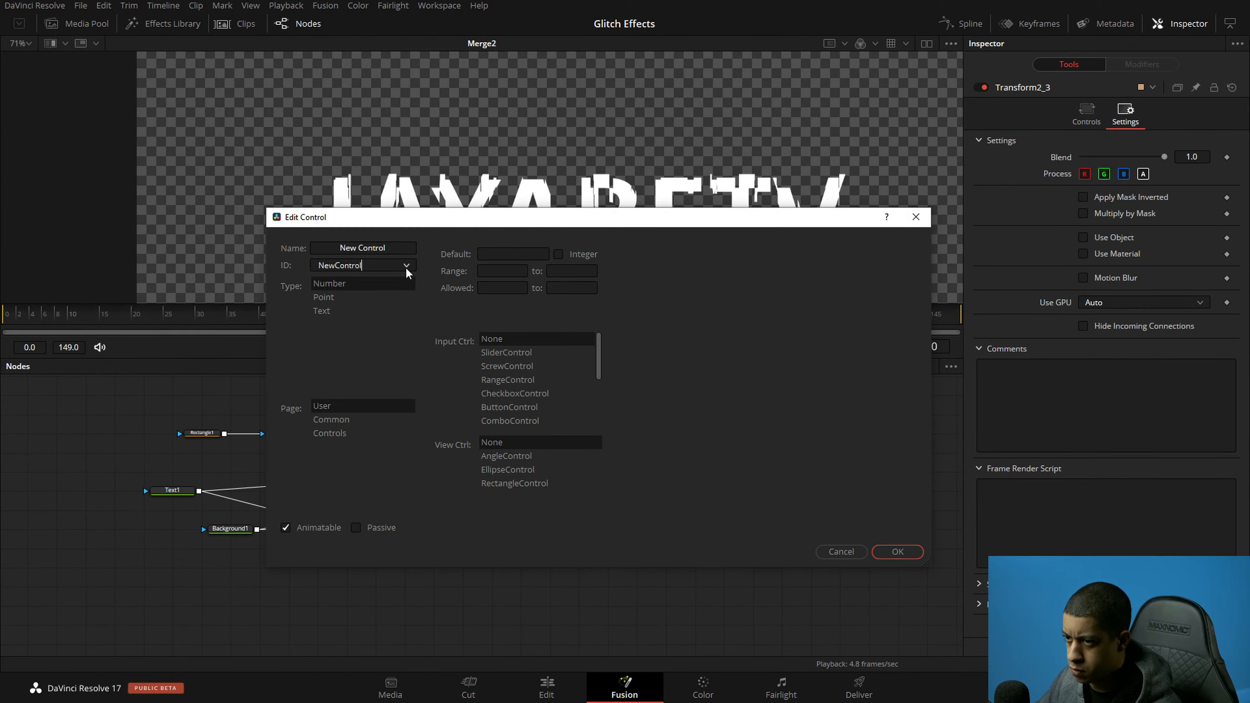
click(407, 266)
scroll(466, 452, down, 3)
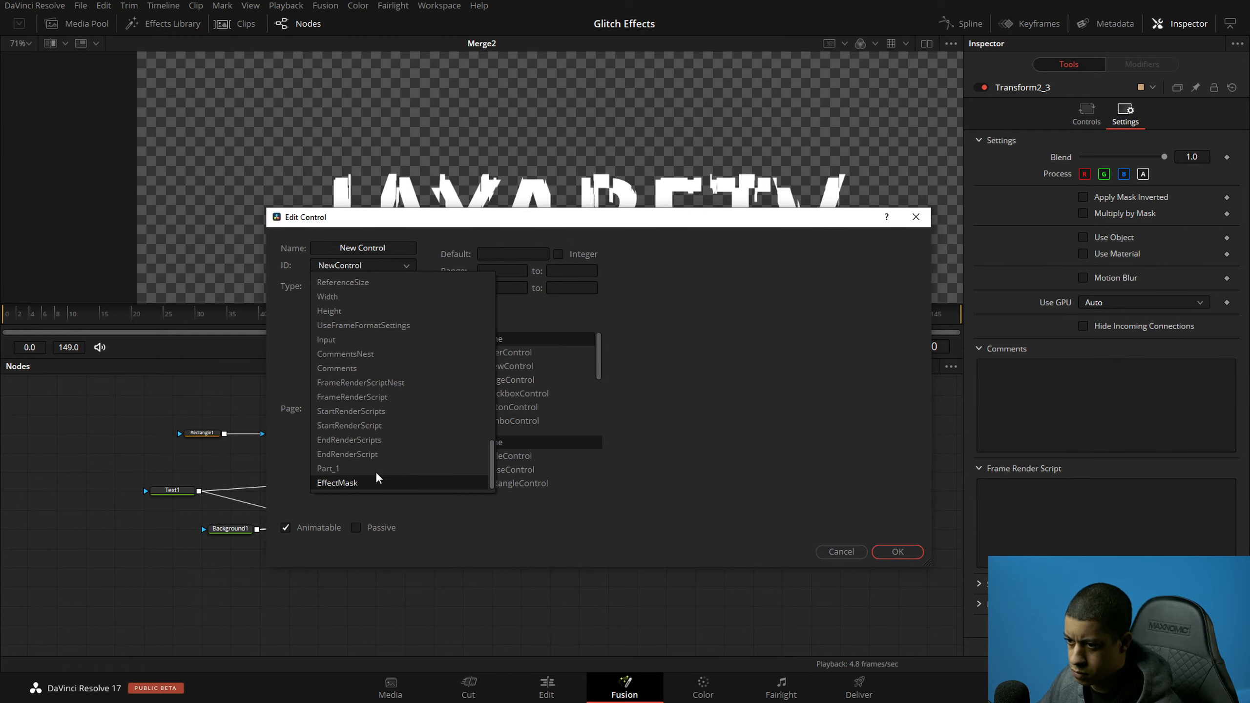
click(377, 480)
click(531, 255)
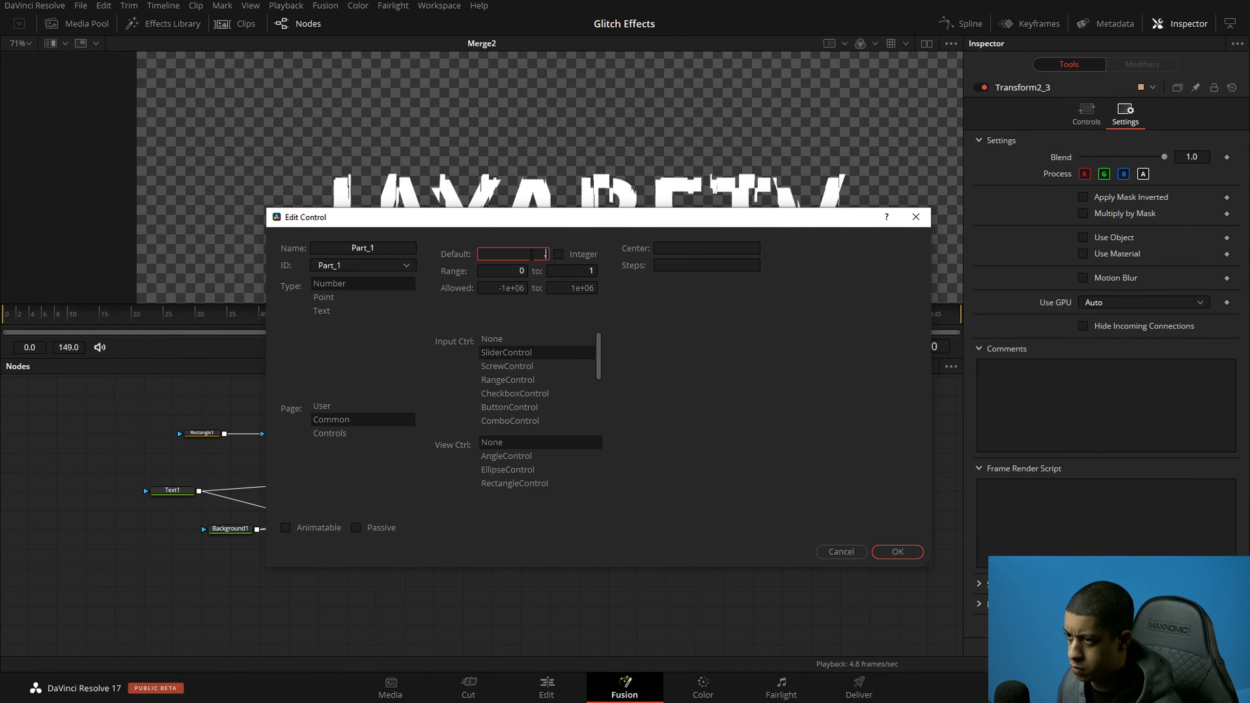
text(.48)
key(Return)
Step: Adjust the Part_1 slider and try the final merge's Effect slider, and save the project
click(698, 571)
mouse_move(646, 574)
mouse_down()
mouse_move(665, 573)
mouse_move(650, 585)
mouse_up()
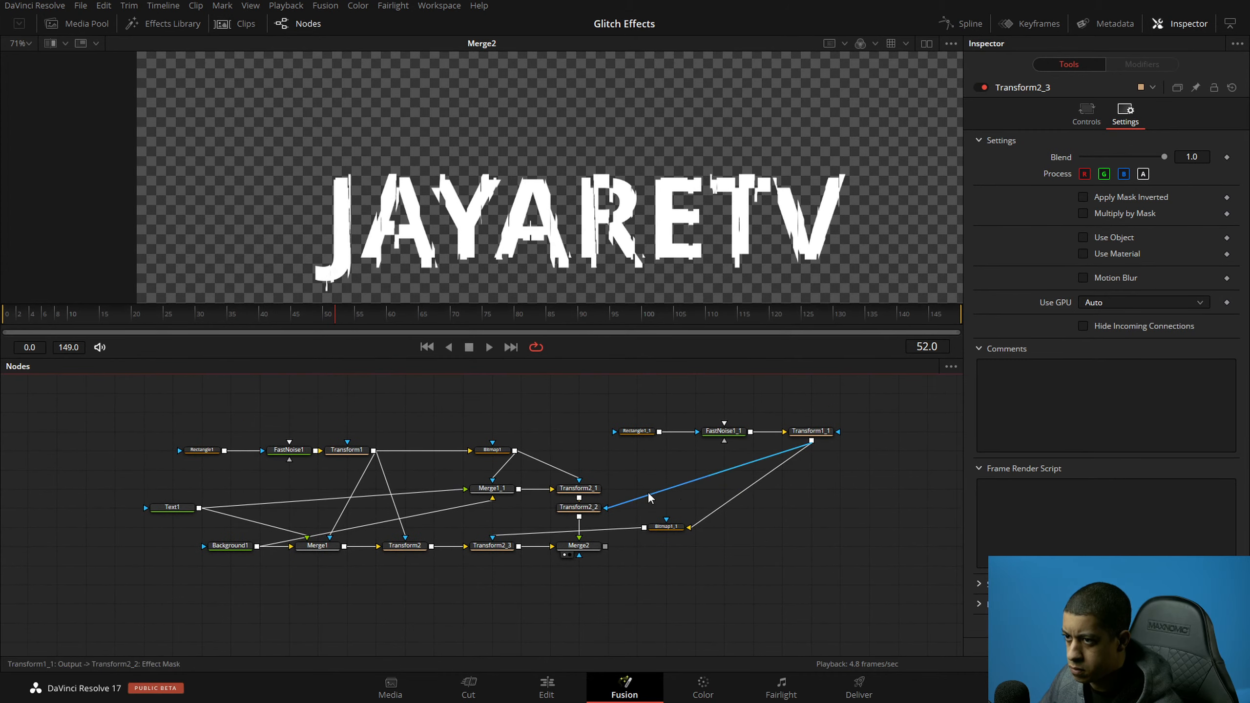
drag(771, 540, 737, 540)
mouse_move(1120, 626)
mouse_down()
mouse_move(1136, 626)
mouse_move(1118, 626)
mouse_up()
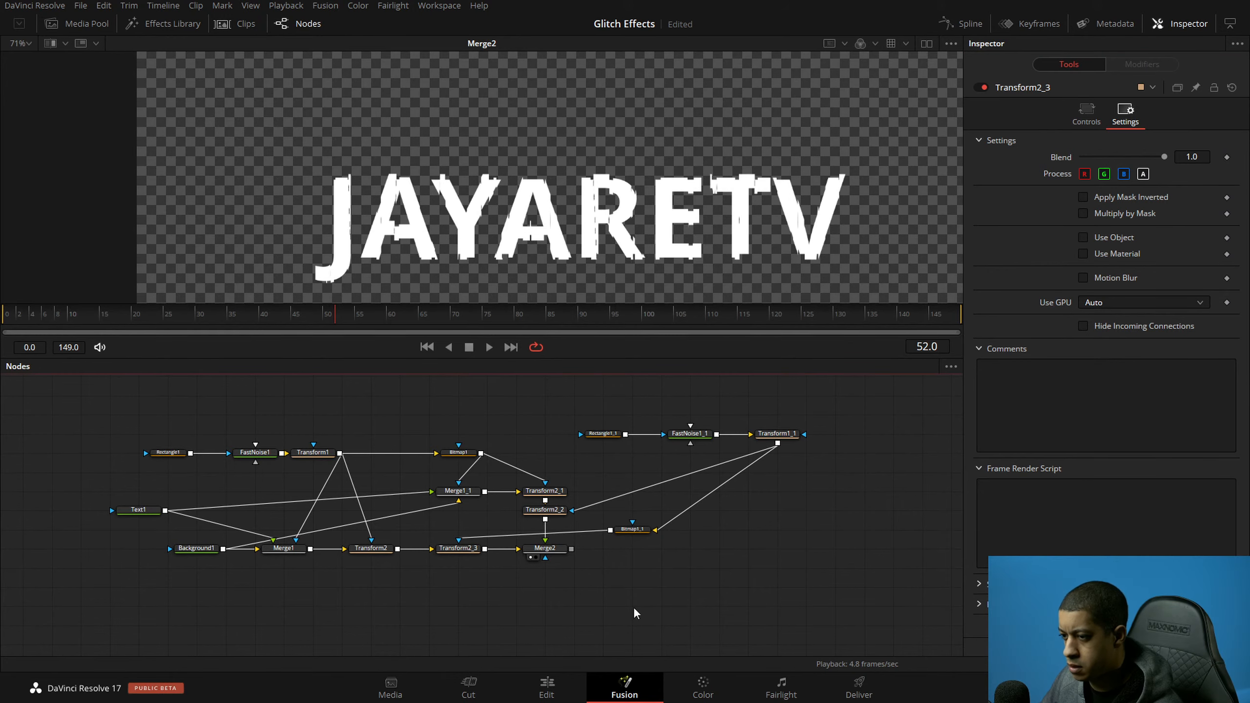
click(543, 548)
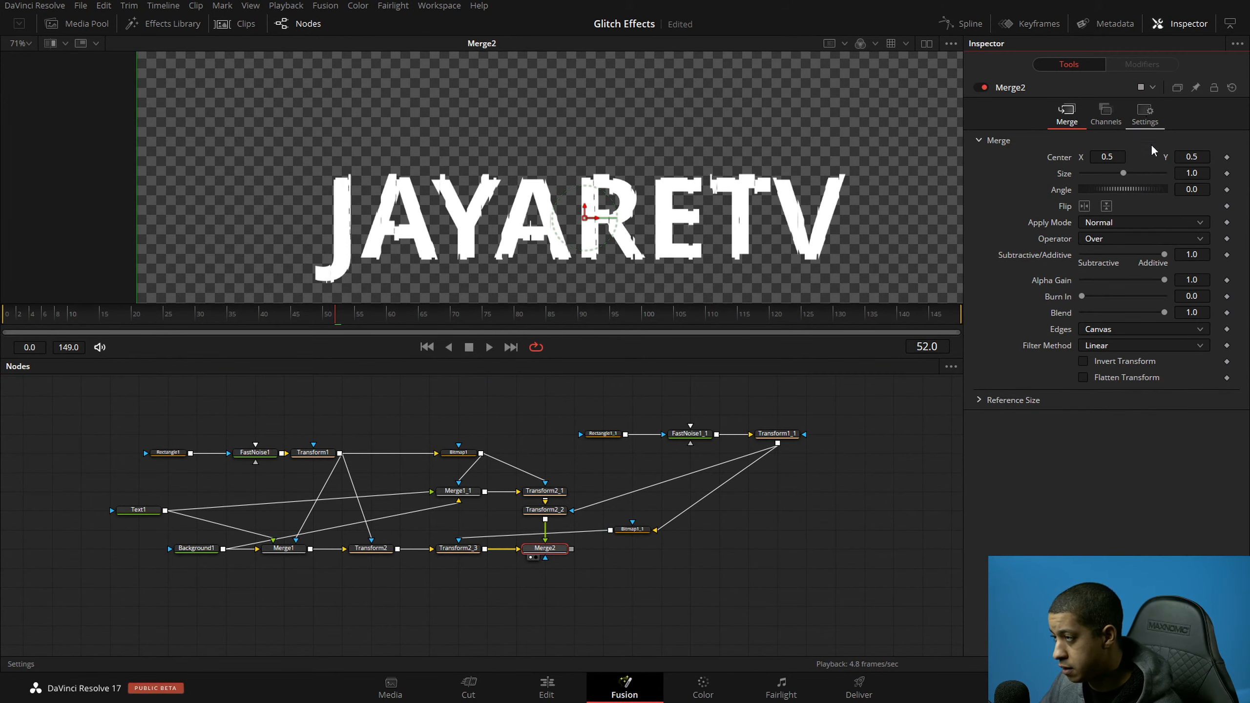
click(1144, 114)
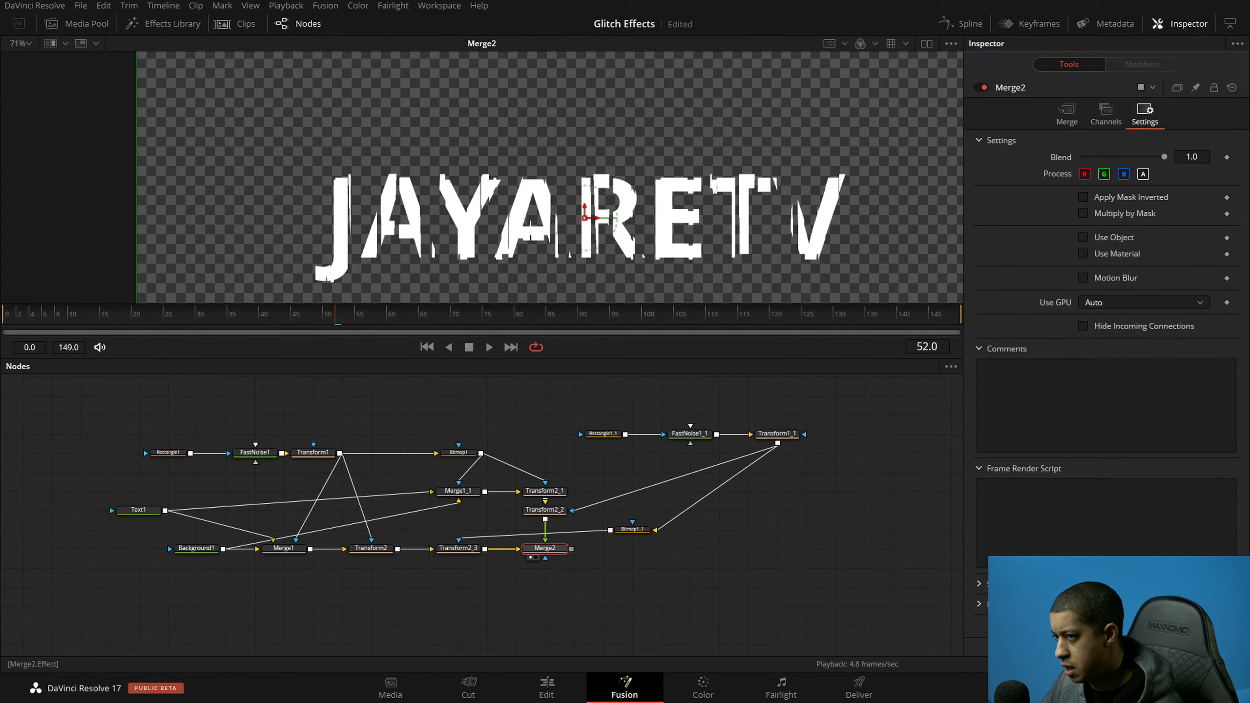
key(ctrl+s)
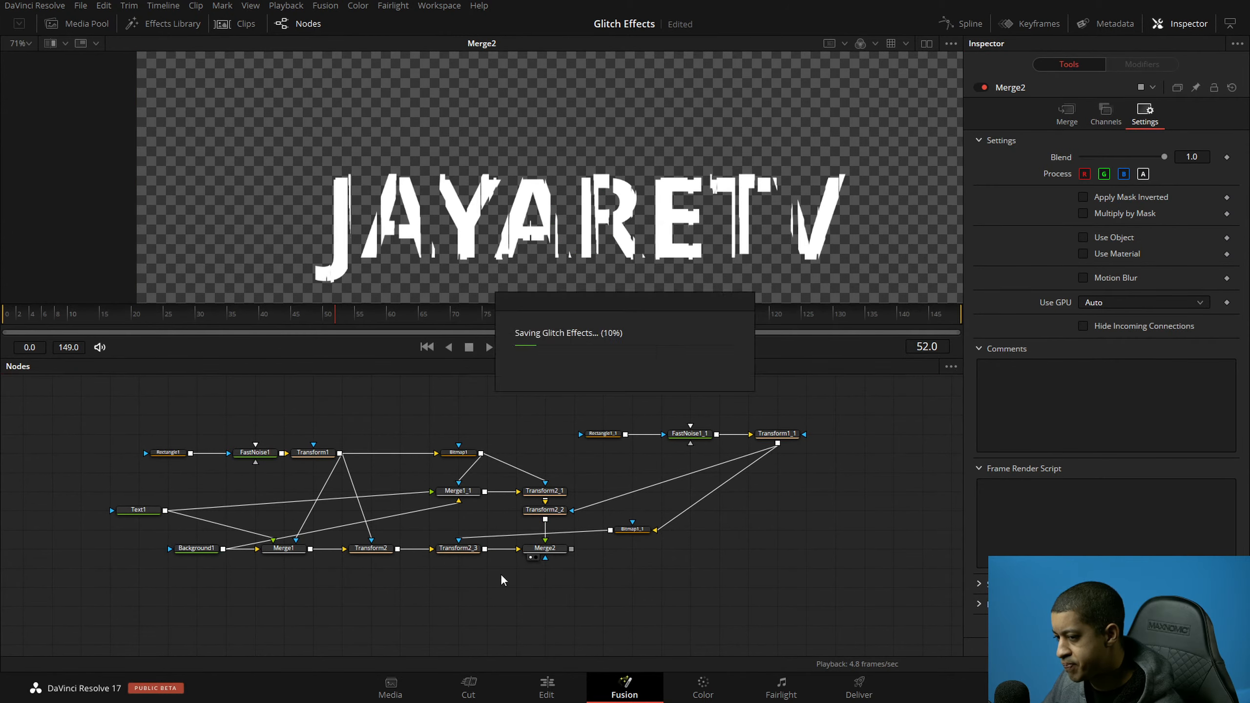
Step: Change the Center expression of the Bitmap-masked Transform2_3 to Point(0.5, (Merge2.Effect*0.5)Part_1)
click(370, 547)
click(458, 548)
click(1128, 123)
click(1086, 115)
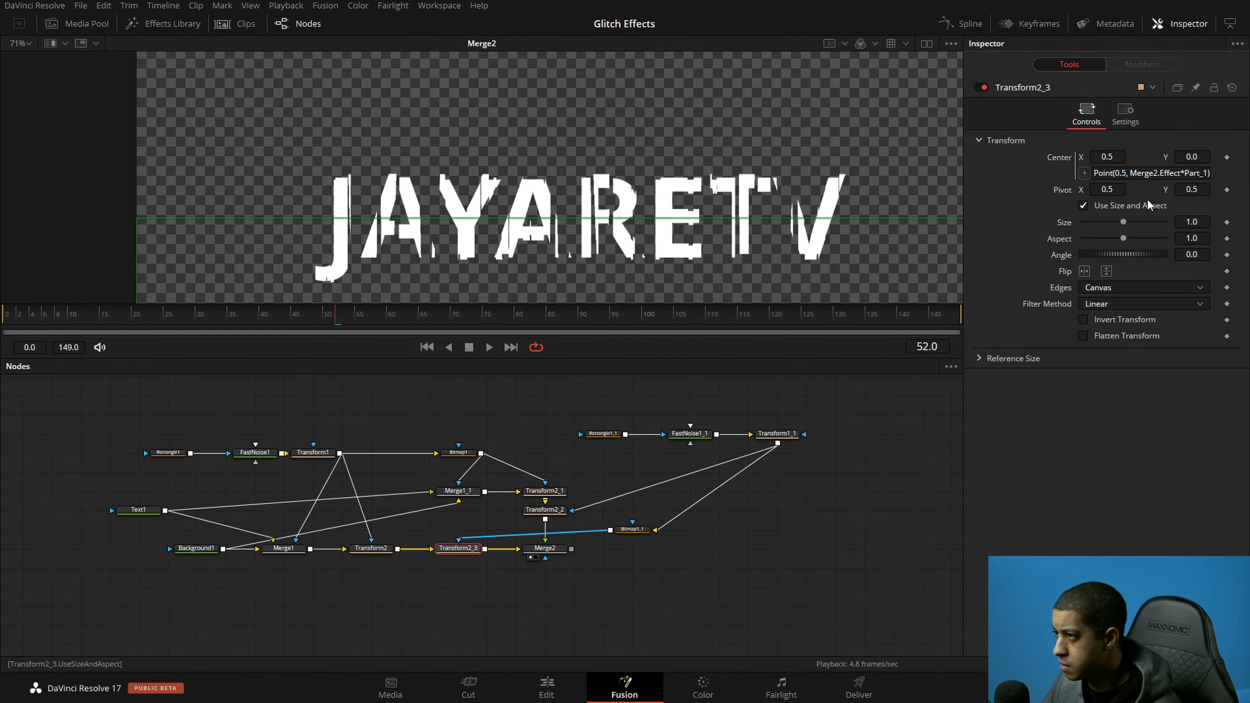
click(1190, 173)
drag(1201, 175, 1228, 183)
click(1188, 173)
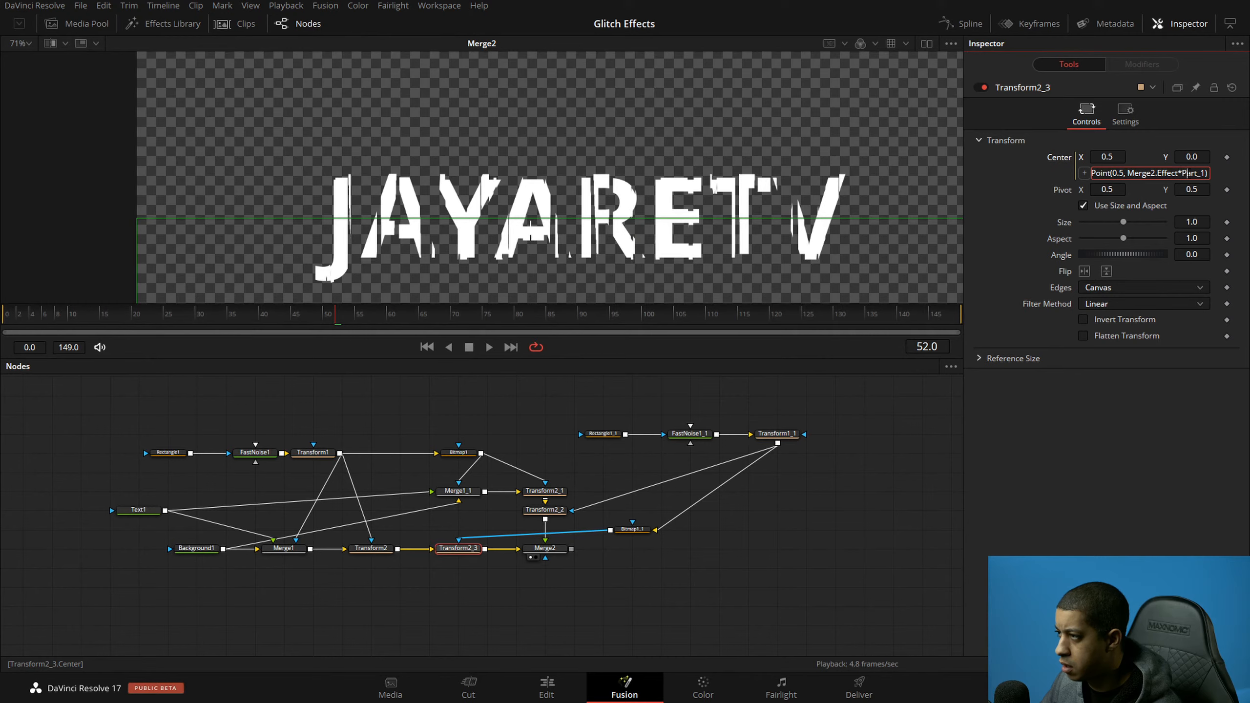
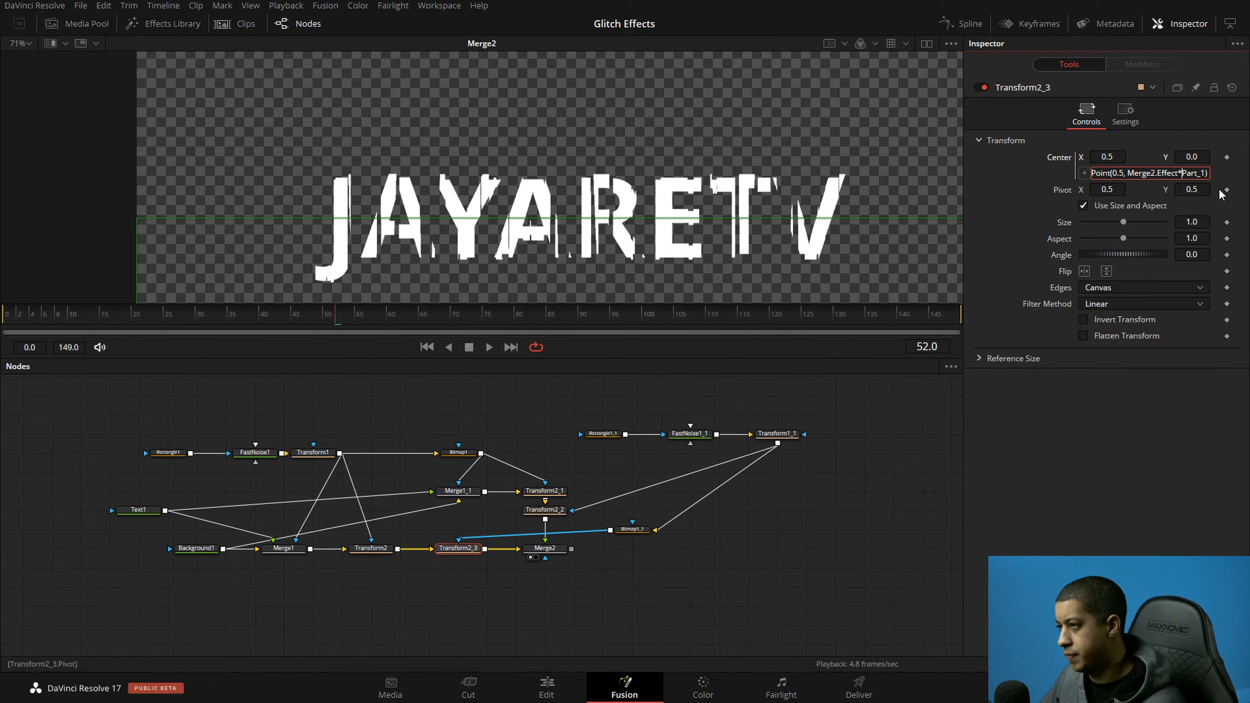
text(()
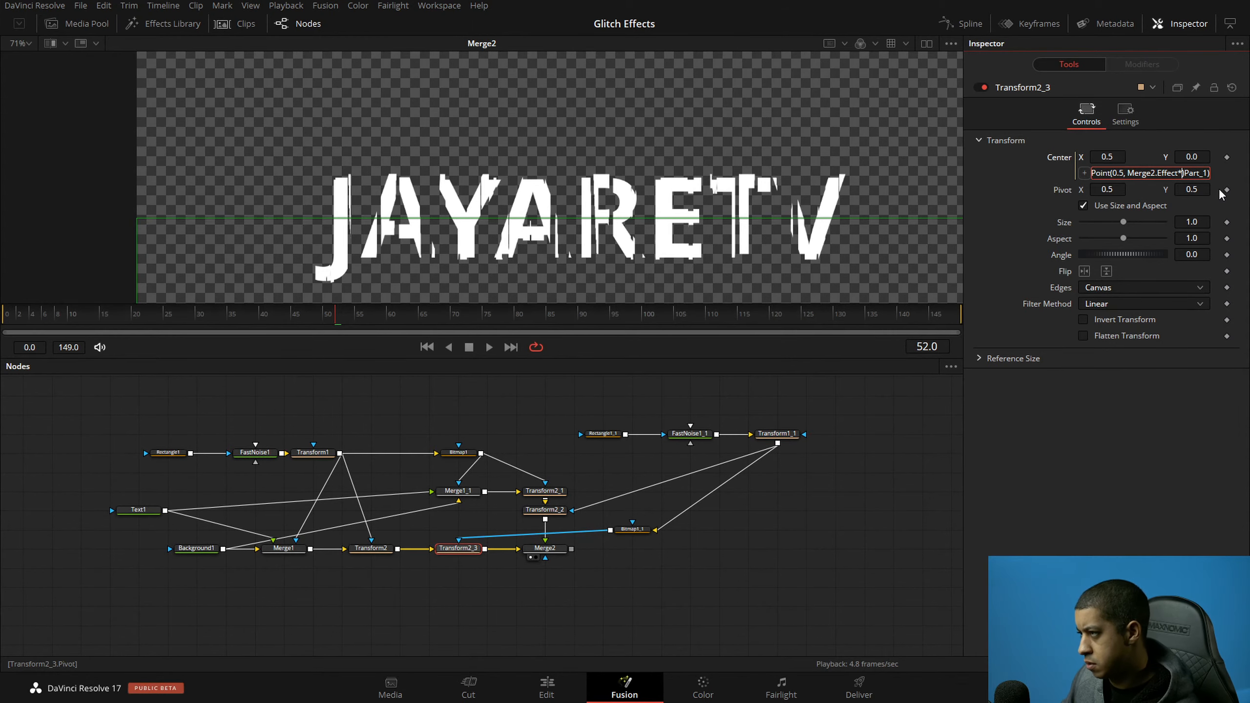
text(.5)
text(0.5)
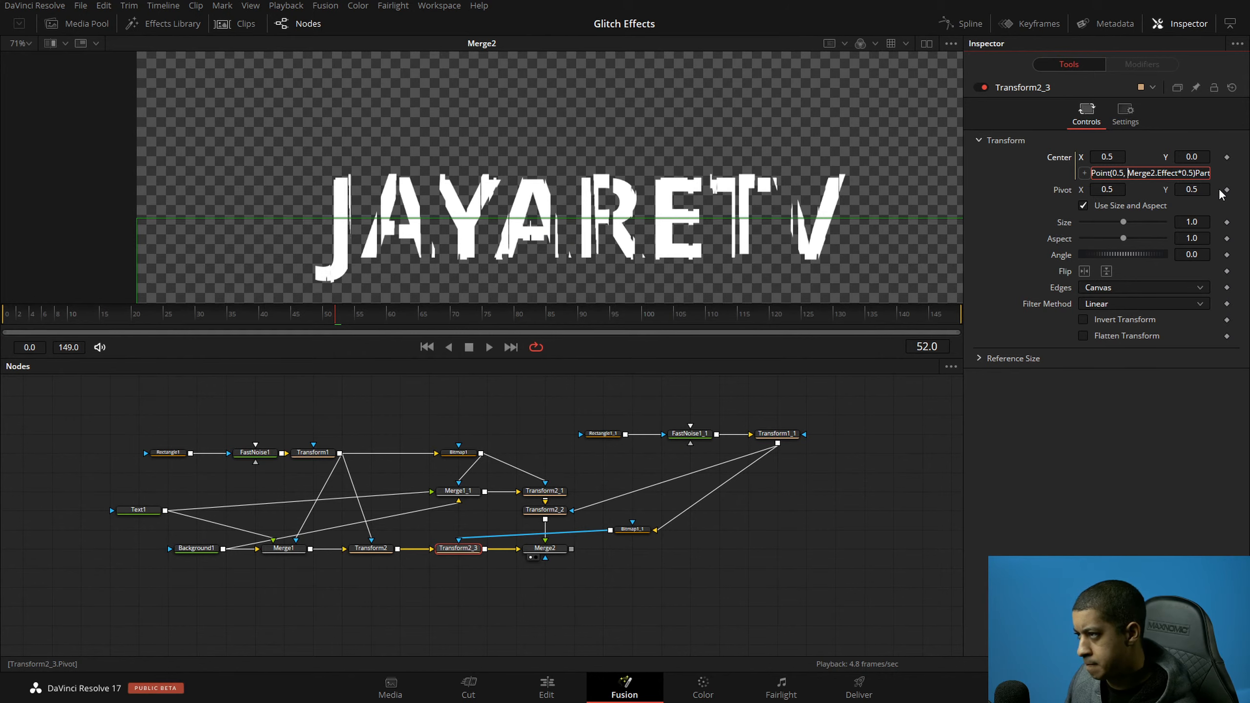
text(()
key(Return)
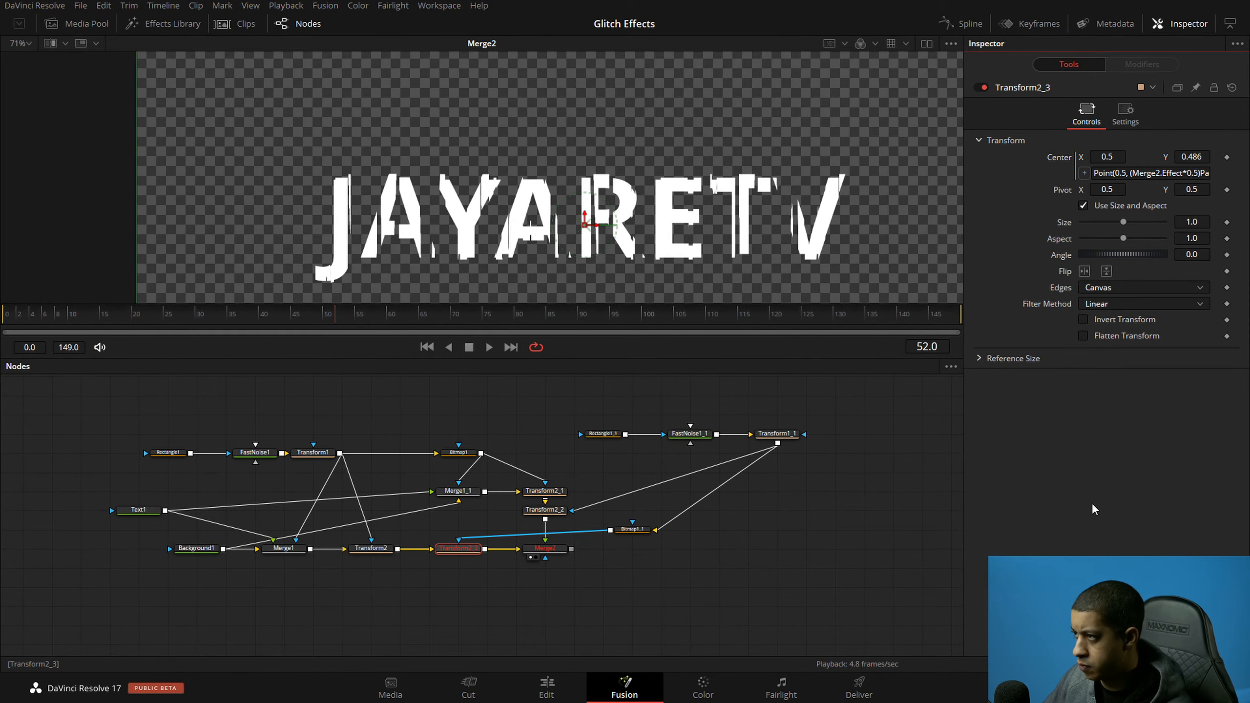
Step: Save the project and insert a plus sign so the Center expression reads Point(0.5, (Merge2.Effect*0.5)+Part_1)
click(1125, 114)
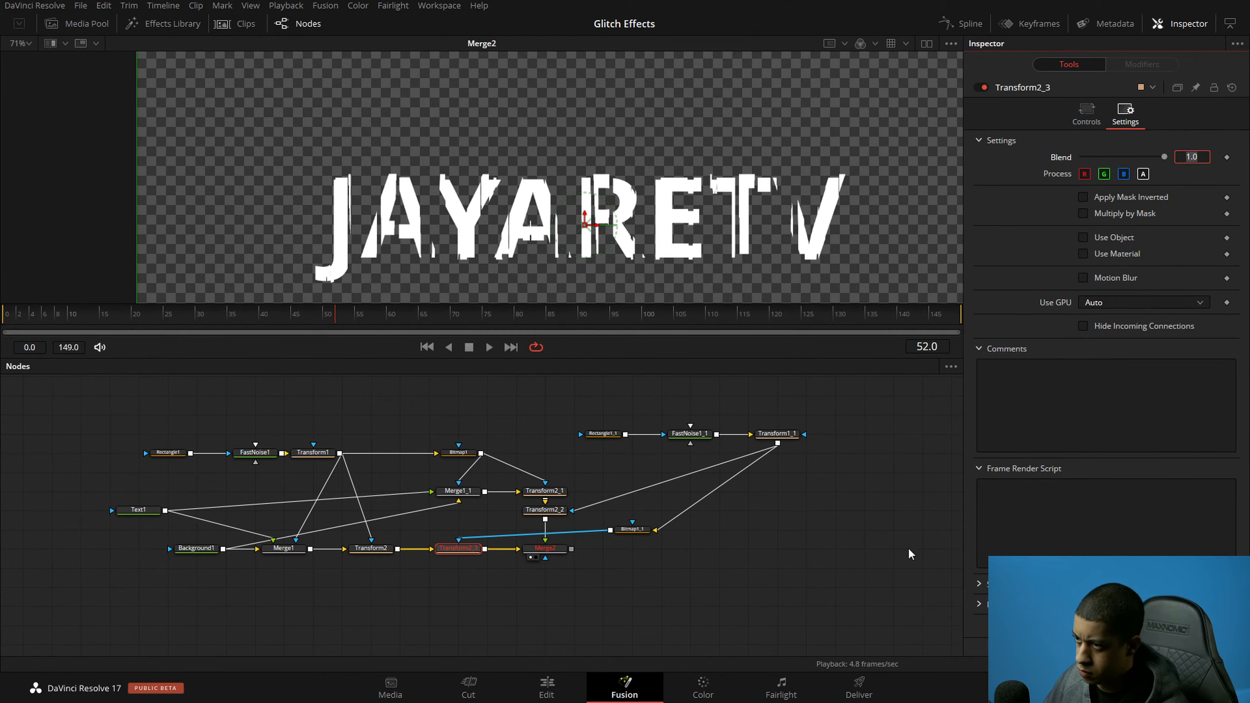
click(843, 533)
key(ctrl+s)
click(1086, 117)
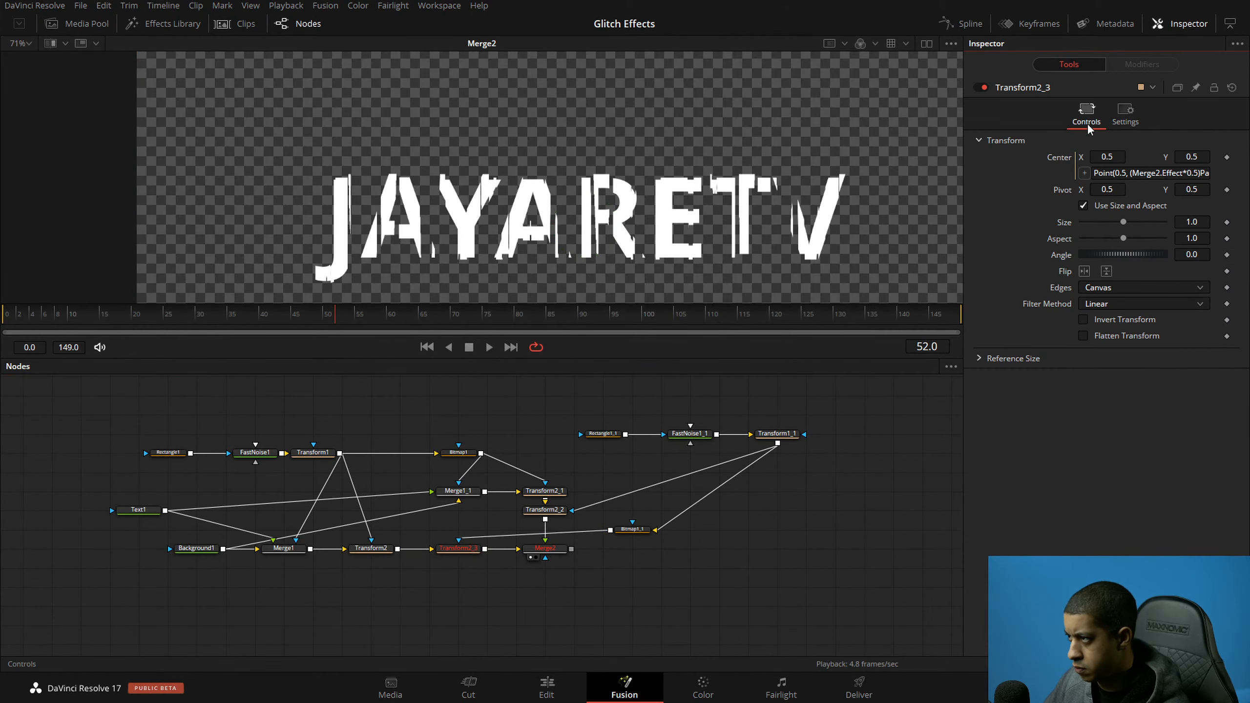
click(1153, 173)
drag(1155, 173, 1230, 178)
click(1196, 173)
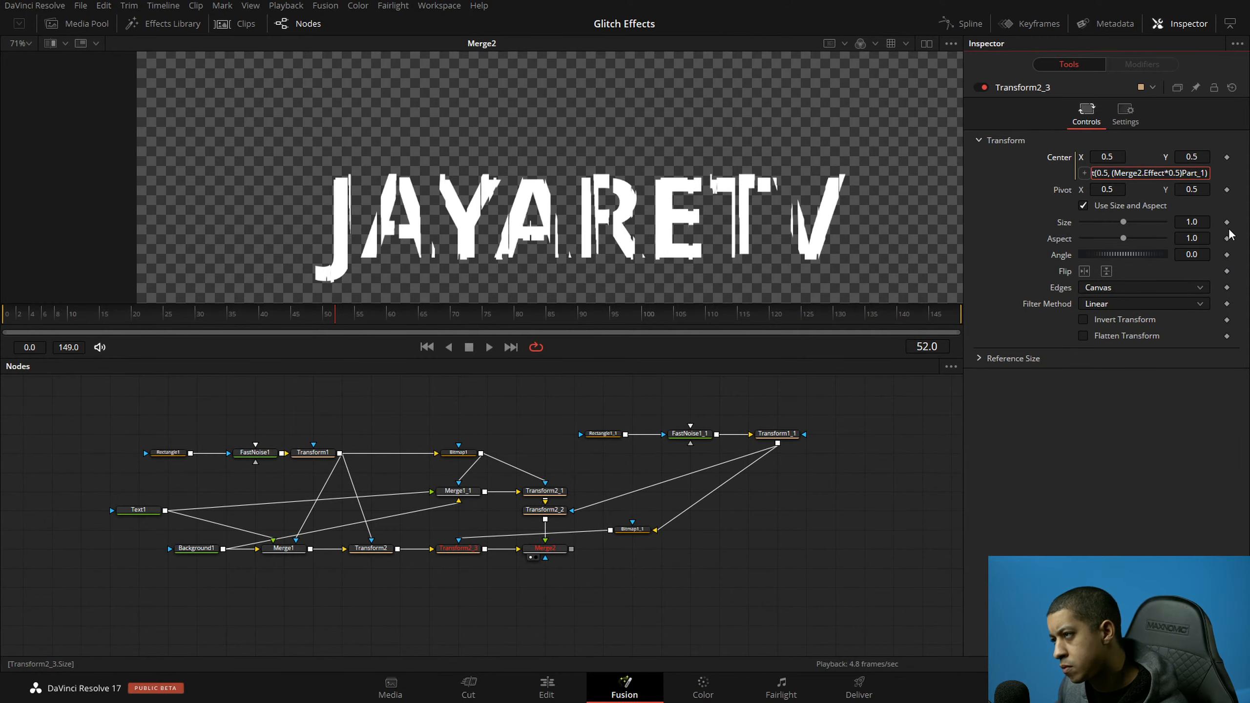
text(+)
key(Return)
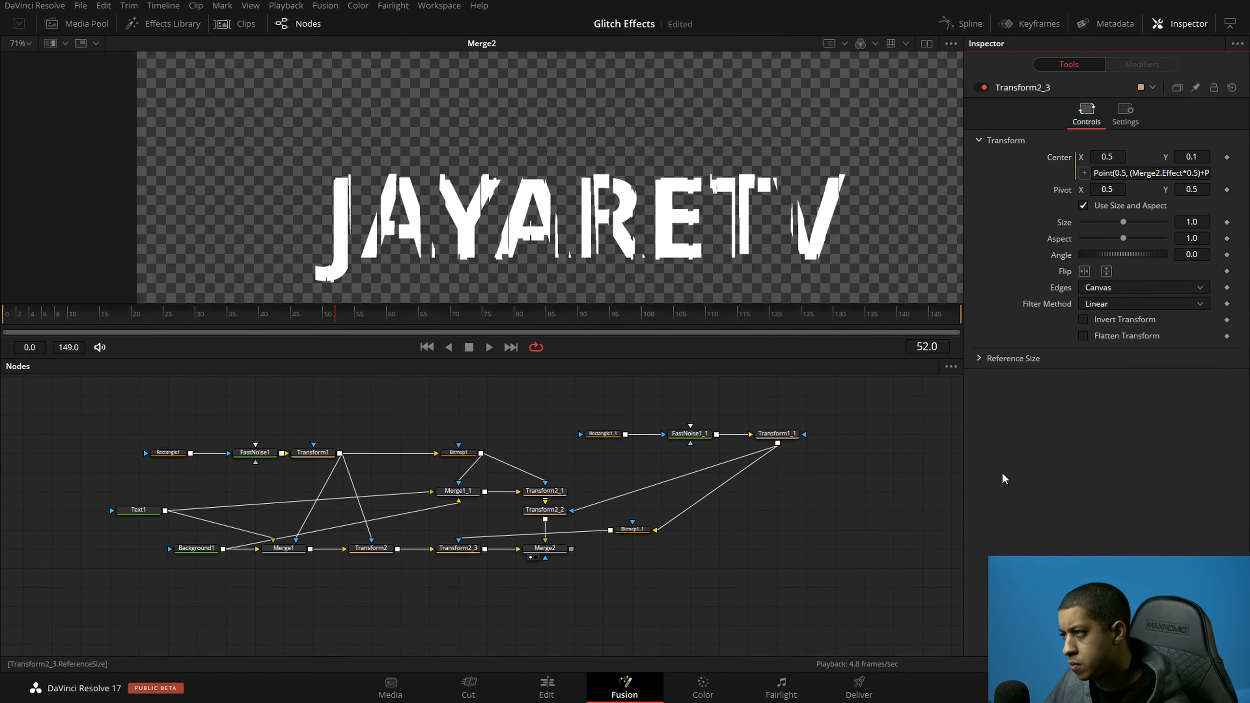
key(ctrl+s)
Step: Adjust the Effect slider on the final Merge2 node to test the new expression, and return to Transform2_3
click(1208, 173)
drag(1211, 175, 1213, 176)
click(1150, 174)
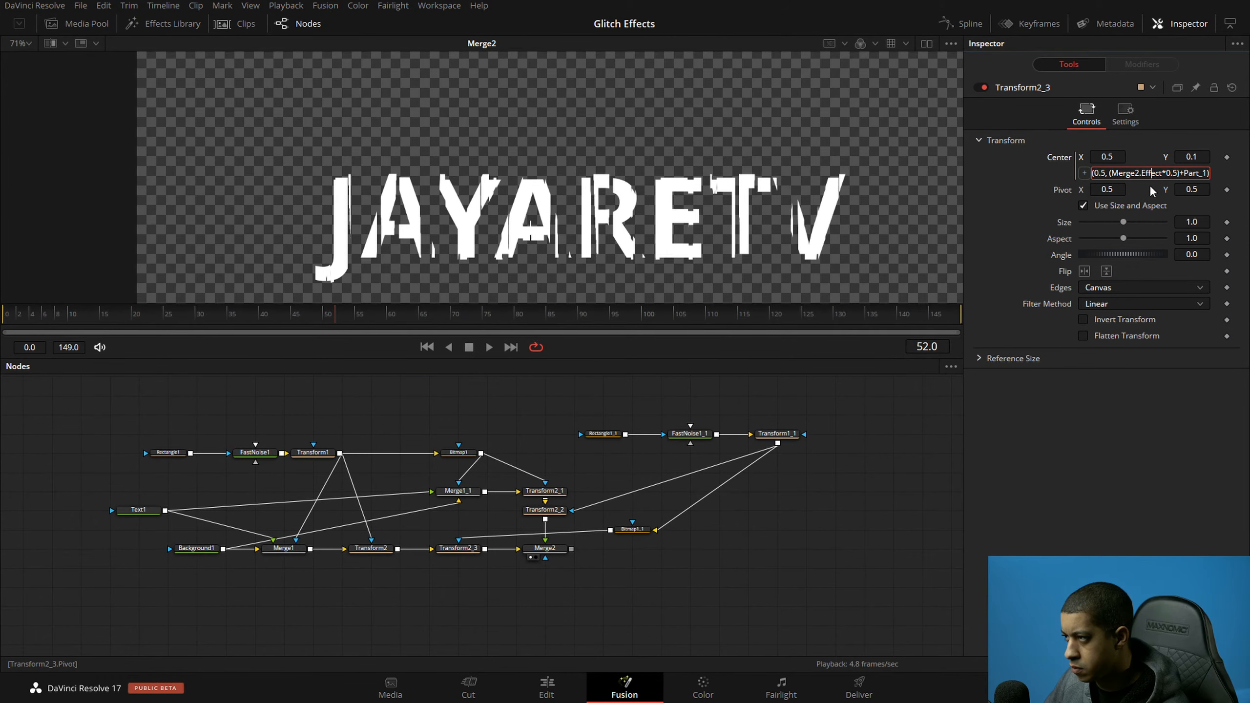
click(1149, 411)
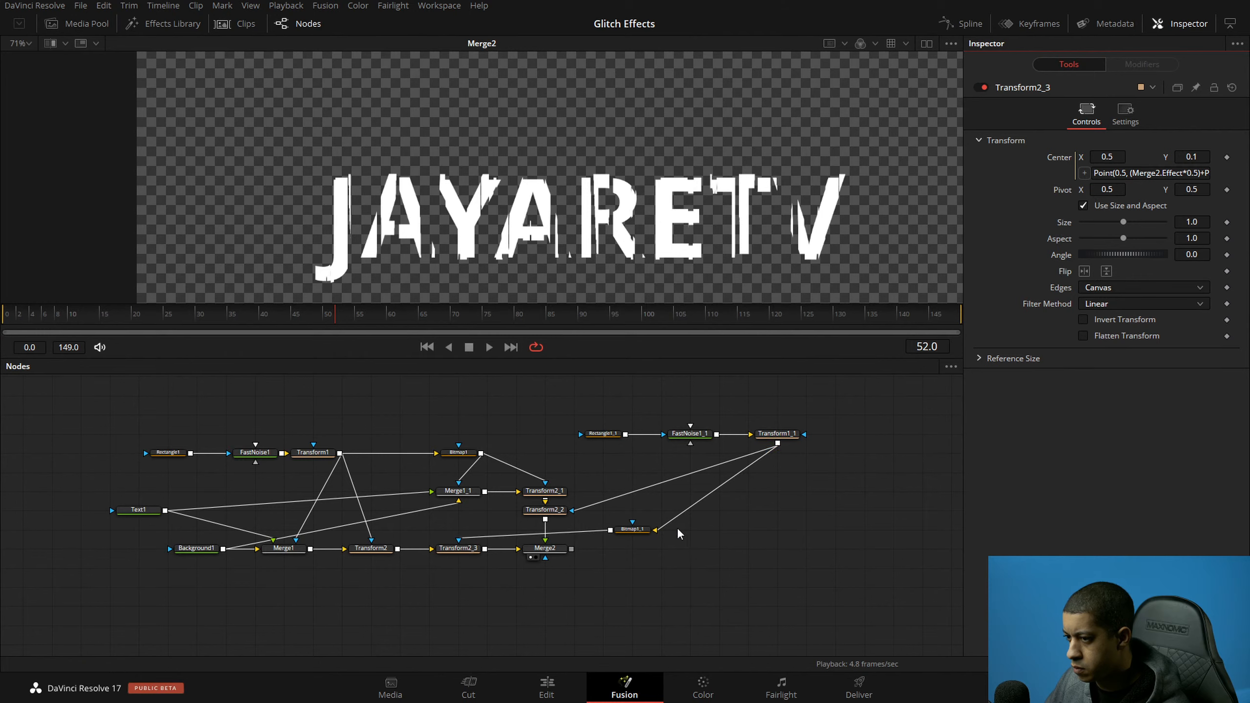
click(552, 548)
click(1043, 621)
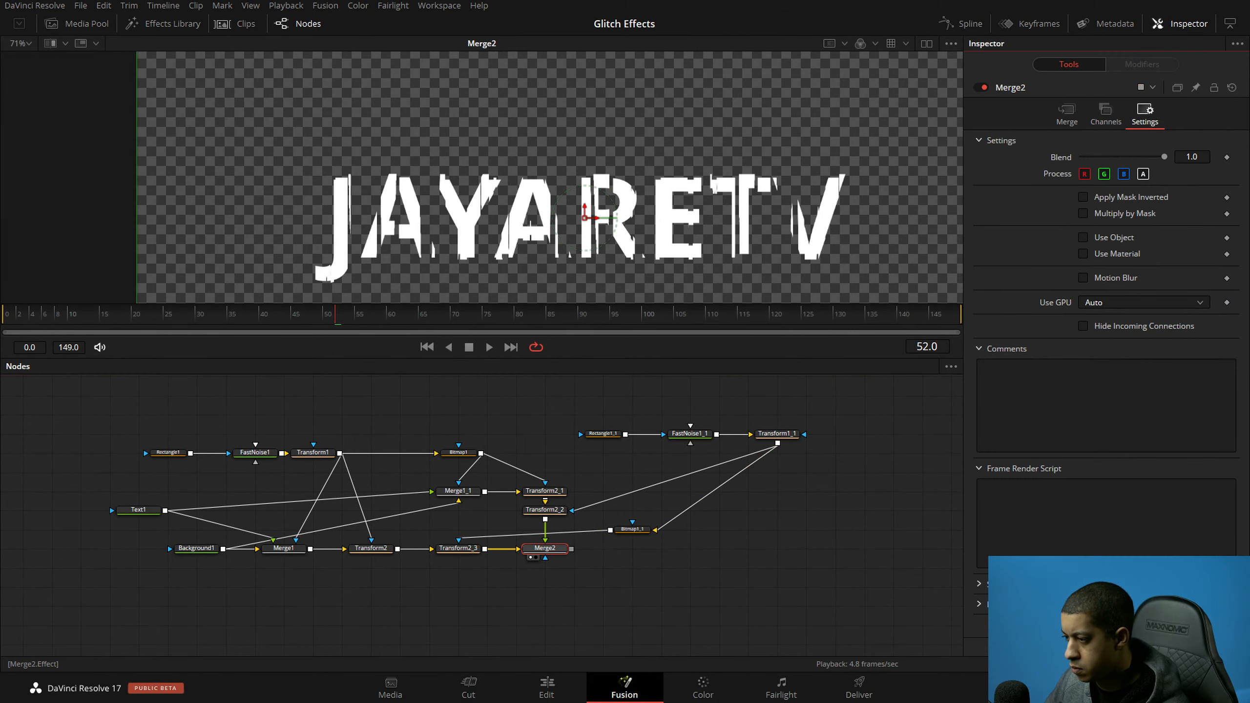
click(784, 582)
click(457, 547)
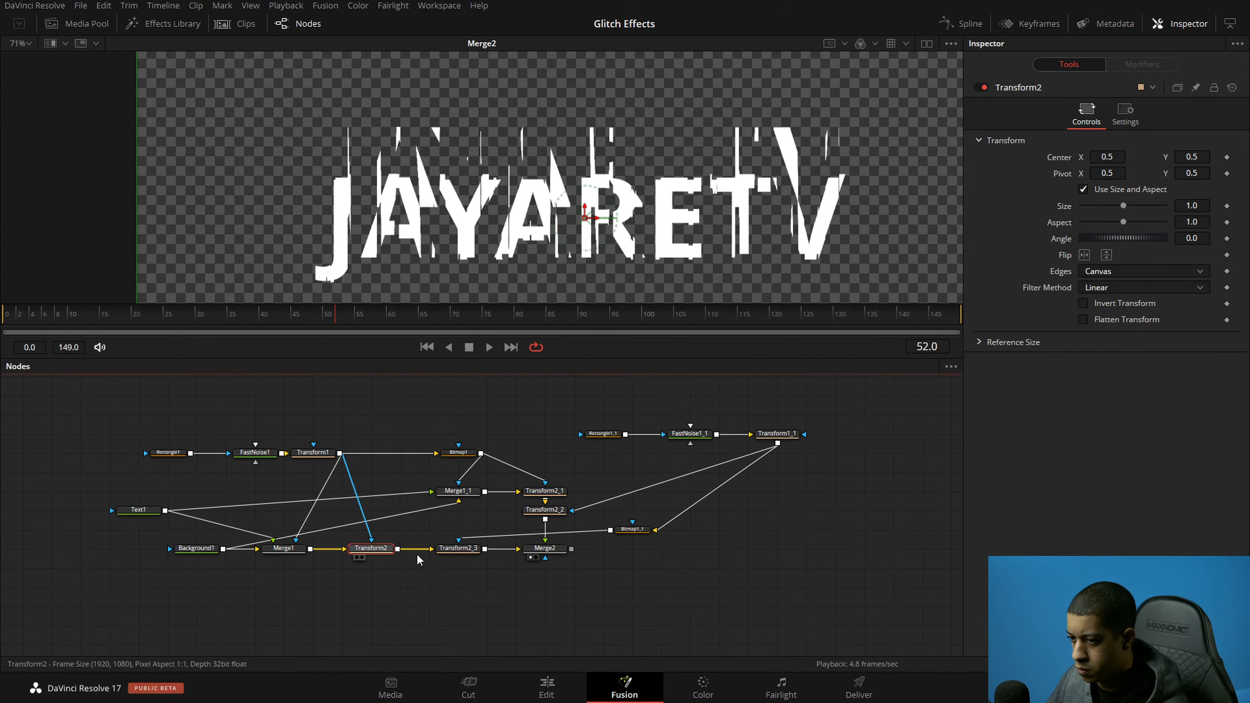
click(1126, 114)
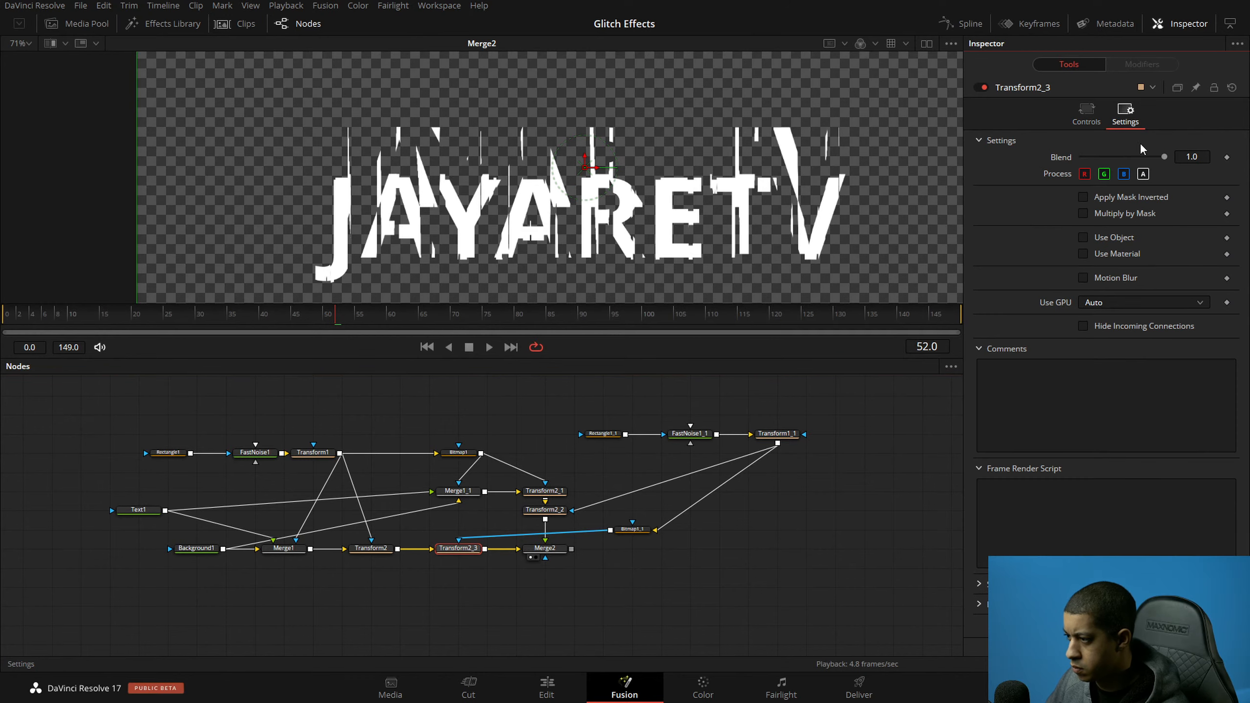
right_click(1124, 113)
click(1140, 245)
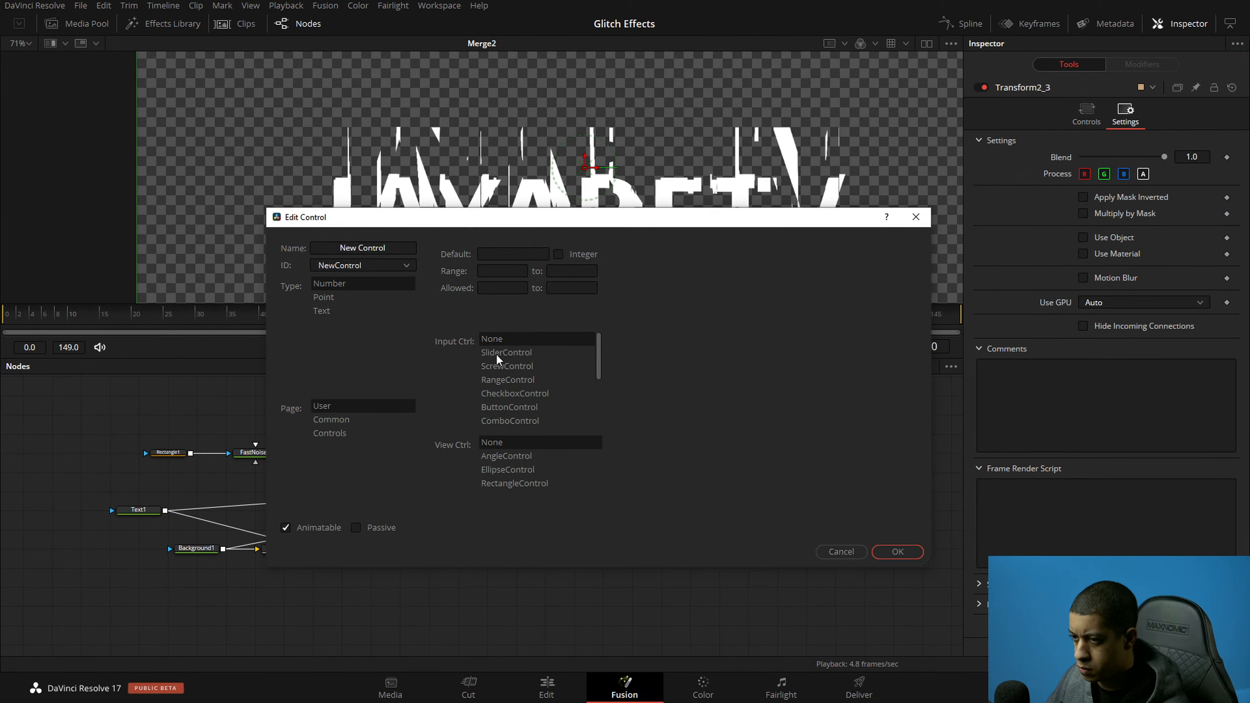
click(407, 266)
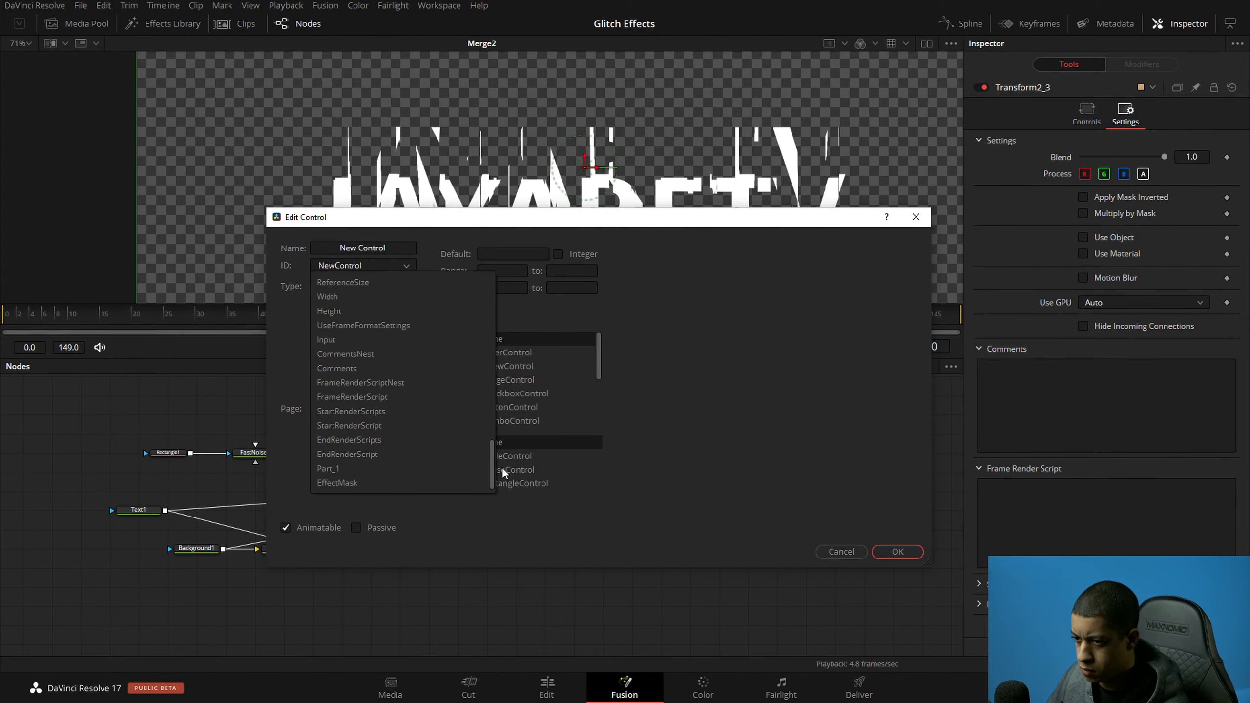
click(396, 469)
click(527, 249)
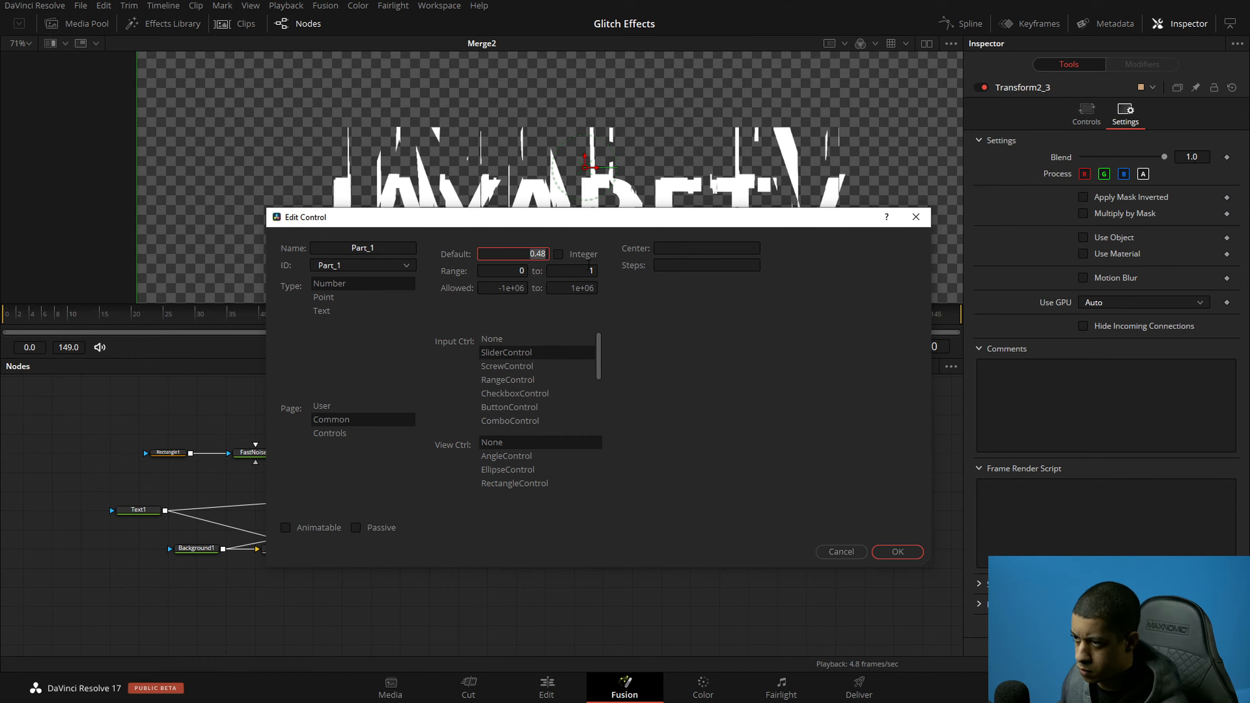
key(Return)
Step: Edit the custom Part_1 control of Transform2_3, setting its default to 0.1 and the range minimum to -1
right_click(1087, 88)
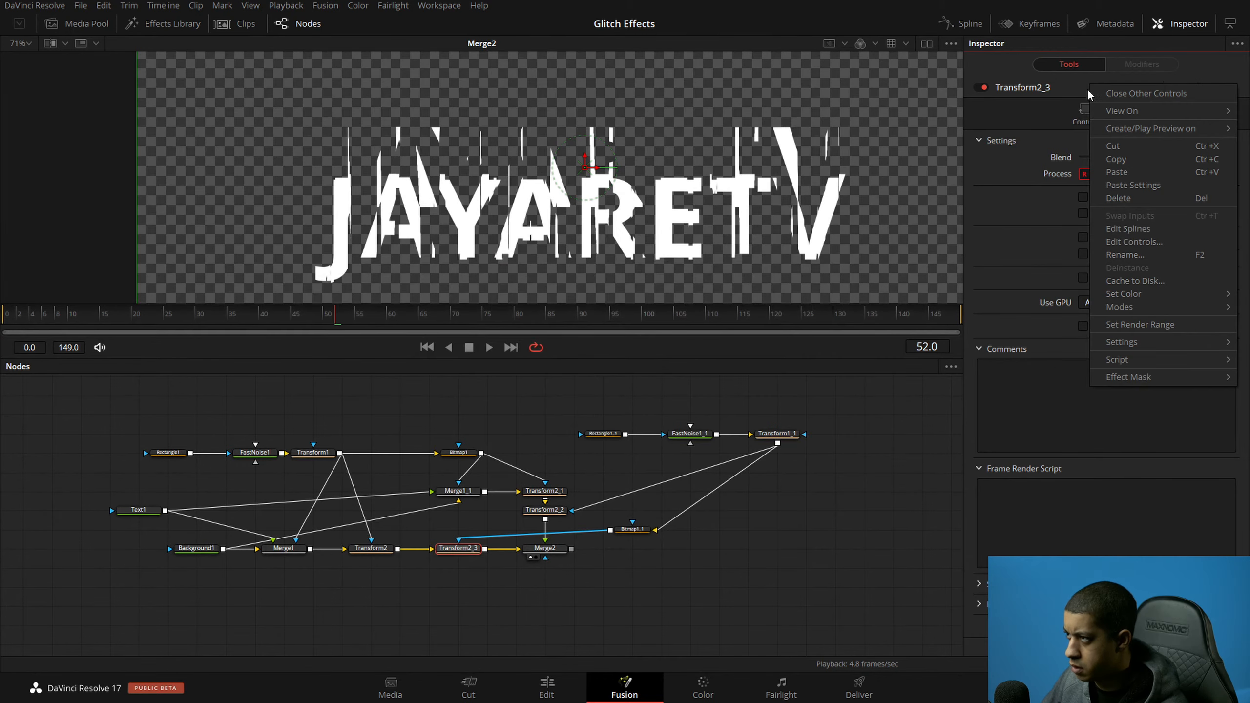
click(1134, 242)
click(407, 266)
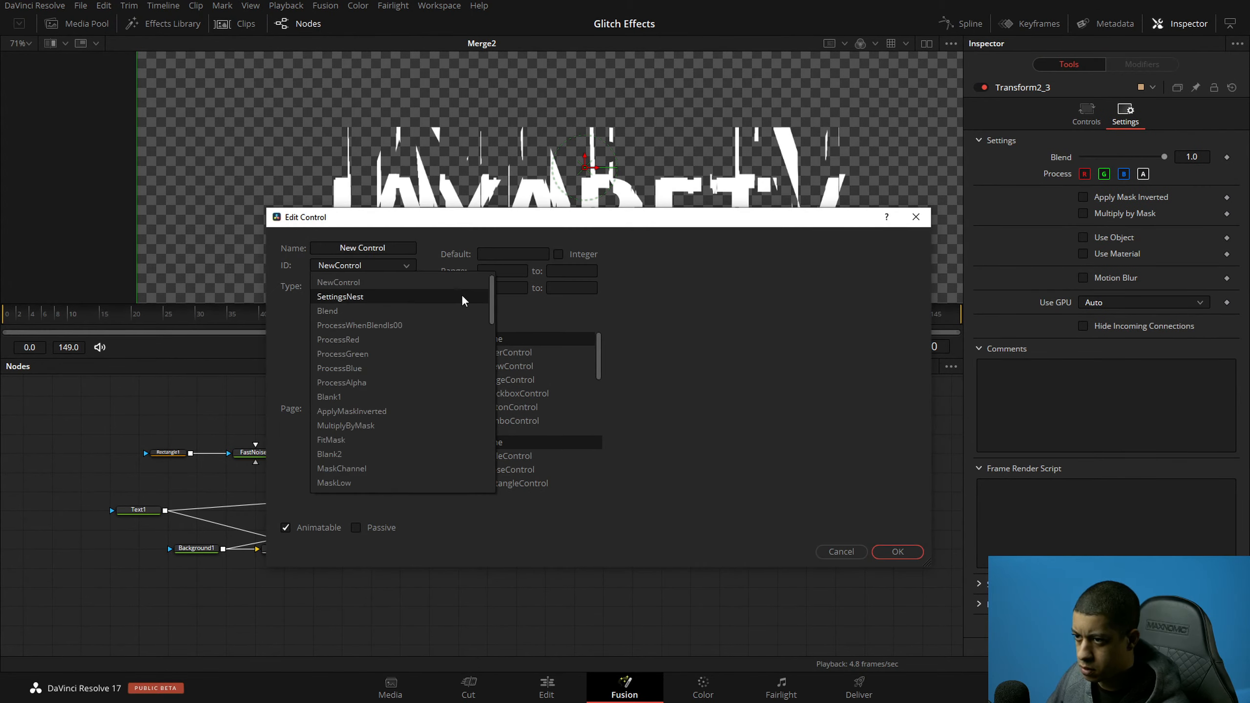
drag(493, 291, 492, 477)
click(418, 467)
drag(539, 254, 581, 265)
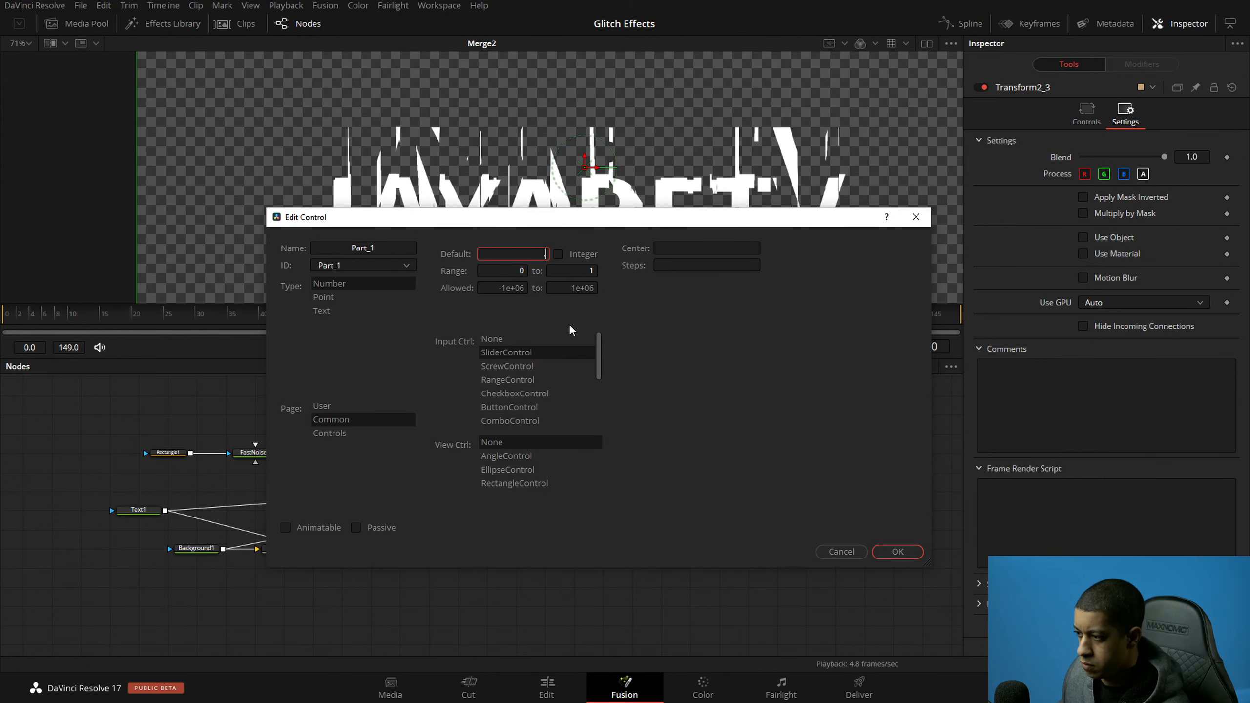
click(518, 270)
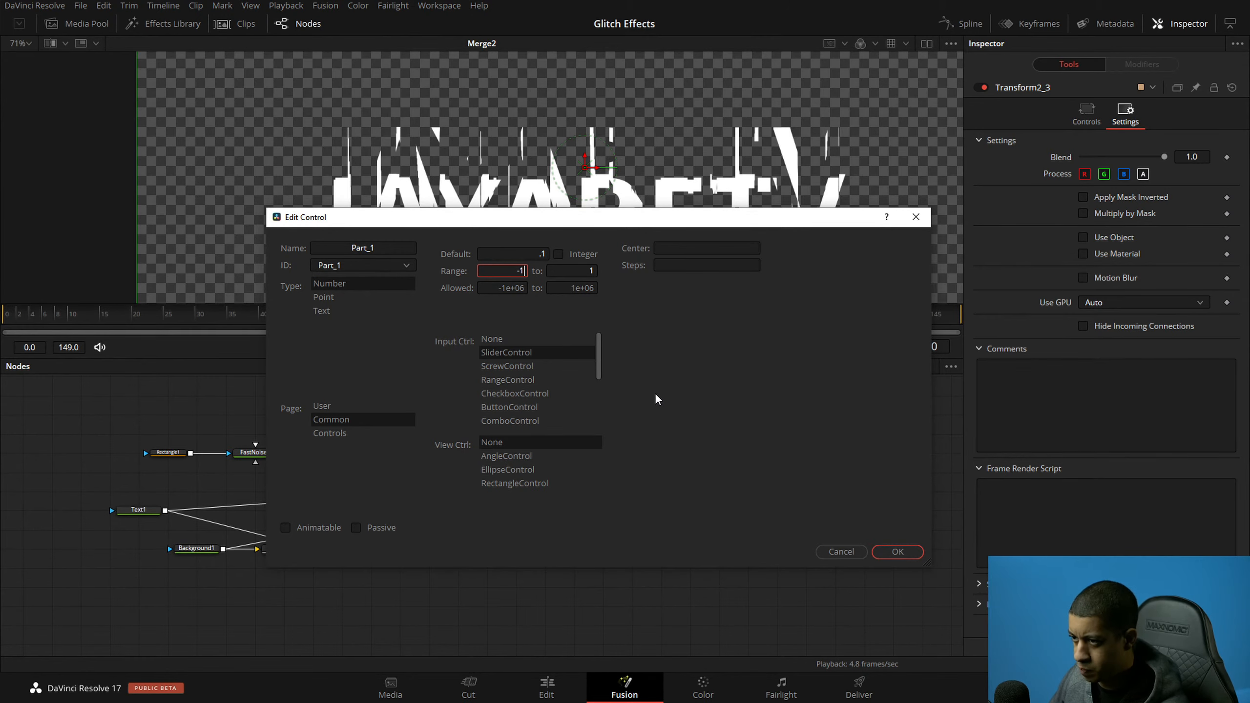
click(898, 551)
mouse_move(728, 530)
mouse_down()
mouse_move(733, 569)
mouse_move(713, 542)
mouse_up()
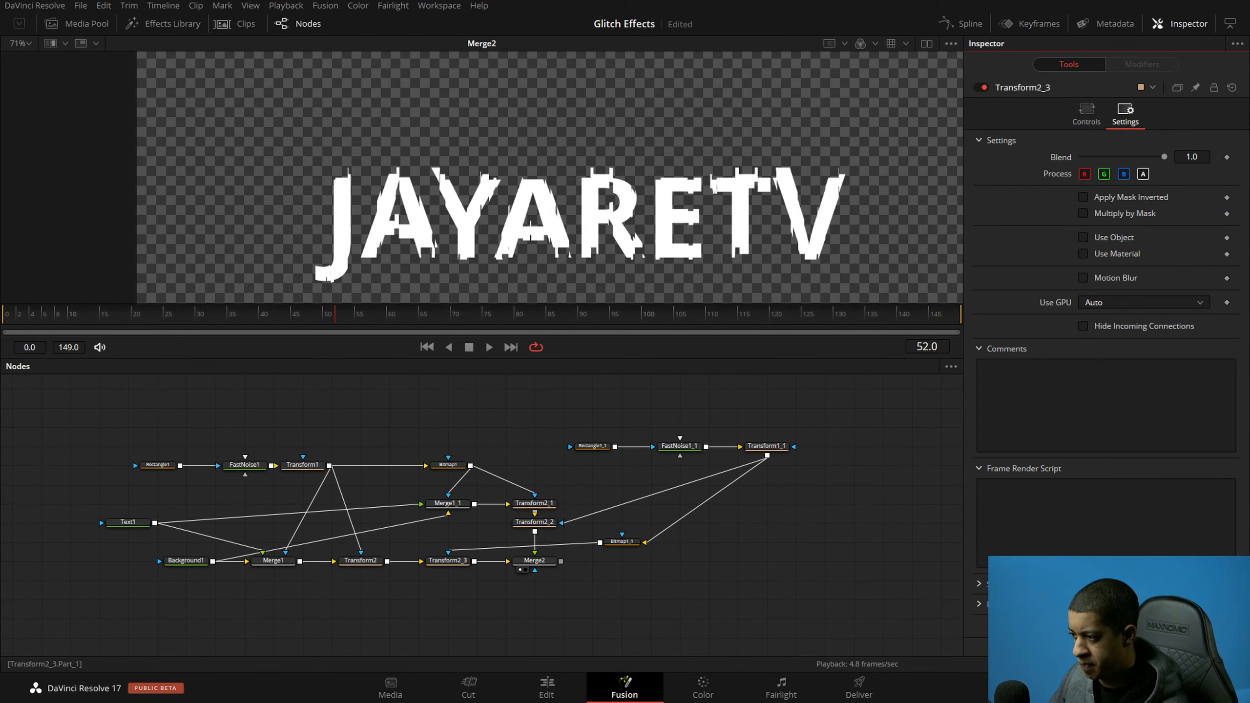
Step: Set the default value of Transform2_3's custom Part_1 control to 0.02
right_click(1083, 92)
click(1154, 250)
click(374, 265)
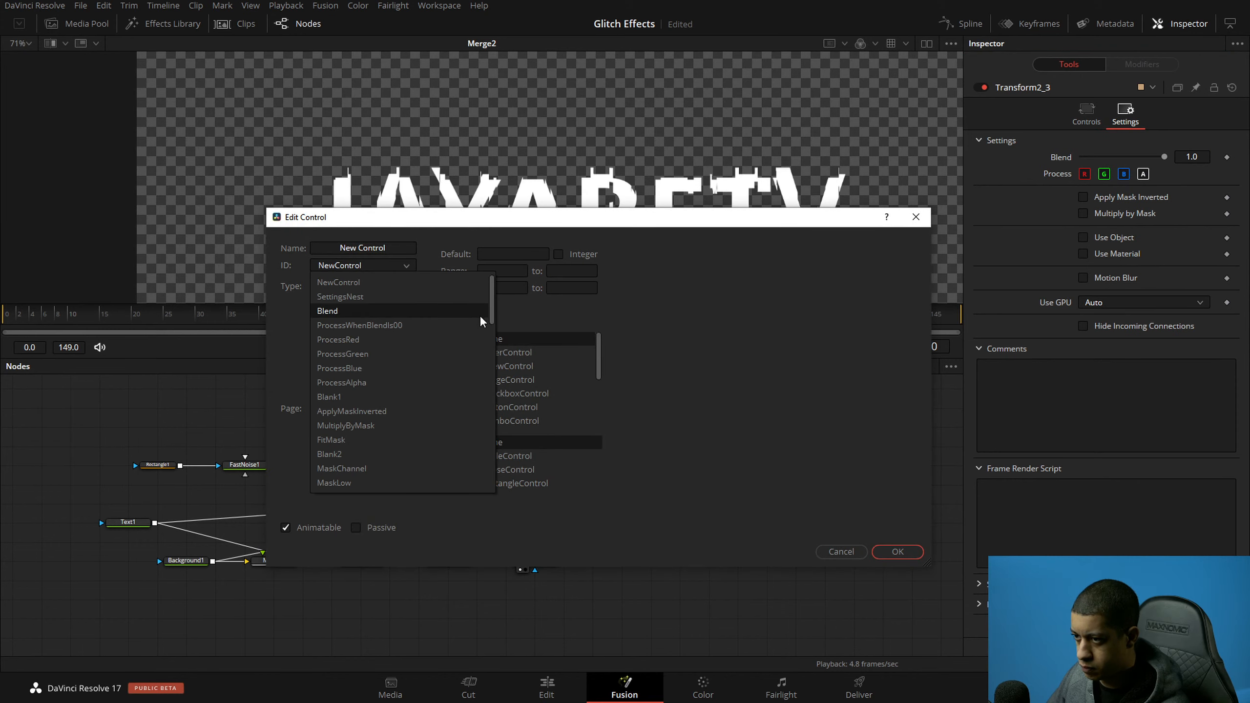
scroll(493, 317, down, 3)
click(396, 470)
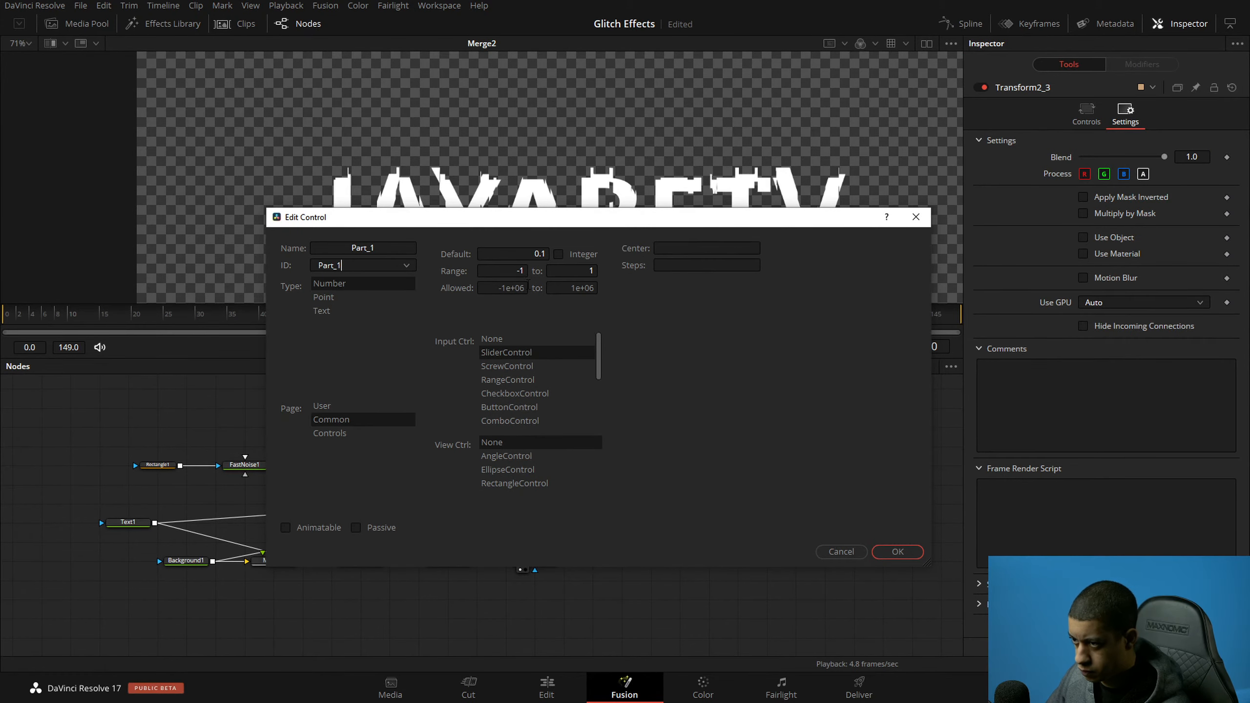
click(530, 253)
key(BackSpace)
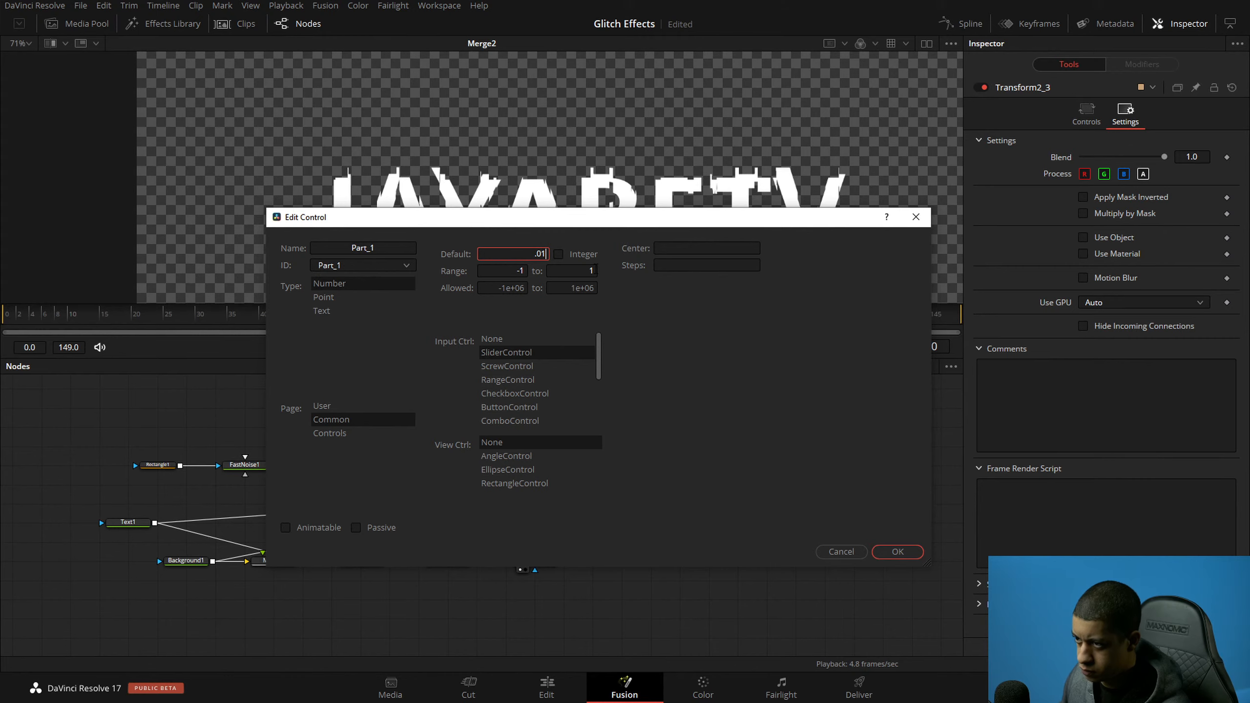
text(.02)
key(Return)
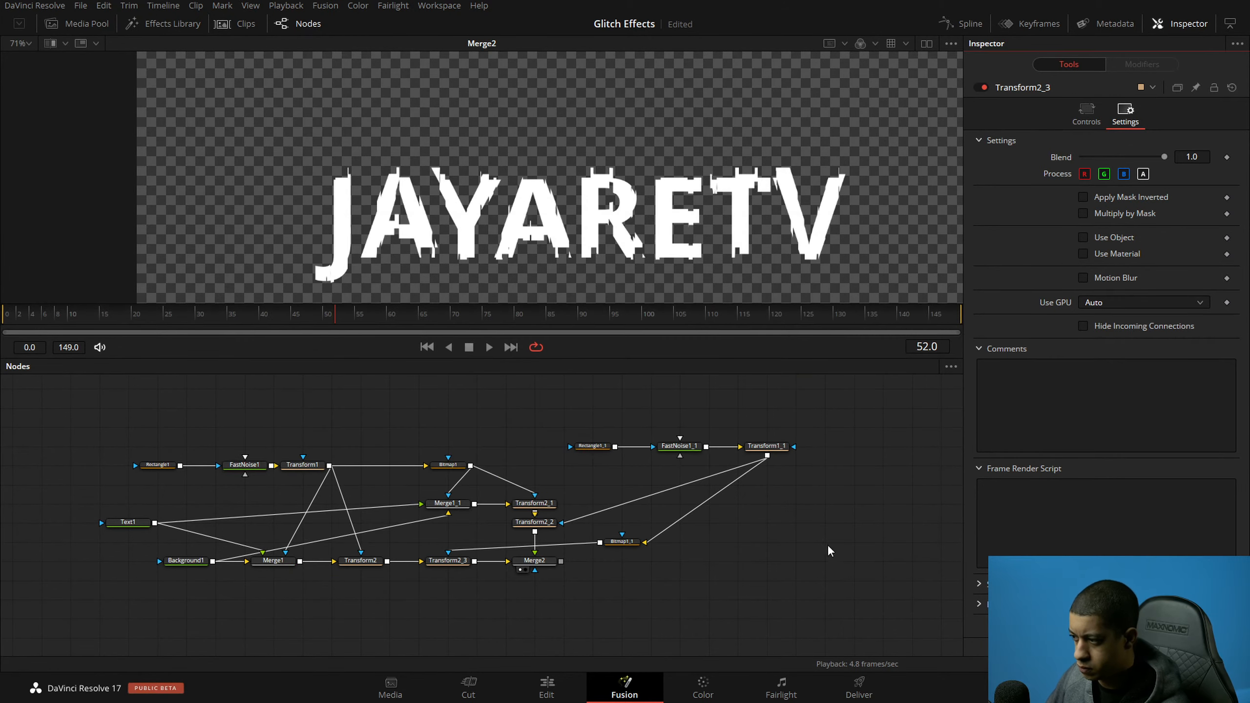
Step: Rename the Transform2_3 node to Transform_Part_1
drag(643, 581, 603, 590)
click(464, 564)
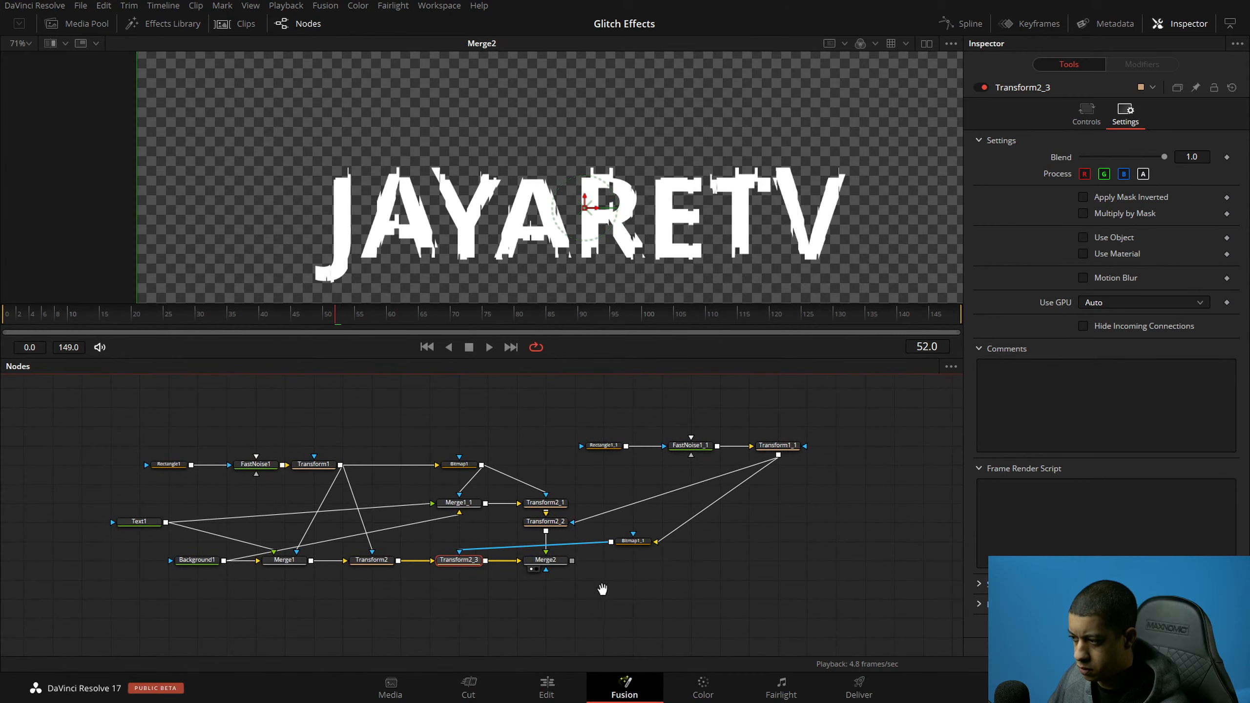
key(F2)
text(Pa)
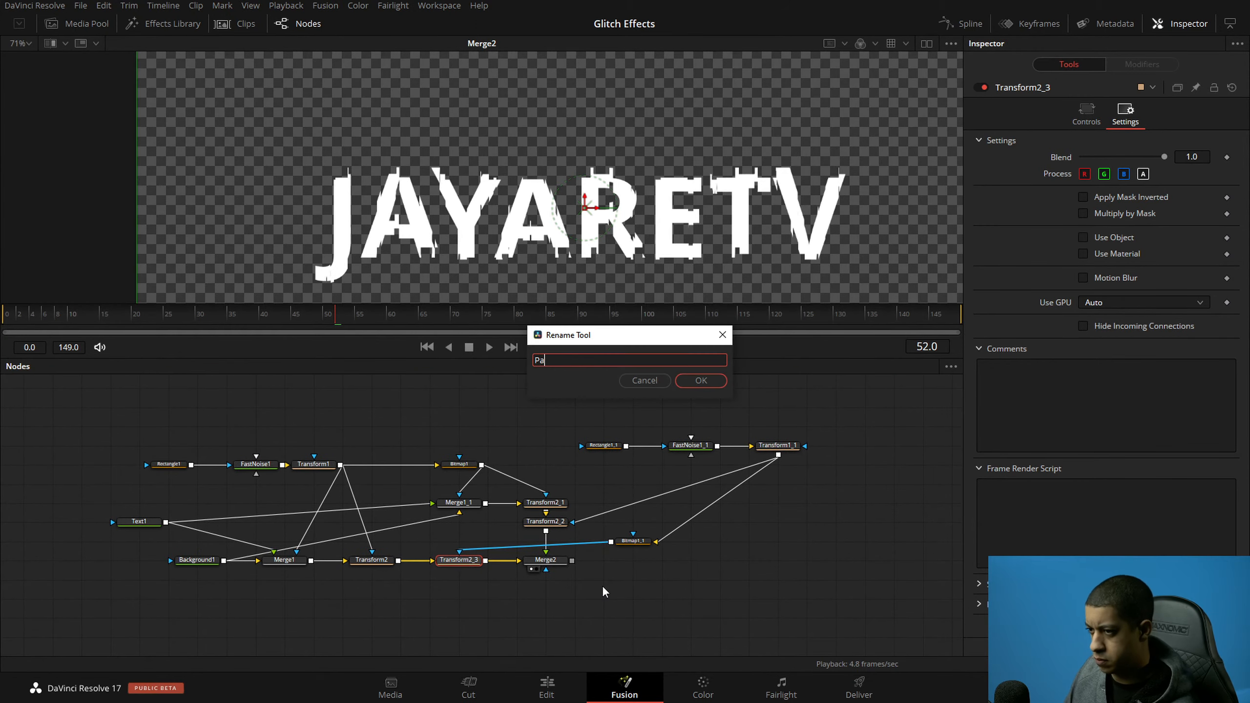
key(Escape)
key(F2)
key(BackSpace)
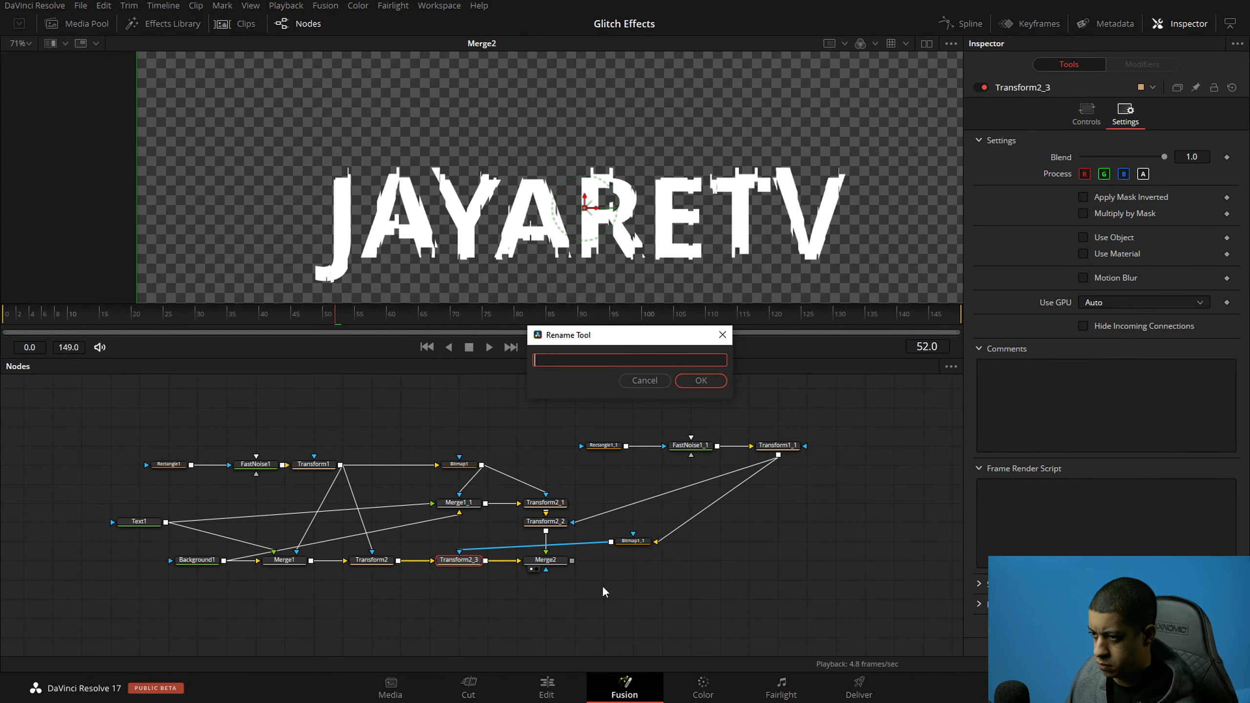
key(Escape)
key(F2)
key(End)
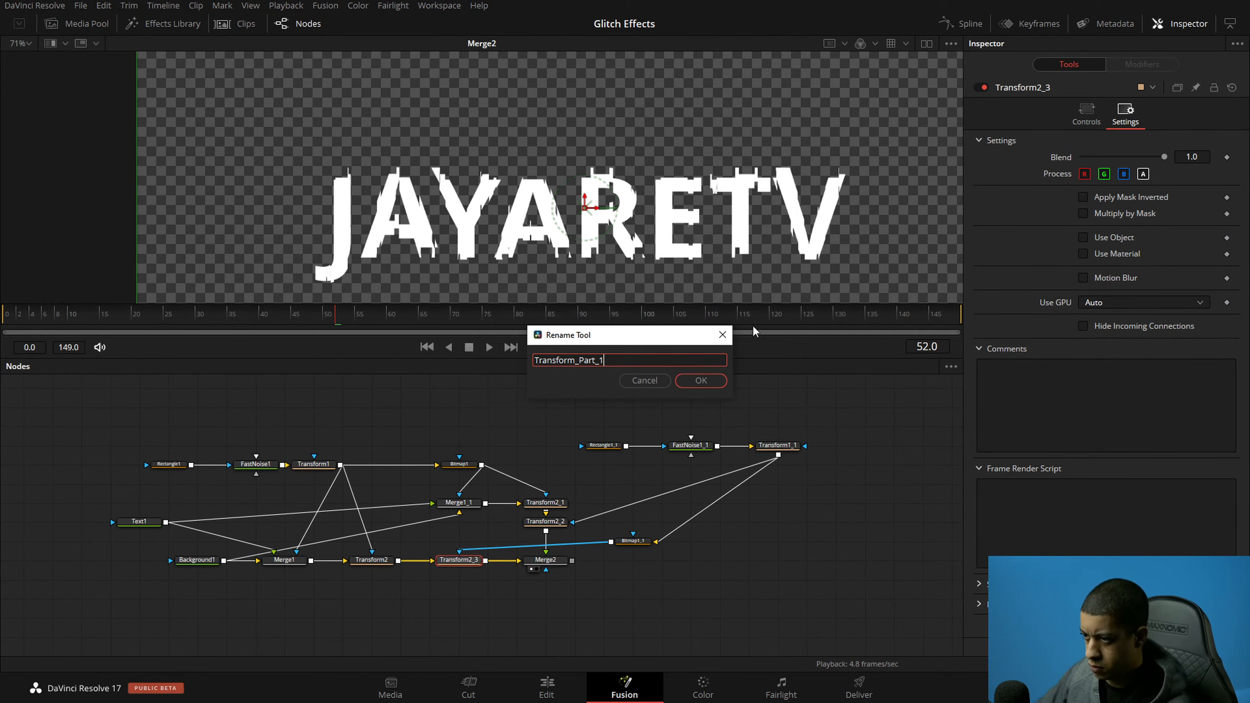
click(696, 378)
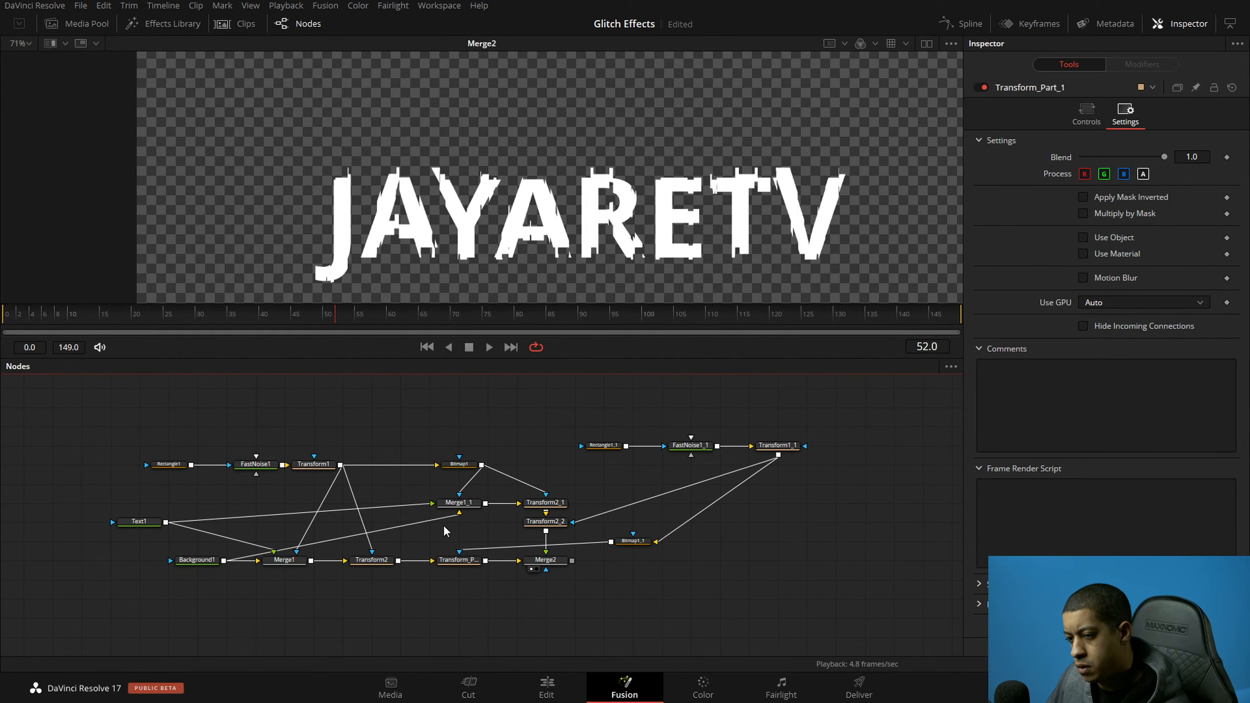
Step: Rename the Transform2_1 node to Transform_Part_2
click(546, 503)
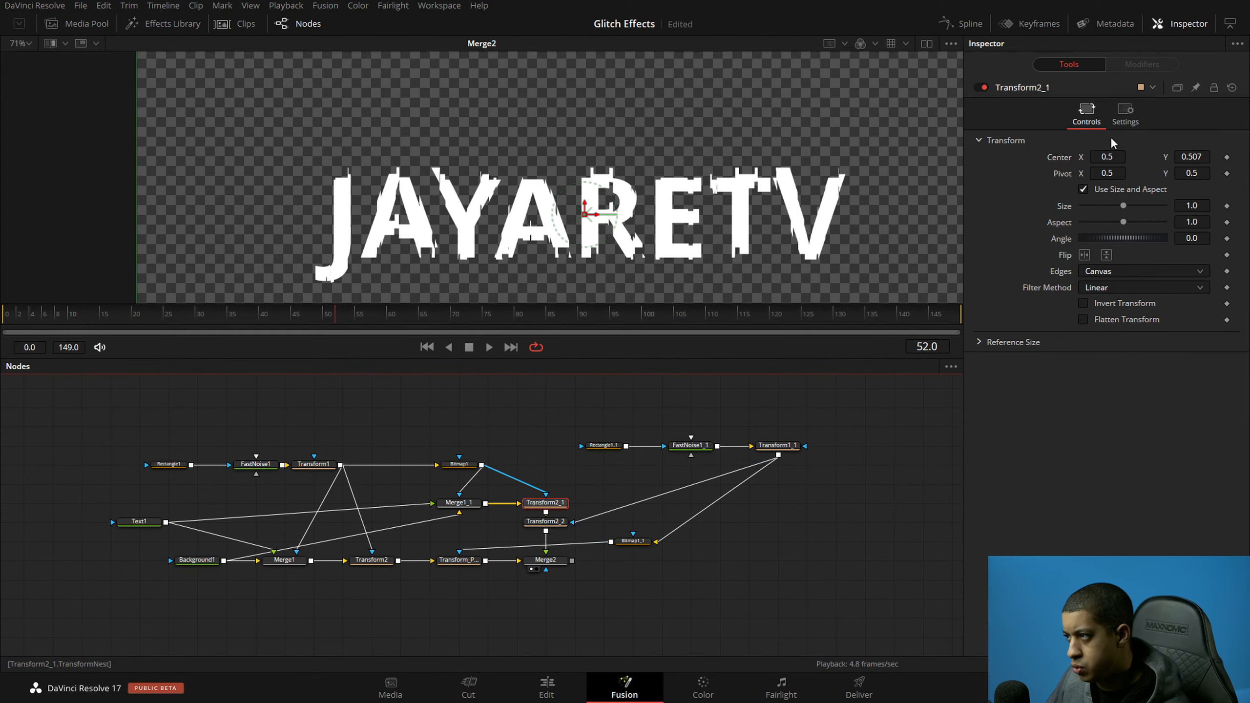
right_click(1072, 90)
click(768, 562)
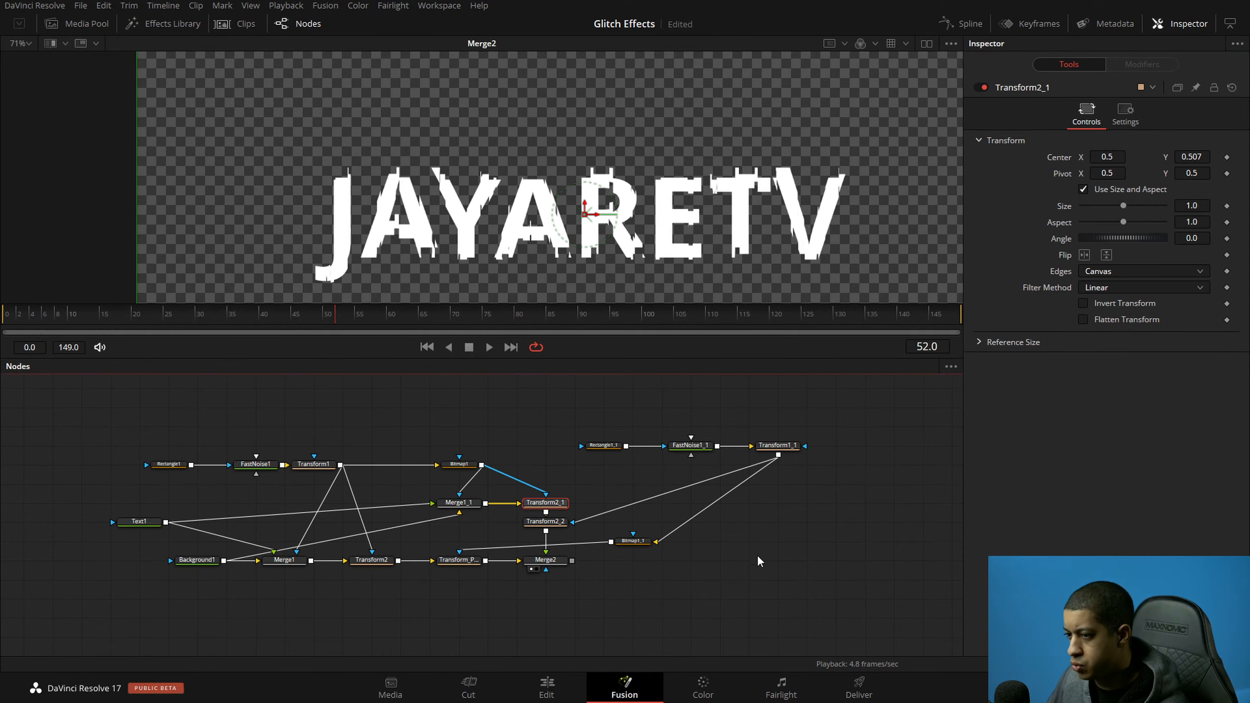
key(F2)
text(Transform_Part_1)
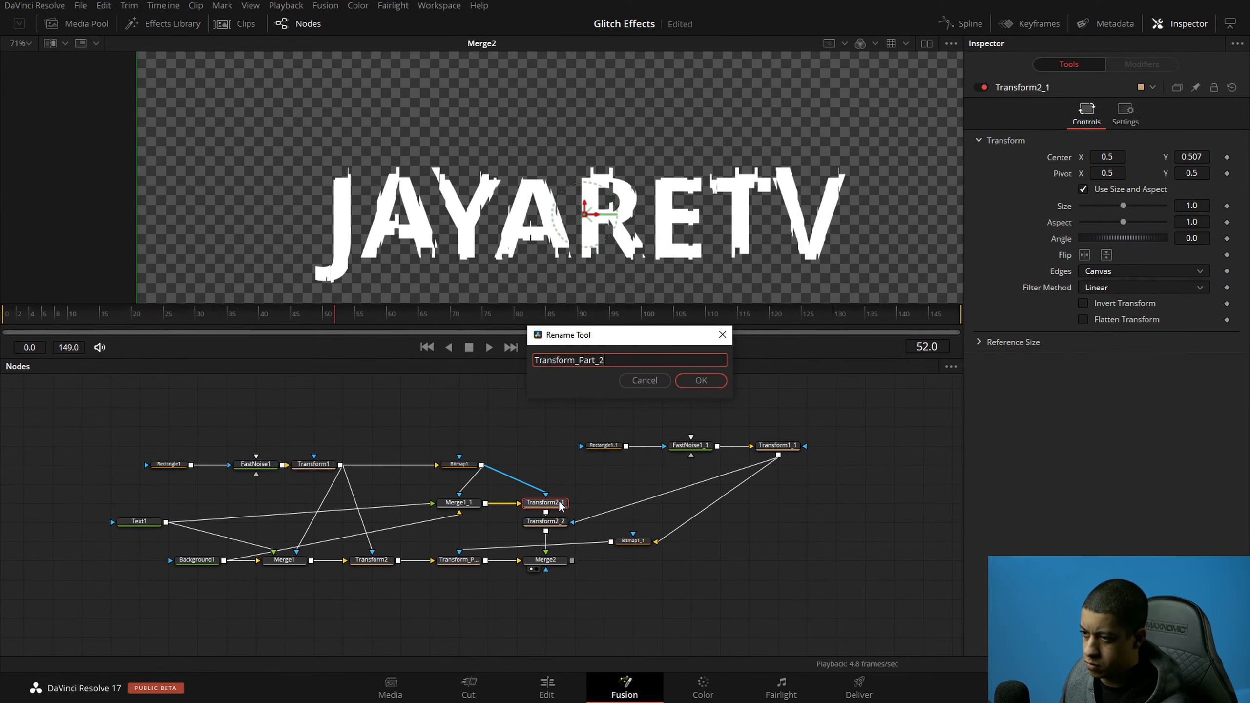
key(Return)
Step: Rename the Transform2_2 node to Transform_Part_3
click(564, 523)
key(F2)
text(Transform_Part_1)
text(3)
key(Return)
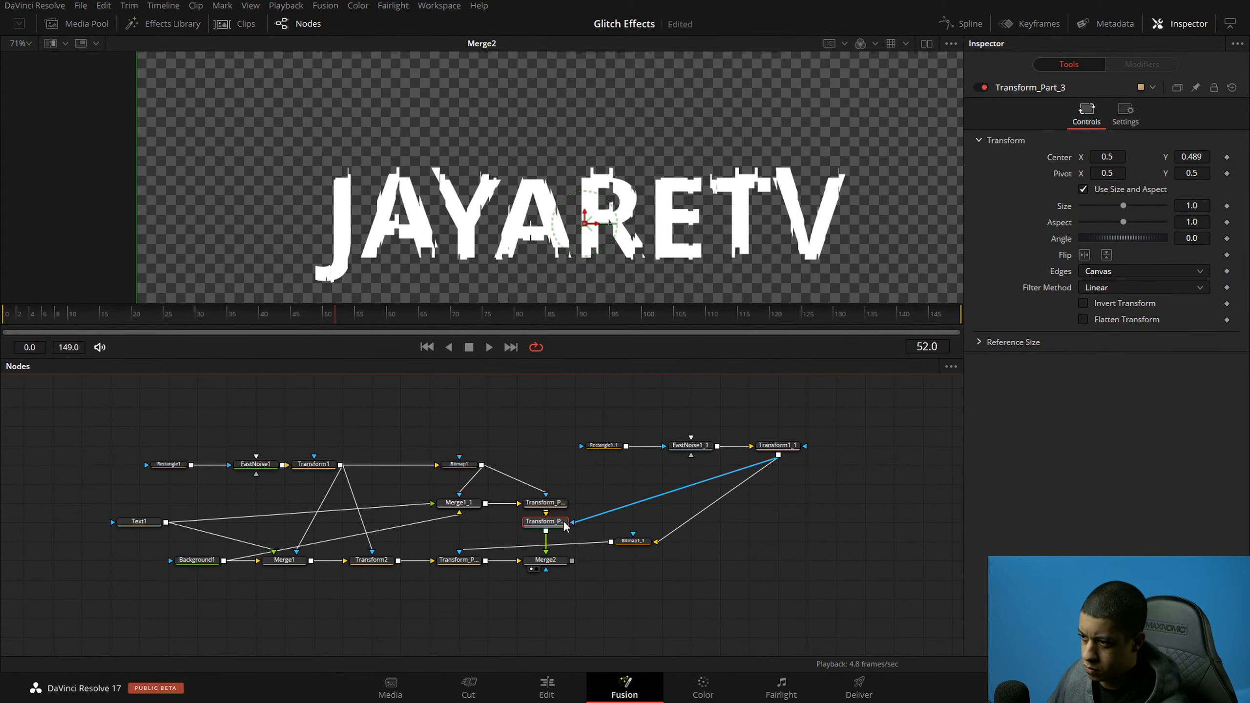
Step: Start a new custom slider control named Part_2 for Transform_Part_2, on the Common page and not animatable
click(545, 502)
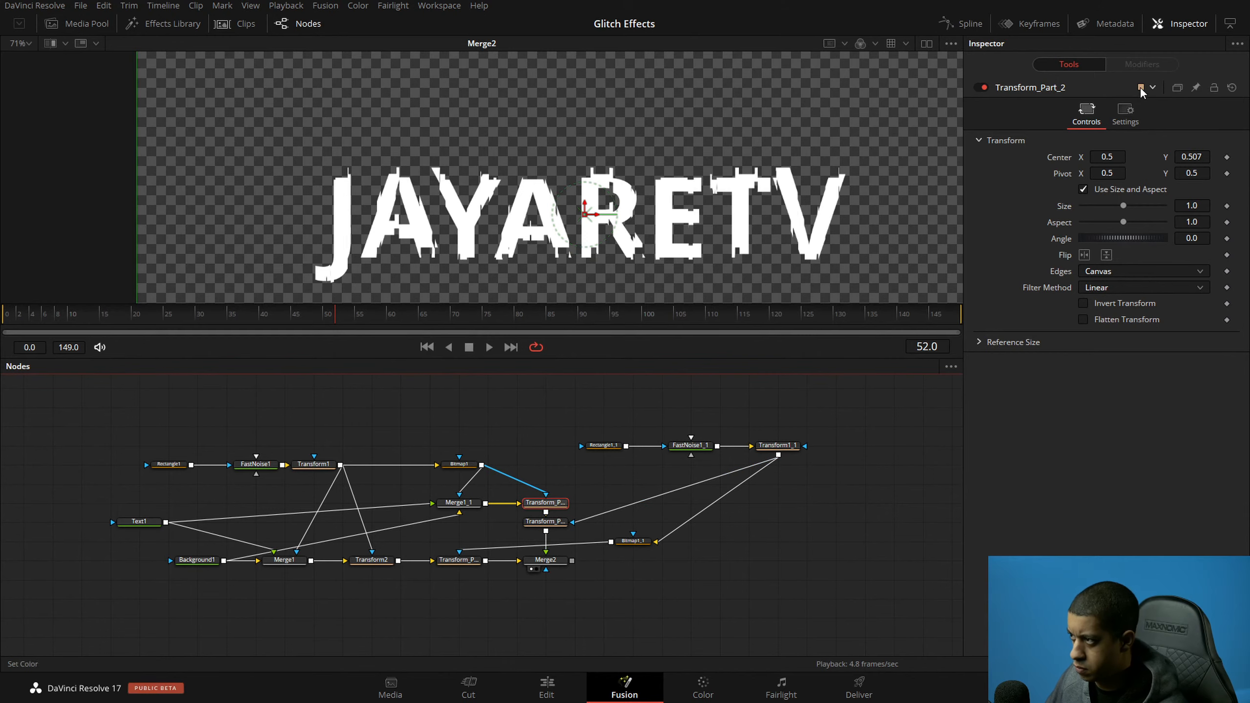
right_click(1078, 90)
click(1162, 248)
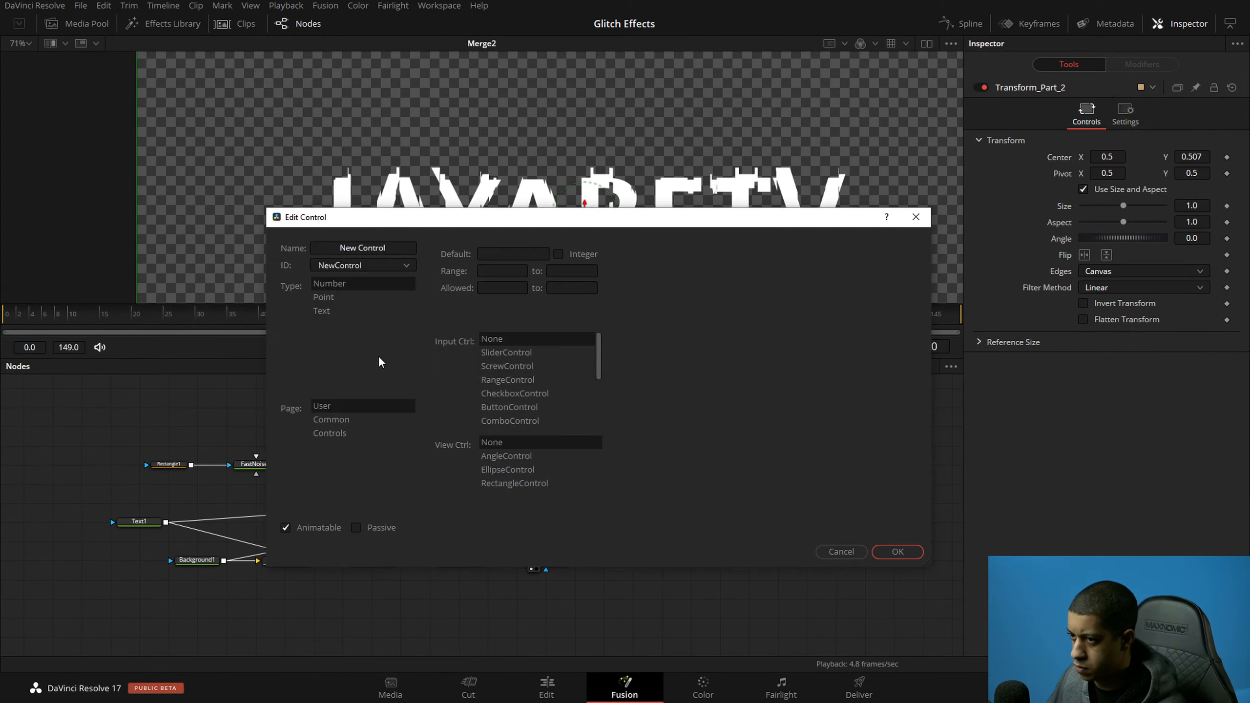
triple_click(402, 248)
text(Part_2)
click(342, 422)
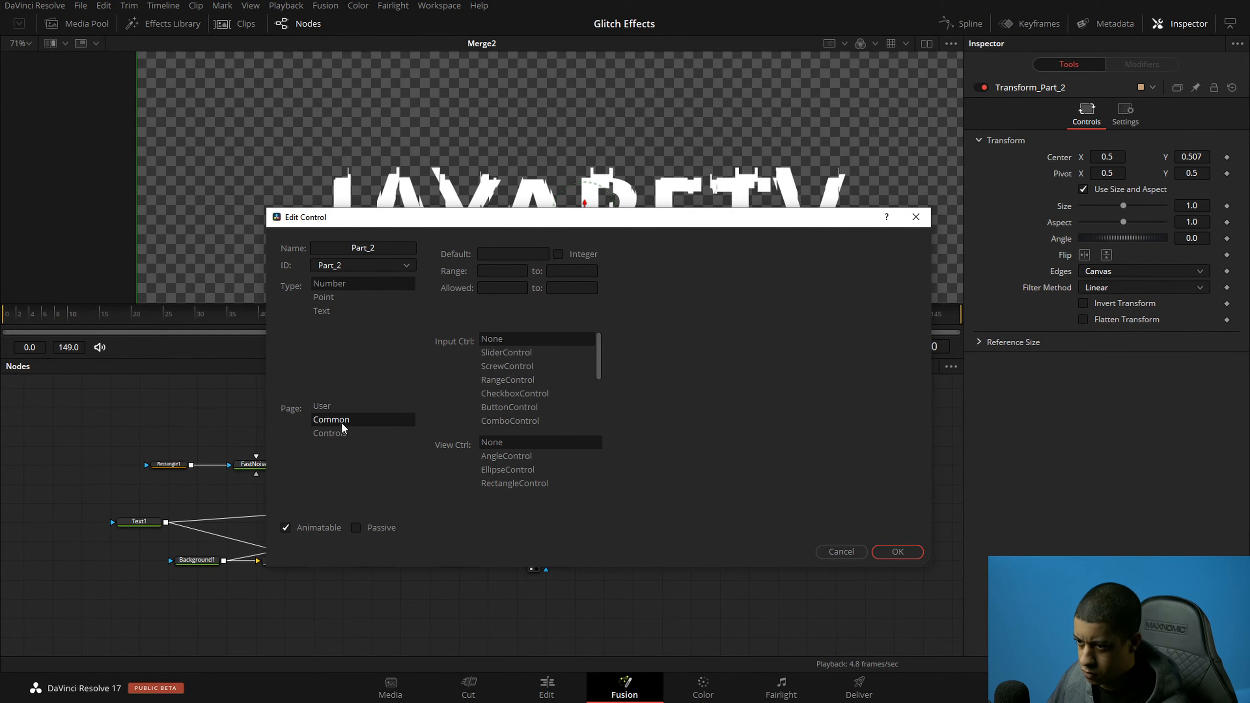
click(324, 531)
click(523, 352)
Step: Set the Part_2 control's default to .02 and its range from -1 to 1, and create it
click(523, 253)
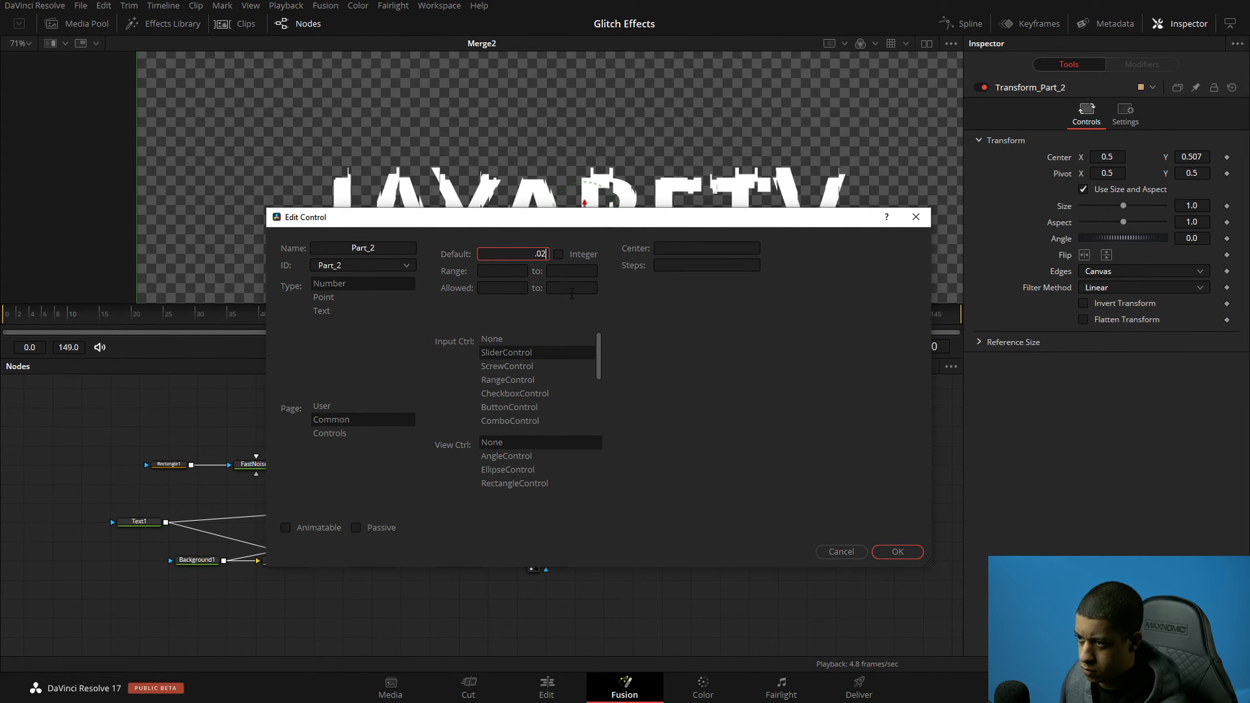
click(510, 271)
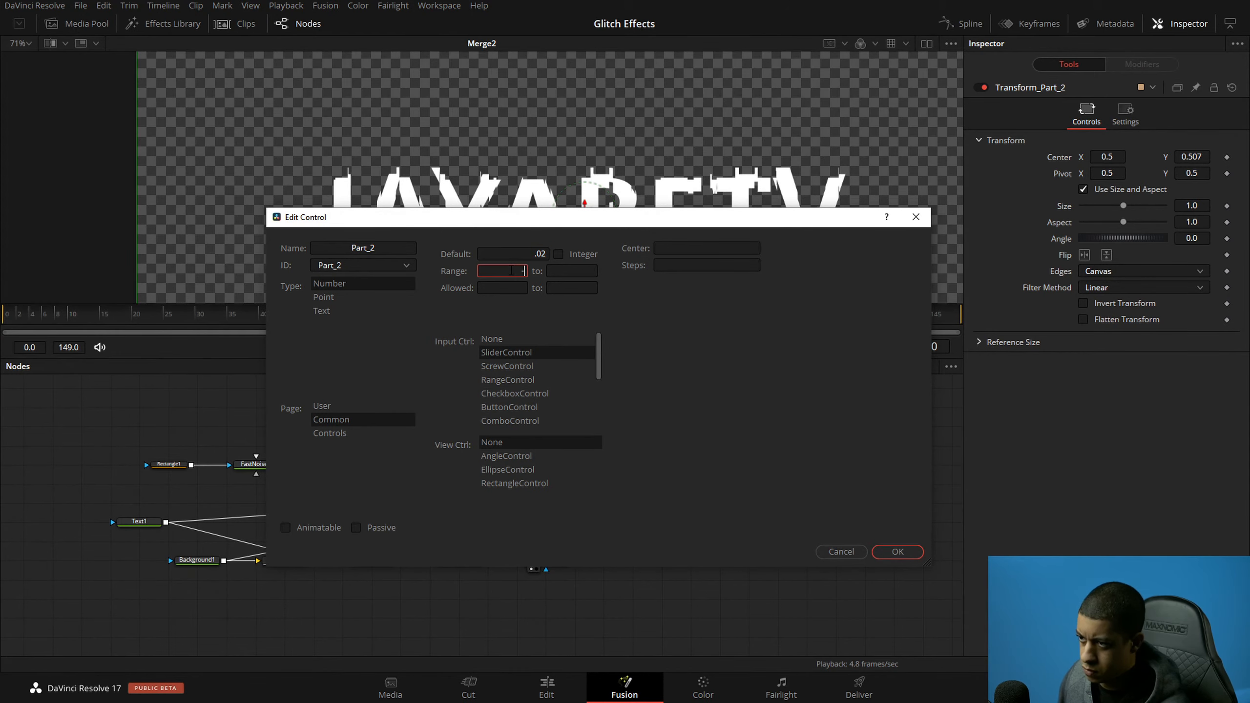
key(Tab)
text(1)
click(892, 554)
click(1127, 123)
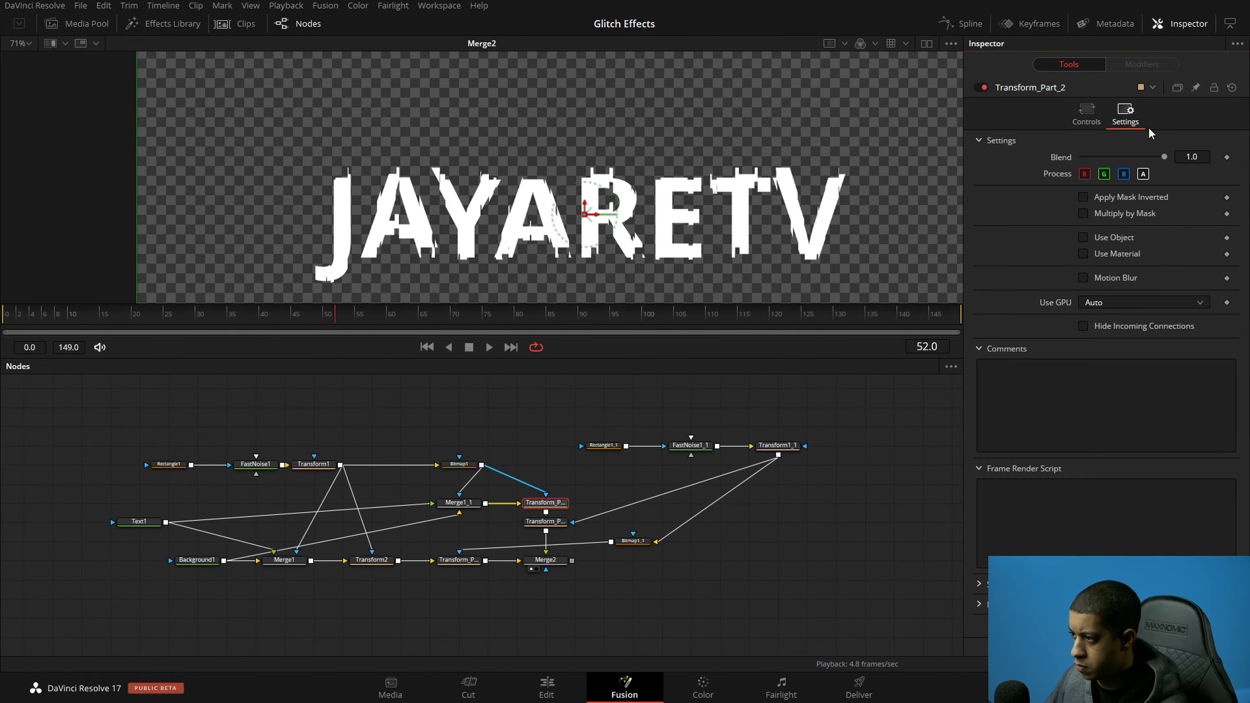
click(1086, 118)
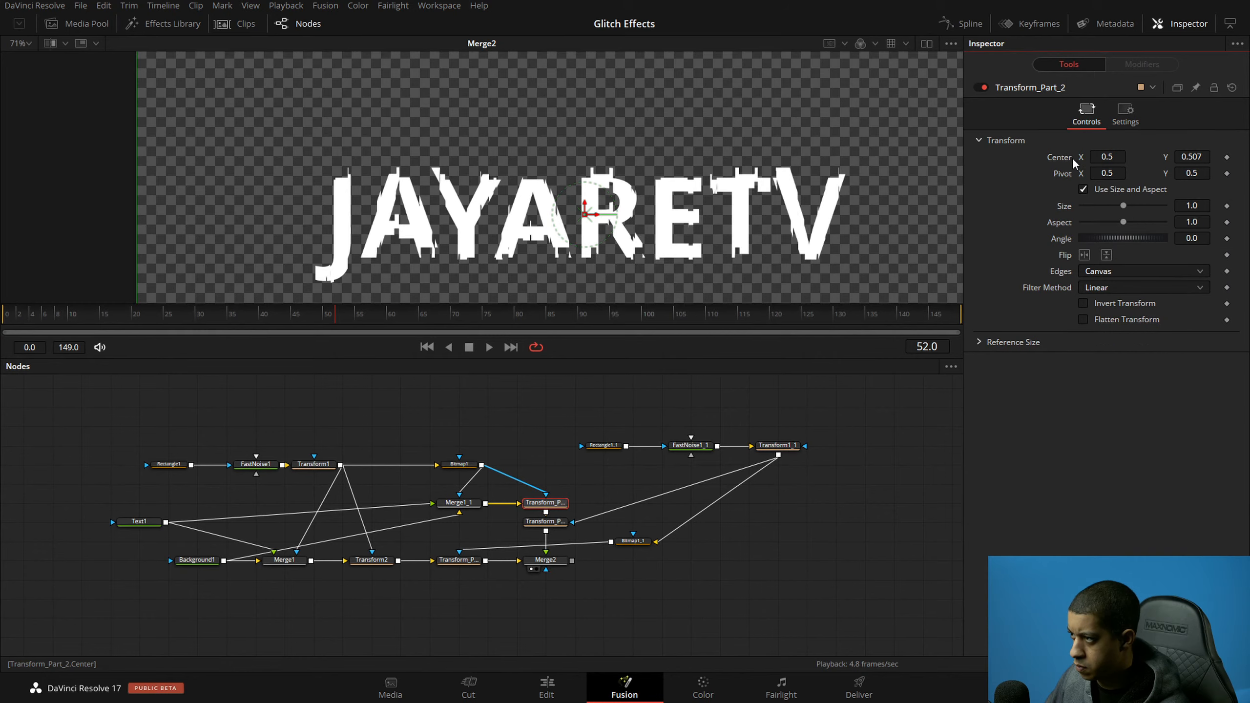
Step: Copy the Center expression from the Transform_Part_1 node
click(458, 560)
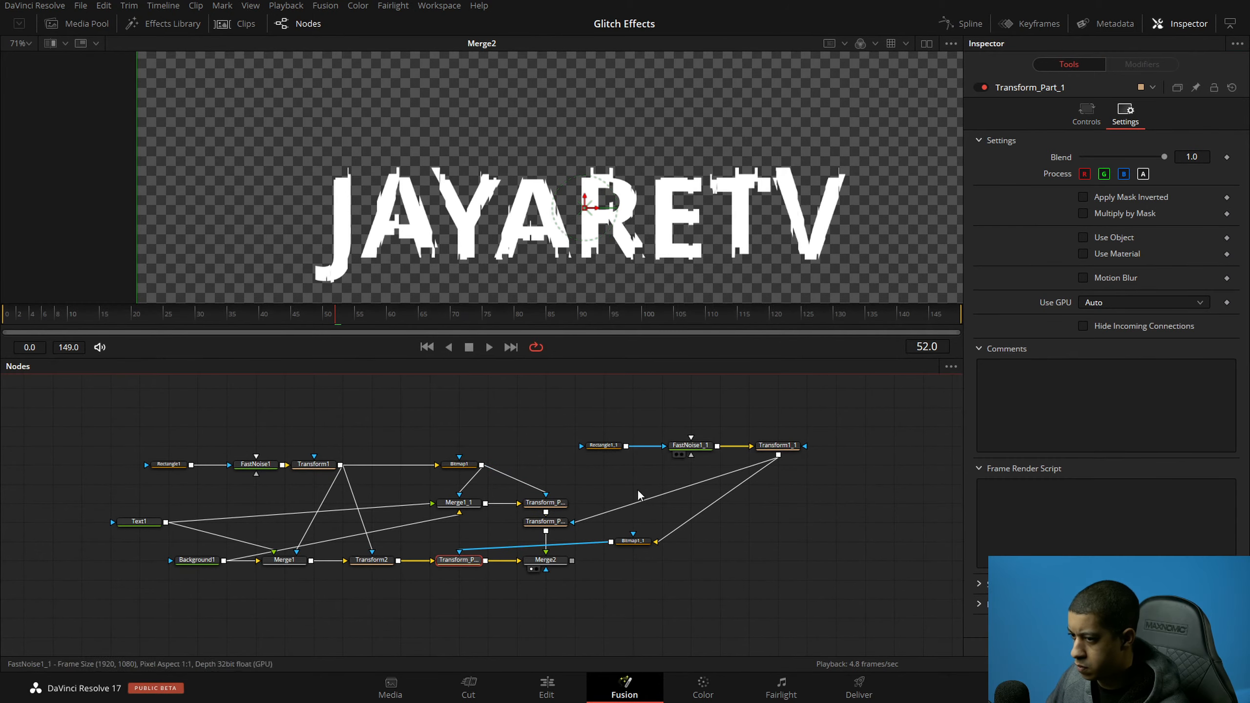
click(1086, 117)
click(1191, 173)
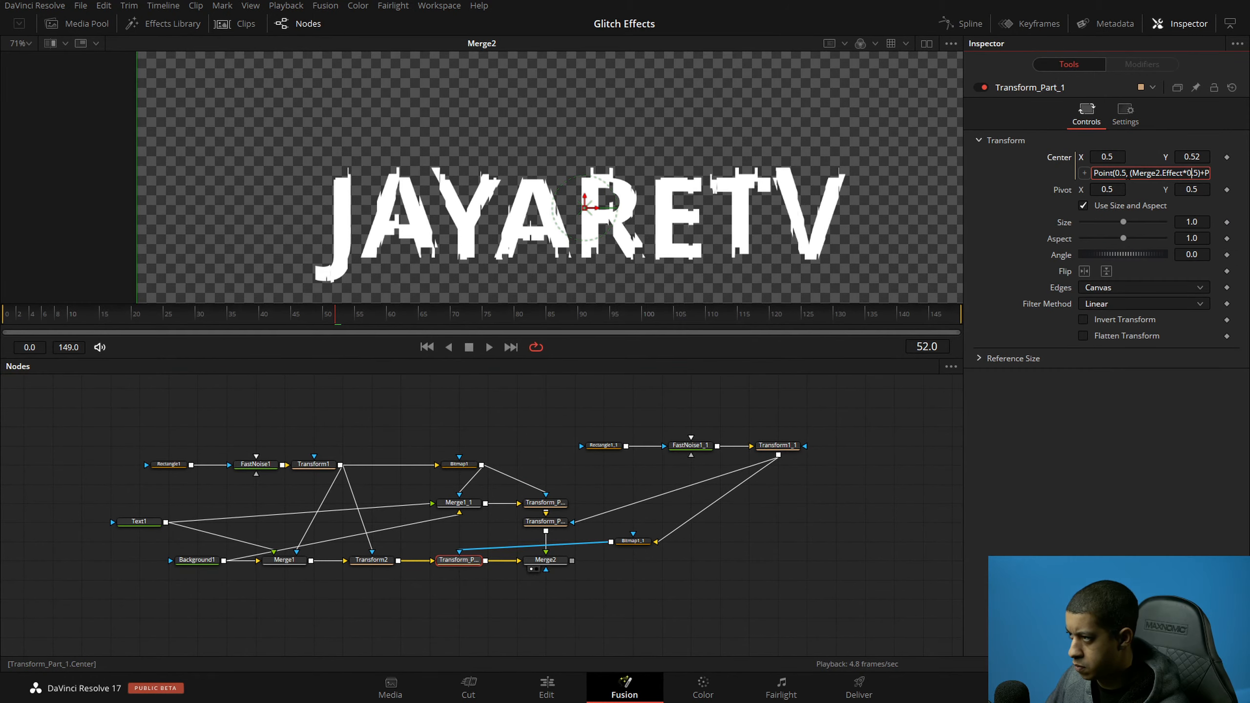
drag(1130, 172, 1213, 173)
key(ctrl+c)
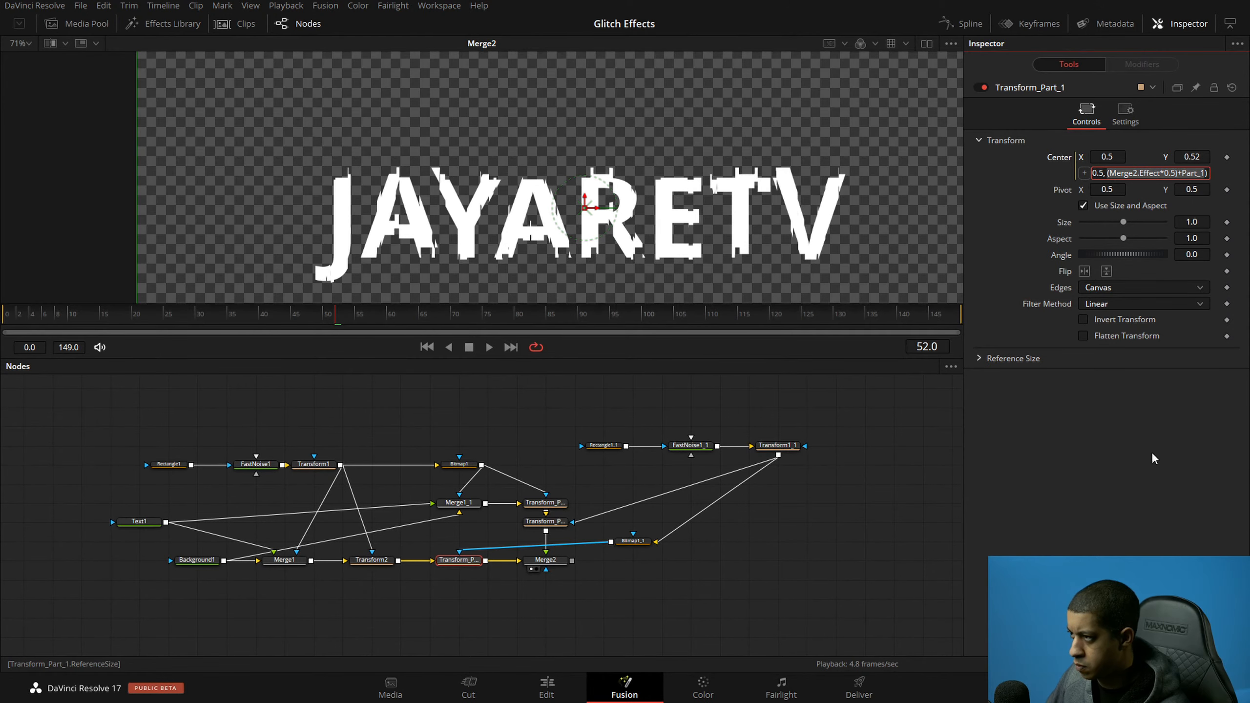
Step: Give Transform_Part_2's Center the expression Point(0.5, (Merge2.Effect*0.5)+Part_2)
click(545, 503)
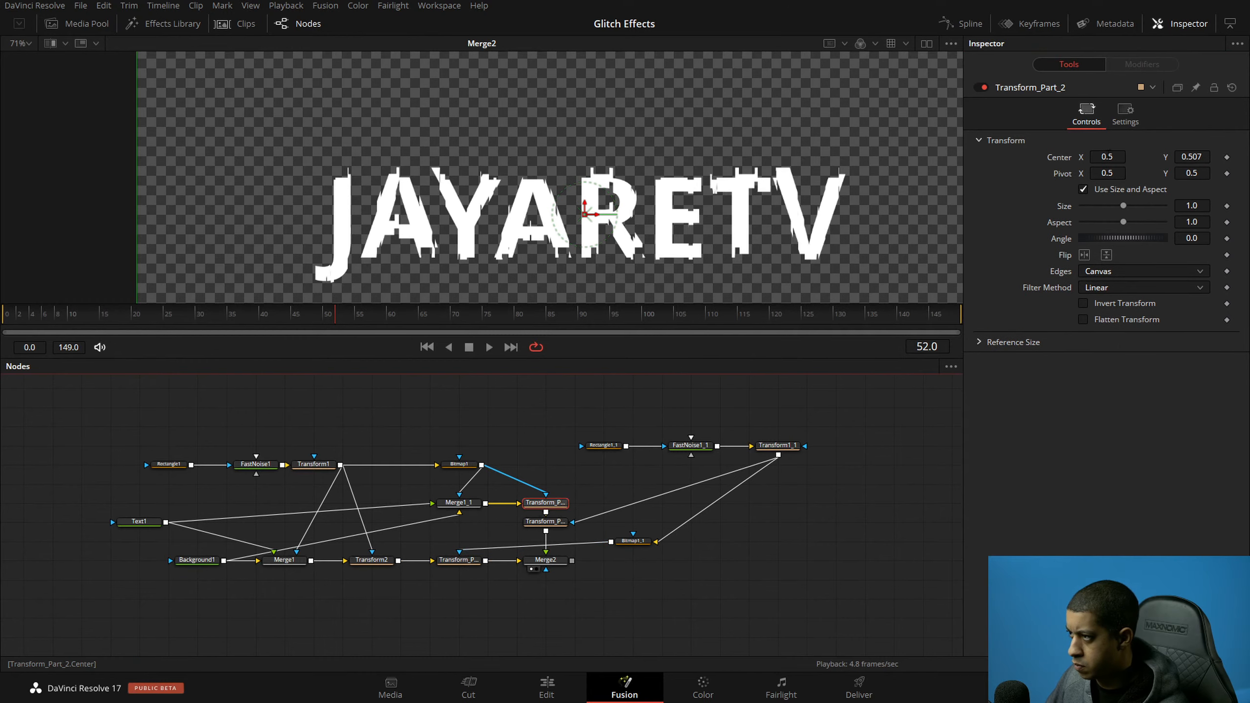
right_click(1060, 158)
click(1131, 319)
triple_click(1134, 170)
text((0.5, (Merge2.Effect*0.5)+Part_1))
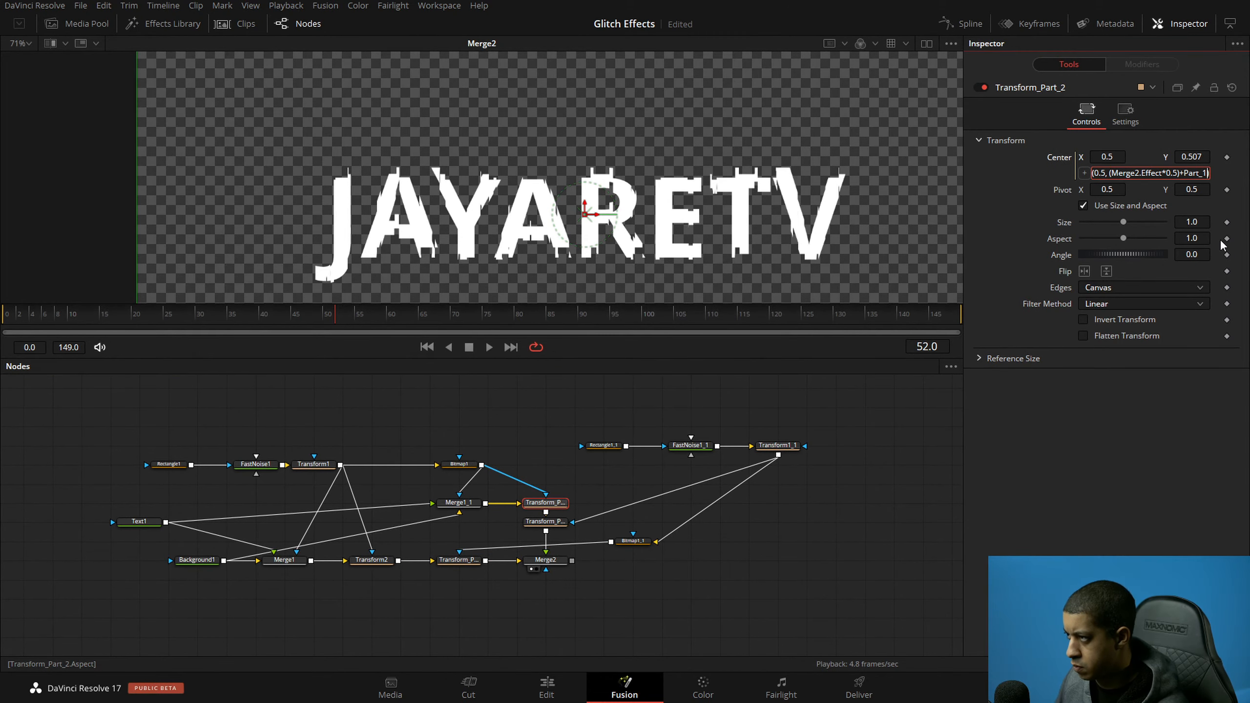
key(Return)
Step: Give Transform_Part_3's Center the copied expression, with Part_3 in place of Part_1
click(559, 525)
right_click(1060, 159)
click(1112, 315)
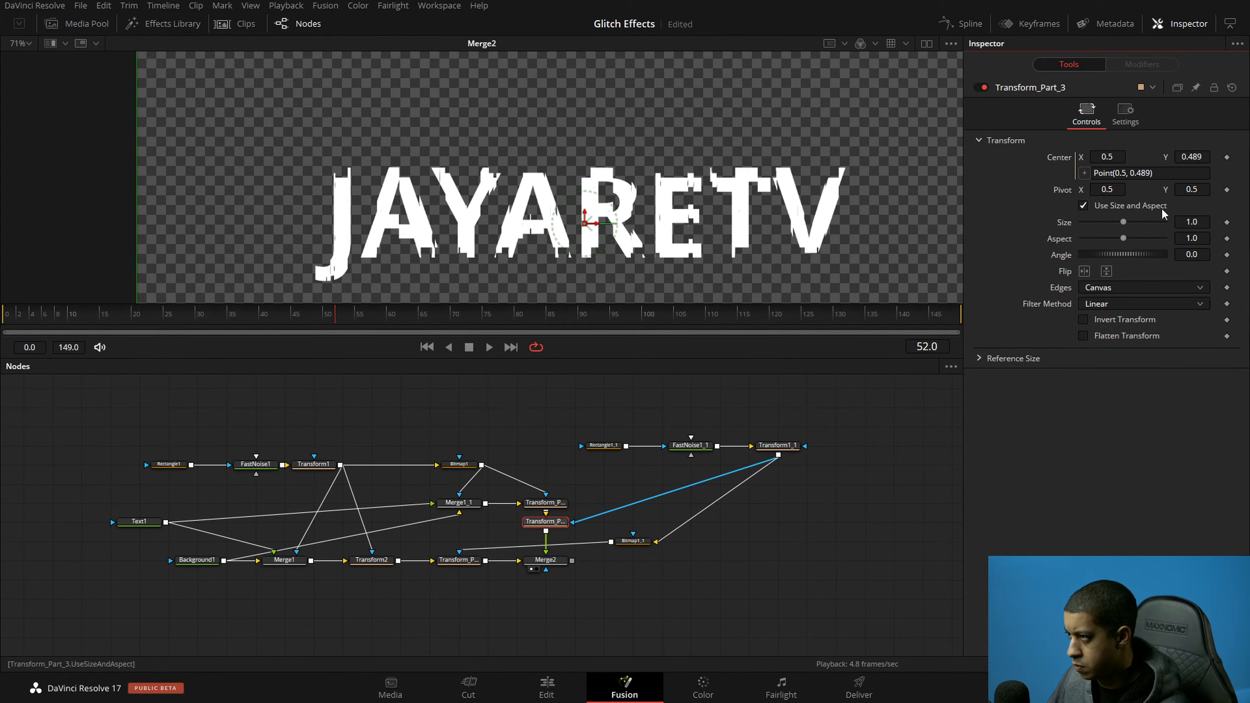
drag(1130, 172, 1140, 173)
key(ctrl+v)
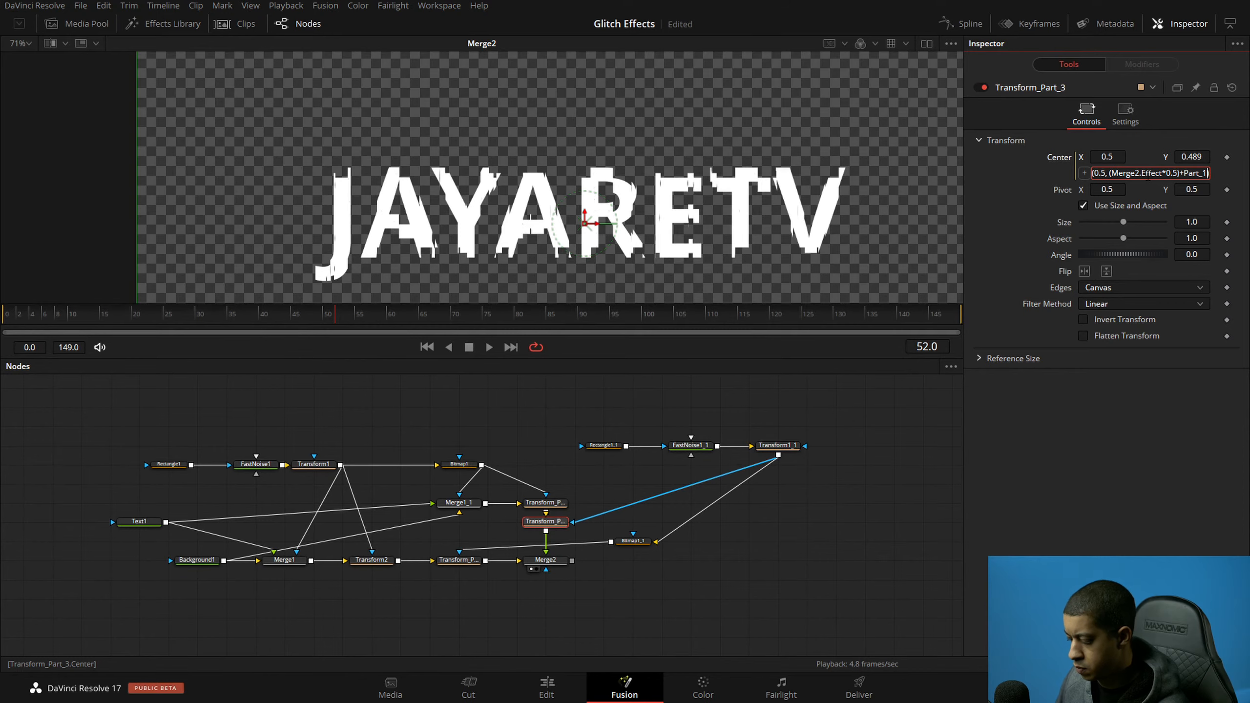
key(Return)
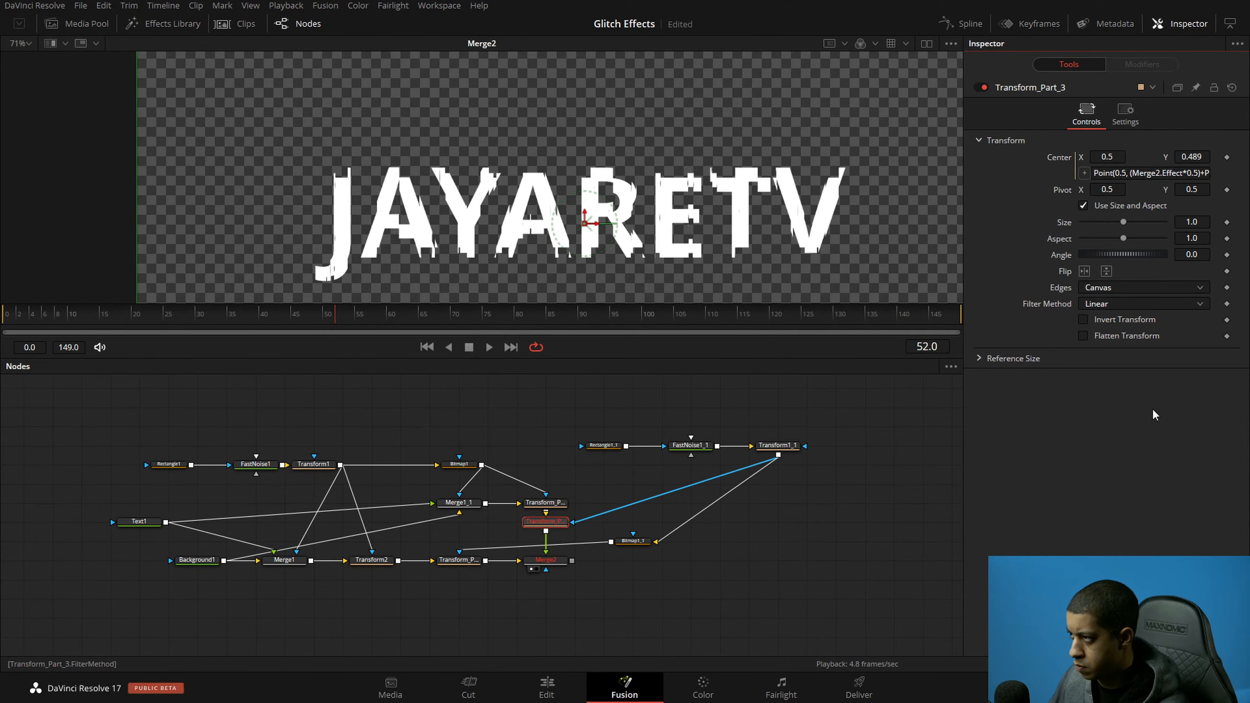
Step: Start a new custom slider control named Part_3 for Transform_Part_3, on the Common page and not animatable
right_click(1100, 85)
click(1127, 249)
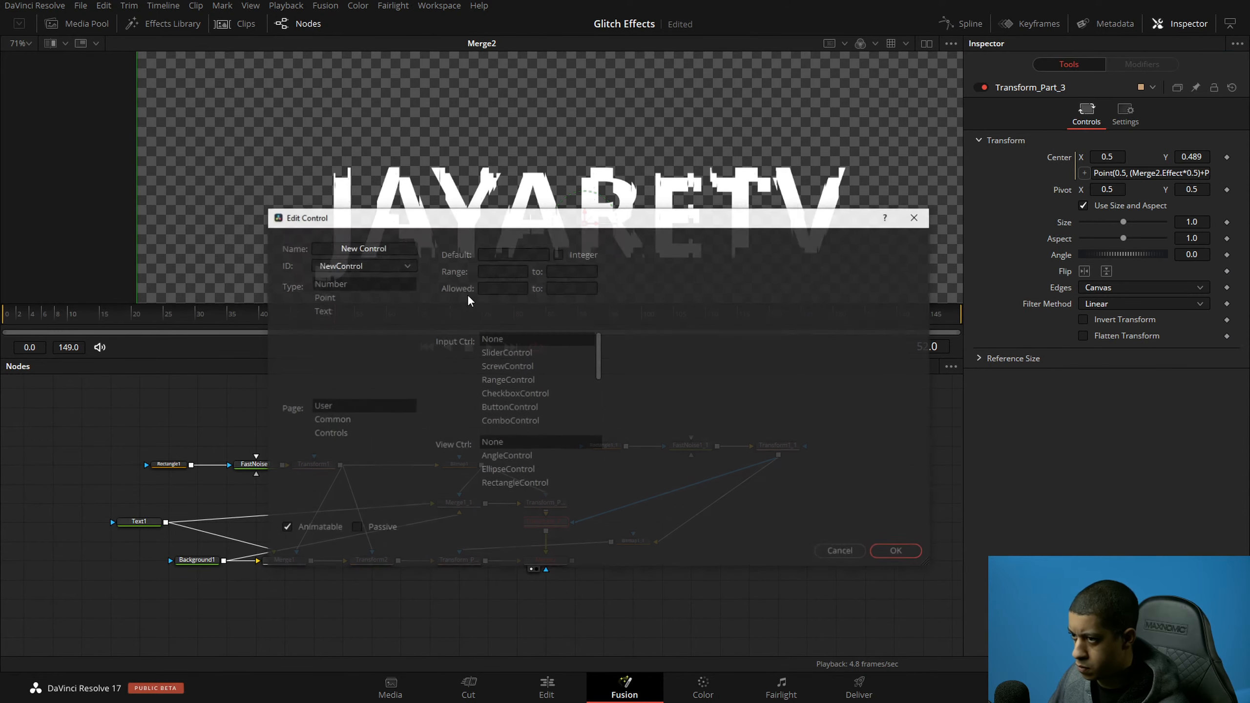
triple_click(399, 249)
text(Part_3)
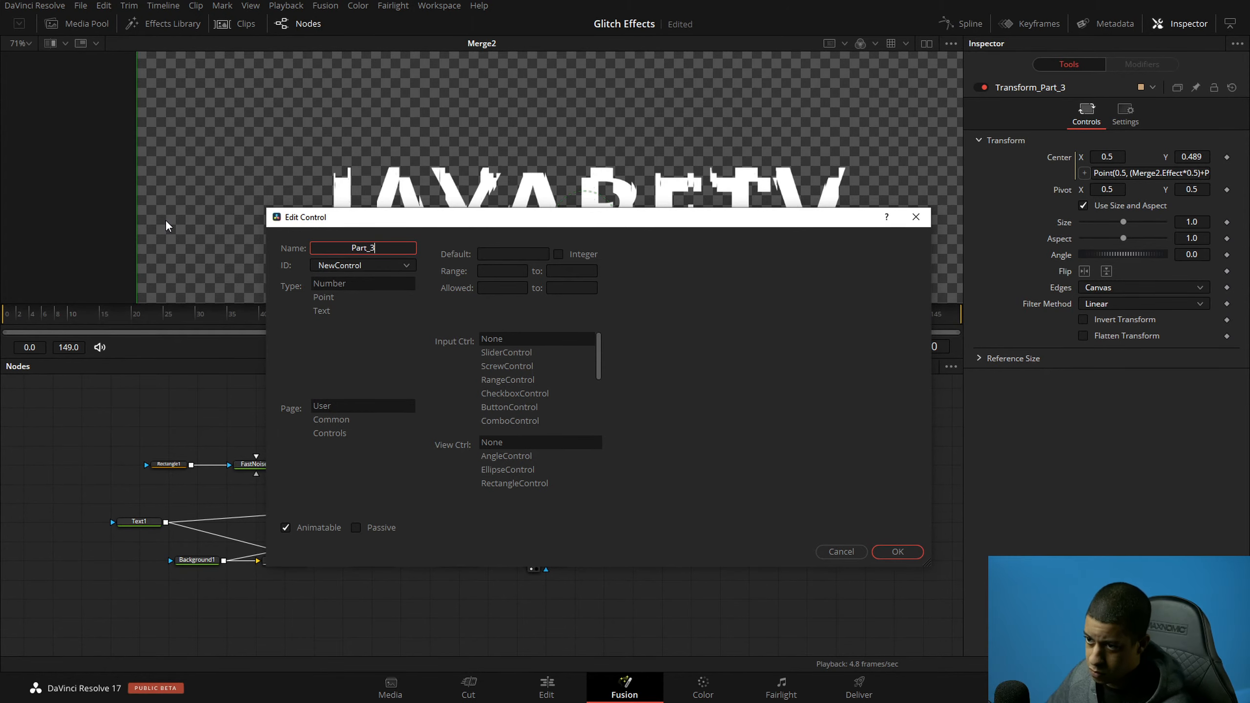
click(347, 423)
click(316, 527)
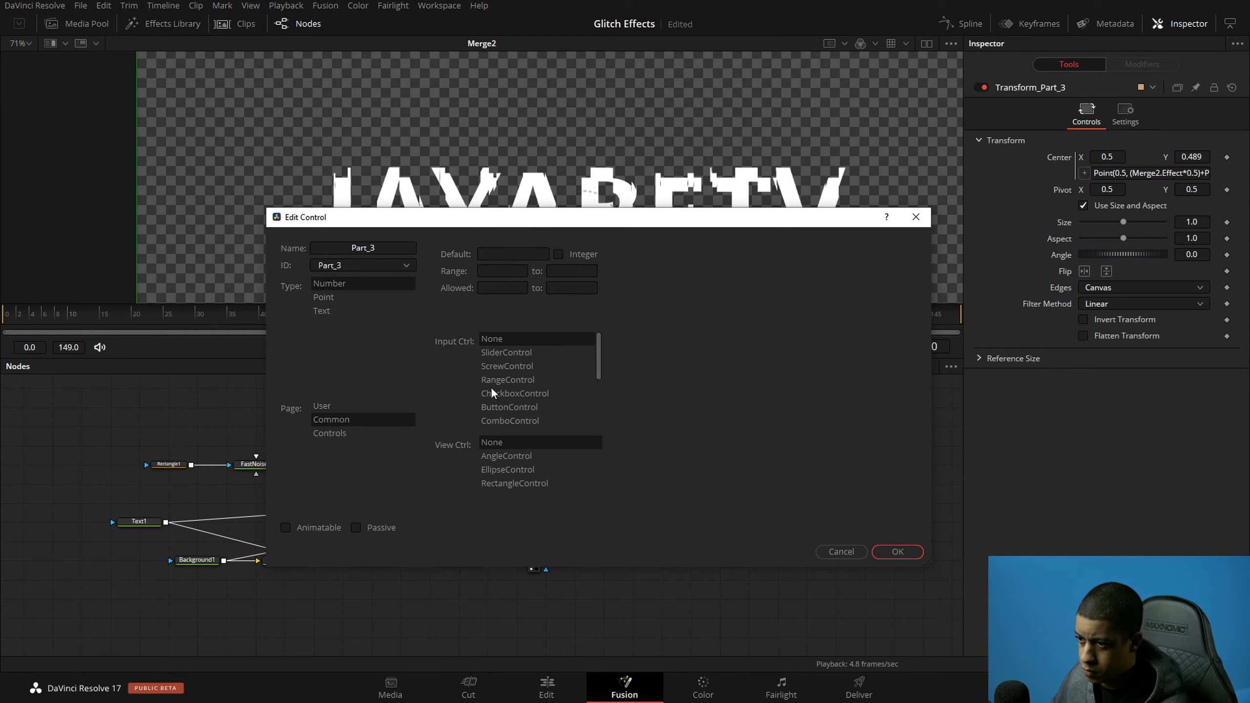
click(522, 354)
Step: Set the Part_3 control's default to .02 and its range from -1 to 1, and create it
click(523, 254)
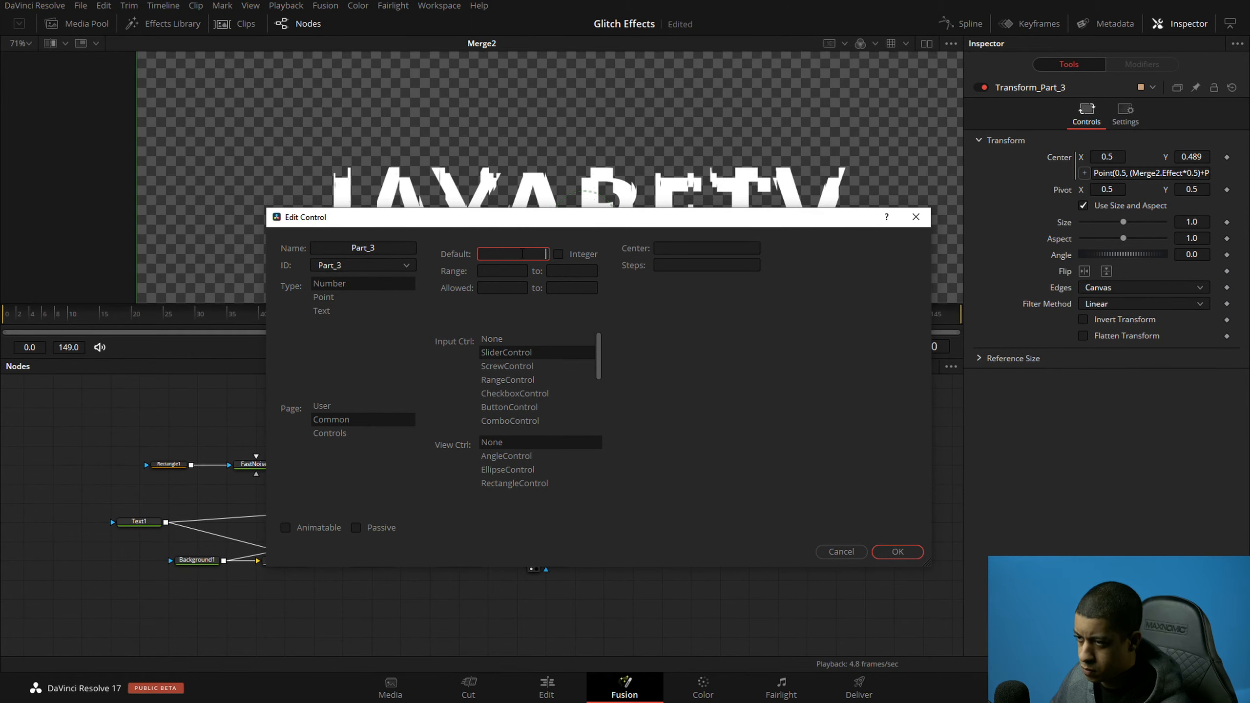
key(Tab)
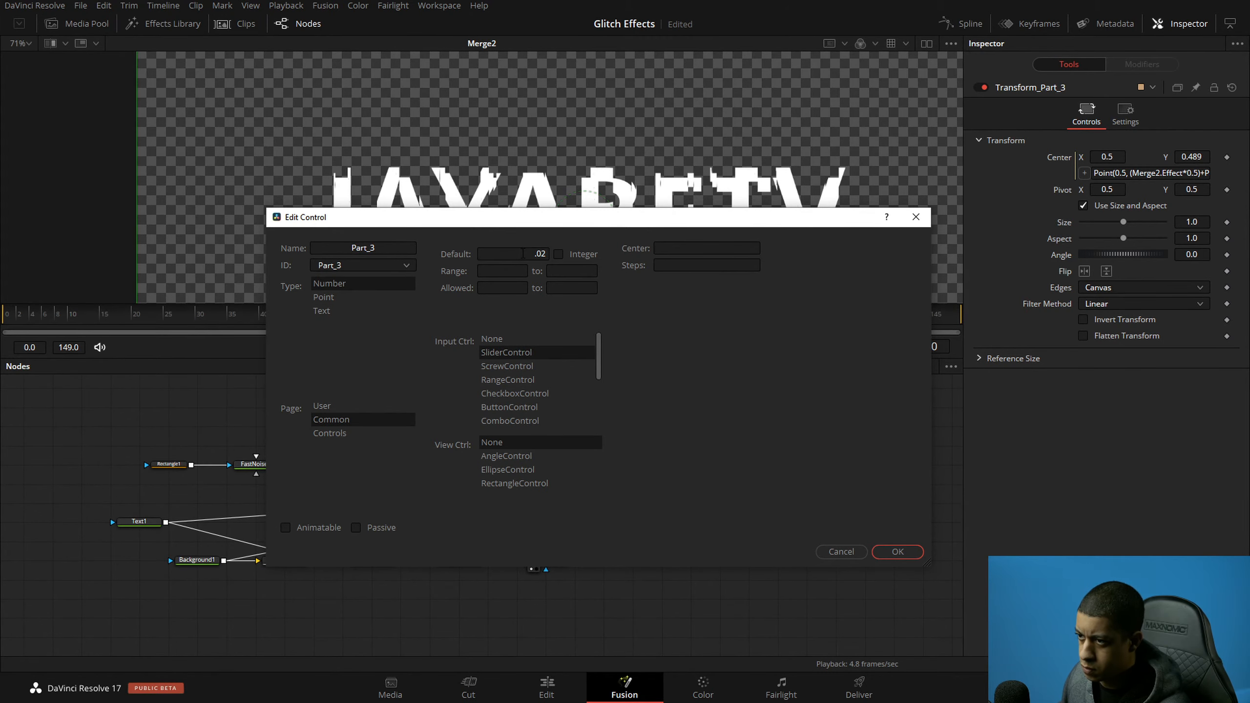
click(519, 271)
text(-1)
key(Tab)
text(1)
click(908, 553)
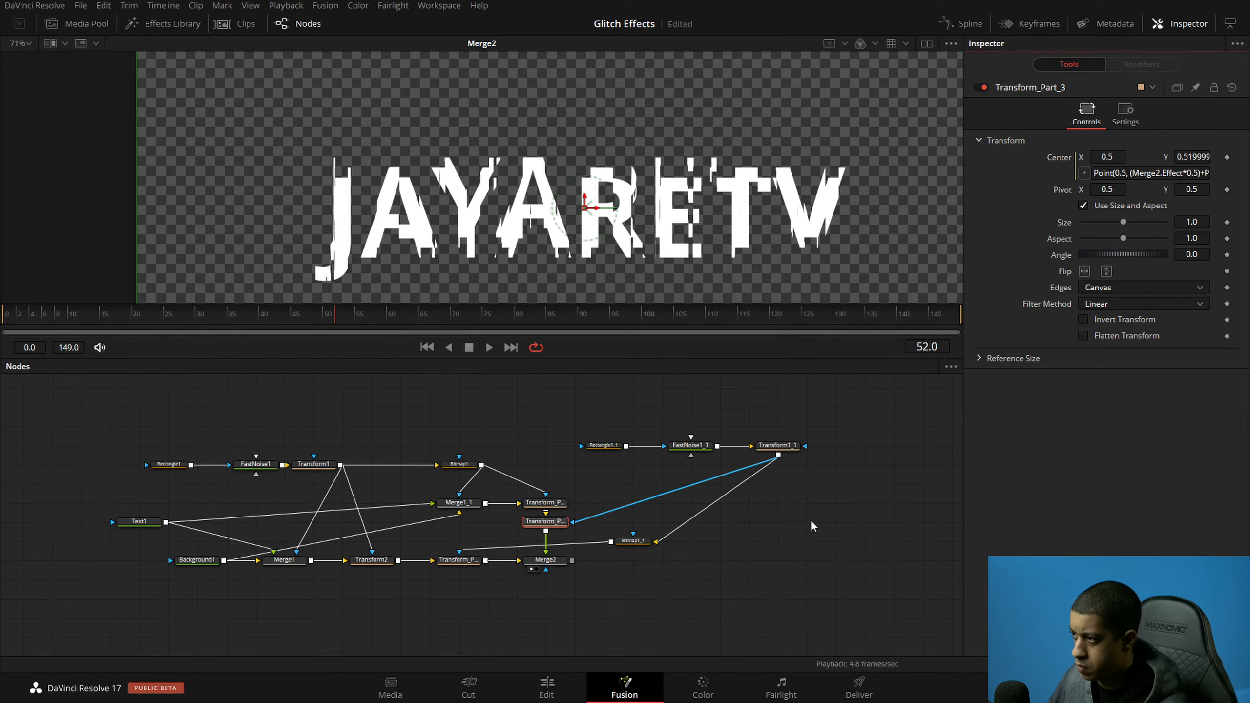
Step: Play back the glitch, inspect Transform_Part_2's output, and test the Effect slider while viewing Merge2
drag(335, 316, 231, 335)
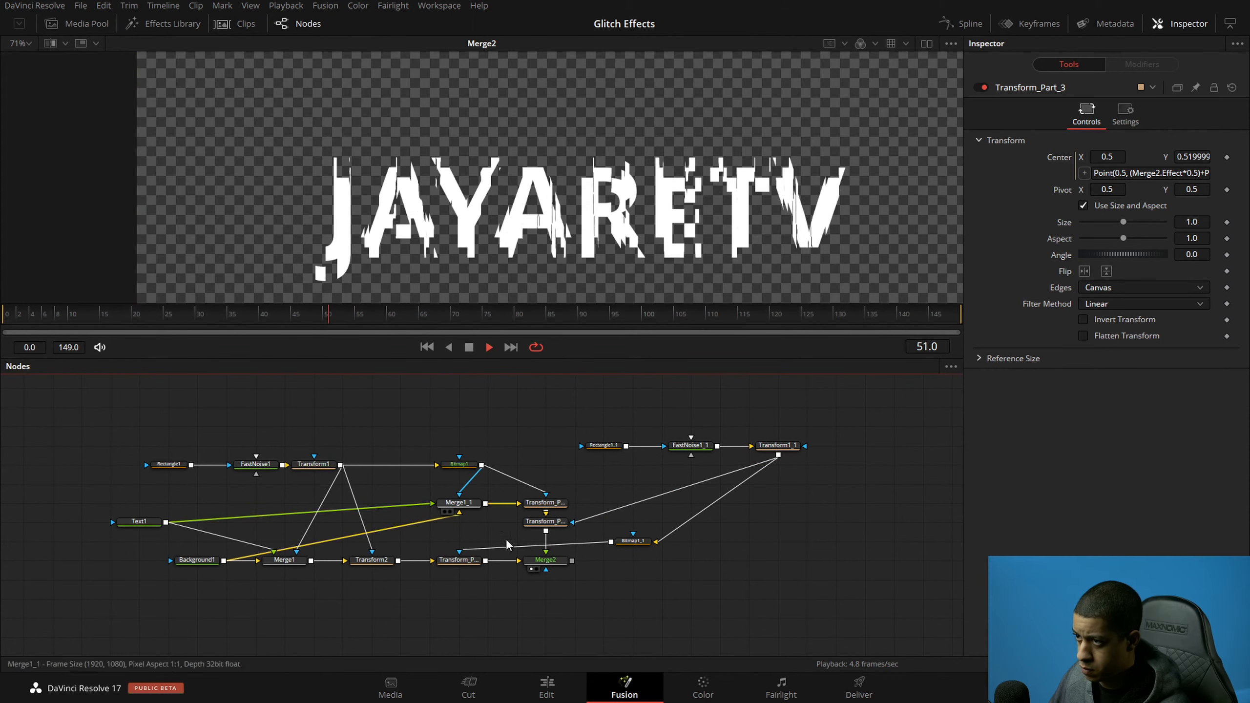
key(1)
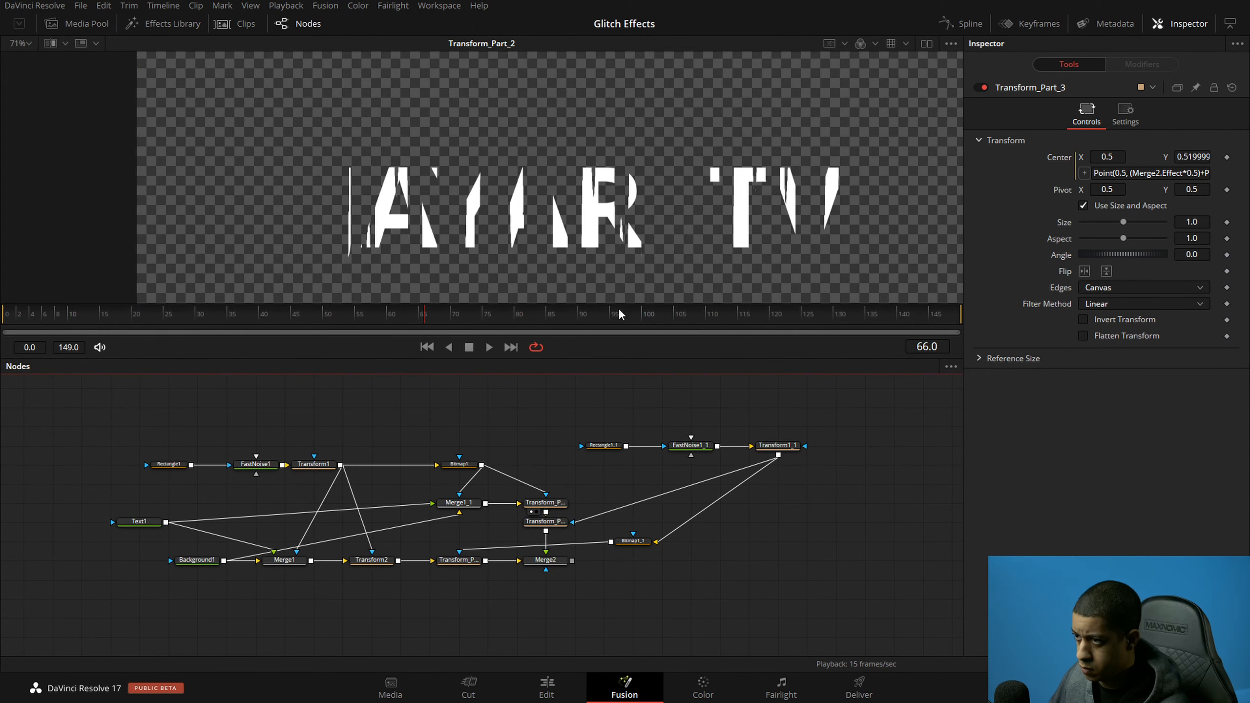
click(559, 561)
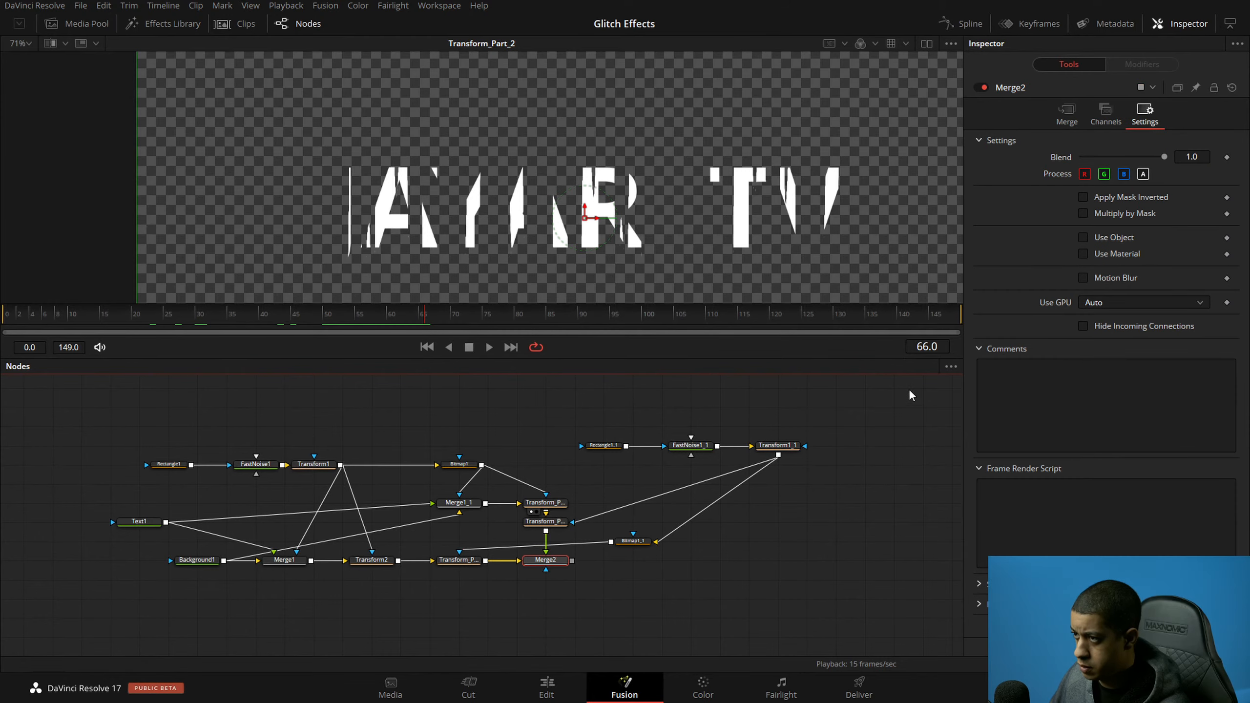
key(1)
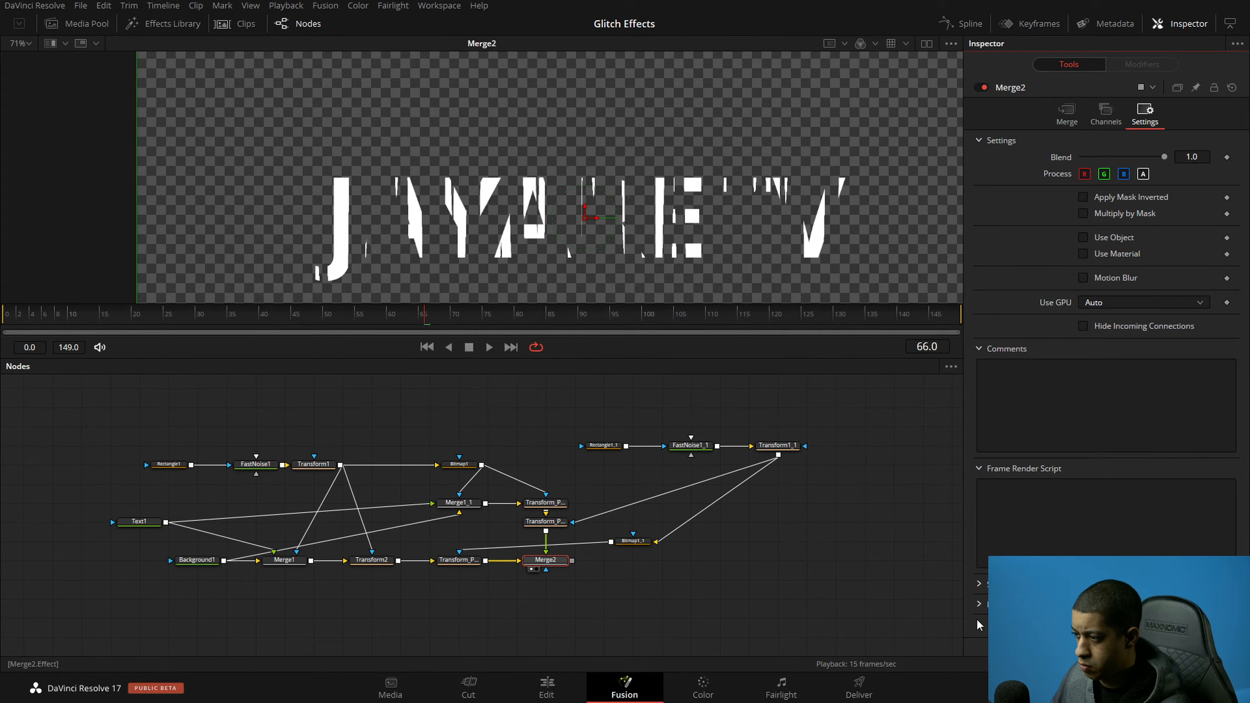
click(762, 569)
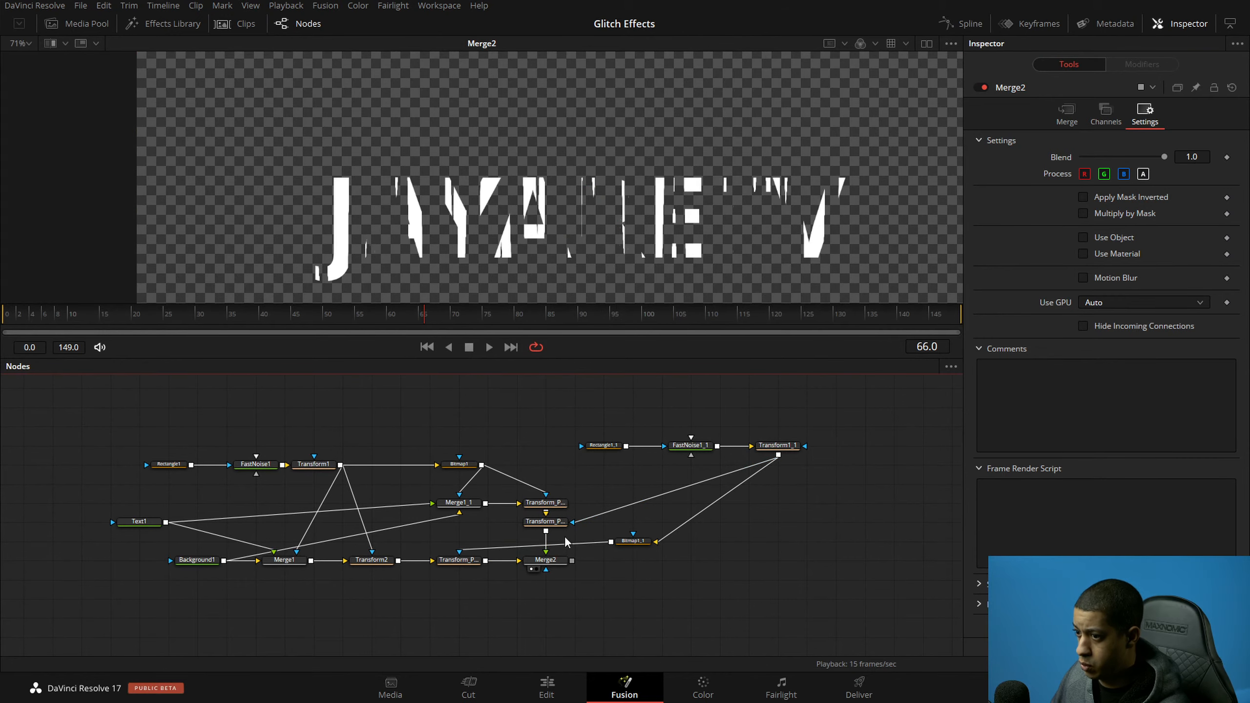
Step: Change Transform_Part_2's Center expression so Merge2.Effect is multiplied by Part_2 and .5 is added in place of Part_2
click(559, 507)
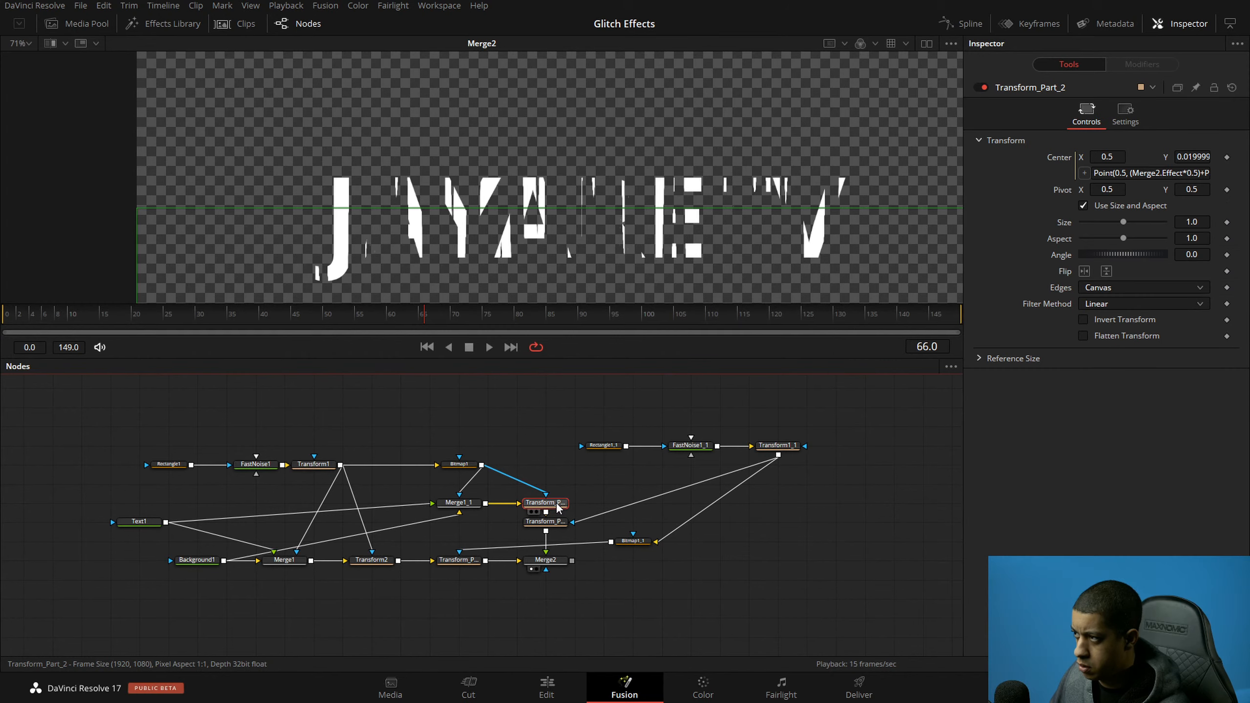
key(space)
key(space)
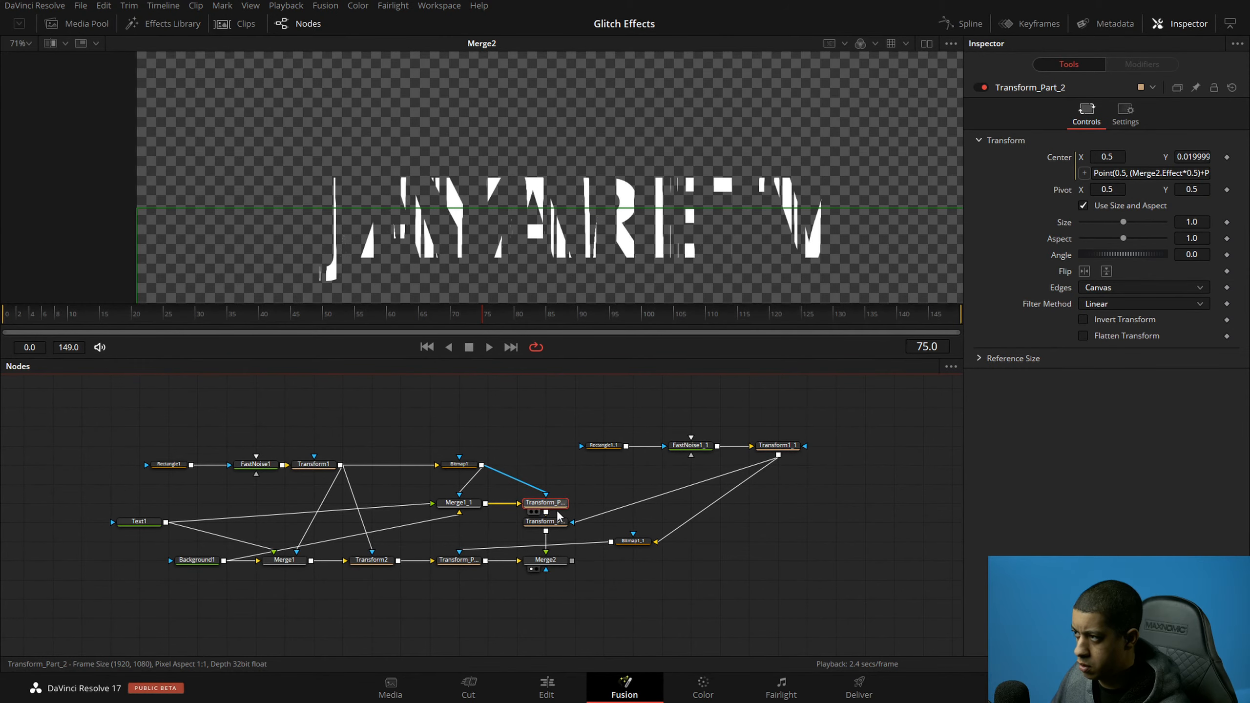
drag(1185, 174, 1208, 173)
click(1182, 447)
drag(1177, 174, 1224, 175)
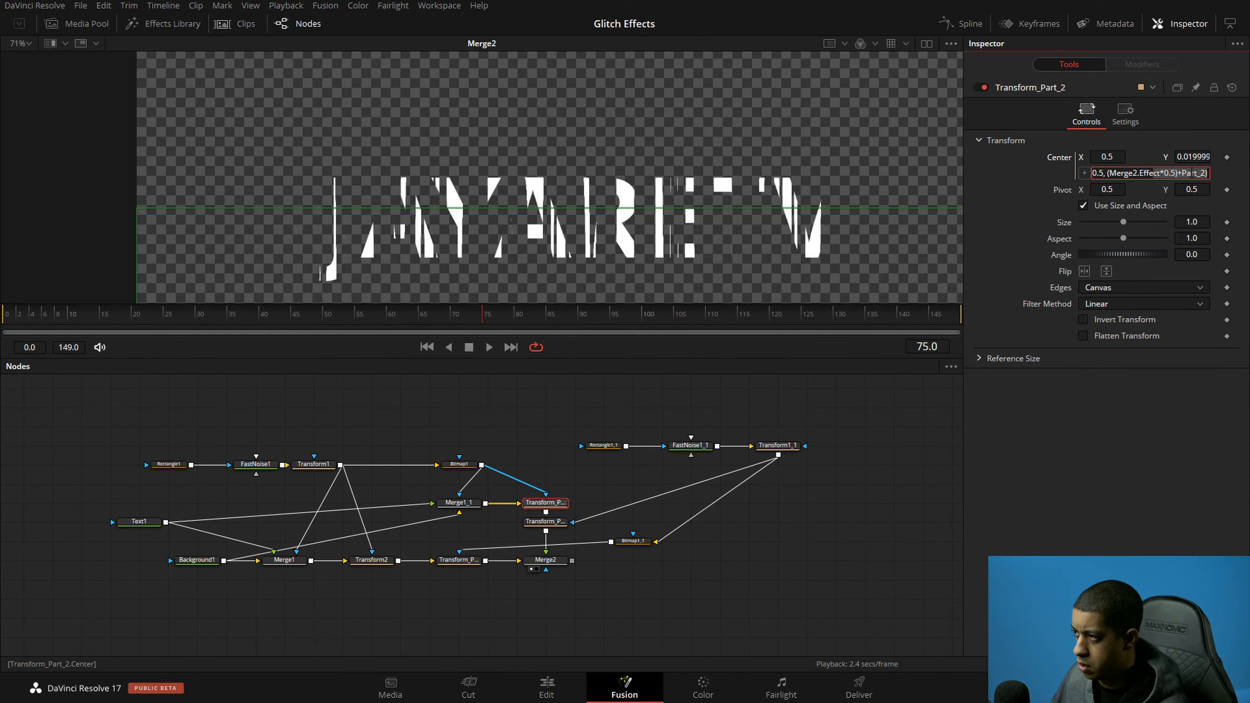
click(1187, 173)
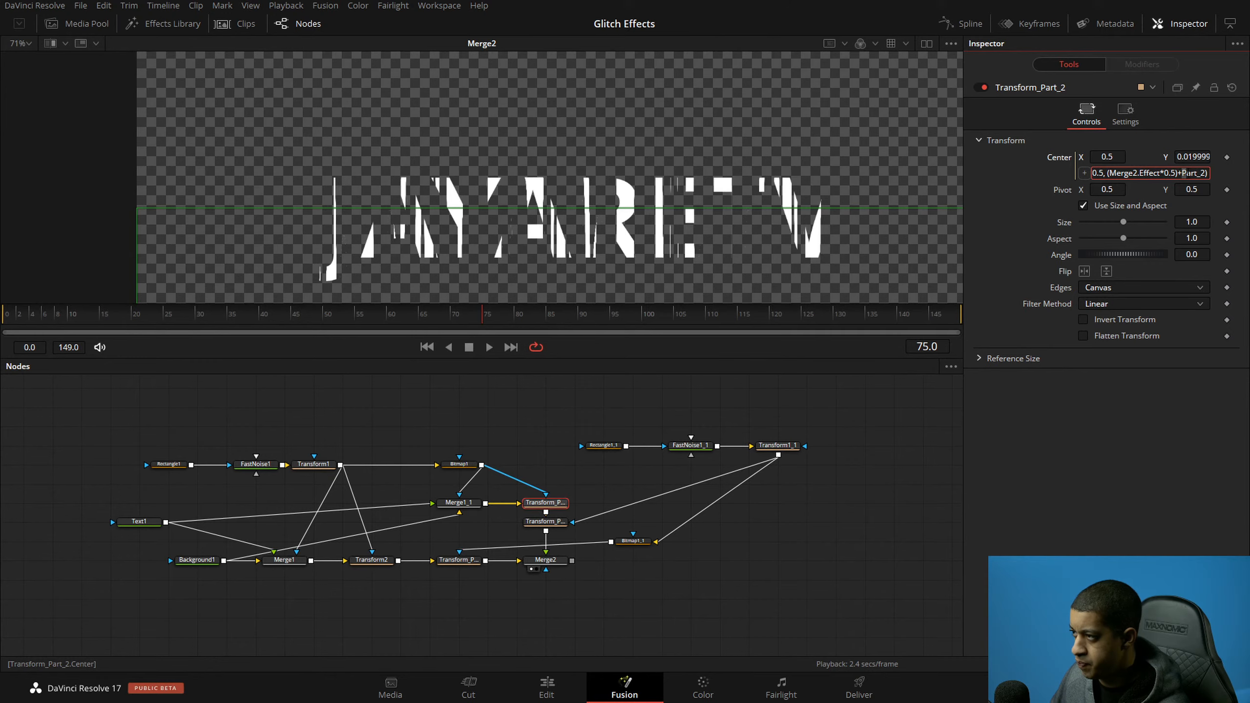
key(BackSpace)
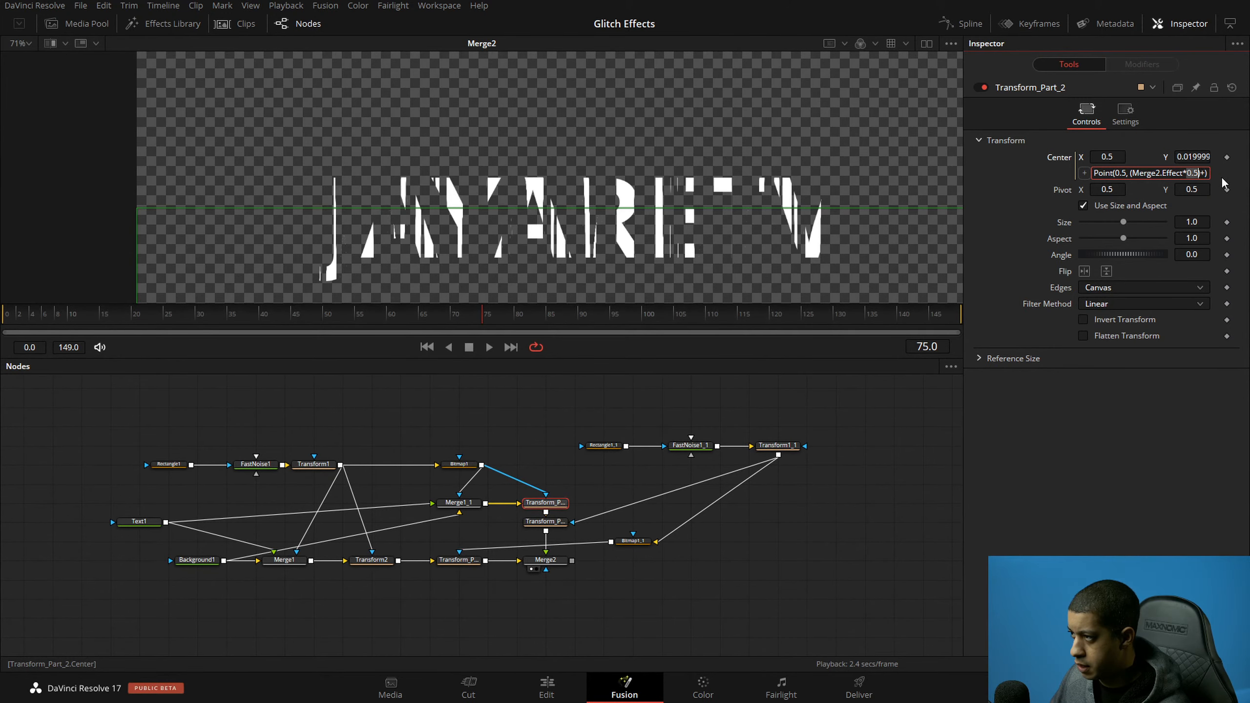
text(Part_2)
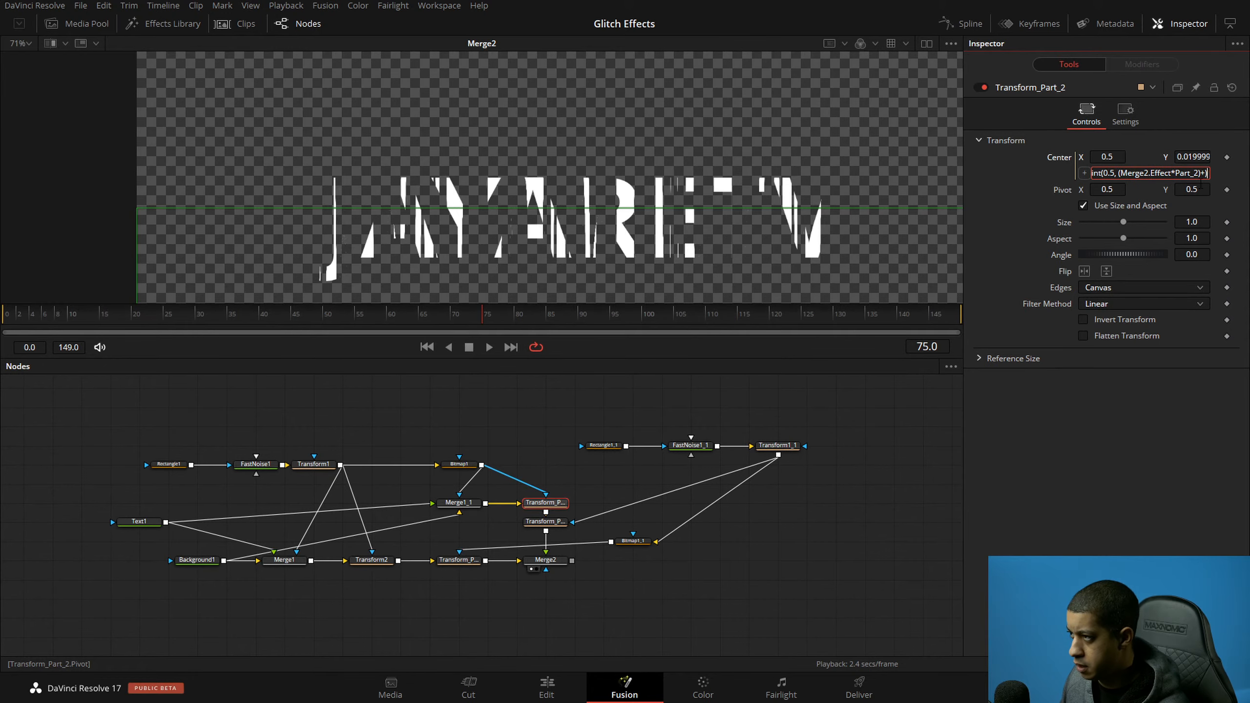
text(.5)
key(Return)
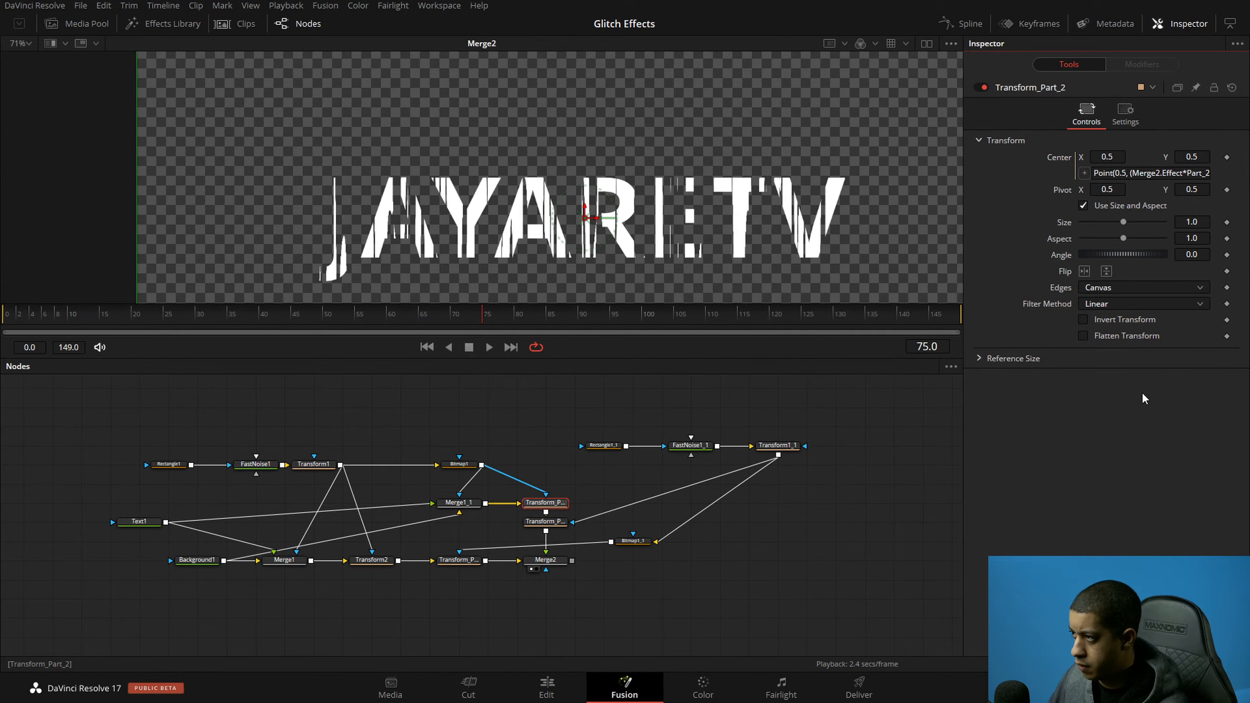
Step: Rework Transform_Part_3's Center expression the same way, multiplying Merge2.Effect by Part_3 instead of 0.5
click(545, 521)
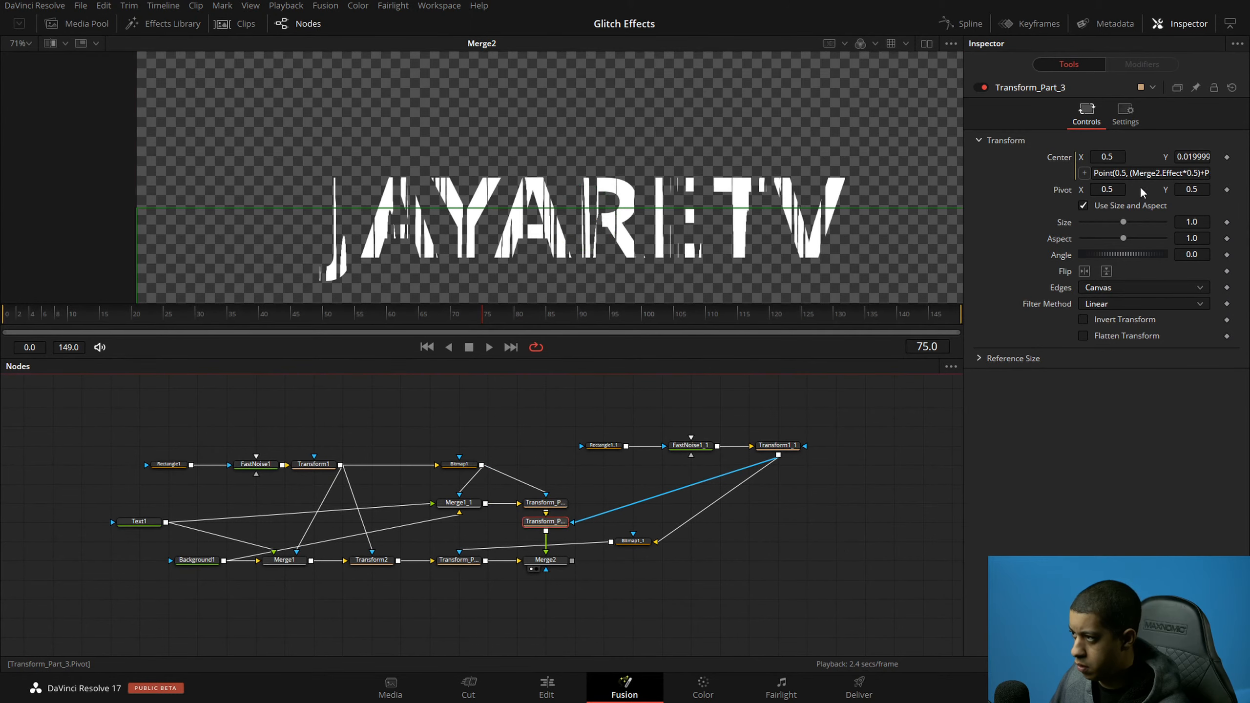
drag(1186, 175, 1211, 175)
click(1183, 174)
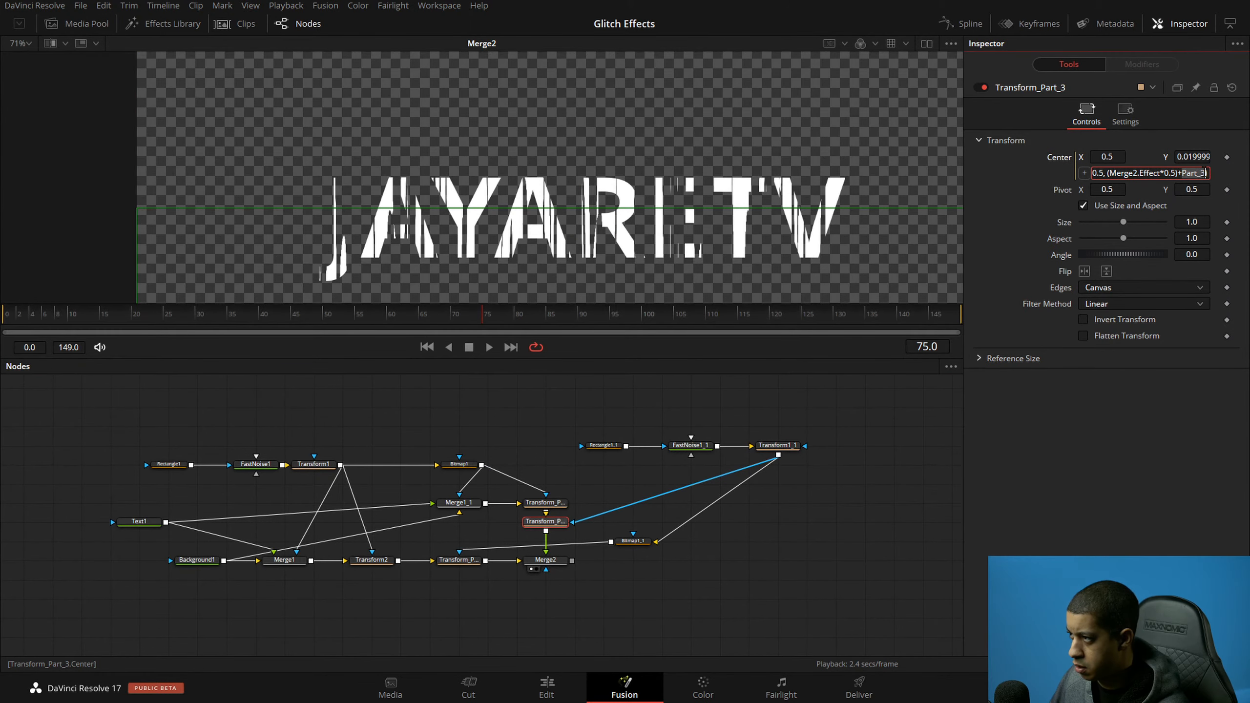
text(Part_3)
drag(1195, 173, 1201, 173)
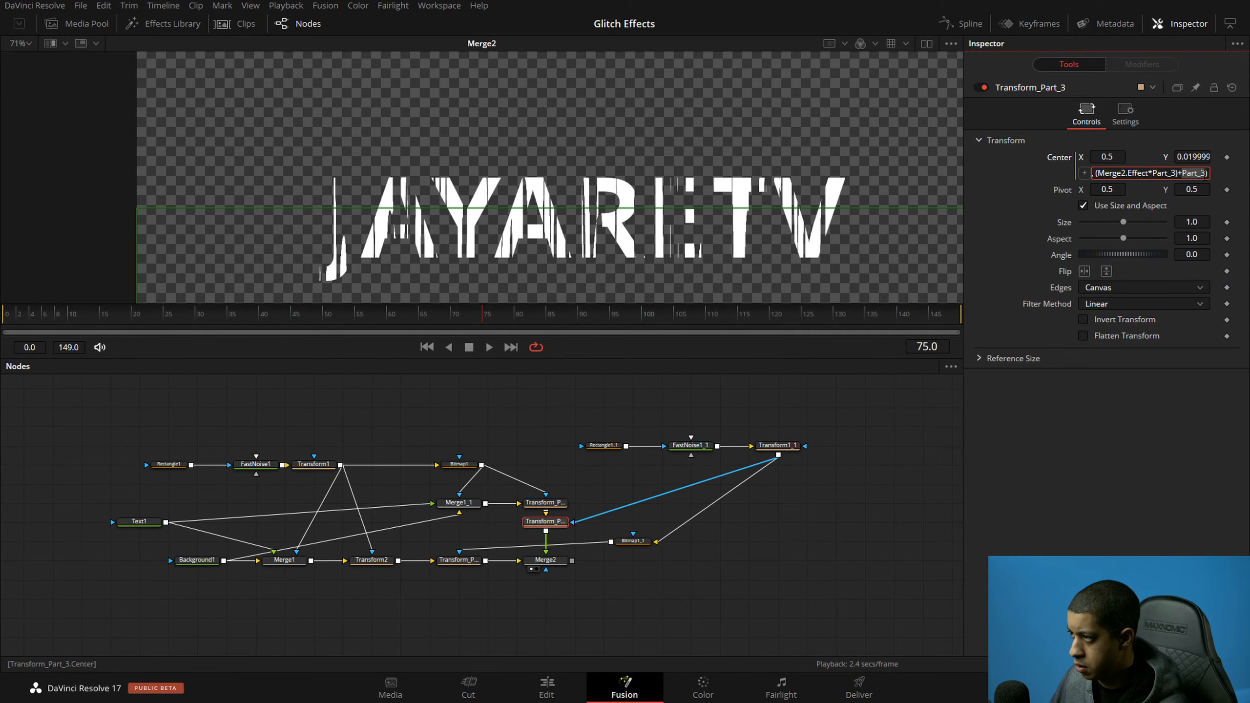
key(Return)
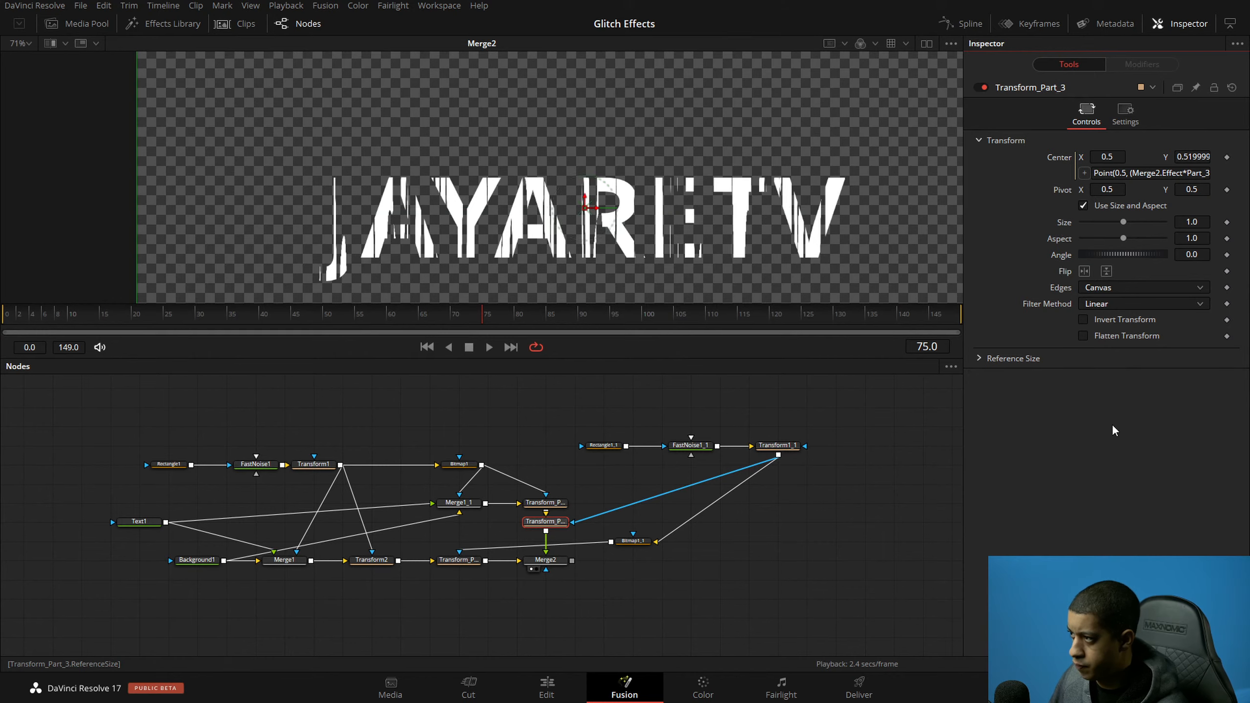
Step: Change Transform_Part_1's Center expression so Merge2.Effect is multiplied by Part_1 and .5 is added in place of Part_1
click(457, 561)
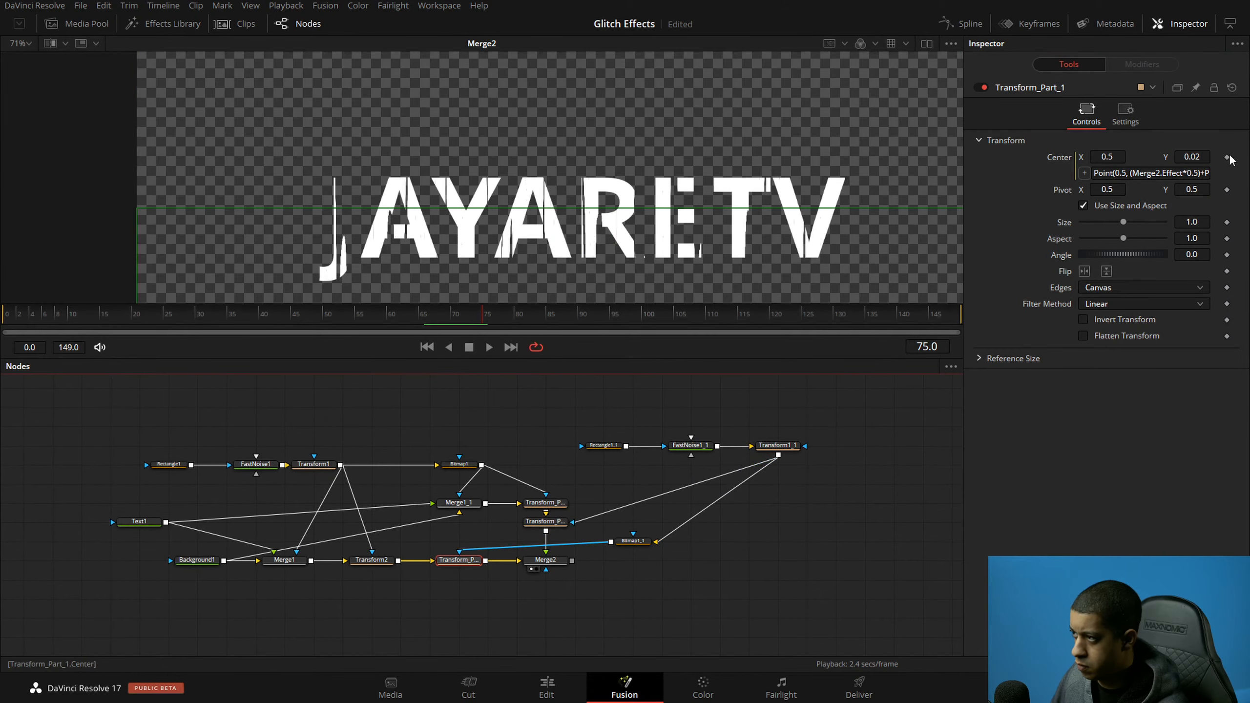
click(1181, 173)
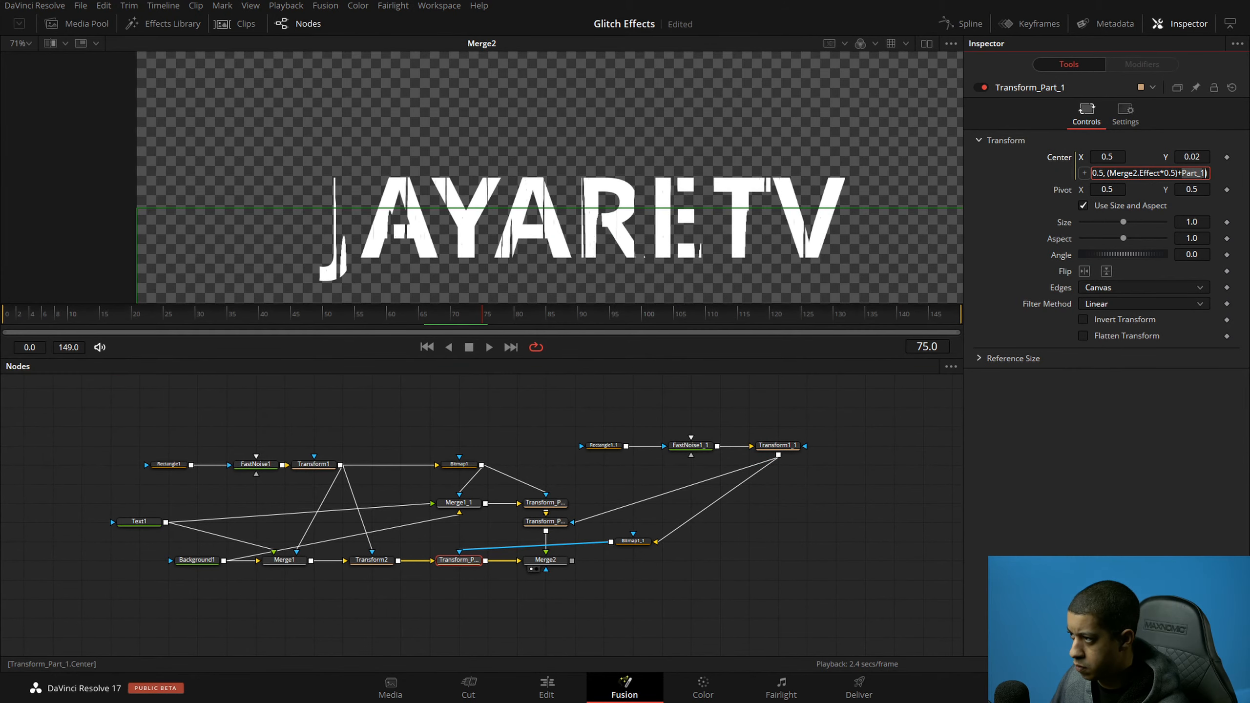
text(Part_1)
drag(1189, 173, 1205, 173)
click(1188, 174)
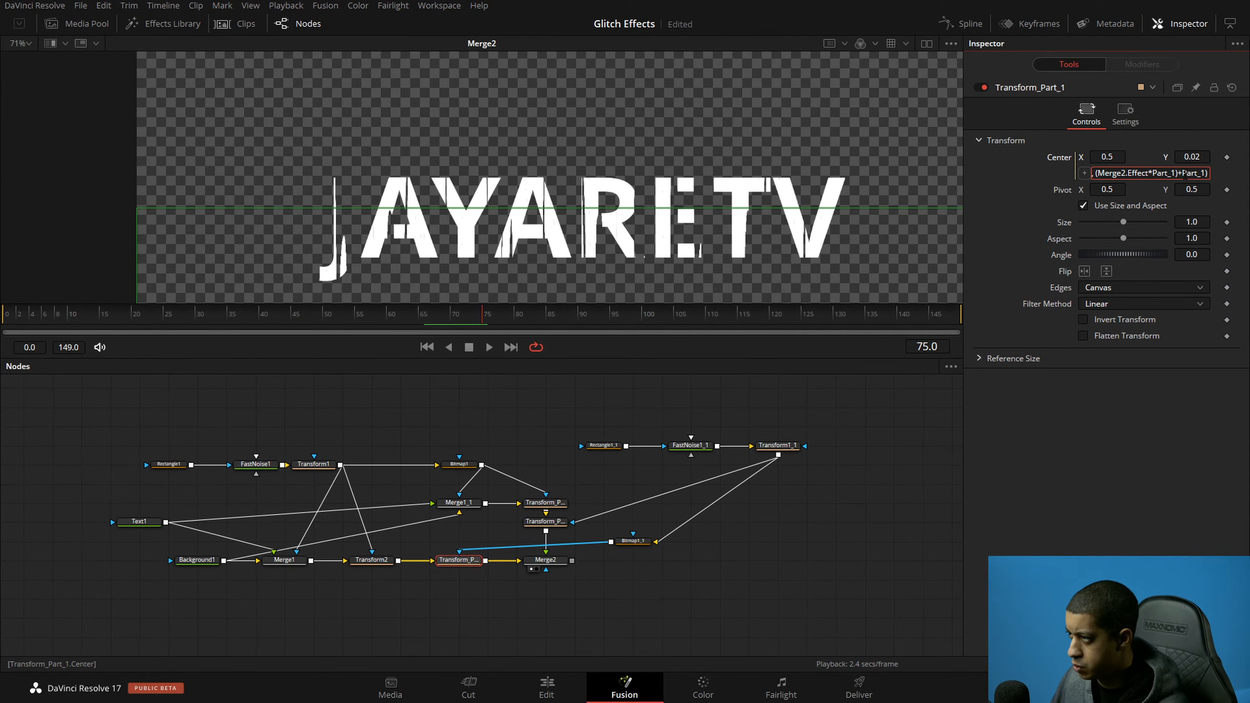
key(Delete)
key(Delete)
key(Delete)
key(Delete)
key(Delete)
key(Delete)
text(.5)
key(Return)
click(784, 522)
Step: Play back the glitch on Merge2 and examine the letter edges up close for leftover artifacts
click(550, 564)
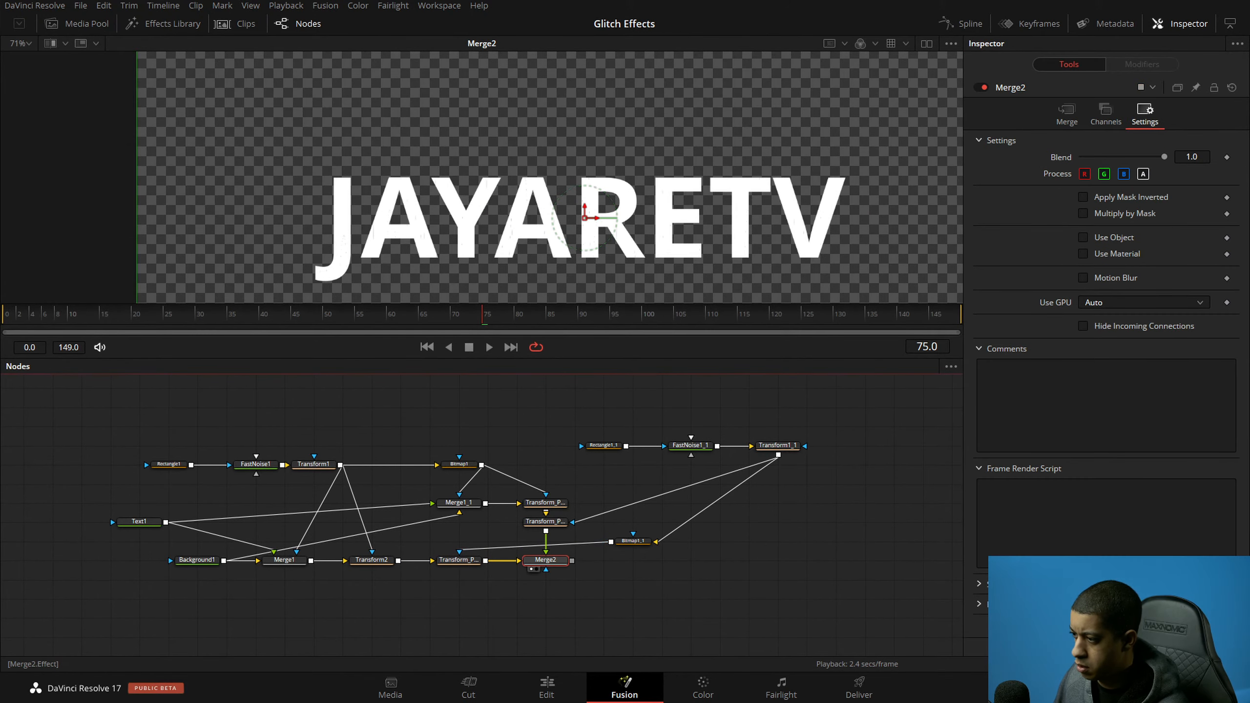
key(space)
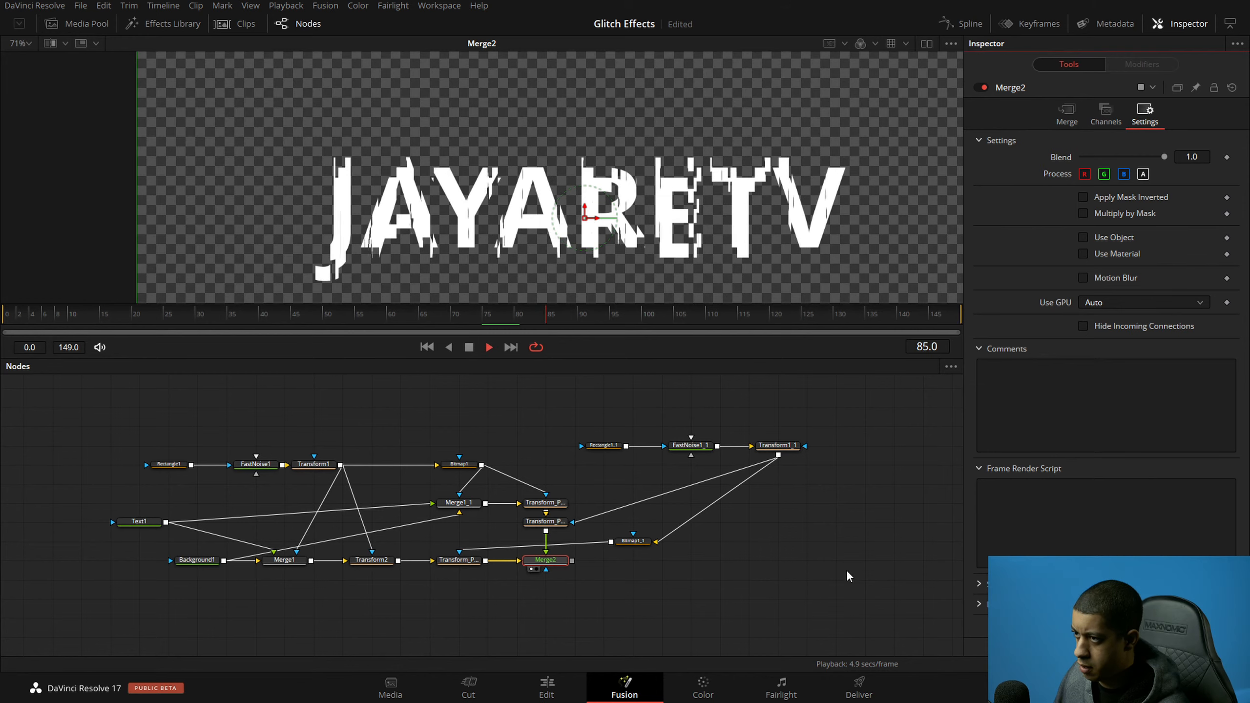
key(space)
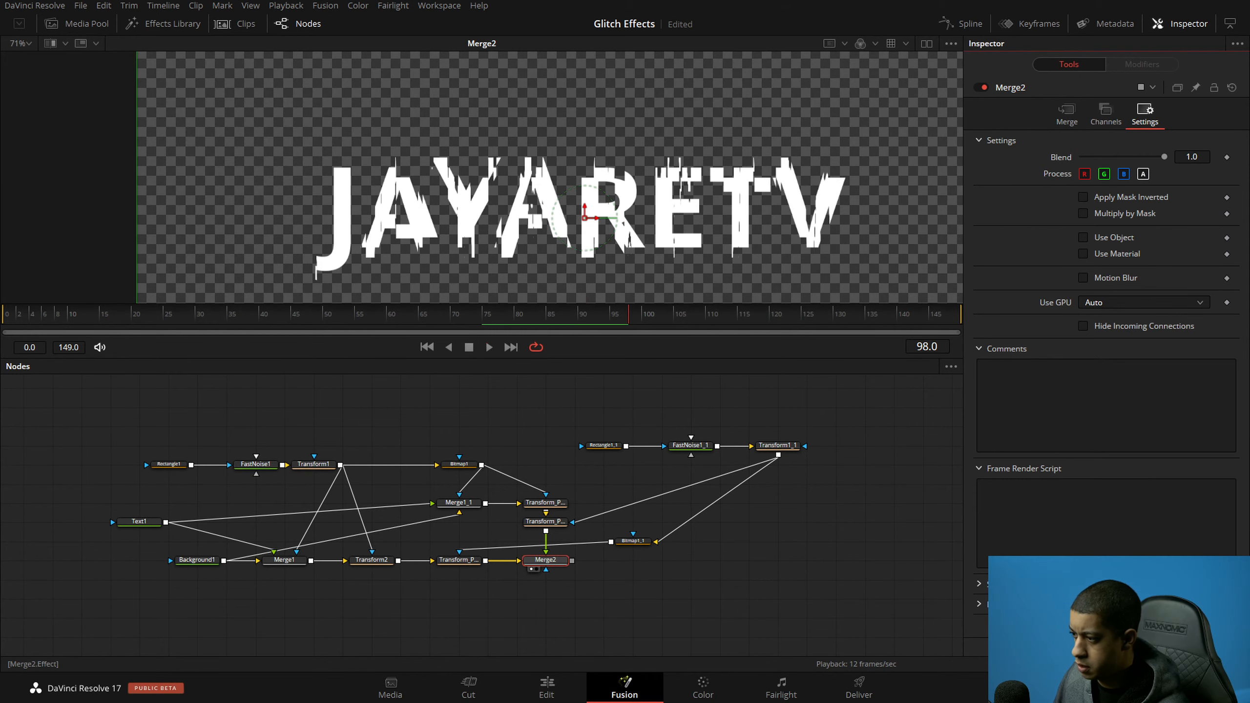
key(space)
key(space)
scroll(657, 174, up, 10)
drag(689, 275, 591, 51)
key(space)
drag(695, 236, 542, 149)
key(space)
scroll(651, 242, down, 4)
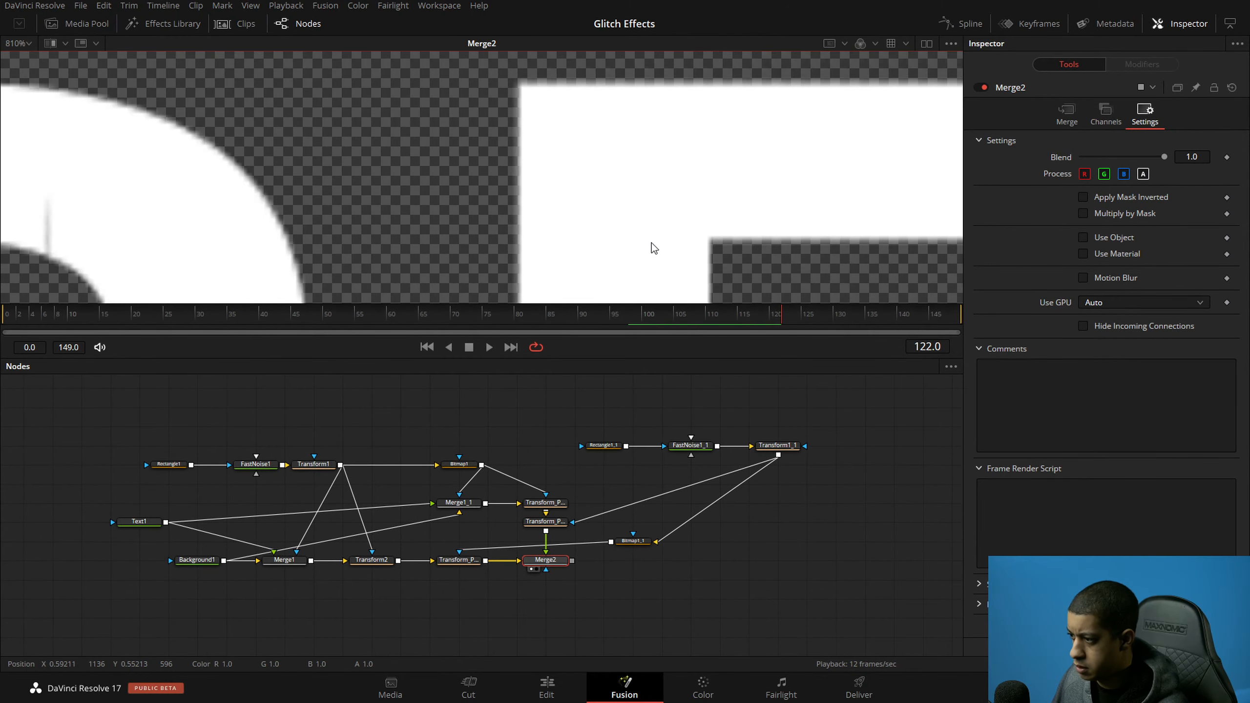
Step: Inspect the settings of Transform1, FastNoise1 and Rectangle1 to find the source of the artifacts in the text
drag(374, 562, 521, 541)
drag(572, 432, 429, 447)
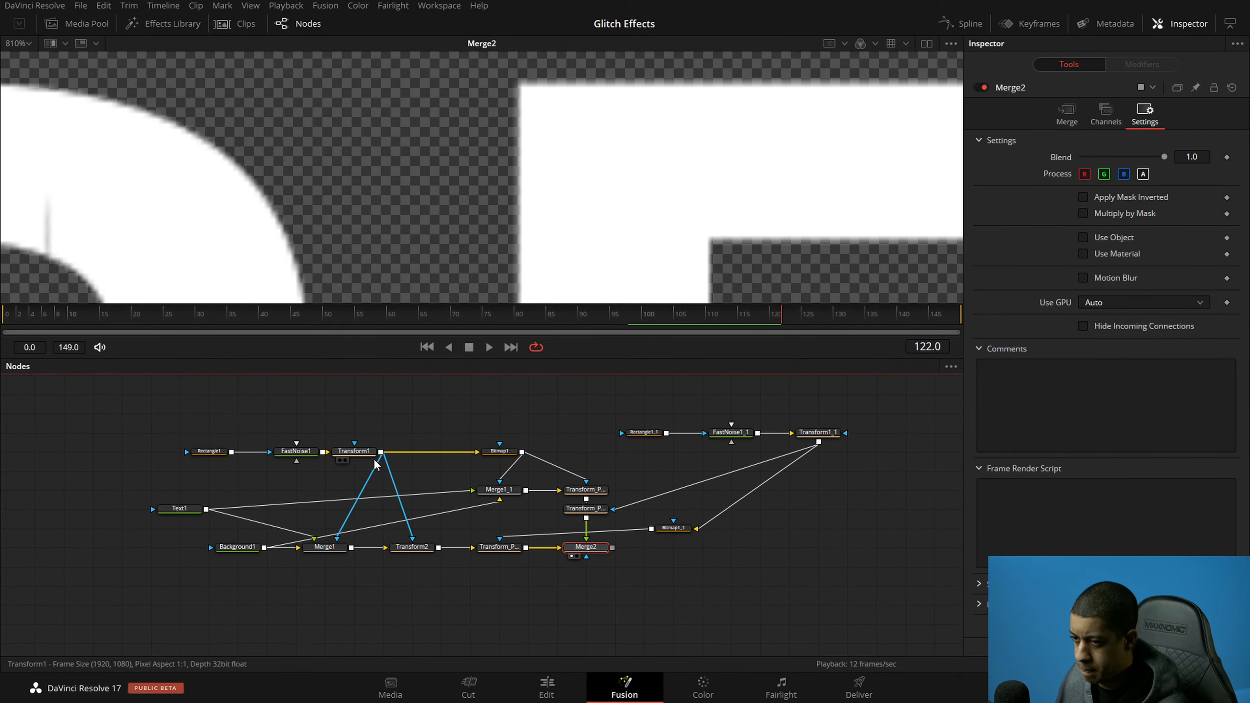
click(354, 451)
click(296, 451)
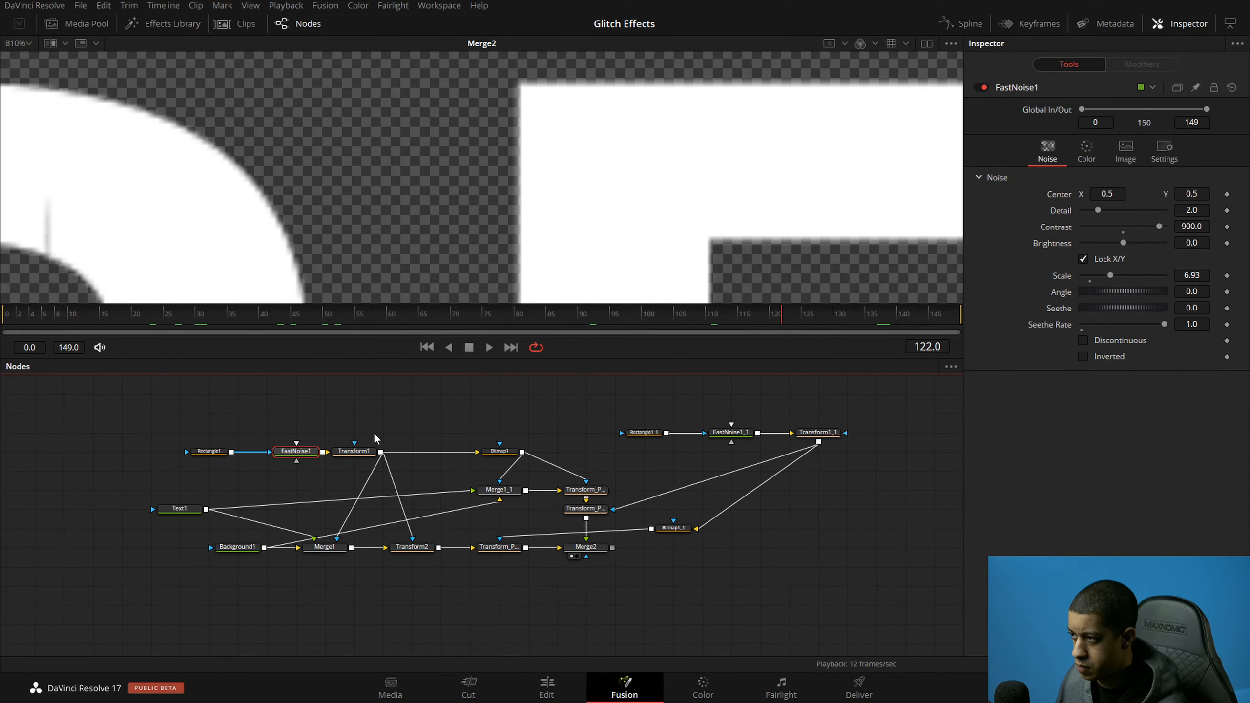
click(207, 451)
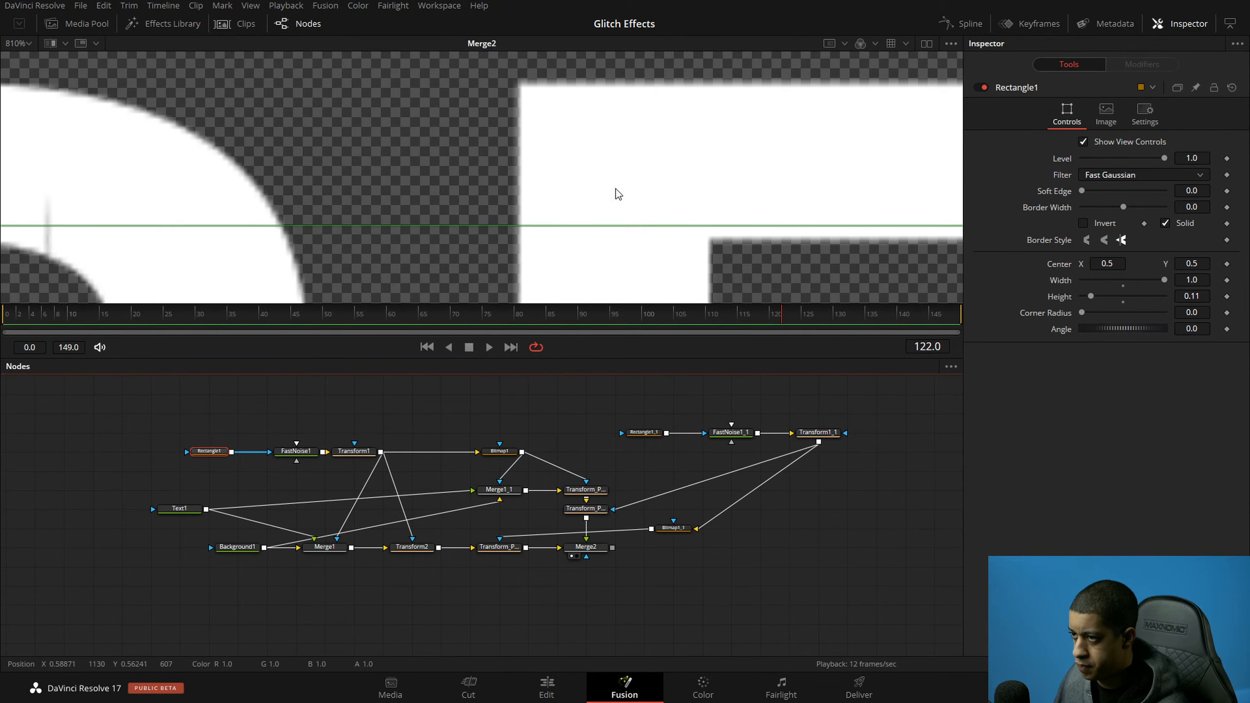
scroll(616, 192, down, 3)
scroll(415, 272, down, 3)
drag(335, 423, 419, 447)
click(492, 457)
click(363, 455)
scroll(475, 279, up, 2)
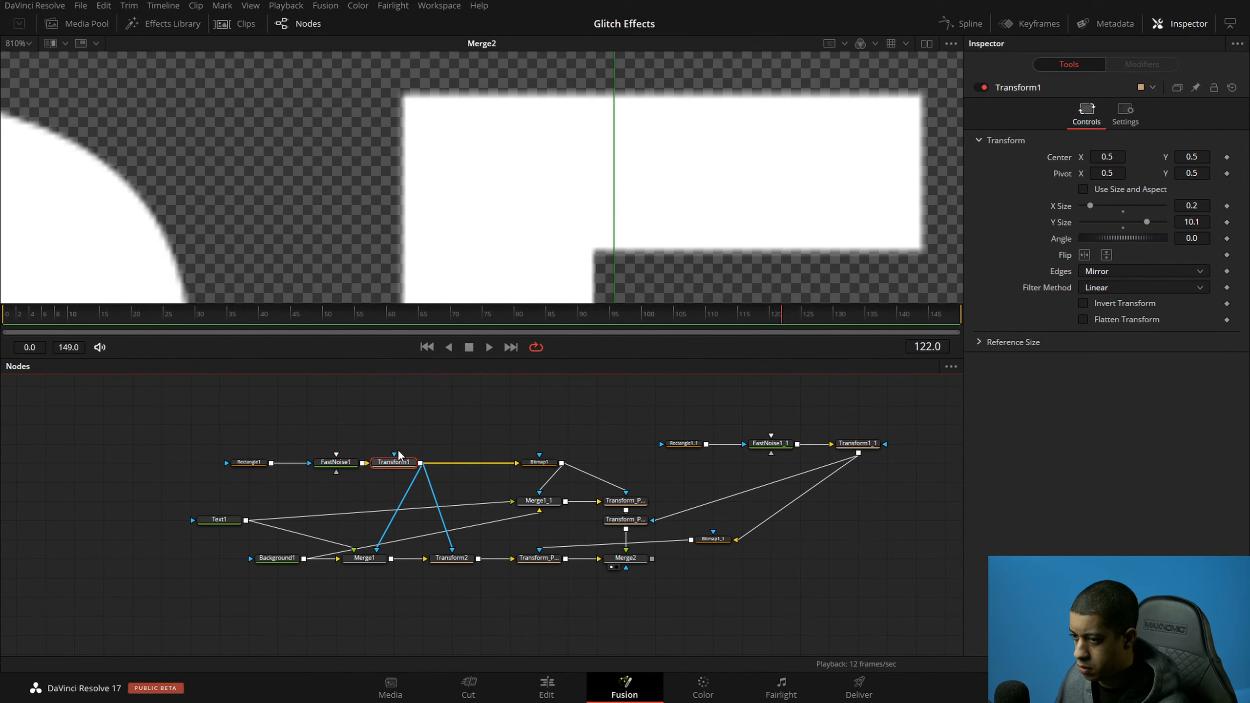
click(335, 463)
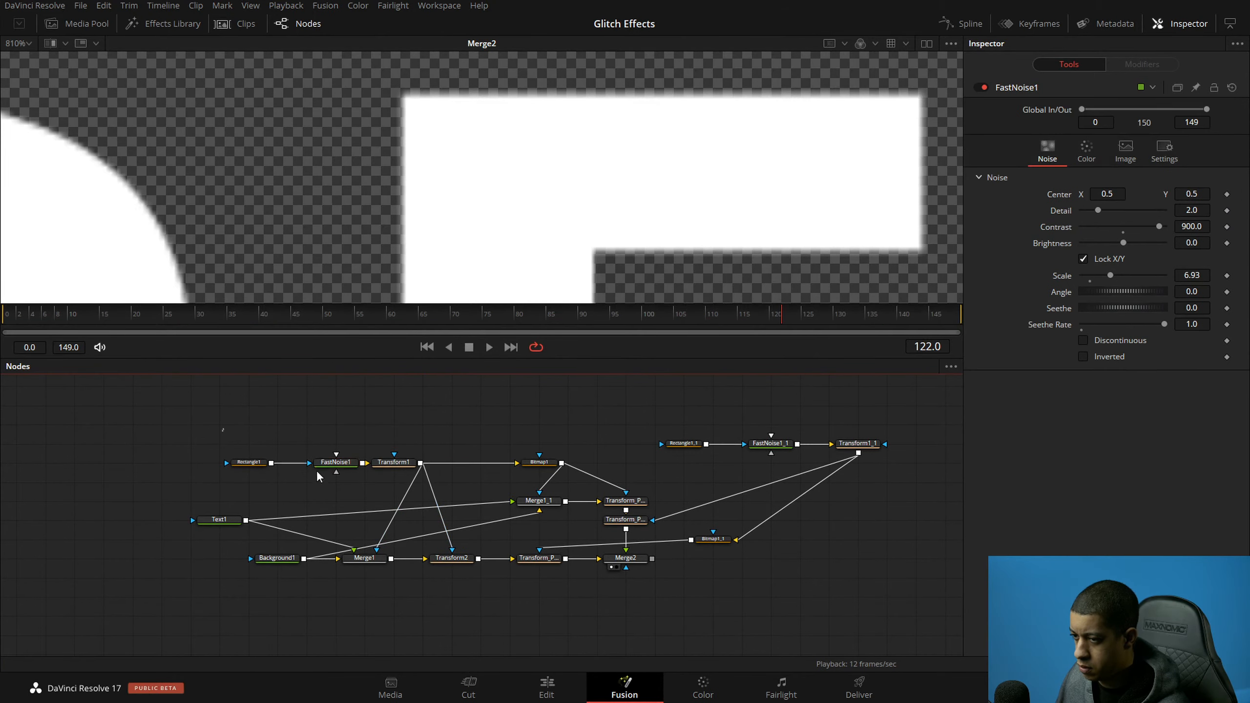
Step: Move Rectangle1 and FastNoise1 away from Transform1 to open up space between the nodes
click(285, 463)
drag(347, 465, 290, 464)
click(318, 430)
Step: View the outputs of Rectangle1 and FastNoise1 with the whole frame visible
click(180, 470)
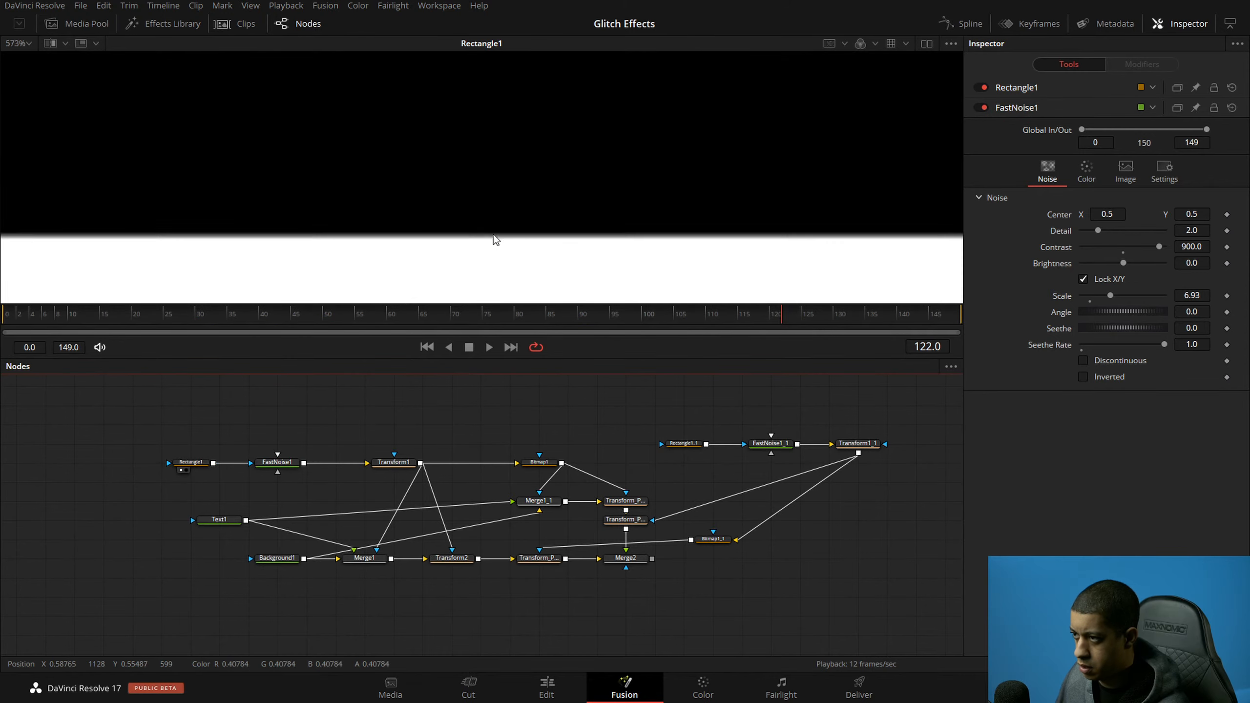
scroll(493, 234, down, 9)
scroll(493, 236, up, 1)
scroll(491, 238, down, 1)
drag(491, 238, 520, 200)
drag(281, 462, 421, 199)
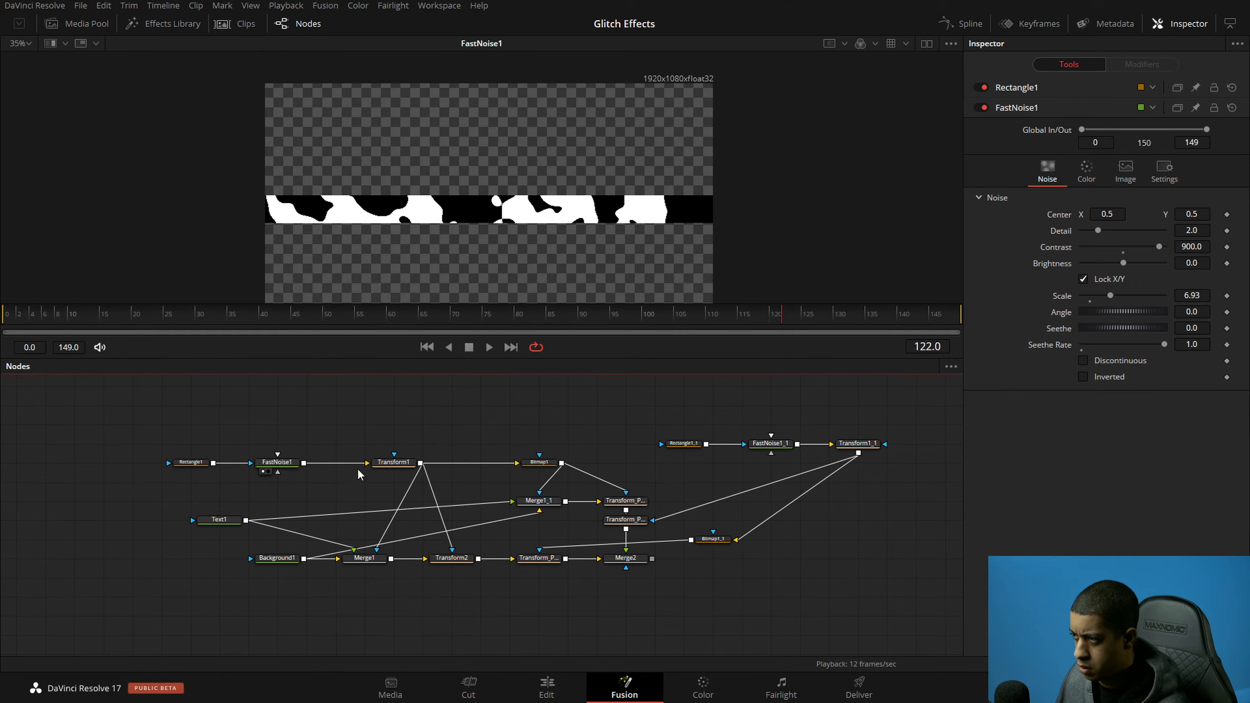
Step: Lower Rectangle1's Level to 0 and view the outputs of the downstream nodes through to Merge2
click(197, 462)
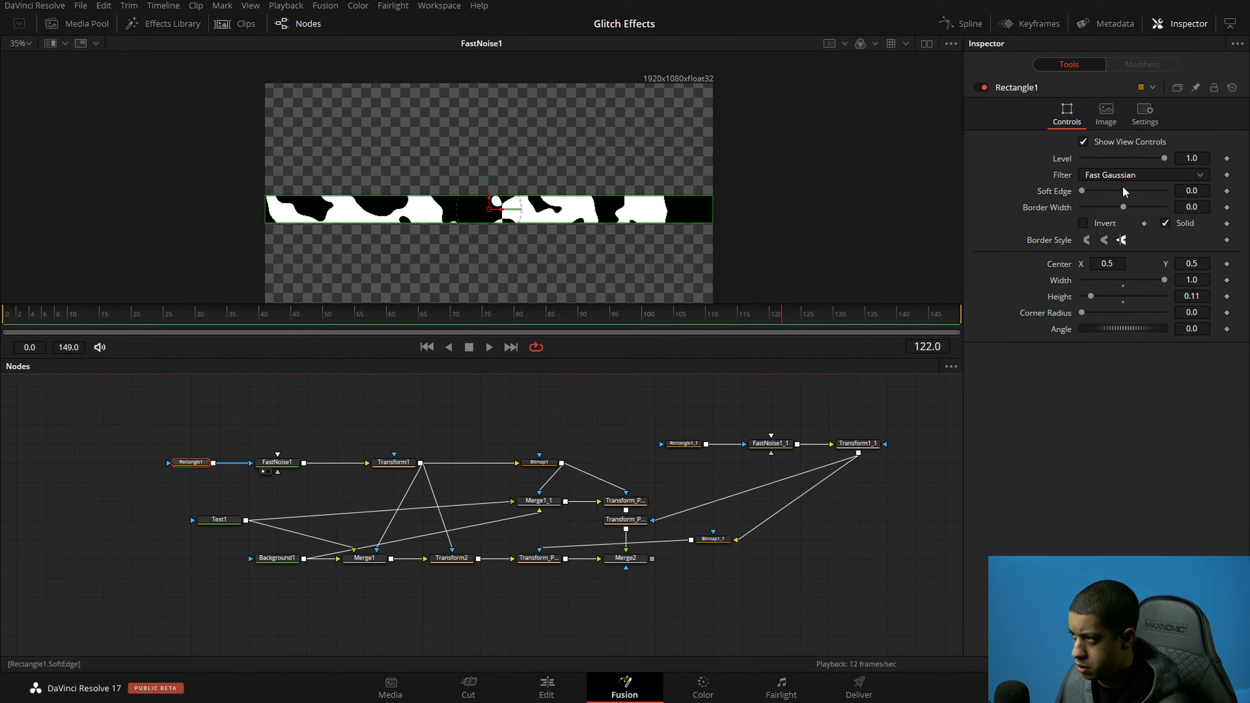
drag(1164, 158, 1000, 153)
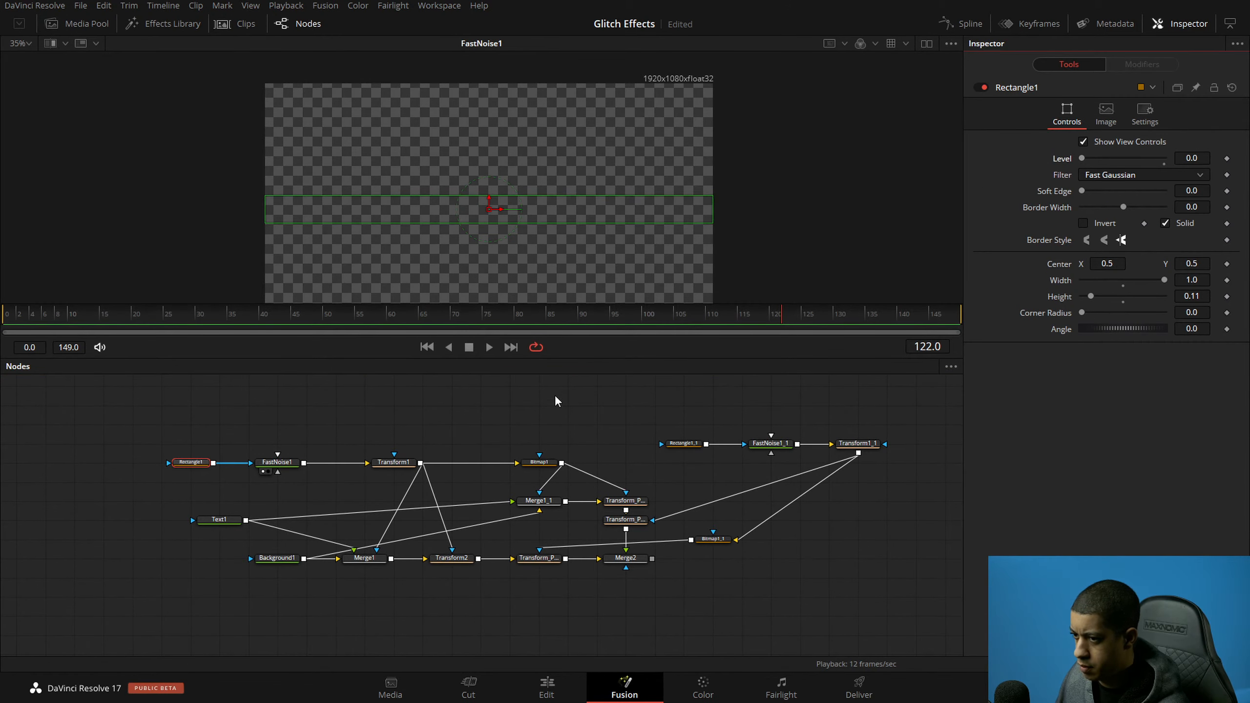
click(380, 471)
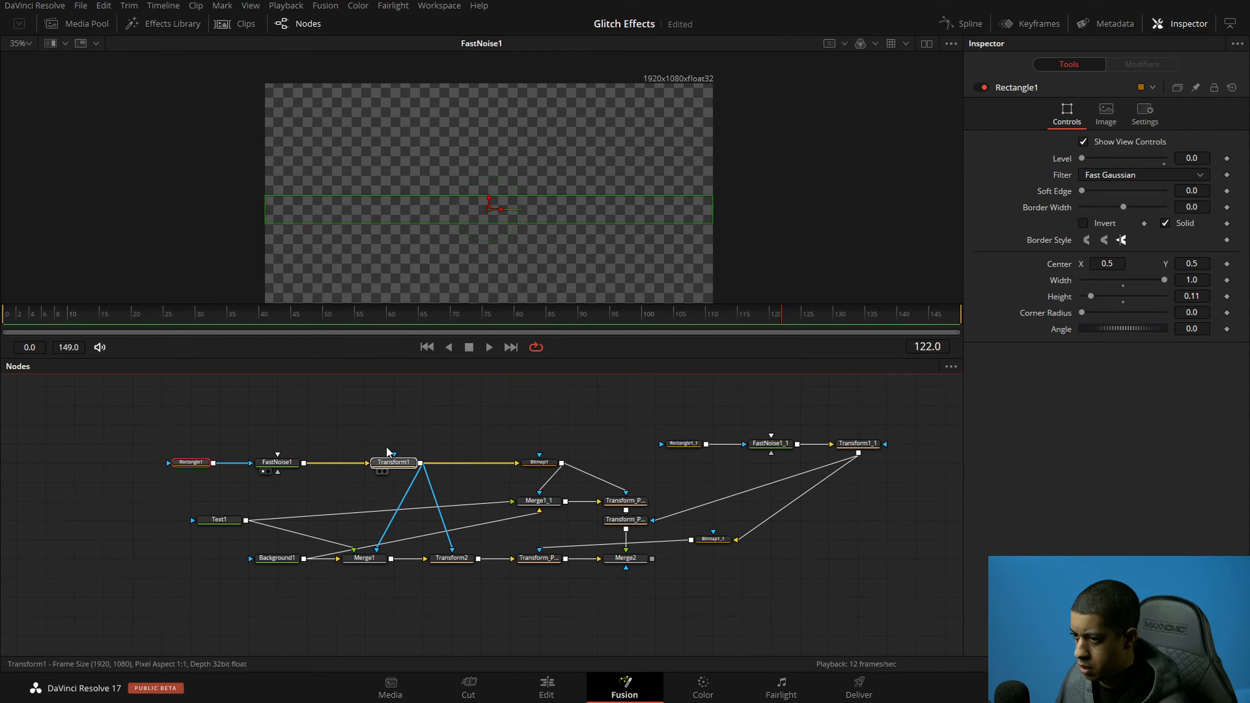
click(529, 470)
click(611, 567)
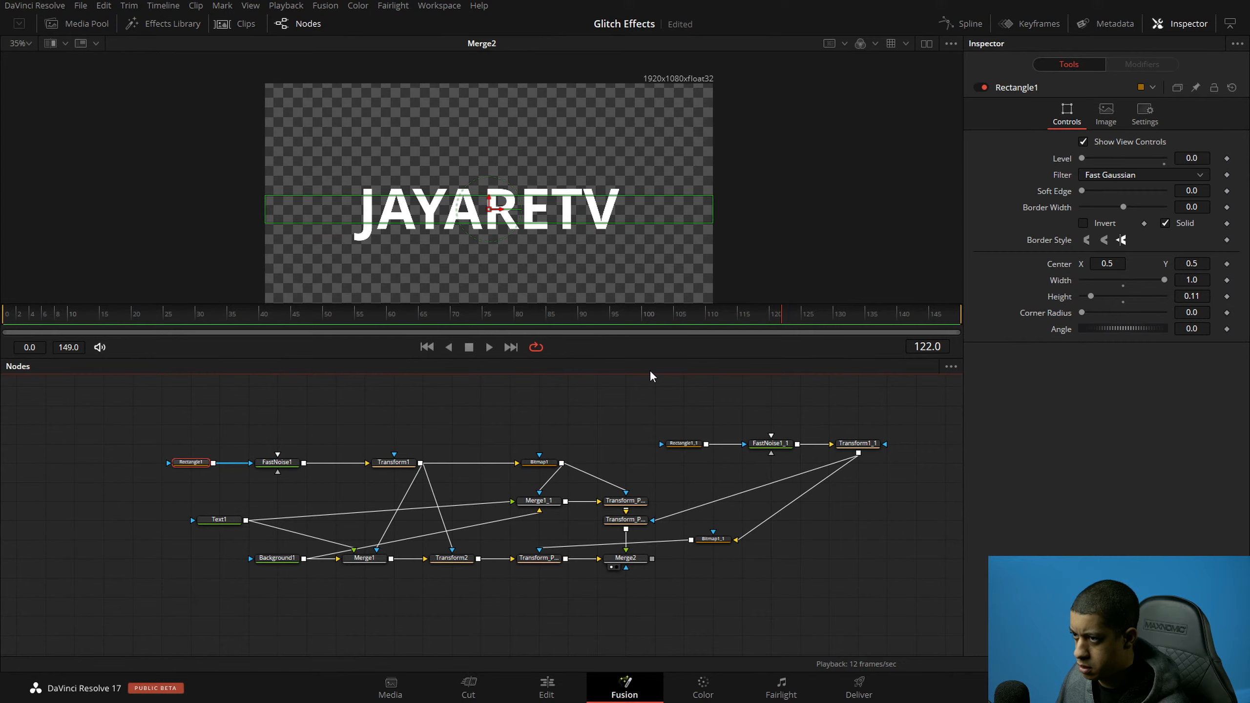
Step: Compare close-up playback of Merge2 with Rectangle1's Level at 1 and at 0, then reset the Level to its default
drag(1081, 158, 1174, 161)
key(space)
key(space)
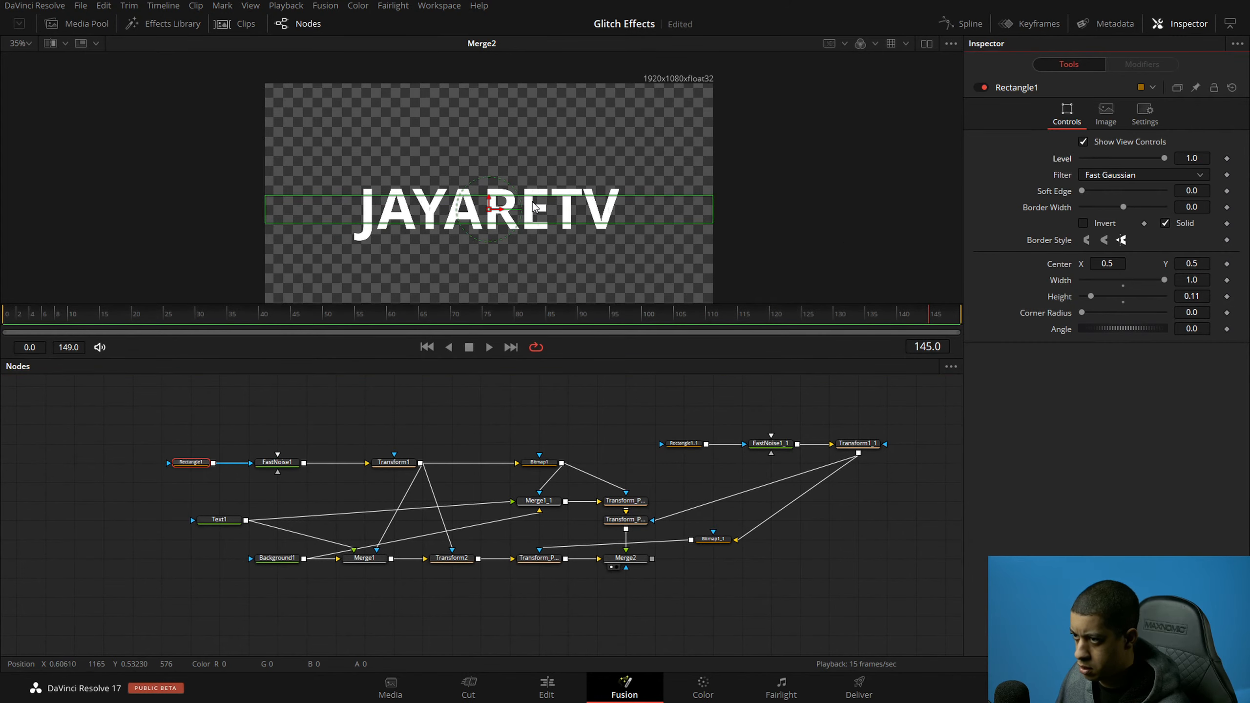
scroll(532, 201, up, 10)
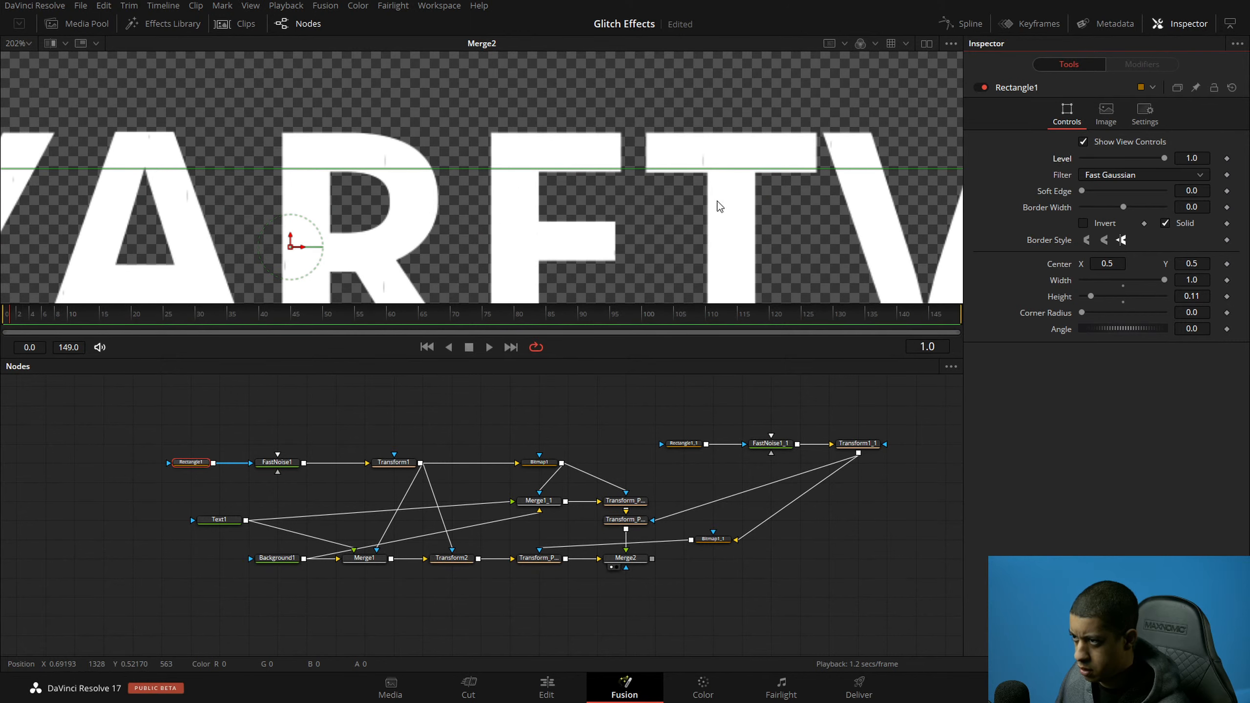
drag(1162, 157, 955, 159)
key(space)
key(space)
click(1121, 158)
double_click(1063, 159)
key(space)
Step: Add an expression to Rectangle1's Level and enter Marge2.Effect
right_click(1062, 159)
click(1106, 315)
double_click(1147, 175)
text(Rand)
key(BackSpace)
key(BackSpace)
key(BackSpace)
key(BackSpace)
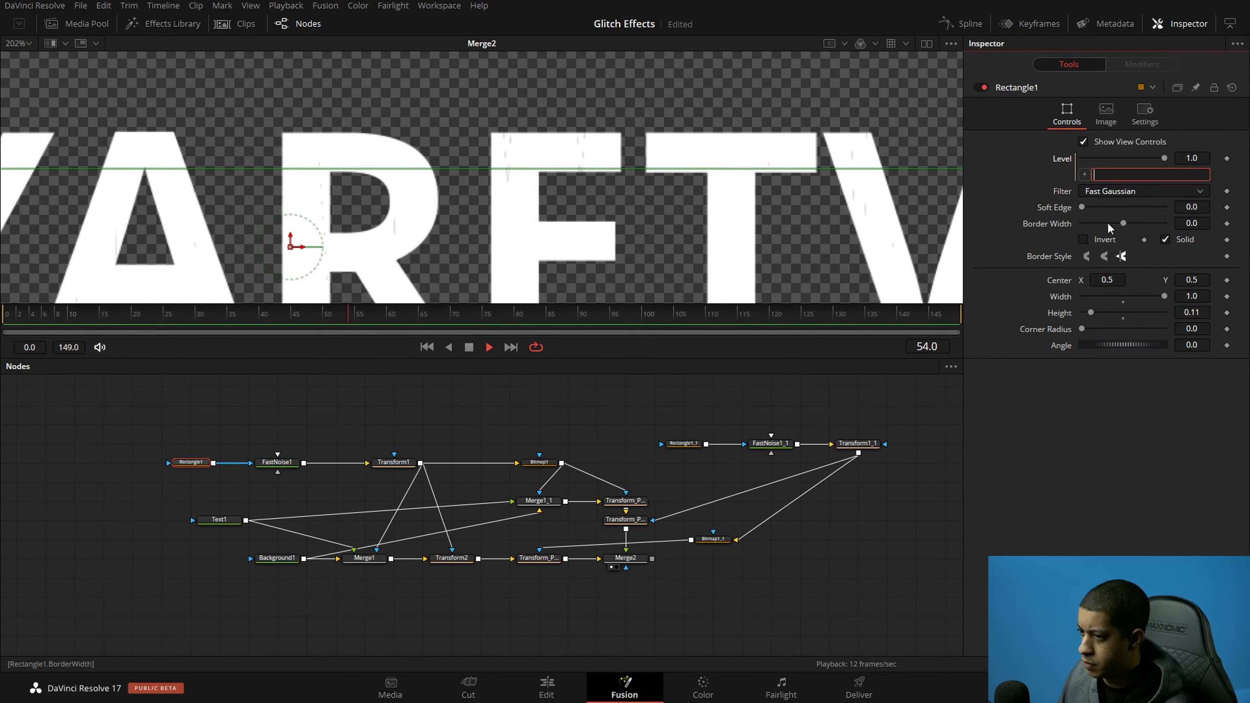
text(Marge2.Effect)
key(Tab)
Step: Check Merge2's name without renaming it, and correct Rectangle1's Level expression to Merge2.Effect
click(903, 413)
key(space)
drag(824, 513, 801, 485)
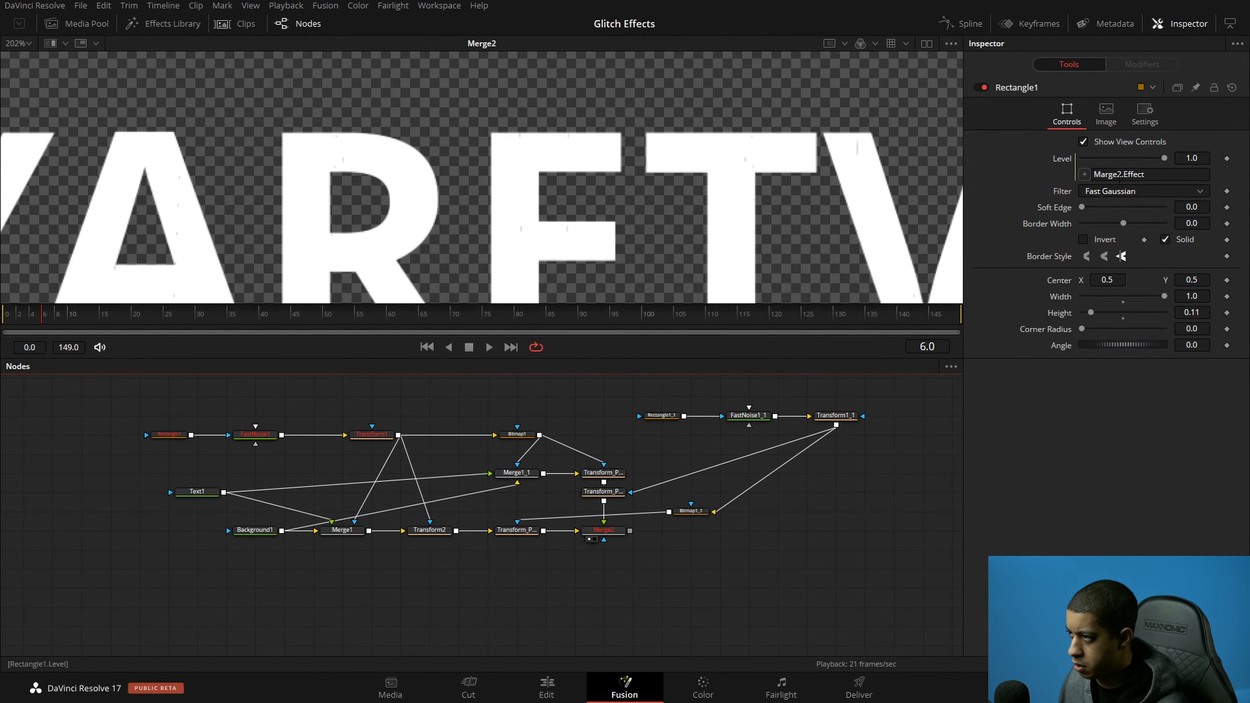
click(615, 530)
key(F2)
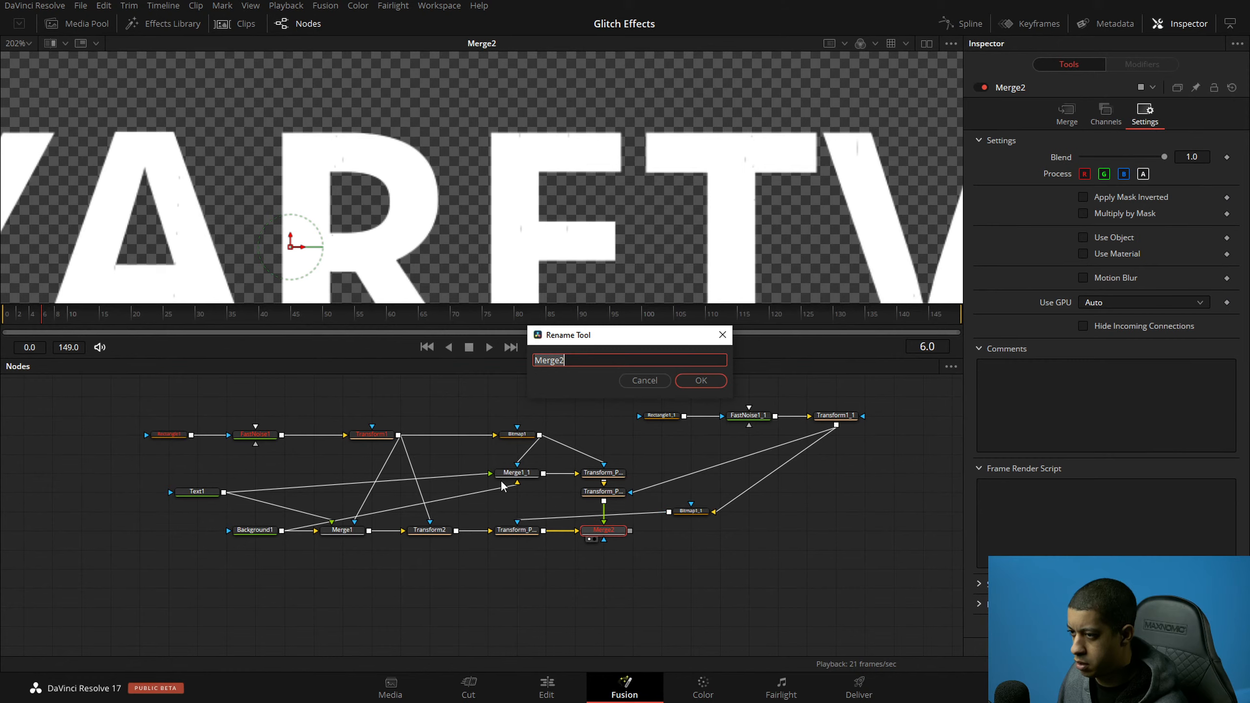
click(667, 380)
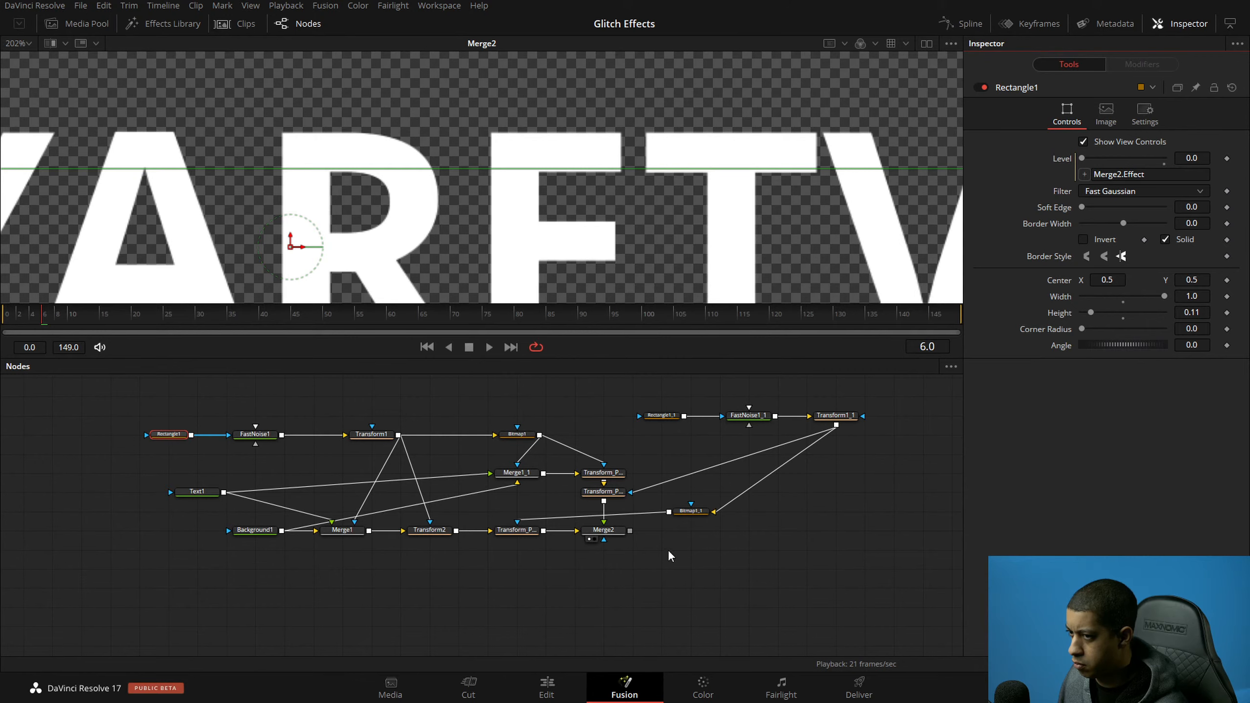
Step: Play back Merge2's output and check the glitch on the text with Rectangle1's Level driven by Merge2.Effect
click(490, 349)
key(space)
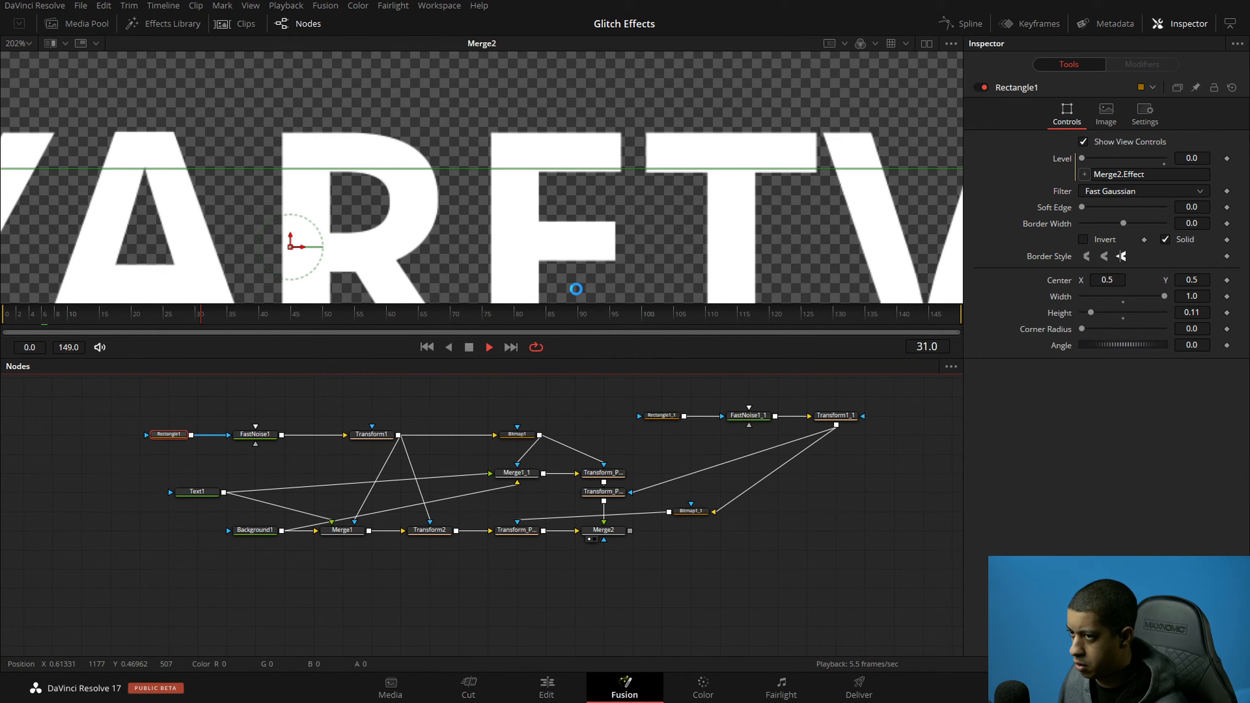
scroll(500, 240, down, 2)
drag(499, 241, 554, 214)
scroll(489, 201, up, 4)
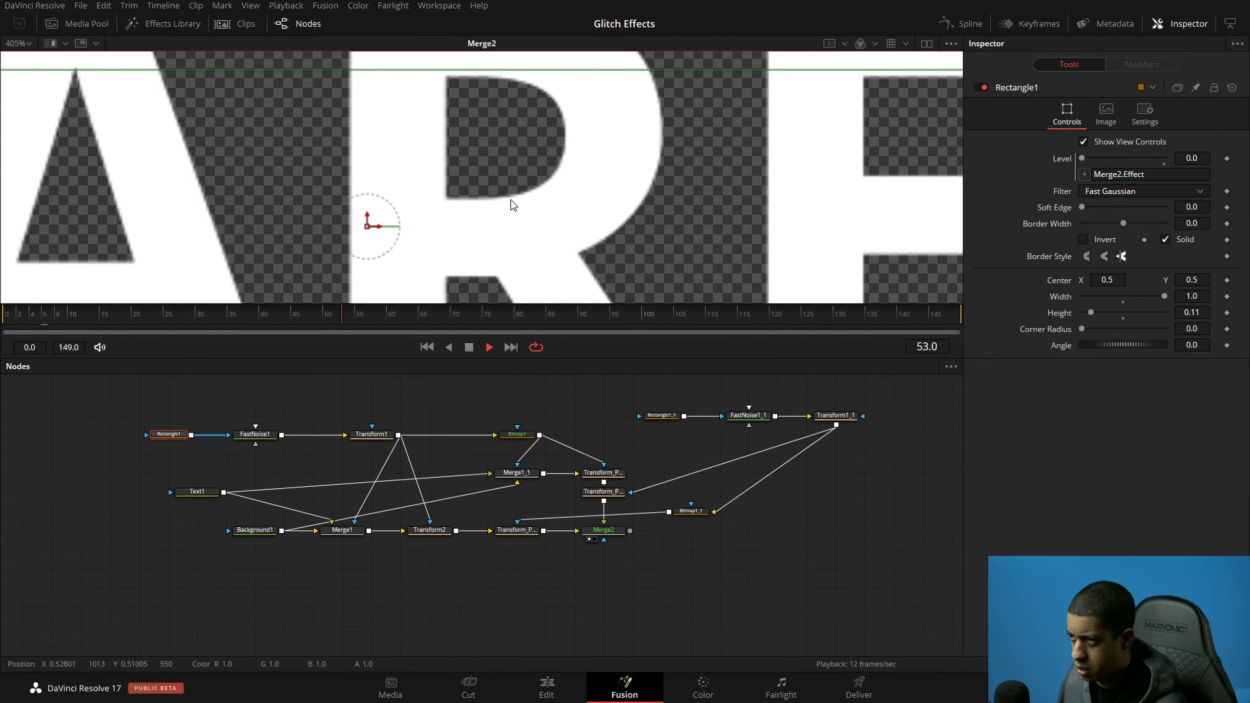
scroll(524, 204, down, 3)
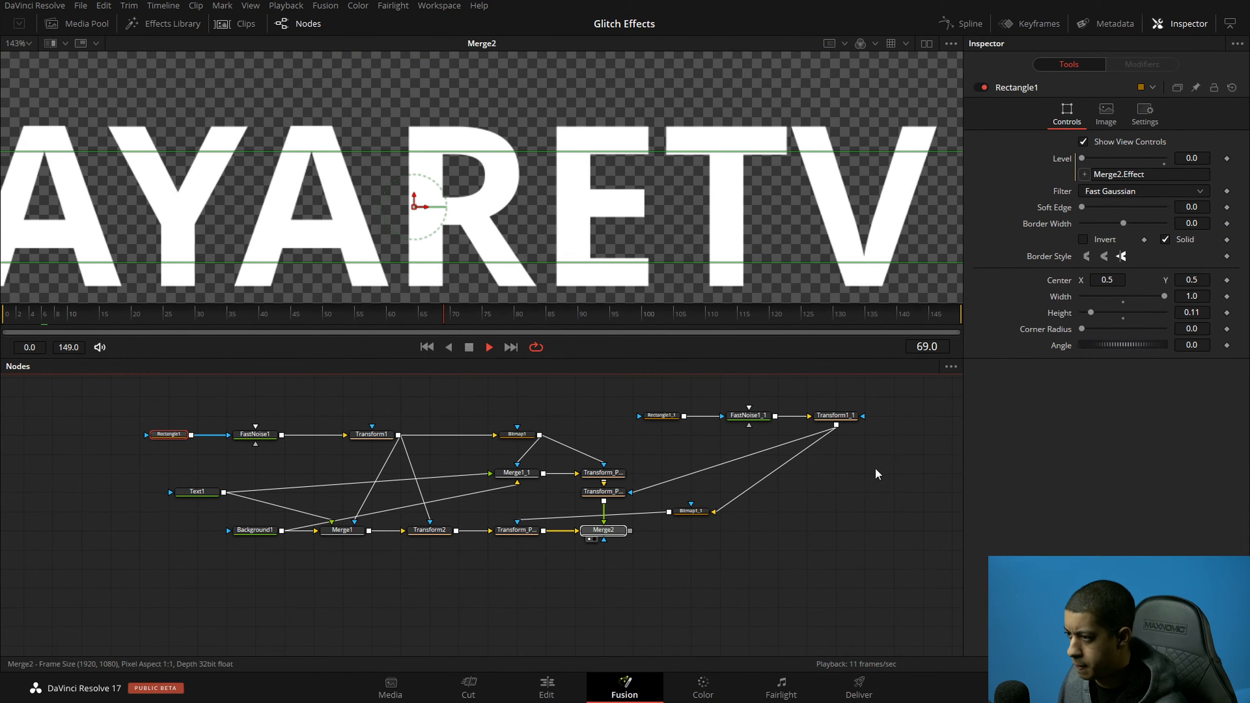
click(603, 530)
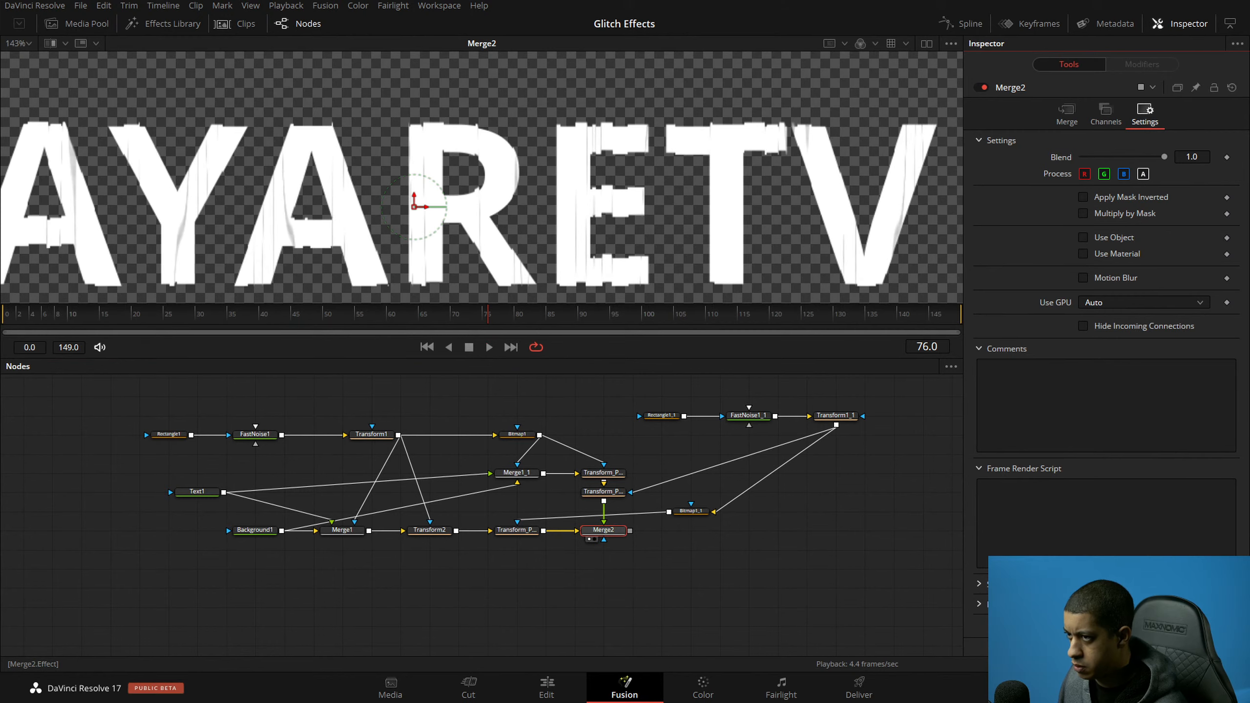
key(space)
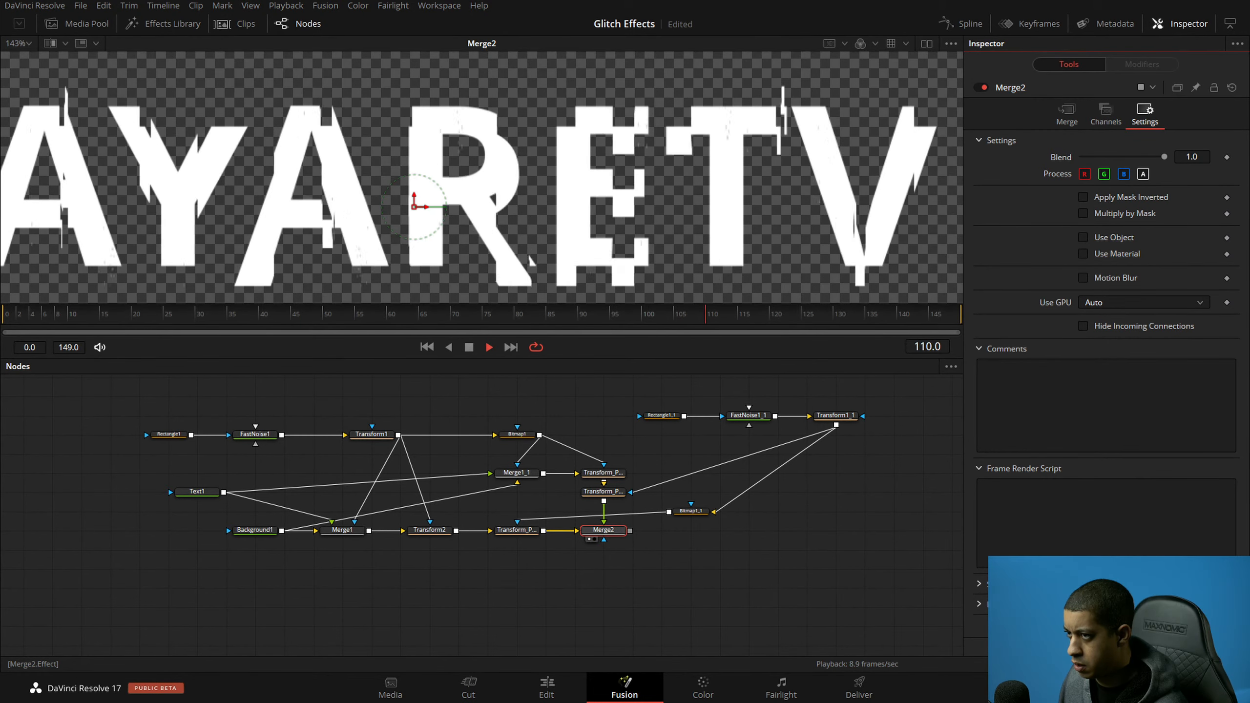
key(space)
Step: Review the nodes in the glitch chain and inspect the Level expression on Rectangle1
drag(707, 544, 817, 581)
click(537, 446)
drag(557, 413, 507, 405)
click(243, 463)
drag(632, 409, 554, 402)
click(1176, 175)
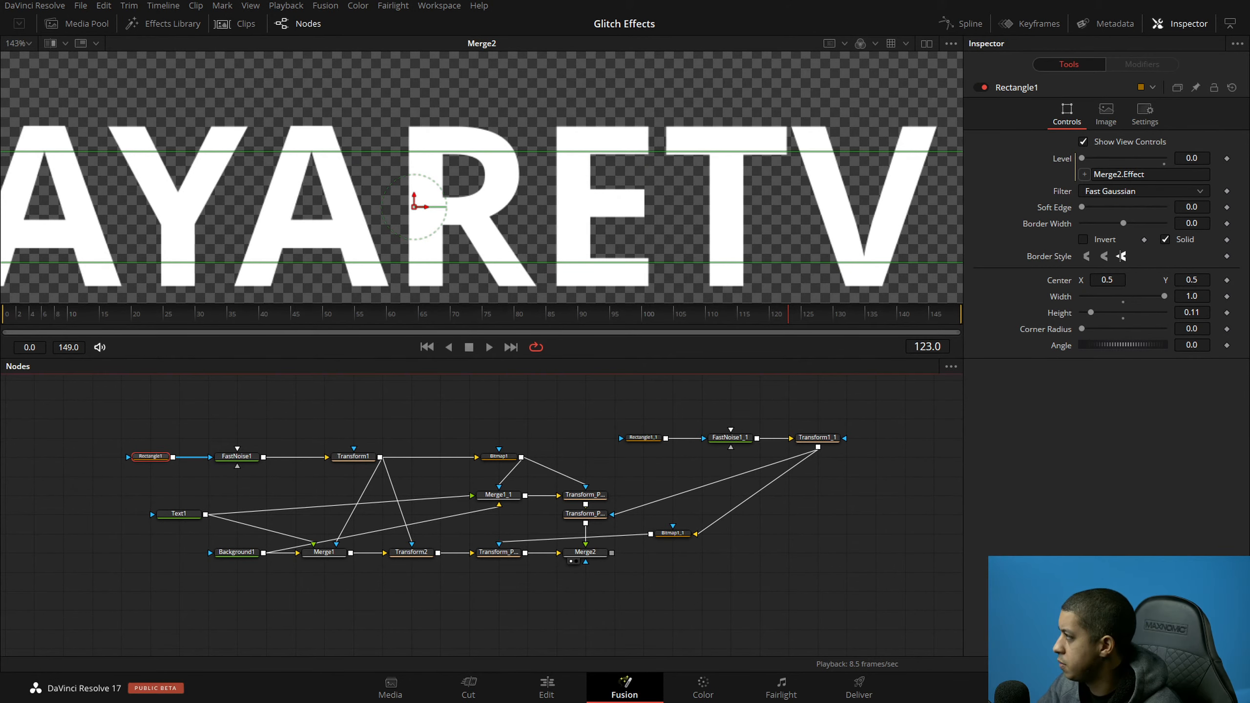
Step: Add a Background node in the empty area beside the existing glitch node tree
scroll(722, 591, down, 5)
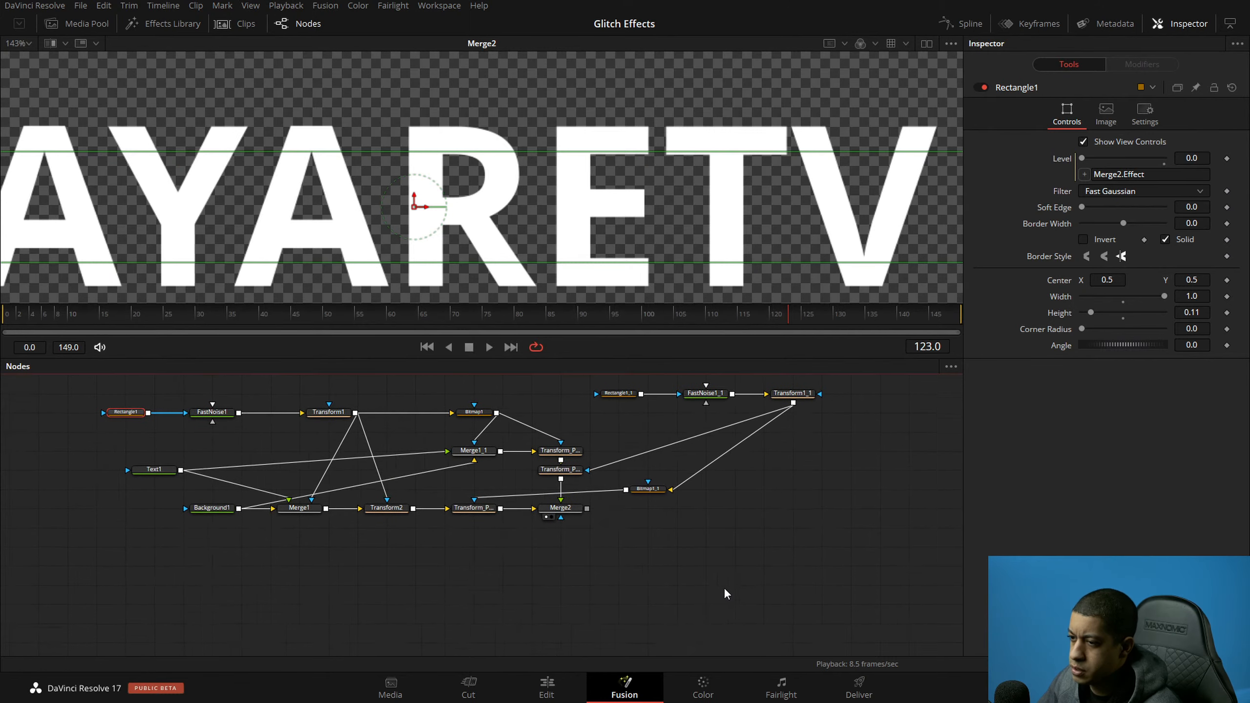
key(shift+space)
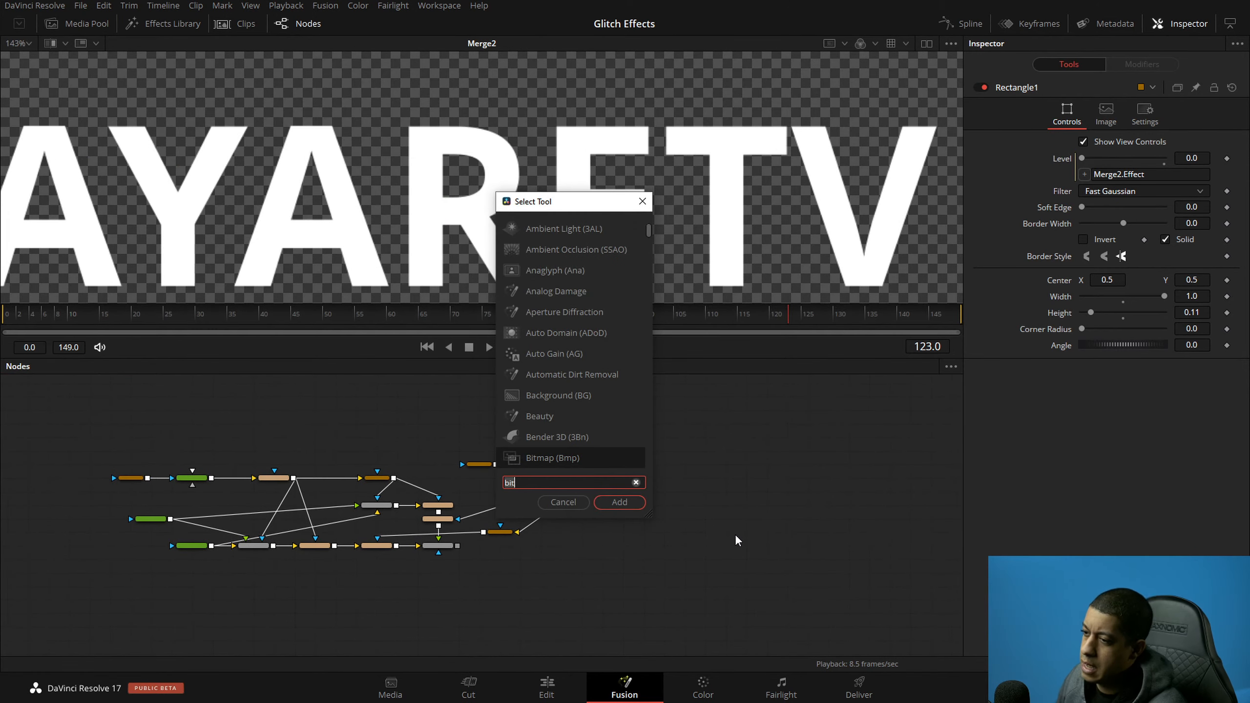
text(bg)
key(Return)
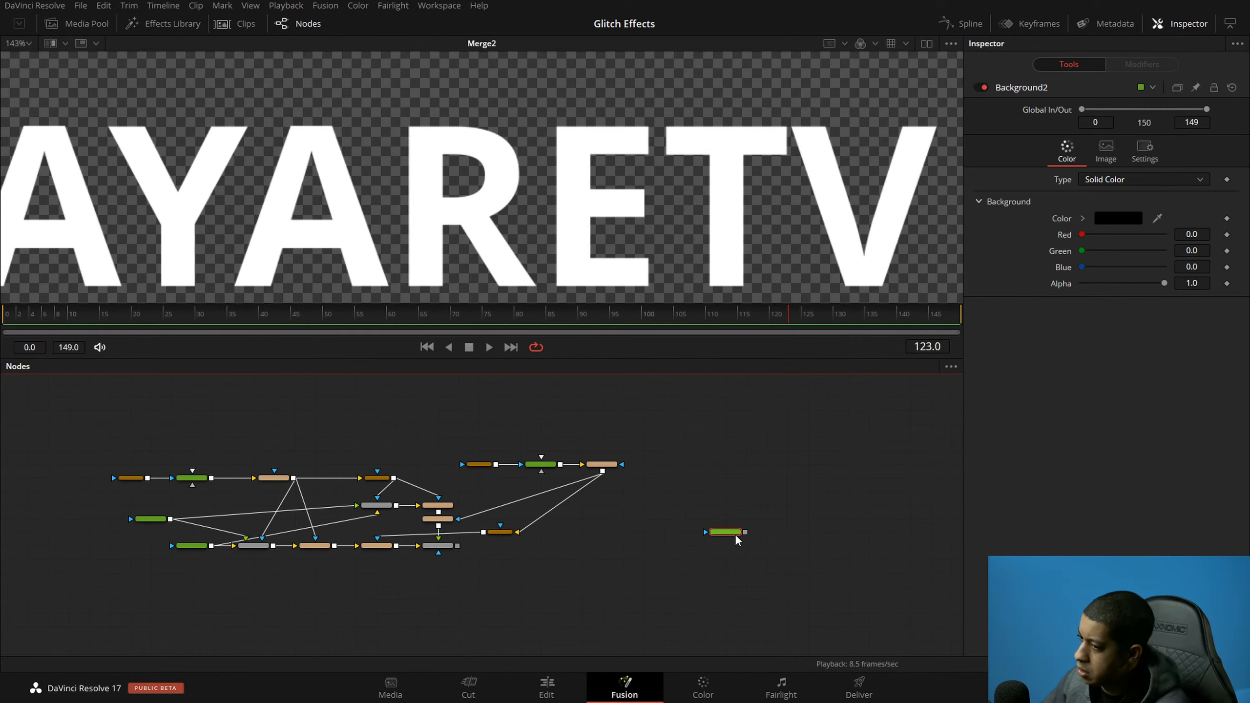
Step: Add a second Background node just above the new one, separate from the glitch node tree
key(shift+space)
text(back)
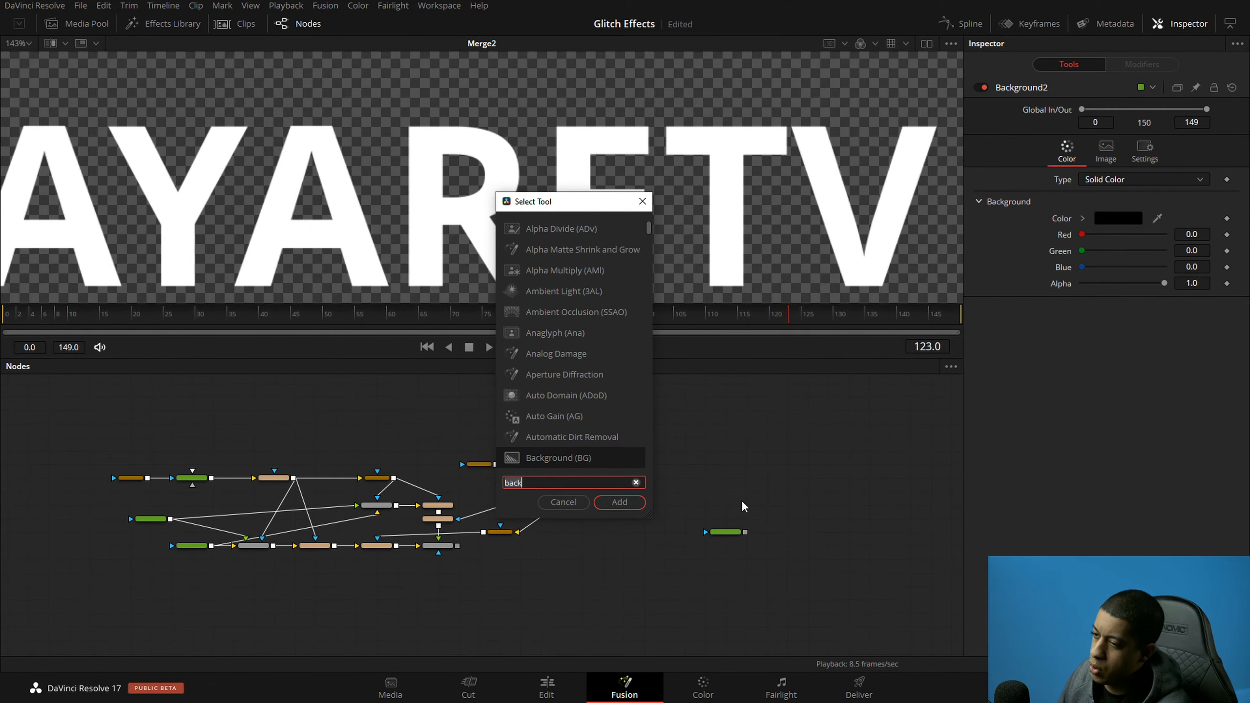
key(BackSpace)
key(BackSpace)
key(BackSpace)
key(BackSpace)
key(Down)
key(Down)
key(Down)
key(Down)
key(Down)
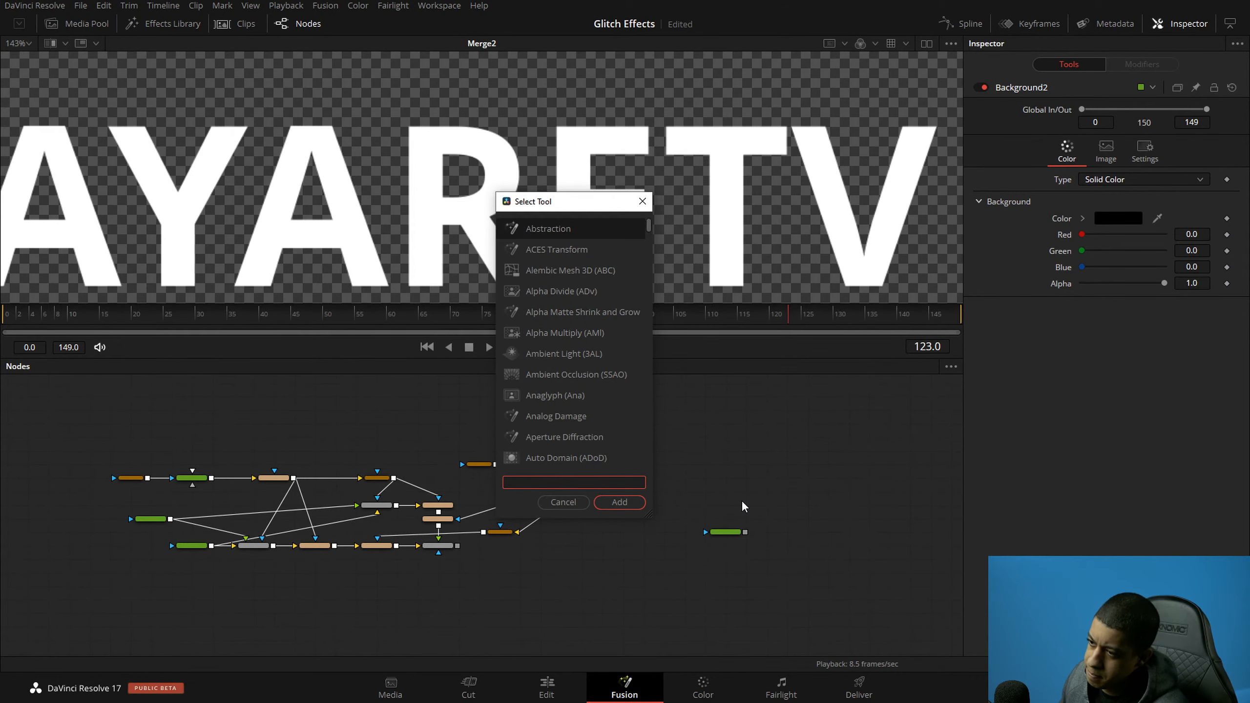
text(bac)
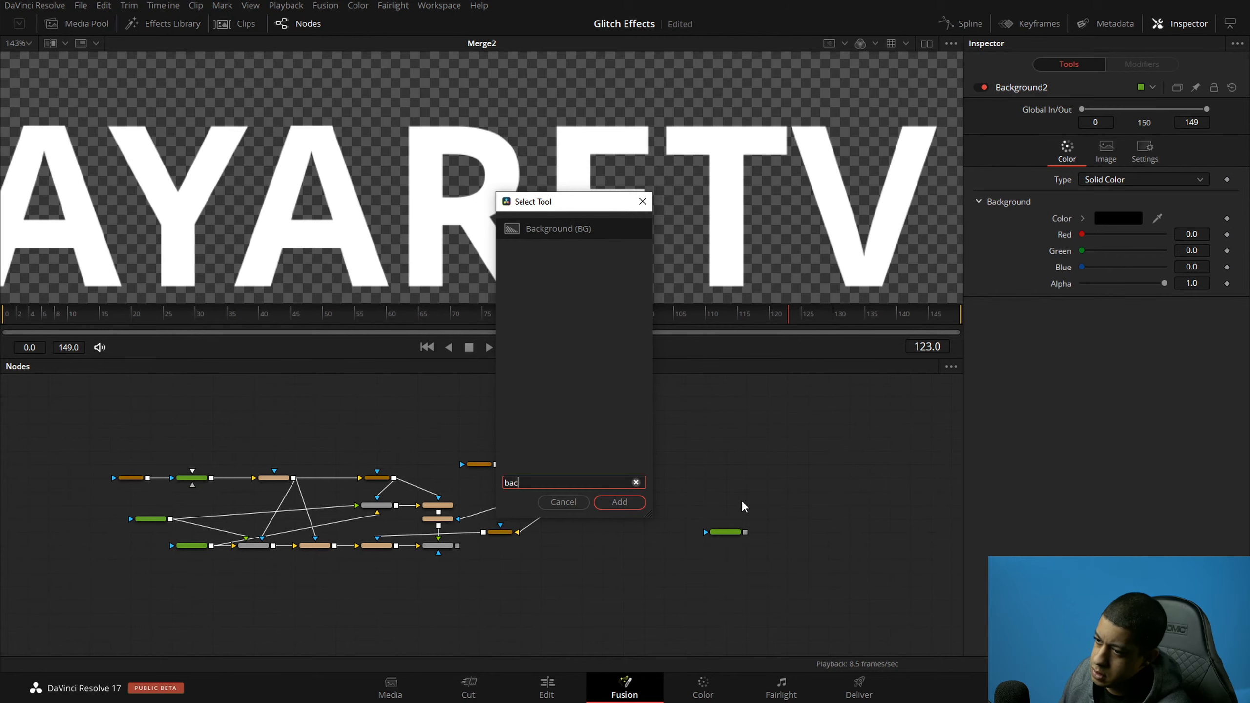
key(Return)
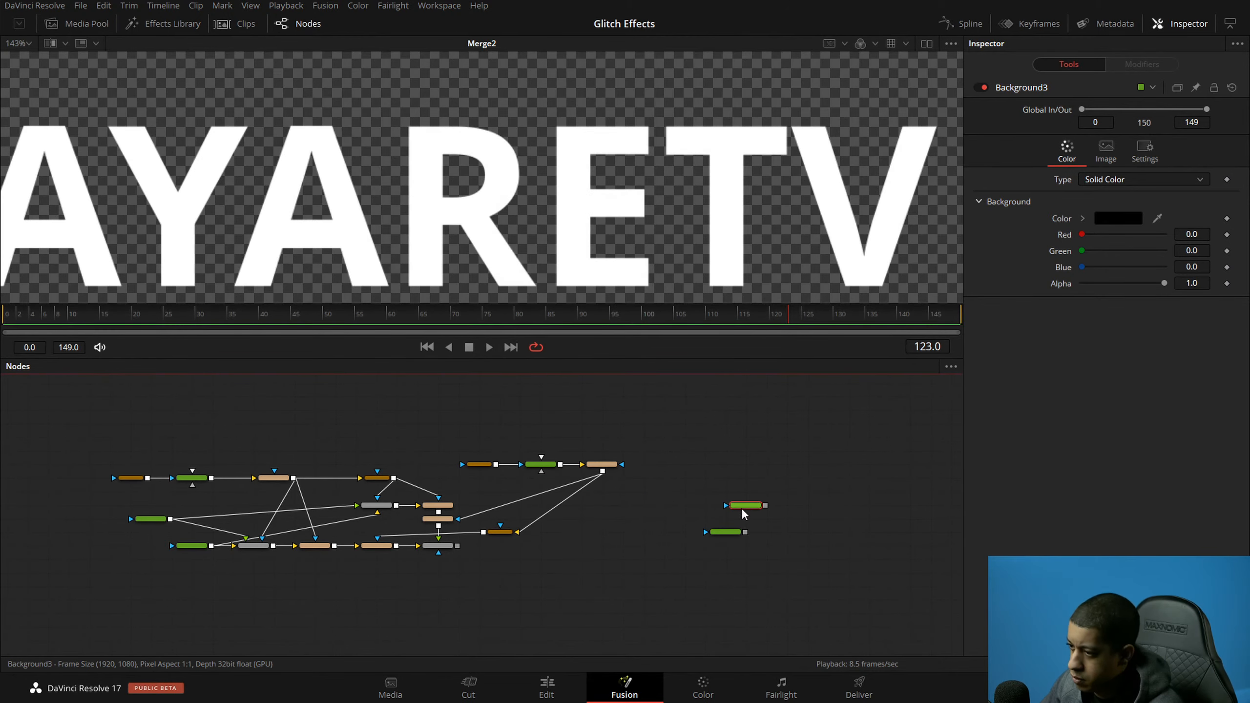
Step: Add a third Background node in the empty space beside the two new ones
click(823, 545)
key(shift+space)
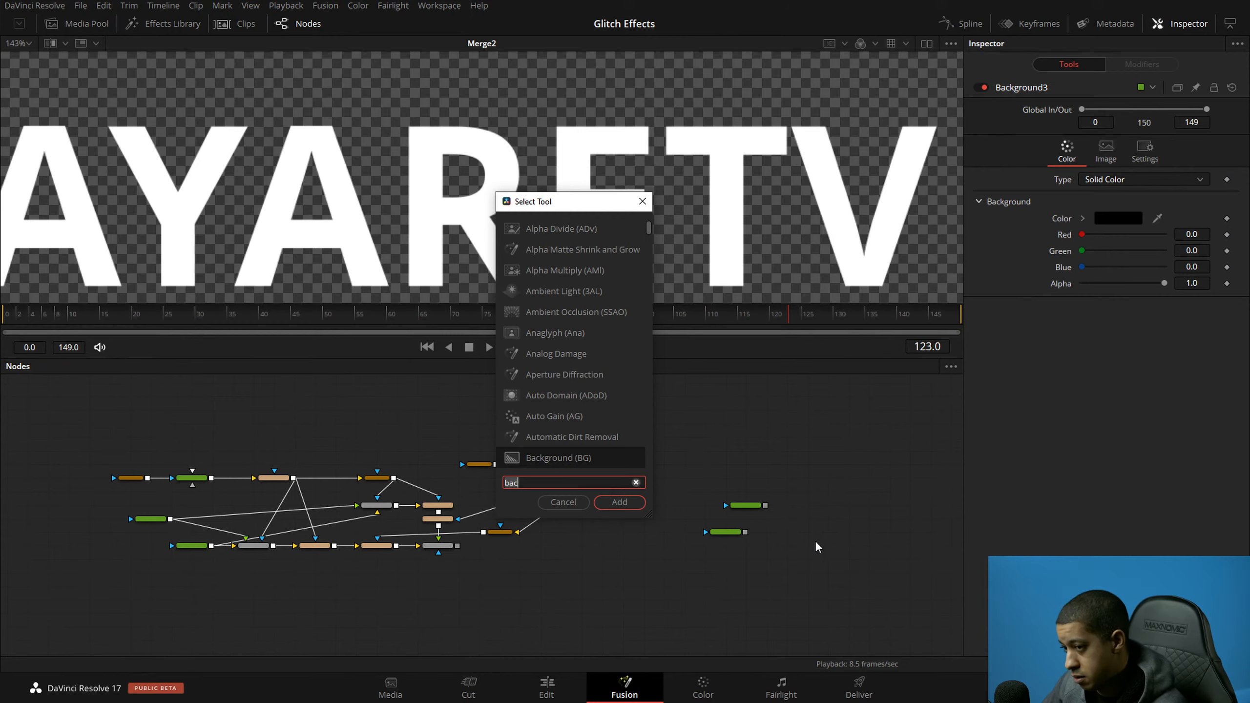
key(BackSpace)
key(BackSpace)
key(BackSpace)
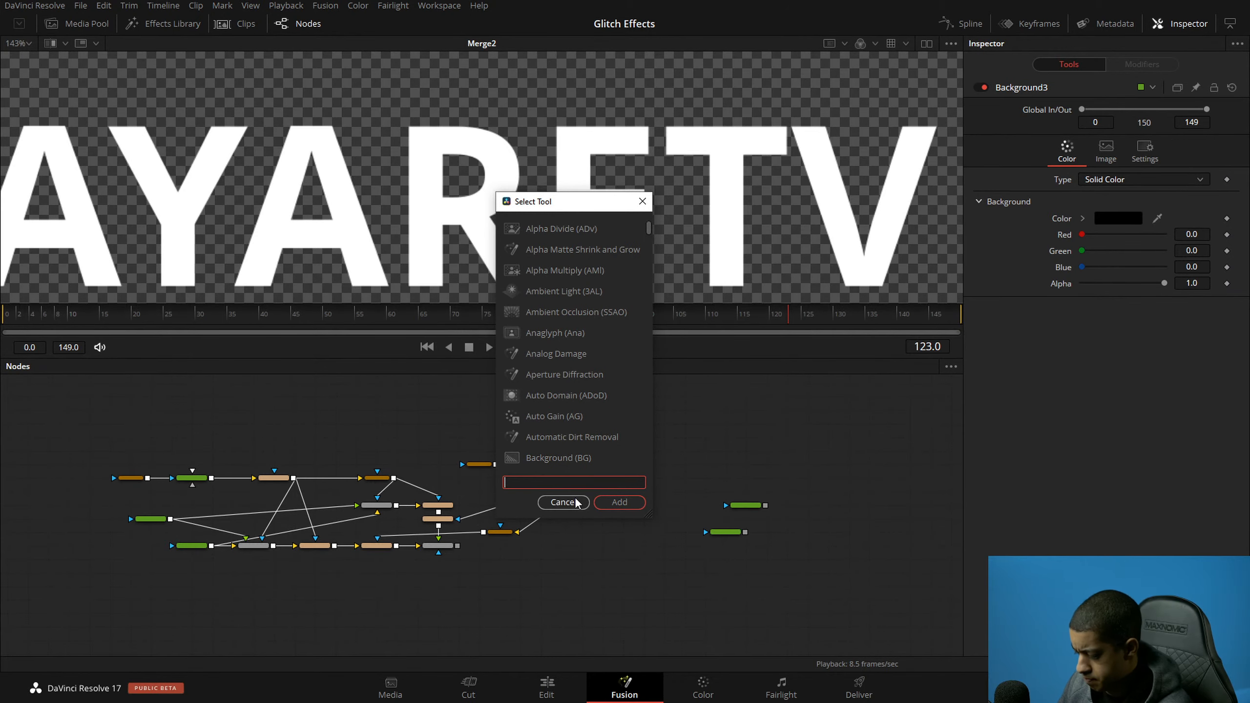
text(mask)
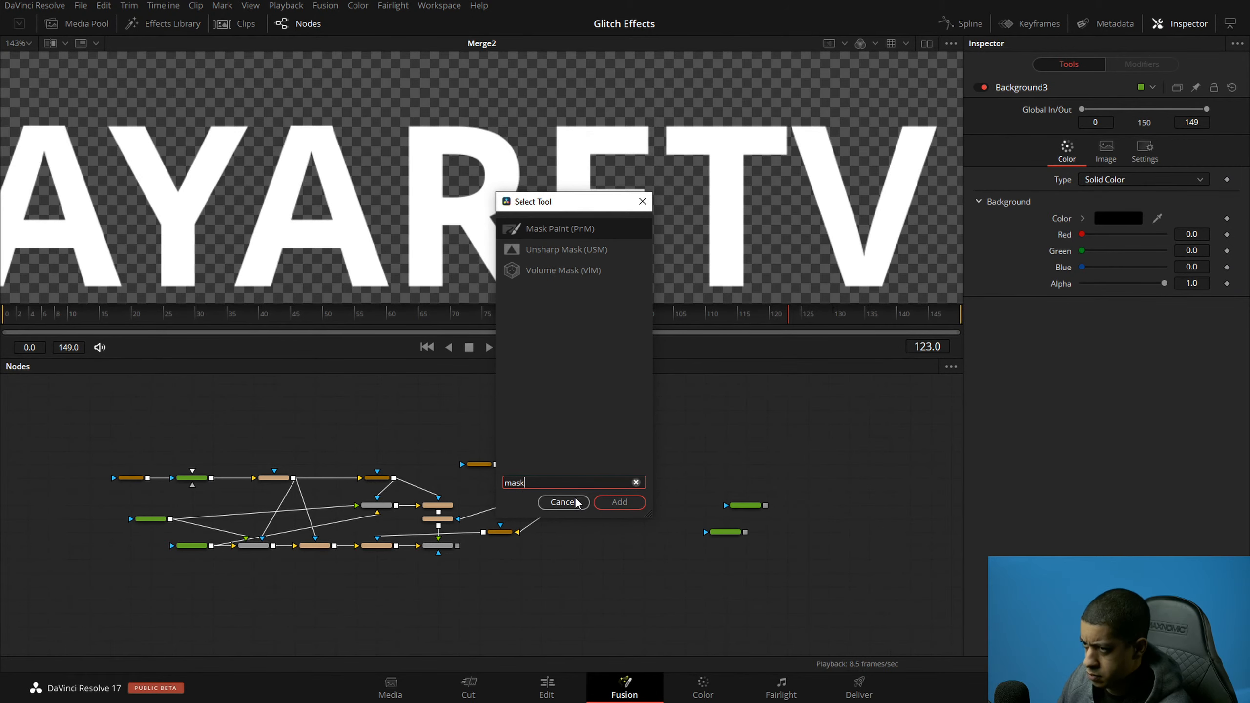
key(BackSpace)
key(BackSpace)
key(BackSpace)
key(BackSpace)
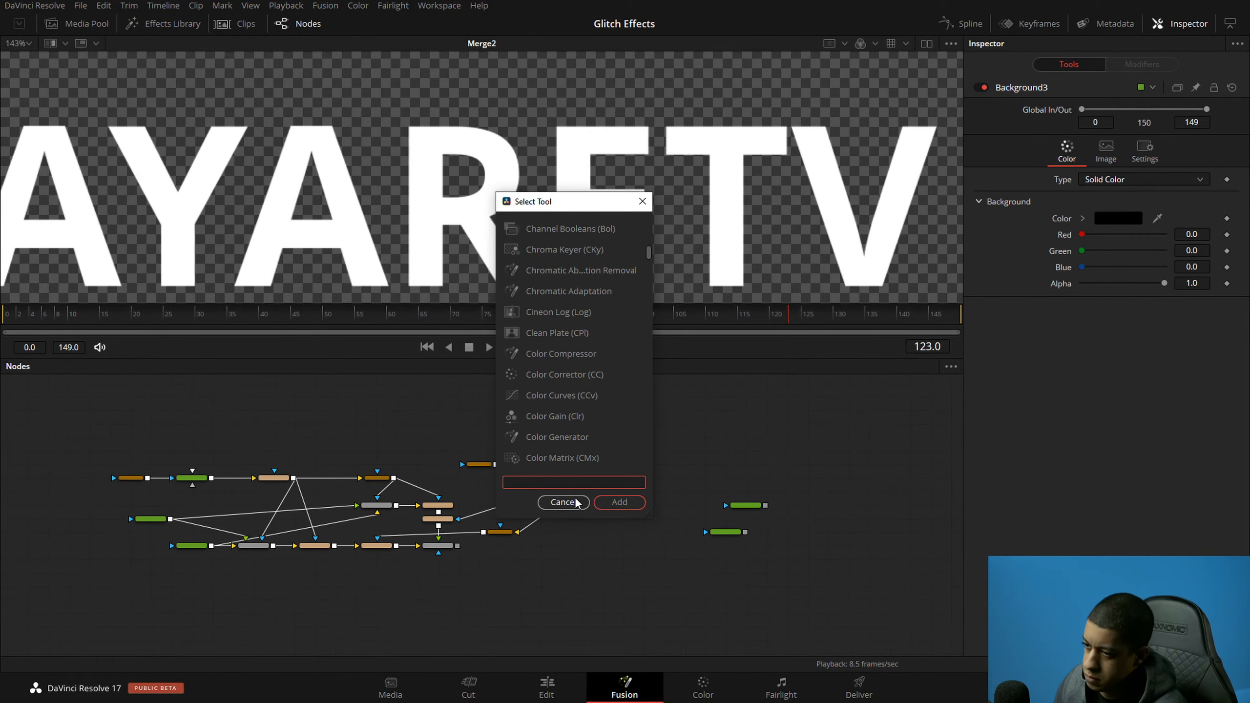
click(563, 502)
Step: Add a Polygon mask node and connect it to the mask input of Background3
right_click(786, 449)
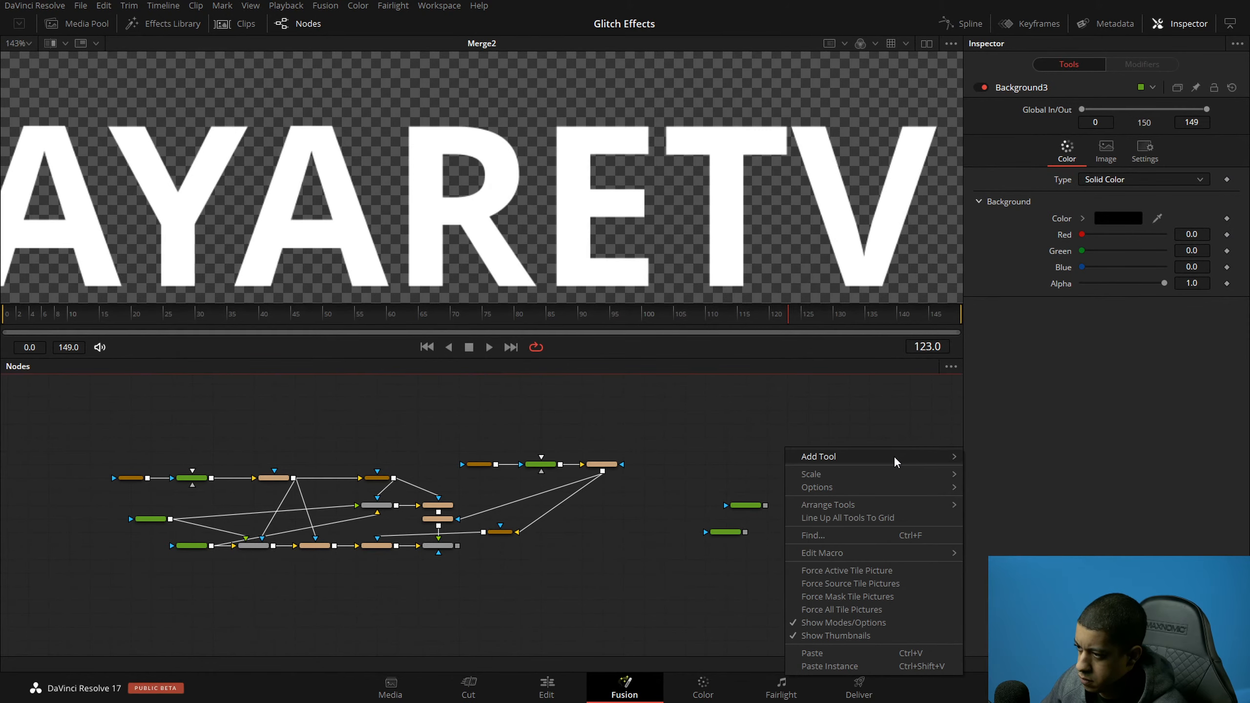
mouse_move(894, 462)
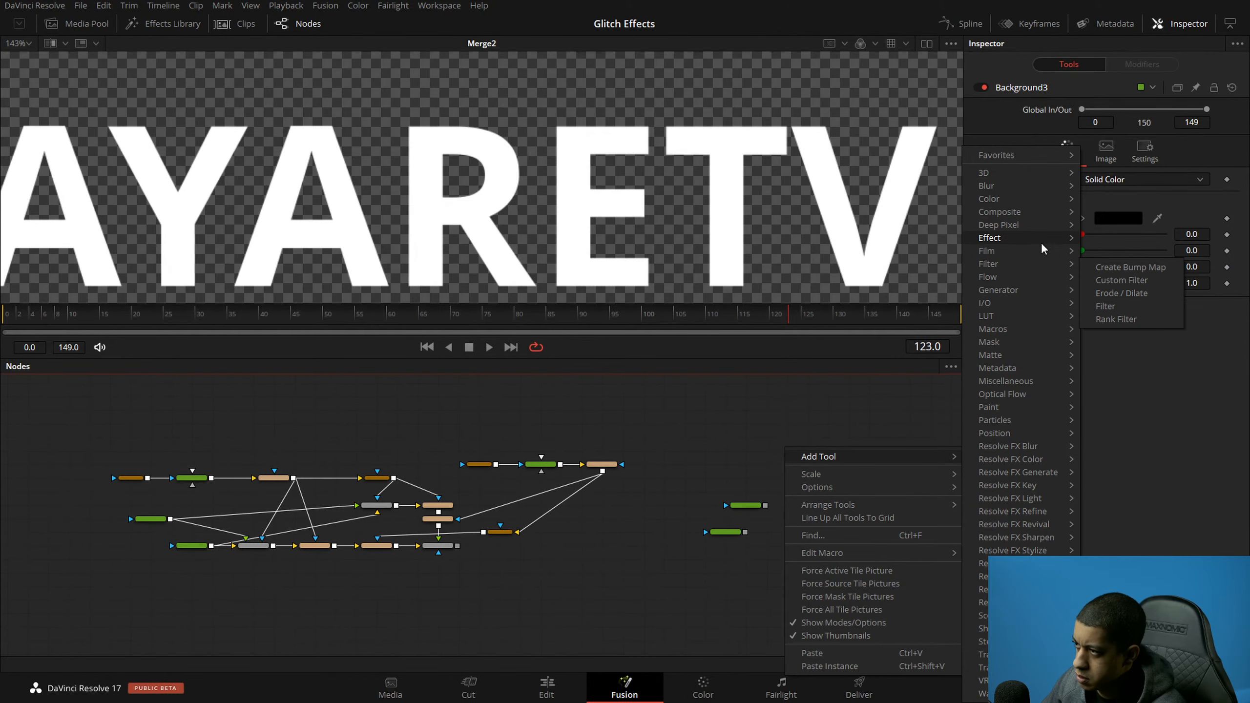
mouse_move(1037, 345)
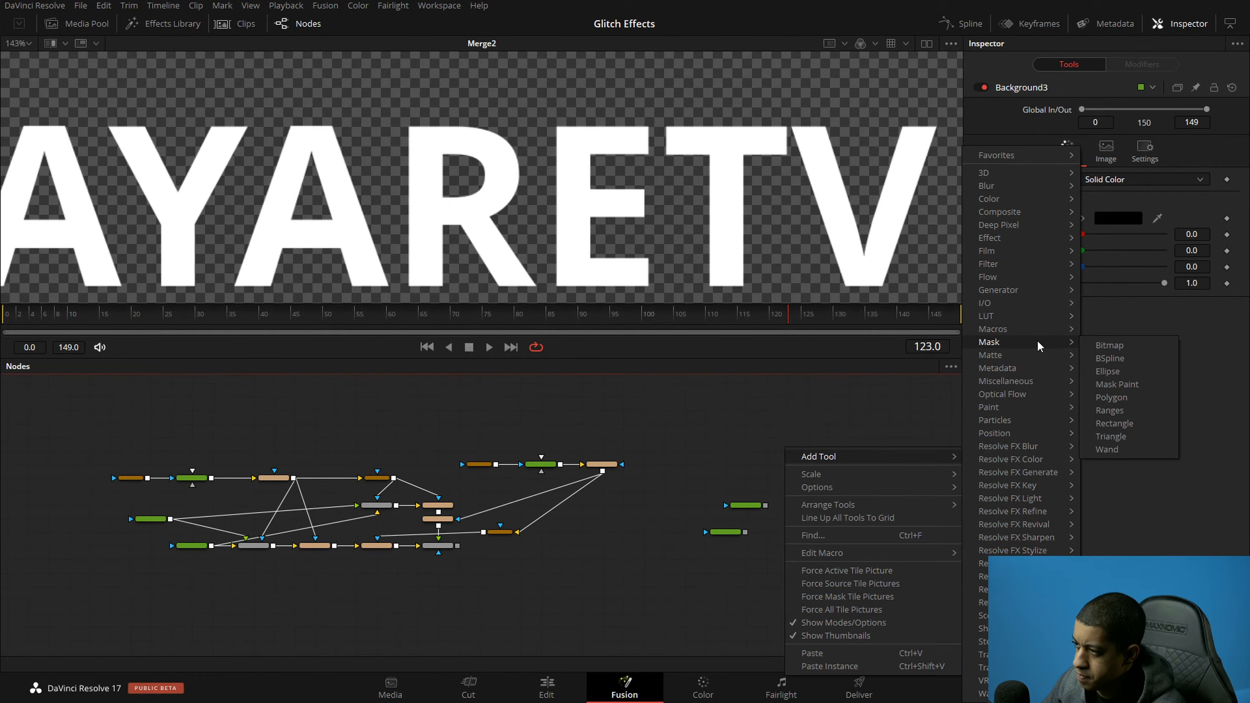
click(1111, 396)
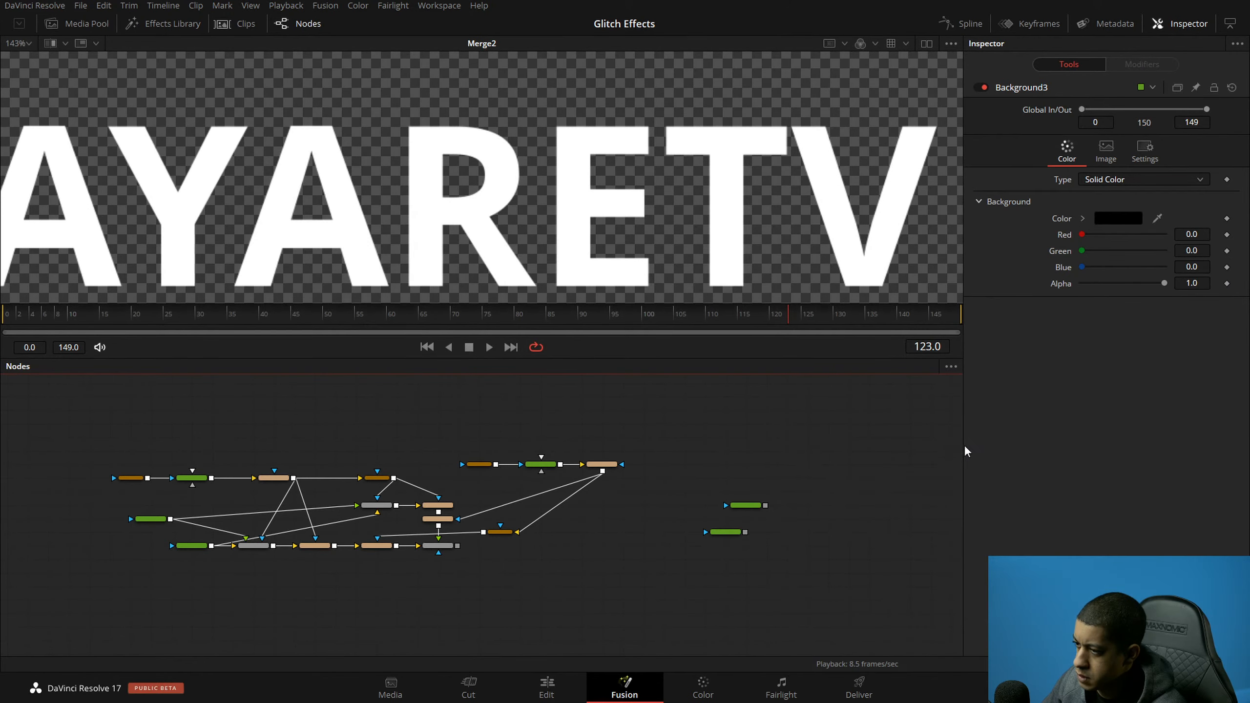
drag(787, 452, 748, 491)
Step: Merge Background3 over Background2, with the merge shown in the viewer, and save the project
scroll(728, 512, up, 4)
drag(669, 561, 749, 529)
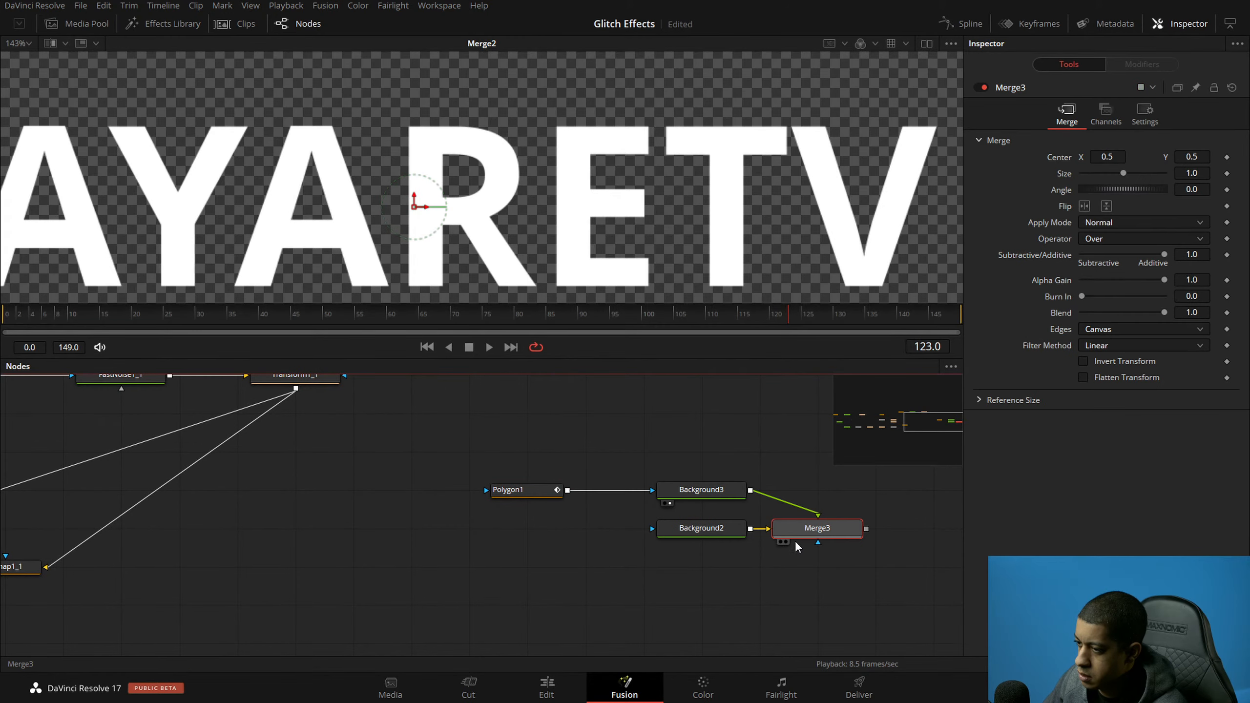
key(1)
key(ctrl+s)
Step: Draw an open, nearly horizontal five-point polyline across the middle of the frame with Polygon1
click(464, 485)
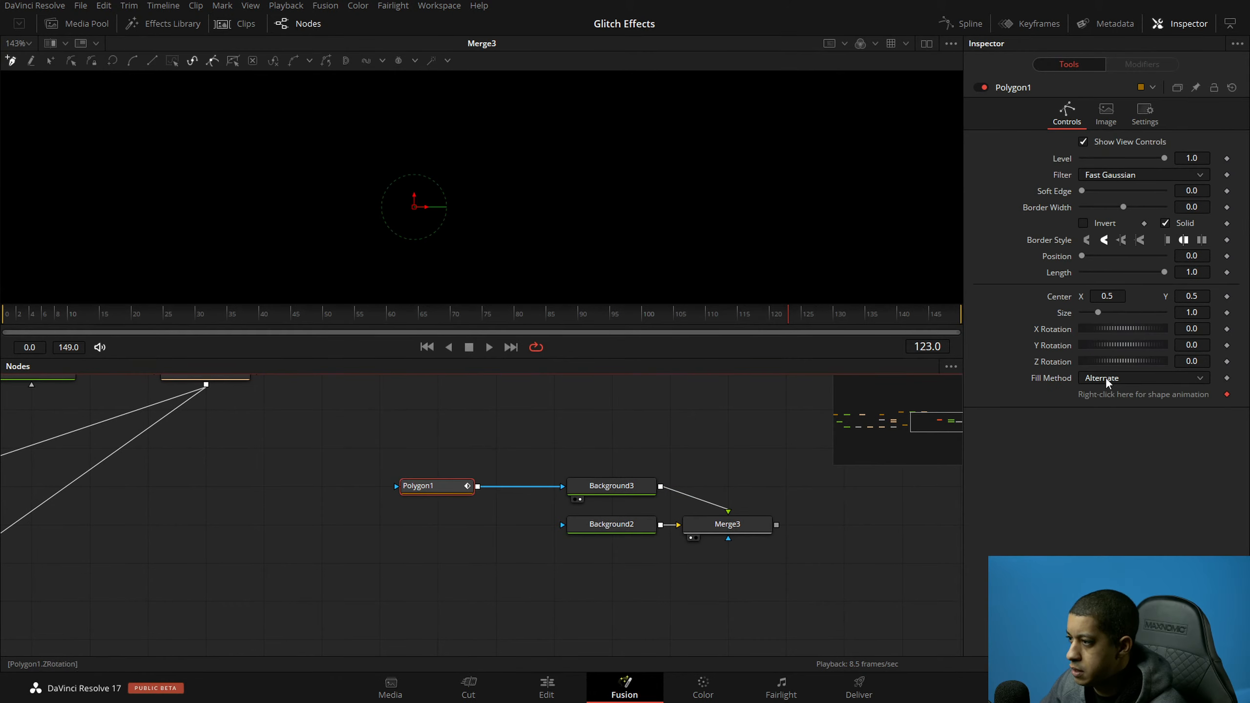
scroll(619, 235, down, 2)
scroll(480, 167, down, 2)
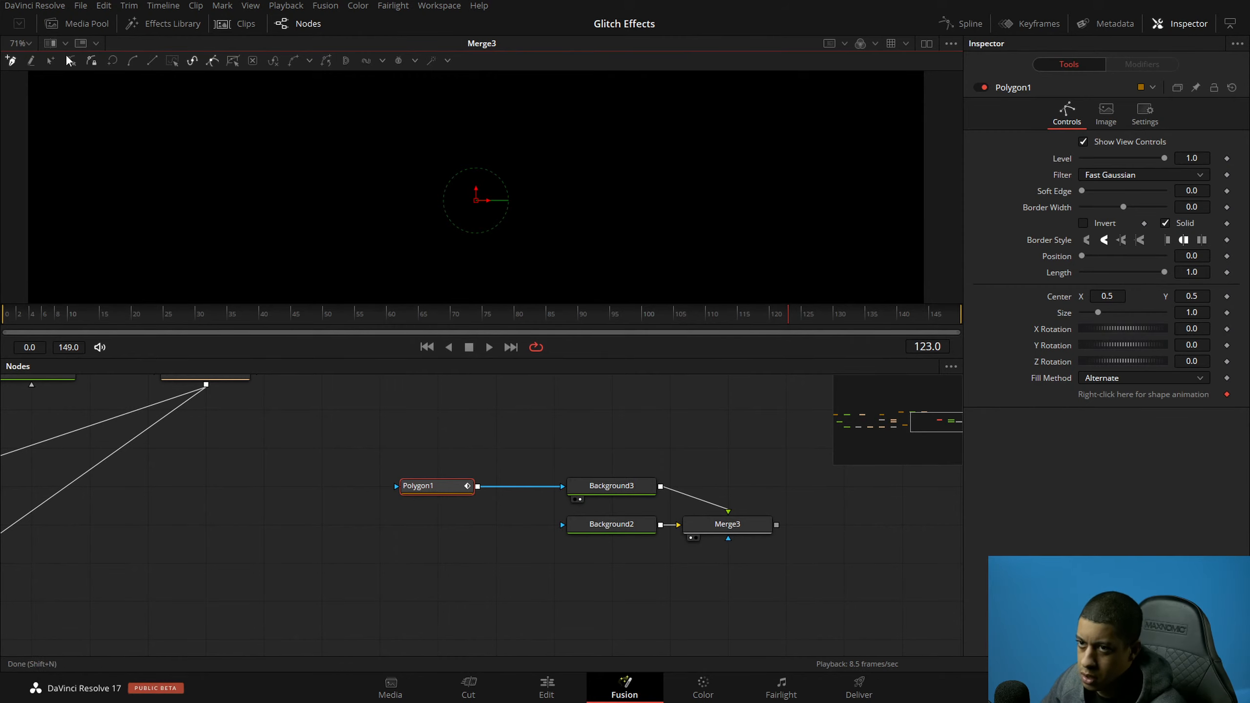
click(111, 199)
click(302, 199)
click(451, 202)
click(590, 203)
click(822, 214)
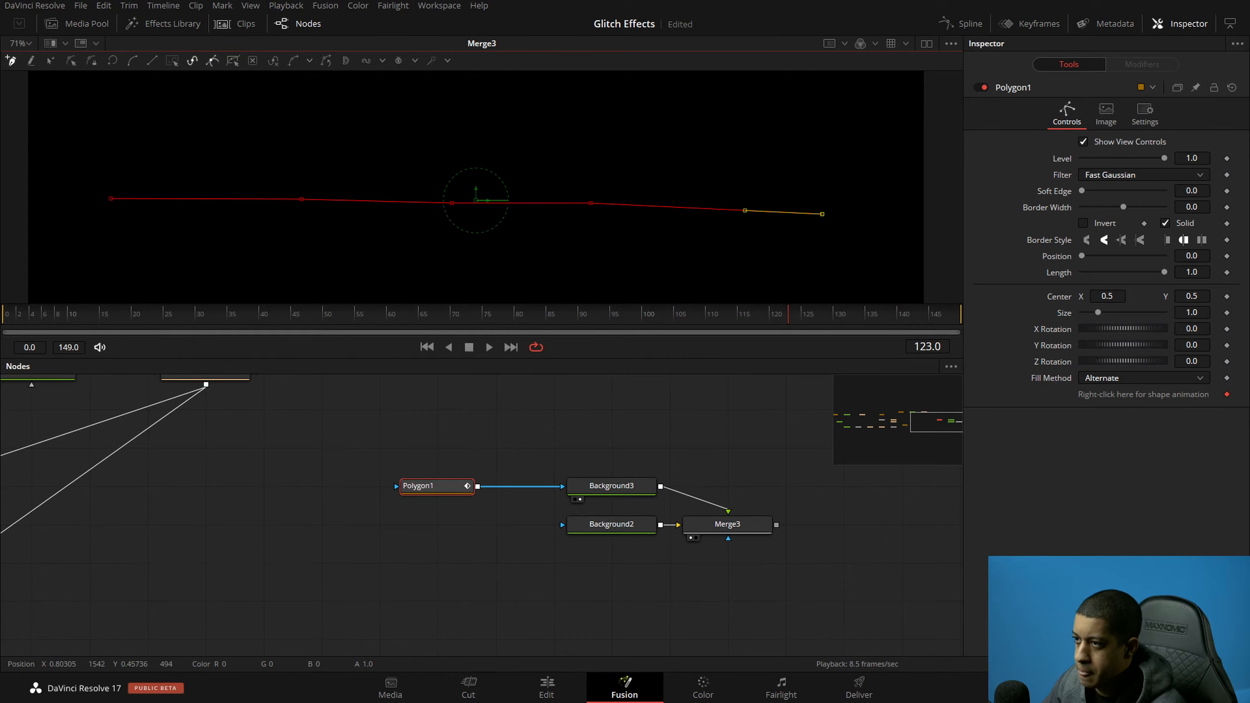
Step: Select all points of the Polygon1 polyline and publish them as editable points
click(30, 60)
mouse_move(50, 159)
mouse_down()
mouse_move(131, 189)
mouse_move(859, 272)
mouse_up()
right_click(822, 213)
mouse_move(937, 439)
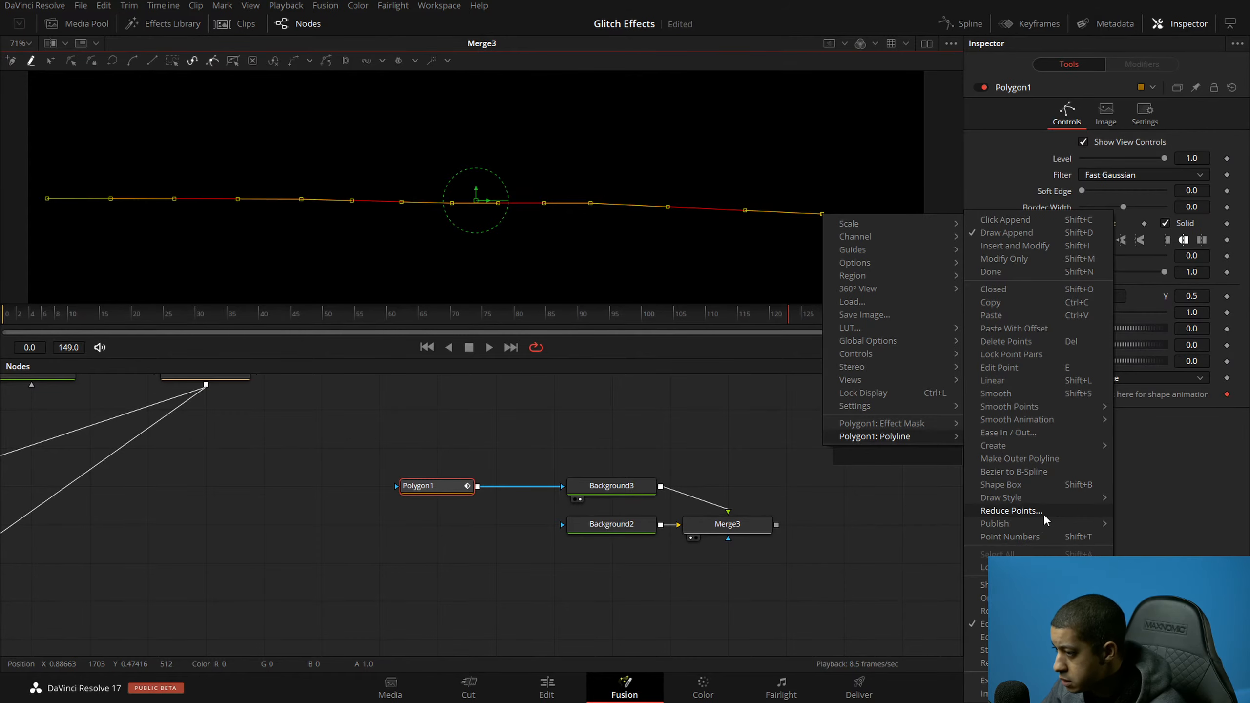
mouse_move(1052, 523)
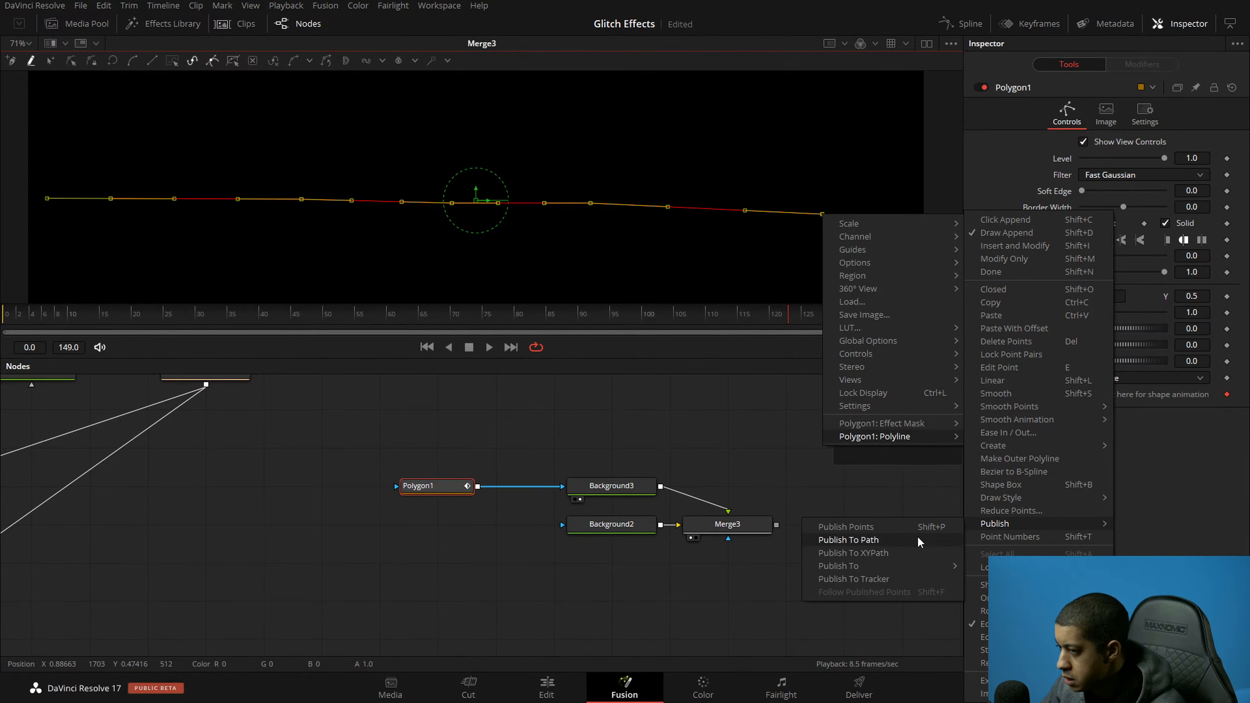
click(896, 525)
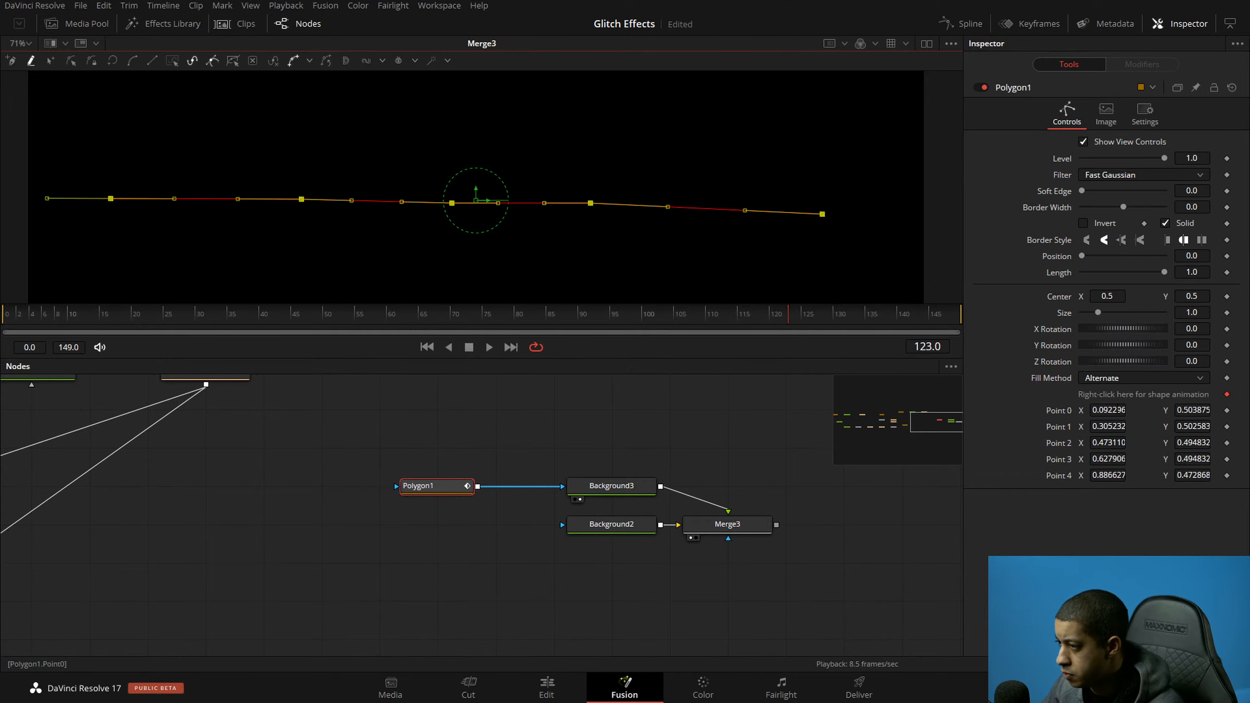
Step: Set the X positions of Polygon1's Point 2, Point 3 and Point 4 to 0.5, 0.6 and 0.7
click(1119, 444)
text(0.5)
key(Tab)
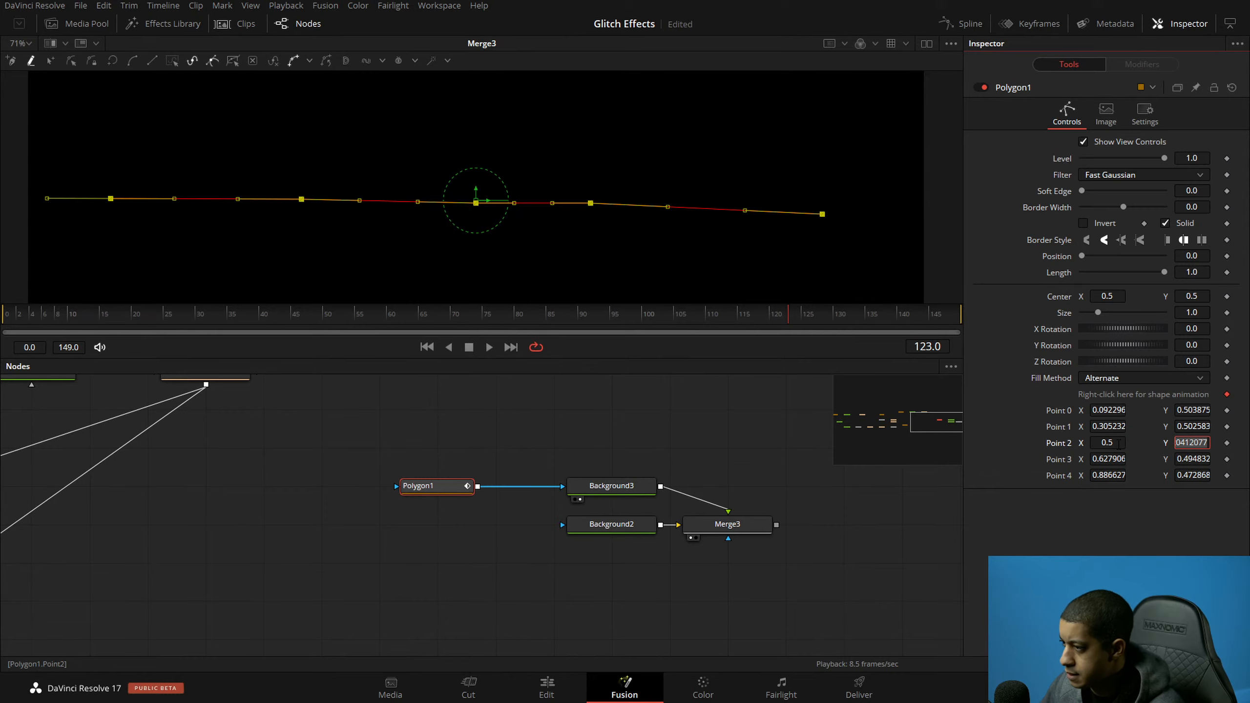
double_click(1118, 461)
text(.6)
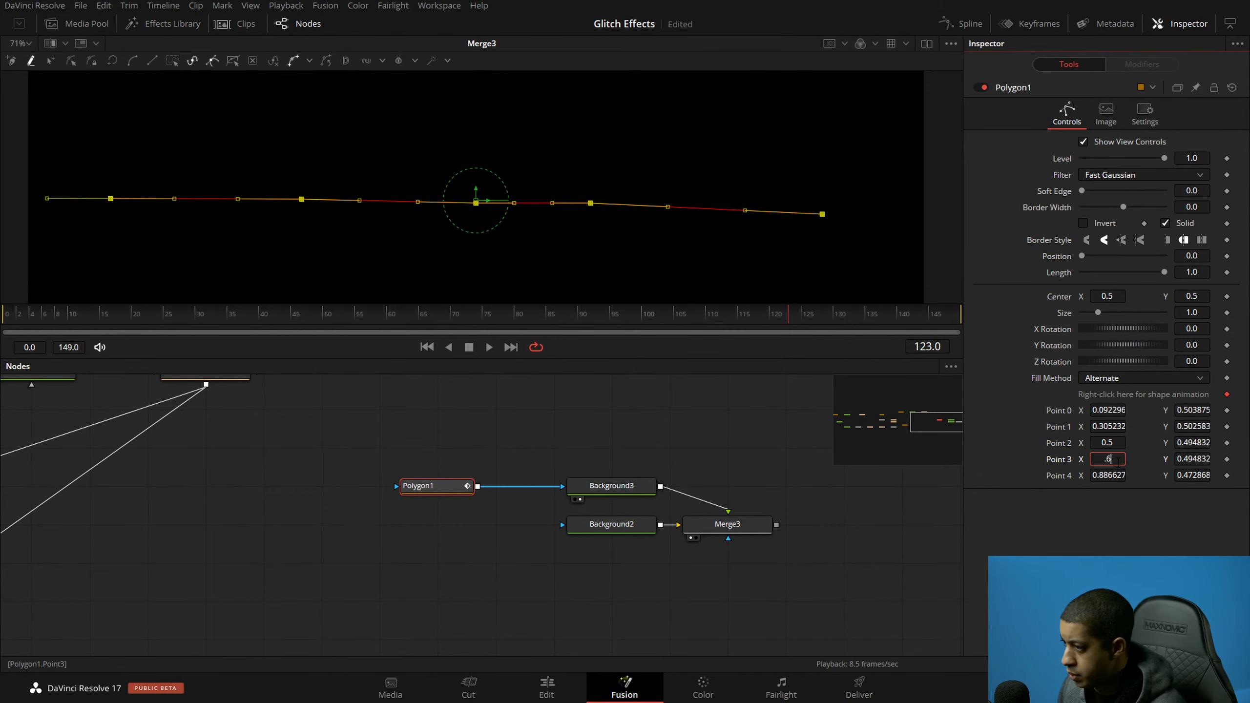
key(Tab)
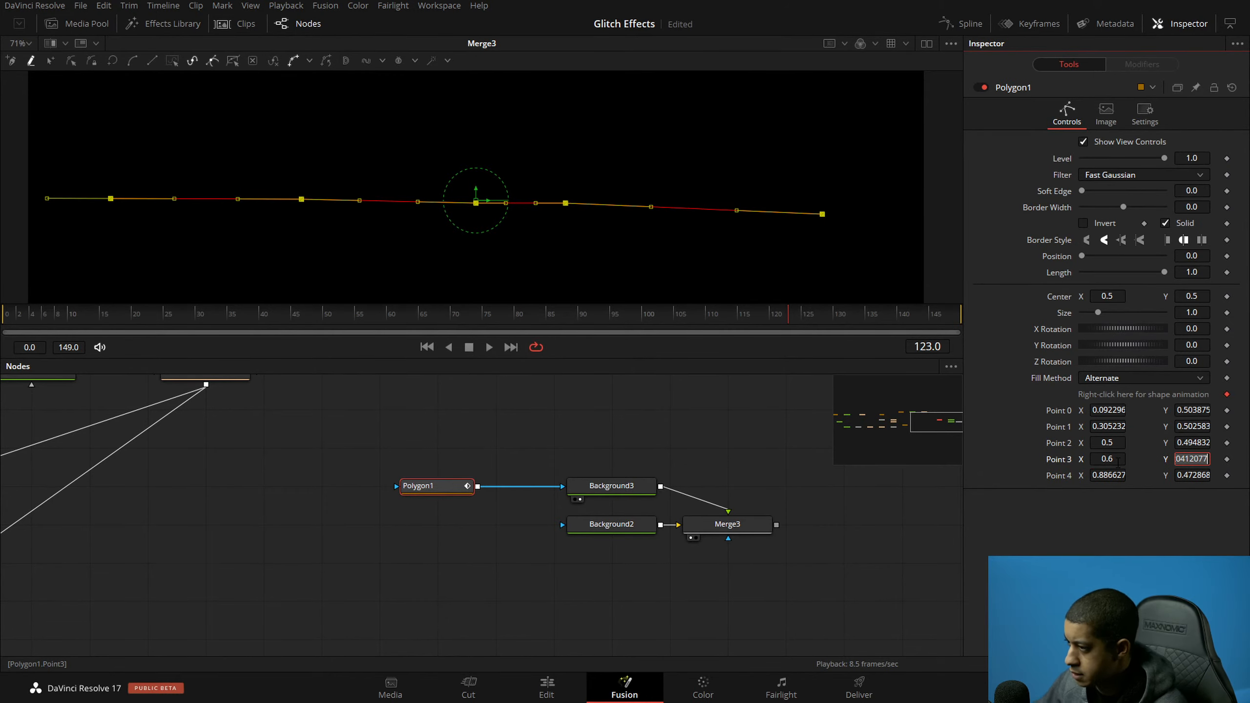
key(Tab)
text(.7)
key(Tab)
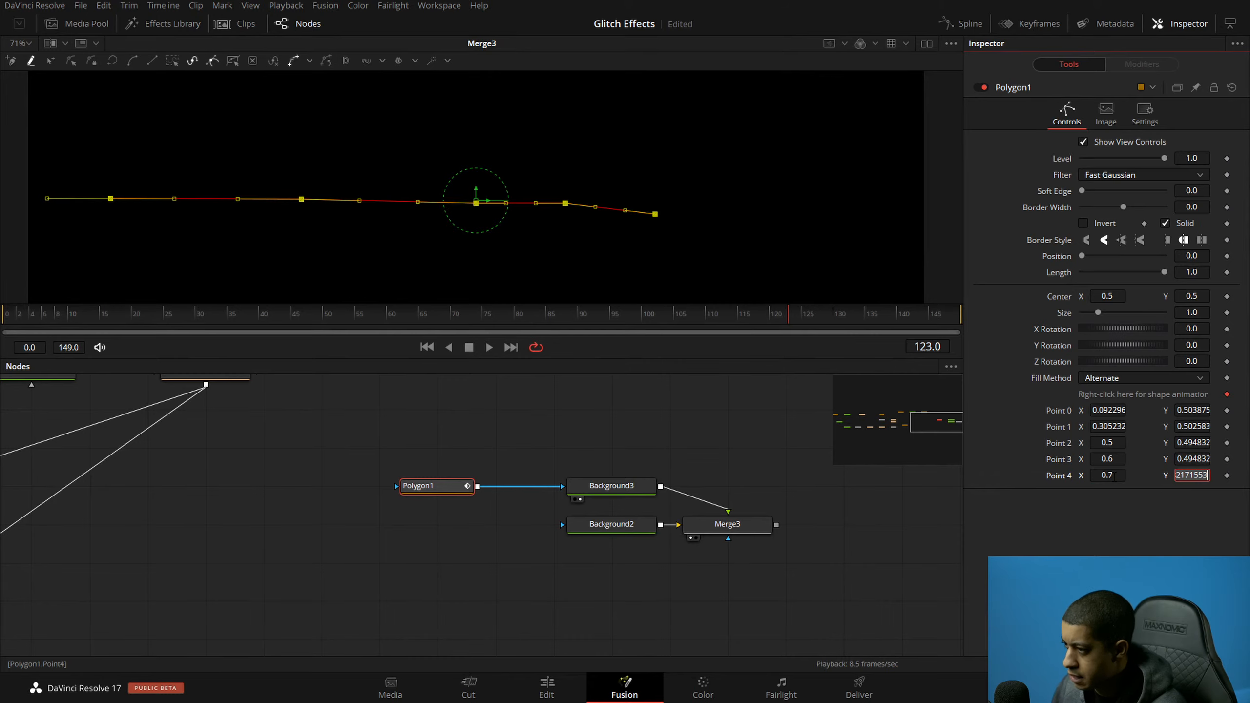
Step: Set the X position of Polygon1's Point 1 to 0.4 and Point 0 to 0.3
double_click(1114, 426)
text(.4)
key(Tab)
double_click(1113, 411)
key(BackSpace)
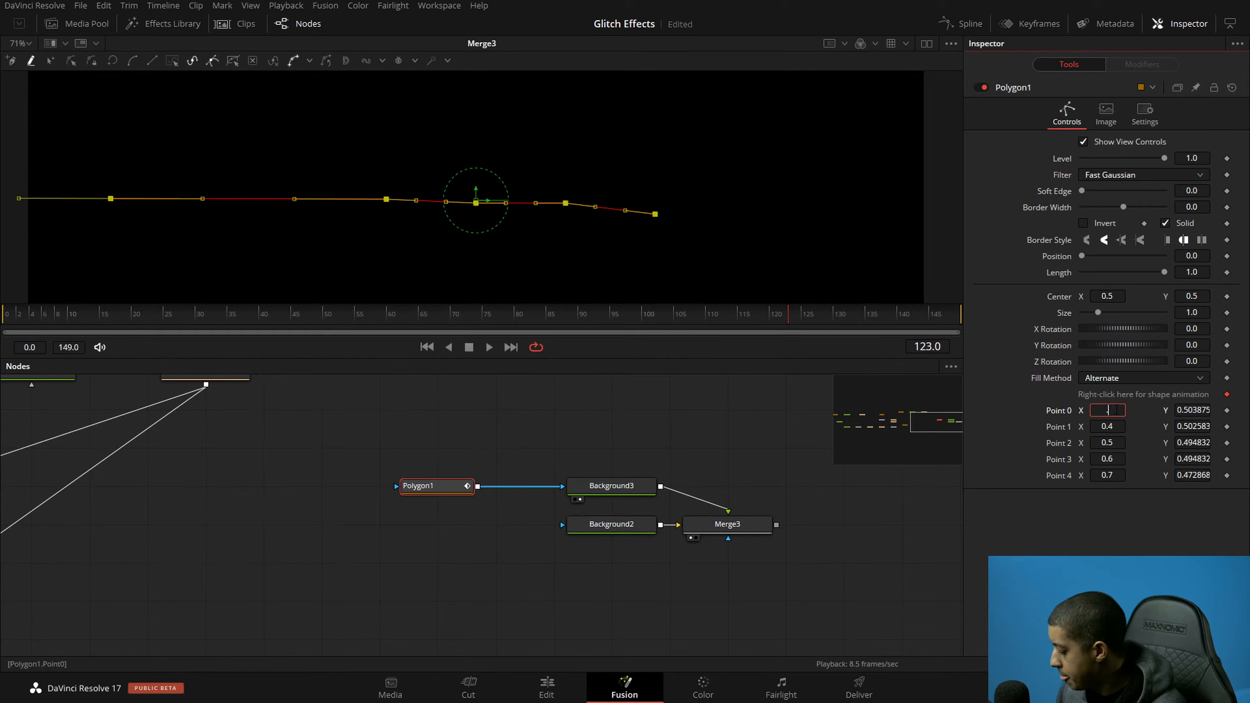
key(Tab)
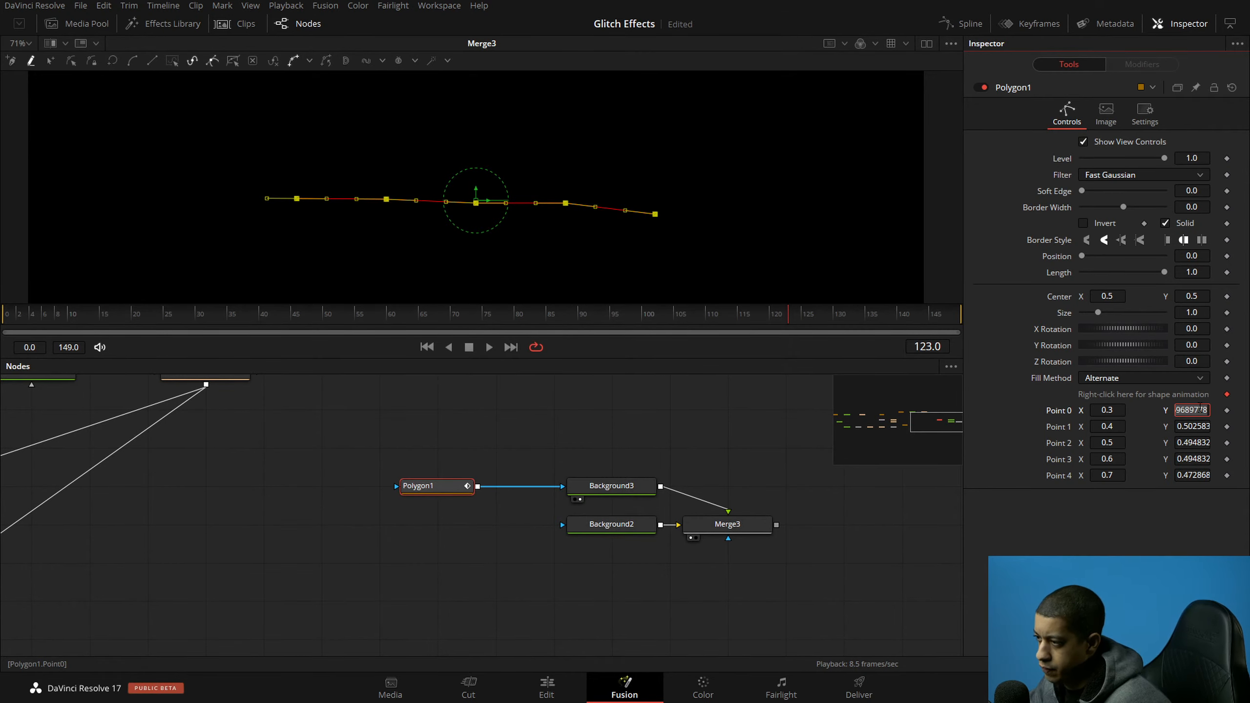
Step: Vary the Y positions of Points 0 to 4 to about 0.42, 0.59, 0.54, 0.38 and 0.58, and set the border width to 0.032
click(1181, 512)
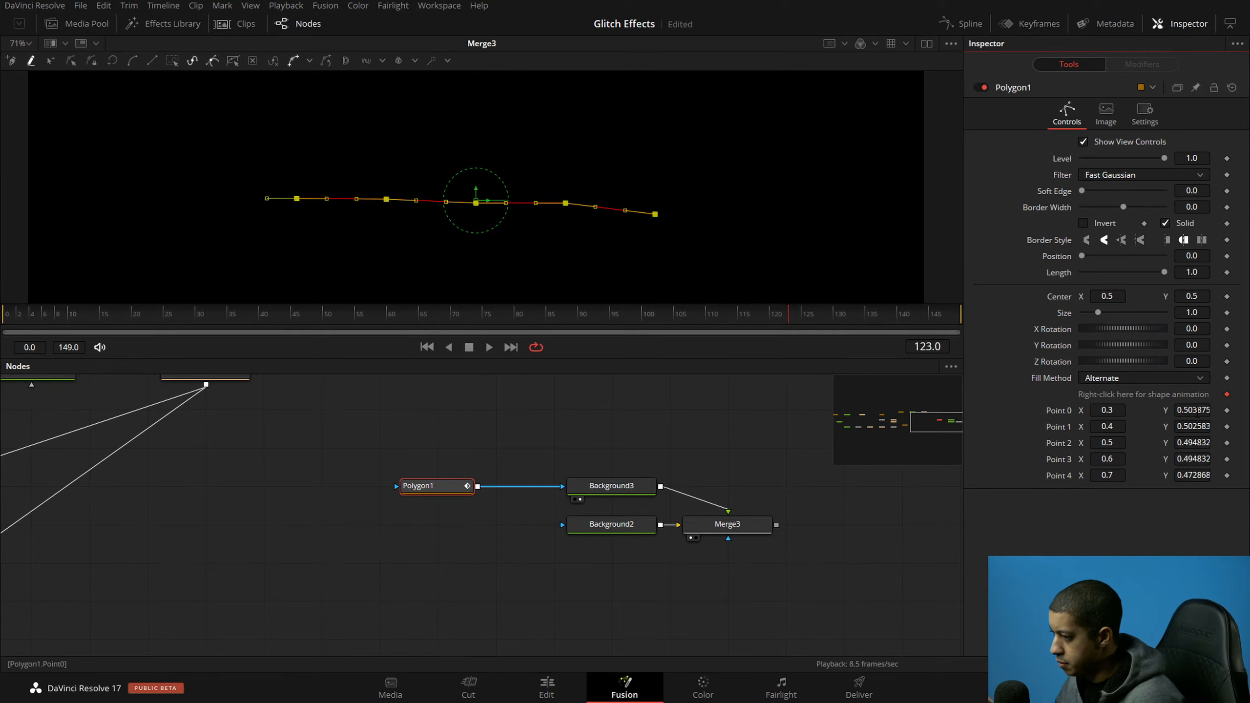
drag(1201, 410, 1191, 439)
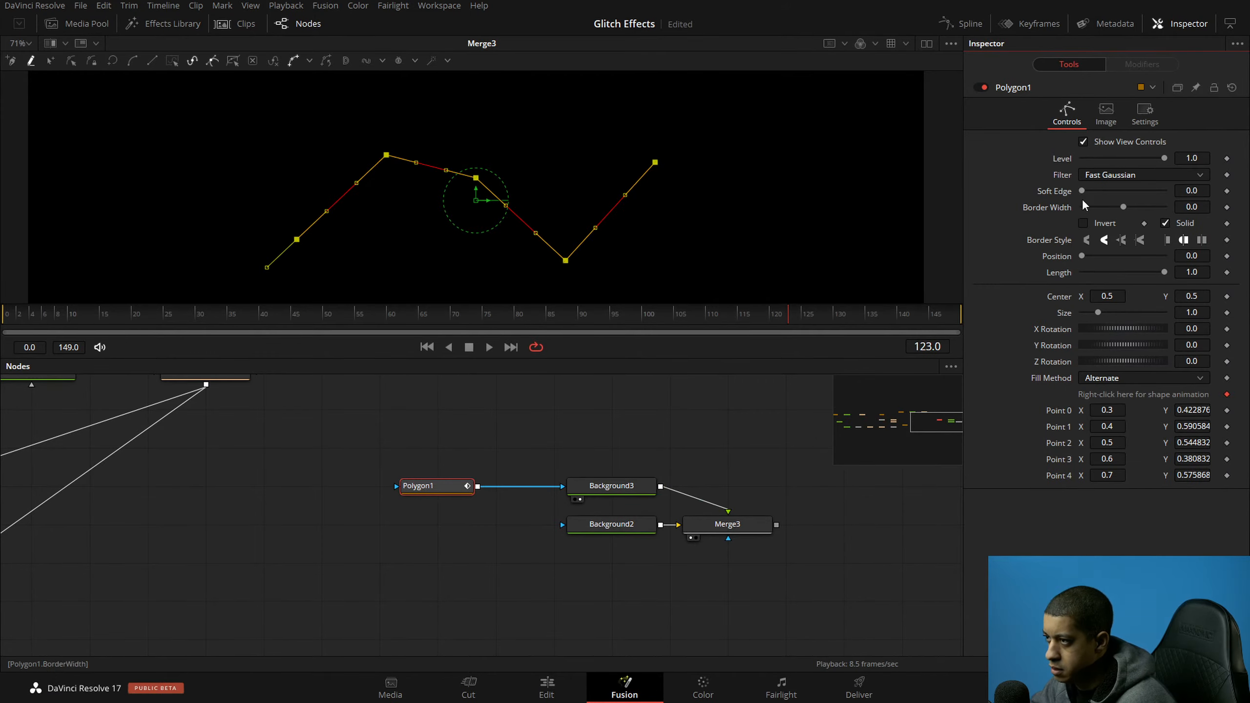
drag(1125, 208, 1130, 207)
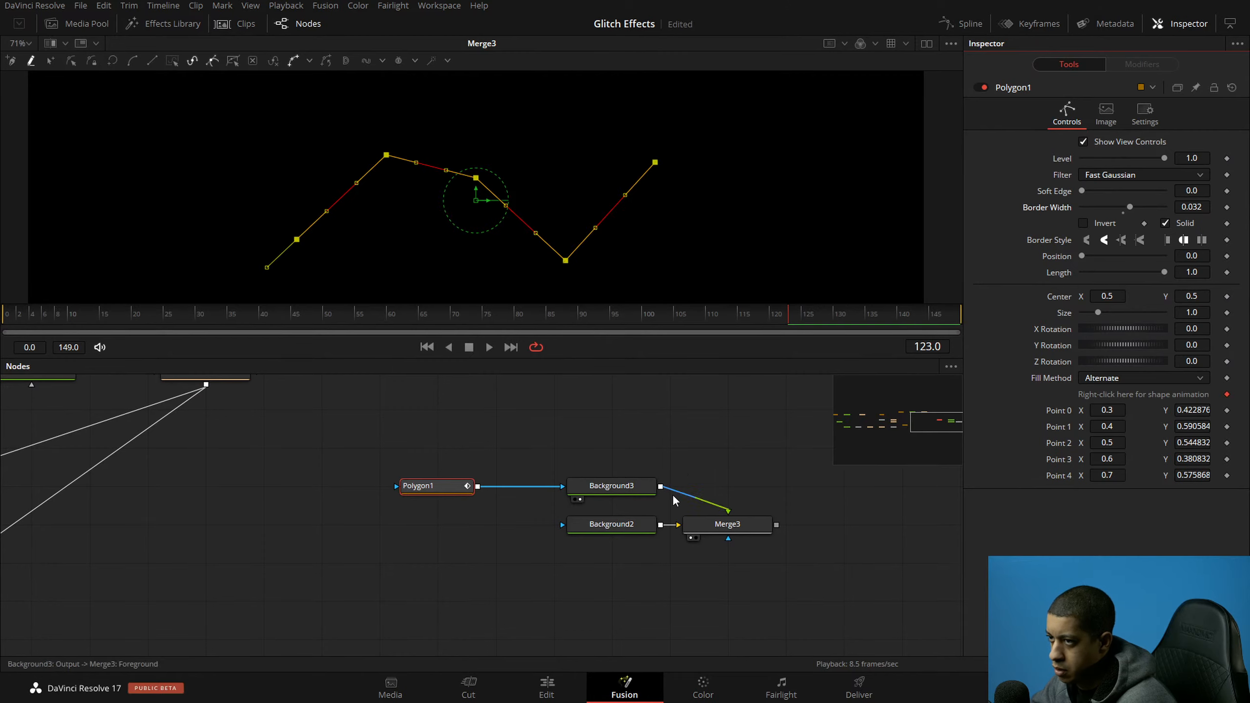
Step: Change Background3's color to bright magenta and show the merged result in the viewer
click(574, 500)
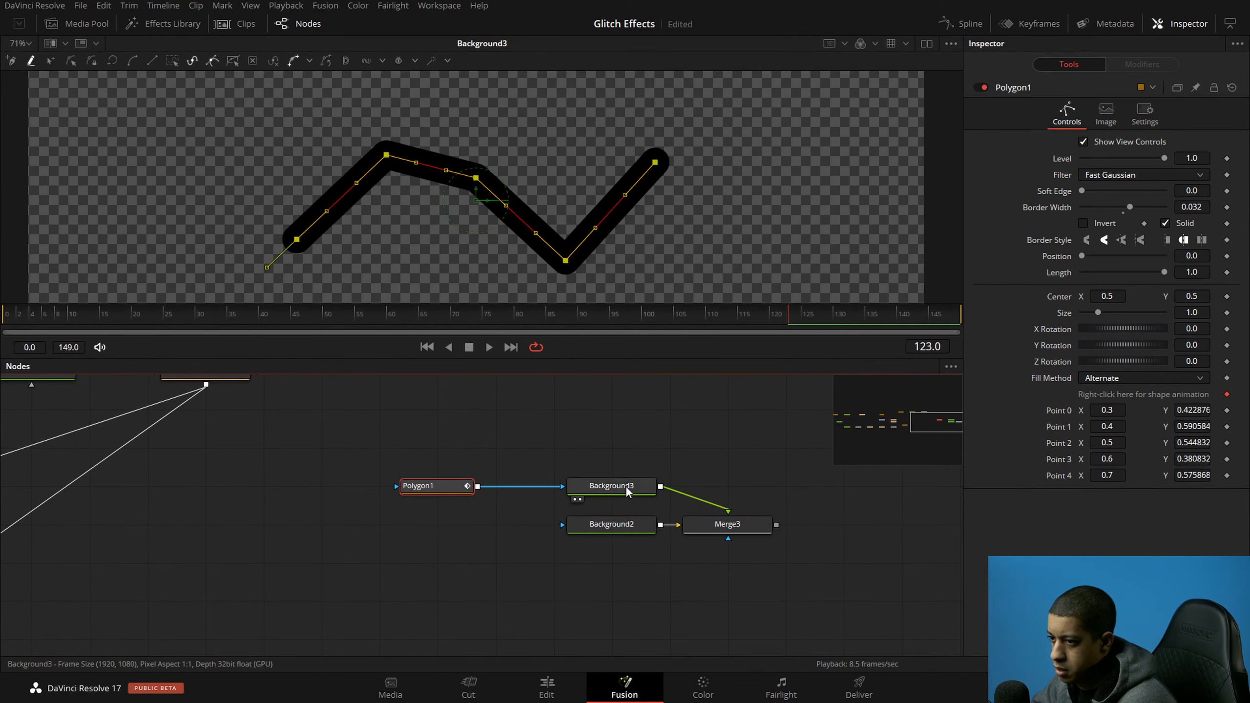
click(611, 486)
click(1118, 219)
click(634, 253)
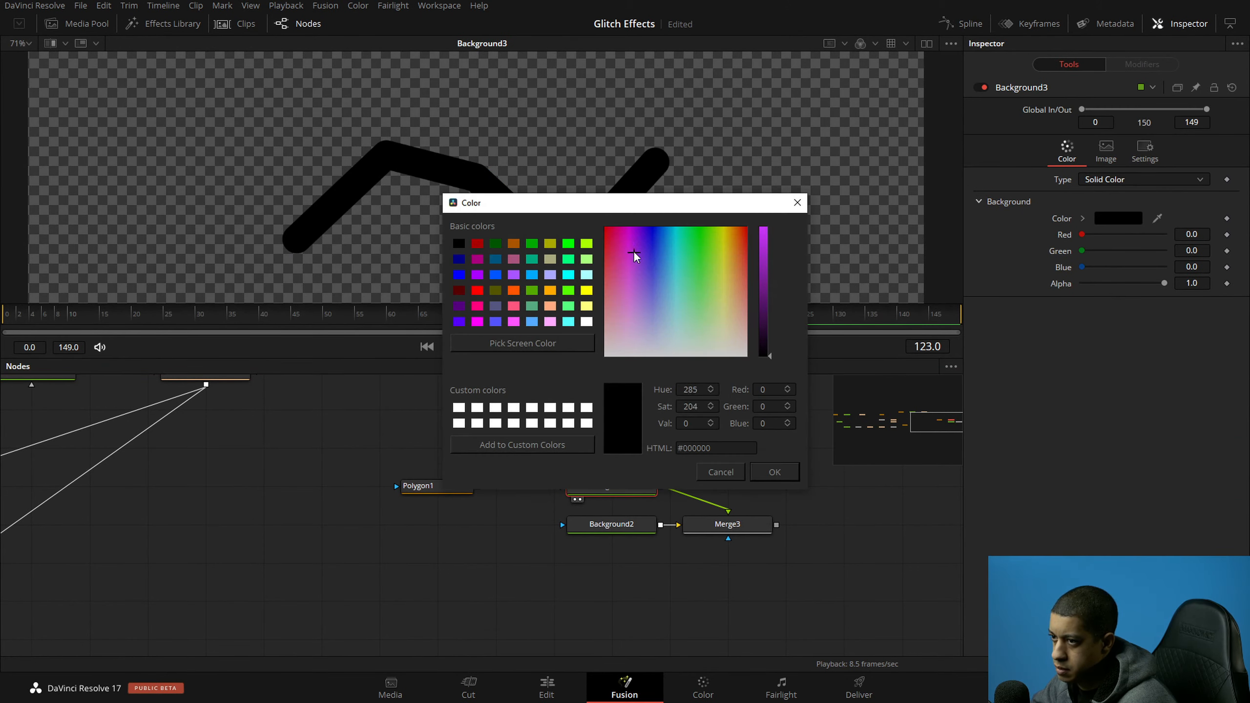
click(768, 223)
click(782, 478)
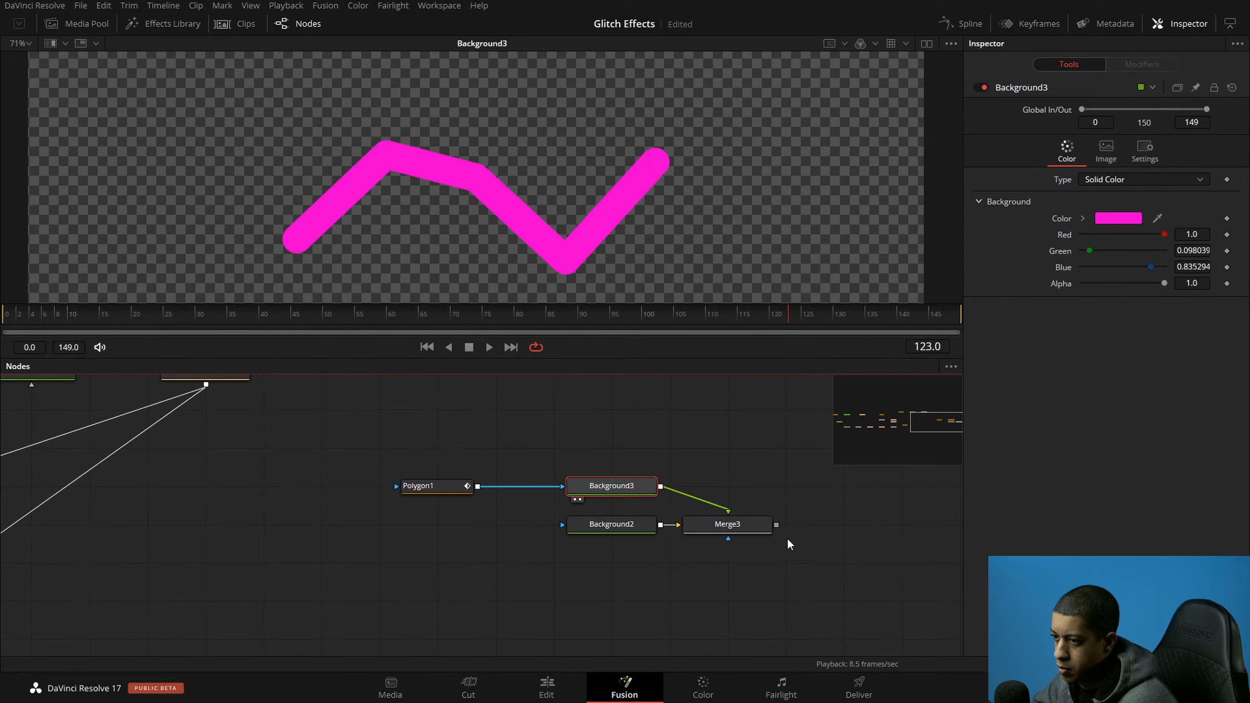
key(1)
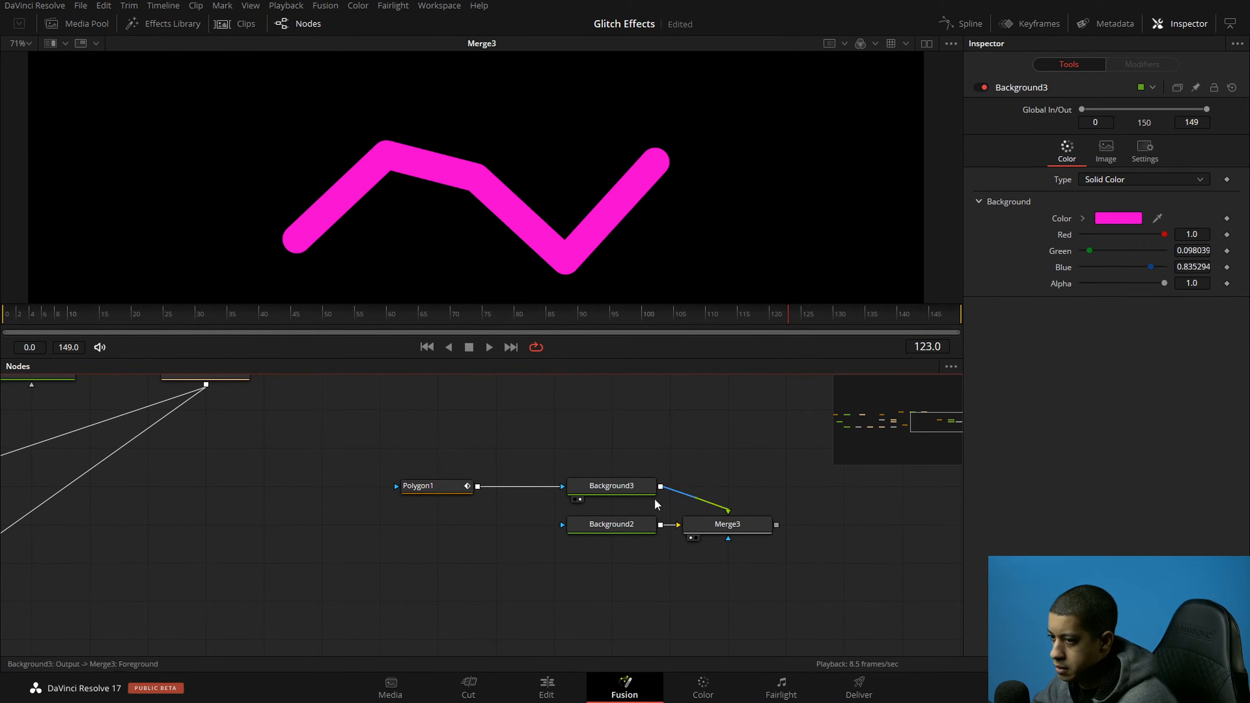
Step: Give the Polygon1 line mitered corners and flat ends, and reduce its border width to 0.003
click(454, 488)
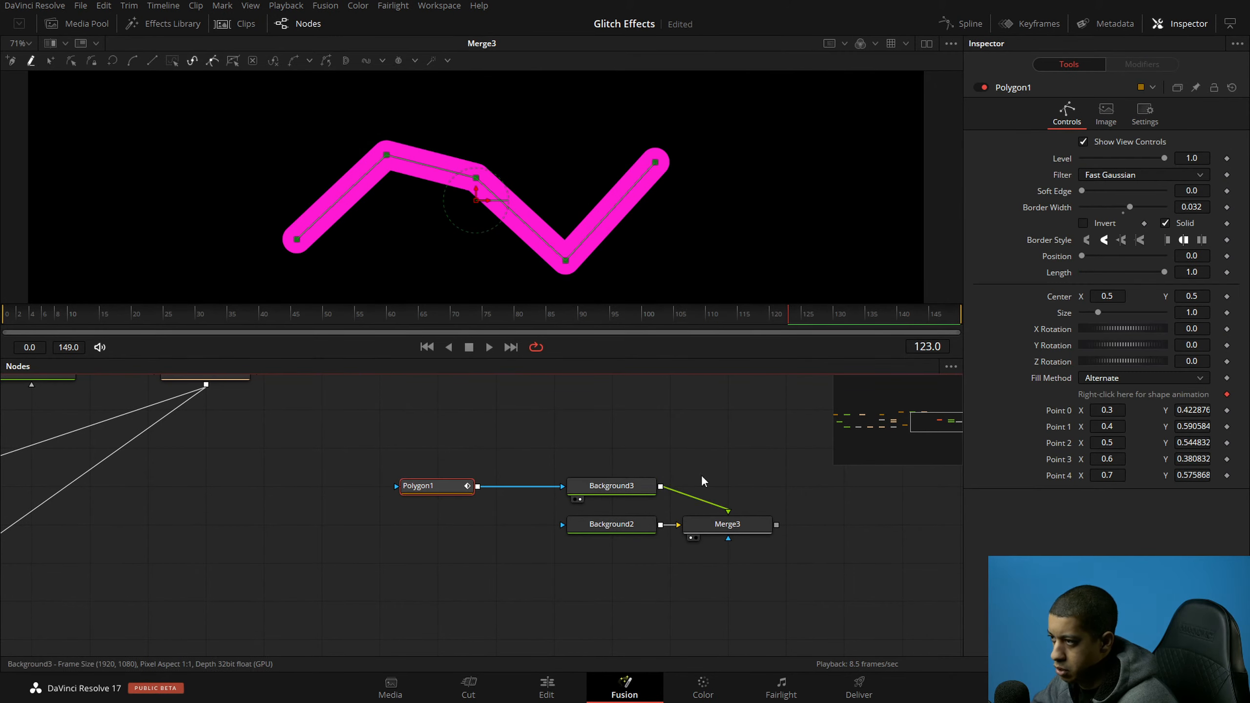
click(1140, 239)
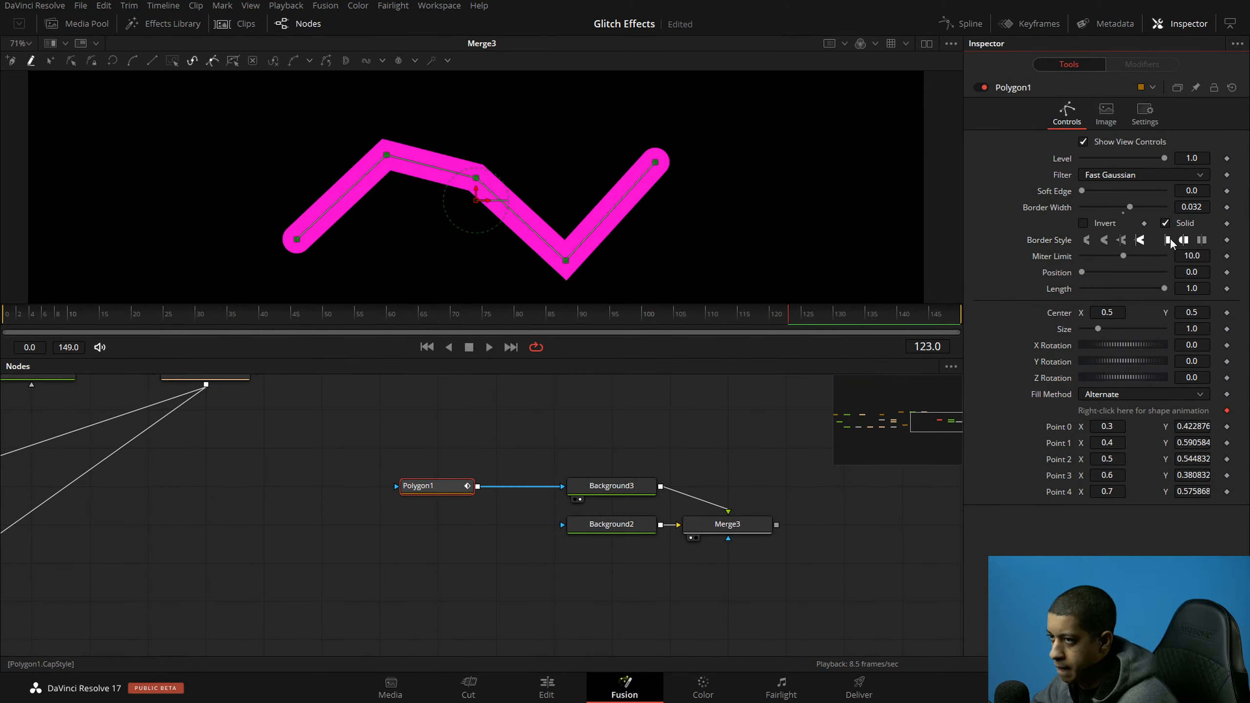
click(1168, 239)
click(784, 456)
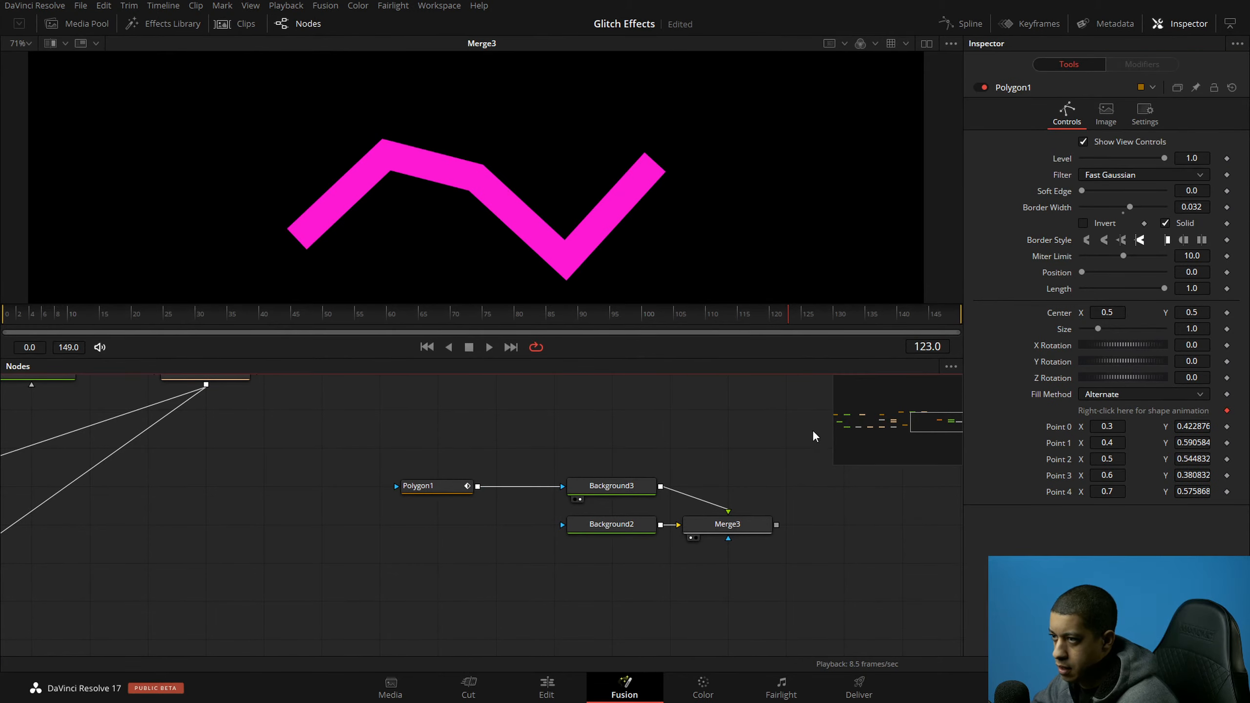
drag(1130, 207, 1124, 204)
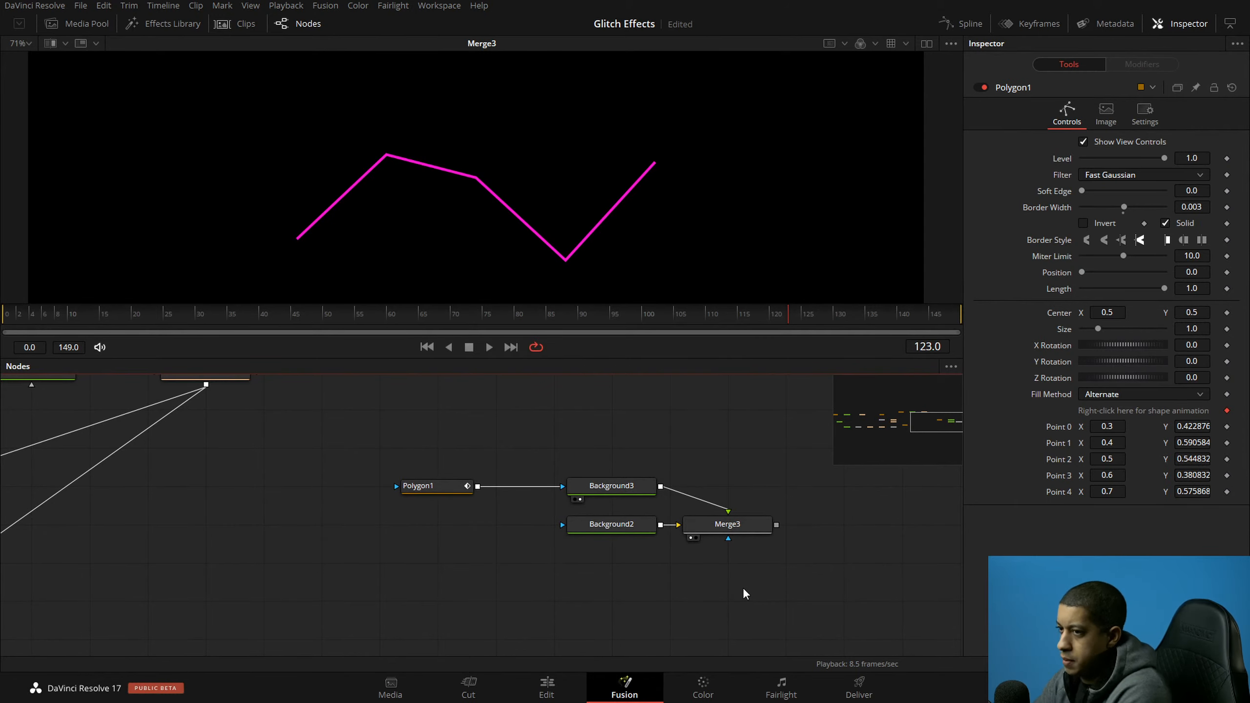
Step: Delete the Polygon1, Background2, Background3 and Merge3 nodes together
scroll(443, 483, left, 2)
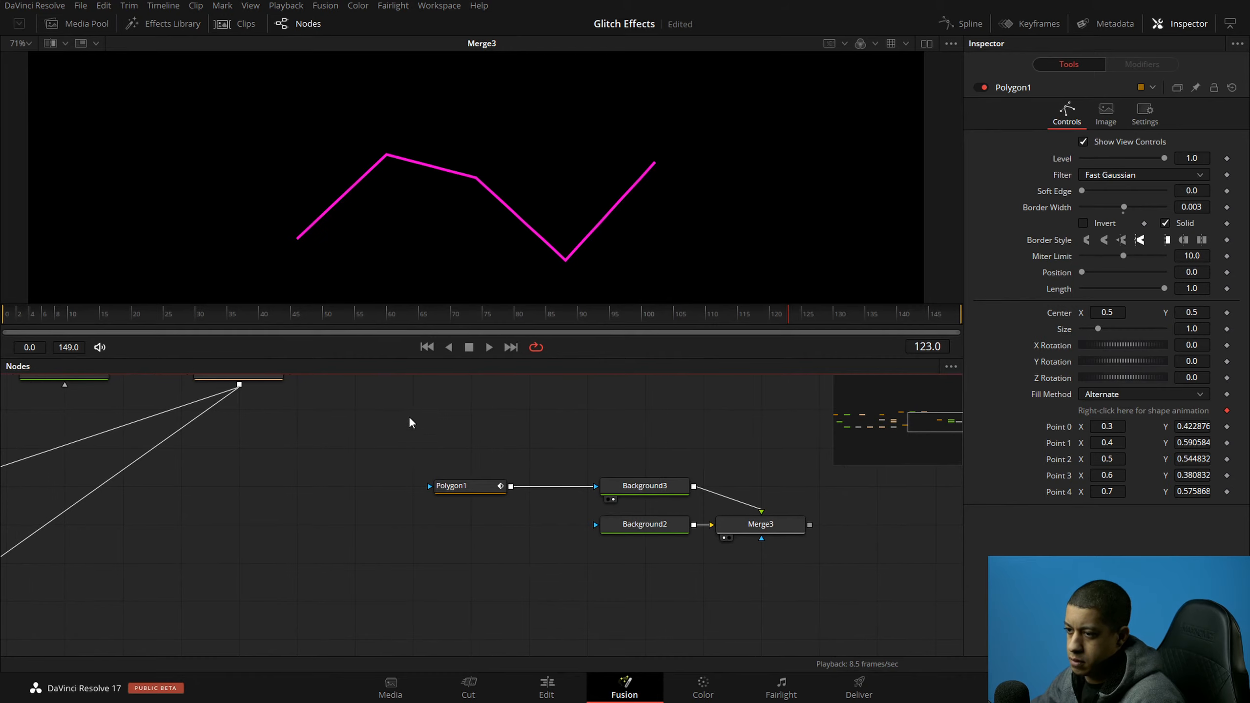
drag(427, 437, 780, 547)
key(Delete)
Step: Load the Merge2 node in the viewer and select it to inspect its settings
scroll(517, 541, left, 5)
scroll(517, 542, up, 1)
drag(405, 558, 675, 581)
drag(594, 585, 750, 525)
drag(386, 603, 655, 195)
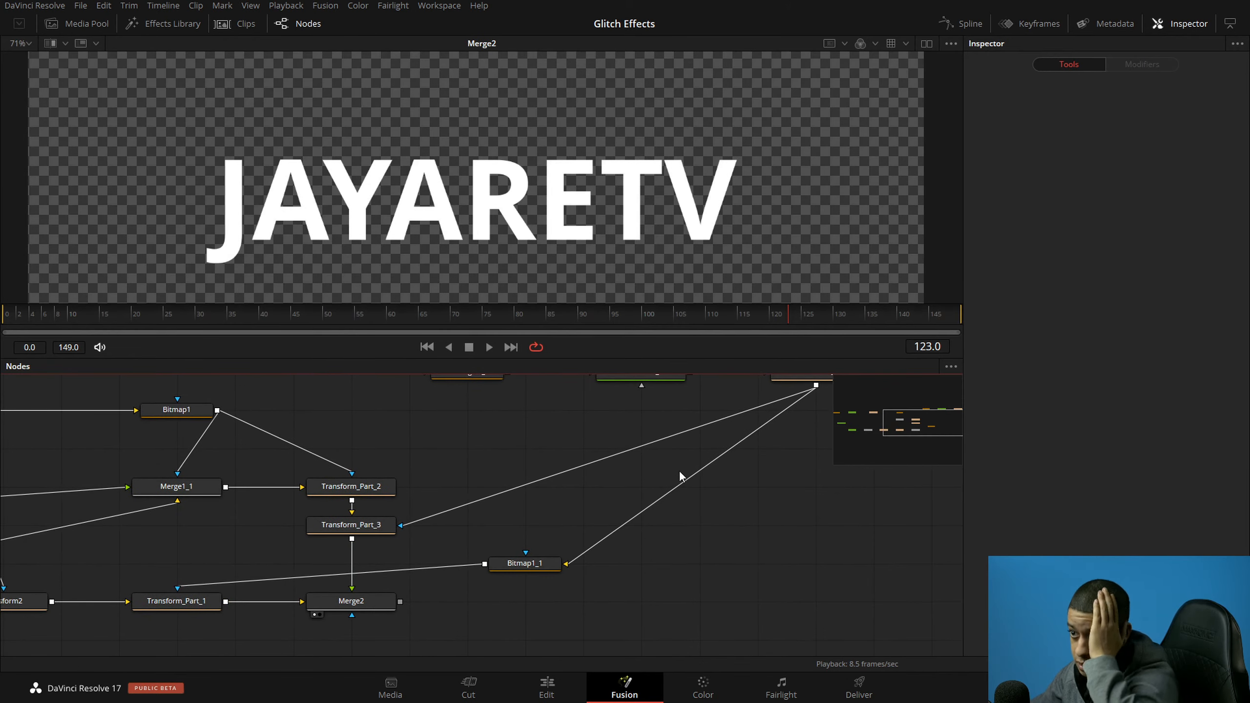
drag(388, 616, 526, 596)
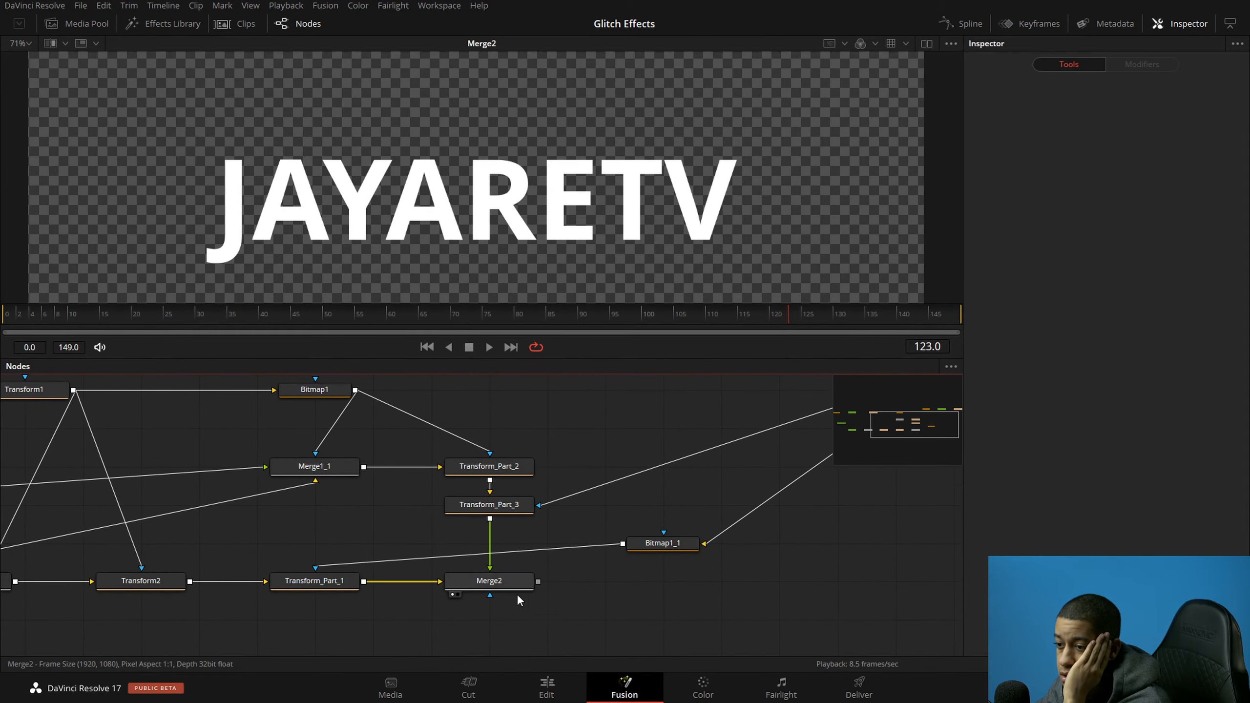
click(523, 588)
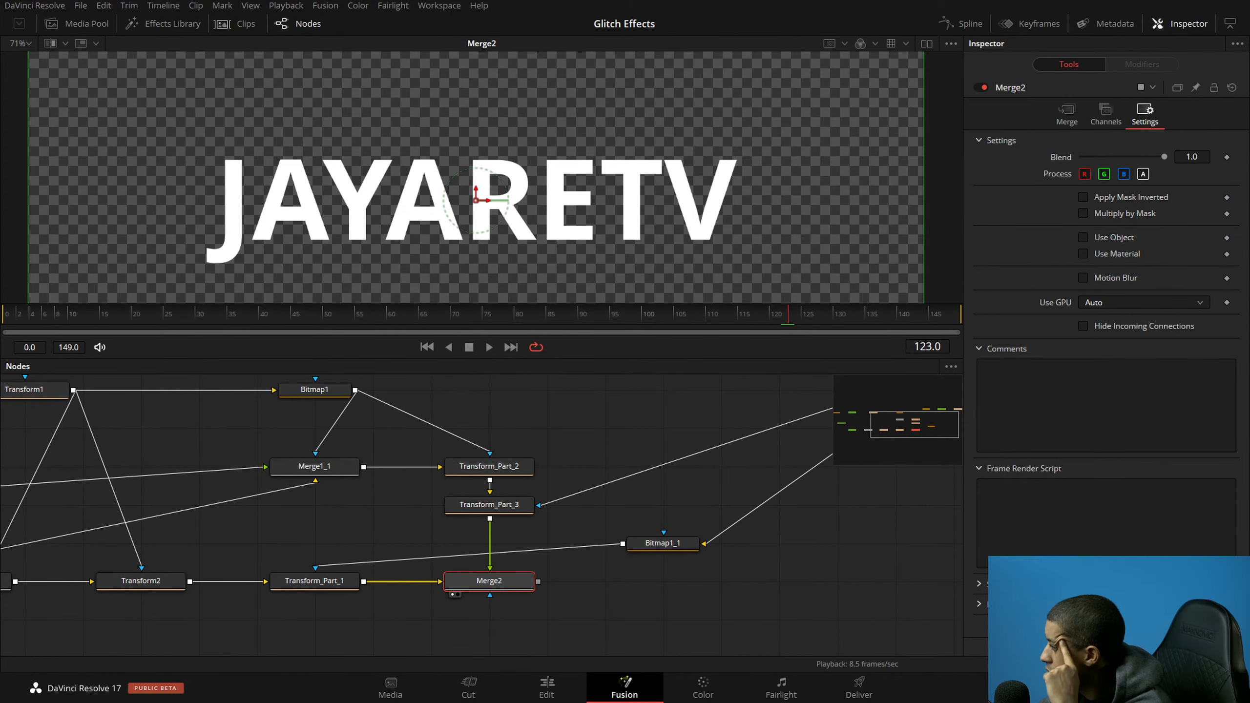
Step: Switch to the browser's Lua math library page and read the math.max and math.min descriptions, then minimize it
drag(596, 103, 585, 106)
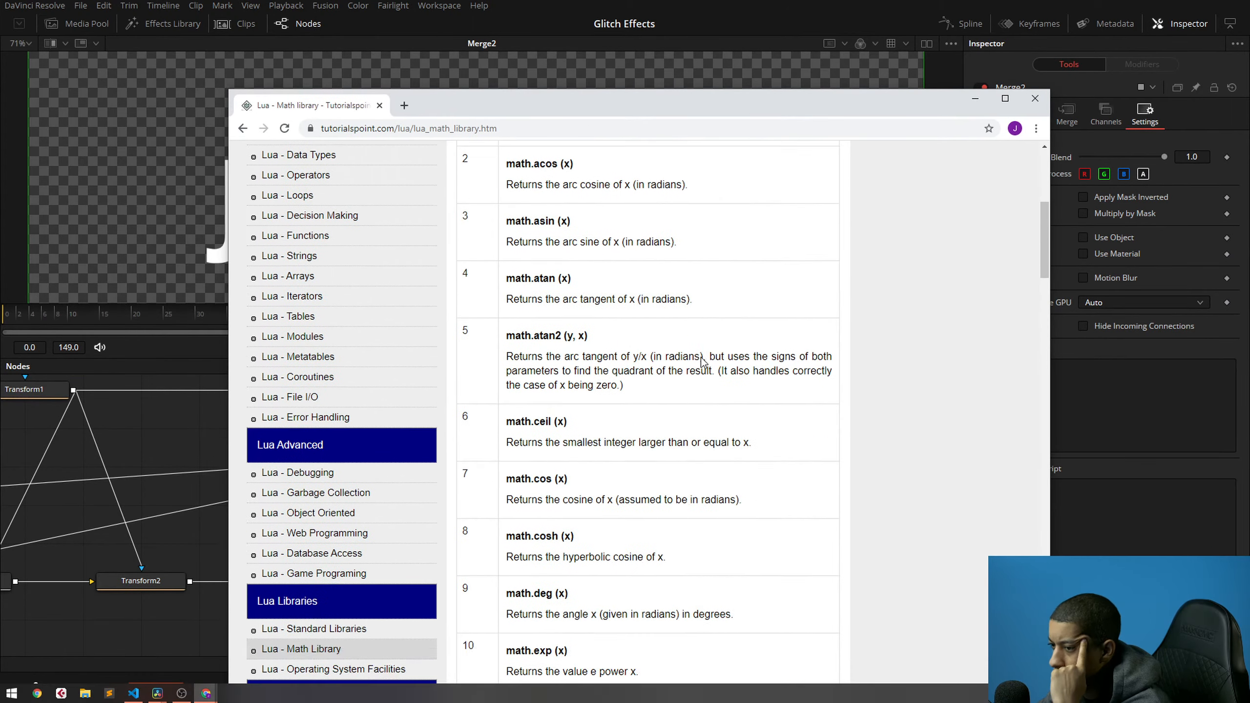
scroll(704, 366, up, 1)
scroll(704, 366, down, 5)
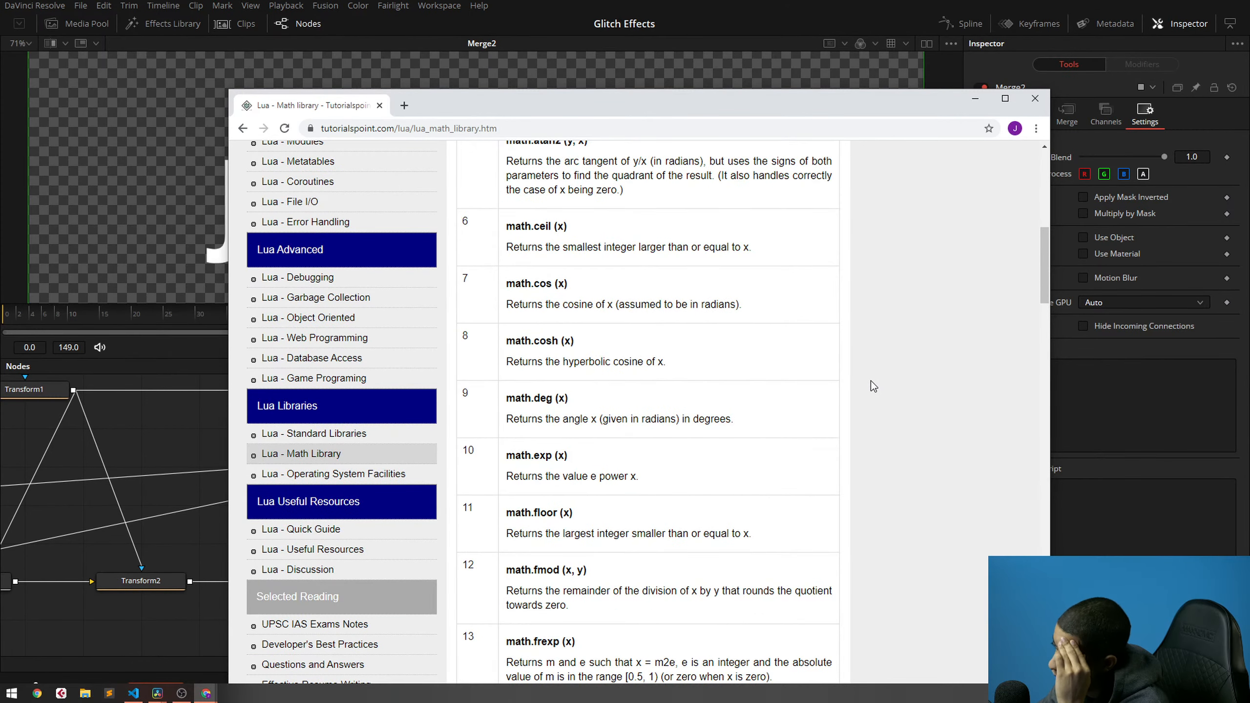
scroll(868, 382, down, 2)
scroll(864, 384, up, 7)
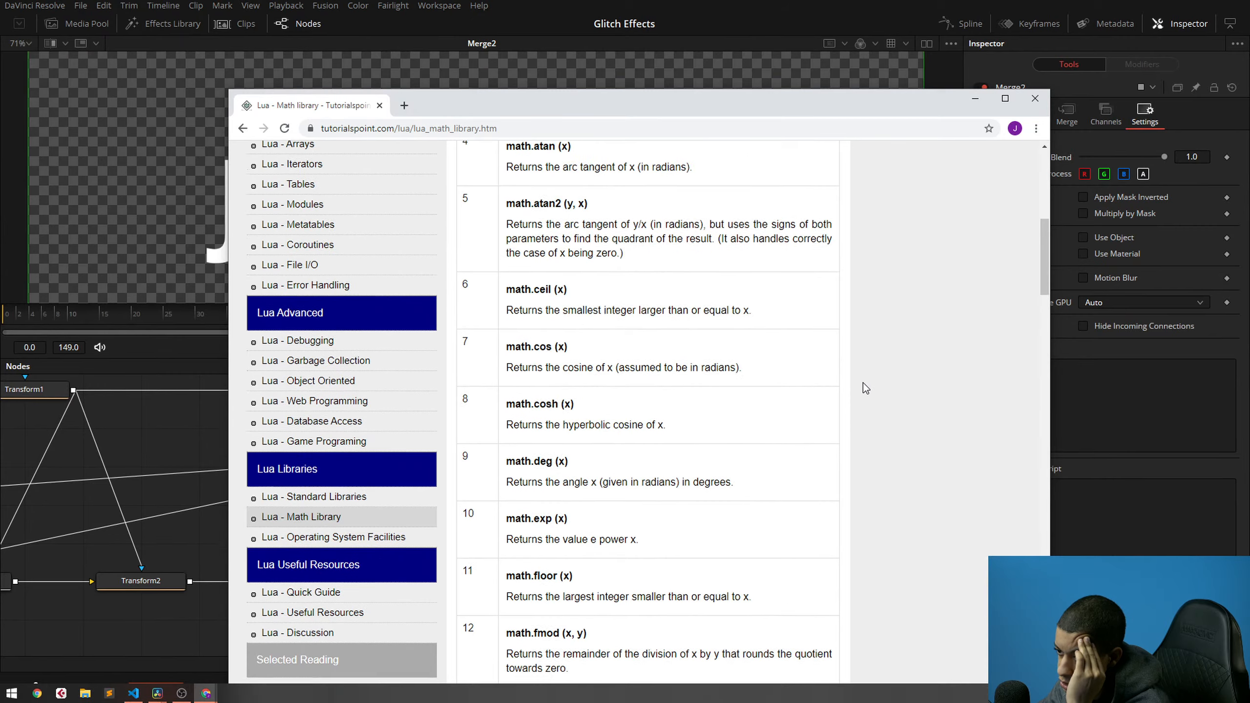
scroll(864, 385, down, 3)
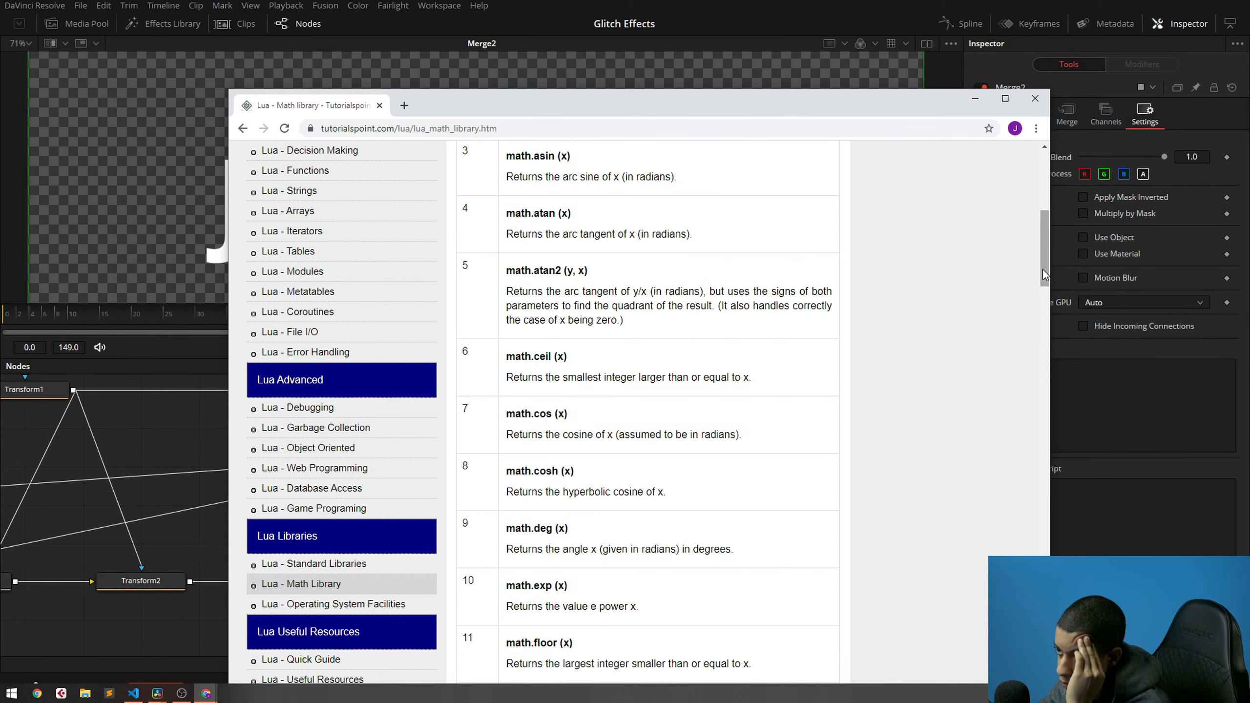
drag(1043, 270, 1051, 367)
drag(525, 323, 628, 358)
drag(521, 350, 600, 354)
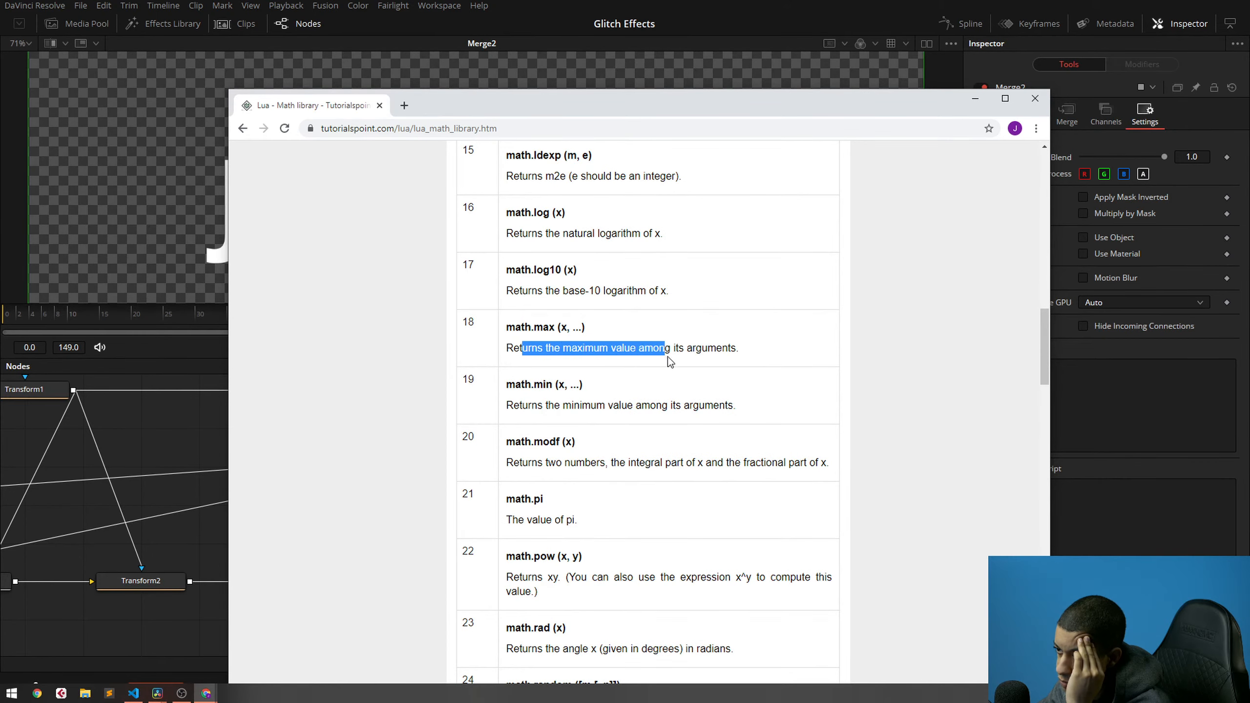
click(747, 353)
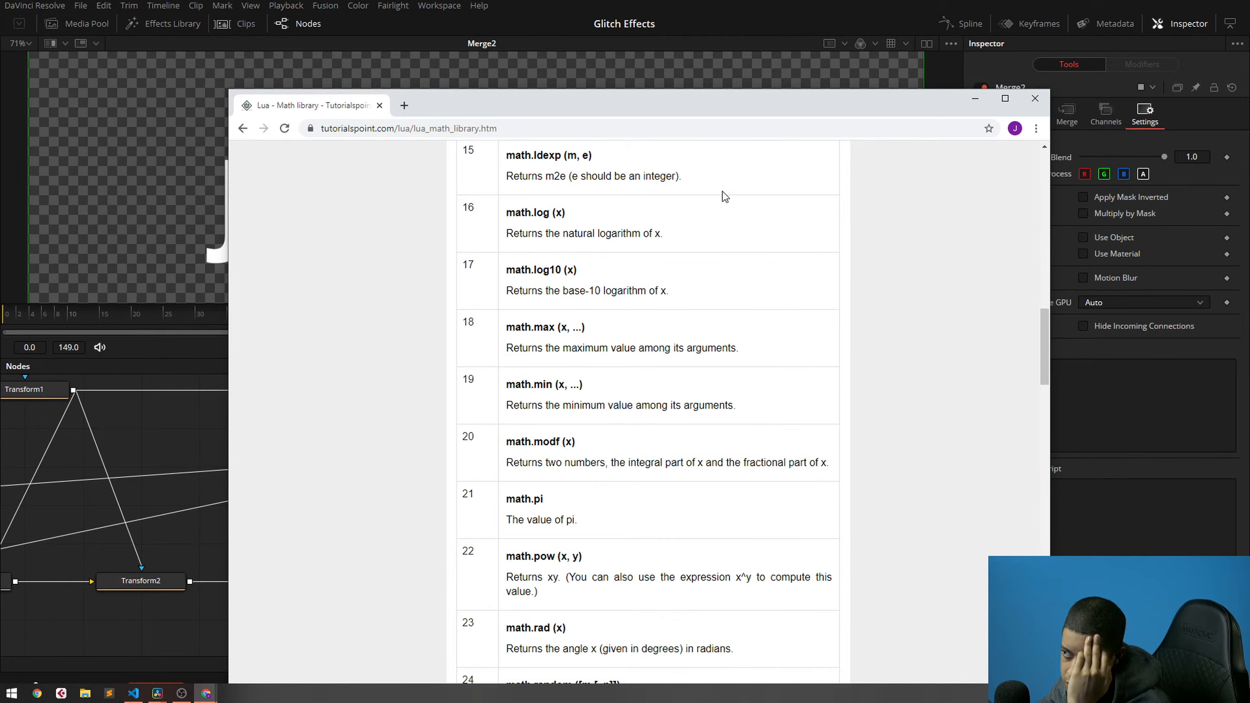
click(975, 98)
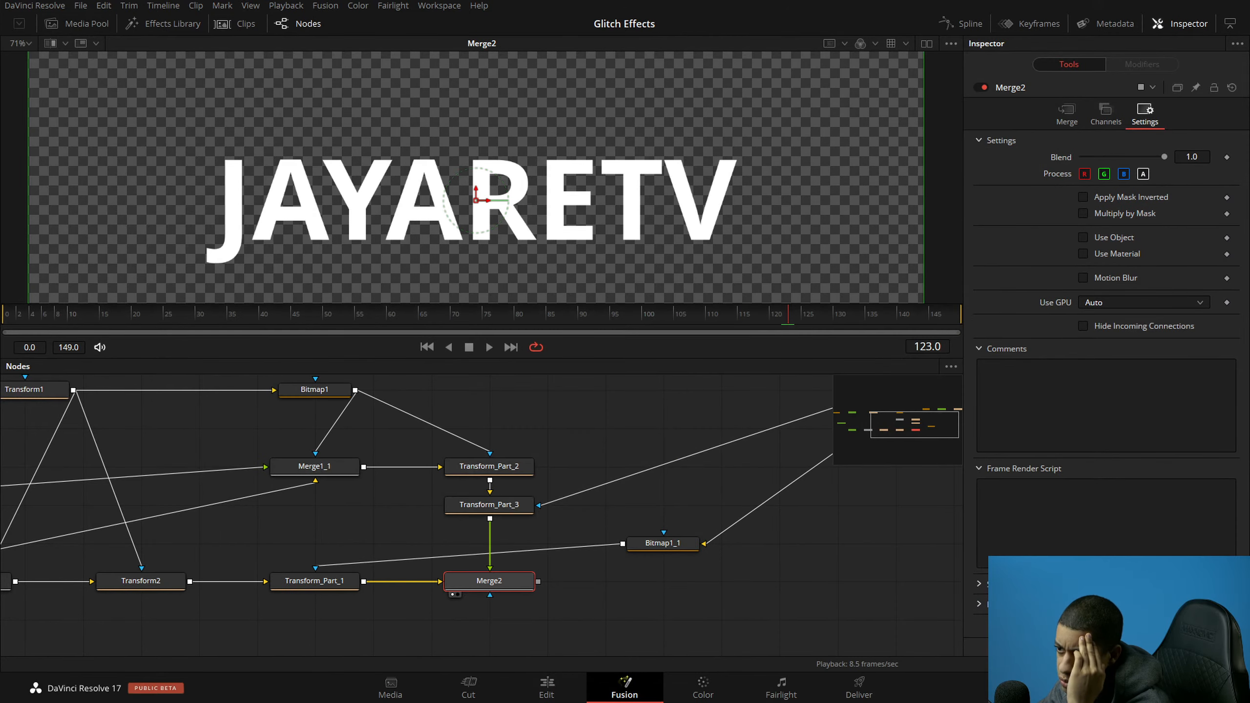
Step: Find the Rectangle1 node in the node graph and examine the expression that drives its Level
drag(593, 588, 800, 594)
drag(482, 537, 332, 597)
drag(614, 513, 377, 505)
drag(579, 484, 765, 483)
drag(412, 508, 687, 544)
drag(185, 495, 333, 494)
click(148, 486)
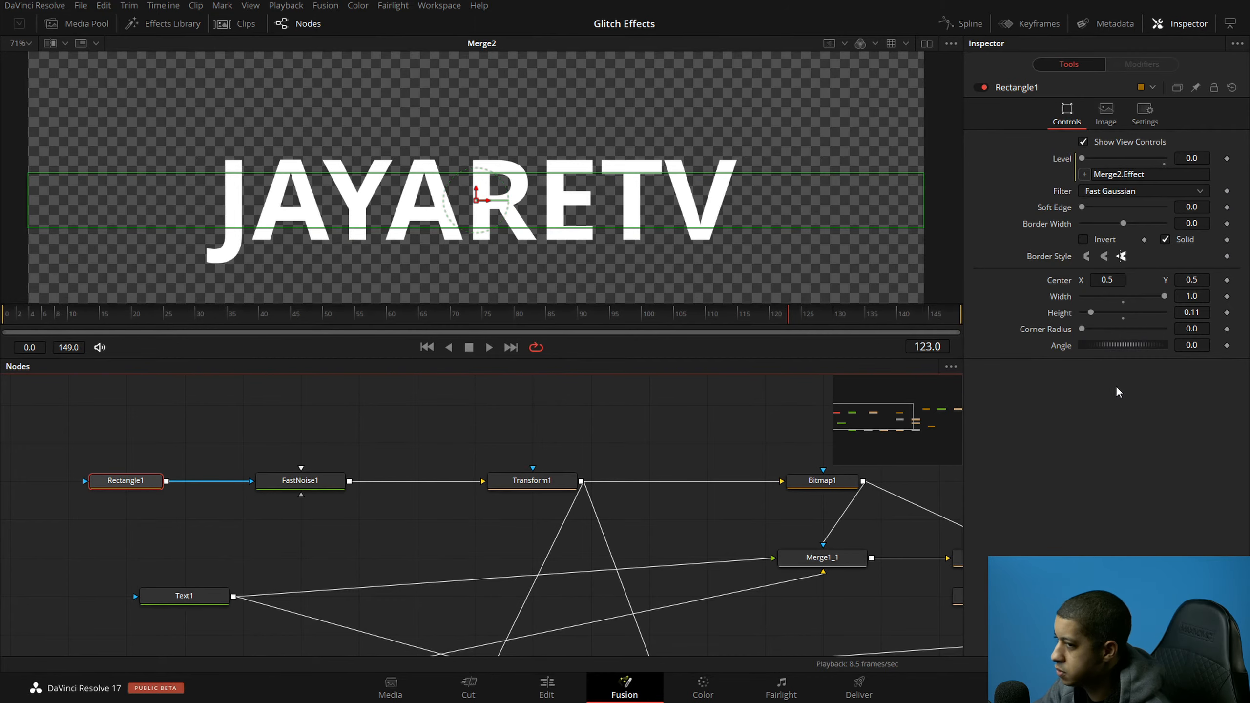
click(809, 389)
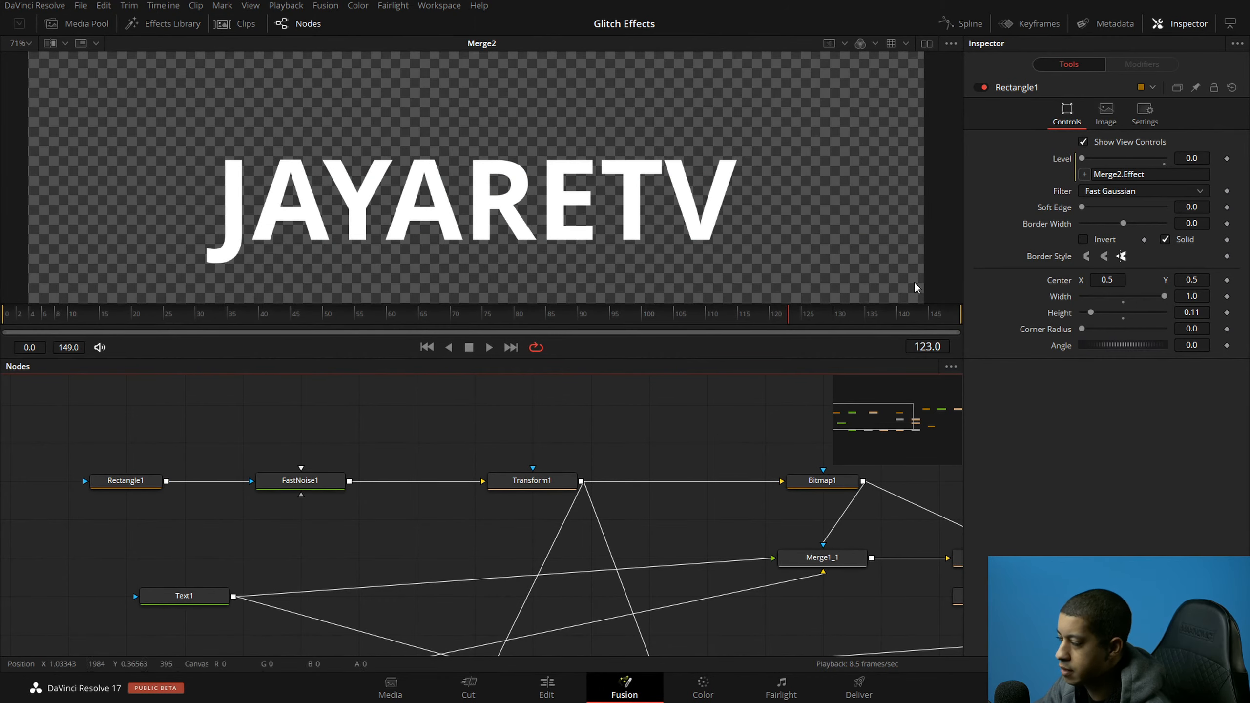
drag(635, 431, 689, 432)
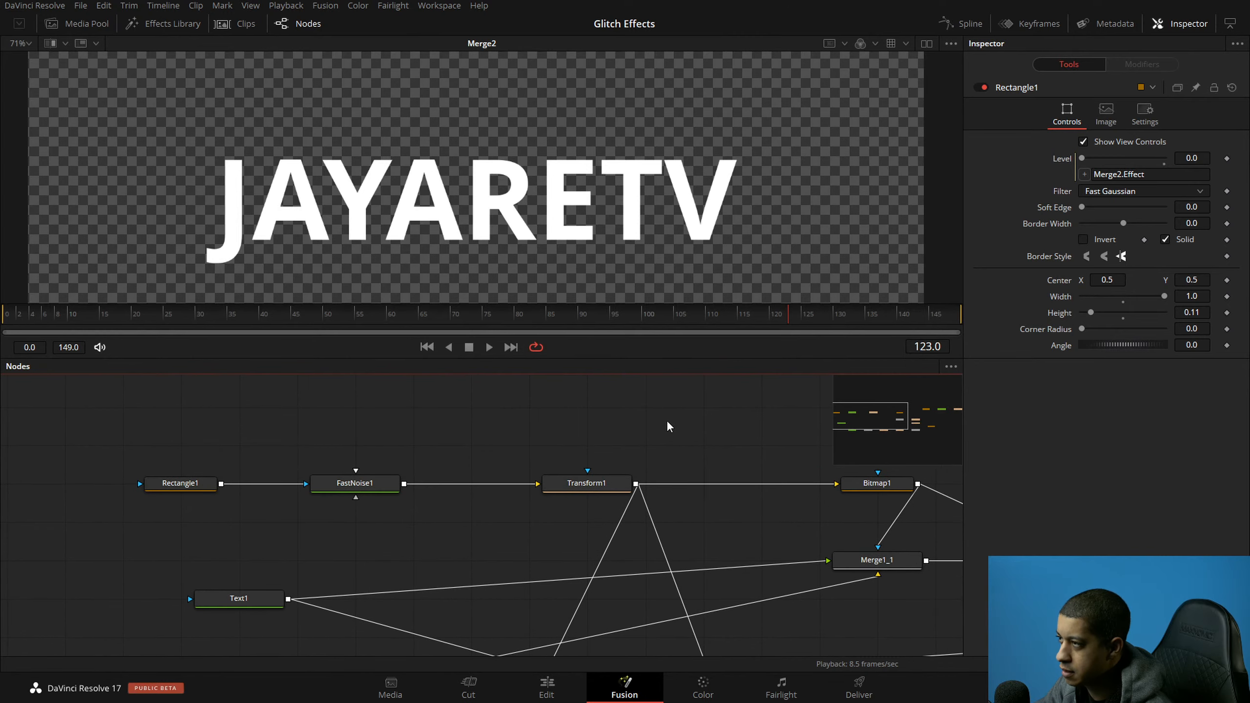
click(1148, 175)
drag(1150, 173, 1088, 175)
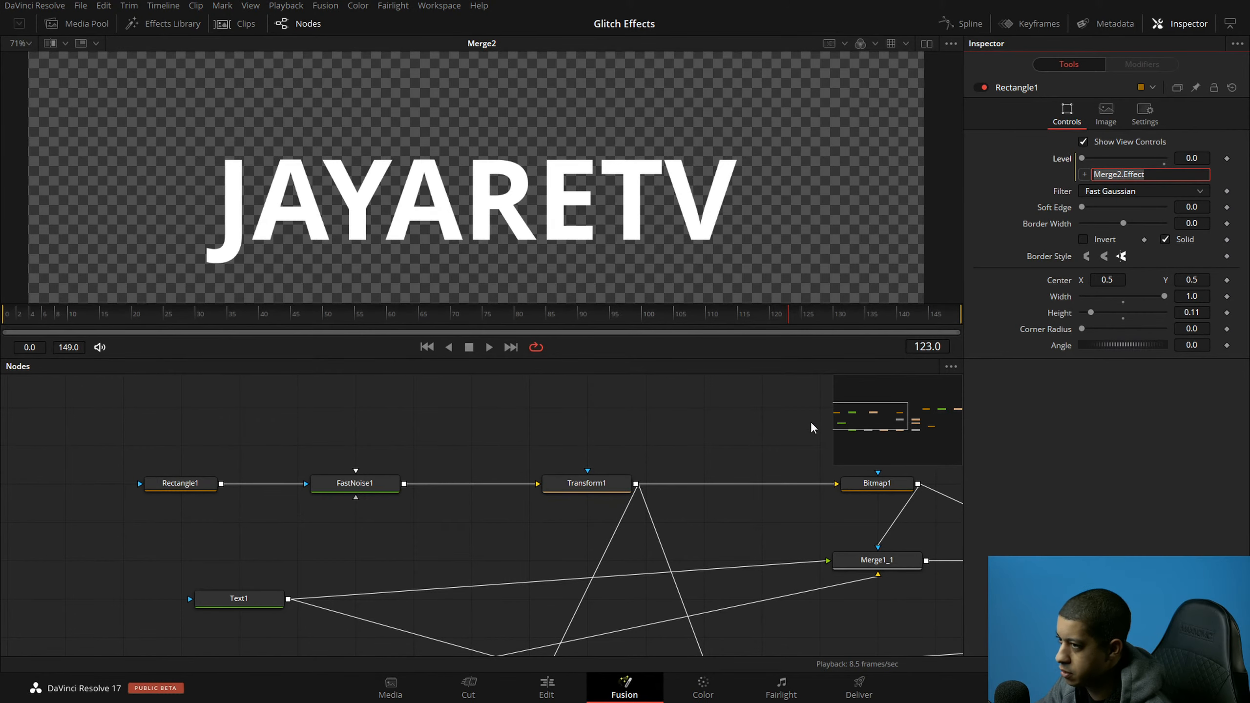
drag(795, 446, 571, 437)
scroll(694, 406, down, 1)
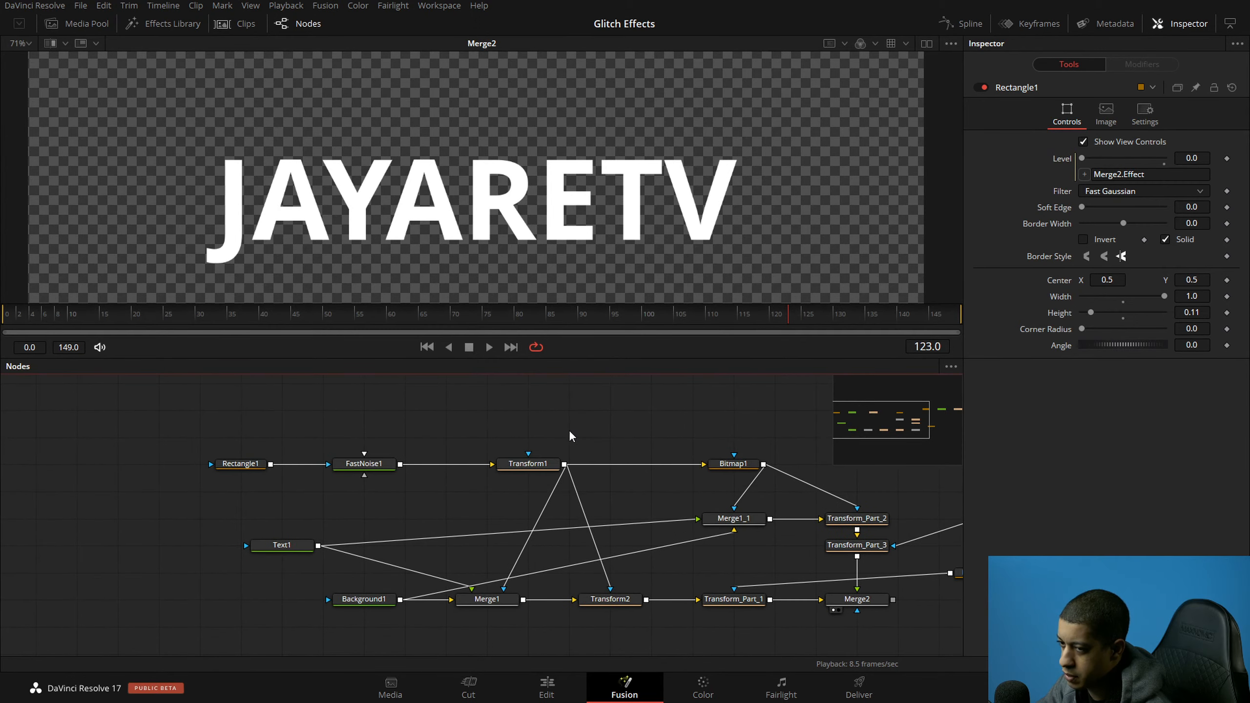
Step: Try limiting Rectangle1's Level with the expression math.min(1, Merge2.Effect)
click(232, 463)
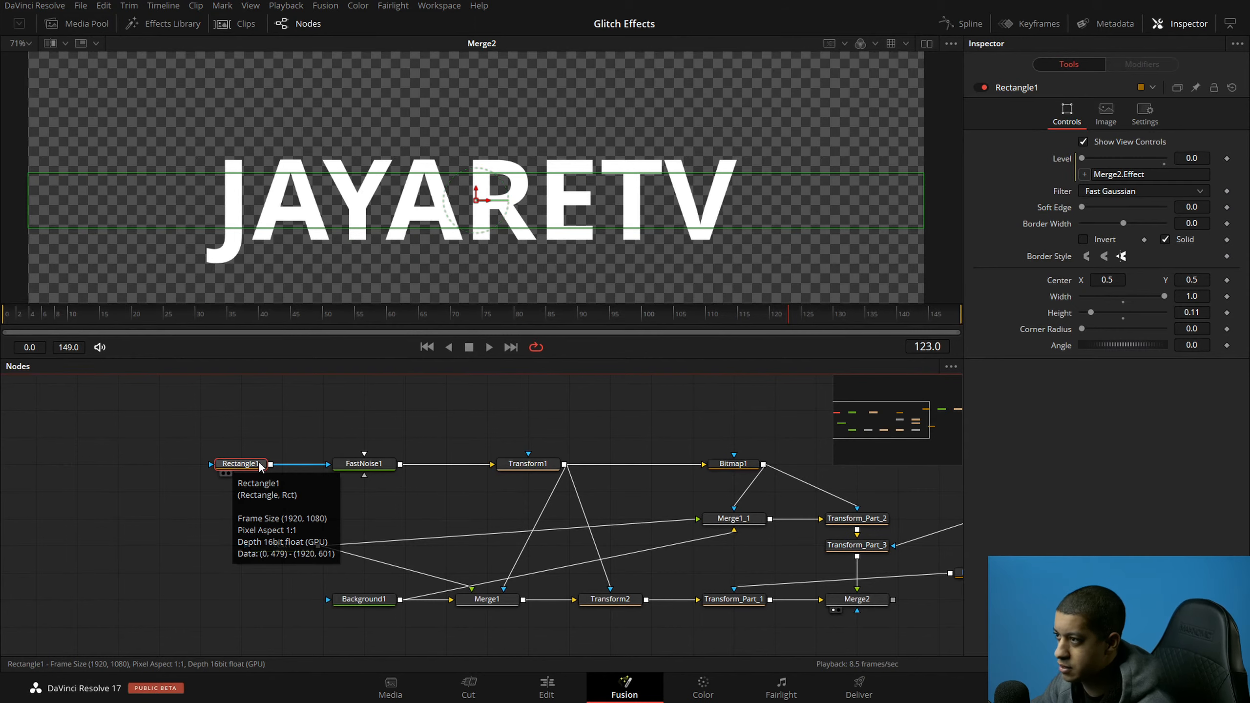
click(1174, 174)
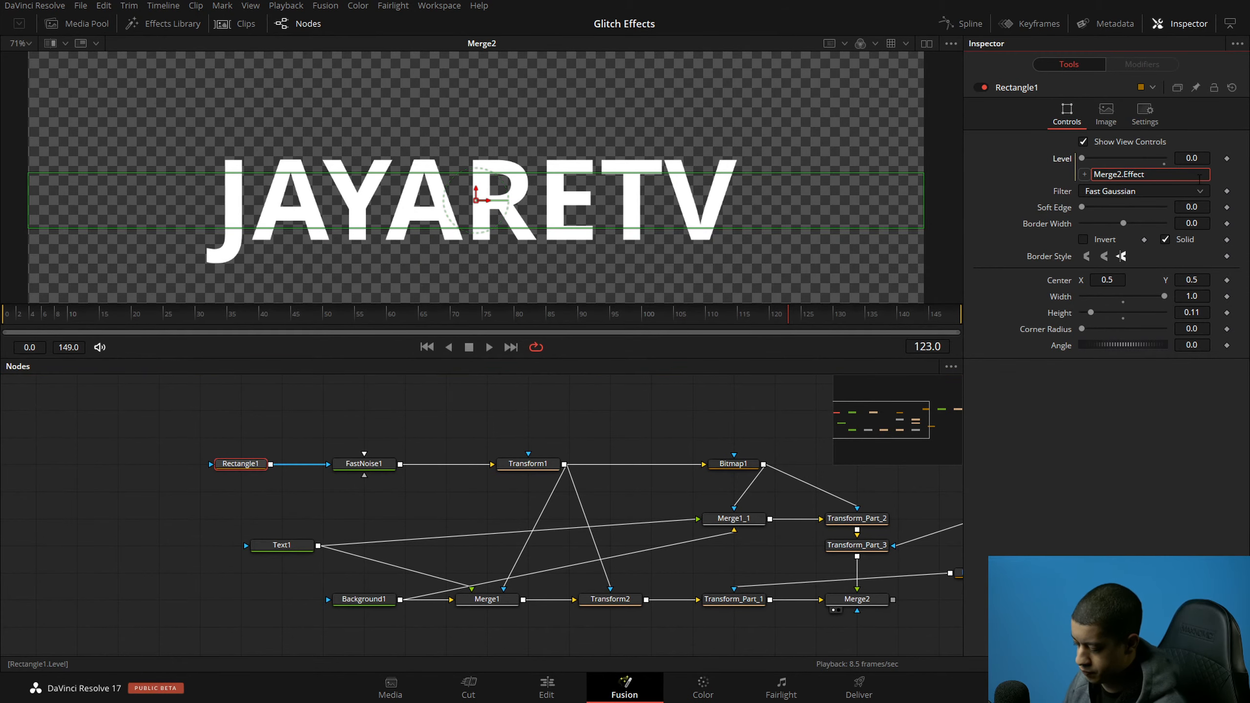
text(Min)
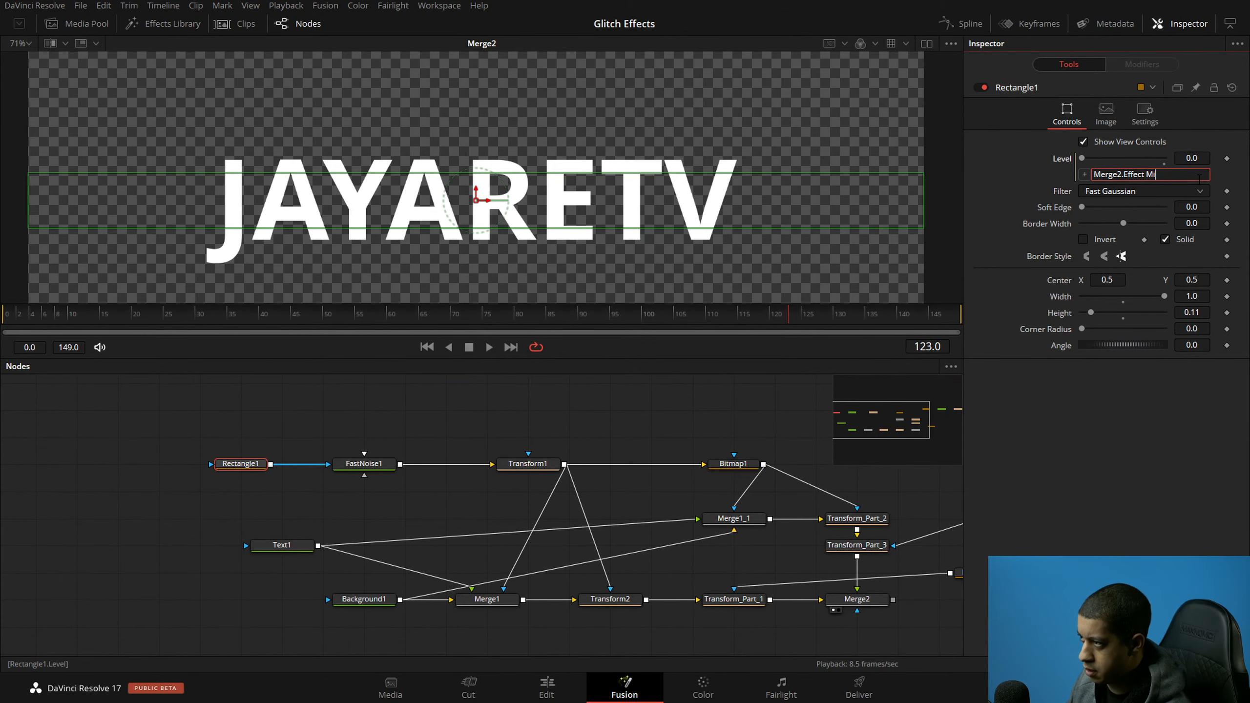
key(BackSpace)
key(BackSpace)
key(BackSpace)
key(BackSpace)
text(math.min)
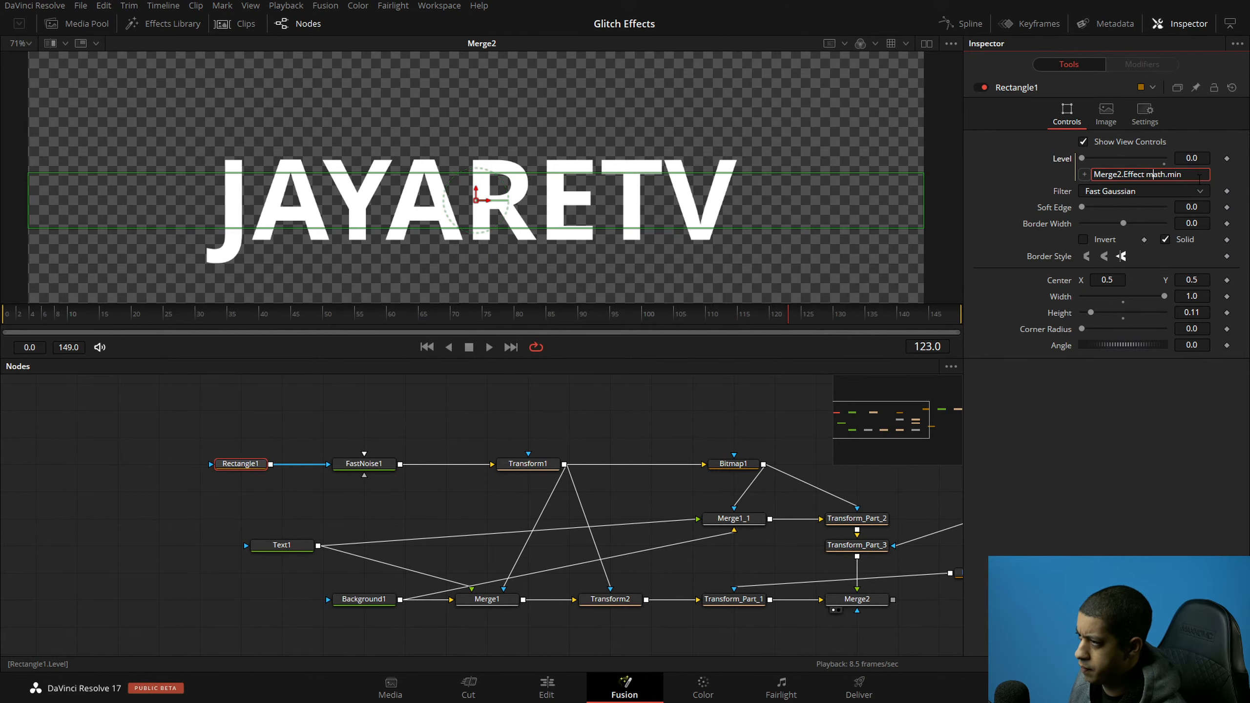
key(shift+Left)
key(shift+Left)
key(shift+Left)
key(shift+Left)
key(shift+Left)
key(shift+Left)
key(shift+Left)
key(shift+Left)
key(shift+Left)
key(shift+Left)
key(shift+Left)
key(shift+Left)
key(shift+Left)
key(Delete)
key(Delete)
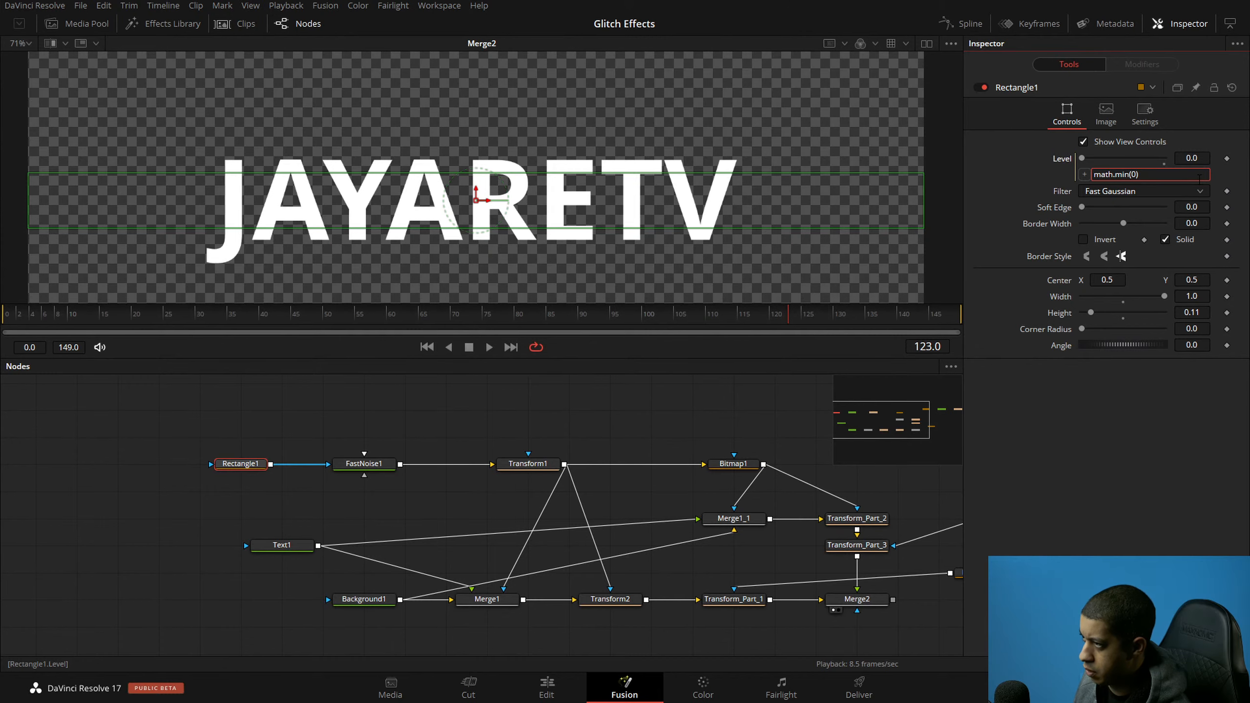
text(1)
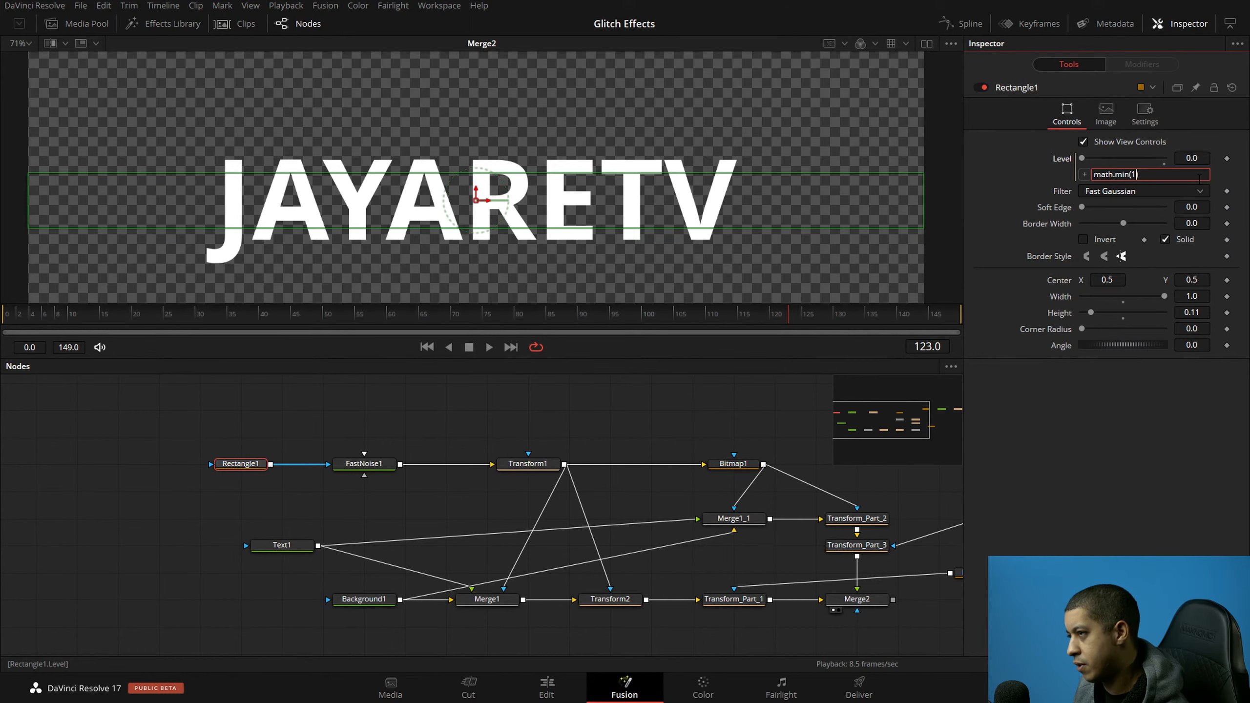
text(Merge2.Effect)
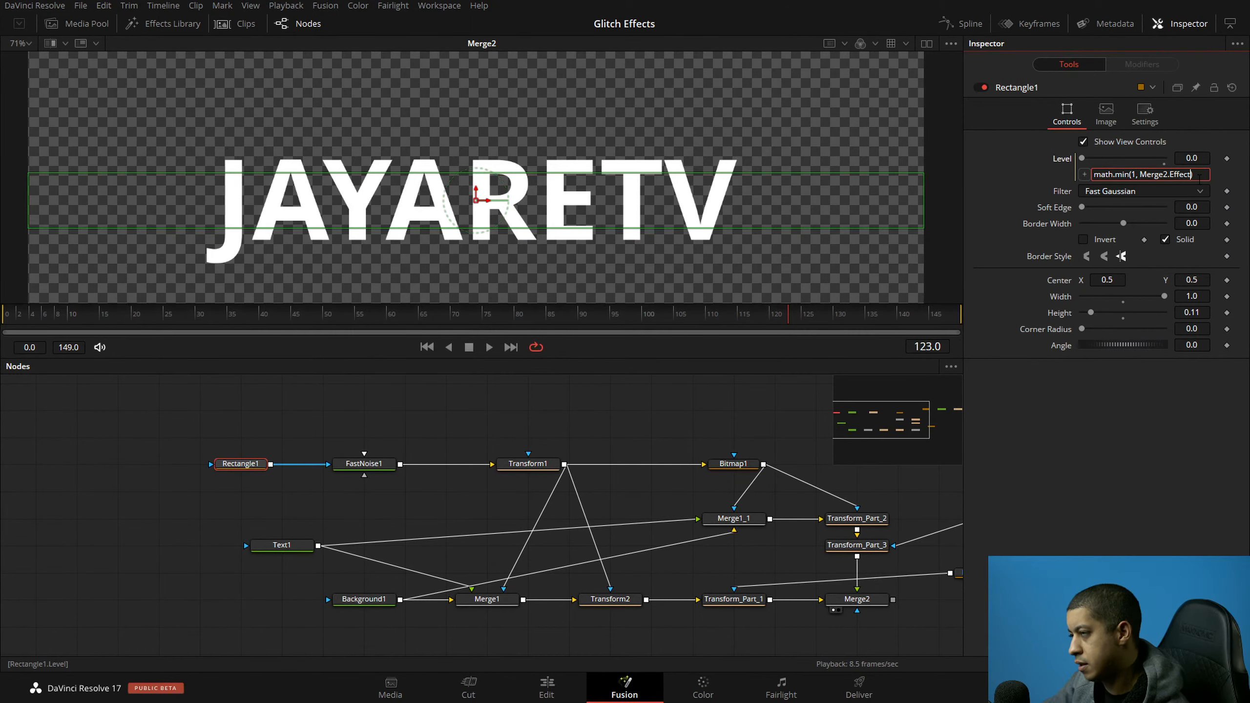
key(Return)
Step: Go to frame 92 and raise Merge2's Effect in two stages, checking how Rectangle1's Level responds
click(591, 317)
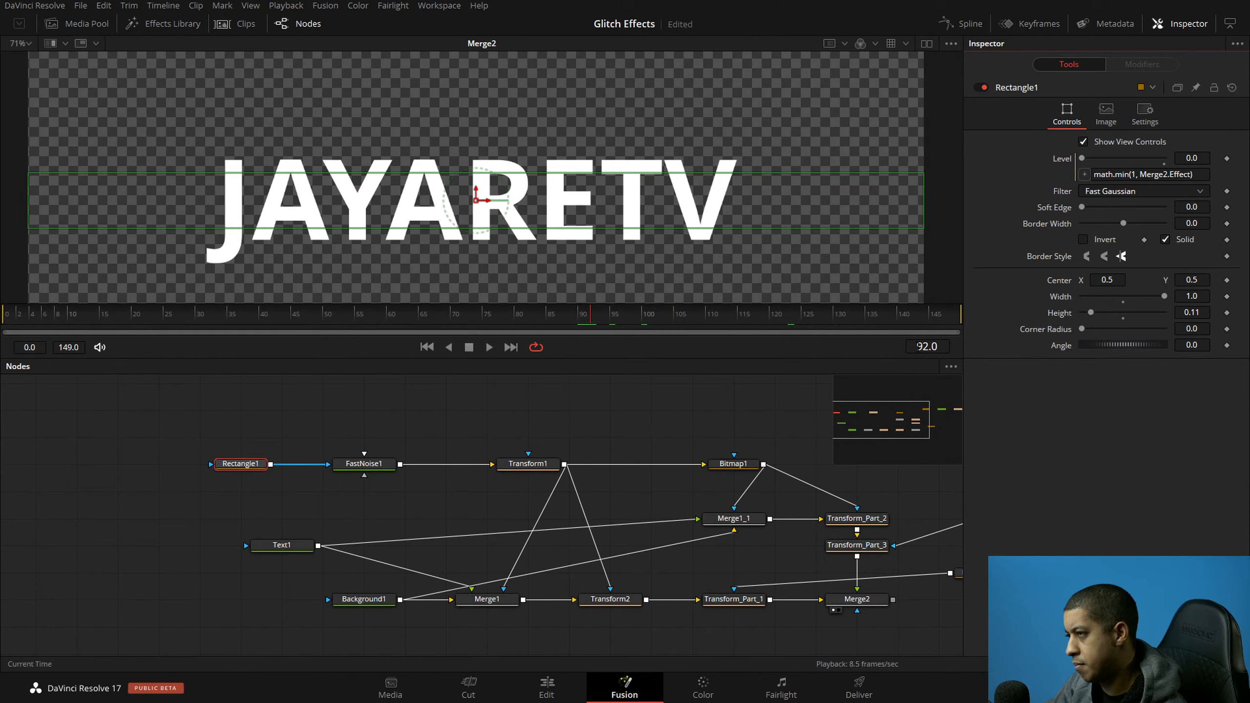
drag(797, 406, 641, 377)
click(715, 571)
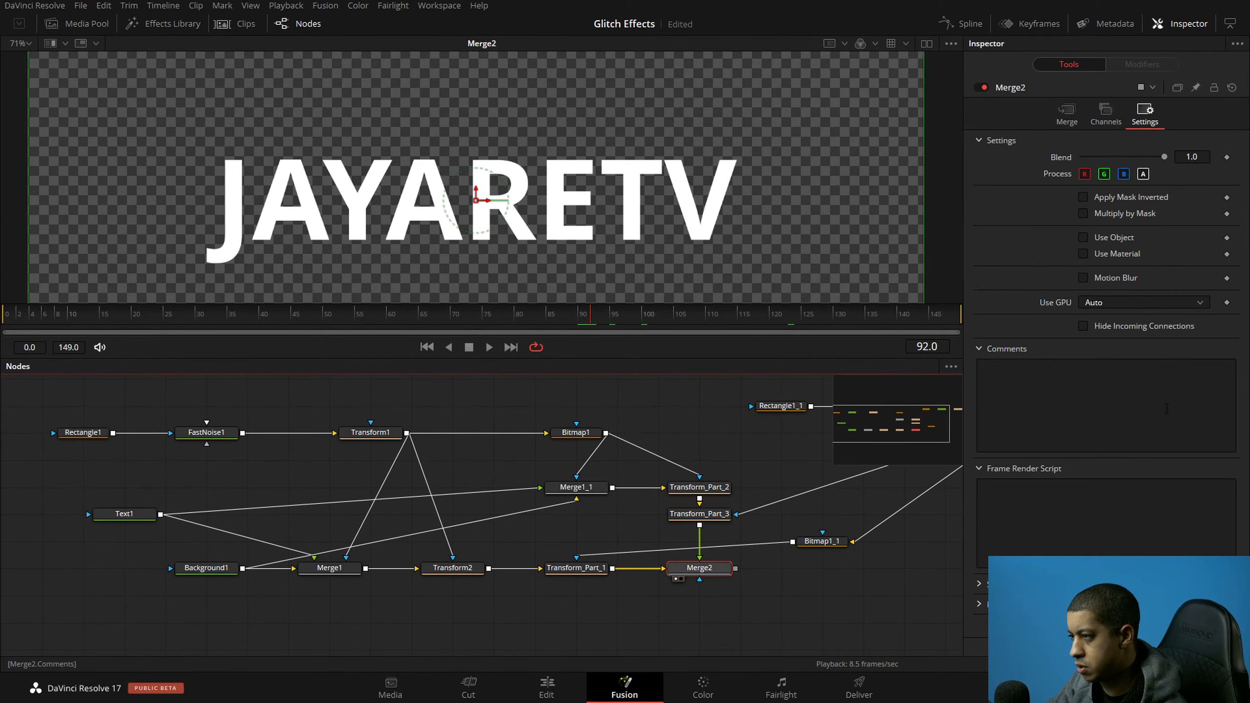
click(101, 432)
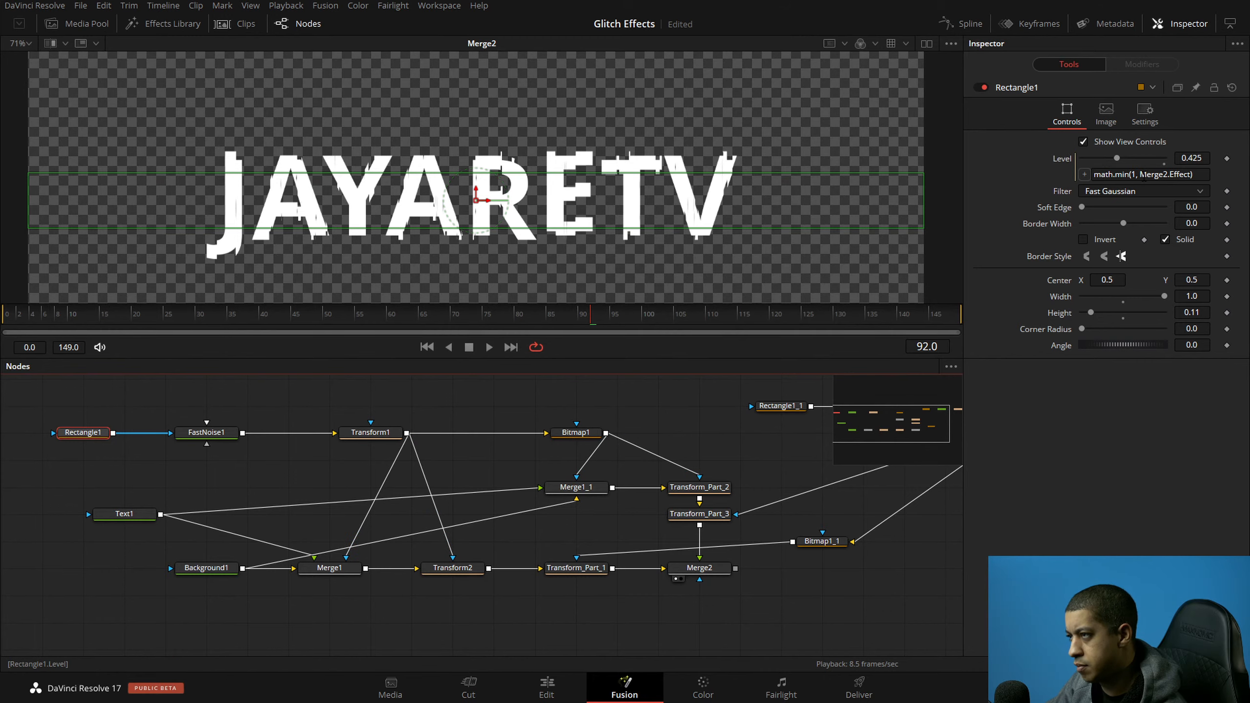
click(708, 569)
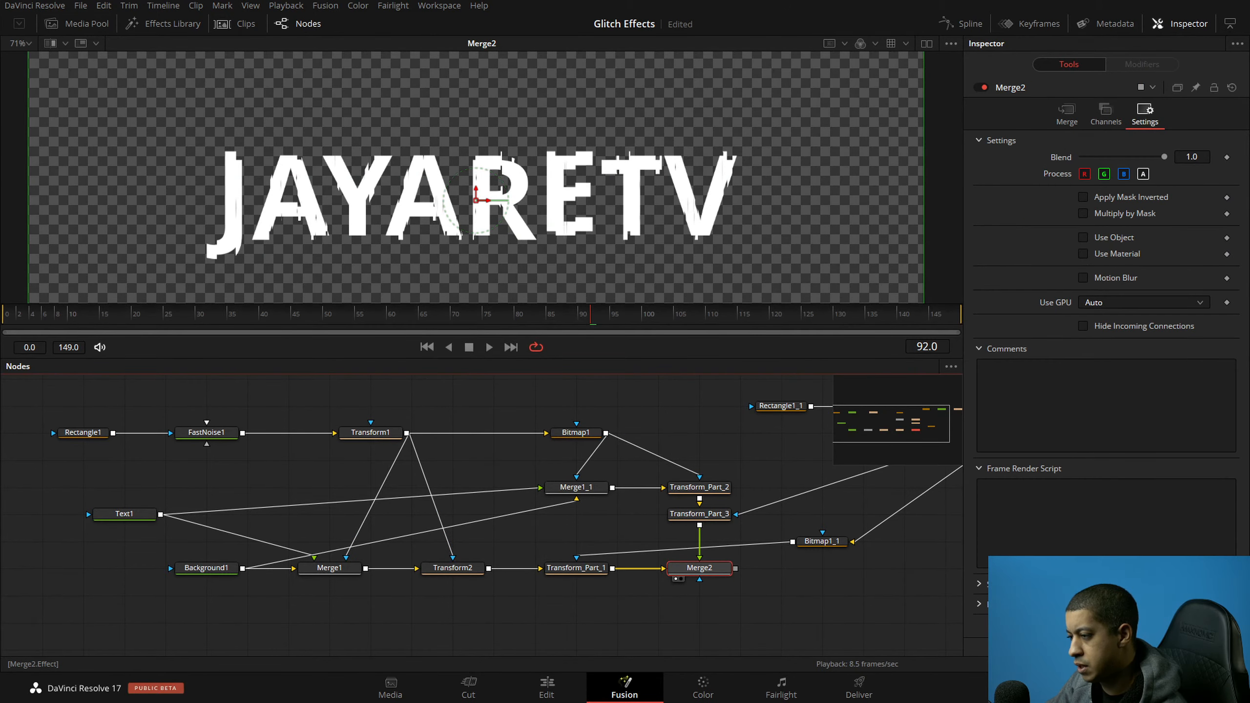
click(727, 589)
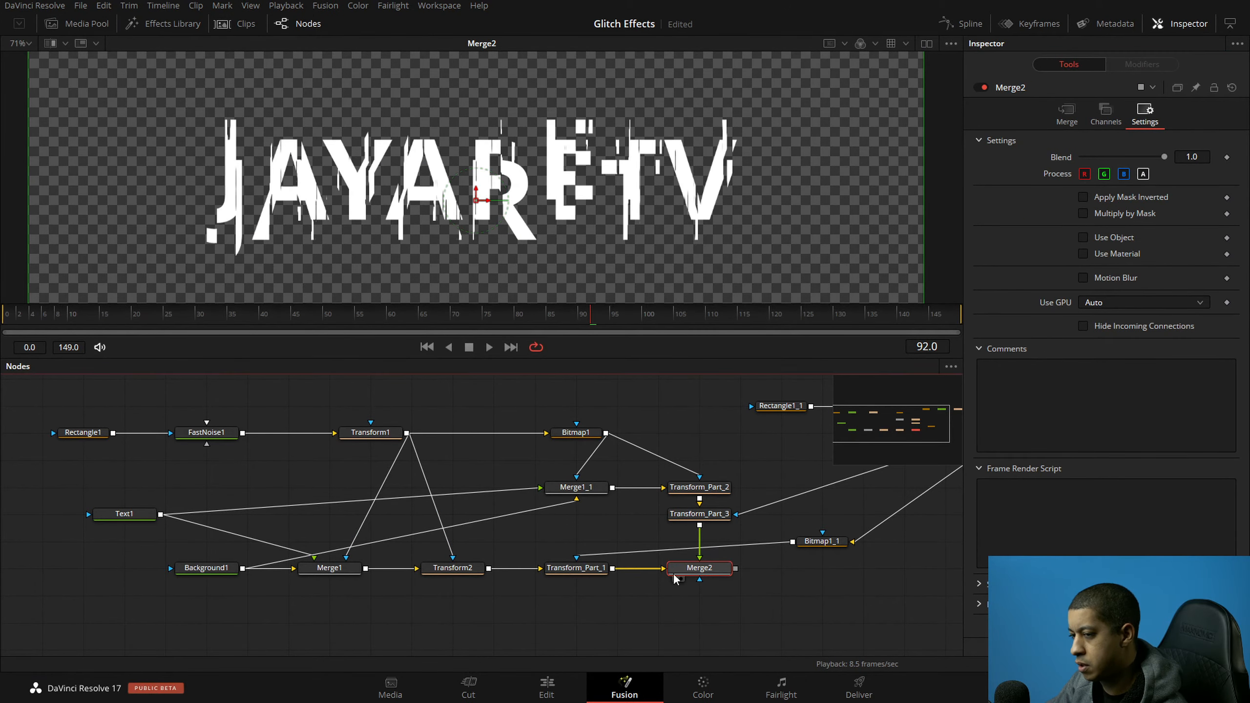
Step: Try math.max(1, Merge2.Effect) as Rectangle1's Level expression and scrub to frame 103
click(108, 436)
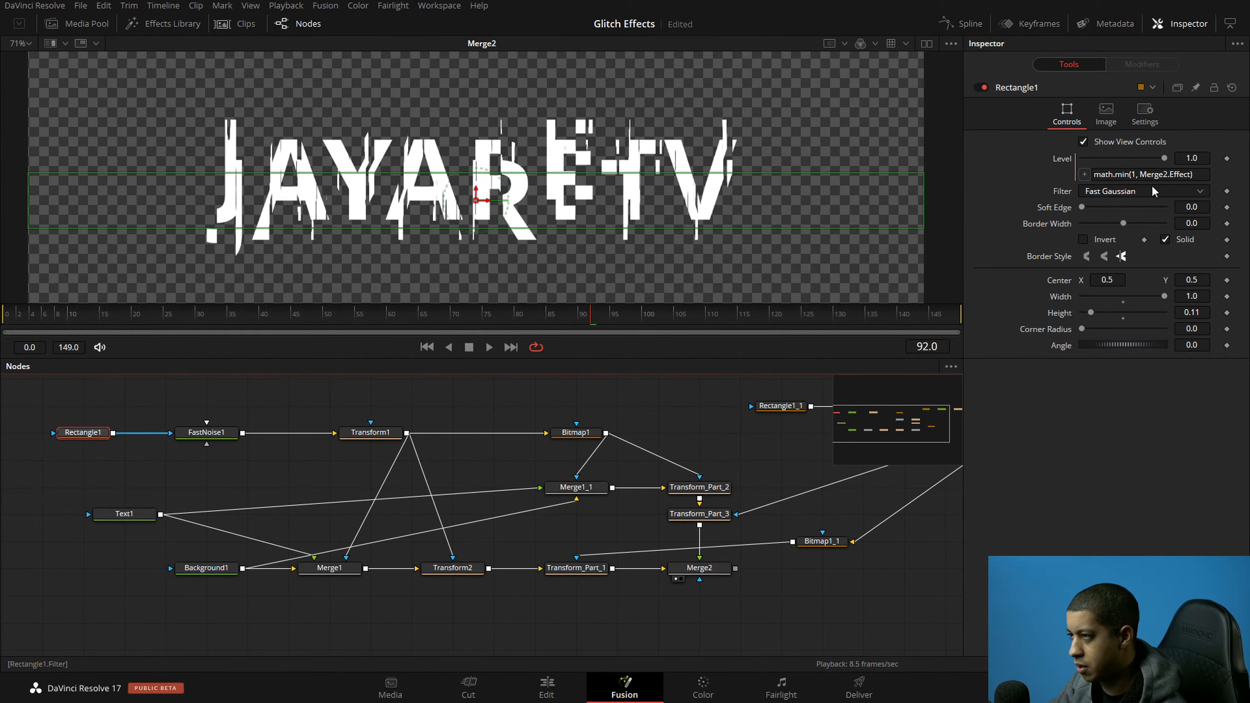
double_click(1121, 174)
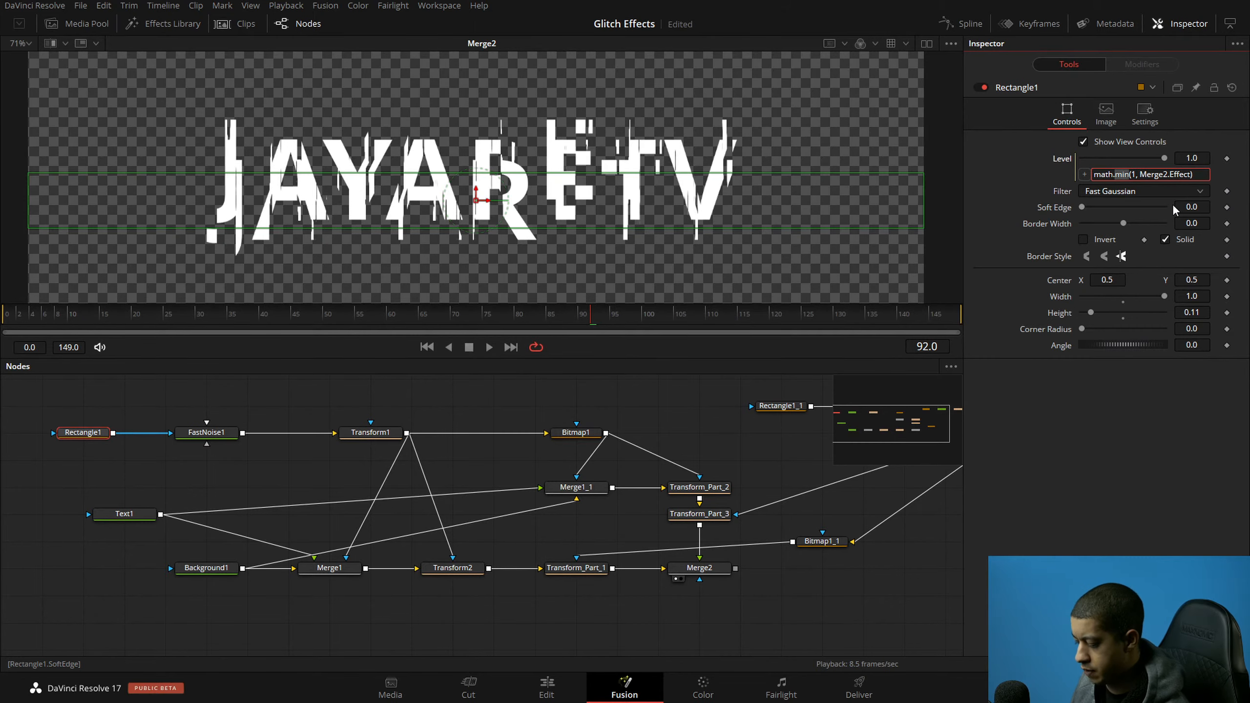
text(max)
key(Tab)
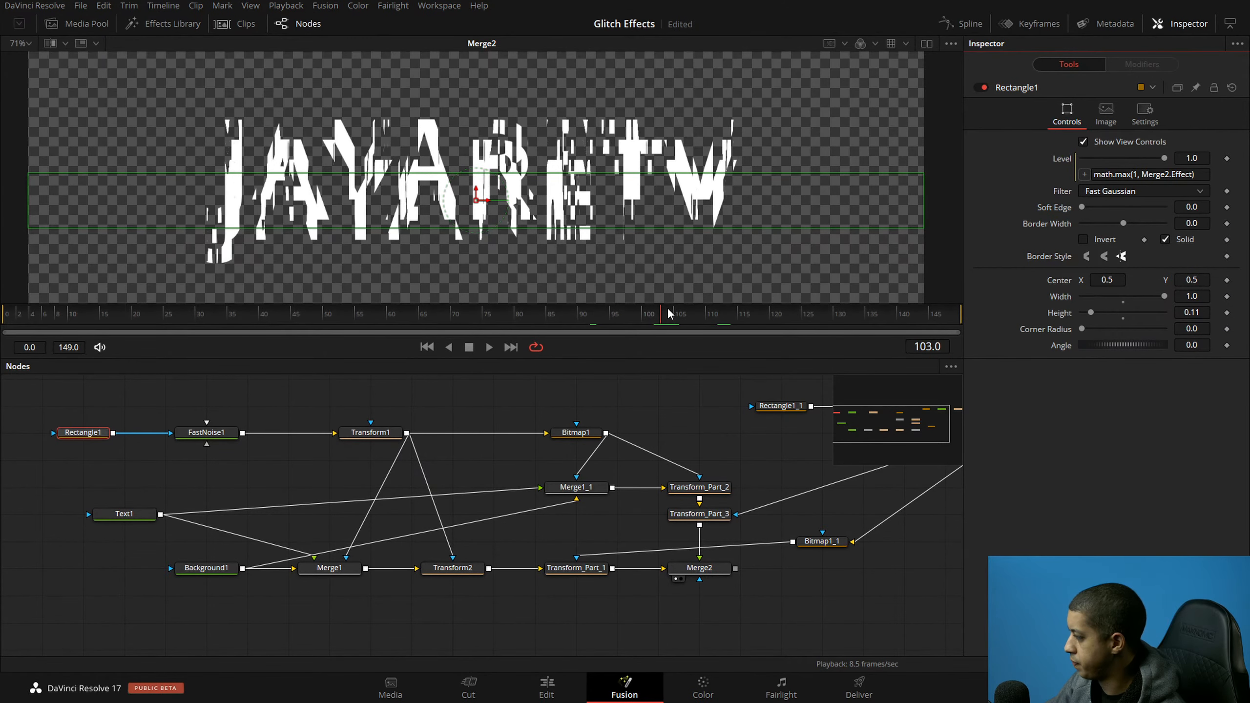
drag(1152, 175, 1176, 176)
Step: Adjust Merge2's Effect, compare Rectangle1's Level, and scrub the timeline to frame 81 to test the math.max expression
click(699, 568)
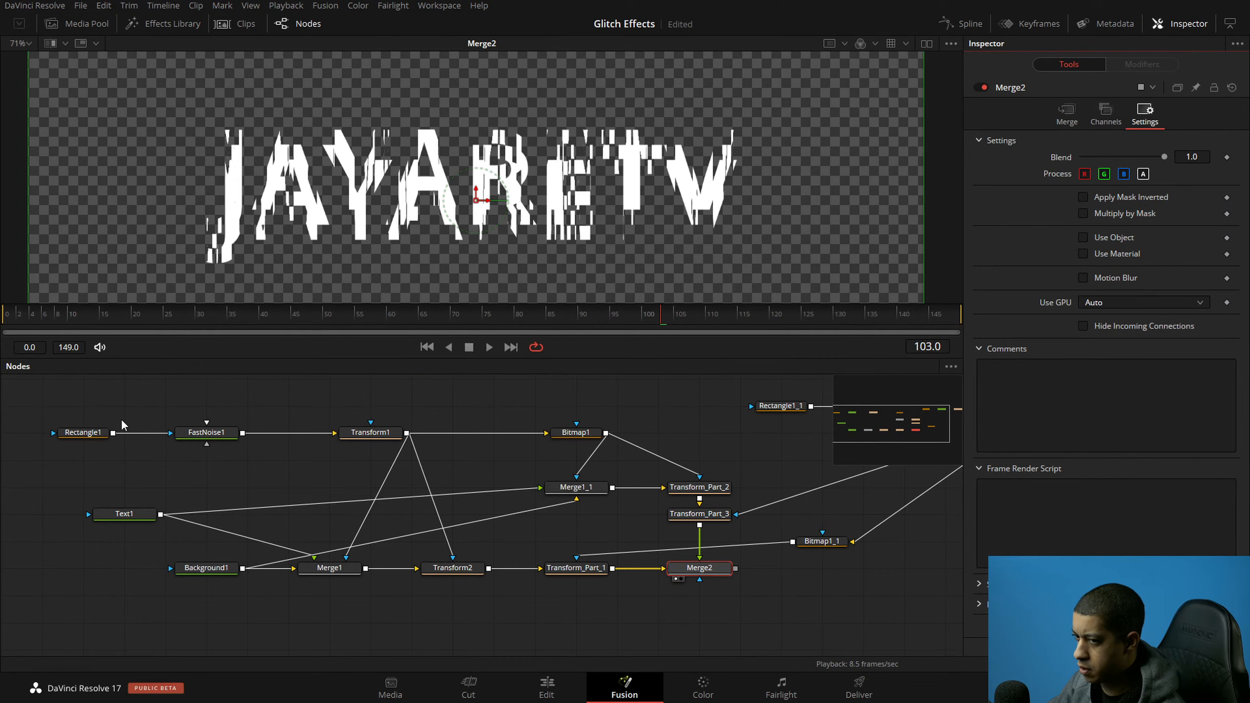
click(98, 432)
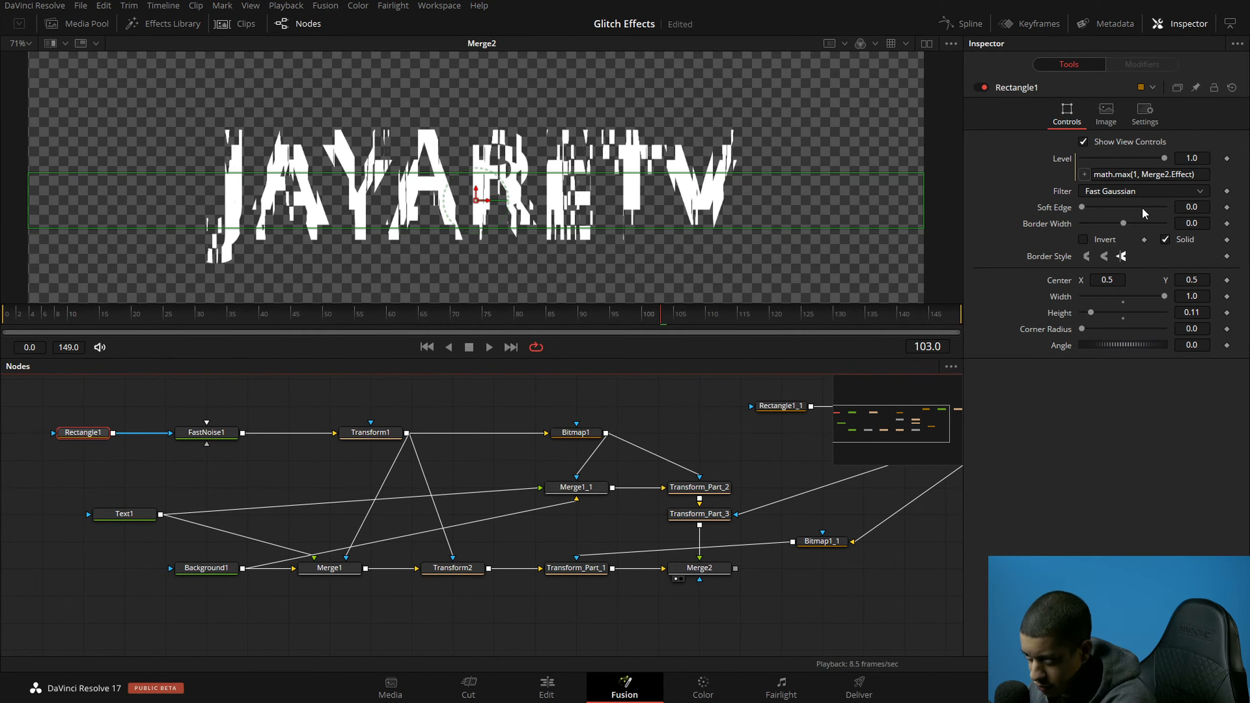
click(750, 441)
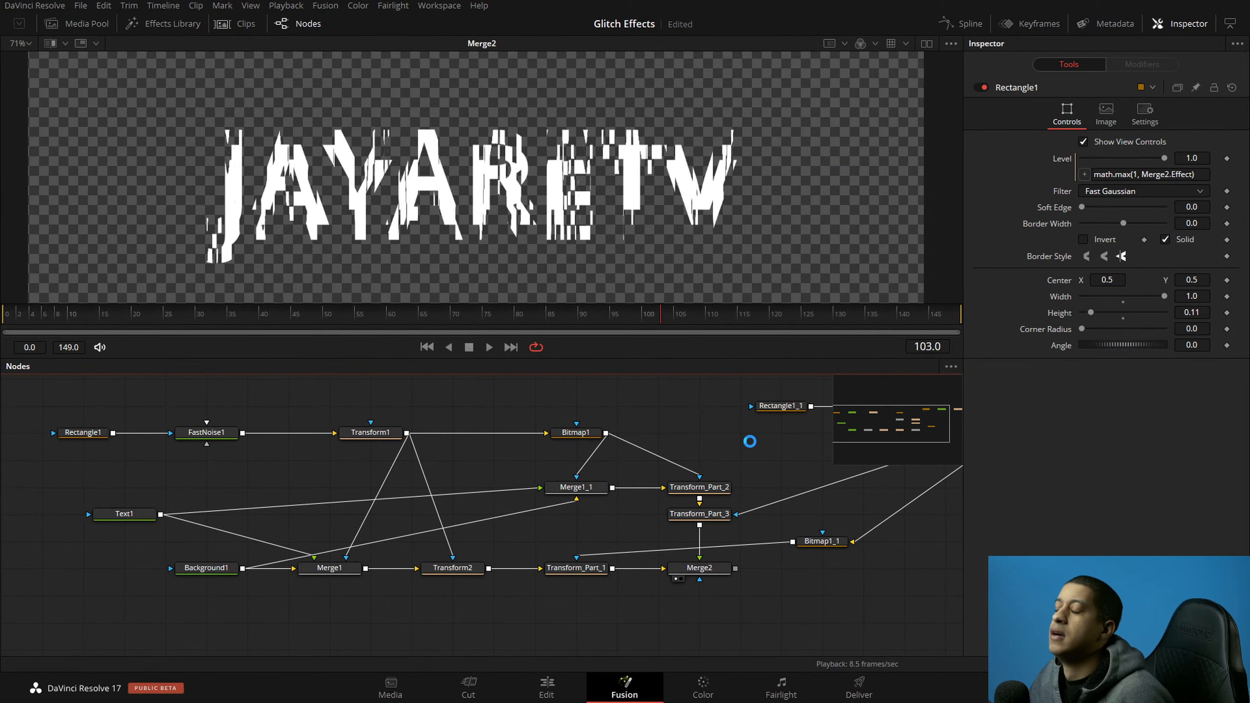
drag(712, 427, 613, 396)
drag(698, 465, 631, 485)
drag(298, 308, 521, 334)
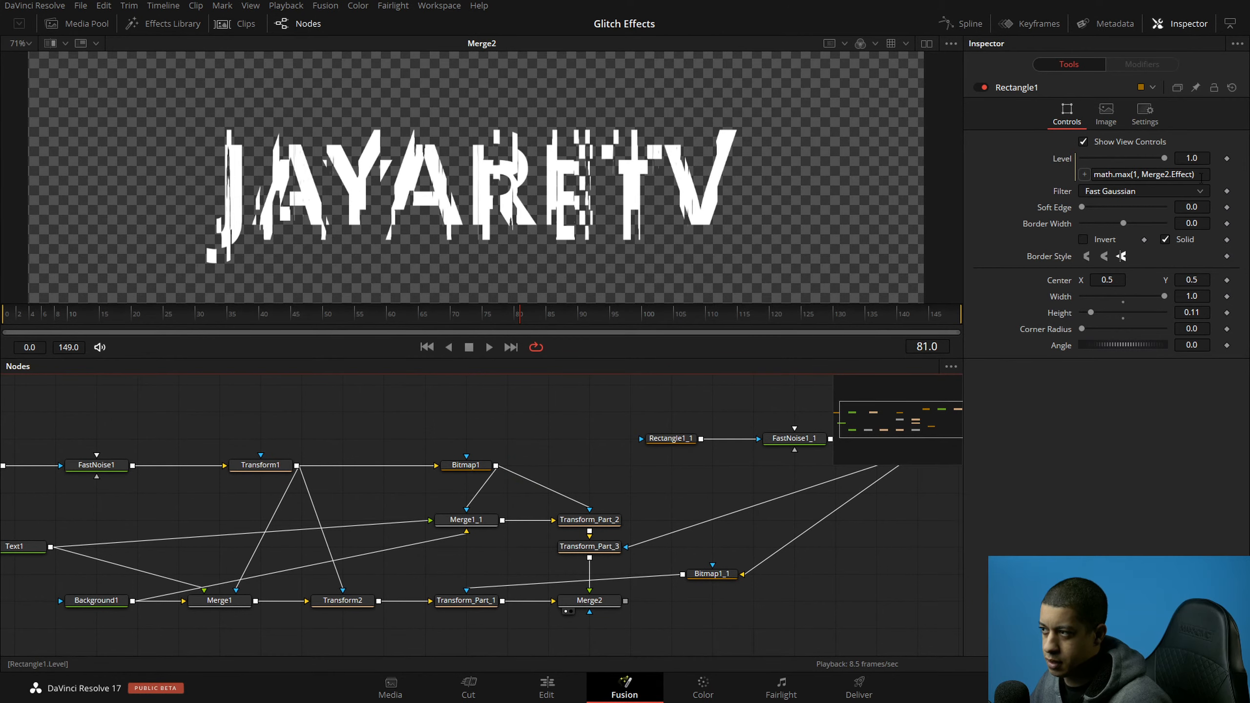
Step: Restore Rectangle1's Level expression to plain Merge2.Effect and scrub through the glitch to frame 79
click(1185, 175)
drag(1093, 175, 1145, 174)
key(BackSpace)
click(625, 440)
drag(605, 506, 697, 468)
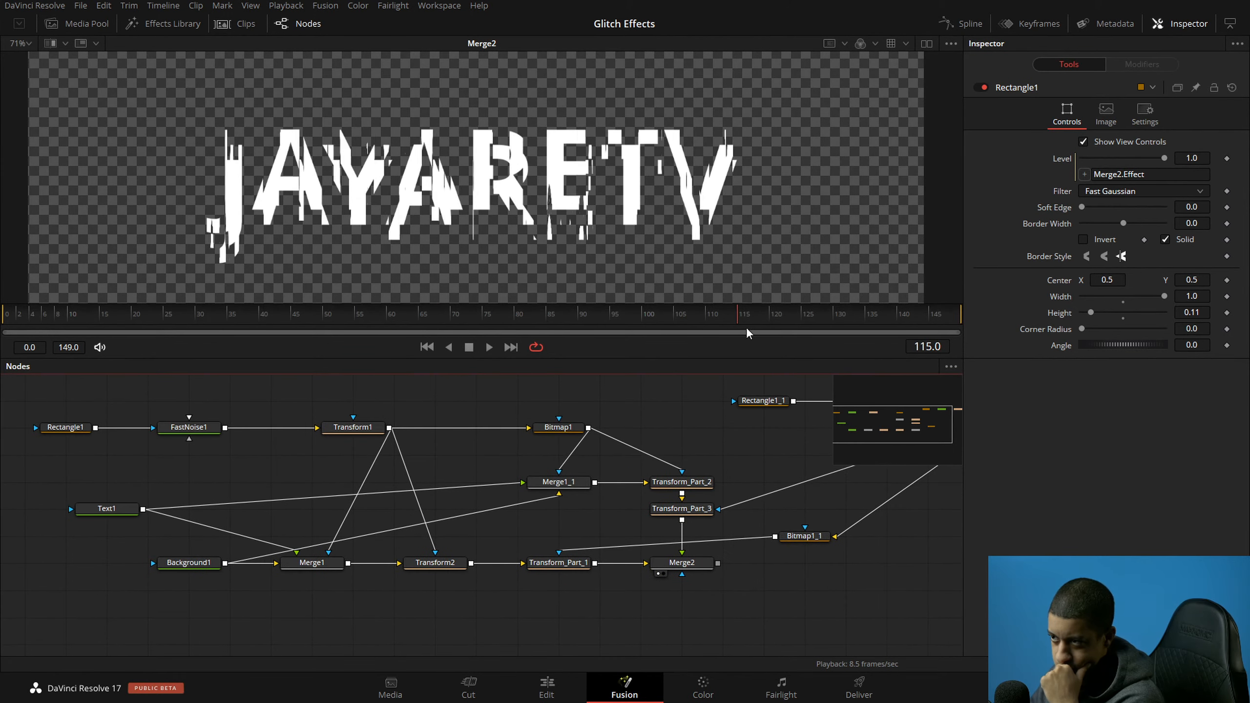
drag(577, 333, 507, 332)
Step: Select Merge2 and undo the recent changes, including a trial adjustment of its Effect
drag(754, 511, 740, 505)
click(681, 556)
key(ctrl+z)
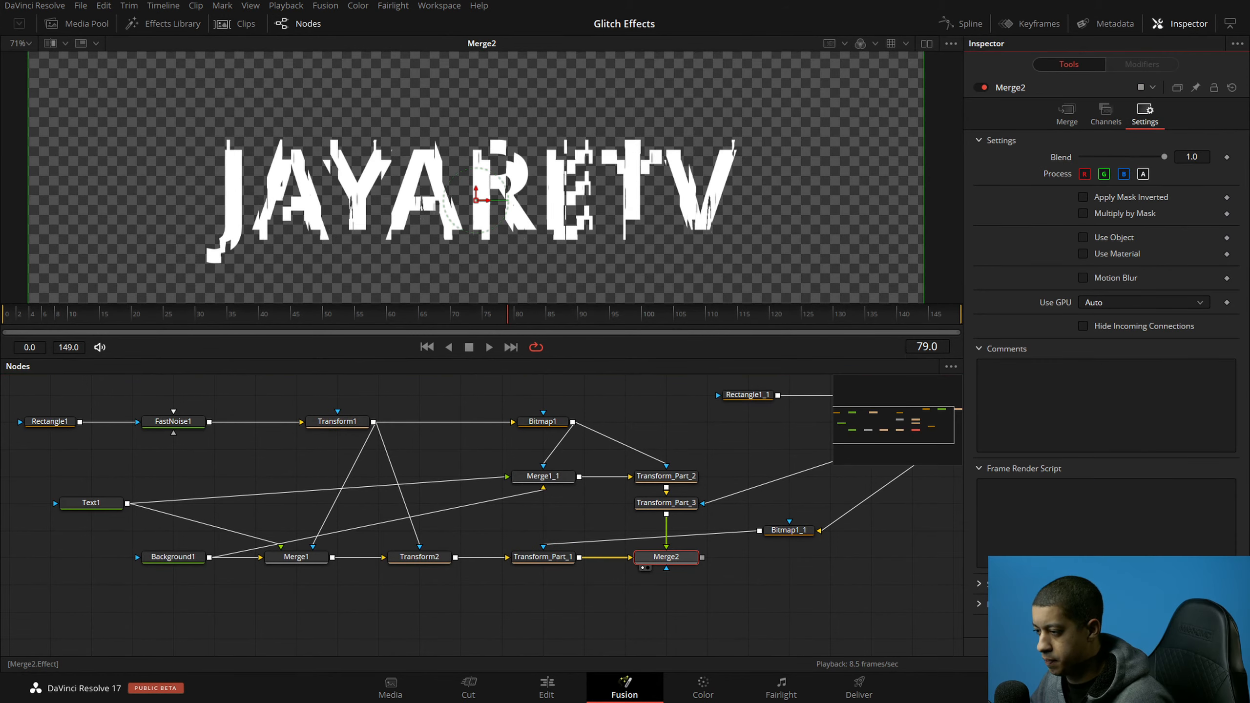
key(ctrl+z)
key(ctrl+z)
key(ctrl+z)
drag(1081, 626, 1100, 626)
key(ctrl+z)
Step: Play the animation up to frame 89 and examine the title's letter edges up close in the viewer
key(space)
key(space)
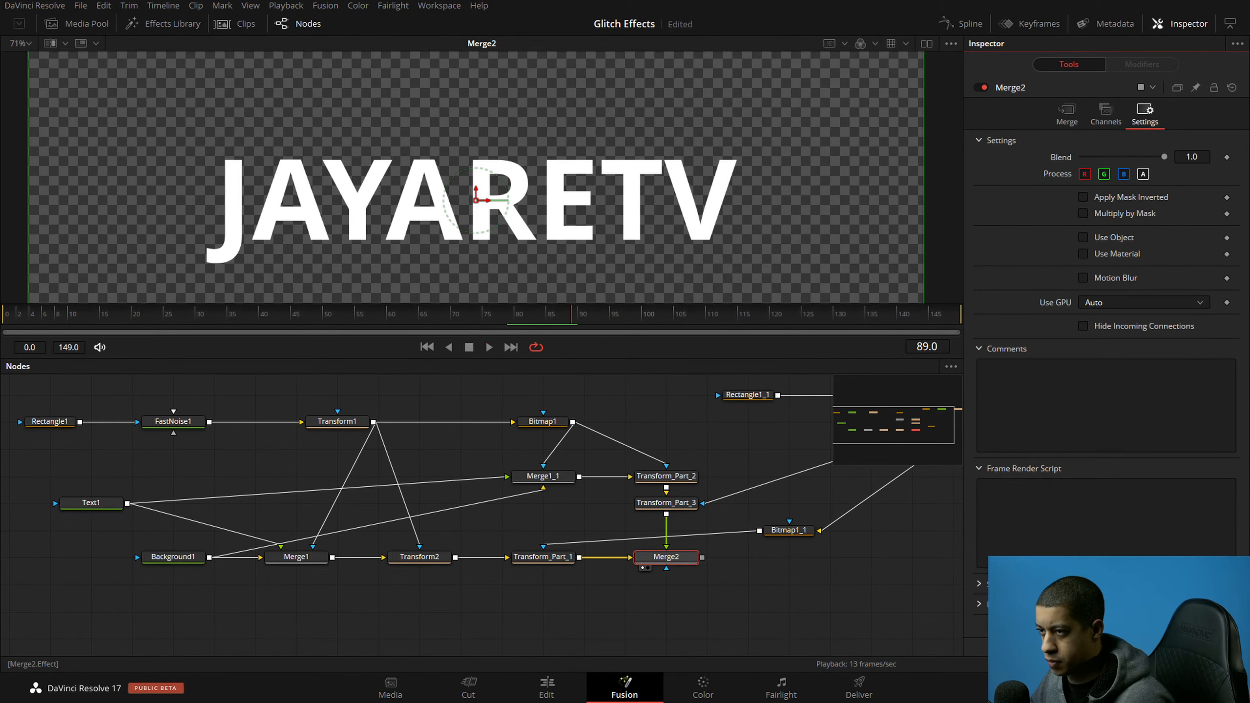
scroll(552, 175, up, 8)
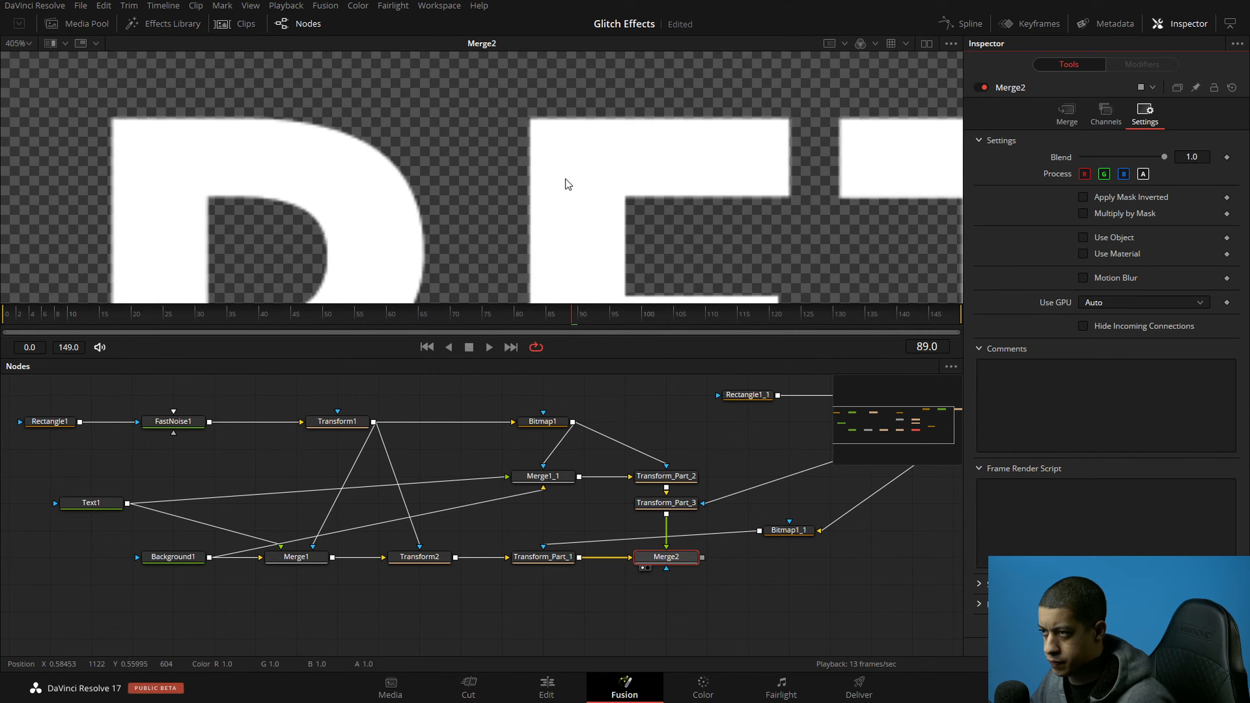
Step: Raise Merge2's Effect to about 0.016 and compare the result with Rectangle1's linked Level
scroll(569, 184, down, 4)
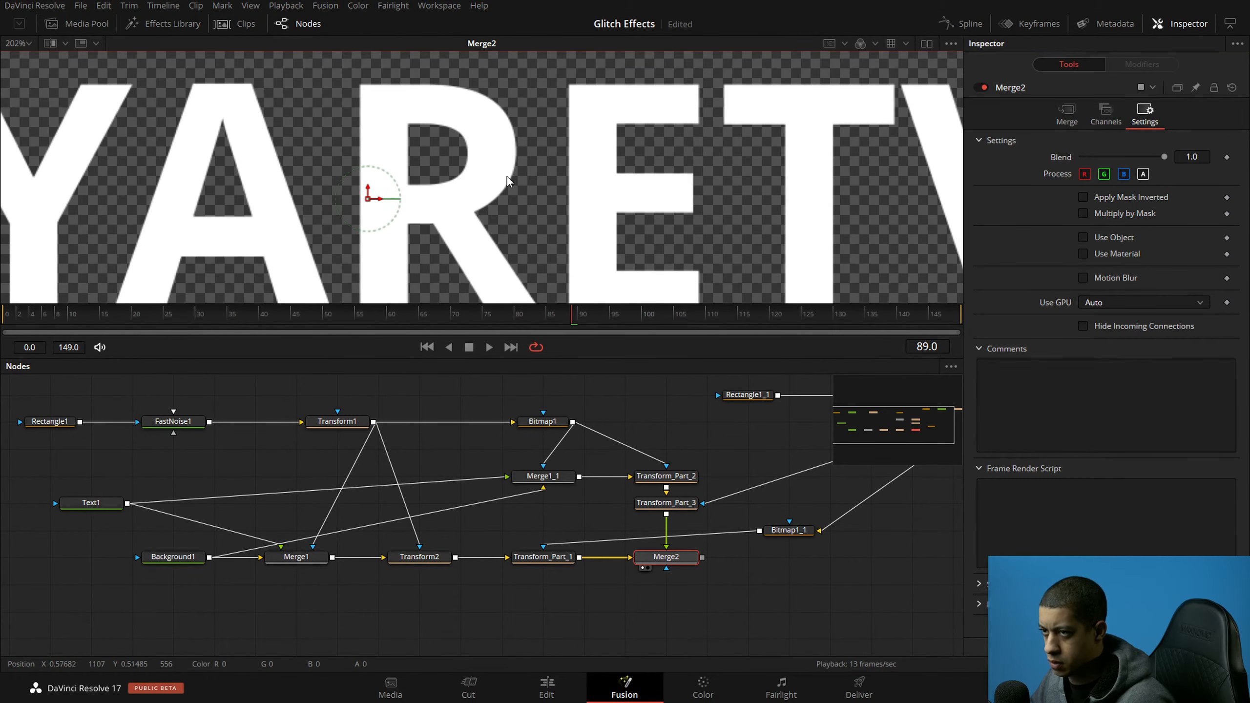
drag(507, 177, 667, 180)
drag(1080, 626, 1086, 626)
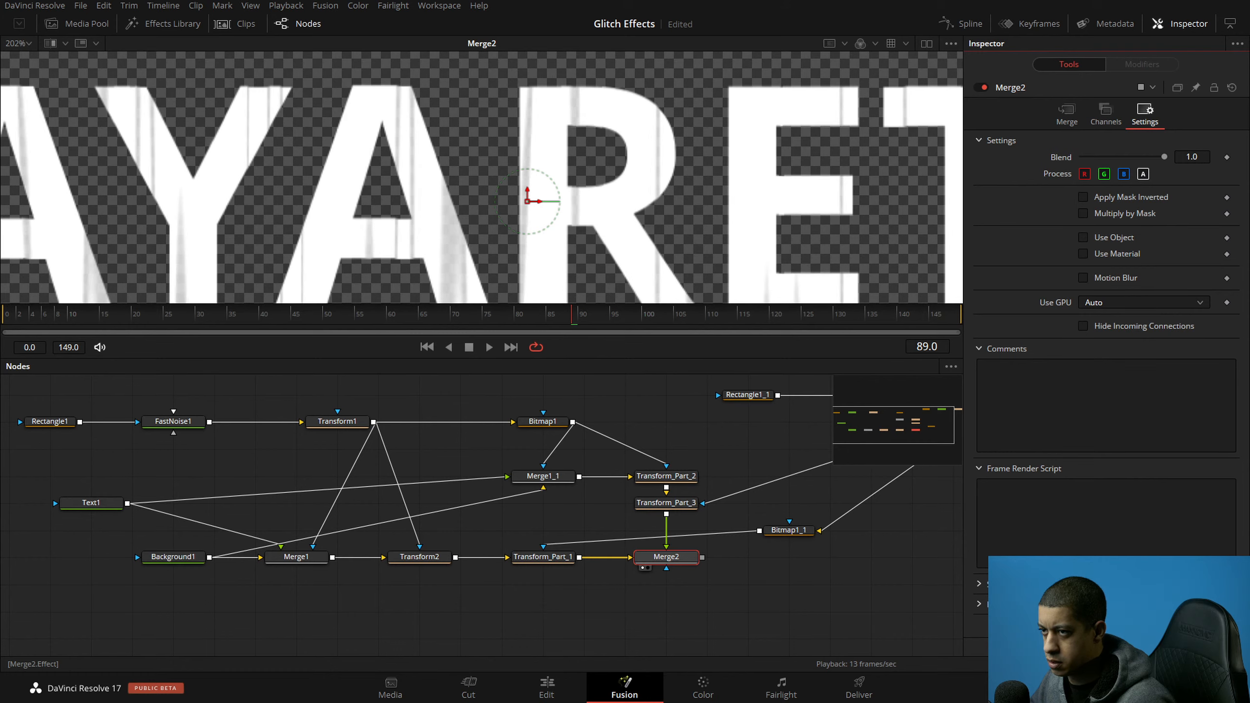
click(55, 424)
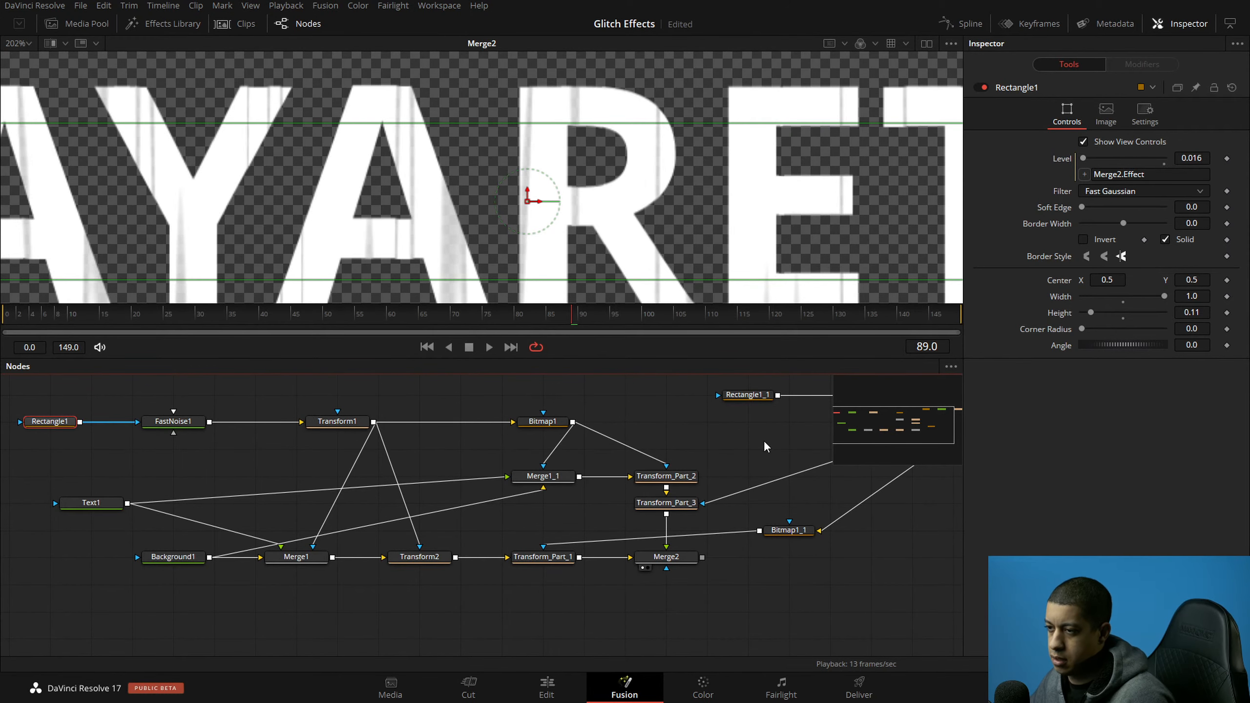
drag(237, 454, 319, 458)
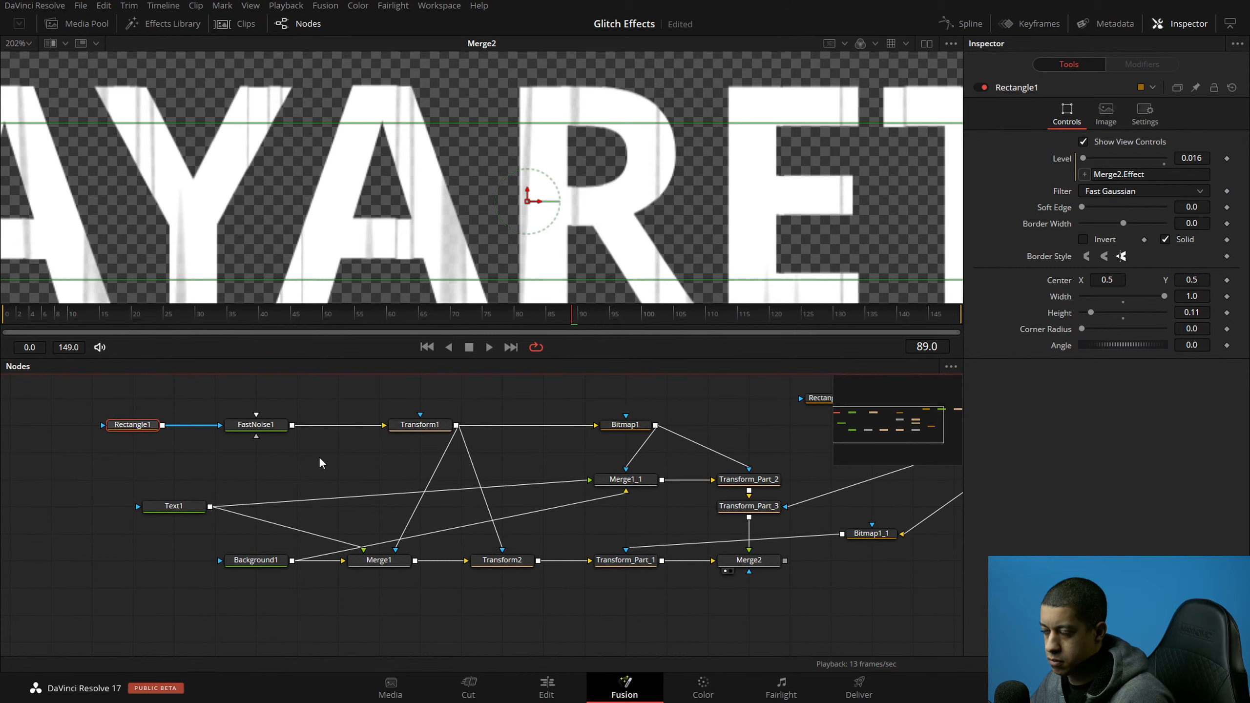
click(315, 471)
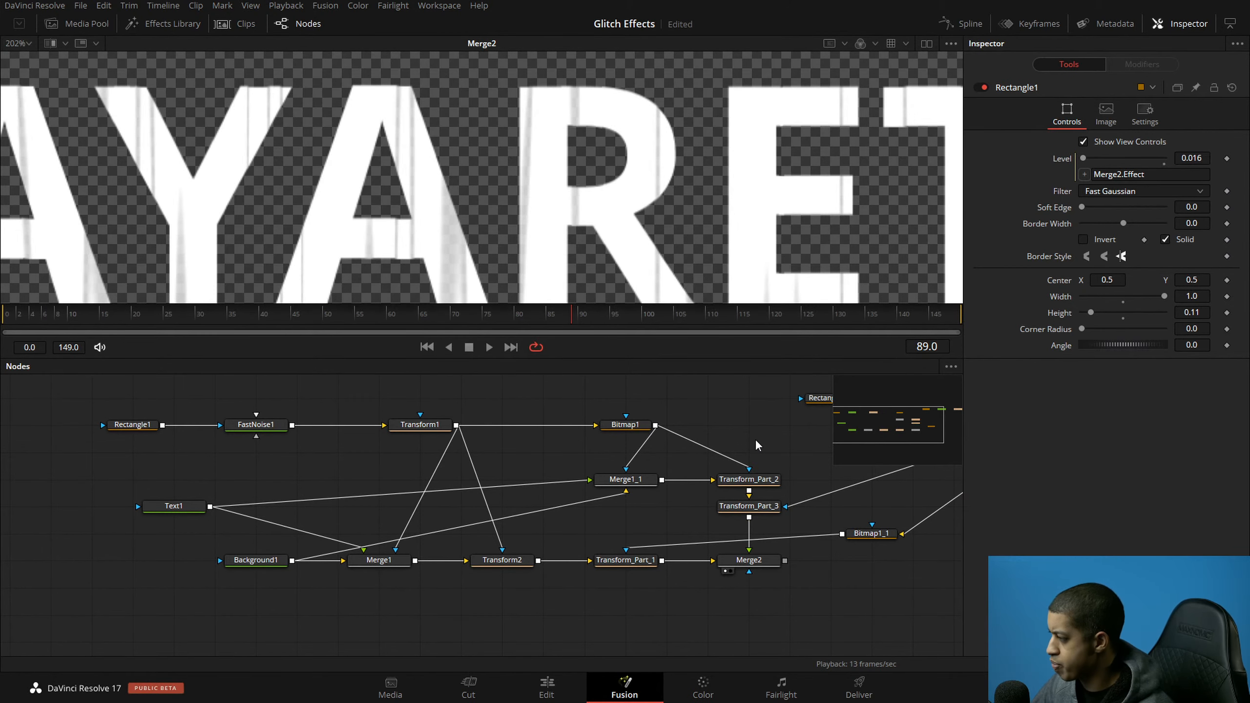
Step: Save the project
scroll(751, 440, up, 2)
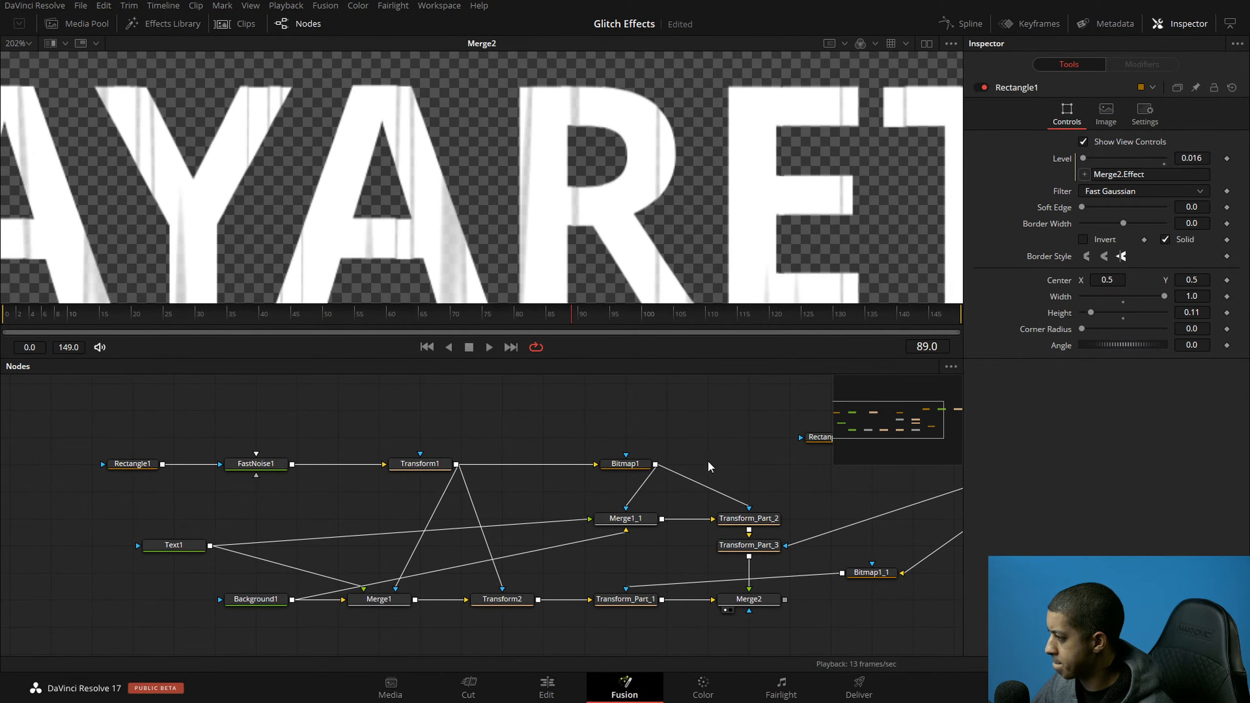
scroll(555, 438, left, 3)
key(ctrl+s)
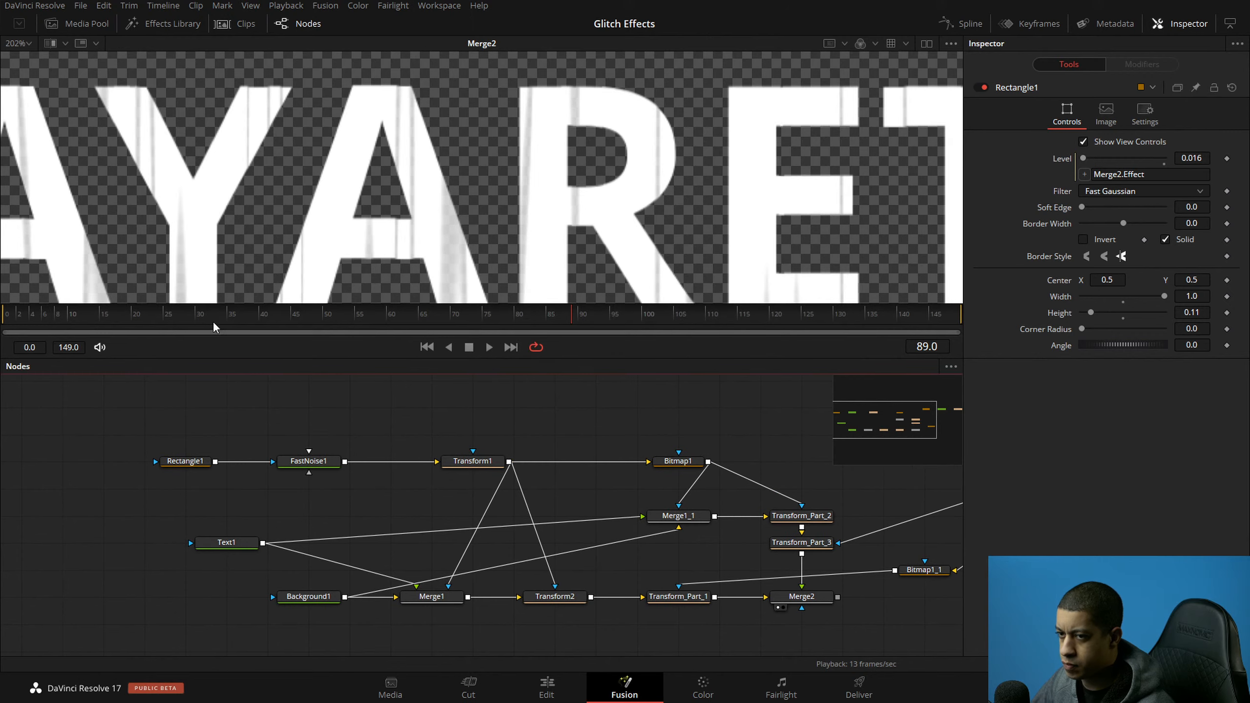
Step: Play the opening of the animation repeatedly from the first frames to examine the streaks across the title letters
click(9, 318)
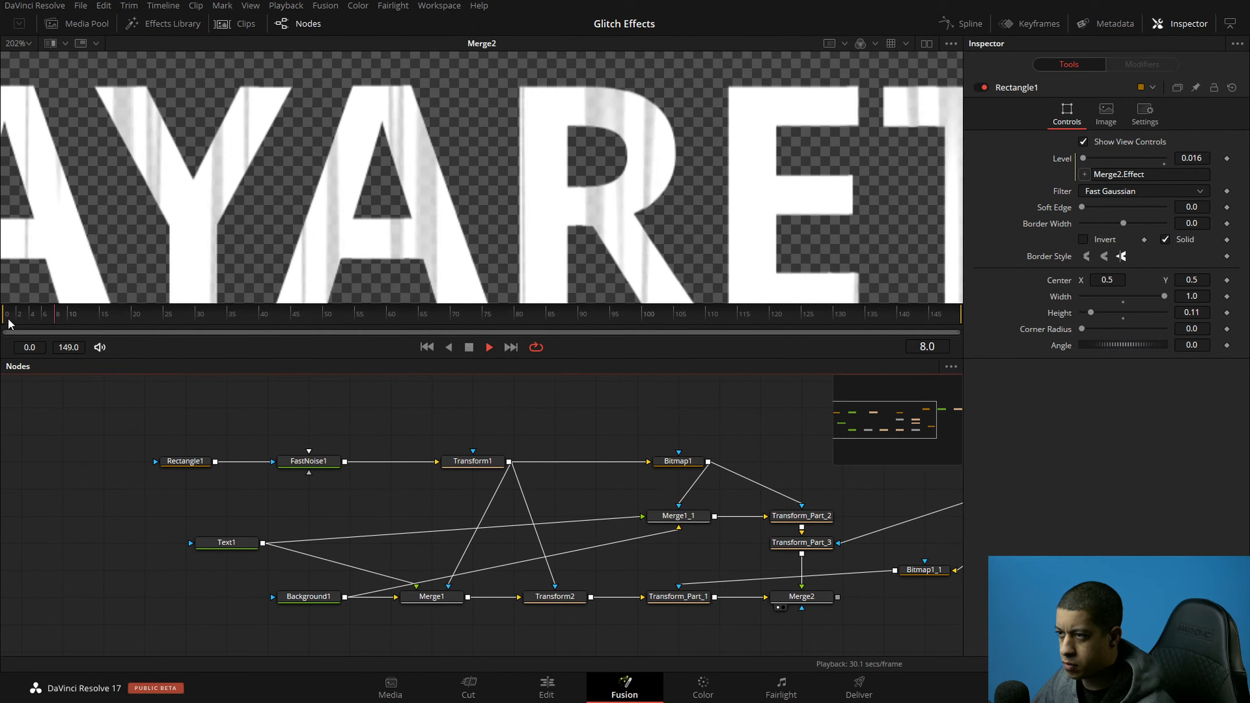
key(space)
click(9, 323)
key(space)
key(space)
drag(86, 317, 3, 317)
key(space)
key(space)
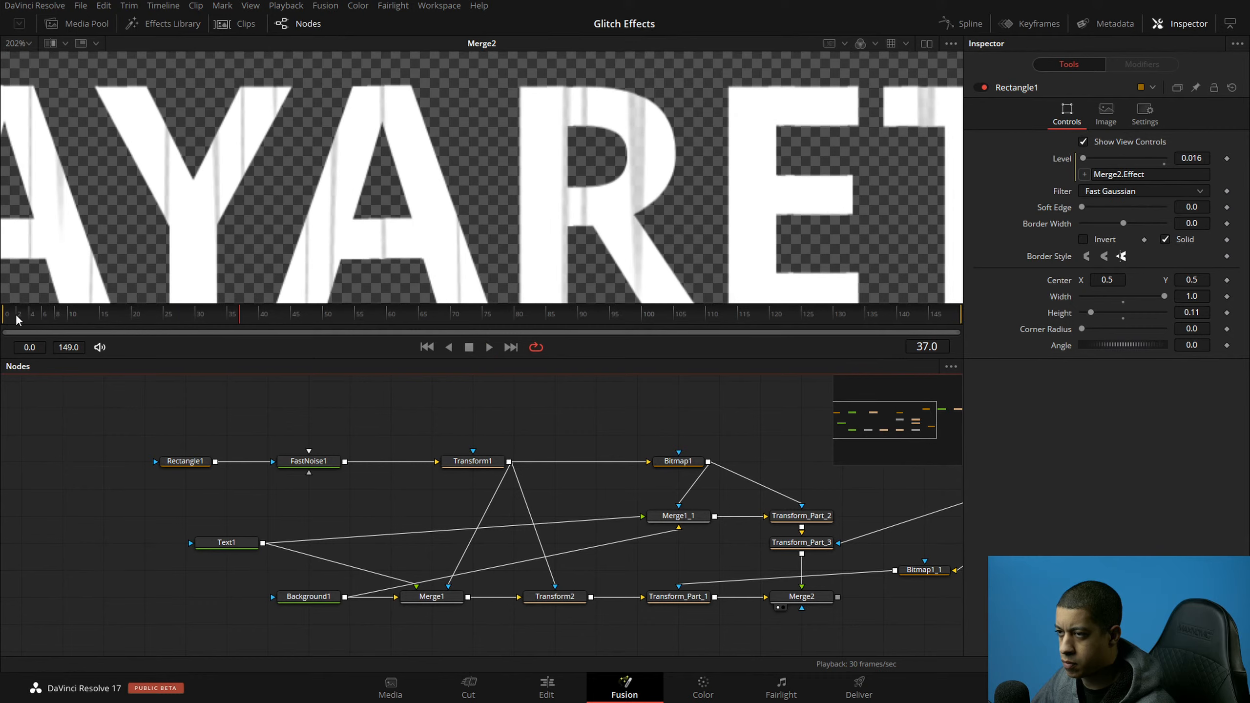
click(10, 318)
key(space)
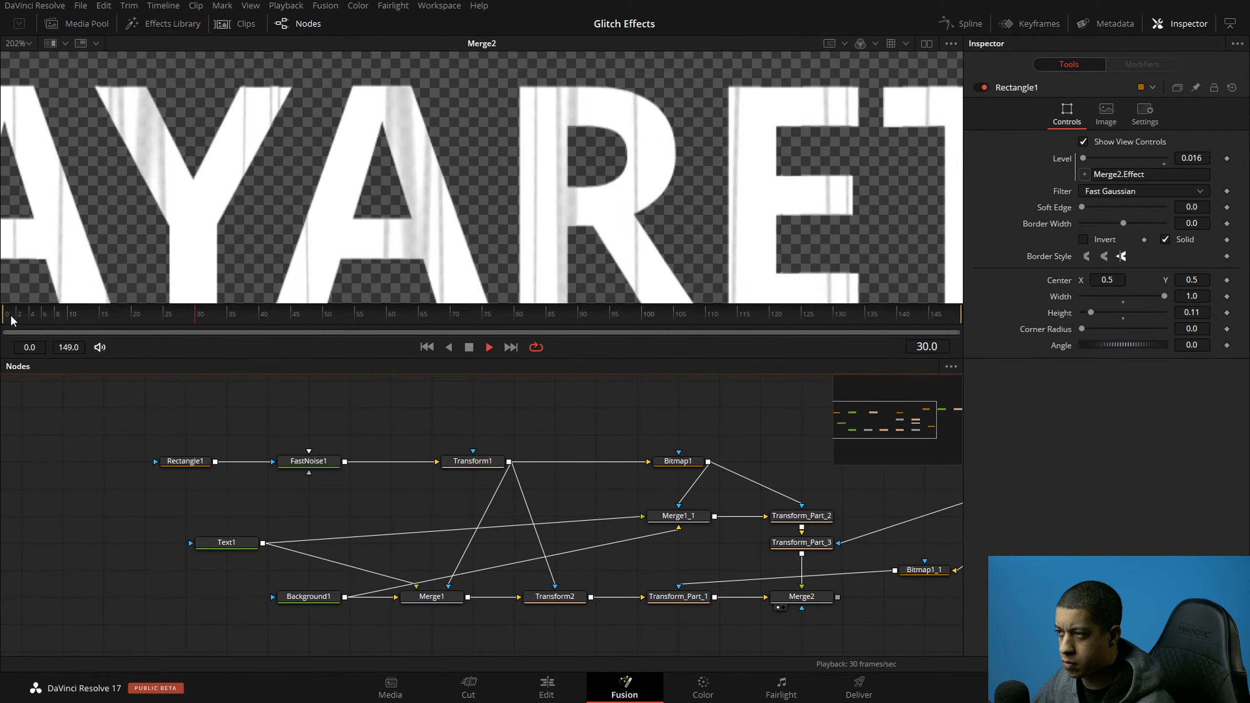
key(space)
key(space)
click(10, 318)
key(space)
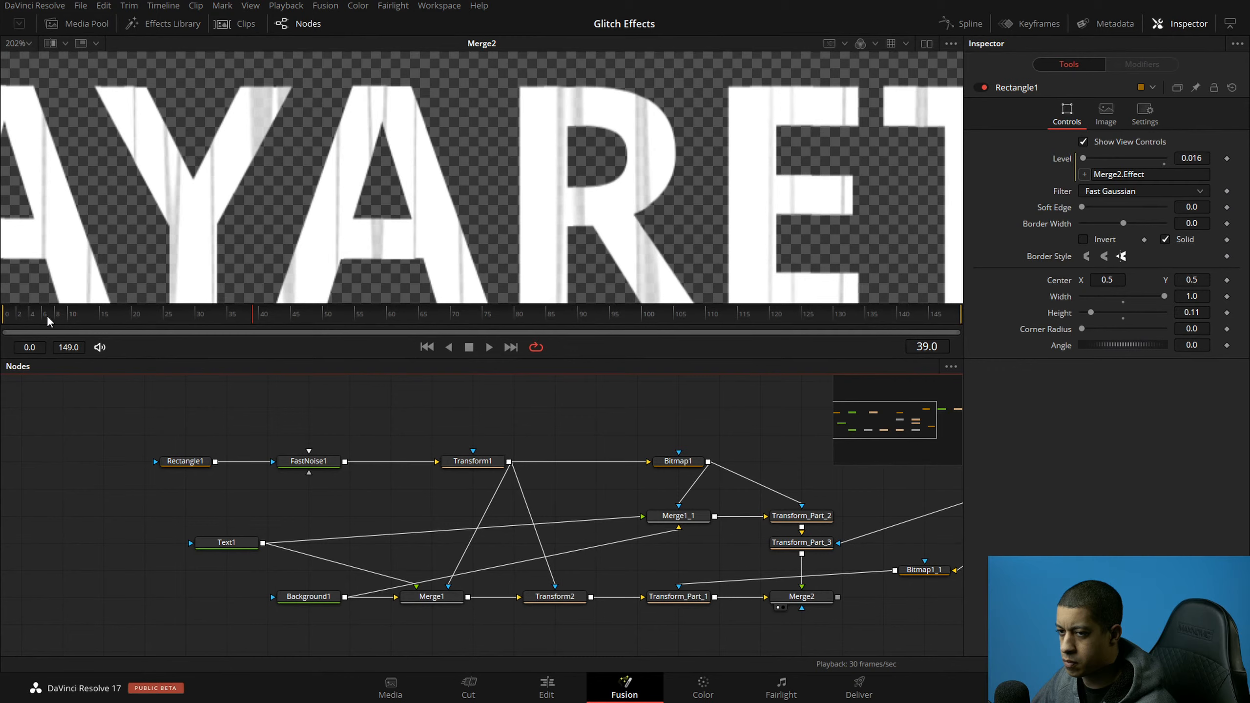
click(10, 319)
key(space)
key(space)
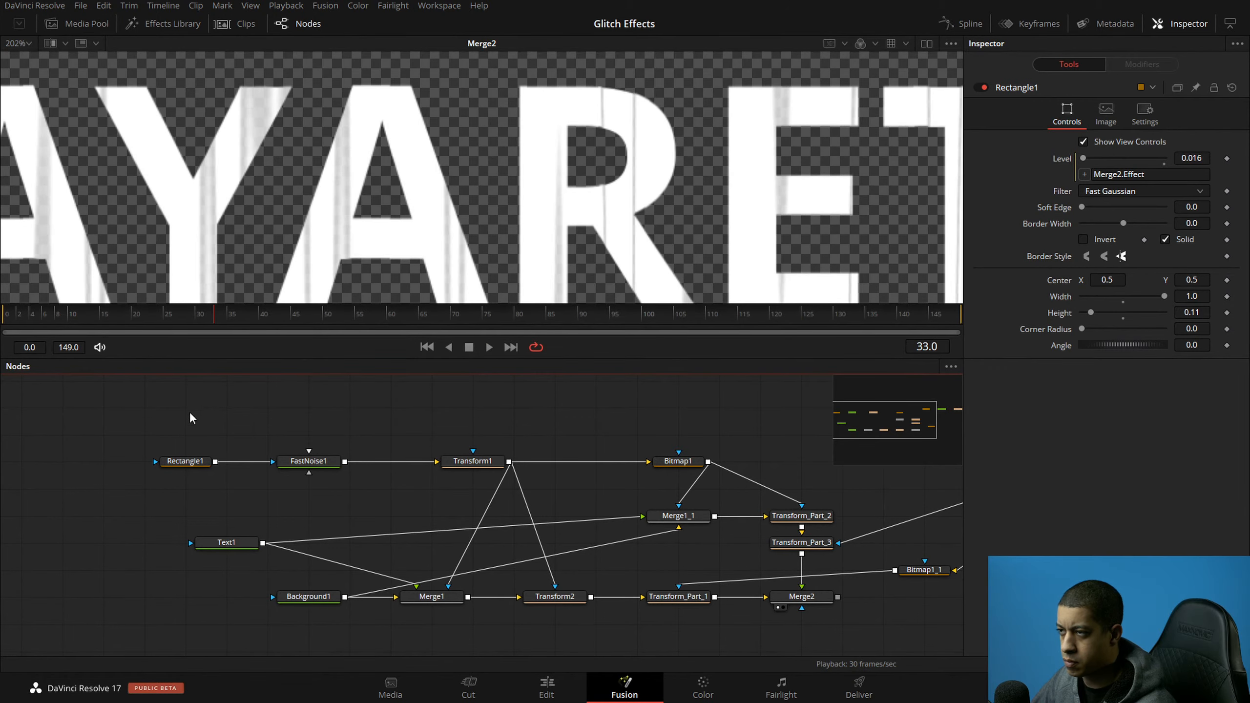
drag(37, 319, 3, 337)
key(space)
key(space)
Step: Replace Rectangle1's Level expression with the beginning of a clamp formula, math.max (0
click(185, 461)
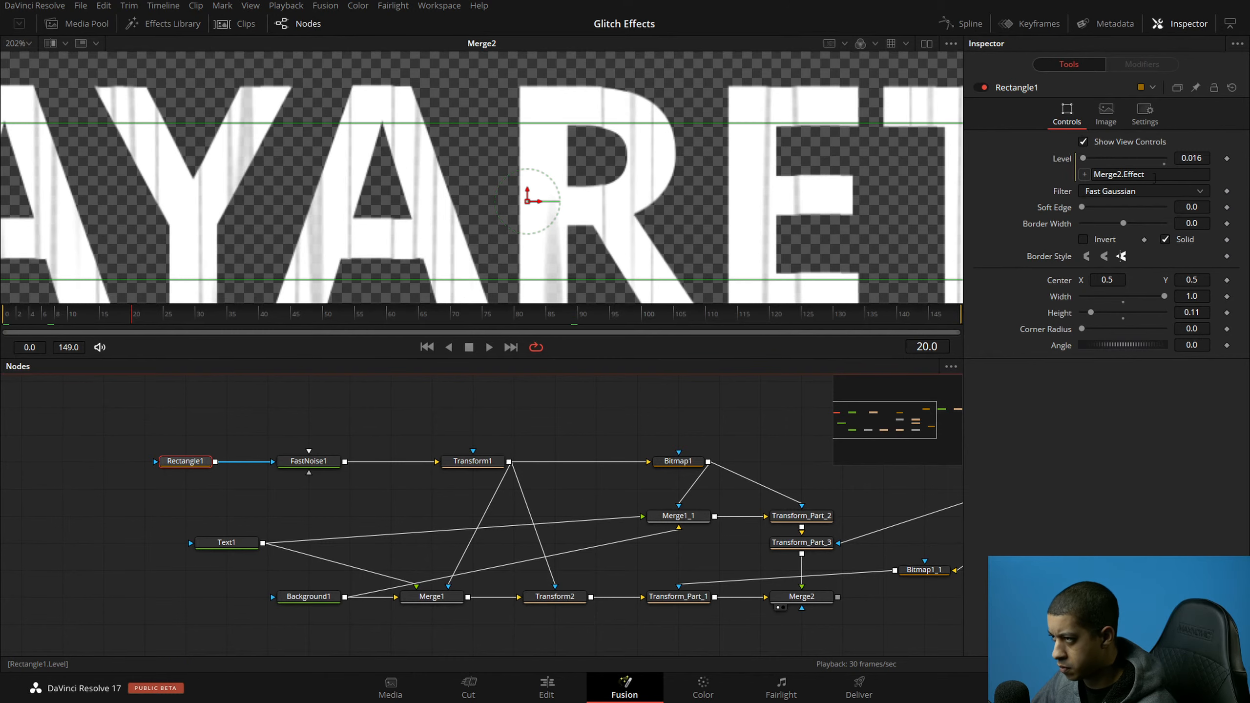
click(1126, 174)
text(math)
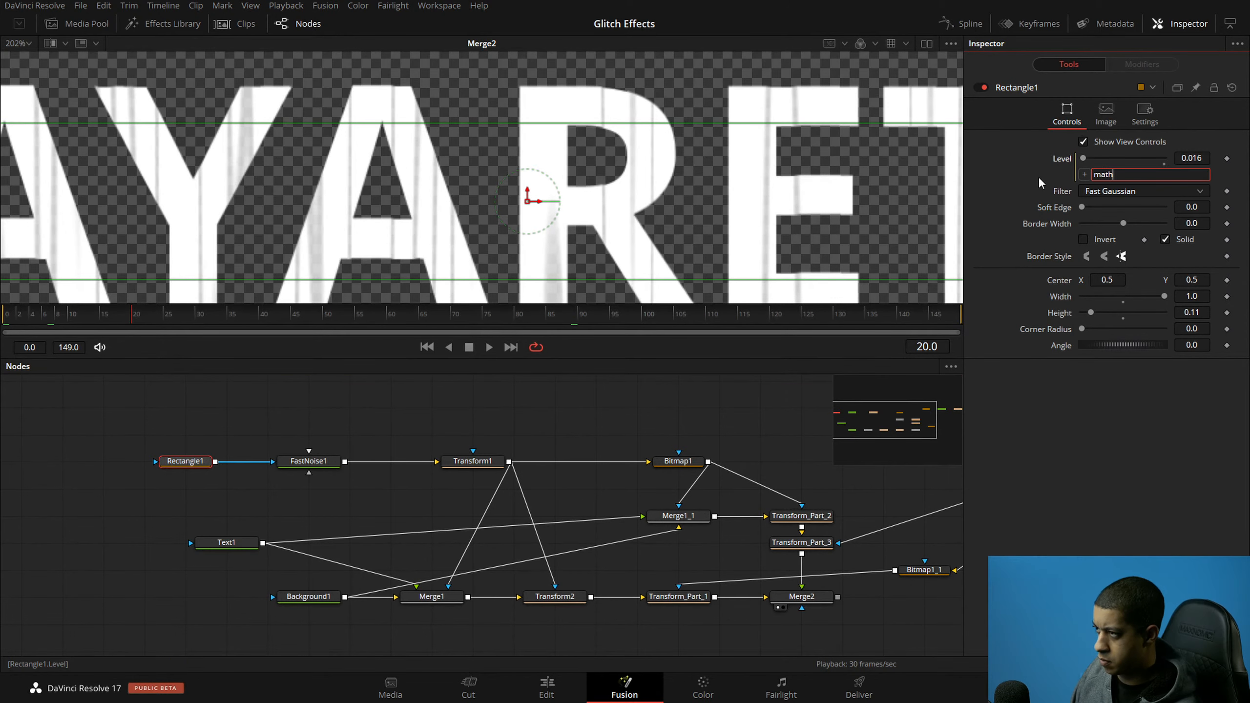
text(.min)
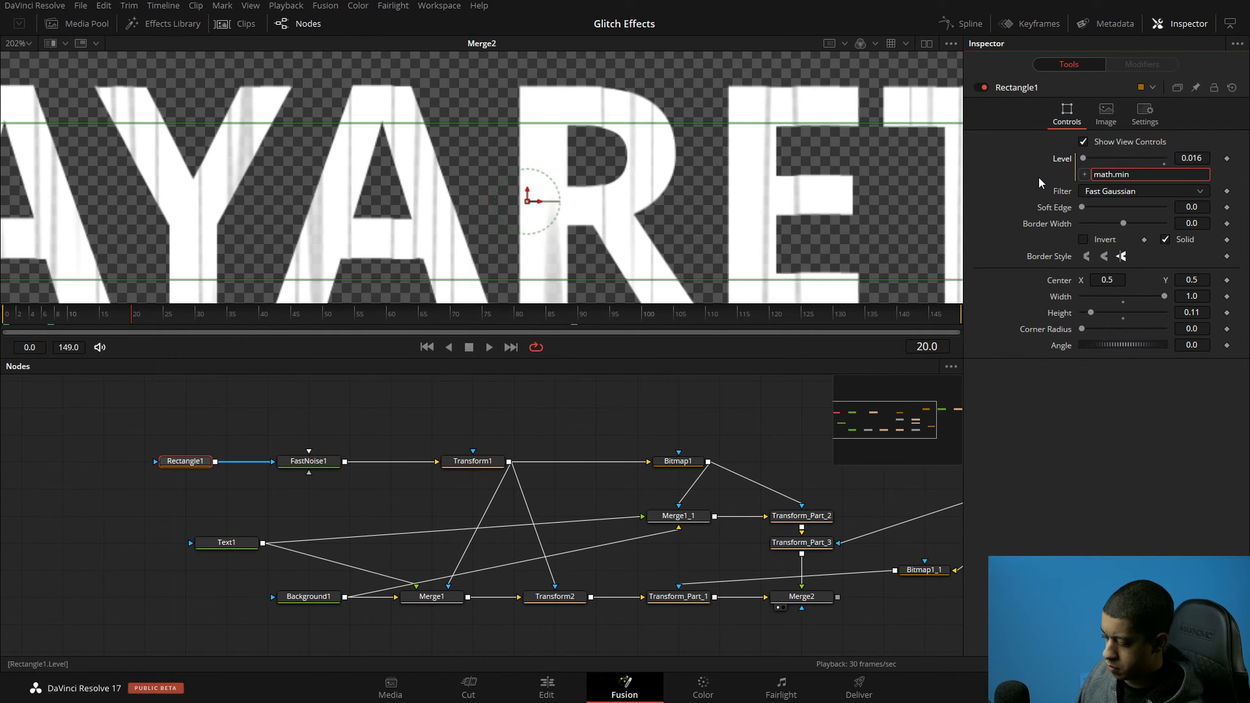
text( 0)
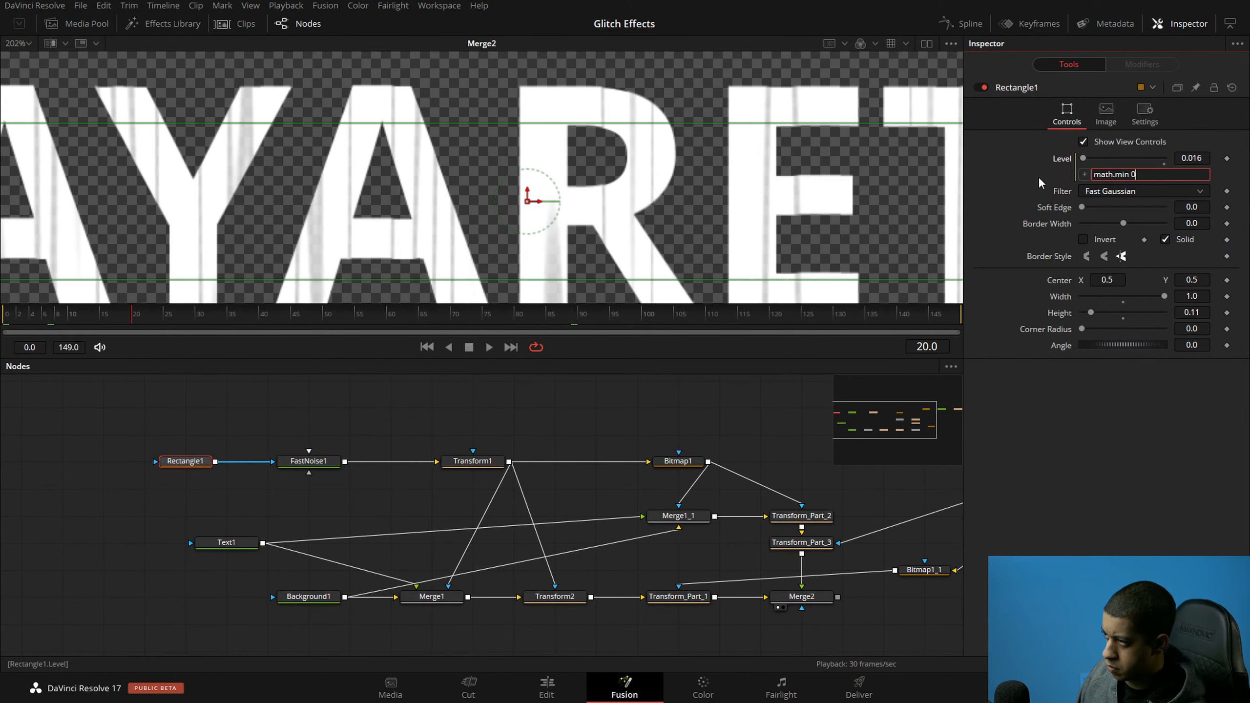
key(BackSpace)
text((0)
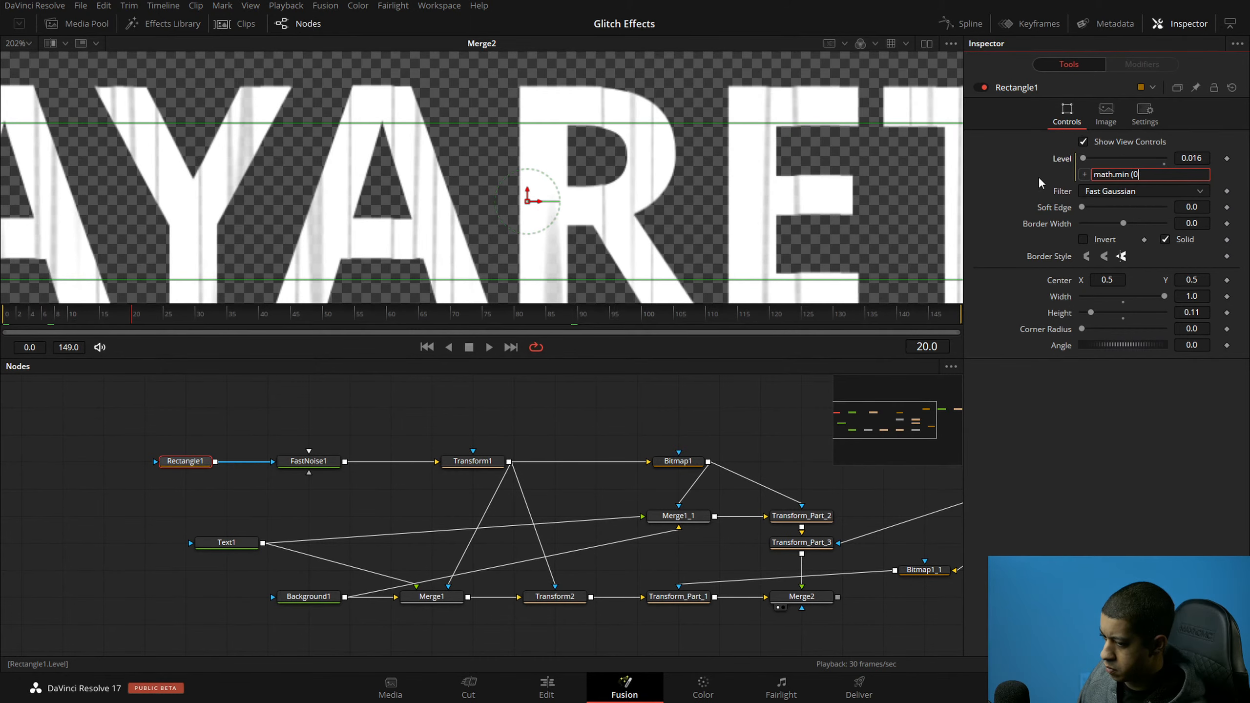
key(Left)
key(Left)
key(BackSpace)
key(BackSpace)
key(BackSpace)
key(BackSpace)
text(max)
key(End)
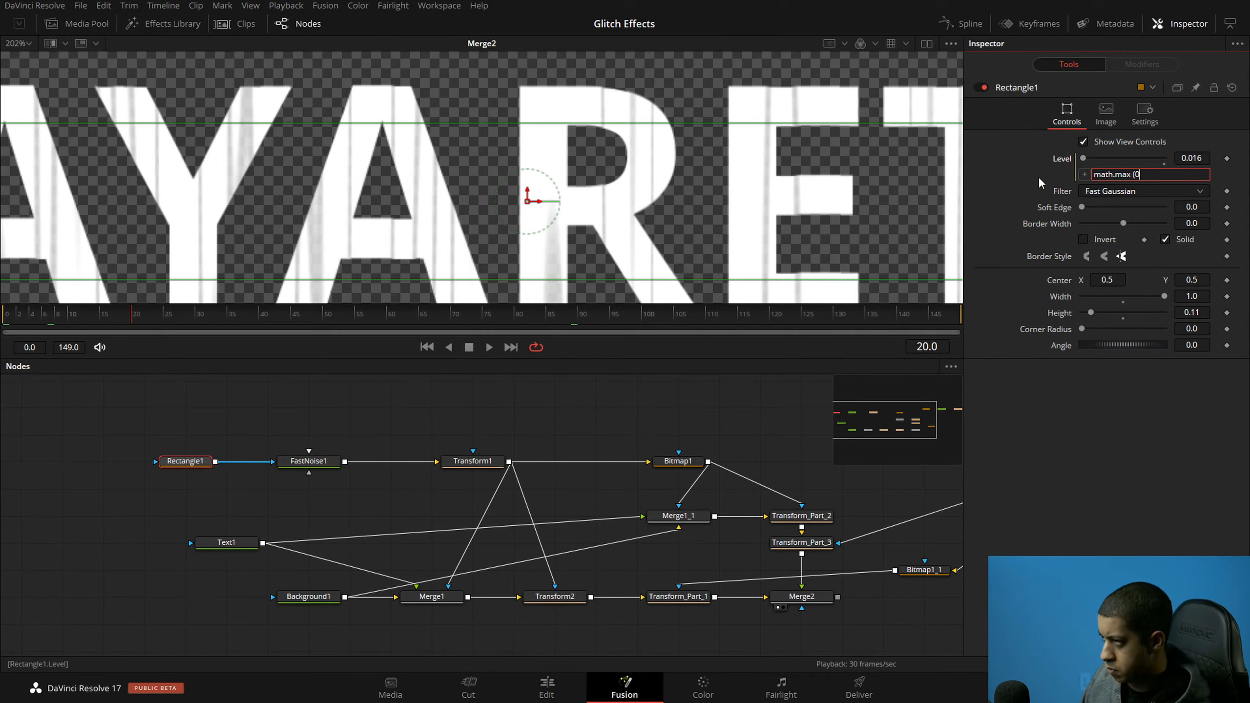
Step: Complete and apply Rectangle1's Level expression as math.max (0, math.min(0. Merge2.Effect))
text(, math.max)
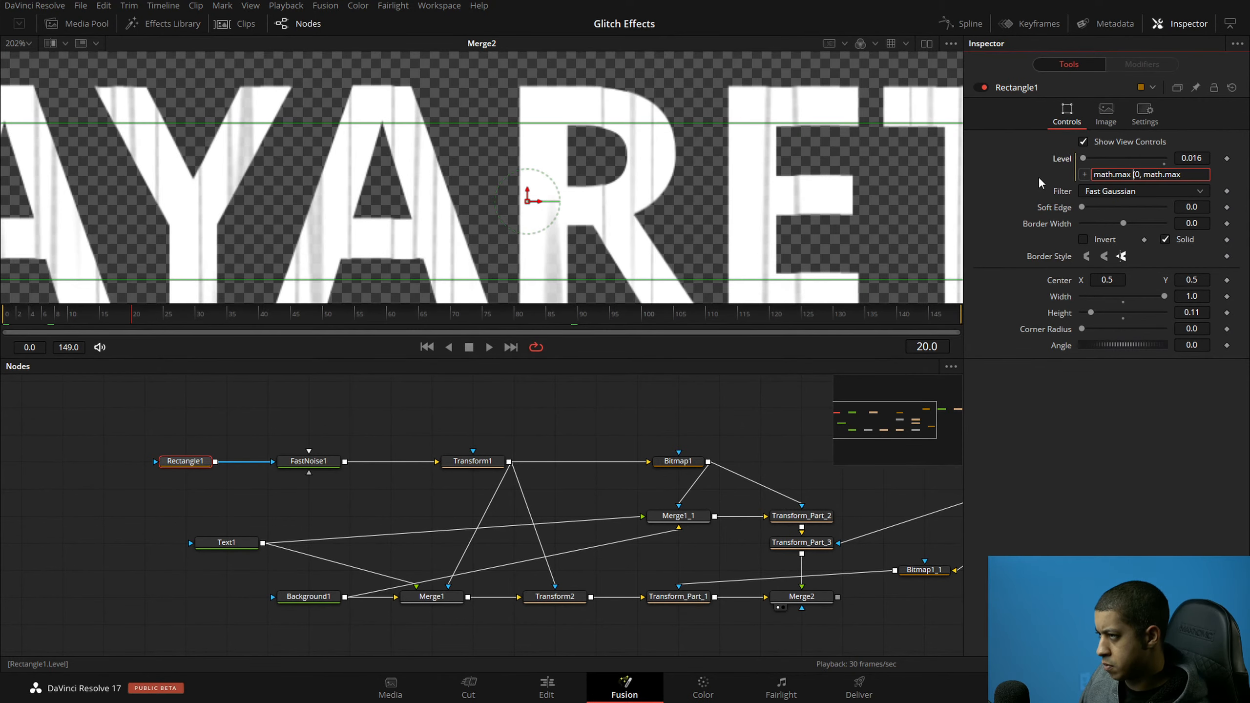
key(Right)
key(Right)
key(BackSpace)
key(BackSpace)
key(BackSpace)
text(min)
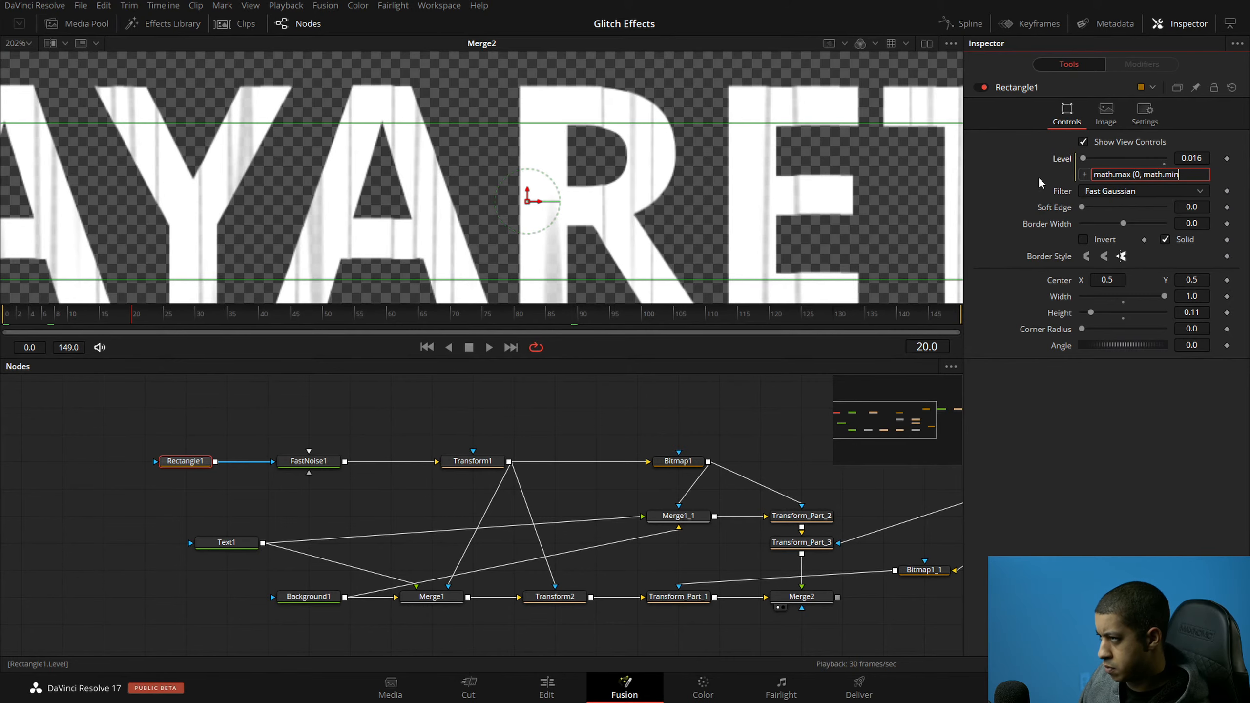
text(())
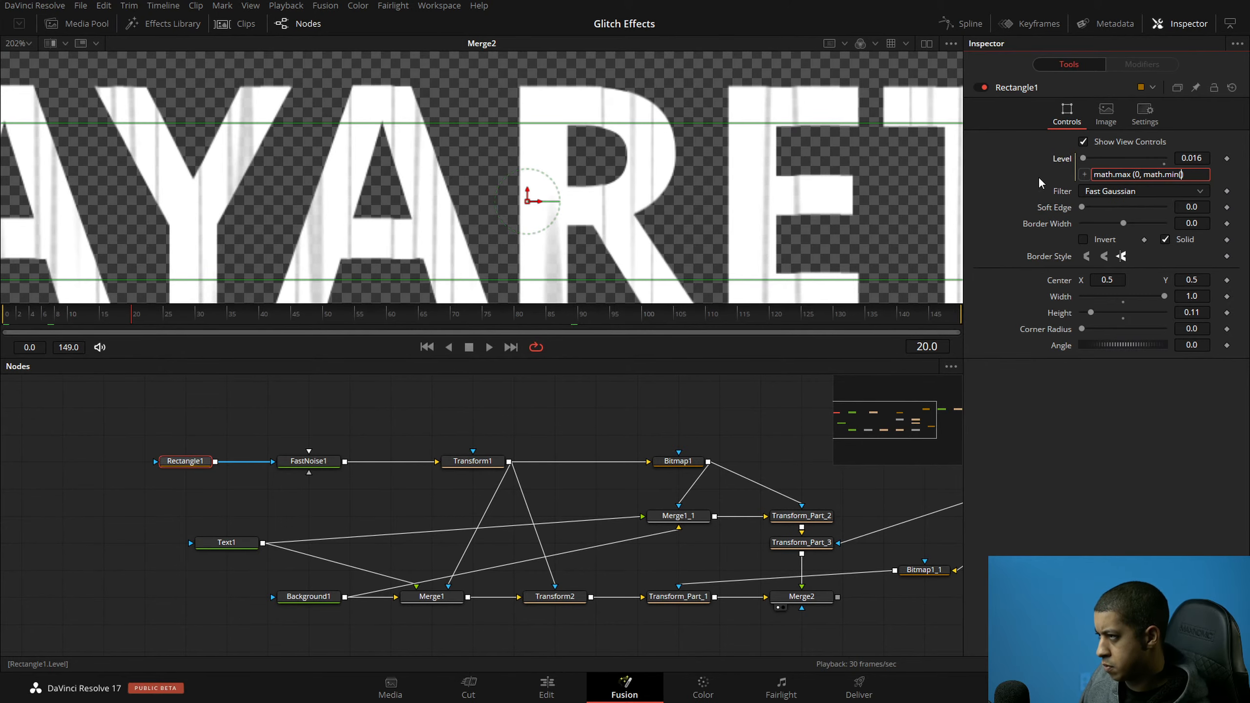
text(0)
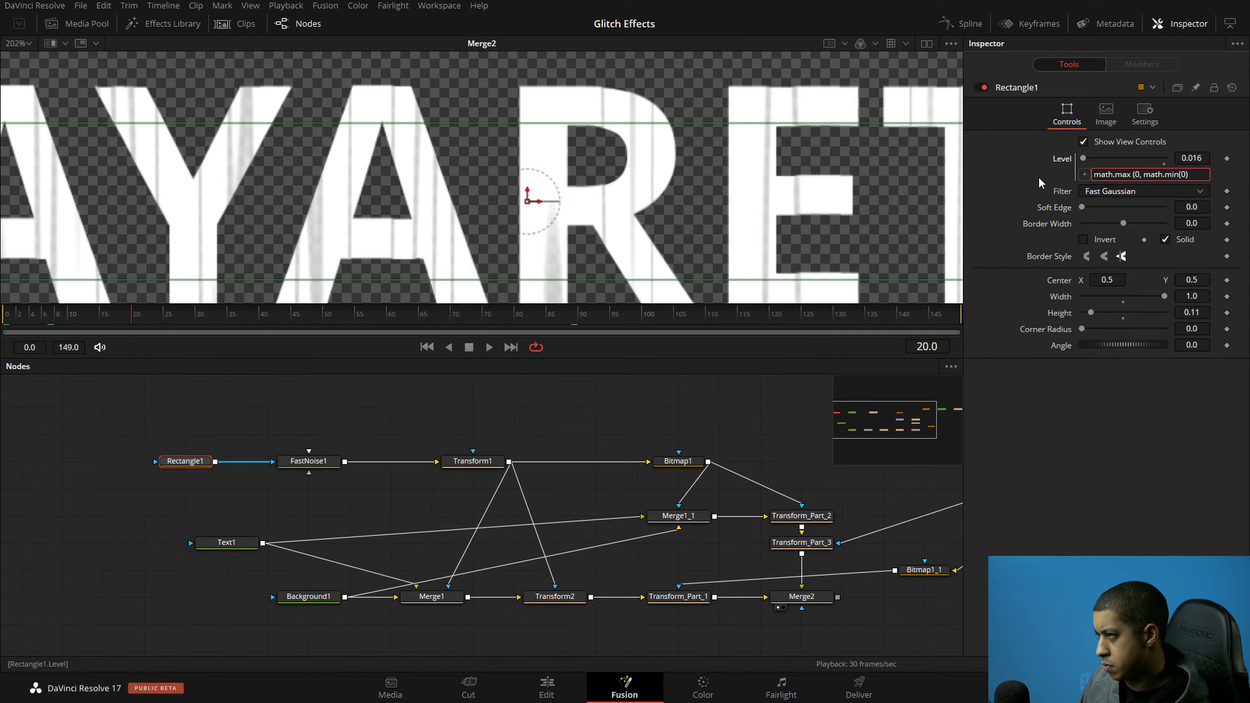
text(.)
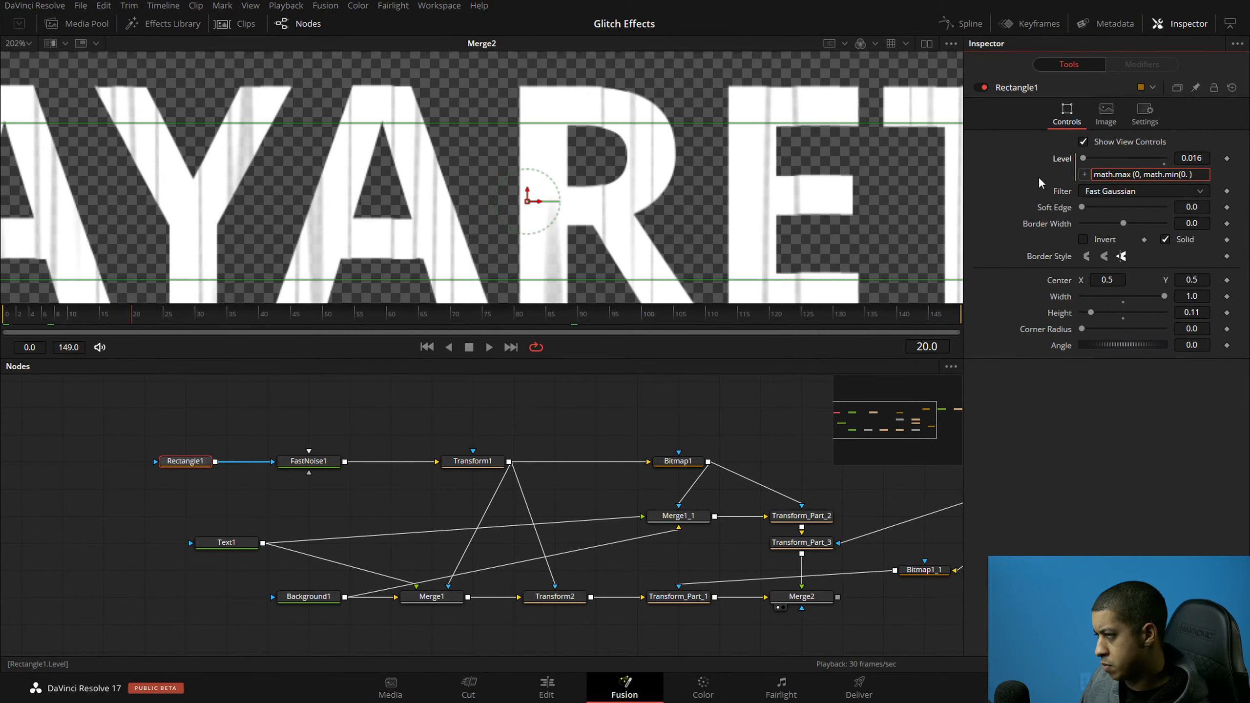
text( Merge2.)
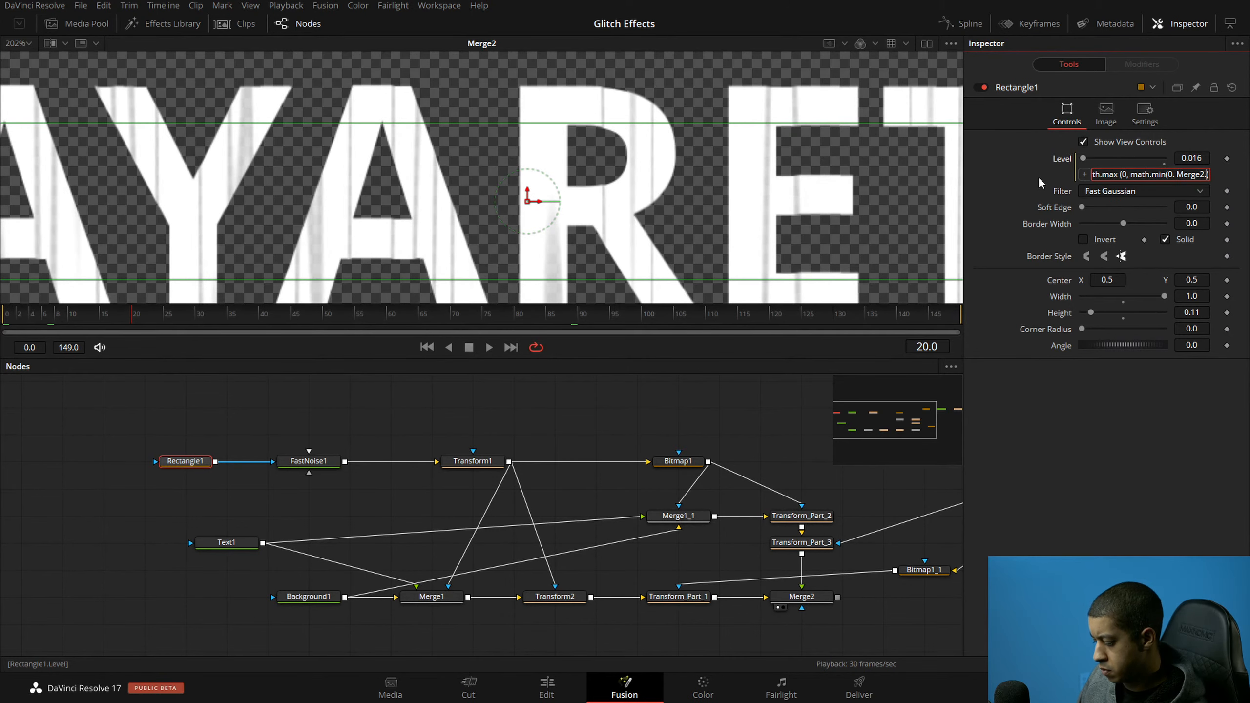
text(Effect)
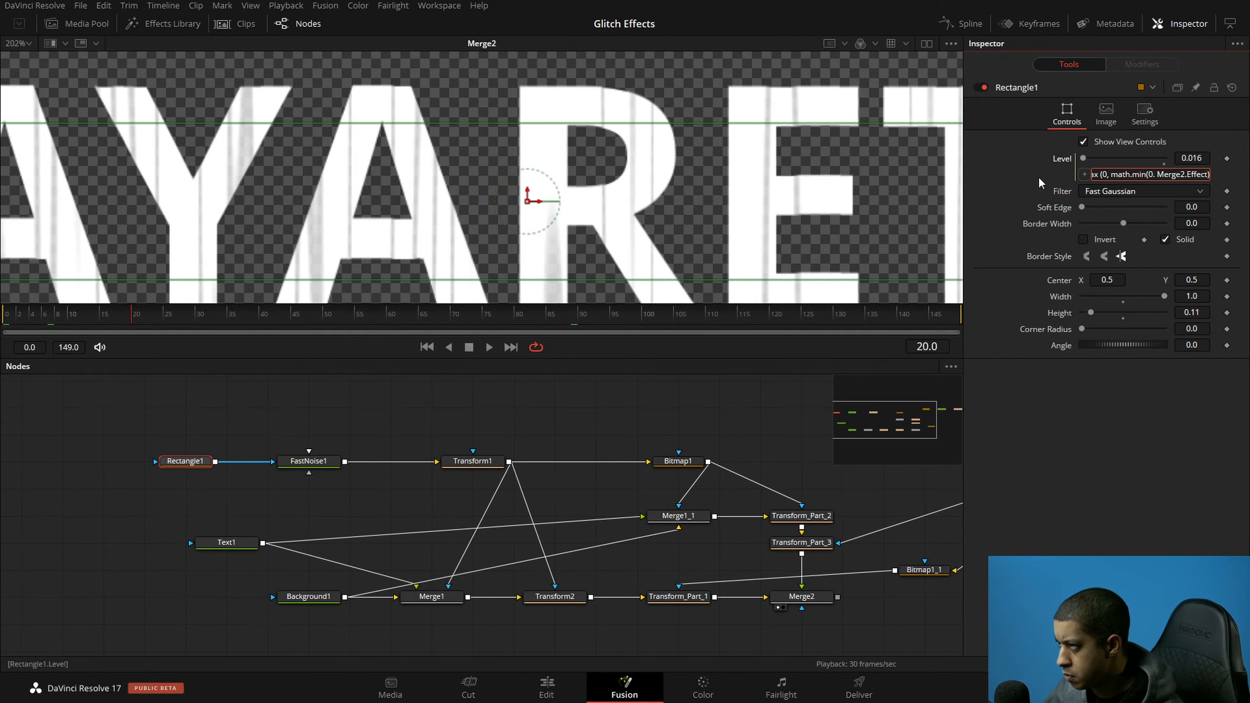
key(Return)
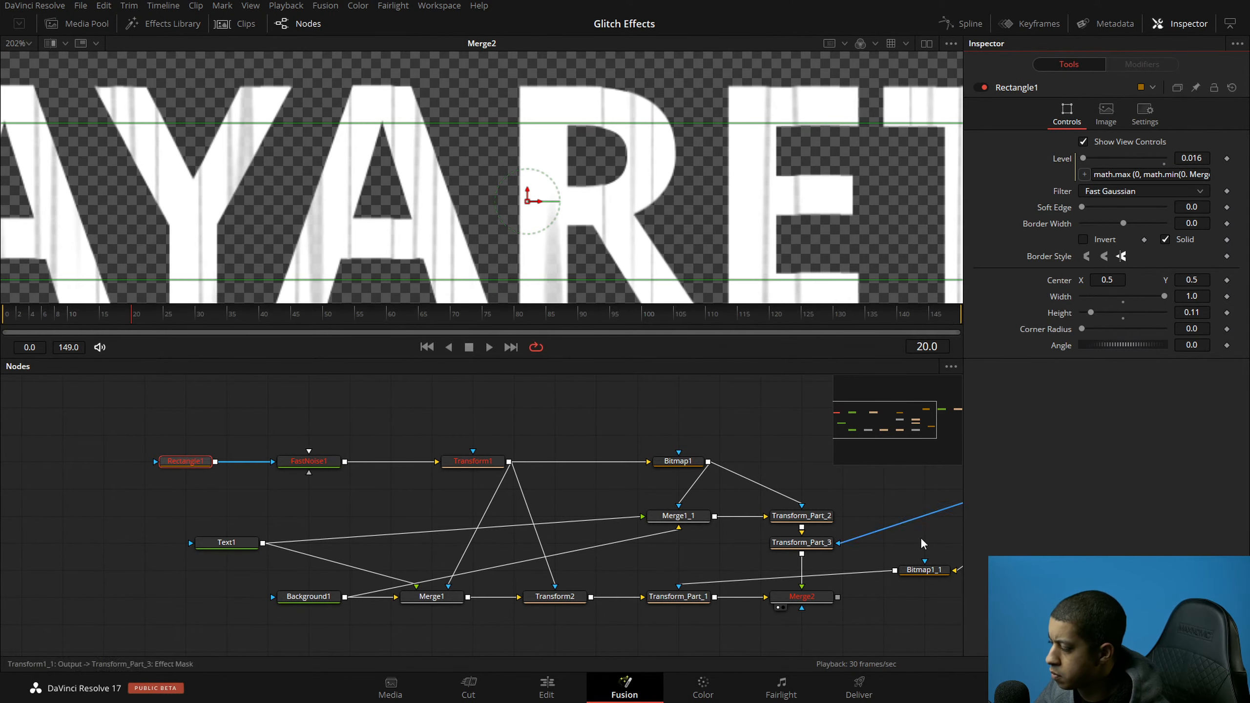
Step: Check Merge2 and read through Rectangle1's full Level expression for mistakes, keeping its text as entered
click(821, 601)
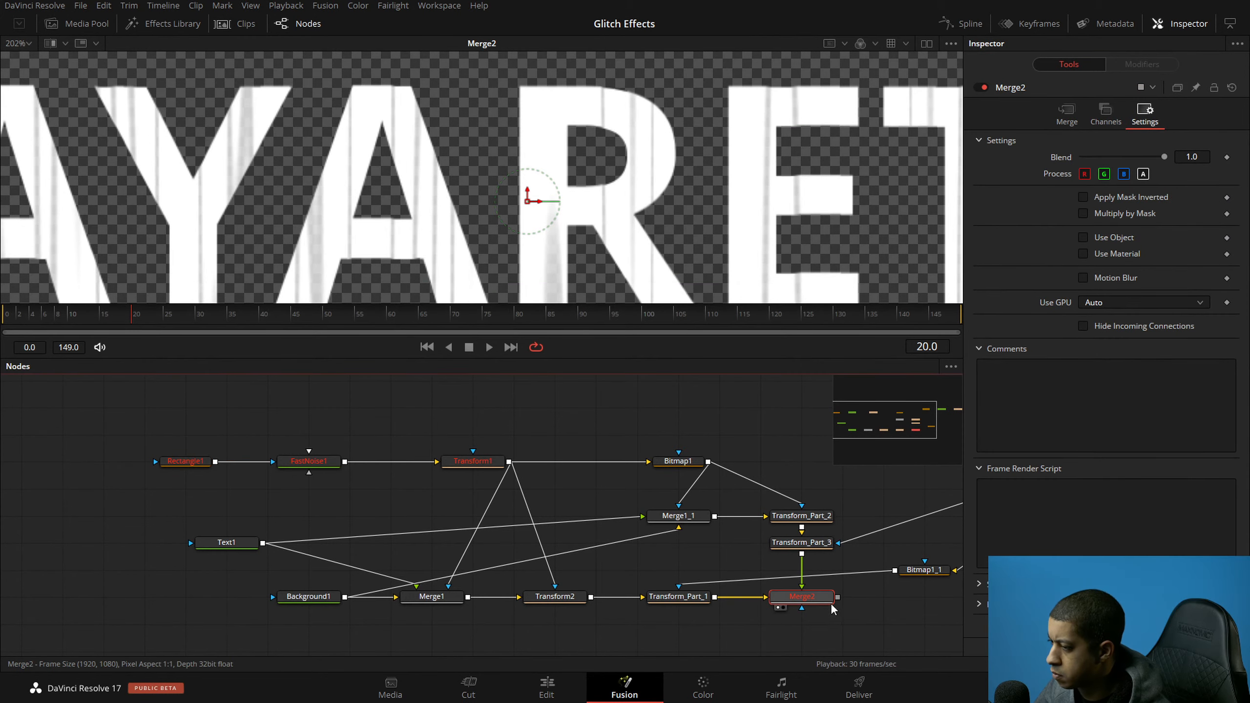
key(F2)
key(Escape)
click(199, 463)
drag(1177, 175, 1238, 179)
click(1183, 175)
click(1182, 176)
click(1187, 438)
click(1150, 175)
drag(1150, 175, 1082, 181)
click(1151, 177)
drag(1165, 176, 1210, 175)
click(1169, 174)
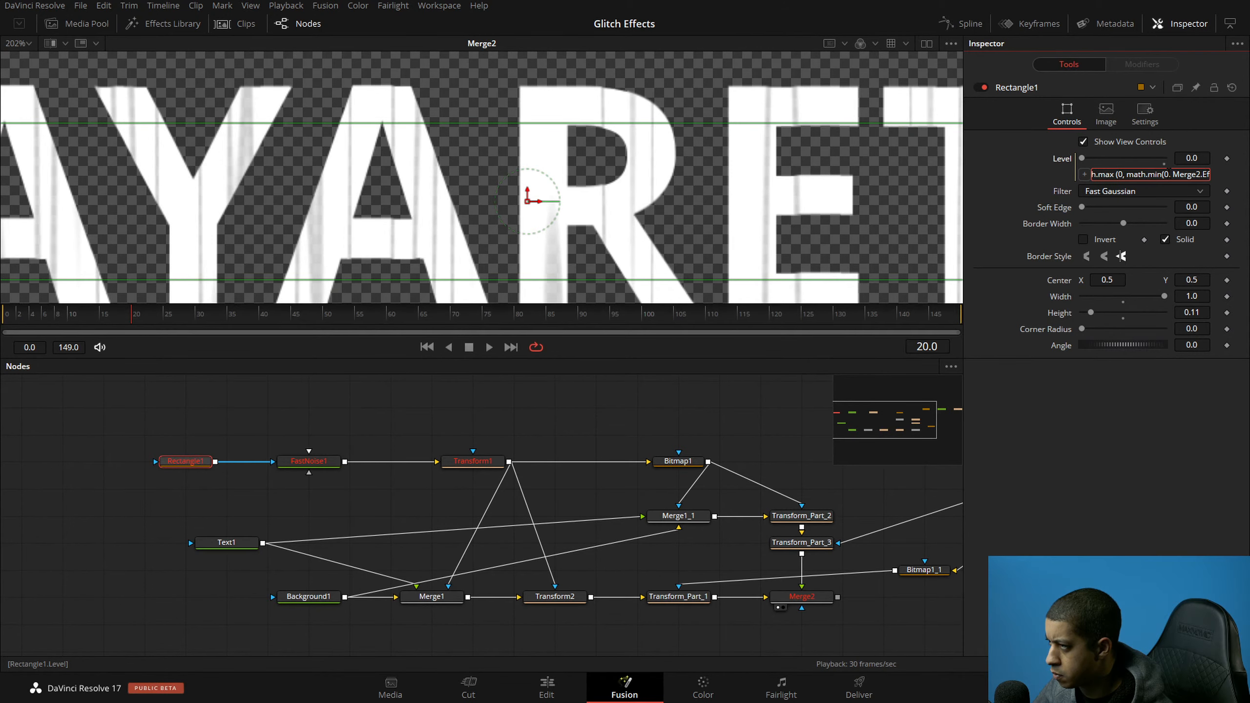
drag(1146, 175, 1225, 186)
click(1207, 175)
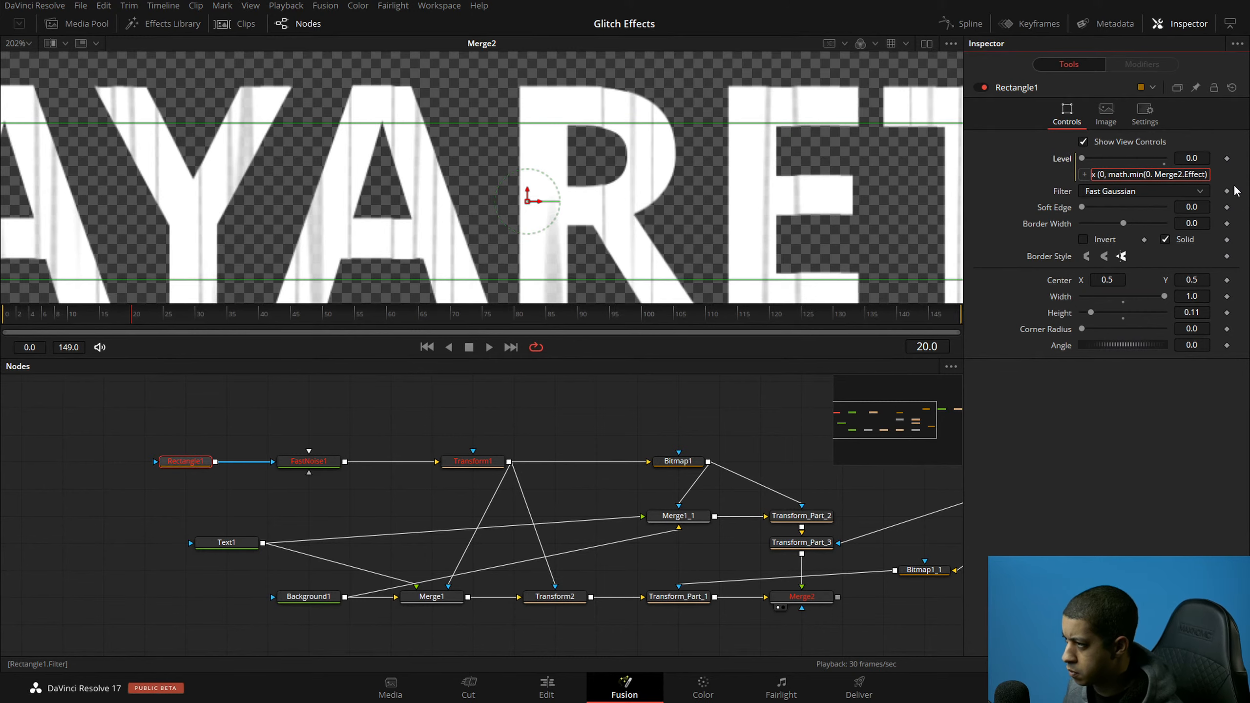
key(Return)
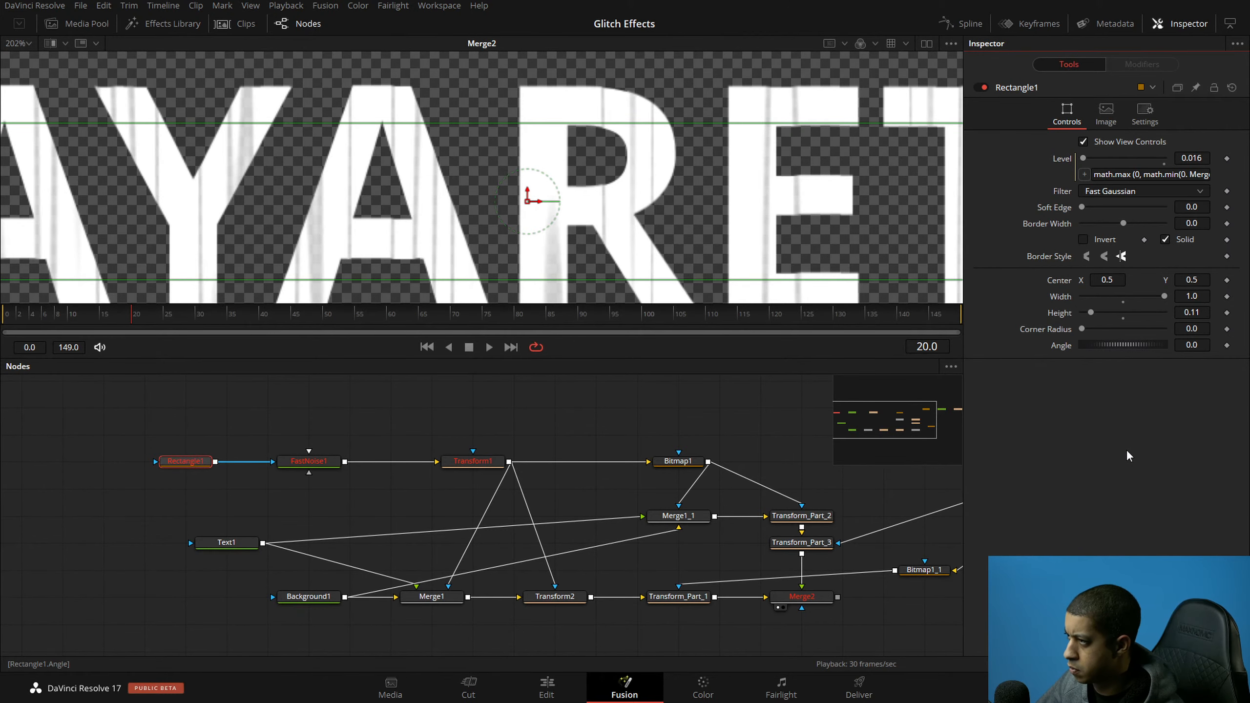
Step: Test the animation at frame 33 and cut the entire expression out of Rectangle1's Level
click(801, 596)
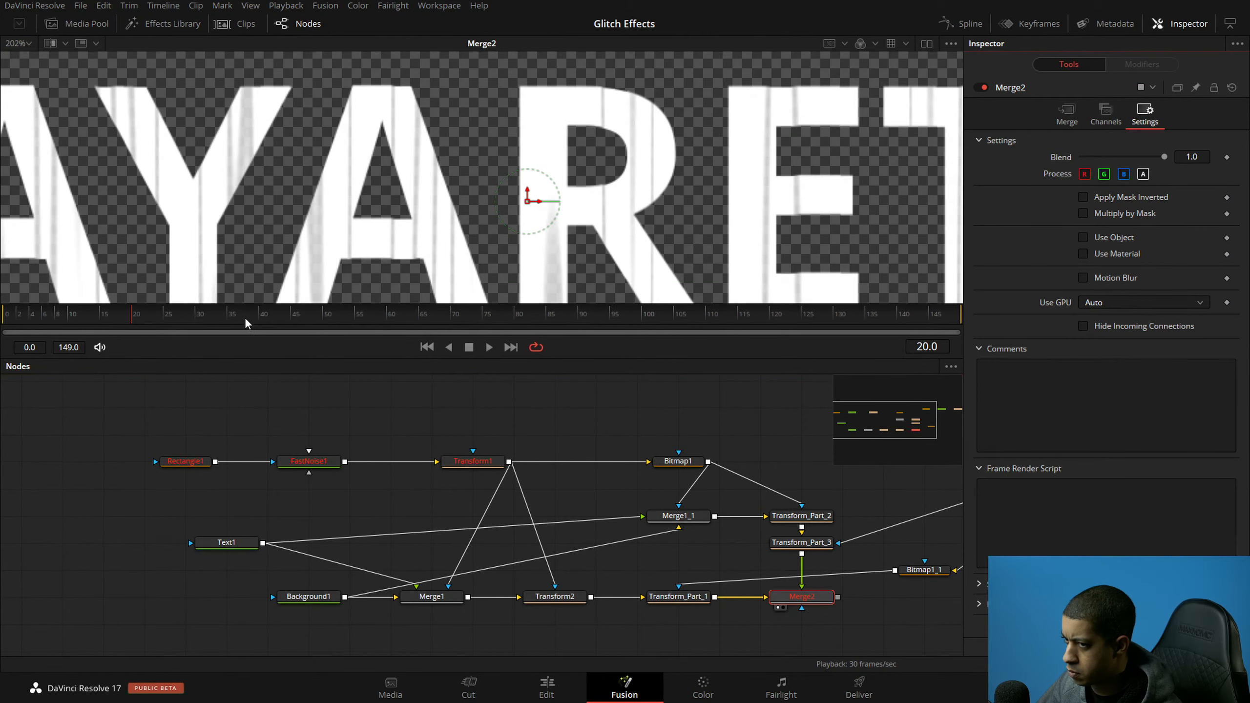
click(191, 461)
click(1169, 175)
drag(1158, 174, 1207, 175)
click(1143, 173)
key(ctrl+a)
key(BackSpace)
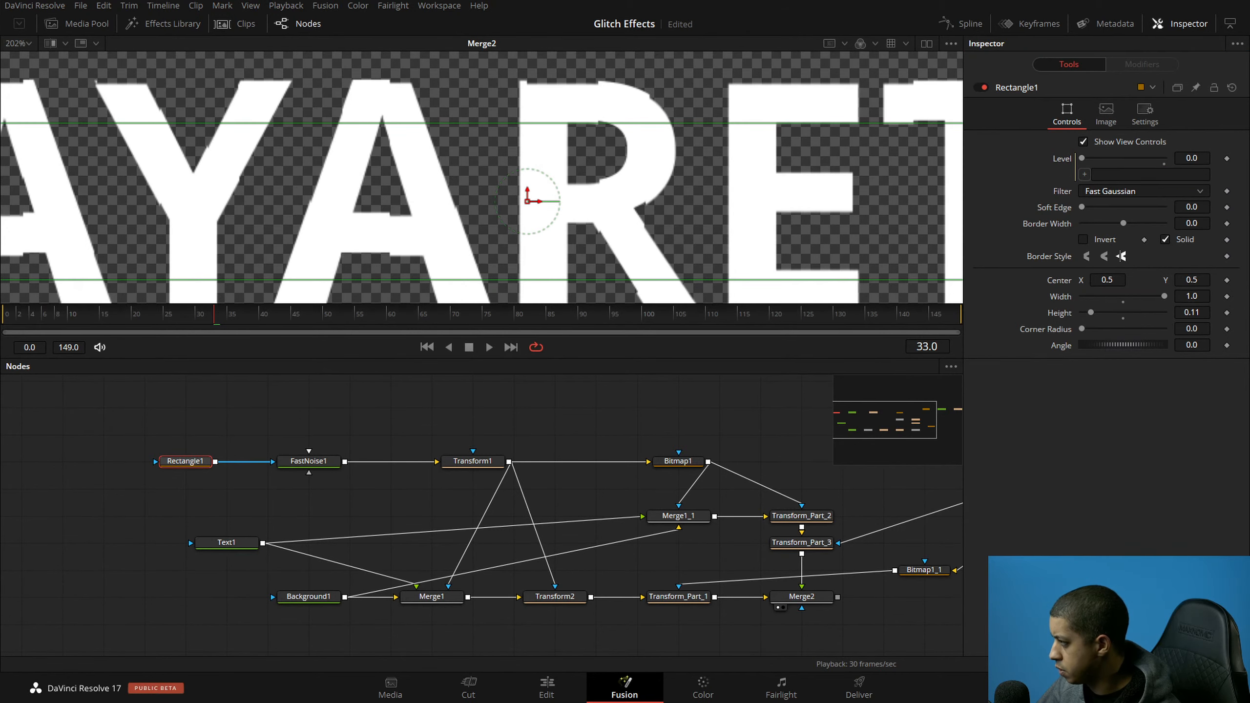
Step: Switch to Visual Studio Code and put the expression math.max (0, math.min(0. Merge2.Effect)) into a new untitled file
key(alt+Tab)
click(263, 63)
click(292, 85)
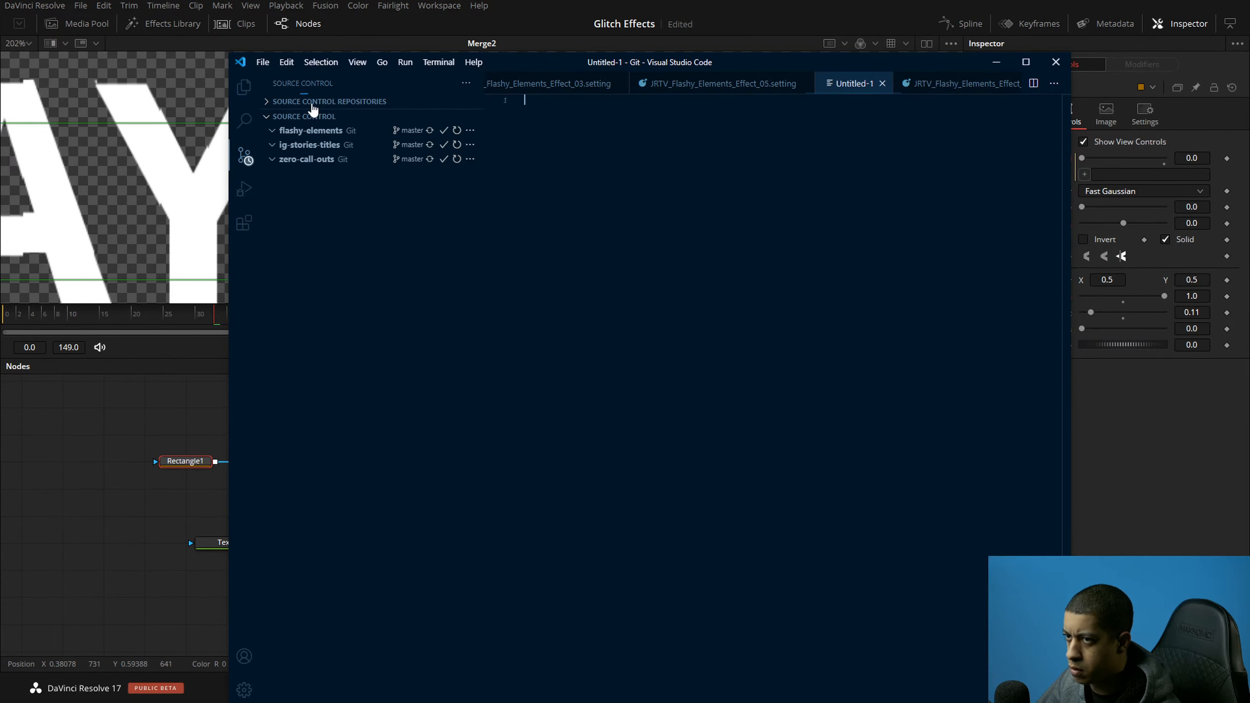
text(math.max (0, math.min(0. Merge2.Effect)))
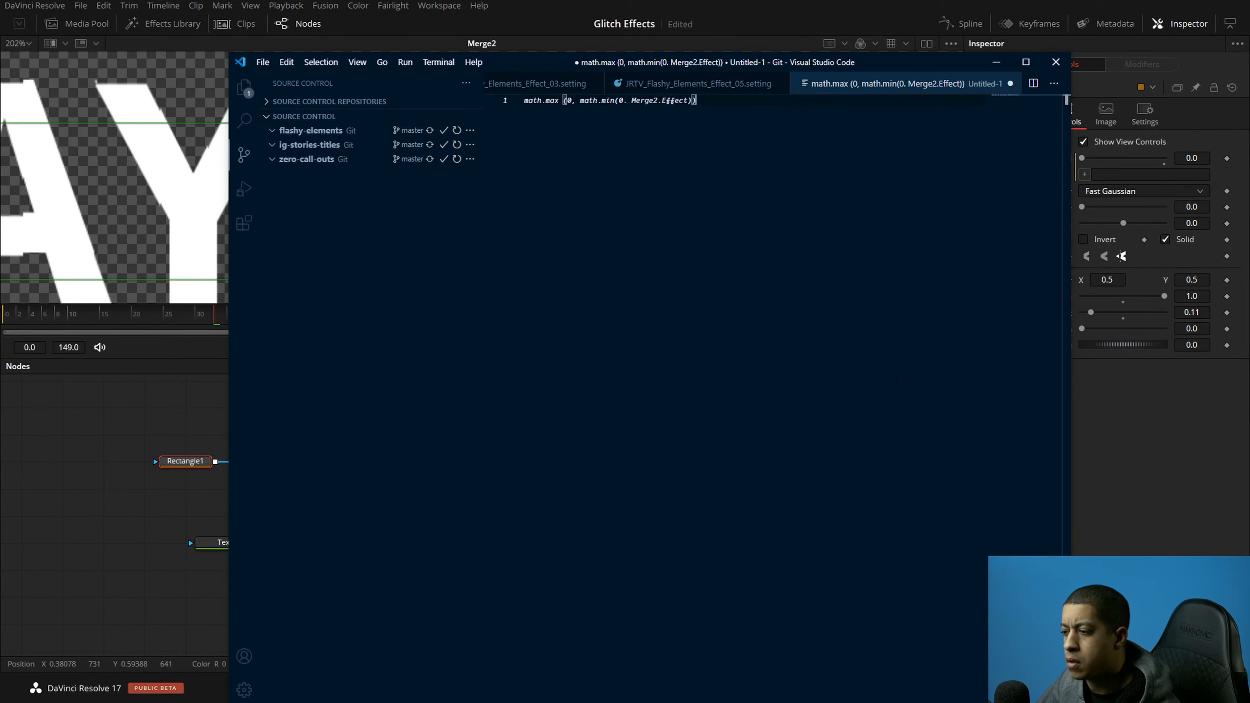
Step: Set the untitled file's language mode to Lua and restore the editor window over Fusion's node graph
click(1026, 61)
key(ctrl+k)
key(m)
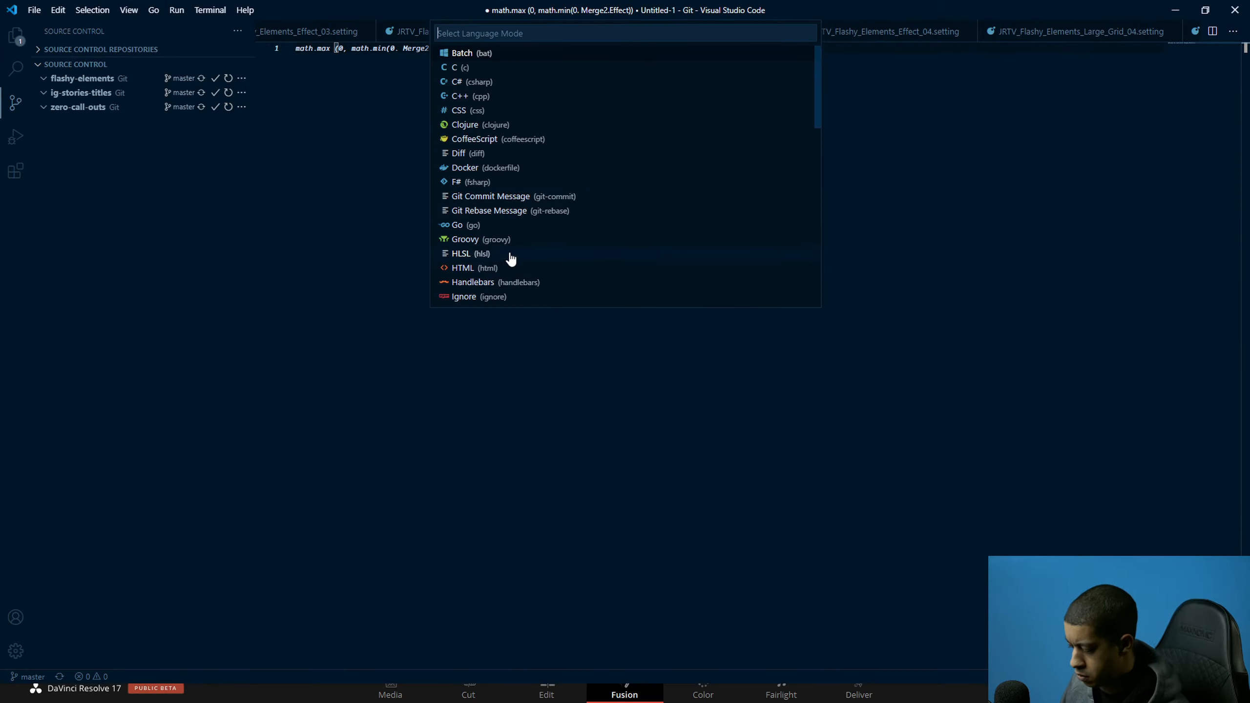
text(lua)
key(Return)
drag(912, 6, 949, 388)
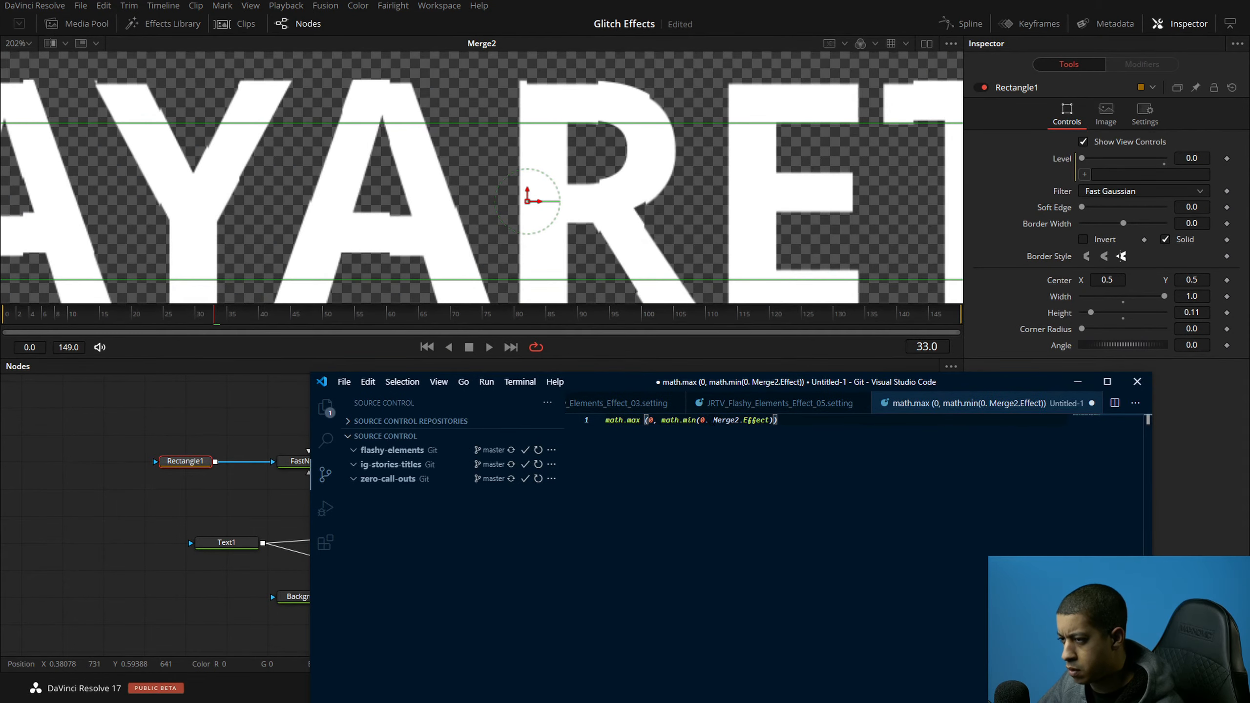
Step: Change the first value in math.min to 1 and check the whole expression math.max (0, math.min(1. Merge2.Effect))
drag(700, 421, 706, 421)
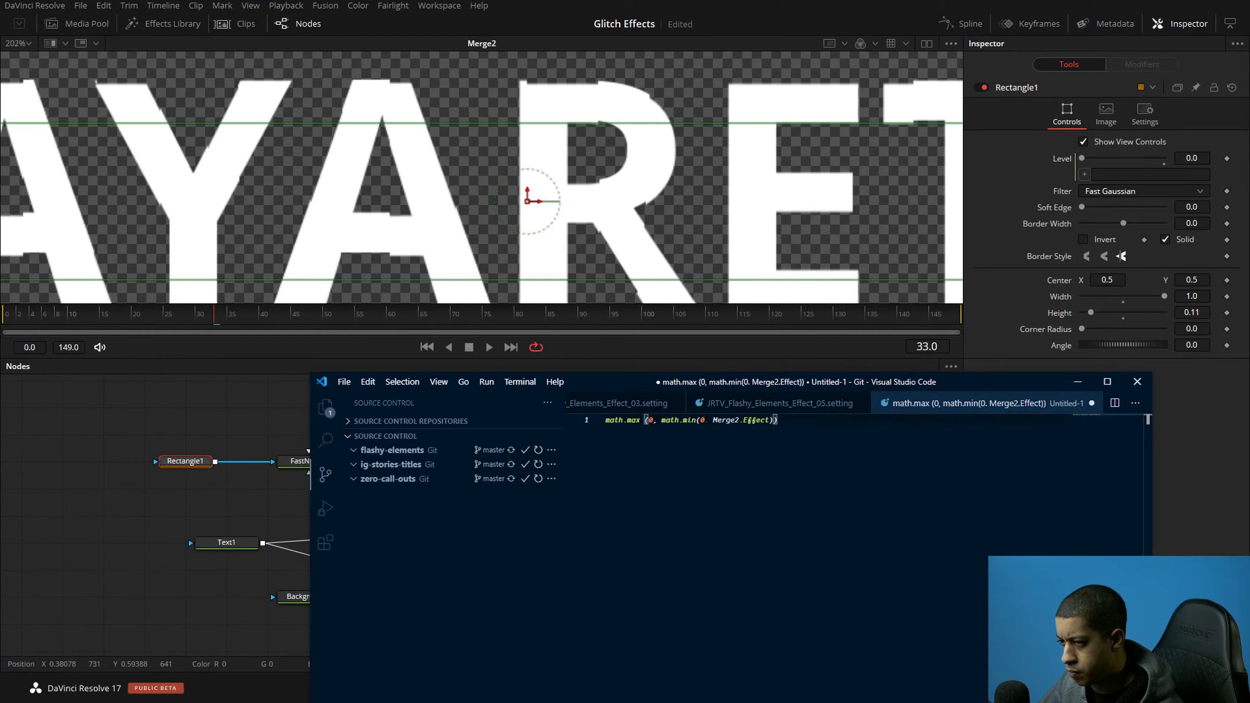
text(1)
drag(778, 420, 591, 400)
drag(778, 420, 634, 397)
drag(778, 420, 633, 413)
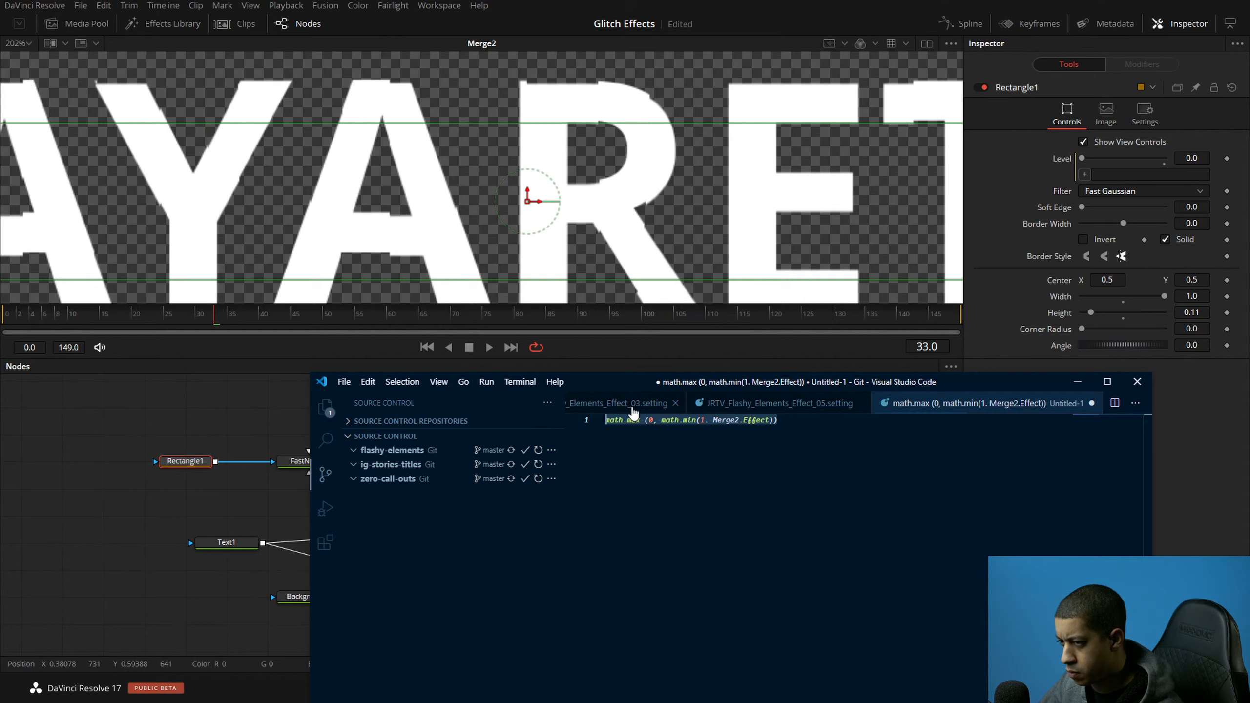
click(844, 440)
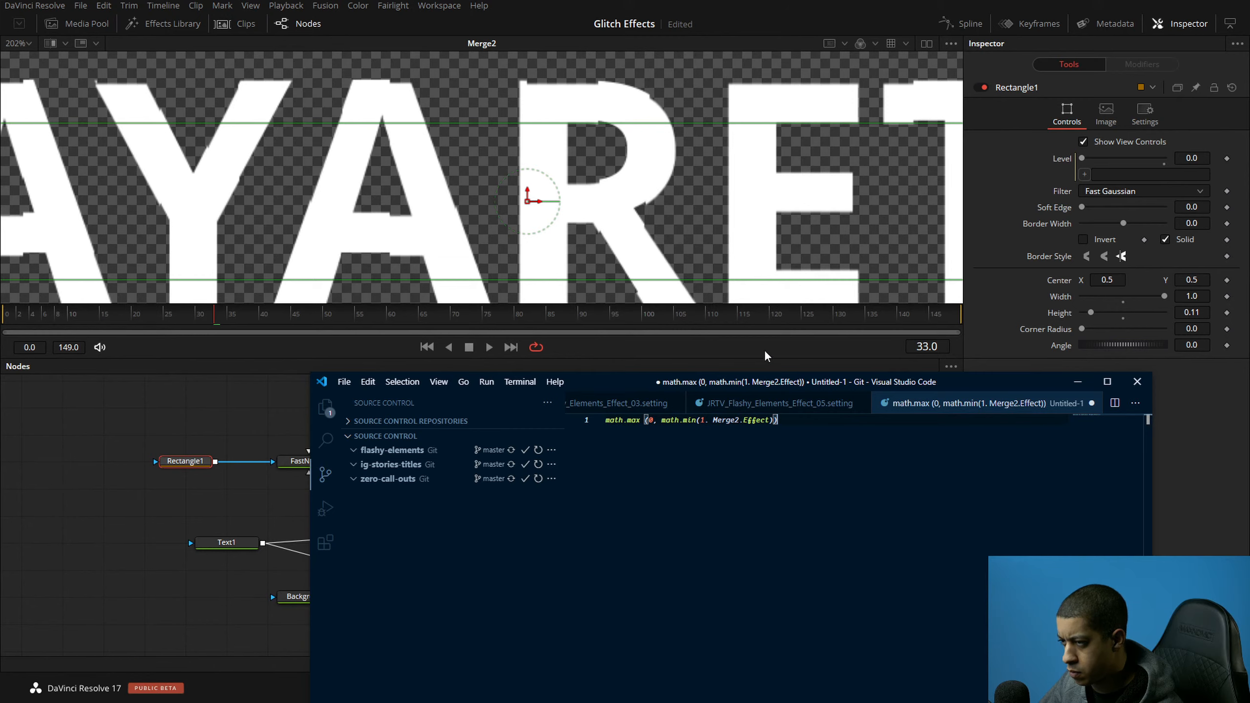
Step: Switch back to DaVinci Resolve and set Rectangle1's Level expression to Merge2.Effect
drag(726, 389, 1223, 365)
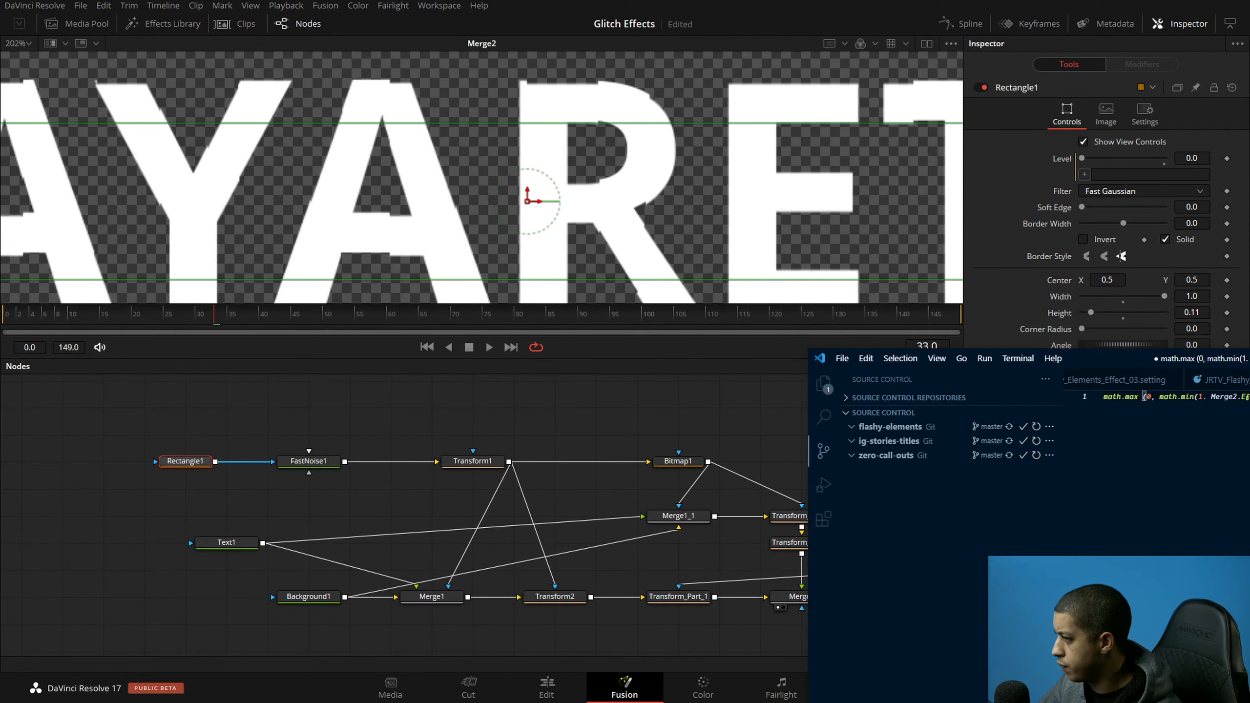
click(1248, 360)
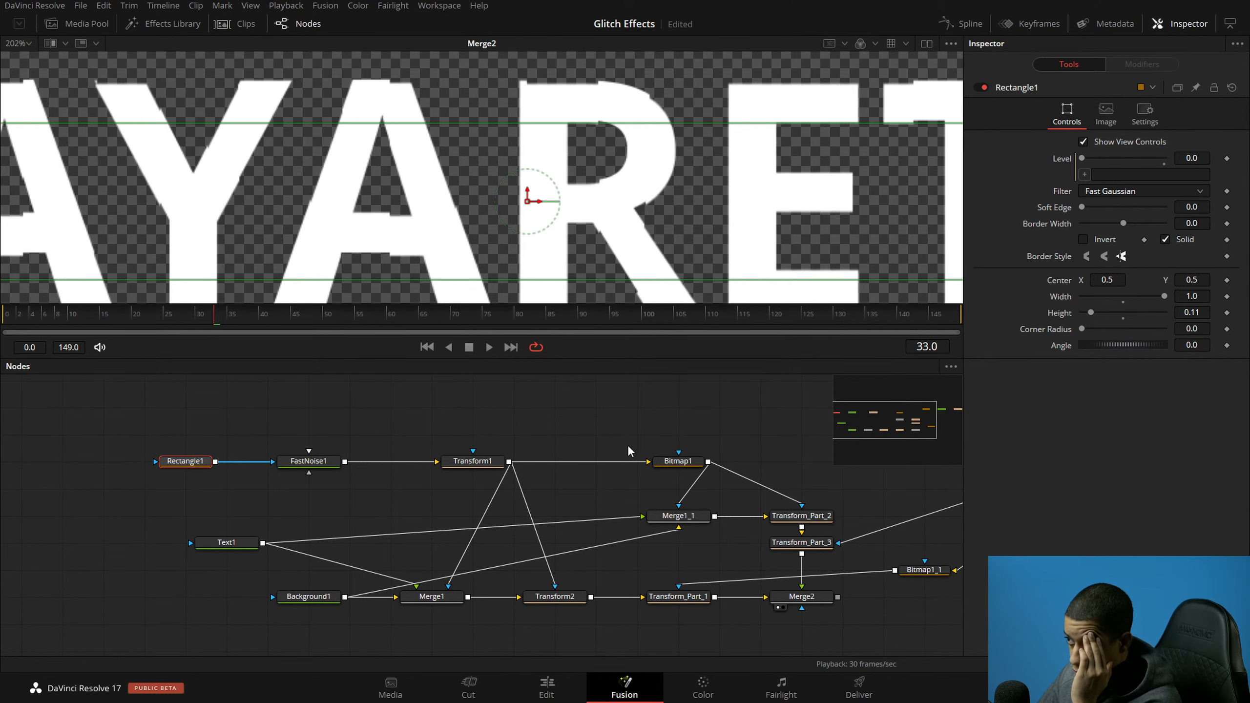
drag(732, 433, 678, 419)
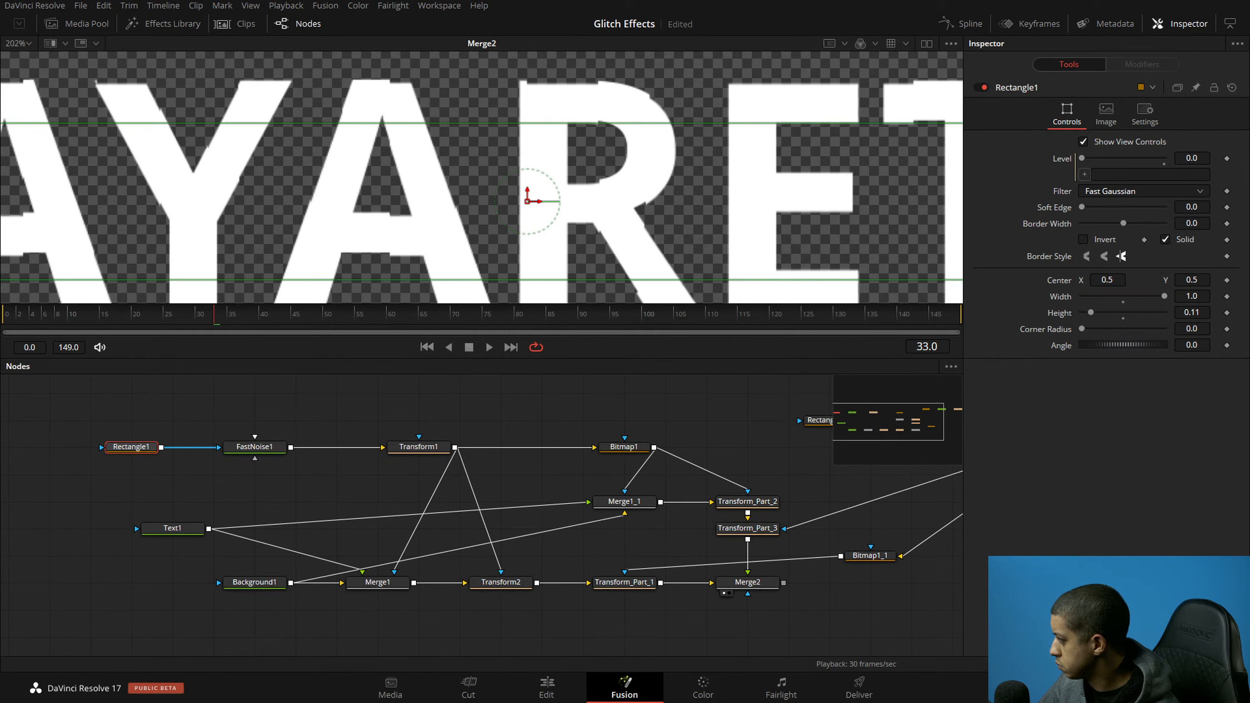
click(1148, 174)
text(Merge2.Effect)
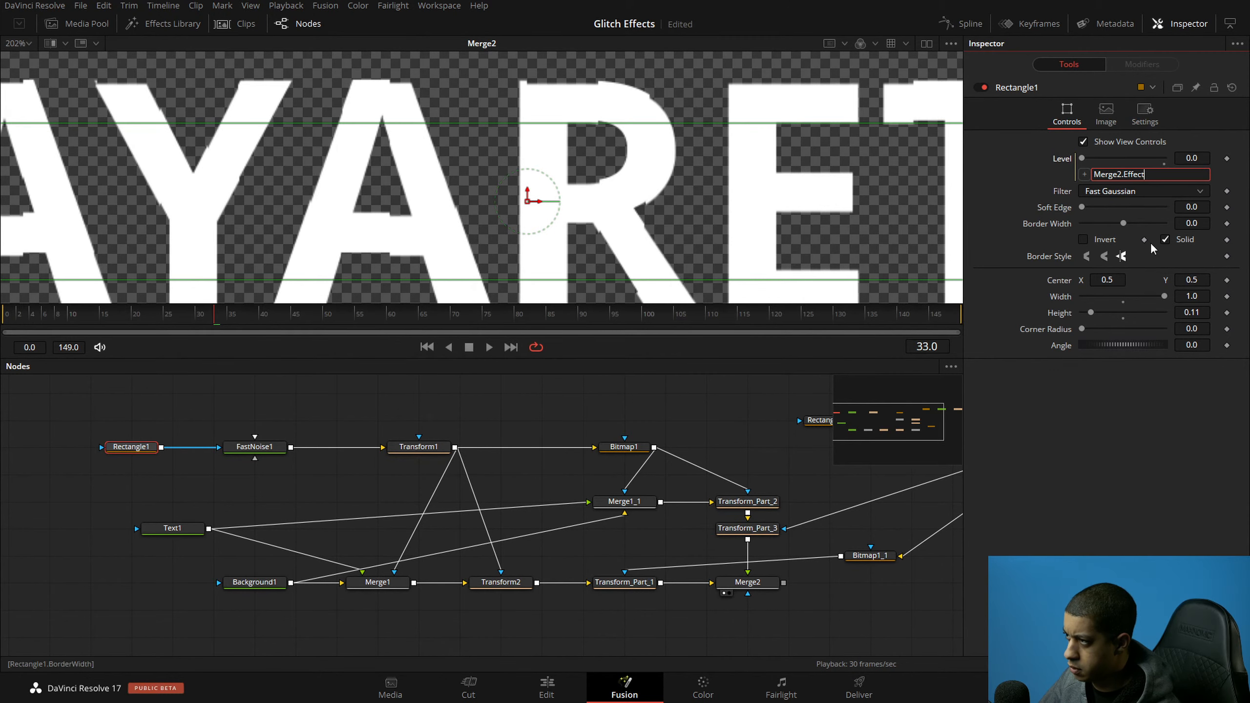
click(1115, 528)
click(735, 436)
drag(726, 402, 697, 411)
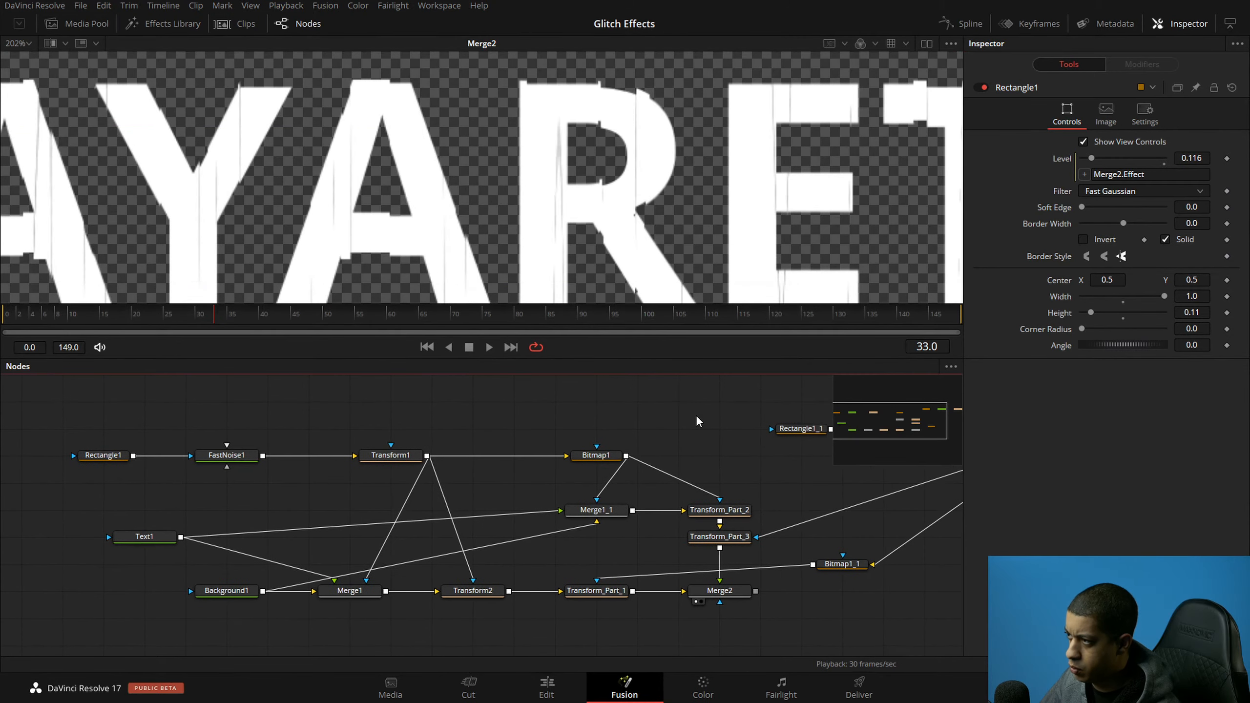
Step: Play the animation from the first frame several times to examine the glitch with Level linked to Merge2's Effect
drag(360, 315, 1, 349)
key(space)
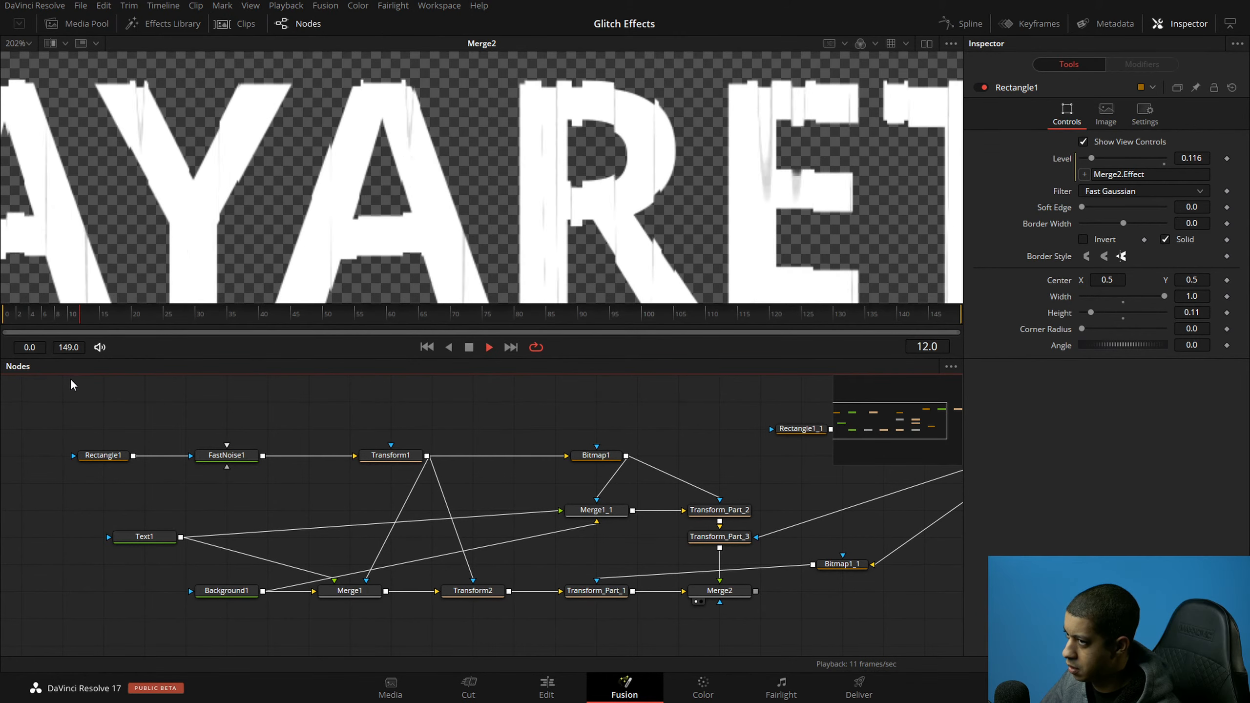
key(space)
key(space)
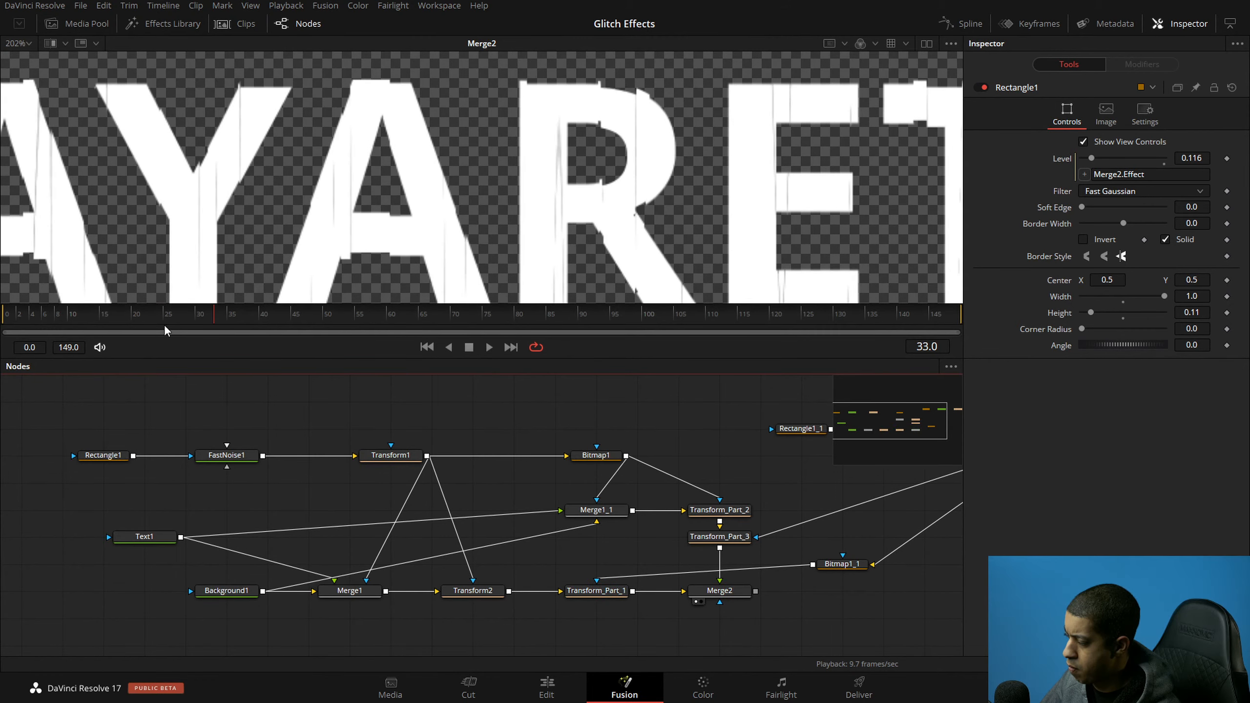
drag(165, 330, 7, 331)
key(space)
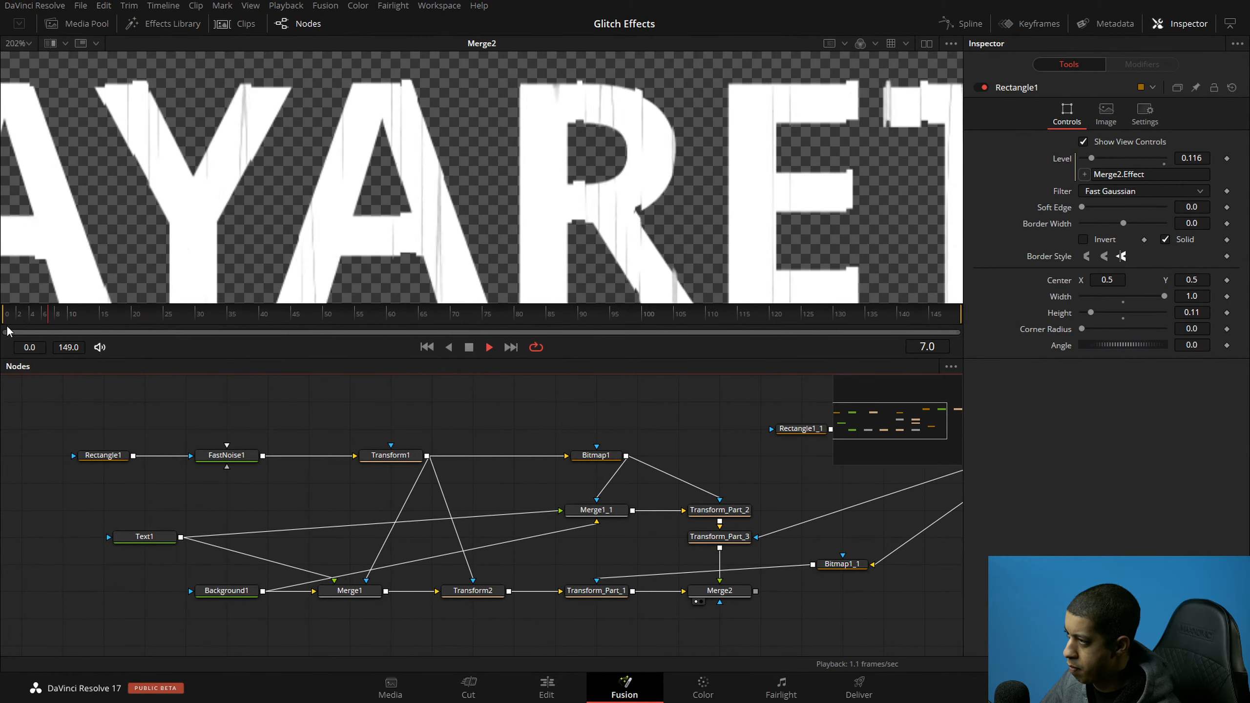
key(space)
key(space)
key(space)
drag(358, 322, 2, 313)
key(space)
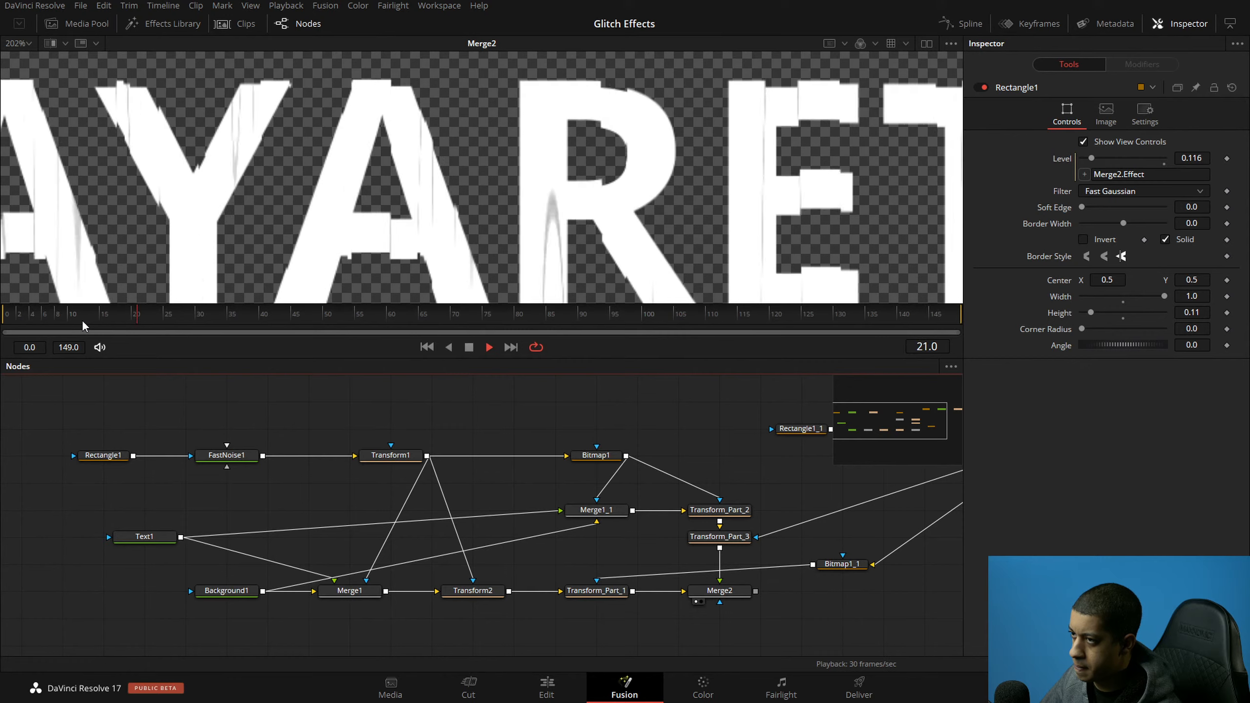
key(space)
Step: Increase Merge2's Effect amount and start playback of the animation
drag(649, 431, 516, 414)
click(597, 579)
mouse_move(1089, 626)
mouse_down()
mouse_move(1148, 626)
mouse_move(1089, 626)
mouse_move(1112, 626)
mouse_up()
key(space)
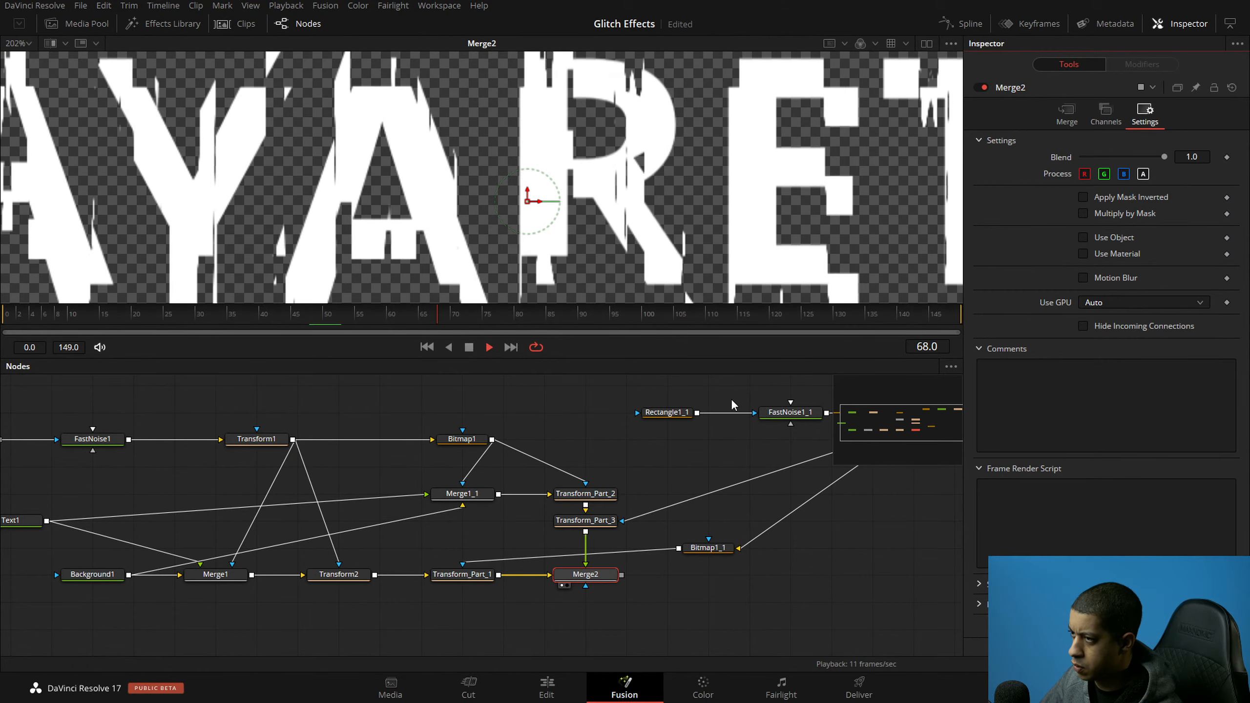
Step: Examine the distorted JAYARETV title during playback, both close up and as a whole frame, and stop playback
scroll(771, 239, up, 4)
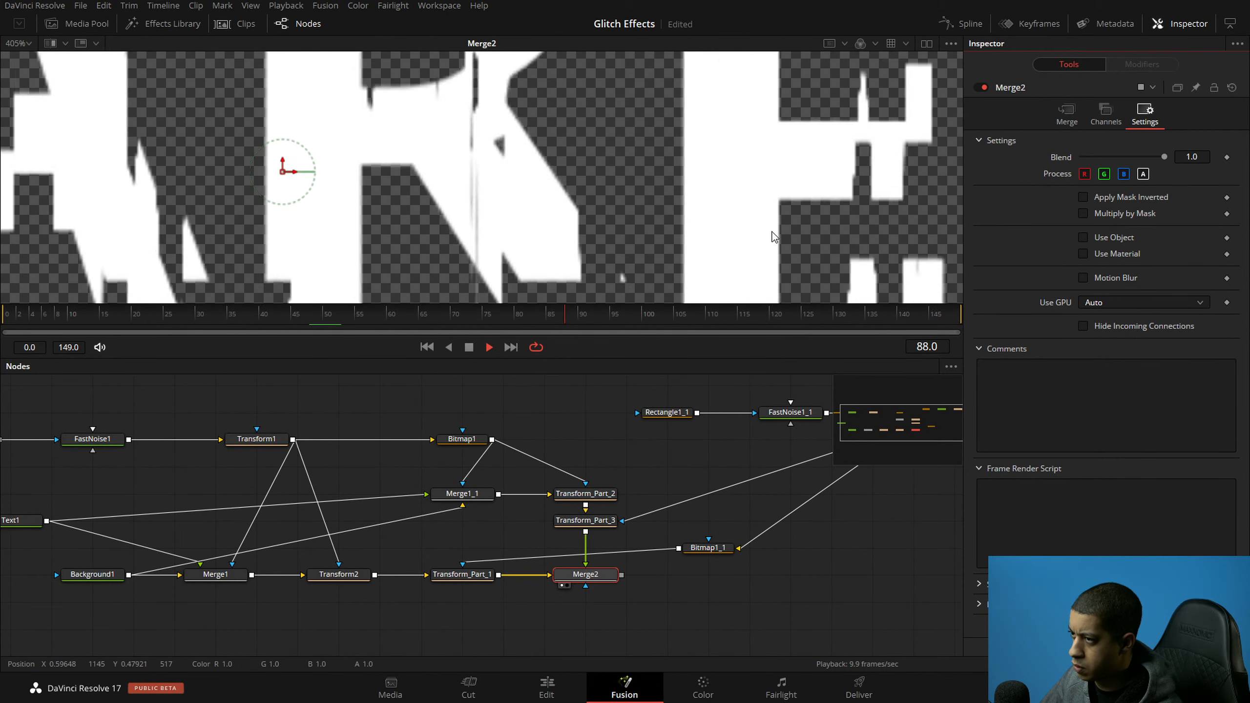
scroll(771, 240, down, 6)
scroll(770, 240, up, 10)
scroll(758, 246, down, 10)
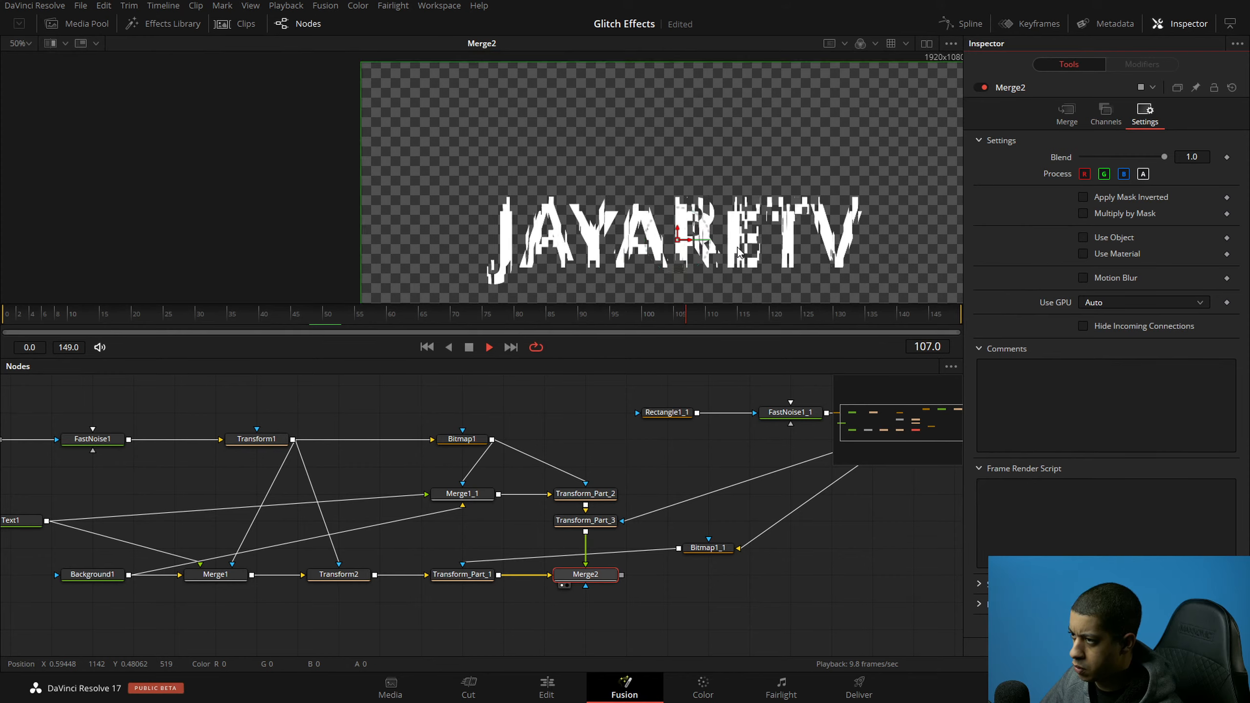
click(19, 43)
click(32, 73)
click(591, 437)
key(space)
drag(513, 241, 579, 220)
drag(660, 490, 692, 484)
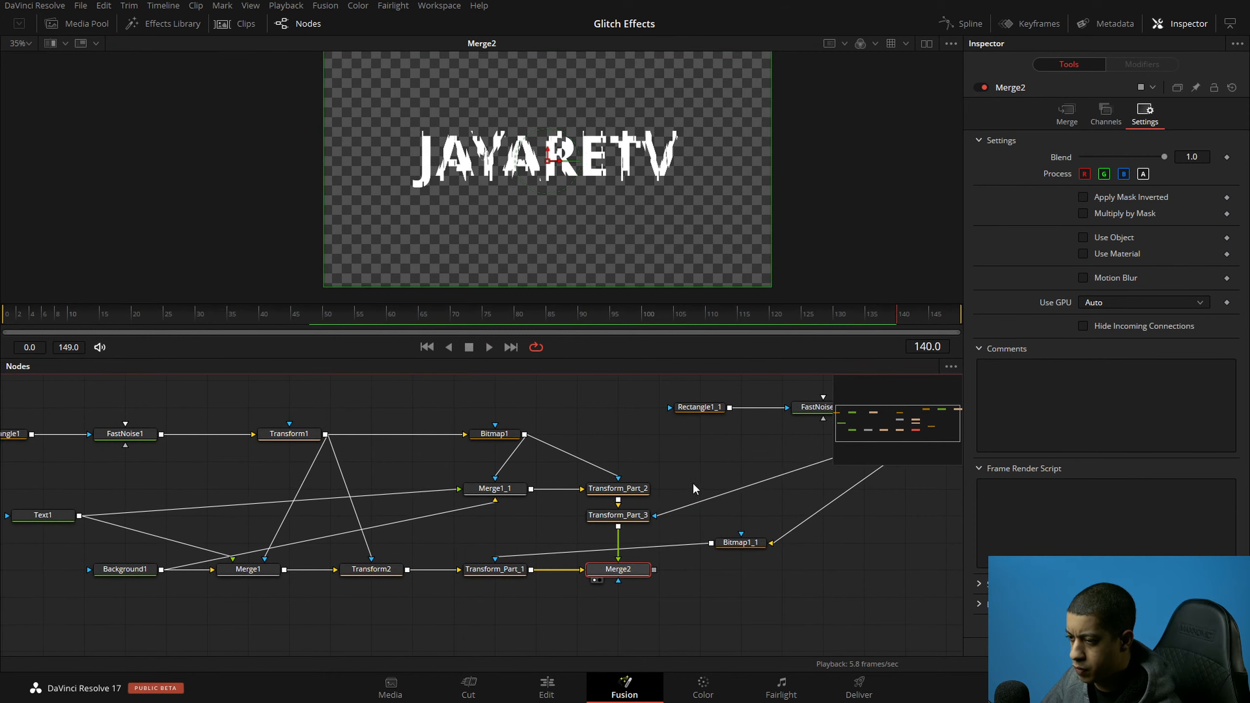
Step: Check the transform controls of Transform_Part_2, Transform_Part_3 and Transform_Part_1
click(635, 492)
click(629, 516)
click(494, 569)
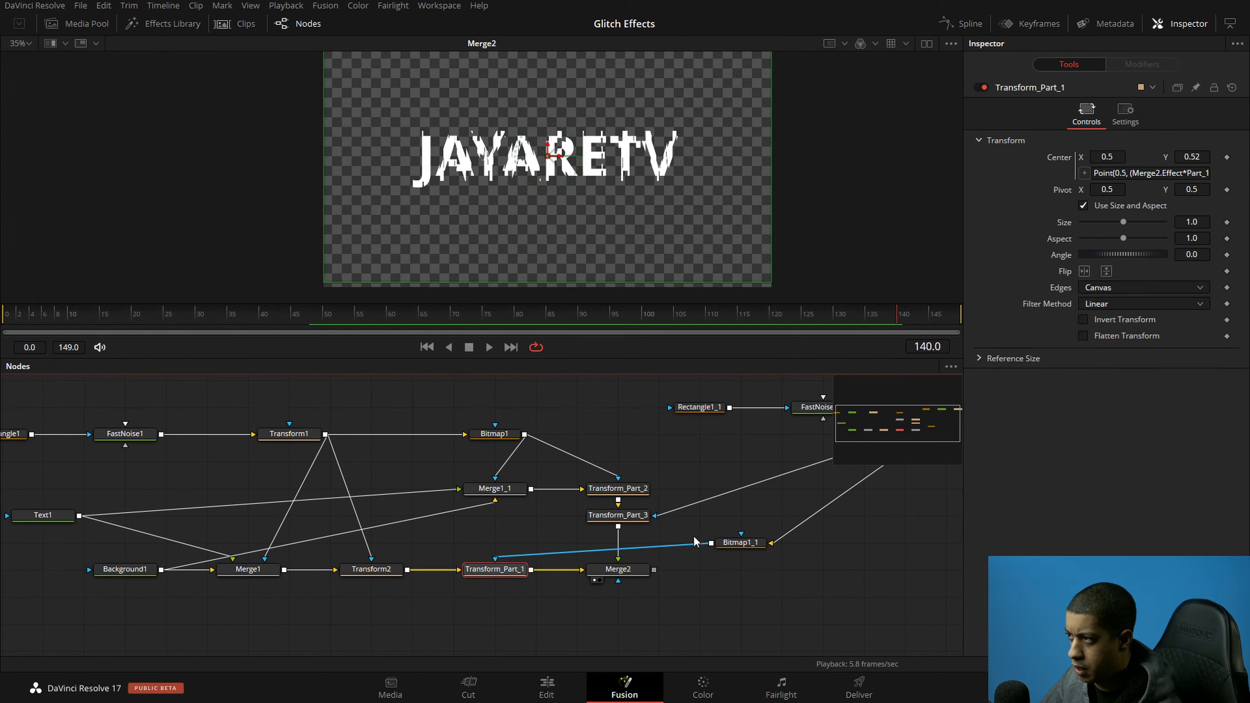
Step: Stack Rectangle1_1, FastNoise1_1 and Transform1_1 in a vertical column near Bitmap1_1 and enlarge the node graph area
drag(609, 416, 864, 475)
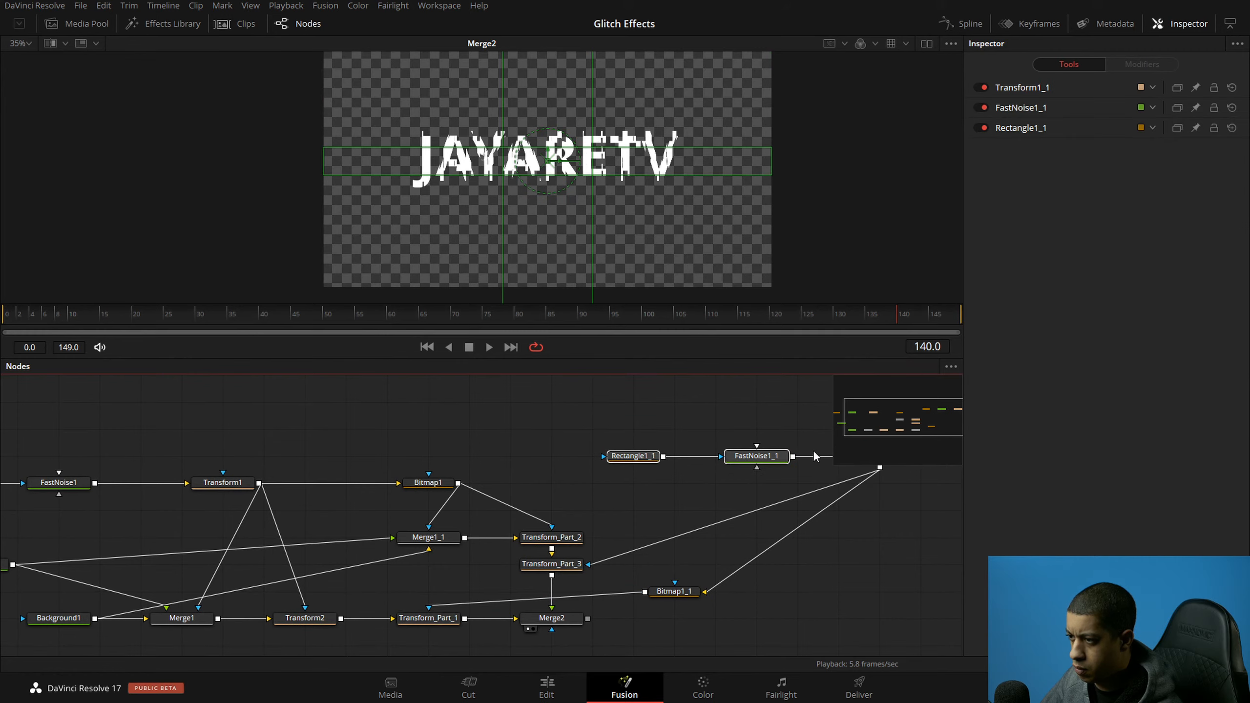
drag(767, 447, 645, 405)
click(500, 428)
scroll(646, 405, up, 3)
drag(386, 496, 642, 442)
drag(640, 358, 657, 241)
drag(561, 394, 783, 380)
click(754, 478)
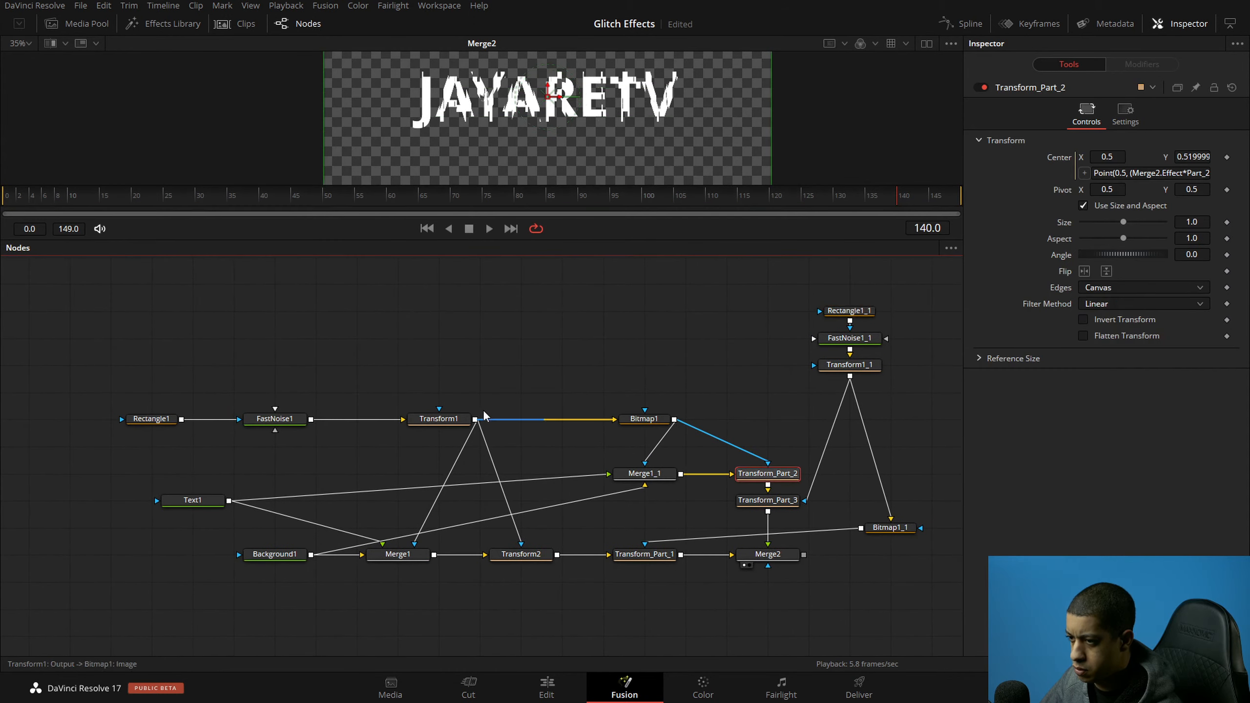
Step: Move the Rectangle1, FastNoise1, Transform1 and Bitmap1 row higher and raise Merge1_1 and Transform_Part_2 slightly
drag(136, 401, 739, 341)
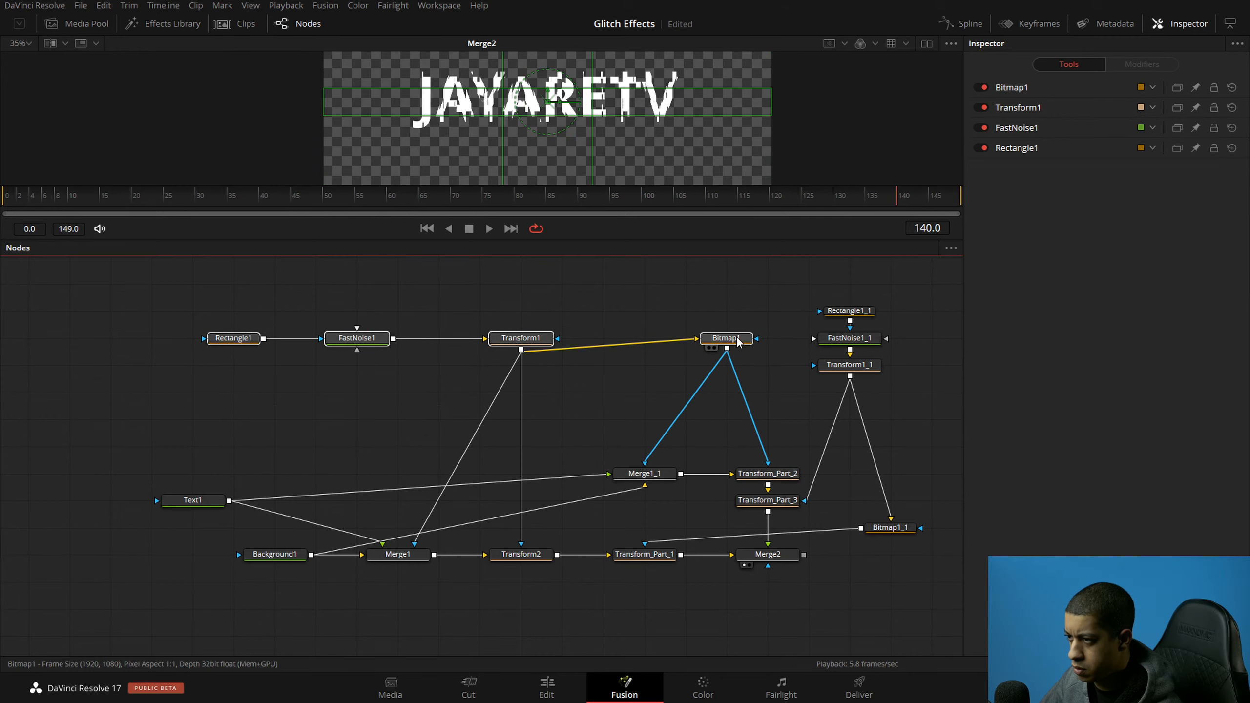
click(706, 425)
drag(690, 473, 776, 451)
click(786, 498)
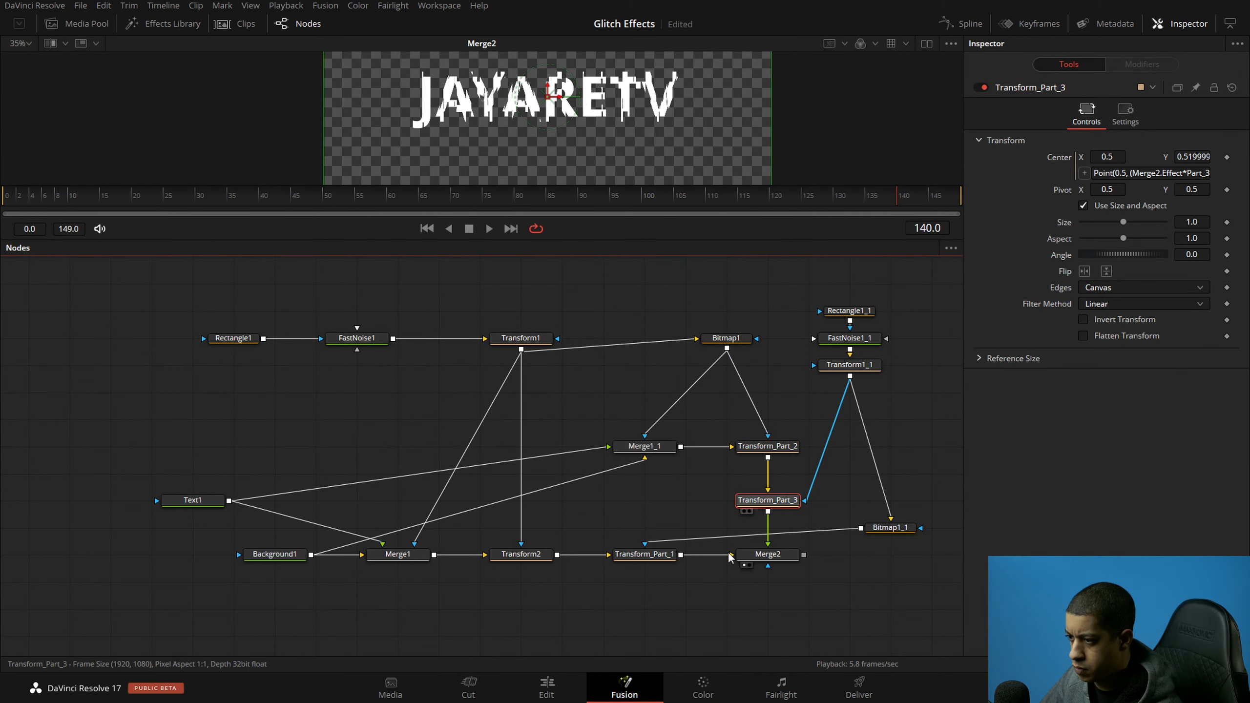
Step: Arrange Text1 above Background1, Merge1_1 beneath Transform1, and Bitmap1 between Transform1 and Transform_Part_2
drag(170, 501, 252, 501)
click(579, 332)
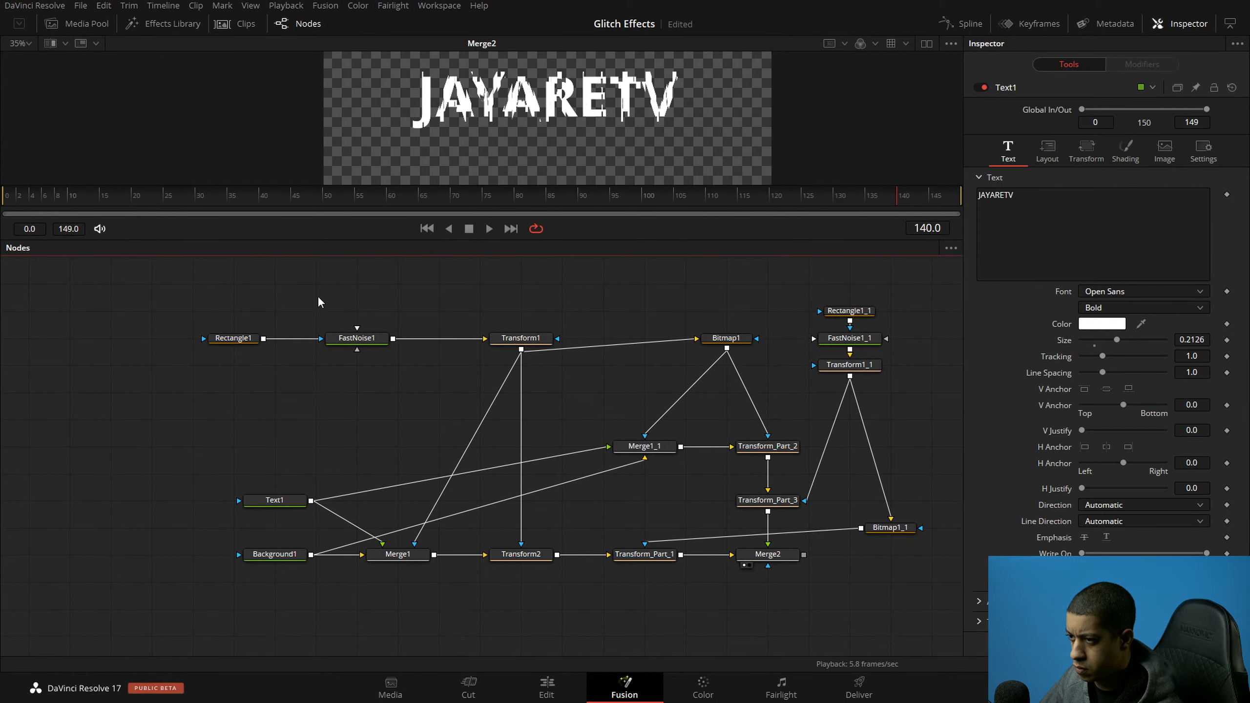
drag(734, 339, 696, 386)
drag(657, 456, 535, 457)
click(531, 447)
drag(563, 323, 199, 356)
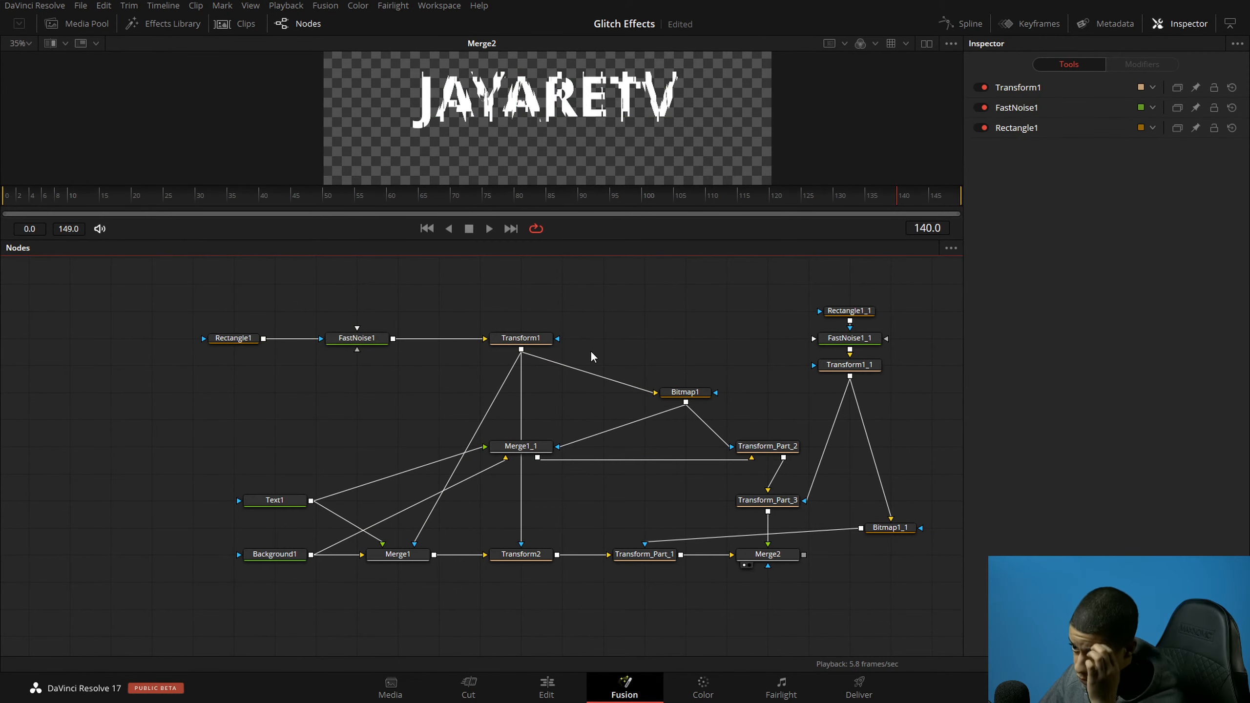
Step: Move Text1 far out to the left of the other nodes, removing the trial pipe router from its output
drag(283, 503, 217, 488)
alt+click(170, 499)
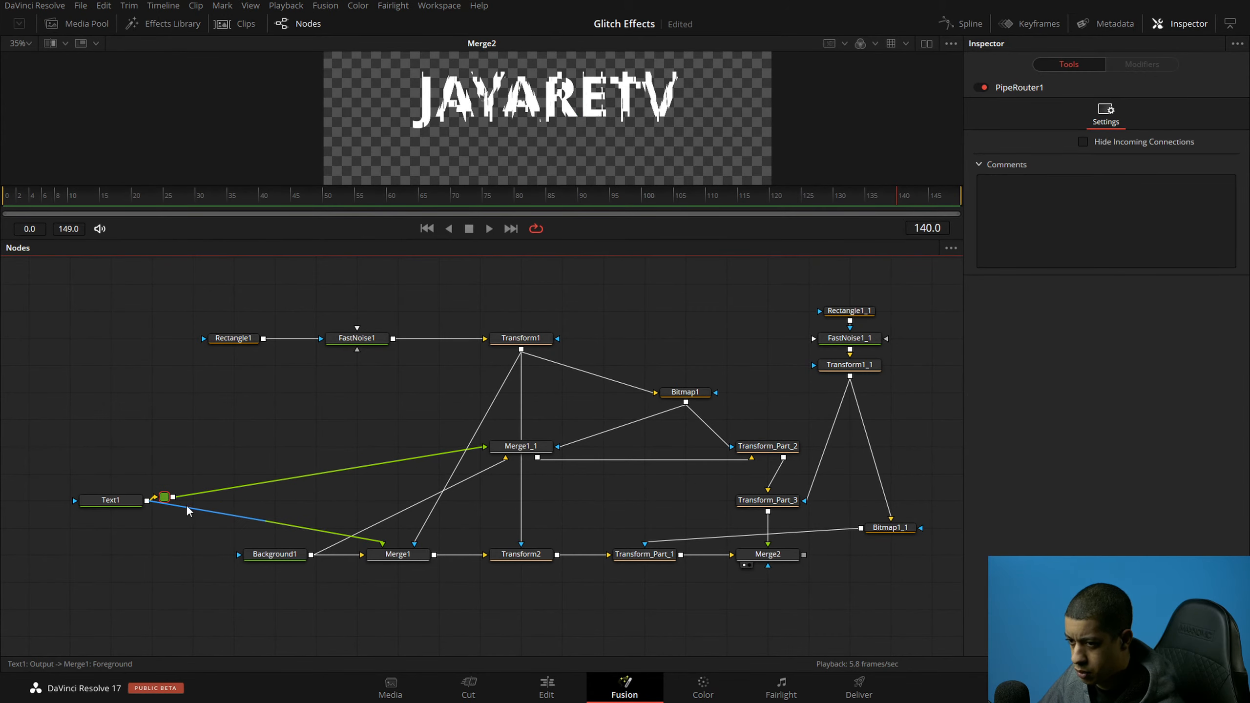
key(Delete)
drag(116, 501, 17, 536)
drag(88, 485, 560, 484)
drag(472, 525, 61, 470)
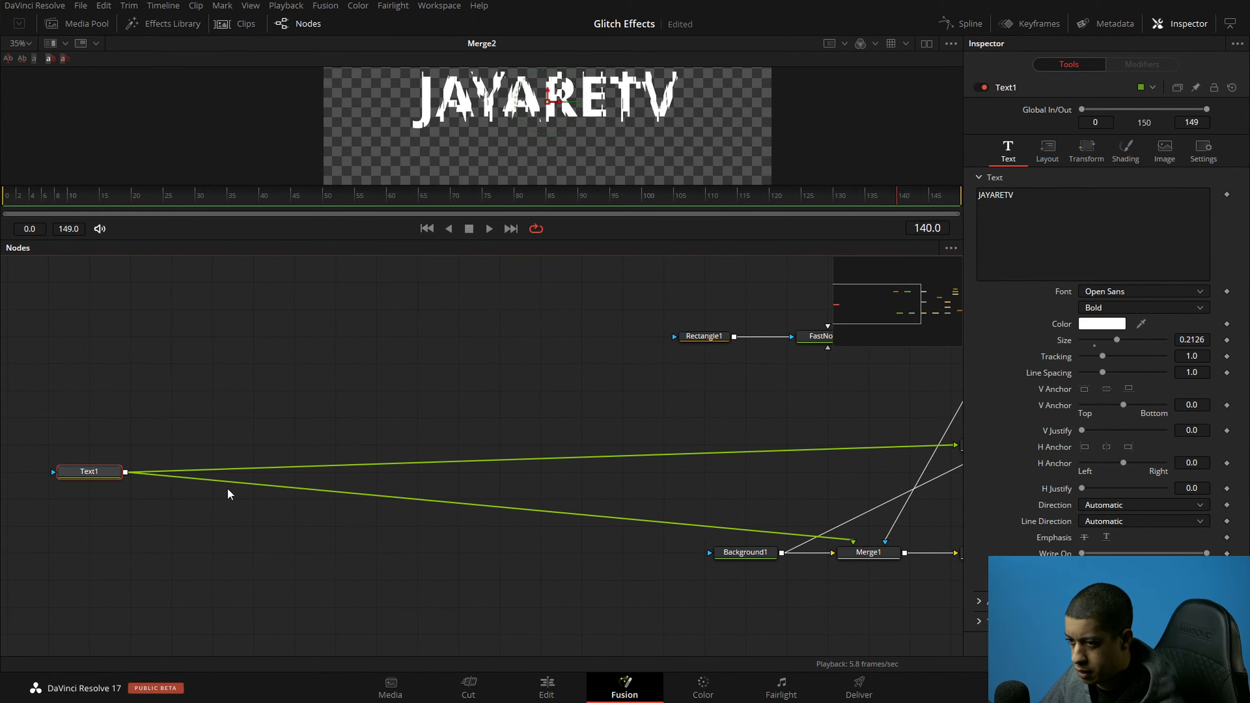
Step: Insert a pipe router on Text1's output, place it near the merge branches, and save the project
alt+click(162, 472)
drag(162, 472, 585, 474)
drag(646, 417, 308, 426)
key(ctrl+s)
drag(524, 444, 263, 436)
key(ctrl+s)
Step: Place Bitmap1_1 directly above Transform_Part_1 and align Bitmap1 with the Transform1 row
drag(819, 559, 727, 549)
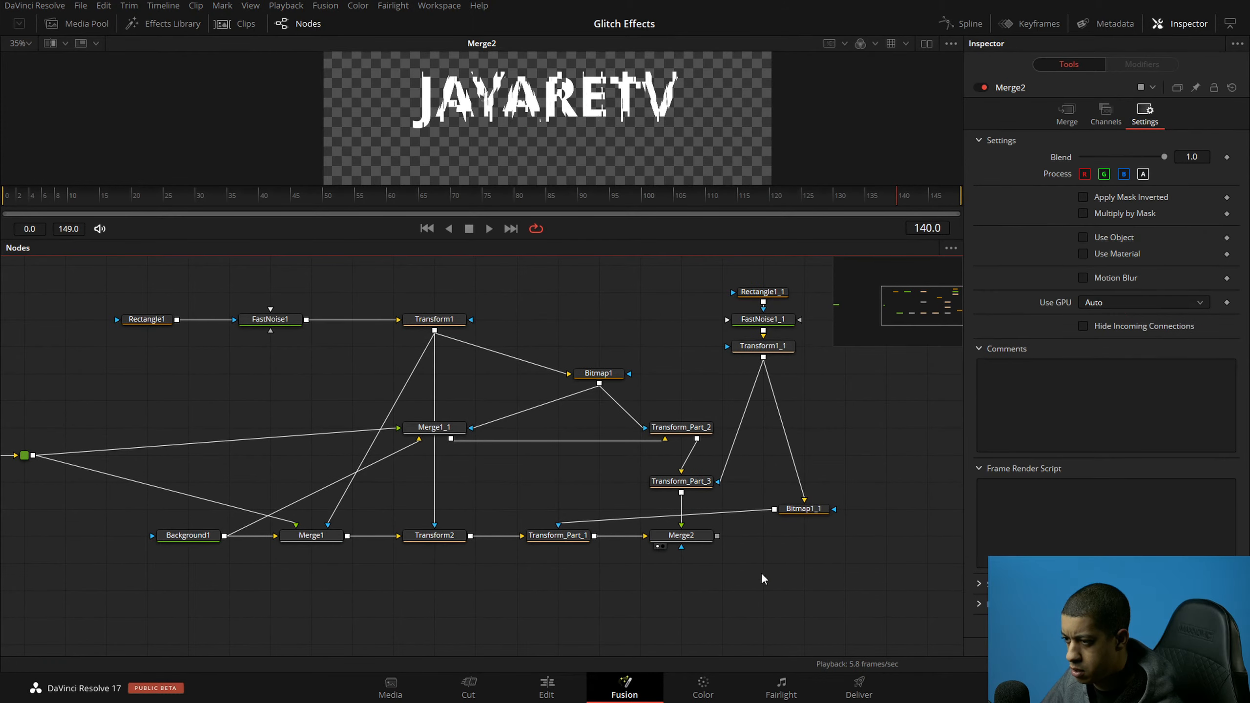
scroll(795, 550, down, 2)
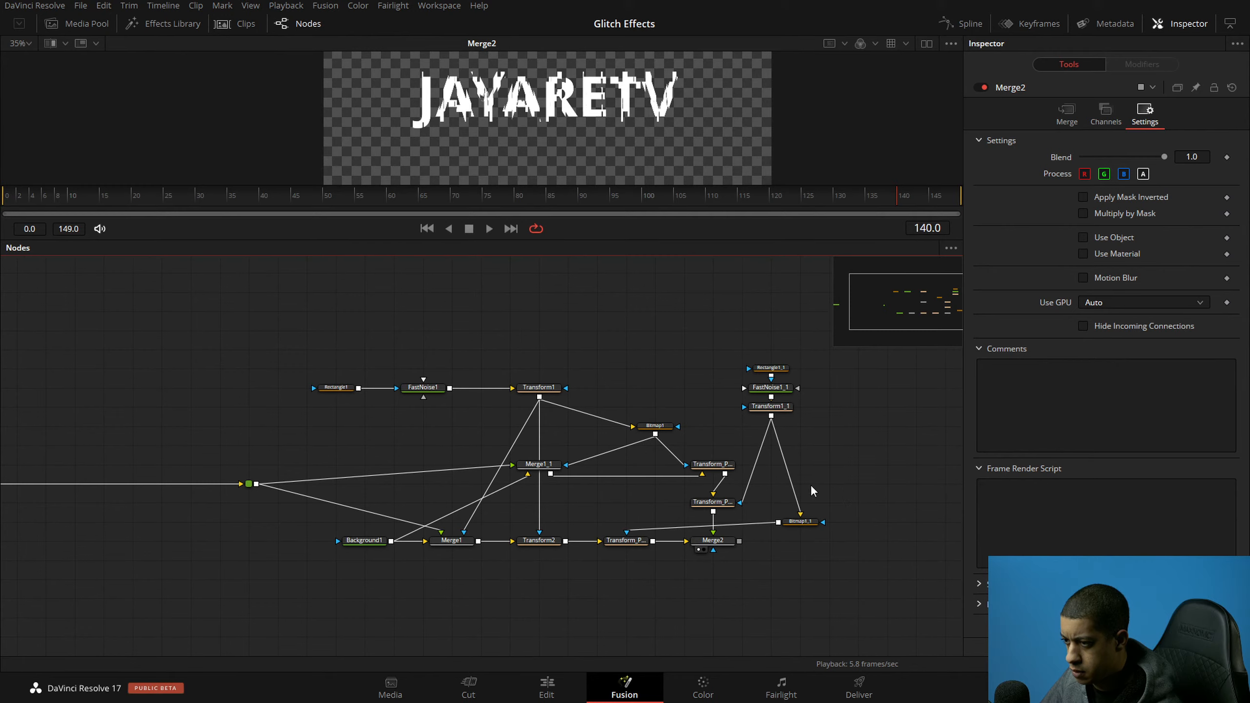
drag(727, 448, 727, 510)
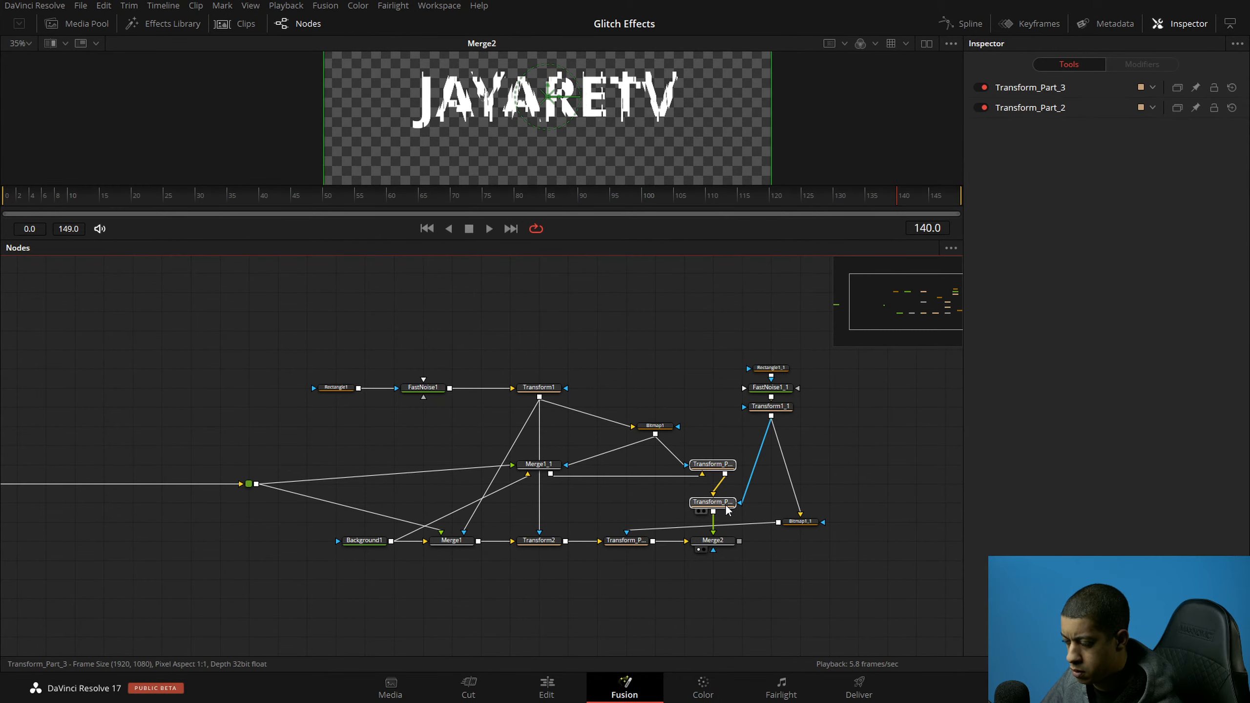
click(838, 496)
drag(802, 522, 635, 513)
drag(654, 426, 654, 387)
Step: Insert a pipe router on the connection from Transform1_1 to Bitmap1_1 and place it above Bitmap1_1
alt+click(704, 448)
drag(704, 448, 627, 446)
click(834, 514)
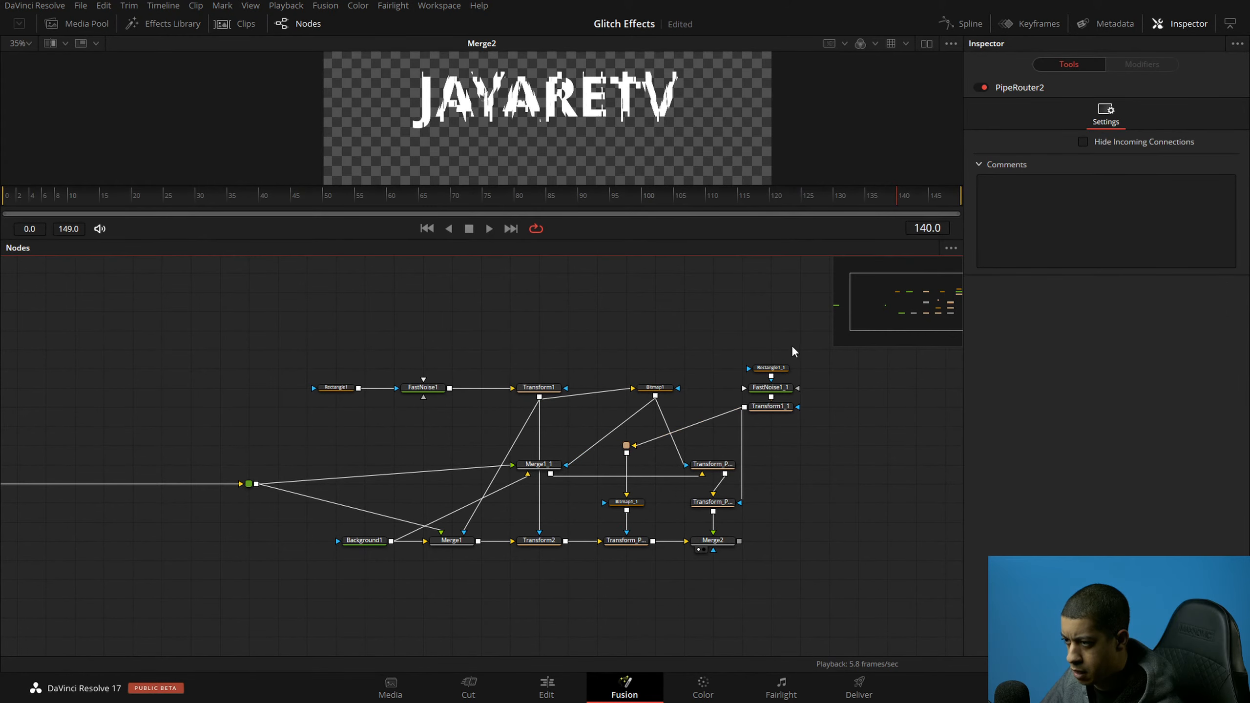
drag(786, 400, 775, 409)
drag(814, 517, 756, 506)
scroll(822, 512, up, 1)
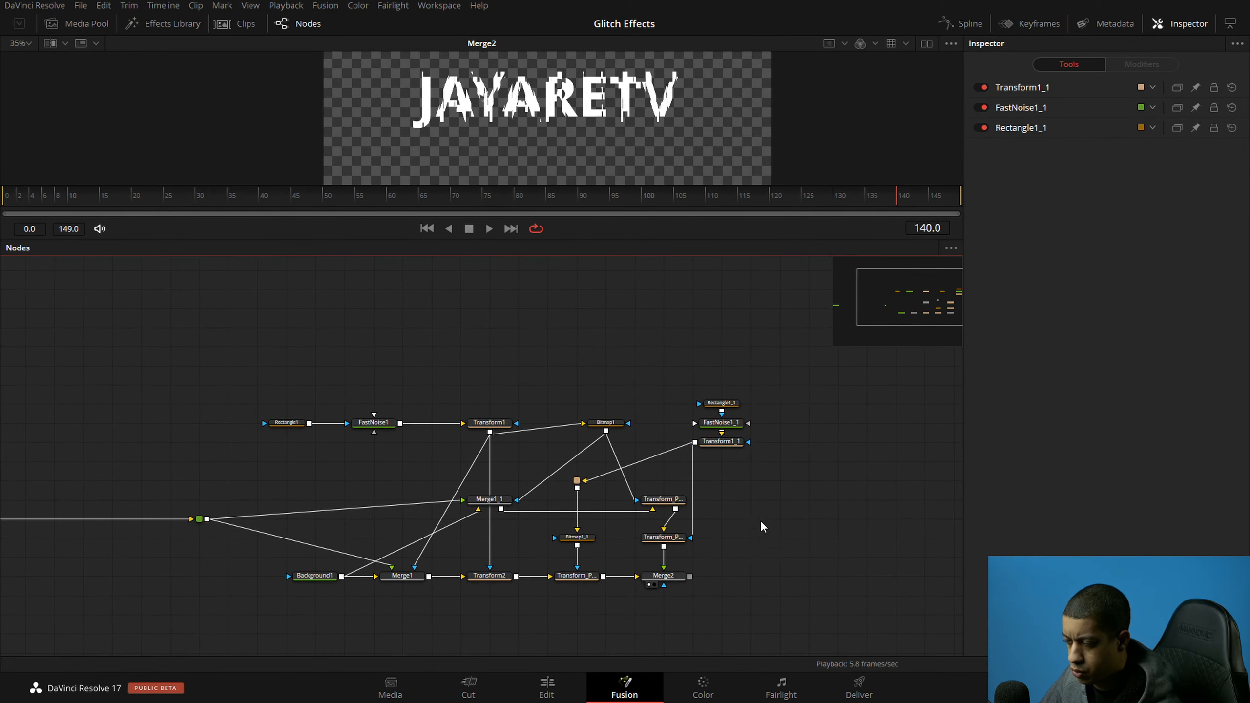
Step: Examine the Settings of Transform_Part_1, Transform_Part_2 and the transform node directly above Merge2
click(563, 584)
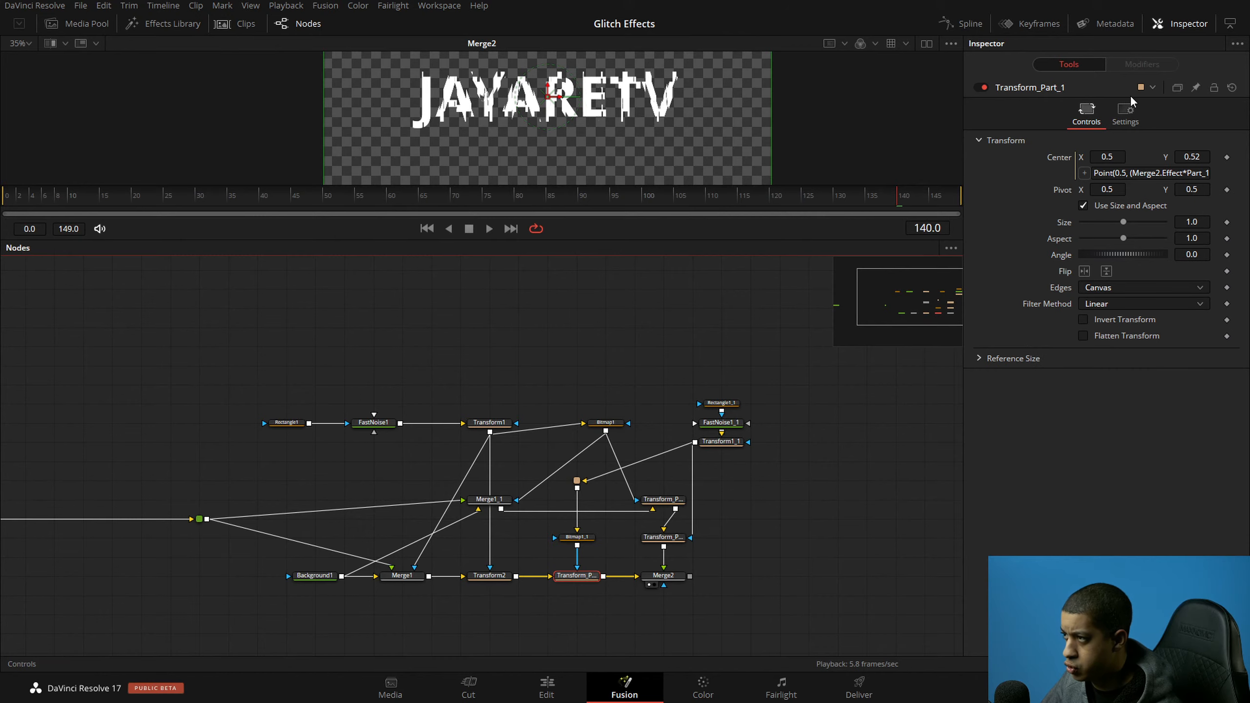
click(1127, 112)
click(662, 499)
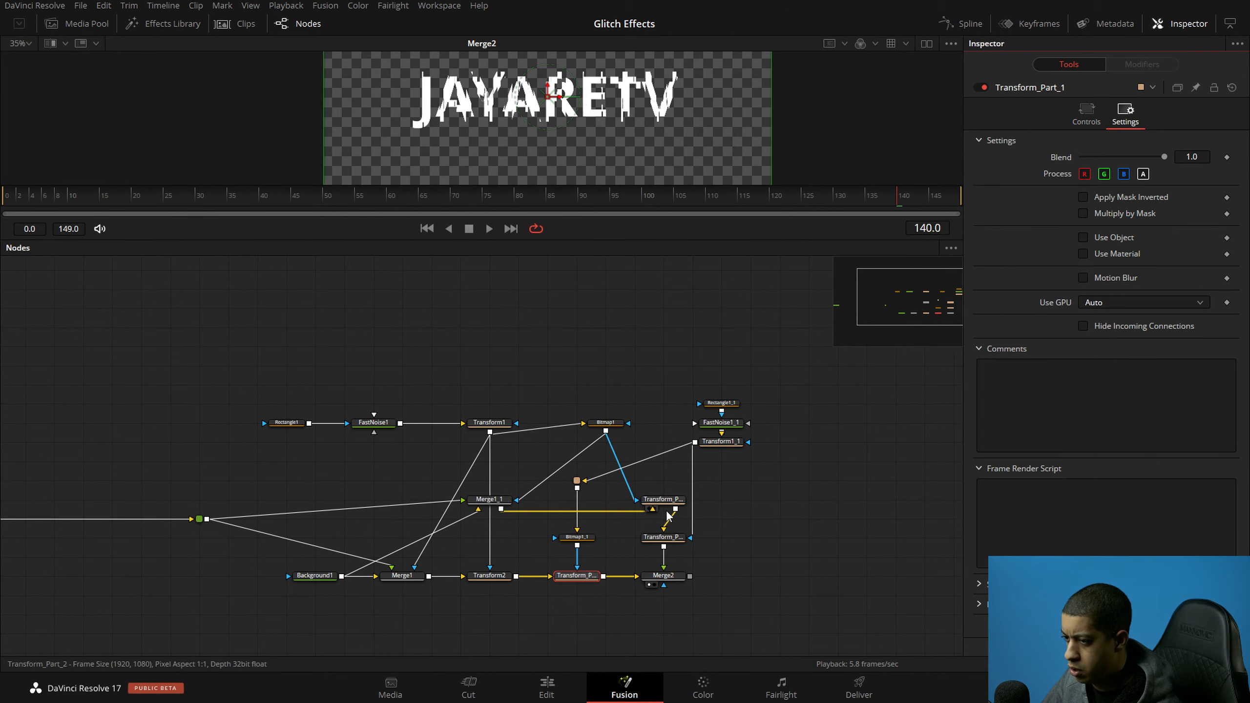
click(1125, 112)
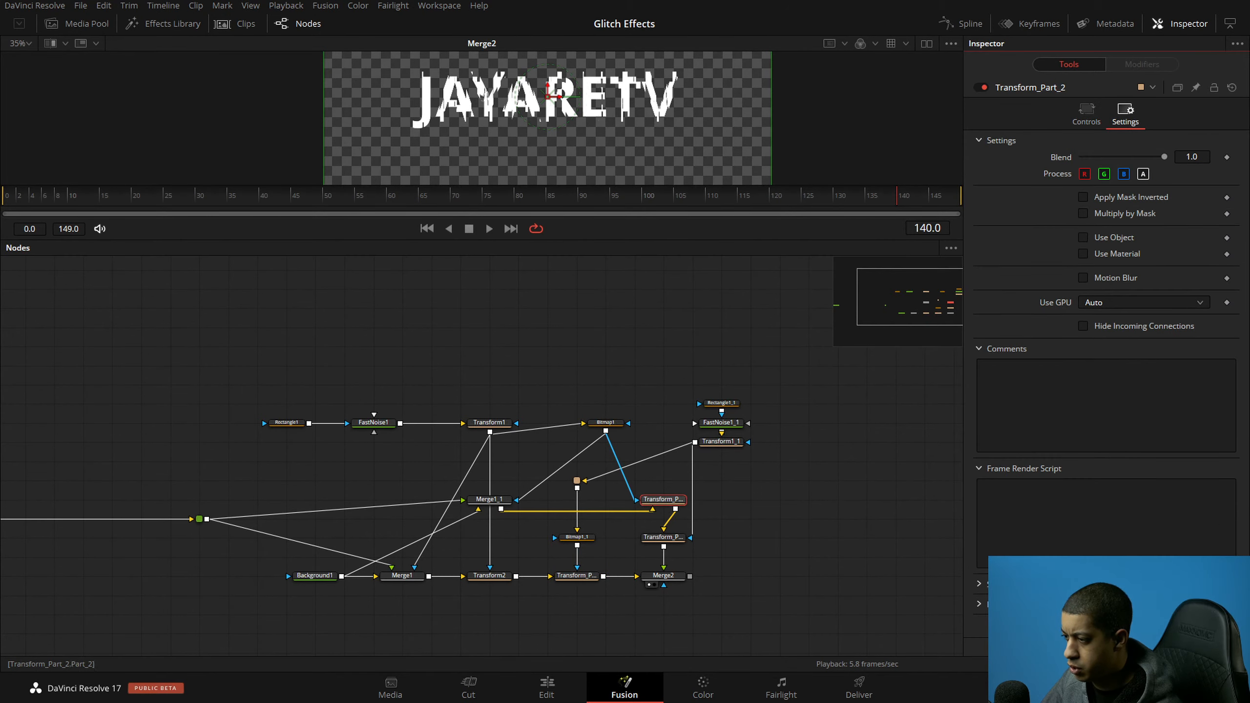
click(670, 538)
click(1127, 115)
scroll(1107, 246, down, 2)
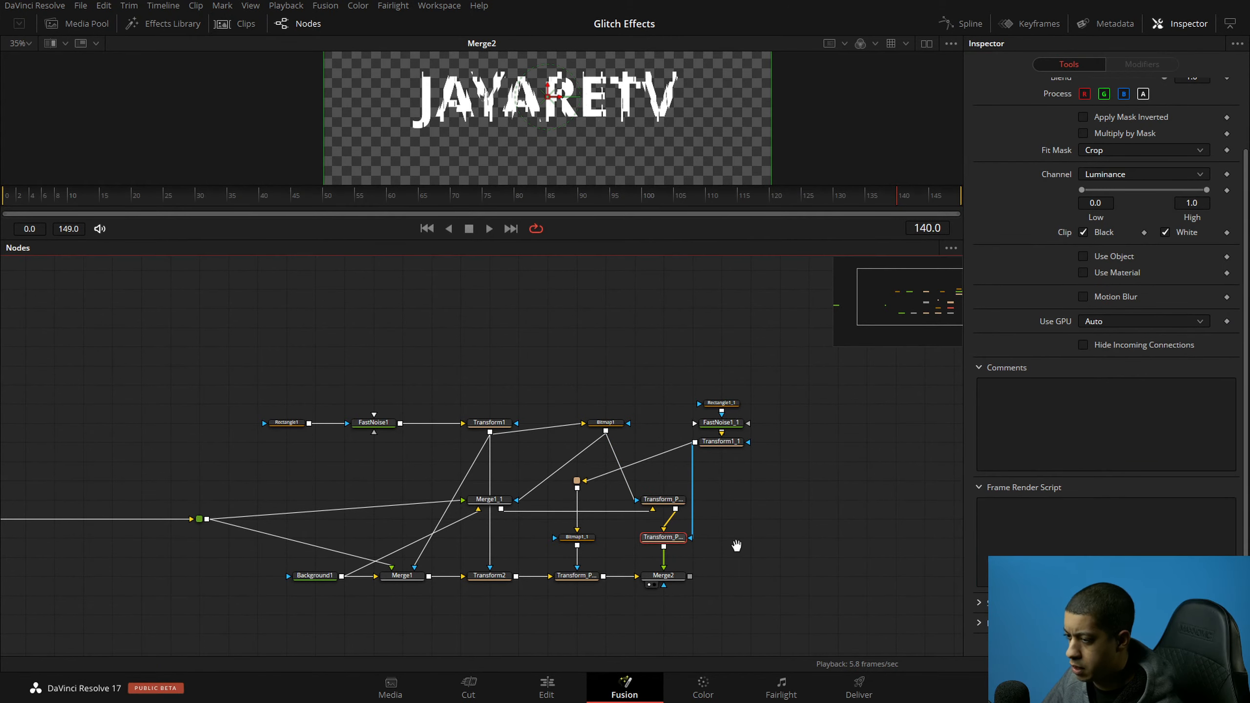
drag(736, 545, 738, 544)
click(783, 541)
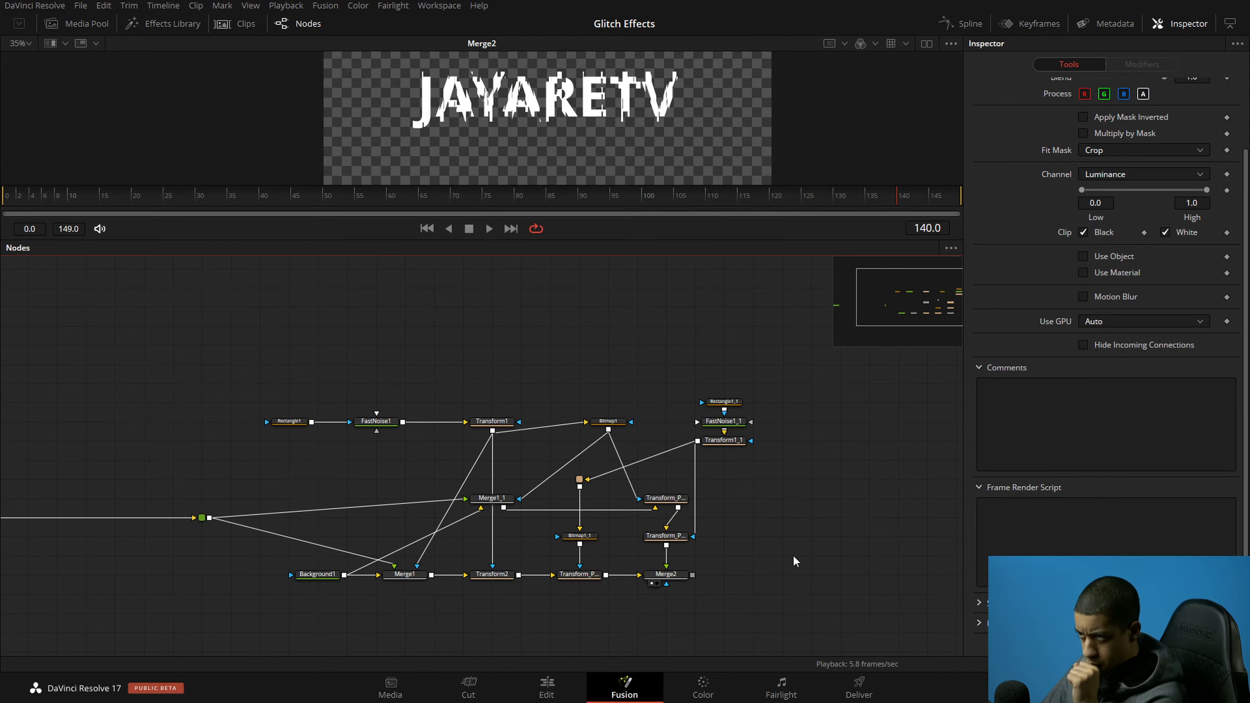
key(shift+space)
text(bac)
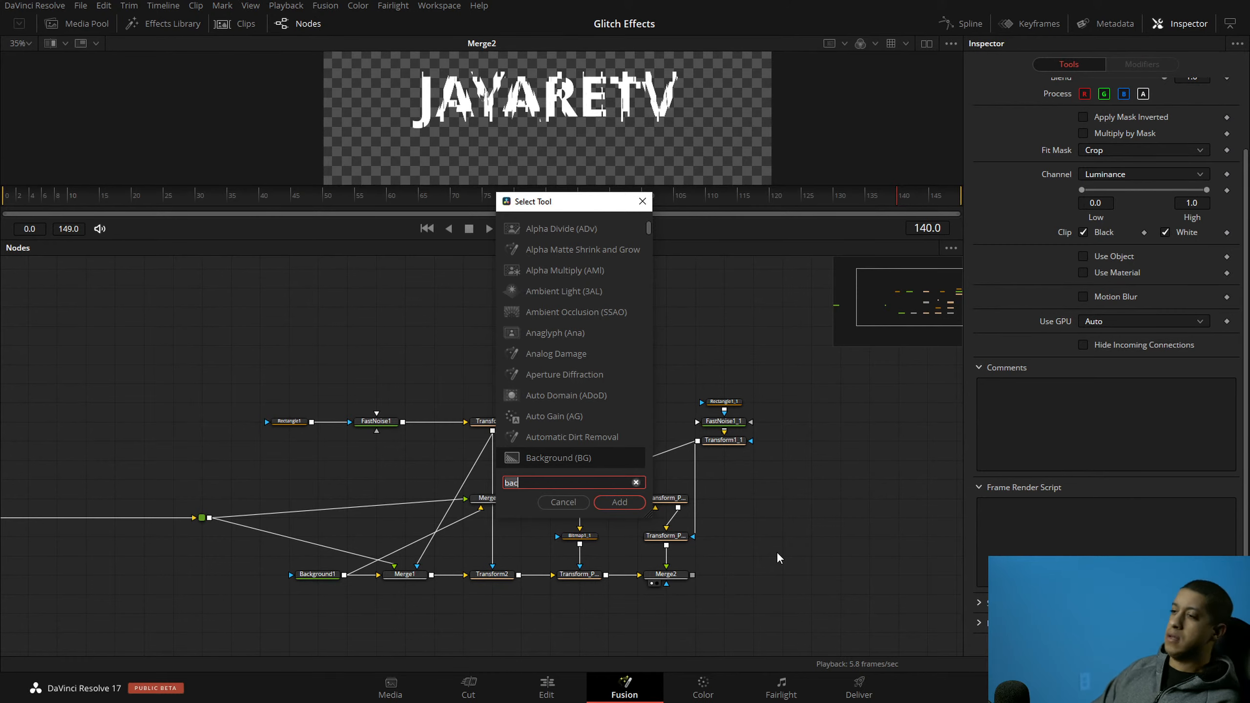
key(Escape)
Step: Add a Time Speed node from the Miscellaneous tools near Merge2 and feed Merge2's output into it
right_click(819, 539)
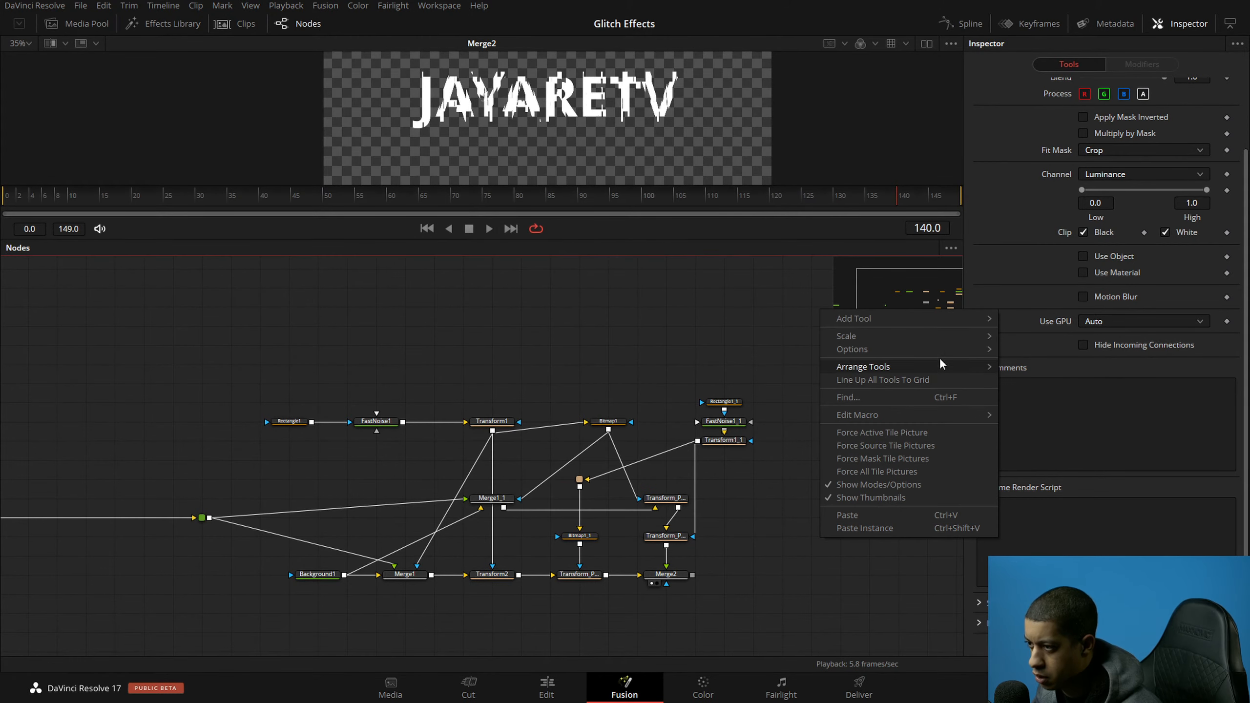
mouse_move(961, 317)
mouse_move(1047, 332)
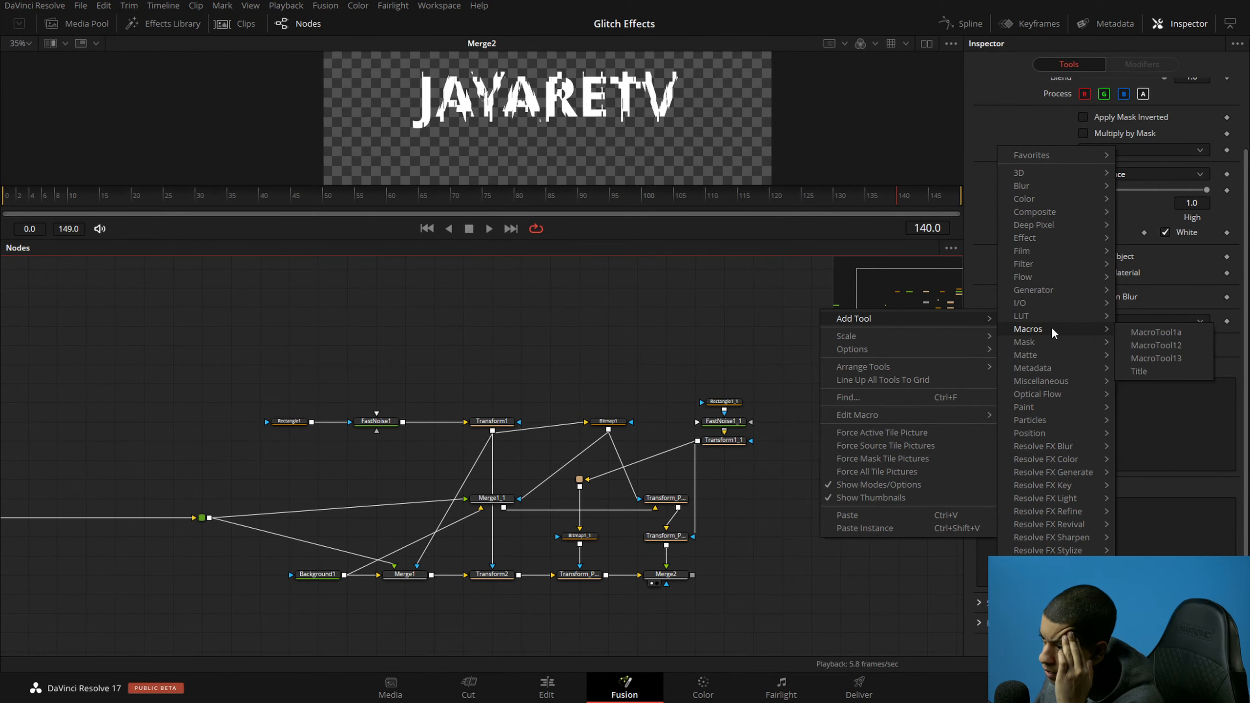
mouse_move(1075, 409)
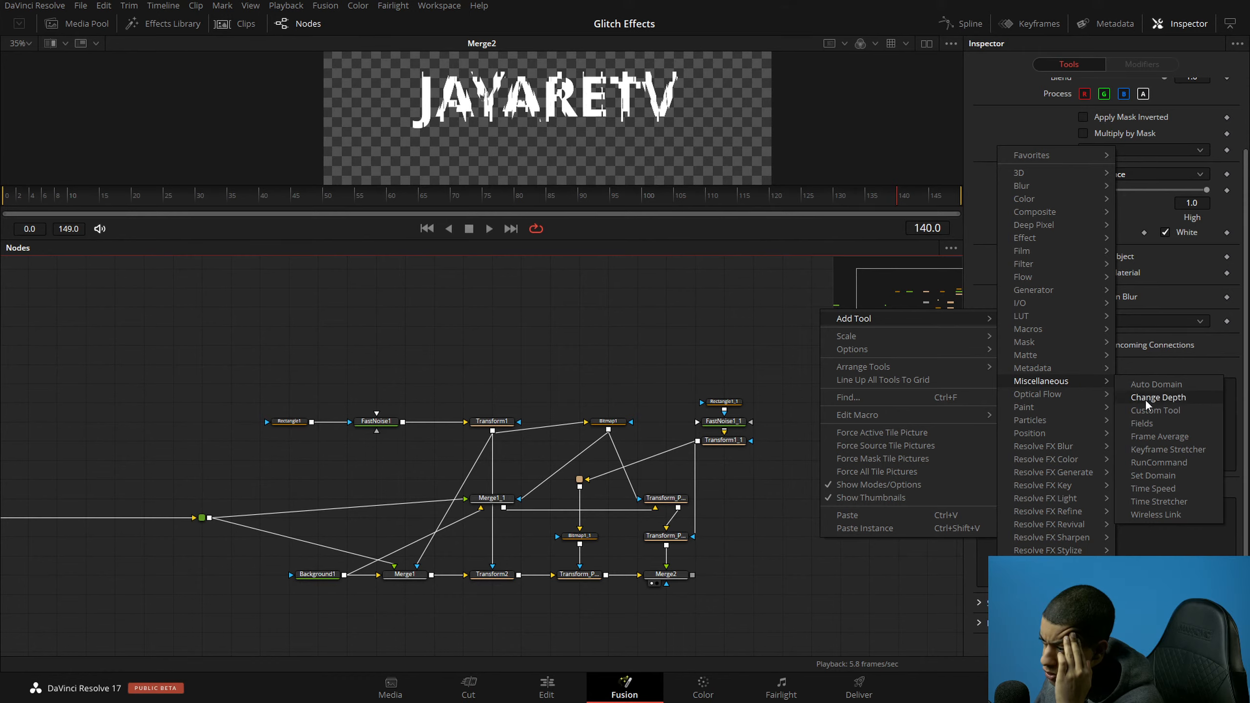
click(1152, 487)
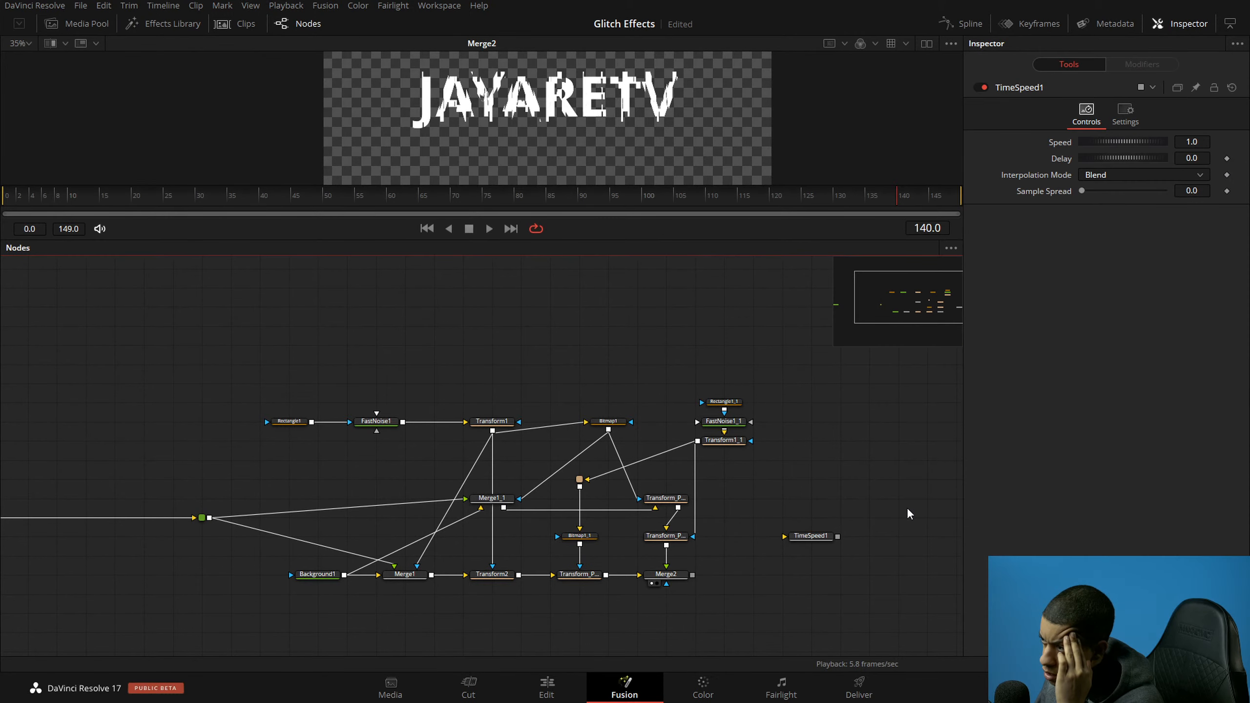
drag(823, 542, 806, 575)
drag(692, 575, 810, 539)
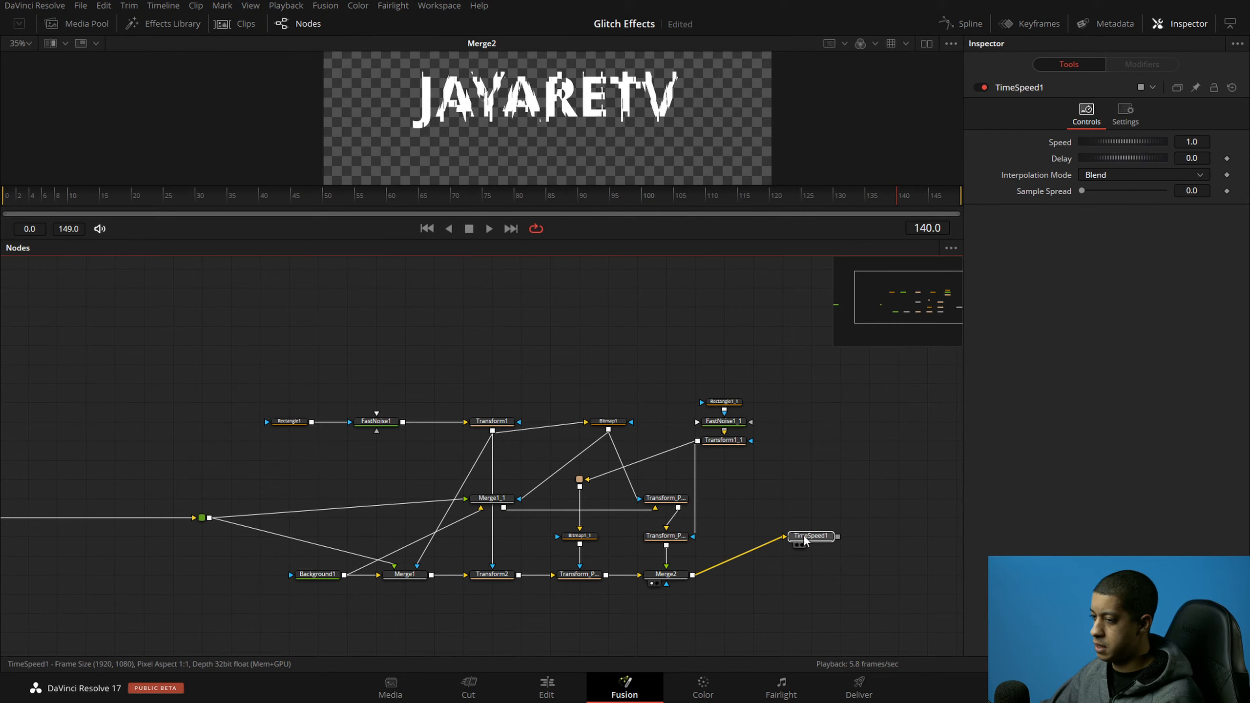
Step: Add a Background and a Merge node after TimeSpeed1, placing the new background directly below TimeSpeed1
key(shift+space)
text(merge)
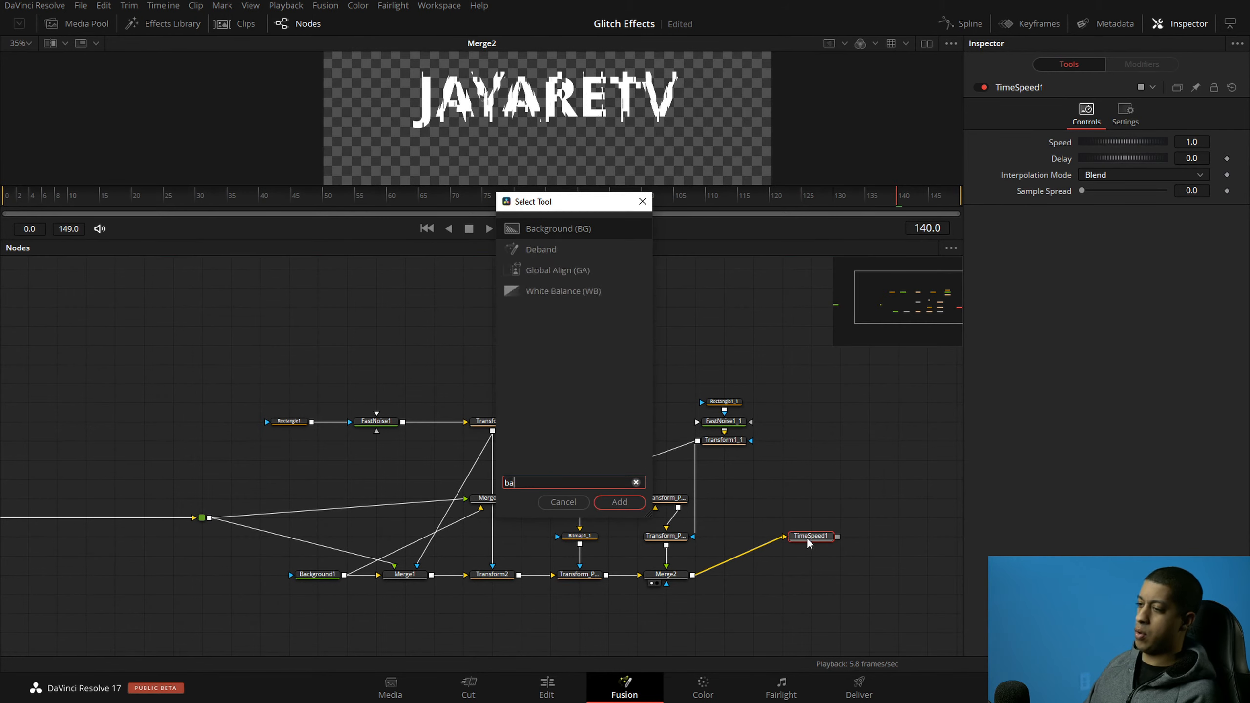
key(Return)
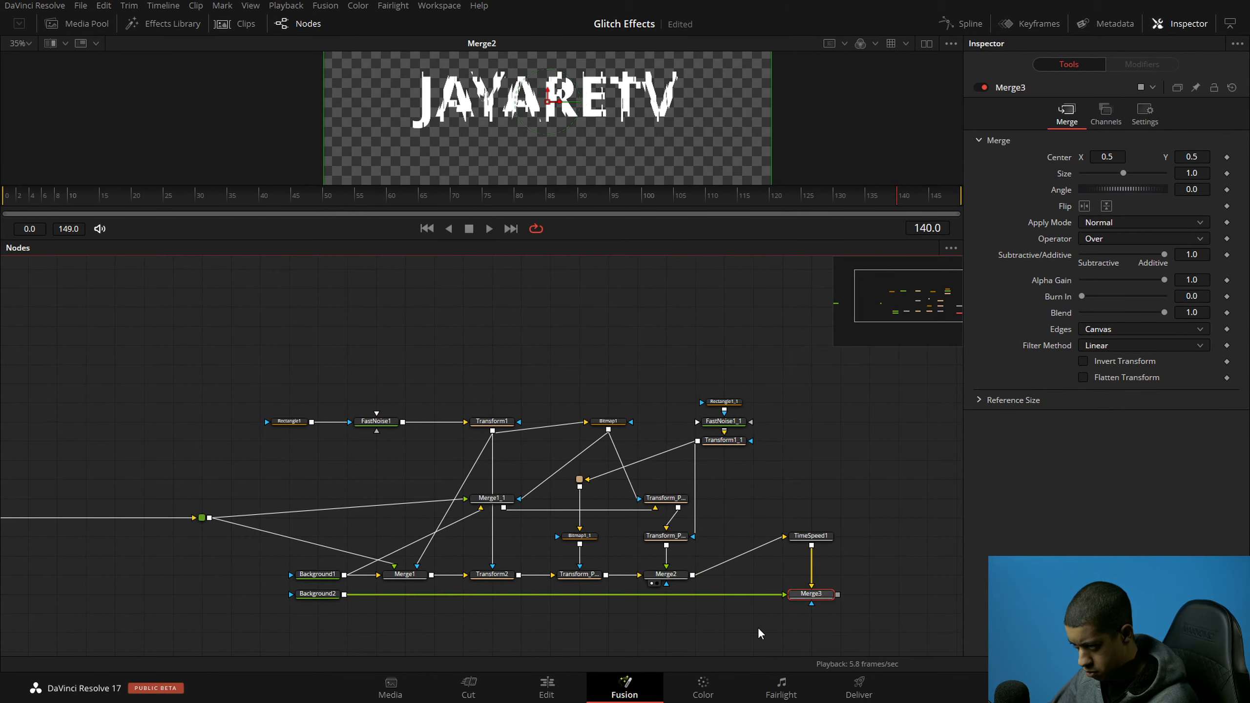
drag(817, 595, 933, 614)
drag(324, 594, 811, 574)
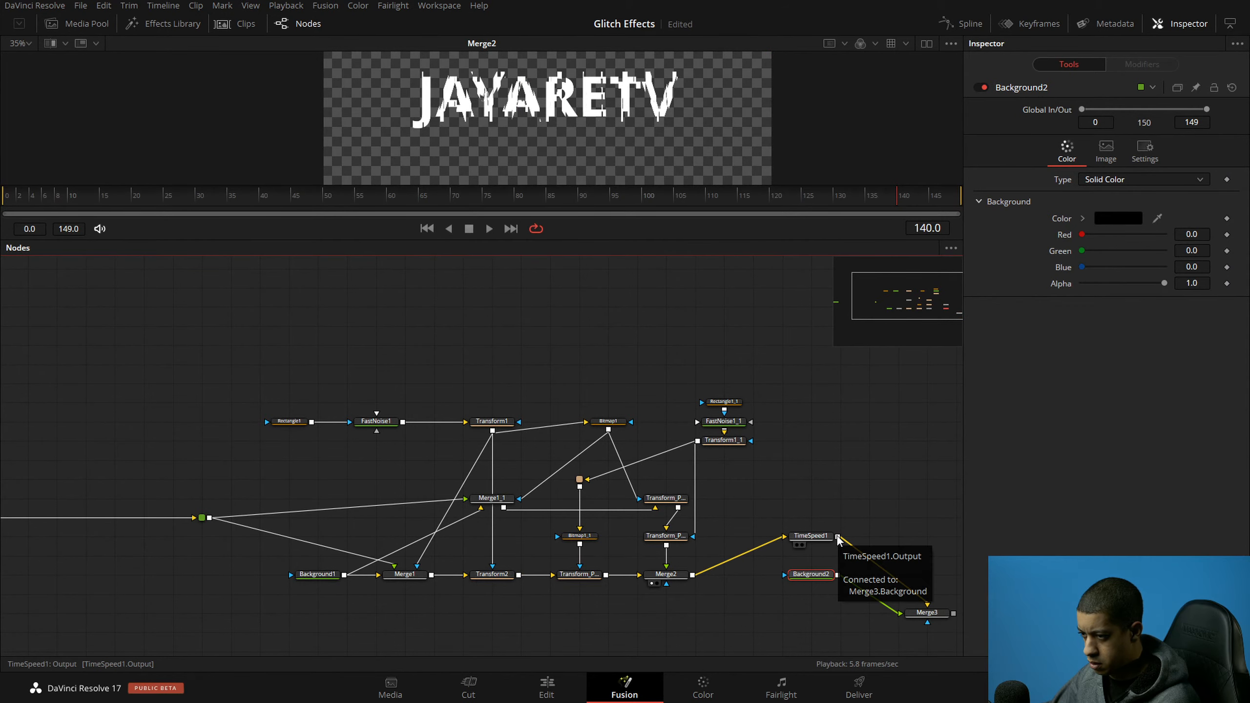
Step: Use TimeSpeed1 as Background2's mask, composite Background2 over Merge2 in Merge3, and stack the three nodes in one column
drag(815, 578, 786, 539)
drag(738, 461, 620, 170)
drag(794, 402, 724, 339)
drag(845, 545, 738, 556)
drag(622, 512, 715, 550)
drag(768, 513, 830, 551)
drag(749, 553, 743, 549)
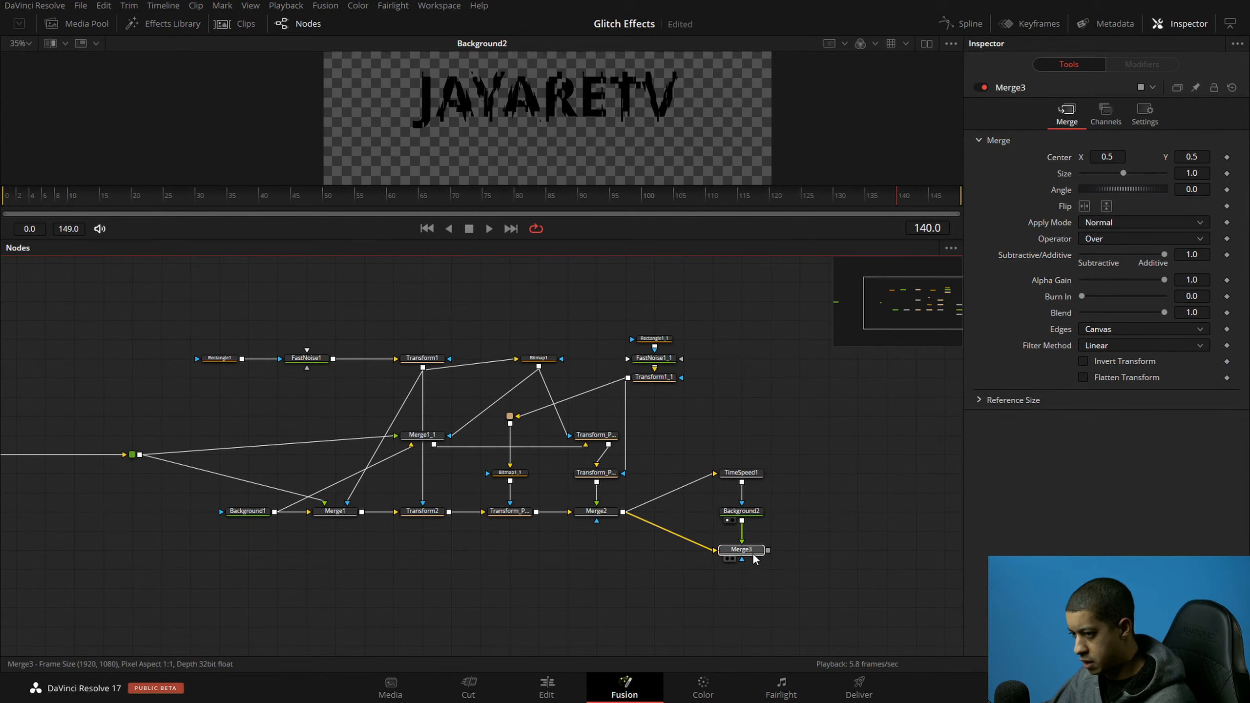
Step: Set TimeSpeed1's Delay to 1.0 and save the project
click(747, 480)
click(1203, 158)
key(Return)
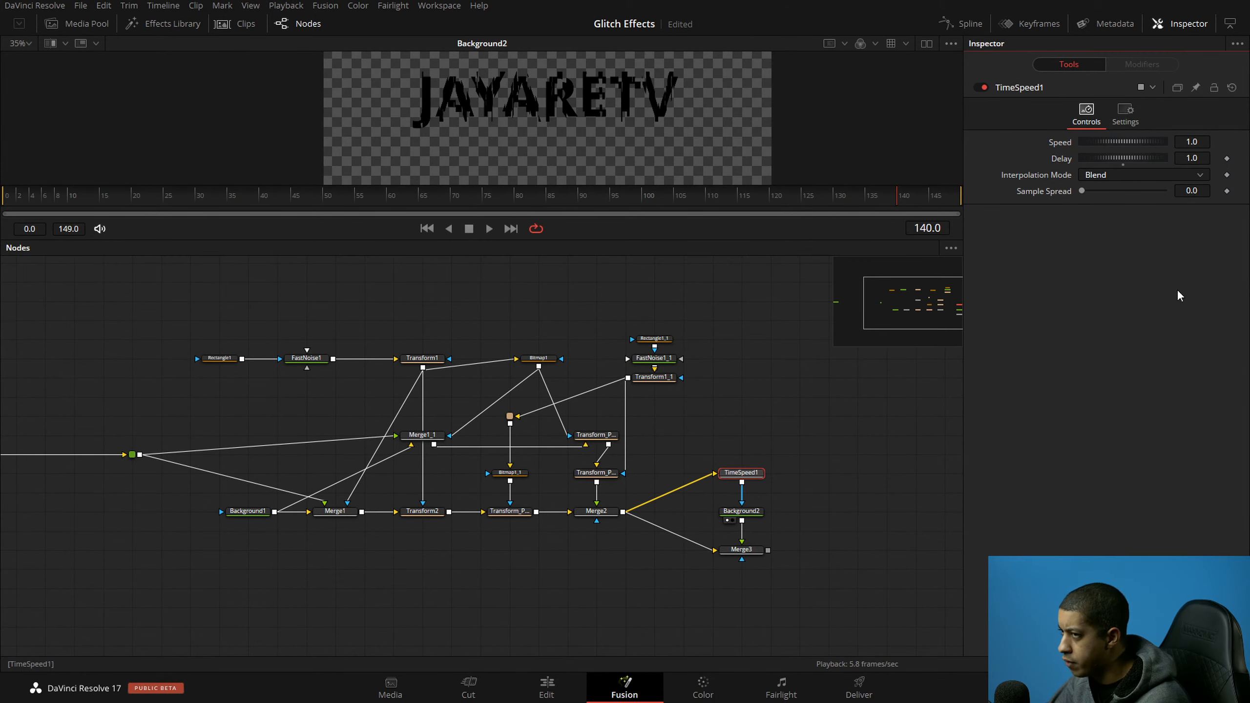
key(ctrl+s)
Step: Set Background2's color to magenta, with Red 0.929411, Green 0.133333 and Blue 1.0
click(742, 511)
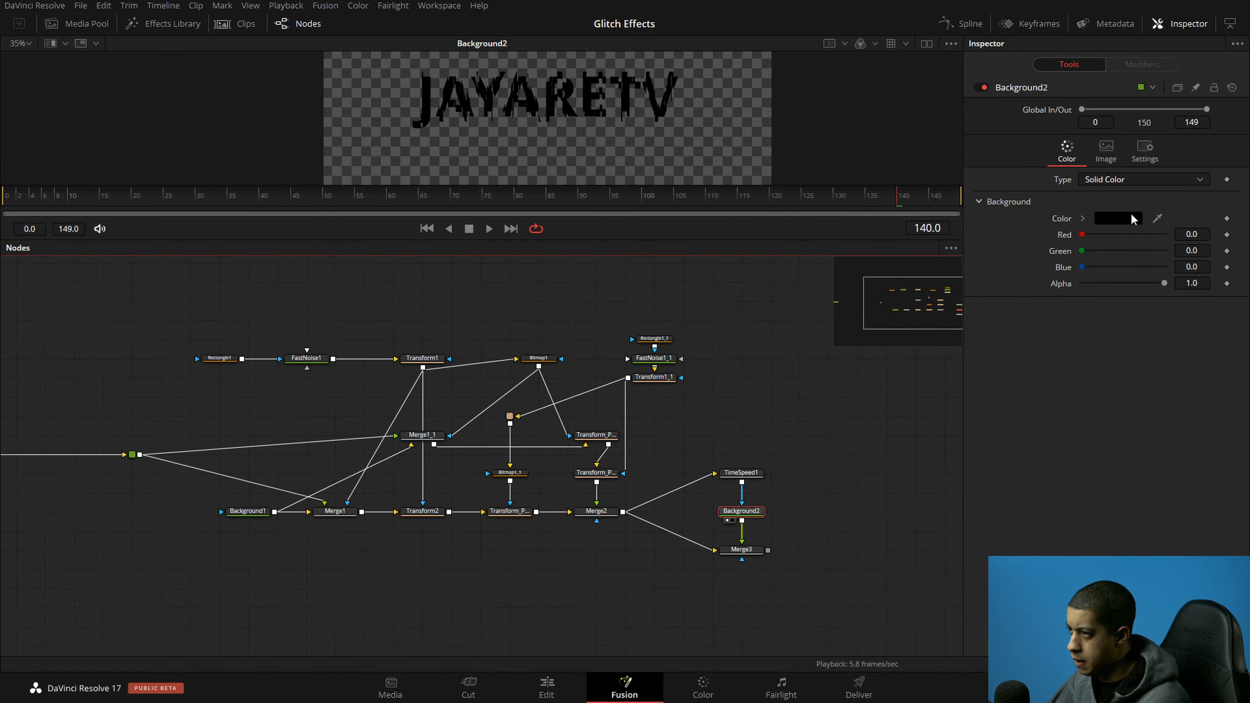
click(1125, 219)
click(766, 257)
click(630, 244)
click(787, 476)
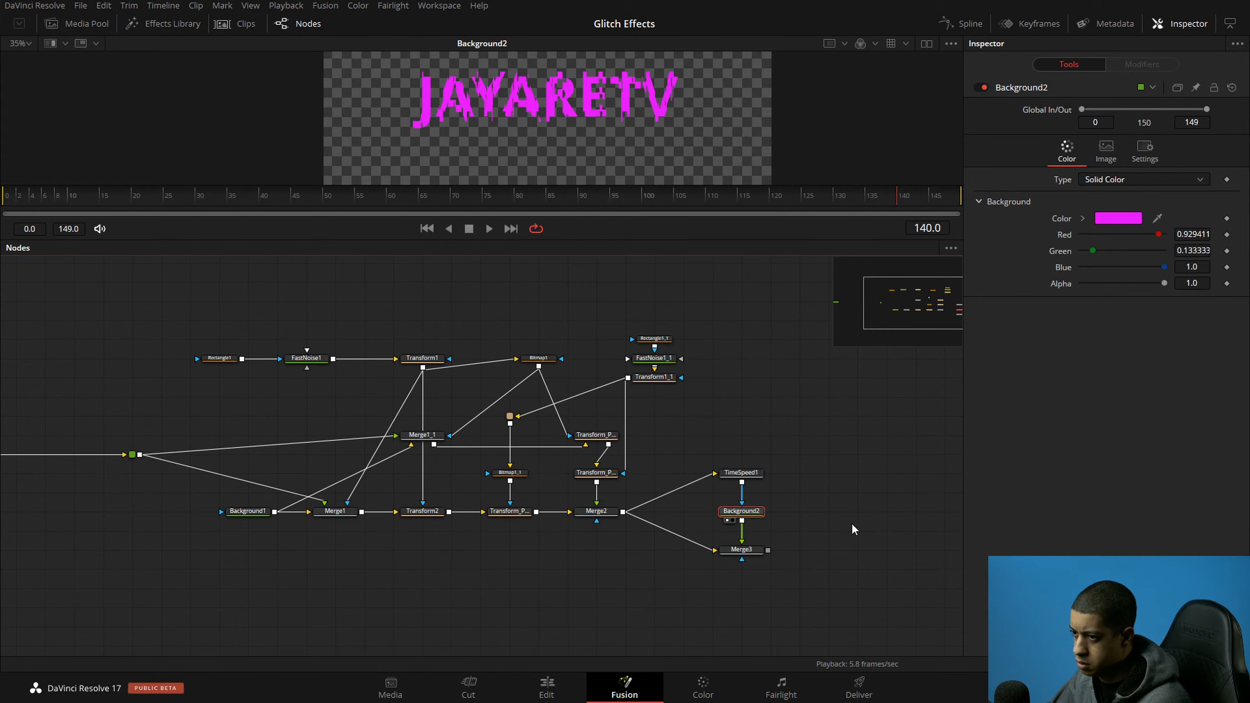
Step: Swap Merge3's foreground and background inputs so Merge2 sits over the magenta layer, and show Merge3 in the viewer
click(746, 555)
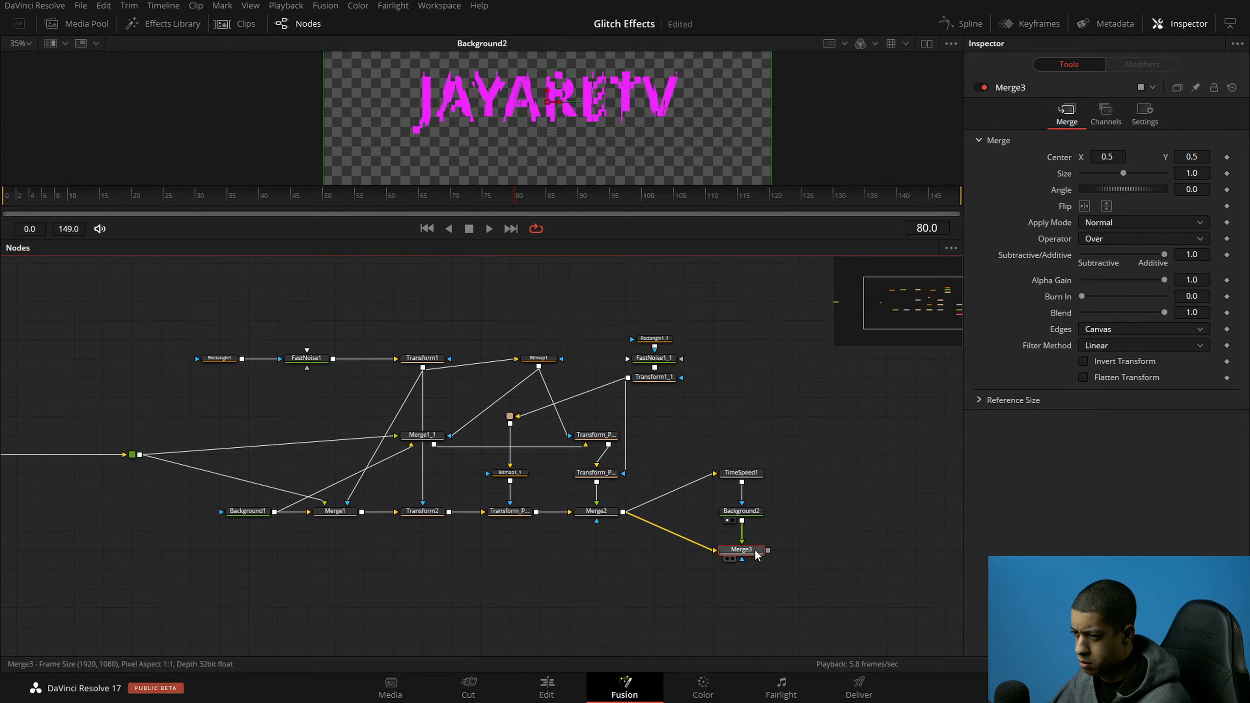
key(ctrl+t)
key(1)
scroll(775, 415, up, 1)
click(777, 416)
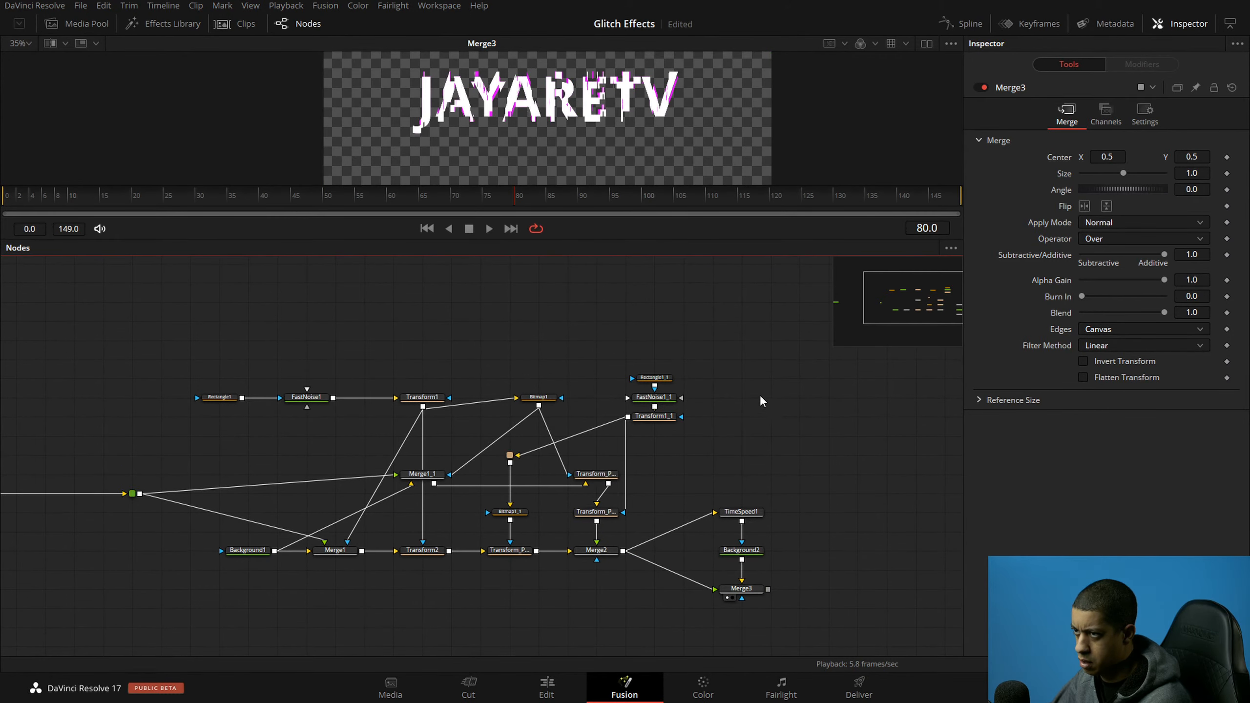
Step: Play back Merge3 in an enlarged viewer to check the magenta offset, and bring the node graph back into view
drag(692, 240, 681, 483)
scroll(573, 238, up, 3)
key(space)
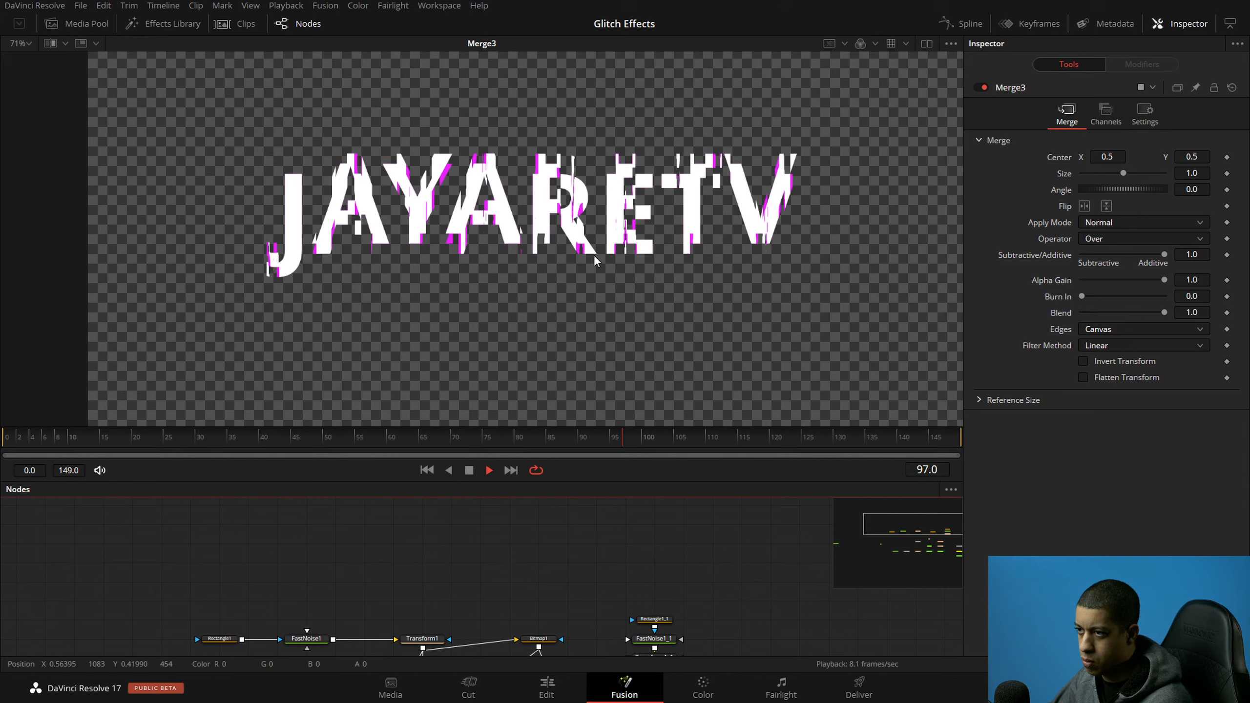
key(space)
drag(705, 485, 705, 323)
drag(753, 514, 669, 375)
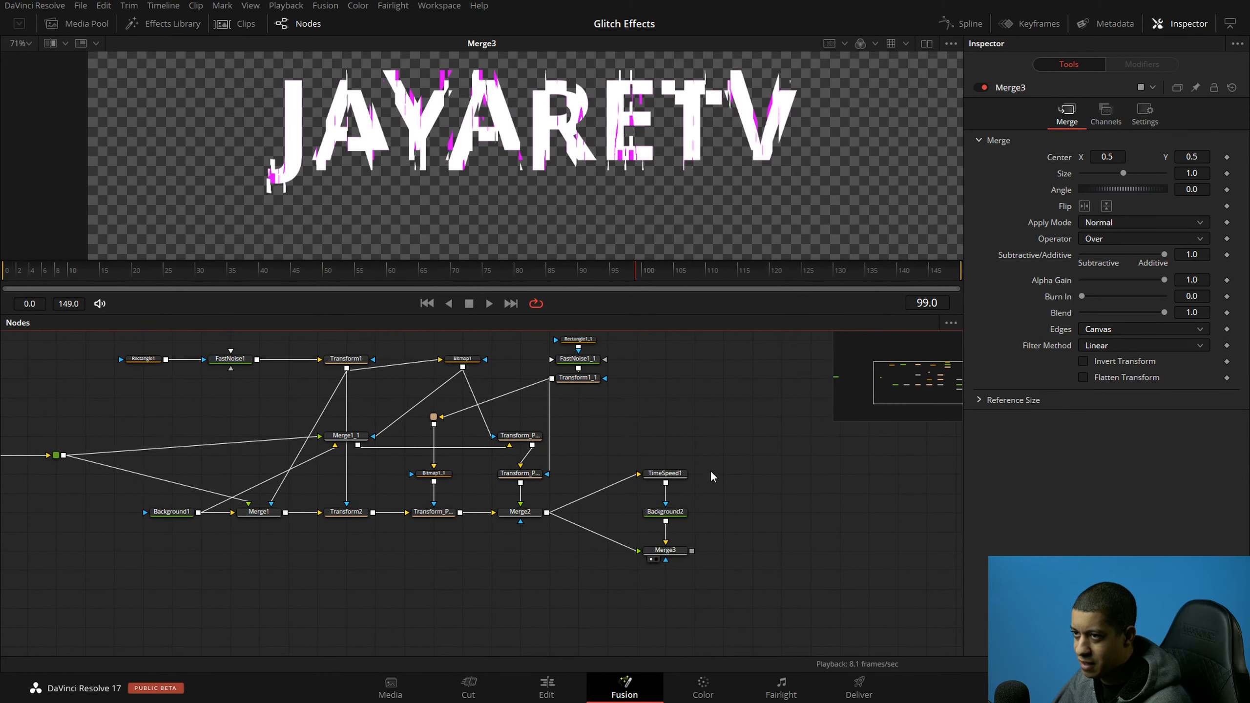
Step: Duplicate TimeSpeed1 and Background2 beside the originals, line up the two TimeSpeed nodes, and feed Merge2 into the copied TimeSpeed
drag(679, 483, 664, 461)
click(686, 478)
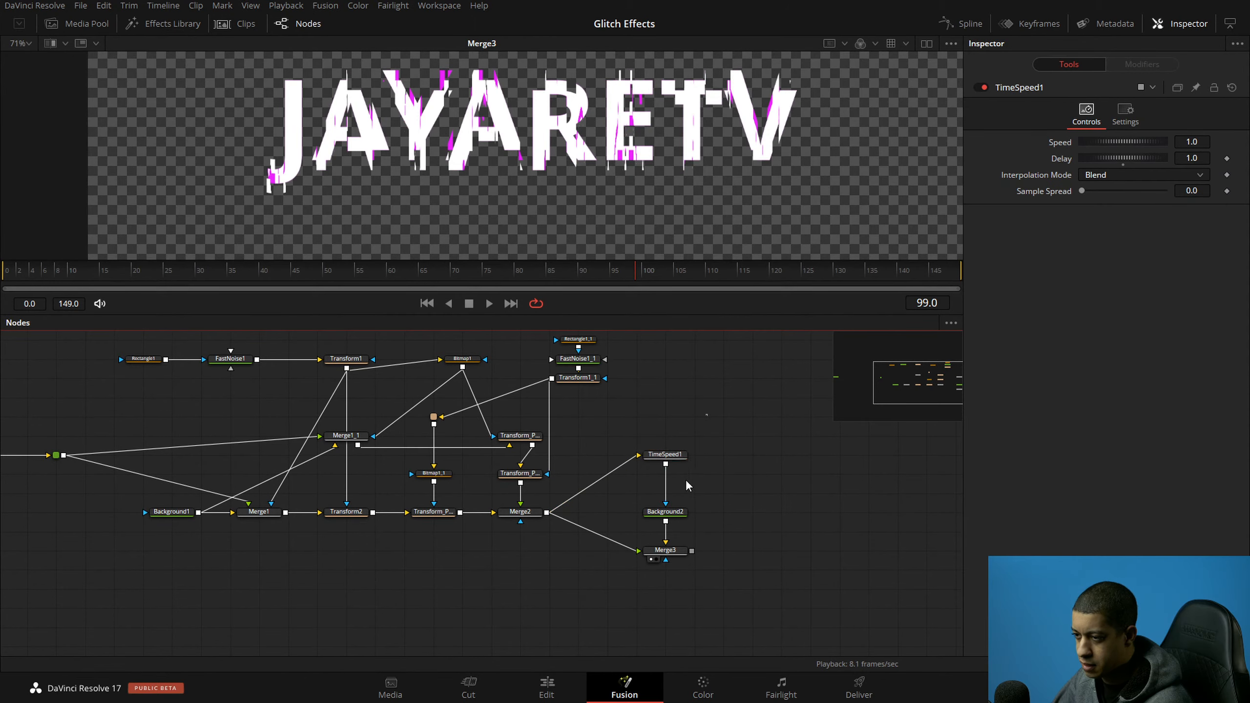
drag(708, 415, 683, 522)
click(752, 486)
key(ctrl+v)
drag(752, 474, 751, 454)
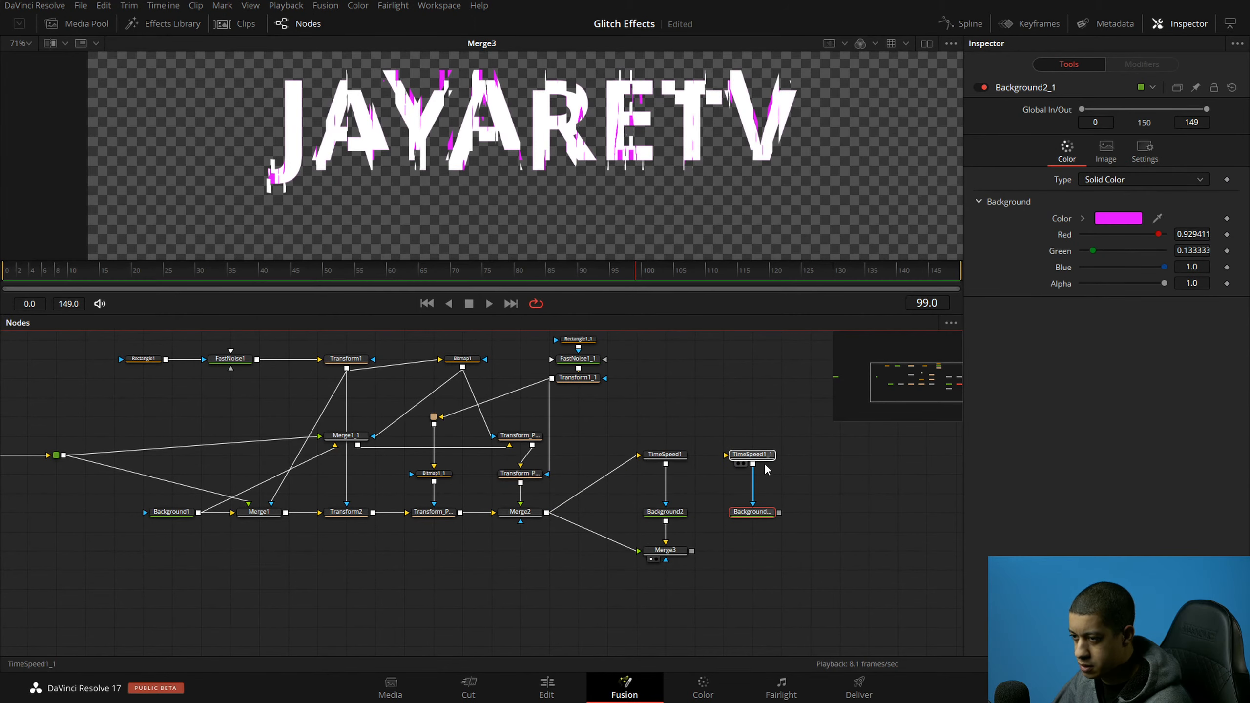
drag(551, 512, 726, 454)
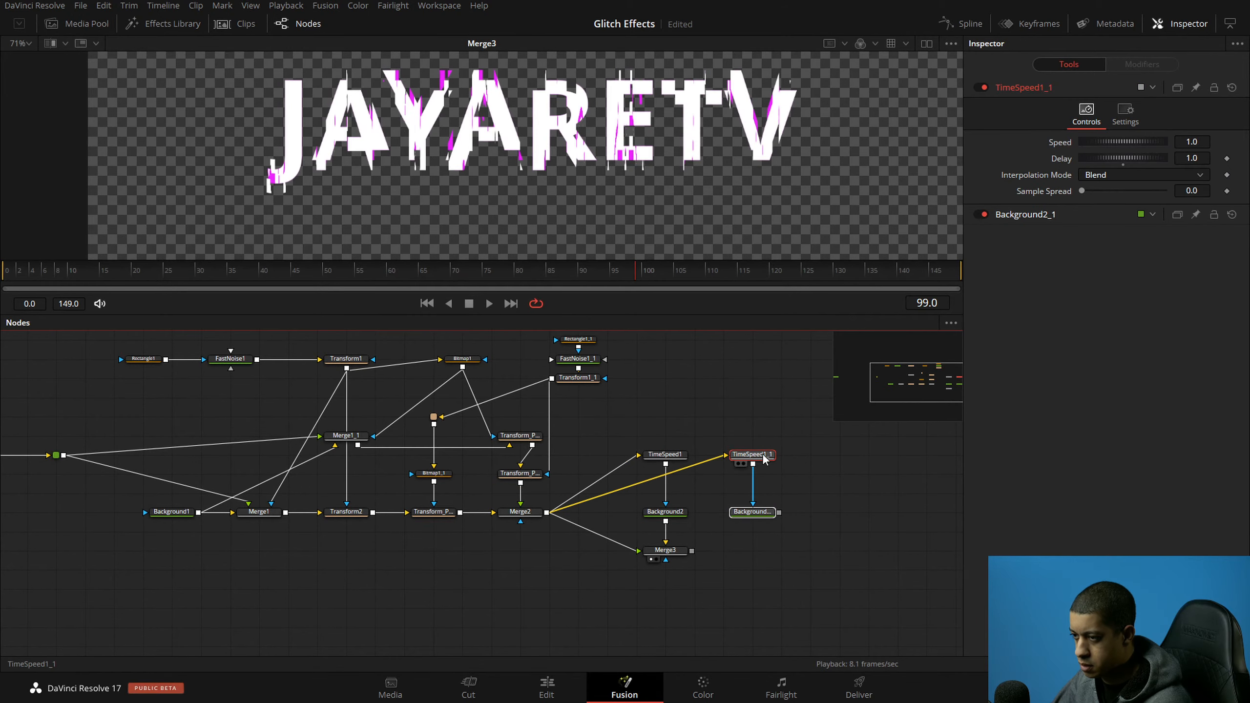
Step: Set the Delay of TimeSpeed1_1 to 2
click(1204, 141)
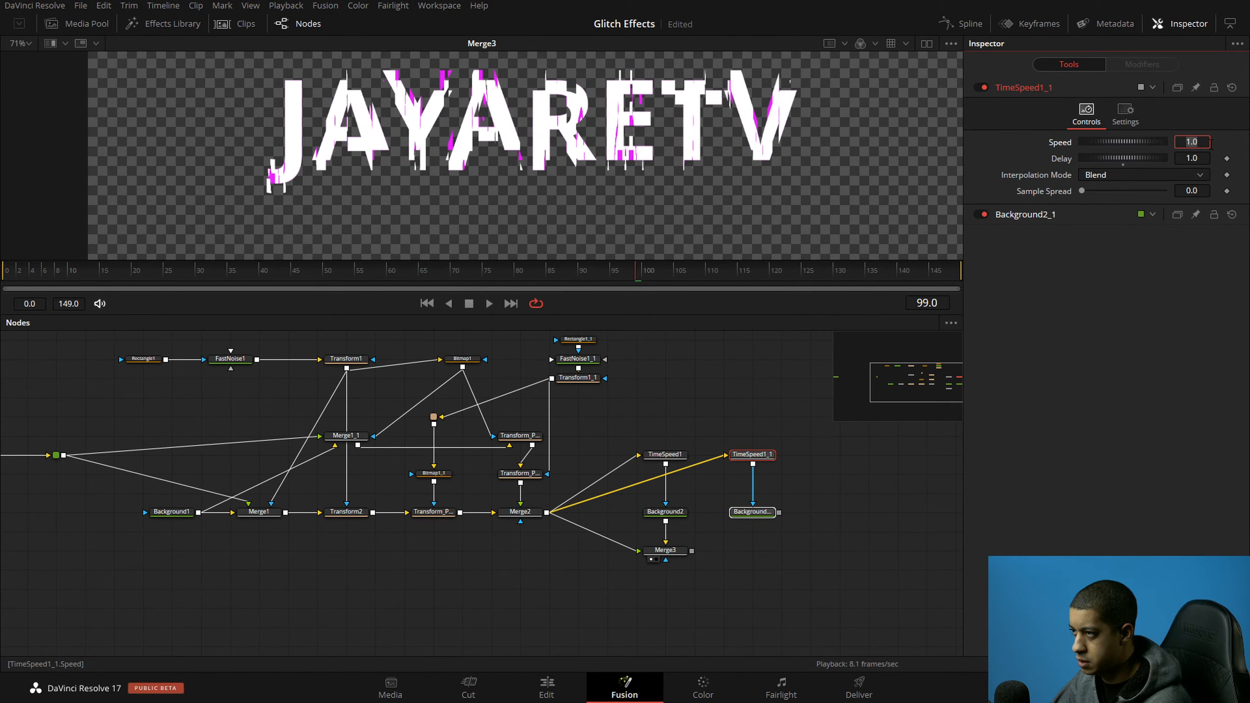
double_click(1199, 158)
text(2)
click(846, 528)
Step: Change Background2_1's color to yellow, #fff811
click(771, 515)
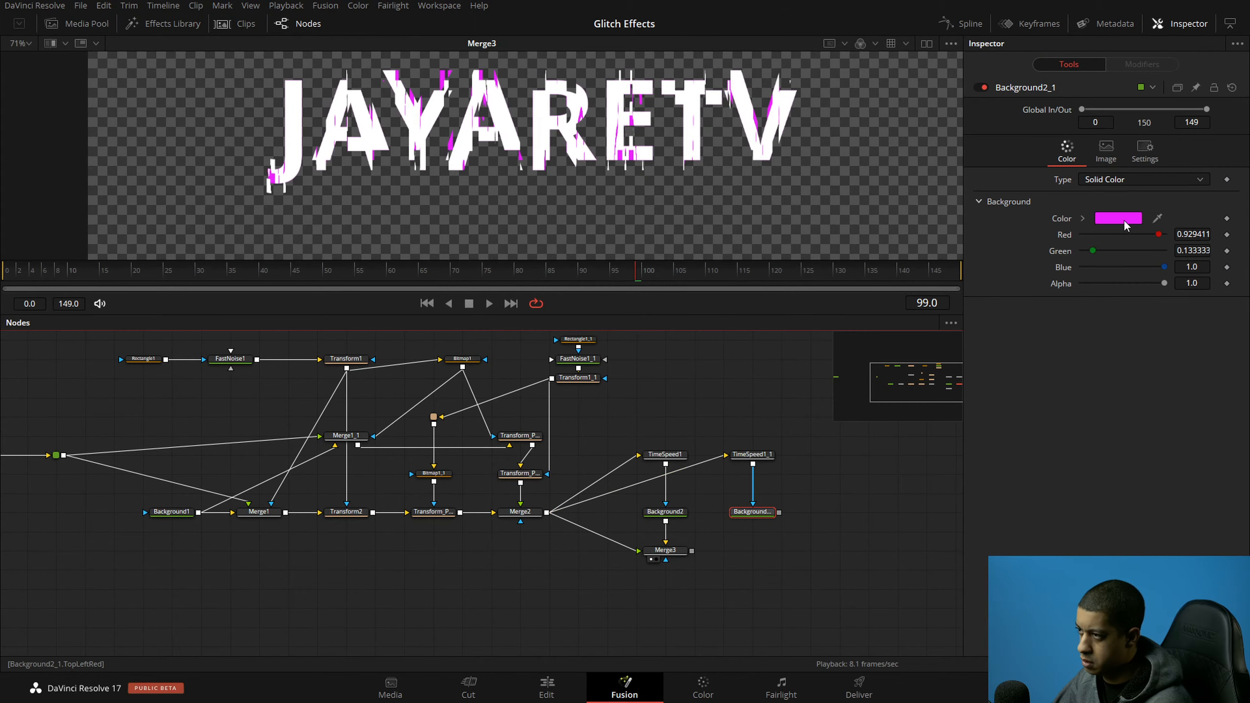
click(1119, 219)
click(728, 238)
click(724, 235)
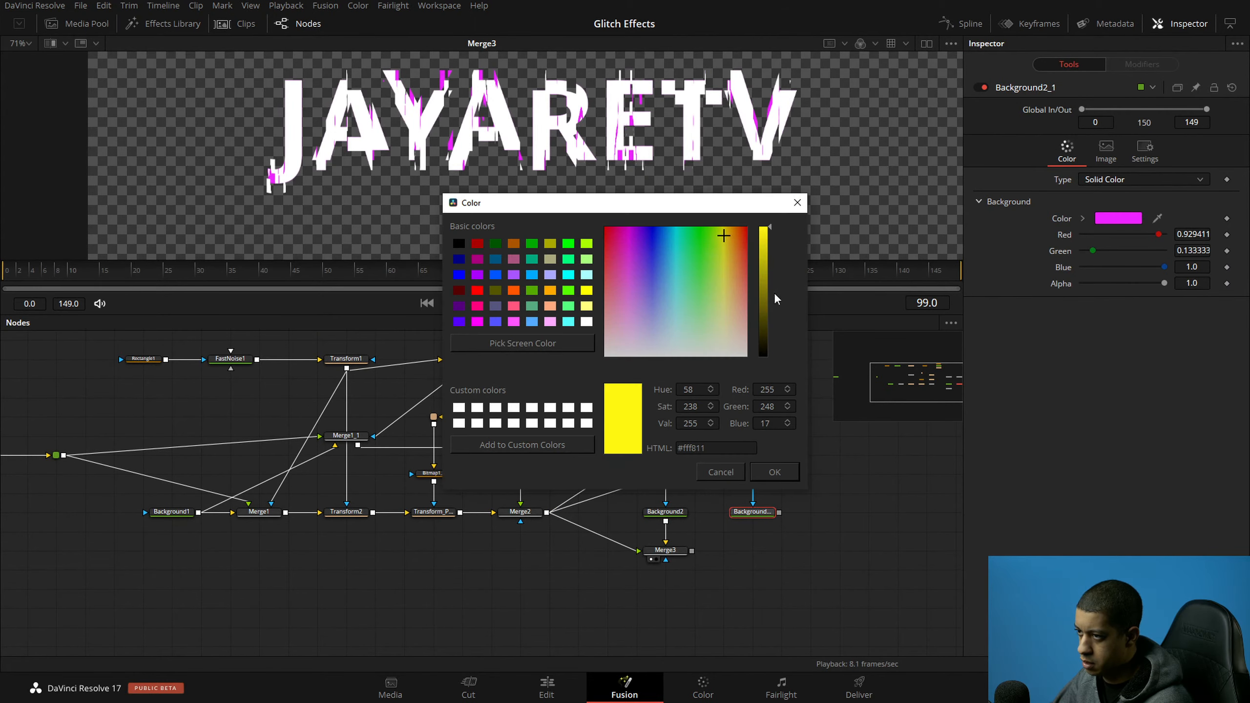
click(774, 471)
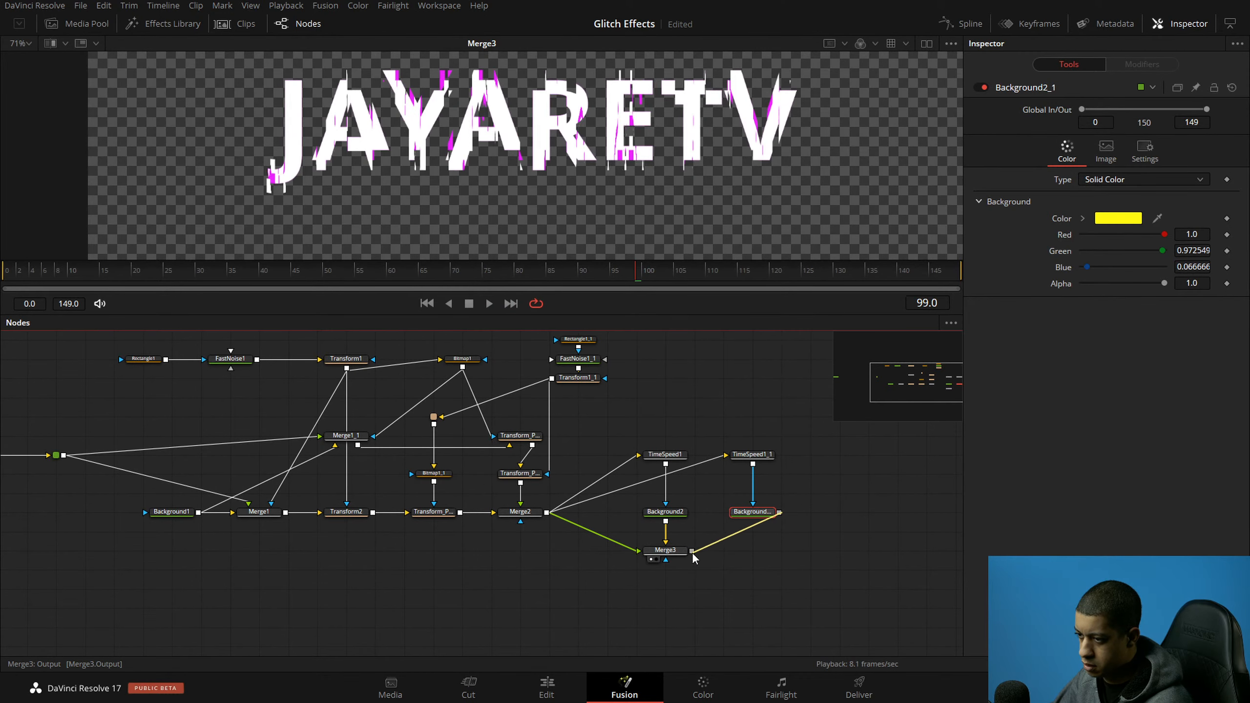
Step: Merge Merge3 over Background2_1 in a new Merge4 node, show it in the viewer, and play back the result
drag(692, 551, 752, 512)
key(1)
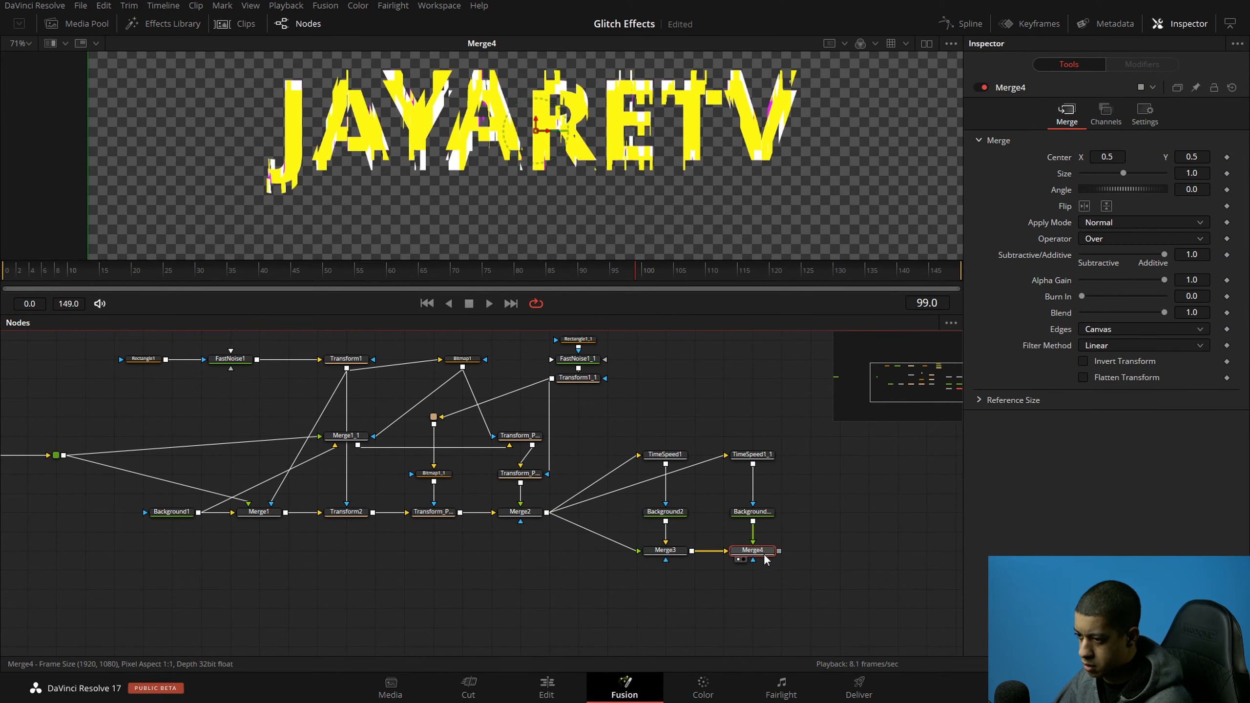
key(space)
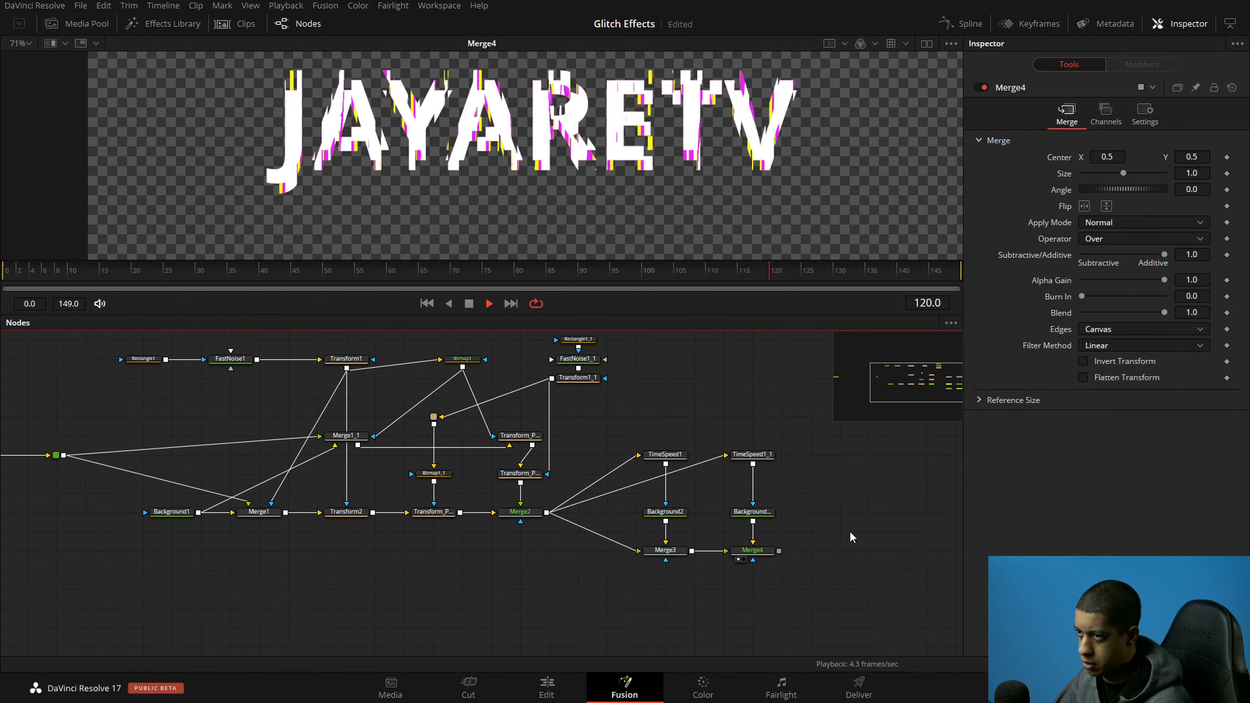
key(space)
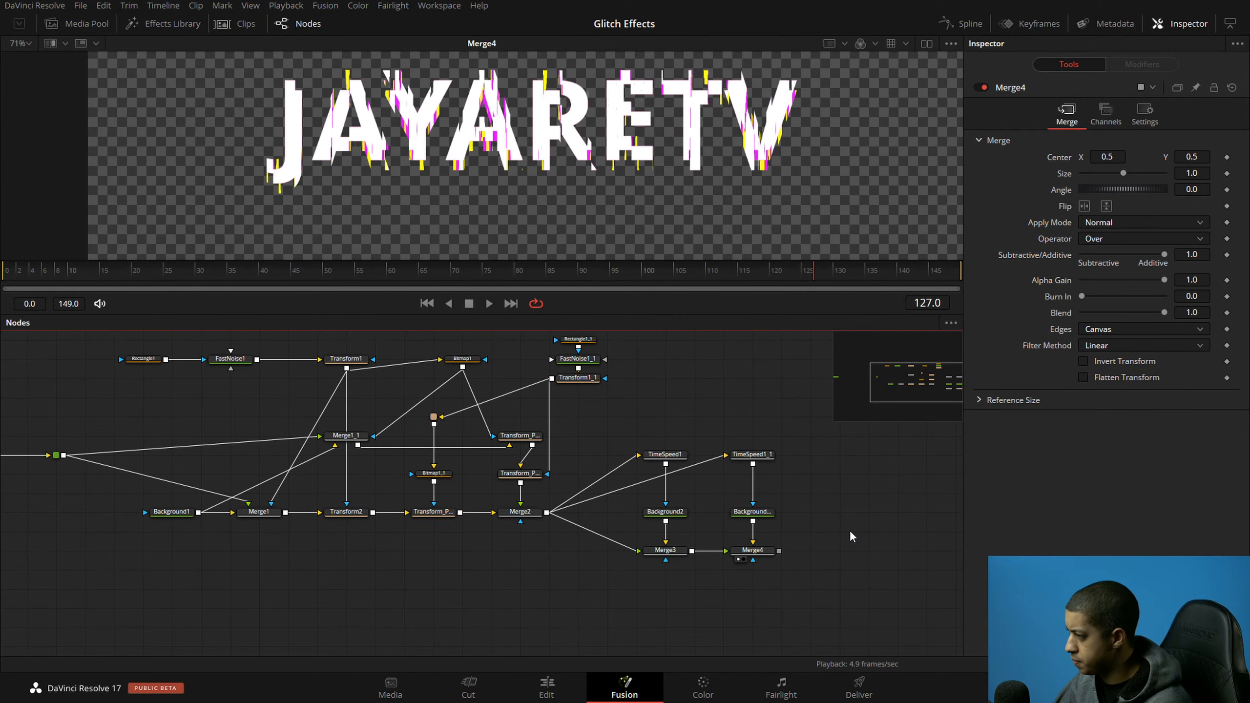
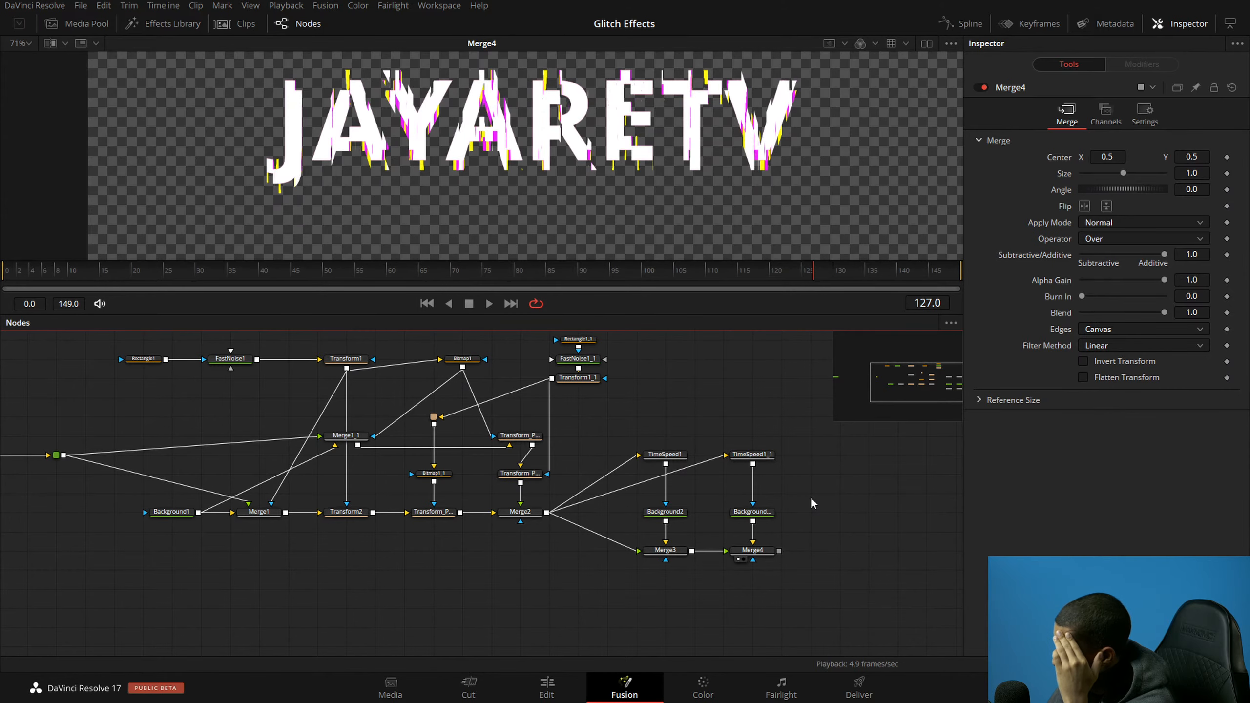
Step: Move both TimeSpeed and Background pairs higher above Merge3 and Merge4, and save the project
scroll(767, 492, up, 2)
drag(649, 450, 773, 498)
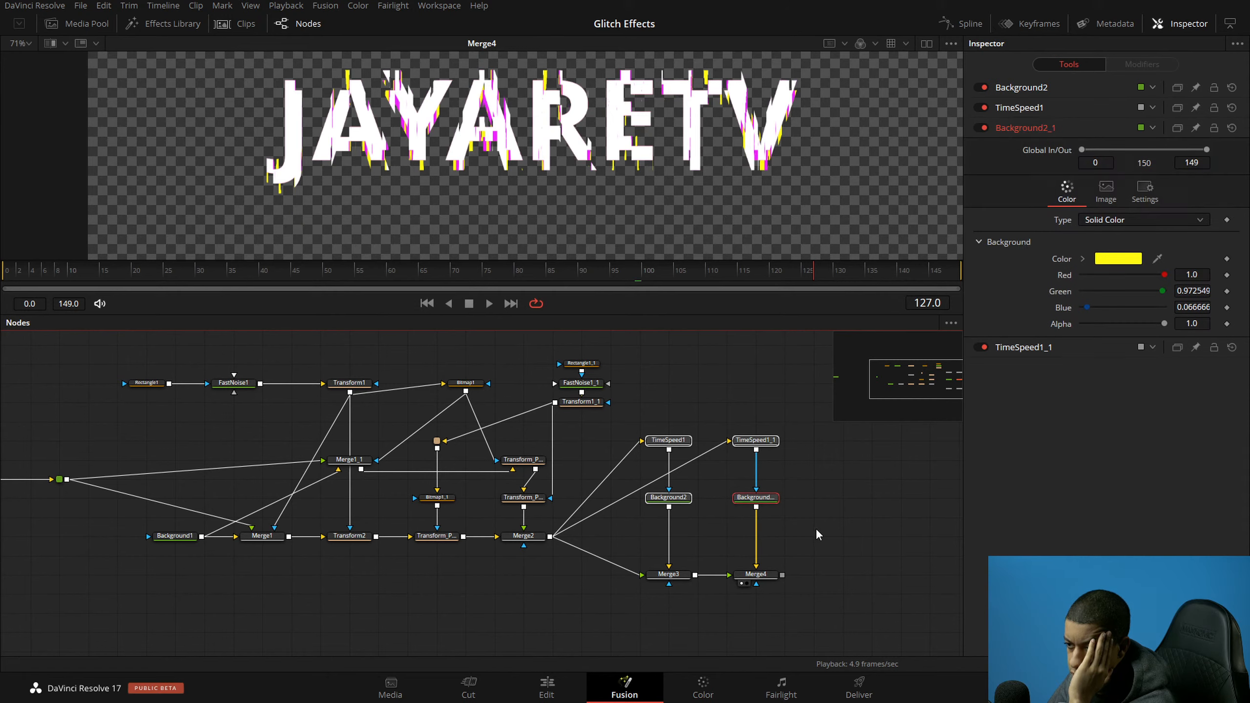
key(ctrl+s)
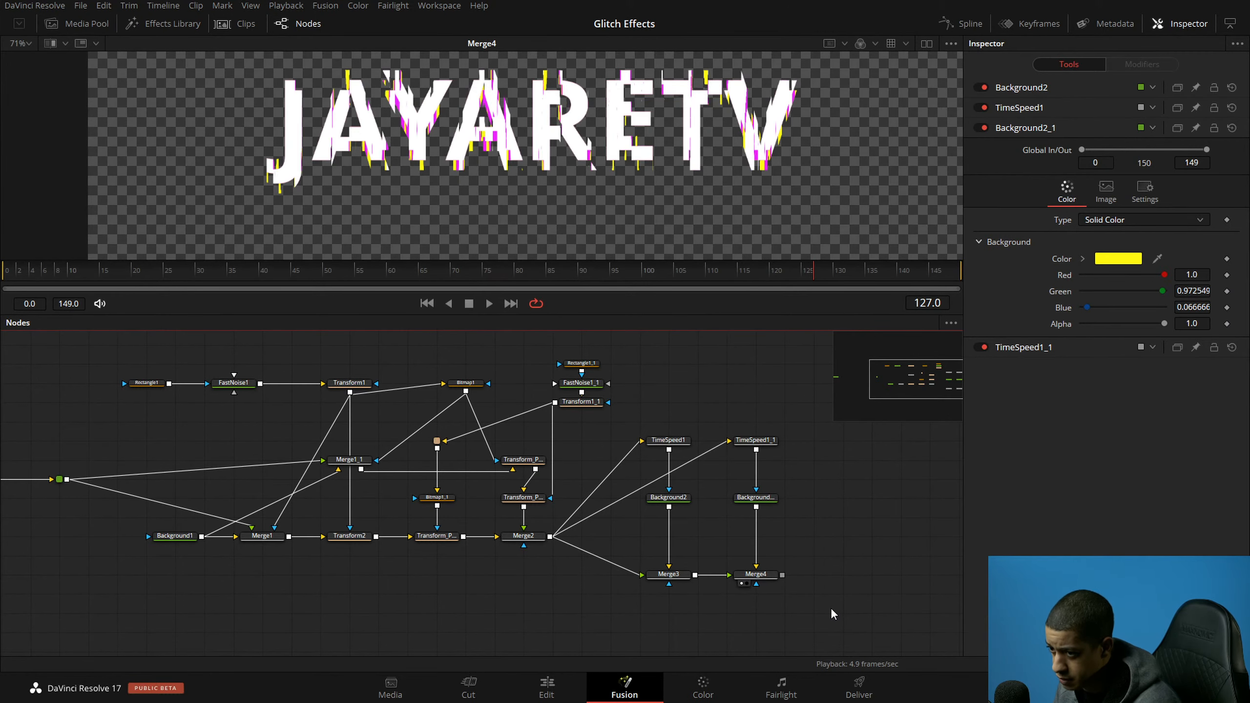
Step: Review the Merge3 and Merge4 colour-layer branches in the node graph and save the project
scroll(830, 605, up, 3)
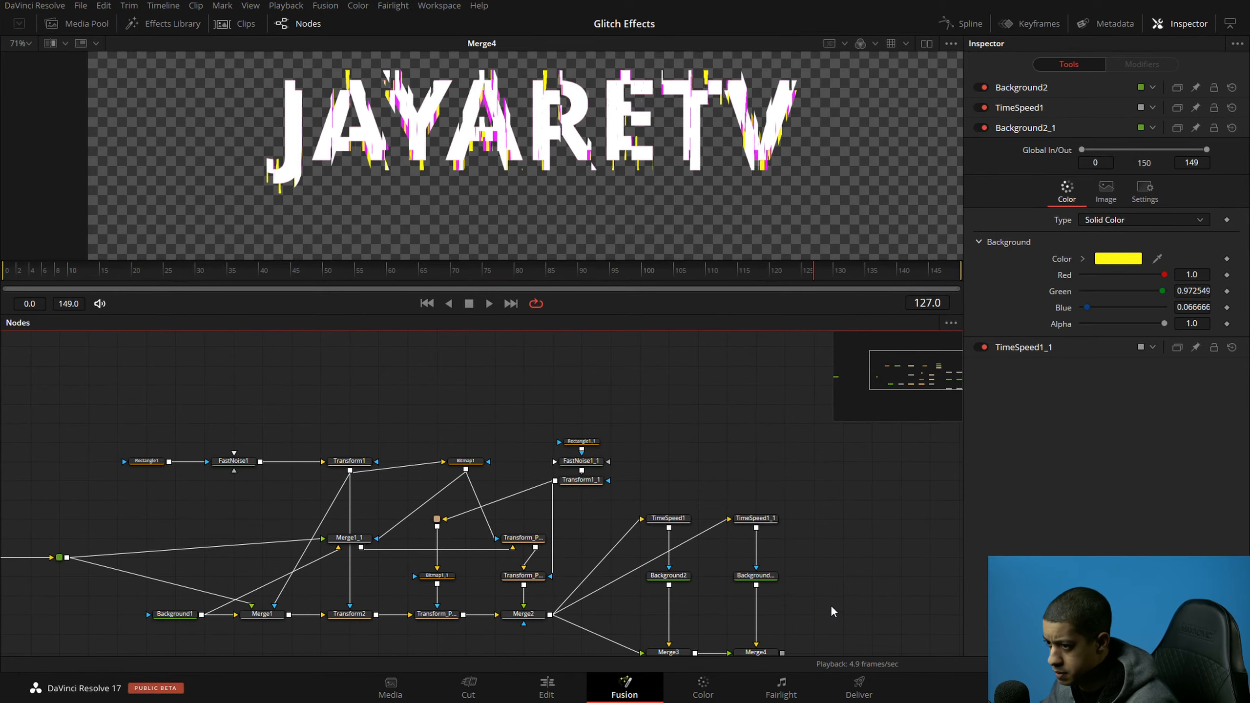
drag(831, 636, 674, 582)
click(677, 584)
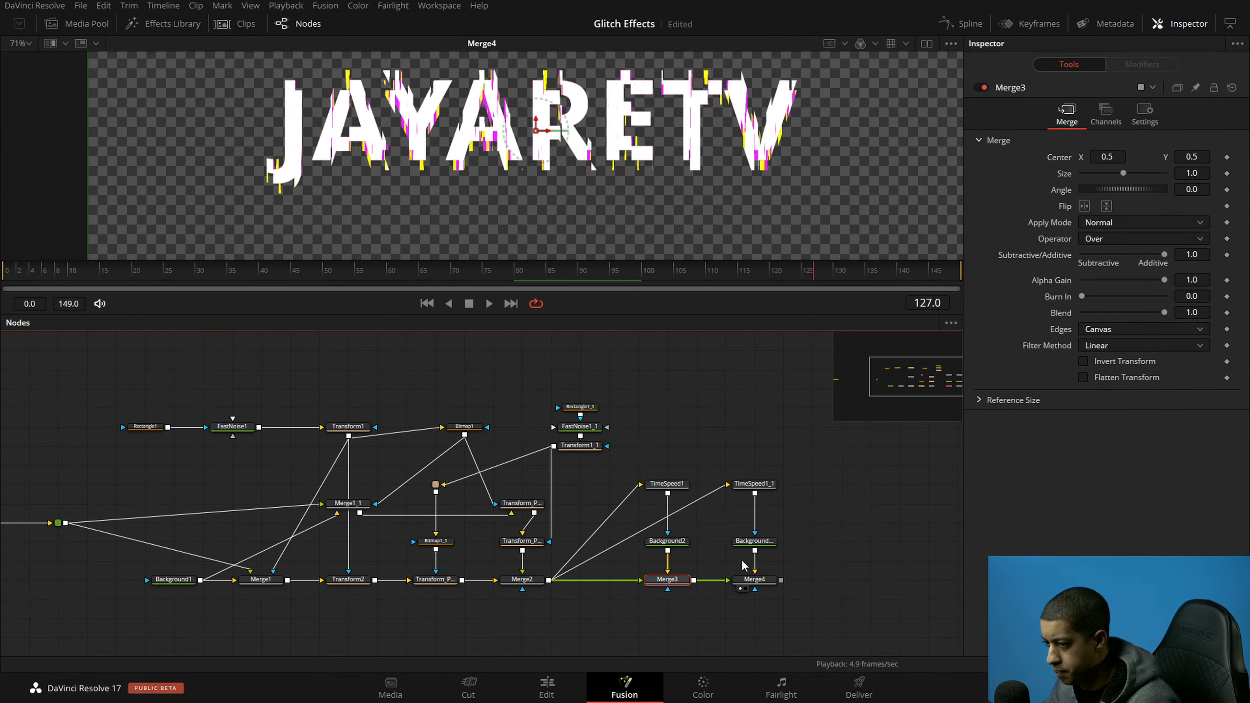
drag(786, 464, 731, 597)
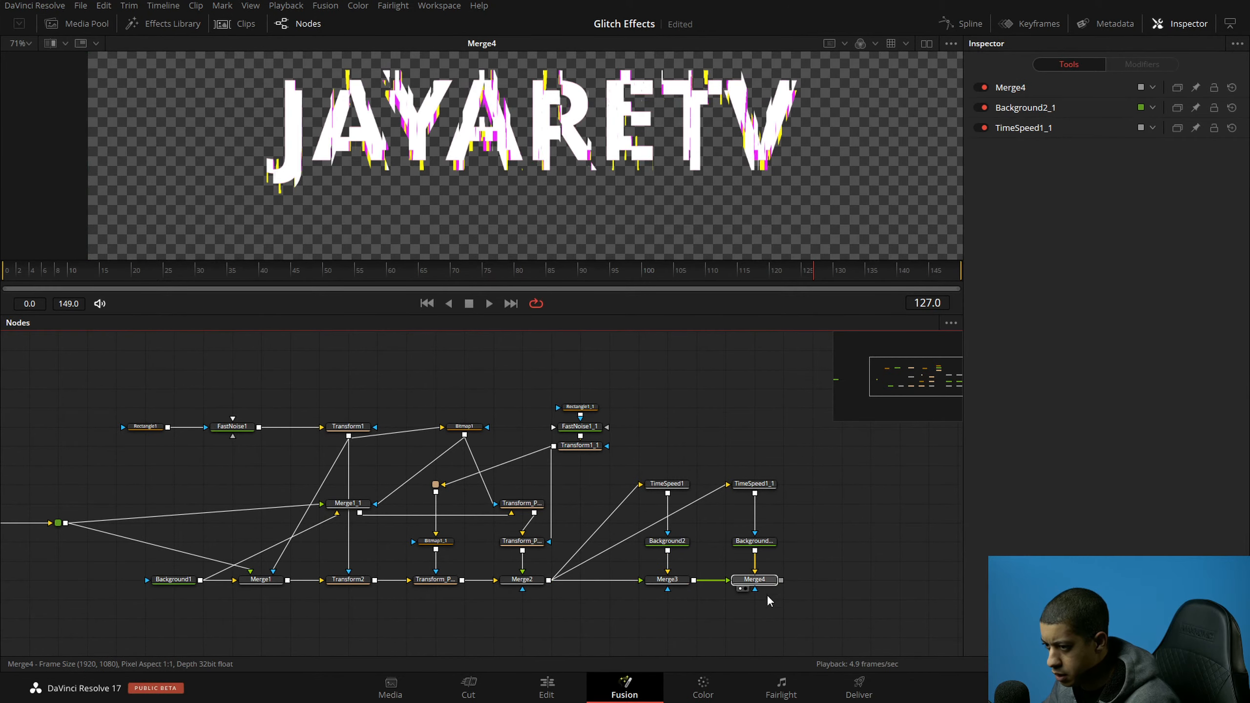
click(826, 599)
key(ctrl+s)
drag(821, 596, 865, 598)
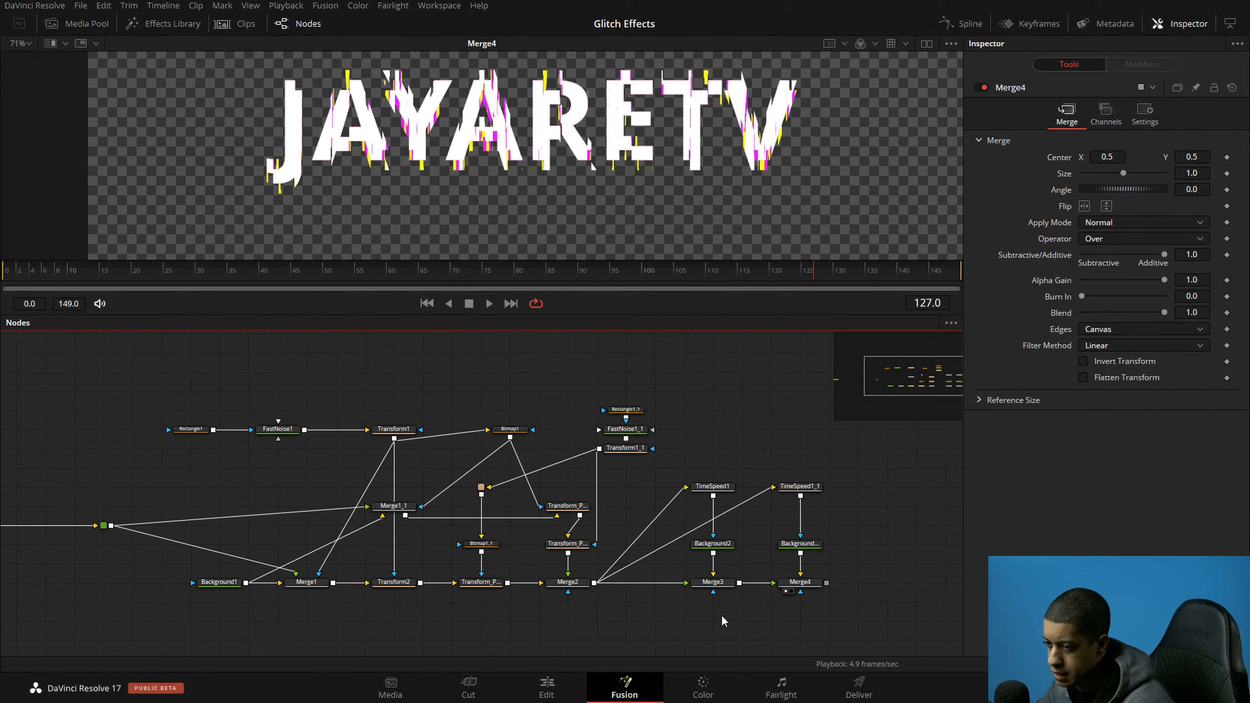
Step: Return to the Edit page and apply the JRTV_Flashy_Elements_Outline_01 Fusion effect to the crop sprayer clip
click(547, 687)
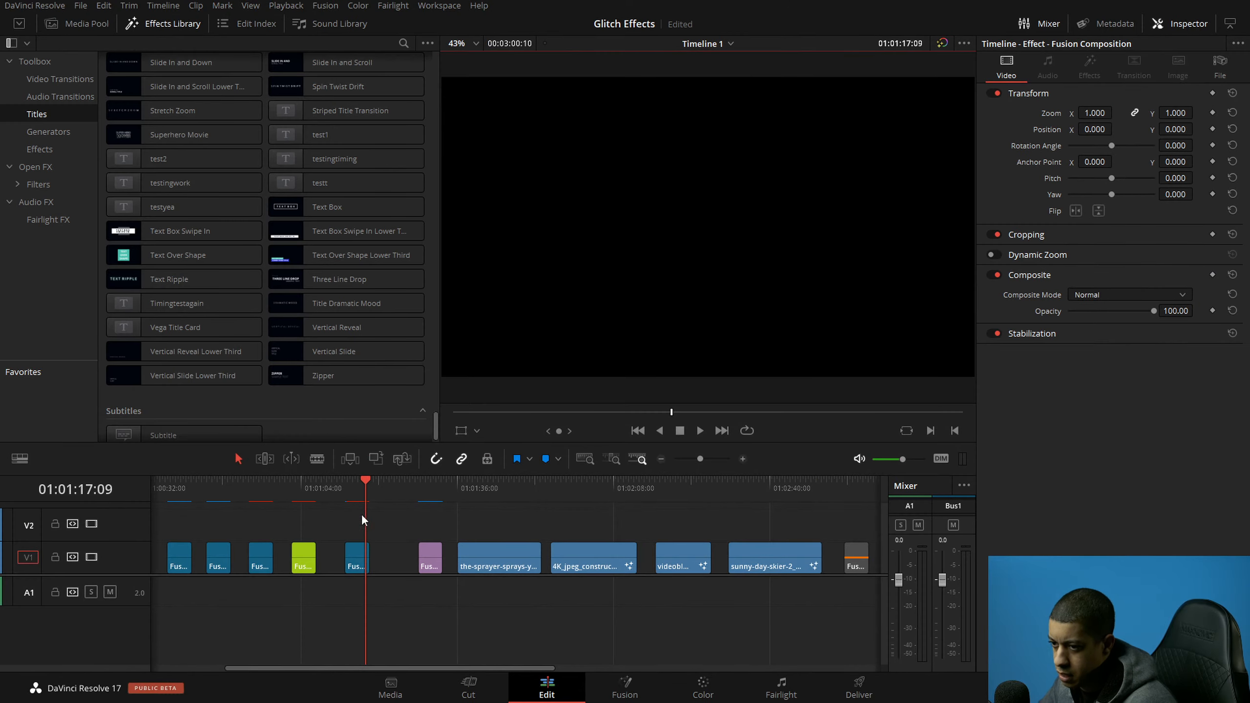
drag(492, 484, 498, 489)
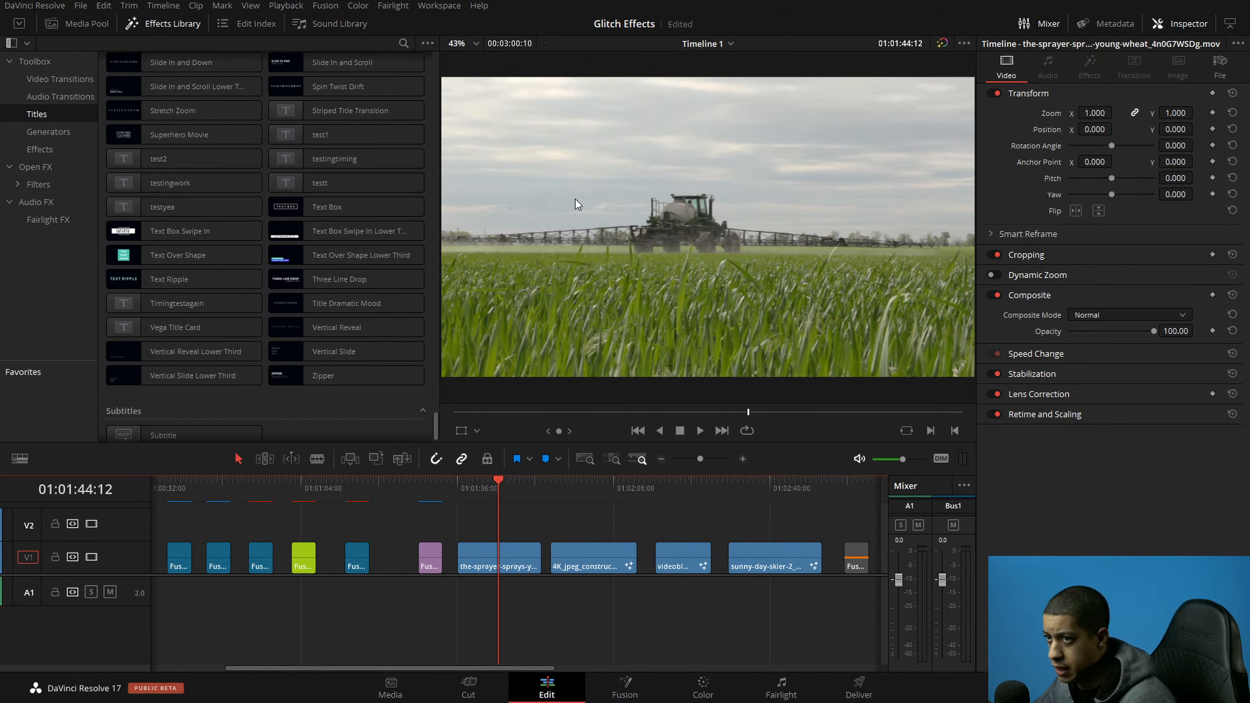
click(56, 133)
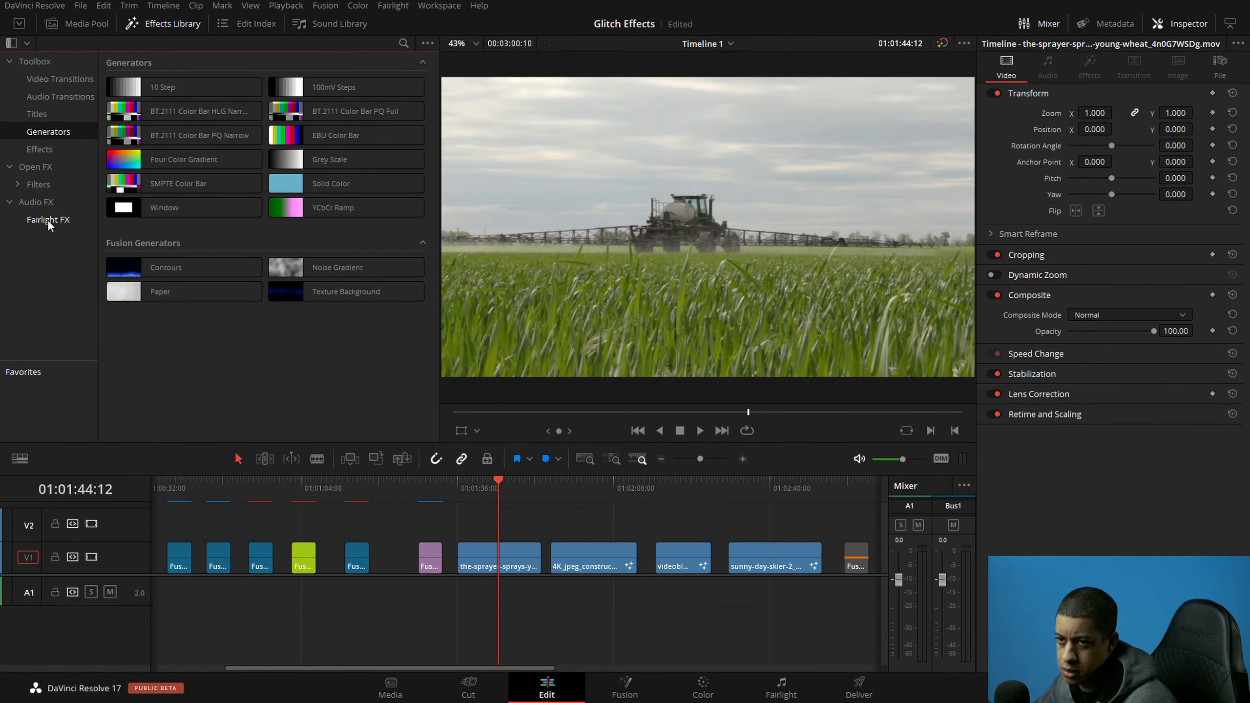
click(39, 150)
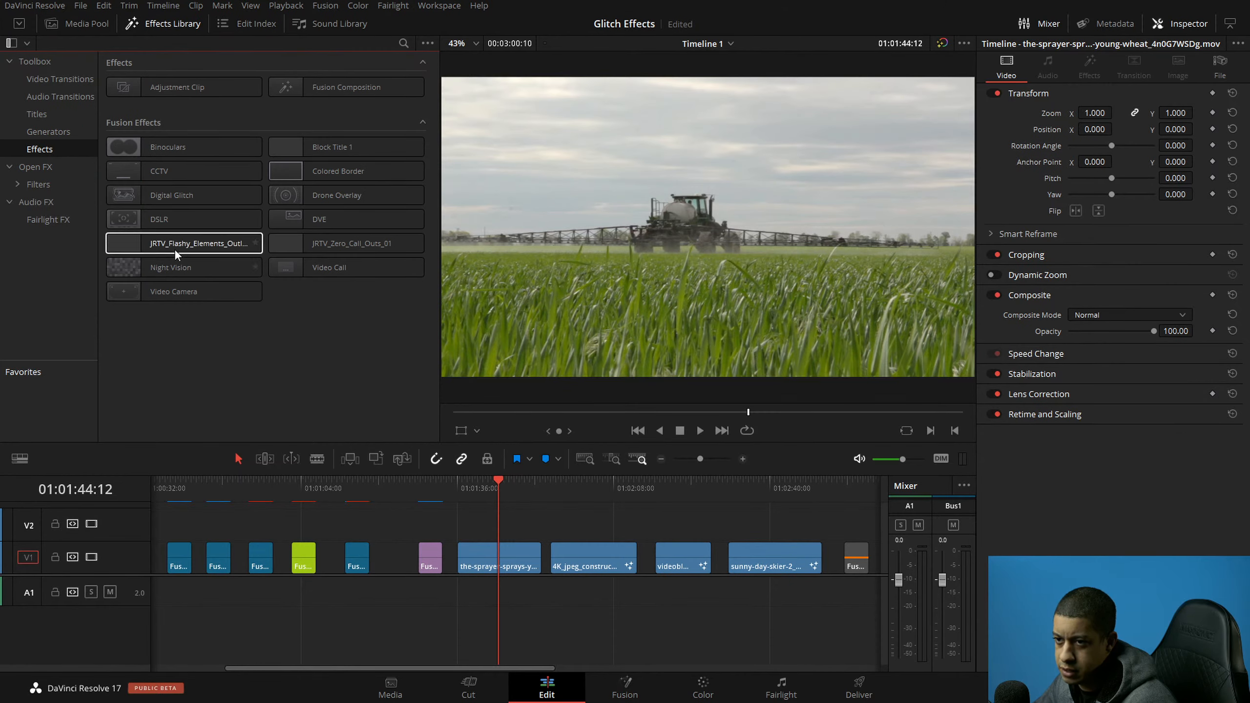
mouse_move(173, 246)
mouse_down()
mouse_move(574, 542)
mouse_move(505, 552)
mouse_move(521, 550)
mouse_up()
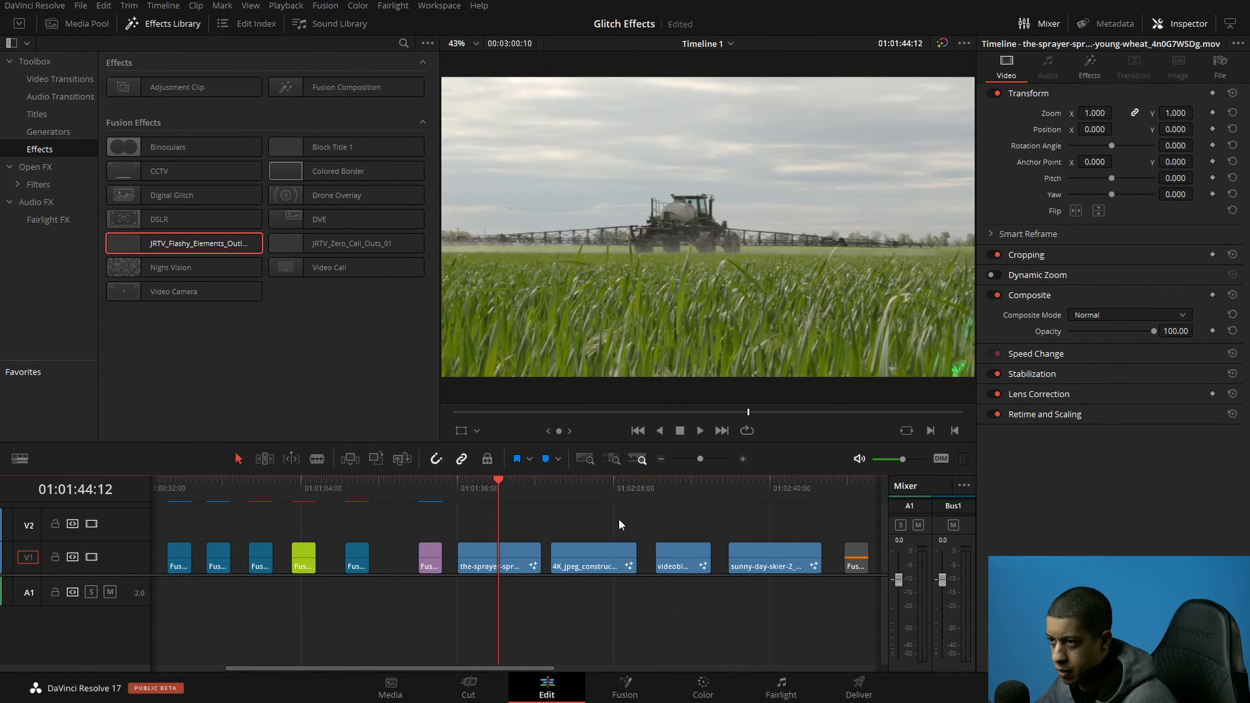
Step: Show the outline effect's controls in the Inspector and play back the crop sprayer clip
drag(512, 485, 505, 492)
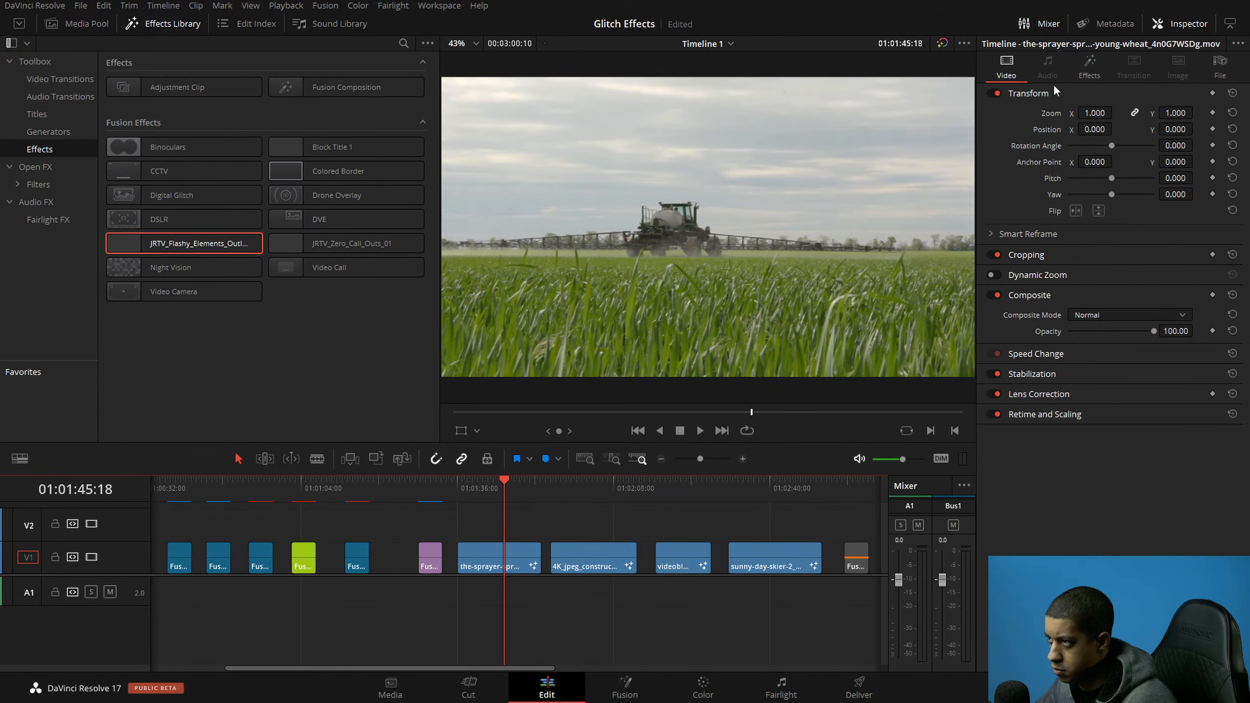
click(1088, 69)
key(space)
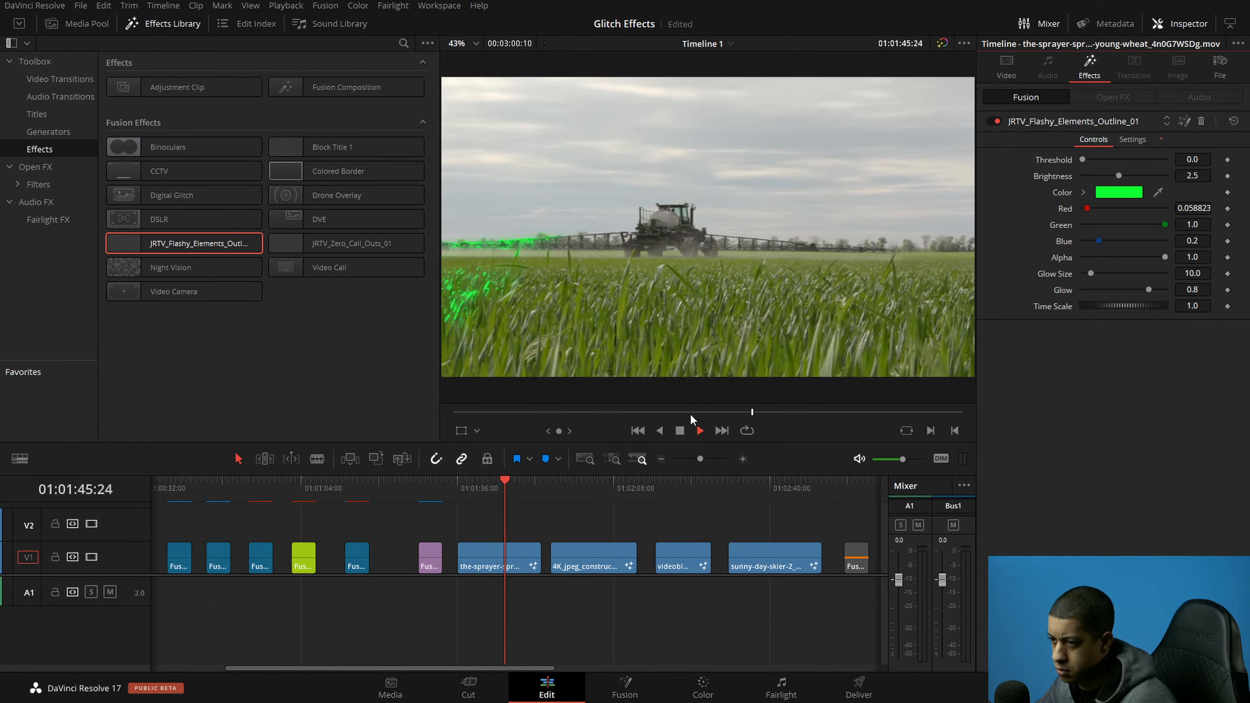
click(500, 488)
Step: Select the outdoor backflip clip and play it full screen to inspect its outline effect
drag(495, 490, 683, 493)
click(689, 549)
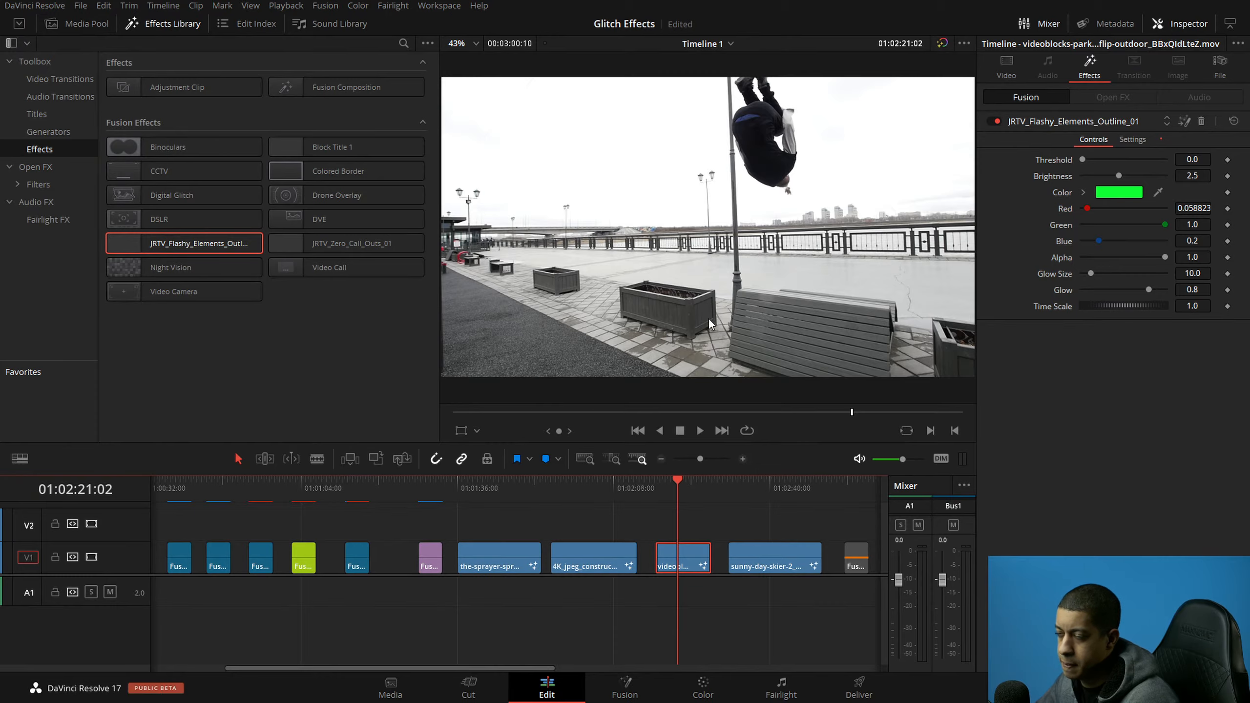
key(p)
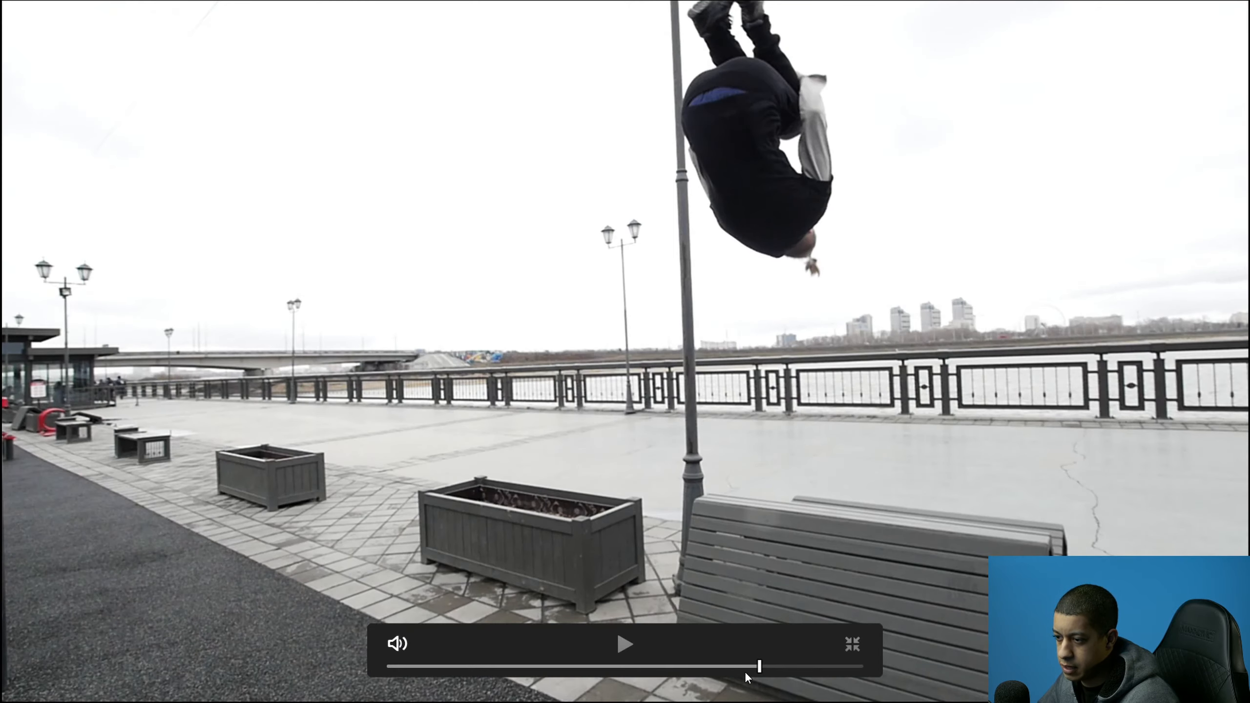
key(space)
key(space)
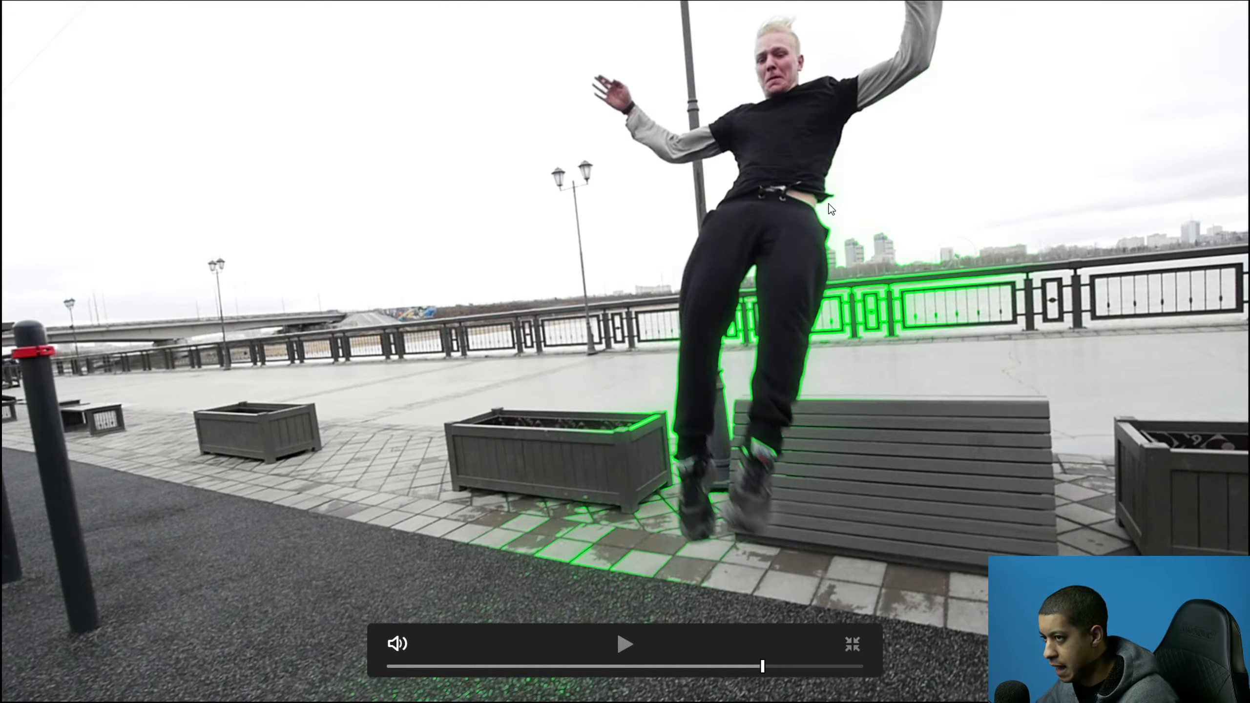
key(space)
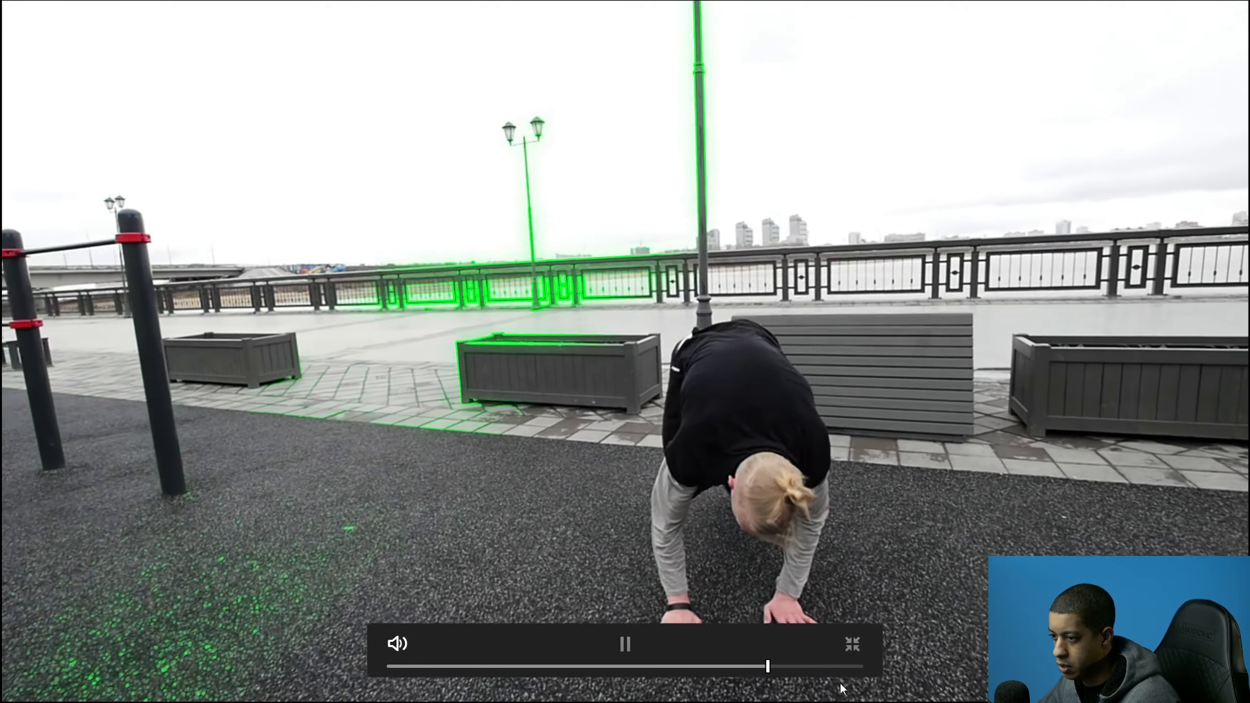
key(space)
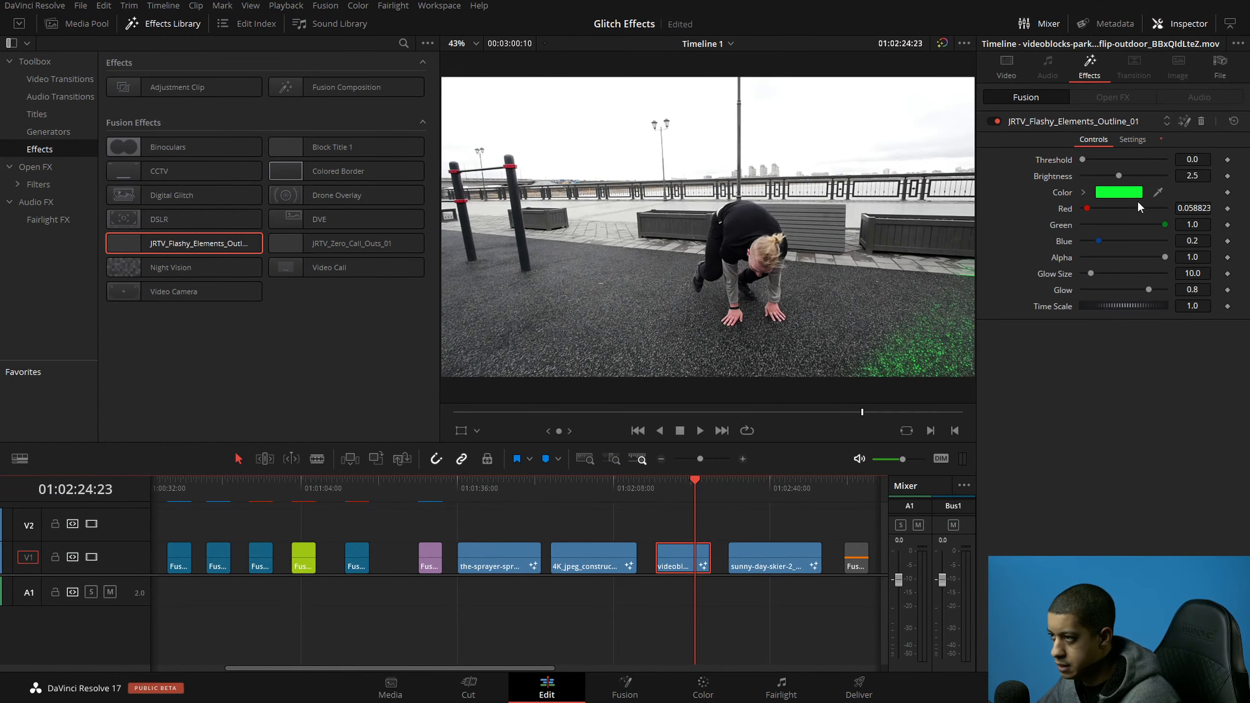
Step: Change the backflip clip's outline effect color to a violet blue with Green 0.031 and Blue 1.0
click(1126, 195)
drag(670, 246, 646, 231)
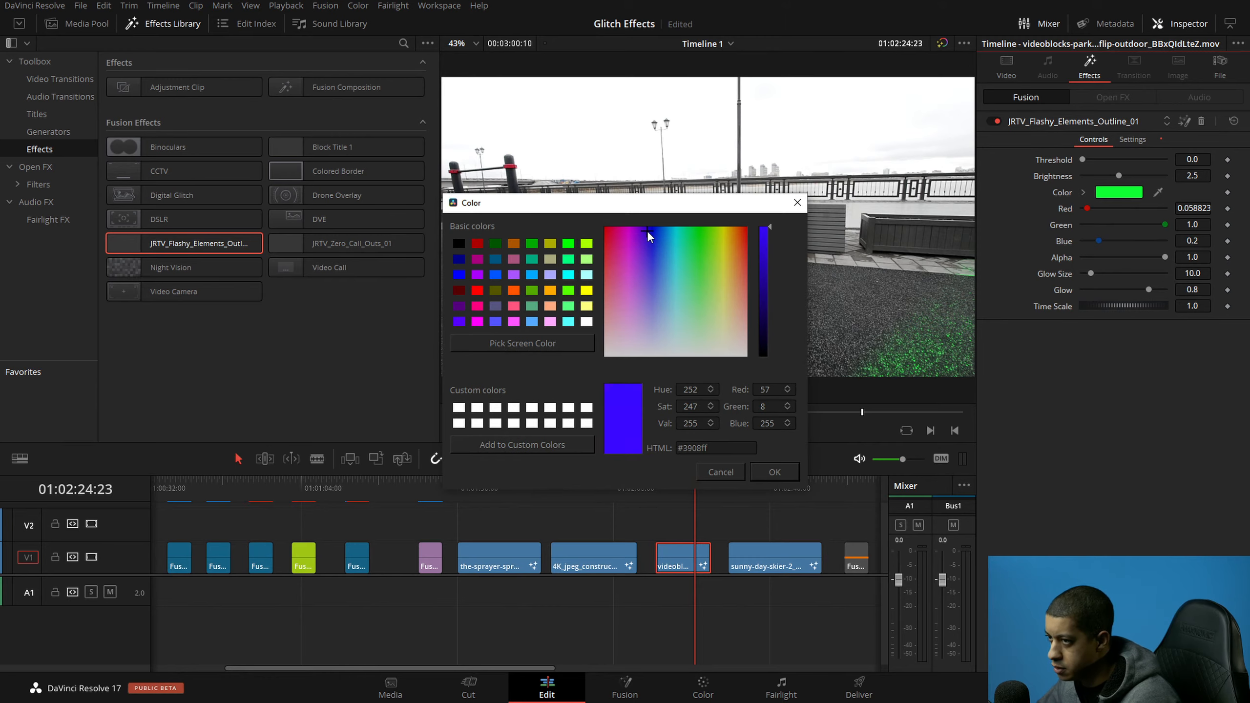
click(790, 474)
Step: Play the backflip clip full screen from the flip to inspect the recoloured outline
drag(675, 485, 671, 482)
key(ctrl+f)
key(space)
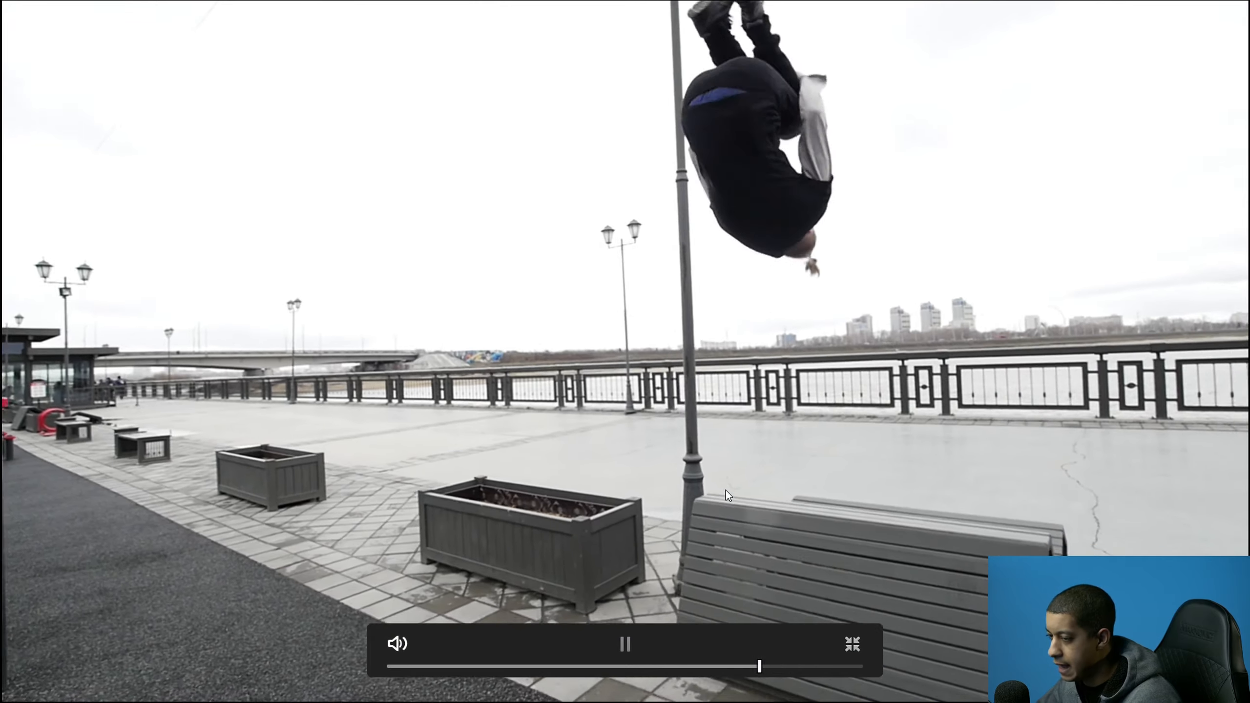
key(space)
key(ctrl+f)
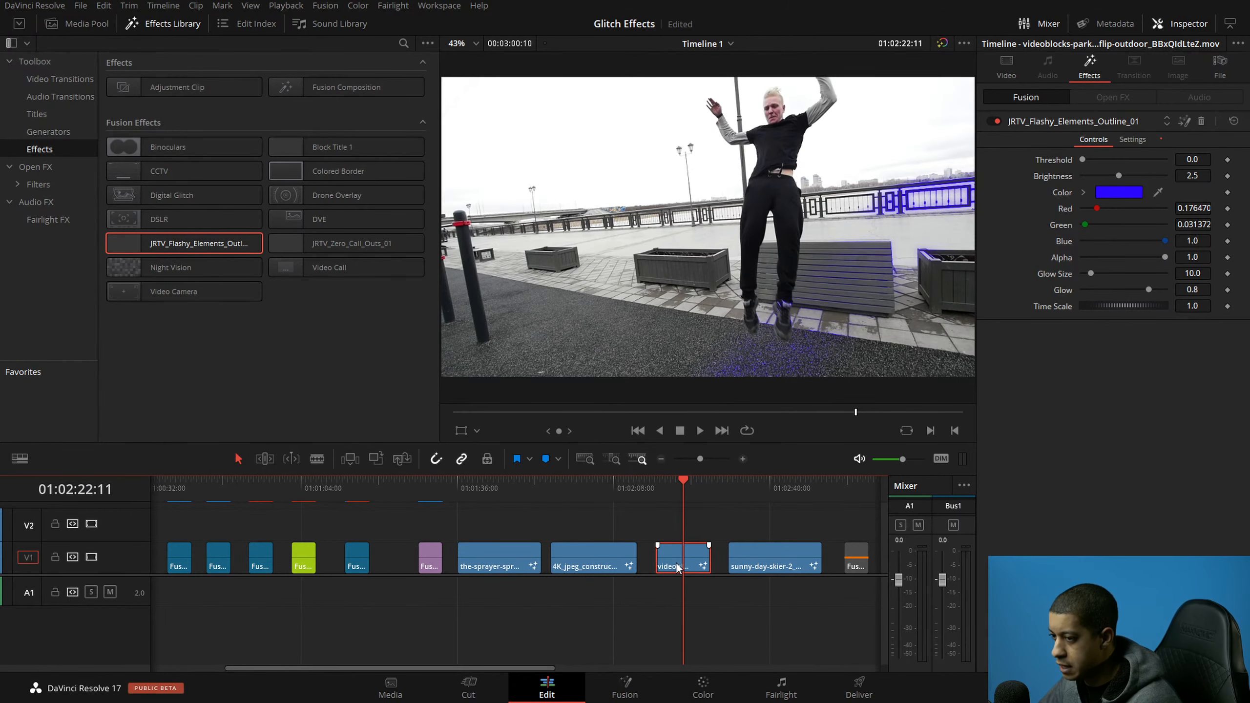
Step: Delete the outline effect from the backflip clip and apply CCTV, Drone Overlay and Binoculars in its place
click(1201, 121)
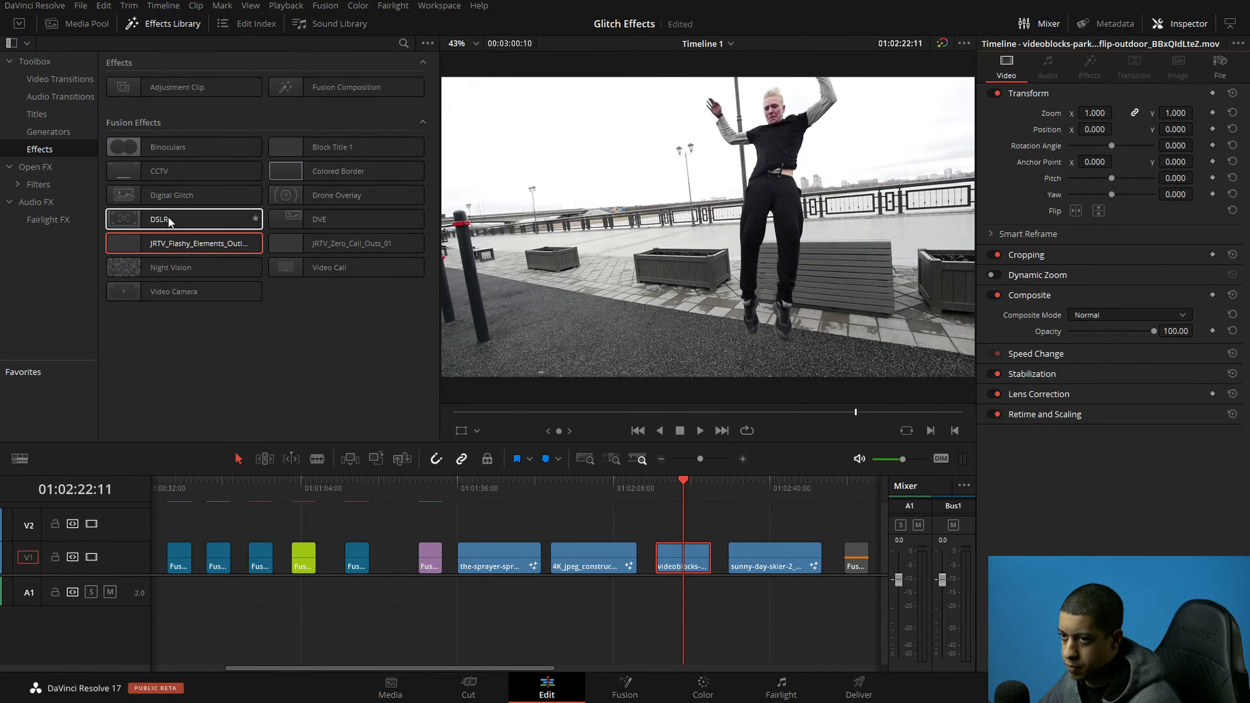
drag(184, 175, 685, 561)
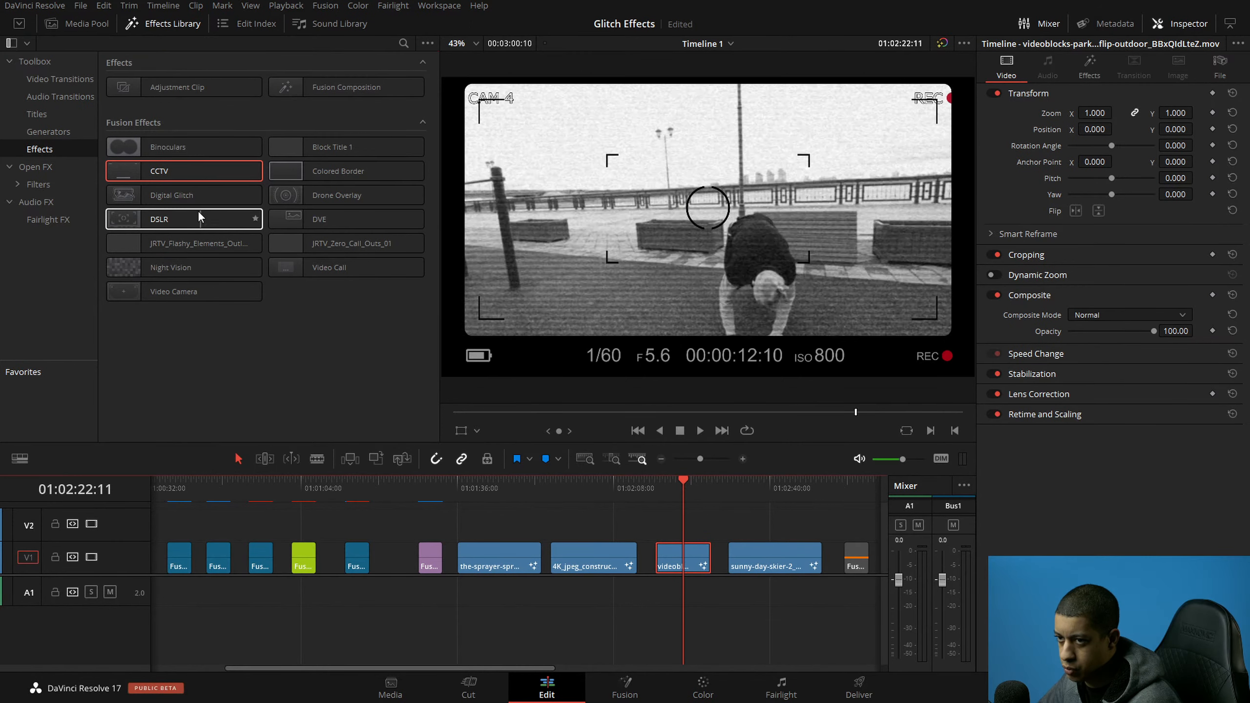
drag(339, 195, 684, 556)
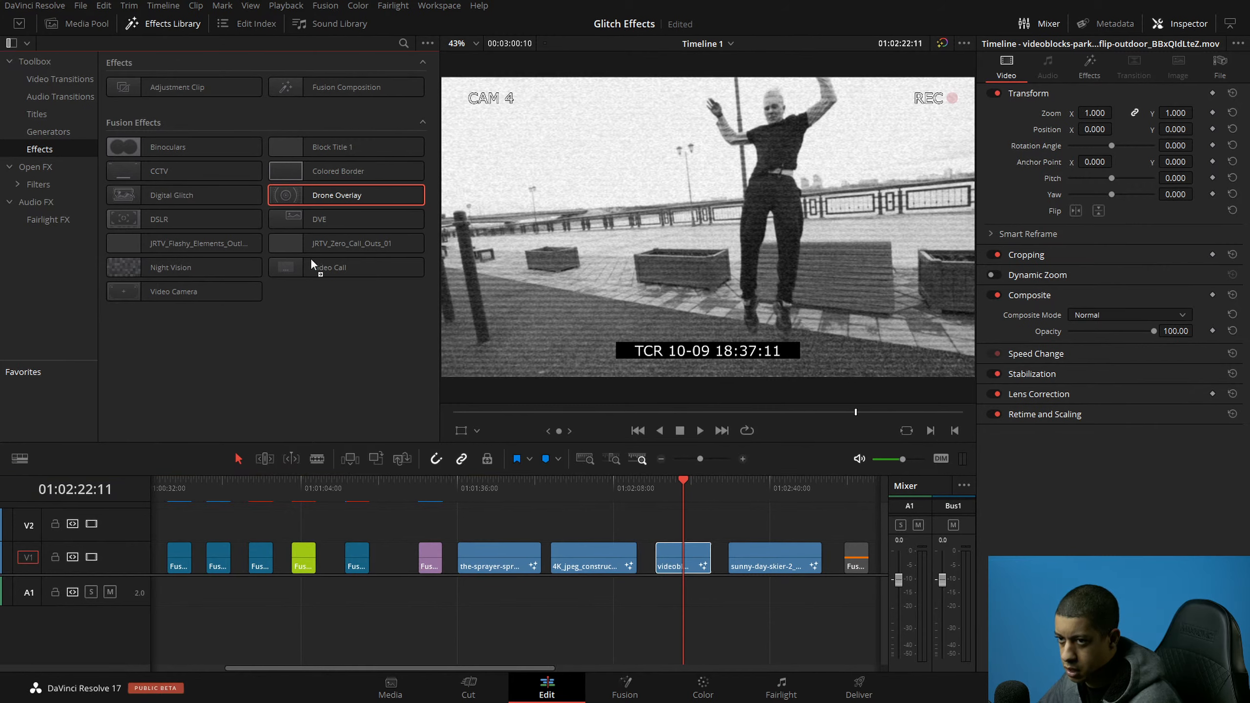
drag(200, 149, 690, 553)
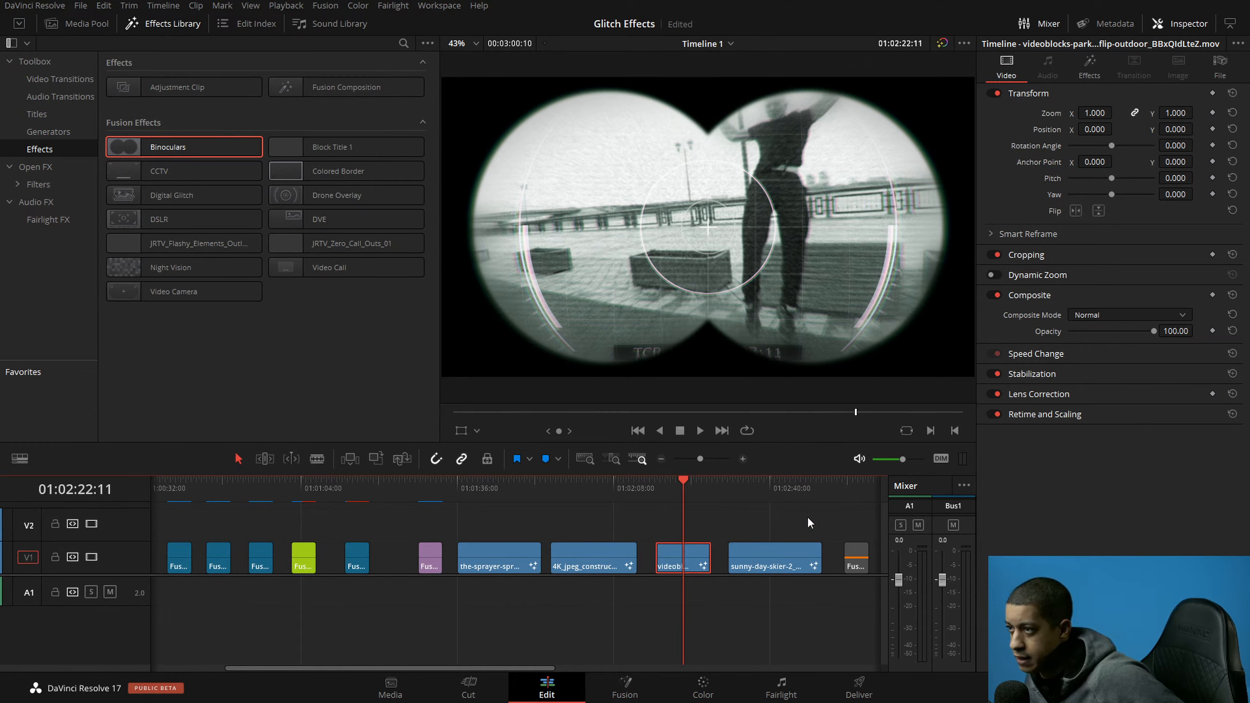
Step: Hide the Effects Library and compare the clip up close with the Binoculars effect disabled and re-enabled
click(1089, 68)
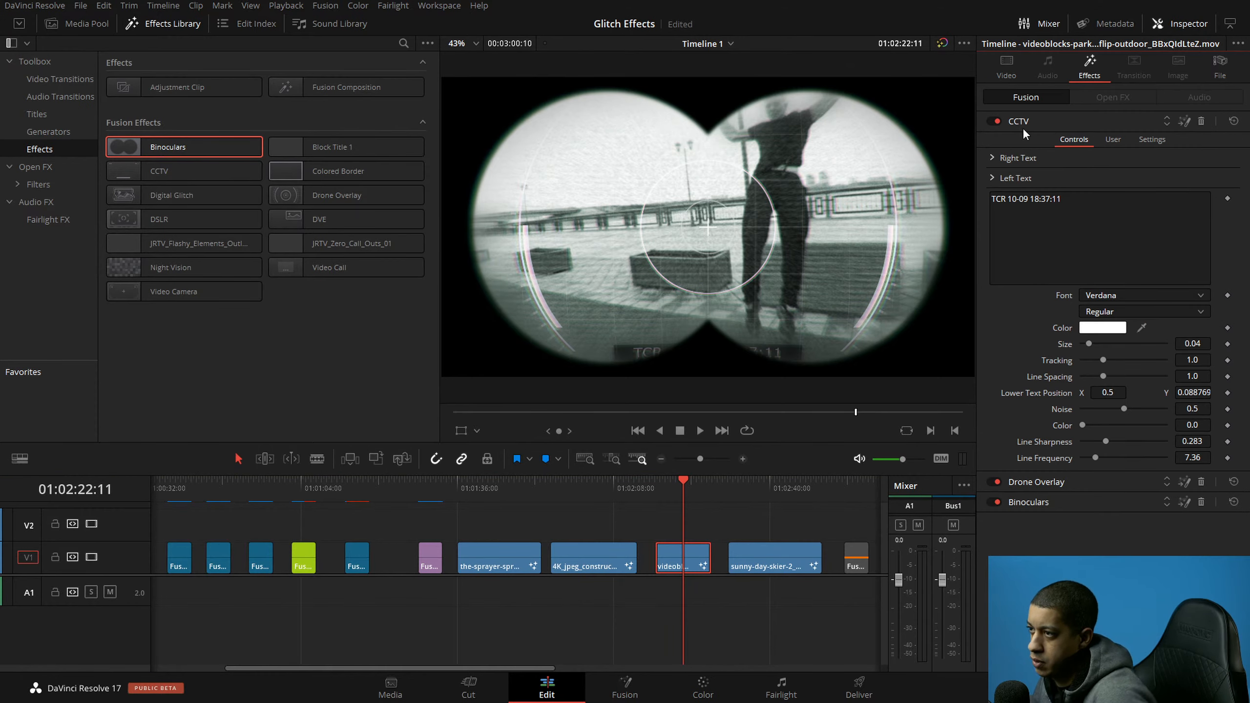
click(1060, 123)
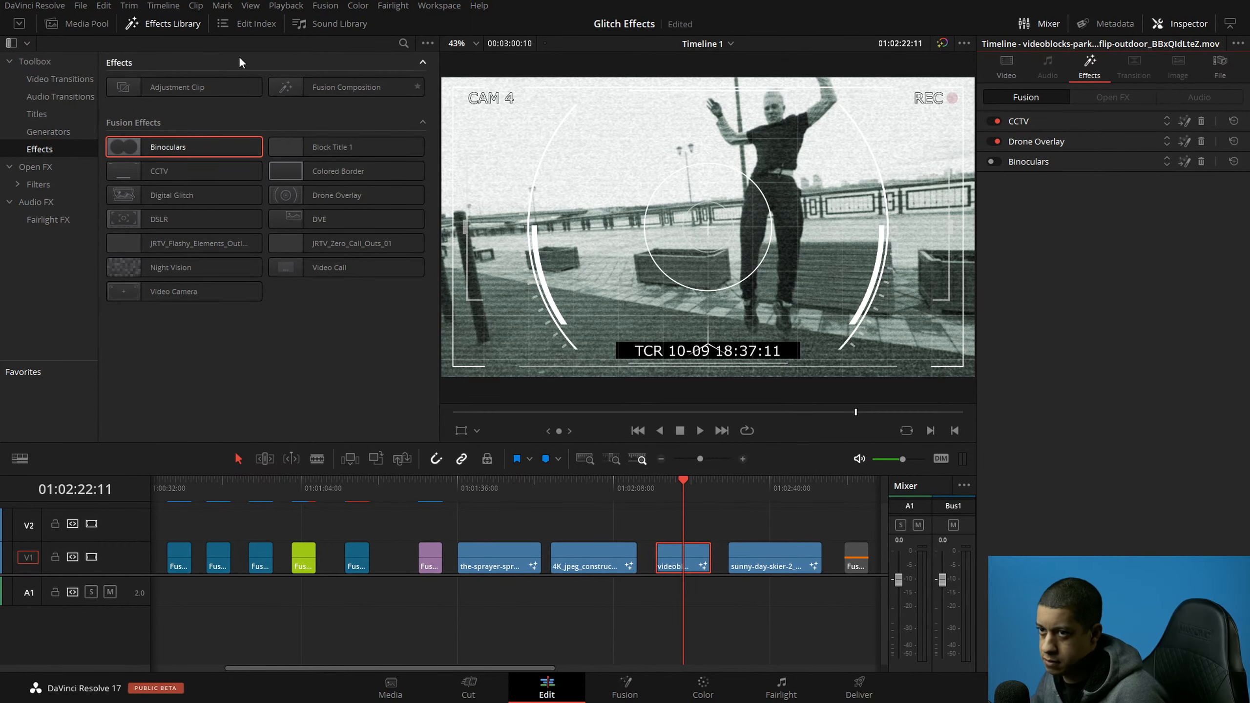
click(162, 23)
scroll(703, 318, up, 5)
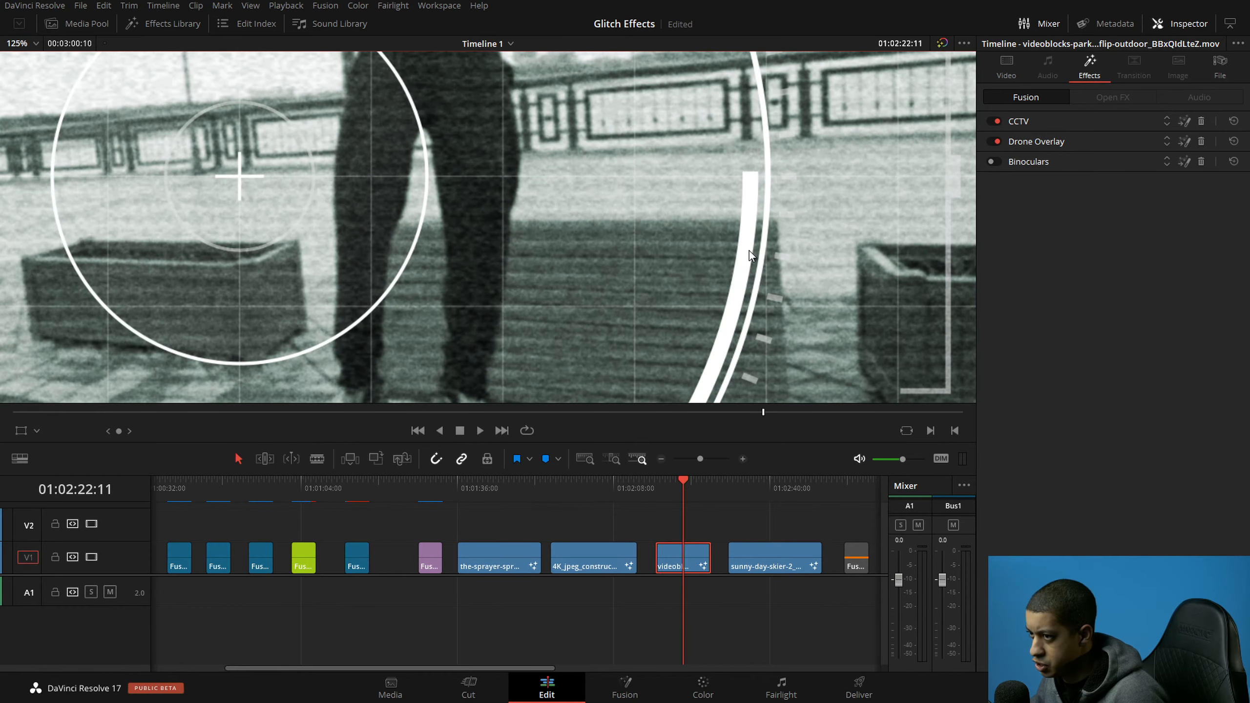
click(992, 162)
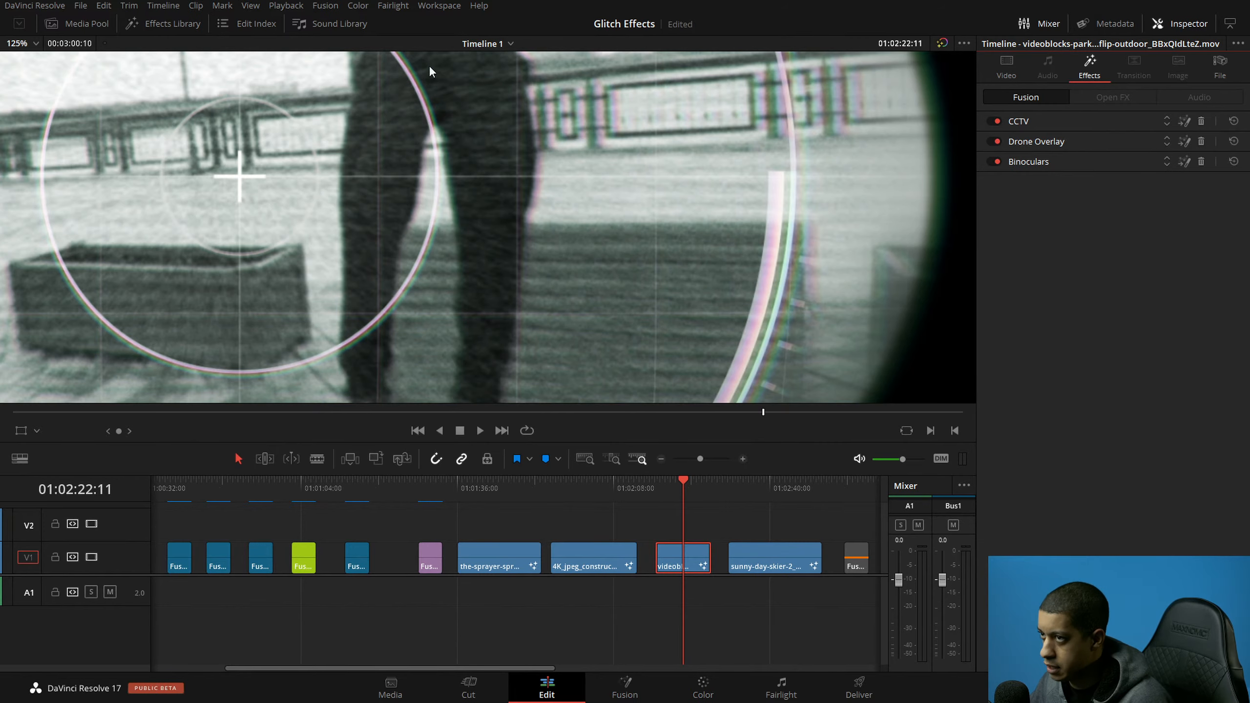
scroll(543, 187, down, 4)
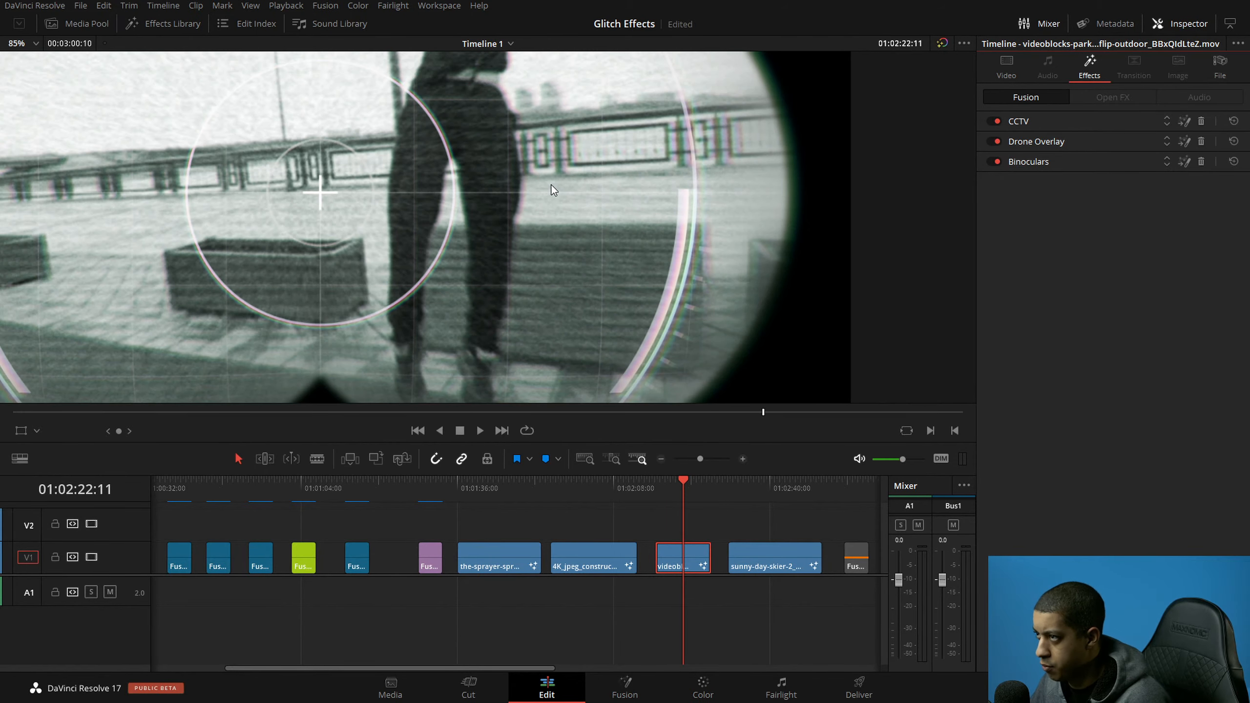
scroll(551, 185, down, 1)
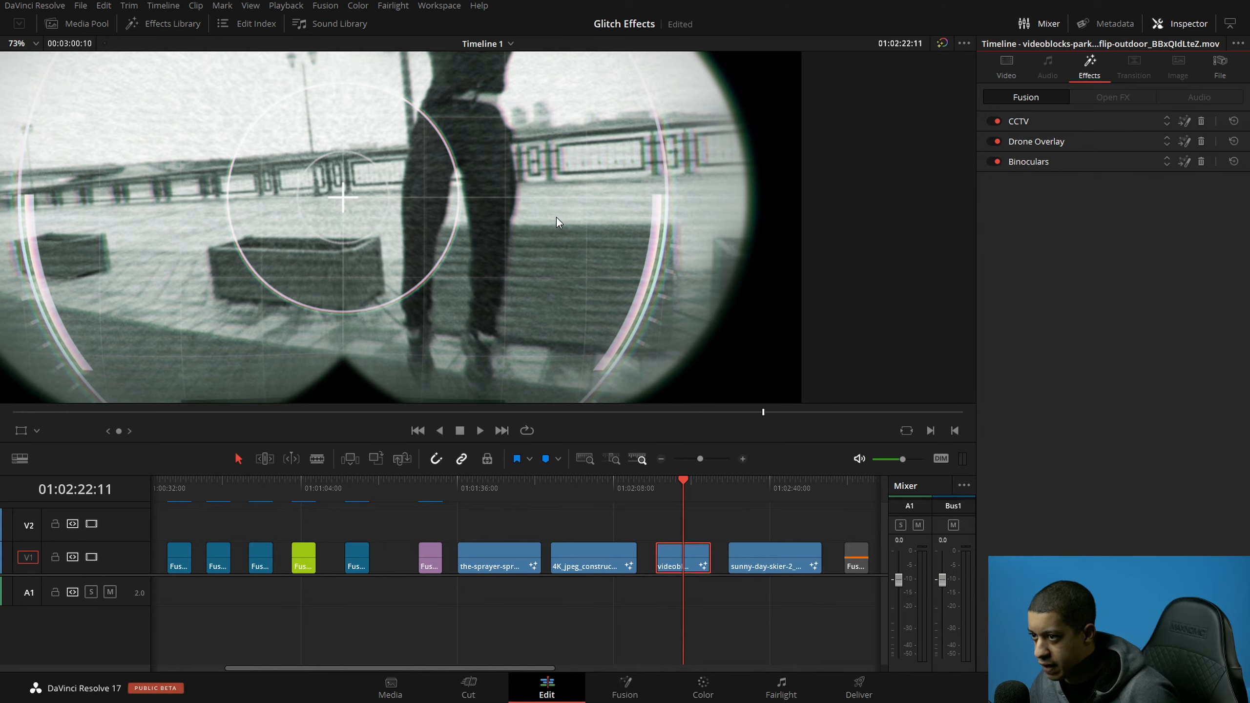
scroll(551, 216, down, 2)
drag(472, 213, 672, 248)
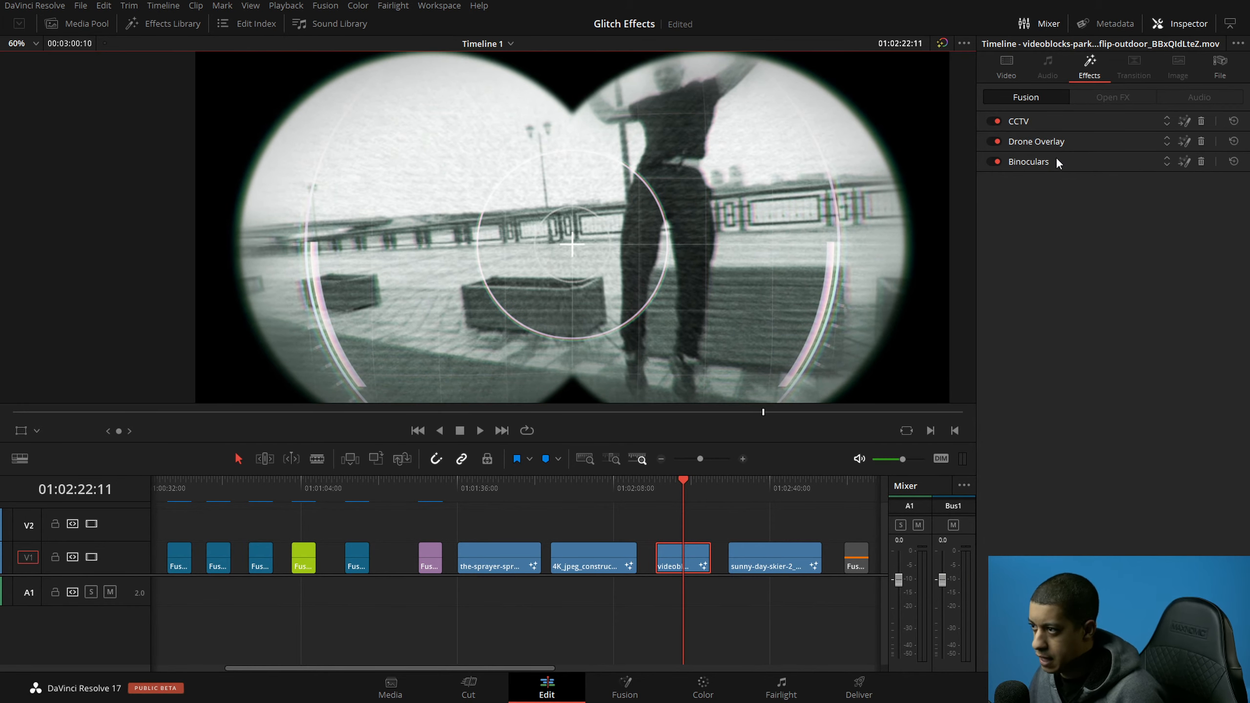
Step: Move Drone Overlay below Binoculars in the clip's Fusion effects order
click(1078, 144)
click(1123, 140)
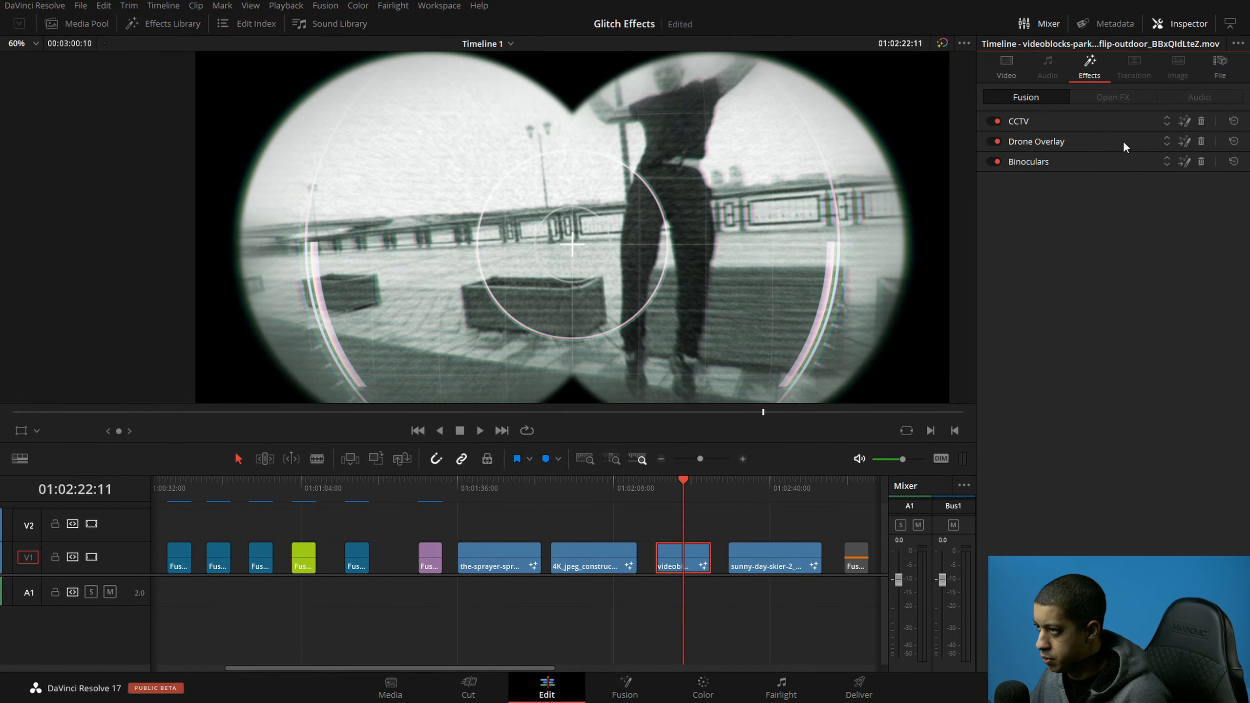
click(1167, 146)
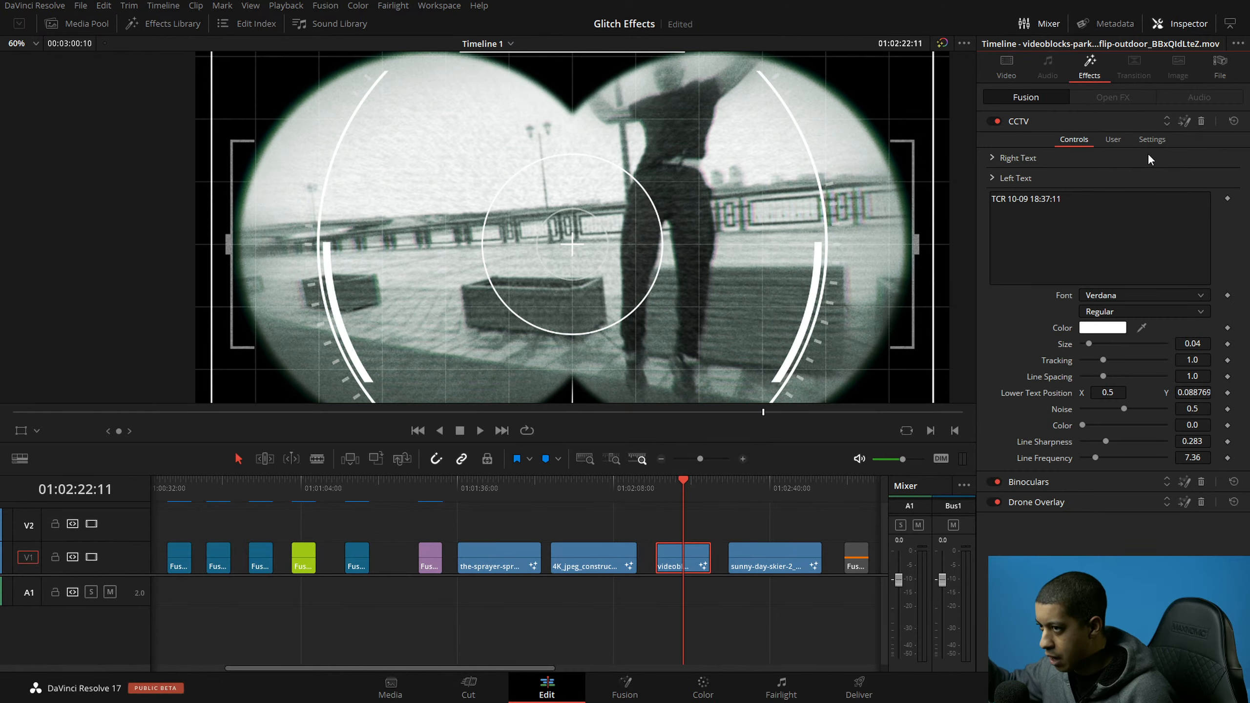
Step: Fit the whole frame in the viewer and switch its on-screen controls to Fusion Overlay
scroll(588, 215, down, 3)
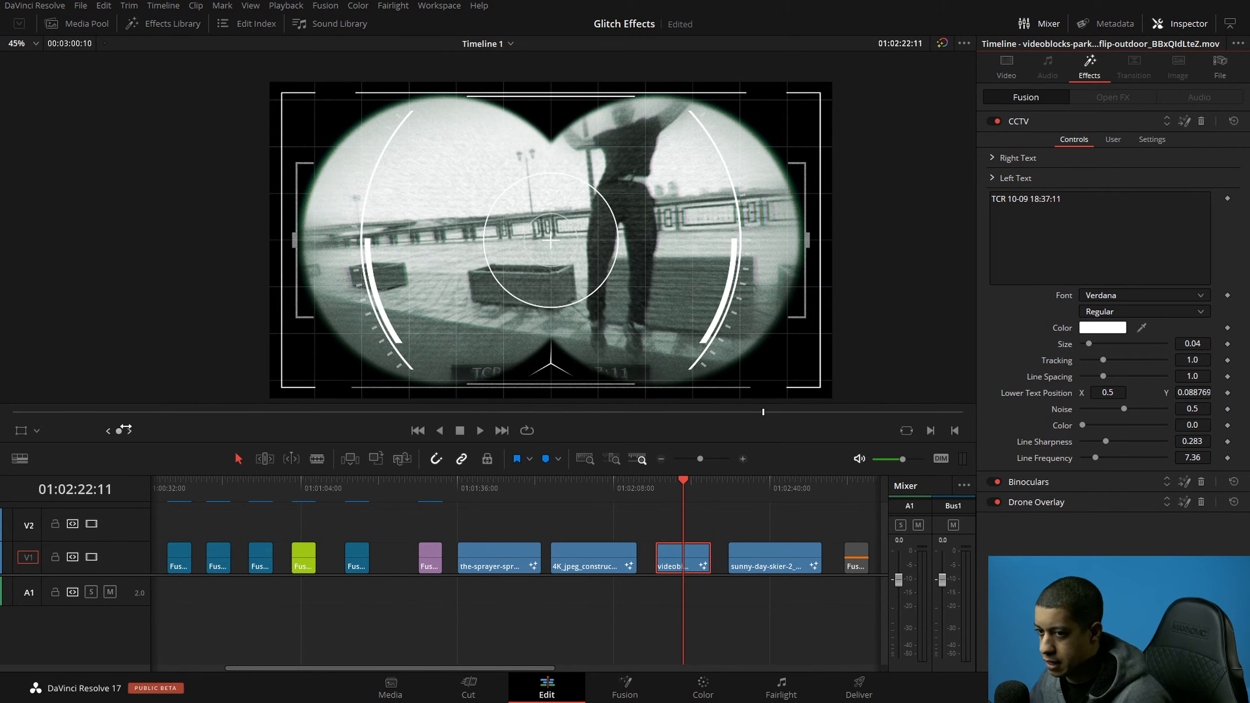
click(35, 430)
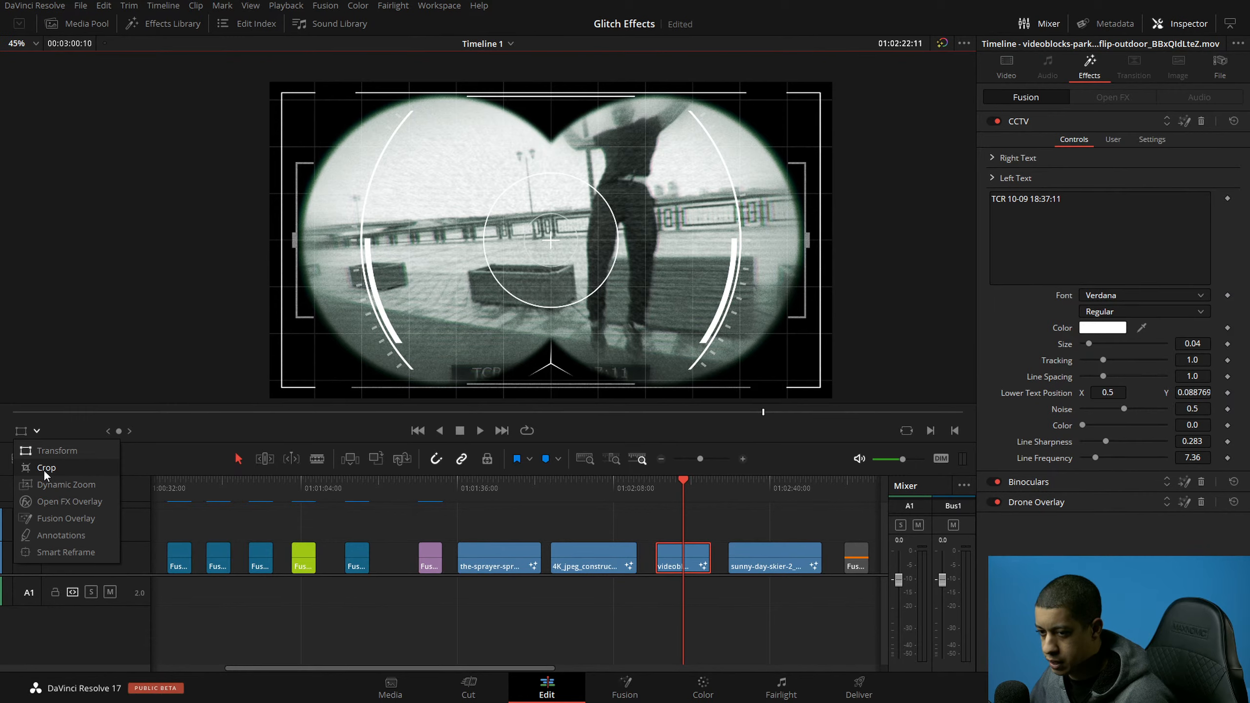
click(66, 521)
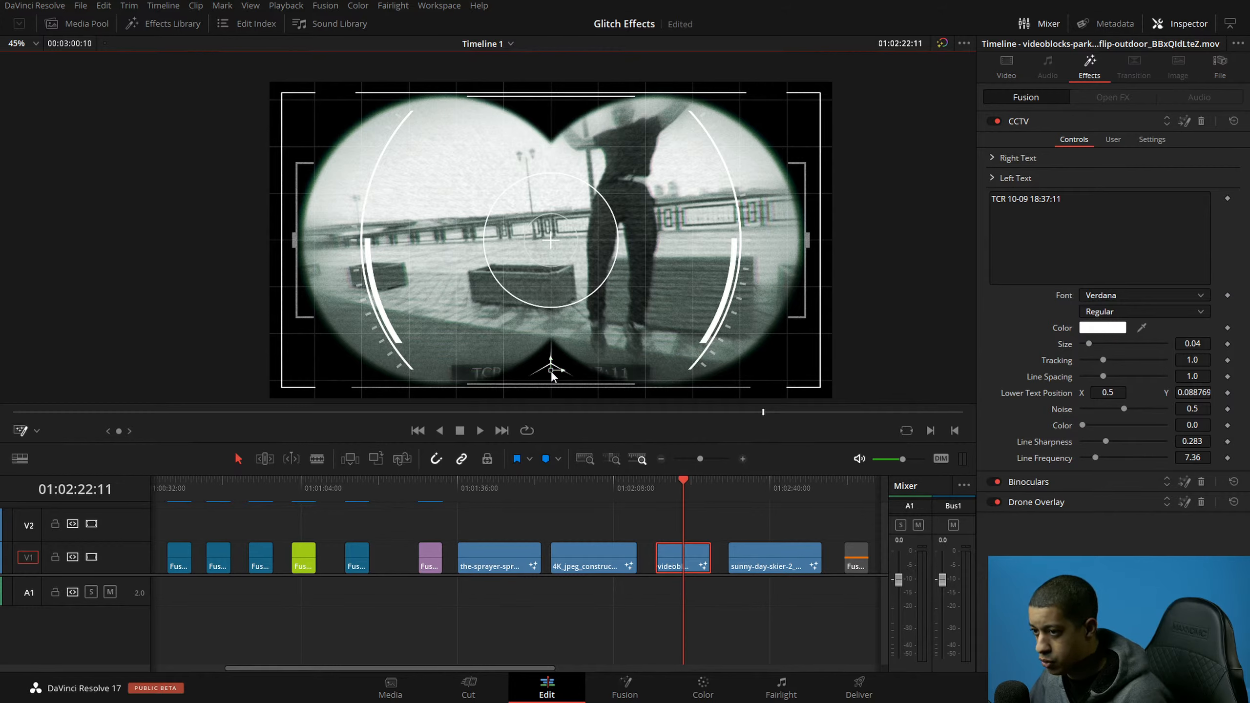
Step: Reposition the CCTV timecode text higher inside the binocular view and move the Drone Overlay target up and left of centre
drag(552, 372, 557, 314)
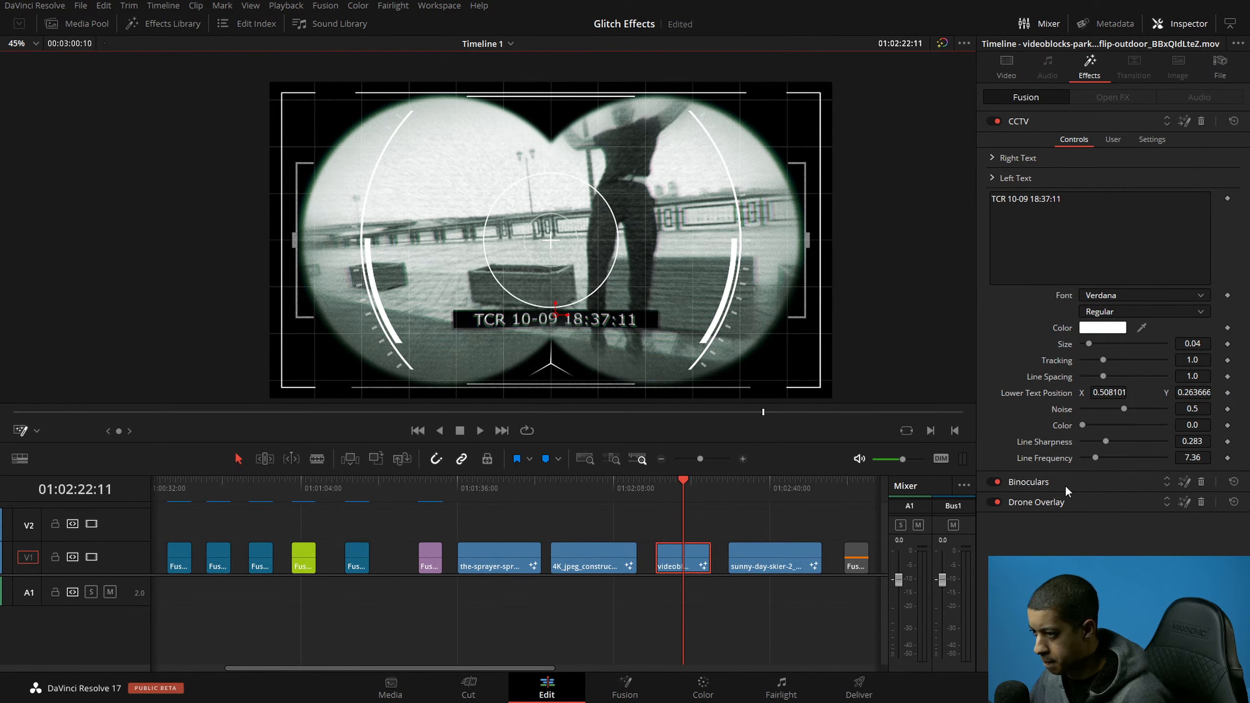
click(1067, 501)
drag(554, 237, 508, 225)
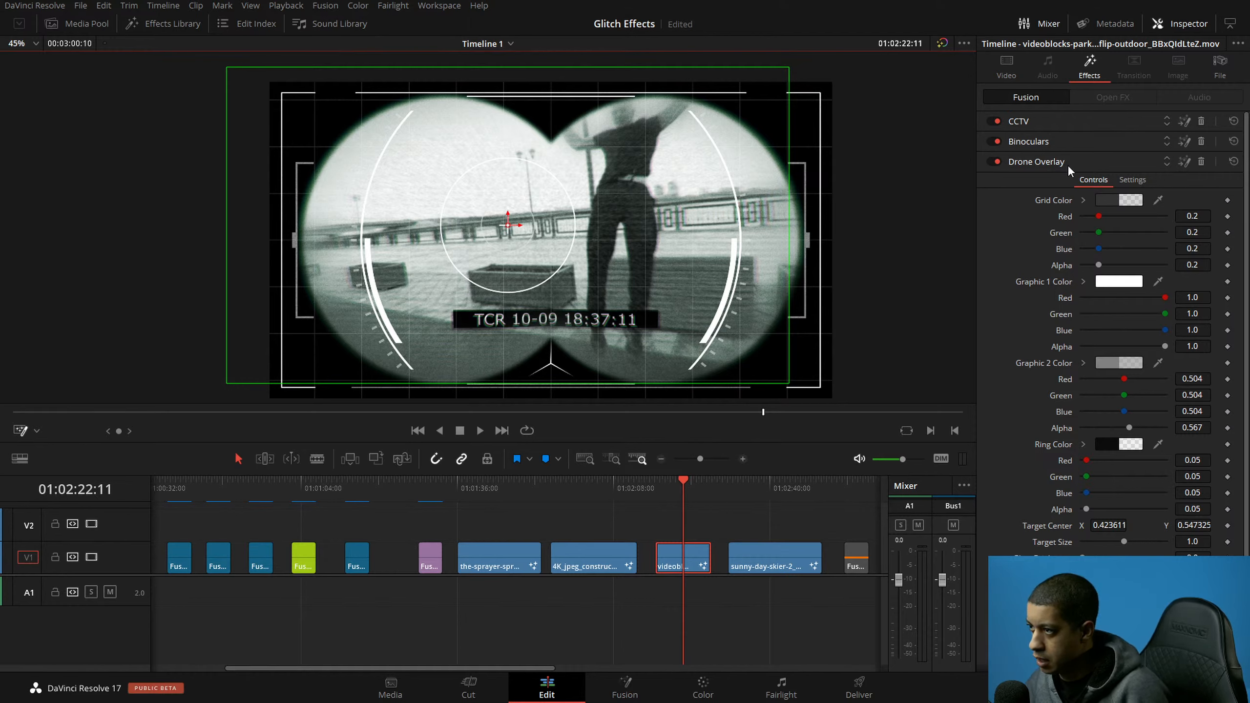
click(1090, 162)
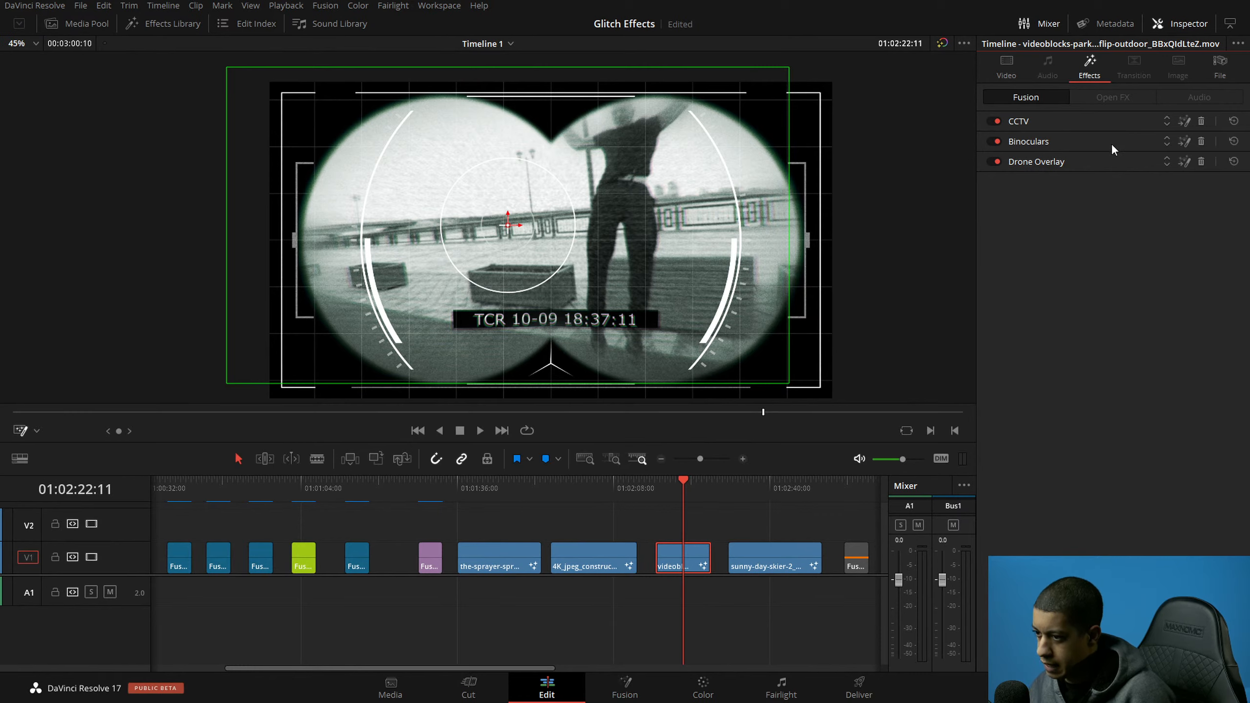
Step: Delete the CCTV, Binoculars and Drone Overlay effects from the backflip clip
click(1200, 121)
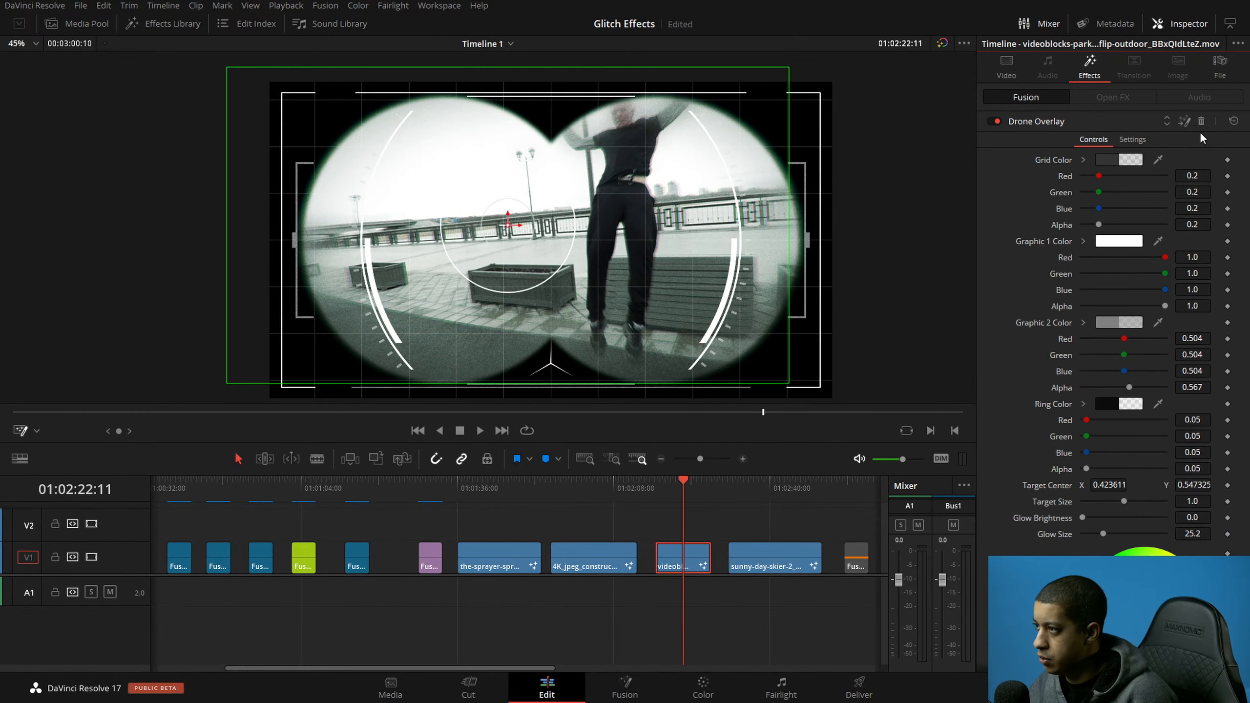
click(1195, 122)
click(1194, 121)
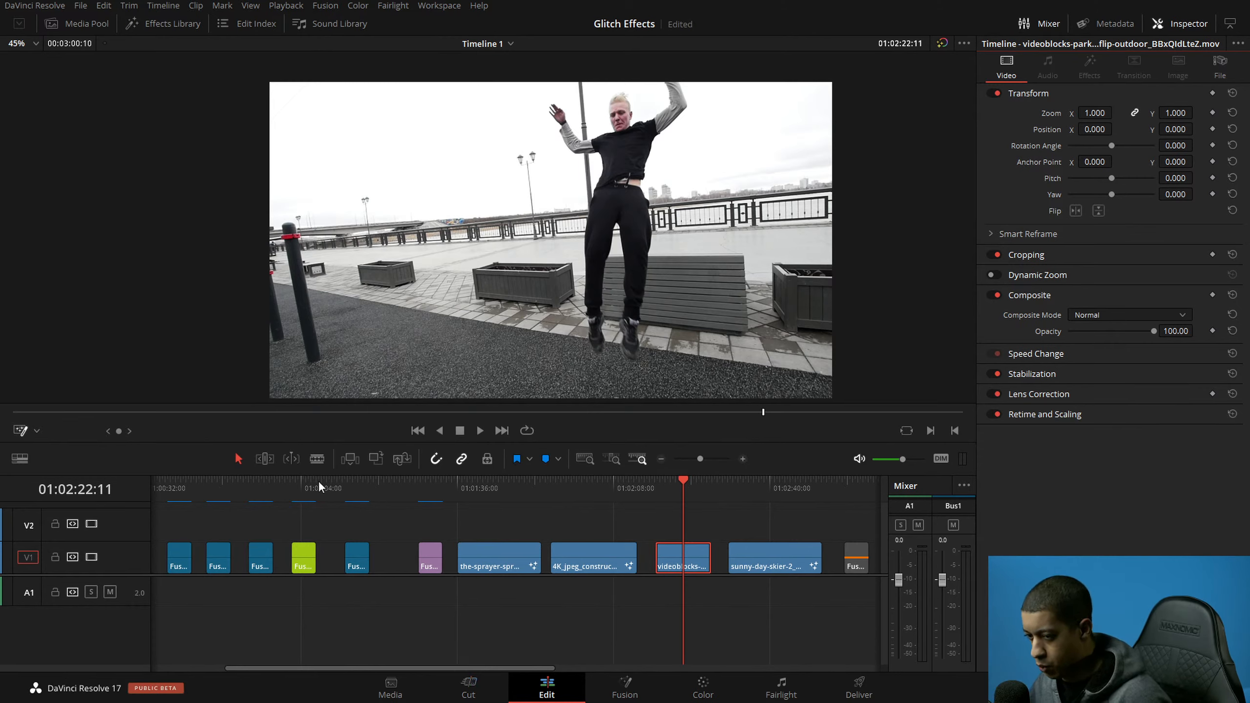
Step: Open the JAYARETV glitch composition at about 01:01:13 on the Fusion page and preview its playback
mouse_move(358, 501)
mouse_down()
mouse_move(386, 501)
mouse_move(346, 501)
mouse_up()
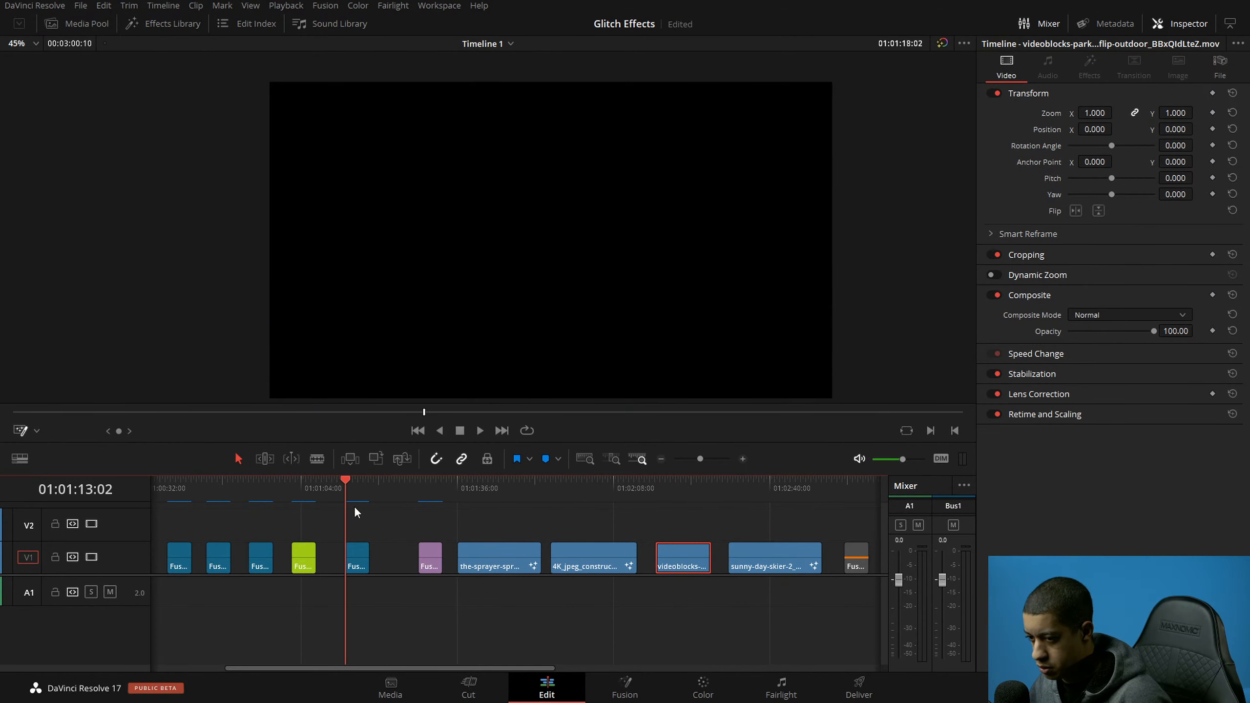
click(641, 688)
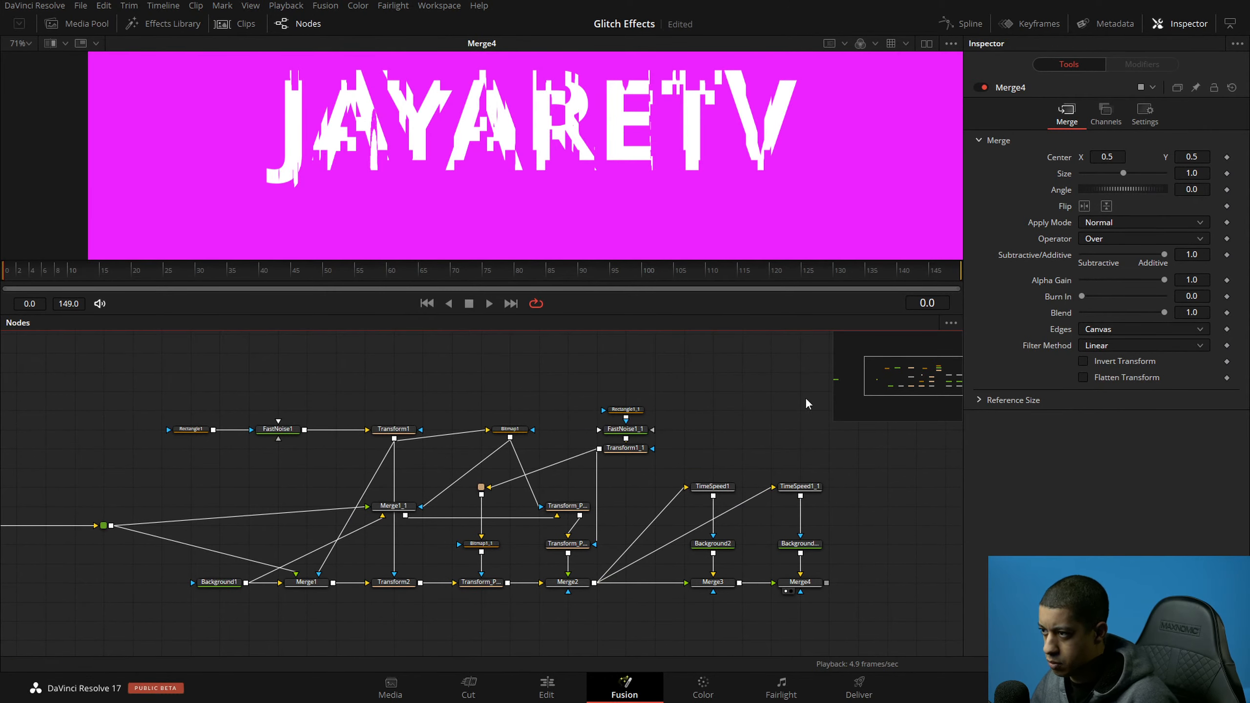
scroll(691, 134, up, 2)
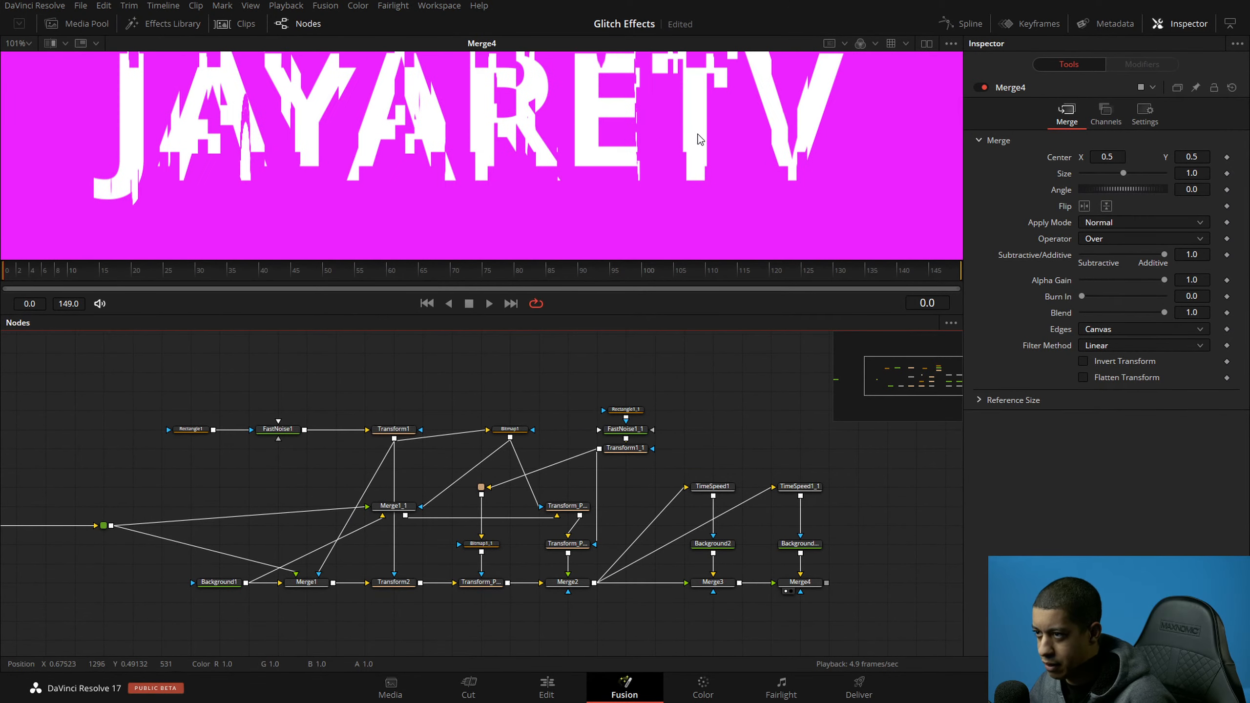
click(81, 271)
scroll(708, 163, down, 2)
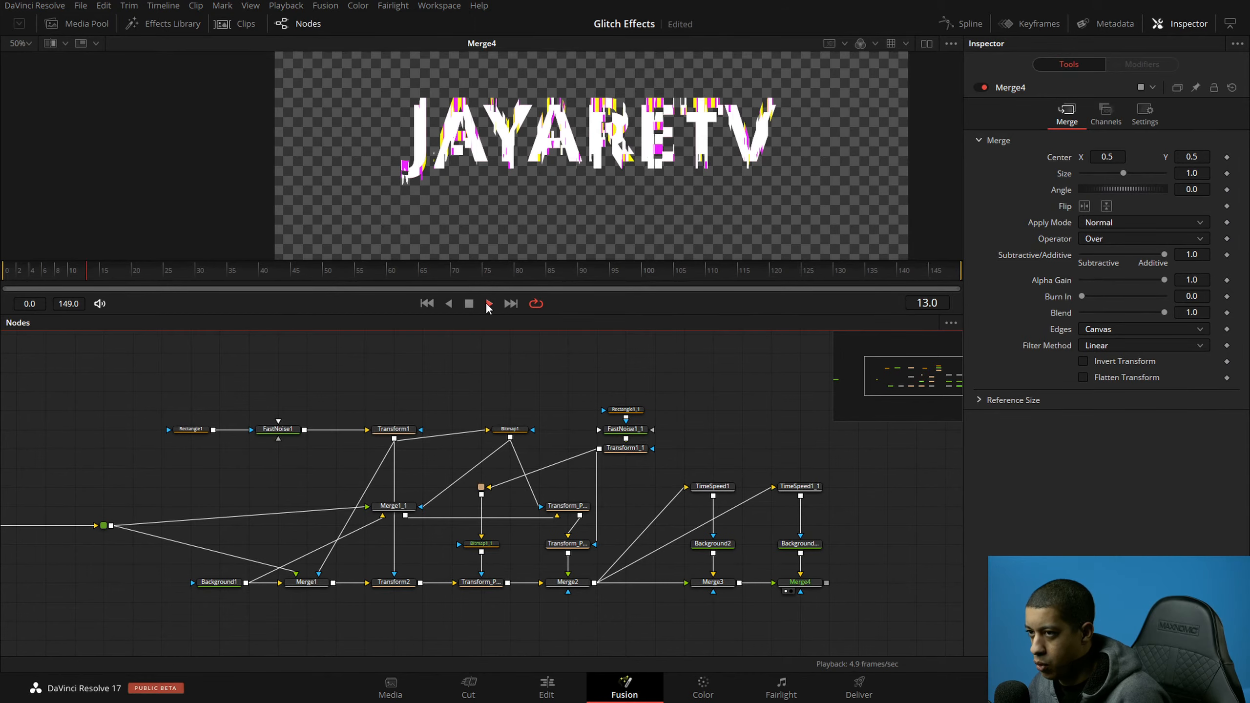
key(space)
Step: Locate the source Text1 node at the start of the glitch node tree and show it in the viewer
drag(642, 383, 708, 382)
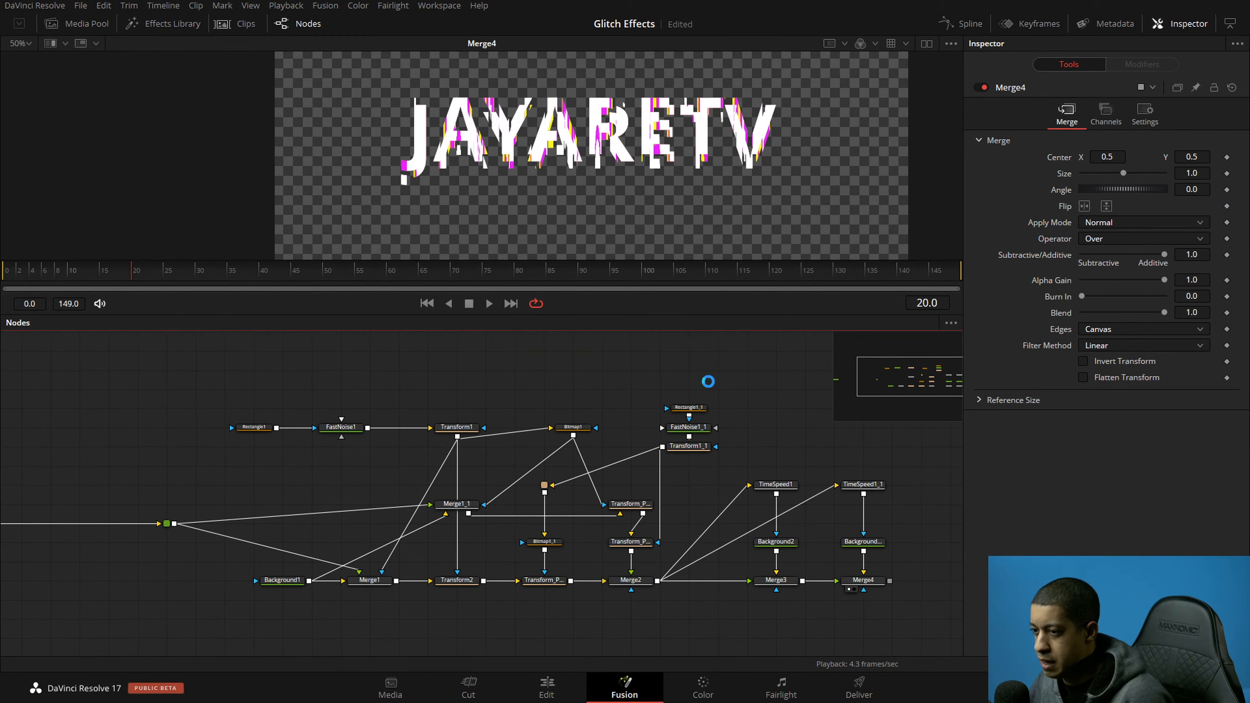
drag(606, 379, 699, 401)
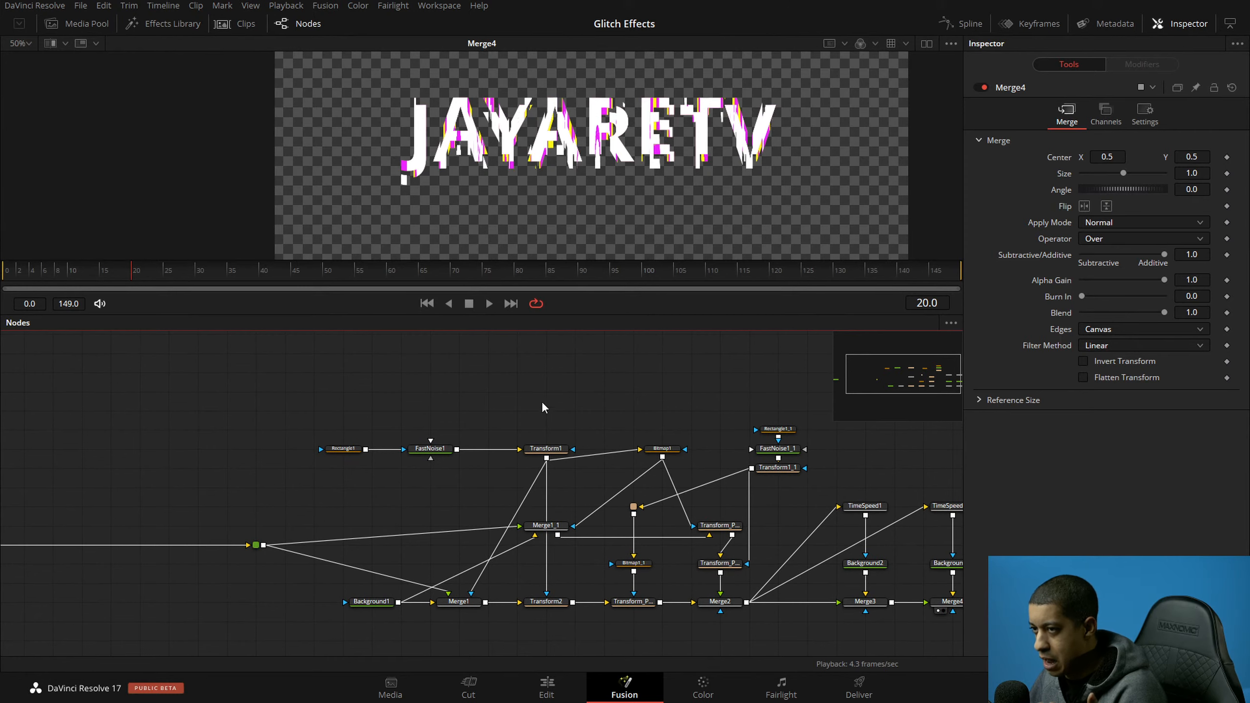
drag(593, 405, 682, 415)
drag(316, 510, 492, 472)
click(319, 529)
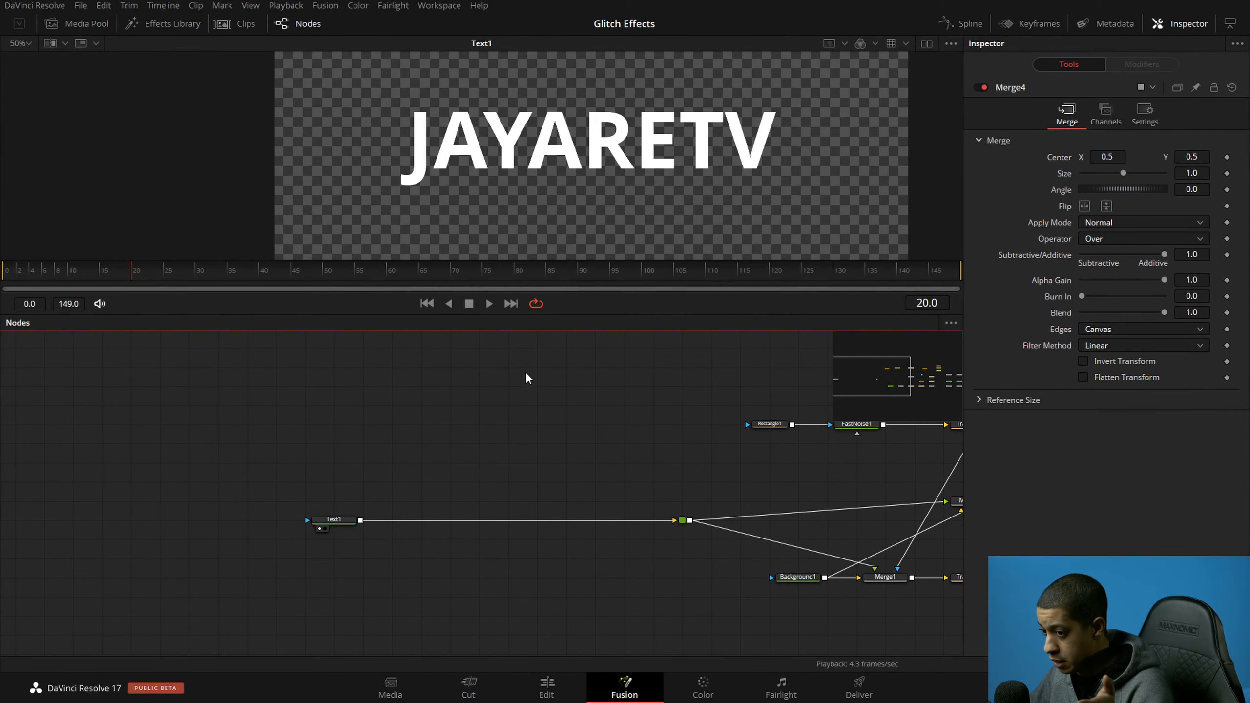
Step: Return to the Edit page and place the playhead in the empty stretch after the last clip, at 01:03:13:10
click(549, 688)
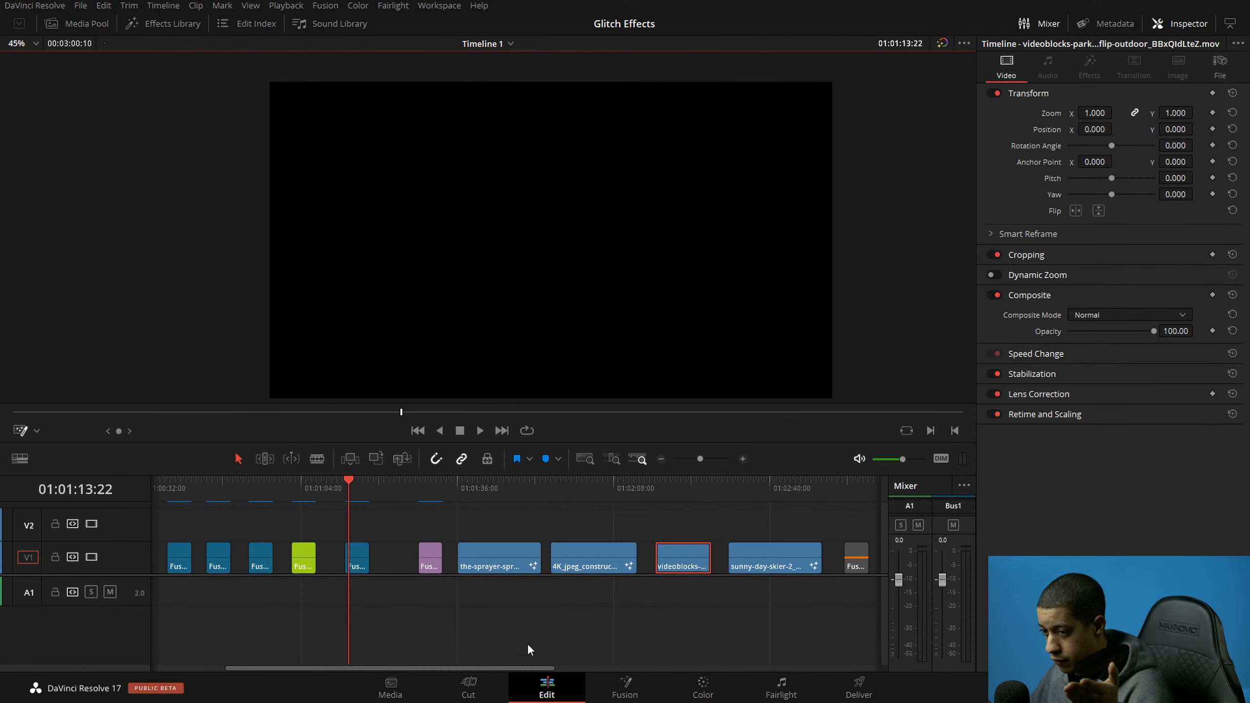
click(661, 459)
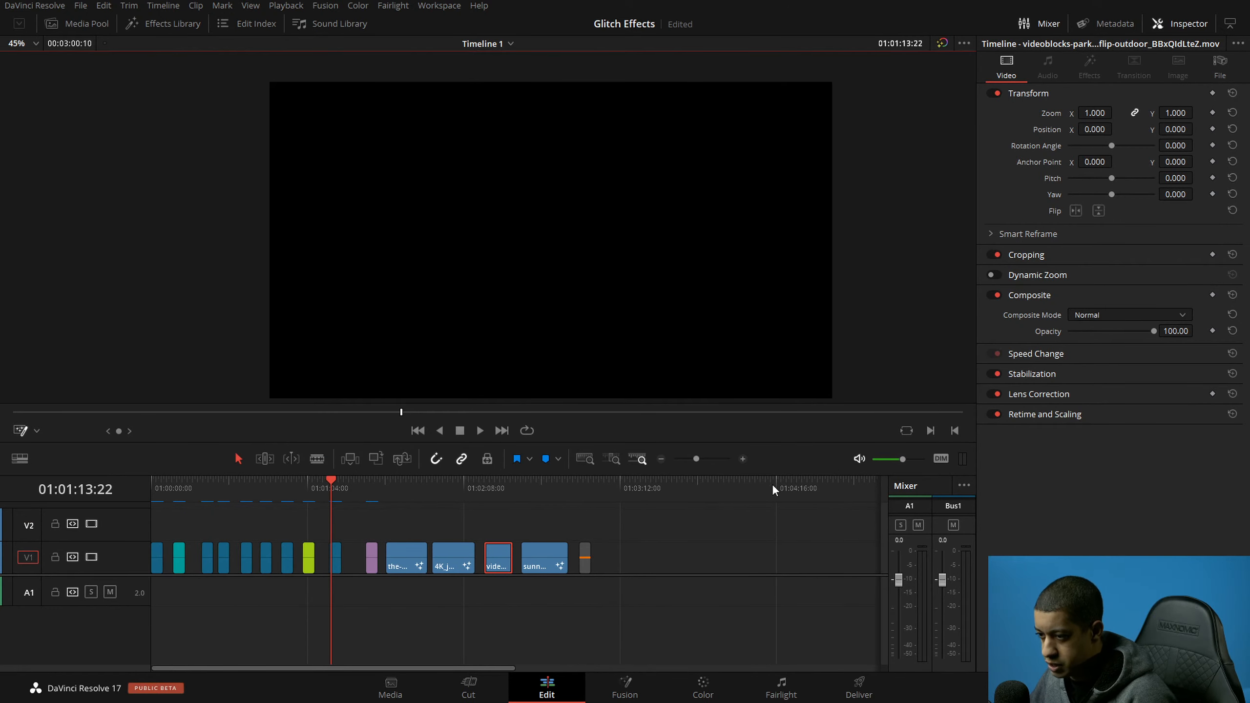
click(623, 489)
Step: Search the titles for "wed", place the first JRTV Modern Wedding Titles entry on V2 at the playhead, and show its mid-clip frame
click(150, 23)
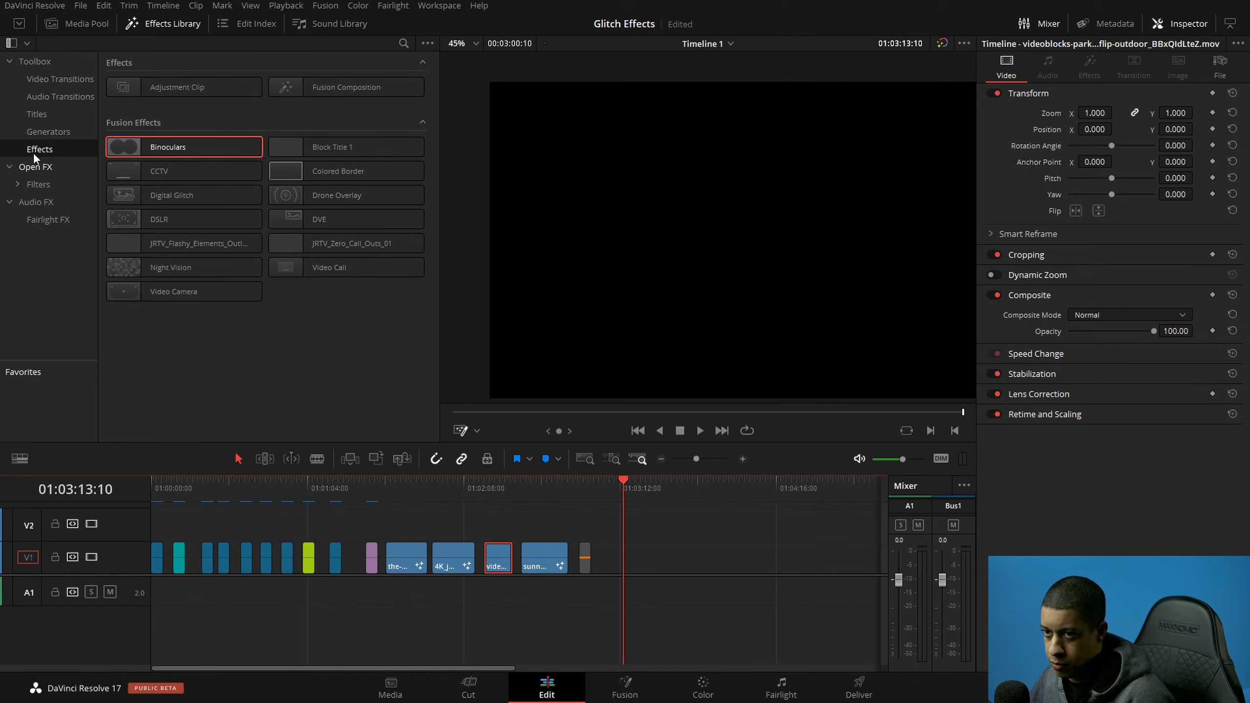
click(53, 115)
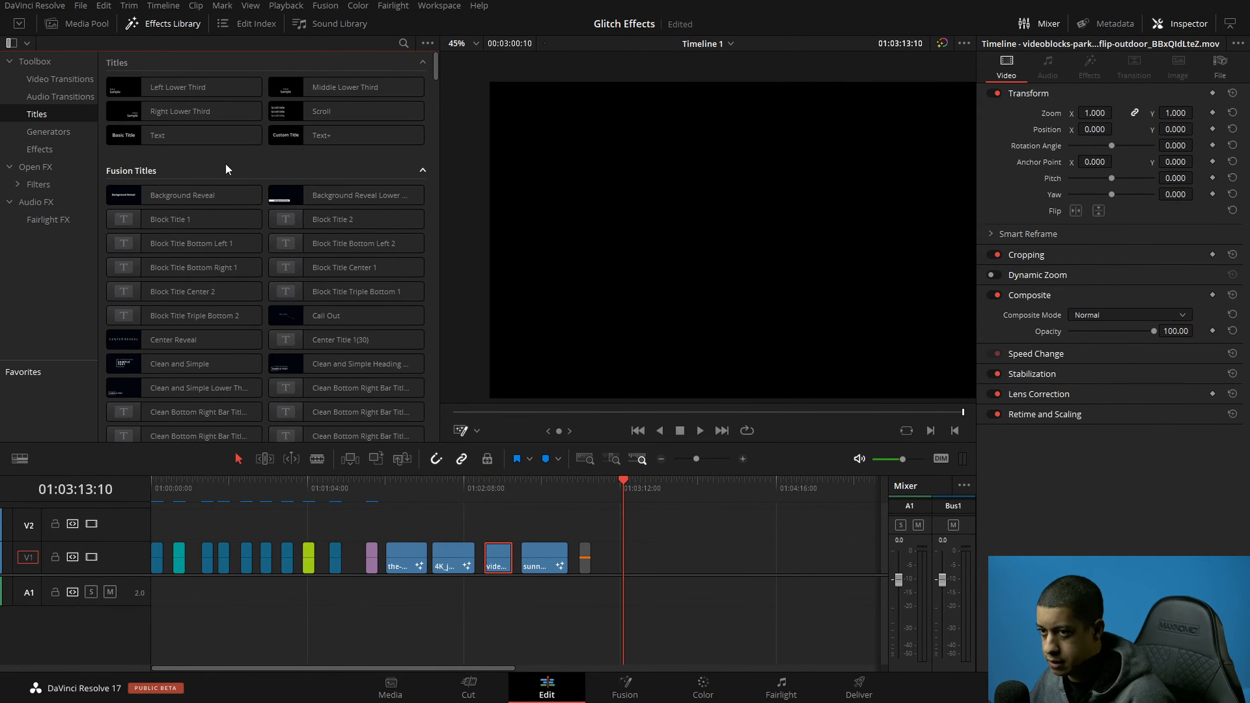
scroll(362, 290, down, 10)
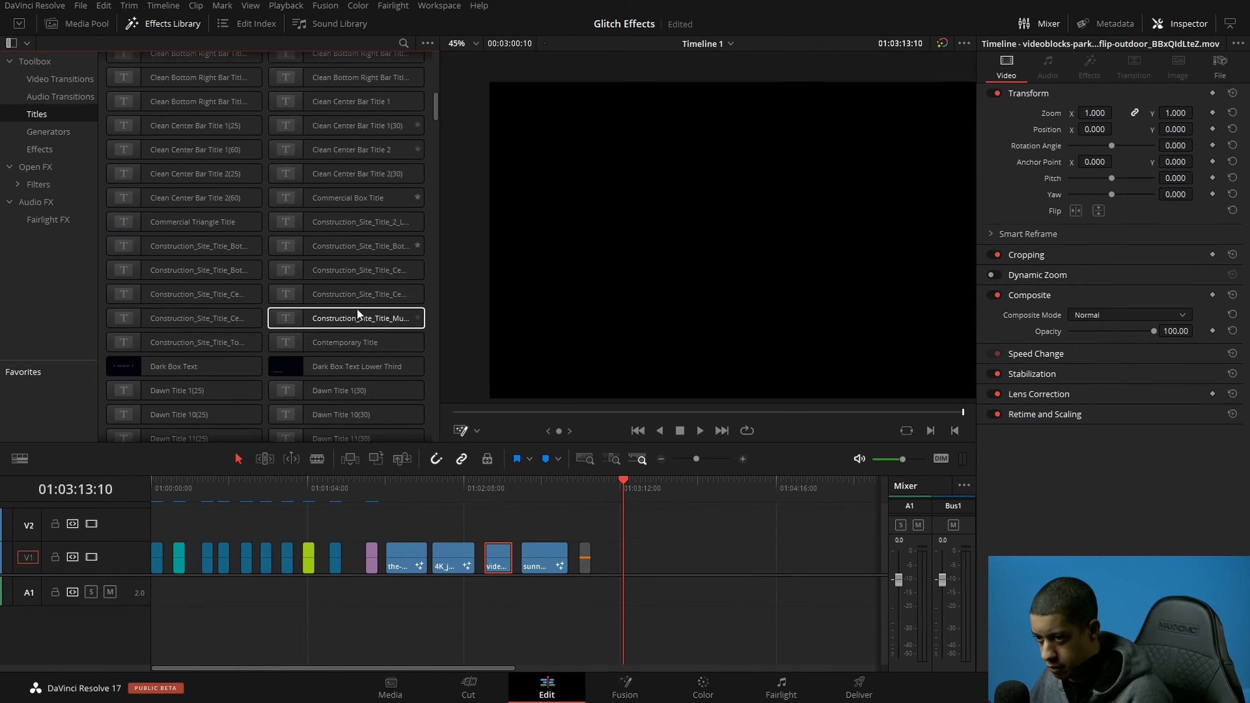
click(403, 43)
text(wed)
drag(193, 127, 626, 528)
click(742, 459)
click(743, 459)
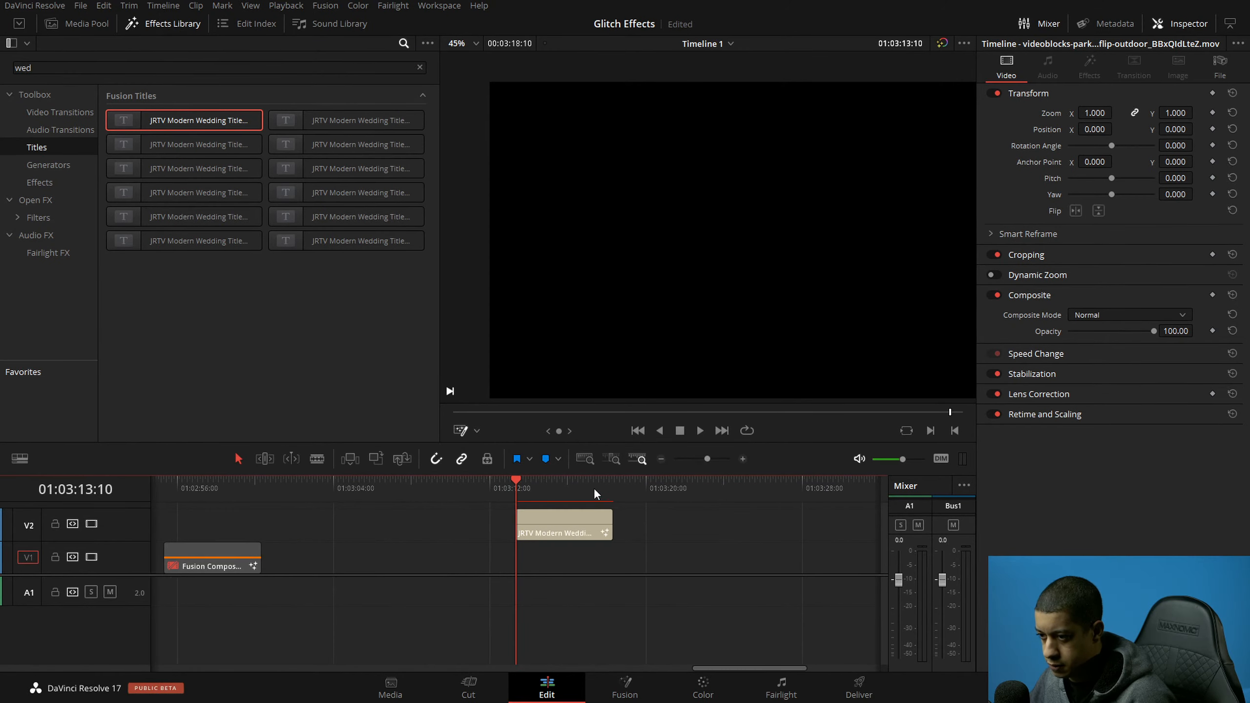
click(559, 485)
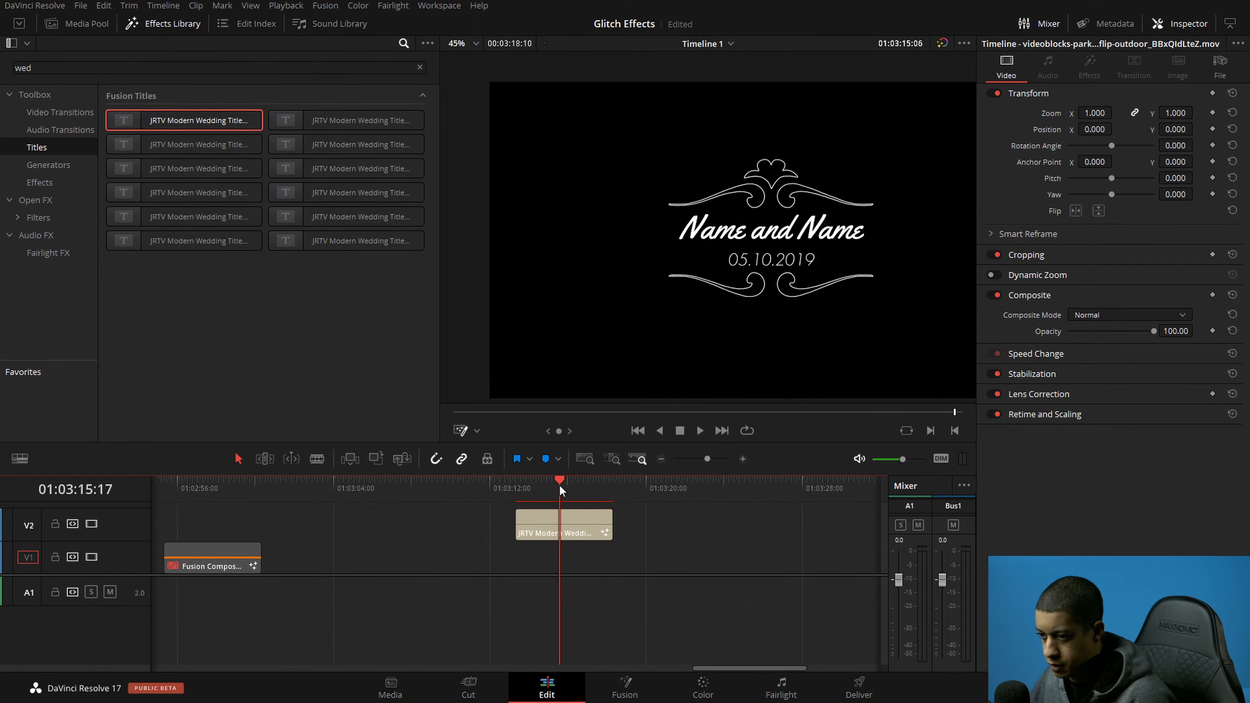
Step: Clear the title search and apply the JRTV_Flashy_Elements_Outline_01 Fusion effect to the wedding title clip
click(48, 168)
click(48, 182)
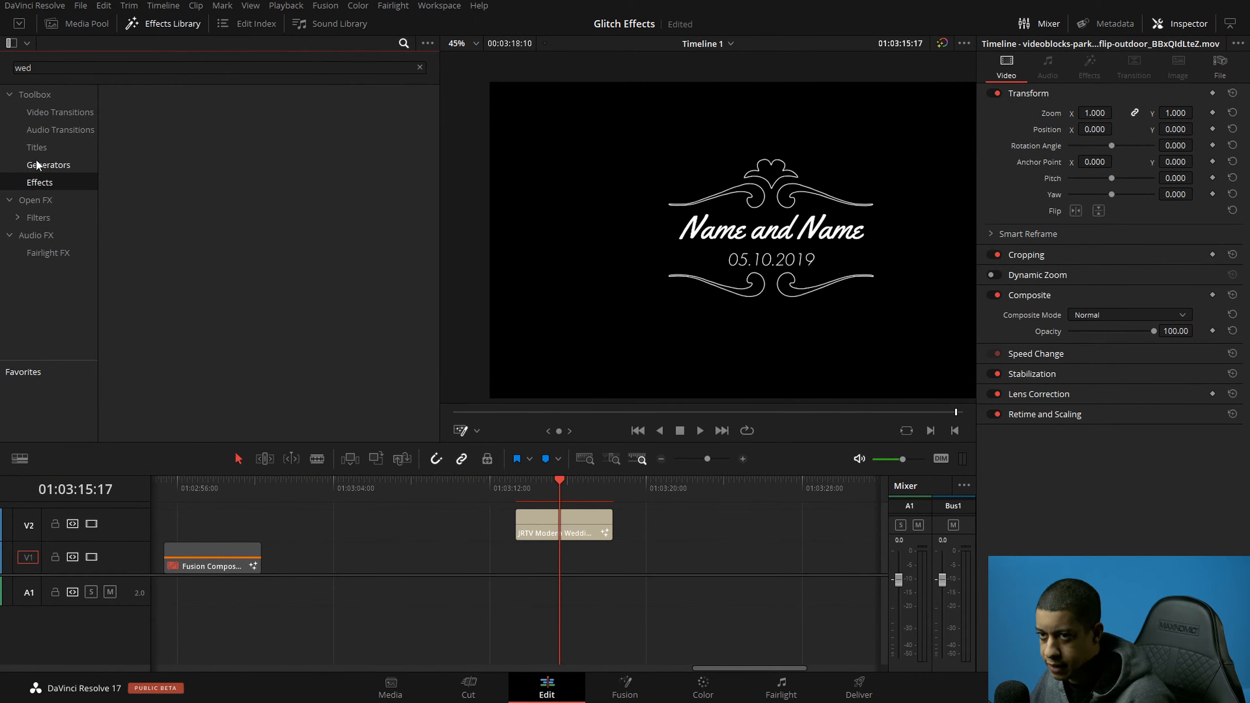
click(419, 67)
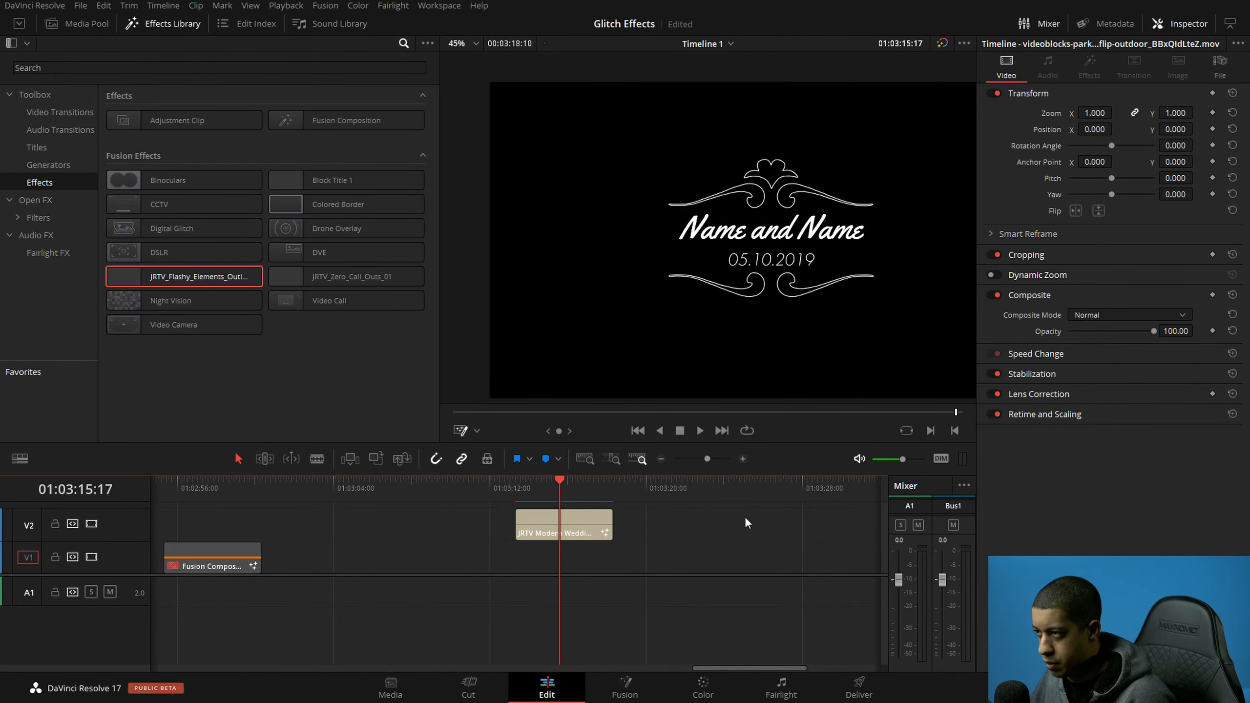
click(585, 524)
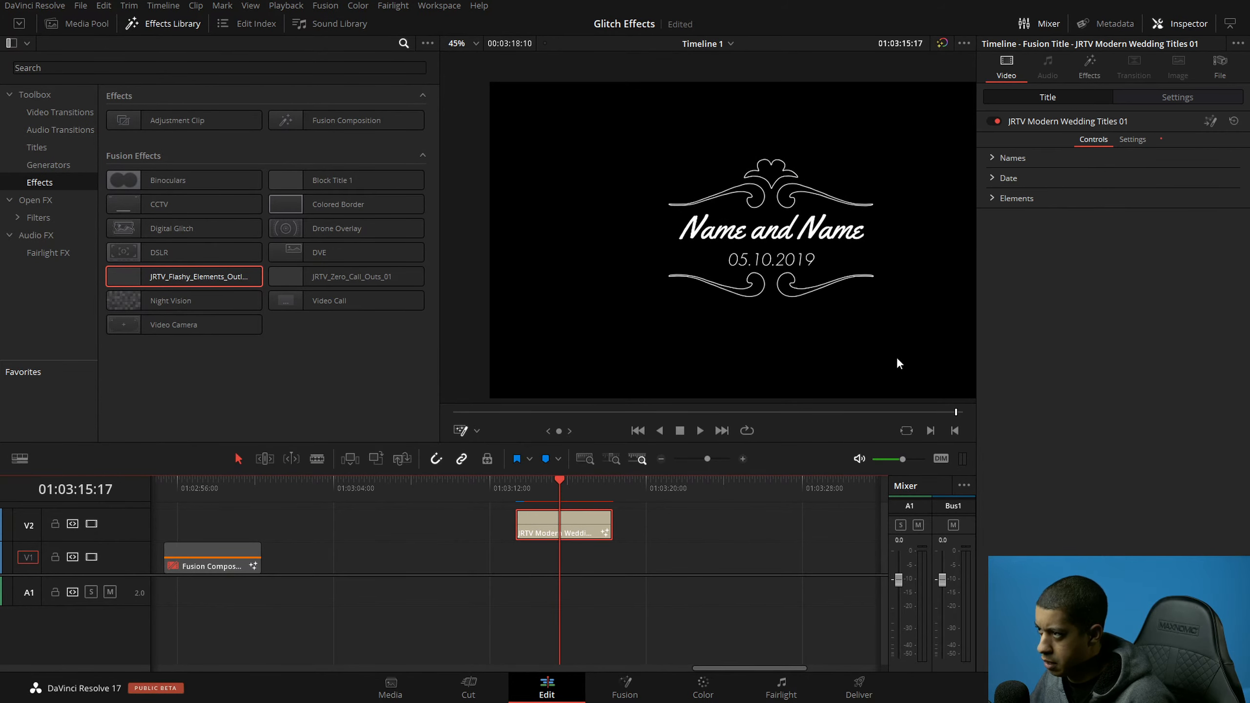
Step: Scrub the wedding title to about 01:03:16 and examine the green outline effect full screen
drag(550, 485, 569, 491)
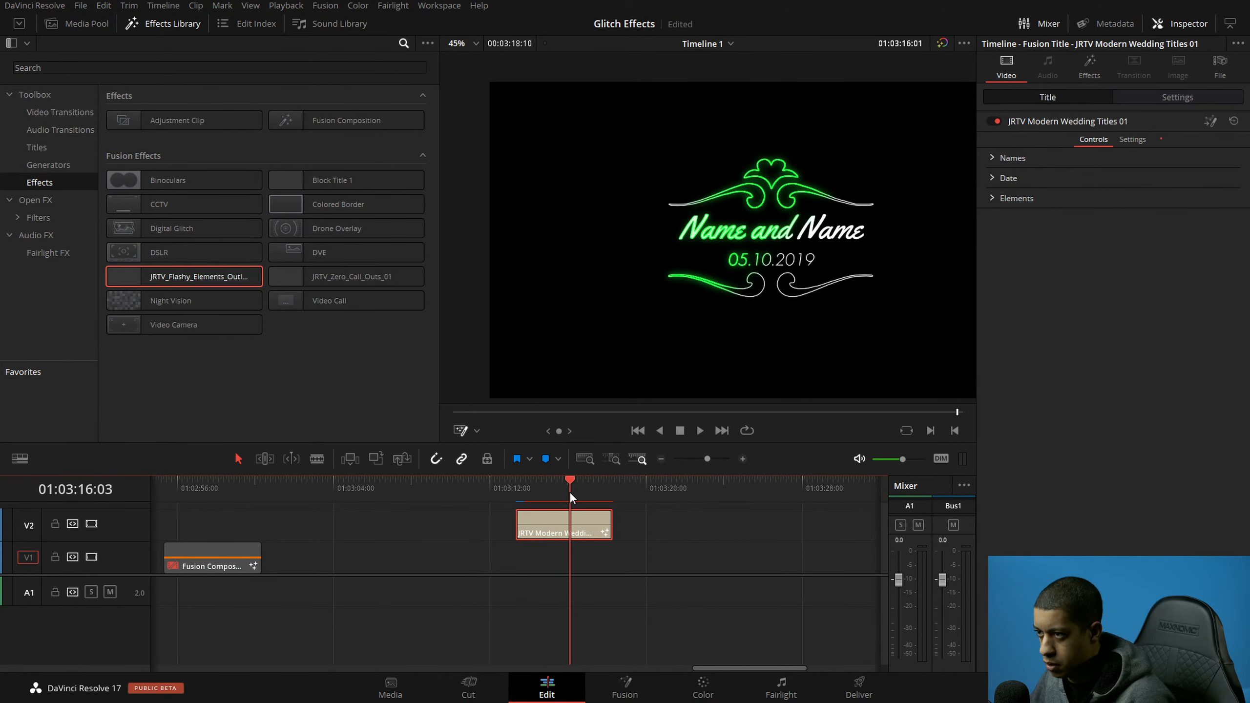
key(ctrl+f)
mouse_move(680, 351)
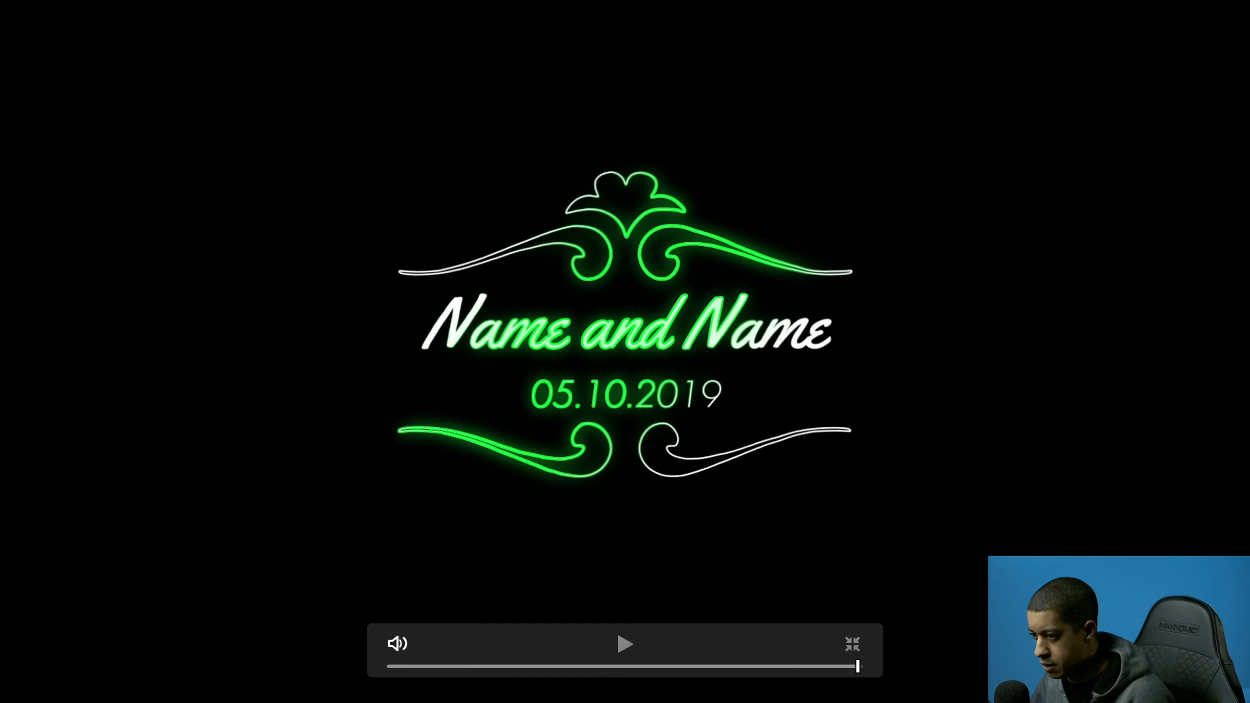
click(856, 642)
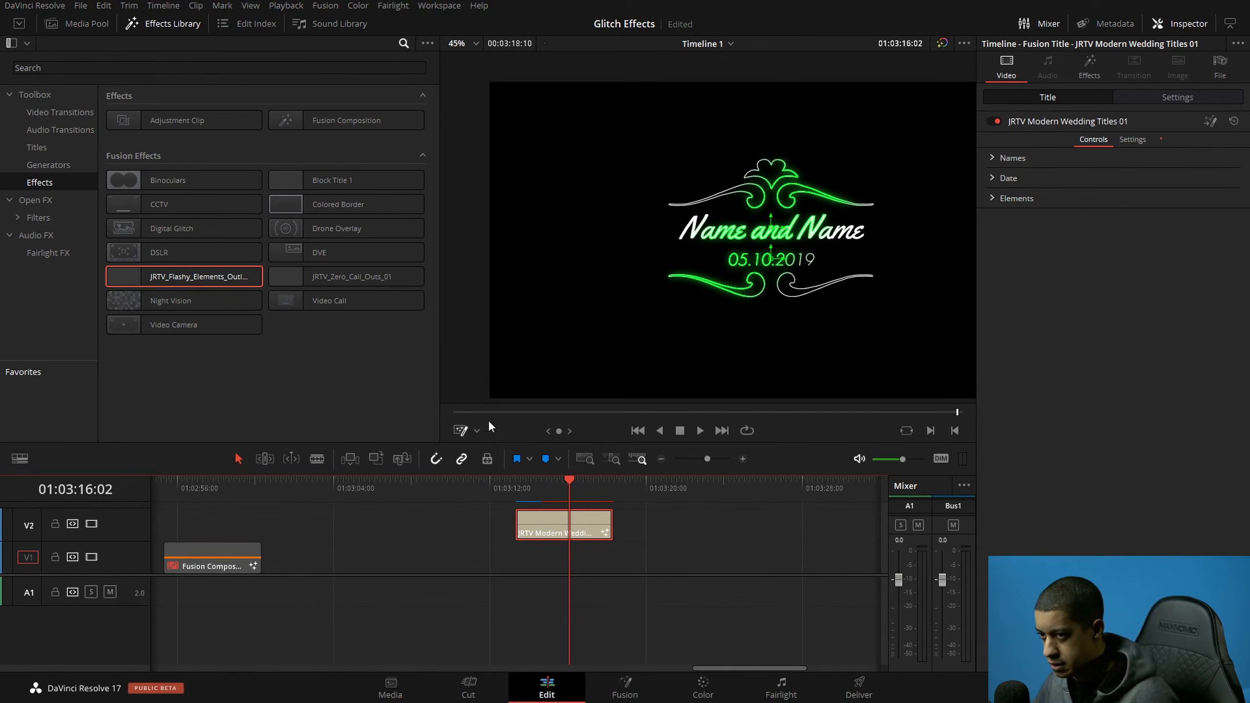
Step: Add the JRTV_Zero_Call_Outs_01 Fusion effect to the wedding title clip and view the combined result at 01:03:15:23
drag(352, 276, 573, 525)
drag(504, 412, 539, 411)
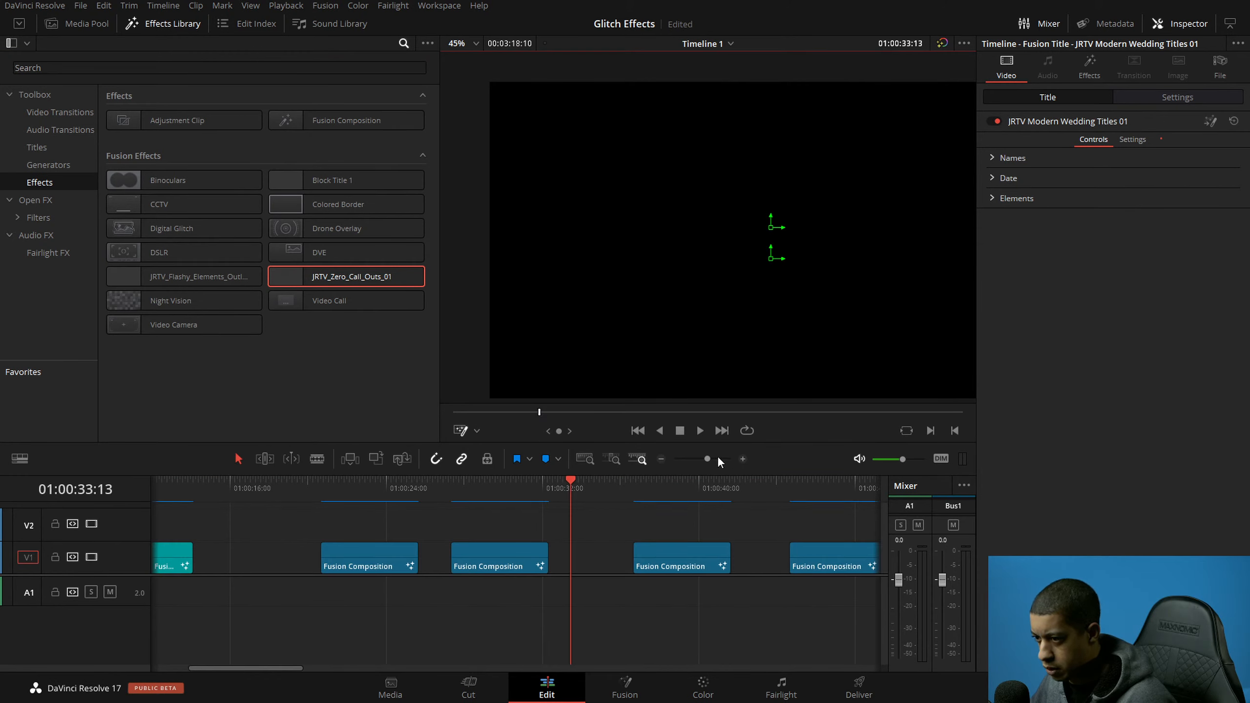
click(661, 460)
click(628, 487)
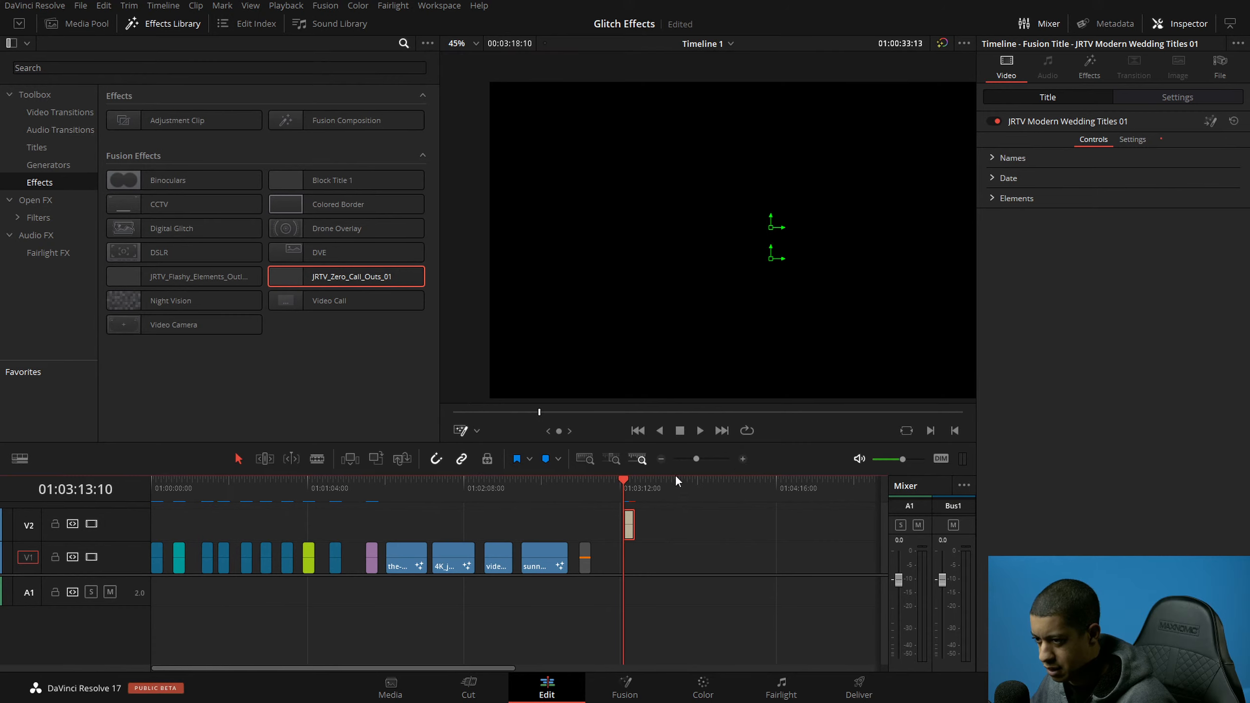
click(742, 458)
click(551, 486)
click(563, 484)
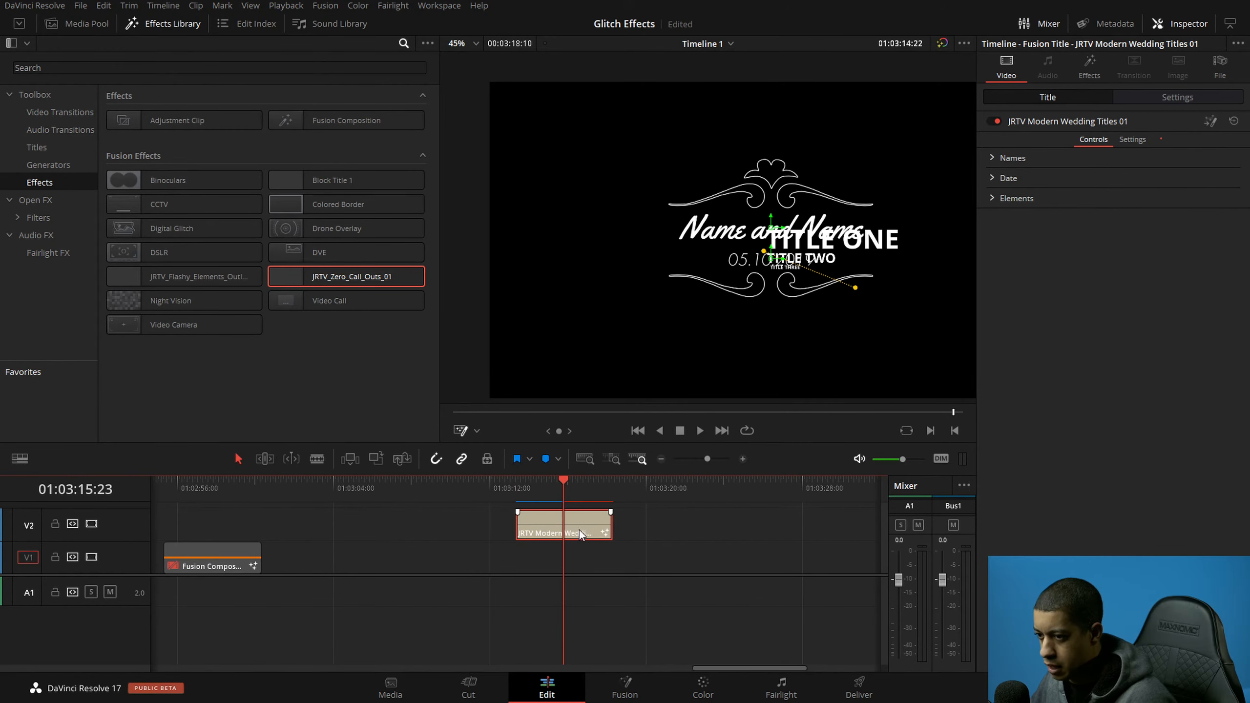
Step: Move the wedding title's date partly off the frame's left edge and review the Fusion effects stacked on the title
drag(785, 323, 520, 324)
click(598, 516)
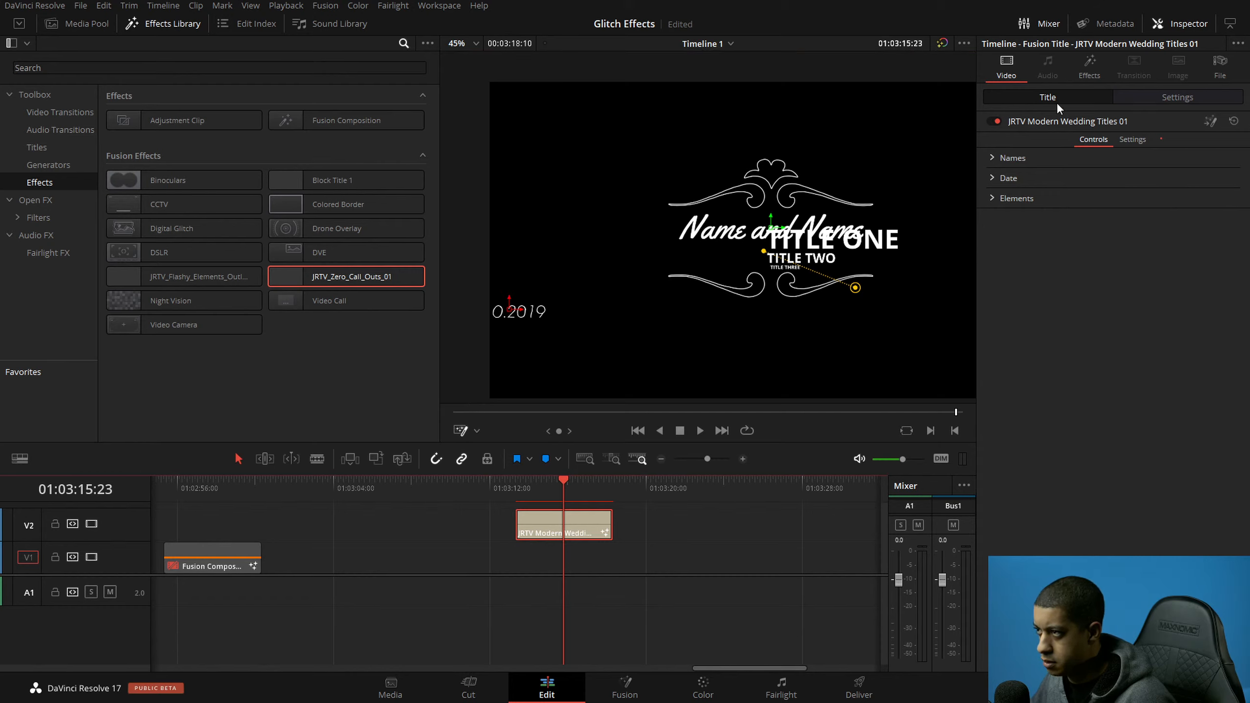
click(1089, 69)
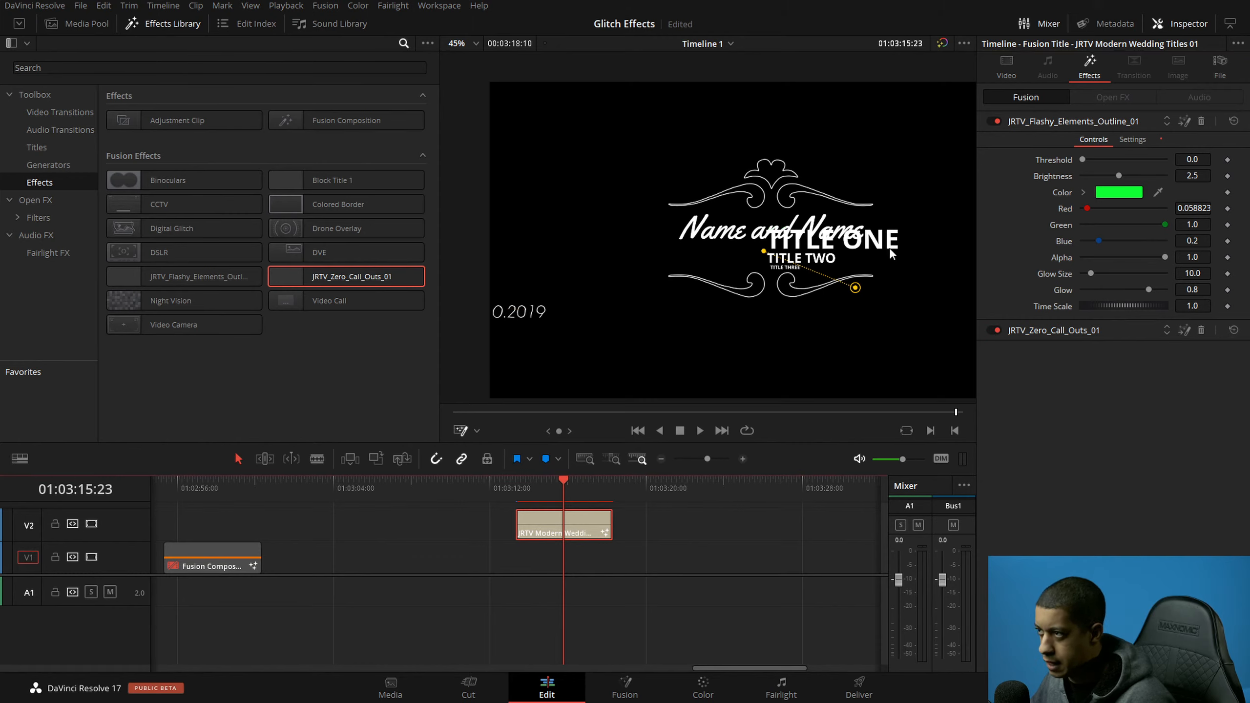
click(1022, 67)
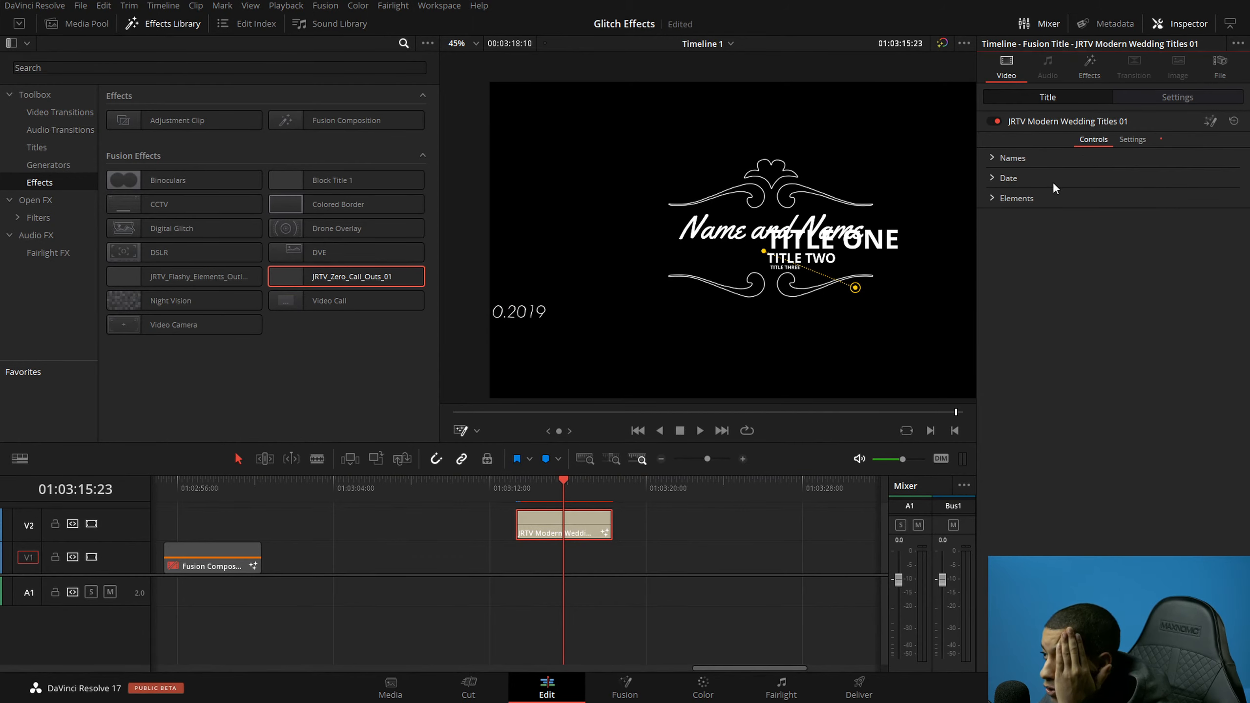
Step: Select Fusion Overlay for the viewer's on-screen controls and move the date below the wedding title's lower ornament
click(799, 257)
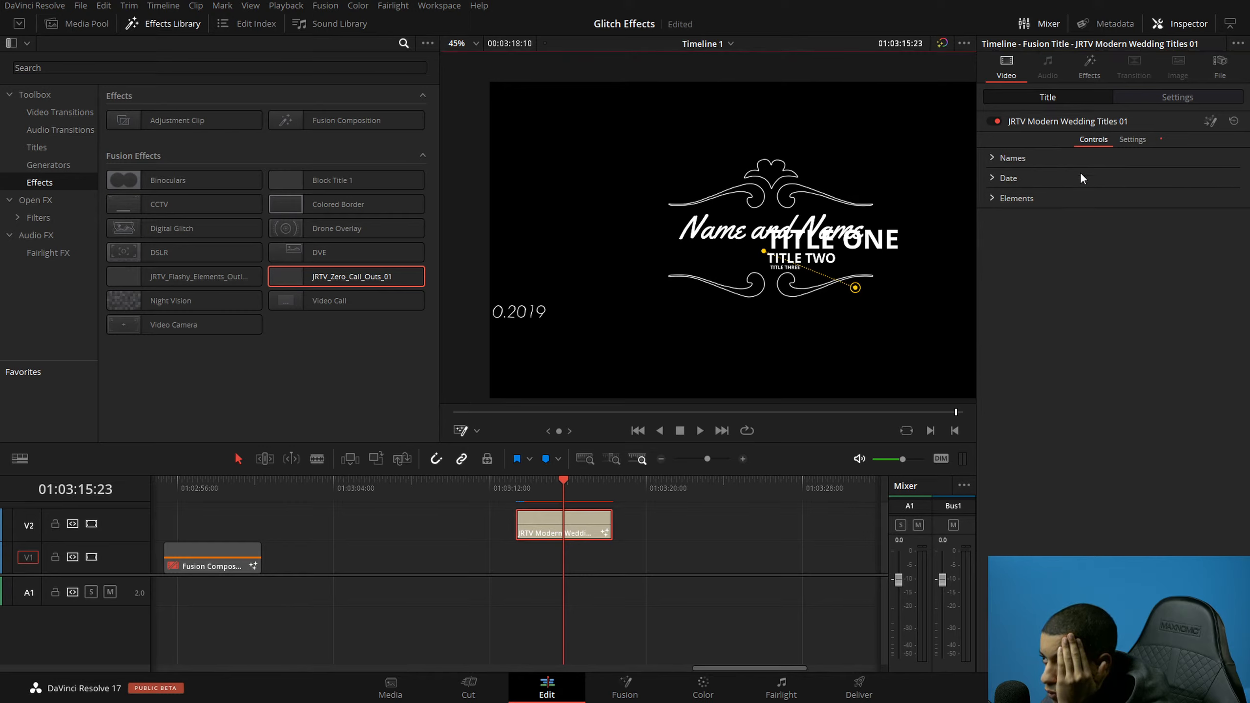
click(477, 430)
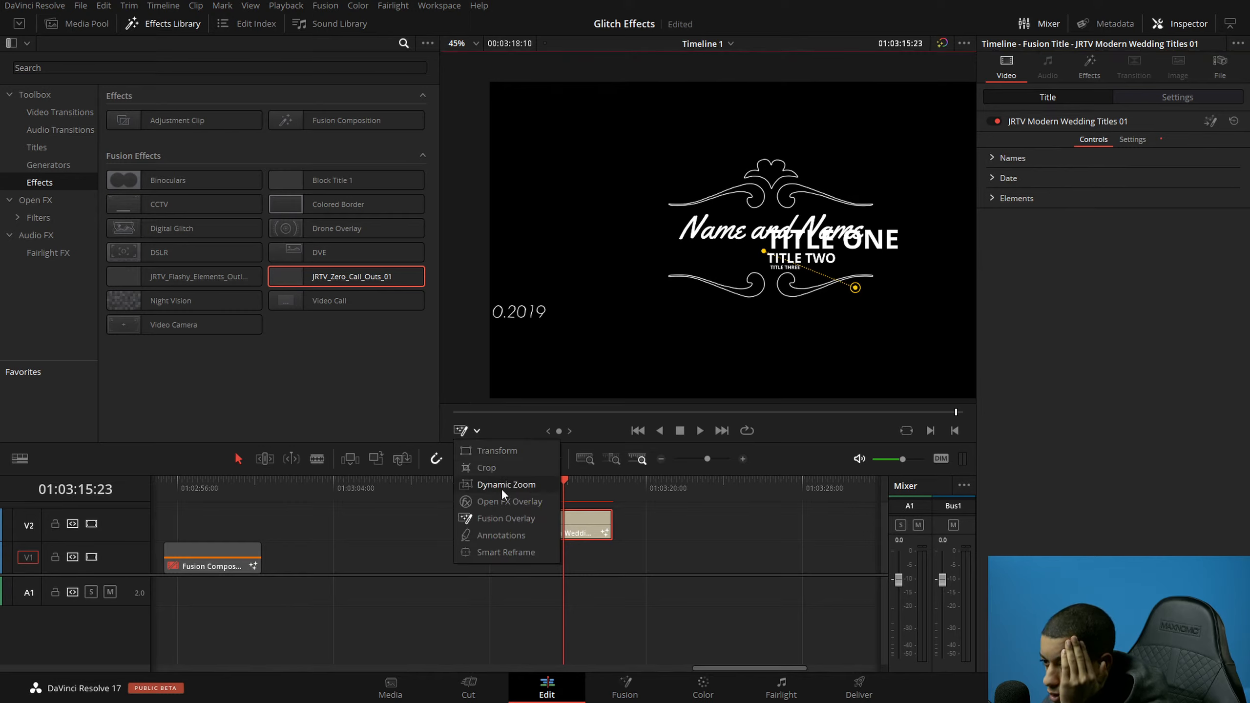
click(505, 519)
click(576, 534)
drag(510, 317, 693, 365)
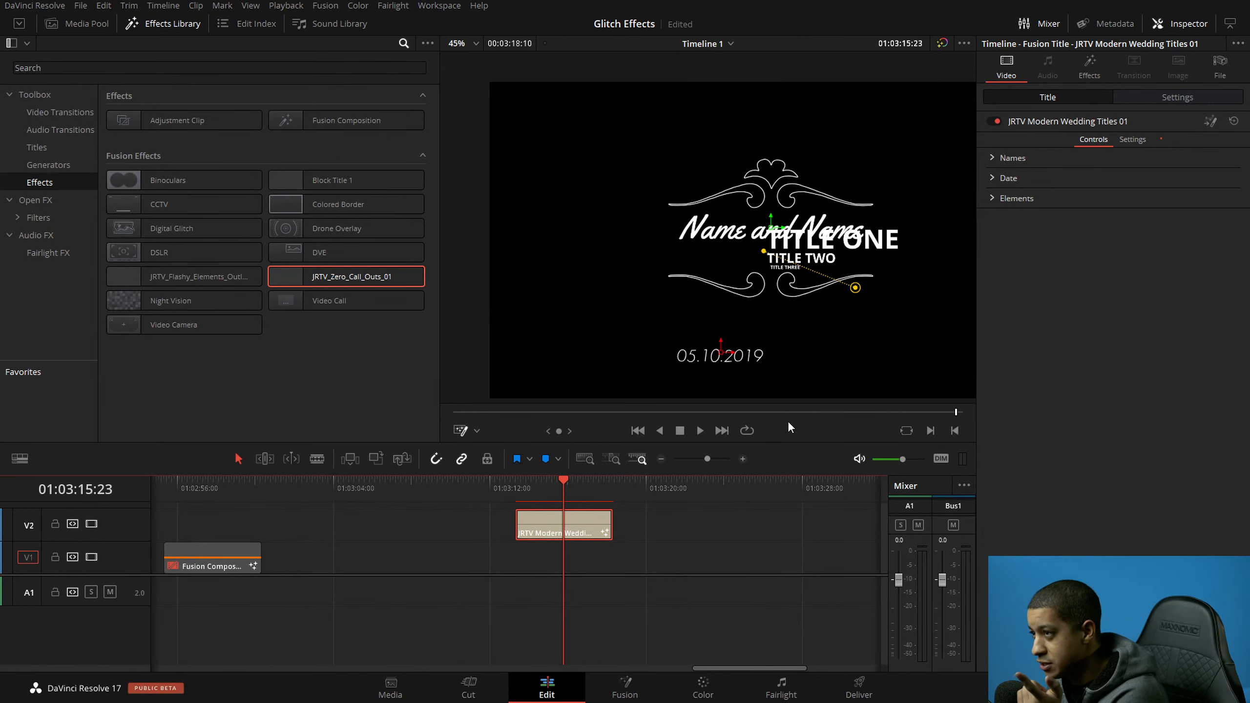
Step: Move the JRTV_Zero_Call_Outs_01 effect's target to about X 0.636, Y 0.173 and its title line to about X 0.379, Y 0.766
click(1089, 64)
click(1083, 121)
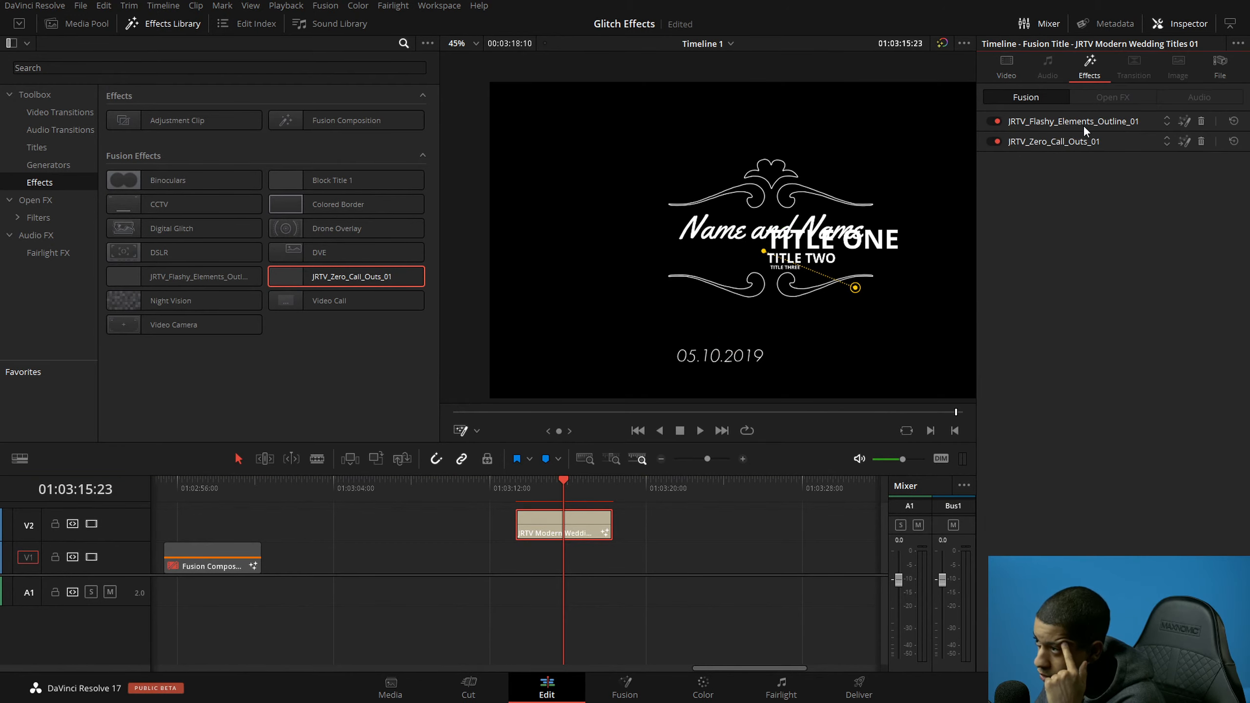
click(1088, 140)
drag(763, 250, 574, 245)
drag(855, 288, 847, 343)
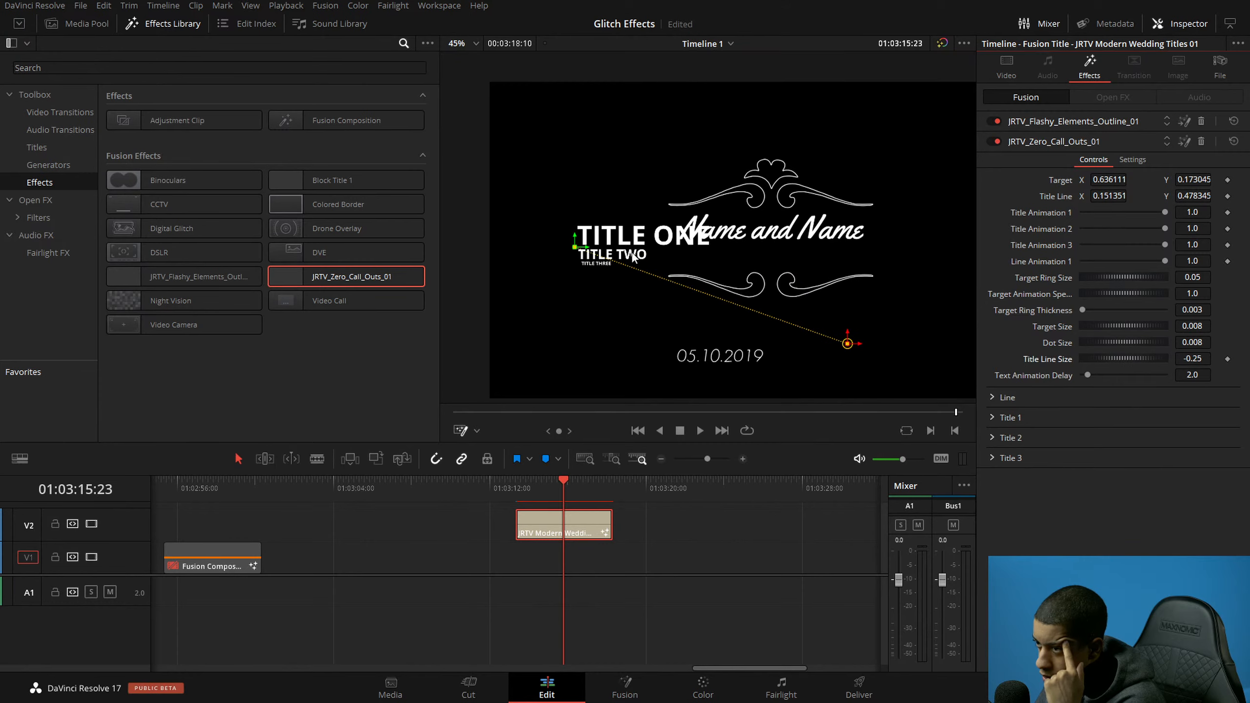
drag(575, 246, 703, 156)
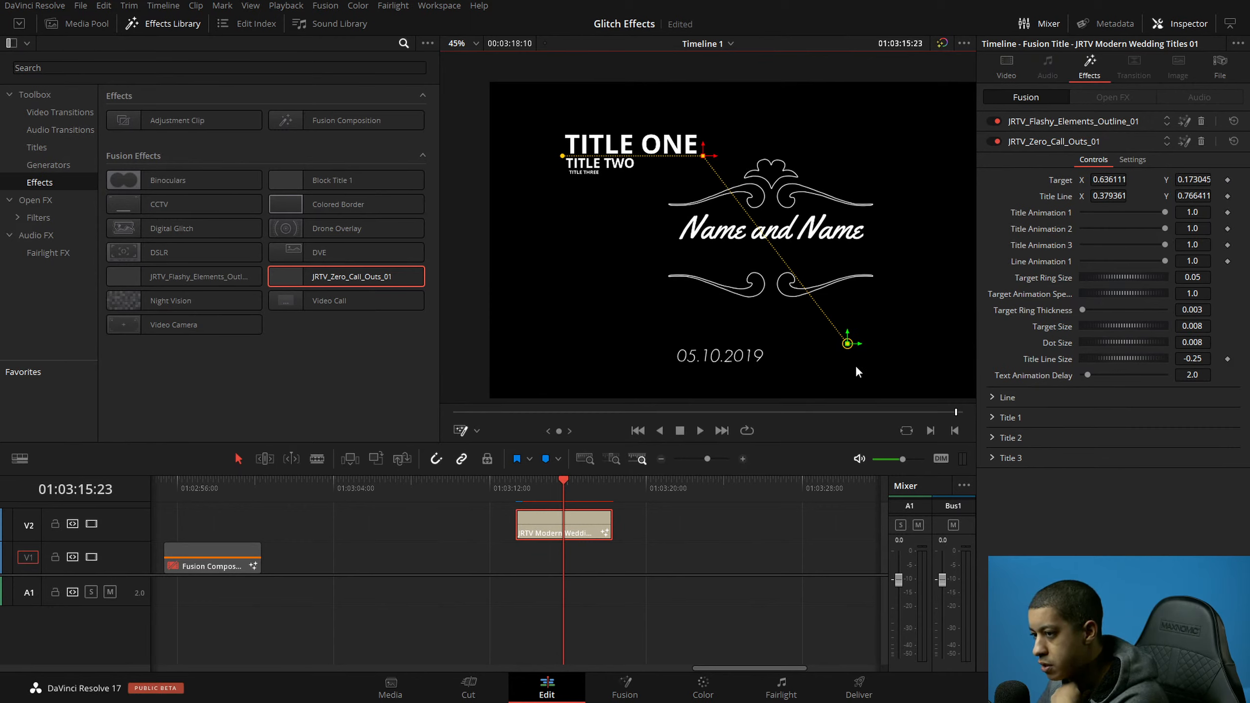
Step: Show the wedding title's Elements, Date and Names settings and shift the Names centre to about X 0.46, Y 0.526
click(1013, 73)
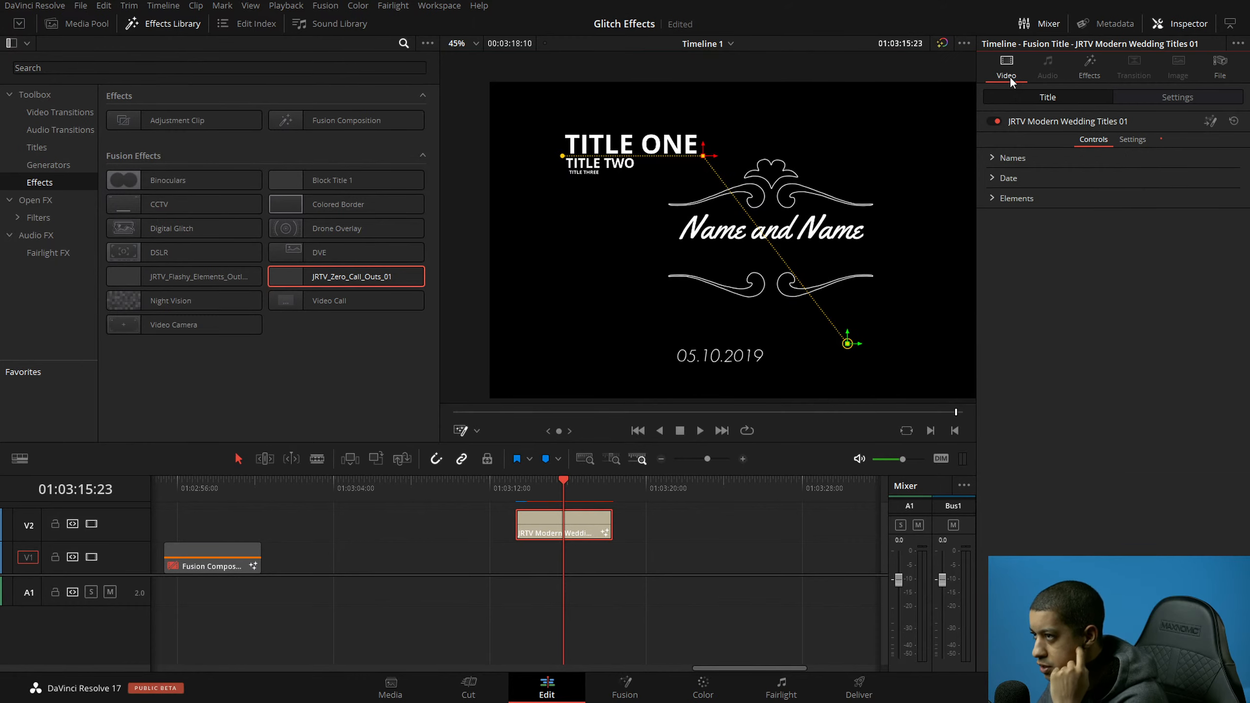
click(1000, 198)
click(992, 178)
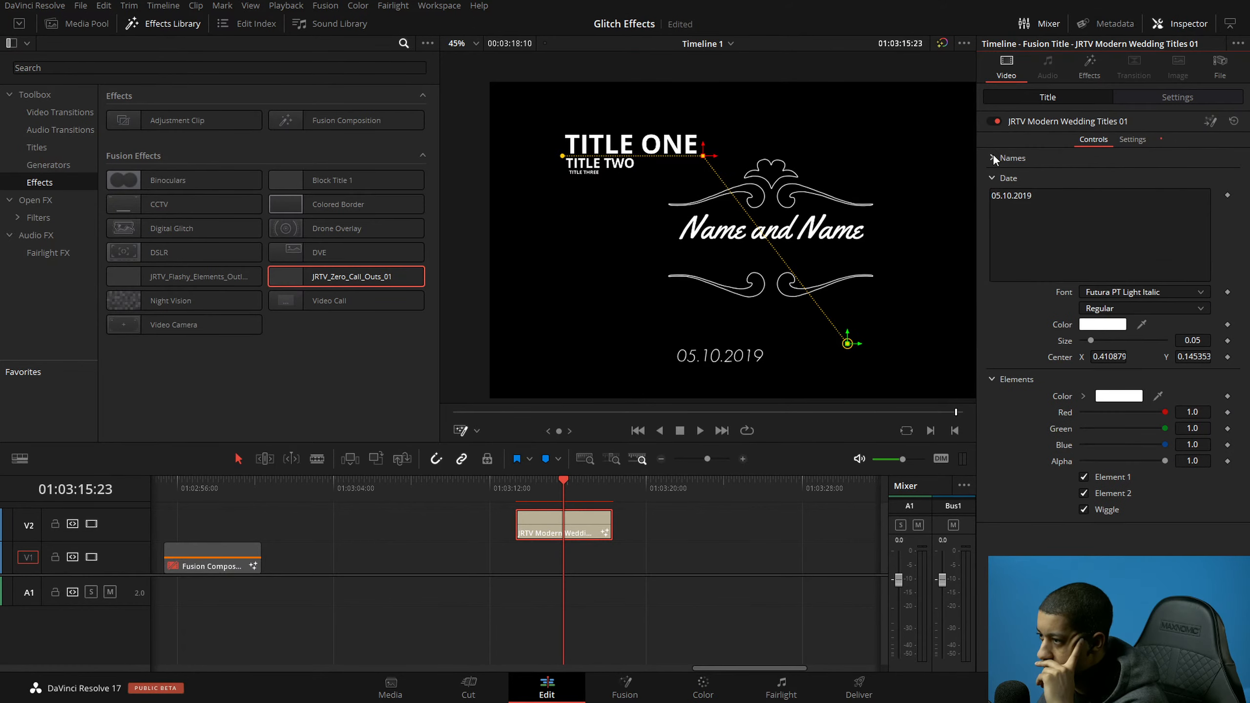
click(990, 158)
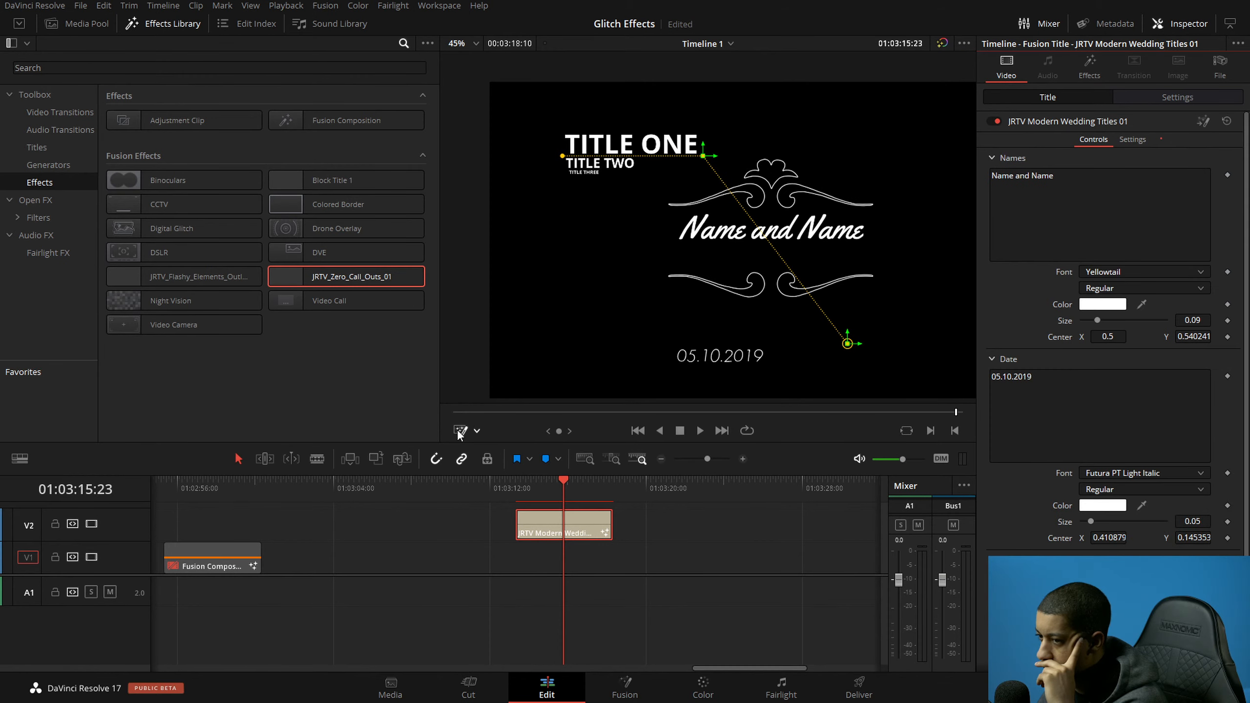
click(1072, 123)
click(1143, 123)
drag(1119, 338, 1099, 337)
drag(1194, 338, 1187, 337)
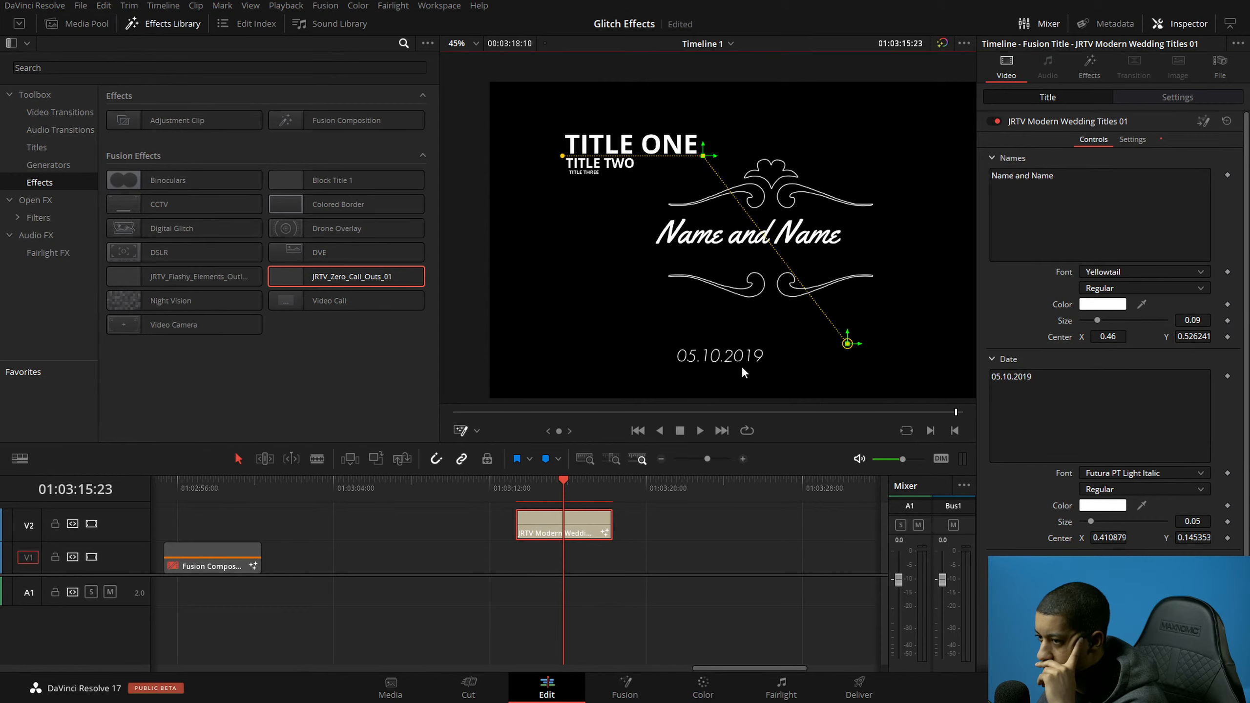
Step: Remove the JRTV_Flashy_Elements_Outline_01 and JRTV_Zero_Call_Outs_01 effects from the wedding title
click(1090, 63)
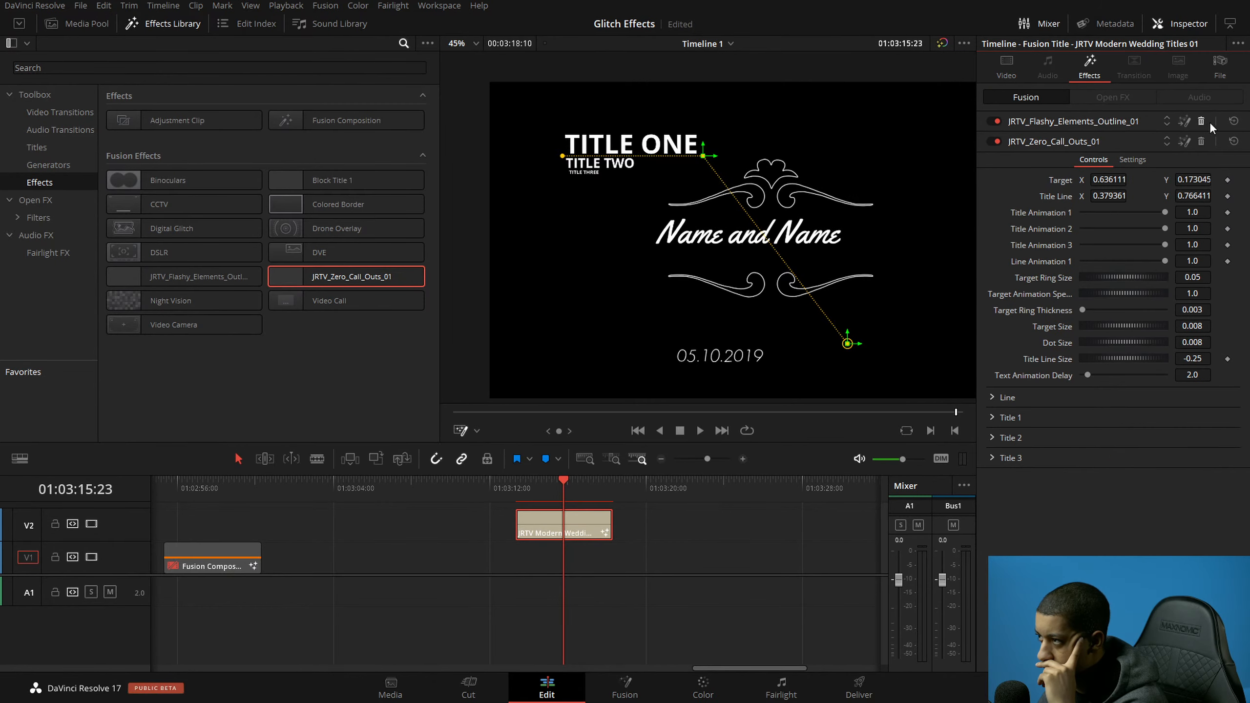
click(1201, 122)
click(1201, 122)
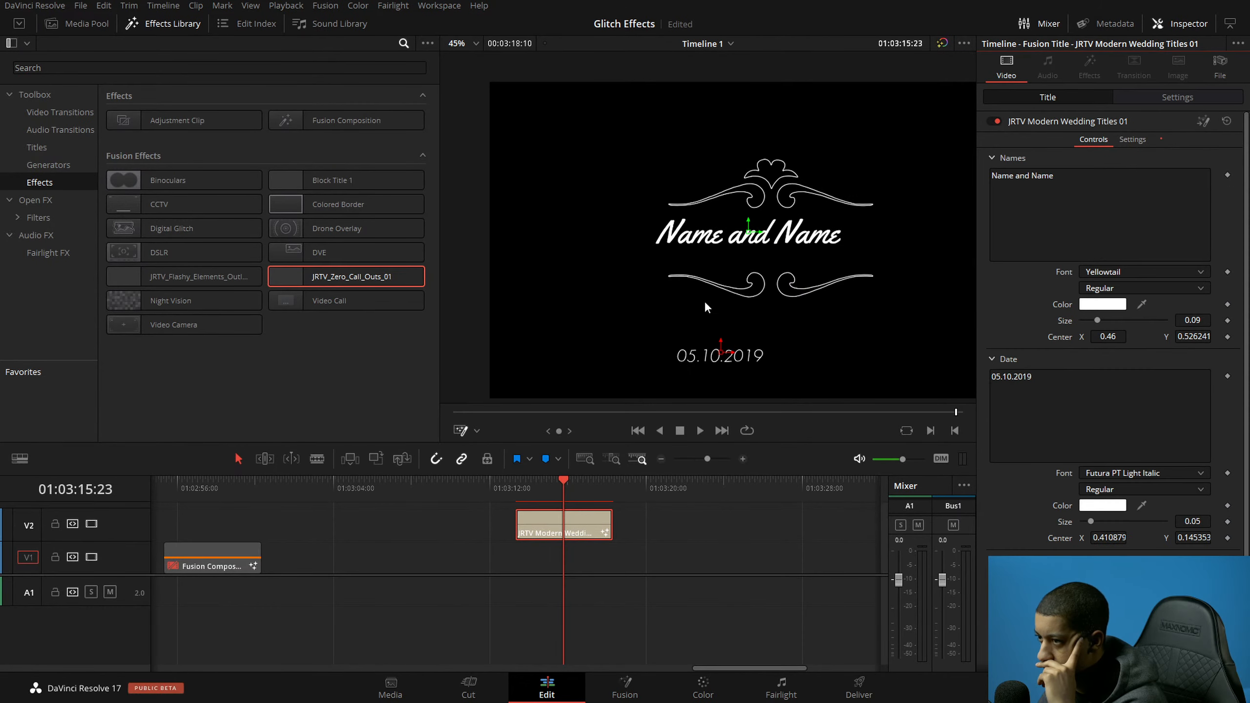
Step: Reposition the wedding title's names to about X 0.527, Y 0.522 and its date to about X 0.527, Y 0.279 in the viewer
drag(755, 238, 622, 228)
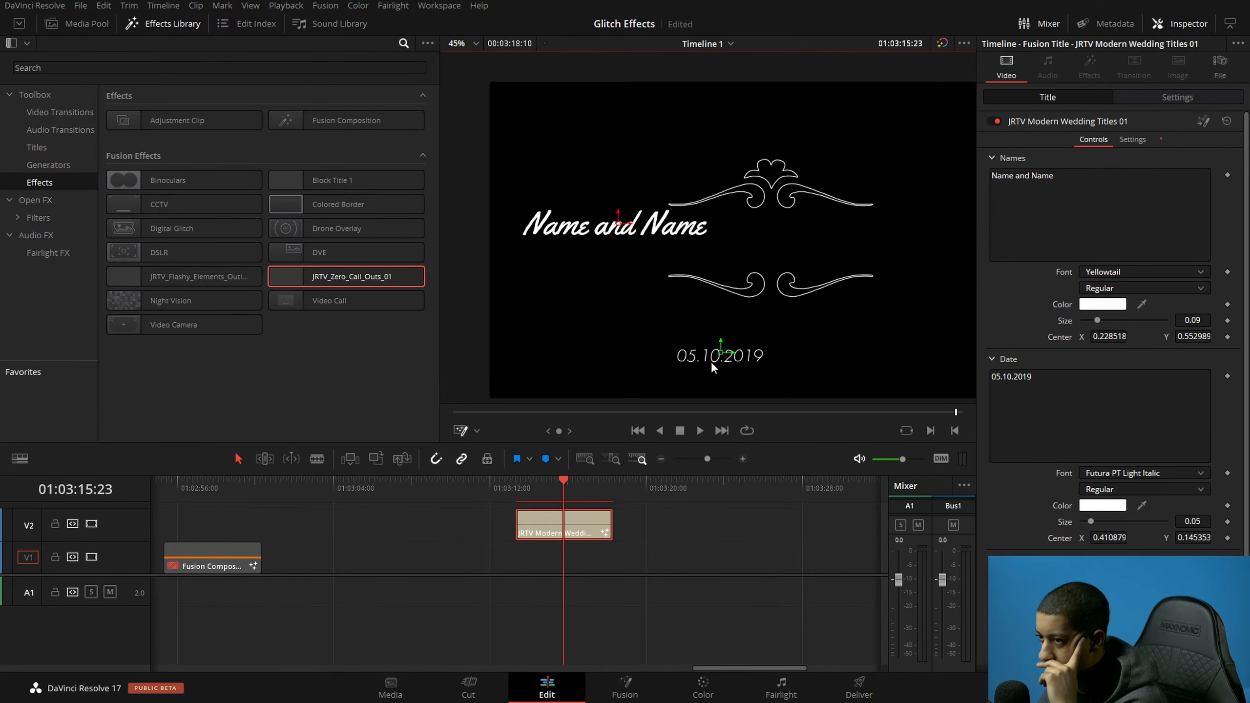
drag(716, 350, 725, 351)
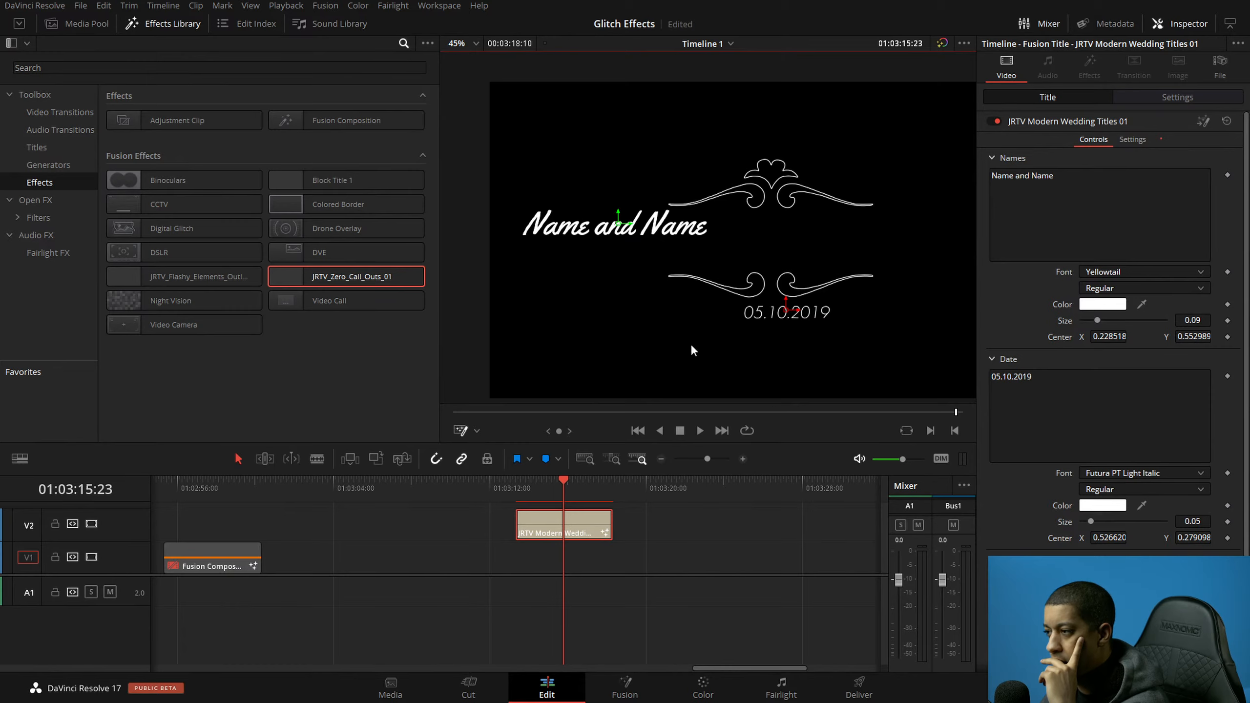
drag(619, 227, 788, 240)
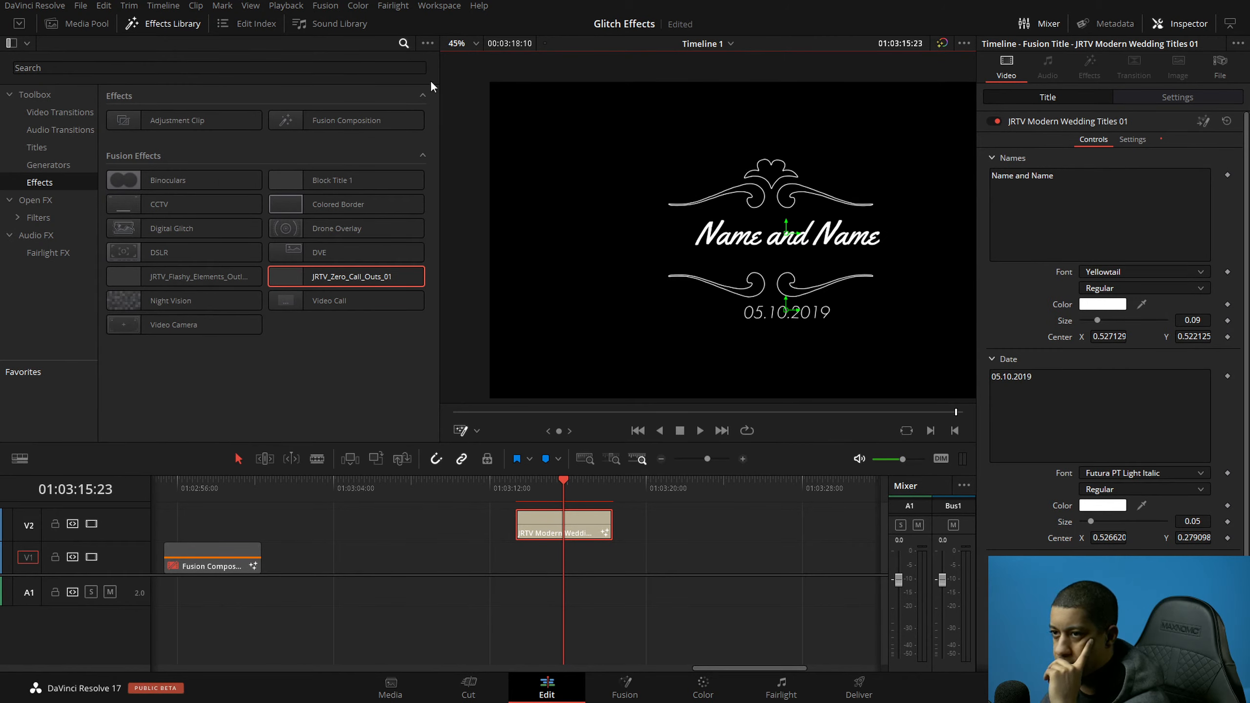
Step: Find the real estate titles and add JRTV Real Estate Info Cards 01 (Logo) to V2 after the wedding title, viewing it at 01:03:24:02
click(344, 68)
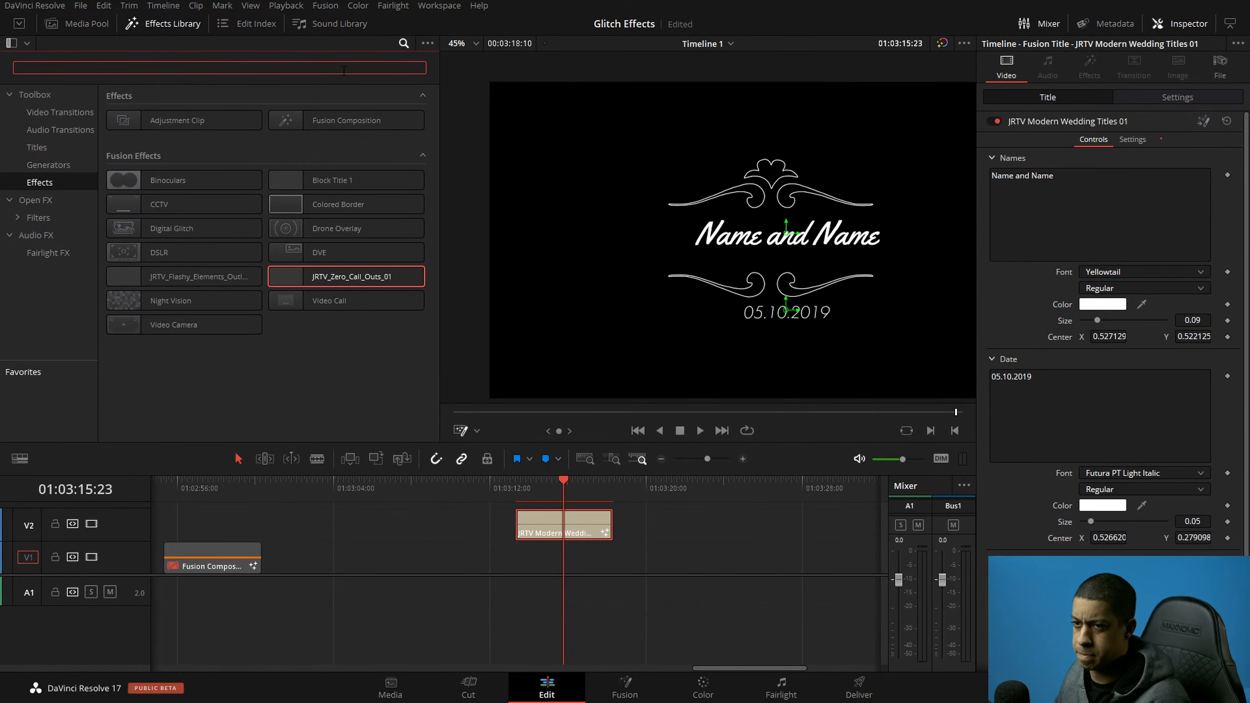
click(65, 151)
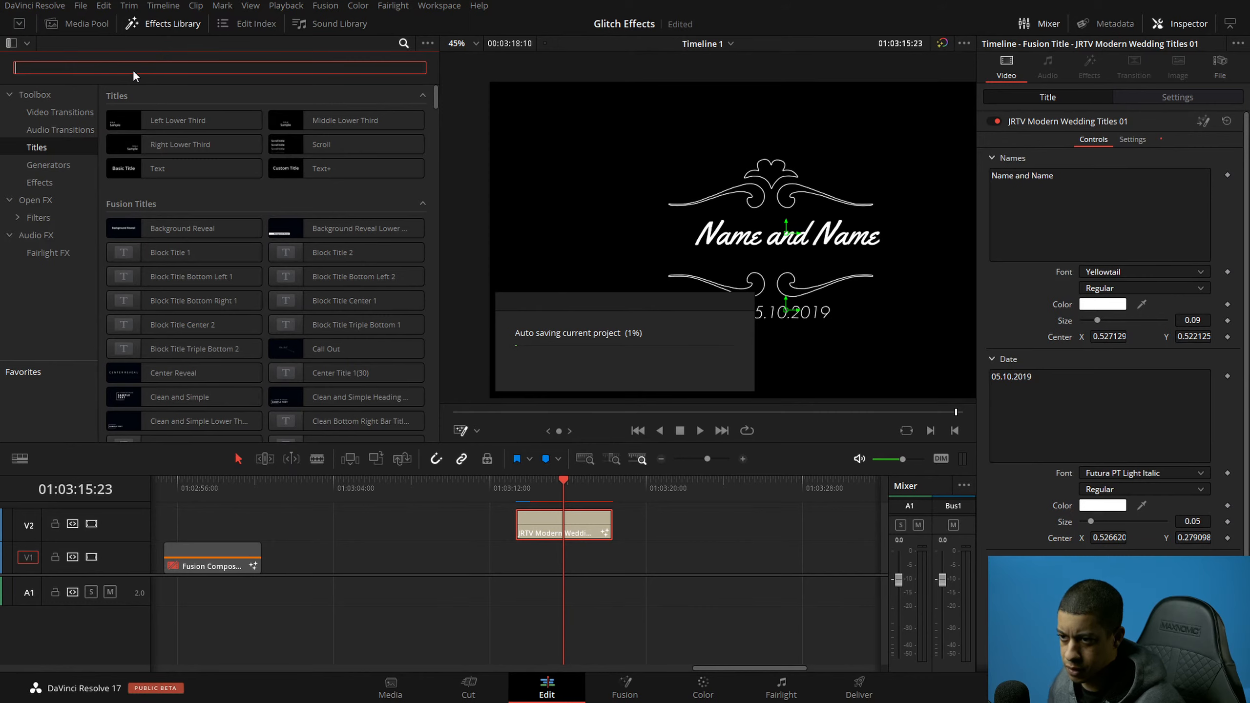
scroll(246, 158, down, 10)
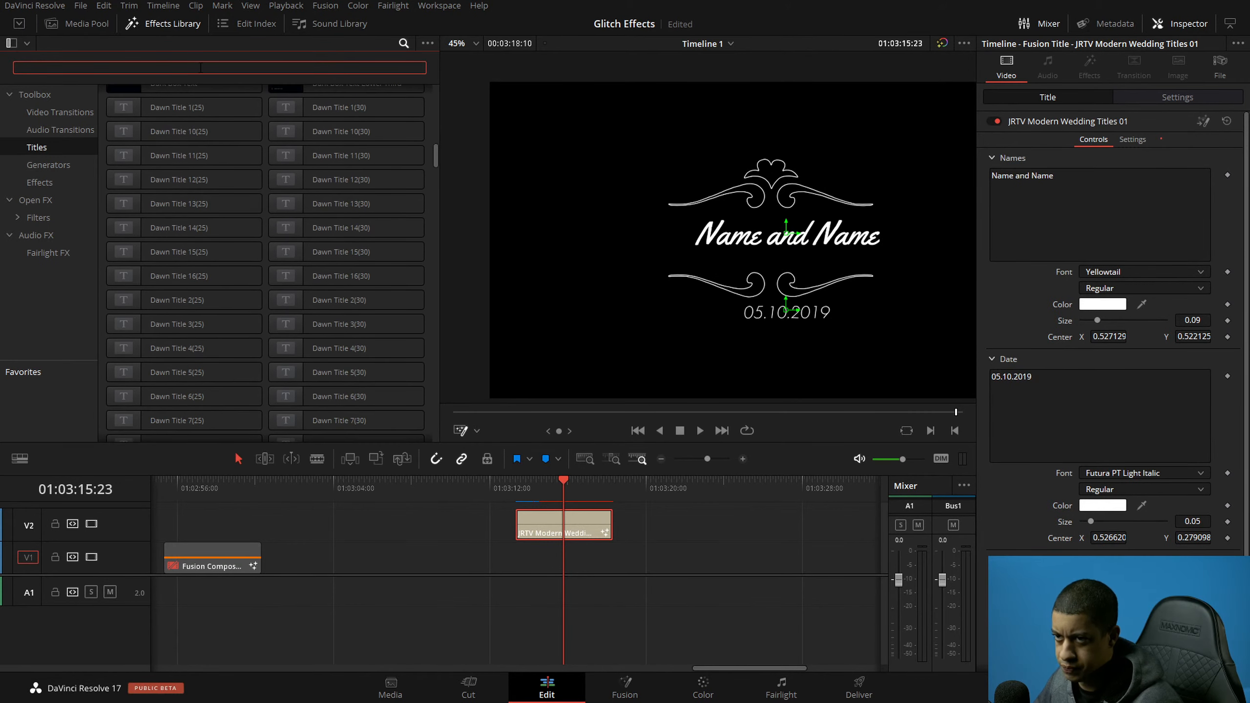
text(rea)
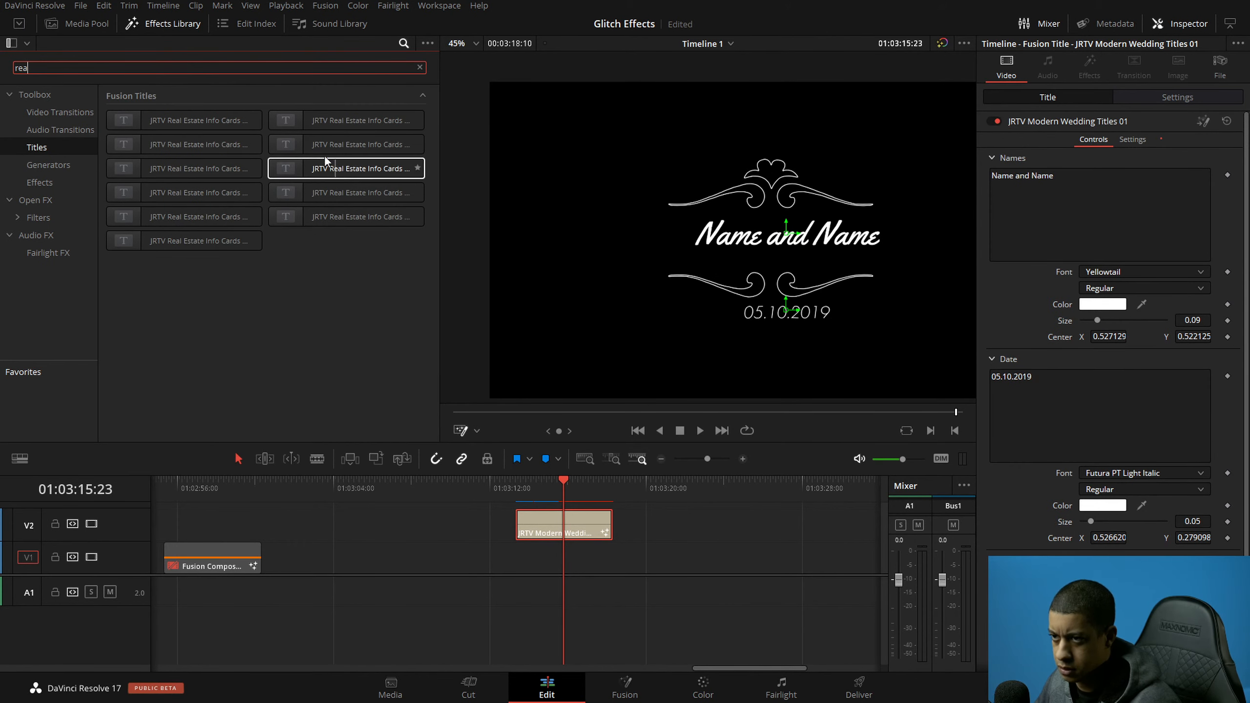
click(193, 123)
drag(804, 543, 683, 531)
click(725, 484)
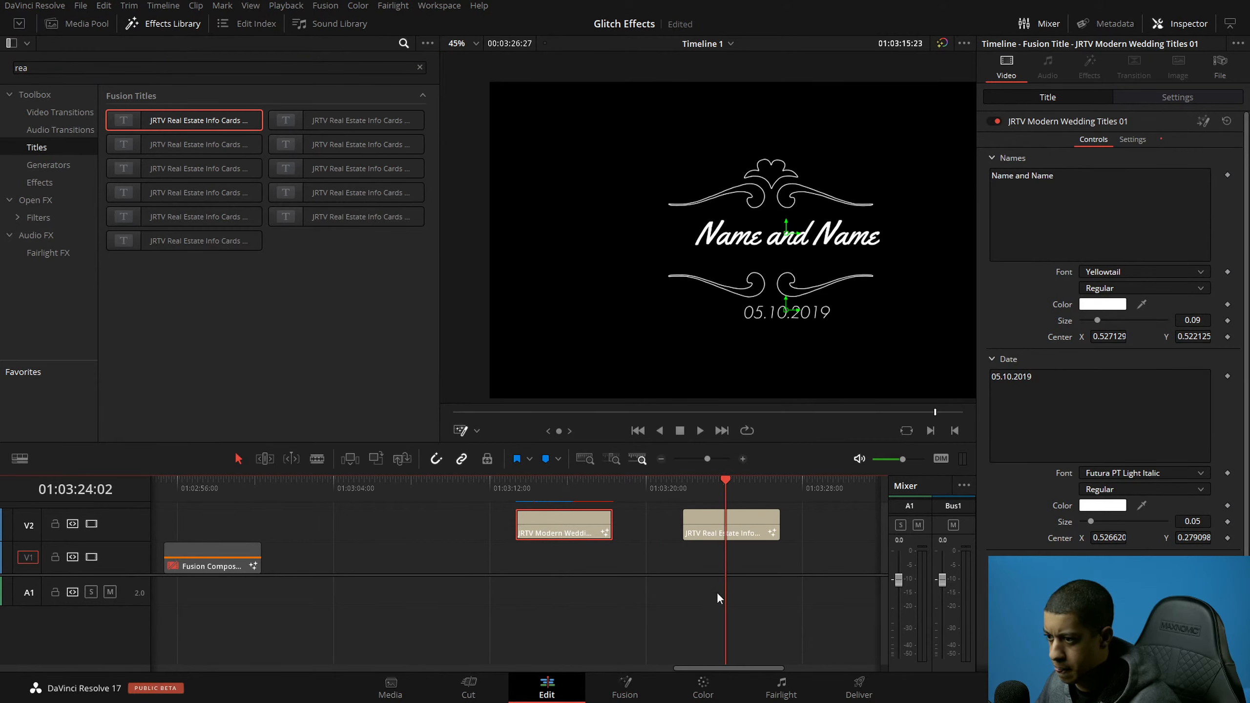
click(736, 533)
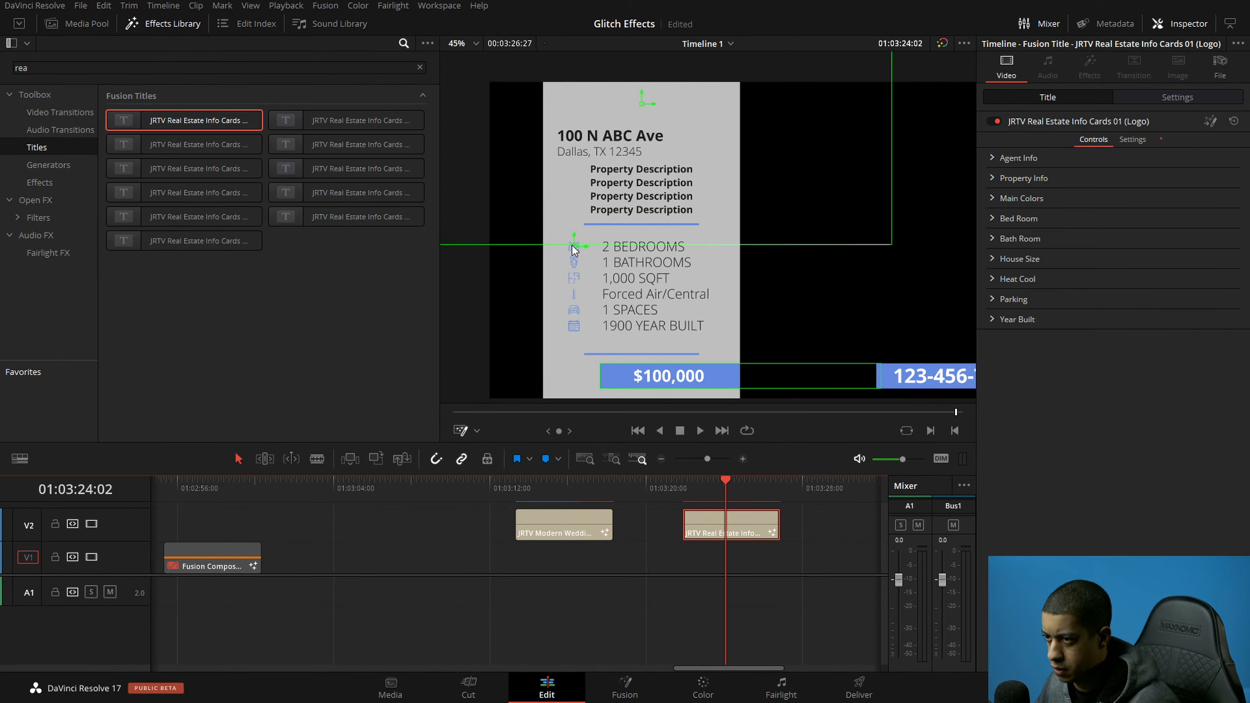
Step: Move the info card's property details slightly down, shift its uppermost position control down-left, and hide the viewer's on-screen controls
mouse_move(574, 247)
mouse_down()
mouse_move(590, 252)
mouse_move(574, 251)
mouse_up()
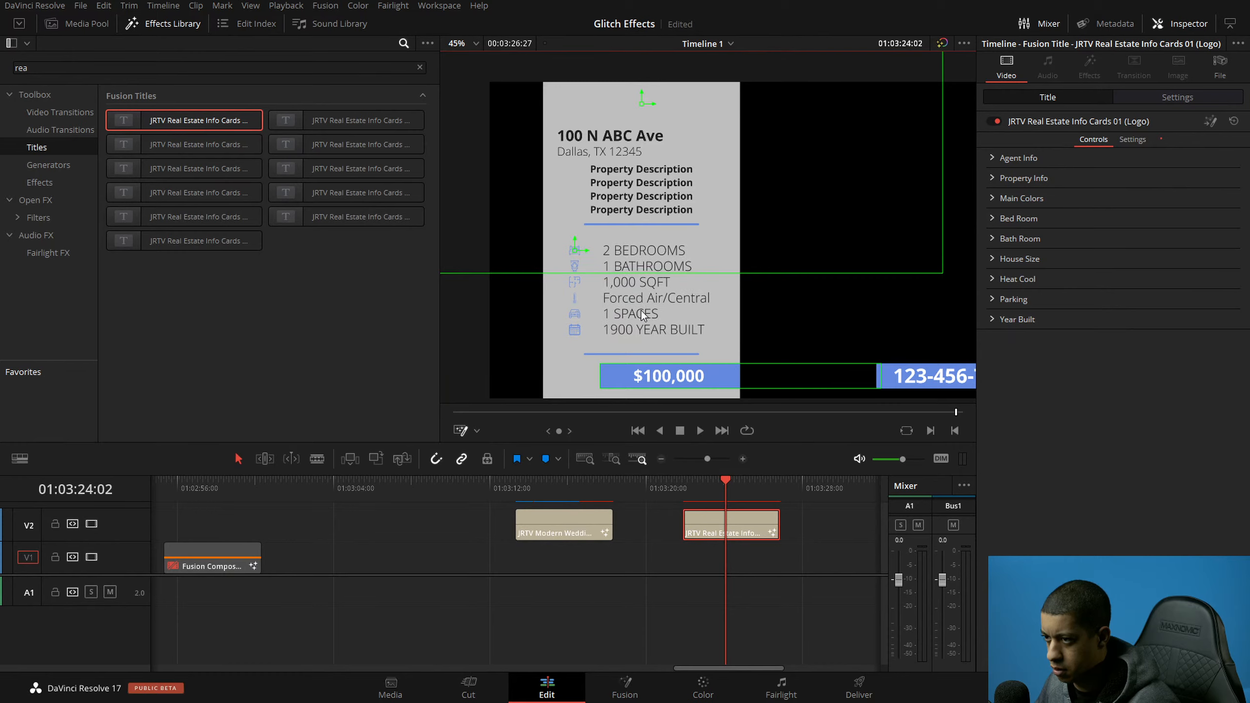
click(622, 378)
drag(716, 352, 575, 335)
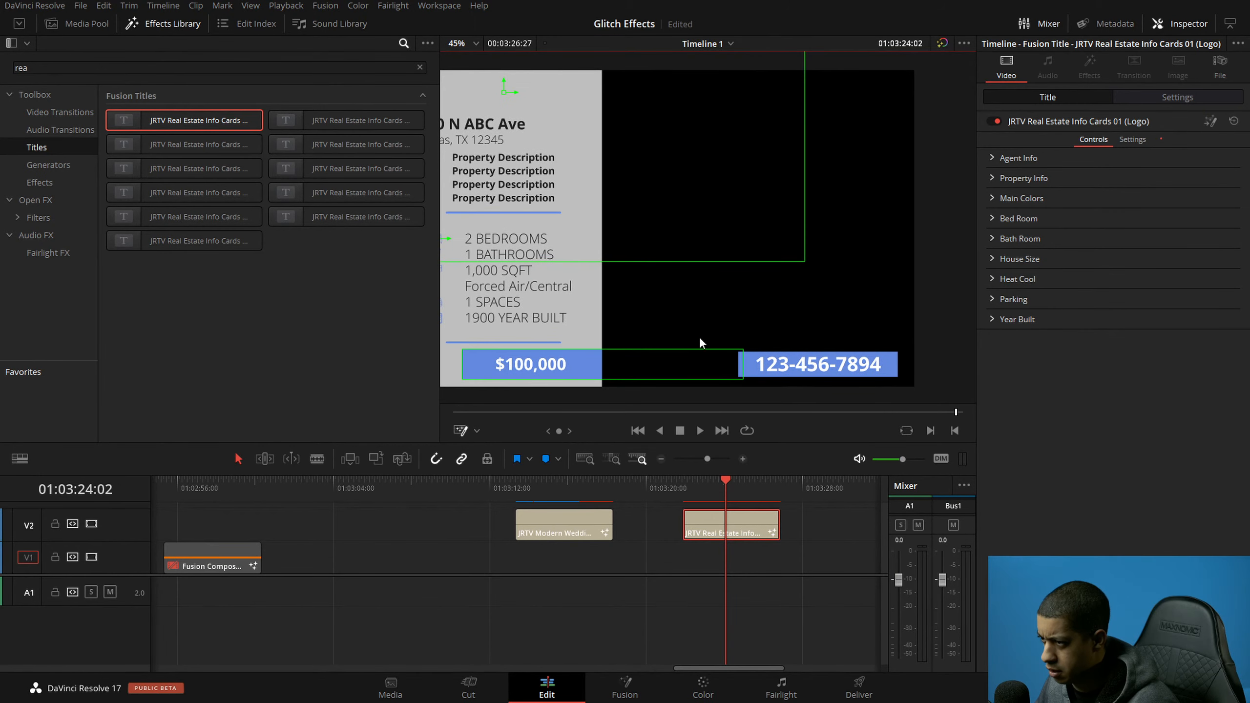
drag(564, 269, 718, 312)
drag(657, 134, 629, 151)
drag(675, 250, 666, 224)
scroll(666, 225, up, 1)
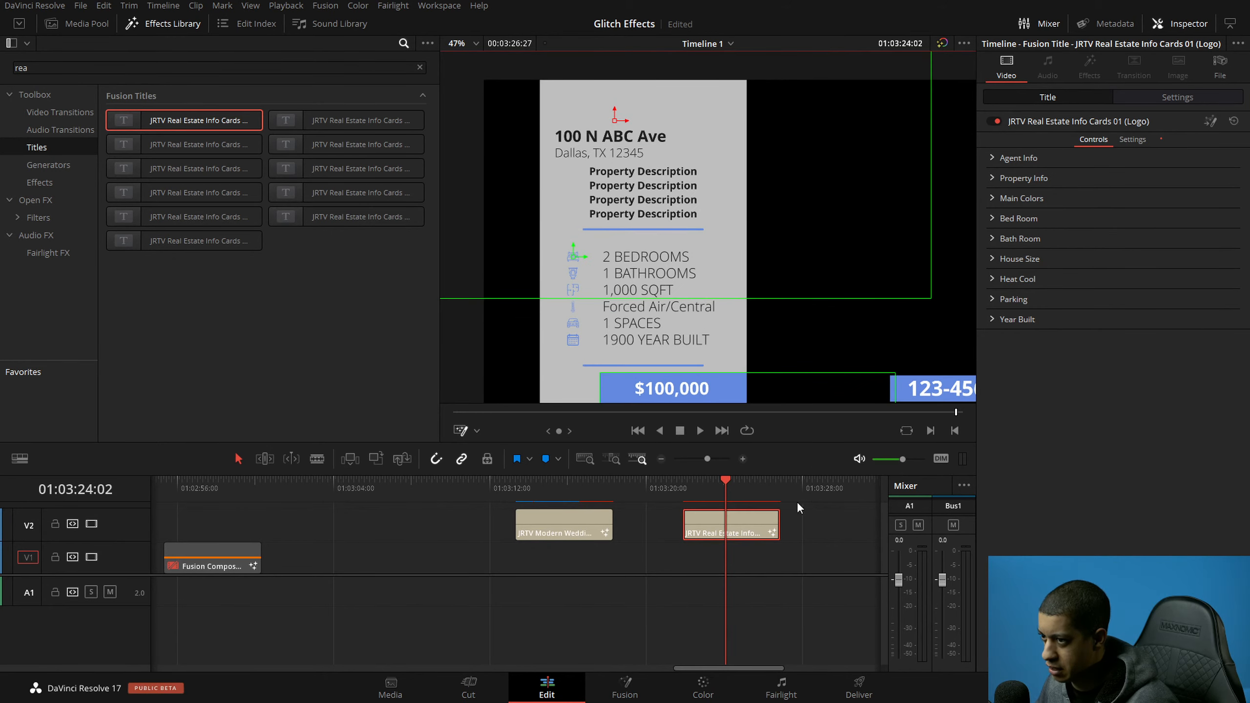
scroll(777, 505, right, 3)
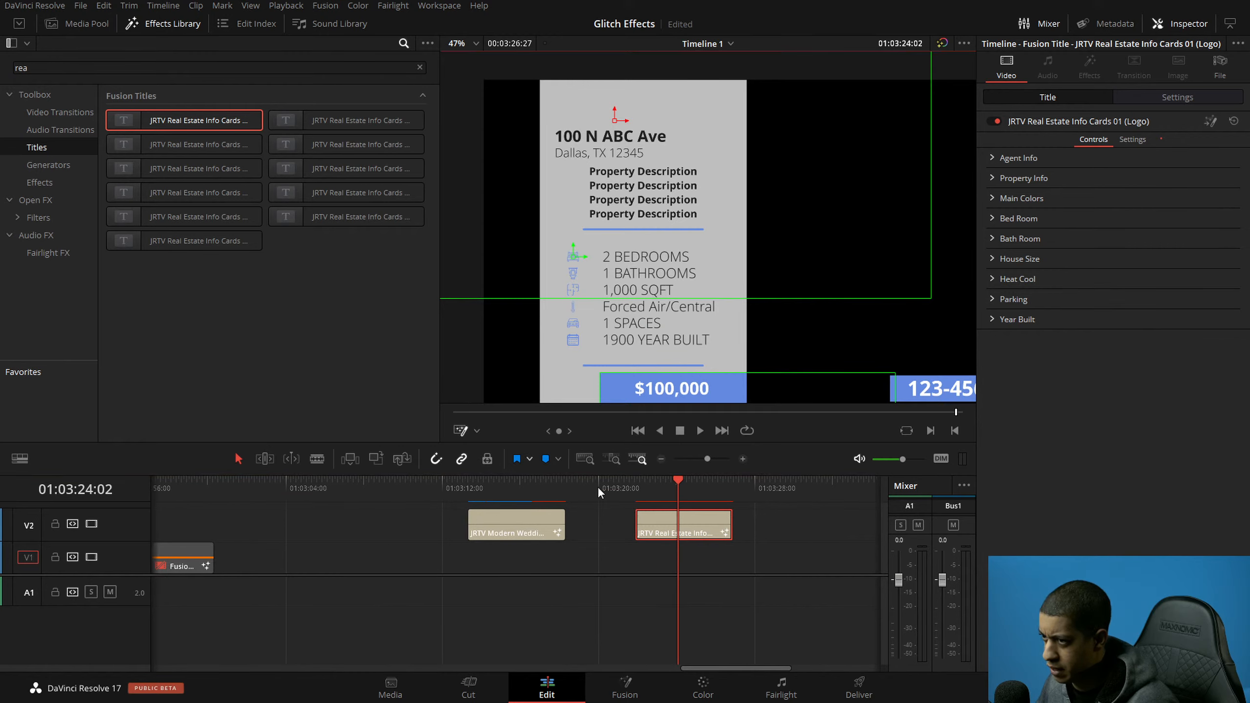
click(460, 430)
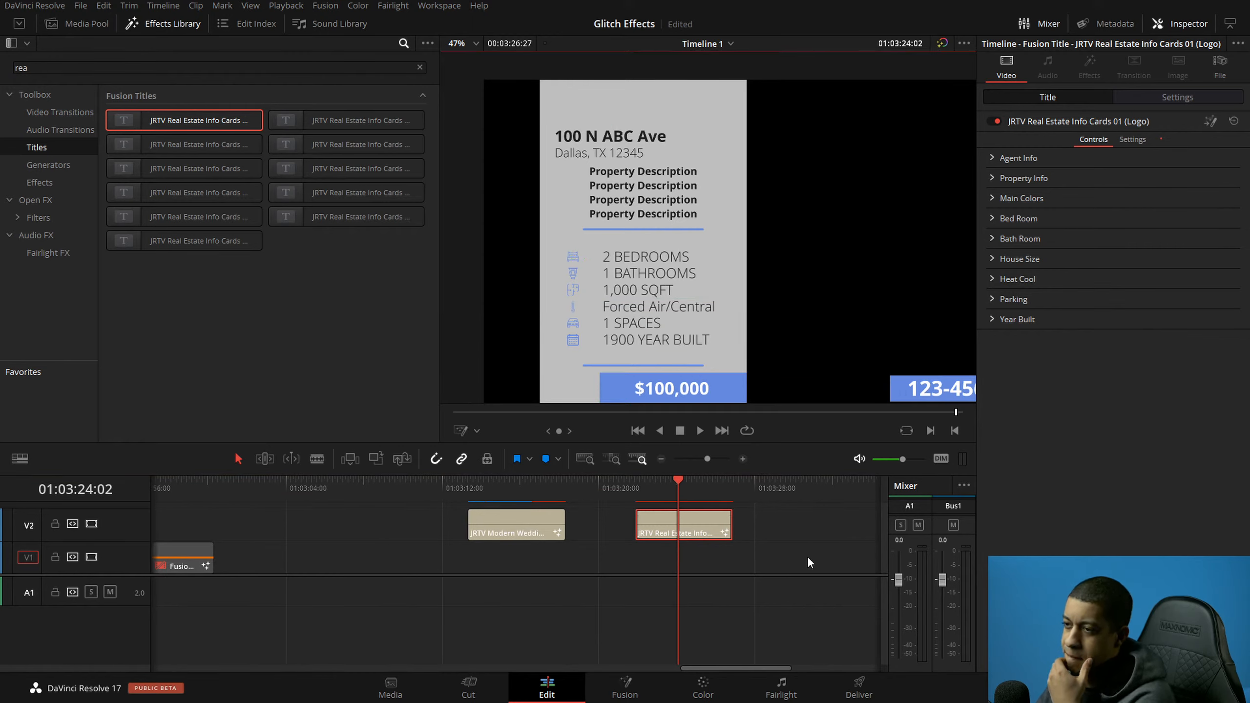
Step: Delete the wedding title and real estate info card clips from V2
drag(754, 550, 402, 510)
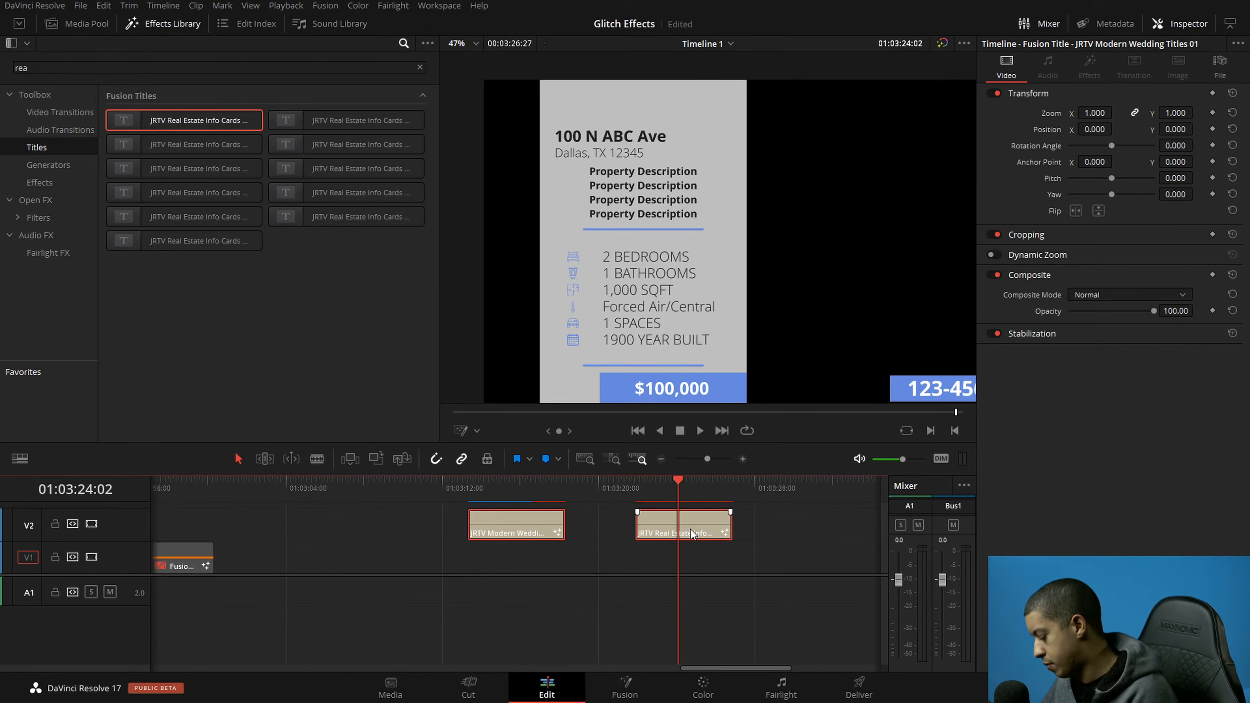
key(Delete)
scroll(374, 578, left, 10)
Step: Go to the JAYARETV glitch composition on the timeline, save the project and open the composition in Fusion
click(659, 459)
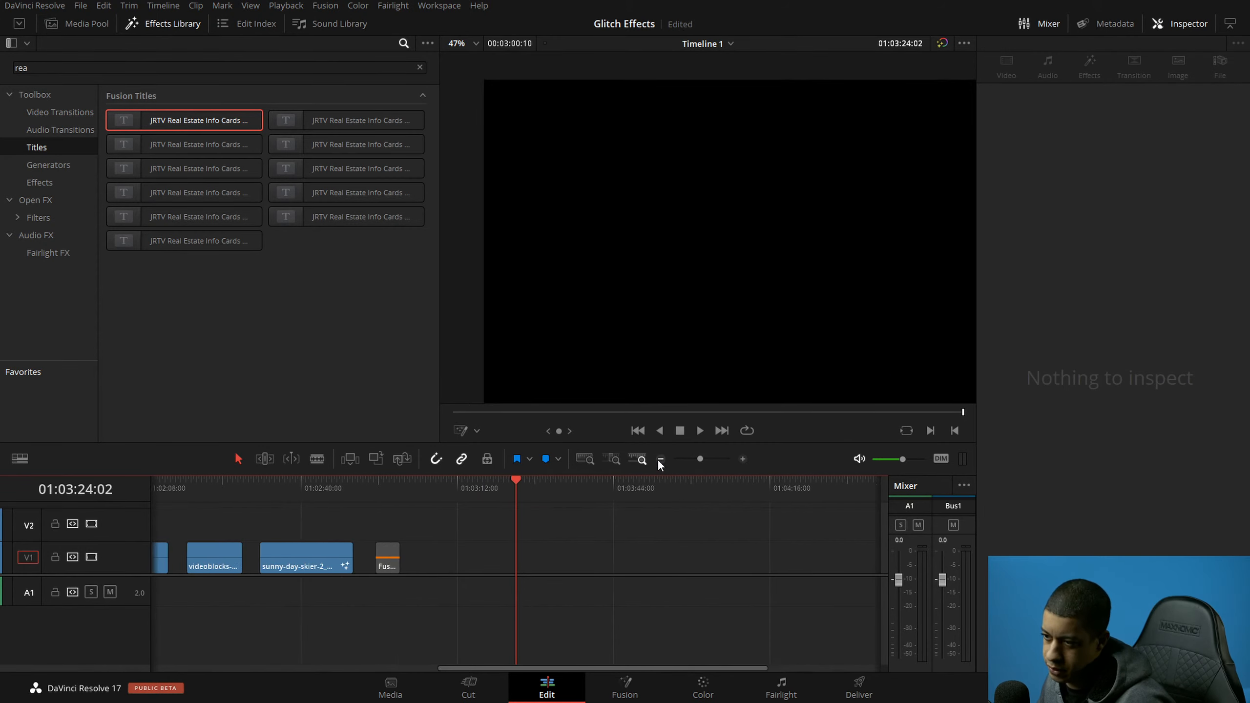
click(660, 459)
click(205, 488)
key(Down)
key(Up)
key(Up)
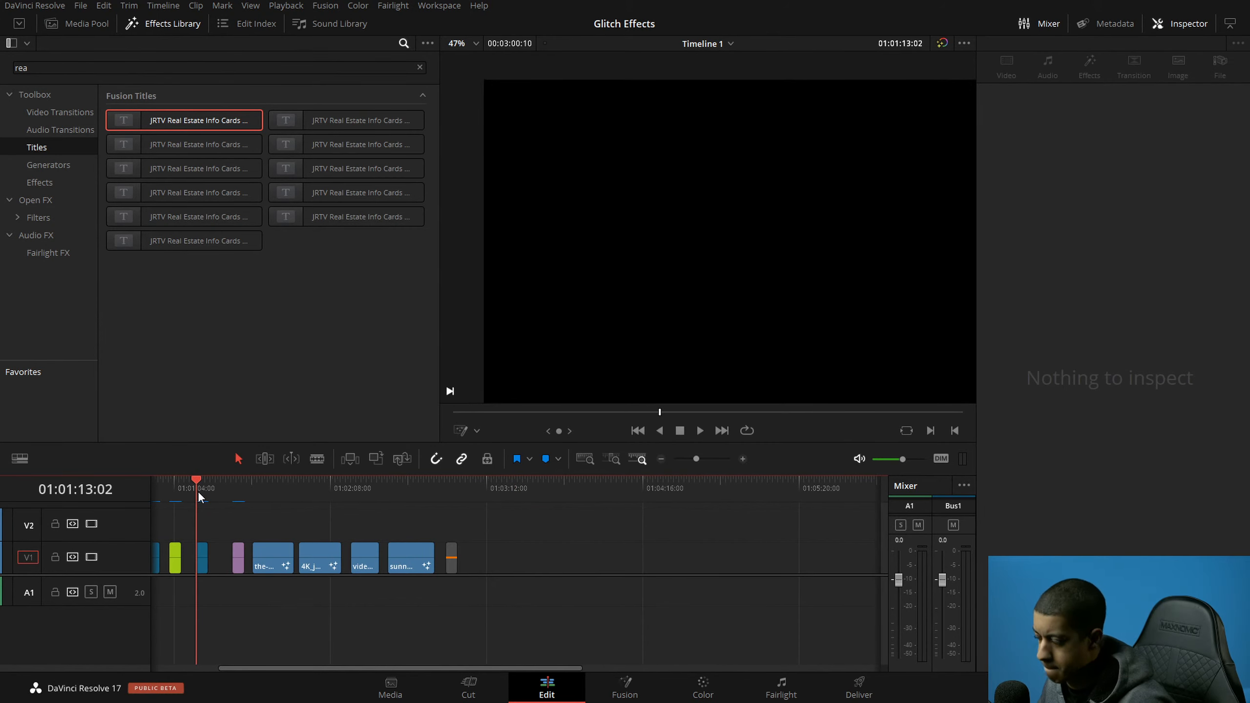
key(ctrl+s)
click(635, 687)
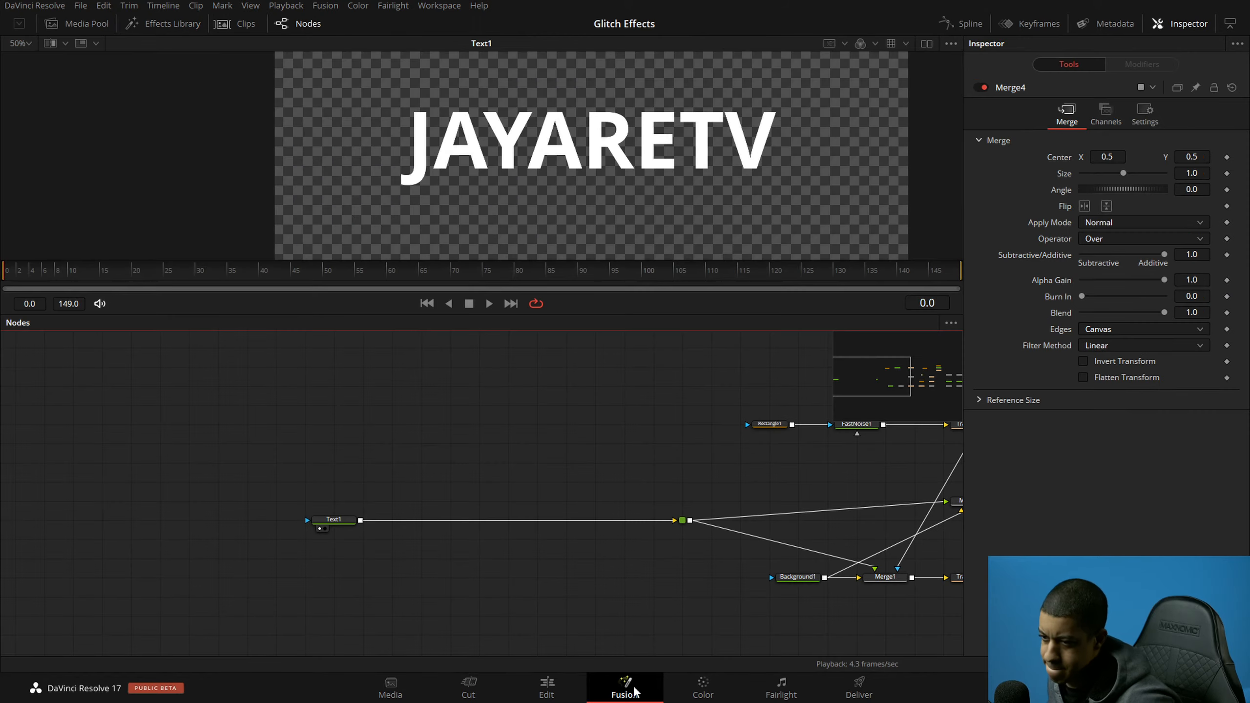
Step: View the Merge4 output and delete both TimeSpeed nodes with their coloured backgrounds, Merge3 and Merge4
drag(742, 470, 163, 469)
drag(477, 465, 345, 456)
drag(769, 604, 771, 598)
drag(695, 565, 689, 222)
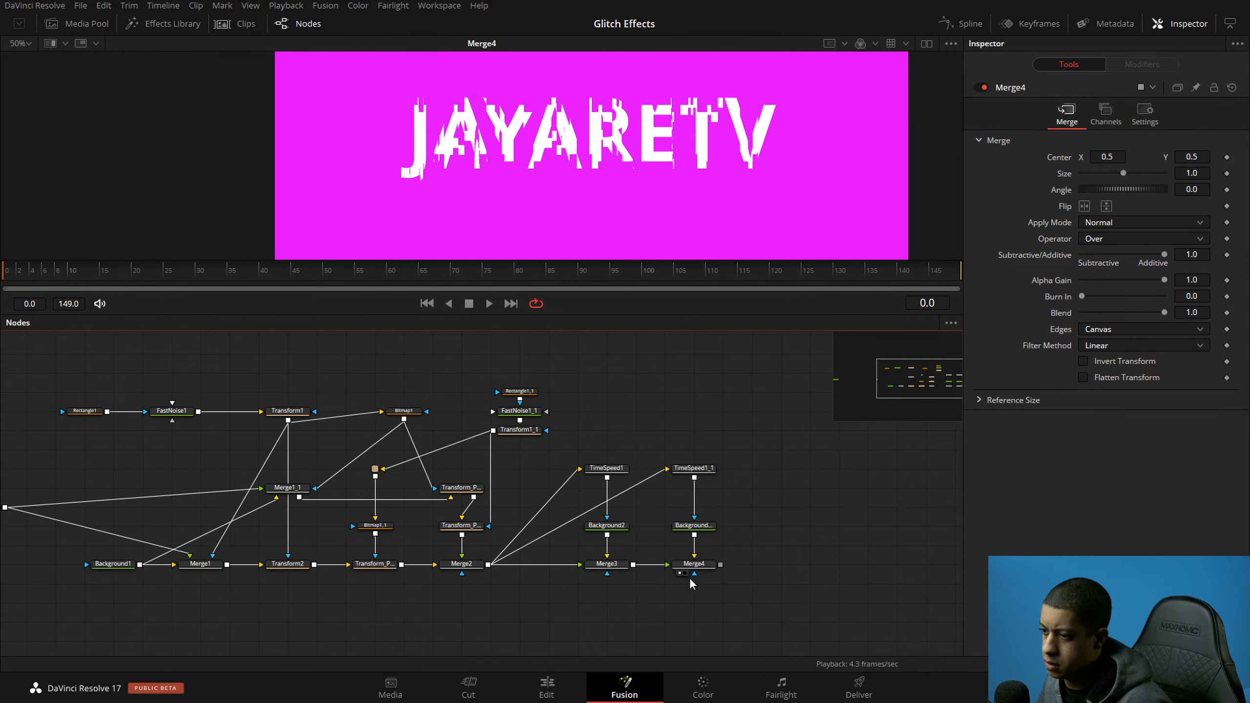
drag(748, 418, 596, 605)
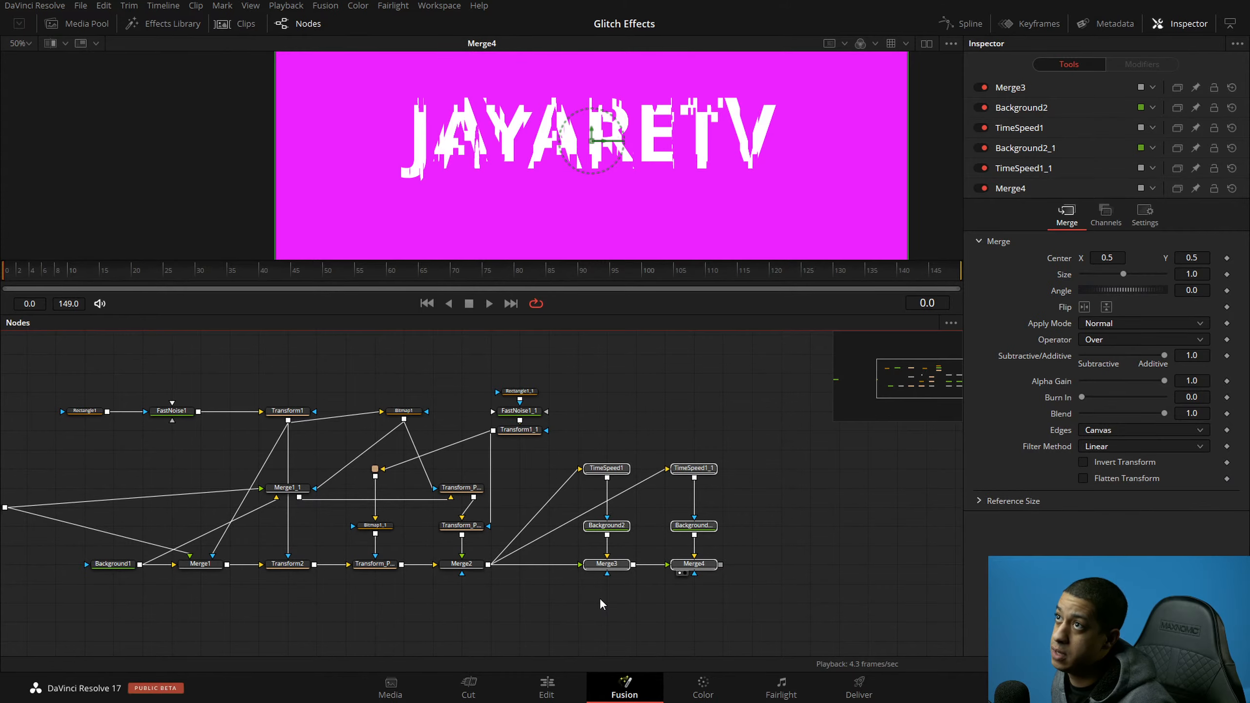
key(Delete)
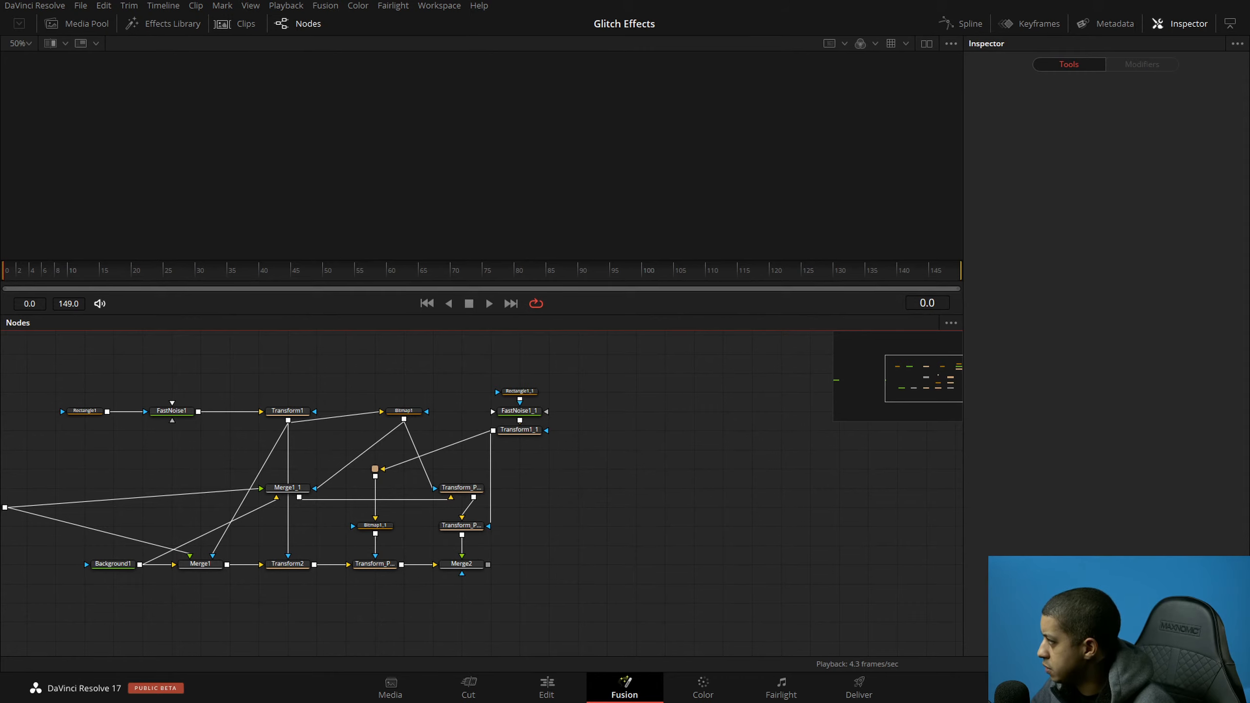
Step: Move the Rectangle1_1, FastNoise1_1 and Transform1_1 nodes slightly higher in the node graph
click(649, 561)
drag(620, 561, 659, 561)
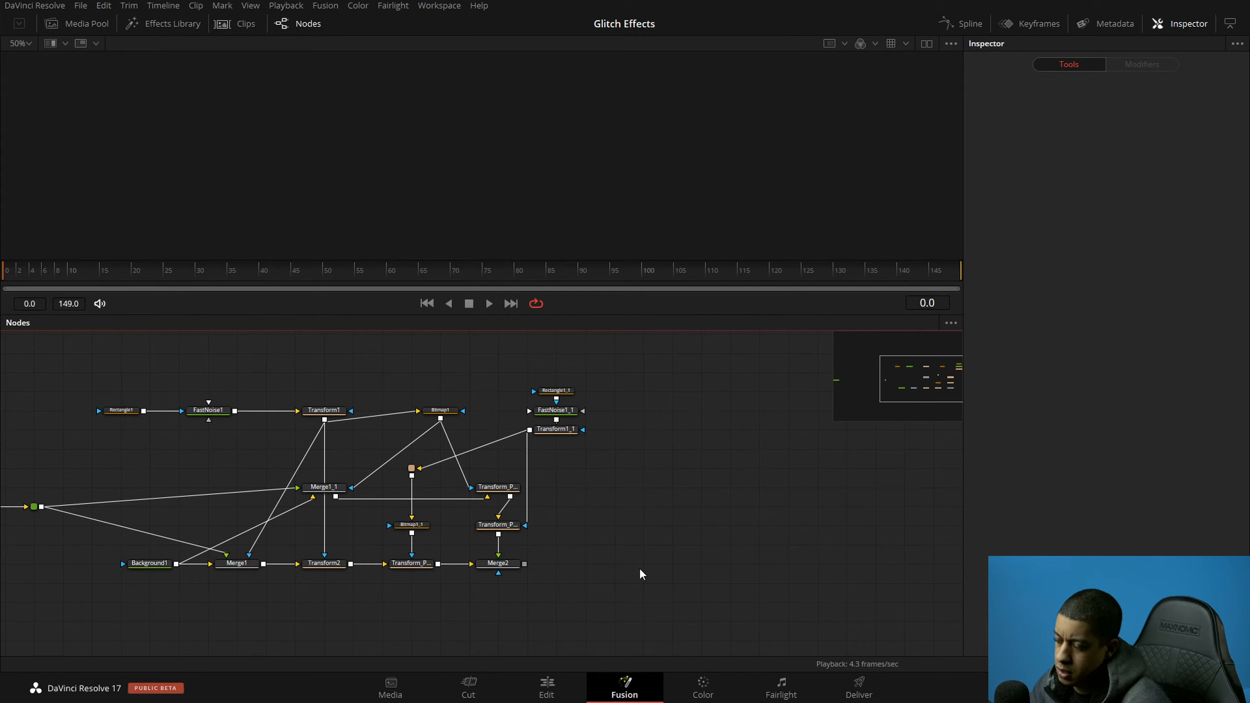
drag(579, 570, 534, 569)
drag(550, 619, 548, 483)
drag(581, 378, 606, 432)
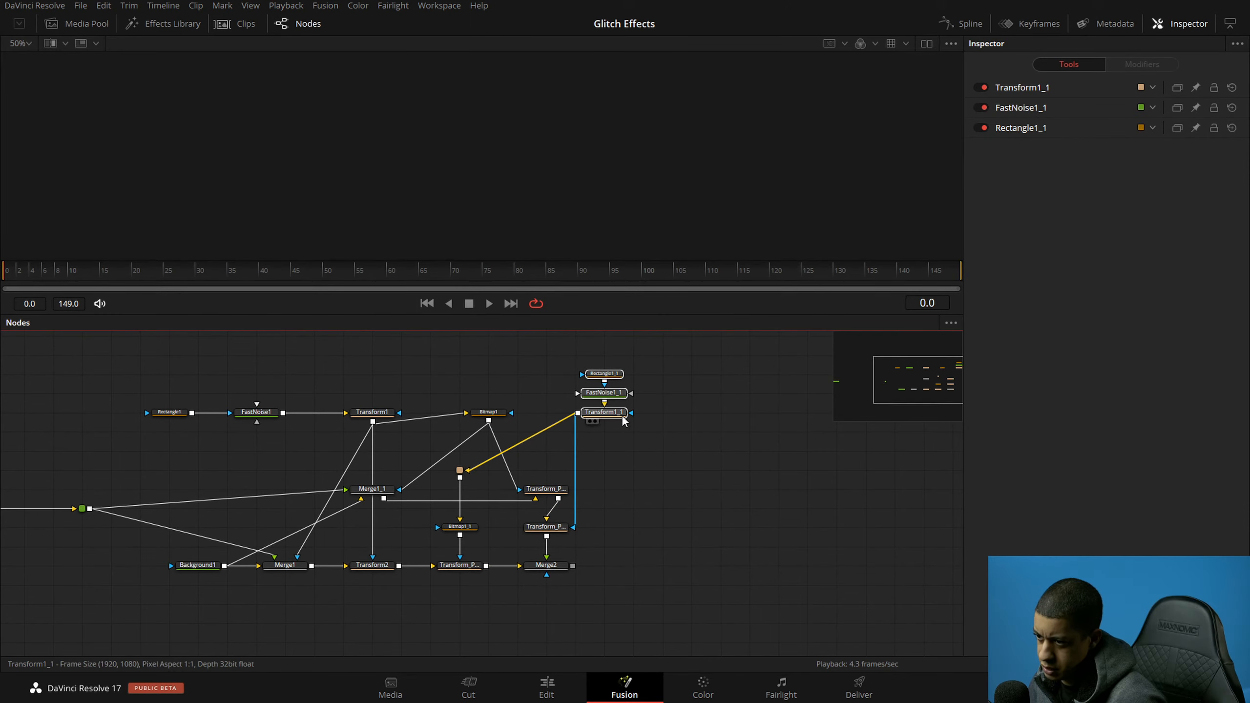
click(611, 430)
drag(650, 502, 596, 378)
drag(604, 431, 604, 413)
click(633, 463)
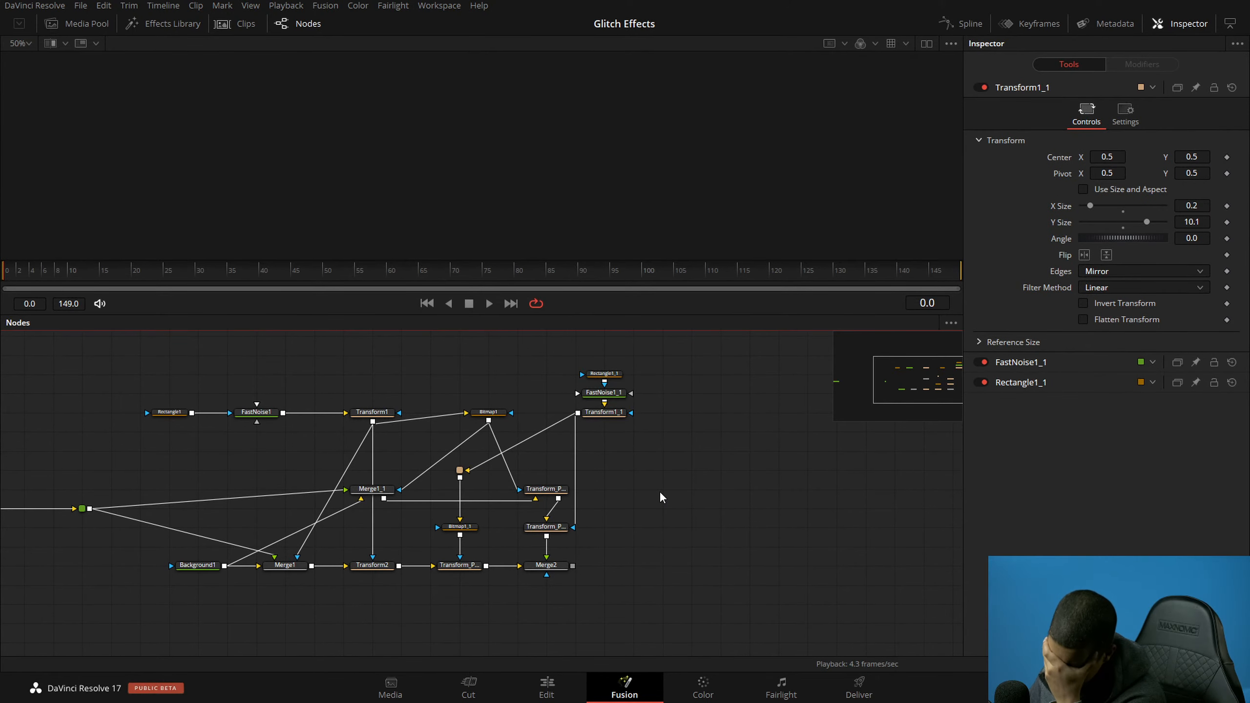
Step: Show the Merge2 node's glitch text output in the viewer
drag(659, 530, 695, 561)
click(603, 597)
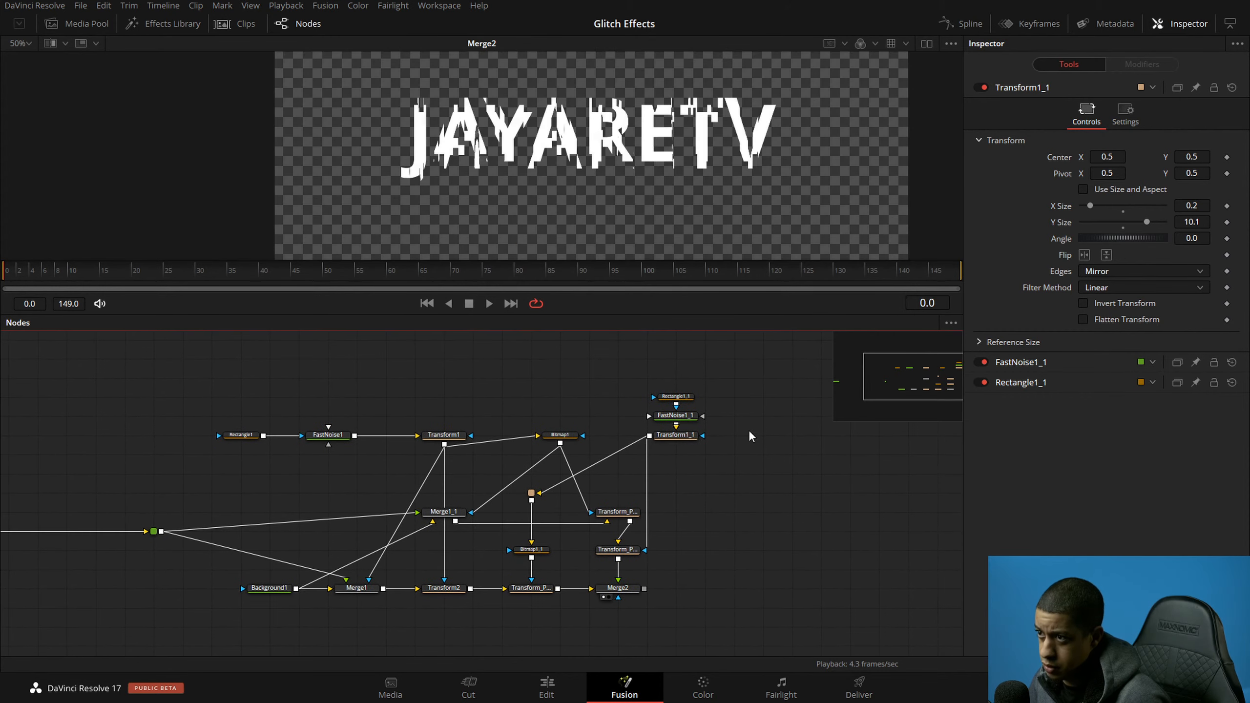
drag(565, 168, 449, 193)
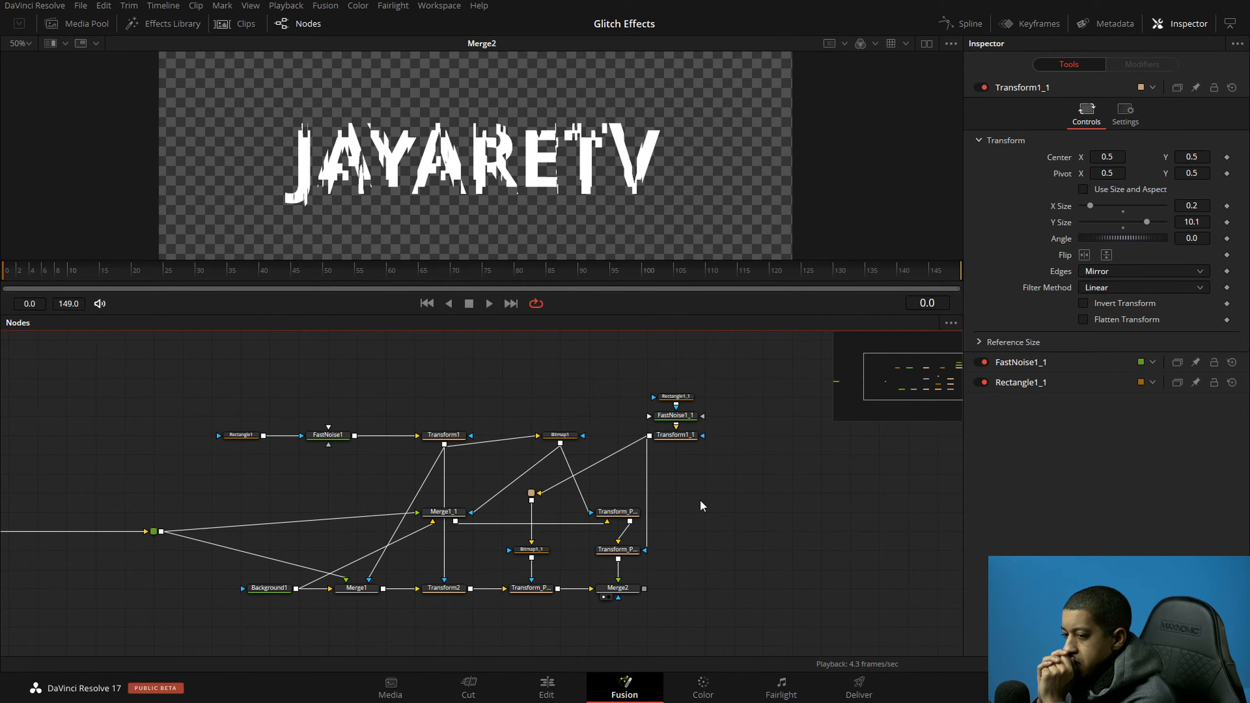
Step: Save the project and play back the Merge2 glitch text
key(ctrl+s)
key(space)
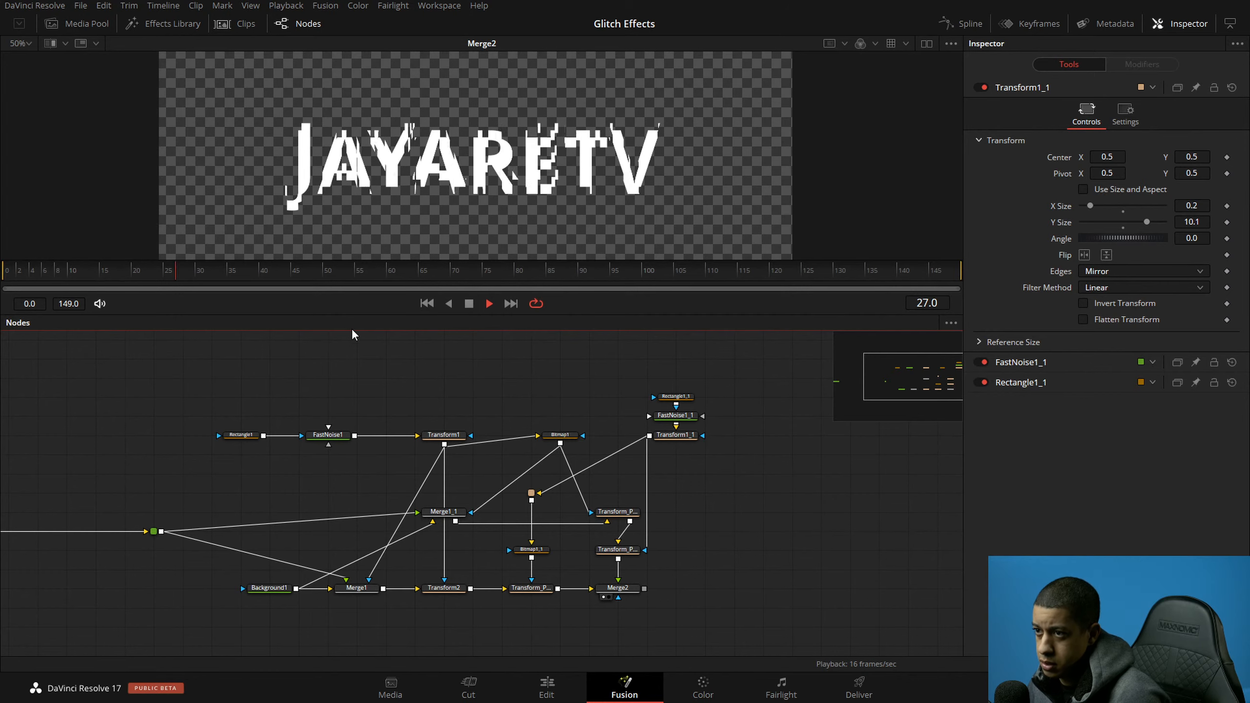
key(space)
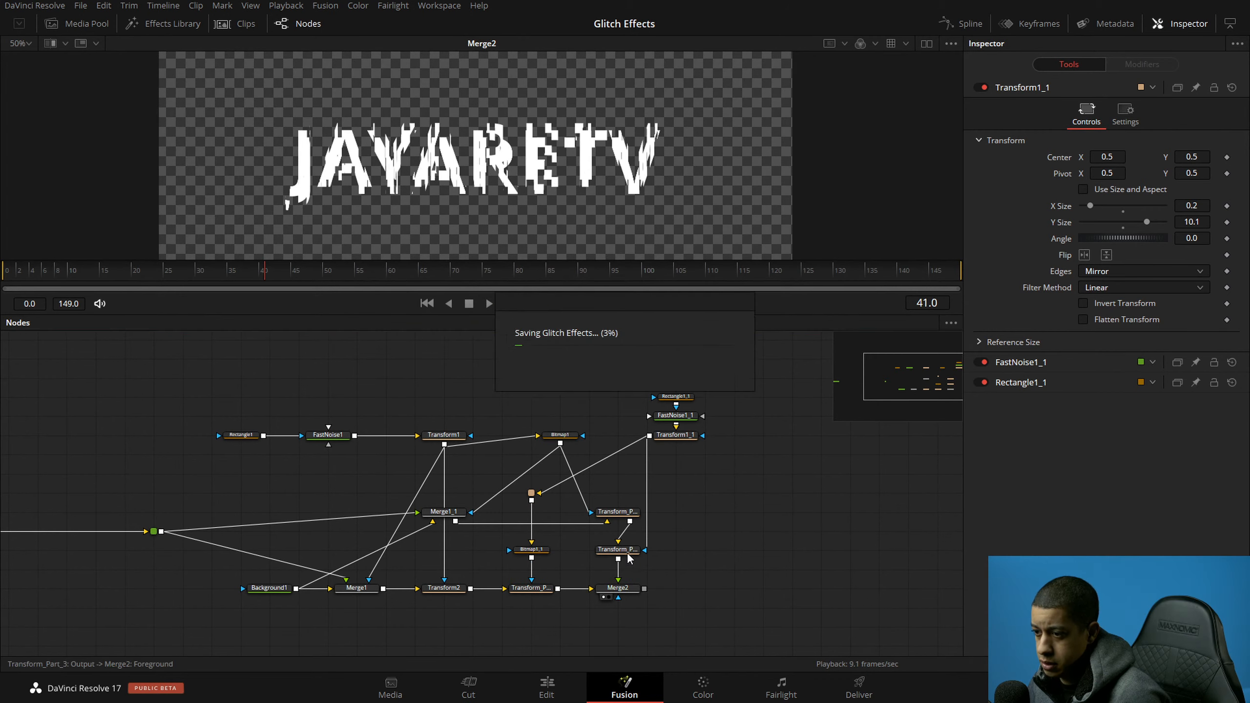
Step: Adjust the Part_3 value of the Transform_Part_3 node and play back the effect on the text
click(621, 550)
scroll(1137, 120, down, 3)
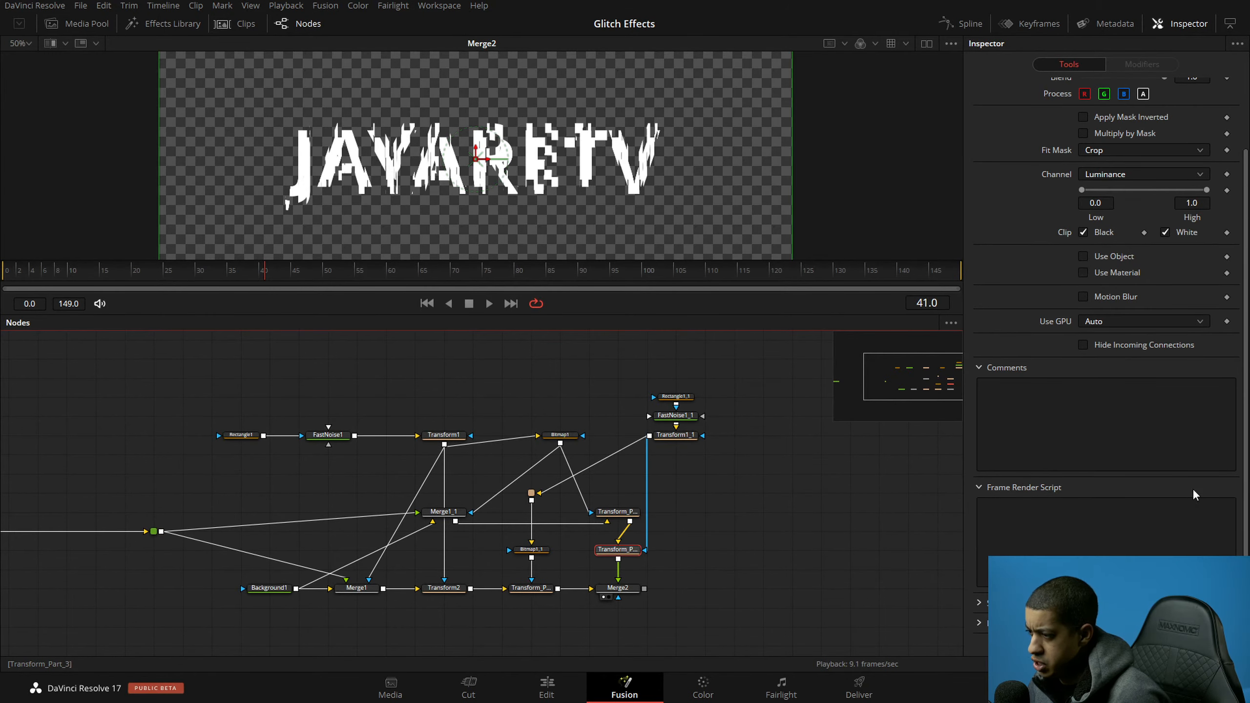
click(1192, 644)
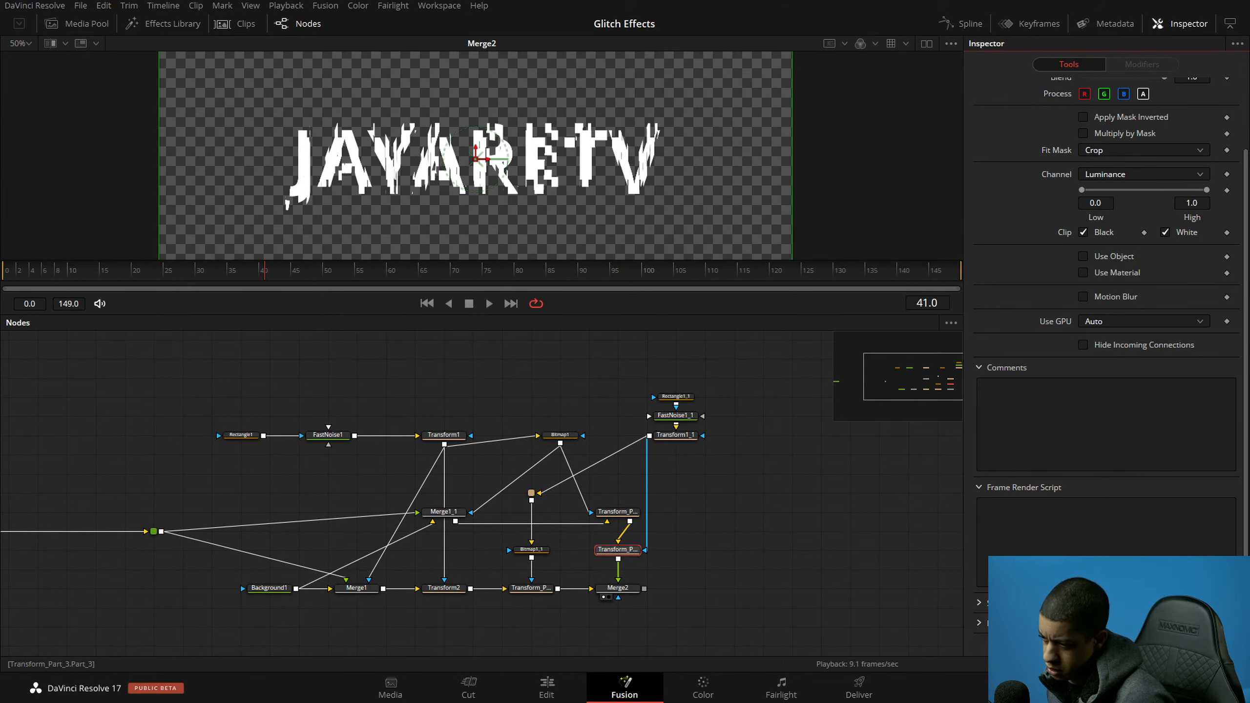
key(Tab)
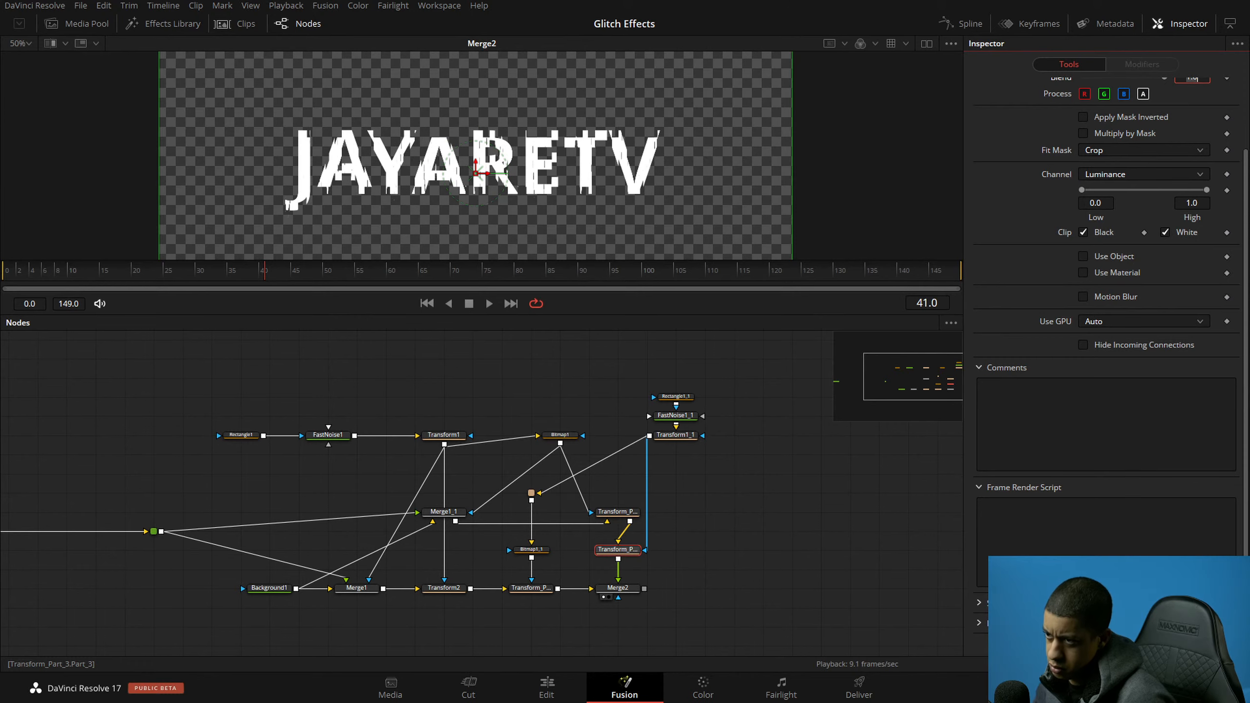
drag(1118, 643, 1118, 644)
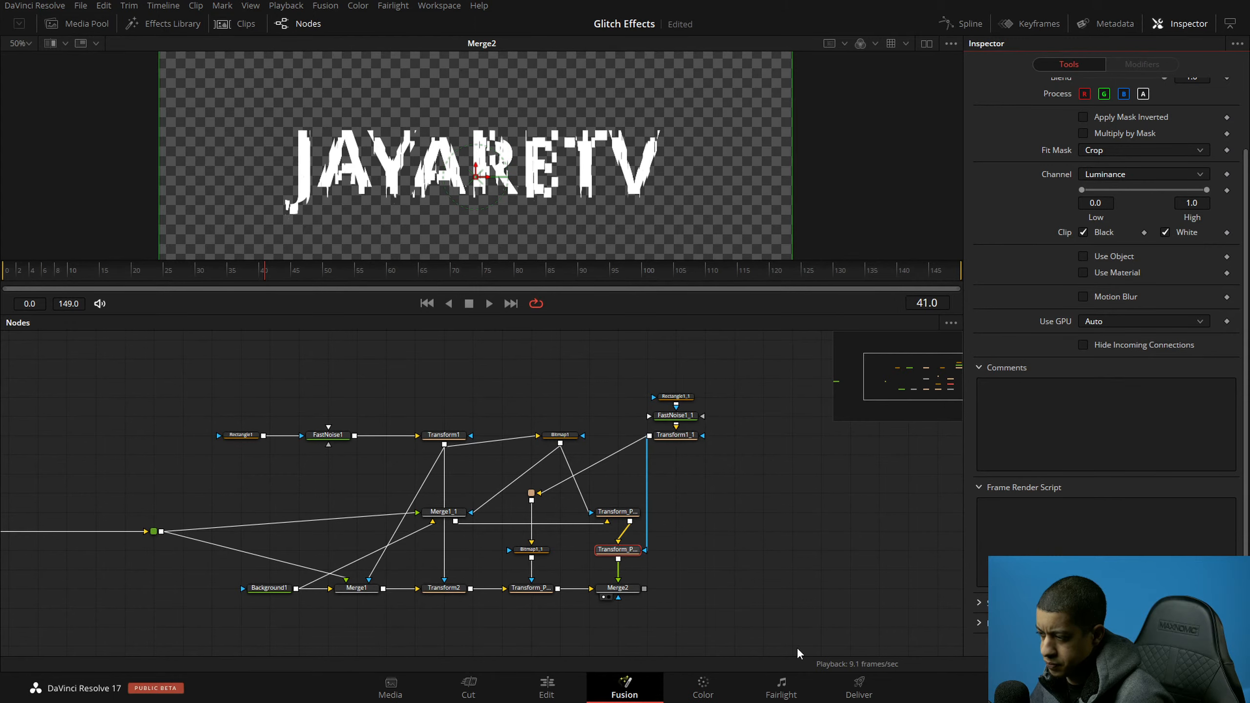
click(689, 601)
key(space)
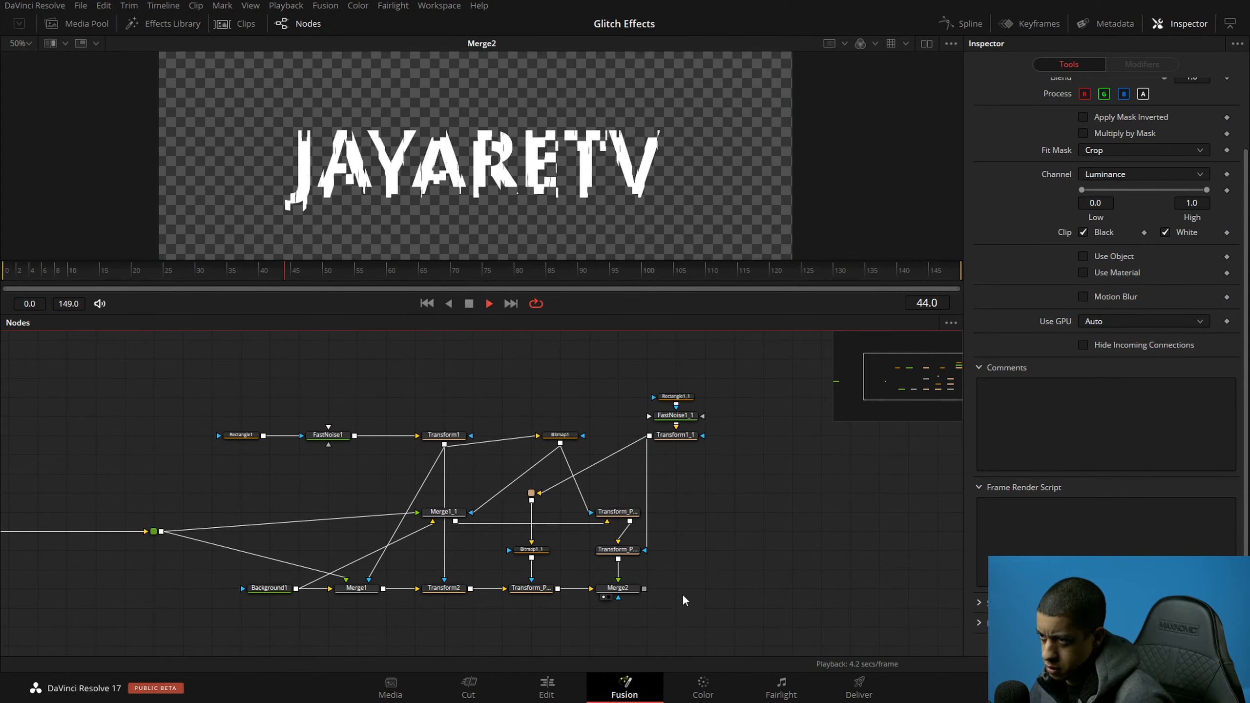
key(space)
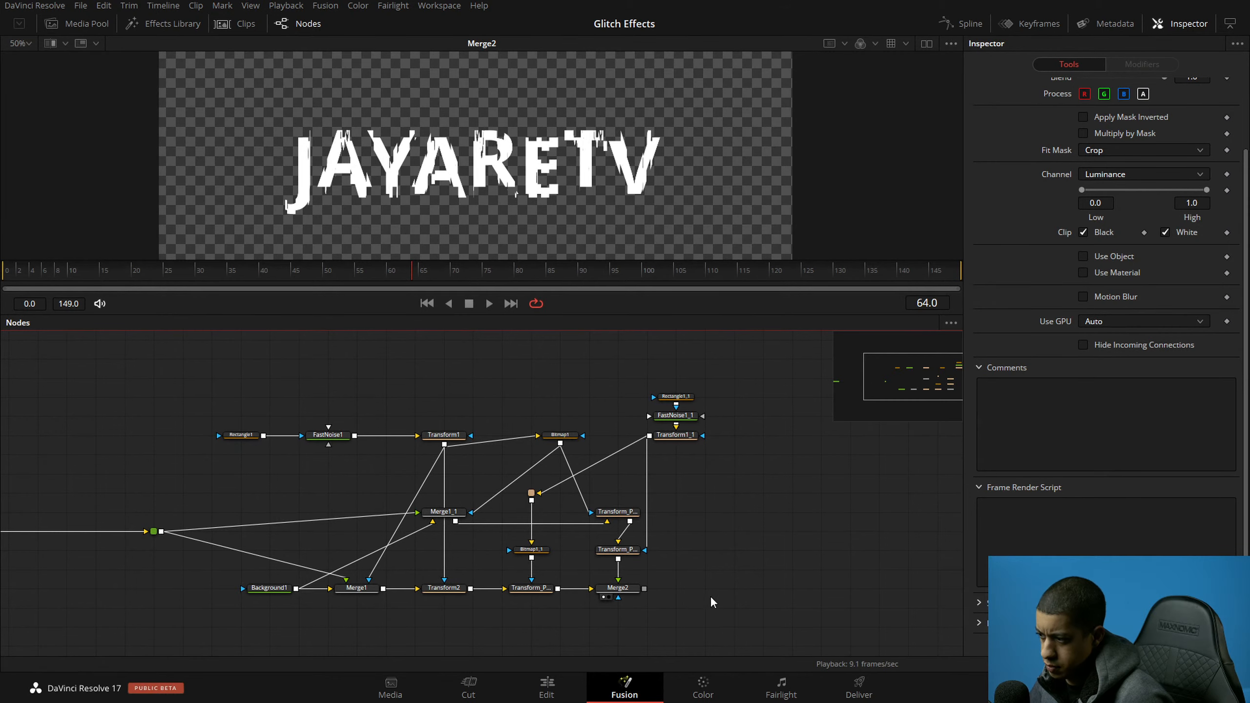
Step: Edit the Part_3 control of the Transform_Part_3 node, giving it a default of -.02
right_click(1021, 131)
click(1010, 158)
scroll(992, 131, up, 3)
right_click(1081, 88)
click(1150, 246)
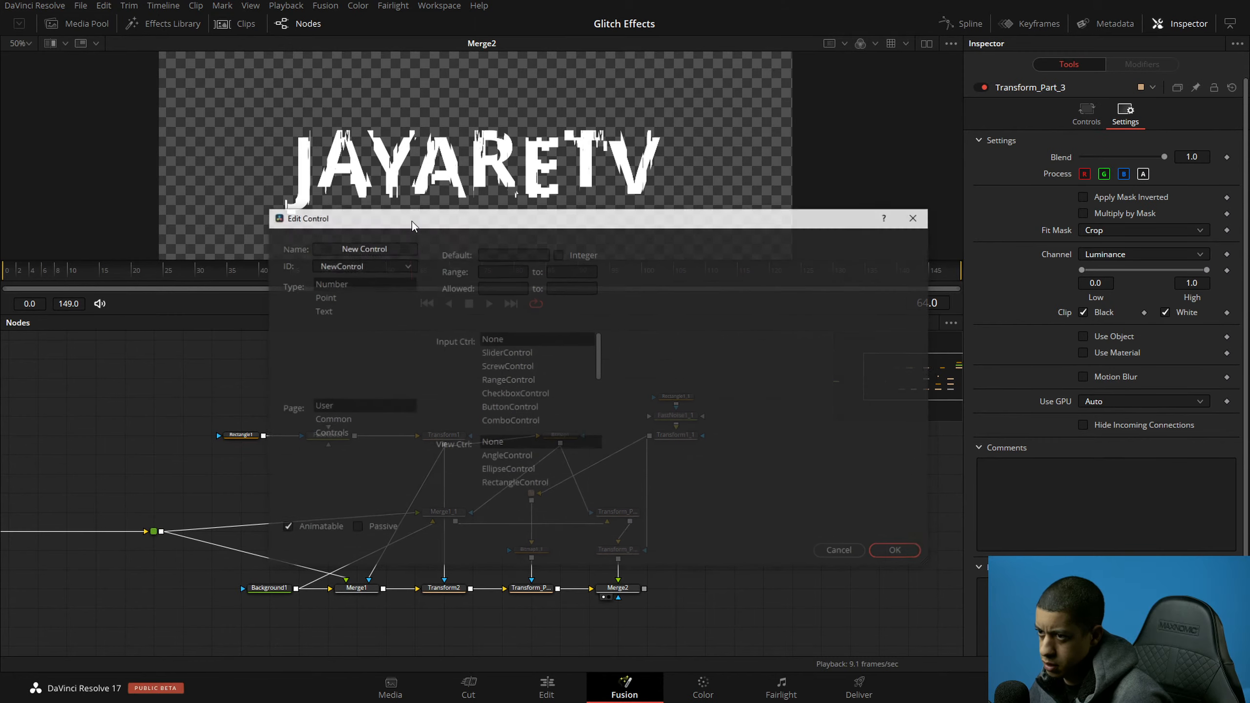
click(405, 266)
scroll(439, 394, down, 5)
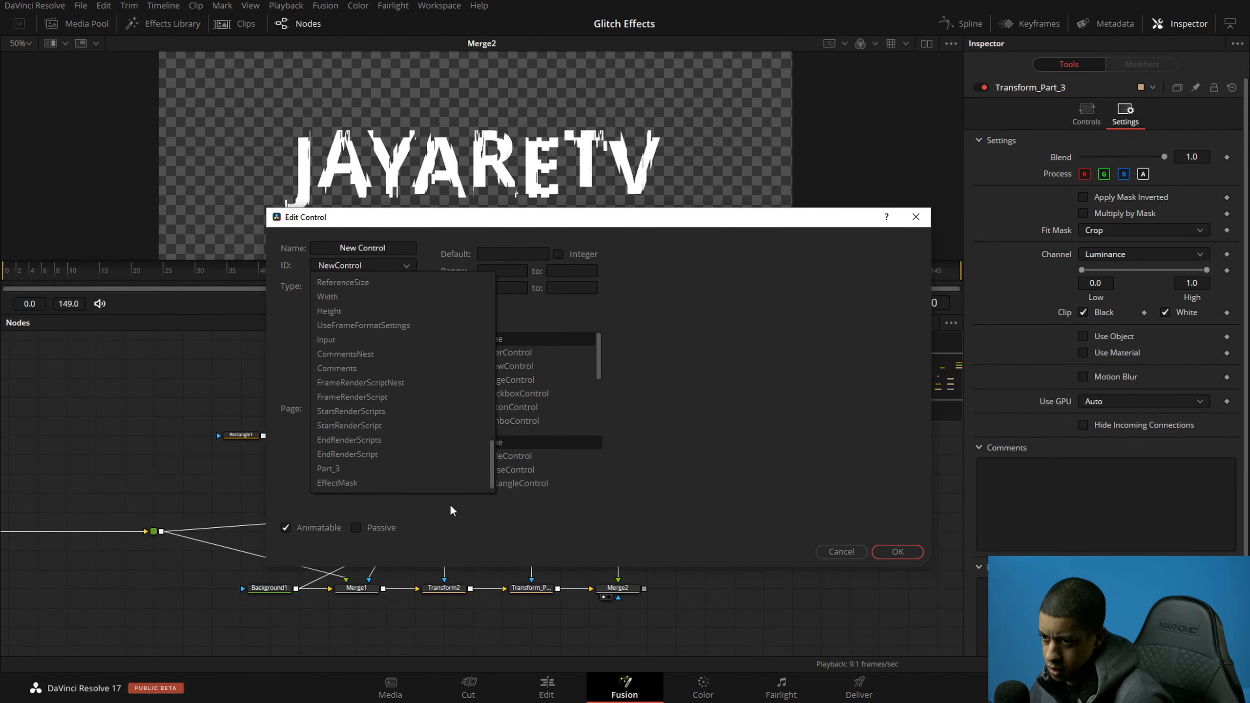
click(394, 470)
double_click(536, 254)
text(-.02)
key(Return)
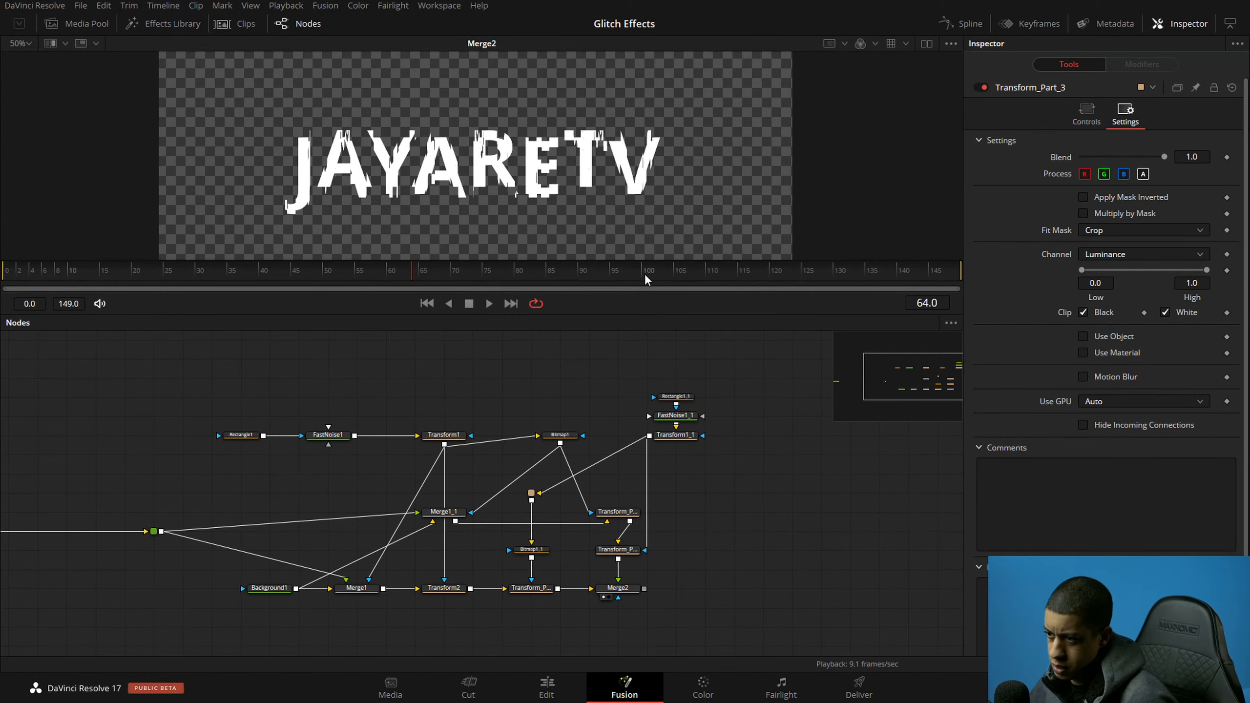
Step: Save the project with the Part_3 control edit and preview the glitch animation up to frame 100
scroll(1139, 512, down, 3)
scroll(1138, 512, down, 1)
click(770, 582)
key(ctrl+s)
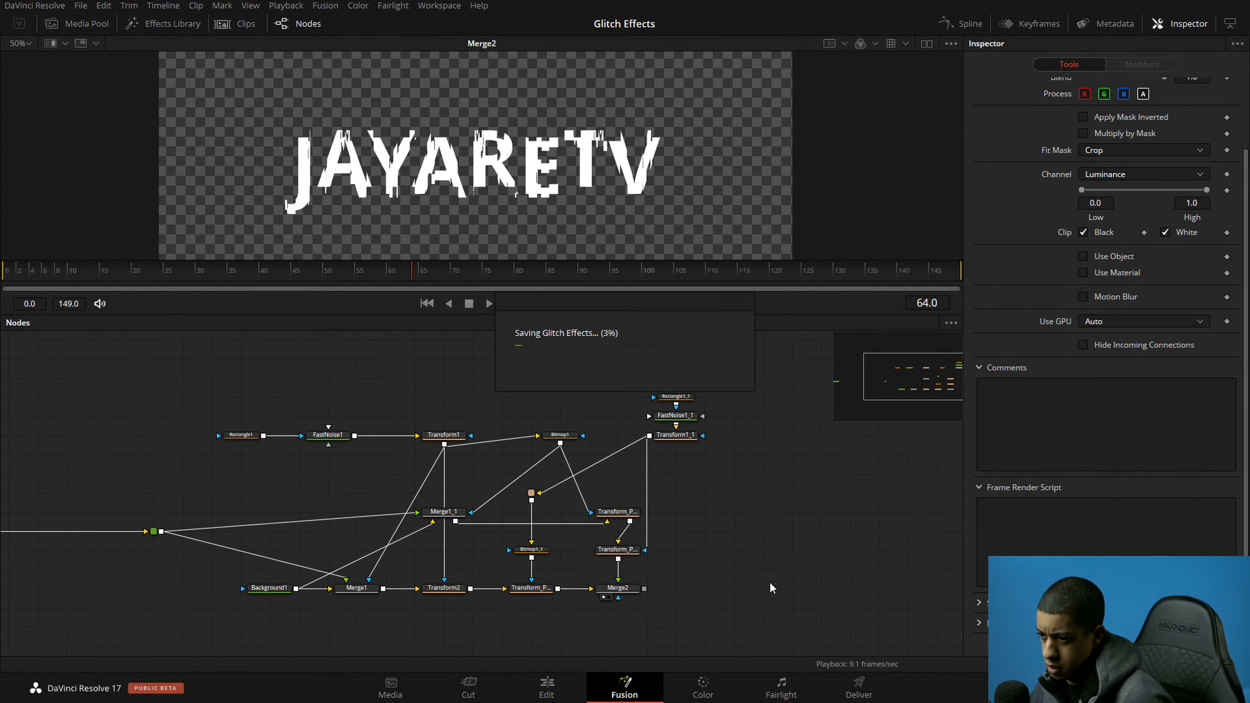
drag(712, 564, 757, 566)
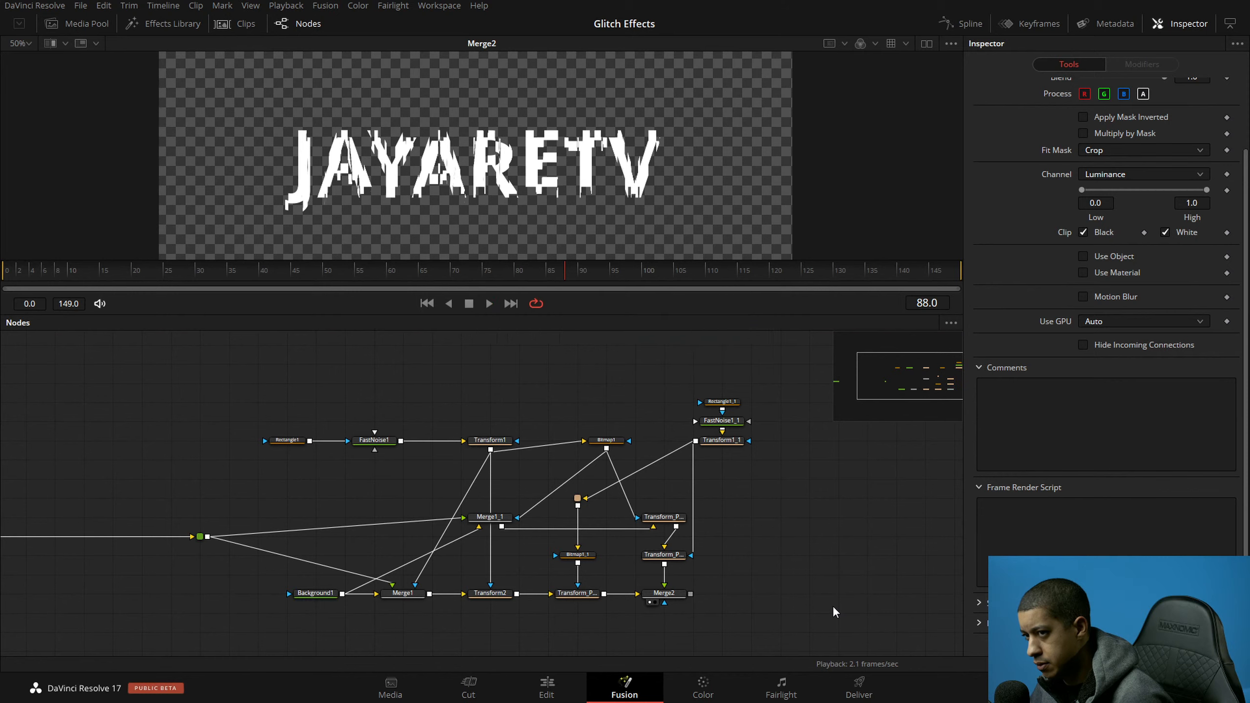
key(space)
key(space)
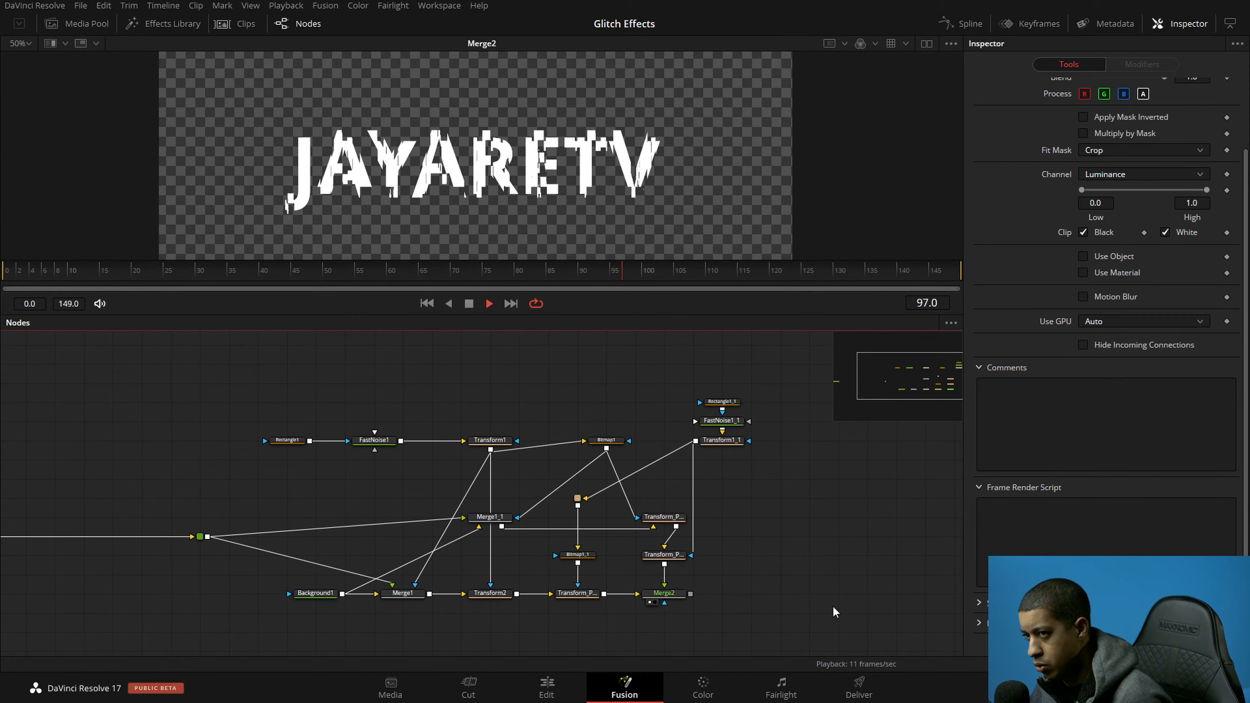
key(space)
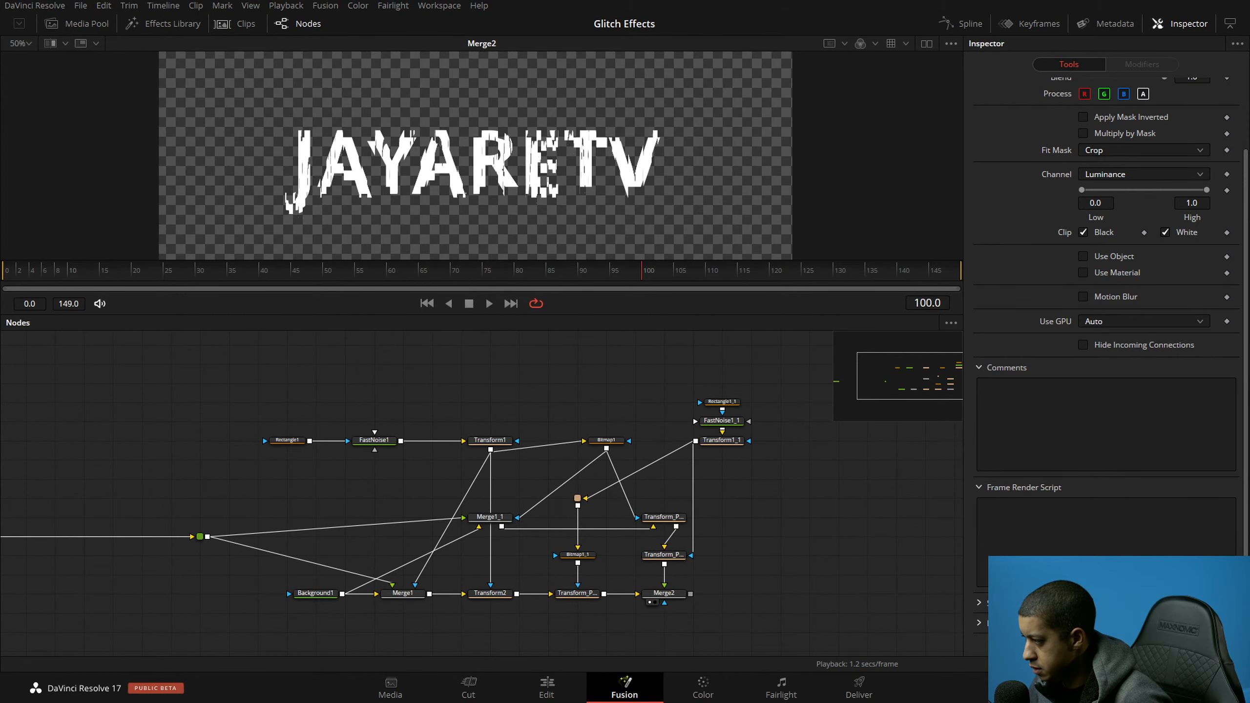
key(super)
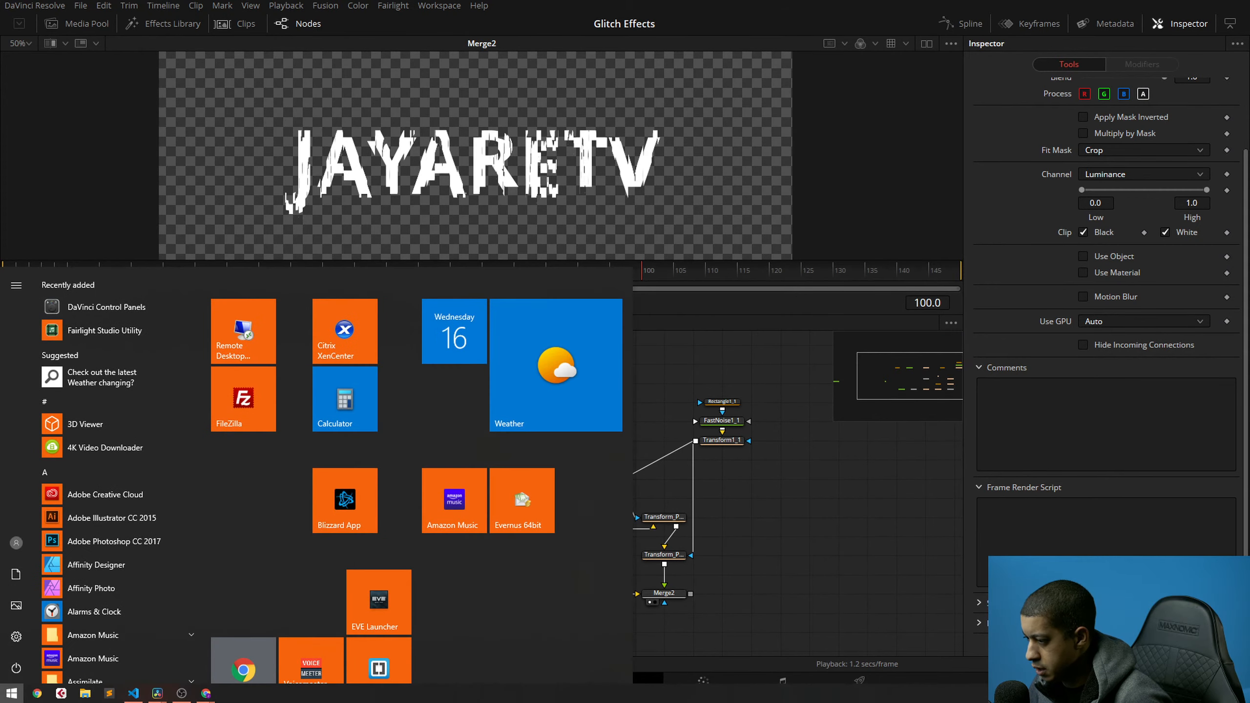
key(Escape)
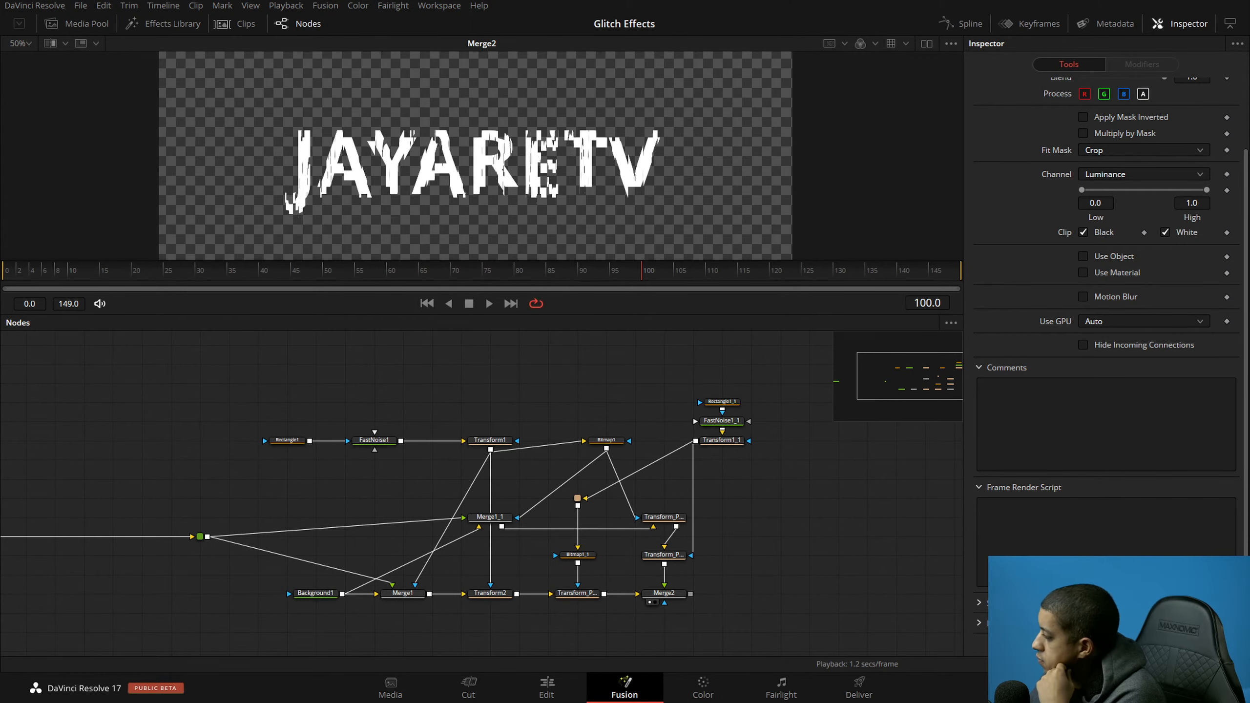
click(720, 534)
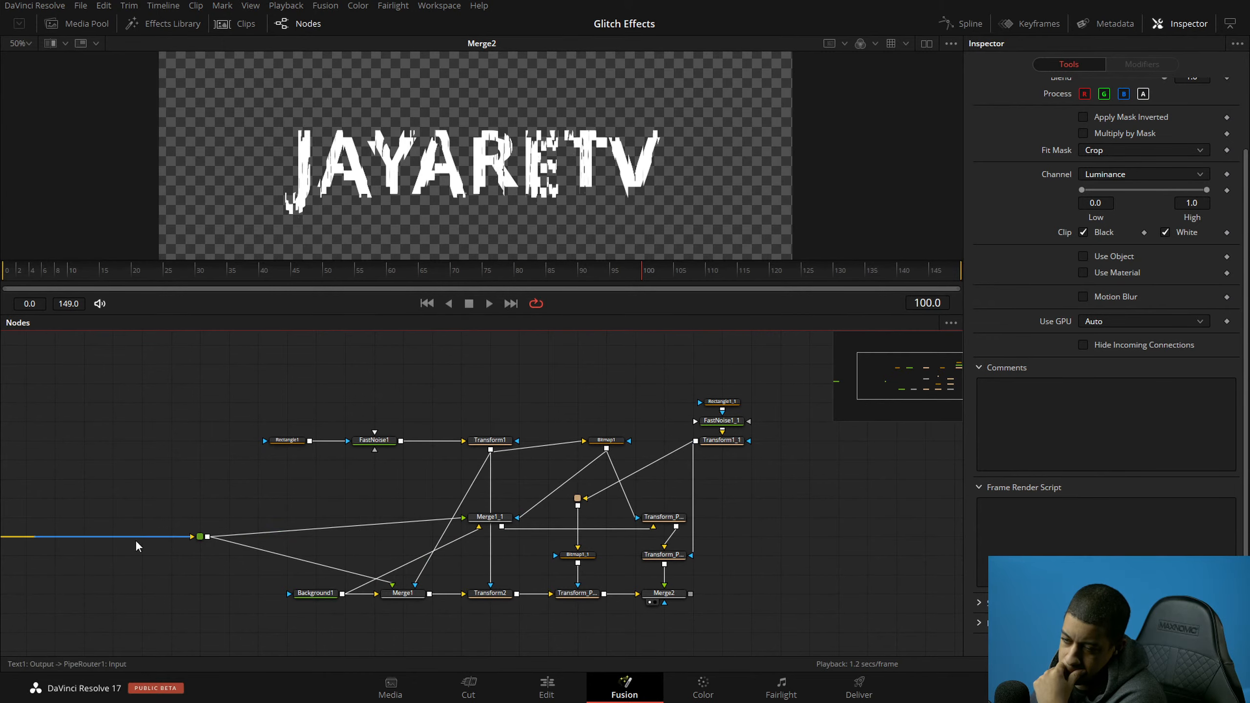
Step: Set the Text1 node's text colour to orange-yellow #ffba0b and play back the coloured glitch text
drag(134, 540, 546, 467)
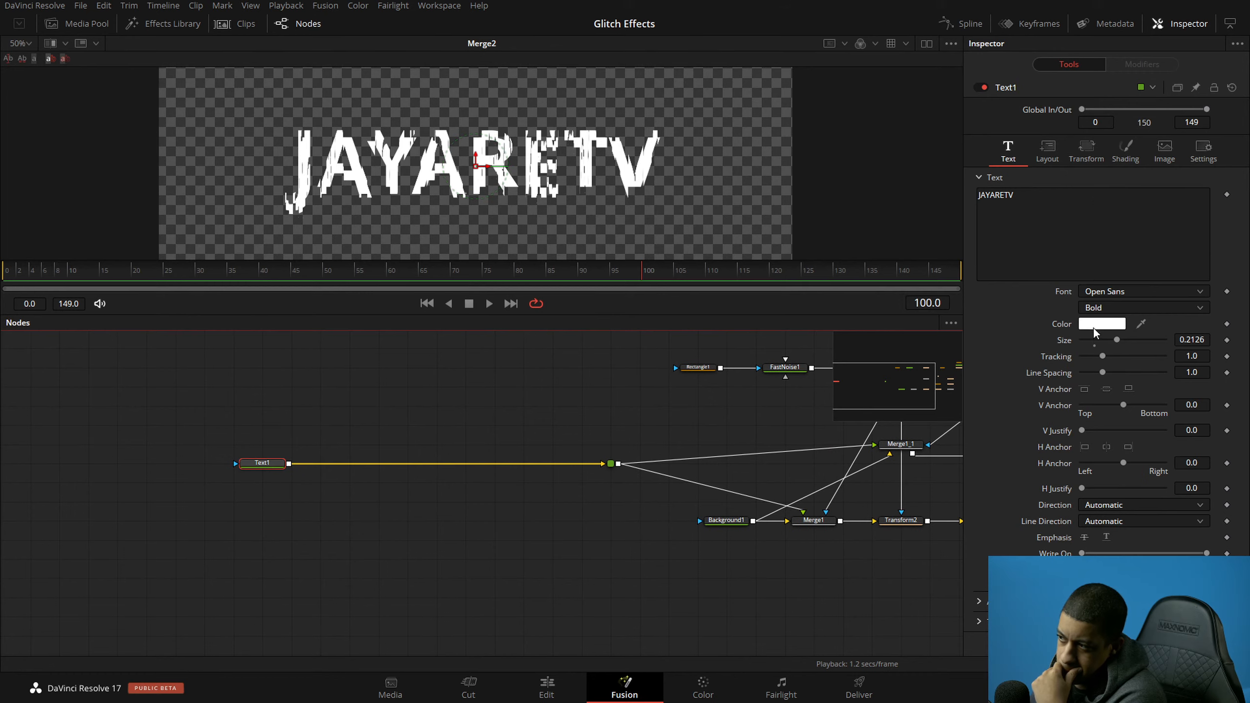
click(1095, 325)
click(729, 233)
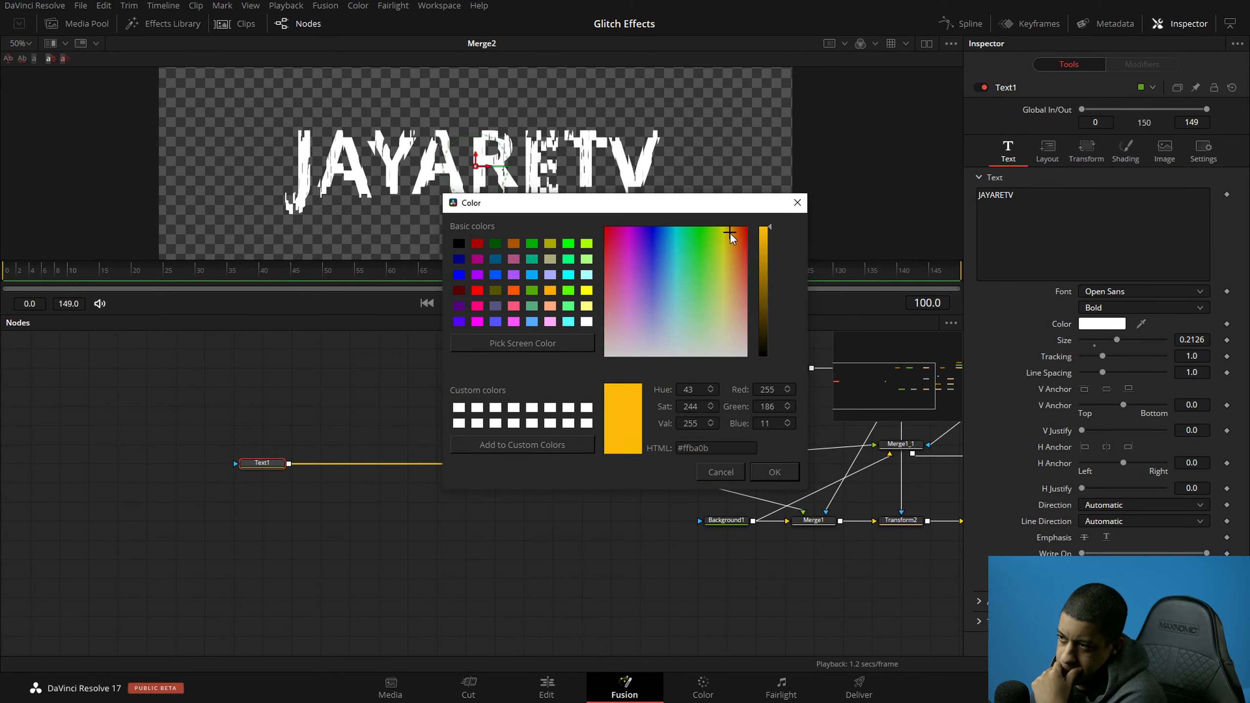
click(762, 469)
drag(540, 396, 226, 422)
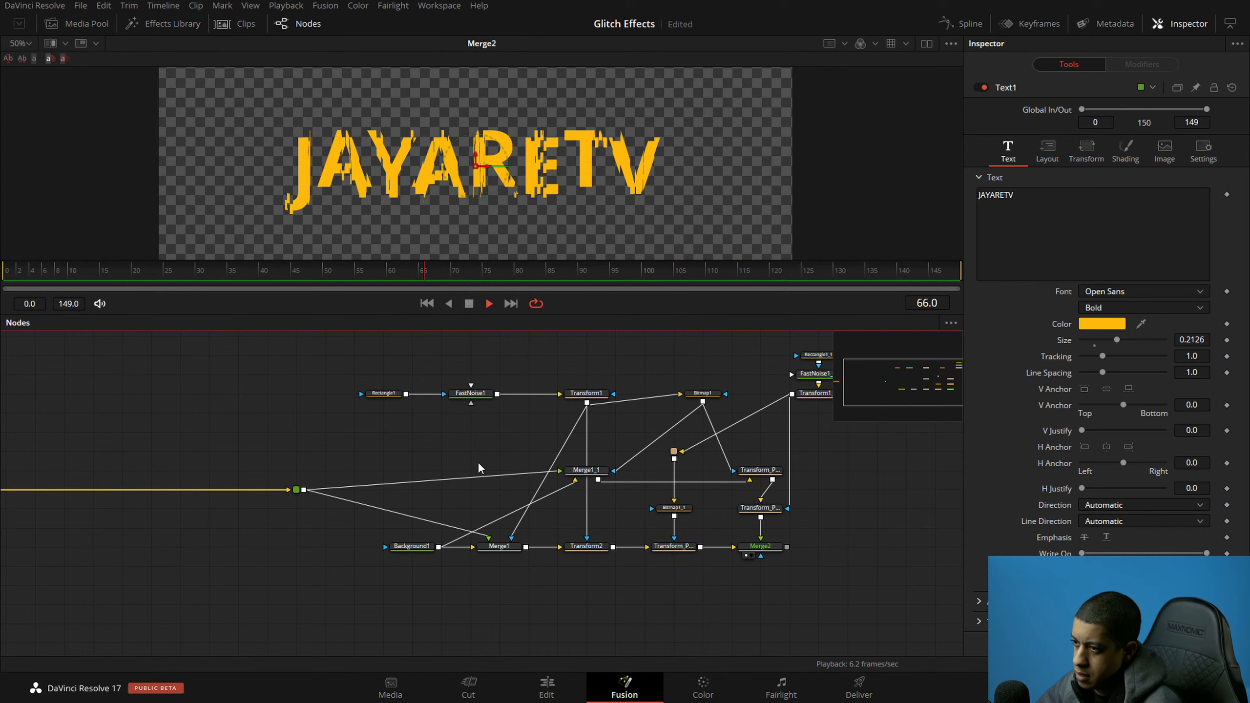
key(space)
Step: Try a Seethe Rate of 0.01 on the FastNoise1 node and play back the result
click(470, 394)
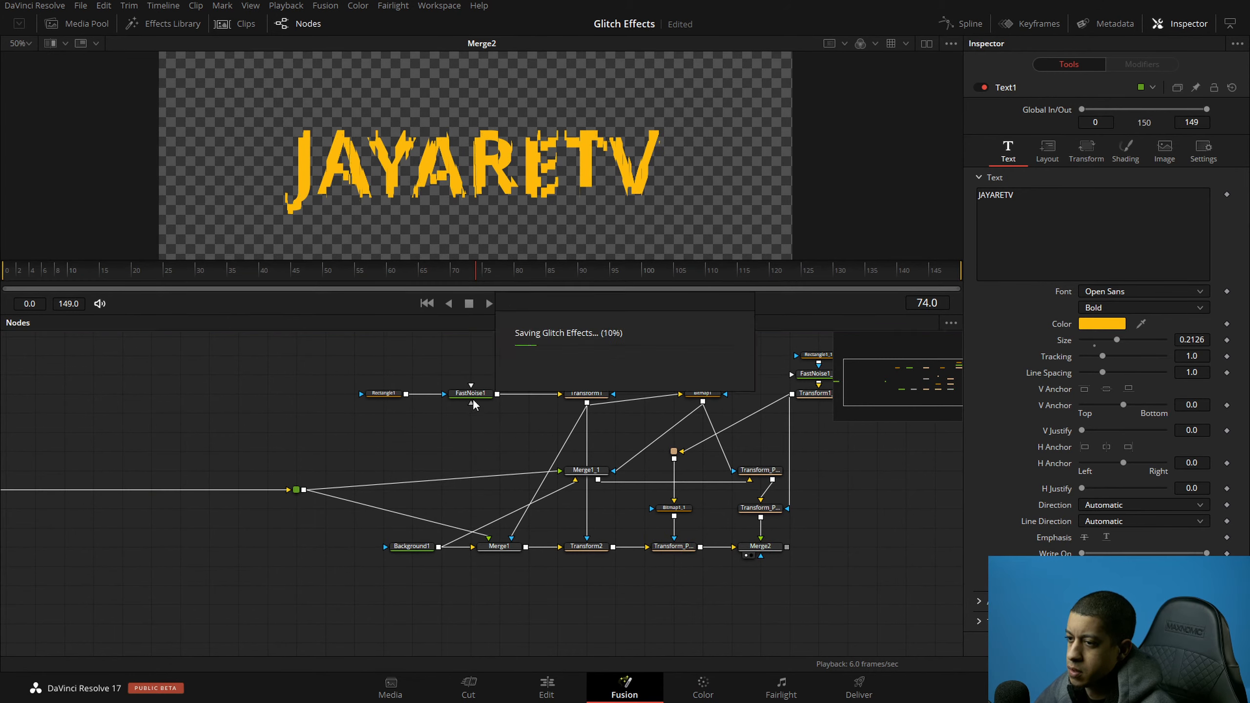
click(1201, 325)
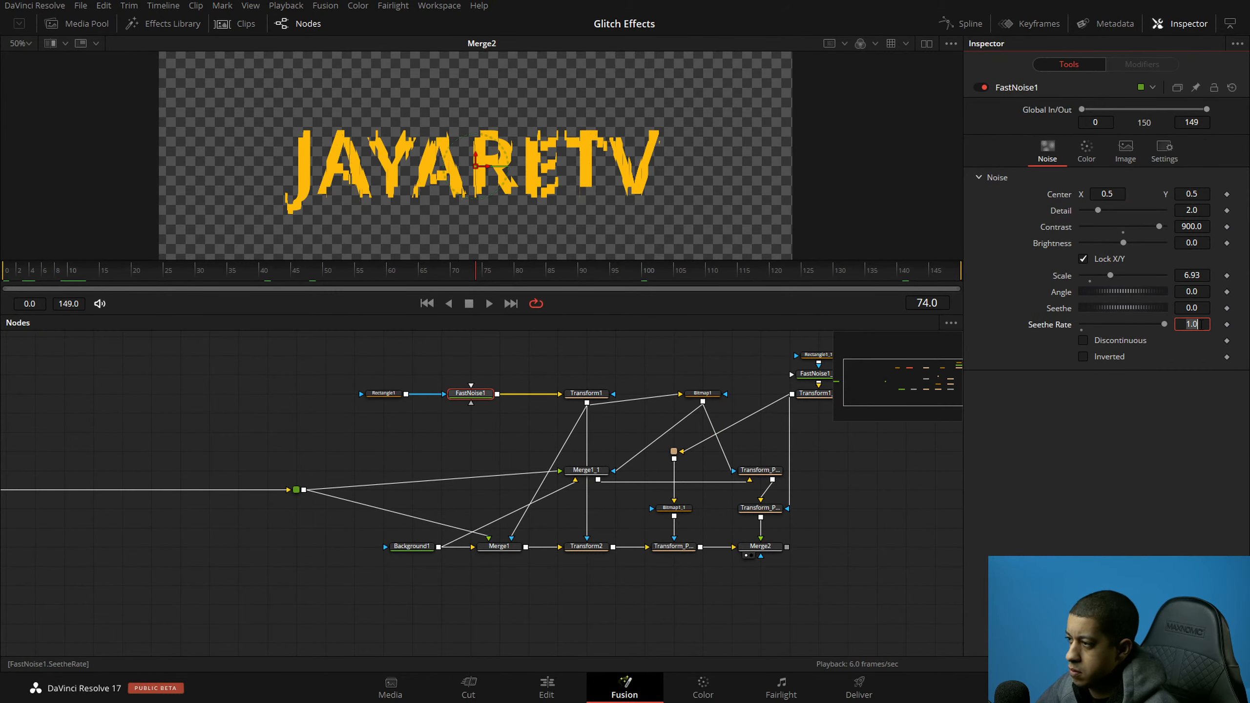
text(.01)
key(Tab)
click(489, 304)
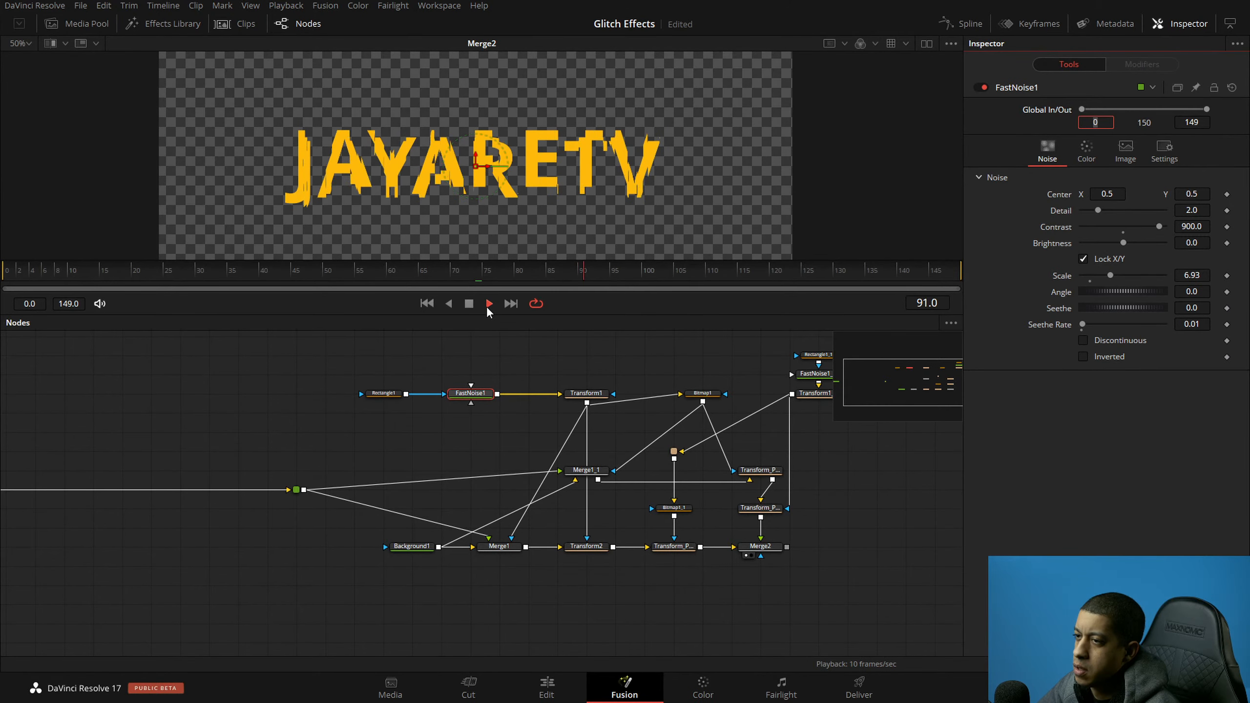
click(468, 303)
Step: Set the FastNoise1 node's Seethe Rate to 0.001 and preview the slower glitch
click(1199, 324)
key(BackSpace)
text(01)
key(Tab)
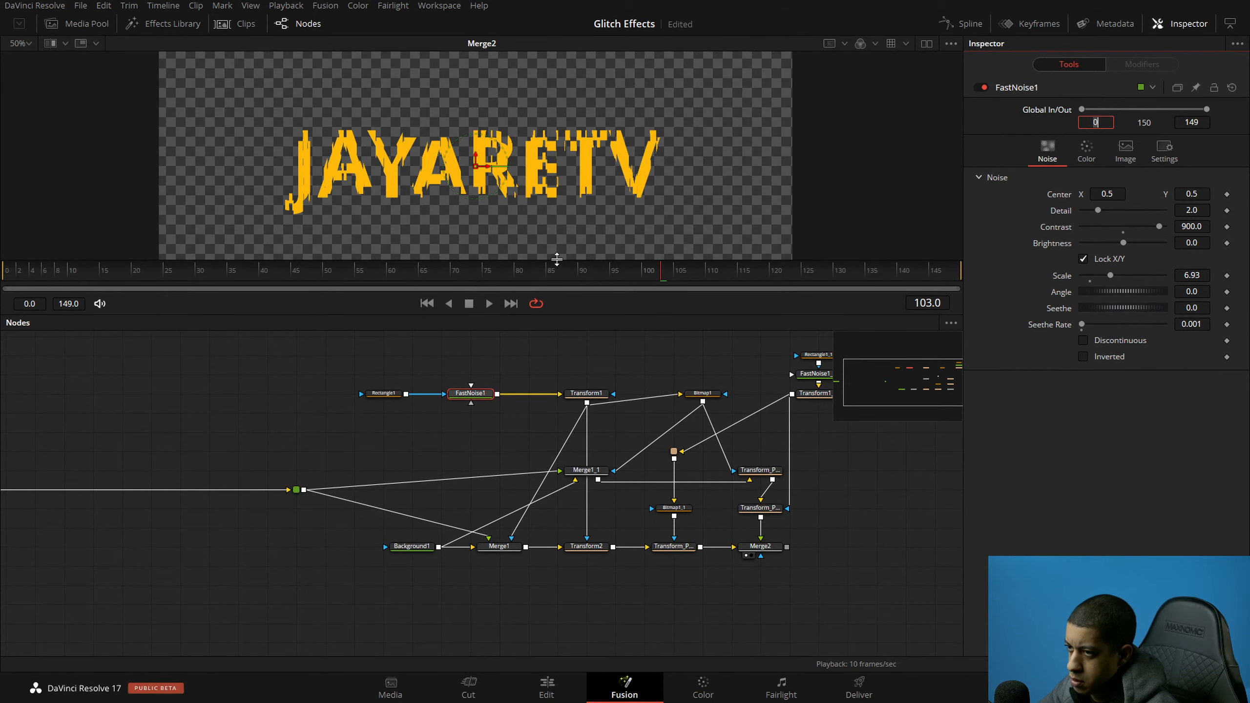
click(487, 304)
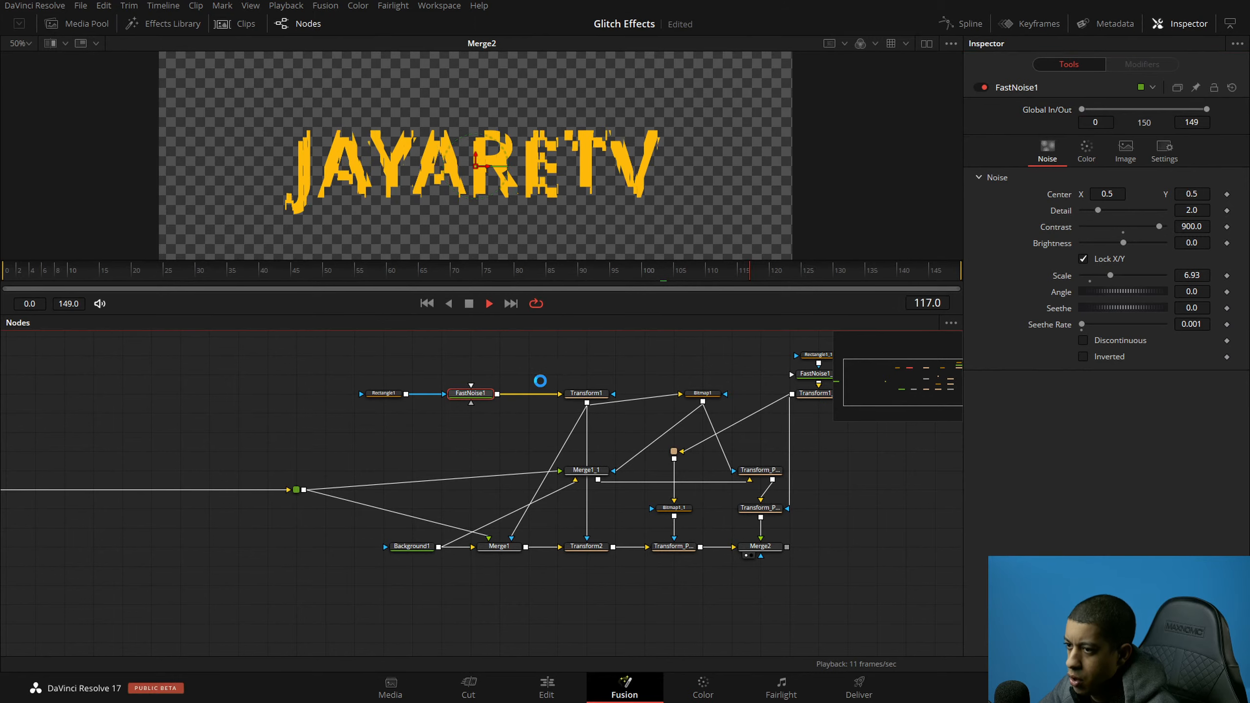
click(468, 303)
Step: View the FastNoise1 output during playback, then return to the Merge2 output and play it back
key(1)
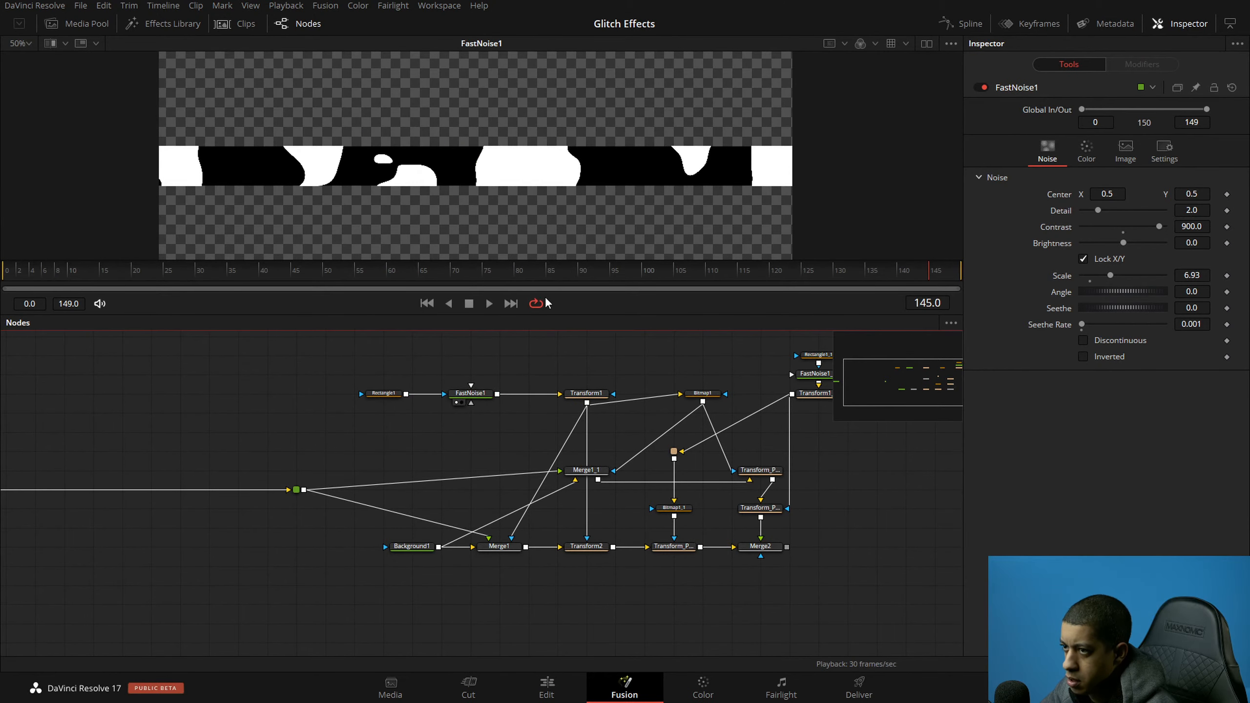
click(489, 304)
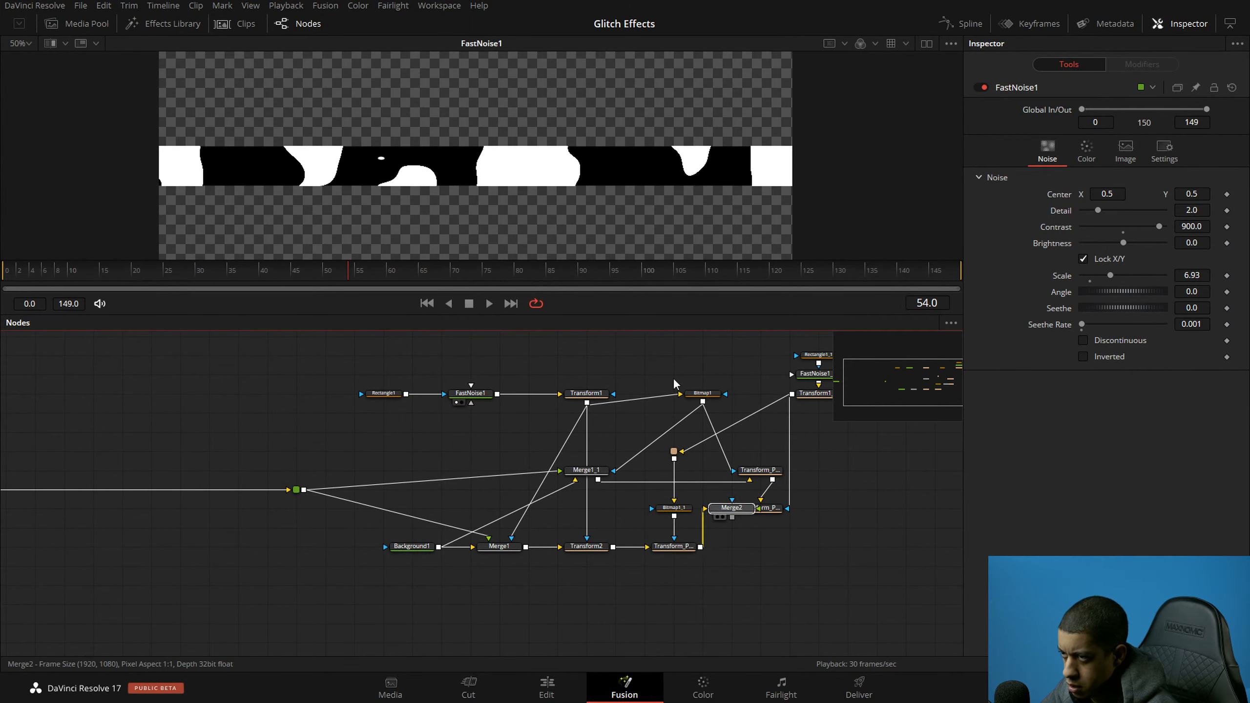
click(746, 555)
click(488, 303)
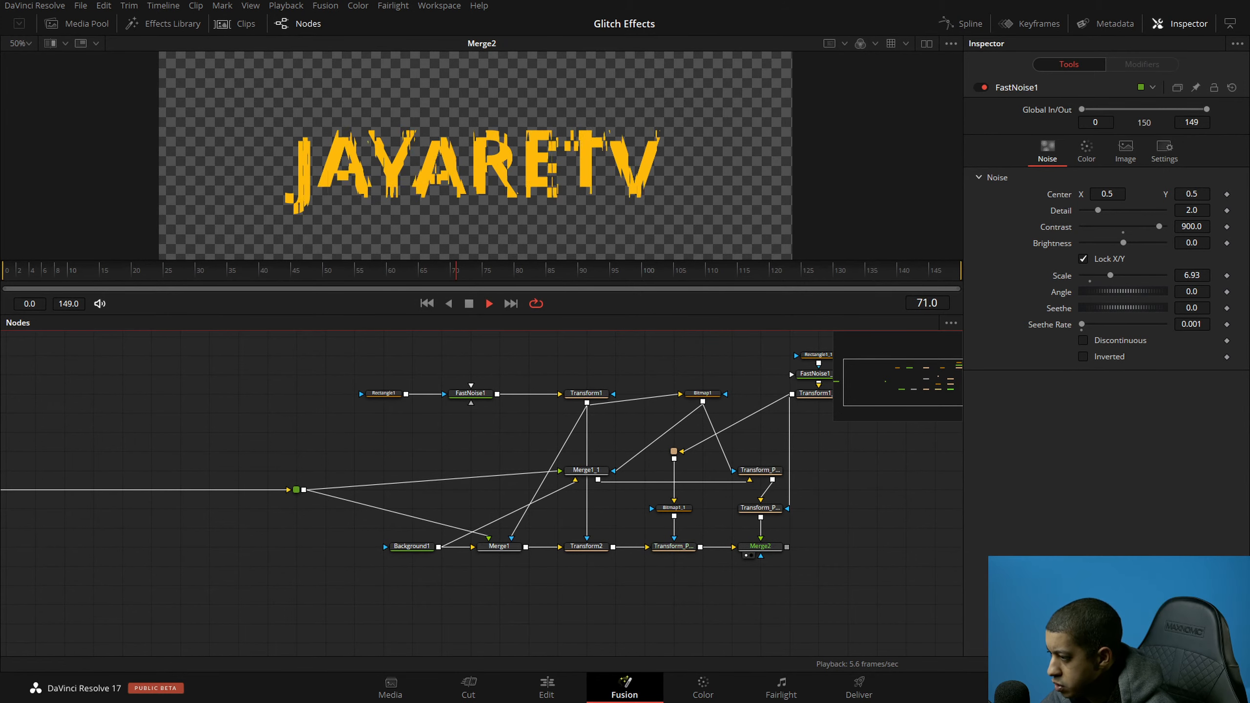
Step: Show the Transform1 output in the viewer and set the node's X Size to about 0.5
click(573, 402)
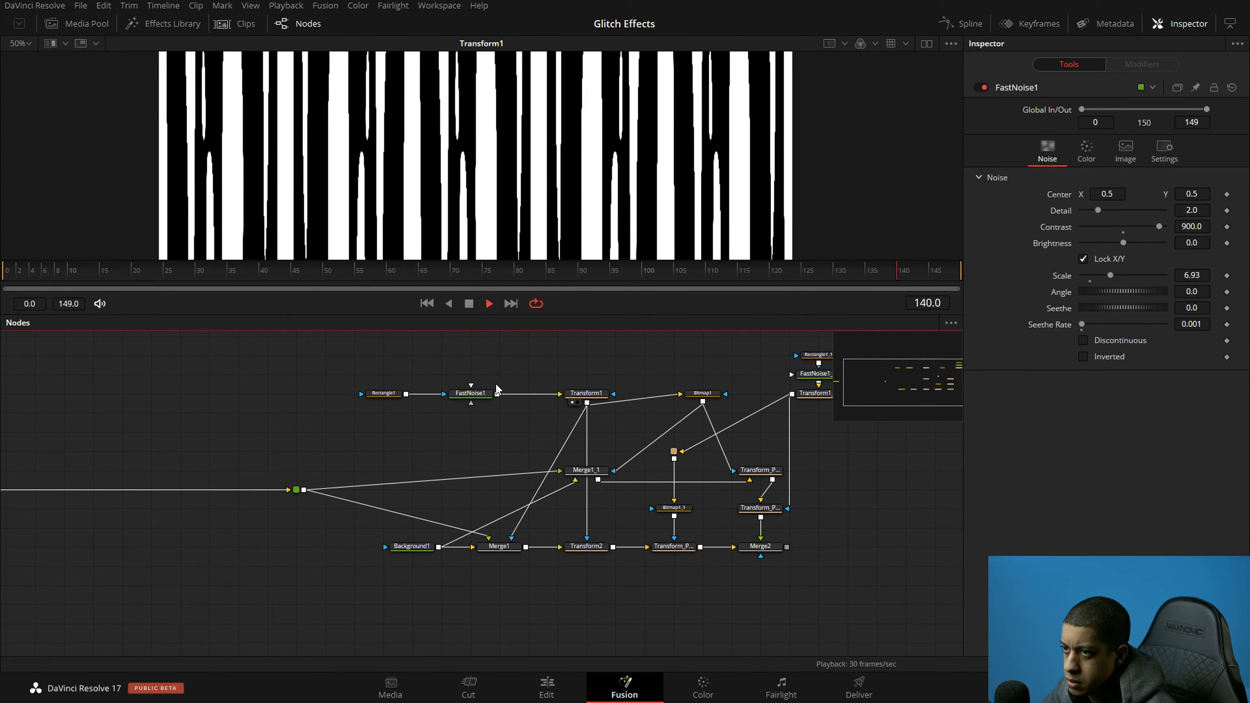
click(586, 393)
drag(1095, 206, 1105, 209)
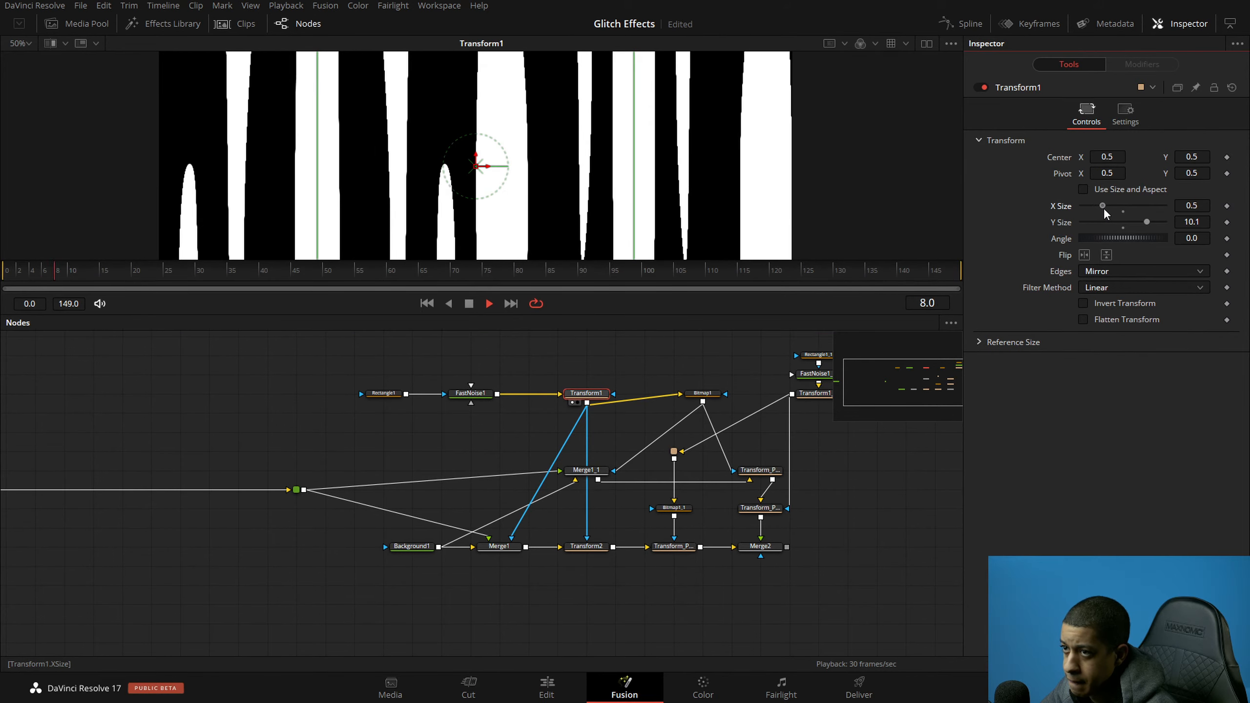
Step: Set the FastNoise1 node's Scale to 20.0 and show the Merge2 output in the viewer
click(470, 393)
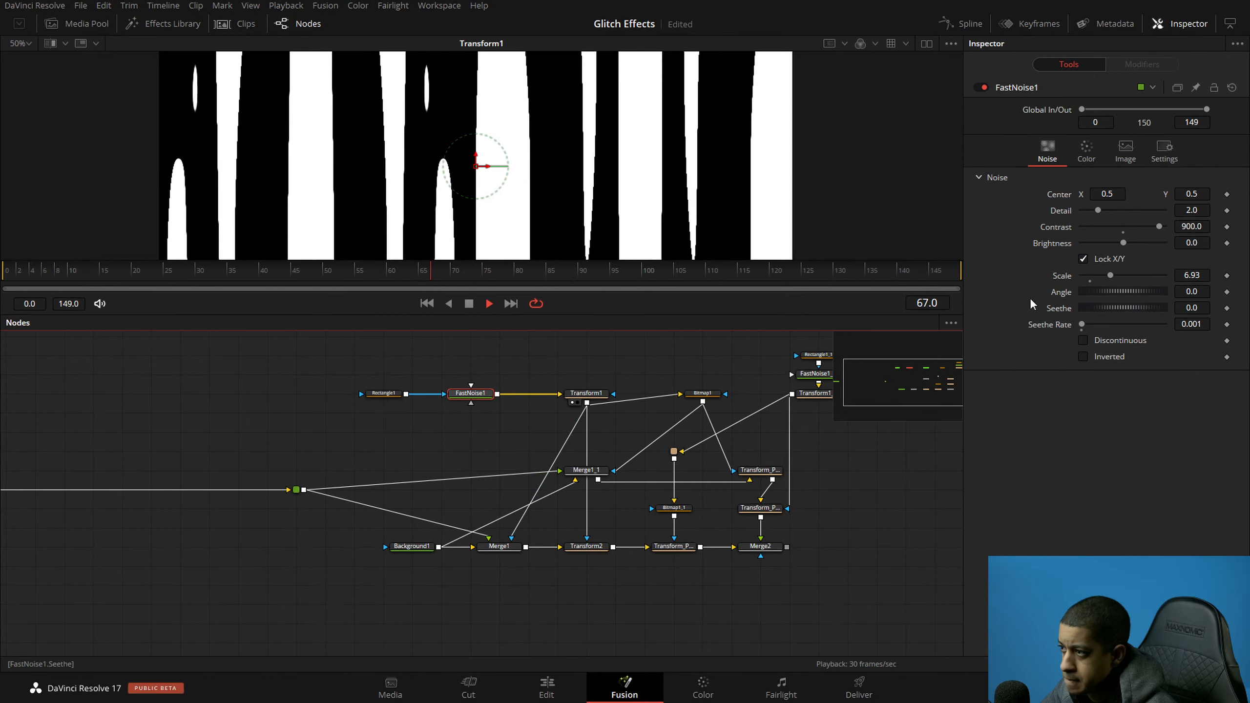
drag(1113, 272, 1172, 276)
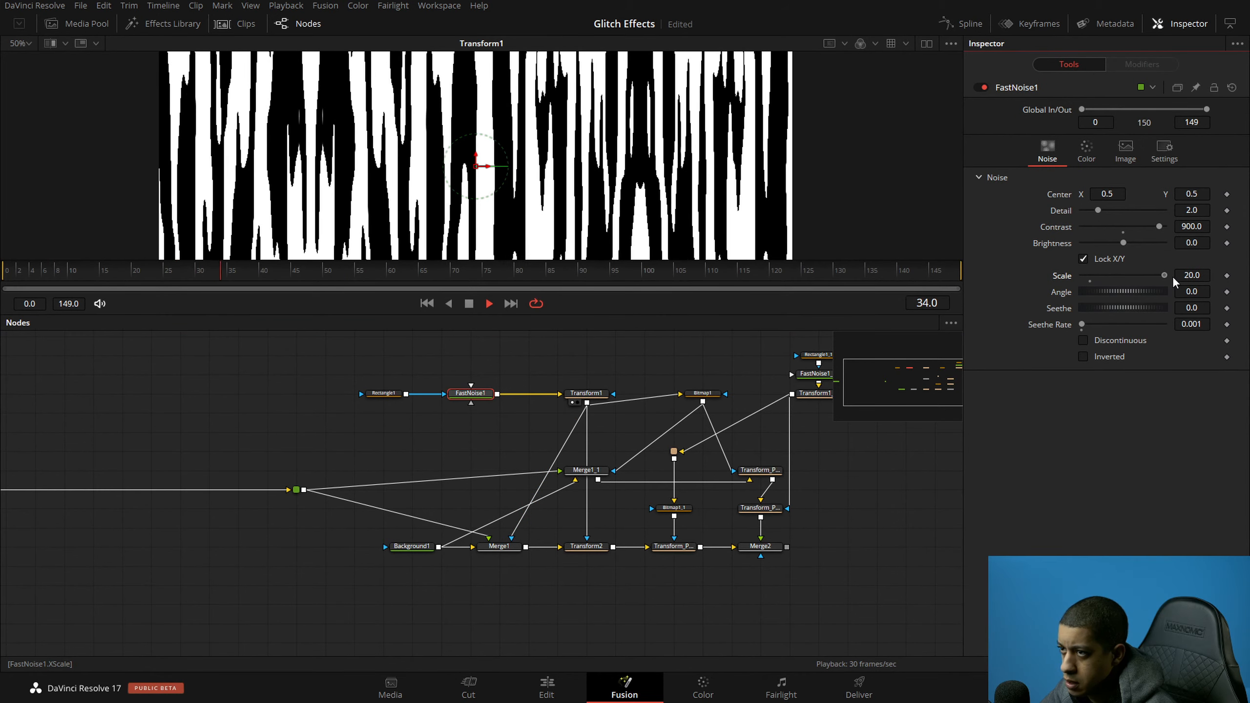
click(747, 555)
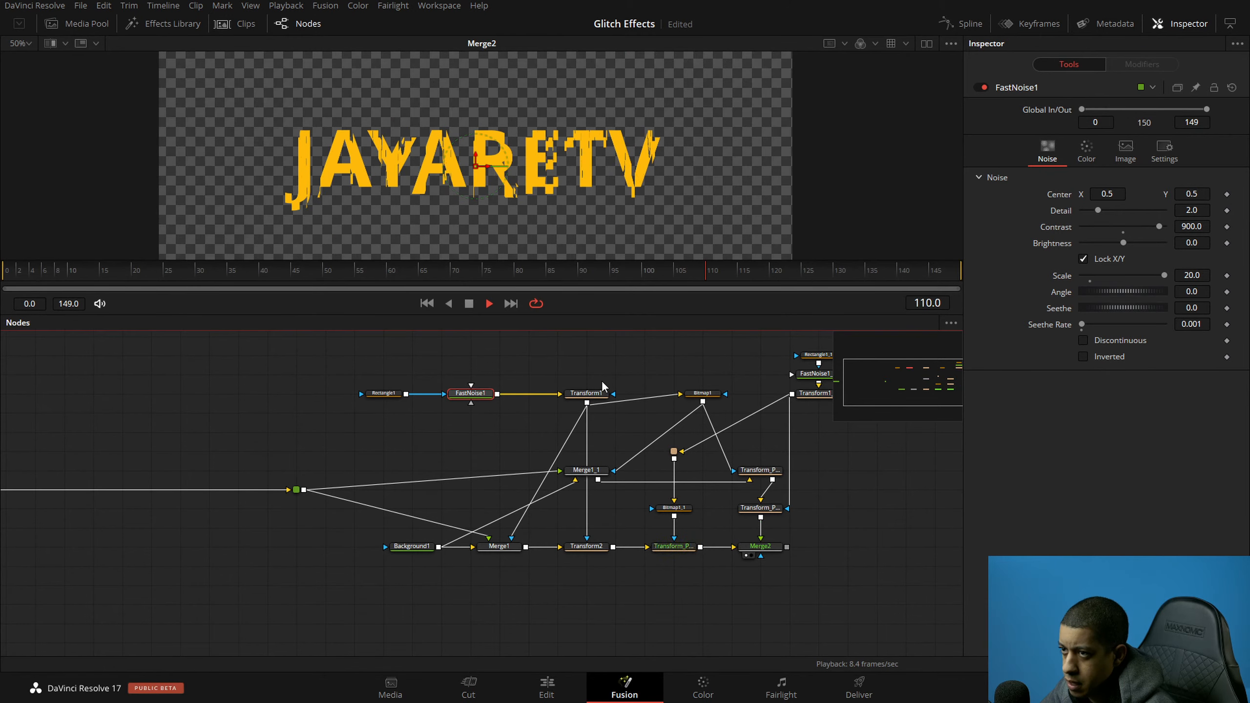
Step: Show the Transform1 output, try lowering FastNoise1's Contrast to about 2.82, and play back the Merge2 output
click(470, 305)
click(568, 370)
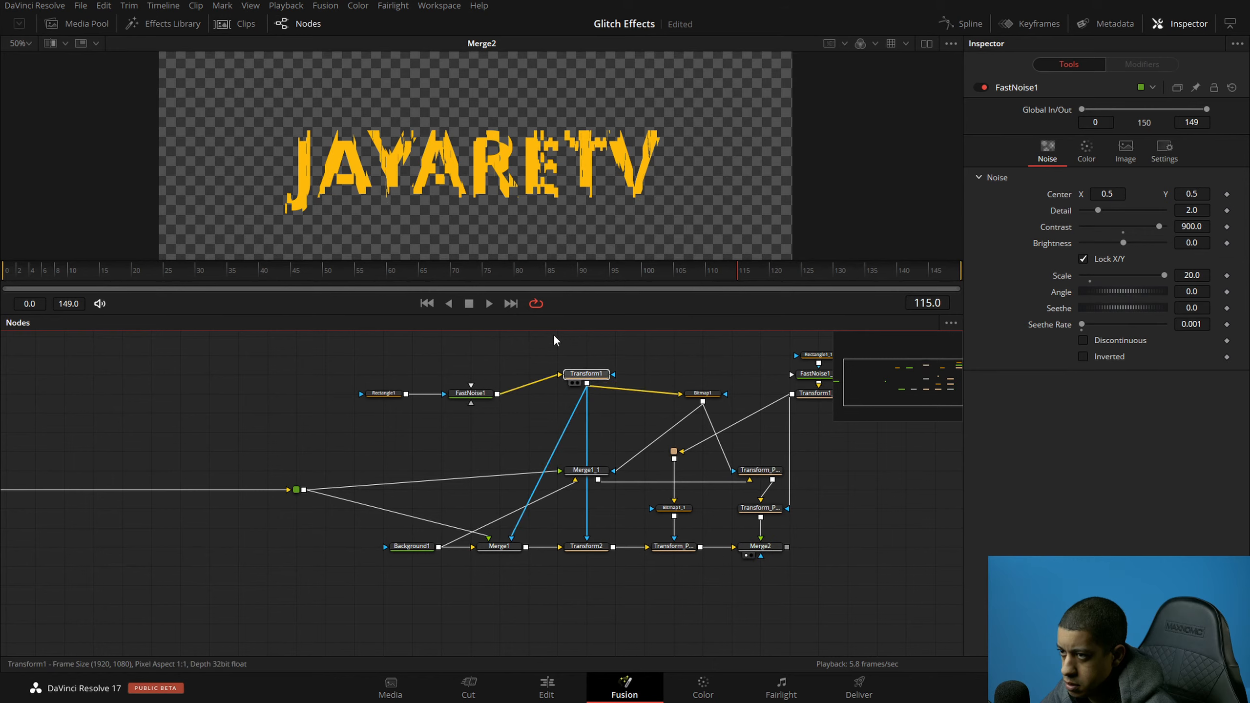
key(1)
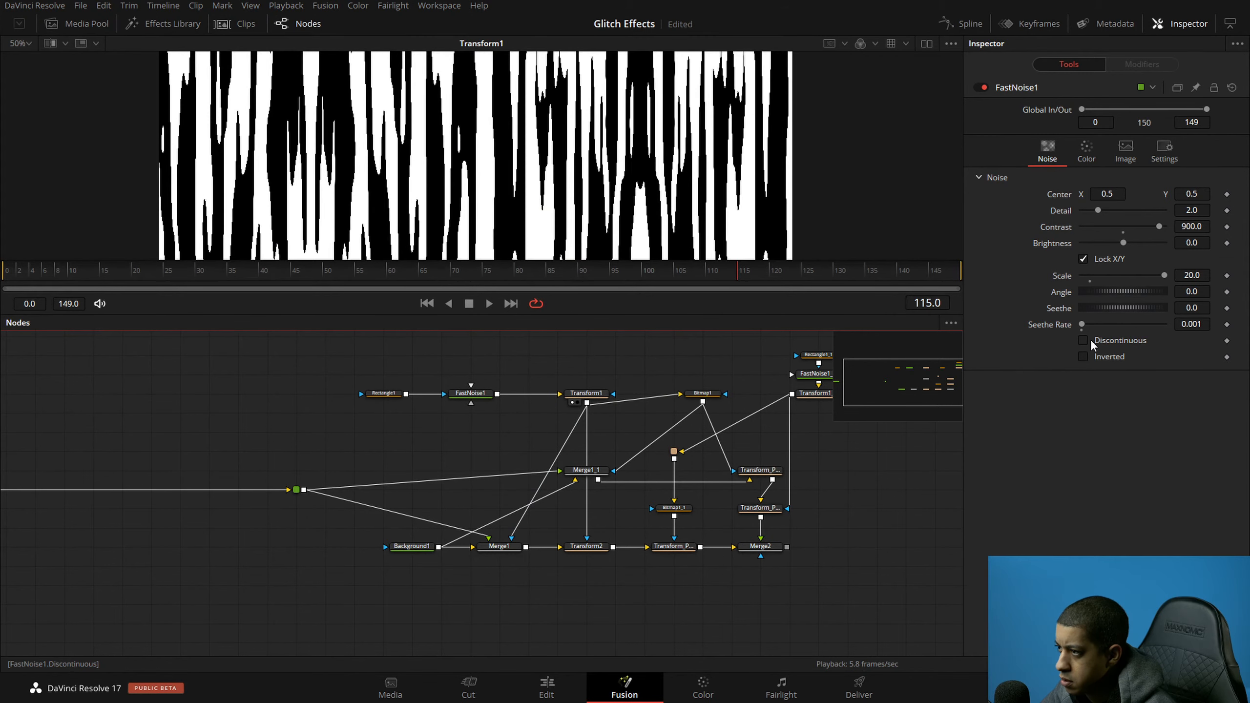
mouse_move(1159, 226)
mouse_down()
mouse_move(1088, 224)
mouse_move(1151, 232)
mouse_up()
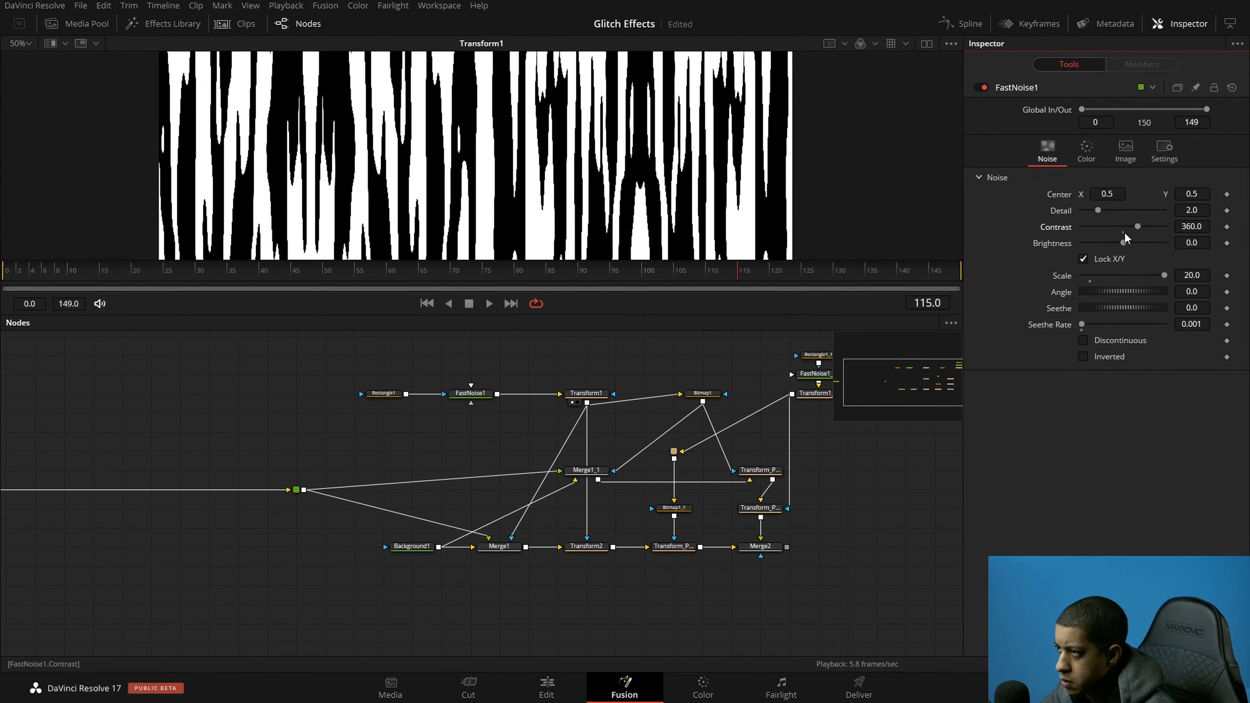
click(1122, 232)
drag(1175, 229, 1200, 230)
drag(752, 546, 629, 221)
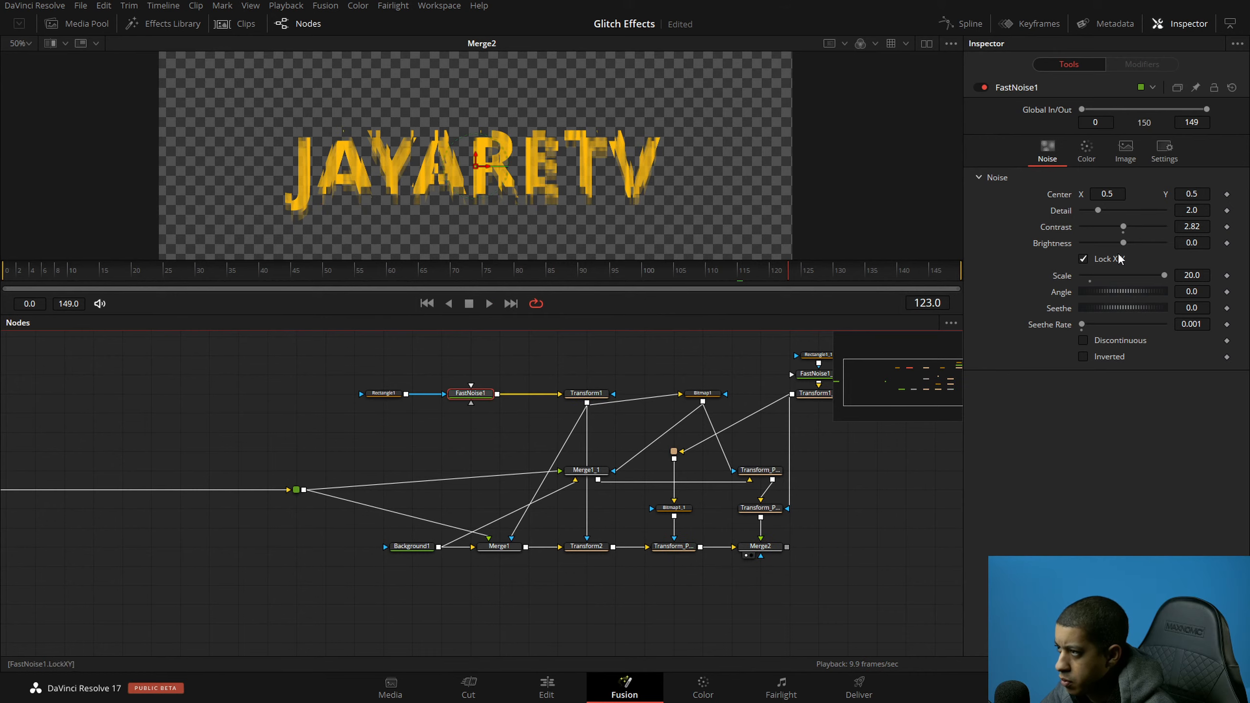
Step: Set the FastNoise1 node's Contrast to 100 after trying 10
click(1208, 227)
text(10)
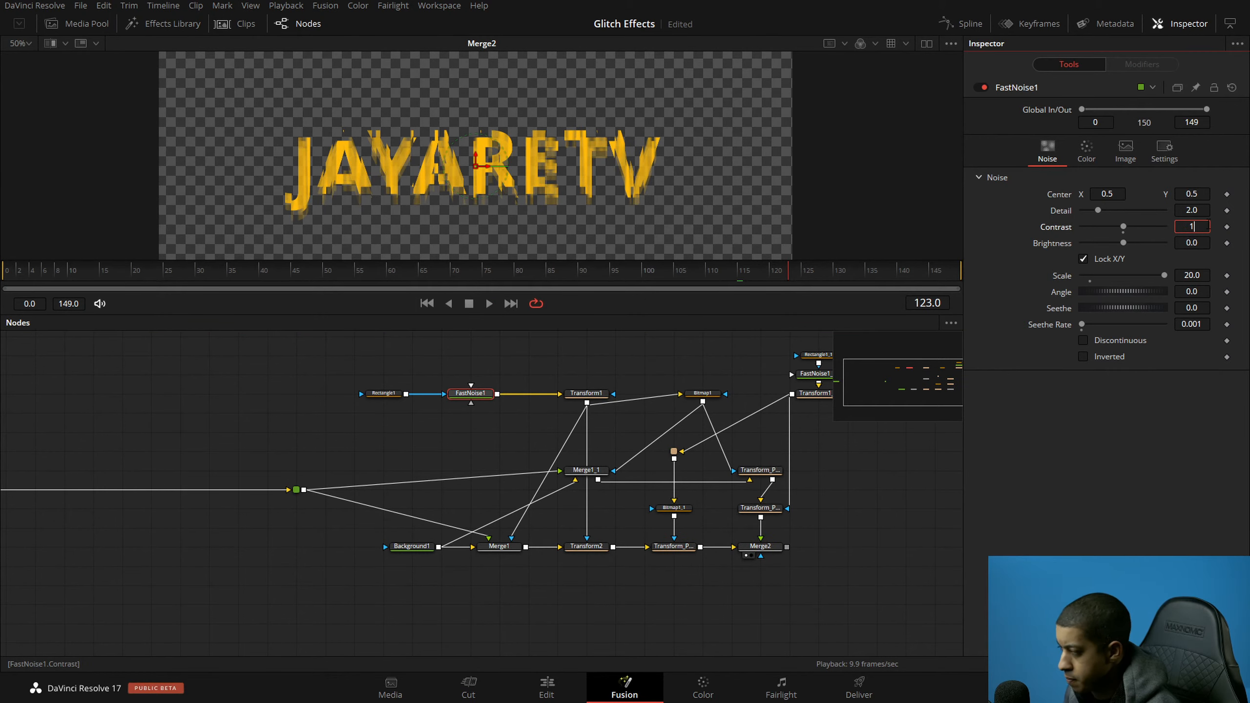
key(Tab)
click(1200, 227)
text(100)
key(Tab)
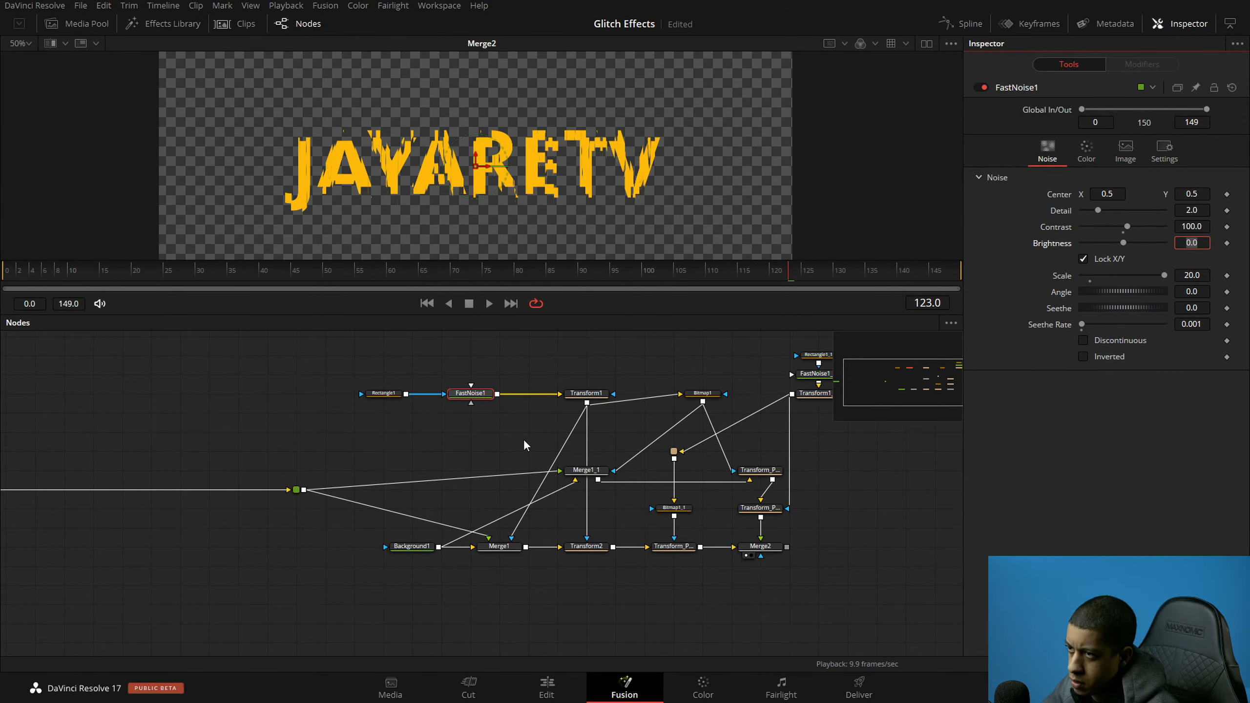
Step: Play back the FastNoise1 output, then show the Transform1 output and set that node's X Size to about 0.67
drag(470, 396, 522, 180)
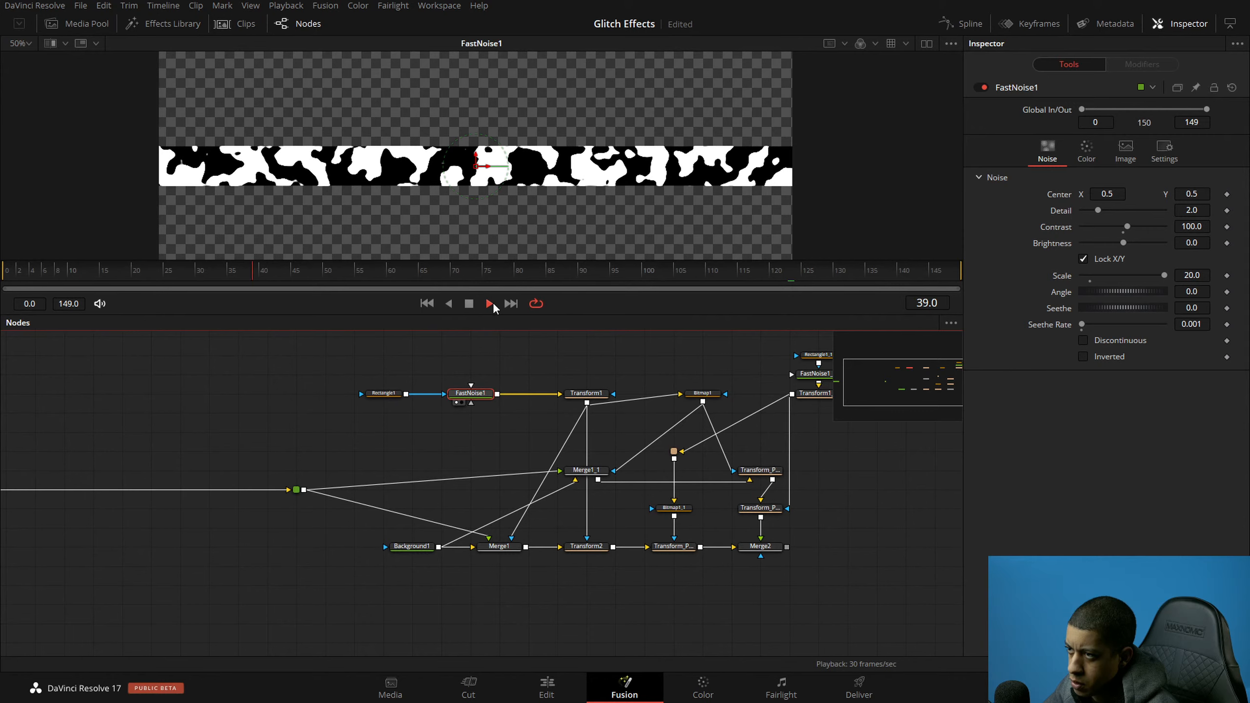
click(517, 373)
drag(585, 393, 542, 237)
click(587, 394)
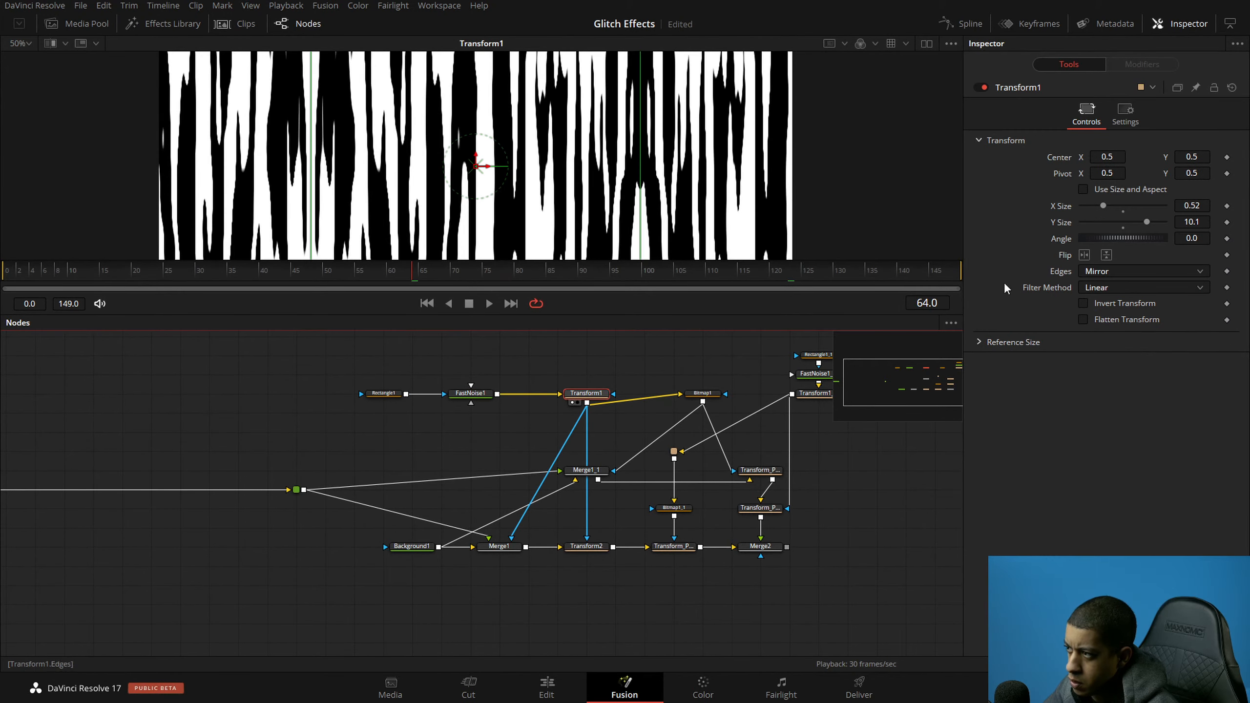
drag(1107, 203, 1115, 206)
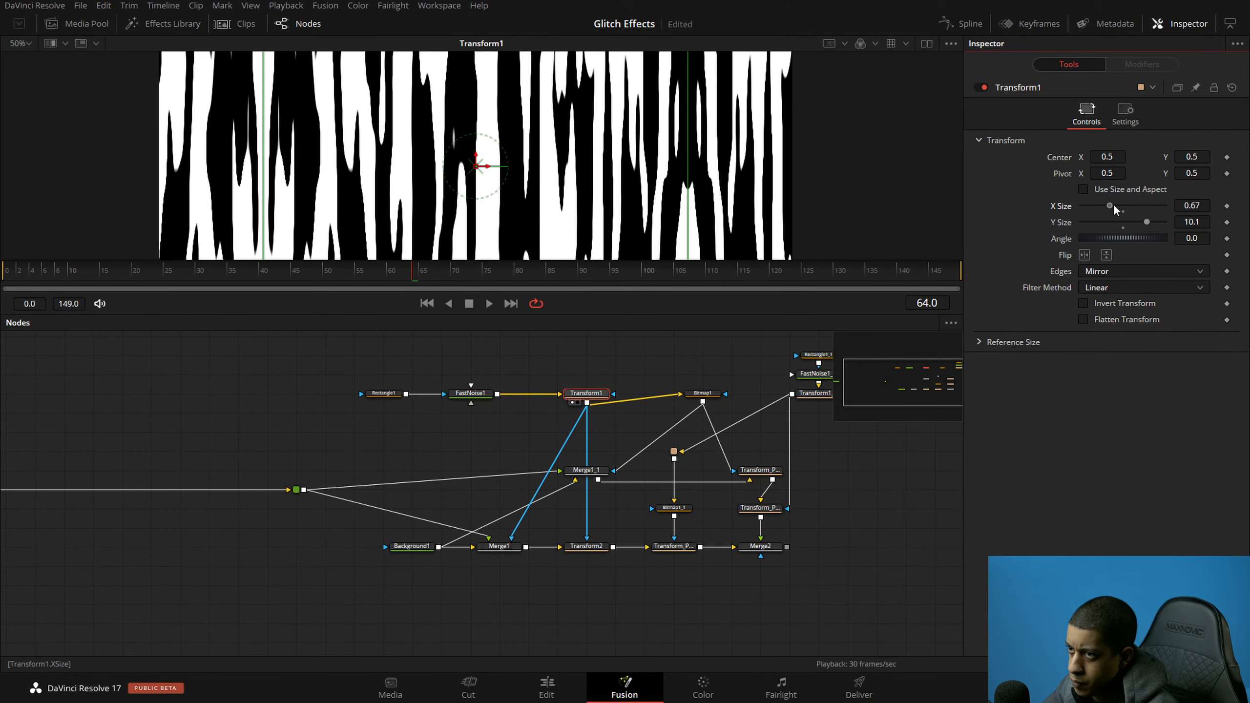
Step: Show the Merge2 output in the viewer and play back the resized glitch
click(746, 555)
key(space)
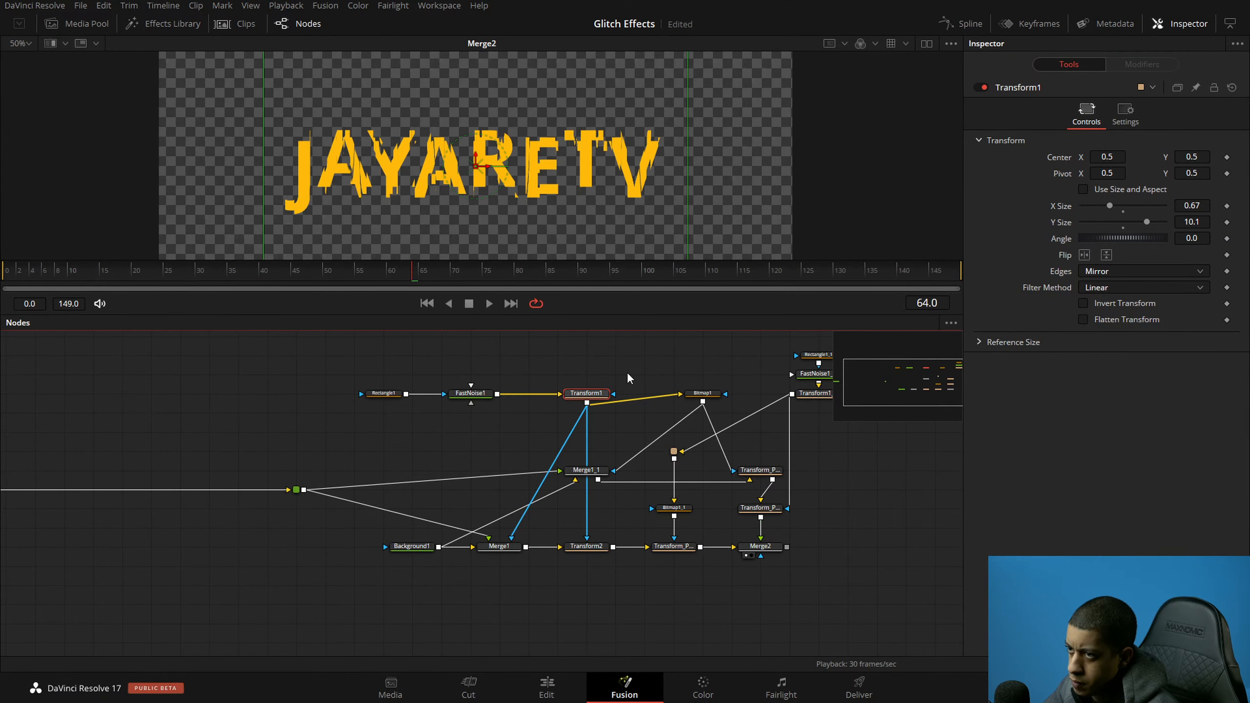
key(space)
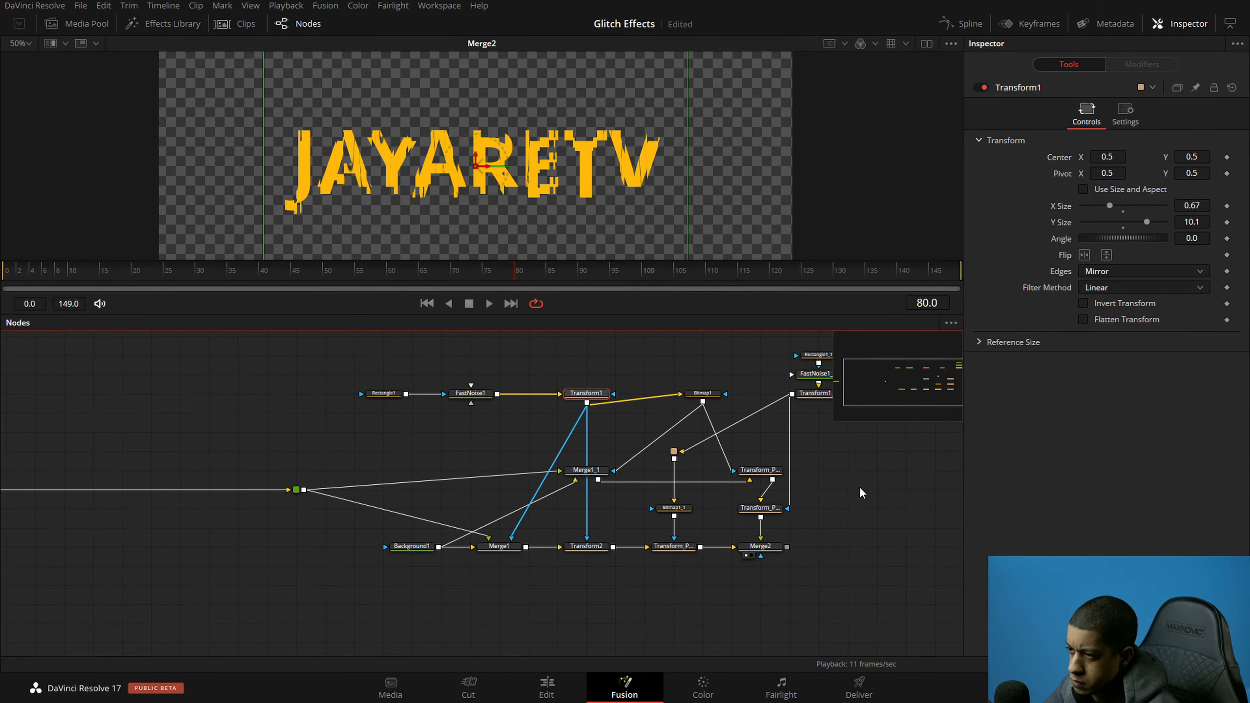
Step: Show the Transform1_1 output and set the FastNoise1_1 node's Seethe Rate to 0.1
drag(836, 492, 735, 497)
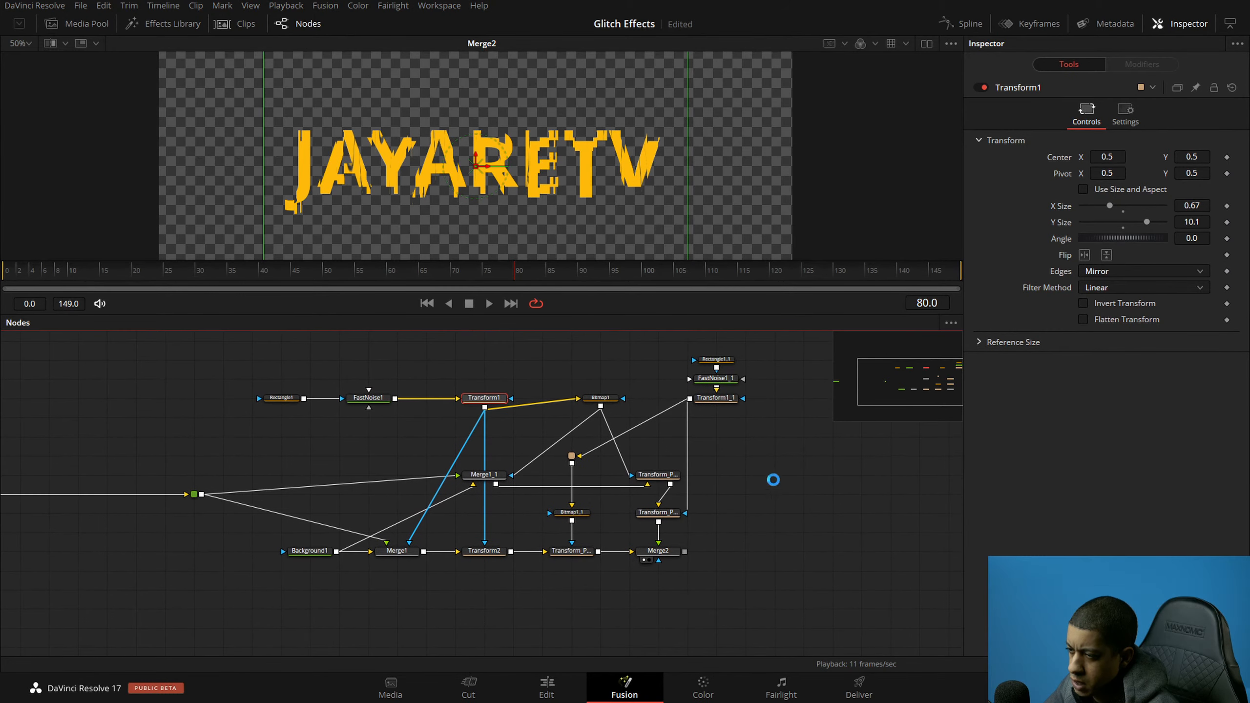
click(726, 379)
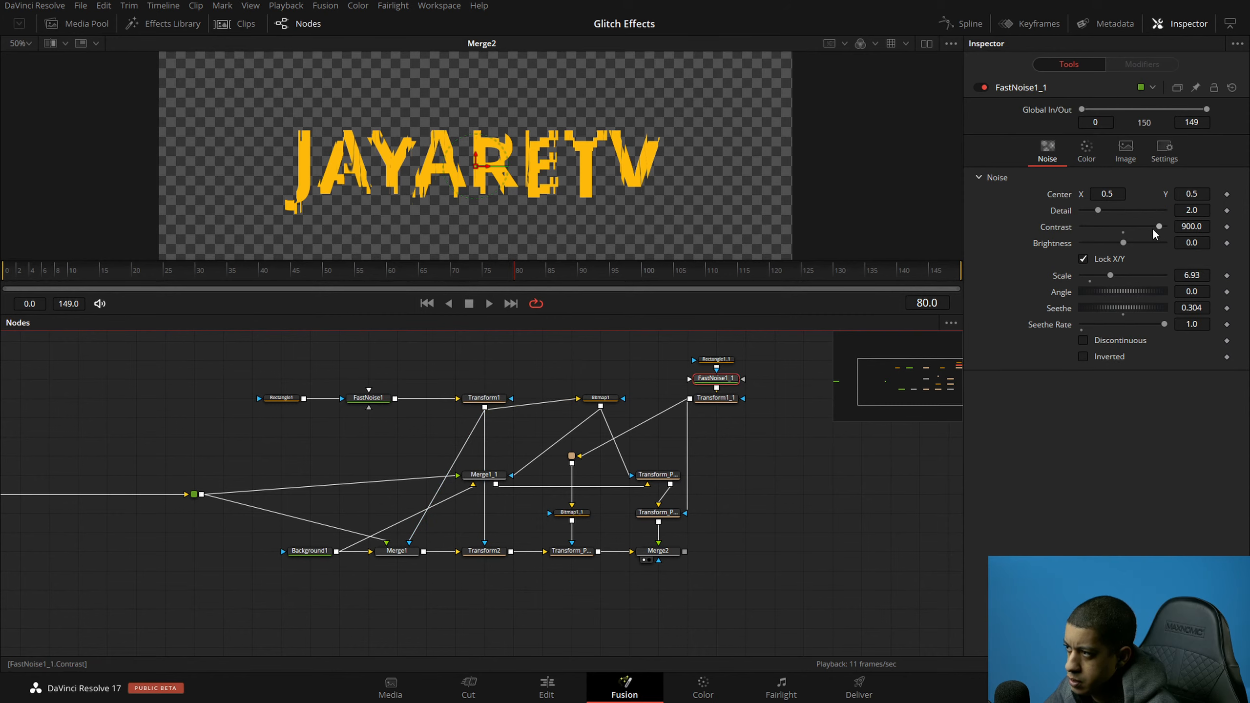
click(701, 406)
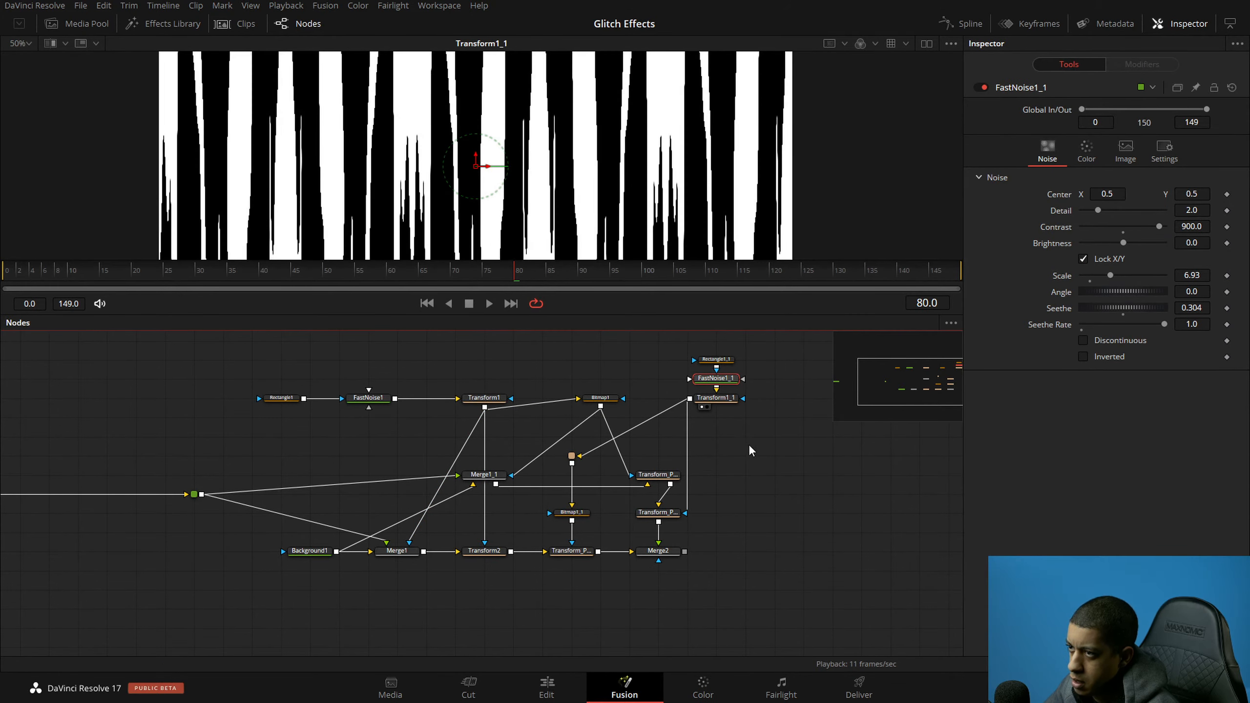
click(1200, 324)
text(0.1)
key(Tab)
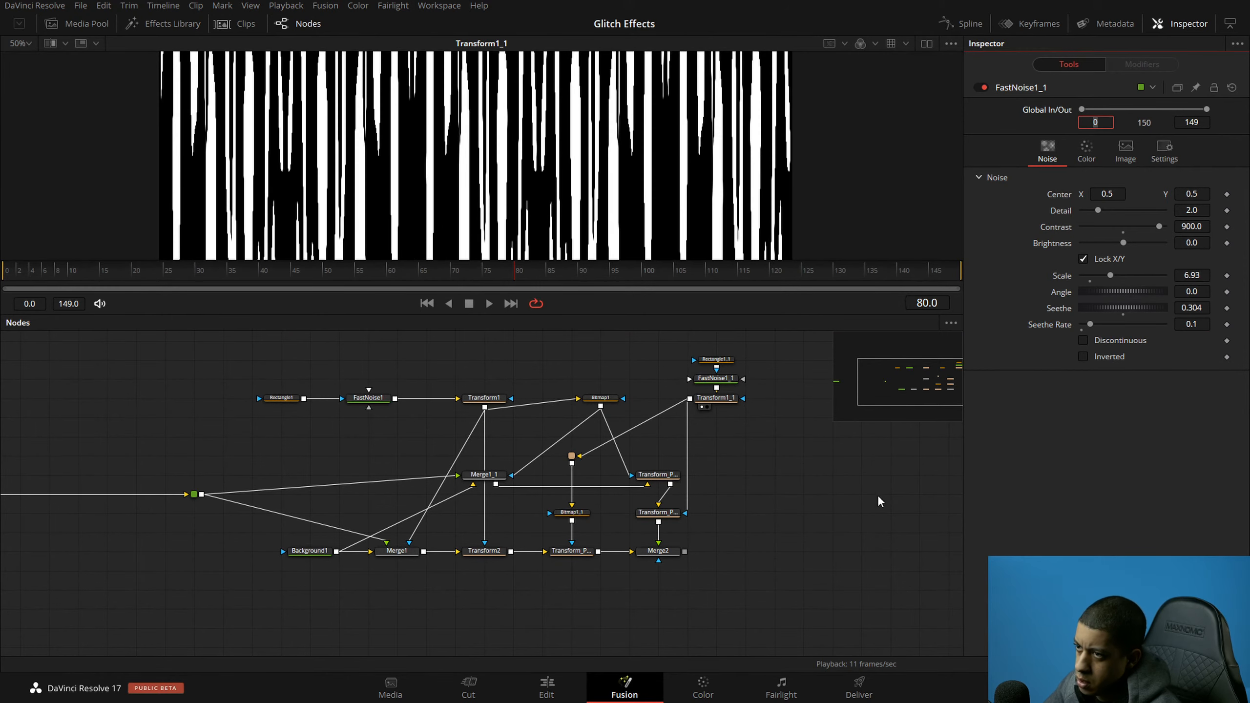
Step: Copy the FastNoise1 node, move Rectangle1_1 upward, and delete the FastNoise1_1 node between it and Transform1_1
click(293, 398)
click(374, 401)
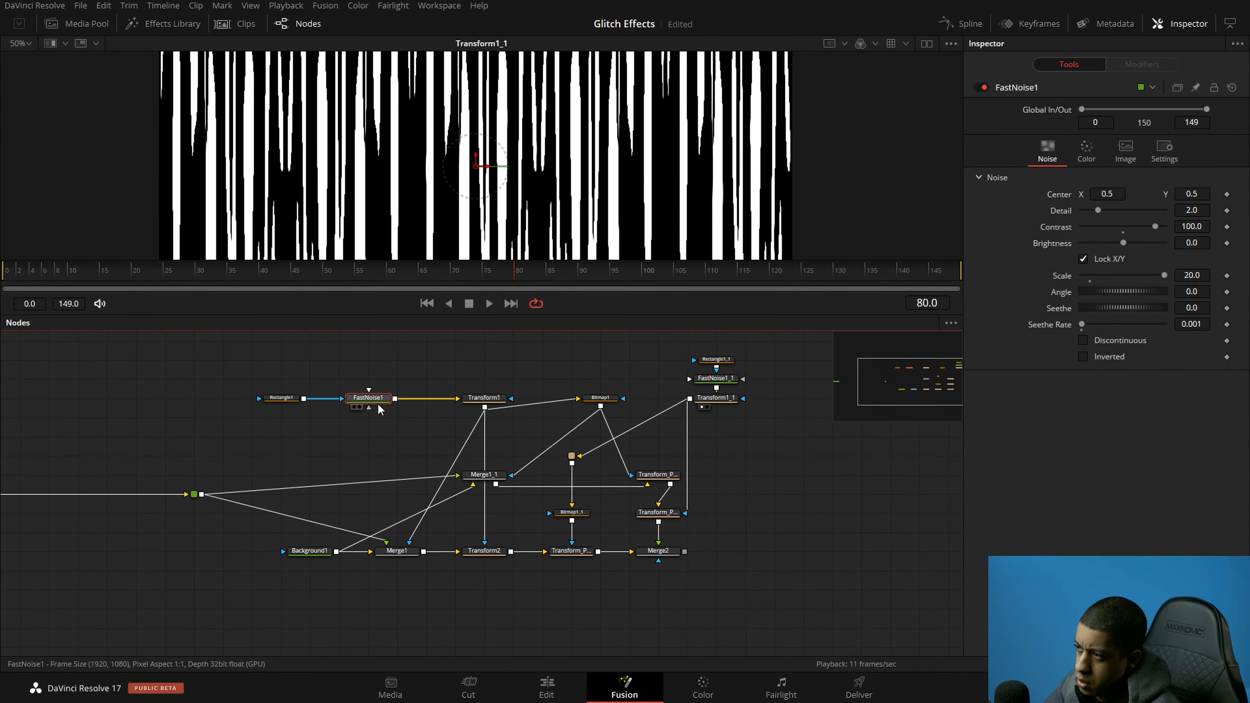
key(F2)
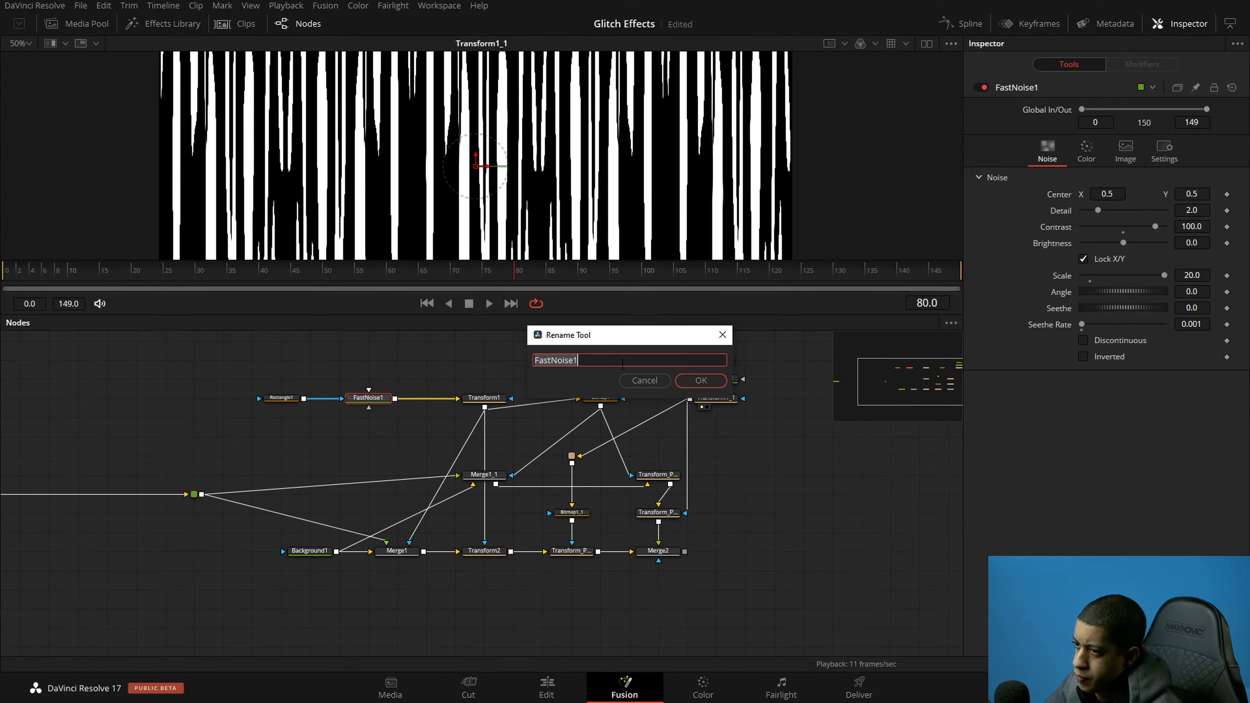
click(689, 386)
key(ctrl+v)
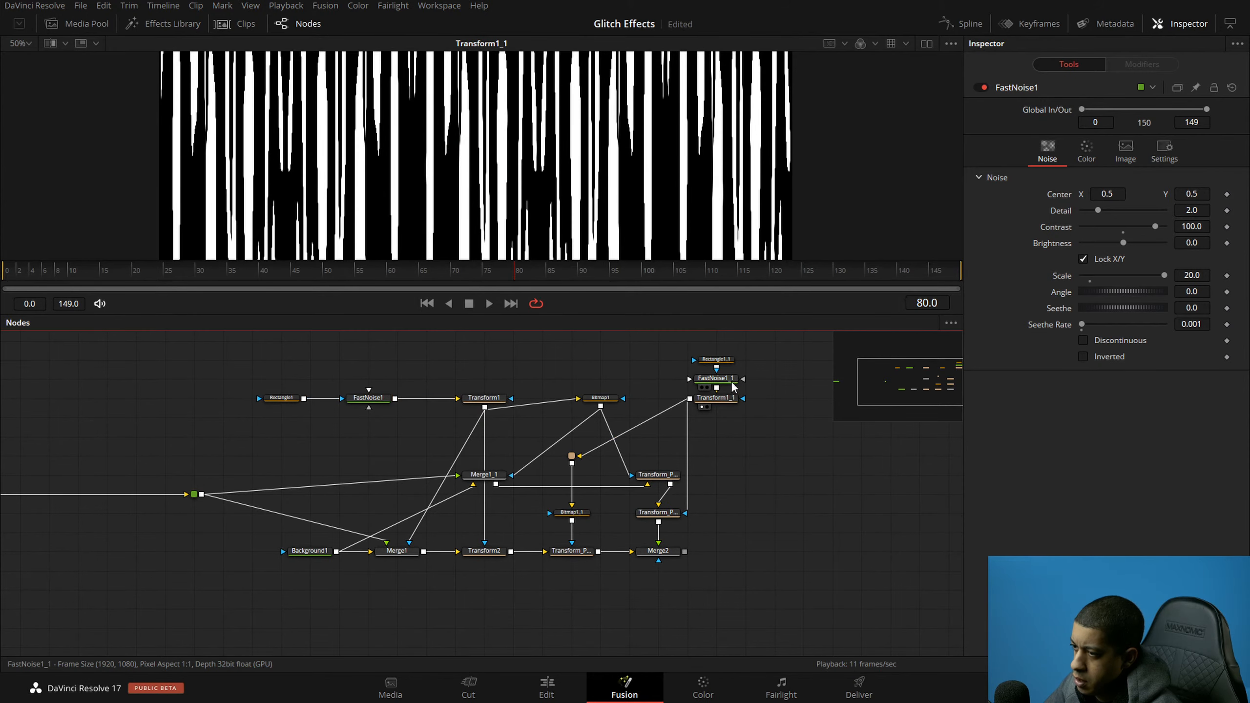
drag(720, 359, 719, 340)
click(728, 379)
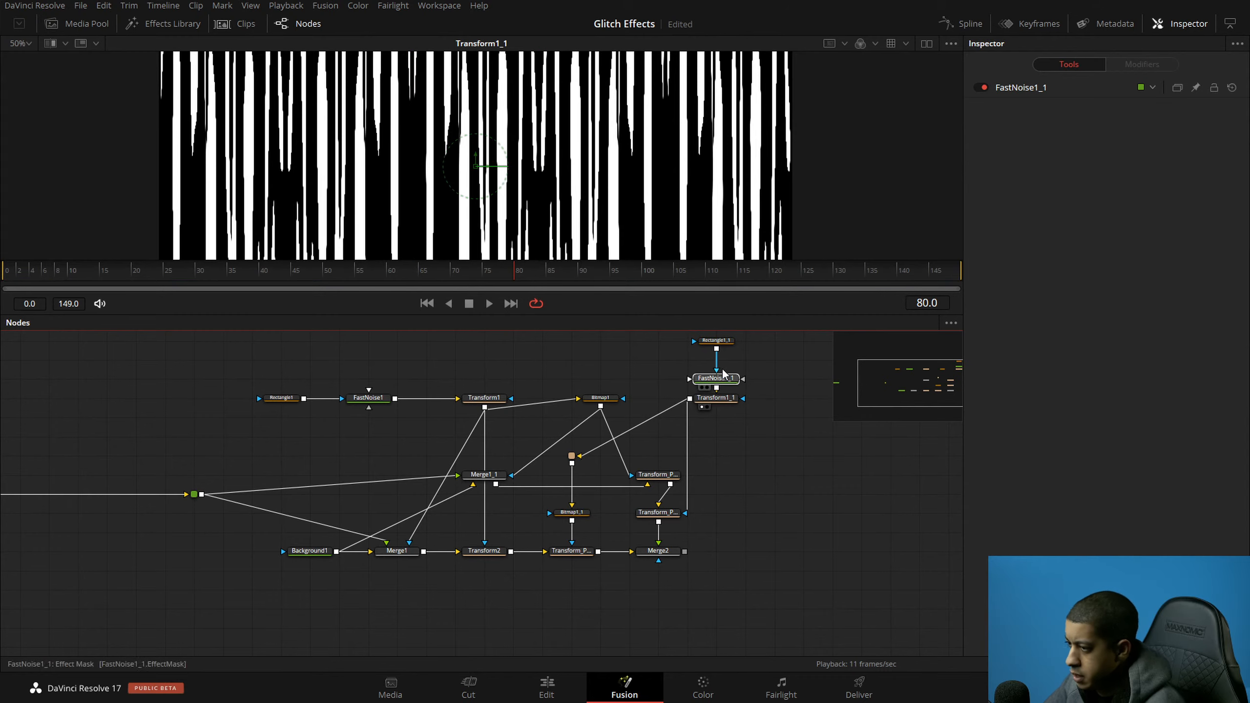
key(Delete)
Step: Paste FastNoise1 as an instance and connect it between the Rectangle1_1 mask and Transform1_1
key(ctrl+shift+v)
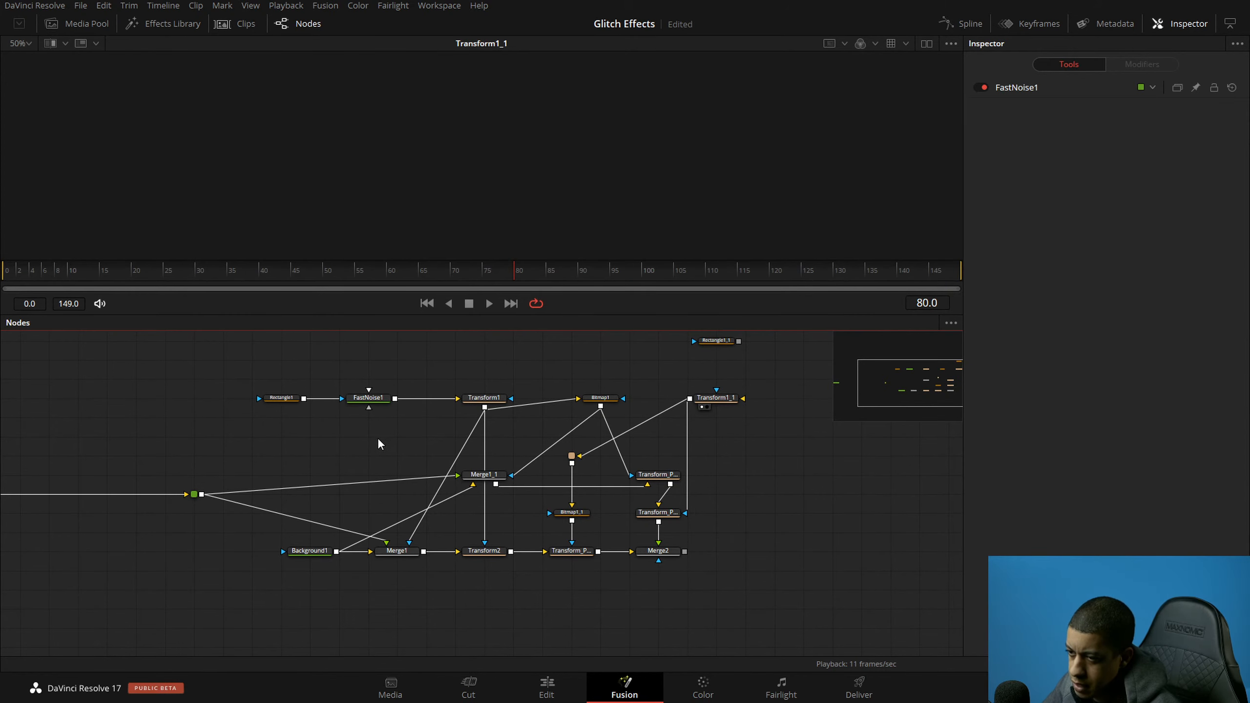
drag(388, 445, 726, 398)
click(784, 418)
scroll(745, 416, up, 2)
Step: Deinstance the Seethe parameter of Instance_FastNoise1 and set it to about 0.486
click(730, 387)
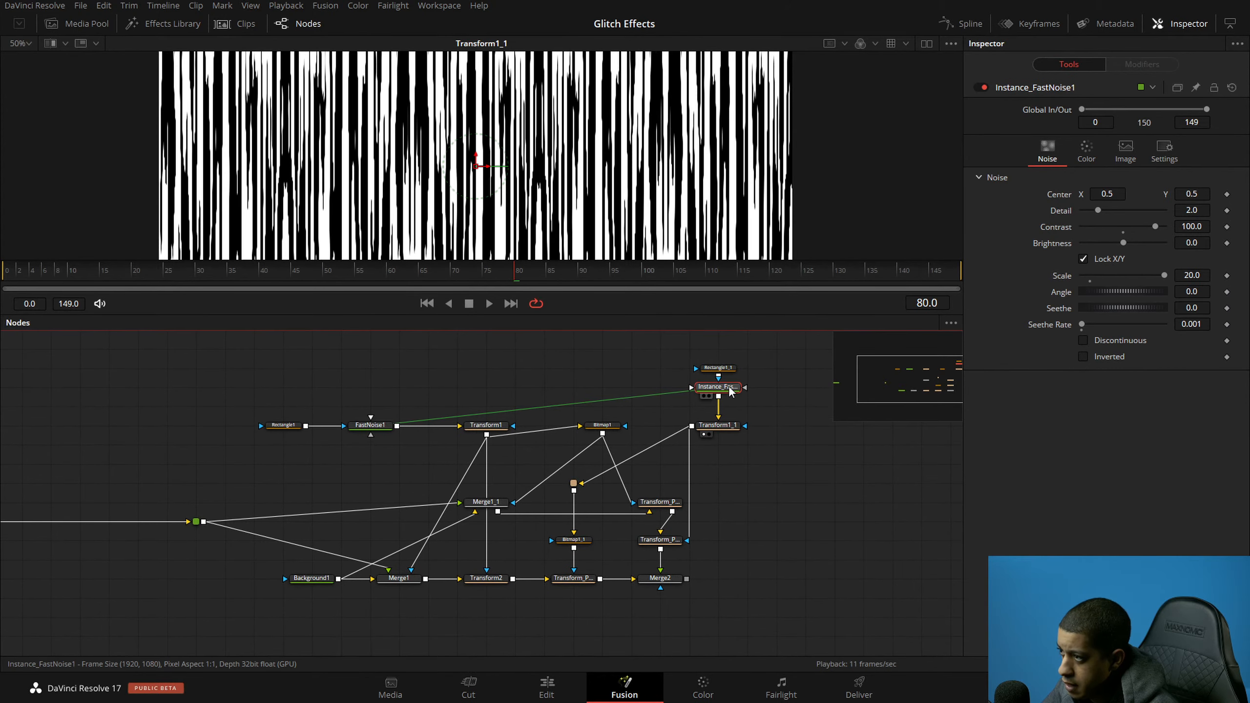
right_click(1067, 307)
click(1098, 481)
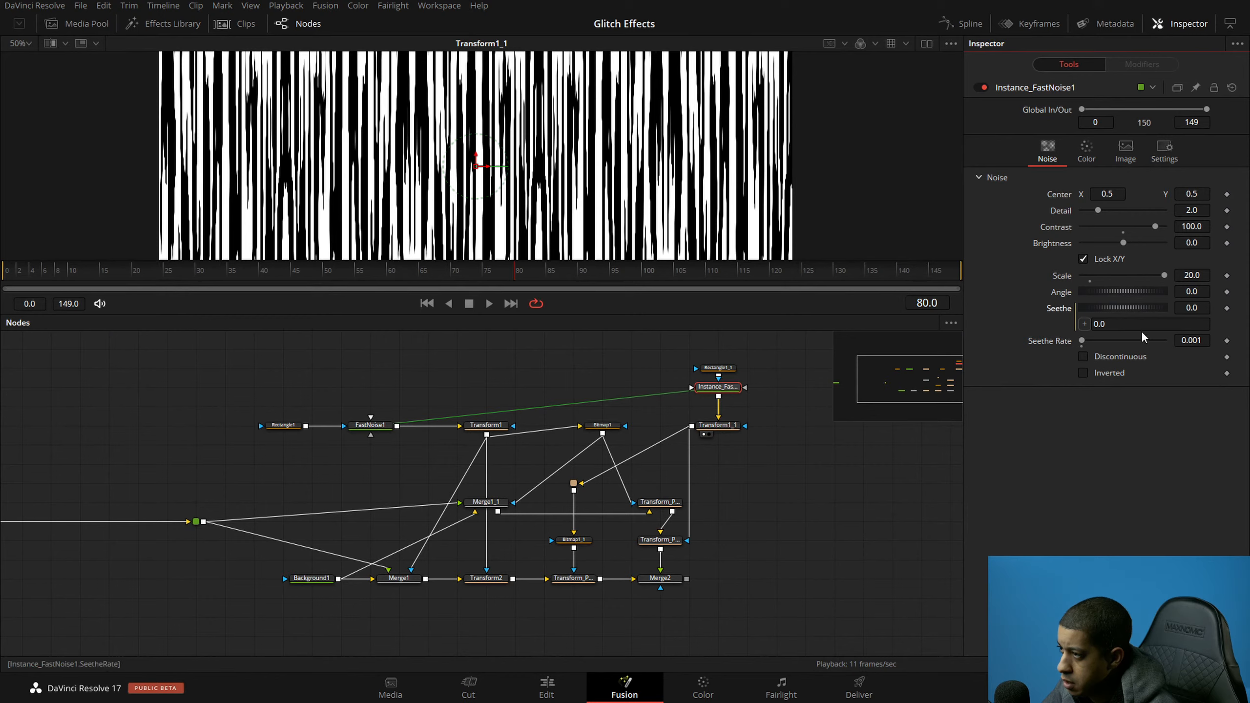
right_click(1053, 312)
click(1107, 482)
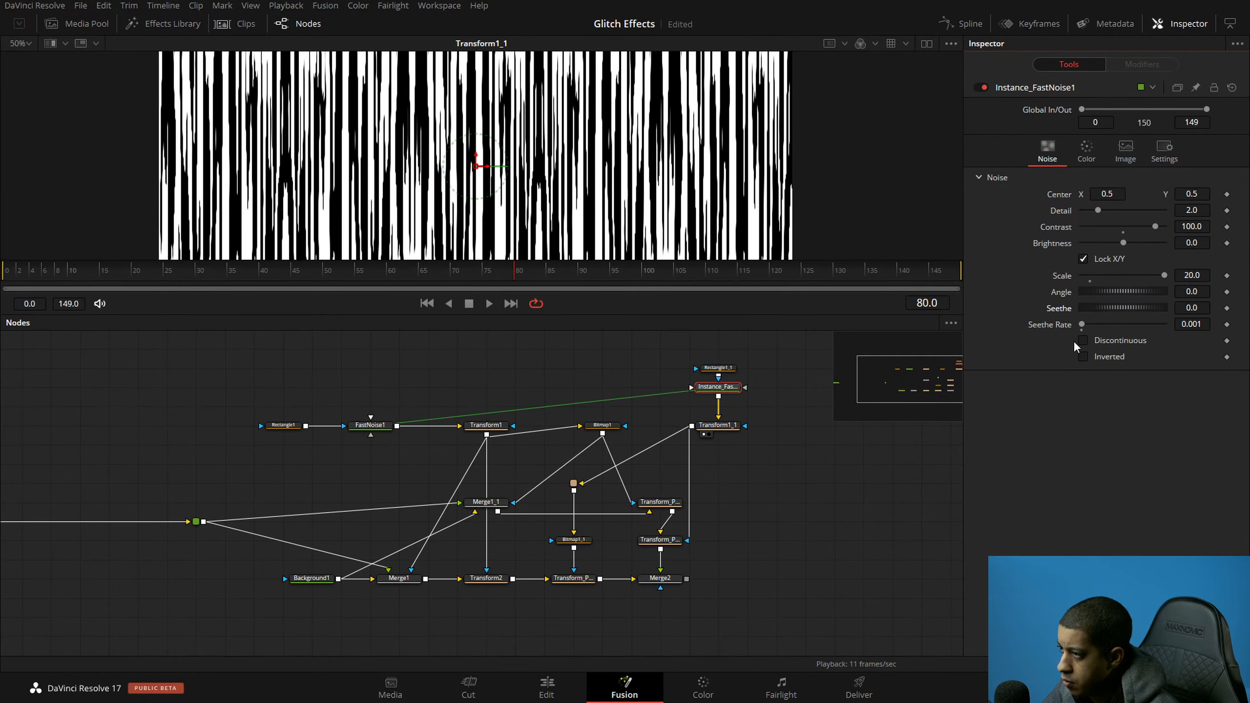
right_click(1061, 308)
click(1127, 429)
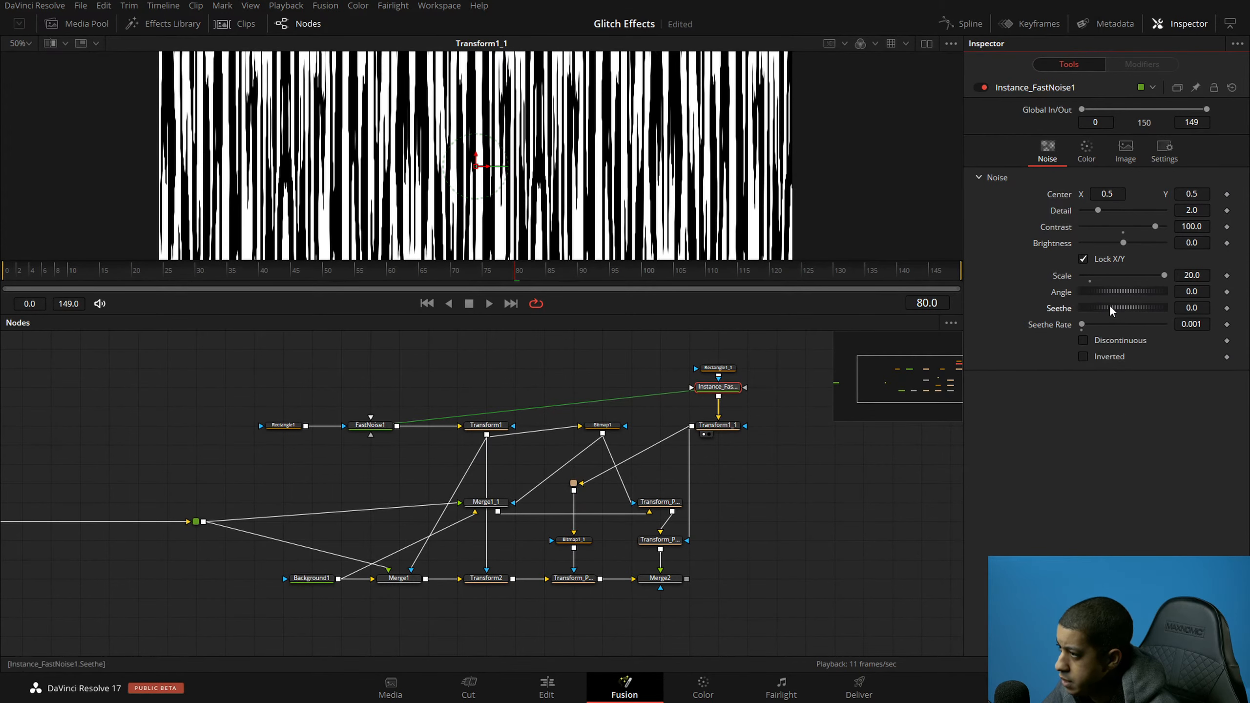
drag(1110, 309, 1152, 310)
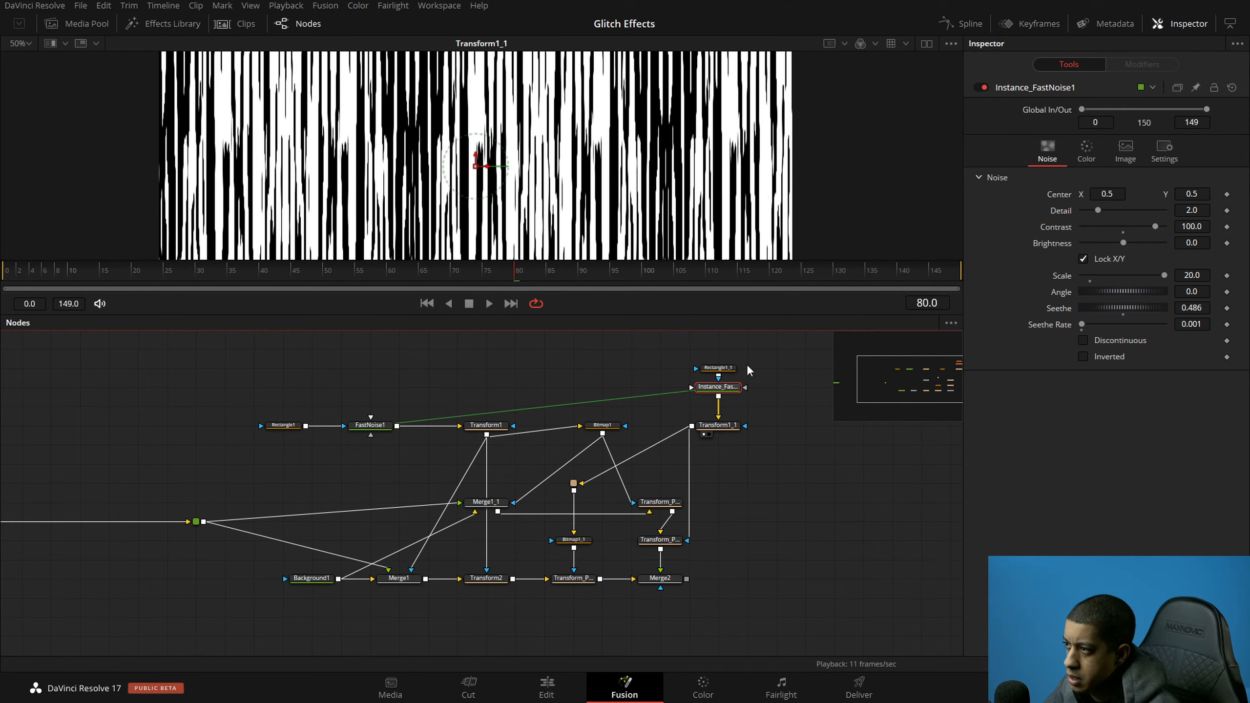
Step: Show the Merge2 output and play it back to check the instanced noise
click(645, 587)
key(space)
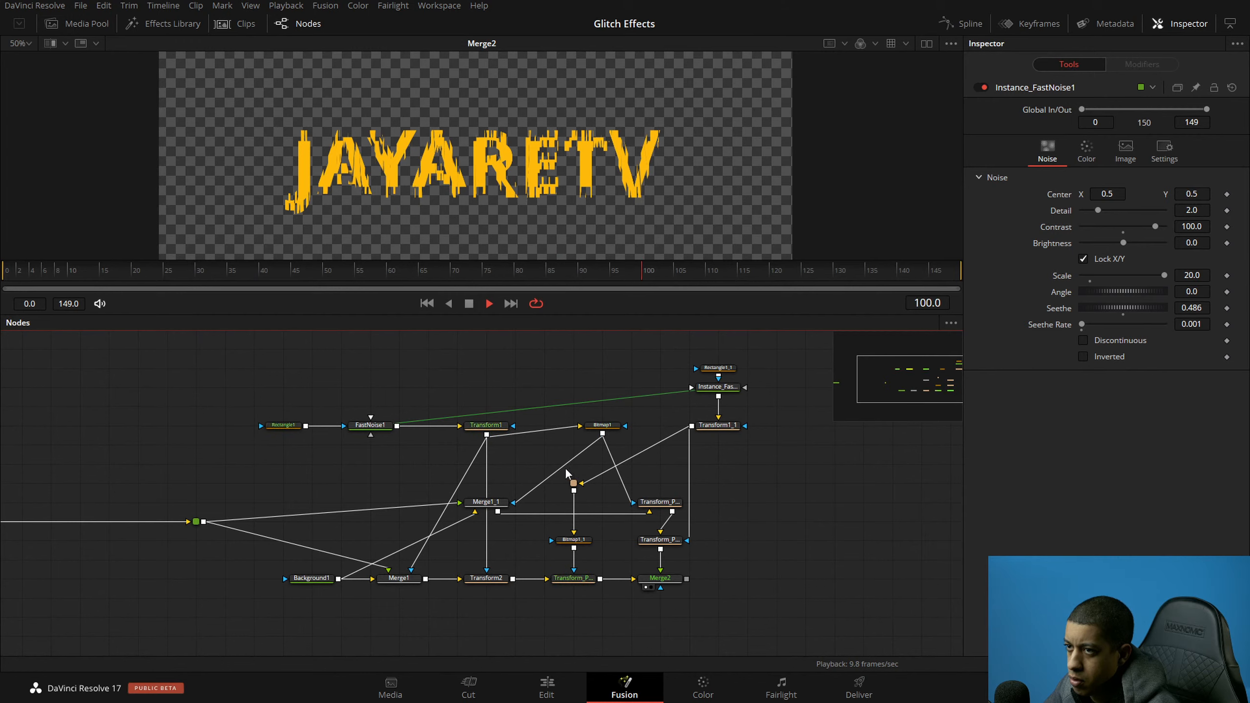
key(space)
Step: Set the FastNoise1 node's Seethe Rate to 0.1 and play back the glitch
click(371, 426)
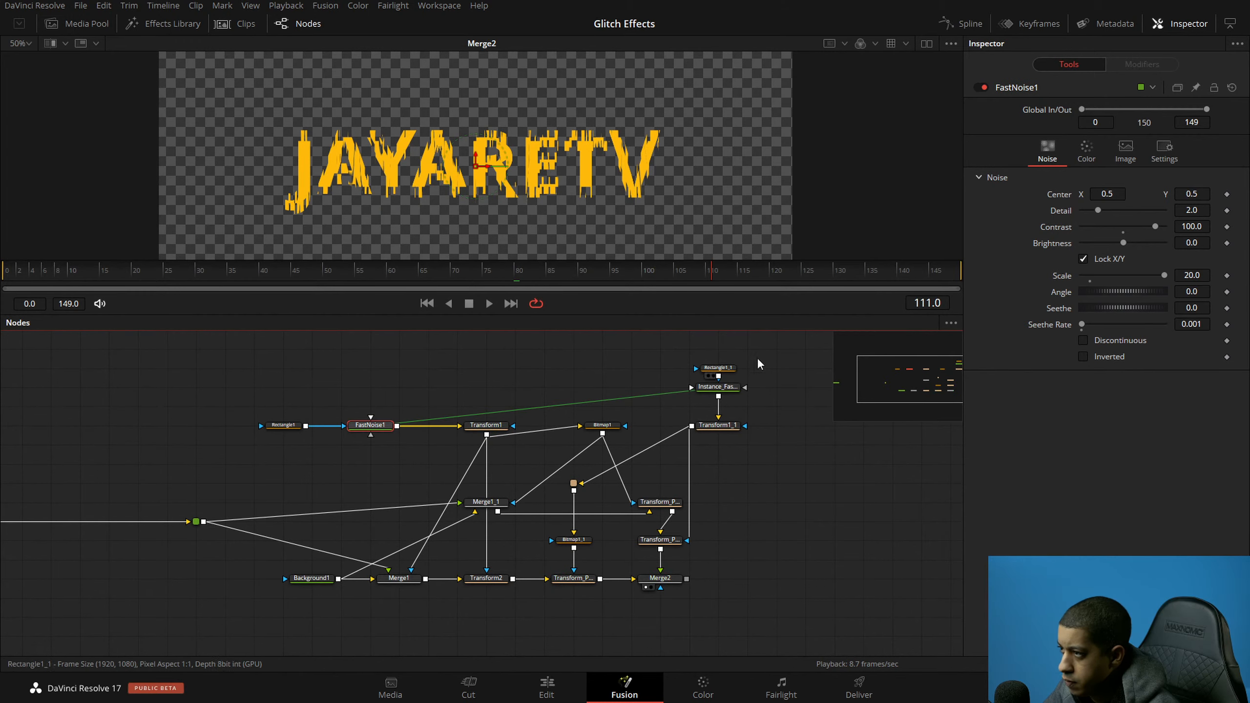
click(1201, 325)
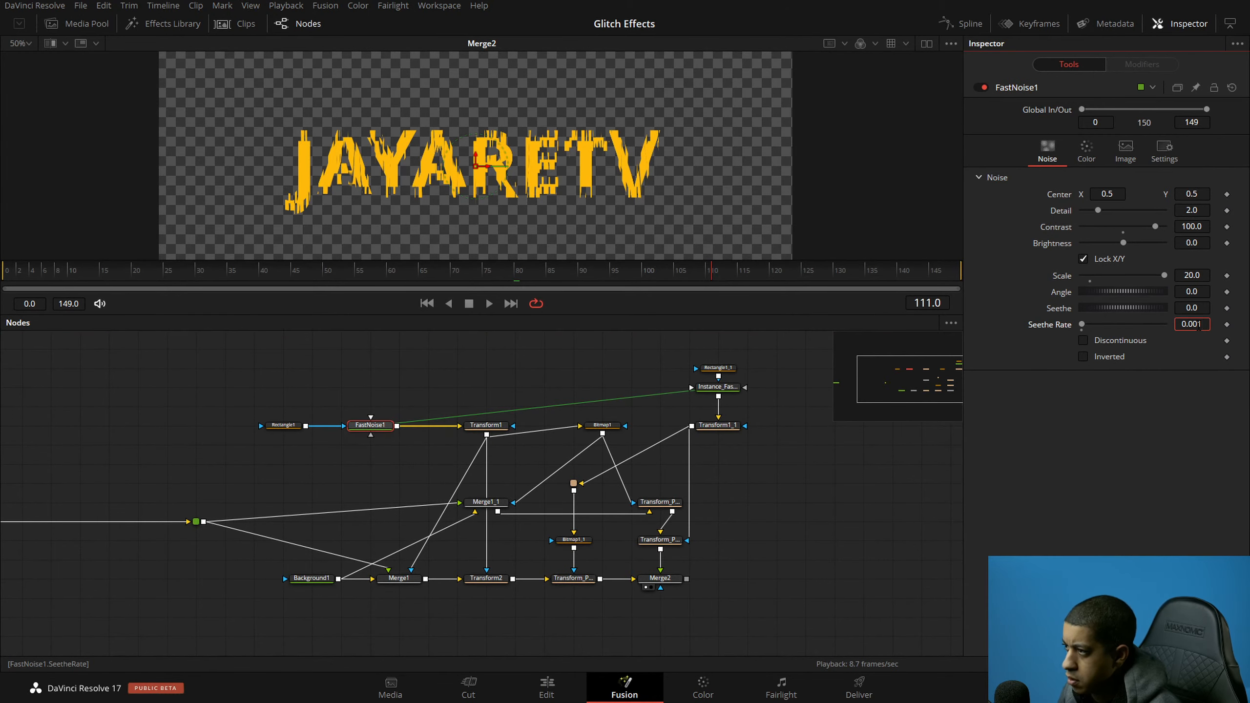
key(Tab)
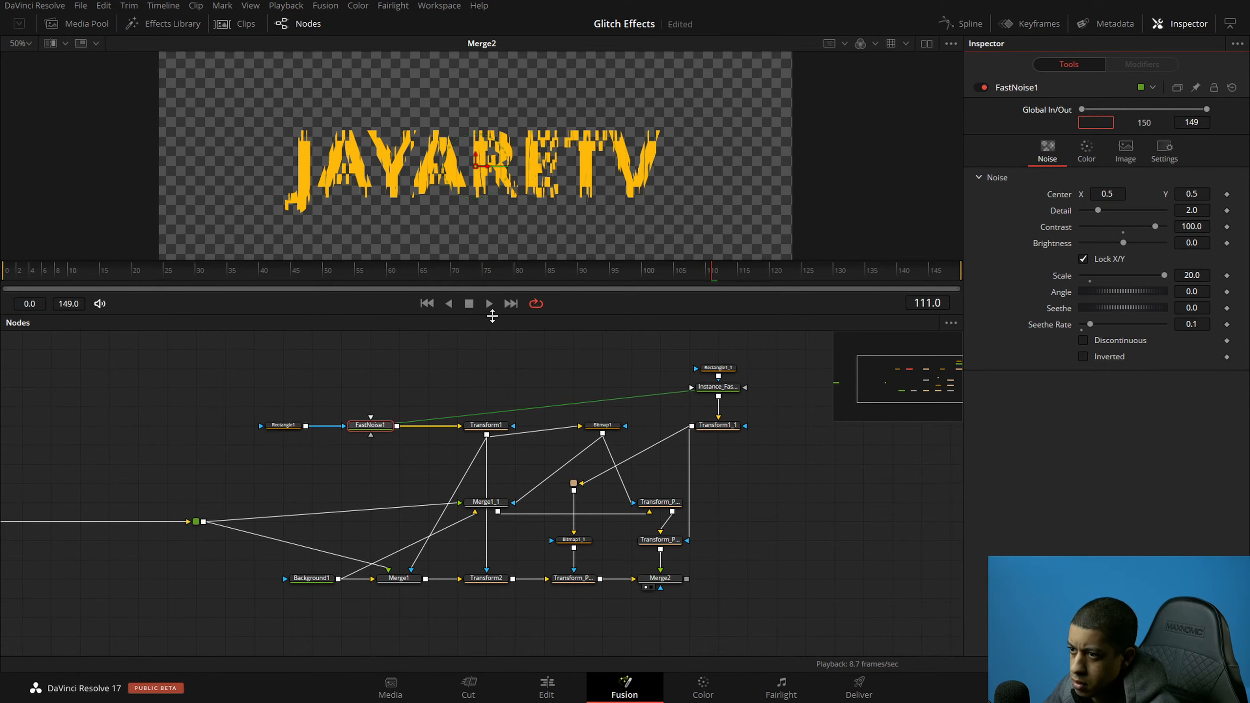
click(501, 382)
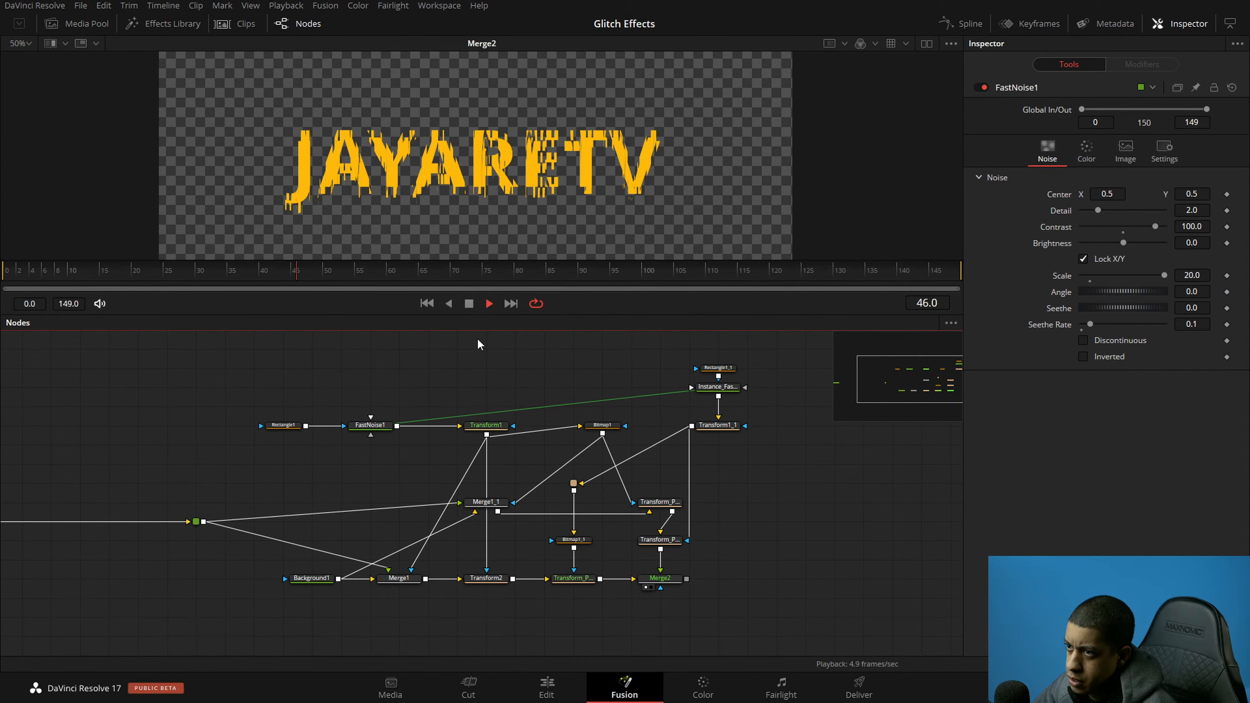
Step: Show the Transform1_1 output in the viewer and increase that node's X Size slightly above 0.2
click(379, 426)
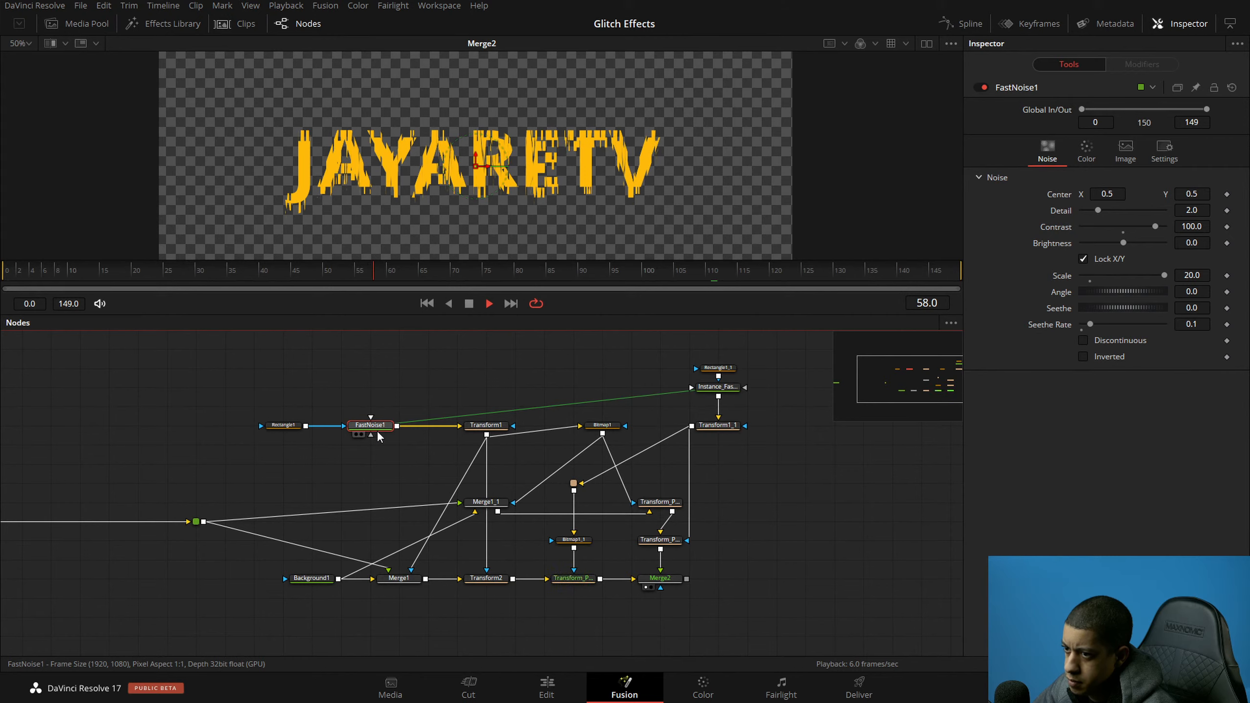
click(487, 426)
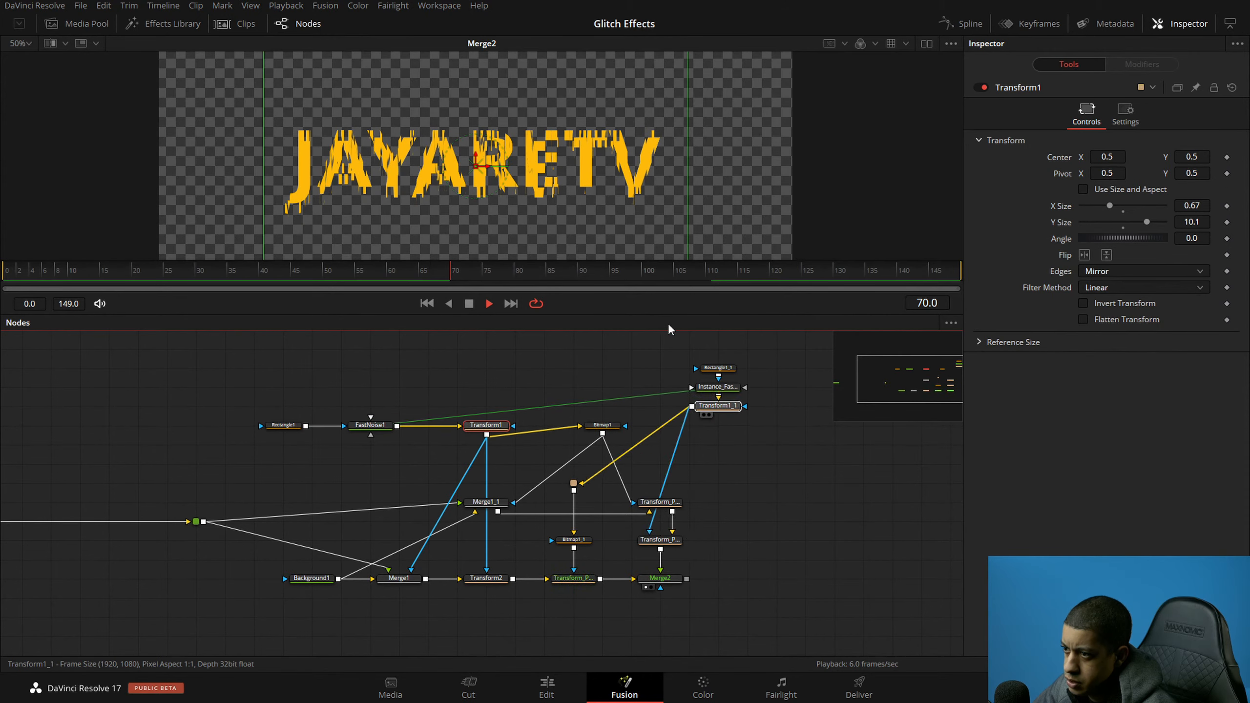
click(703, 434)
key(space)
click(714, 427)
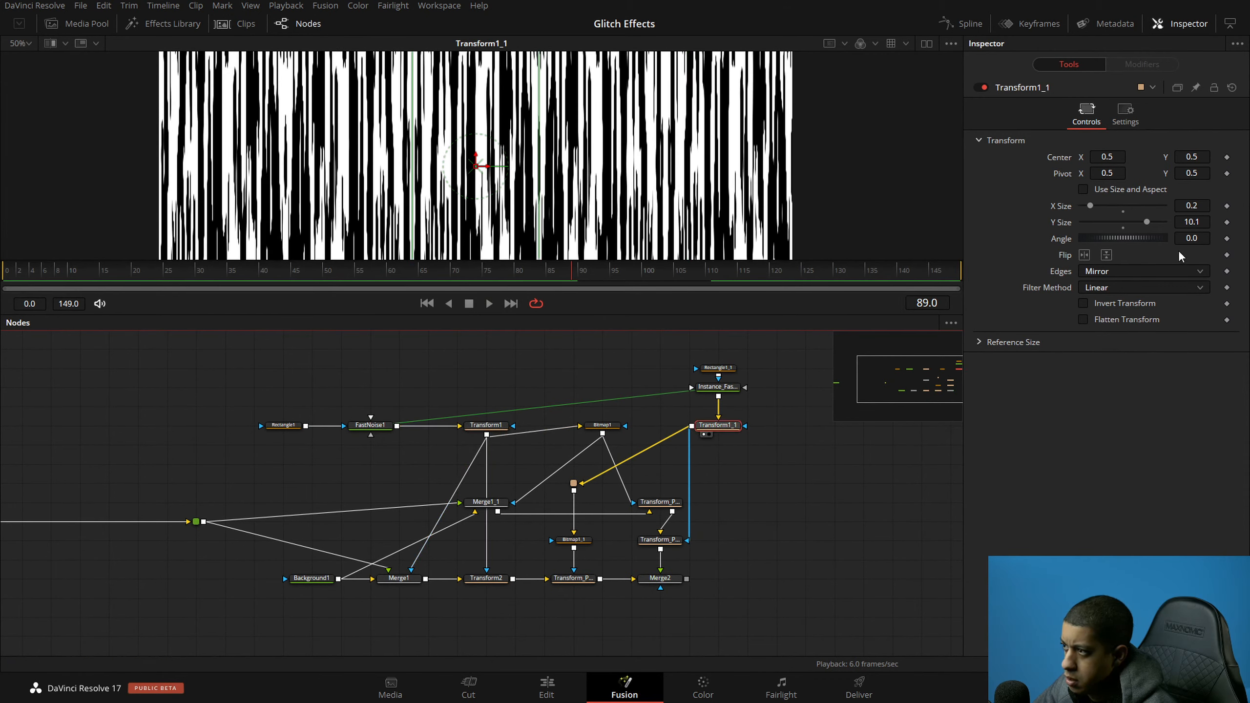
drag(1090, 205, 1100, 208)
Step: Play back the composition and switch the viewer to the Merge2 output
key(space)
drag(666, 572, 590, 281)
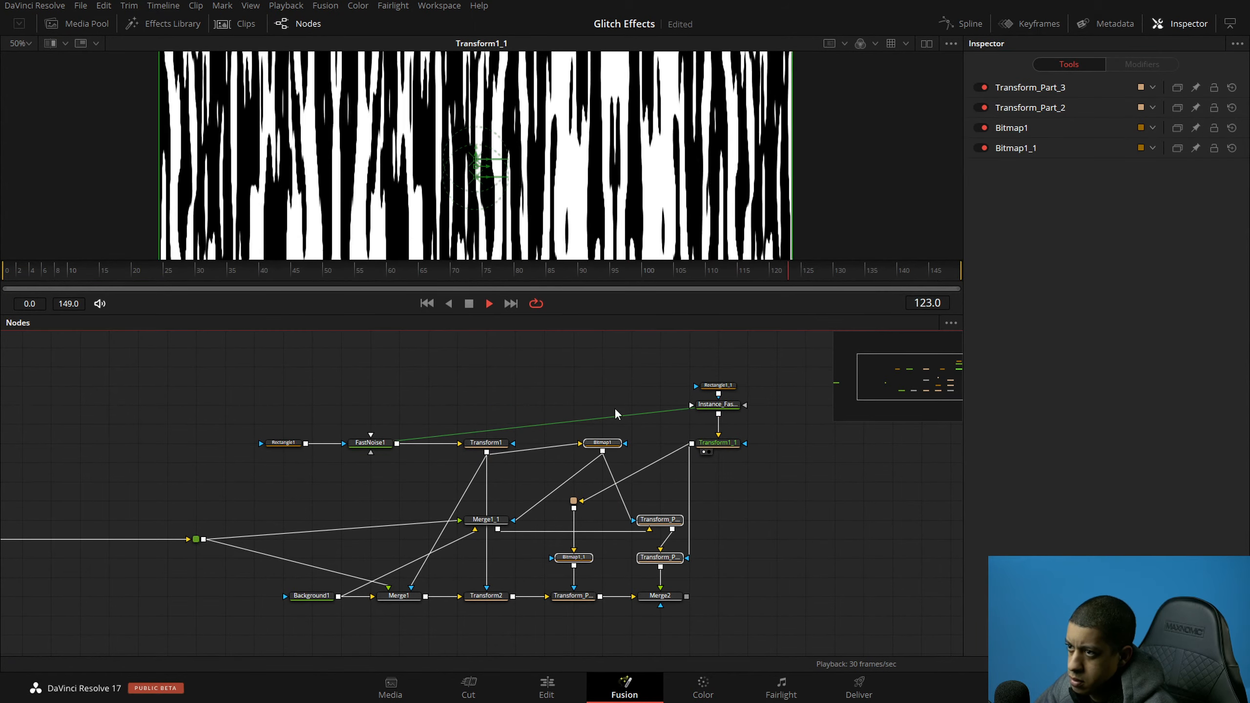
key(1)
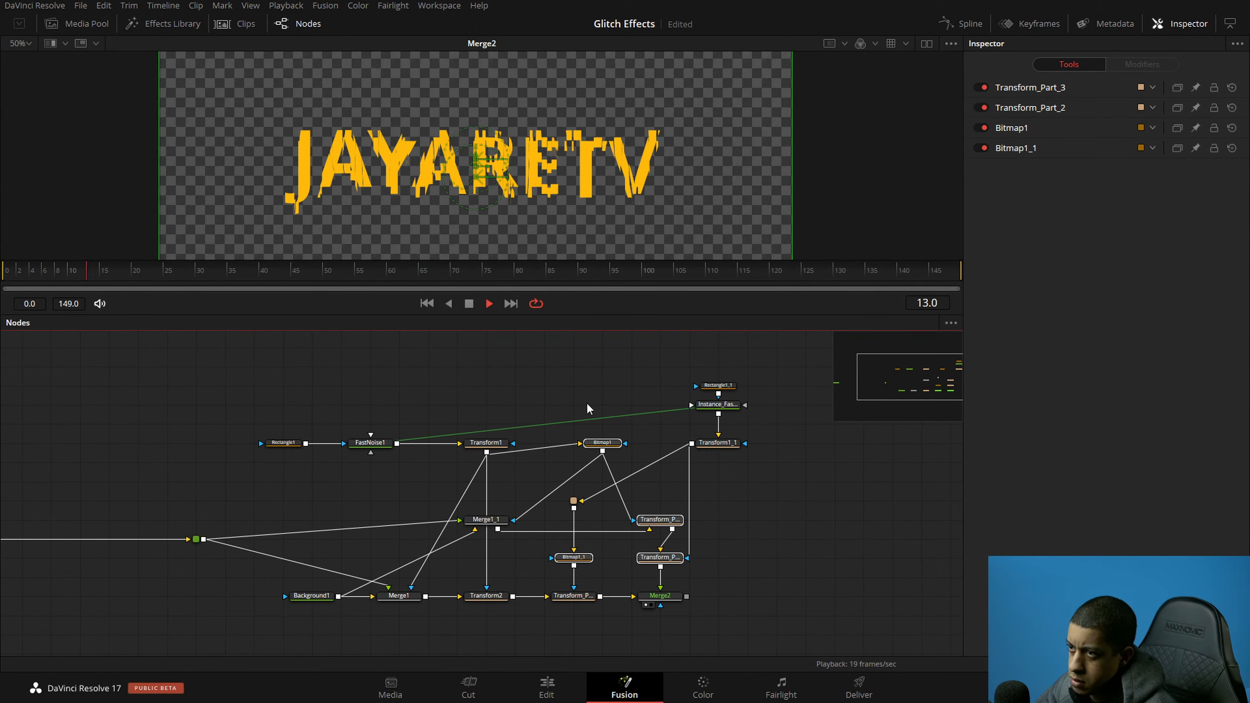
Step: Inspect the glitched title's edges up close, stop the playback and set the FastNoise1 node's Contrast to 500
scroll(498, 146, up, 5)
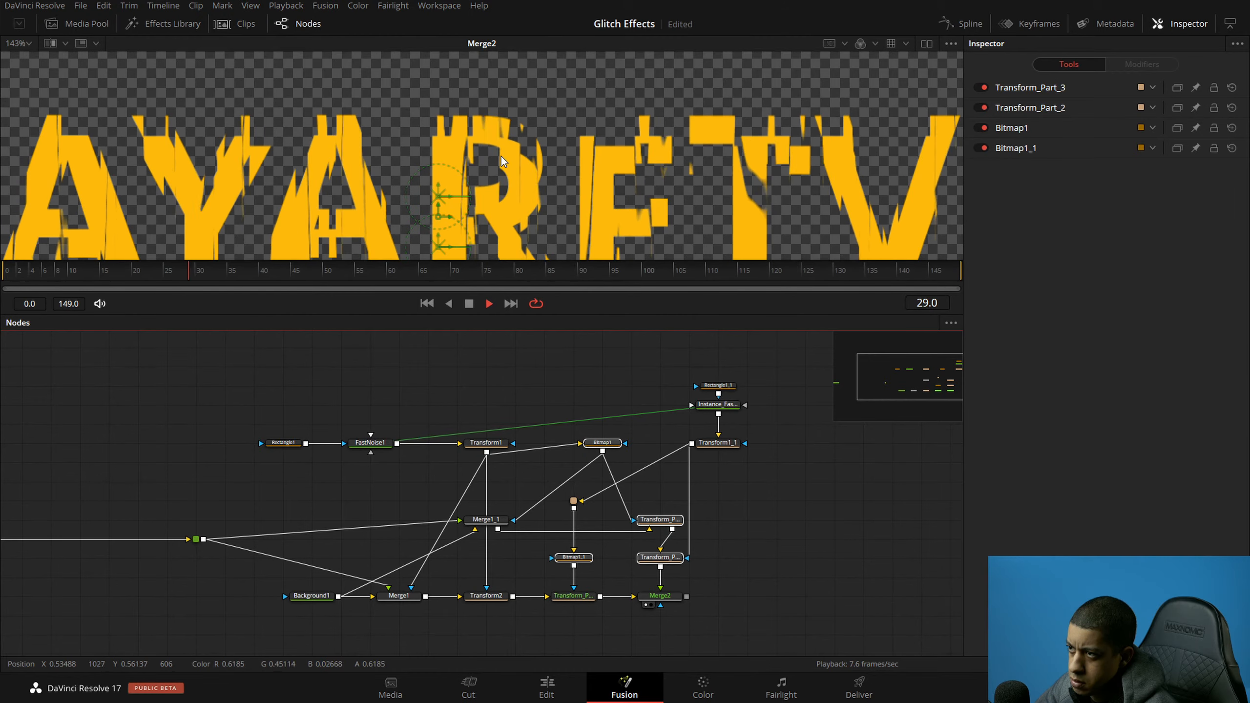
scroll(504, 162, down, 5)
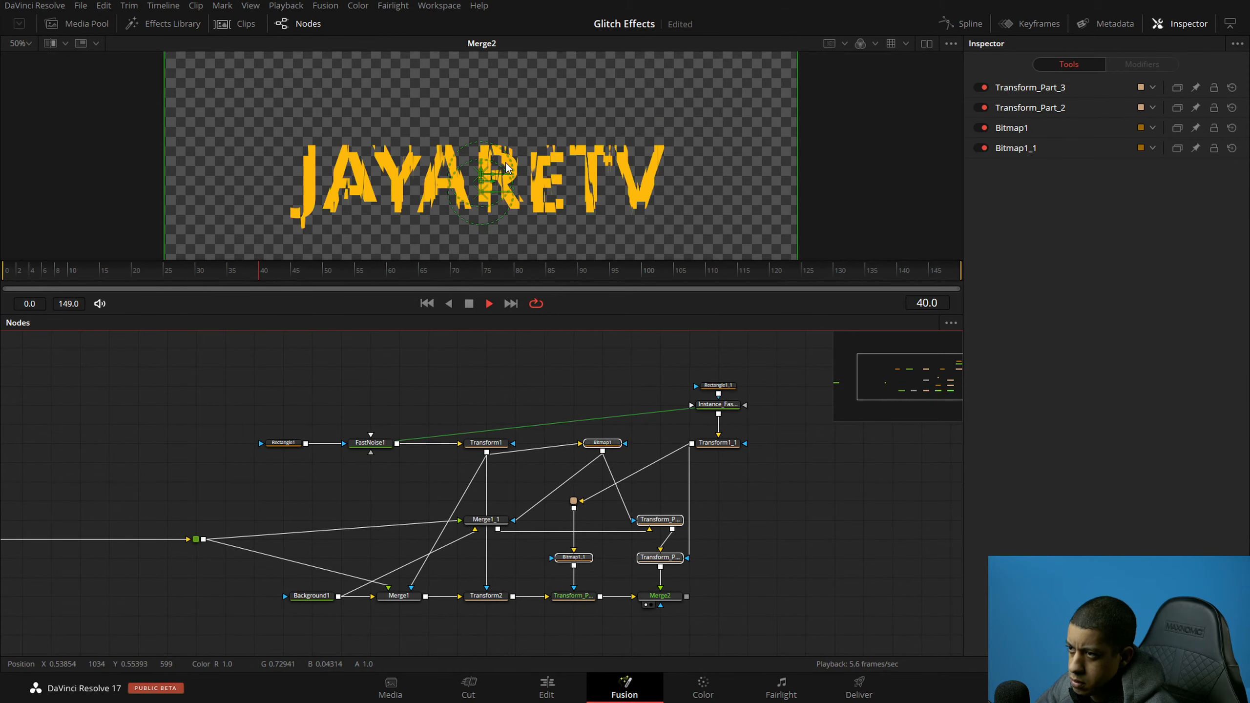
scroll(521, 213, up, 5)
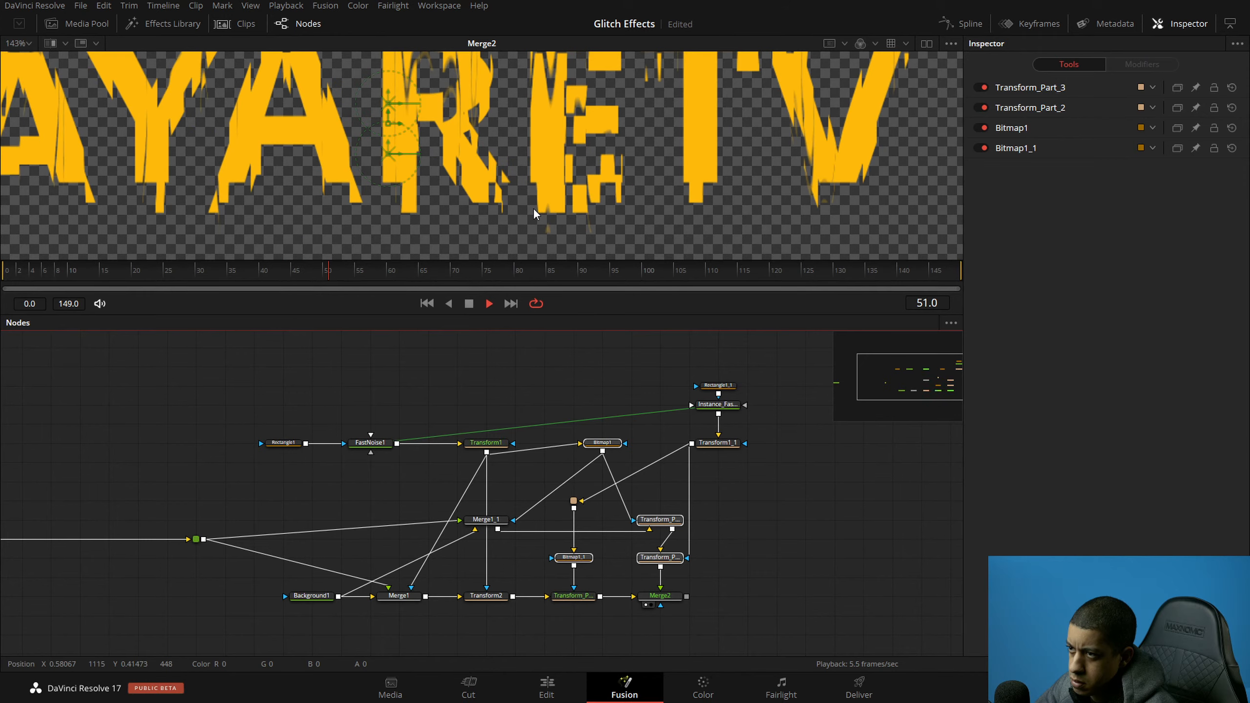
key(space)
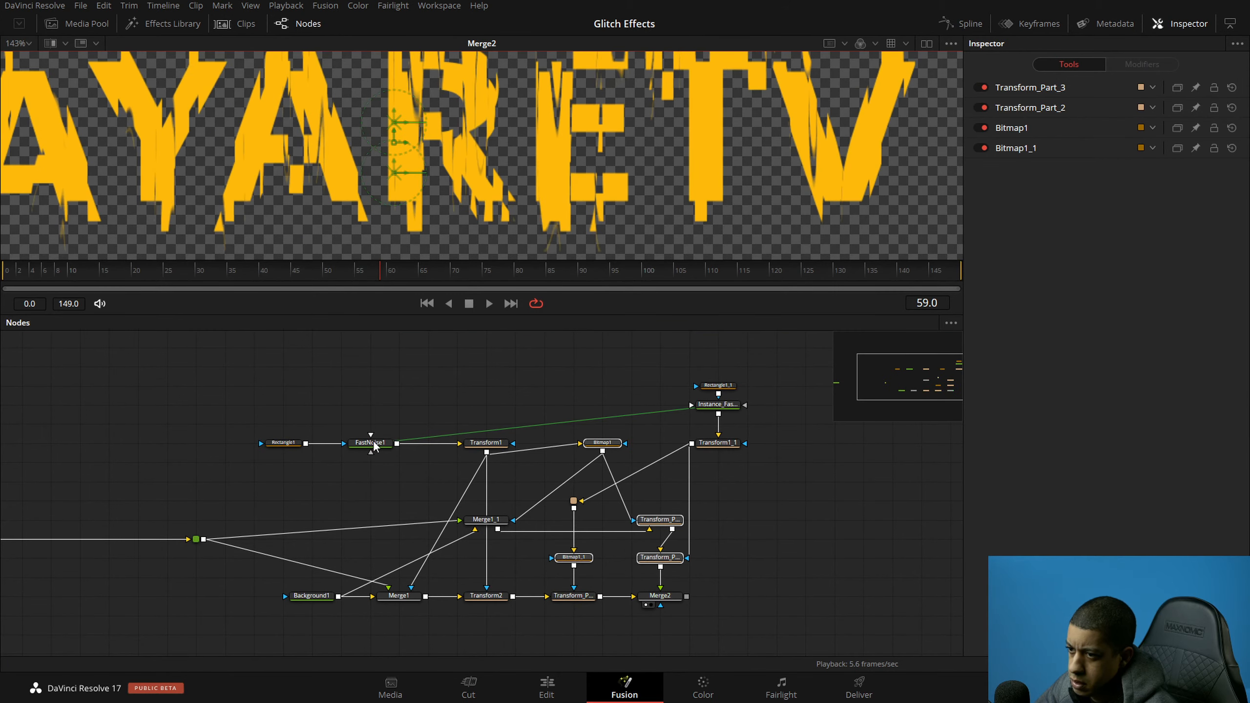
click(370, 442)
click(1195, 227)
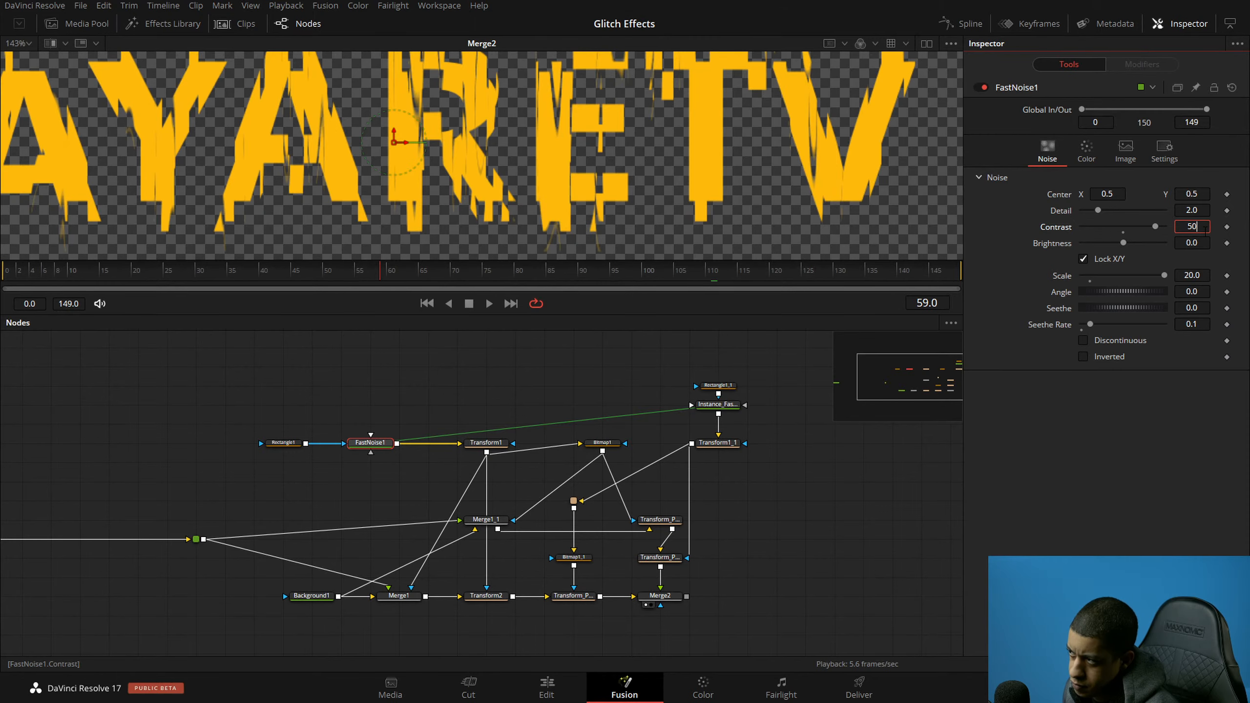
key(Tab)
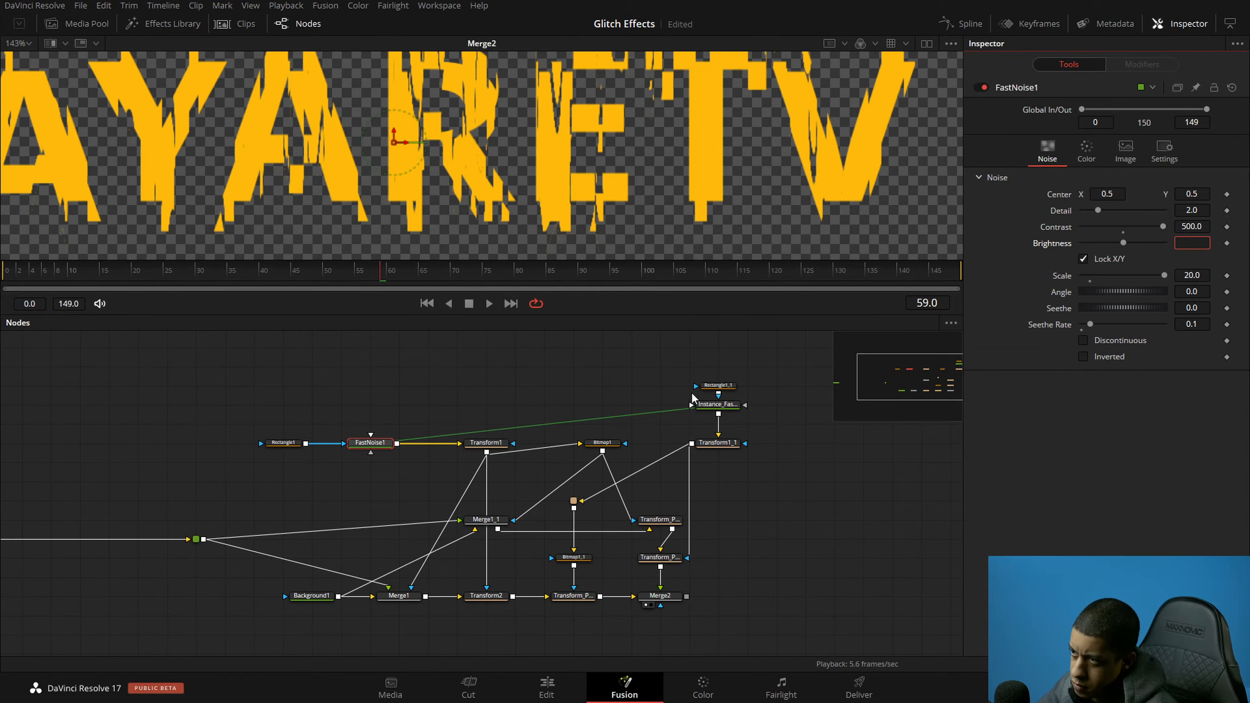
Step: Play back the Merge2 output to check the glitched text animation as a whole
scroll(679, 414, up, 3)
scroll(645, 199, up, 3)
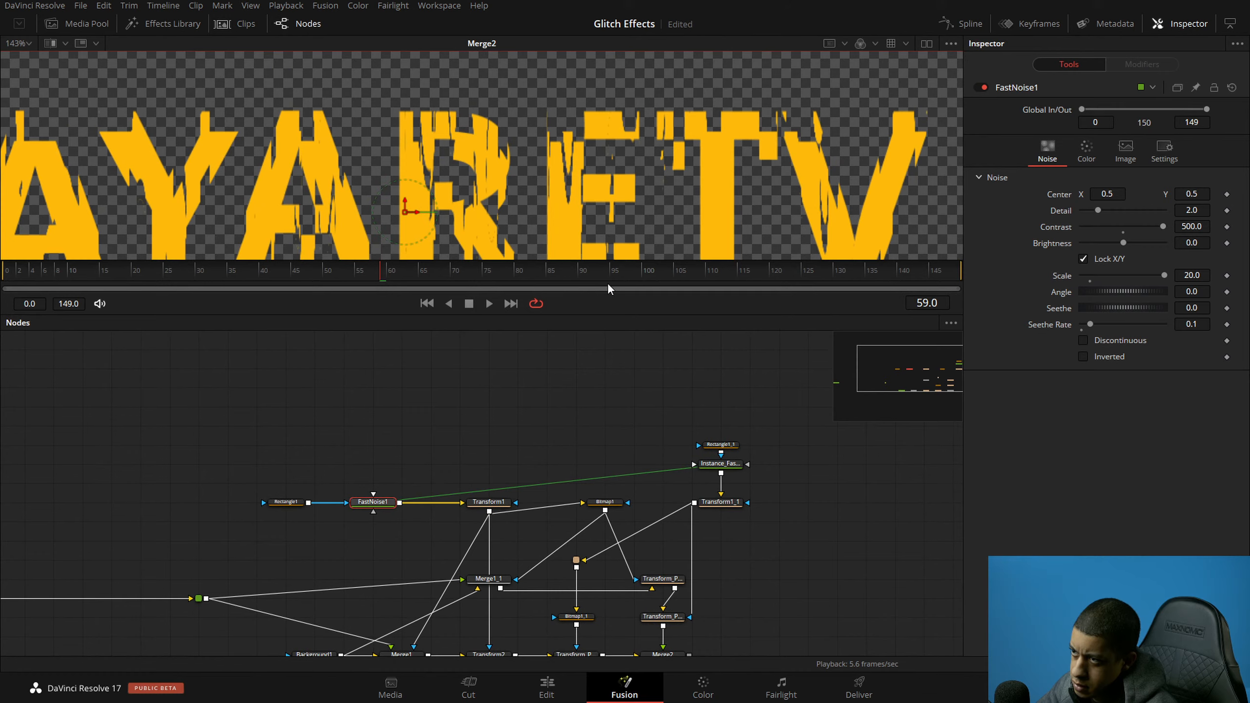
click(489, 303)
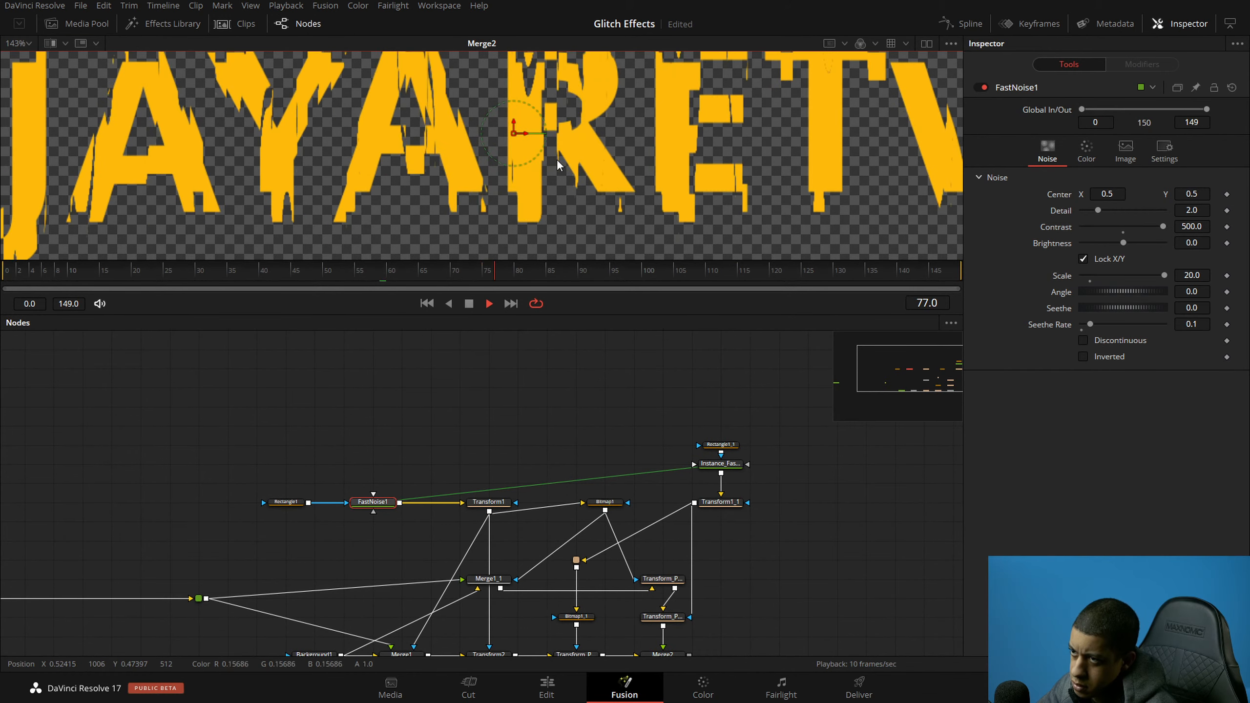
scroll(557, 160, down, 3)
click(473, 395)
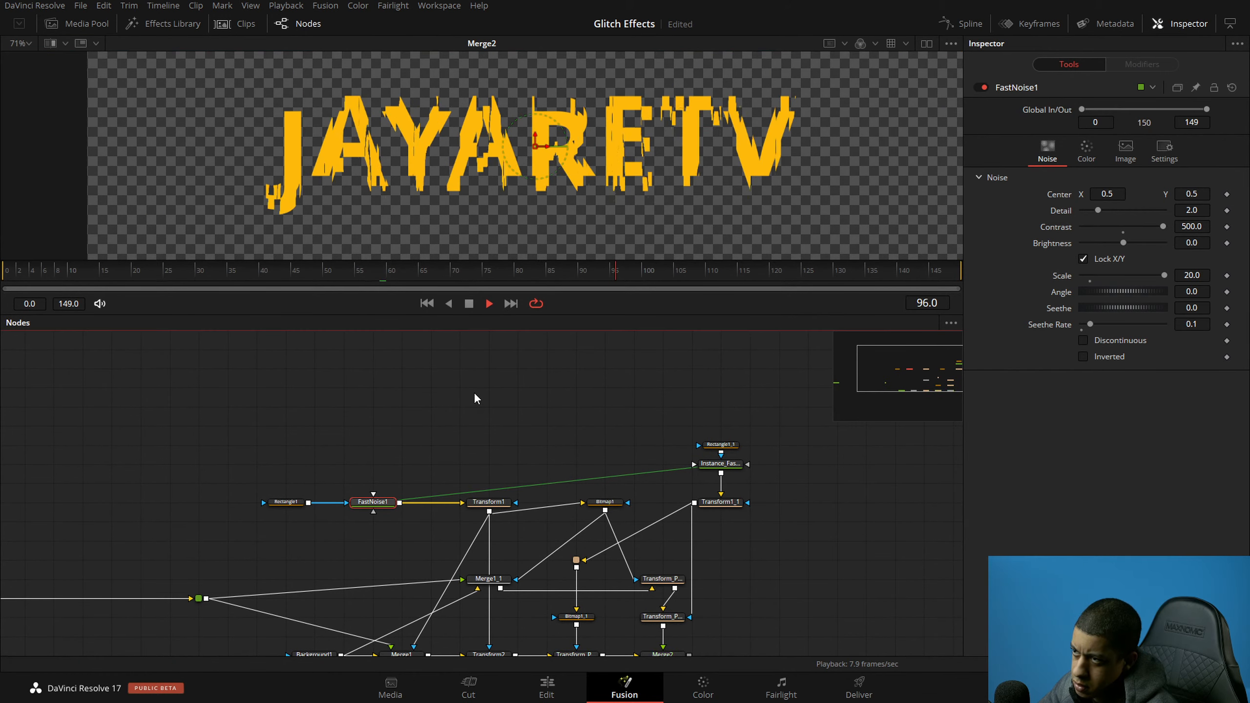
Step: Show Transform1's output in the viewer and reduce Rectangle1's height to 0.008
click(489, 503)
key(space)
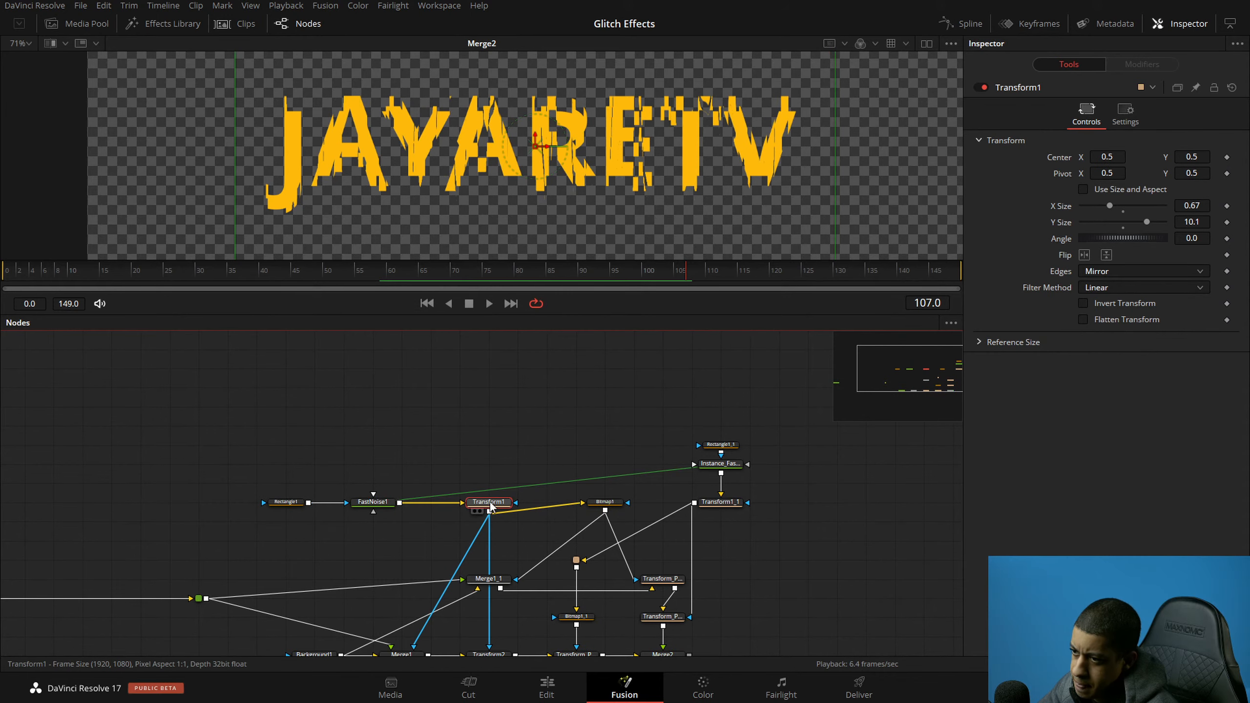
key(1)
click(560, 413)
scroll(603, 175, down, 5)
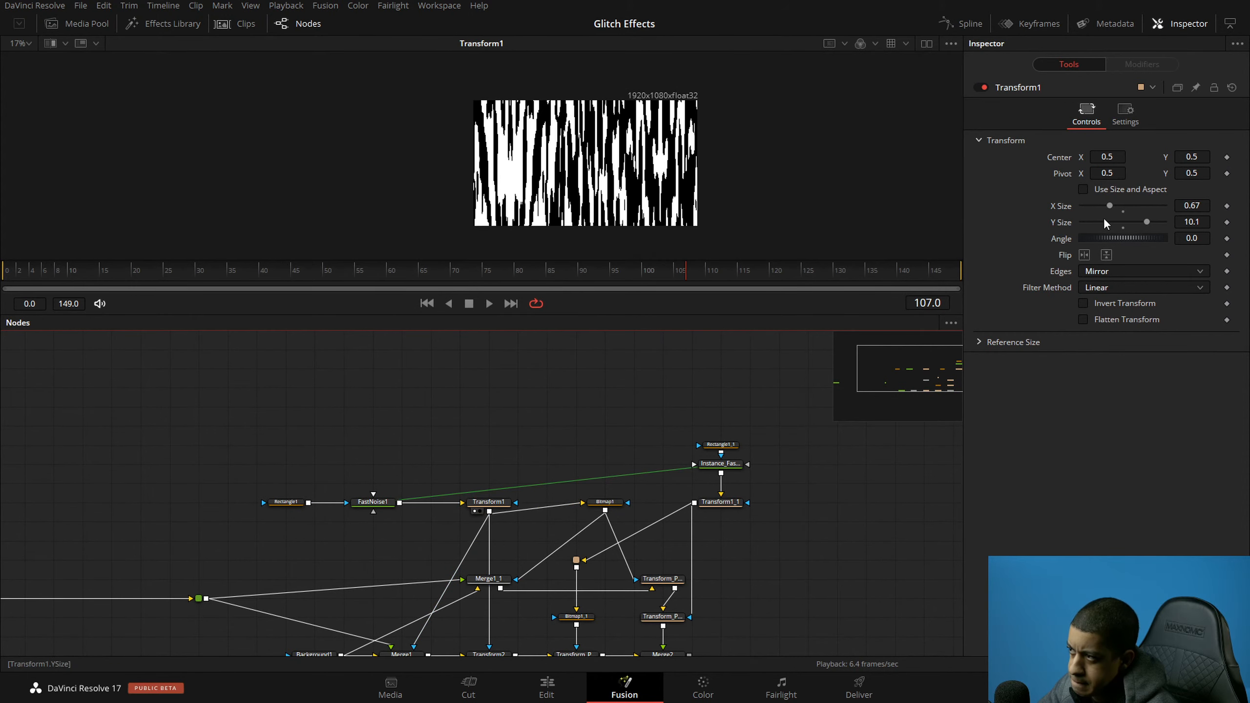
click(288, 502)
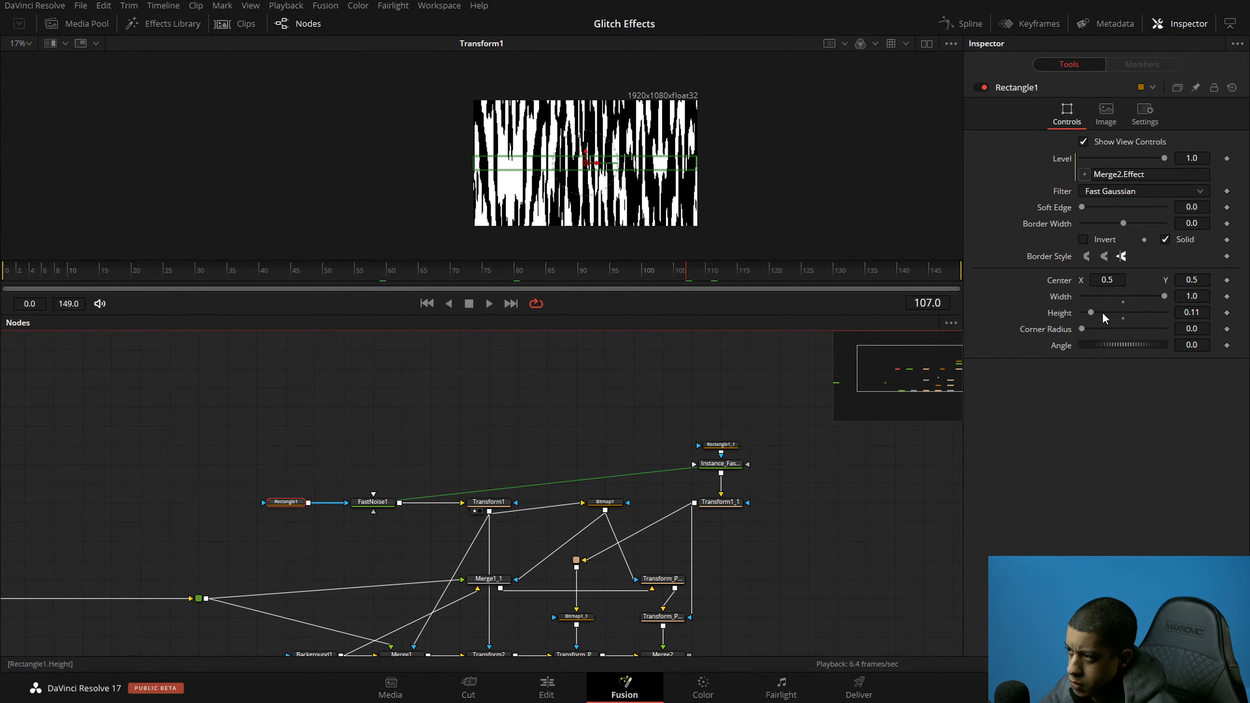
drag(1093, 312, 1085, 314)
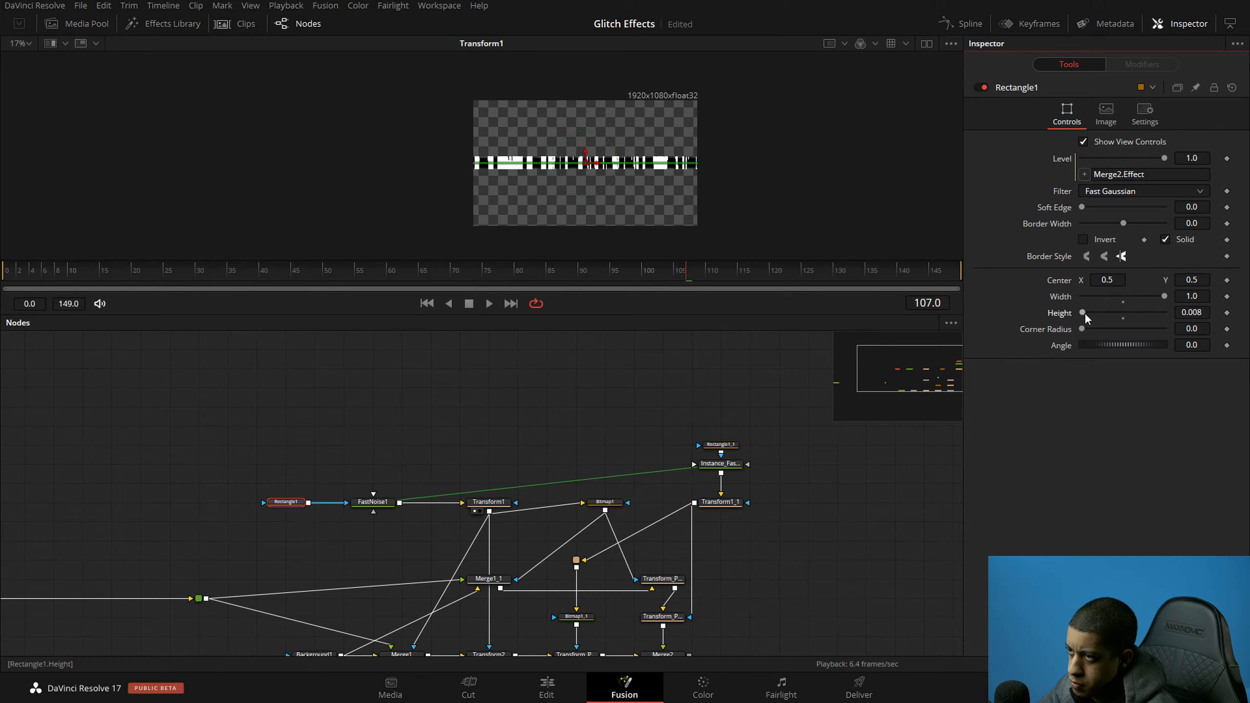
Step: Increase Transform1's Y Size until the noise bars fill the full height of the frame
click(488, 502)
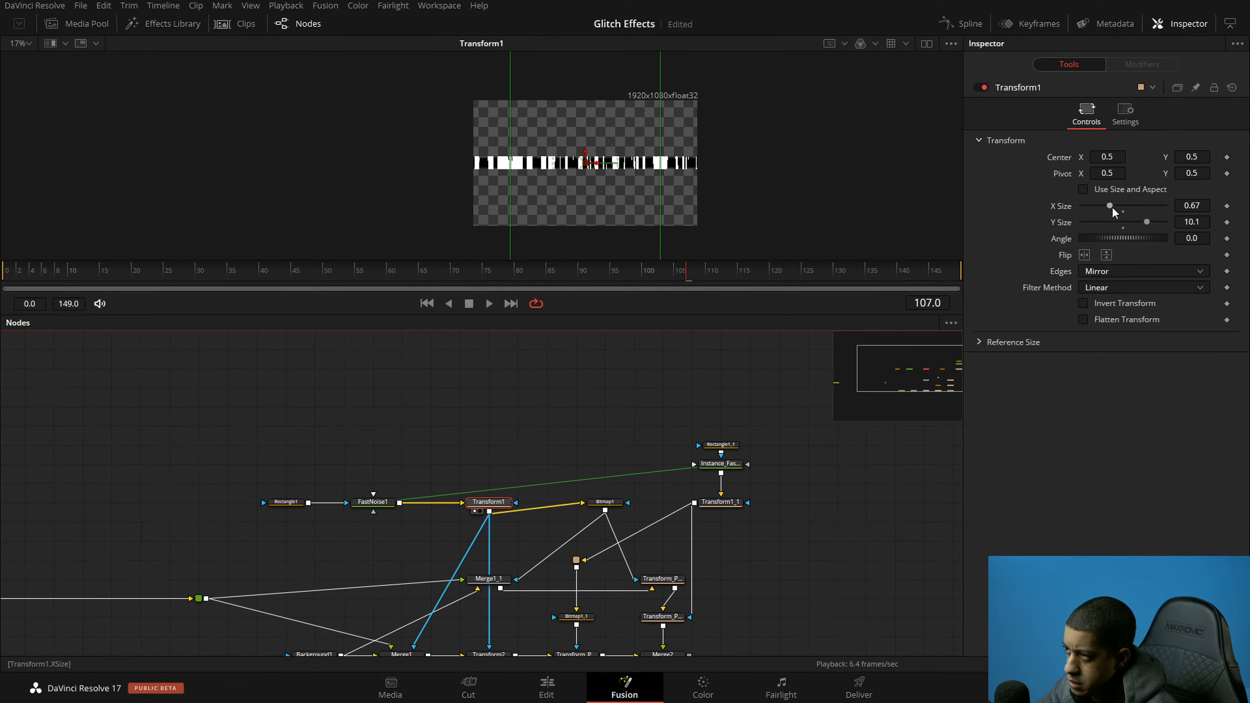
drag(1149, 224, 1170, 227)
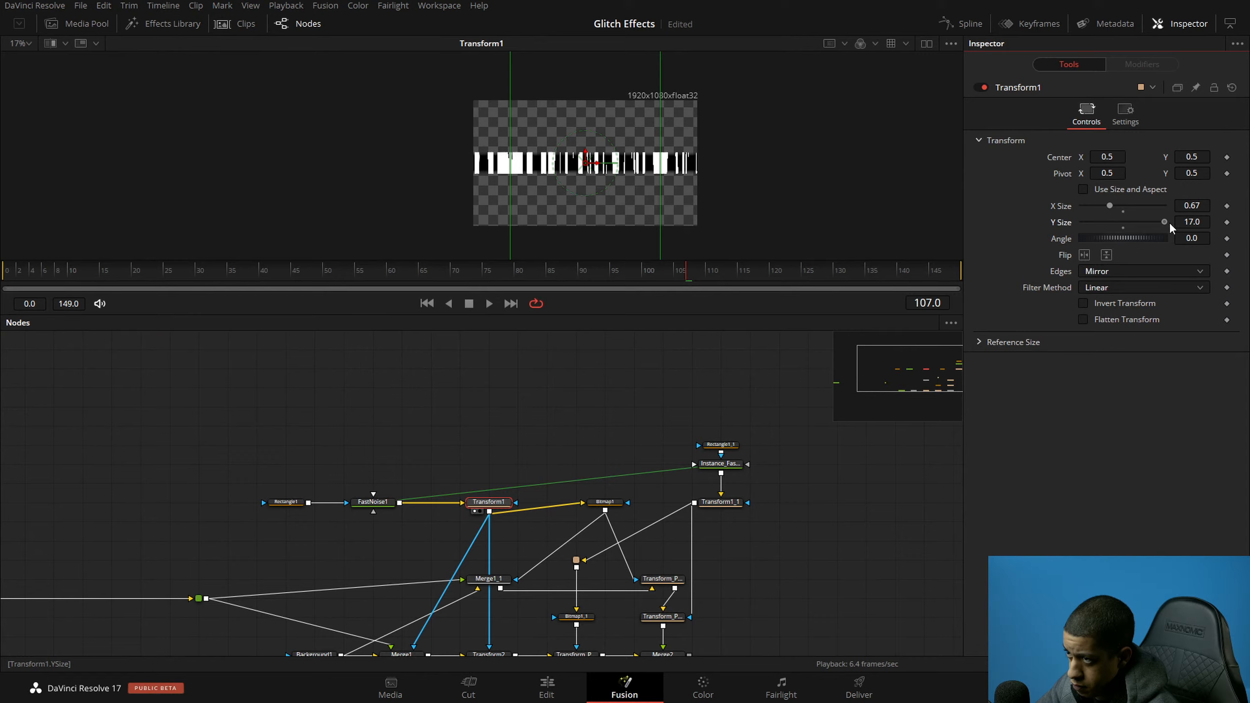
text(2)
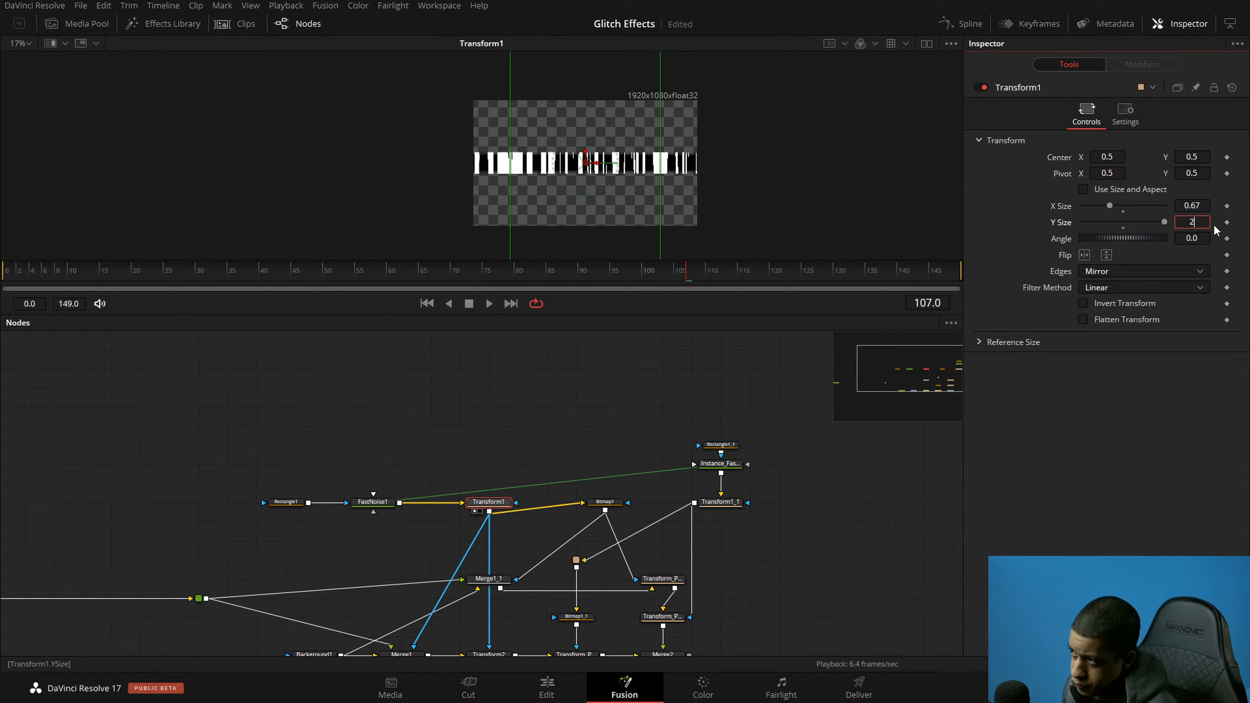
text(00)
key(Tab)
mouse_move(1164, 223)
mouse_down()
mouse_move(1137, 225)
mouse_move(1148, 227)
mouse_up()
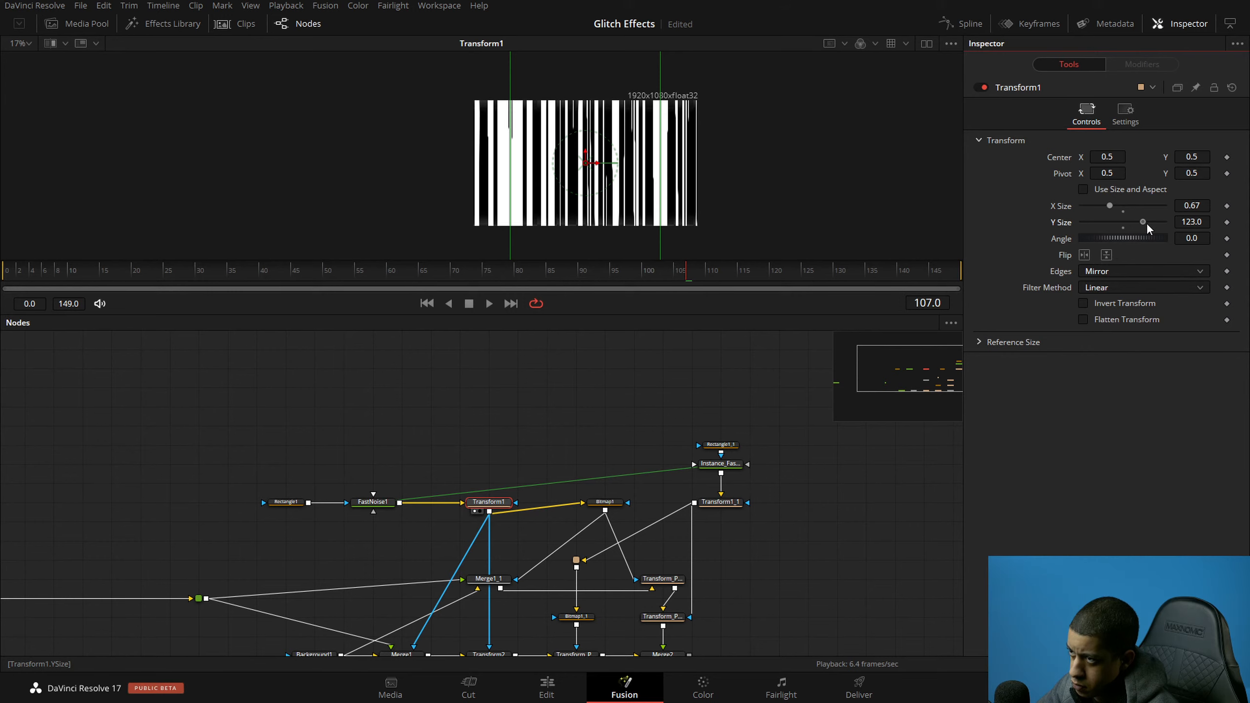
click(1199, 222)
key(Return)
Step: Set Transform1_1's Y Size to 150
click(720, 502)
click(1199, 222)
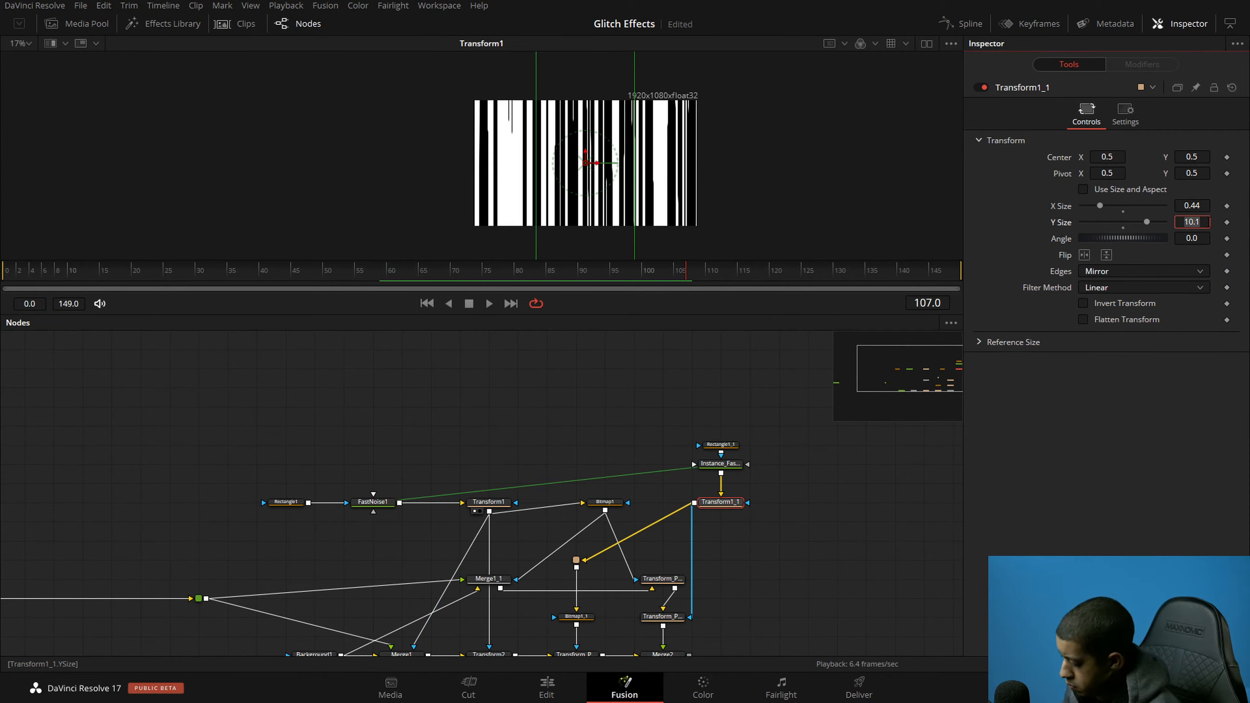
text(150)
key(Return)
Step: Delete the Rectangle1_1 node and paste an instance of Rectangle1 in its place
click(723, 445)
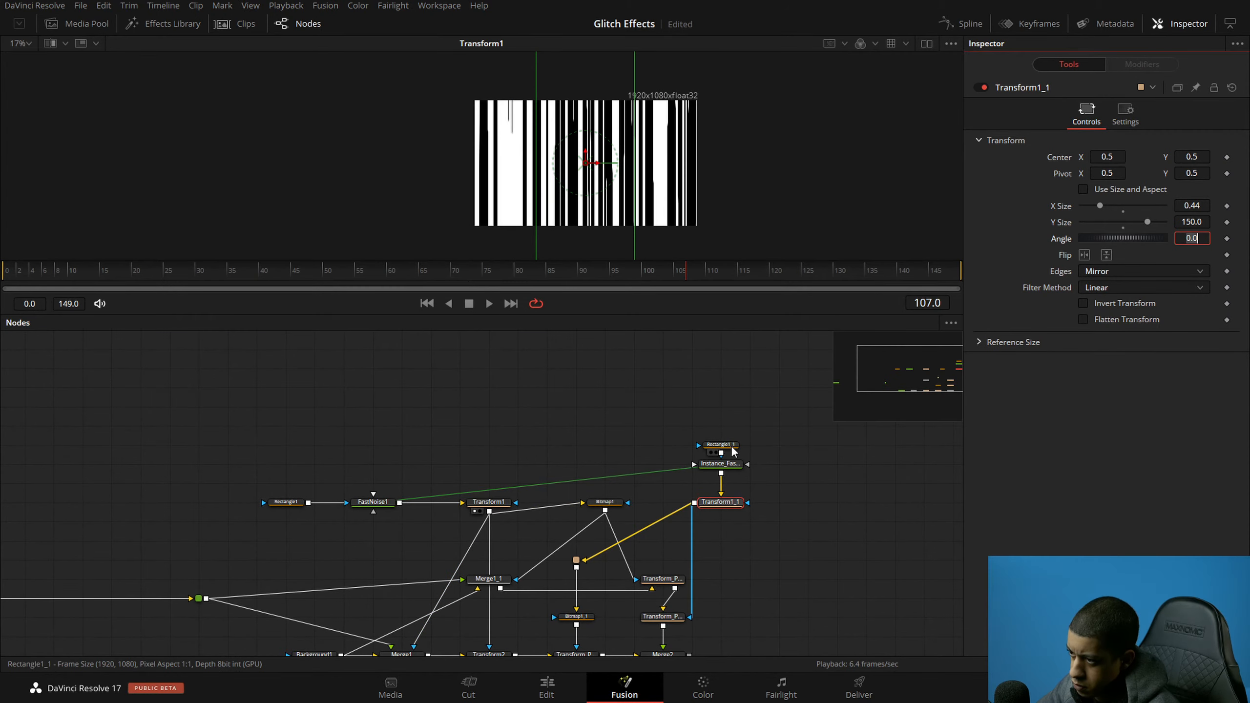
click(284, 503)
drag(238, 476, 285, 510)
click(721, 445)
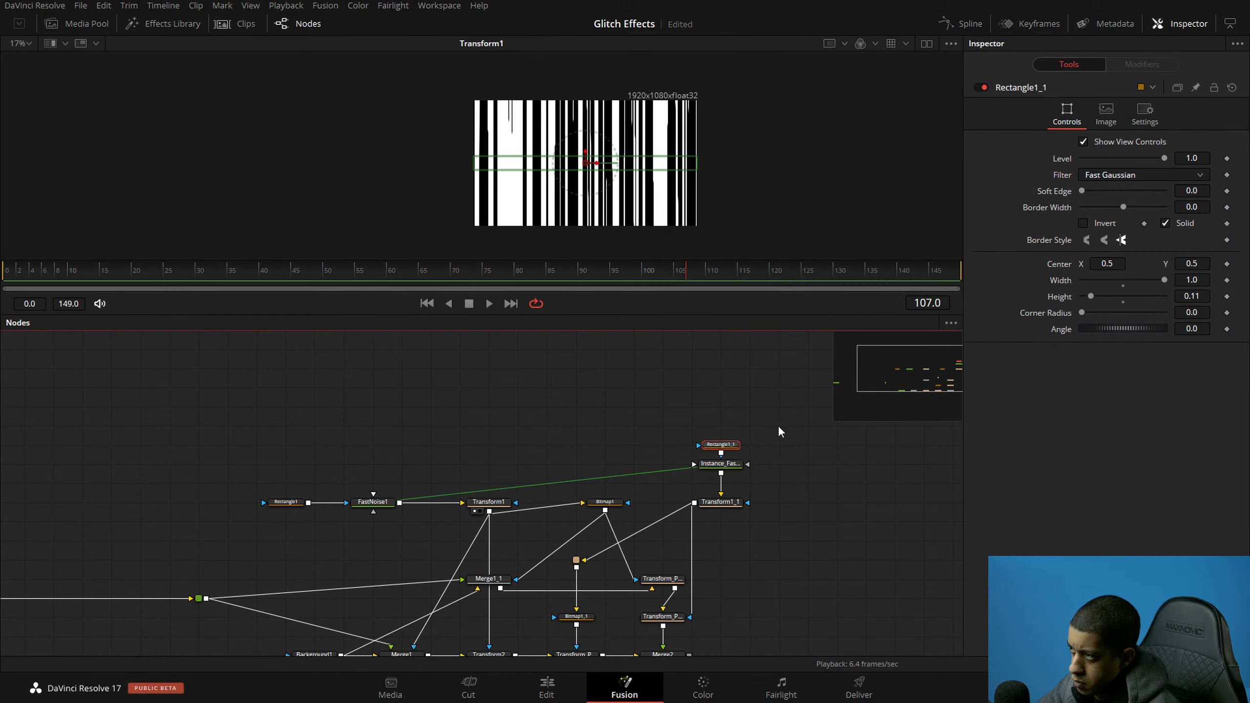
key(Delete)
key(ctrl+v)
key(Delete)
key(ctrl+shift+v)
Step: Connect the instanced rectangle to the mask input of Instance_FastNoise1, place it above that node, and save the project
drag(627, 408, 696, 464)
drag(596, 409, 711, 427)
key(ctrl+s)
Step: Return the viewer to Merge2, frame the text, and play back the glitch animation
click(720, 502)
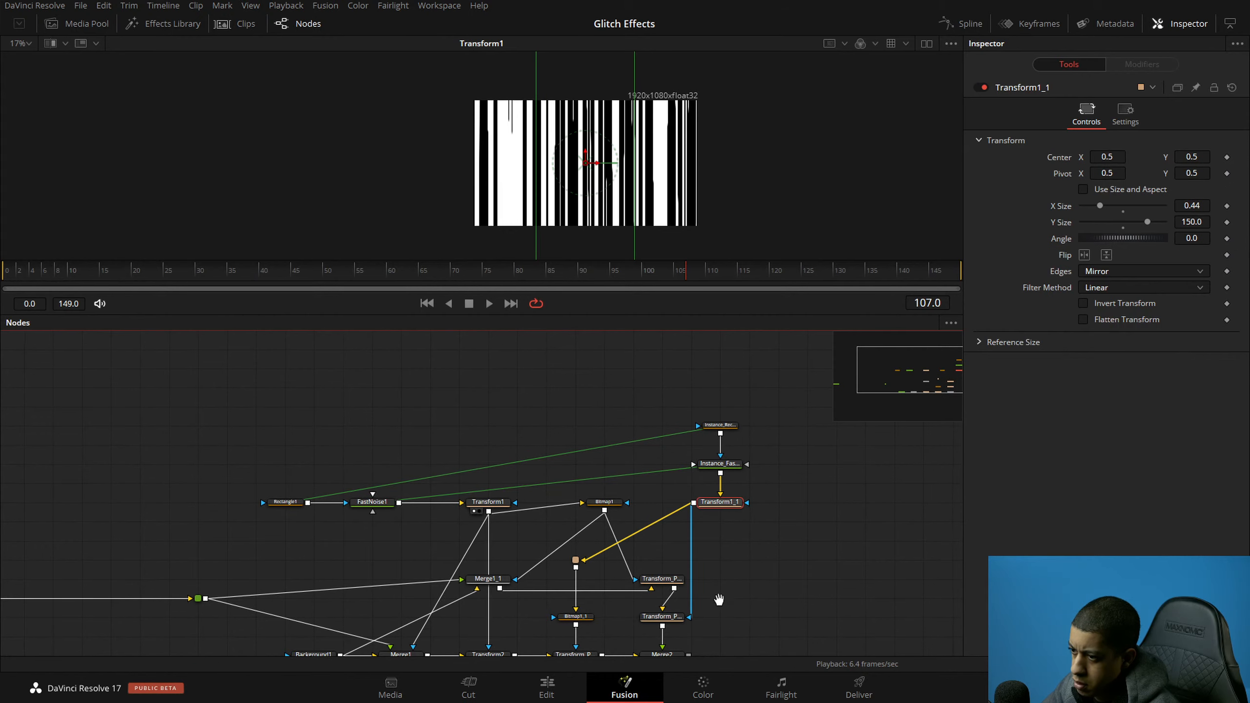
scroll(718, 497, down, 3)
click(764, 518)
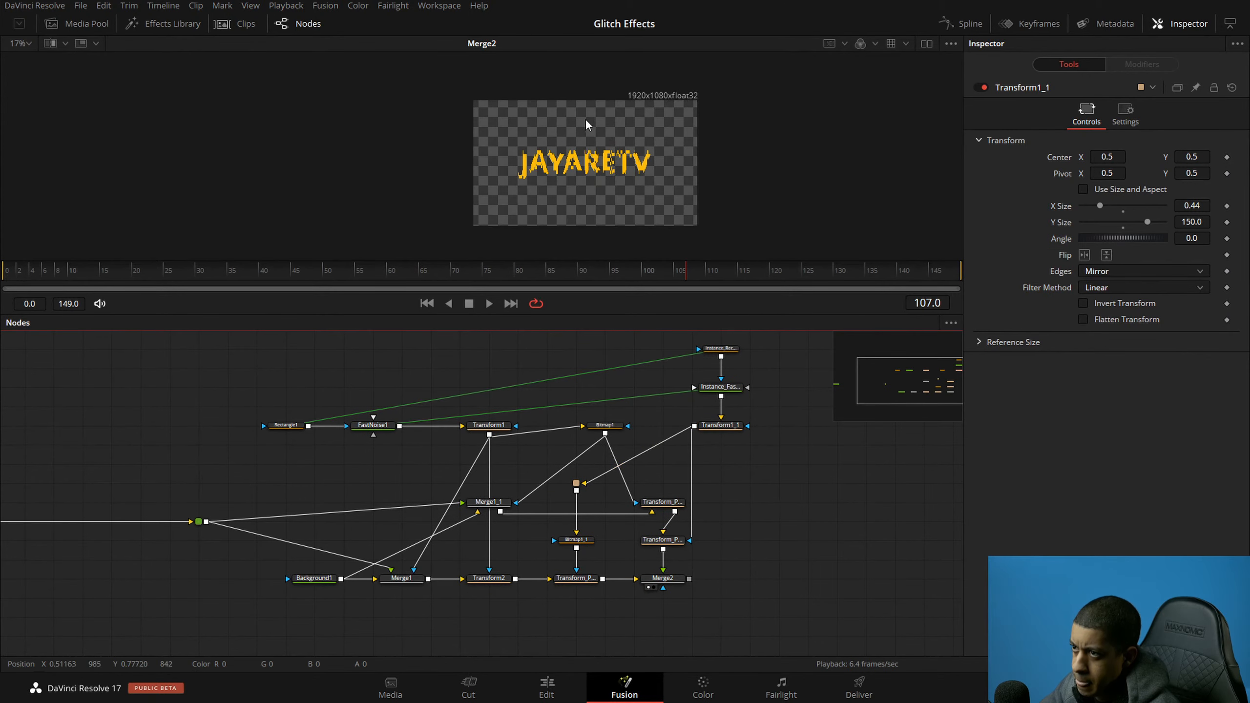
scroll(586, 120, up, 4)
scroll(591, 163, down, 1)
drag(607, 229, 603, 179)
key(space)
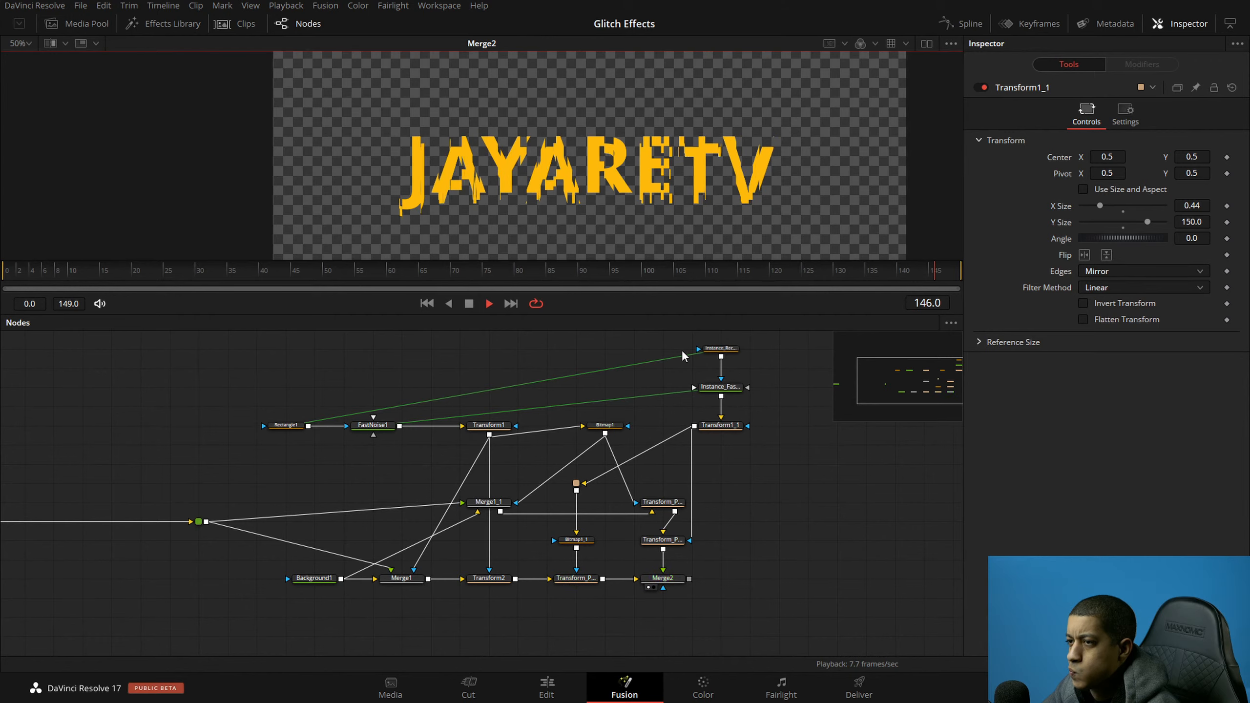
key(space)
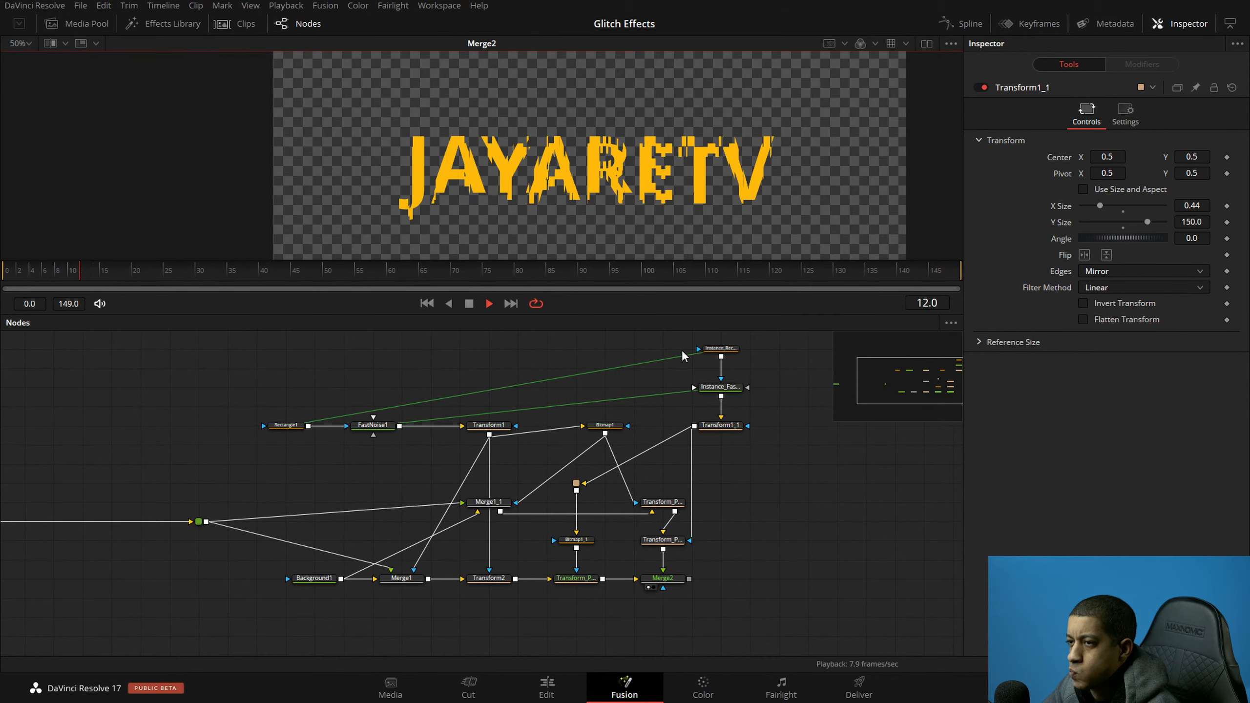
Step: Show FastNoise1's output in the viewer to examine the thin noise strip
click(359, 435)
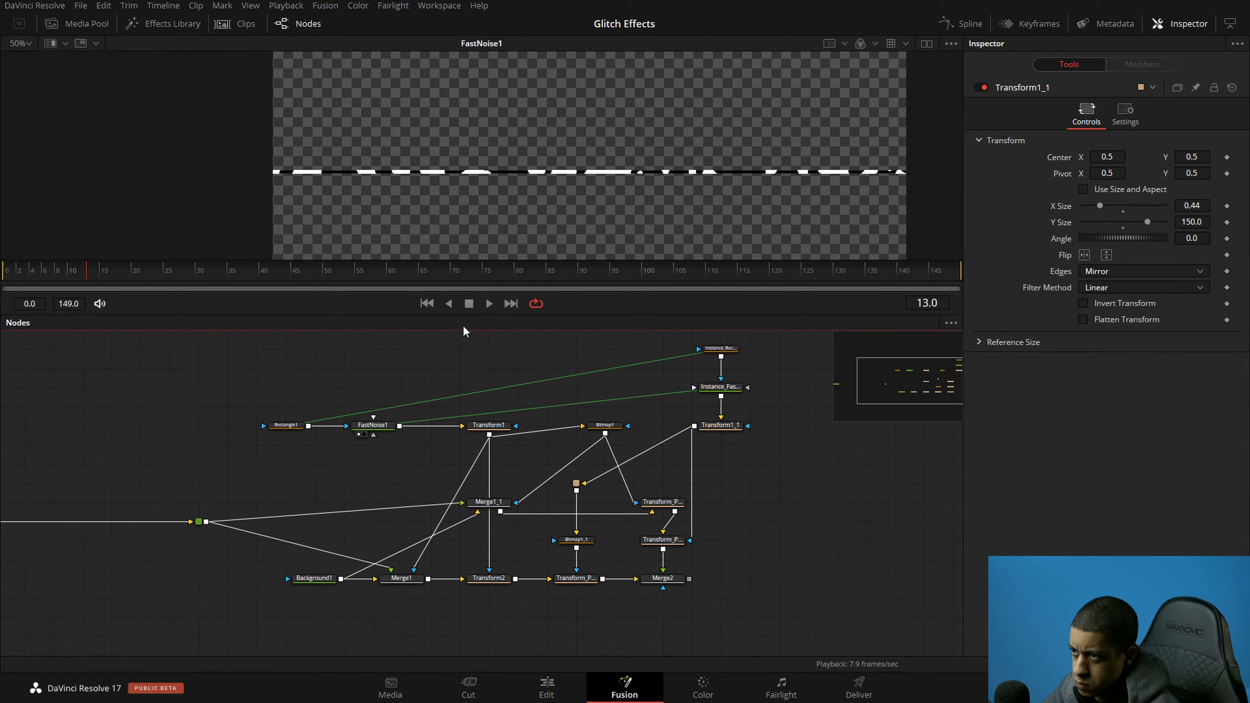
drag(392, 361, 351, 365)
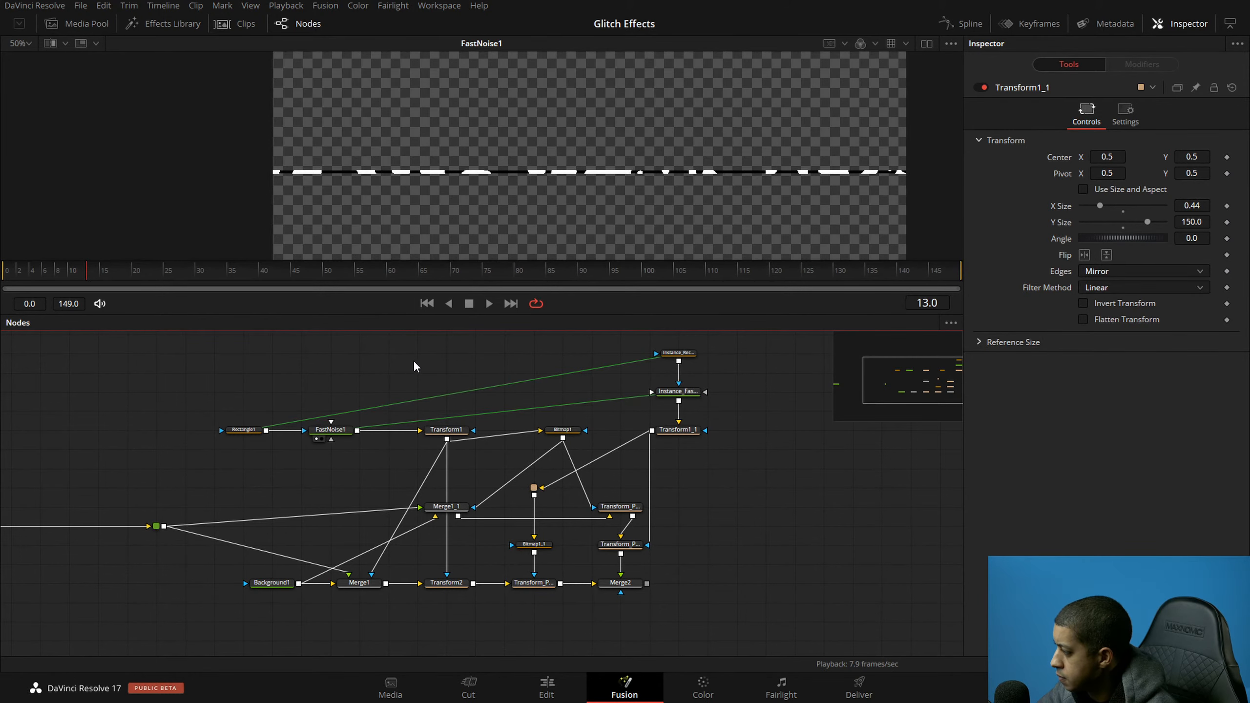
drag(388, 447, 454, 446)
Step: Save the project and replay the Merge2 result
key(ctrl+s)
key(space)
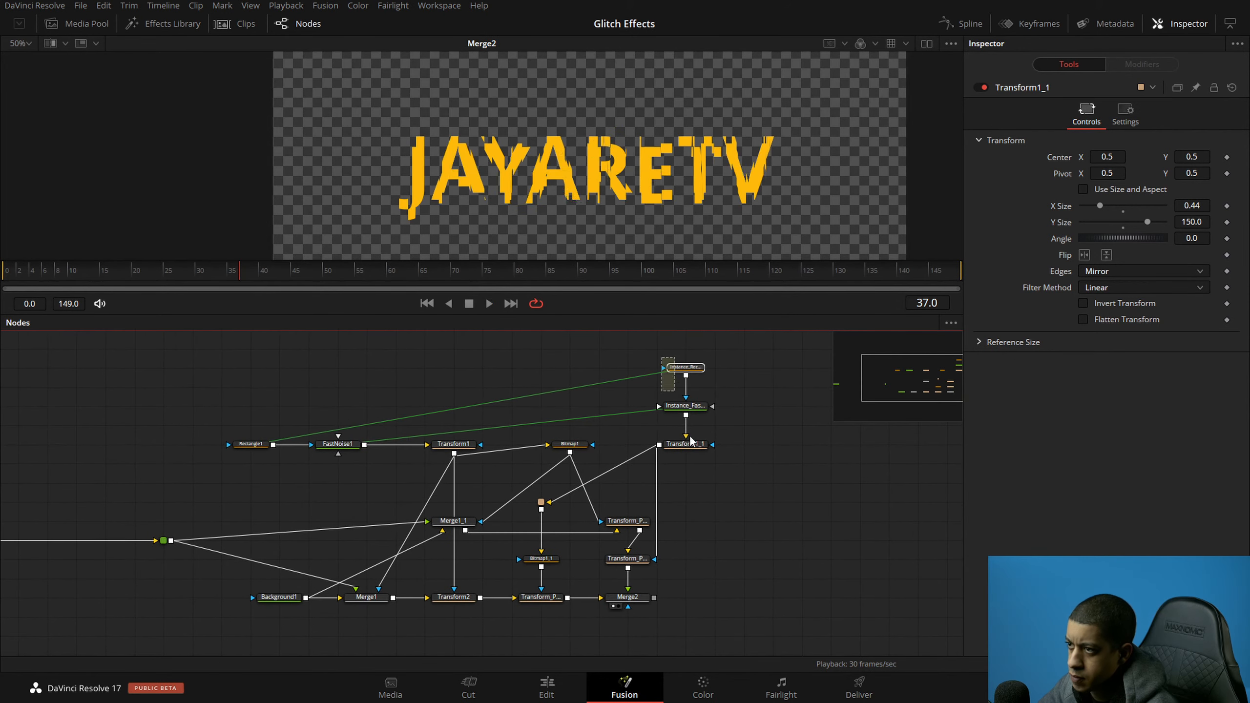
key(ctrl+s)
key(space)
drag(748, 540, 717, 546)
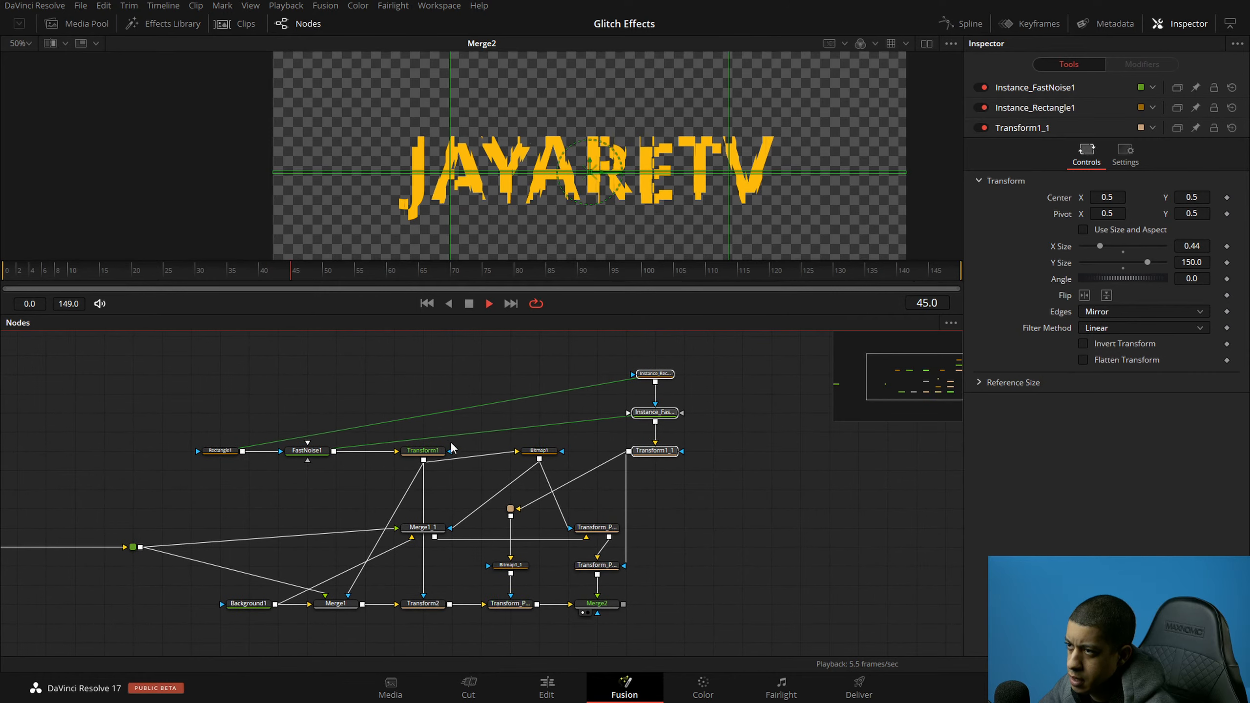
drag(438, 434, 452, 433)
click(804, 485)
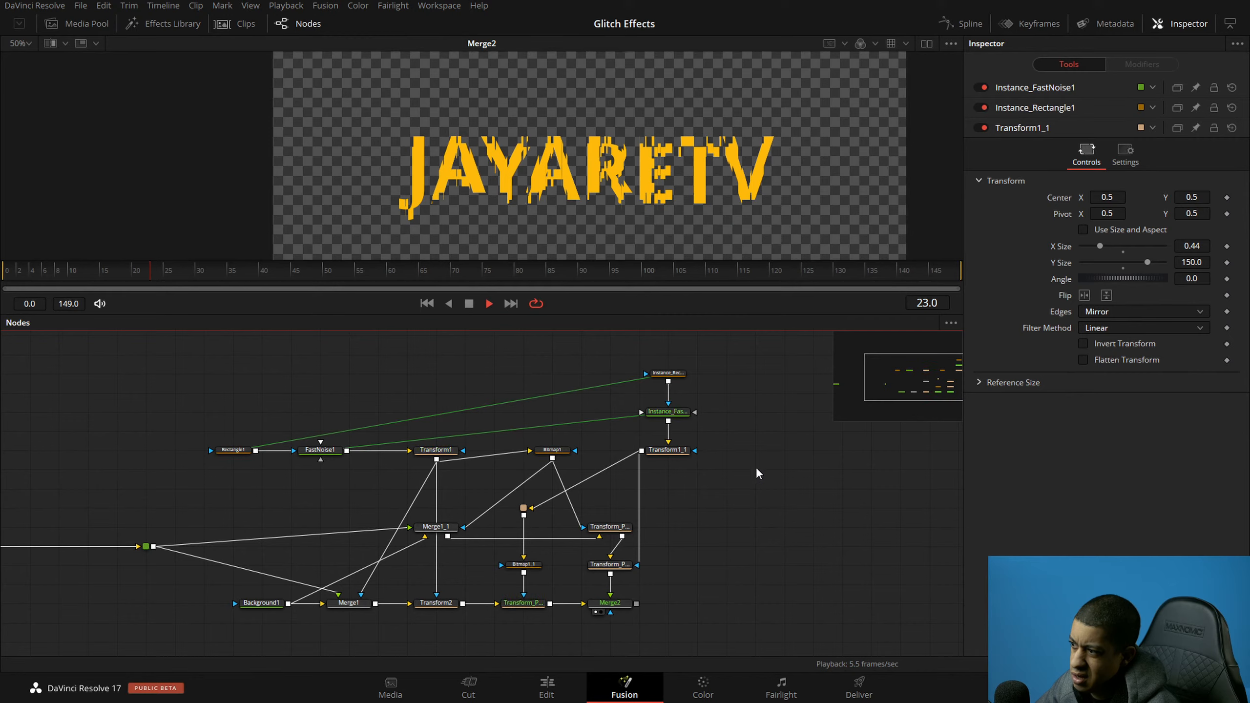
Step: Open the Fusion console, clear its messages, and close it
click(1235, 664)
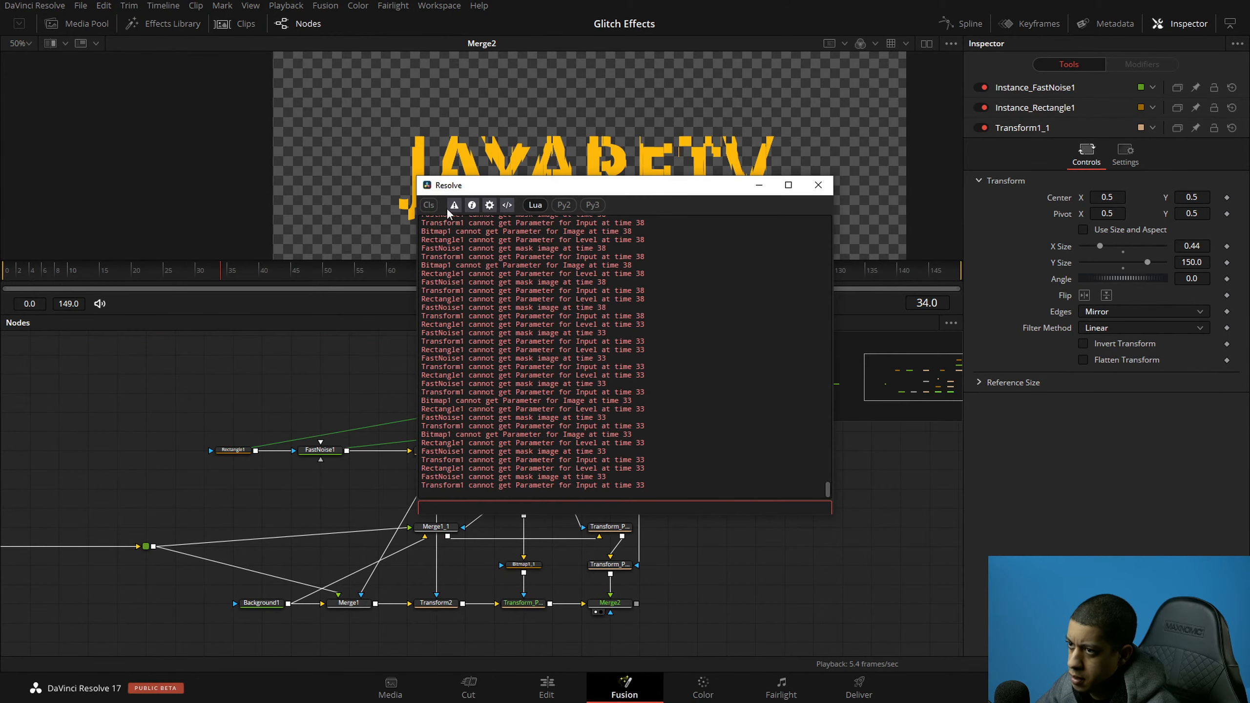
click(429, 205)
click(820, 185)
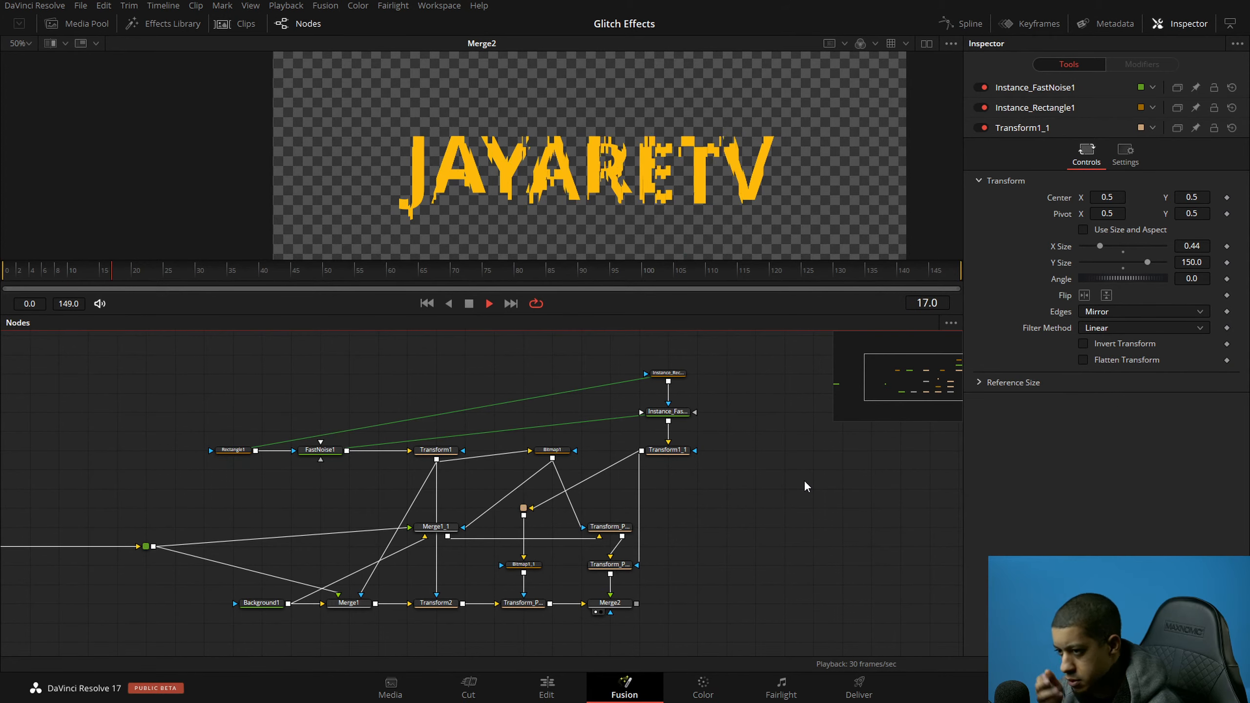
Step: Adjust the Part_2 setting of the Transform_Part_2 node during playback, save the project, and stop playback
click(610, 526)
drag(1122, 627, 1132, 626)
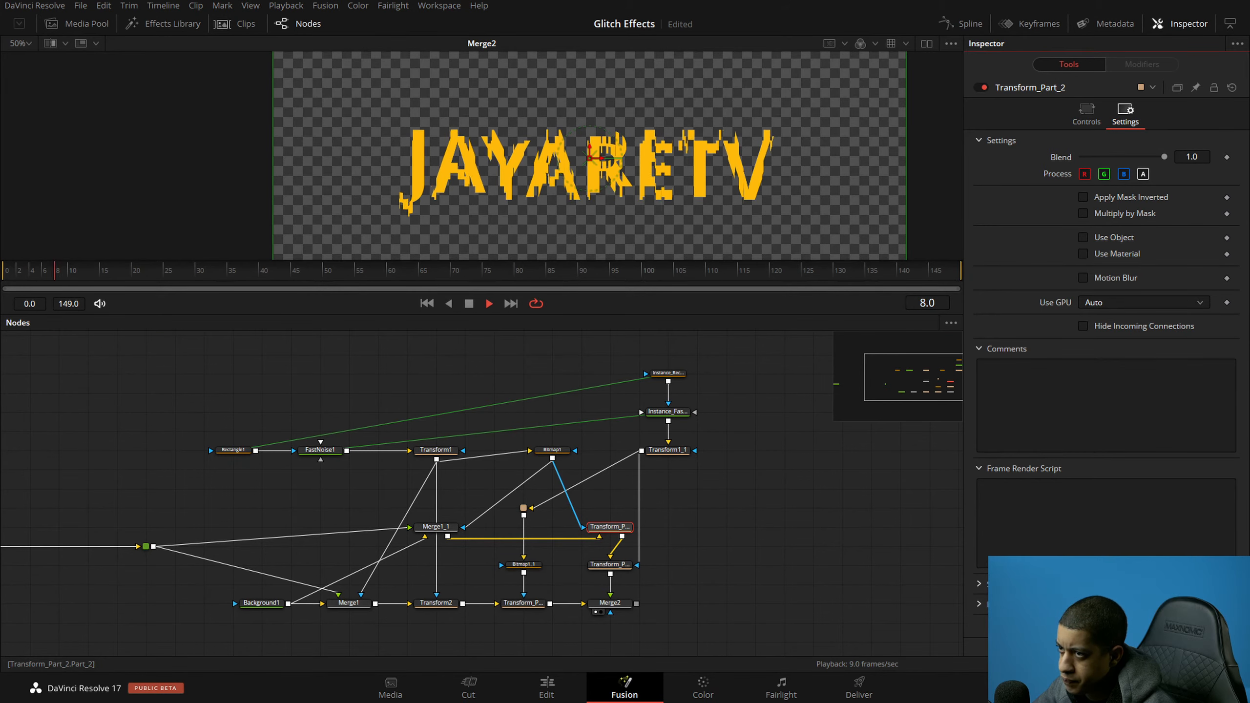
click(847, 570)
drag(812, 547, 850, 550)
key(ctrl+s)
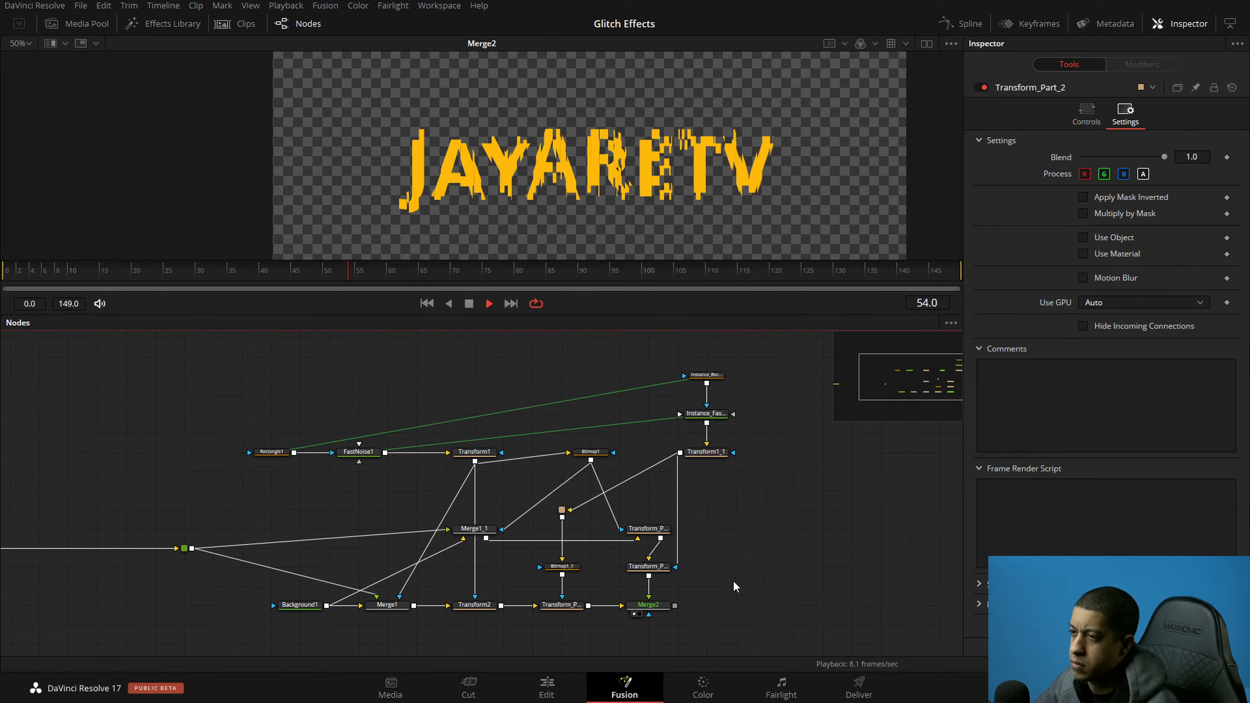
key(space)
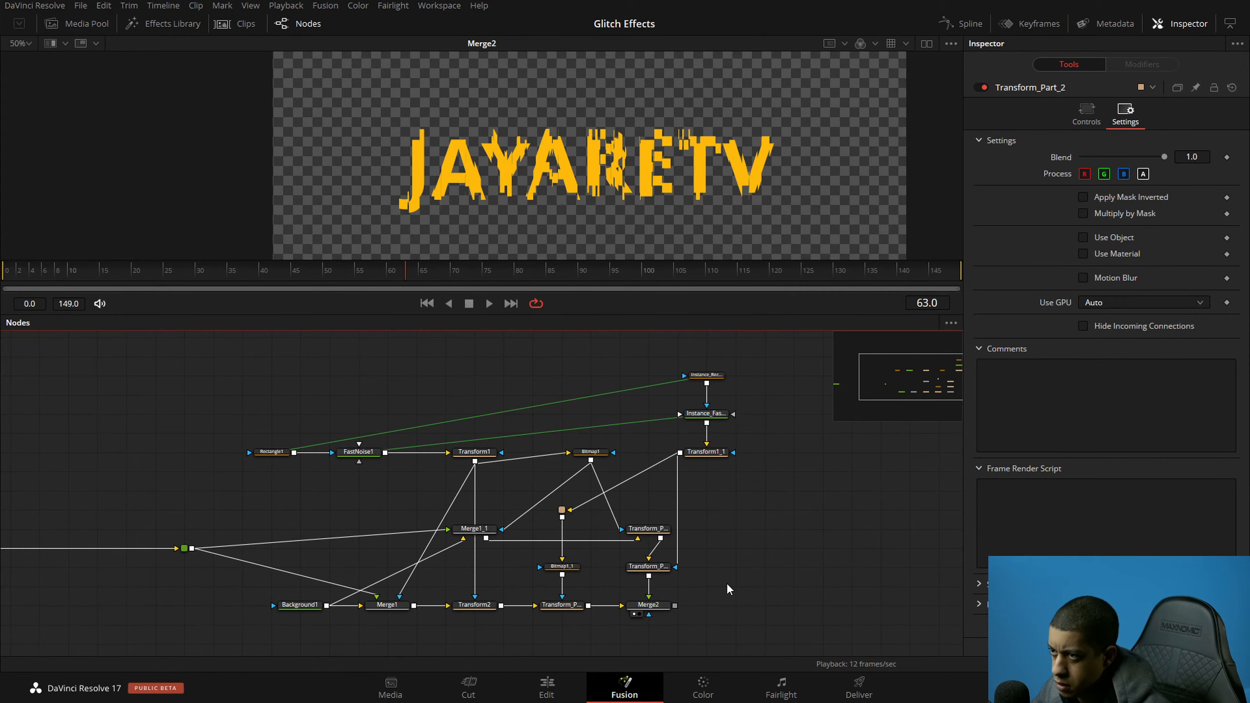
Step: Set Rectangle1's height to 0.01
click(271, 452)
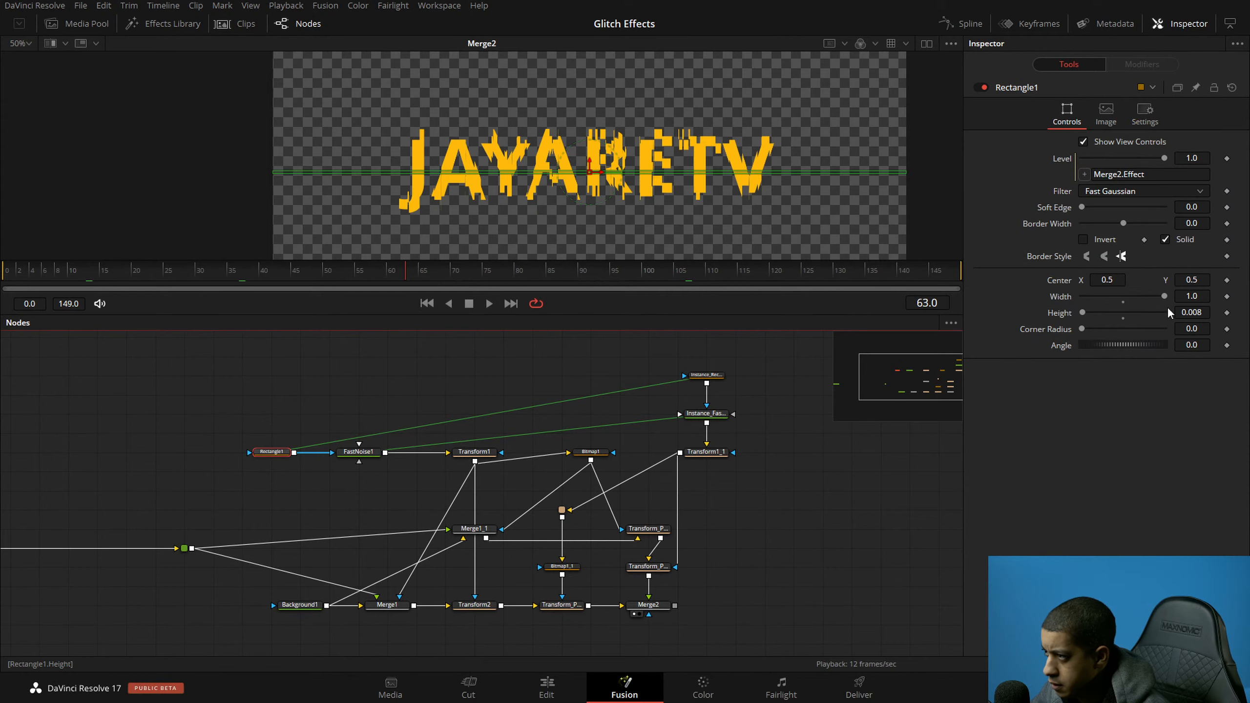
click(1191, 312)
key(Return)
click(794, 496)
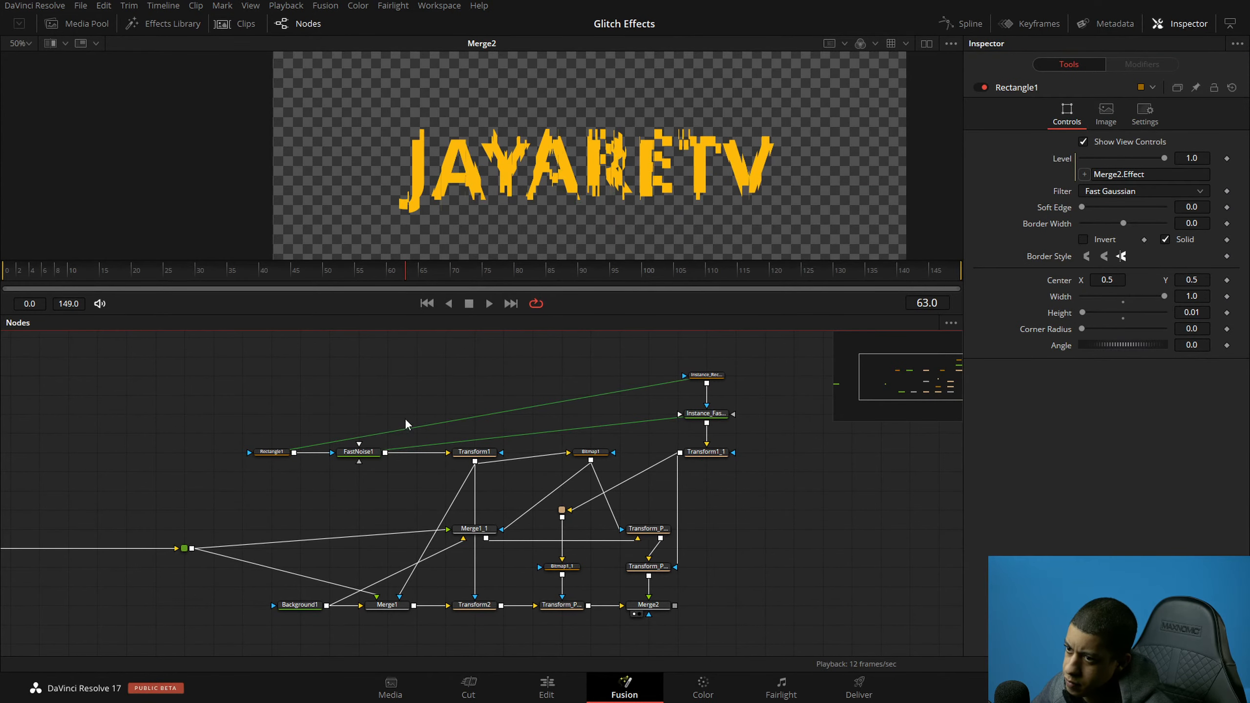
Step: View the Rectangle1 and FastNoise1 outputs and raise Rectangle1's height to 0.0403
key(1)
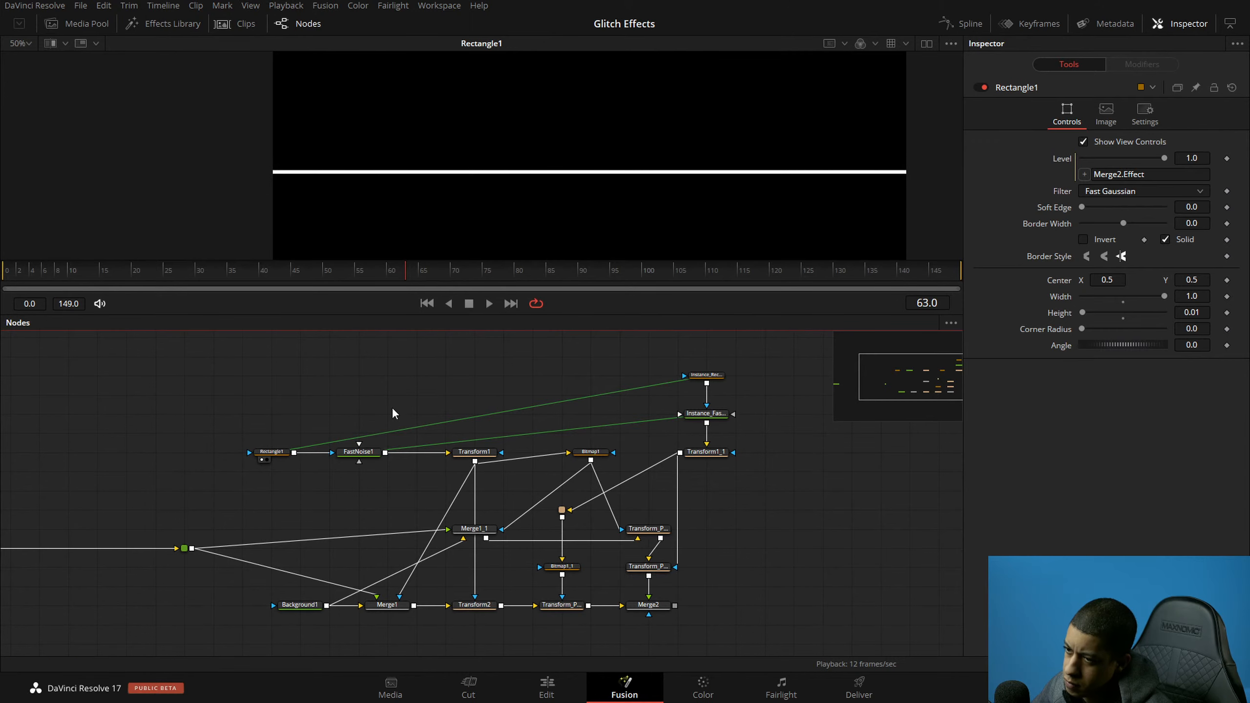
key(1)
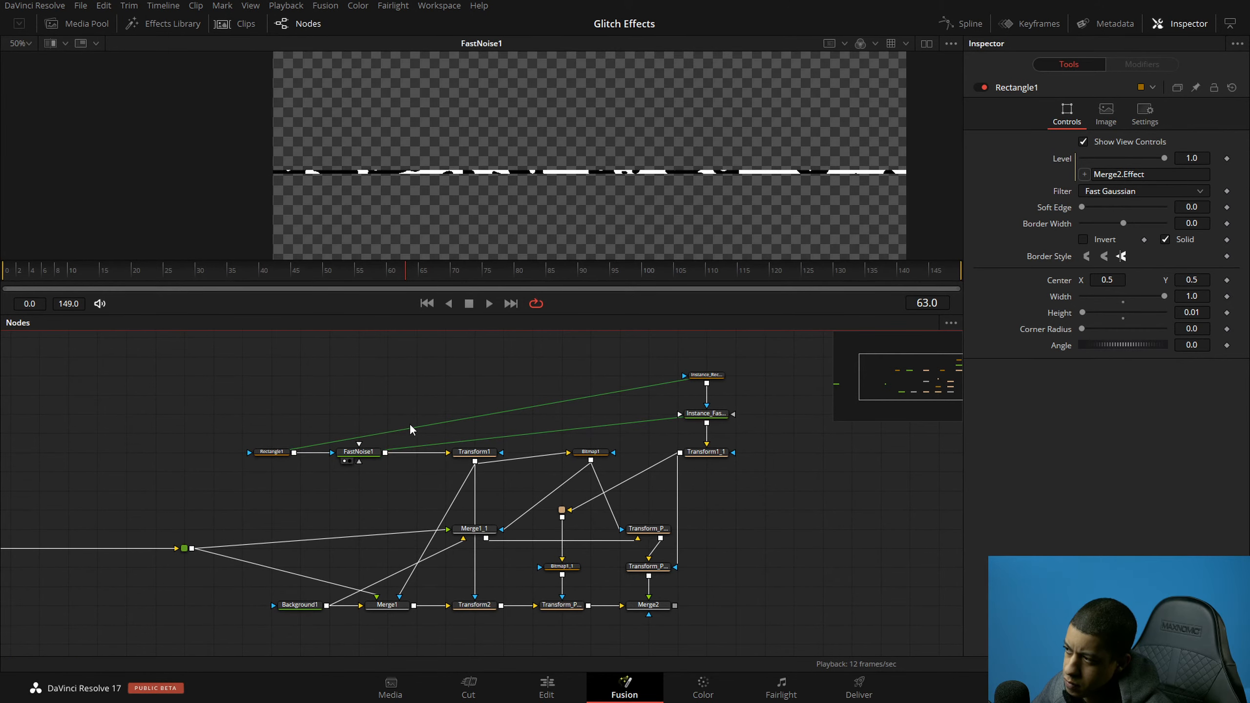
click(1202, 313)
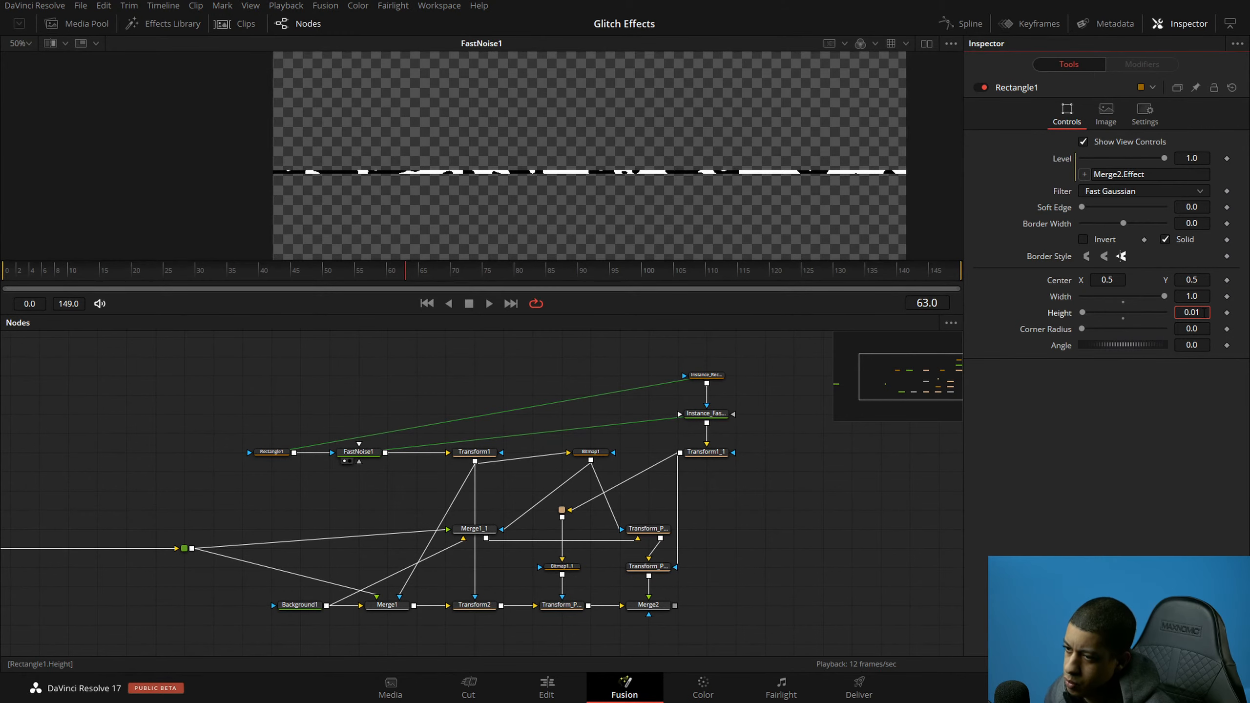
click(704, 403)
click(1191, 312)
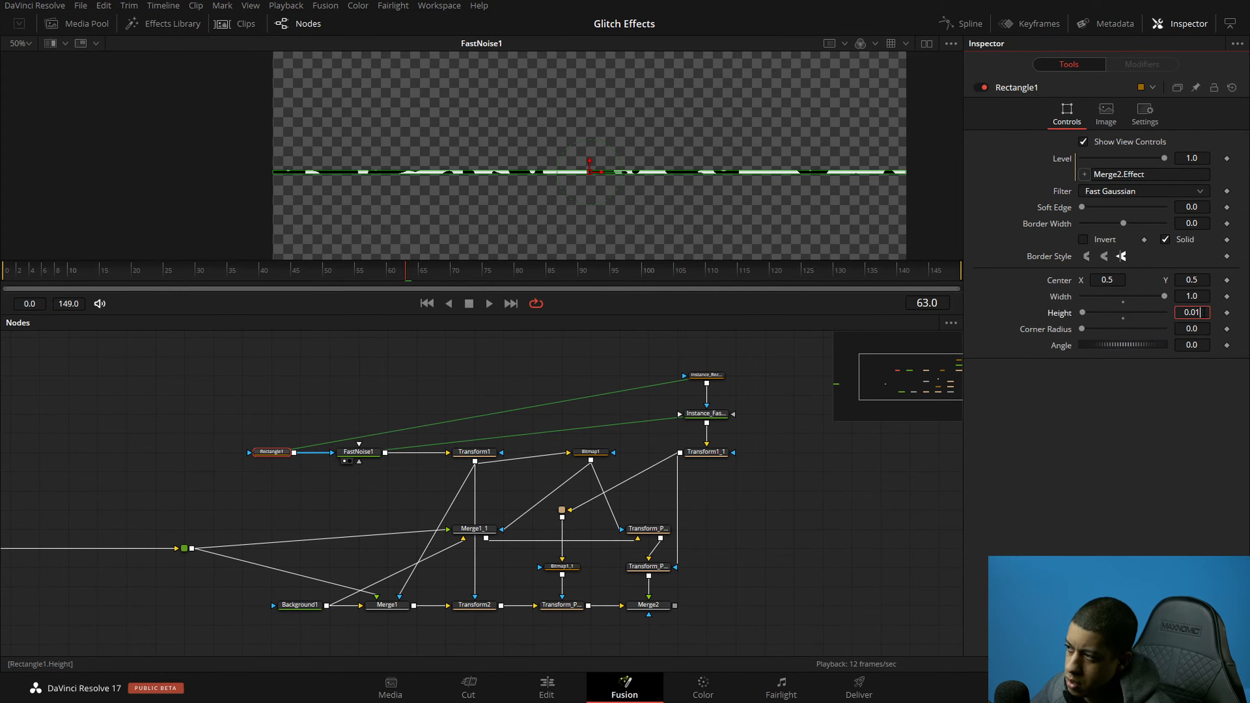
text(06)
drag(1191, 312, 1213, 312)
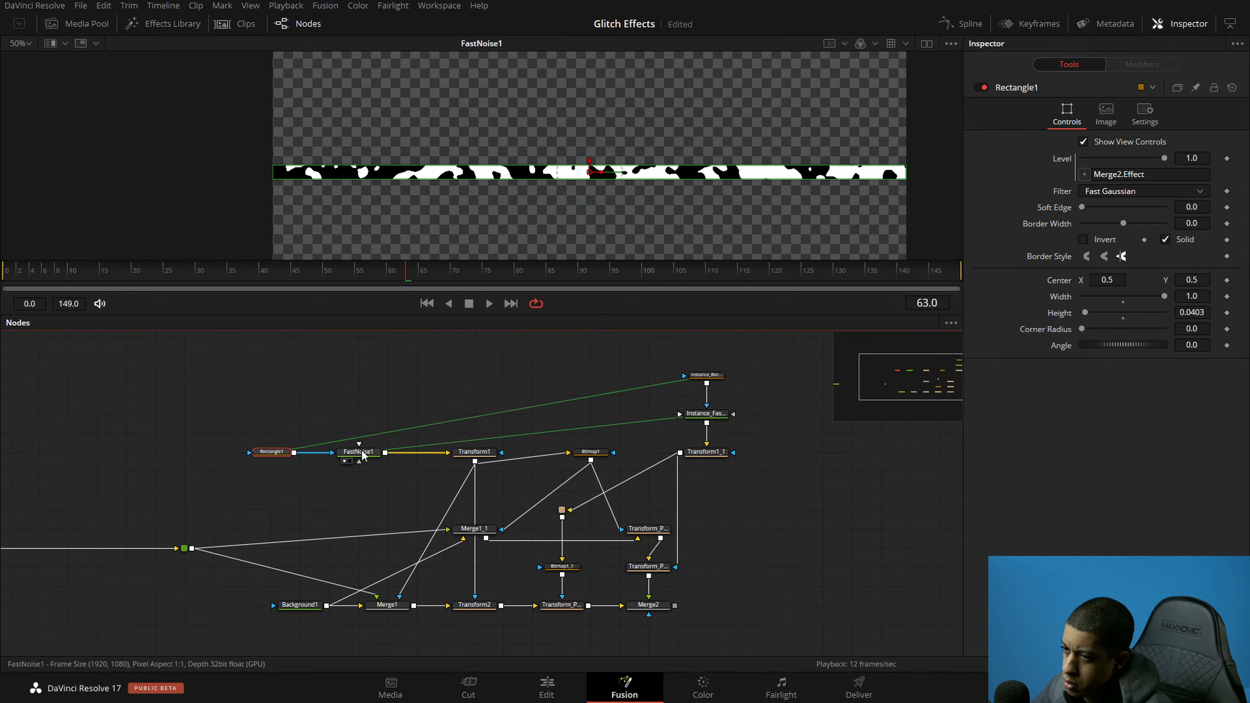
Step: Play back the Transform1 output and the Merge2 output to check the animated noise and the glitched text
drag(474, 452, 467, 222)
key(space)
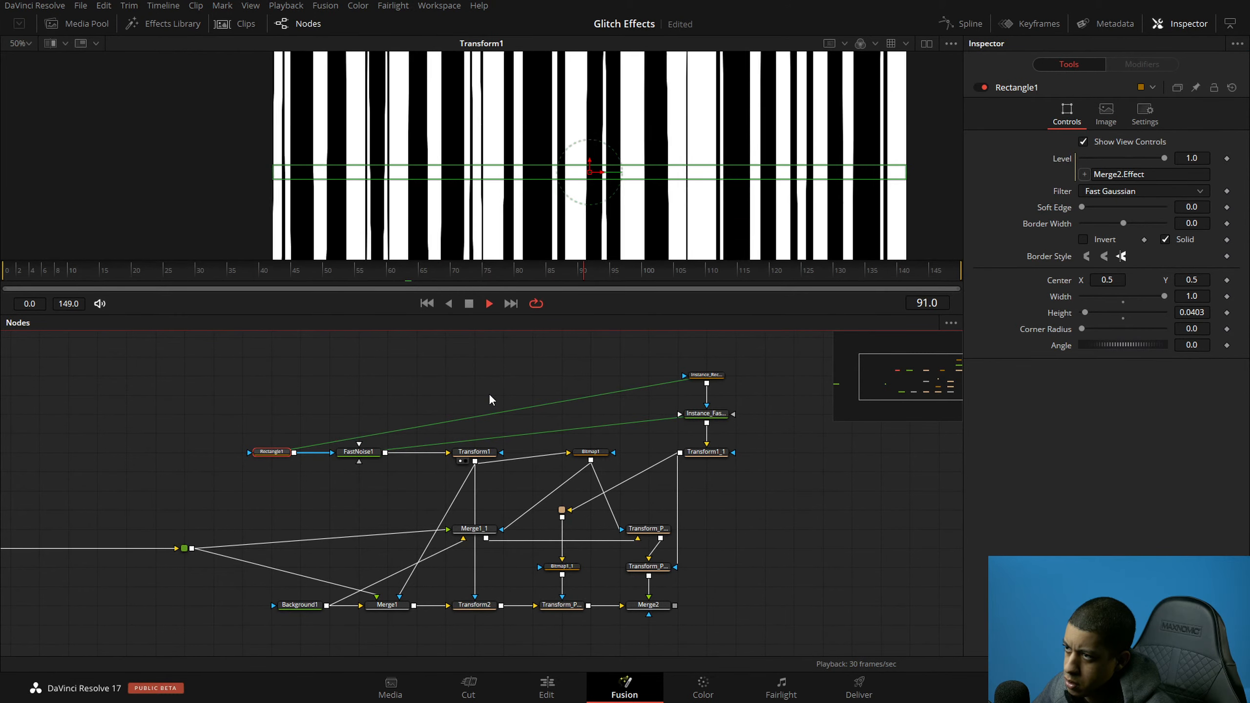
drag(647, 605, 625, 221)
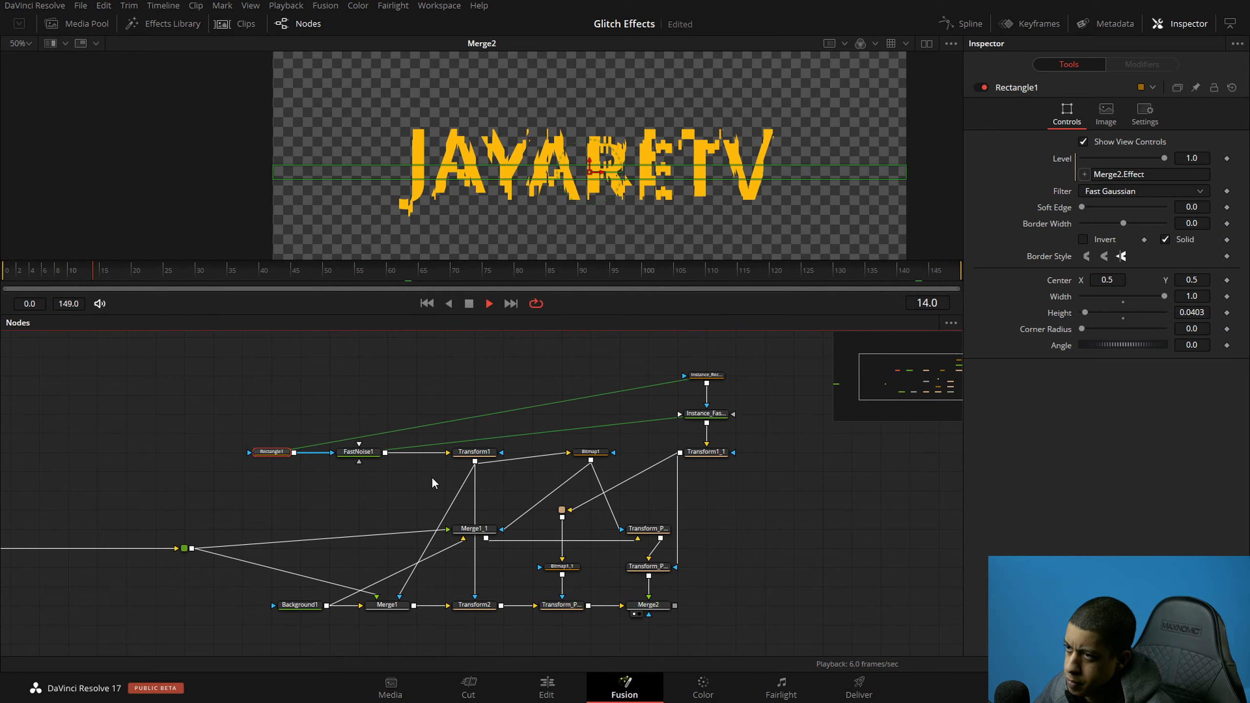
key(space)
key(space)
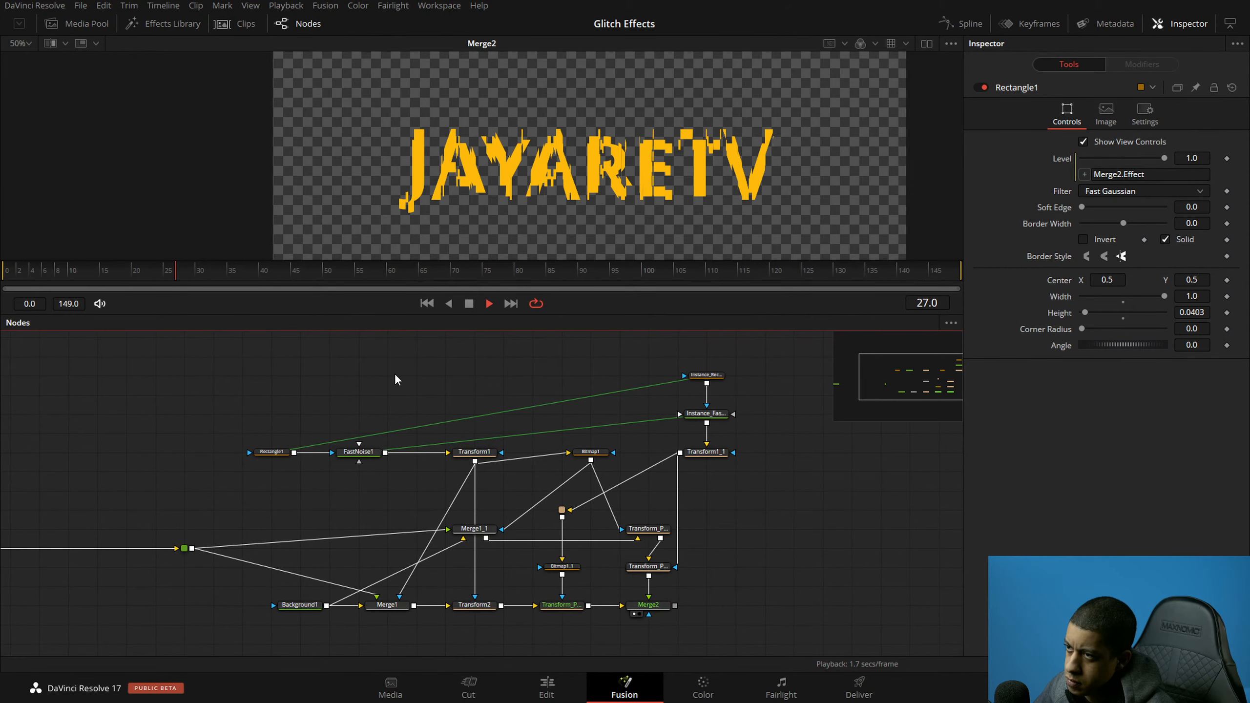
key(space)
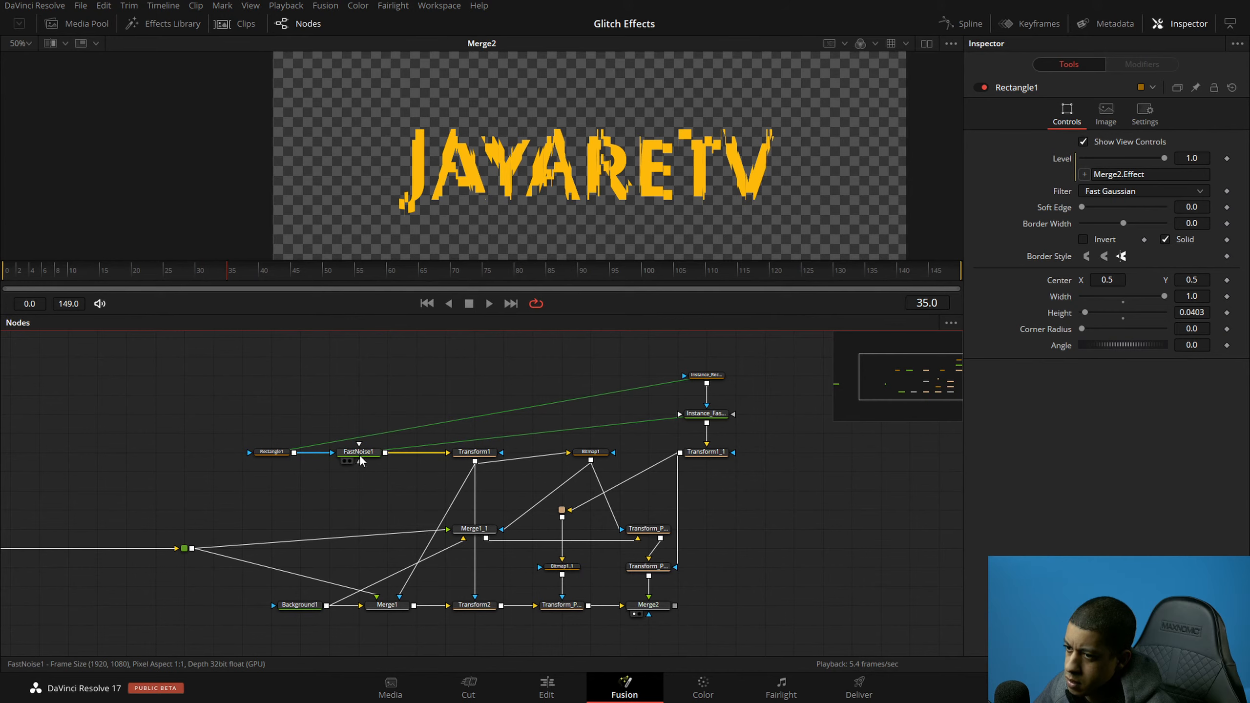
Step: Set FastNoise1's seethe rate to 0.5 and preview the Merge2 playback
click(359, 452)
click(1199, 323)
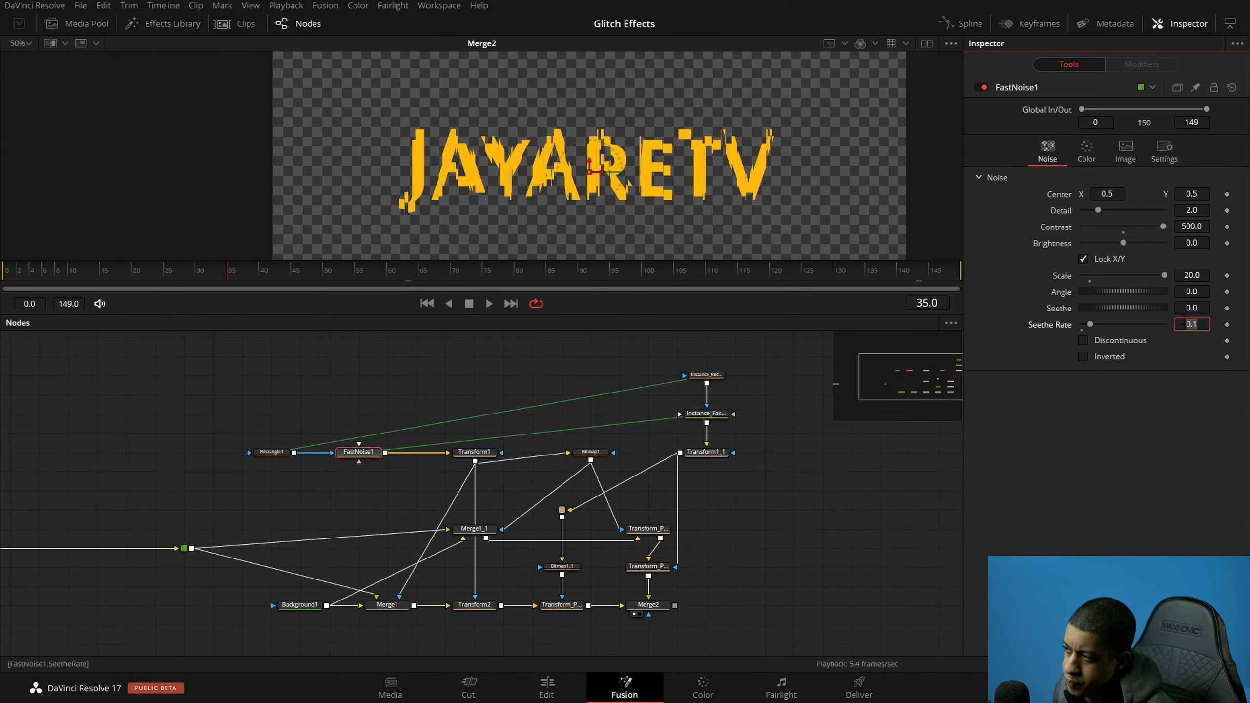
text(0.5)
key(Tab)
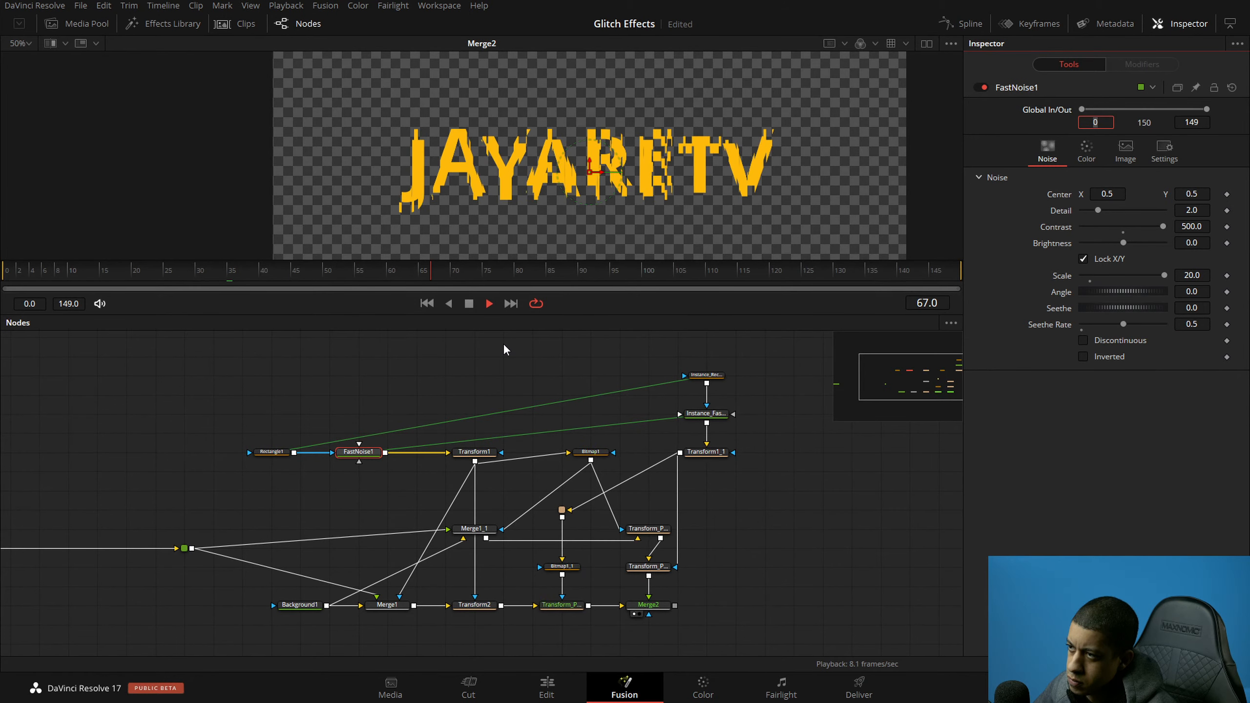
click(468, 303)
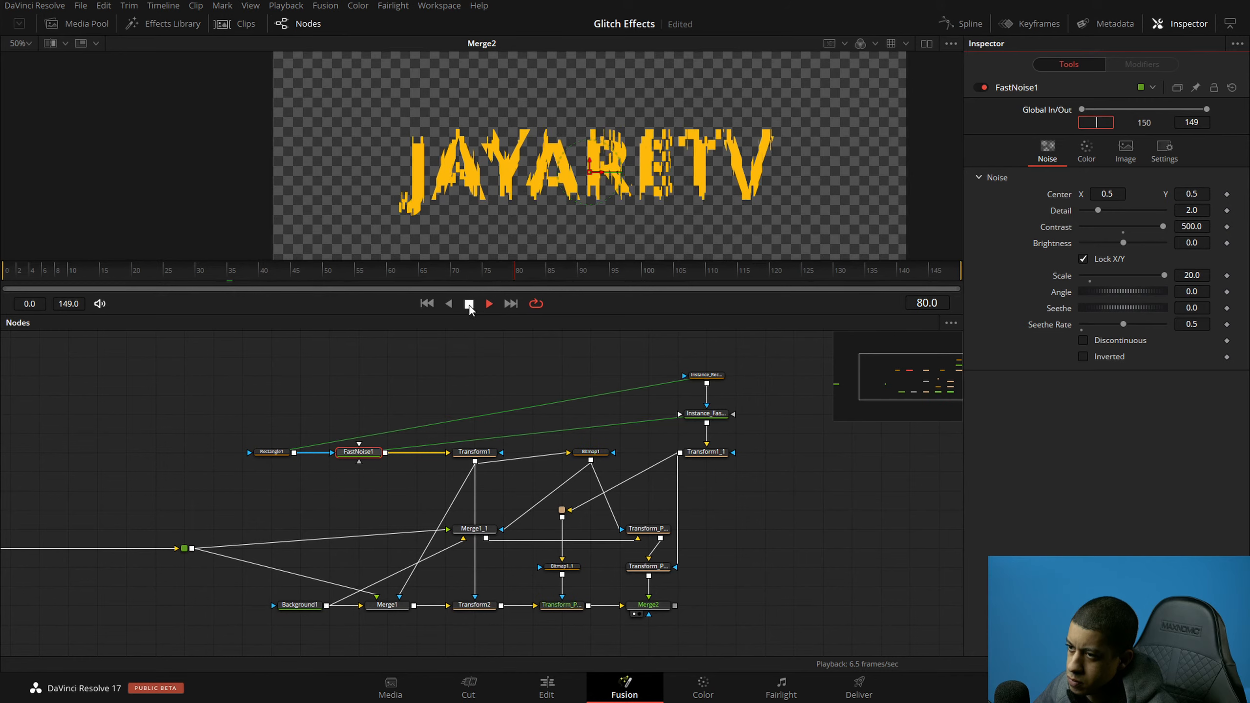
Step: Raise FastNoise1's seethe rate to 2 and preview the animation to its end
click(1200, 325)
text(2)
key(Return)
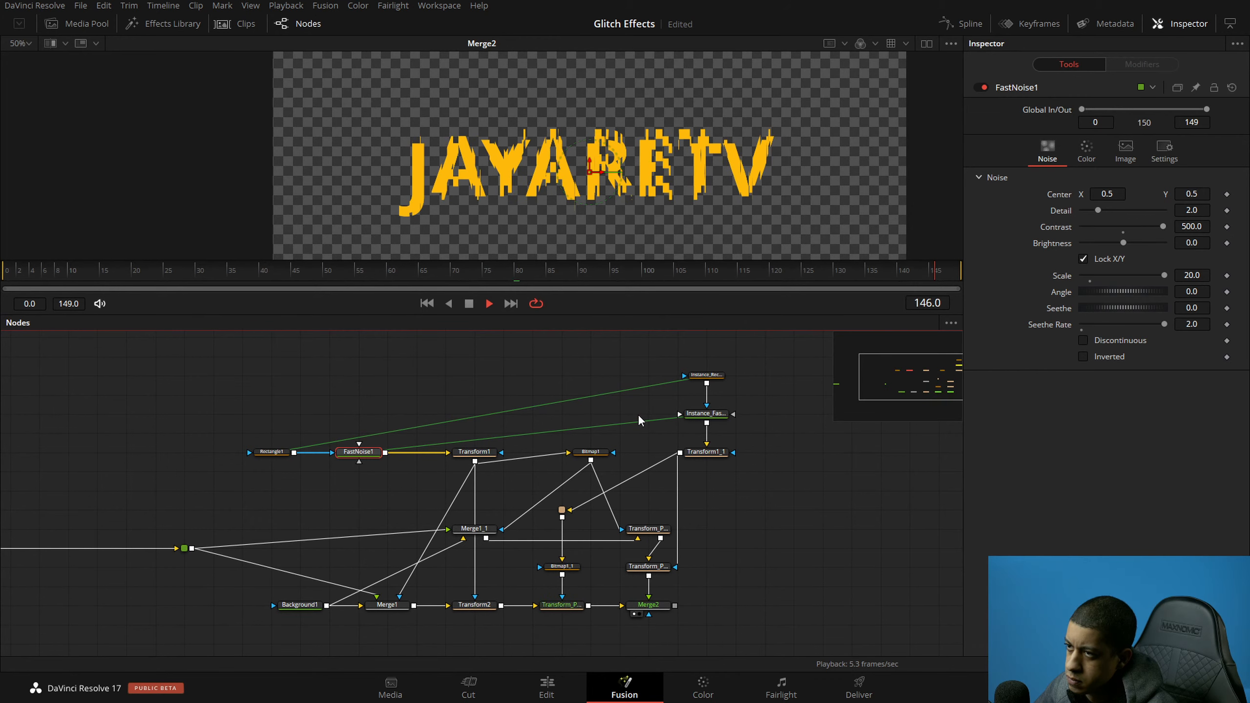
key(space)
click(451, 423)
Step: View the outputs of Rectangle1 and FastNoise1 one after the other
click(367, 453)
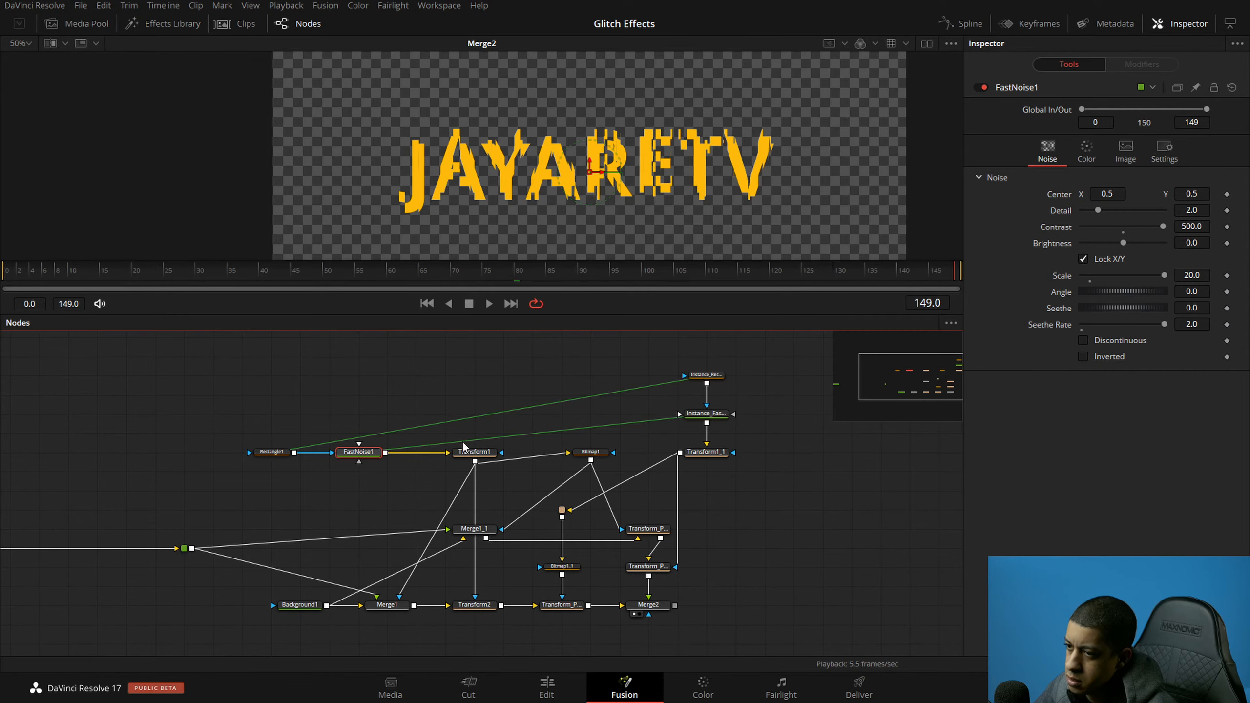
click(282, 452)
click(261, 460)
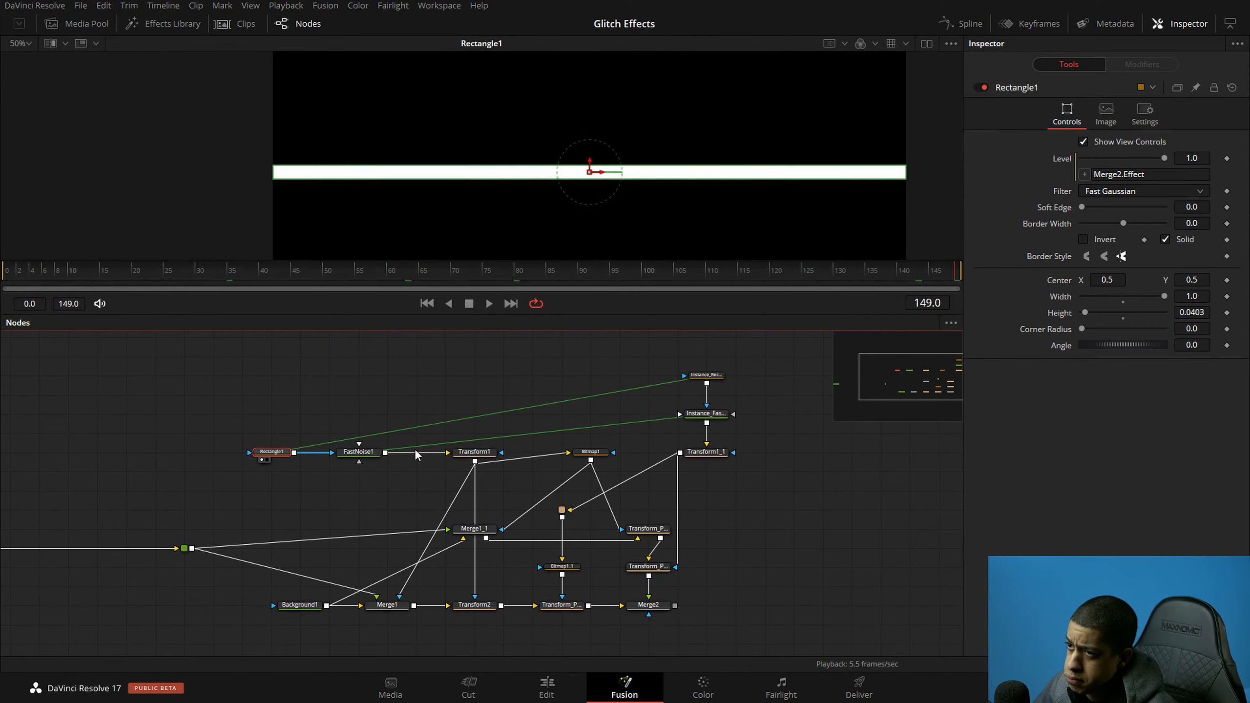
click(345, 461)
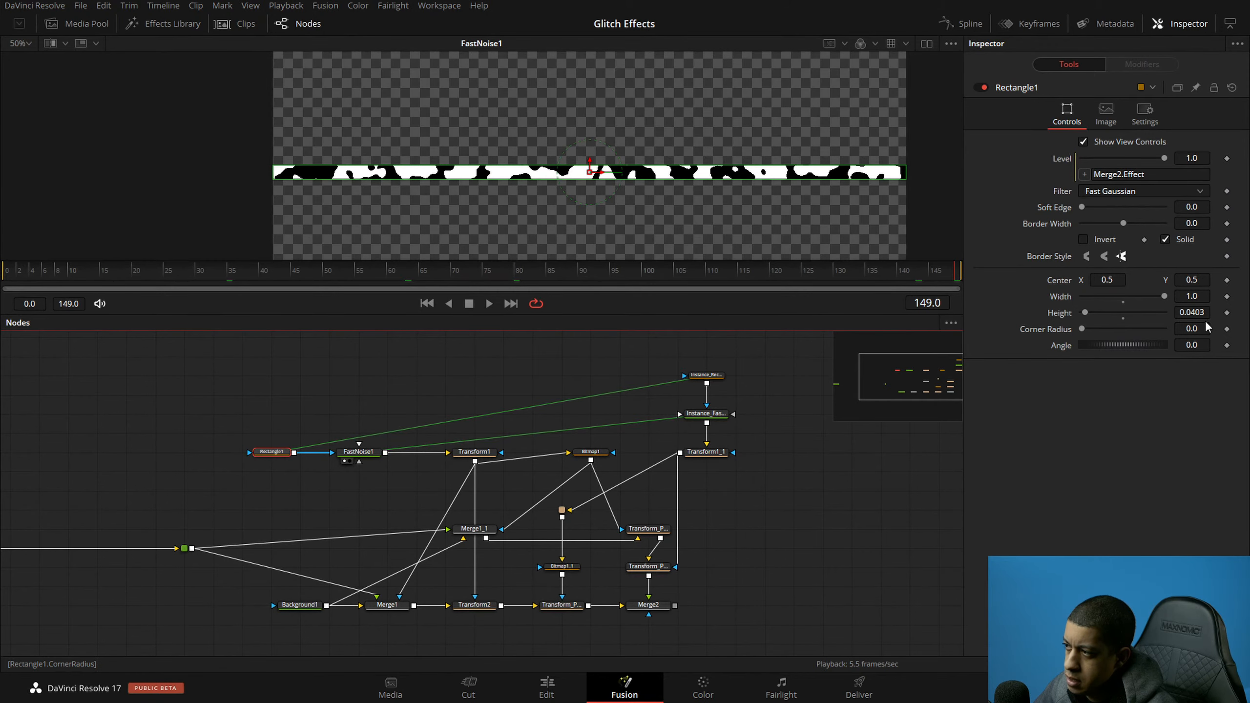
Step: Set FastNoise1's scale to 50 and play back the Merge2 output
click(361, 452)
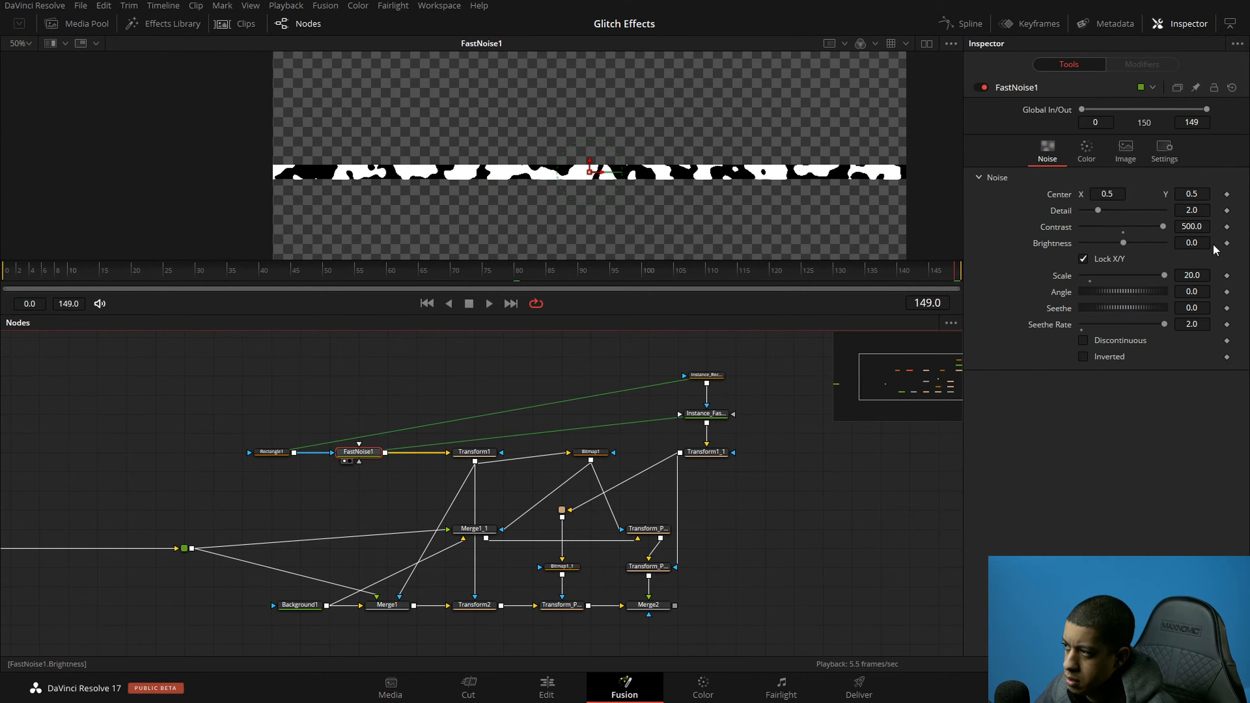
click(1204, 277)
text(50)
key(Tab)
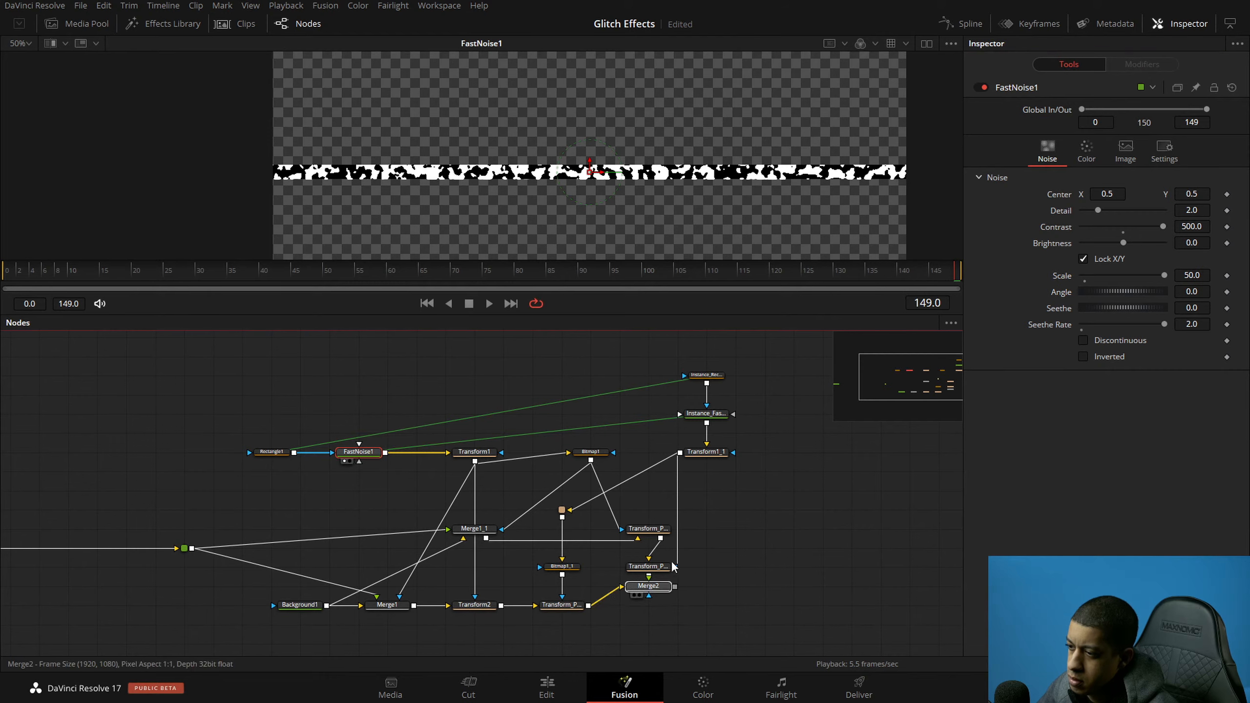
click(634, 613)
click(791, 548)
key(space)
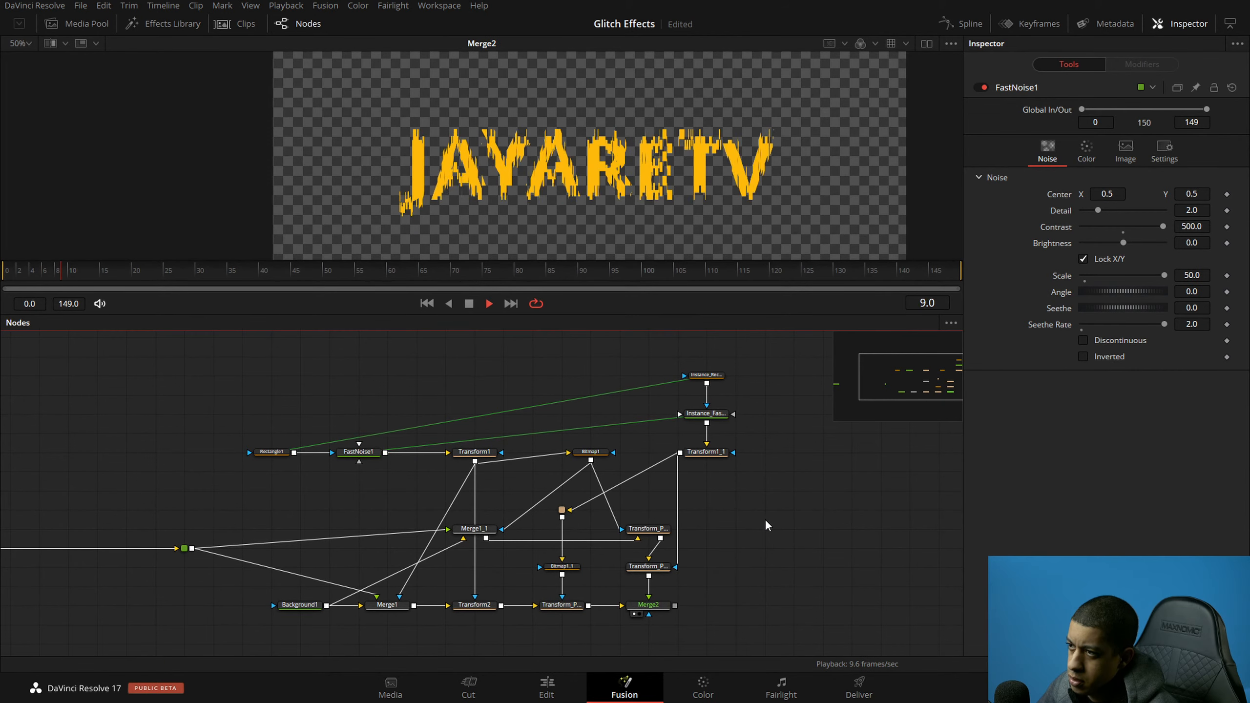
Step: Reduce FastNoise1's scale to 14.96 and play back the glitched text
click(372, 455)
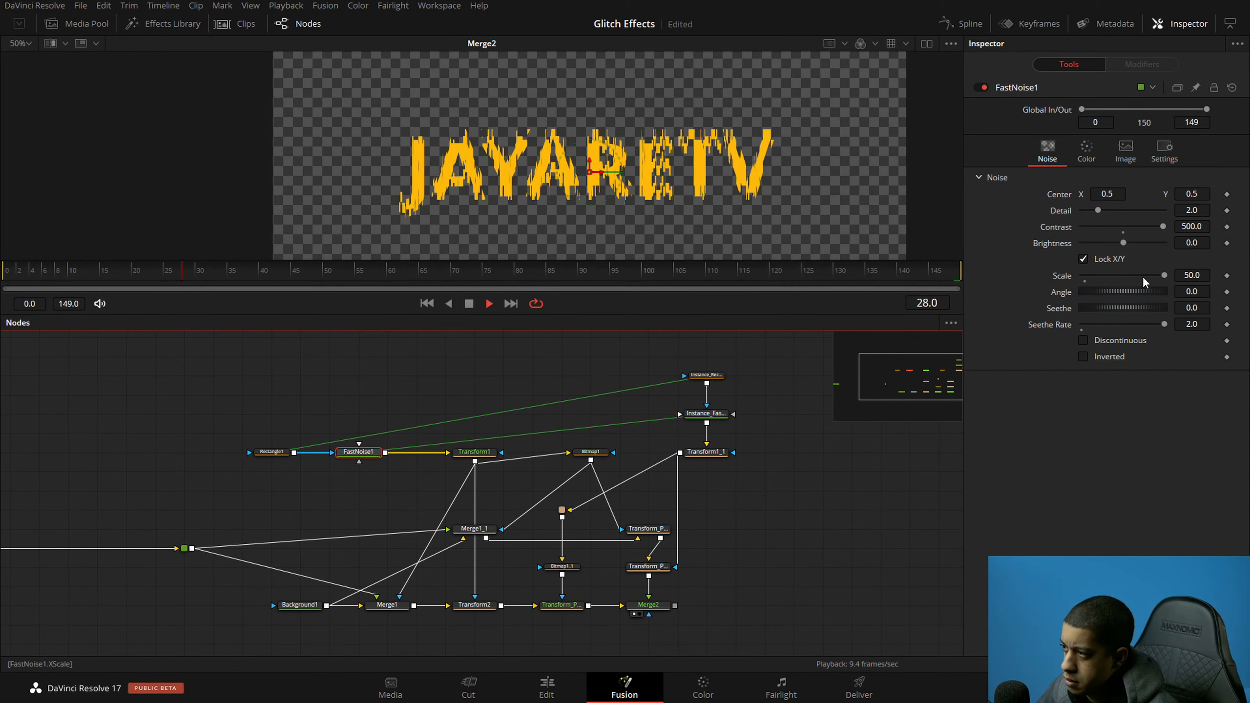
key(space)
drag(1164, 276, 1107, 288)
key(space)
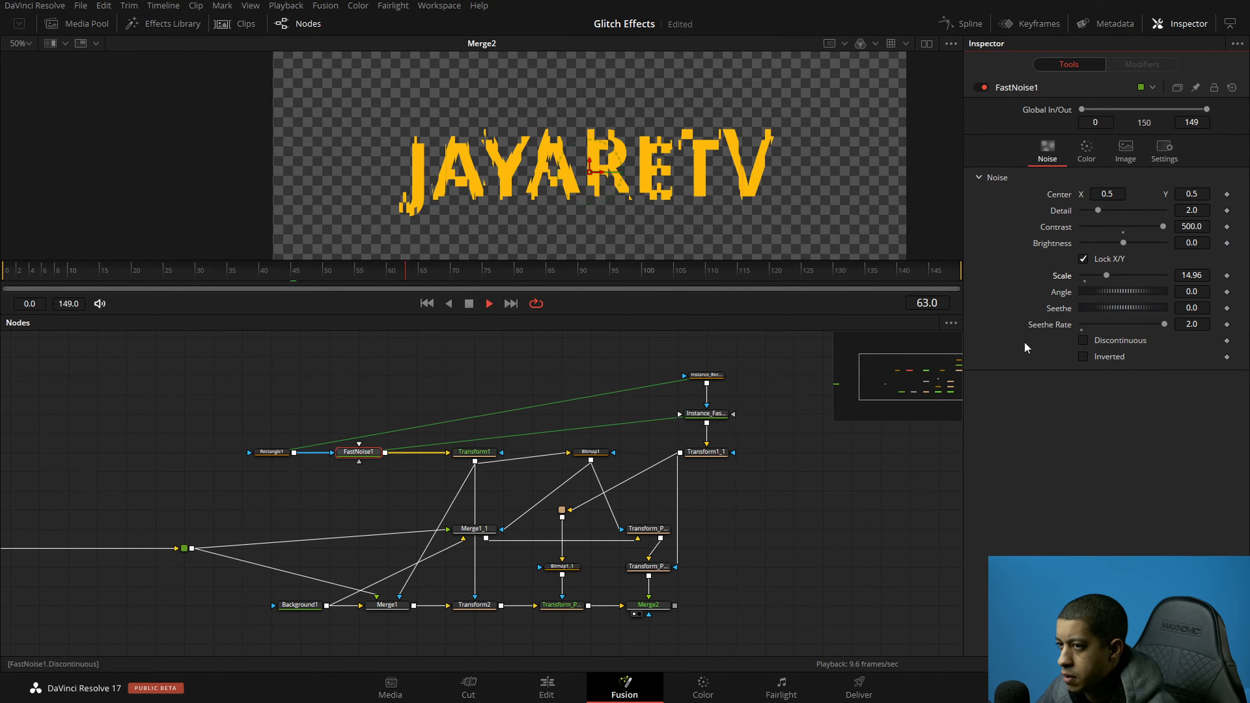
Step: Stop the playback and save the project
key(space)
click(852, 446)
key(ctrl+s)
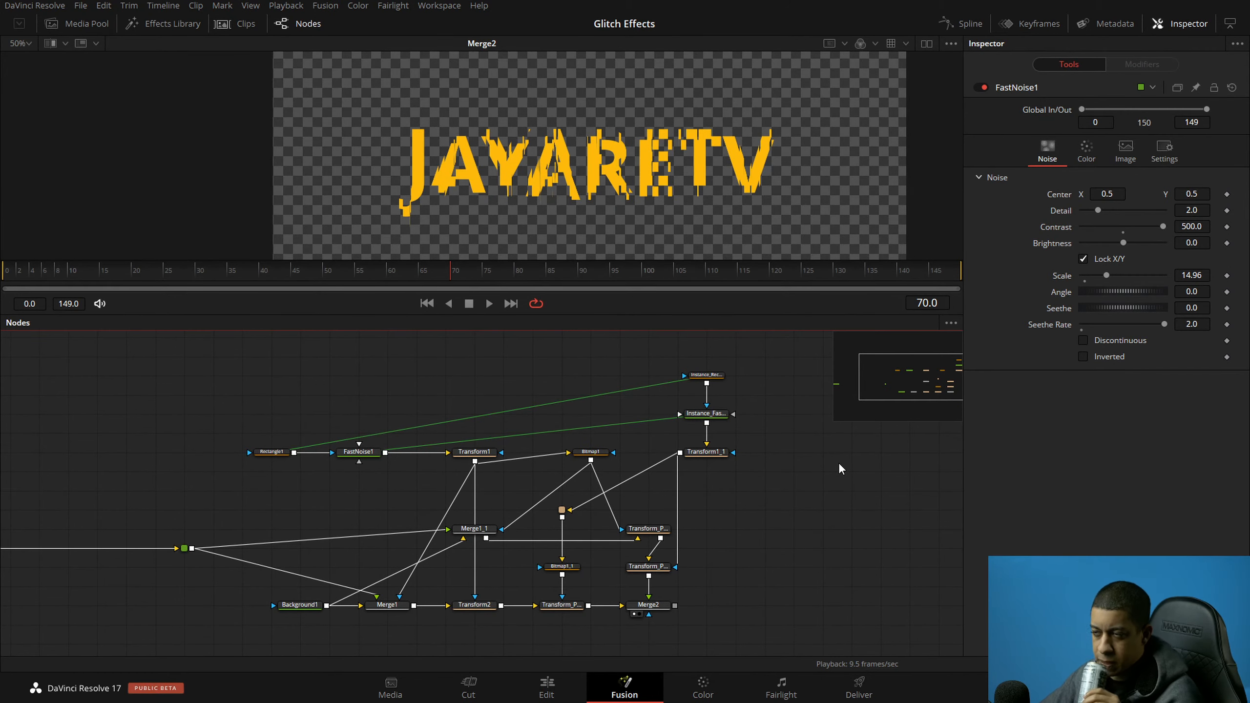
Step: Select Merge2 and test its Effect control by removing and restoring the glitch on the text
click(647, 605)
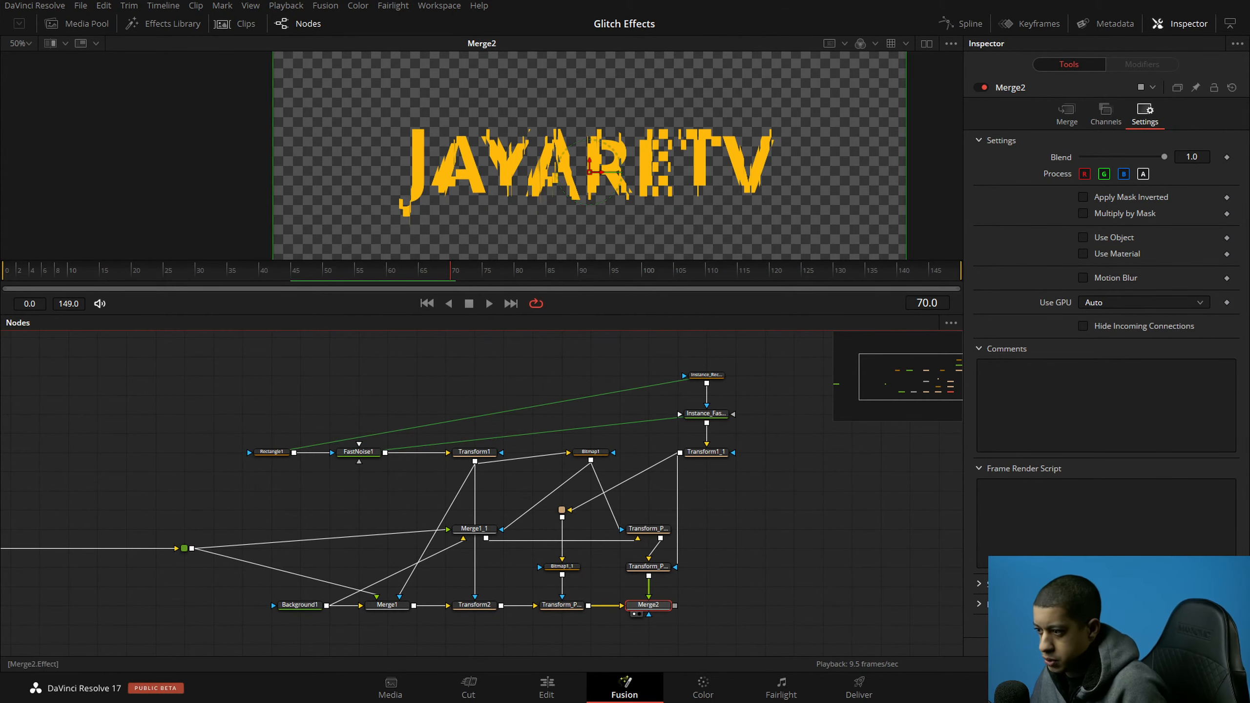
key(ctrl+z)
key(ctrl+z)
key(ctrl+z)
key(ctrl+z)
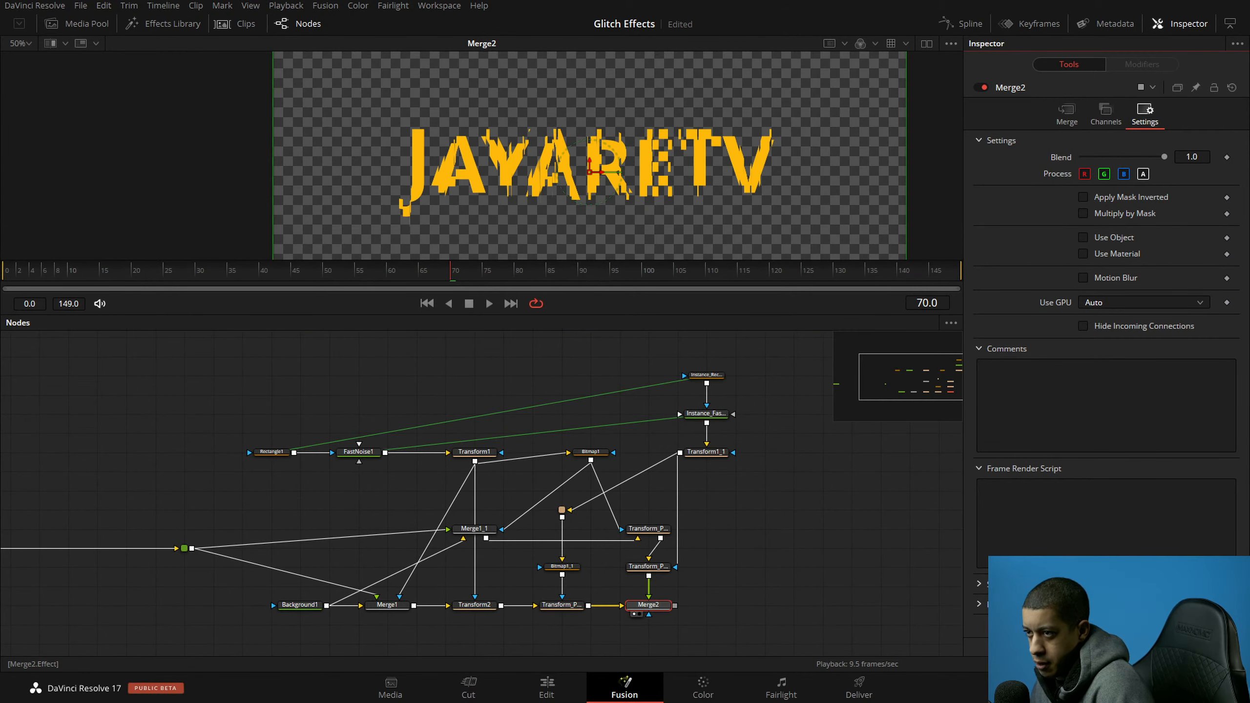
key(ctrl+z)
key(ctrl+z)
key(ctrl+z)
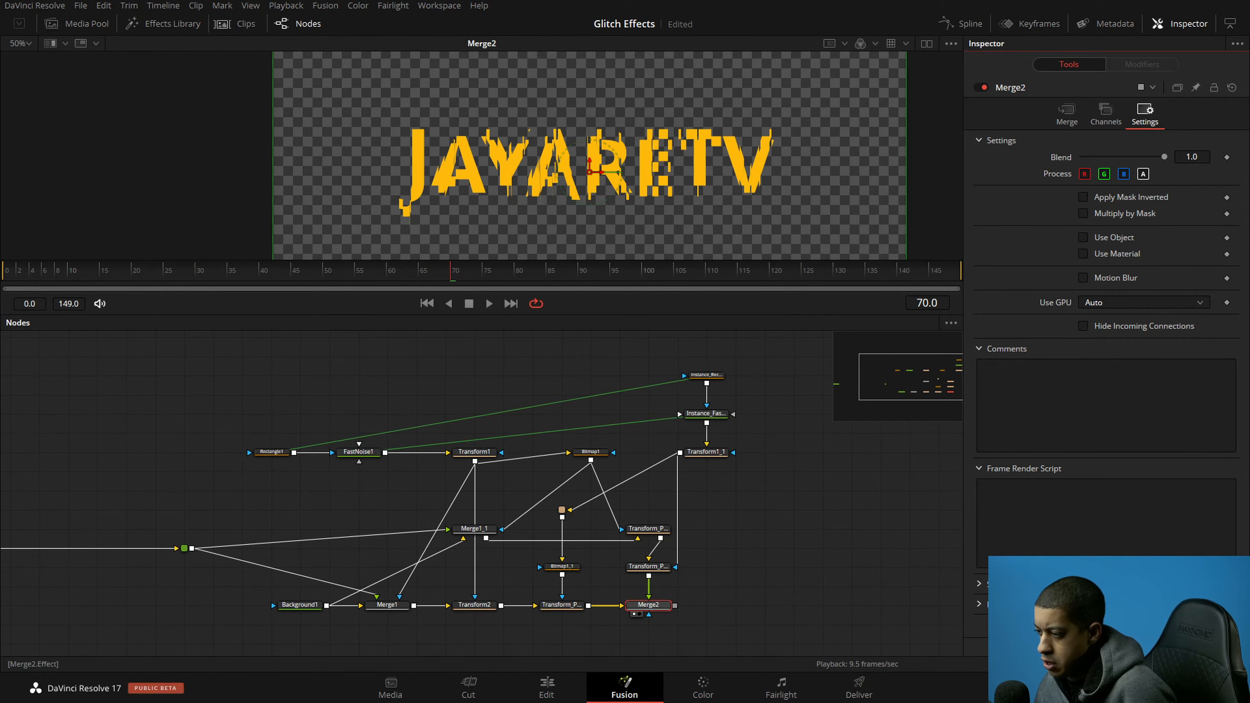
key(ctrl+z)
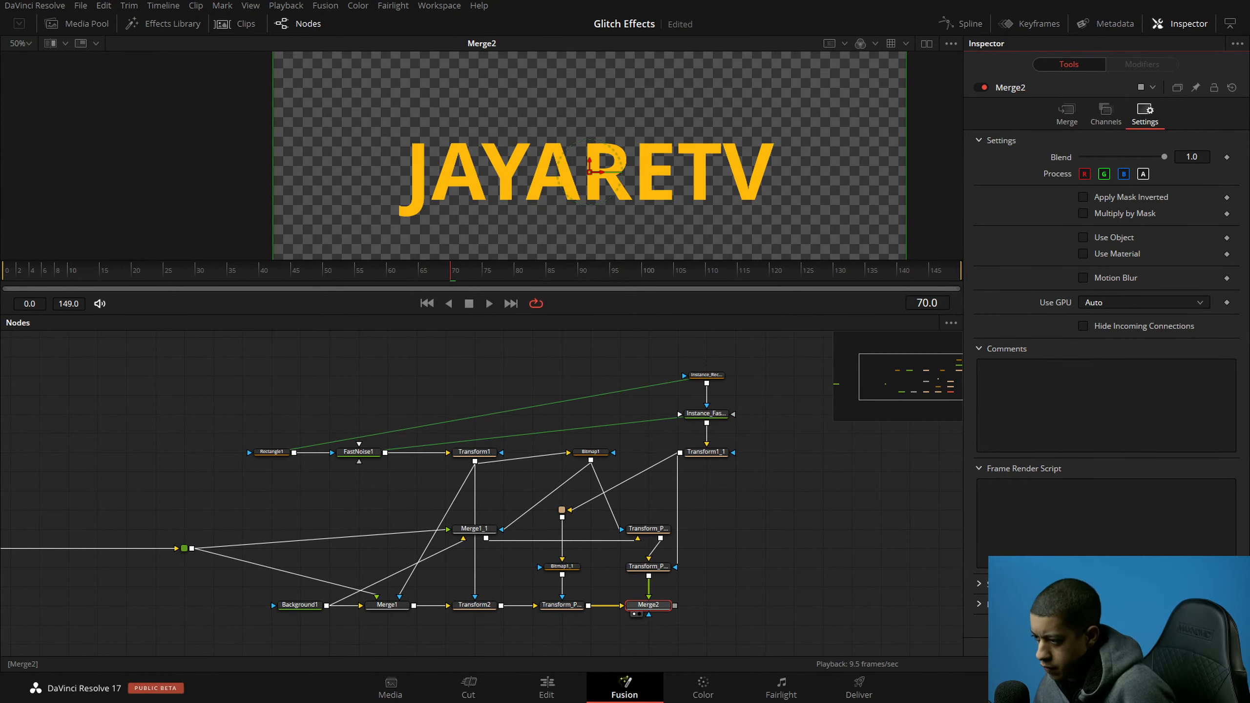
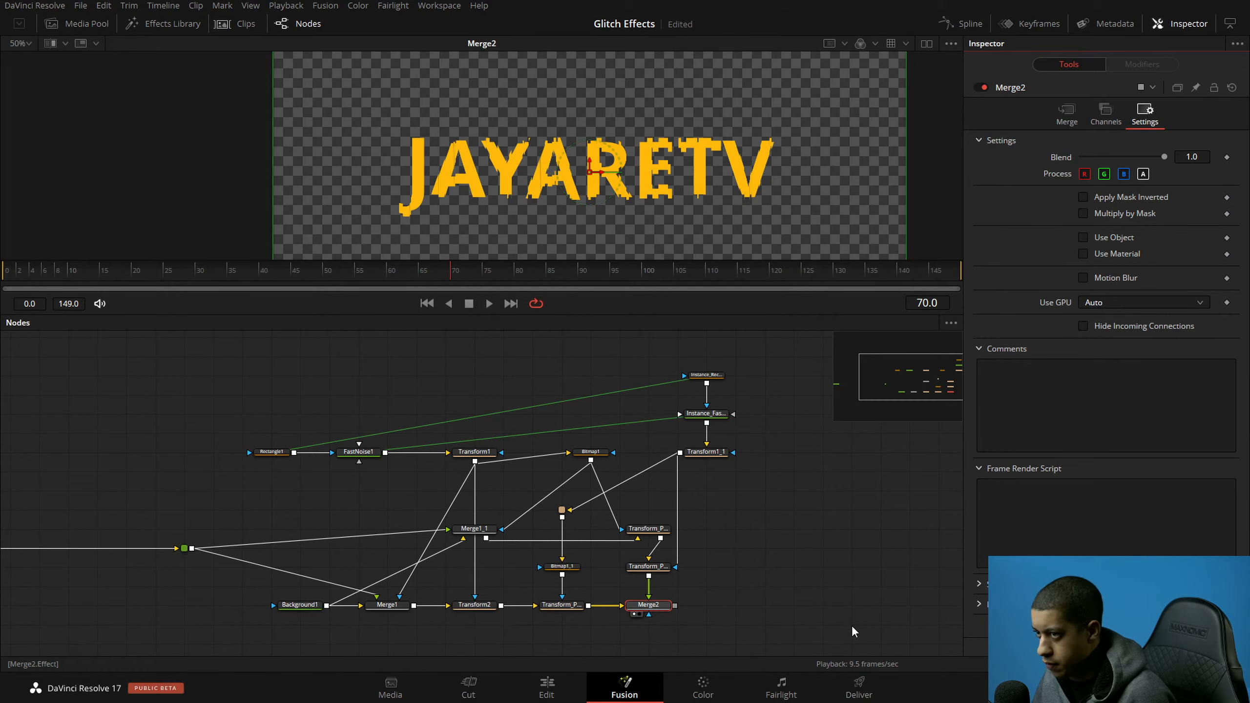
click(826, 621)
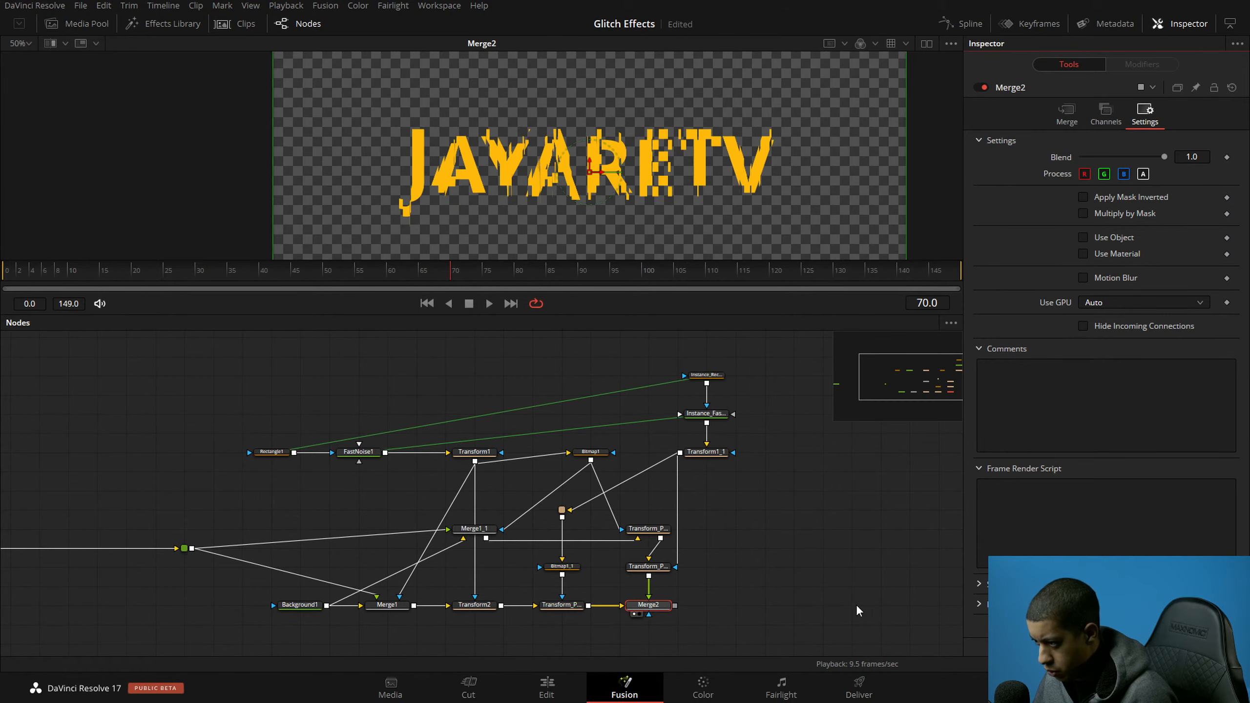
Step: Save the project and add an animatable number slider named T to Merge2's Common page
click(779, 591)
key(ctrl+s)
right_click(1066, 90)
click(1137, 247)
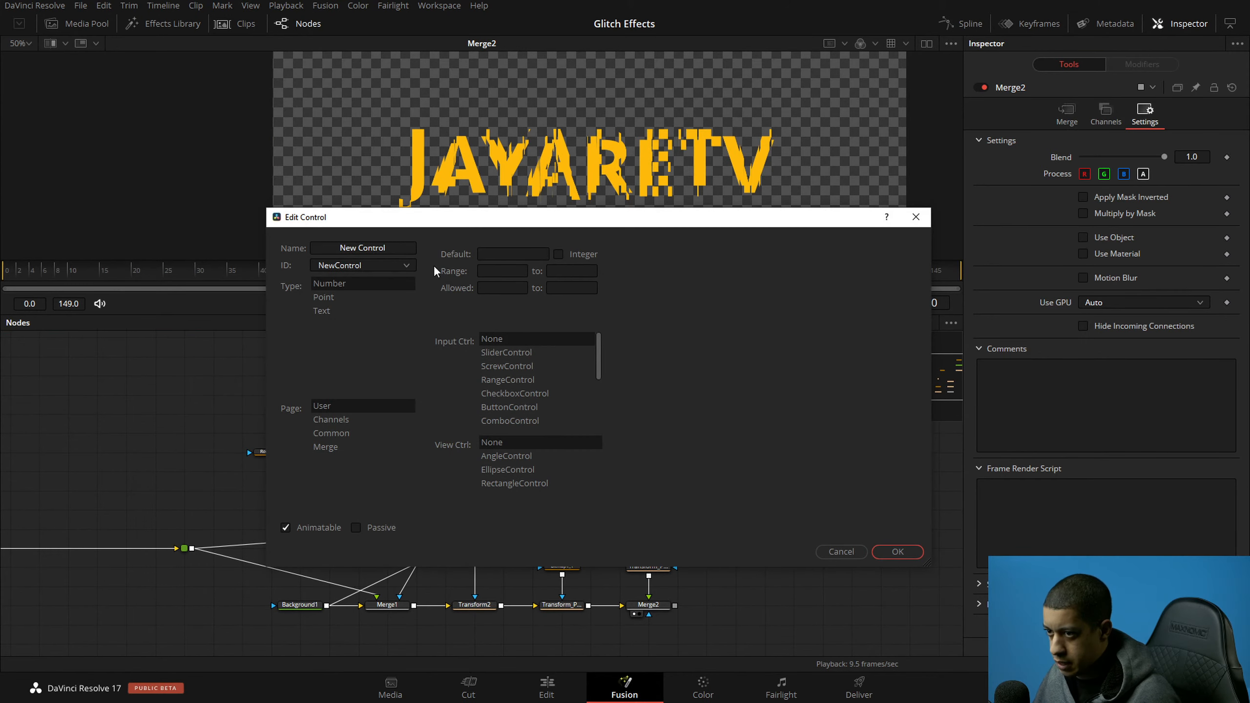
text(T)
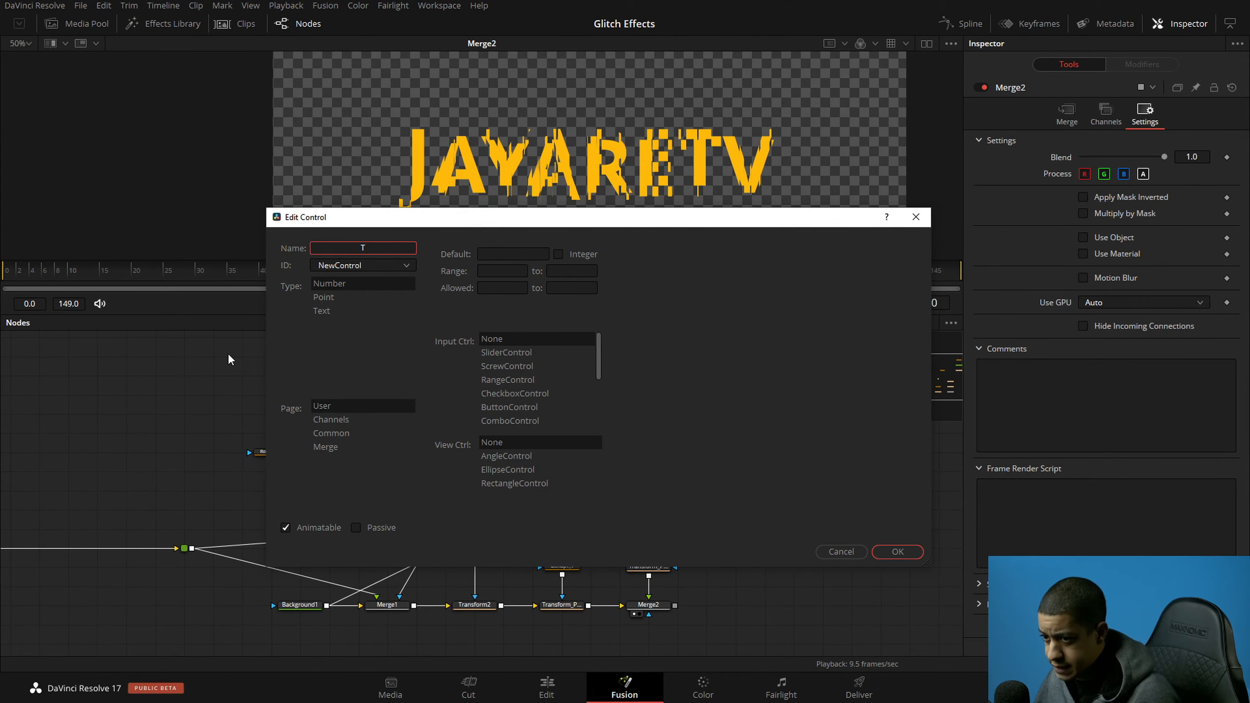
click(350, 433)
click(551, 352)
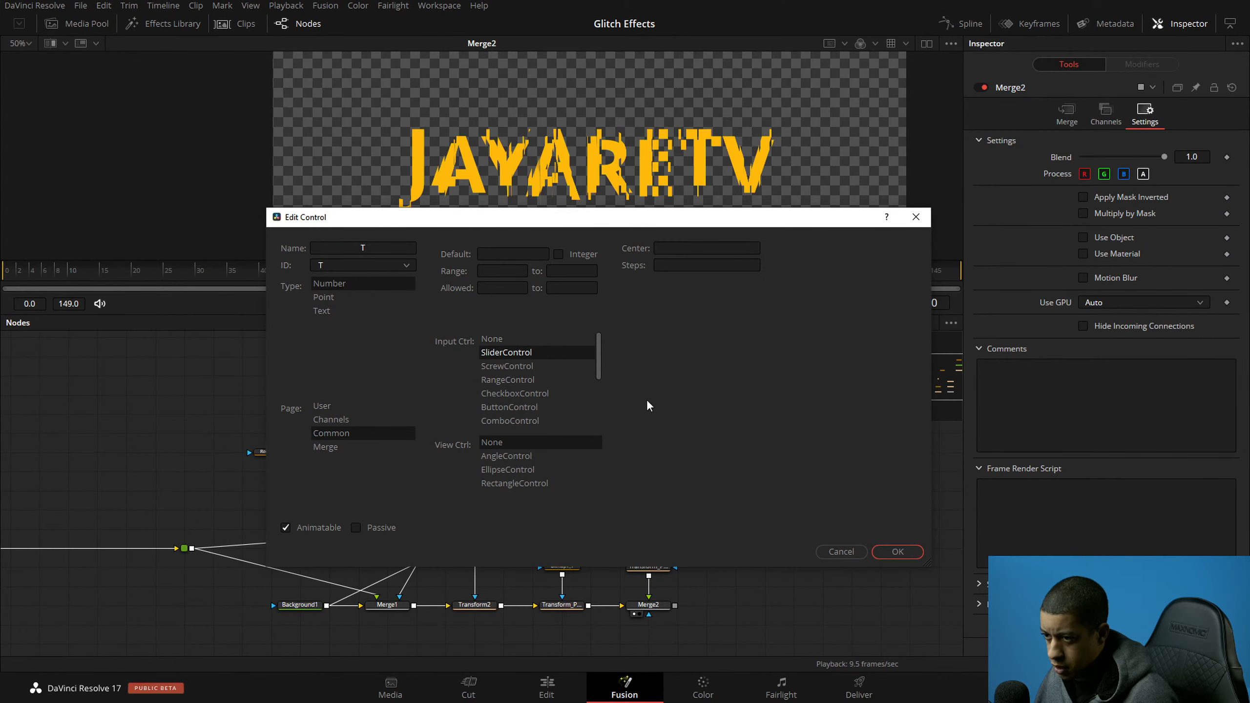
click(914, 550)
Step: Apply an Anim Curves modifier to Merge2's T control and show the modifier's settings
right_click(1147, 480)
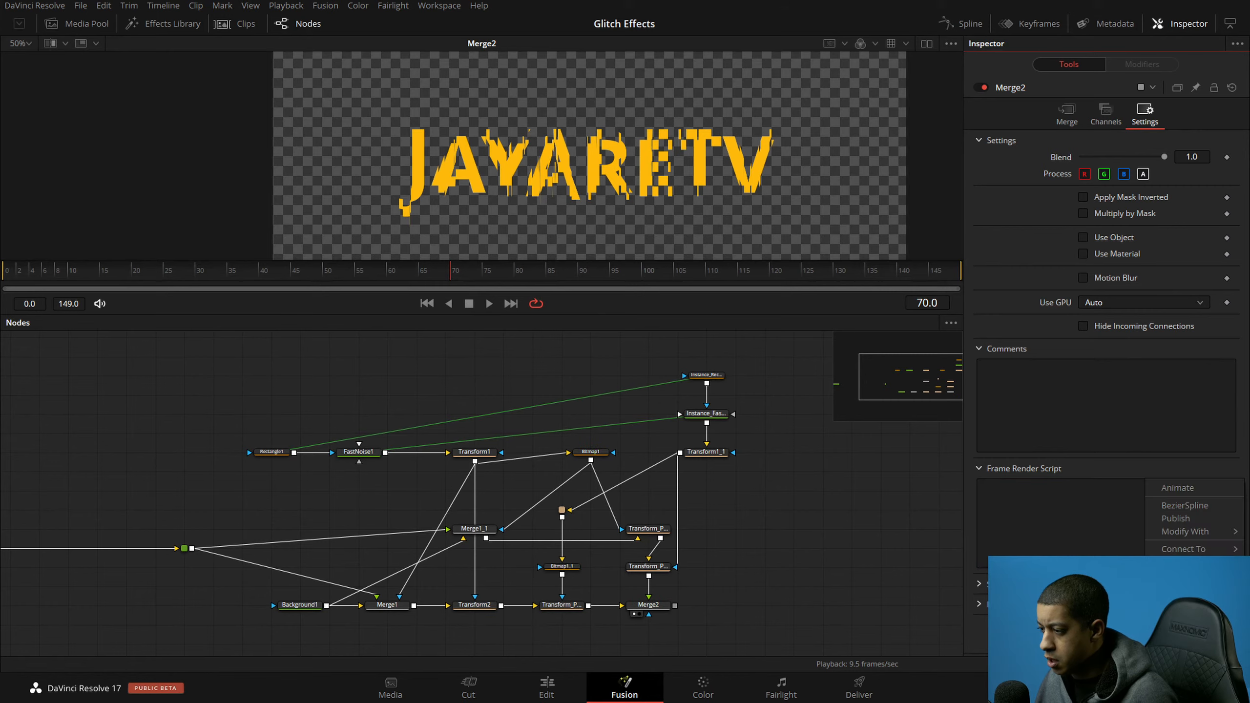
click(1069, 486)
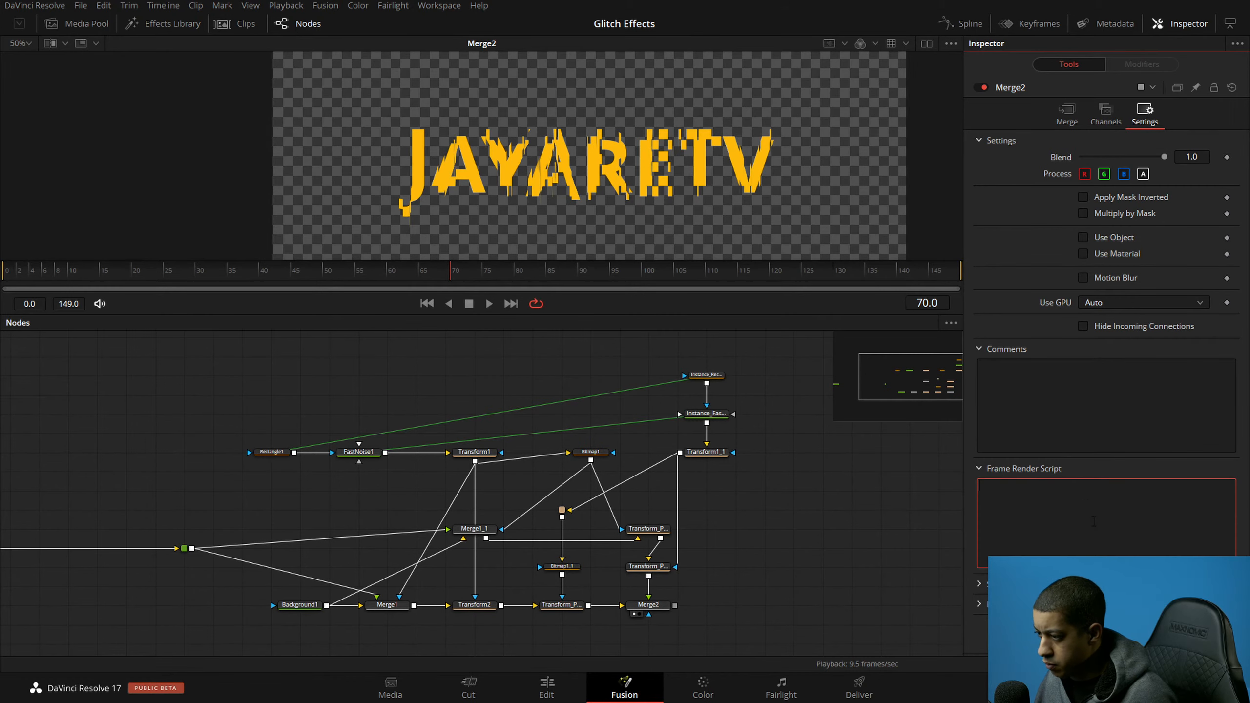
right_click(1128, 533)
right_click(1088, 476)
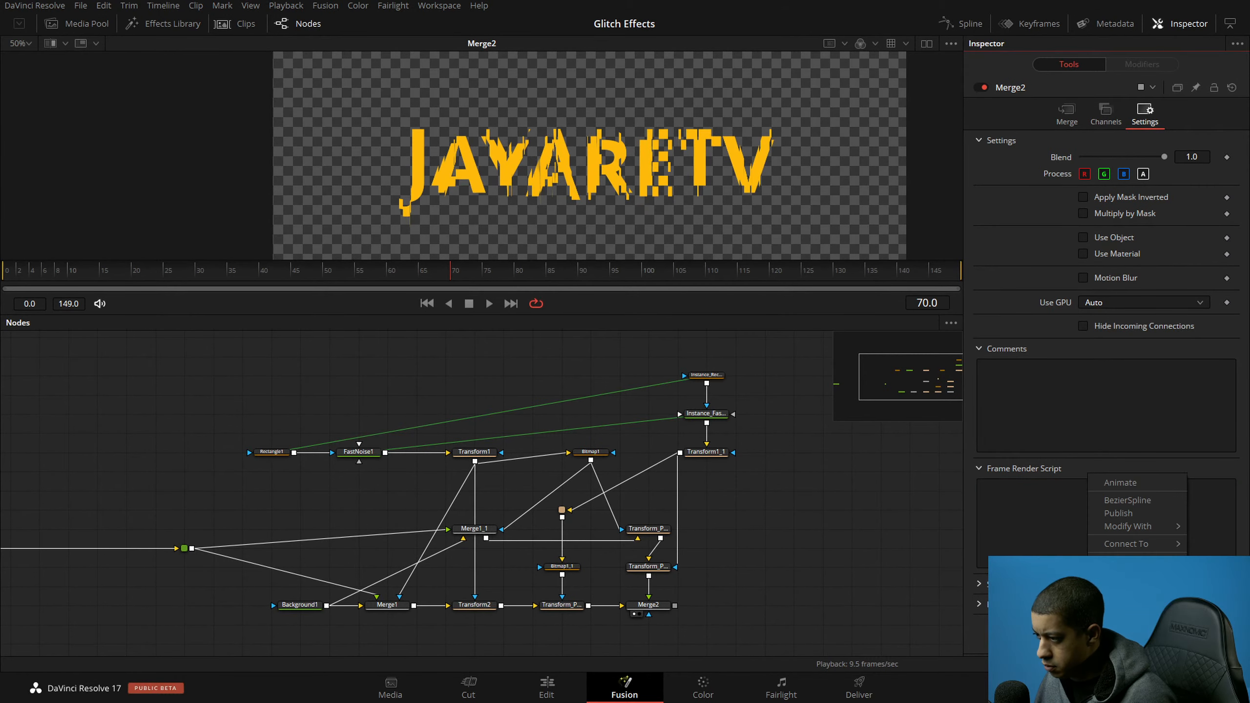
mouse_move(1132, 525)
click(1014, 486)
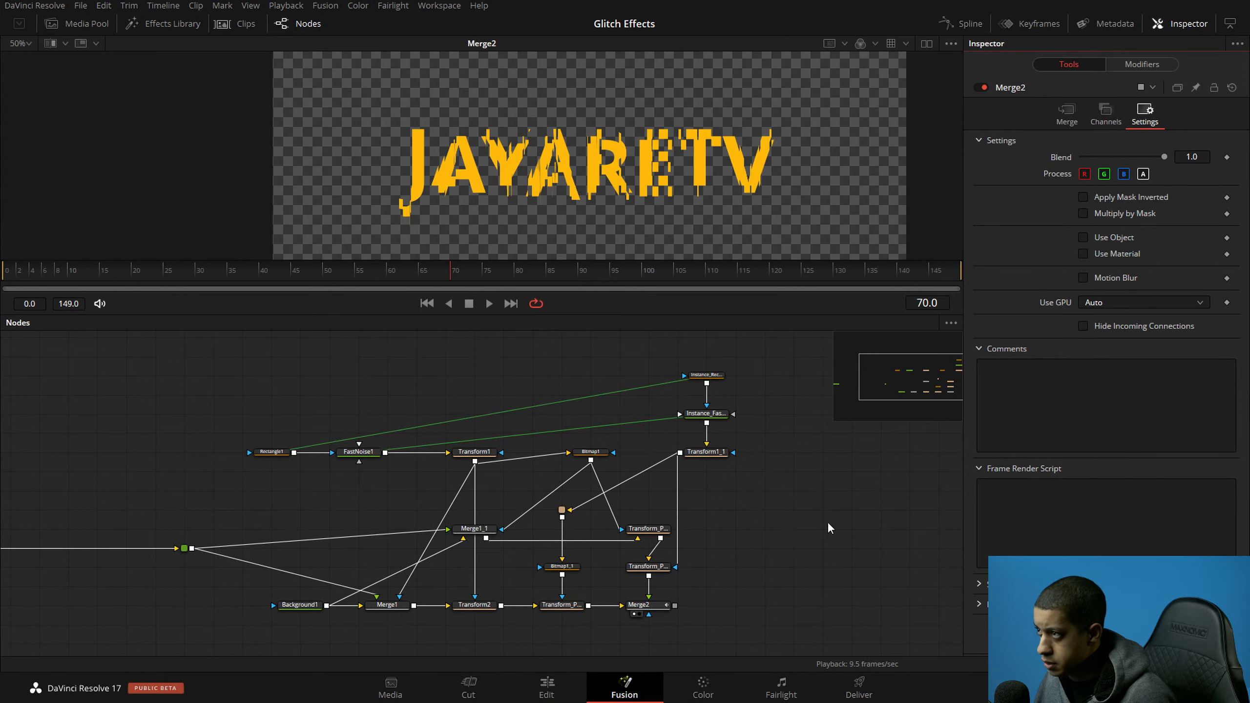
click(1142, 64)
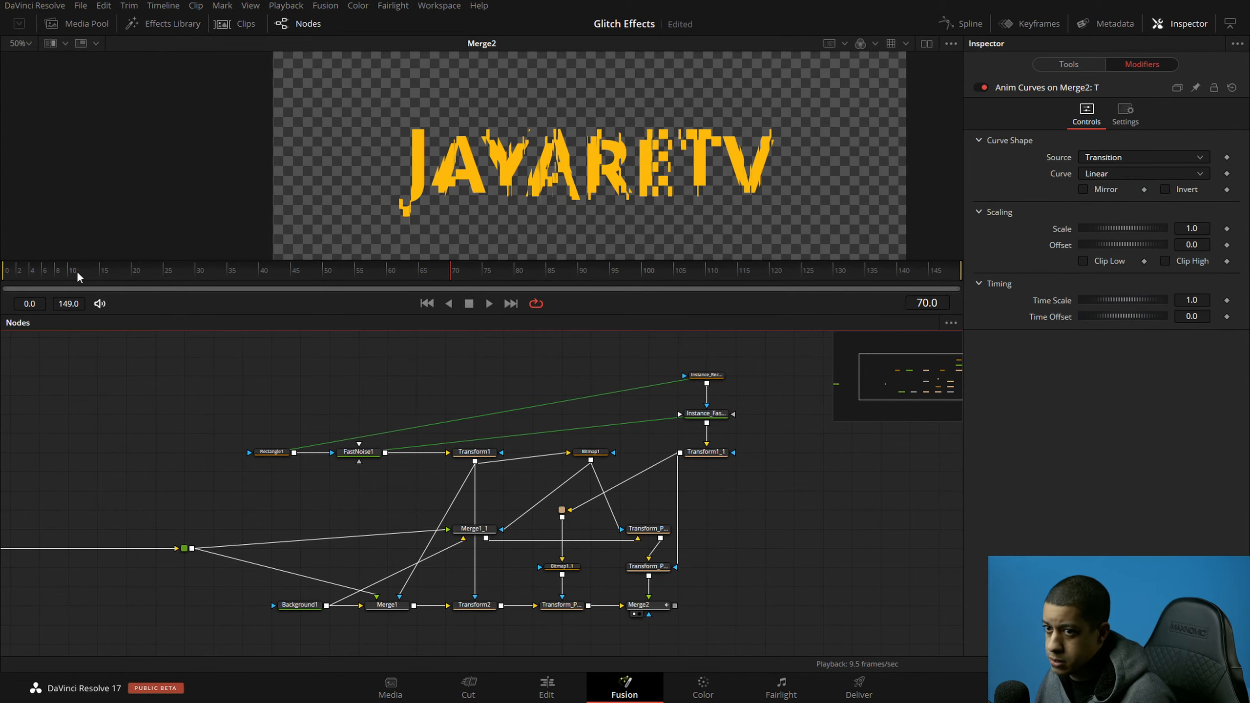
Step: Change the Anim Curves source to Custom and keyframe its Input at frame 70
drag(12, 285, 6, 286)
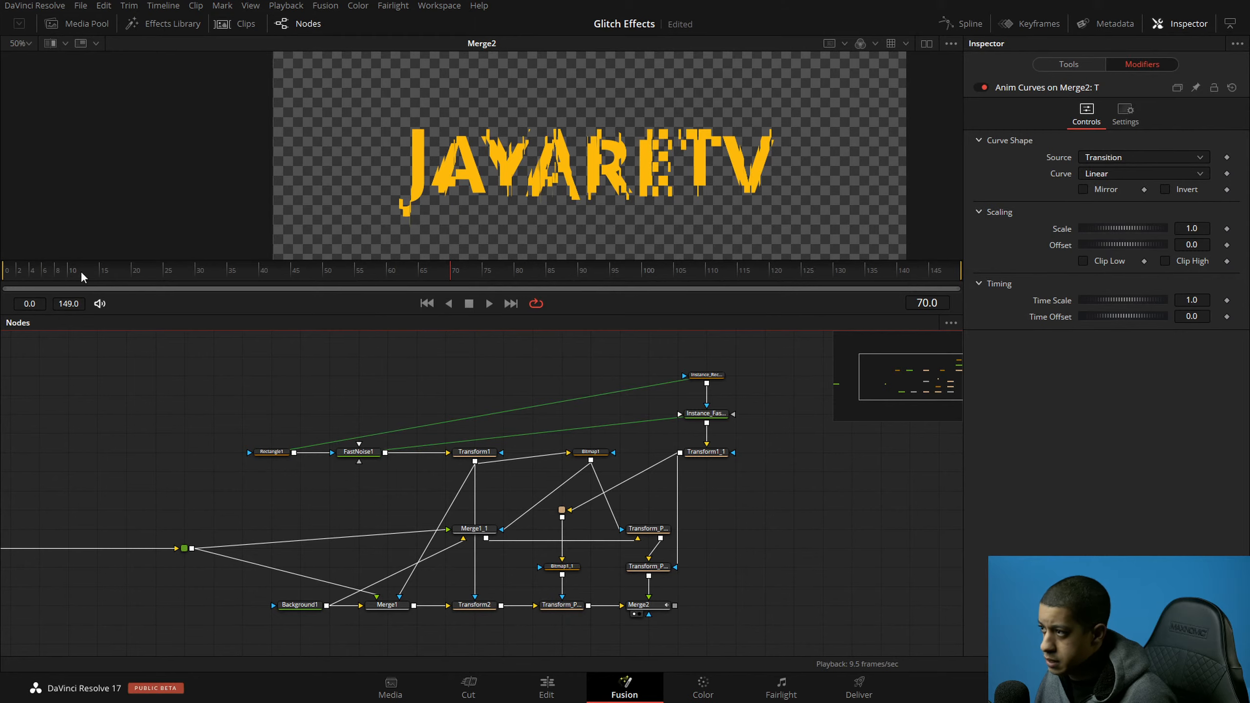
click(1141, 158)
click(1129, 193)
click(1227, 173)
Step: Keyframe the Anim Curves Input to 1 at frame 0
drag(27, 273, 7, 278)
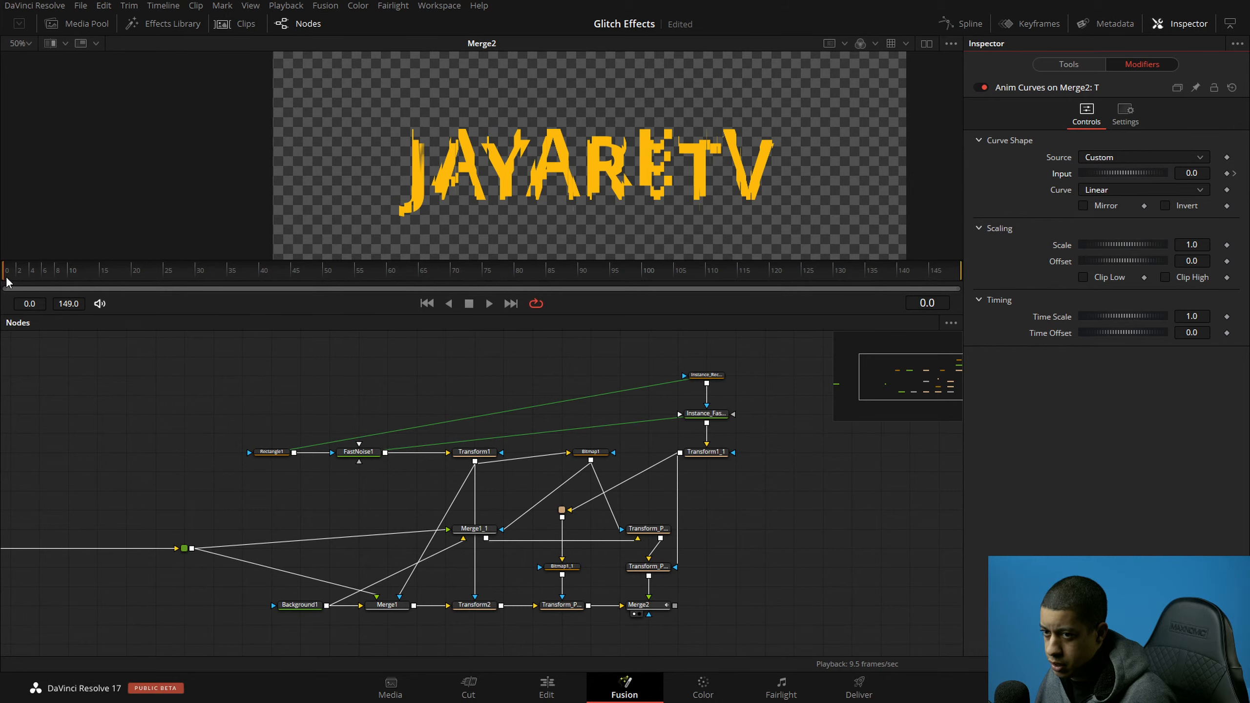
click(1191, 173)
text(1)
key(Return)
Step: Delete the Anim Curves Input keyframe at frame 70
drag(9, 276, 56, 284)
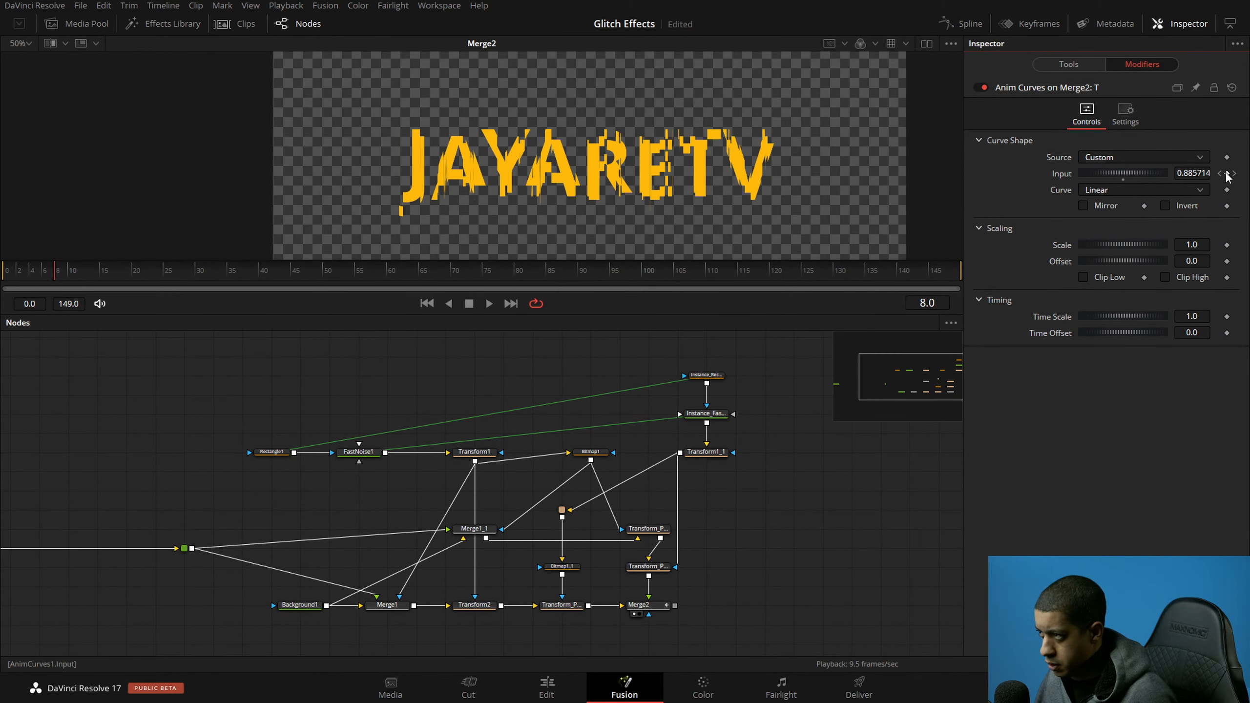
click(1198, 174)
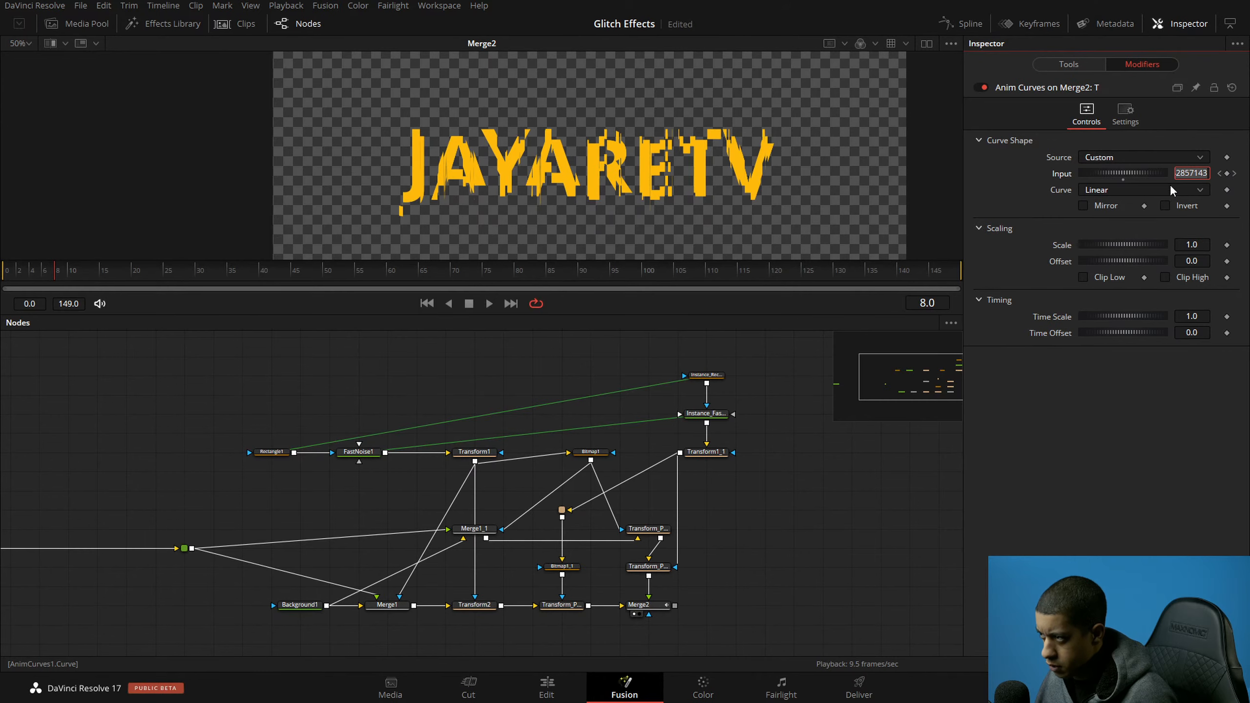
click(1234, 173)
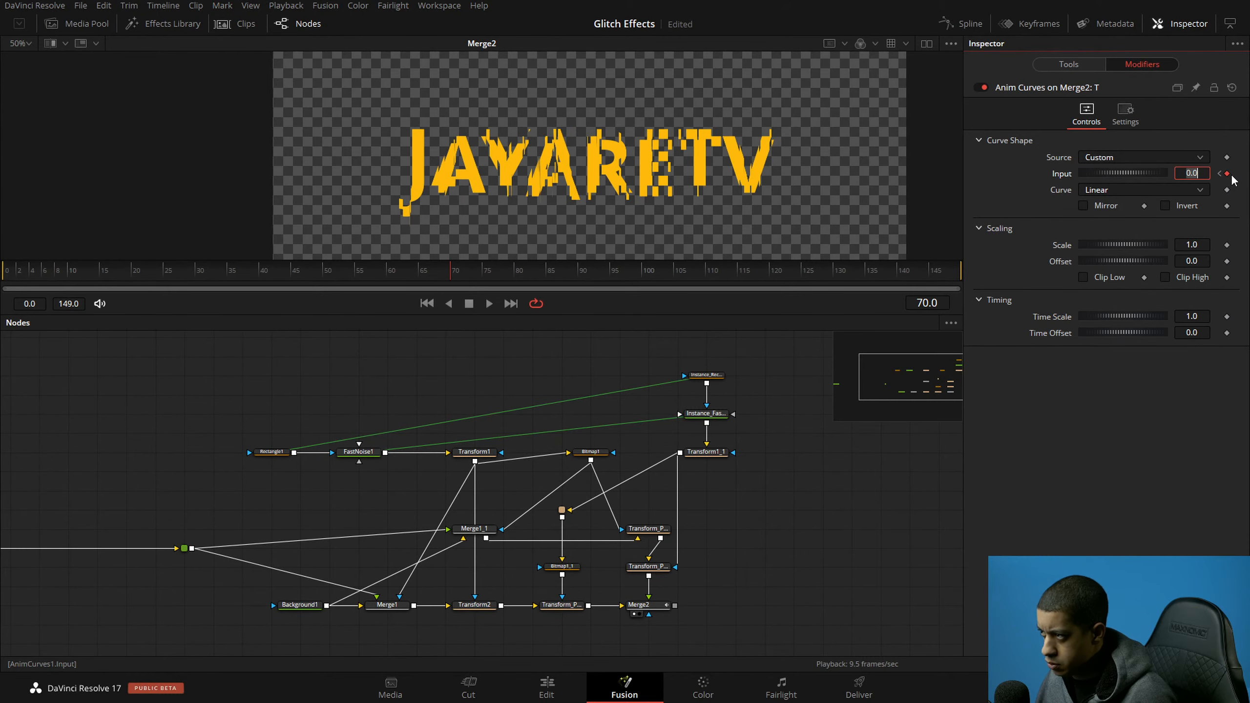
Step: Keyframe the Anim Curves Input to 1 at frame 10 and to 0 at frame 10.01
click(86, 274)
drag(86, 274, 70, 276)
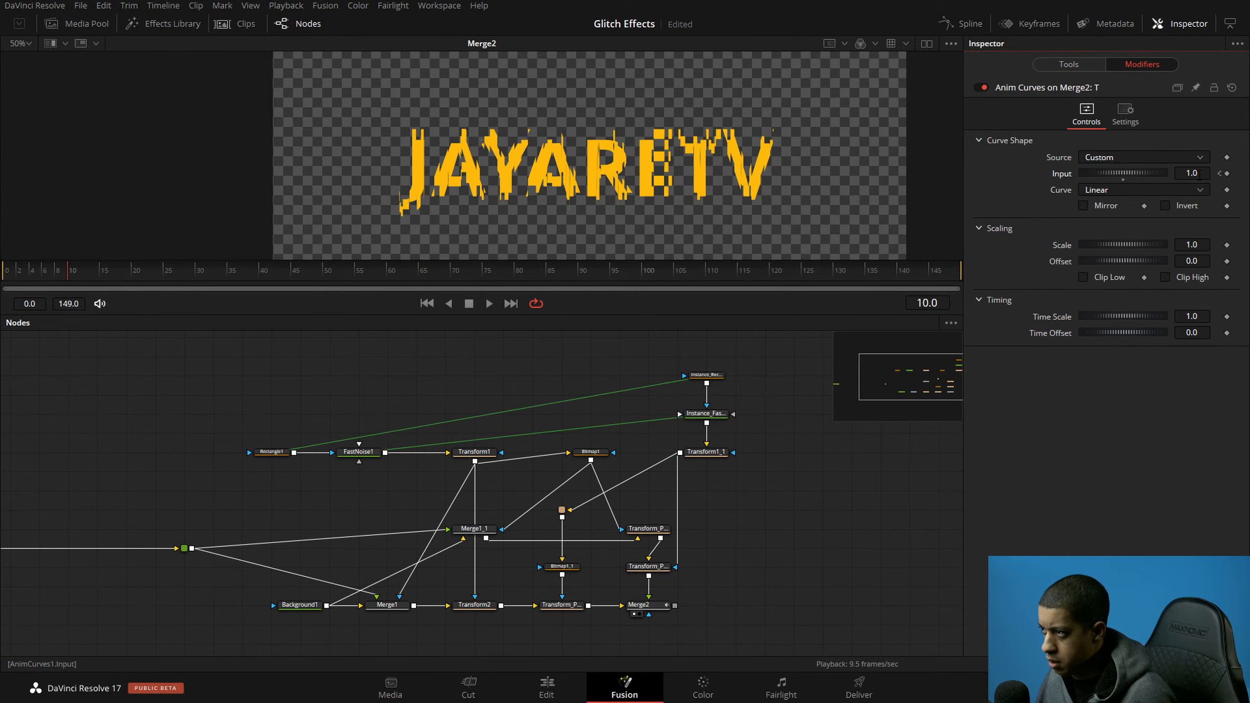
click(1227, 173)
click(940, 302)
text(1)
click(1200, 173)
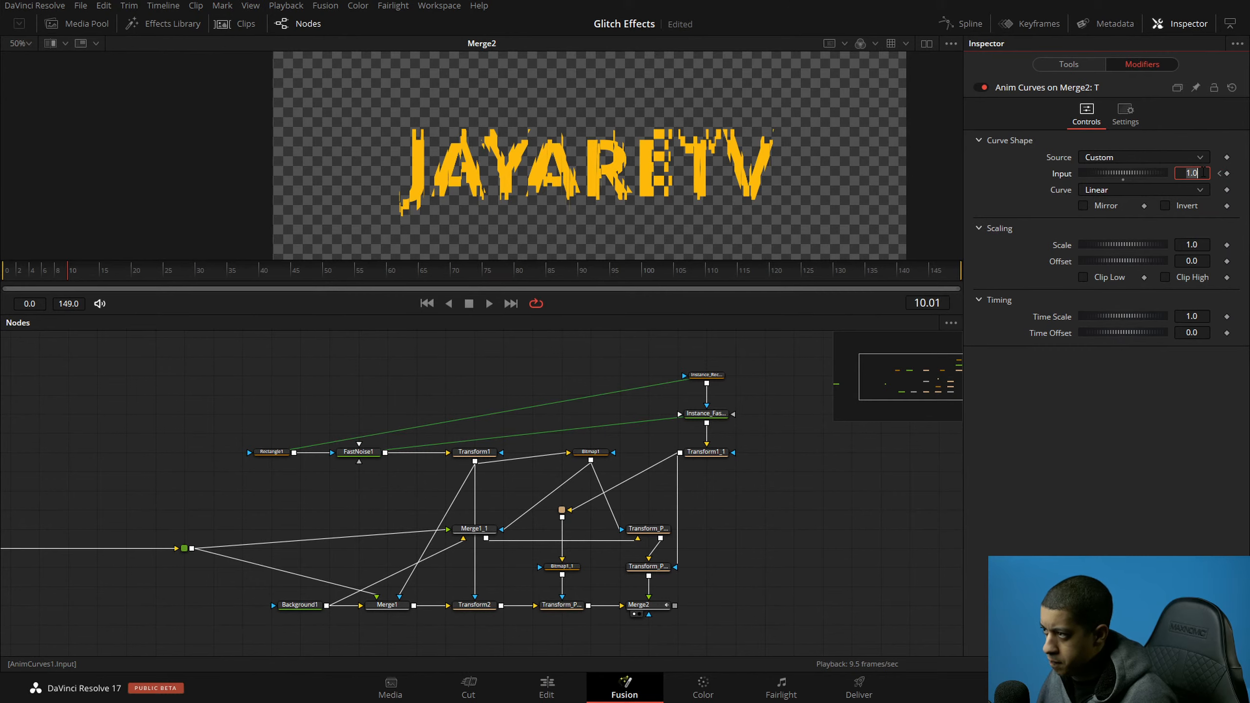
text(0)
key(Tab)
Step: Keyframe the Anim Curves Input to 0 at frame 15 and to 1 at frame 15.01
mouse_move(78, 277)
mouse_down()
mouse_move(132, 275)
mouse_move(103, 275)
mouse_up()
click(1227, 173)
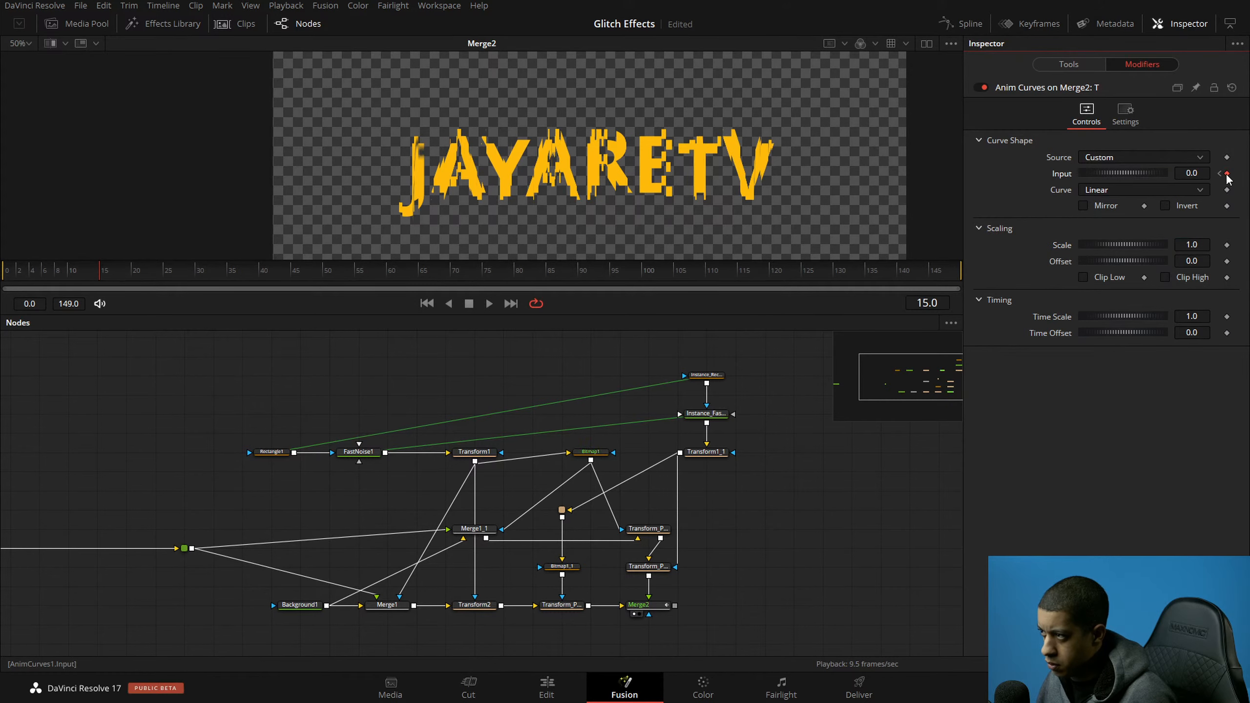
click(948, 303)
text(1)
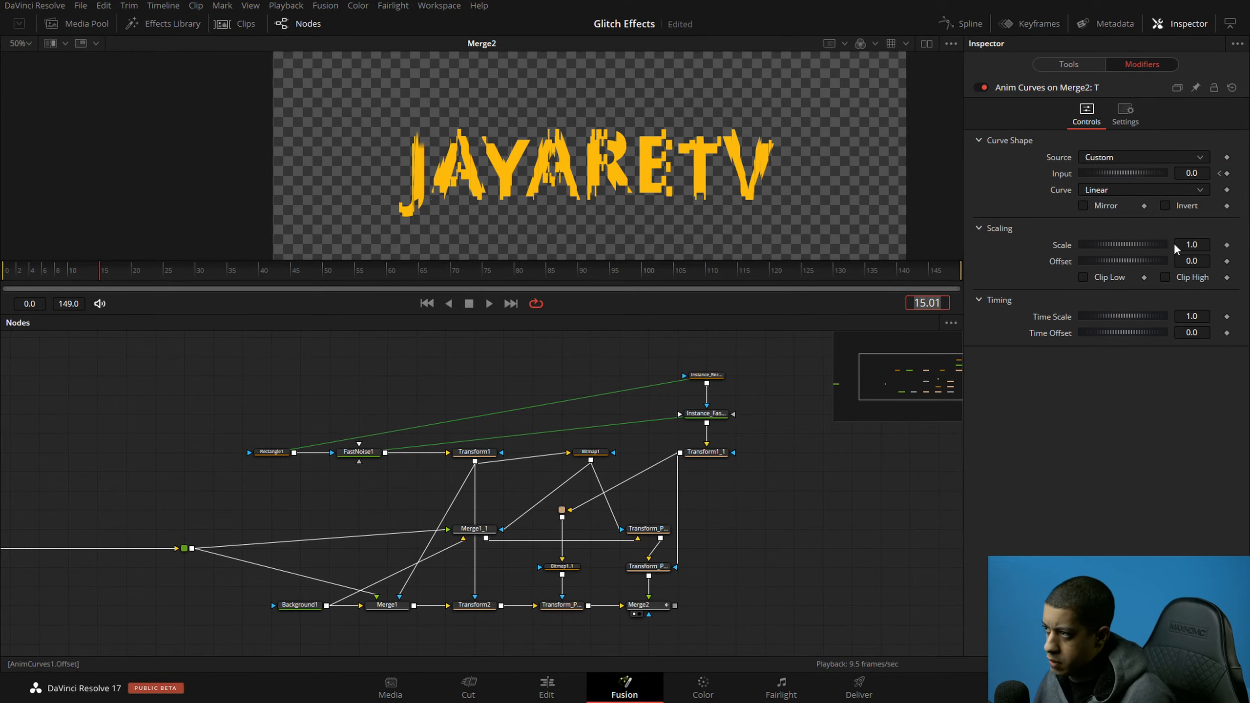
double_click(1201, 170)
text(1)
key(Tab)
Step: Keyframe the Anim Curves Input to 1 at frame 30 and to 0 at frame 30.01
click(132, 273)
drag(145, 277, 195, 282)
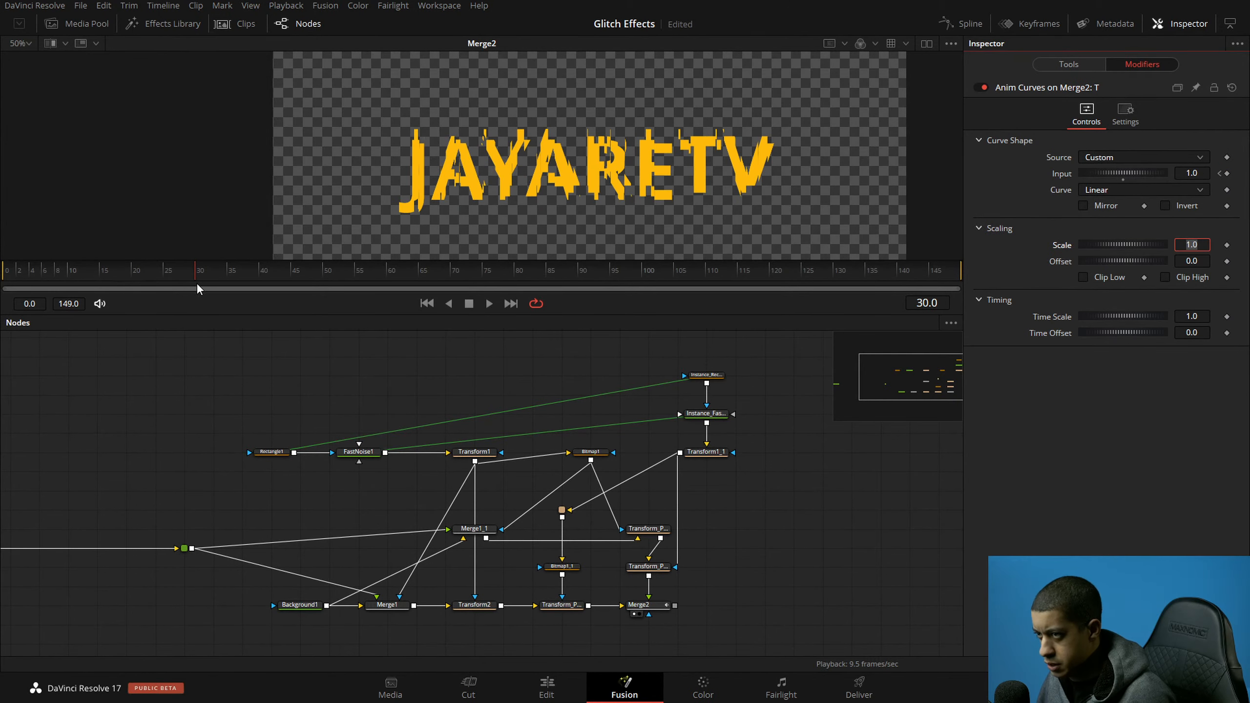
click(1226, 173)
click(944, 306)
text(1)
key(Return)
double_click(1203, 173)
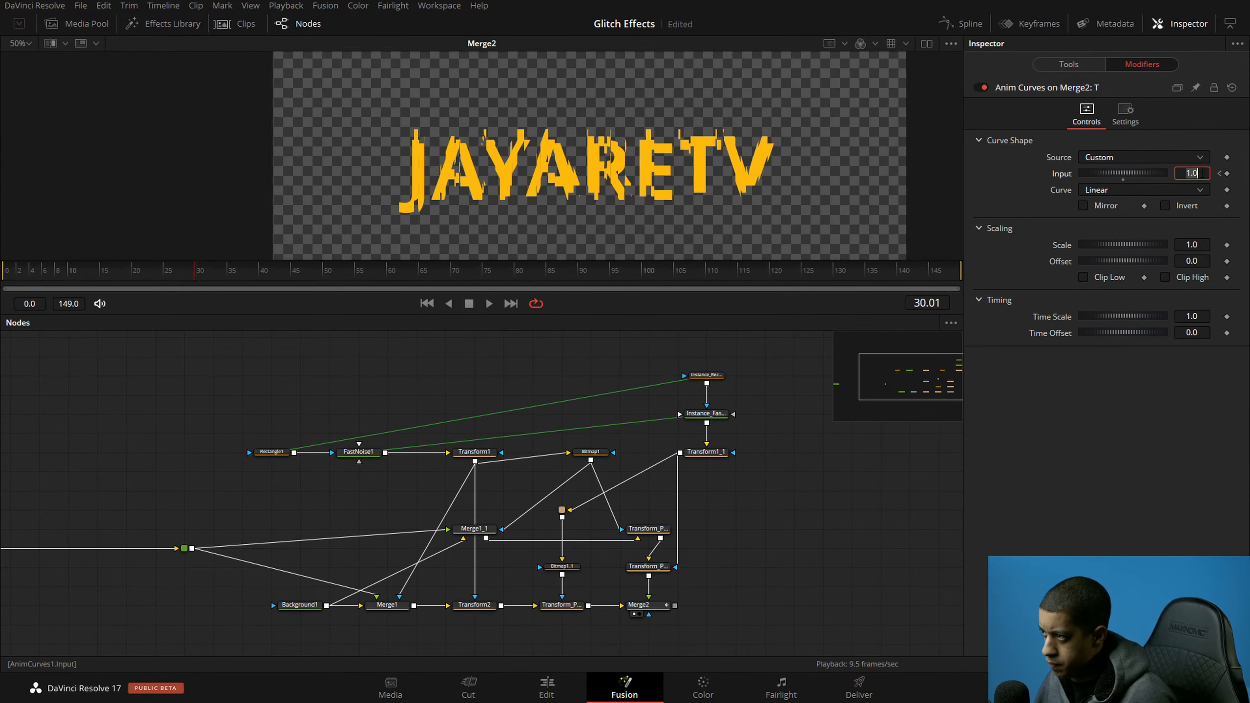
text(0)
key(Tab)
Step: Hold the Anim Curves Input at 0 with a keyframe at frame 40
drag(249, 274, 261, 276)
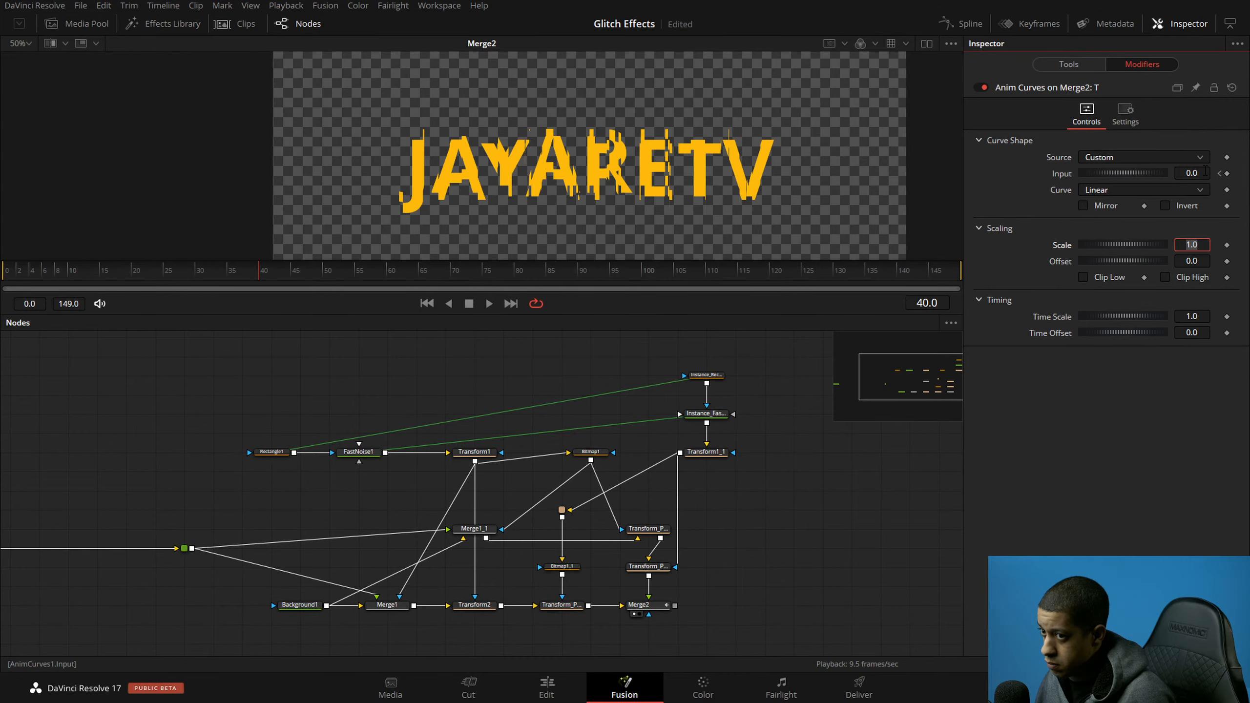
click(1220, 174)
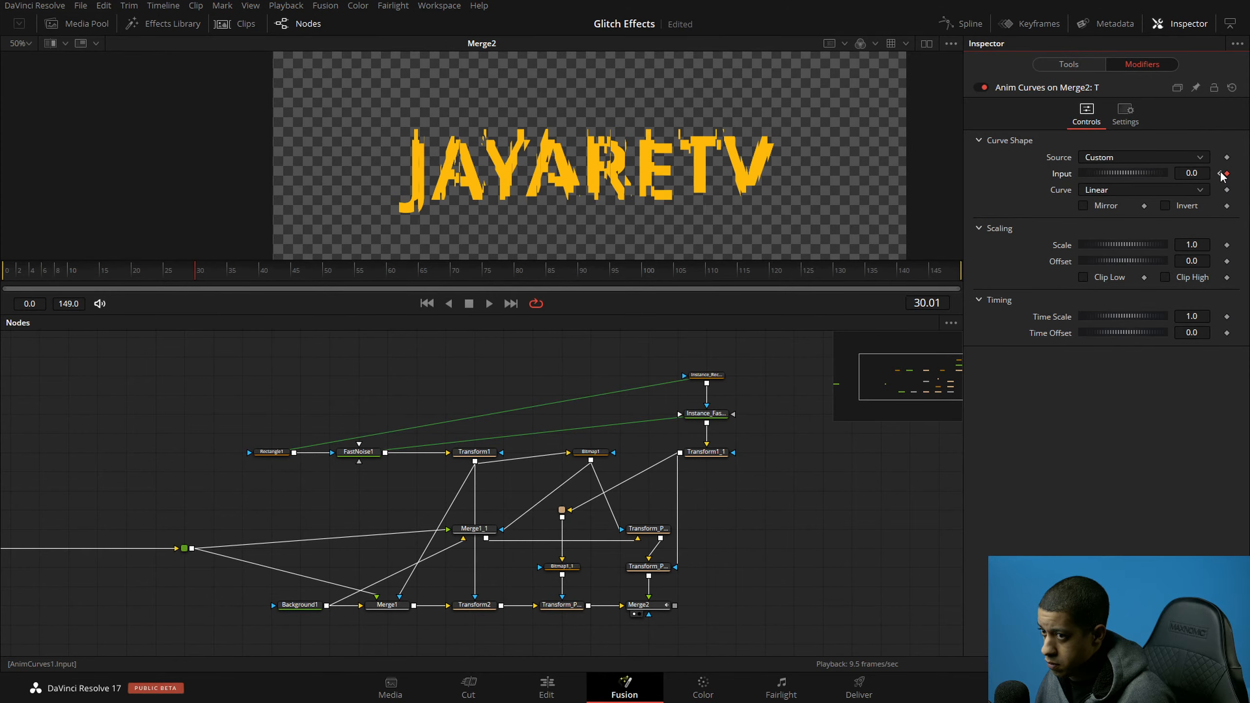
drag(201, 273, 262, 277)
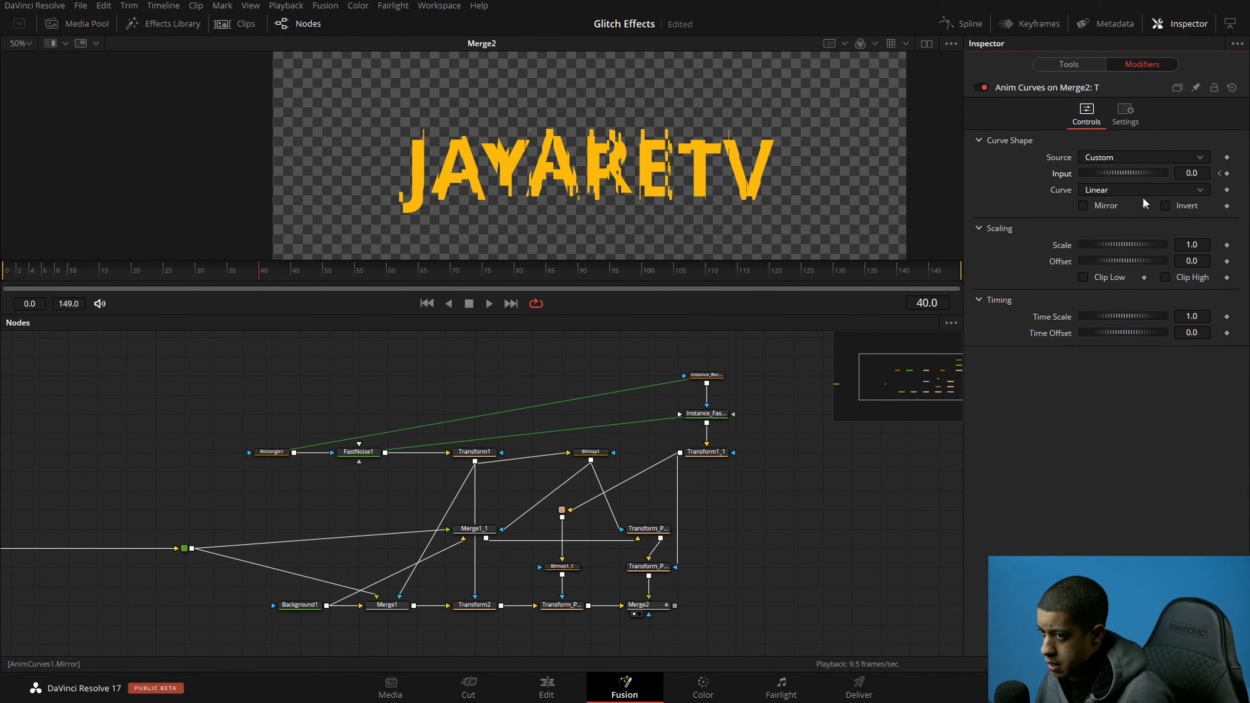
click(1227, 174)
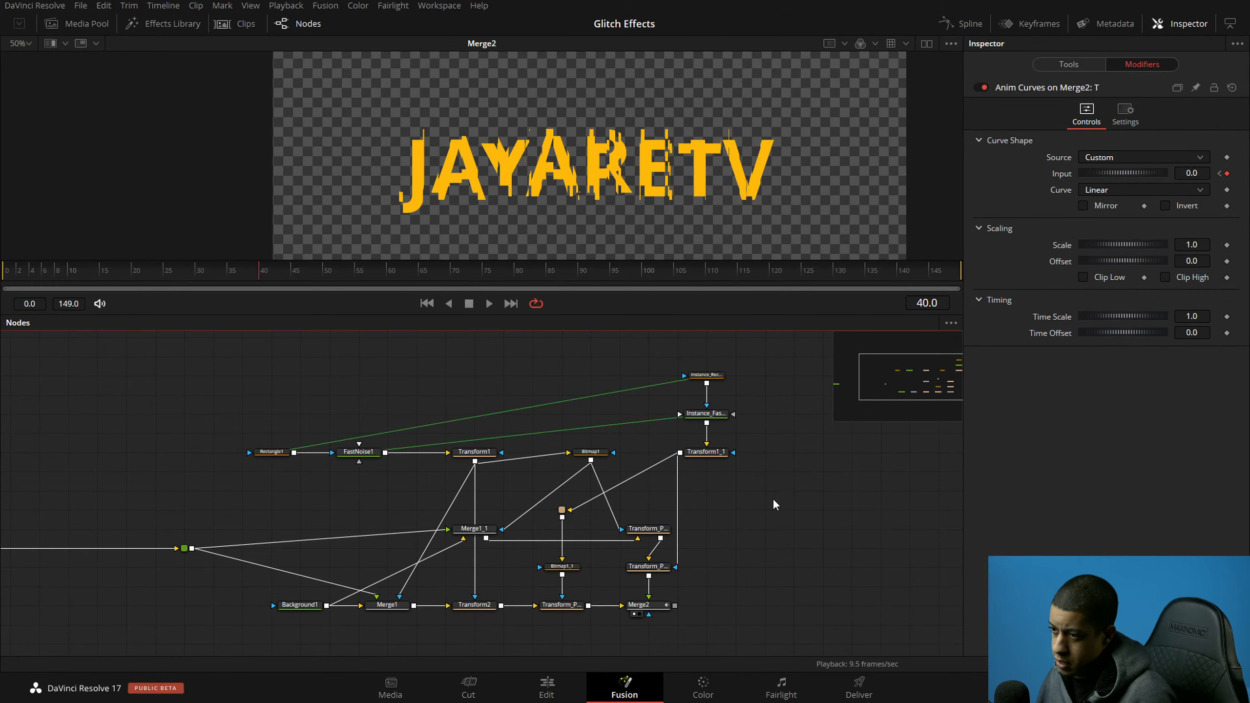
Step: Set all keyframes of the AnimCurves1 Input spline on Merge2's T to loop, then close the Spline editor
click(972, 24)
drag(320, 517, 0, 461)
click(331, 551)
click(533, 388)
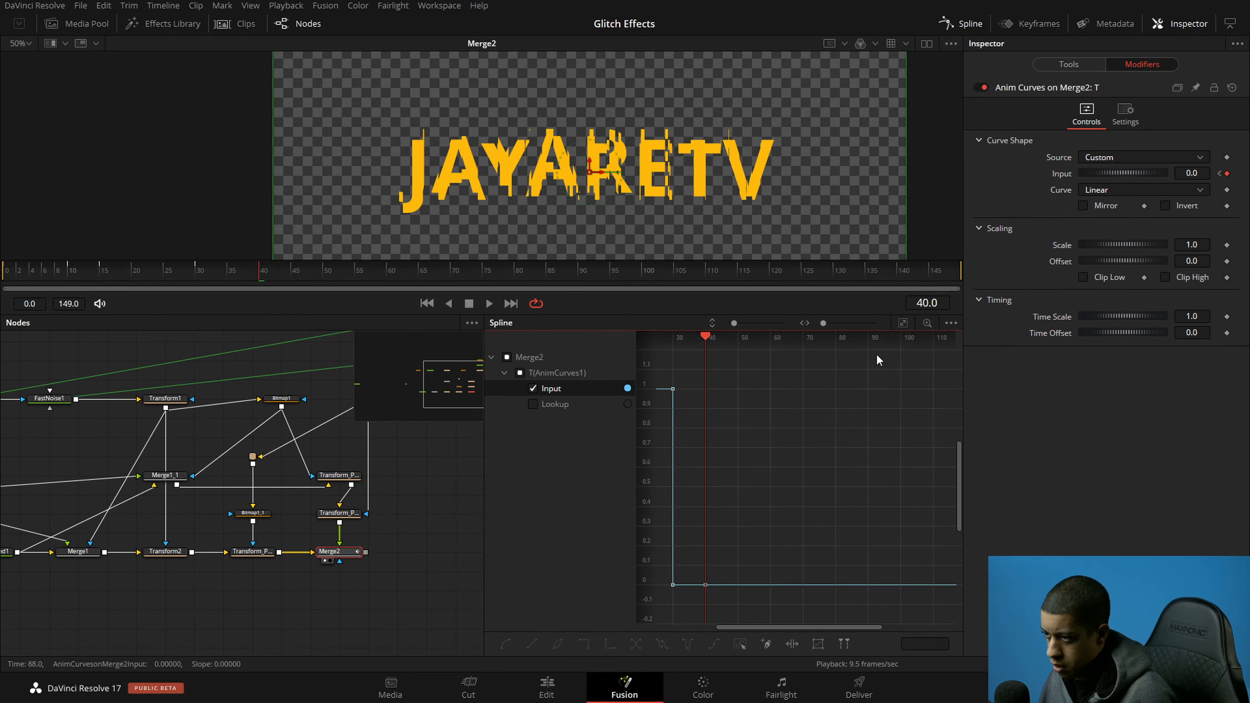
click(902, 323)
drag(927, 412, 772, 542)
right_click(918, 536)
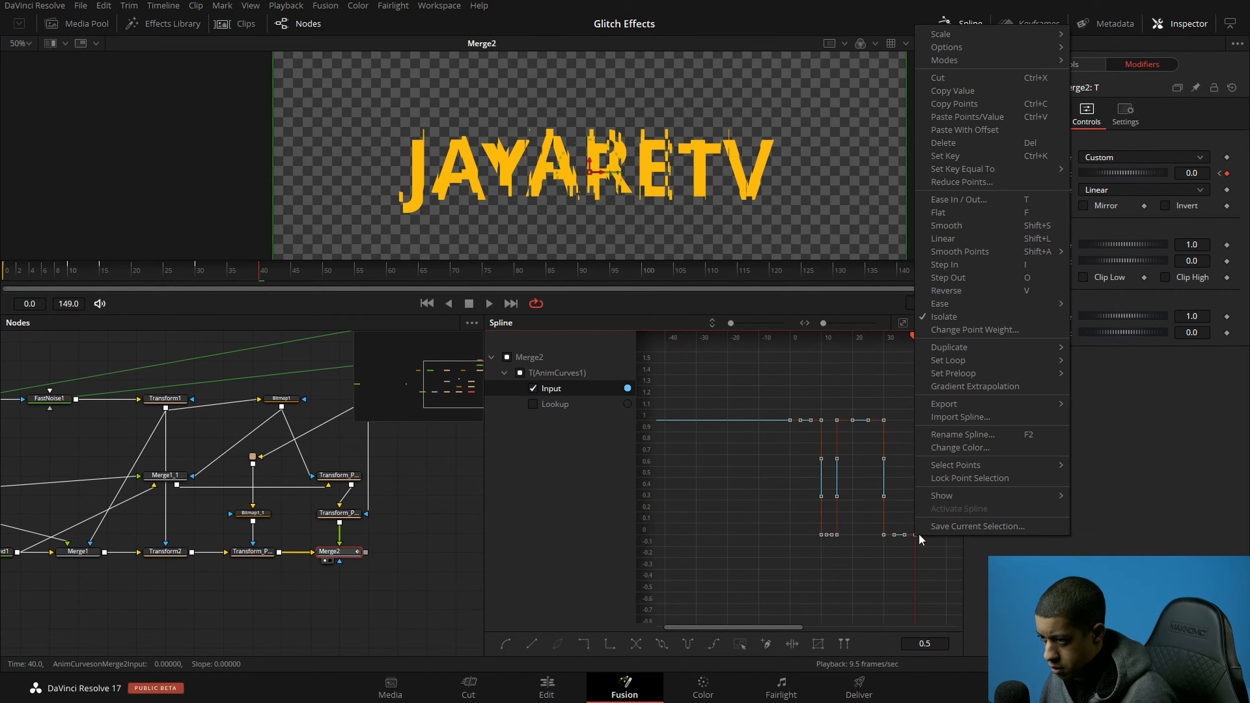
click(1107, 367)
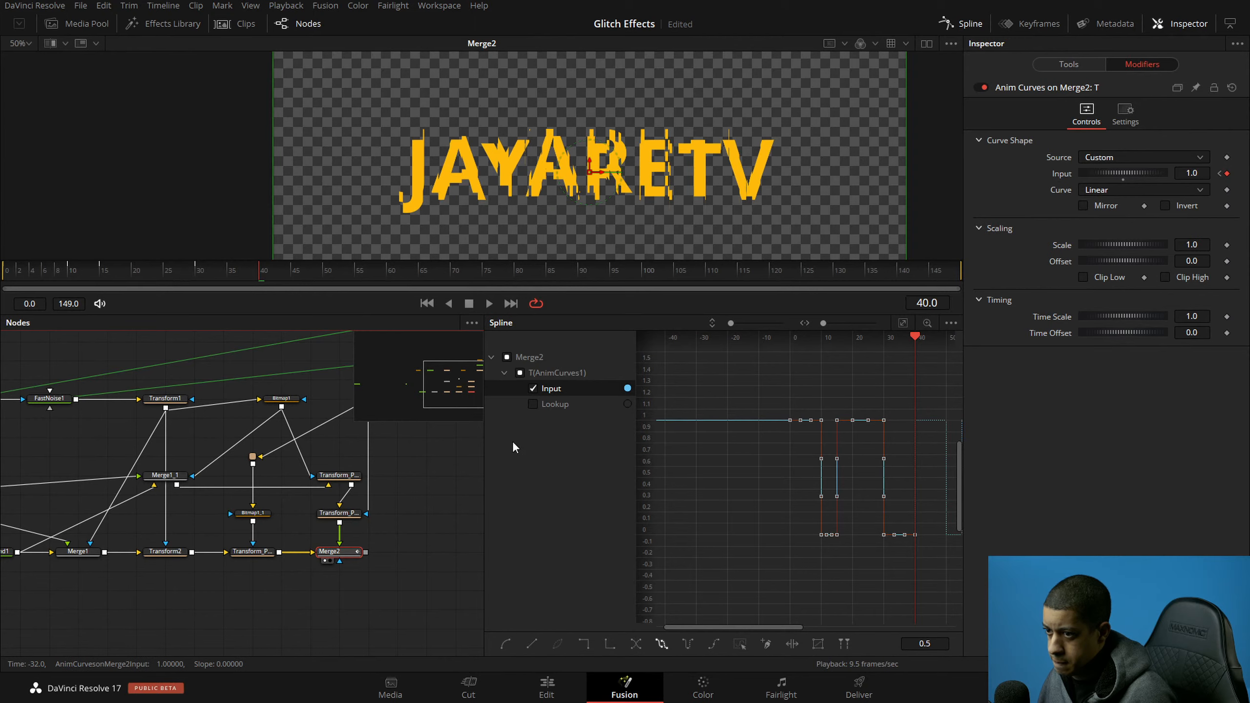
click(963, 25)
drag(440, 431, 843, 431)
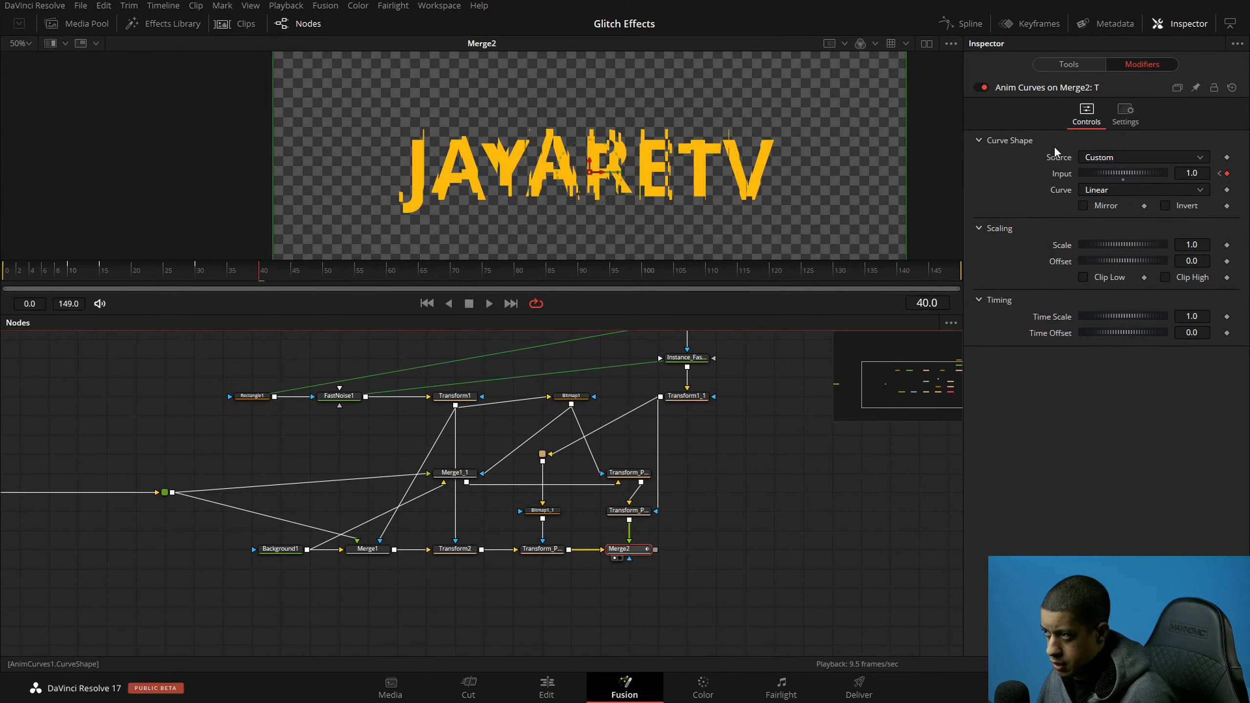
Step: Multiply Merge2.Effect by Merge2.T inside its own parentheses in Transform_Part_1's Center expression, giving Point(0.5, ((Merge2.Effect*Merge2.T)*Part_1)+.5)
click(1069, 64)
scroll(709, 556, up, 5)
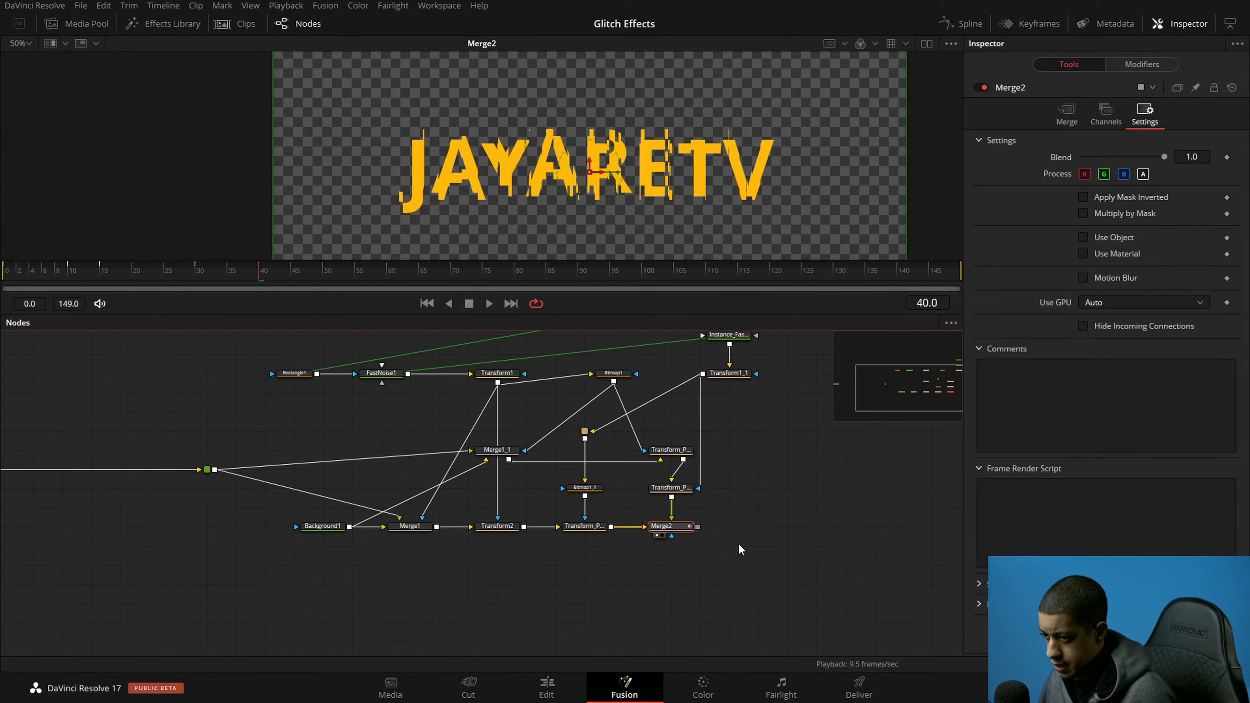
drag(755, 517, 882, 541)
drag(682, 496, 580, 635)
drag(340, 475, 493, 363)
drag(513, 503, 415, 470)
click(568, 560)
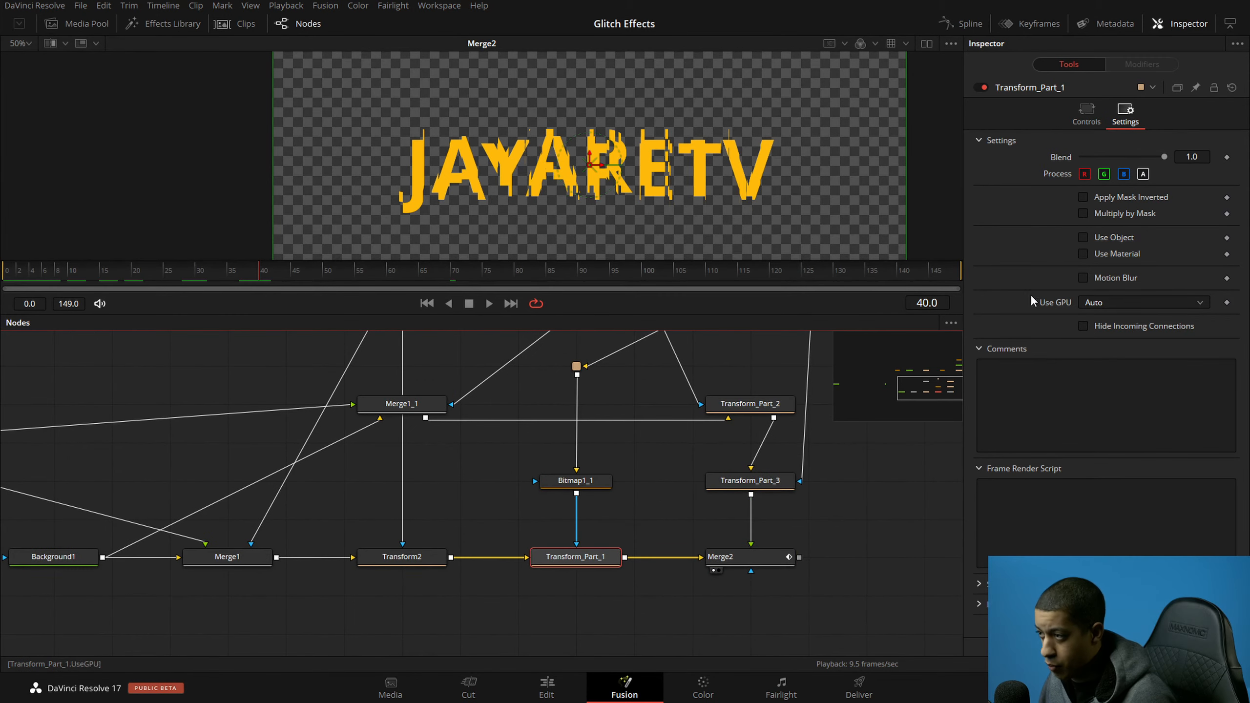
click(1086, 114)
click(1161, 173)
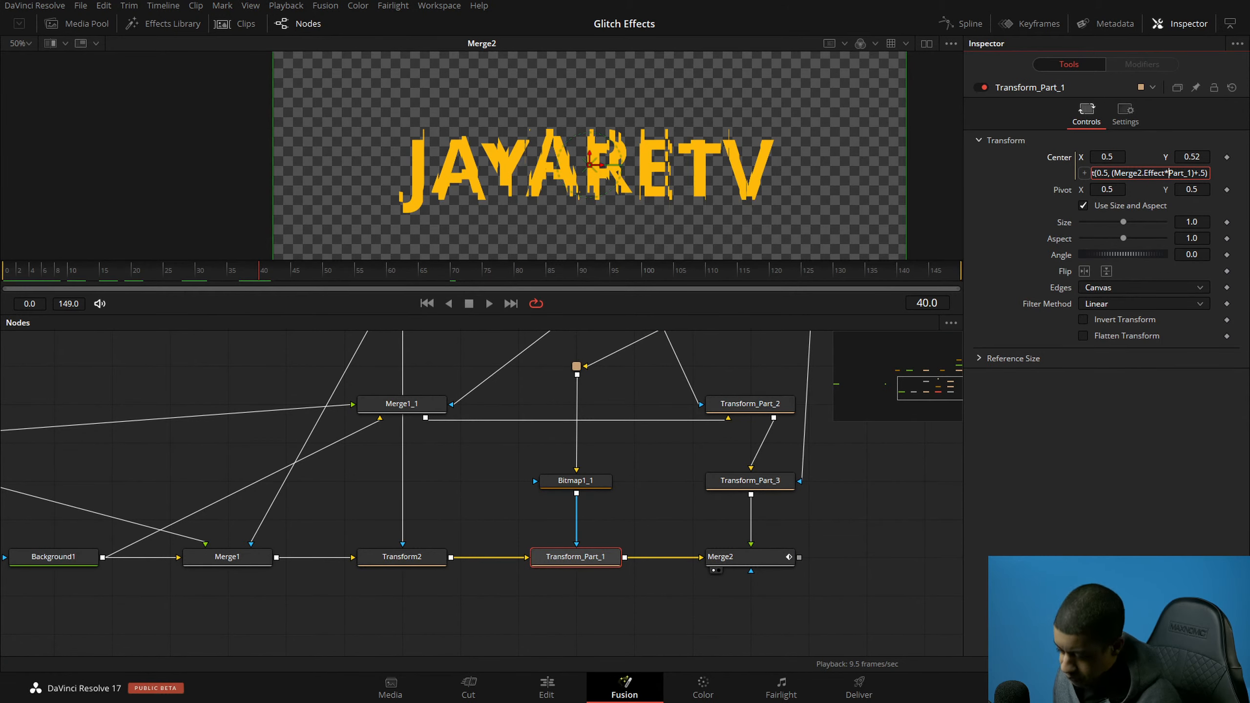
text(()
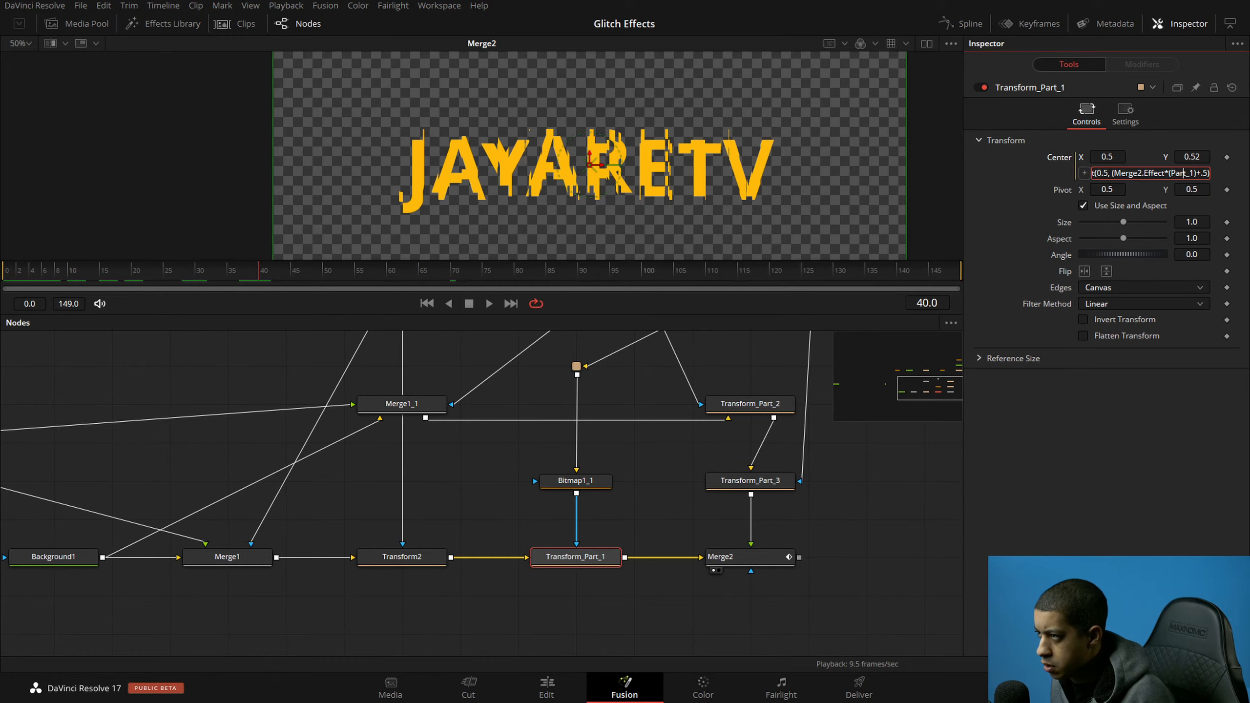
key(BackSpace)
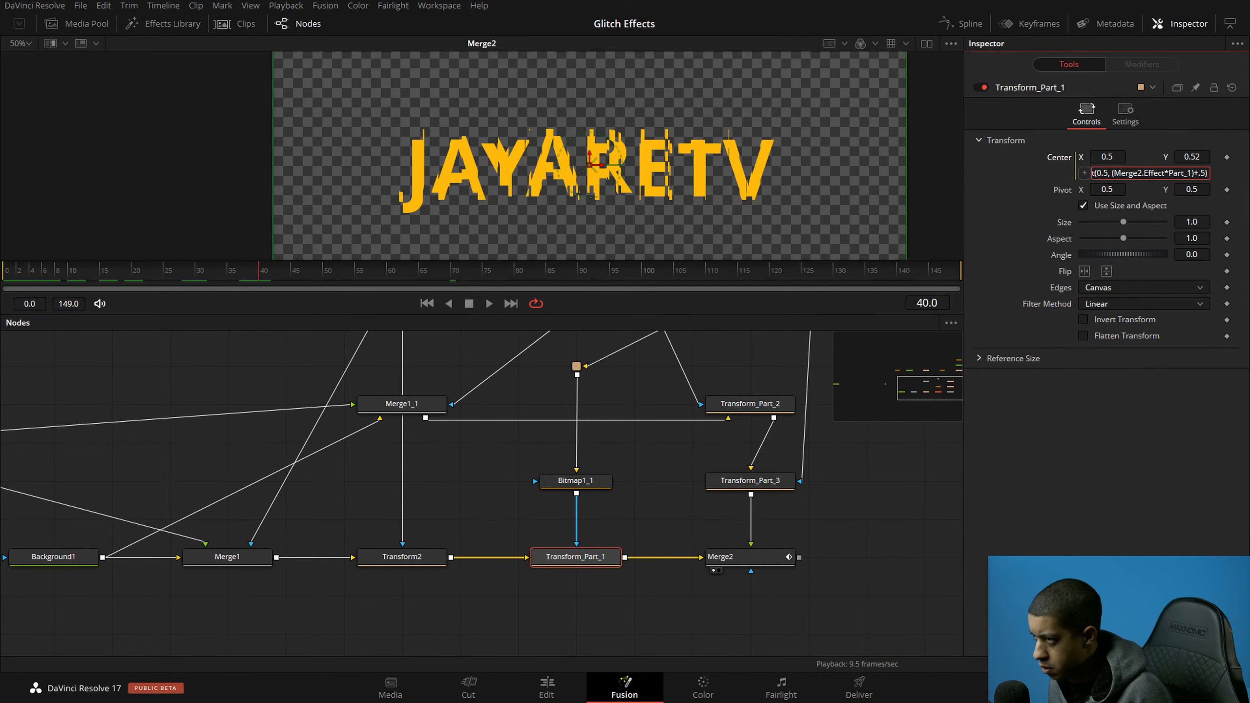
text(()
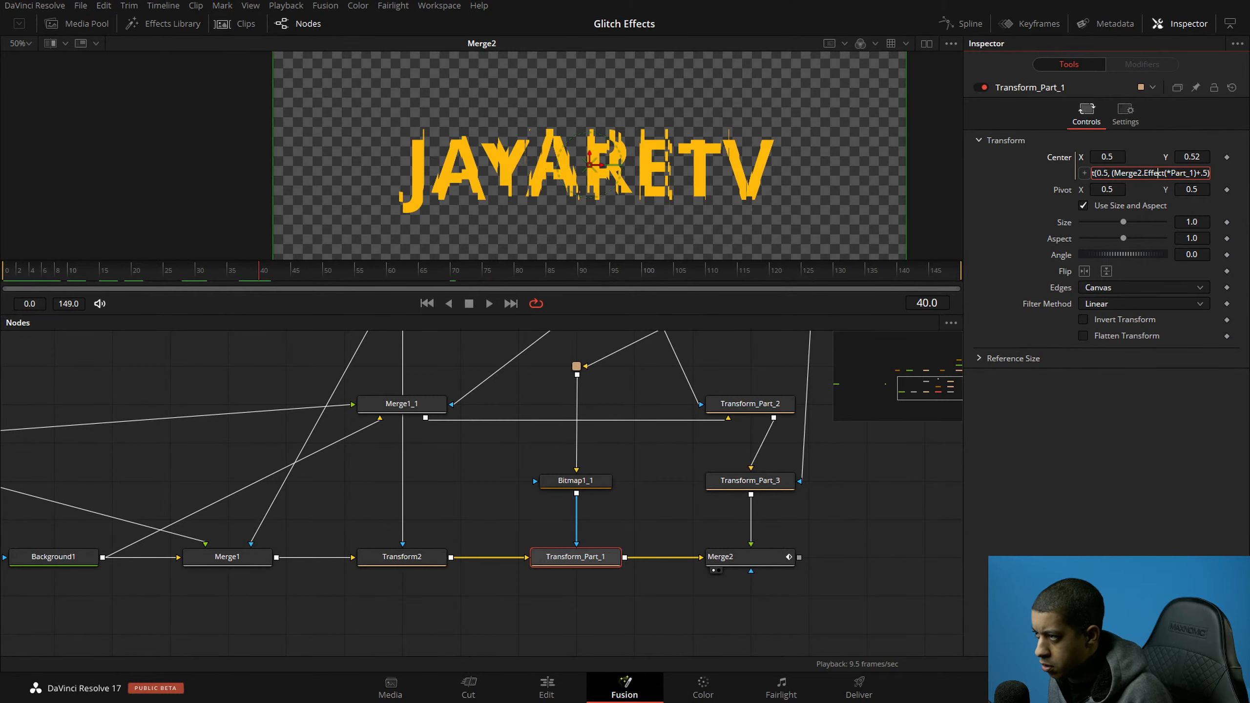
key(BackSpace)
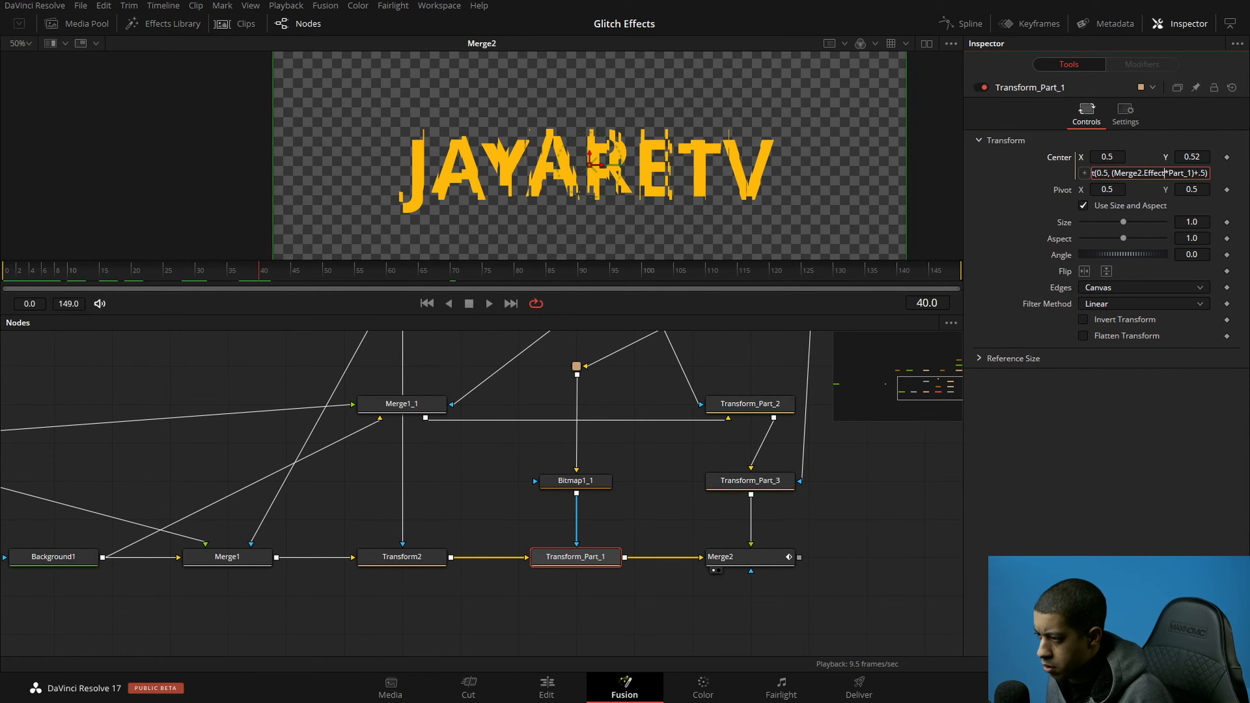
text())
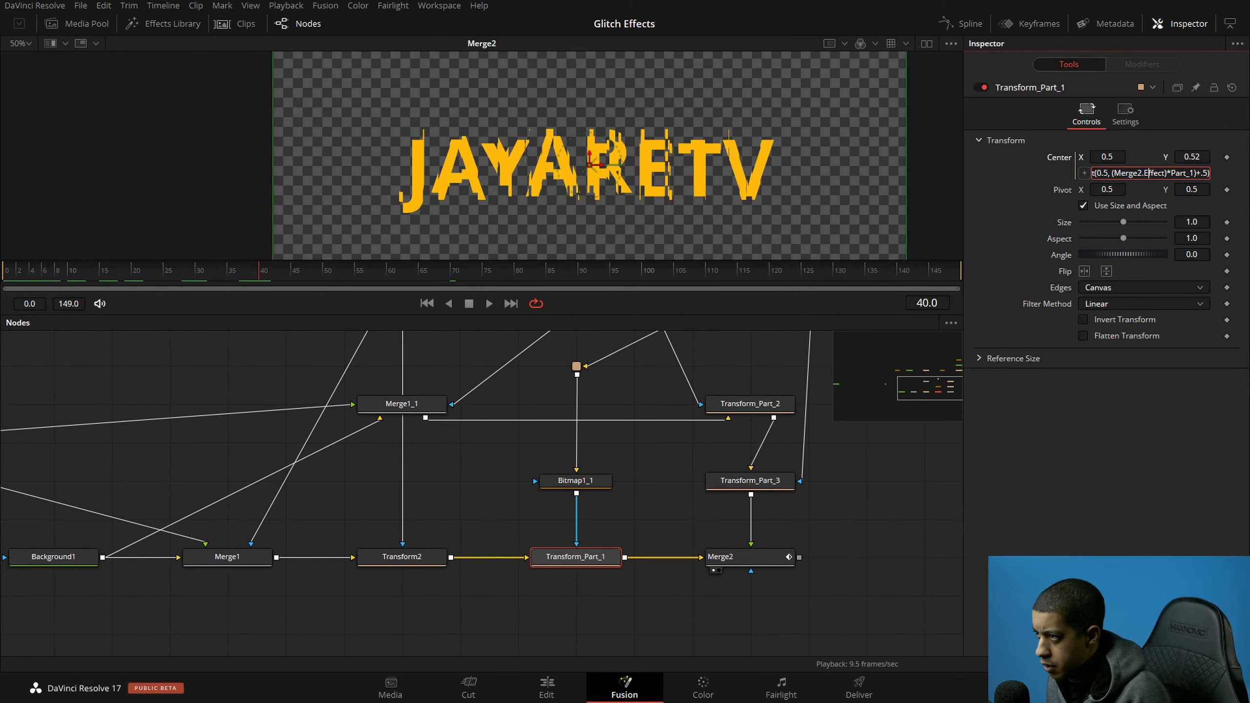
text(()
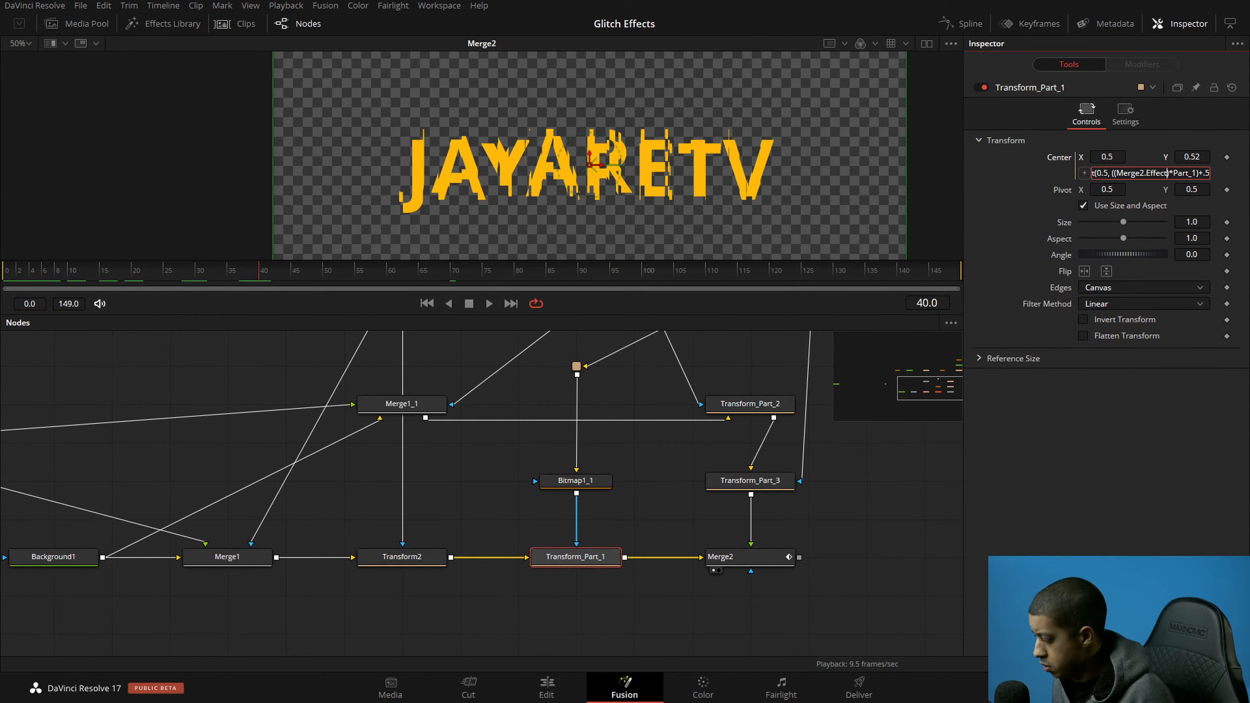
text(*)
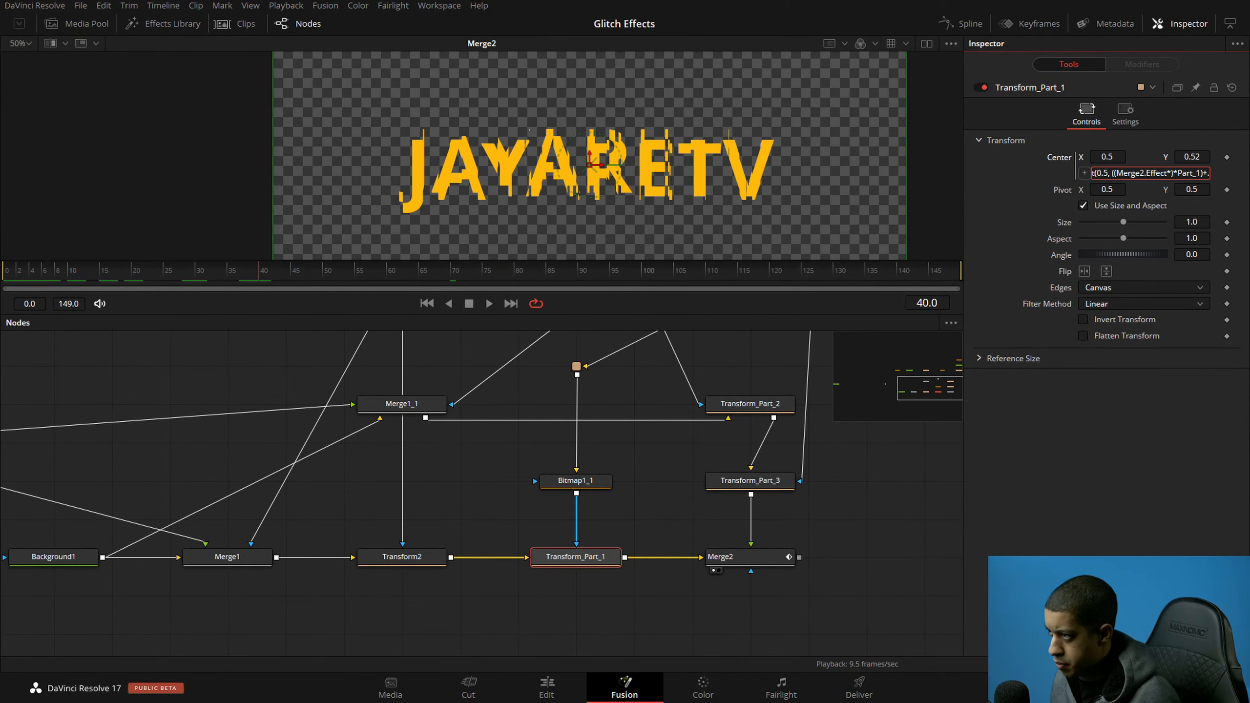
text(Merge2.T)
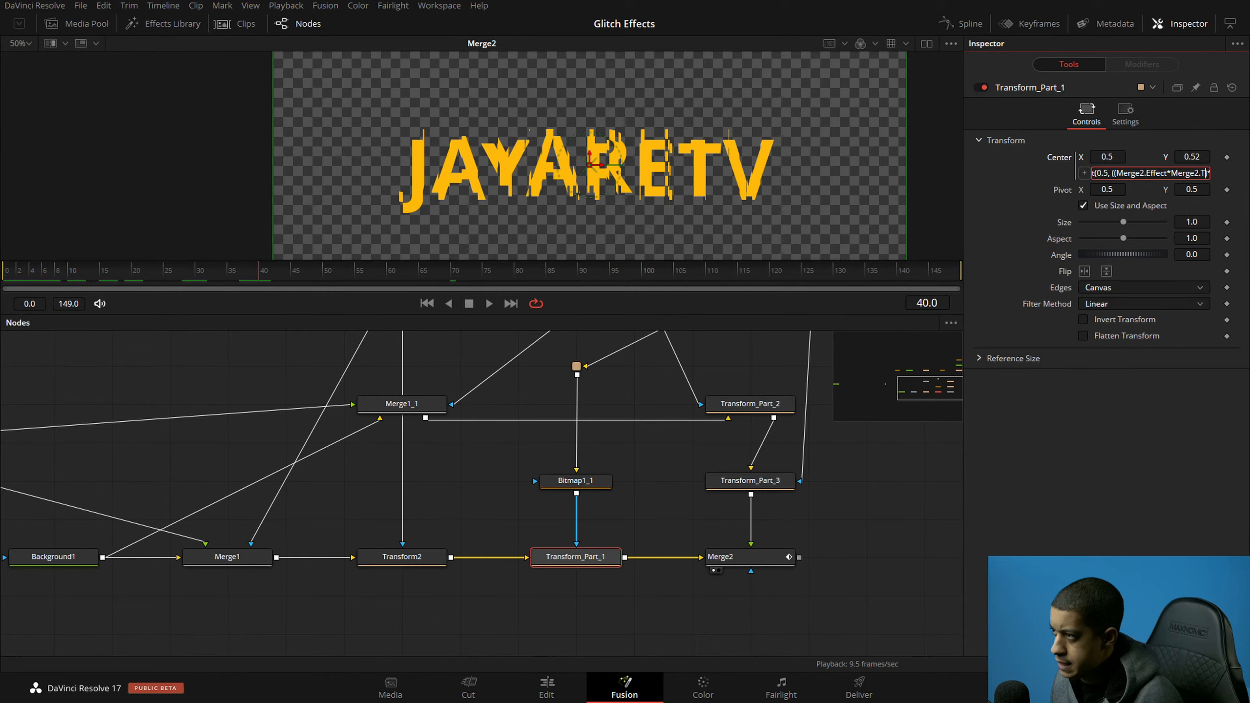
Step: Copy Transform_Part_1's complete Center expression into the untitled file in Visual Studio Code and highlight its Merge2.Effect*Merge2.T part
triple_click(1147, 173)
key(ctrl+c)
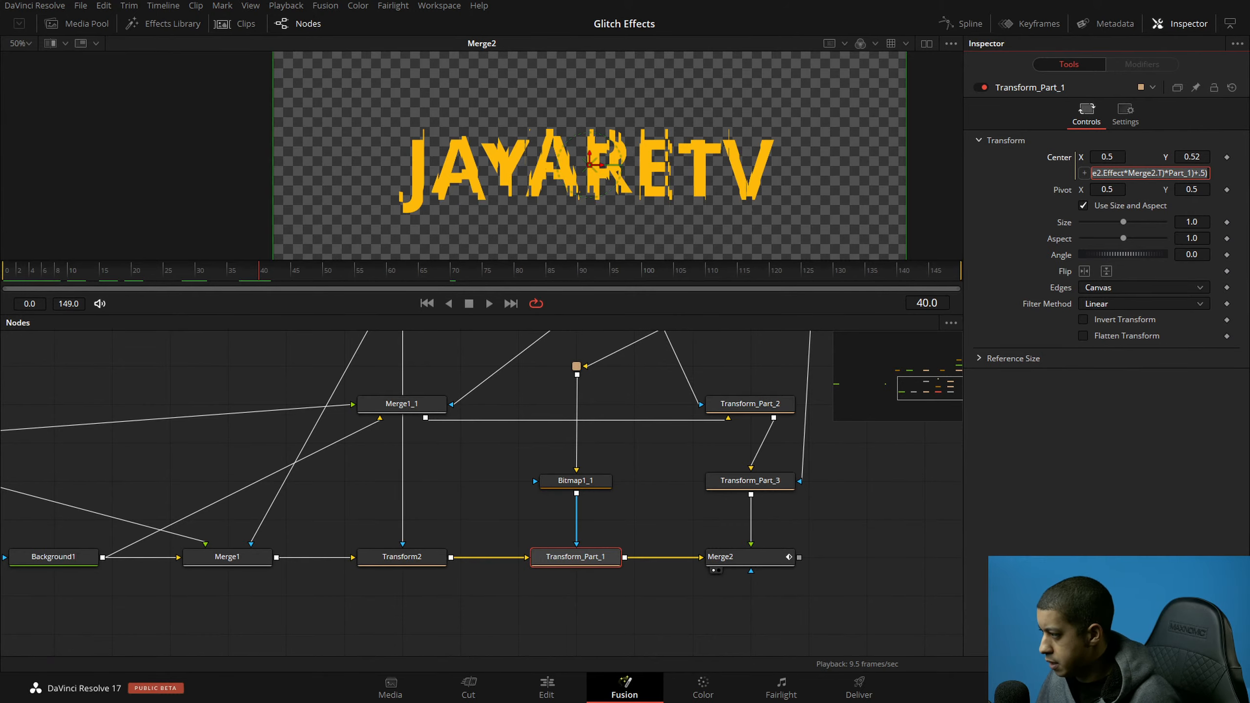
key(Return)
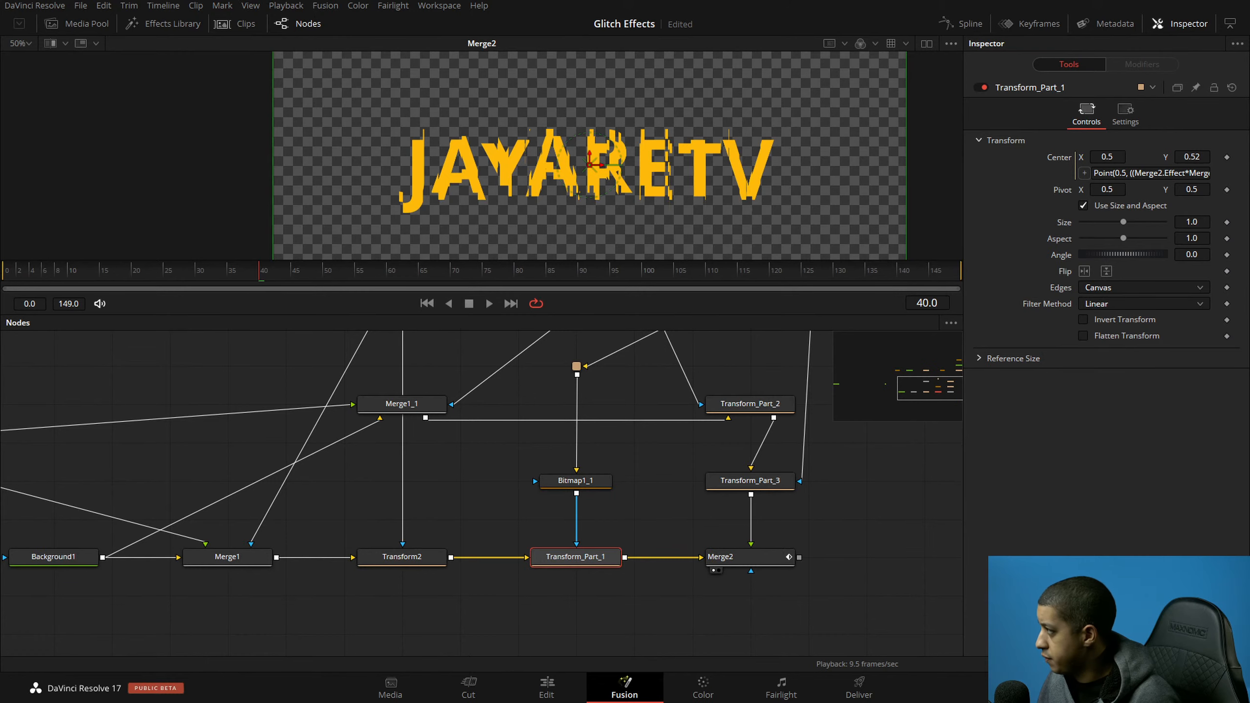
key(alt+Tab)
key(ctrl+a)
key(ctrl+v)
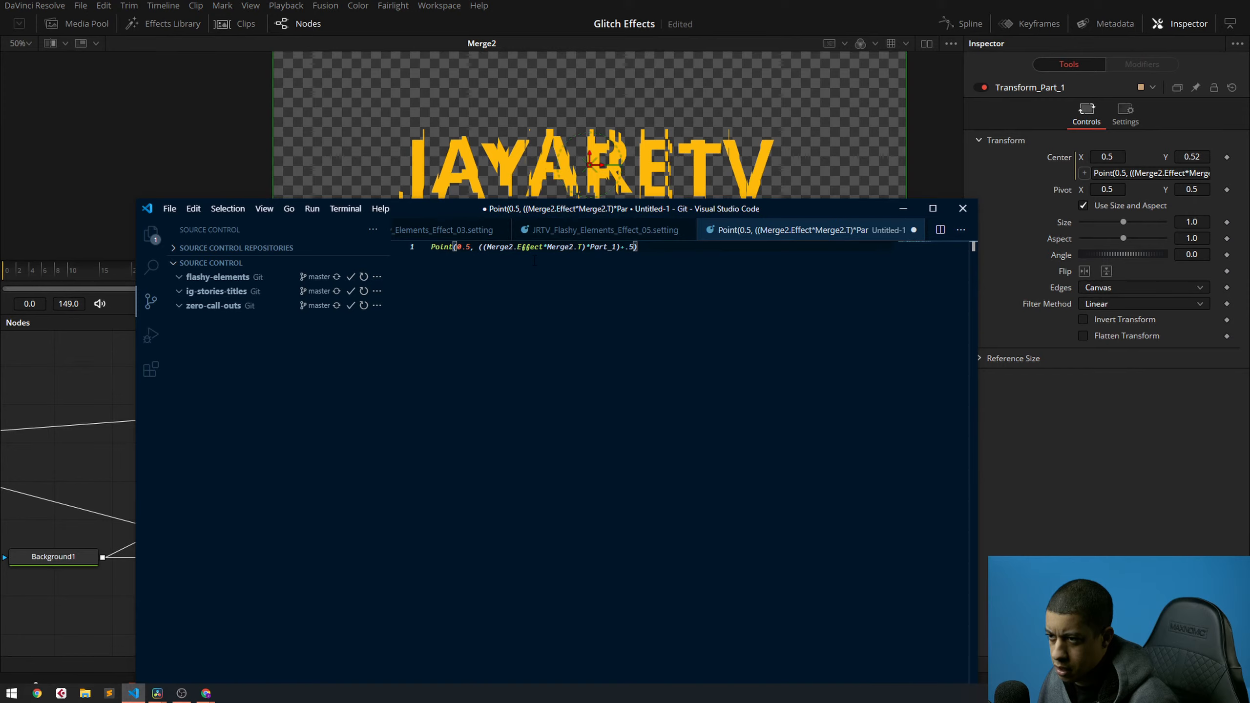
drag(495, 250, 578, 250)
click(632, 247)
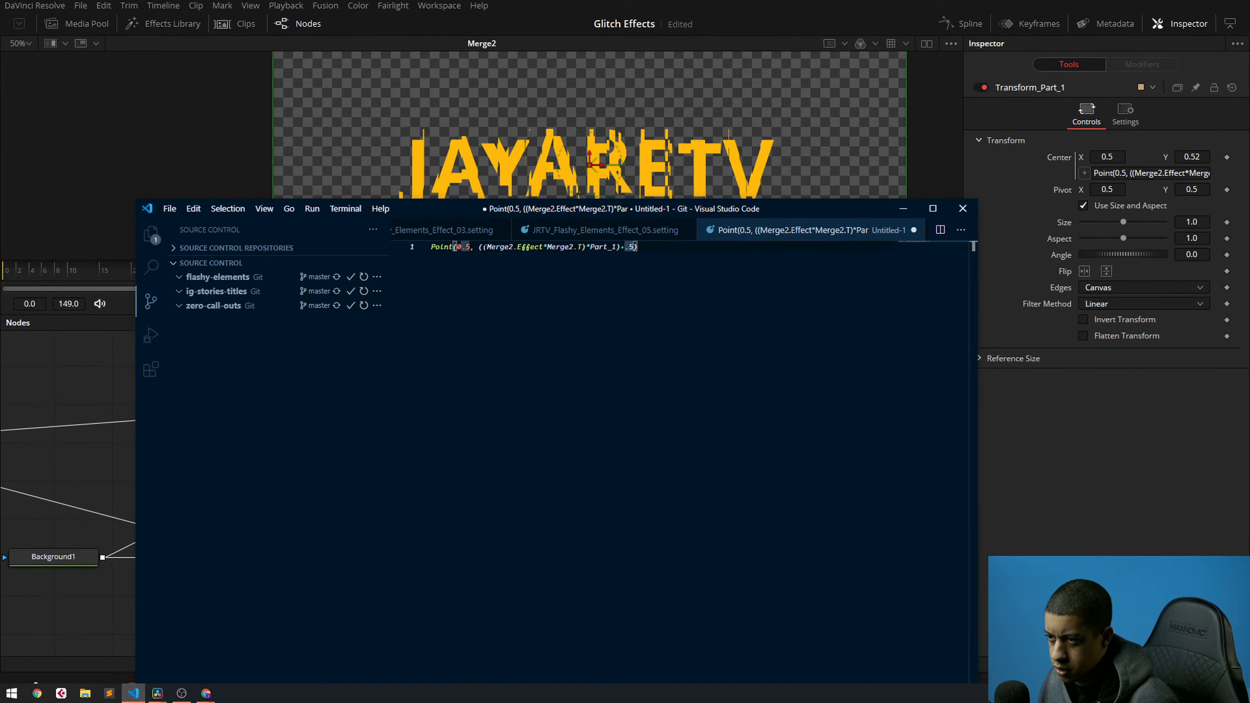
mouse_move(485, 248)
mouse_down()
mouse_move(534, 247)
mouse_move(487, 247)
mouse_up()
click(557, 264)
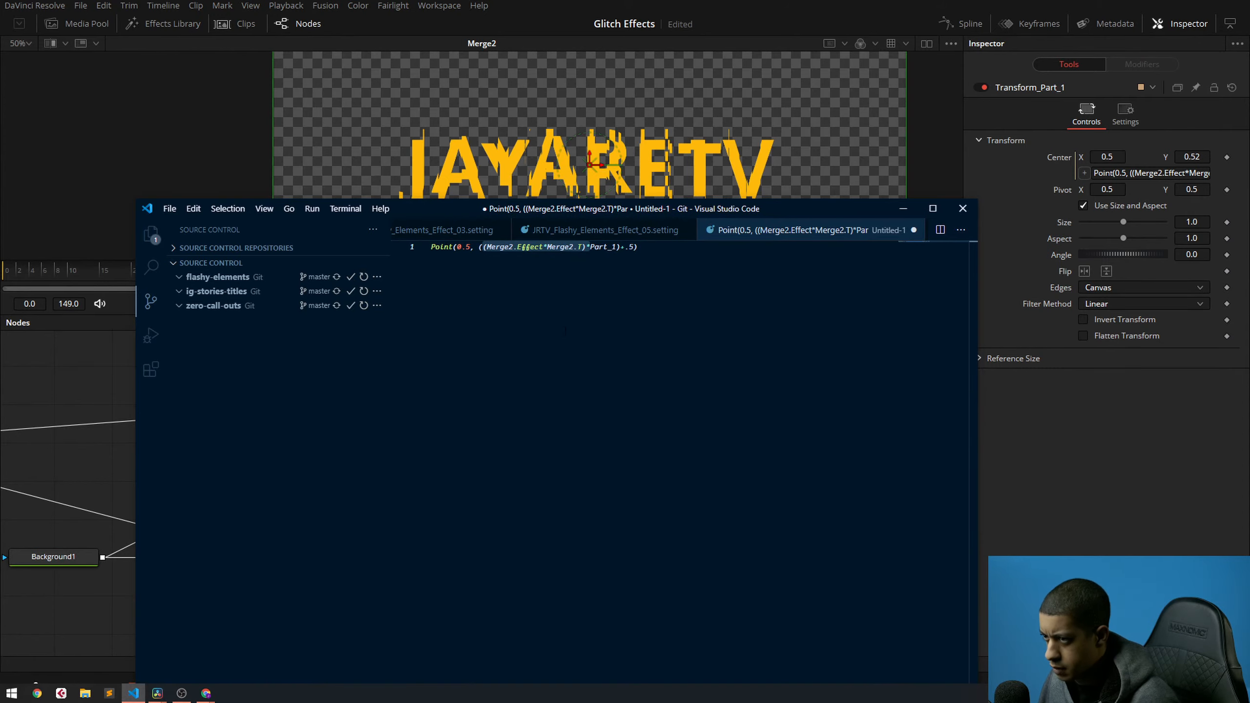
Step: Return to DaVinci Resolve and replace Merge2.Effect with (Merge2.Effect*Merge2.T) in Transform_Part_2's Center expression
click(1022, 441)
drag(597, 515, 440, 544)
click(593, 434)
click(1085, 116)
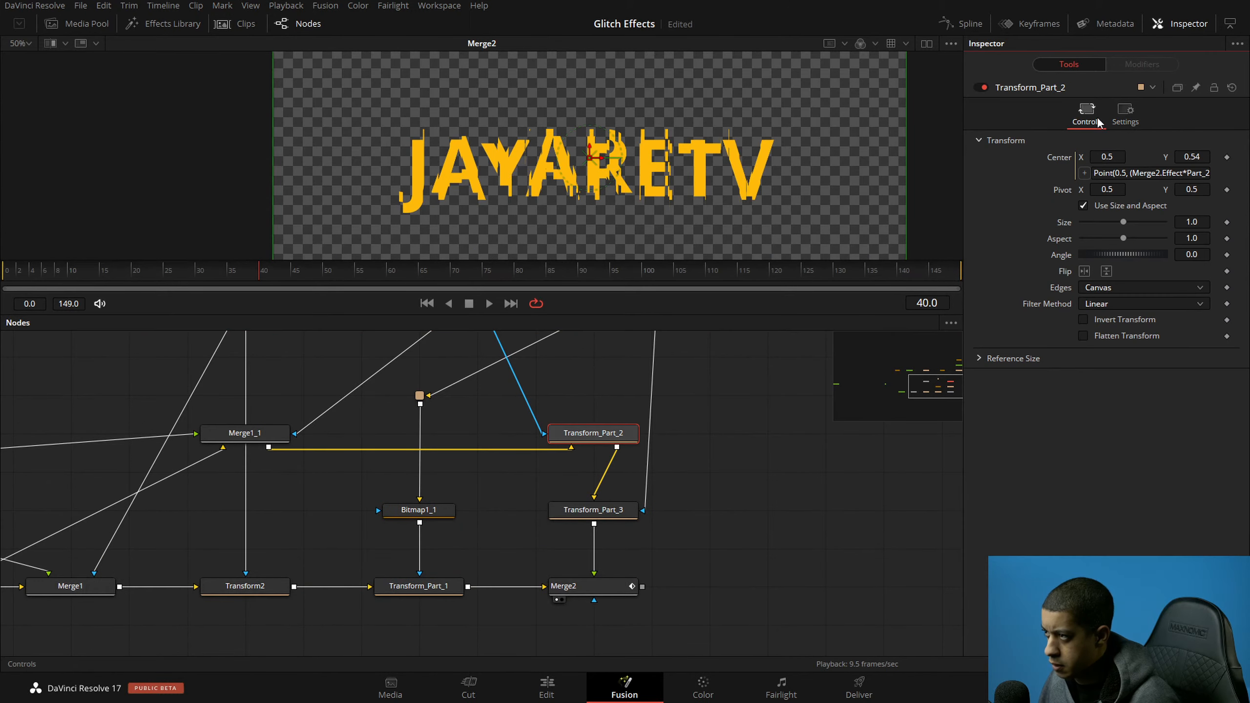
click(1196, 173)
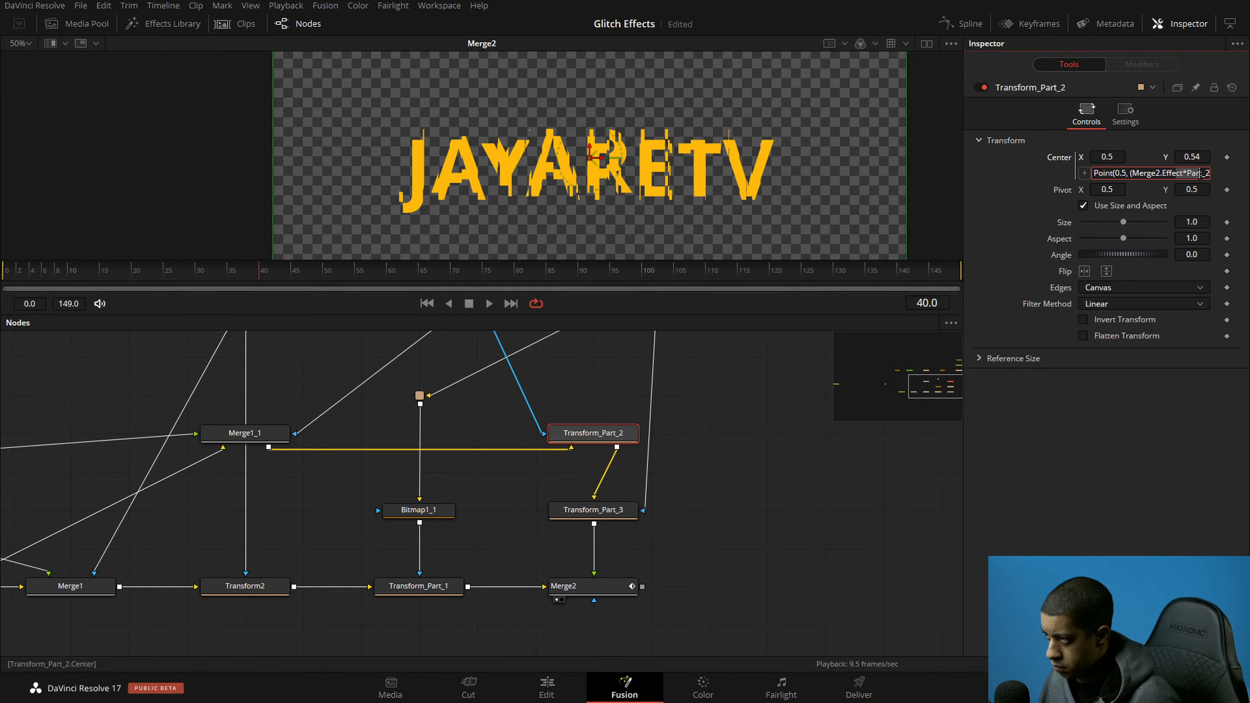
click(1143, 174)
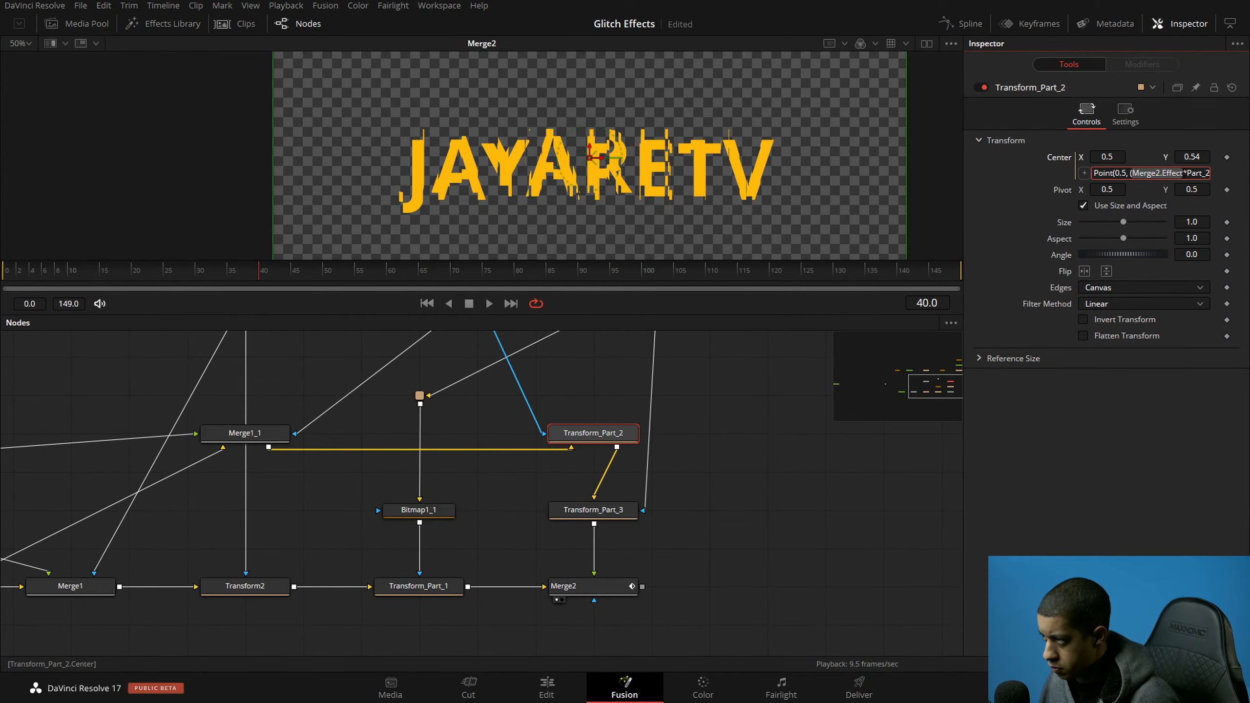
text((Merge2.Effect*Merge2.T)*)
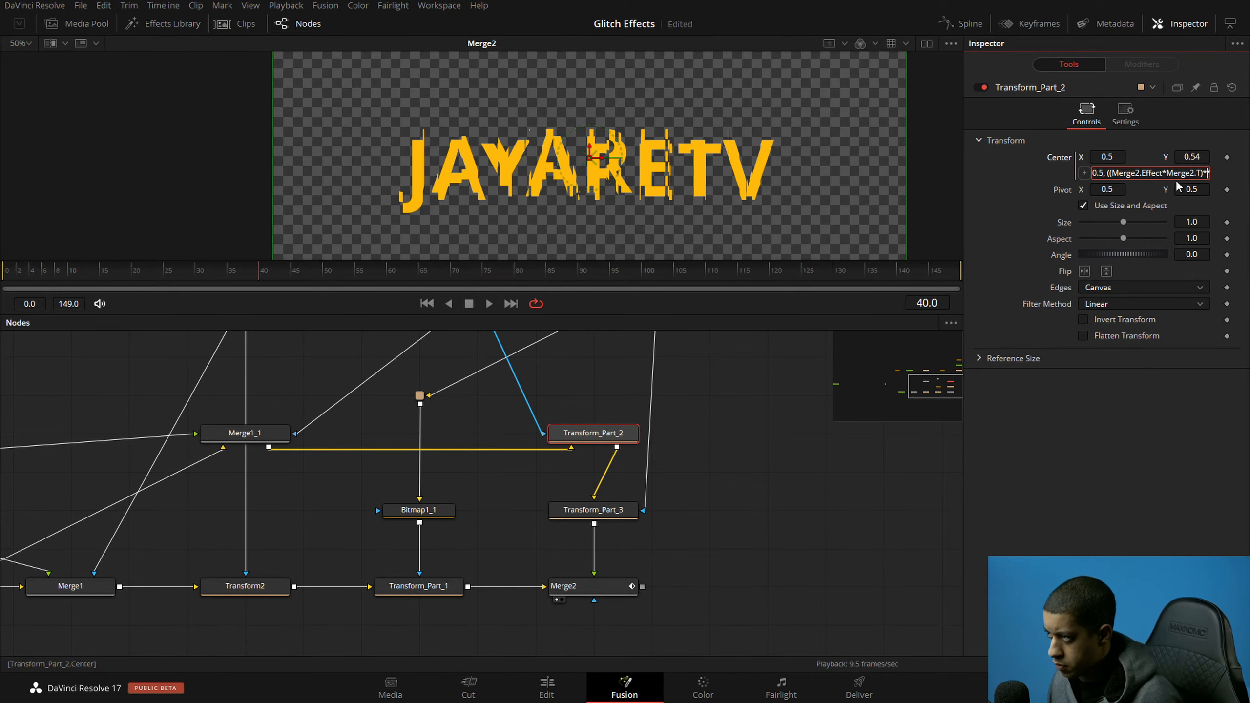
key(Return)
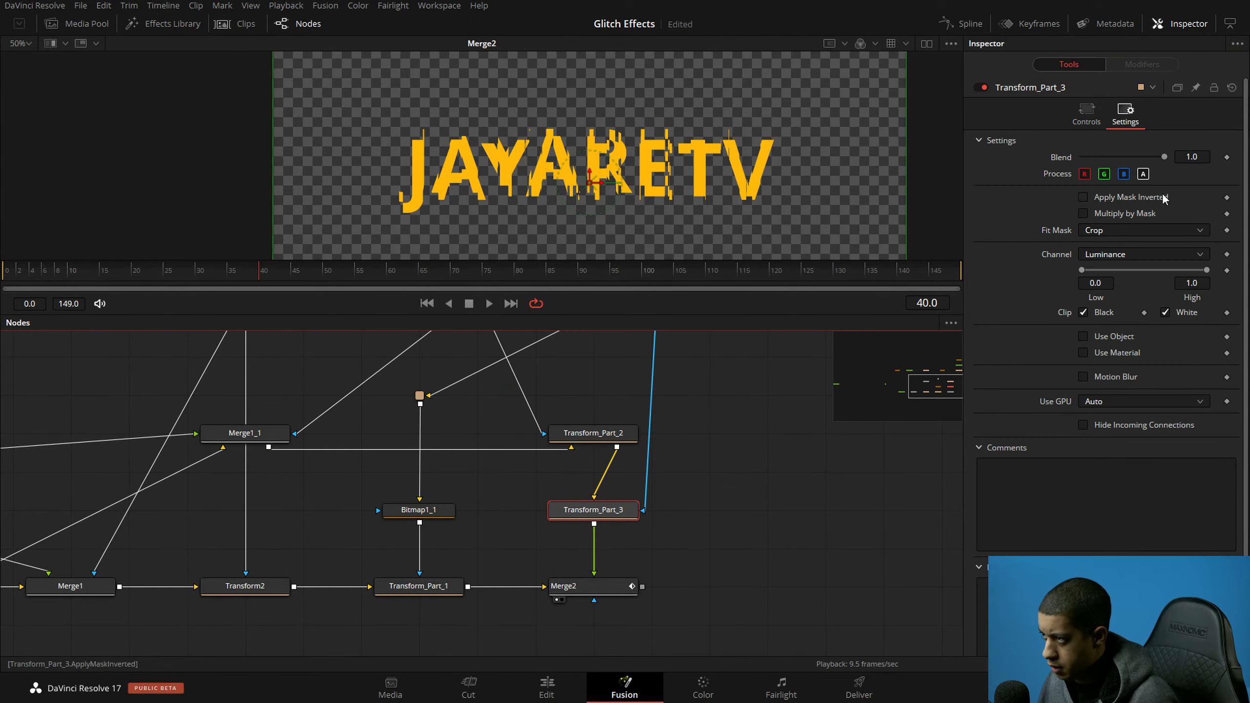
Step: Replace Merge2.Effect with (Merge2.Effect*Merge2.T) in Transform_Part_3's Center expression and save the project
click(1102, 116)
drag(1134, 171, 1167, 172)
text((Merge2.Effect*Merge2.T)*)
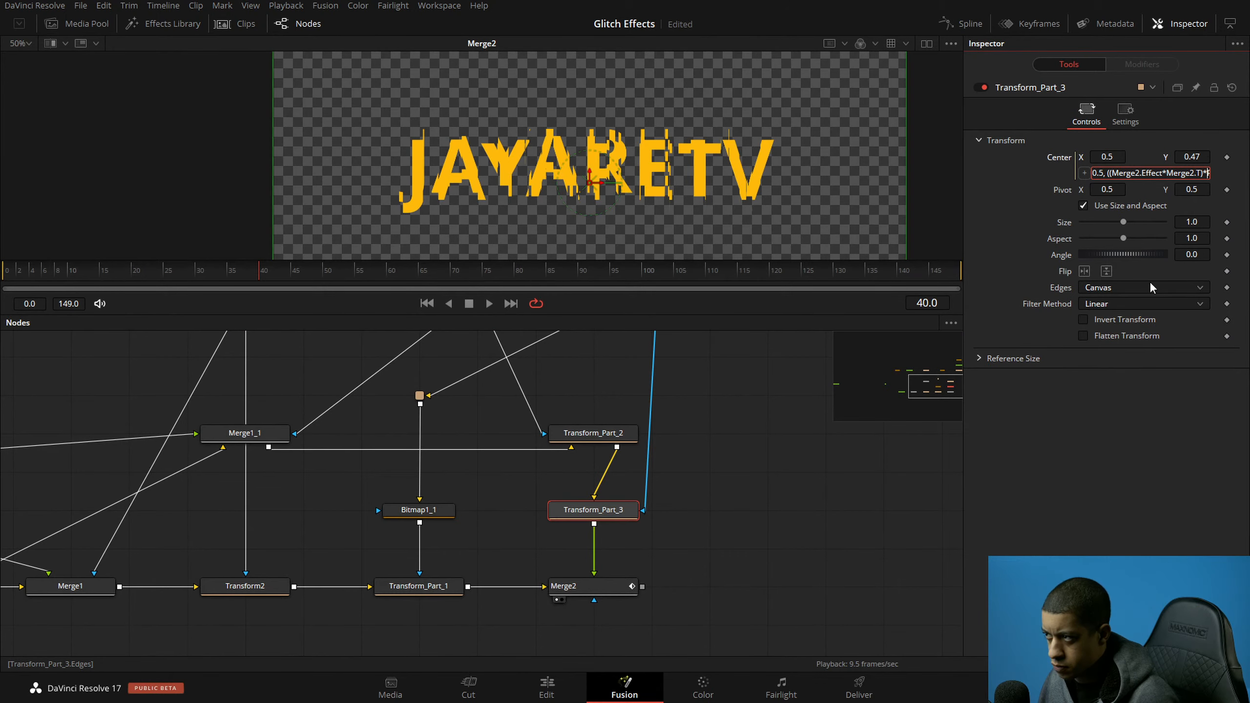
click(620, 512)
key(ctrl+s)
Step: Change the Level expression of Rectangle1 to Merge2.Effect*Merge2.T
drag(416, 483, 716, 555)
drag(554, 438, 553, 537)
drag(609, 505, 534, 497)
click(37, 434)
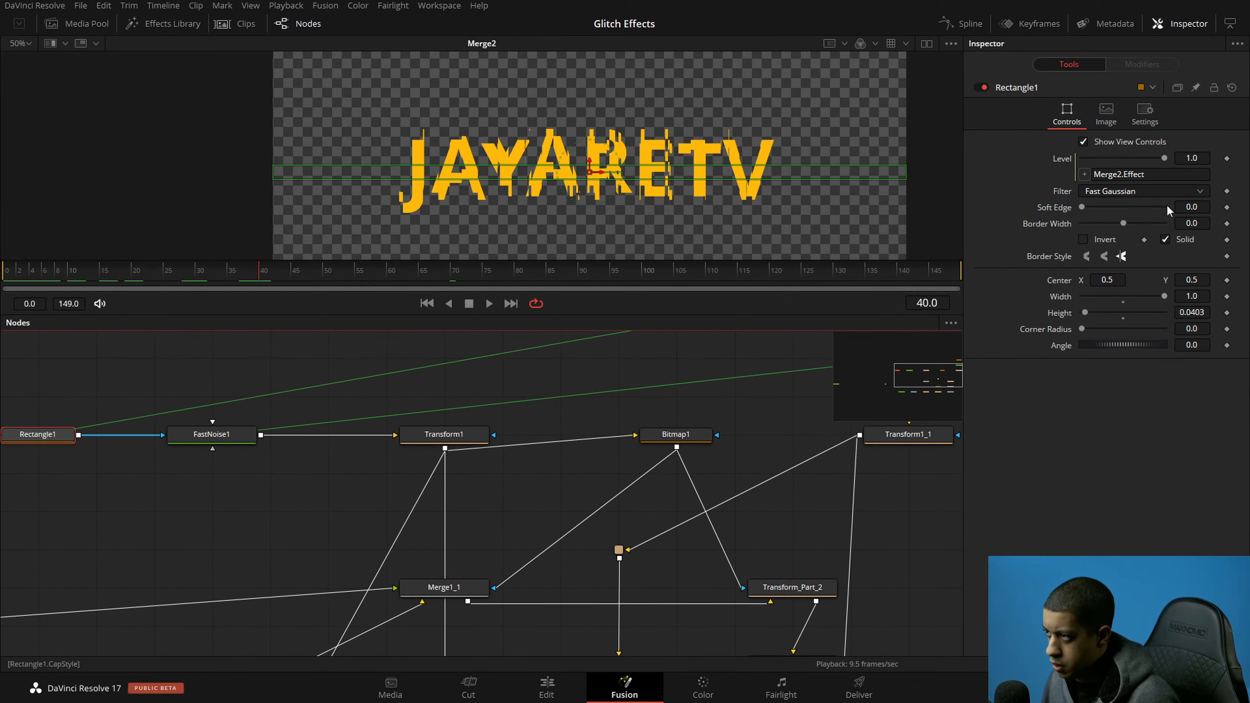
drag(1150, 174, 1085, 176)
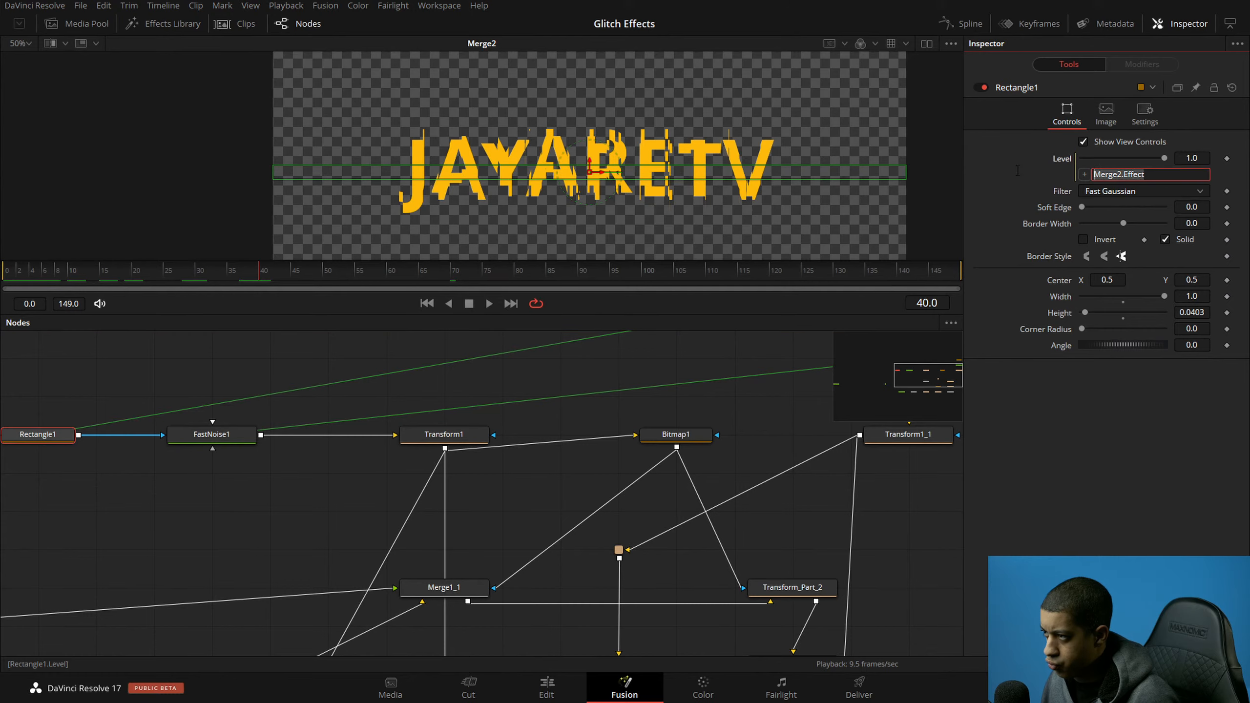
text((Merge2.Effect*Merge2.T)*)
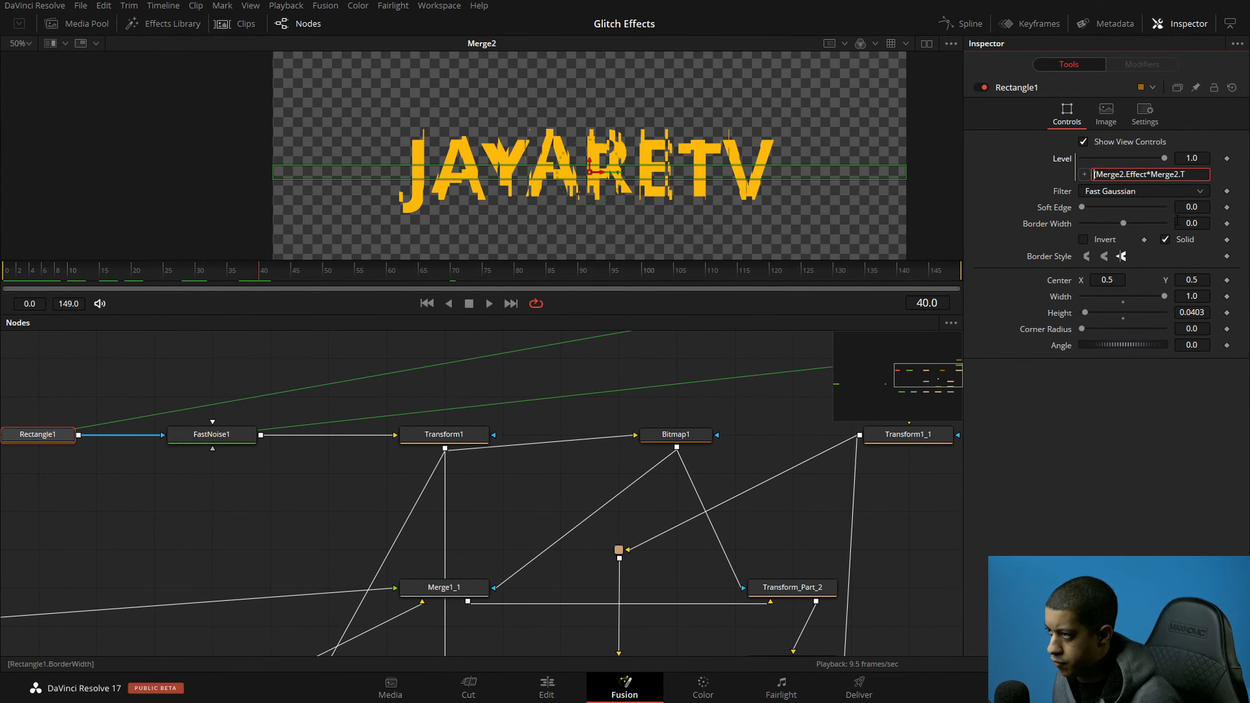
key(Return)
click(749, 472)
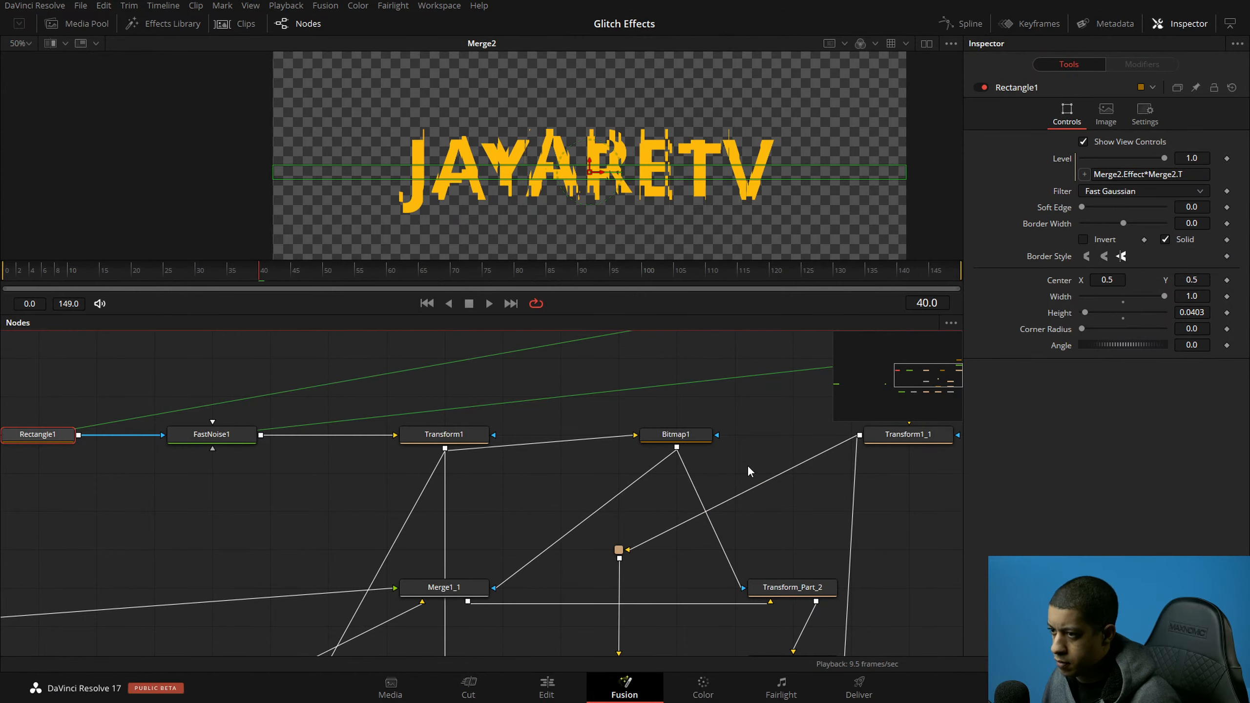
Step: Play the composition from the start several times to check how the glitch switches on and off
drag(152, 279, 4, 276)
click(488, 304)
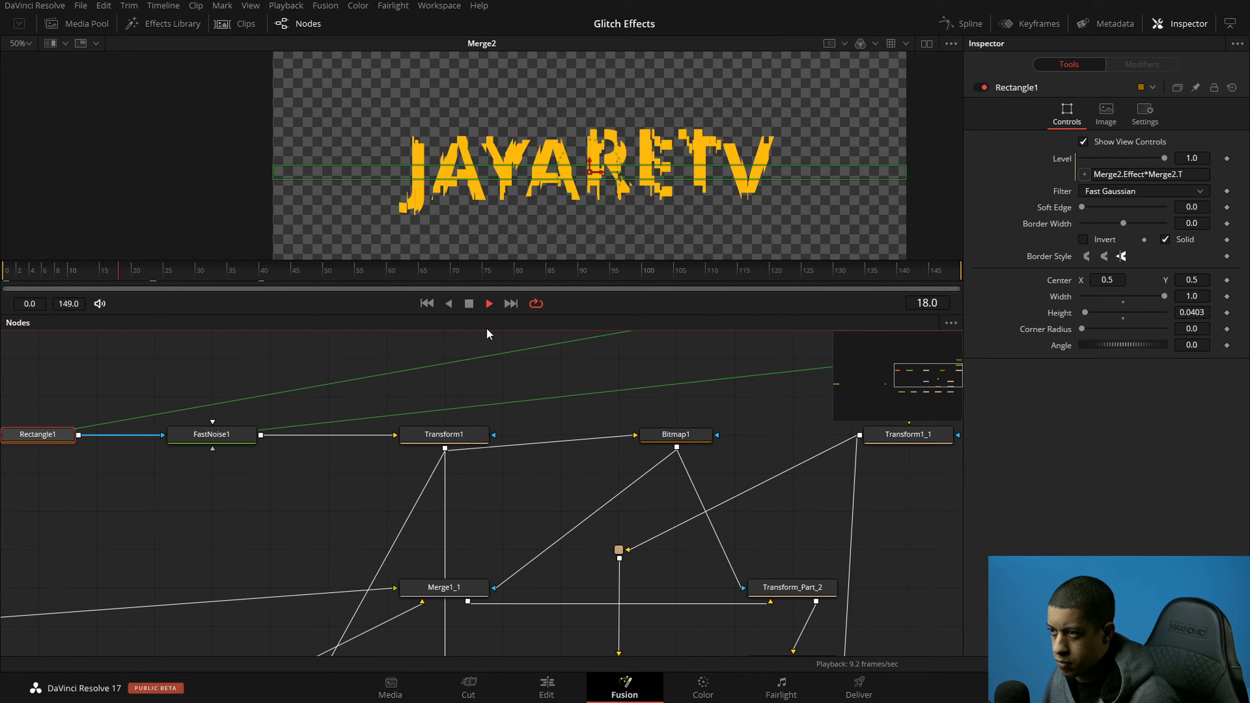
click(559, 466)
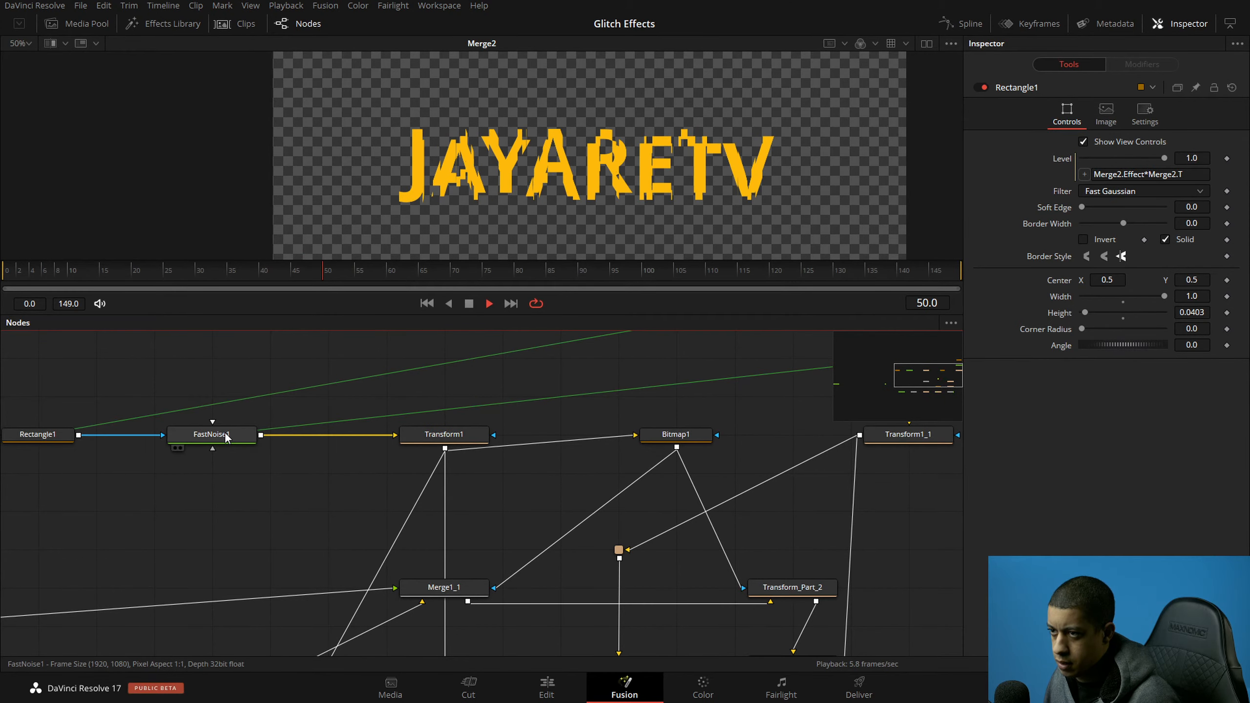
key(space)
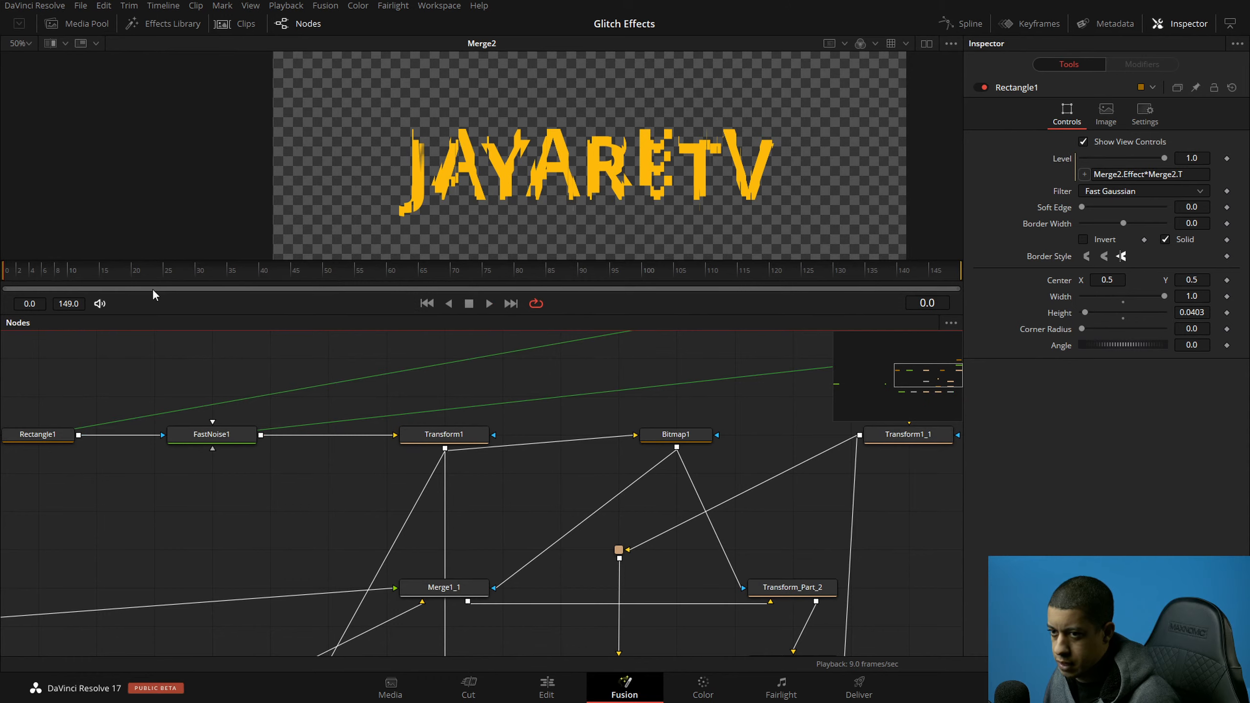
click(488, 303)
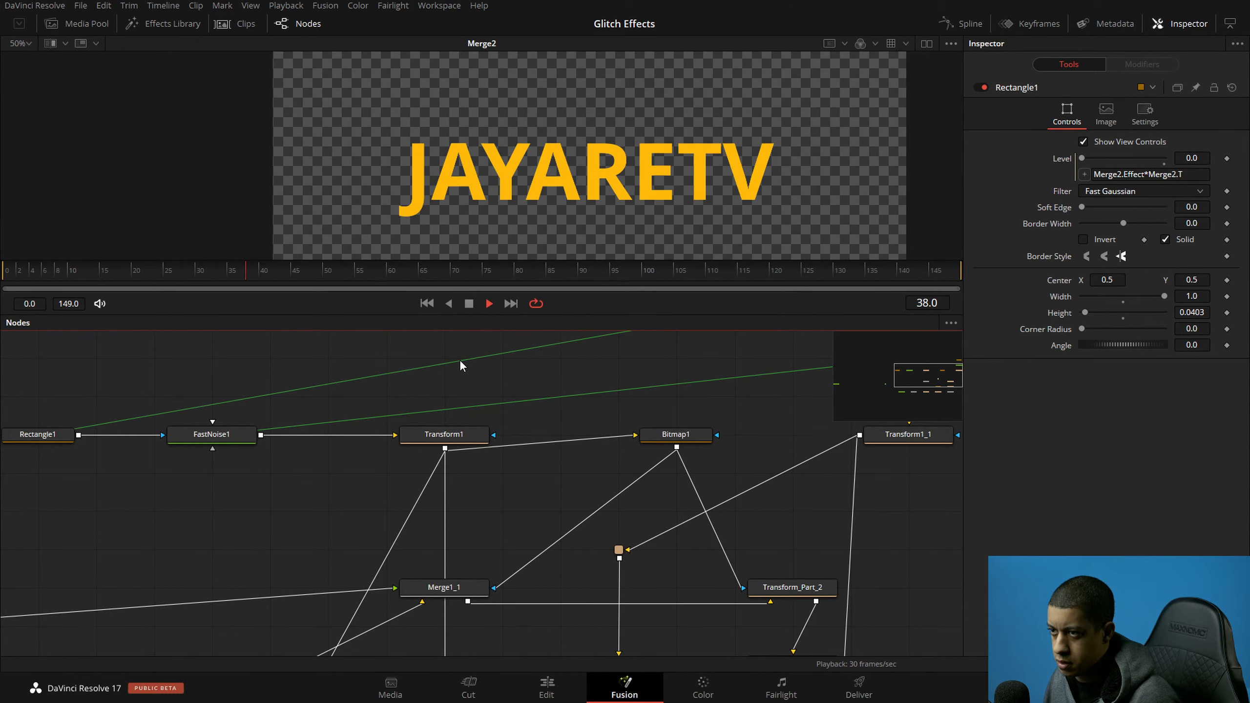
click(469, 304)
drag(228, 505, 291, 469)
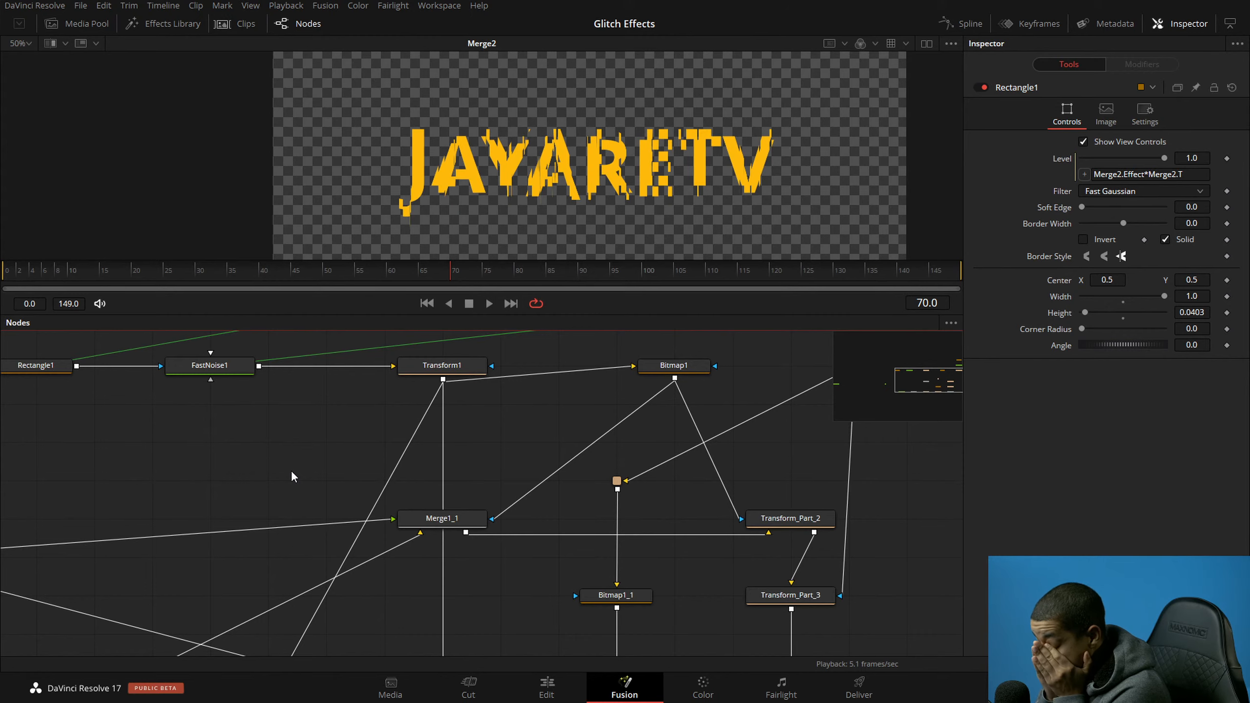
click(9, 269)
key(space)
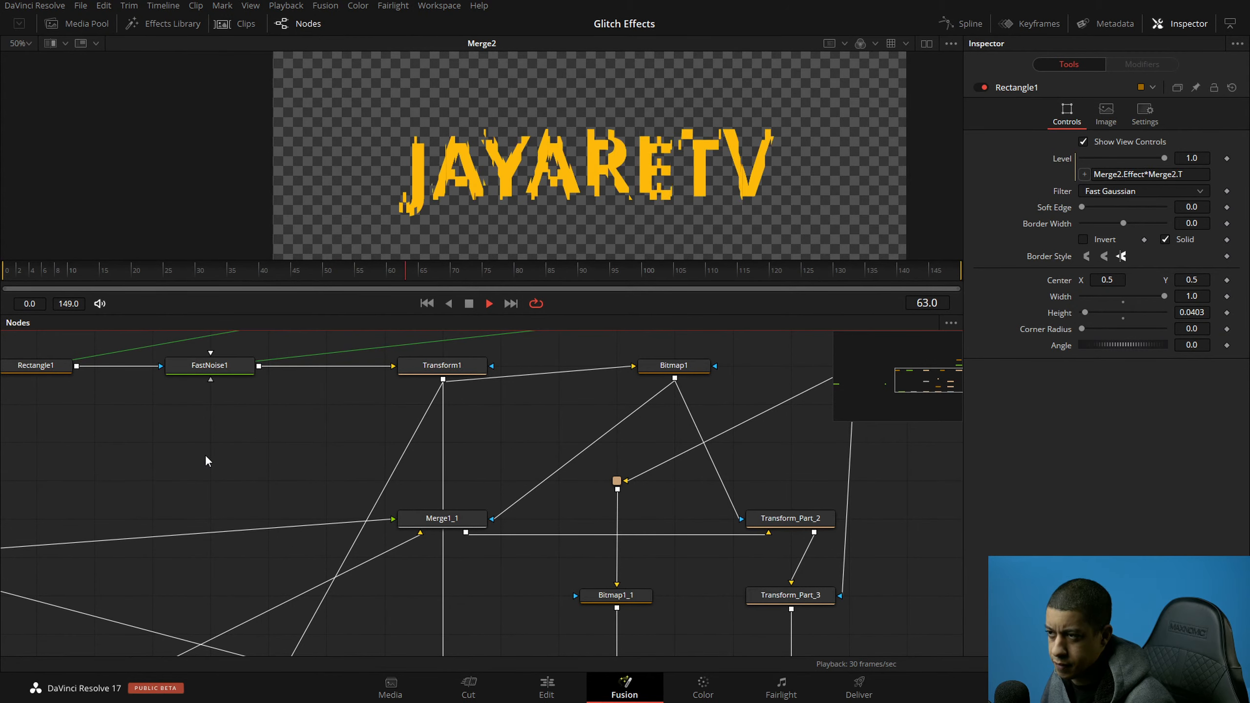
key(space)
Step: Open the Spline editor for Merge2 and examine the T Input curve's keyframes around frames 10 and 15
drag(369, 464, 228, 374)
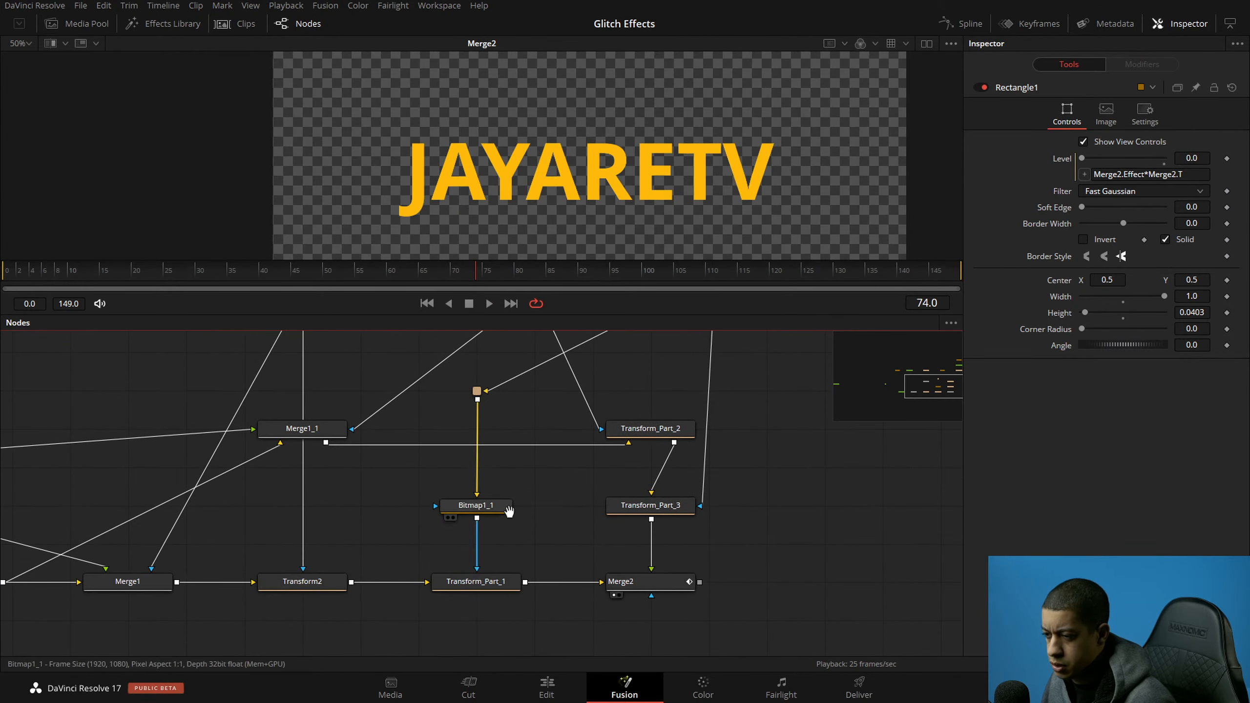
drag(509, 511, 538, 483)
click(663, 558)
click(975, 24)
drag(850, 512, 815, 513)
drag(747, 459, 776, 431)
scroll(755, 433, up, 4)
click(767, 398)
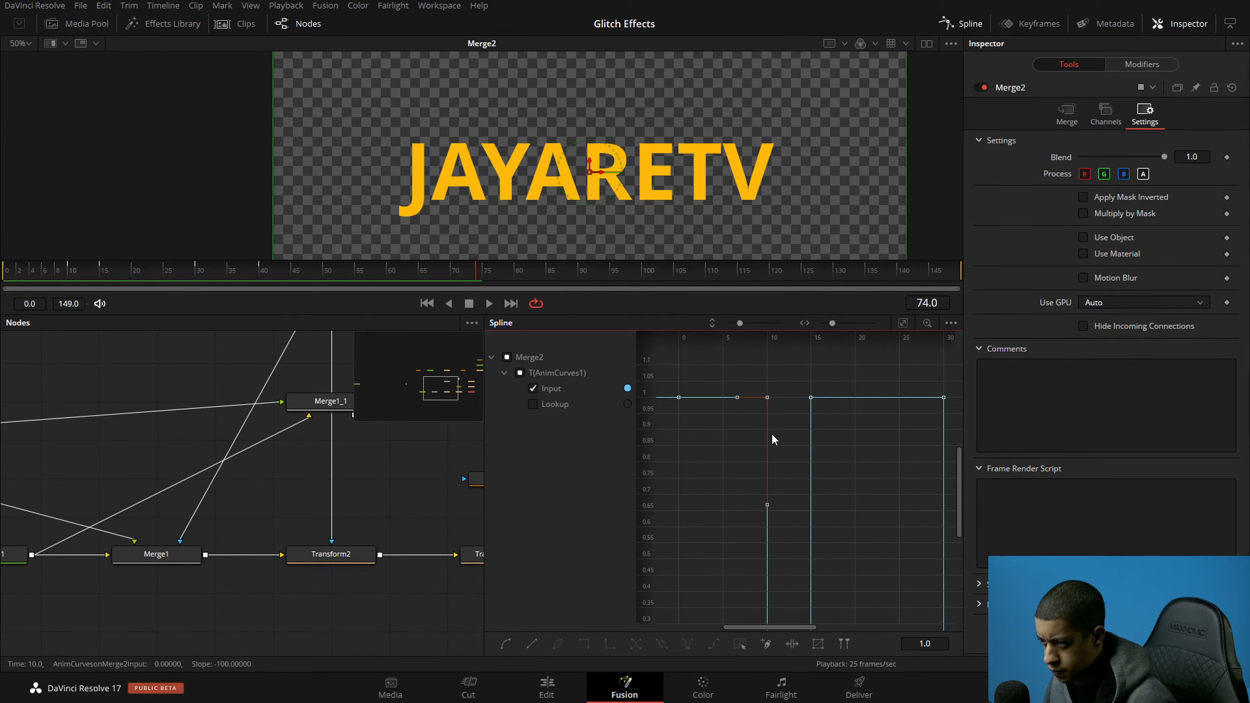
click(809, 397)
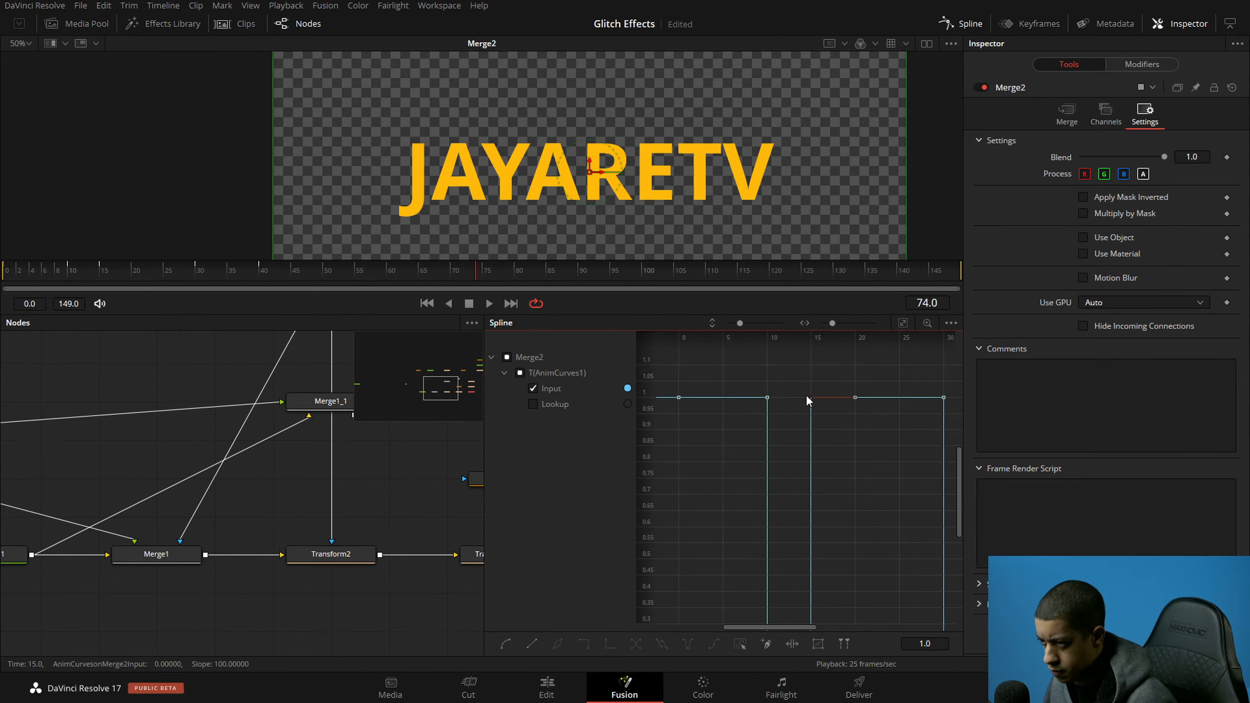
click(533, 389)
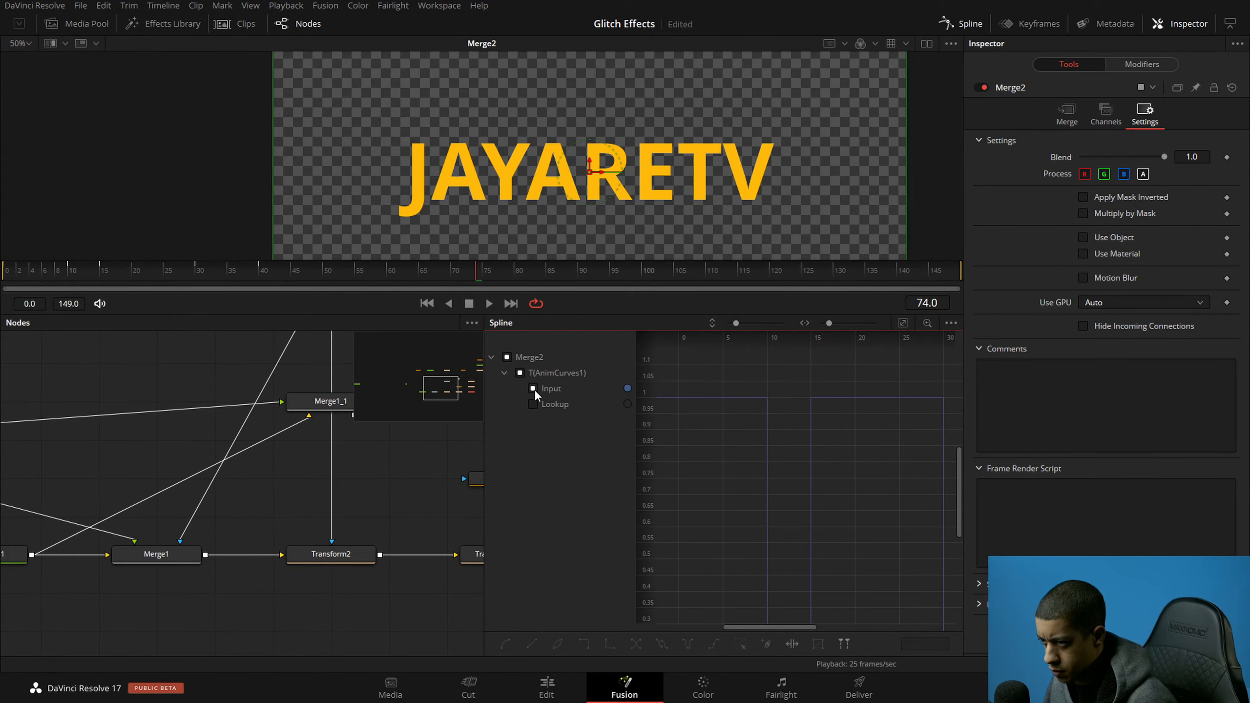
click(533, 389)
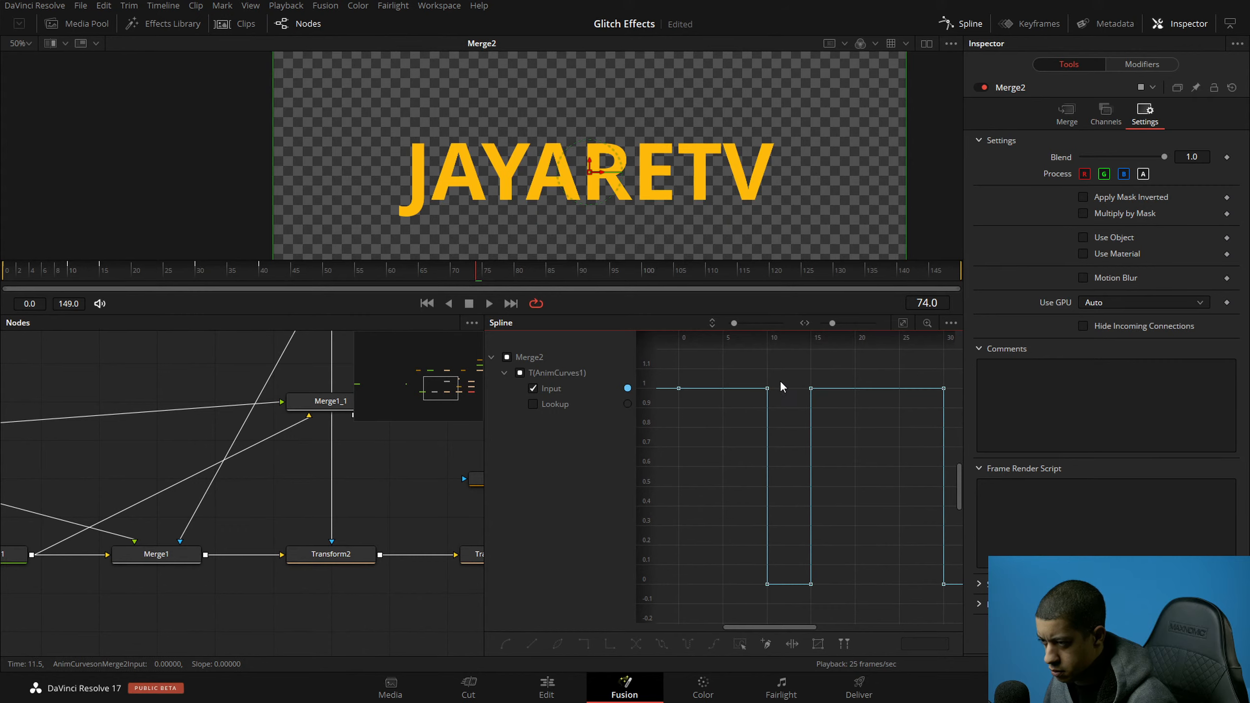
Step: Display the Ease In and Ease Out values for the Input curve's keyframes and check the whole curve
drag(767, 388, 737, 388)
key(t)
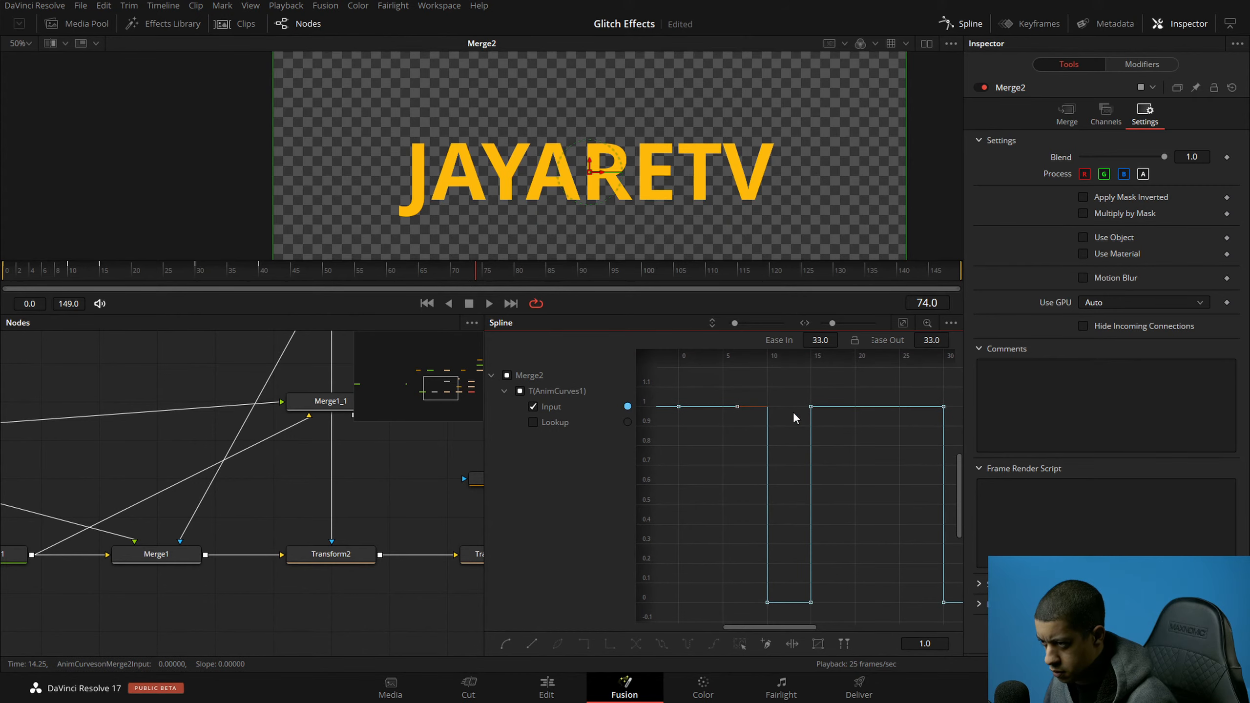
click(810, 407)
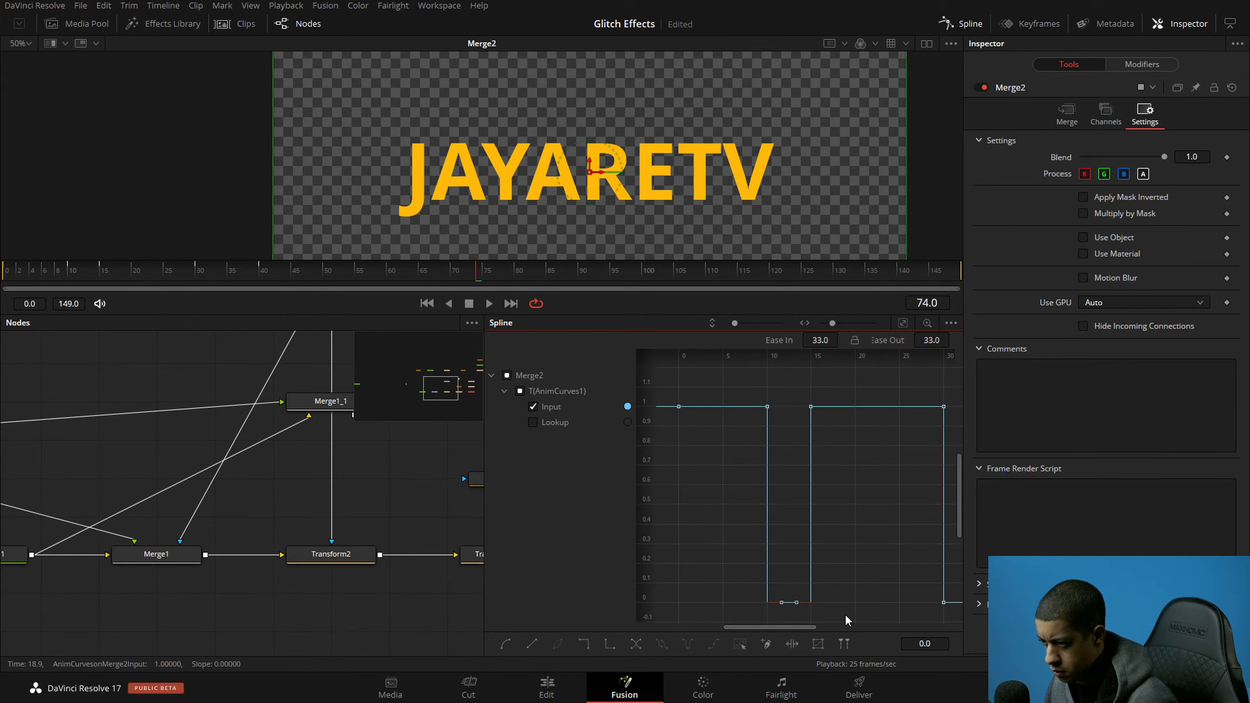
drag(856, 537, 831, 516)
scroll(829, 517, down, 4)
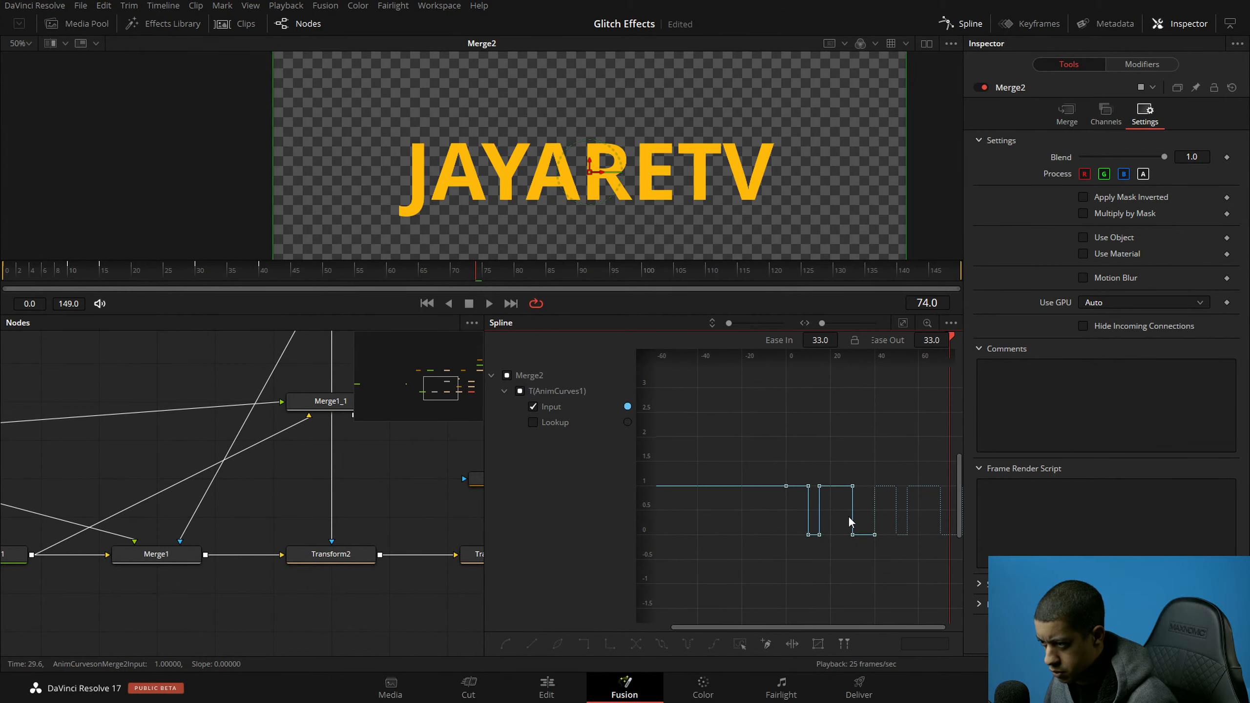
Step: Clear the Input animation of the Anim Curves modifier on Merge2's T and keyframe Input at 1 at frame 0
click(1066, 113)
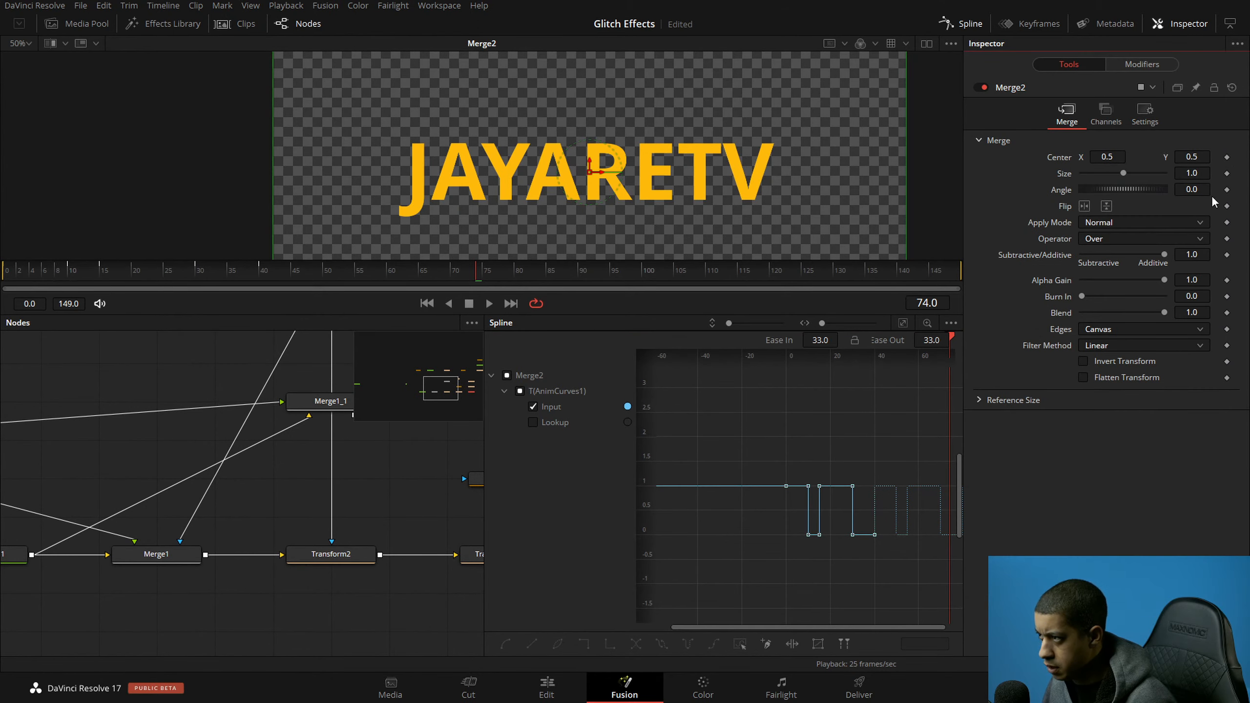
click(1142, 64)
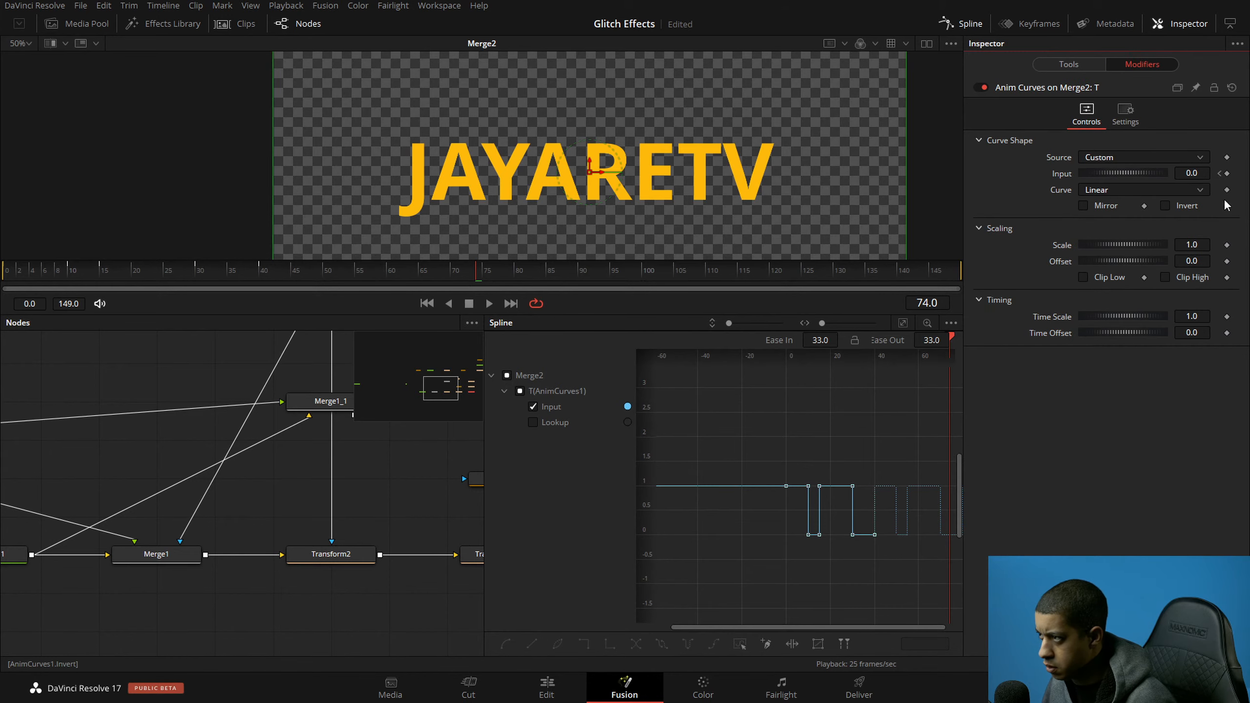
click(7, 271)
click(1227, 173)
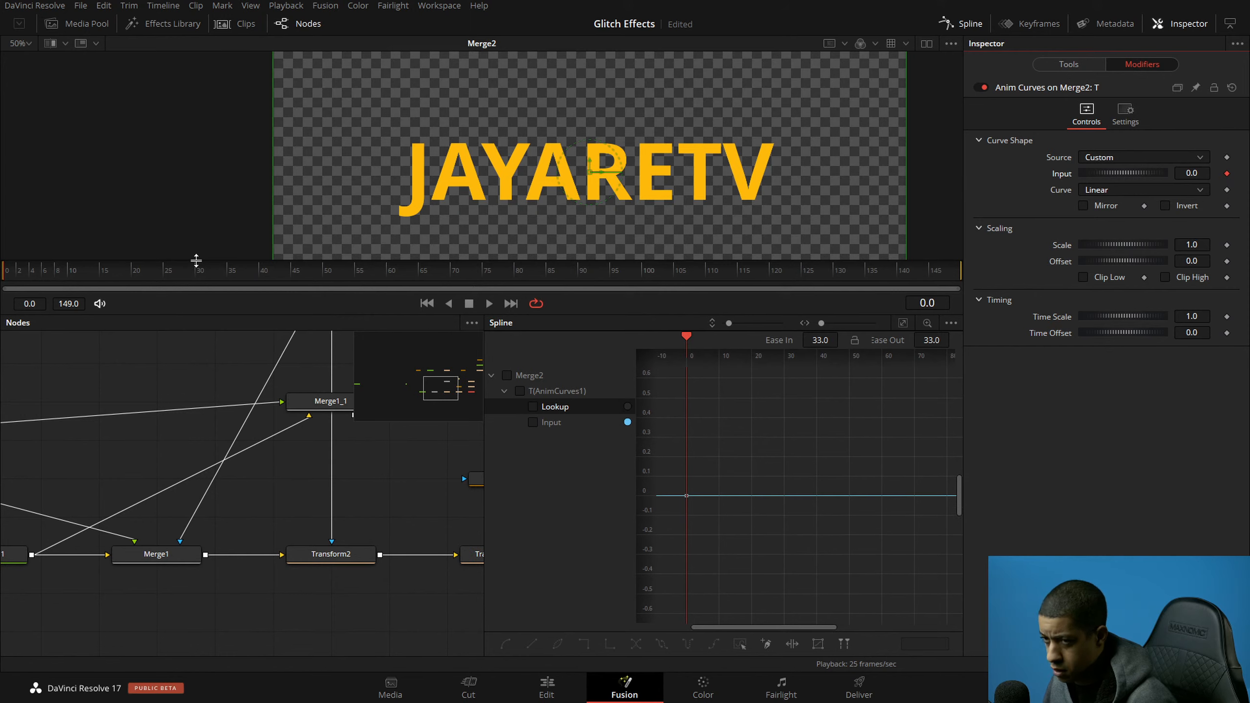
click(68, 275)
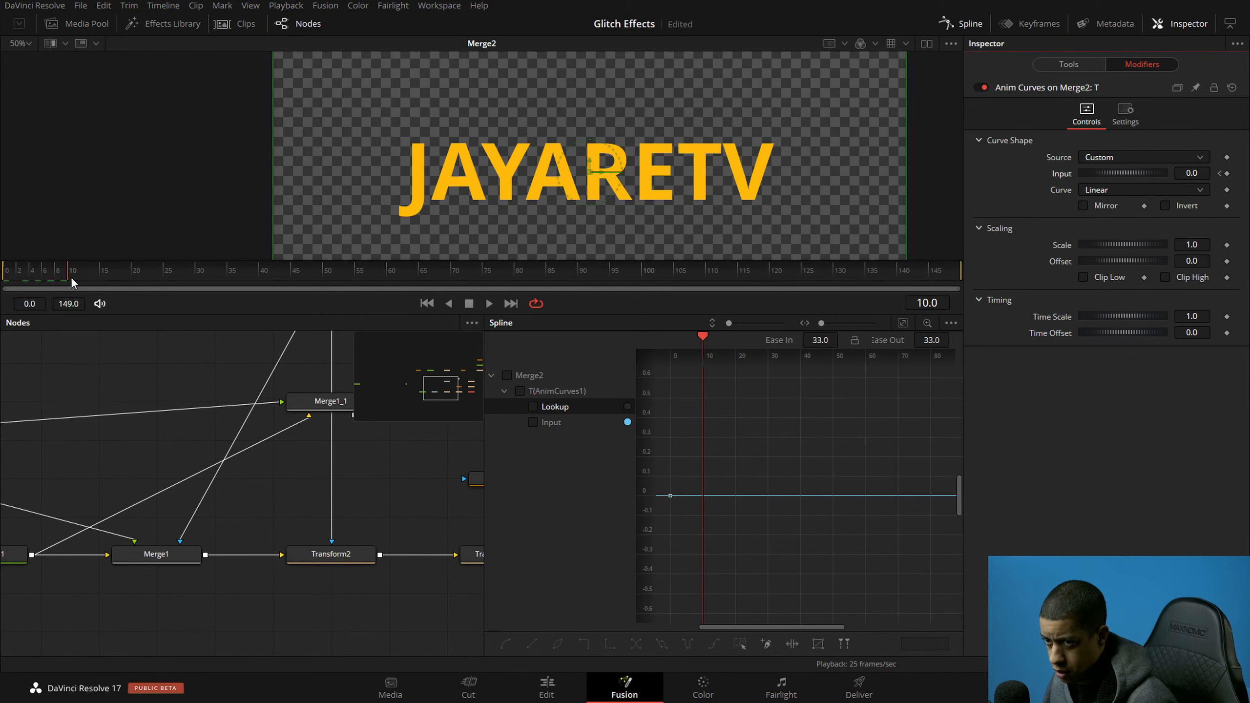
click(1220, 175)
text(1)
key(Return)
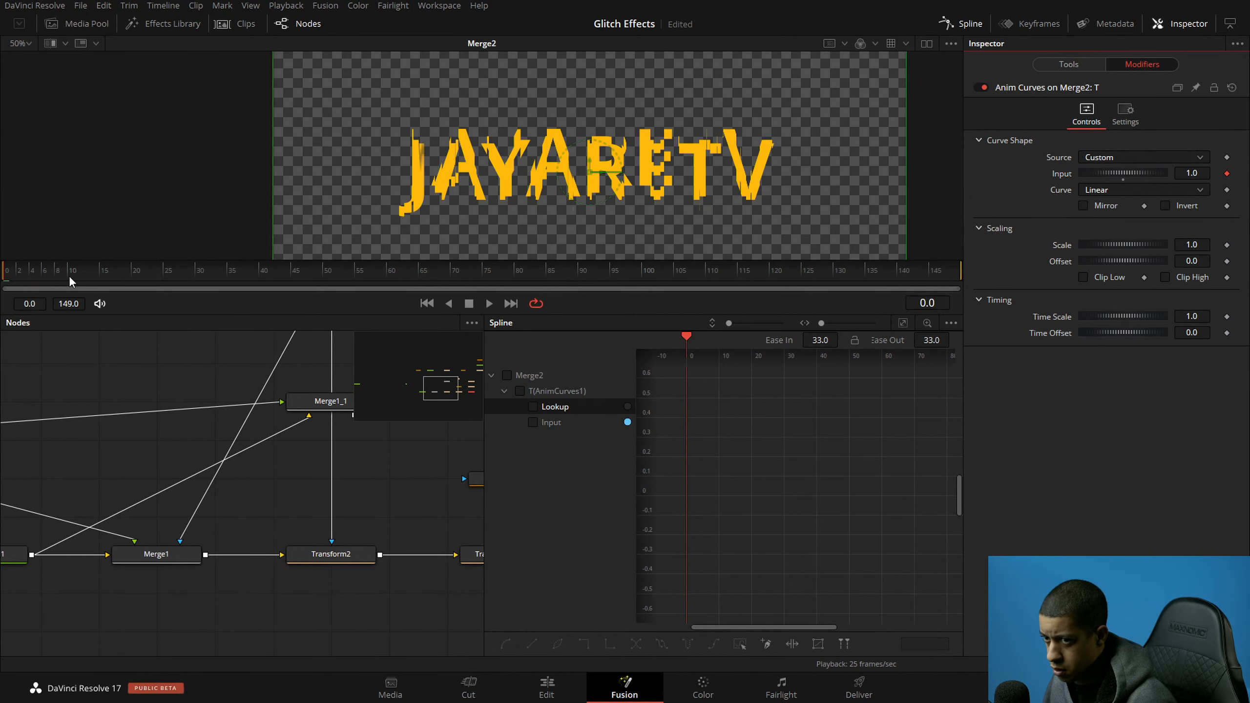
Step: Add a keyframe to the Anim Curves Input at frame 10 and another with value 1 at frame 21
click(71, 282)
click(1199, 176)
text(0)
drag(66, 262, 135, 280)
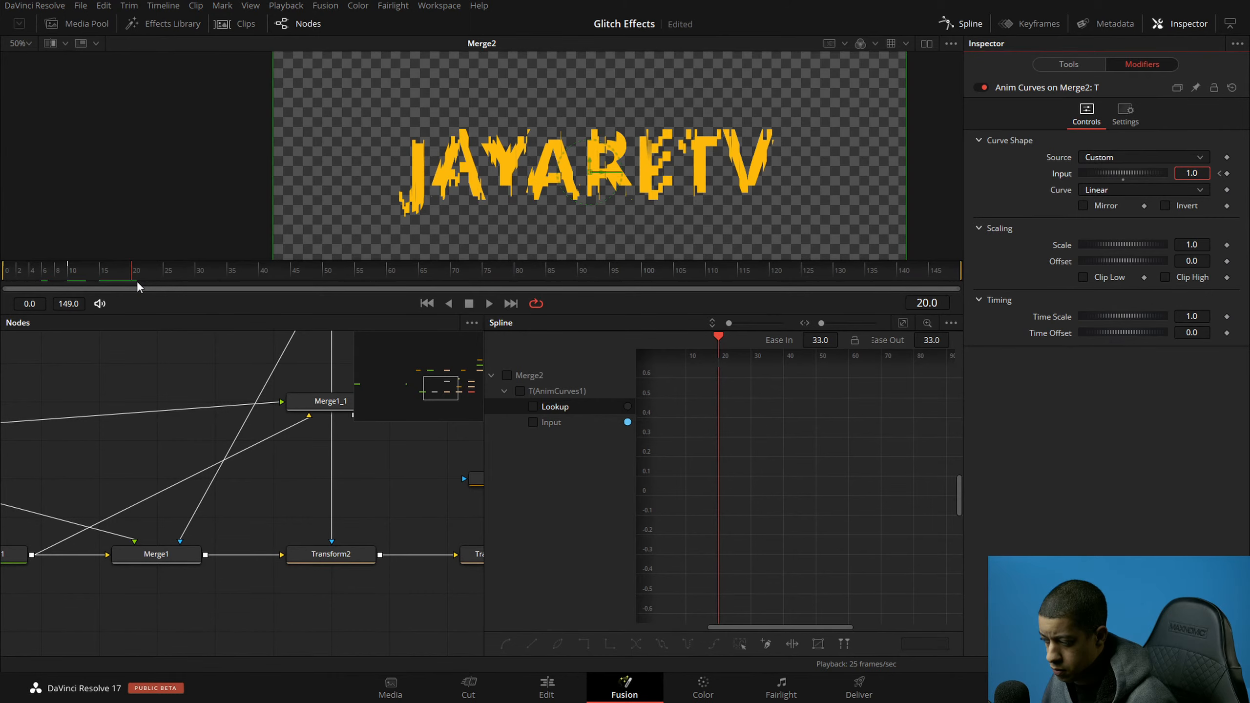
drag(137, 282, 139, 283)
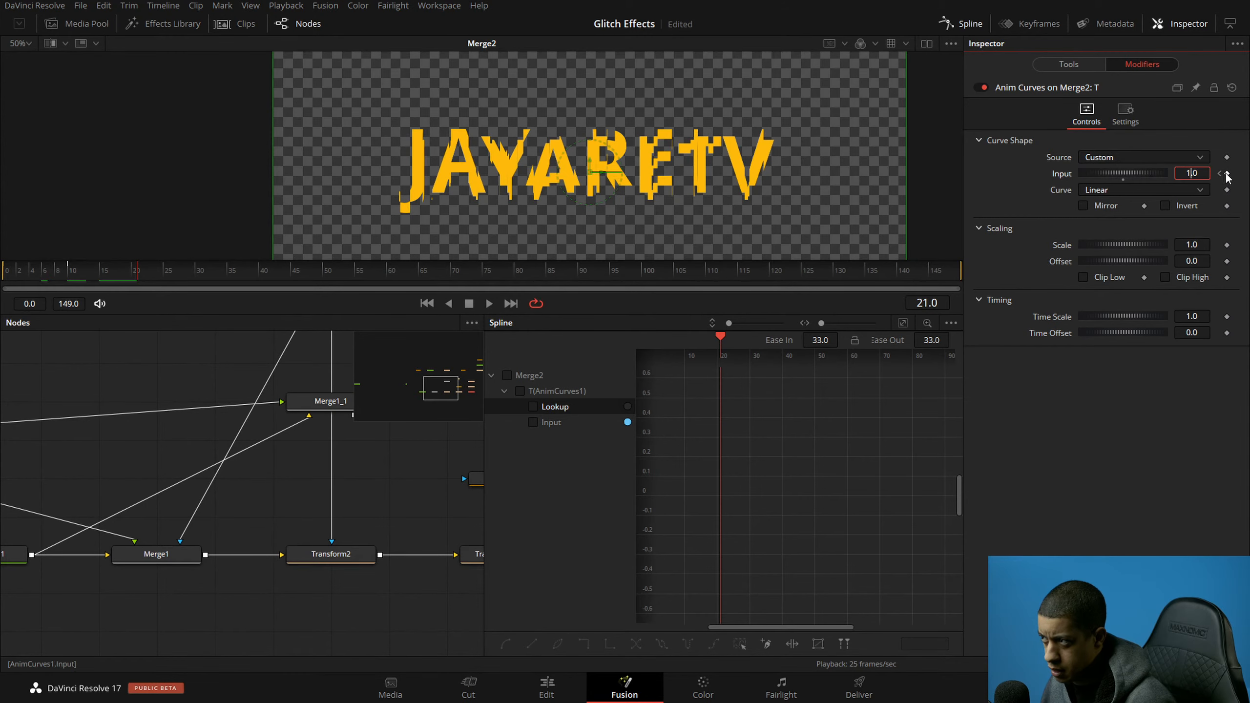
mouse_move(143, 283)
mouse_down()
mouse_move(201, 278)
mouse_move(142, 283)
mouse_up()
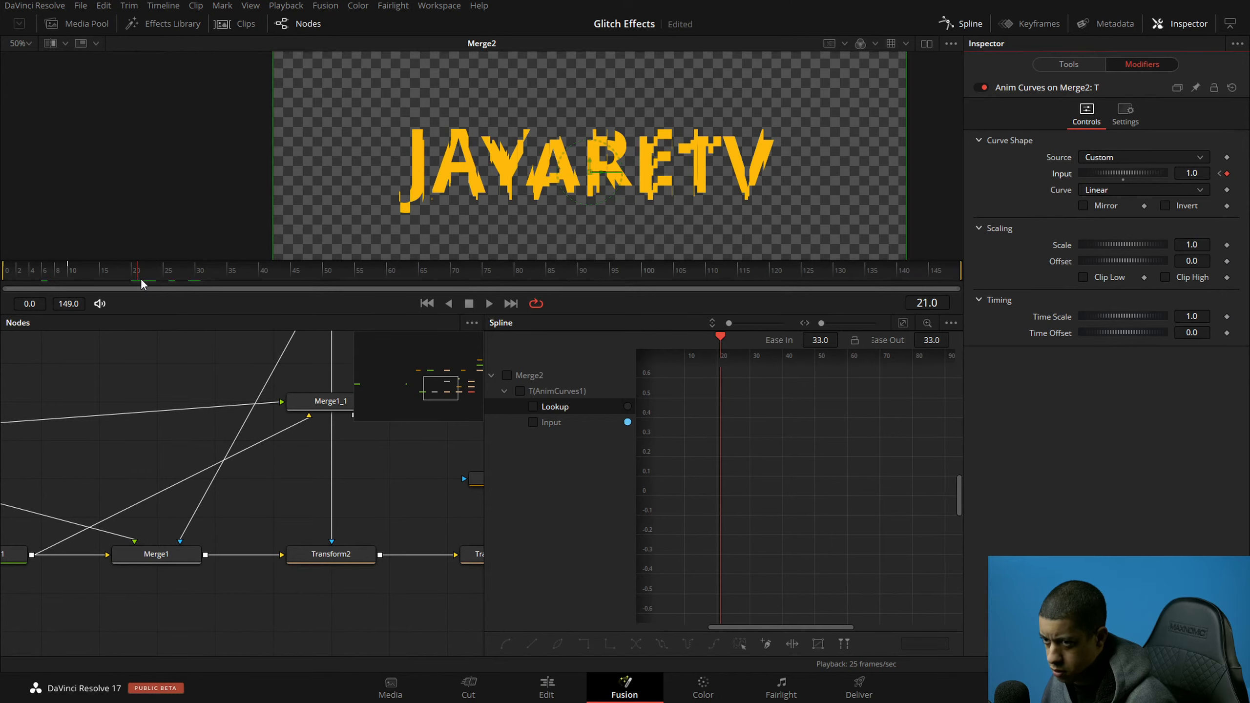
Step: Set the Anim Curves modifier's curve to Easing with Sine in and Quad out, and preview the animation
drag(360, 500, 202, 484)
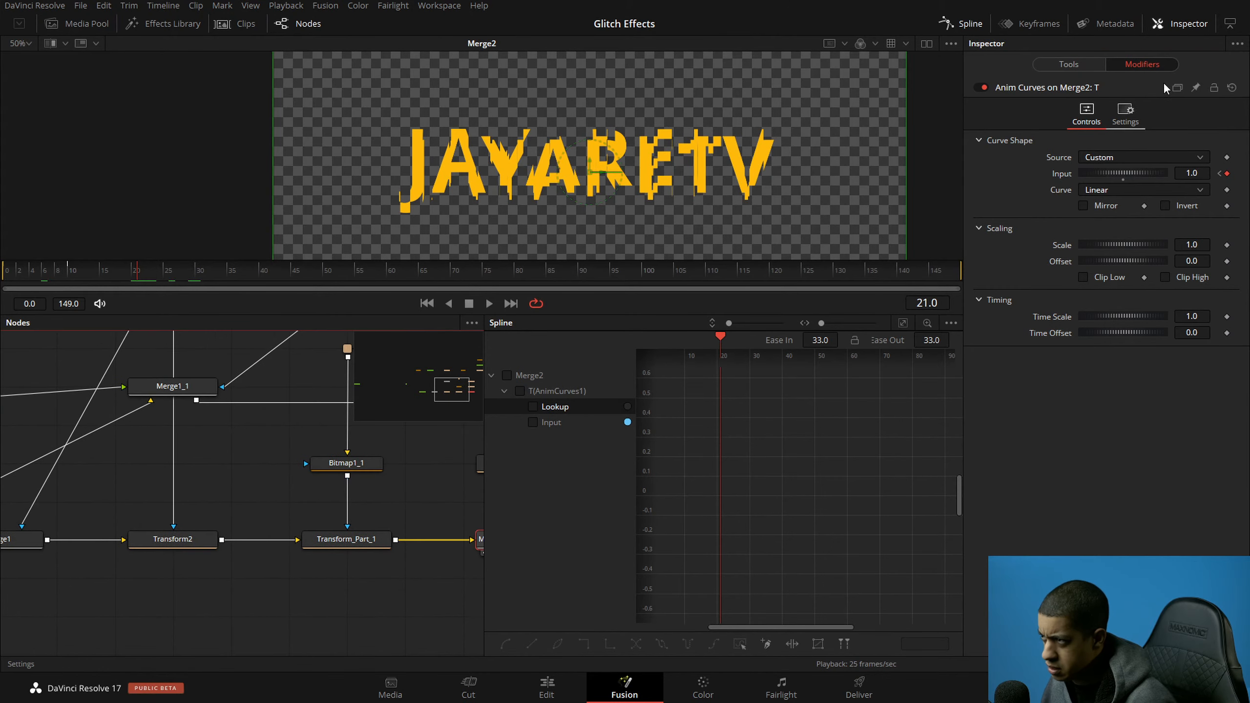
click(1115, 191)
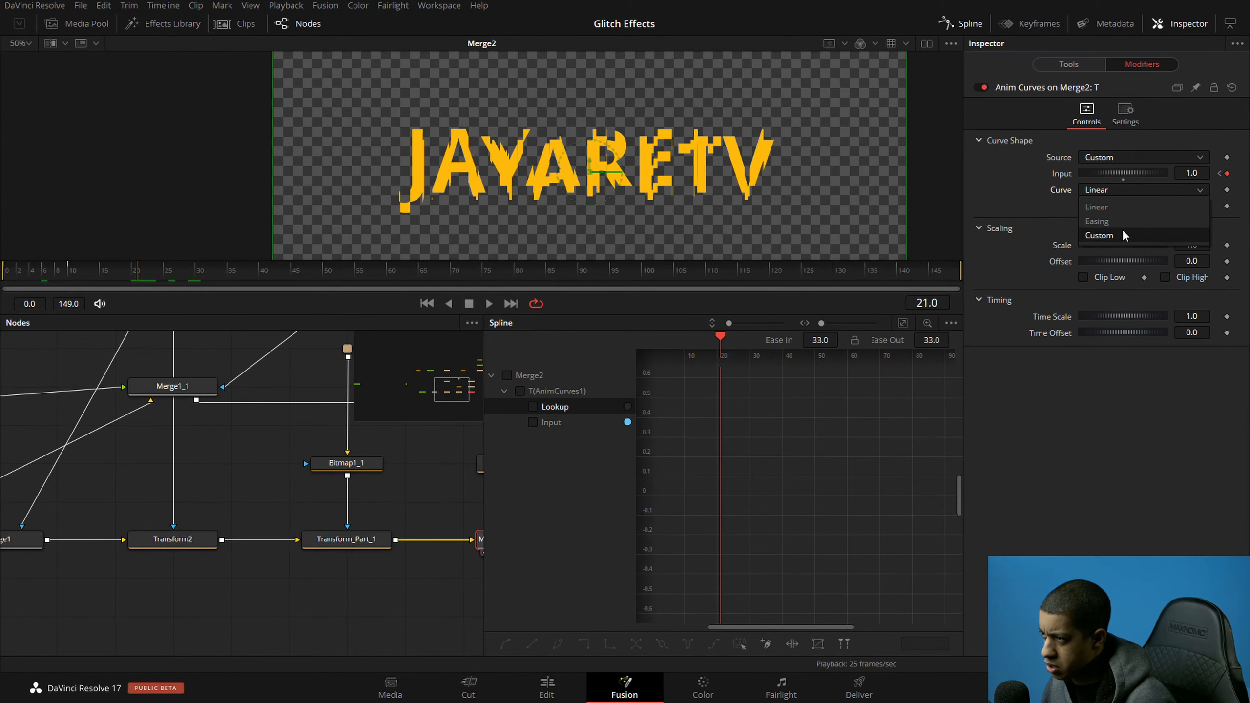
click(1097, 222)
click(1116, 207)
click(1097, 238)
click(1184, 207)
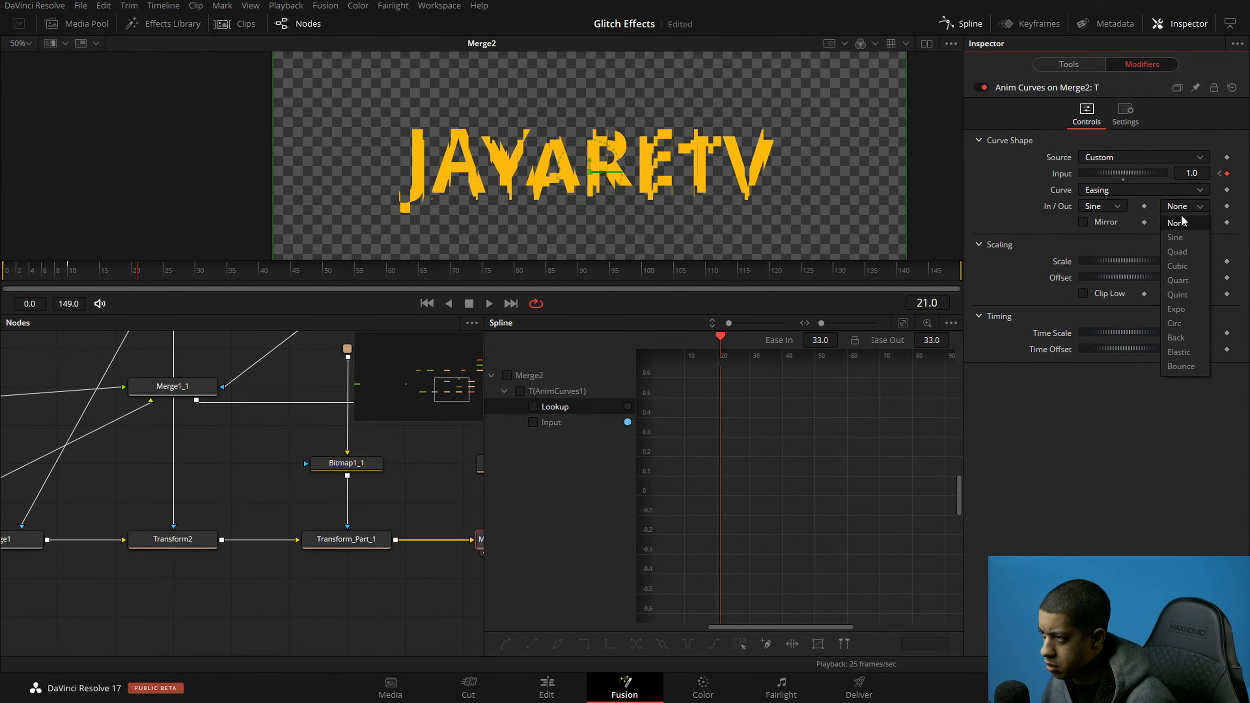
click(1177, 252)
key(space)
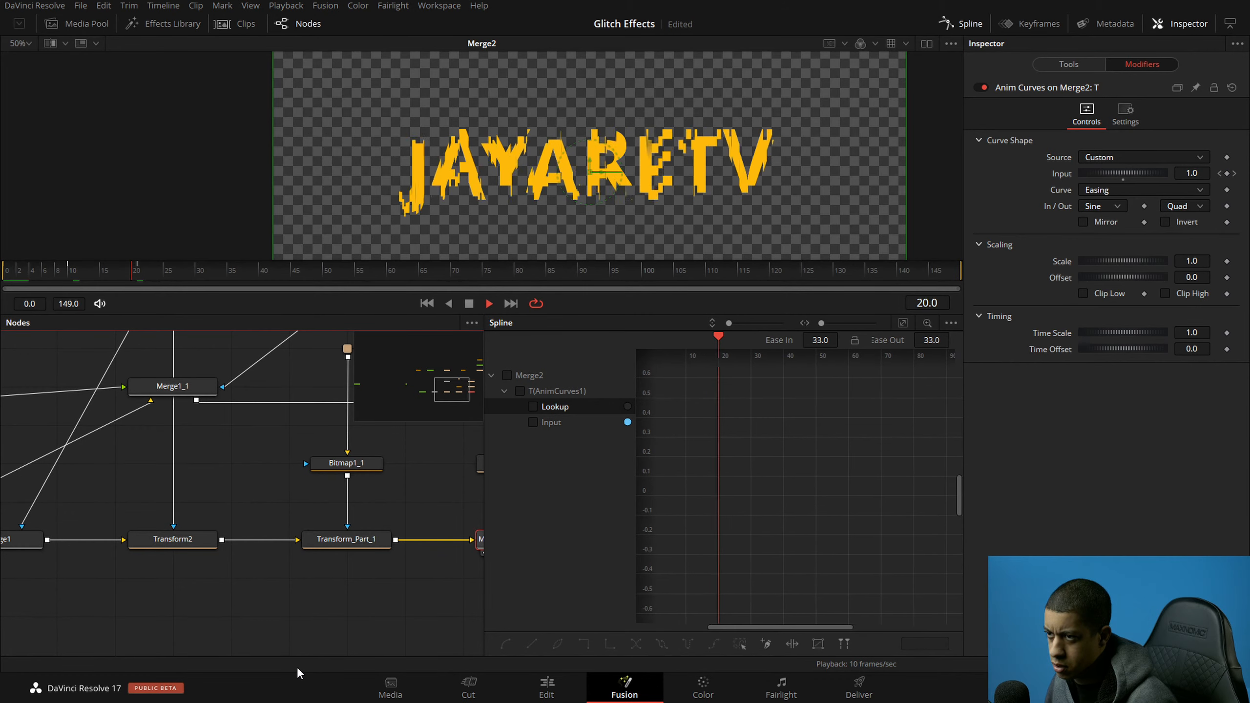
key(space)
Step: Go to the Input keyframe at frame 21 and set its value to 0
drag(153, 273, 115, 277)
click(1218, 174)
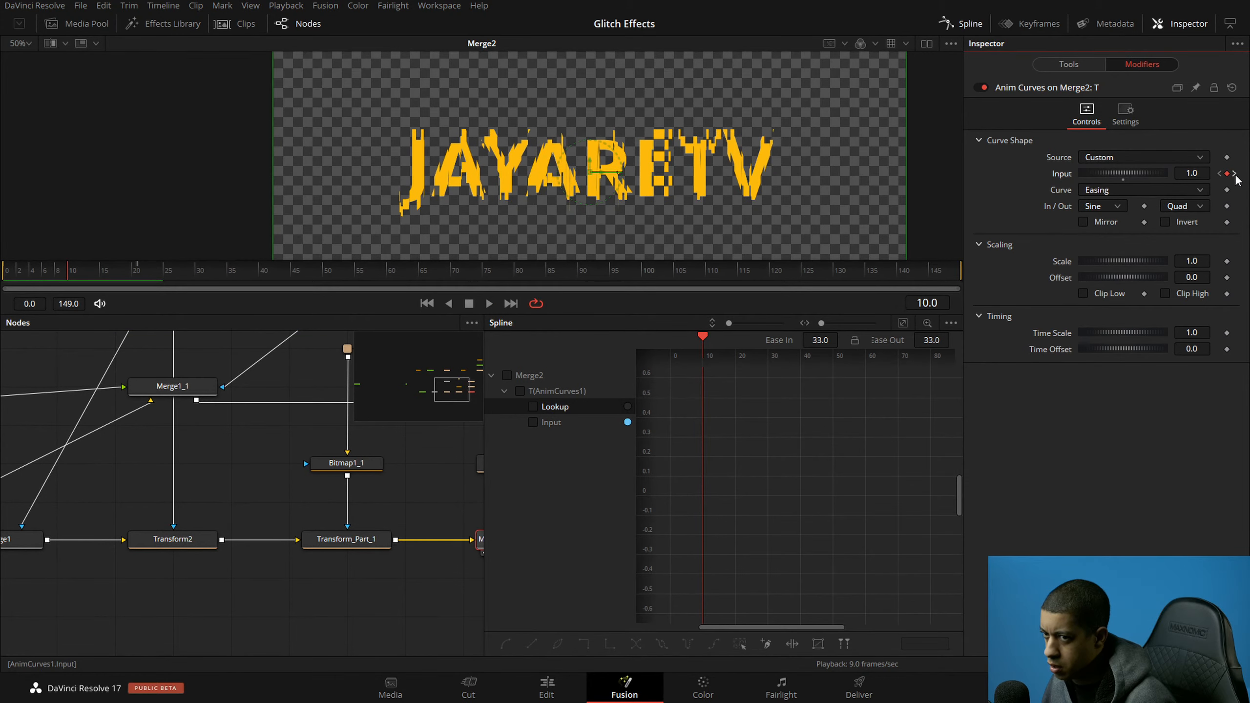
click(1235, 175)
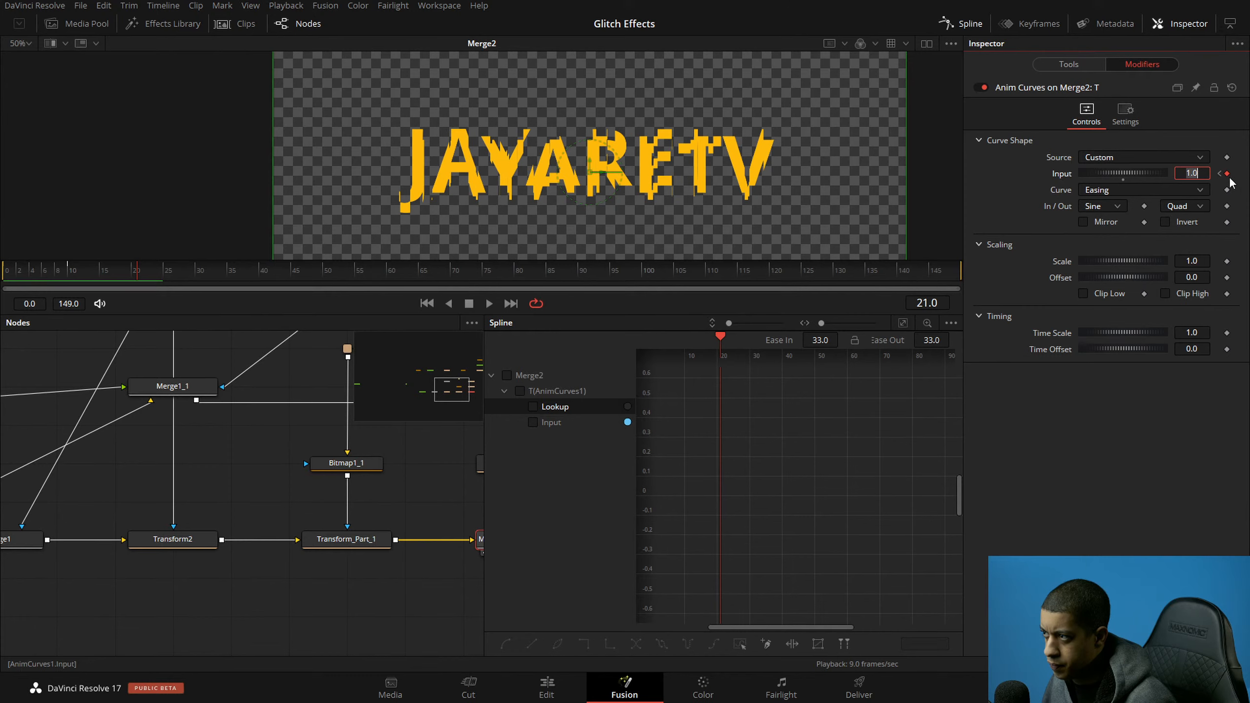
text(0)
key(Tab)
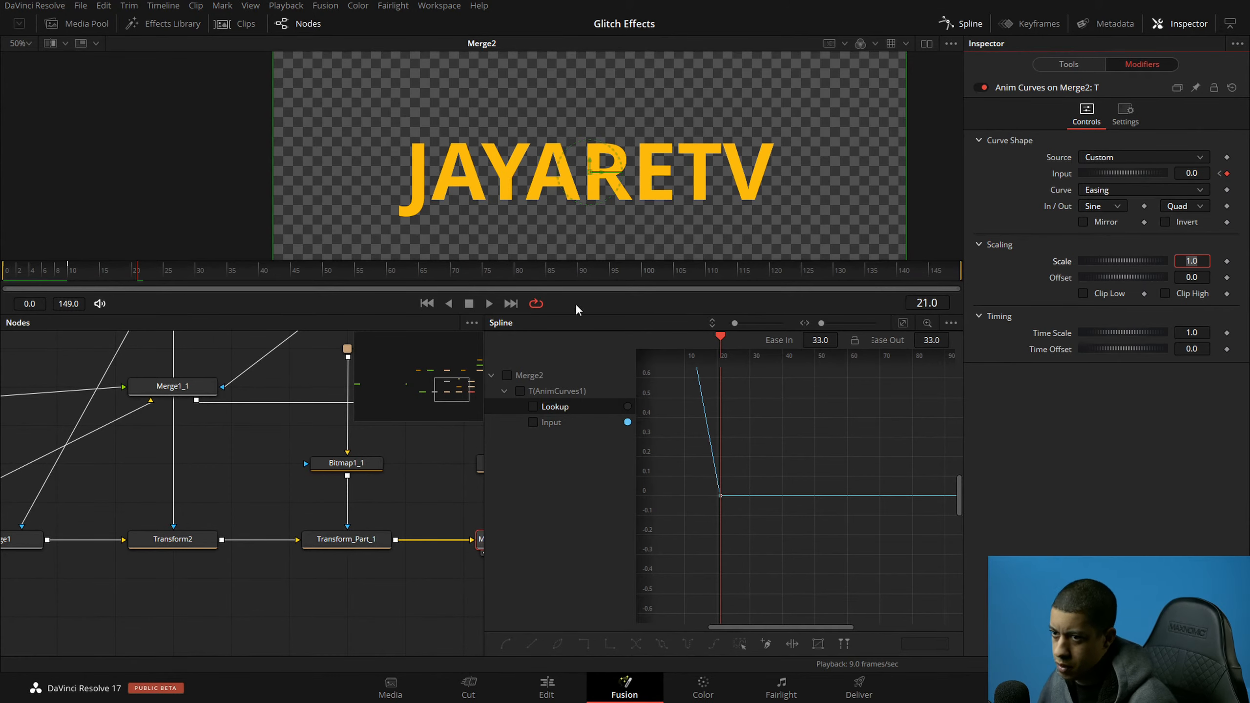
Step: Play the animation from frame 0 to check how the glitch fades out
drag(126, 280, 2, 291)
key(space)
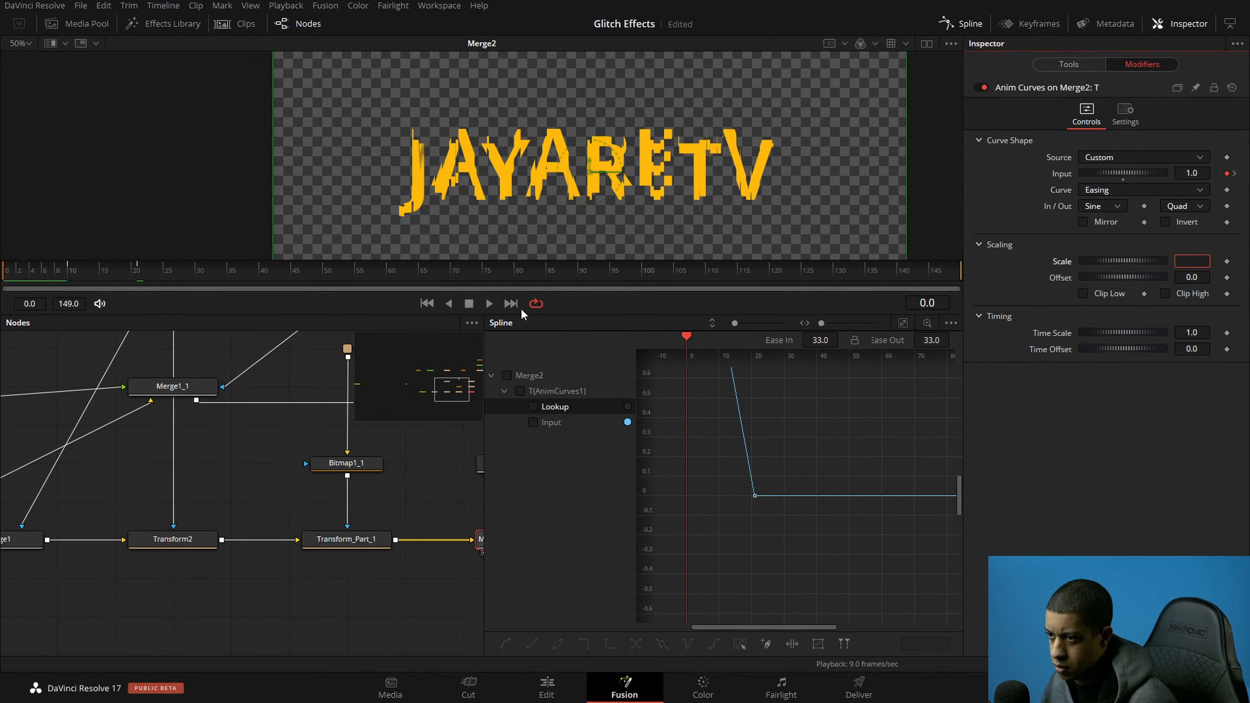
click(486, 303)
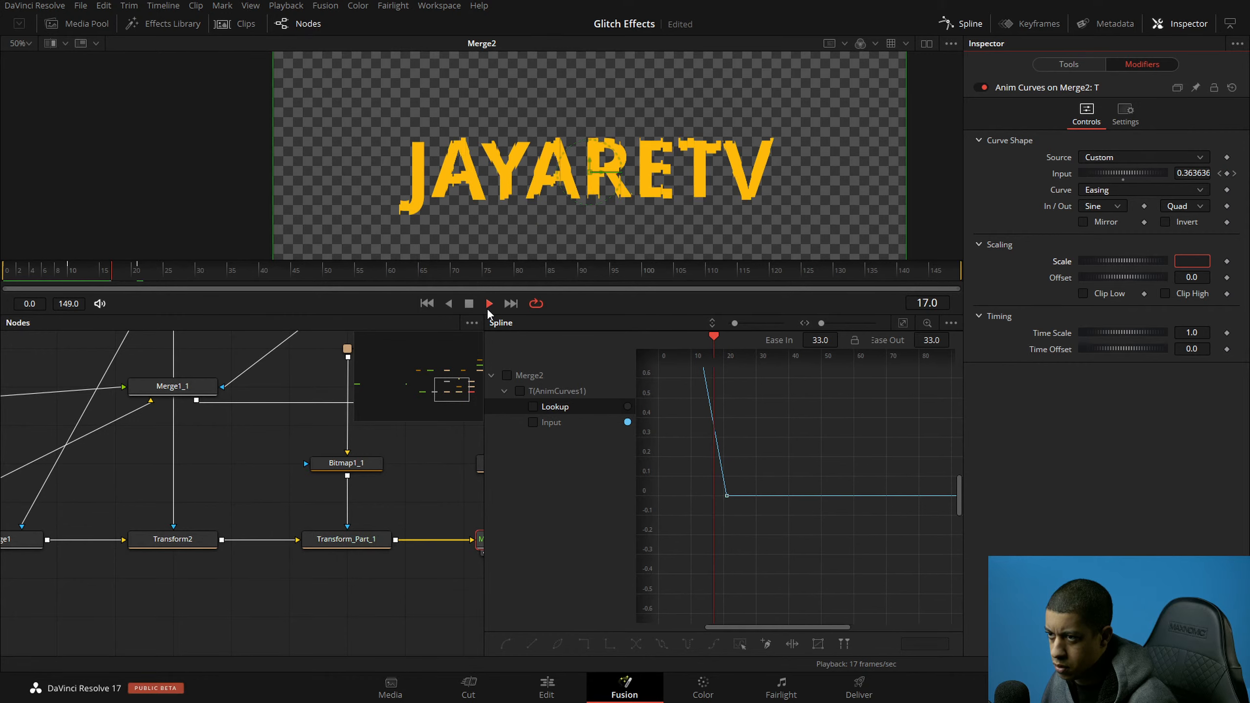
key(space)
click(468, 304)
Step: Set the Input of Merge2's Anim Curves modifier to 1 at frame 30
click(249, 474)
drag(249, 473, 236, 445)
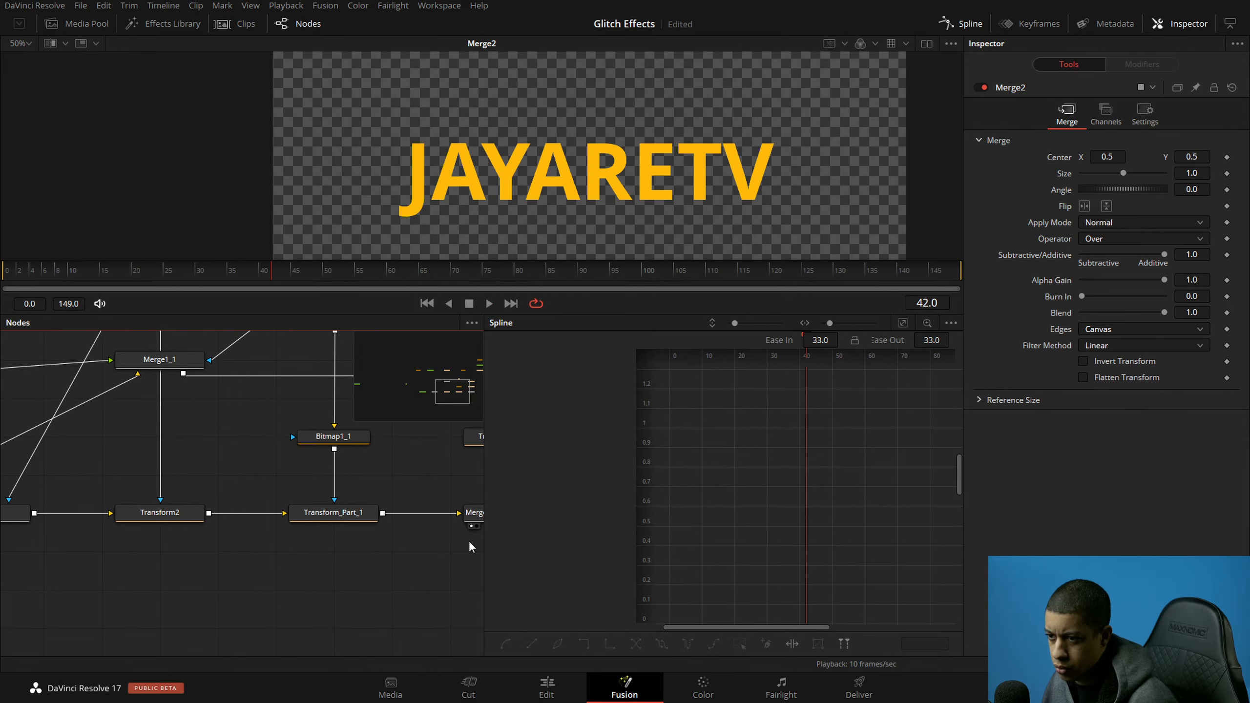
drag(473, 512, 367, 534)
click(368, 536)
click(197, 281)
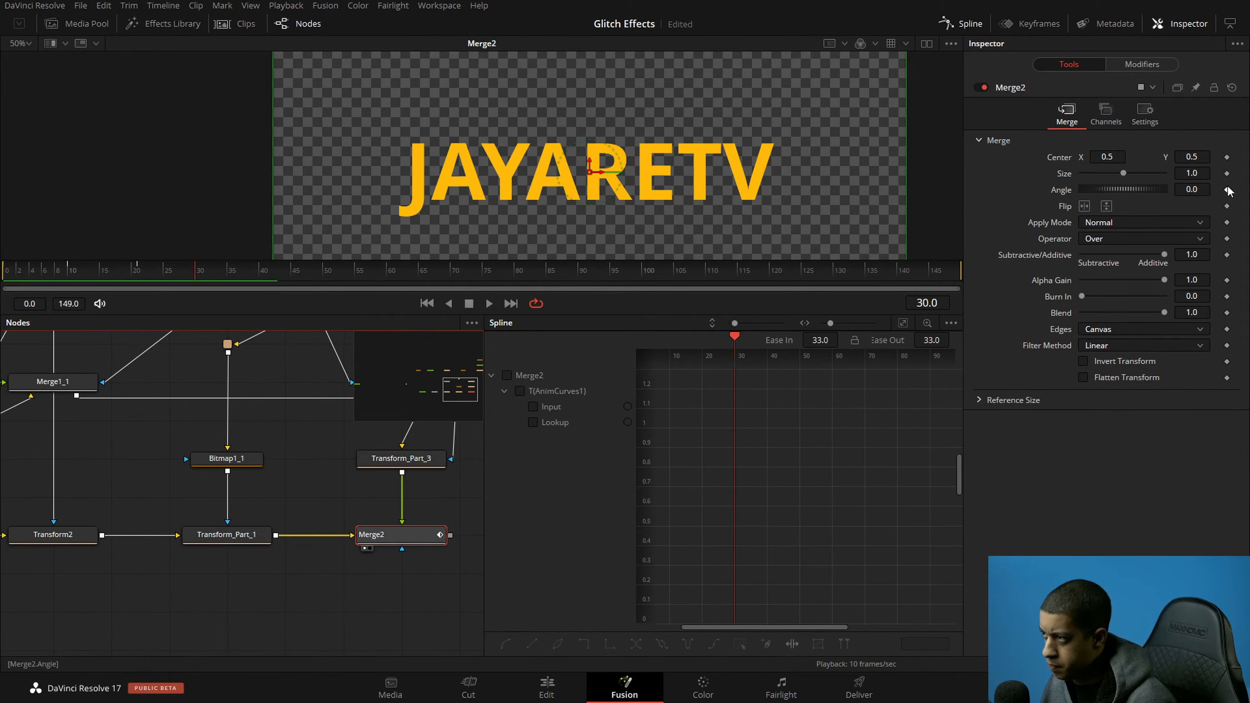
click(1142, 63)
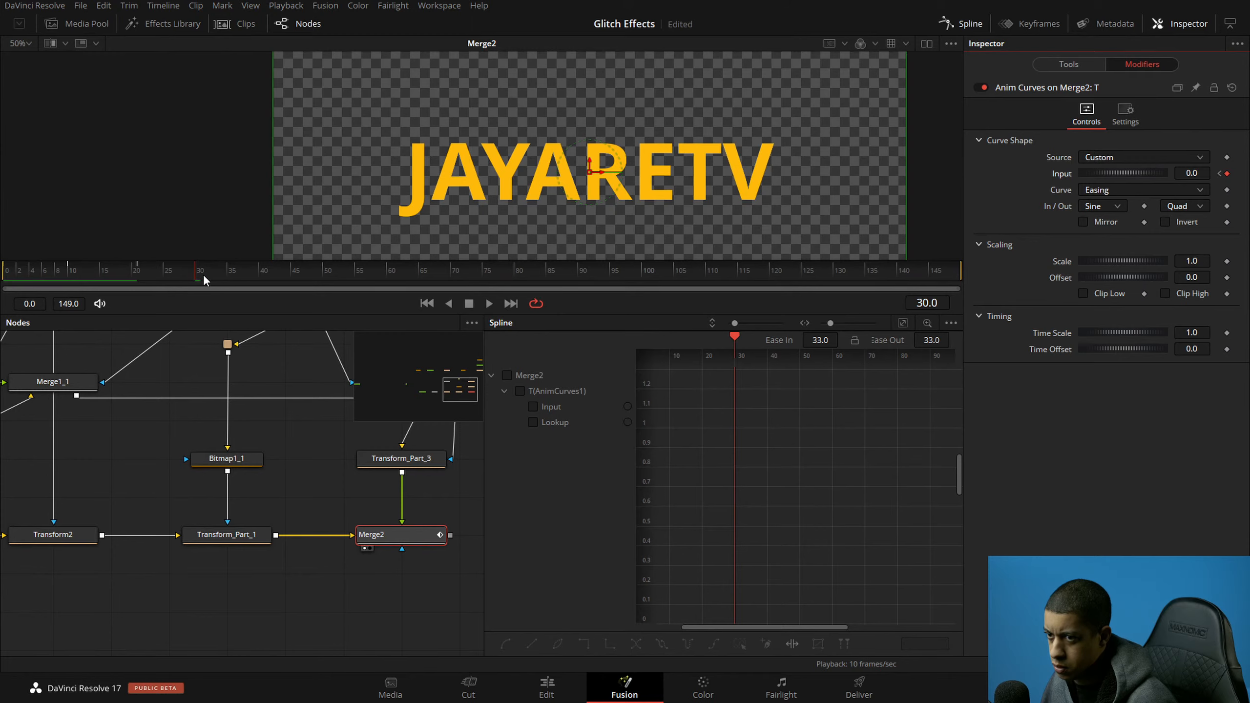
double_click(1199, 176)
text(1)
key(Return)
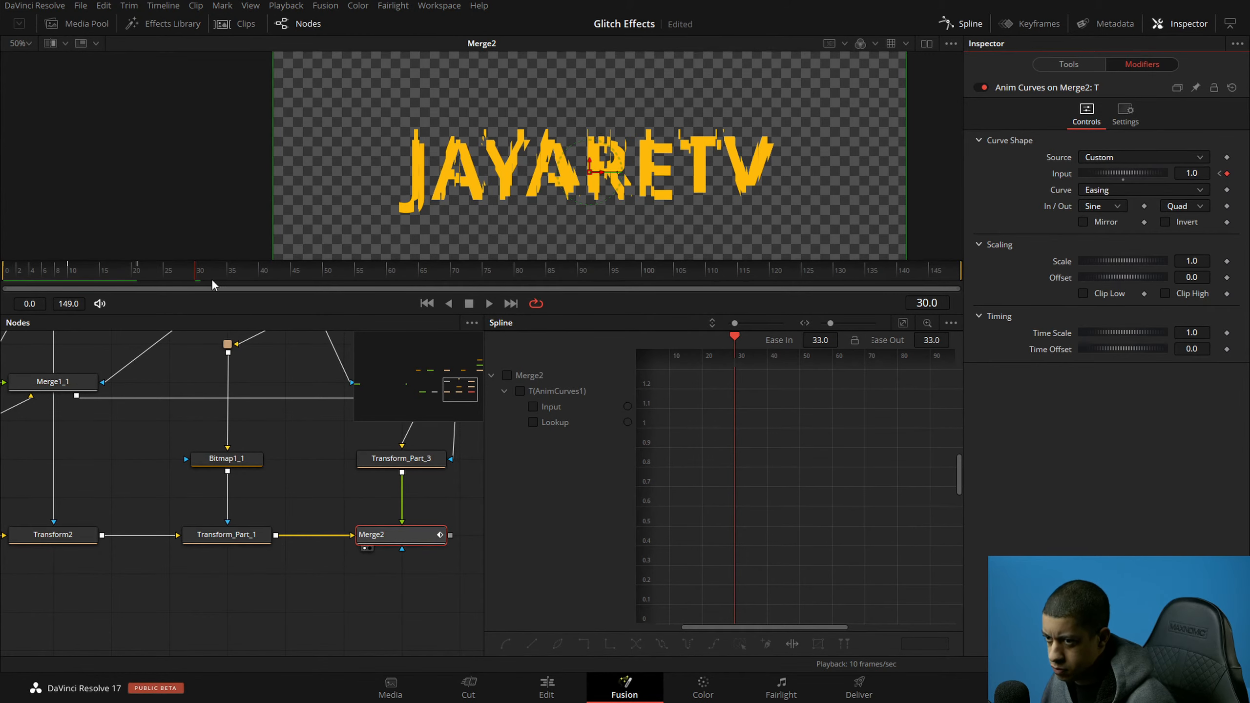
Step: Add a keyframe to the Anim Curves Input at frame 40 and set Input to 0 at frame 55
click(260, 276)
drag(267, 276, 358, 279)
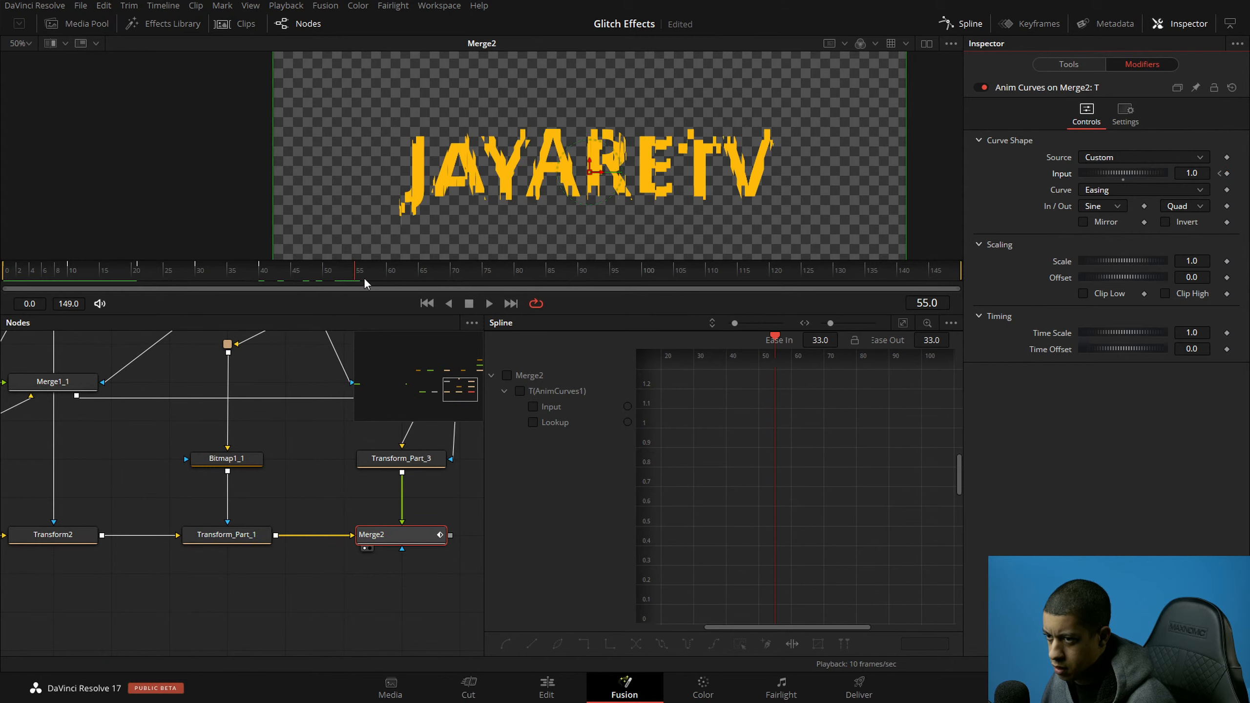
click(1192, 172)
text(0)
key(Return)
Step: Set the Anim Curves Input to 1 at frame 70 and scrub across the new keyframe
drag(361, 281, 451, 282)
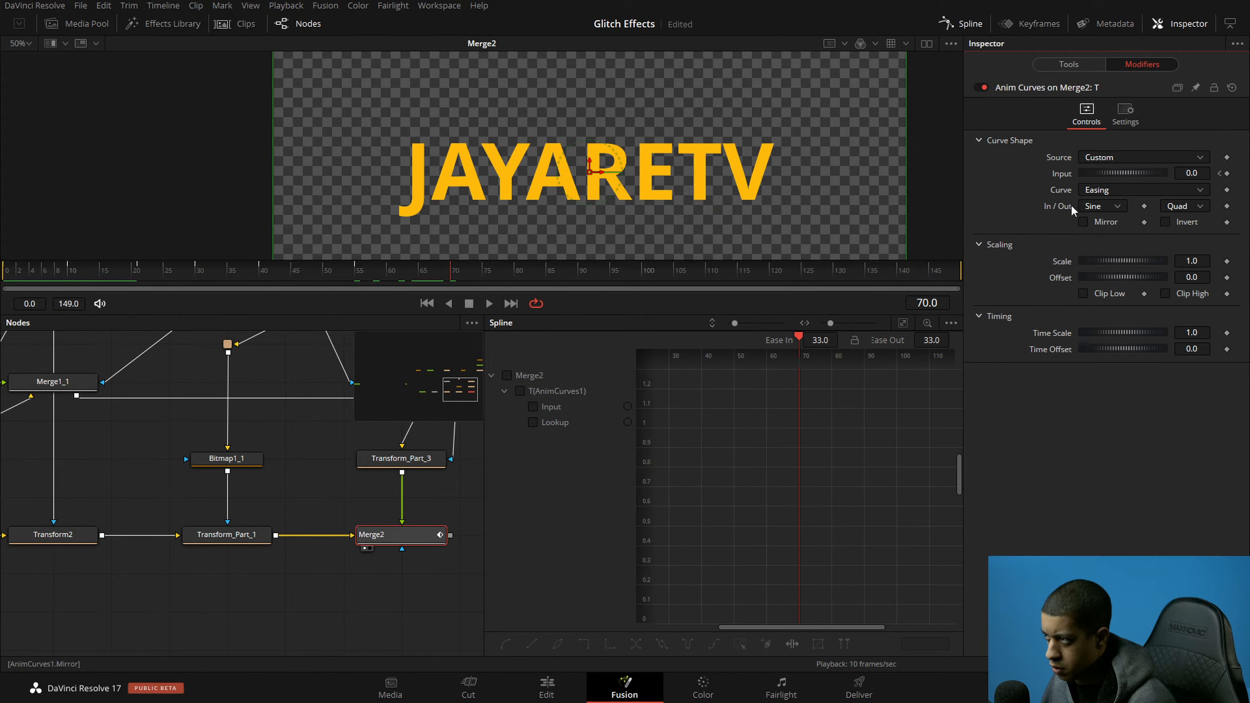
double_click(1197, 174)
text(1)
key(Return)
drag(508, 277, 443, 282)
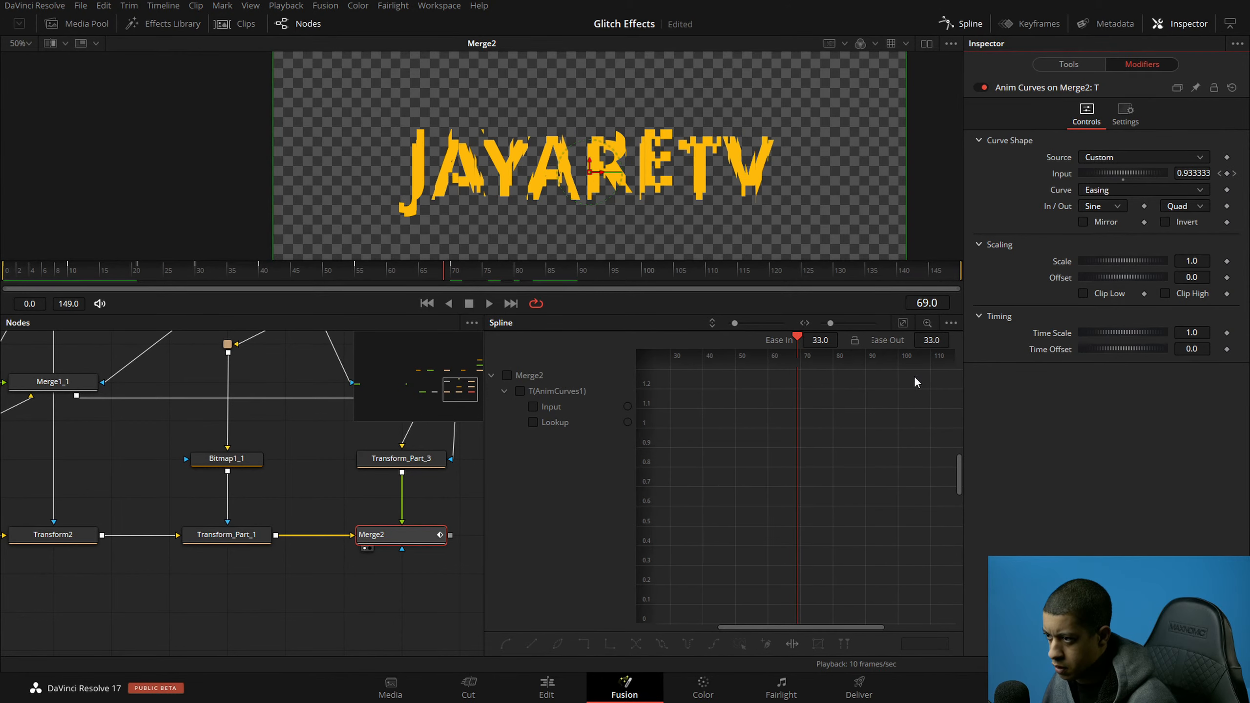
Step: Display the Anim Curves Input curve in the Spline editor and fit its keyframes in view
click(558, 407)
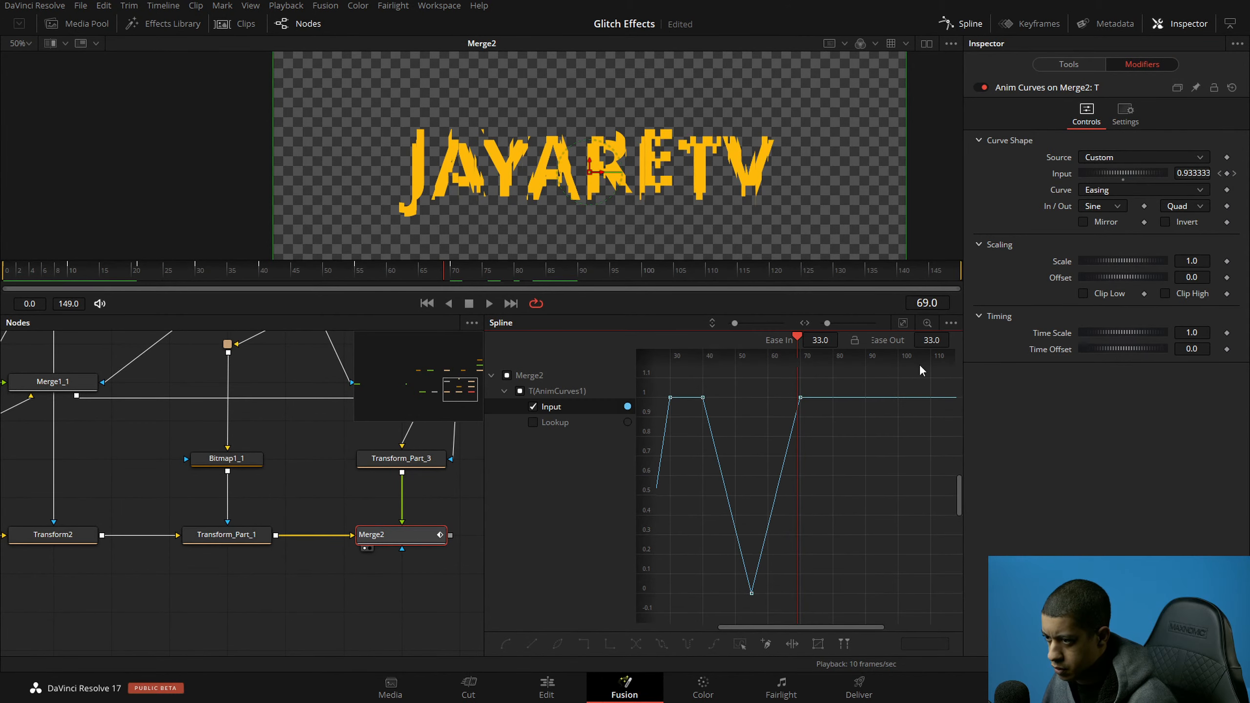
click(903, 325)
scroll(909, 483, down, 2)
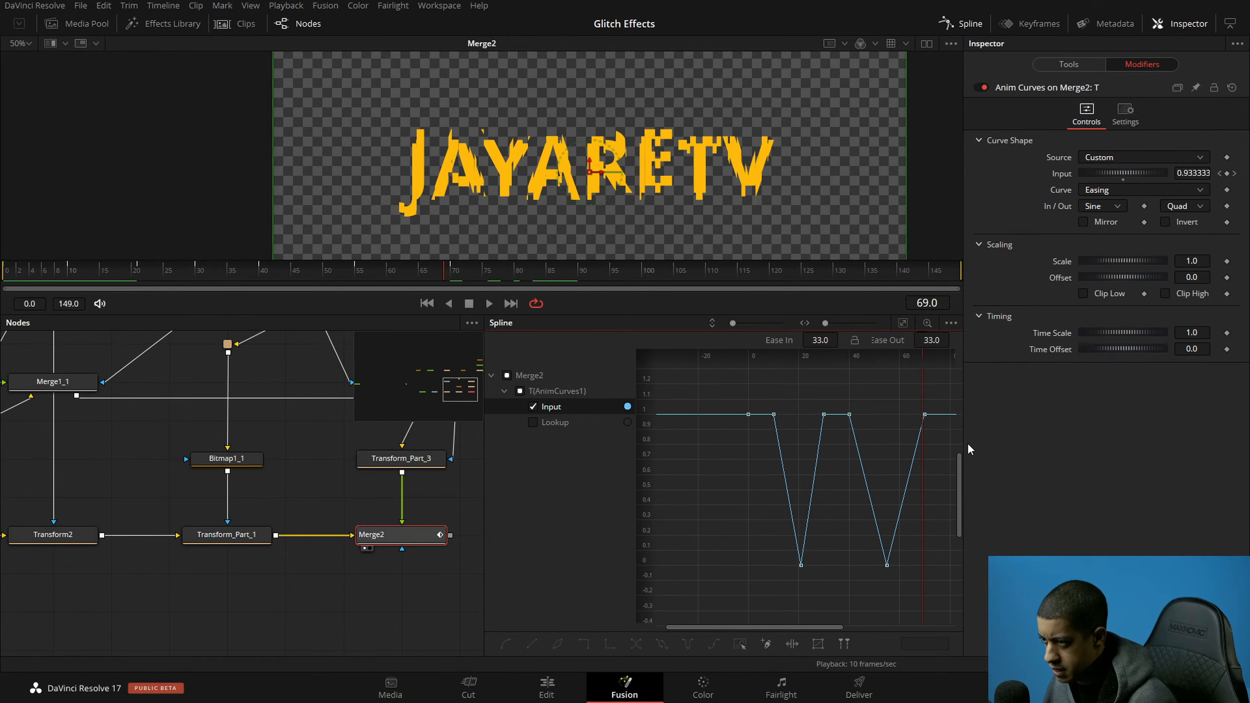
Step: Try to loop the whole Input curve with all its keyframes selected, and undo it
drag(938, 393, 742, 579)
right_click(748, 414)
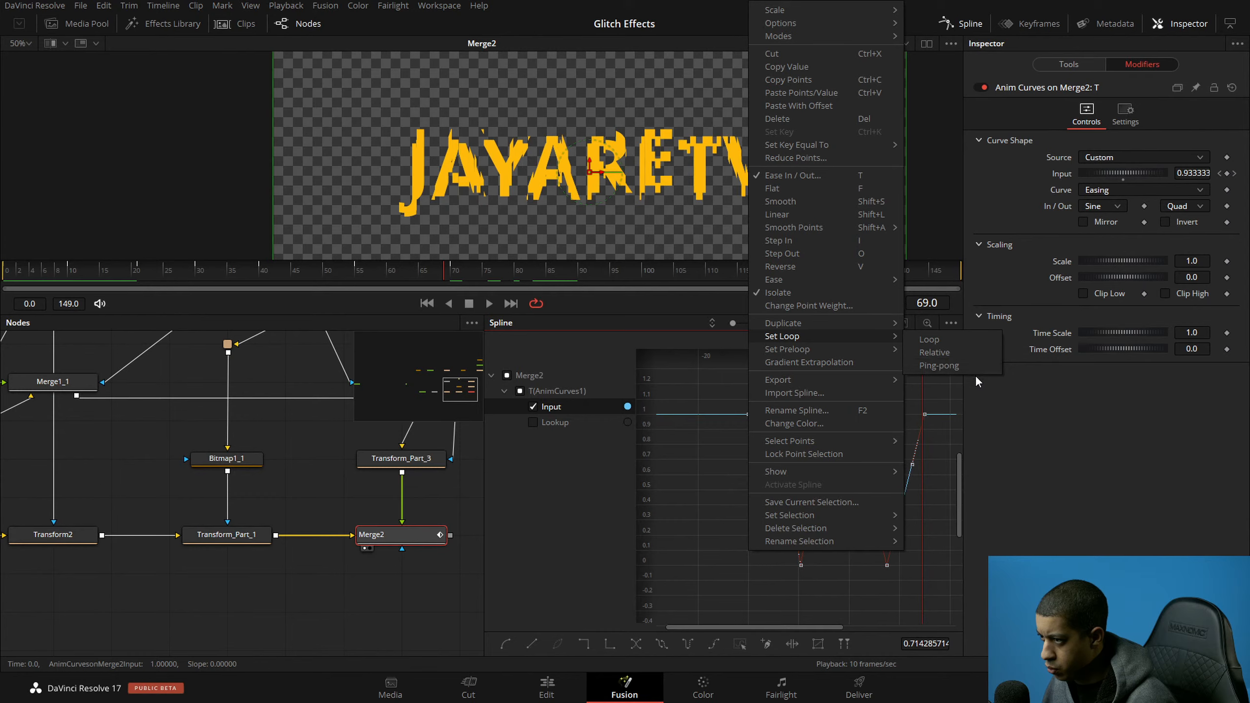
click(967, 345)
drag(869, 407, 800, 402)
key(ctrl+z)
Step: Select all keyframes of the Input curve and set them to repeat as a loop
drag(909, 387, 664, 496)
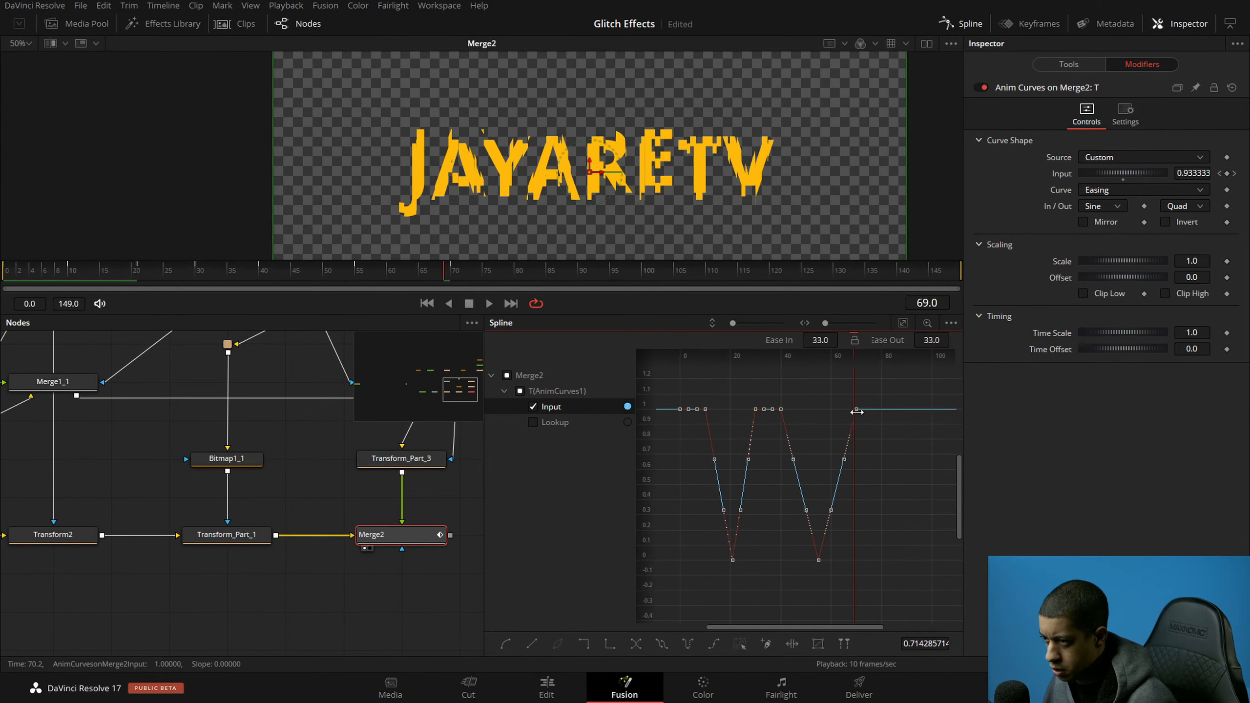
right_click(857, 409)
mouse_move(941, 382)
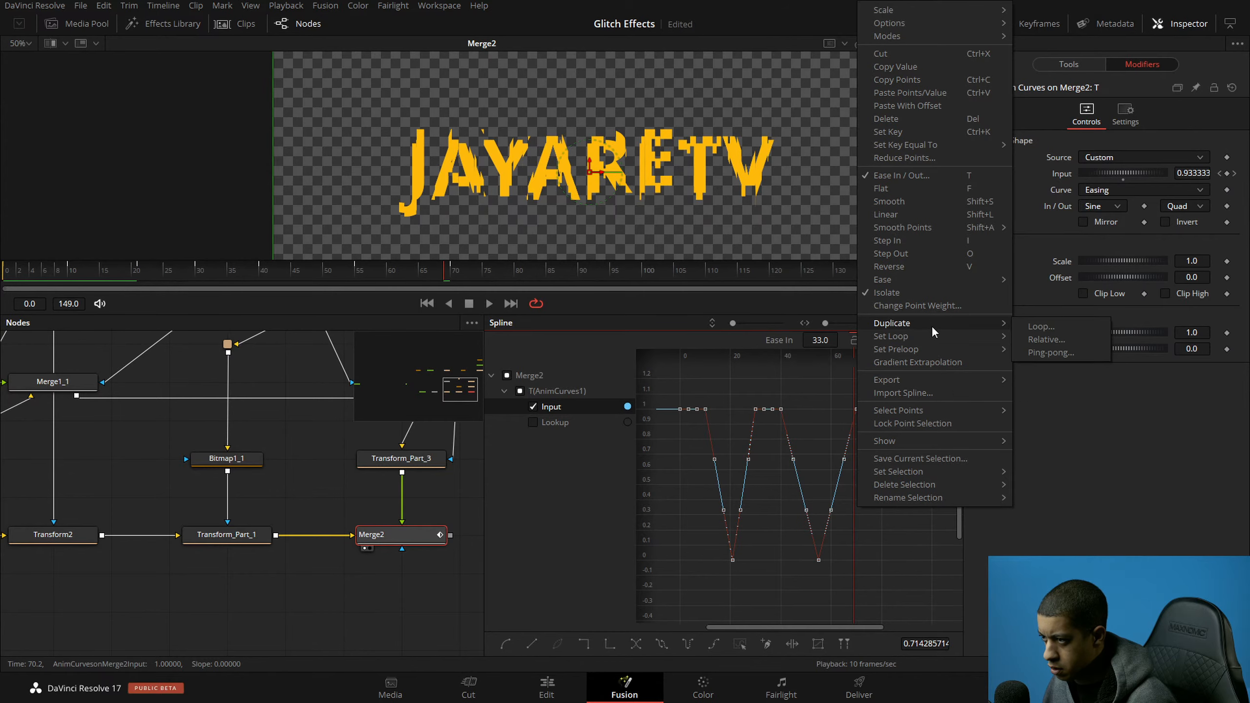
click(1039, 336)
Step: Play the looped animation from frame 0 and stop it partway through
drag(292, 562, 439, 532)
click(6, 271)
key(space)
click(277, 605)
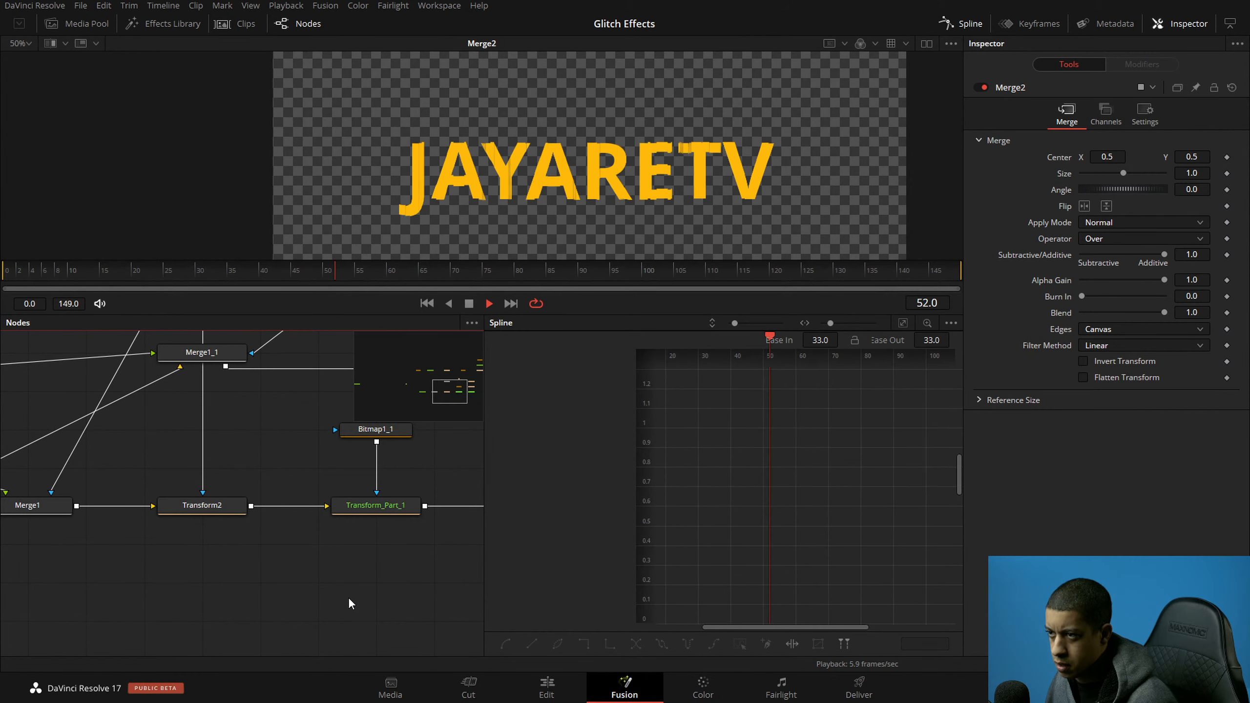
key(space)
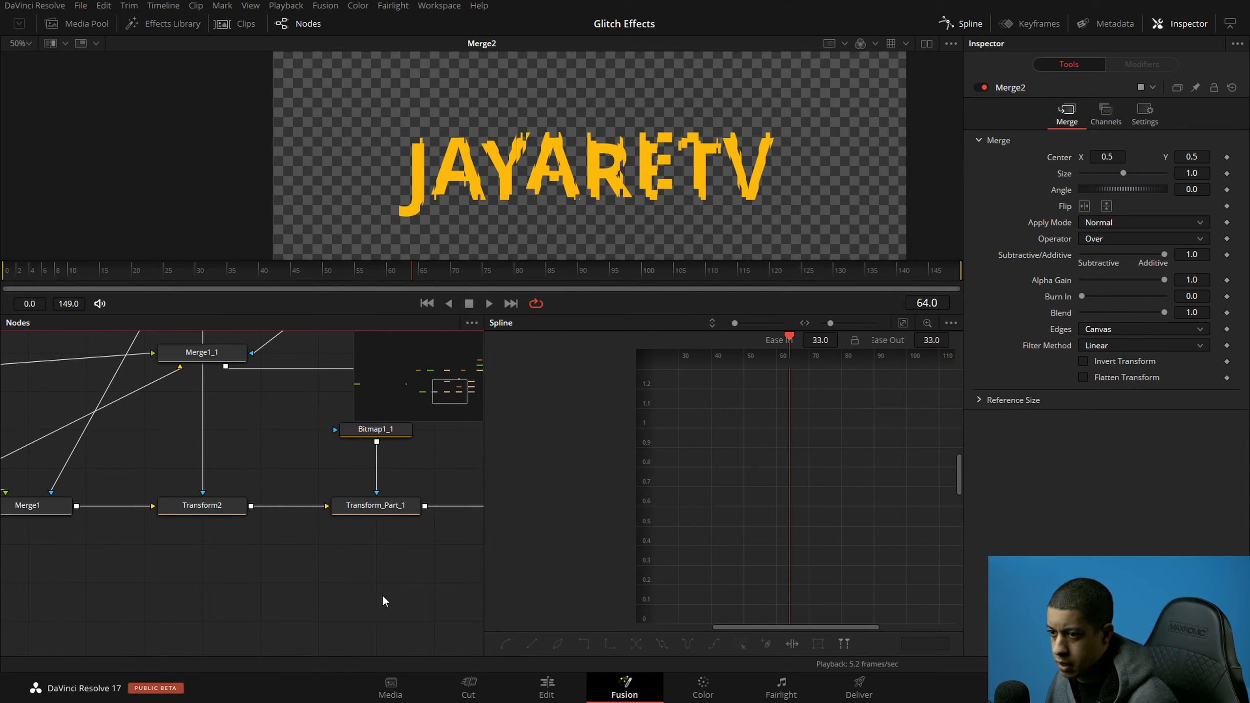
scroll(384, 591, down, 3)
drag(394, 433, 252, 560)
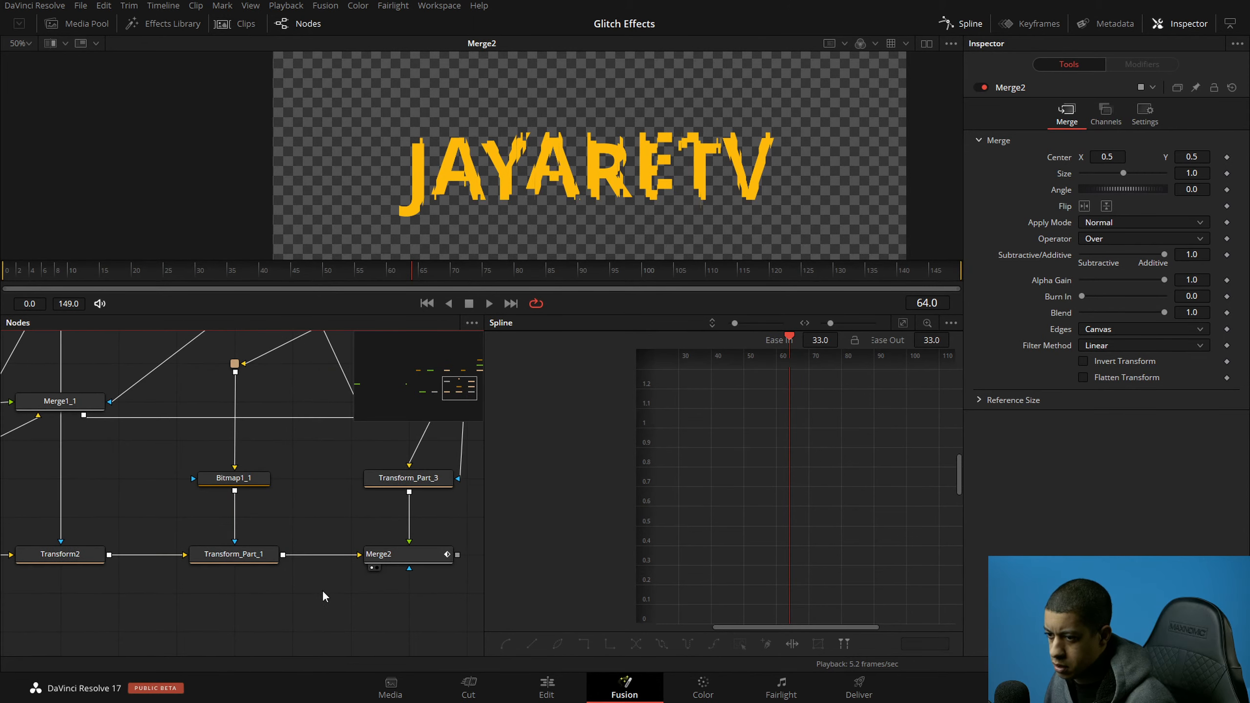
click(417, 553)
click(365, 611)
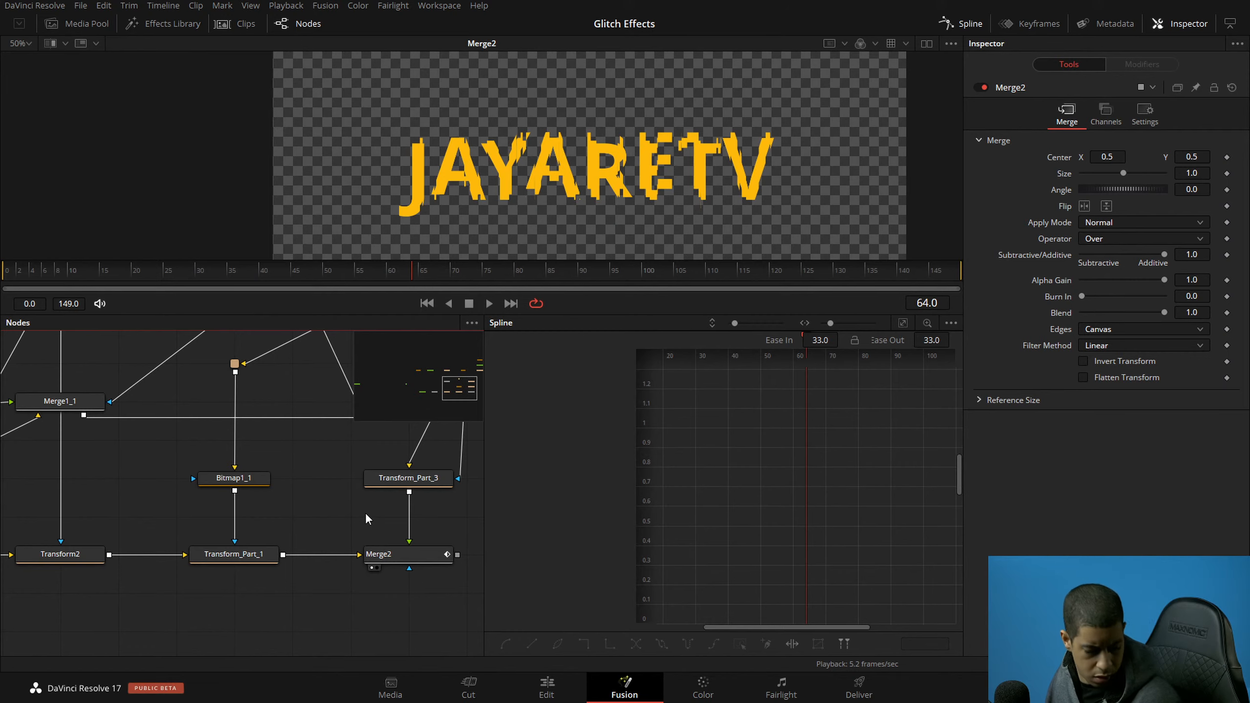
scroll(365, 488, down, 2)
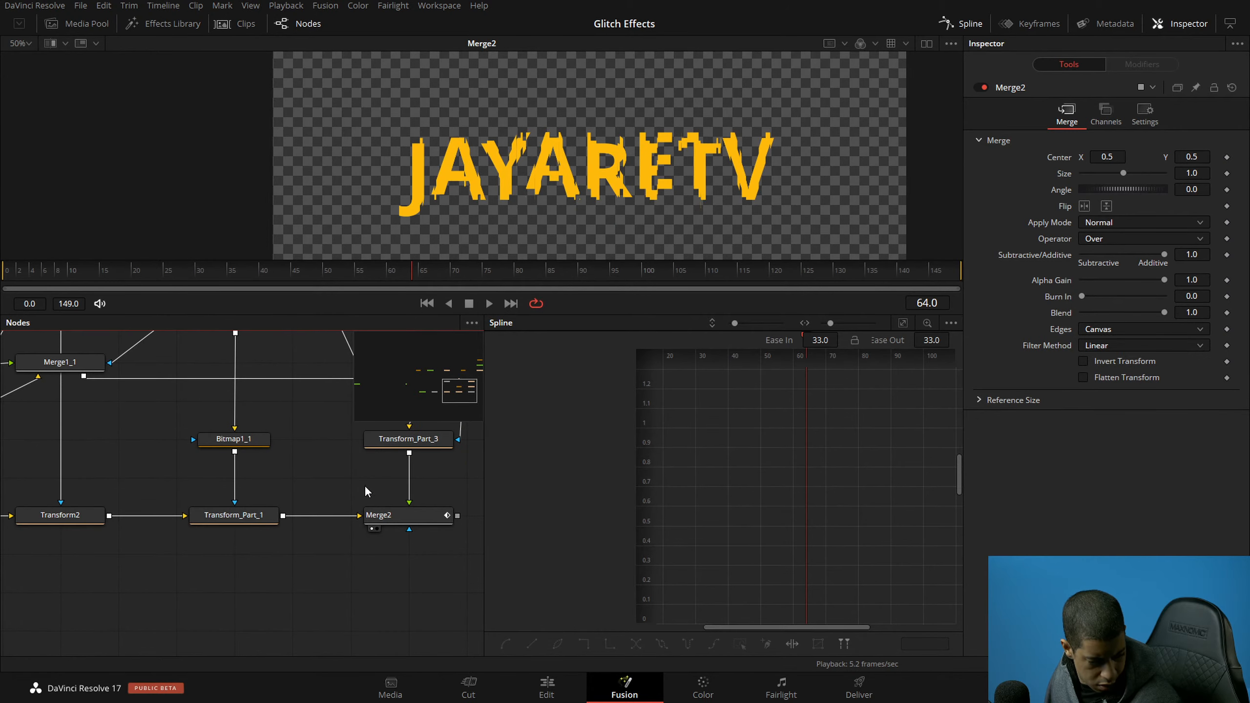
scroll(364, 490, up, 2)
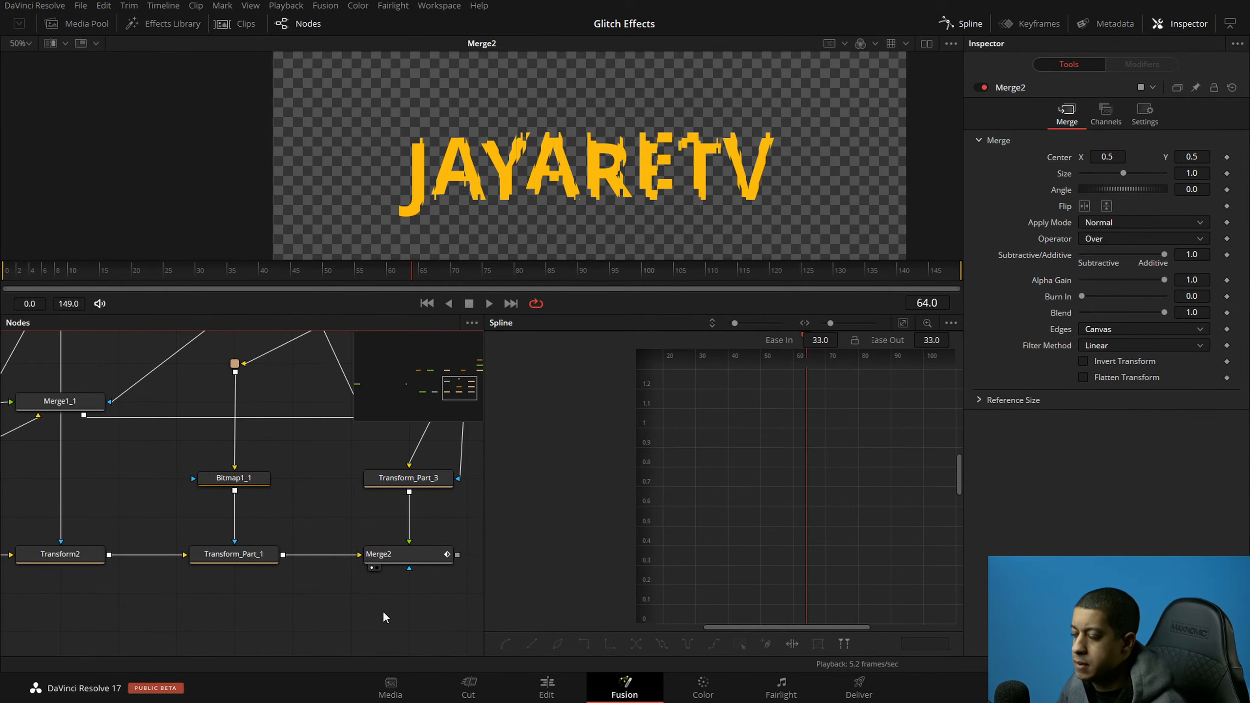
click(396, 565)
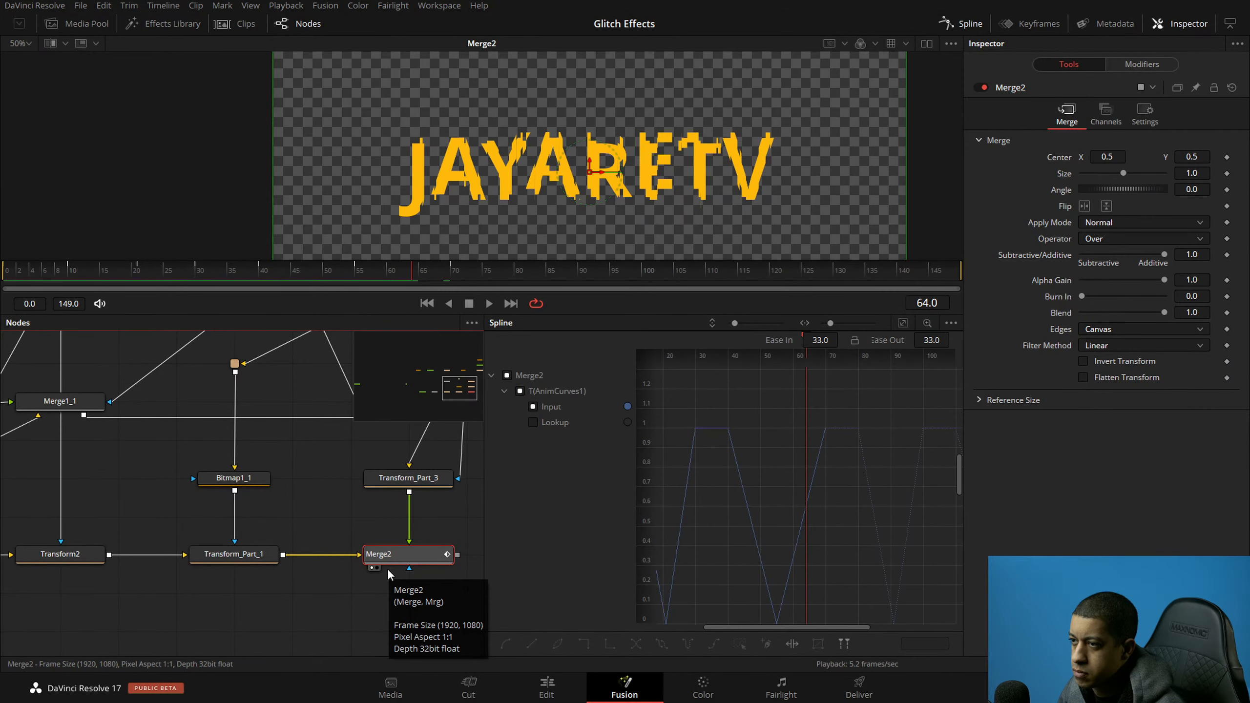
click(355, 623)
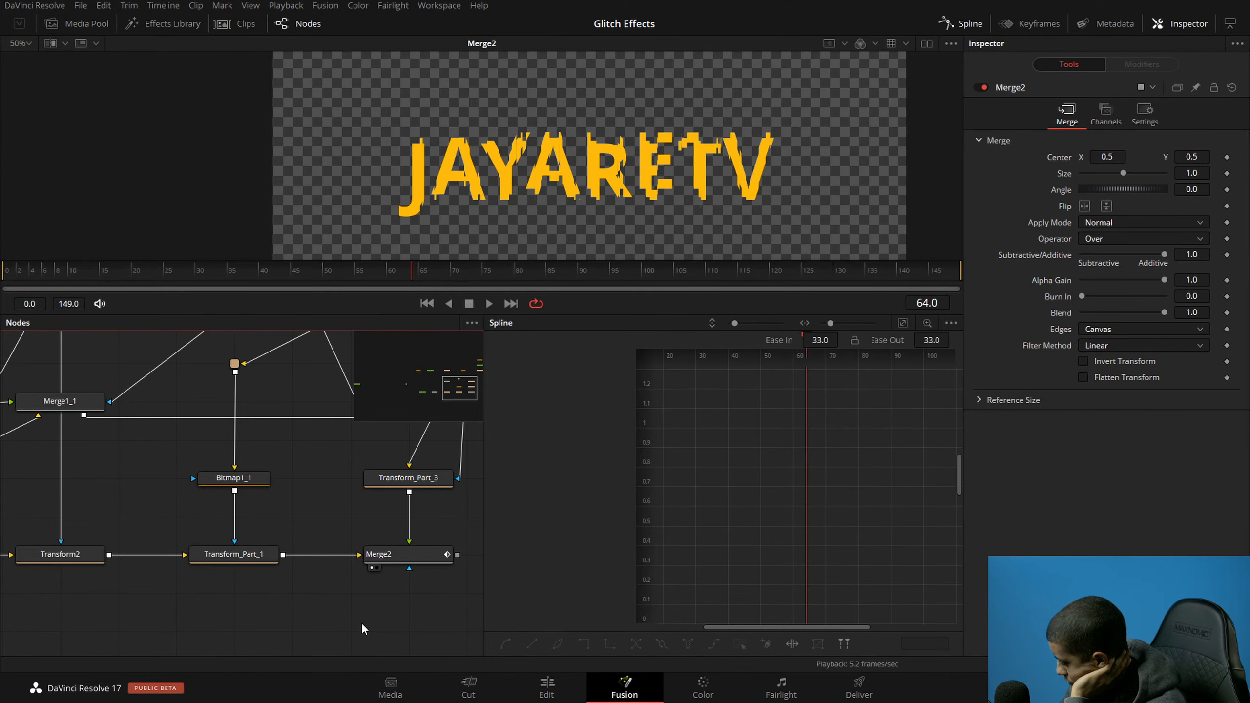
Step: Play the composition once more from the start to review the glitch's motion
click(3, 277)
key(space)
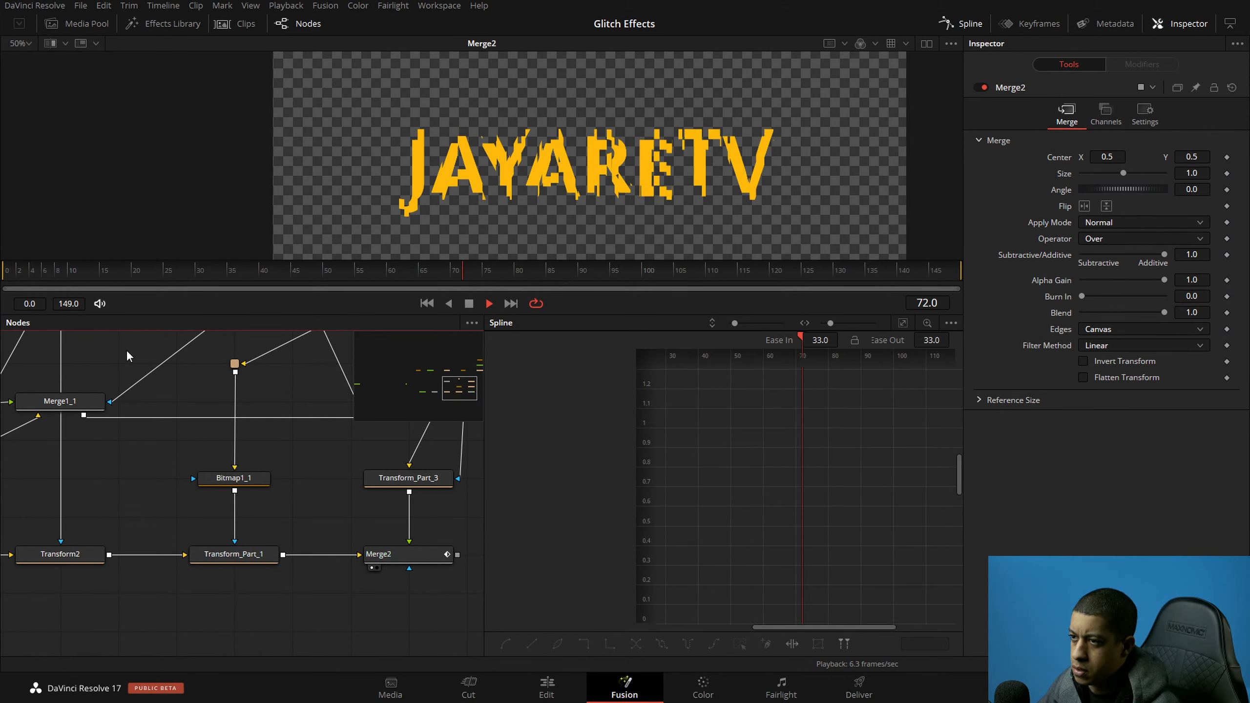
key(space)
Step: Set the Seethe Rate of FastNoise1 to 0.8
drag(55, 465, 334, 689)
drag(205, 548, 388, 543)
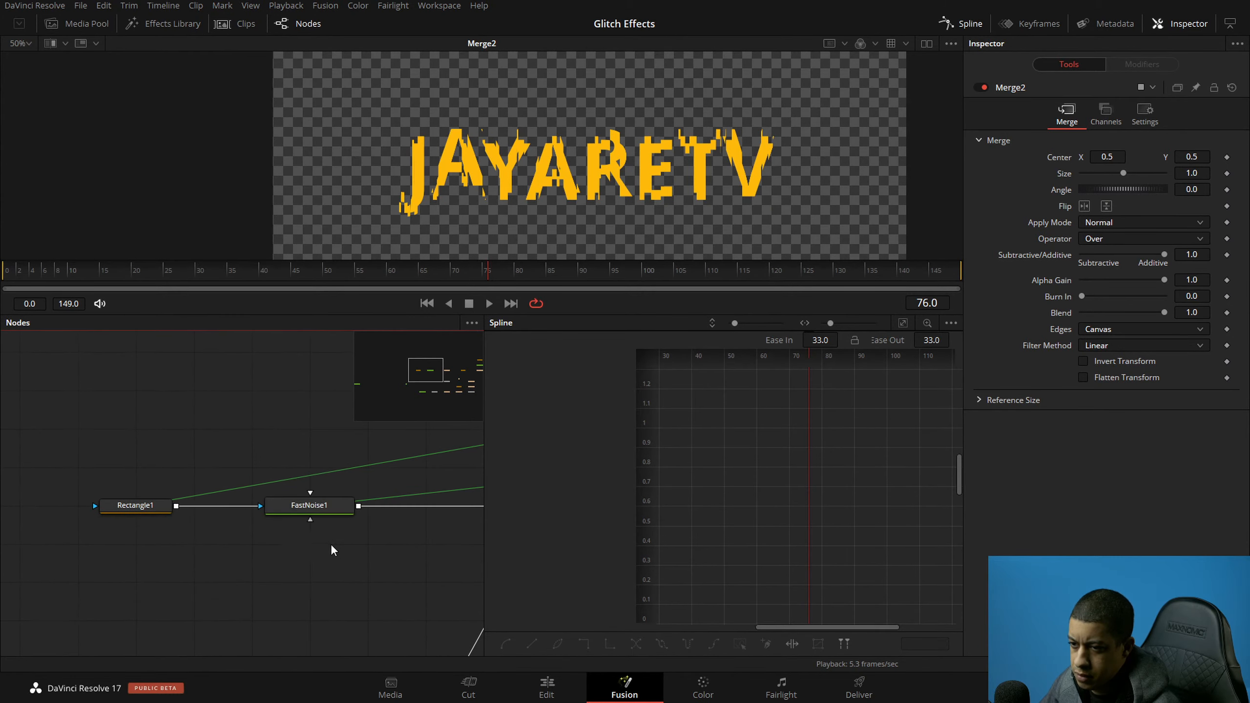
click(315, 511)
click(1192, 324)
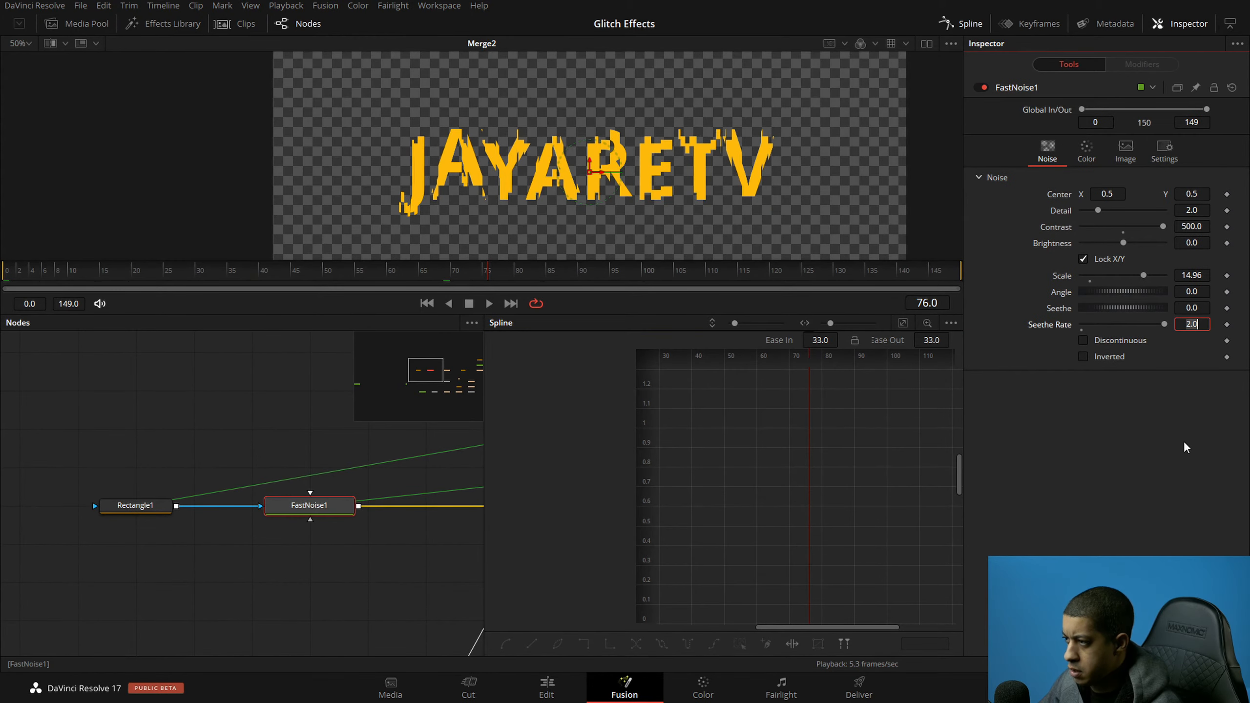
text(1)
key(BackSpace)
text(.8)
key(Tab)
Step: Play the animation from frame 0 with the new noise speed and save the project
click(401, 596)
click(3, 276)
key(space)
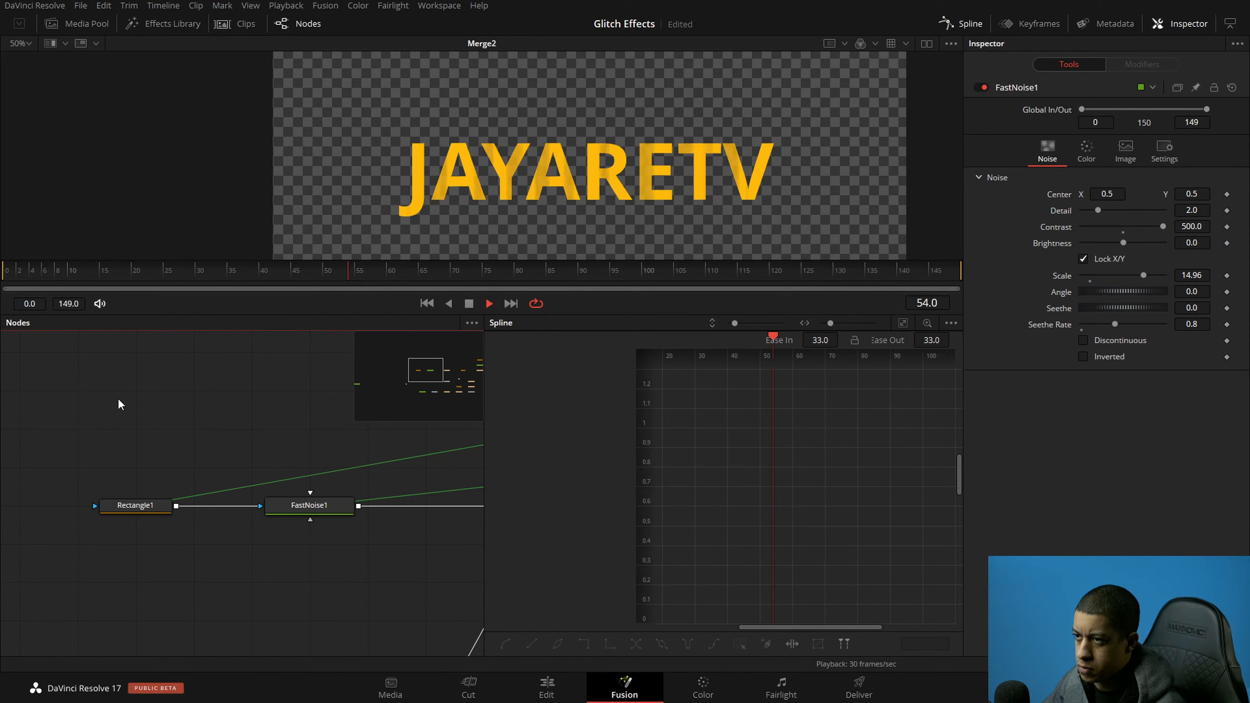
key(ctrl+s)
Step: Select Merge2, examine its T Input curve in the spline editor, and move the playhead to frame 20
drag(328, 527, 148, 444)
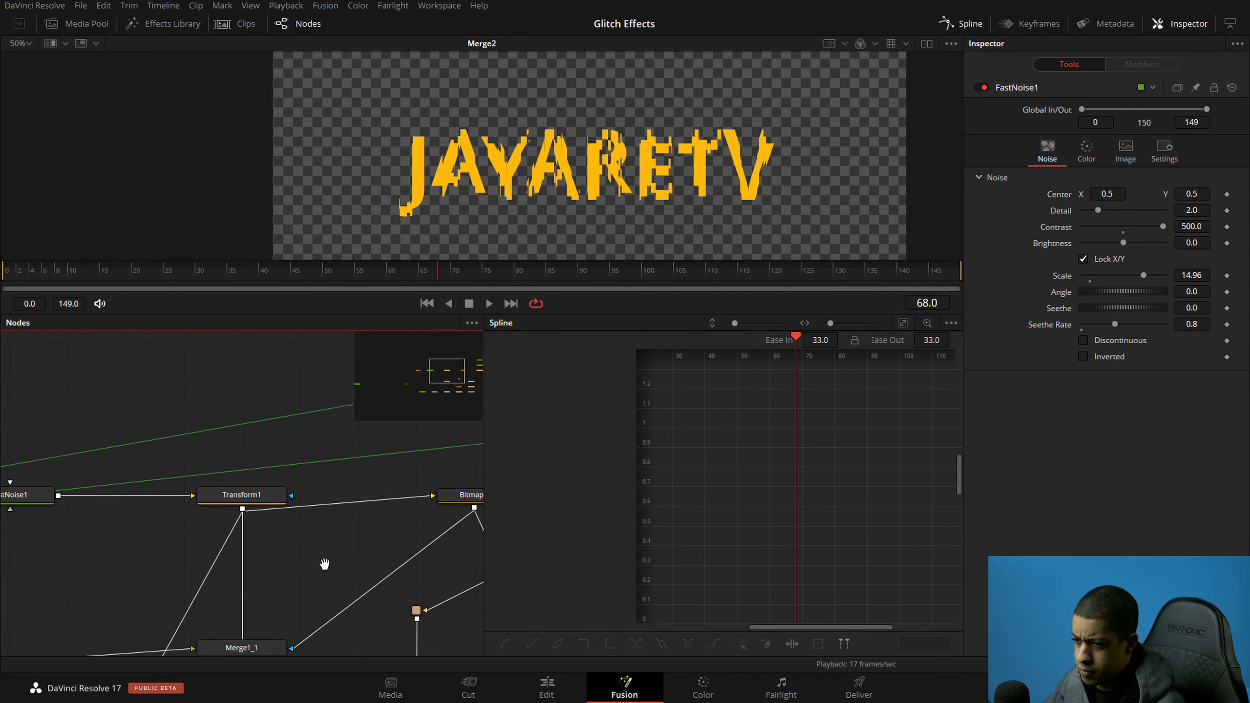
drag(368, 546, 210, 450)
click(300, 590)
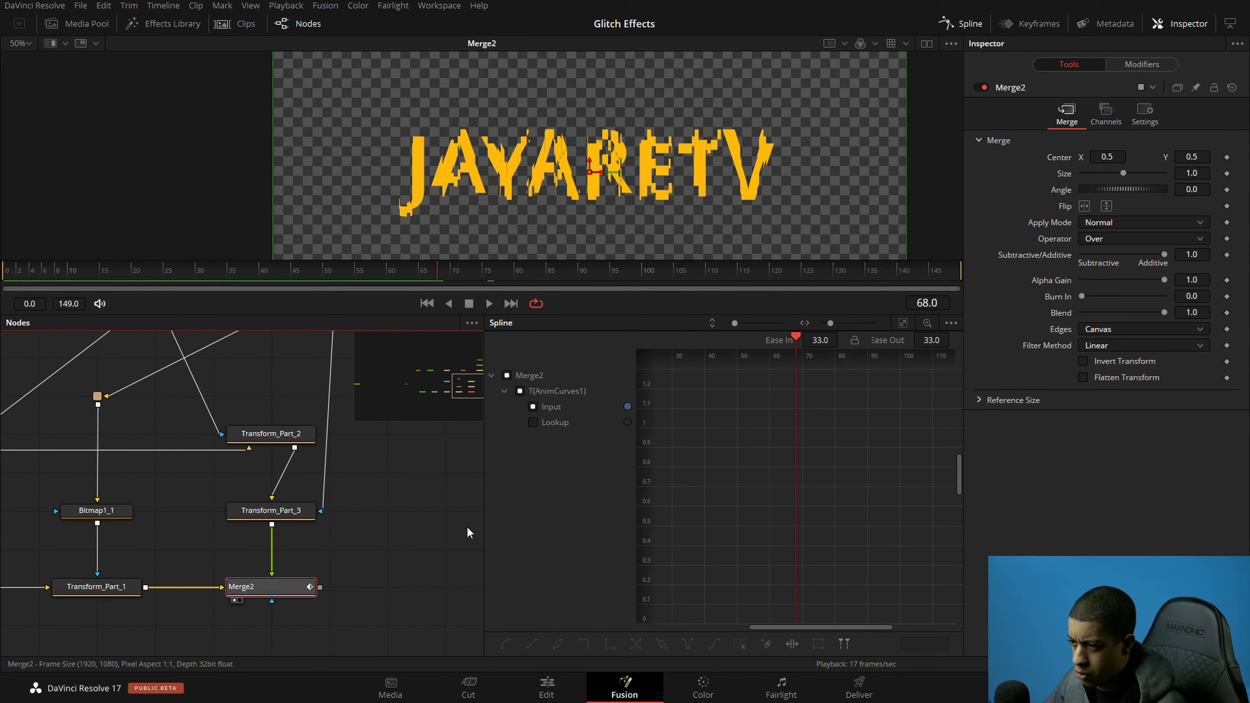
drag(763, 426, 795, 409)
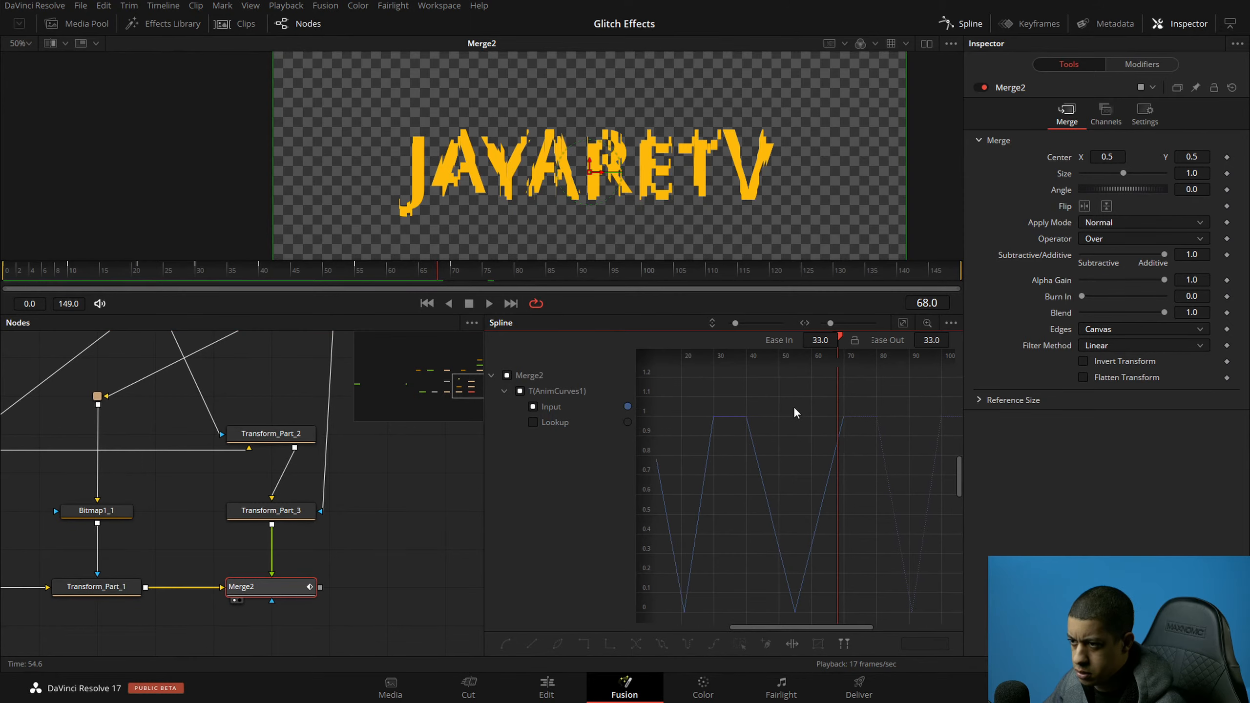
click(544, 408)
click(534, 406)
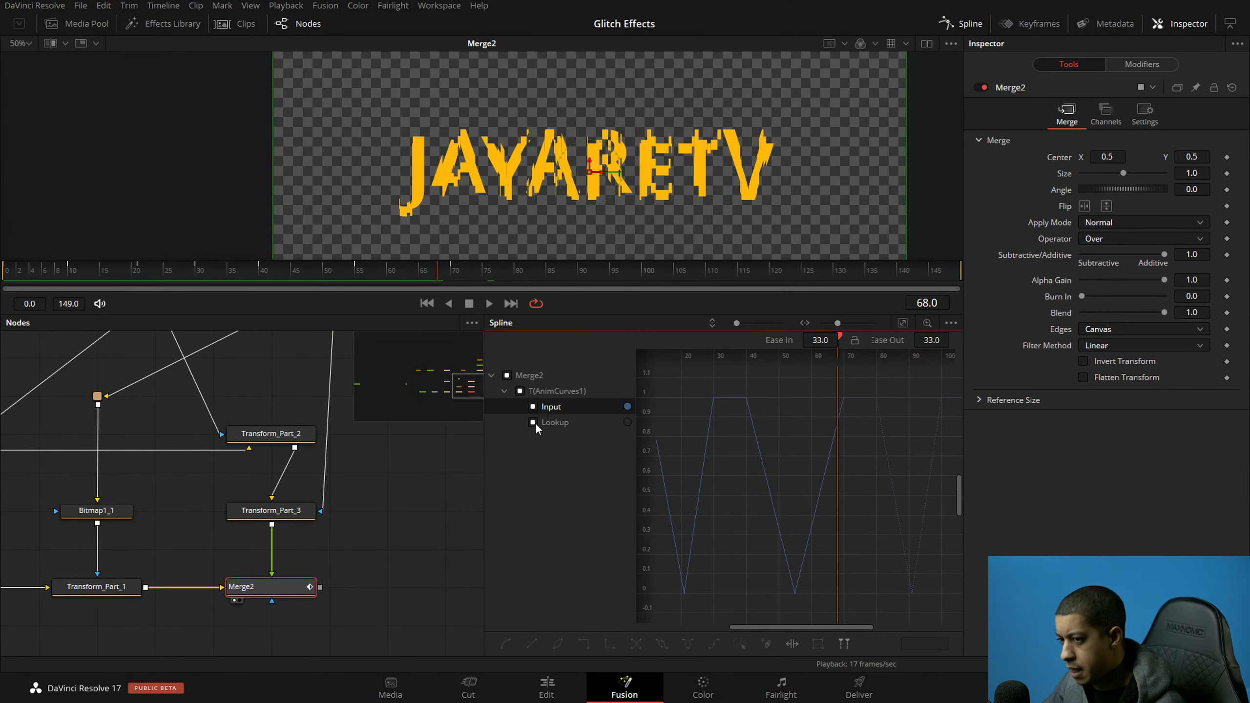
click(130, 276)
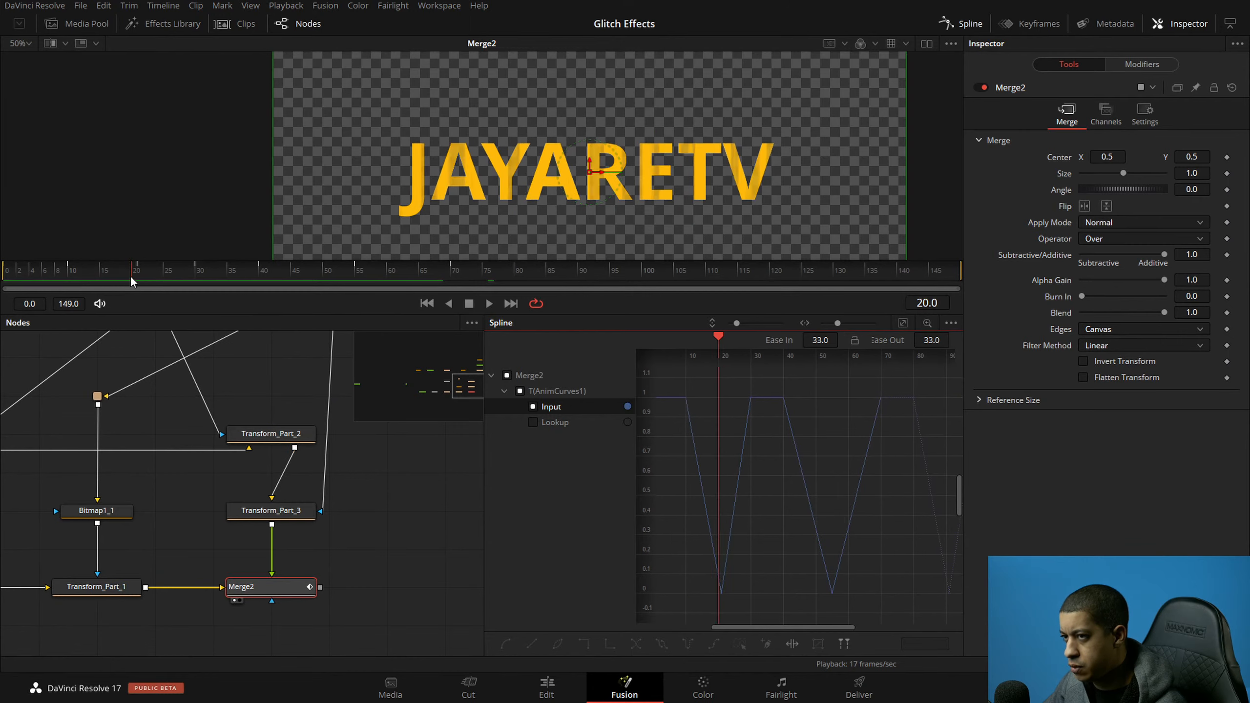
Step: Select Rectangle1 and check its Level value while scrubbing the timeline to frame 55
scroll(120, 474, up, 2)
scroll(102, 472, up, 5)
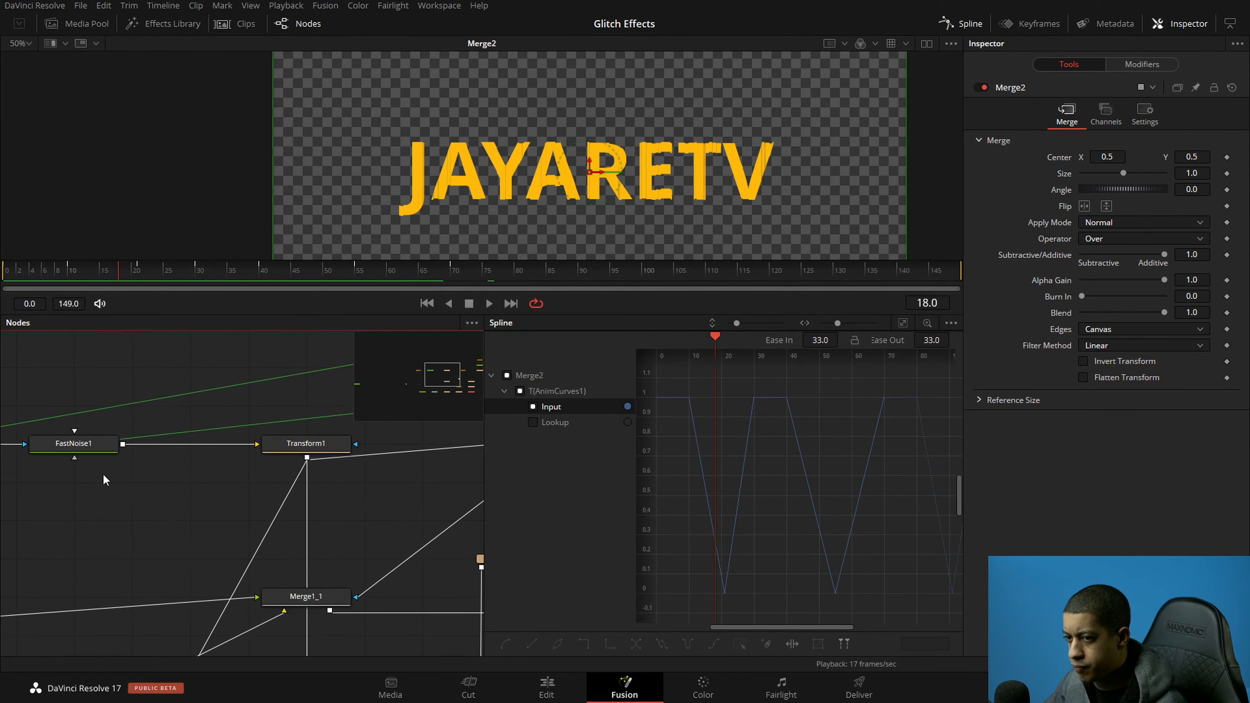
click(69, 527)
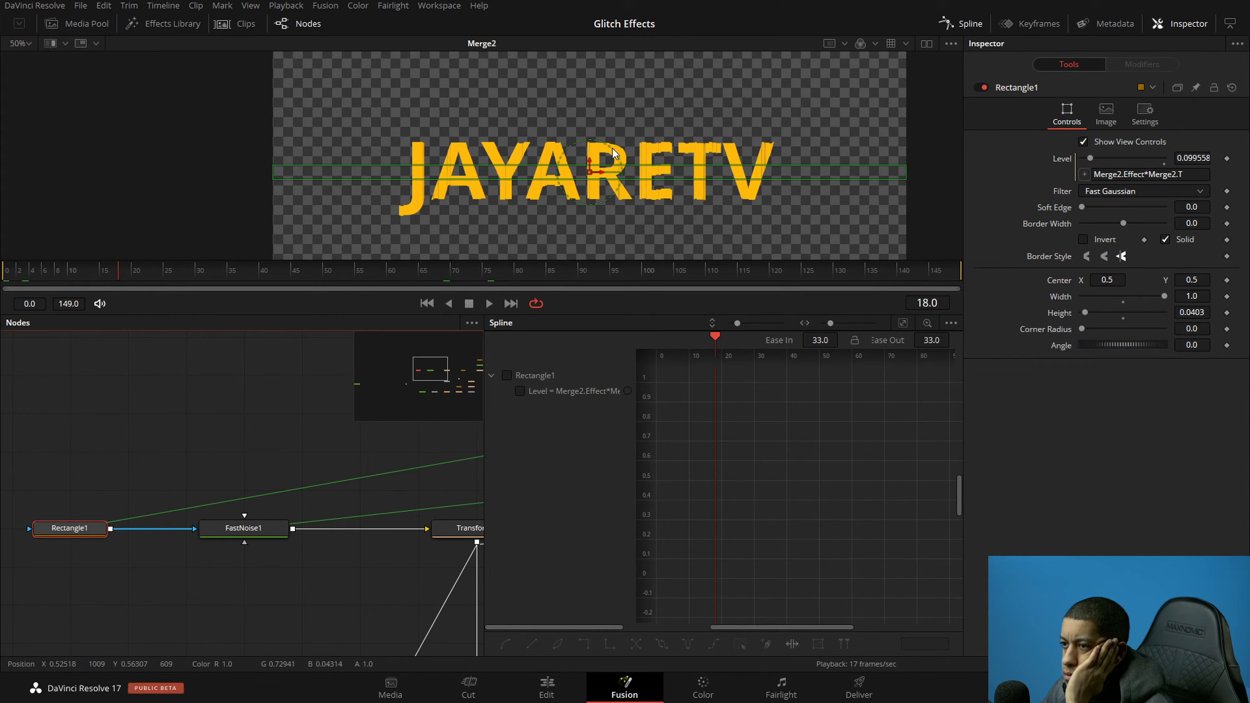
drag(287, 280, 357, 296)
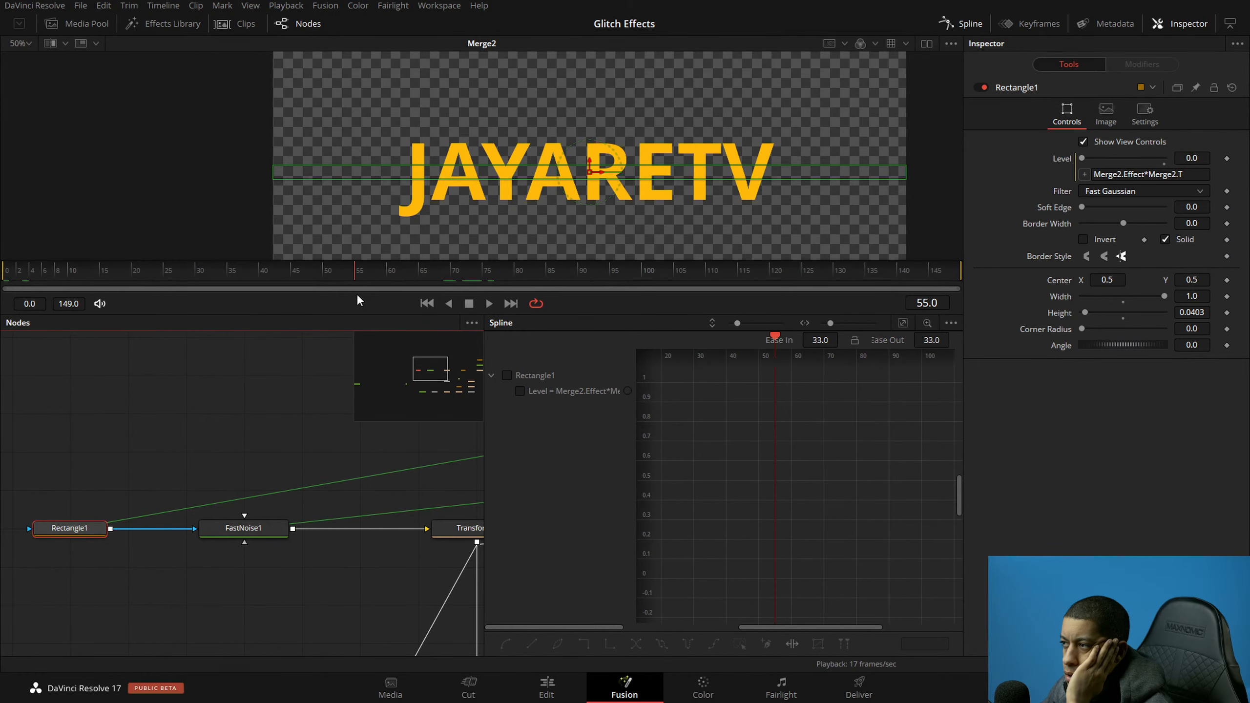
click(204, 422)
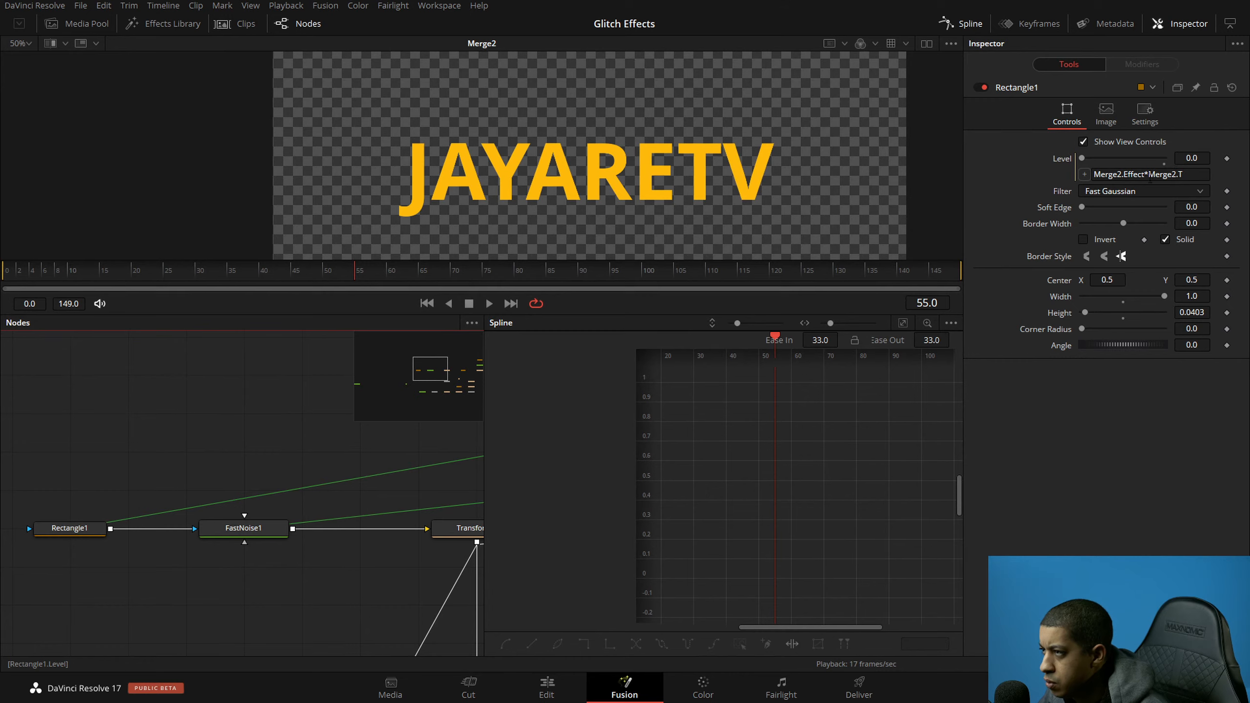
Step: Wrap Rectangle1's Level expression in a lowercase math function so it reads math.foor(Merge2.Effect*Merge2.T)
click(1102, 177)
text(Math.)
text(foor)
text(()
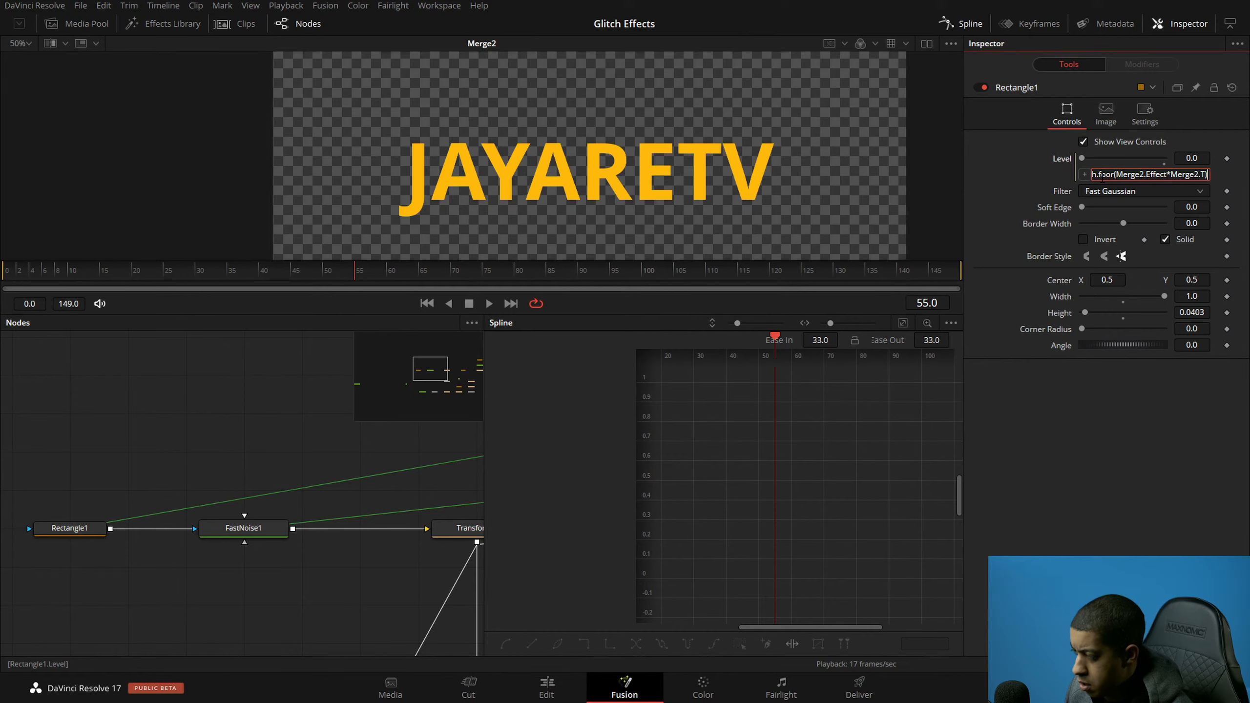
key(Return)
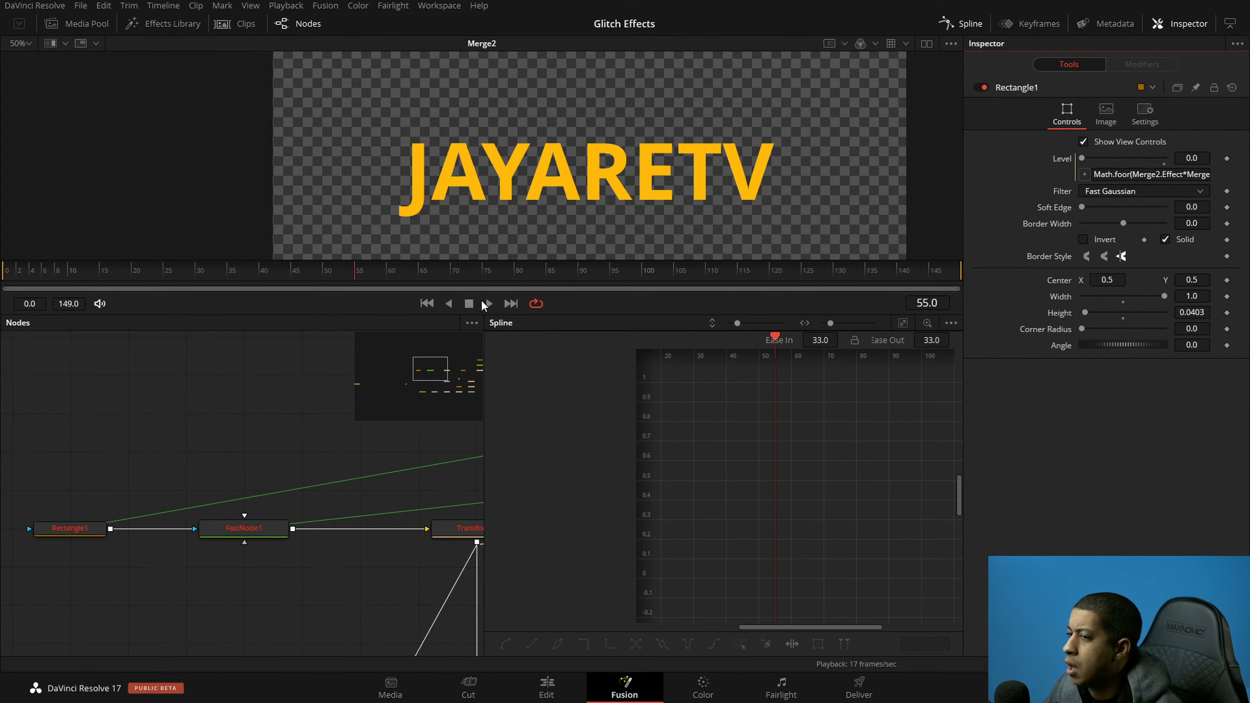
drag(1102, 174, 1059, 189)
text(m)
click(1126, 399)
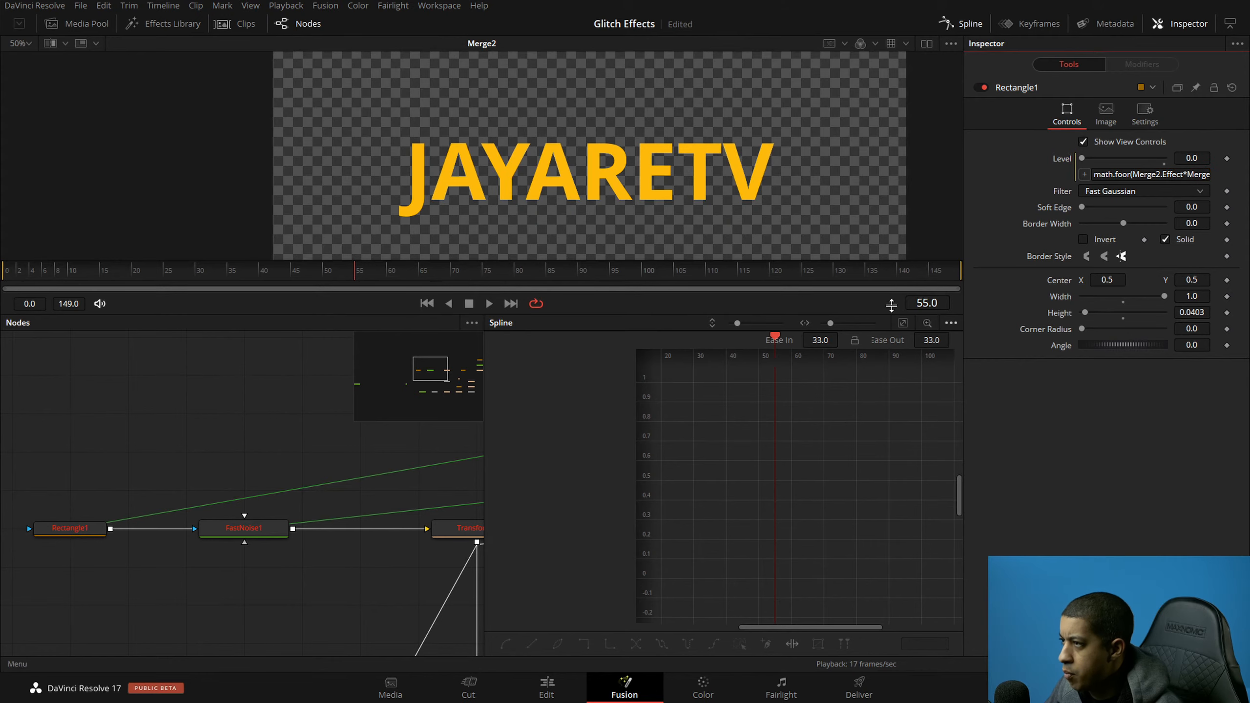
Step: Move to frame 38 and review the full text of Rectangle1's Level expression
click(426, 278)
click(252, 276)
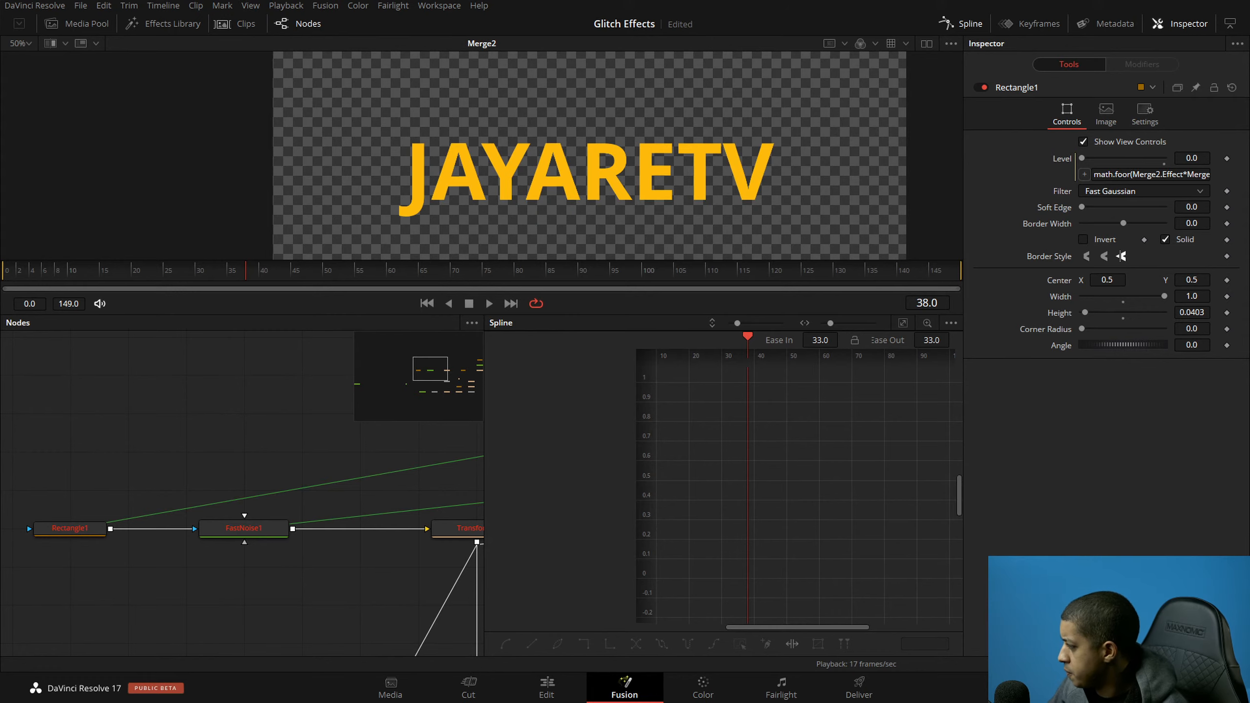
drag(1141, 175, 1210, 181)
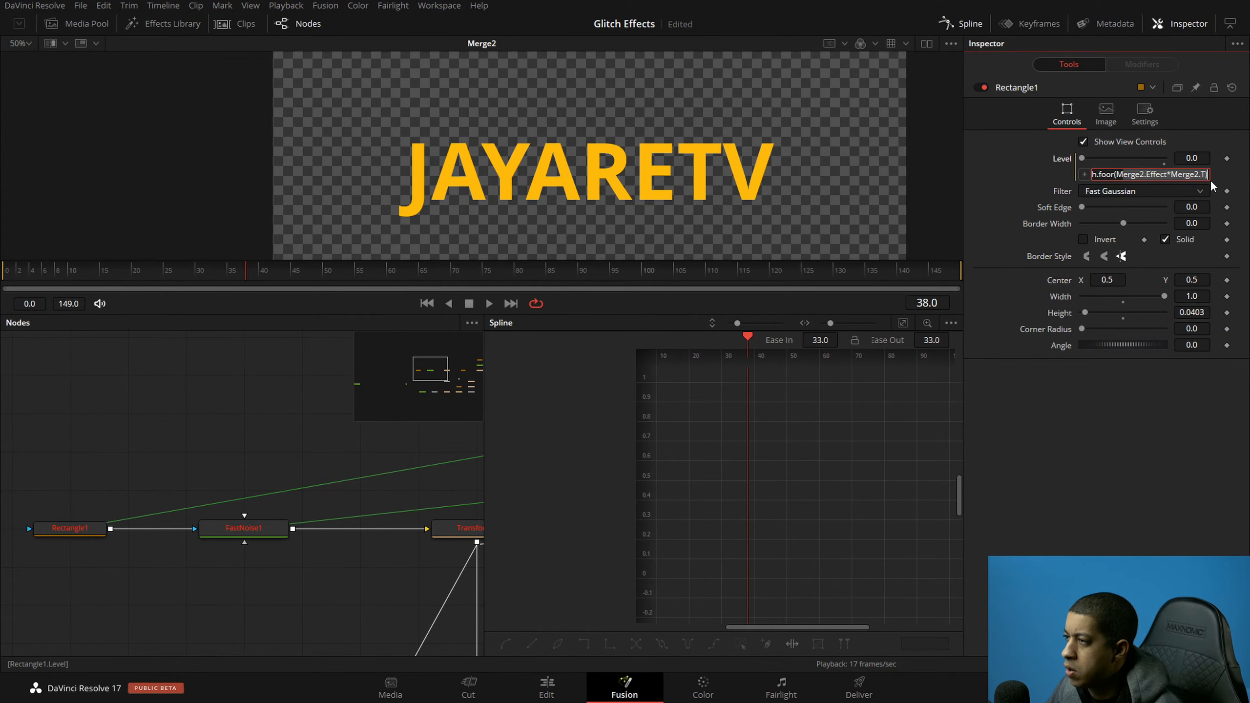
drag(1150, 176, 964, 174)
click(1106, 176)
drag(1105, 175, 1244, 210)
click(1137, 435)
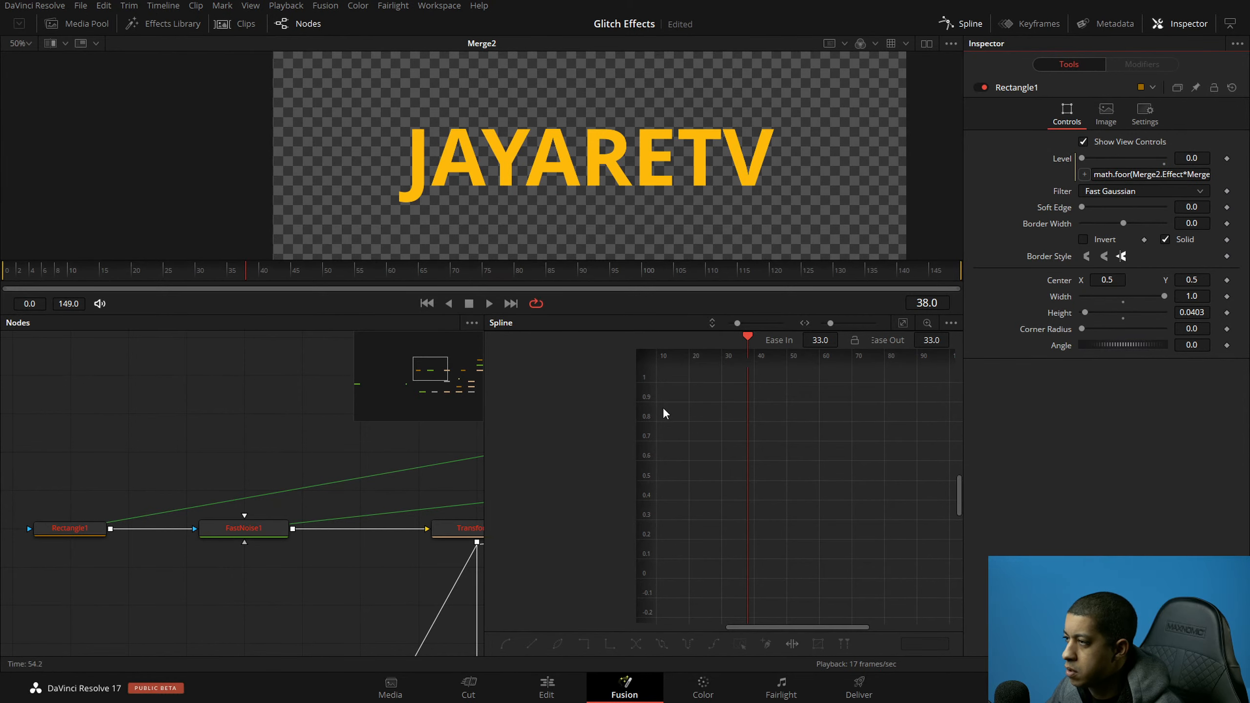
click(288, 417)
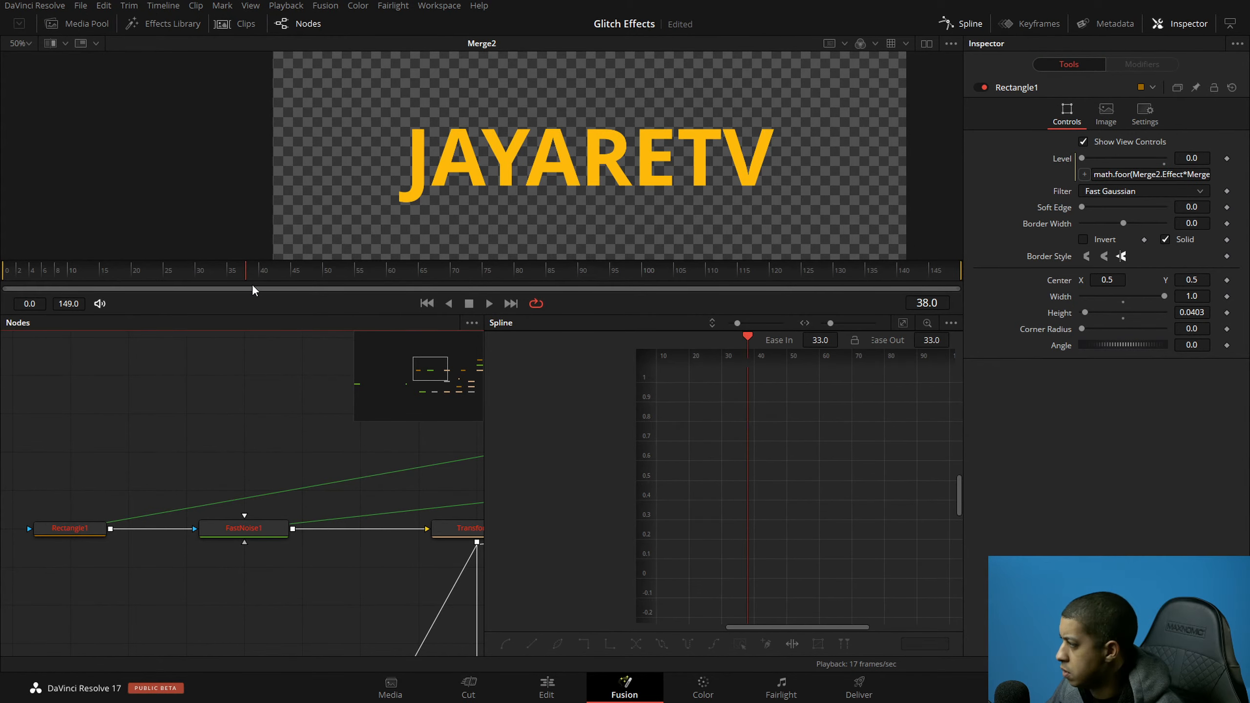
Step: Play the animation from frame 0 with the math.floor Level expression, then stop it
click(239, 398)
drag(179, 271, 3, 271)
click(490, 304)
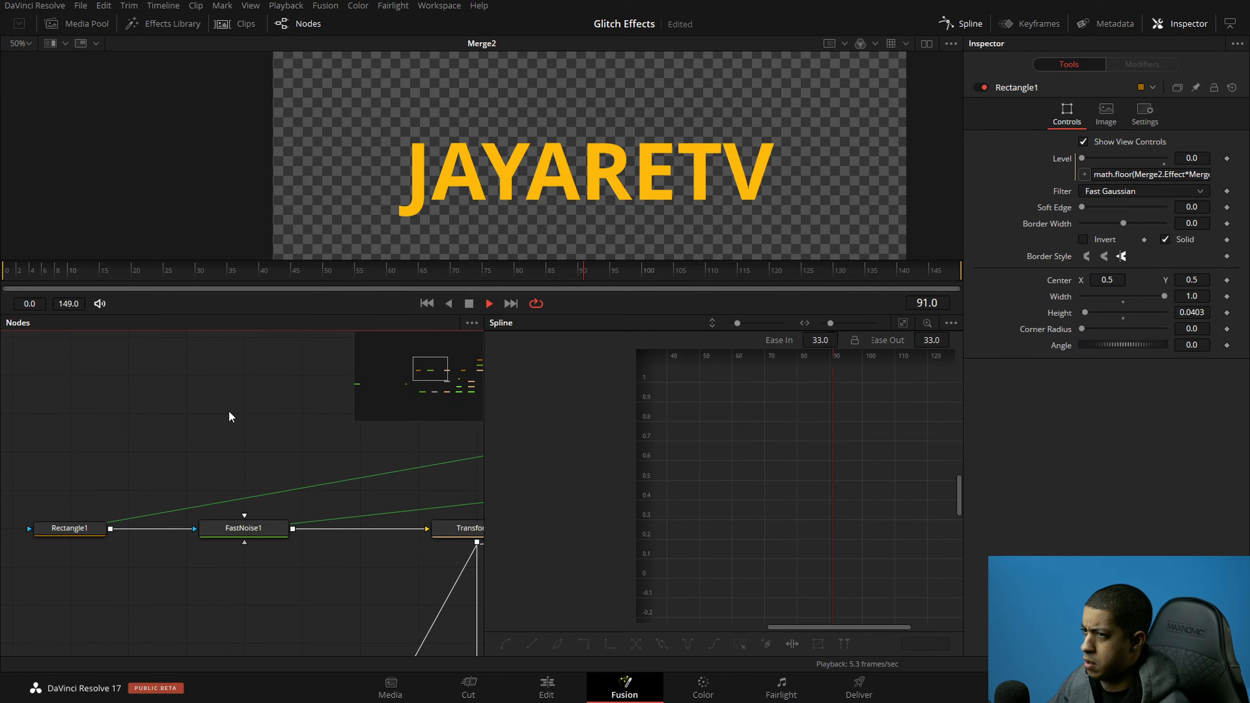
key(space)
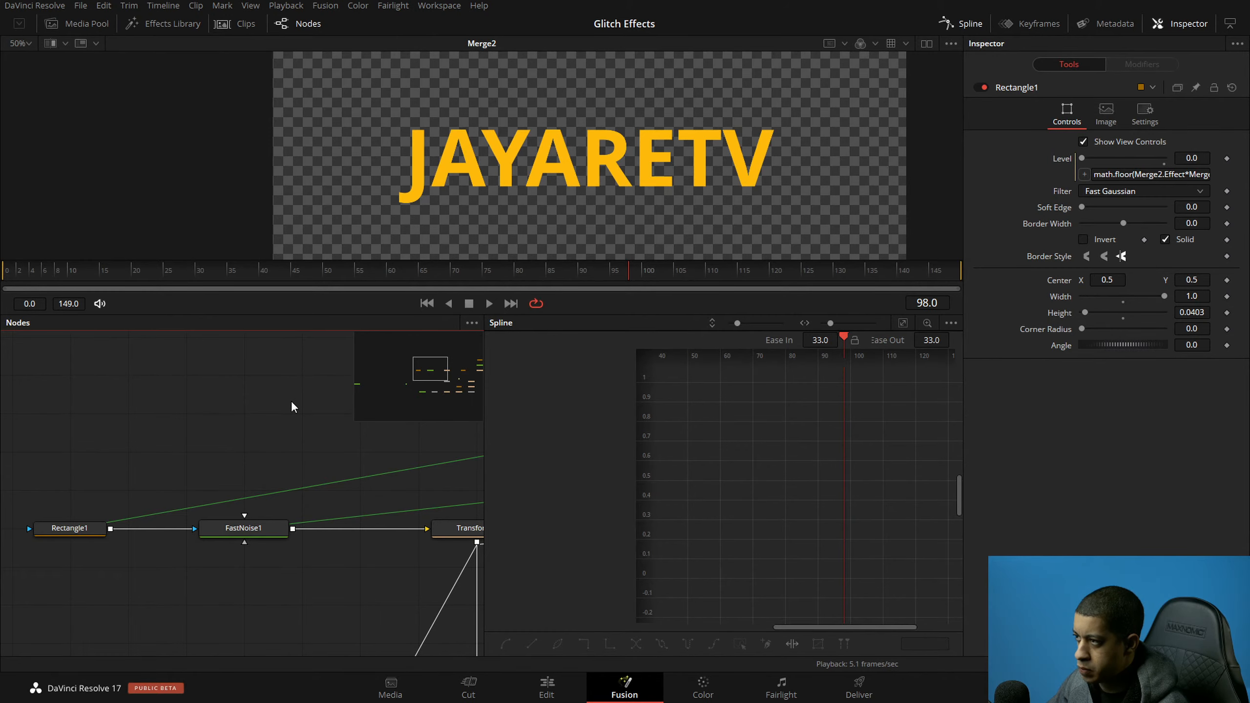
Step: Add +.99 inside the floor brackets of Rectangle1's Level expression, after Merge2.T
drag(1172, 175, 1213, 175)
click(1207, 174)
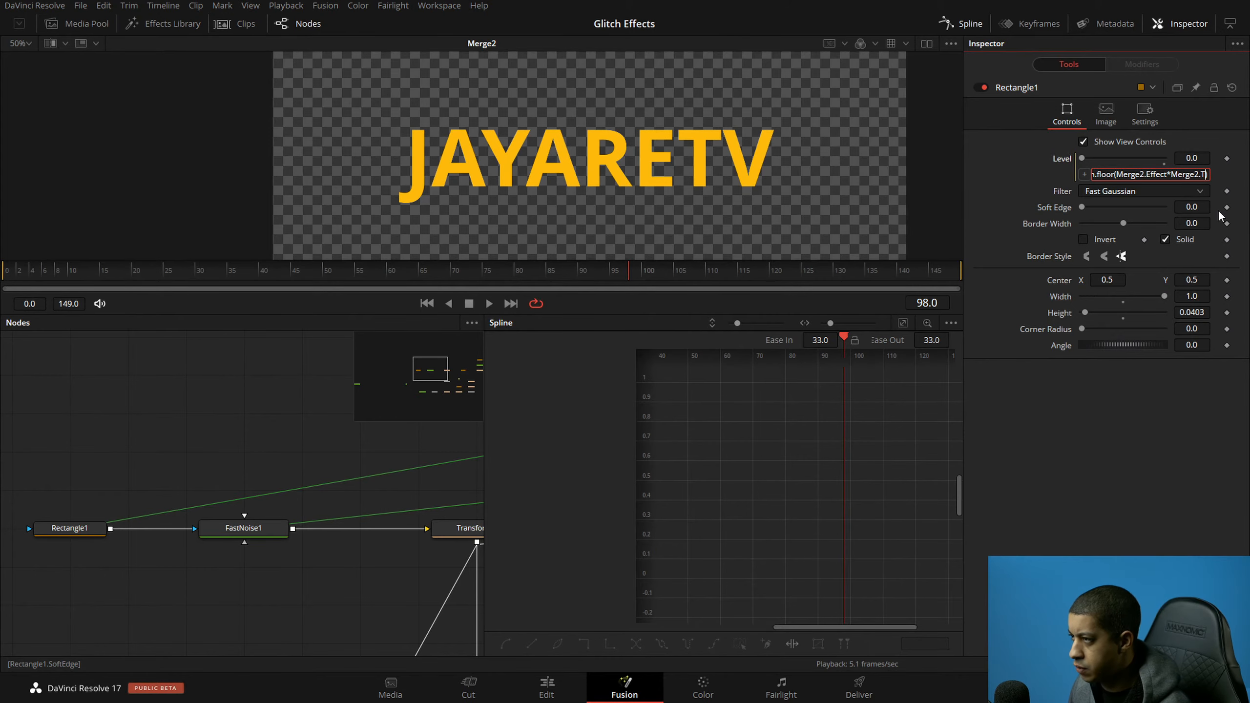
text(+)
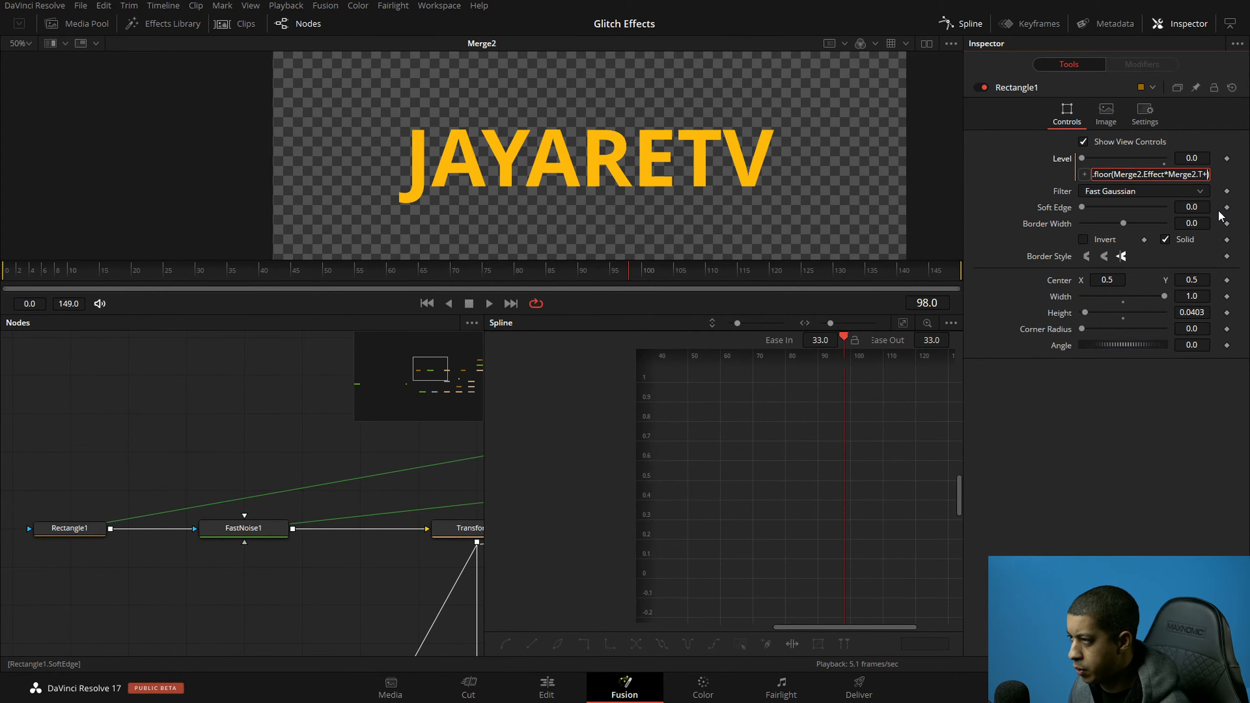
text(.99)
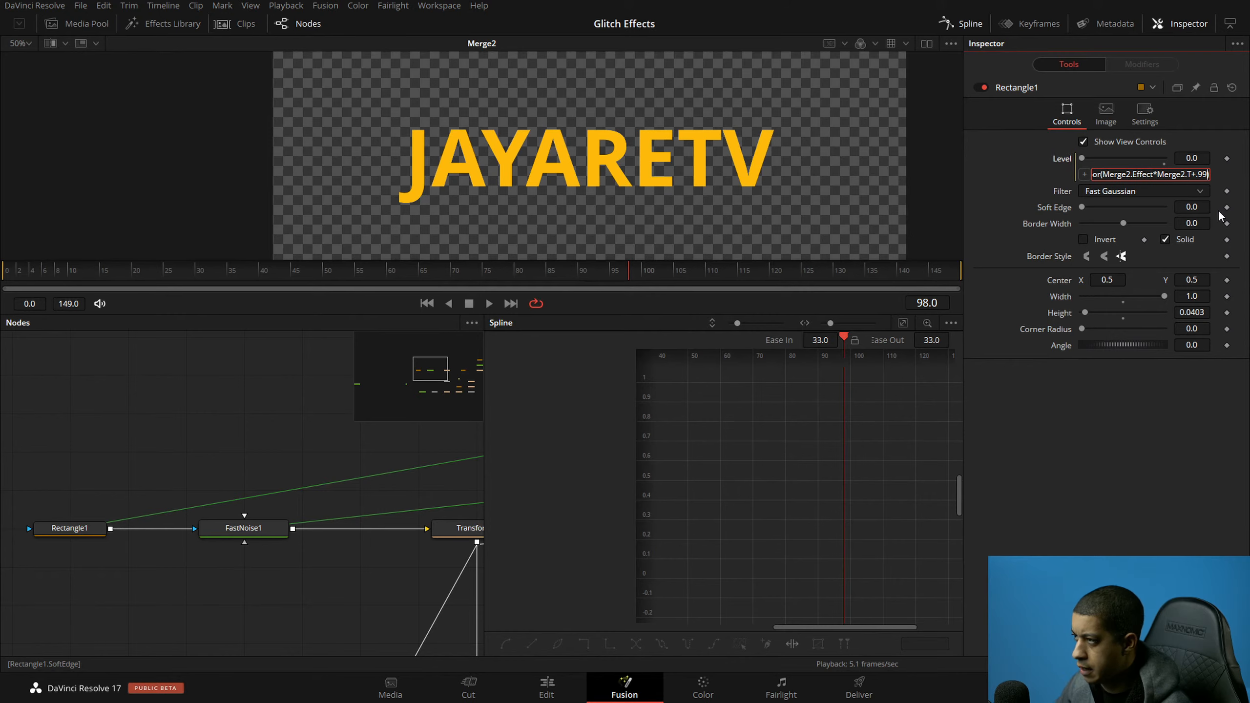
key(Return)
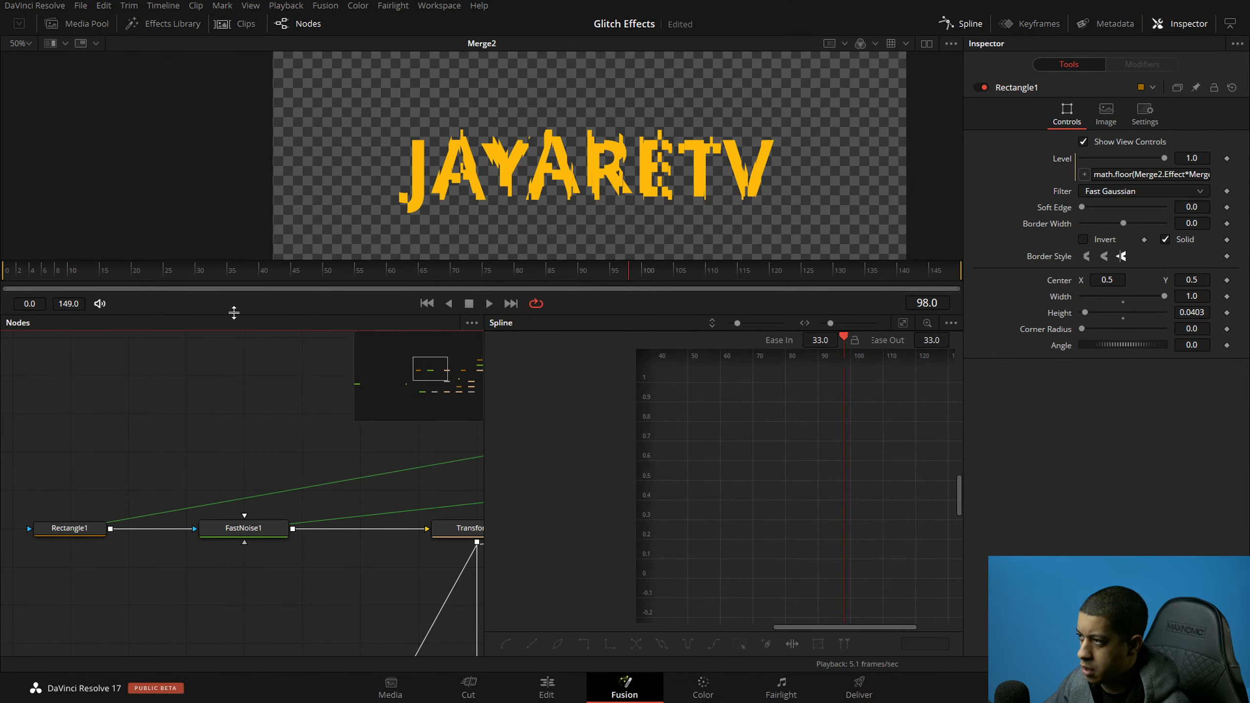
Step: Play the animation twice from frame 0 to review how the glitch switches with the rounded Level expression
click(5, 275)
key(space)
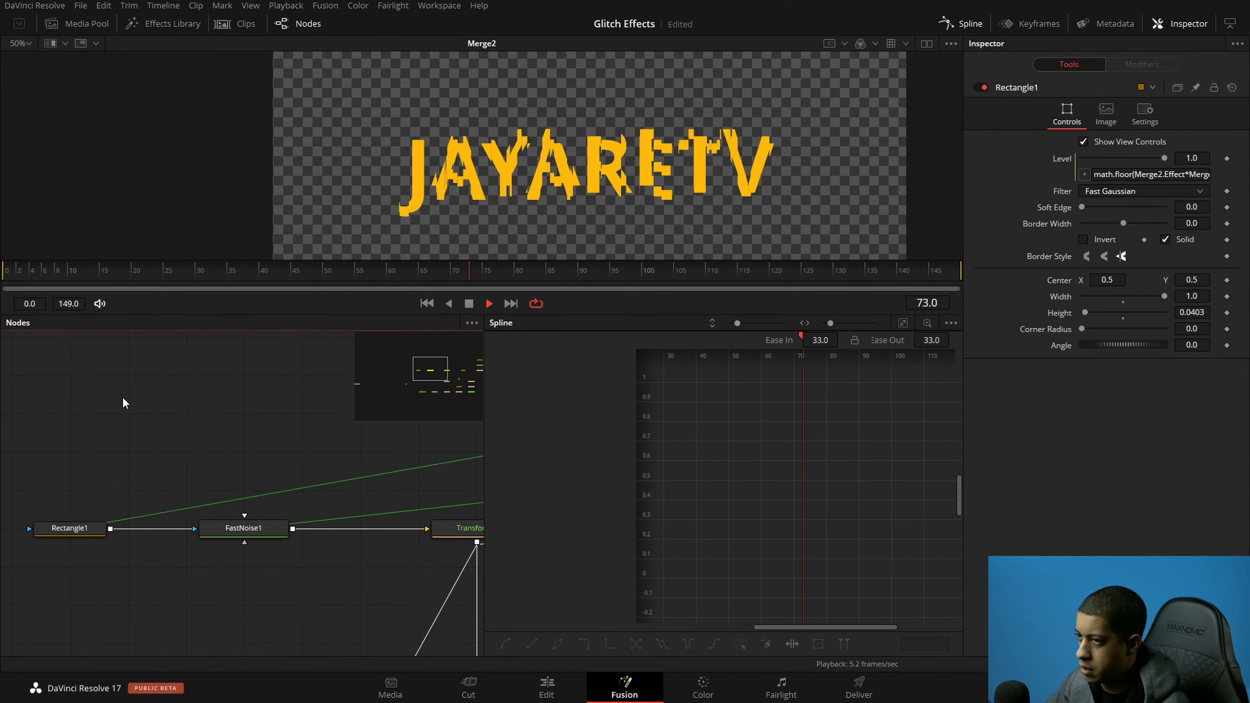
key(space)
drag(132, 273, 2, 271)
key(space)
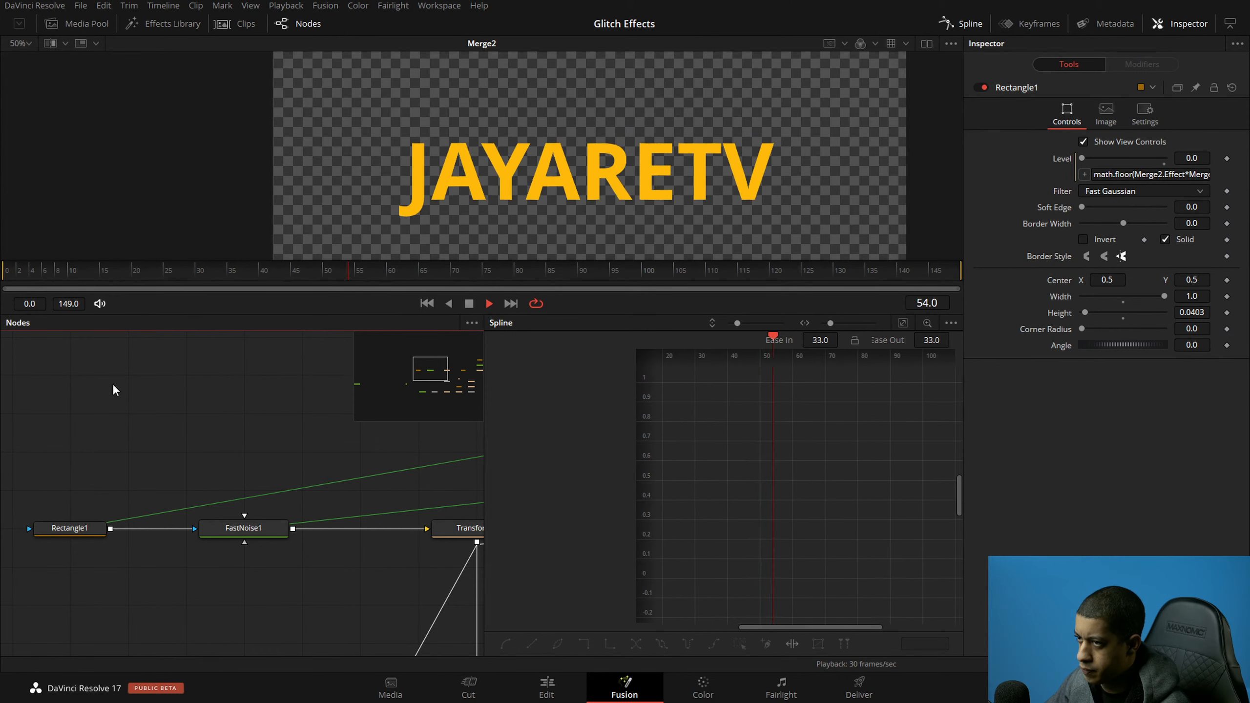
key(space)
Step: Select Merge2 to show its T curve, play the animation from frame 0, then stop it and deselect the node
drag(460, 500, 137, 418)
drag(438, 649, 232, 484)
click(295, 567)
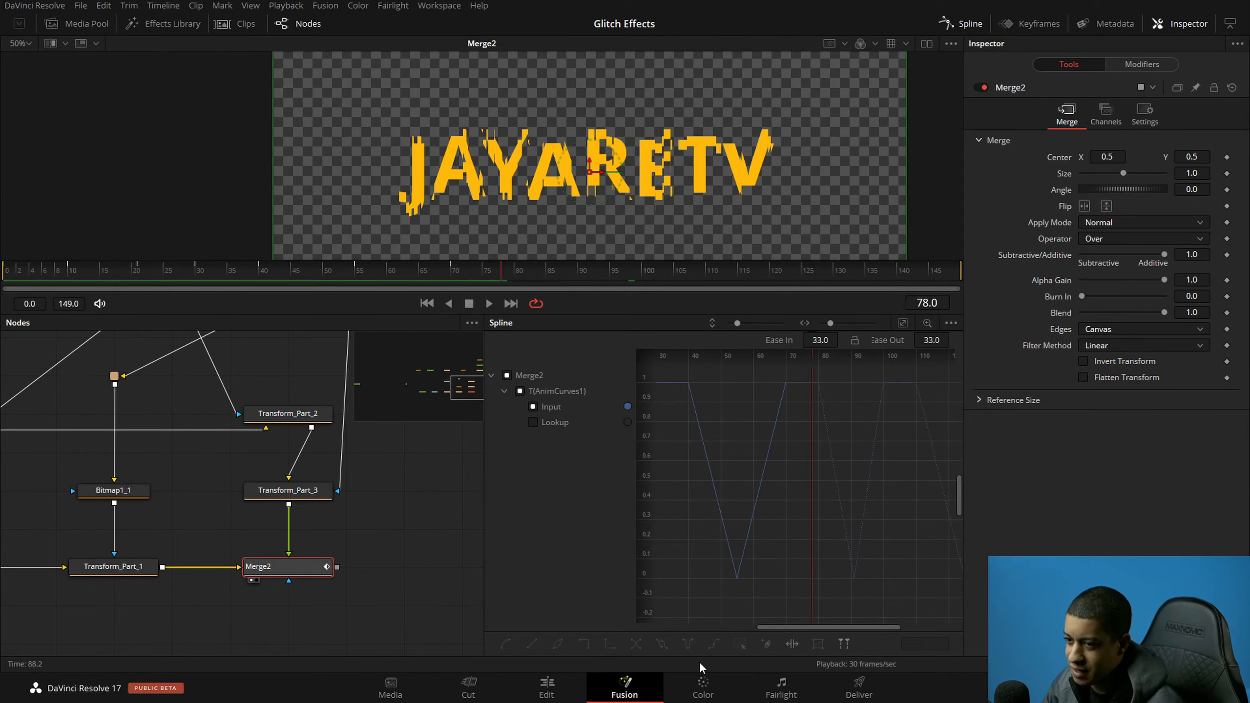
drag(197, 274, 4, 273)
key(space)
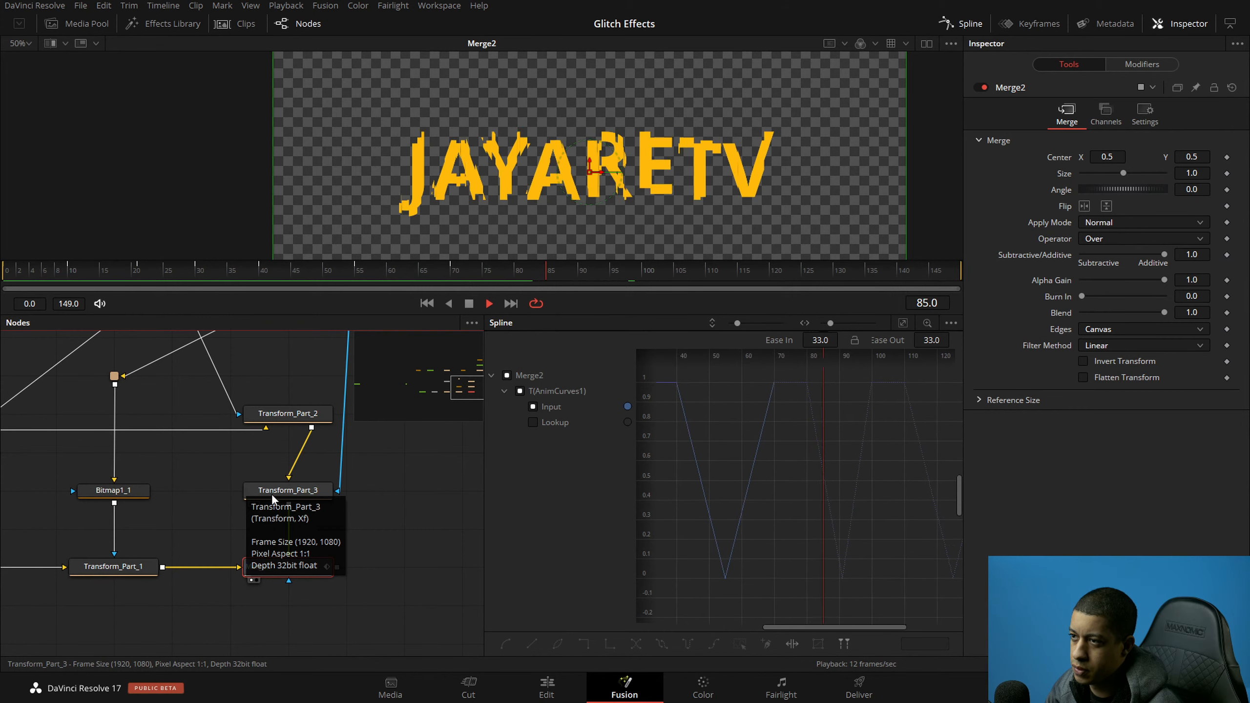
key(space)
click(420, 523)
drag(380, 541, 386, 562)
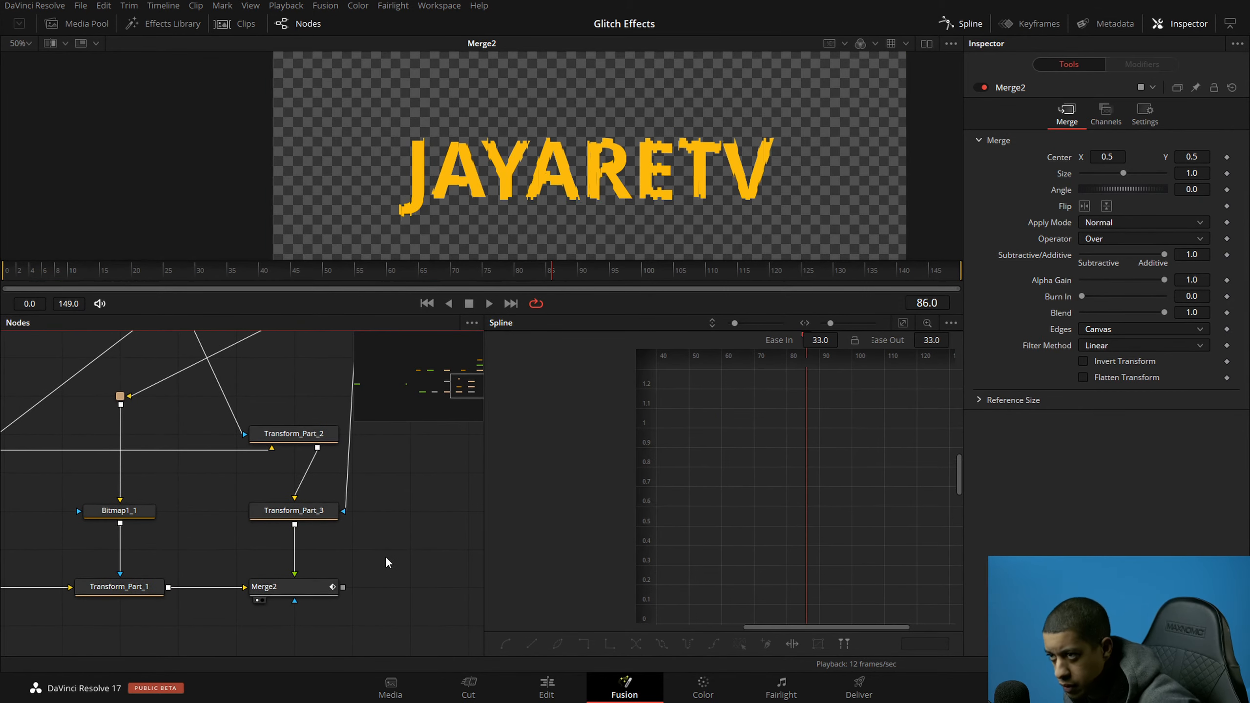
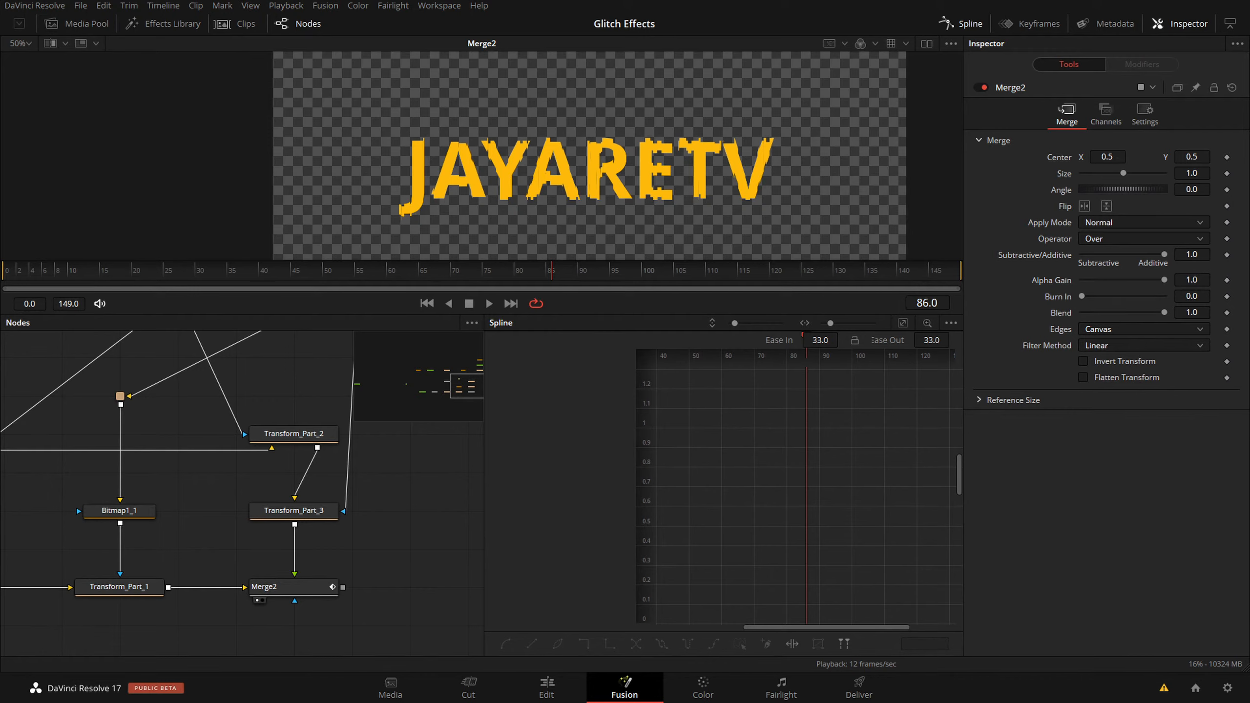
Step: Replay the animation, stop it, and display the keyframes of Merge2's T Input curve in the spline editor
click(490, 303)
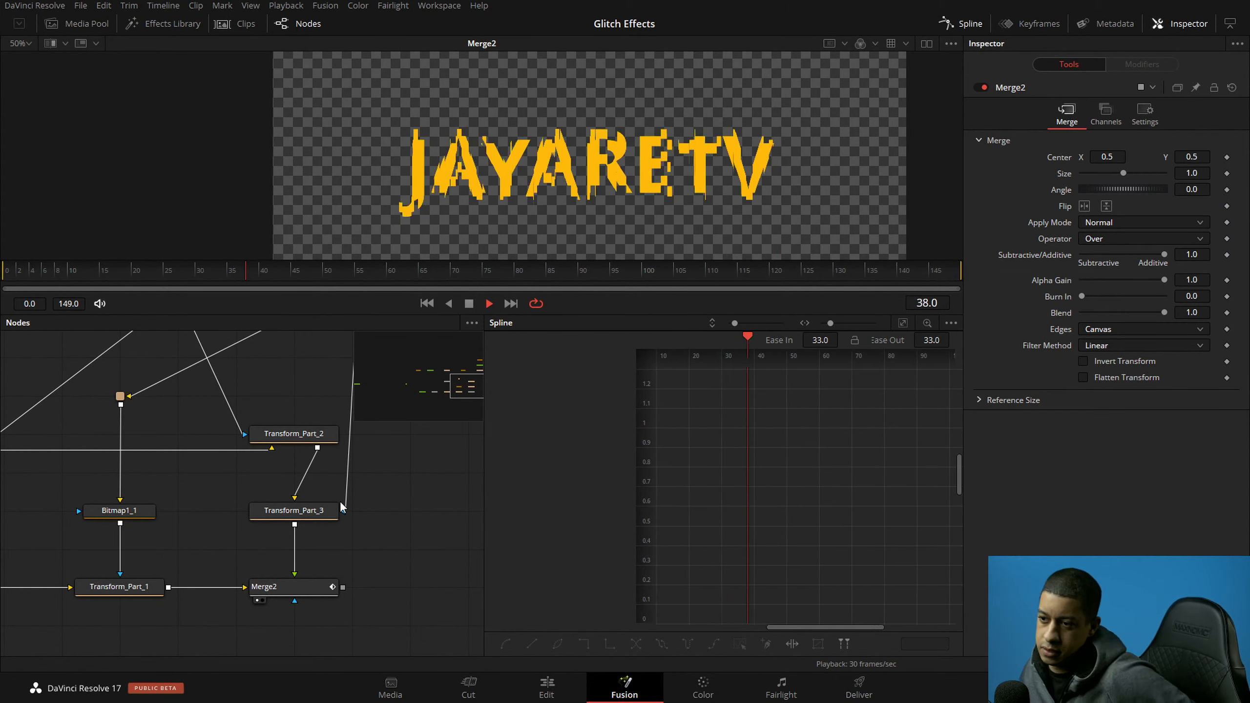
click(305, 587)
key(space)
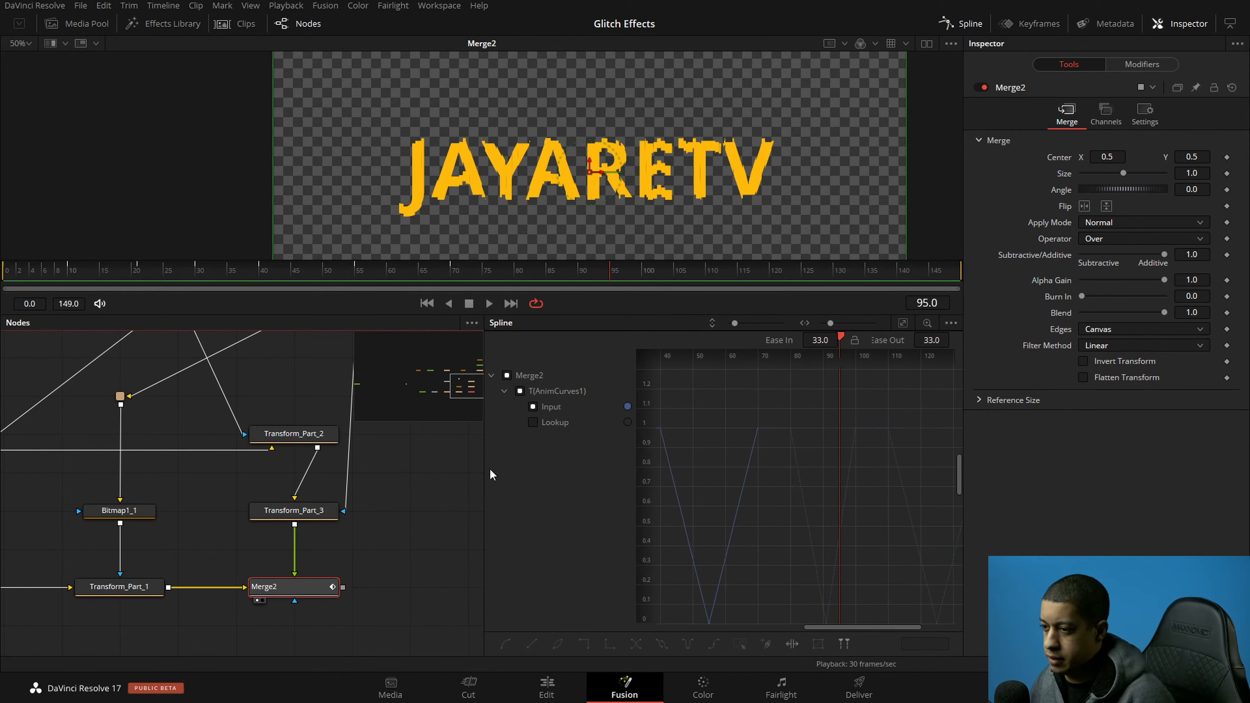
click(555, 413)
drag(758, 430, 962, 421)
drag(789, 443, 797, 443)
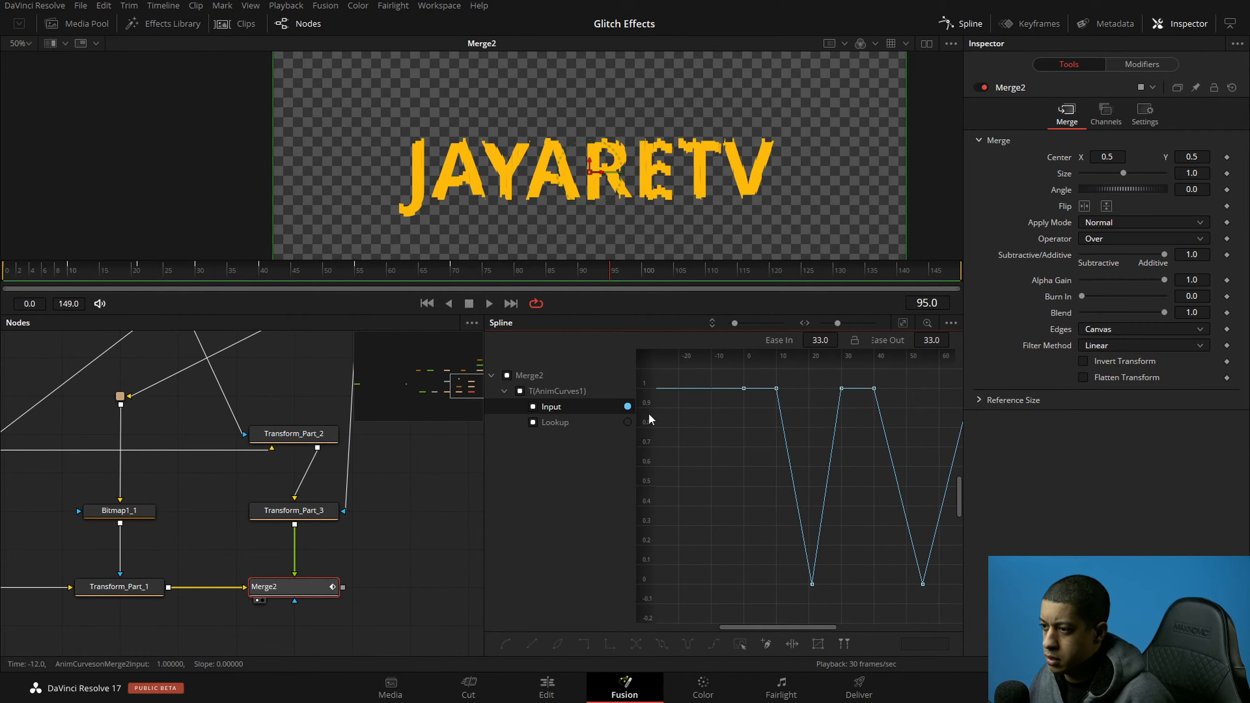
Step: Move the playhead to frame 30 and delete the keyframes after it on Merge2's T Input curve
click(8, 274)
key(space)
drag(7, 275, 196, 288)
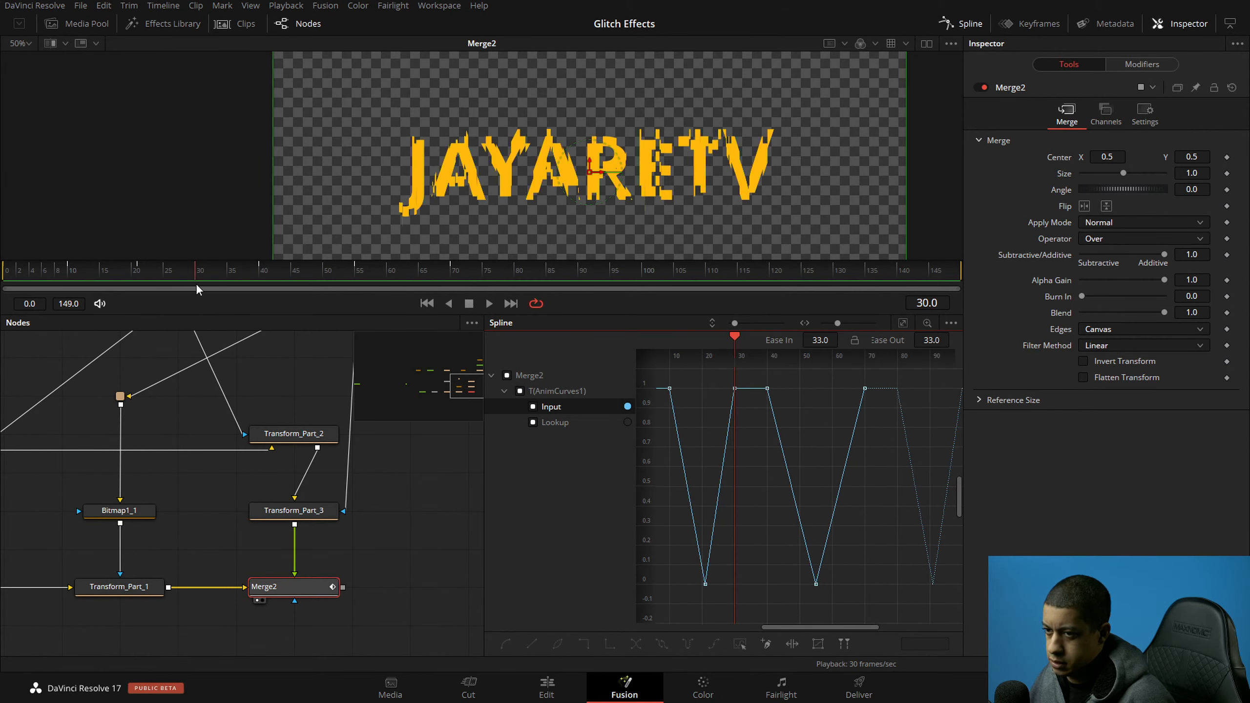
drag(808, 438, 726, 593)
key(Delete)
drag(727, 495, 808, 501)
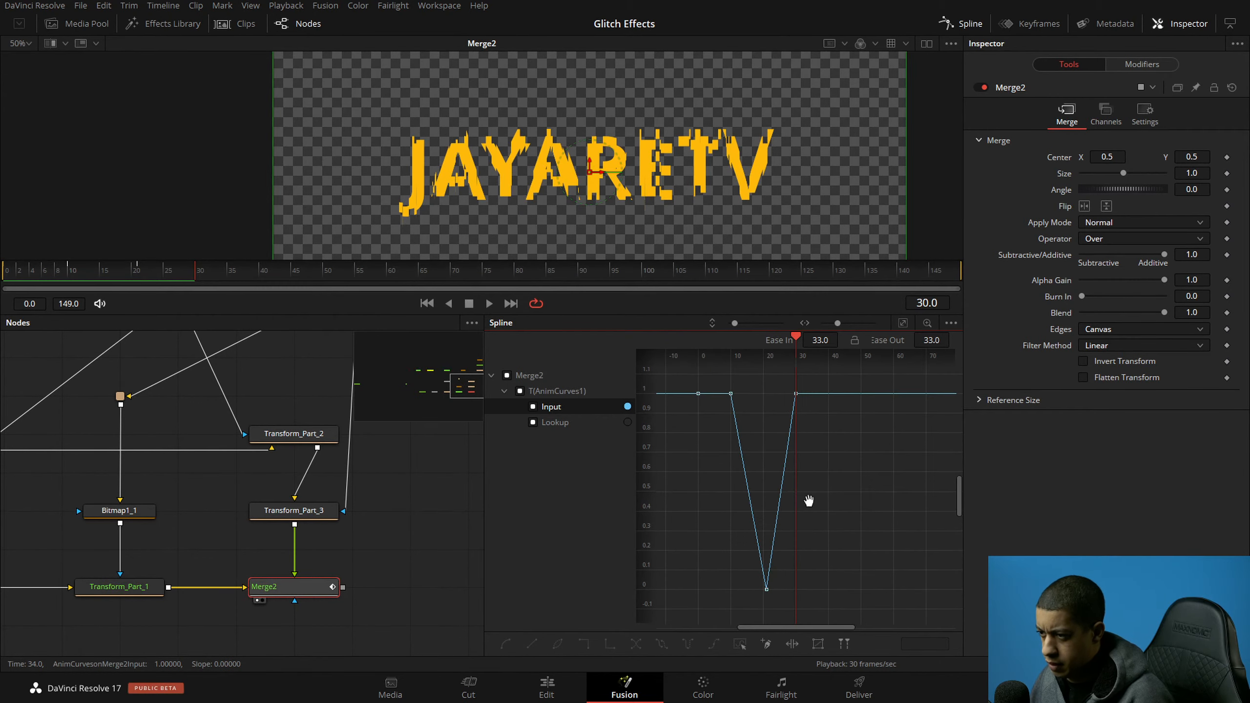
Step: Try to lower the frame 10 keyframe of Merge2's T Input curve to 0, then undo the change
drag(734, 559, 717, 596)
drag(730, 394, 729, 603)
key(ctrl+z)
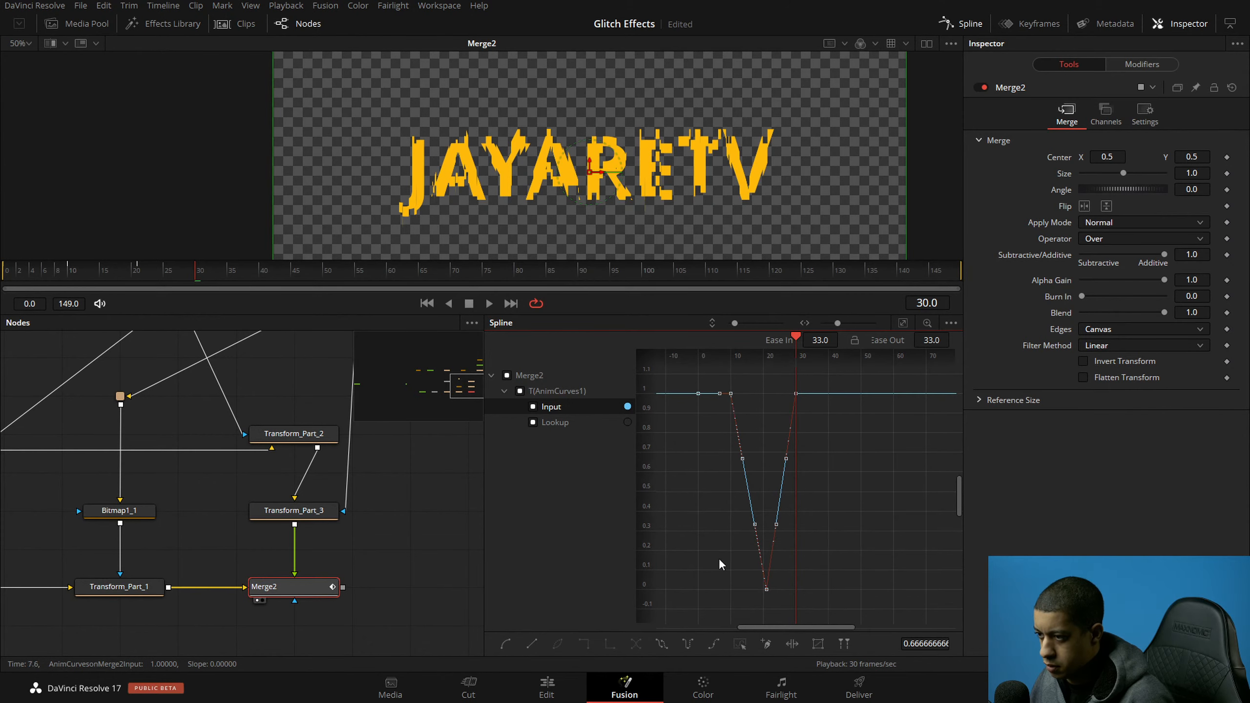
Step: Shift the three keyframes of the T Input curve's dip 20 frames later so the dip starts at frame 30
drag(727, 398, 795, 405)
click(883, 488)
drag(885, 489, 819, 498)
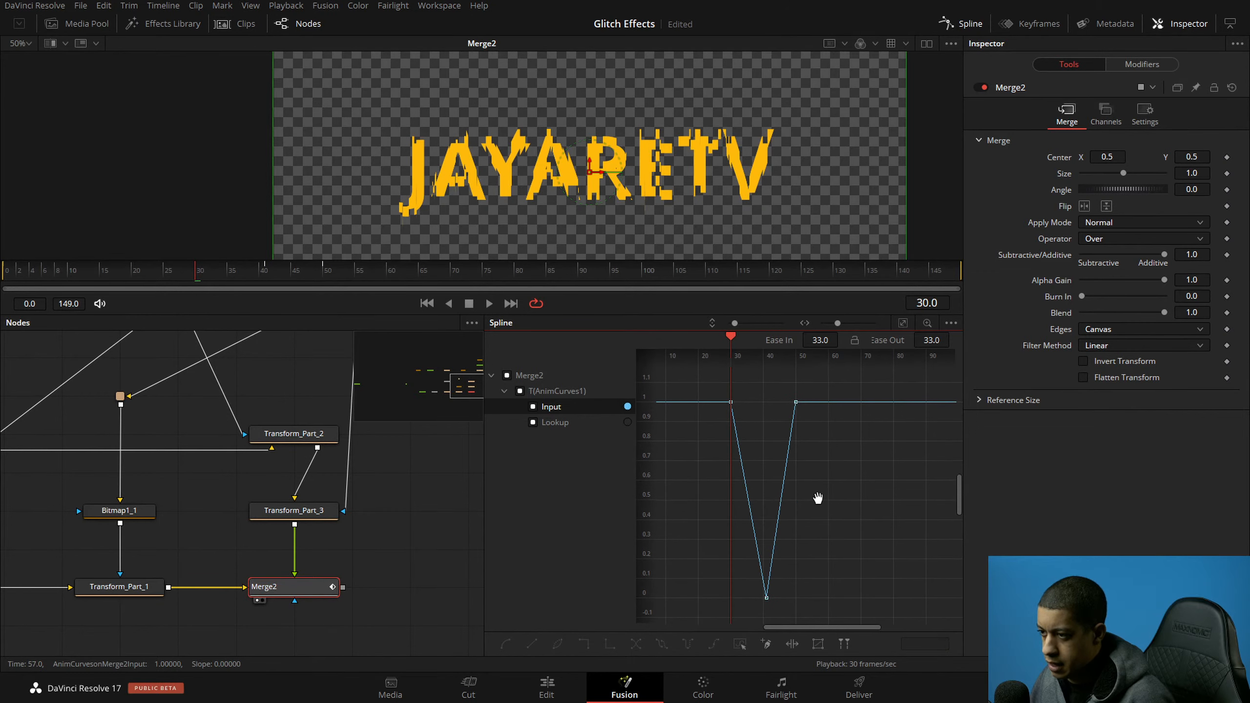
Step: Play the animation through the T Input curve's dip and stop around frame 46
click(169, 285)
key(space)
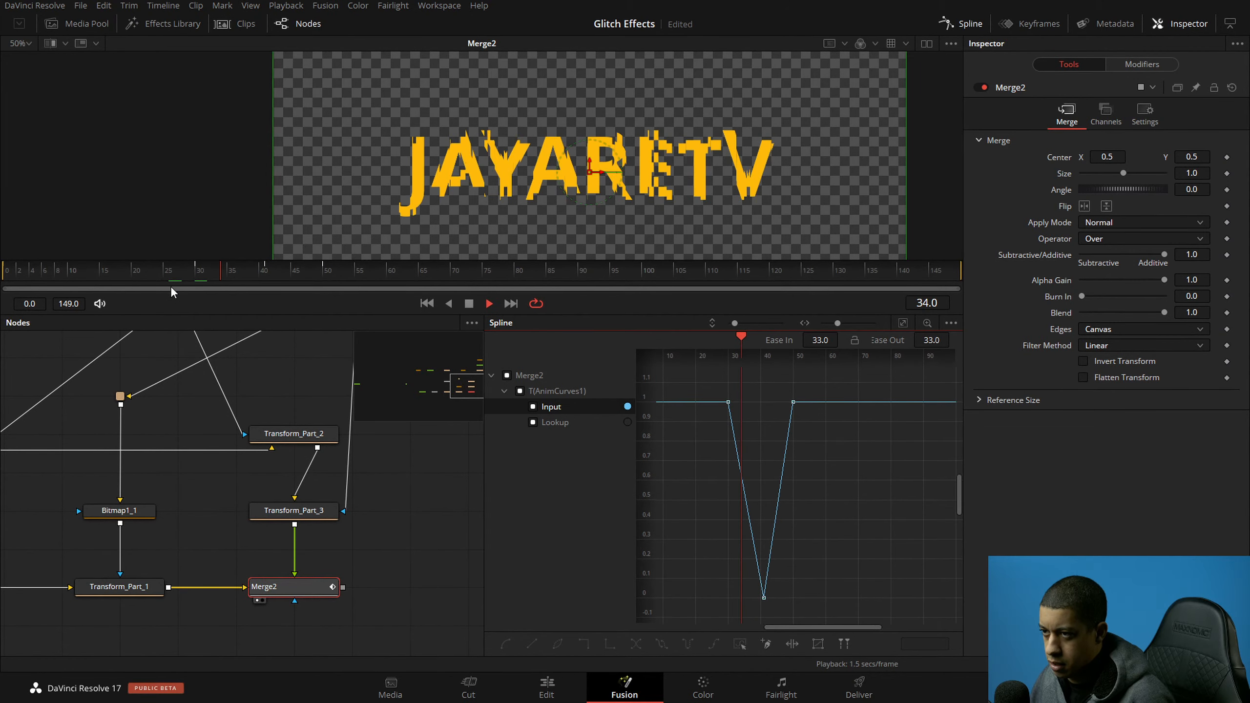
key(space)
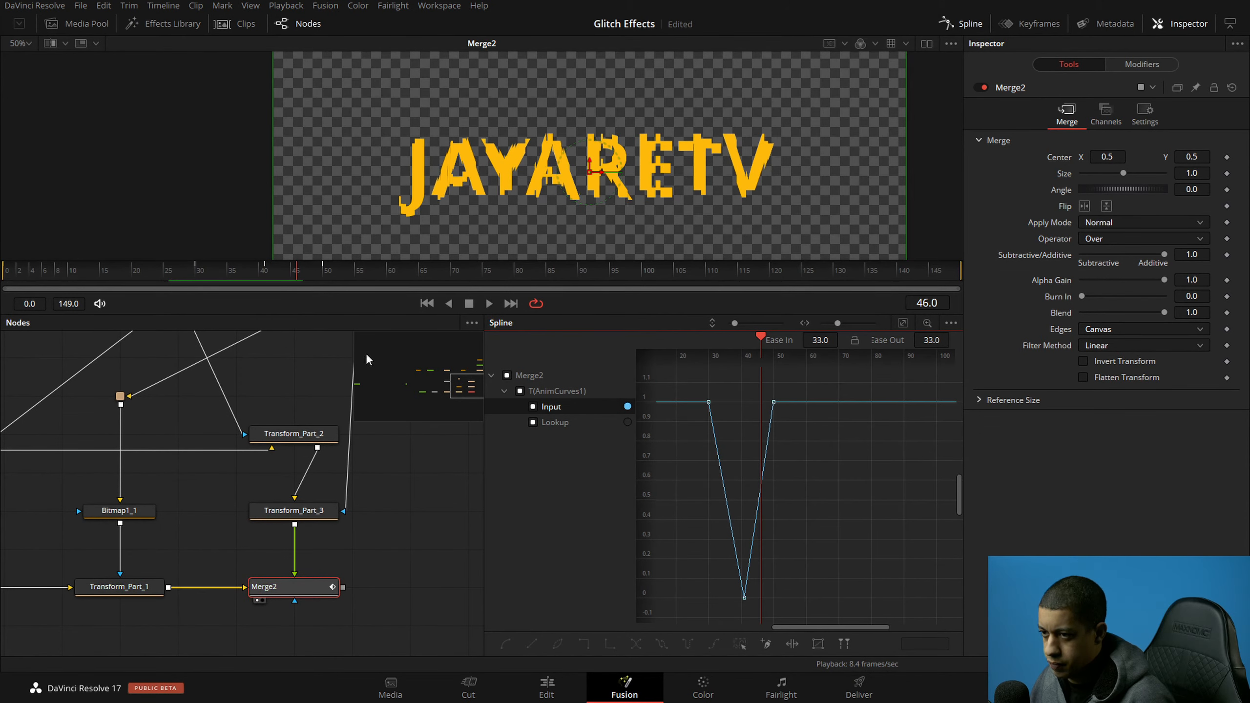
Step: Set Merge2's T Input to 0 at frame 40 and remove its frame 41 keyframe
click(285, 275)
drag(285, 275, 259, 275)
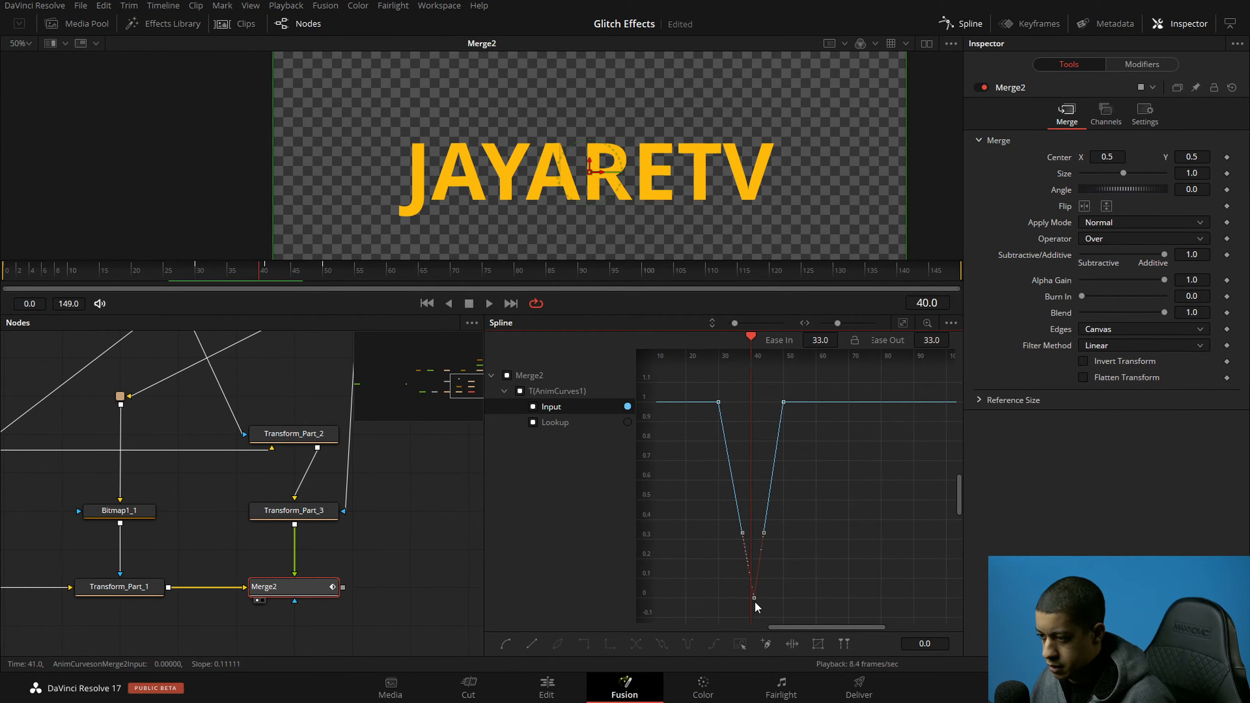
drag(755, 601, 750, 601)
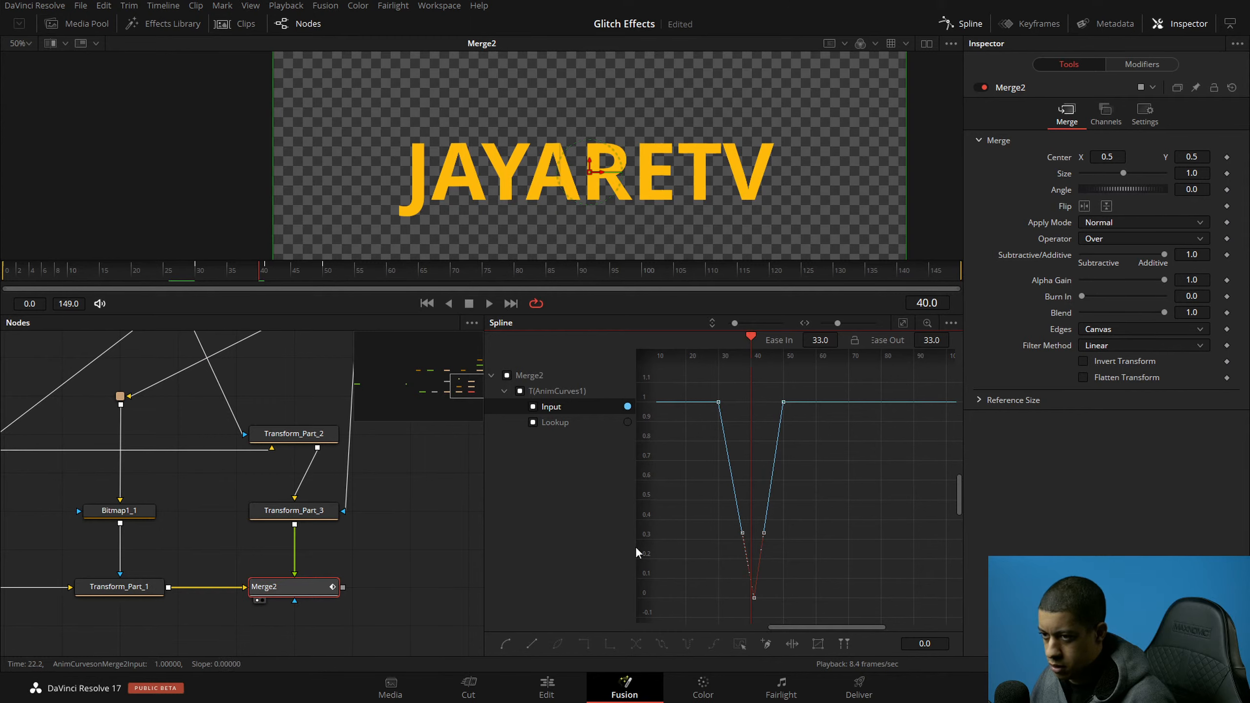
drag(246, 275, 257, 274)
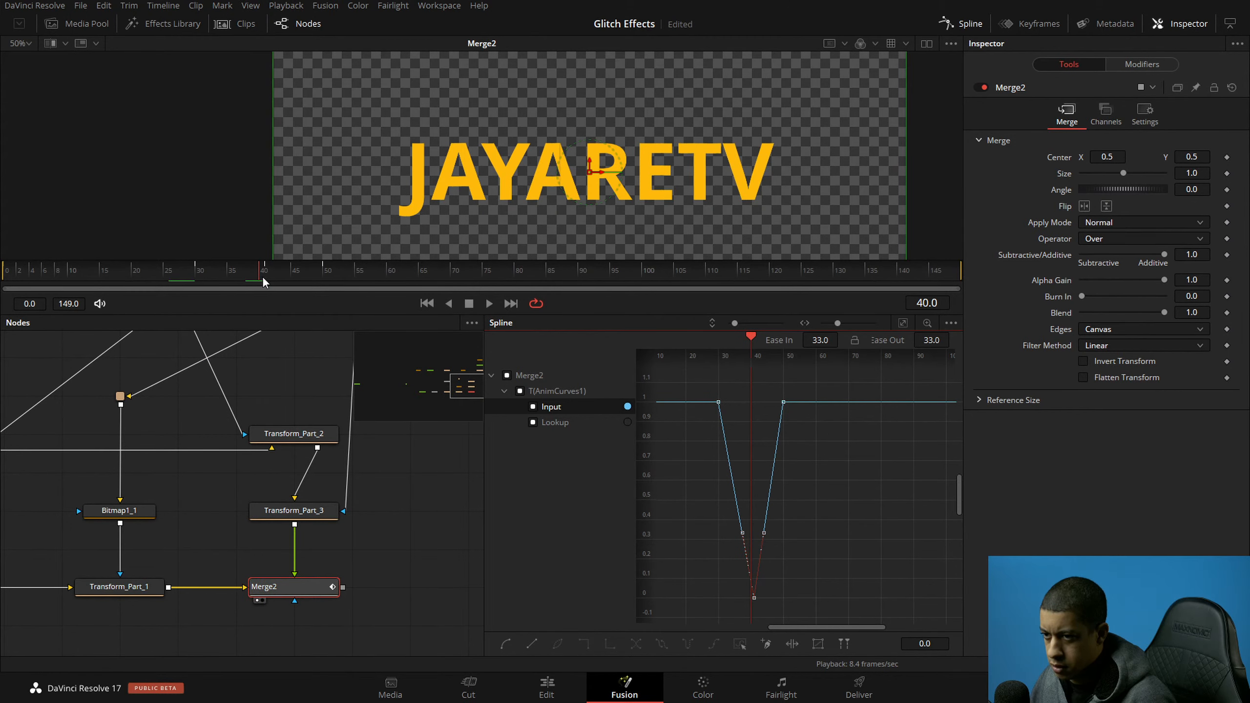
click(1149, 68)
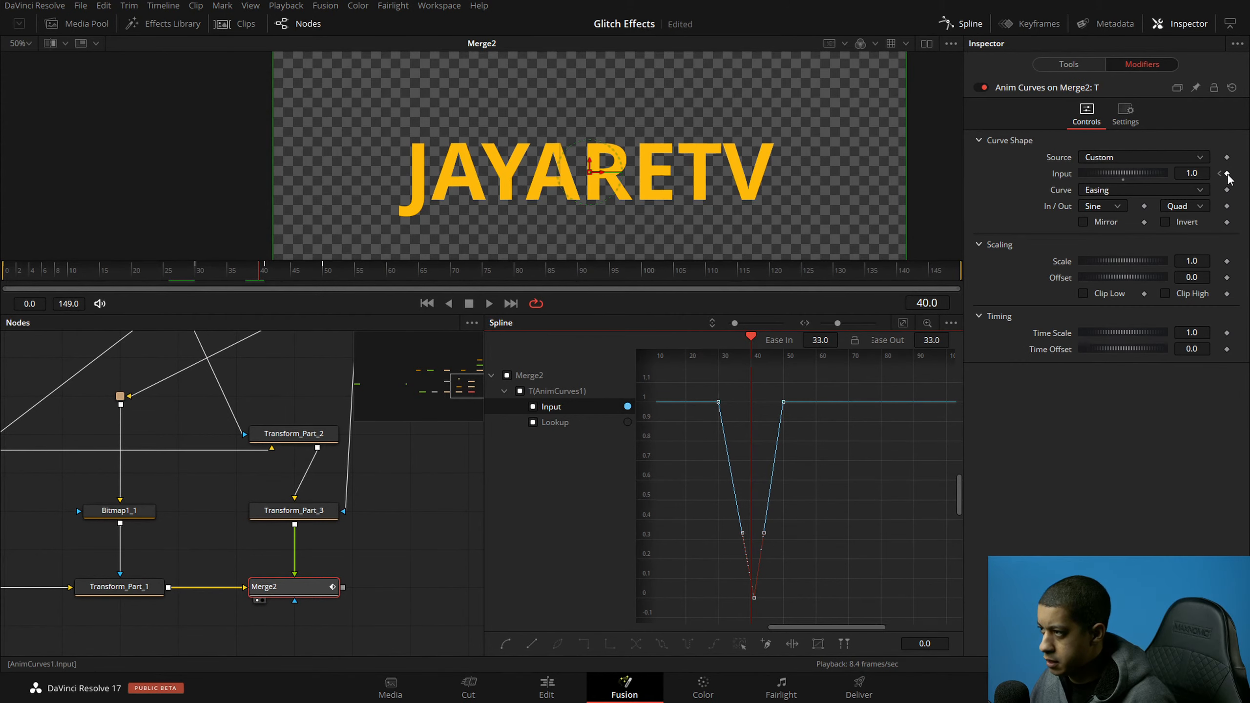
click(1204, 176)
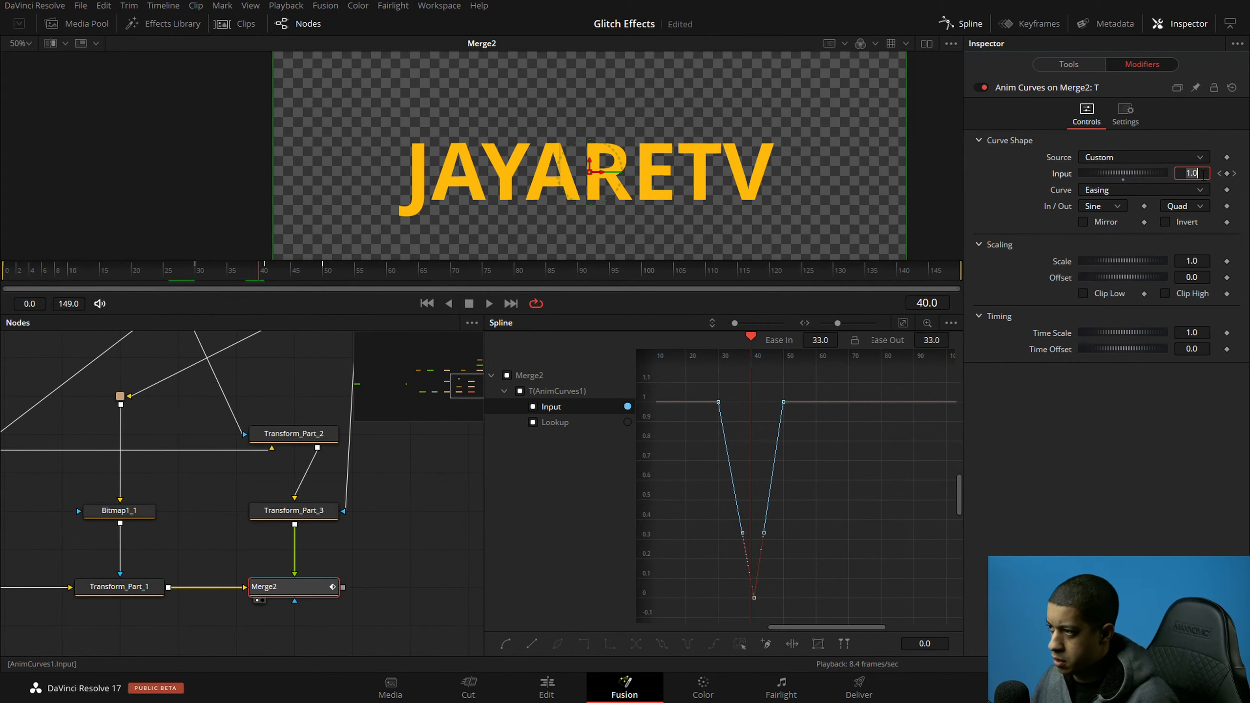
text(0)
key(Tab)
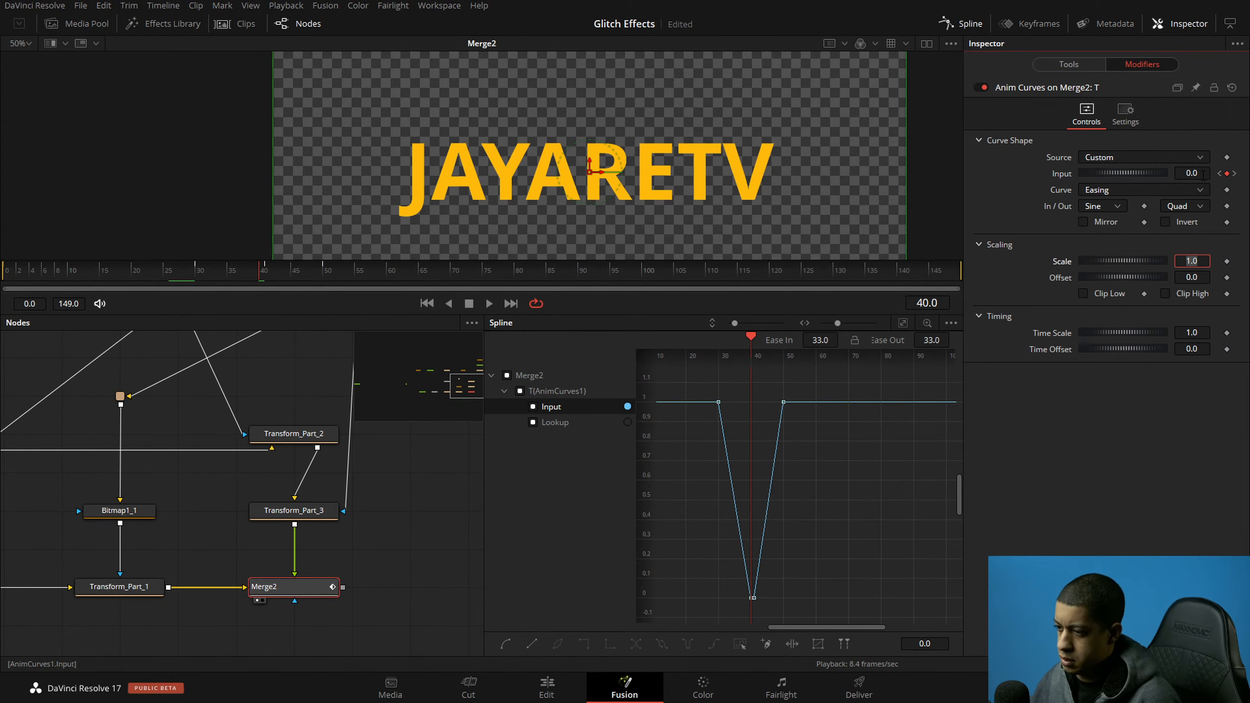
click(1231, 176)
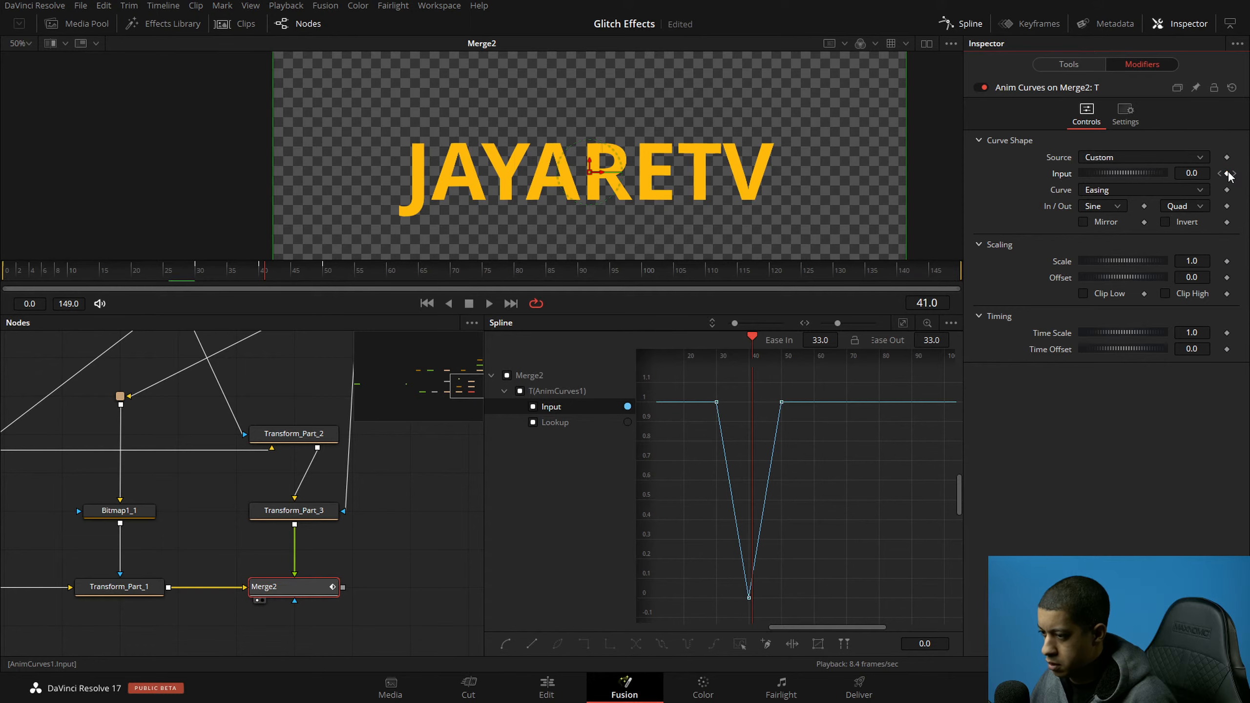
Step: Set the T Input to 0 at frame 45 and remove the following keyframe that returns it to 1
drag(269, 271, 294, 276)
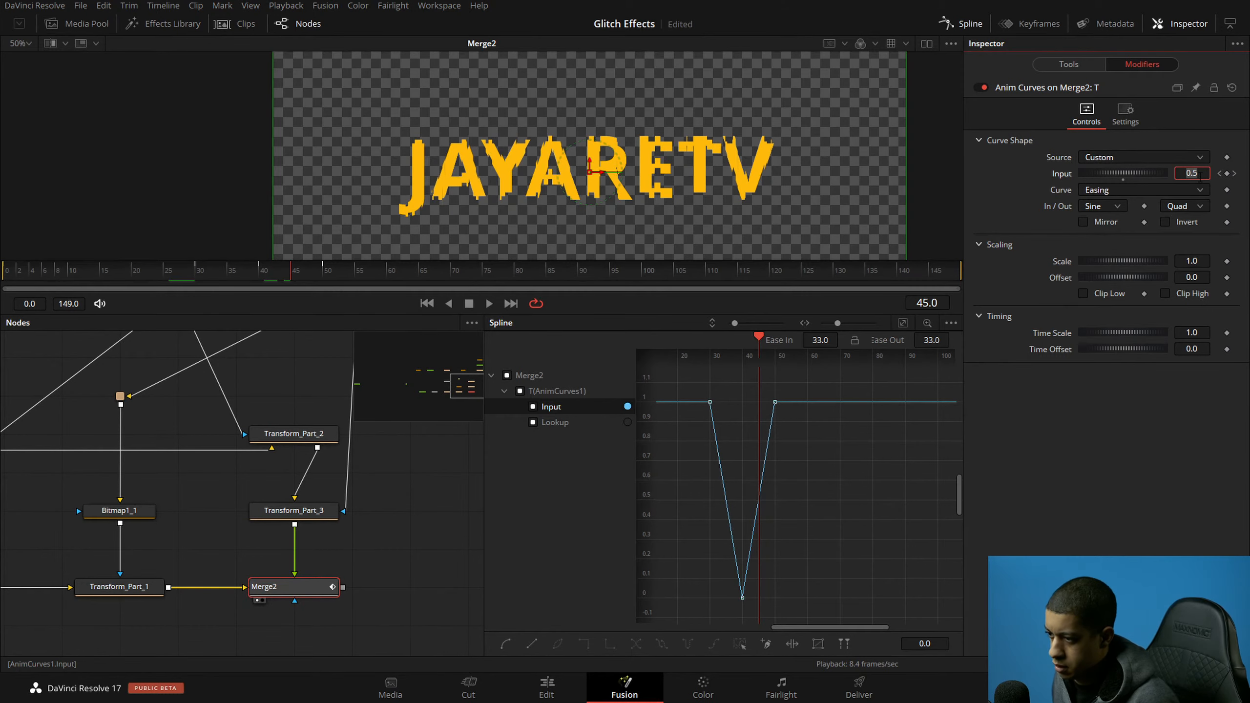
text(0)
key(Tab)
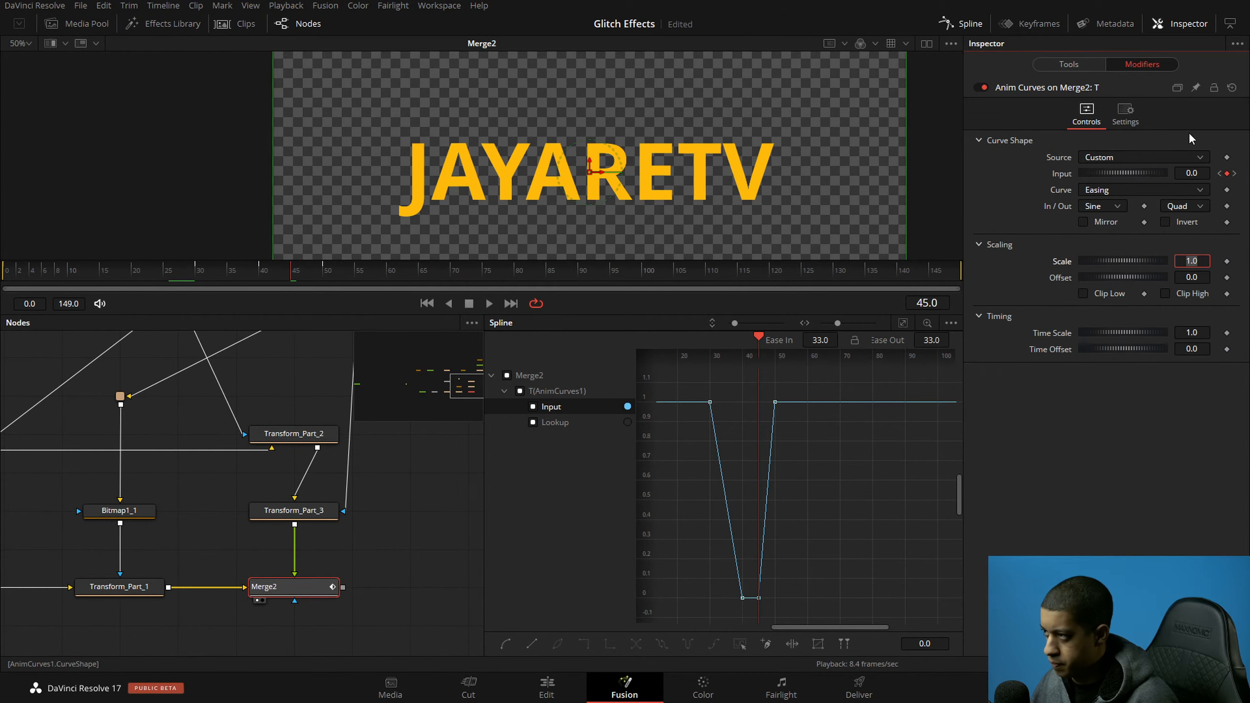
click(1232, 173)
click(1228, 173)
Step: Replay the animation several times from the start to check the glitch switching off
drag(309, 273, 13, 276)
key(space)
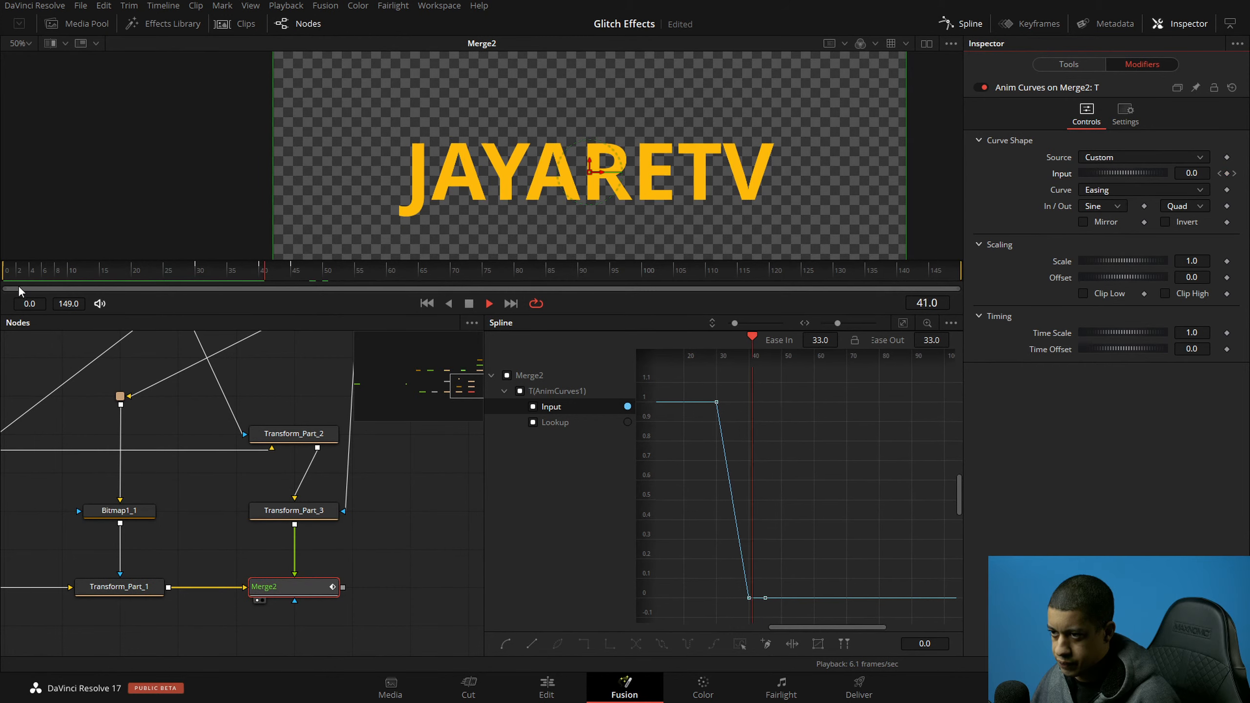
key(space)
drag(27, 280, 4, 281)
key(space)
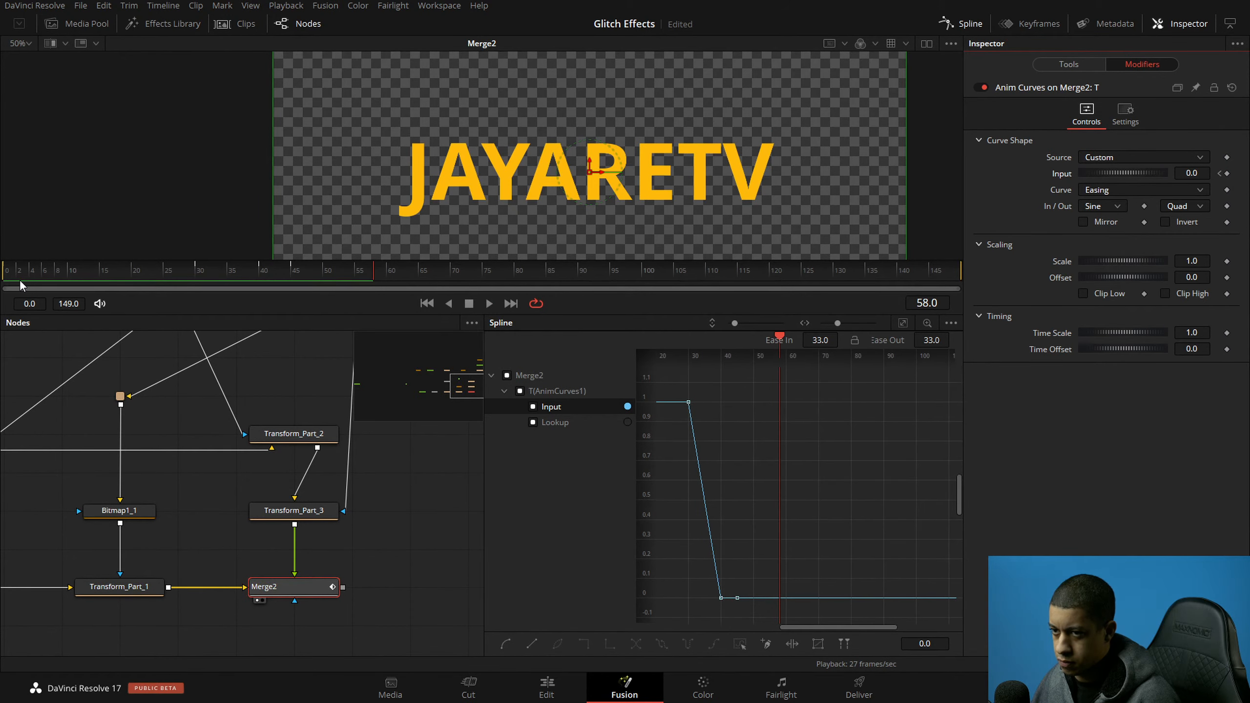
drag(19, 285, 6, 284)
key(space)
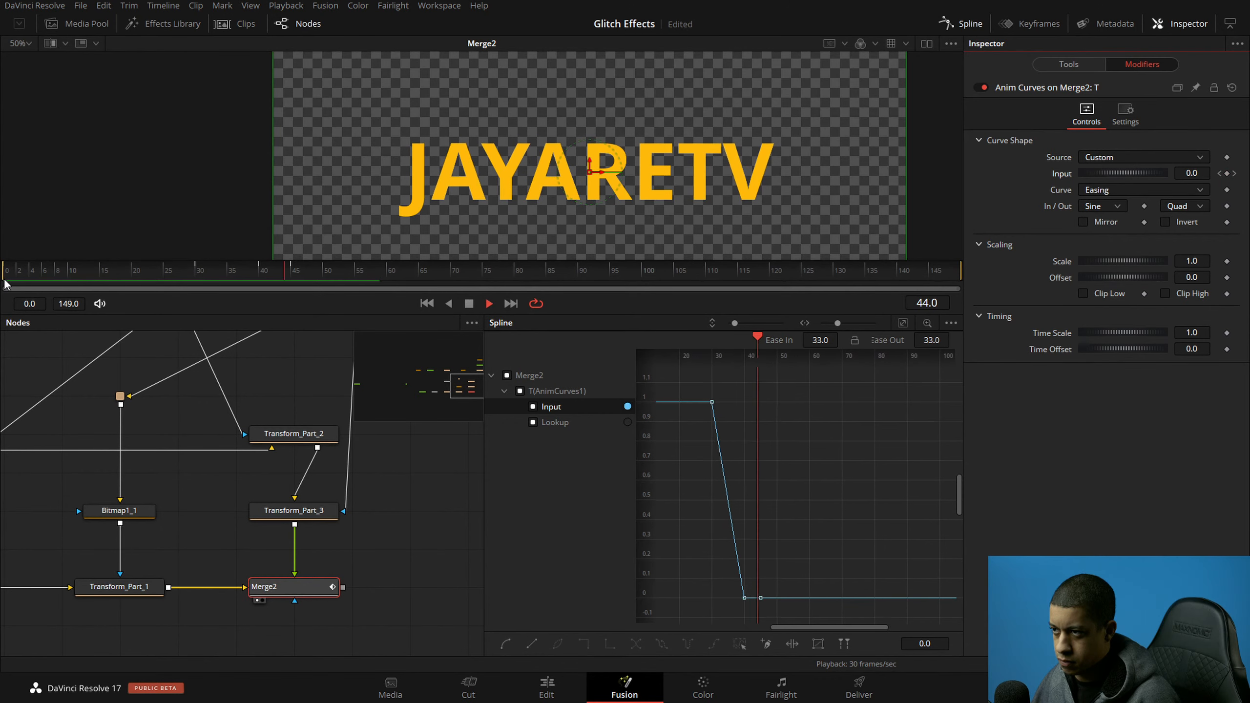
Step: Add a T Input keyframe of 0 at frame 70 and set the T Input to 1 at frame 80
drag(361, 277, 457, 284)
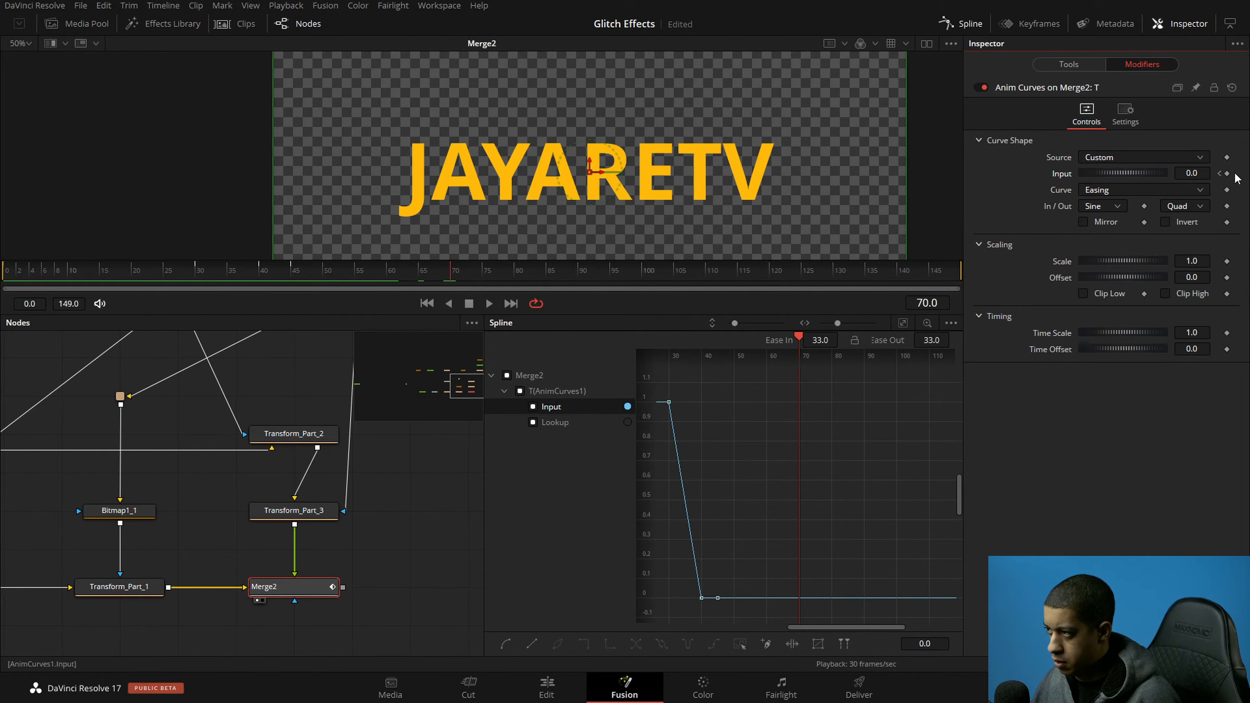
drag(459, 274, 515, 278)
text(1)
key(Return)
Step: Go back to the redundant frame 45 keyframe on the T Input curve and remove it
scroll(862, 428, down, 3)
drag(840, 442, 930, 451)
drag(912, 379, 650, 566)
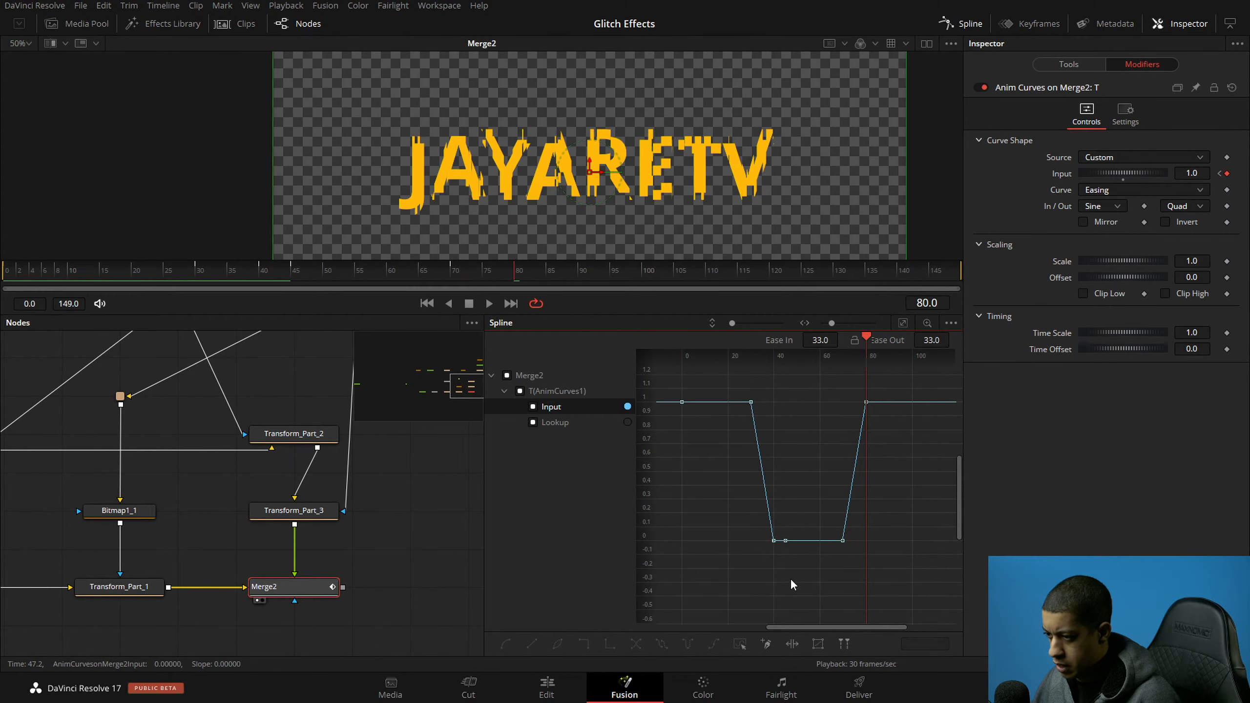
click(1219, 173)
click(1220, 174)
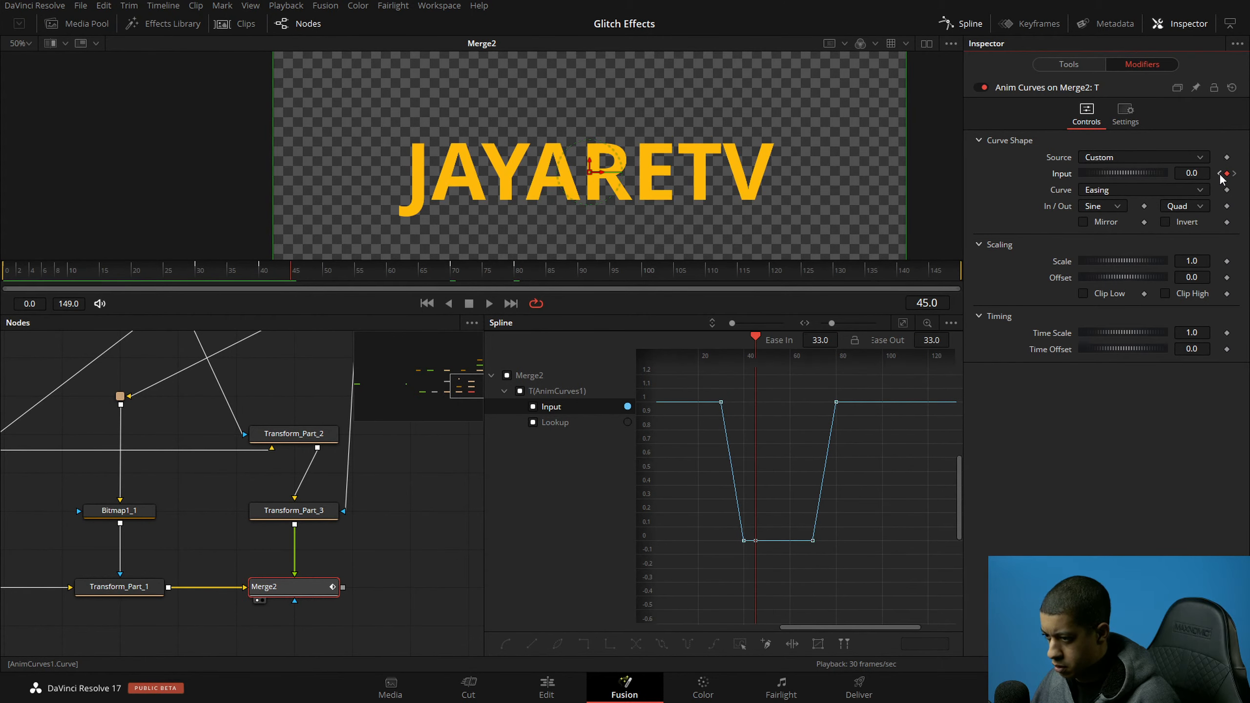
Step: Select all keyframes of the T Input curve, set their loop mode to Loop, and save the project
click(849, 505)
drag(848, 486, 899, 489)
drag(920, 386, 639, 602)
right_click(886, 412)
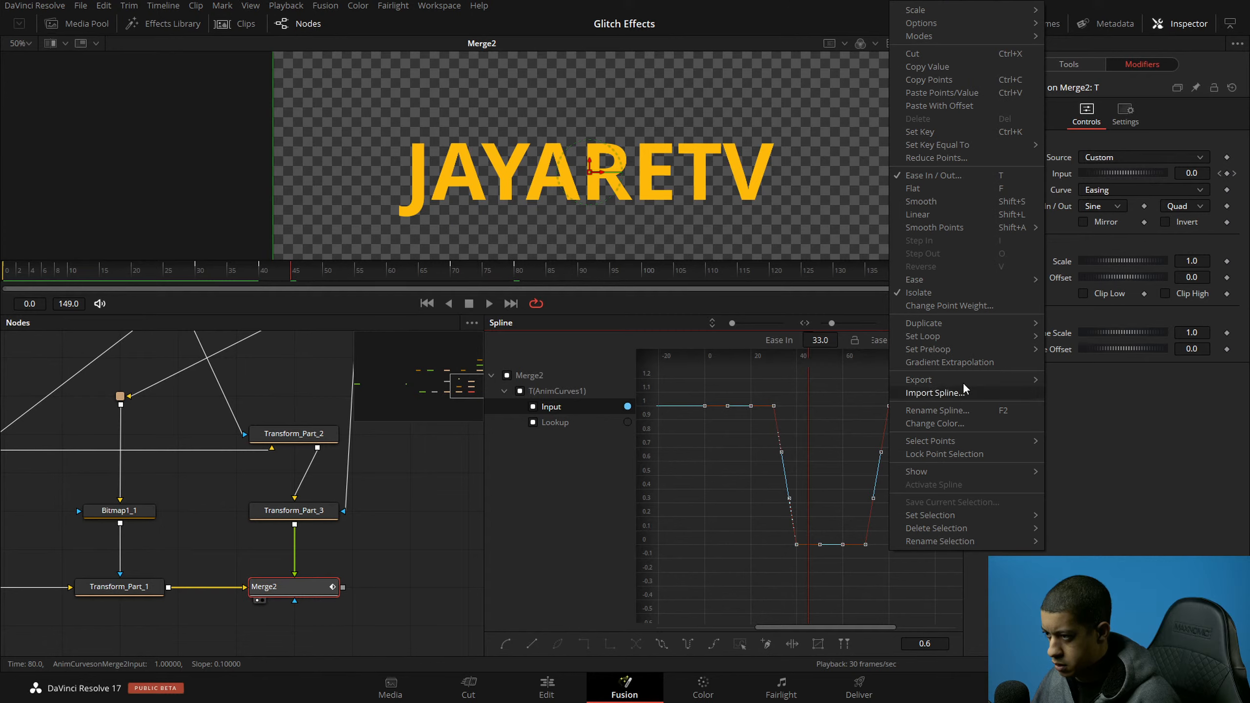
mouse_move(992, 339)
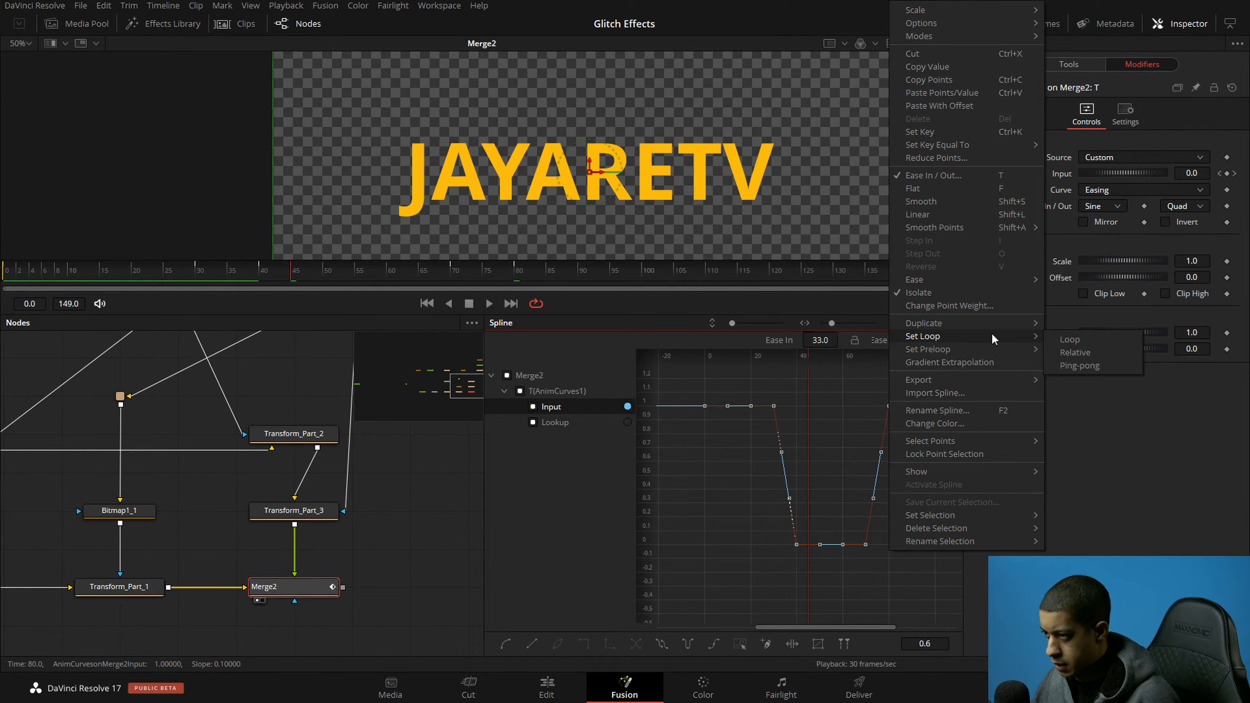
click(1073, 341)
key(ctrl+s)
Step: Play the looped glitch from frame 0, stop playback, and save the project
drag(158, 275, 3, 277)
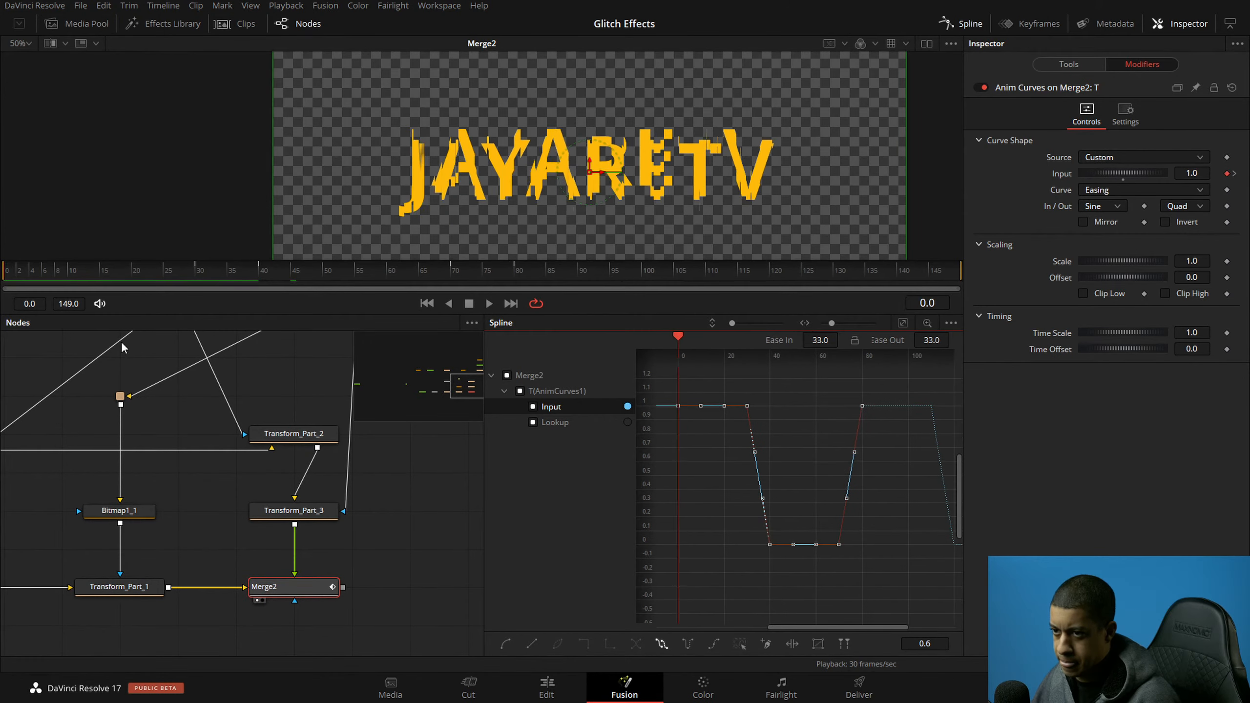
key(space)
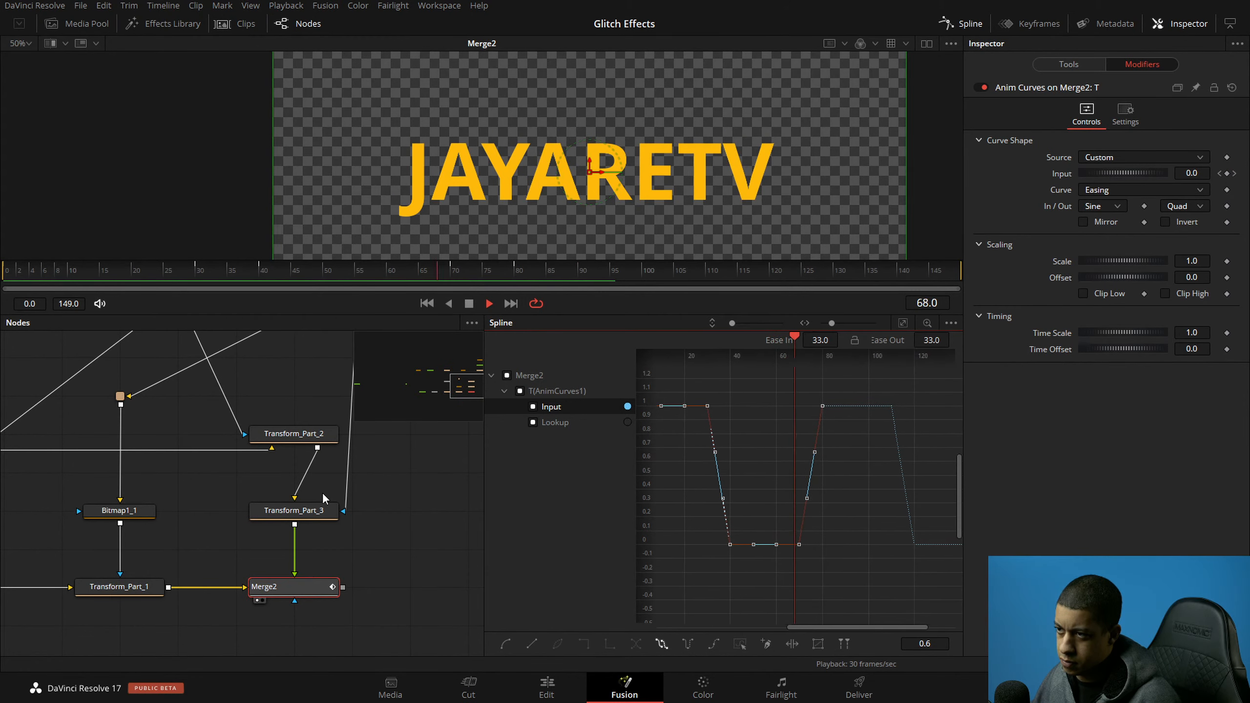
key(space)
key(ctrl+s)
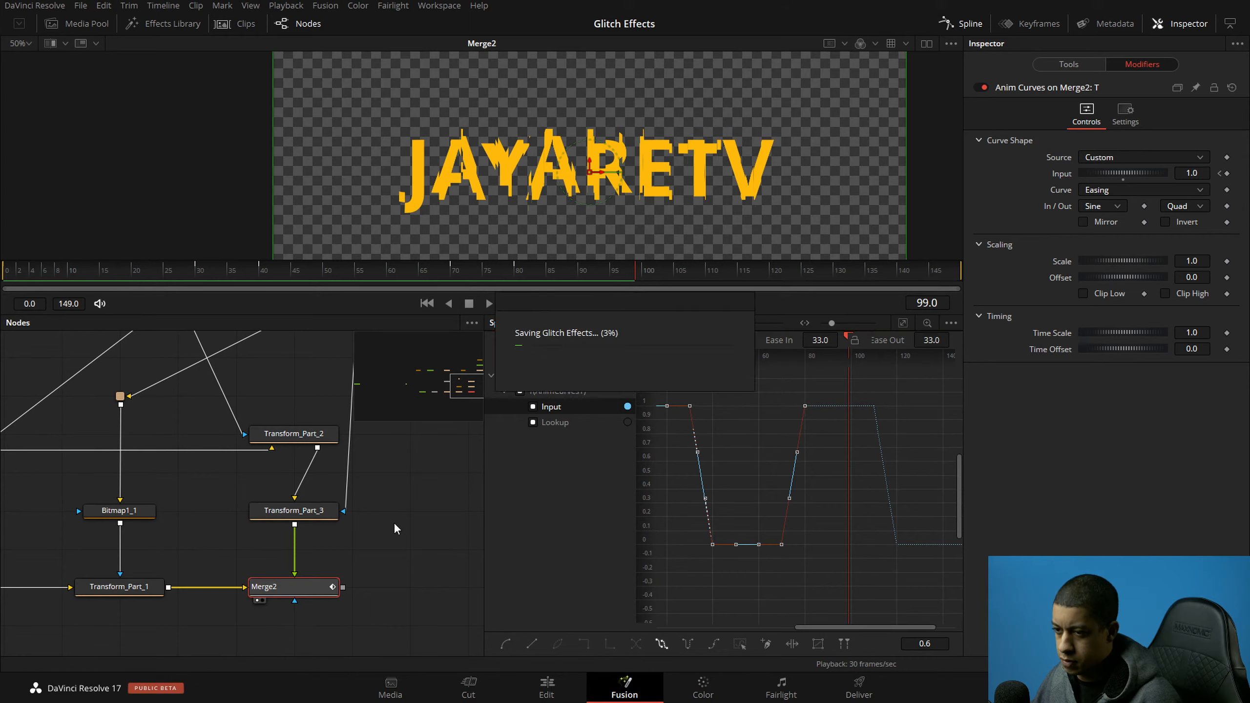
Step: Open the console, clear its error messages, and close it
drag(384, 531, 454, 535)
drag(382, 506, 383, 542)
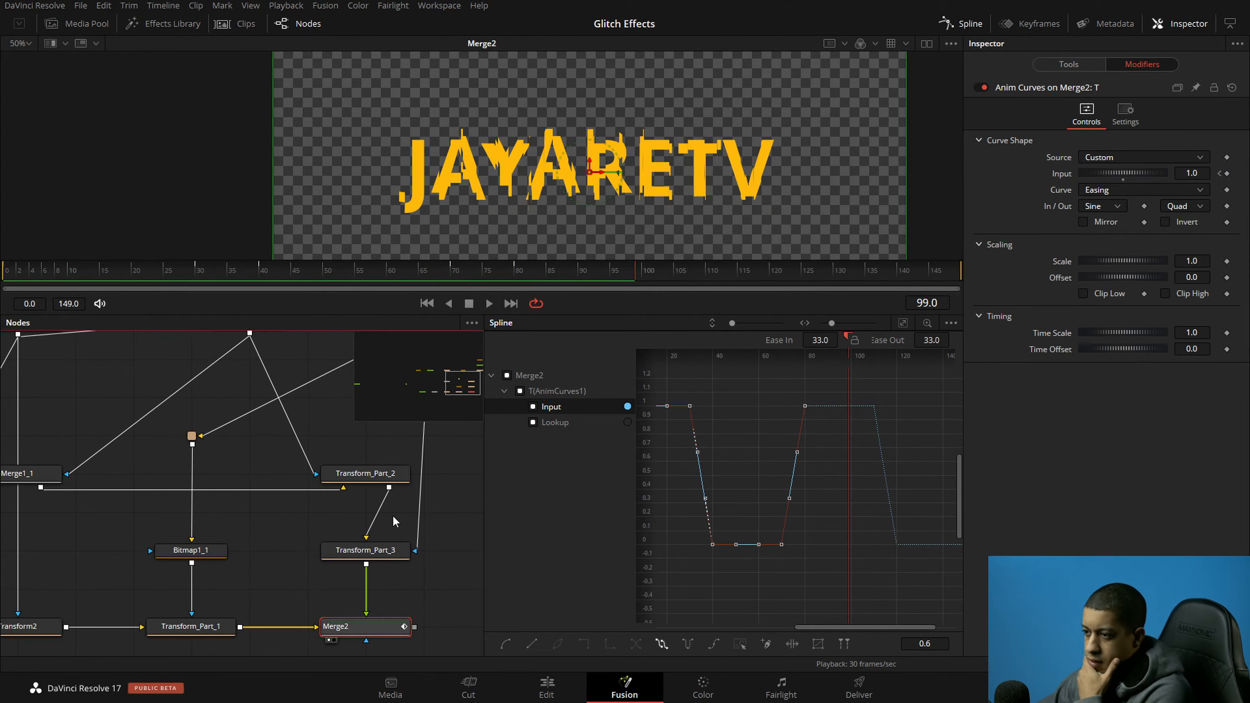
click(1237, 664)
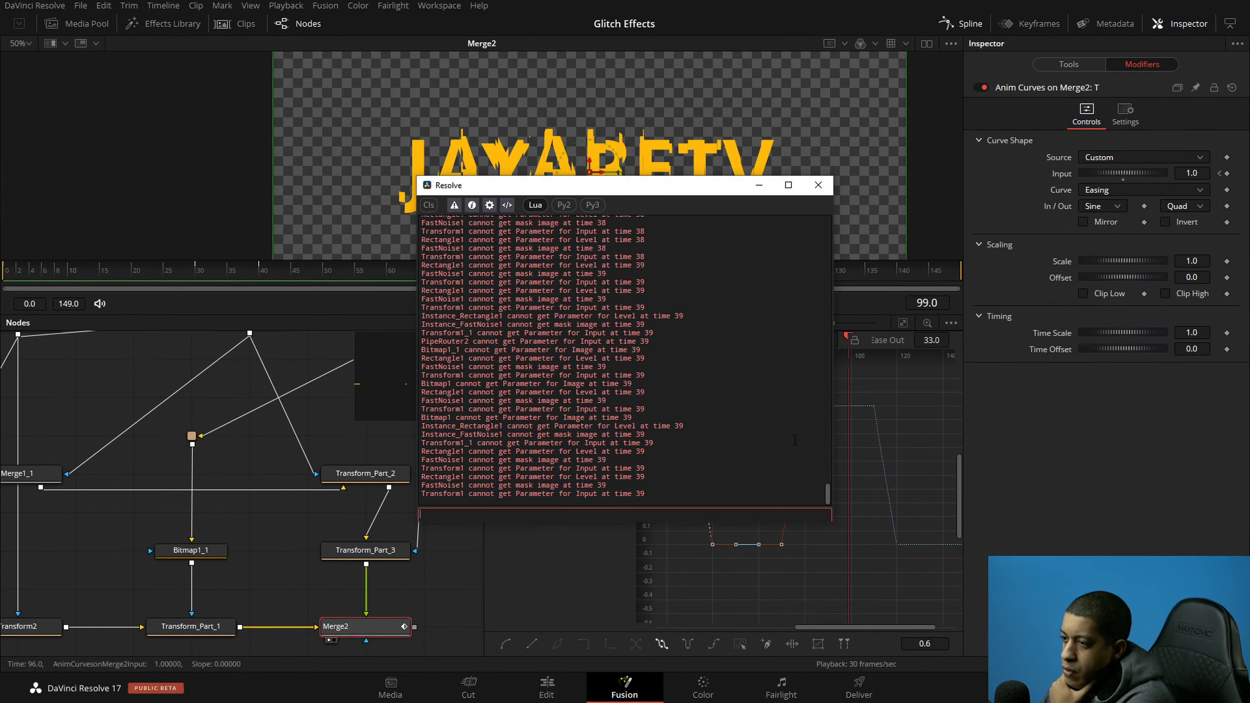
click(431, 207)
click(819, 187)
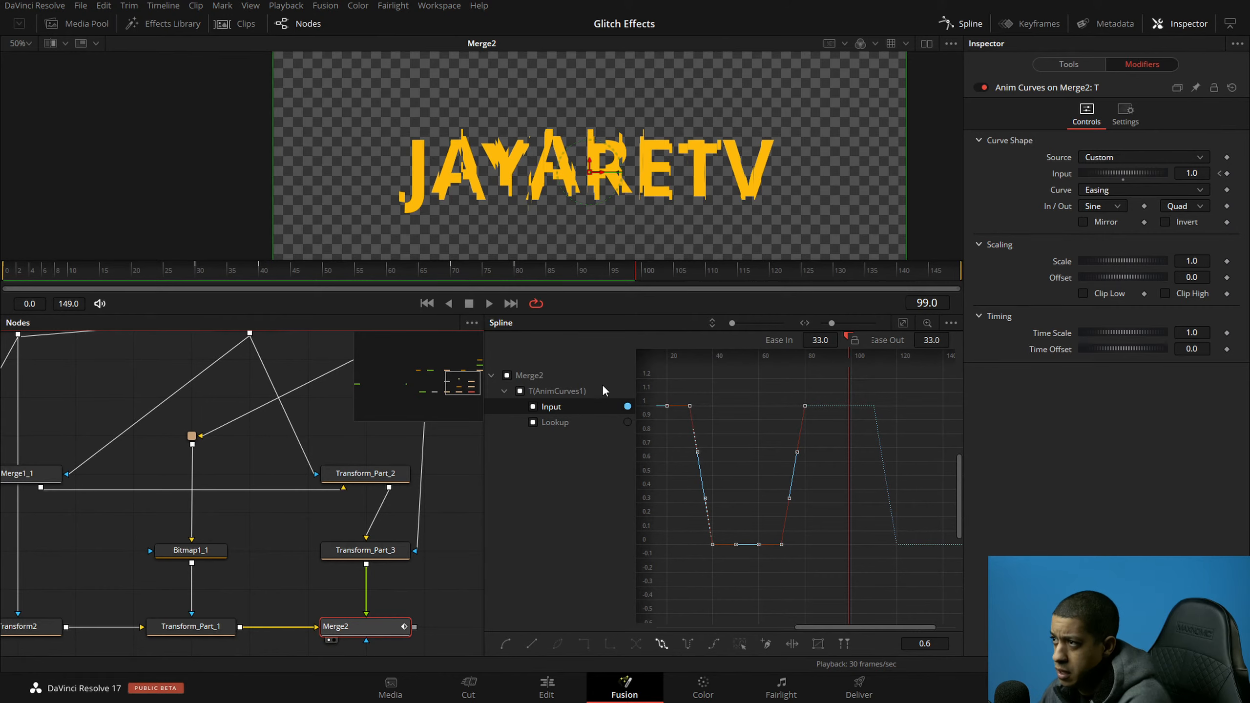
Step: Hide the spline editor and bring the whole glitch node tree into view
click(955, 28)
drag(613, 577, 840, 586)
scroll(664, 550, down, 4)
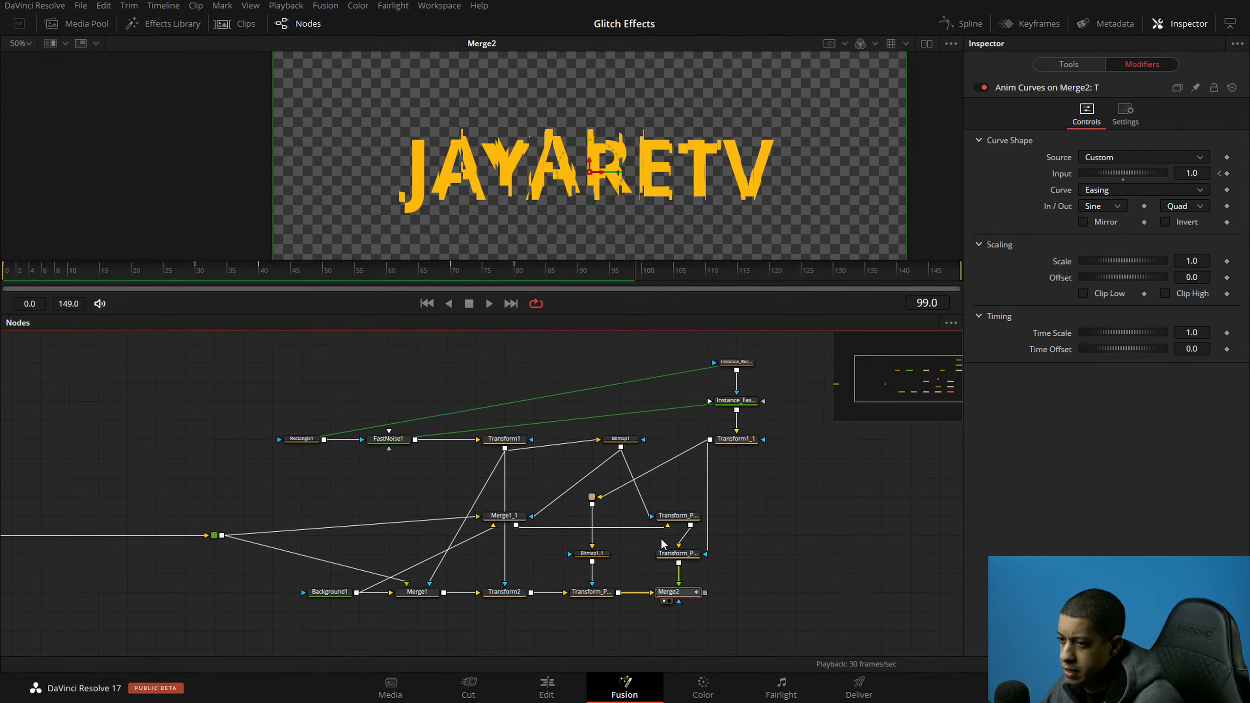
drag(743, 501, 747, 516)
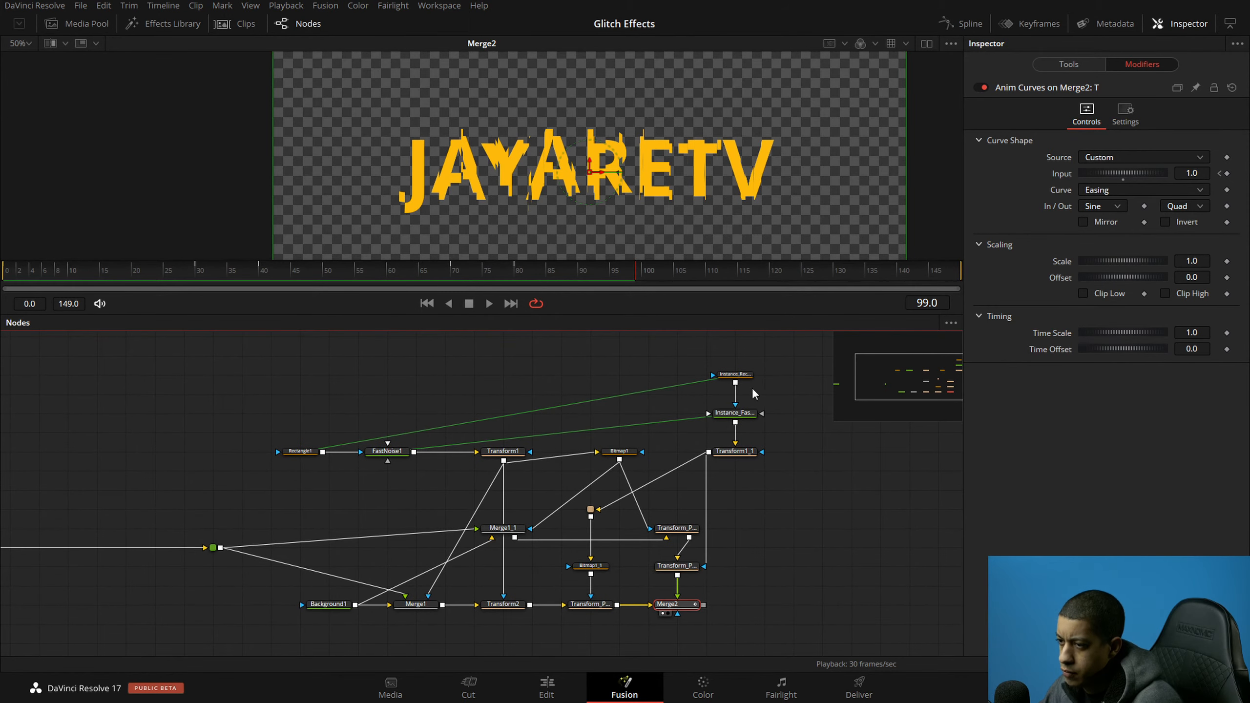
Step: Stack Rectangle1 and FastNoise1 in a vertical column above Transform1 and save the project
drag(388, 451, 503, 414)
drag(301, 451, 503, 374)
click(788, 525)
key(ctrl+s)
drag(788, 531, 790, 526)
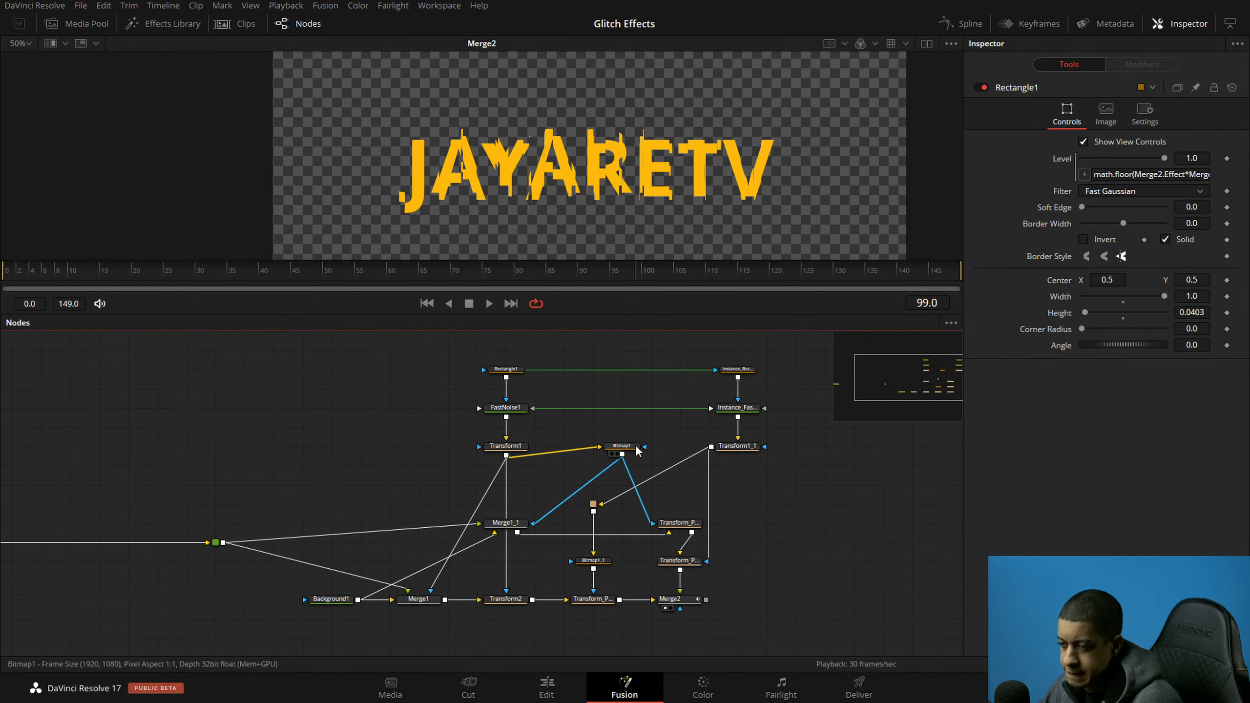
Step: Replace the pipe router between Transform1_1 and Bitmap1_1, and align Bitmap1 above it
drag(594, 507, 591, 503)
key(Delete)
mouse_move(628, 446)
mouse_down()
mouse_move(600, 462)
mouse_move(602, 485)
mouse_move(610, 453)
mouse_up()
drag(670, 523, 580, 489)
alt+click(676, 486)
Step: Move the column of Instance_Rectangle1, Instance_FastNoise1 and Transform1_1 farther away from Bitmap1
drag(758, 517, 741, 367)
drag(741, 449, 770, 451)
click(782, 573)
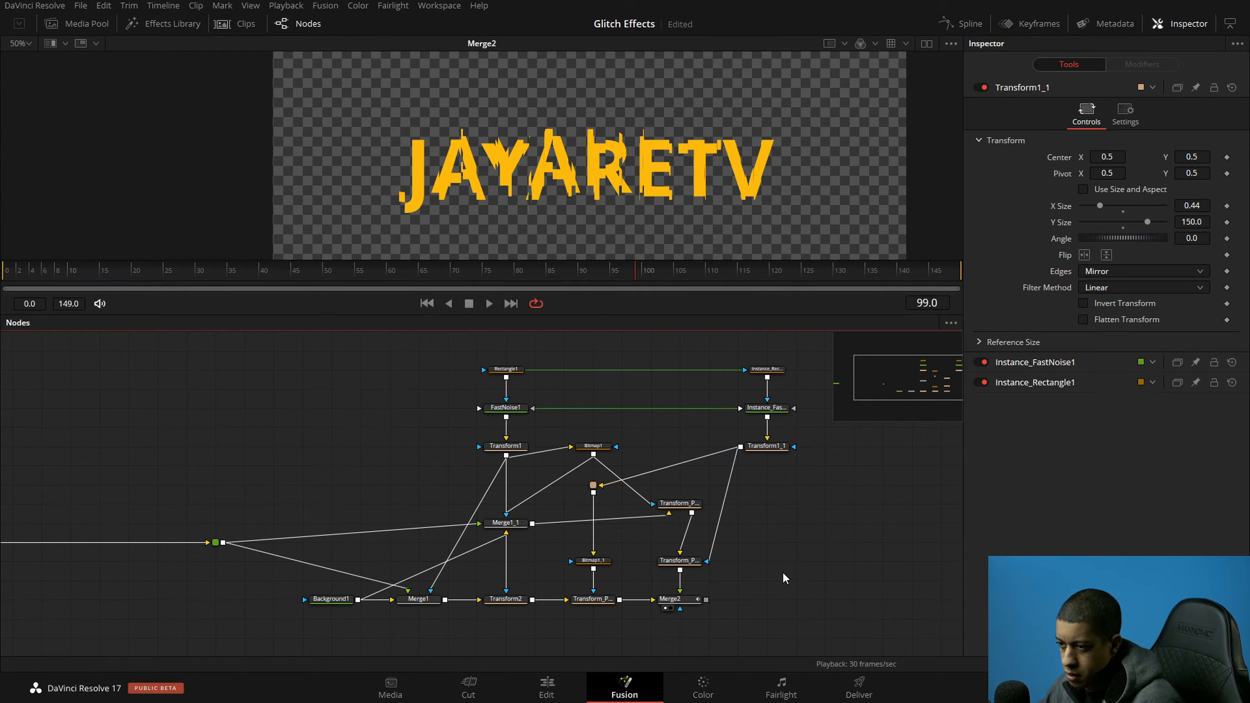
Step: Rename the Background1 node as Blank and save the project
drag(754, 572, 801, 554)
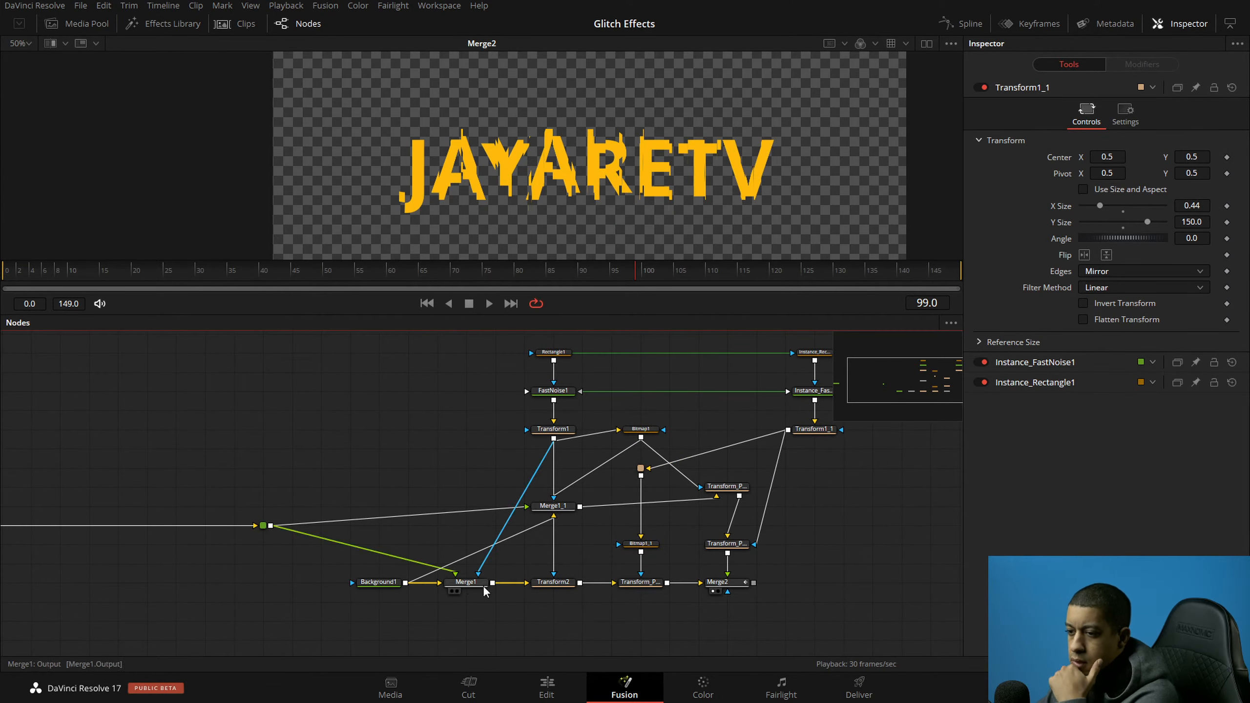
click(386, 582)
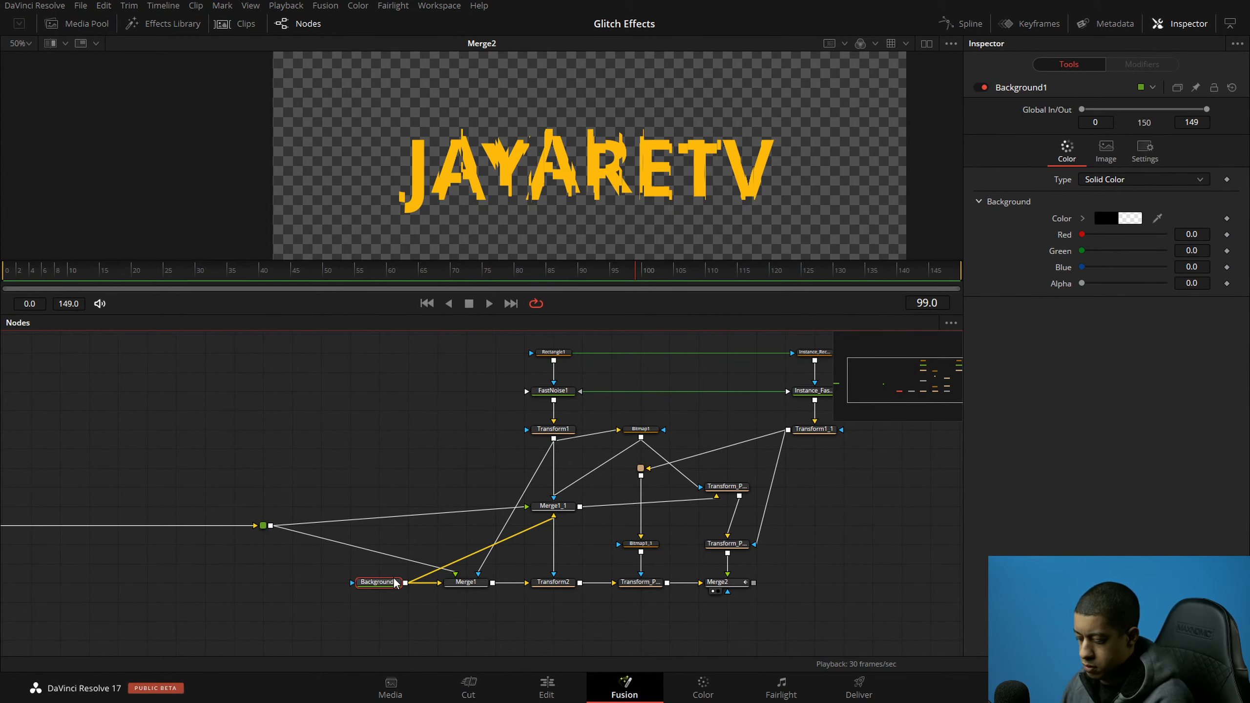
key(F2)
text(Blank)
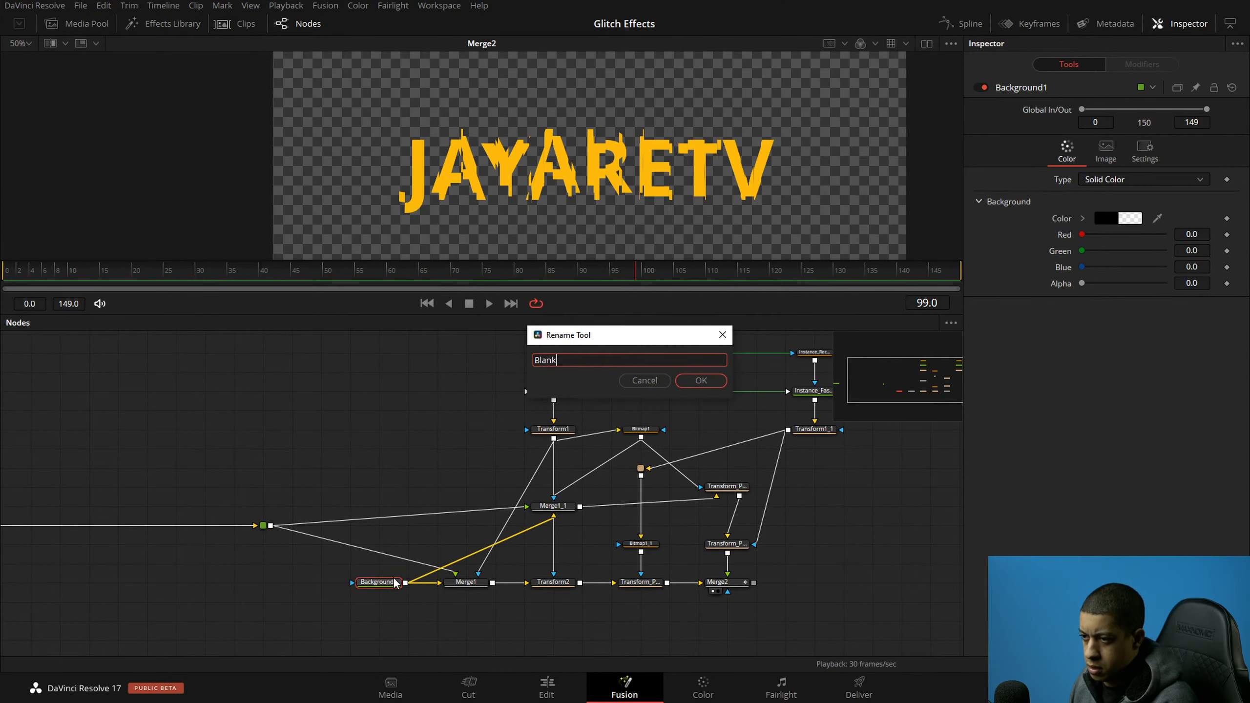
key(Return)
drag(414, 454, 314, 462)
key(ctrl+s)
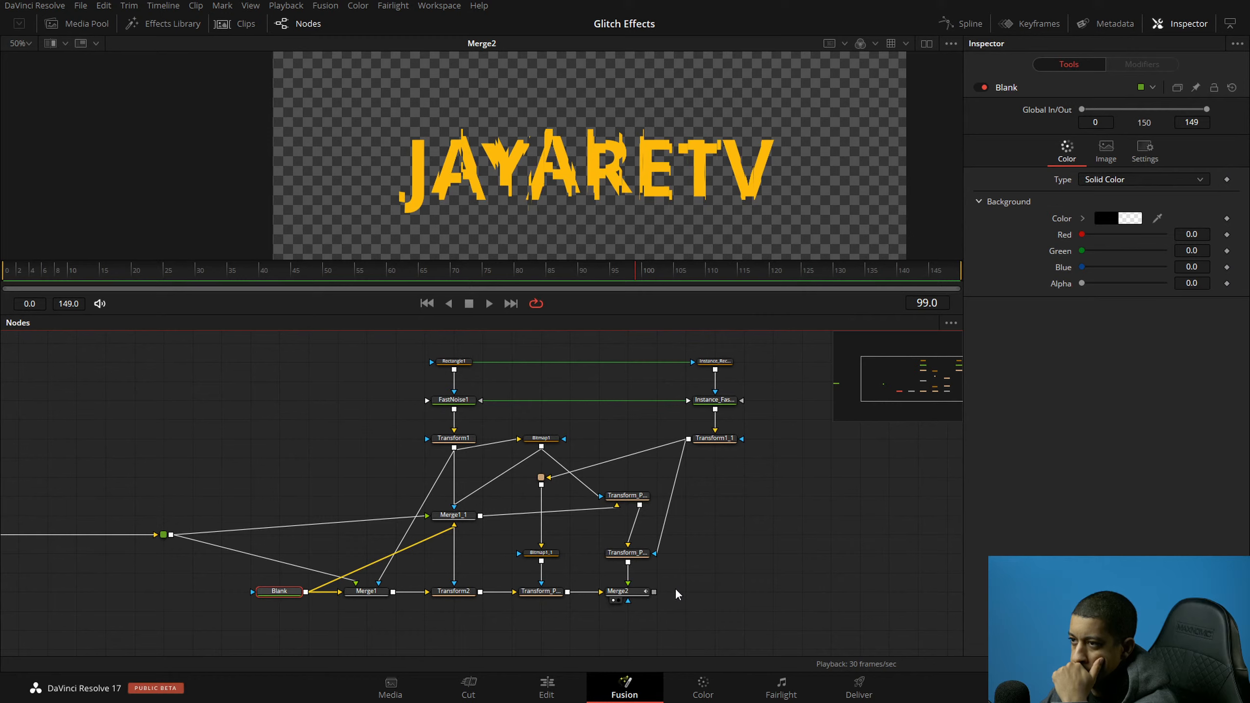
Step: Return to frame 0 and play the glitch animation with the tidied node tree
click(22, 272)
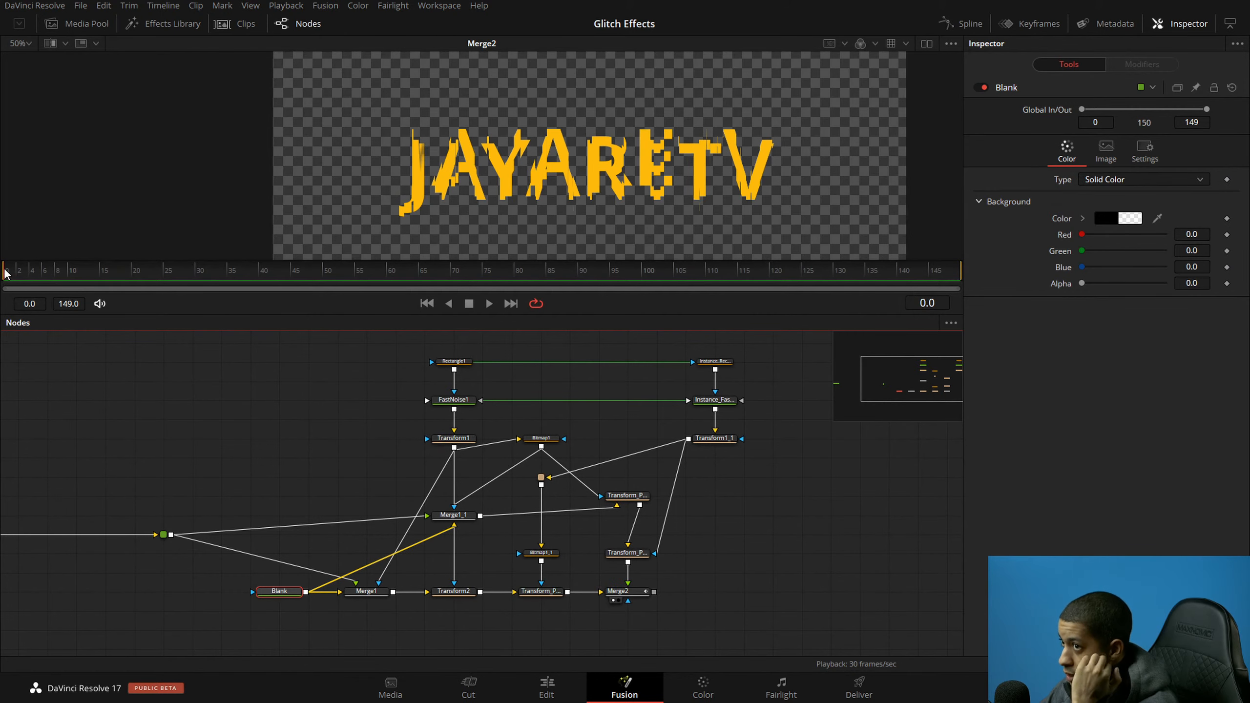
click(490, 303)
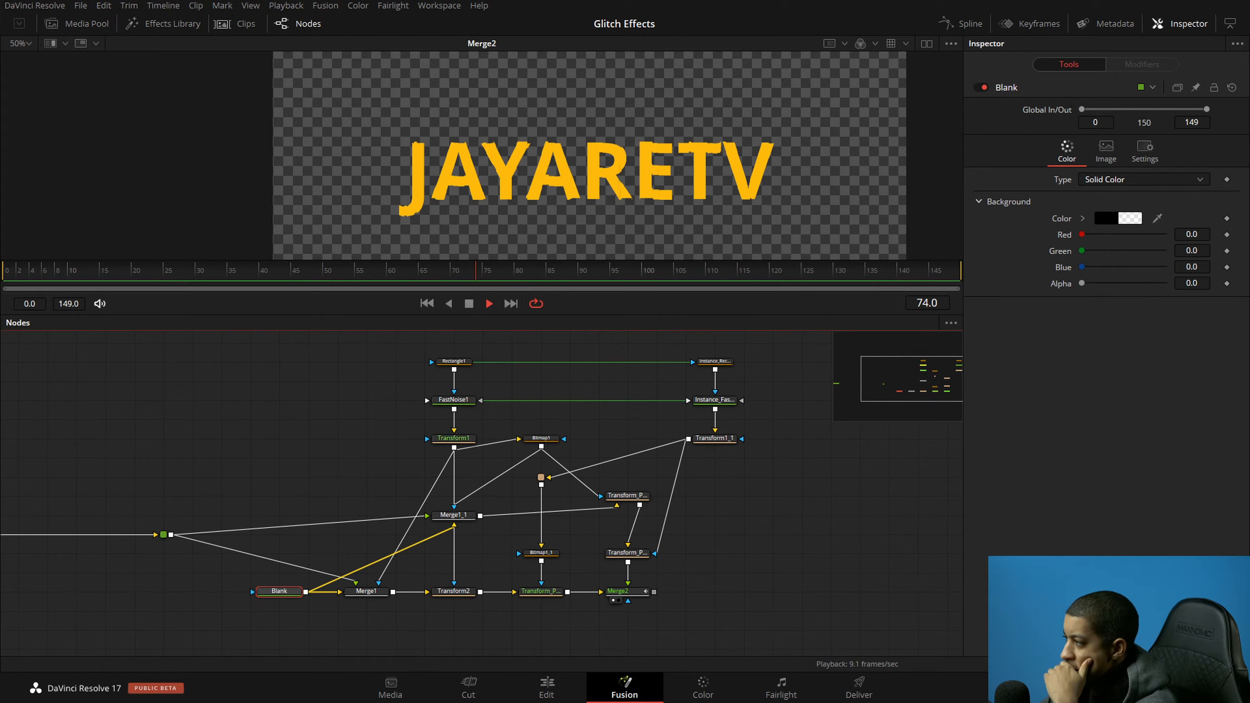
Step: Stop the glitch playback, clear the node selection and scrub the timeline to frame 104
drag(852, 512, 812, 507)
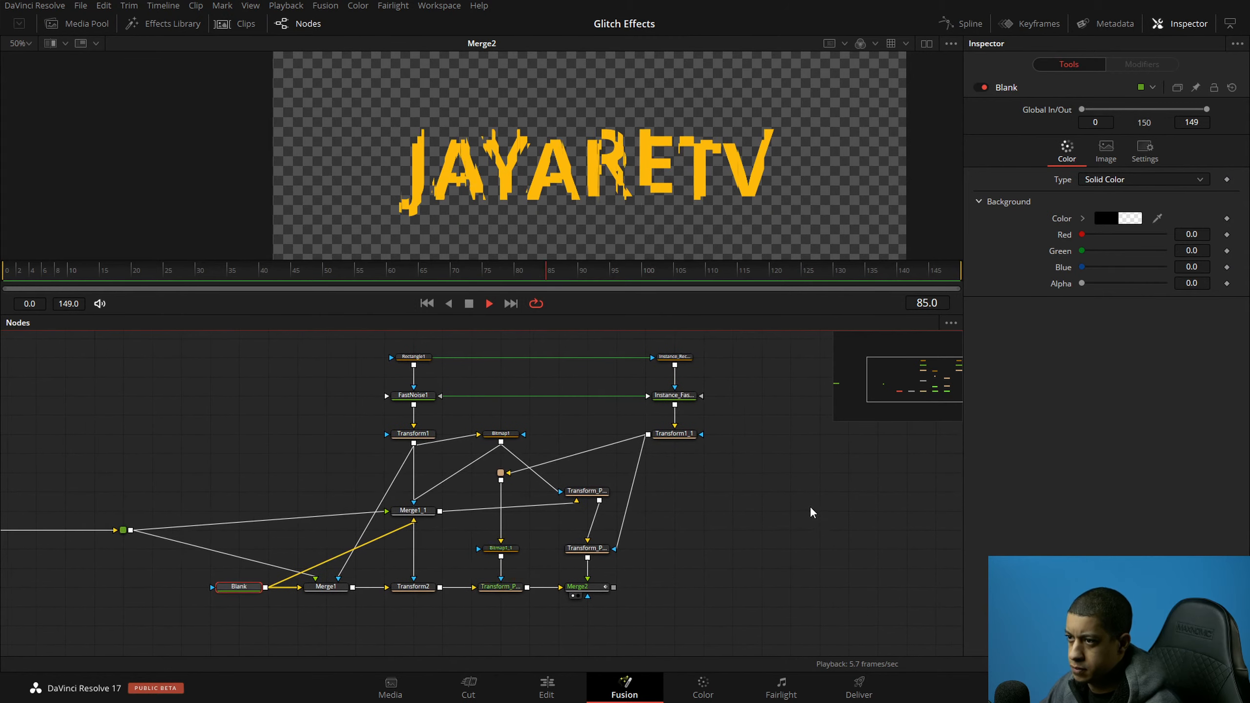
key(space)
key(space)
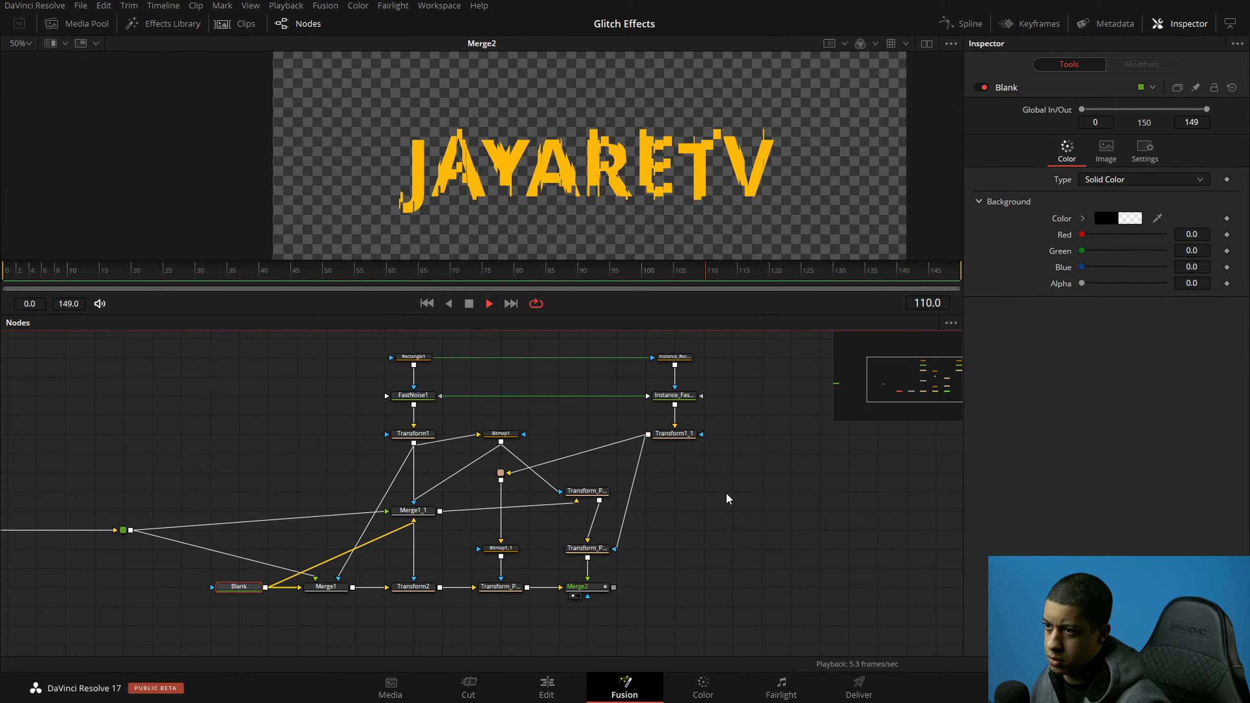
key(space)
drag(706, 501, 727, 505)
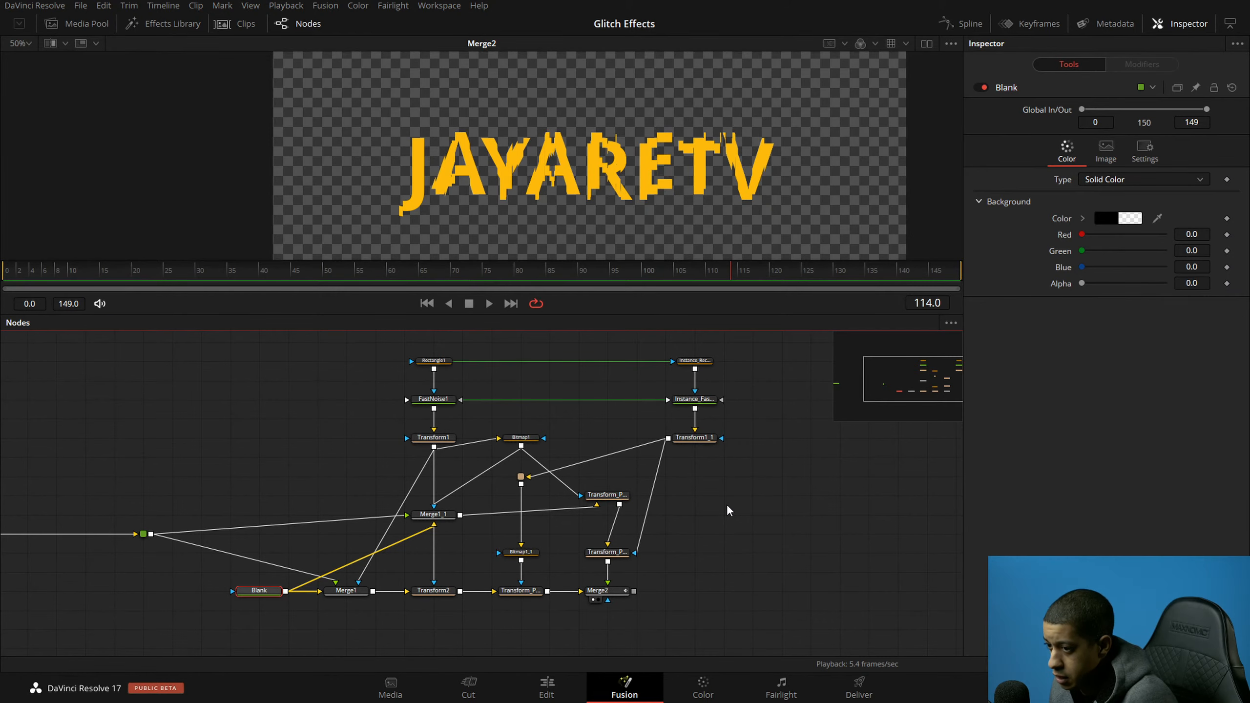
click(732, 502)
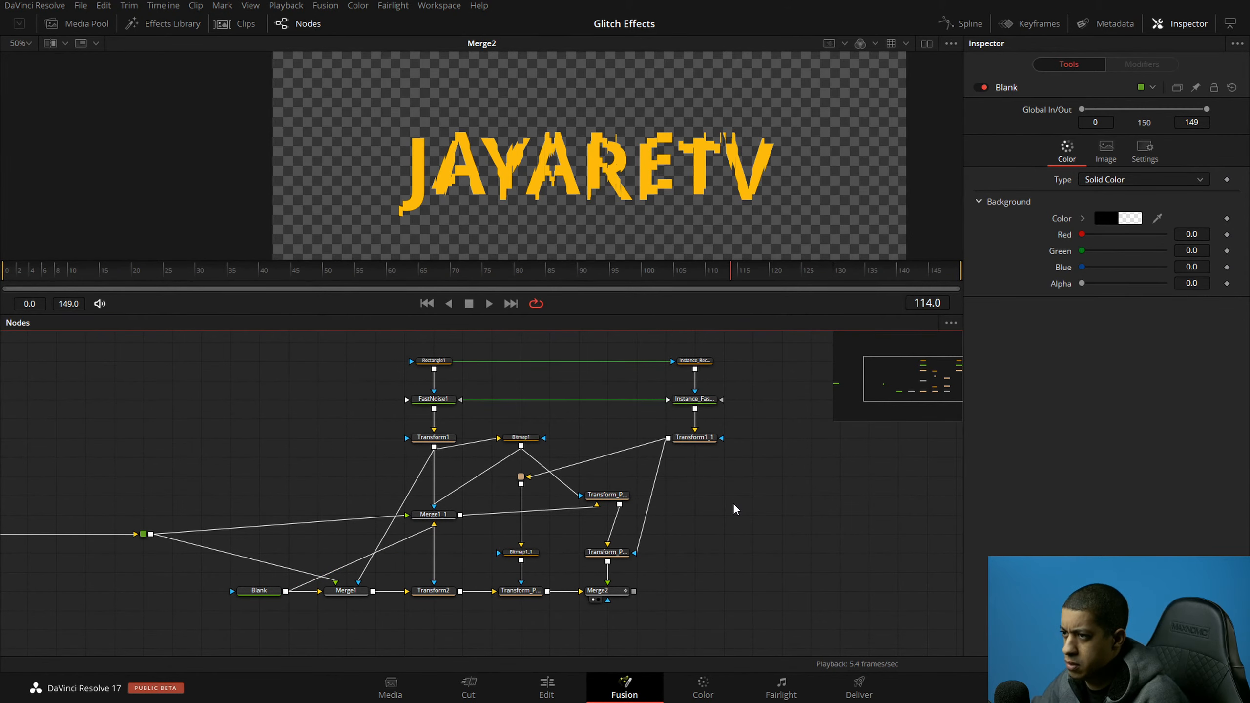
drag(744, 526, 762, 528)
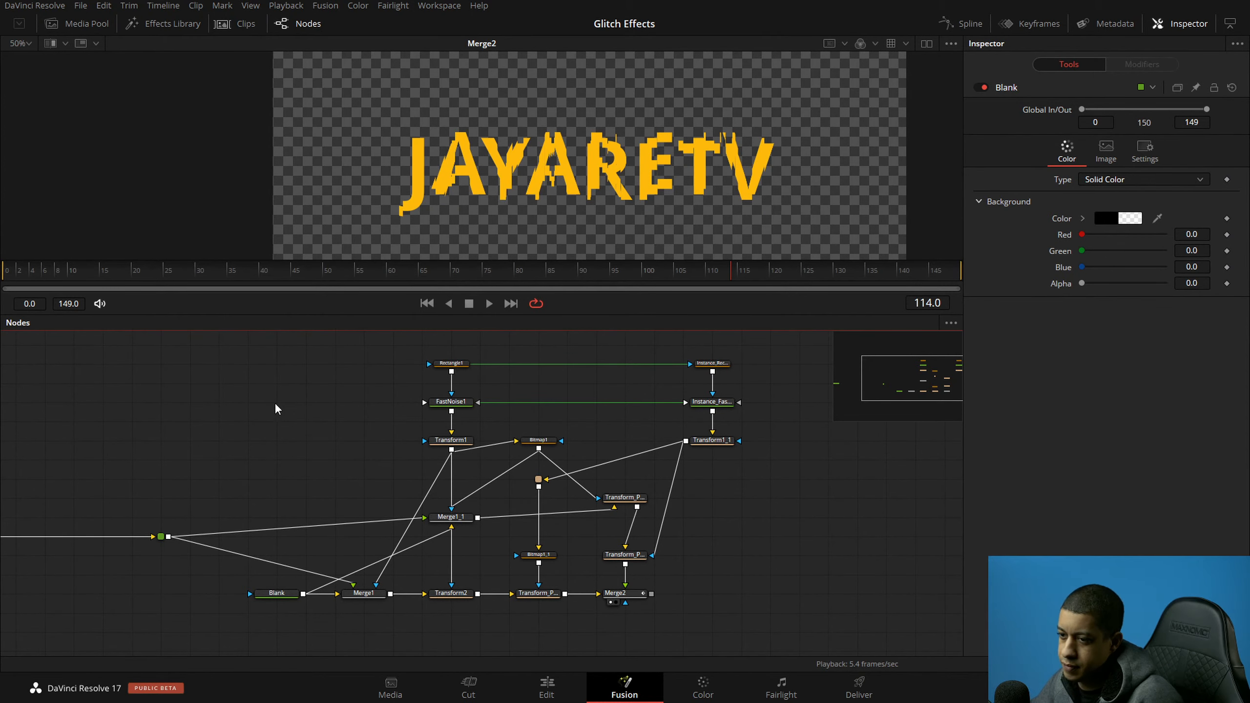
drag(79, 342, 102, 603)
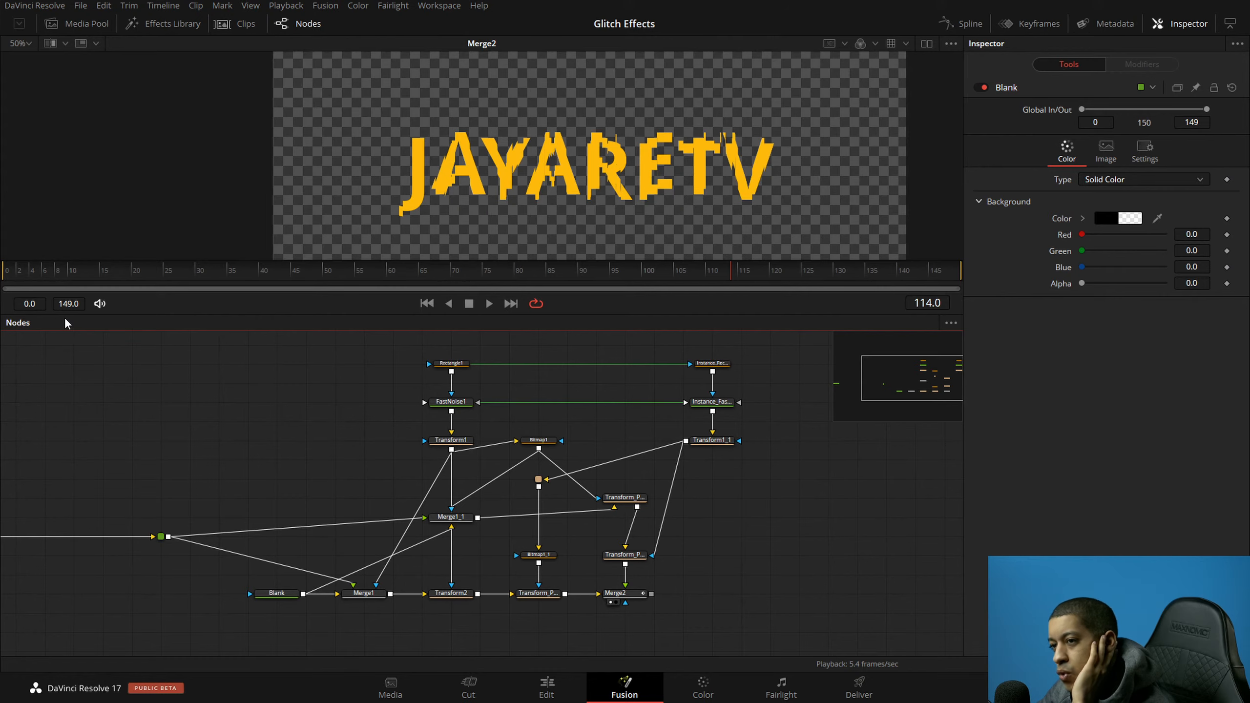
drag(275, 274, 672, 278)
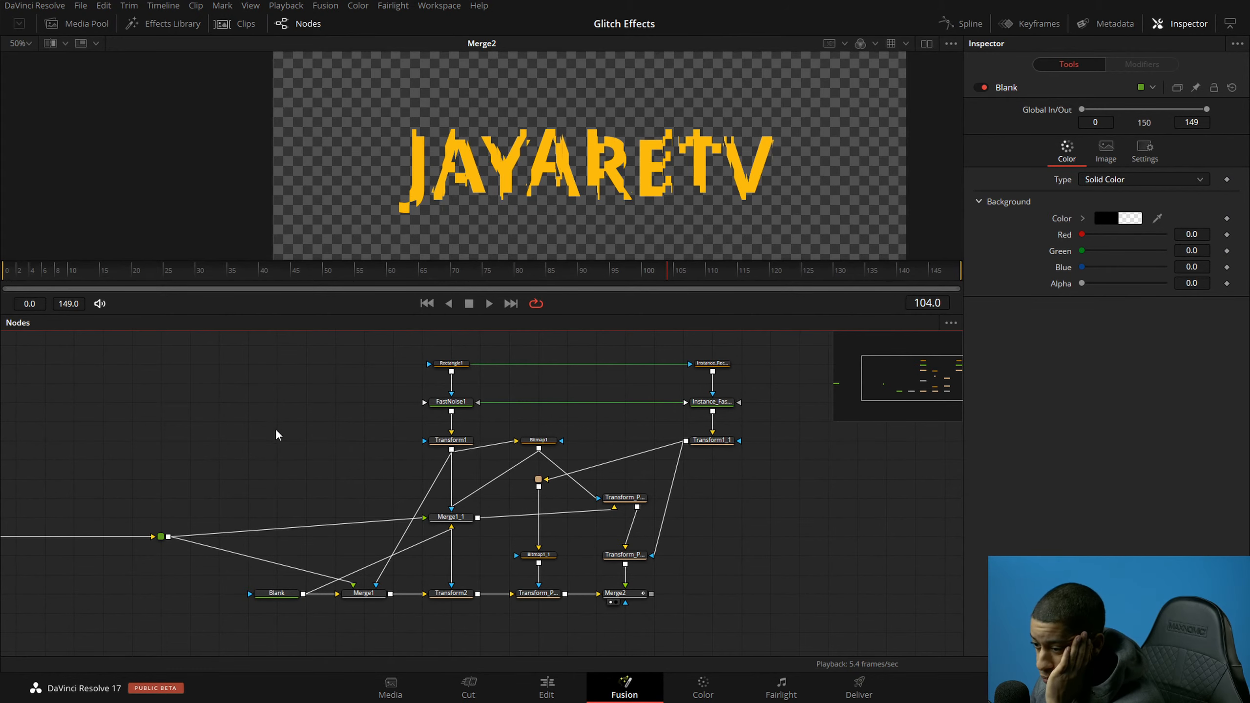
Step: Review the controls, settings and modifiers of Merge2, then those of Transform_Part_1 and FastNoise1
click(619, 593)
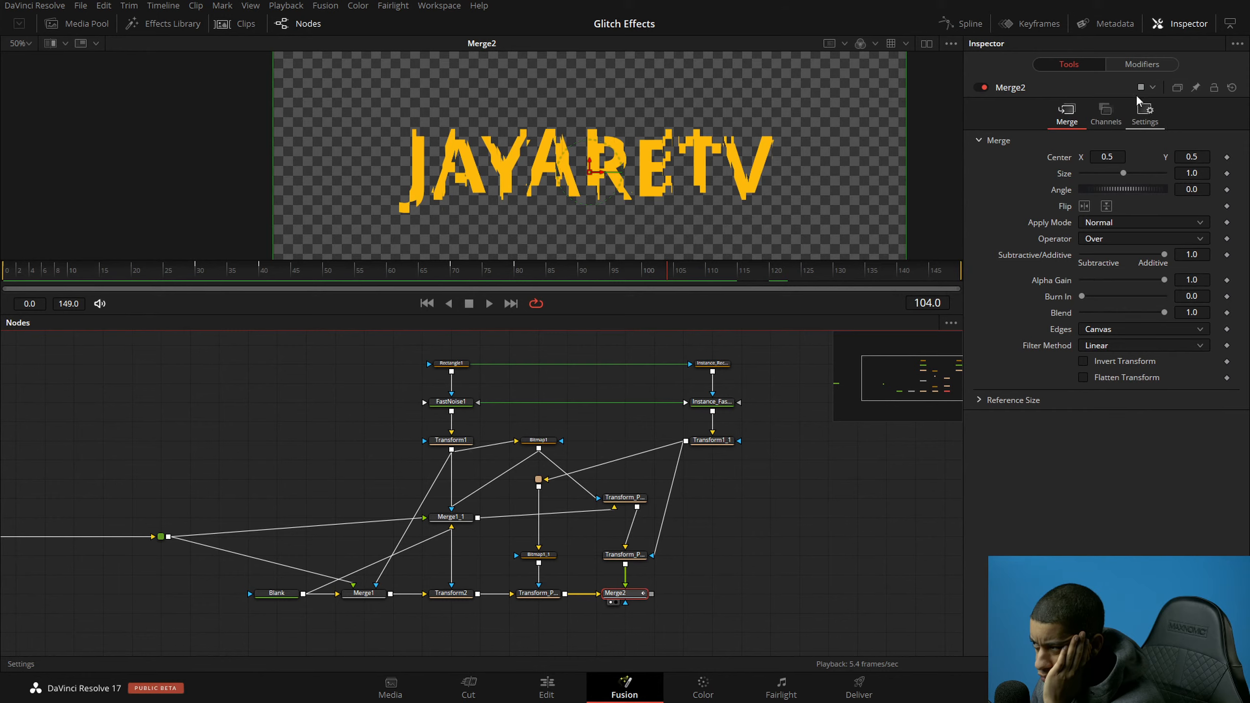
click(1141, 65)
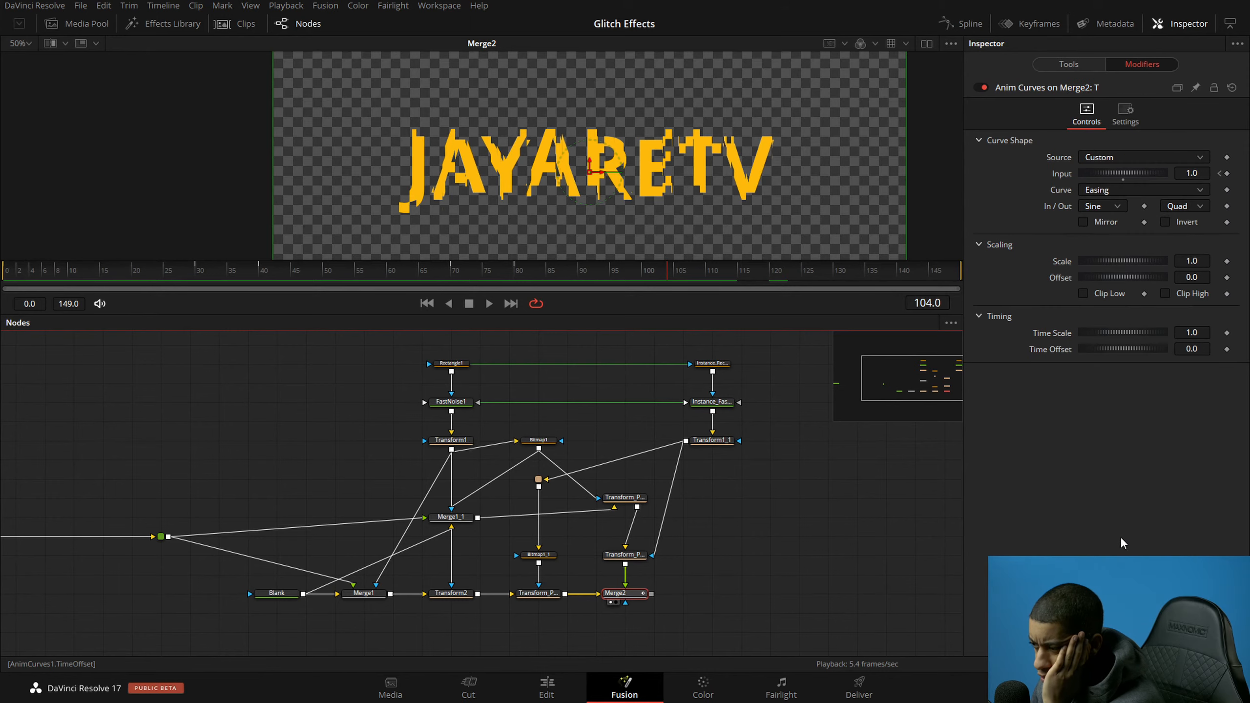
click(1068, 64)
click(1145, 114)
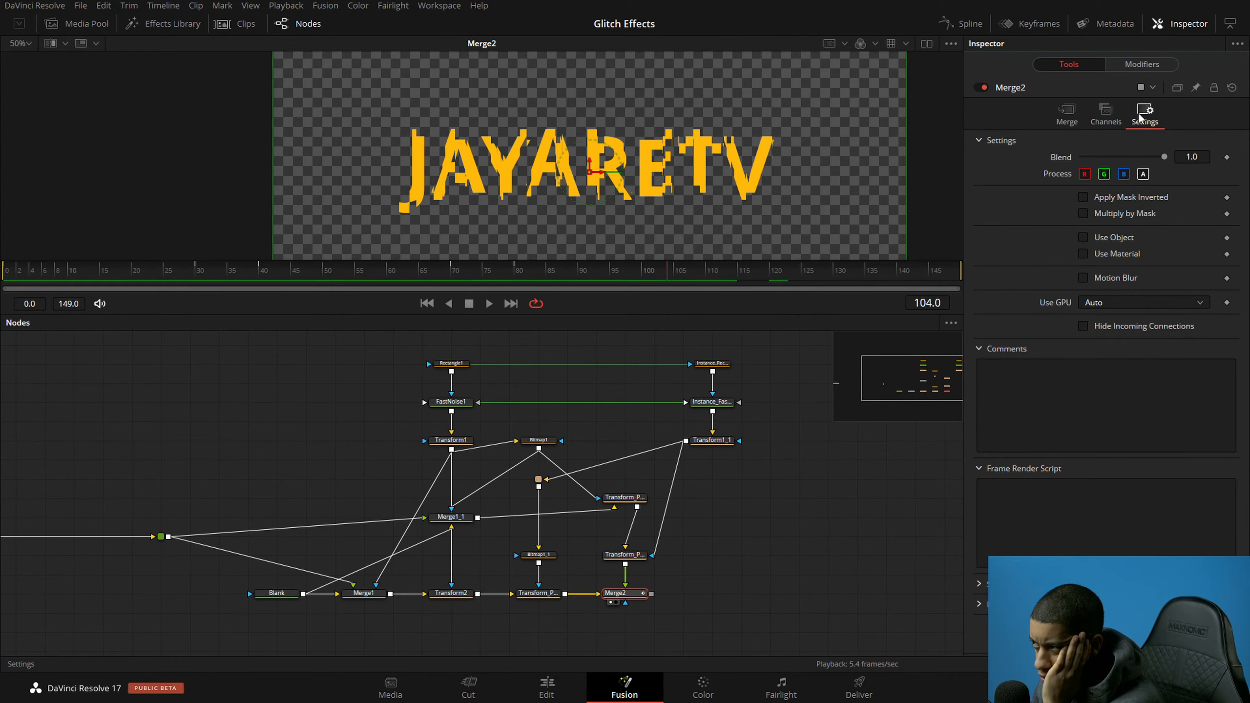
click(1148, 66)
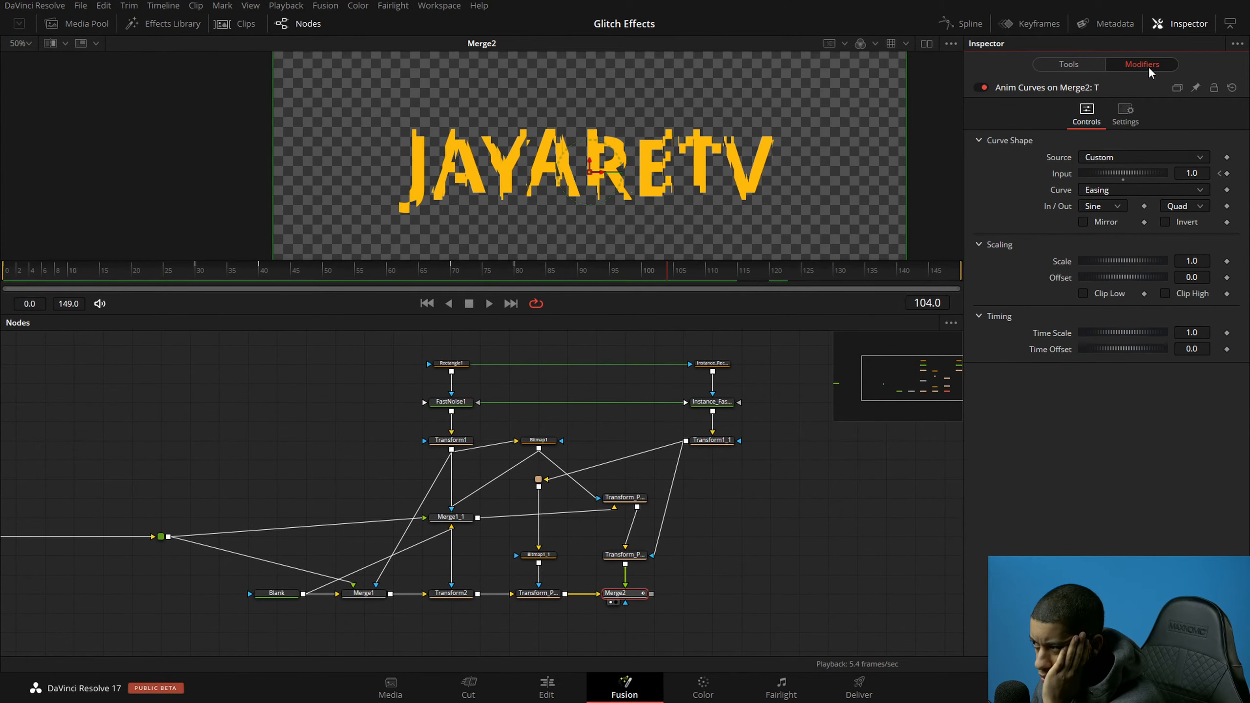
click(1068, 64)
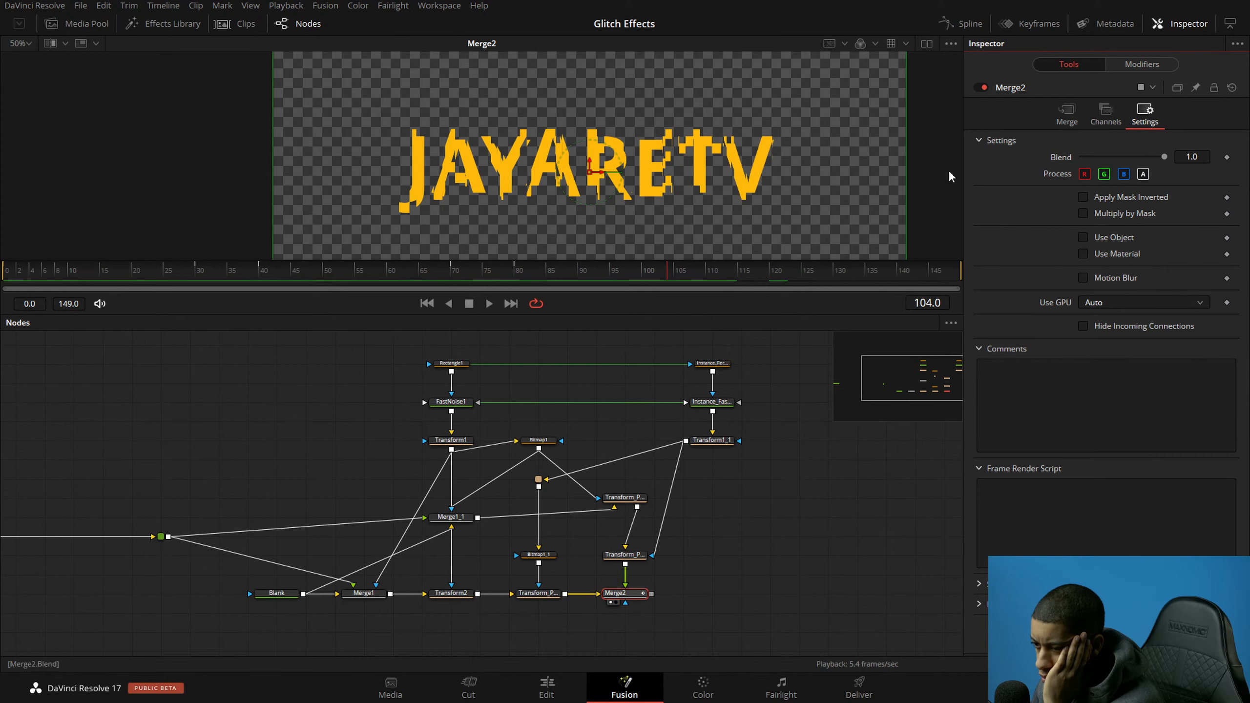
click(536, 593)
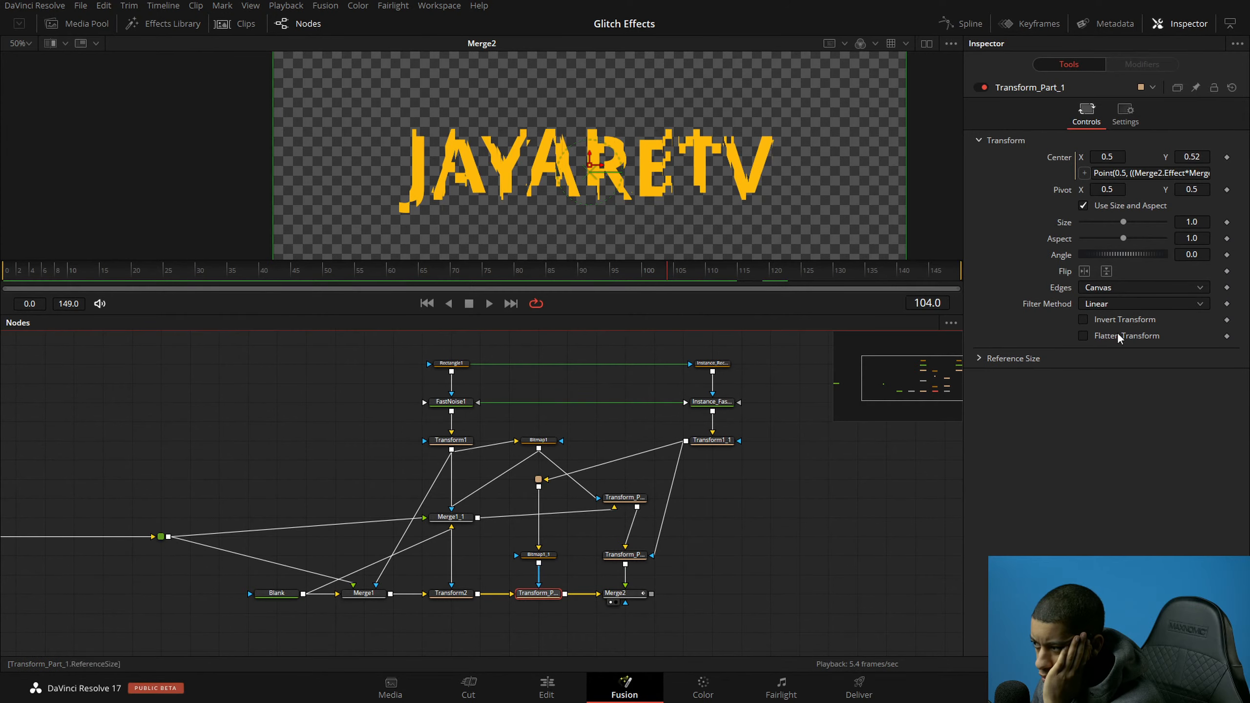
click(1125, 114)
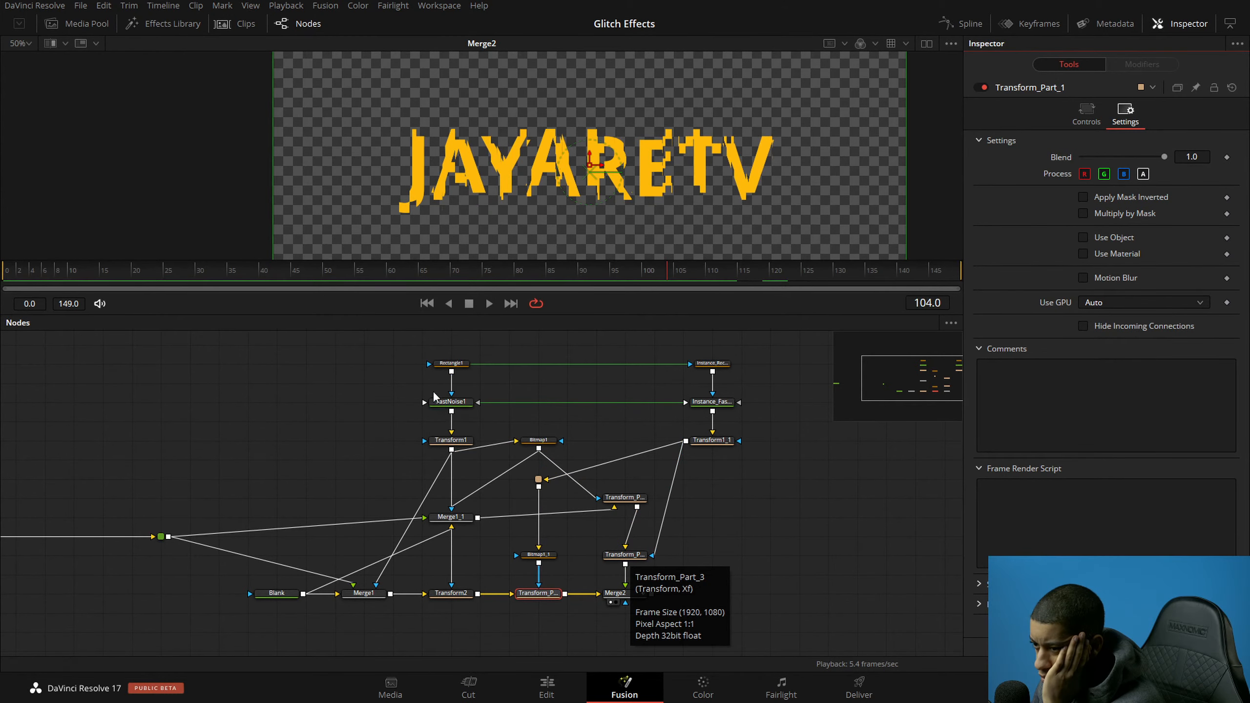
click(458, 405)
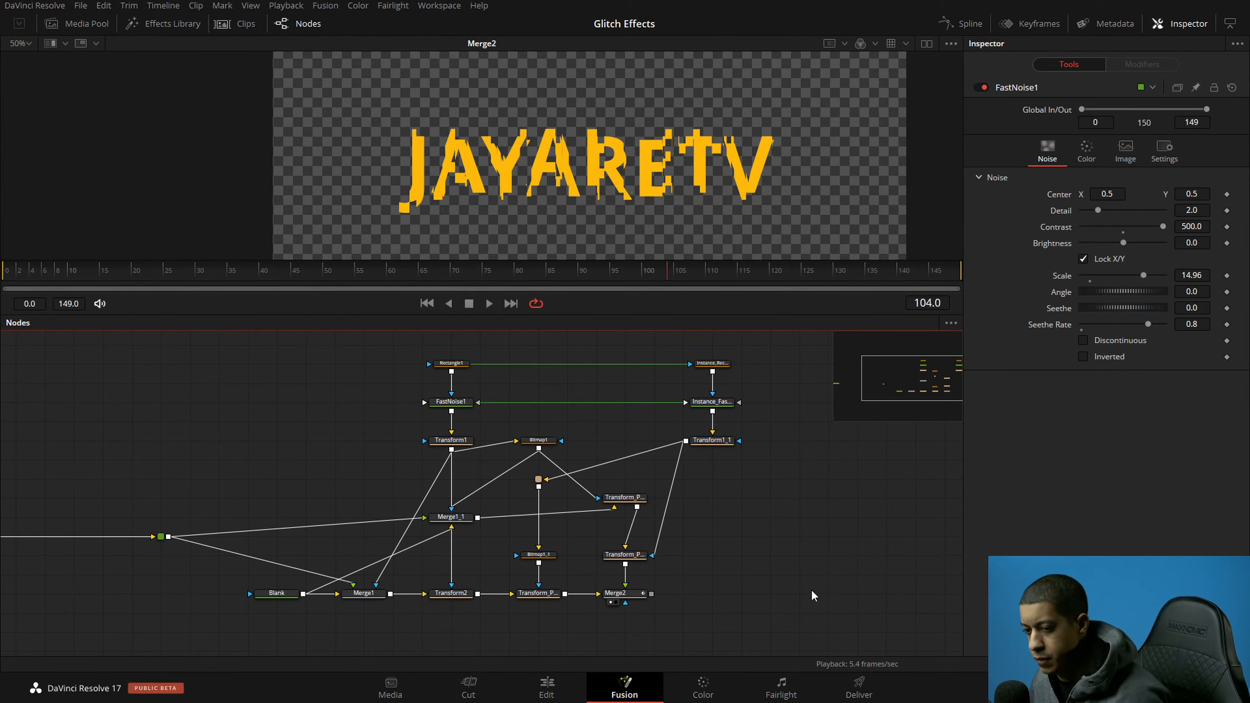
Step: Select all the glitch nodes from the first pipe router through Merge2 and start creating a macro from them
drag(67, 340, 737, 636)
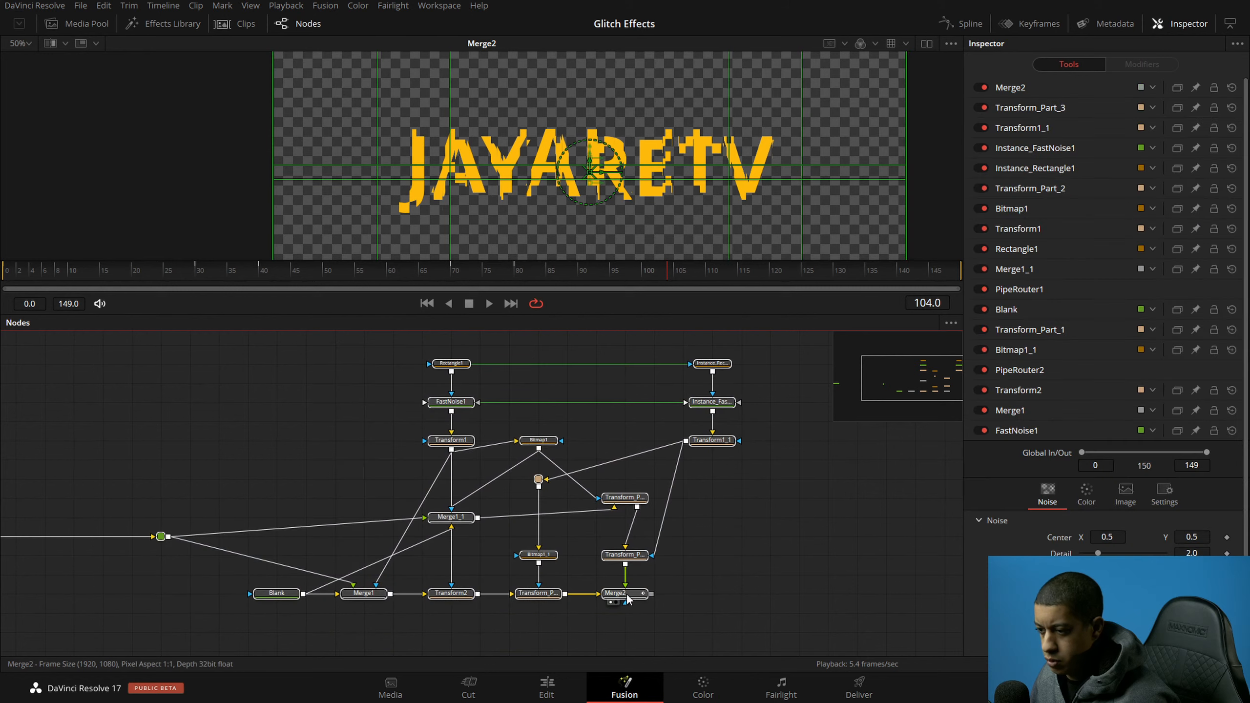
right_click(624, 592)
mouse_move(738, 489)
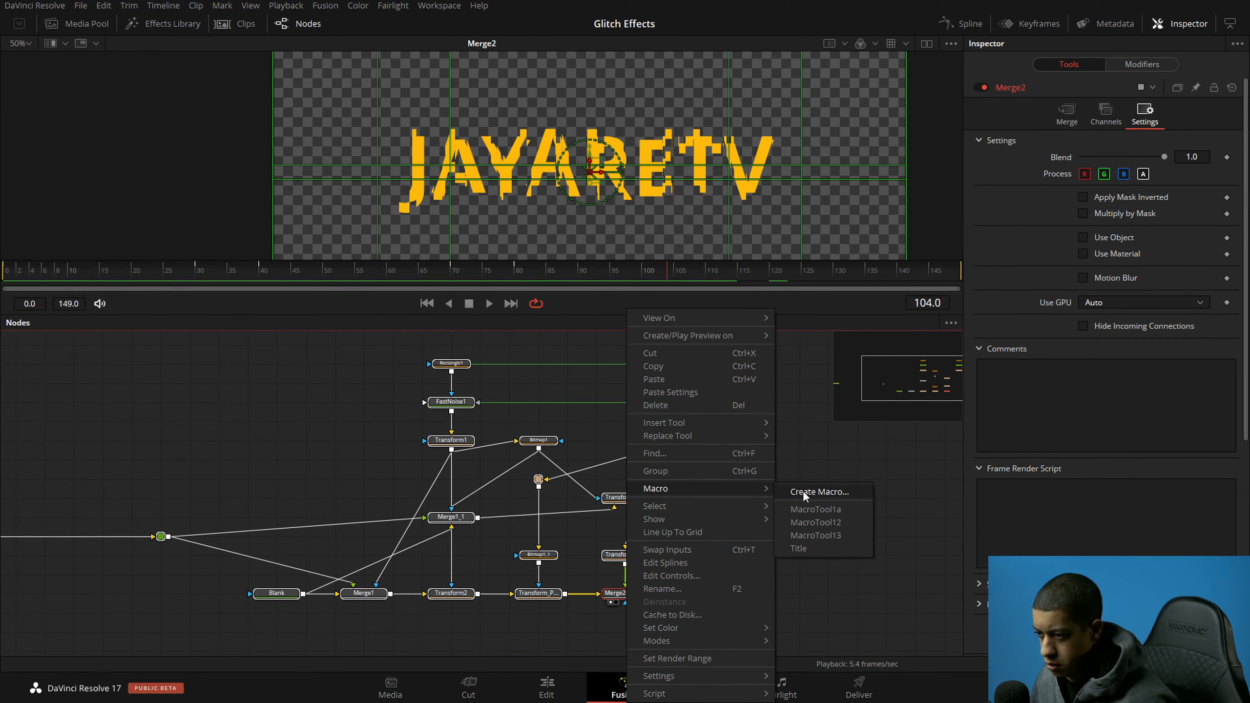
click(803, 490)
drag(703, 156, 452, 134)
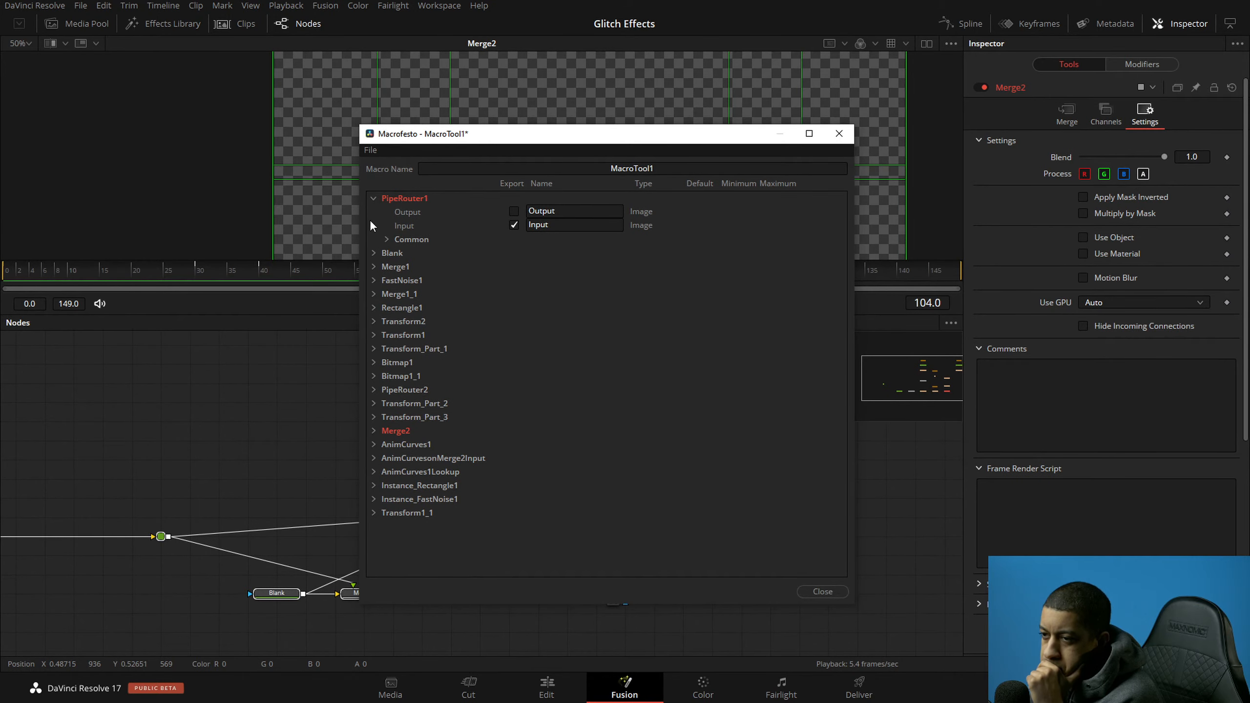
drag(545, 139, 859, 99)
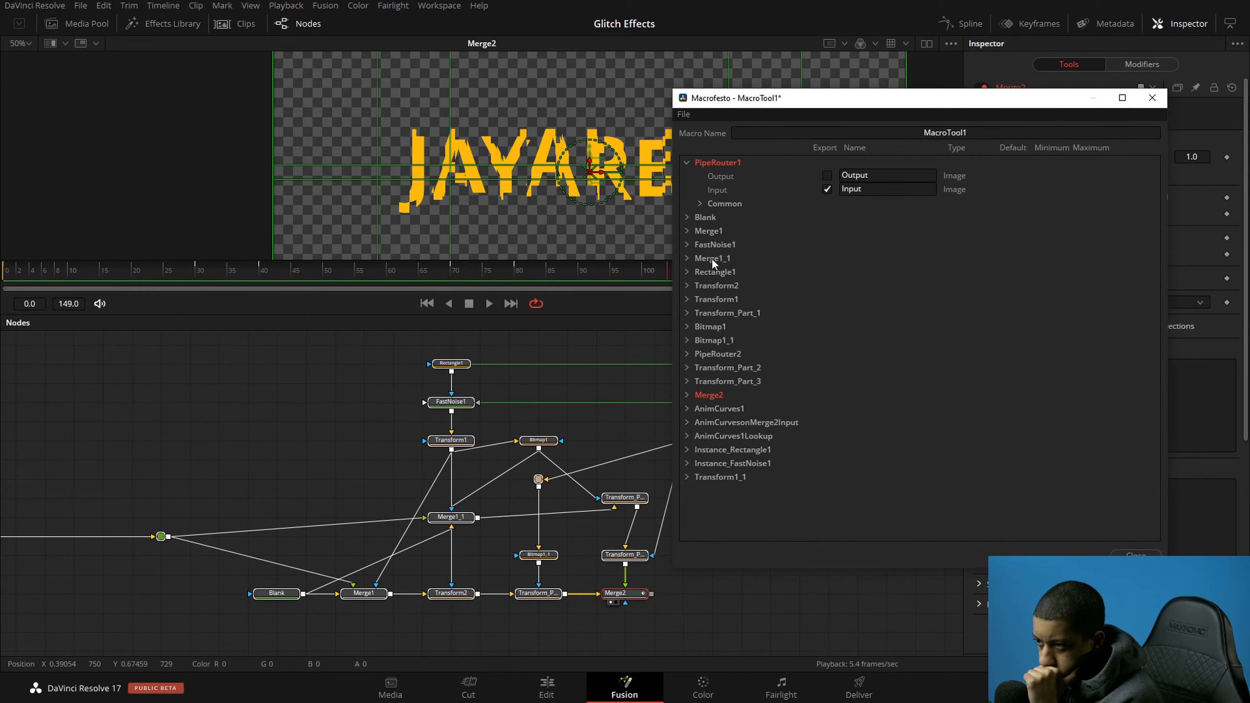
Step: Examine the Transform2 parameters available for export in the macro, from its controls through the common settings
click(686, 286)
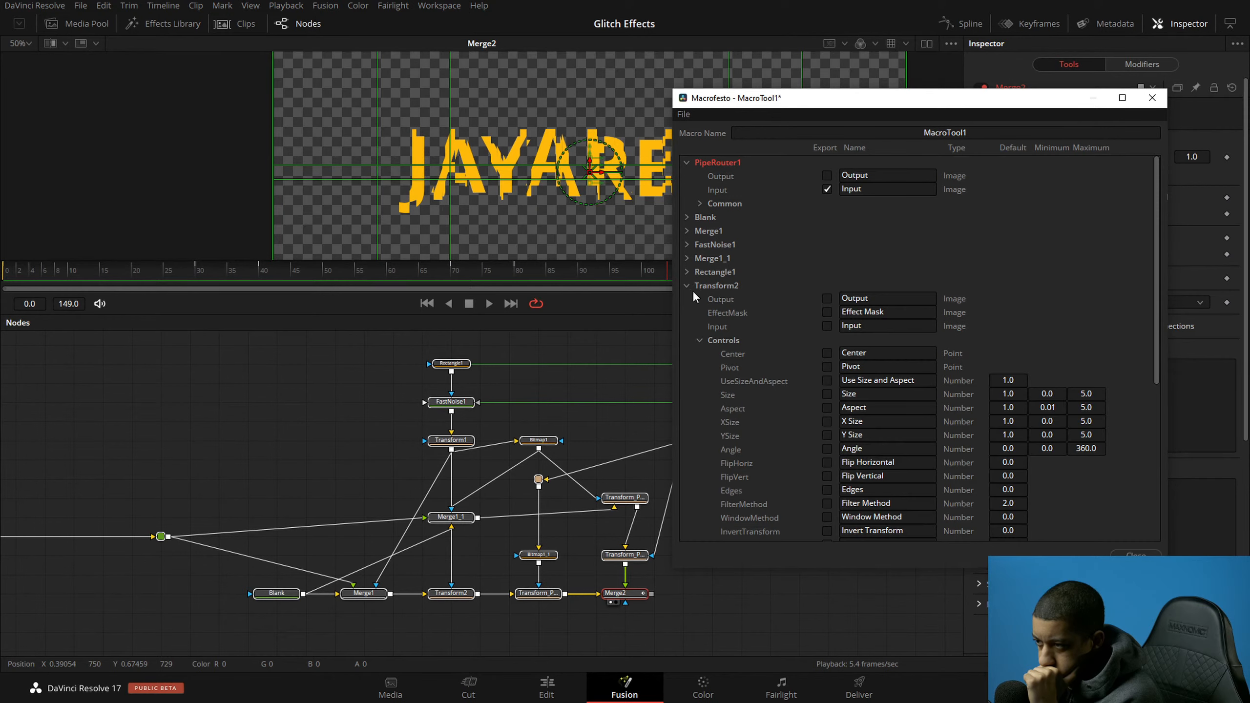
scroll(698, 340, down, 7)
click(701, 340)
scroll(723, 341, up, 5)
scroll(729, 350, down, 6)
scroll(730, 350, down, 1)
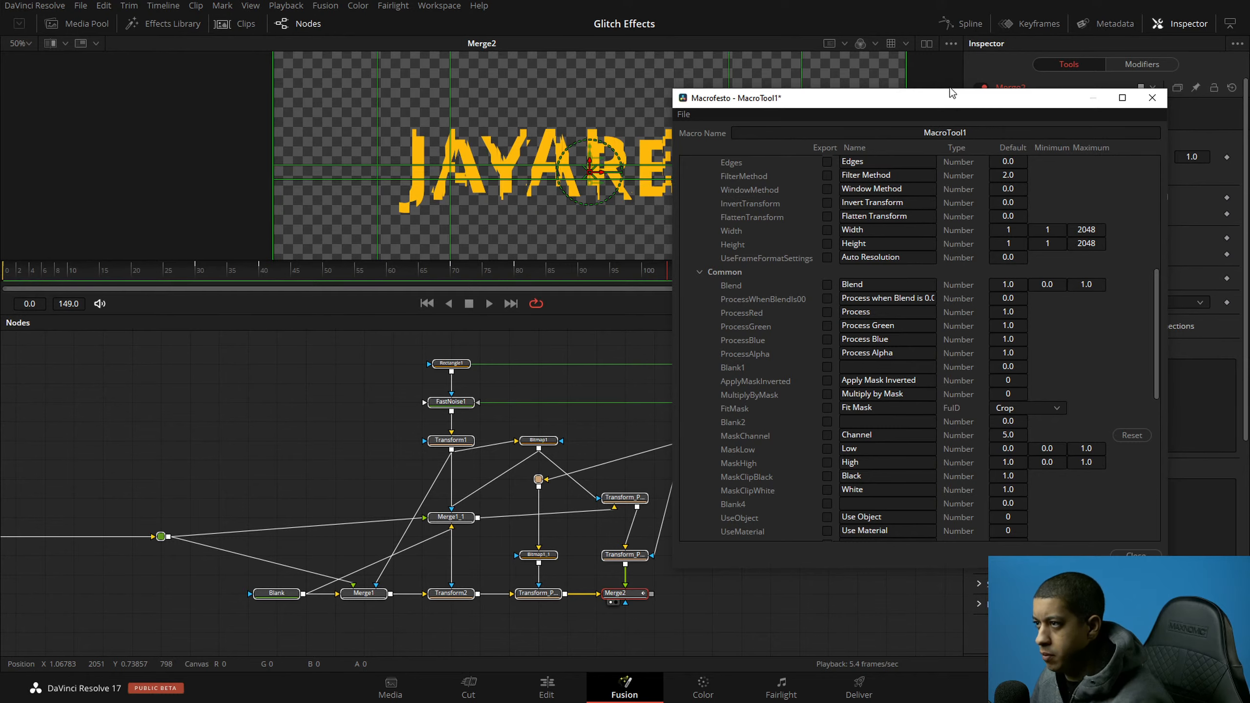
drag(949, 96, 952, 12)
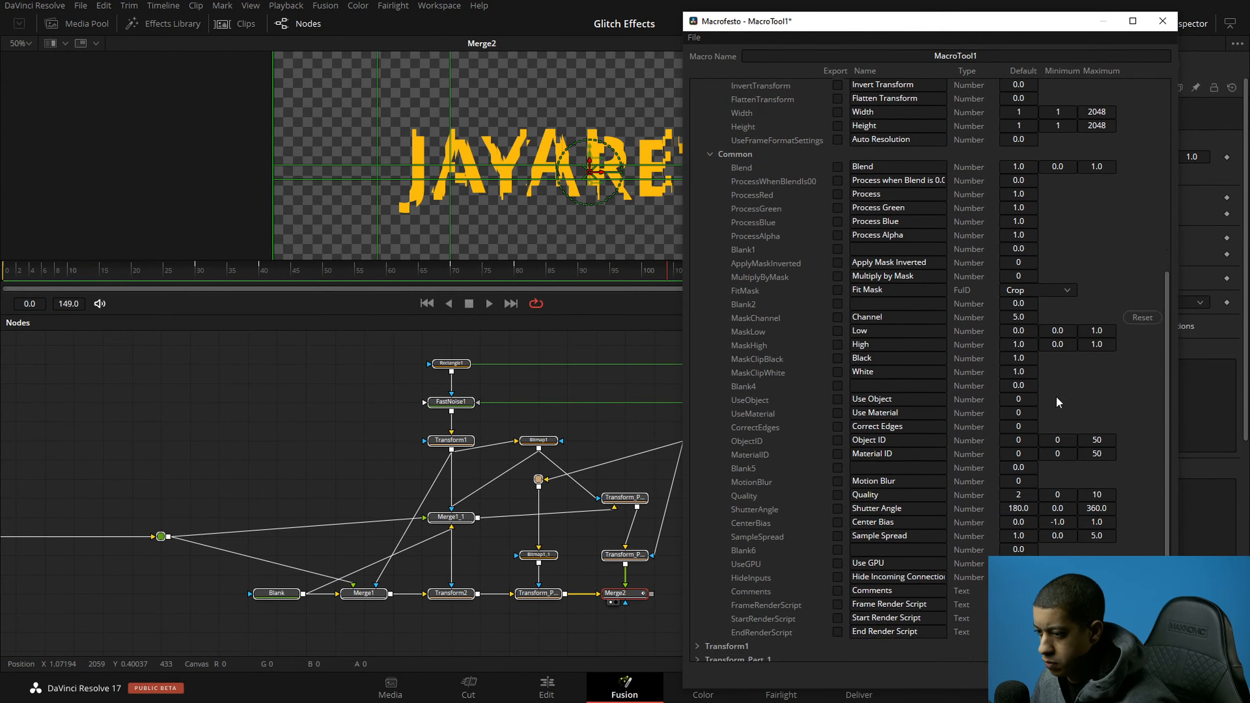
scroll(881, 495, down, 10)
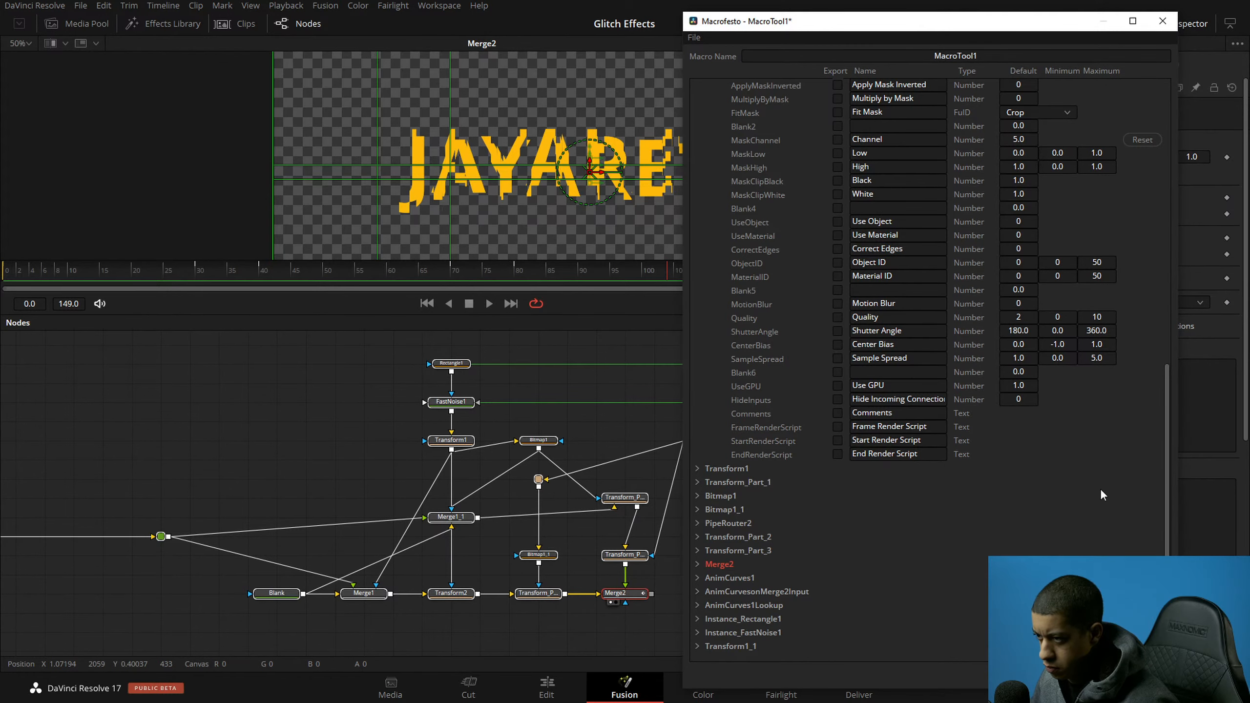
drag(1165, 473, 1166, 424)
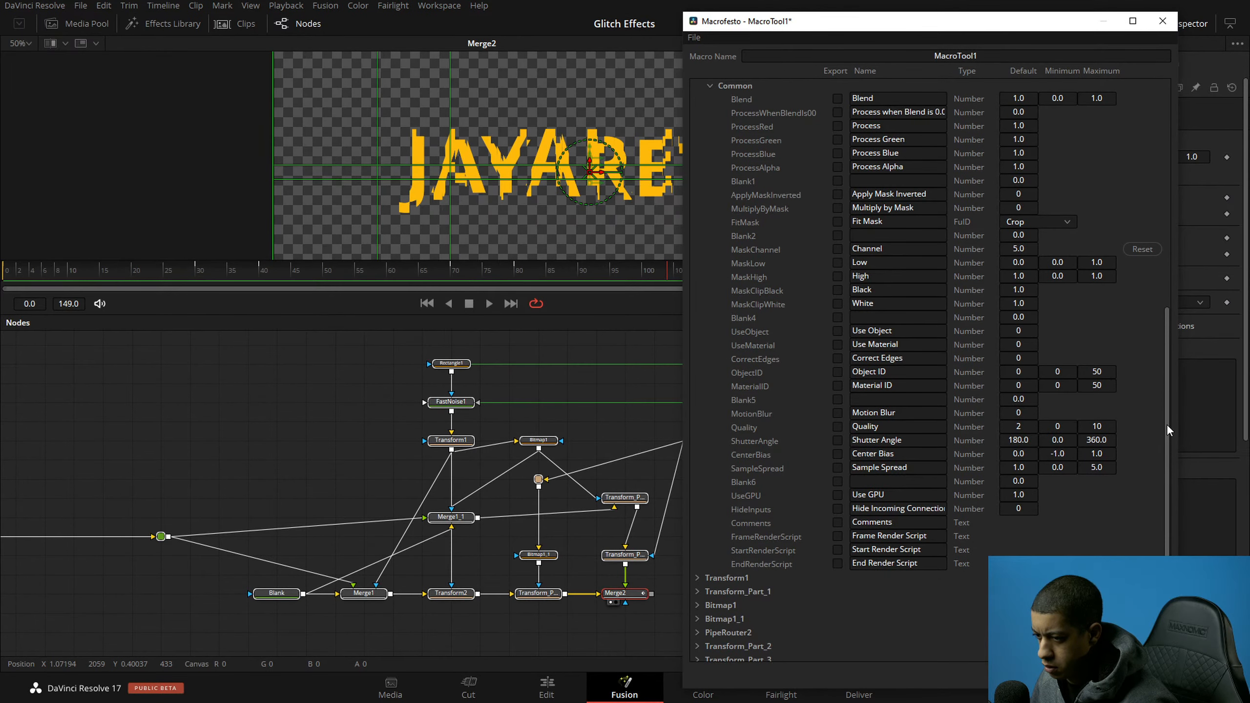
scroll(714, 539, up, 8)
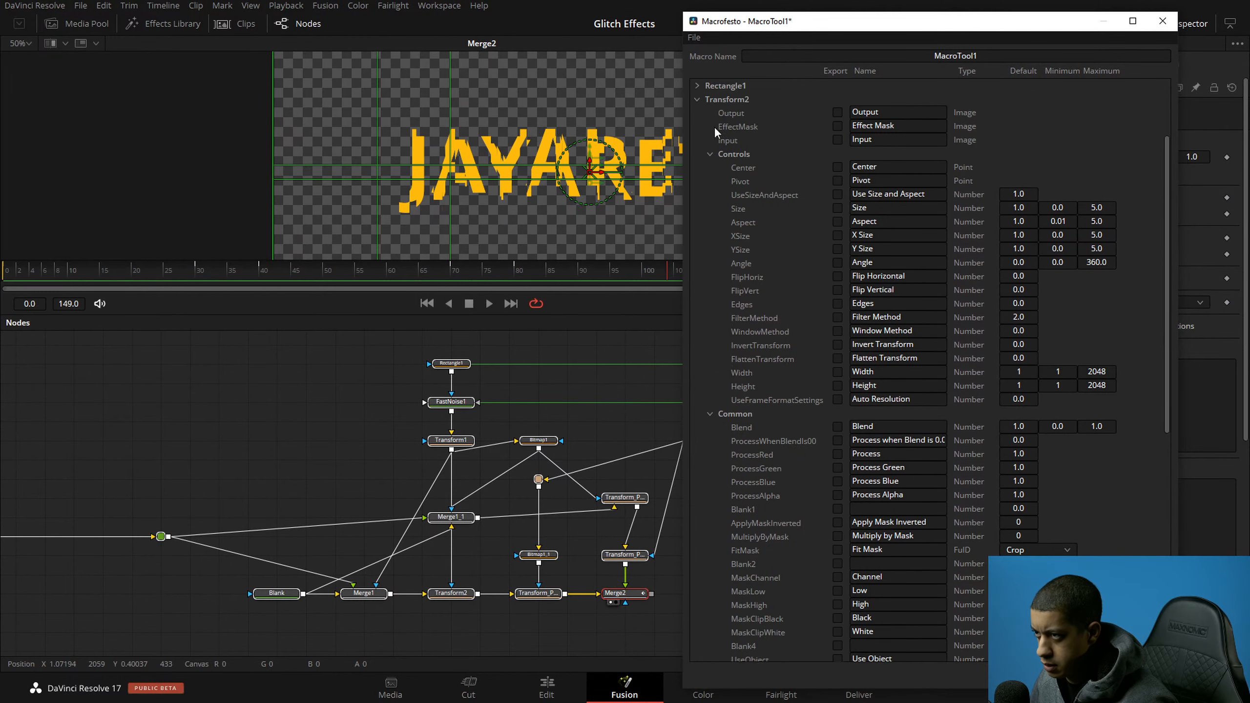
scroll(714, 128, up, 1)
click(698, 125)
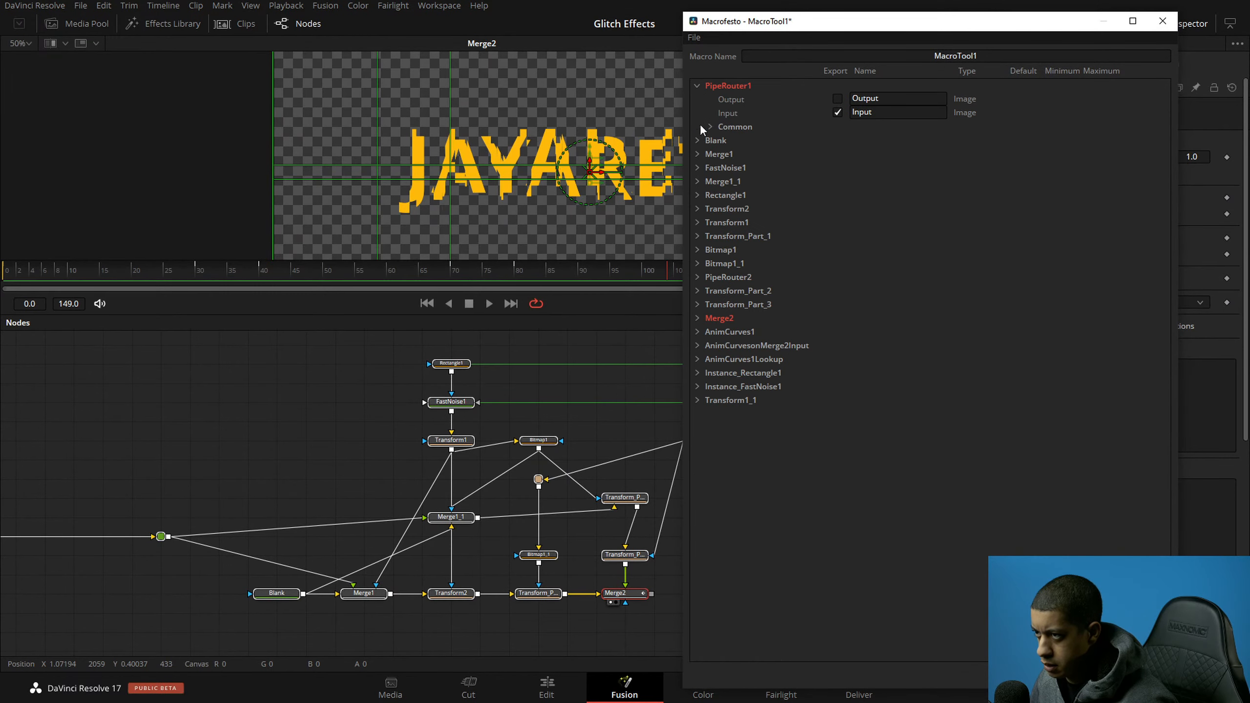
Step: Export the Part_1 control of Transform_Part_1 in the macro
click(698, 236)
scroll(793, 464, down, 2)
scroll(810, 452, down, 8)
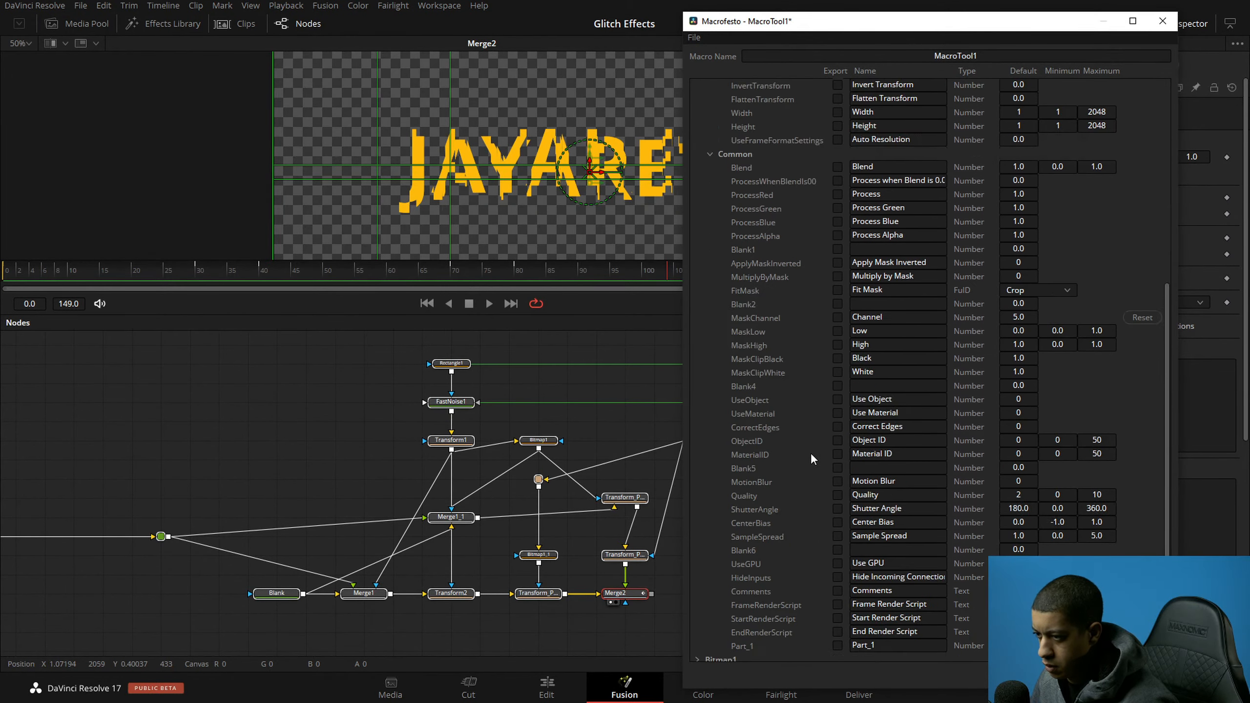
scroll(812, 468, down, 2)
scroll(777, 532, down, 2)
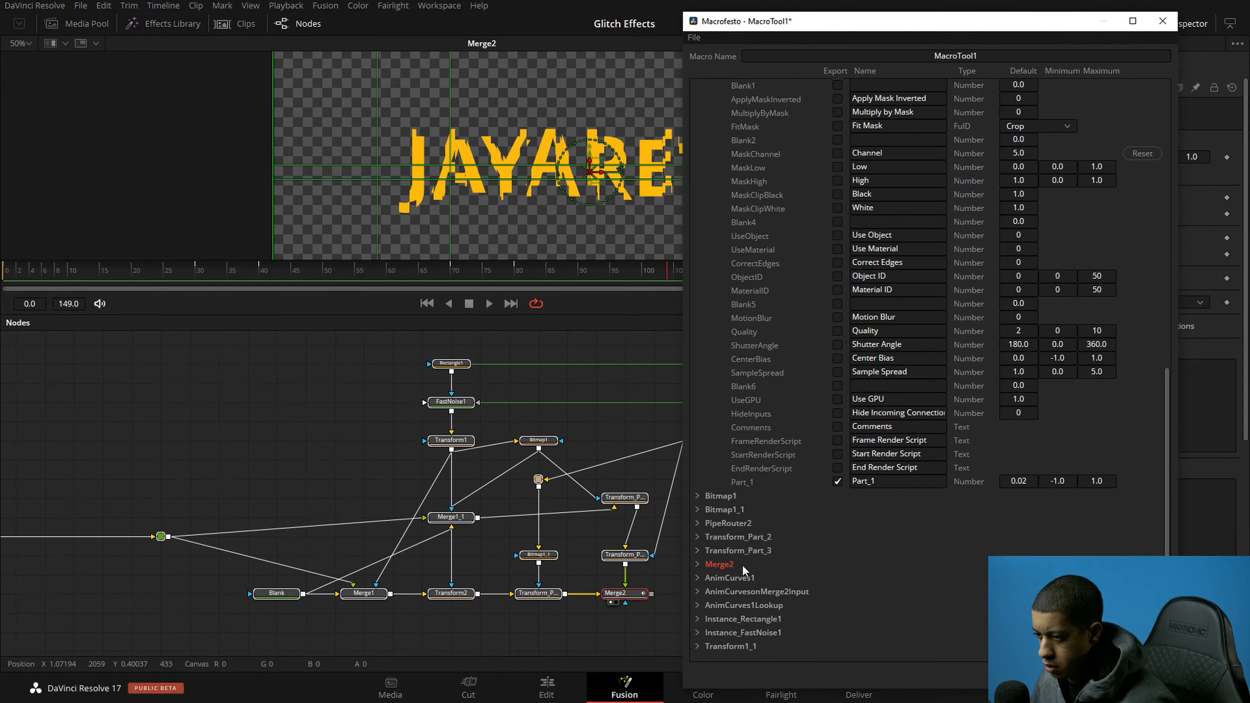
scroll(723, 369, up, 14)
click(697, 236)
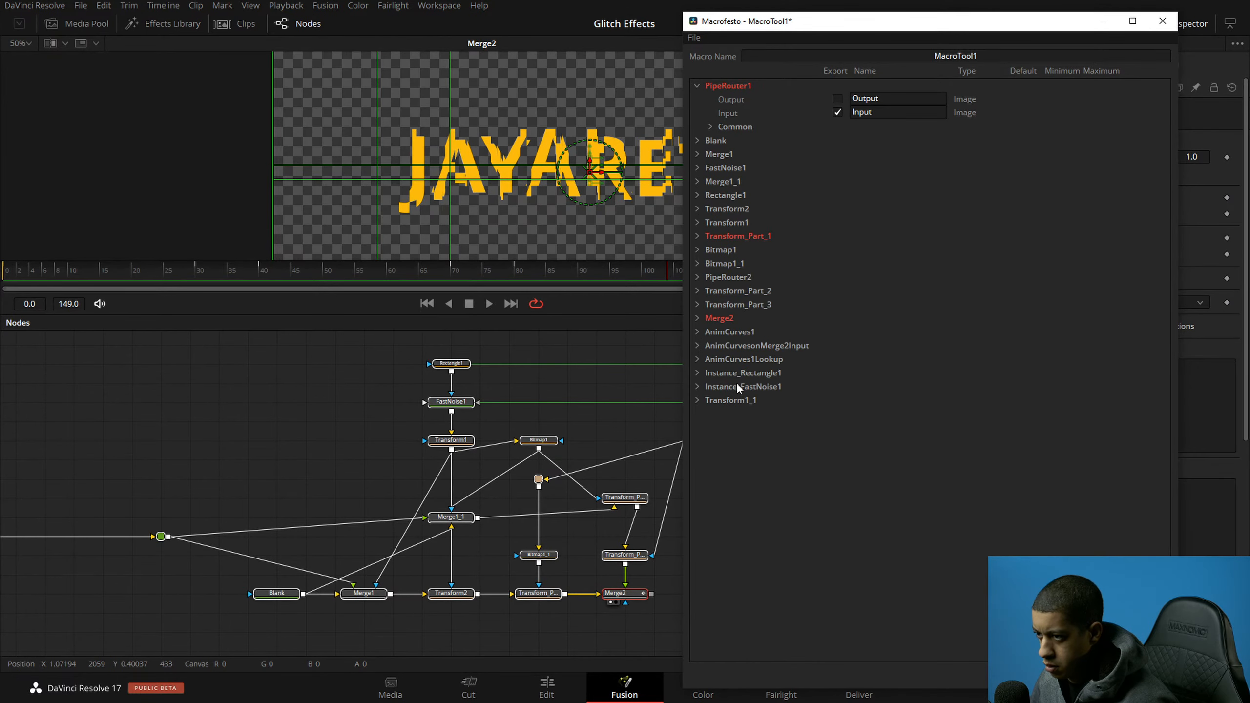
Step: Export the Part_2 control of Transform_Part_2 in the macro
click(697, 291)
scroll(762, 498, down, 1)
click(710, 562)
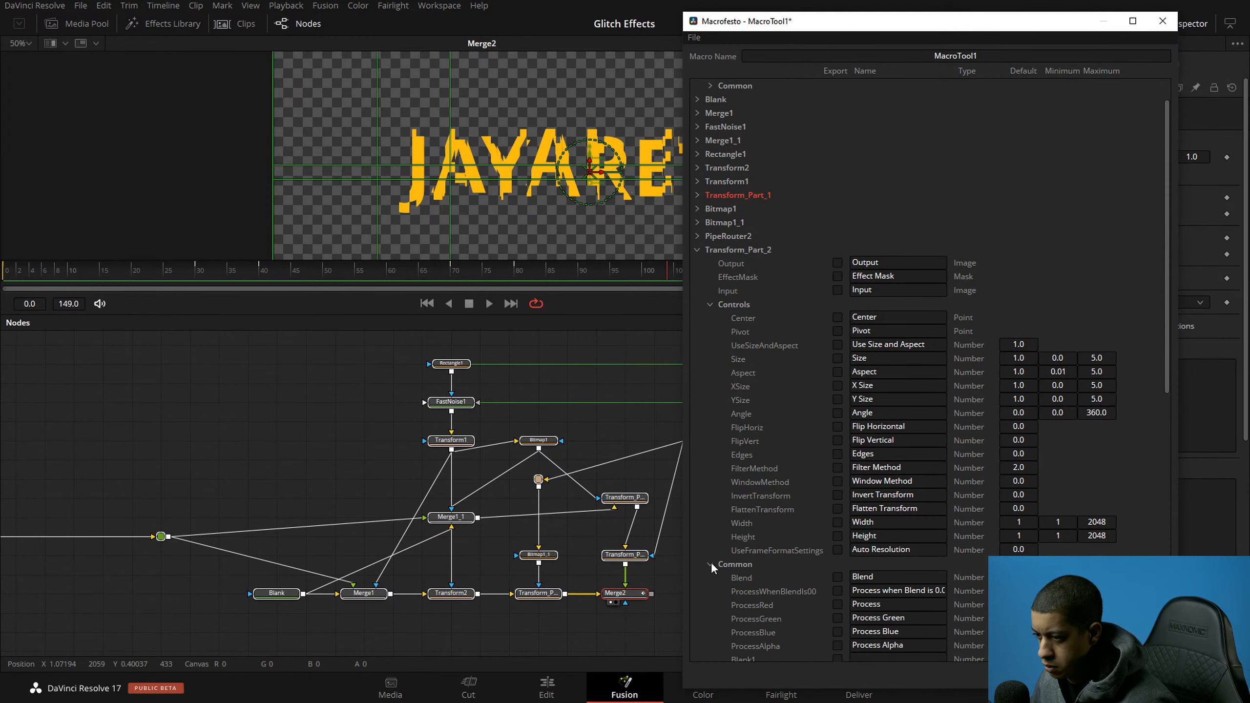
scroll(818, 585, down, 8)
scroll(819, 590, down, 6)
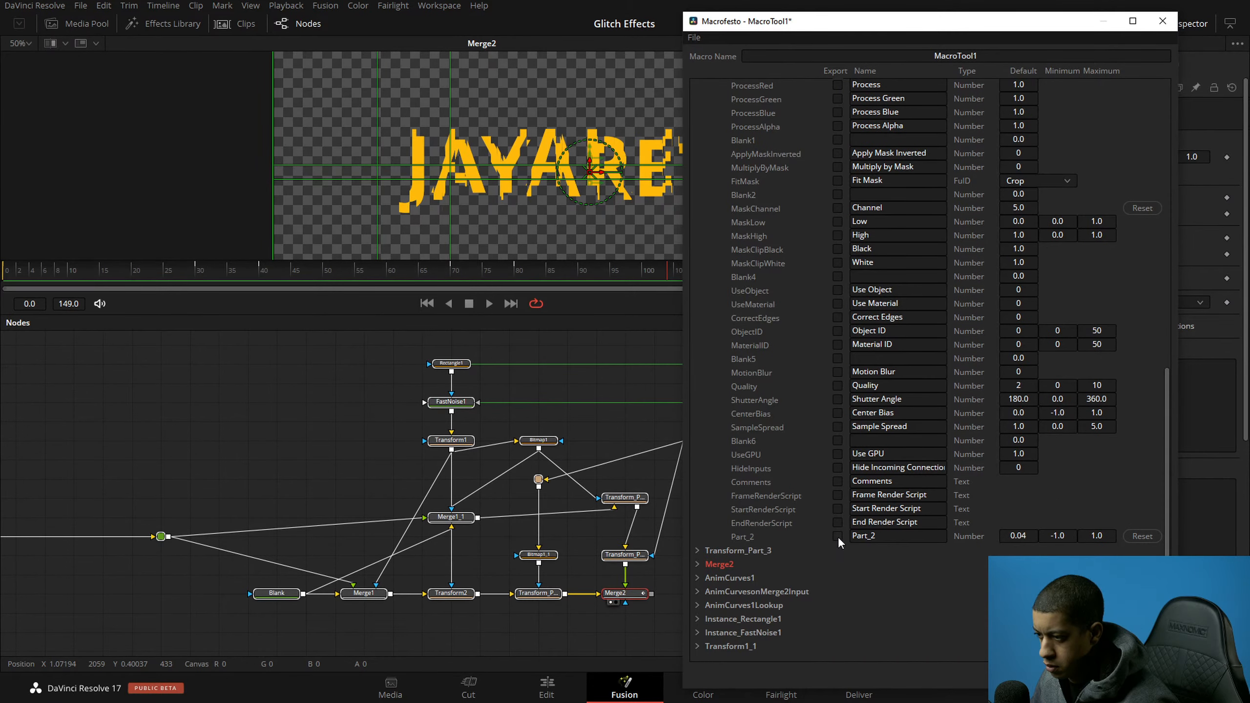
Step: Export the Part_3 control of Transform_Part_3 in the macro
click(696, 549)
scroll(788, 552, down, 7)
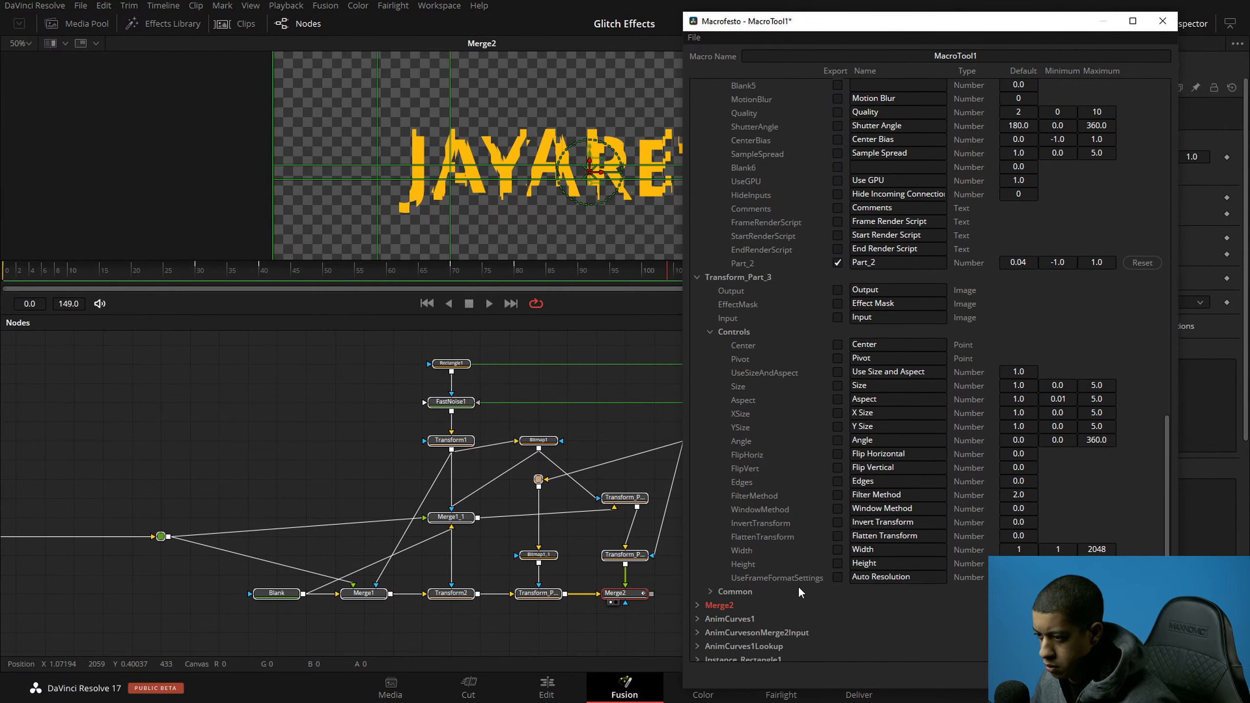
click(710, 591)
scroll(826, 578, down, 12)
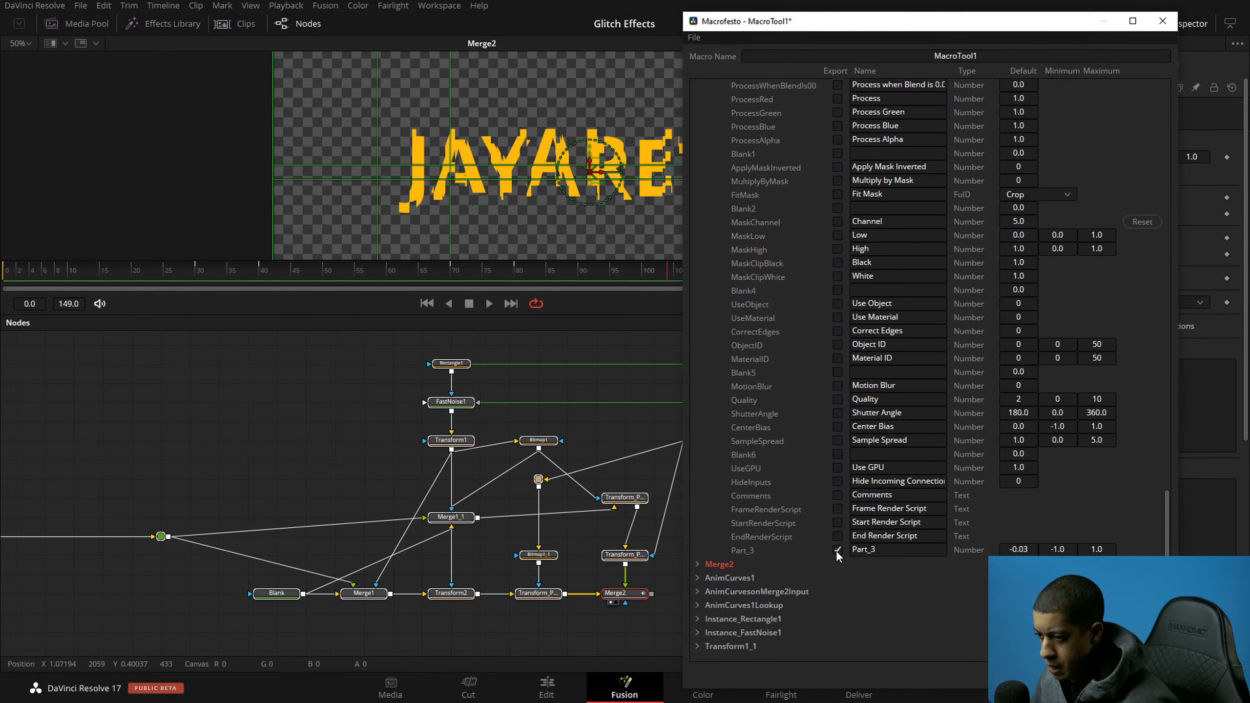
Step: Export the Effect control of Merge2 in the macro
click(697, 565)
scroll(792, 551, down, 8)
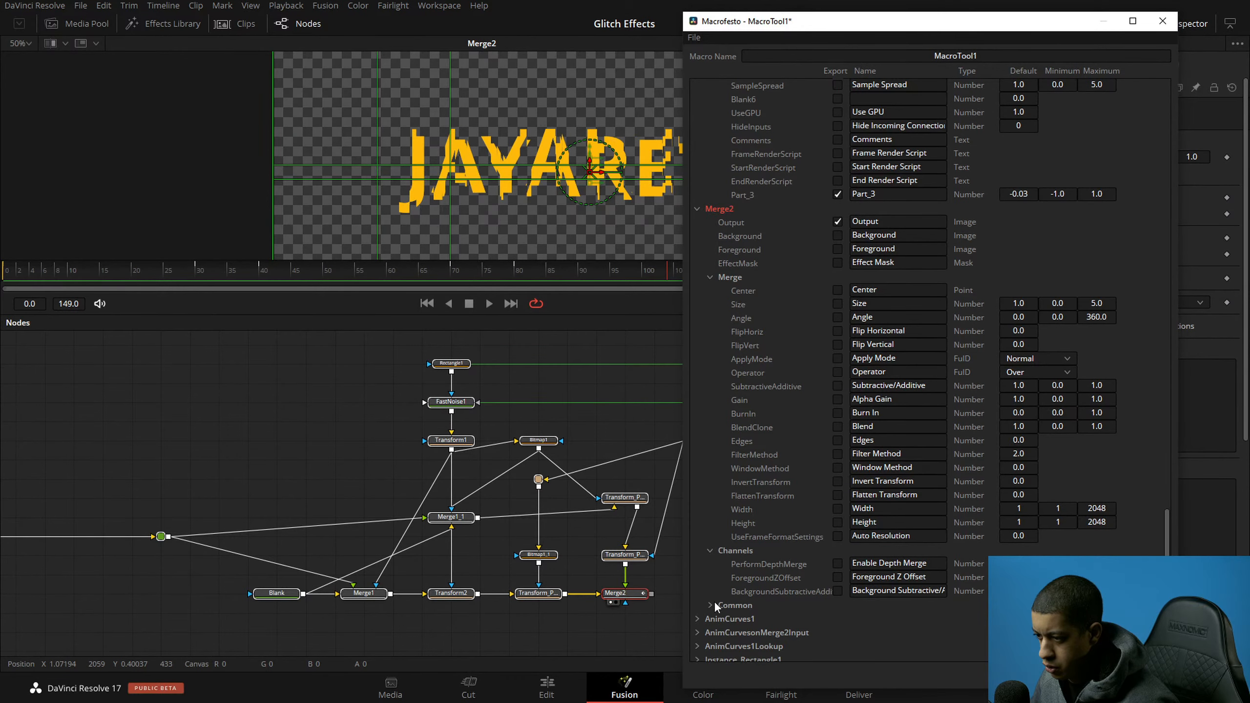
click(714, 604)
scroll(781, 549, down, 12)
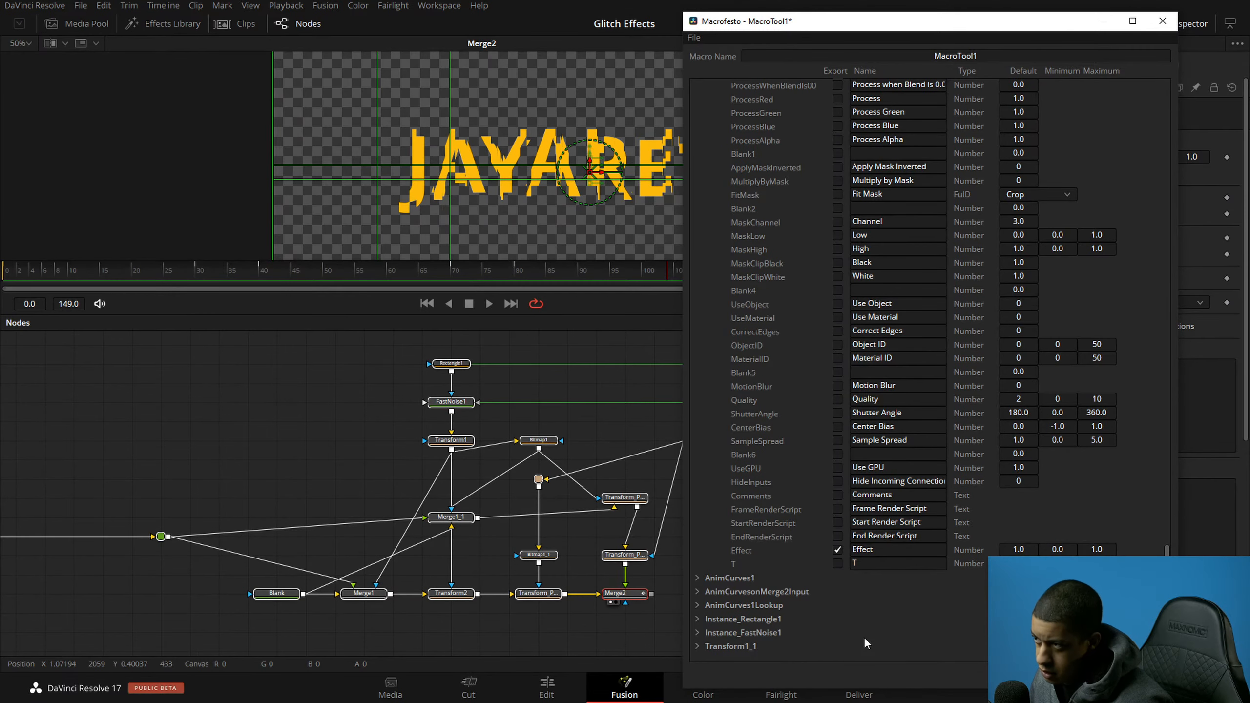
Step: Switch to Visual Studio Code and copy the macro name from JRTV_Flashy_Elements_Effect_05.setting in the flashy-elements project
scroll(863, 637, up, 7)
key(alt+Tab)
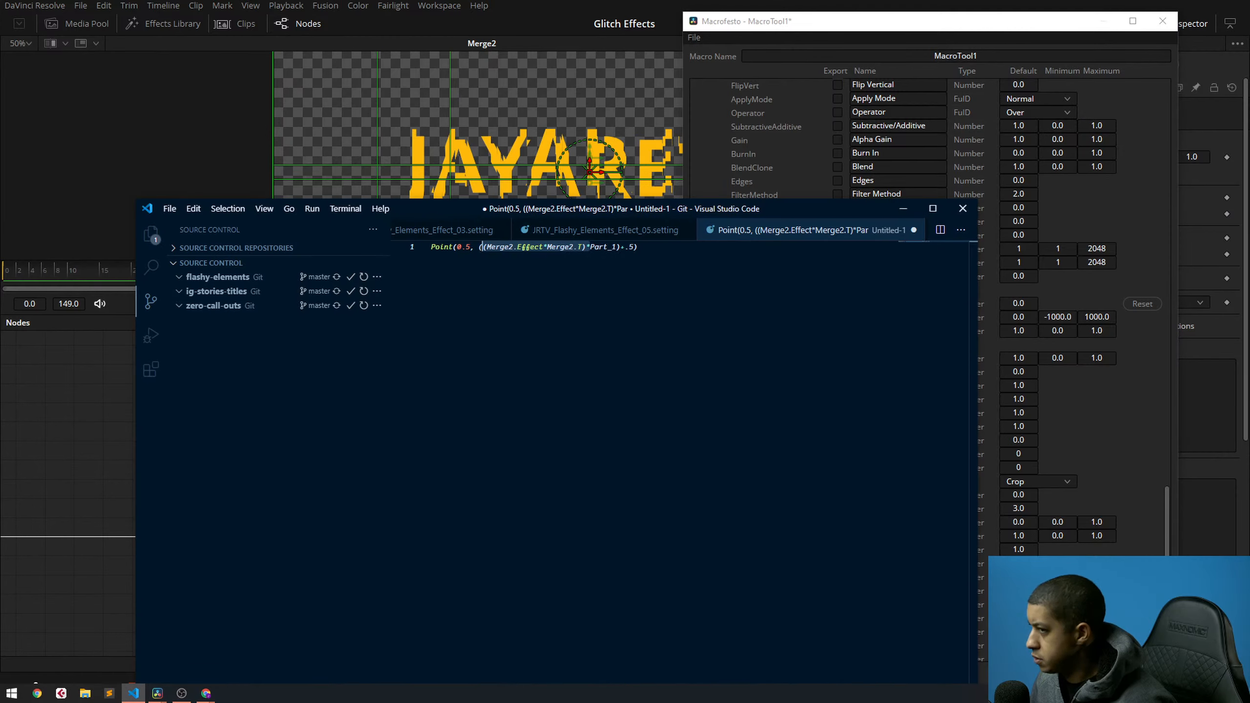
click(553, 232)
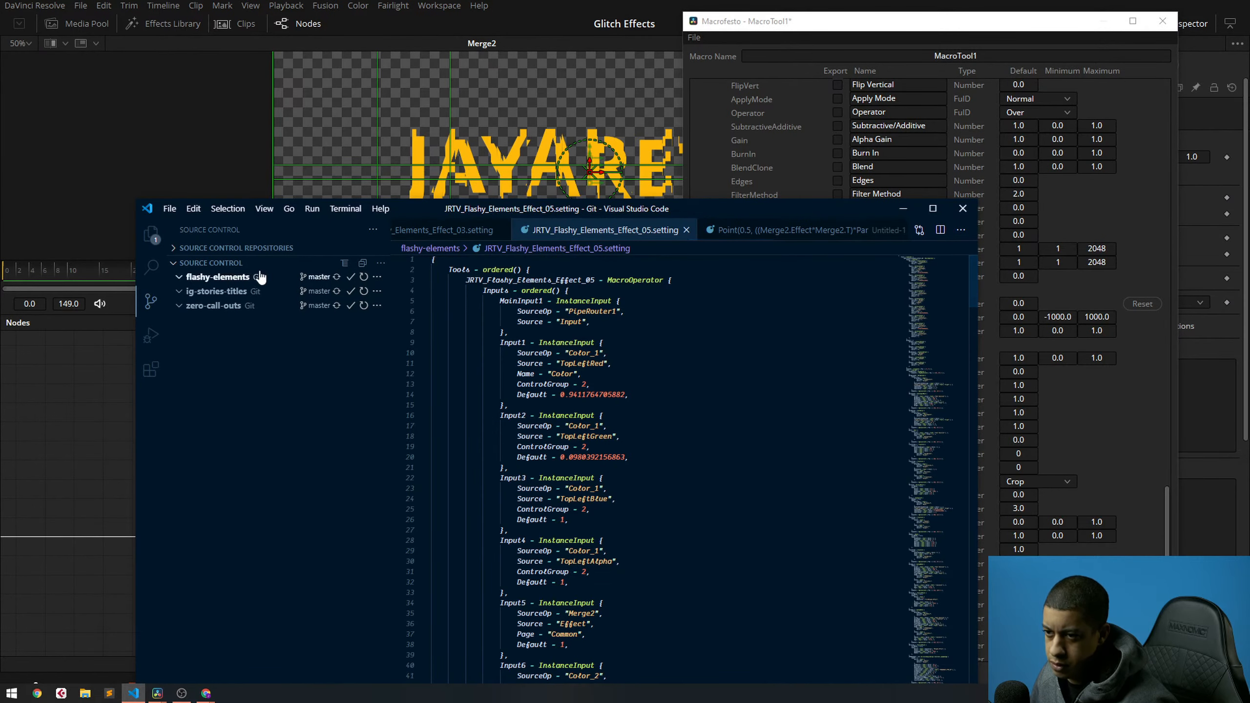
drag(570, 209, 569, 132)
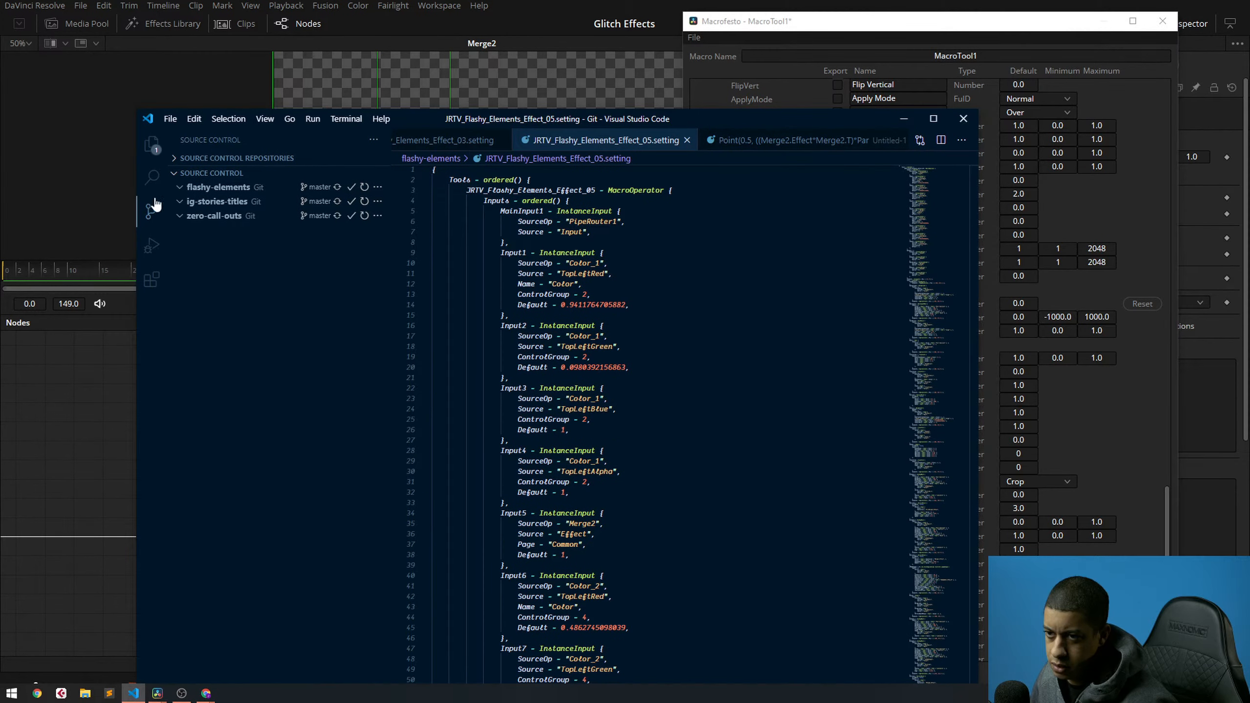
click(151, 144)
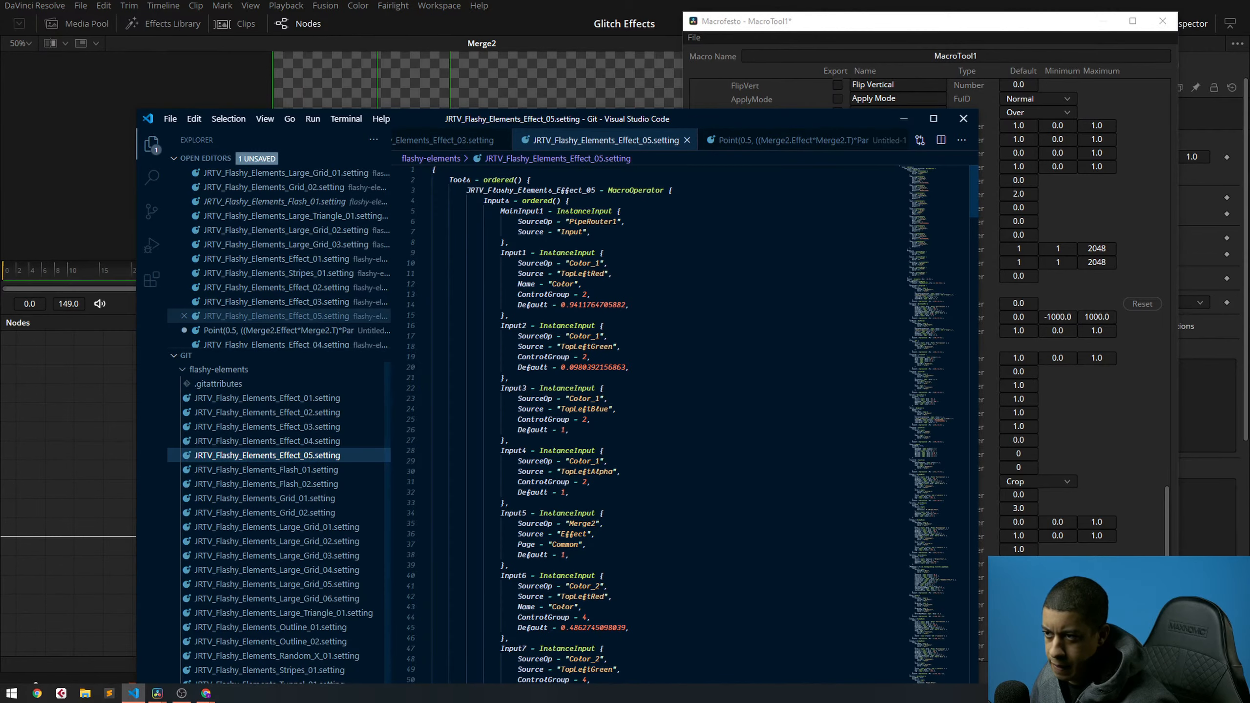
drag(467, 190, 596, 189)
key(ctrl+c)
Step: Back in the macro editor, name the macro JRTV_Flashy_Elements_Effect_06 and save it
click(903, 119)
double_click(843, 56)
key(ctrl+v)
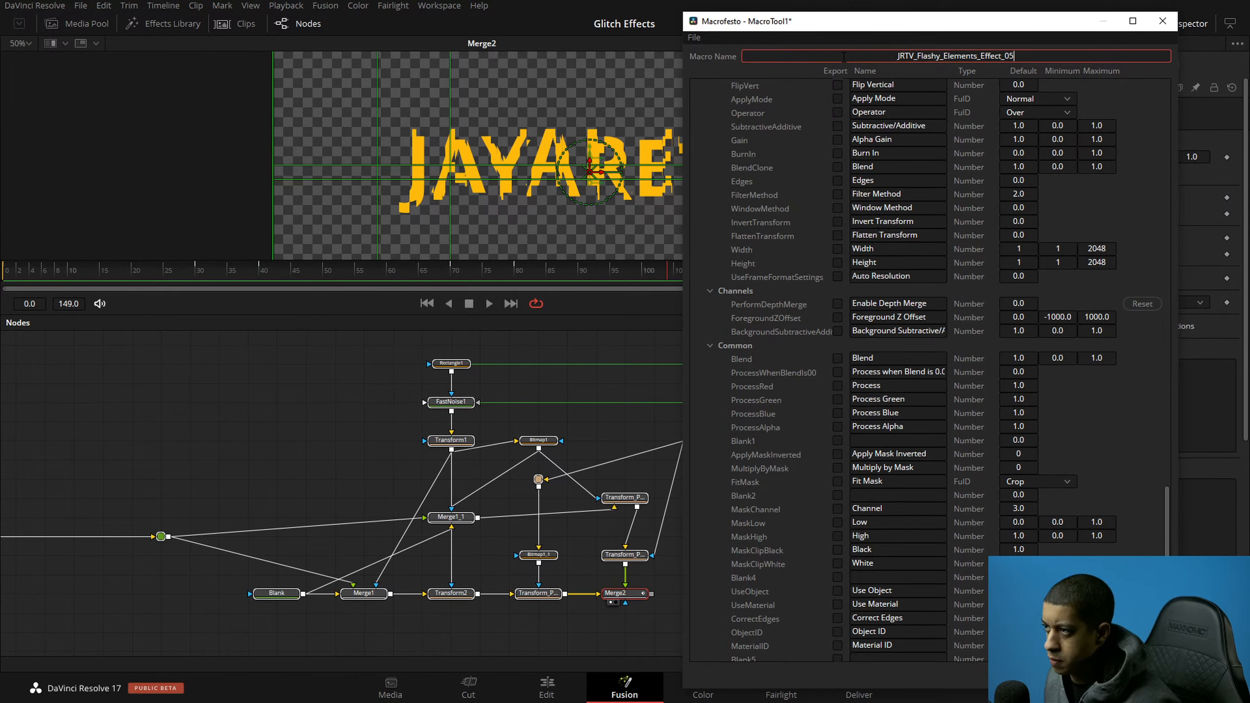
key(BackSpace)
text(6)
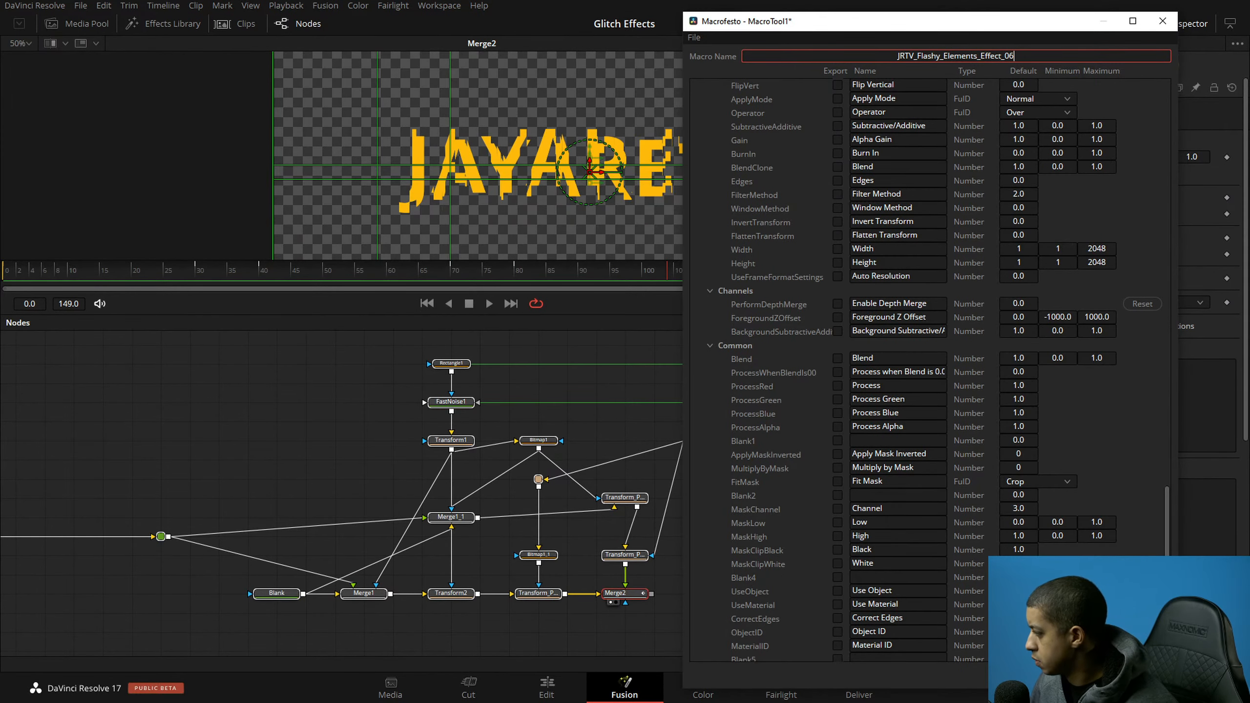
key(ctrl+s)
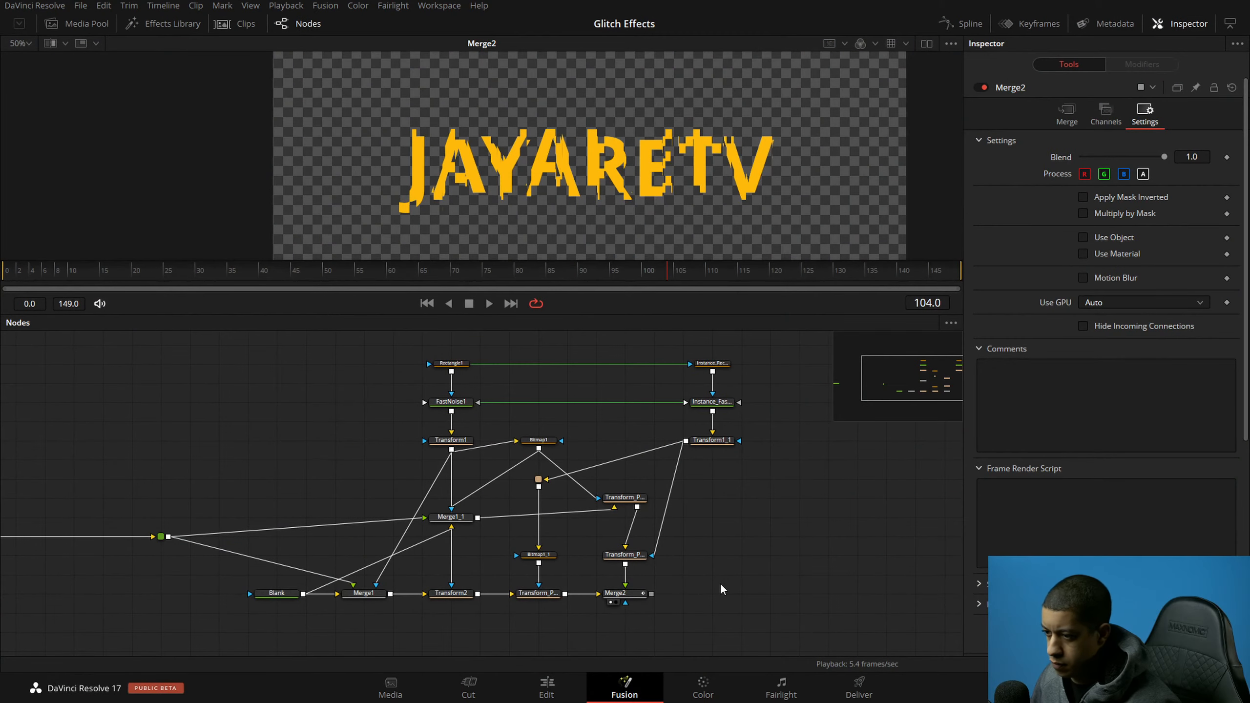
Step: Review the code of the saved JRTV_Flashy_Elements_Effect_06.setting file in Visual Studio Code
key(alt+Tab)
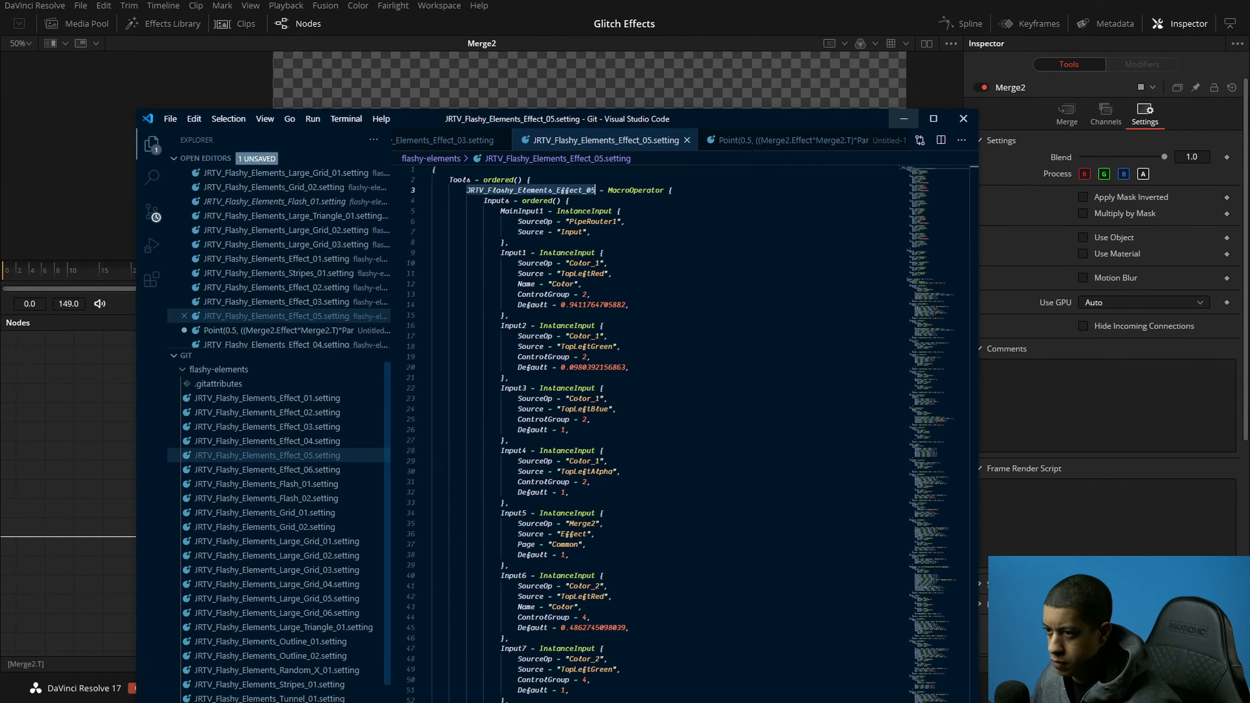
drag(476, 115, 493, 32)
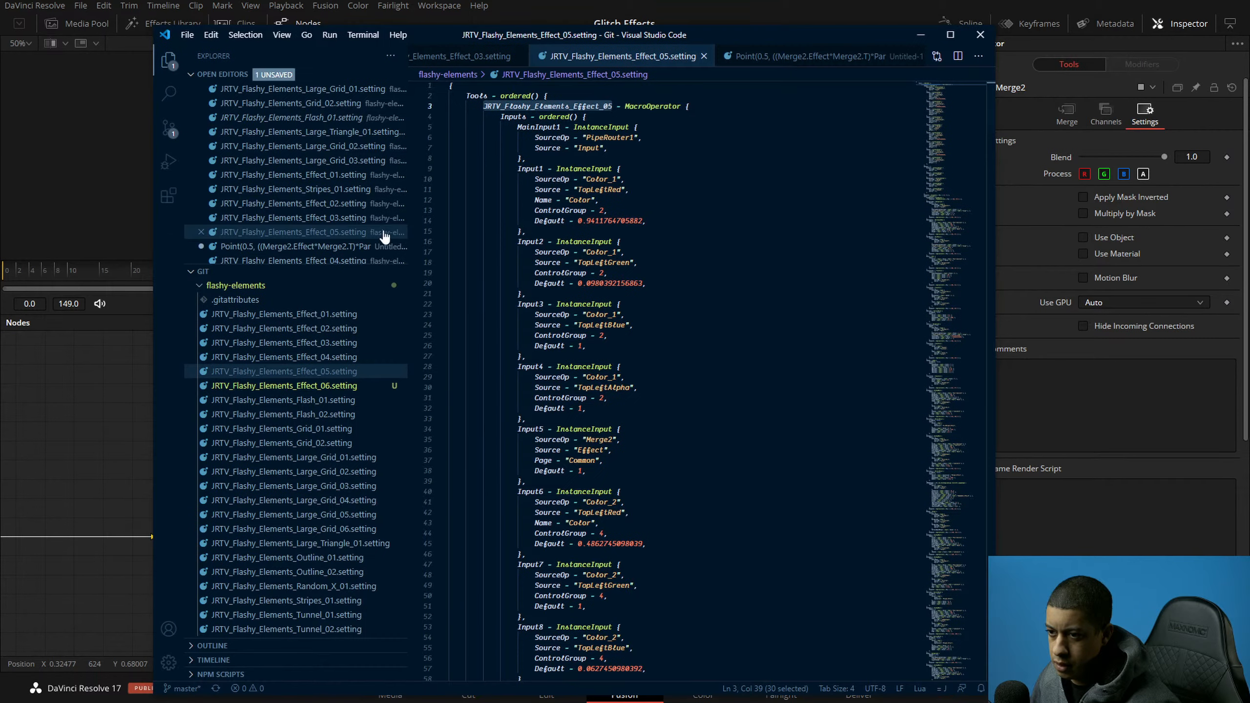
click(309, 387)
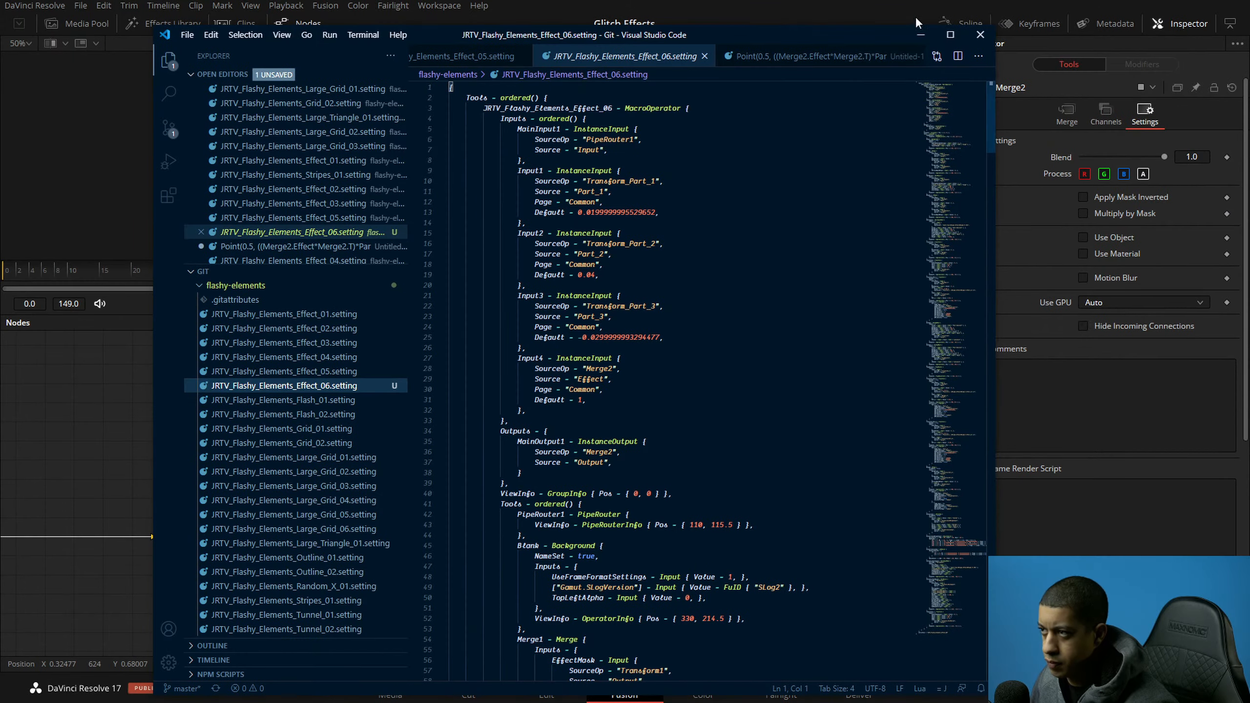
click(921, 34)
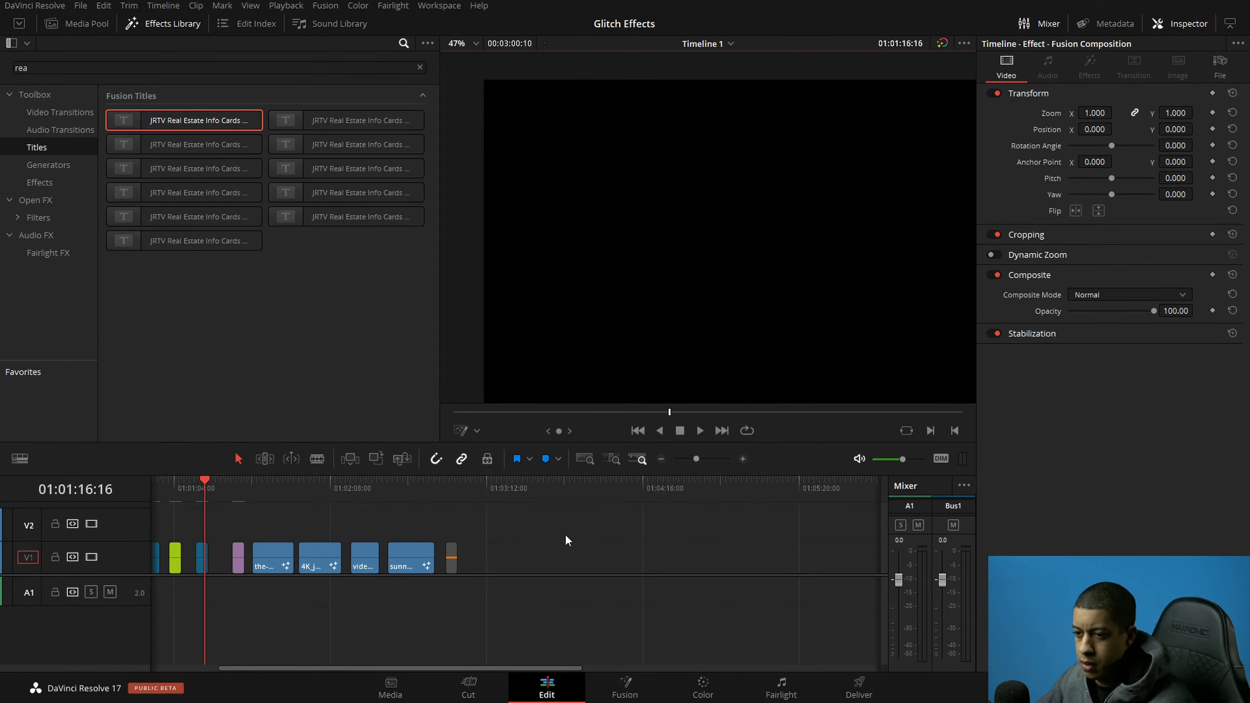
Step: Shift the later V1 clips along the Edit timeline to open a gap, and place the playhead at 01:01:25:10
drag(543, 534, 469, 570)
click(300, 559)
drag(221, 487, 226, 488)
click(272, 578)
Step: Clear the effects search and place Fusion Composition 2 from the media pool on V1 at the playhead
click(407, 65)
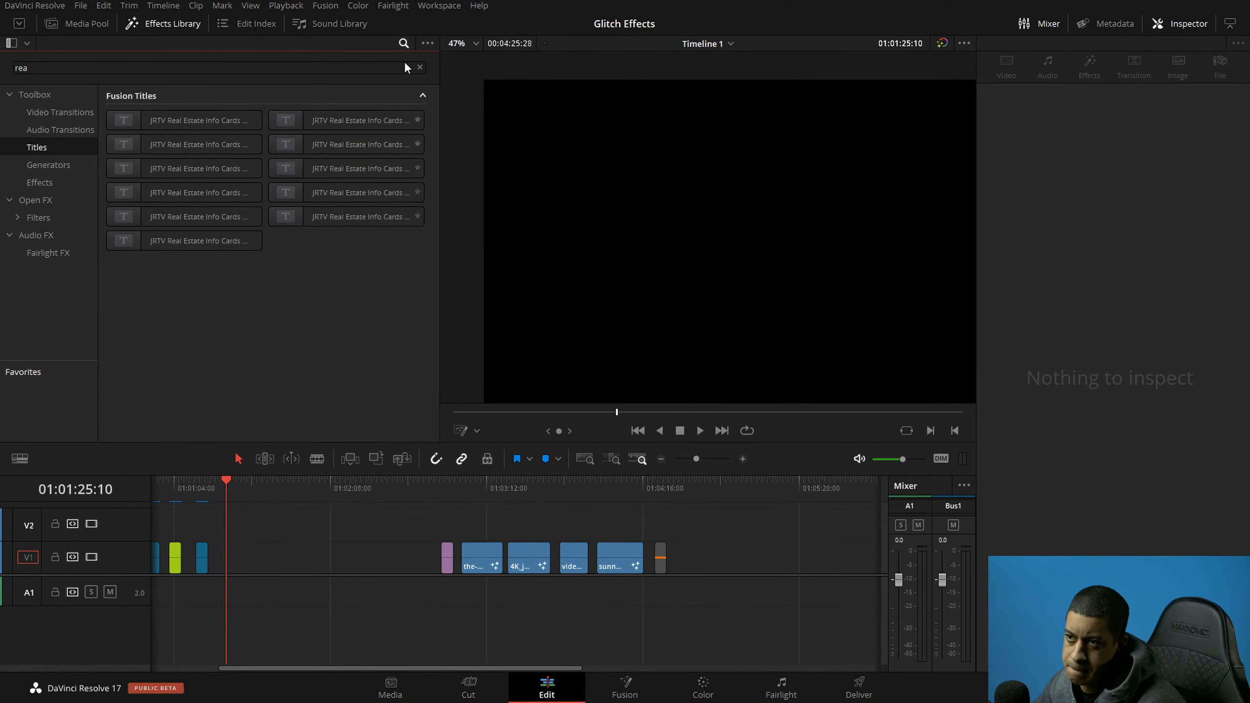
click(420, 68)
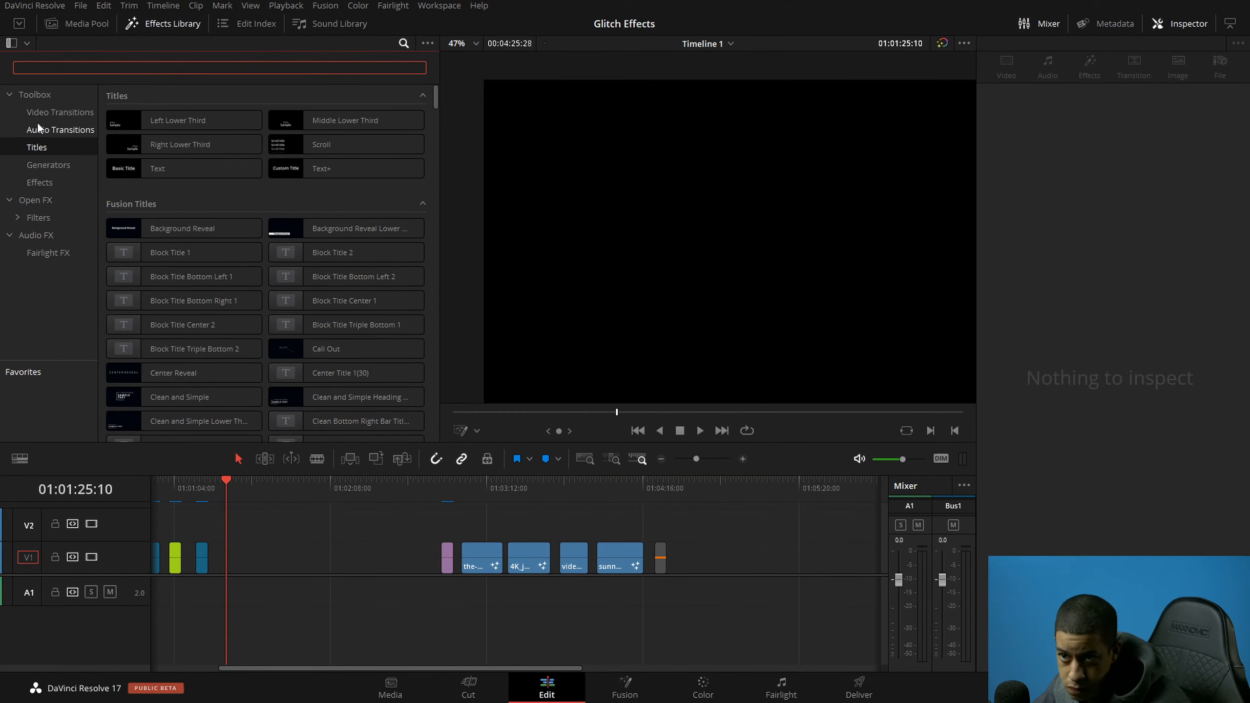
click(38, 95)
click(80, 25)
drag(158, 123, 229, 573)
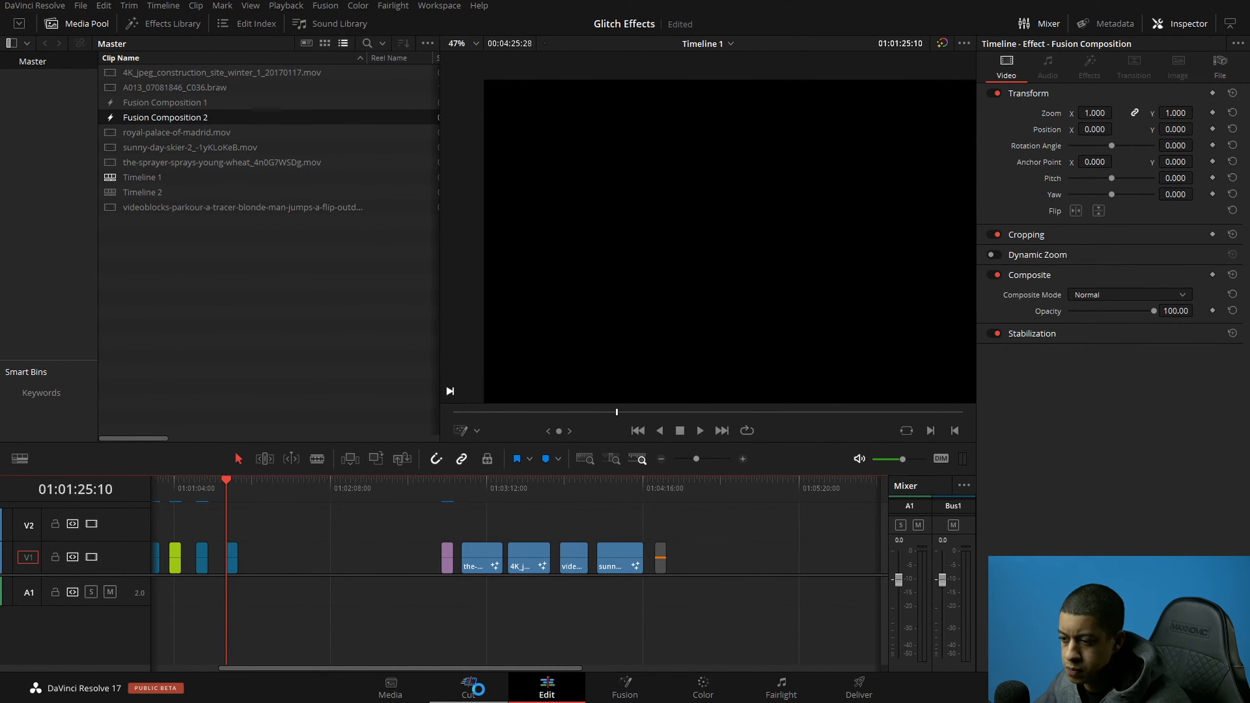
Step: Open the new composition in Fusion and move the MediaOut1 node further along to leave room for a node tree
click(646, 696)
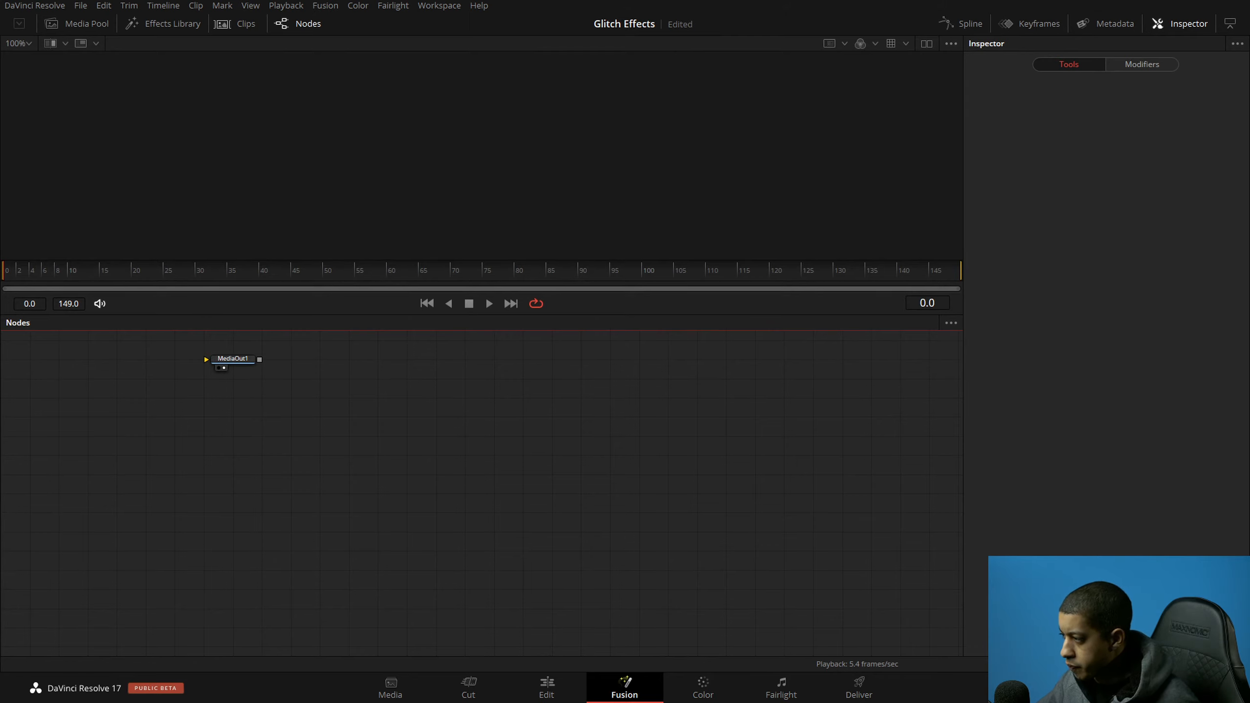
drag(231, 359, 665, 384)
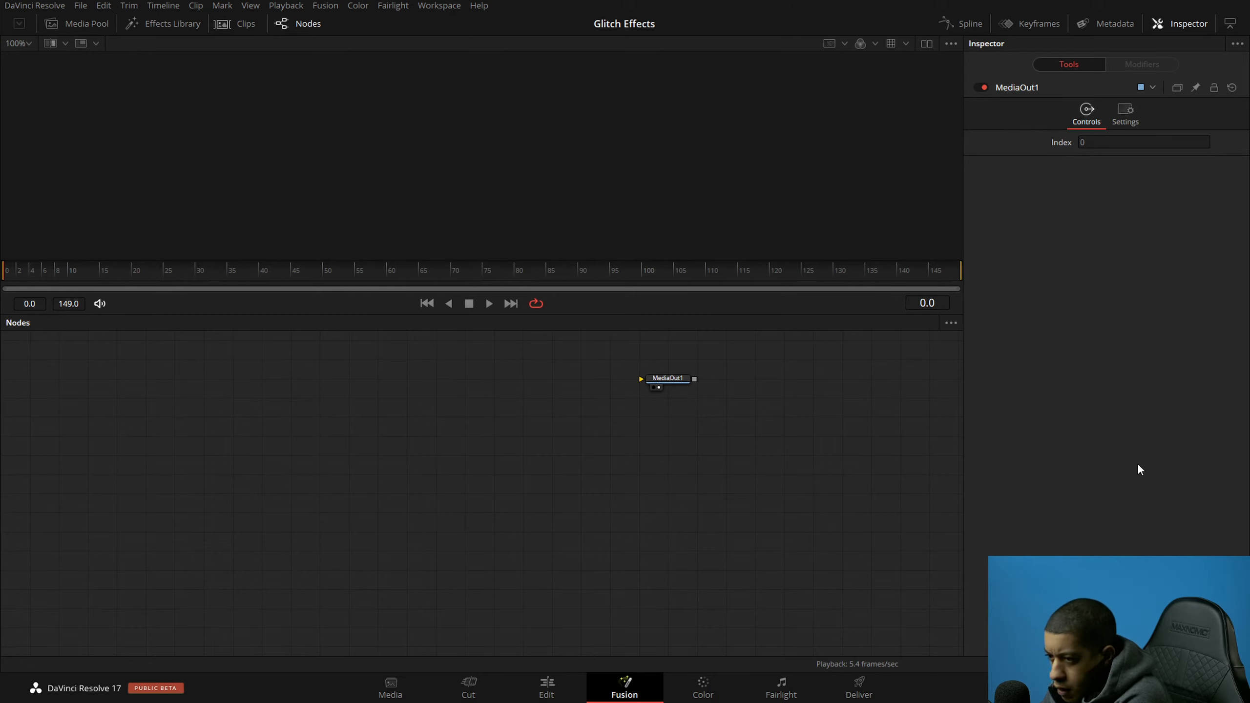
click(794, 474)
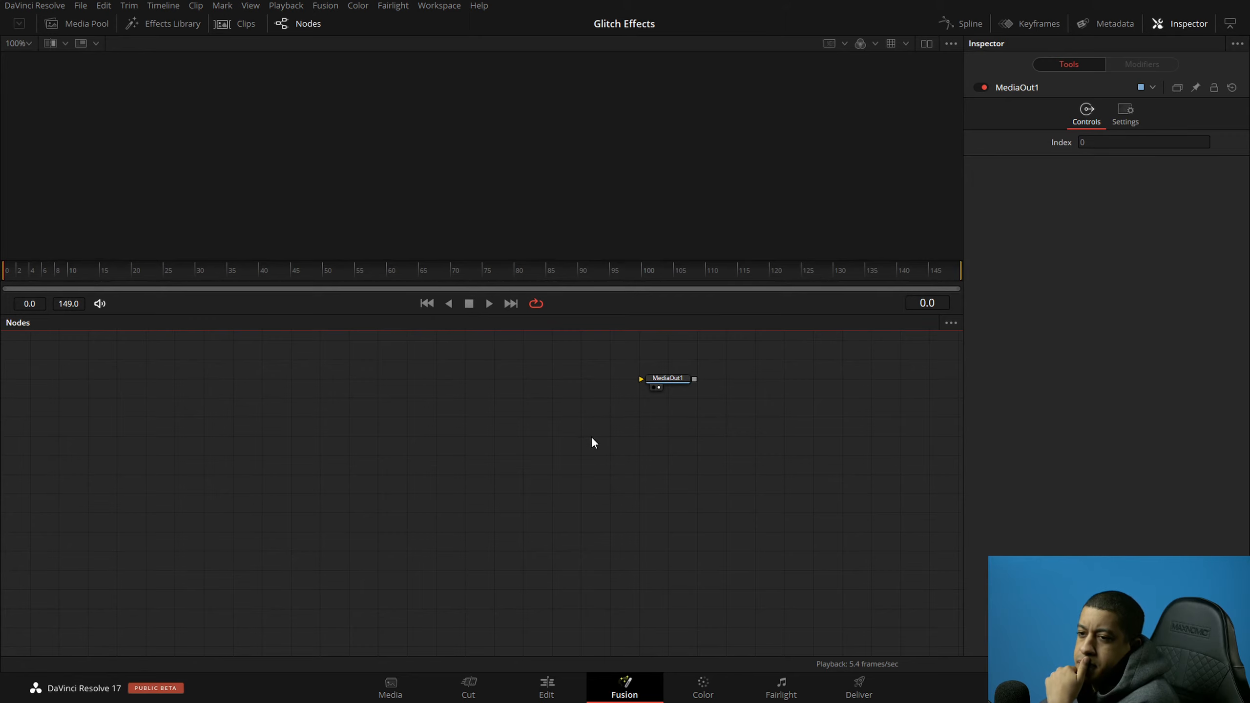
drag(668, 381, 755, 399)
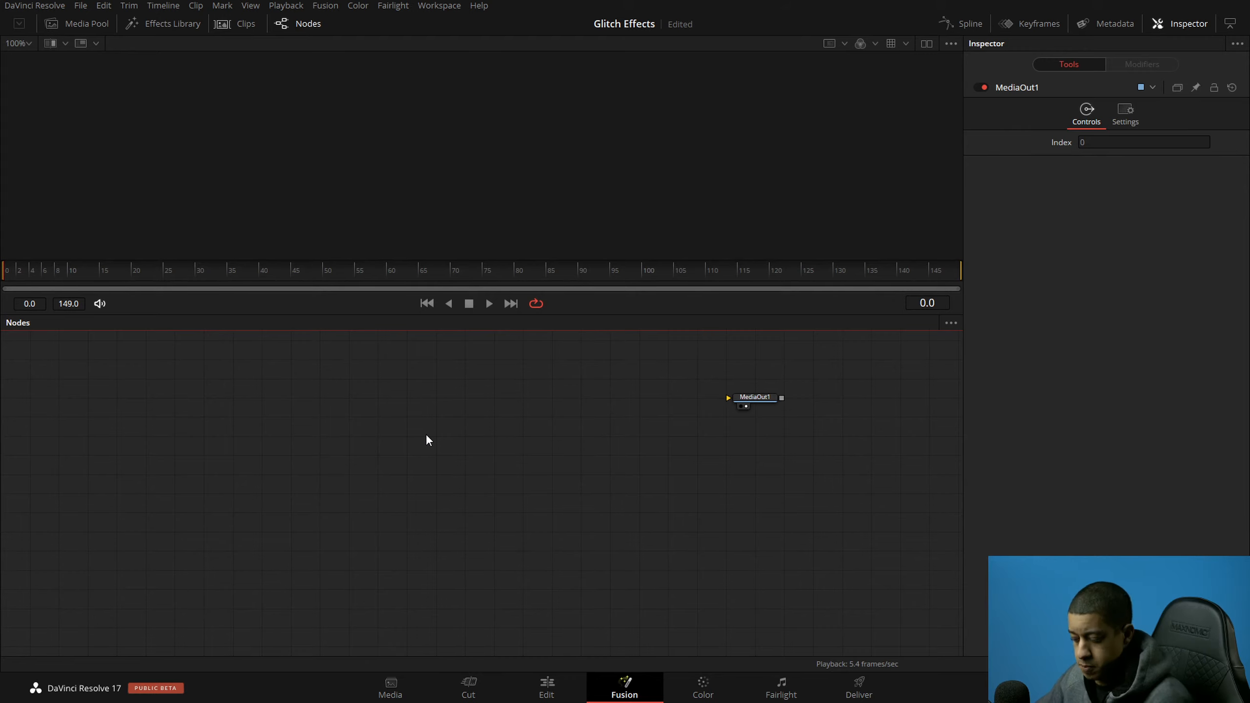
Step: Add a Text+ node with the text JAYARETV
key(shift+space)
text(text)
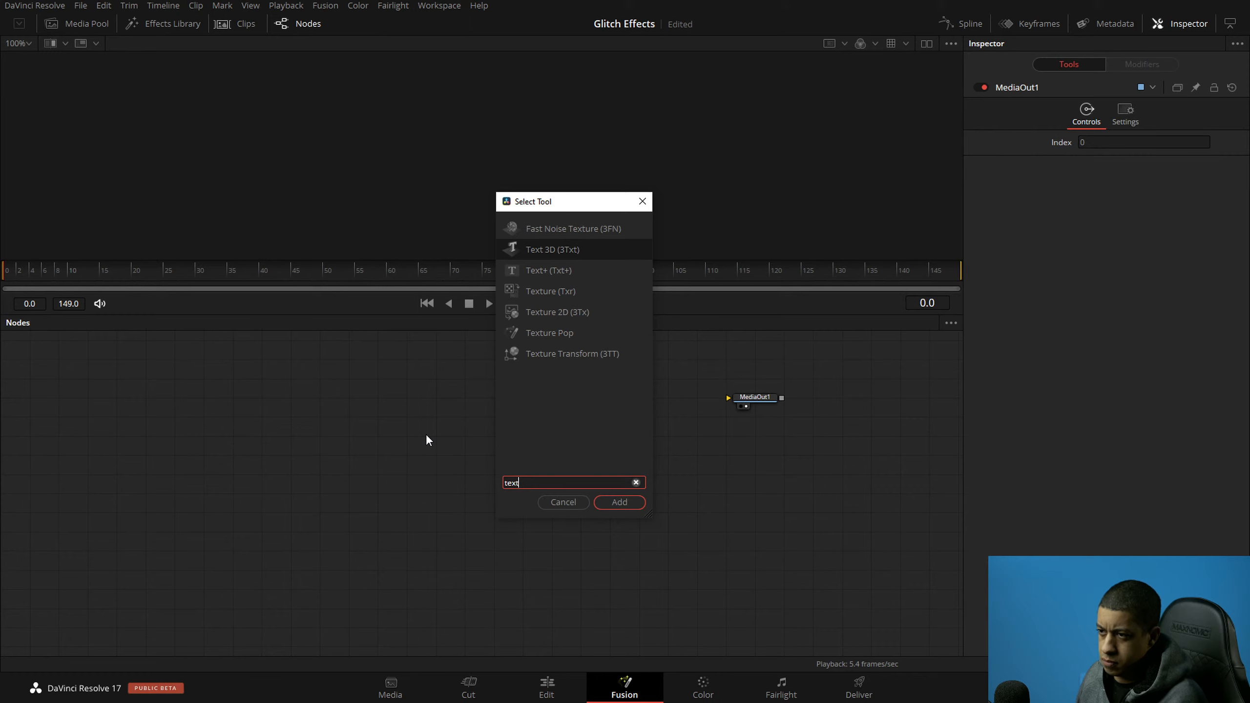
key(Down)
key(Return)
click(1037, 231)
text(JAYARETV)
click(902, 396)
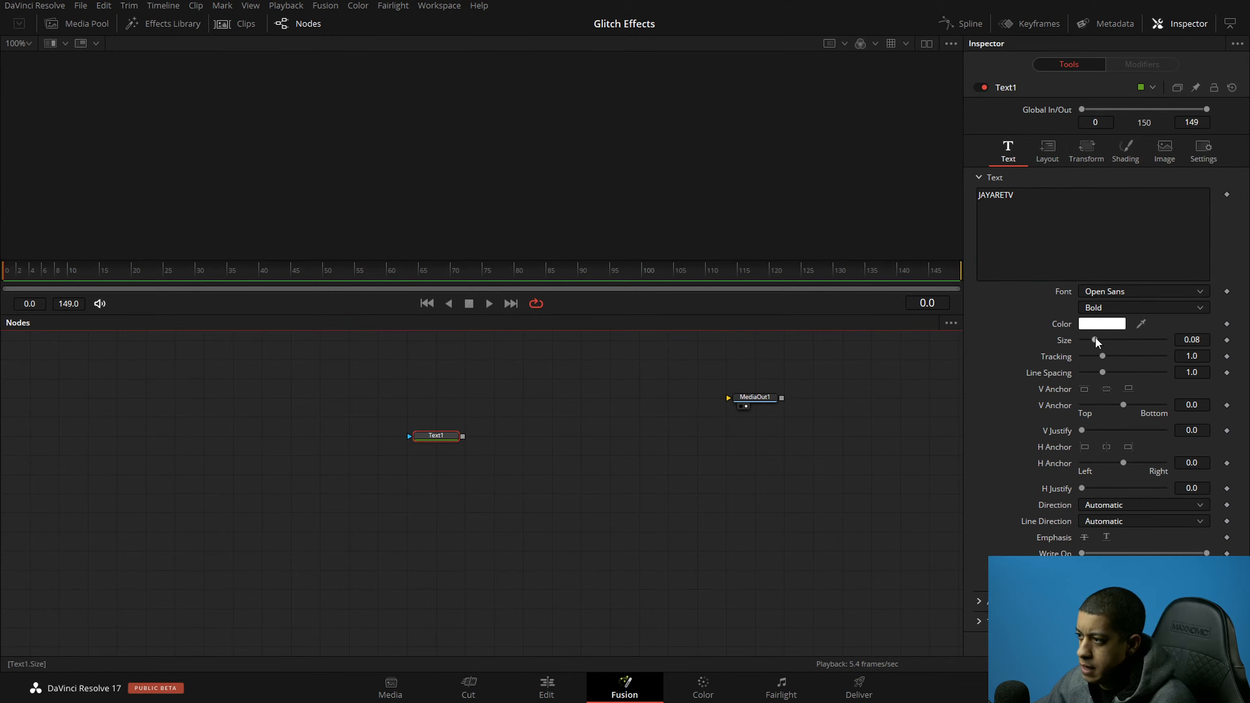
Step: View Text1, enlarge its size to about 0.24, and move the node further away from MediaOut1
drag(443, 436, 504, 190)
drag(1100, 336, 1126, 335)
click(576, 479)
drag(441, 435, 238, 436)
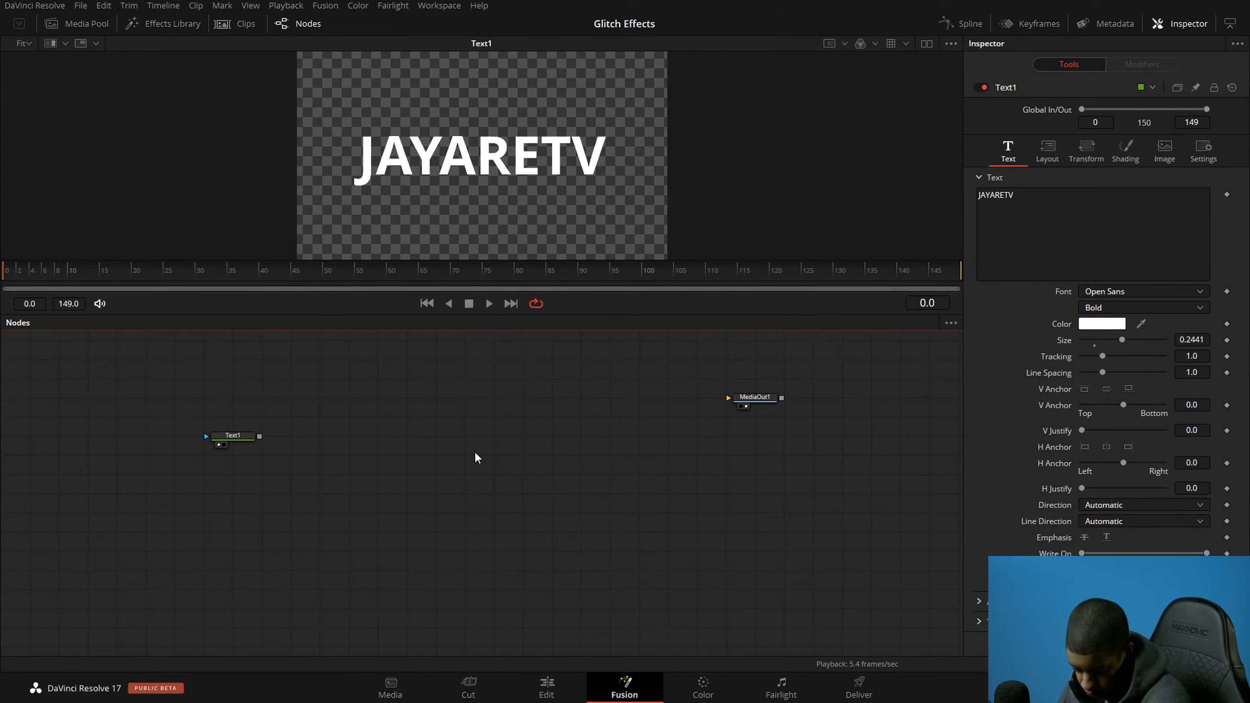
Step: Add three Background nodes and delete the Merge nodes created with them
key(shift+space)
text(back)
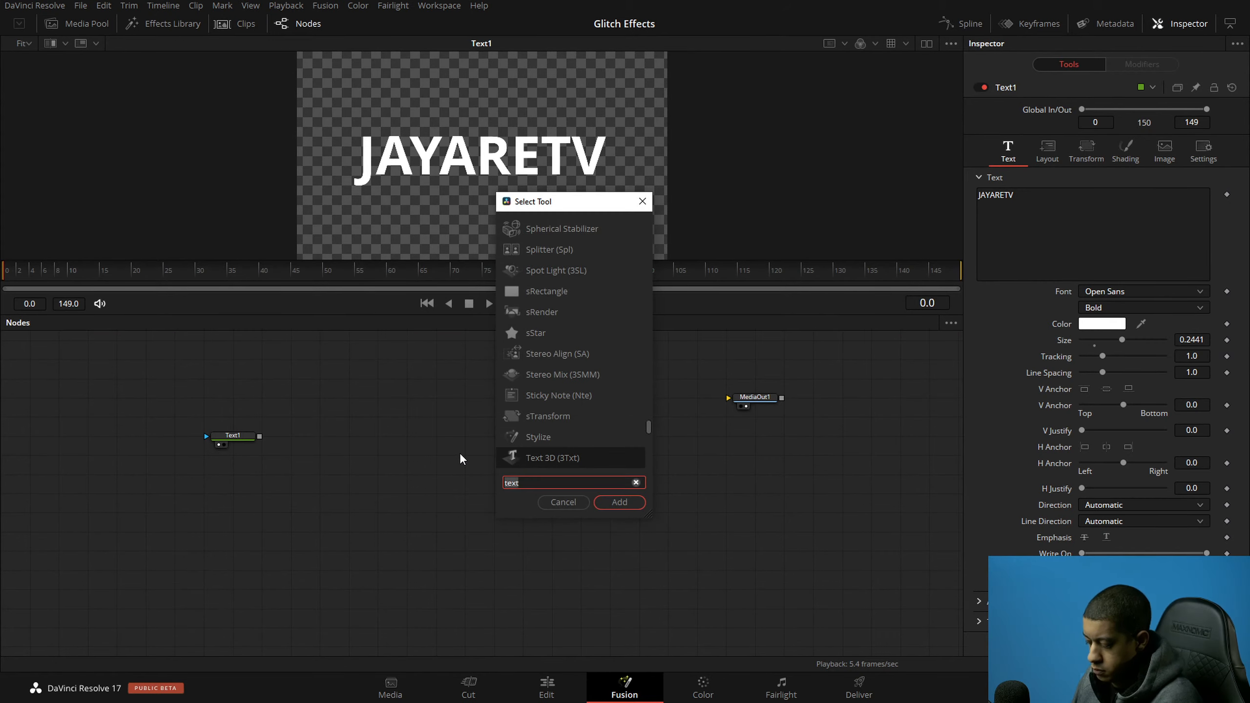
key(Return)
key(shift+space)
text(back)
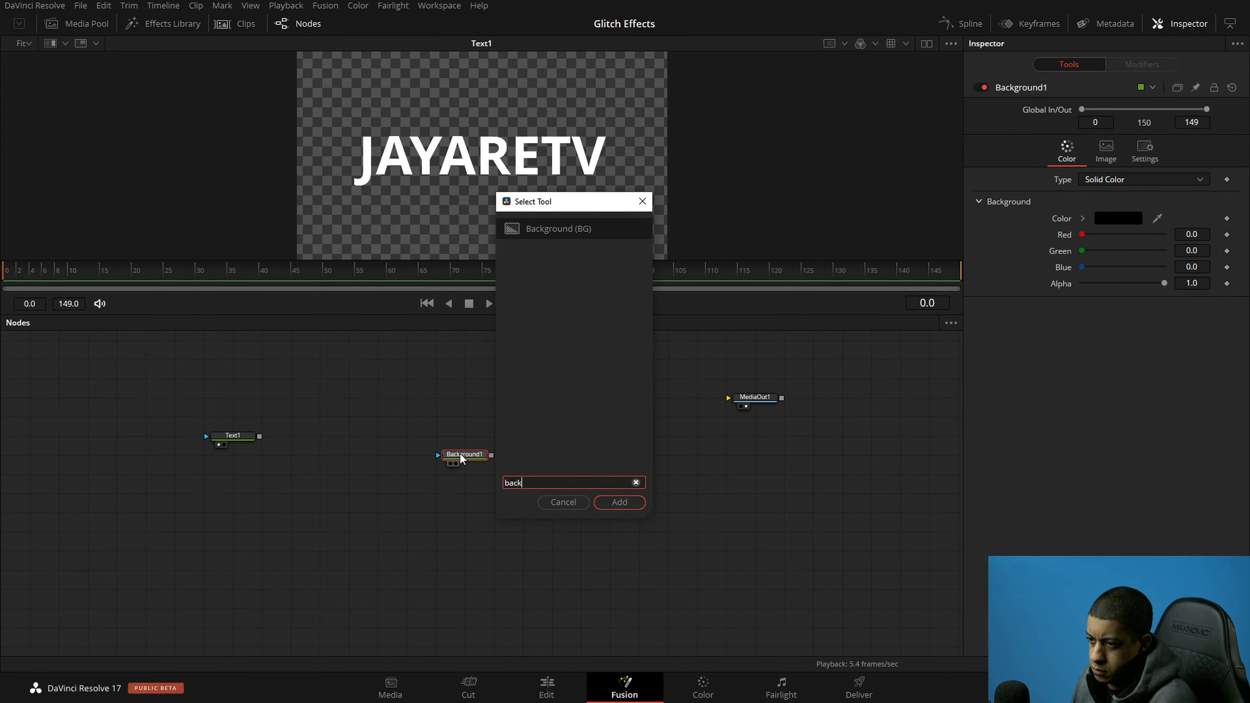
key(Return)
key(shift+space)
text(back)
key(Return)
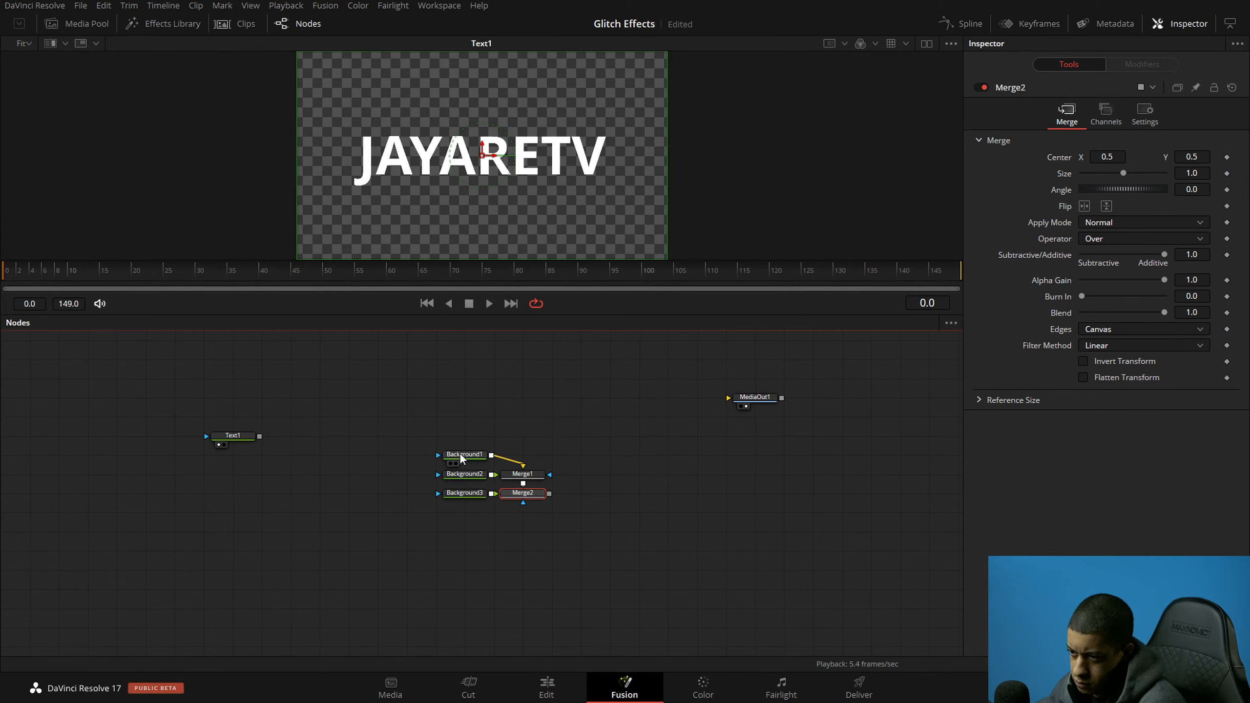
key(Delete)
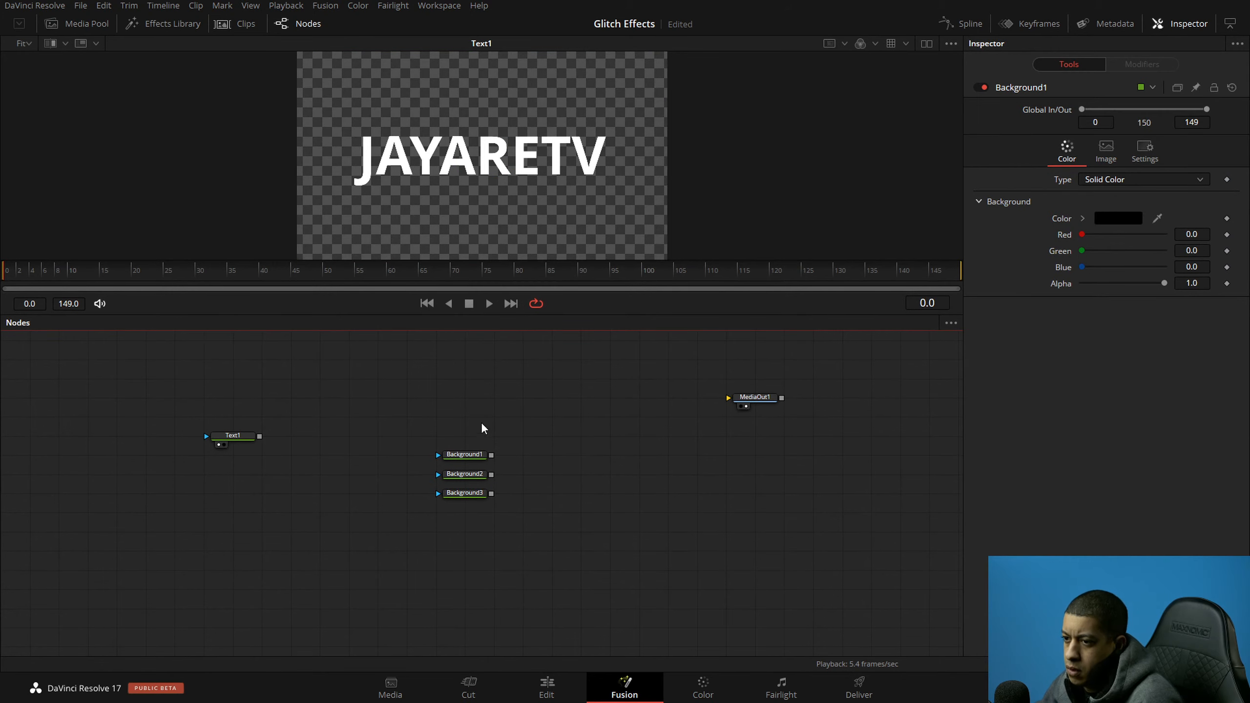
Step: Arrange the three Background nodes in an evenly spaced column, with Background1 level with Text1
drag(484, 425, 465, 505)
drag(480, 459, 481, 442)
drag(465, 494, 465, 513)
drag(464, 454, 465, 473)
click(814, 333)
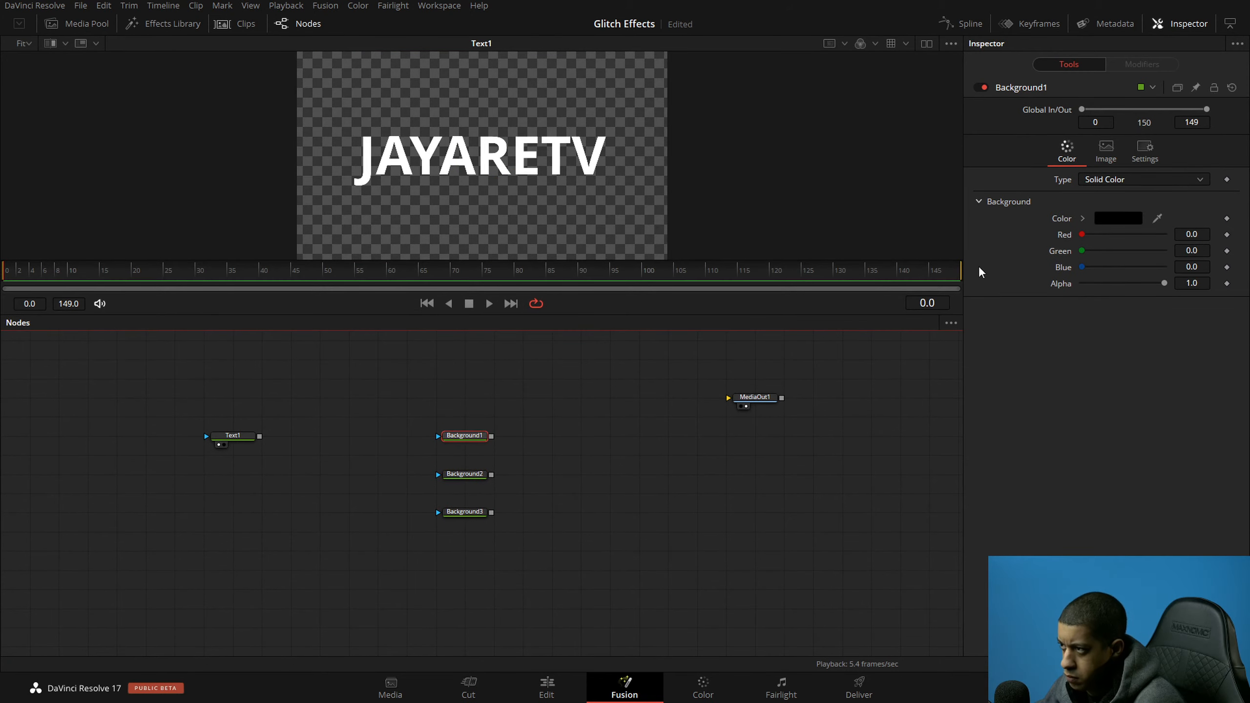
Step: Color Background1 pure red, Background2 pure green and Background3 pure blue by setting the matching channel to 1.0
drag(1081, 234, 1166, 234)
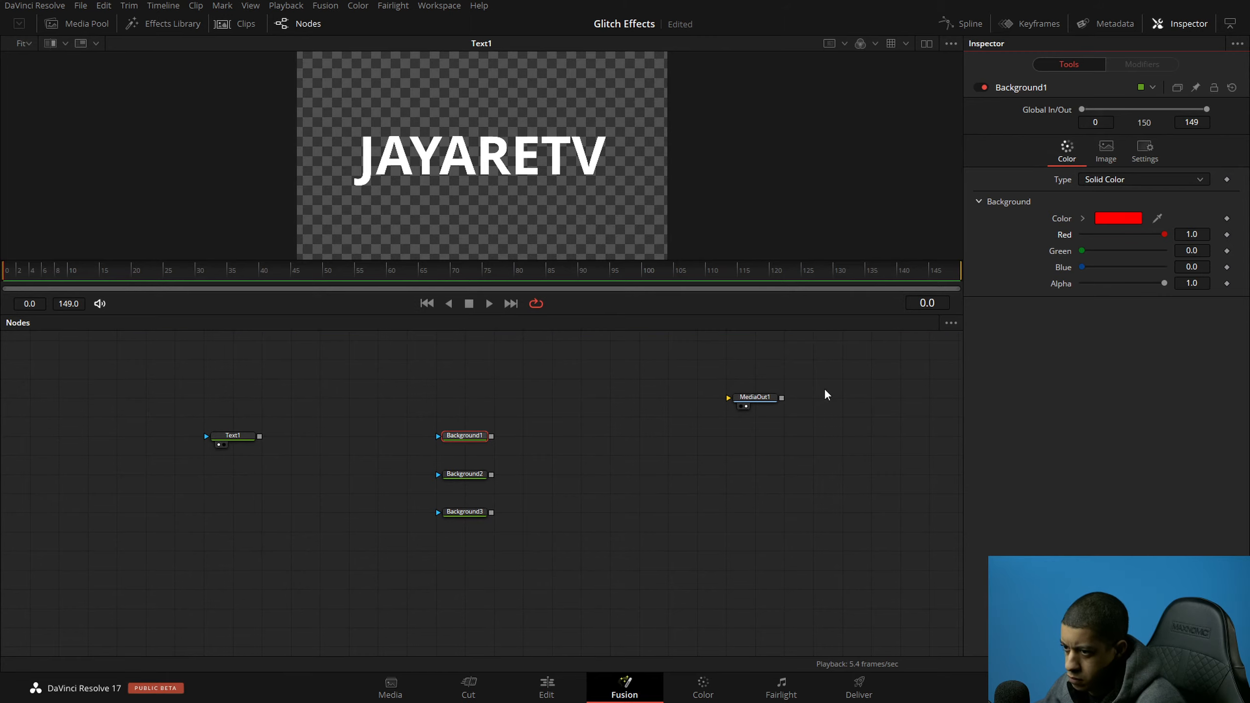
click(453, 482)
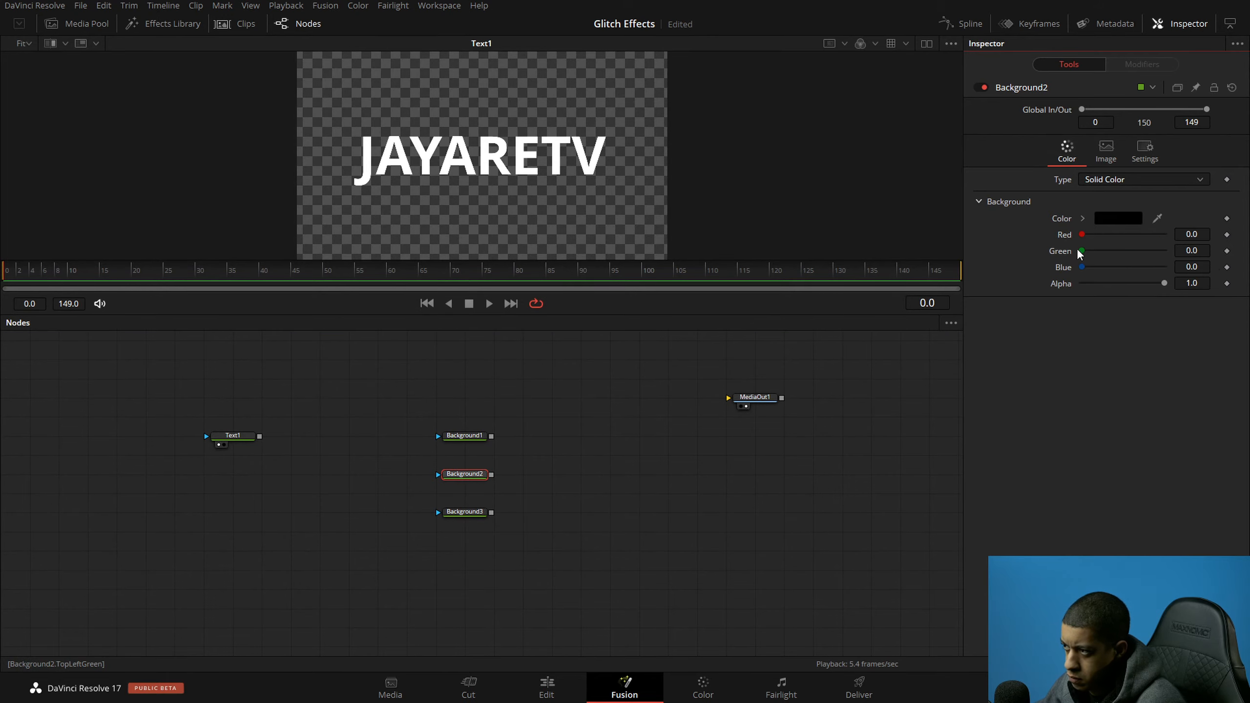
drag(1081, 251, 1166, 250)
click(464, 513)
drag(1081, 267, 1166, 267)
click(544, 551)
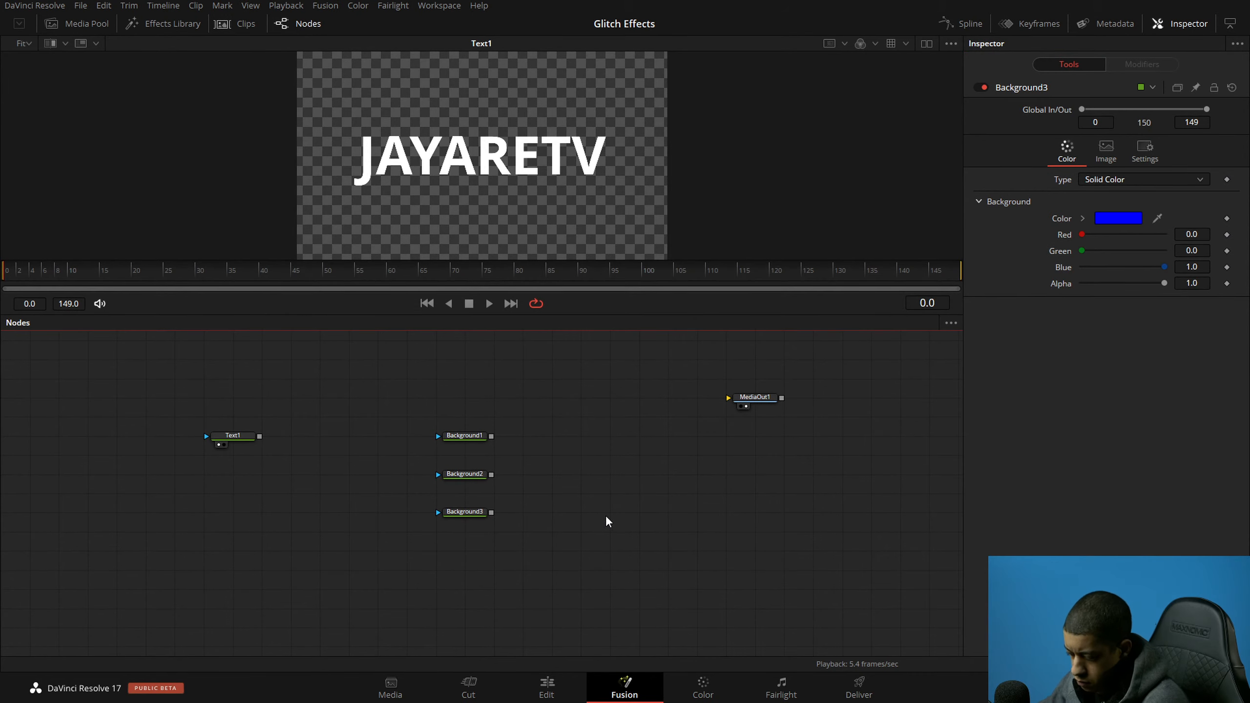
key(shift+space)
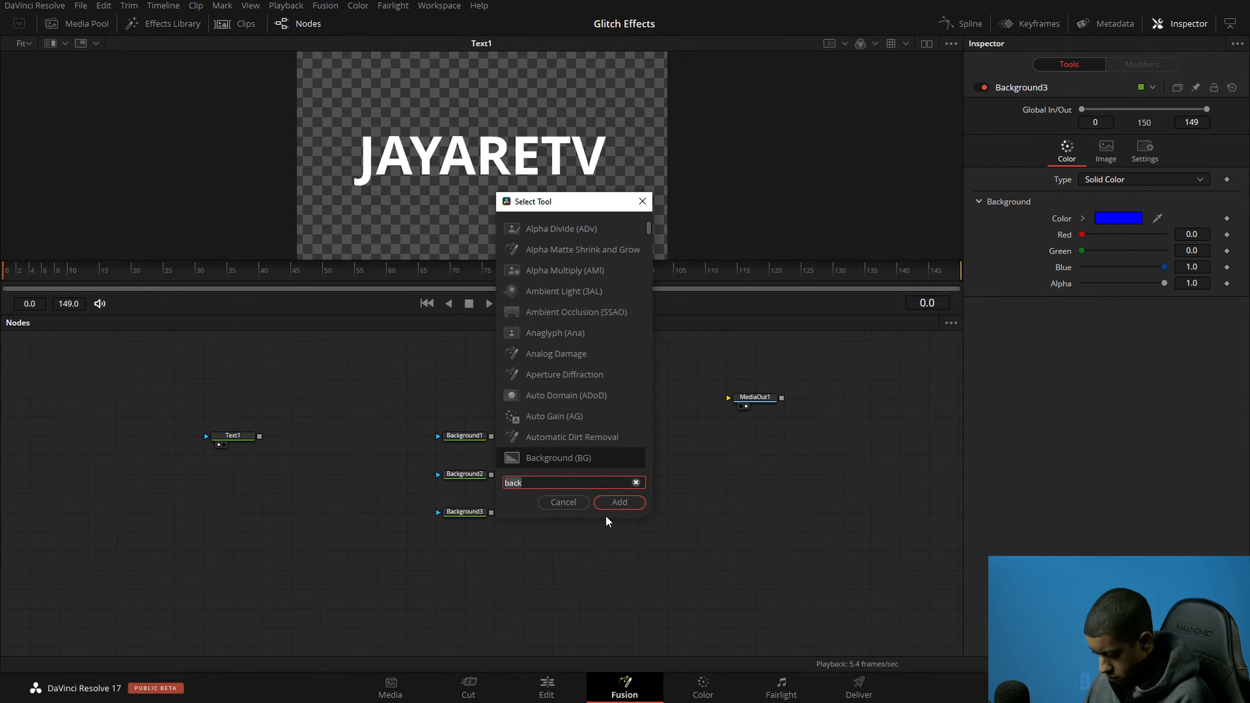
text(jpo)
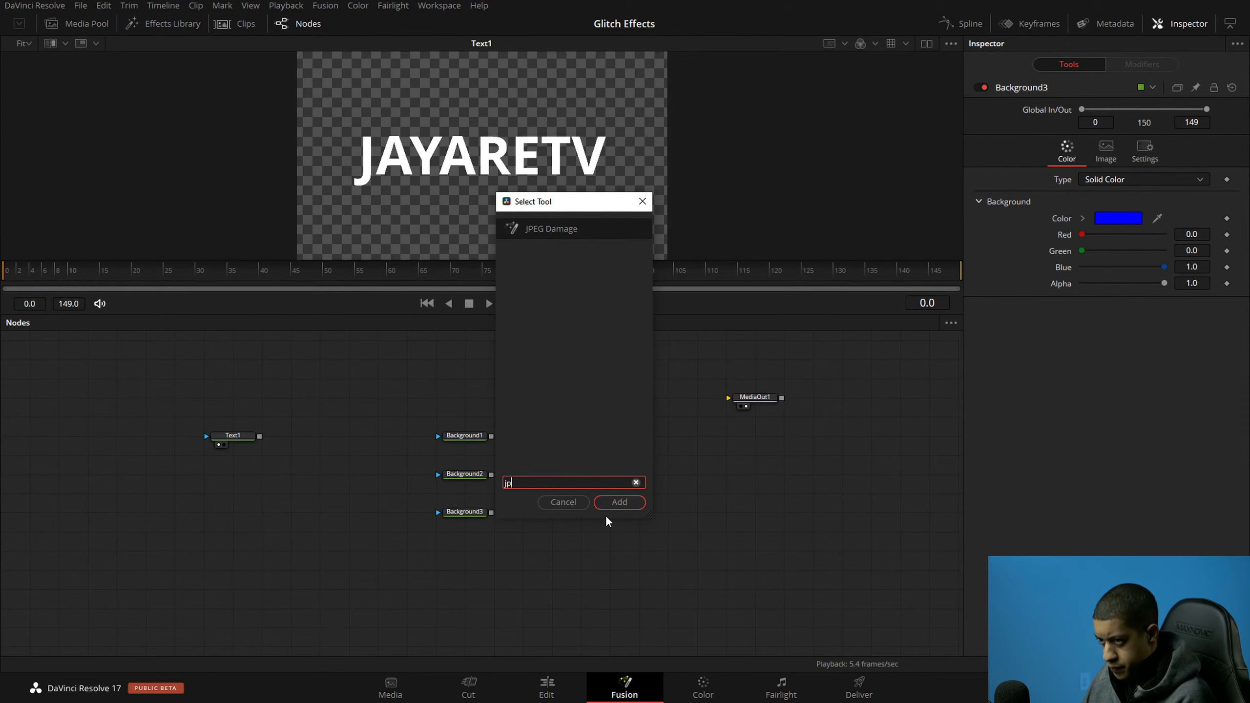
key(Escape)
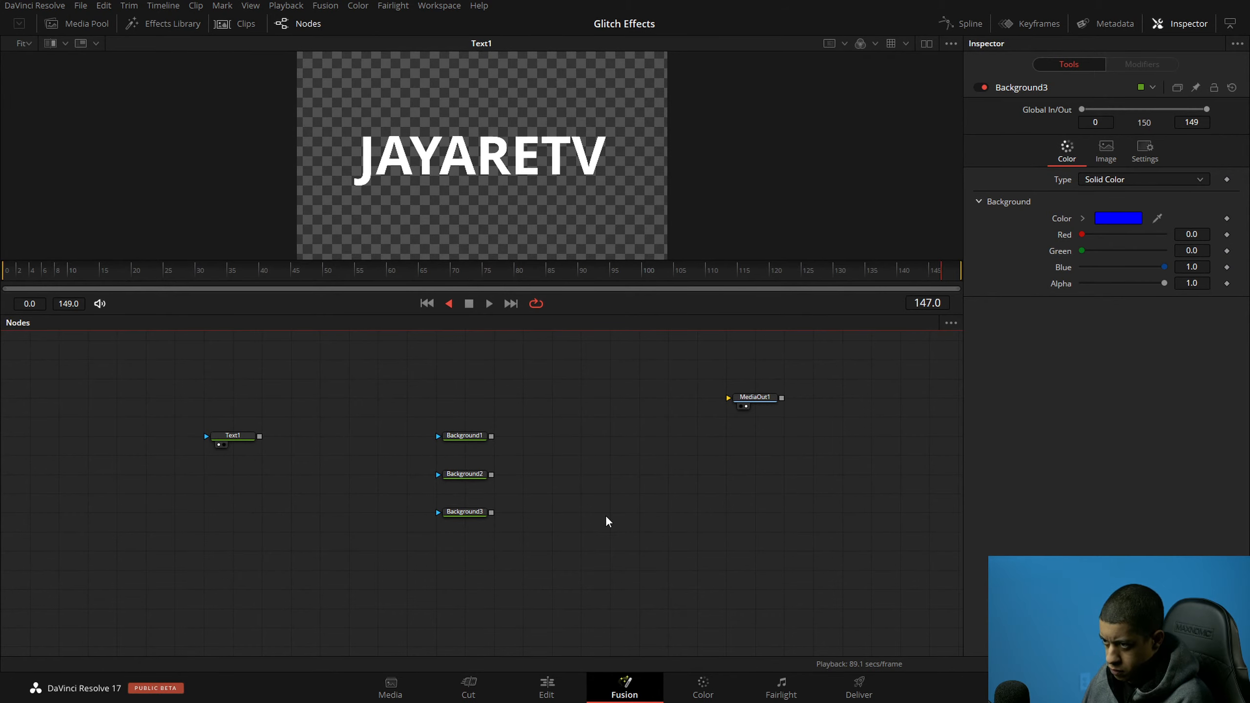
Step: Add an unconnected JPEG Damage node beside Background3 and stop the playback
key(shift+space)
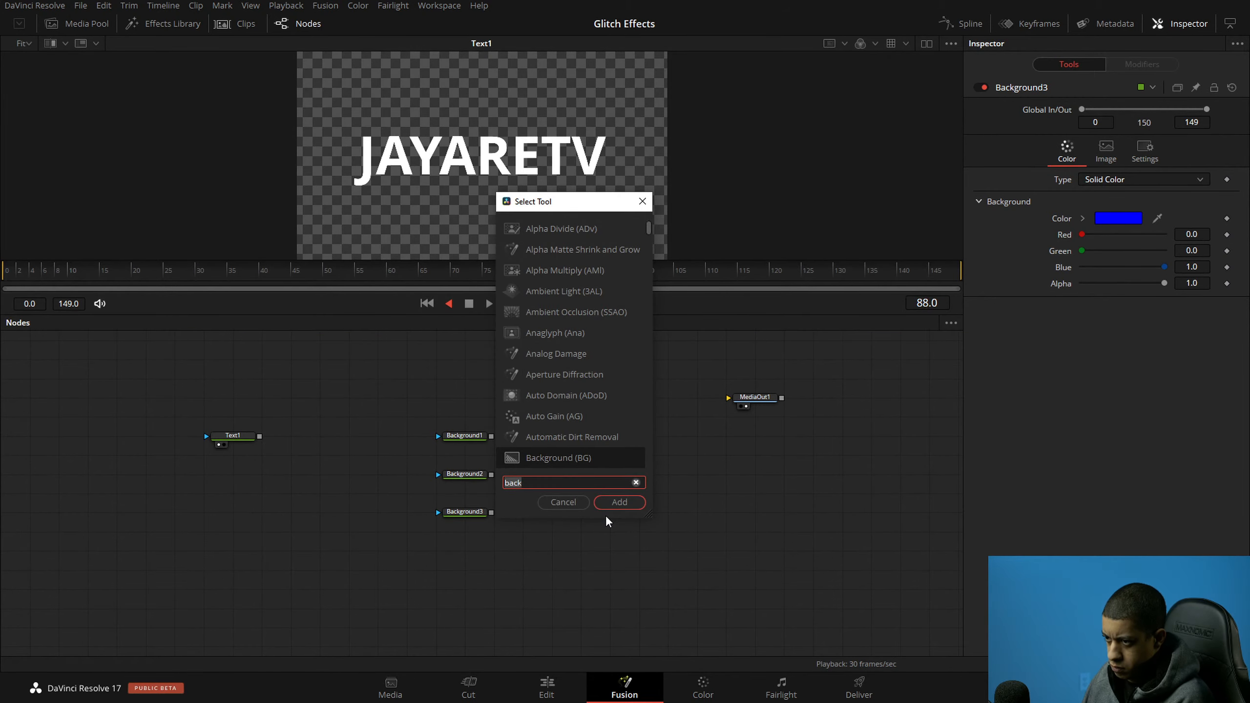
text(jpe)
key(Return)
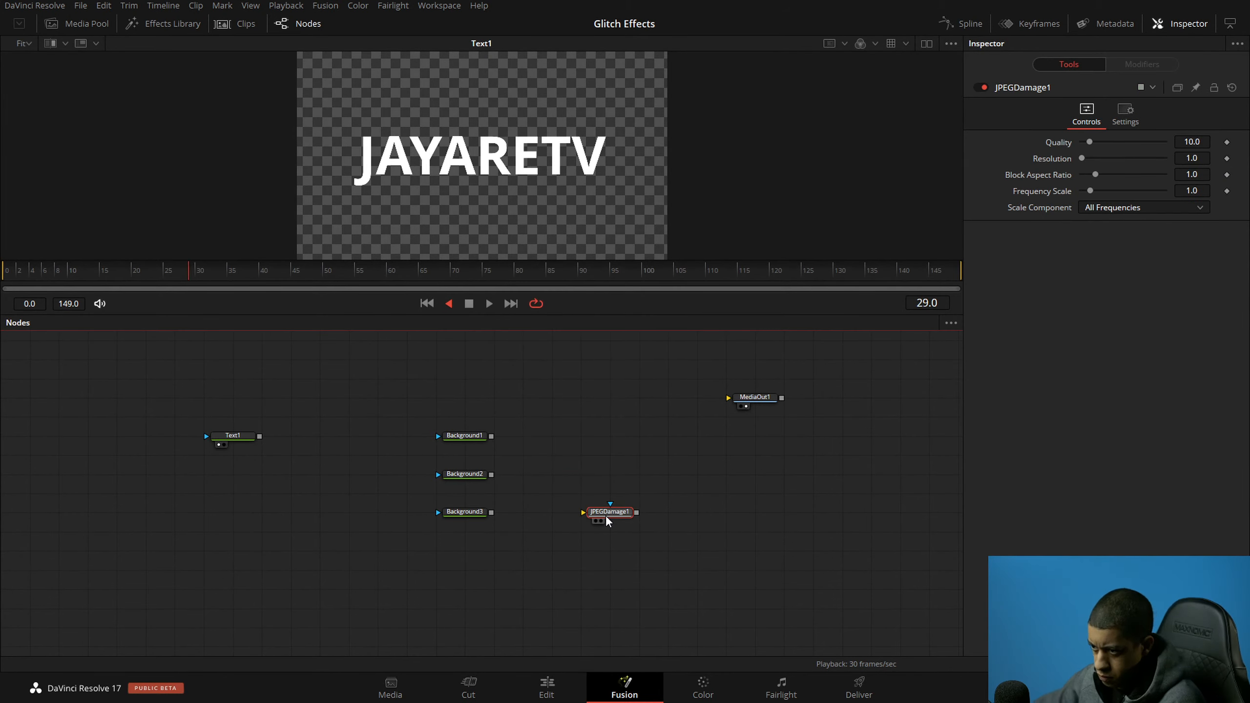
click(470, 305)
click(764, 573)
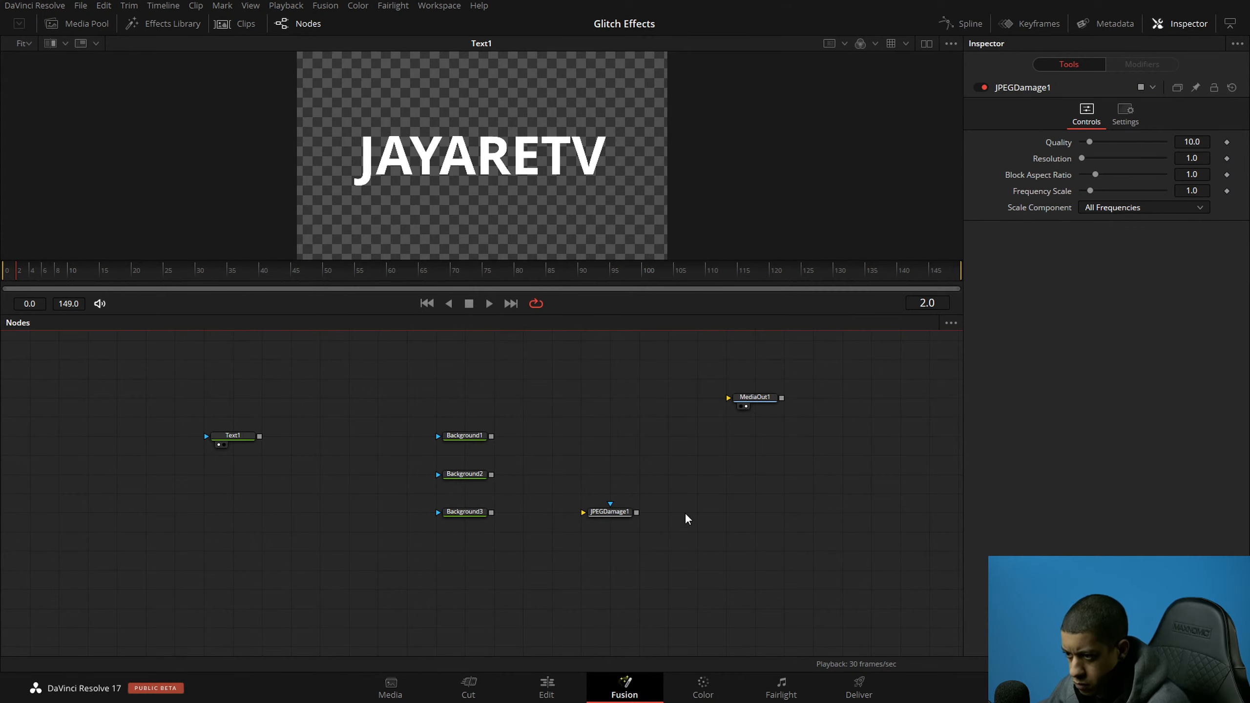
Step: Try feeding JPEG Damage from a new Background node placed below Text1 and view the JPEG Damage output
drag(589, 521, 184, 539)
click(315, 586)
key(shift+space)
key(Return)
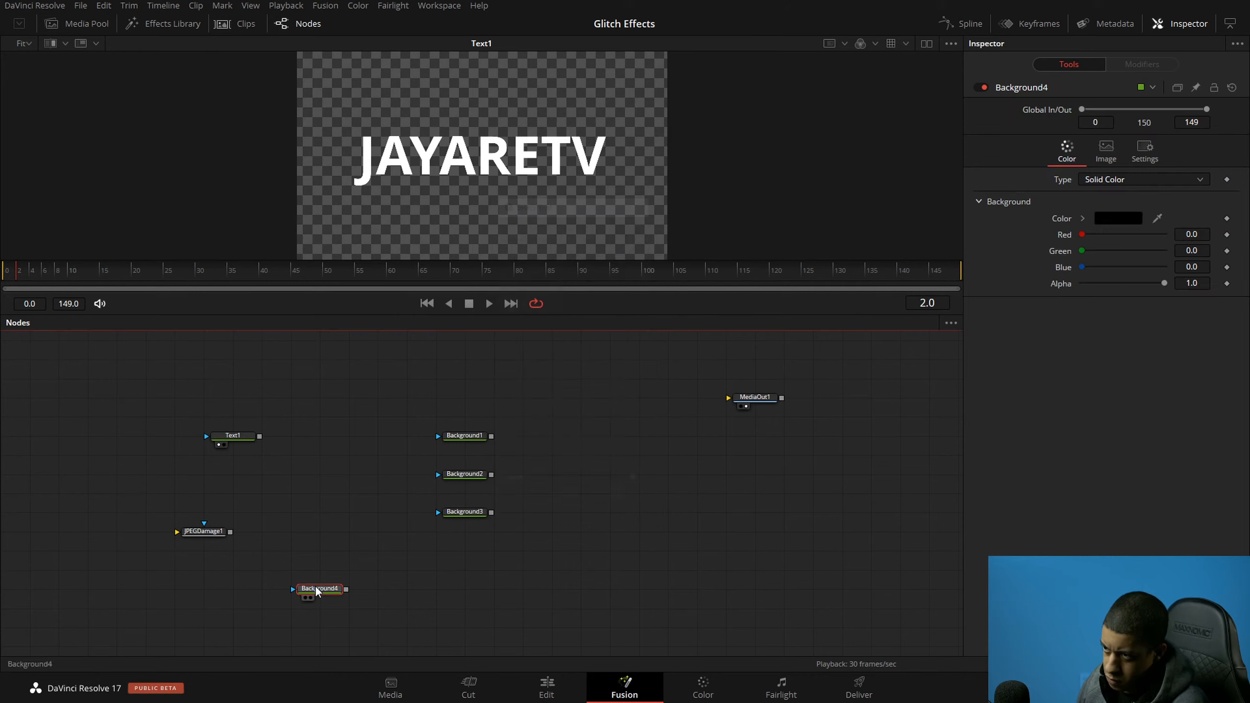
drag(209, 536, 203, 571)
drag(349, 550, 484, 72)
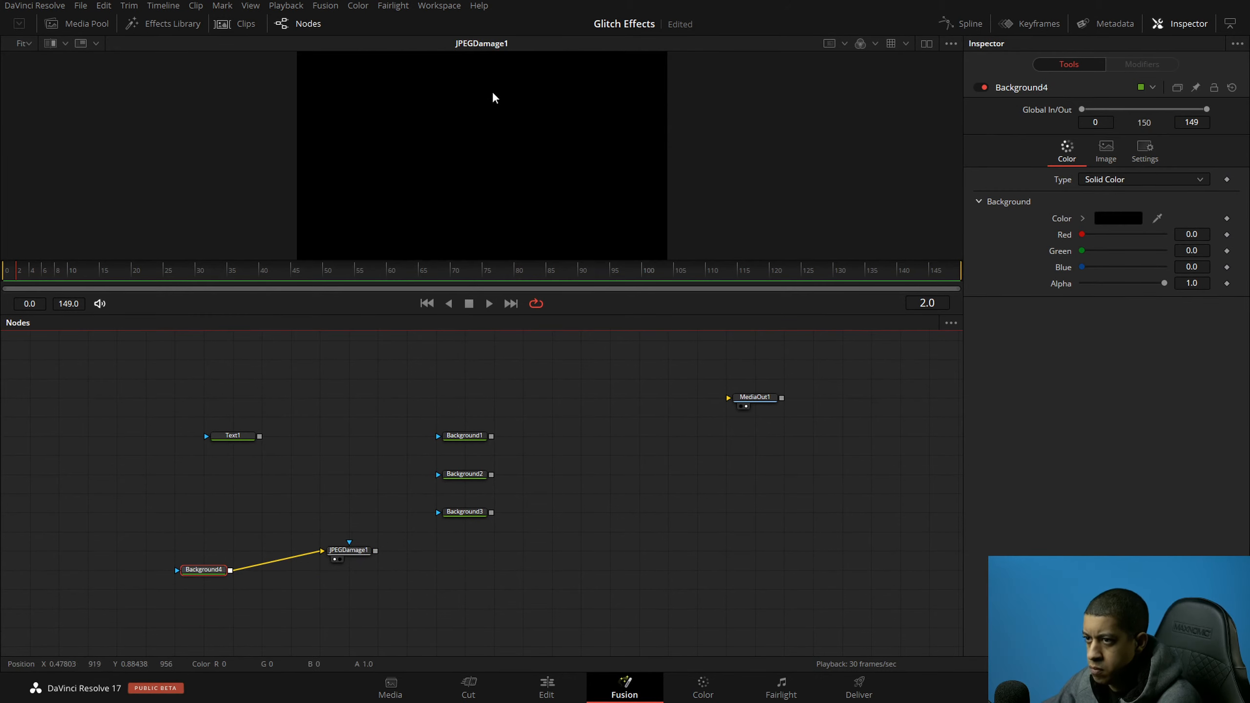
drag(201, 569, 201, 550)
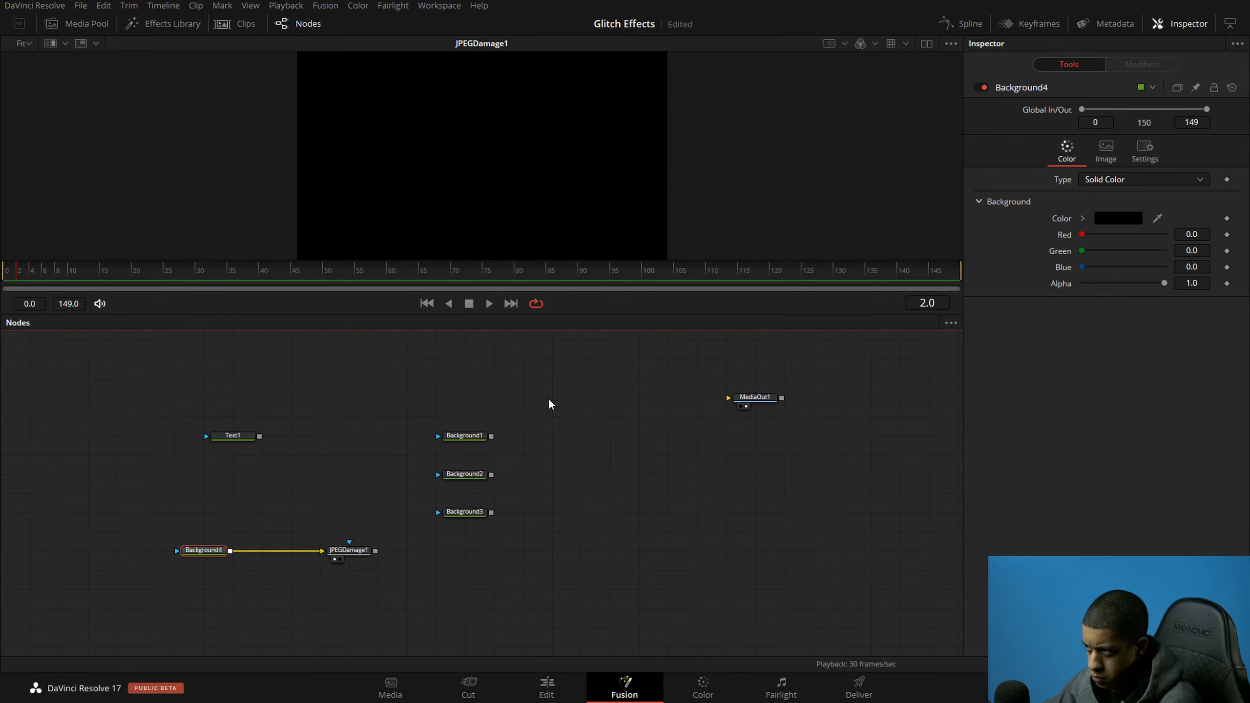
Step: Color the Background node feeding JPEG Damage dark gray, then delete that Background node
click(1118, 219)
drag(764, 295, 765, 318)
click(773, 470)
click(655, 534)
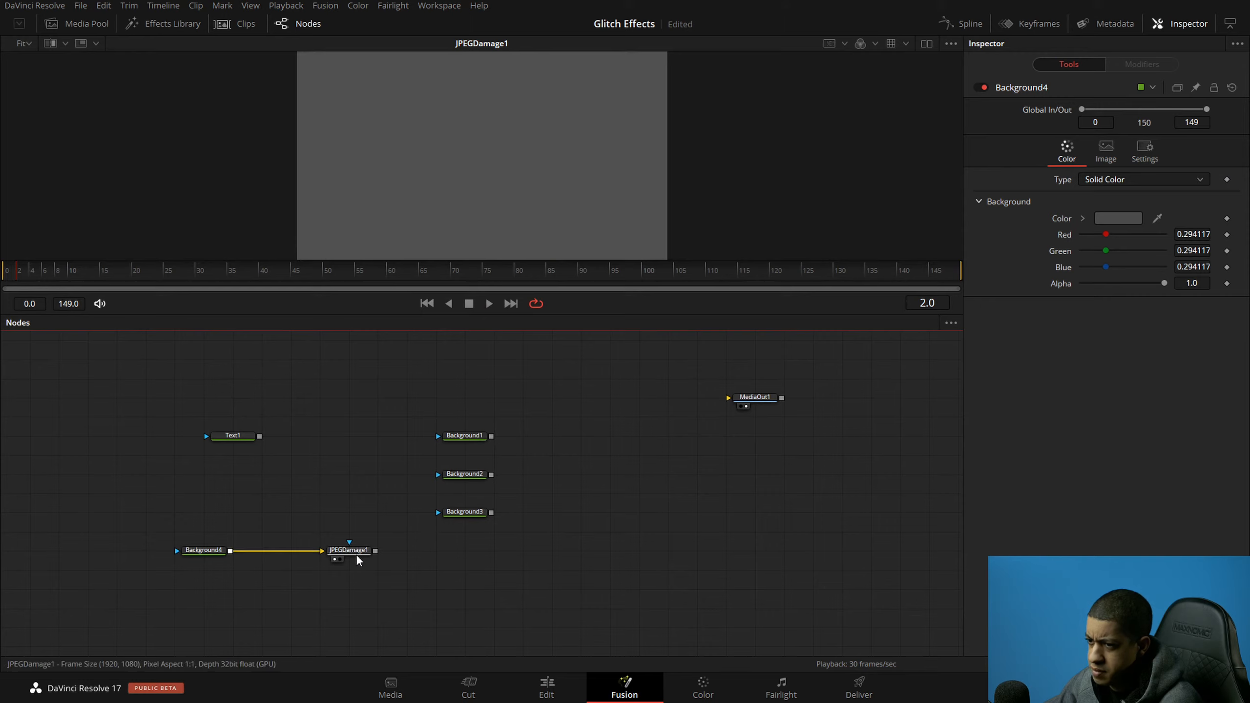
drag(233, 511, 99, 590)
key(Delete)
Step: Add a Fast Noise Texture node to the composition
key(shift+space)
text(back)
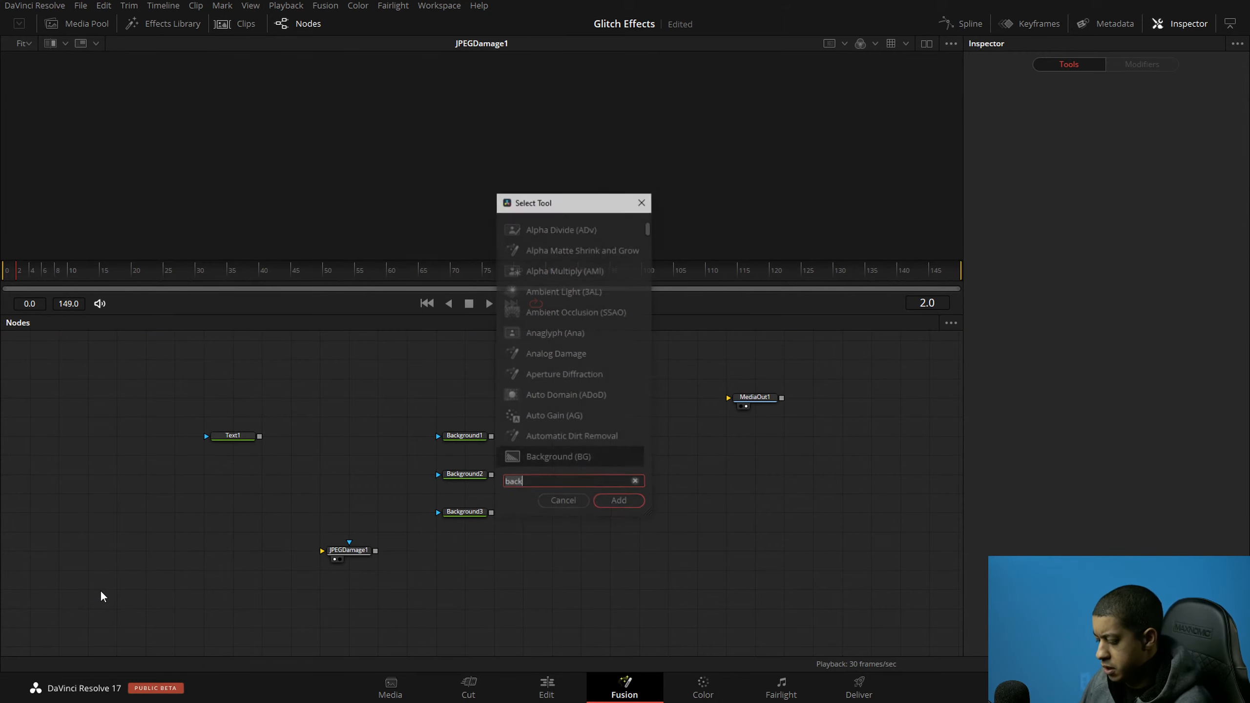
key(BackSpace)
key(BackSpace)
key(BackSpace)
key(BackSpace)
text(fas)
key(Return)
Step: Add a Fast Noise node, connect it to JPEG Damage, and delete the Fast Noise Texture node
key(shift+space)
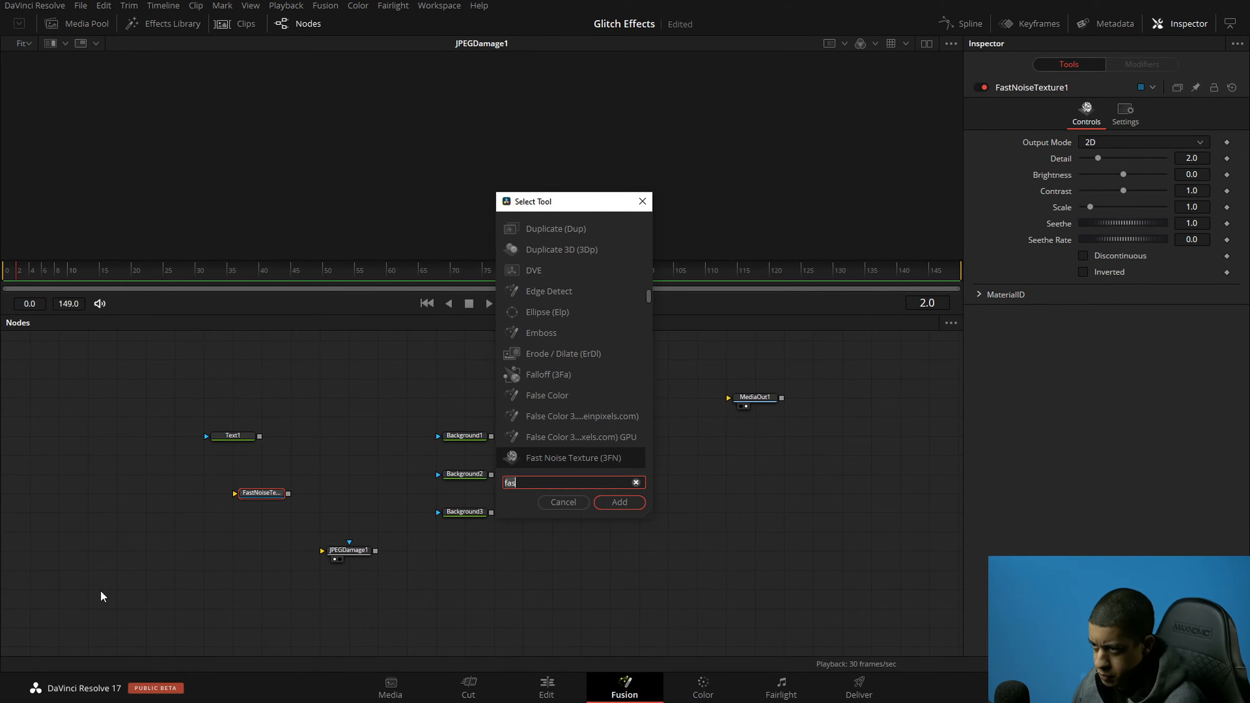
key(Down)
key(Return)
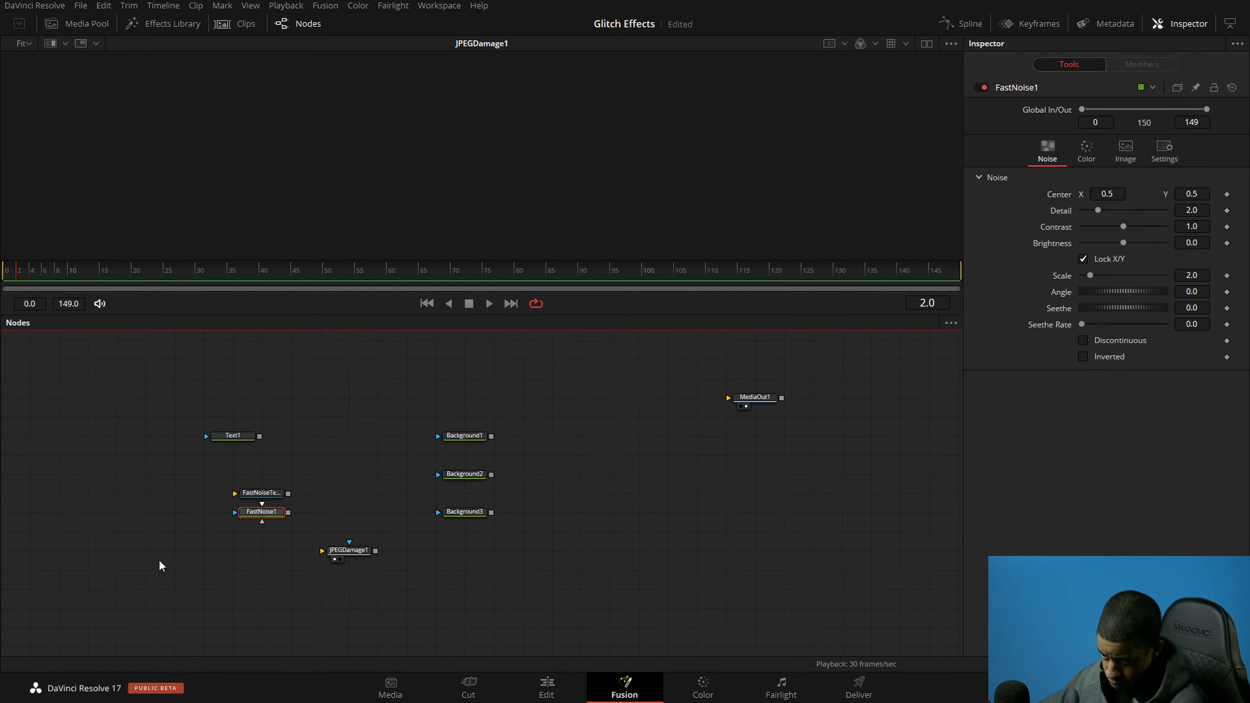
drag(262, 512, 321, 551)
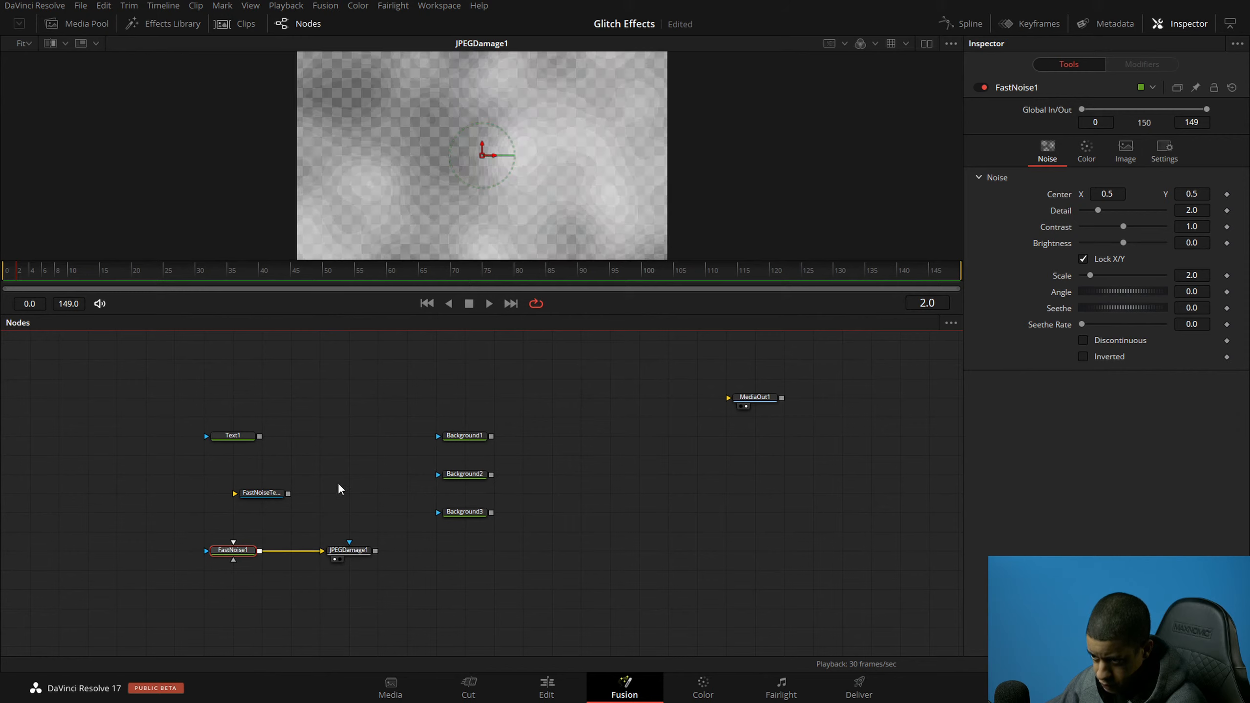
click(261, 492)
key(Delete)
Step: Set the JPEG Damage Quality to about 8.02 and Resolution to about 8.54
click(348, 550)
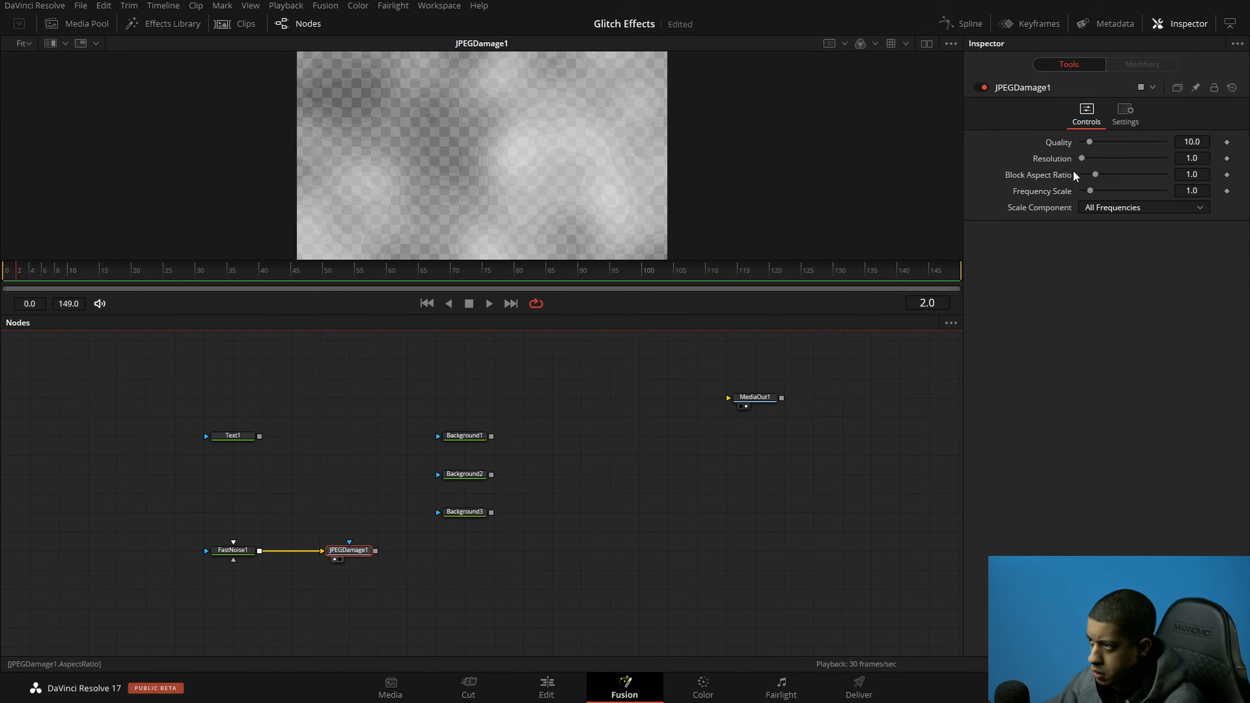
mouse_move(1089, 142)
mouse_down()
mouse_move(1121, 140)
mouse_move(1073, 143)
mouse_move(1119, 158)
mouse_move(1089, 142)
mouse_up()
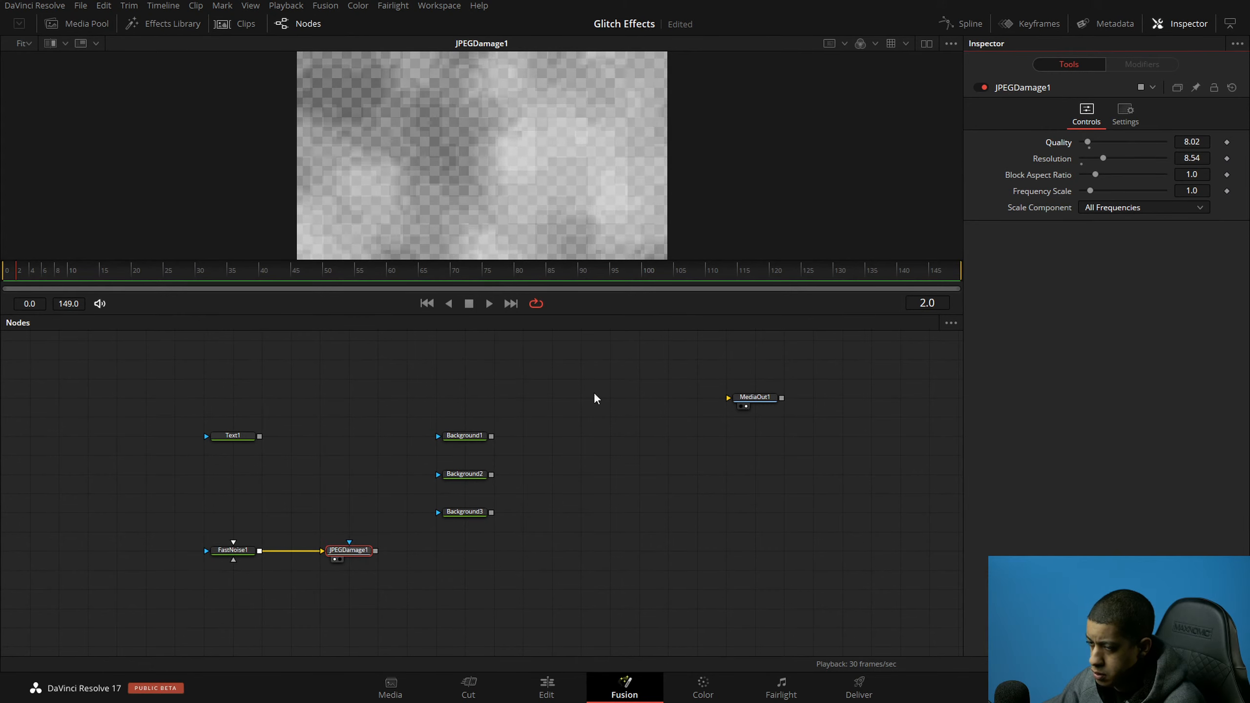
Step: Set the Fast Noise Contrast to about 3.29 and Scale to about 8.5
click(238, 552)
drag(1126, 226, 1172, 227)
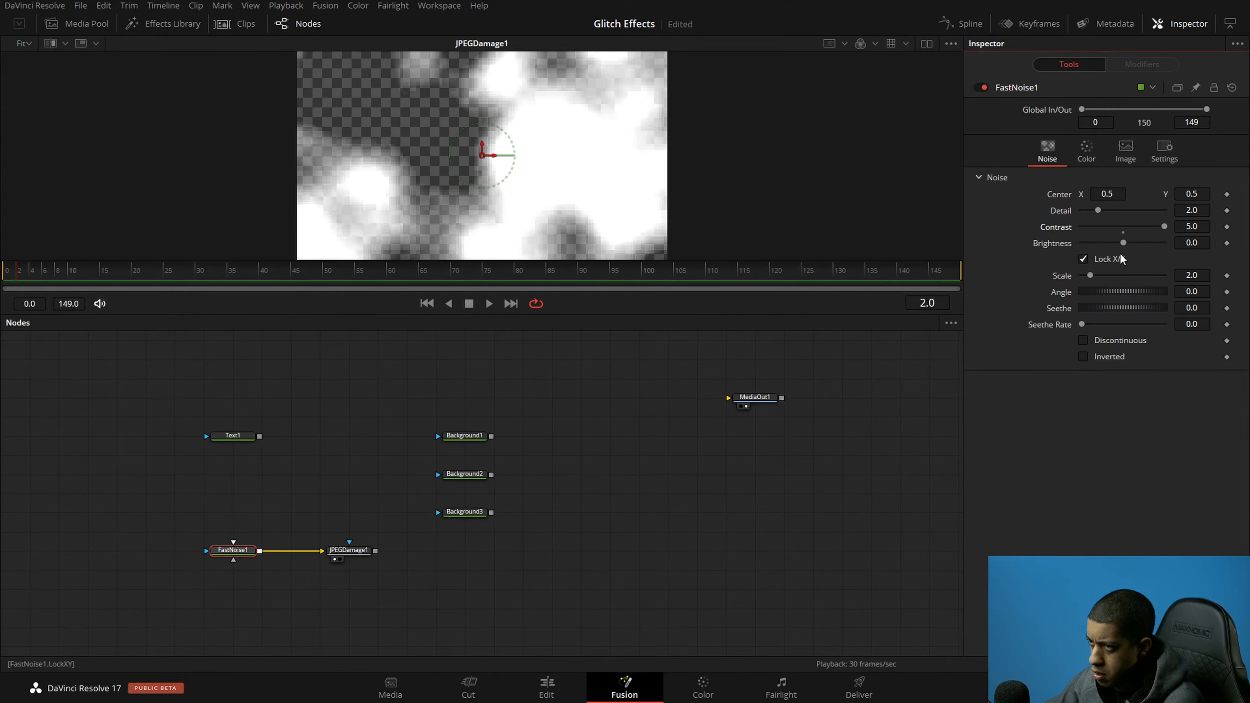
drag(1164, 225, 1147, 225)
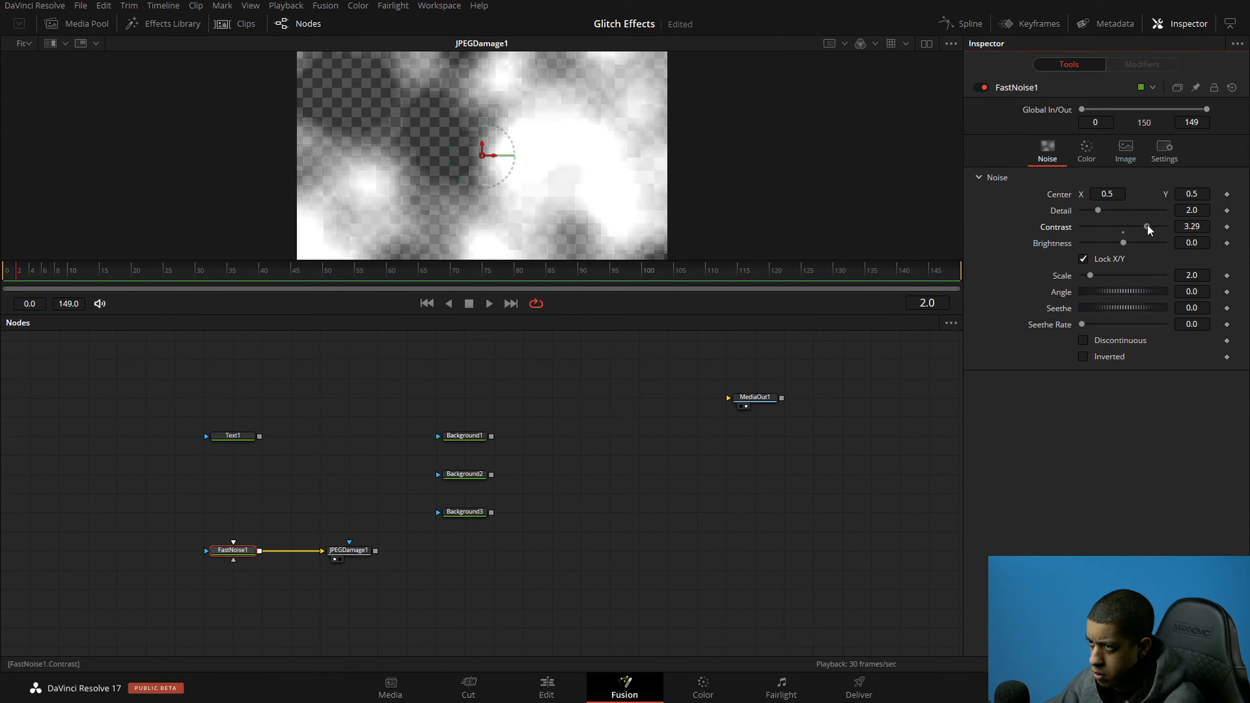
mouse_move(1100, 278)
mouse_down()
mouse_move(1167, 272)
mouse_move(1117, 274)
mouse_up()
click(670, 533)
Step: Set the JPEG Damage Quality to 10.0 and Resolution to about 24.06
click(349, 549)
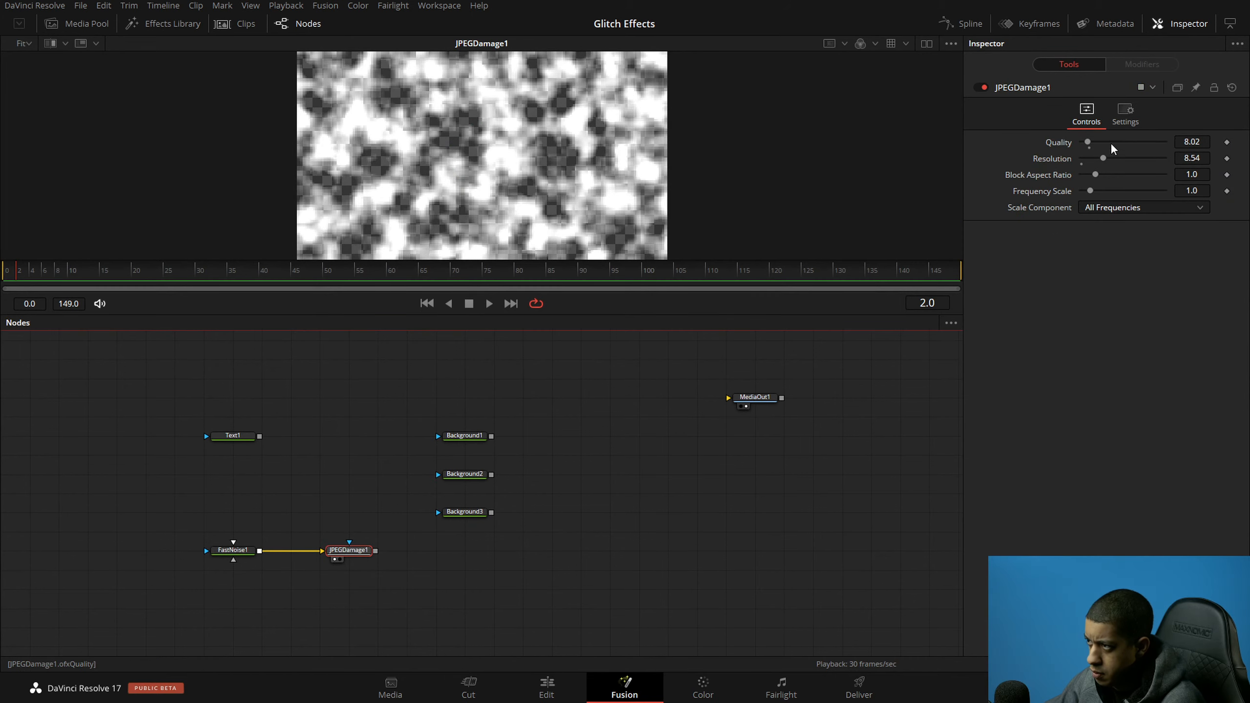
drag(1085, 139, 1105, 158)
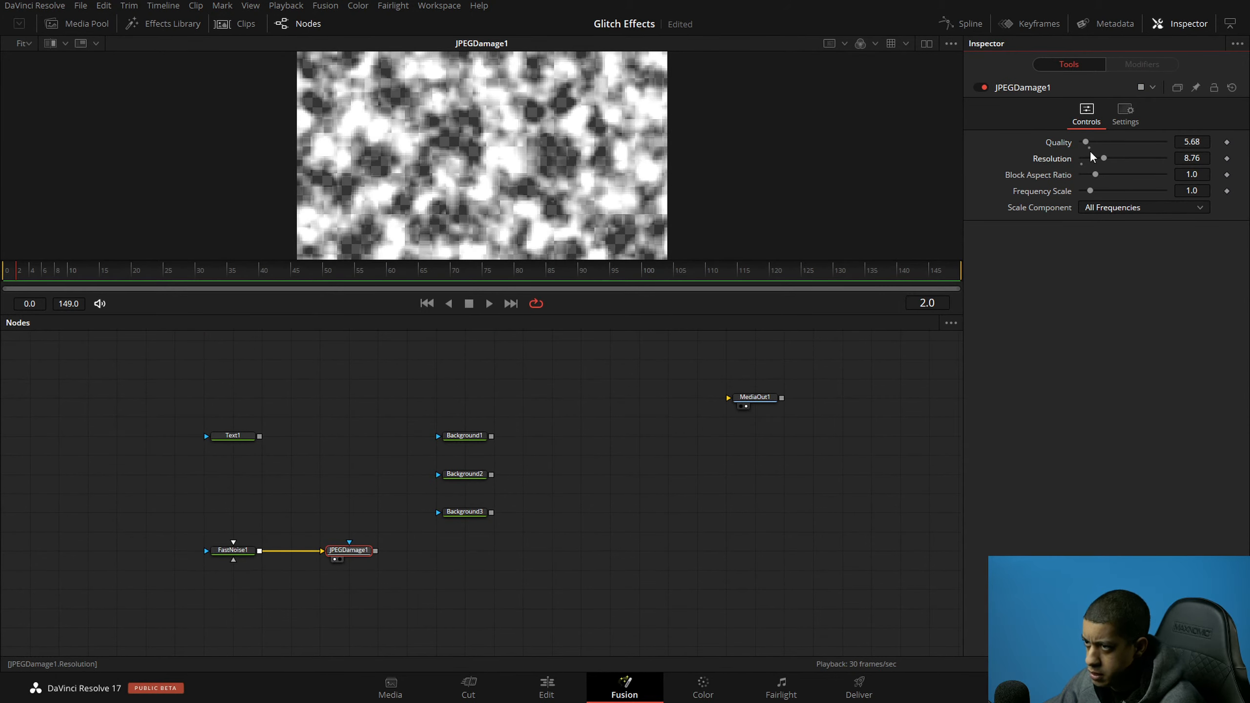
click(1088, 148)
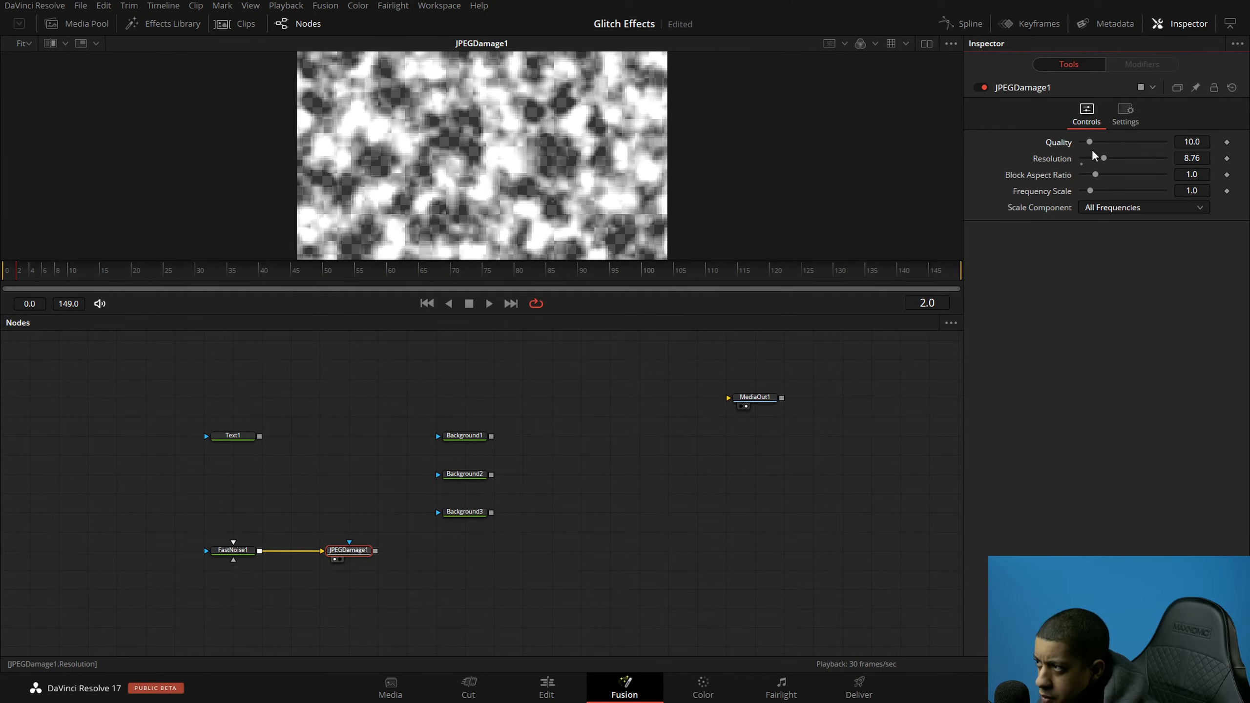
drag(1104, 158, 1146, 160)
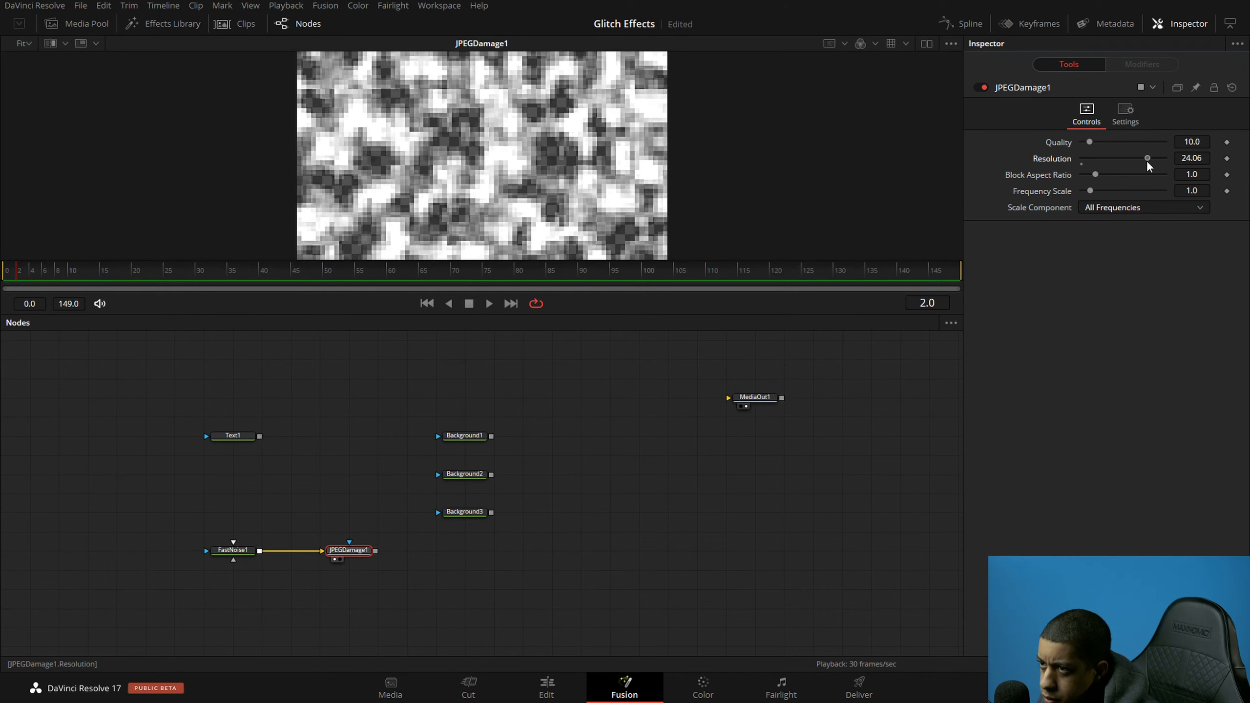
click(610, 522)
Step: Make Color 1 of Fast Noise opaque black by raising its Alpha to 1.0
click(232, 549)
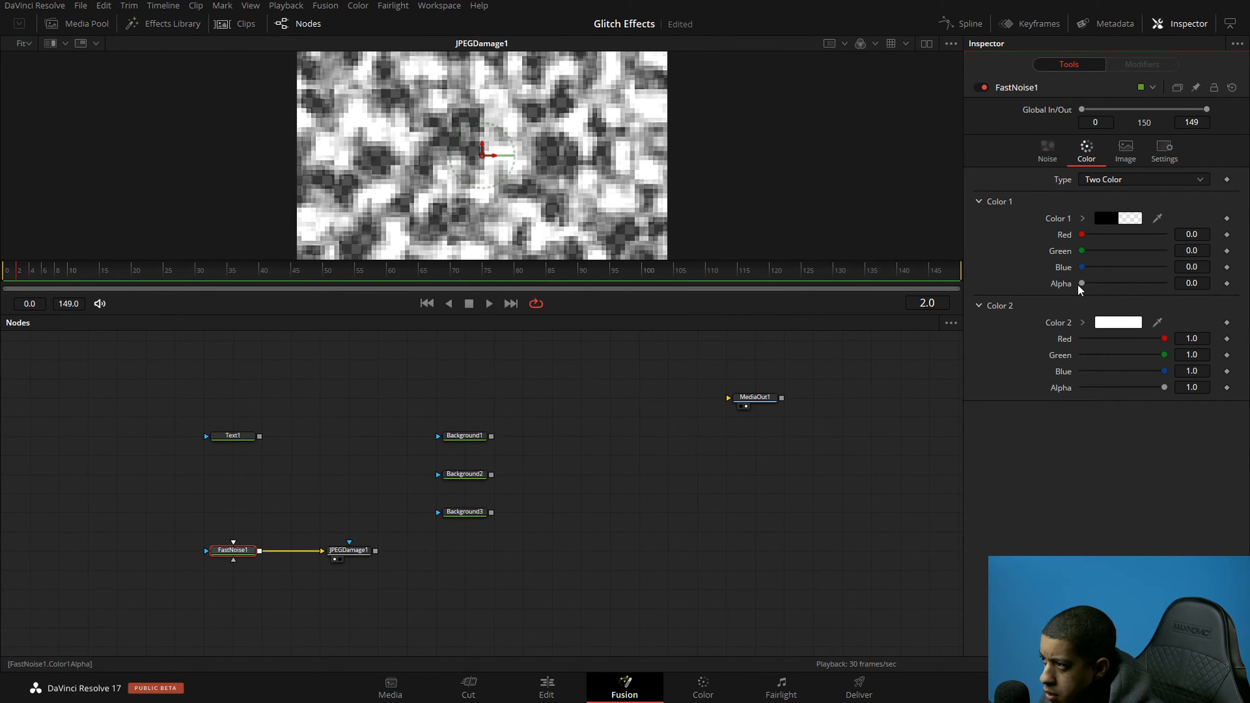
drag(1082, 283, 1165, 284)
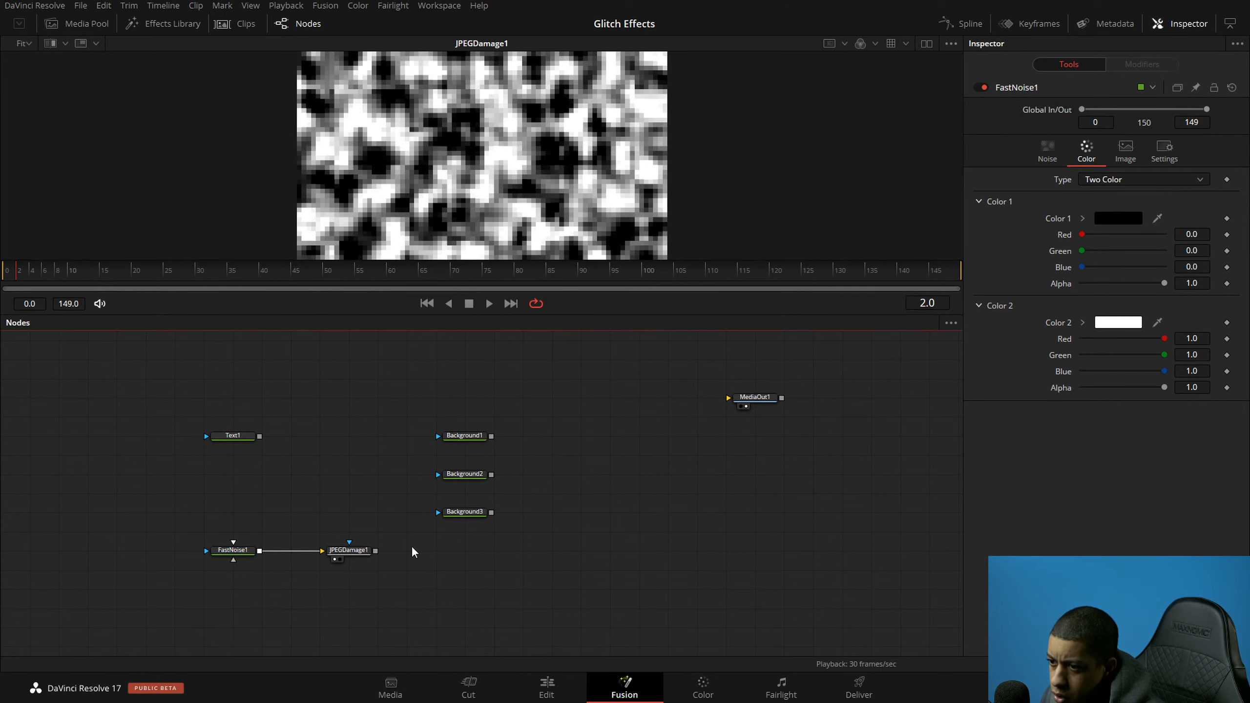
Step: Move Fast Noise and JPEG Damage closer together, place the pair farther left level with Background3, and save the project
drag(348, 550, 320, 546)
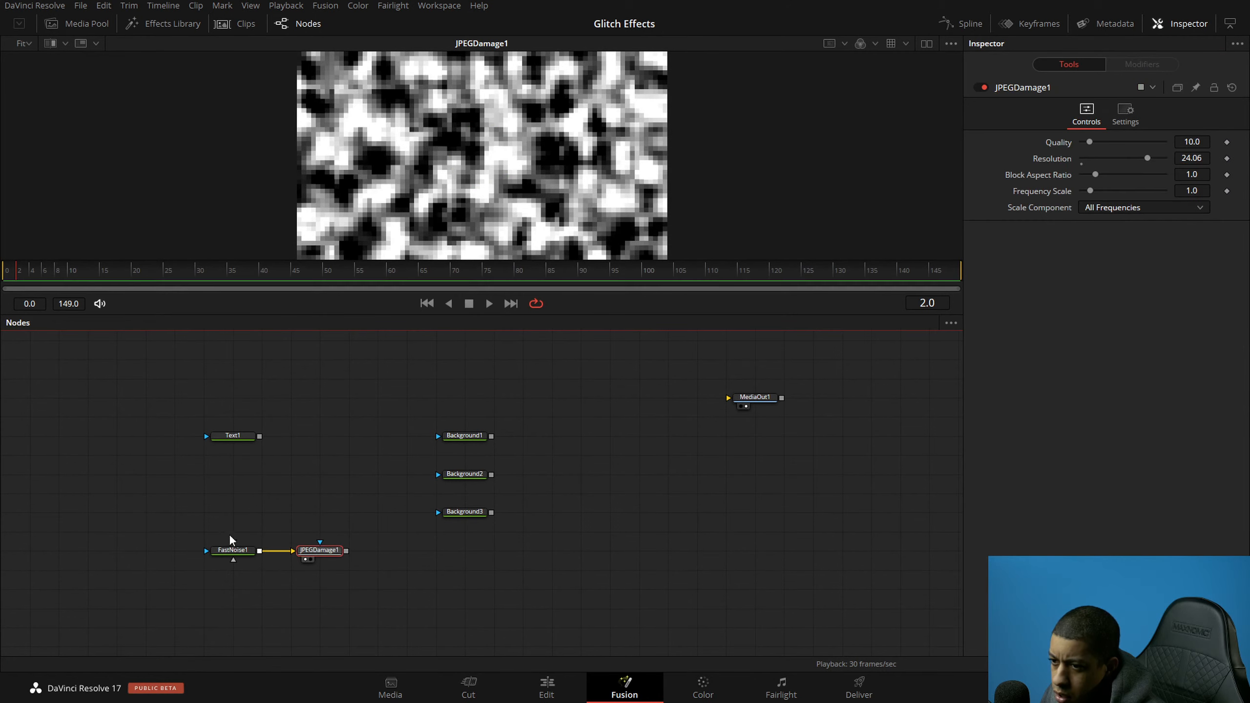
drag(230, 539, 276, 510)
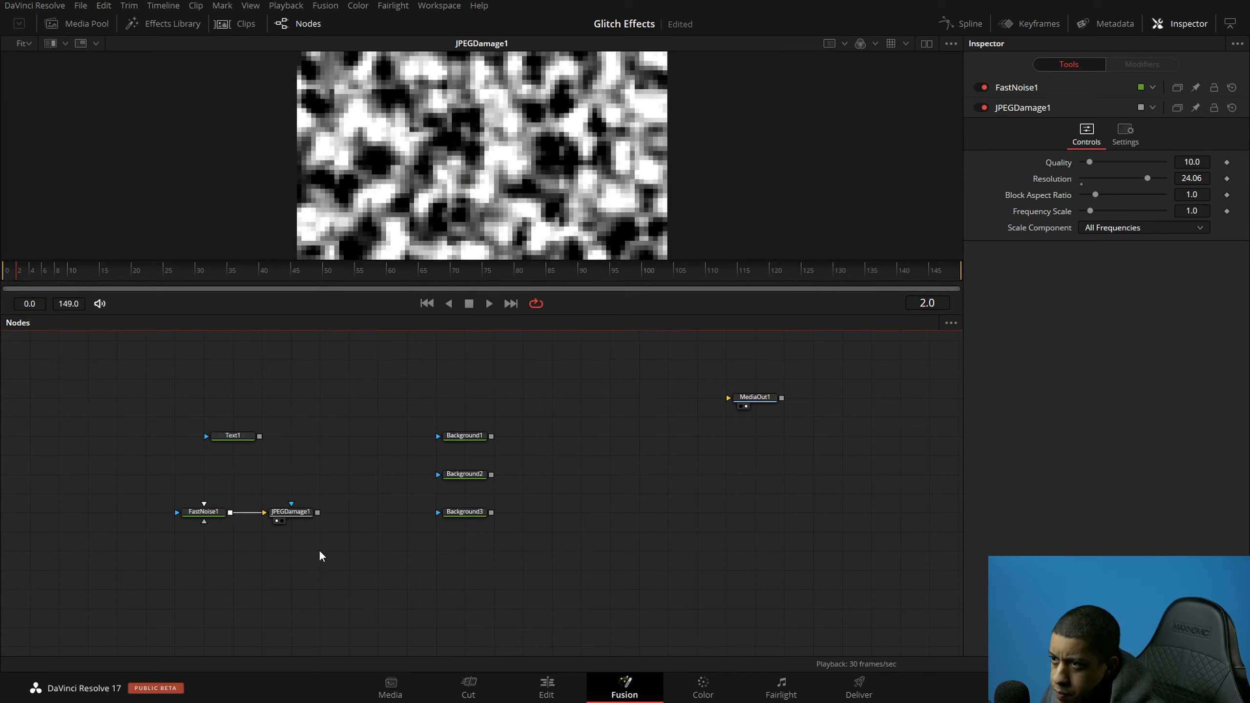
key(ctrl+s)
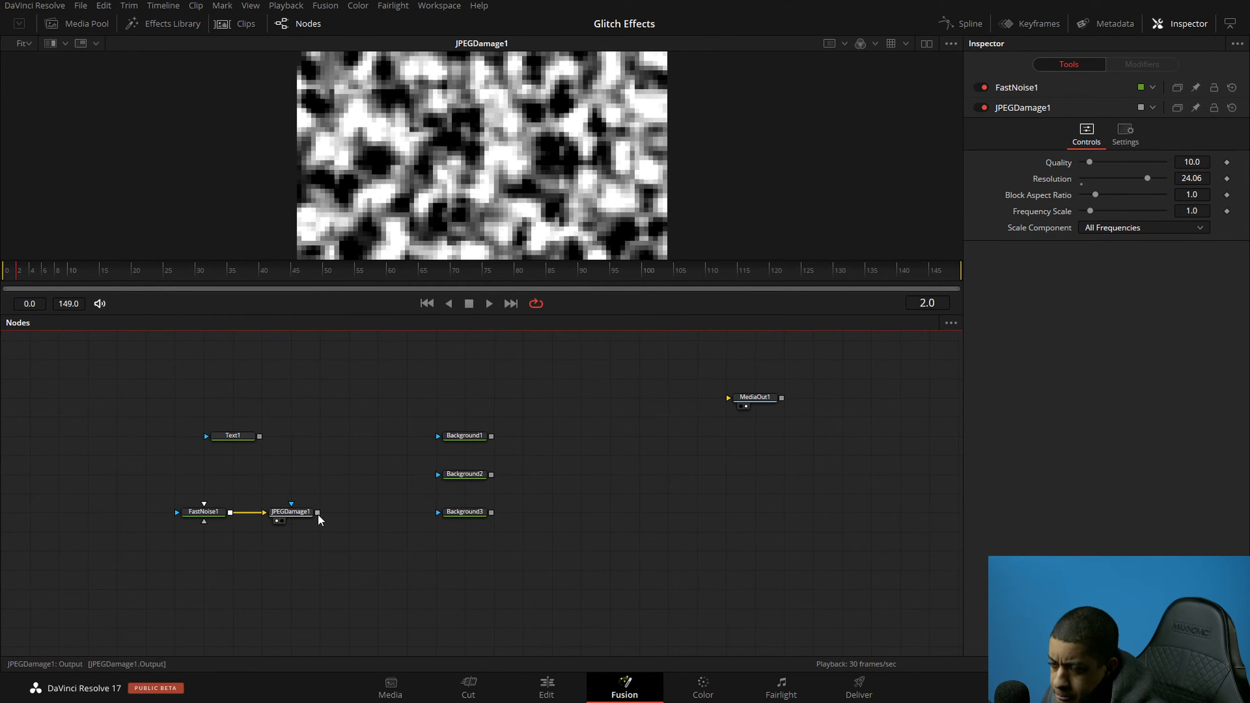
drag(317, 513, 366, 522)
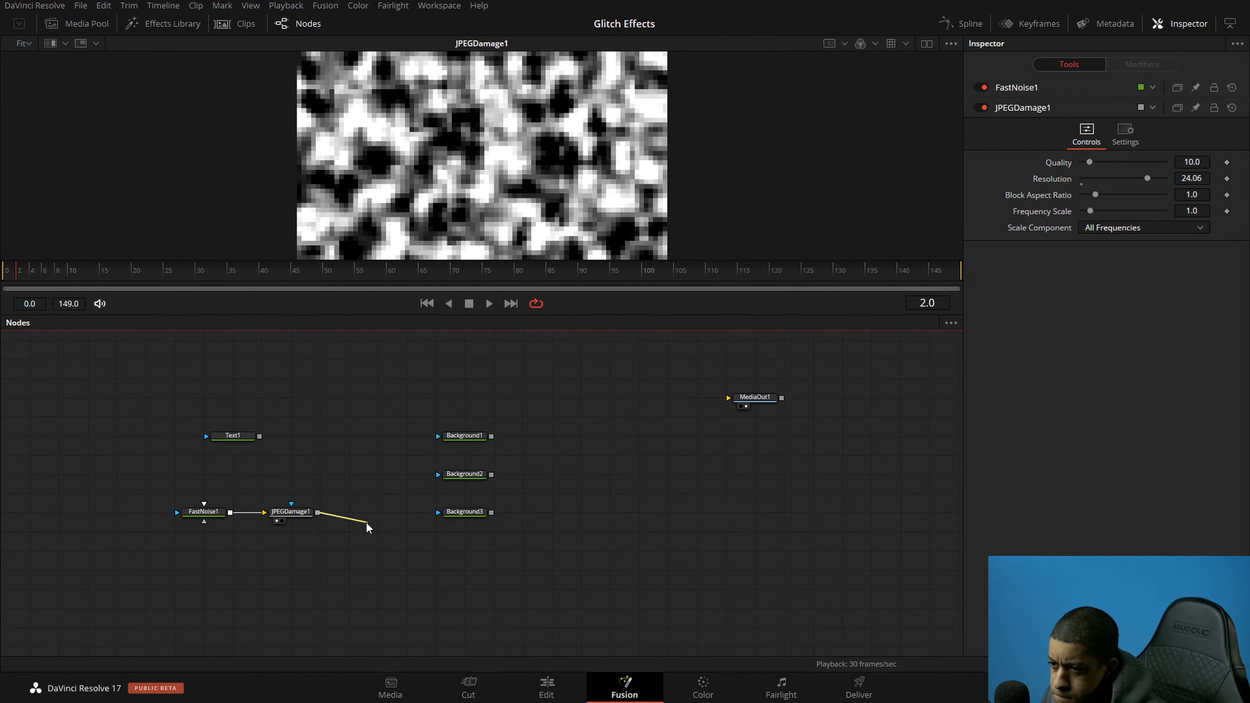
drag(179, 483, 297, 525)
drag(275, 512, 216, 511)
Step: Add a Bitmap node after JPEG Damage, view its output, and set its Channel to Luminance
click(332, 520)
key(shift+space)
text(bitmap)
key(Return)
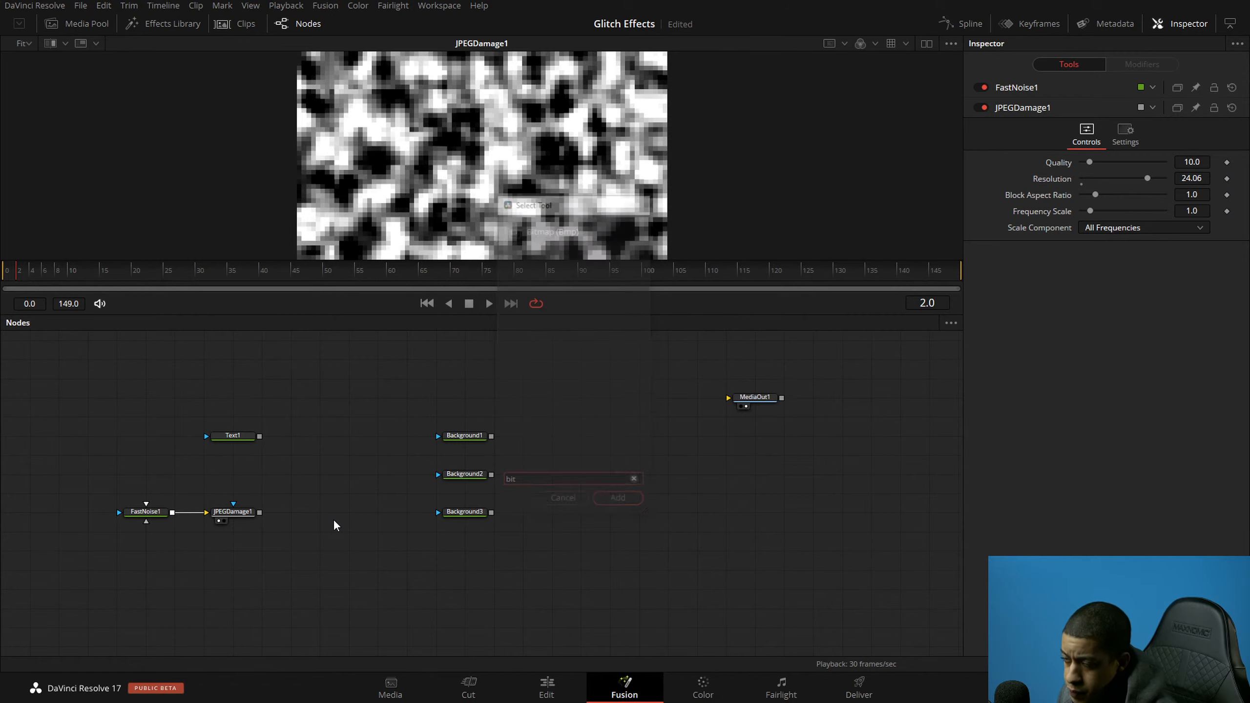
drag(259, 512, 524, 194)
click(1142, 264)
click(1132, 353)
click(689, 527)
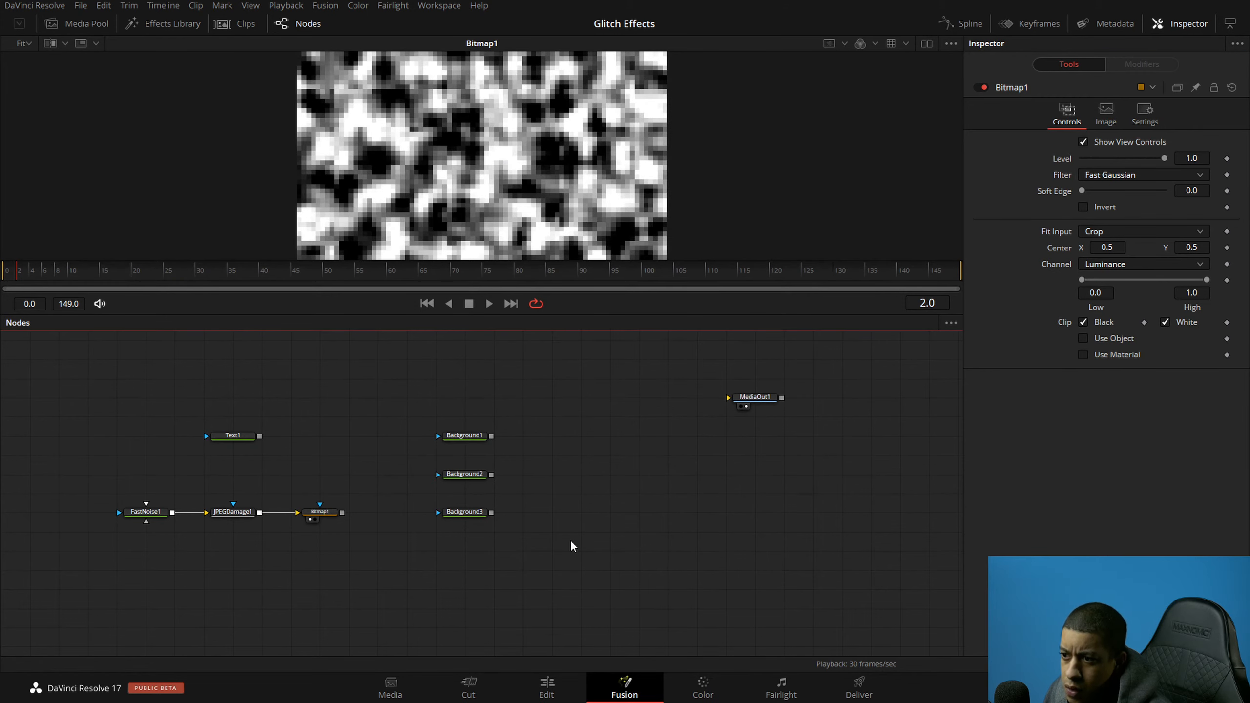
Step: Reposition Text1 above JPEG Damage, connect it to a second Bitmap node, and view that Bitmap
drag(242, 443, 271, 460)
click(271, 460)
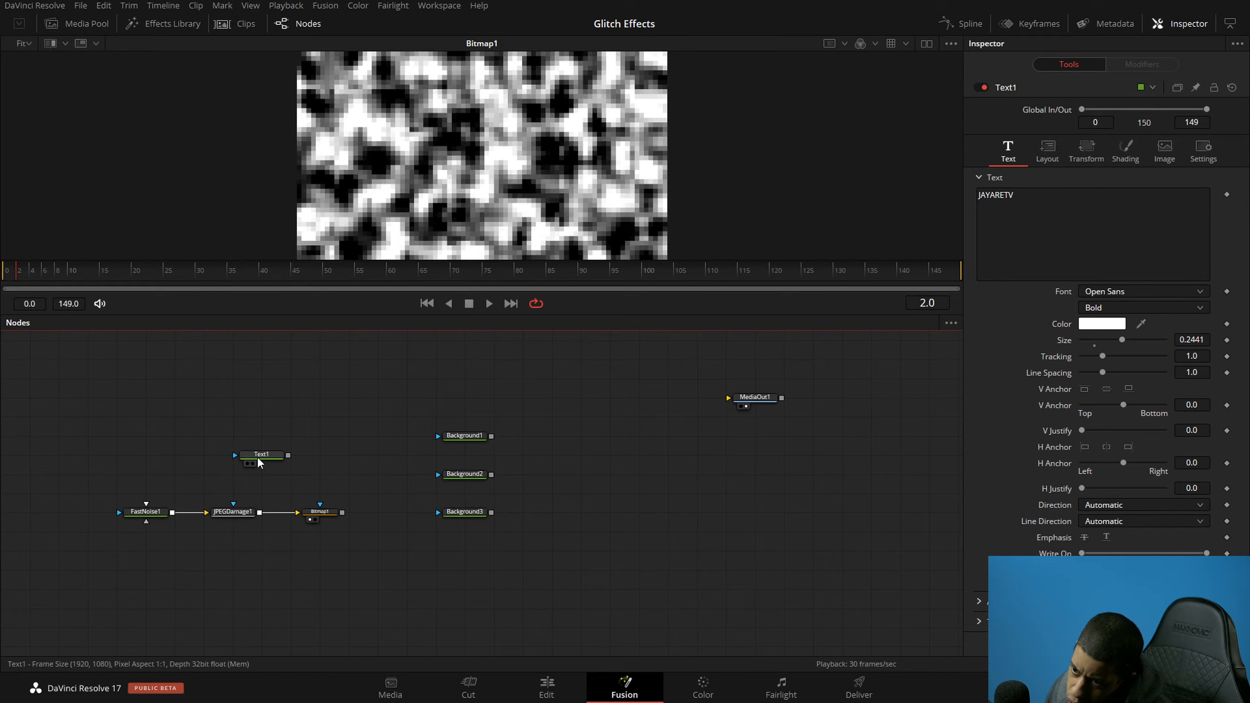
click(317, 441)
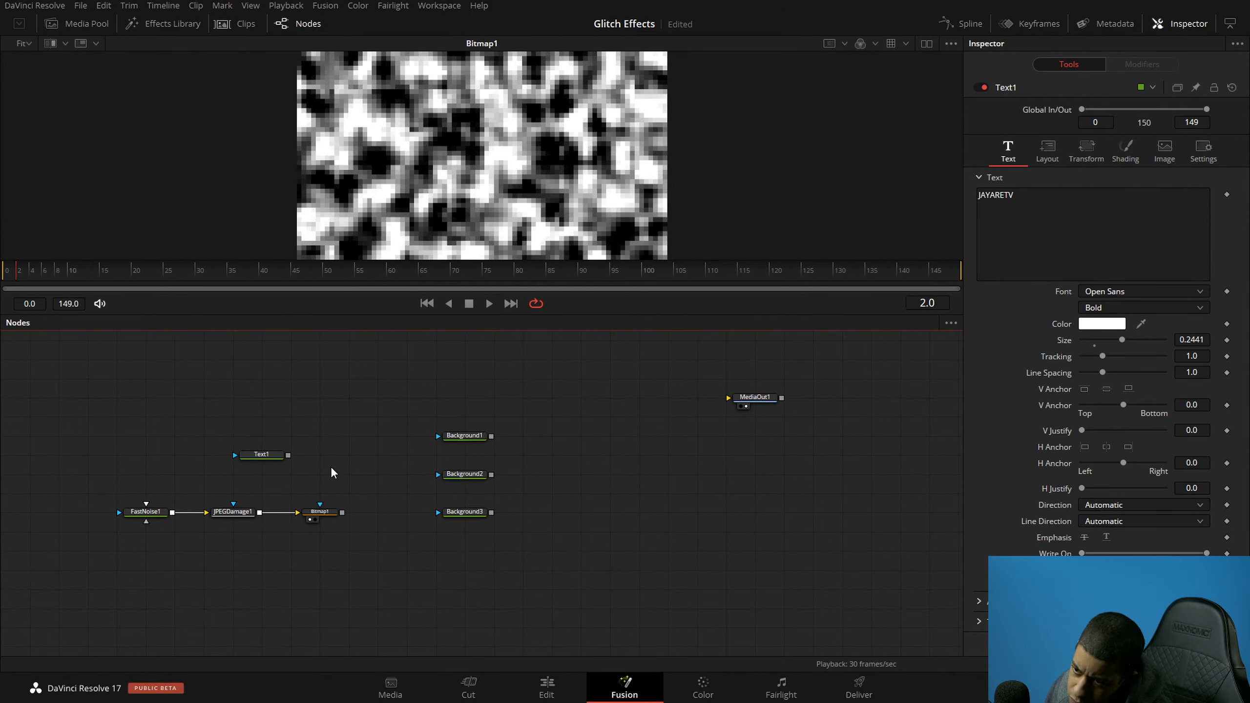
key(shift+space)
text(bit)
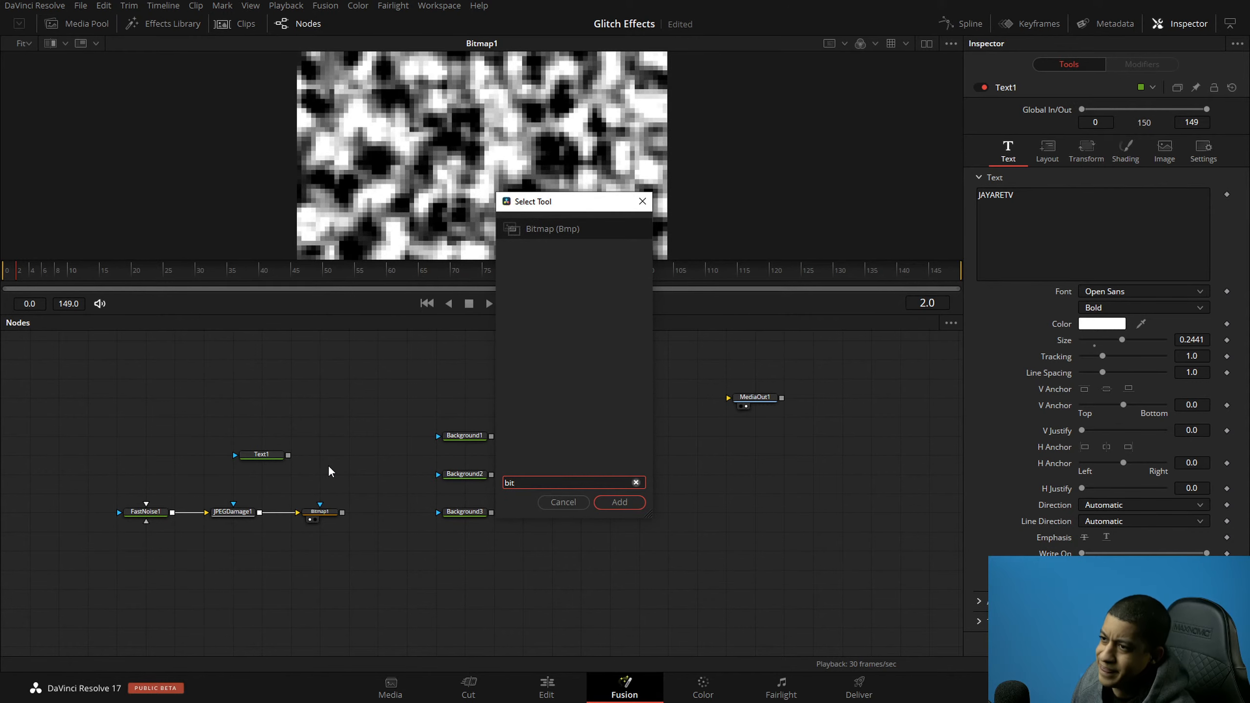
key(Return)
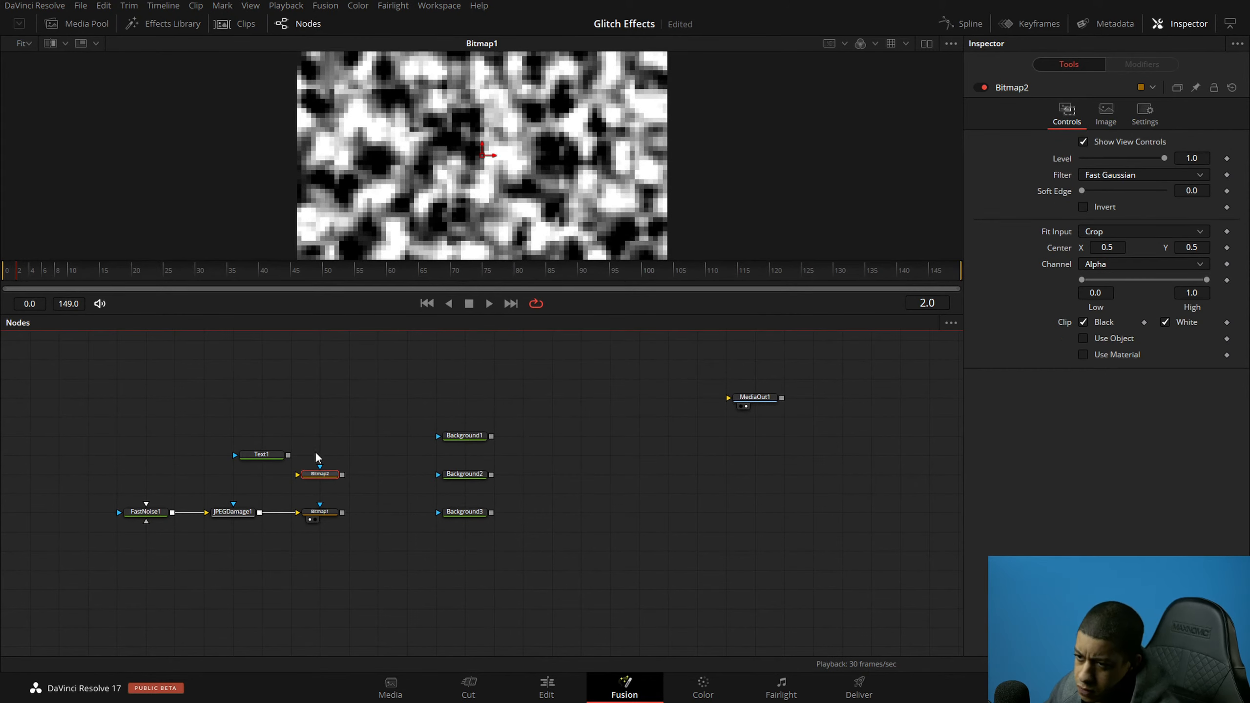
drag(289, 455, 475, 187)
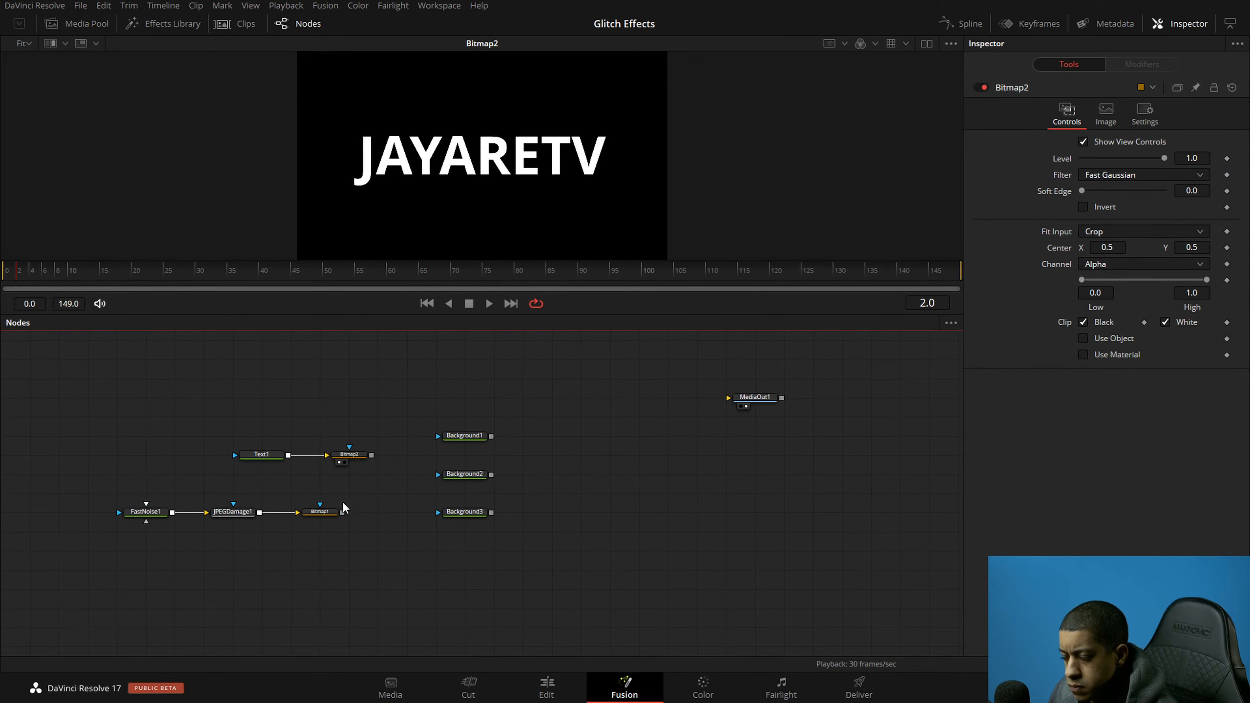
Step: Connect Bitmap1 into Bitmap2 as its mask and set Bitmap2's Paint Mode to Multiply
drag(342, 512, 358, 464)
click(349, 455)
click(1134, 281)
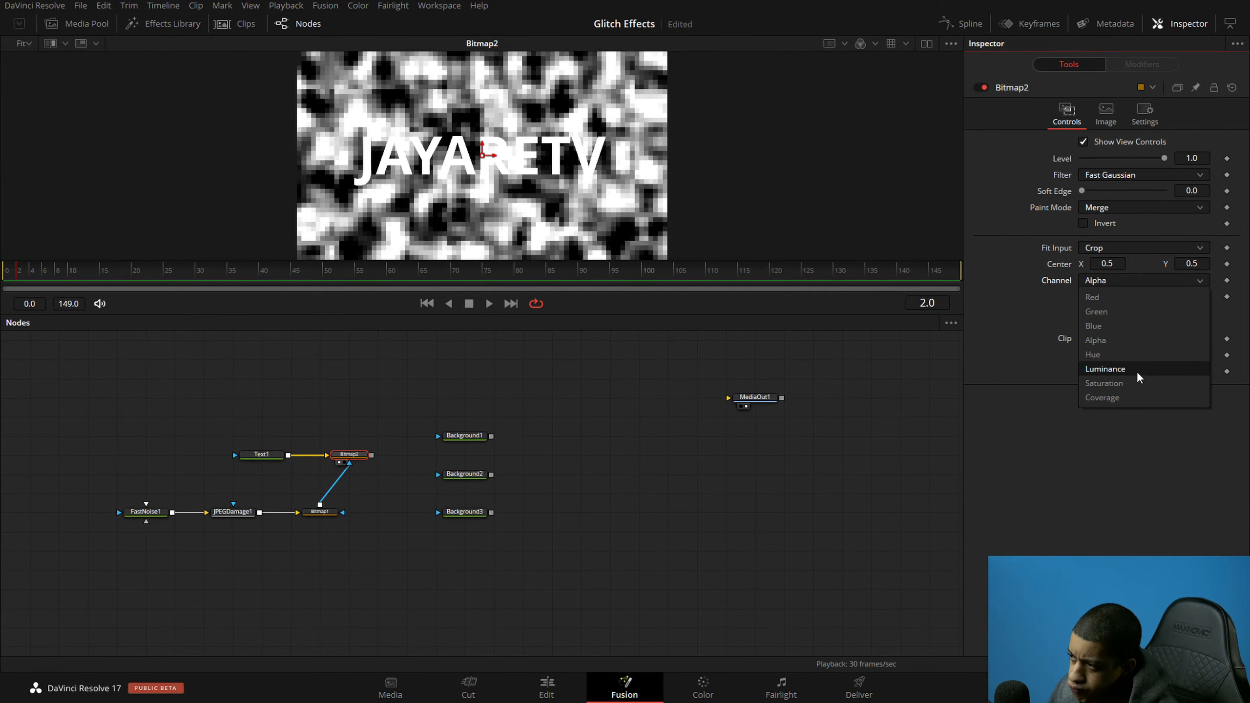
click(1134, 430)
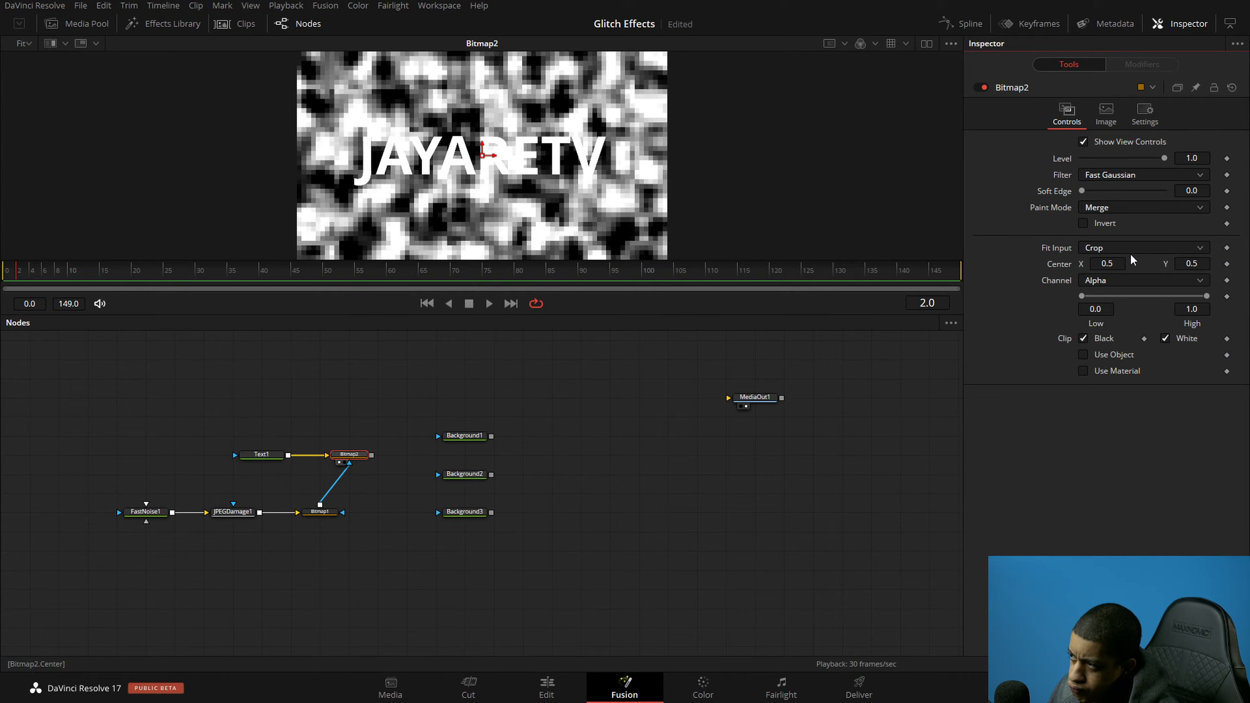
click(1140, 209)
click(1139, 313)
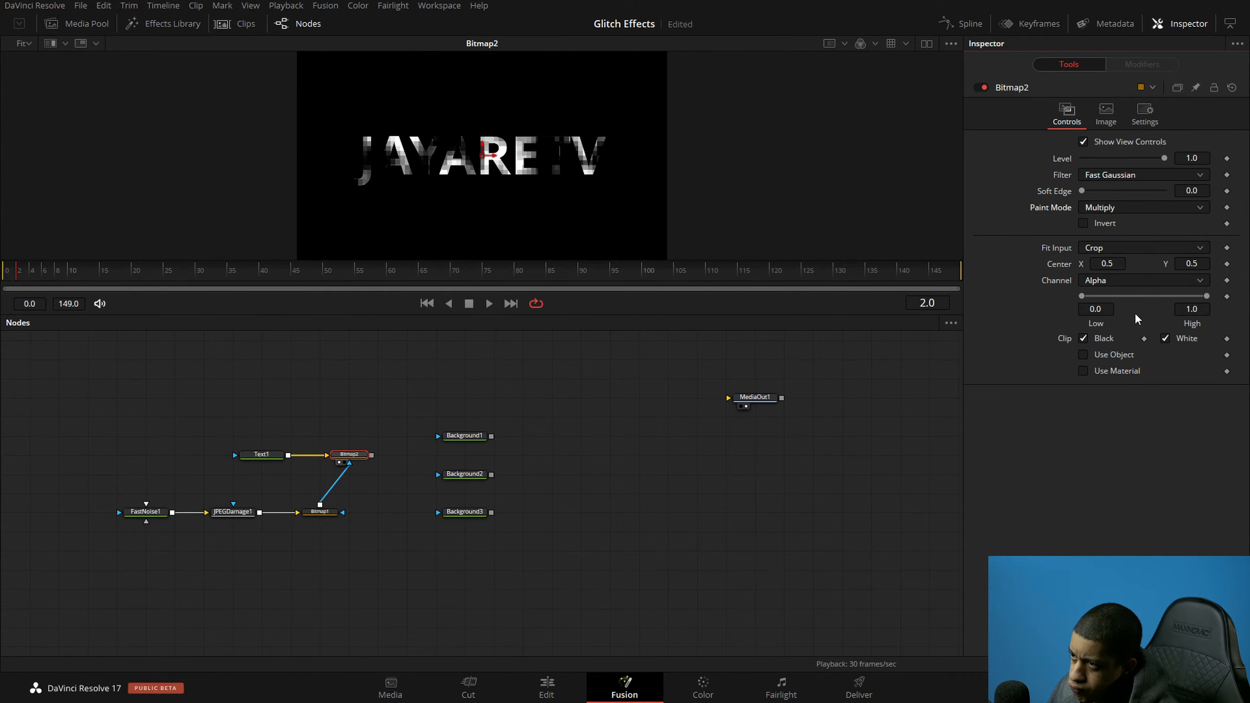
click(701, 438)
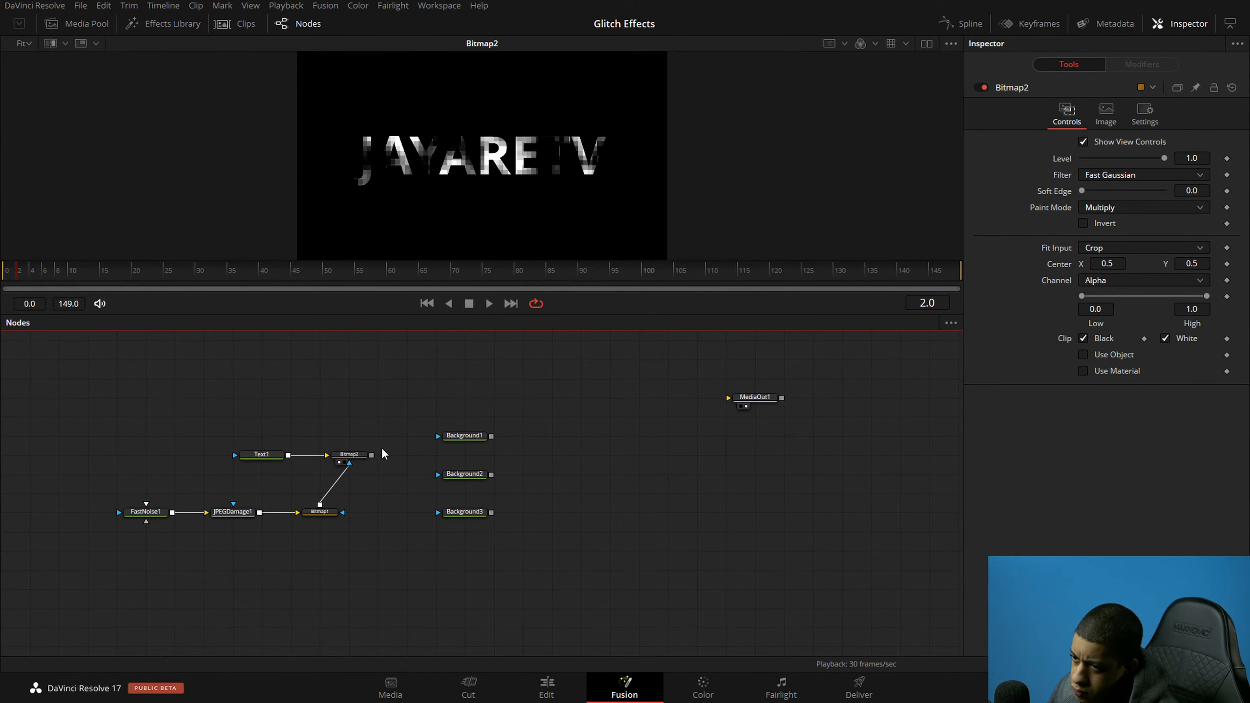
Step: Play back the masked text, set FastNoise1's Seethe Rate to 1.0, and play the animation again
key(space)
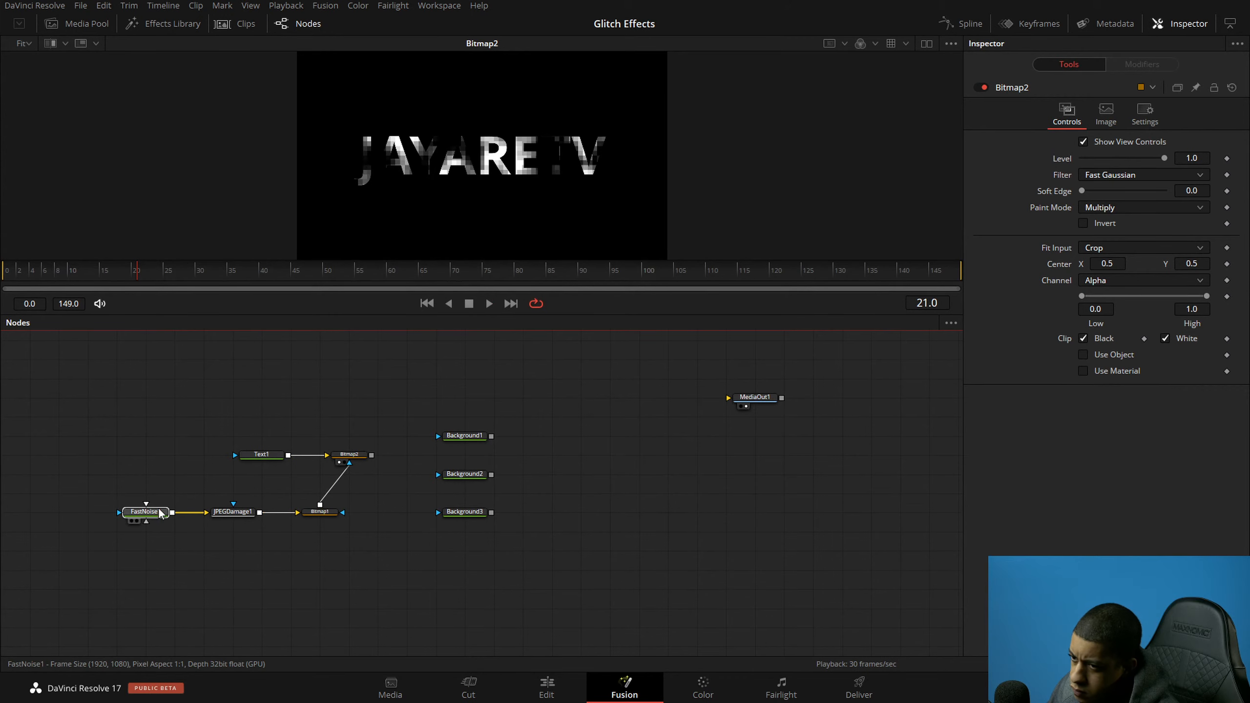
click(145, 512)
click(1047, 150)
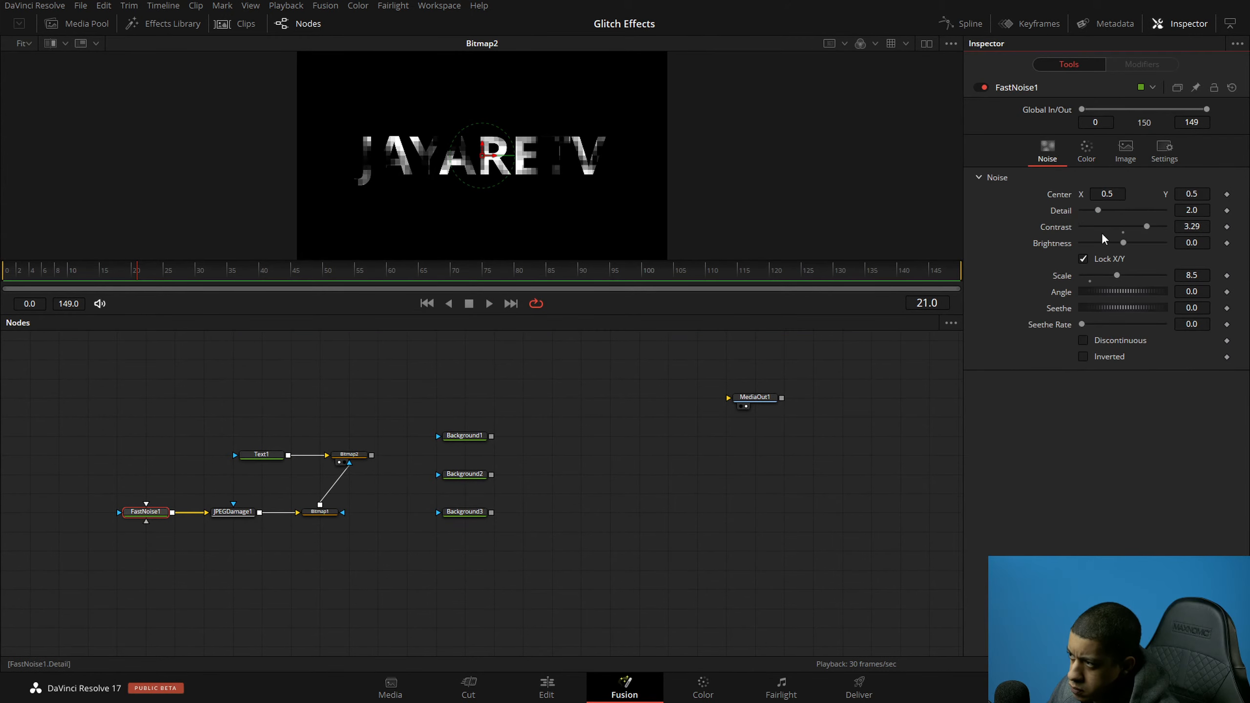
text(1)
key(Return)
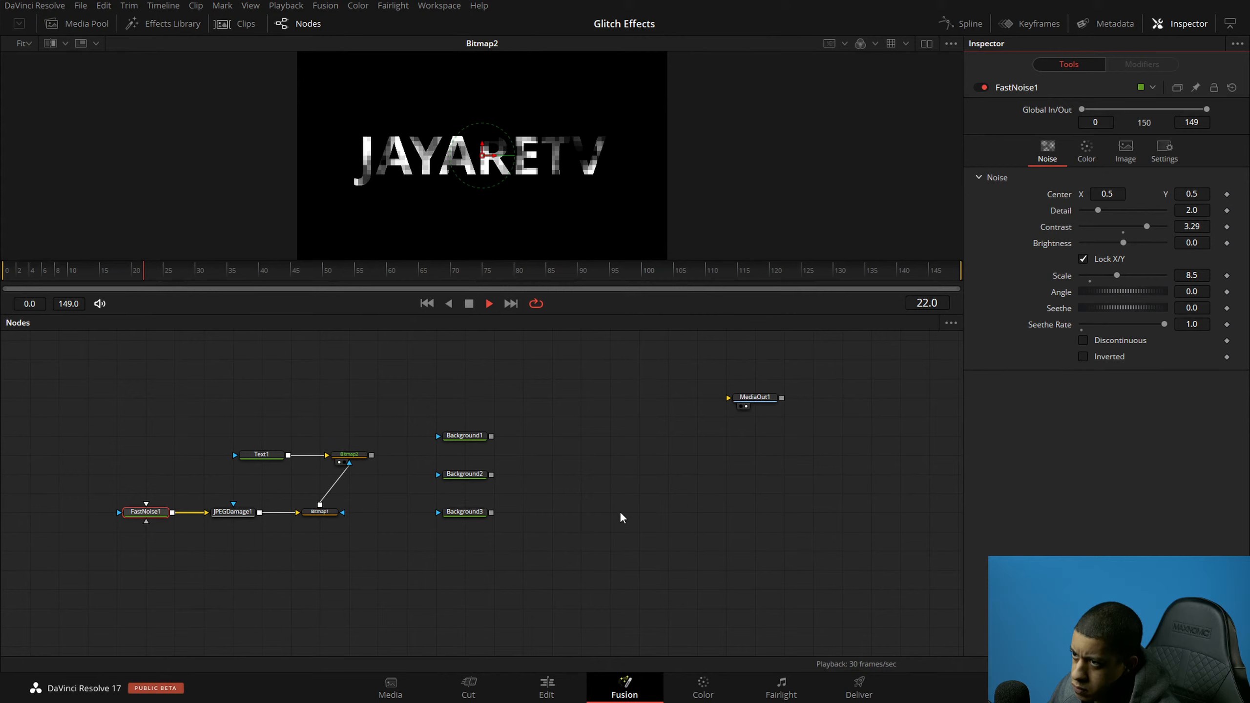
Step: Connect Bitmap2's output as the mask of Background1, Background2 and Background3, and view each background in turn
drag(372, 455, 438, 512)
key(1)
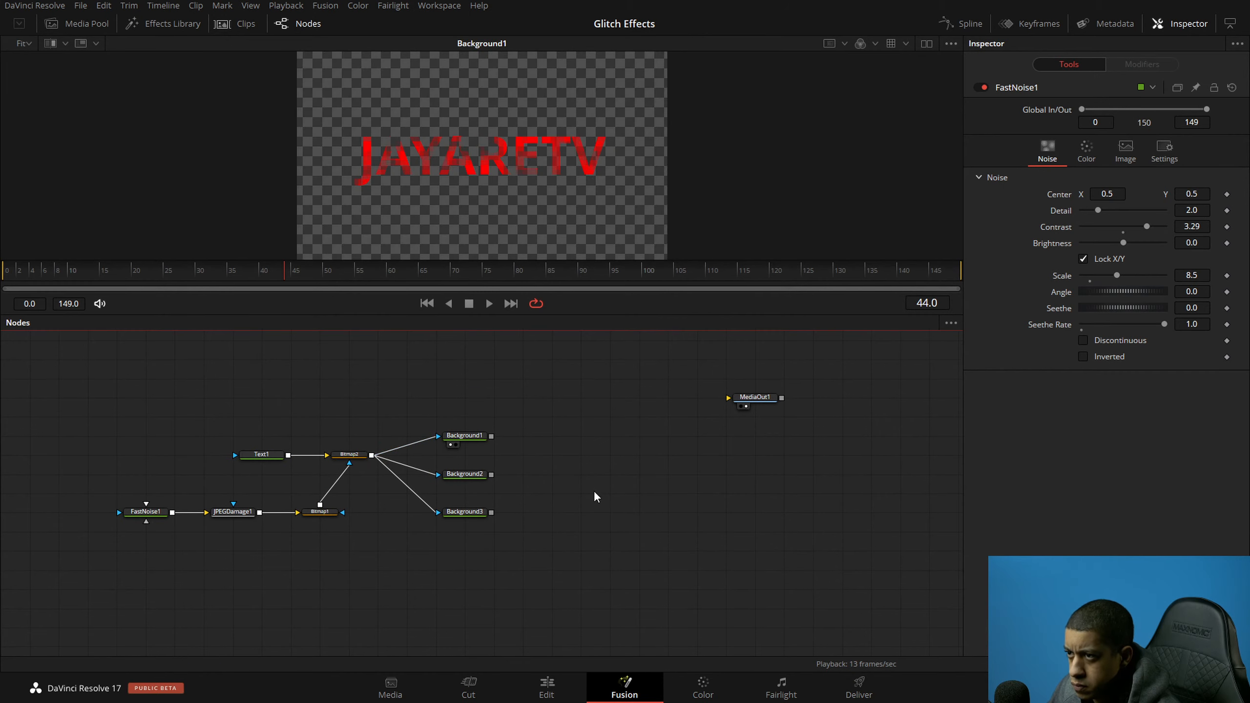
key(1)
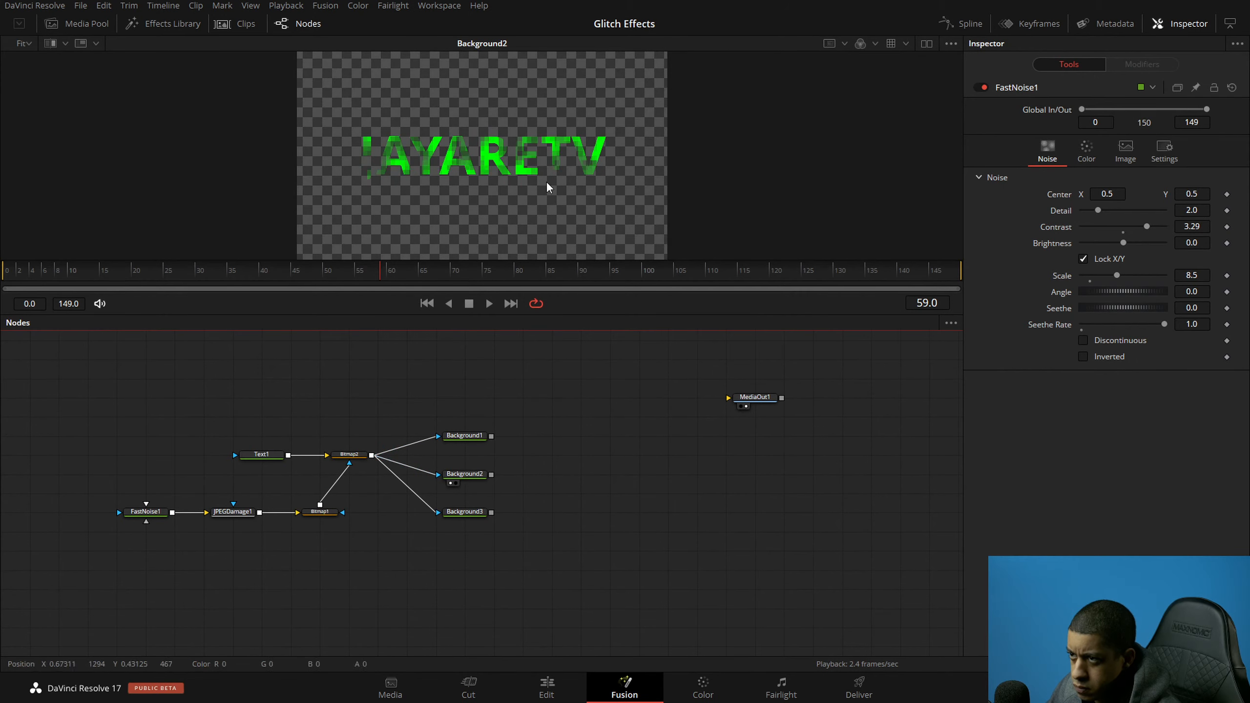
key(1)
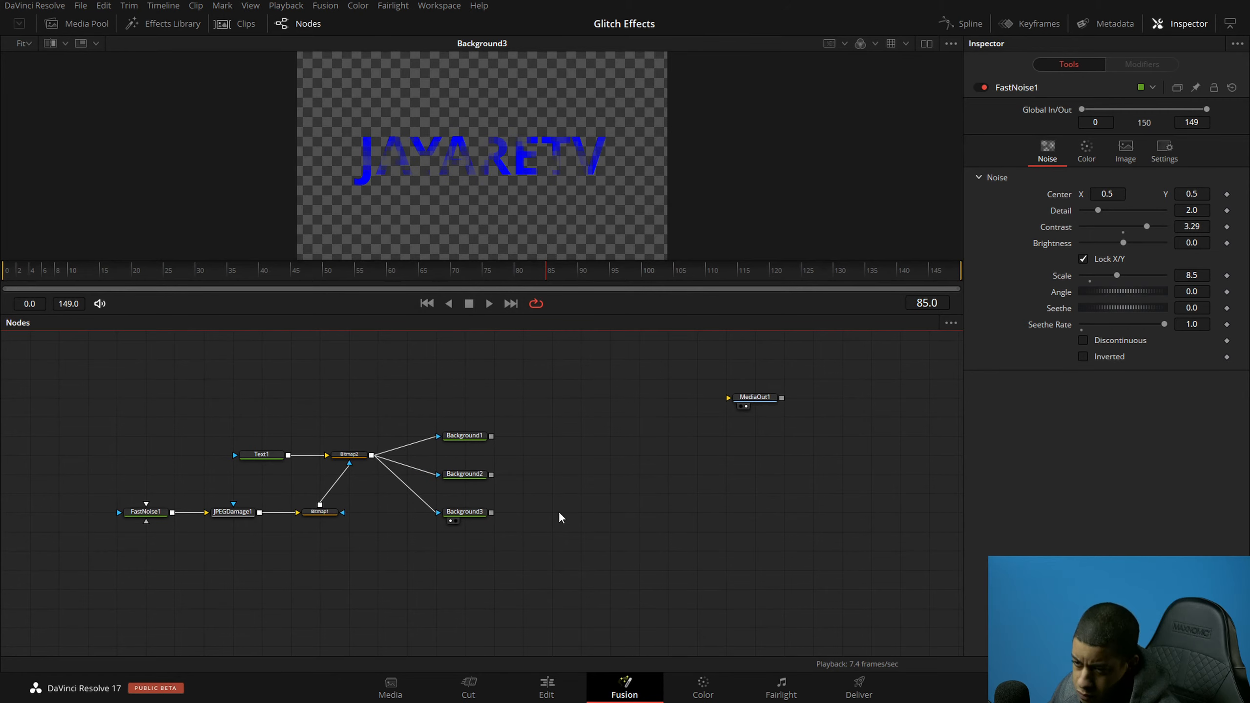
Step: Move Text1 directly above Bitmap2 and add a Transform node beside Background1
drag(273, 455, 361, 397)
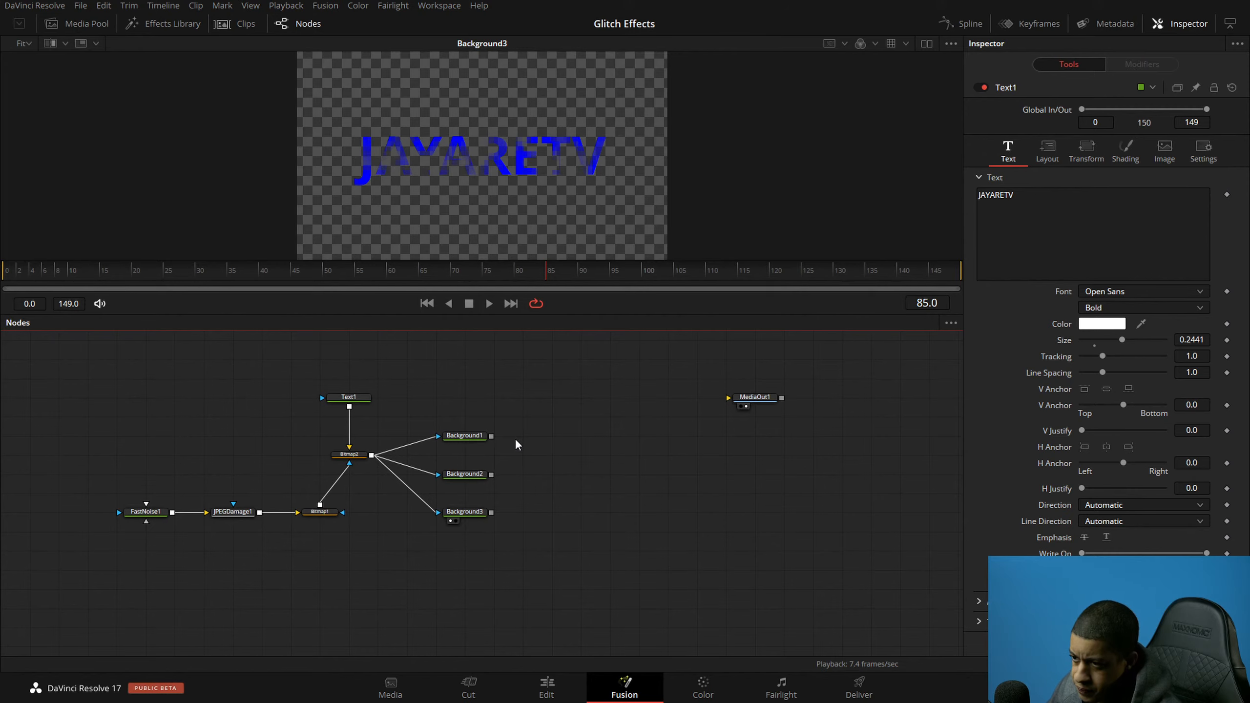
key(shift+space)
text(tran)
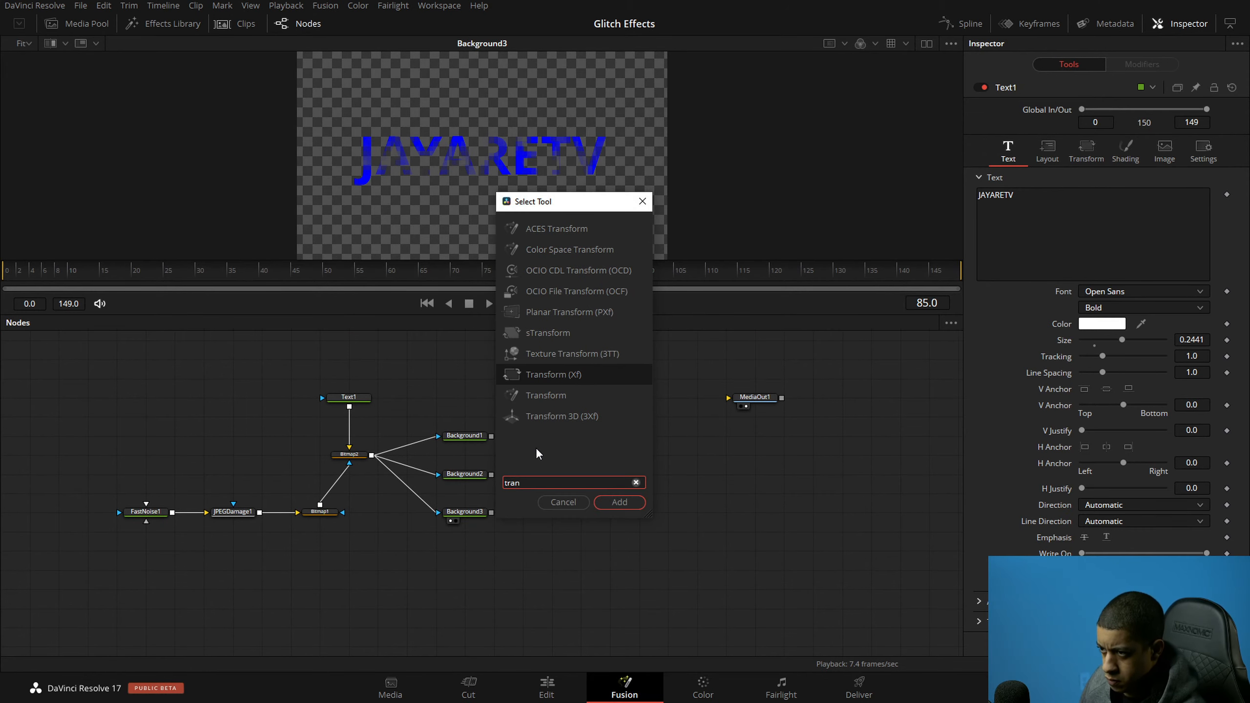
key(Return)
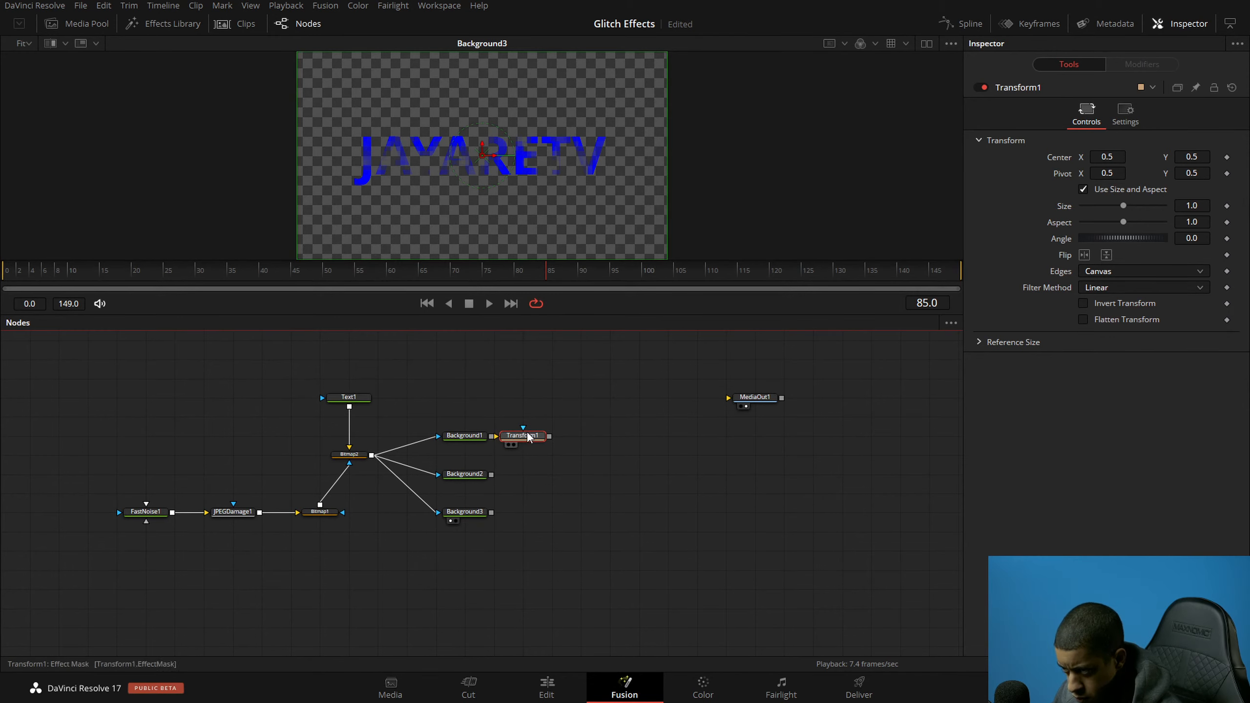
Step: Connect Background1 to its Transform, attach Transform copies to Background2 and Background3 aligned in one column, and save the project
drag(504, 443, 548, 476)
click(536, 481)
key(ctrl+v)
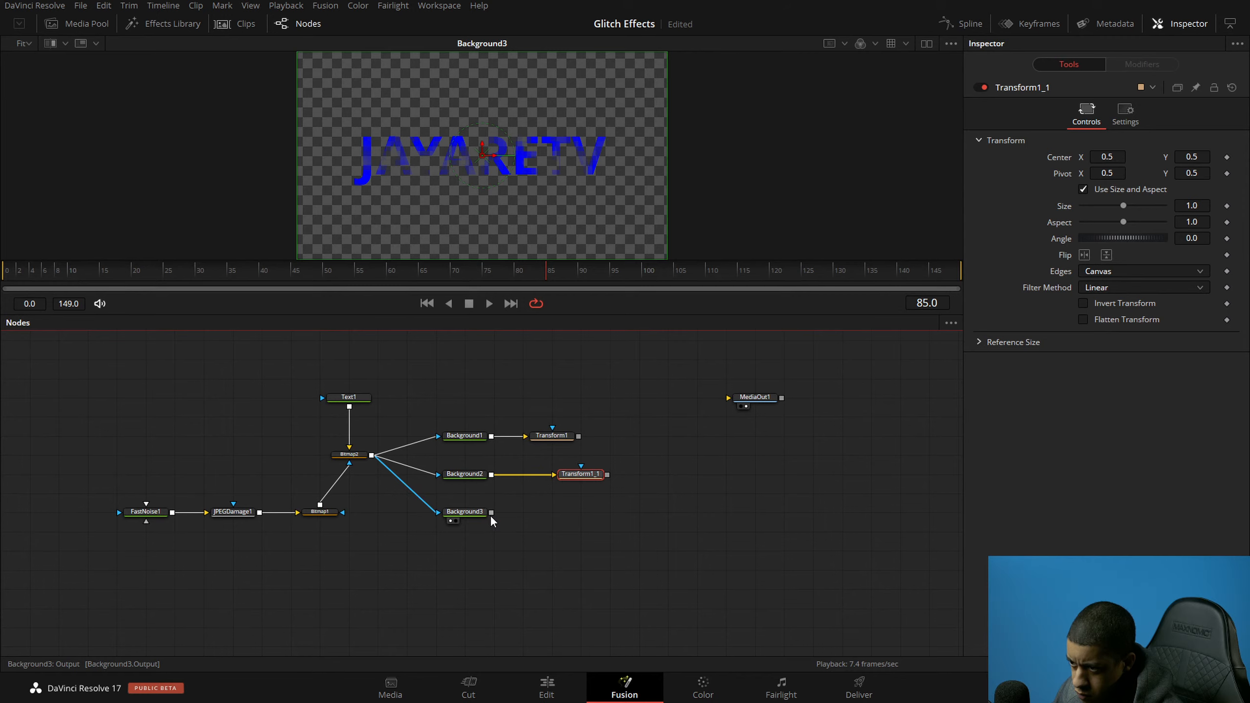
click(554, 516)
key(ctrl+v)
drag(491, 512, 568, 481)
click(587, 578)
click(662, 527)
key(ctrl+s)
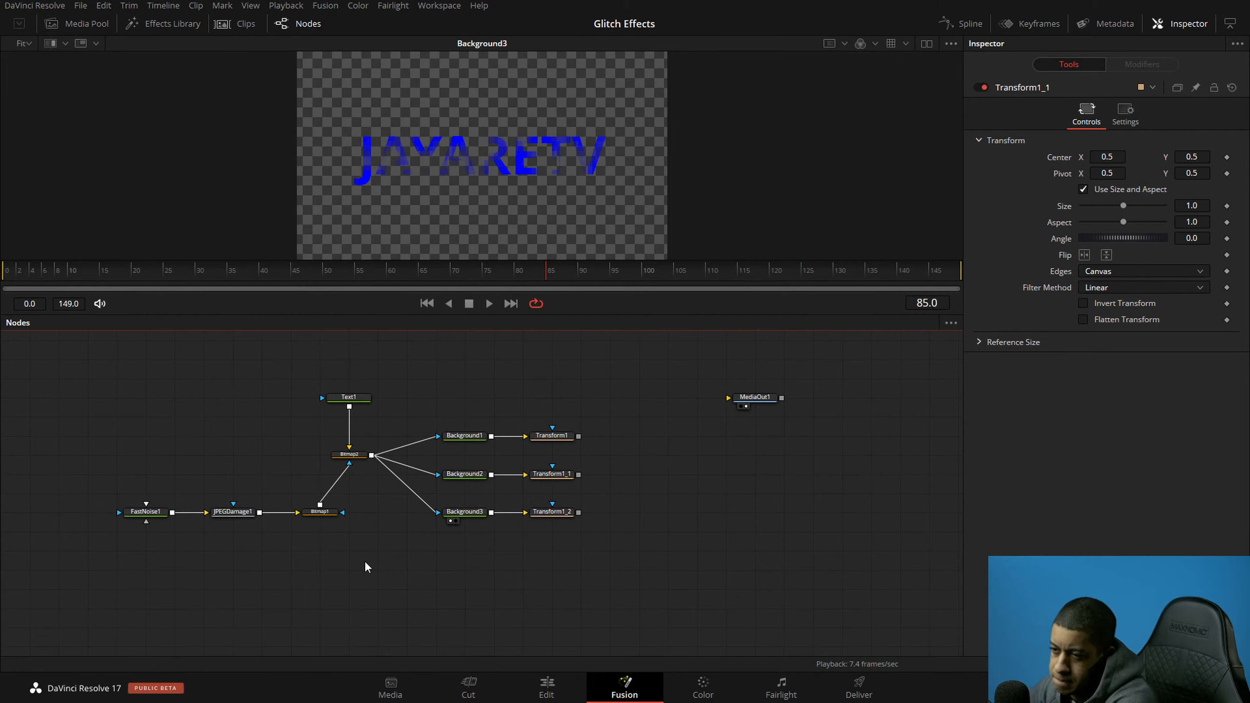
Step: Combine the three Transform outputs through two chained Merge nodes and view the second Merge
drag(578, 436, 580, 514)
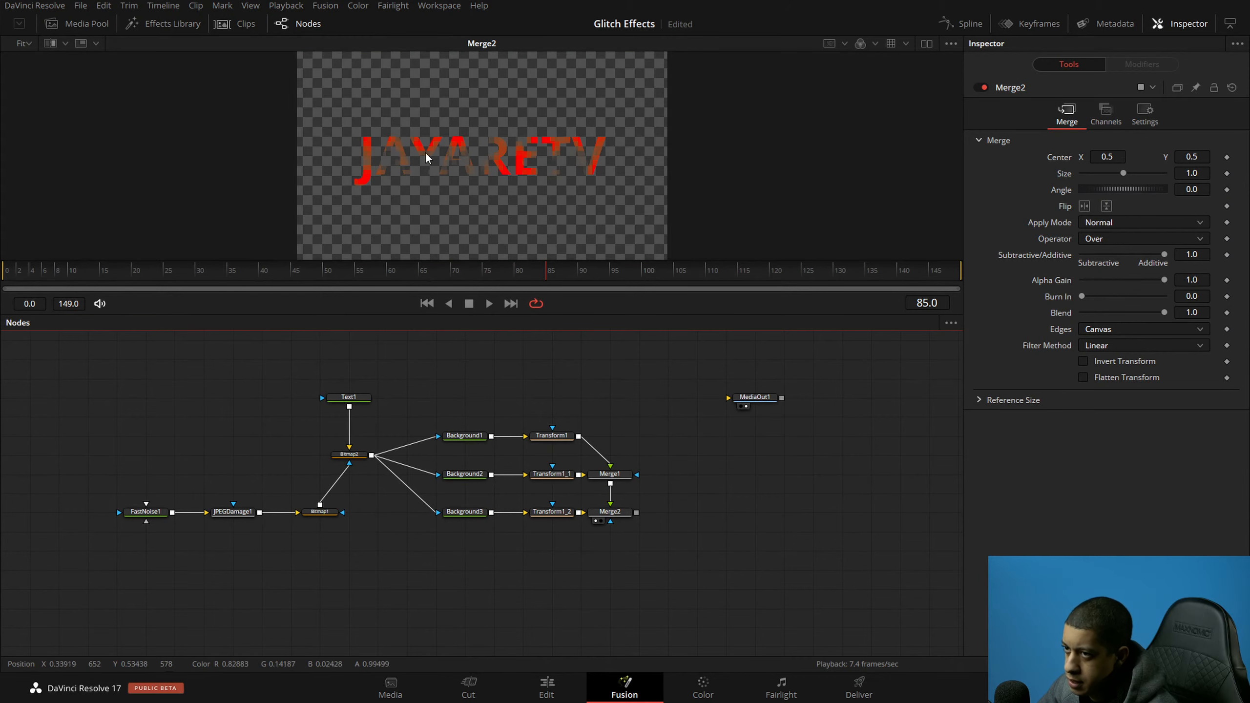
Step: Move Merge1 and Merge2 farther away from the Transform nodes, keeping them stacked, and save the project
scroll(426, 158, up, 5)
drag(654, 441, 668, 512)
key(ctrl+s)
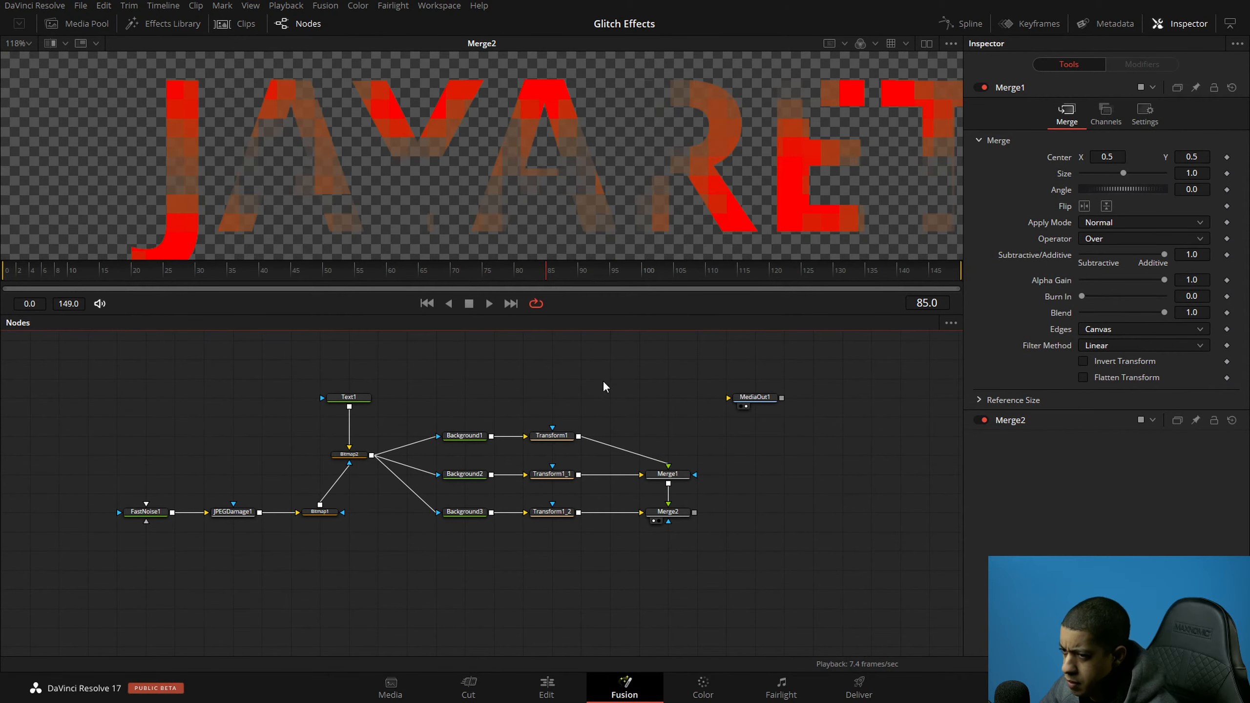
Step: Line up FastNoise1, JPEGDamage1, Bitmap1 and Bitmap2 in one row with Background1
drag(361, 460, 361, 442)
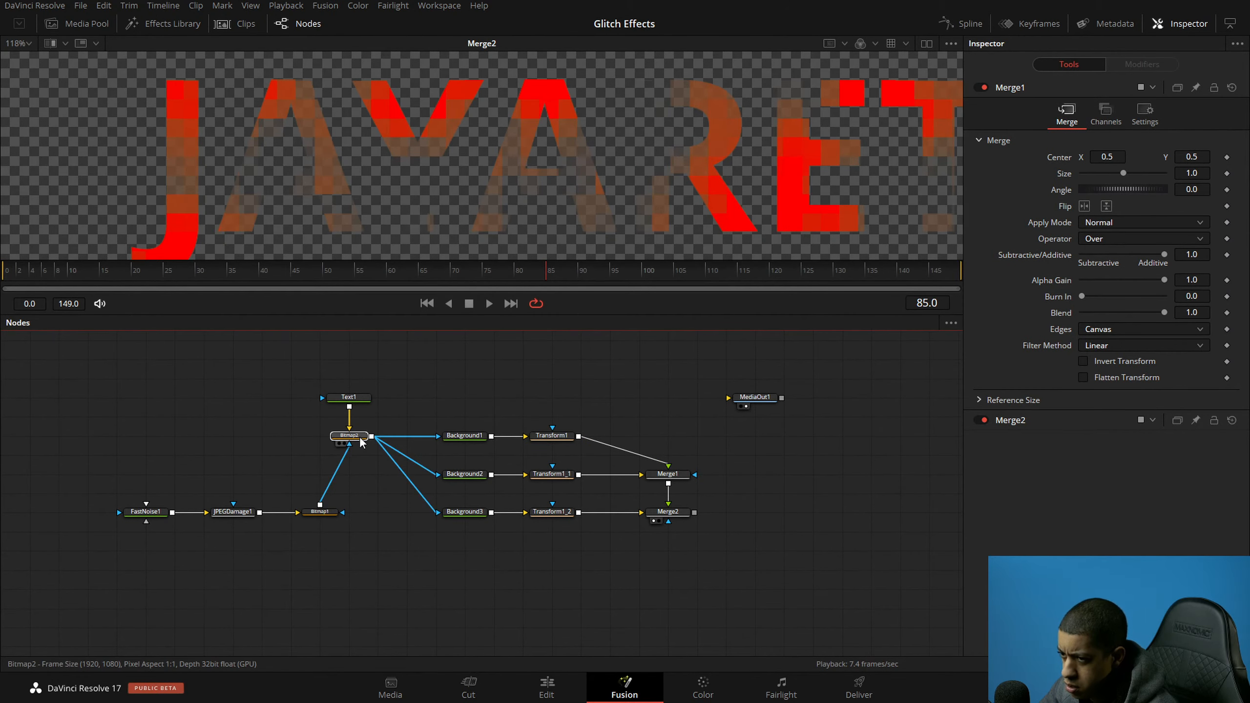
drag(366, 537, 168, 501)
drag(302, 506, 274, 436)
click(315, 492)
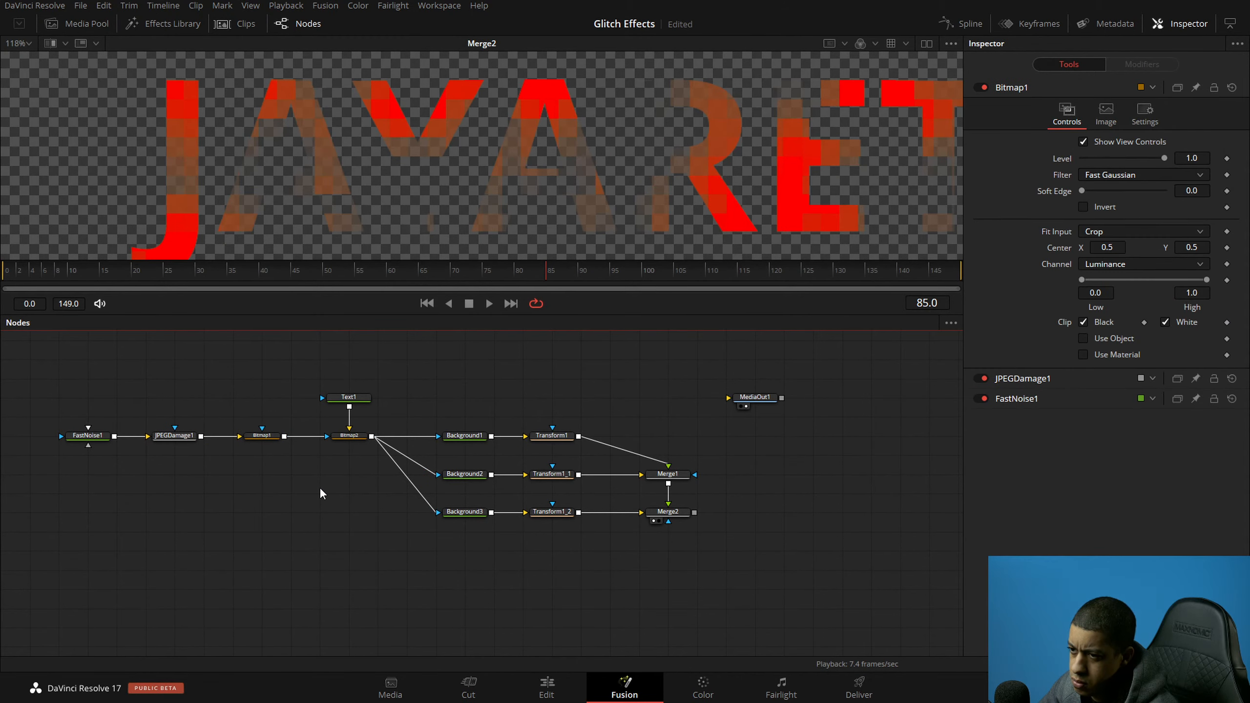
Step: Duplicate Bitmap2, feed the copy from Bitmap1 and Text1, and connect its output to Background2
click(354, 436)
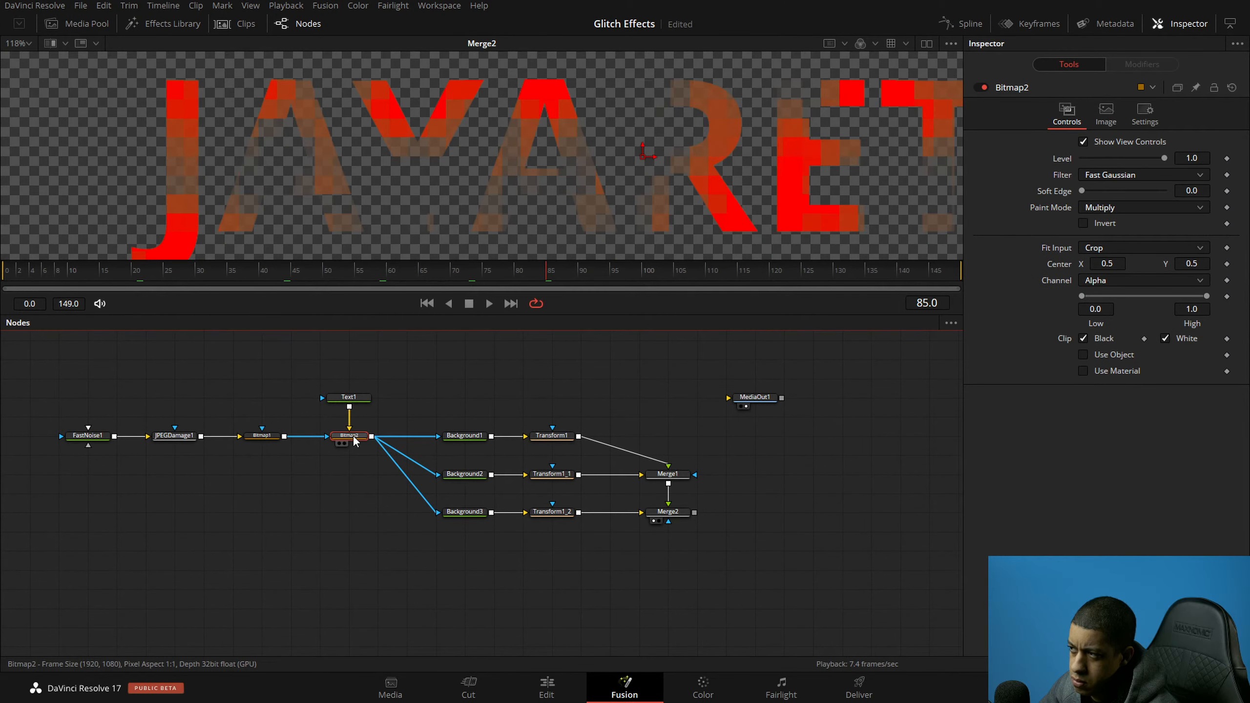
key(ctrl+c)
key(ctrl+v)
drag(284, 437, 326, 455)
mouse_move(350, 408)
mouse_down()
mouse_move(368, 465)
mouse_move(435, 475)
mouse_up()
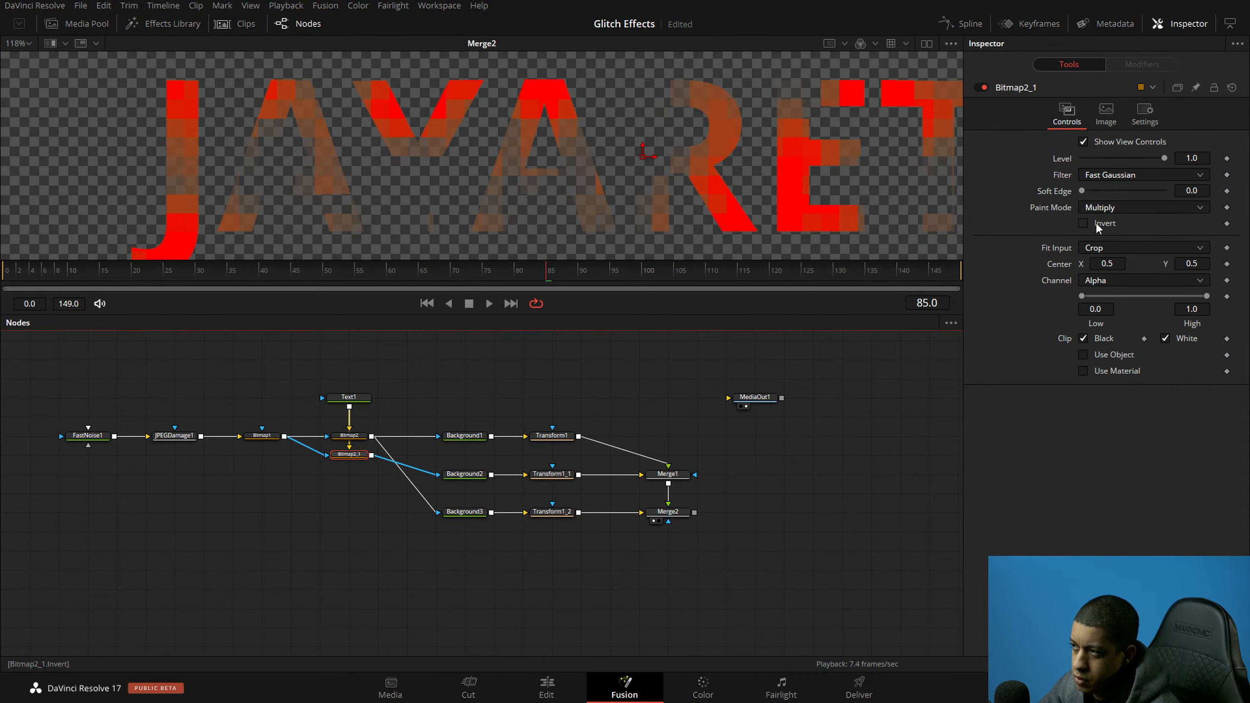
Step: Try inverting the duplicated bitmap, detach it from Background2 and view its output alone, then turn Invert back off
click(1083, 224)
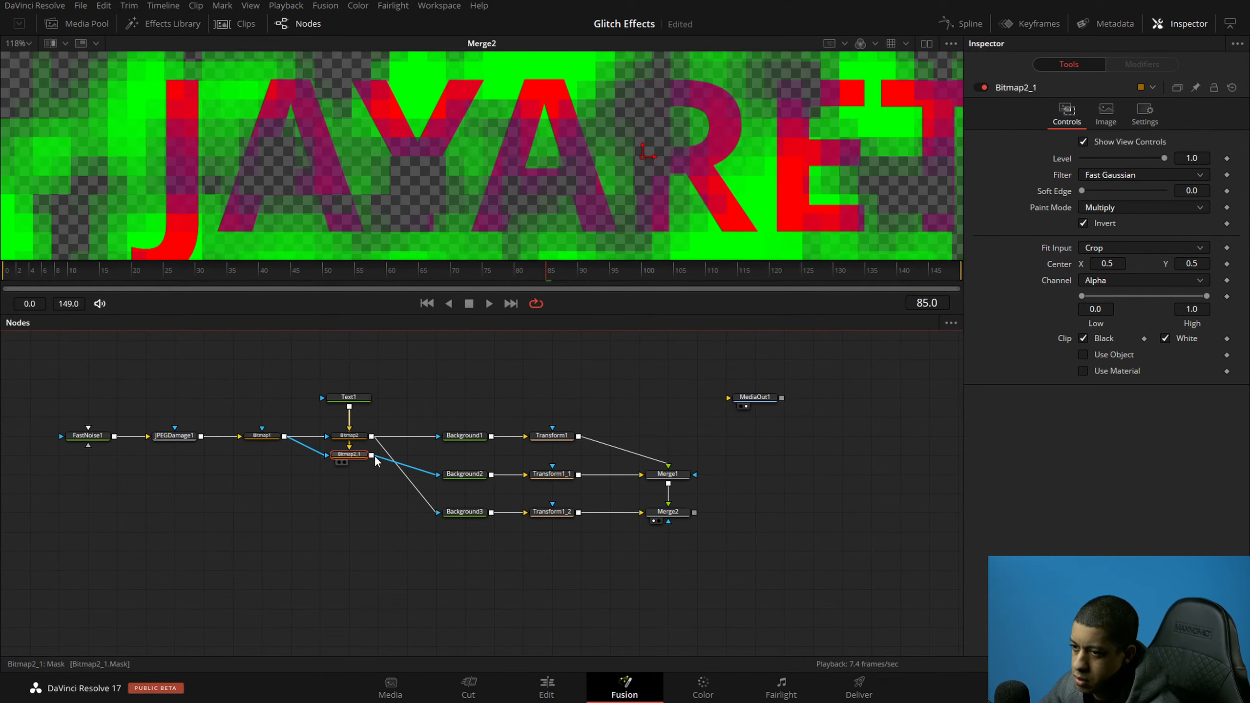
click(429, 473)
key(1)
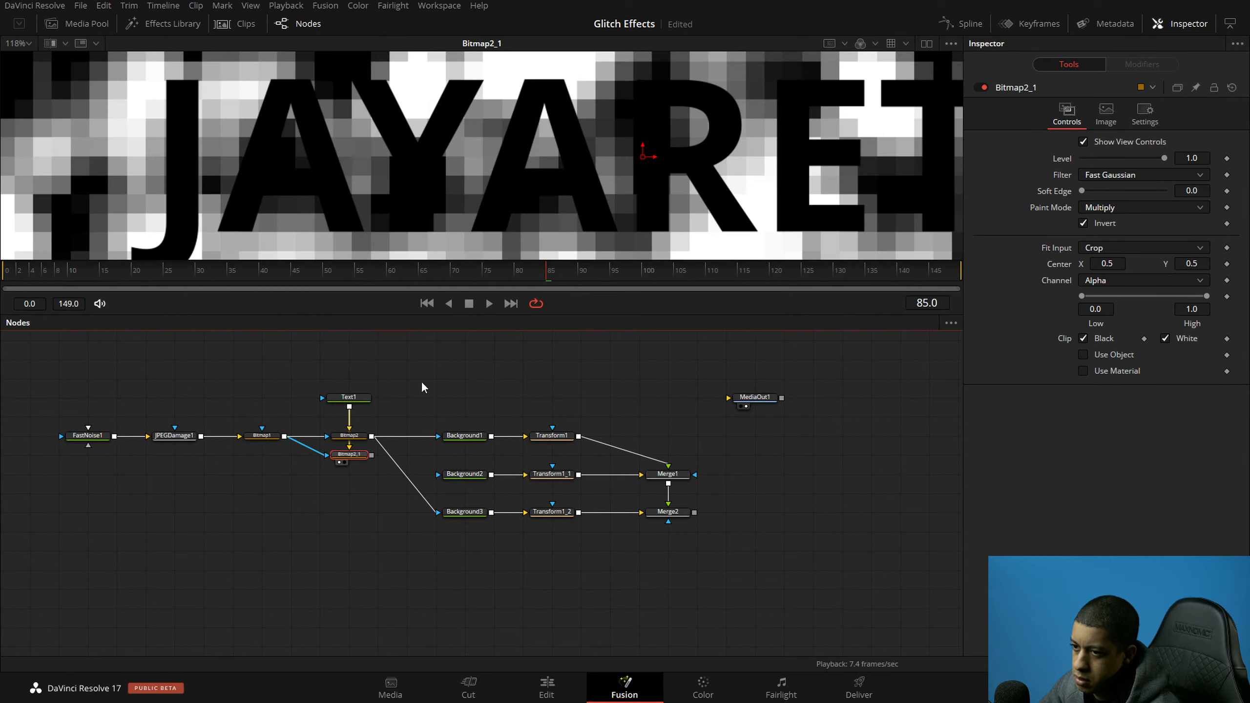
click(1118, 225)
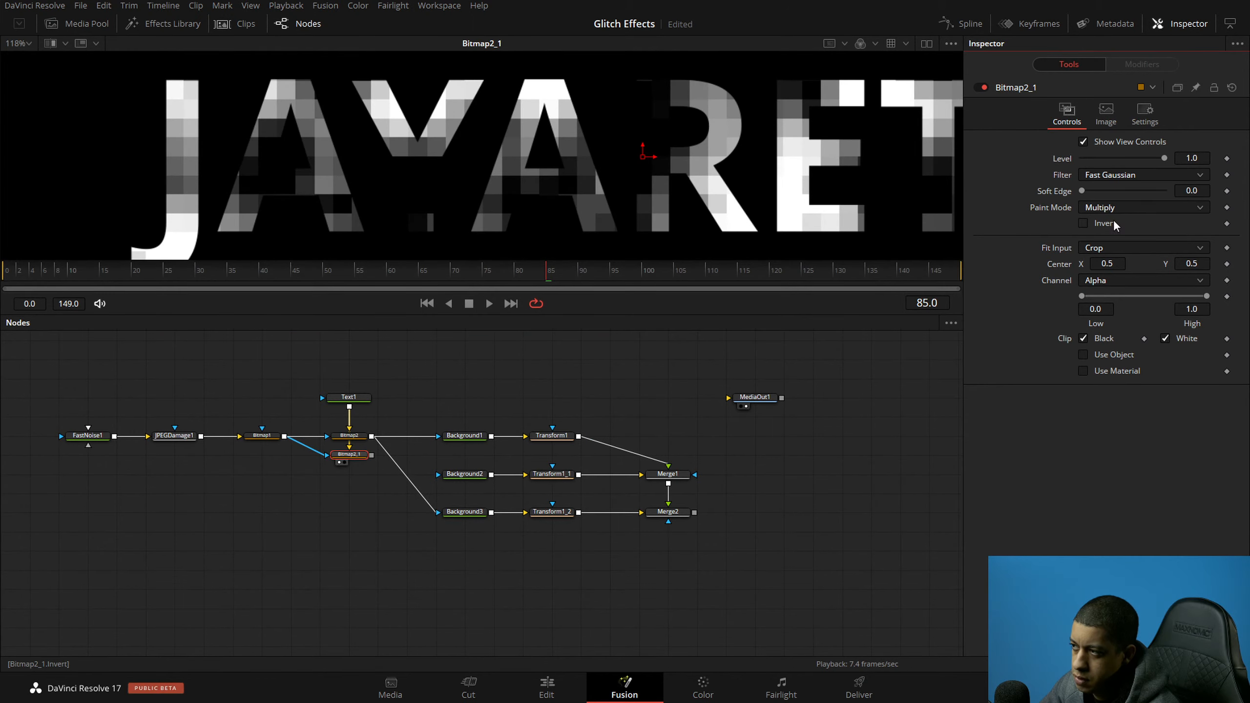
Step: Try the Add paint mode on the duplicated bitmap and return it to Multiply
click(1132, 209)
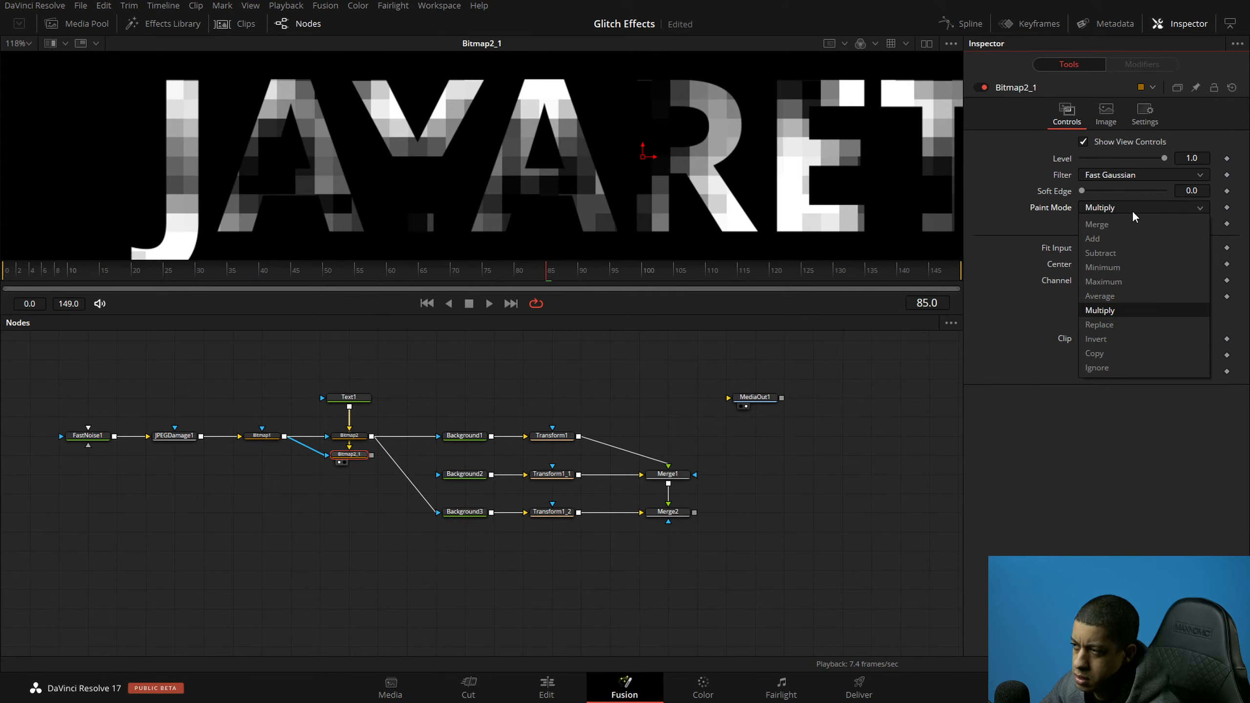
click(1138, 239)
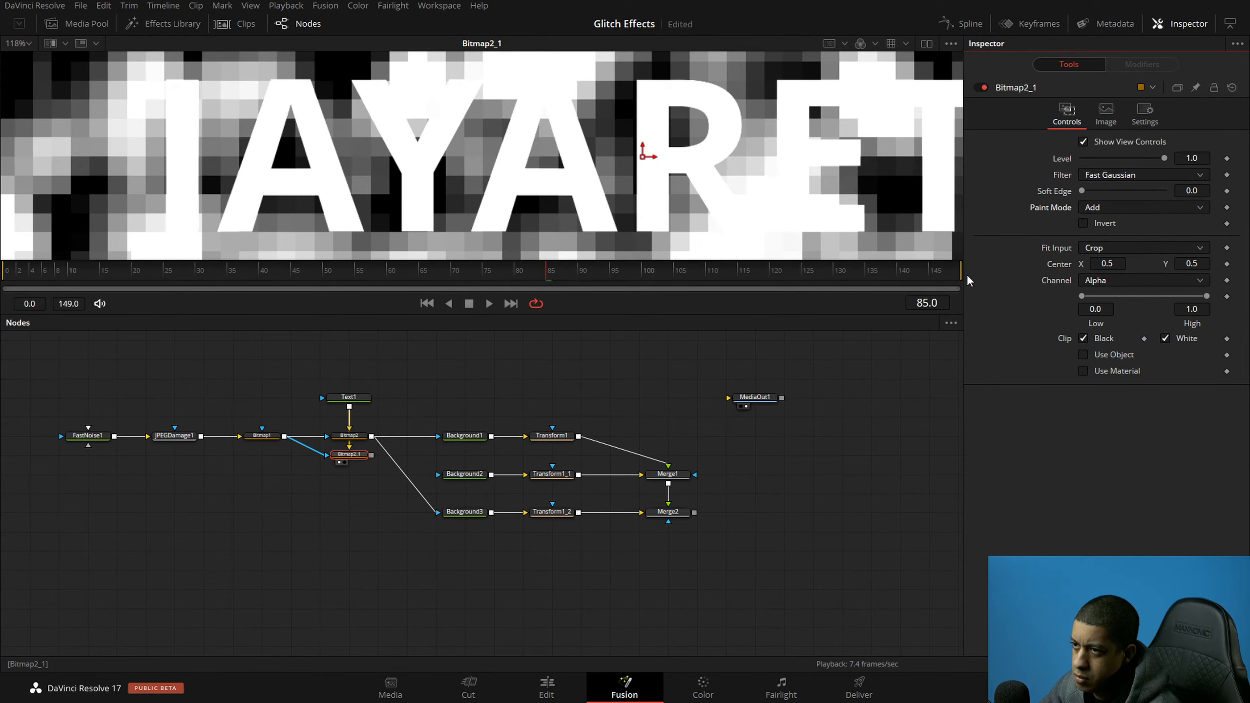
click(1118, 210)
click(1108, 310)
click(371, 463)
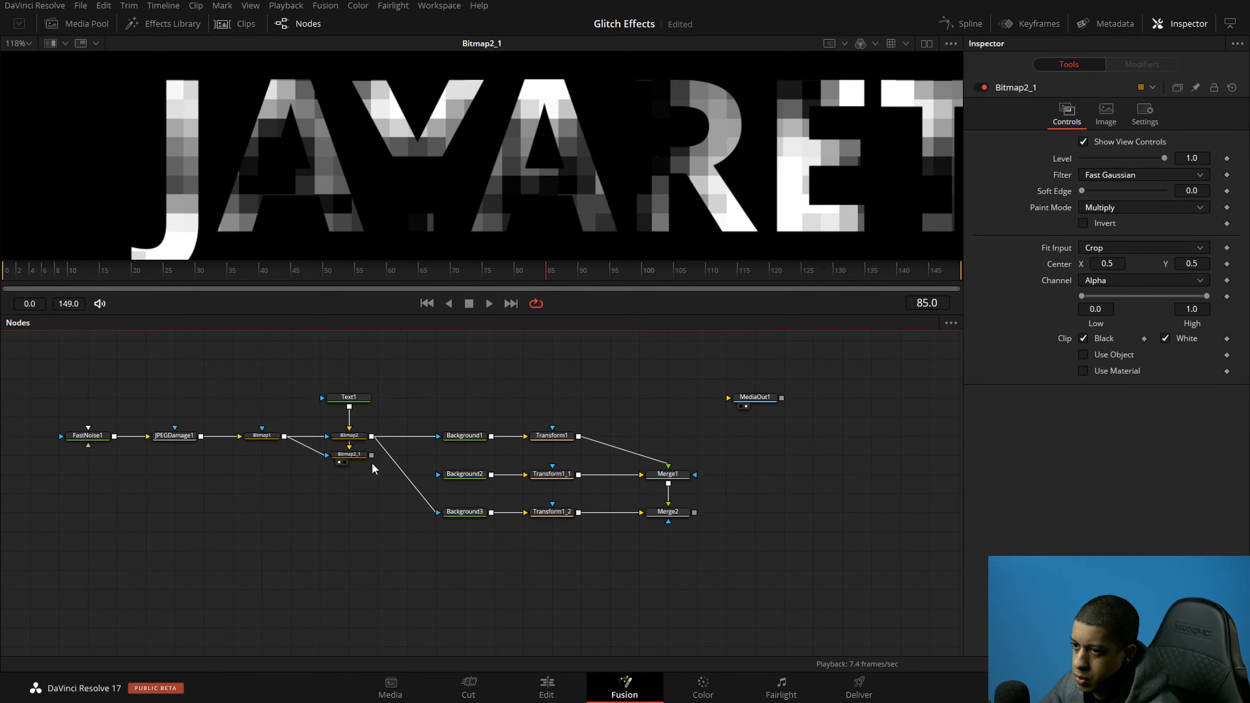
Step: Move the duplicated bitmap down to the Background3 row and delete it
click(359, 454)
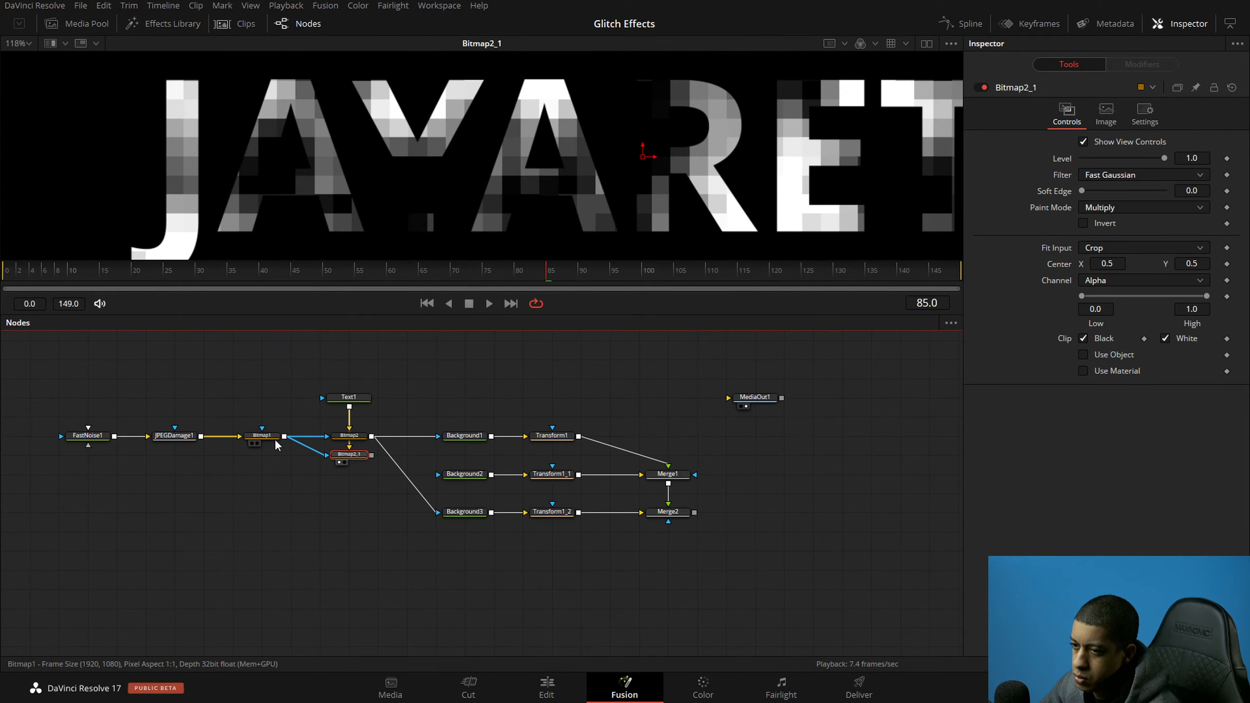
drag(349, 461, 360, 504)
click(348, 517)
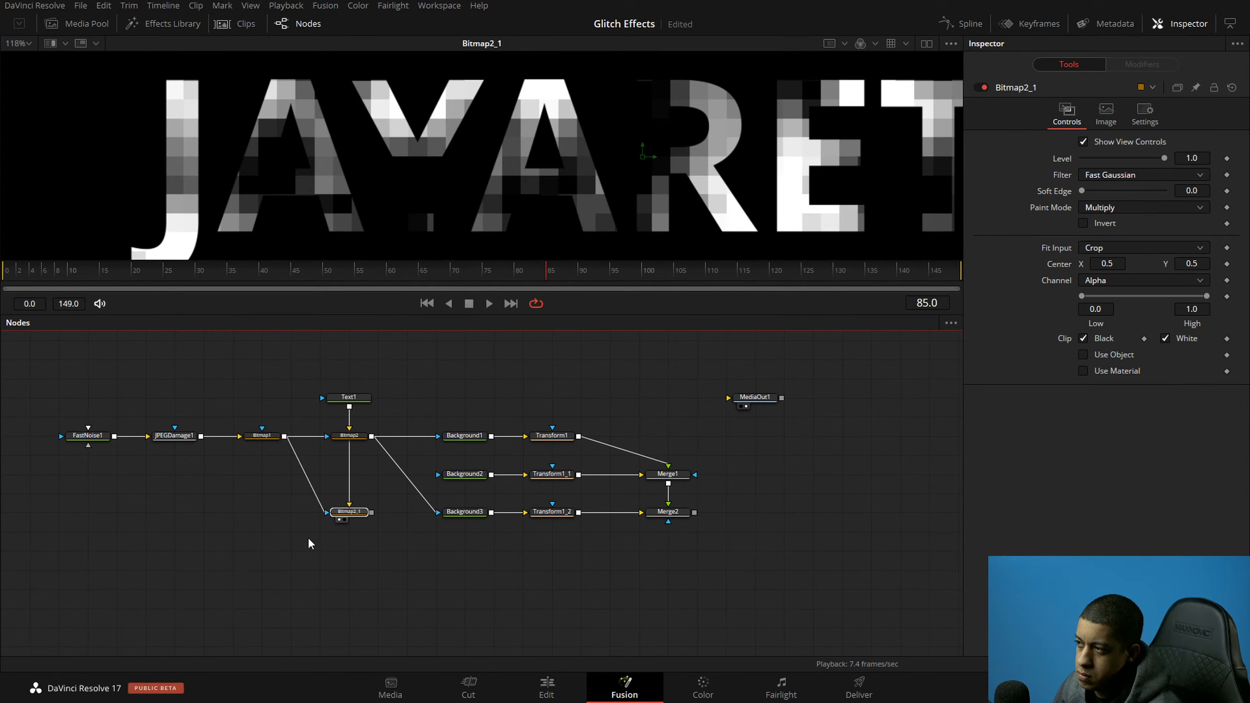
key(Delete)
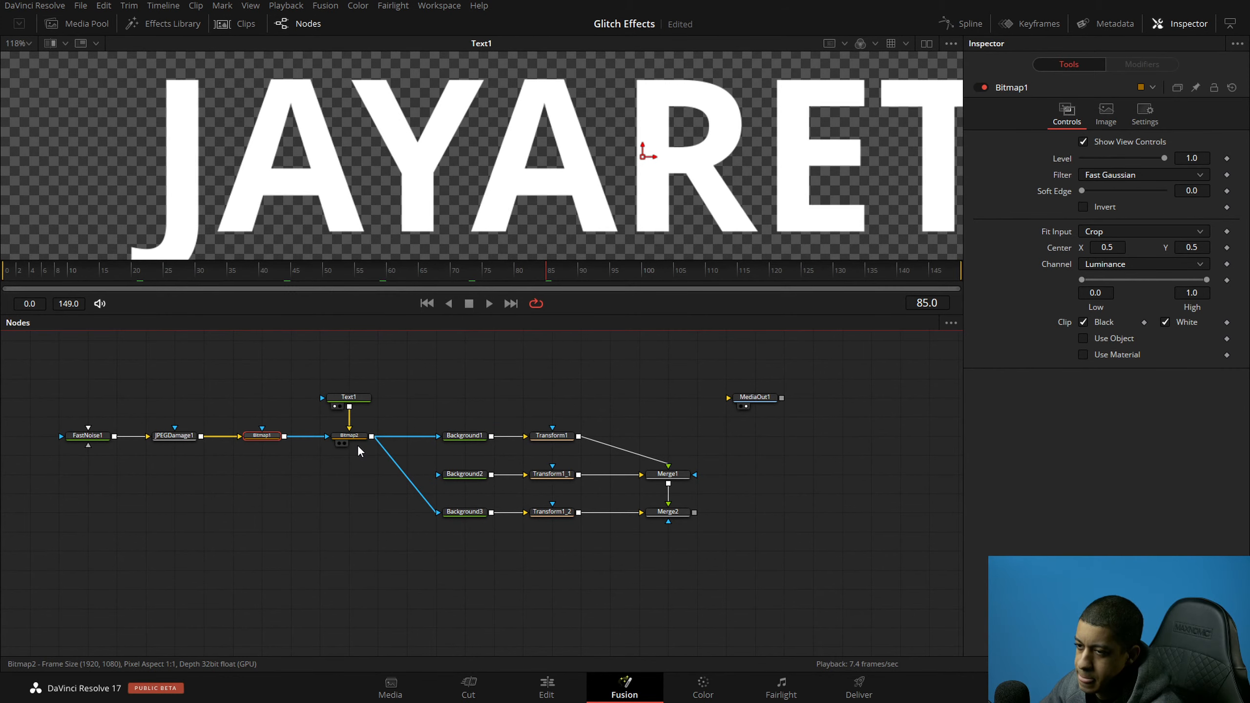
click(338, 466)
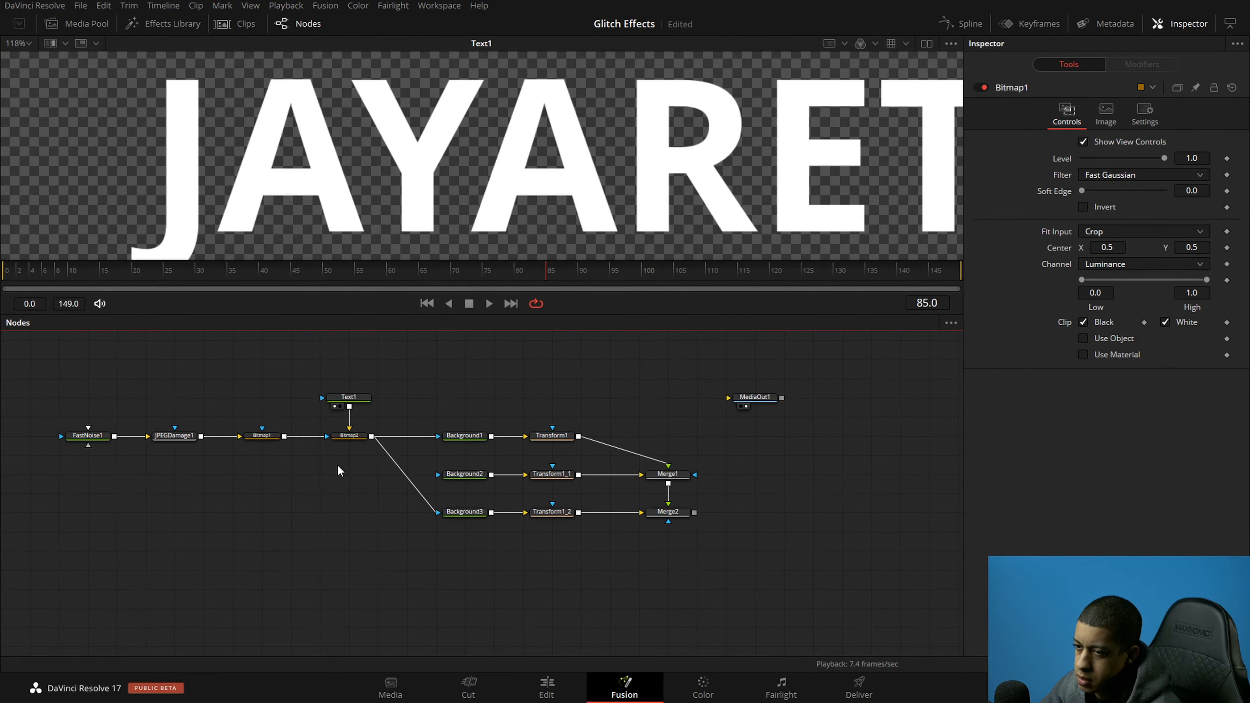
Step: Show Merge2 in the viewer and reconnect Bitmap2's output to Background2
click(179, 437)
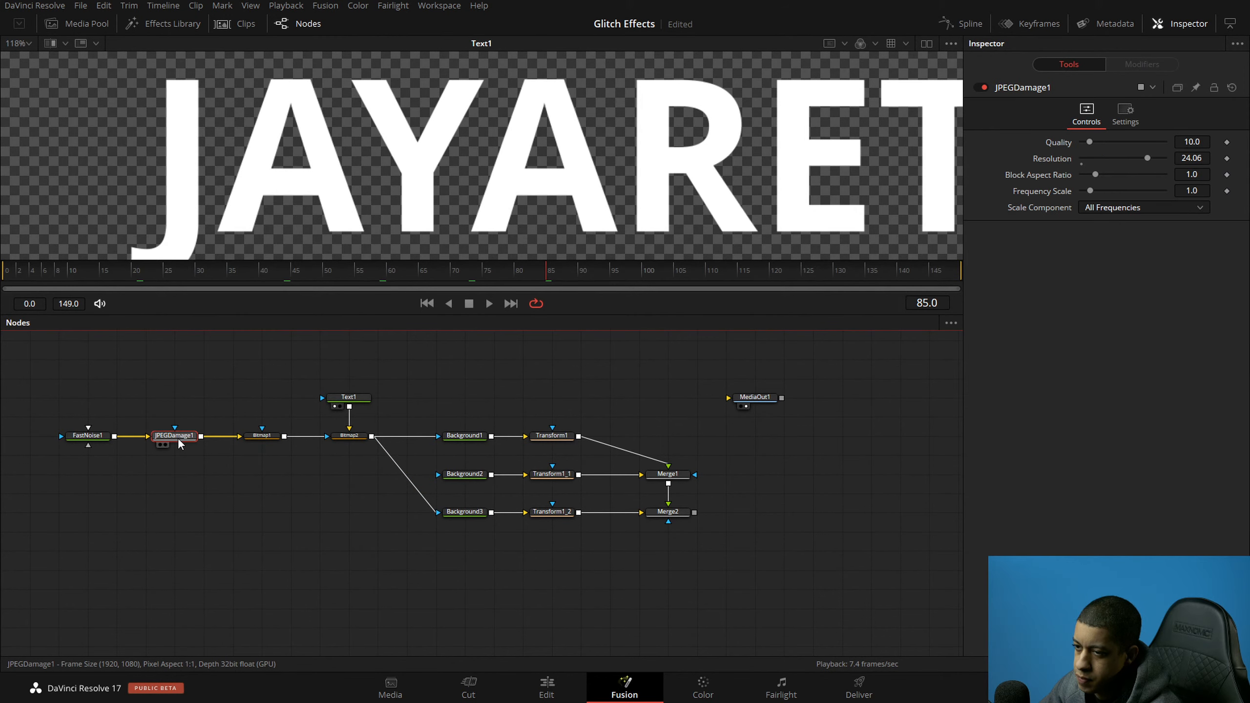
mouse_move(176, 439)
mouse_down()
mouse_move(308, 525)
mouse_move(176, 445)
mouse_up()
click(269, 514)
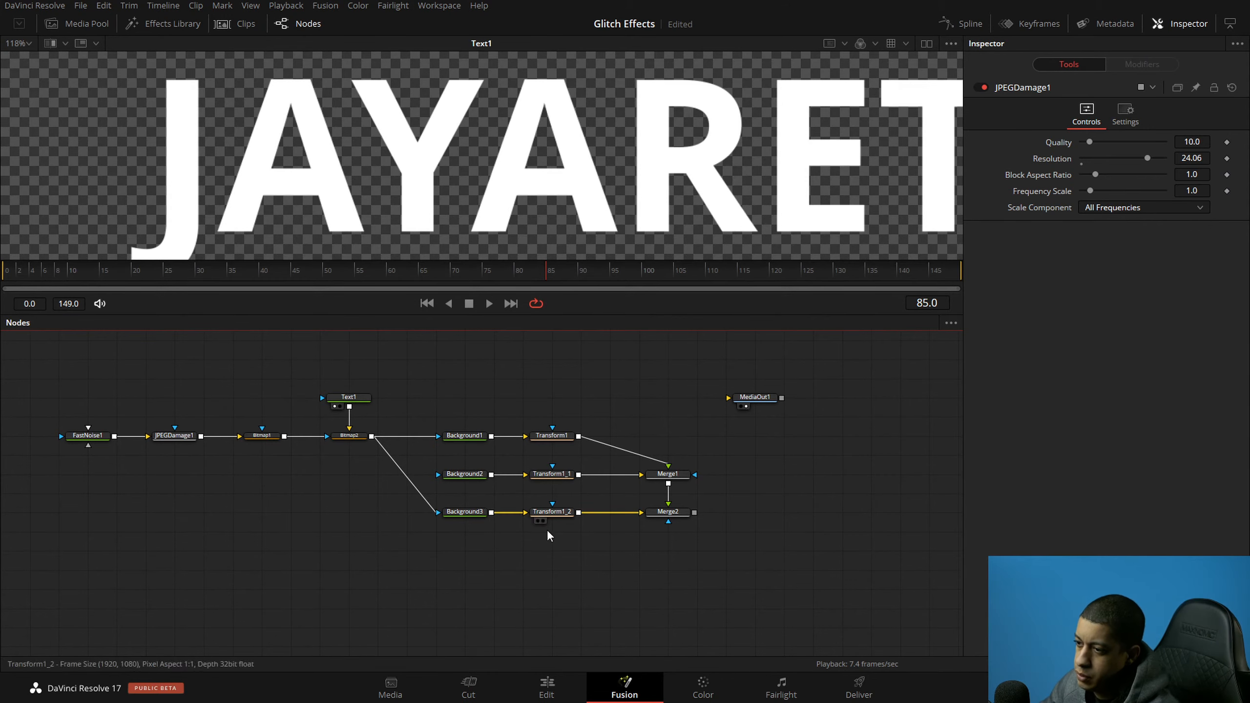
key(1)
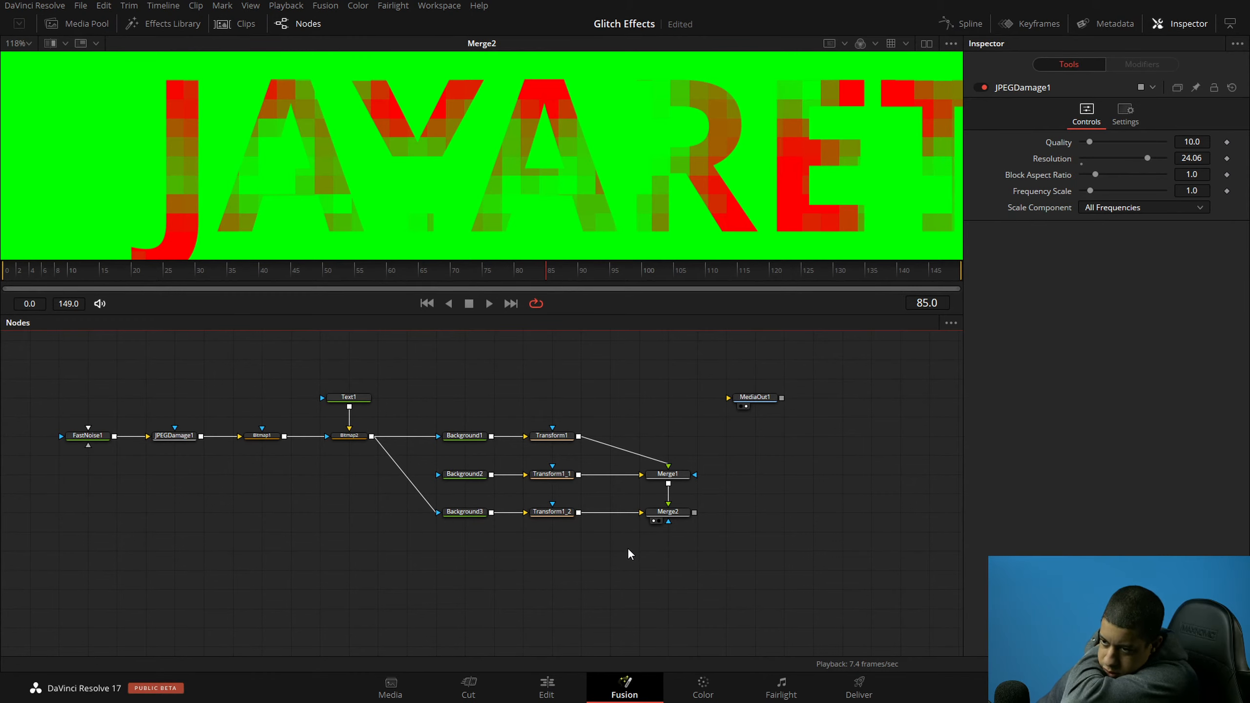
click(368, 438)
drag(373, 437, 459, 478)
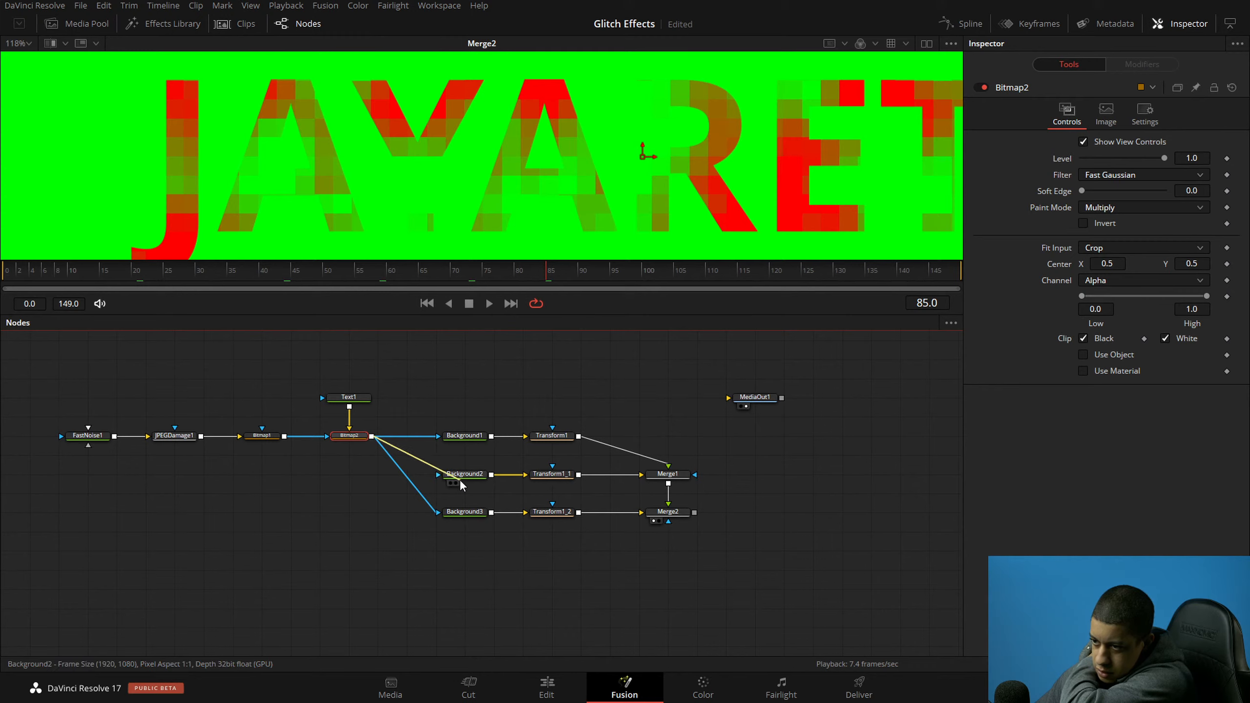
drag(359, 455, 331, 484)
key(ctrl+c)
key(ctrl+v)
drag(349, 526, 365, 427)
key(Delete)
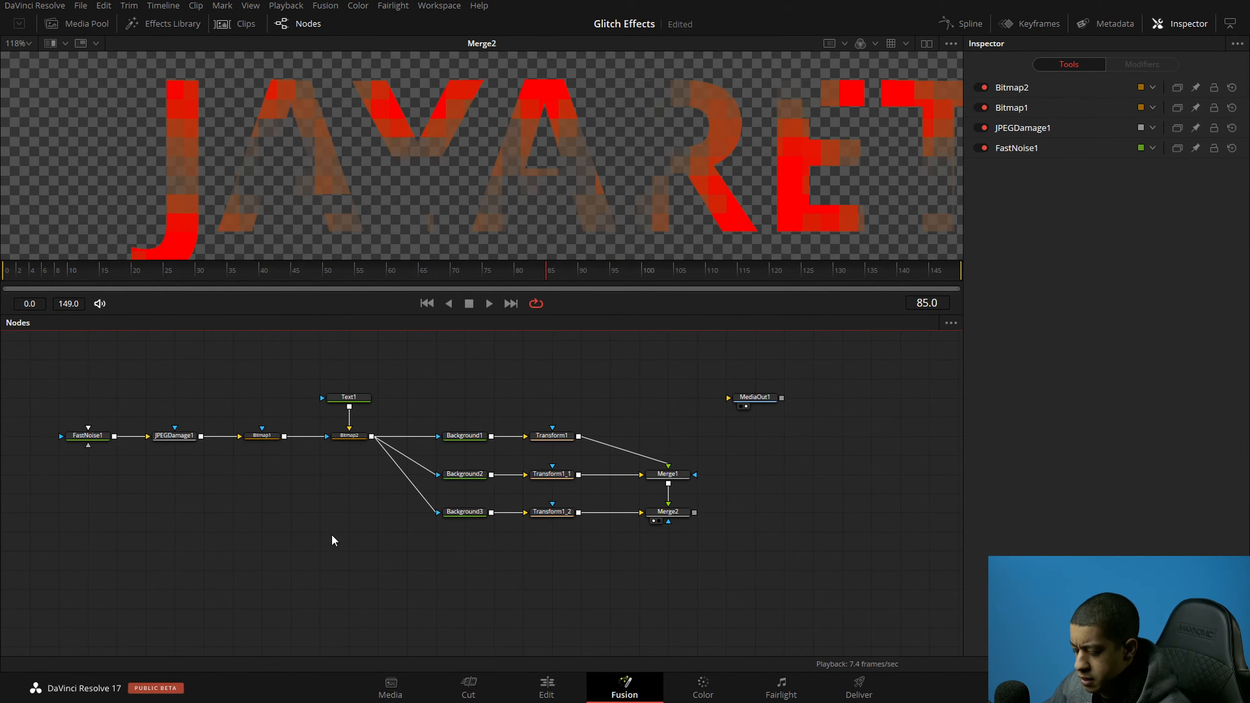
drag(251, 493, 355, 505)
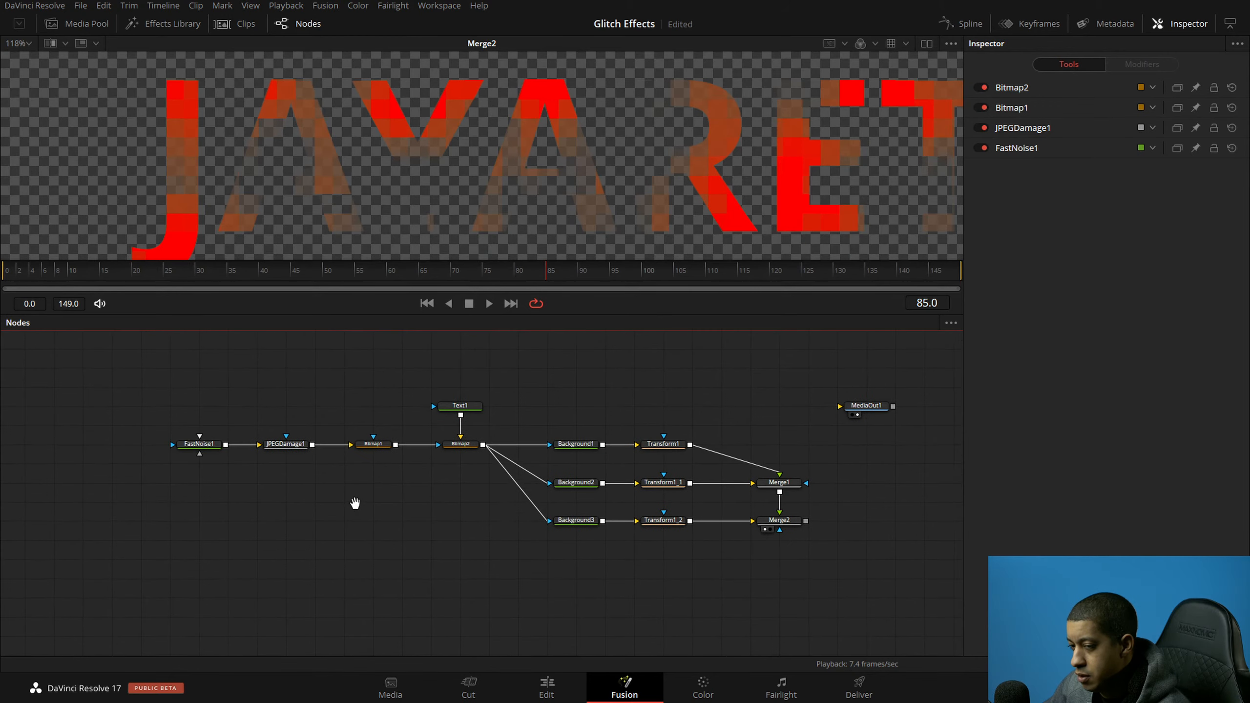
Step: Try duplicating FastNoise1 directly below the original, and remove the copy
click(194, 446)
key(ctrl+c)
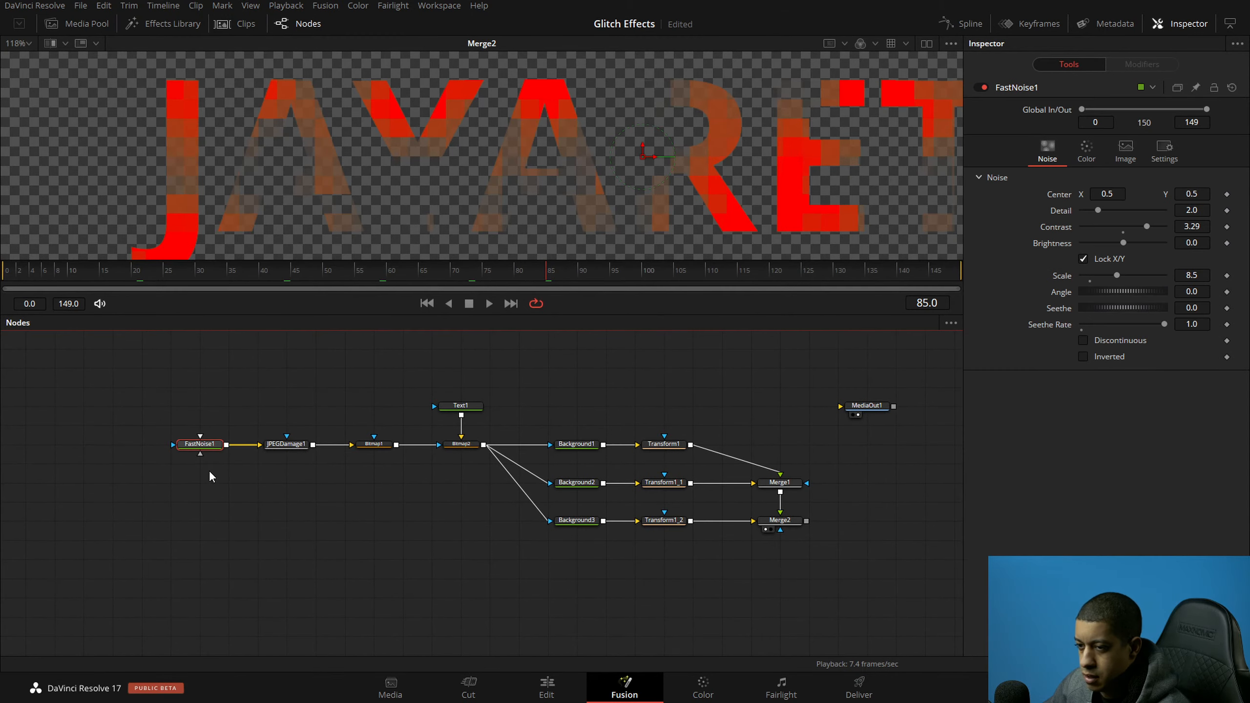
click(206, 469)
key(ctrl+v)
drag(209, 467, 206, 487)
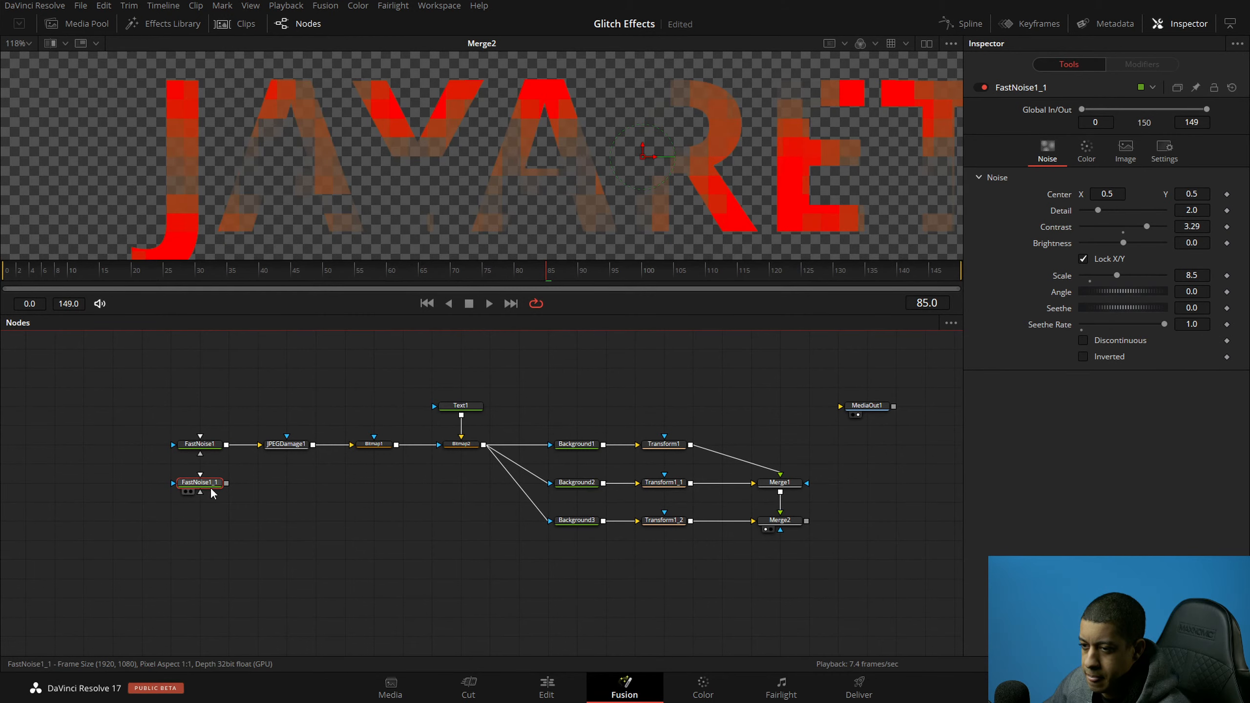
key(Delete)
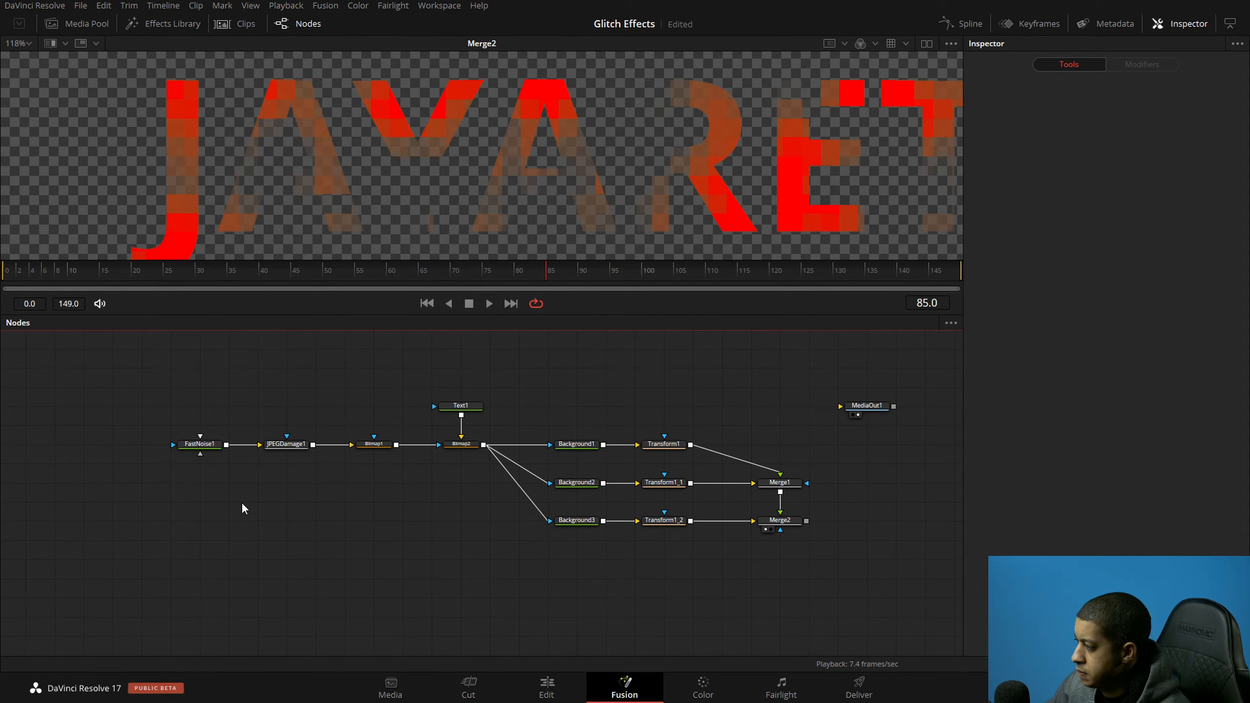
Step: Save the project and enlarge the viewer area above the node graph
key(ctrl+s)
drag(342, 524, 302, 530)
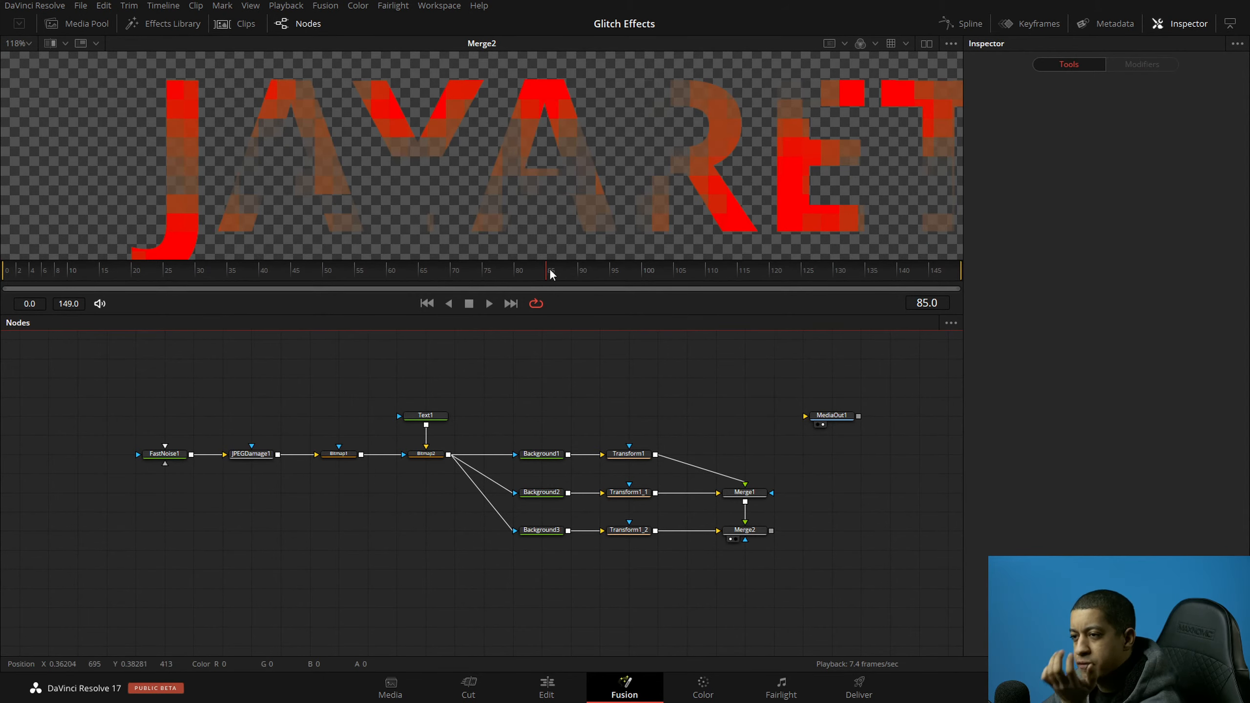
drag(625, 315, 624, 381)
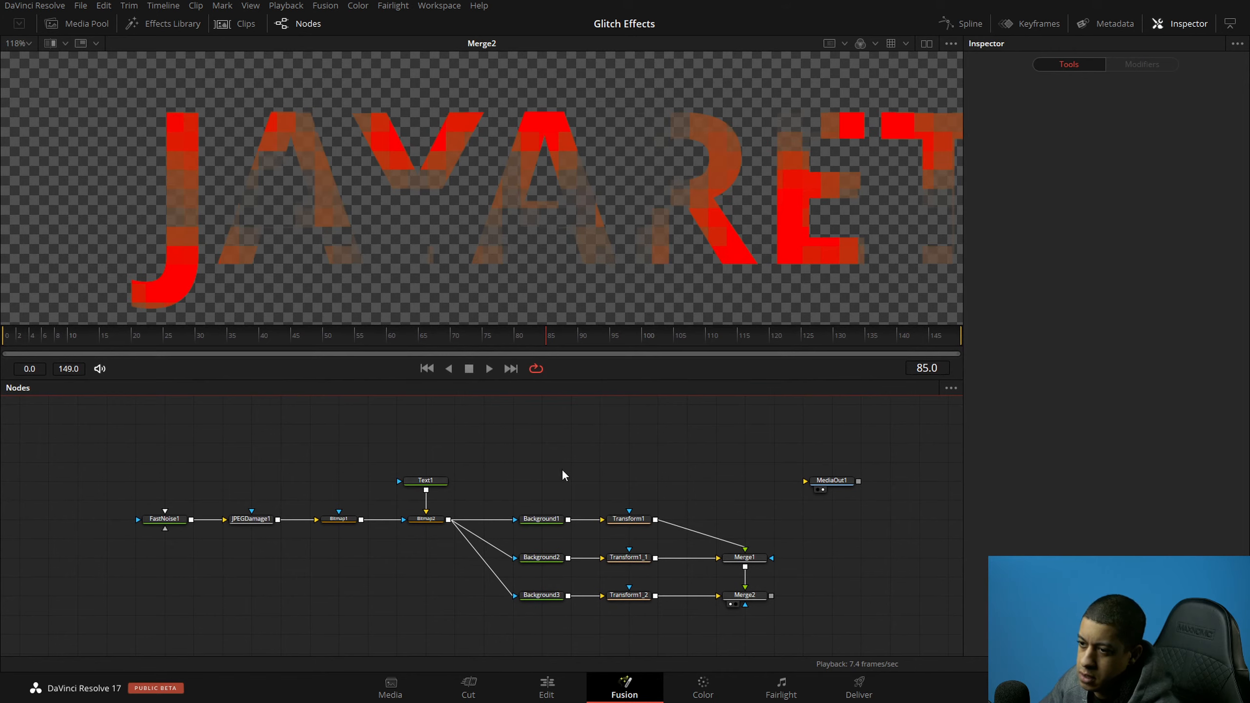
Step: Duplicate the FastNoise1, JPEGDamage1, Bitmap1 and Bitmap2 chain twice and align the copies with the Background2 and Background3 rows
drag(428, 506, 187, 482)
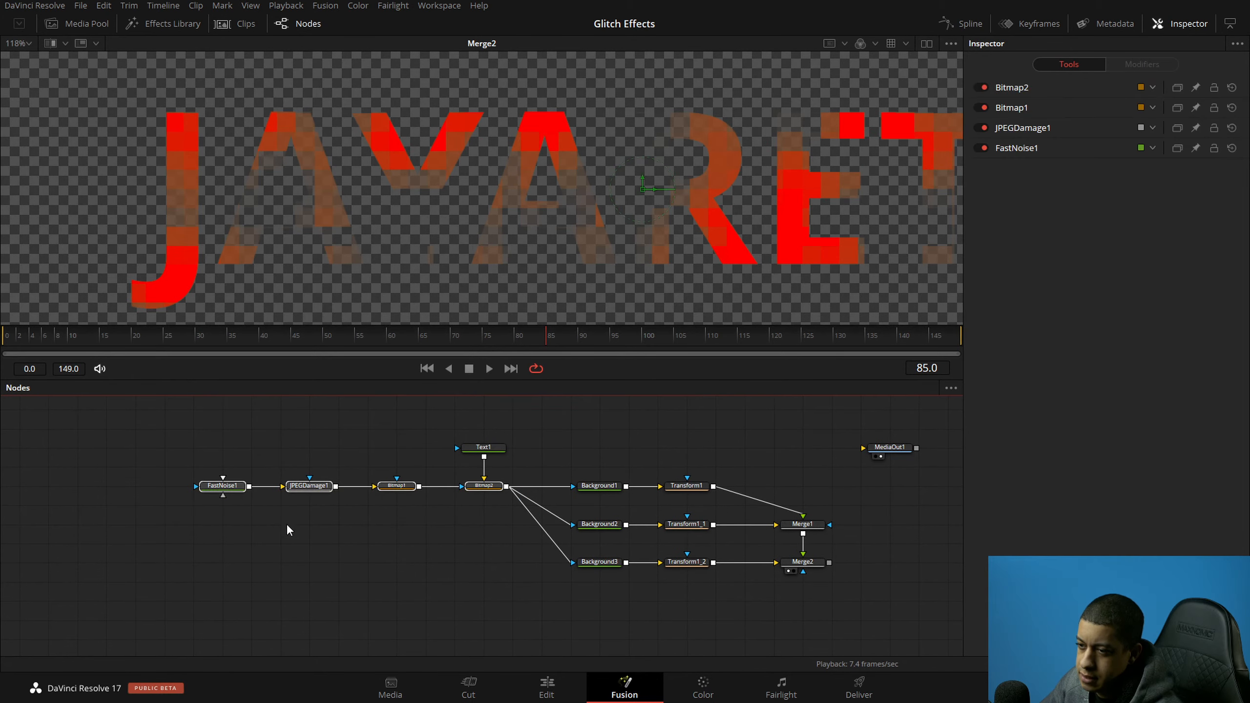
key(ctrl+c)
key(ctrl+v)
key(ctrl+v)
drag(381, 583, 355, 581)
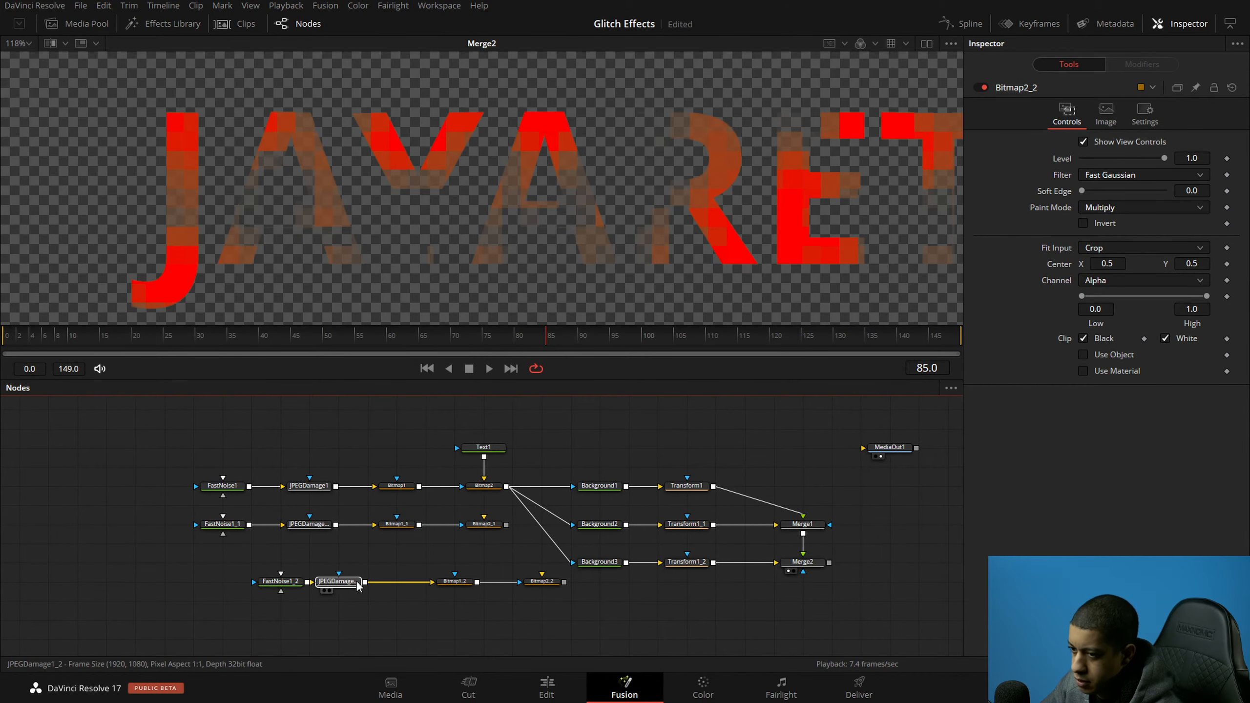
mouse_move(245, 559)
mouse_down()
mouse_move(547, 609)
mouse_move(541, 585)
mouse_move(483, 565)
mouse_up()
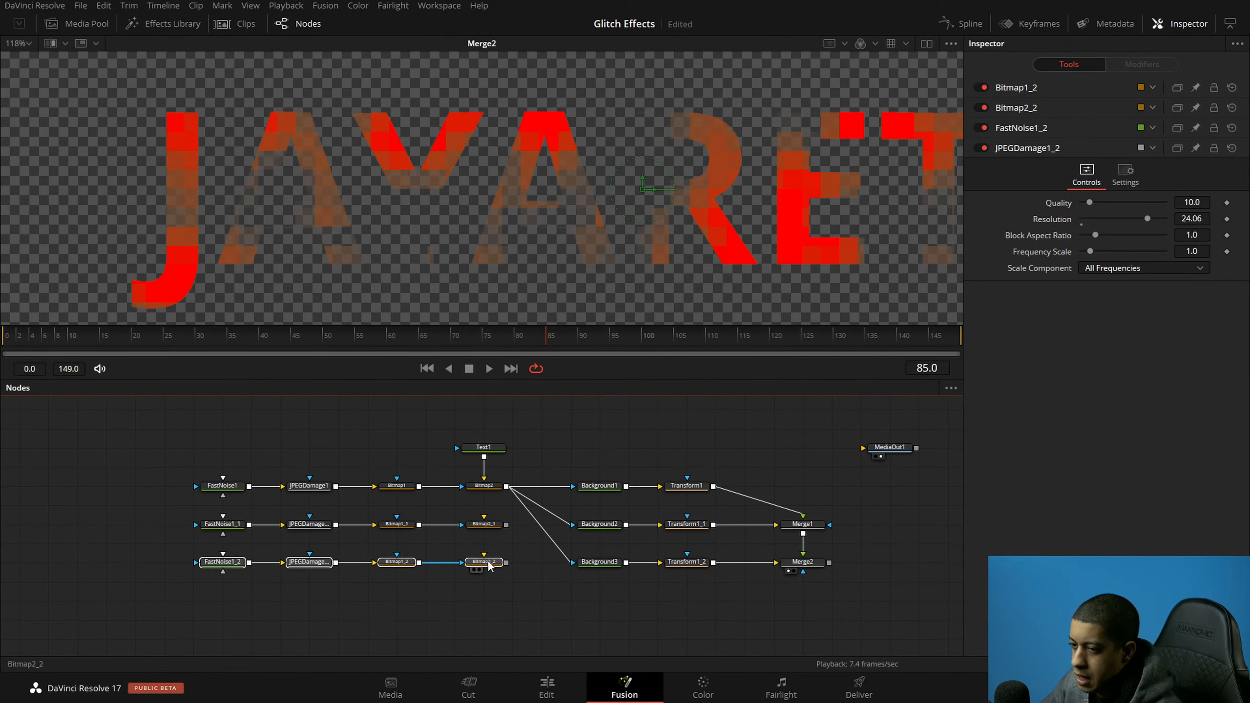
Step: Set the Seethe of FastNoise1_1 to about 2.558 and save the project
click(219, 562)
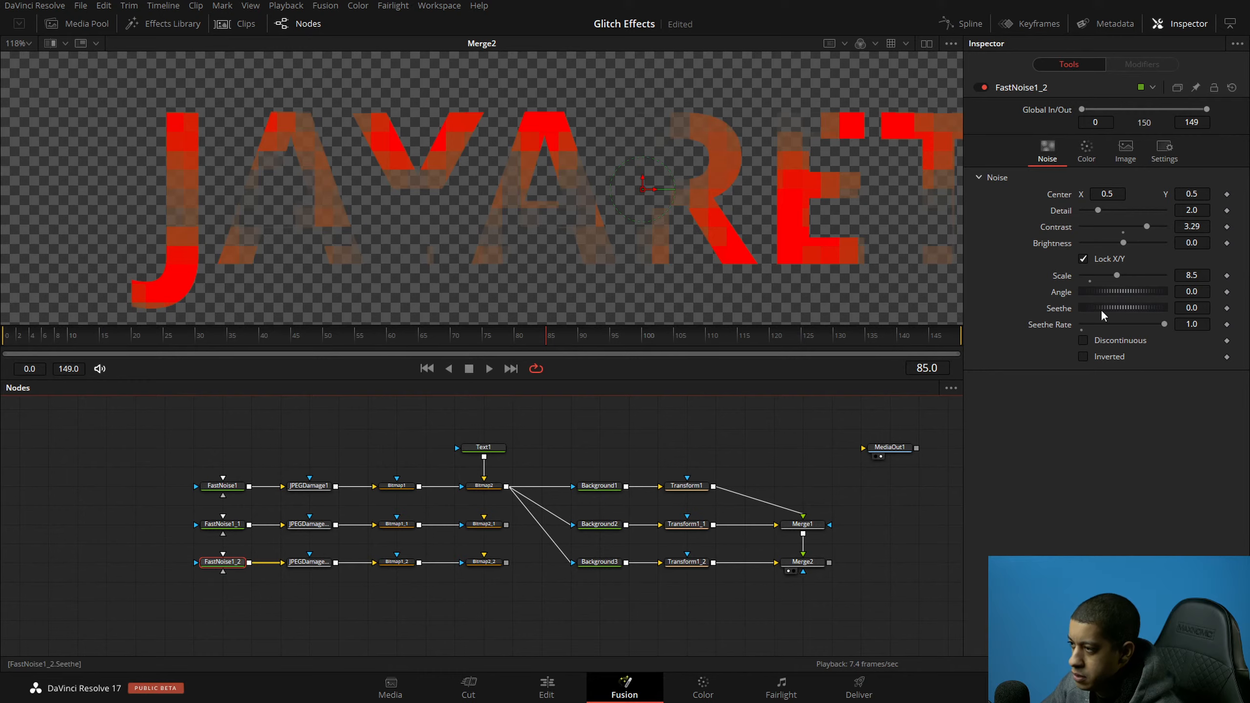
click(223, 524)
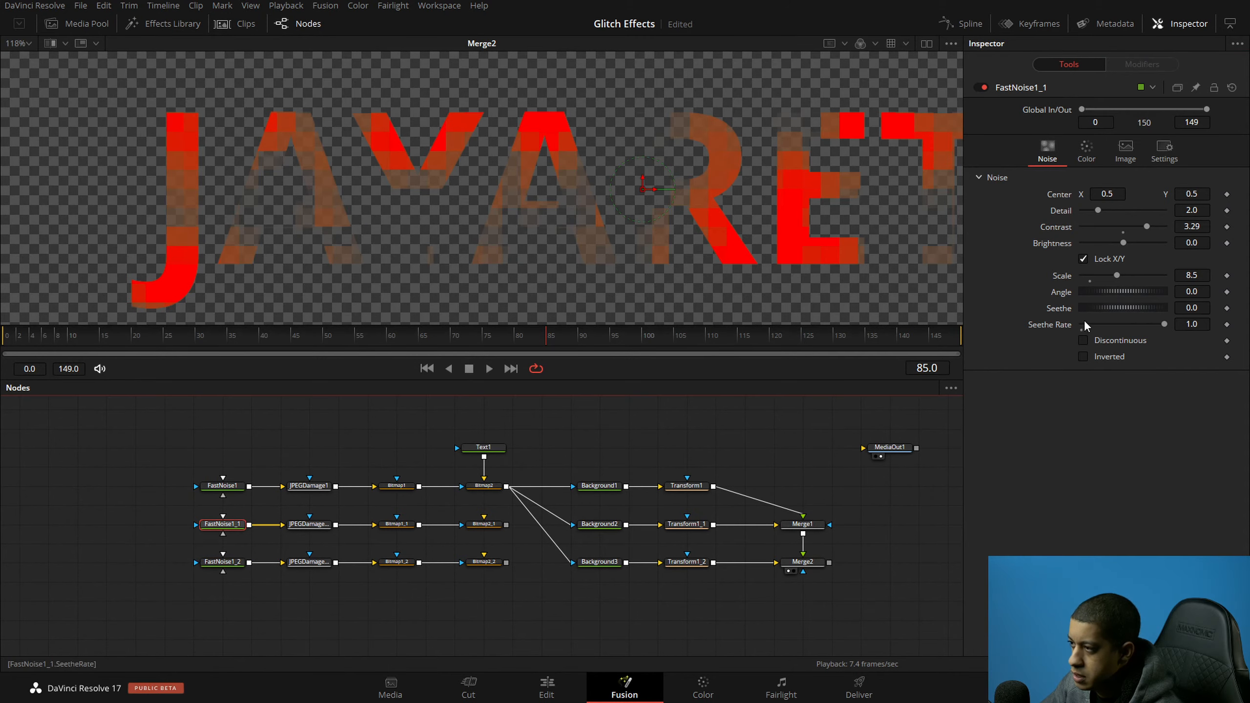
drag(1122, 307, 1153, 308)
key(ctrl+s)
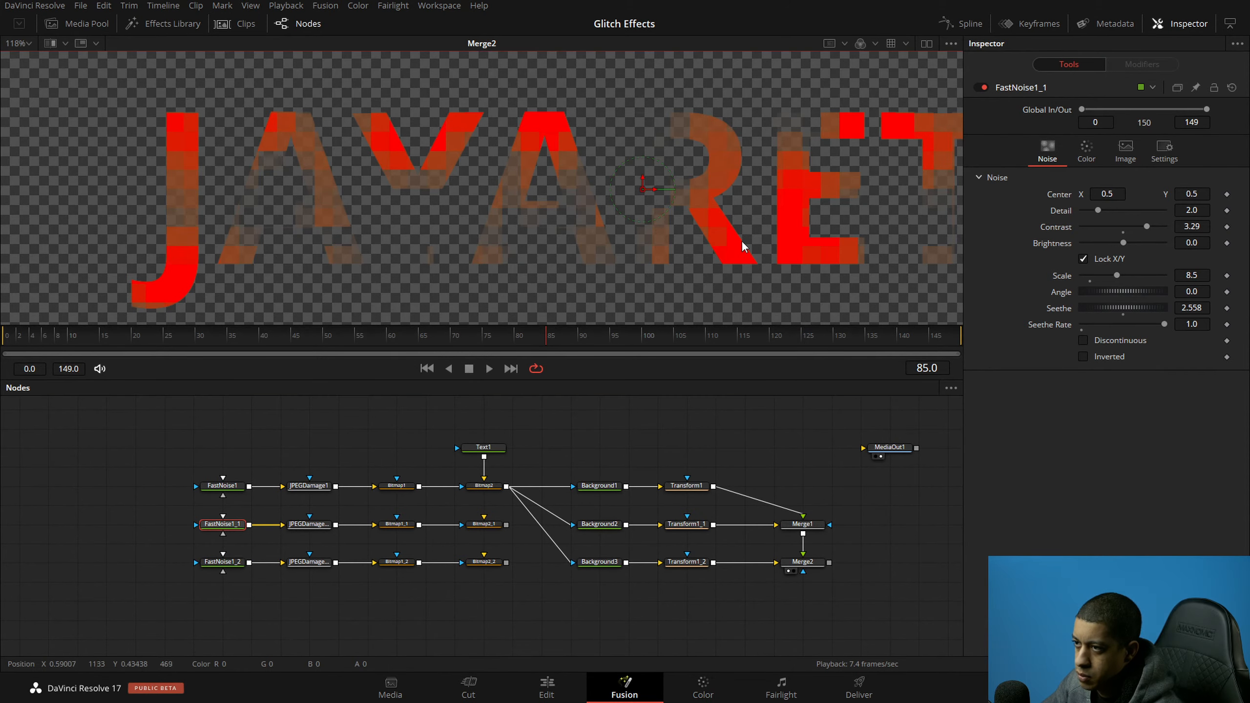
Step: Connect Text1 to Bitmap2_1 and Bitmap2_2, route them to Background2 and Background3 respectively, then save and play back the result
drag(762, 243, 711, 254)
scroll(678, 241, down, 5)
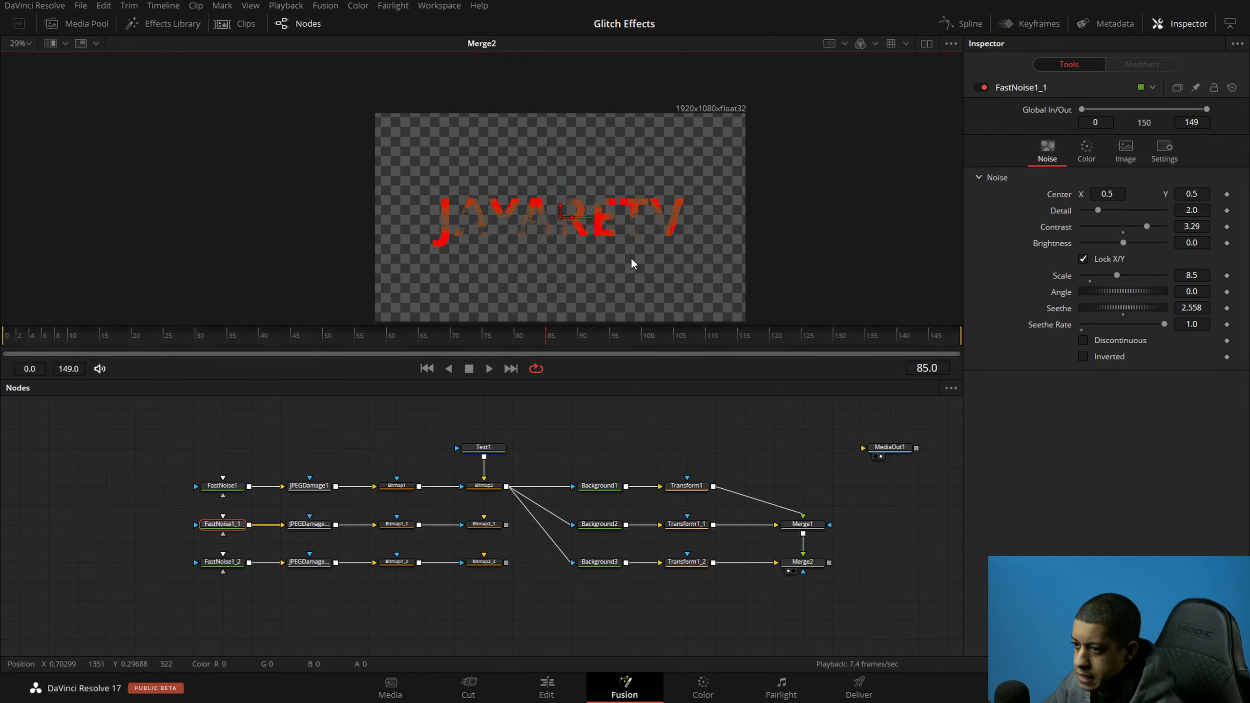
drag(507, 524, 518, 554)
drag(484, 457, 576, 563)
click(635, 614)
key(ctrl+s)
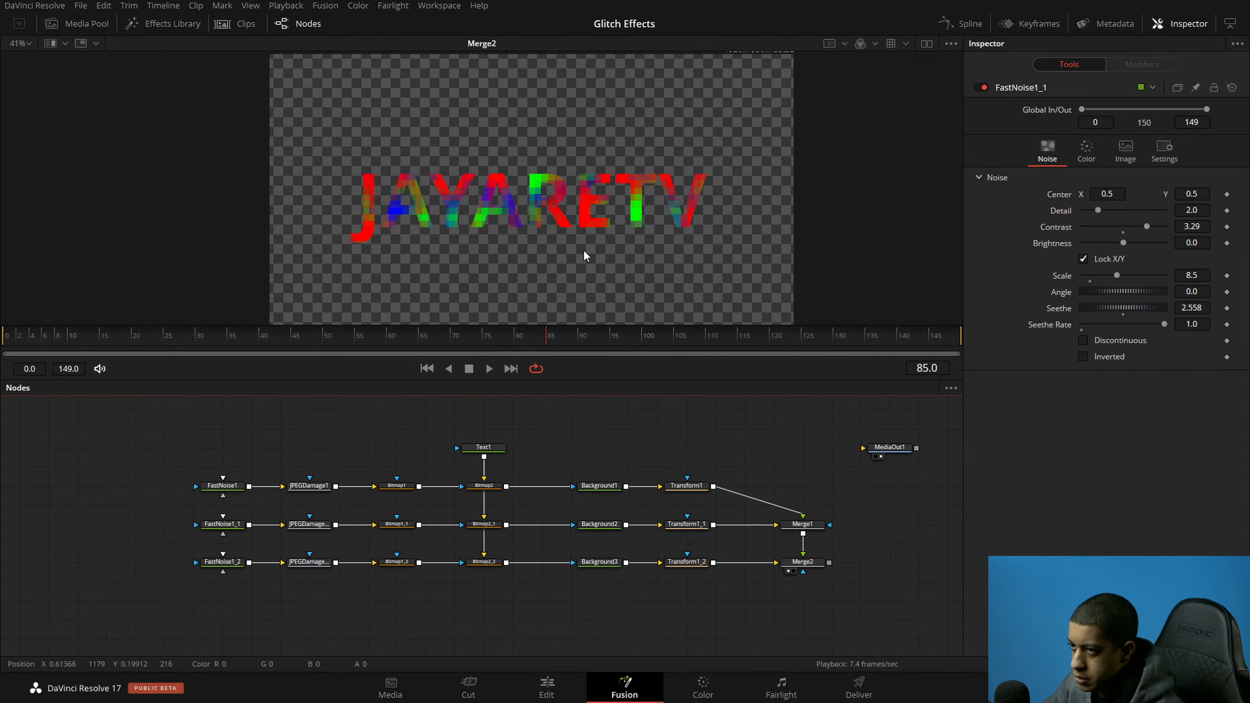
key(space)
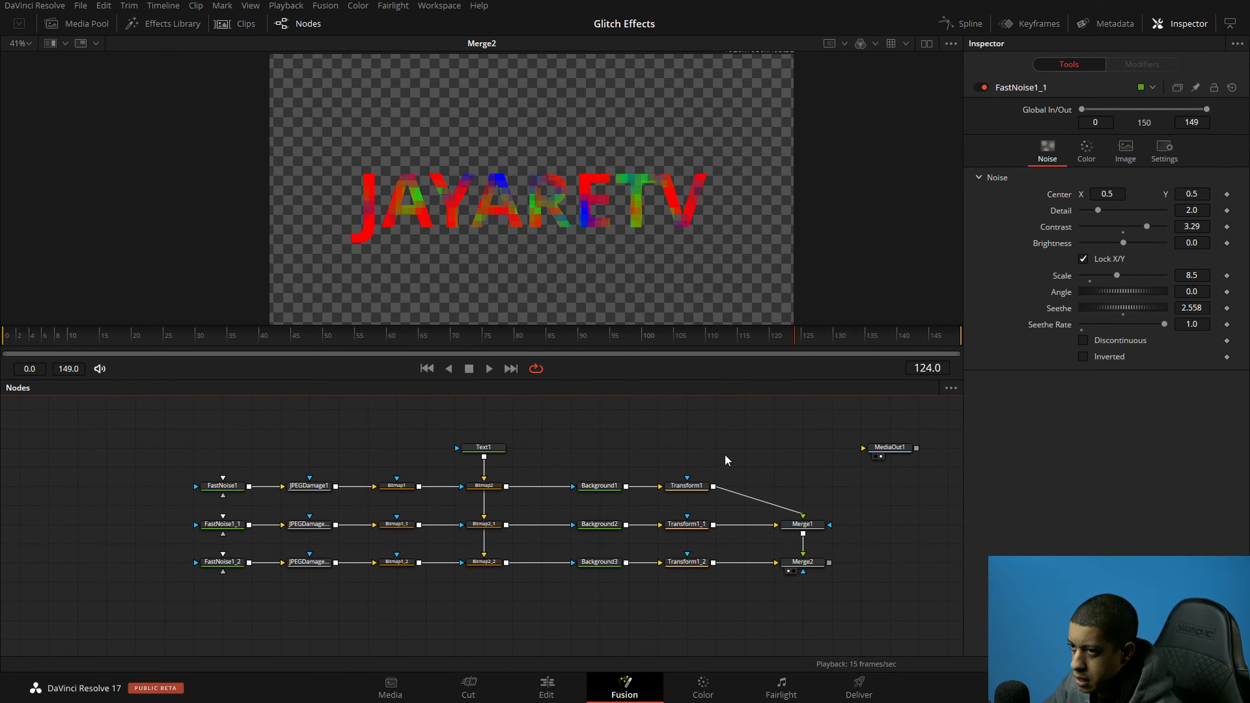
Step: Stop playback and display the Bitmap2 mask in the viewer
key(space)
mouse_move(789, 493)
mouse_down()
mouse_move(767, 447)
mouse_move(770, 491)
mouse_up()
click(579, 484)
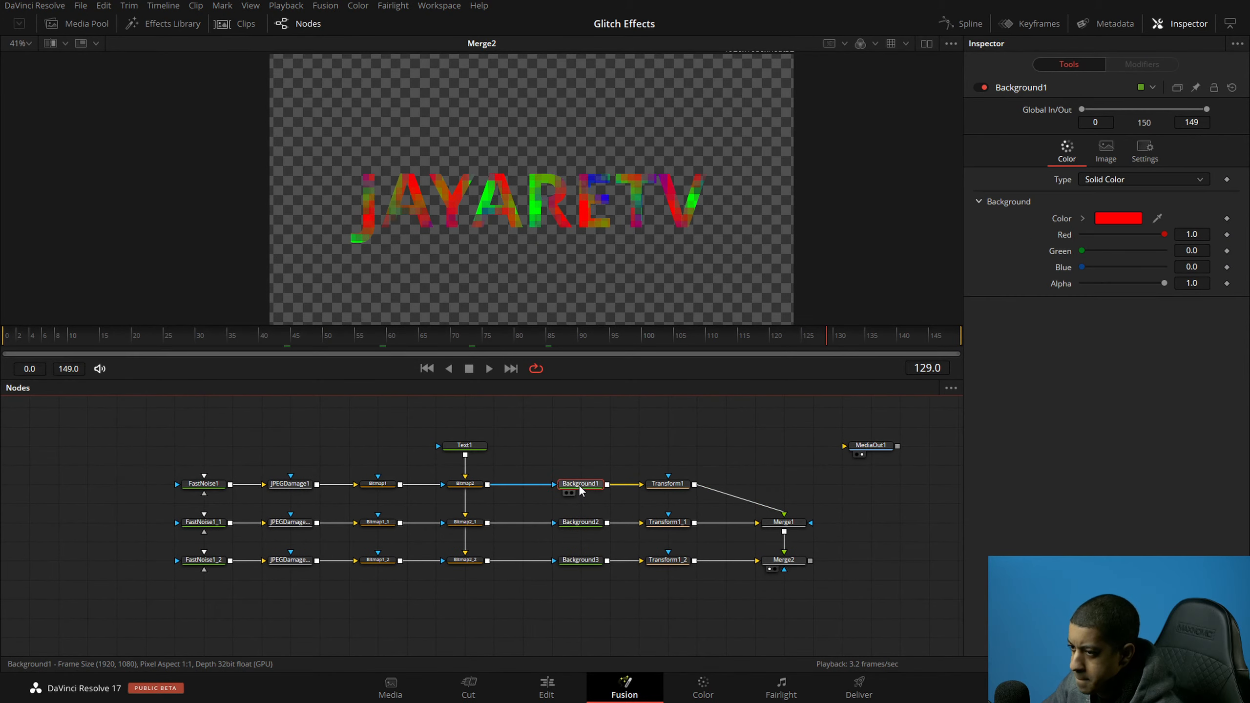
drag(528, 464, 608, 477)
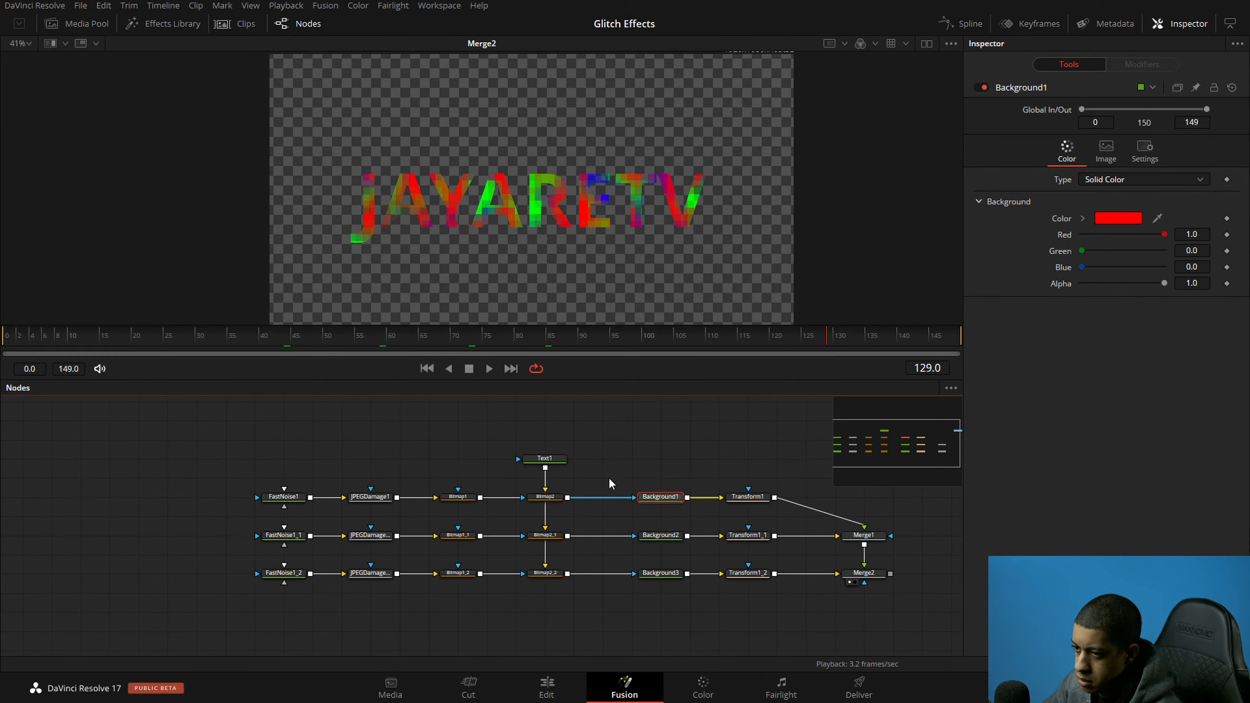
click(553, 497)
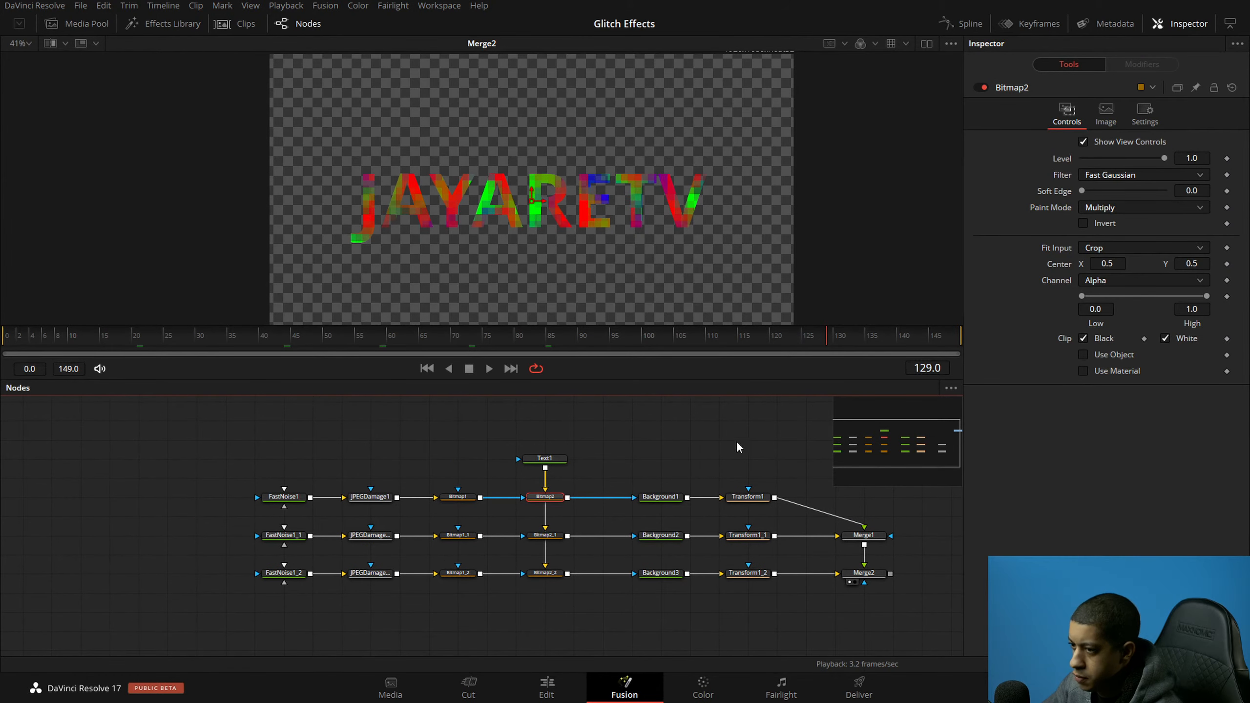
drag(556, 500, 566, 229)
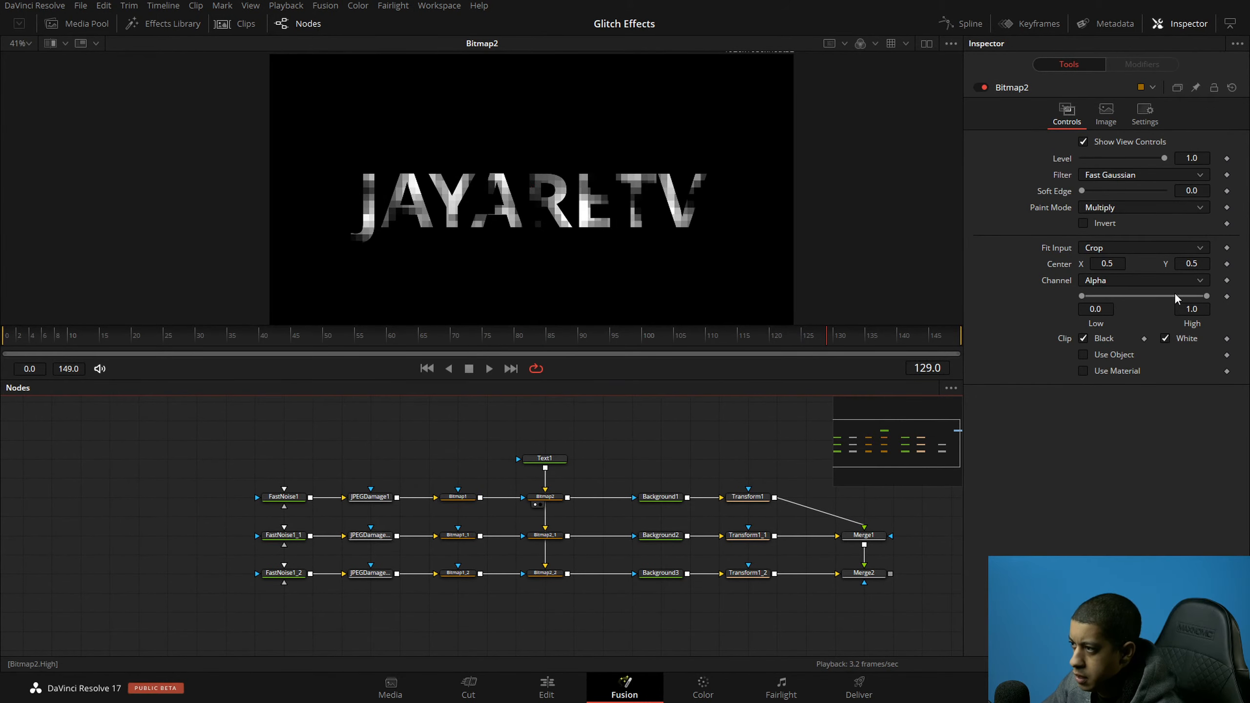
Step: Try lowering the High threshold of Bitmap2 to about 0.194, check the mask up close and save the project
drag(1206, 296, 1114, 296)
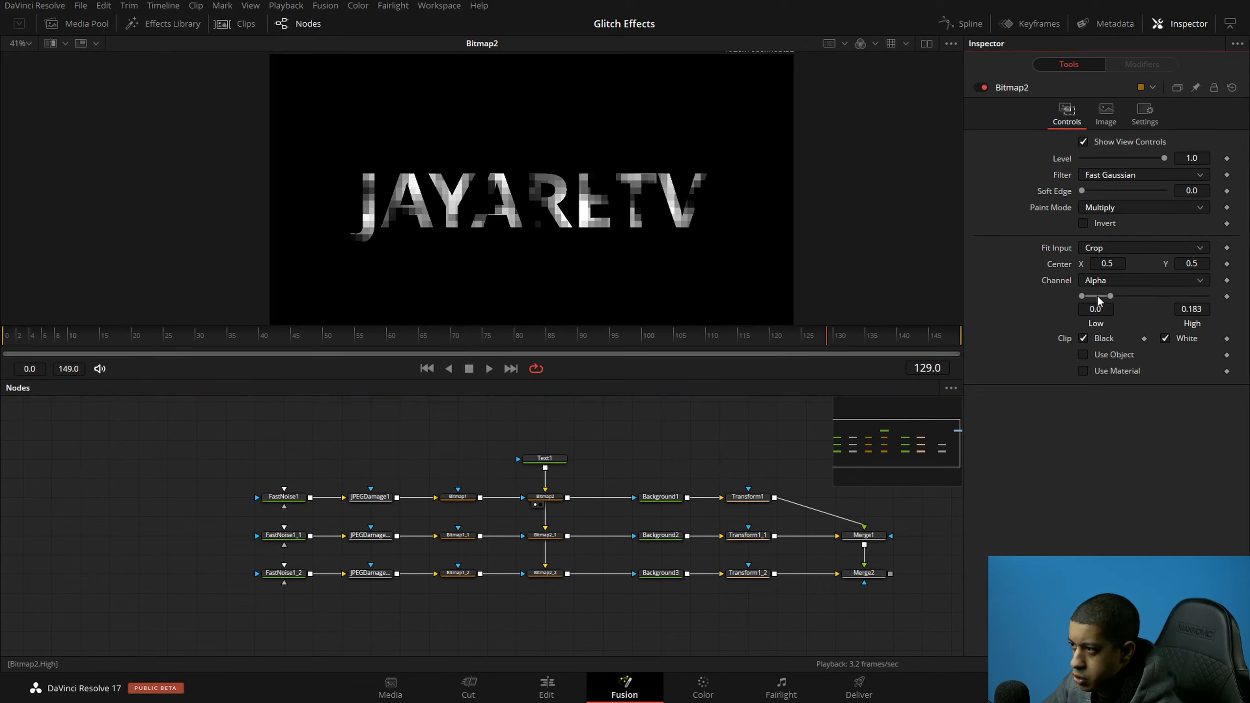
drag(547, 497, 588, 232)
mouse_move(1095, 296)
mouse_down()
mouse_move(1174, 299)
mouse_move(1076, 297)
mouse_move(1217, 309)
mouse_move(1055, 295)
mouse_move(1126, 297)
mouse_move(1111, 296)
mouse_up()
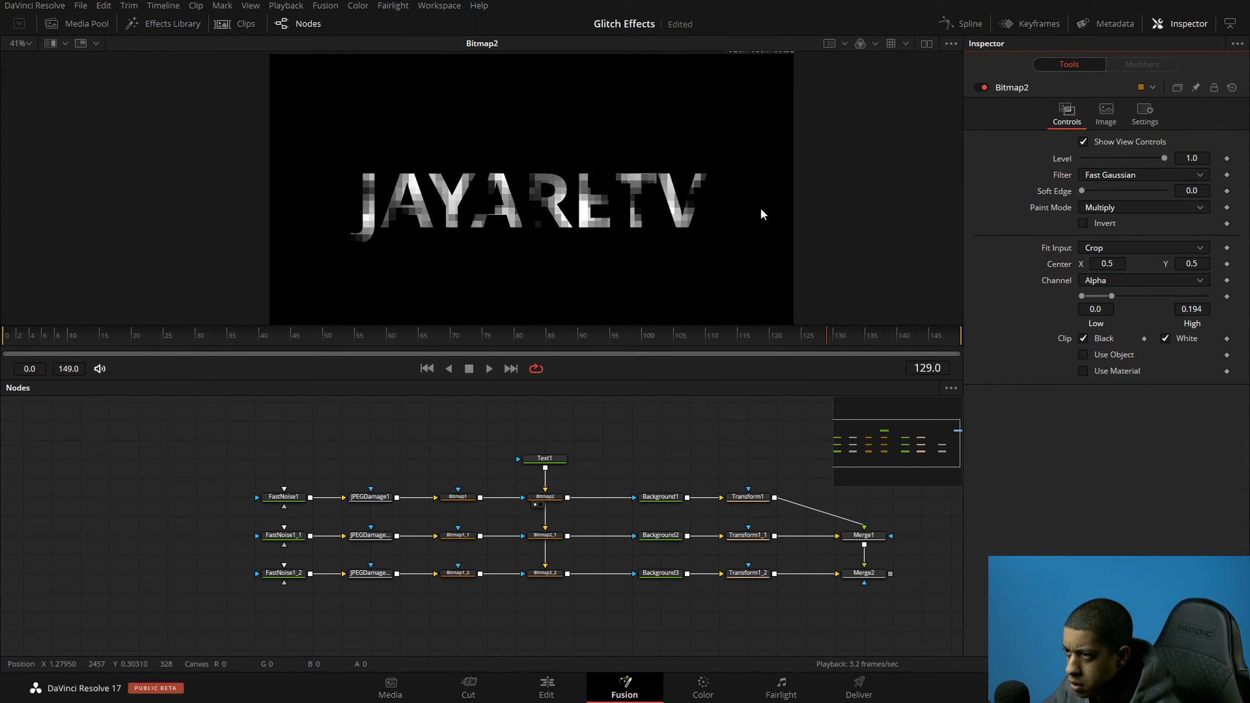
scroll(642, 179, up, 5)
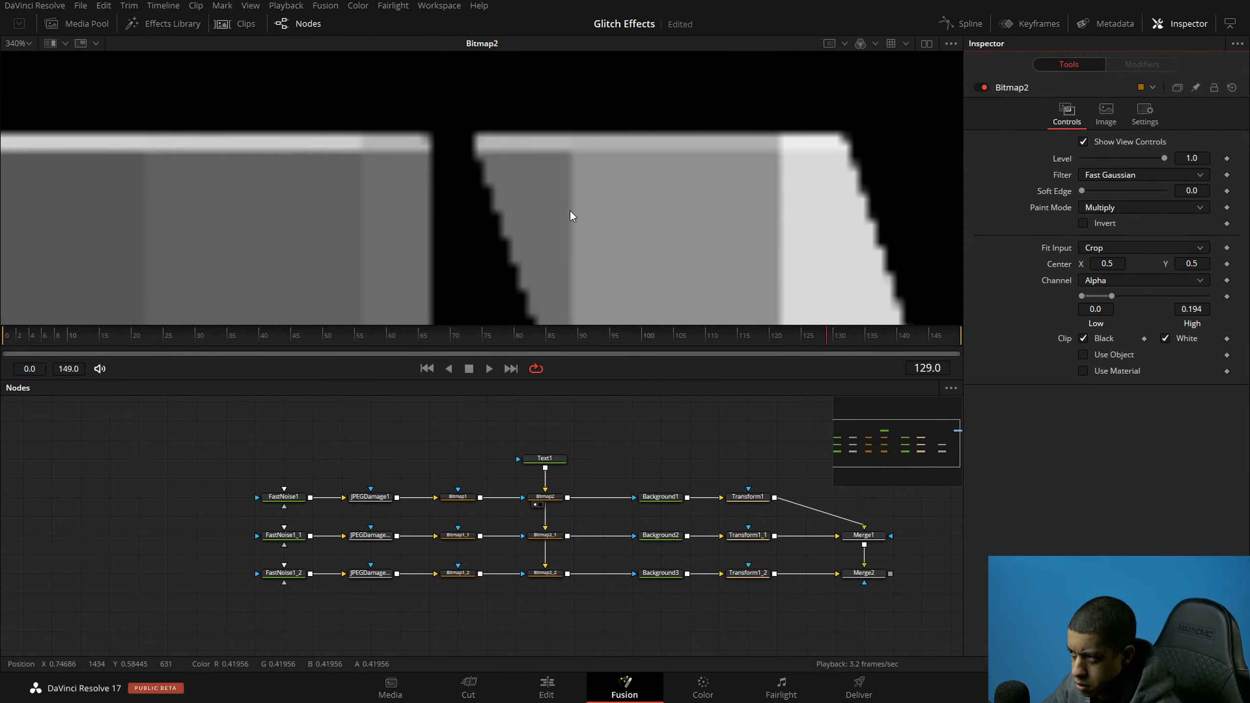
key(ctrl+s)
scroll(639, 290, up, 3)
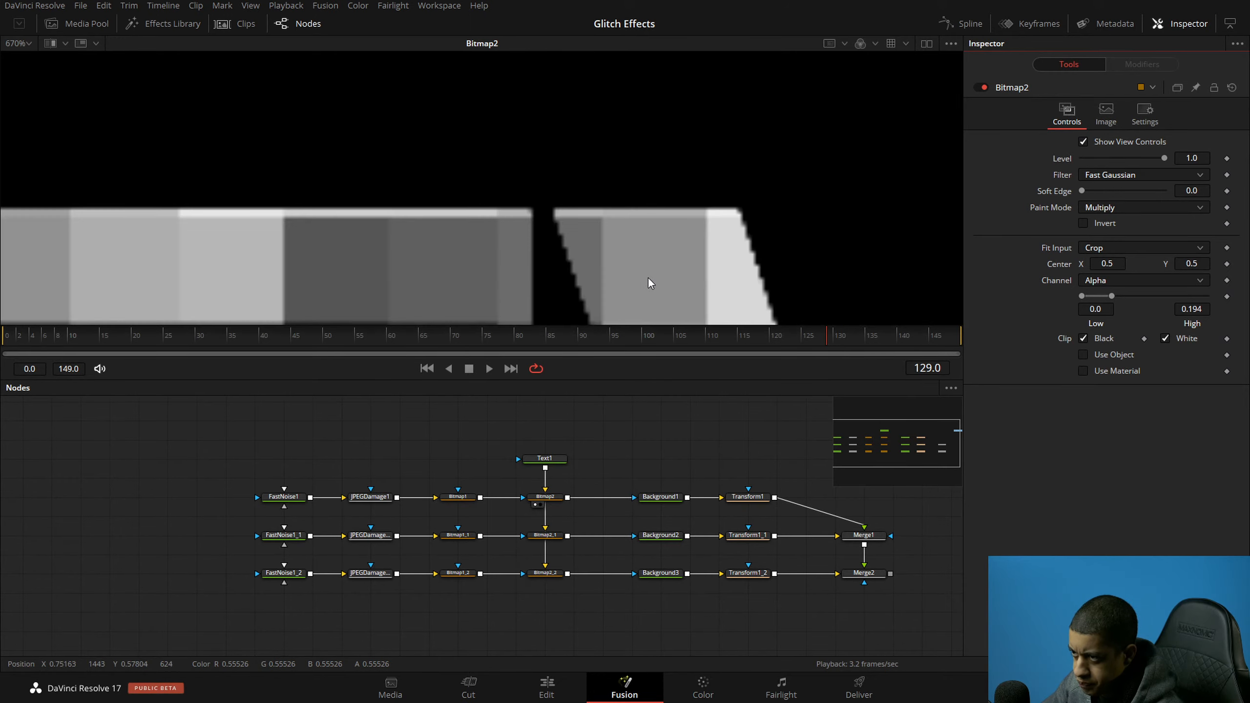
Step: Set the Channel of Bitmap2 to Luminance and reset its High threshold to 1.0
click(1139, 280)
click(1129, 368)
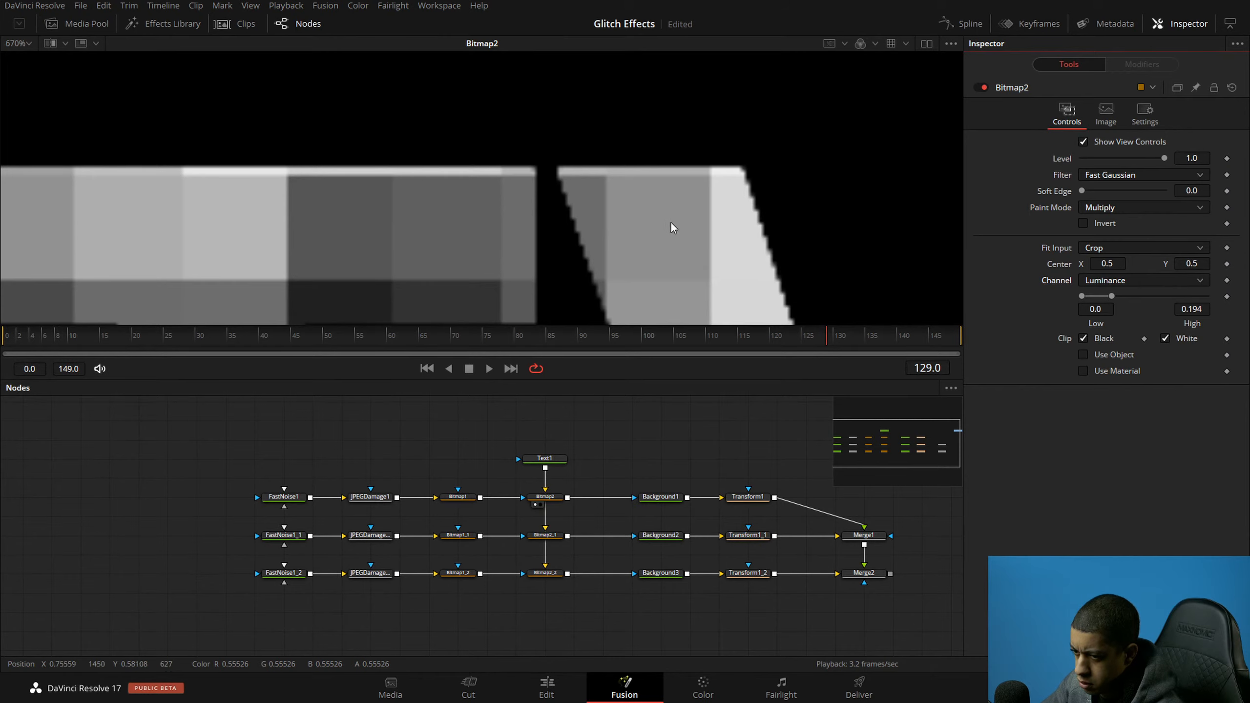
drag(1107, 300, 1053, 283)
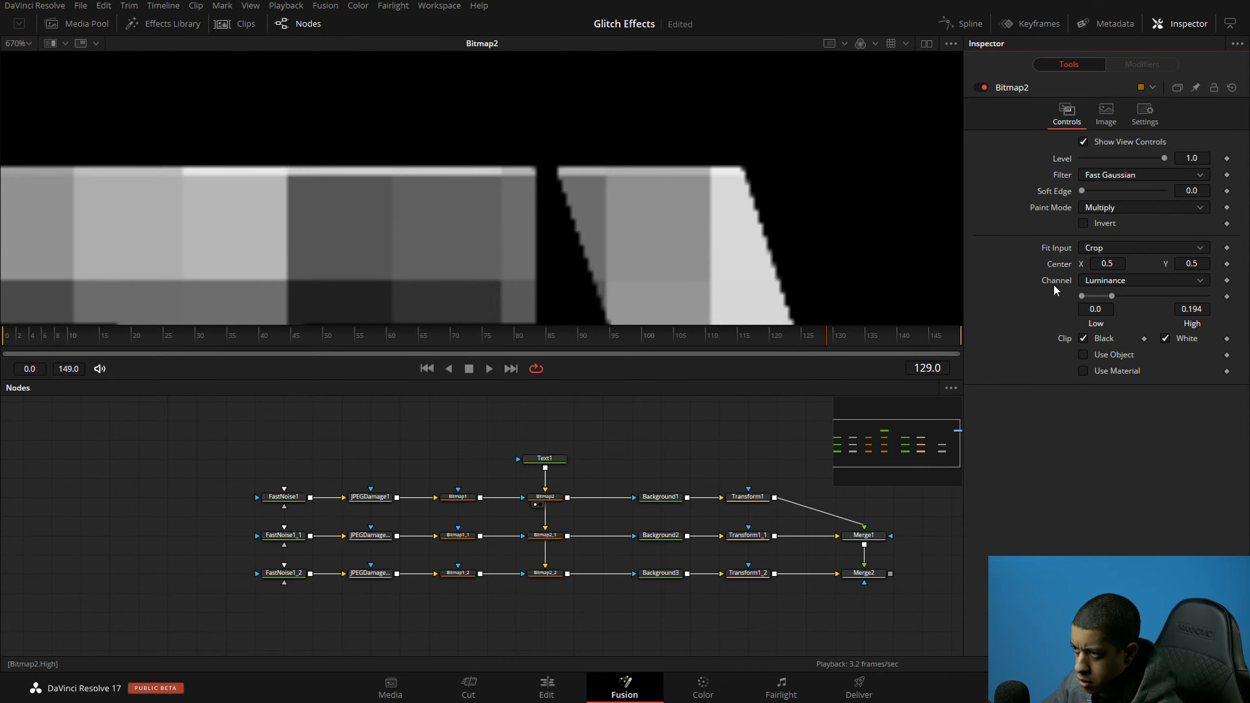
double_click(1112, 296)
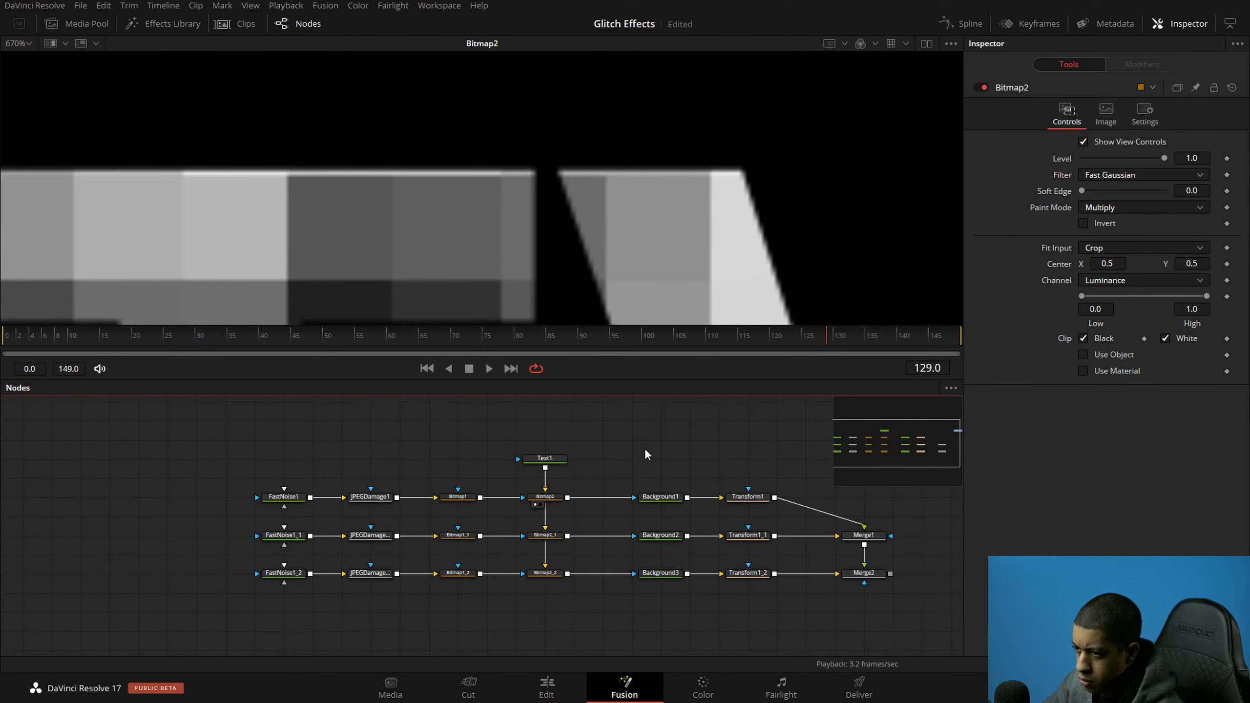
Step: Display Background1 in the viewer and review its color, image and general settings
drag(644, 447, 650, 394)
scroll(584, 290, down, 5)
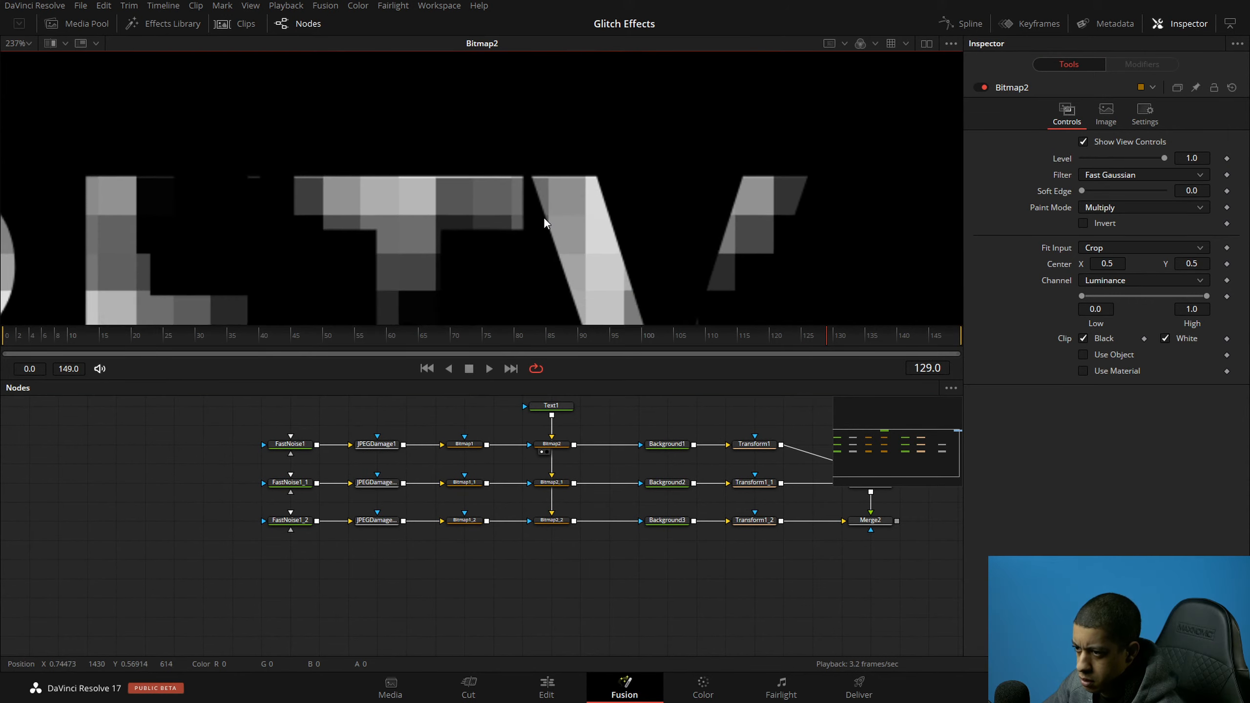
drag(723, 446, 694, 468)
click(639, 466)
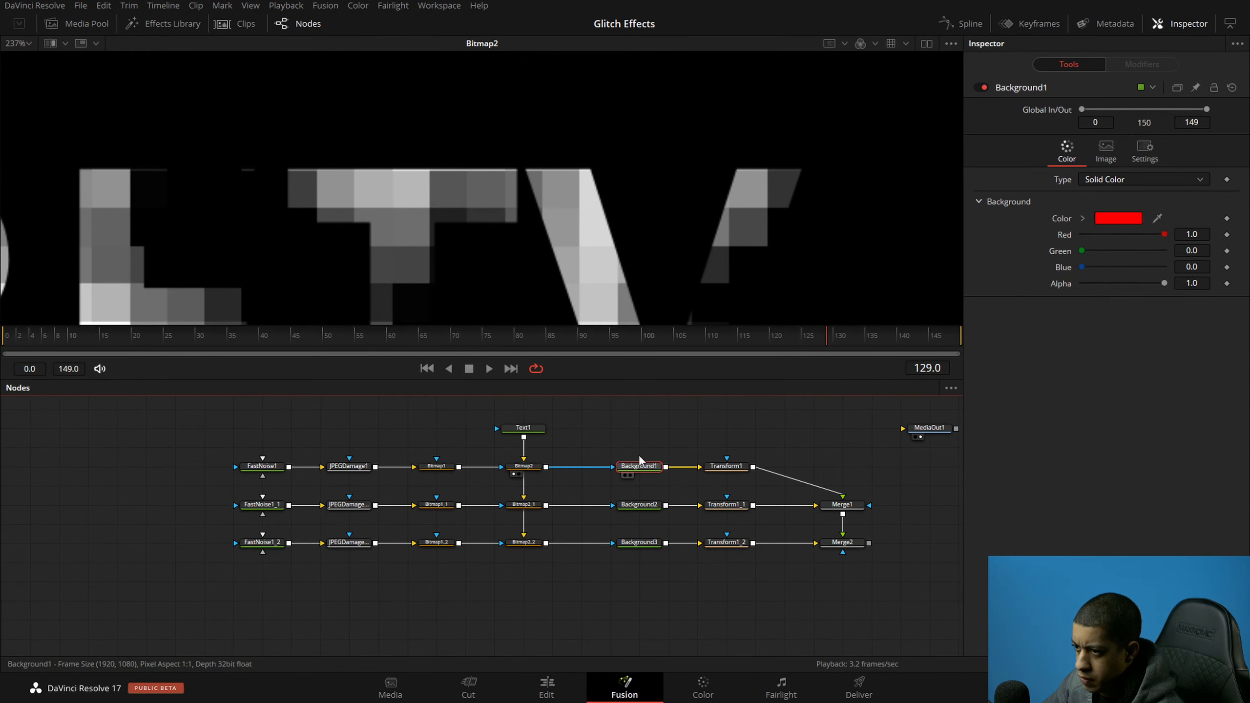
key(1)
click(1146, 150)
click(1106, 148)
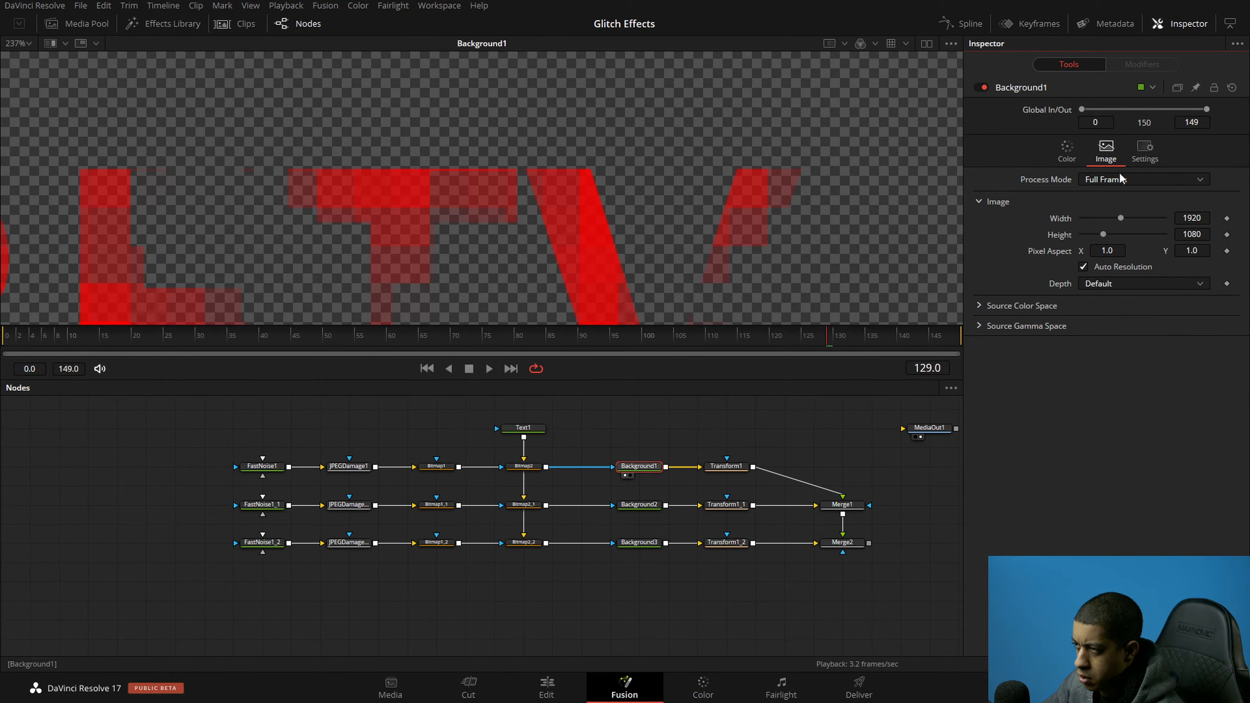
click(1144, 150)
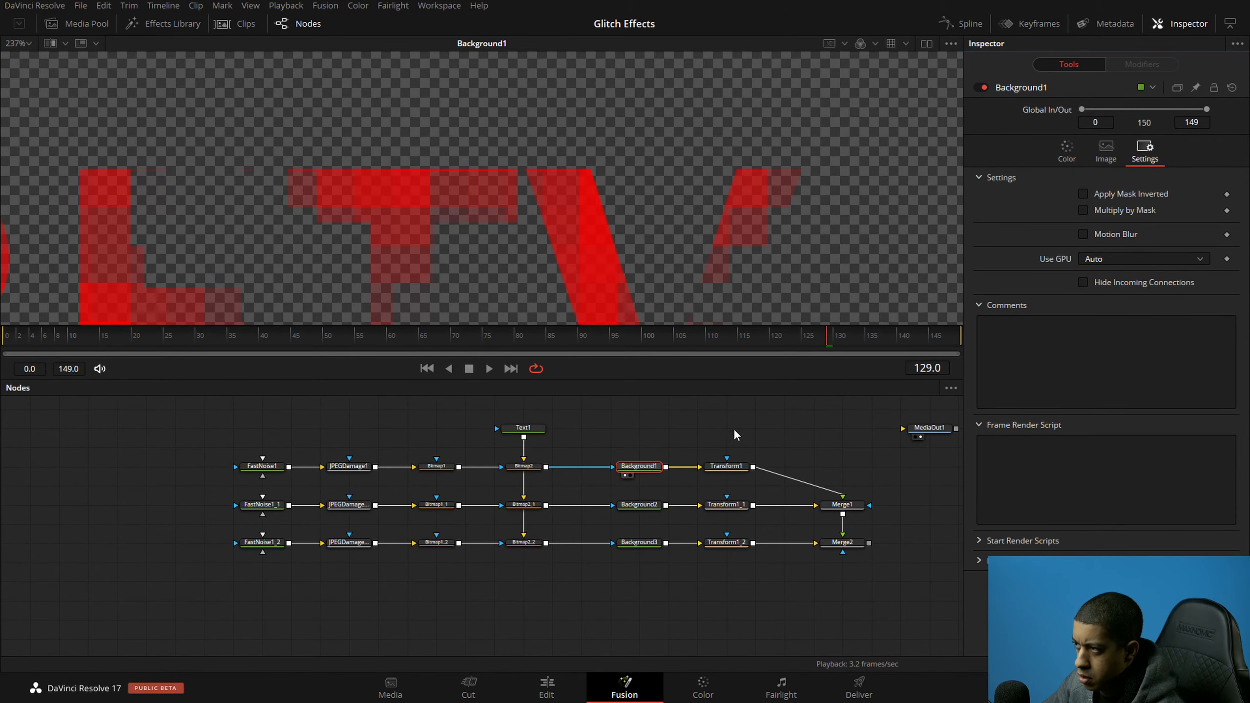
click(1066, 151)
click(1106, 151)
click(1146, 157)
scroll(530, 223, down, 2)
drag(614, 442, 708, 464)
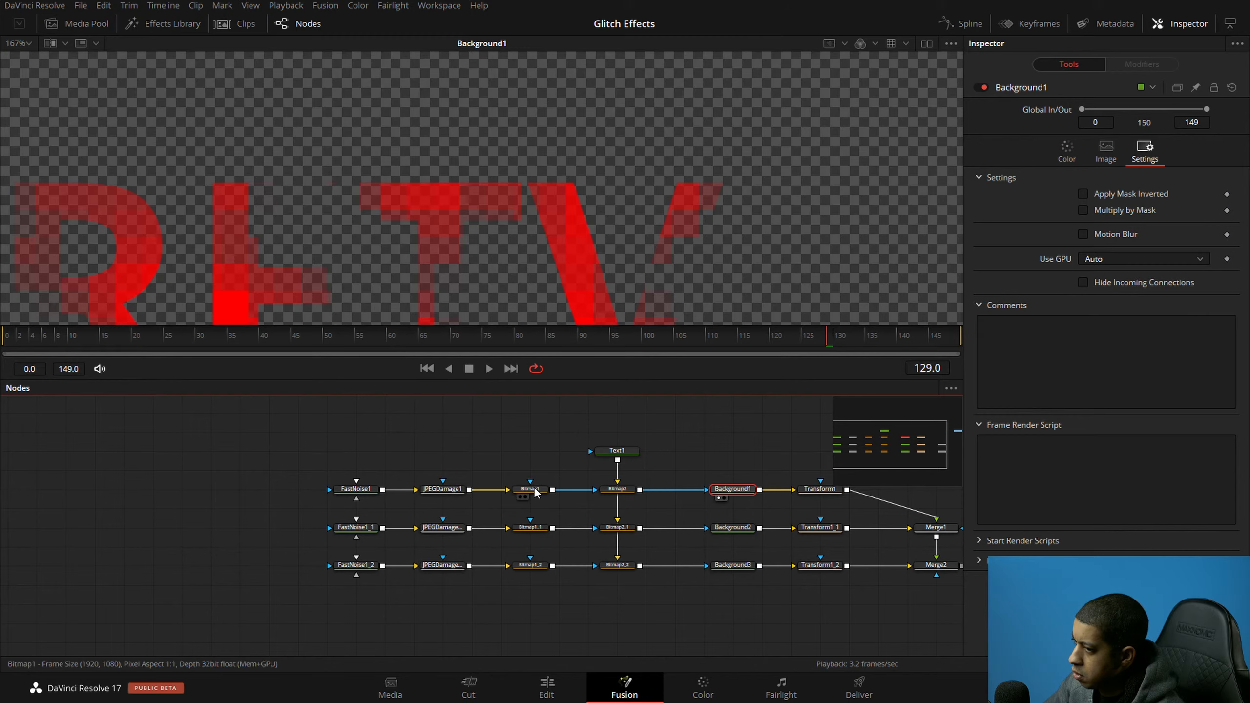
Step: Display Bitmap1 in the viewer and set both its Low and High thresholds to 0.45
click(535, 489)
key(1)
drag(1206, 280, 1106, 282)
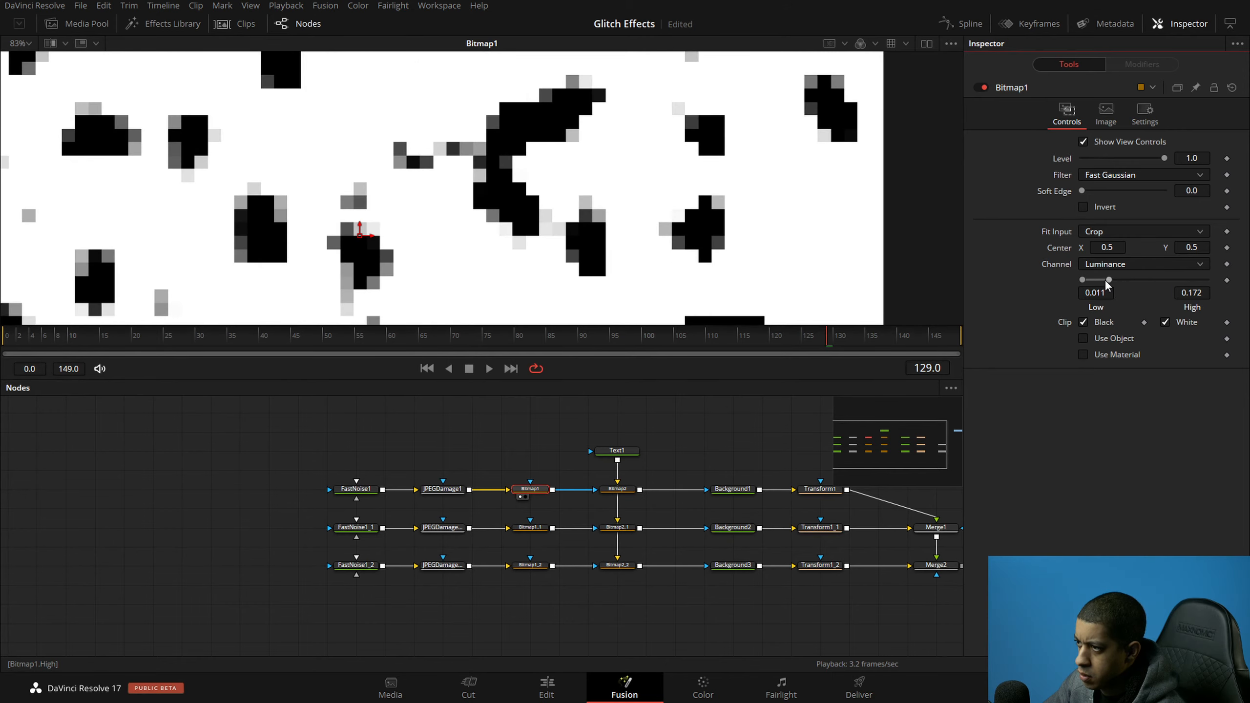
drag(711, 466, 706, 431)
drag(1091, 286, 1151, 282)
click(1112, 293)
key(BackSpace)
text(.45)
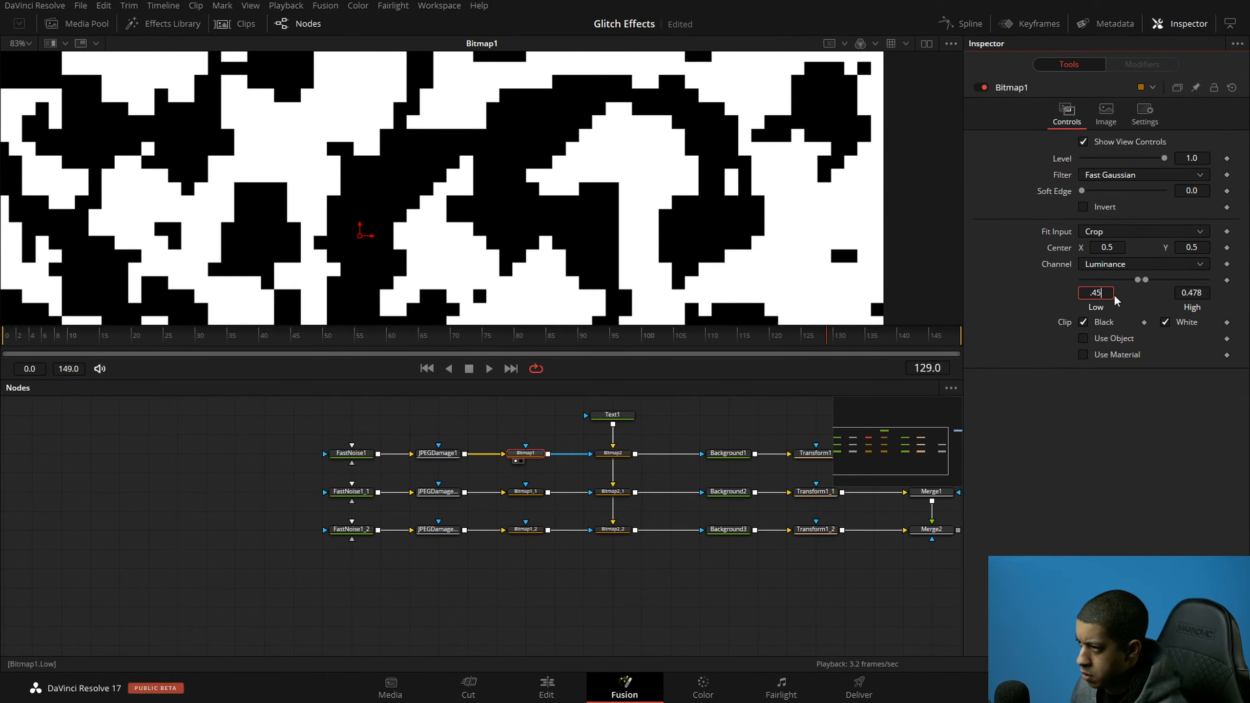
key(Tab)
key(BackSpace)
text(.45)
key(Tab)
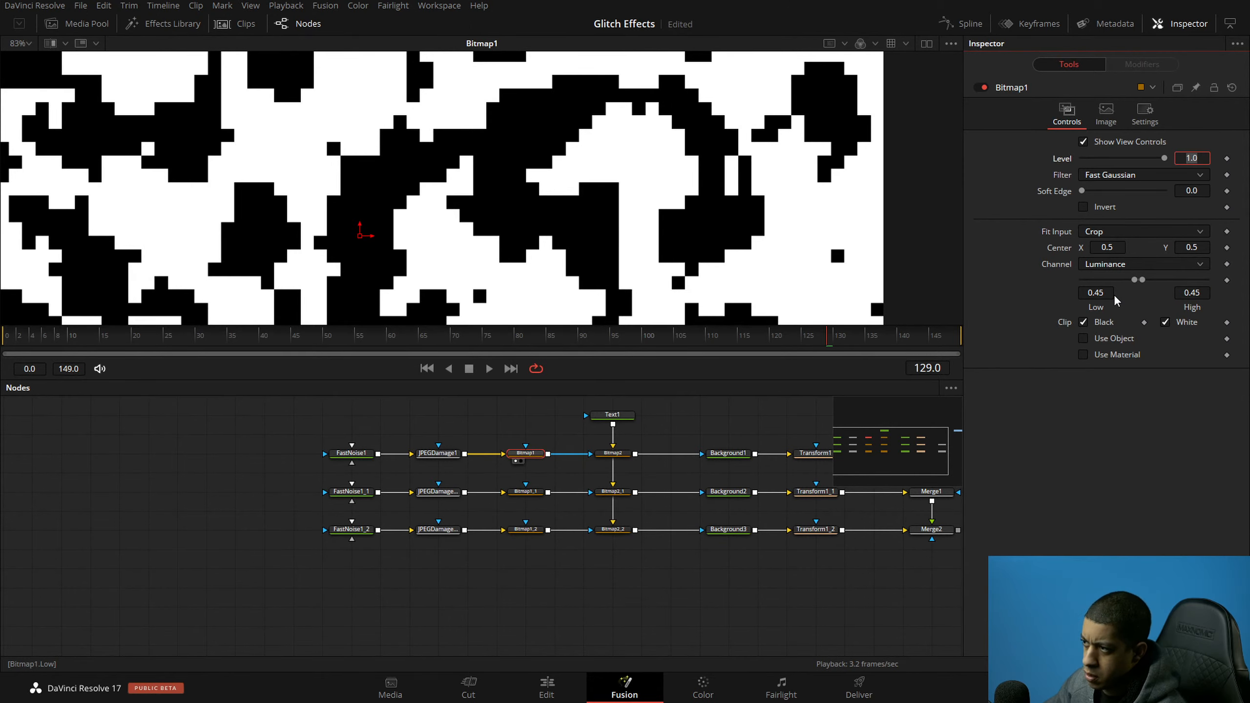
Step: Set the Low and High thresholds of Bitmap1_1 and Bitmap1_2 to 0.45
click(526, 491)
click(1109, 293)
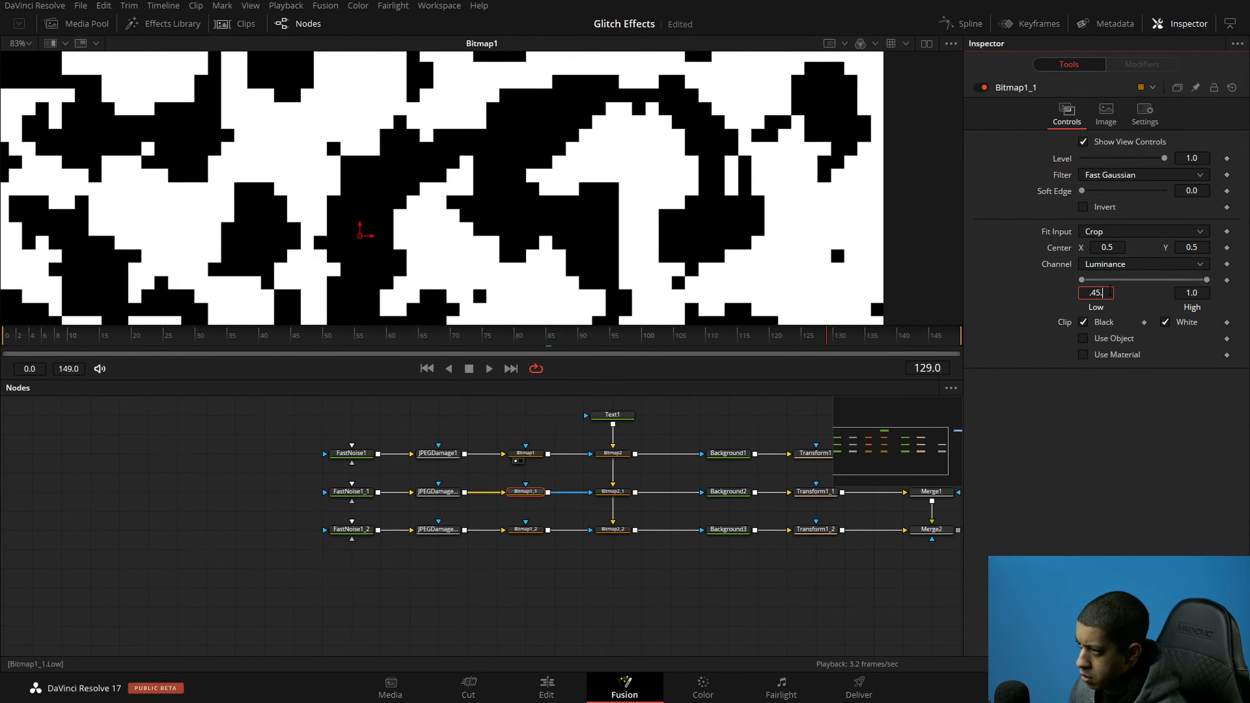
key(Tab)
key(Return)
click(525, 530)
click(1105, 293)
text(.45)
click(1192, 293)
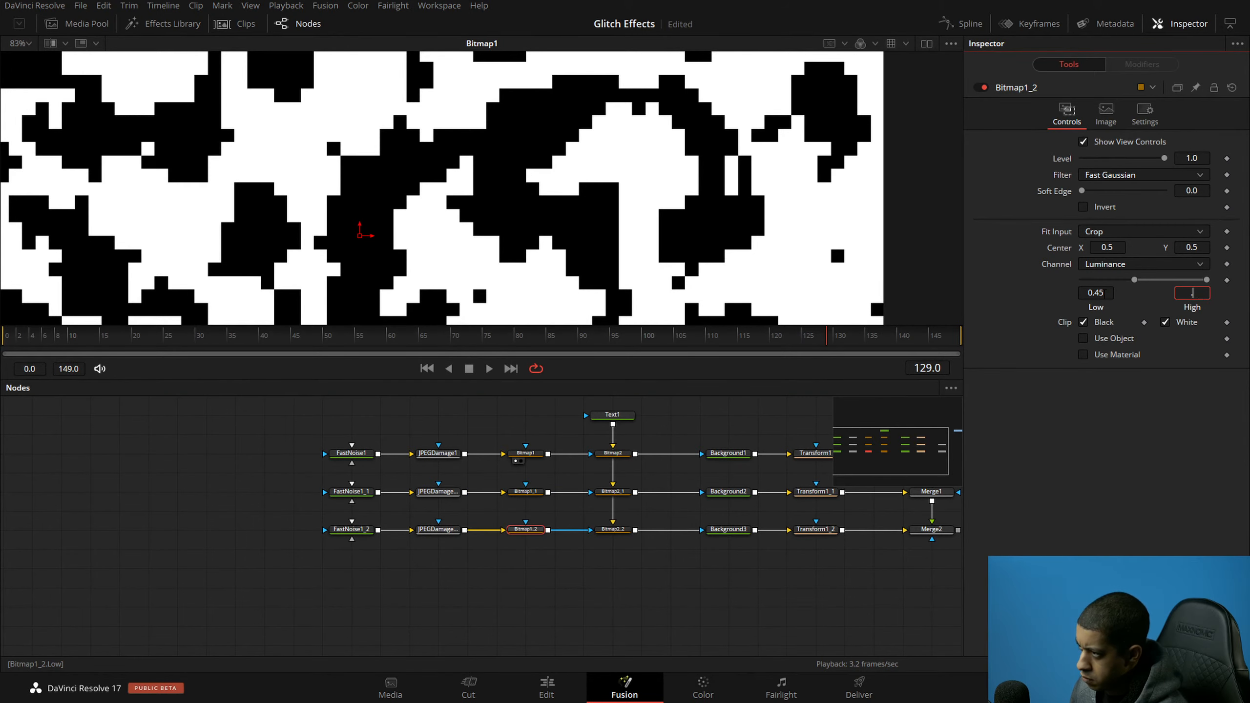
text(.45)
key(Return)
Step: Display Merge2 in the viewer, play back the colored title and save the project
drag(829, 568, 581, 605)
click(668, 577)
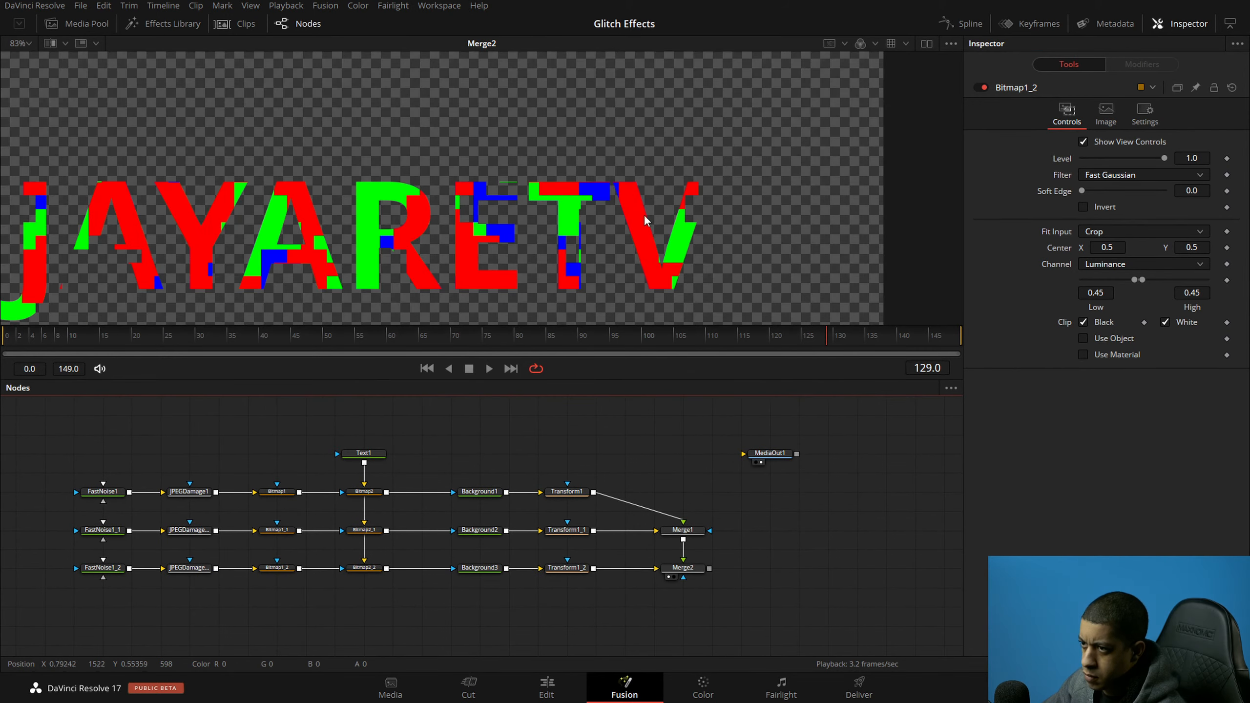
scroll(473, 240, down, 5)
scroll(474, 241, up, 6)
scroll(480, 243, down, 3)
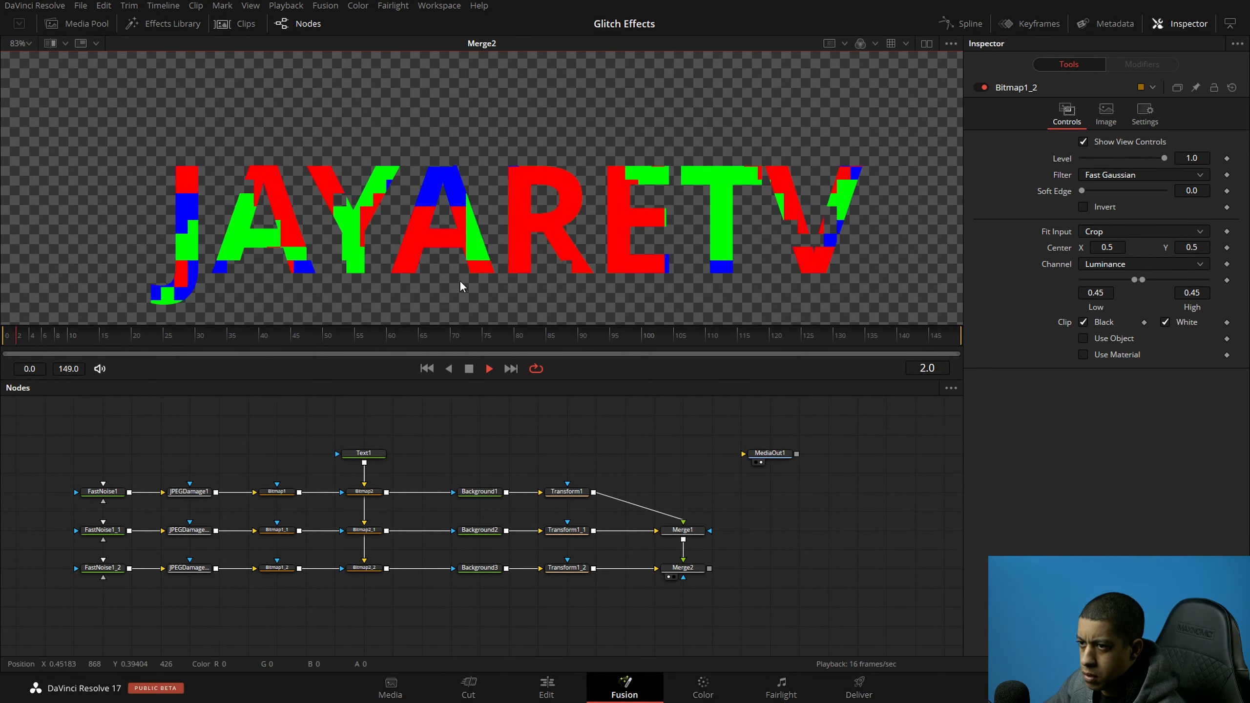
scroll(491, 259, down, 3)
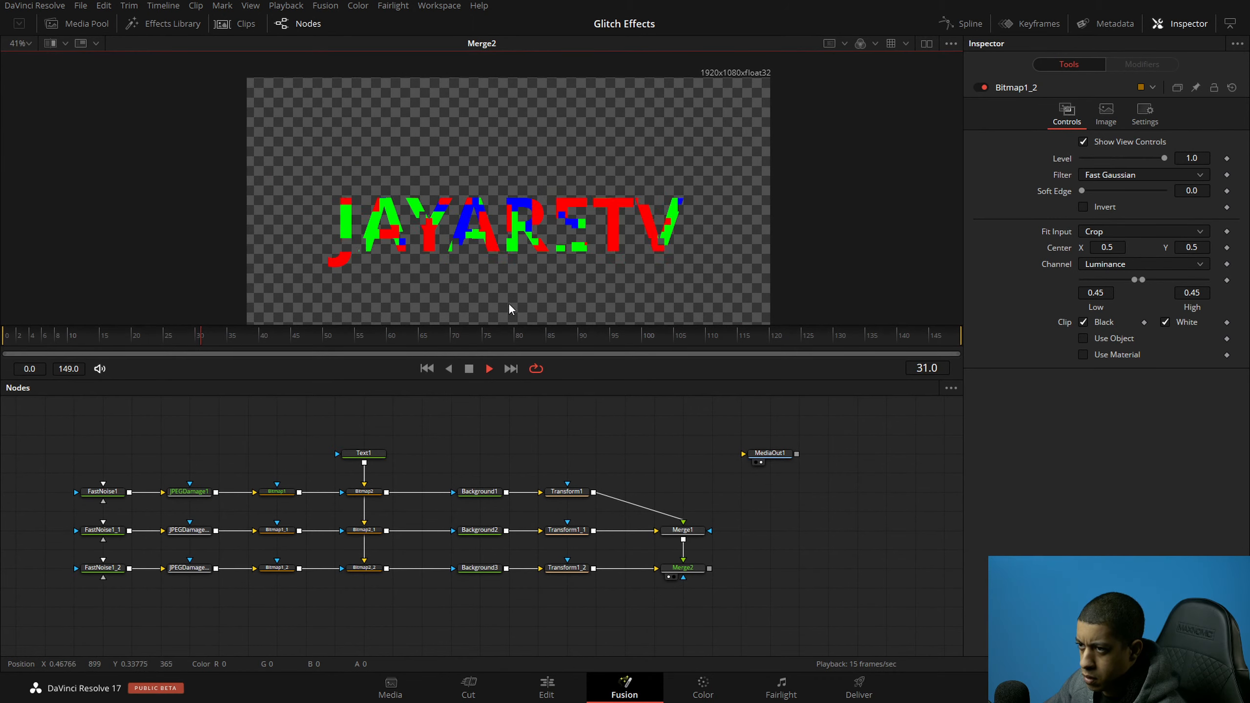
key(ctrl+s)
Step: Move MediaOut1 farther away from the merges and replay the glitch animation
drag(770, 453, 827, 434)
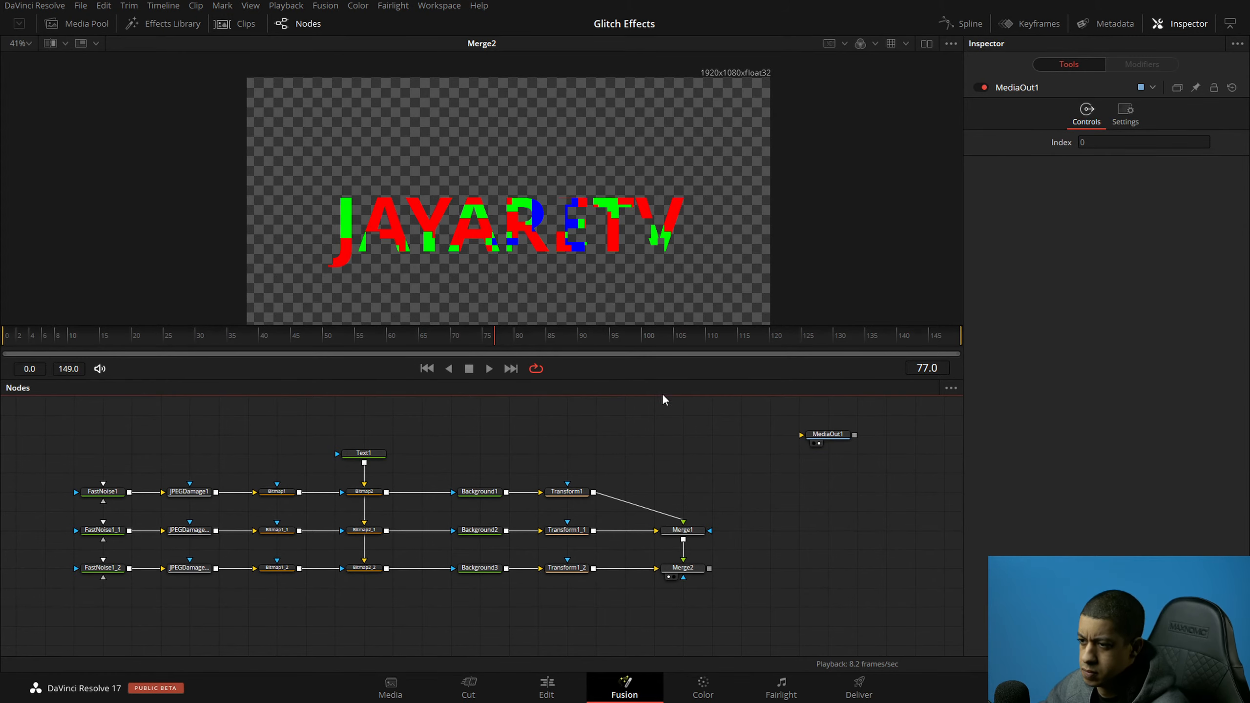
click(491, 491)
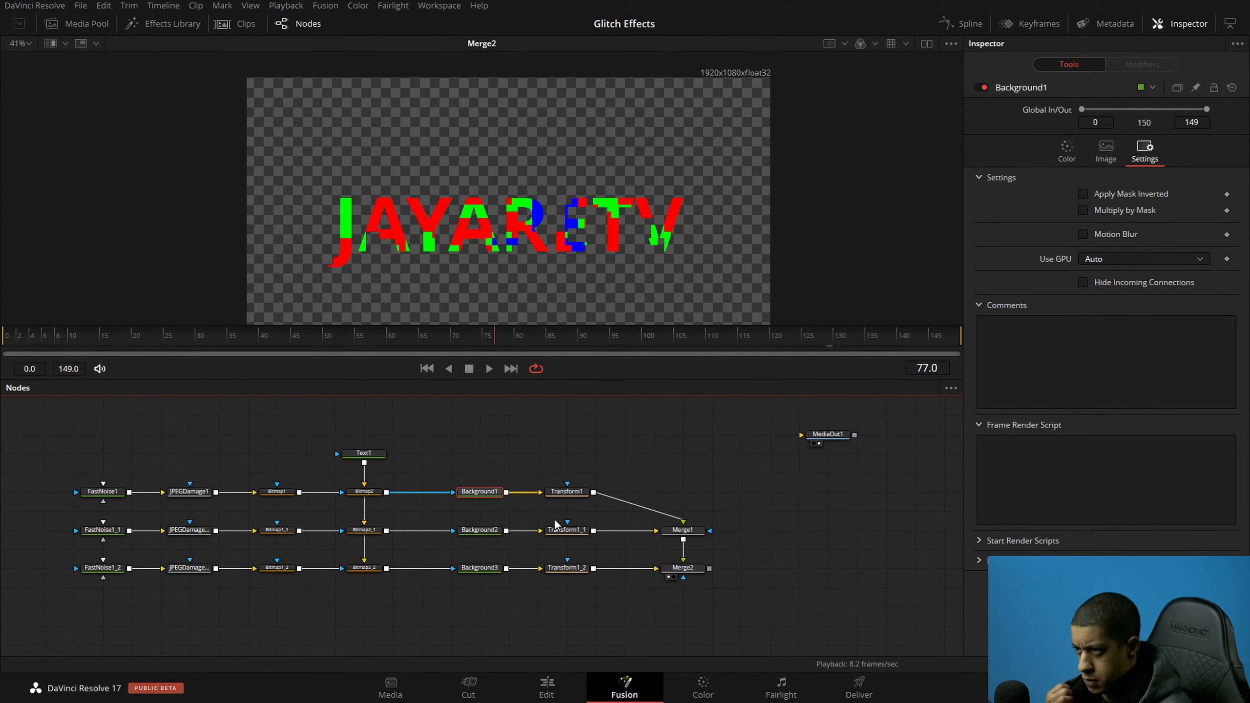
key(space)
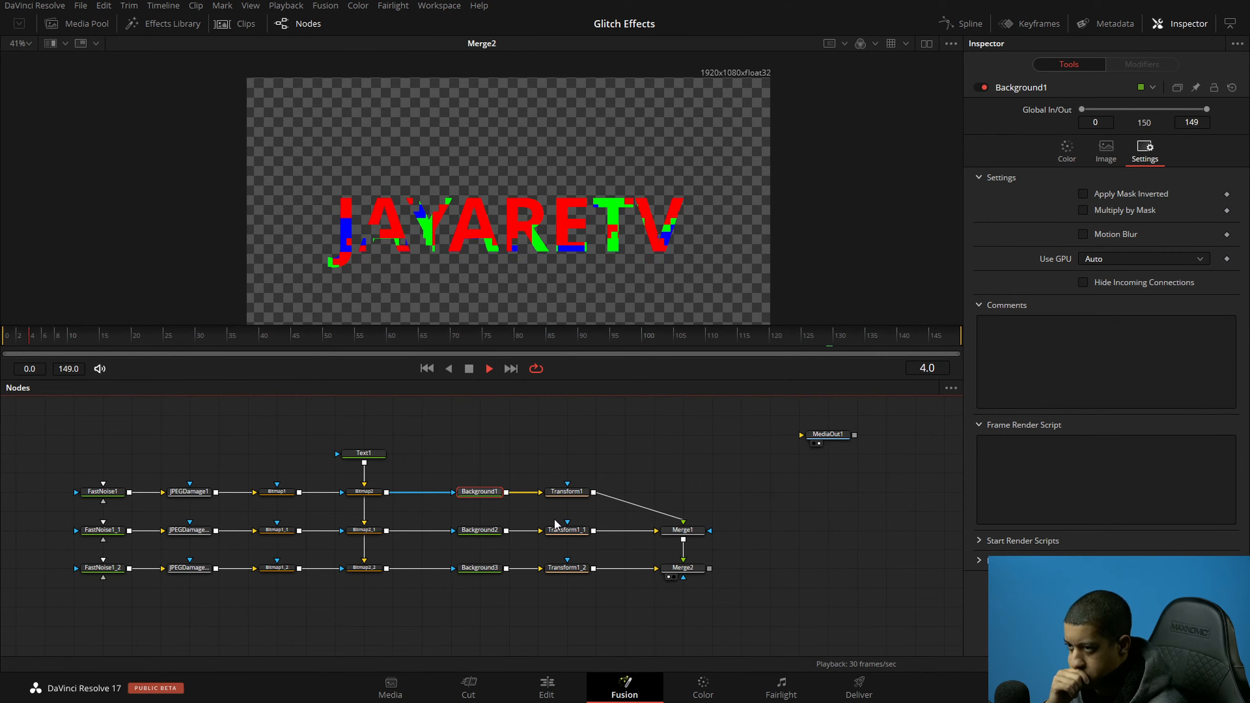
key(space)
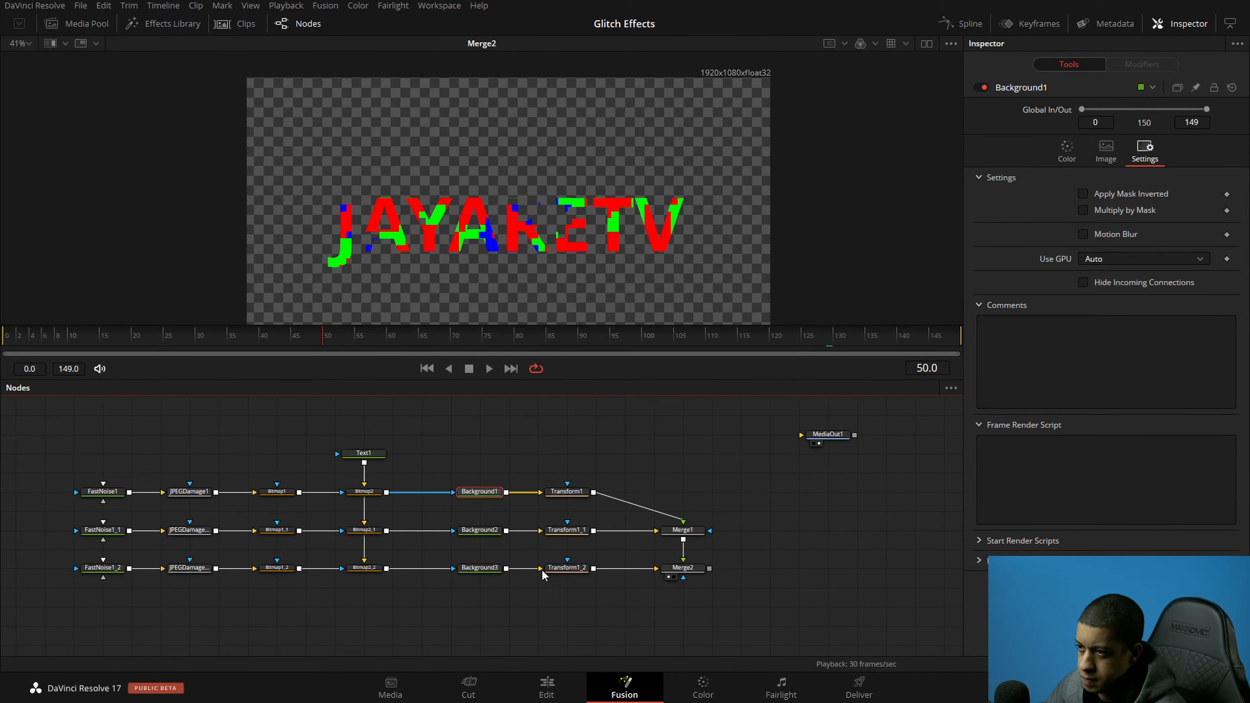
Step: Review the controls of Transform1, Transform1_1 and Transform1_2
click(682, 454)
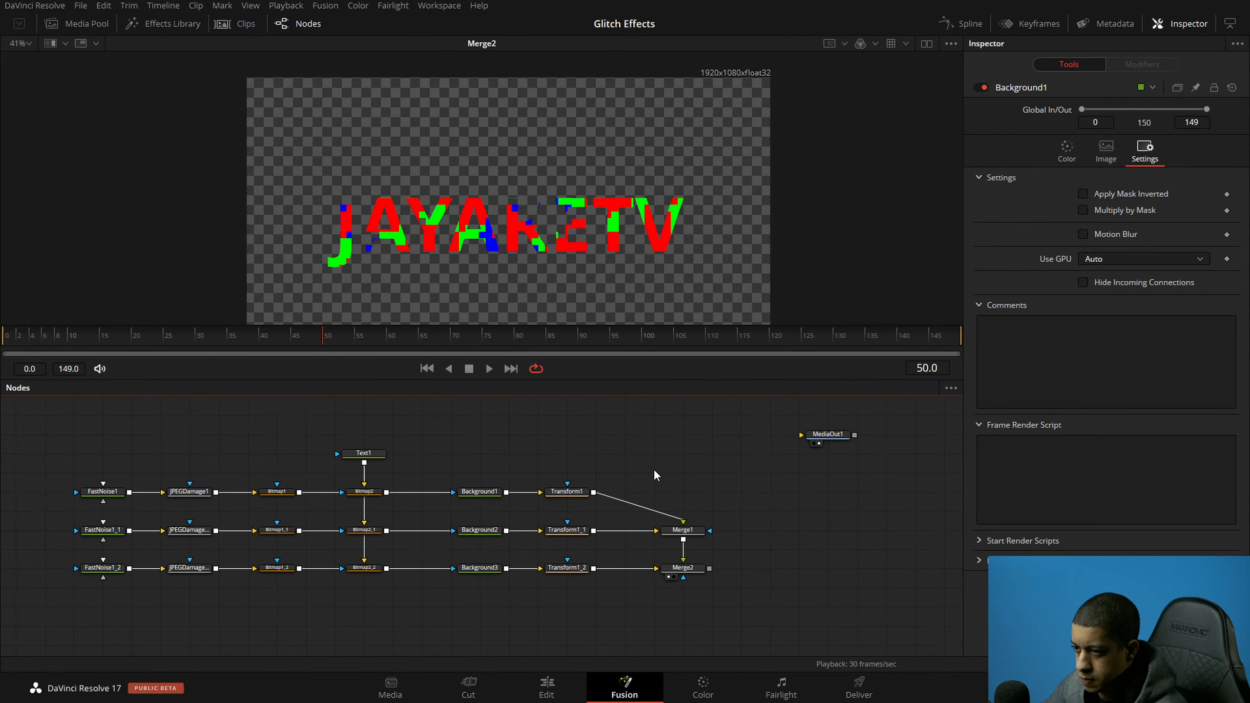
click(575, 536)
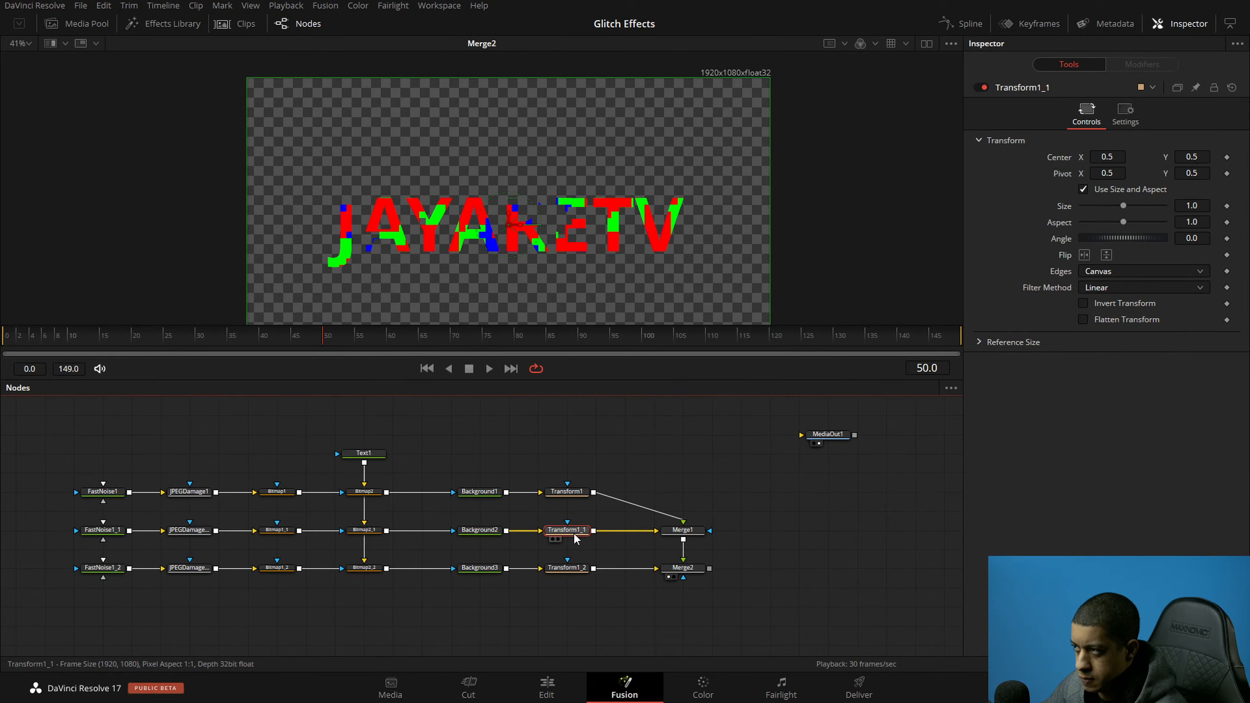
click(571, 500)
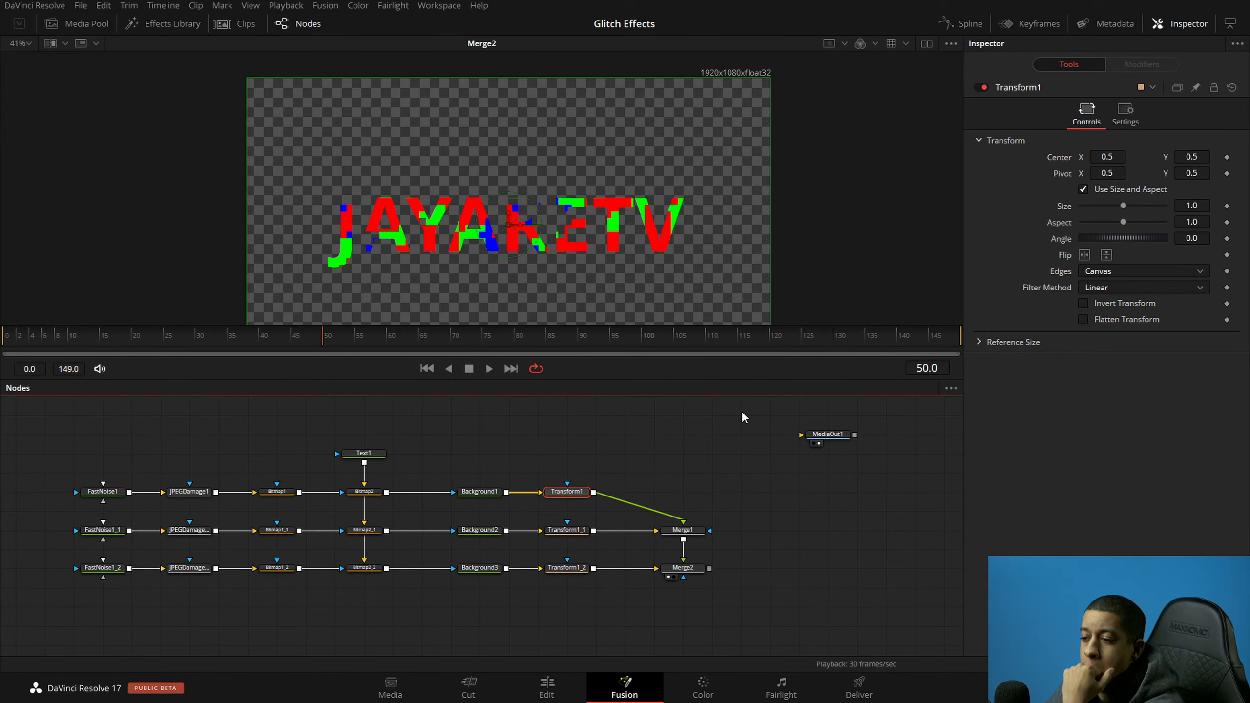
click(565, 532)
click(482, 533)
click(568, 534)
drag(571, 607, 573, 525)
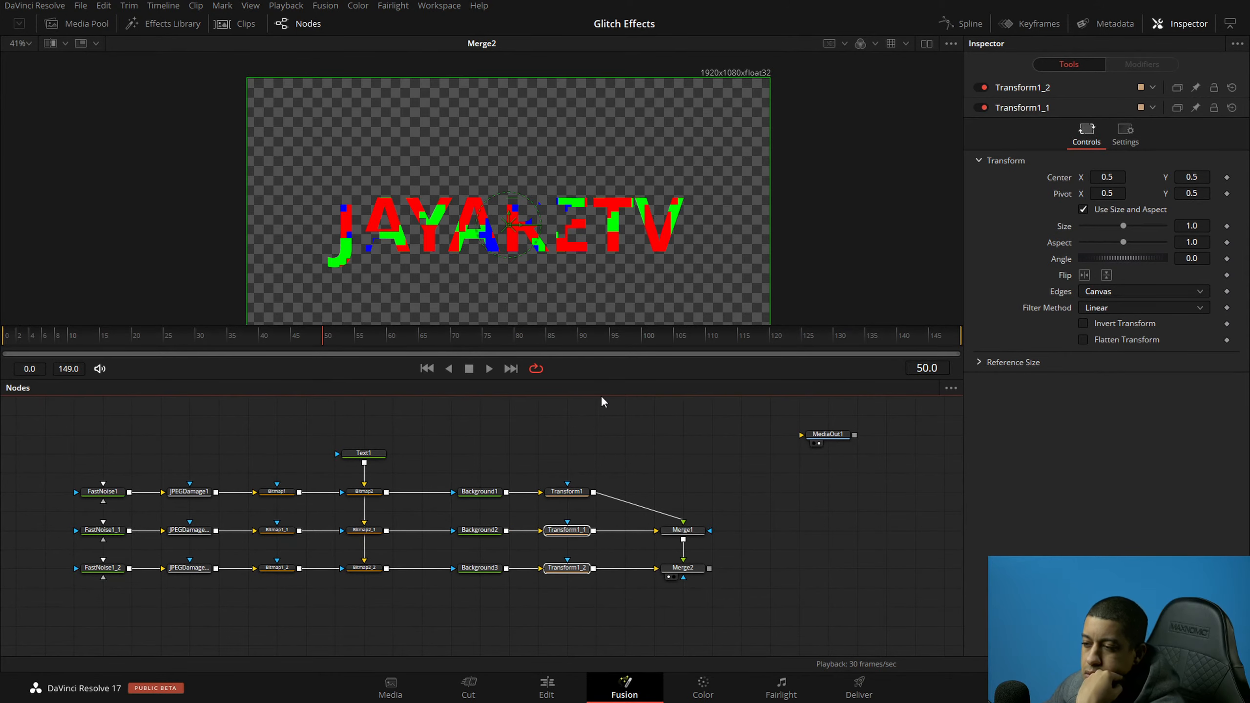
Step: Swap the foreground and background inputs of Merge1 and Merge2
click(702, 532)
click(685, 567)
key(ctrl+t)
Step: Delete Transform1_1 and Transform1_2, and move Merge1 and Merge2 directly beneath Transform1
drag(559, 626, 547, 530)
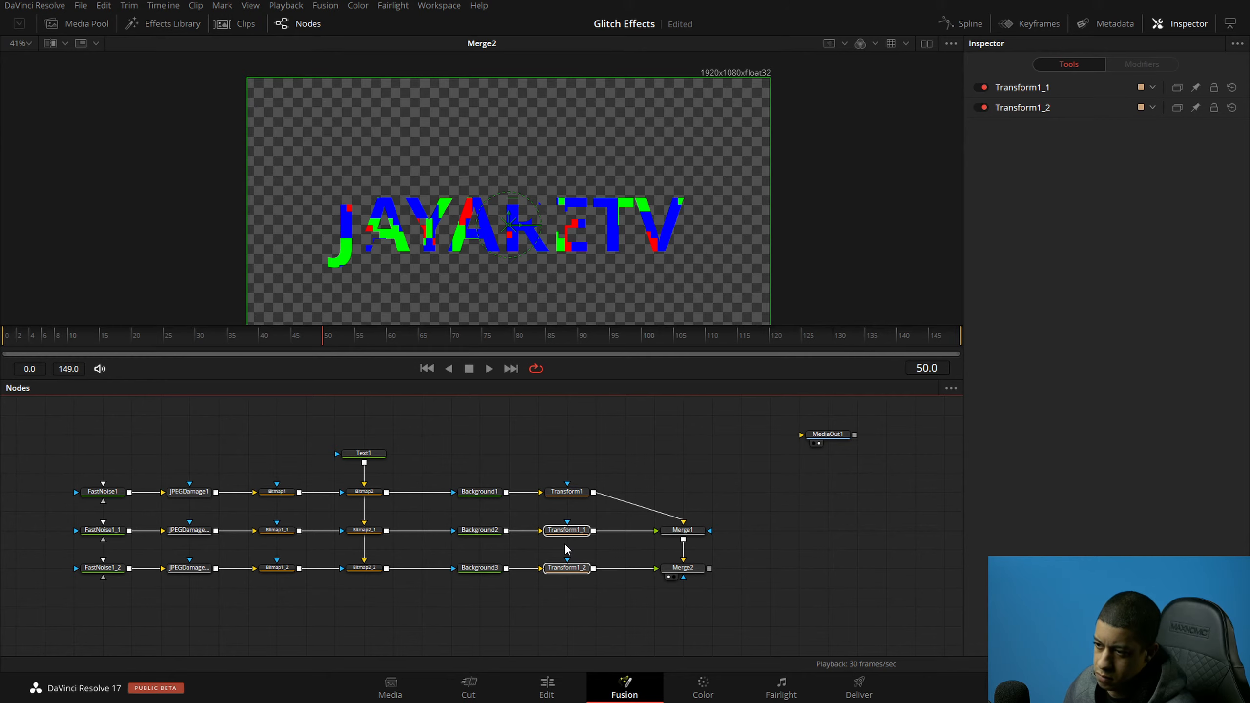
key(Delete)
drag(721, 534, 578, 576)
click(578, 576)
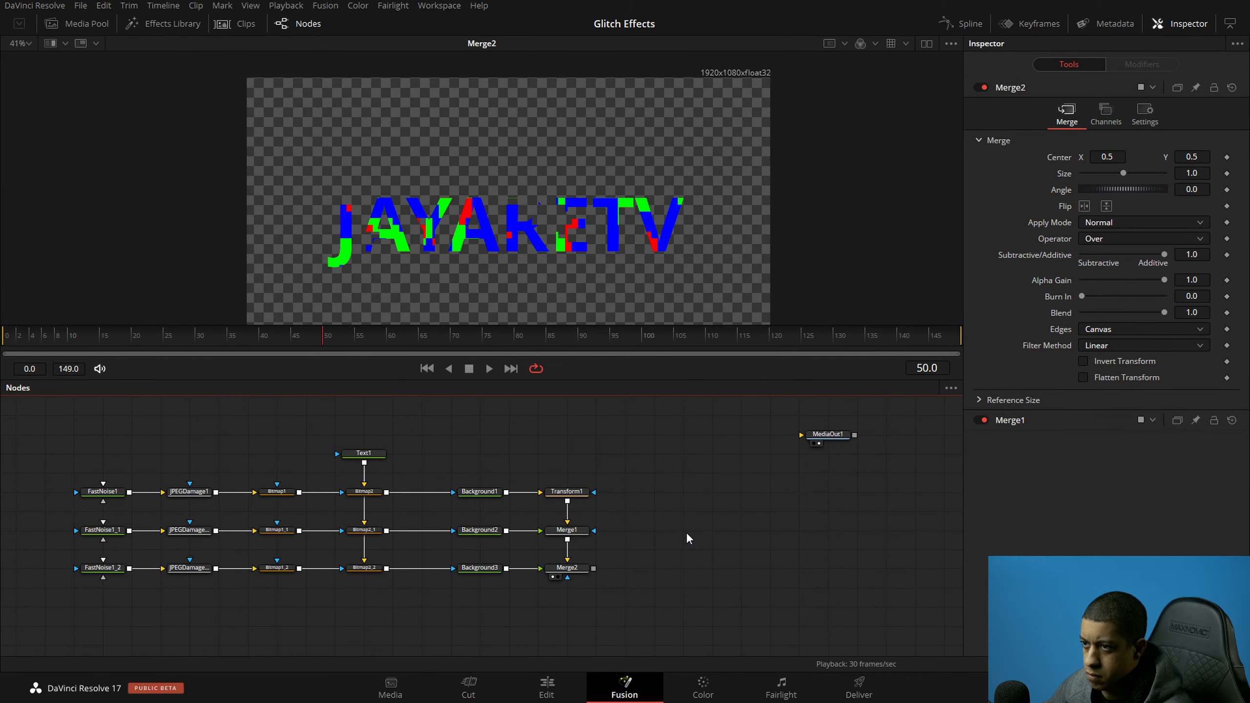
Step: Offset the red layer horizontally in Transform1 to Center X of about 0.507 and play the animation
click(568, 494)
drag(520, 227, 525, 225)
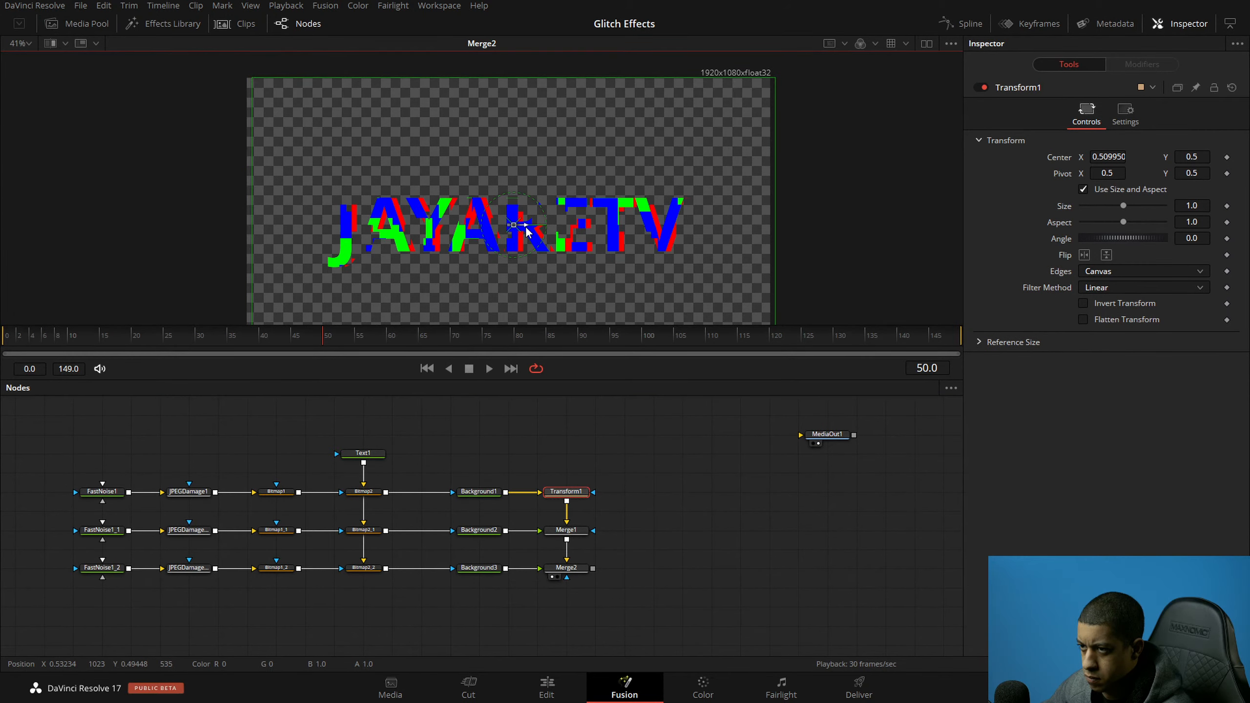
drag(525, 224, 524, 224)
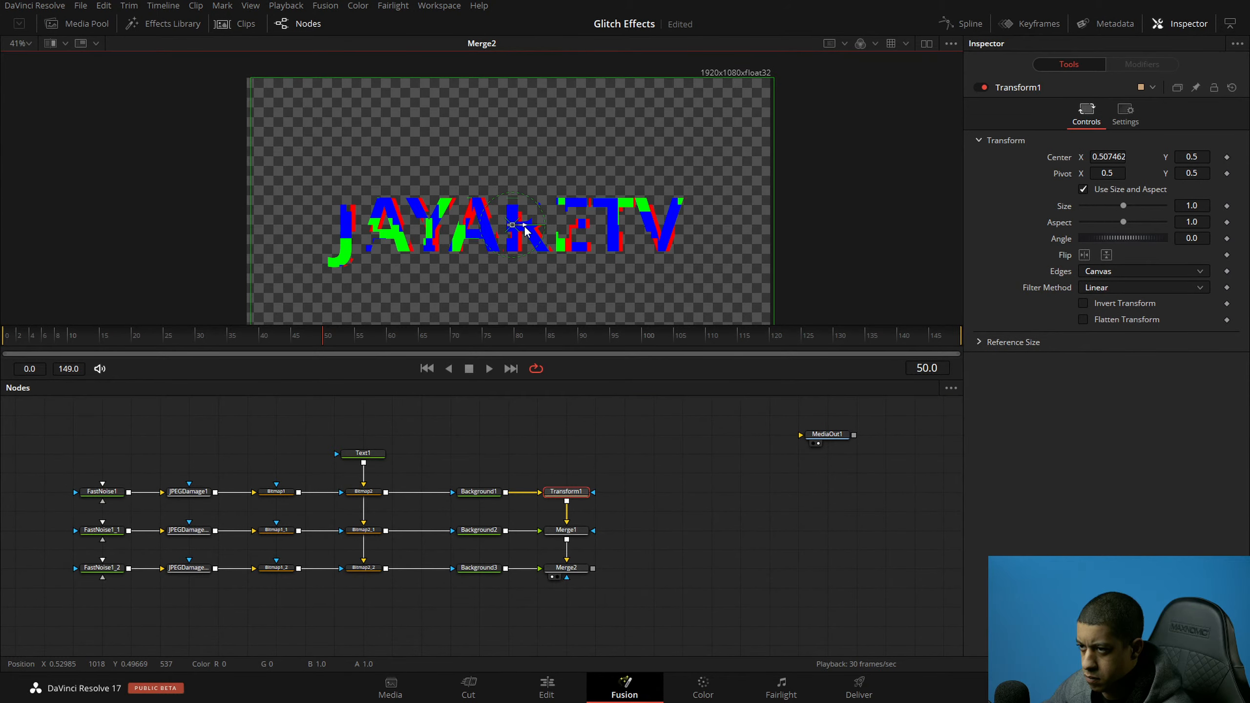
key(space)
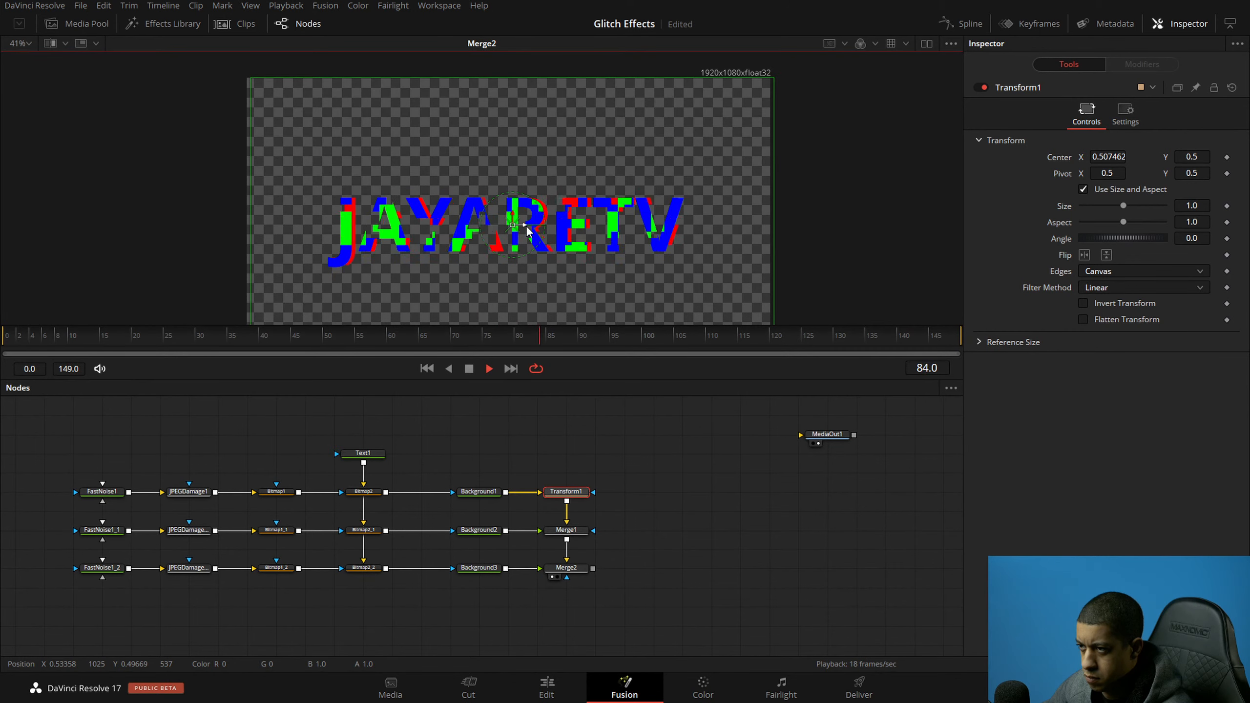
key(space)
Step: Offset Merge1's center to Y of about 0.487 and Merge2's center to about X 0.491, Y 0.504
click(566, 529)
drag(510, 218, 510, 223)
click(565, 567)
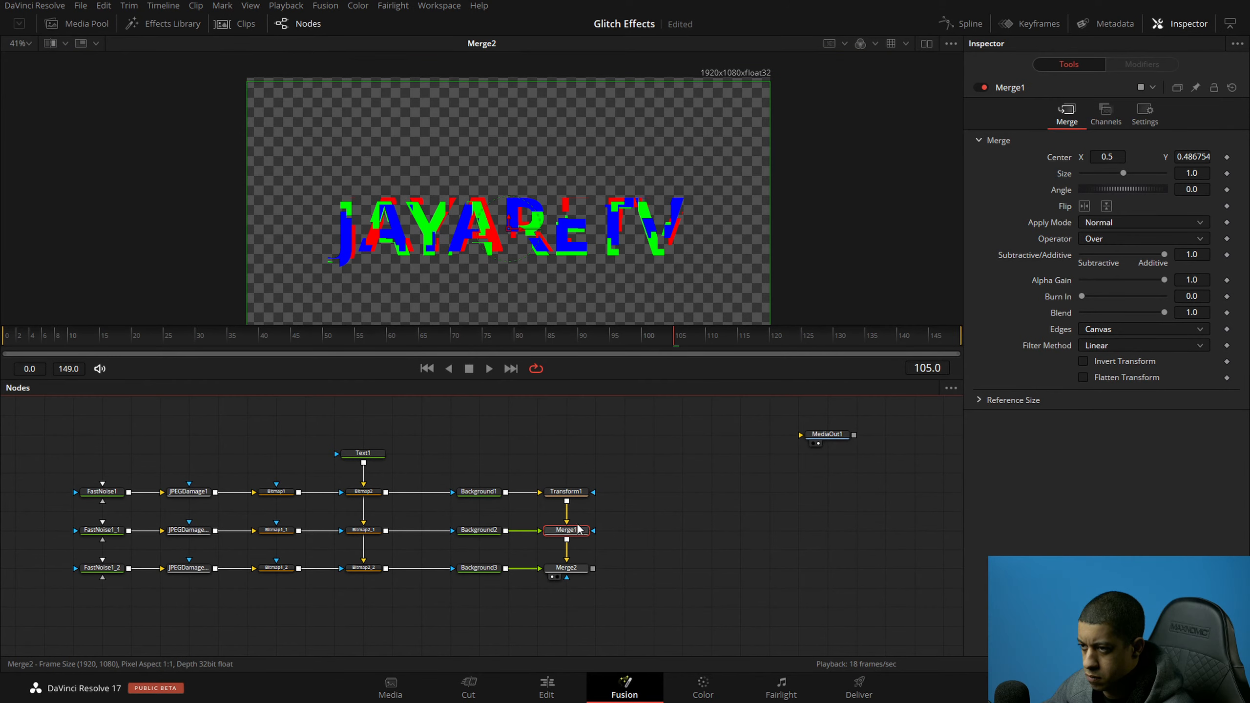
drag(509, 230, 506, 226)
click(689, 497)
Step: Merge Text1 over the output of Merge2 and route its connection through a pipe router directly above the new merge
scroll(675, 537, up, 2)
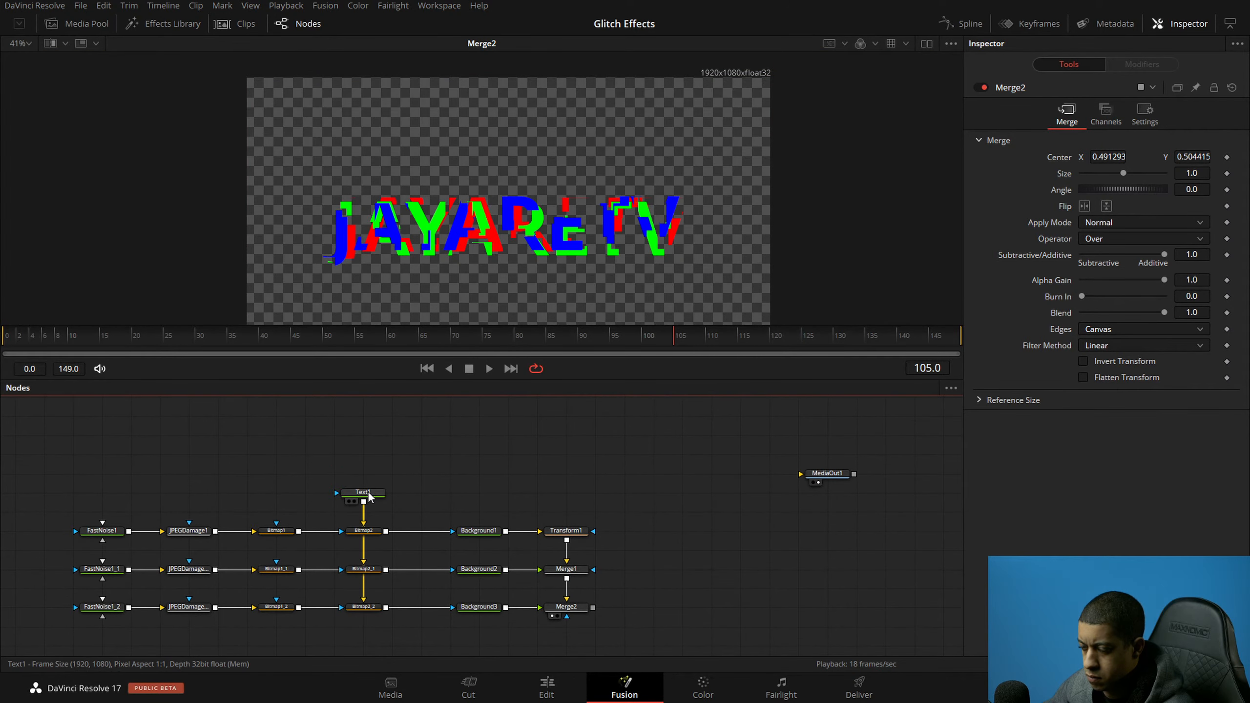
drag(363, 502, 593, 607)
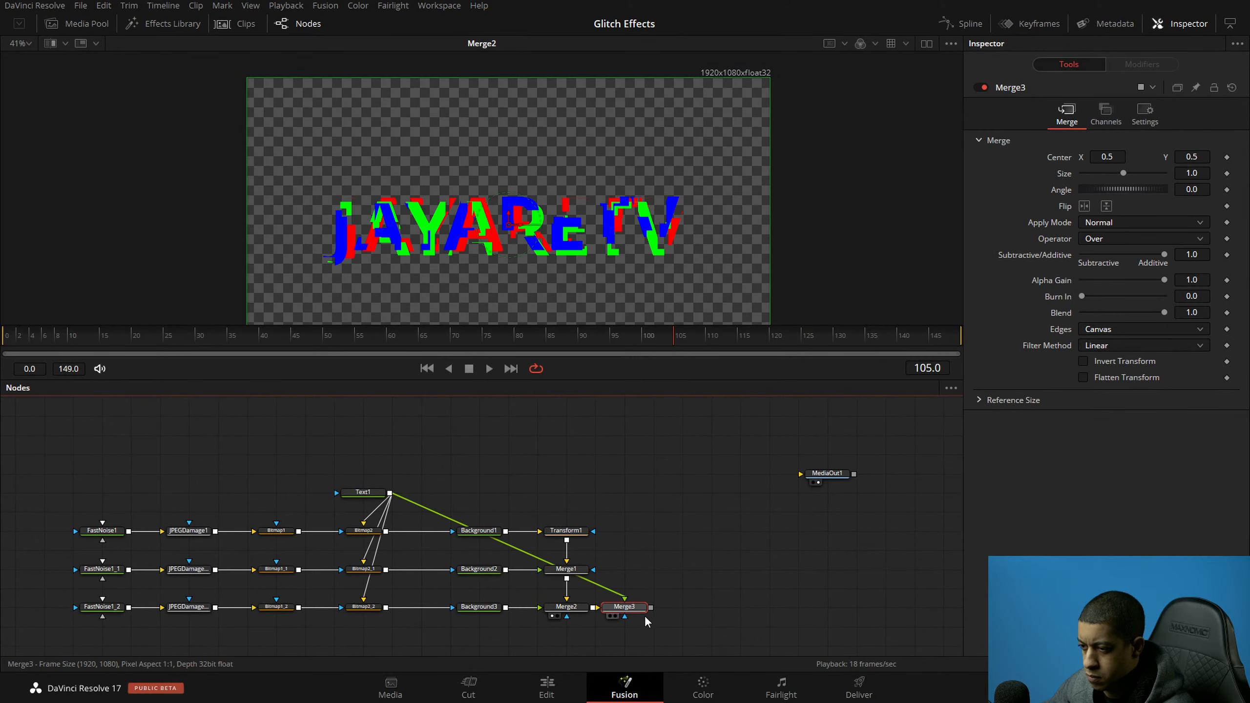
alt+click(513, 545)
drag(513, 545, 625, 494)
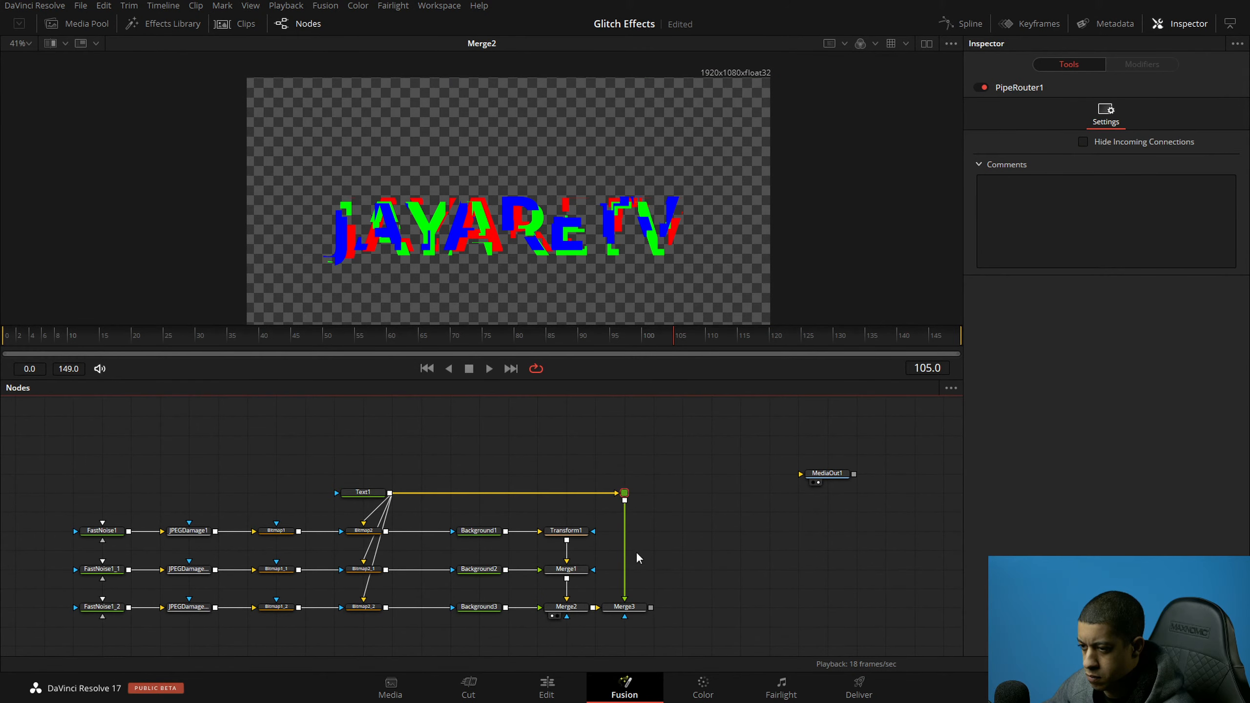
Step: Show Merge3 in the viewer, play the combined title and save the project
click(612, 616)
key(space)
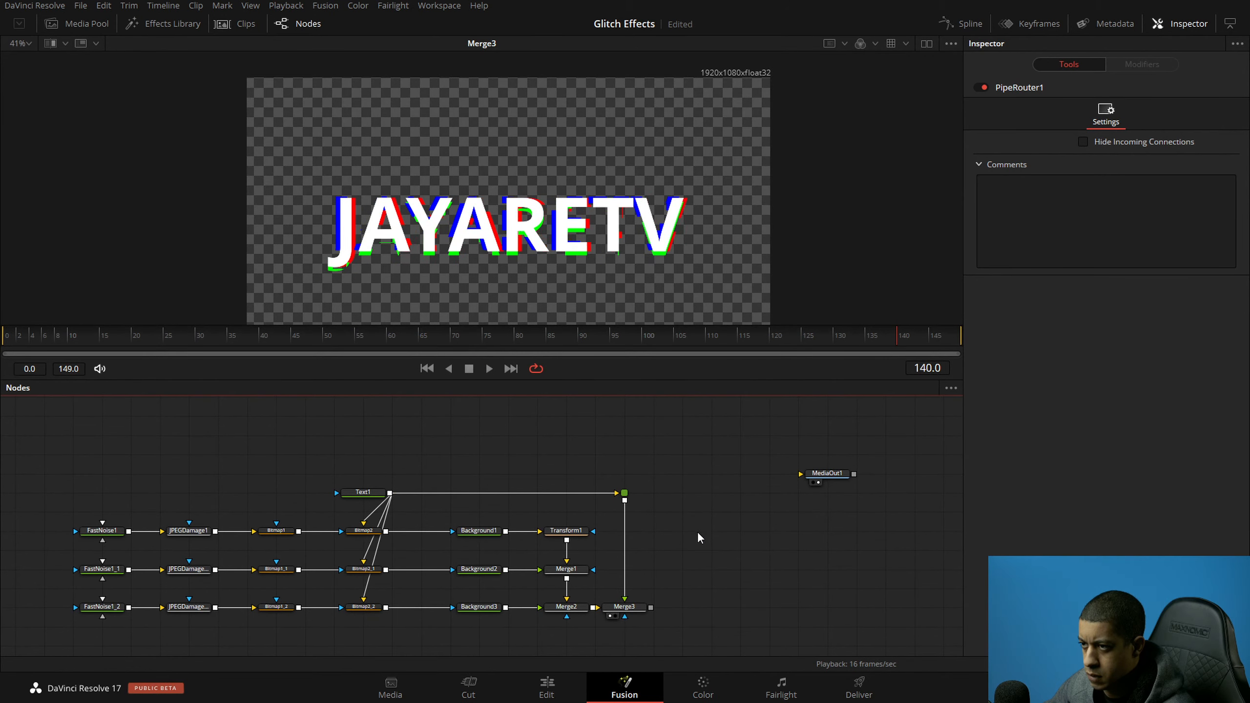
key(ctrl+s)
Step: Move Merge3 and its pipe router together farther away from Merge2
scroll(697, 532, down, 2)
drag(695, 530, 676, 532)
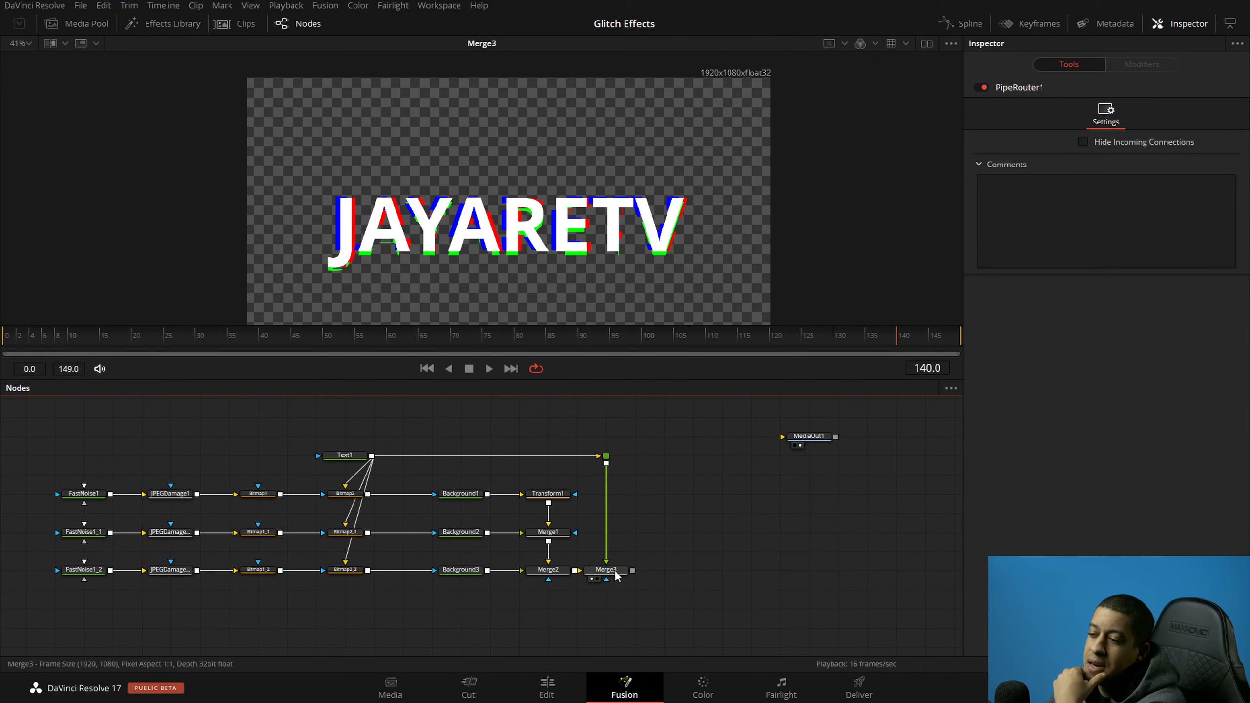
drag(637, 414, 663, 581)
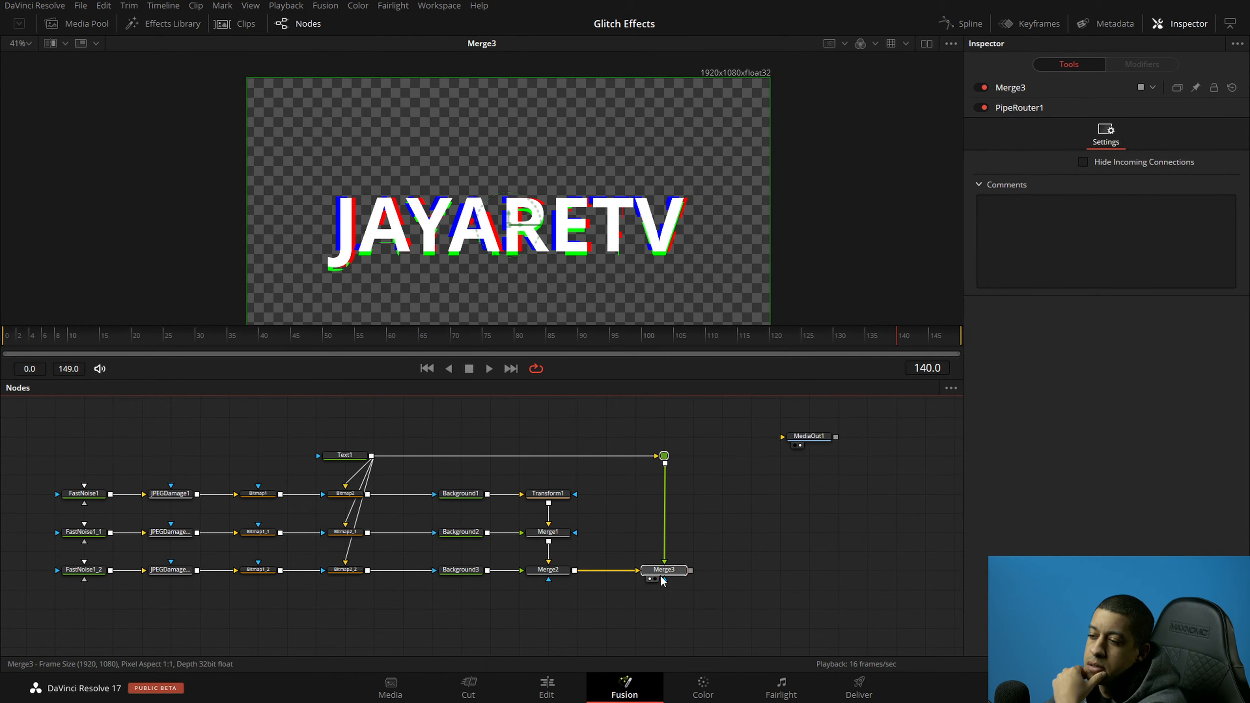
click(751, 562)
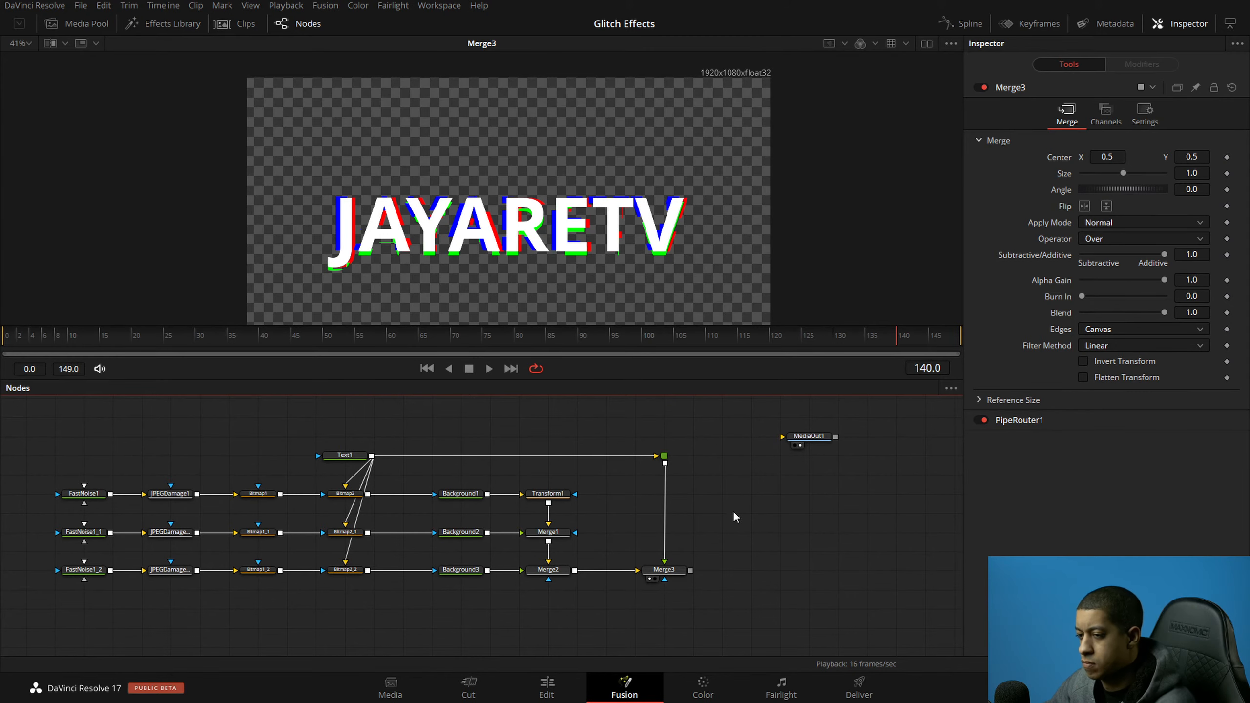
drag(57, 459, 110, 604)
key(ctrl+c)
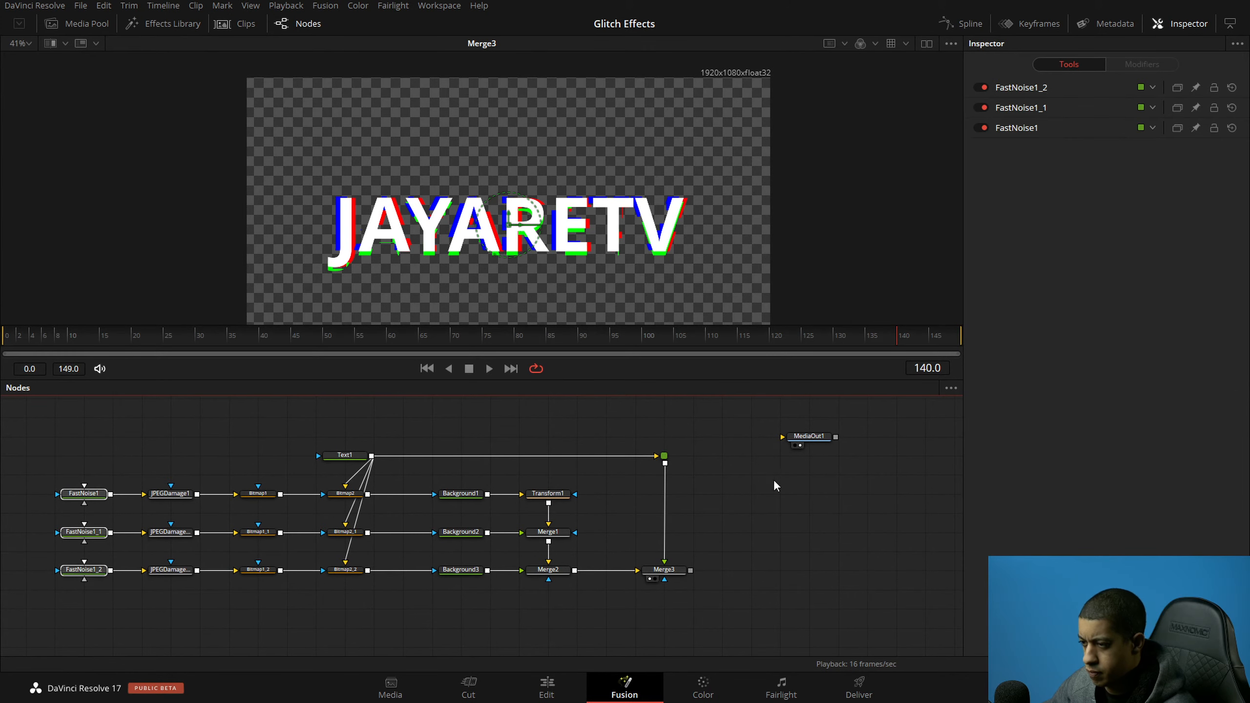
key(ctrl+v)
click(822, 561)
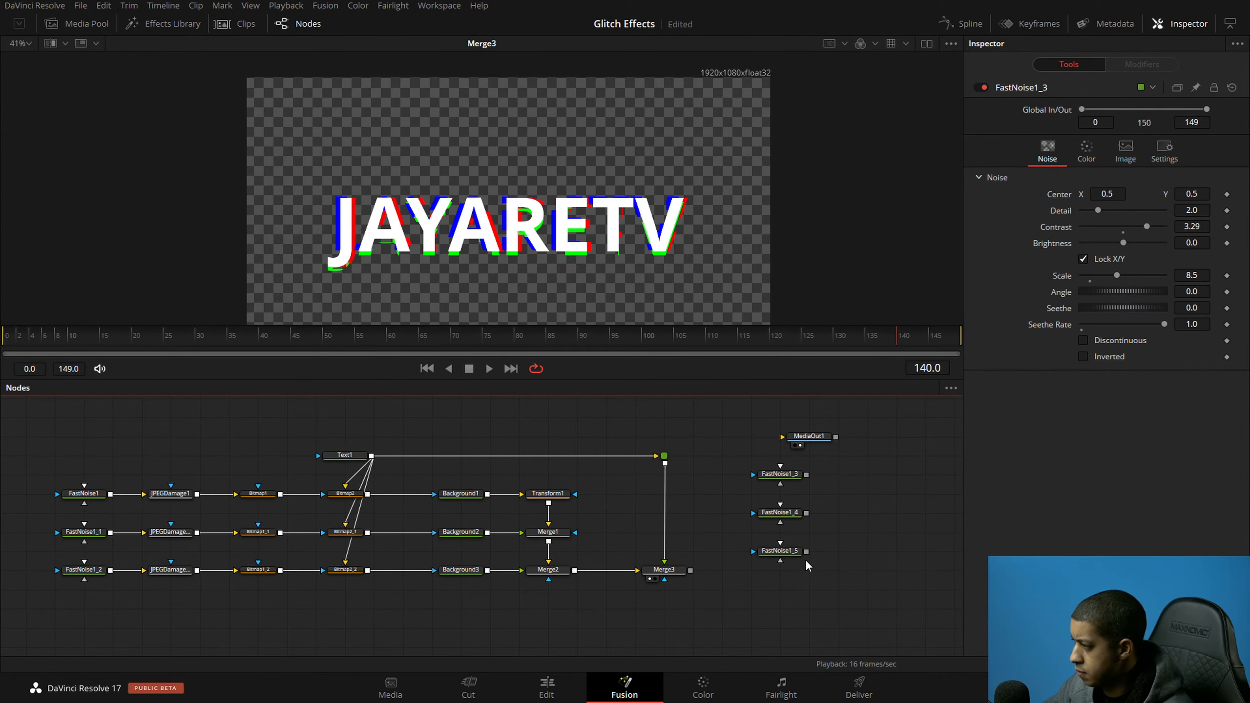
drag(851, 596, 758, 468)
key(Delete)
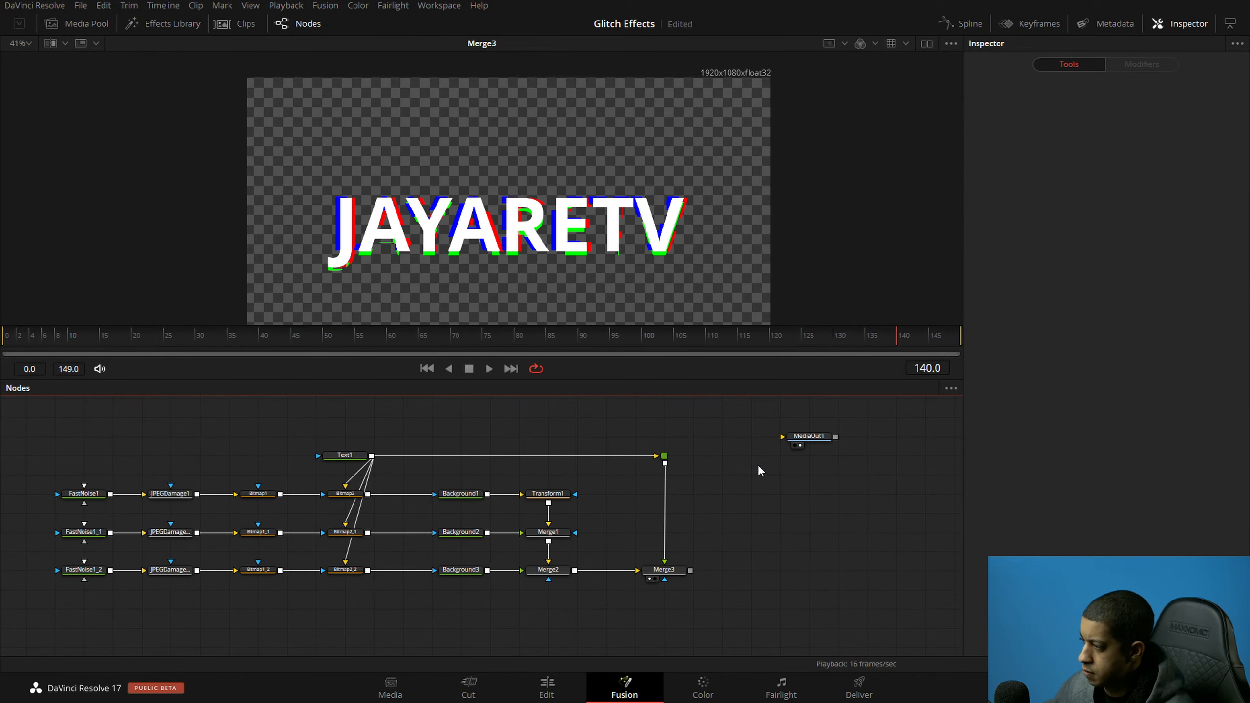
Step: Save the project and open the earlier glitch composition from Timeline 1 in Fusion
key(ctrl+s)
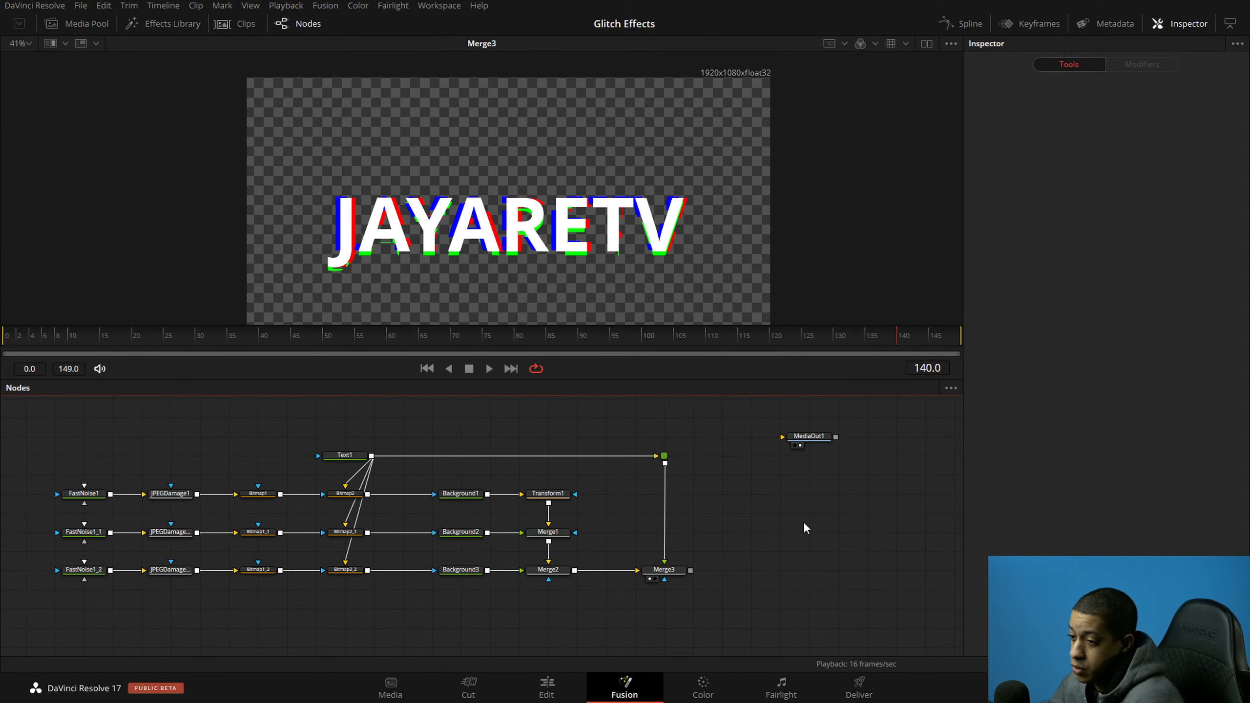
click(546, 689)
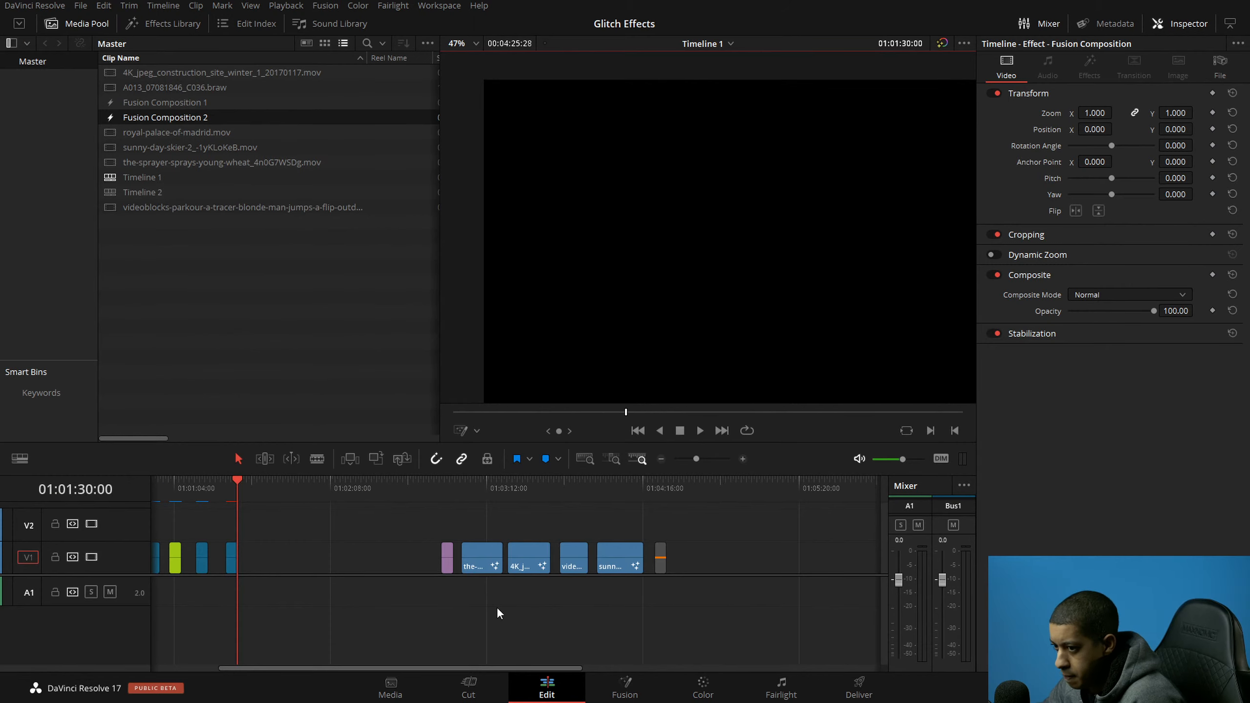
mouse_move(475, 482)
mouse_down()
mouse_move(620, 490)
mouse_move(49, 508)
mouse_up()
click(623, 694)
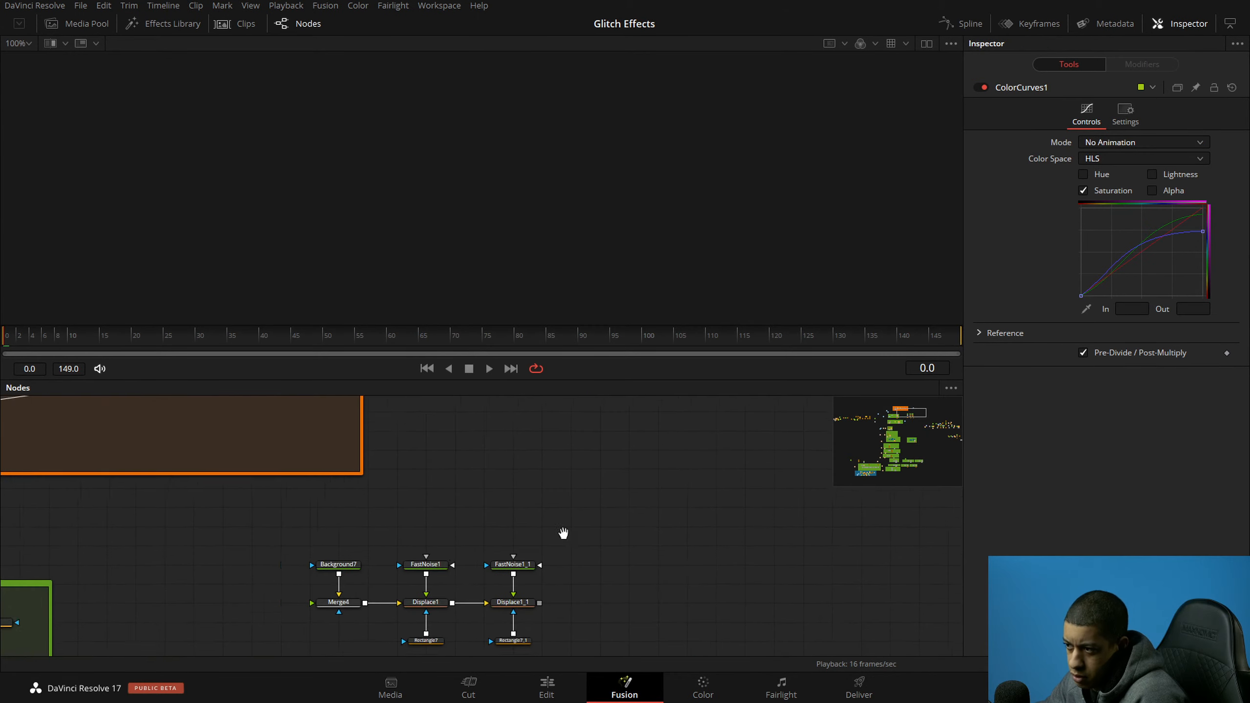
Step: Look through the composition's green and orange node groups and the loose cluster around TV1 and BrightnessContrast1
drag(564, 533, 662, 539)
scroll(595, 538, down, 5)
scroll(595, 538, up, 1)
drag(649, 628, 633, 527)
scroll(642, 539, up, 3)
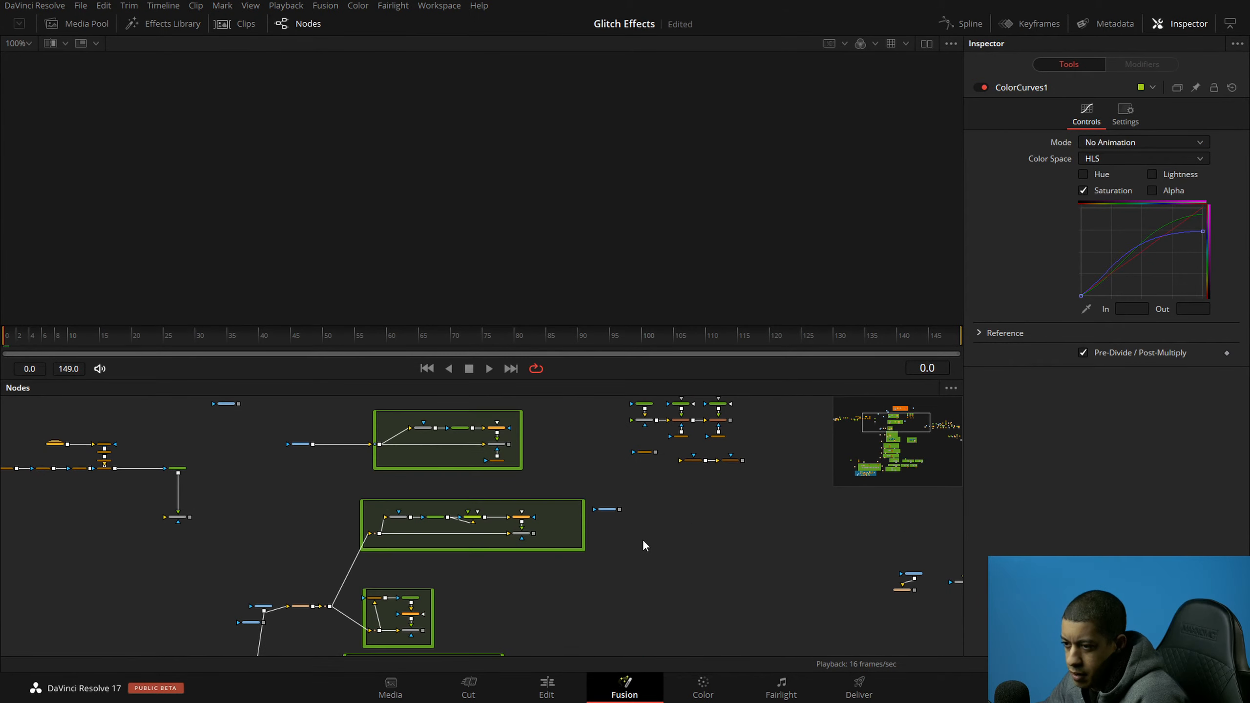
scroll(642, 539, down, 6)
scroll(643, 539, up, 3)
drag(746, 589, 807, 520)
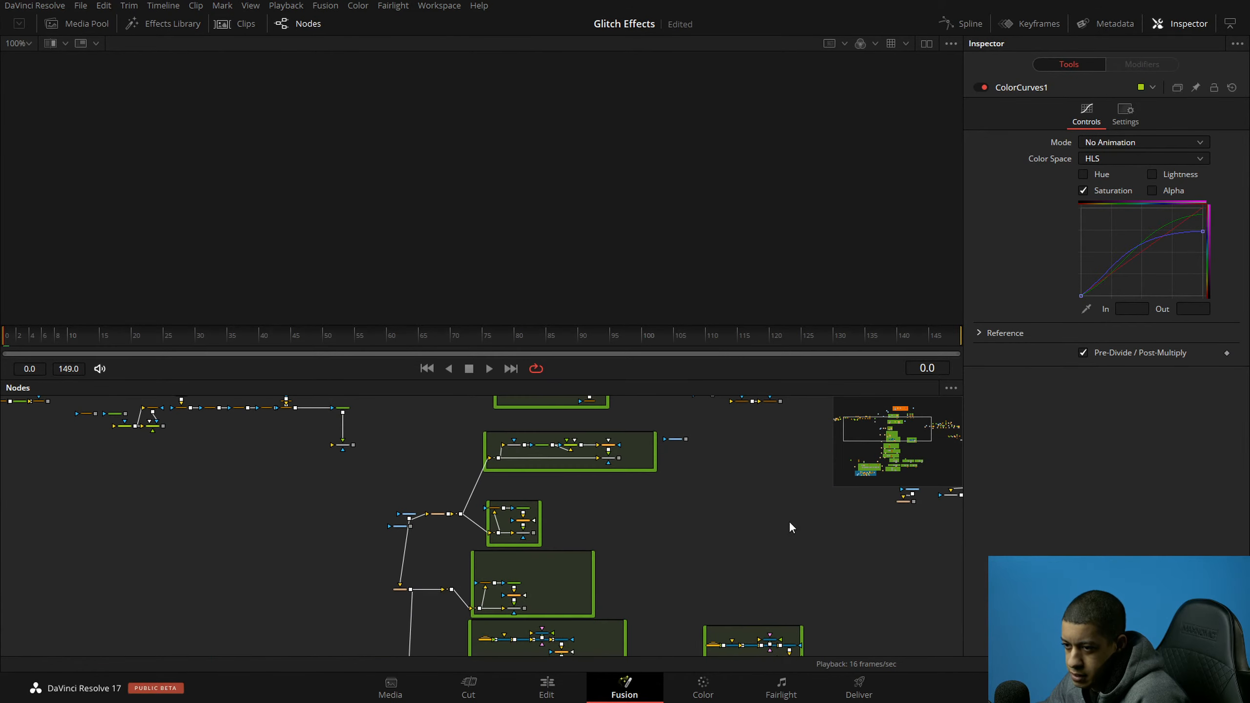
drag(586, 531, 616, 691)
drag(403, 555, 610, 542)
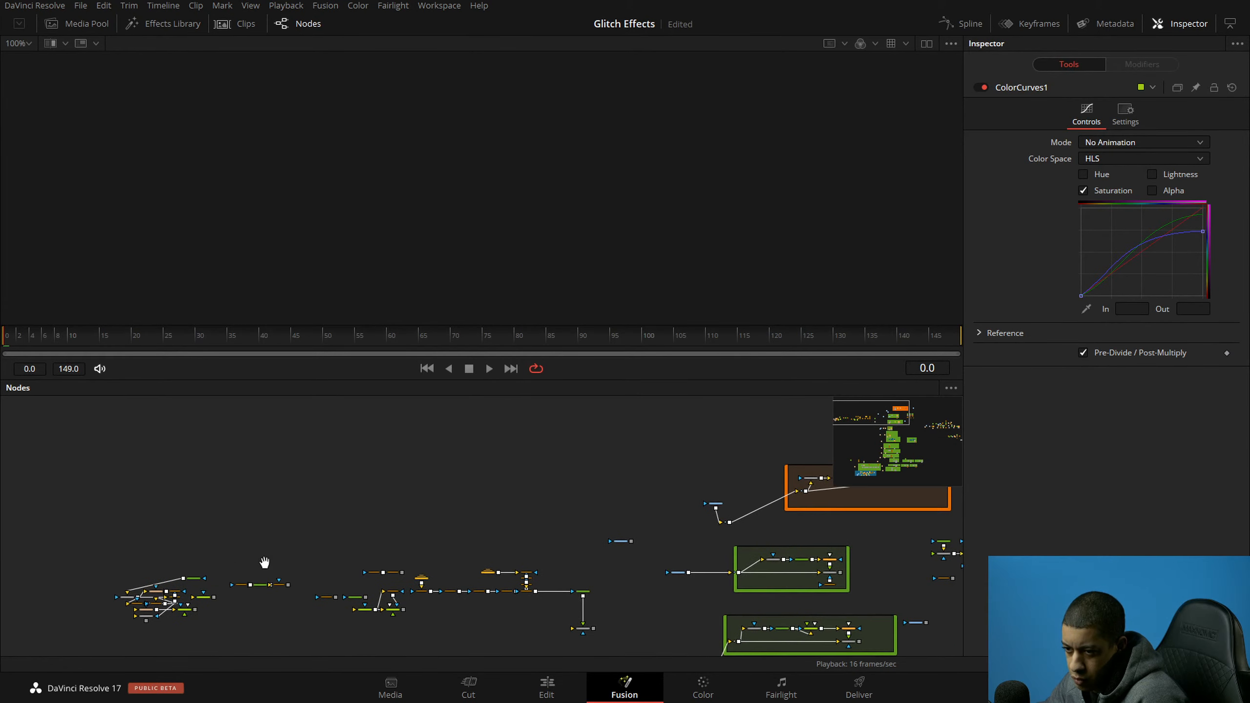
scroll(538, 525, up, 6)
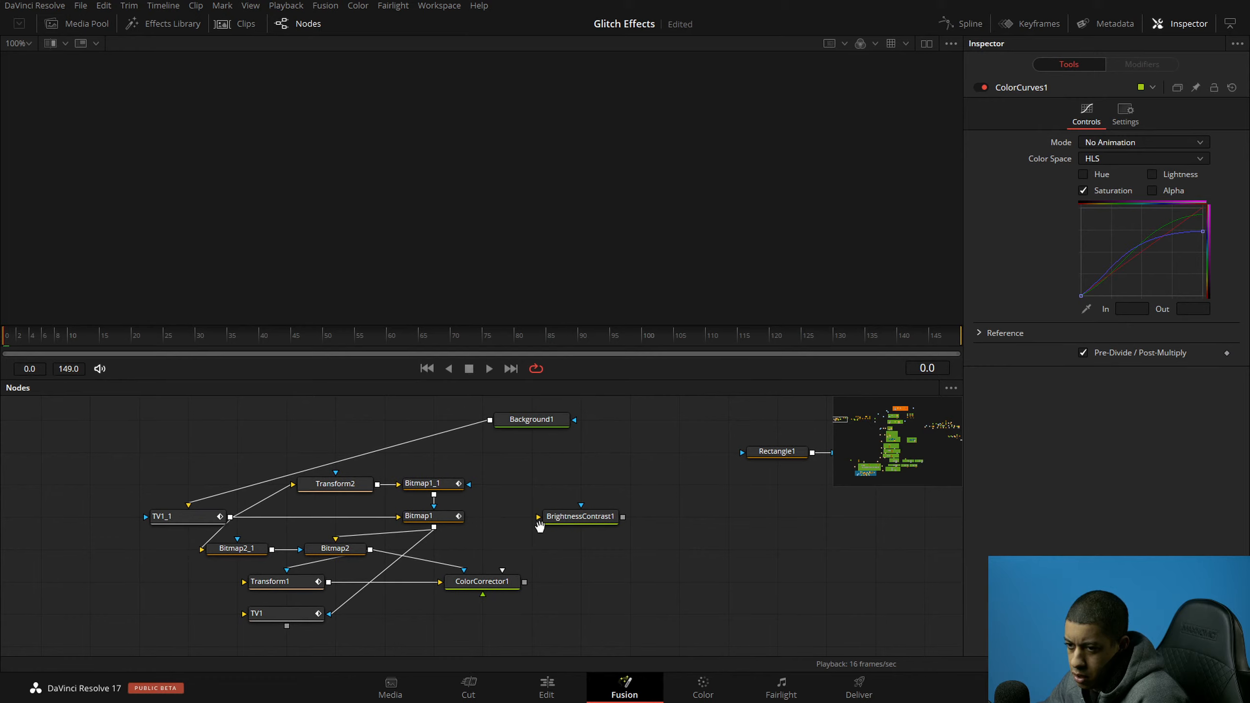
drag(540, 525, 4, 565)
drag(580, 506, 120, 494)
Step: View the outputs of Merge10 and Merge9 in the blue node group and examine the cyan streaks up close
scroll(497, 545, down, 6)
drag(648, 545, 644, 349)
drag(644, 573, 749, 423)
drag(434, 598, 509, 558)
scroll(423, 548, up, 6)
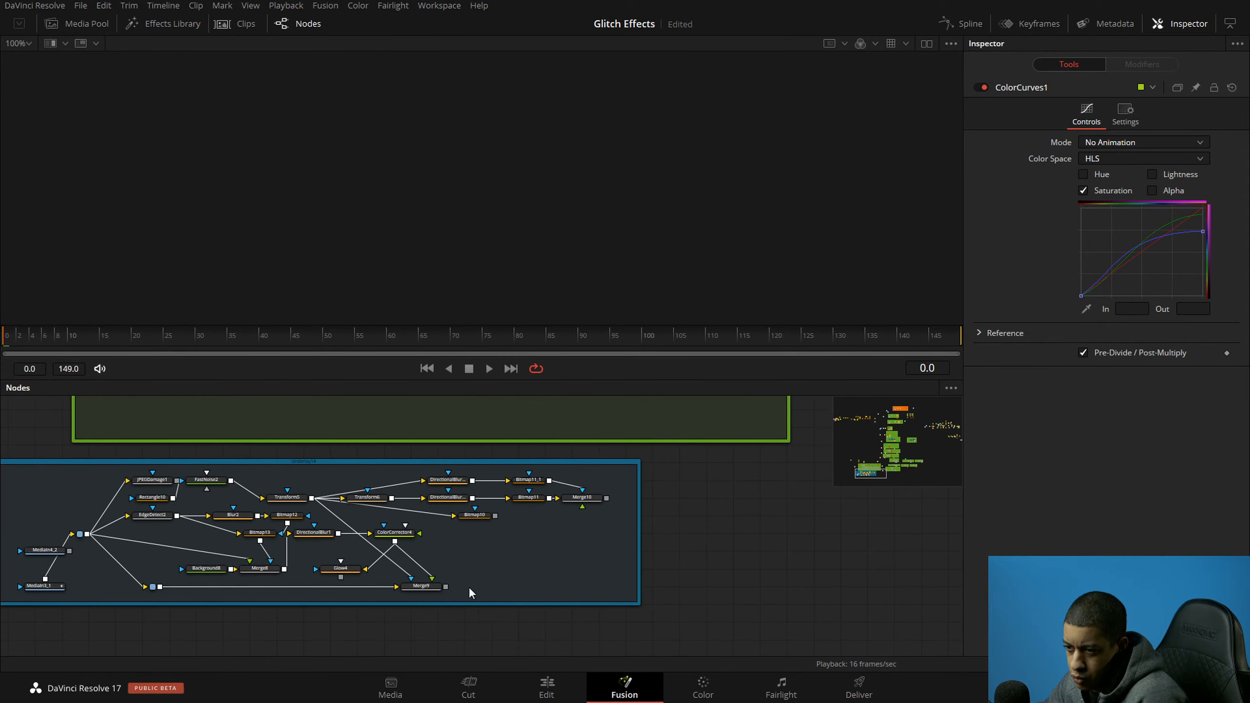
drag(619, 567, 759, 586)
click(709, 525)
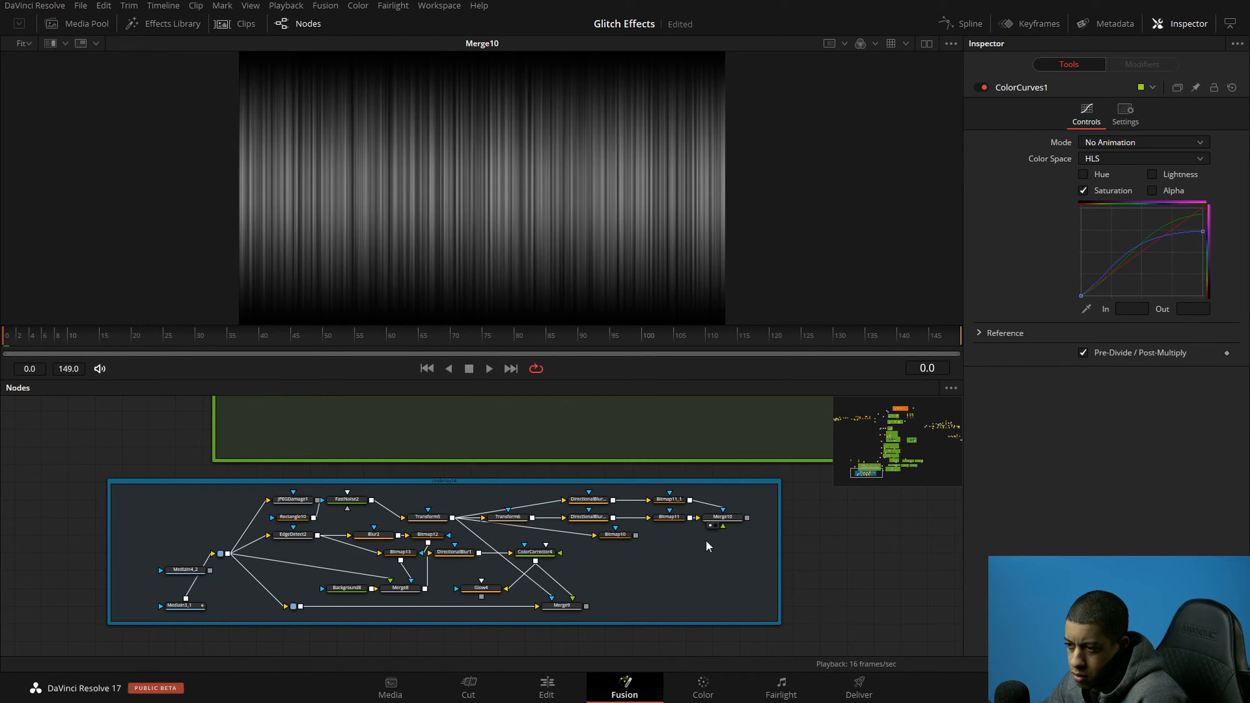
click(550, 613)
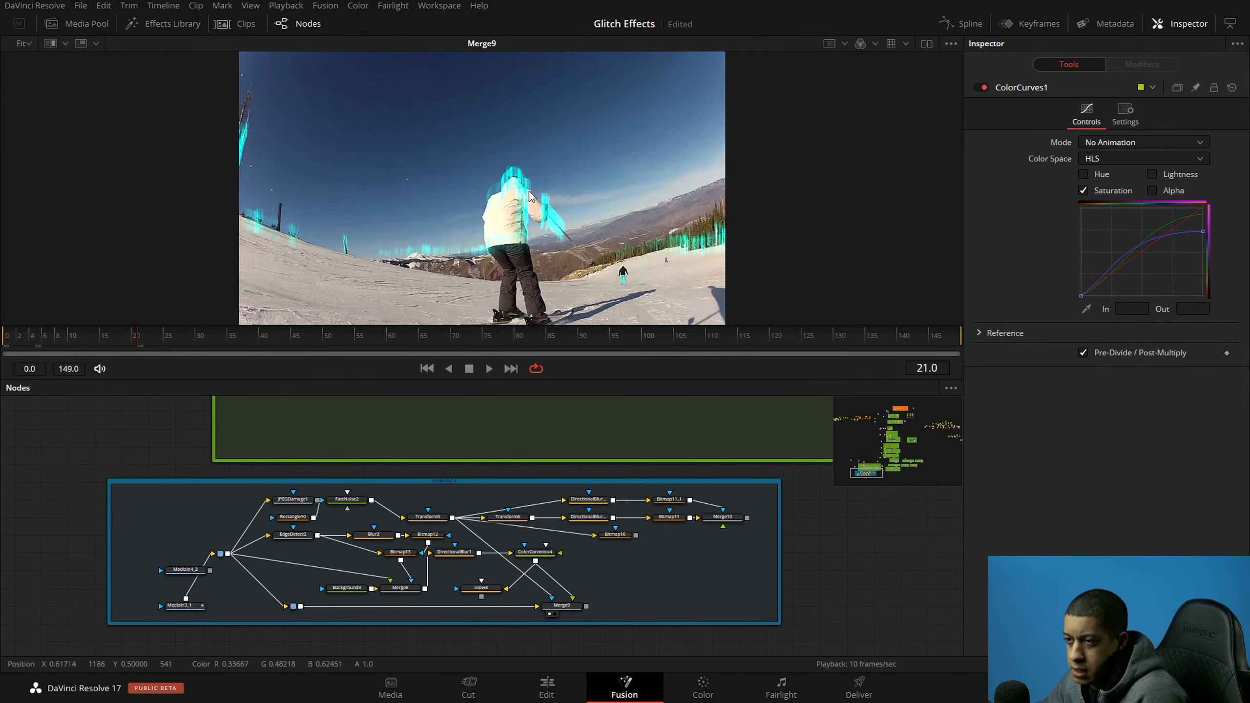
scroll(529, 193, up, 6)
Step: Show the output of Merge14 in the separate node network in the viewer and save the project
scroll(531, 197, down, 5)
drag(866, 605, 697, 612)
drag(853, 480, 952, 426)
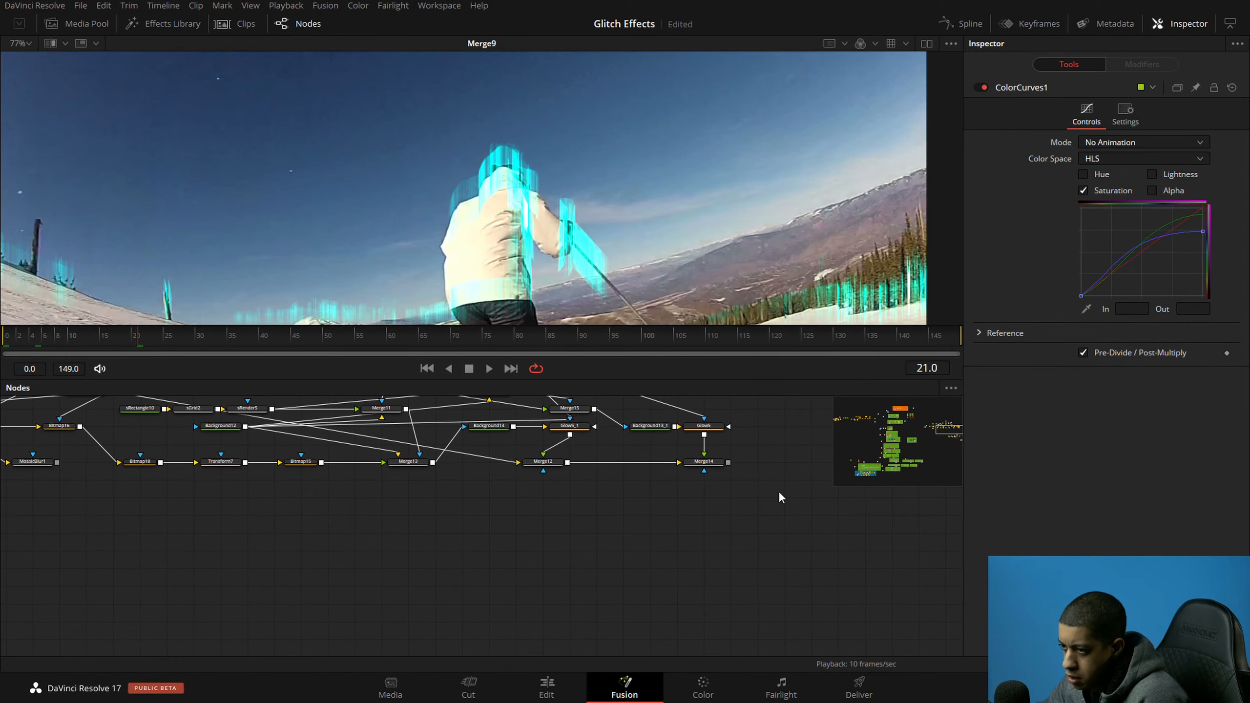
click(692, 470)
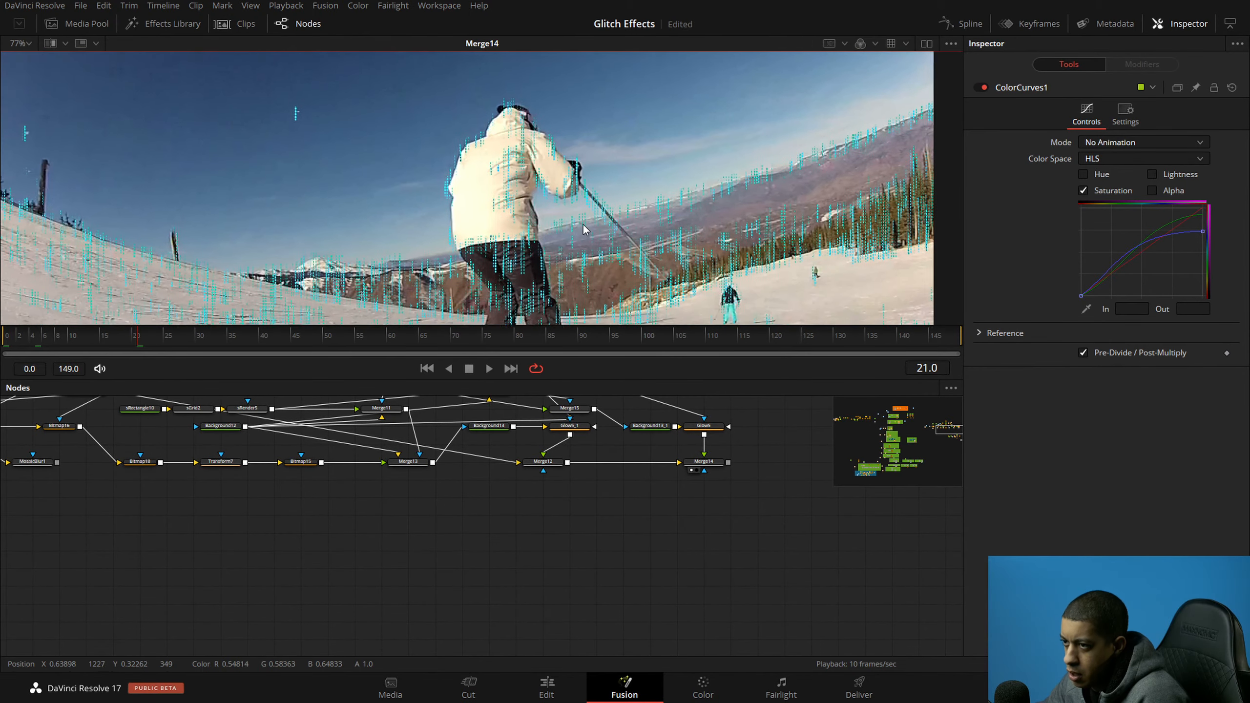
key(ctrl+s)
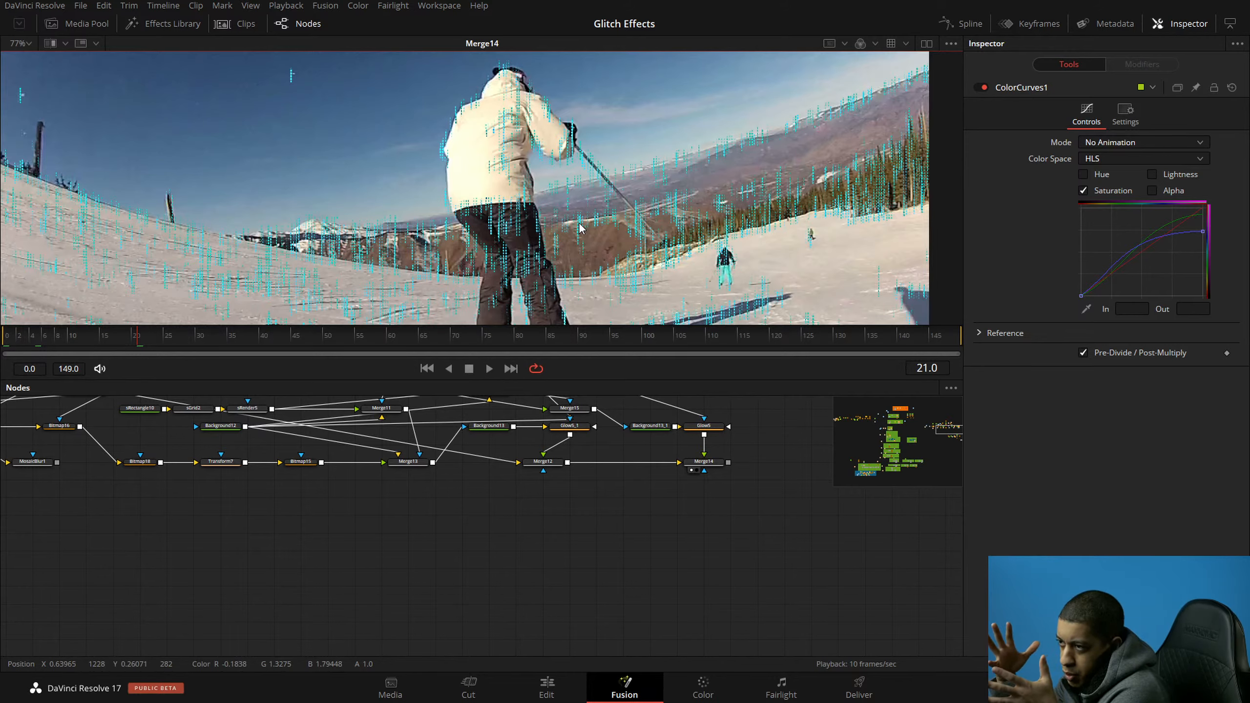
Step: Play the Merge14 result briefly and examine the cyan dashes on the skier footage up close
drag(509, 261, 626, 198)
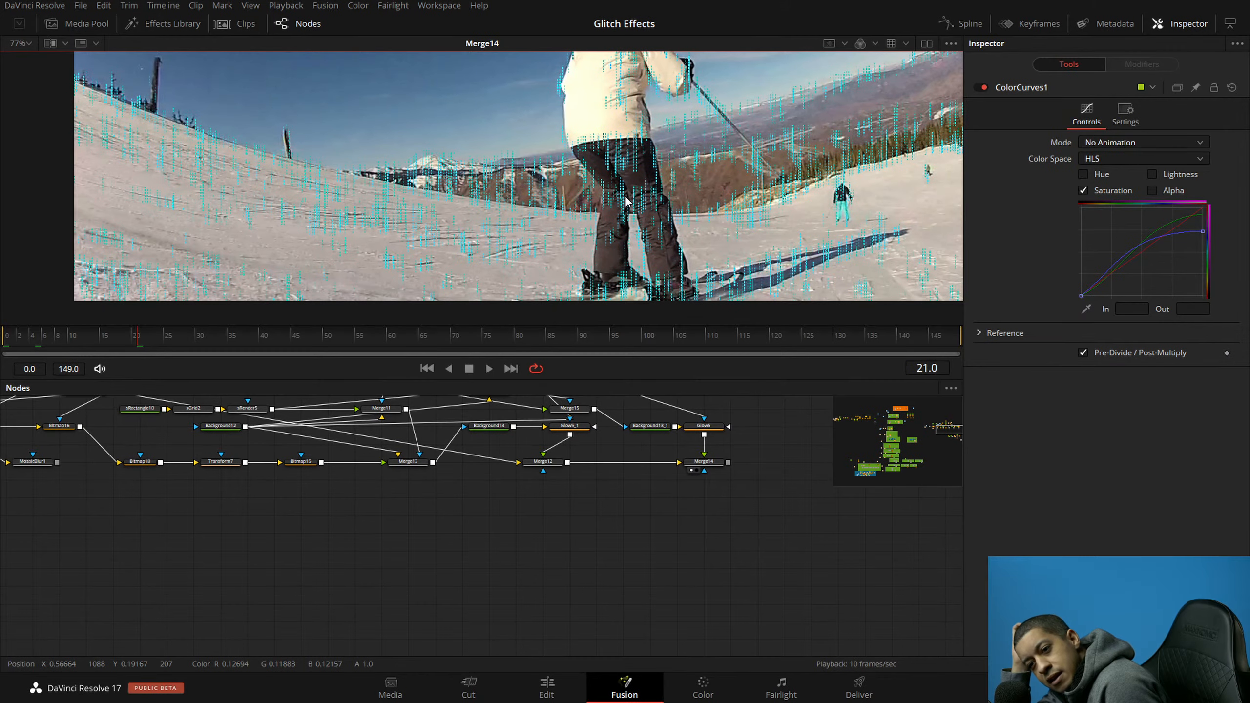
drag(701, 169, 633, 296)
key(space)
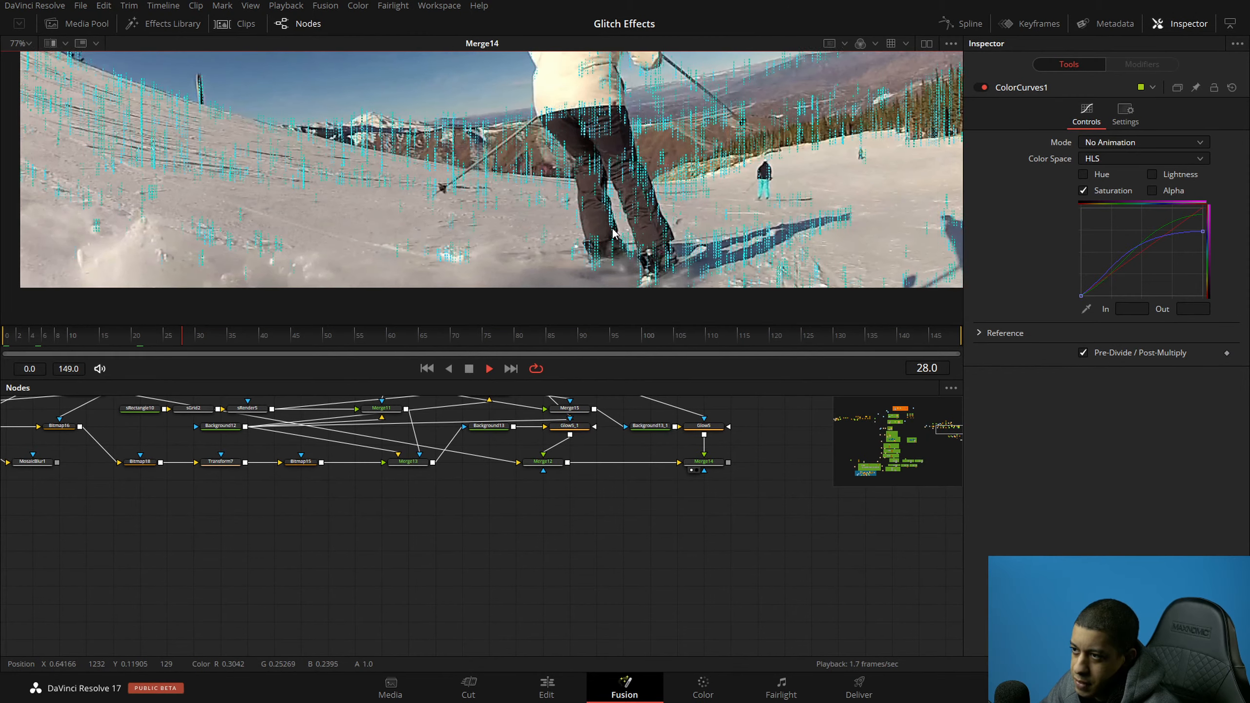
key(space)
scroll(560, 181, up, 8)
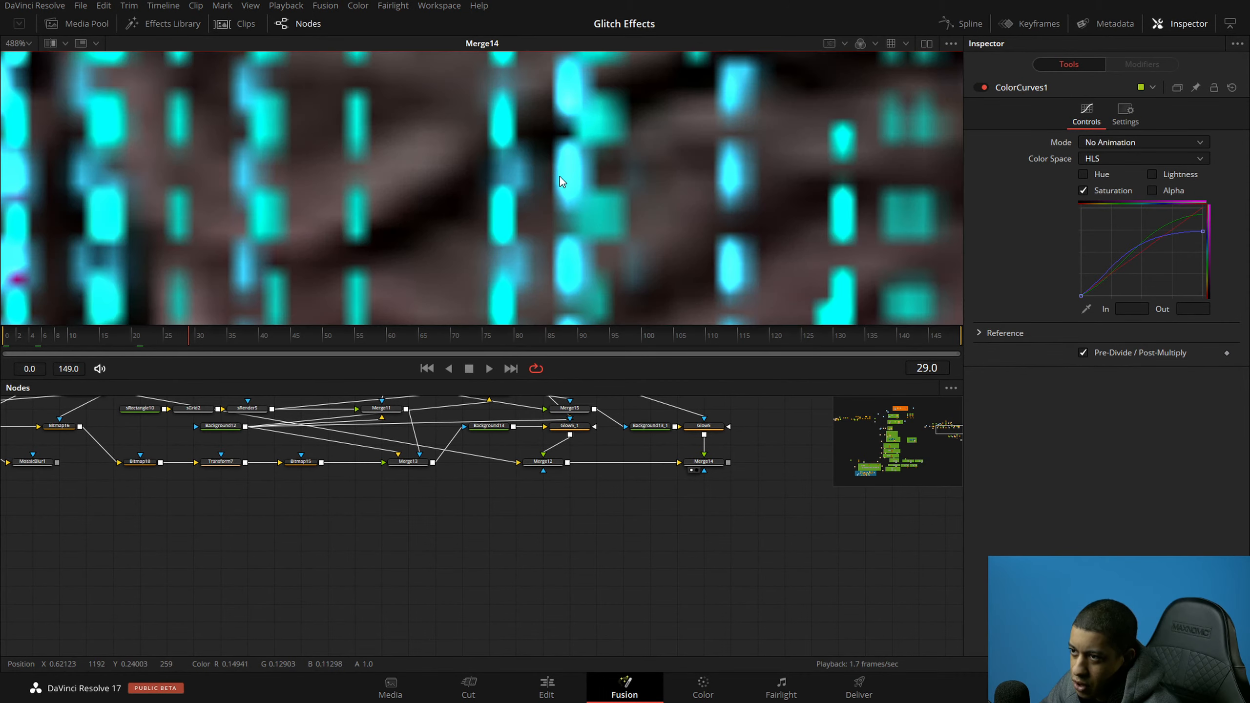
scroll(585, 179, up, 2)
scroll(557, 199, down, 3)
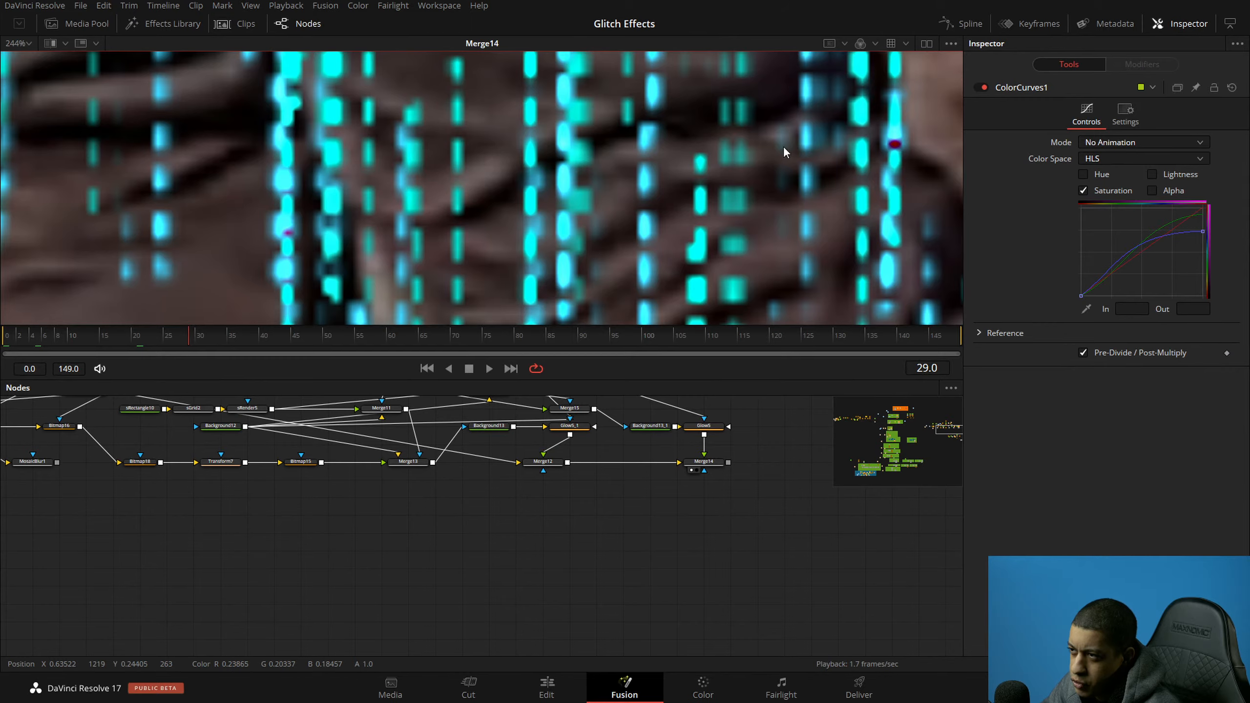
scroll(728, 191, down, 8)
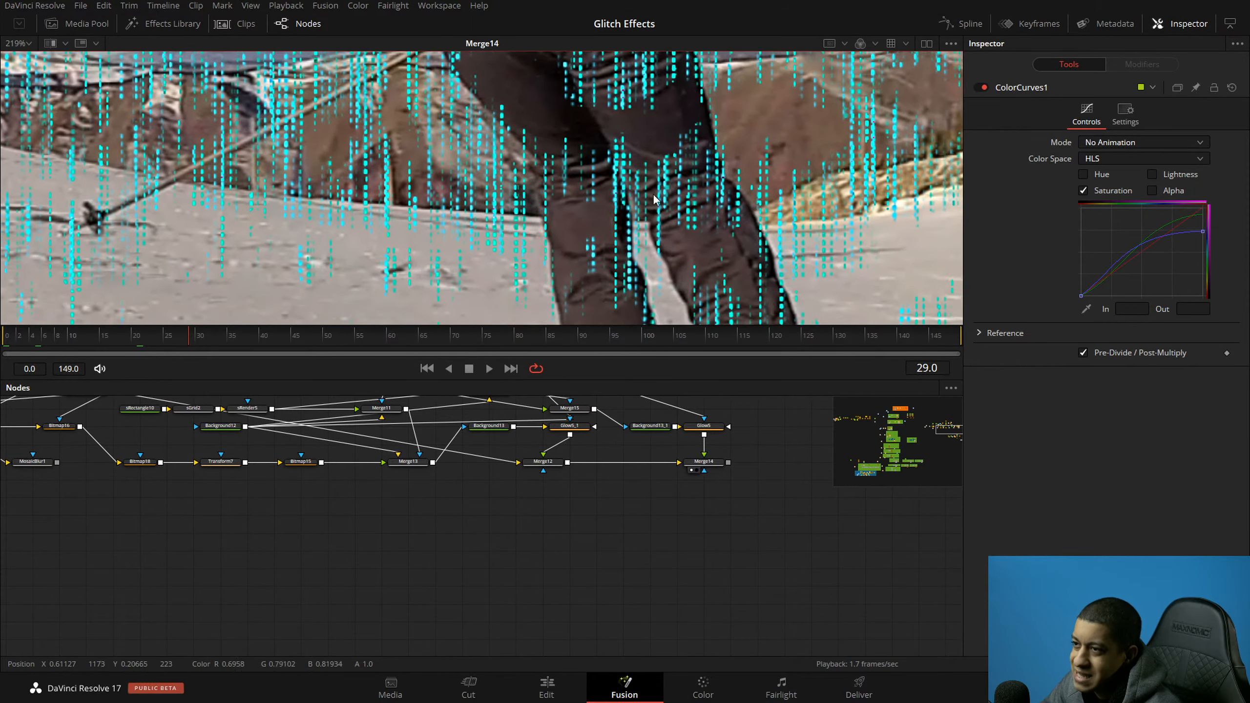
drag(563, 212, 658, 226)
key(ctrl+s)
Step: Show the MediaIn6 clip at the start of the node network as a whole in the viewer
drag(160, 423, 551, 491)
drag(519, 426, 584, 152)
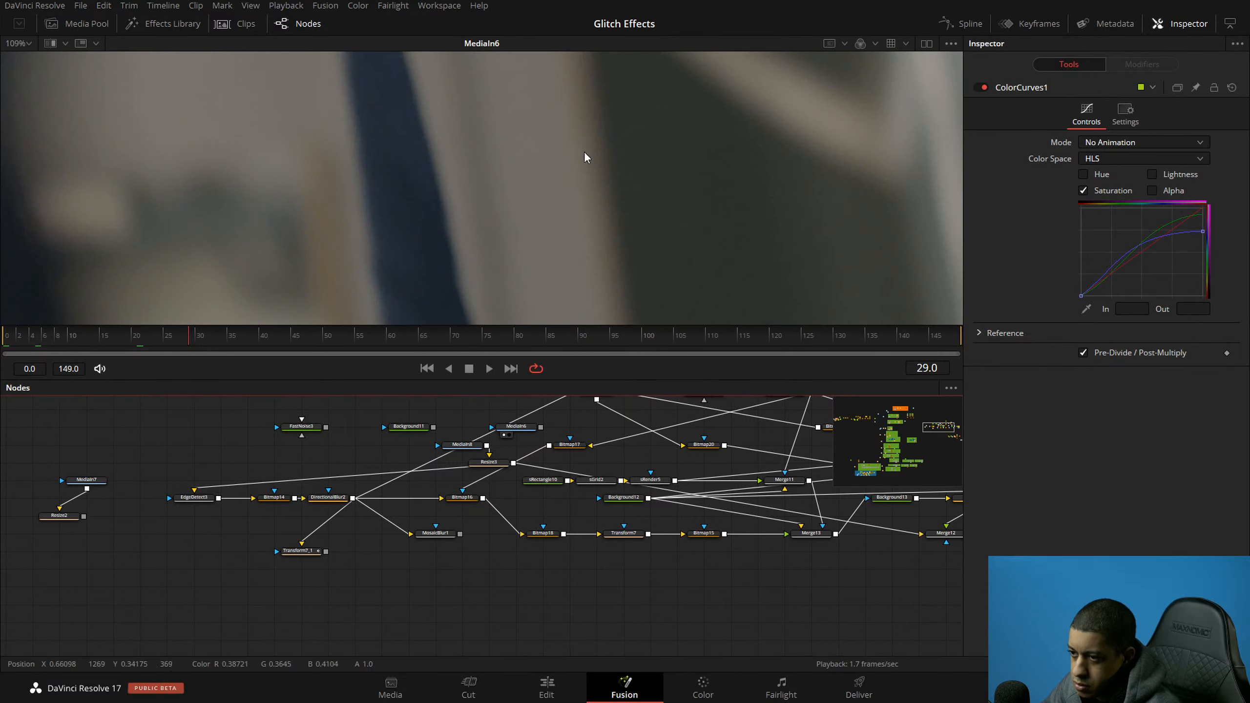
scroll(581, 183, down, 10)
scroll(581, 182, down, 2)
scroll(583, 185, up, 6)
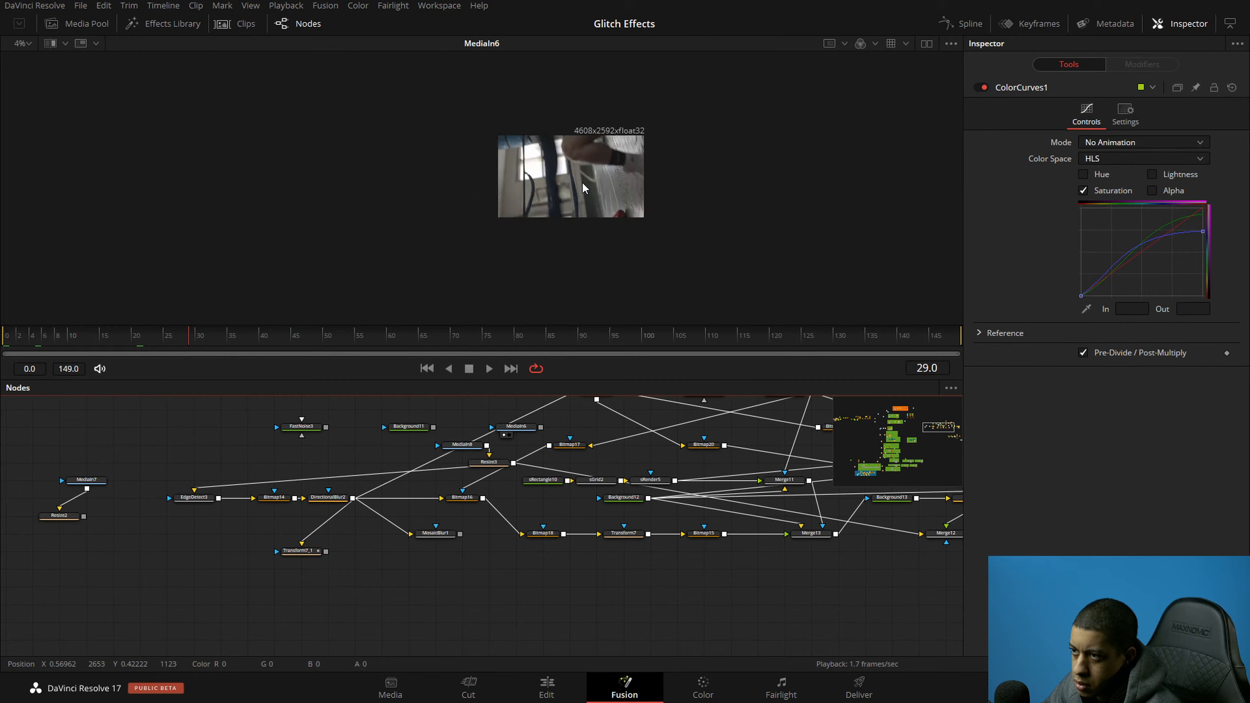
Step: Move MediaIn6 above the noise node beside Background11 and show MediaIn7 in the viewer
drag(518, 424, 276, 407)
drag(93, 478, 551, 148)
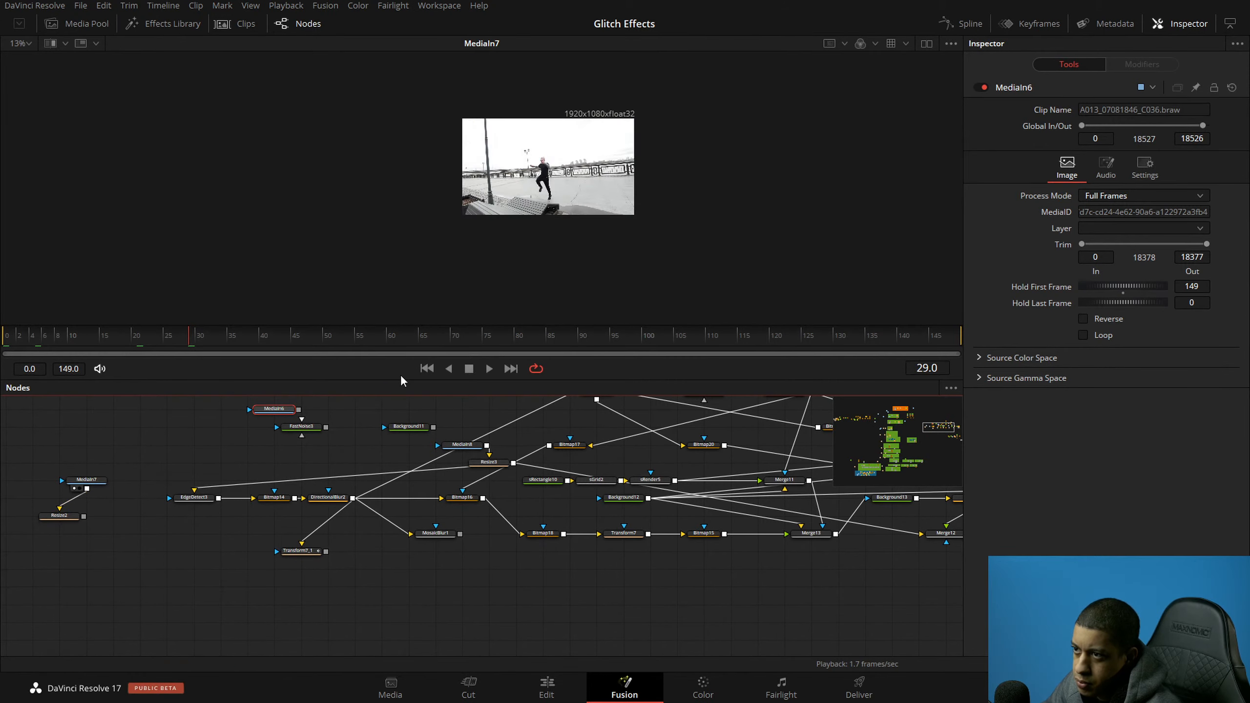
Step: Disconnect MediaIn7 from Resize2 and feed it into Resize3 in place of MediaIn8
drag(174, 419, 242, 479)
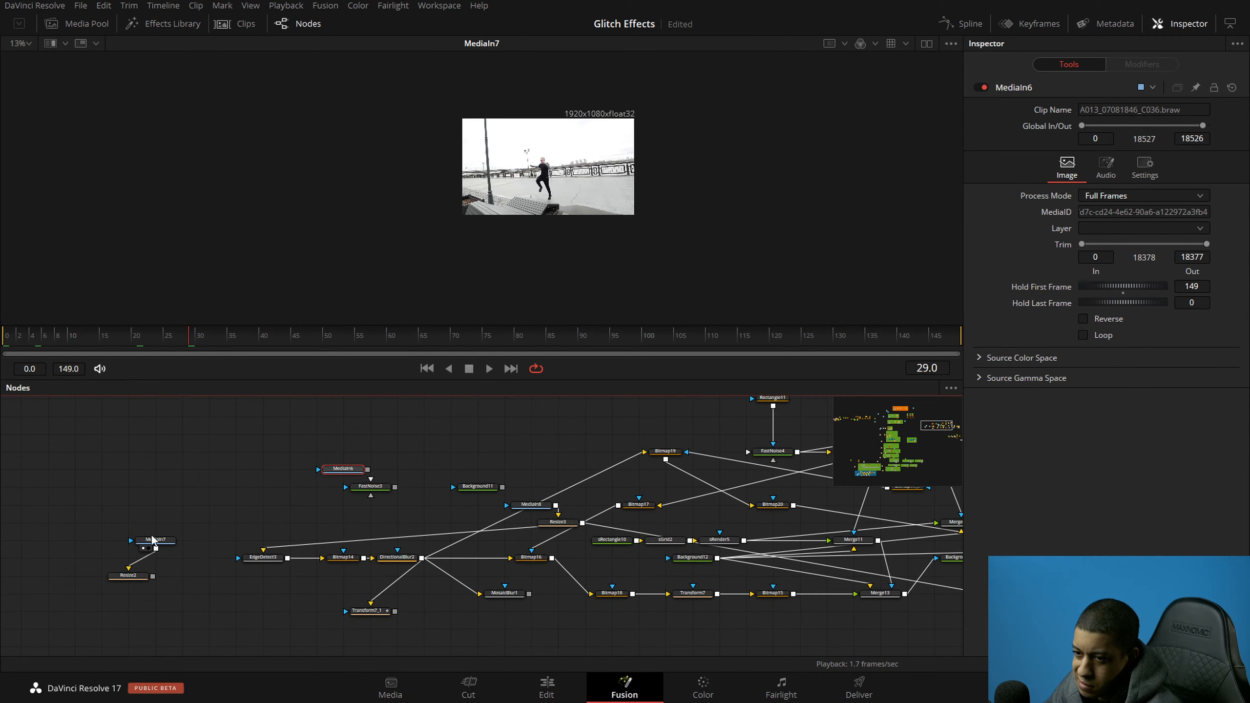
click(138, 561)
drag(154, 541, 563, 519)
Step: Show the Merge14 result with the parkour footage in the viewer and save the project
drag(793, 490, 92, 436)
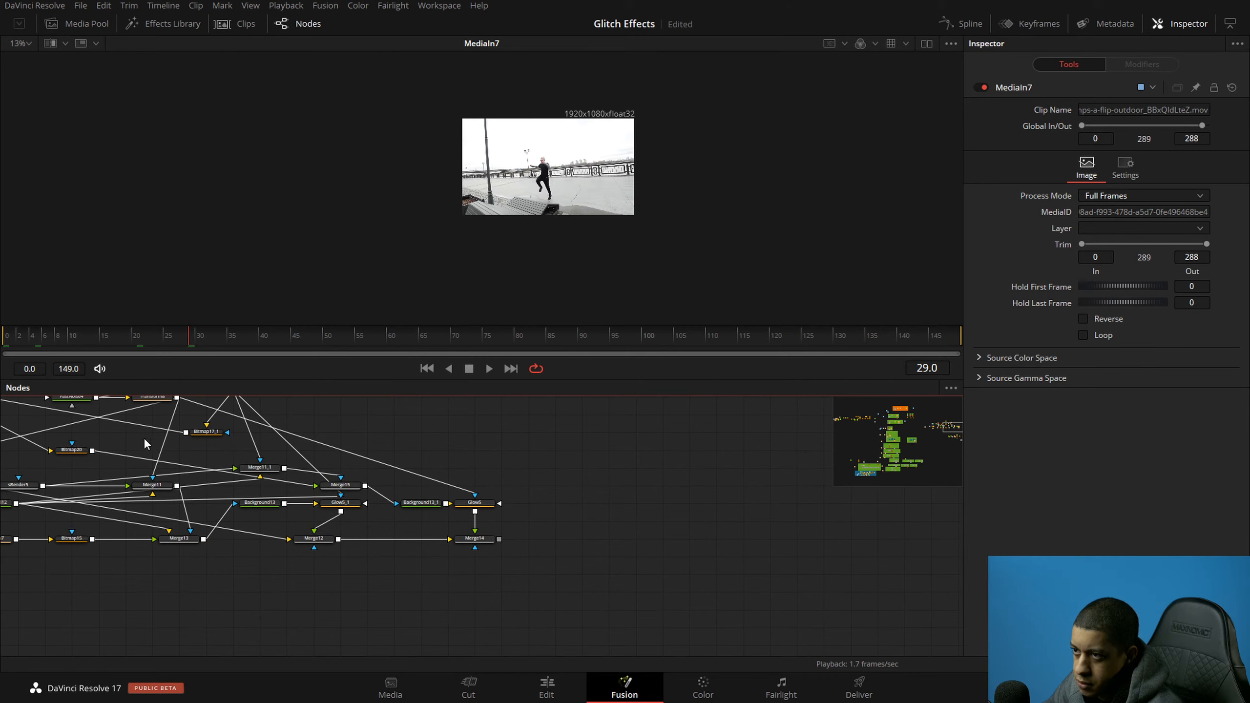
drag(489, 541, 616, 173)
scroll(560, 161, up, 10)
drag(543, 240, 633, 190)
key(ctrl+s)
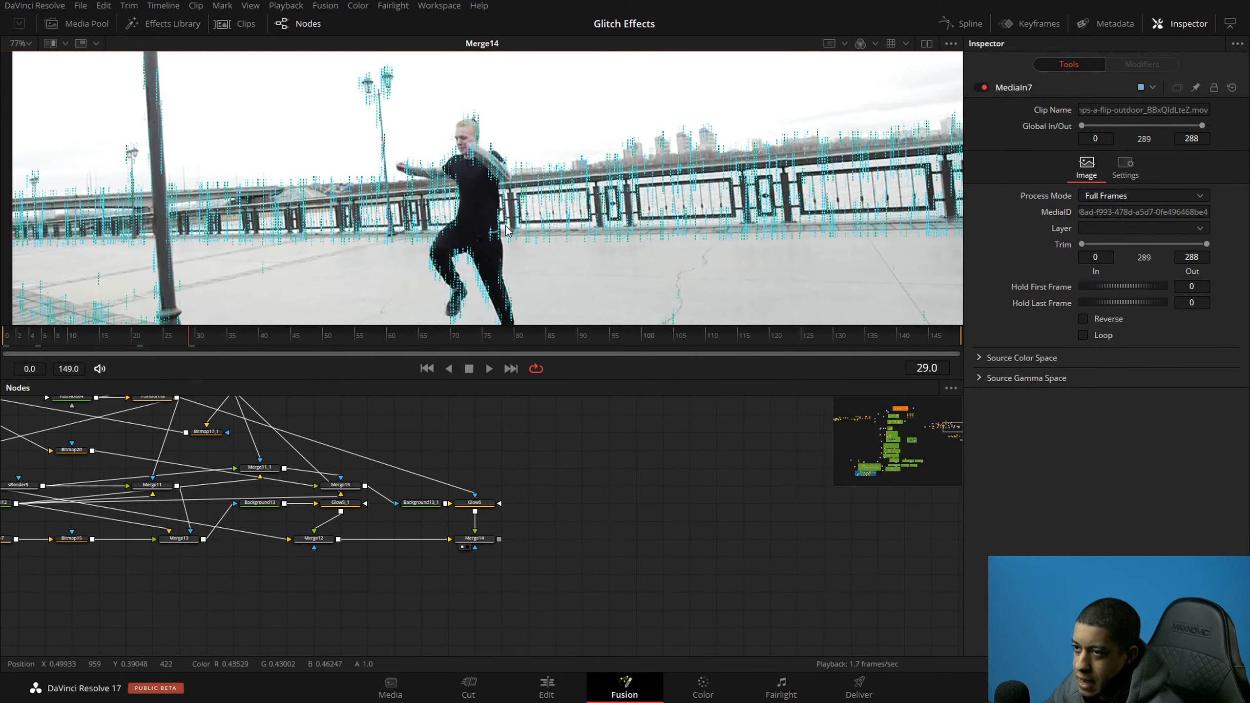
Step: Play the Merge14 result and examine the cyan dashes around the jumping man, up close and as a whole
scroll(498, 172, down, 2)
key(space)
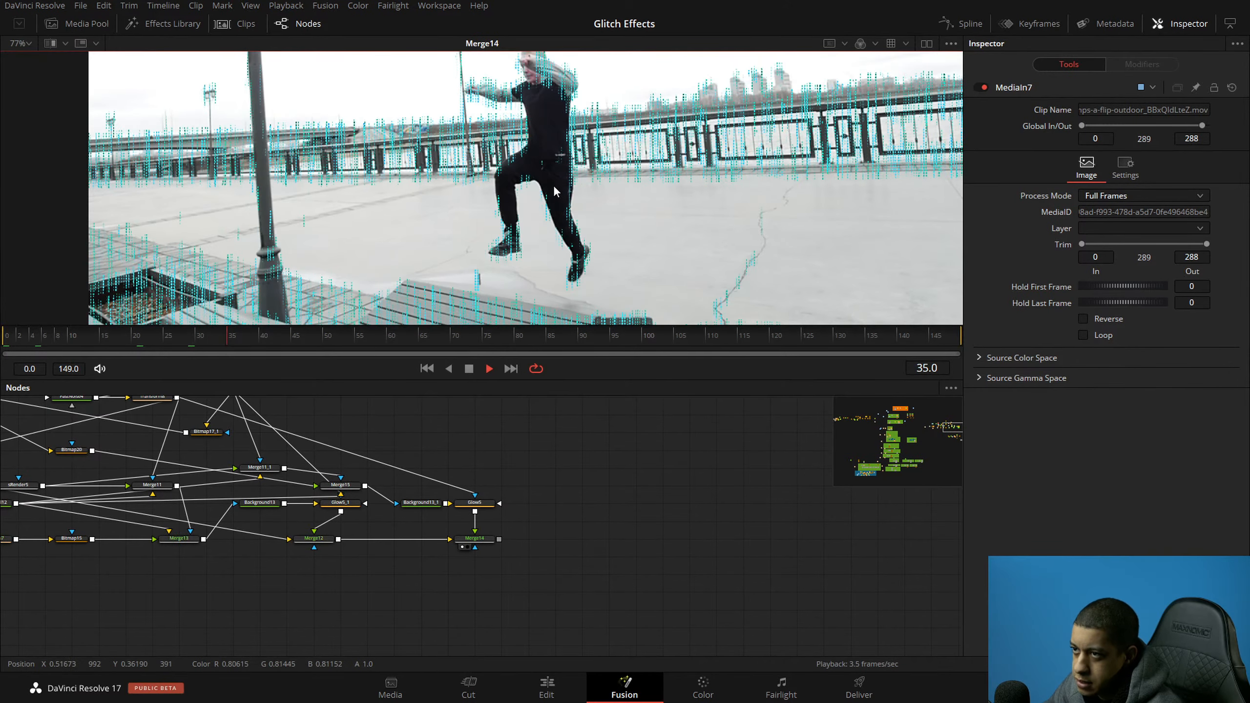
drag(488, 217, 638, 176)
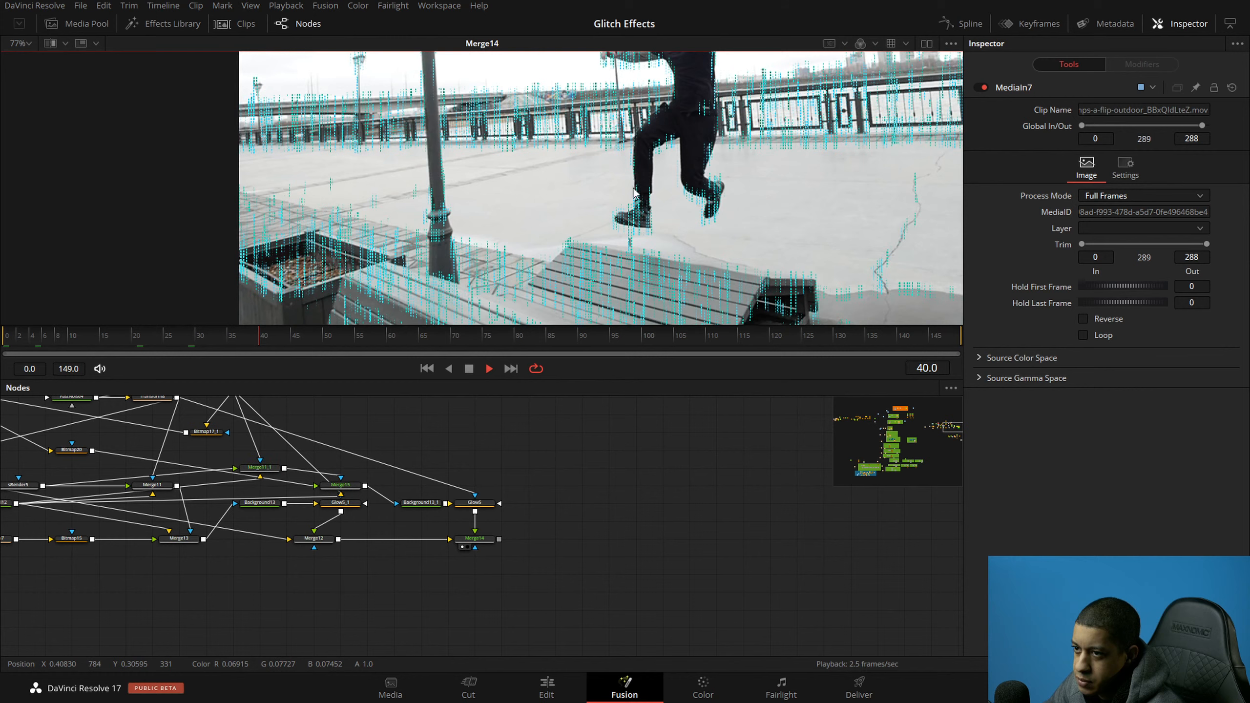
scroll(657, 167, down, 1)
scroll(658, 163, down, 2)
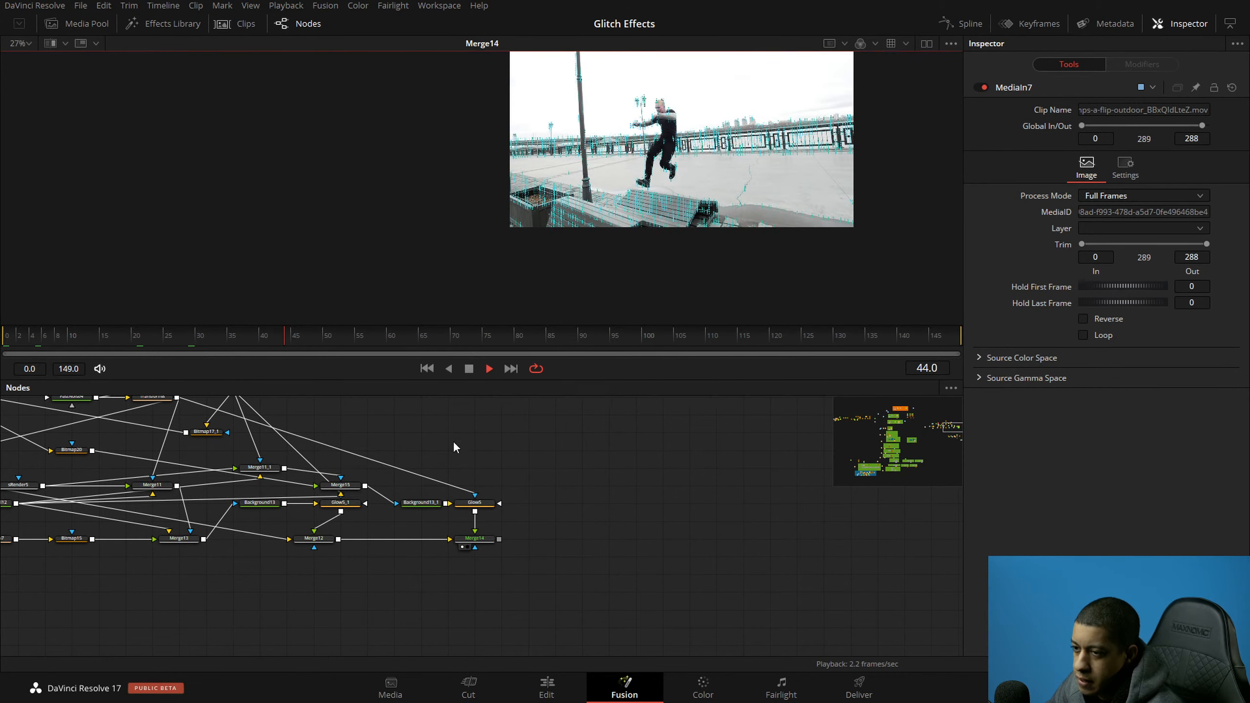
Step: Stop the playback and show the MediaIn6 source clip in the viewer
drag(403, 442, 708, 484)
drag(239, 438, 554, 449)
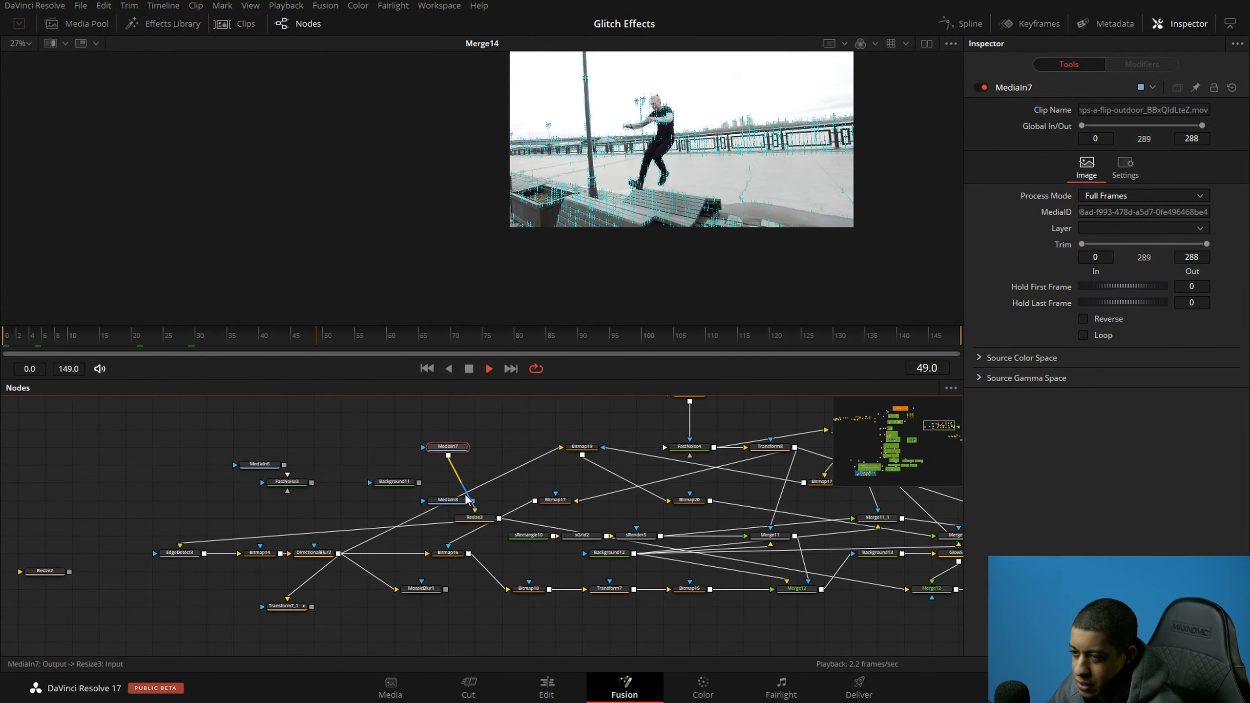
key(space)
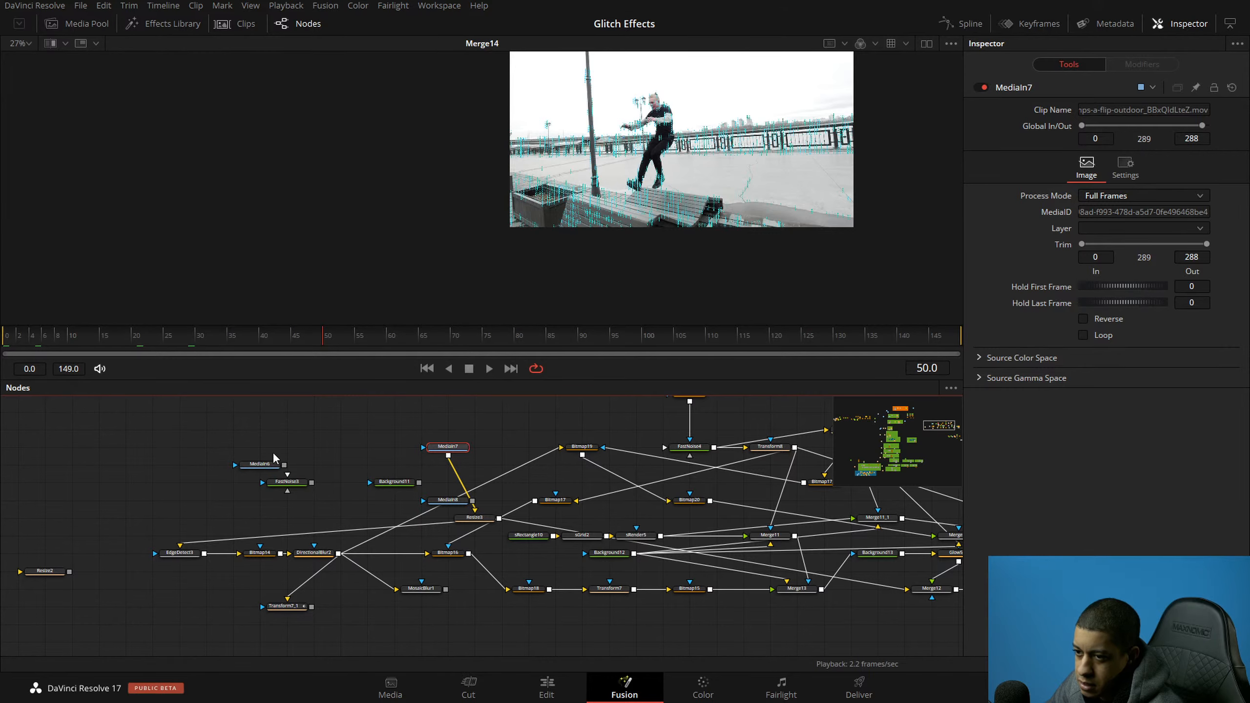
scroll(541, 255, up, 1)
drag(298, 455, 458, 426)
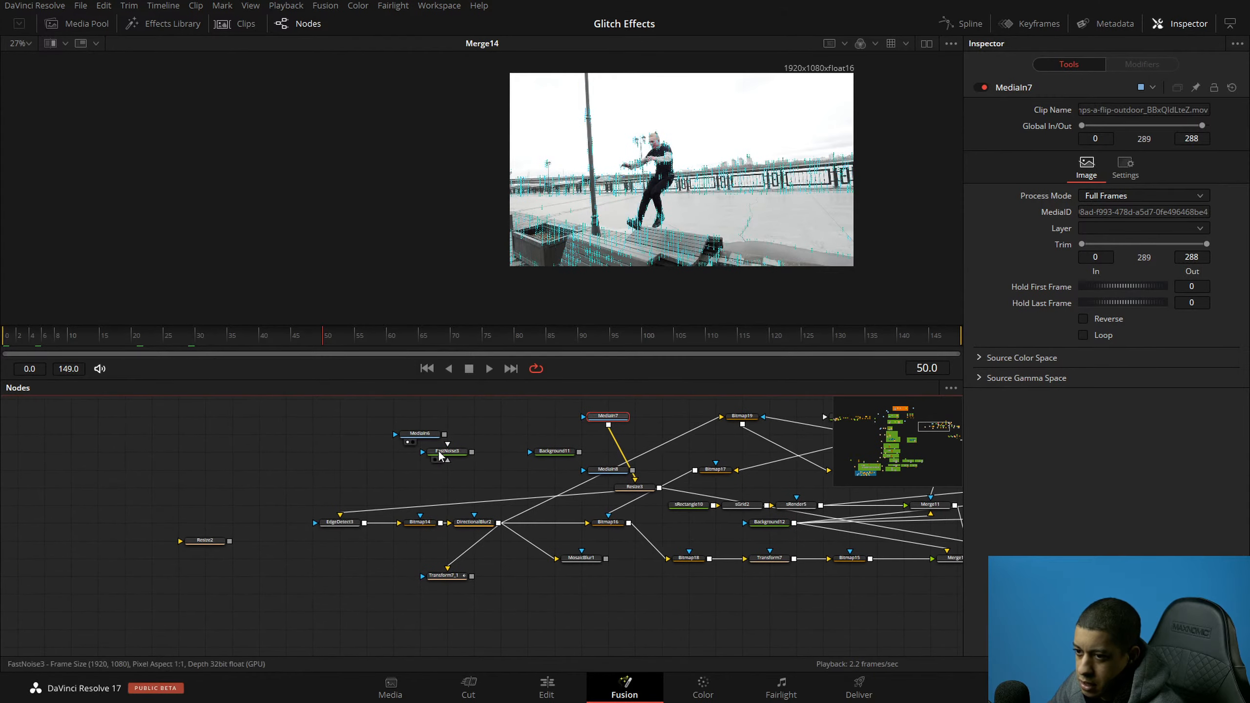
drag(561, 412, 503, 447)
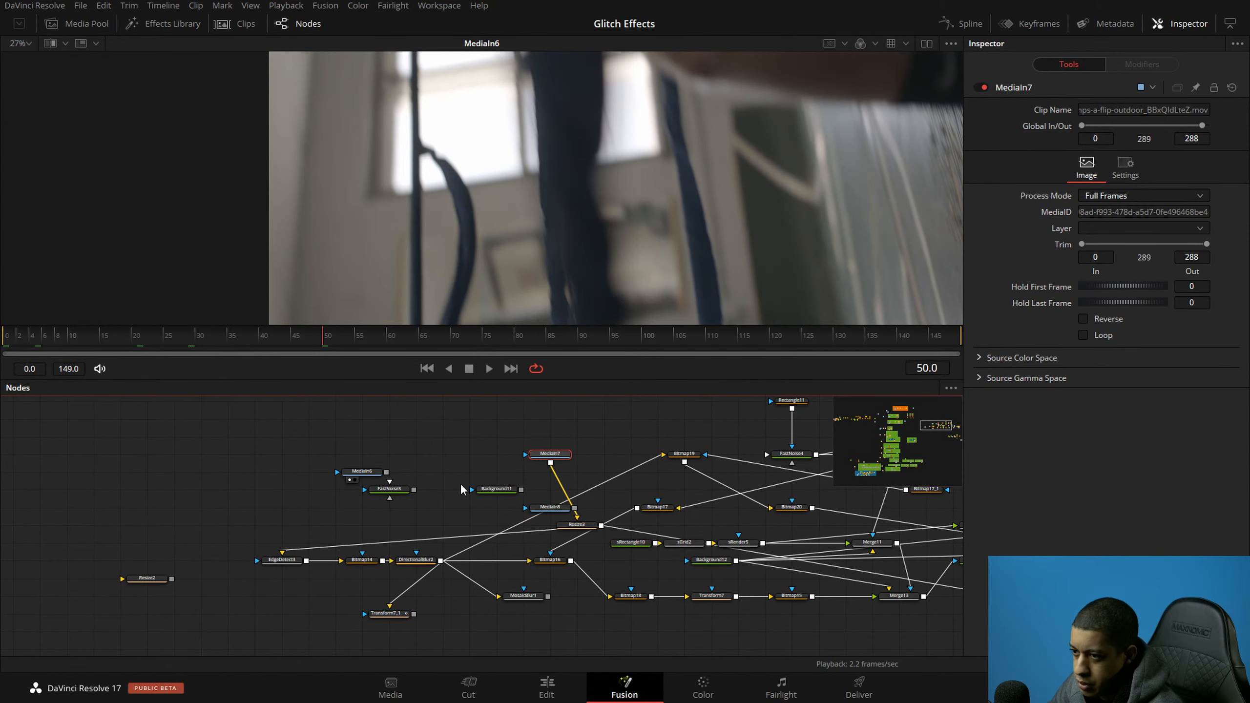
Step: Add royal-palace-of-madrid.mov from the media pool to the node network and connect it to Resize3 in place of MediaIn7
click(167, 24)
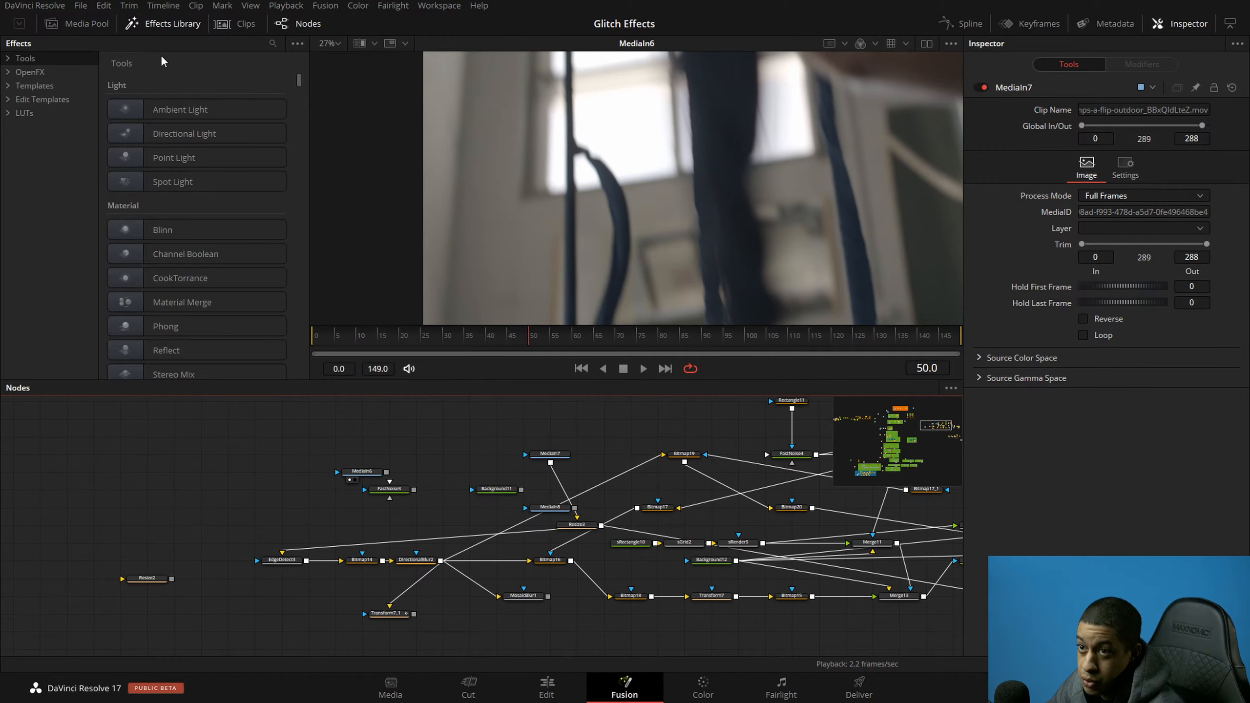
click(202, 24)
drag(160, 181, 582, 520)
drag(632, 479, 260, 490)
drag(716, 544, 571, 465)
Step: Show the Merge14 result with the palace footage, enlarge the viewer area and hide the media pool
click(669, 537)
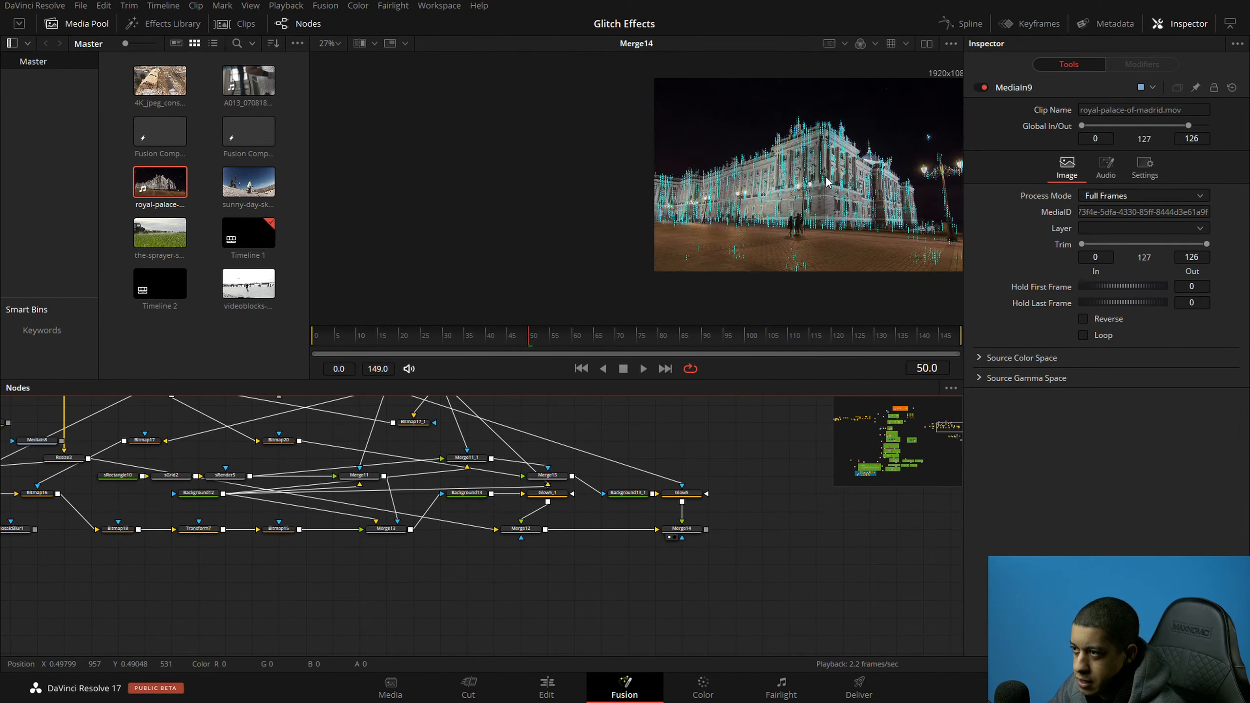
scroll(788, 187, up, 5)
drag(659, 195, 659, 173)
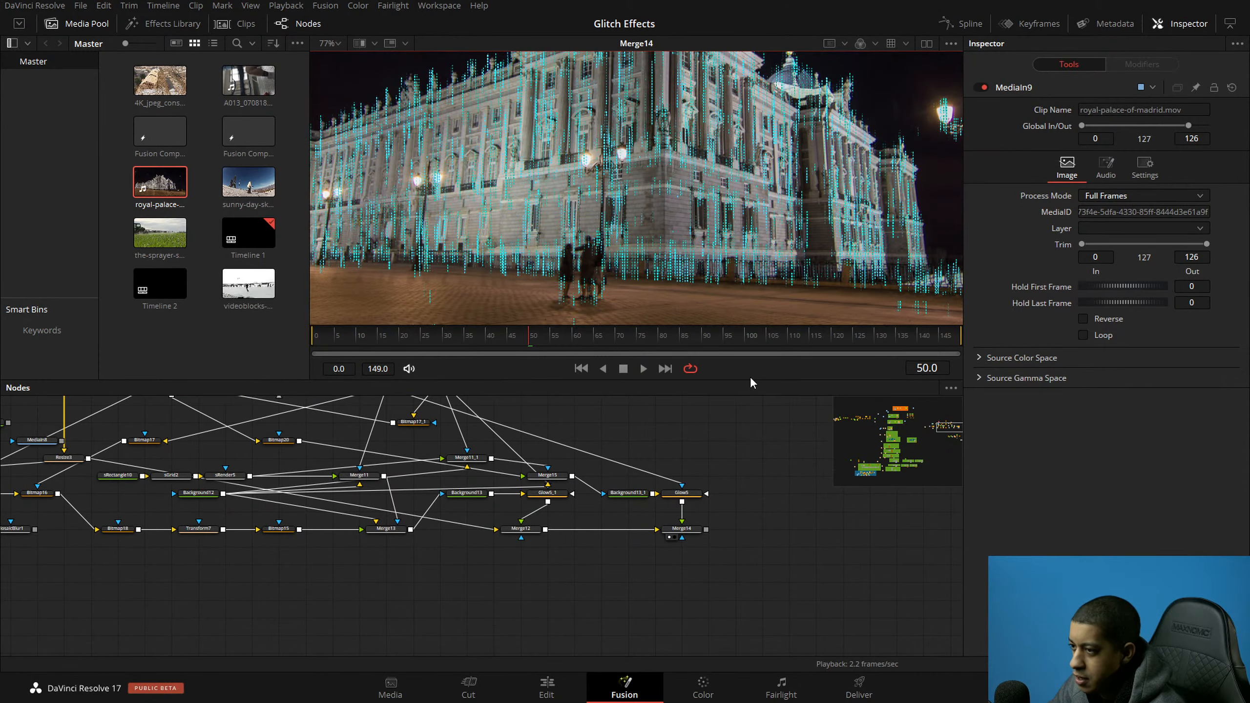
drag(772, 383, 728, 456)
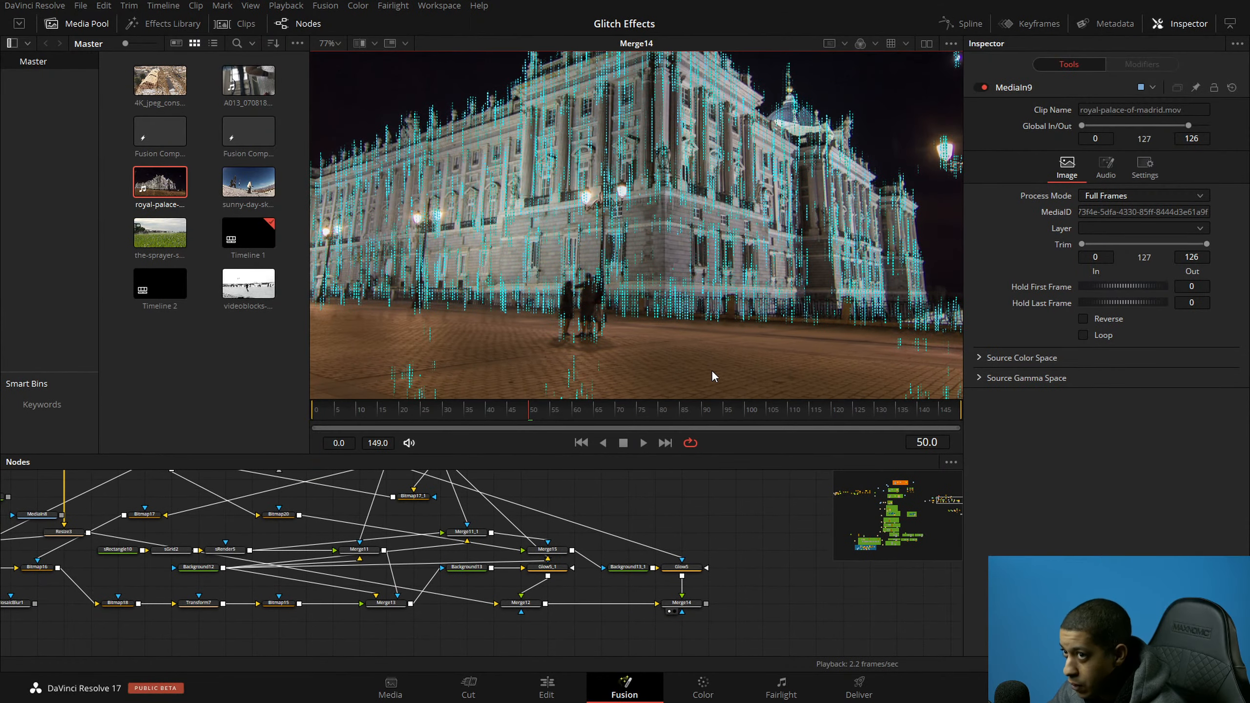
click(78, 23)
Step: Play the palace glitch effect from the current frame and again from the start to examine its cyan dashes
key(space)
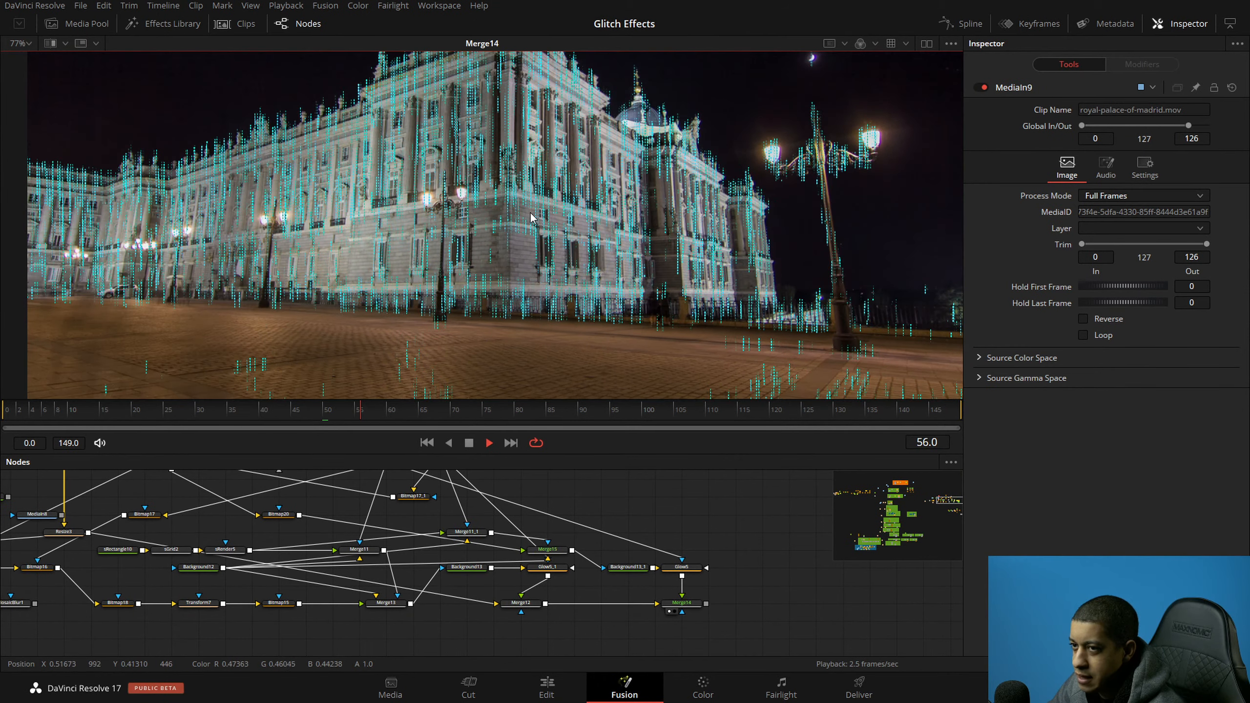
key(space)
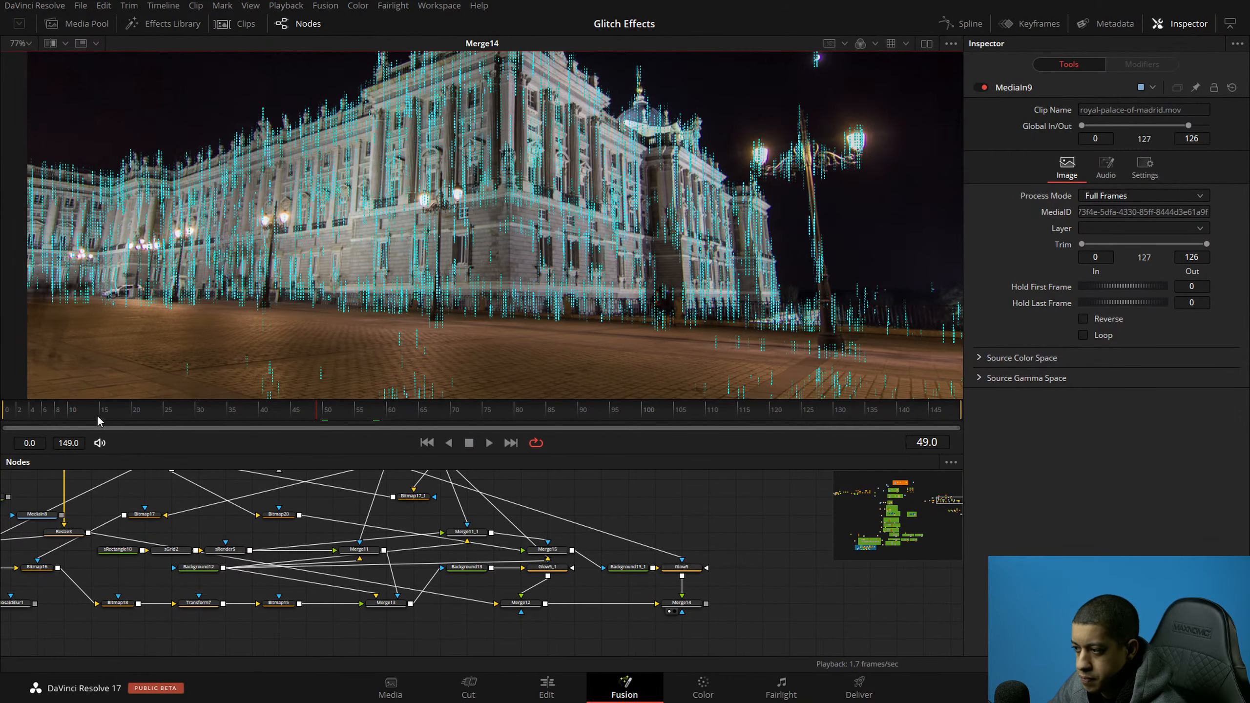
click(4, 416)
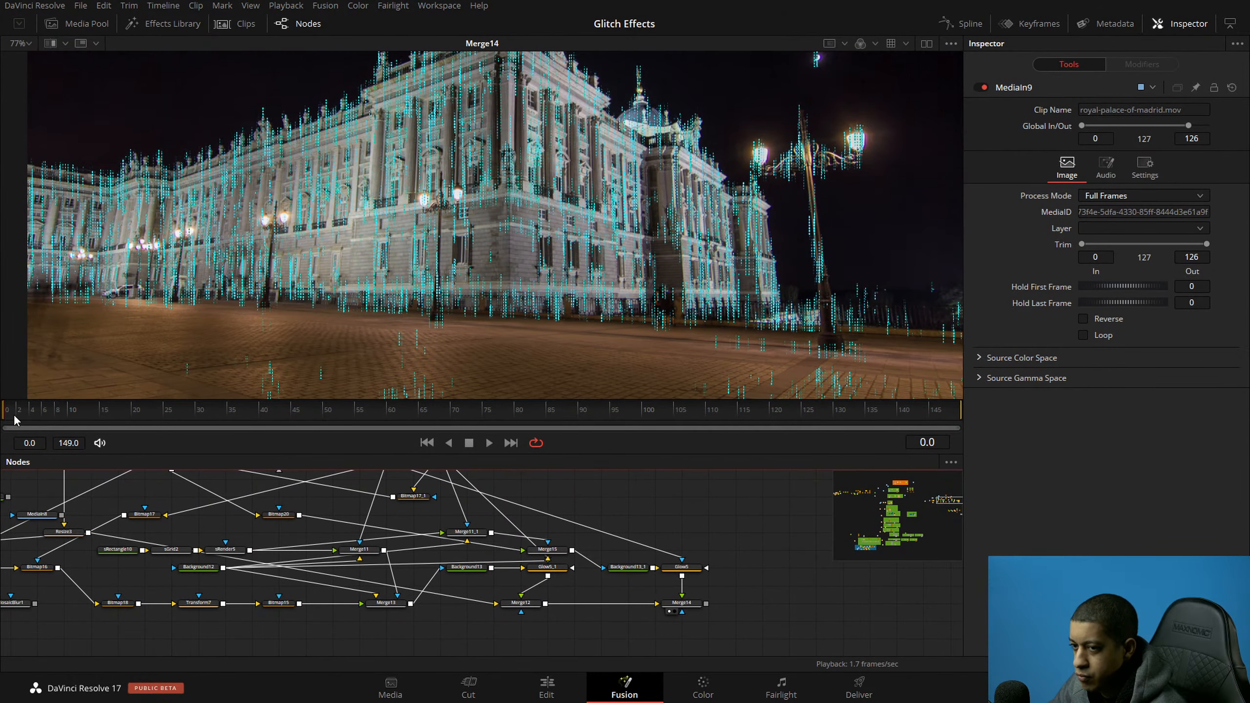
key(space)
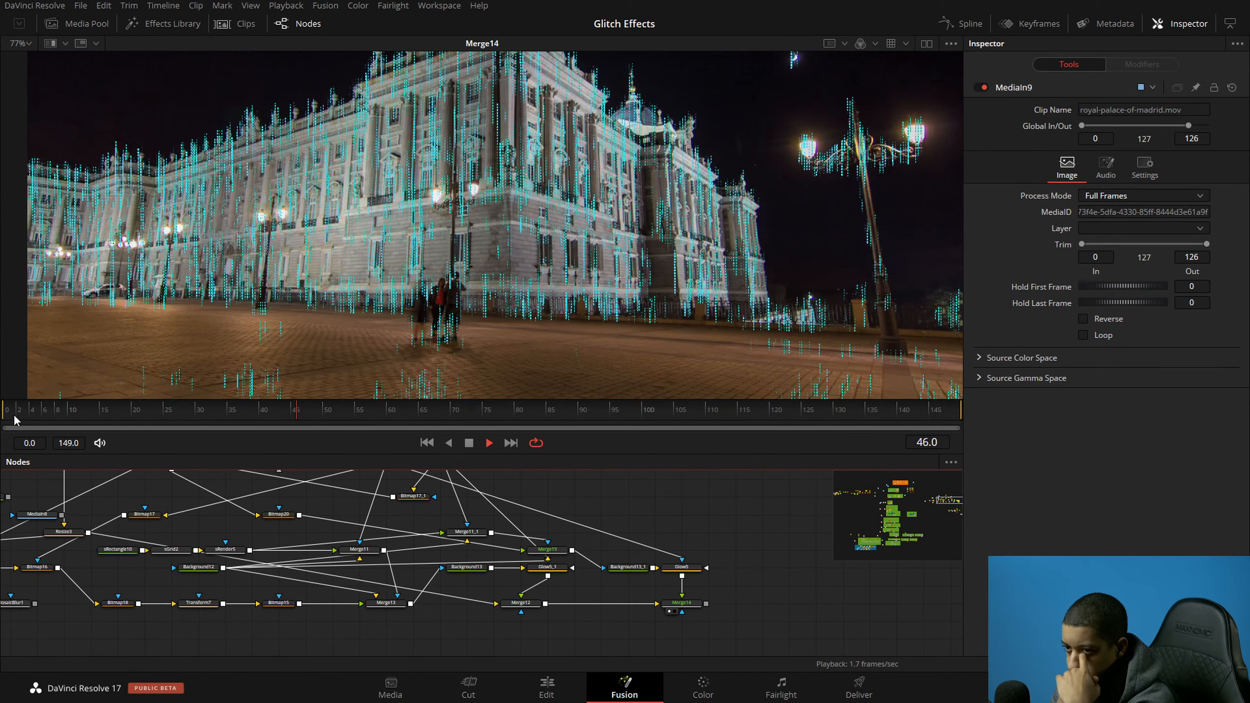
click(15, 419)
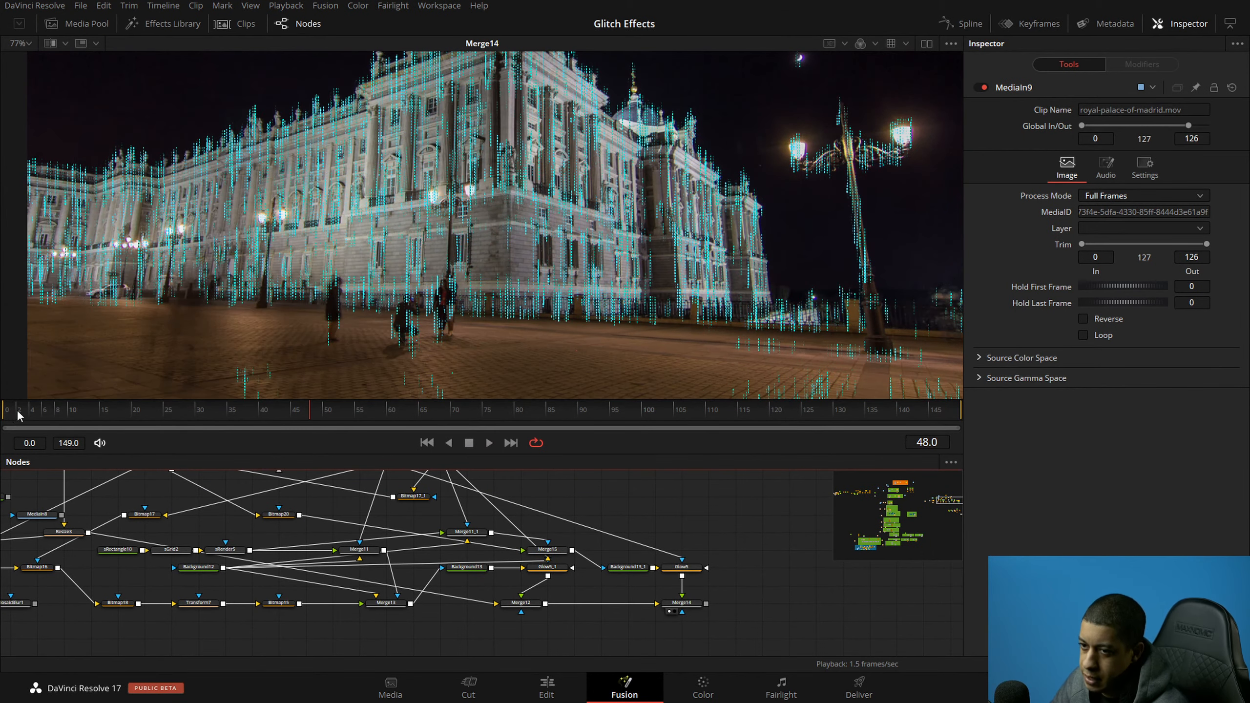
key(space)
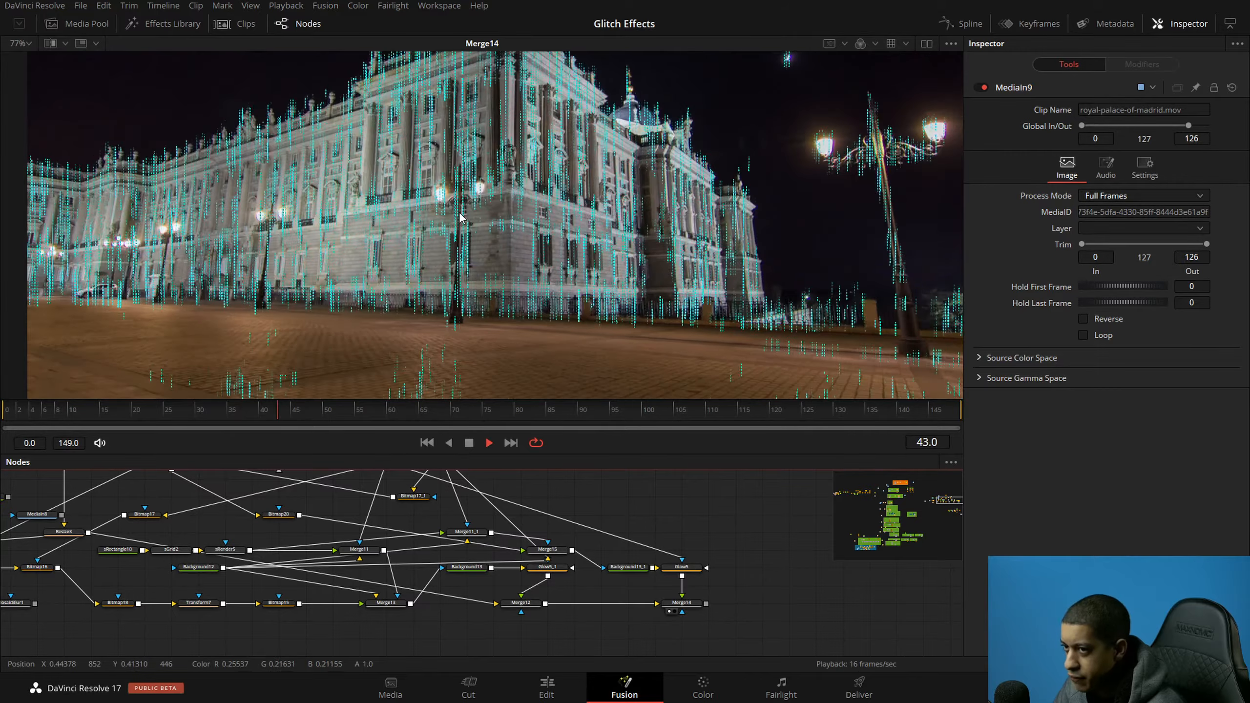
key(space)
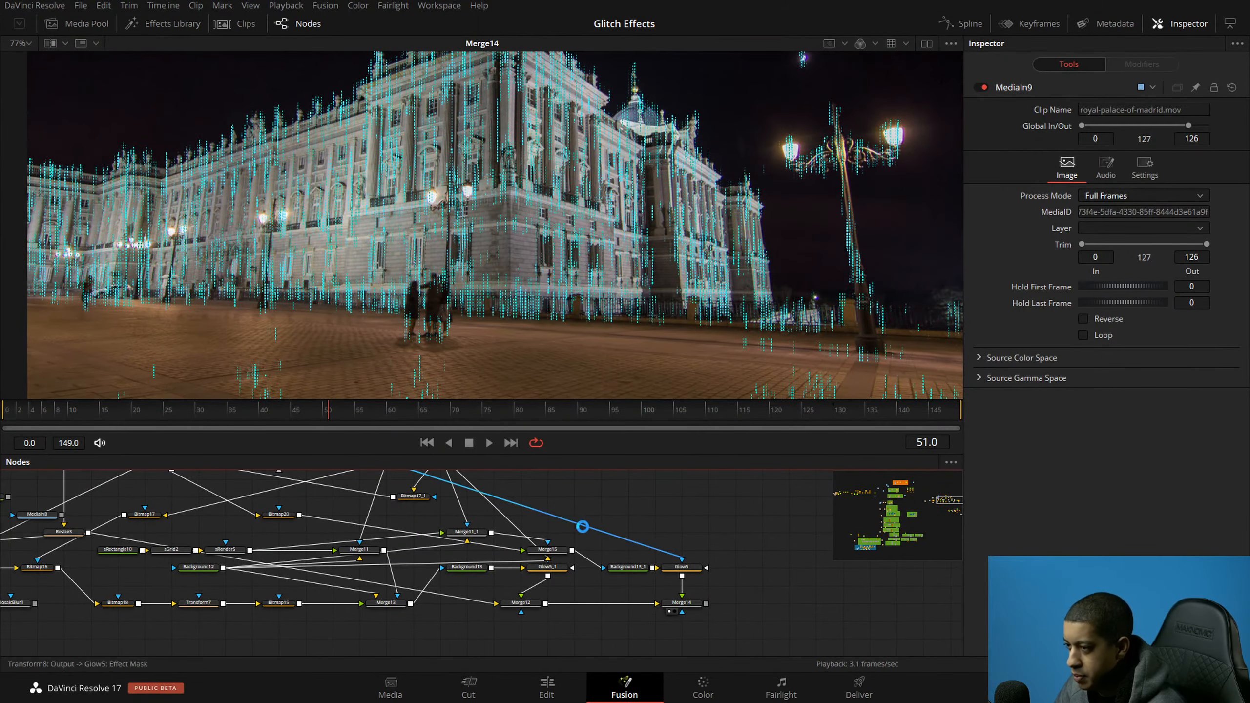
Step: Look over the connections around Merge11_1 and Merge15 in the palace glitch network and save the project
scroll(552, 523, down, 5)
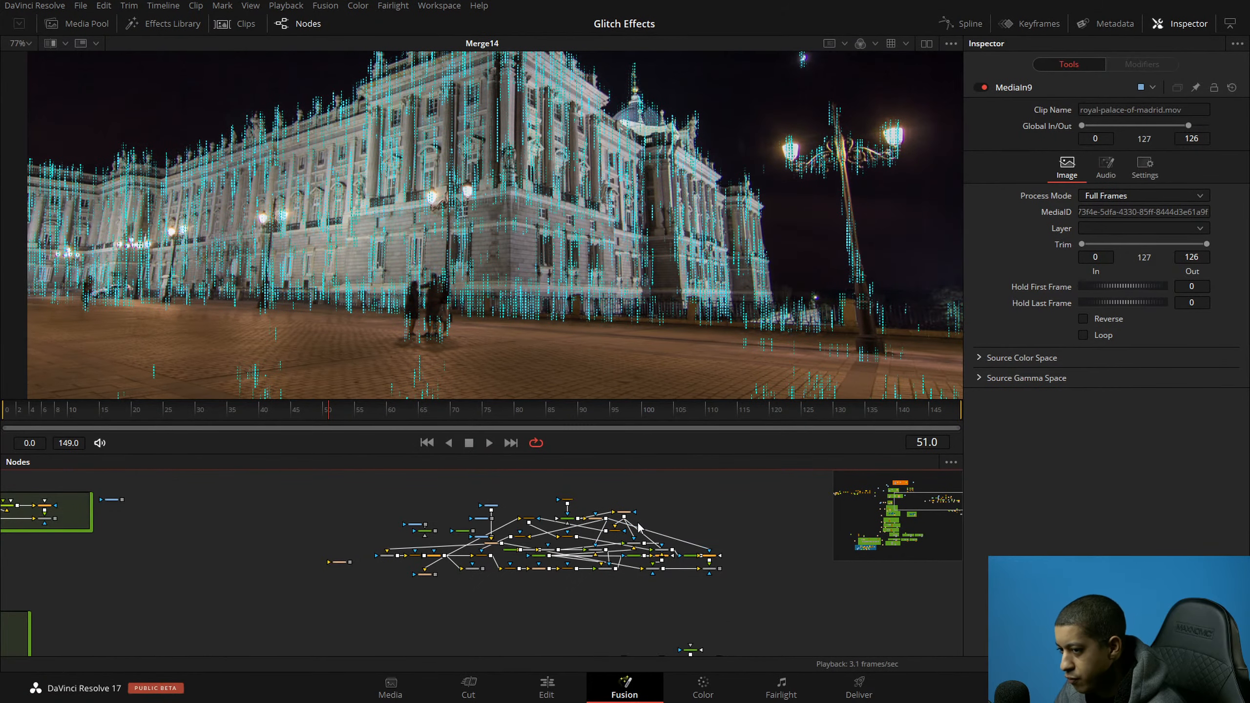
scroll(590, 539, up, 5)
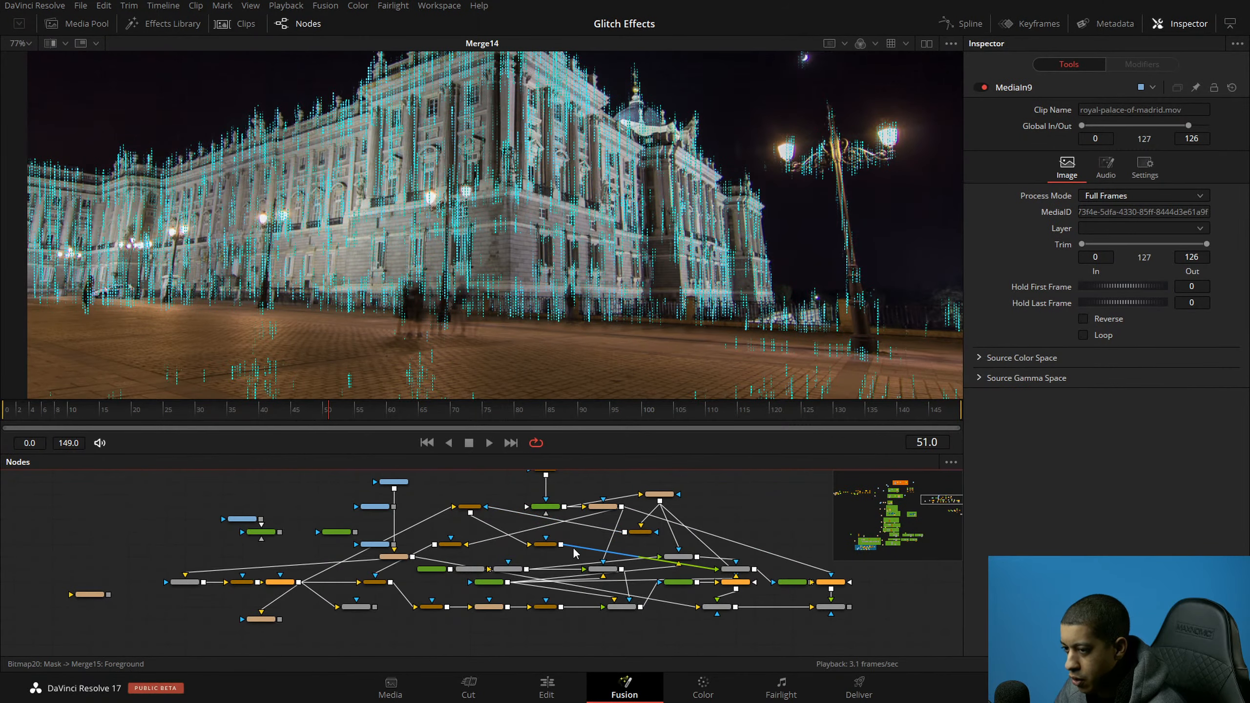
scroll(620, 536, up, 5)
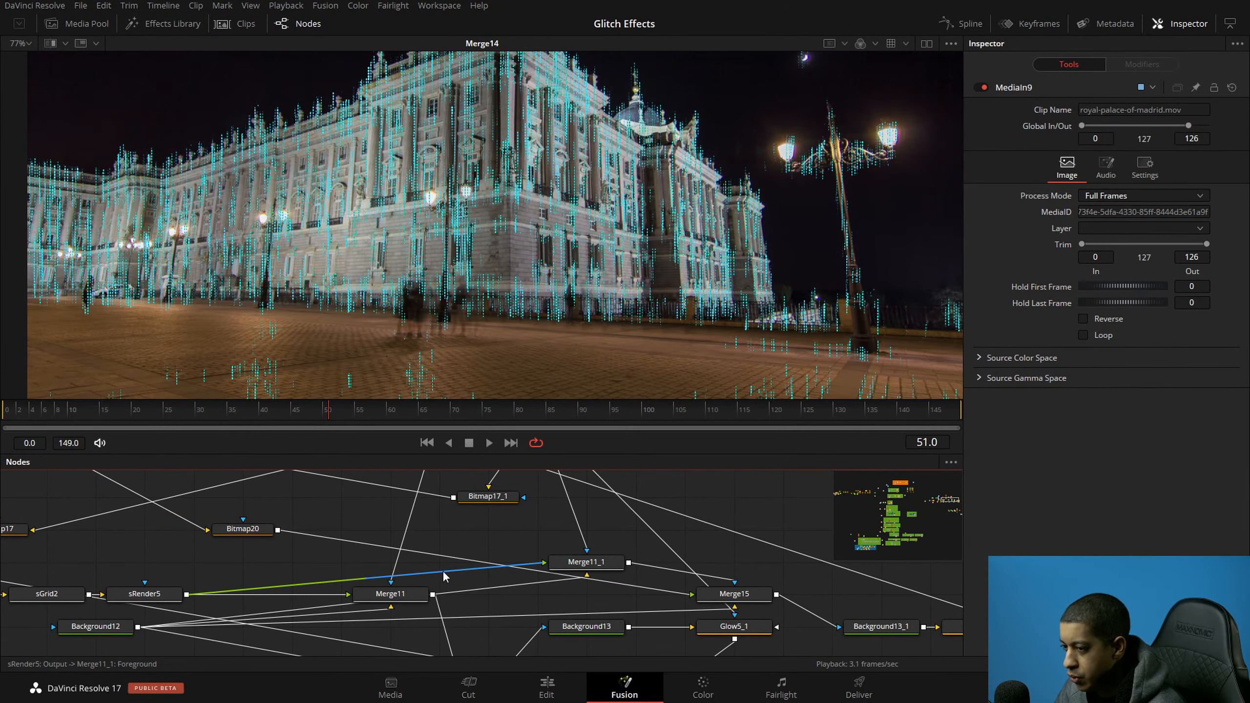
mouse_move(443, 570)
mouse_down()
mouse_move(374, 563)
mouse_move(455, 554)
mouse_up()
key(ctrl+s)
key(ctrl+s)
scroll(436, 572, down, 5)
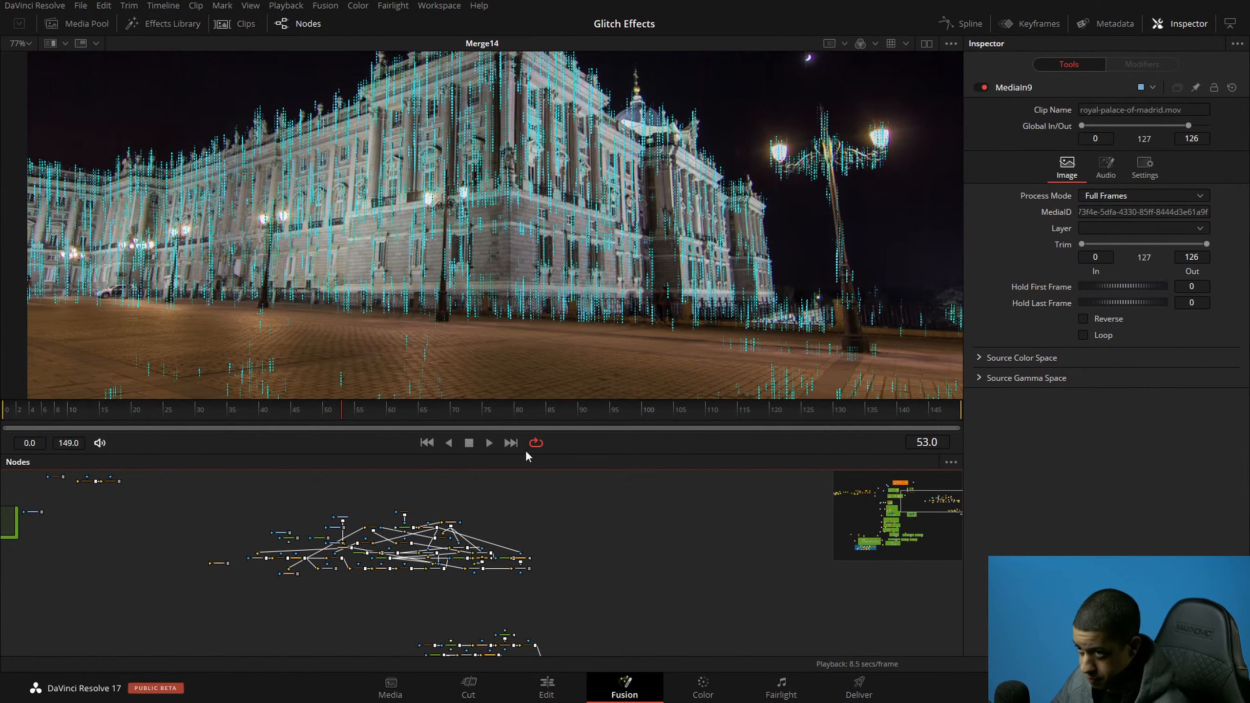
Step: Go to the last blue Fusion composition on Timeline 1, at 01:01:28:05, and open it on the Fusion page
click(242, 24)
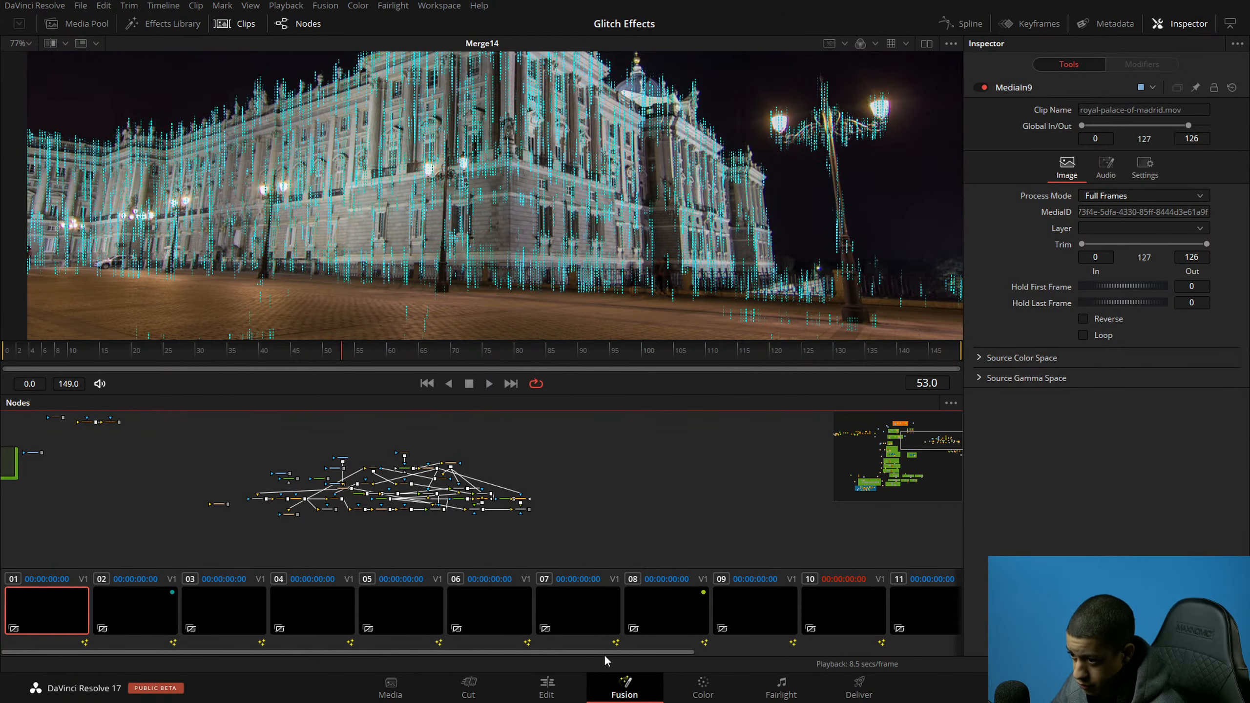
drag(625, 648, 726, 650)
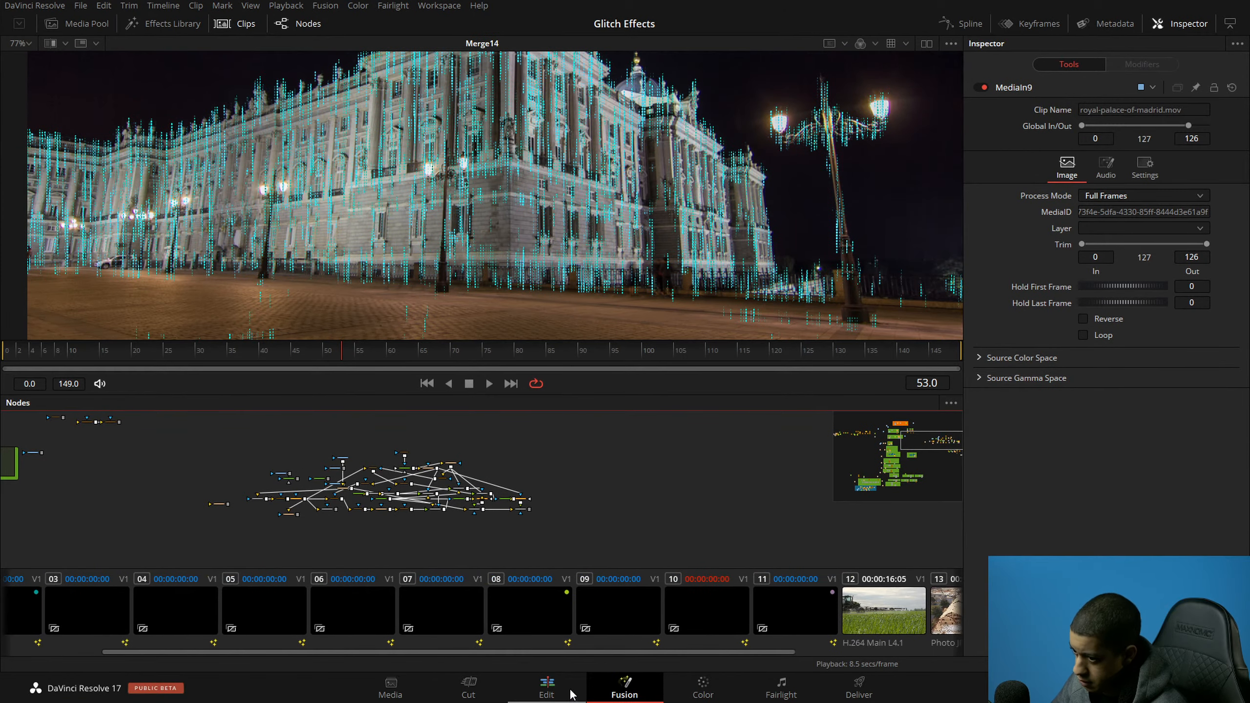
click(571, 692)
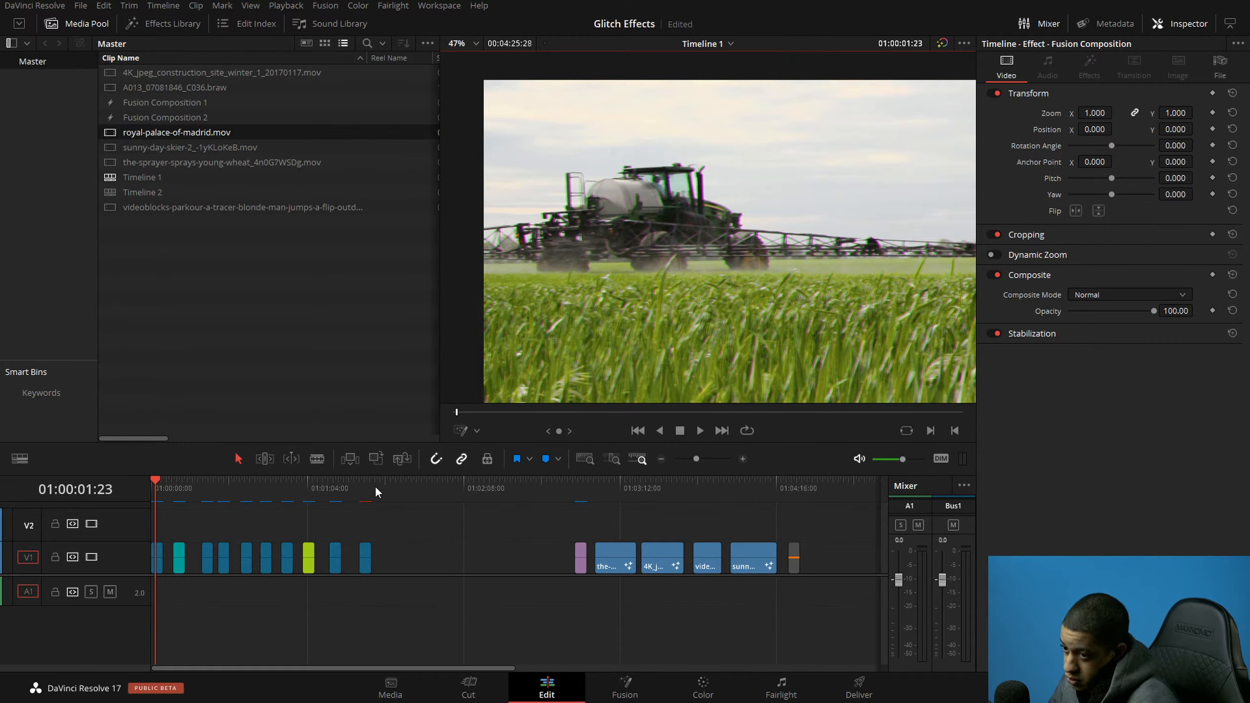
click(363, 490)
click(742, 459)
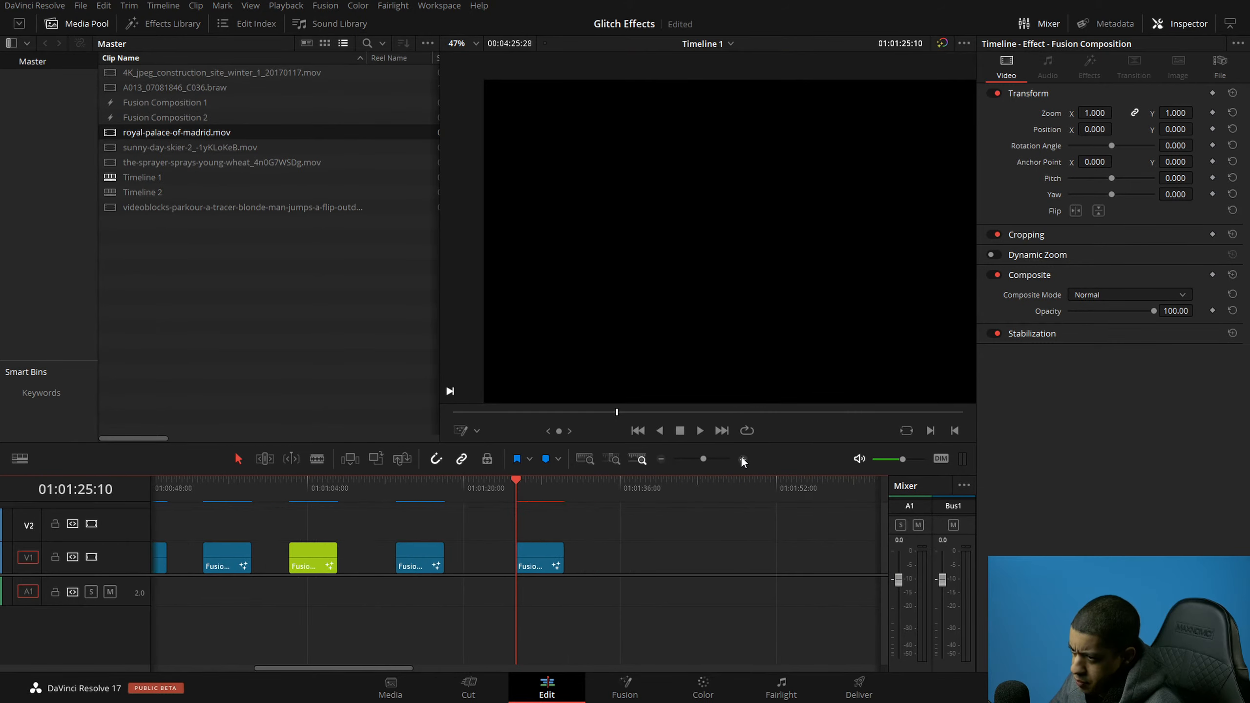
click(743, 459)
click(570, 487)
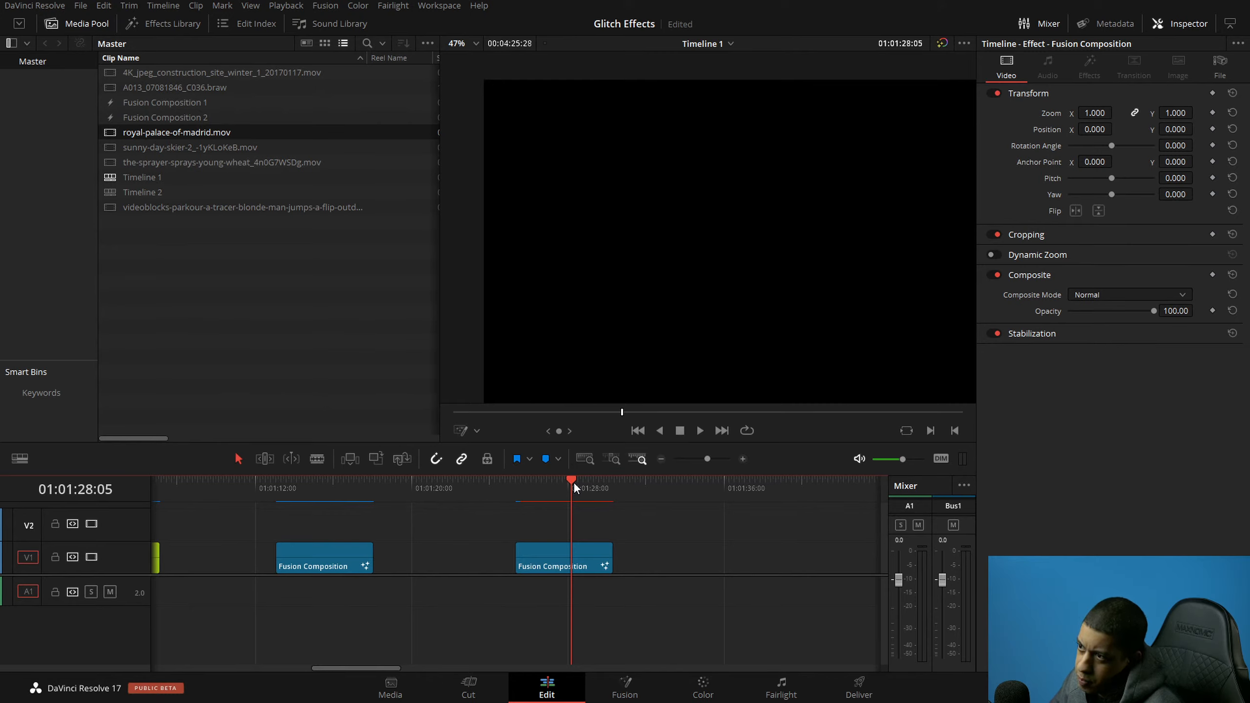
click(624, 687)
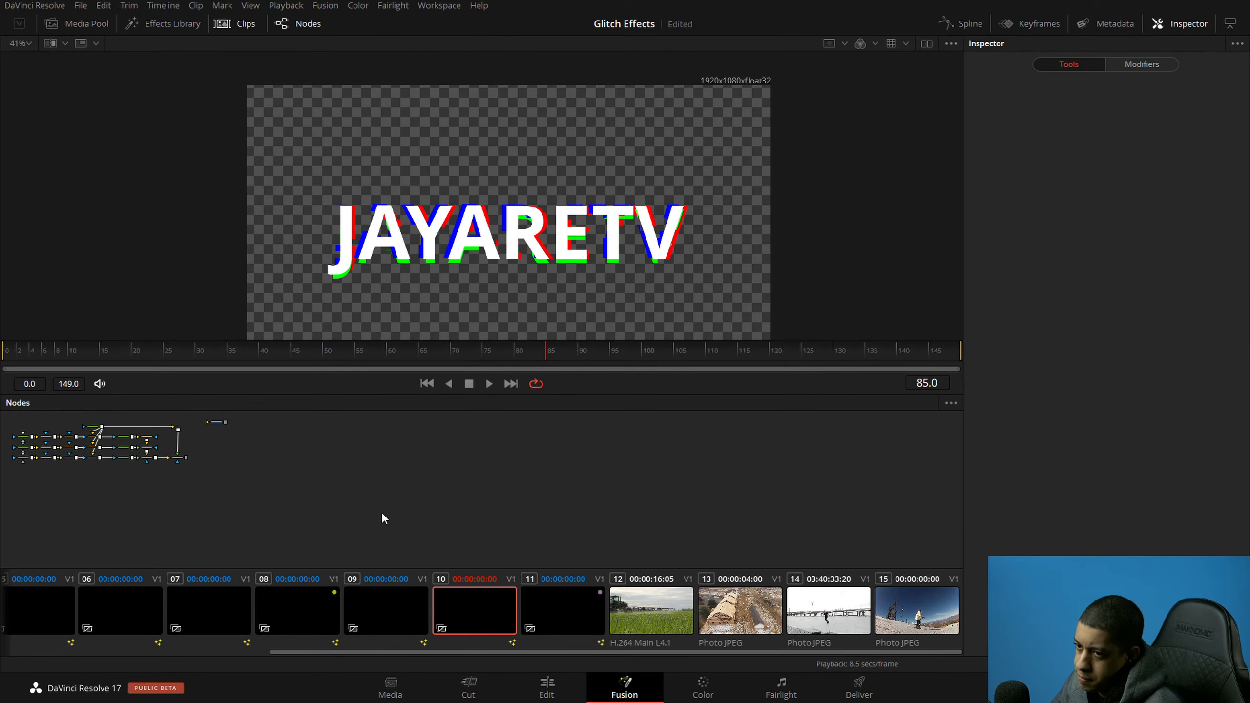
Step: Bring the JAYARETV title's node network into full view, hide the clip thumbnails and save the project
drag(270, 487, 477, 519)
key(ctrl+s)
scroll(319, 486, up, 3)
scroll(320, 487, up, 7)
drag(383, 476, 504, 523)
scroll(505, 523, down, 3)
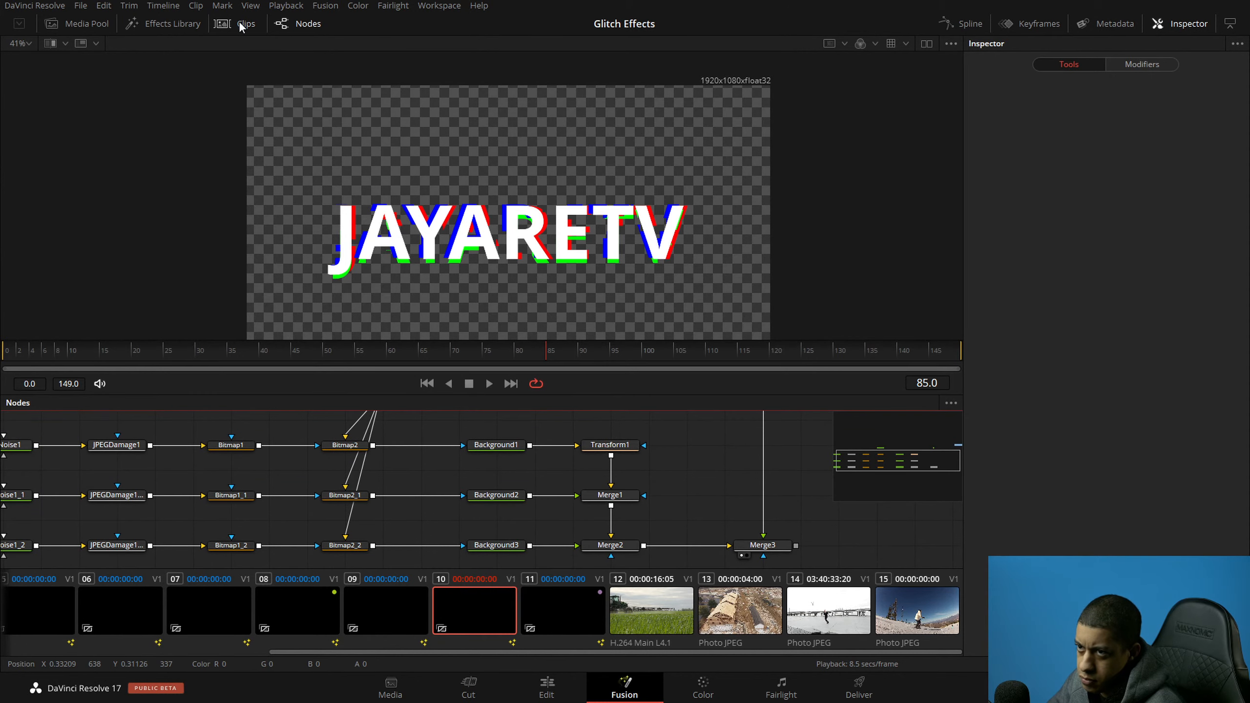
click(240, 23)
drag(571, 494, 521, 512)
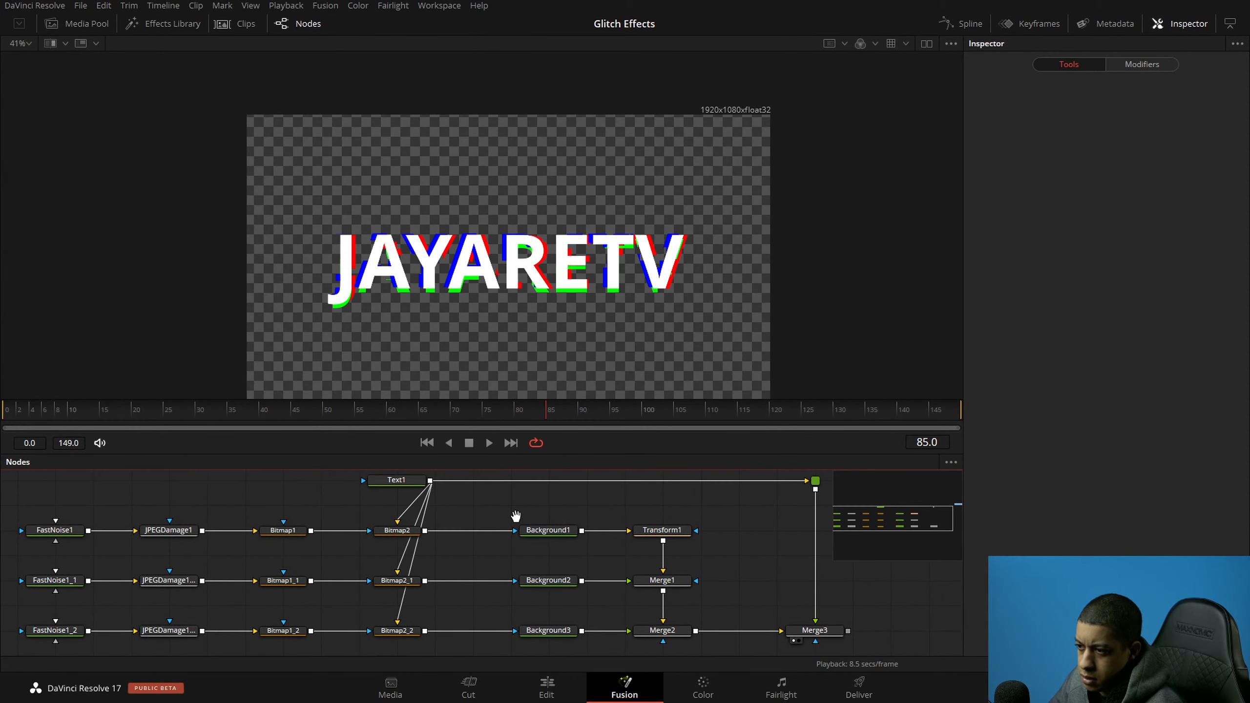
key(ctrl+s)
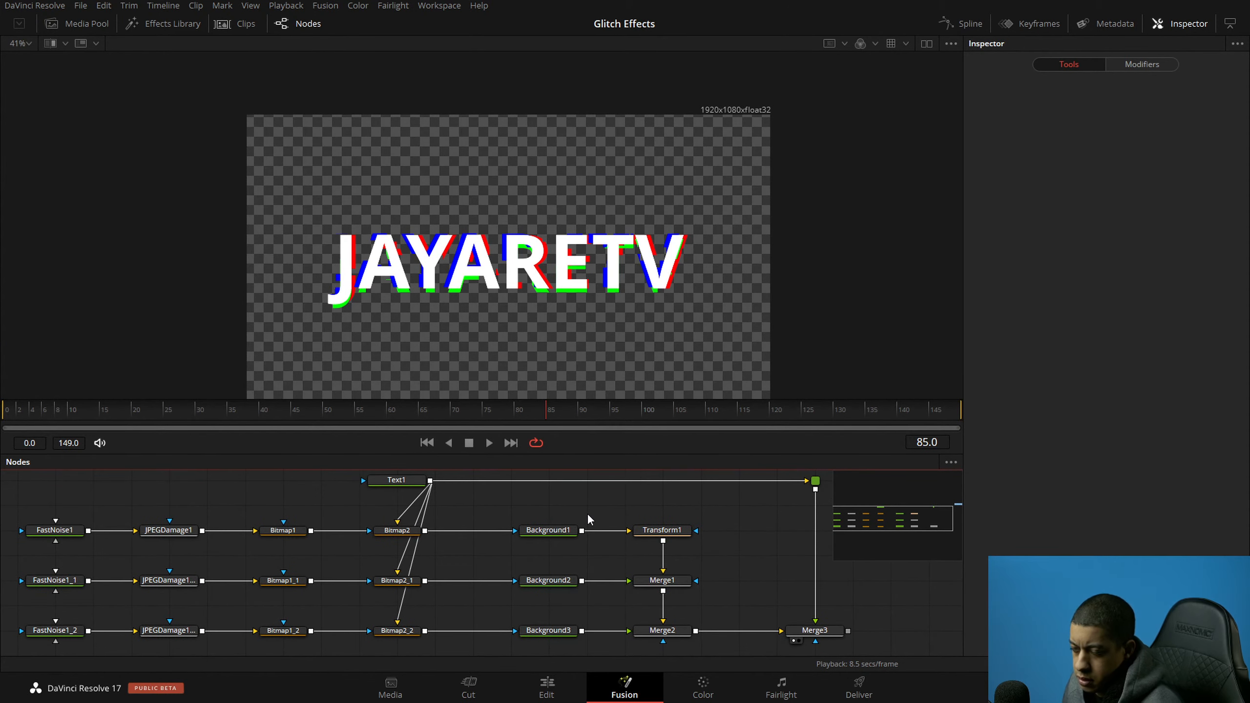
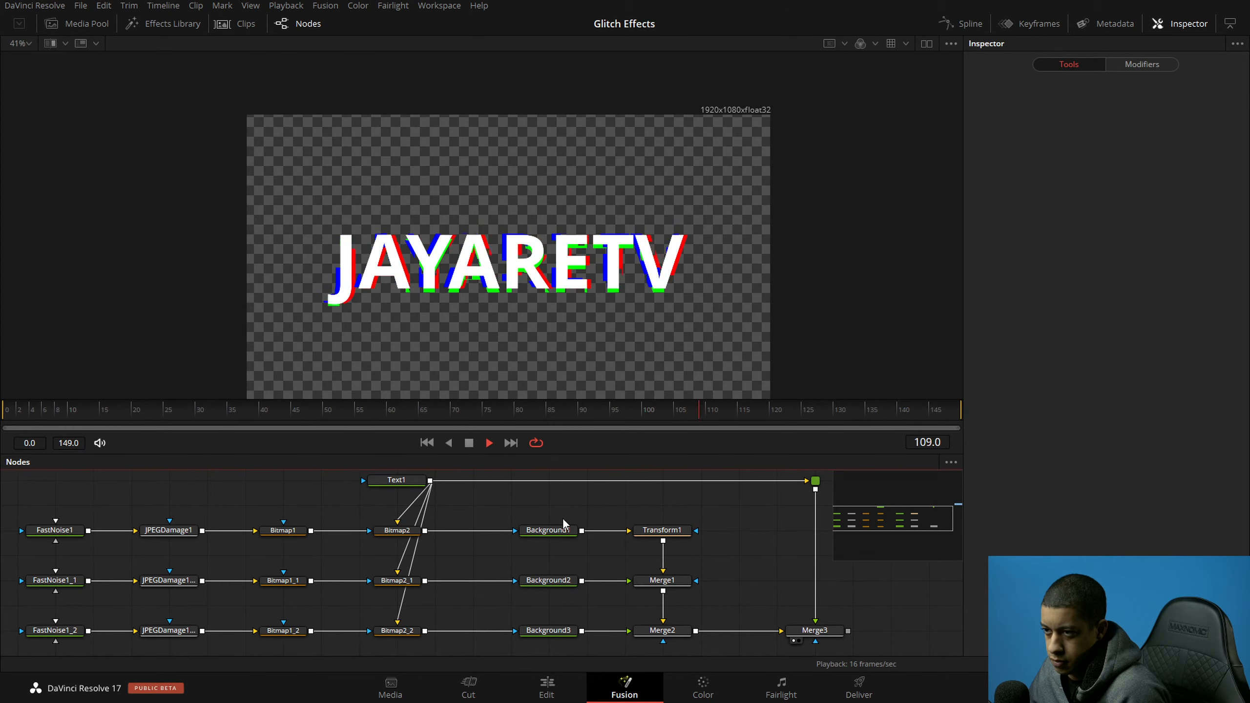
Step: Preview the JAYARETV title, add a Transform node after Merge3 and line it up beyond Merge3
key(space)
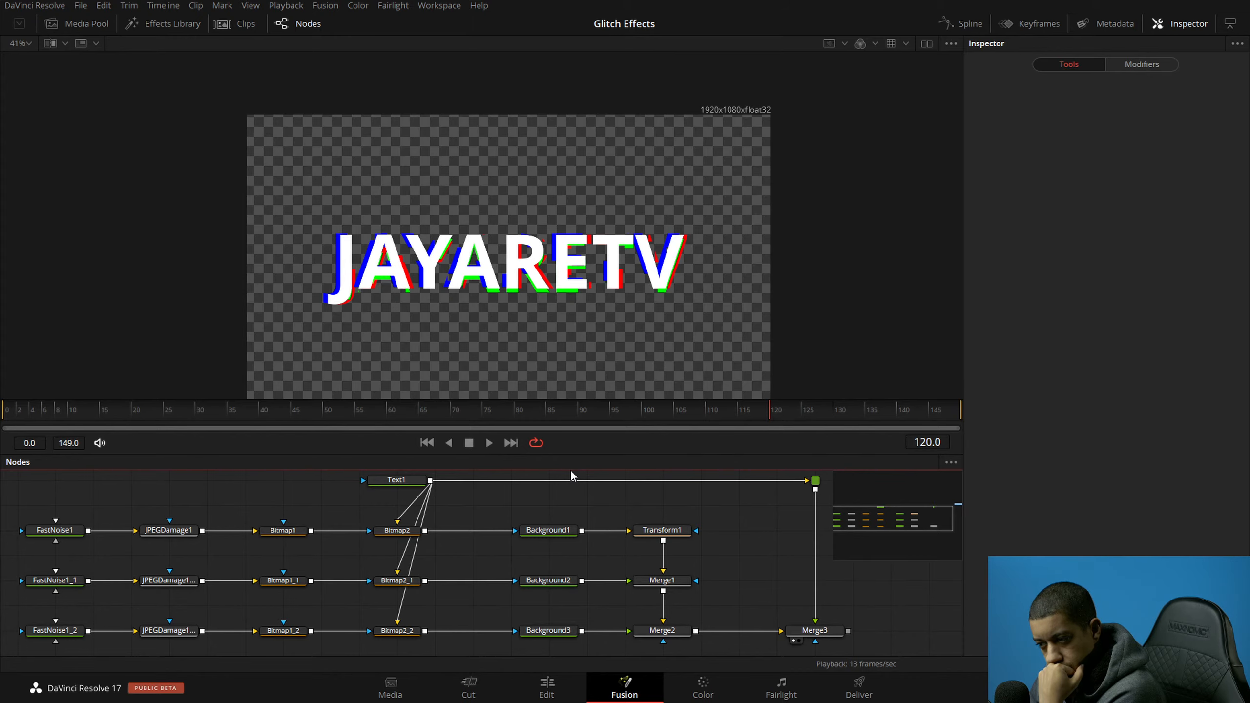
key(space)
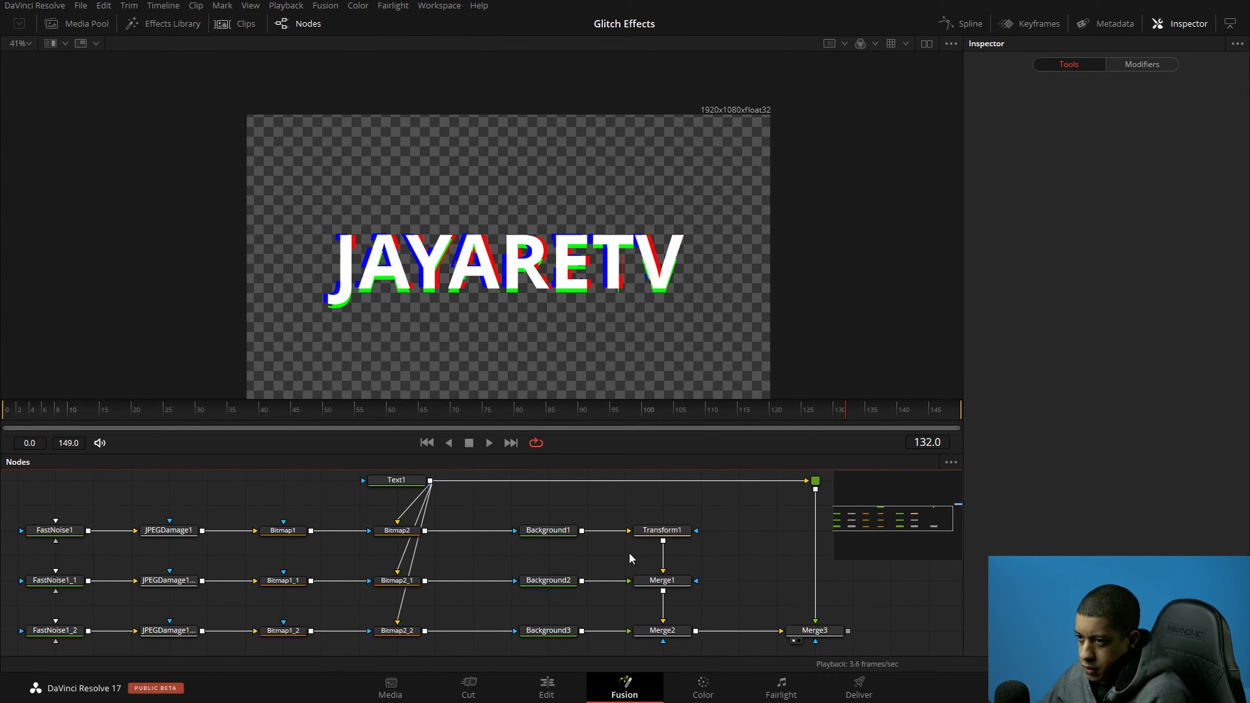
drag(779, 592, 693, 564)
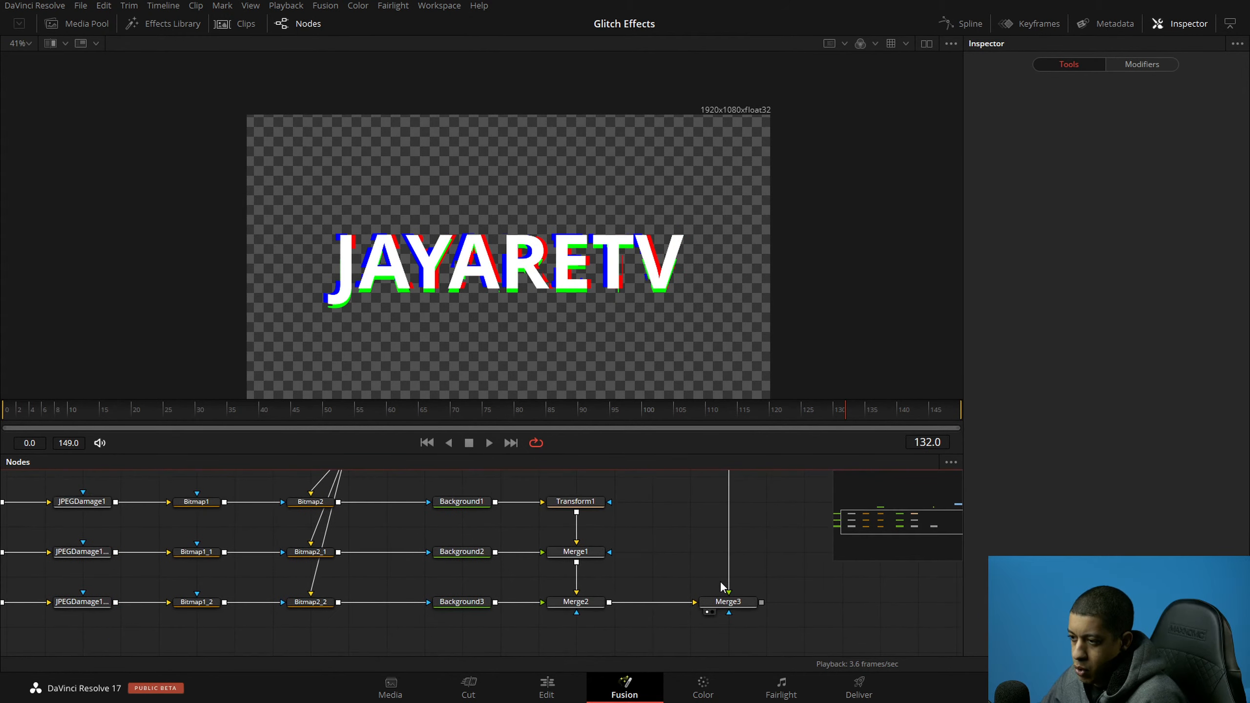
scroll(763, 605, right, 2)
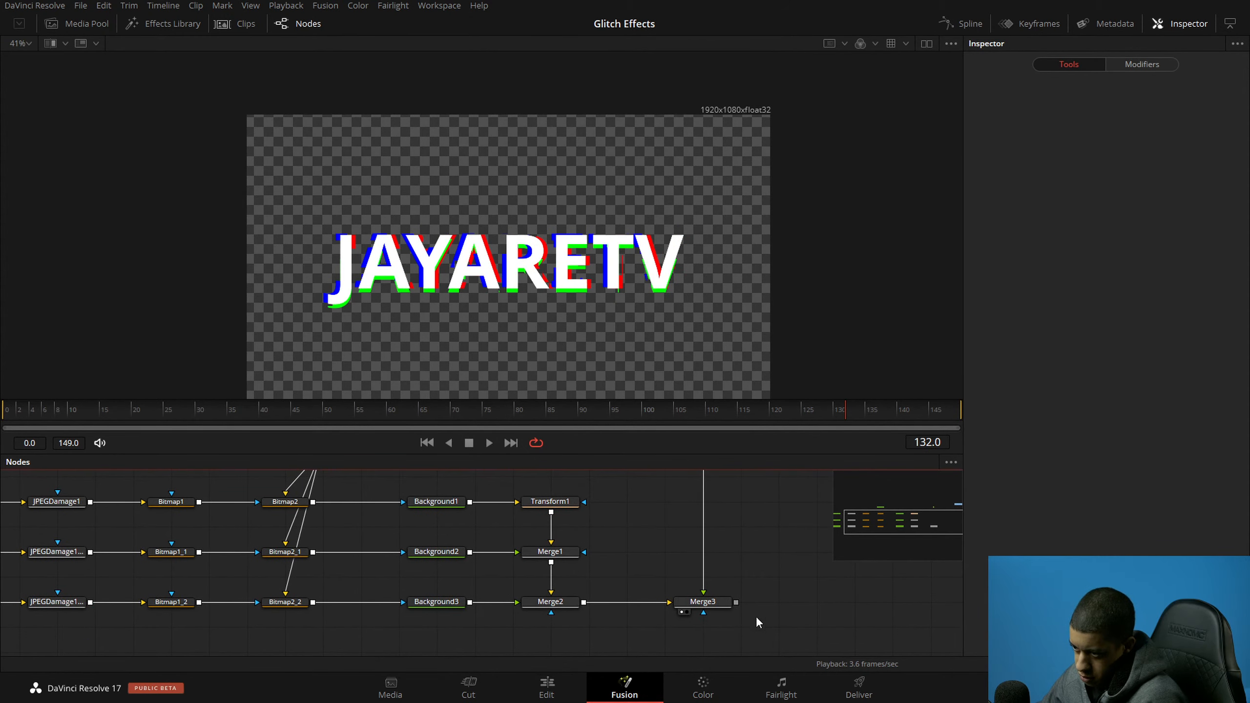
click(723, 607)
key(shift+space)
text(transf)
key(Return)
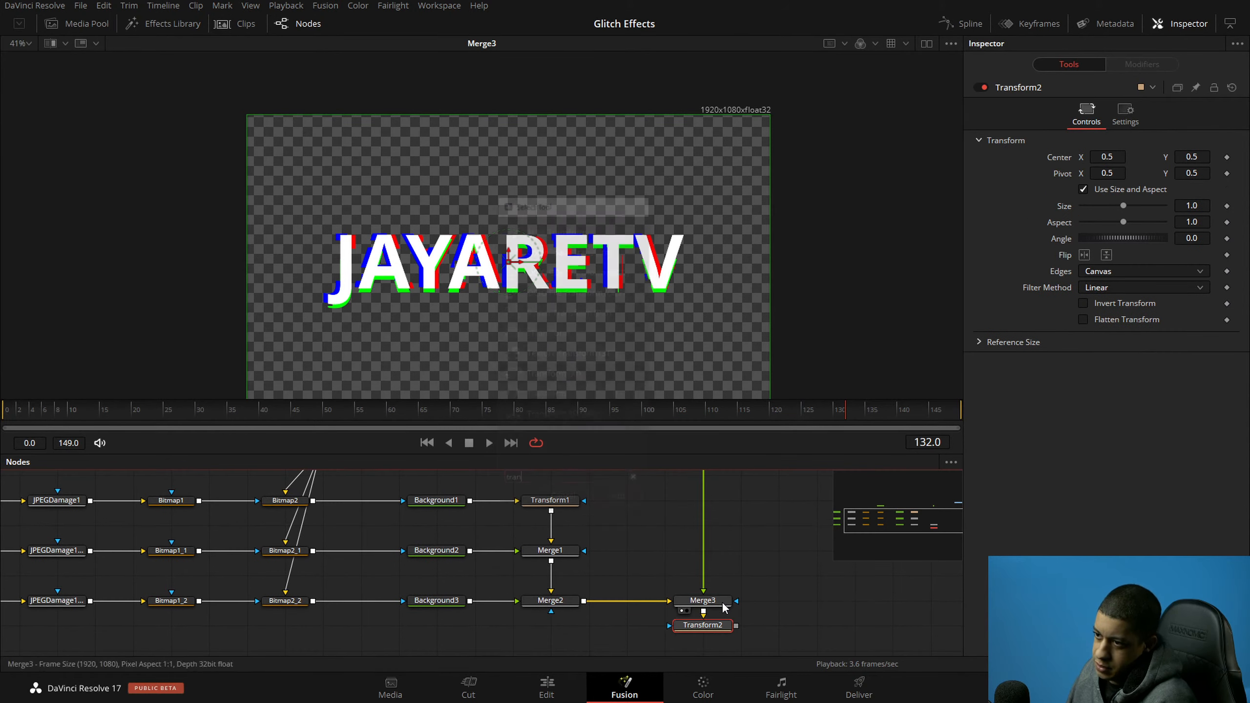
drag(708, 625, 823, 600)
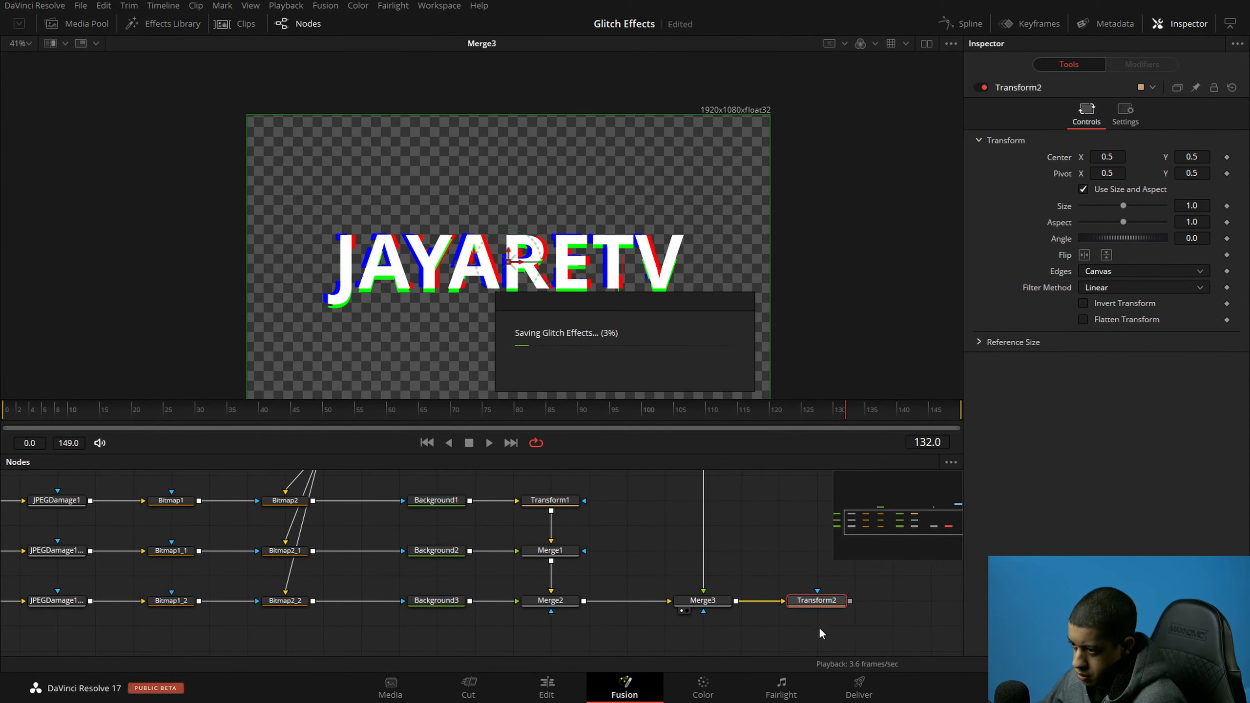
scroll(886, 619, right, 5)
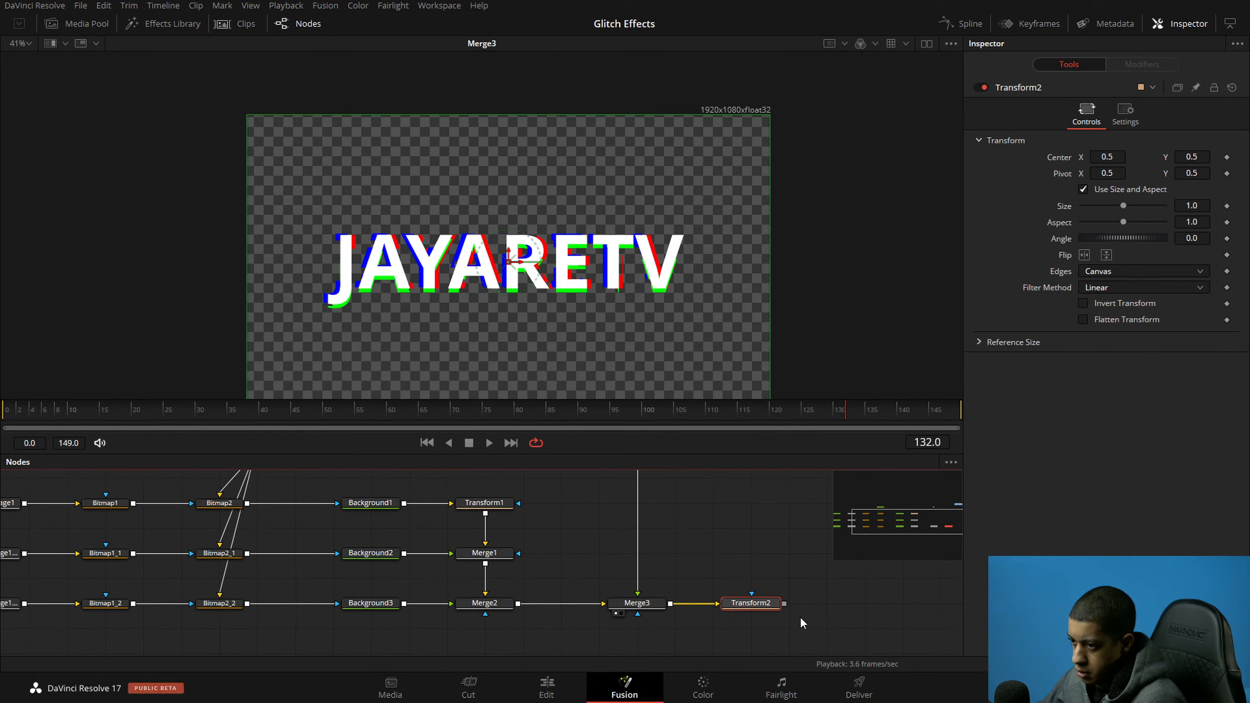
Step: Apply a Perturb modifier to Transform2's Center, set its Y Scale to 0.0 and show Transform2 in the viewer
right_click(1062, 162)
mouse_move(1103, 218)
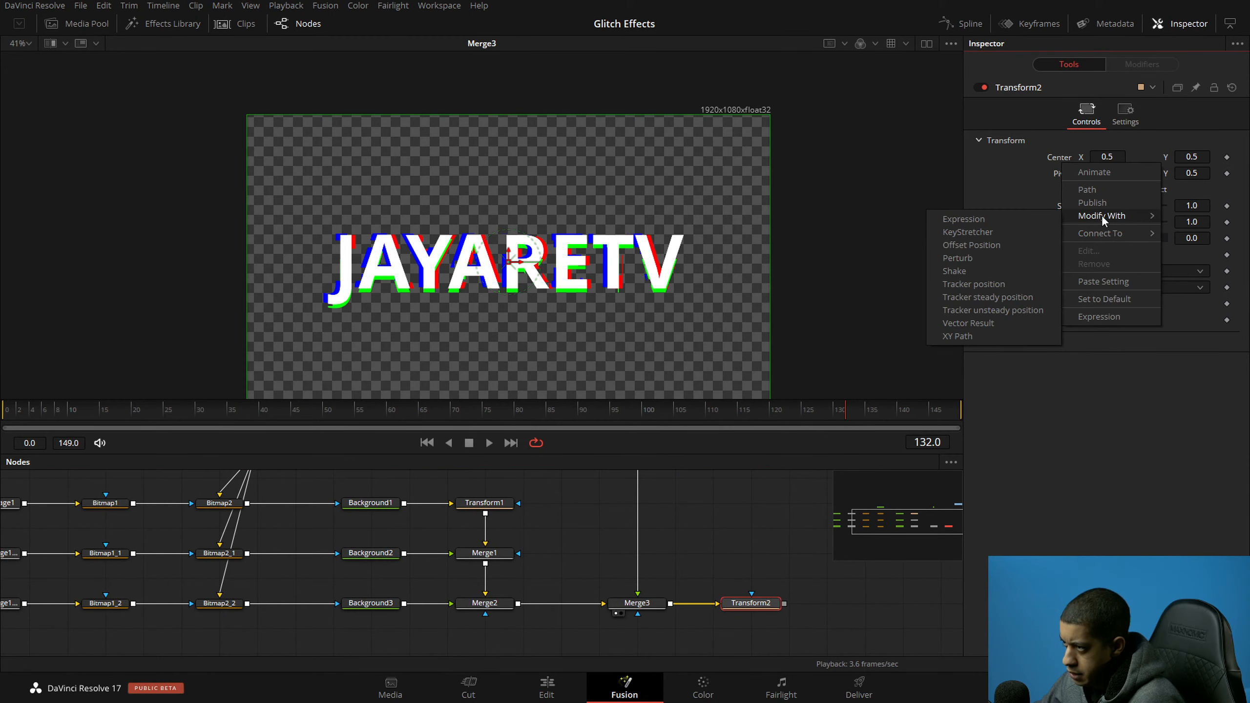
click(1001, 260)
click(1142, 63)
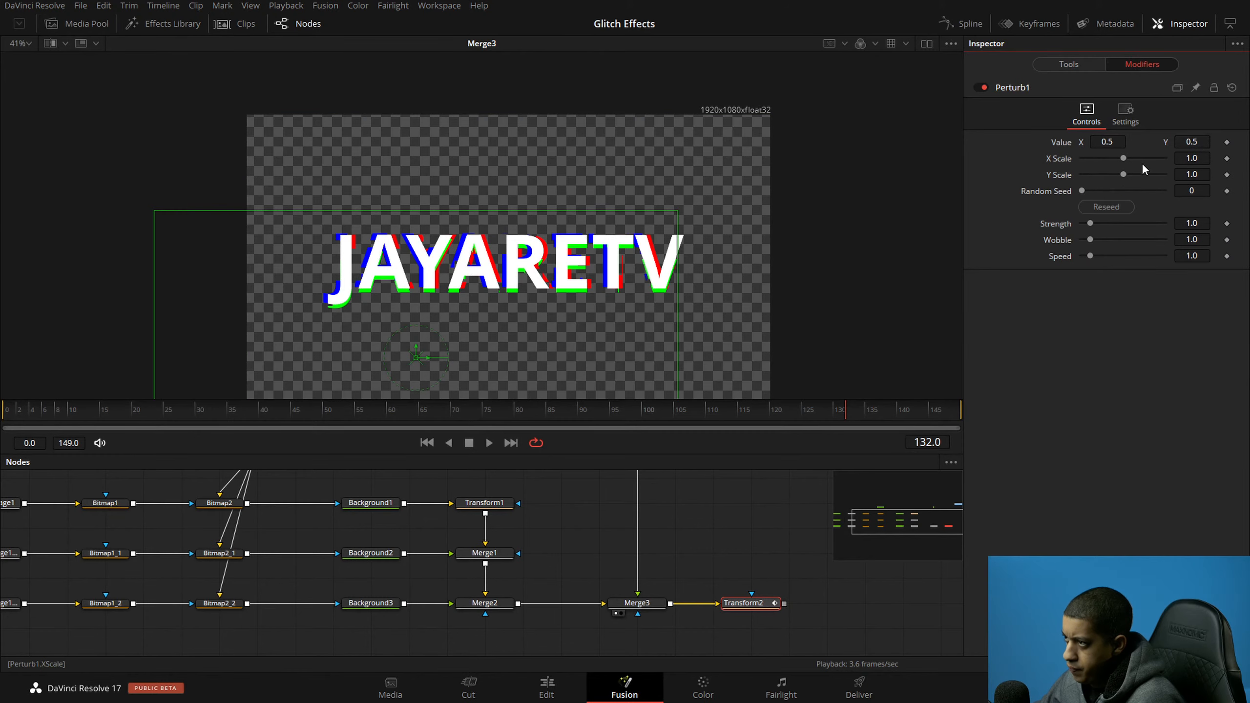
drag(1123, 174, 1053, 174)
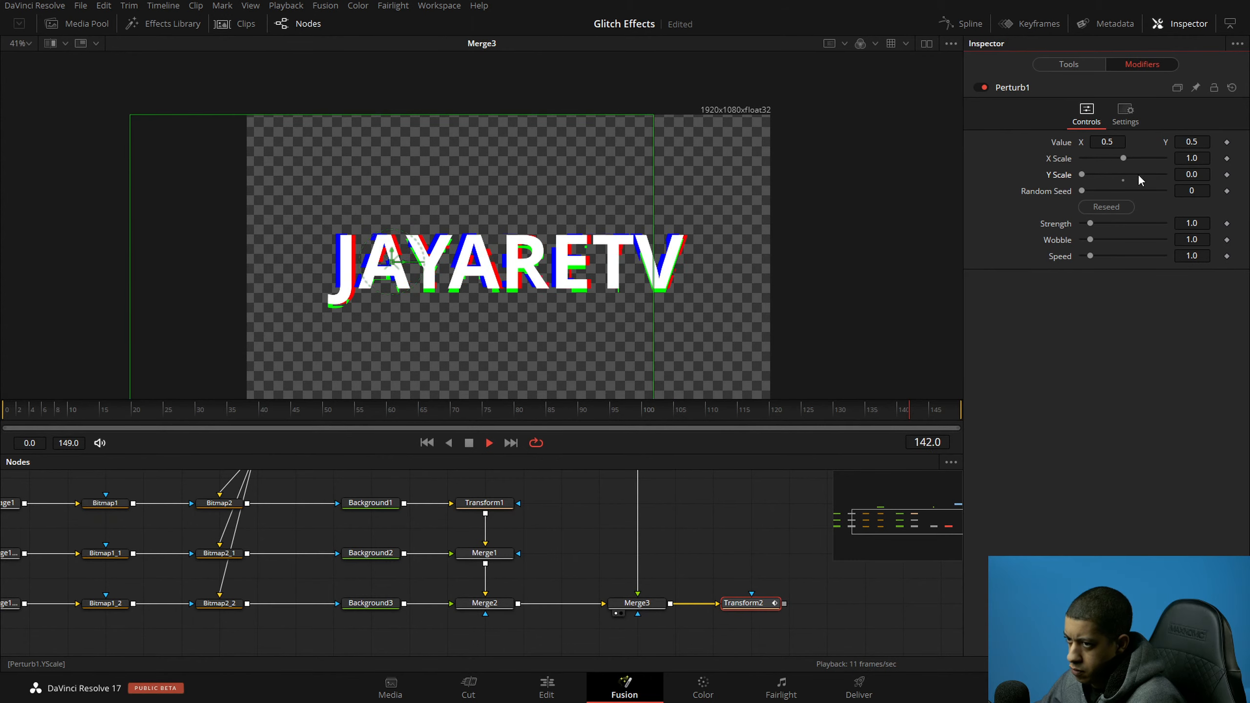
key(1)
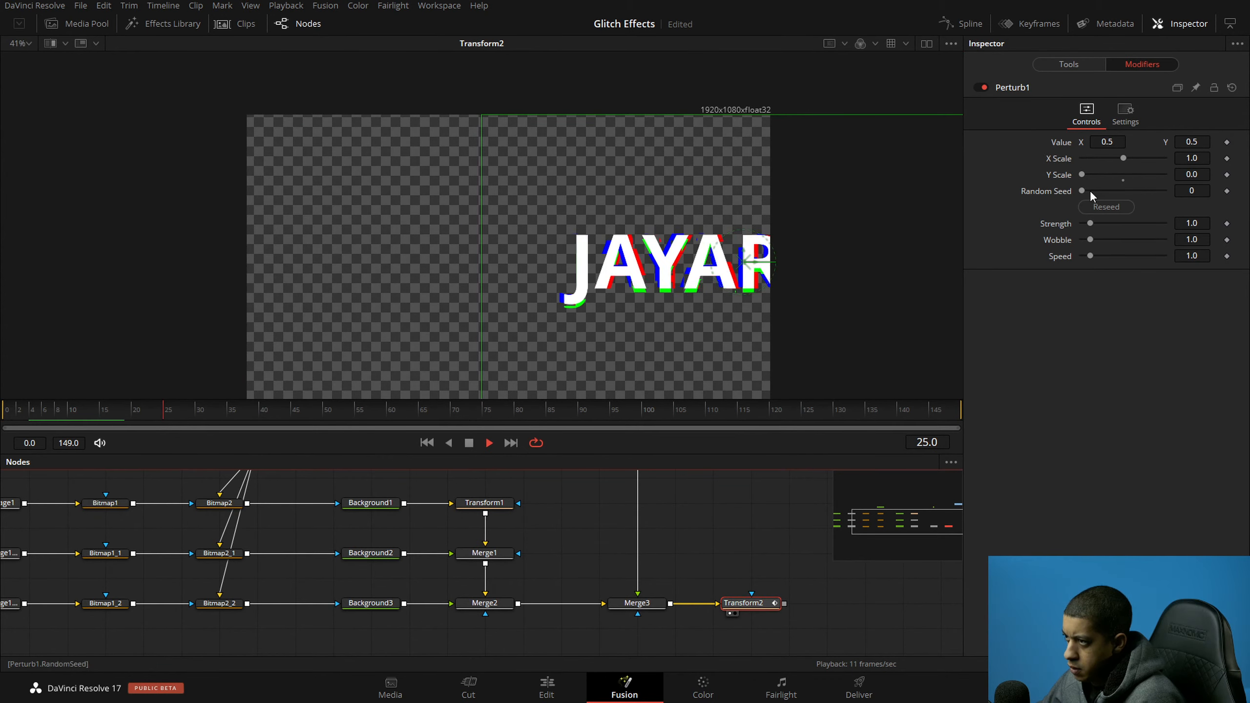
Step: Set Transform2's Perturb to X Scale 0.3, Wobble 7.95 and Speed 6.06, checking the motion in playback, and save the project
drag(1090, 239, 1149, 239)
double_click(1198, 159)
text(.3)
key(Tab)
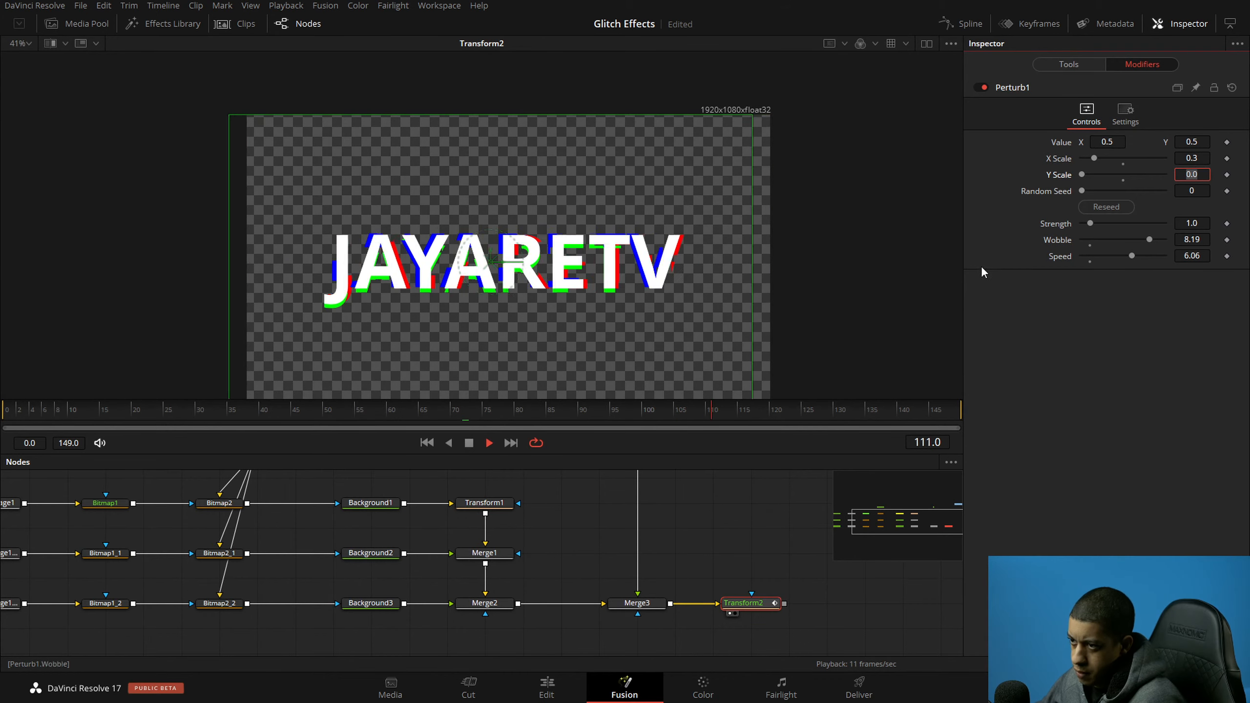
mouse_move(1149, 239)
mouse_down()
mouse_move(1168, 239)
mouse_move(1147, 240)
mouse_up()
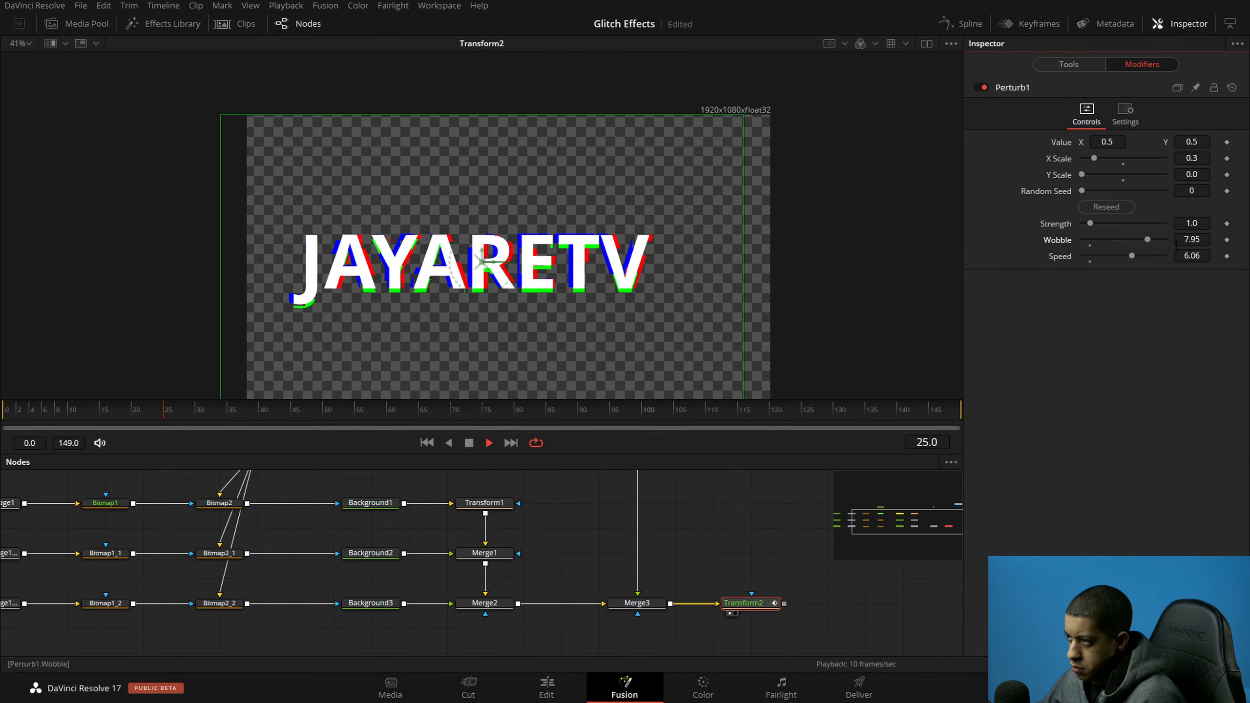
click(731, 550)
key(space)
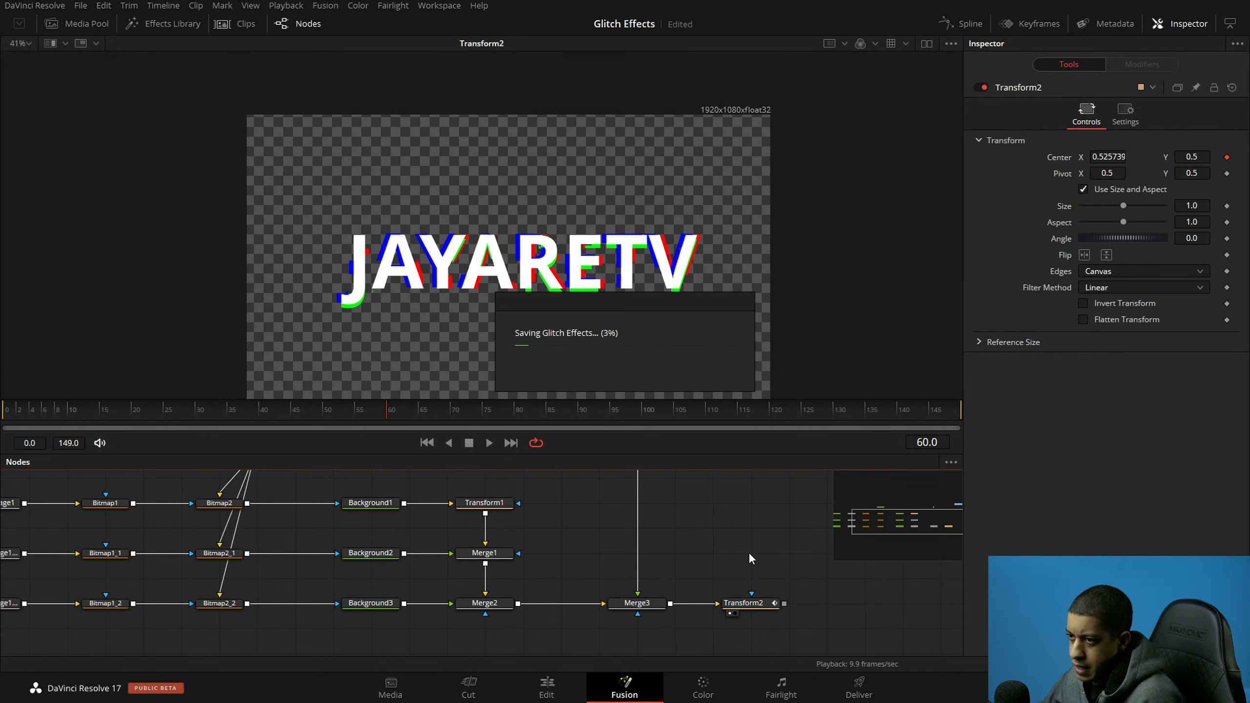
drag(744, 545, 706, 560)
key(shift+space)
text(tran)
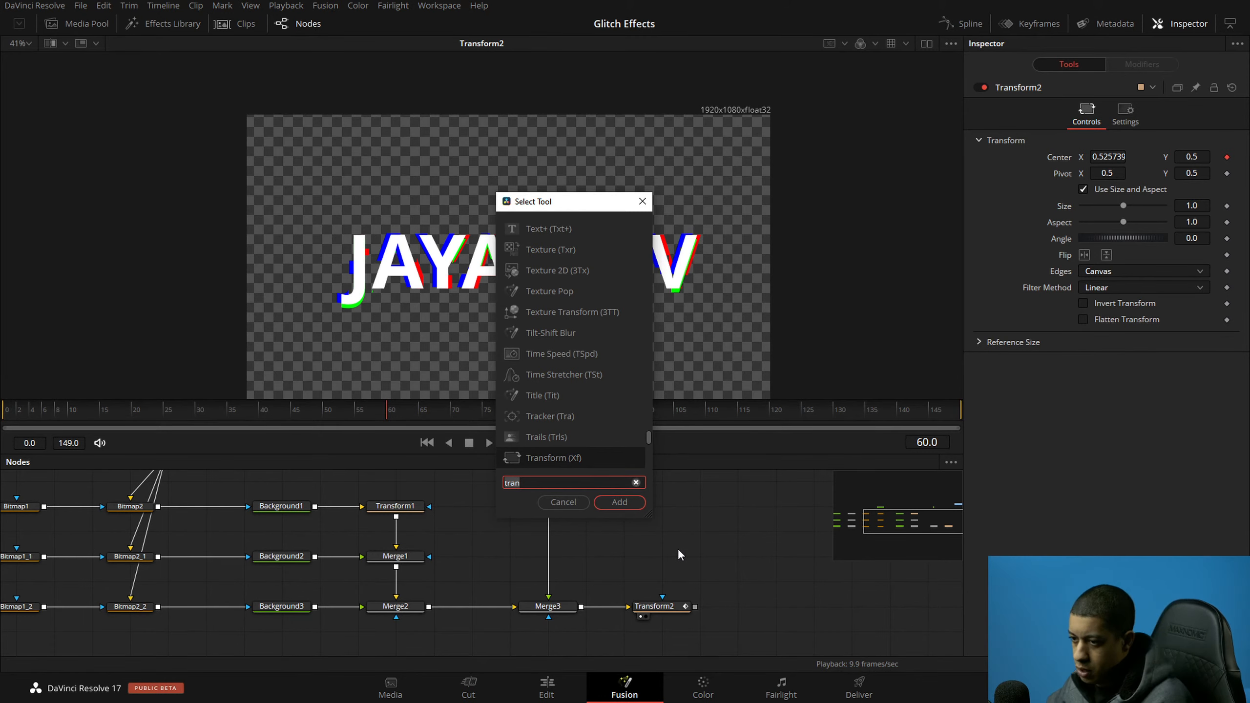
click(562, 502)
Step: Make room after Merge2 and insert a copy of the perturbed Transform2 between Merge2 and Merge3
drag(590, 560, 662, 587)
drag(523, 584, 542, 538)
drag(654, 584, 694, 593)
click(432, 594)
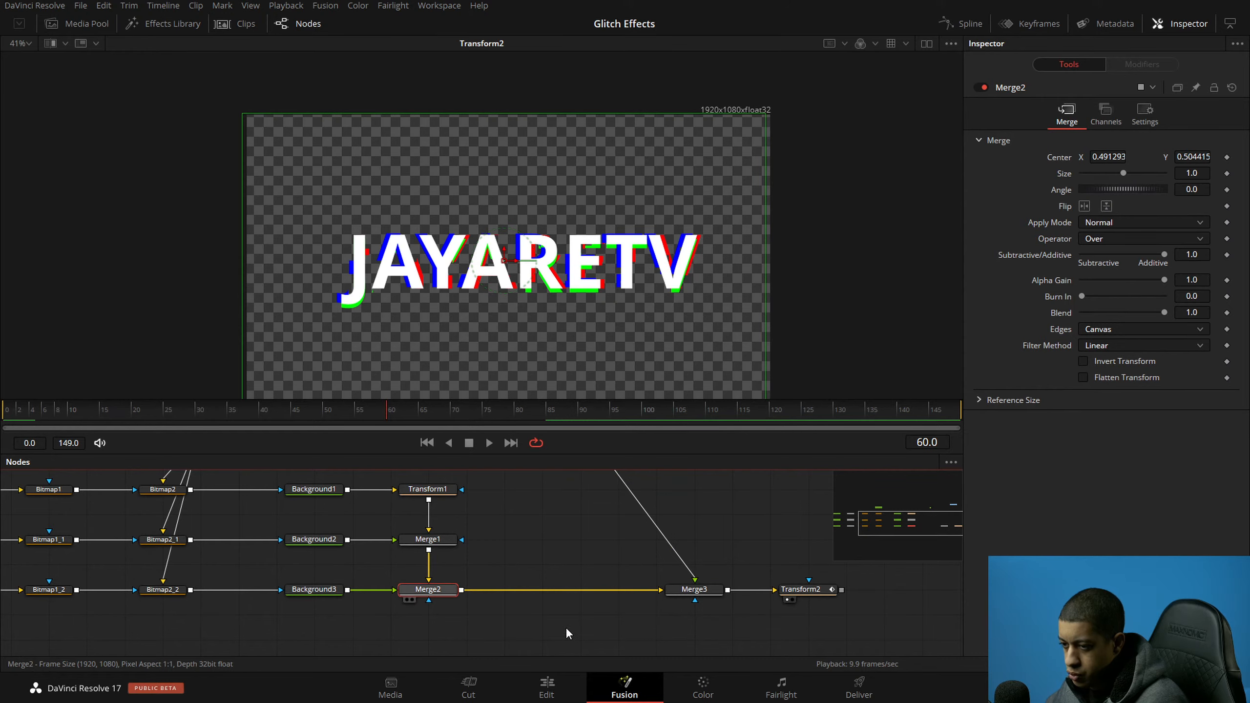
key(ctrl+v)
drag(520, 598, 558, 598)
Step: Set the Random Seed to 3 in the Perturb modifier of the Transform between Merge2 and Merge3 and save the project
key(space)
key(space)
click(1141, 65)
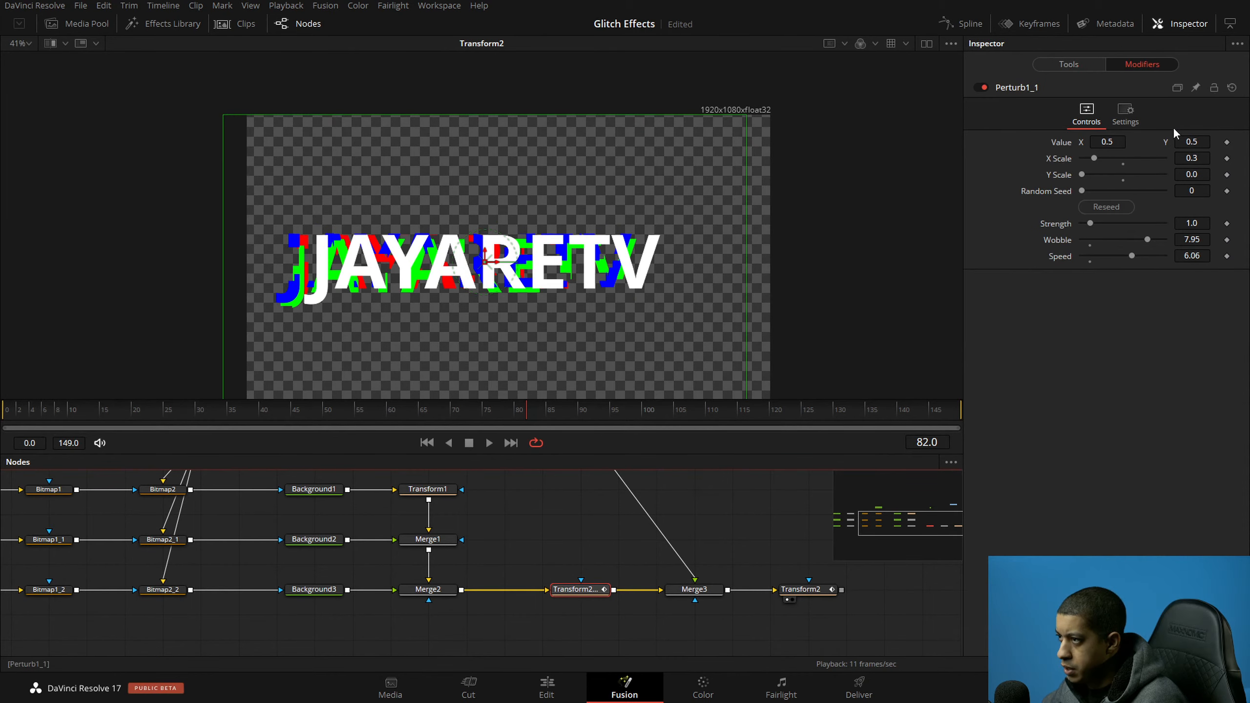
double_click(1202, 190)
text(3)
key(Return)
key(ctrl+s)
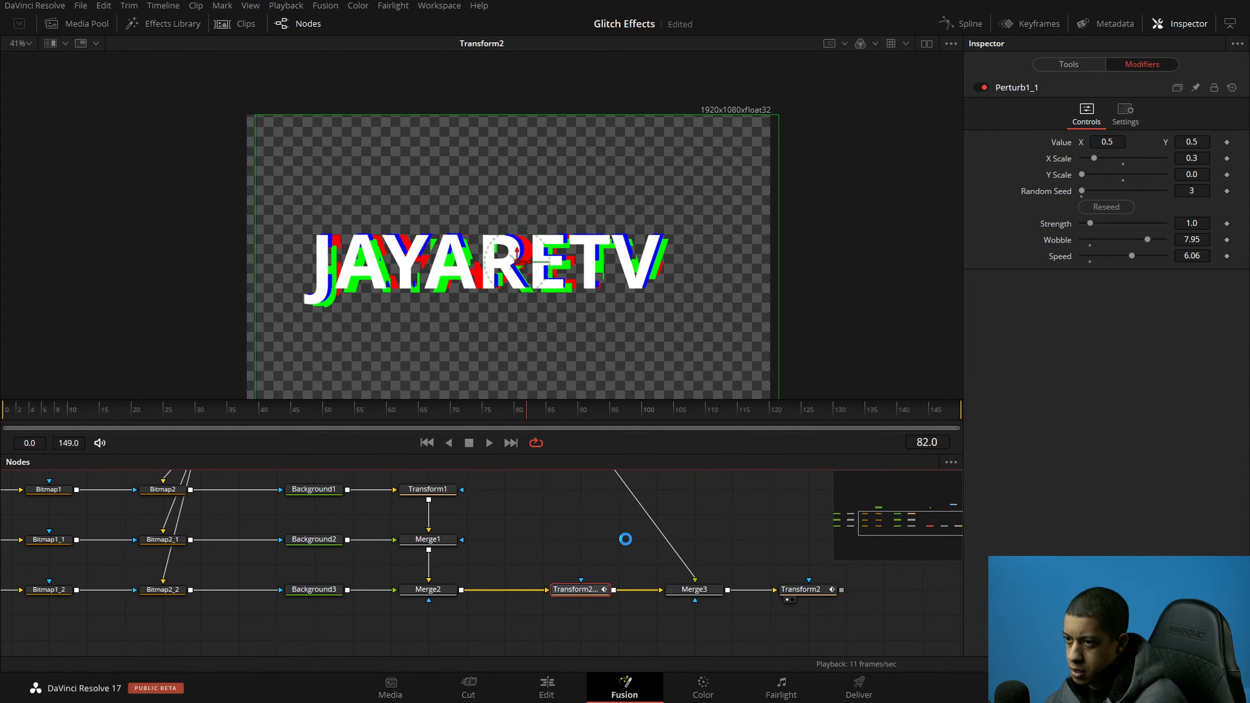
Step: Set the Perturb X Scale to 0.1 on both perturbed Transforms, check the shake in playback and save the project
drag(706, 531, 643, 541)
key(space)
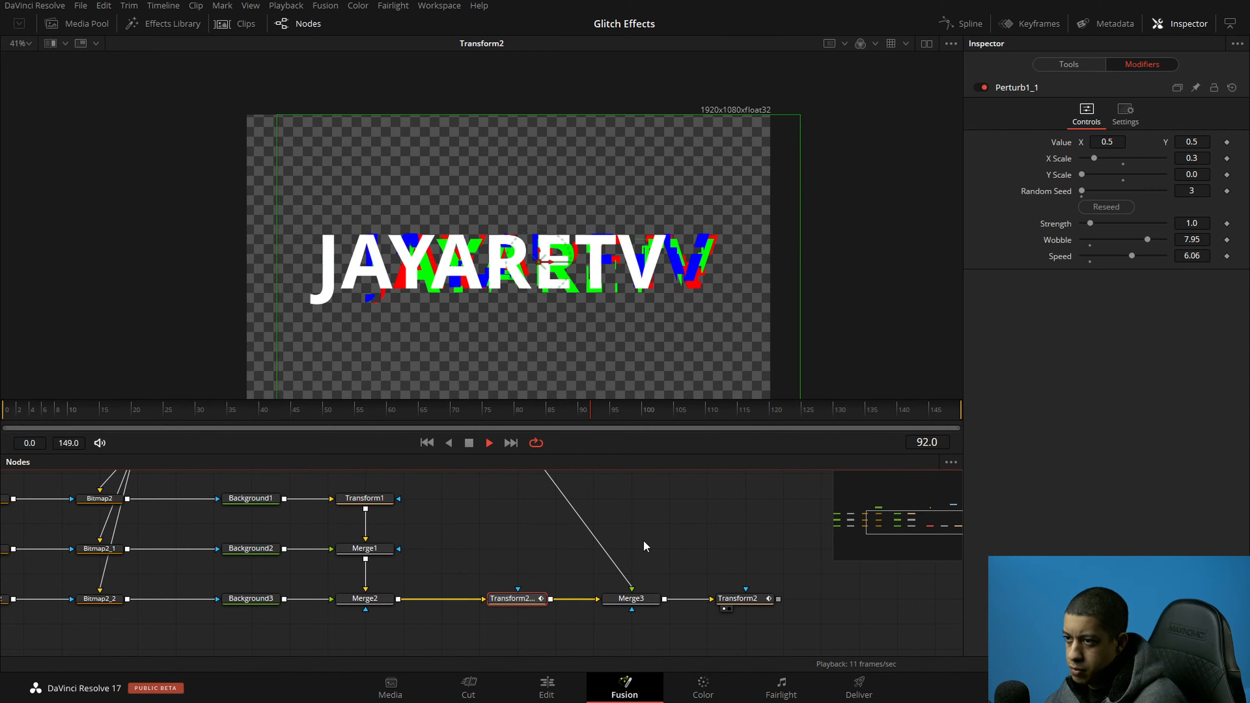
key(space)
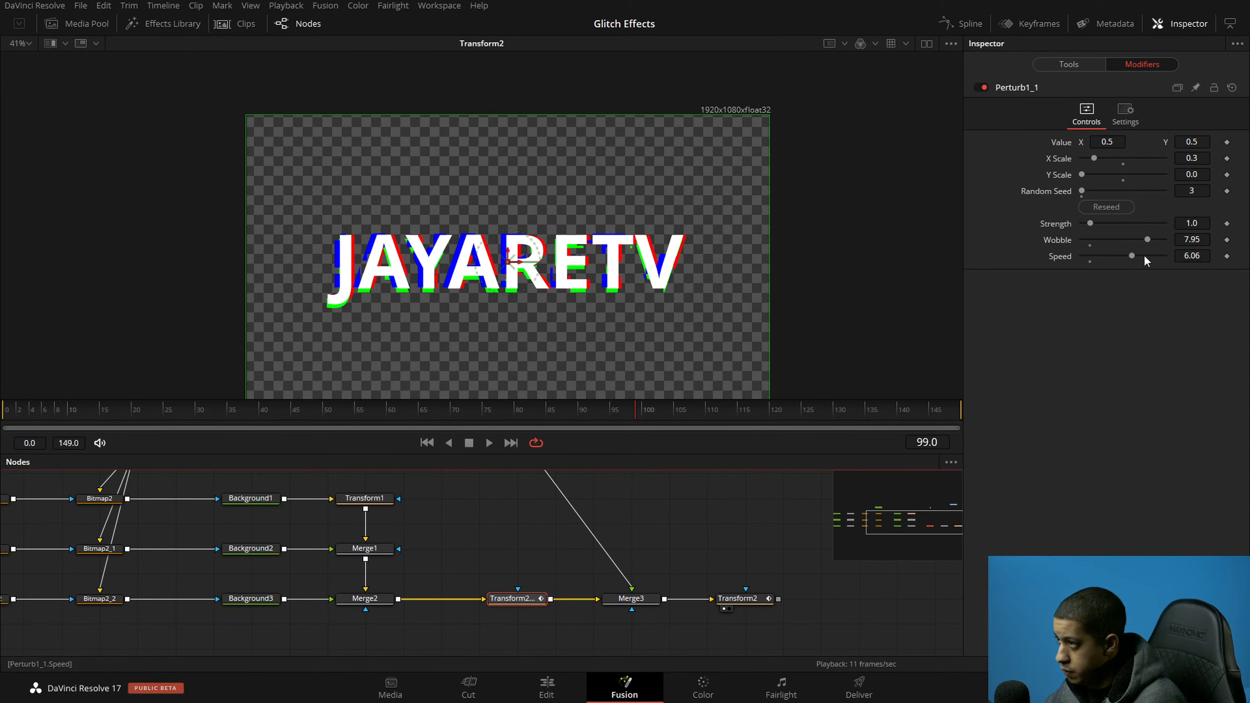
click(1203, 159)
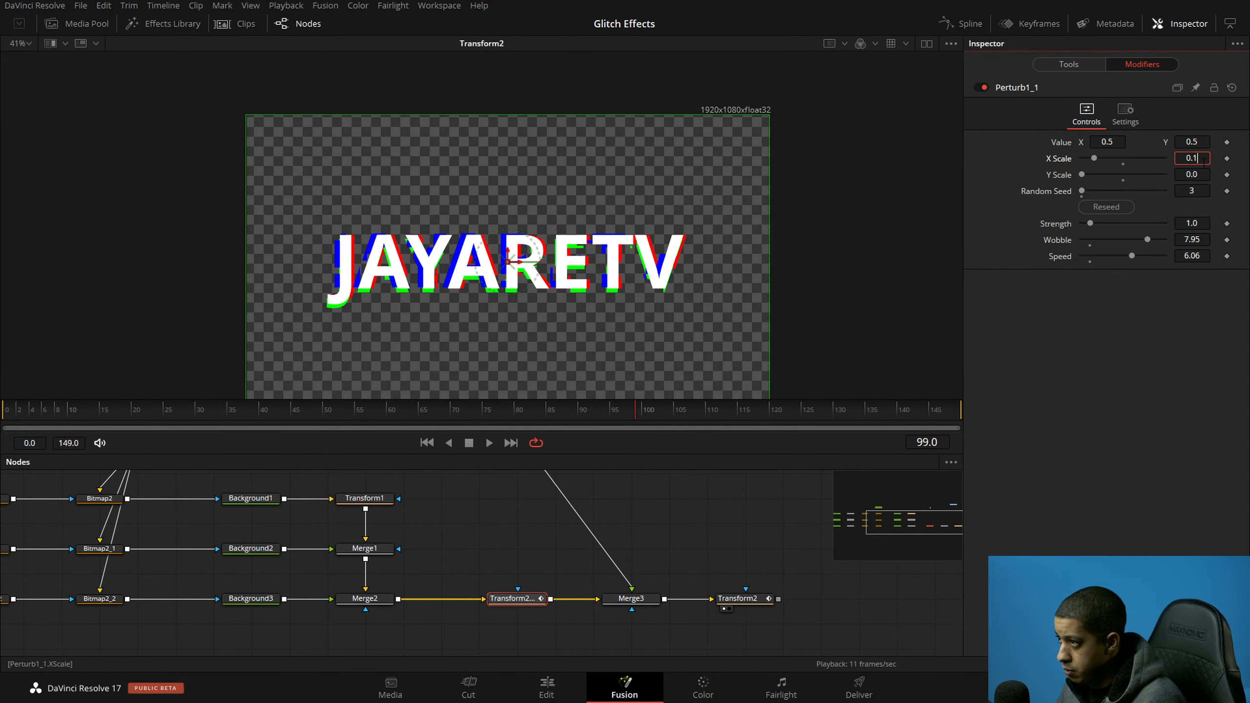
click(740, 598)
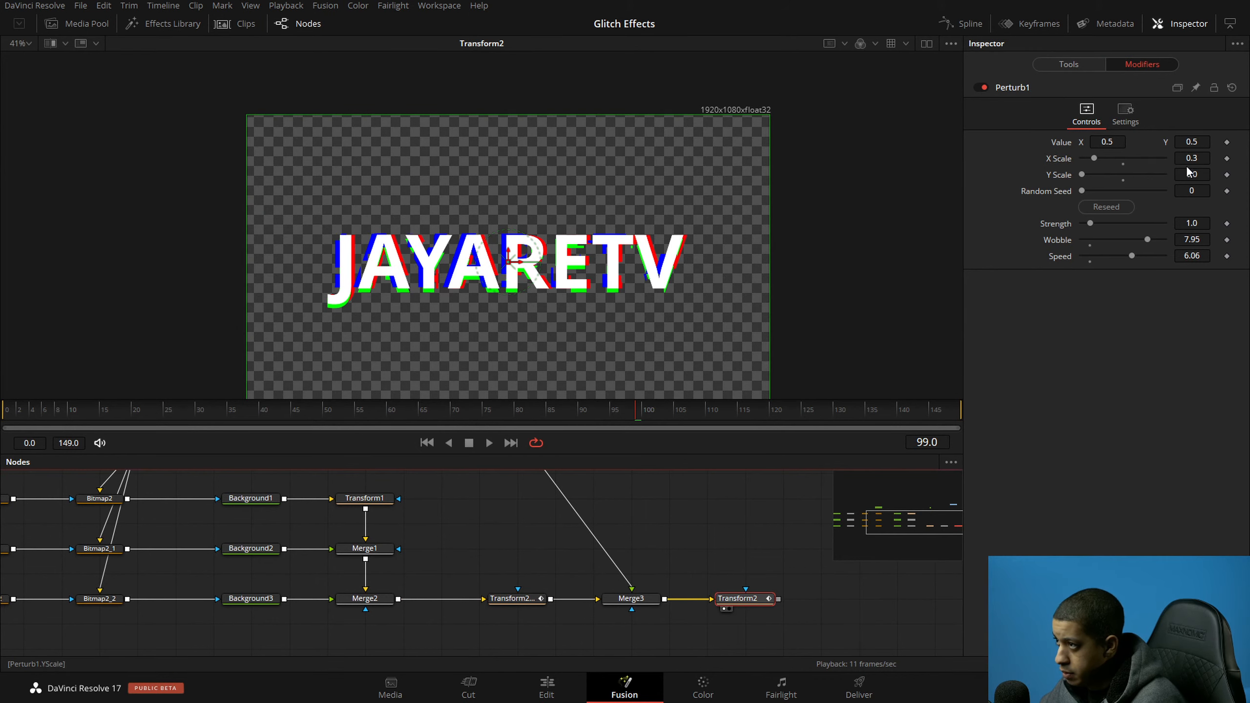
key(BackSpace)
text(1)
key(Tab)
click(675, 478)
click(490, 444)
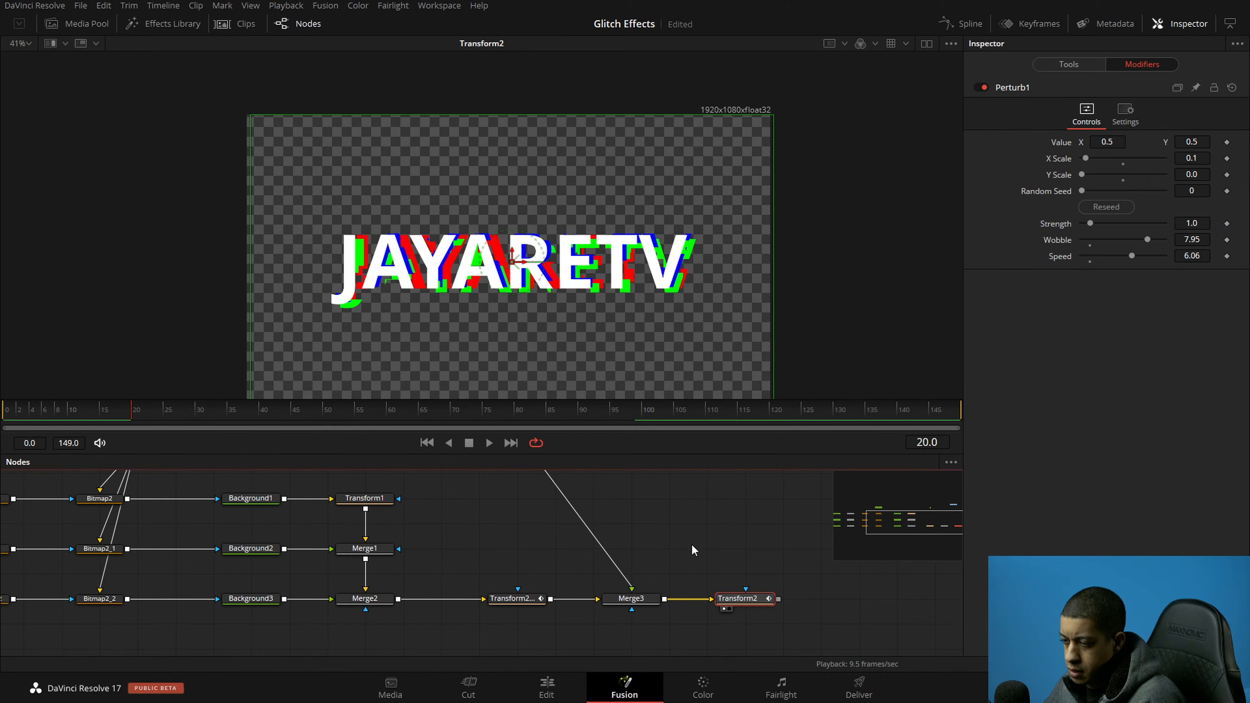
key(ctrl+s)
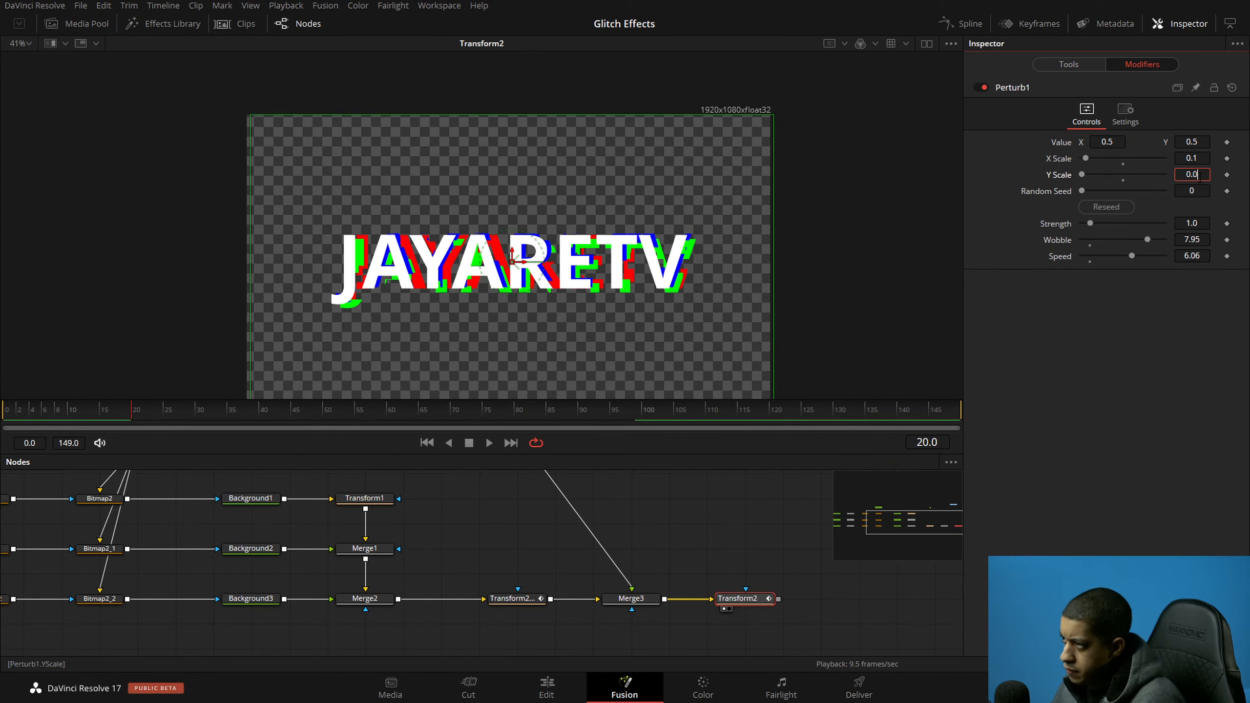
Step: Set the Perturb Y Scale to 0.05 on Transform2 and 0.06 on Transform2_1, check them in playback and save the project
text(5)
key(Tab)
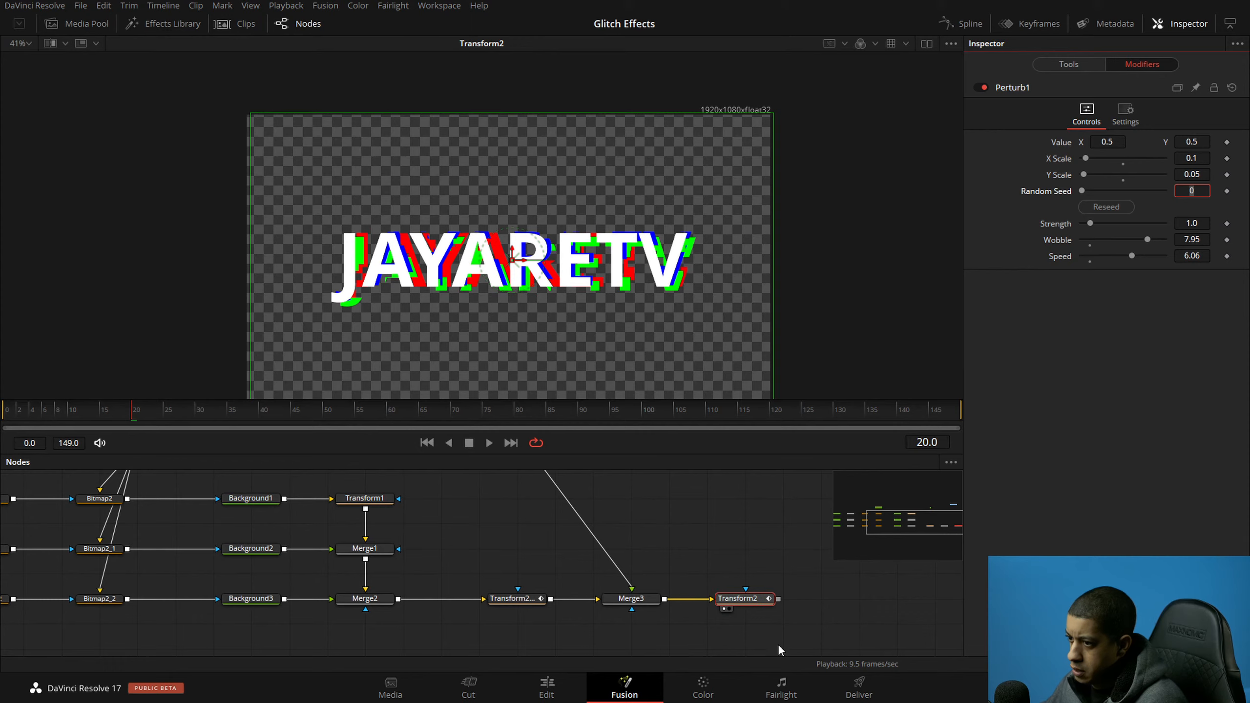
click(749, 603)
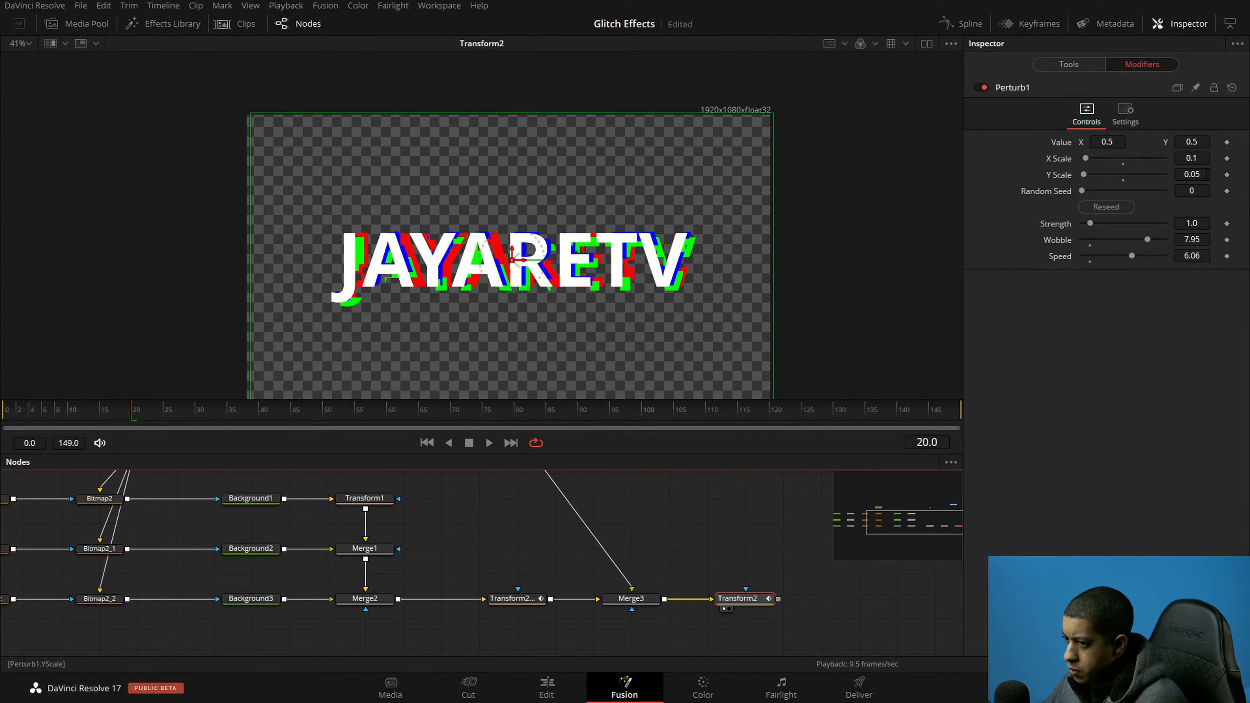
click(511, 598)
click(1202, 174)
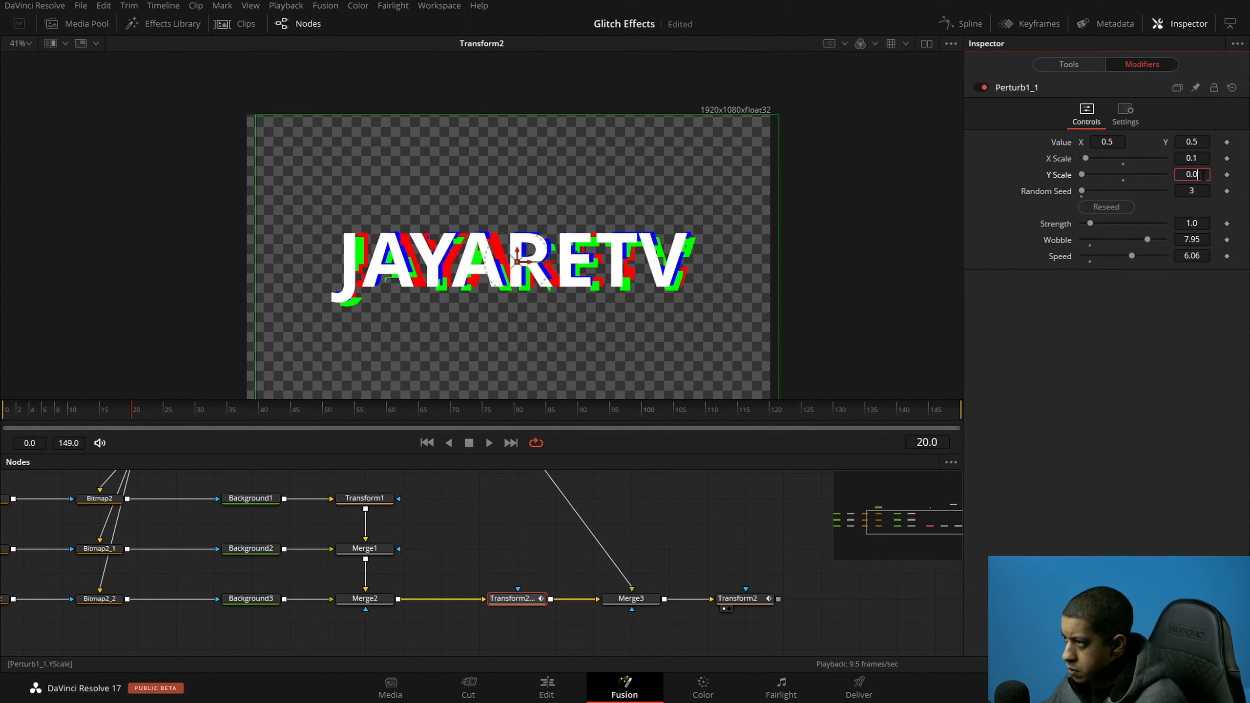
text(6)
key(Tab)
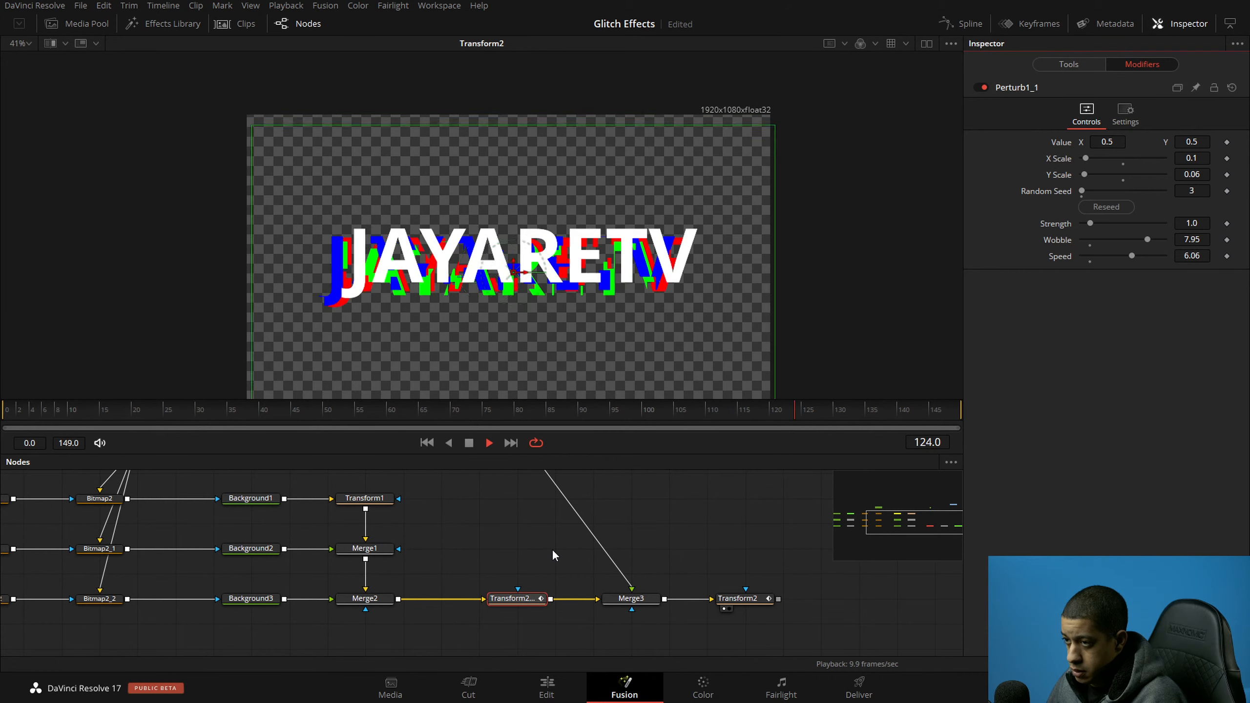
key(space)
key(ctrl+s)
mouse_move(636, 541)
mouse_down()
mouse_move(628, 570)
mouse_move(633, 534)
mouse_up()
drag(704, 631, 677, 559)
key(shift+space)
text(tran)
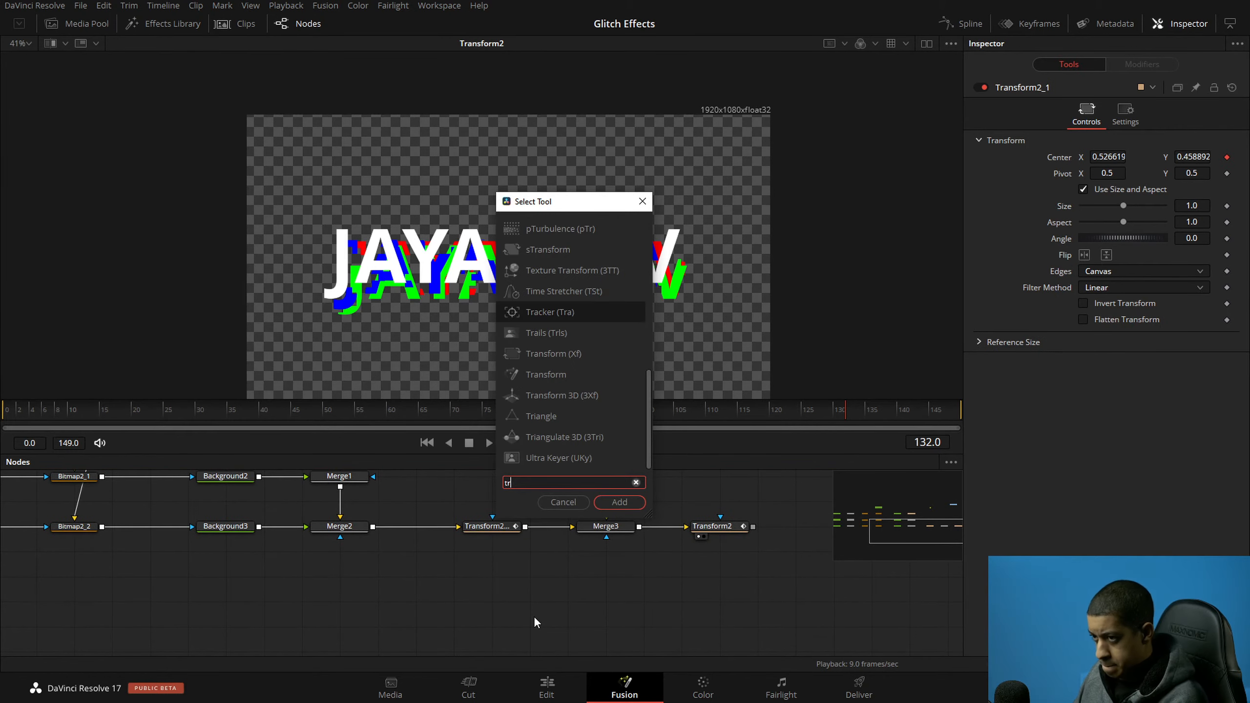
key(Escape)
Step: Paste a copy of the FastNoise, JPEGDamage and Bitmap chain unconnected below the Merge2 row and view the copied Bitmap
drag(143, 588, 488, 639)
drag(319, 634, 168, 540)
drag(662, 642, 85, 580)
key(ctrl+v)
key(ctrl+z)
click(510, 587)
key(ctrl+v)
drag(667, 601, 628, 599)
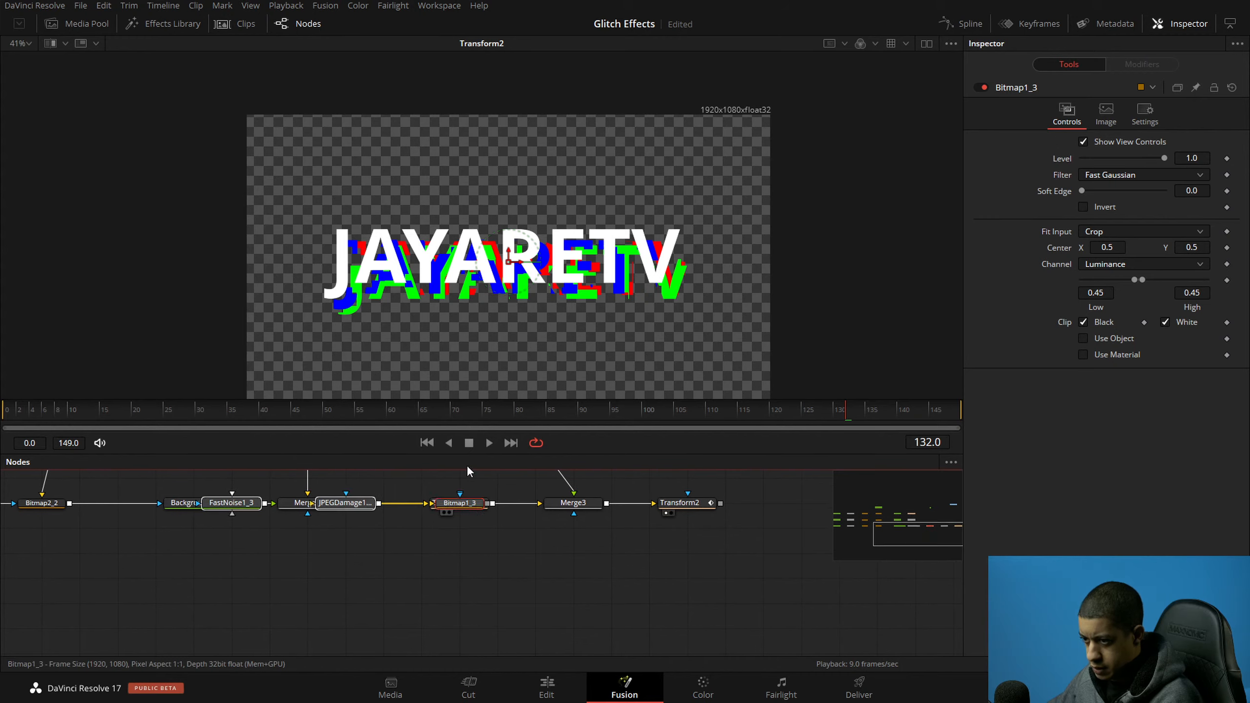
key(1)
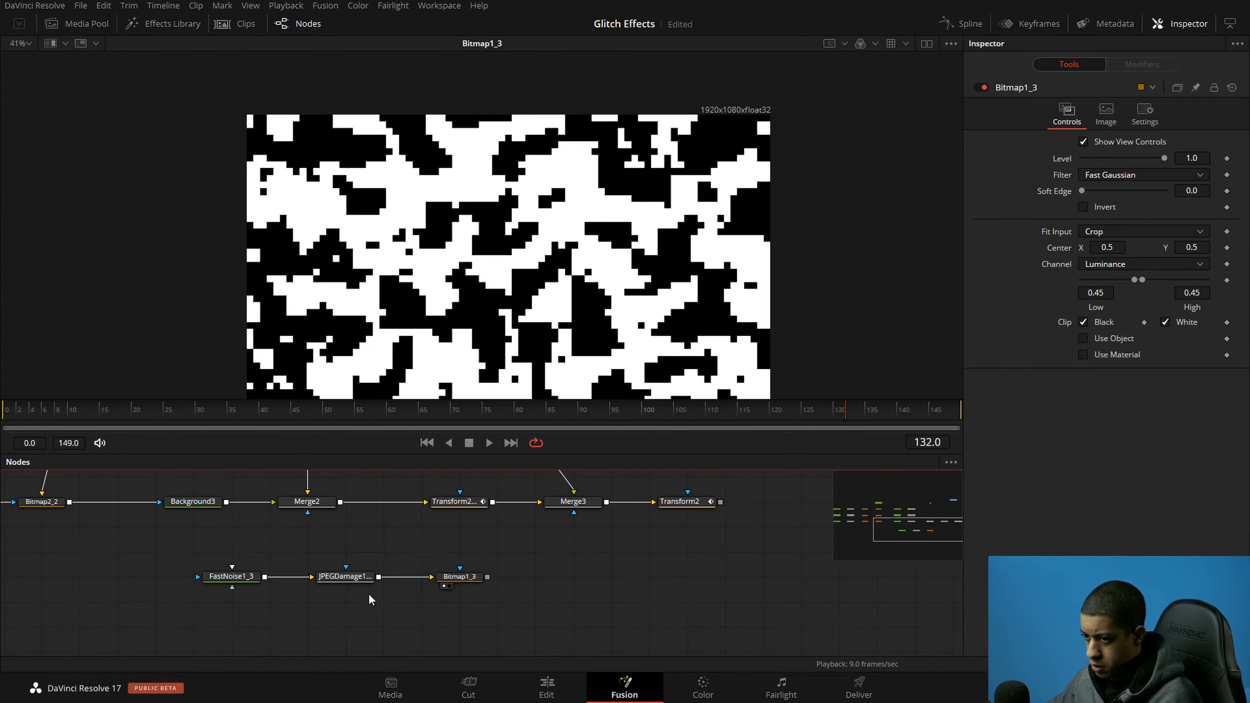
Step: Set the copied FastNoise node's Seethe to 2.71
click(334, 577)
click(235, 576)
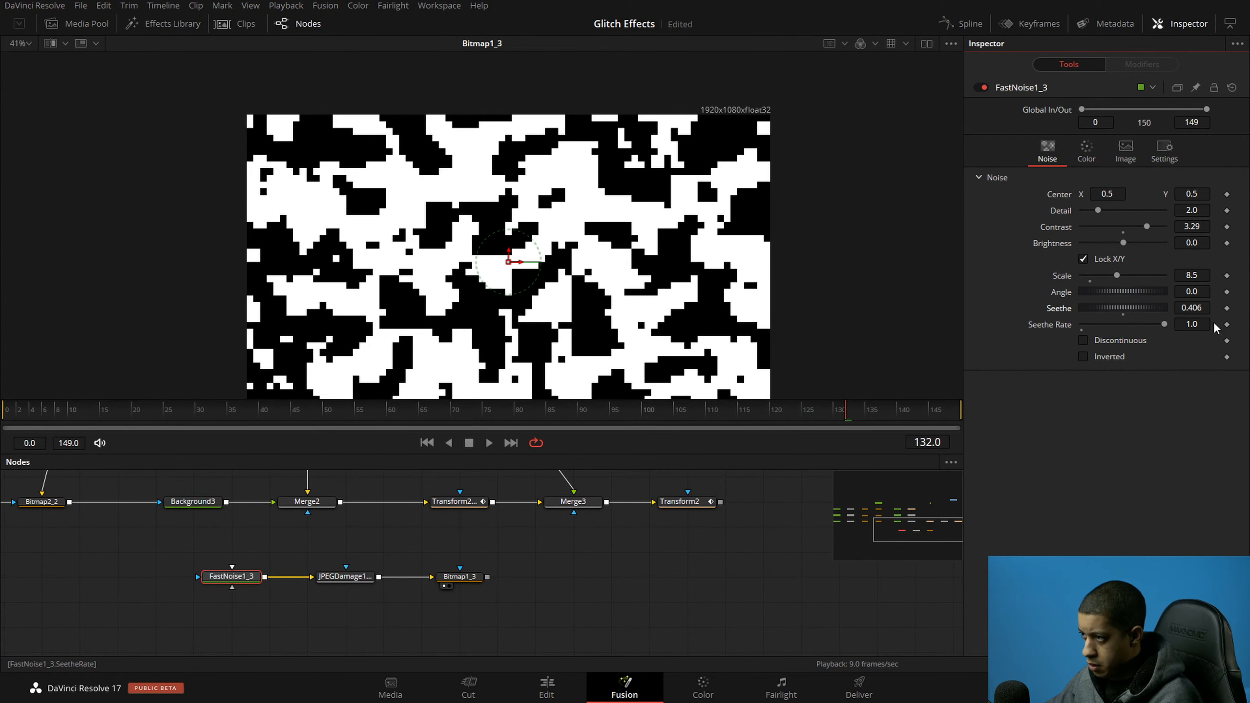
drag(1104, 308, 1136, 307)
click(611, 571)
Step: Connect the copied Bitmap1_3 to Merge3's effect mask input and play back the result from Transform2
drag(487, 576, 573, 512)
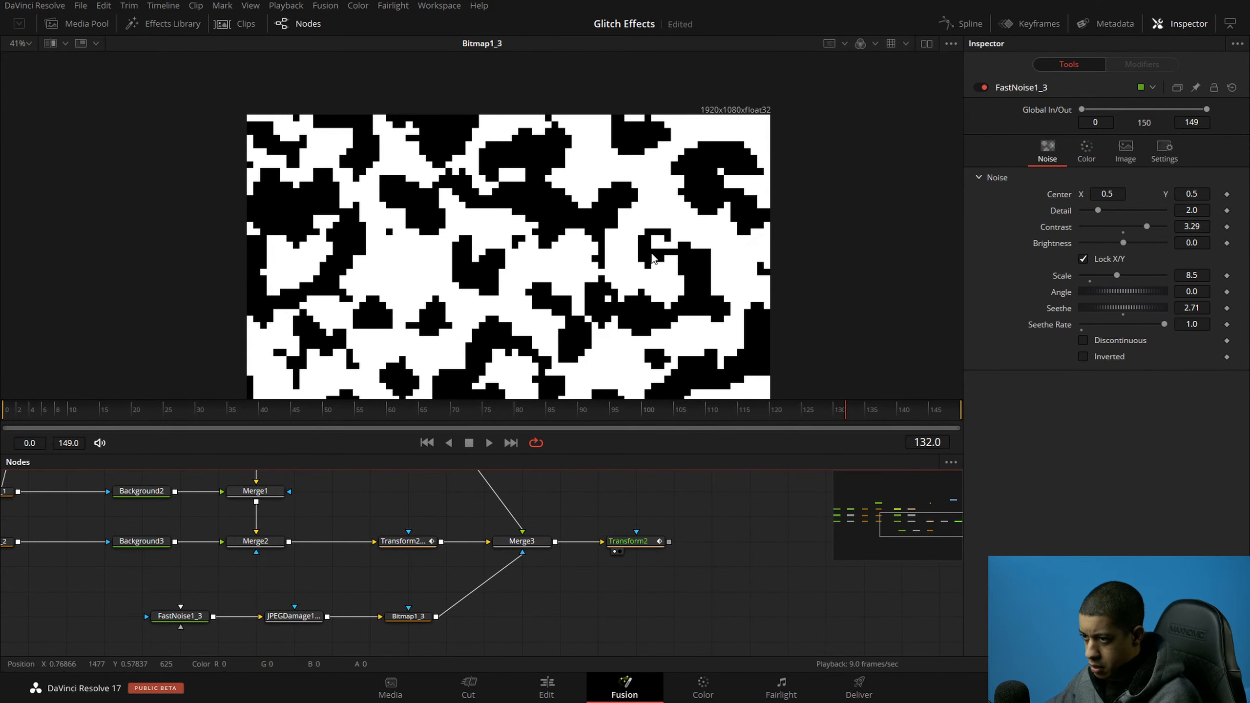
drag(569, 611, 580, 602)
key(space)
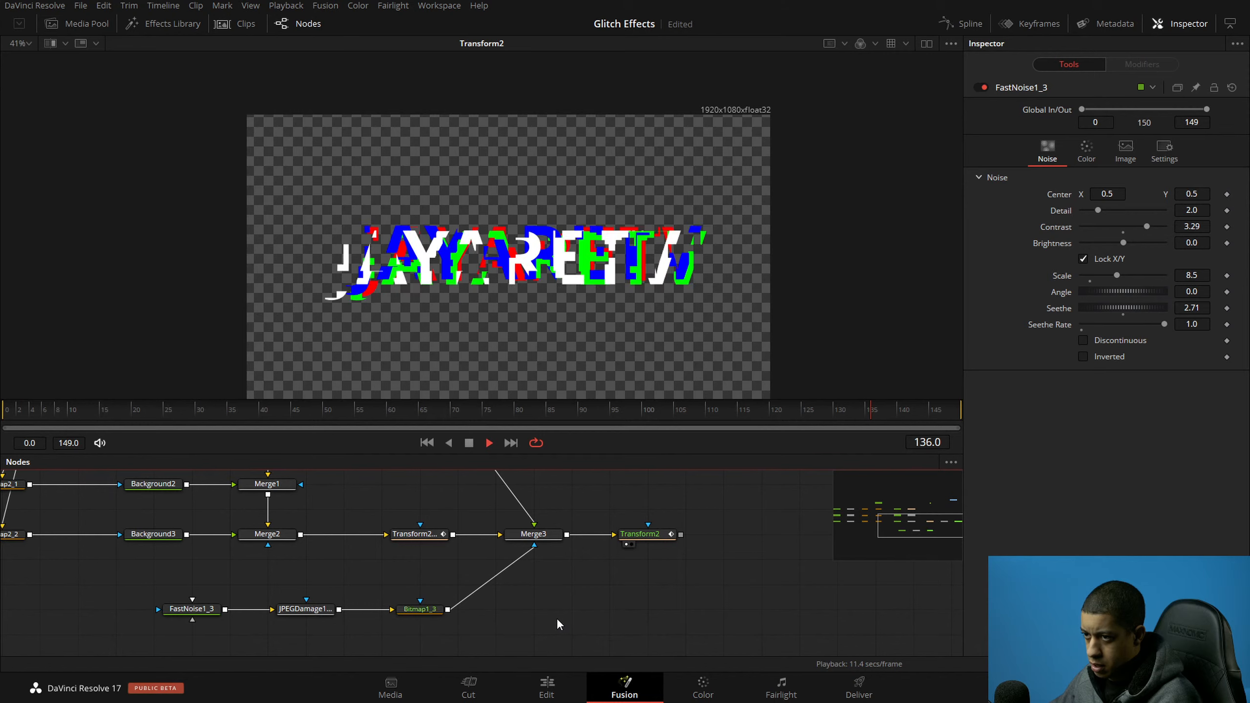
key(space)
click(536, 534)
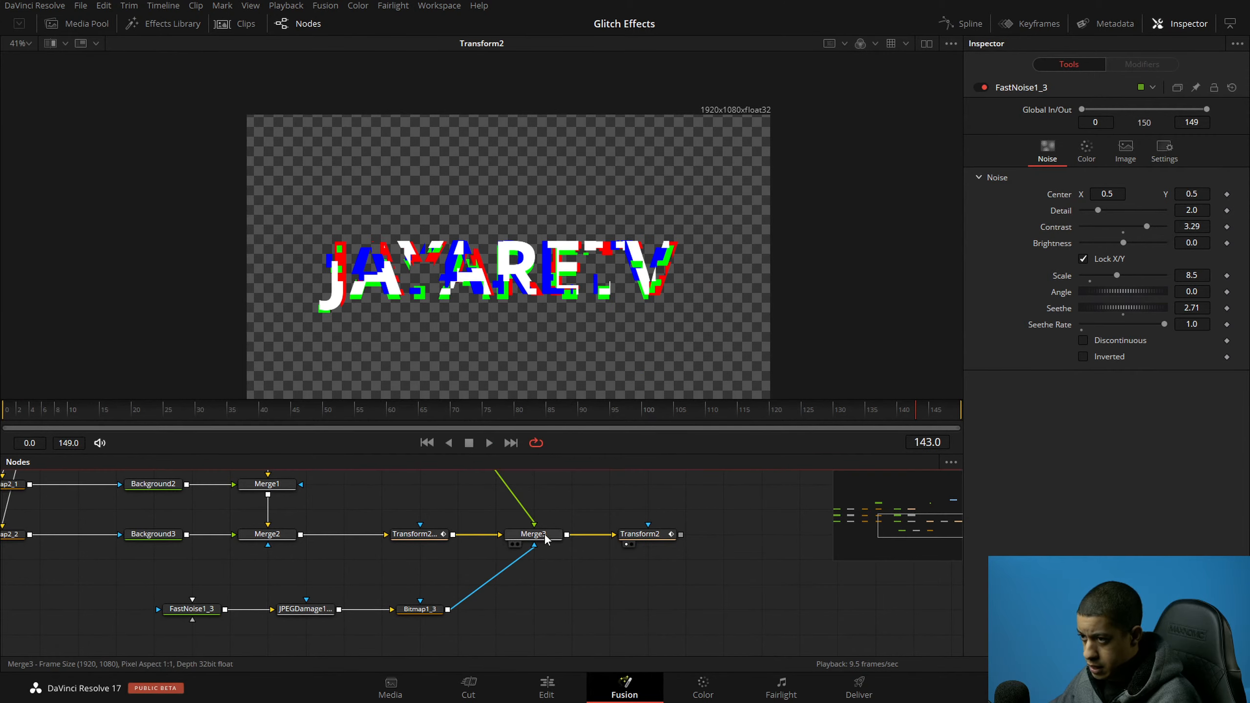
Step: Line up Bitmap1_3 below Merge3 and, while viewing it, set FastNoise1_3's Scale to 4.72 and Detail to 0.16
drag(507, 619, 548, 619)
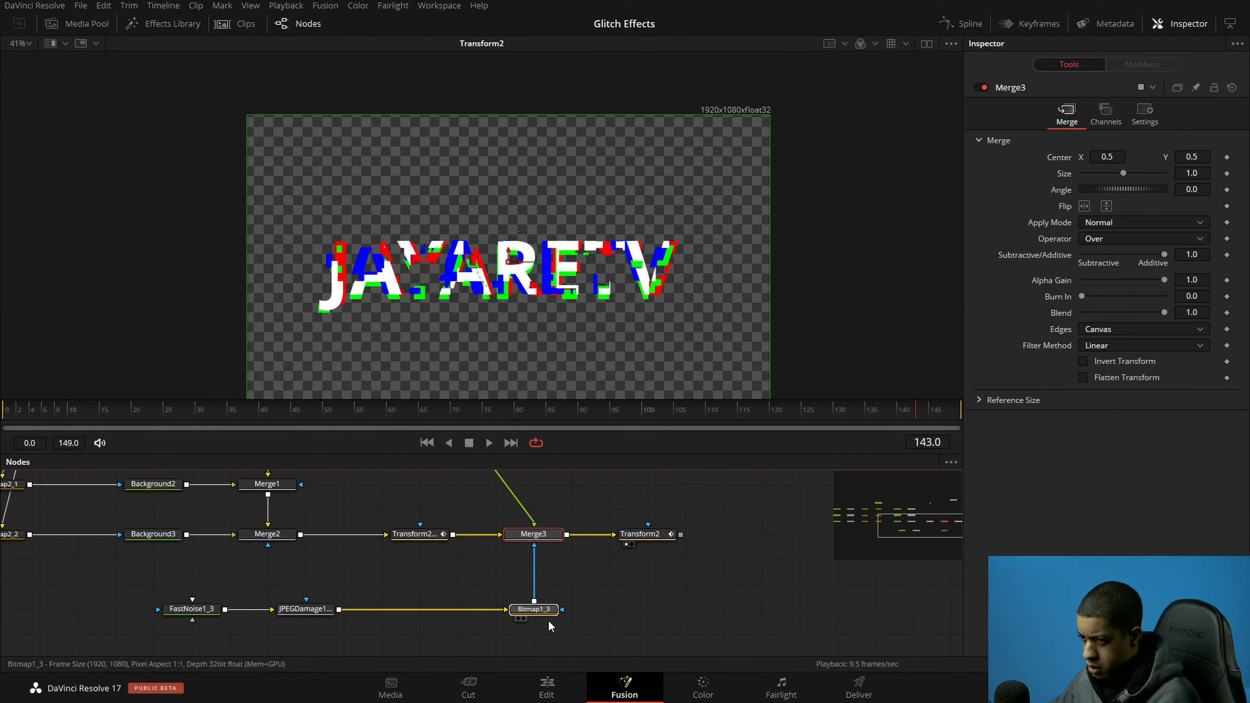
click(192, 608)
click(284, 619)
drag(385, 566, 492, 555)
click(625, 607)
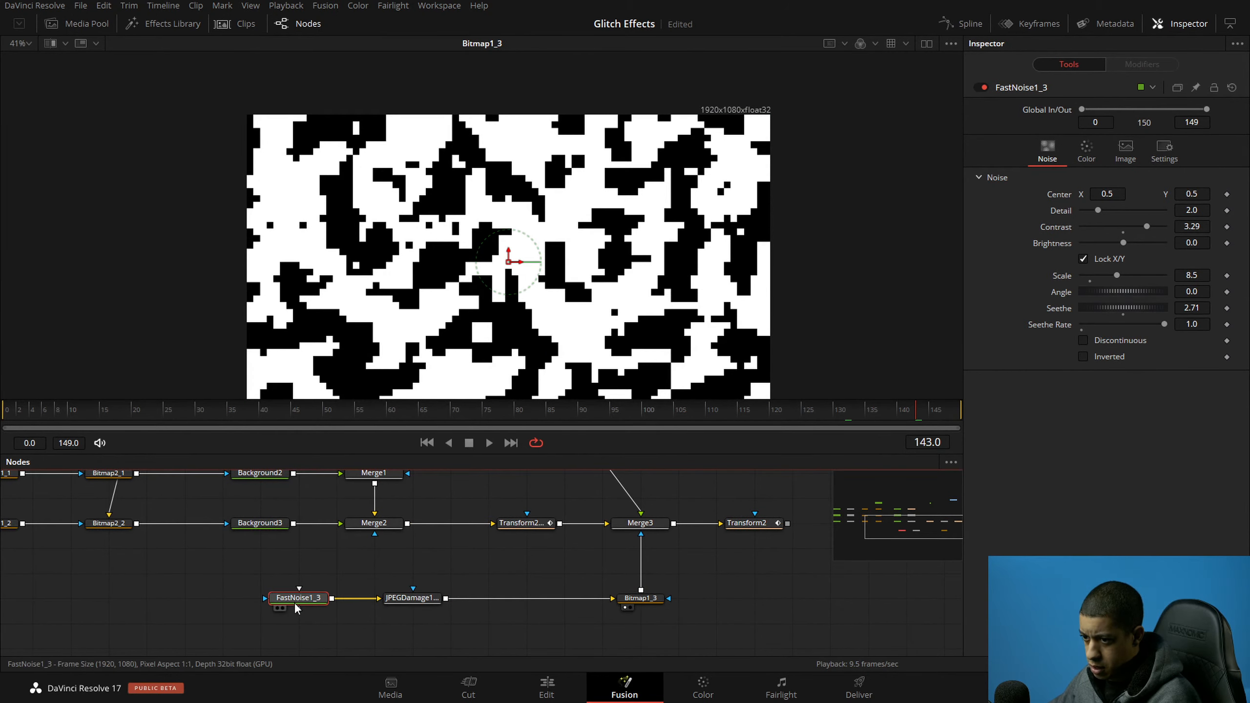
drag(1118, 276, 1100, 276)
drag(1114, 209, 1087, 211)
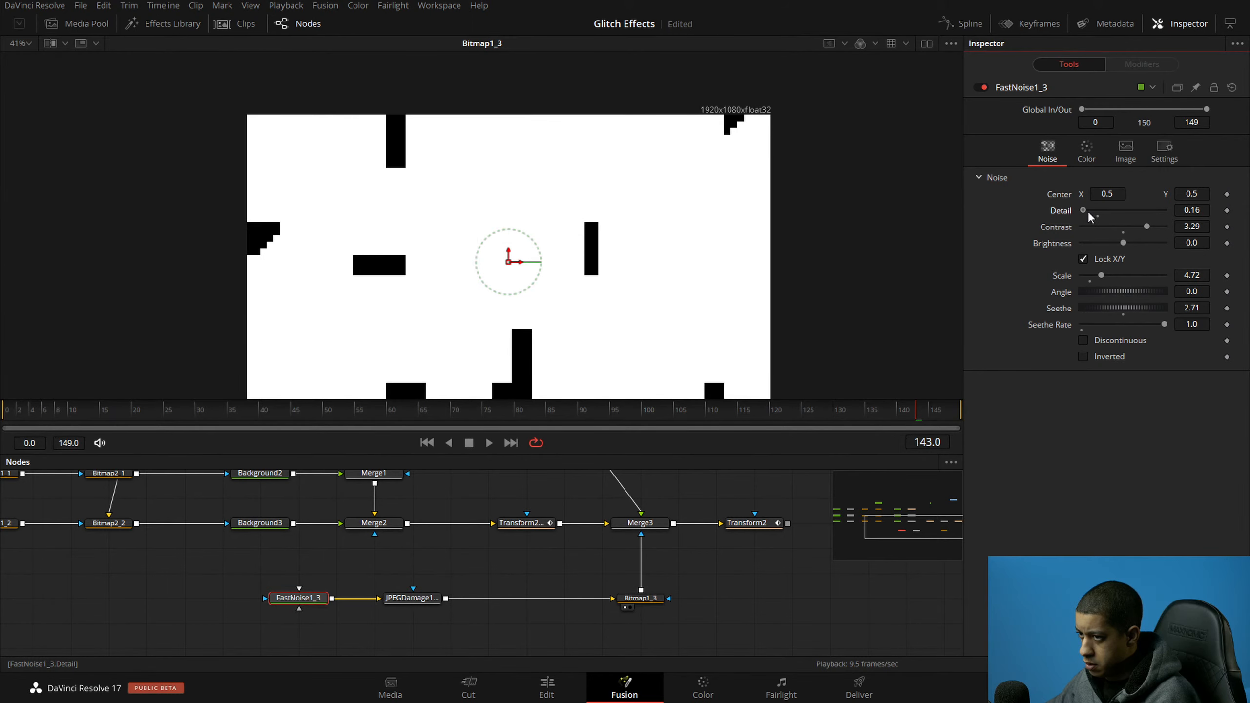
Step: Play back the title from Transform2 with the larger noise blocks and save the project
drag(727, 564, 645, 597)
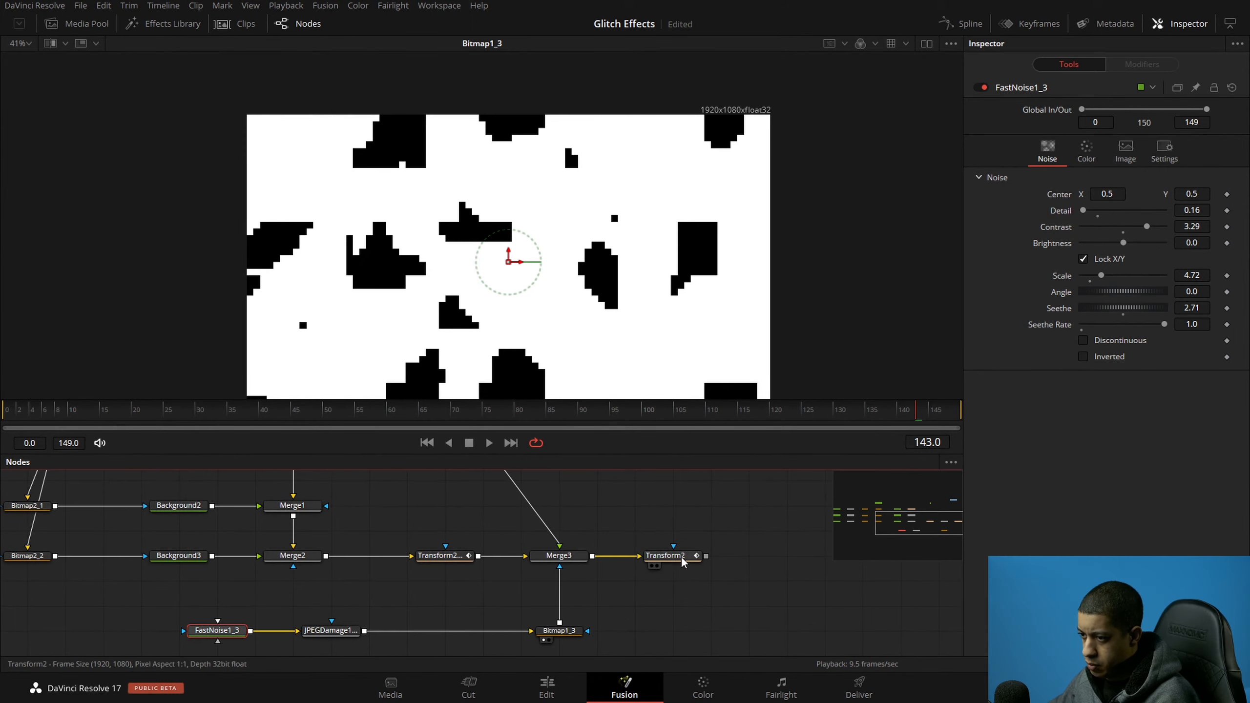
drag(685, 555, 600, 383)
key(space)
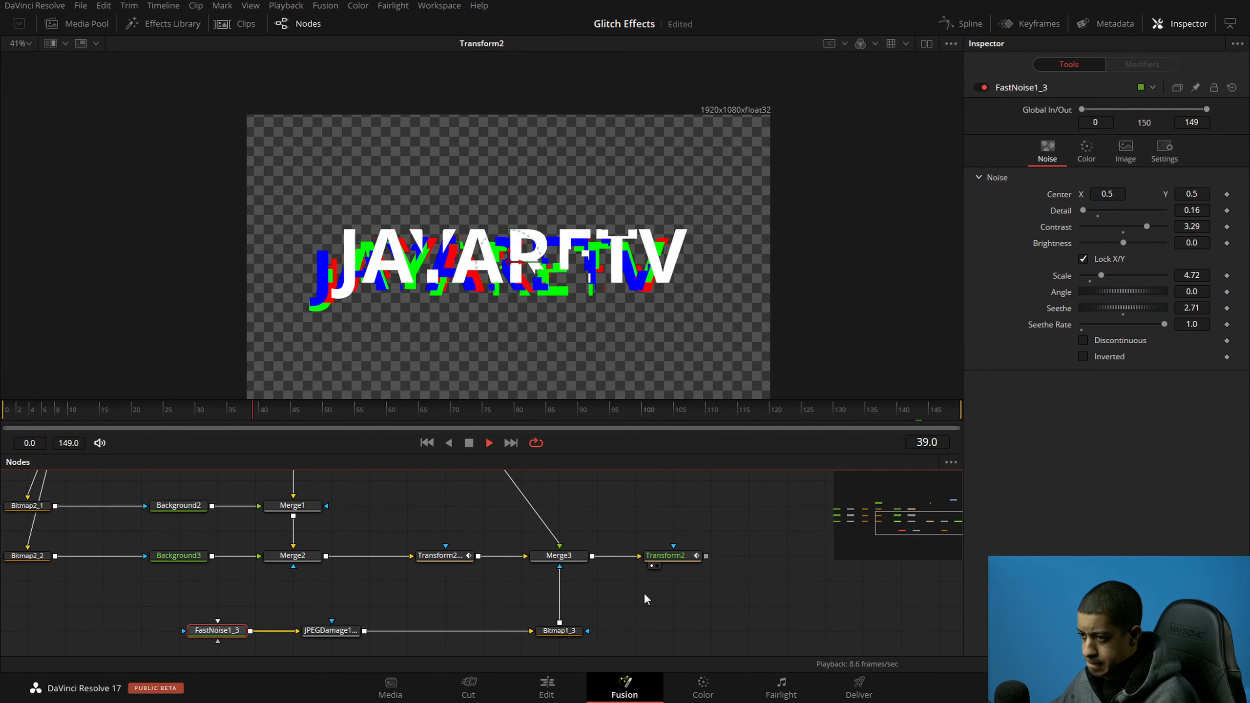
key(space)
key(ctrl+s)
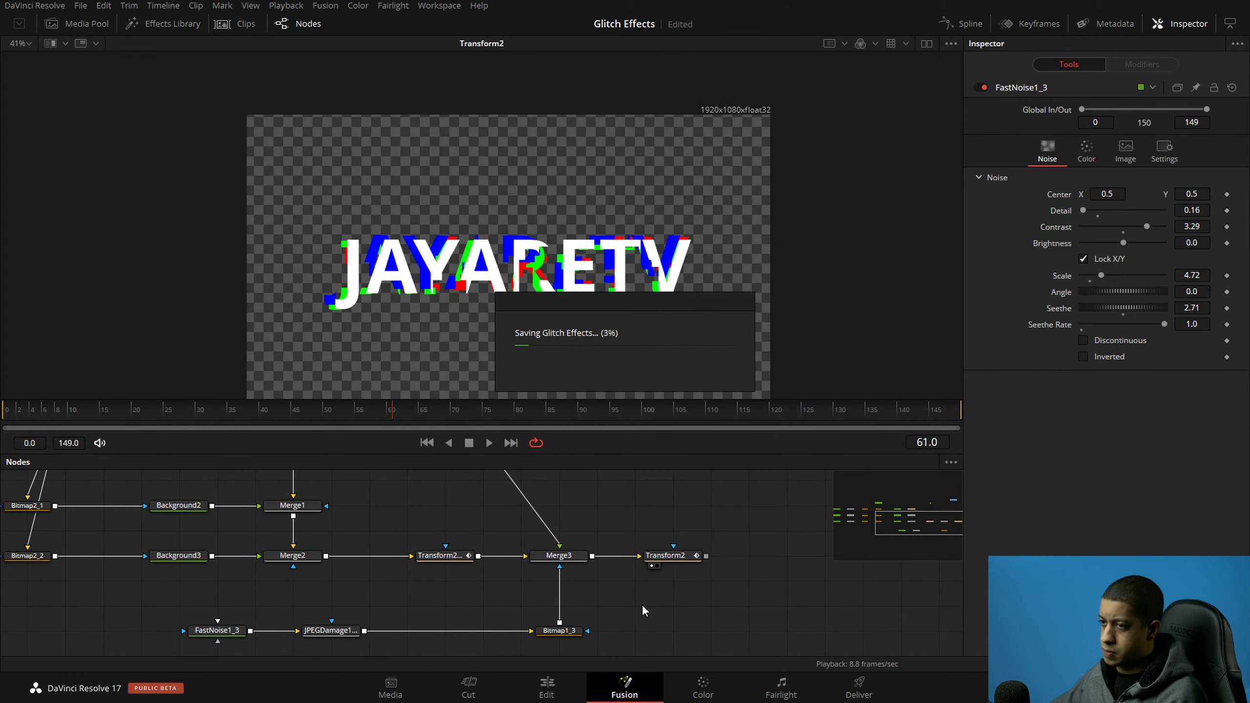
Step: Paste a second Bitmap beside Bitmap1_3, feed it from JPEGDamage1_3, enable Invert on it and save the project
scroll(603, 586, down, 2)
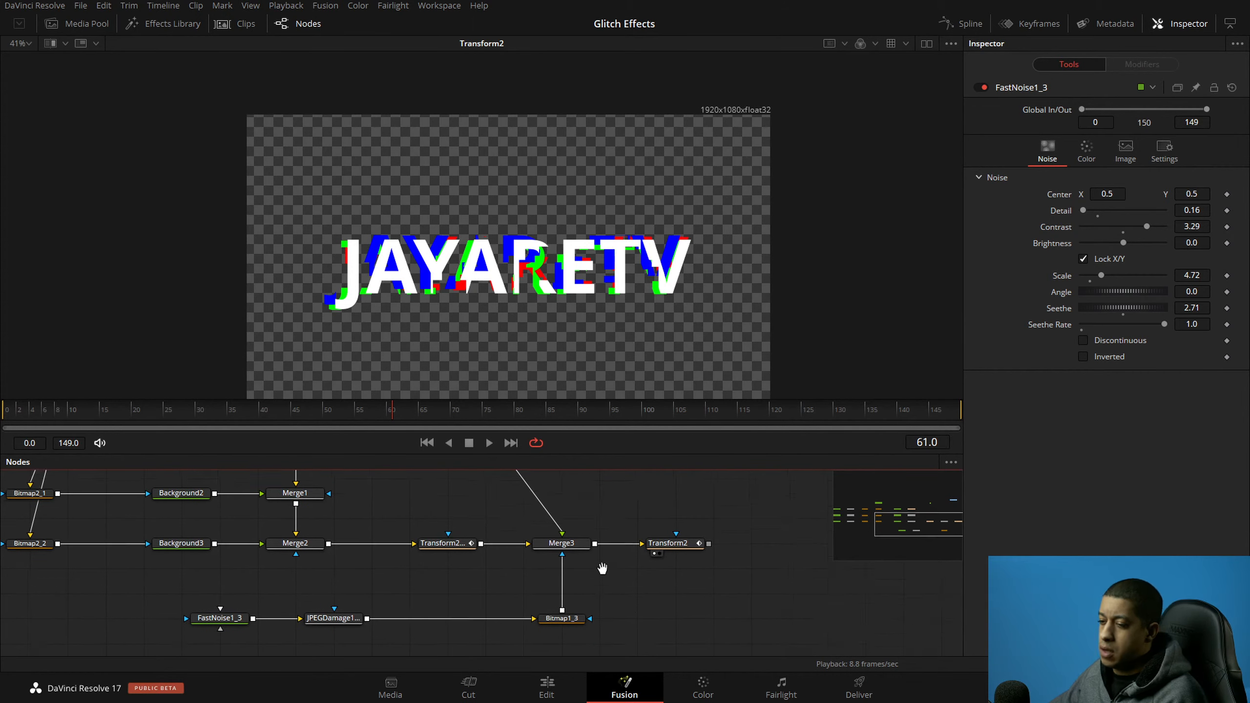
click(566, 592)
key(ctrl+v)
drag(700, 582, 659, 569)
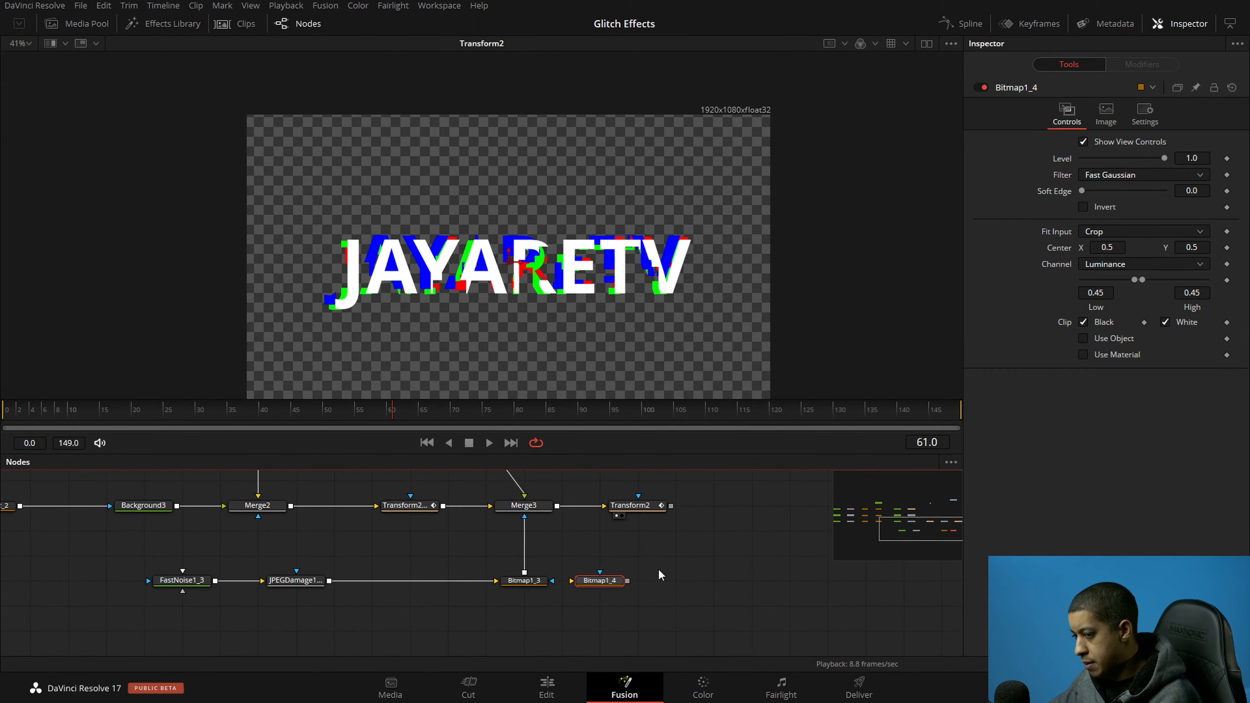
drag(734, 514, 773, 514)
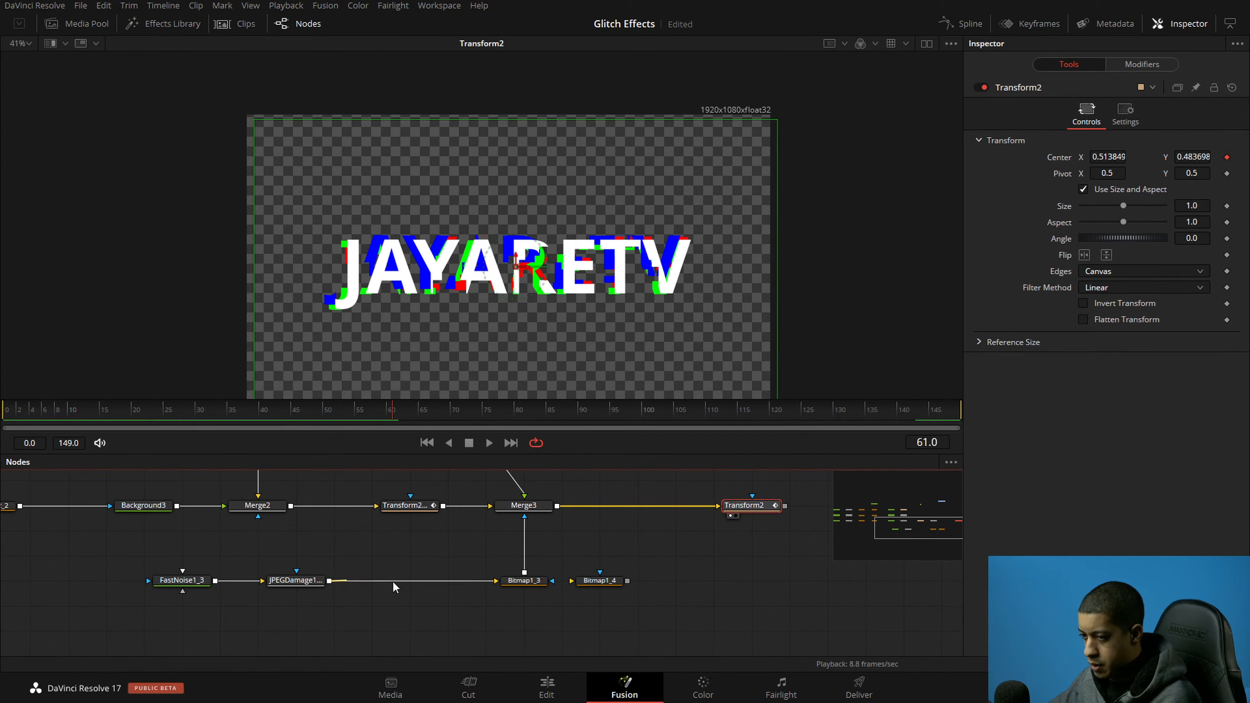
click(596, 582)
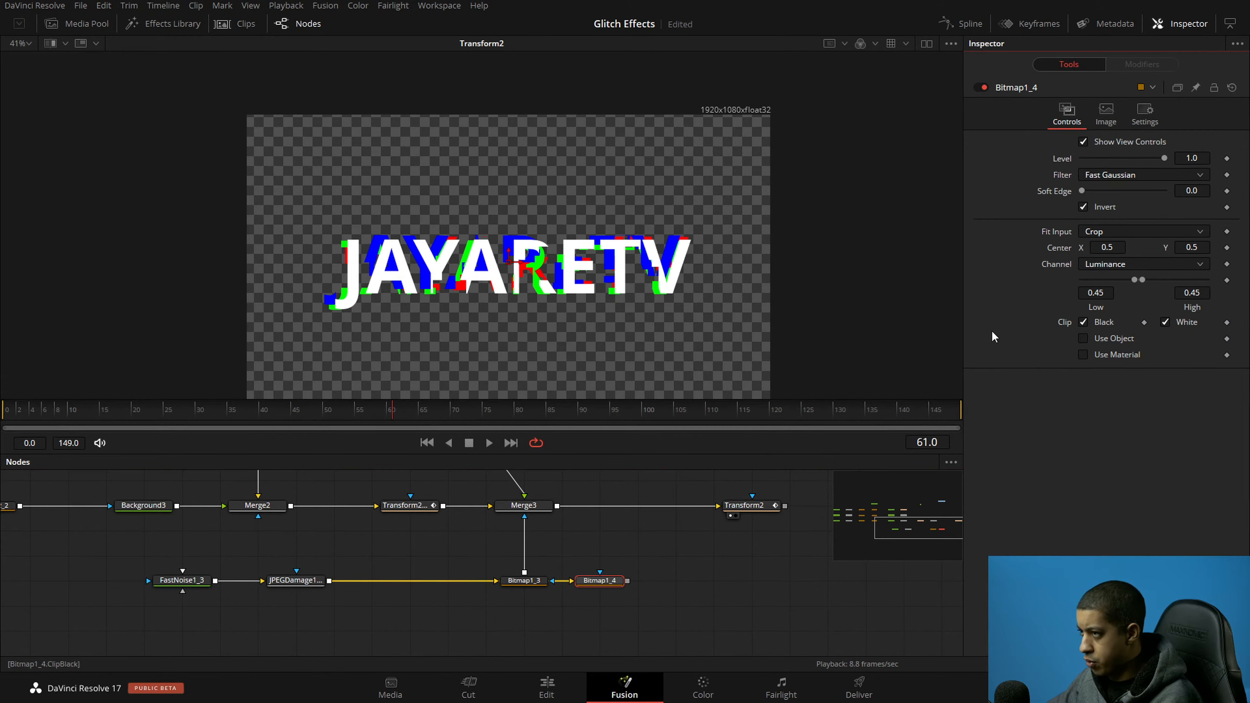
key(ctrl+s)
Step: Insert a Merge node after Merge3 and connect the inverted Bitmap1_4 to its effect mask input
click(516, 510)
key(shift+space)
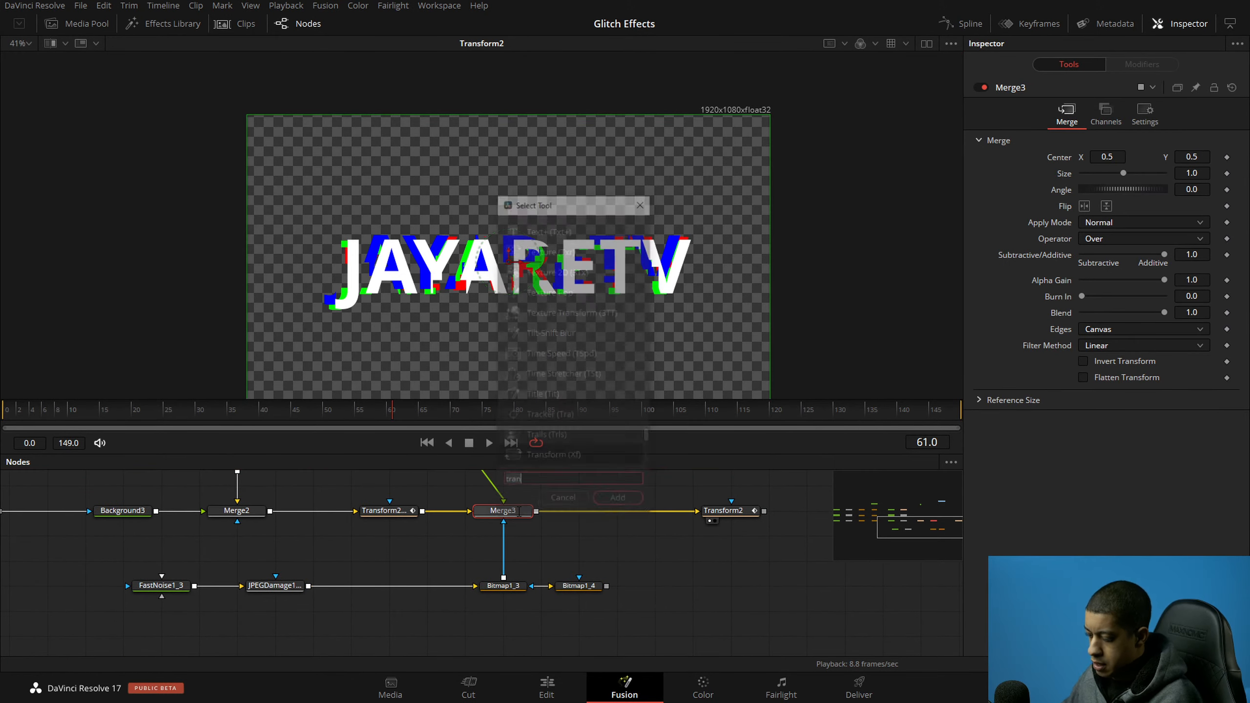
text(me)
key(Down)
key(Down)
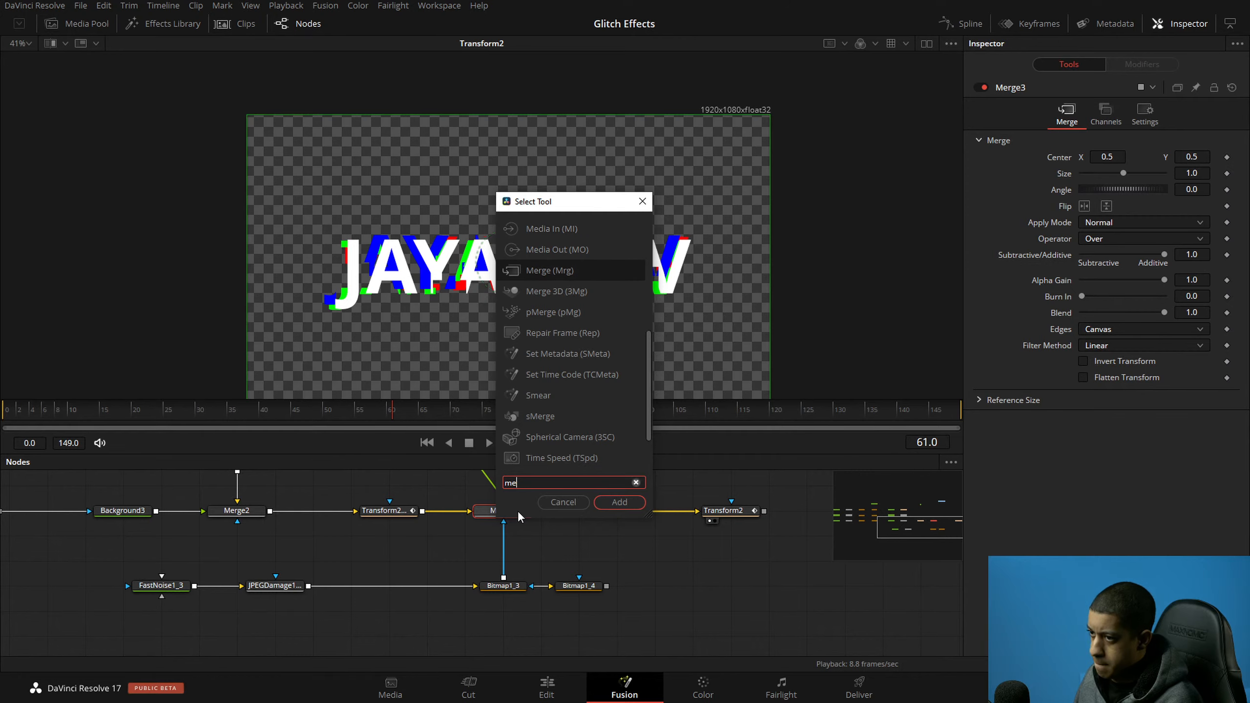
key(Return)
drag(603, 589, 578, 520)
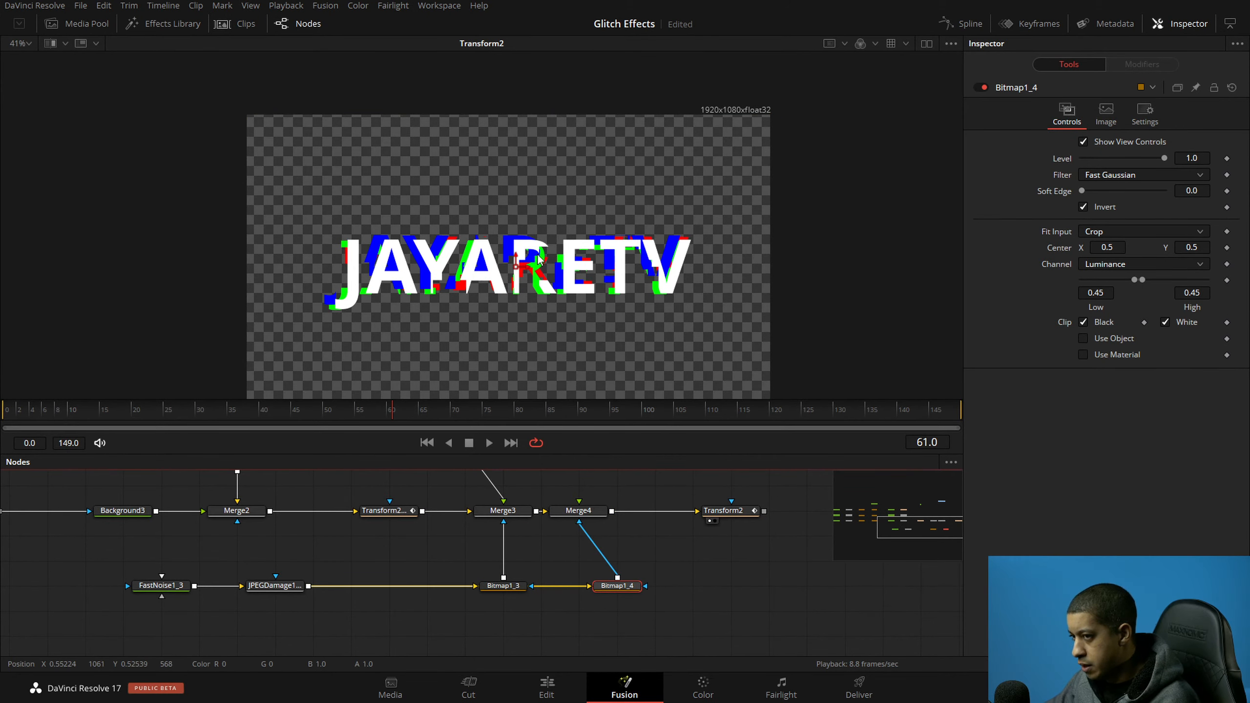
Step: Route the Text1 output through a pipe router into Merge4's foreground and play back the result
click(660, 533)
drag(635, 511, 764, 625)
drag(519, 476, 557, 476)
drag(704, 597, 707, 624)
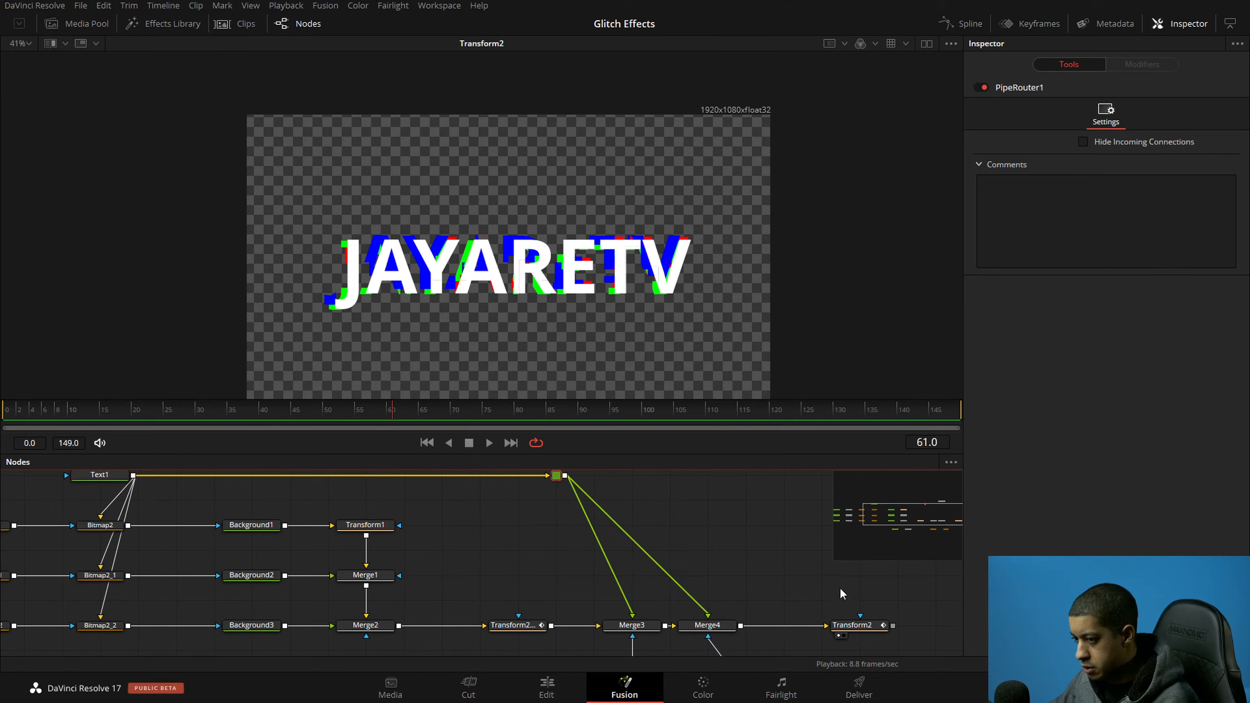
drag(907, 638, 744, 608)
click(721, 543)
key(space)
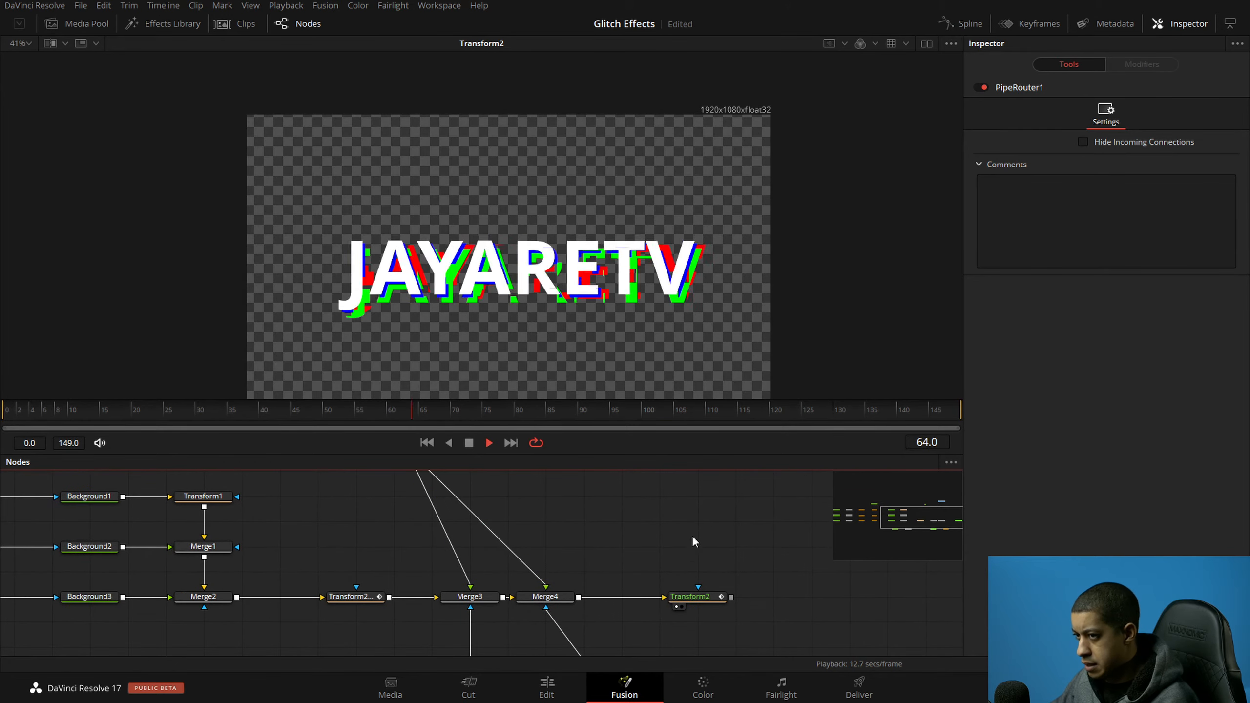
key(space)
Step: Move Merge4 behind Transform2 at the end of the chain, play back its output and save the project
drag(625, 559, 669, 521)
click(597, 564)
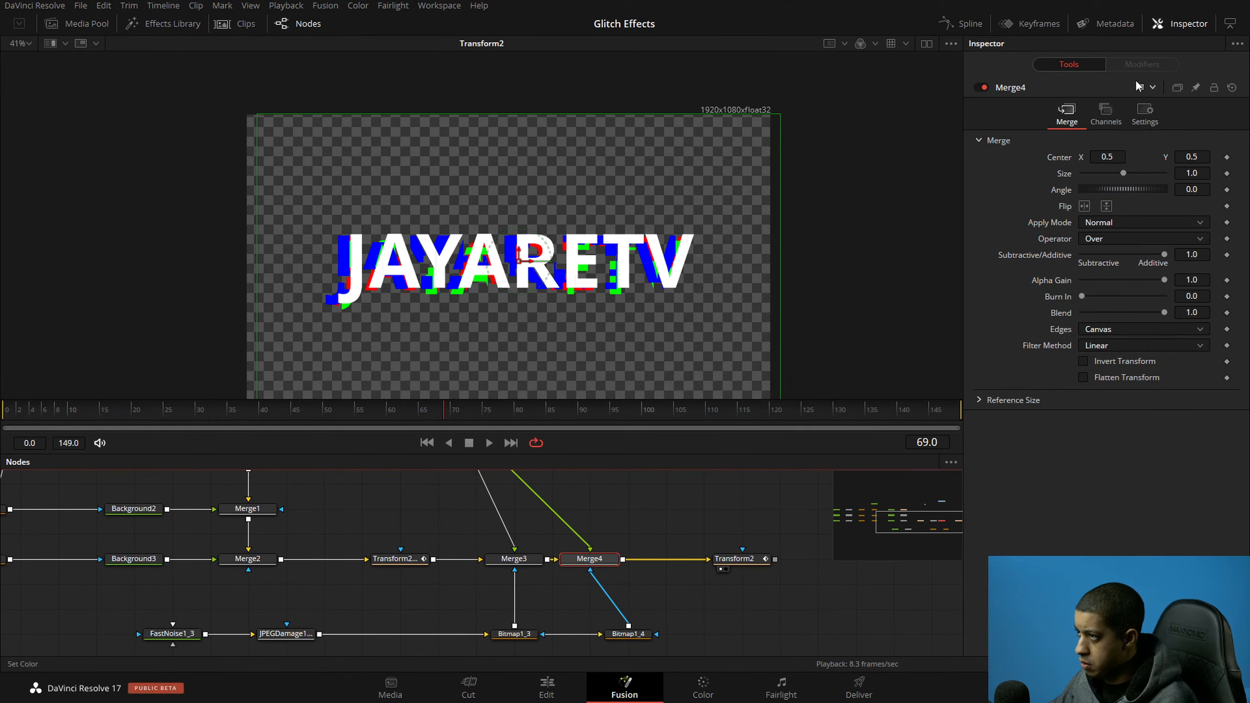
drag(596, 561, 635, 562)
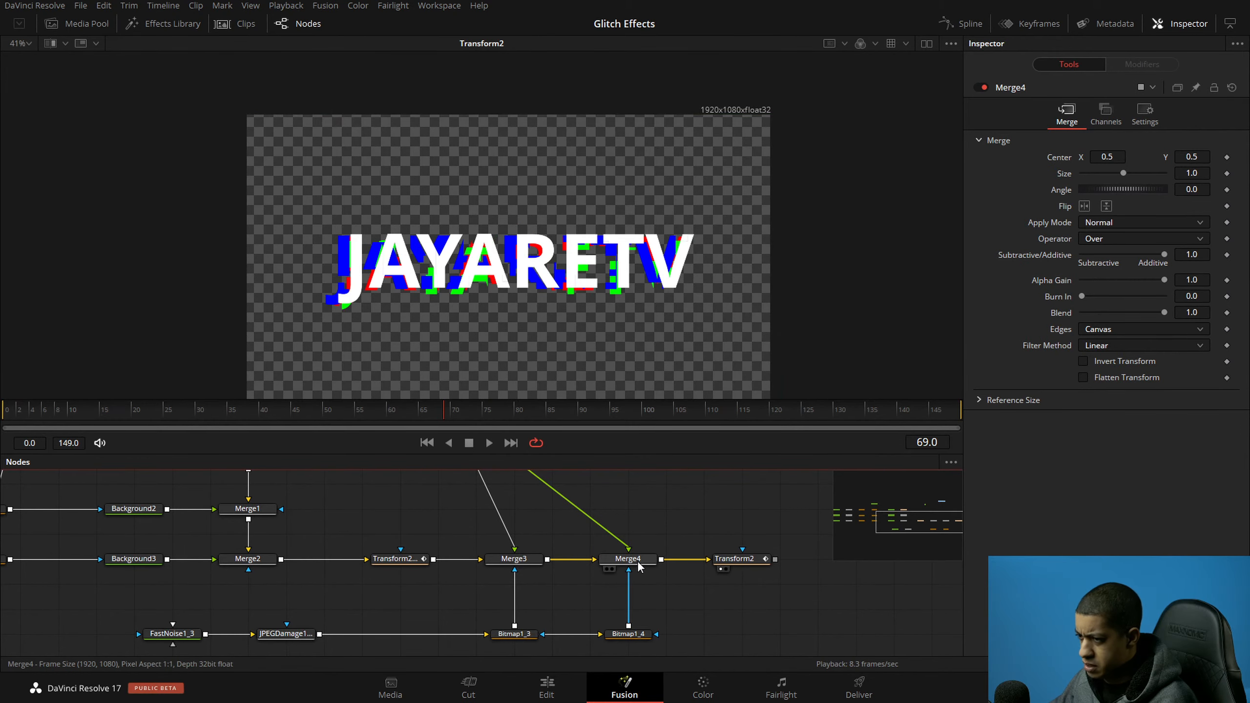
key(1)
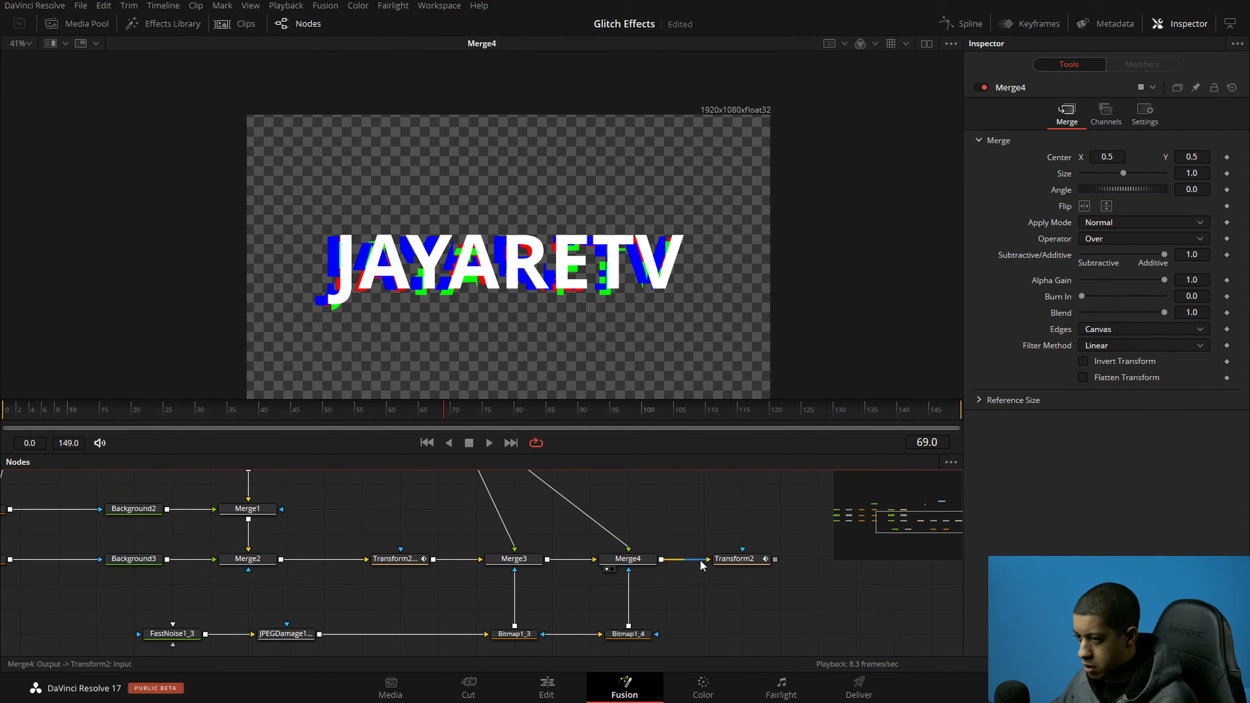
drag(627, 560, 816, 534)
drag(732, 565, 779, 559)
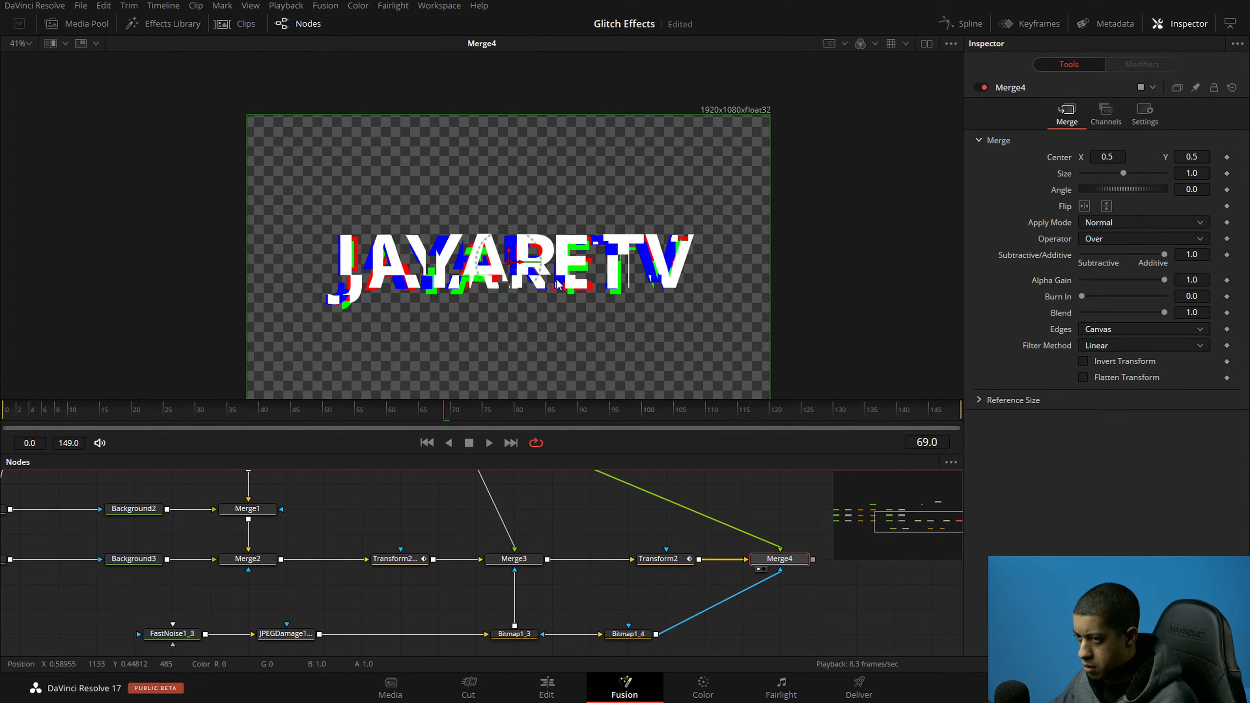
click(814, 616)
key(space)
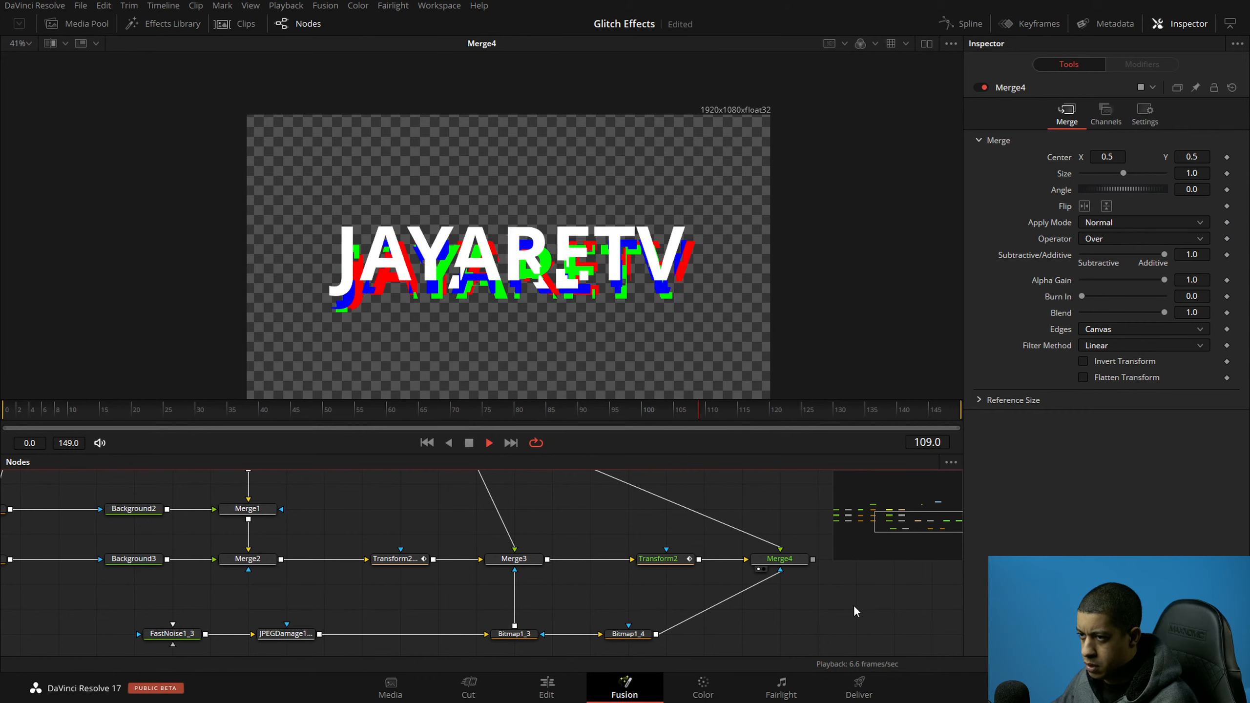
key(ctrl+s)
Step: Enable Invert on Bitmap1_3 and disable it on Bitmap1_4, check the swap in playback and save the project
drag(740, 615, 699, 581)
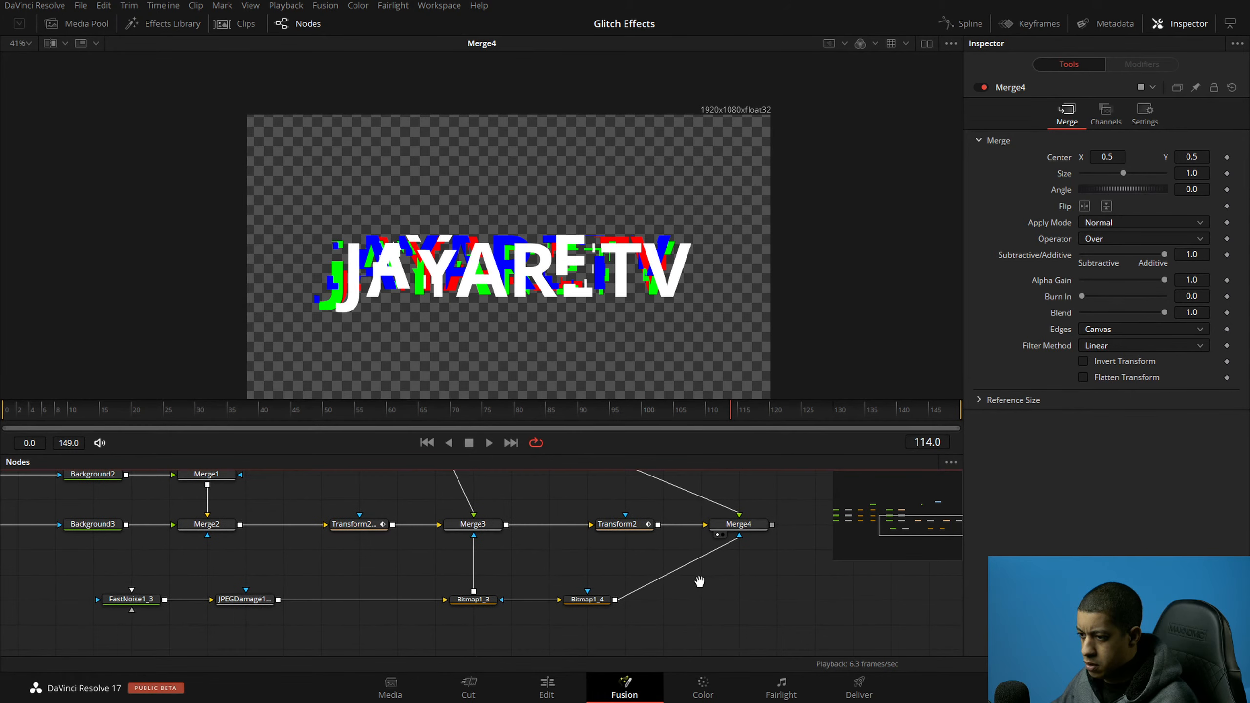
click(475, 603)
click(1102, 209)
click(598, 599)
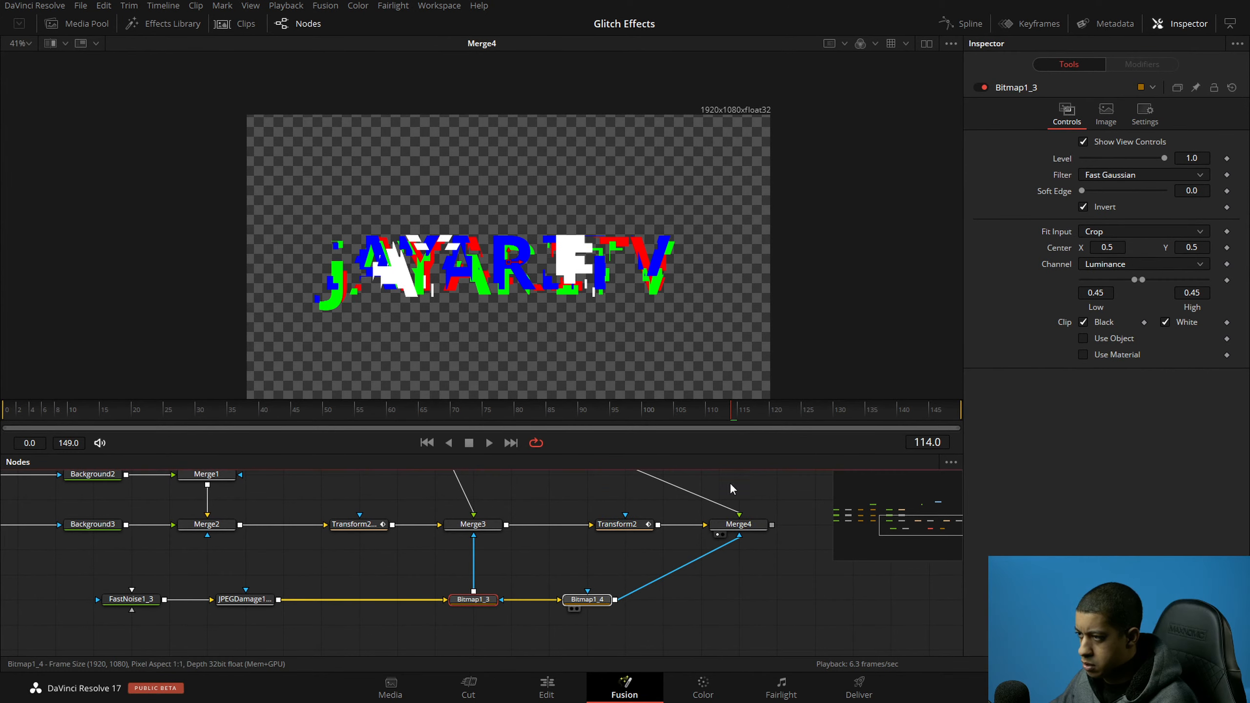
click(1107, 207)
key(space)
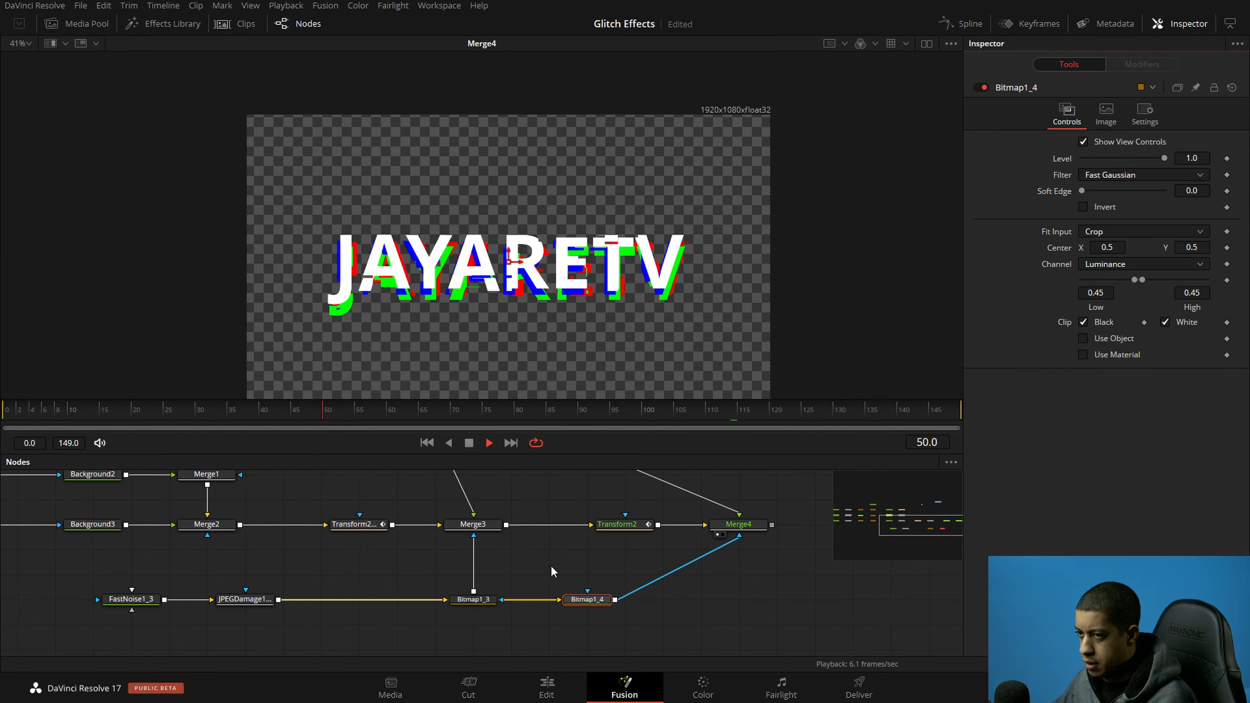
key(space)
drag(360, 575, 689, 624)
key(ctrl+s)
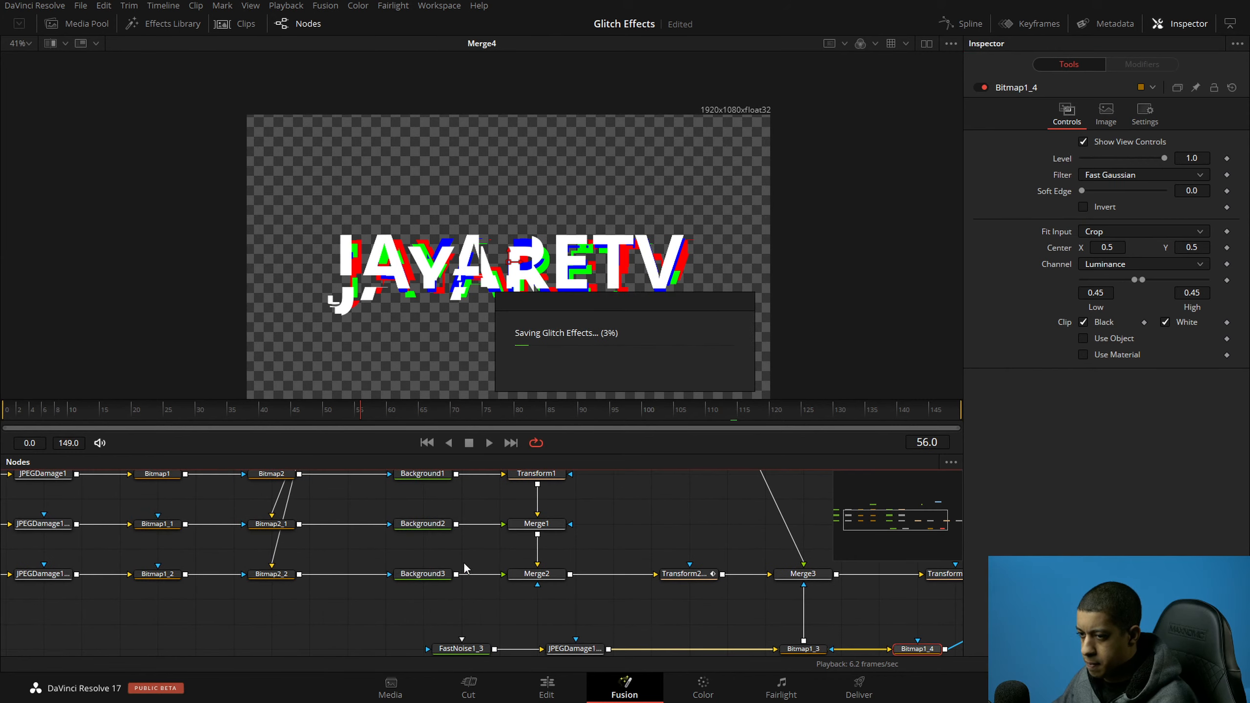
Step: Copy FastNoise1_3 and JPEGDamage1_3 and paste the pair above the first colour row's noise nodes
drag(600, 560, 511, 513)
drag(476, 567, 513, 543)
drag(367, 557, 576, 624)
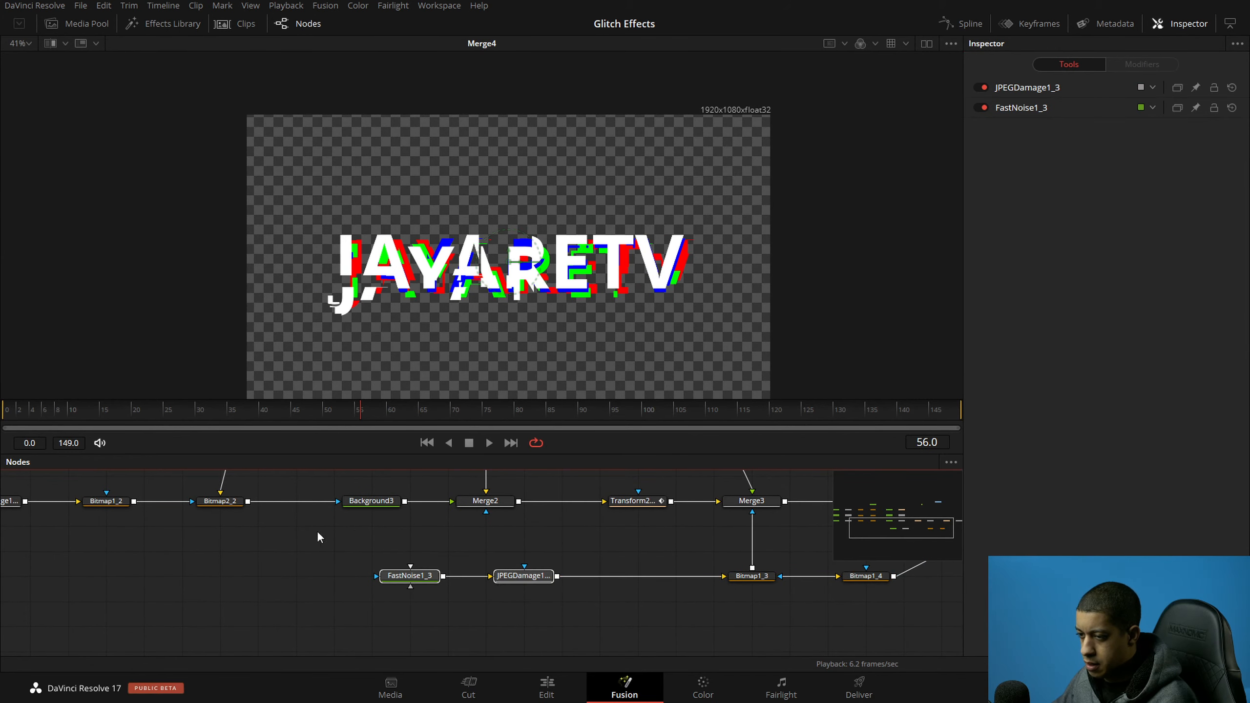
drag(153, 509, 598, 591)
drag(477, 536, 486, 592)
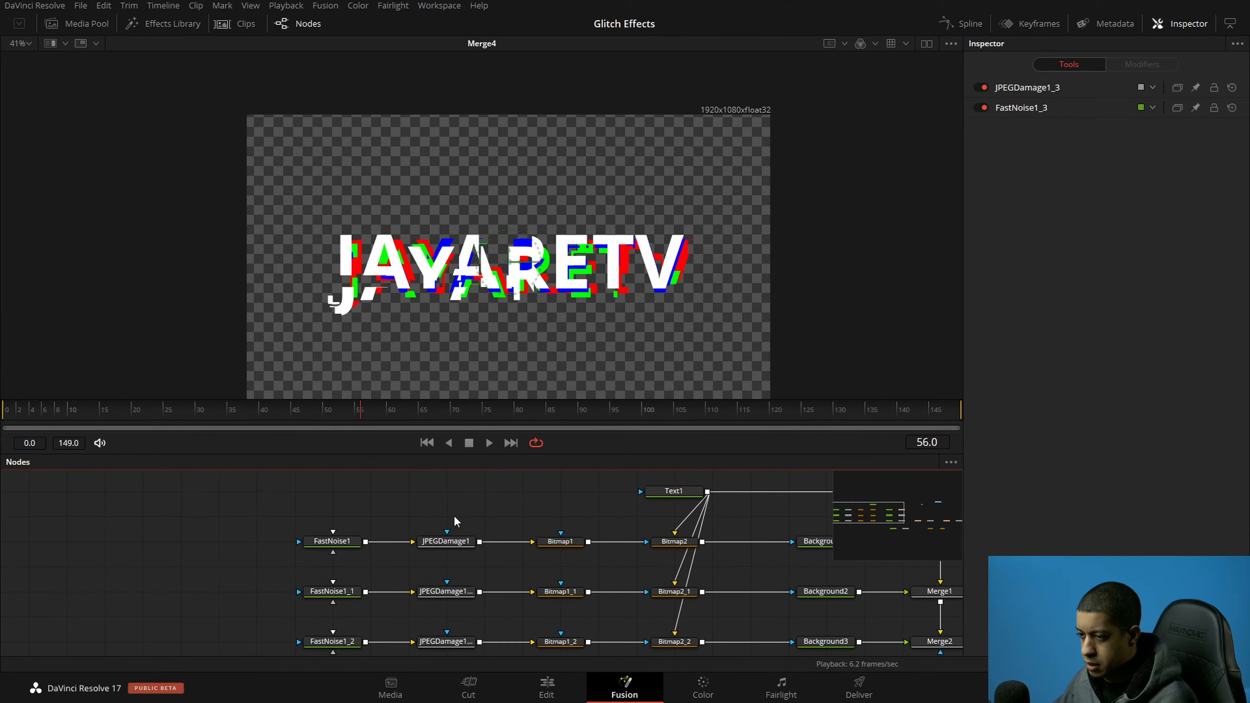
key(ctrl+v)
Step: Connect the pasted JPEGDamage node to Bitmap1, Bitmap1_1 and Bitmap1_2, replacing their old inputs, and play back the result
drag(578, 546, 608, 508)
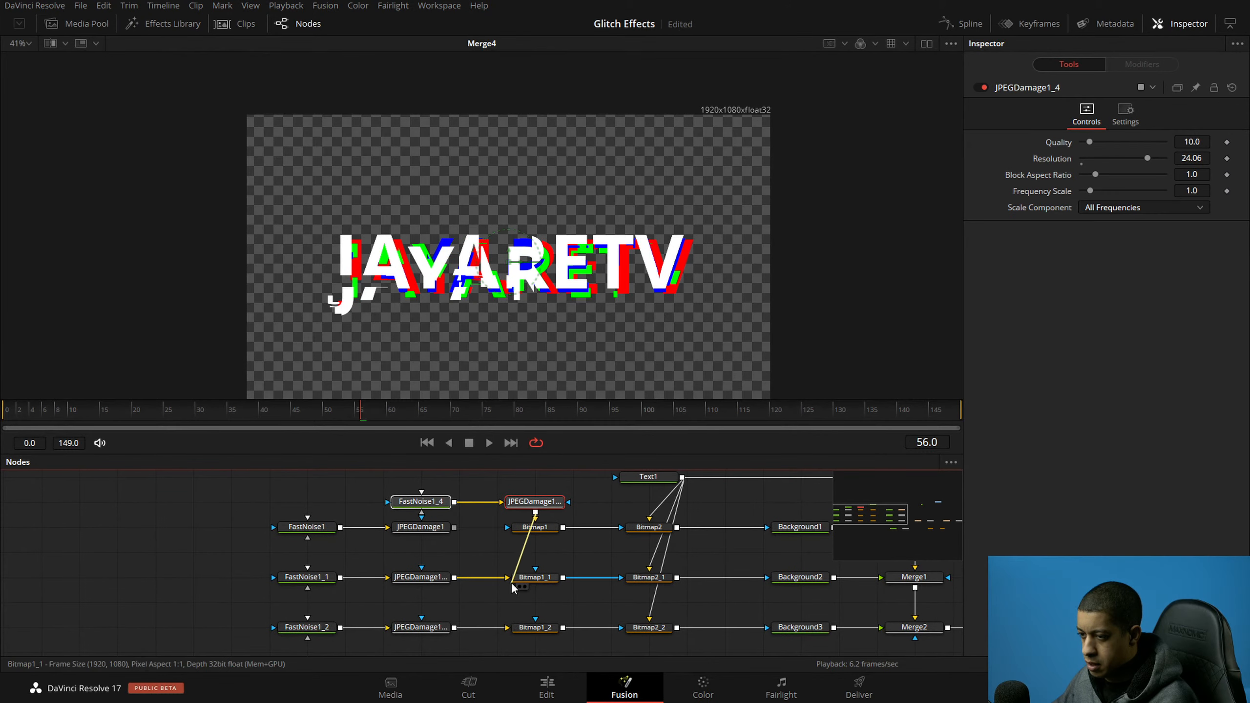
drag(535, 513, 508, 629)
drag(593, 623, 436, 569)
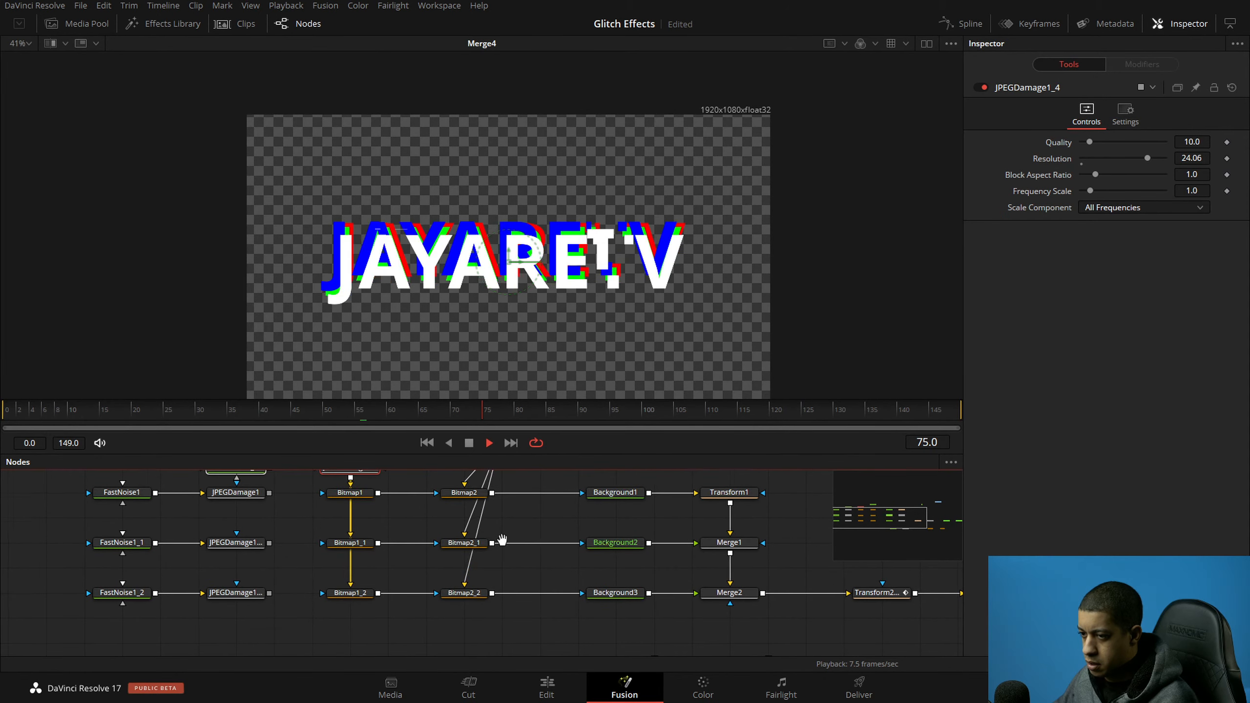
drag(488, 540, 645, 591)
Step: Delete the three original FastNoise and JPEGDamage pairs and move the shared pair into line with Bitmap1
drag(443, 573, 484, 513)
drag(486, 607, 274, 483)
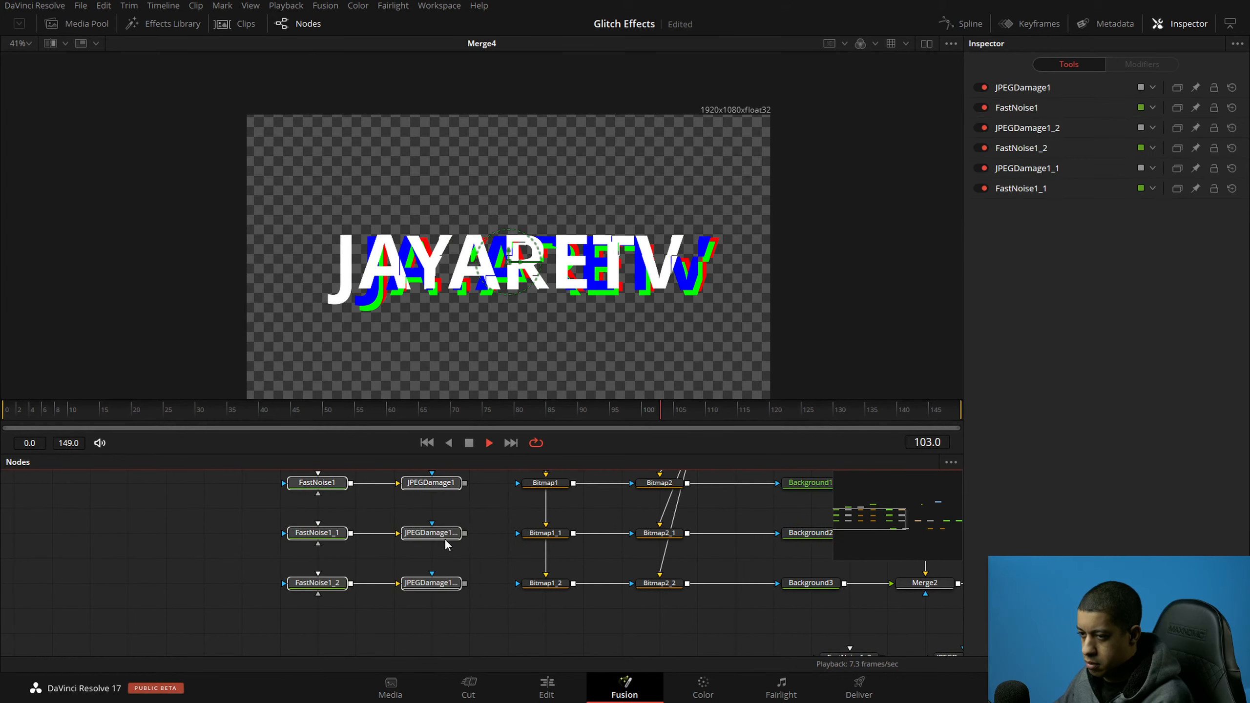
key(Delete)
drag(438, 500, 414, 549)
drag(332, 492, 545, 519)
drag(530, 498, 379, 522)
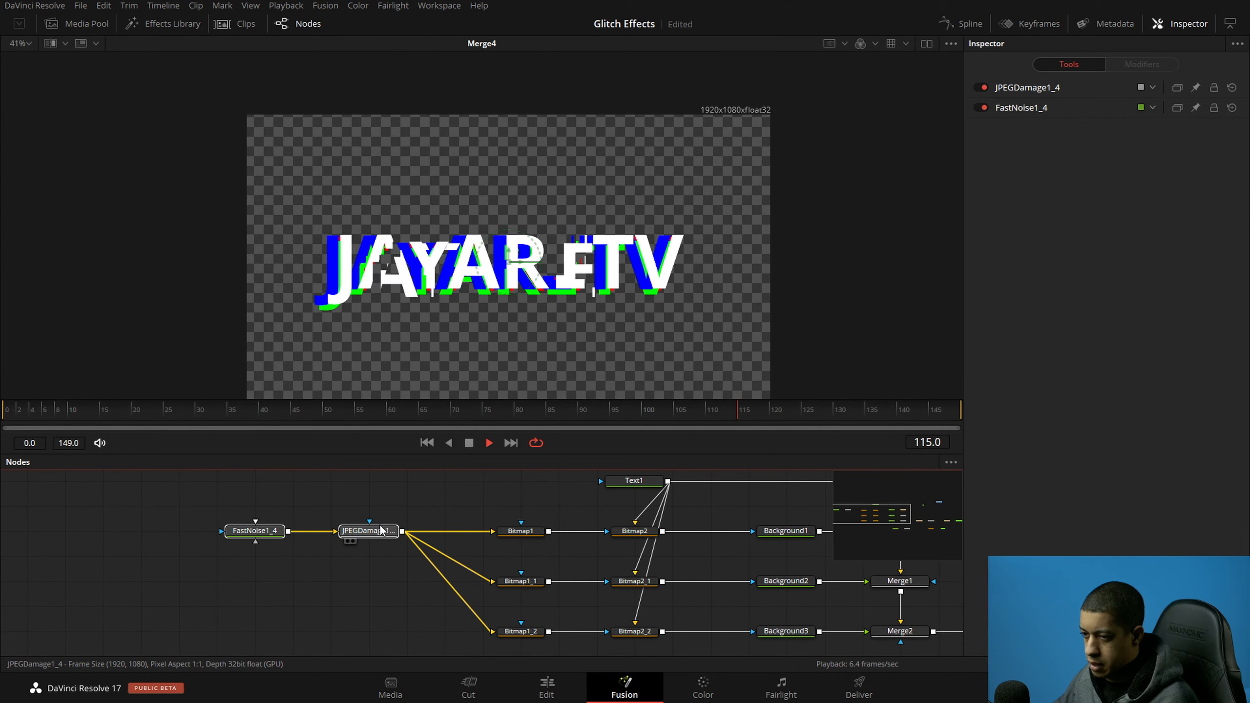
Step: Paste two more copies of the FastNoise1_4 and JPEGDamage1_4 pair below it for the other colour rows
drag(300, 593, 332, 561)
key(ctrl+c)
key(ctrl+v)
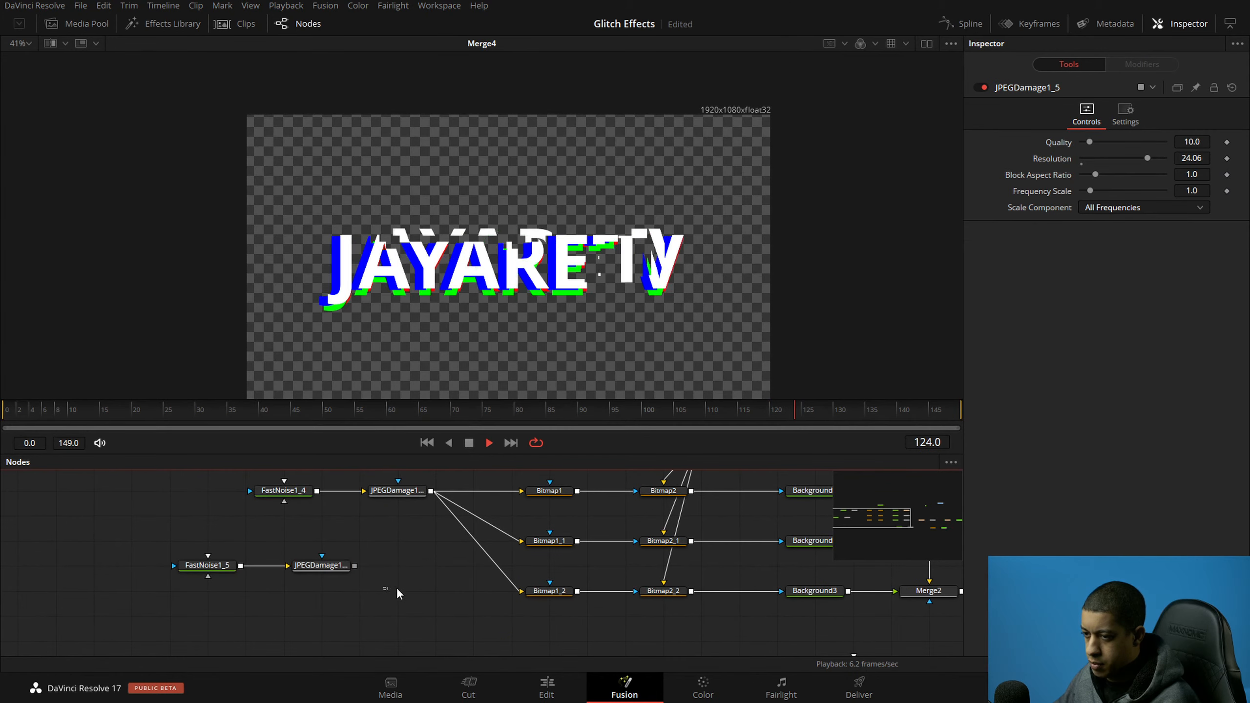
key(ctrl+v)
Step: Connect JPEGDamage1_6 to Bitmap1_1, stop playback and align the FastNoise1_6 pair with the second row
drag(316, 515, 525, 548)
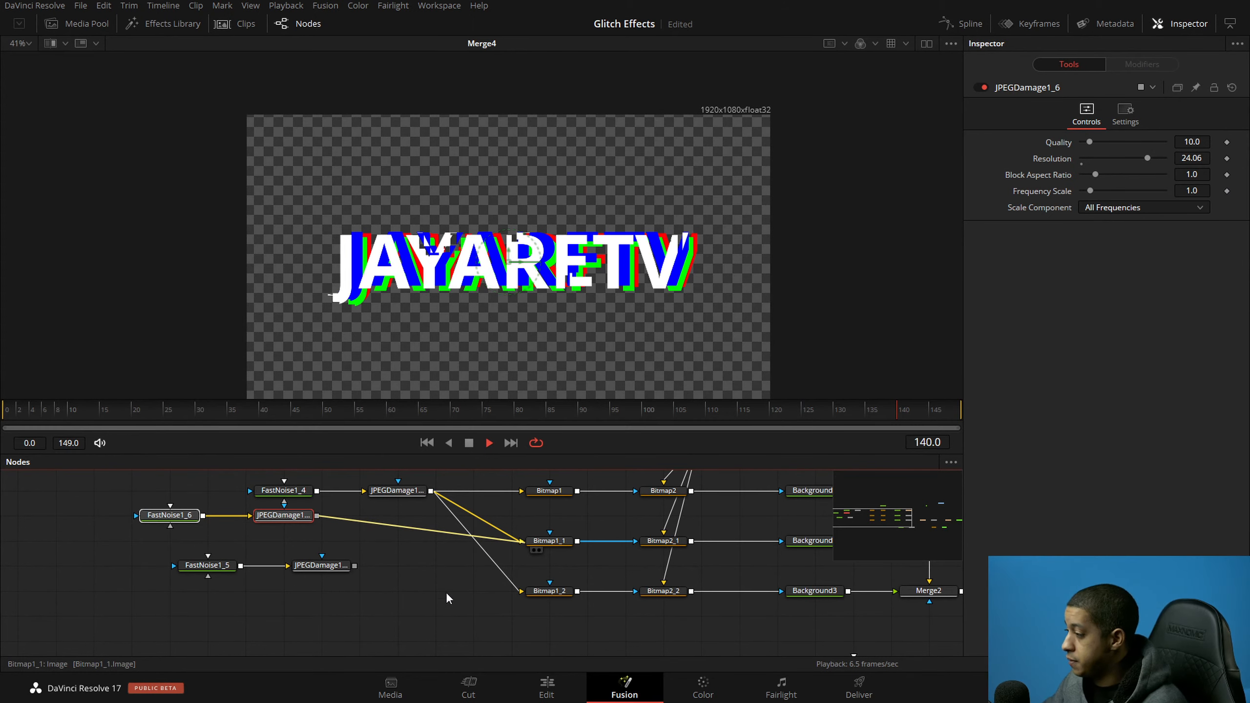
click(678, 605)
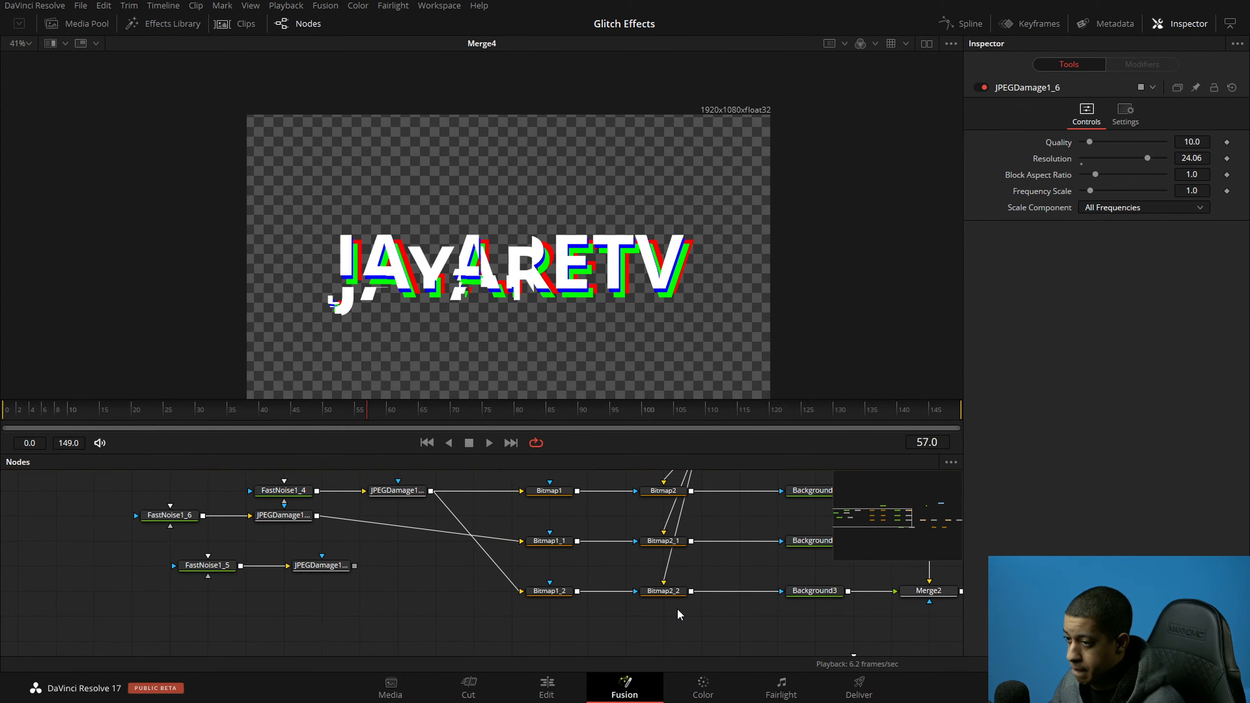
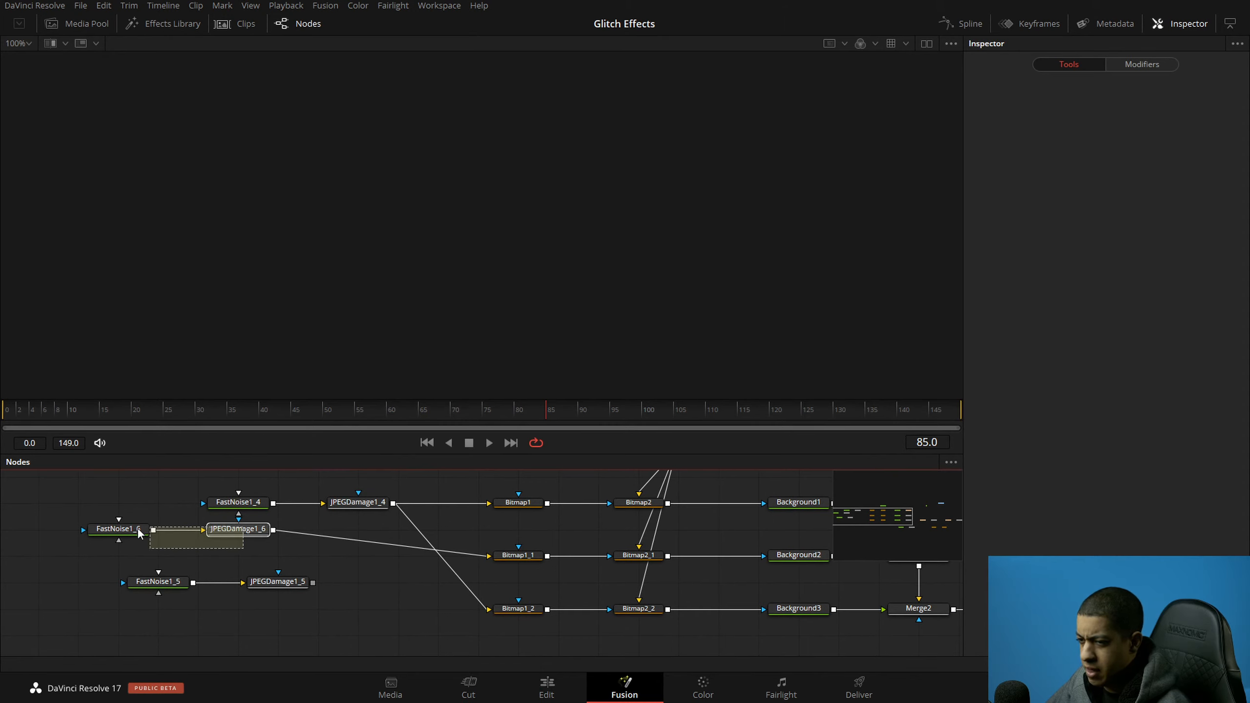
drag(205, 533, 324, 559)
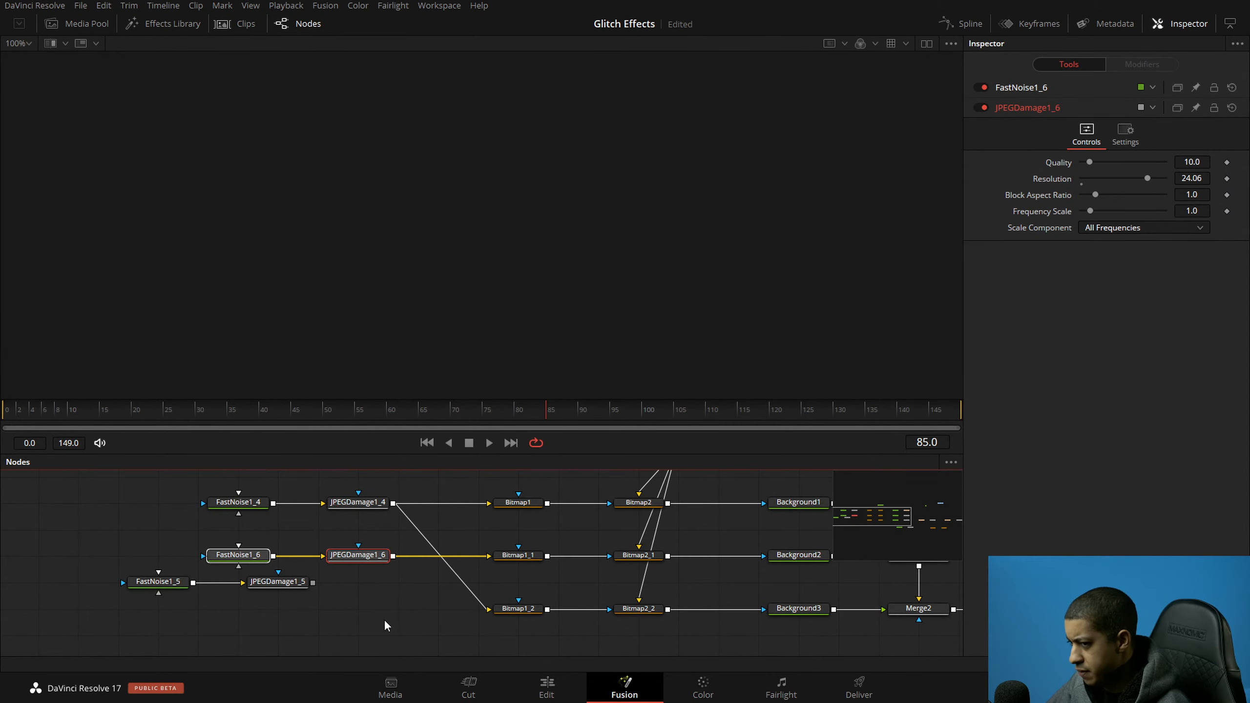
Step: Align the FastNoise1_5 and JPEGDamage1_5 pair with the third row and connect JPEGDamage1_5 to Bitmap1_2
drag(309, 621, 131, 579)
drag(287, 587, 489, 608)
click(360, 561)
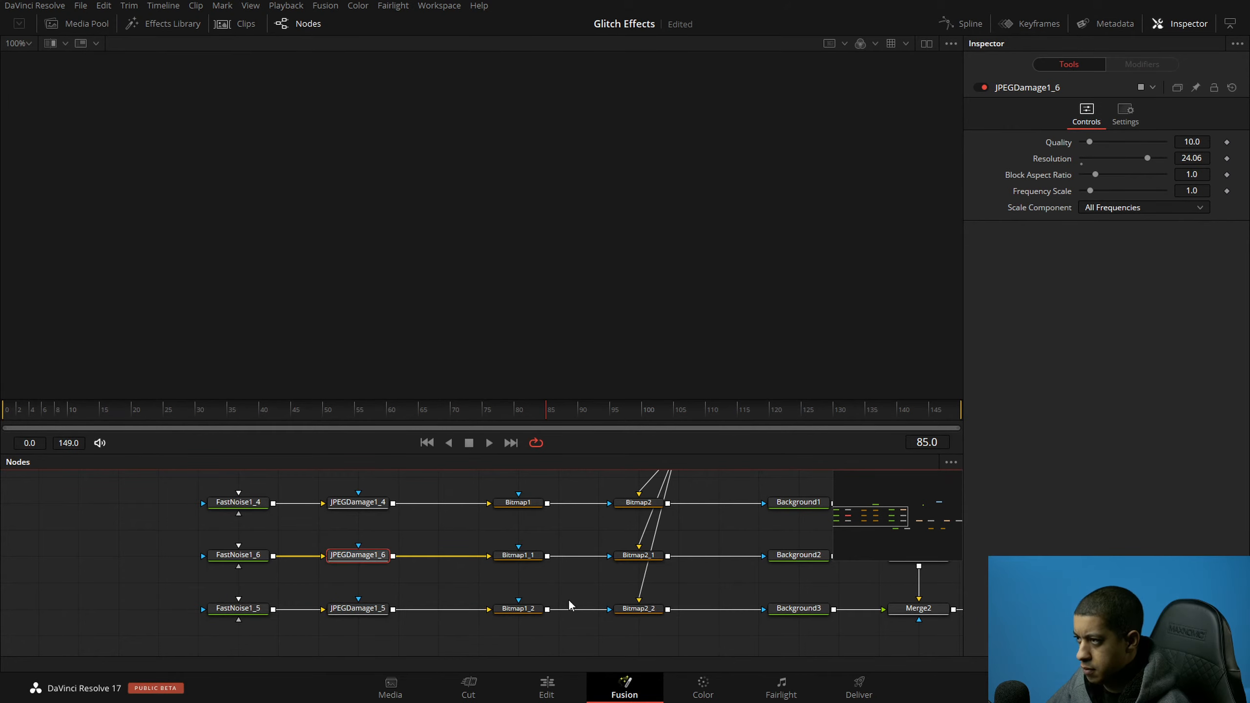
Step: Save the project and play back the Merge4 result with separate noise feeding each colour row
scroll(552, 603, right, 12)
scroll(552, 602, down, 4)
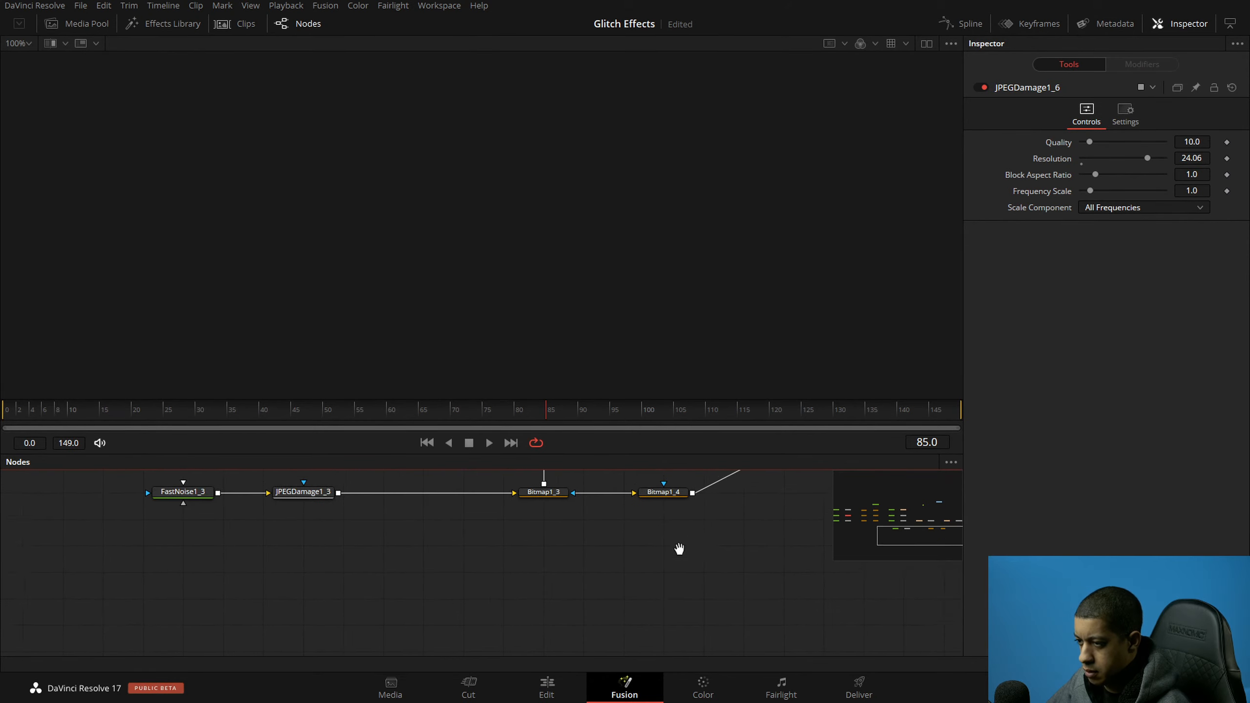
scroll(688, 542, right, 6)
scroll(689, 541, up, 4)
key(ctrl+s)
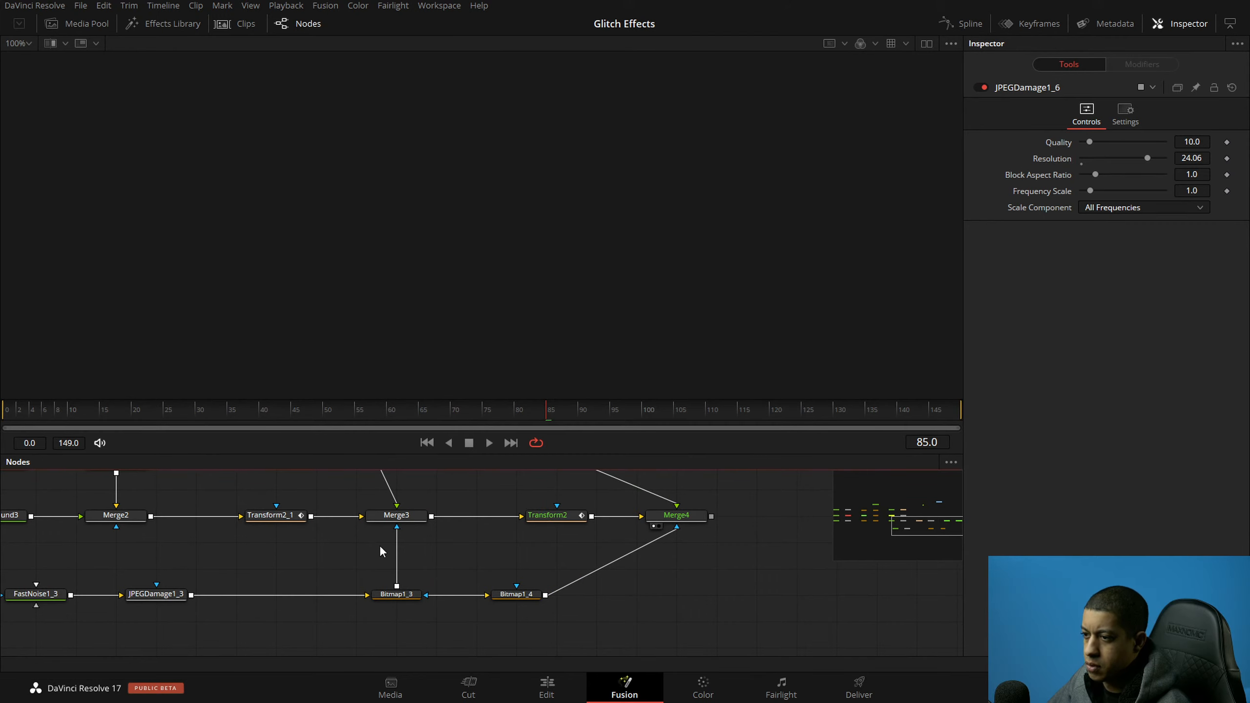
scroll(435, 566, left, 6)
scroll(435, 567, up, 1)
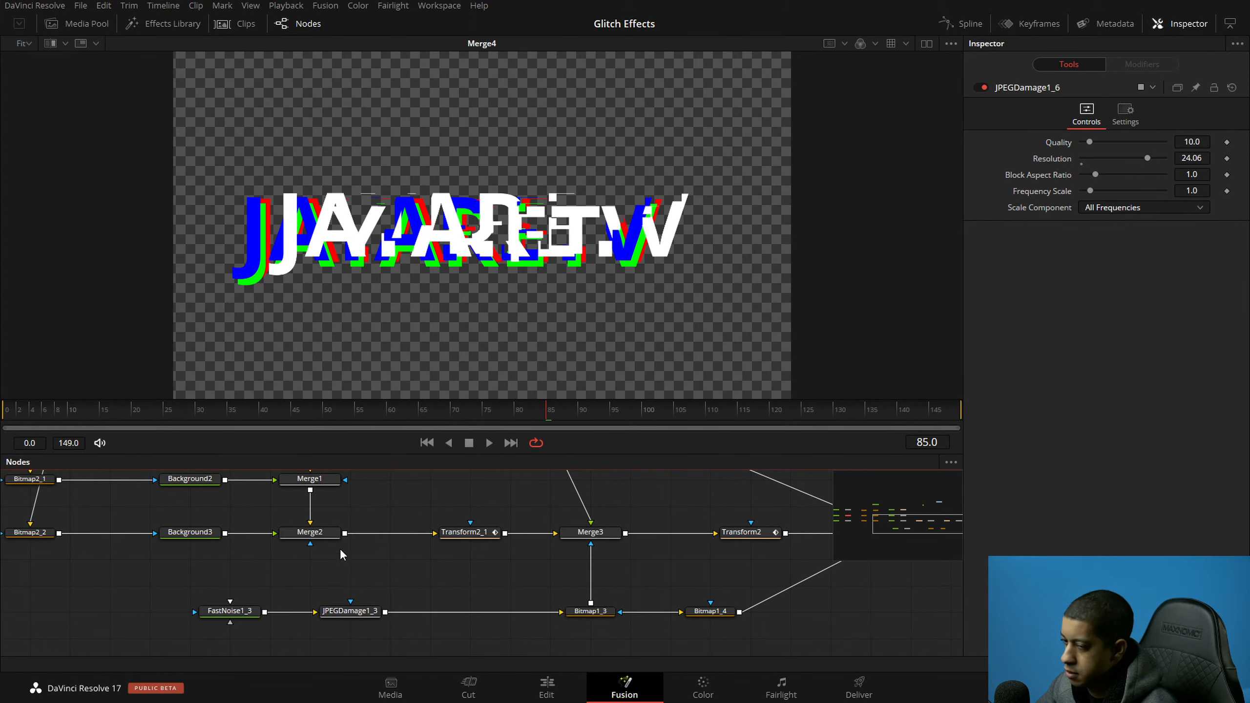
drag(299, 530, 447, 556)
drag(251, 569, 537, 572)
drag(287, 547, 327, 538)
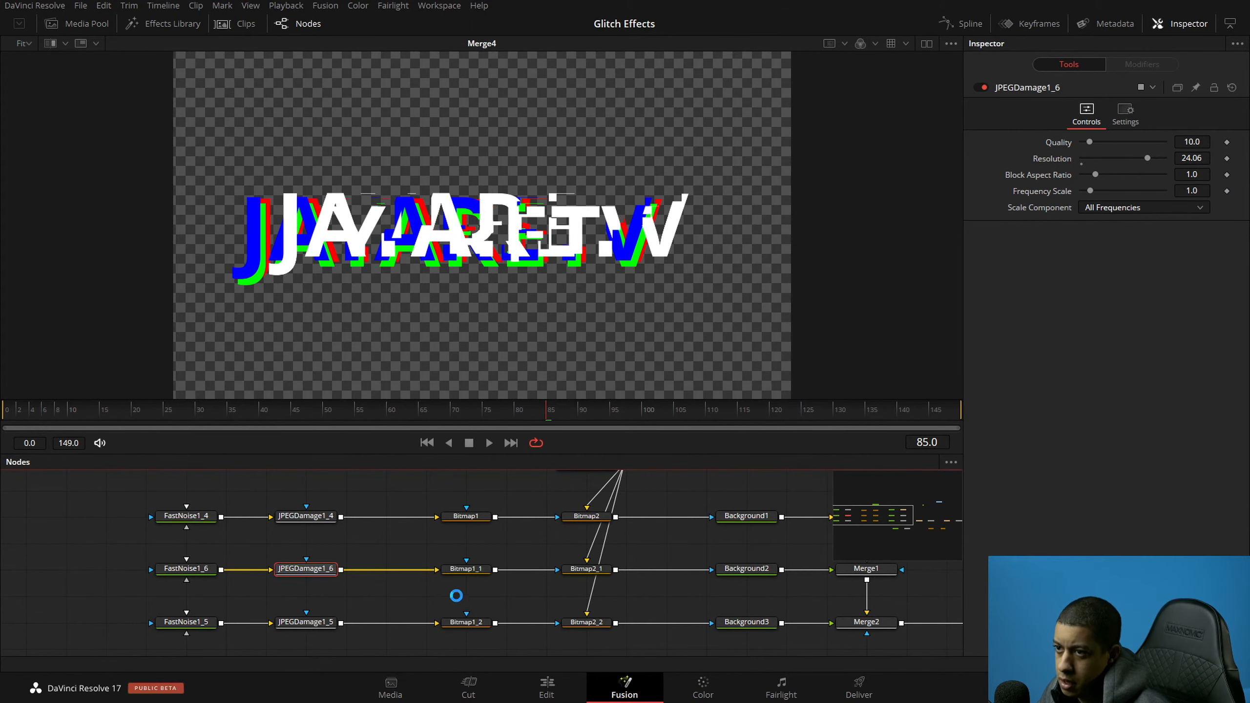
key(space)
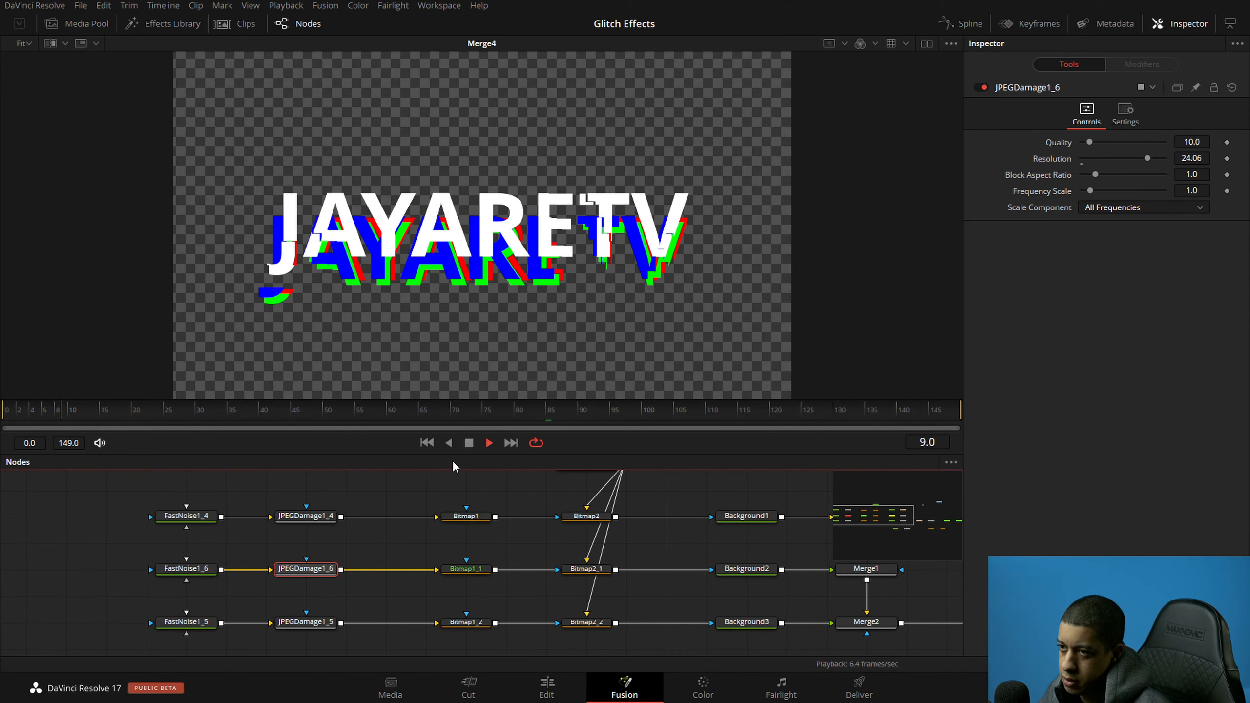
key(space)
Step: Add a Background node above Transform2_1, connect it to Merge3's background input in place of Transform2_1, and play back
drag(652, 555, 149, 497)
drag(522, 631, 403, 629)
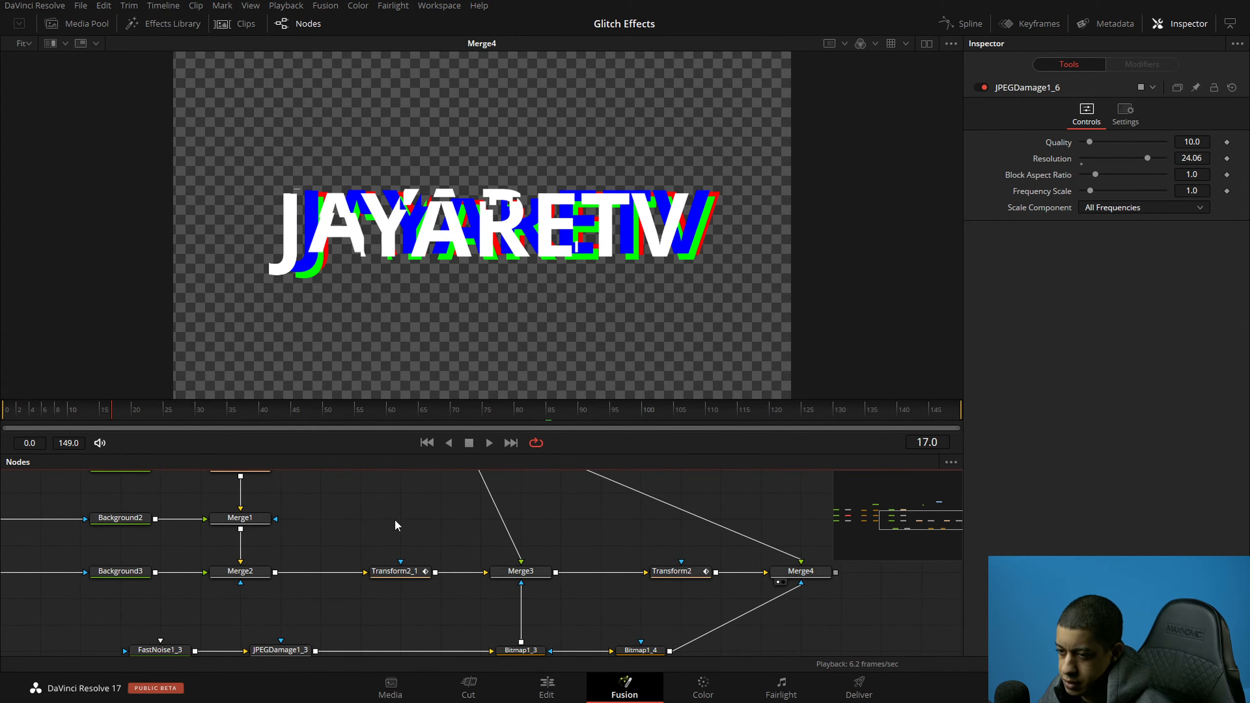
key(shift+space)
text(b)
key(Return)
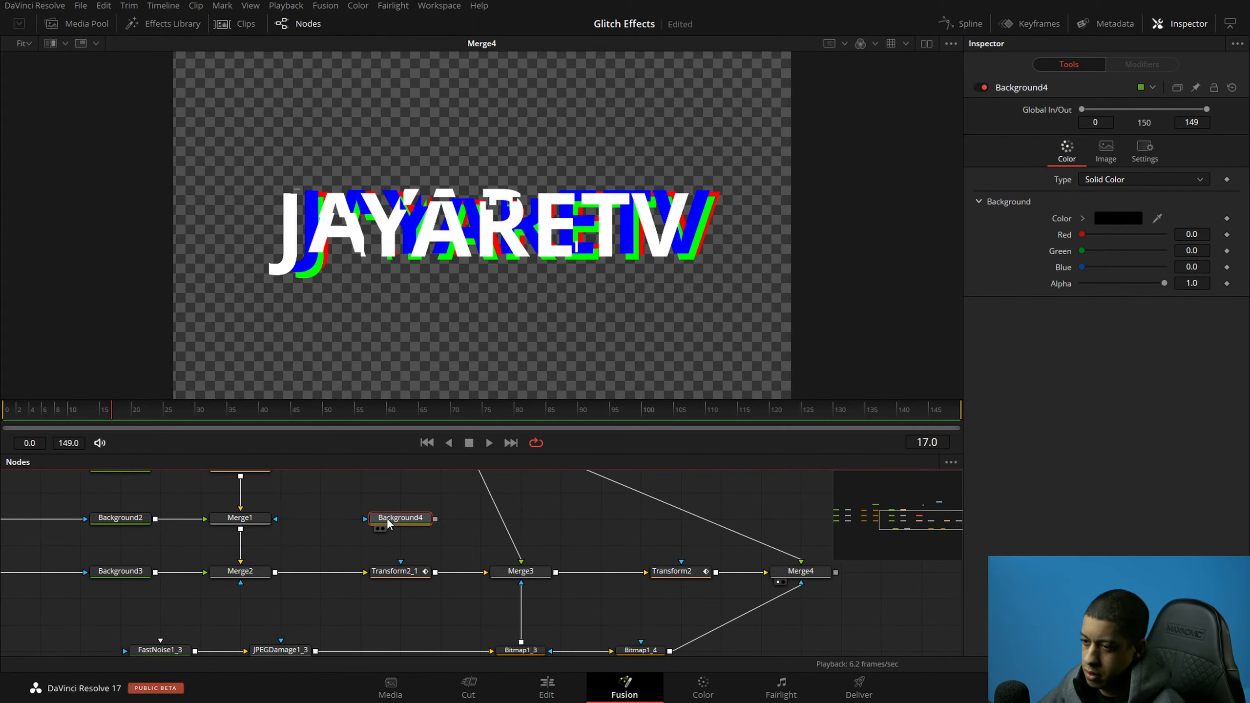
drag(436, 519, 486, 572)
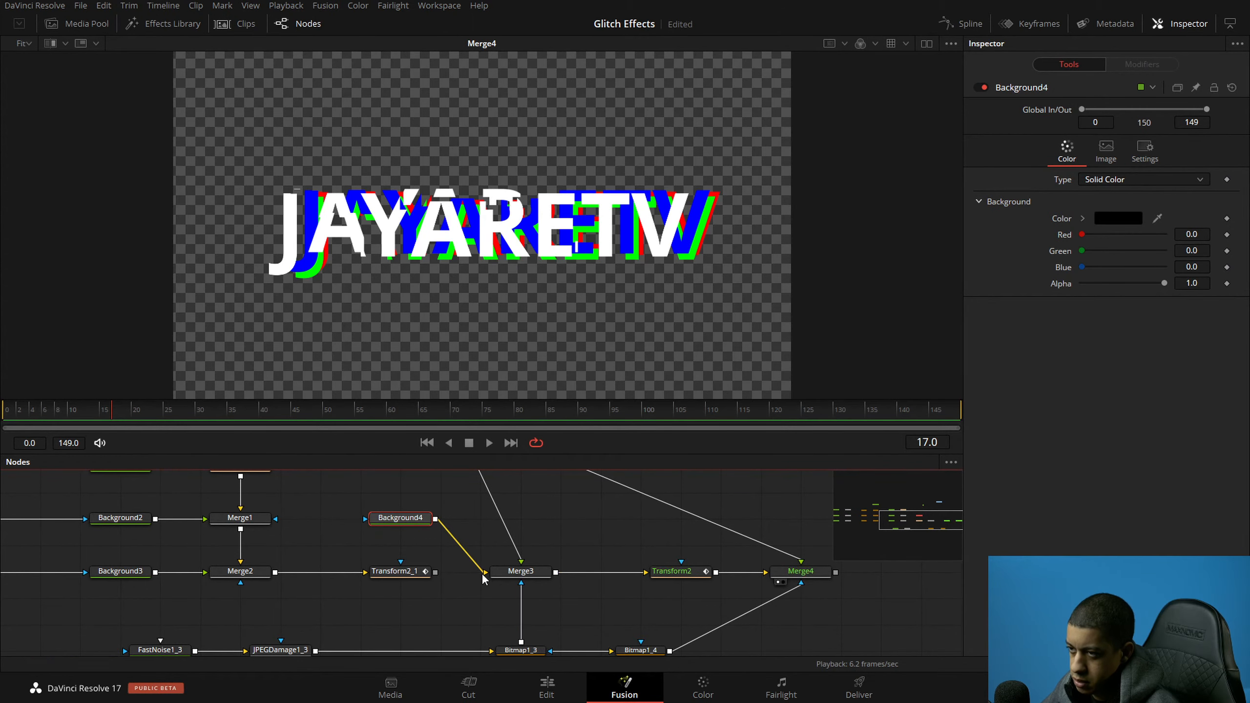
key(space)
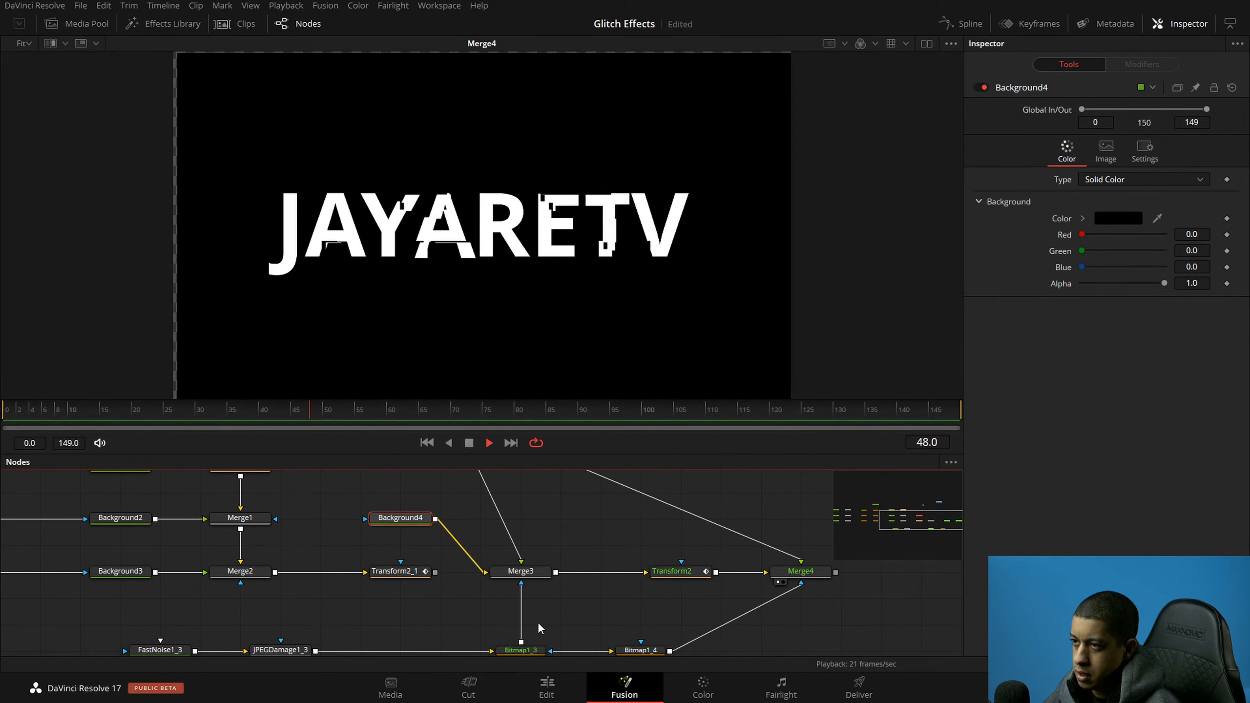
key(space)
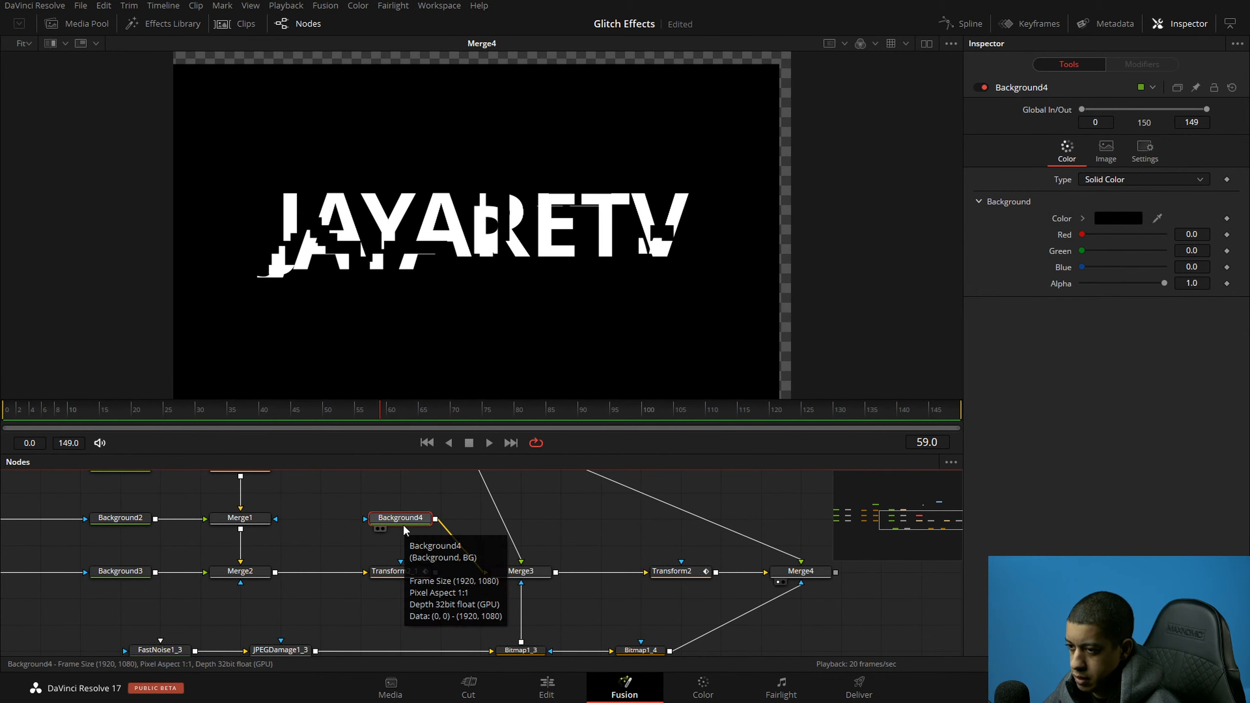
Step: Make Background4 fully transparent with an alpha of 0 and play back the title
drag(1162, 287, 938, 299)
key(space)
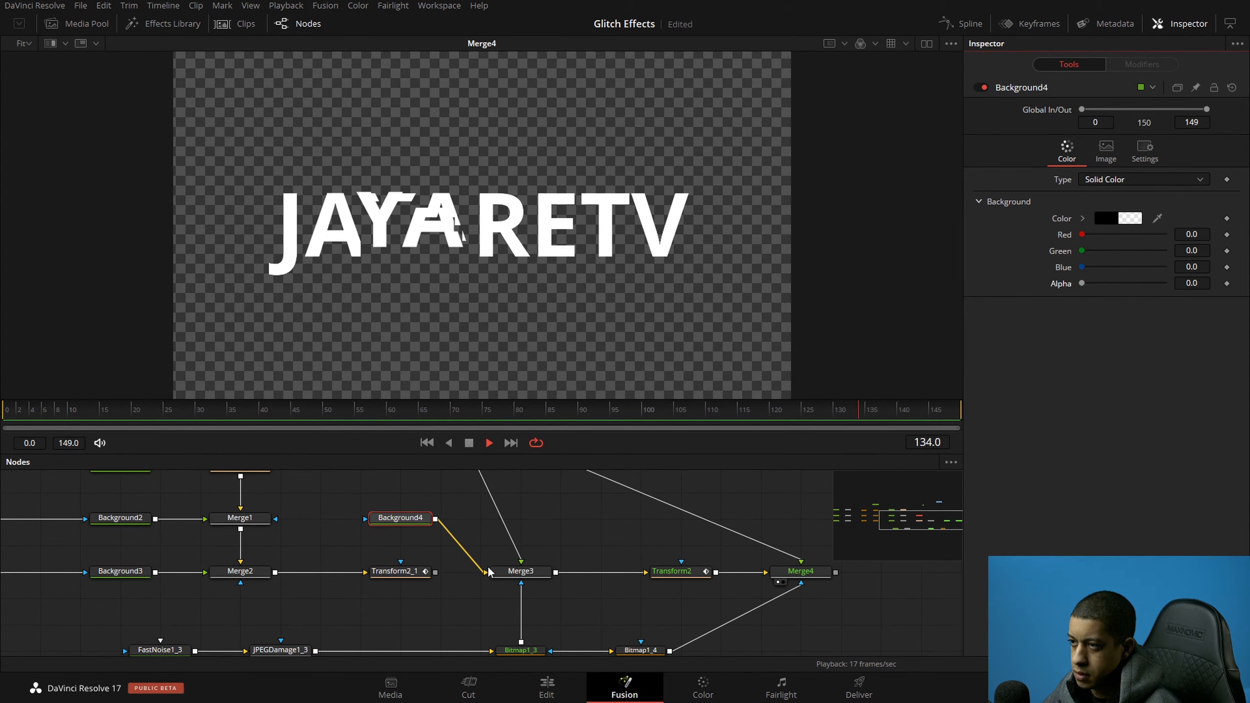
drag(652, 610, 560, 563)
key(space)
Step: Delete the Transform2 node and modify Merge3's Center with a Perturb modifier
click(607, 551)
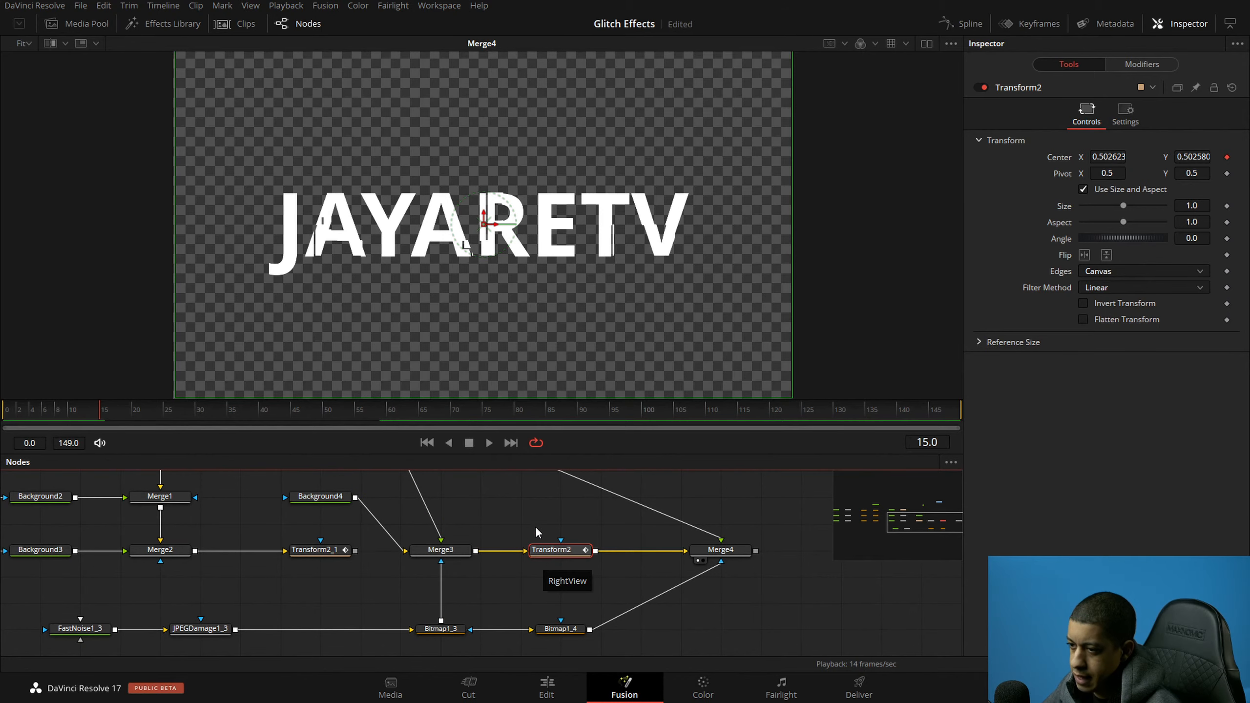
key(Delete)
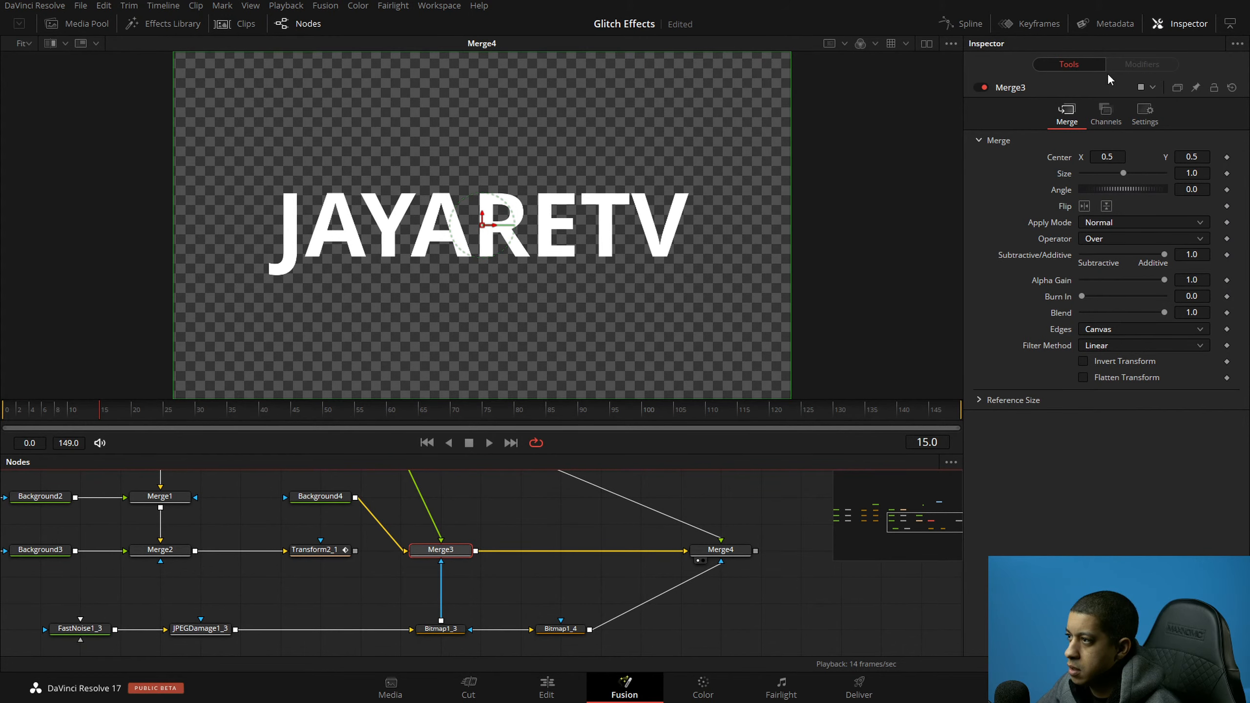
right_click(1069, 161)
mouse_move(1142, 220)
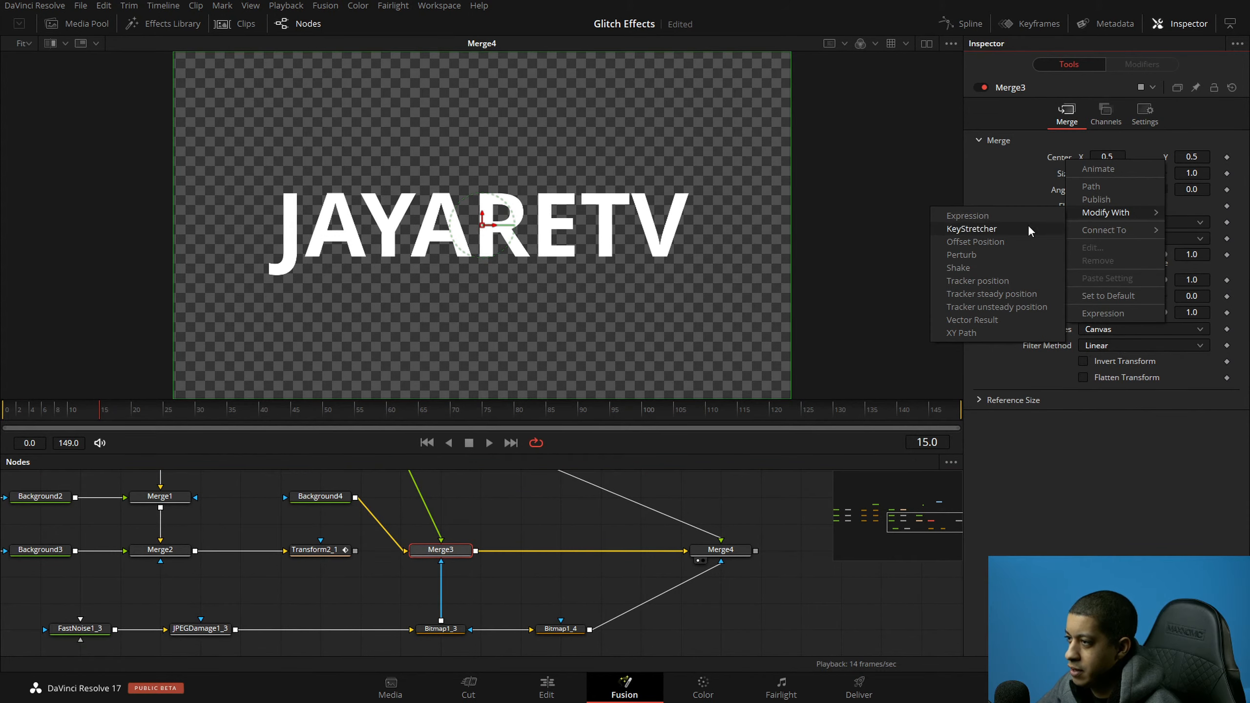
click(984, 256)
click(1141, 65)
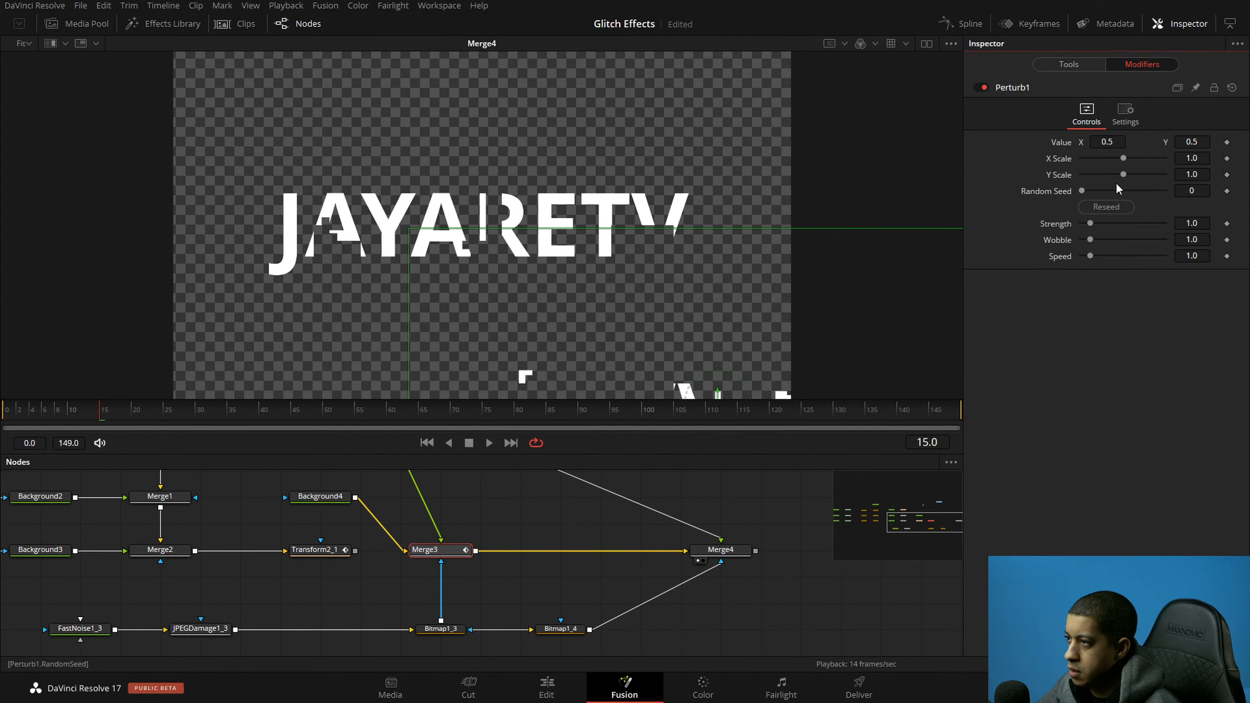
Step: Set the Perturb modifier's Y Scale to 0.1 and its X Scale to 0.3
click(1198, 174)
text(0.1)
key(Tab)
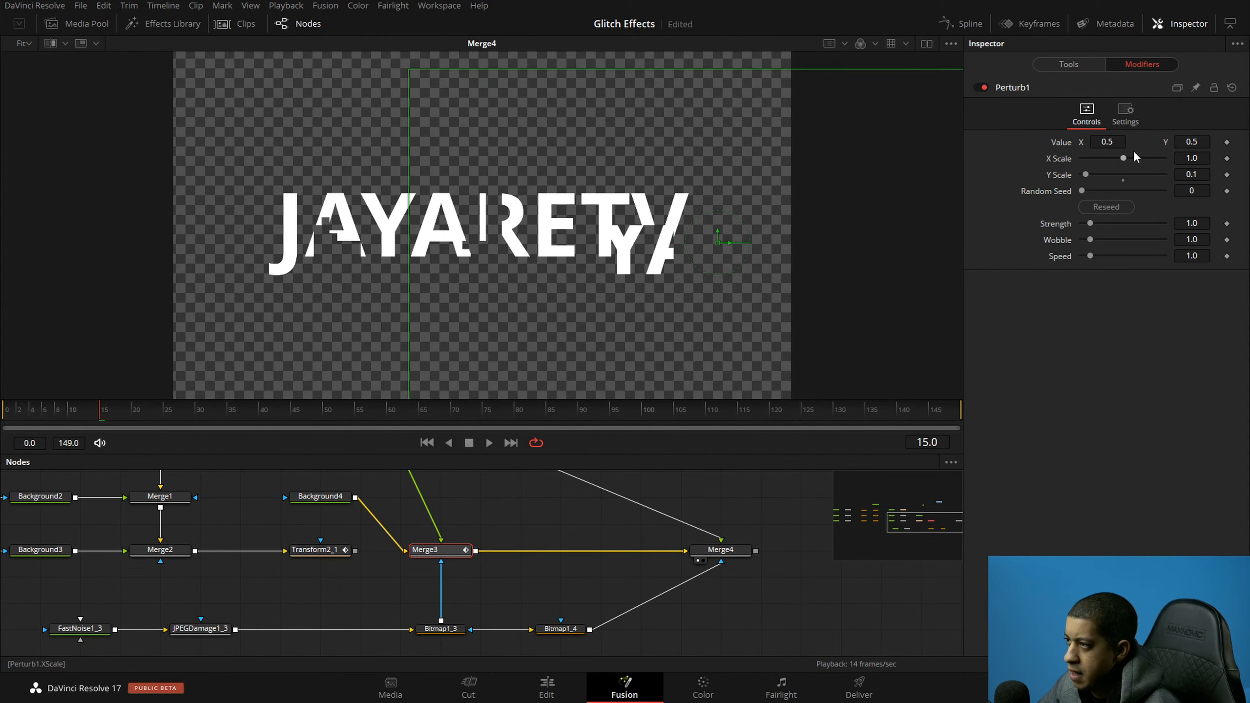
click(1203, 158)
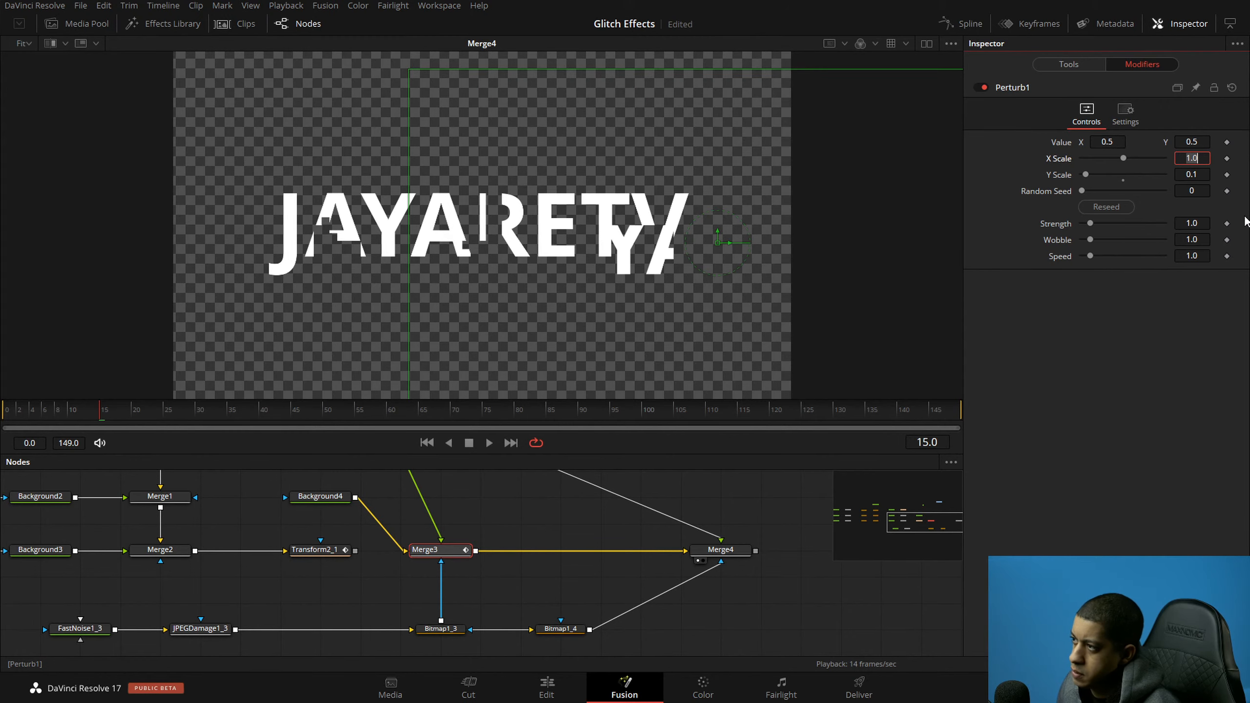
text(0.3)
key(Return)
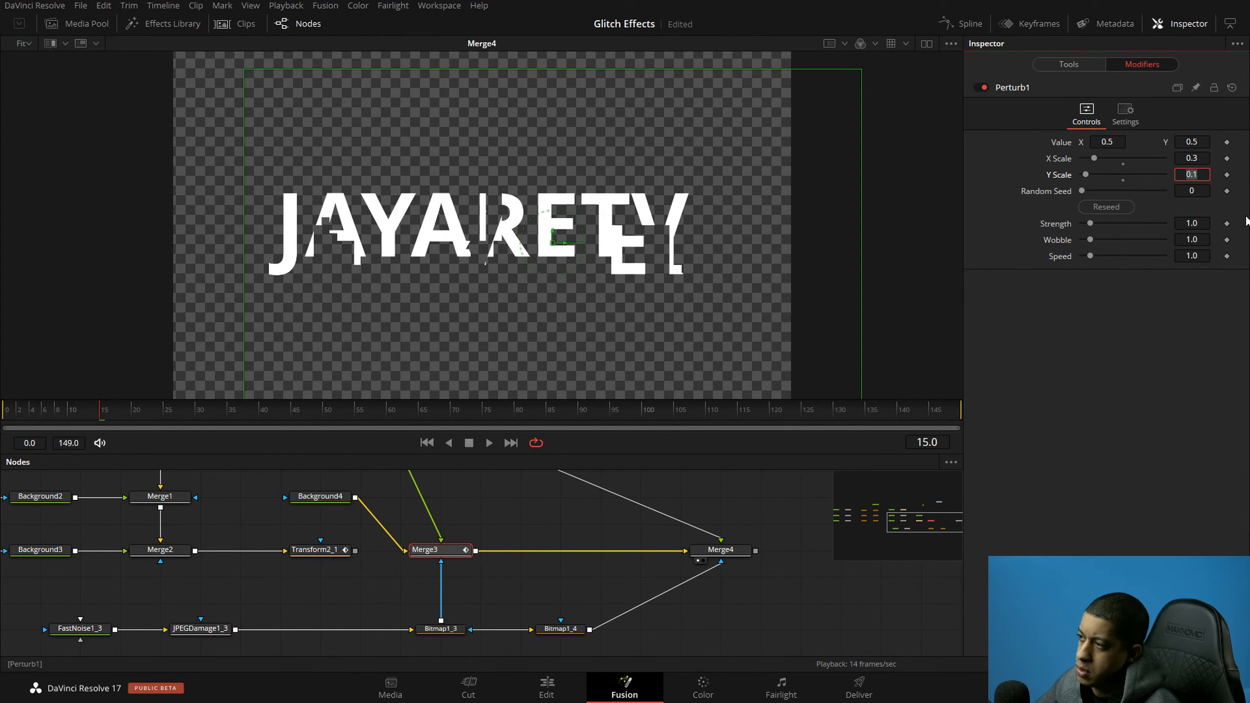
Step: Raise the Perturb modifier's Wobble and Speed to 10 and play back the glitch
drag(1090, 240, 1184, 239)
drag(1089, 255, 1229, 257)
click(751, 533)
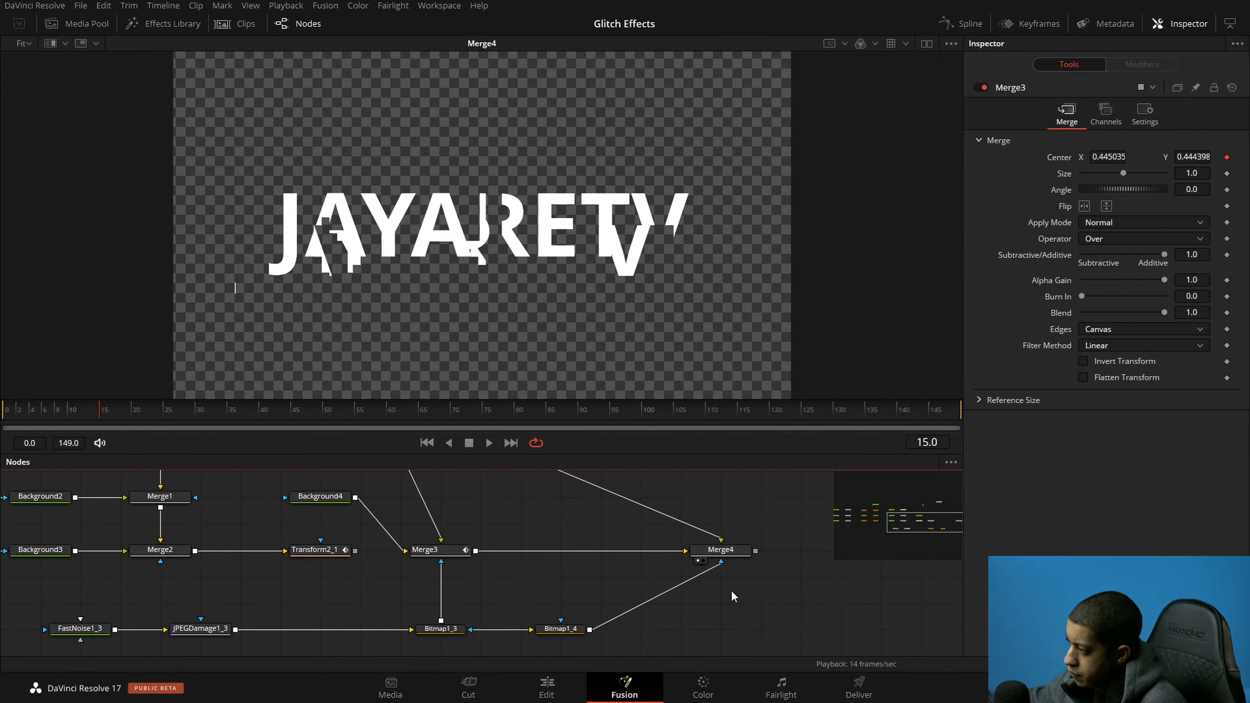
drag(678, 613, 746, 623)
mouse_move(638, 601)
mouse_down()
mouse_move(691, 567)
mouse_move(603, 554)
mouse_up()
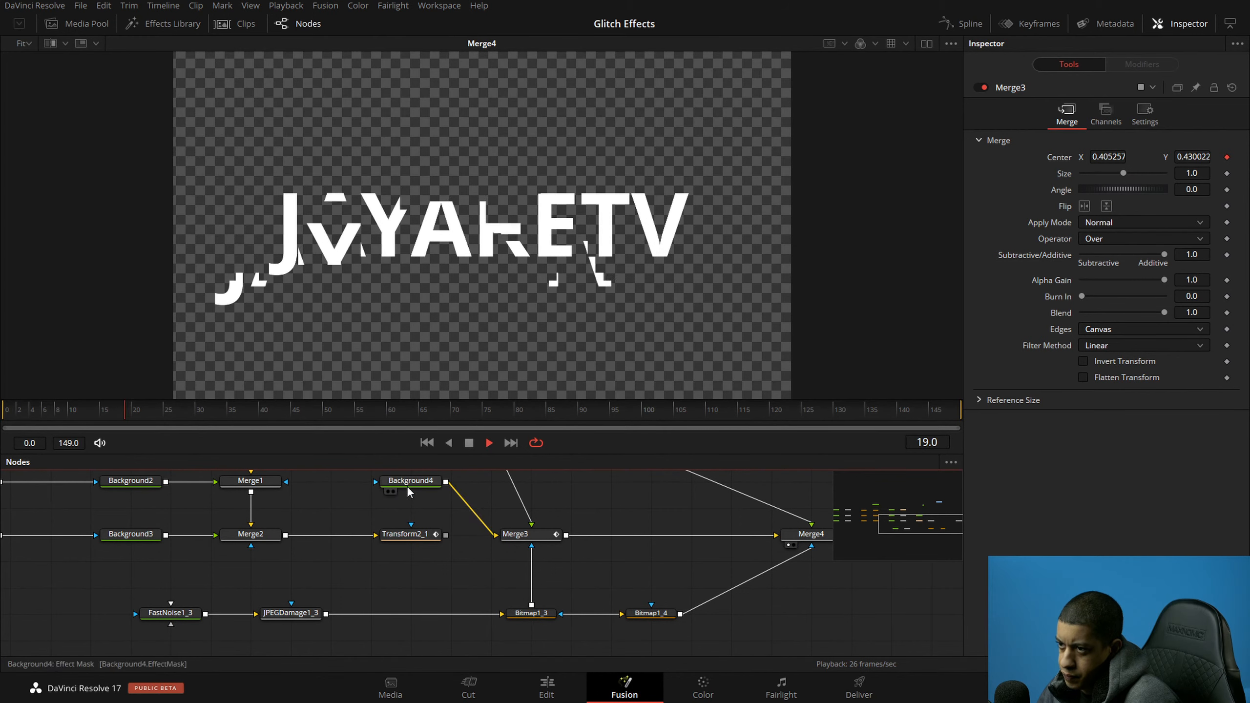
Step: Set the Wobble of Merge3's Perturb modifier to 0.3 and deselect the node
click(515, 535)
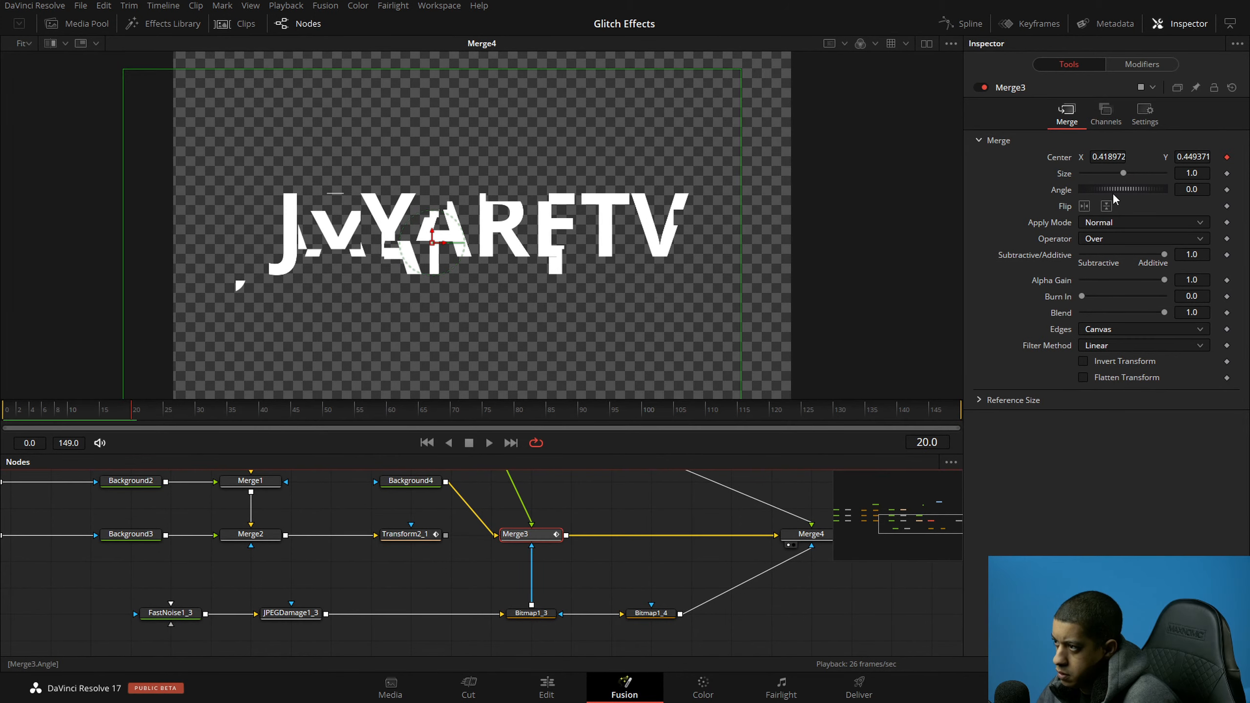
click(1169, 70)
click(1200, 239)
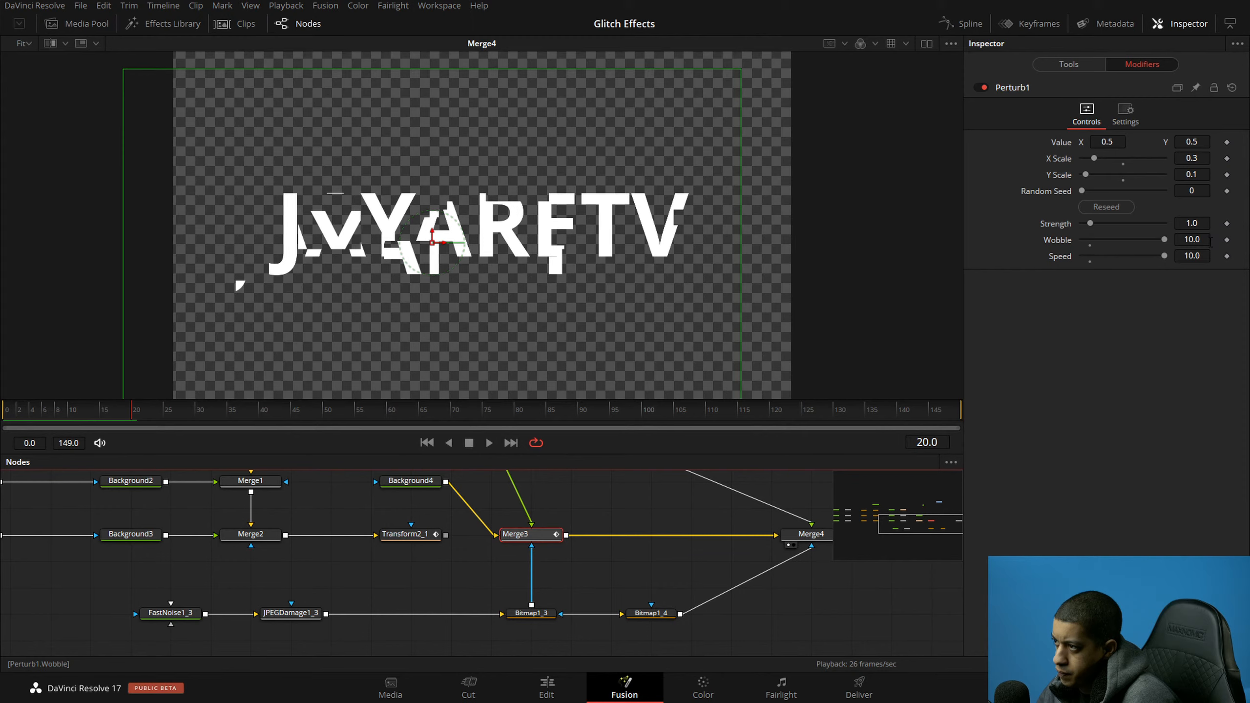
key(BackSpace)
key(BackSpace)
key(BackSpace)
key(BackSpace)
text(.3)
key(Tab)
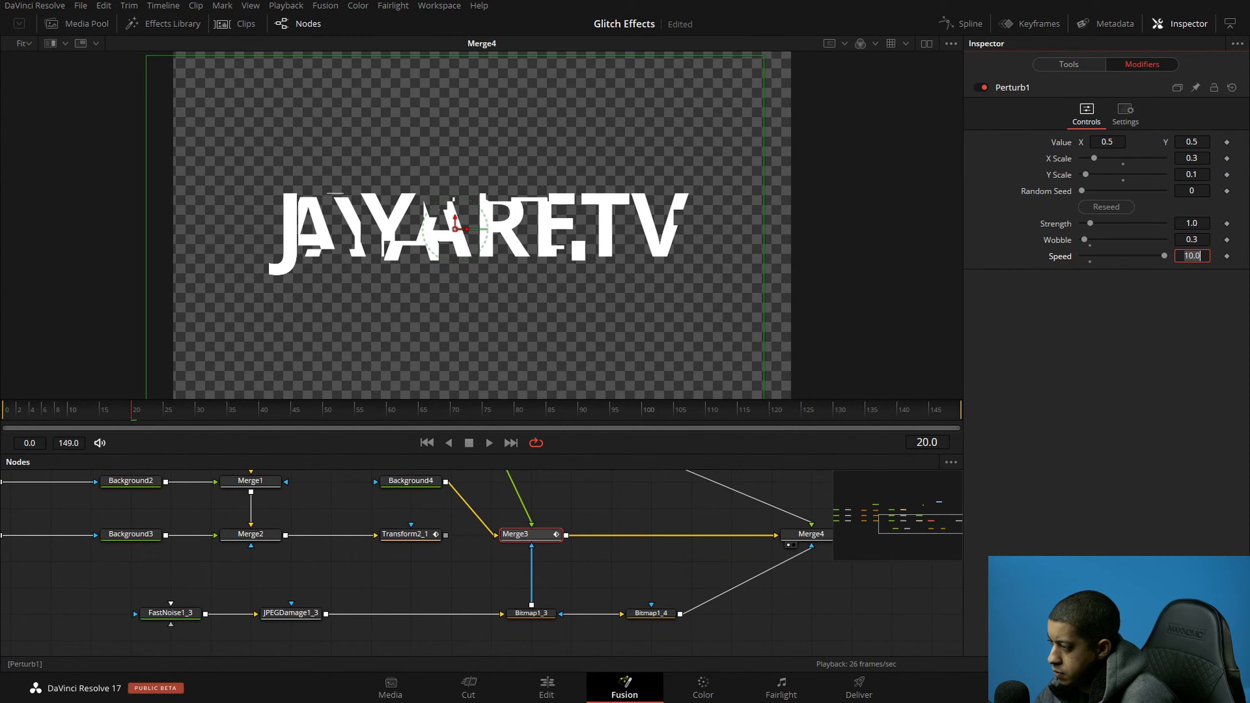
click(858, 608)
click(858, 606)
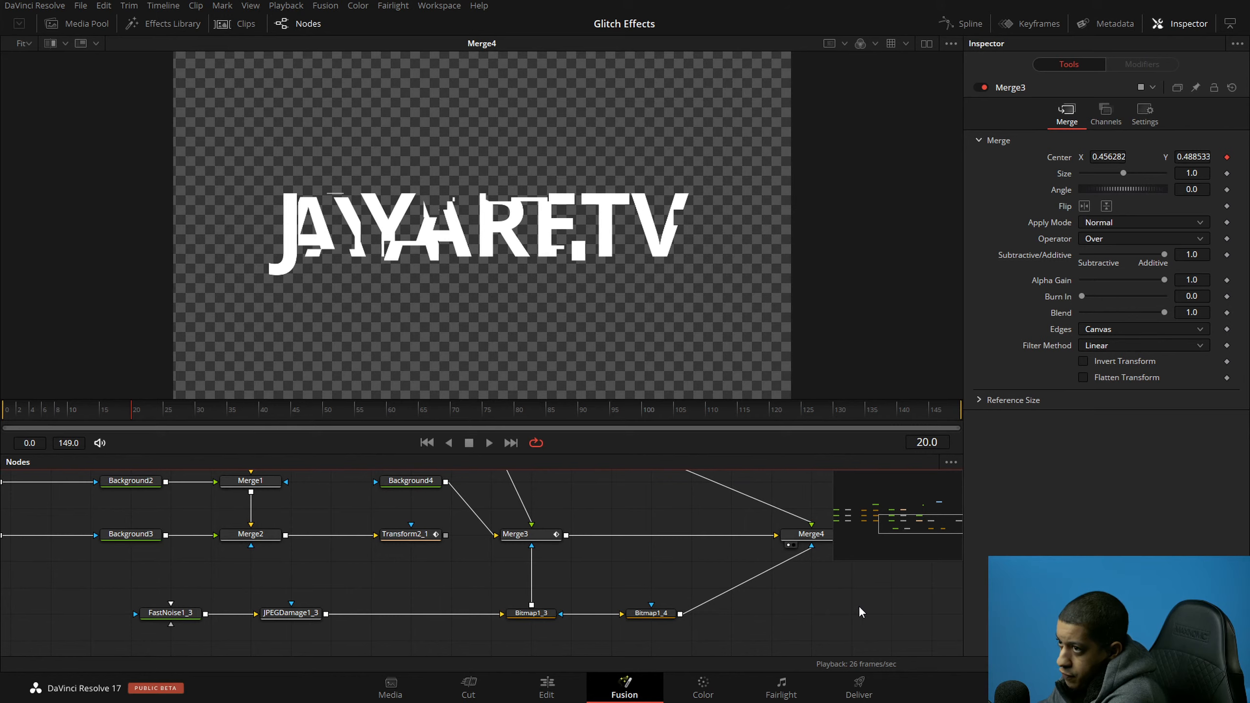
click(479, 6)
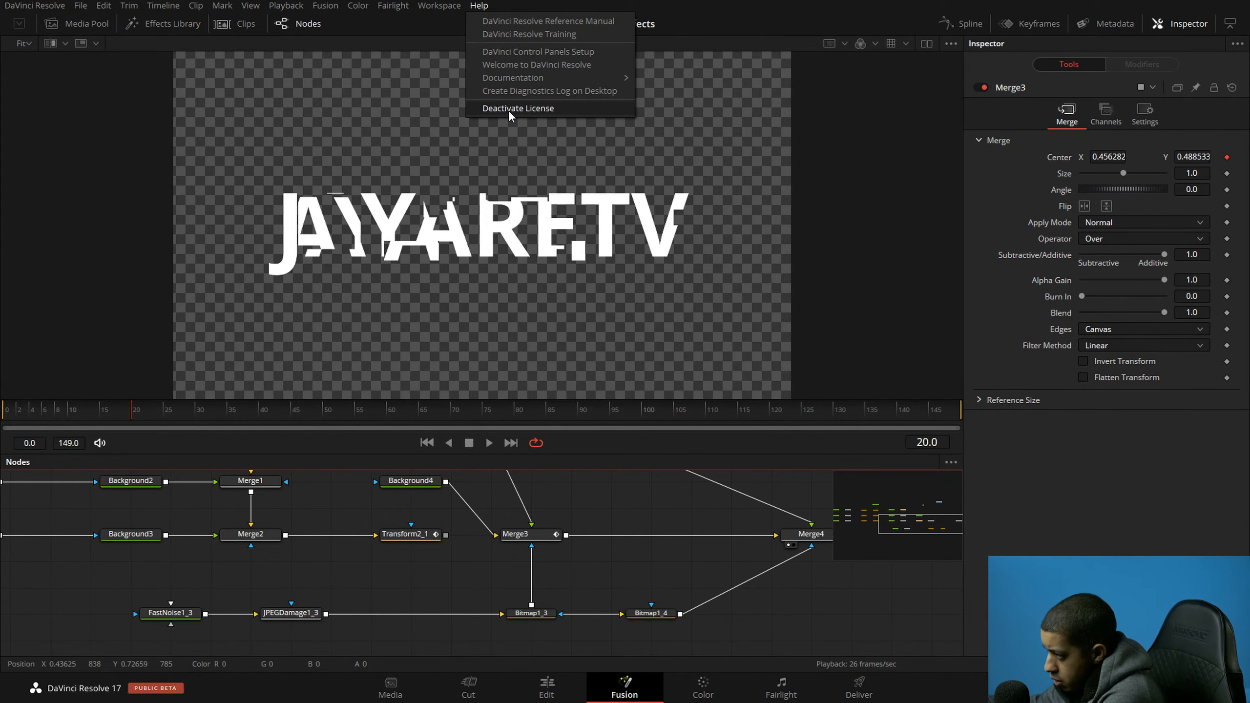
click(694, 5)
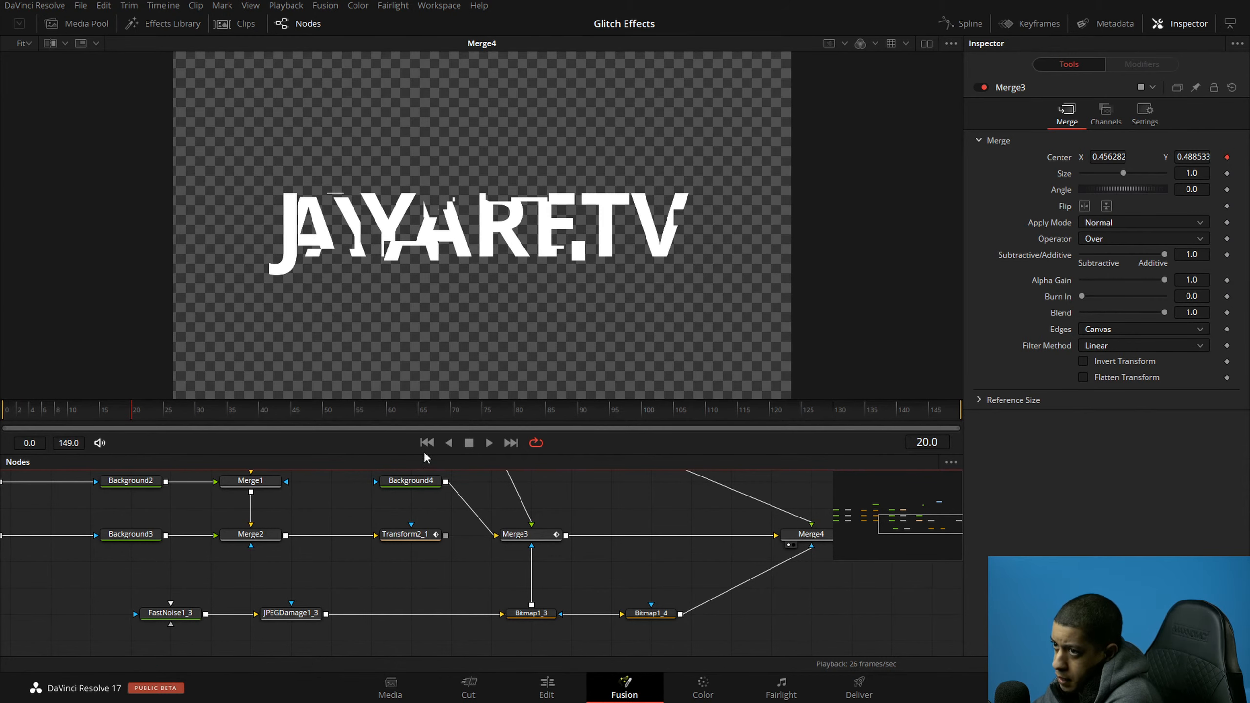
Step: Move Merge4 closer to Merge3, directly above Bitmap1_4, and play back the perturbed title from near the start
drag(655, 586, 684, 616)
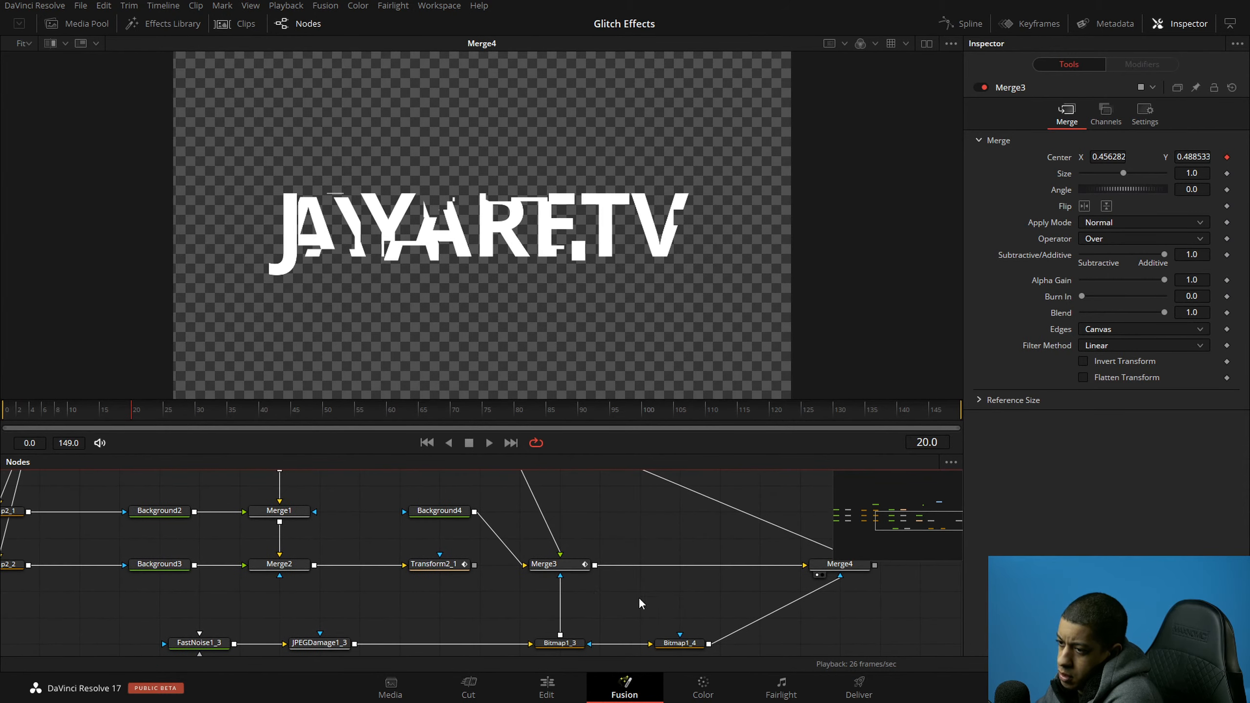
drag(812, 566, 644, 570)
click(571, 565)
click(68, 412)
click(487, 446)
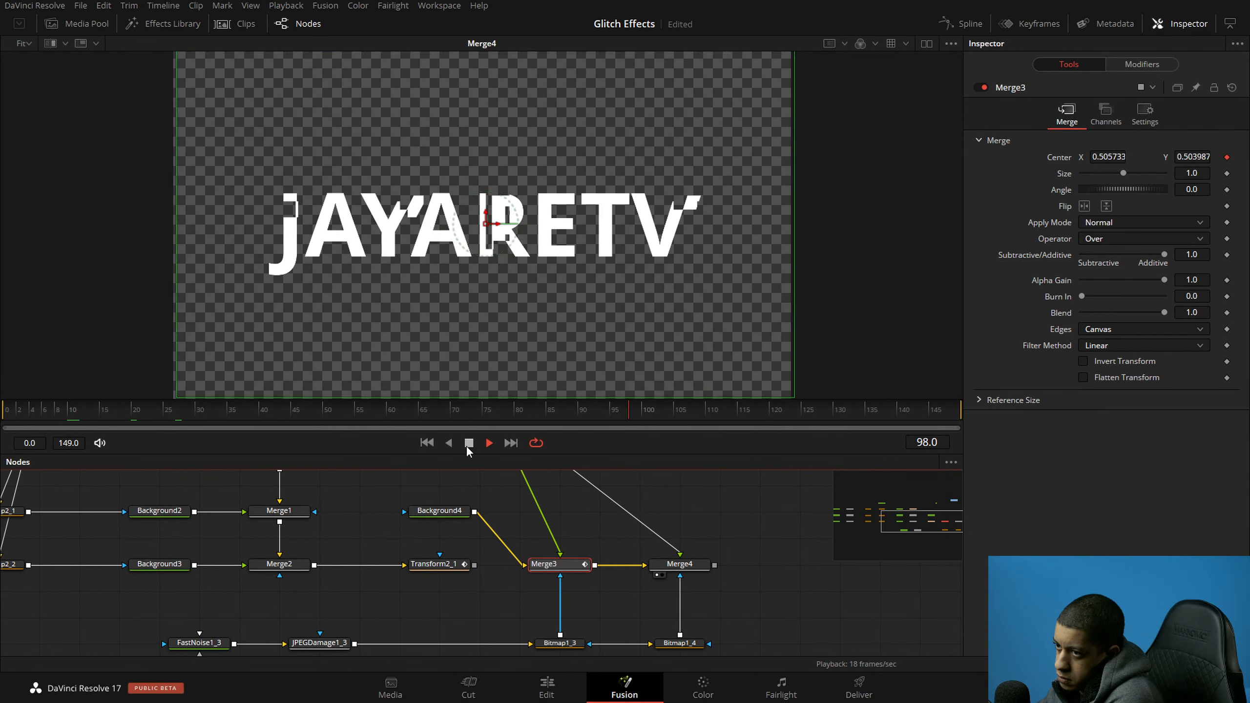
click(469, 443)
click(758, 546)
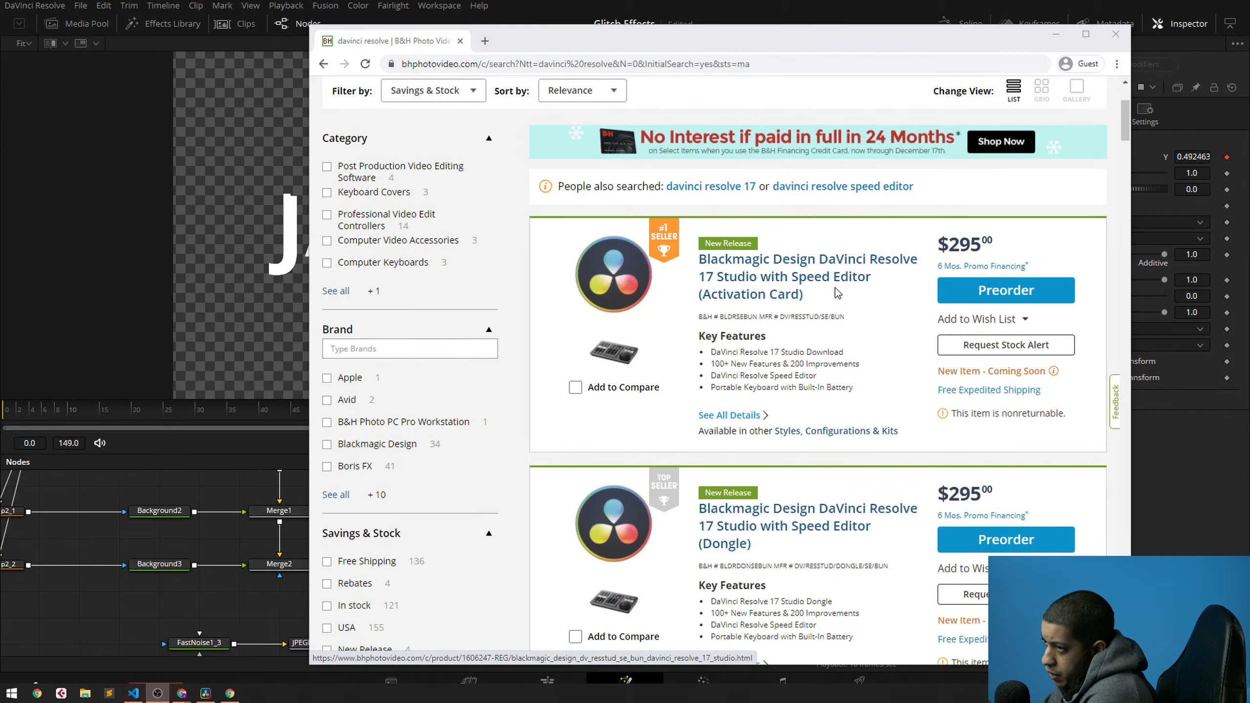
Step: Examine the prices and availability of the DaVinci Resolve 17 Studio listings in the B&H search results in the browser
double_click(948, 244)
click(994, 250)
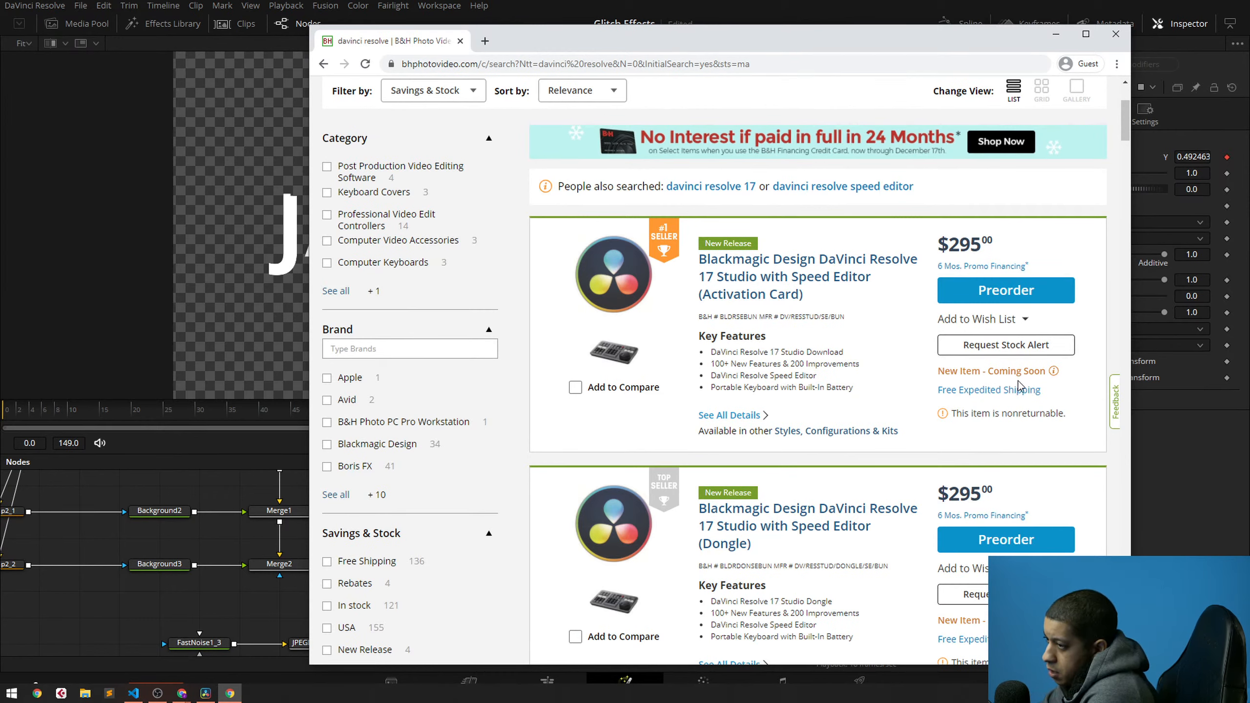
drag(944, 372, 1045, 373)
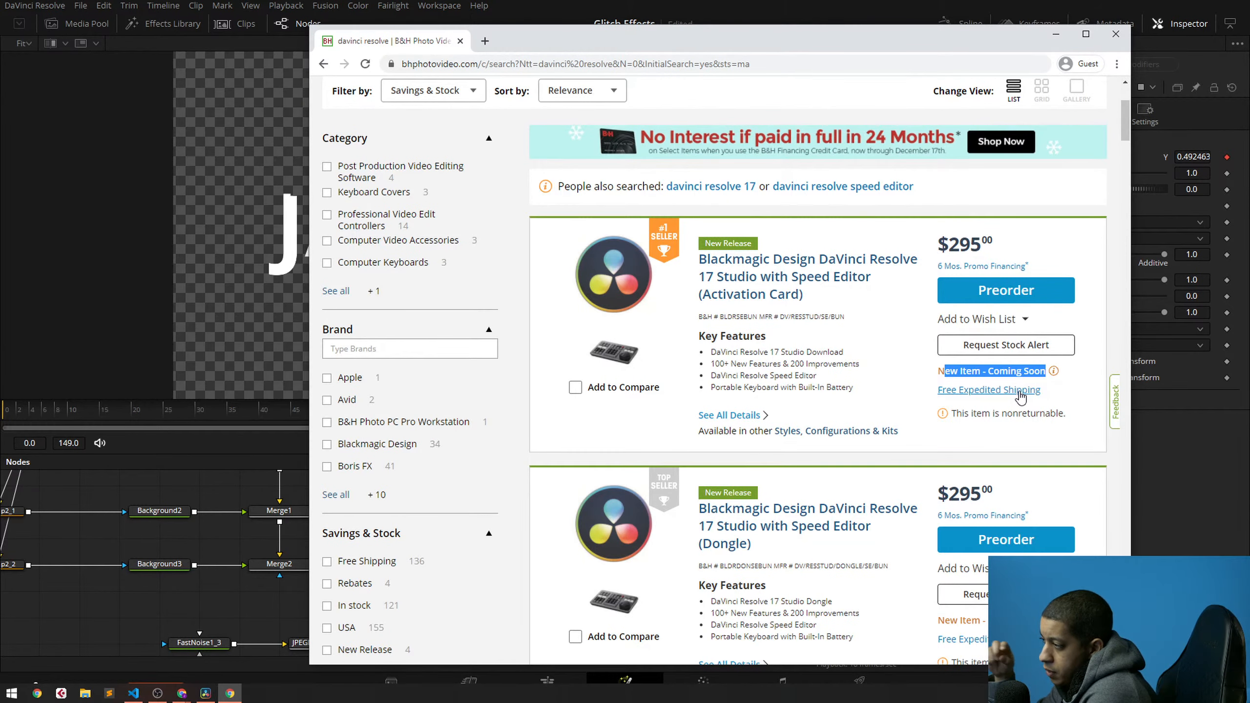
scroll(1014, 408, down, 2)
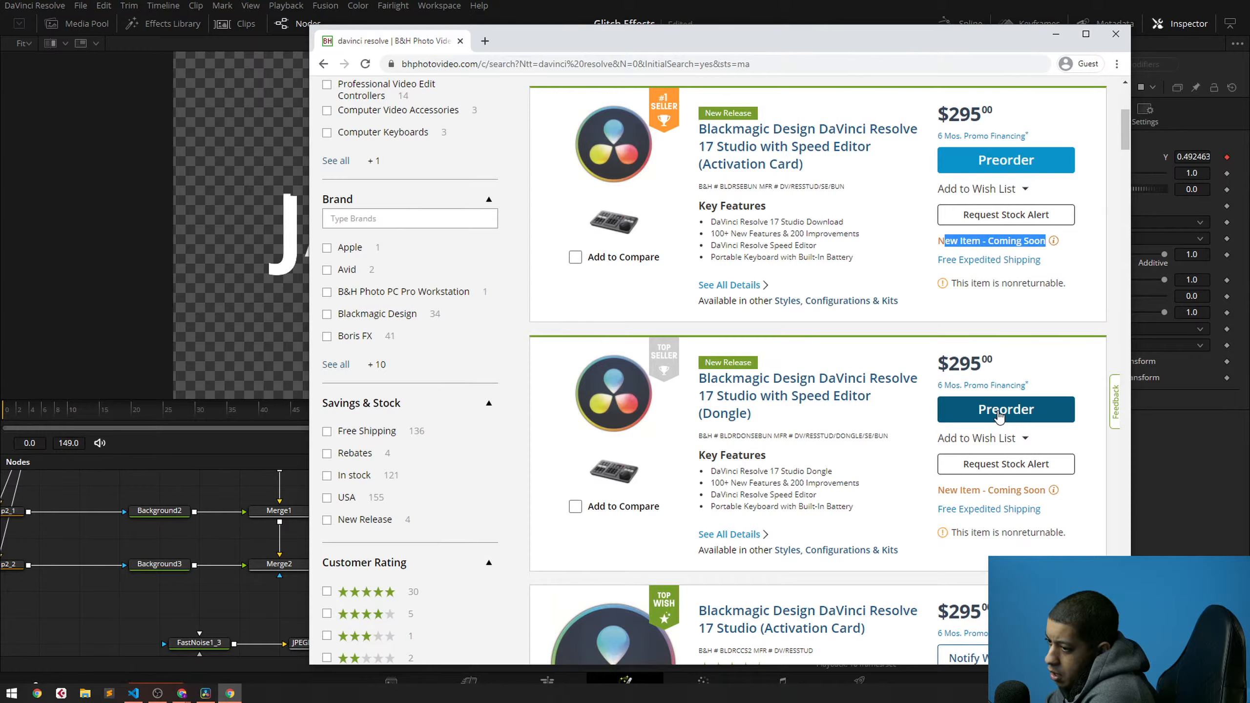
scroll(998, 419, down, 1)
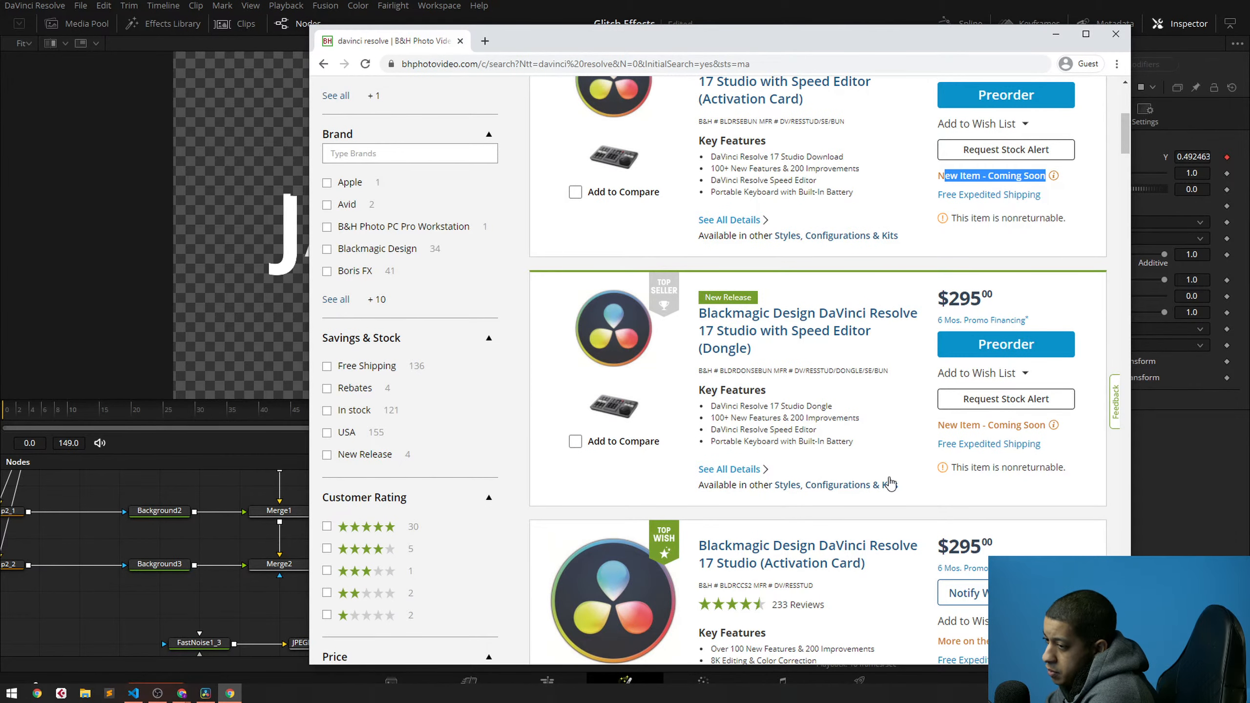
double_click(947, 548)
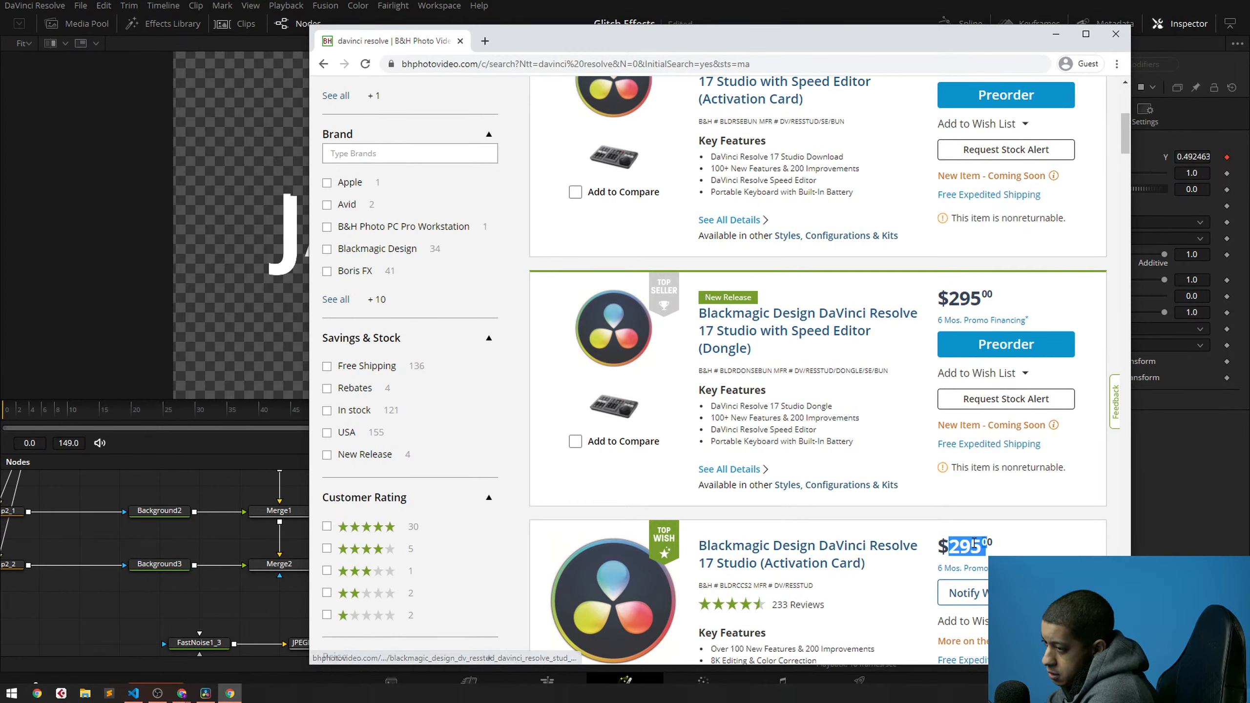
Step: Compare the prices of the DaVinci Resolve 17 Studio with Speed Editor bundles, activation card and dongle versions, in the search results
double_click(946, 295)
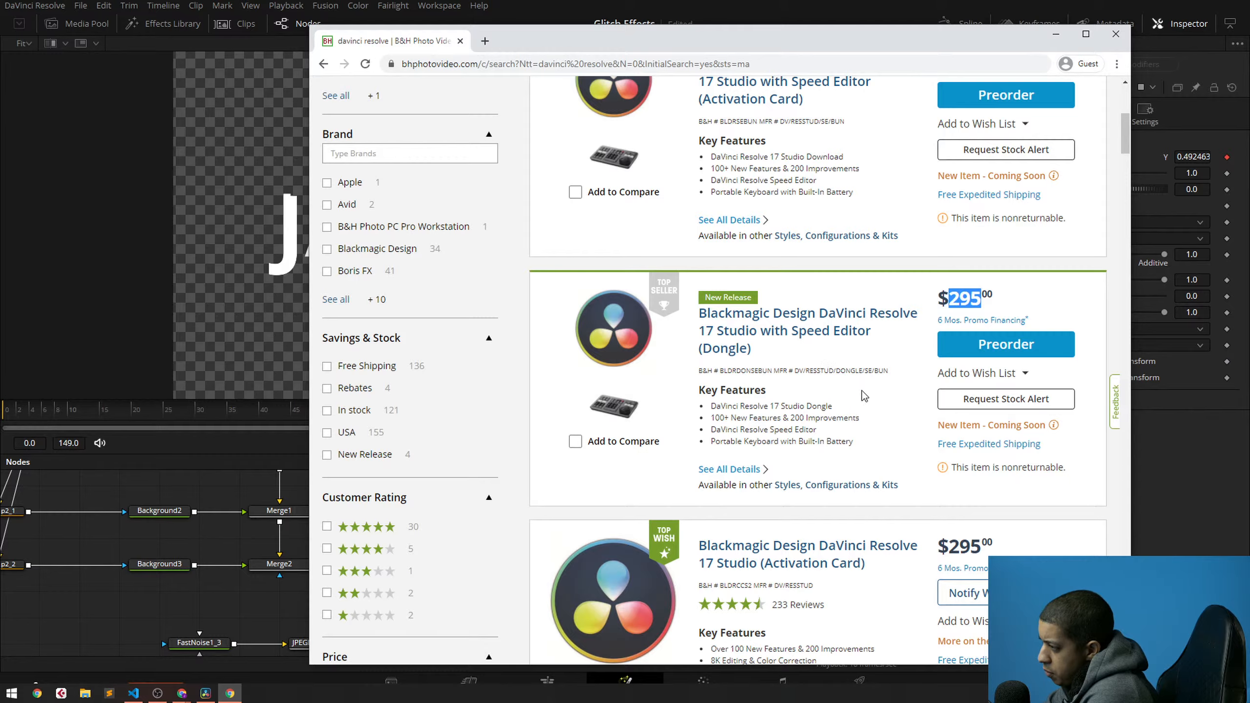
scroll(842, 346, up, 4)
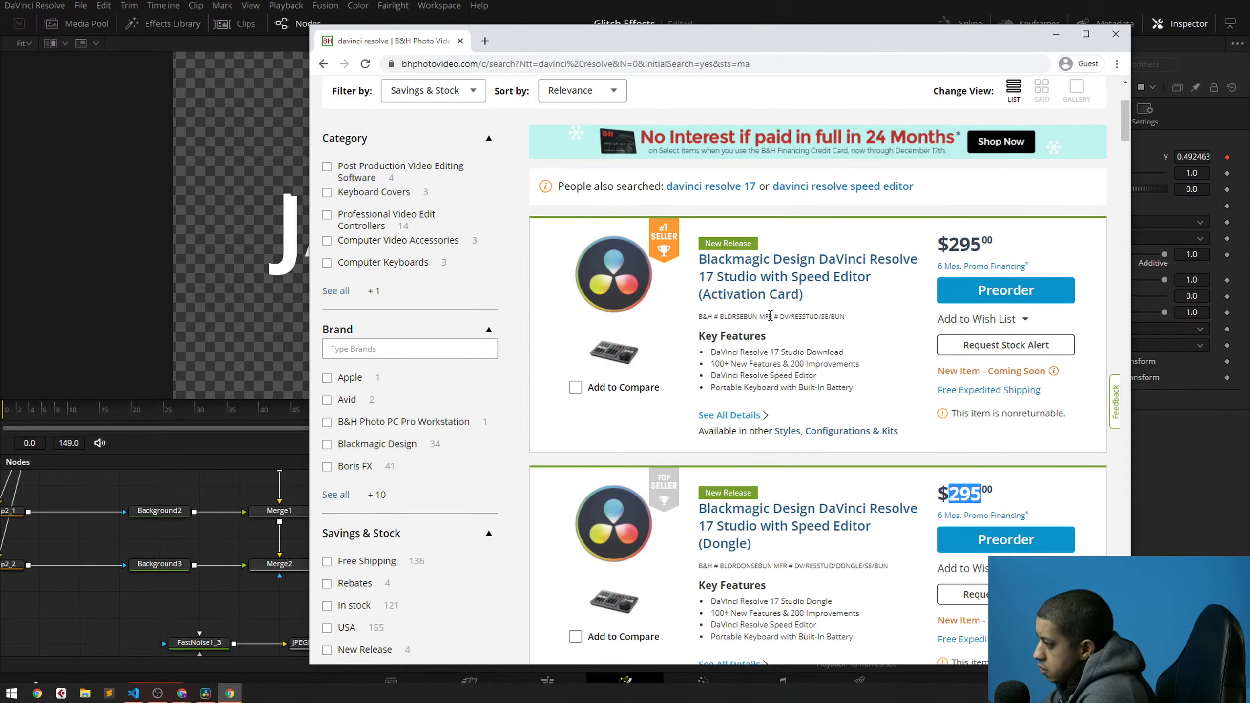
key(alt+Tab)
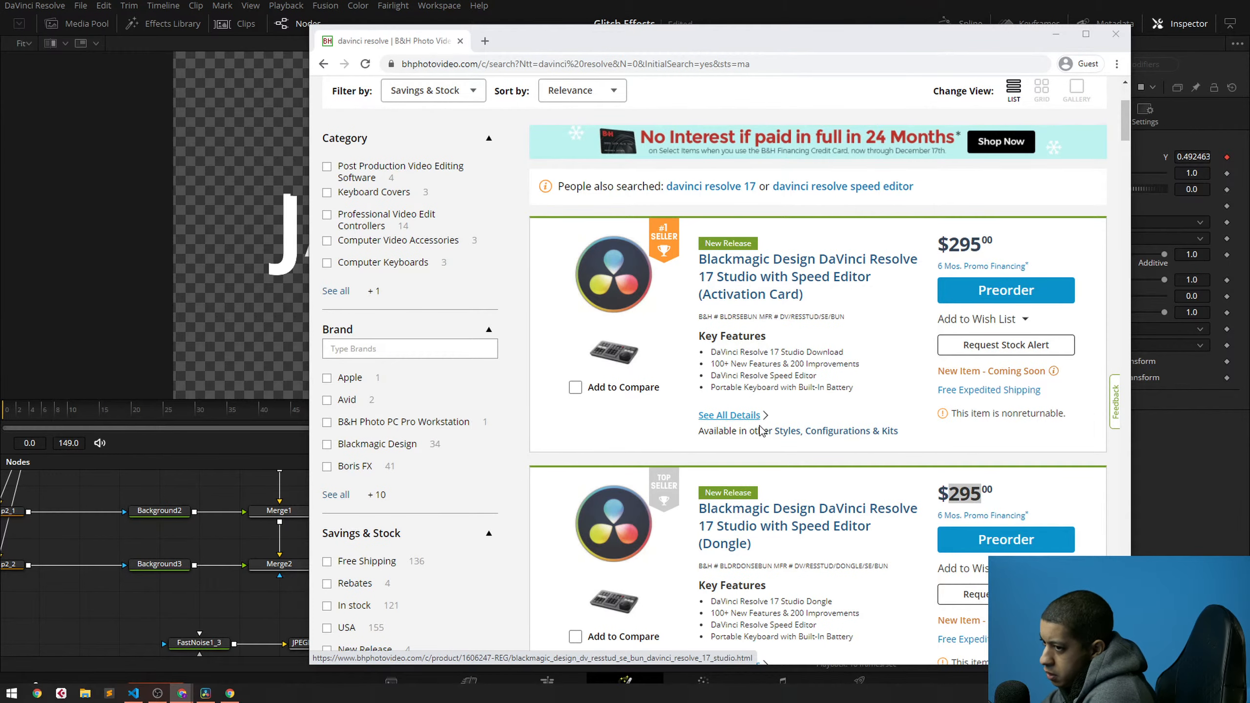
scroll(761, 428, down, 1)
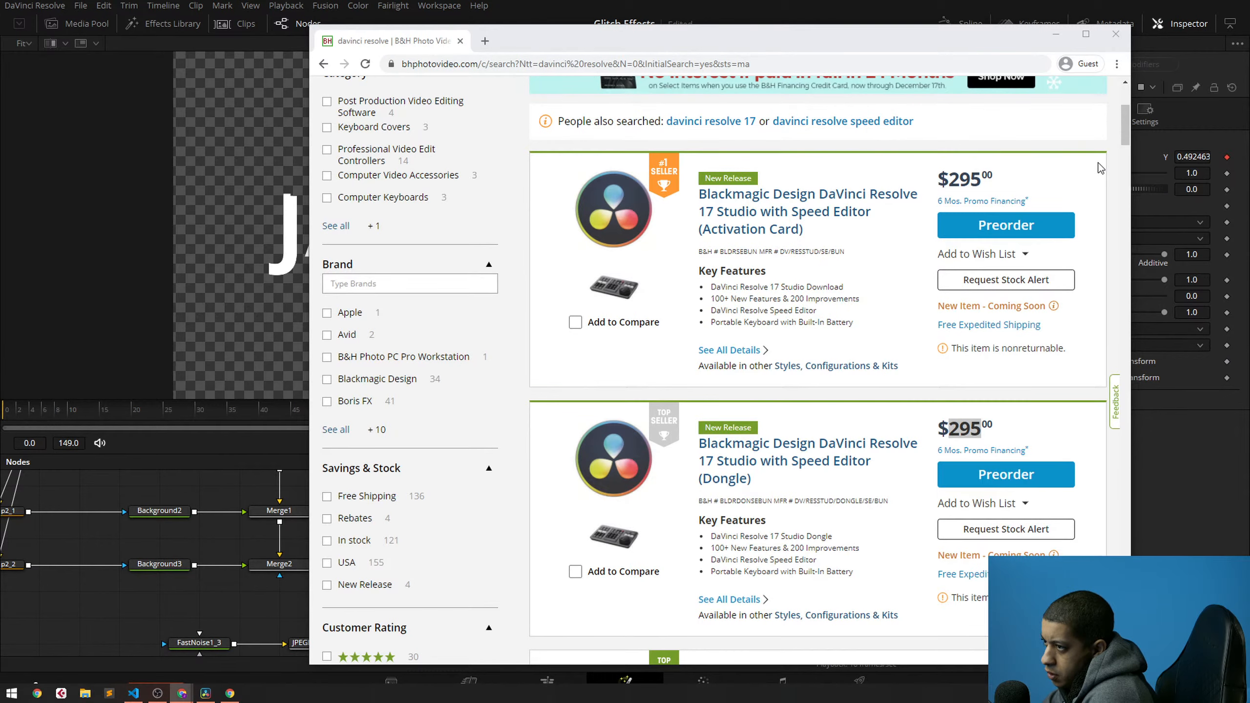
mouse_move(1127, 123)
mouse_down()
mouse_move(1127, 170)
mouse_move(1123, 111)
mouse_up()
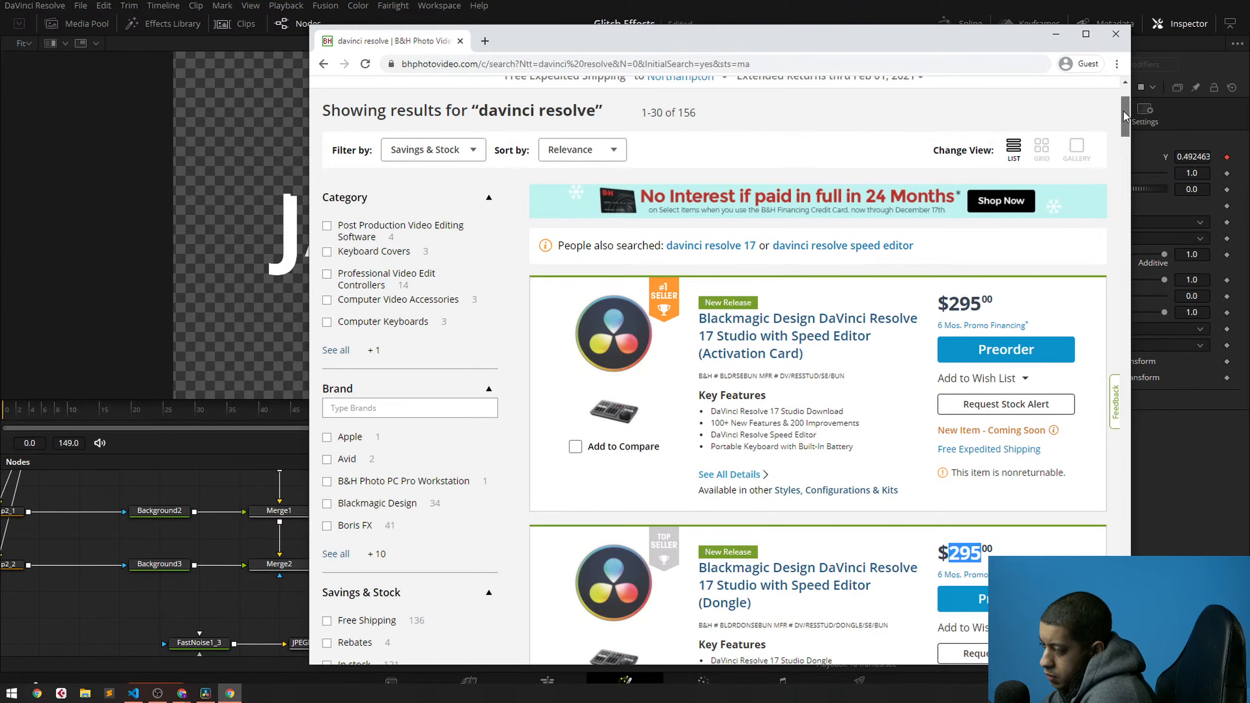
drag(1123, 111, 1129, 120)
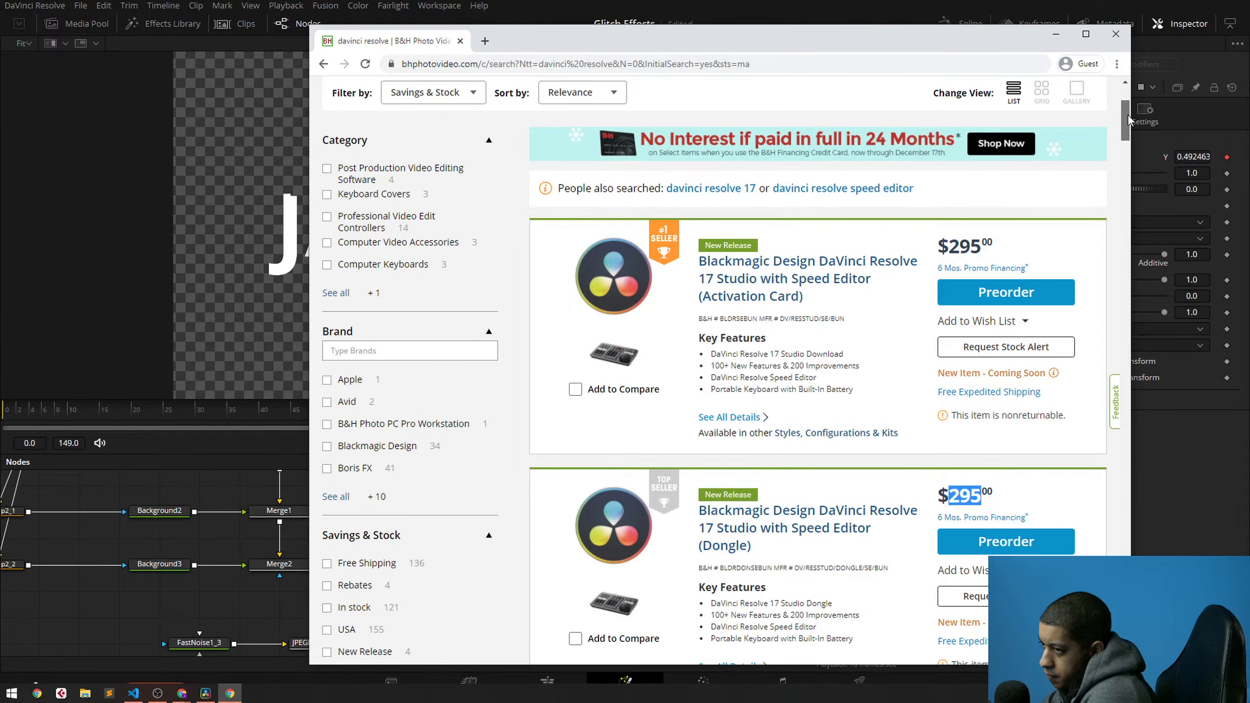
drag(1127, 118, 1150, 229)
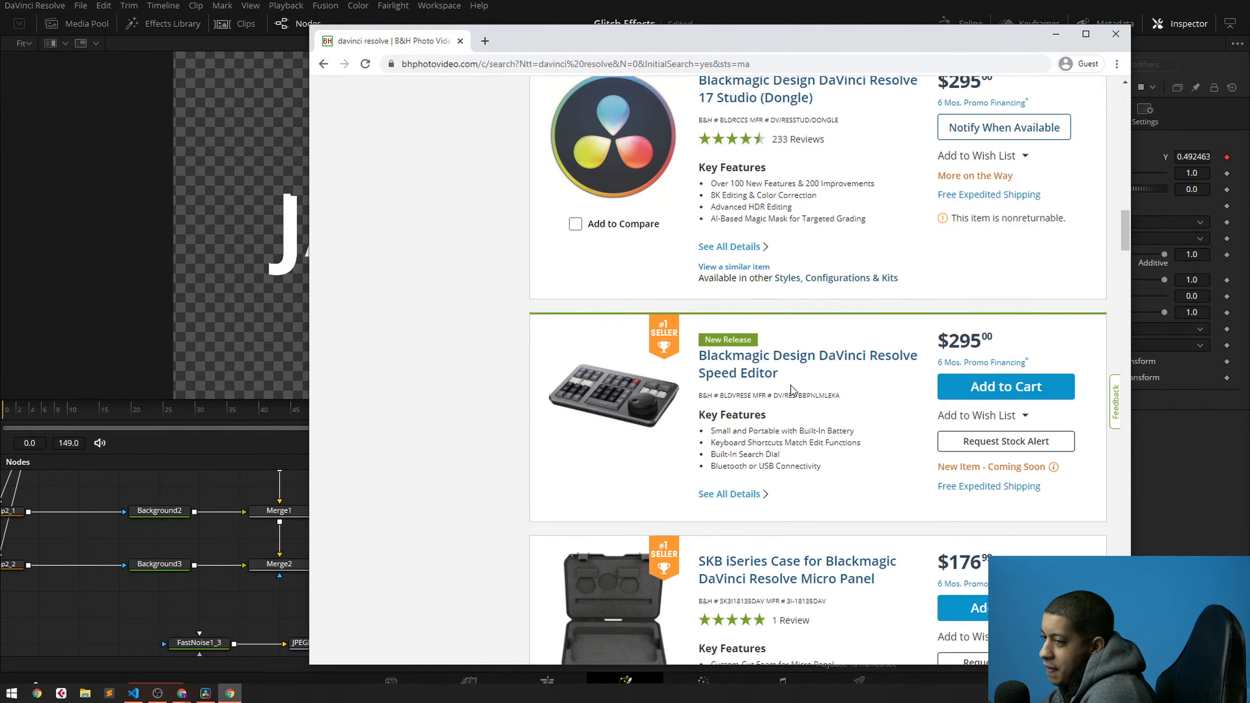
Step: Compare the price and availability of the standalone Speed Editor with the DaVinci Resolve 17 Studio dongle and activation card listings
drag(939, 340, 985, 342)
click(985, 341)
scroll(962, 398, up, 8)
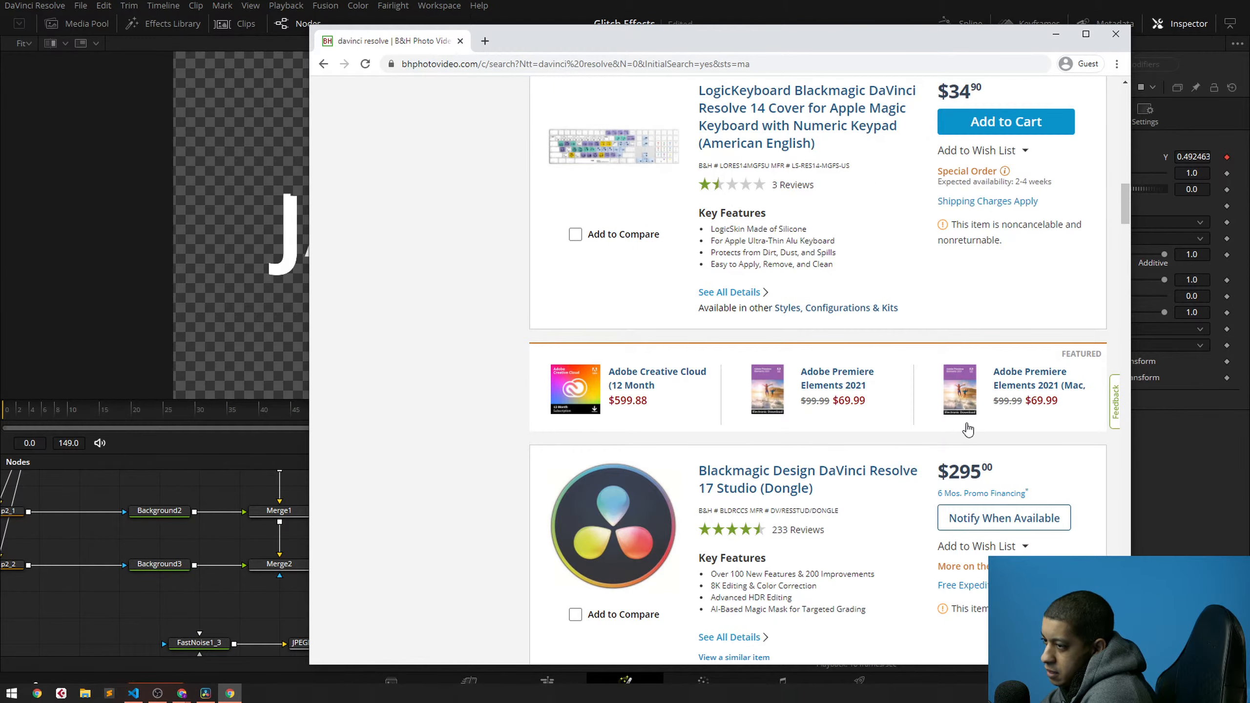
drag(948, 471, 963, 472)
drag(977, 609, 990, 609)
mouse_move(948, 471)
mouse_down()
mouse_move(990, 471)
mouse_move(970, 471)
mouse_up()
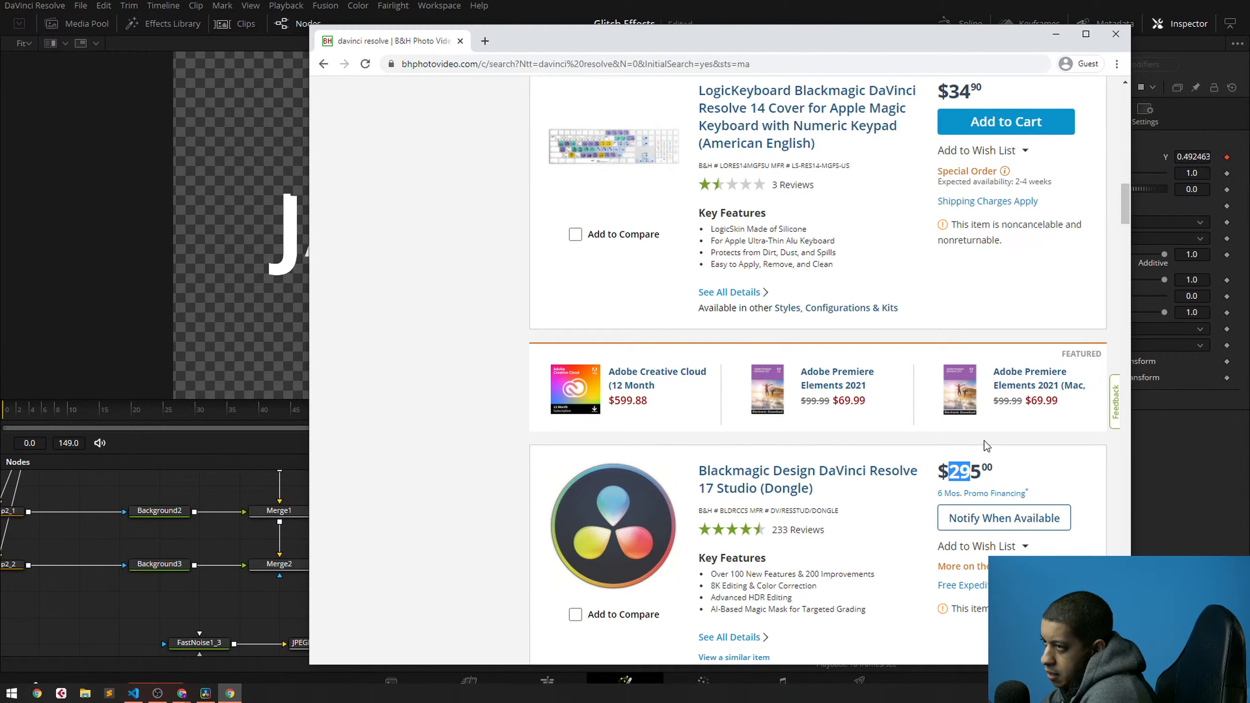
scroll(860, 542, up, 5)
scroll(860, 541, up, 6)
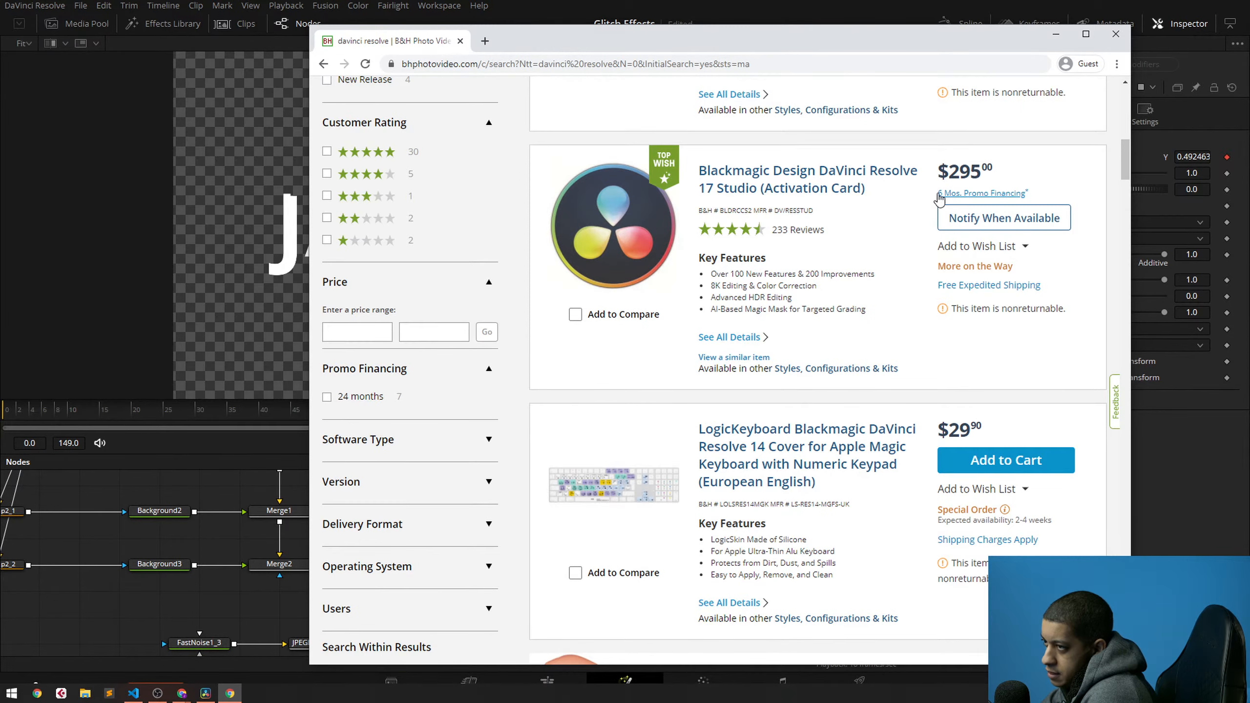
scroll(980, 372, down, 15)
scroll(948, 448, down, 3)
drag(959, 468, 1057, 487)
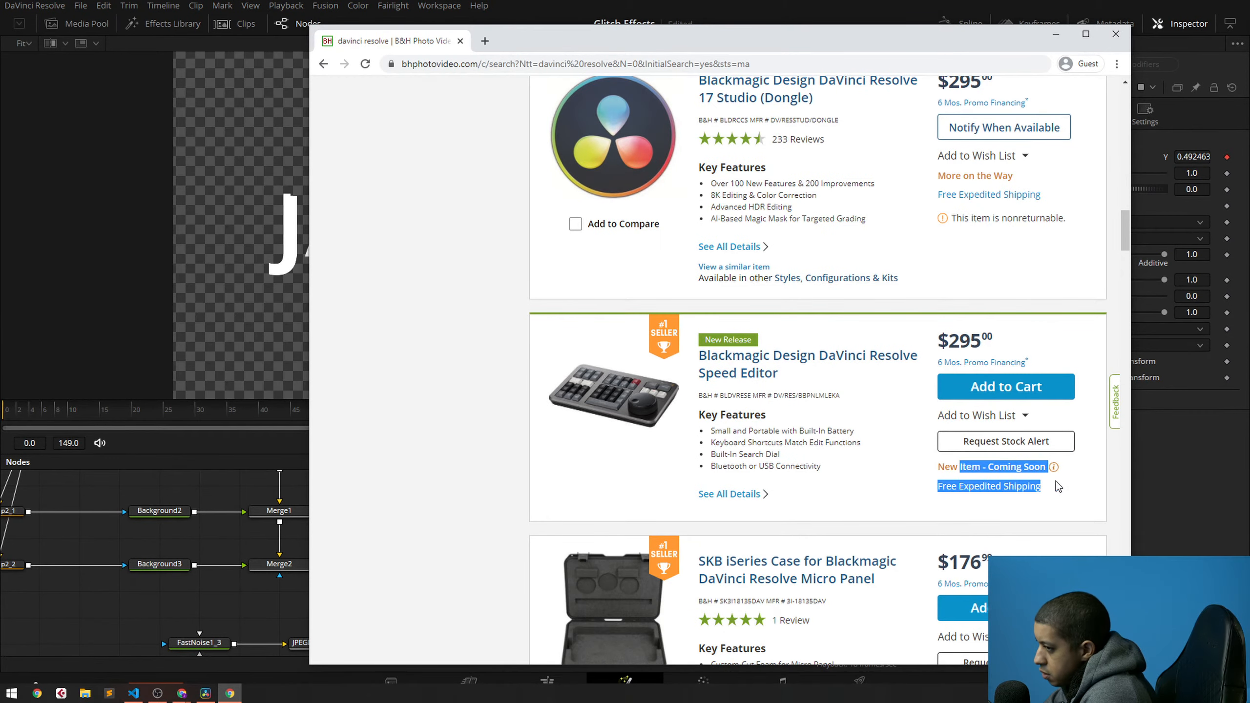
click(1067, 494)
Step: Look over the DaVinci Resolve Speed Editor product page, then return to the search results and browse the accessories below it
click(837, 499)
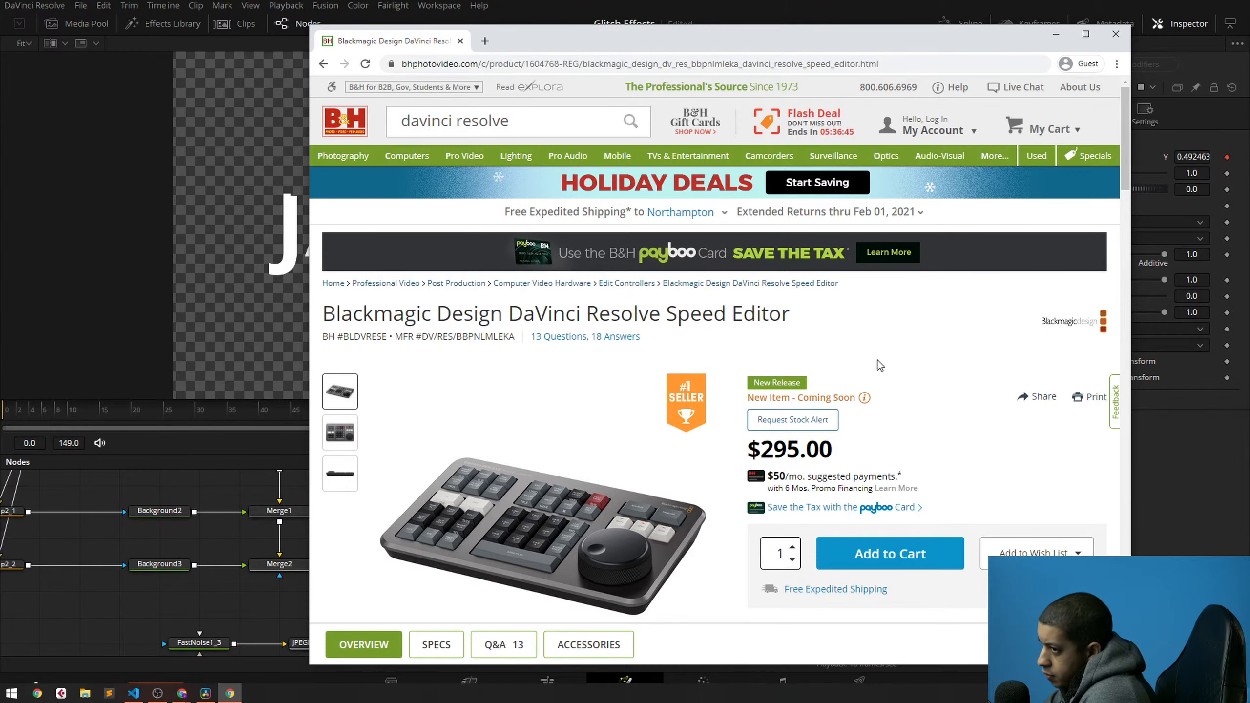
scroll(929, 445, down, 12)
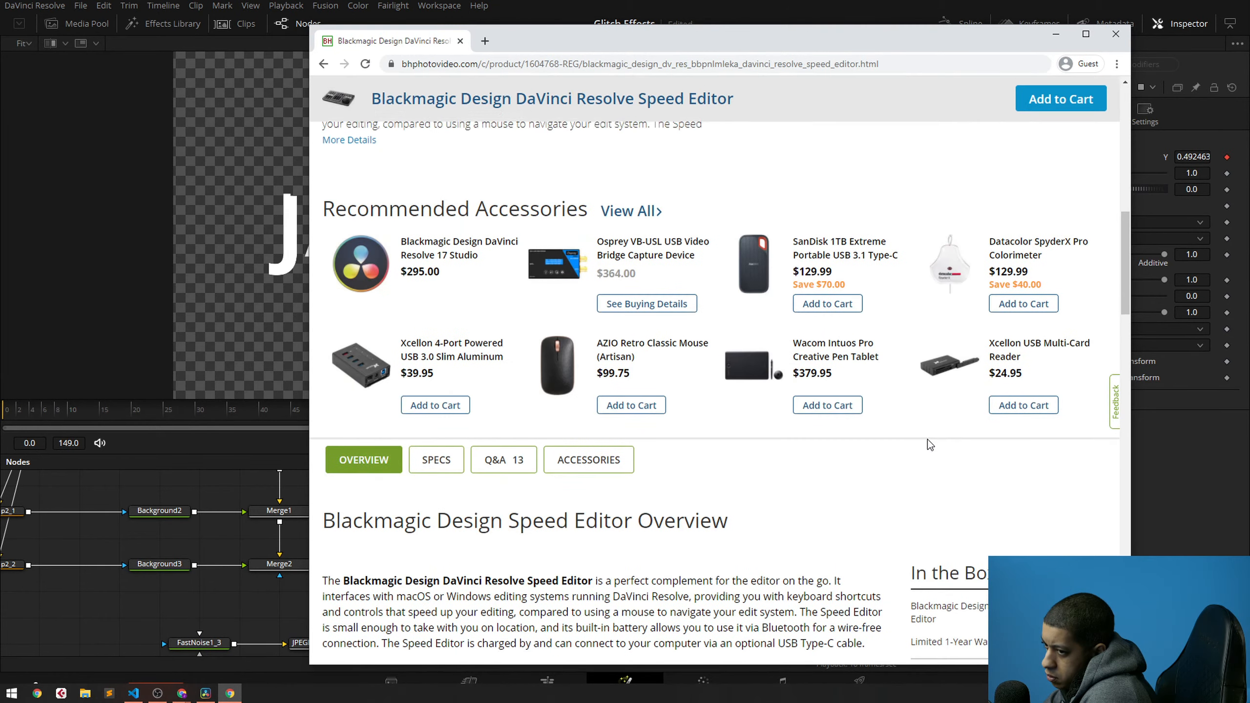
key(alt+Left)
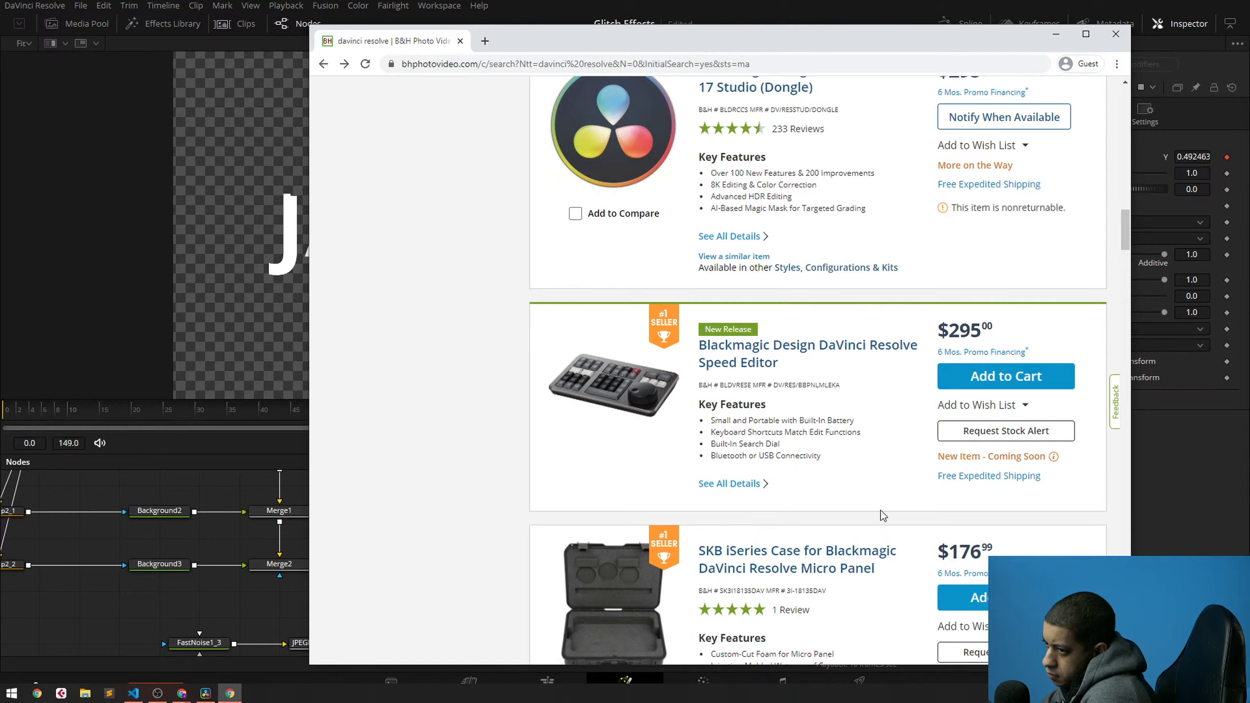
scroll(879, 515, up, 2)
scroll(879, 515, down, 8)
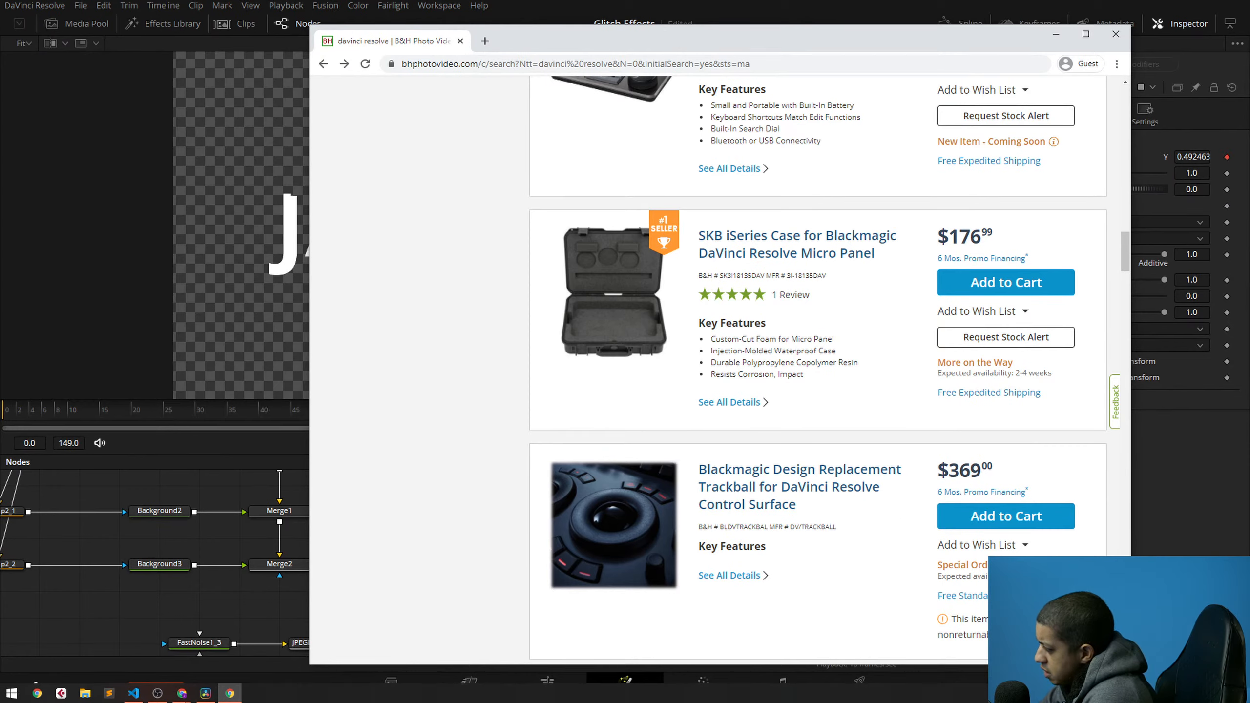
Step: Close the browser window to return to DaVinci Resolve and play back the JAYARETV glitch title from near the start
key(alt+Tab)
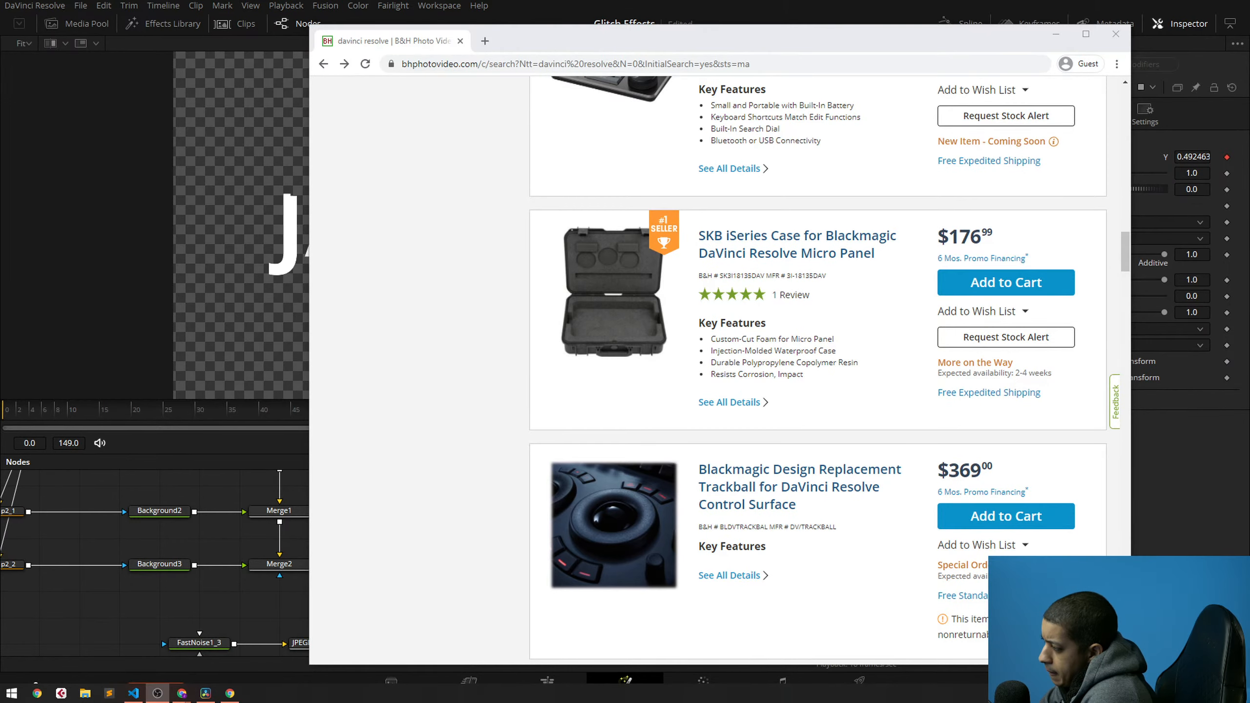
click(1116, 34)
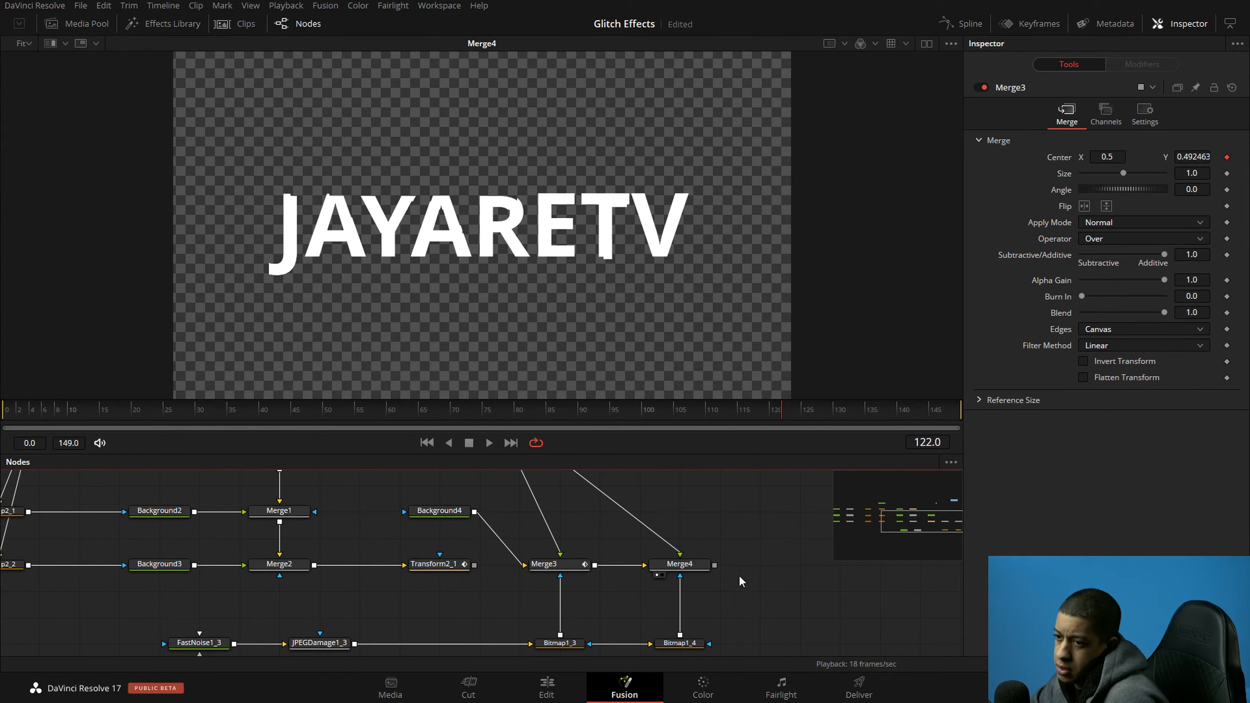
drag(739, 591, 839, 585)
click(11, 411)
key(space)
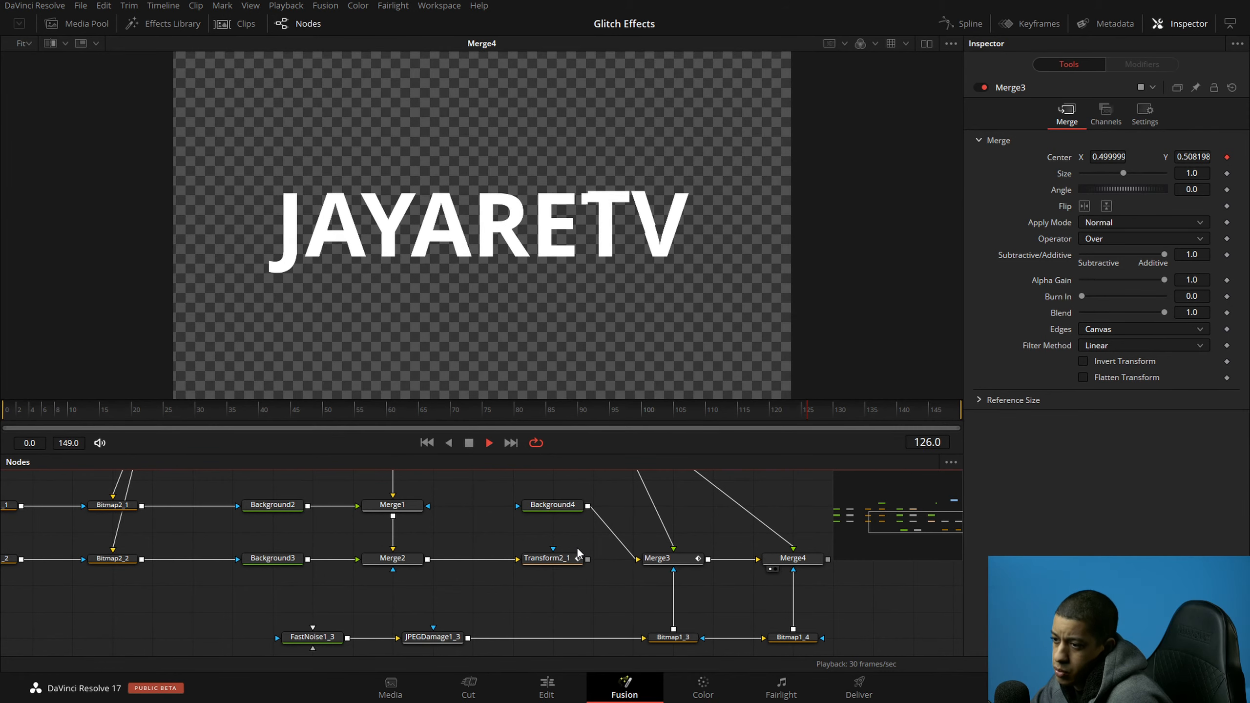
key(space)
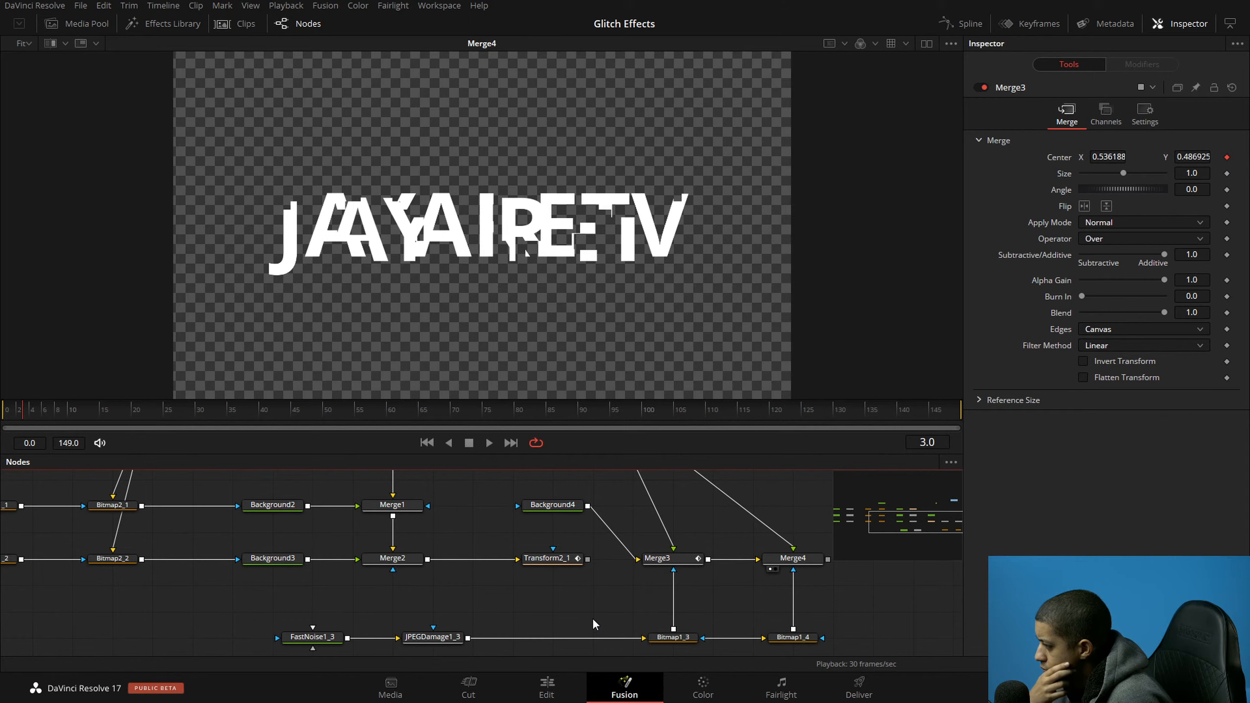
key(space)
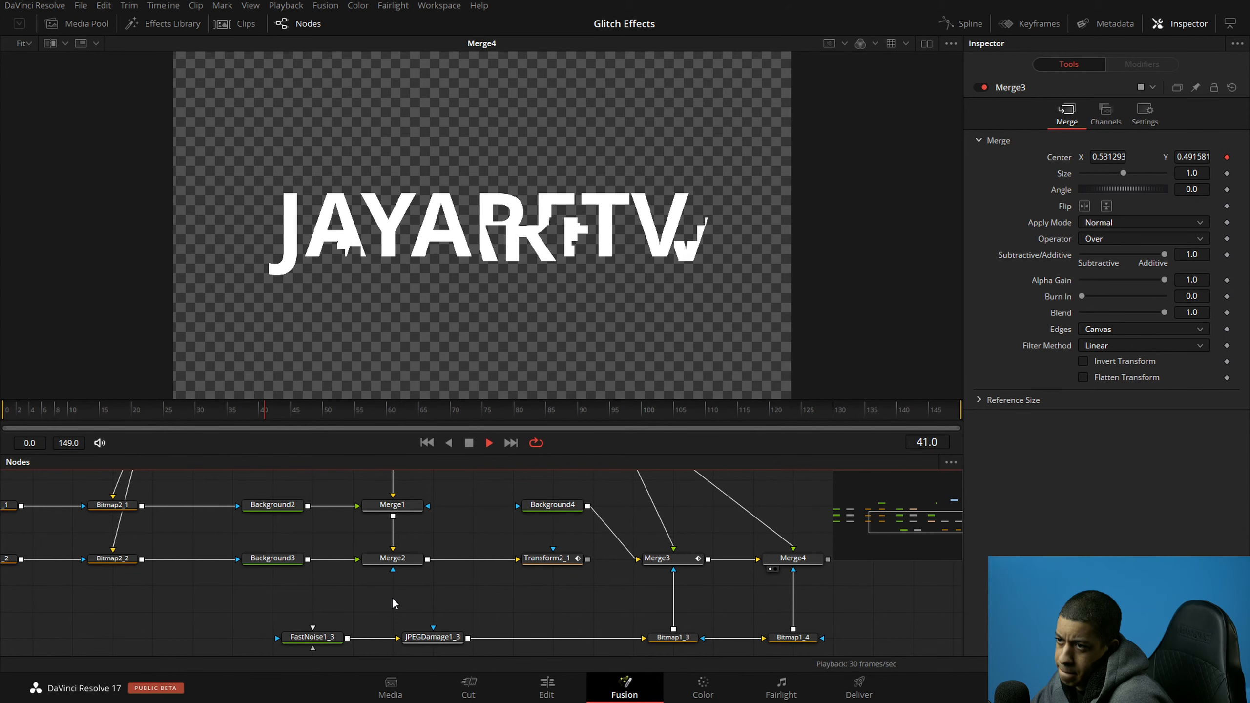
key(space)
drag(408, 602, 373, 649)
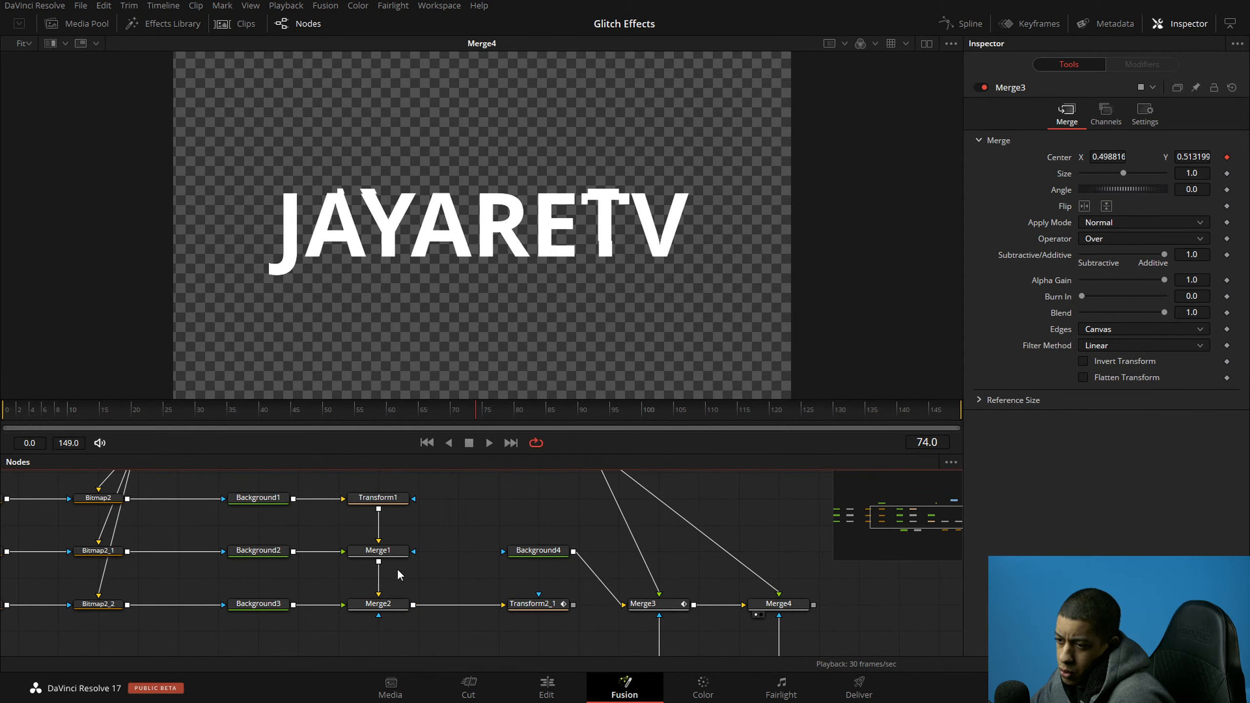
scroll(432, 562, down, 3)
drag(424, 562, 643, 555)
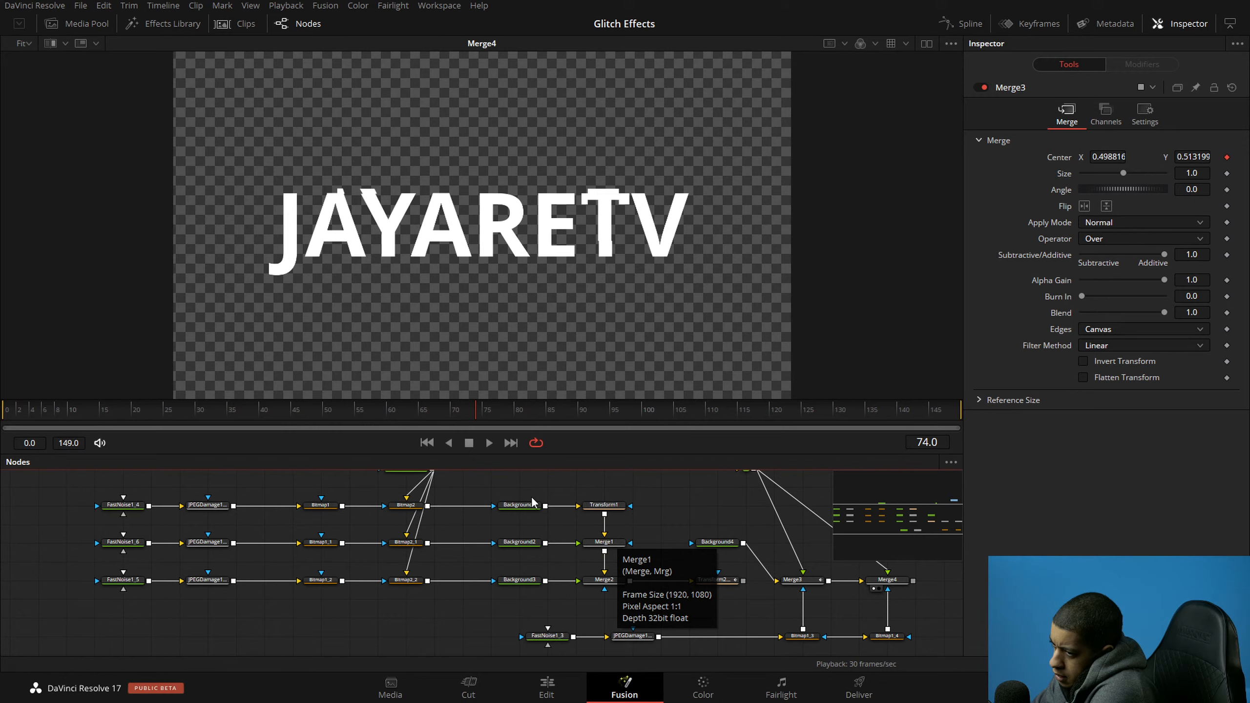
Step: Show the Camera Raw controls on the Color page, and place A013_07081846_C036.braw on track V1 after the last Fusion Composition in the Edit timeline
click(693, 692)
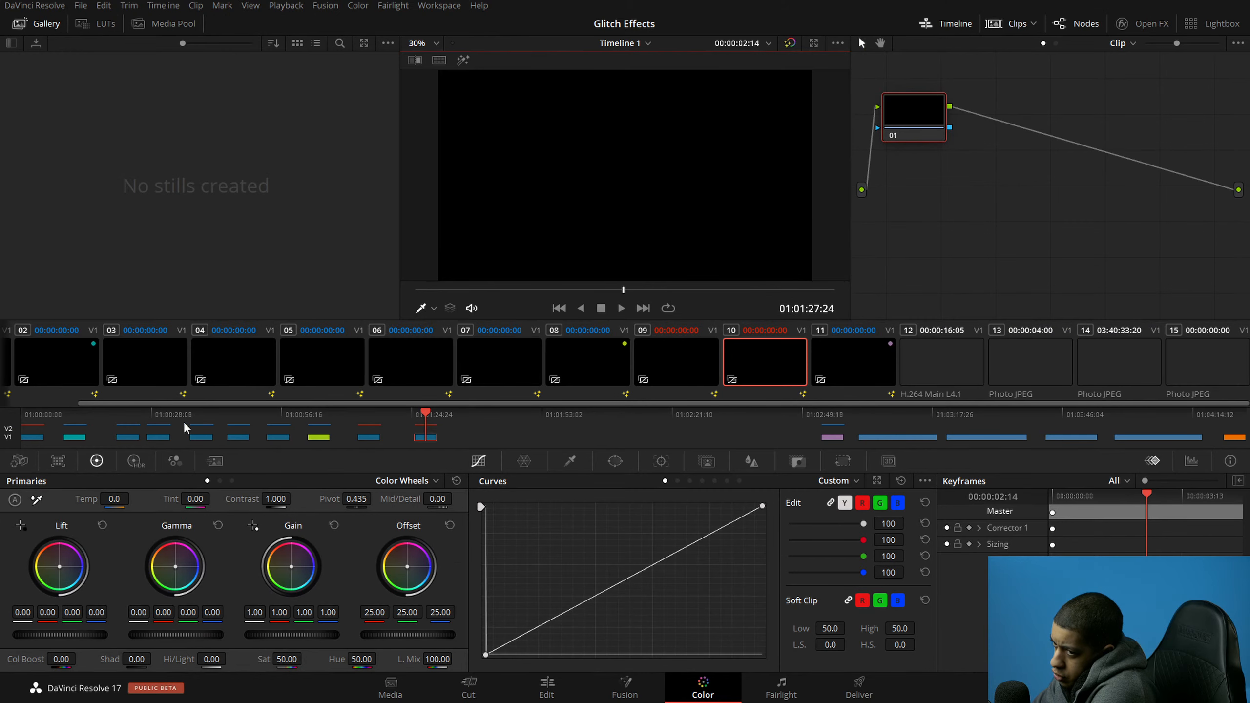
click(20, 461)
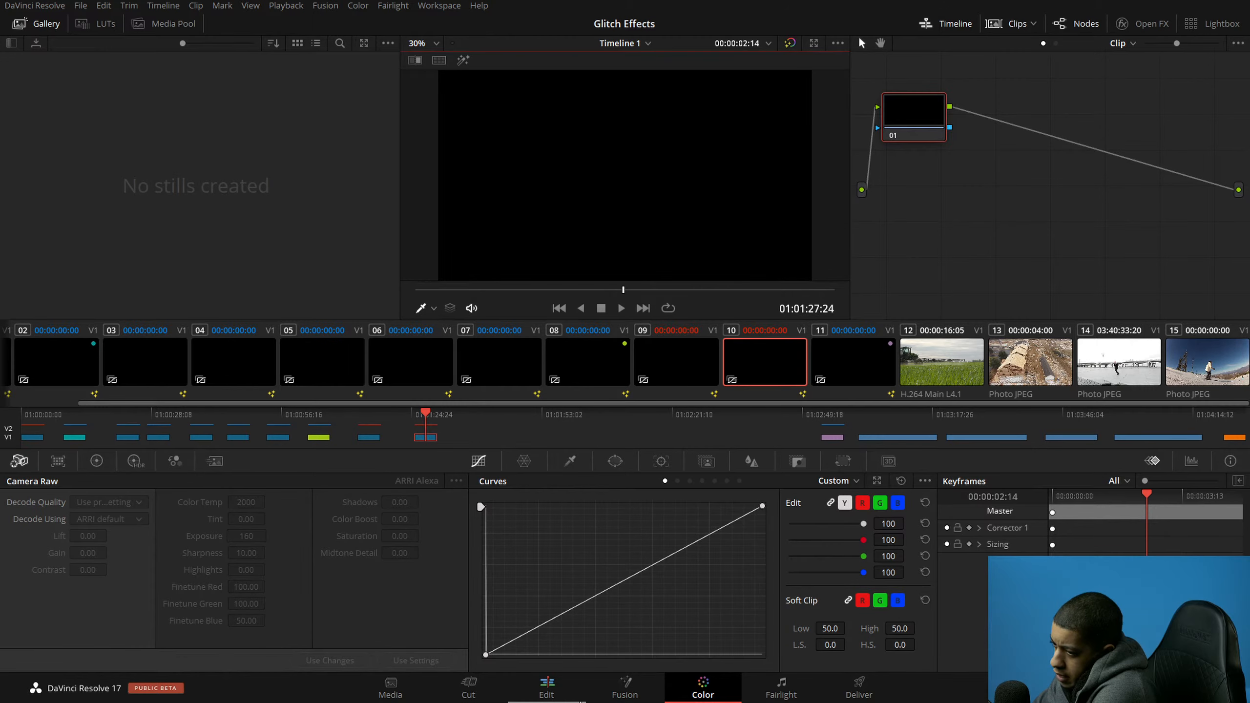
click(546, 689)
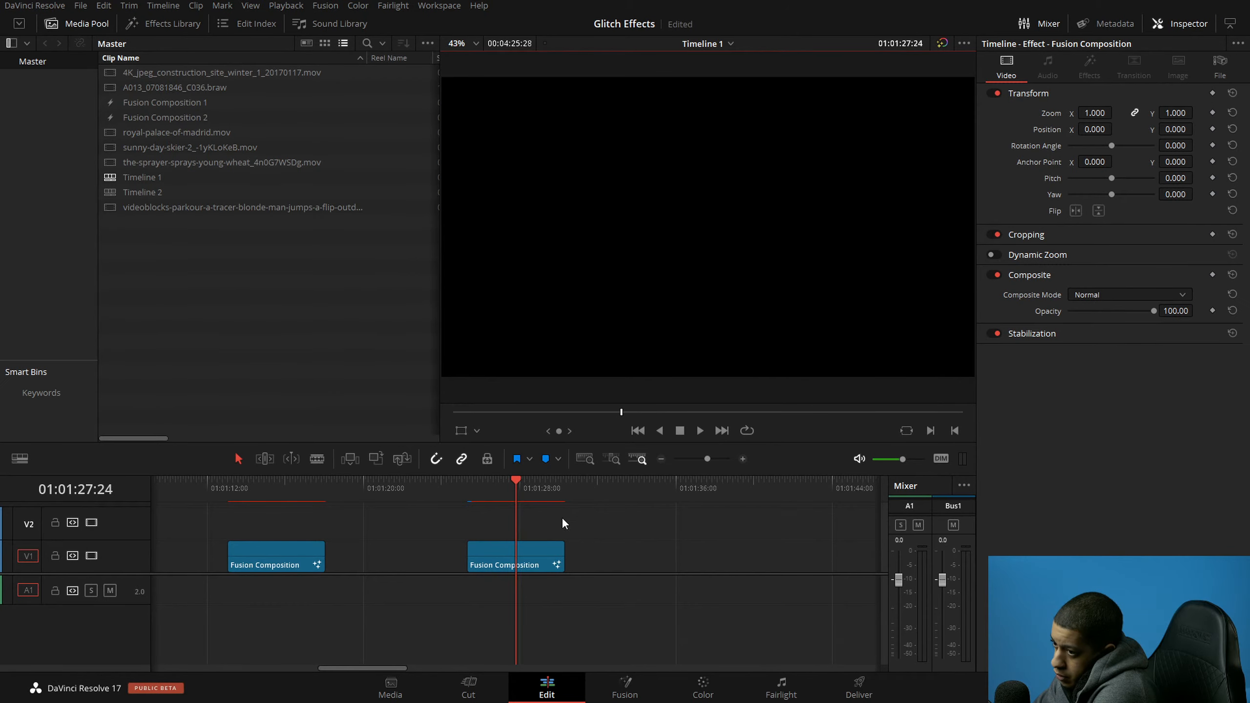
drag(513, 492, 595, 482)
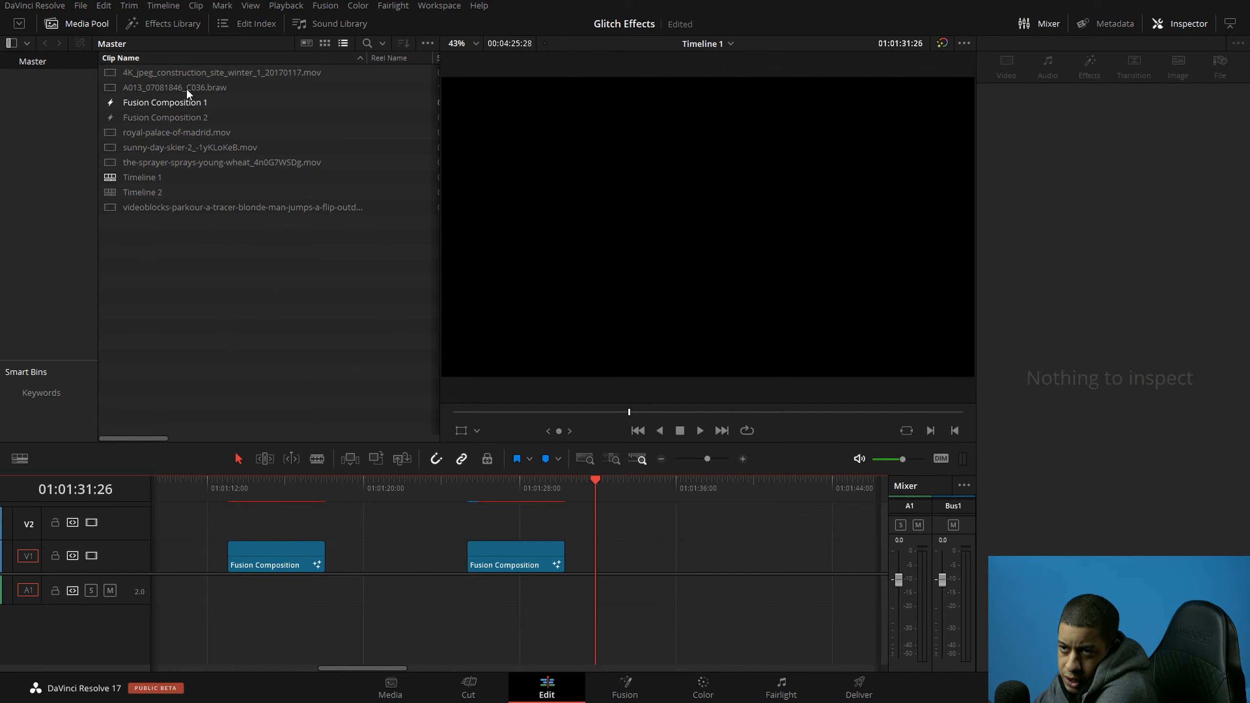
drag(203, 82, 589, 554)
Step: Move the playhead onto A013_07081846_C036.braw and set its Camera Raw Decode Using option to Clip on the Color page
drag(720, 490, 732, 495)
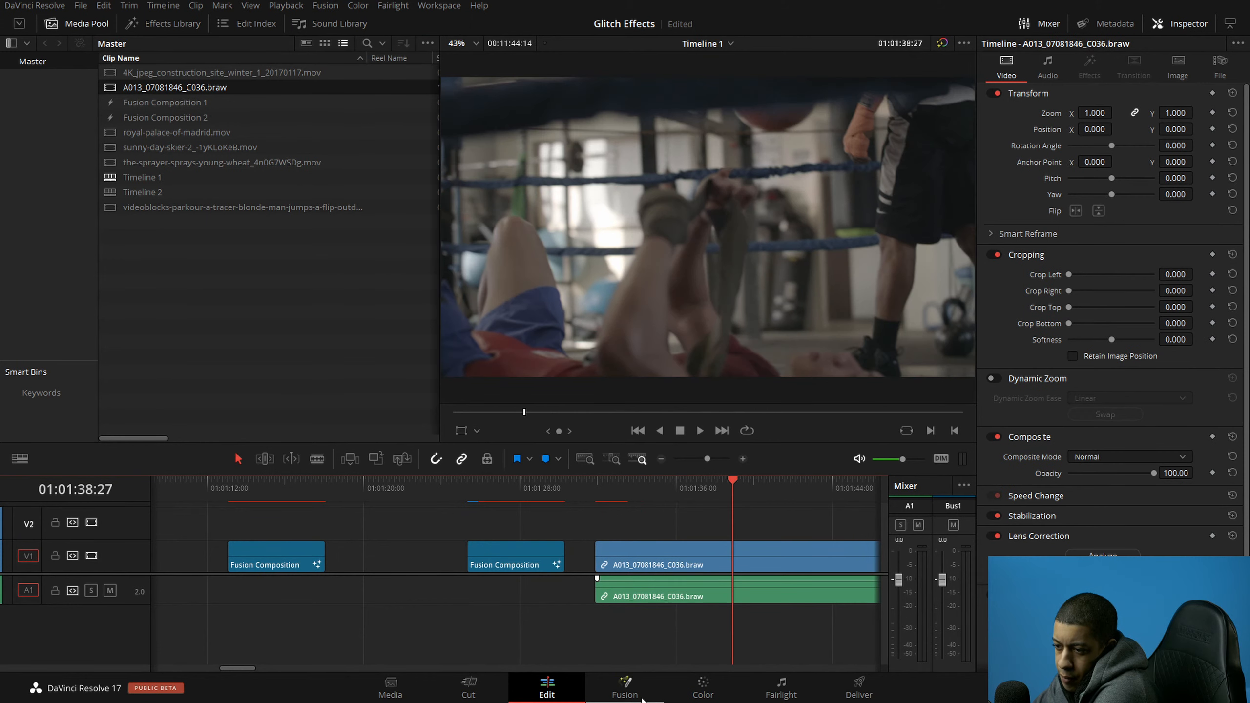
click(702, 688)
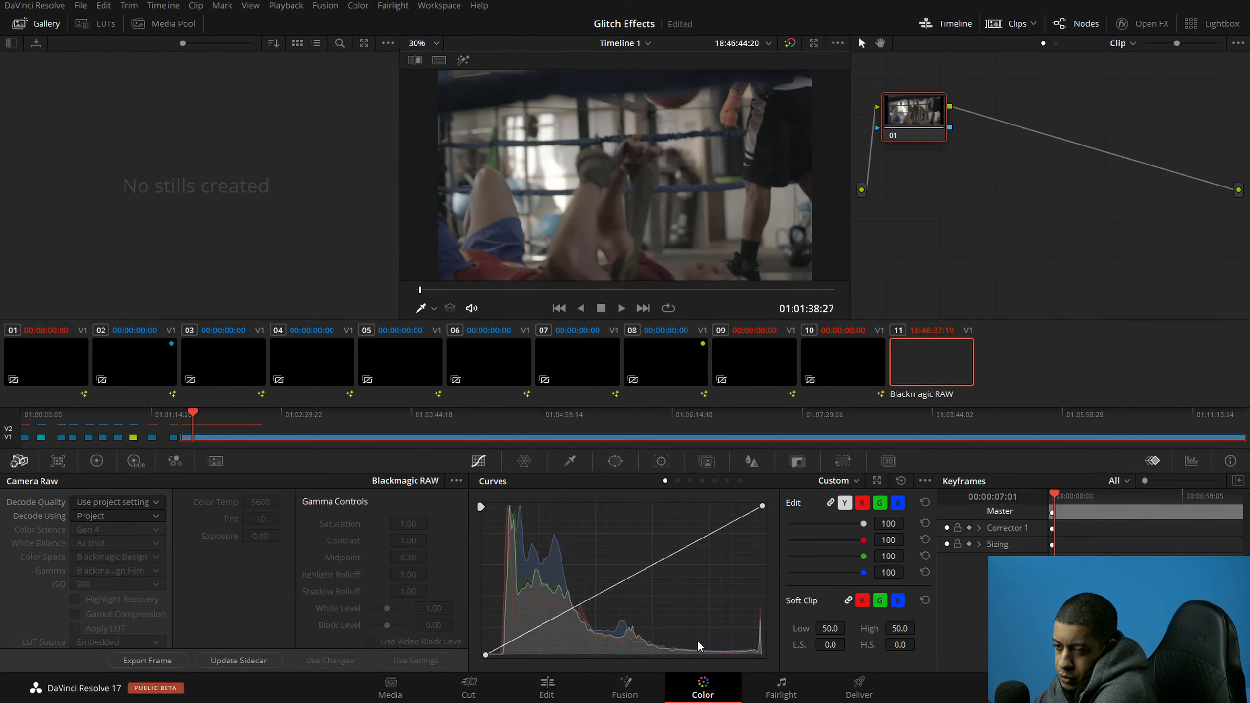
click(127, 512)
click(133, 575)
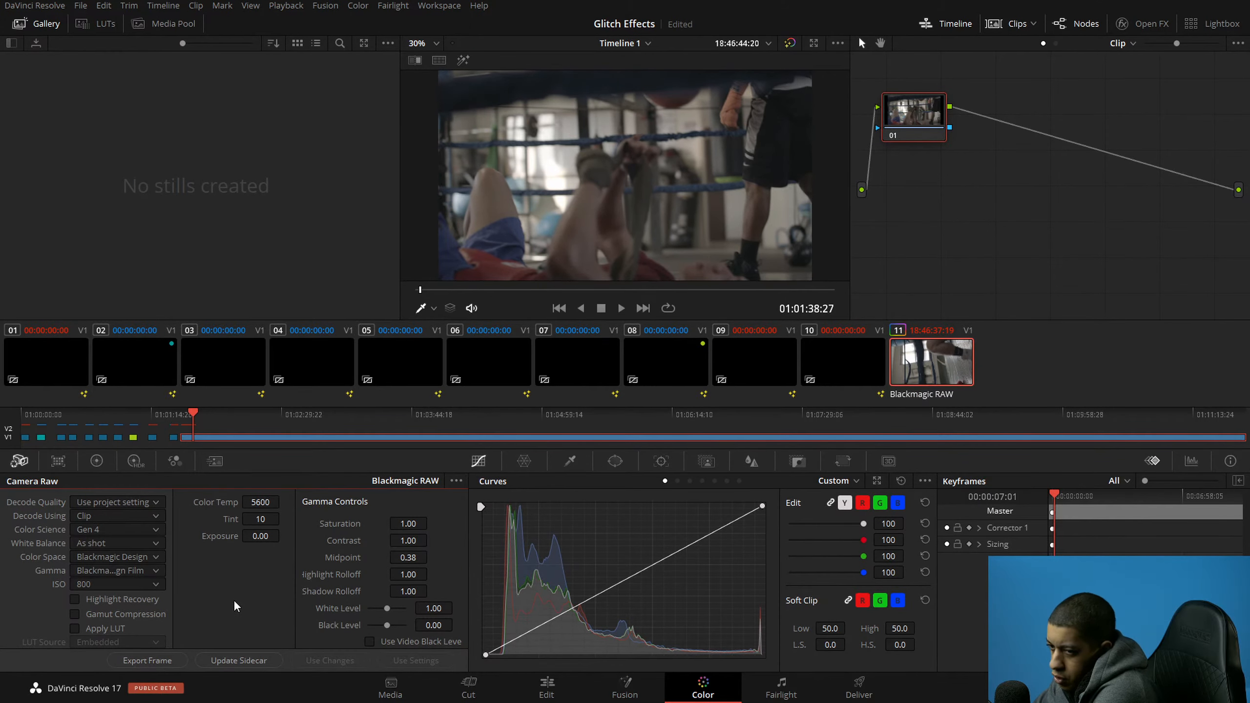
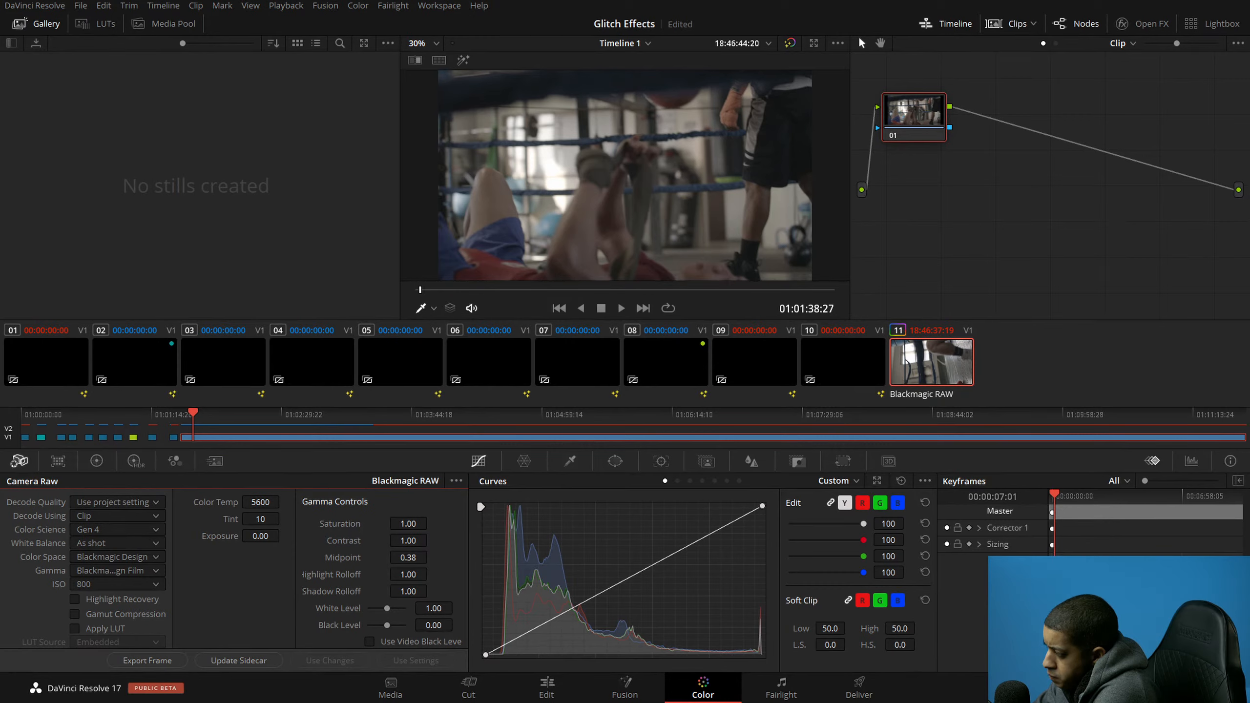
Step: Show the clip thumbnails on the Fusion page, and move the Edit page playhead back to the start of the last Fusion Composition
click(656, 686)
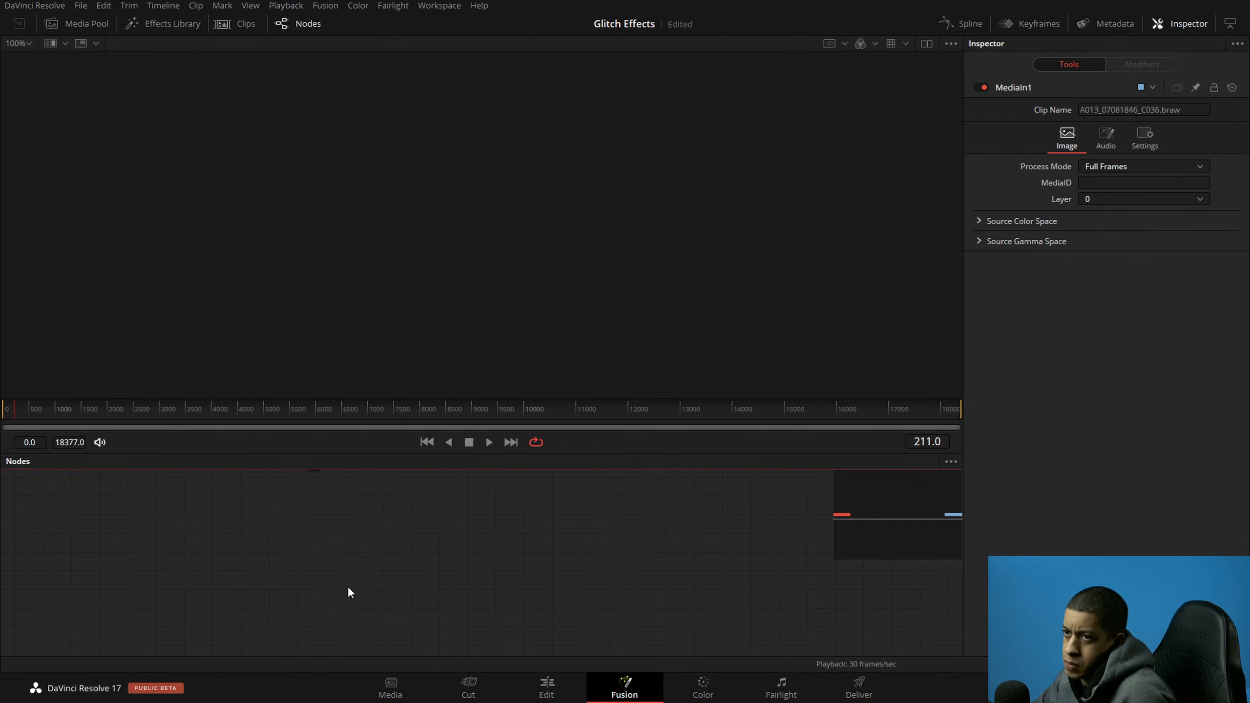
click(252, 24)
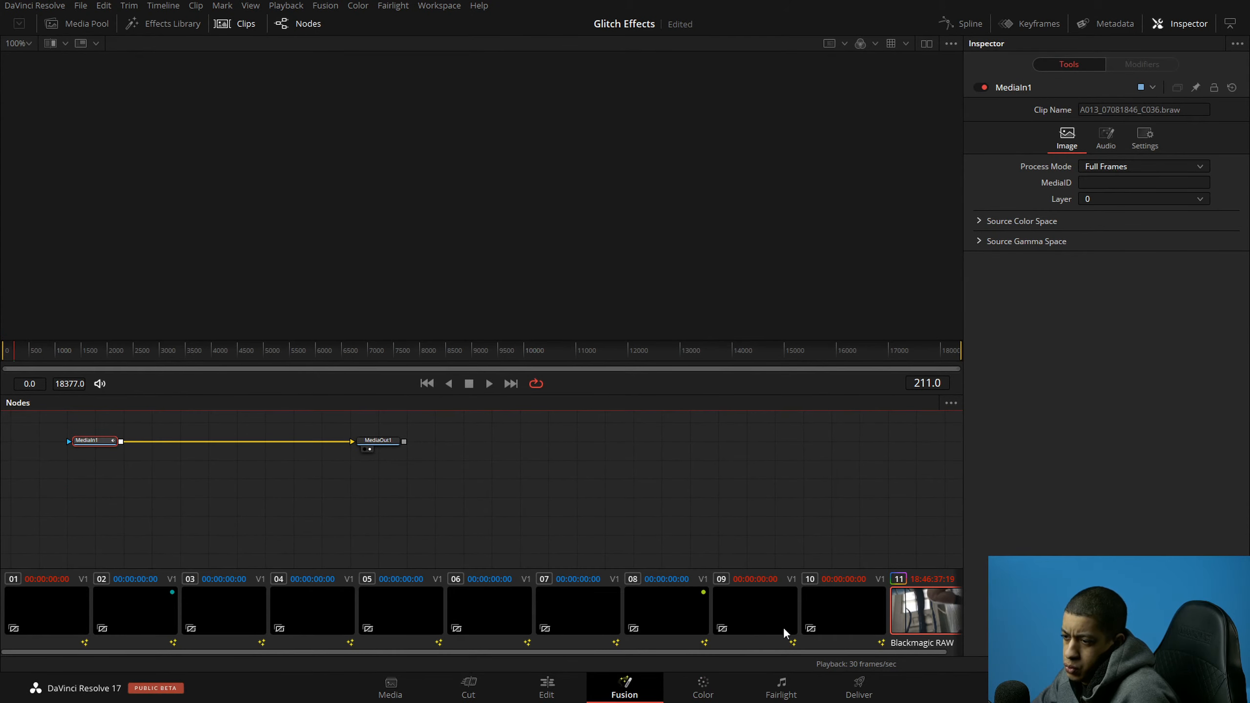
click(546, 690)
key(Up)
key(Up)
key(Up)
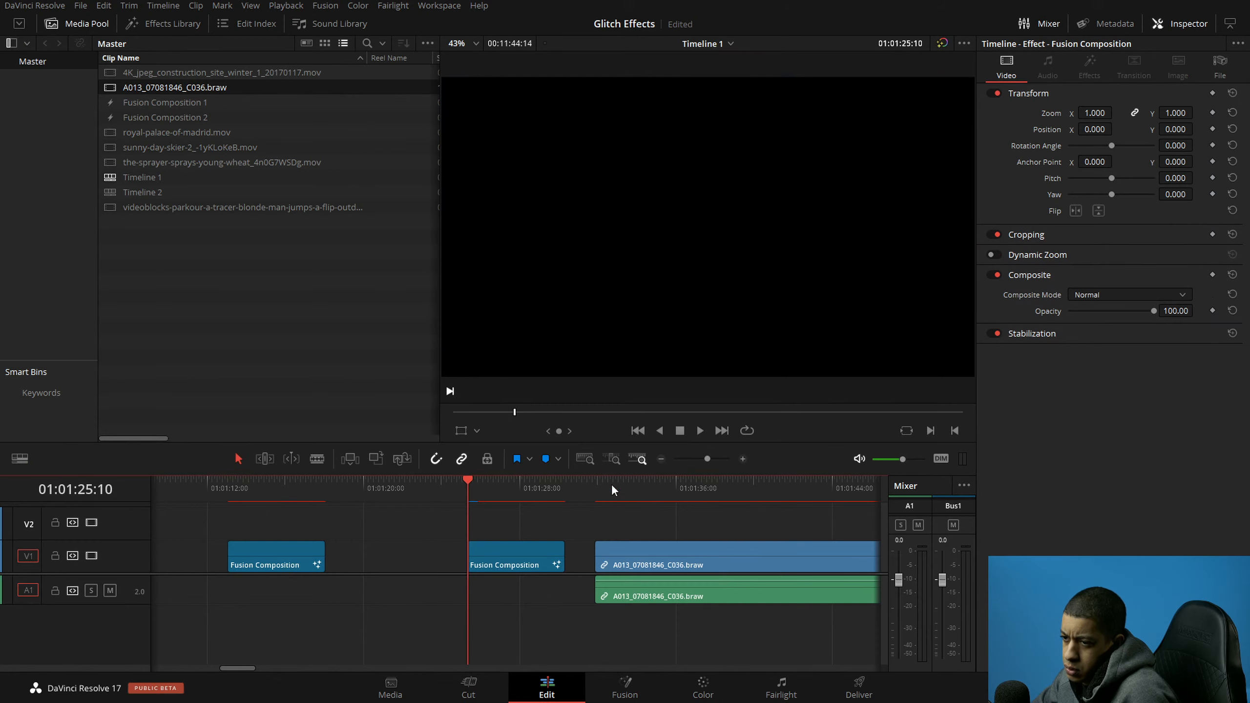
Step: Zoom the timeline out to show all Fusion Compositions and place the playhead on the last one before the BRAW clip
click(662, 458)
click(426, 490)
drag(425, 490, 347, 504)
drag(254, 668, 205, 668)
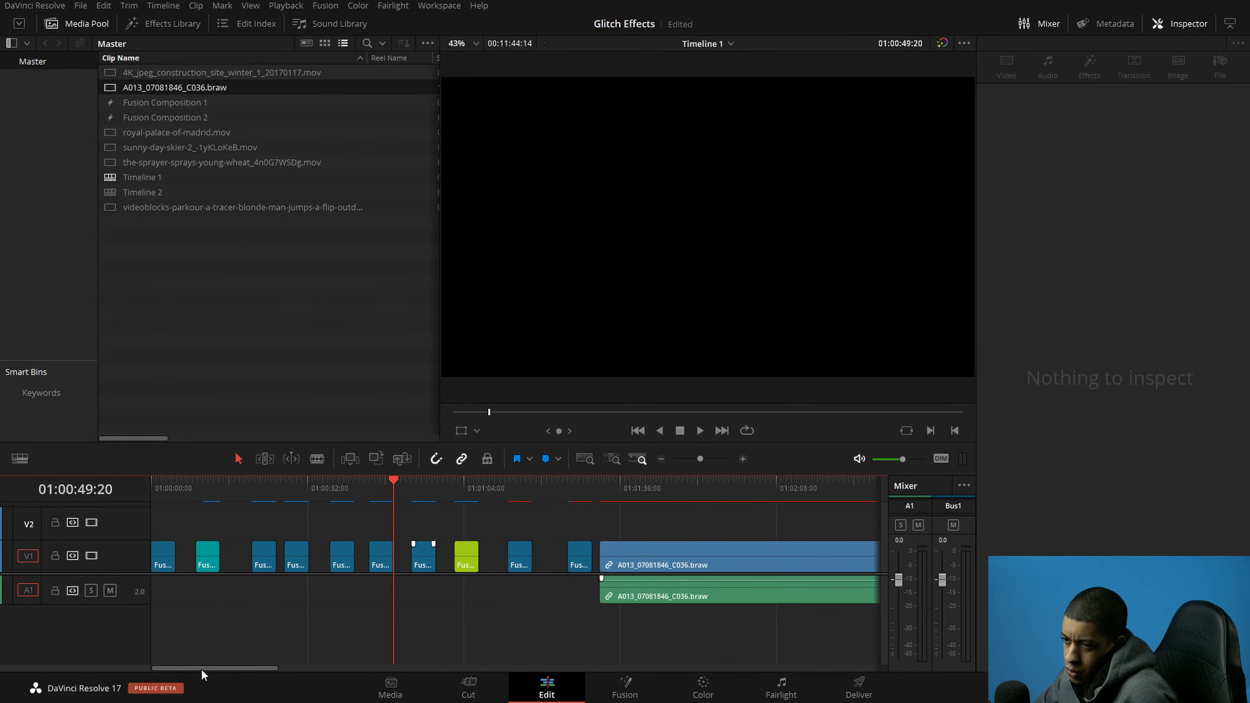
click(568, 491)
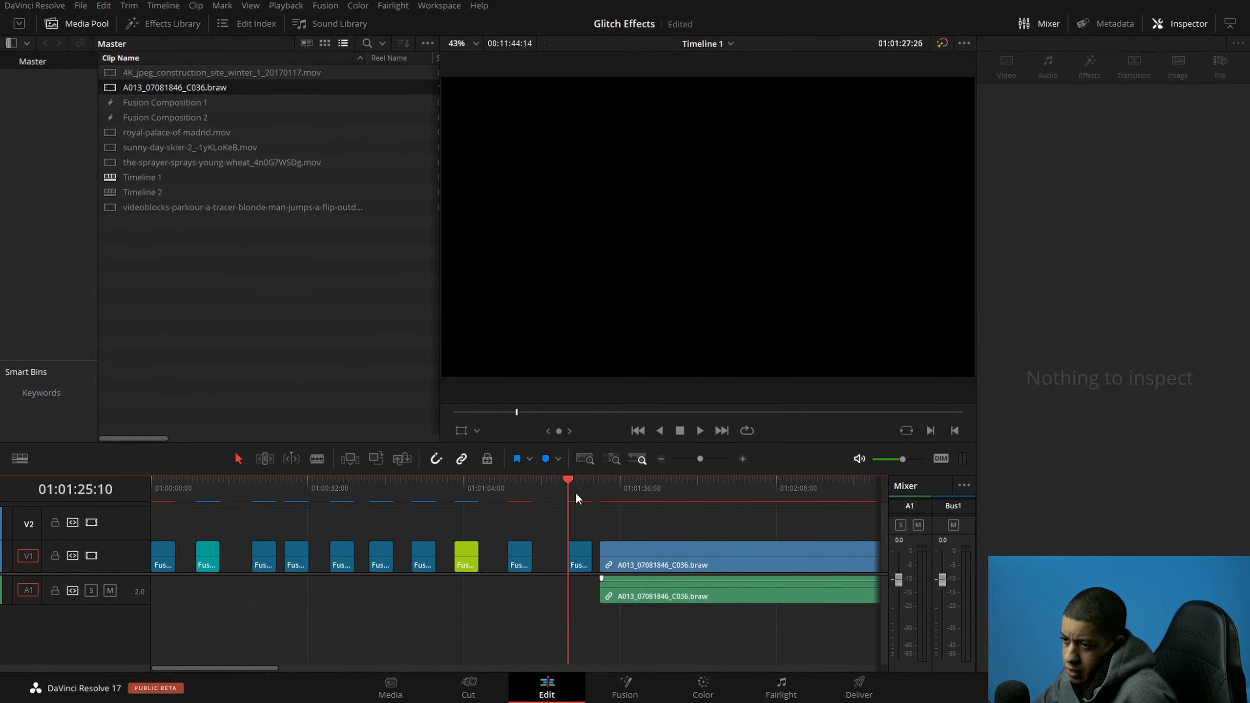
Step: Open the last Fusion Composition before the BRAW clip on the Fusion page and hide the clip thumbnails
click(590, 695)
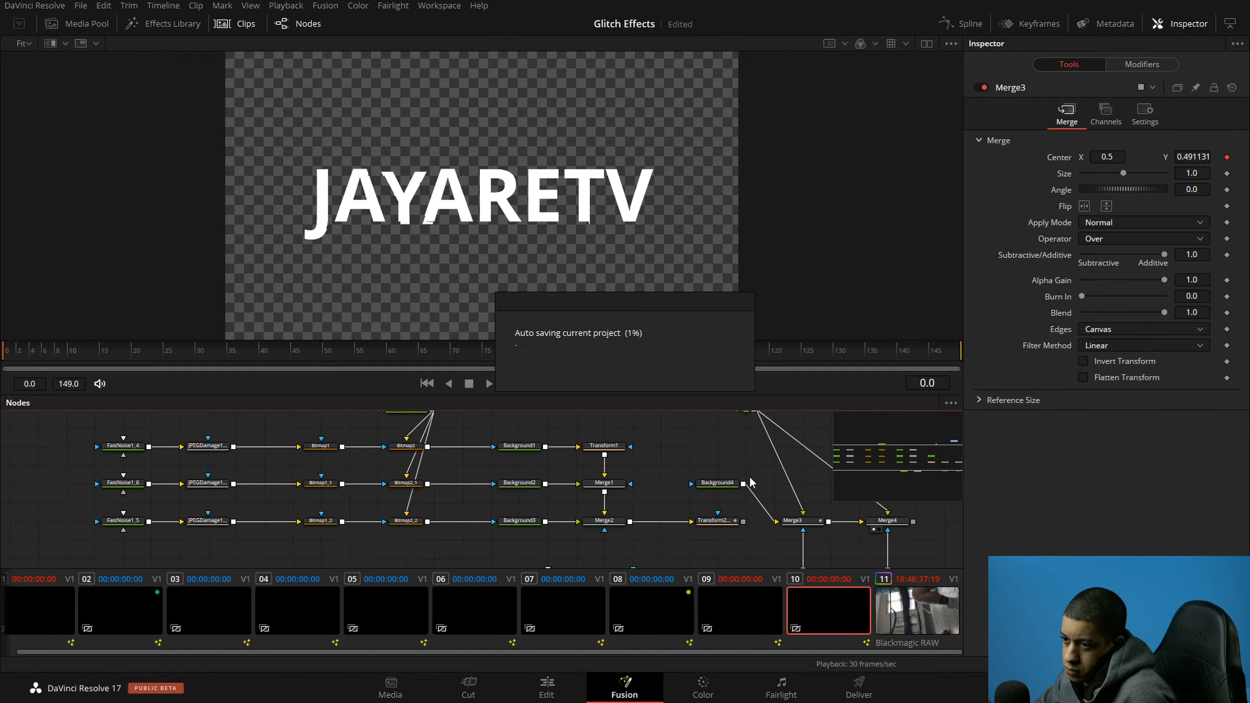
click(244, 25)
scroll(595, 592, up, 1)
scroll(601, 575, down, 5)
drag(928, 550, 929, 519)
drag(435, 543, 487, 490)
scroll(632, 574, up, 2)
scroll(487, 491, up, 1)
Step: Save the project and move the MediaOut1 node to the far right of the node tree, past Merge4
drag(758, 628, 498, 269)
drag(520, 561, 535, 585)
drag(717, 561, 506, 347)
drag(595, 575, 627, 576)
drag(499, 529, 661, 504)
key(ctrl+s)
scroll(518, 555, down, 5)
scroll(518, 556, up, 4)
scroll(529, 546, down, 5)
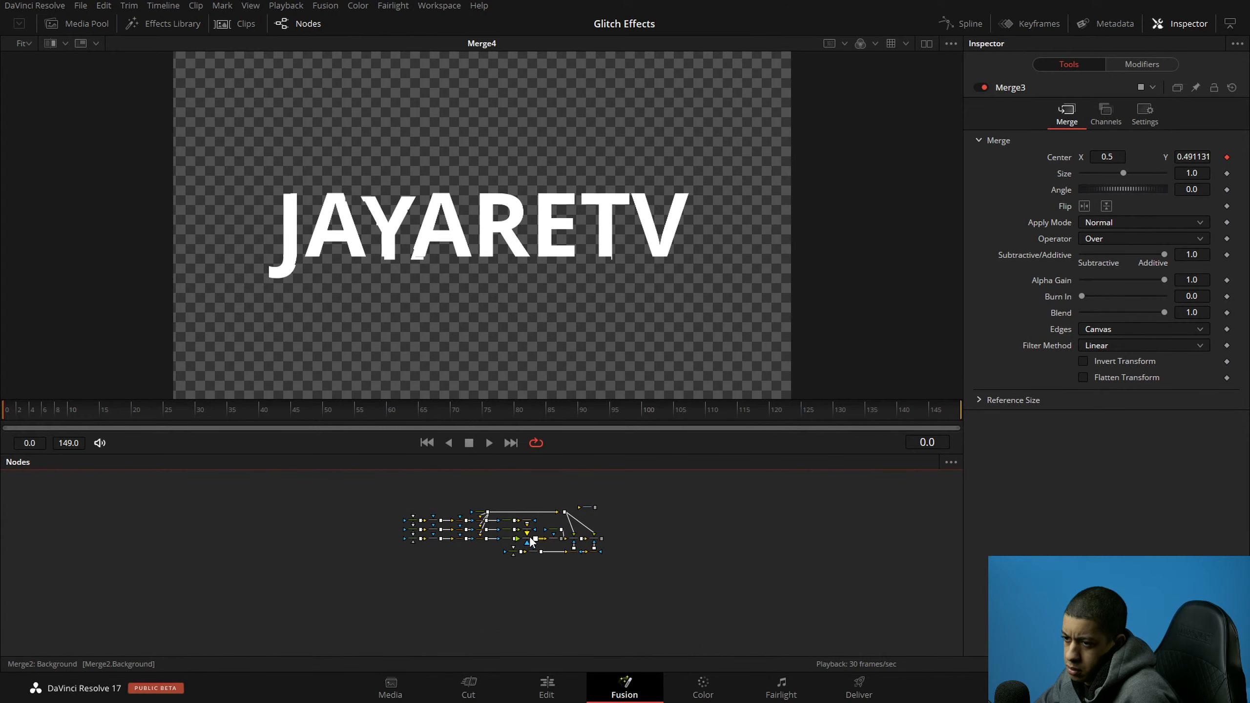
scroll(531, 539, up, 4)
scroll(529, 527, down, 3)
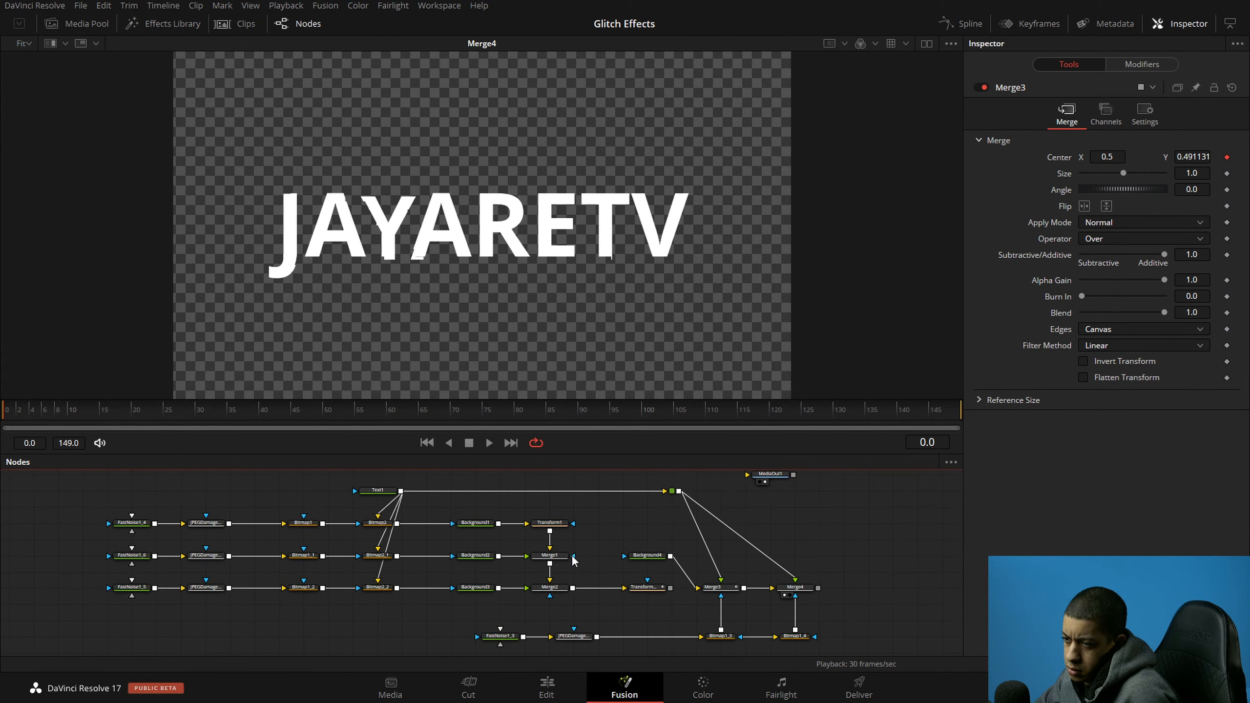
drag(729, 480, 869, 530)
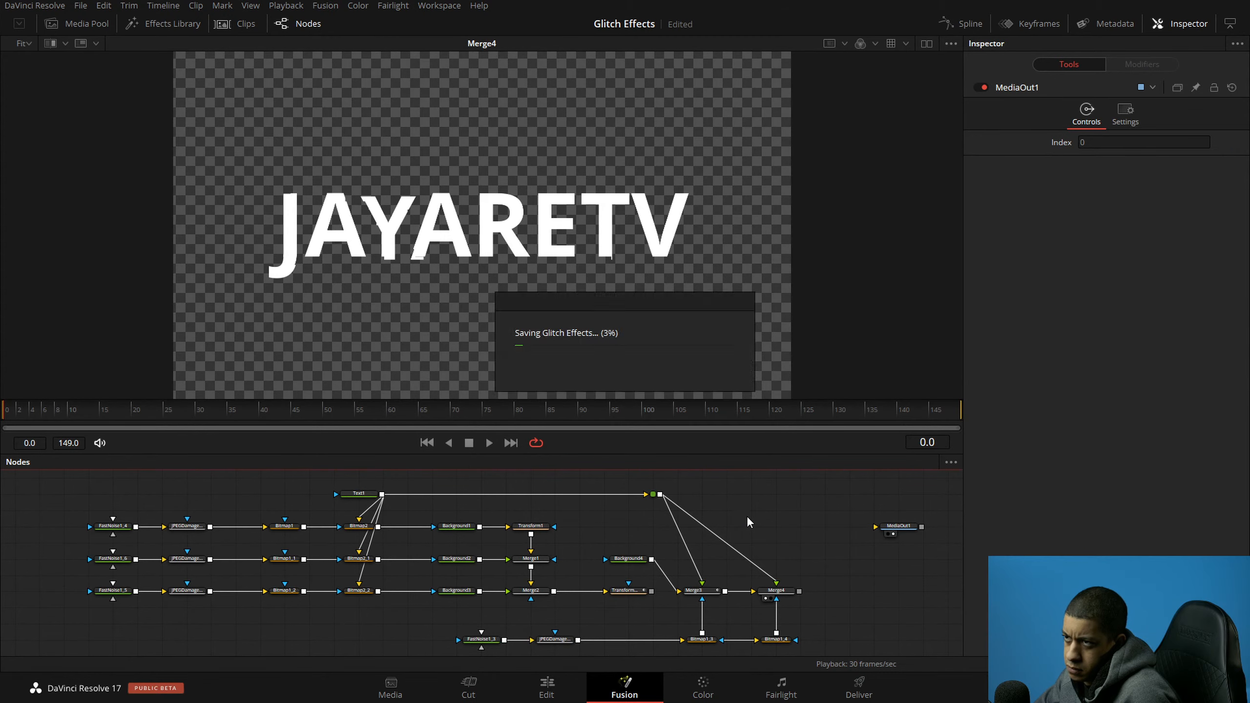
Step: Preview the Merge4 animation, then space out Background4 and the Transform node that follows Merge2
click(490, 444)
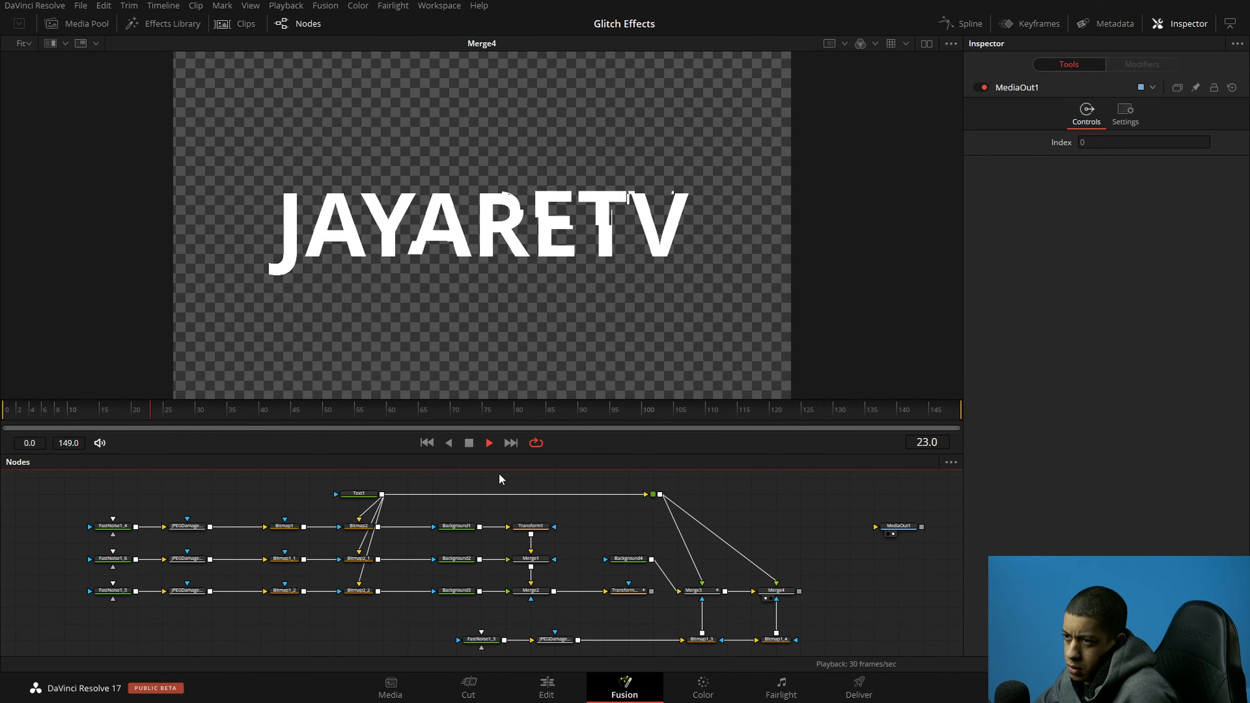
key(space)
drag(557, 528, 575, 520)
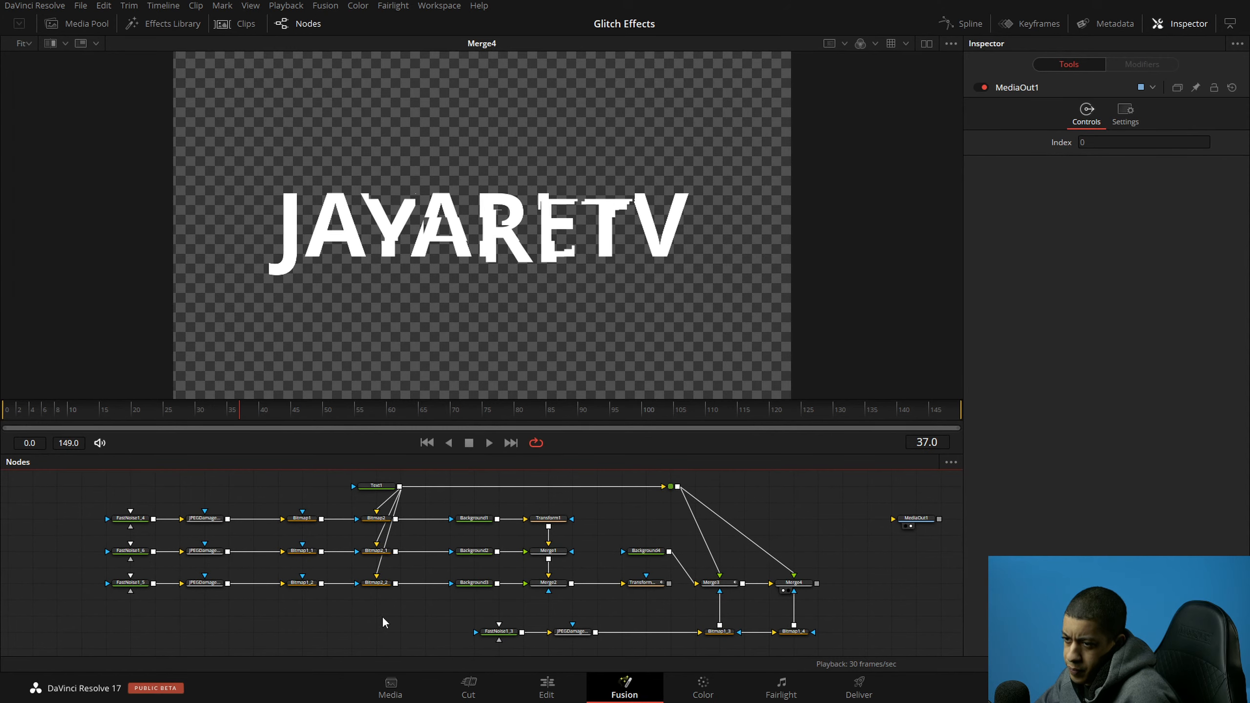
drag(647, 583, 638, 537)
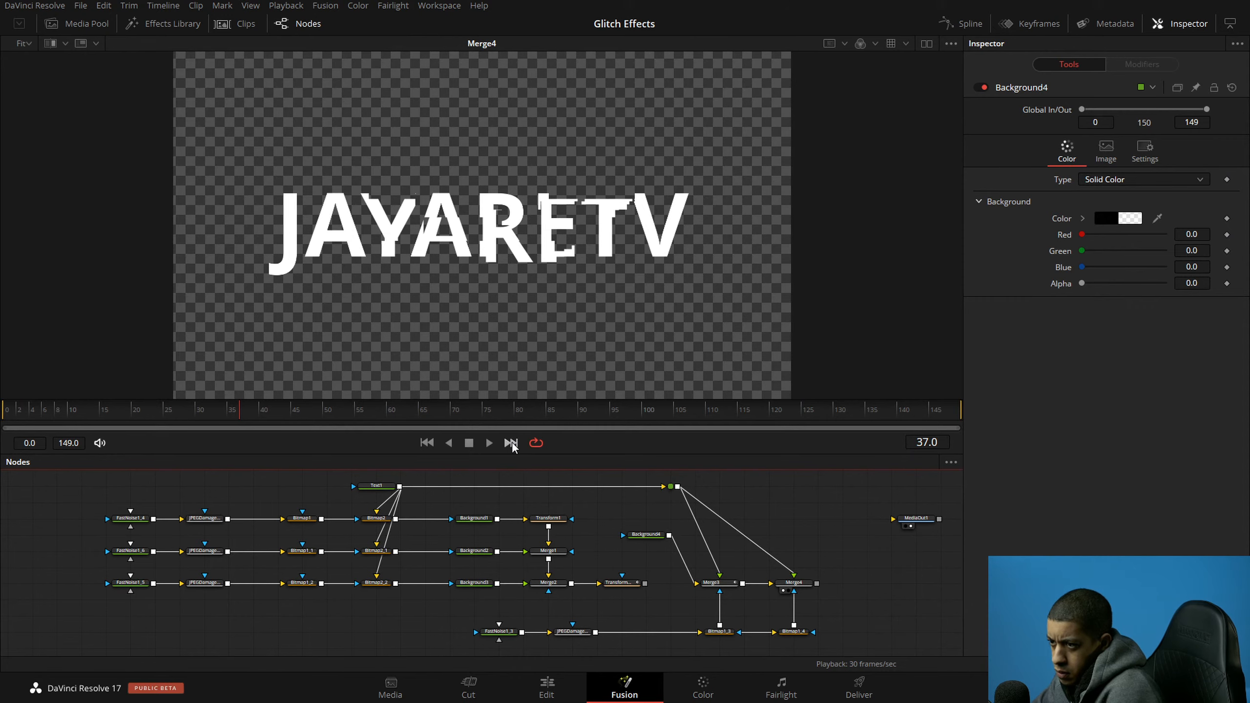
Step: Play the Merge4 glitch animation in several short stretches and save the project
key(space)
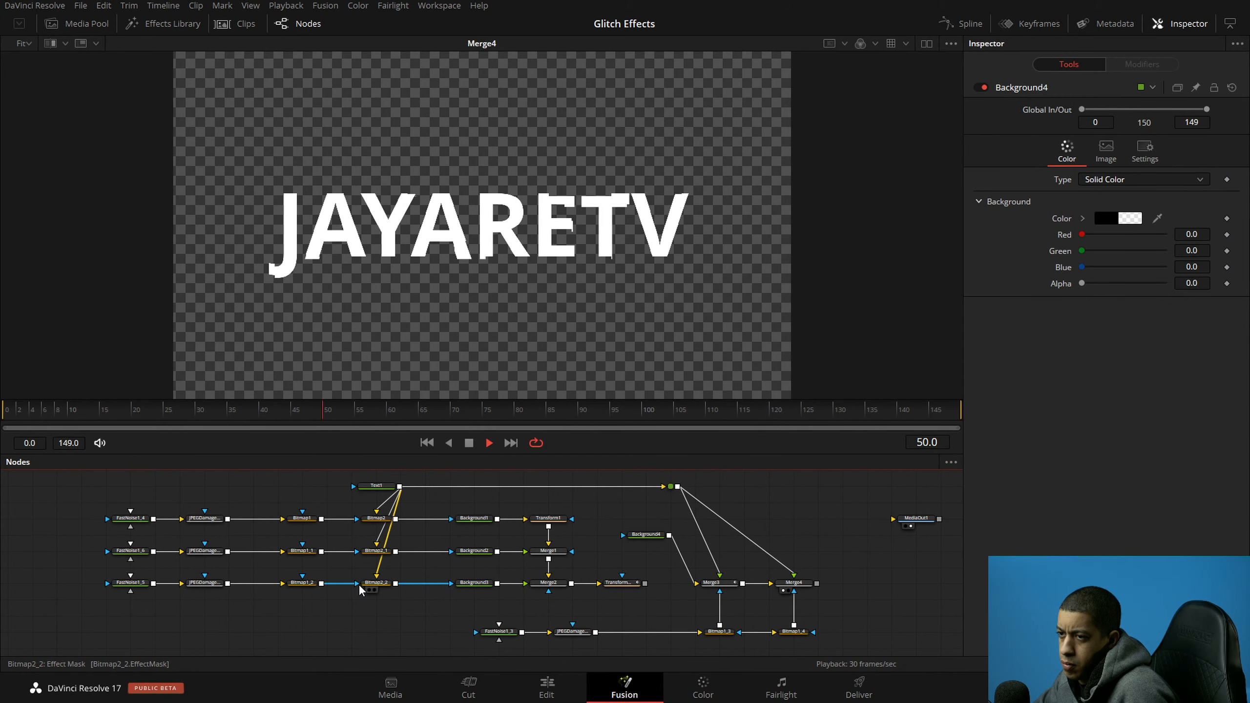
key(space)
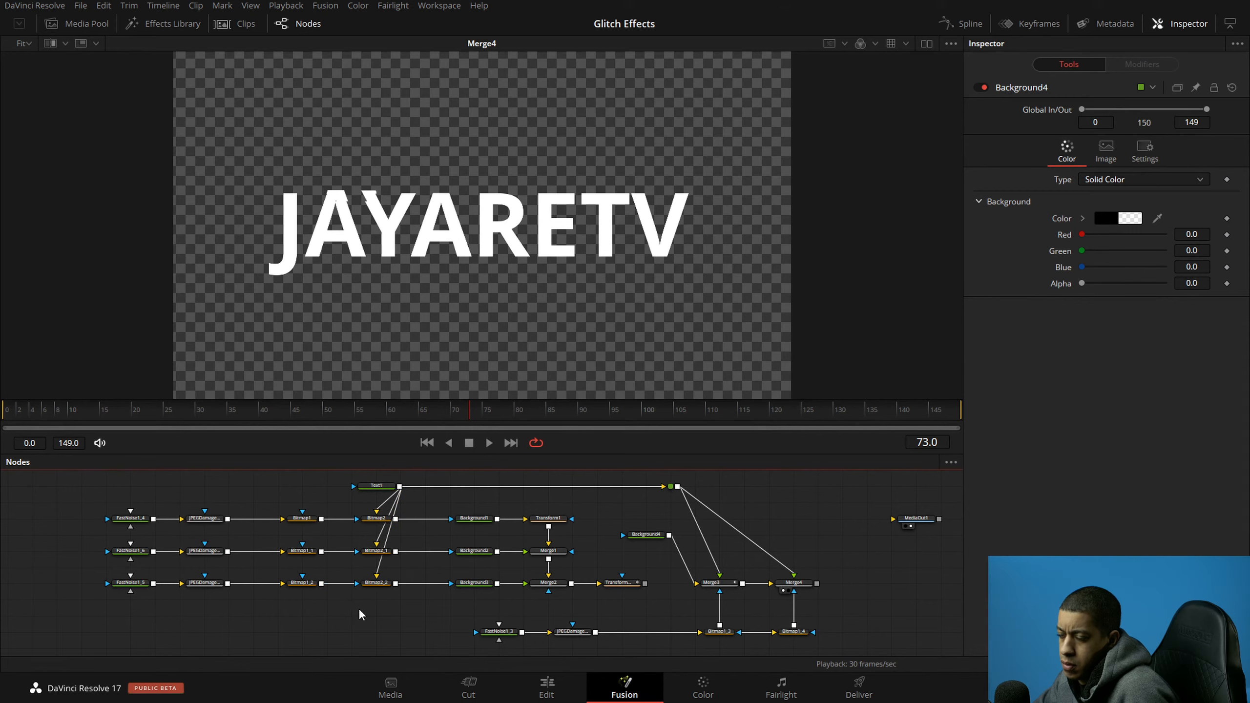
key(space)
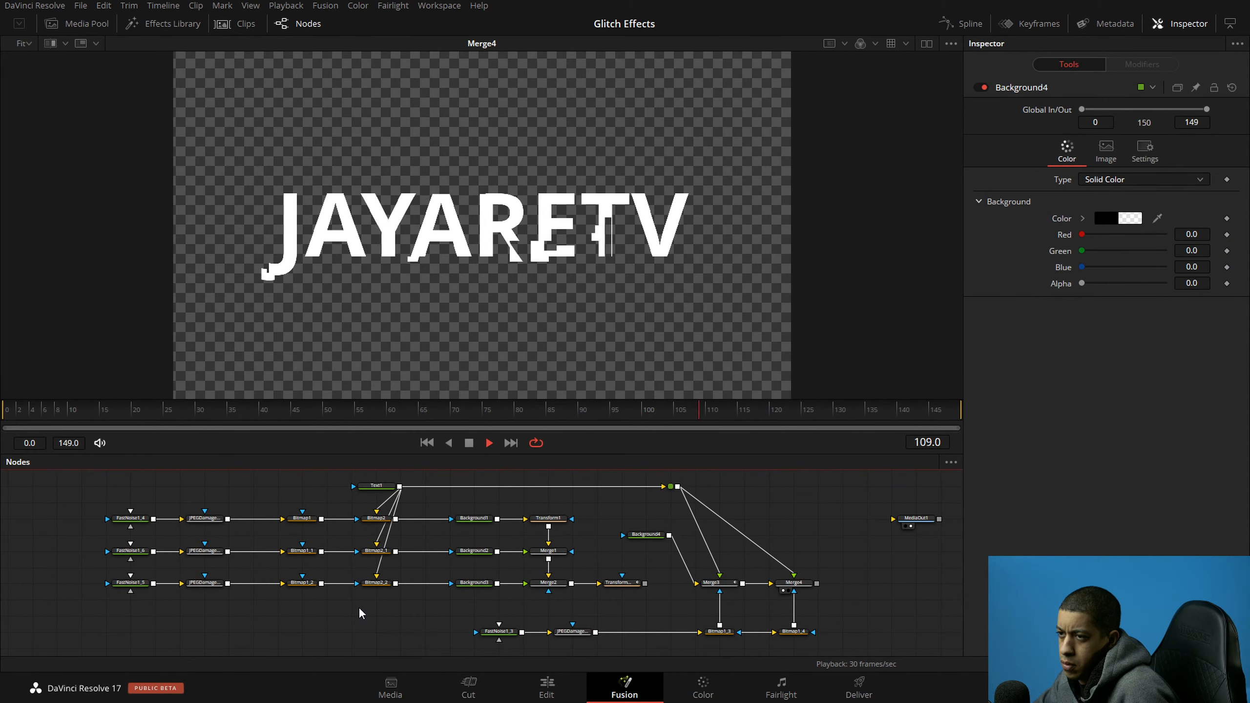
key(space)
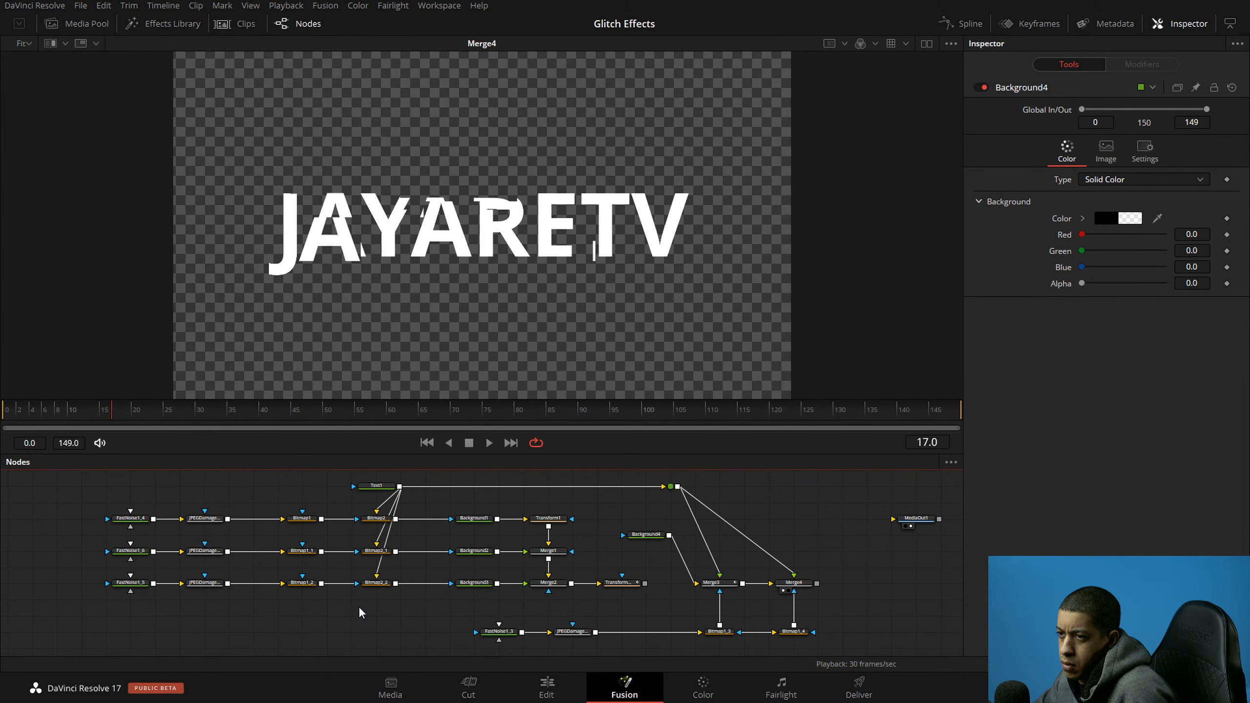
key(space)
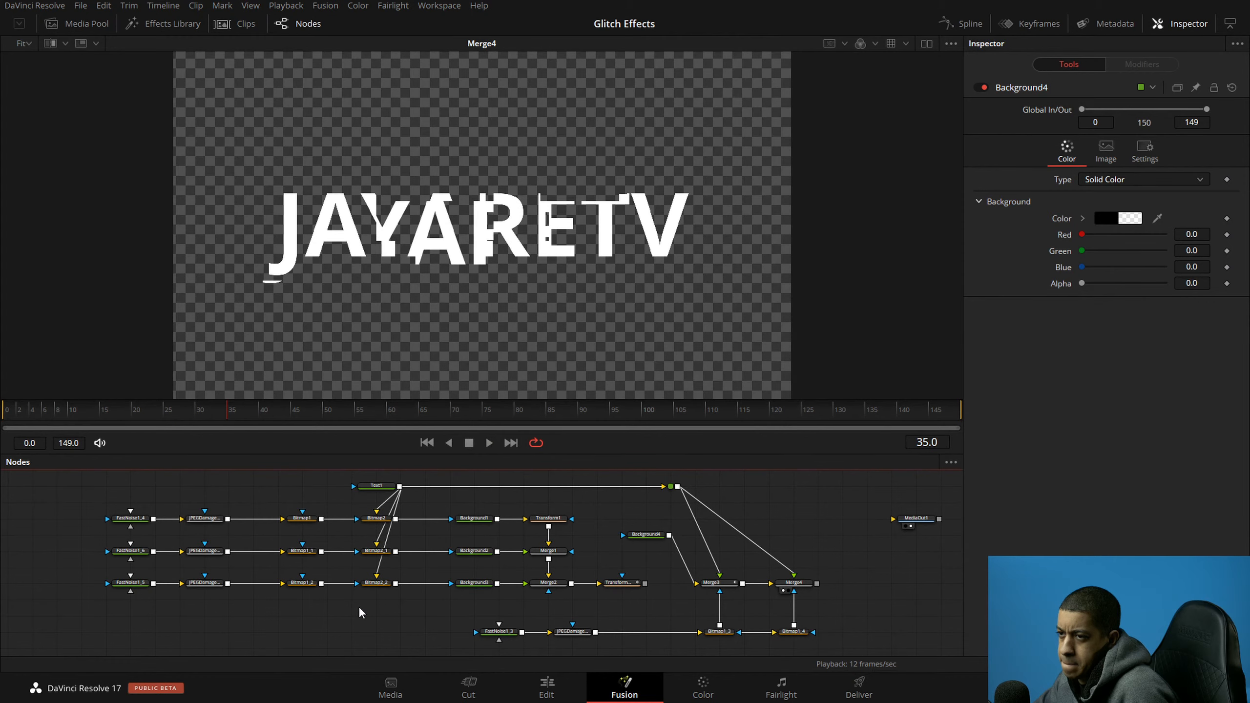
key(ctrl+s)
key(space)
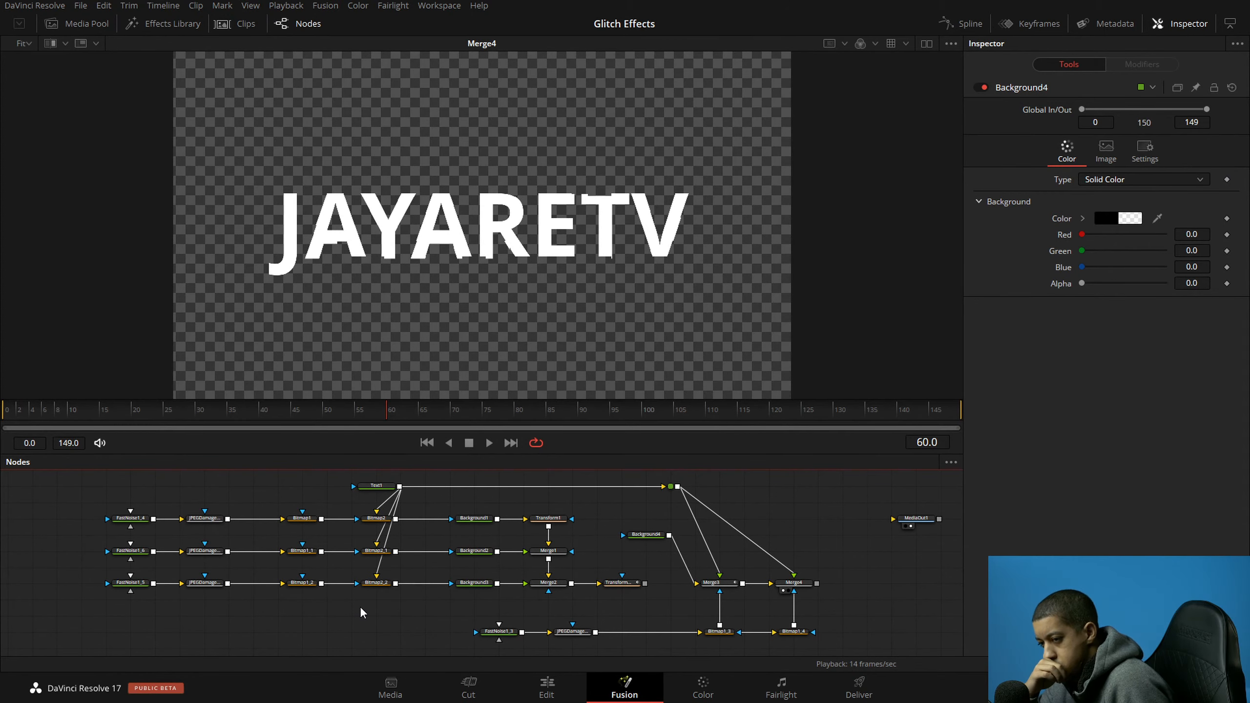
Step: Detach Background3 from Bitmap2_2 and Merge2, insert it masked by Merge4's output, and show it in the viewer
click(451, 584)
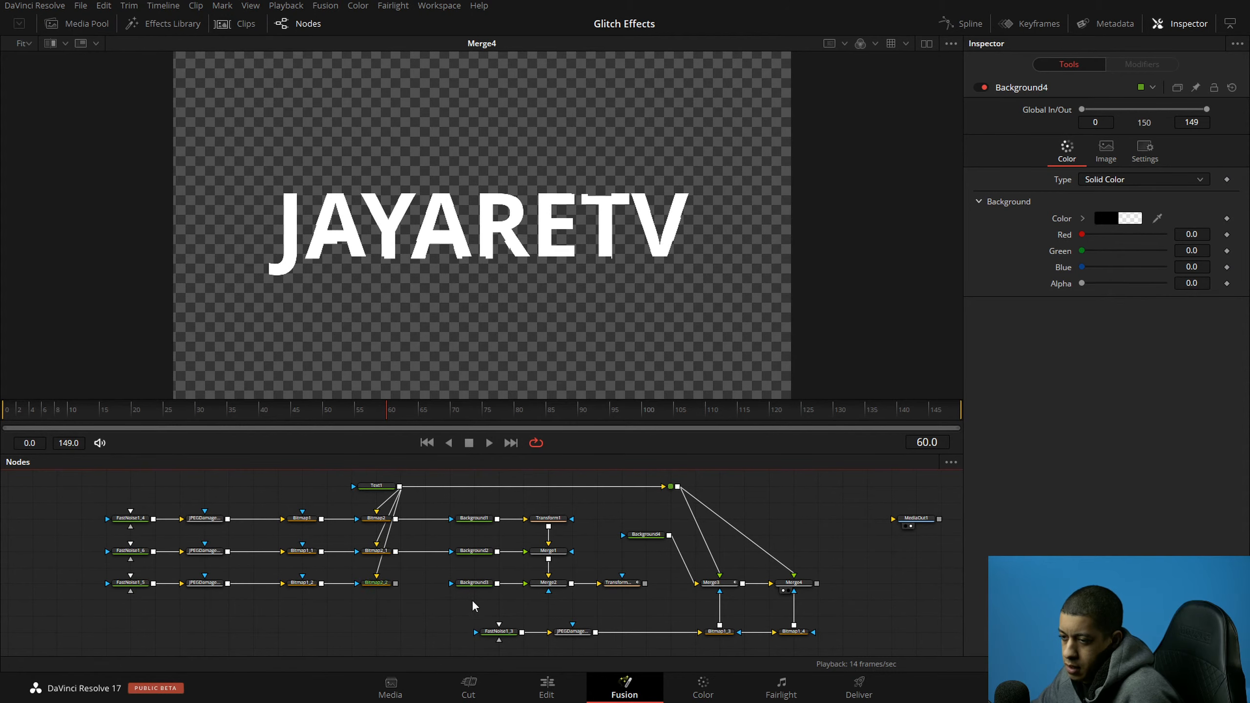
click(525, 586)
drag(474, 584, 681, 545)
key(1)
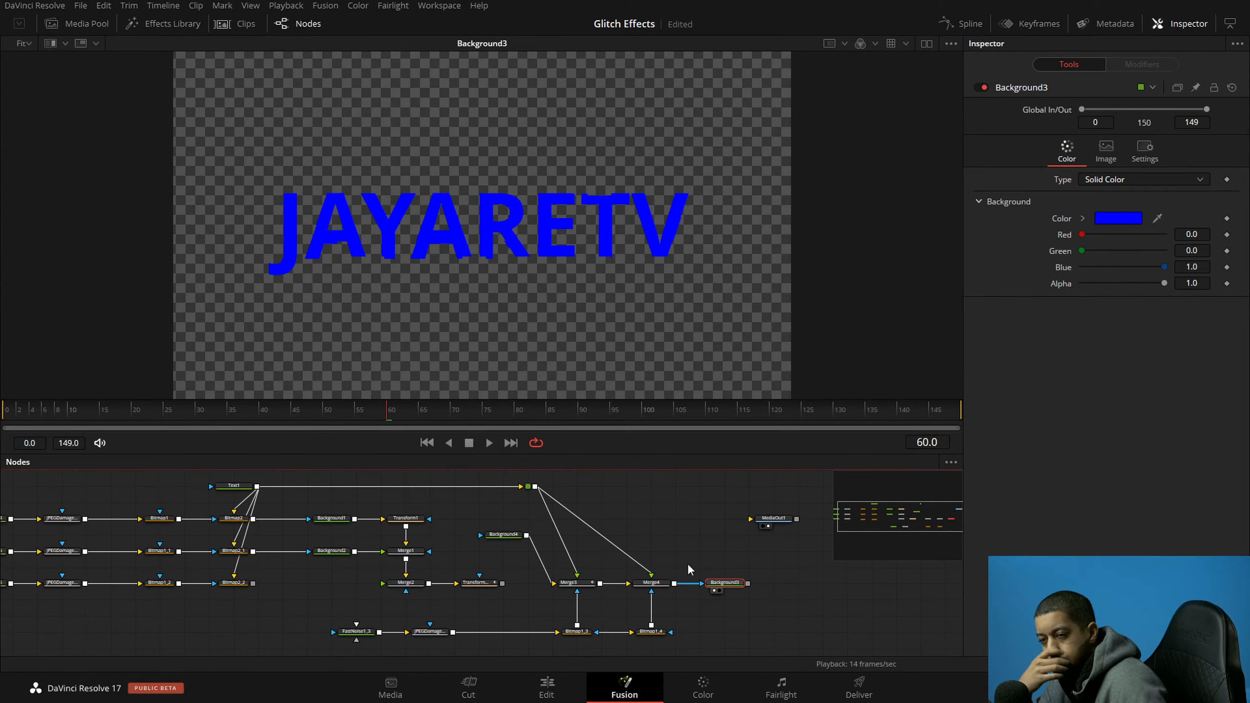
Step: Compare the Background3, Merge4 and Merge3 outputs during playback and inspect the Bitmap1_4 mask settings
click(489, 443)
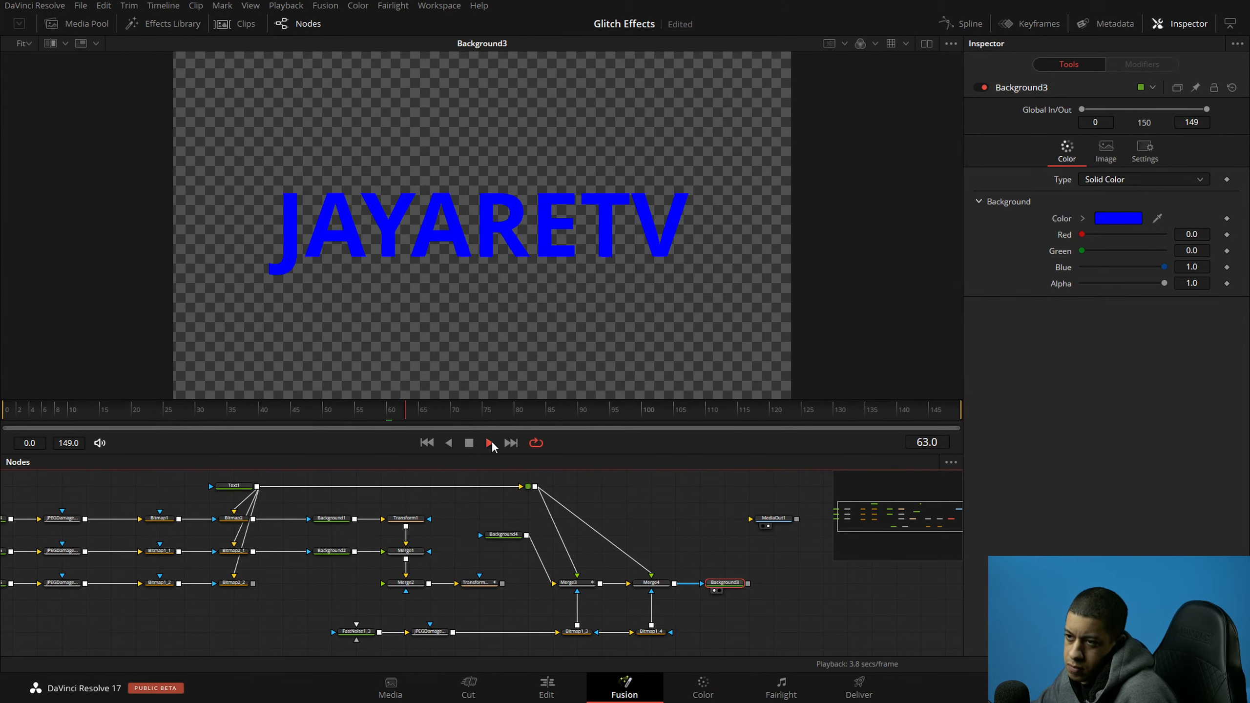
click(492, 444)
drag(692, 542, 691, 529)
click(639, 578)
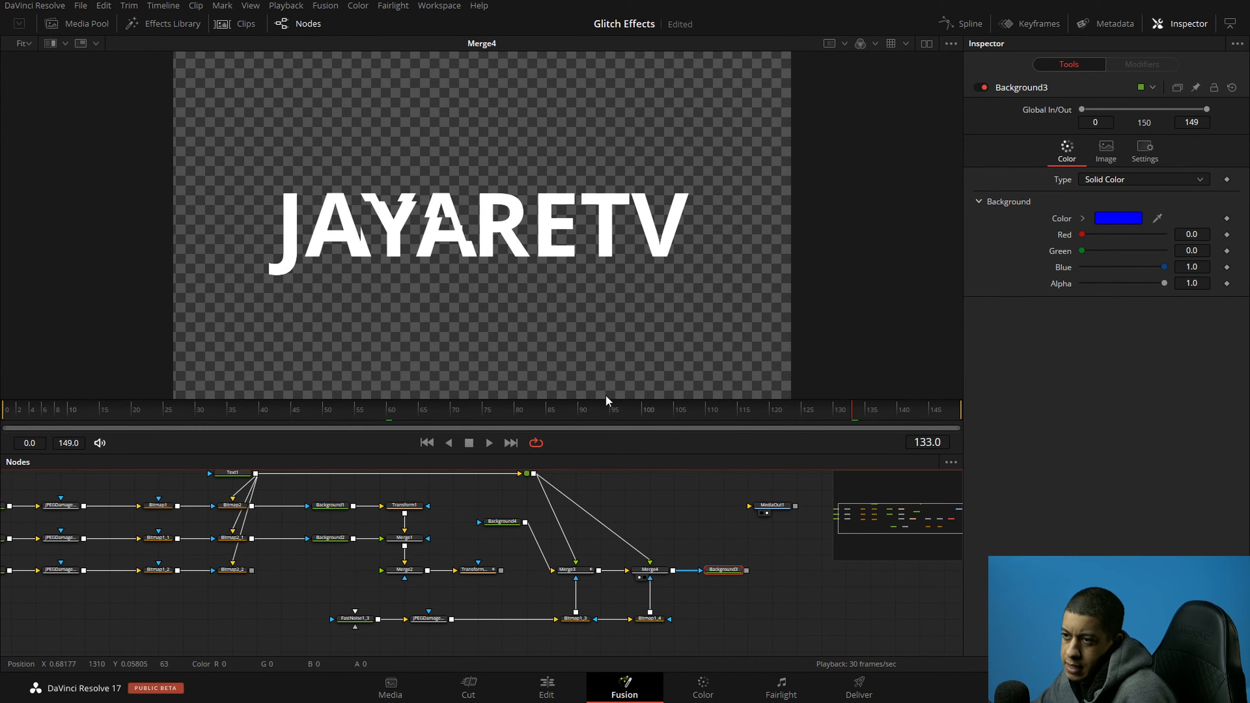
click(566, 578)
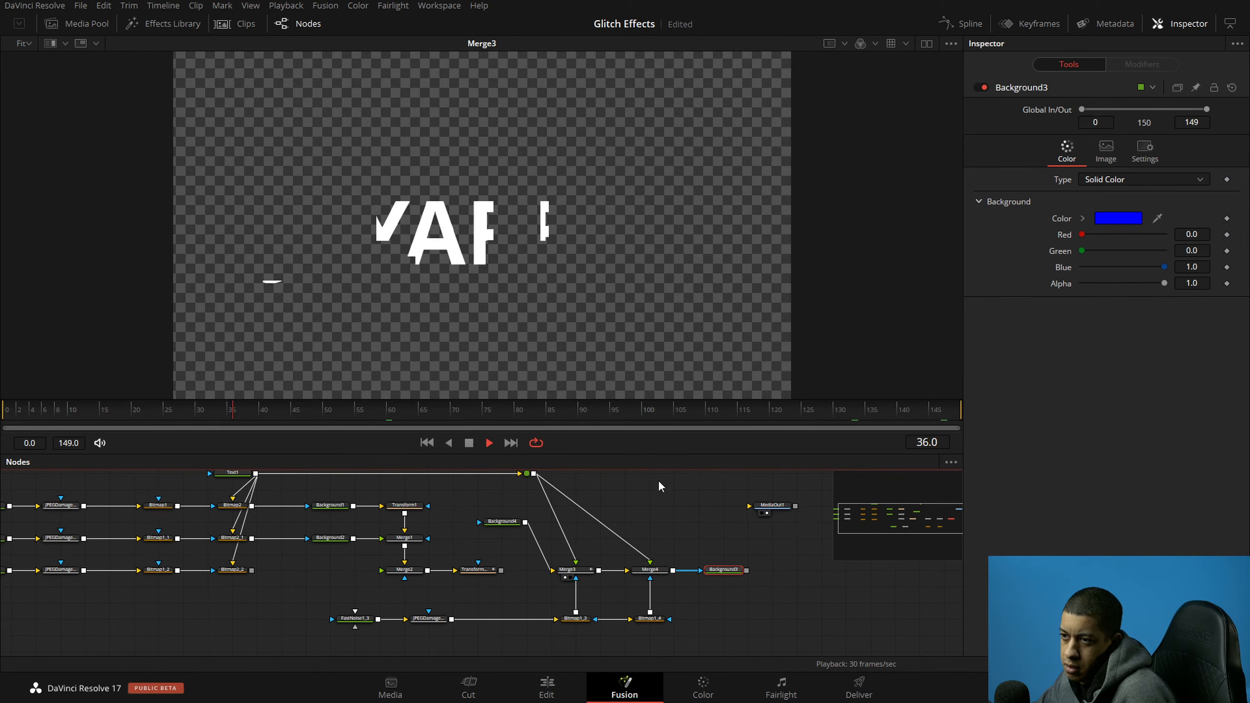
click(640, 578)
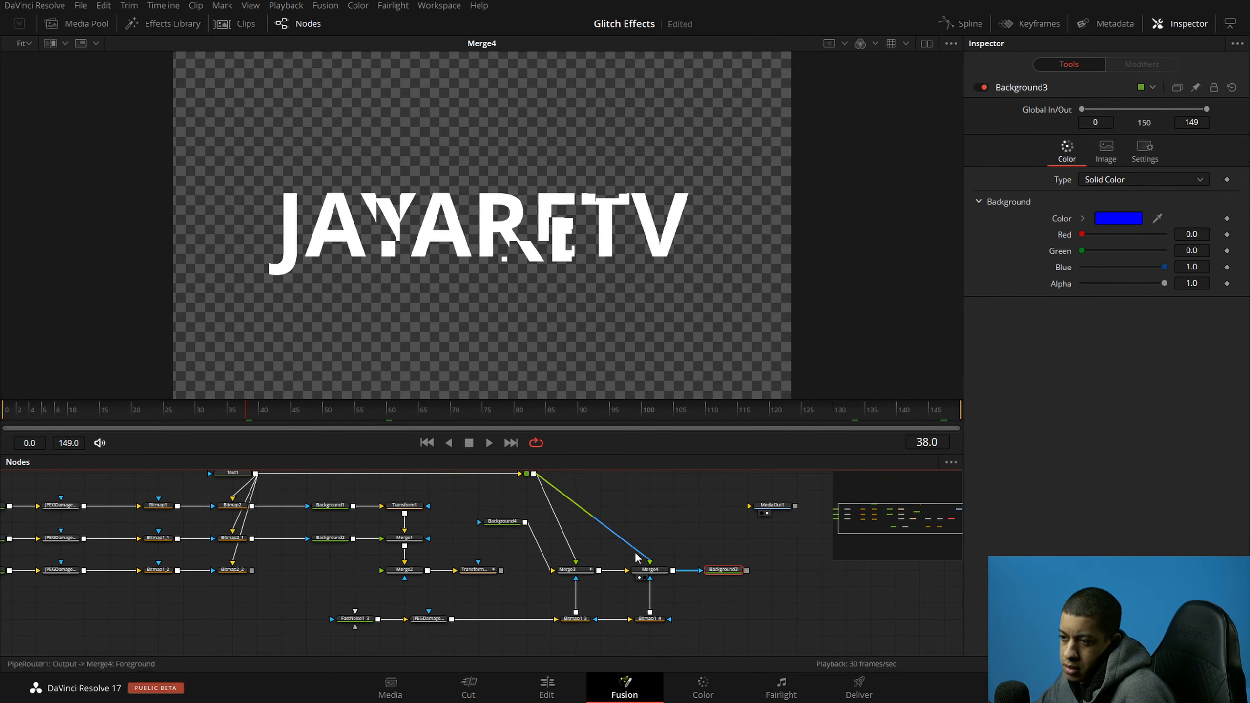
click(649, 576)
click(650, 618)
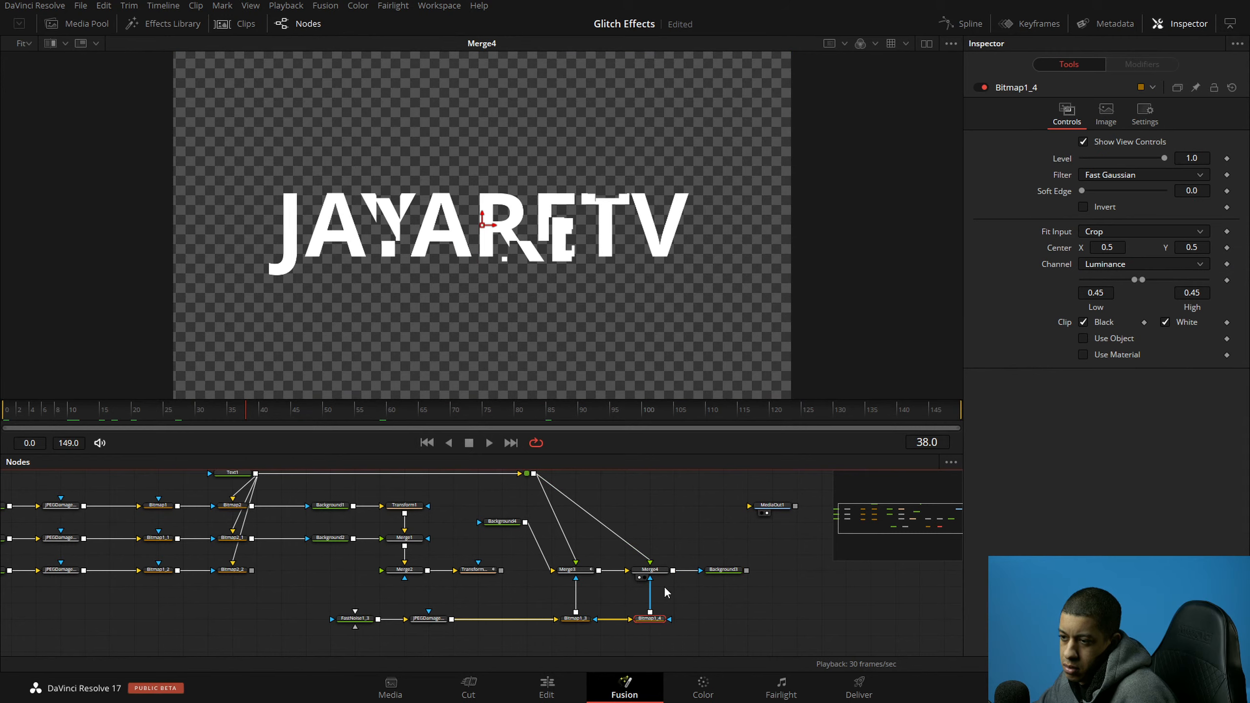
click(675, 566)
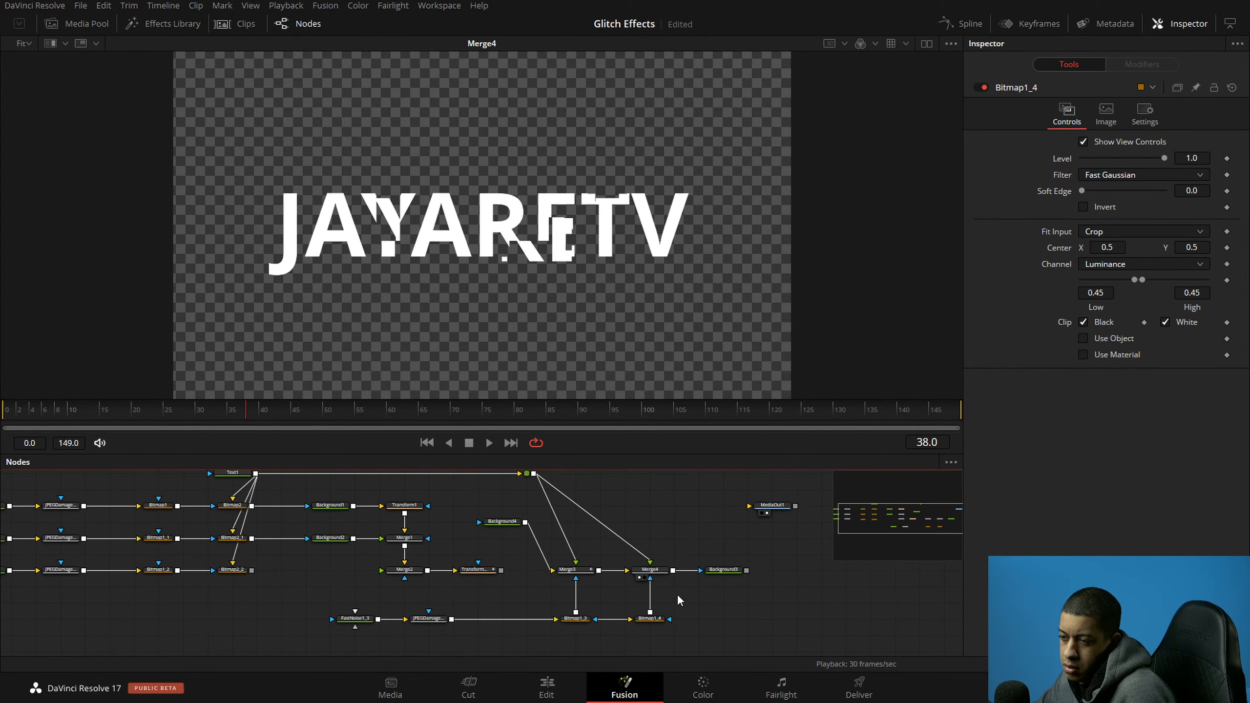
Step: Duplicate the FastNoise1_3, JPEGDamage and two Bitmap nodes together with Merge3 and Merge4, placing the copies below the originals
scroll(676, 618, down, 3)
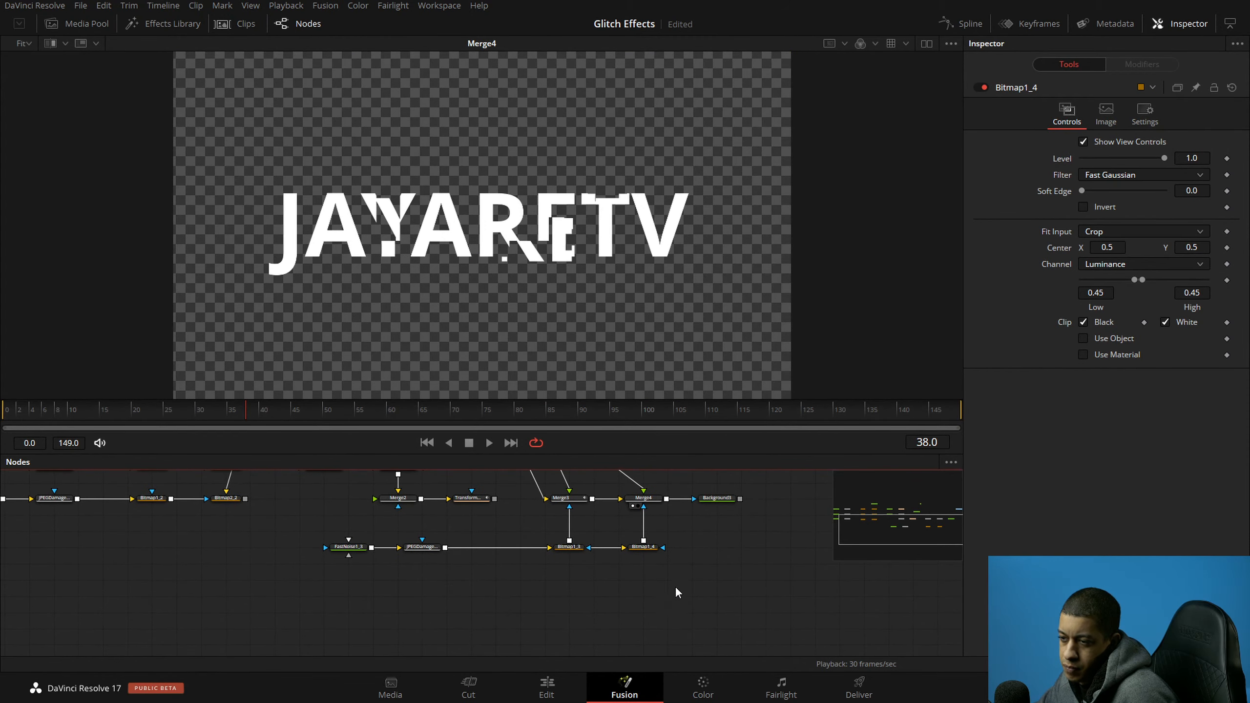
drag(680, 576, 272, 530)
drag(666, 520, 560, 484)
key(ctrl+c)
click(525, 614)
key(ctrl+v)
drag(395, 637, 619, 699)
drag(561, 609, 235, 533)
drag(519, 619, 18, 510)
key(Delete)
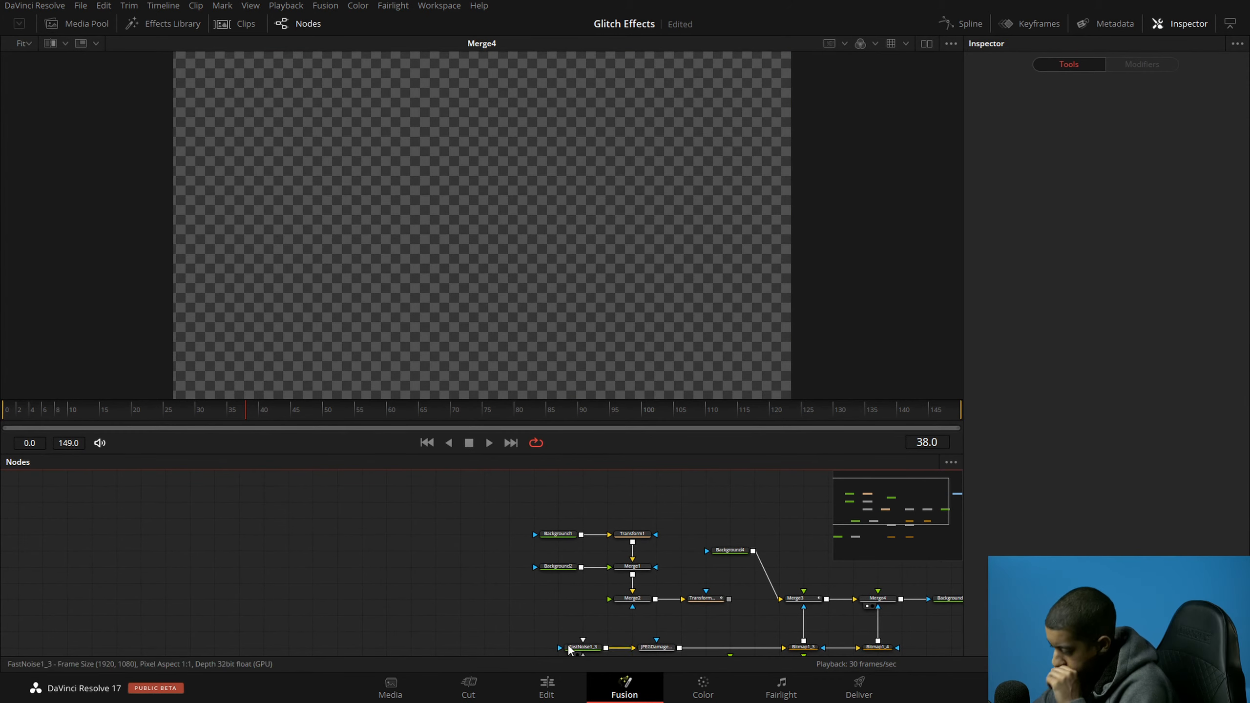
key(ctrl+z)
Step: Delete the three rows of FastNoise, JPEGDamage and Bitmap nodes that feed the colored backgrounds, keeping Text1
drag(507, 607, 129, 524)
key(Delete)
drag(491, 628, 475, 544)
mouse_move(791, 630)
mouse_down()
mouse_move(417, 602)
mouse_move(831, 645)
mouse_move(779, 619)
mouse_up()
Step: Move the duplicated node group to the free area before Text1, placing Bitmap1_5 under Bitmap1_6 and Merge4_1 beside it
drag(822, 647, 338, 559)
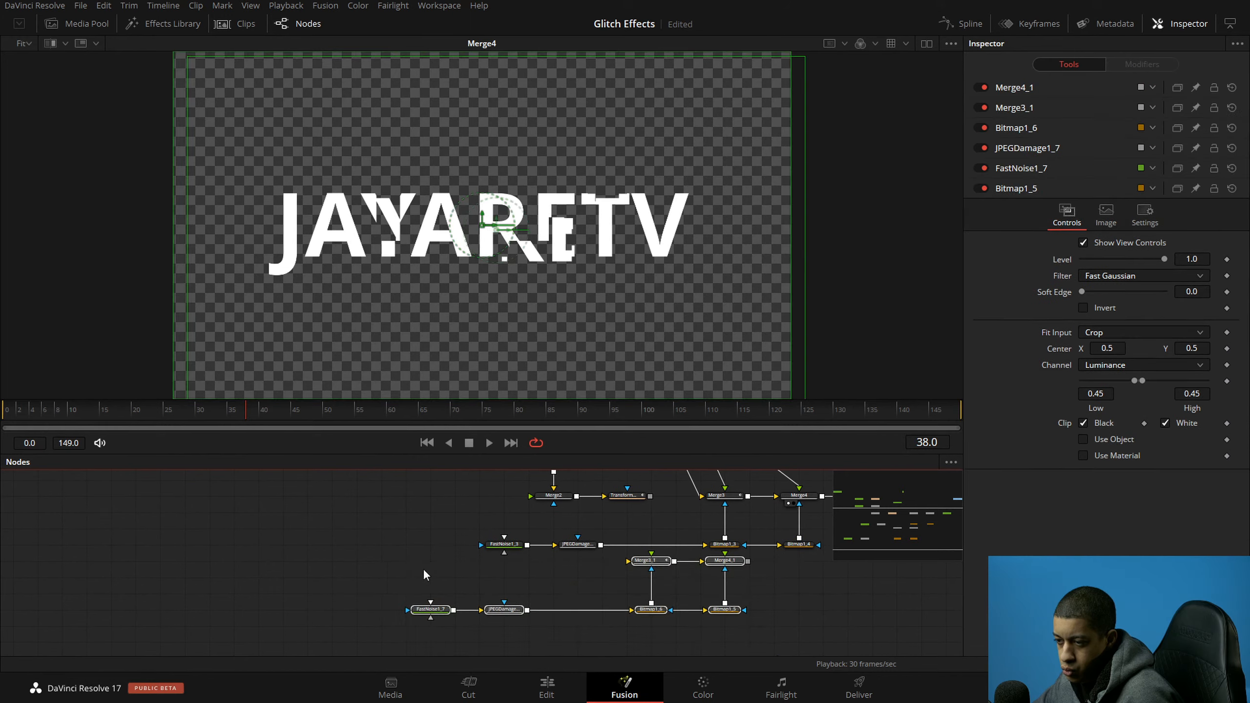
drag(735, 611, 461, 594)
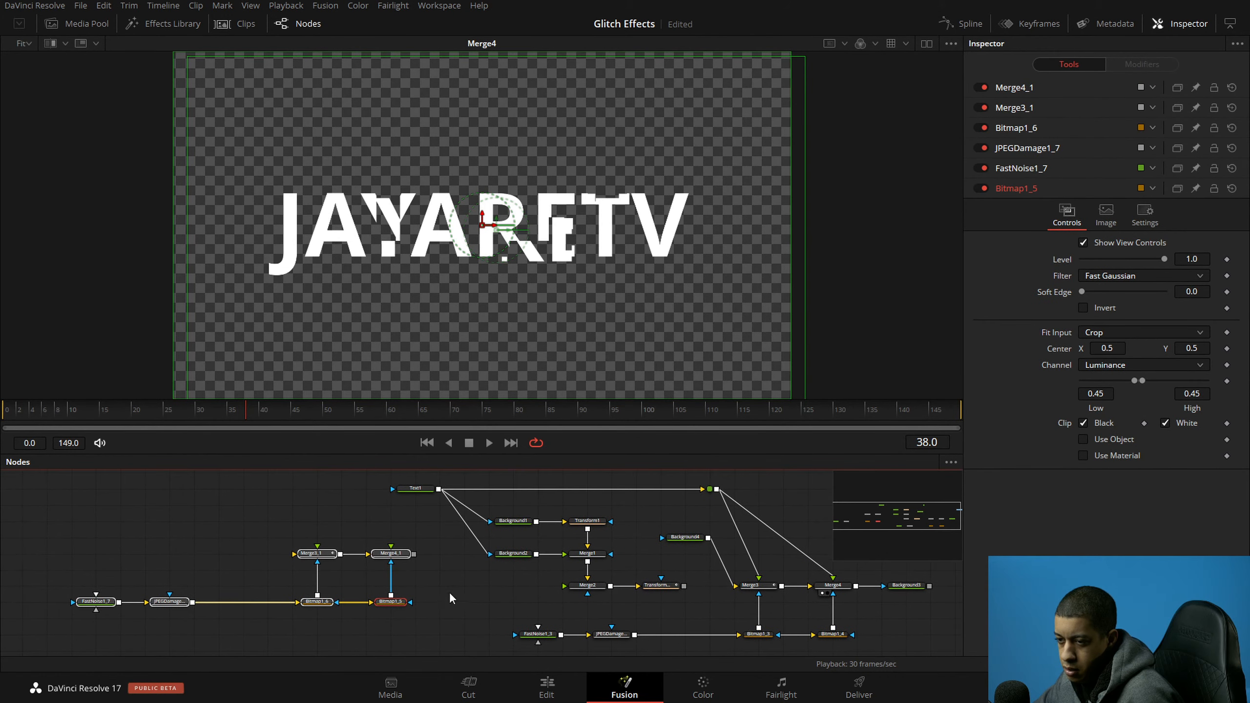
drag(386, 602, 317, 623)
drag(394, 557, 490, 604)
drag(414, 529, 140, 654)
drag(340, 606, 339, 558)
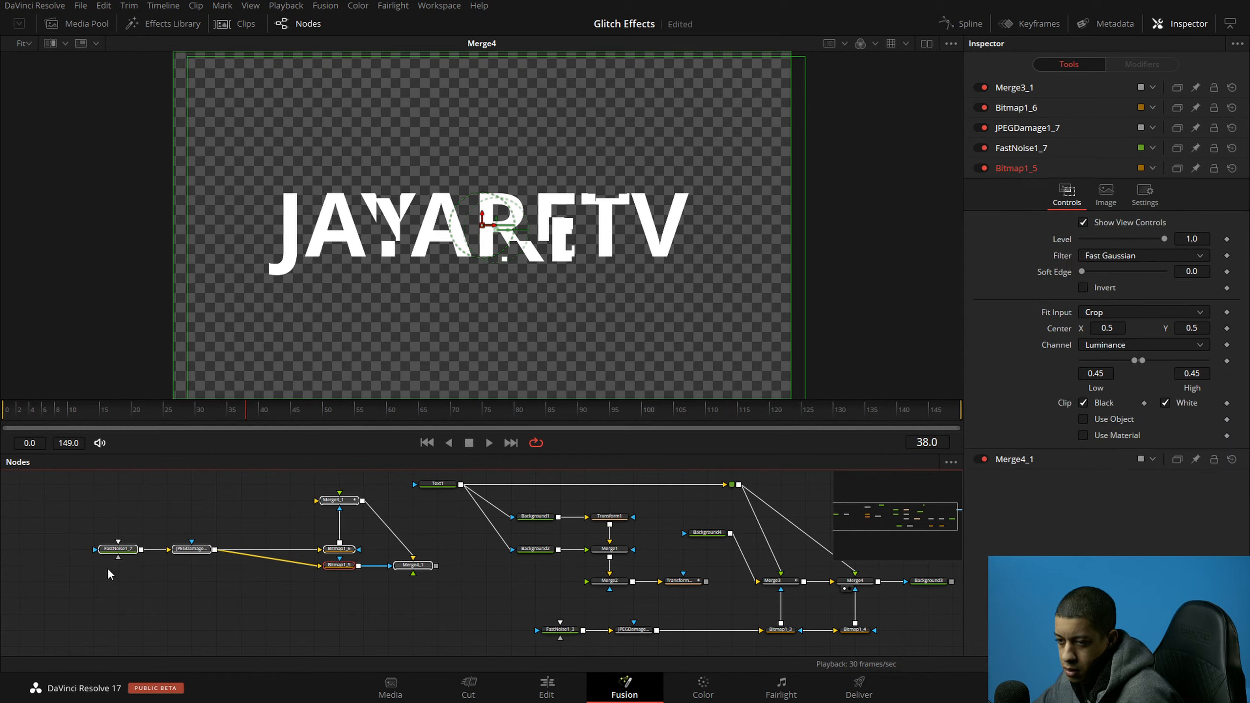
Step: Reset the Seethe value of FastNoise1_7 to 0.0
click(124, 550)
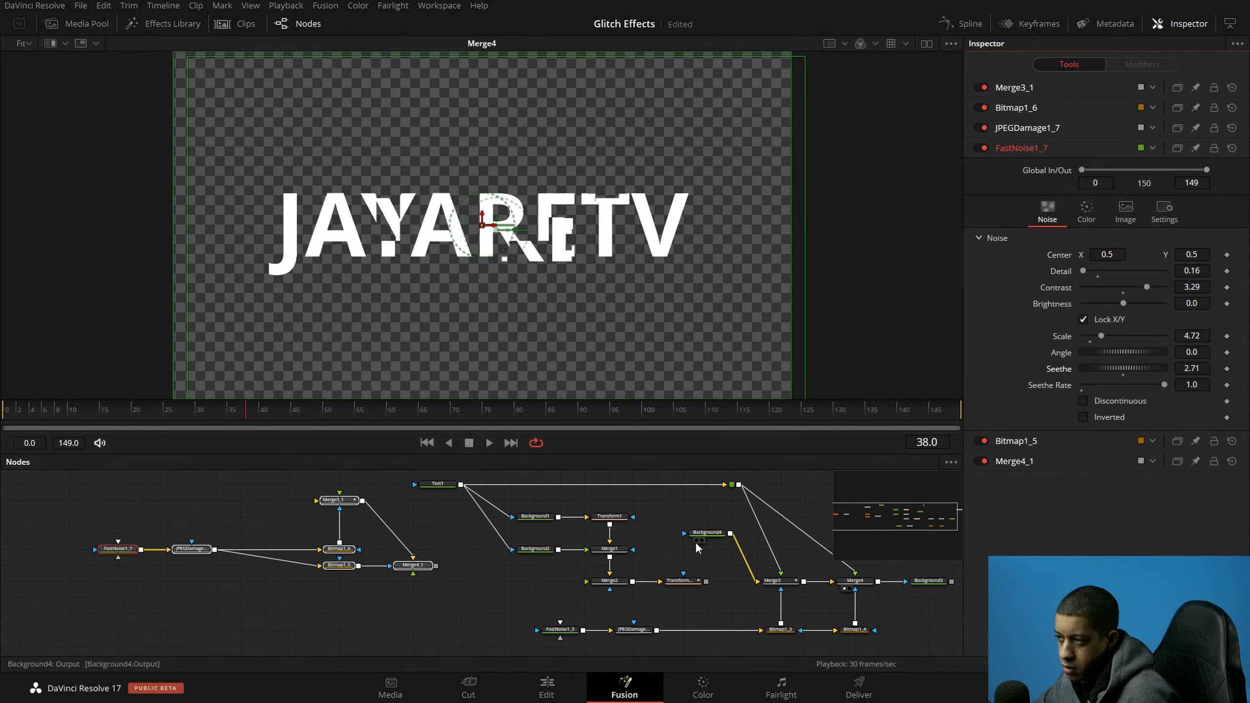
double_click(1059, 372)
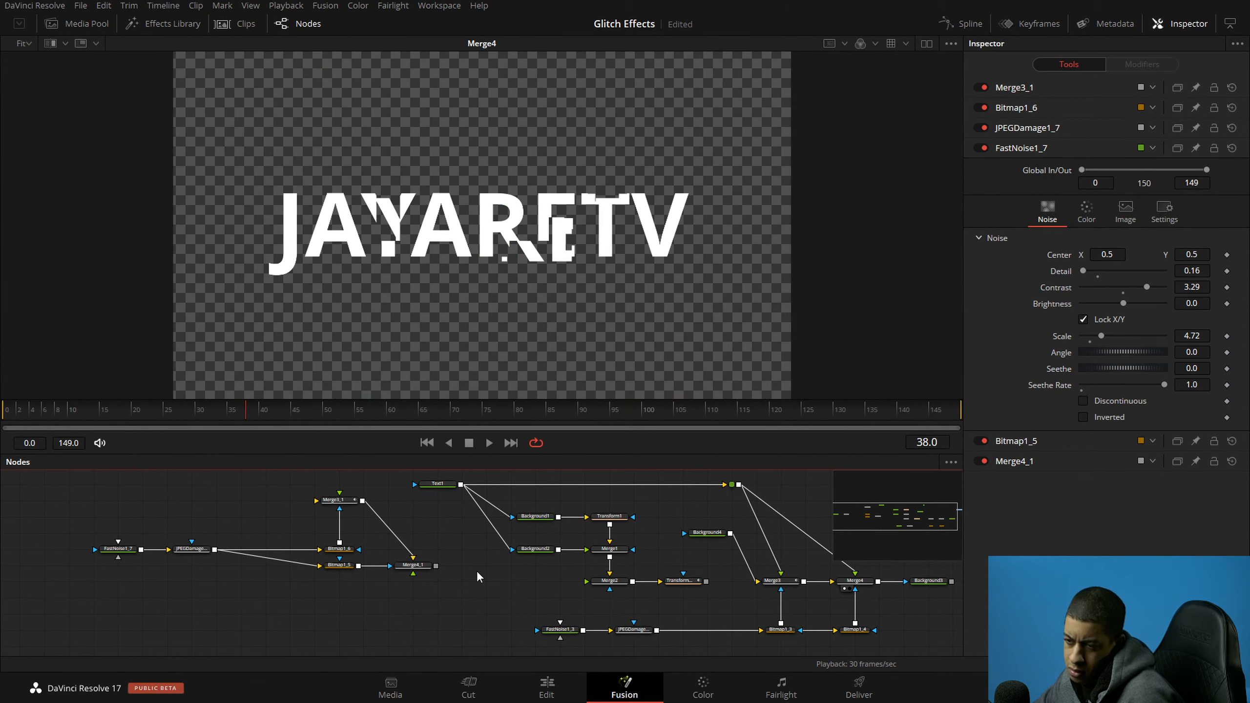
Step: Delete Merge4_1 and Bitmap1_5 from the duplicated group, and place Merge3_1 directly after Bitmap1_6
drag(422, 568, 421, 501)
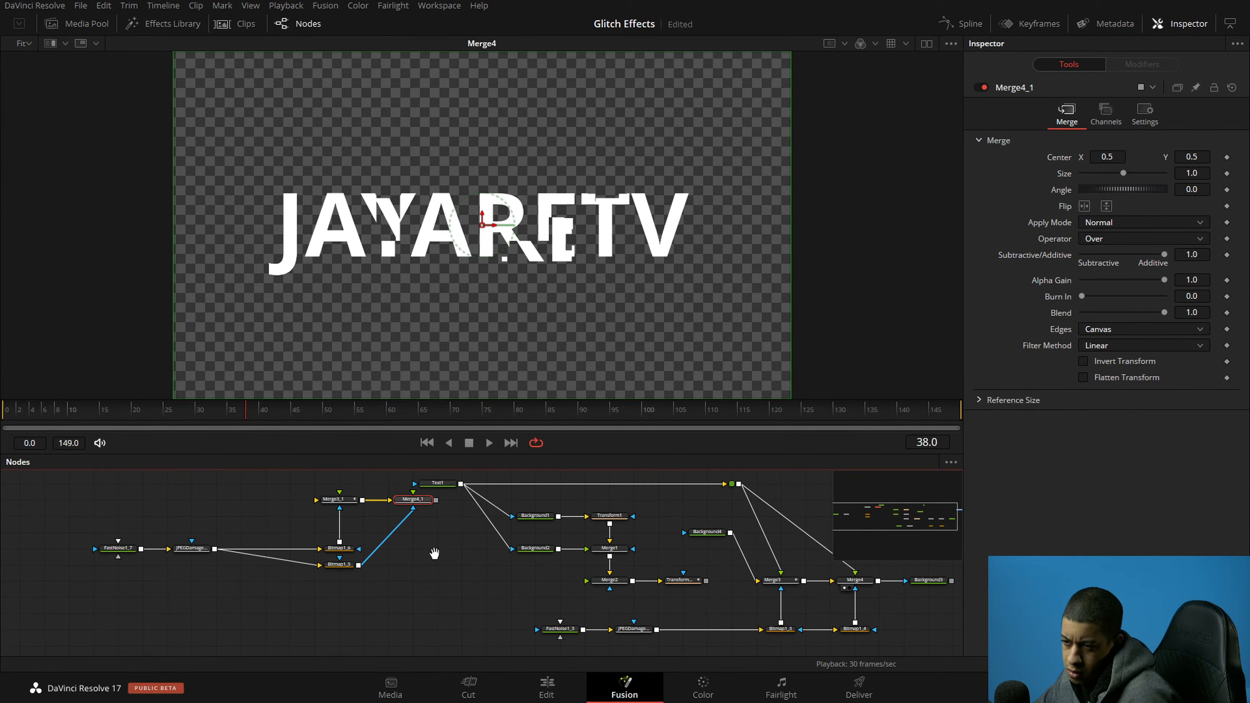
drag(357, 570, 418, 554)
drag(452, 597, 407, 502)
key(Delete)
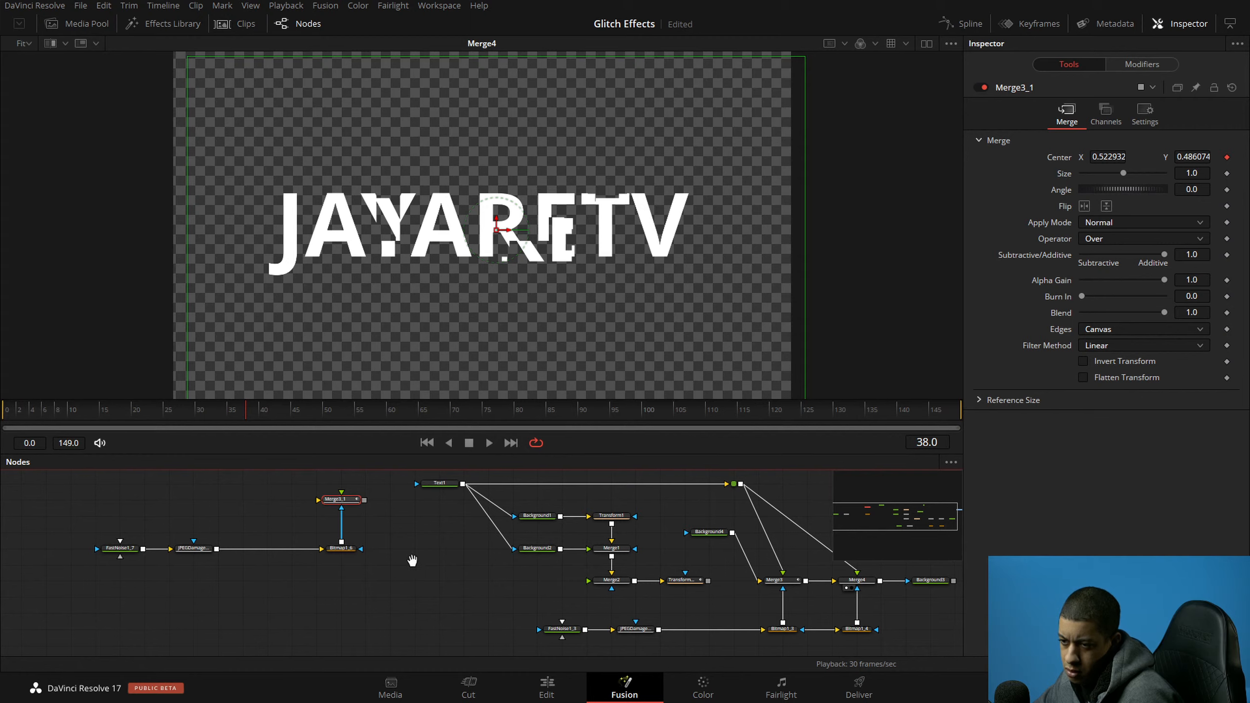
click(440, 613)
drag(503, 611, 505, 592)
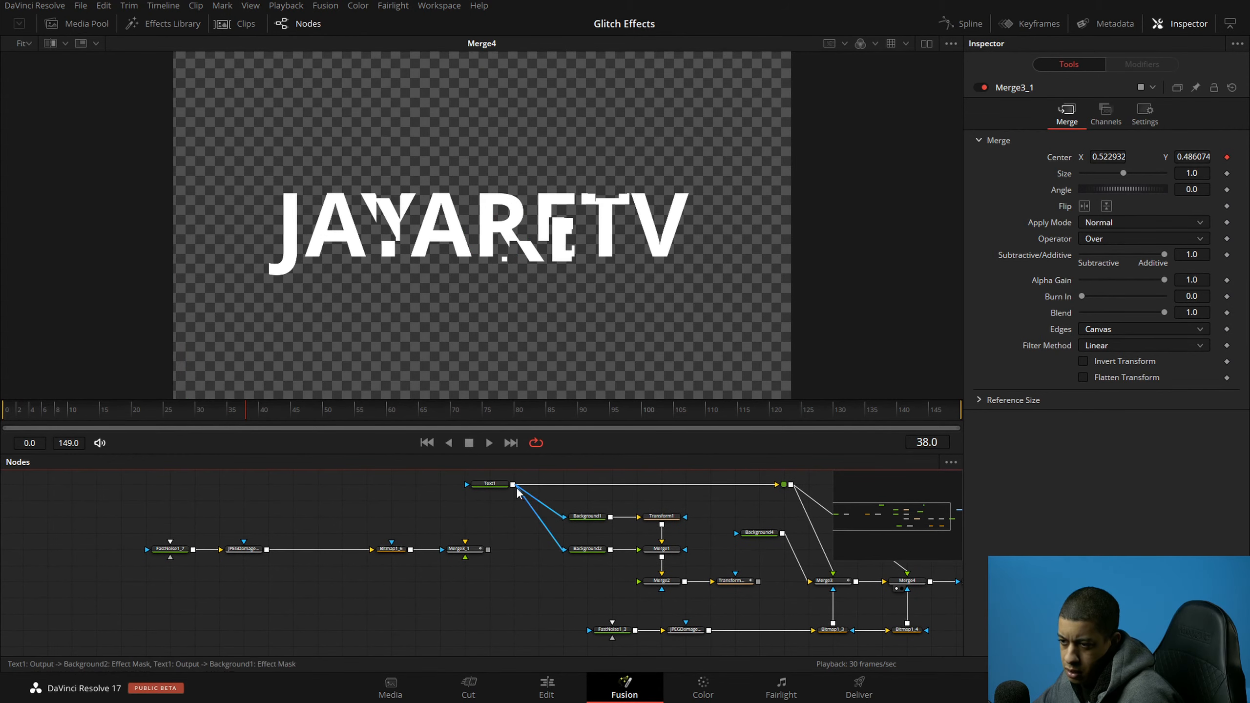
Step: Detach Background1 from Transform1, mask it with Text1, and merge it over Text1 through Merge3_1
drag(513, 485, 494, 528)
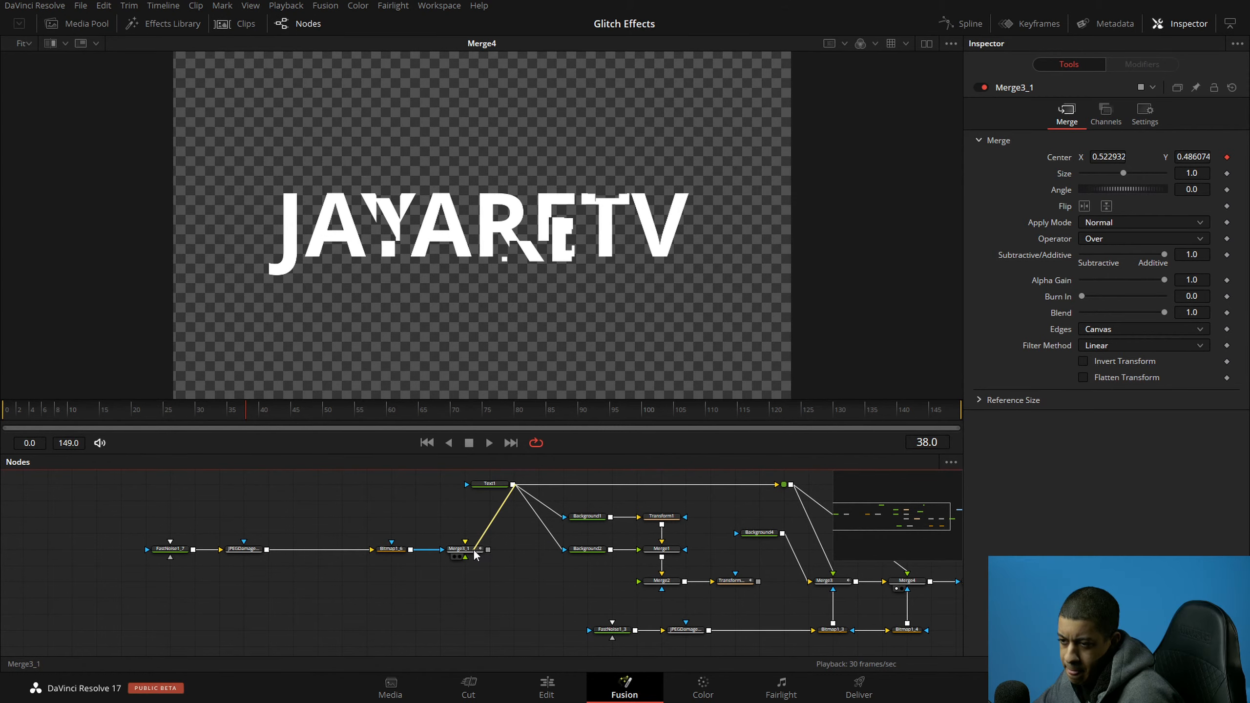
drag(585, 516, 414, 516)
click(617, 519)
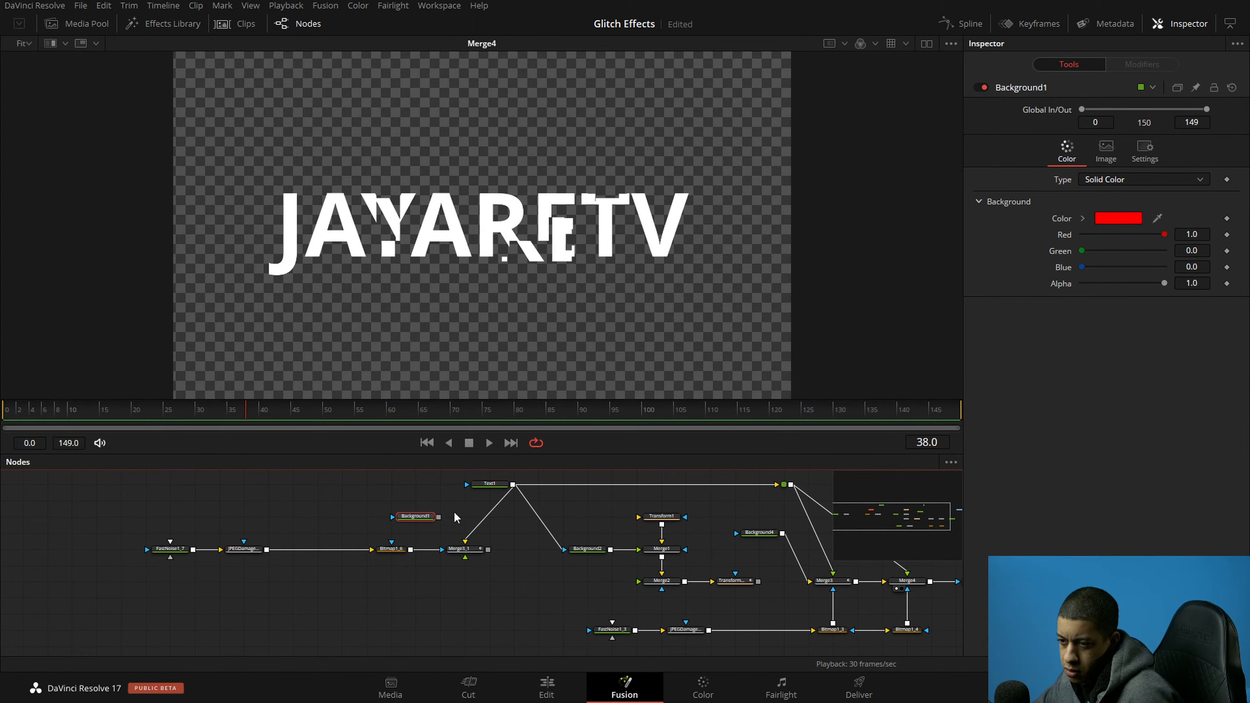
drag(513, 484, 465, 548)
Step: Show Merge3_1 in the viewer and play the red glitch over the title
click(453, 557)
click(515, 579)
key(space)
key(space)
key(space)
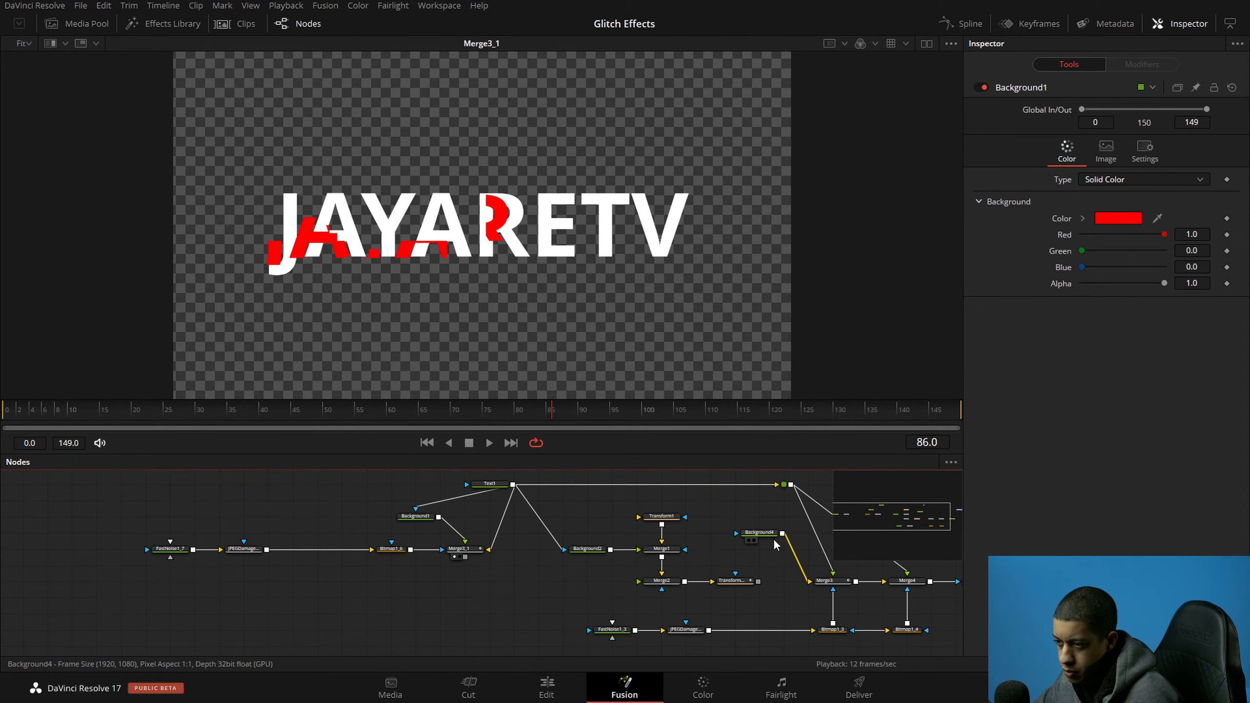
Step: Rename the Background4 node as Blank
click(760, 534)
key(F2)
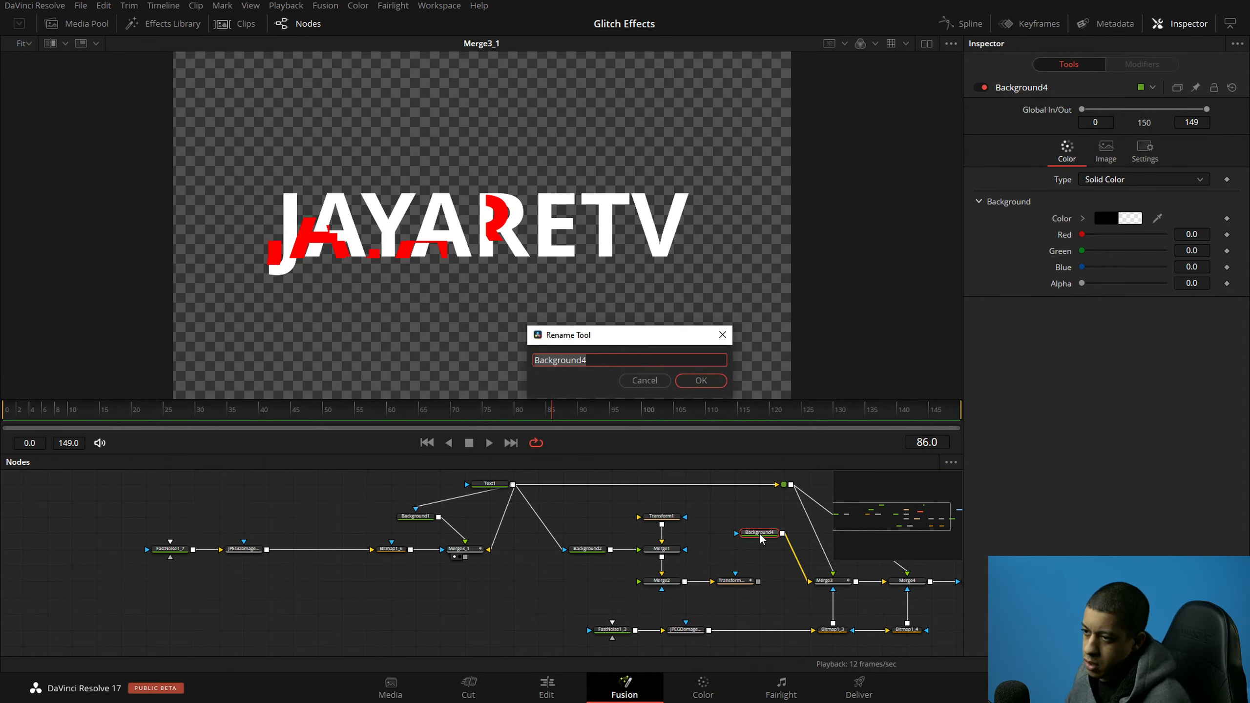
text(Blank)
key(Return)
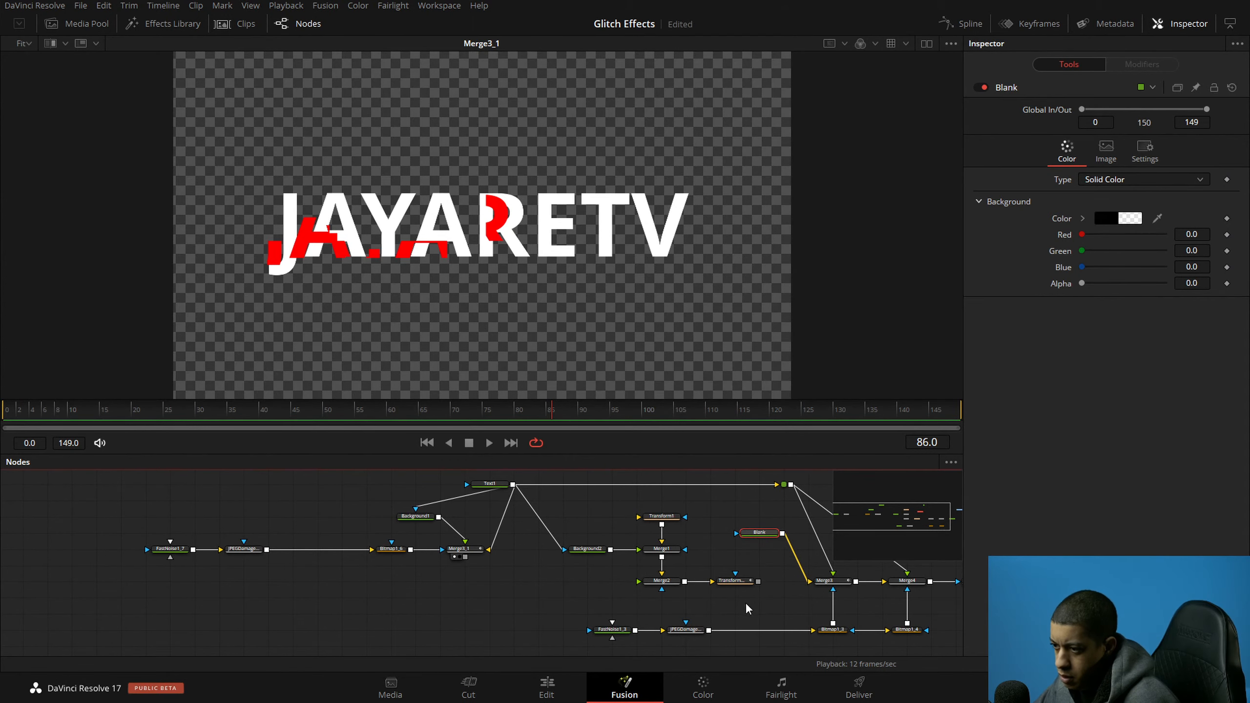
Step: Connect Blank as Merge3_1's background, play the result, and place Background1 directly above Merge3_1
drag(783, 540, 488, 550)
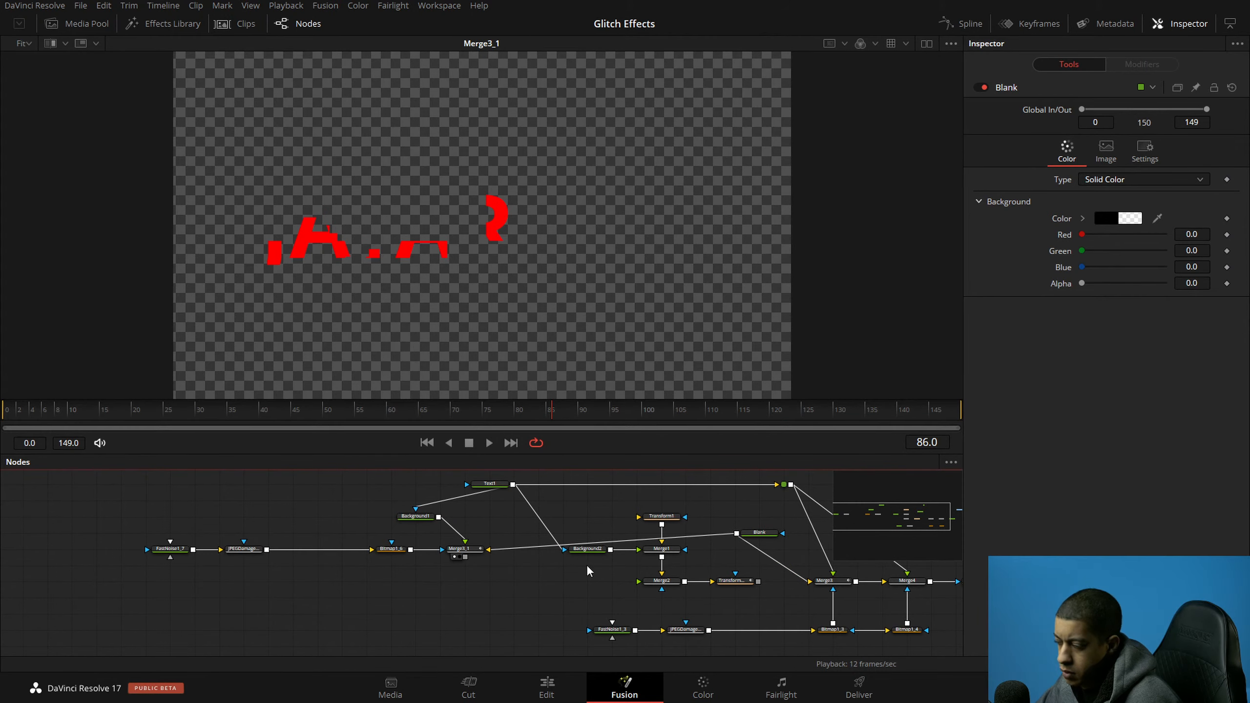
key(space)
drag(409, 517, 472, 534)
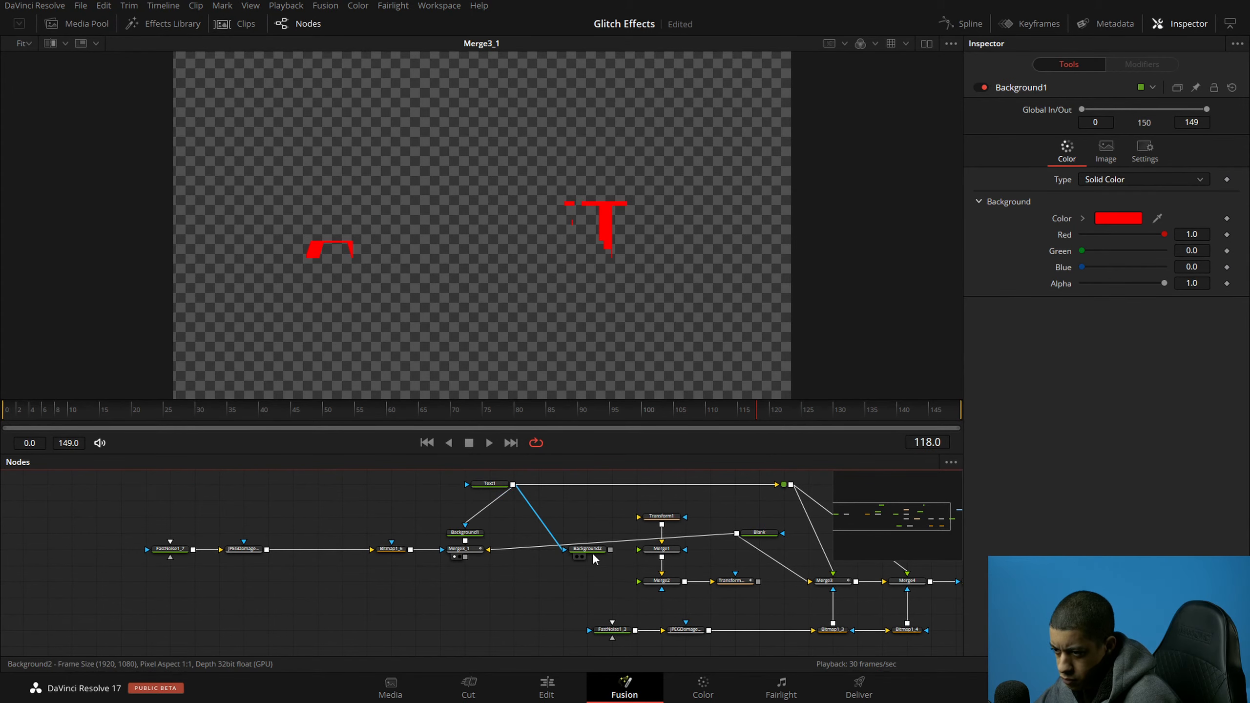
Step: Move Background2 lower, then duplicate the red glitch branch from FastNoise1_7 to Merge3_1 and place the copy below the original
drag(593, 549, 589, 566)
drag(480, 582, 145, 524)
key(ctrl+c)
key(ctrl+v)
drag(407, 618, 463, 598)
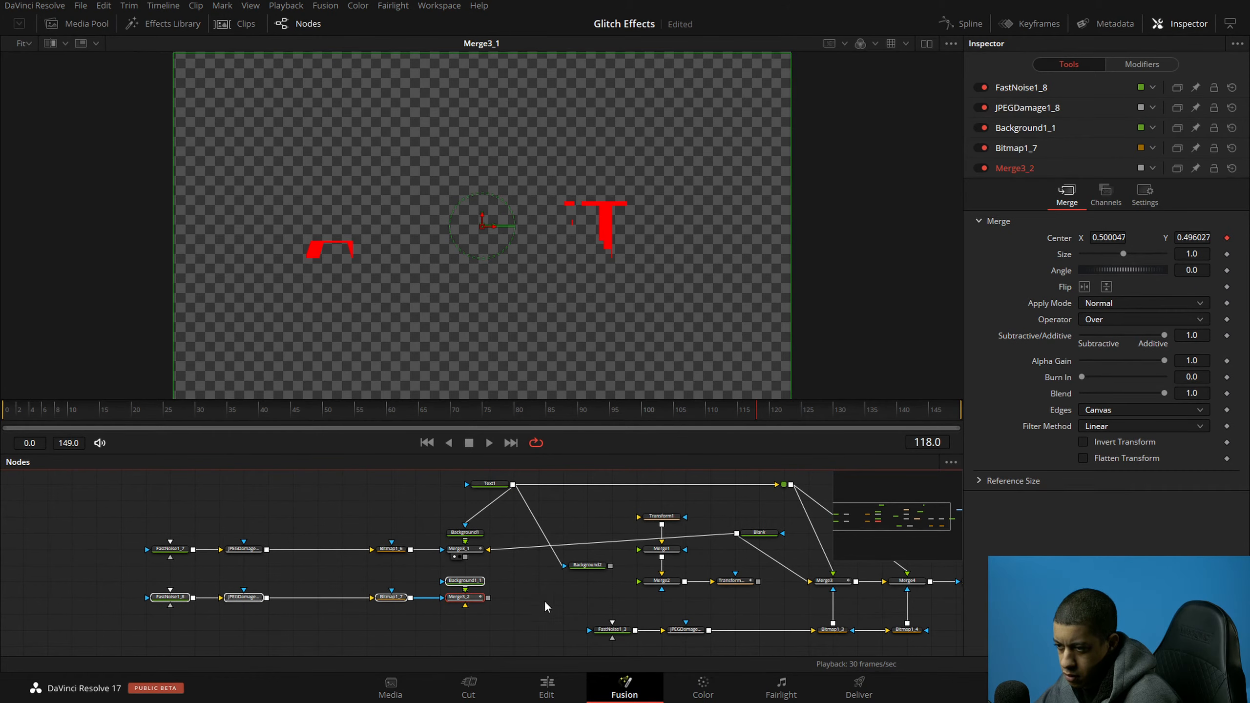
Step: Mask Background1_1 with Text1 and set the Seethe value of FastNoise1_8 to 0.688
drag(597, 586, 488, 597)
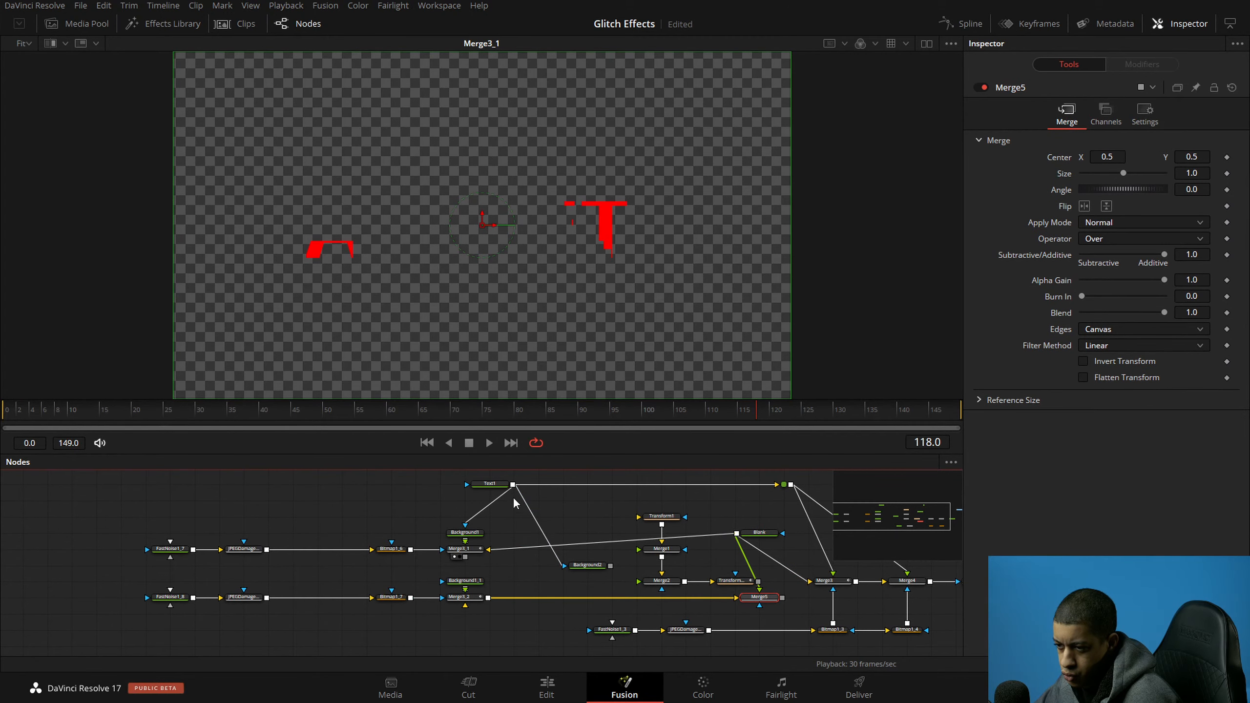
drag(512, 484, 465, 574)
click(169, 597)
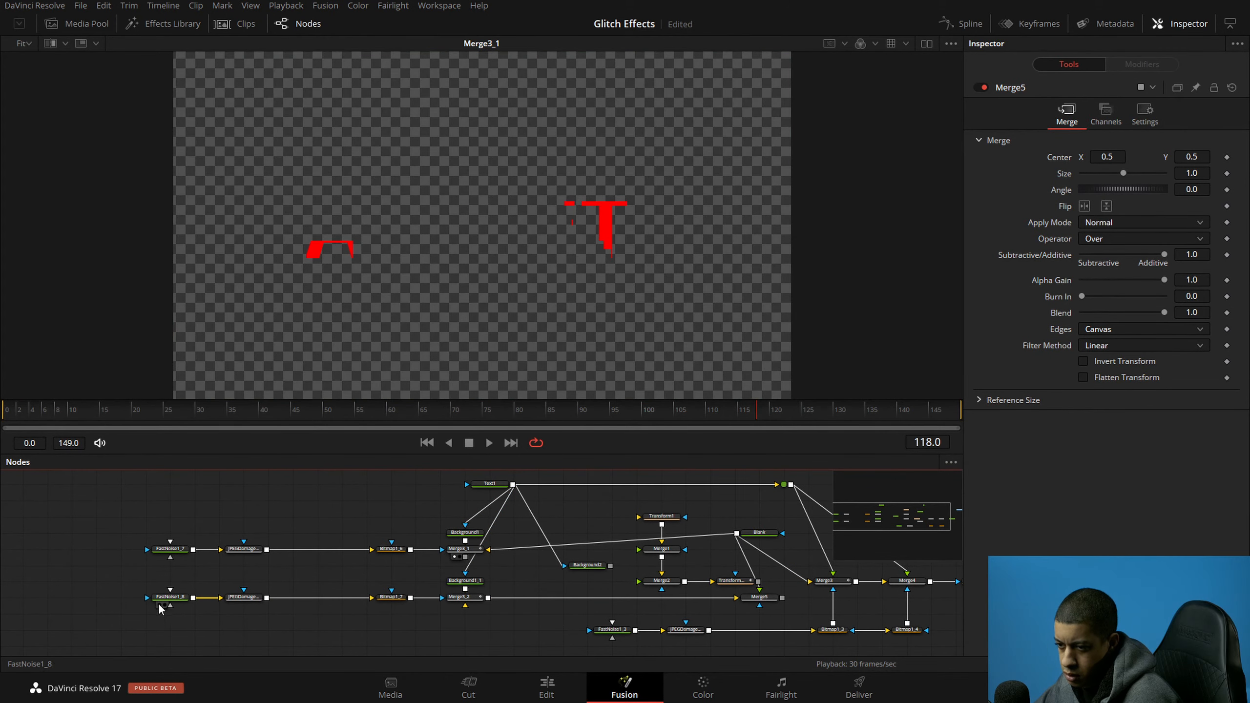
drag(1112, 314, 1164, 324)
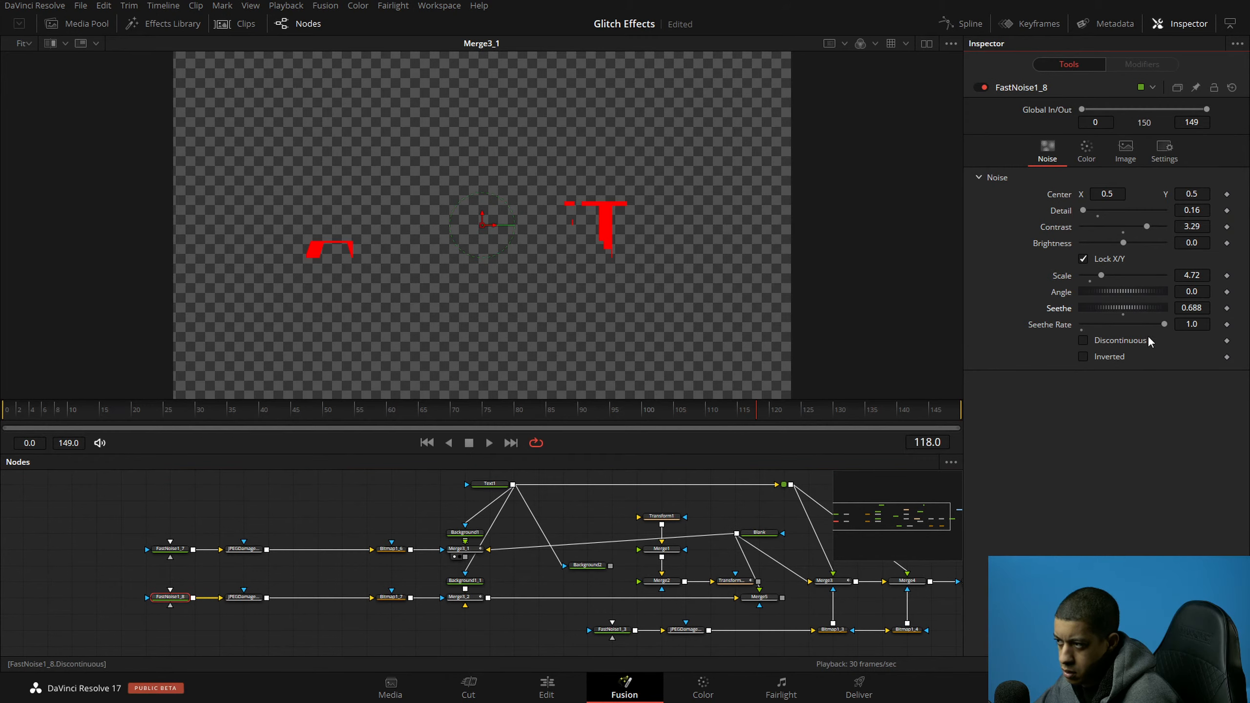
Step: Delete the stray Merge5 node and connect Blank as Merge3_2's background
click(762, 598)
key(Delete)
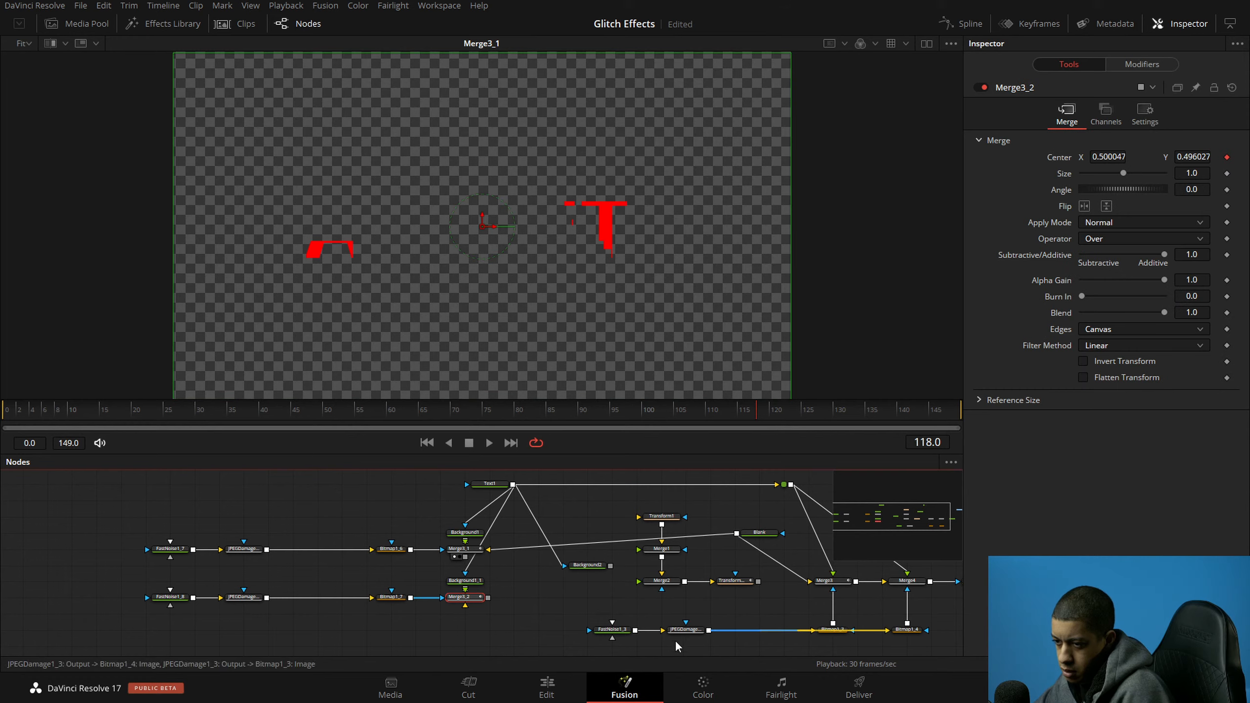
key(1)
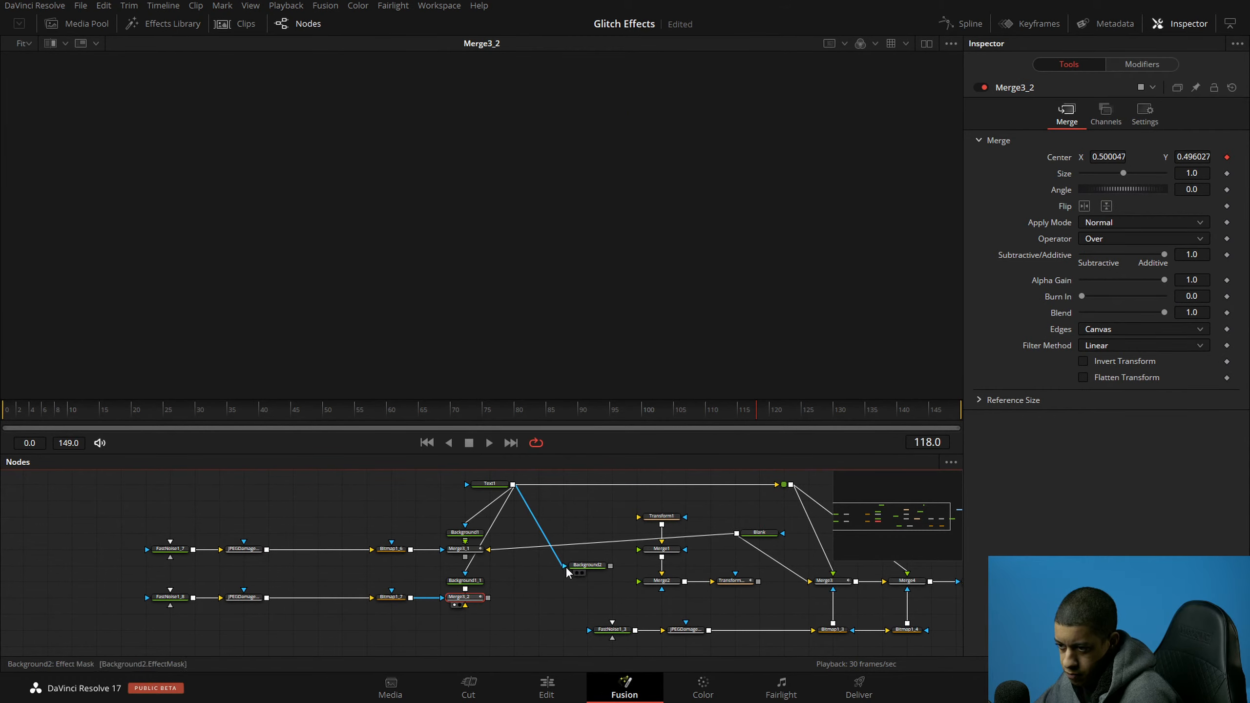
drag(500, 552, 488, 549)
drag(737, 534, 567, 595)
Step: Show Merge3_2, Background1 and Background2 one after another in the viewer to compare their colors
drag(475, 603, 467, 367)
drag(471, 488, 473, 376)
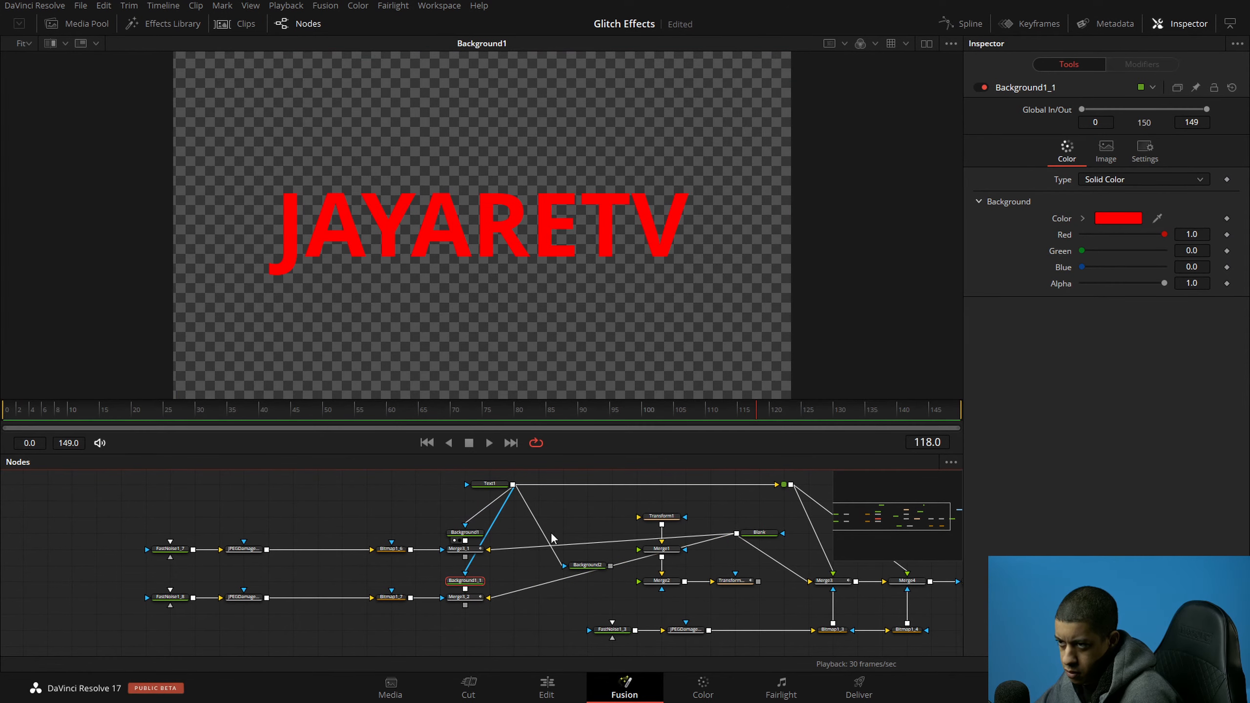
click(480, 533)
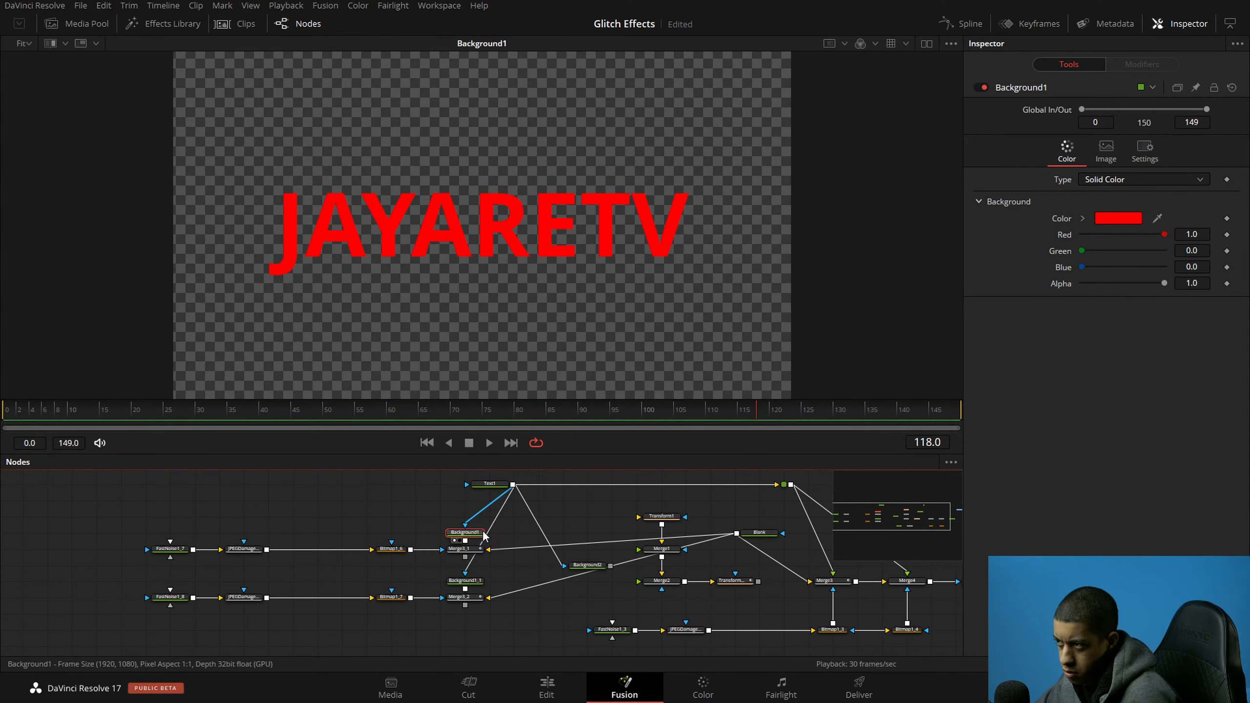
drag(597, 566, 558, 169)
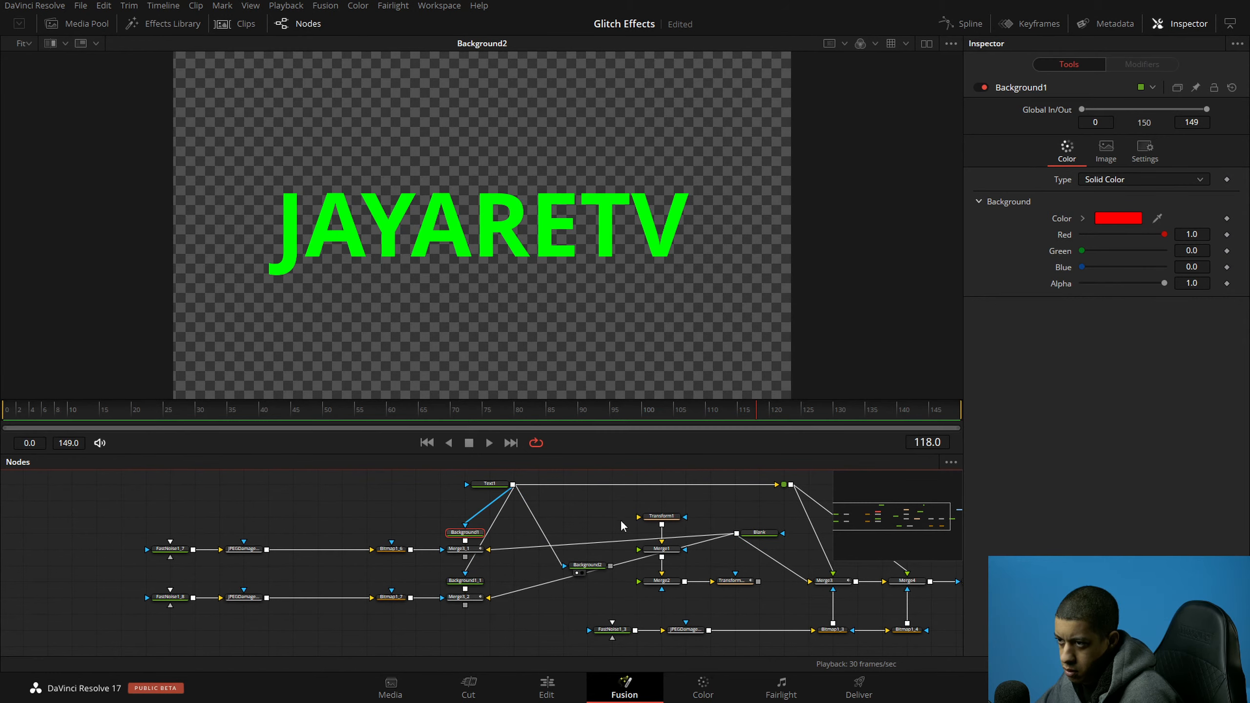
Step: Detach the Text1 mask from Background2 and change Background1_1 to pure blue, with Red 0.0 and Blue 1.0
drag(563, 565, 464, 580)
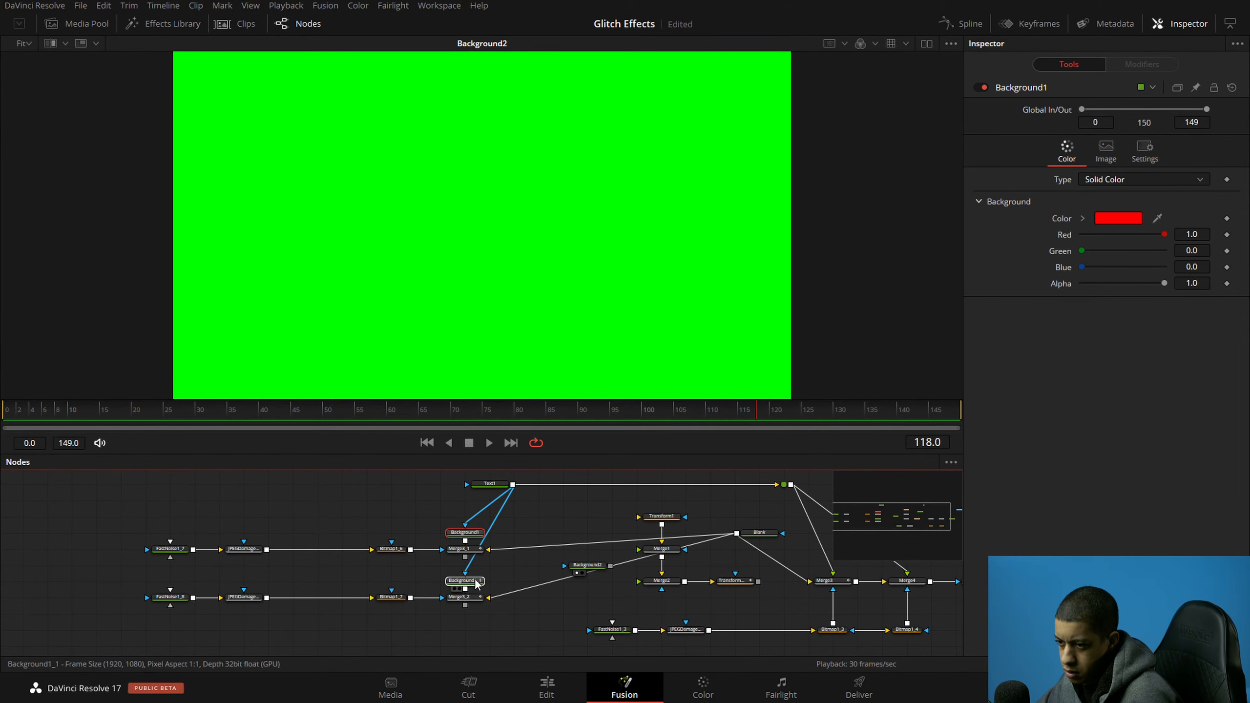
drag(1082, 267, 1081, 234)
drag(580, 569, 556, 569)
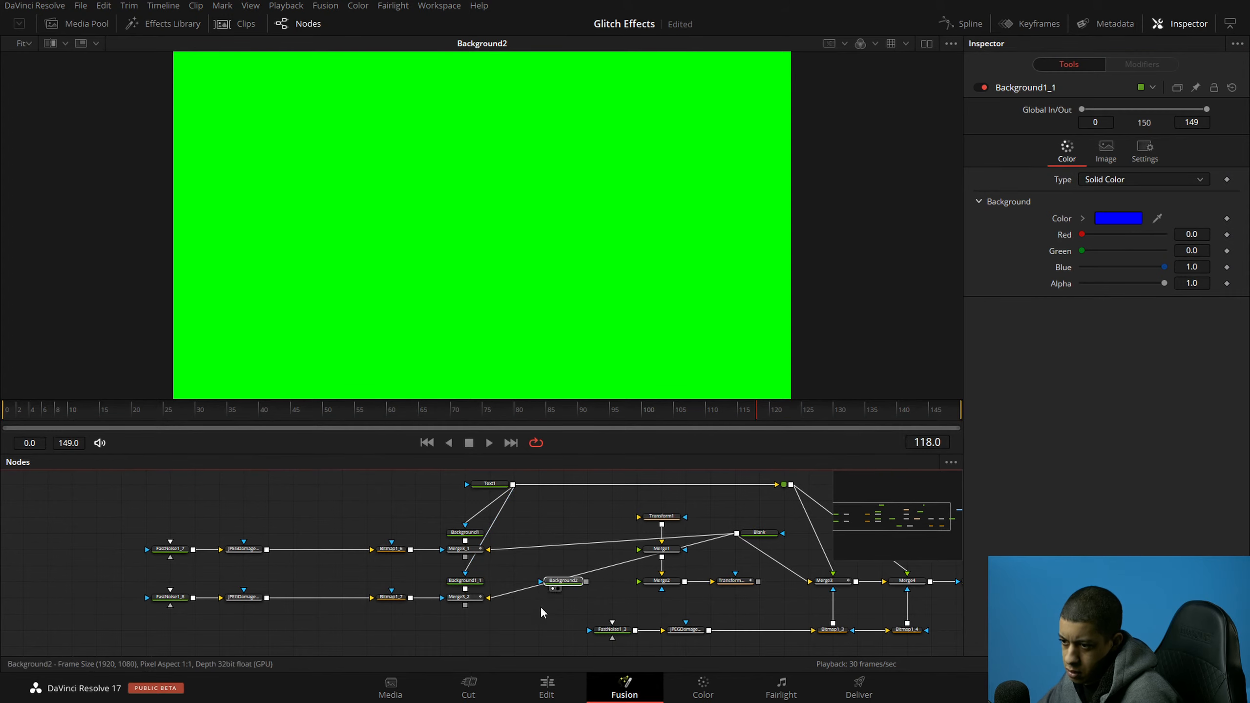
Step: Duplicate the second glitch branch from FastNoise1_8 to Merge3_2 and place the copy beneath Background2
click(461, 631)
drag(570, 622, 639, 575)
drag(557, 567, 263, 527)
drag(601, 630, 634, 564)
click(561, 570)
key(ctrl+v)
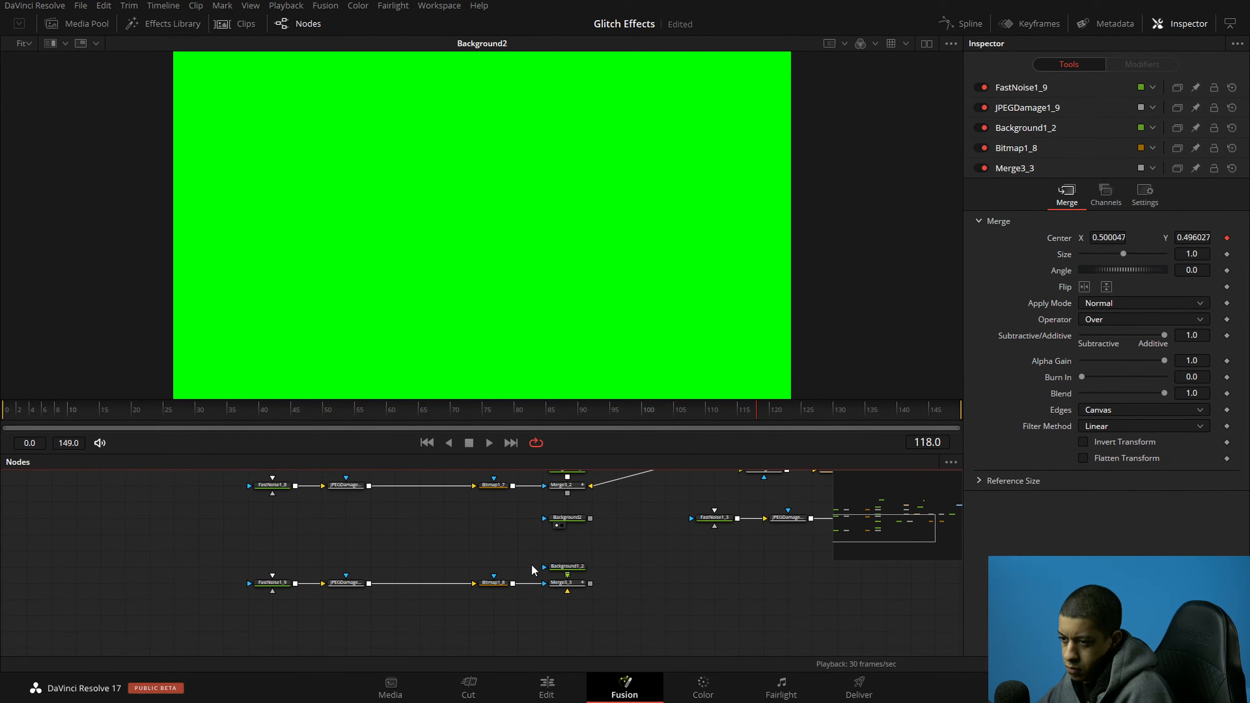
Step: Replace Background1_2 with Background2 as Merge3_3's foreground, and set FastNoise1_9's Seethe to 2.0
click(566, 566)
key(Delete)
drag(573, 589, 567, 591)
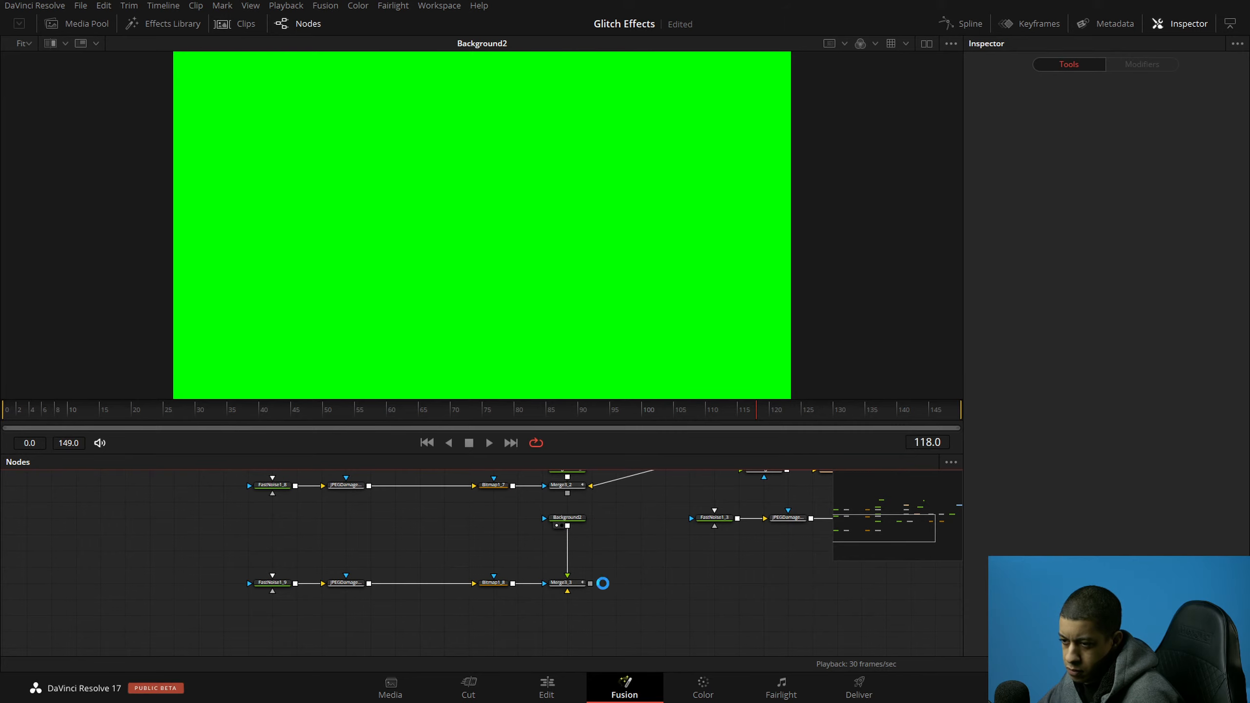
click(275, 588)
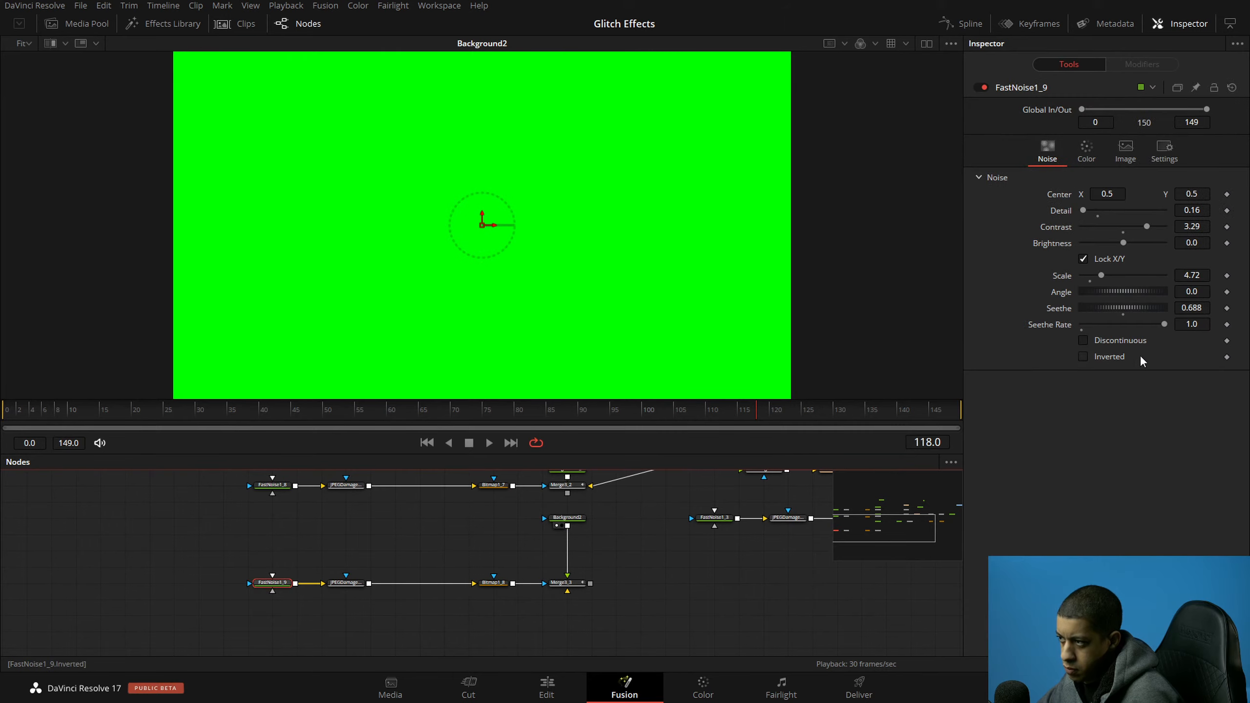
click(1203, 307)
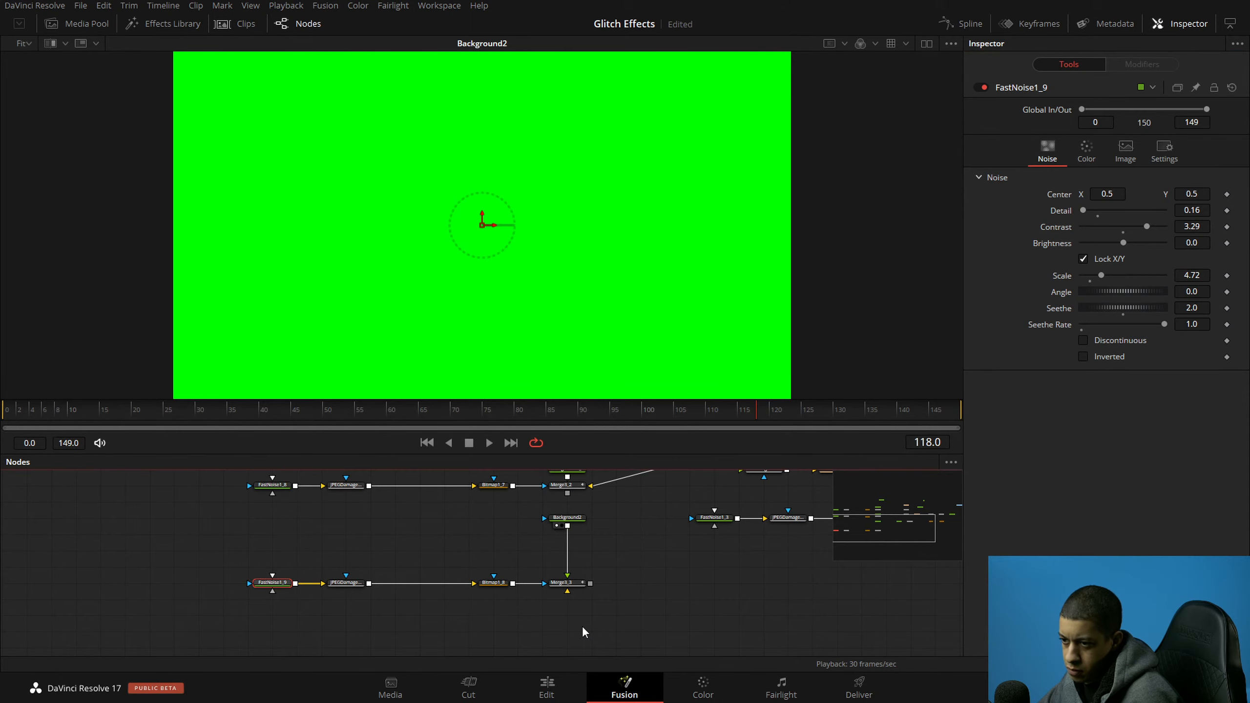
Step: Move the green glitch branch up beneath the blue one and connect Blank as Merge3_3's background
drag(662, 557, 226, 611)
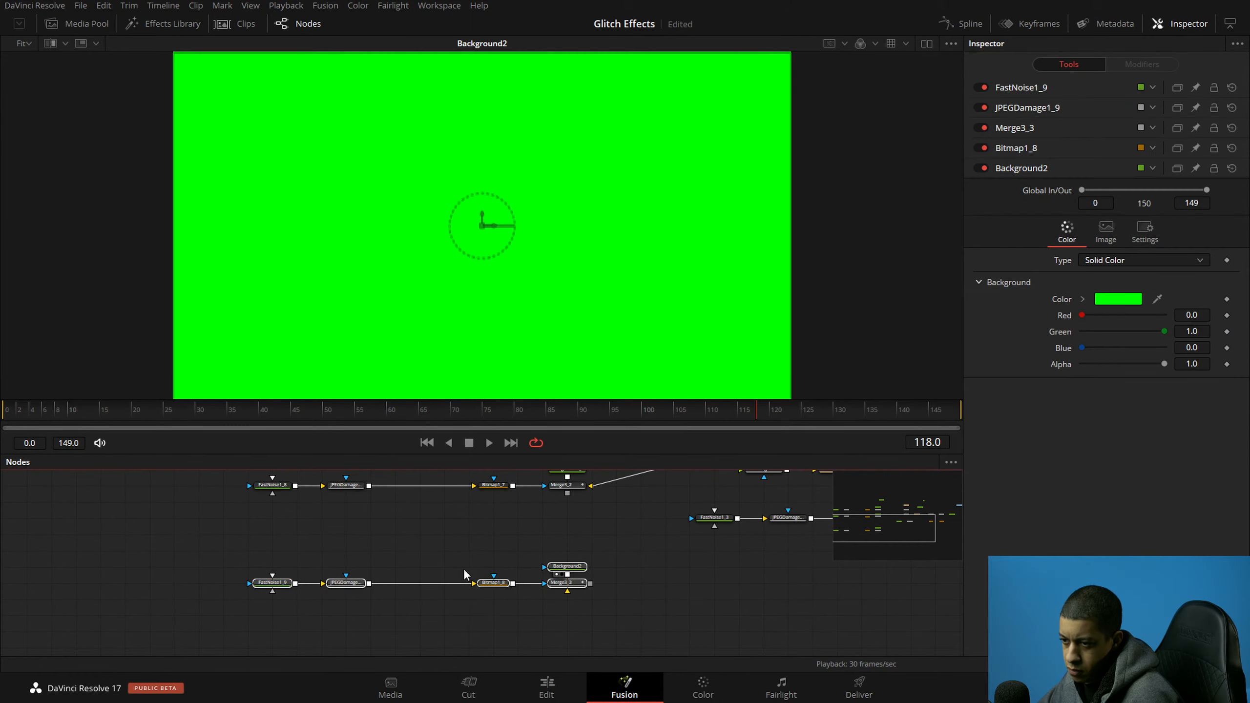
drag(568, 587, 570, 538)
click(660, 485)
drag(713, 482, 621, 537)
drag(741, 476, 492, 588)
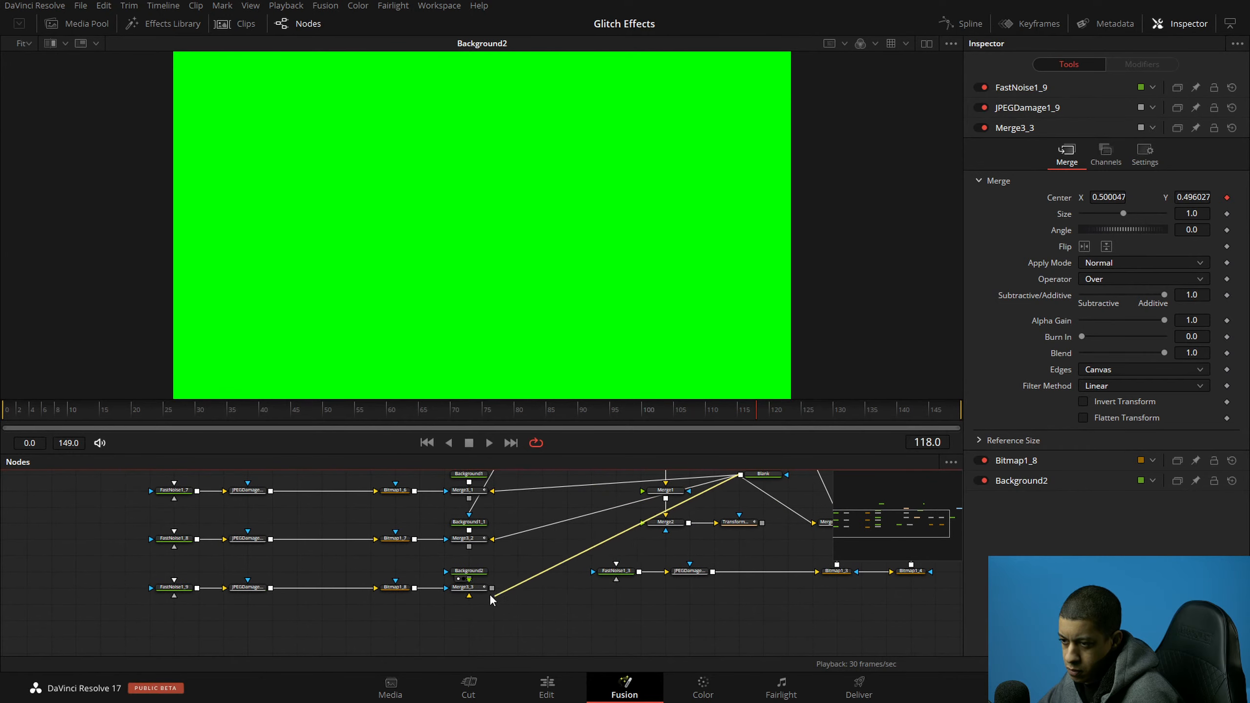
Step: Delete the old chain of Transform1, Merge1, Merge2 and the remaining Transform node
drag(690, 578, 545, 537)
key(Delete)
key(Delete)
Step: Merge the outputs of Merge3_1 and Merge3_2, then merge that result with Merge3_3
drag(648, 562, 745, 523)
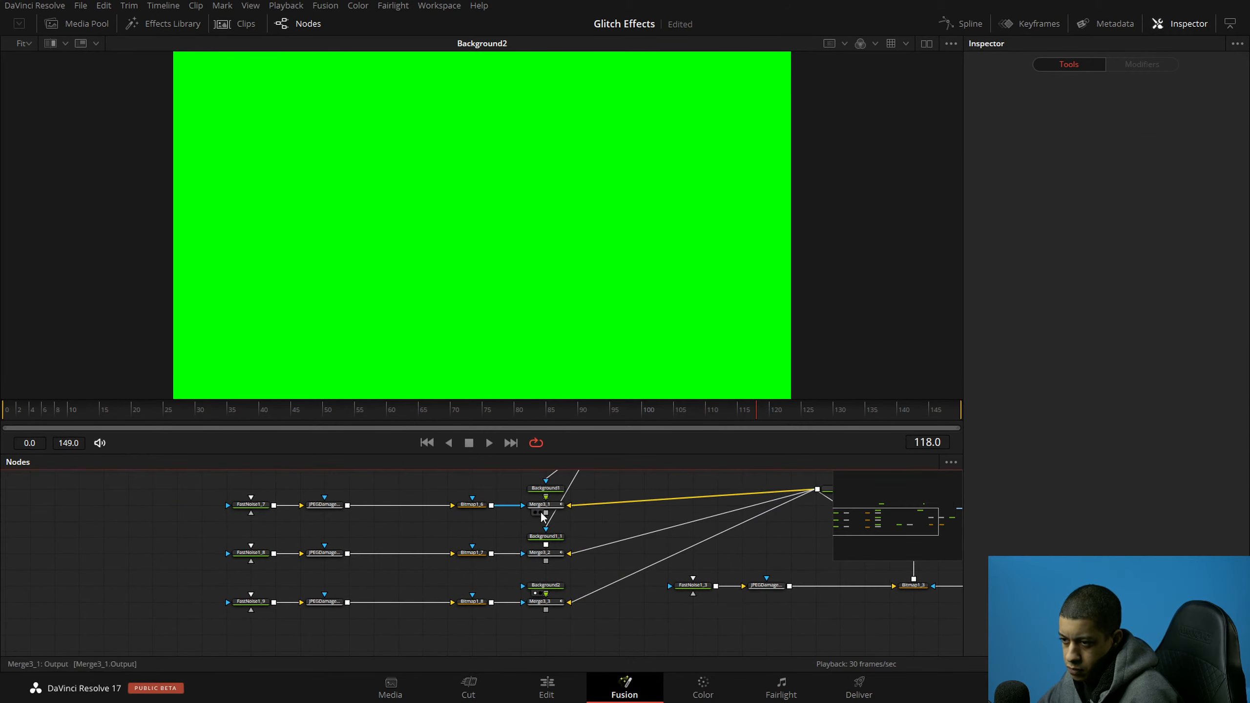
drag(546, 512, 547, 541)
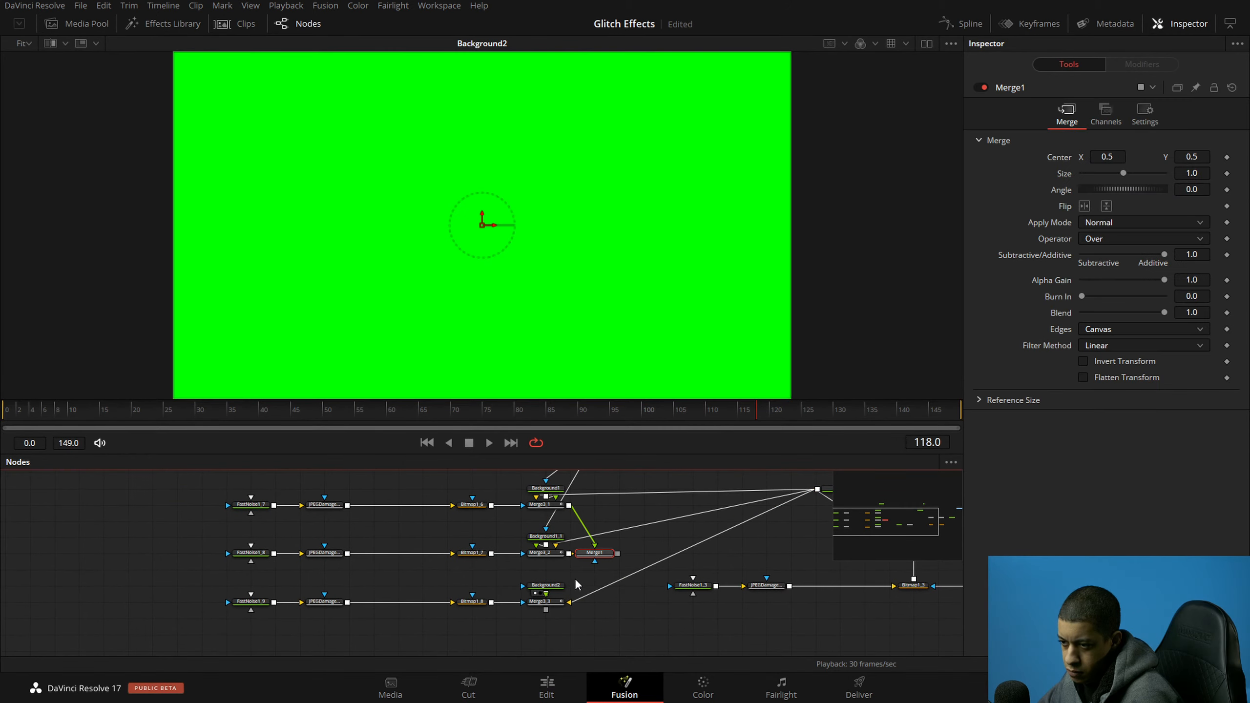
drag(618, 555, 562, 610)
Step: Move Background3 farther away from Merge4 to open space in the node tree
drag(801, 627, 571, 624)
drag(720, 634, 658, 633)
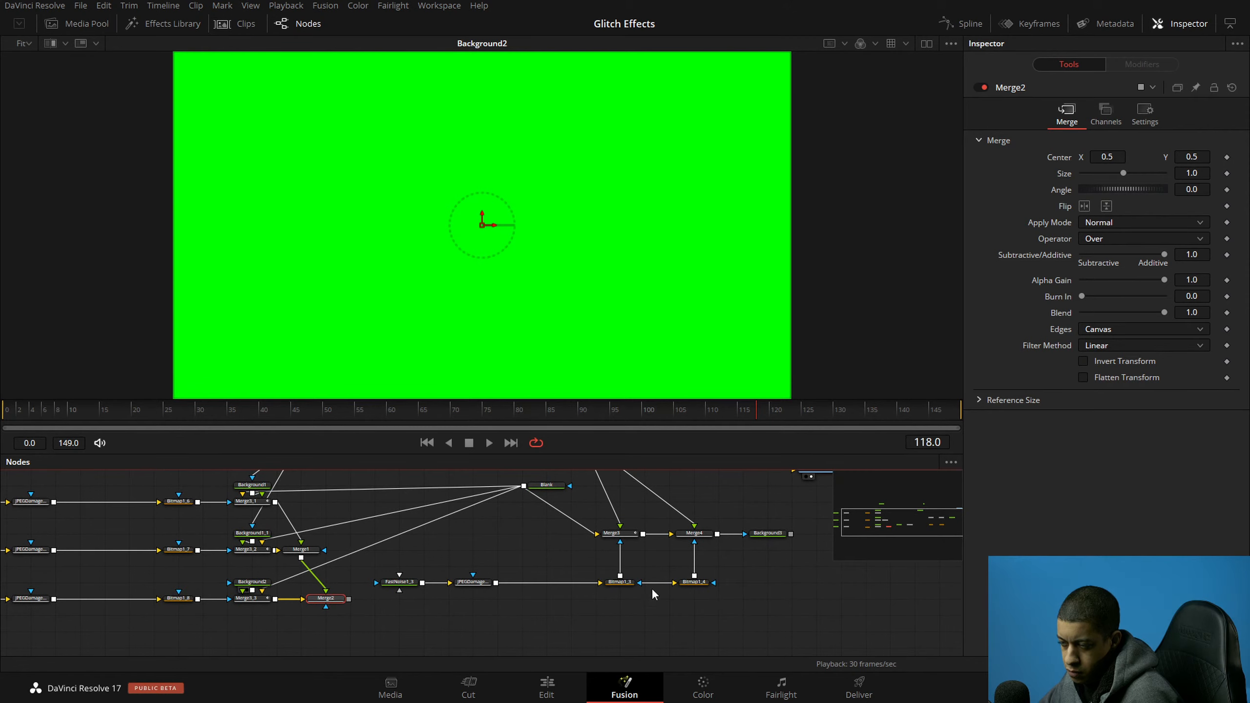
drag(751, 533, 797, 536)
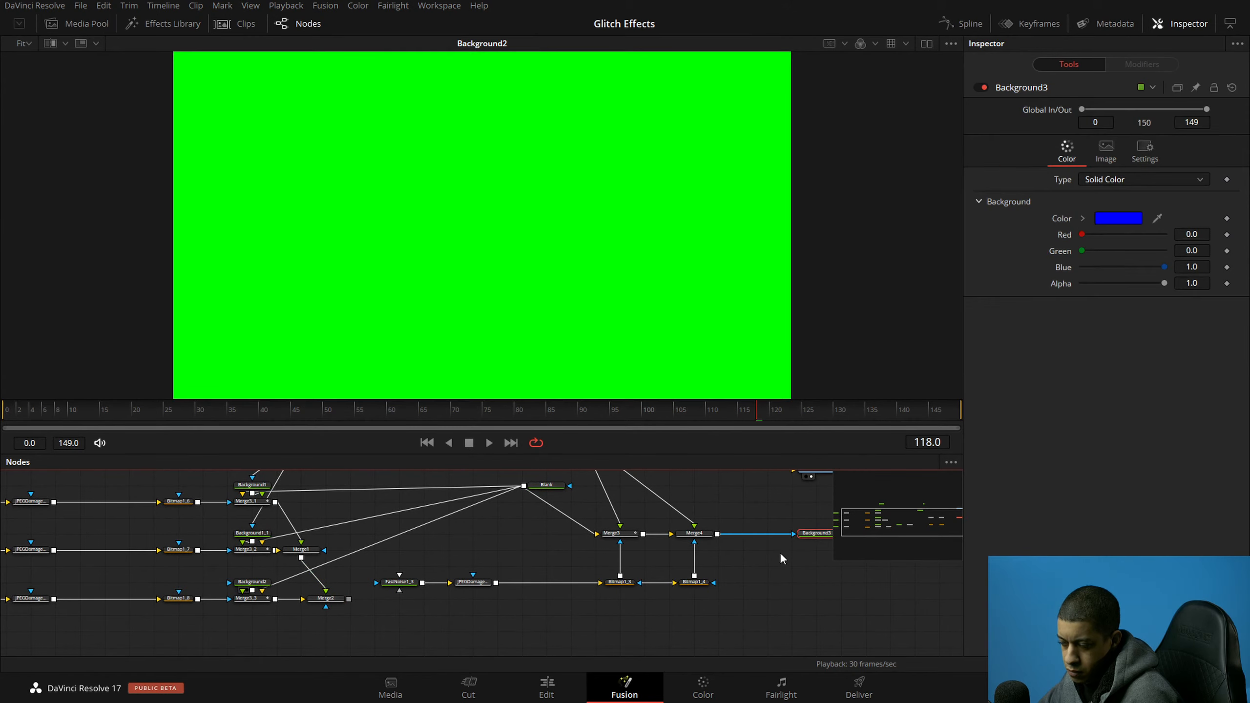
Step: Add a Merge node below Blank, with Merge2 as its background and Blank as its foreground
drag(525, 570, 597, 596)
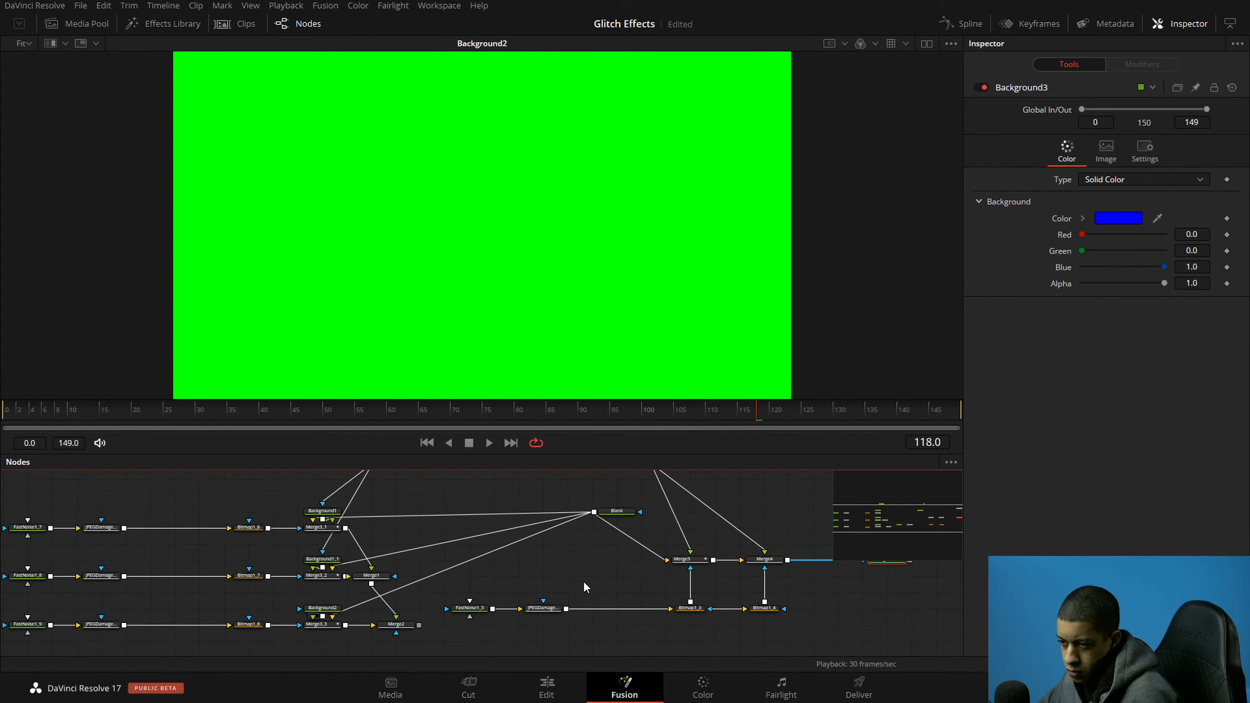
key(shift+space)
text(mer)
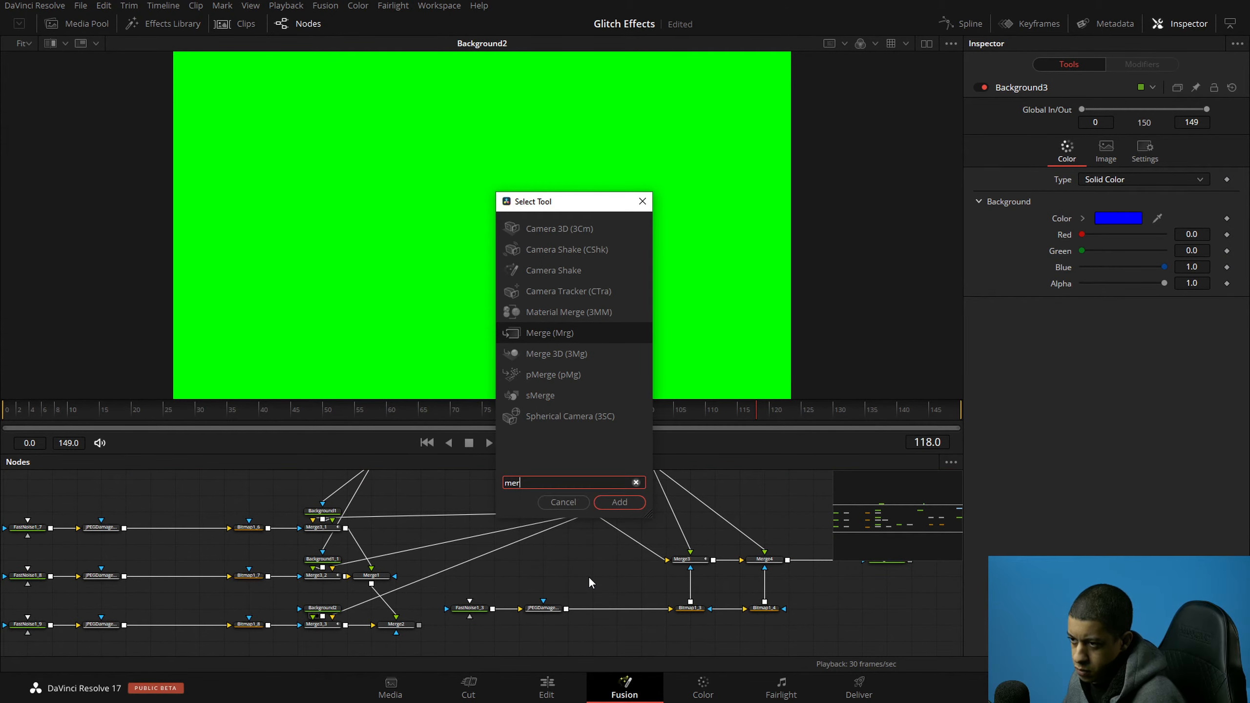
key(Return)
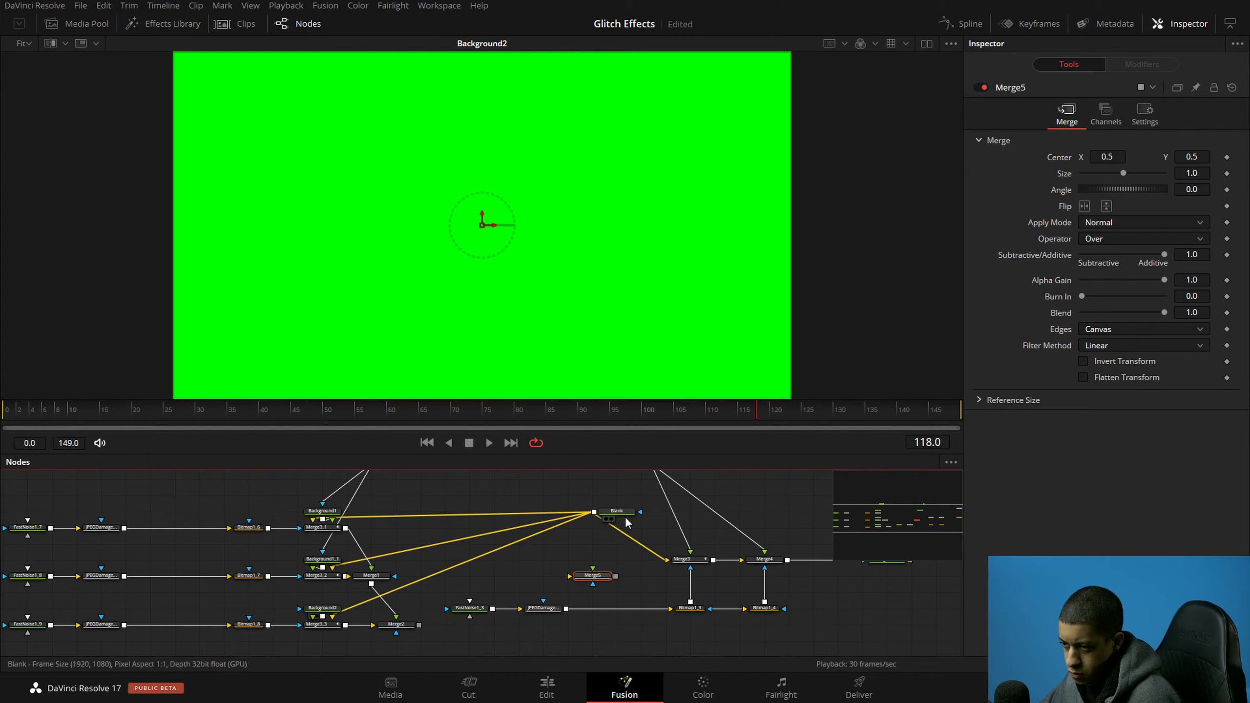
drag(594, 512, 592, 570)
drag(418, 626, 590, 576)
Step: Move FastNoise1_3 and JPEGDamage1_3 next to Bitmap1_3, and connect Merge5 as Merge3's background
drag(565, 636, 631, 611)
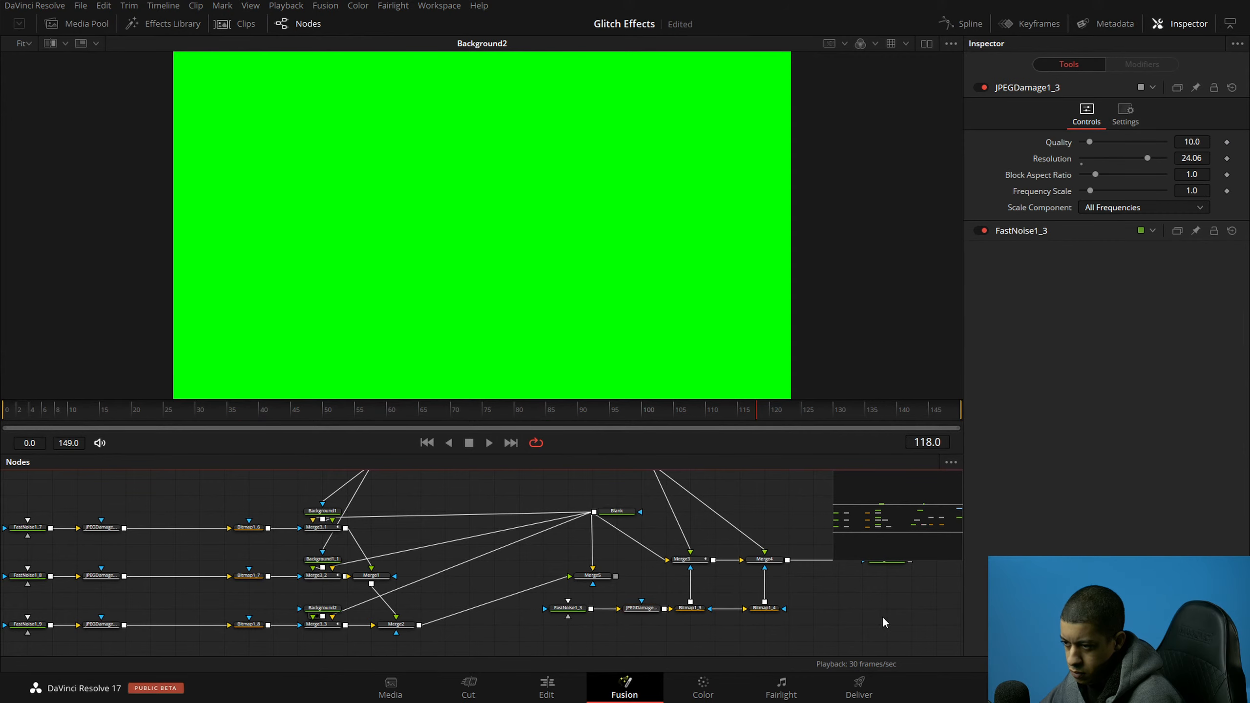
drag(883, 619, 751, 633)
drag(483, 591, 535, 575)
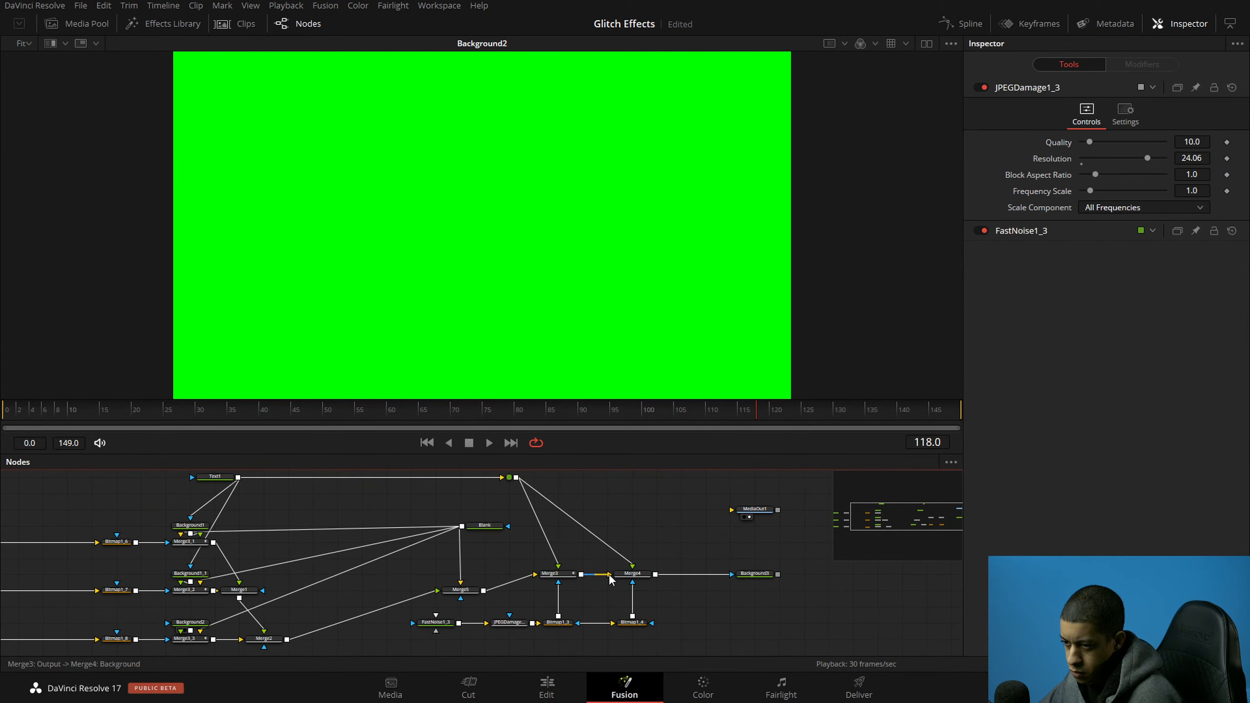
Step: Show Background3 in the viewer and save the project
drag(749, 576, 516, 267)
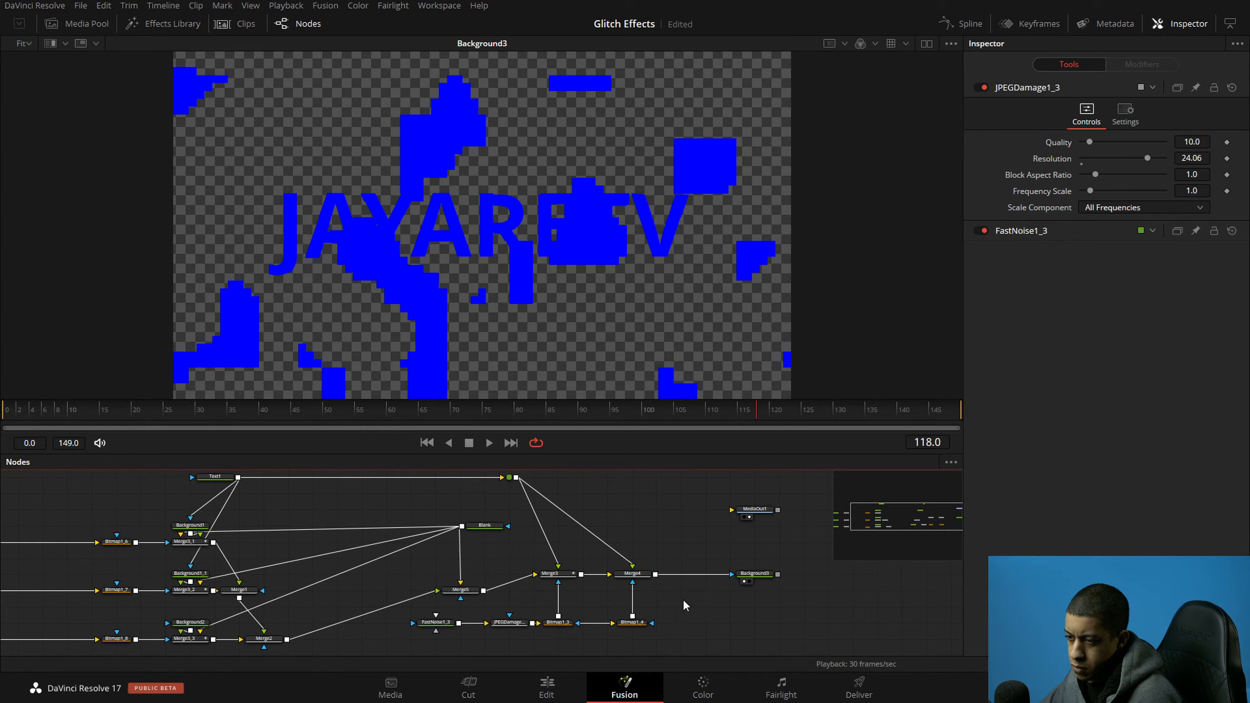
drag(699, 626, 831, 614)
key(ctrl+s)
Step: Mask Background2 with Text1 and play the composite
drag(516, 632, 629, 623)
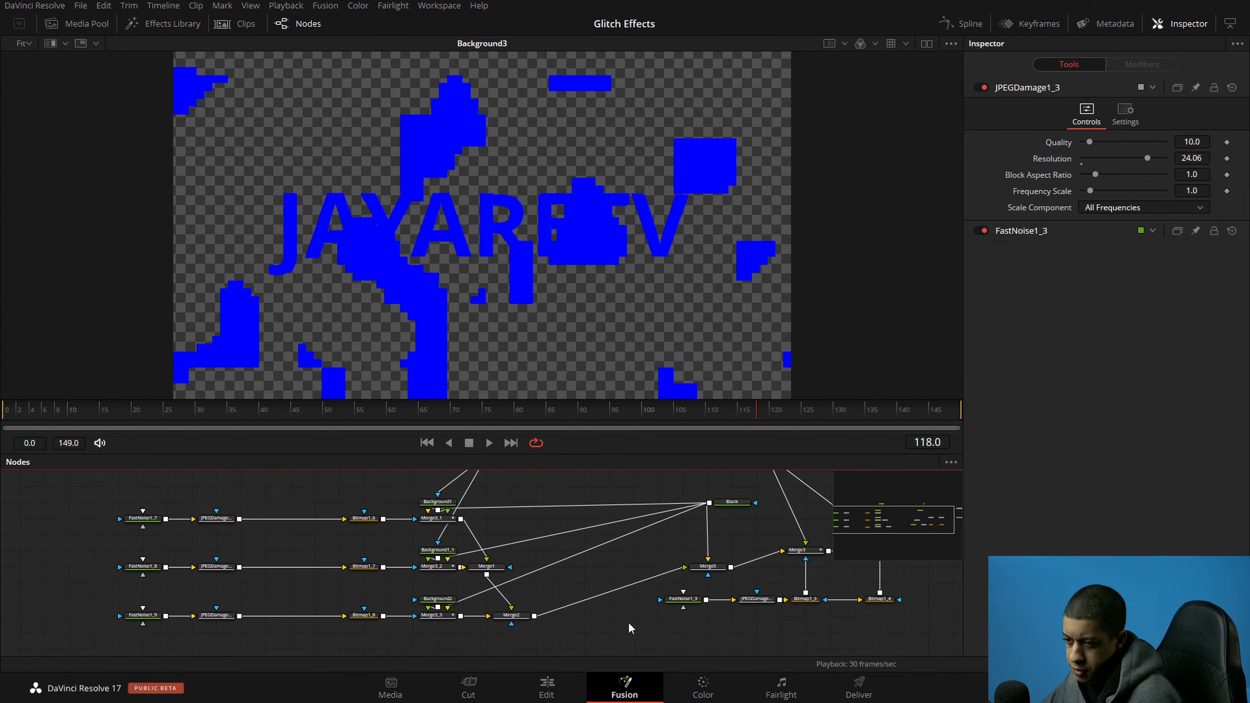
drag(558, 592, 637, 616)
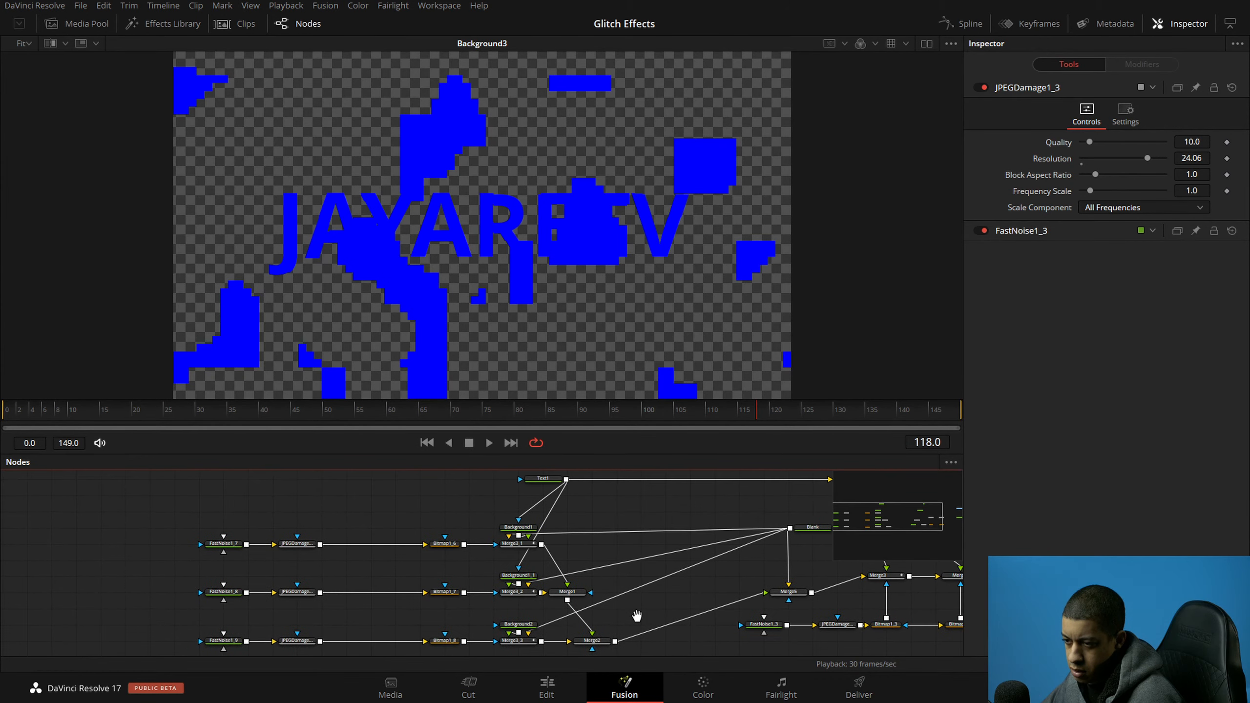
drag(567, 479, 519, 627)
drag(722, 640, 603, 622)
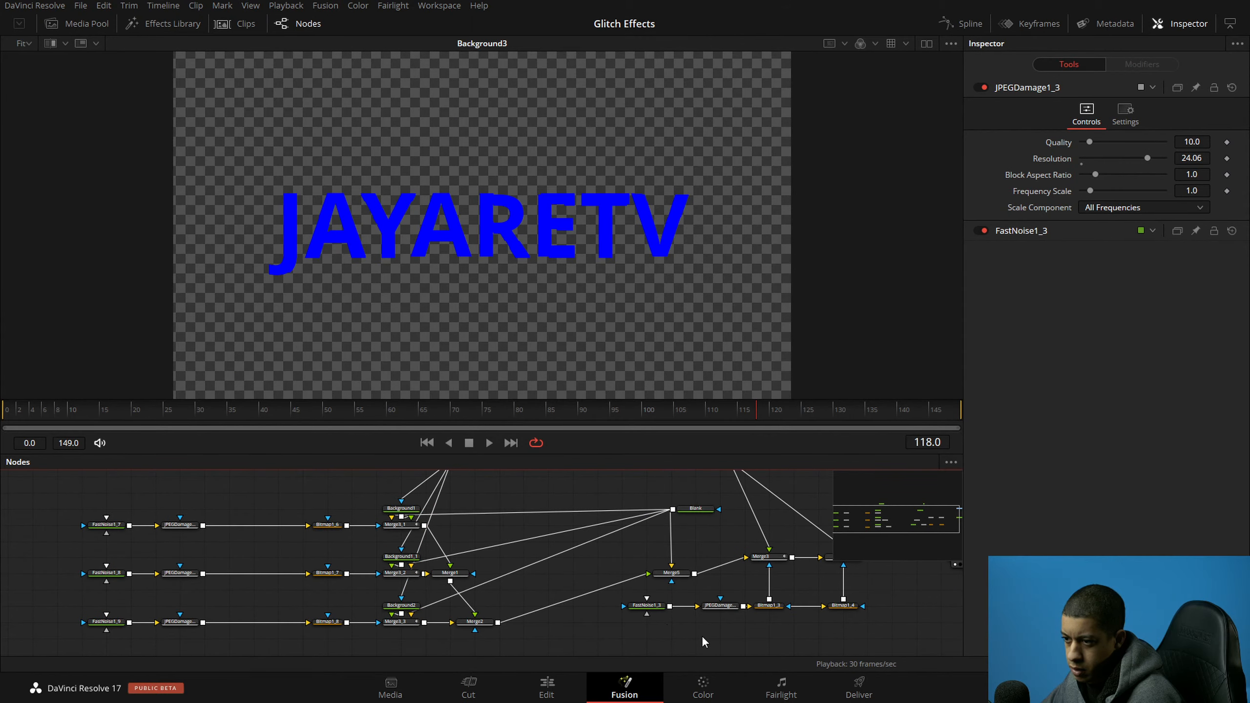
key(space)
key(space)
Step: Show Merge2, Merge5 and Merge3 in turn in the viewer to check the combined colored glitch layers
drag(800, 632, 700, 602)
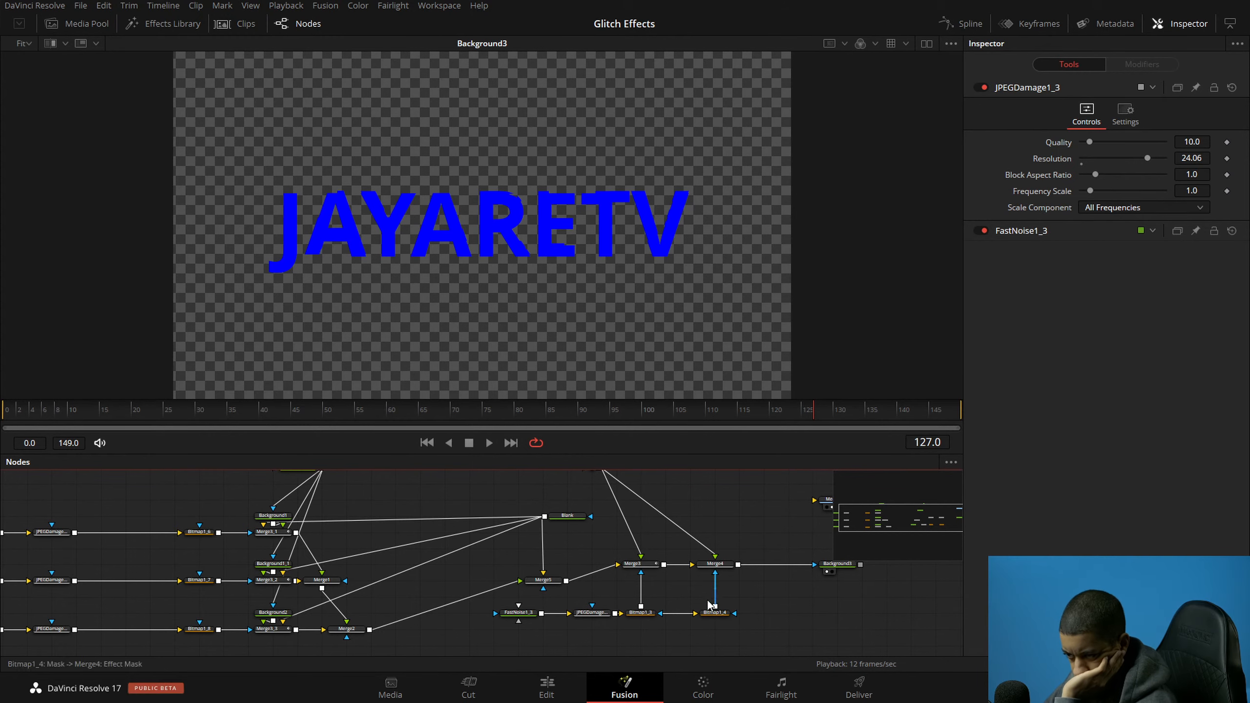
key(1)
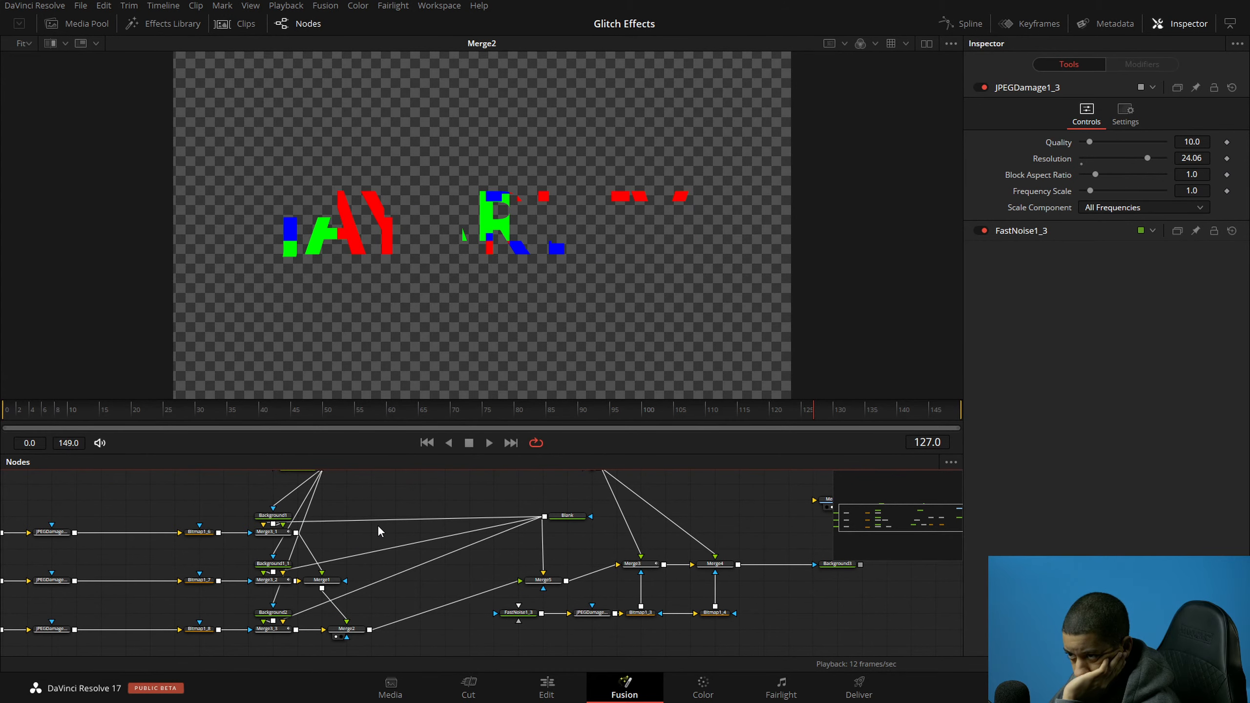
drag(543, 580, 497, 374)
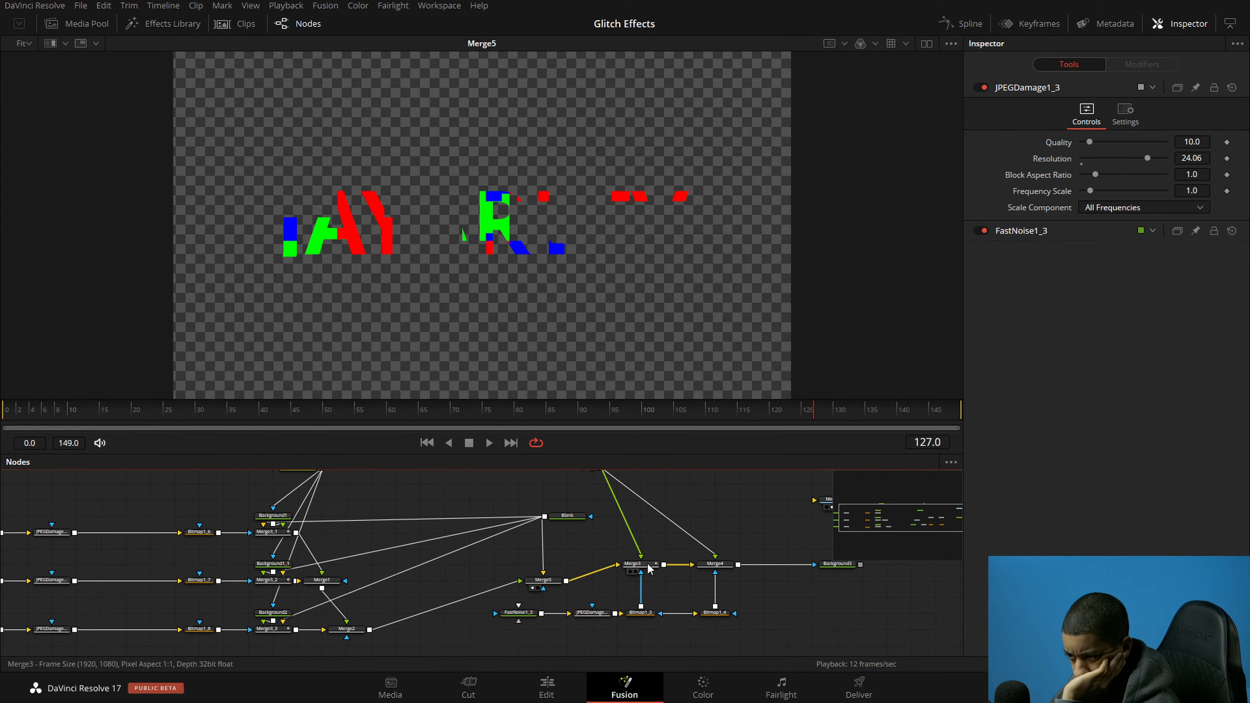
drag(644, 565, 549, 317)
Step: Disconnect Bitmap1_4 from Merge4's effect mask
drag(716, 572, 608, 374)
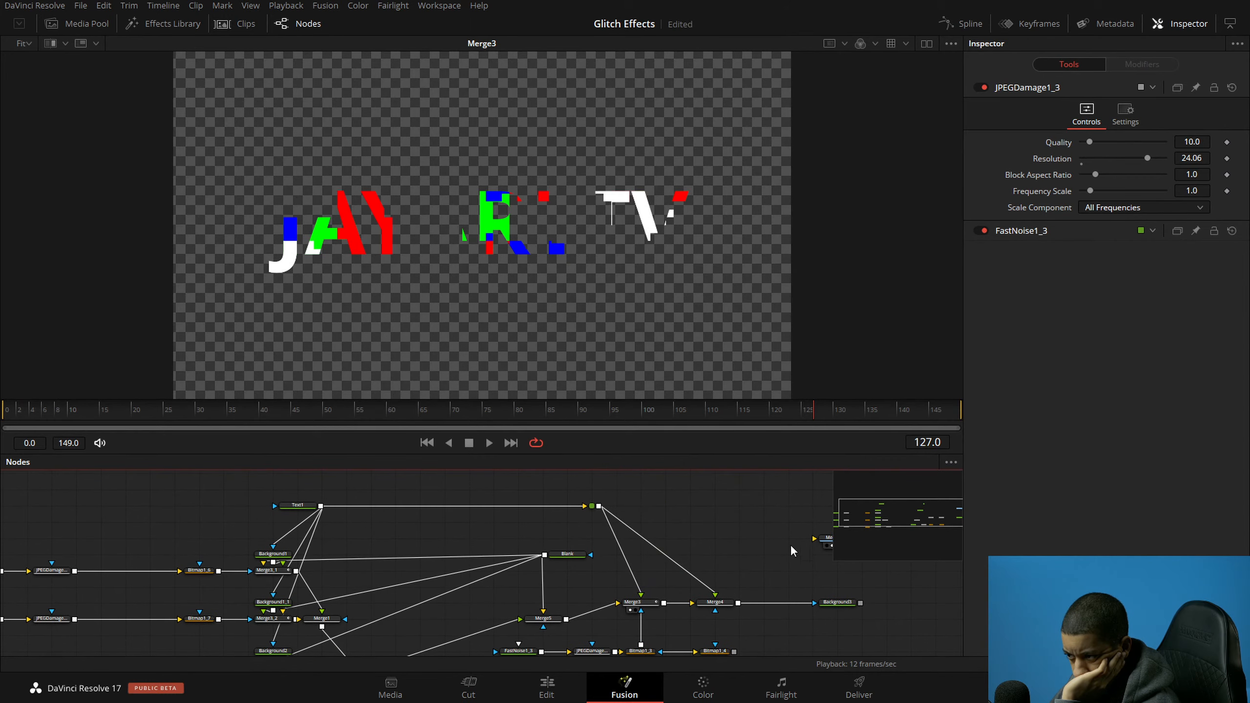
Step: Delete the Background3 node that follows Merge4 and show Merge4's output in the viewer
drag(839, 604, 512, 258)
drag(753, 608, 791, 553)
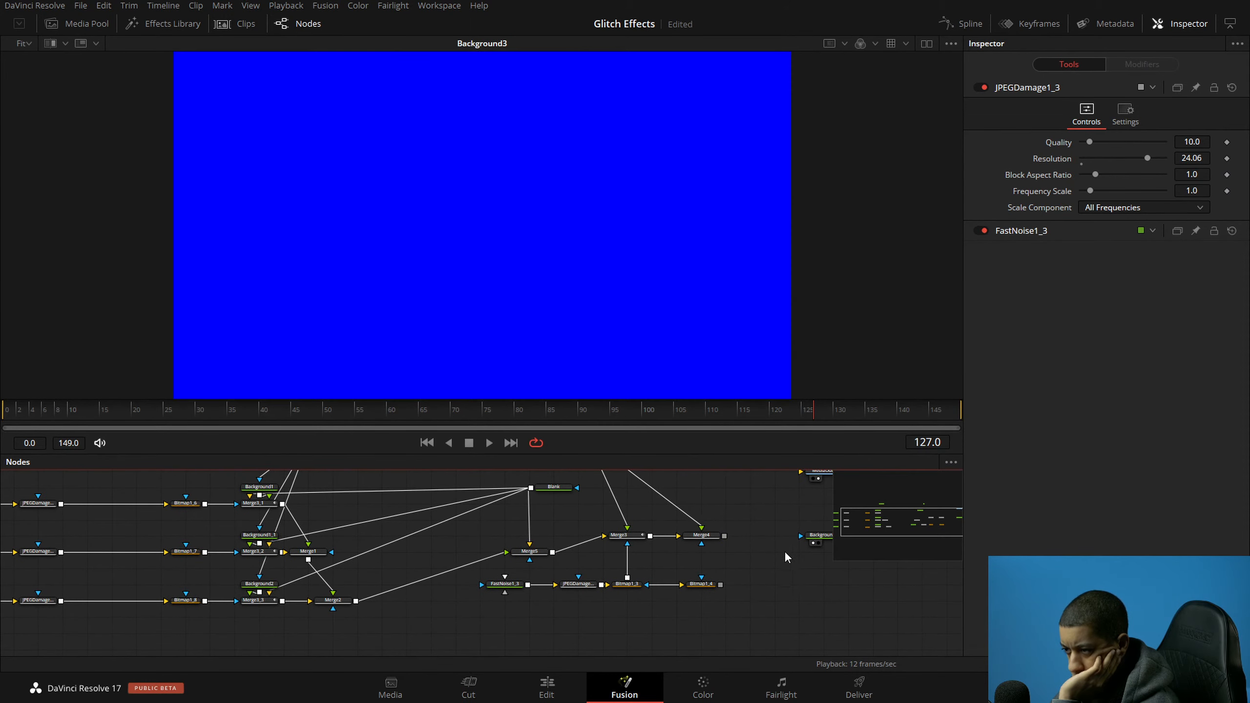
drag(702, 537, 579, 517)
key(Delete)
drag(724, 503, 681, 604)
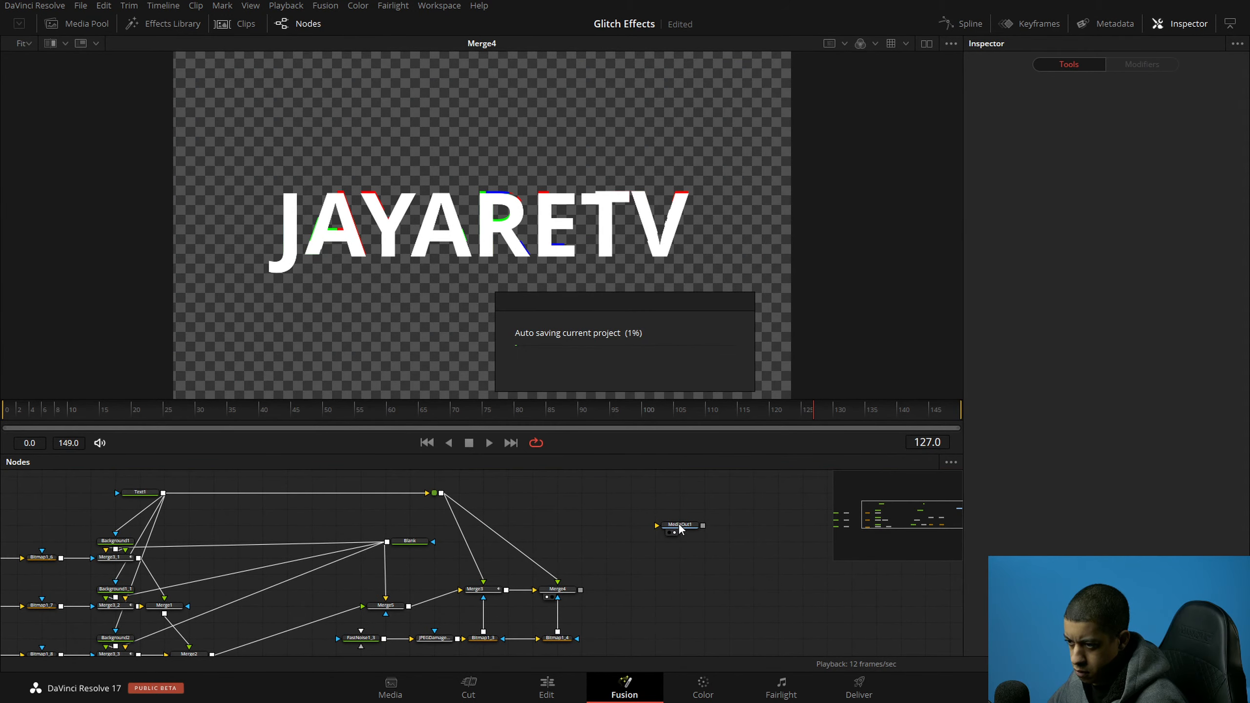
Step: Move MediaOut1 next to Merge4, connect Merge4's output to it, and display MediaOut1 in the viewer
drag(695, 529, 672, 594)
drag(580, 589, 631, 375)
scroll(655, 574, up, 1)
Step: Play back the composite from MediaOut1 and review the glitch animation along with the whole node tree
key(space)
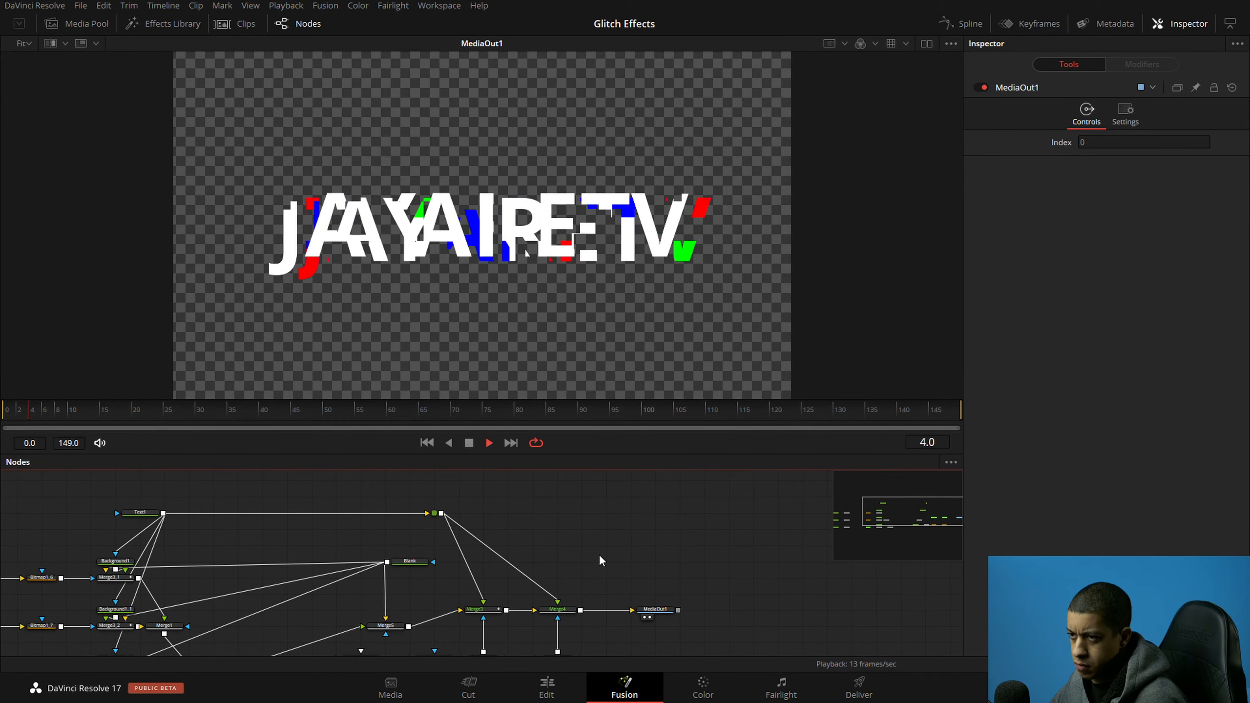
drag(575, 564, 731, 542)
drag(526, 580, 607, 565)
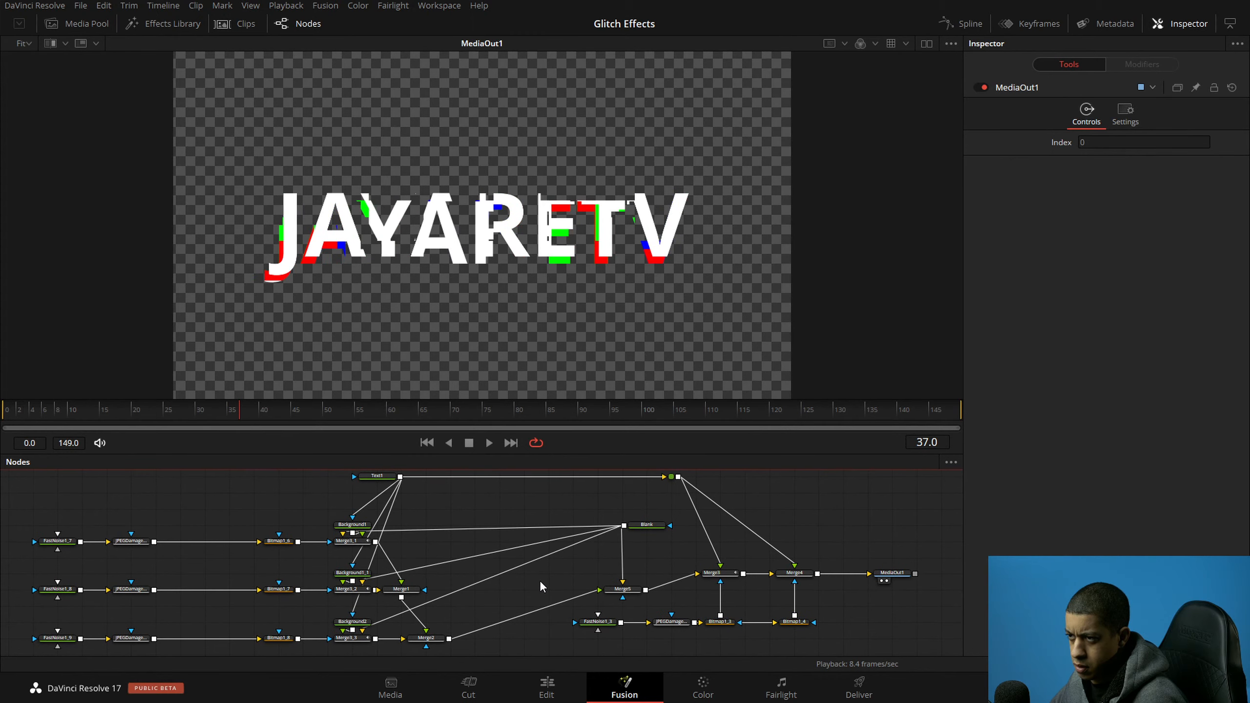
key(space)
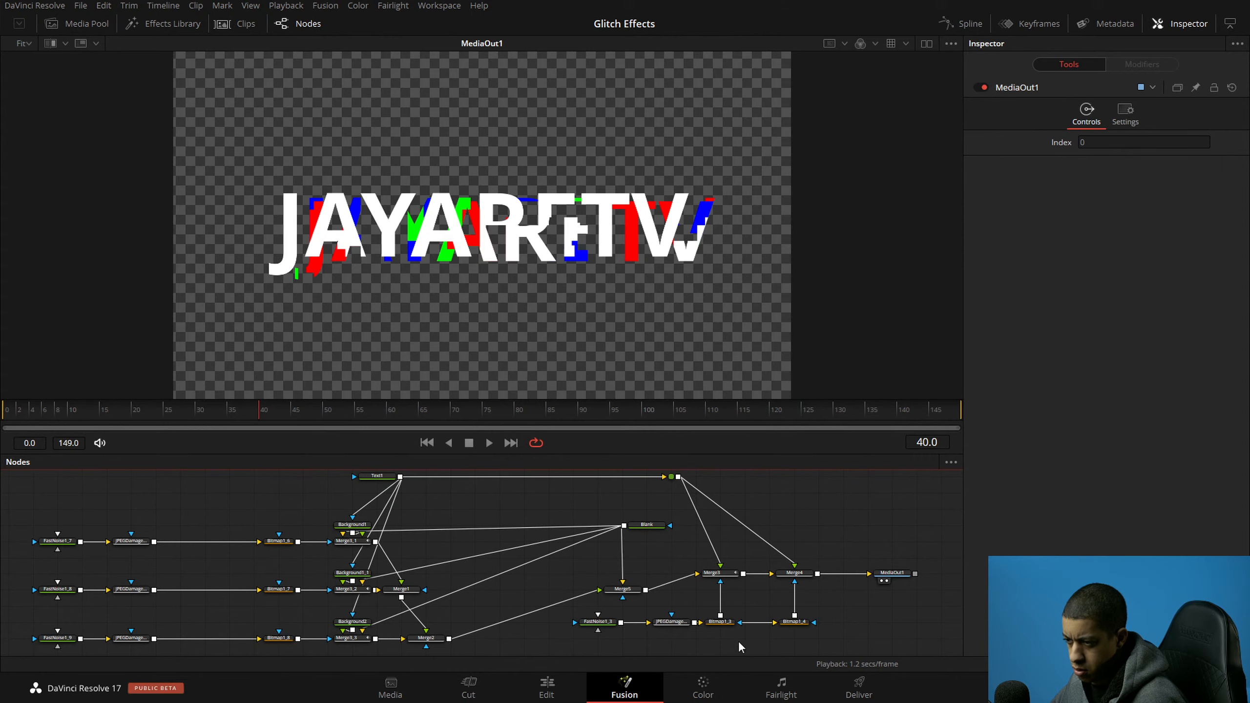
Step: Reseed the Perturb modifier that drives the Center position of Merge3_3
drag(782, 651, 716, 631)
click(676, 567)
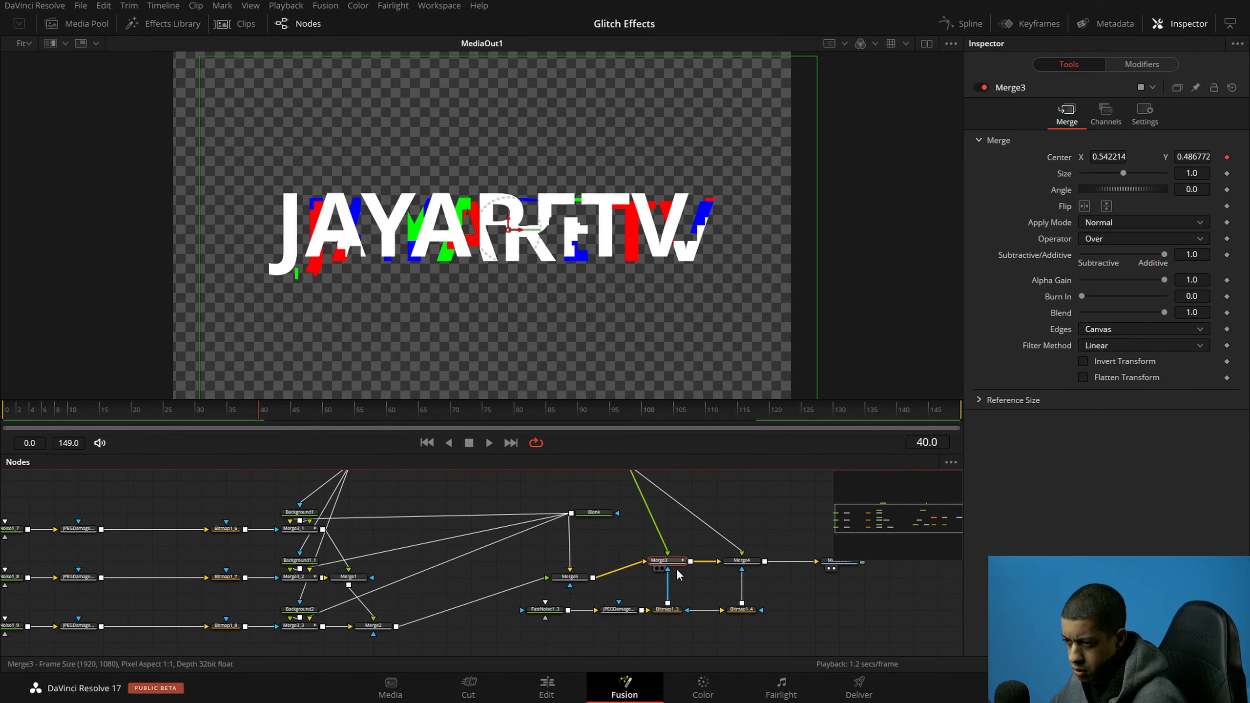
drag(578, 577, 576, 562)
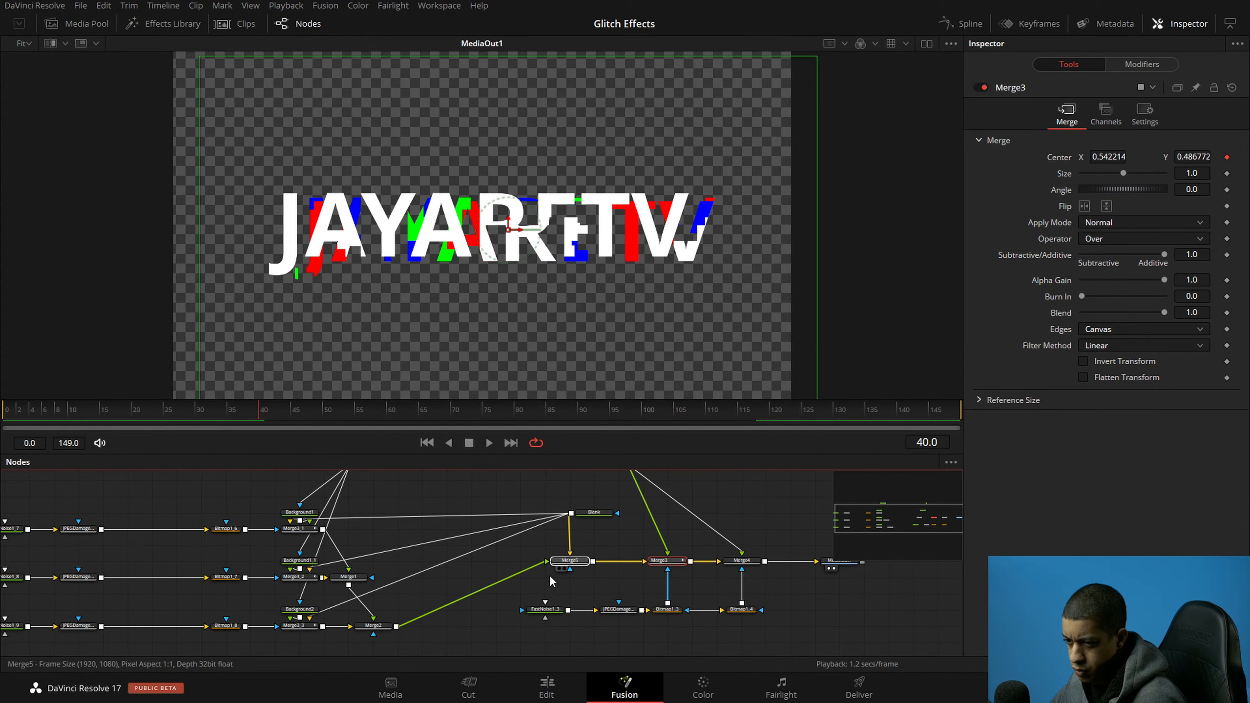
drag(490, 579, 590, 577)
mouse_move(396, 610)
mouse_down()
mouse_move(373, 602)
mouse_move(397, 593)
mouse_up()
click(390, 625)
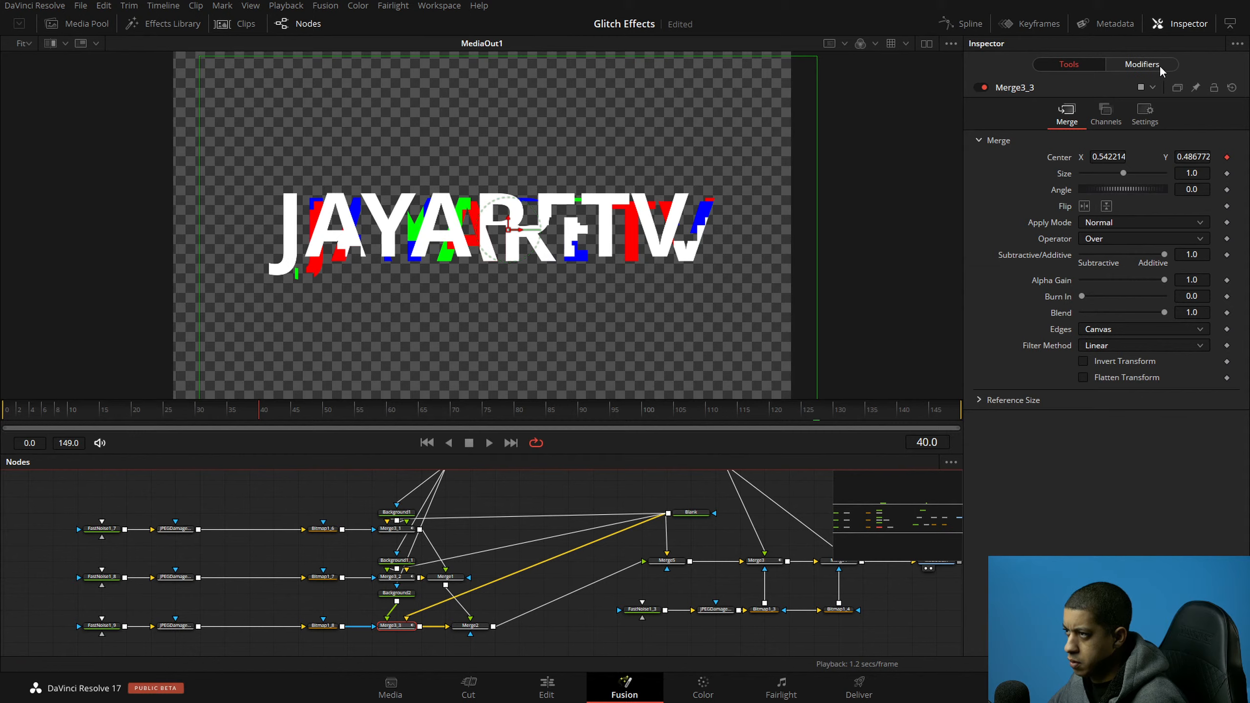
click(1146, 65)
click(1106, 207)
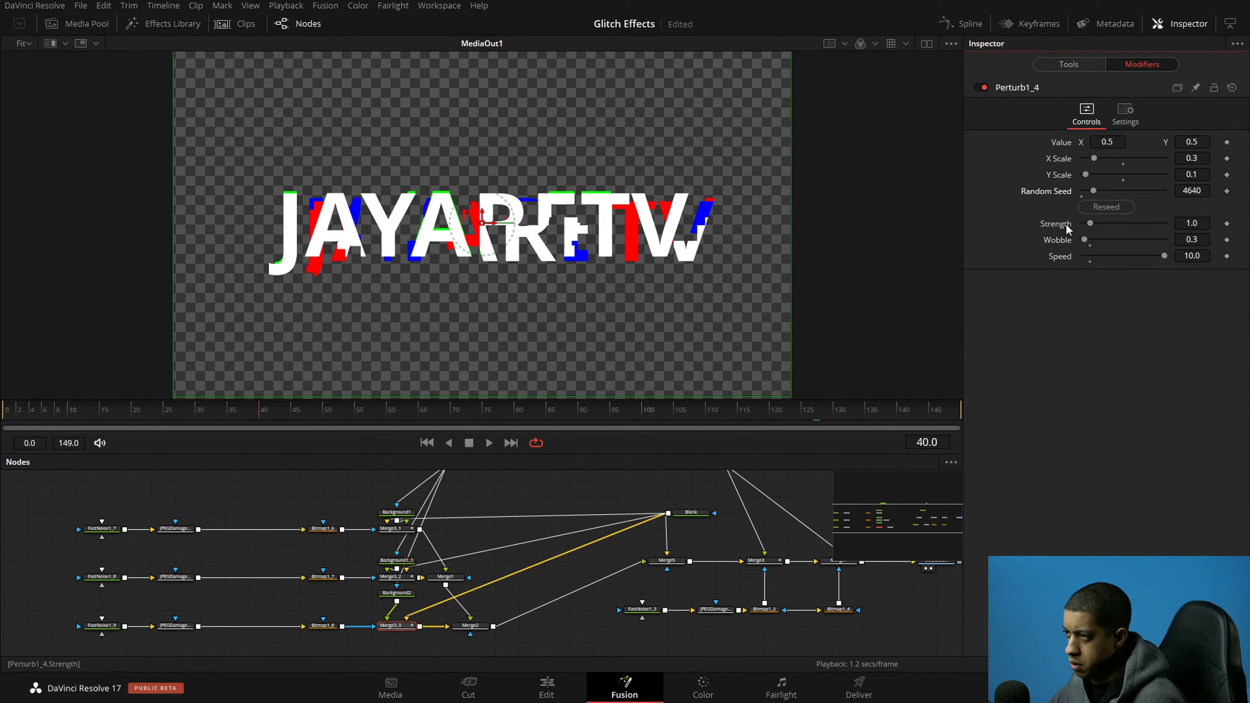
Step: Reseed the Perturb modifiers on Merge3_2 and Merge3_1 so each colour layer moves differently
click(396, 576)
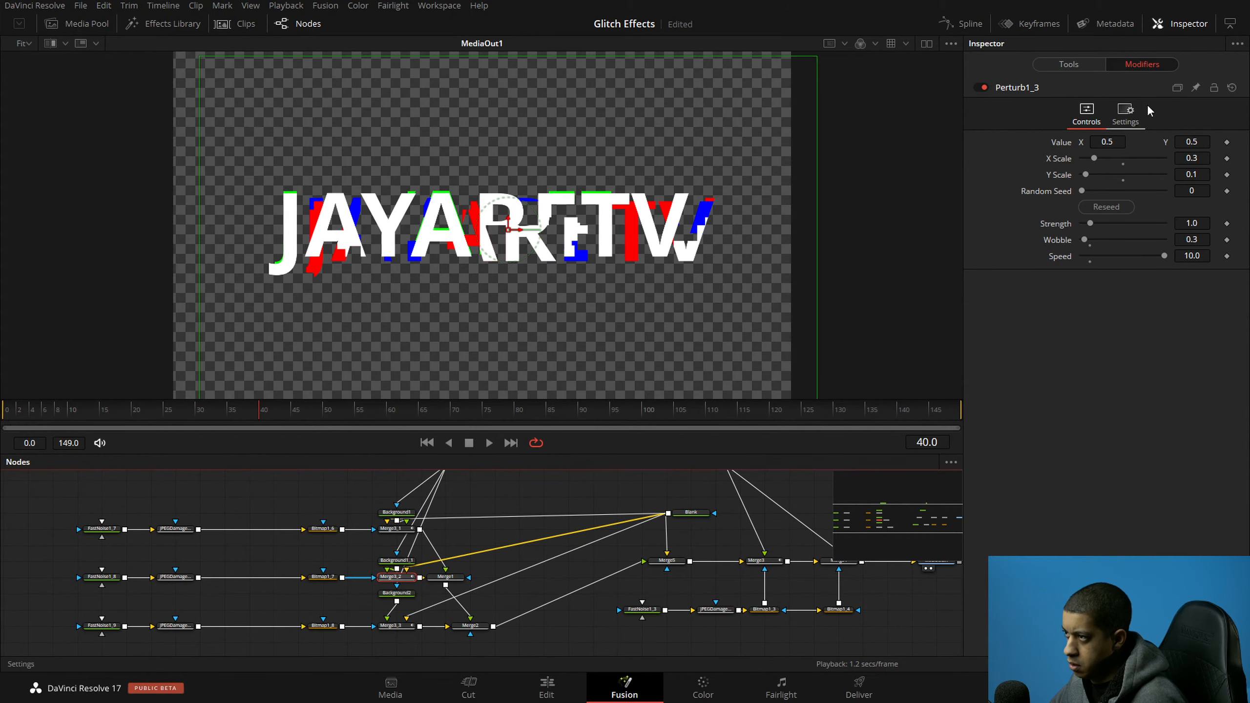
click(1123, 117)
click(1088, 112)
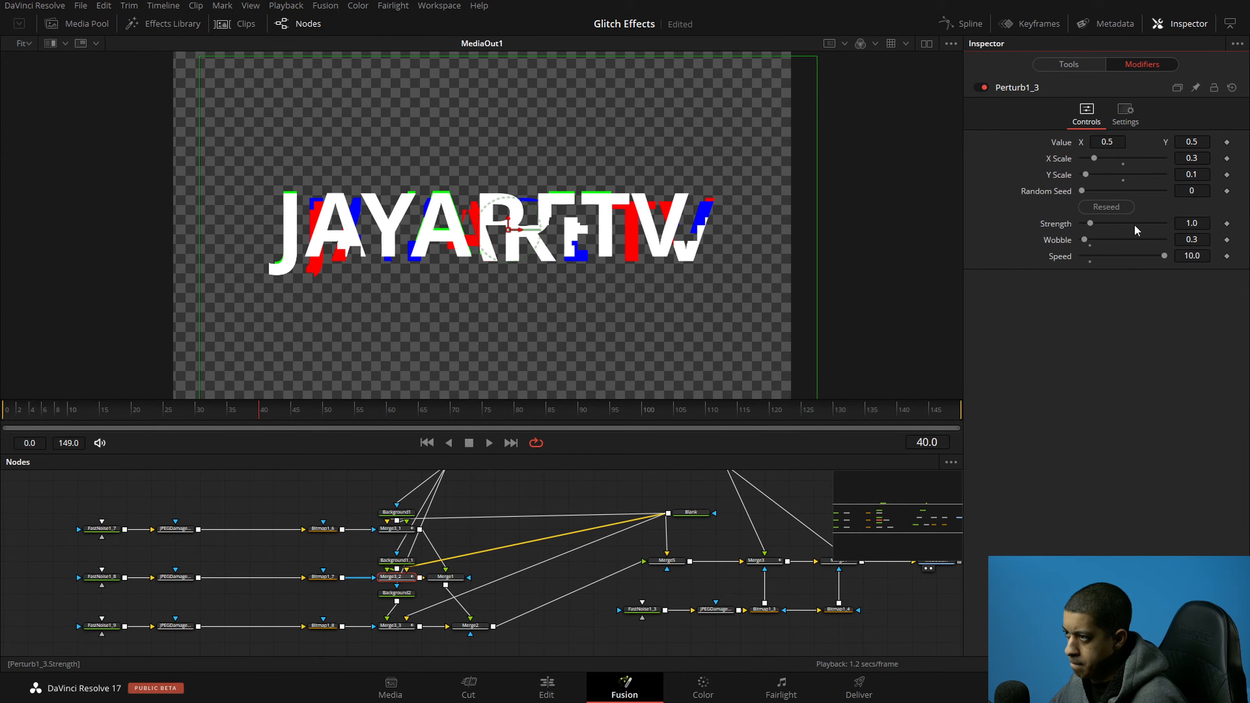
click(397, 528)
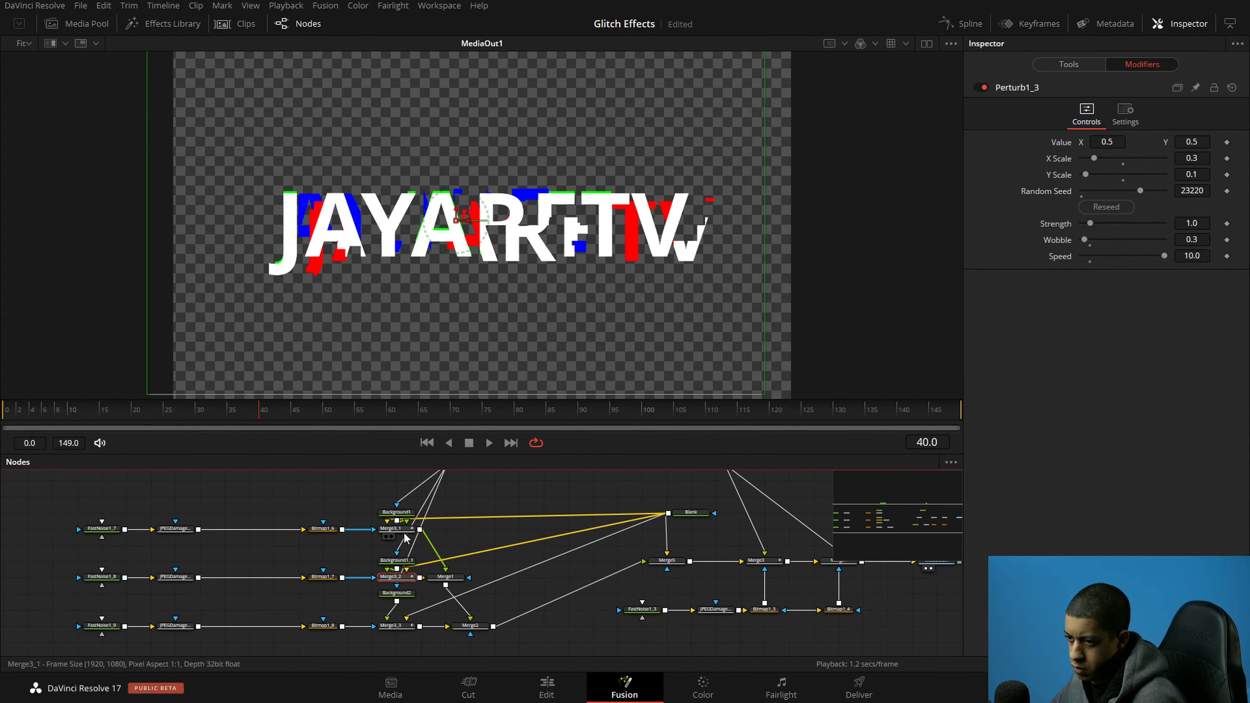
click(1087, 207)
Step: Play back the reseeded glitch animation, stop it, and save the project
key(space)
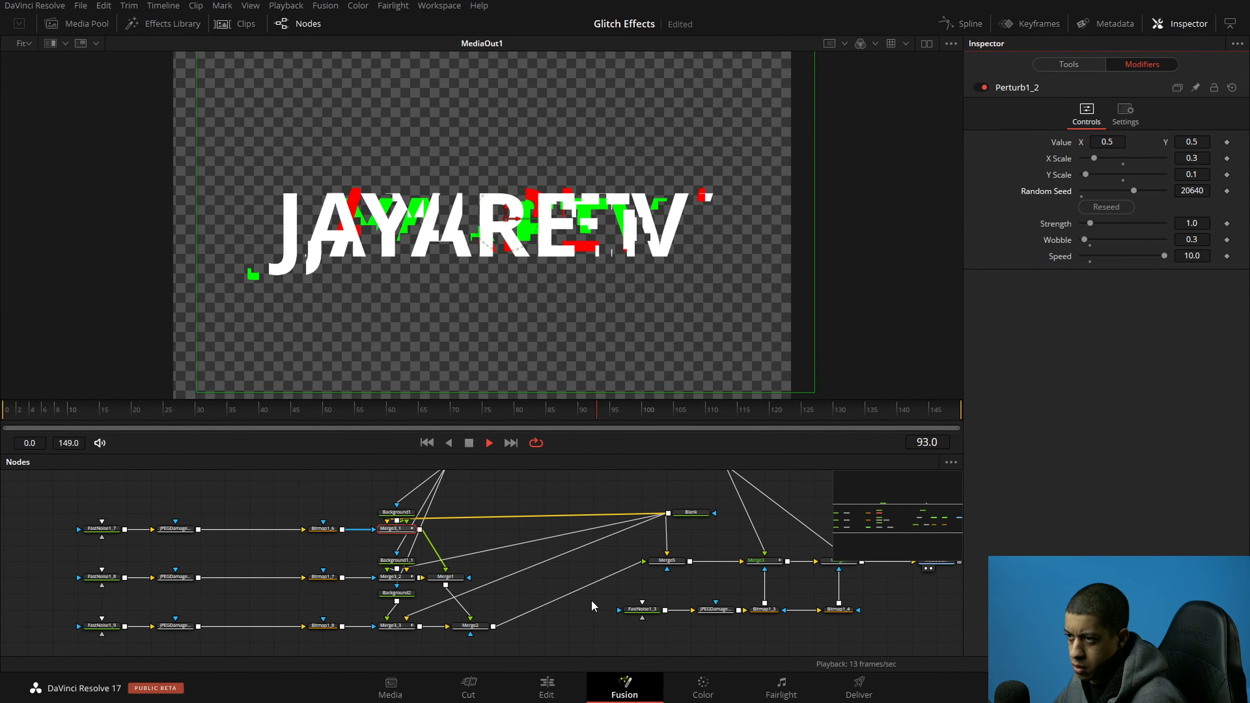
key(space)
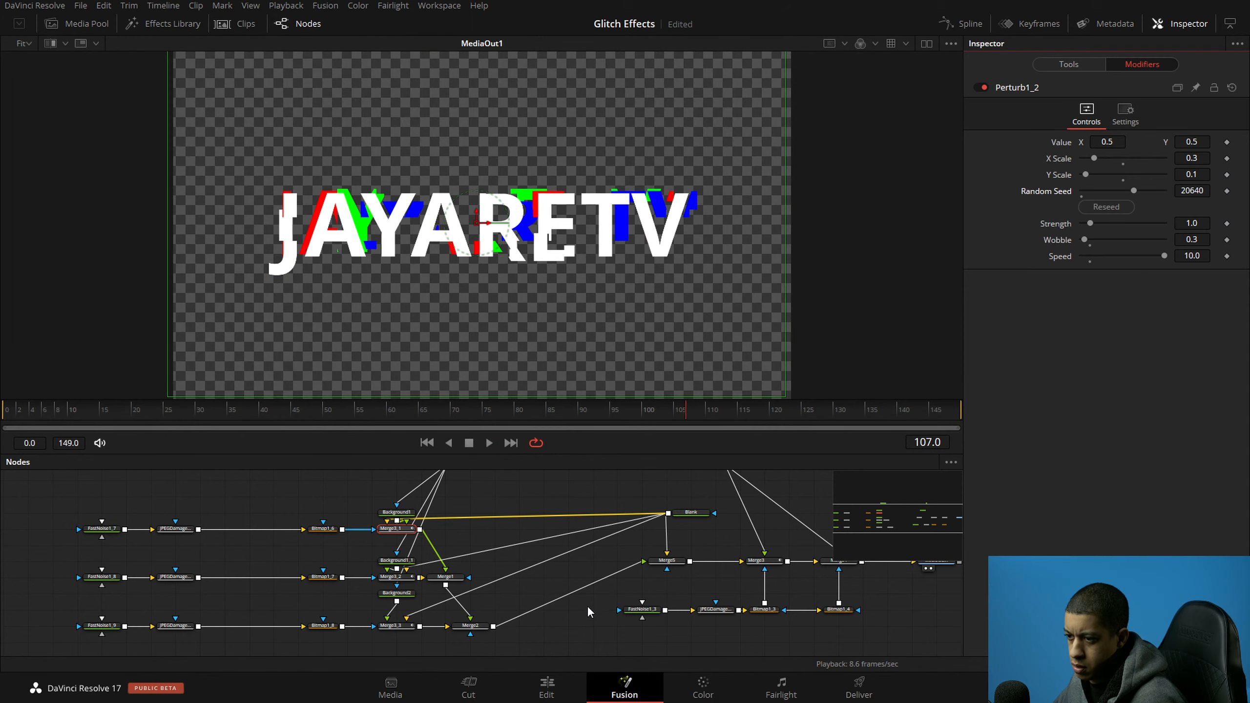
drag(586, 618, 584, 609)
key(ctrl+s)
click(583, 622)
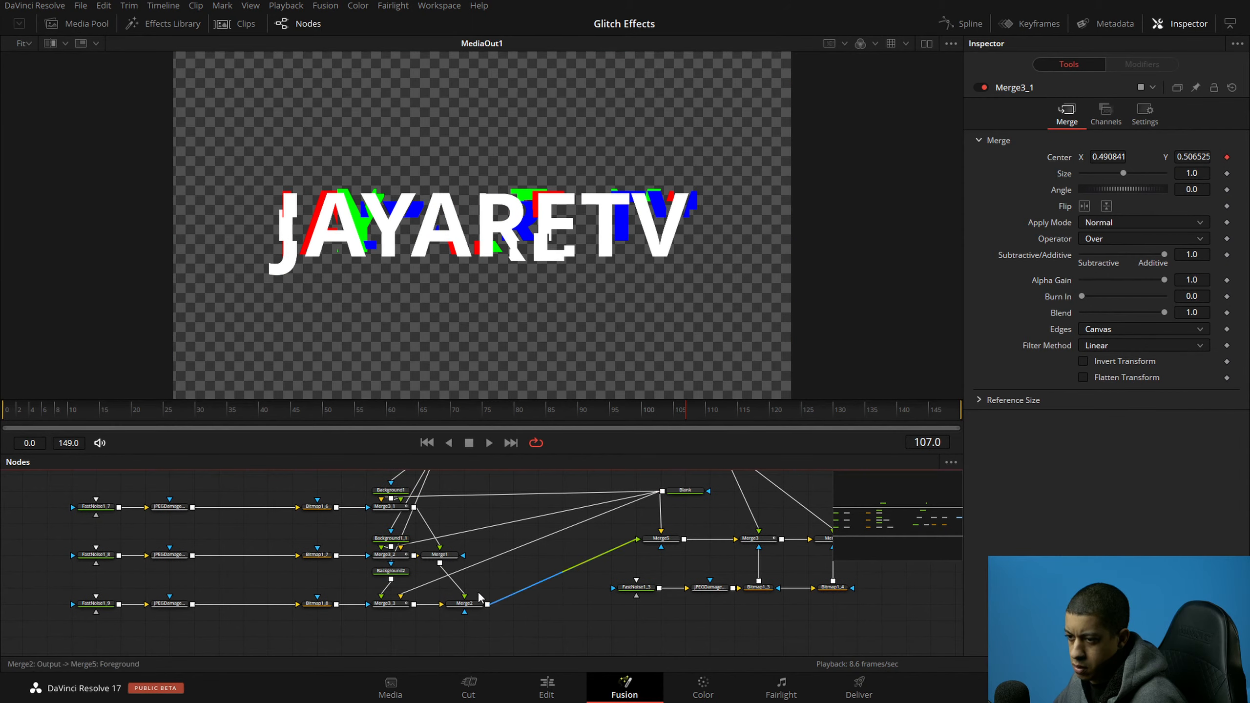
Step: Align Merge1 directly above Merge2, and shift the three colour Background nodes and the Bitmap nodes left of the Merge3 copies
drag(449, 561, 474, 561)
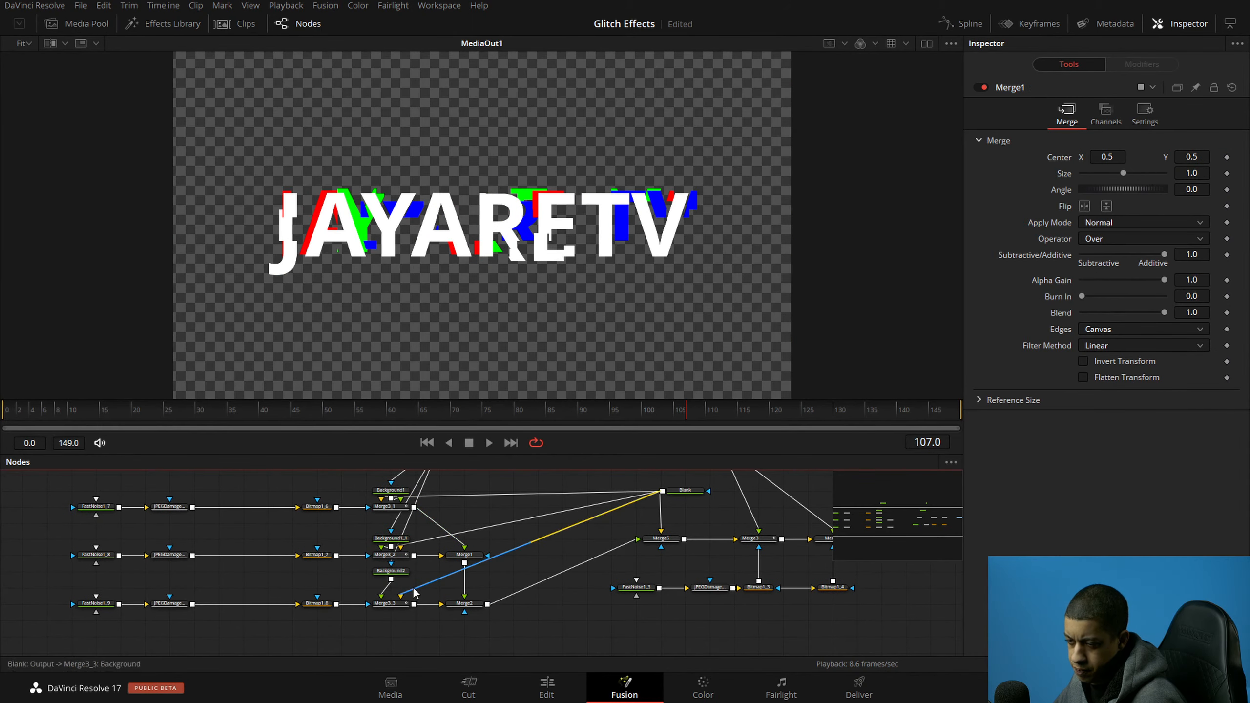
drag(396, 581, 483, 614)
drag(375, 498, 375, 611)
drag(488, 546, 436, 548)
drag(480, 496, 435, 500)
Step: Inspect the Bitmap1_6 settings, save the project, and start playback of the glitch animation
click(383, 513)
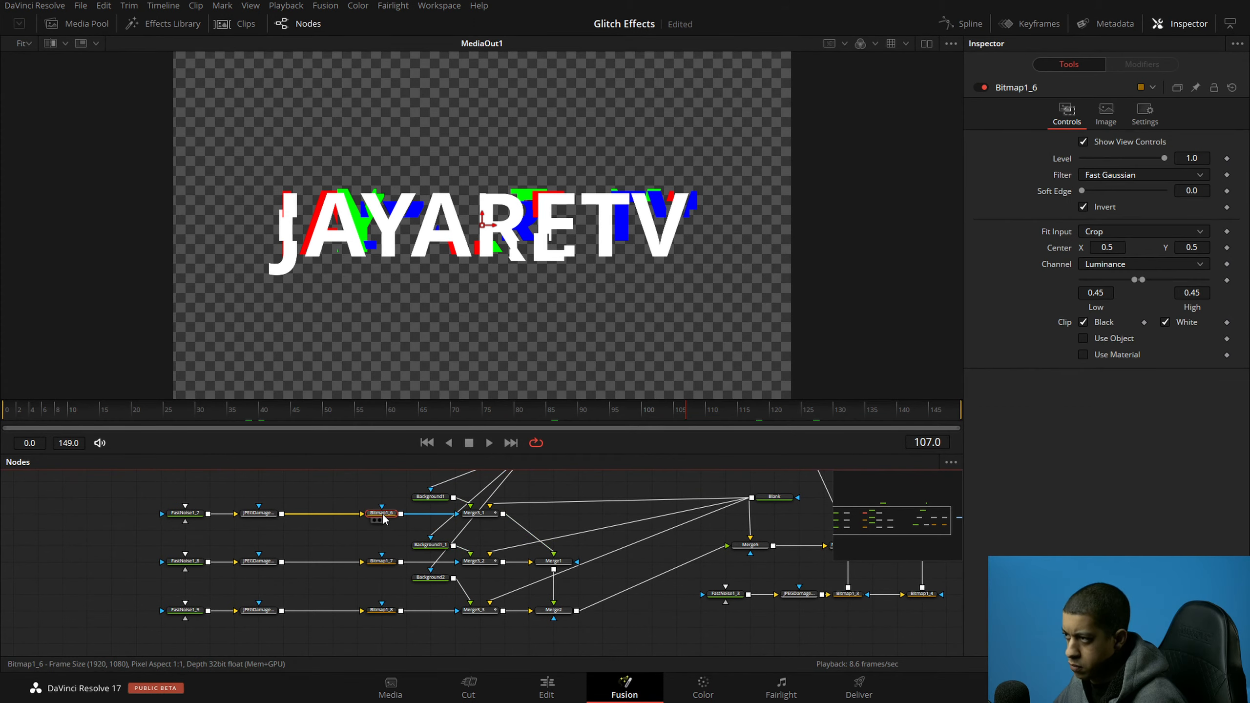
drag(358, 533, 376, 535)
key(ctrl+s)
key(space)
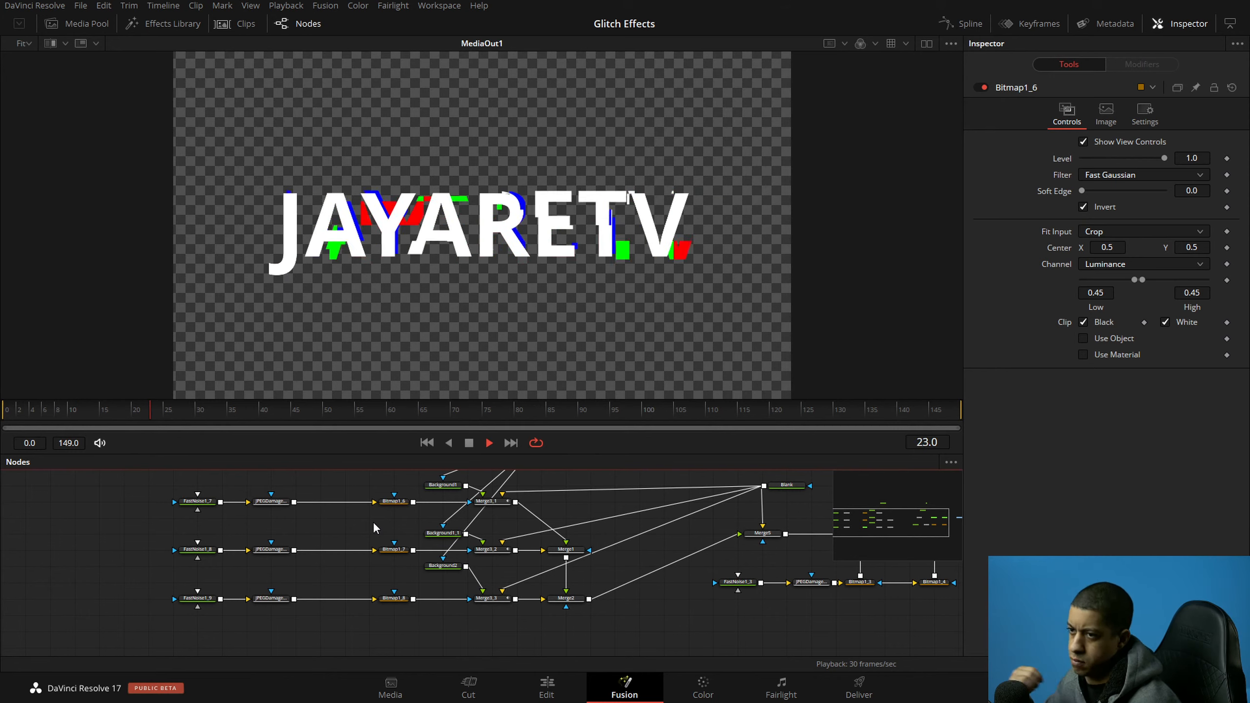
Step: Move MediaOut1 farther away from Merge4 at the end of the node tree
drag(678, 630, 511, 631)
drag(623, 628, 419, 630)
drag(675, 570, 677, 567)
drag(670, 533, 719, 534)
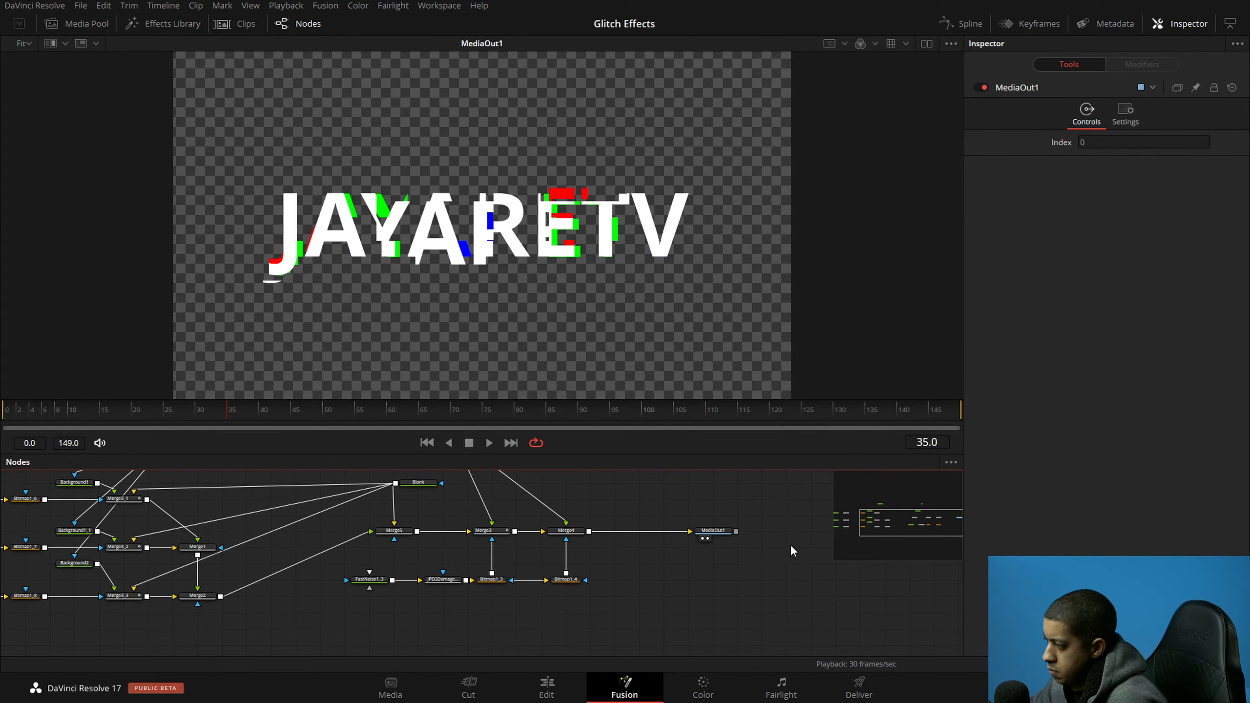
drag(688, 594, 748, 598)
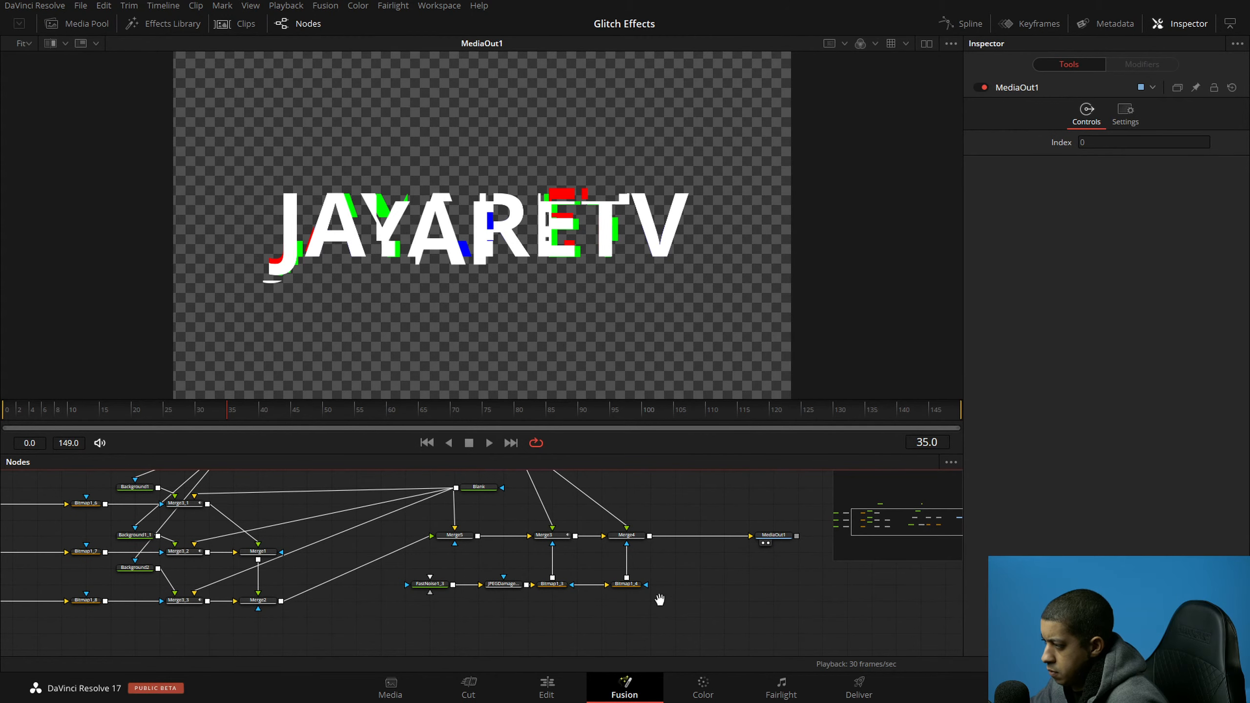
drag(659, 599, 712, 612)
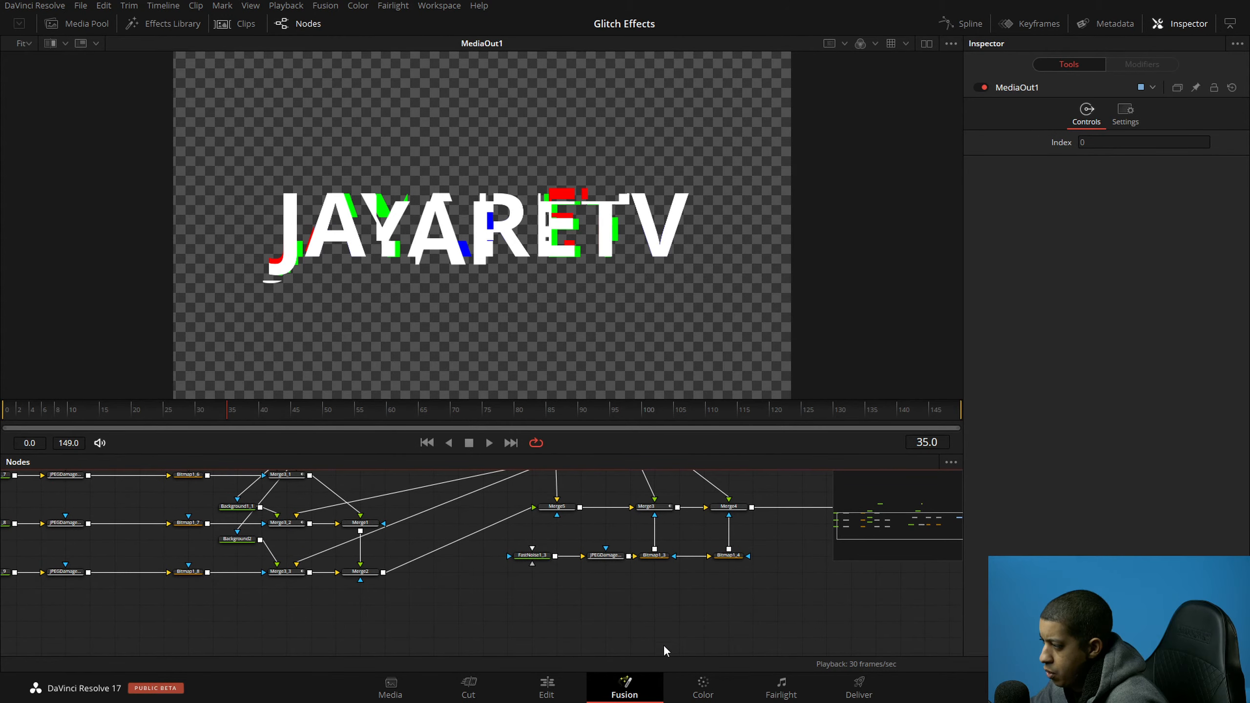
Step: Lower the Merge5 to Merge4 branch onto Merge2's row, then reposition the text pipe router above Merge3 and Blank above Merge5
drag(626, 635, 649, 655)
drag(577, 632, 598, 657)
drag(714, 664, 569, 635)
drag(753, 649, 465, 533)
drag(601, 539, 553, 604)
drag(654, 509, 725, 547)
drag(594, 527, 523, 531)
Step: Play back the animation to check the result after rearranging the nodes, then stop it
key(space)
drag(554, 576, 596, 534)
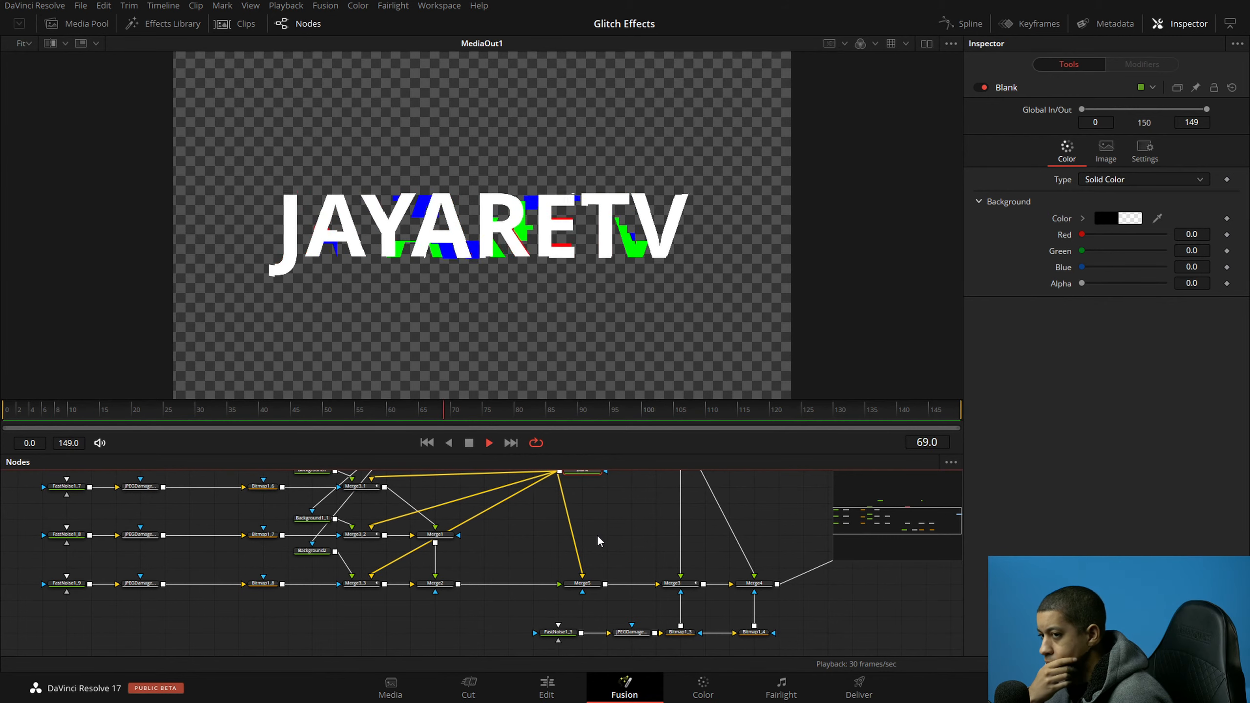
key(space)
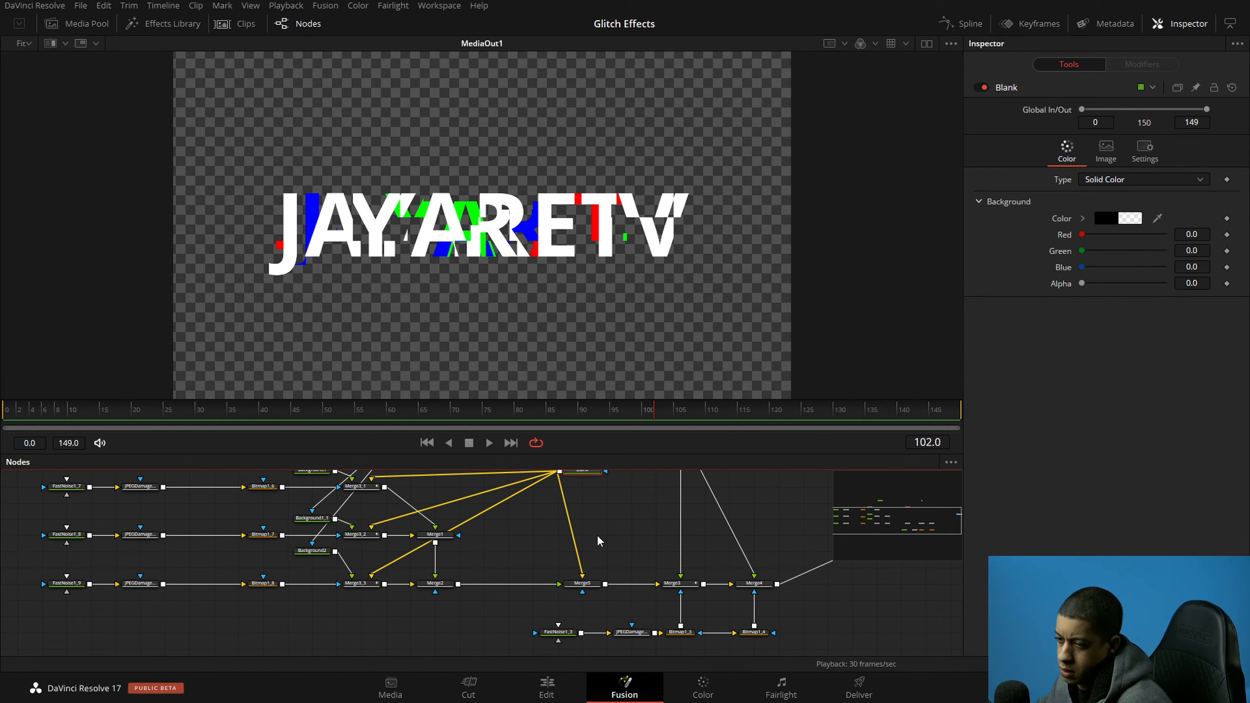
Step: Move Merge3_1 directly above Merge1 and place Background1 directly above Merge3_1
click(363, 585)
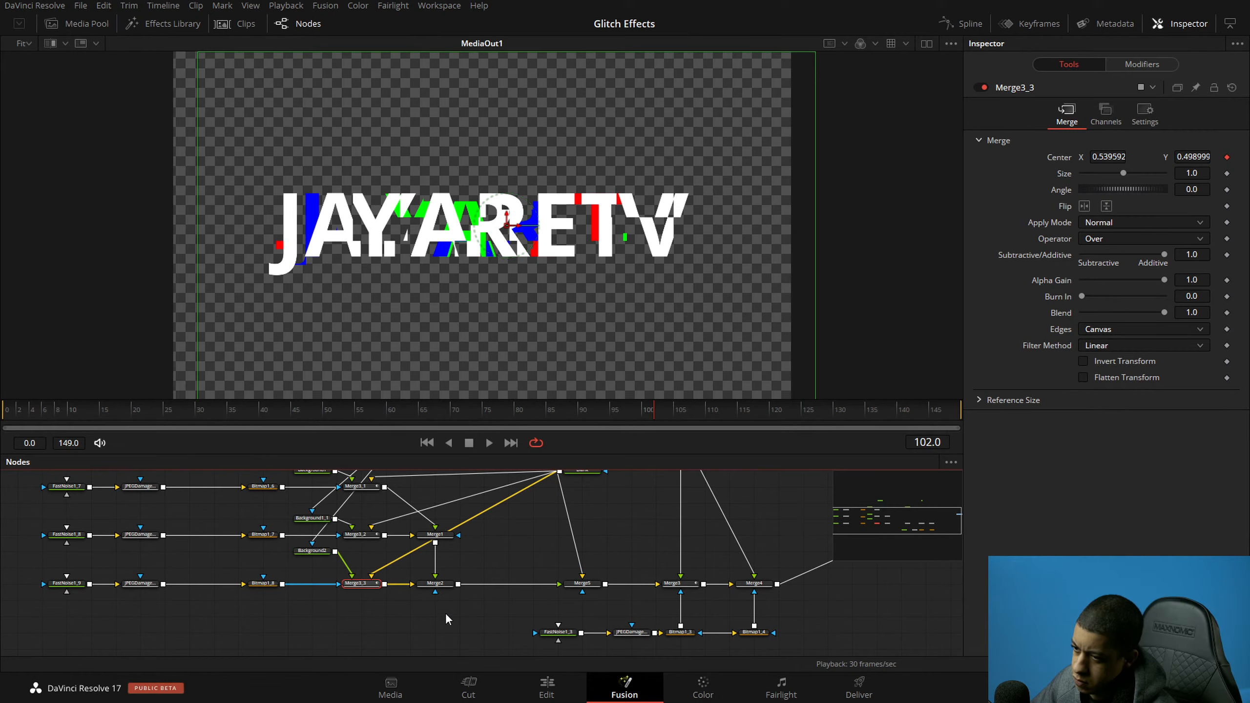
drag(374, 487, 447, 489)
click(445, 490)
drag(521, 547, 513, 573)
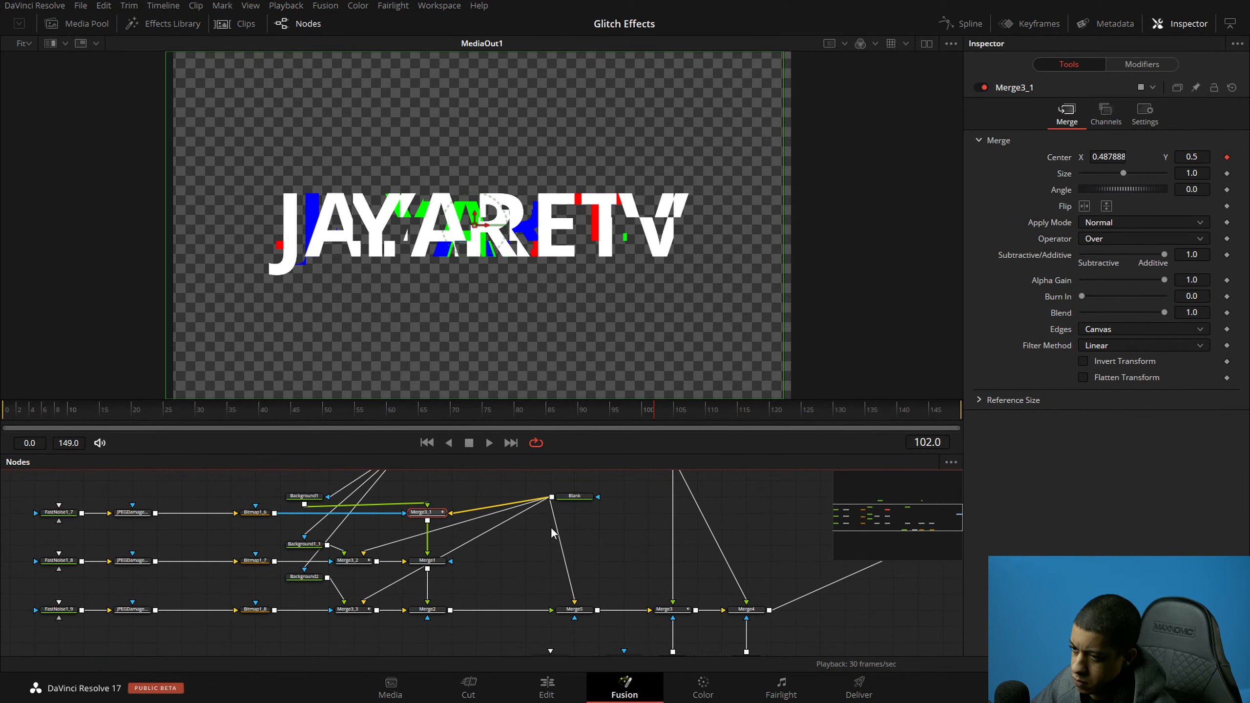
drag(471, 502, 482, 506)
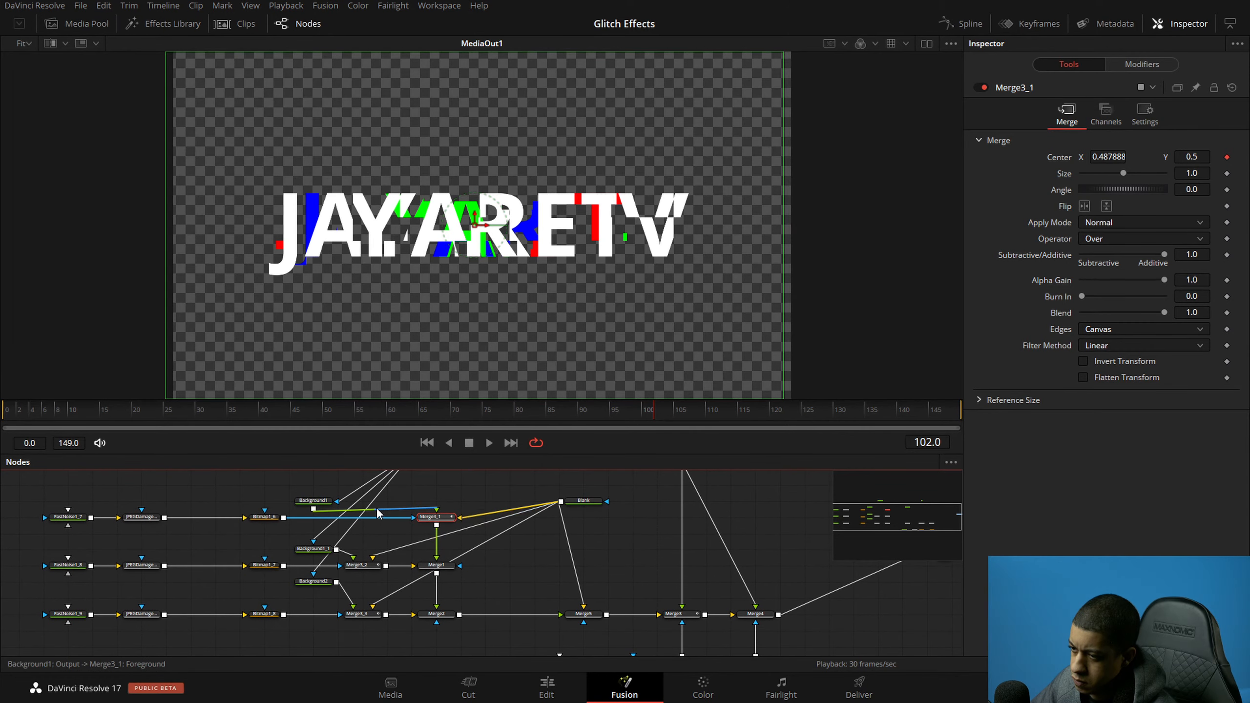
drag(314, 501, 437, 484)
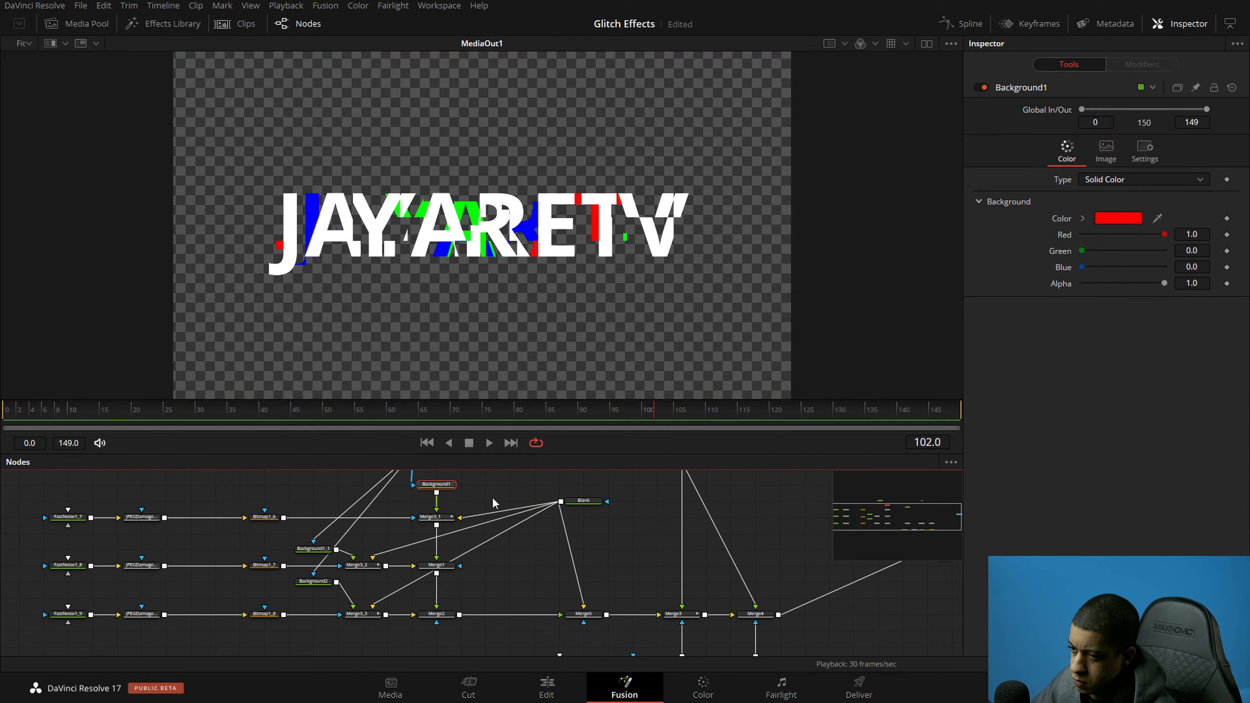
Step: Place Blank level with Merge3_1, and shift Merge1 and Merge2 together slightly to the right
scroll(492, 502, up, 2)
drag(582, 522, 551, 539)
scroll(537, 551, down, 3)
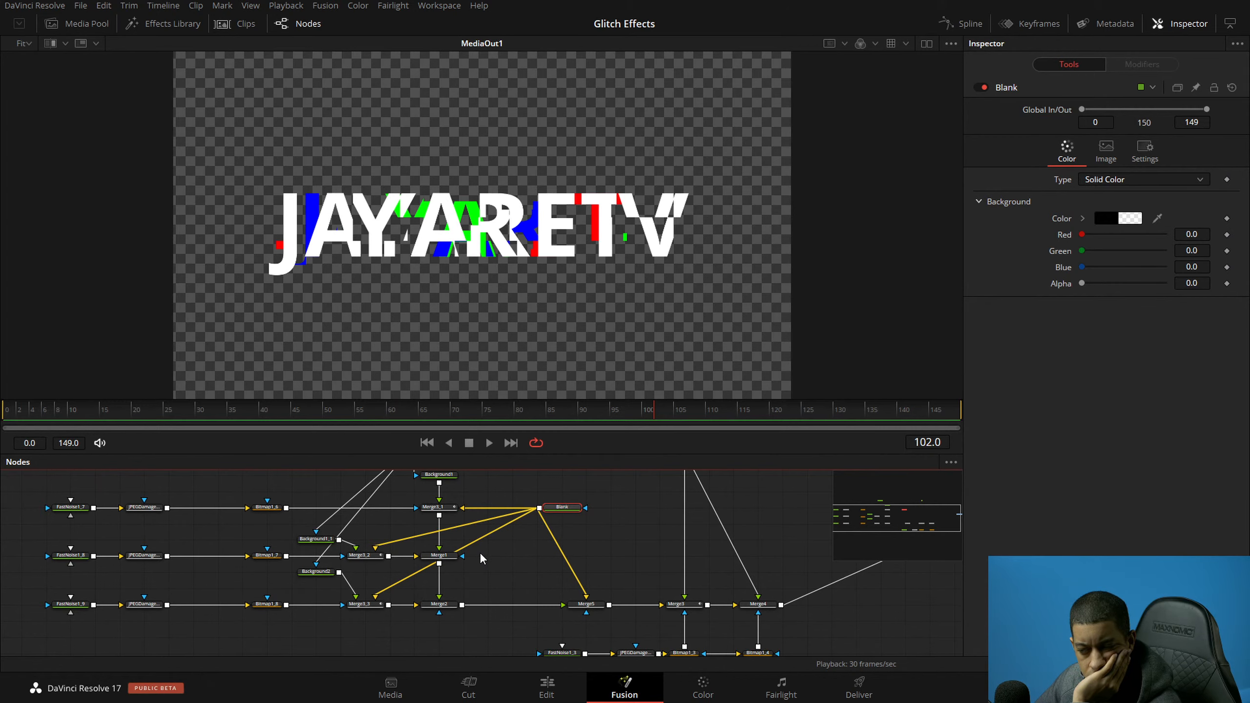
click(481, 602)
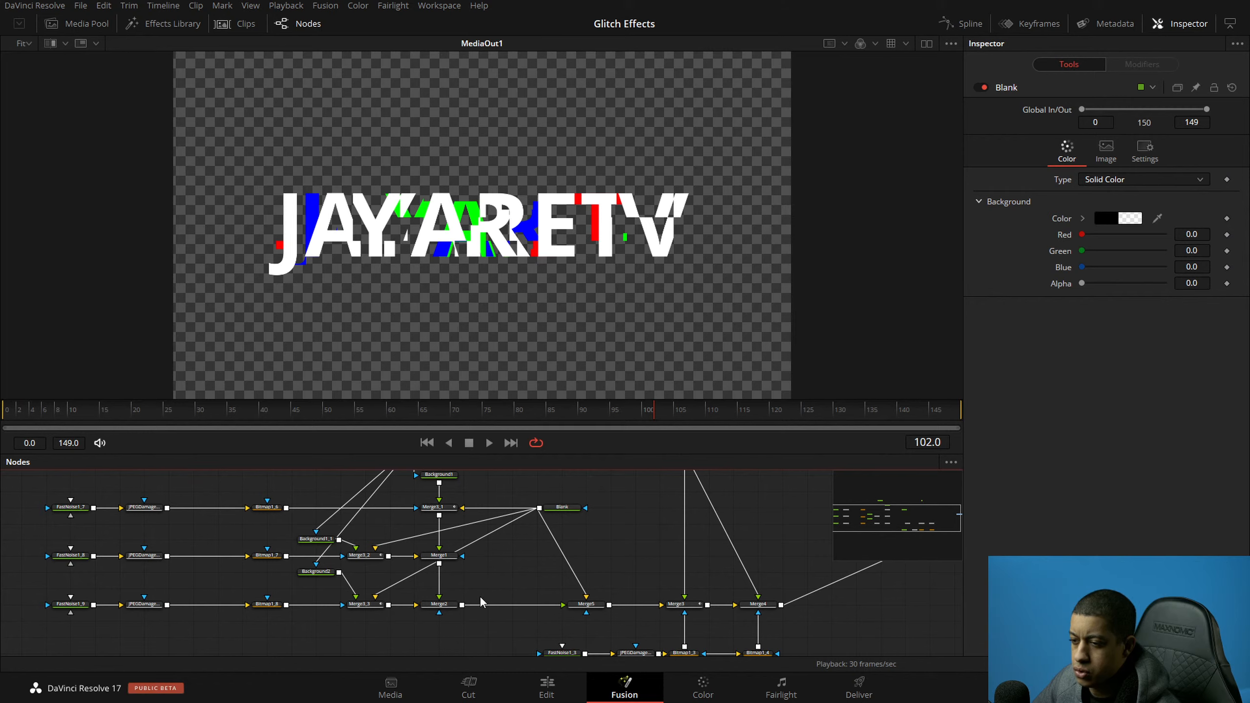
drag(445, 609, 484, 563)
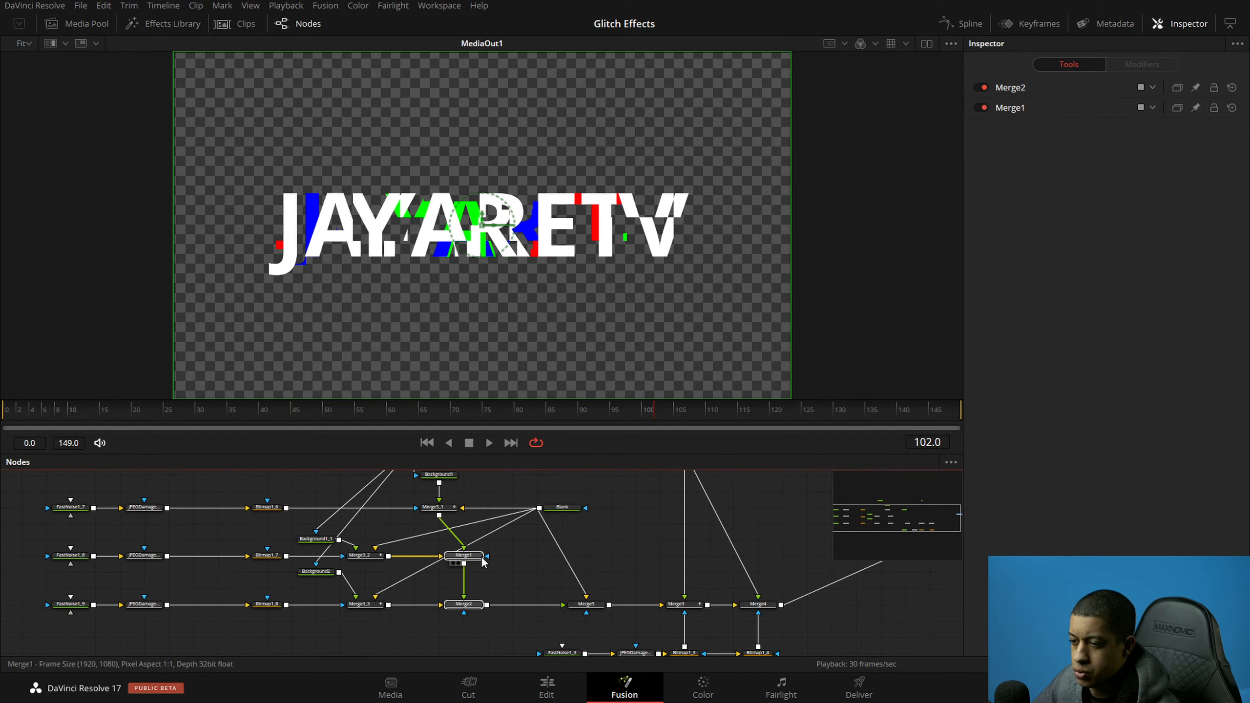
click(482, 563)
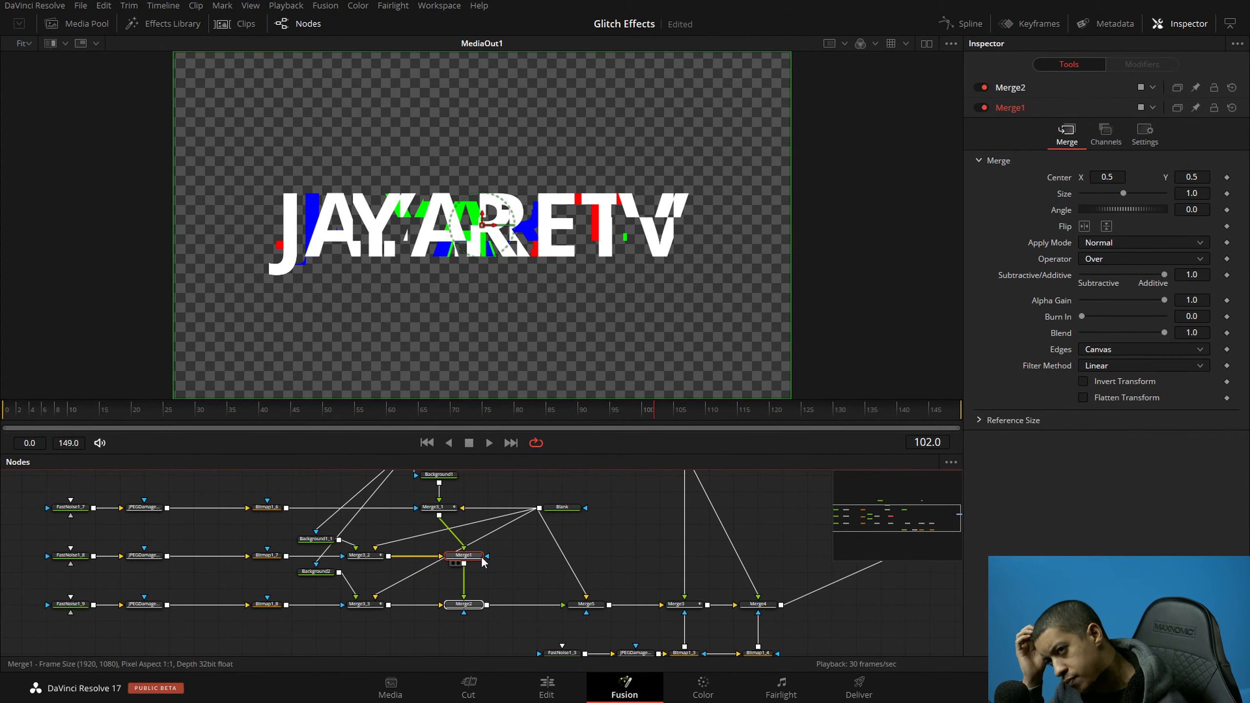
Step: Play back the glitch text once more, stop it, and clear the node selection
key(space)
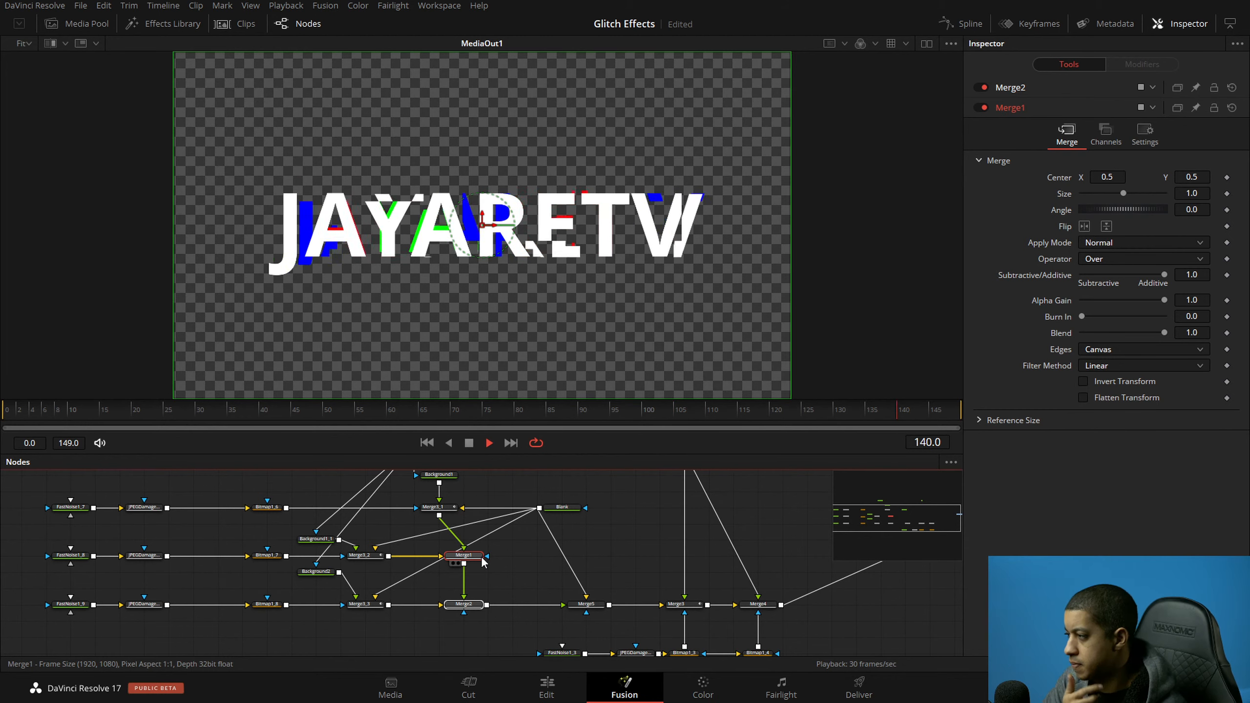
key(space)
click(529, 561)
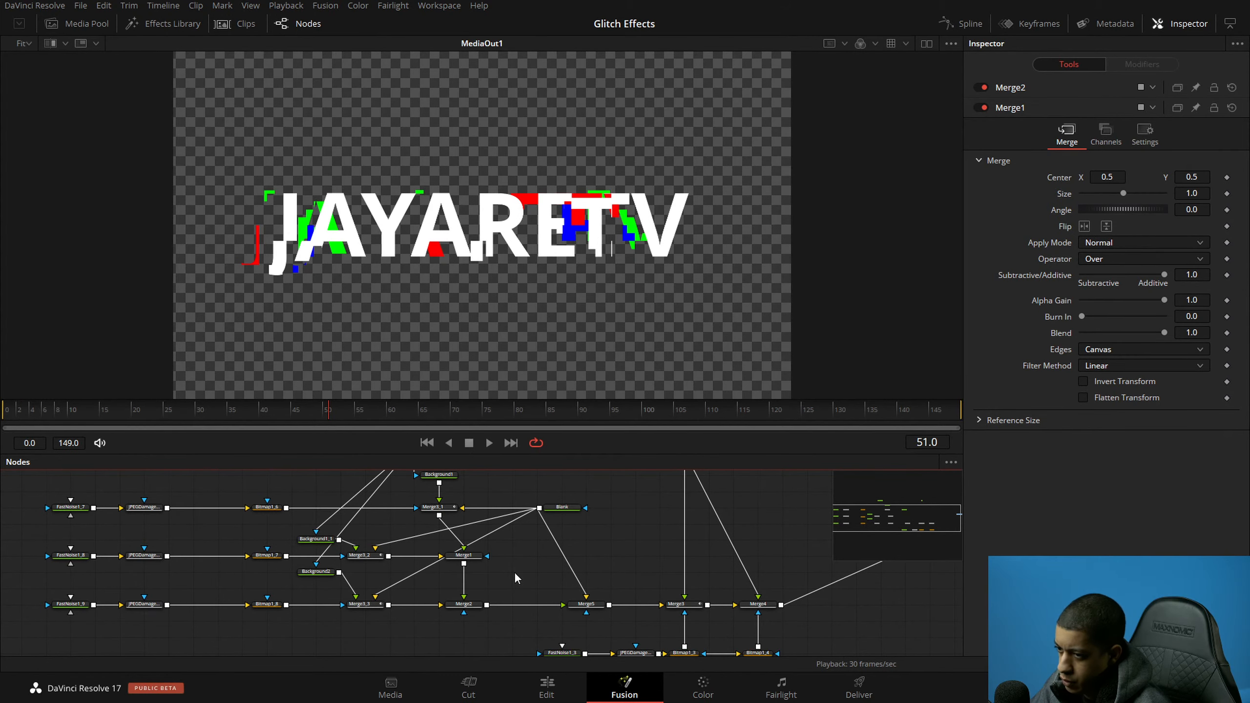
Step: Move the Blank node right so that it sits directly above Merge5
drag(515, 573, 547, 570)
drag(594, 507, 639, 512)
click(642, 560)
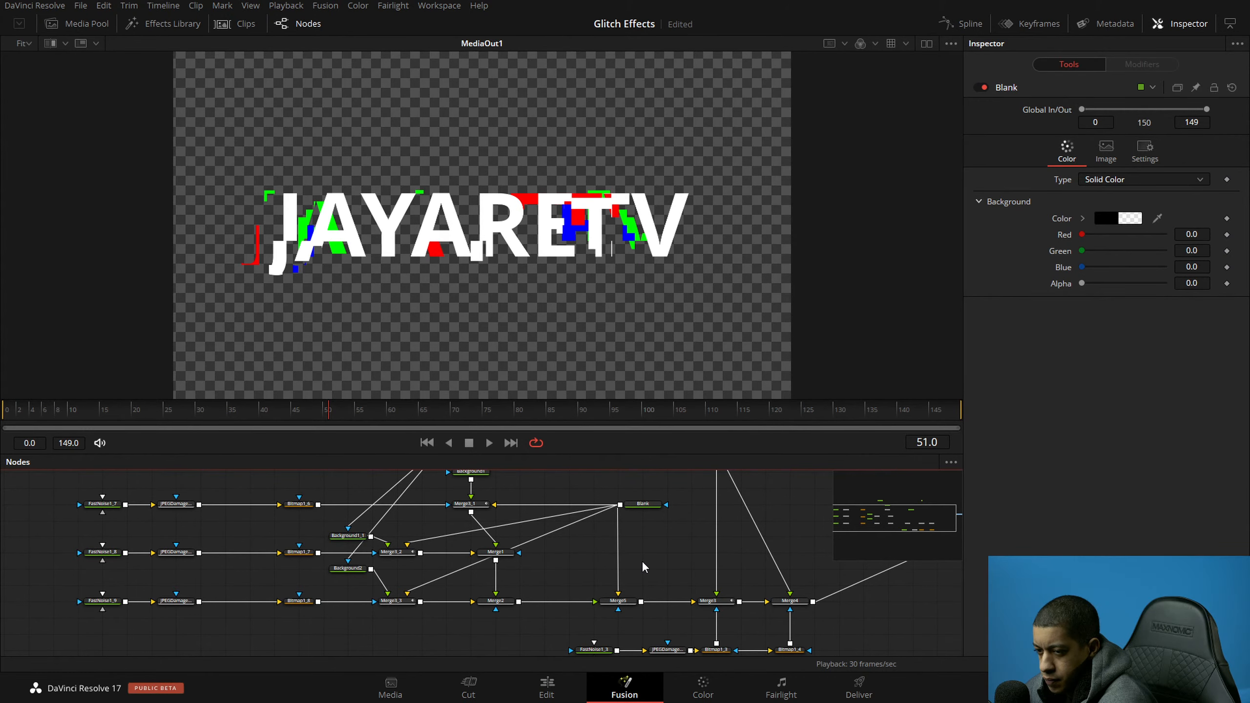
Step: Move the Text1 node left so its output runs straight down to Background1_1
drag(610, 558, 651, 595)
drag(597, 532, 624, 553)
drag(478, 502, 399, 504)
drag(653, 549, 622, 527)
drag(675, 578, 635, 577)
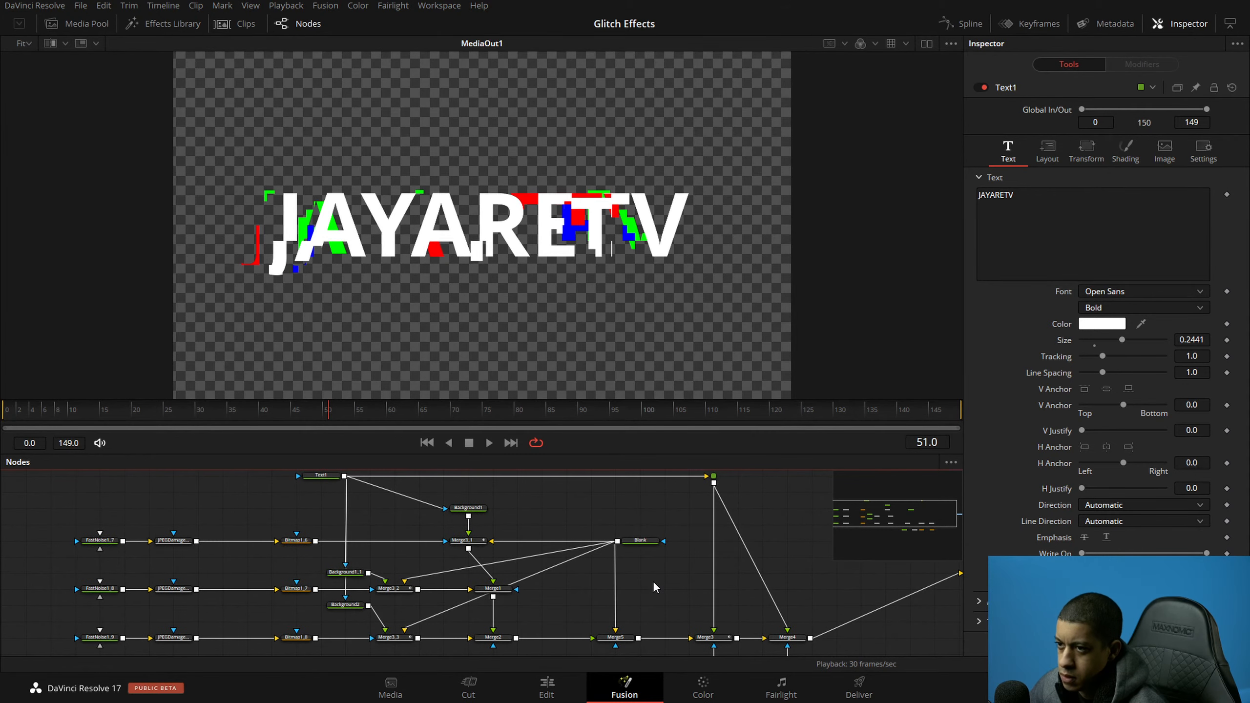
Step: Play back the glitch text to check the animation, and stop it
key(space)
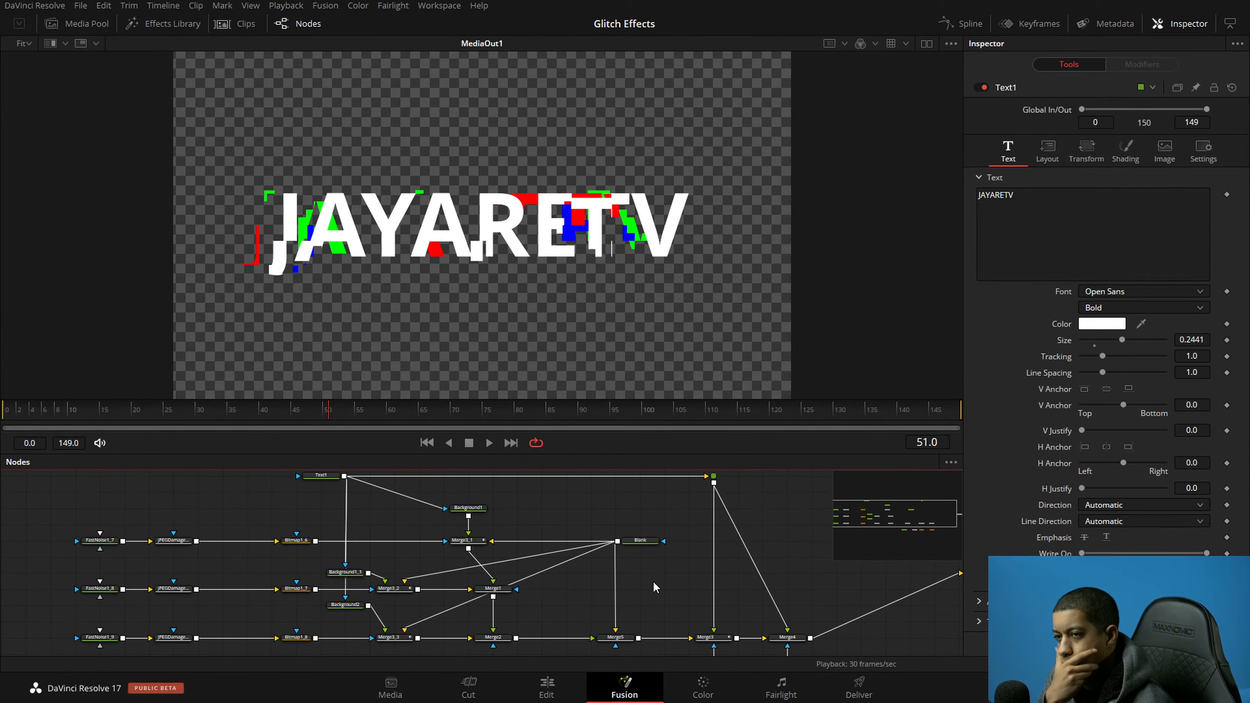
key(space)
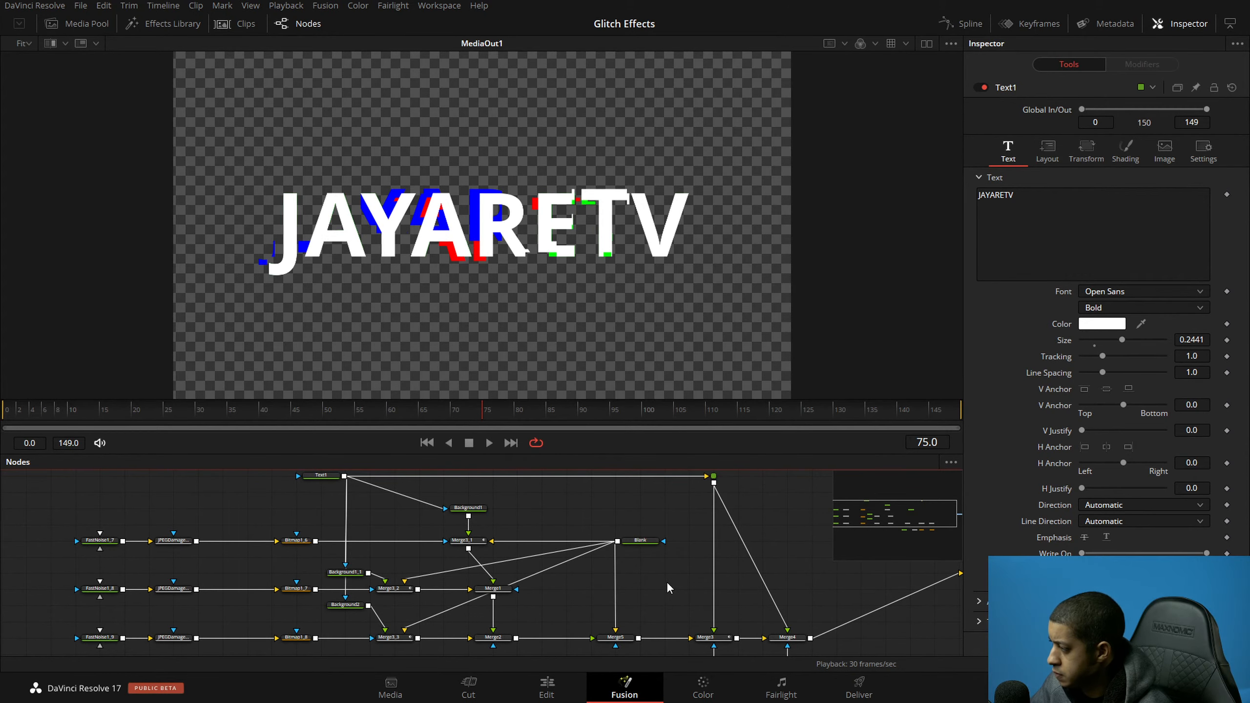
drag(666, 575, 667, 569)
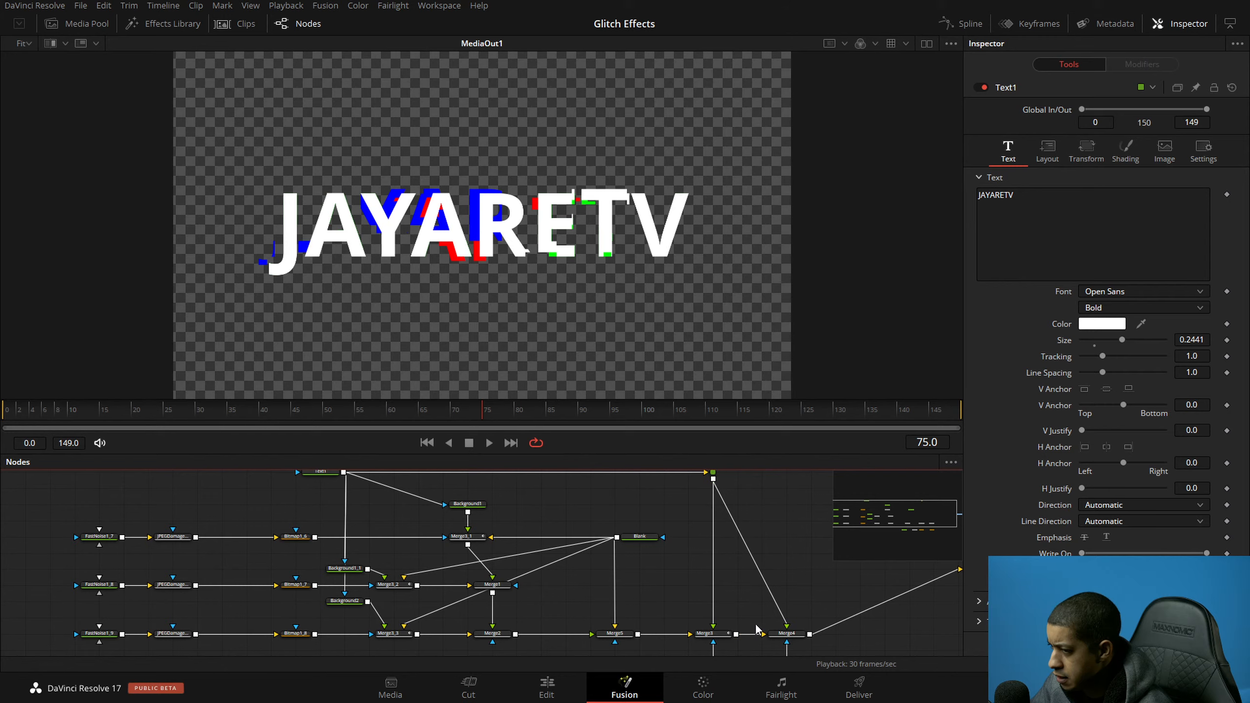
Step: Move FastNoise1_3, JPEGDamage1_3, Bitmap1_3 and Bitmap1_4 together upward, closer beneath the bottom merge row
scroll(643, 589, down, 2)
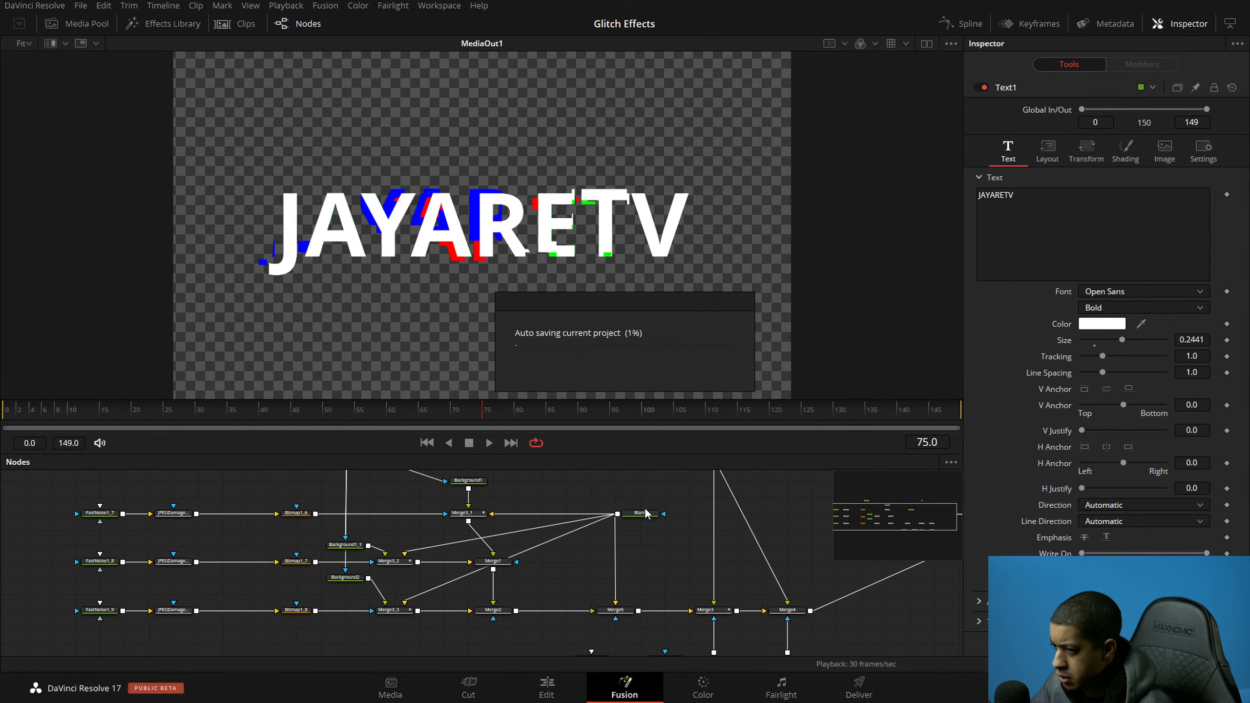
scroll(648, 508, down, 5)
drag(820, 642, 554, 597)
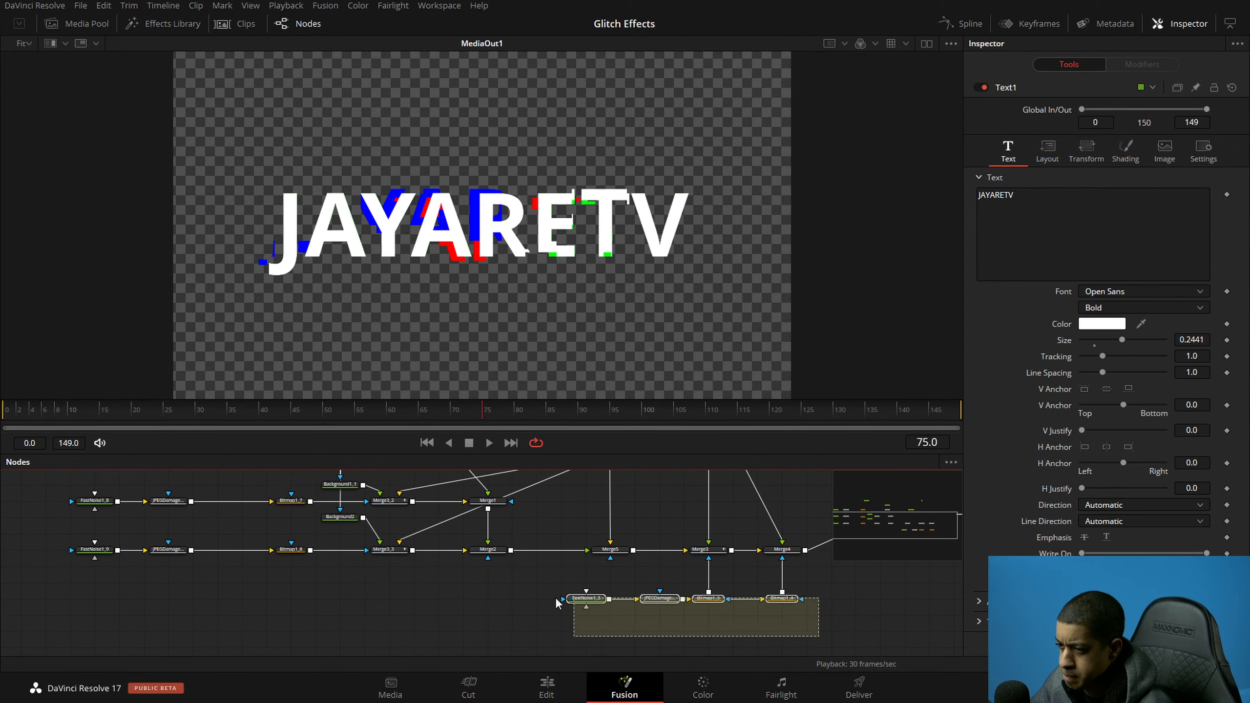
drag(708, 599, 708, 583)
click(642, 516)
Step: Move FastNoise1_3 and JPEGDamage1_3 left so that JPEGDamage1_3 sits directly below Merge5
drag(666, 524, 694, 542)
drag(703, 634, 583, 596)
drag(700, 600, 651, 596)
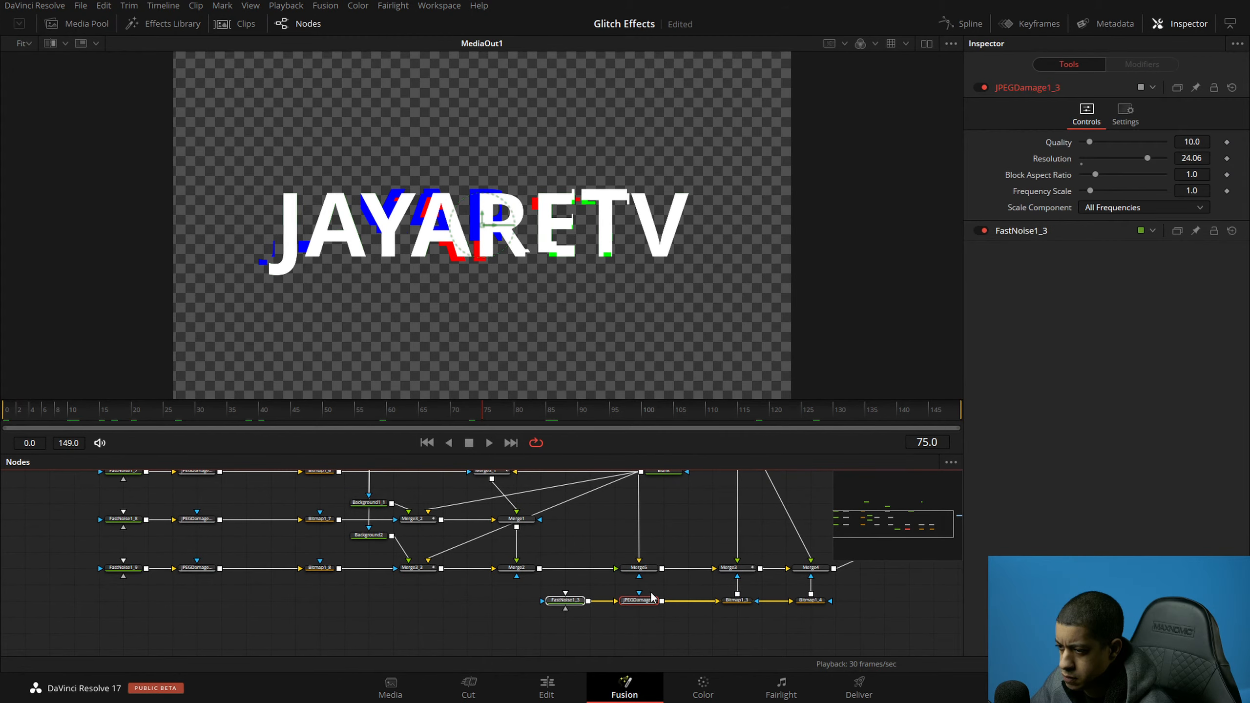
click(682, 532)
Step: Play the composition again to review the glitch movement, and stop playback
drag(668, 530, 690, 585)
key(space)
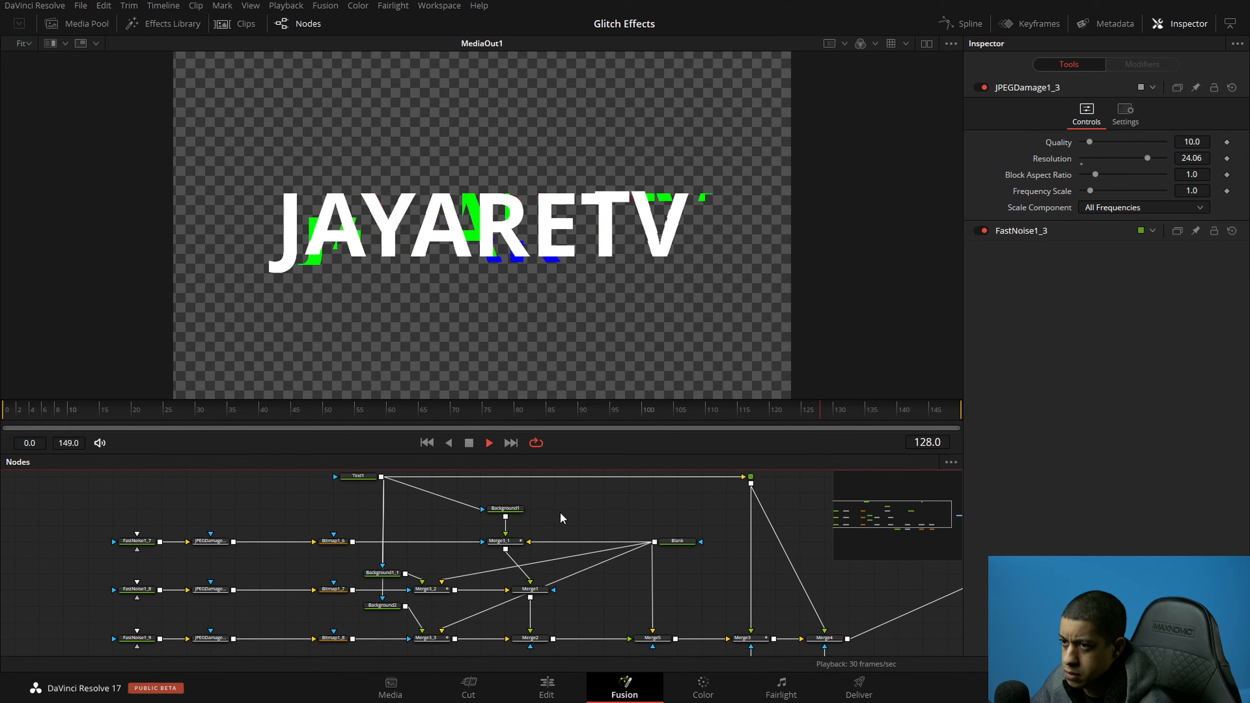
key(space)
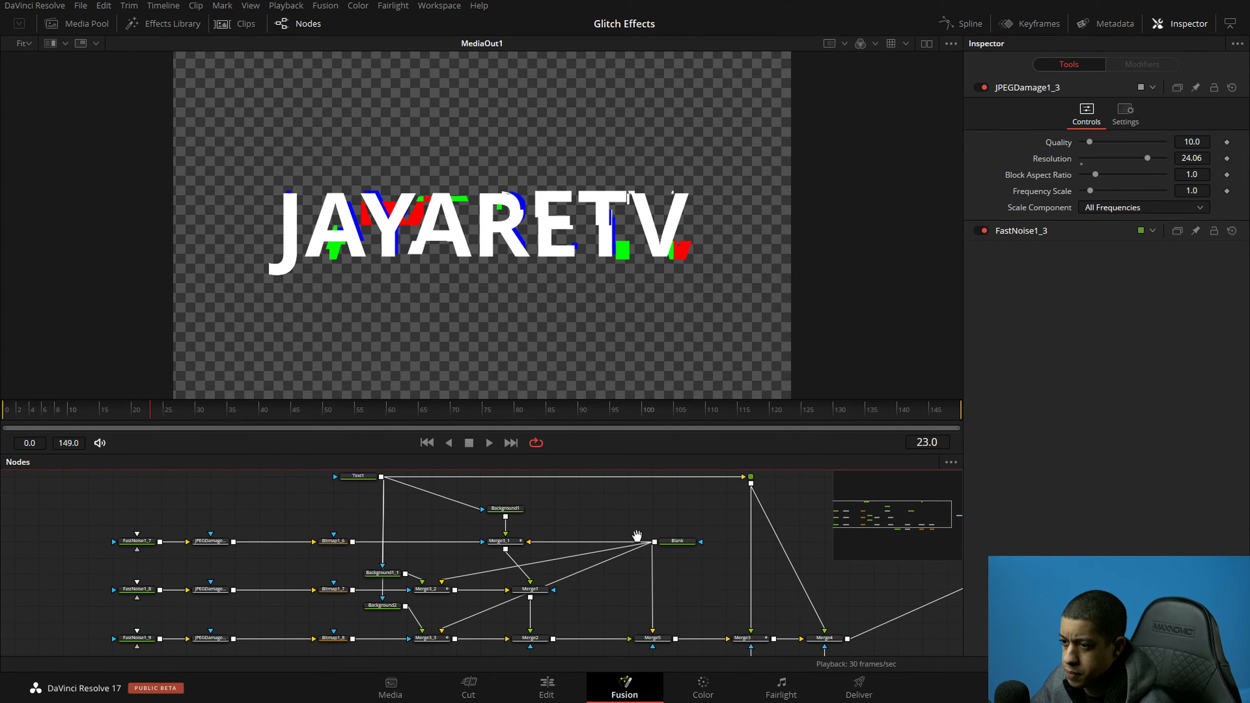
Step: Move Text1 and the connection's router point down slightly, keeping Background1 at its original distance above Merge3_1
drag(637, 534, 602, 564)
drag(292, 500, 714, 533)
drag(468, 548, 467, 565)
drag(591, 564, 588, 546)
drag(487, 550, 487, 534)
Step: Play back the glitch text and save the project
key(space)
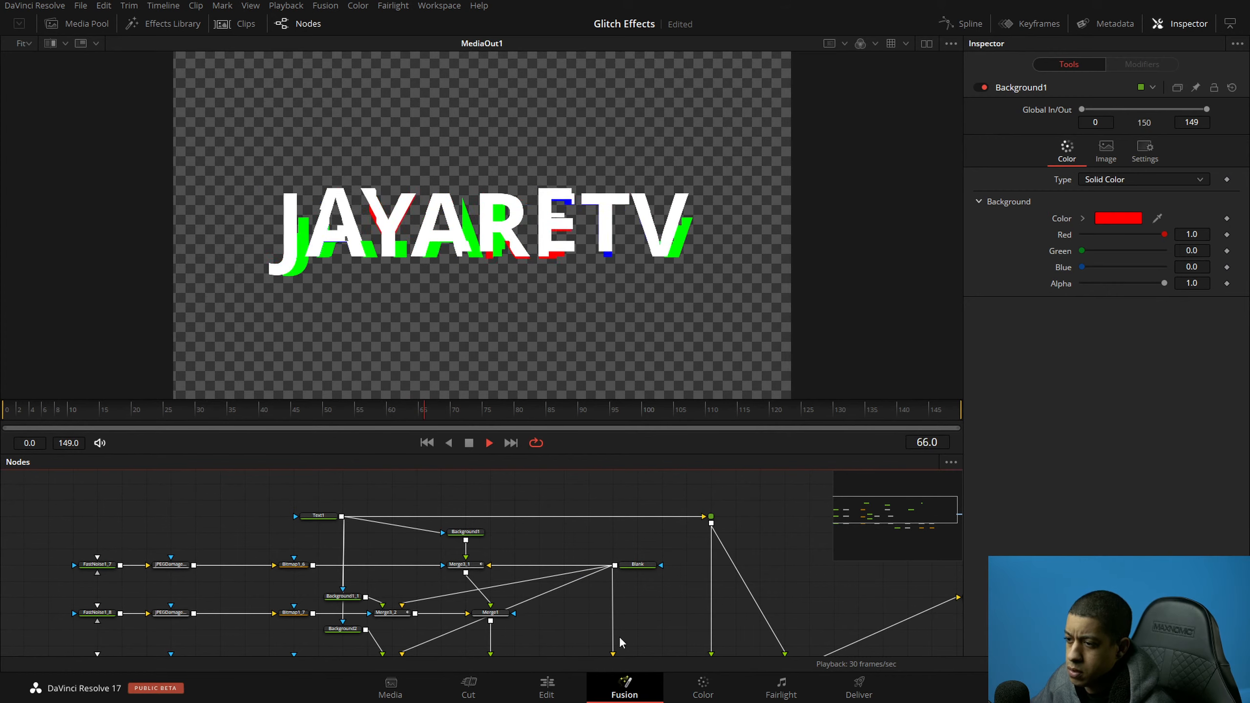
scroll(590, 631, down, 3)
key(ctrl+s)
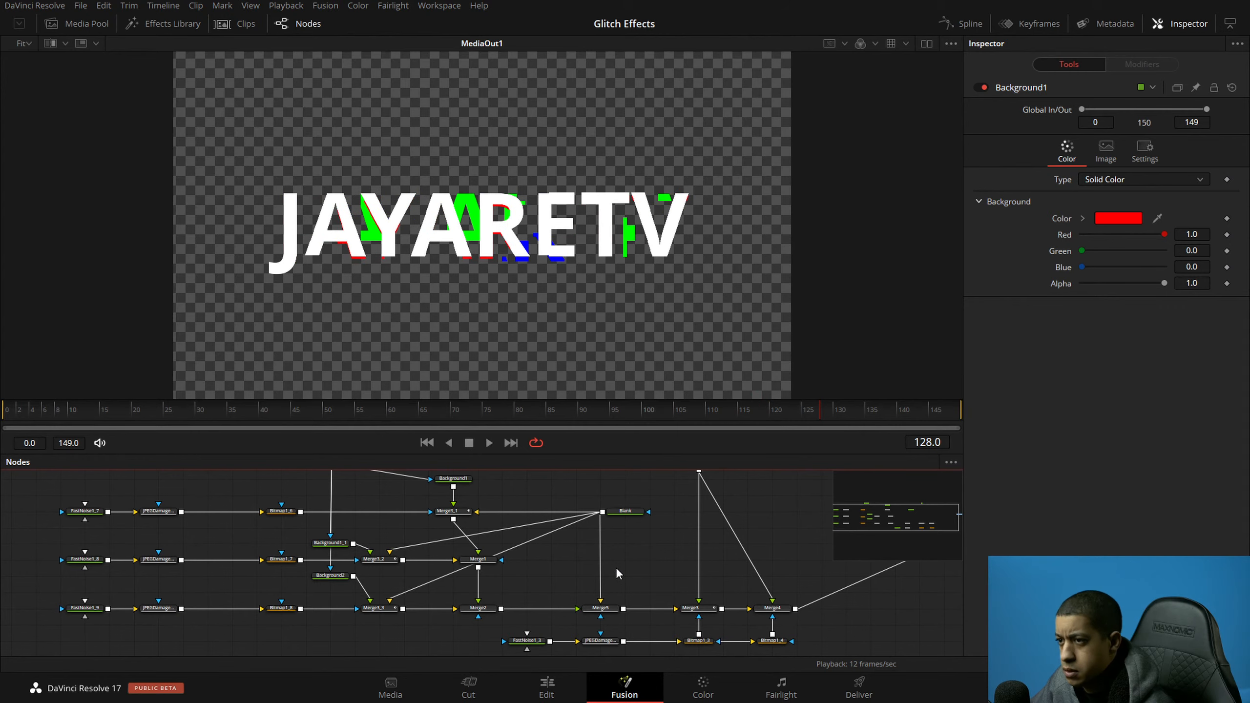
Step: Insert a Transform node between Merge2 and Merge5
drag(617, 568, 684, 559)
drag(463, 611, 503, 610)
click(486, 597)
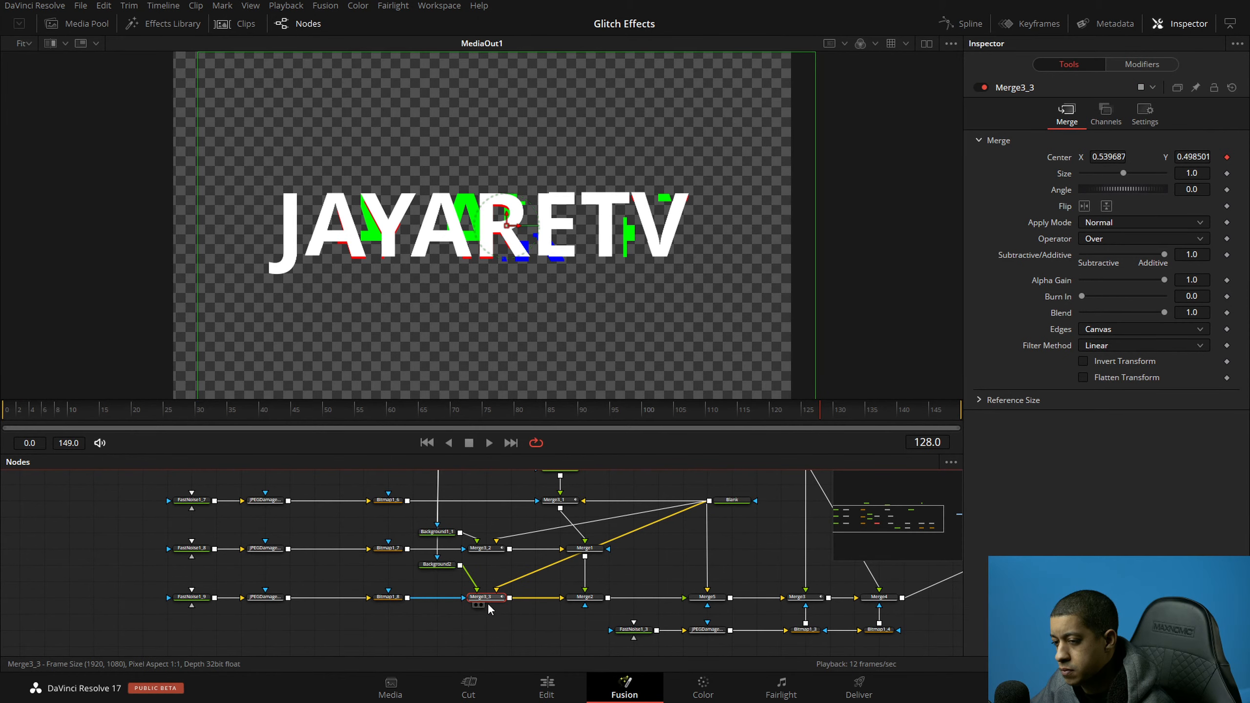
drag(498, 569, 510, 574)
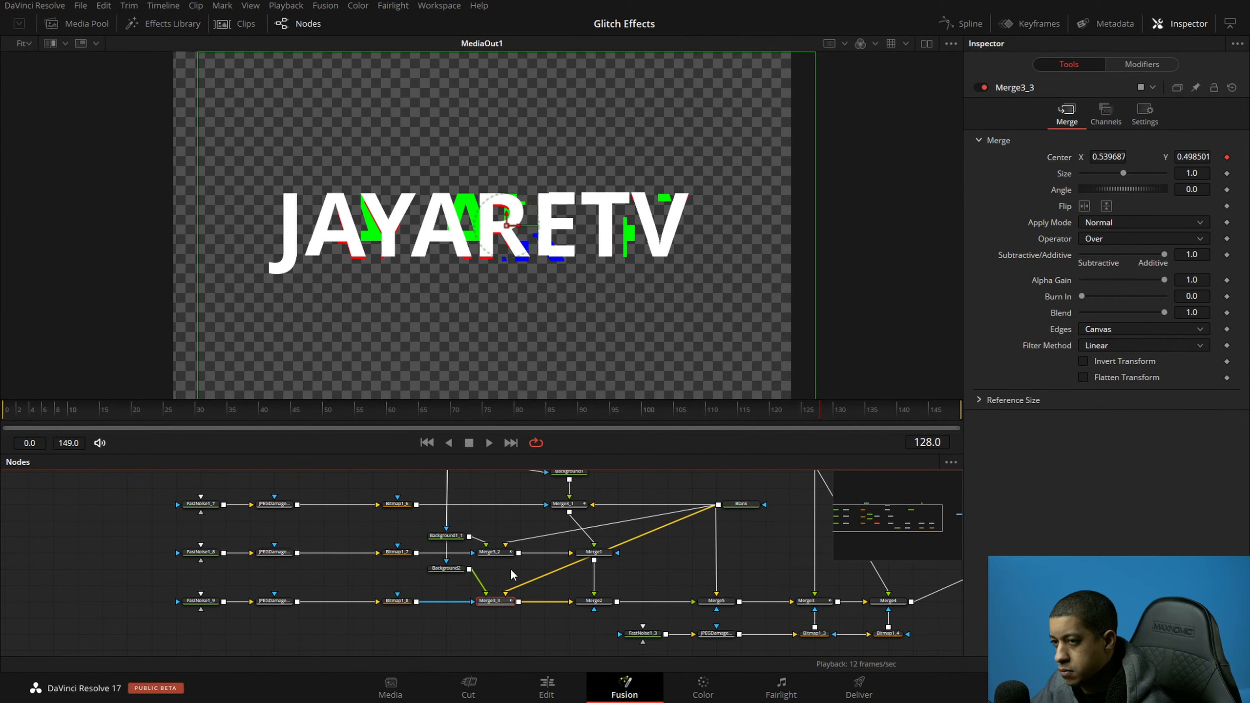
click(594, 601)
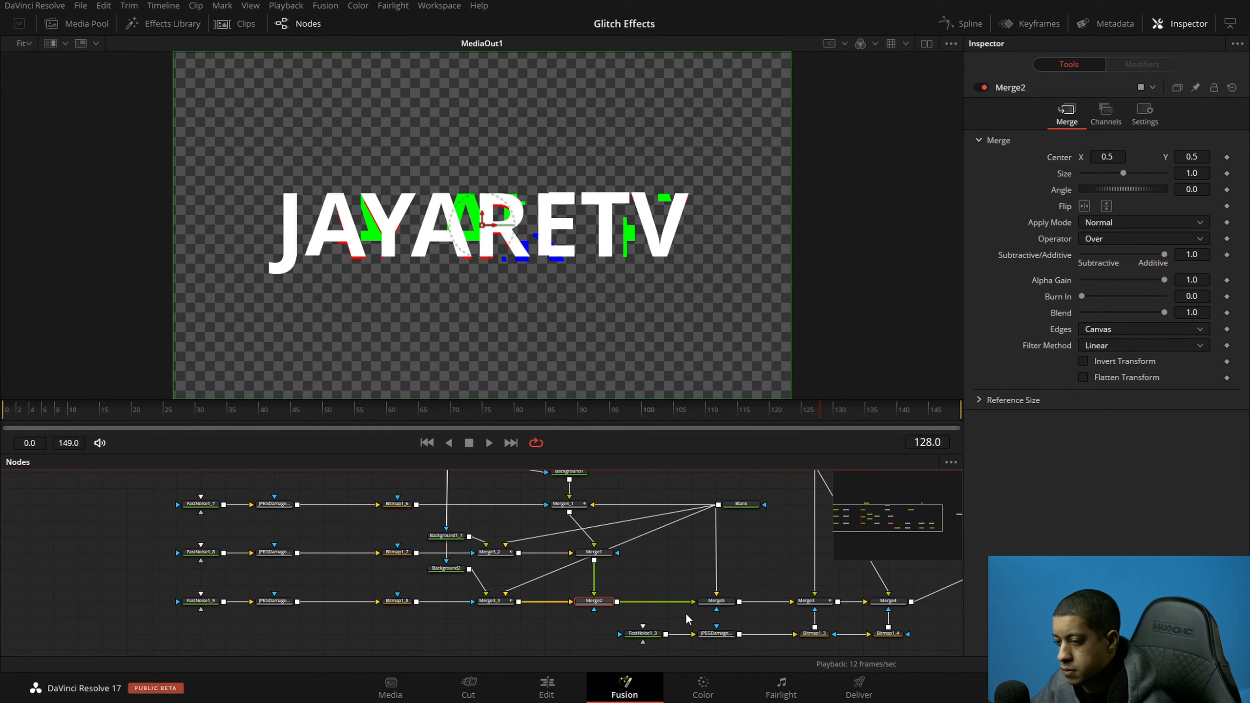
key(shift+space)
text(mertran)
key(Return)
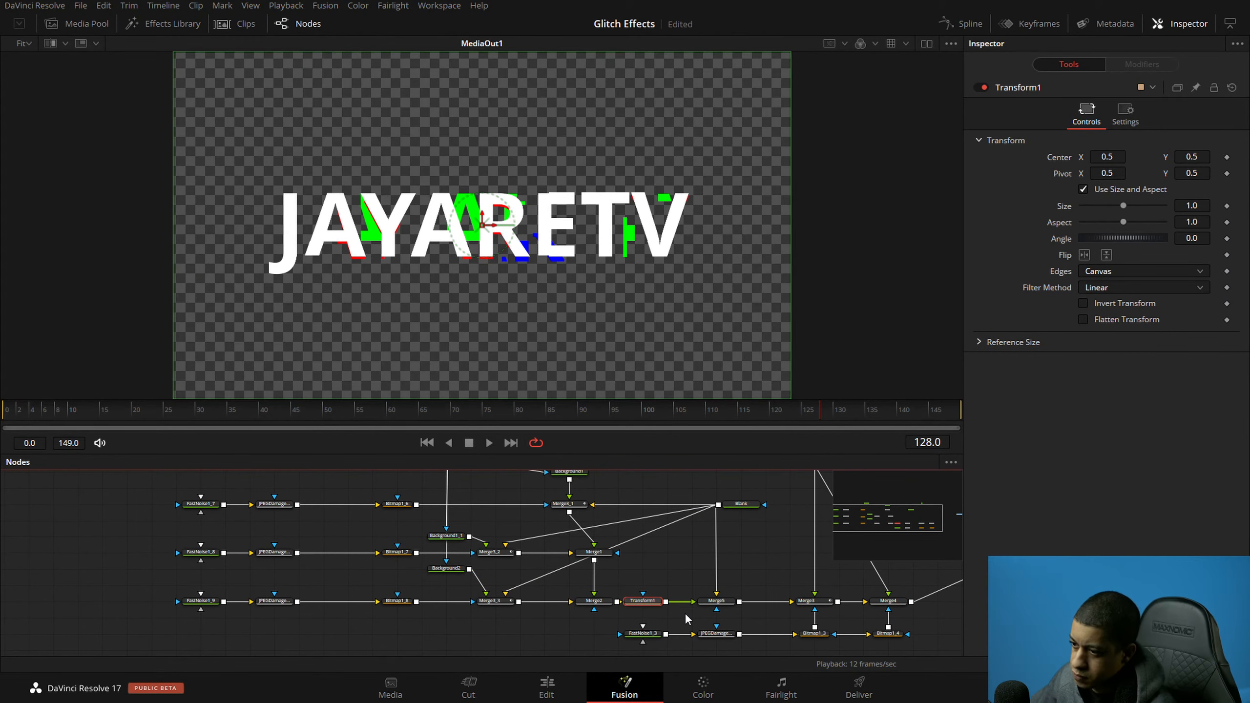
Step: Turn off Use Size and Aspect on Transform1 and set its X Size to 1.32
click(1114, 191)
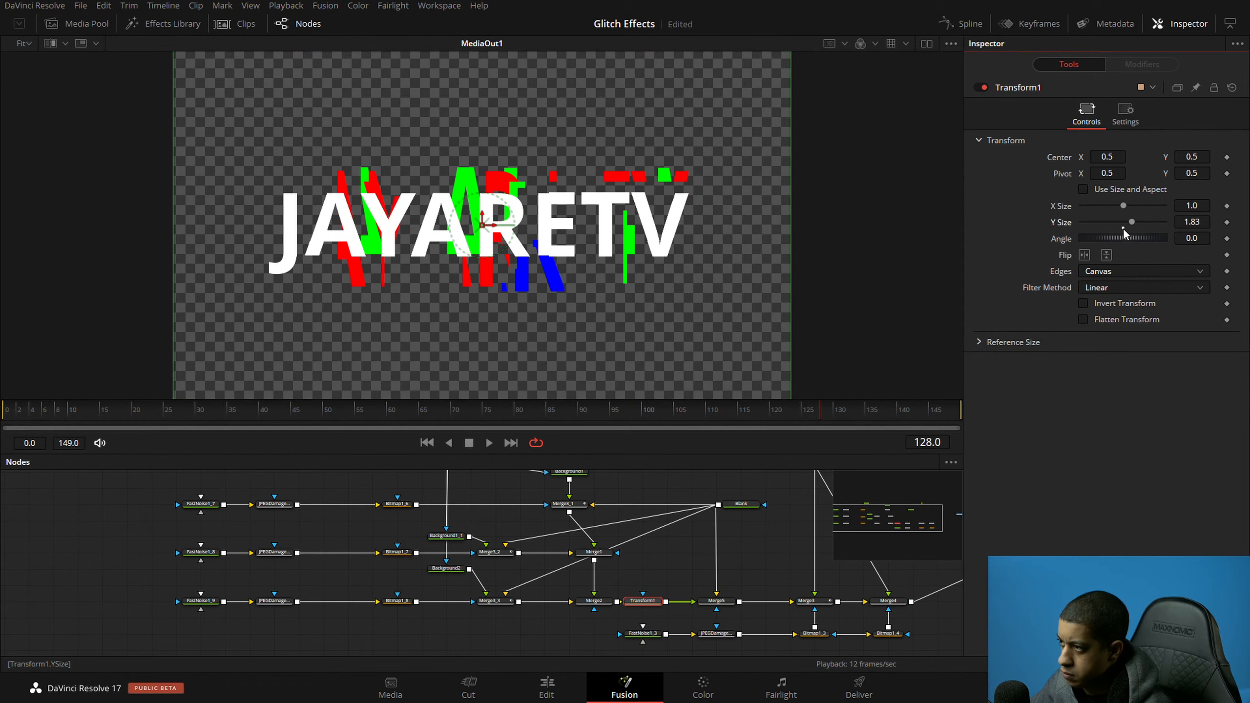
drag(1127, 210, 1131, 212)
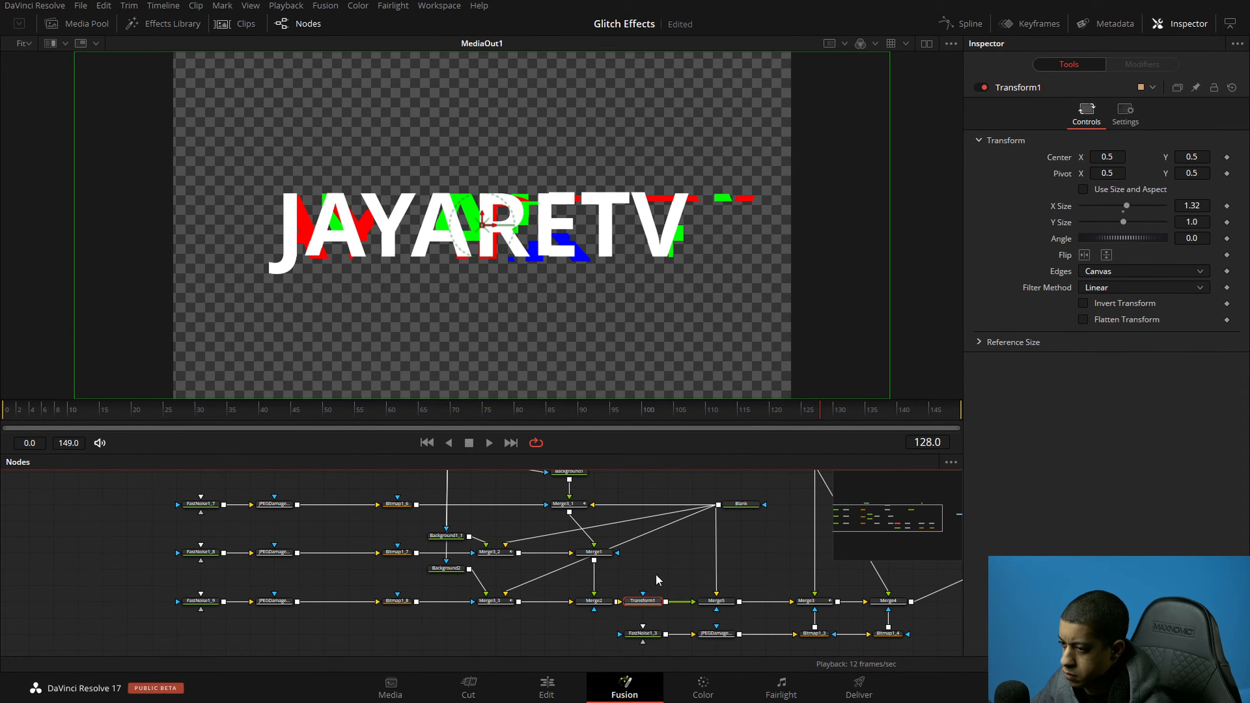
Step: Add a Fast Noise node above Transform1 and connect its output to Transform1's effect mask
key(shift+space)
text(tran)
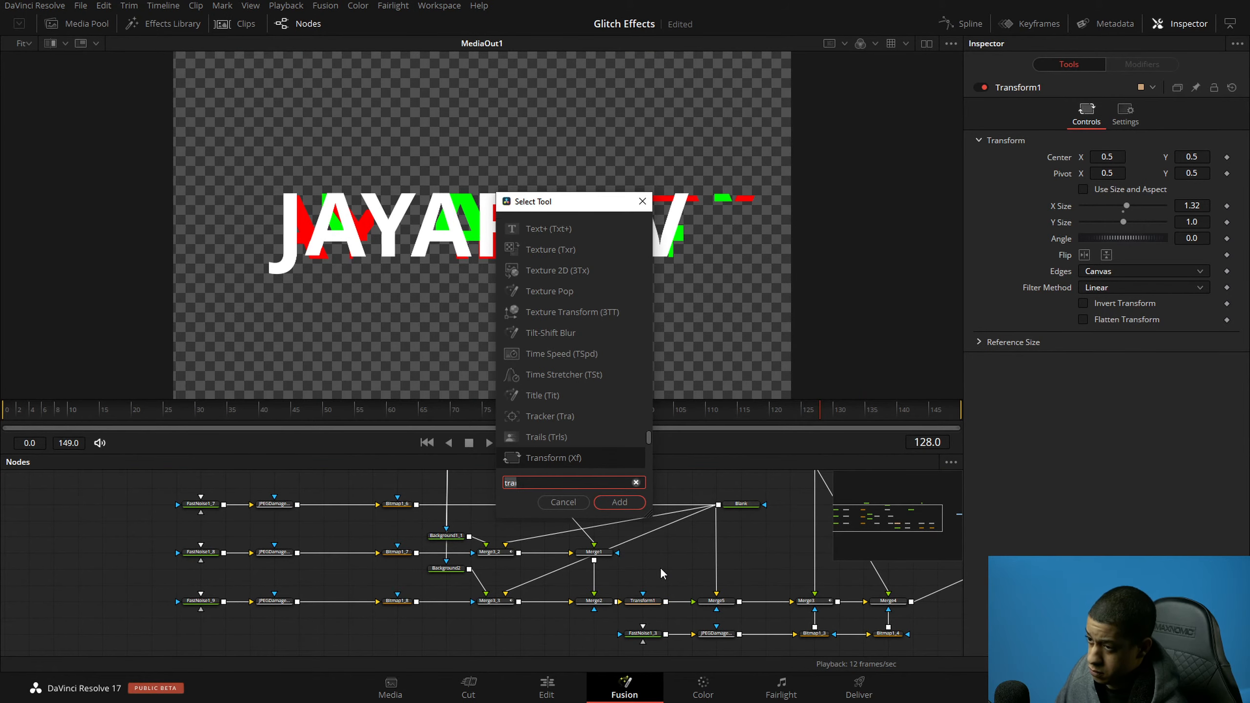
key(BackSpace)
key(BackSpace)
key(BackSpace)
key(BackSpace)
text(fas)
key(Down)
key(Return)
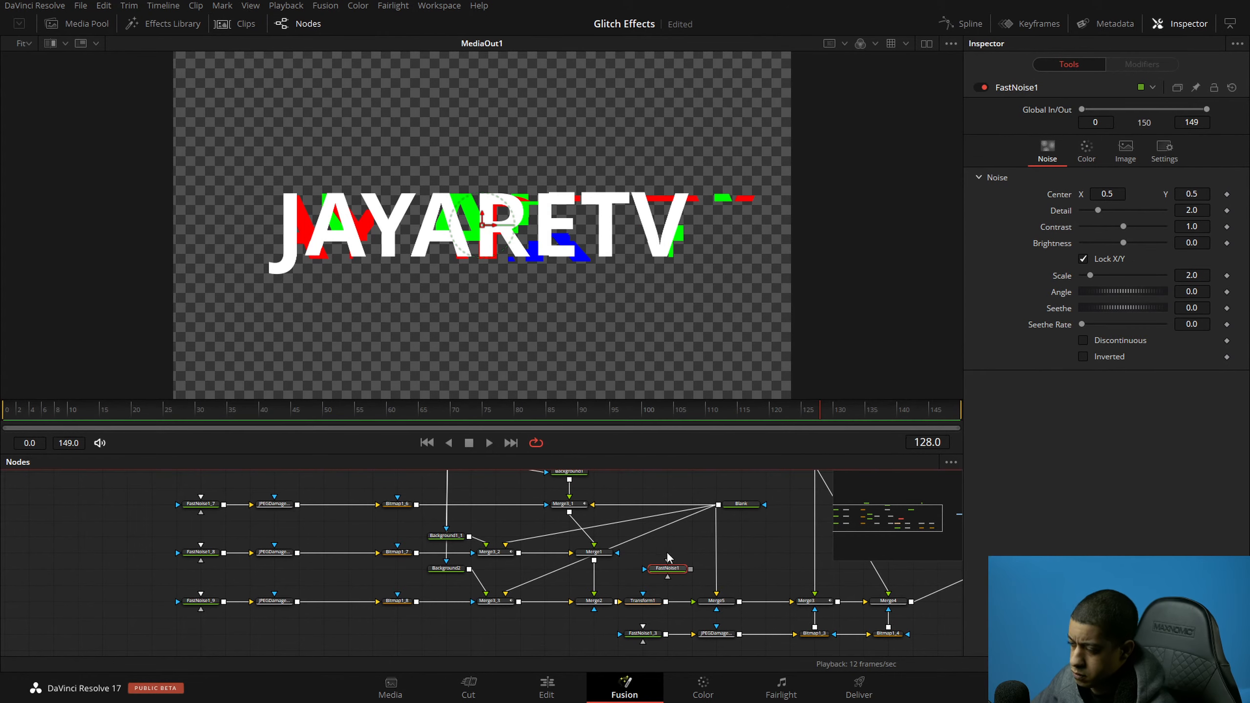
drag(692, 569, 641, 612)
drag(667, 571, 669, 555)
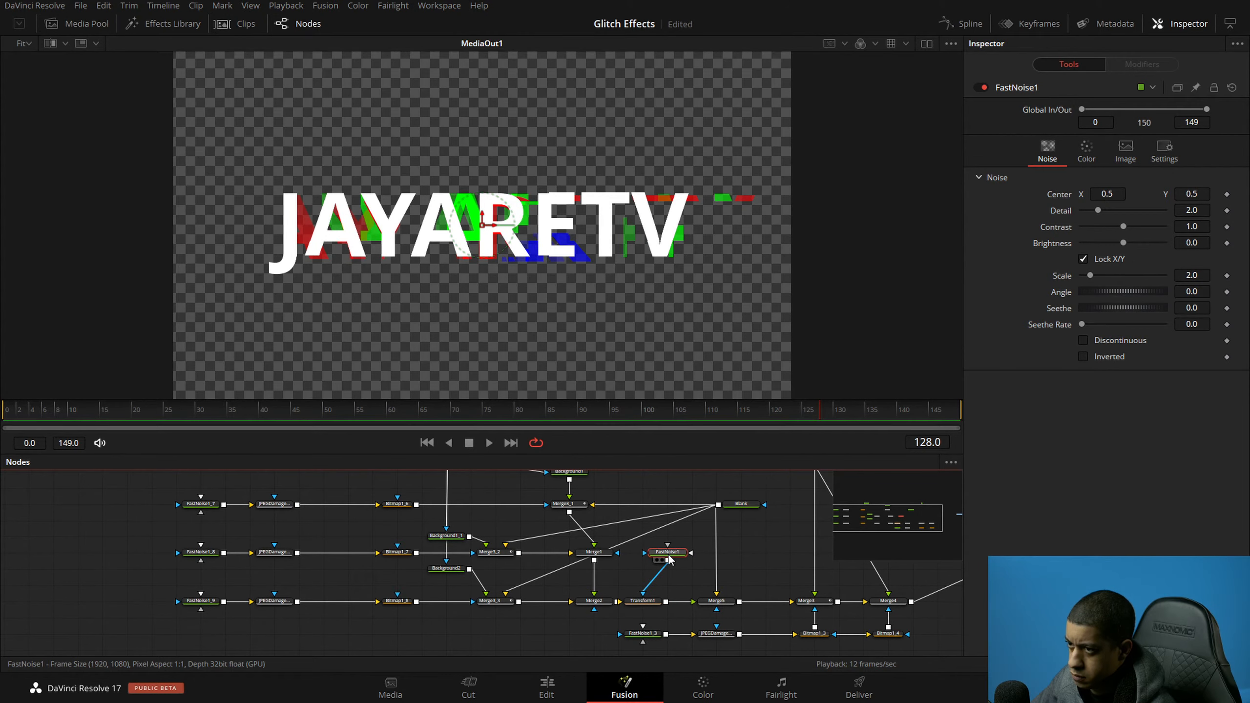
Step: Set FastNoise1's contrast to 90 and place the node directly above Transform1
drag(1124, 227, 1165, 226)
click(1204, 226)
text(90)
key(Tab)
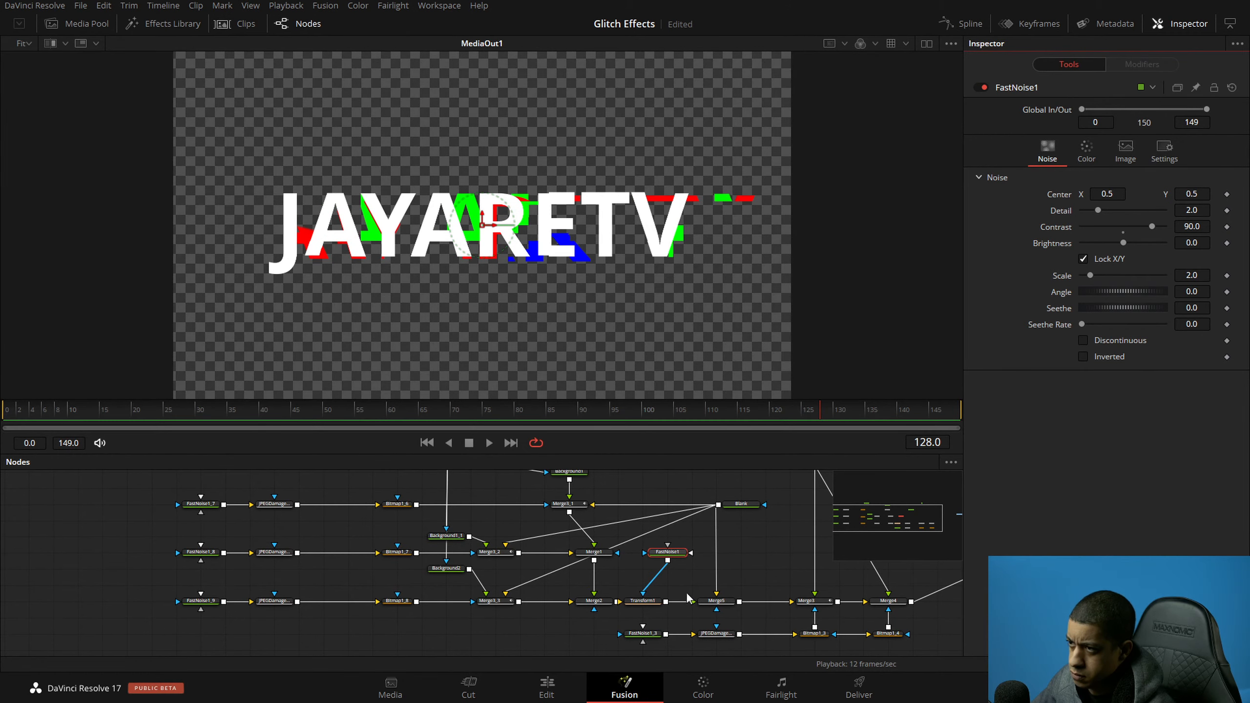
drag(667, 551, 642, 568)
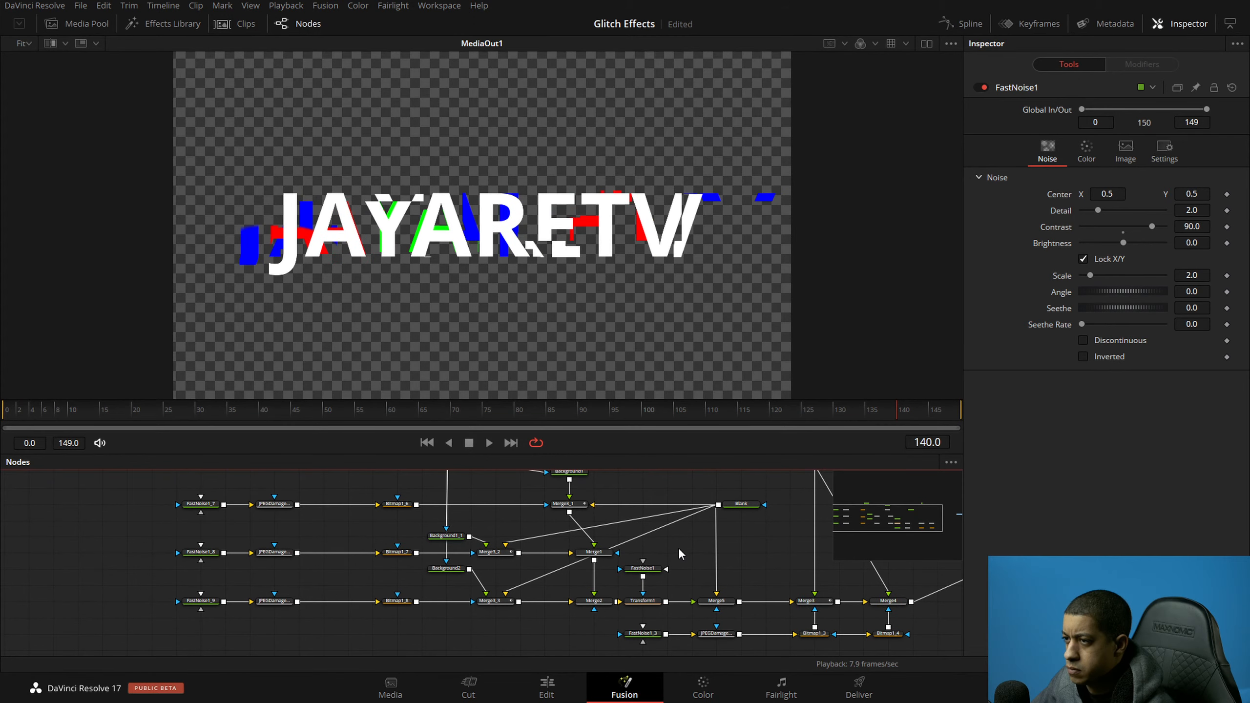
Step: Show FastNoise1 in the viewer and set its detail to 0.08, scale to 1.73 and contrast to 900
click(660, 568)
key(1)
mouse_move(1098, 279)
mouse_down()
mouse_move(1118, 274)
mouse_move(1103, 274)
mouse_up()
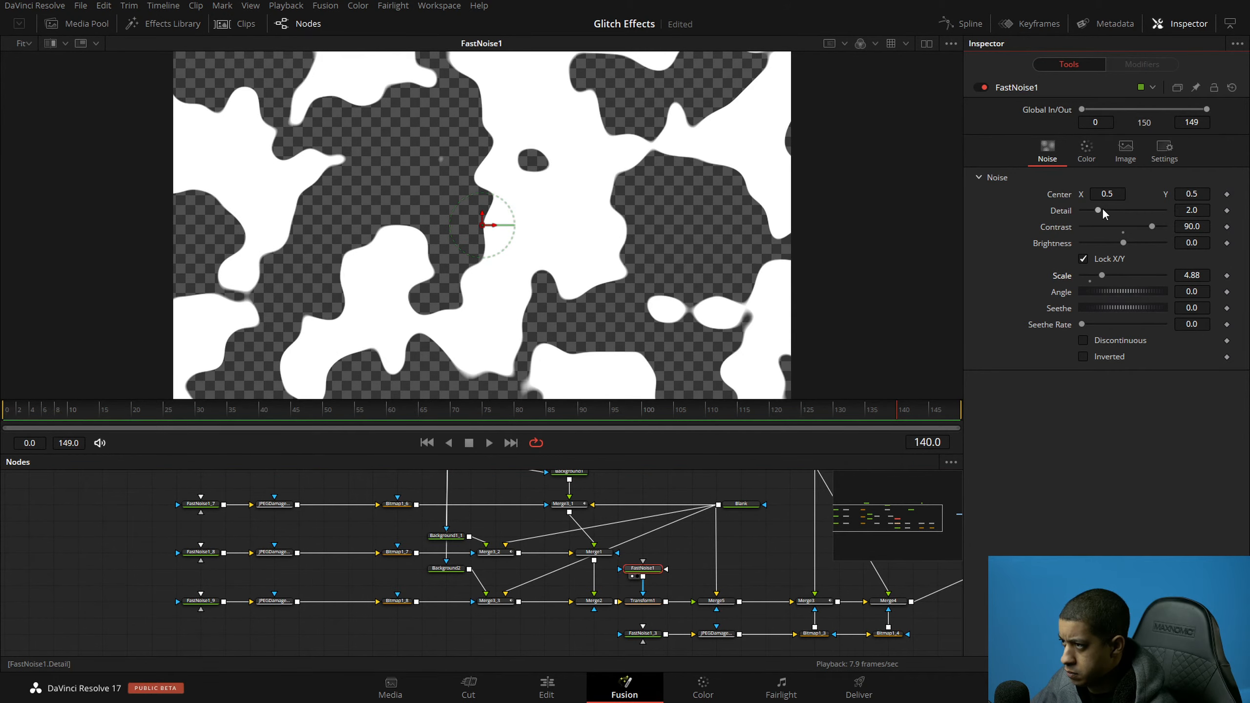
mouse_move(1101, 210)
mouse_down()
mouse_move(1075, 210)
mouse_move(1086, 214)
mouse_up()
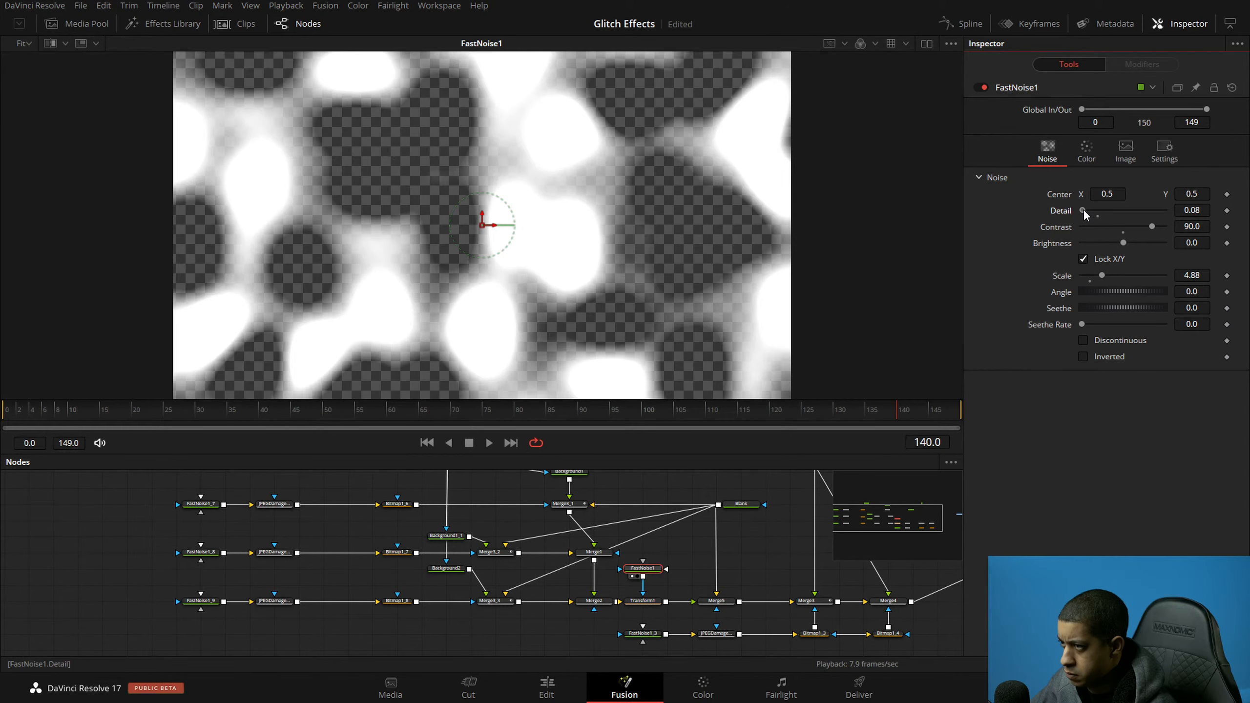
drag(1097, 274, 1089, 275)
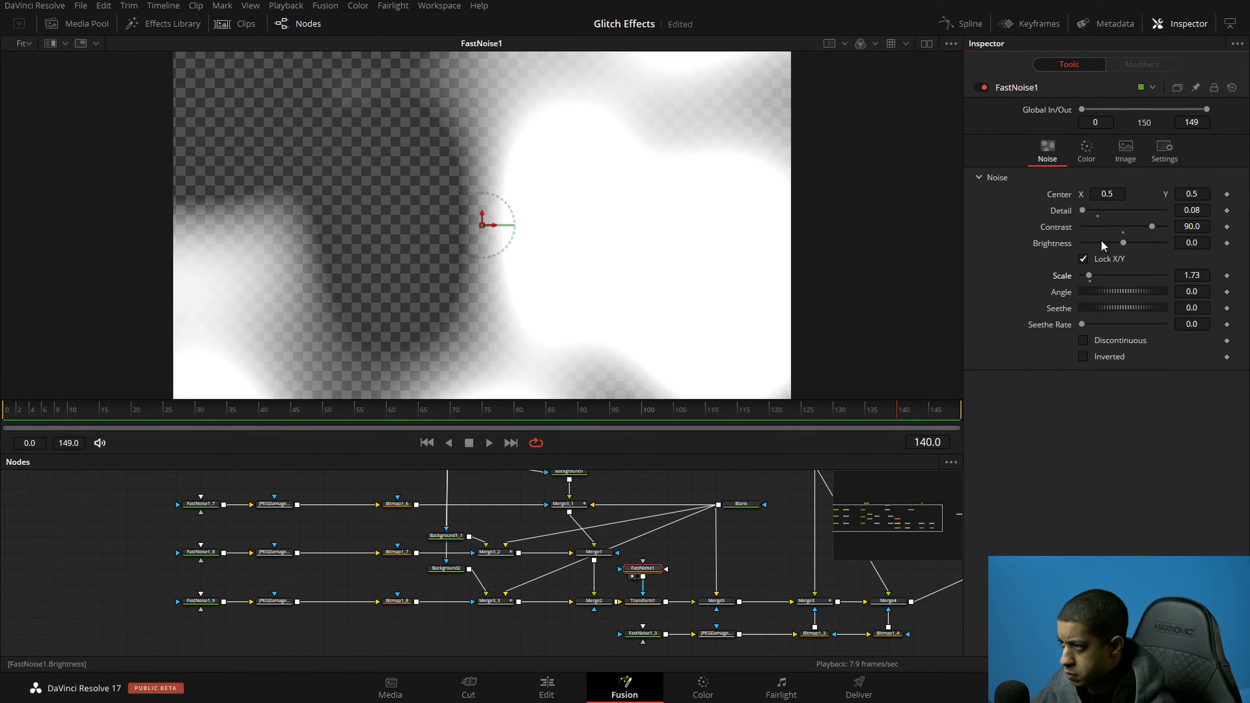
double_click(1200, 228)
text(900)
key(Tab)
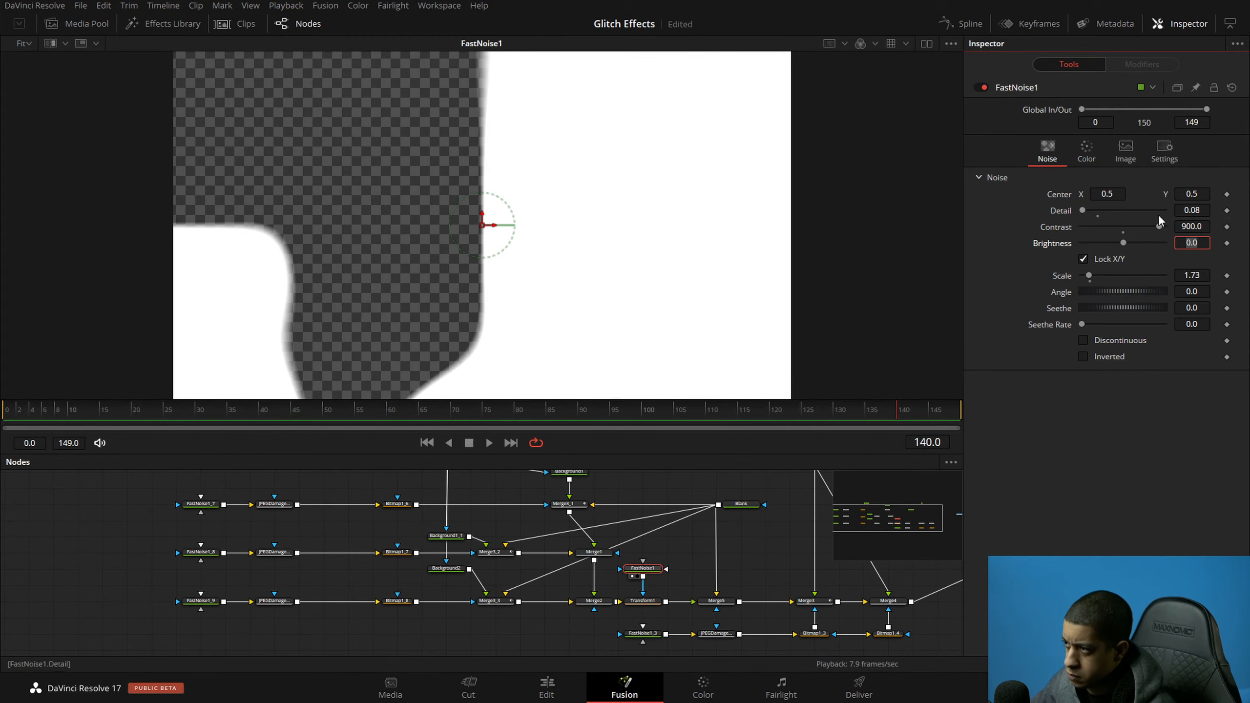
Step: Set FastNoise1's detail to 1.112, seethe to 1.072 and scale to 0.786
drag(1082, 210, 1086, 206)
click(1191, 210)
text(0.576)
drag(1191, 211, 1124, 210)
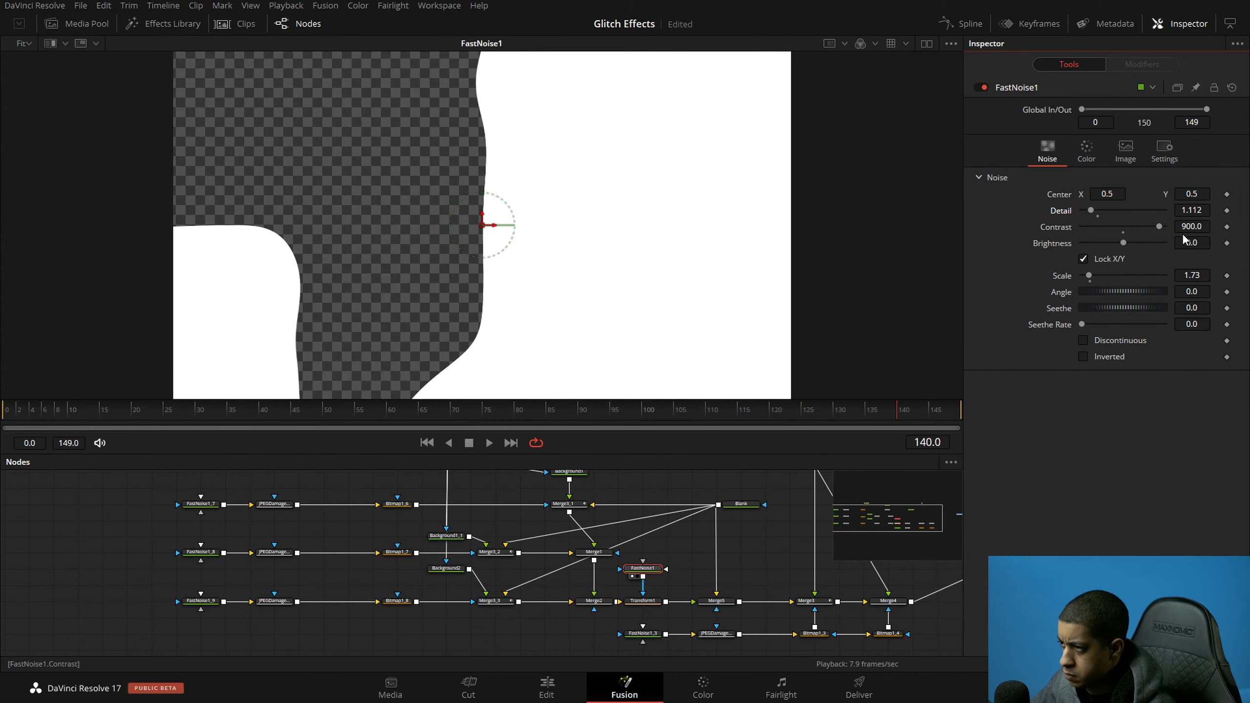
drag(1191, 276, 826, 266)
drag(1089, 308, 1190, 319)
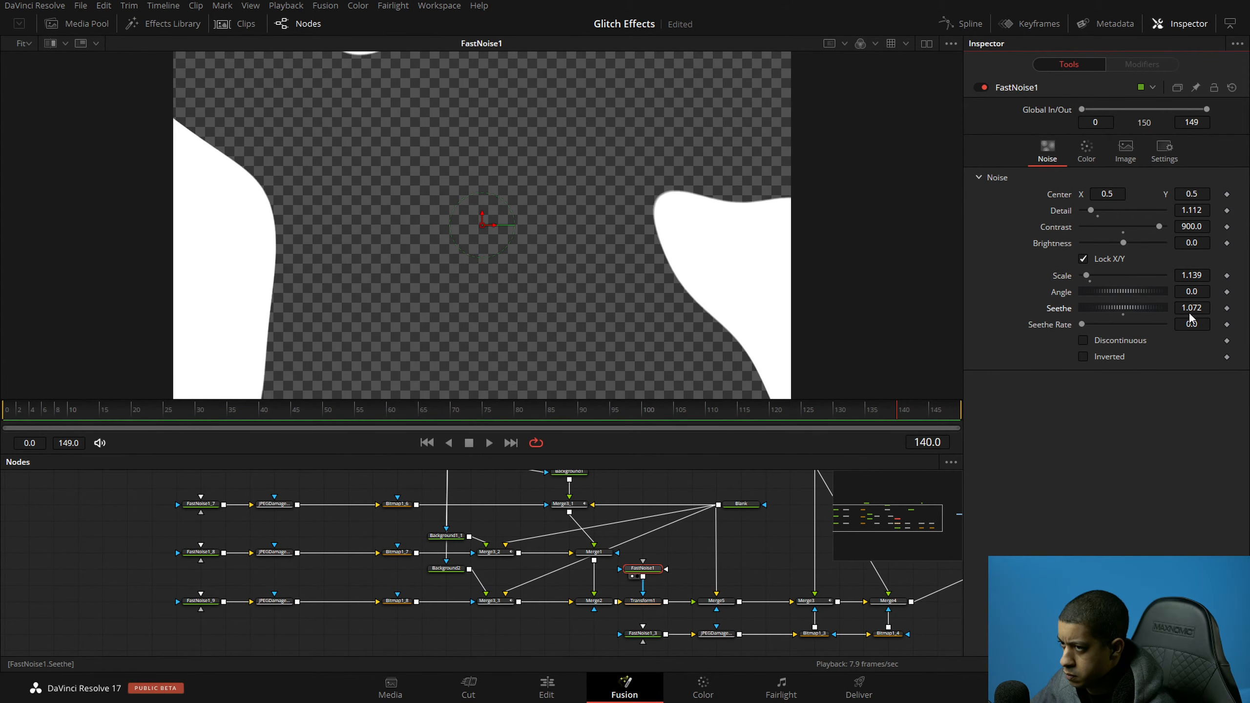
drag(1196, 277, 1018, 277)
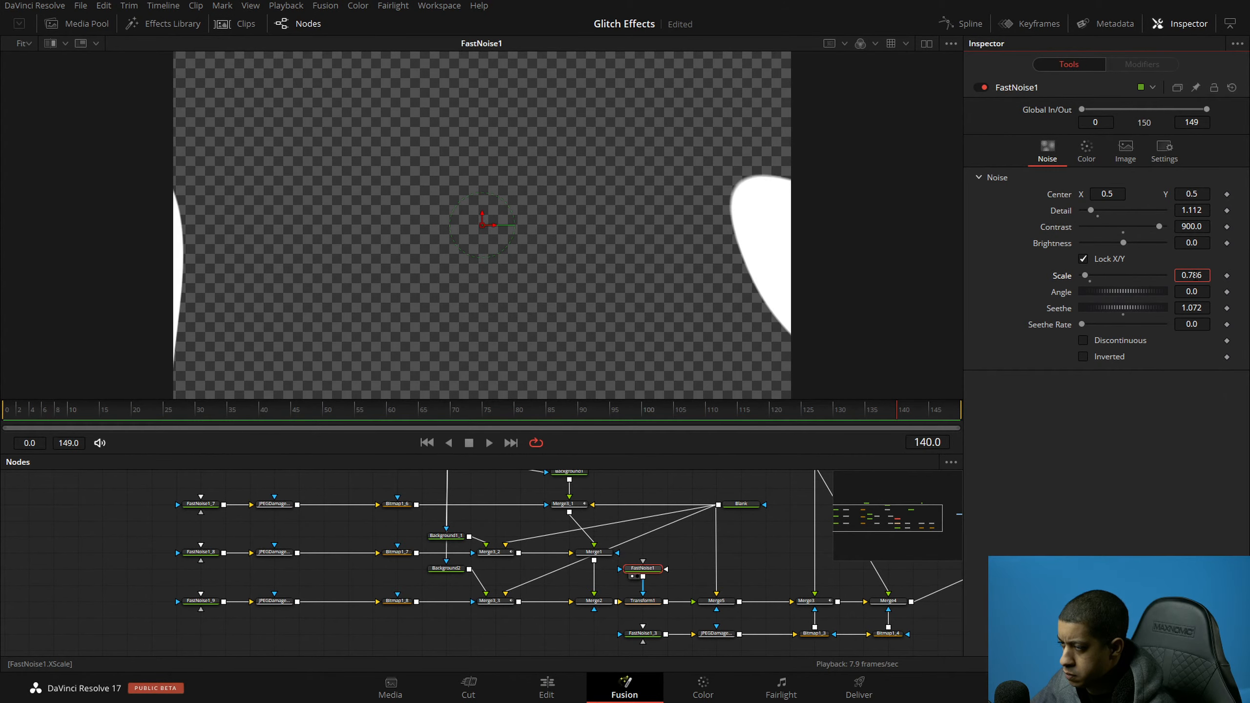
Step: Set FastNoise1's seethe rate to 1 and play back the animated noise
key(space)
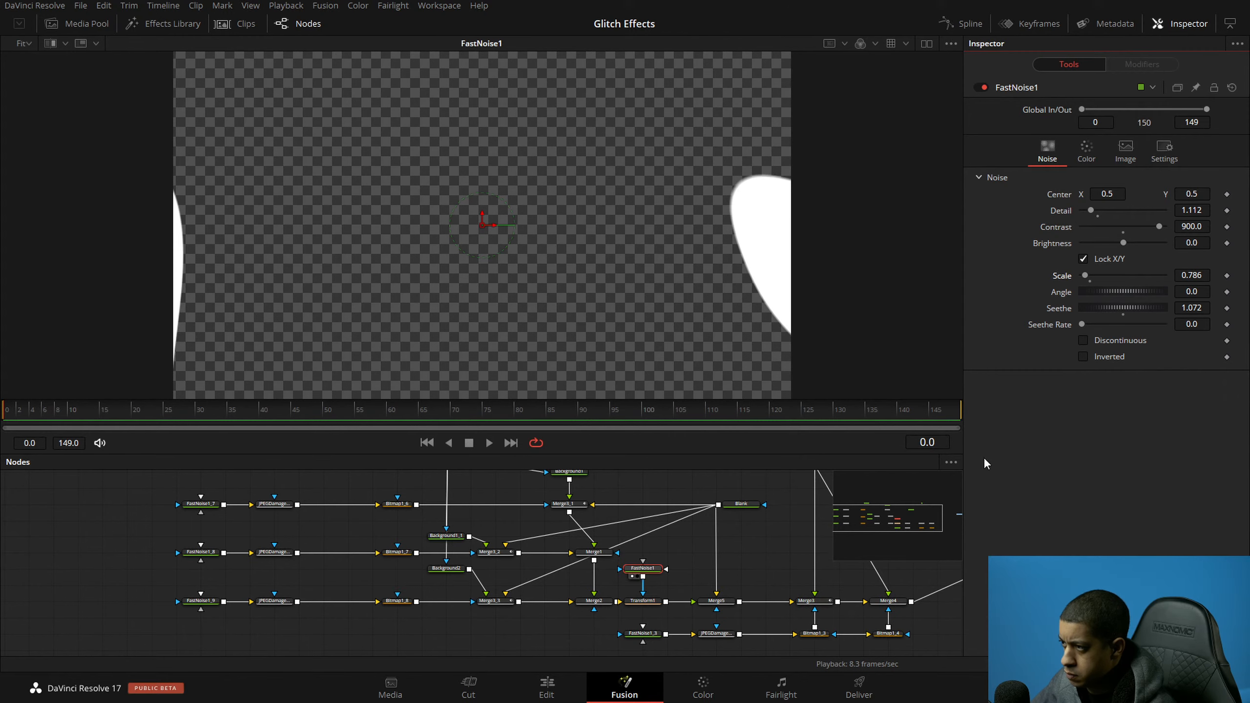
text(1)
key(Return)
key(space)
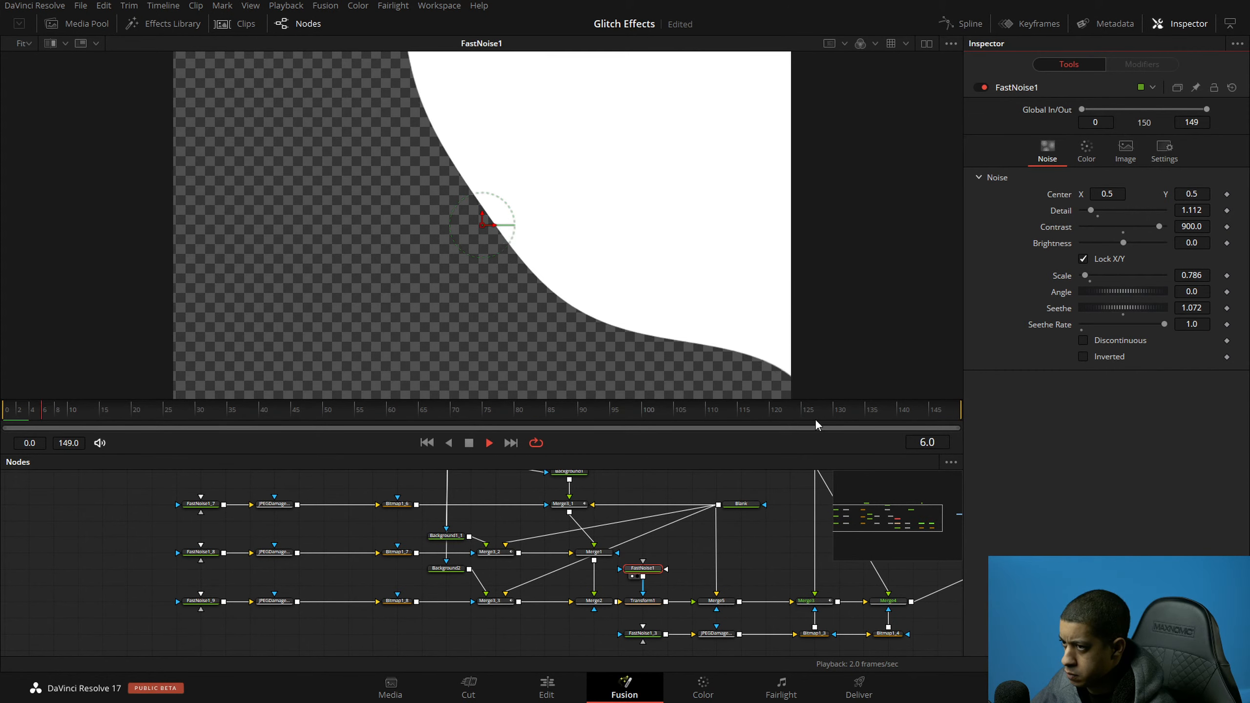
key(space)
click(697, 557)
Step: Show Transform1 in the viewer and play back the stretched colour layers
scroll(738, 561, down, 1)
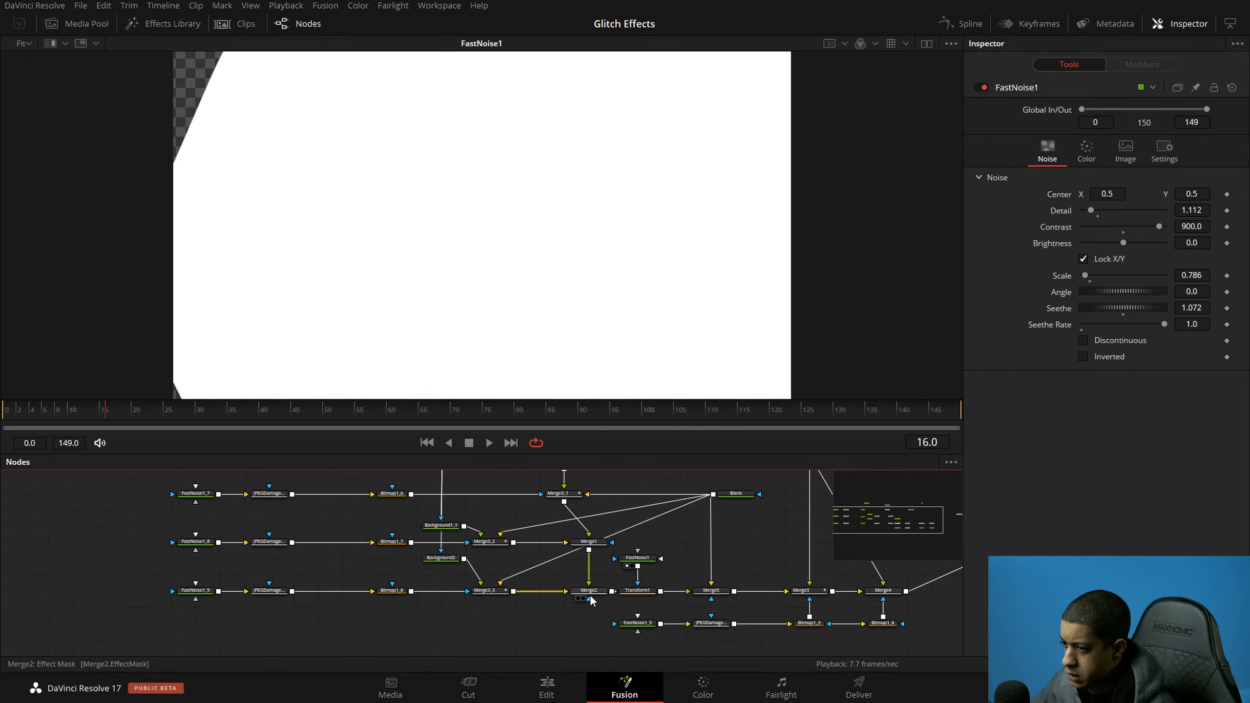
click(594, 600)
click(627, 598)
key(space)
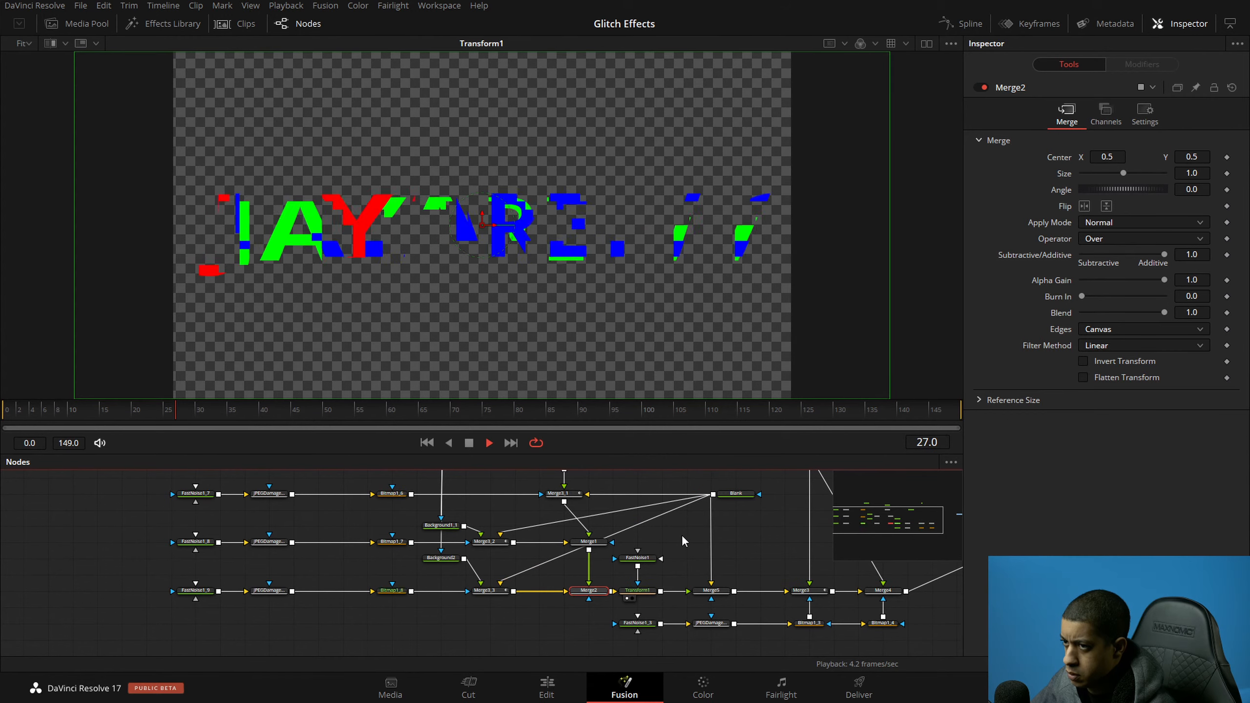
key(space)
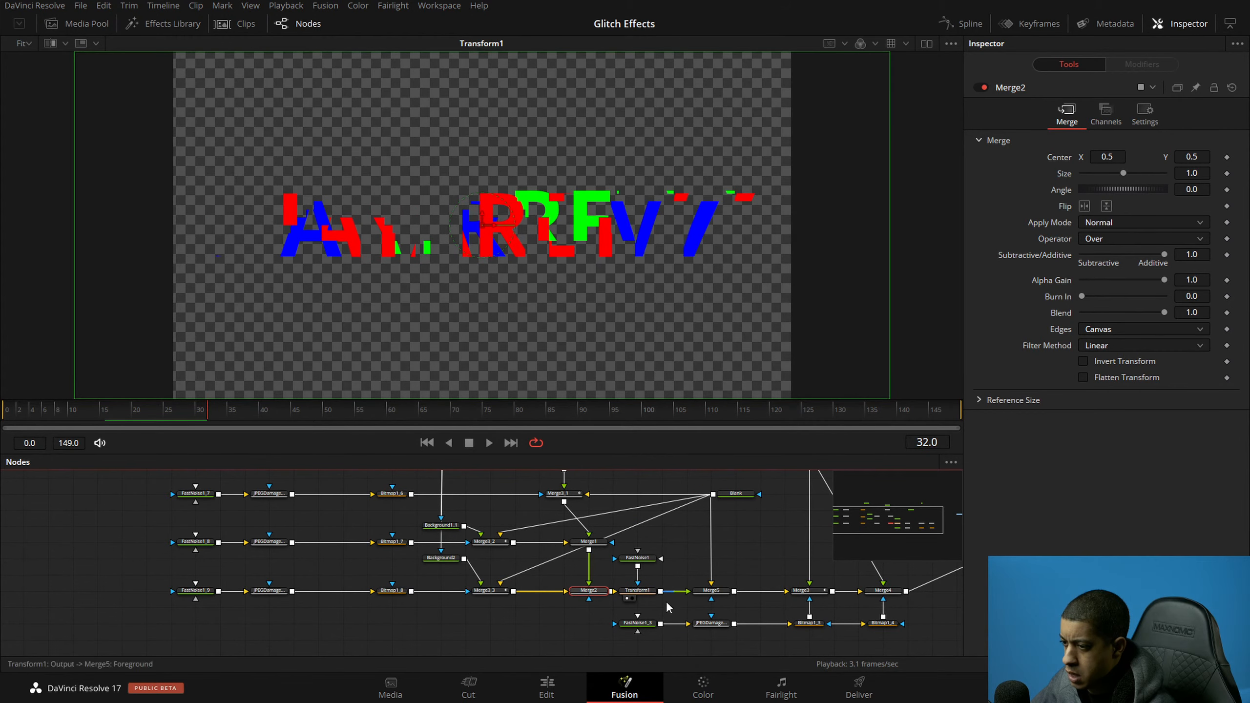
Step: Show Merge4 in the viewer and play back the complete glitch text
drag(698, 562, 585, 555)
click(758, 593)
key(space)
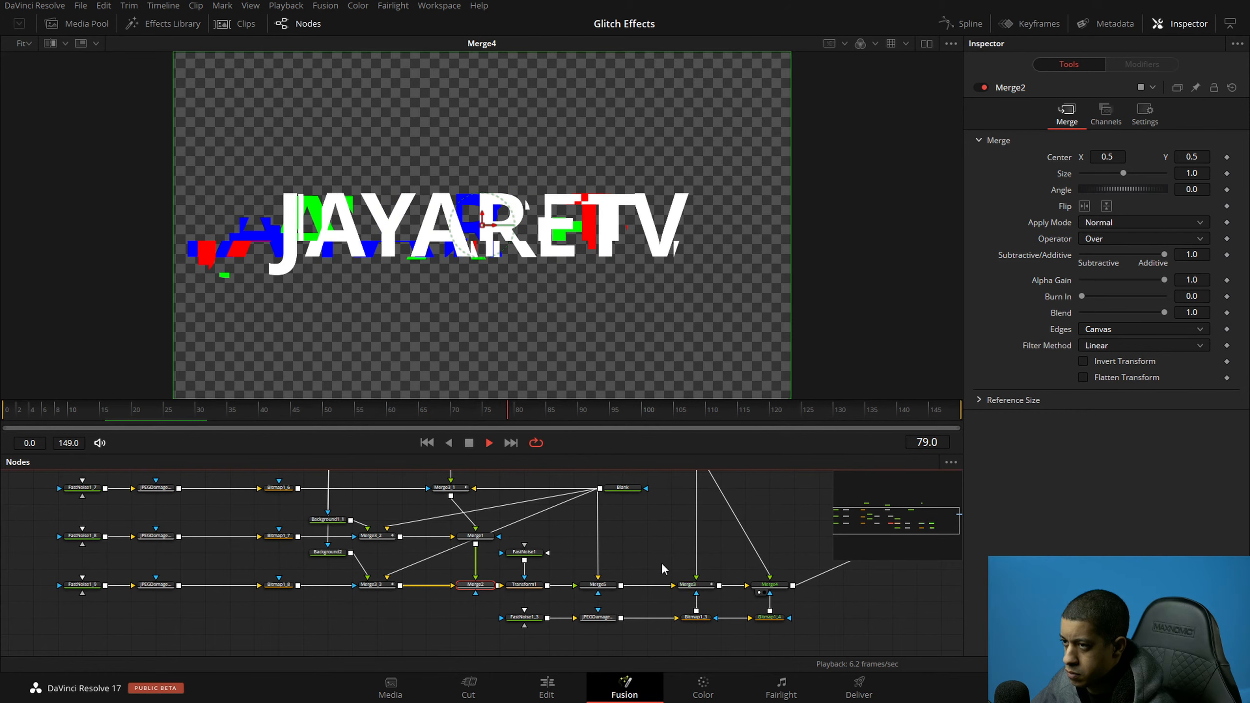
key(space)
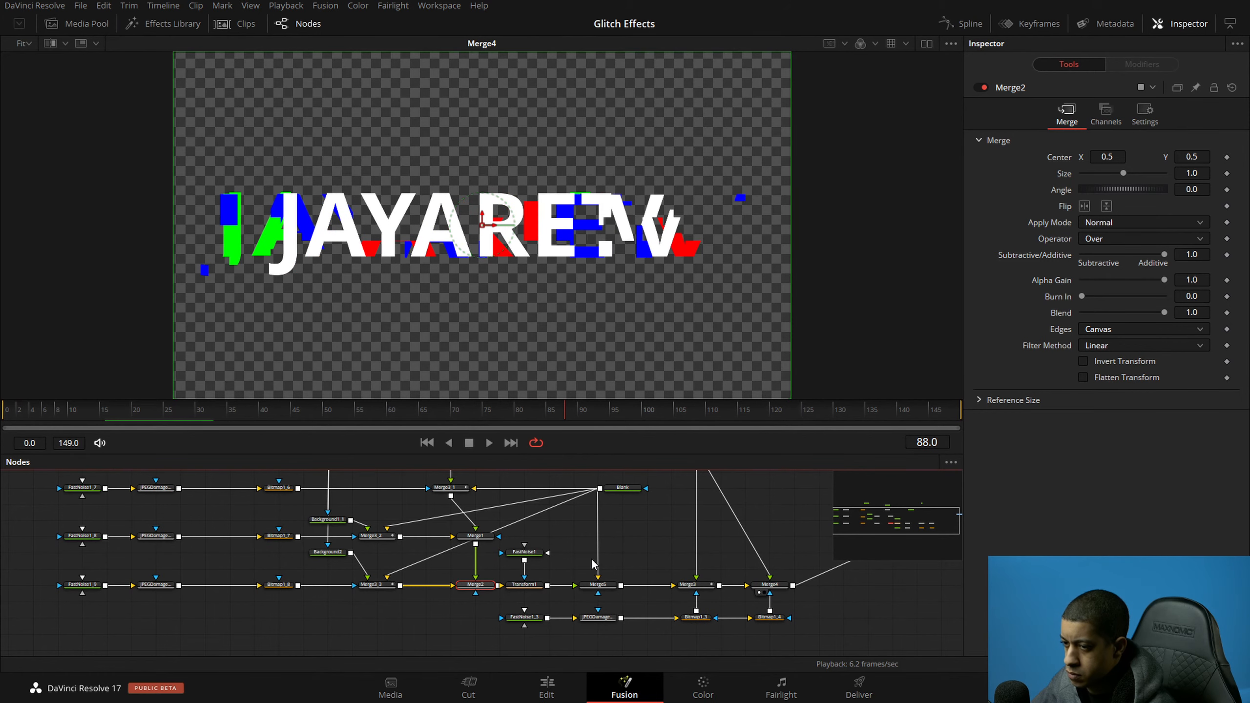
Step: Change Background1_1's colour from blue to magenta, #ff07de
drag(601, 551, 677, 559)
click(402, 529)
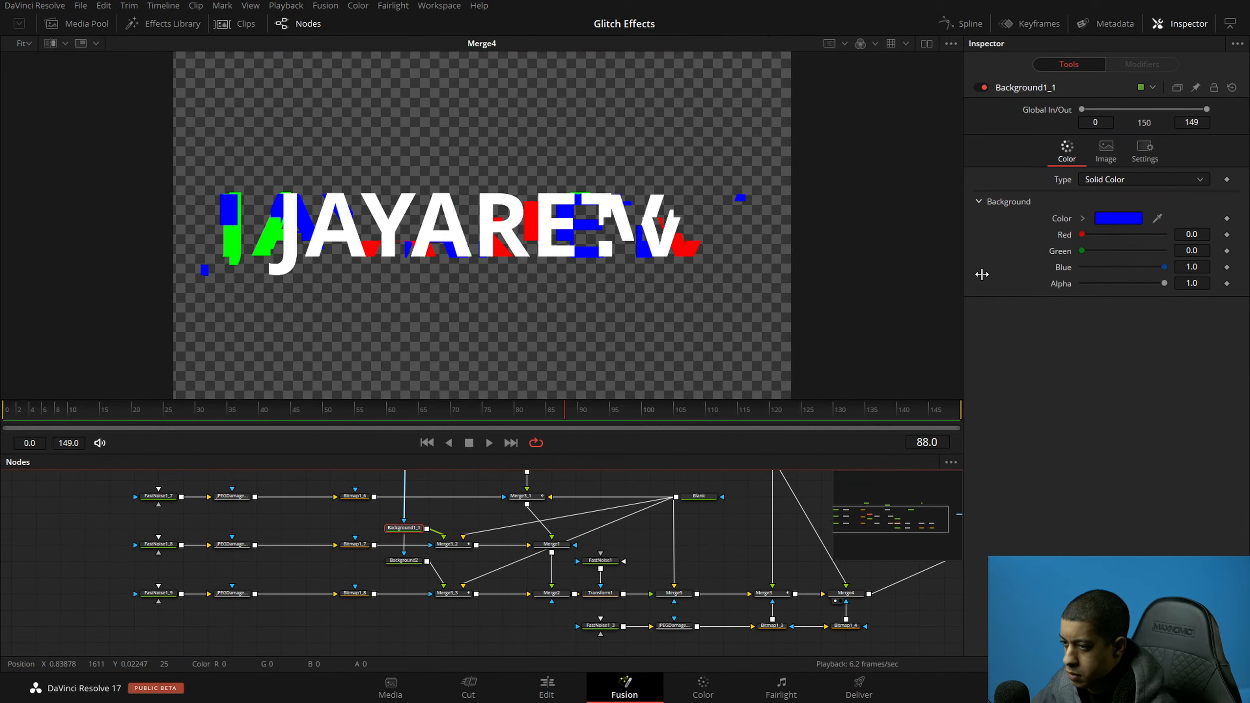
click(1118, 218)
drag(716, 254, 625, 230)
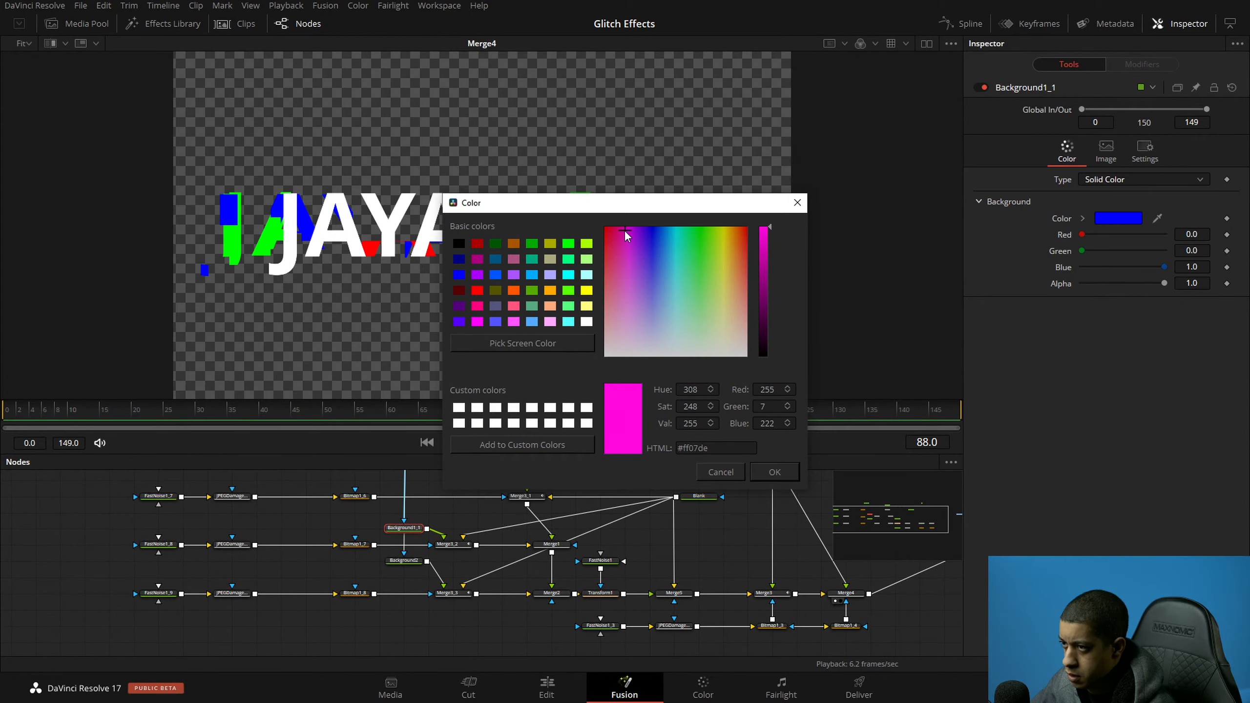
click(774, 471)
Step: Change Background2's colour to yellow, #e6ff03
click(404, 561)
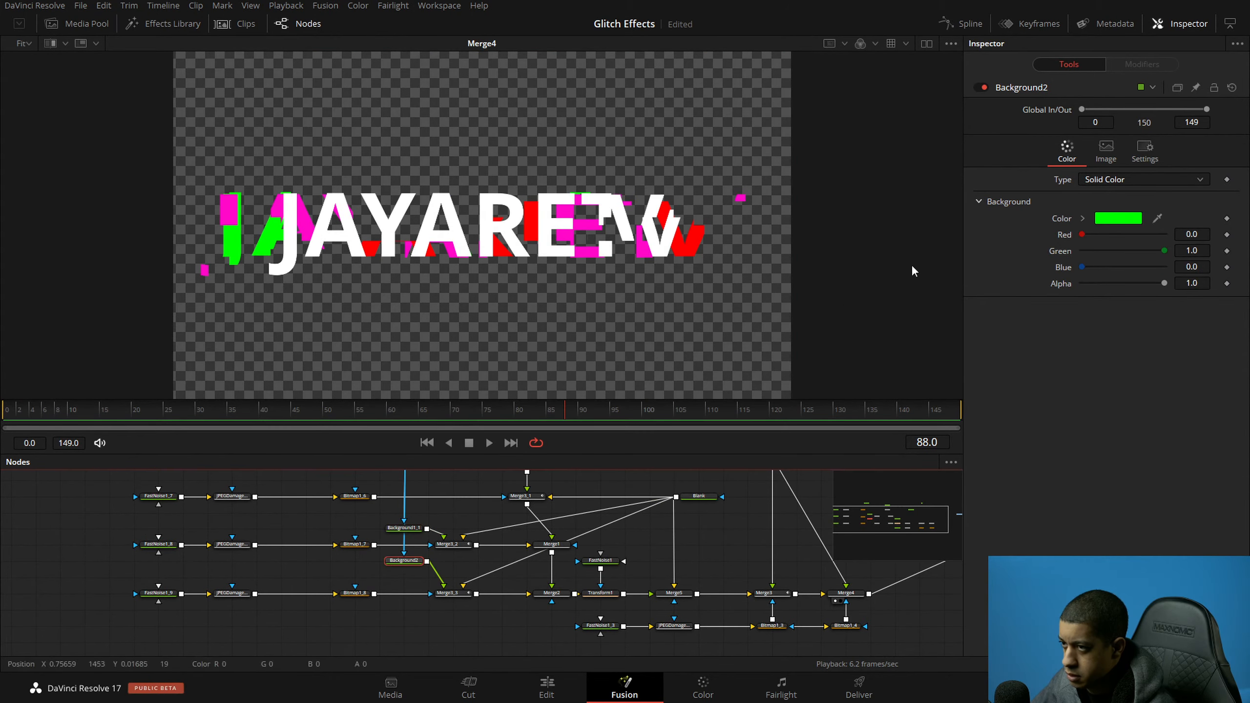
click(1118, 218)
drag(708, 230, 721, 235)
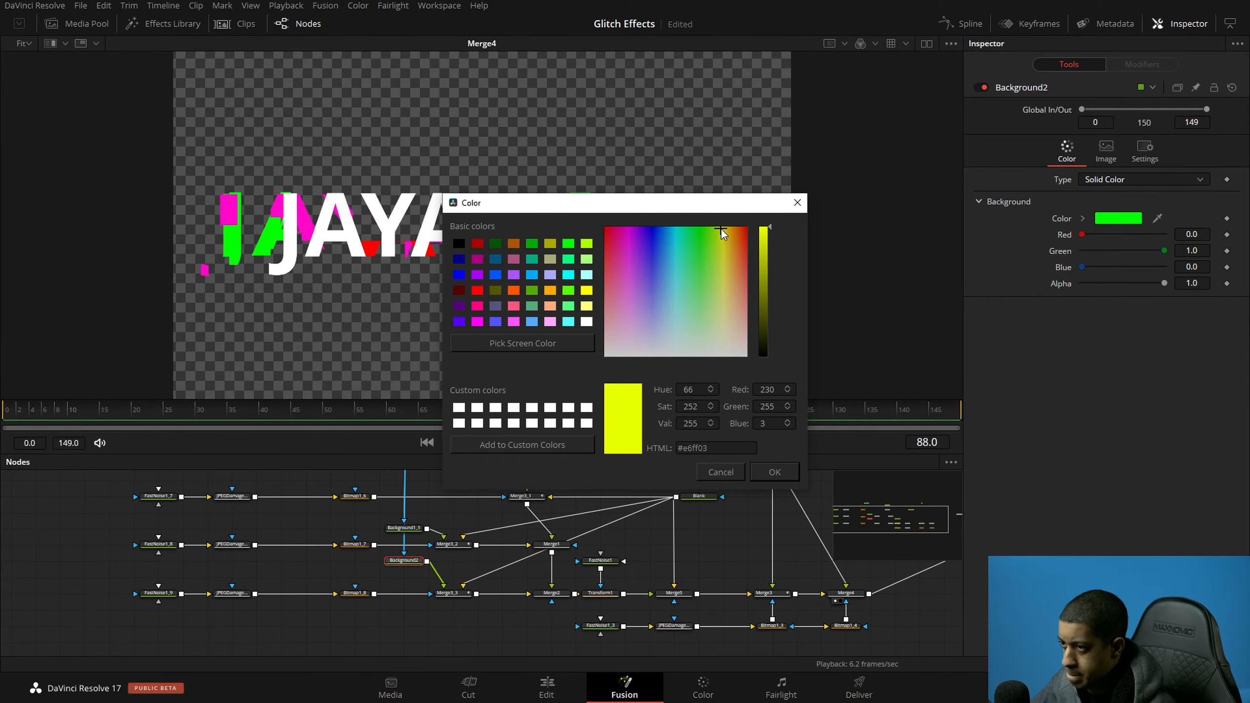
click(773, 472)
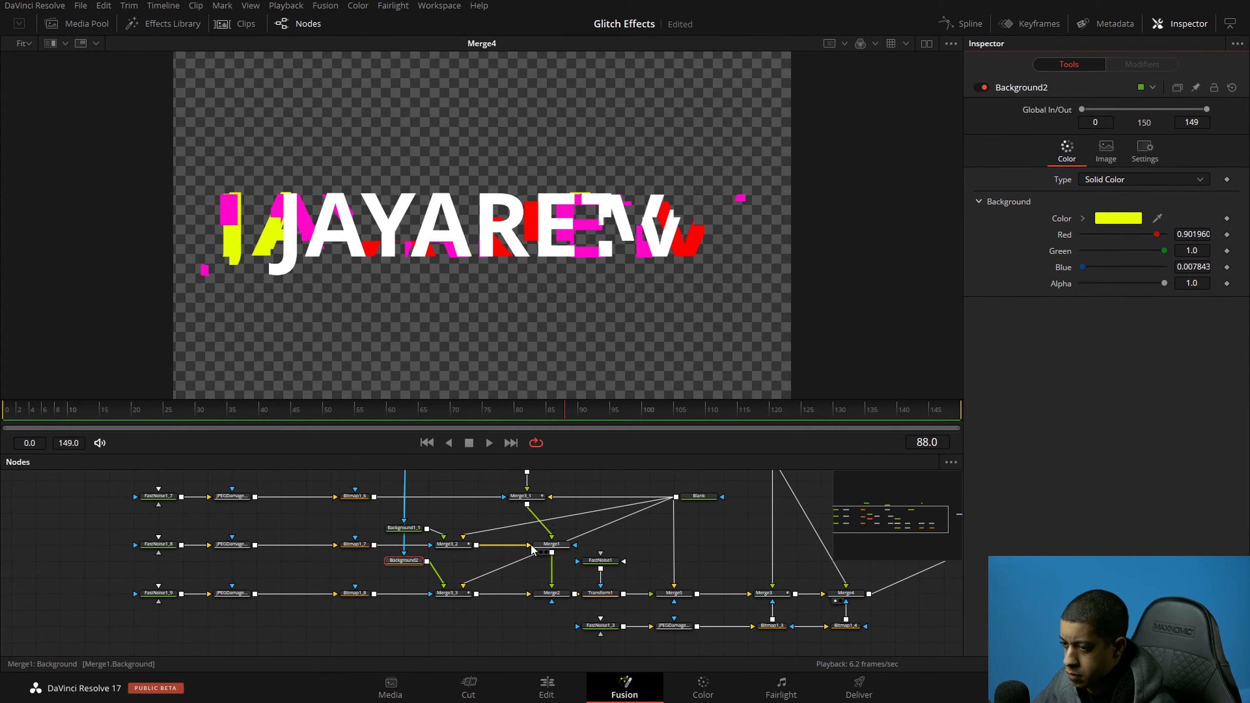
Step: Change Background1's colour to aqua green with red 0, green 1 and blue about 0.667, and play back the recoloured text
drag(437, 498, 469, 565)
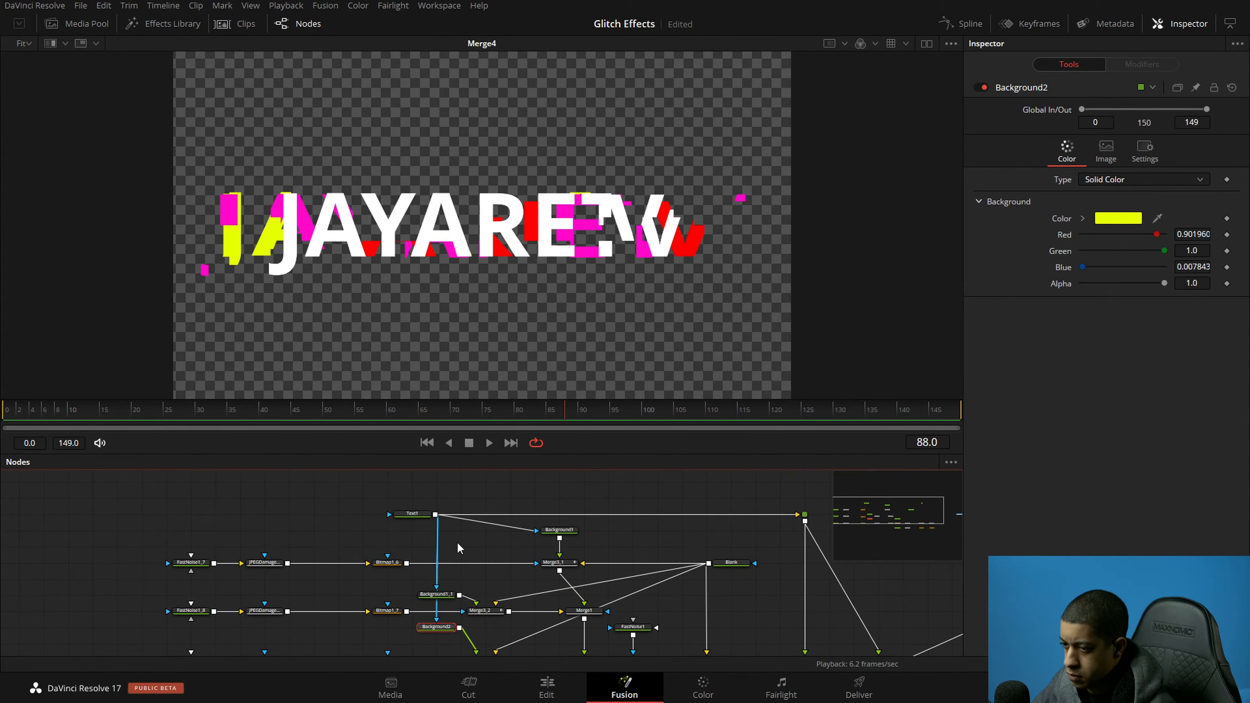
click(559, 530)
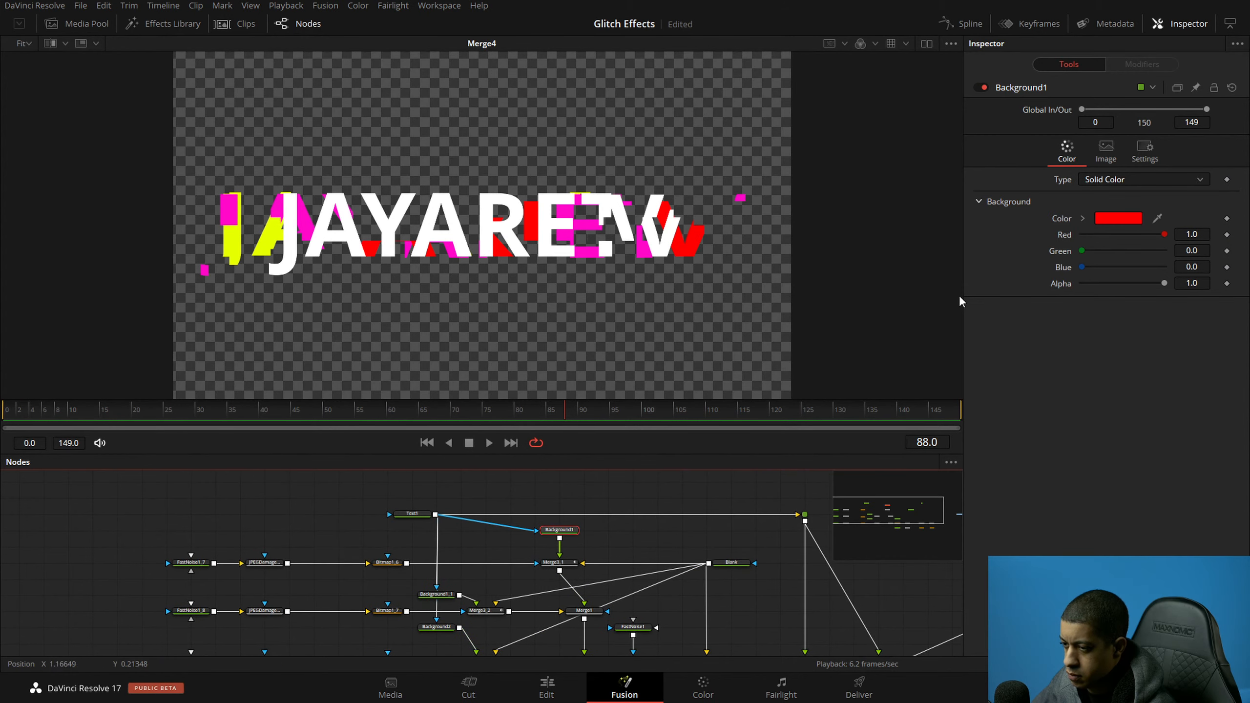
click(1113, 219)
click(675, 227)
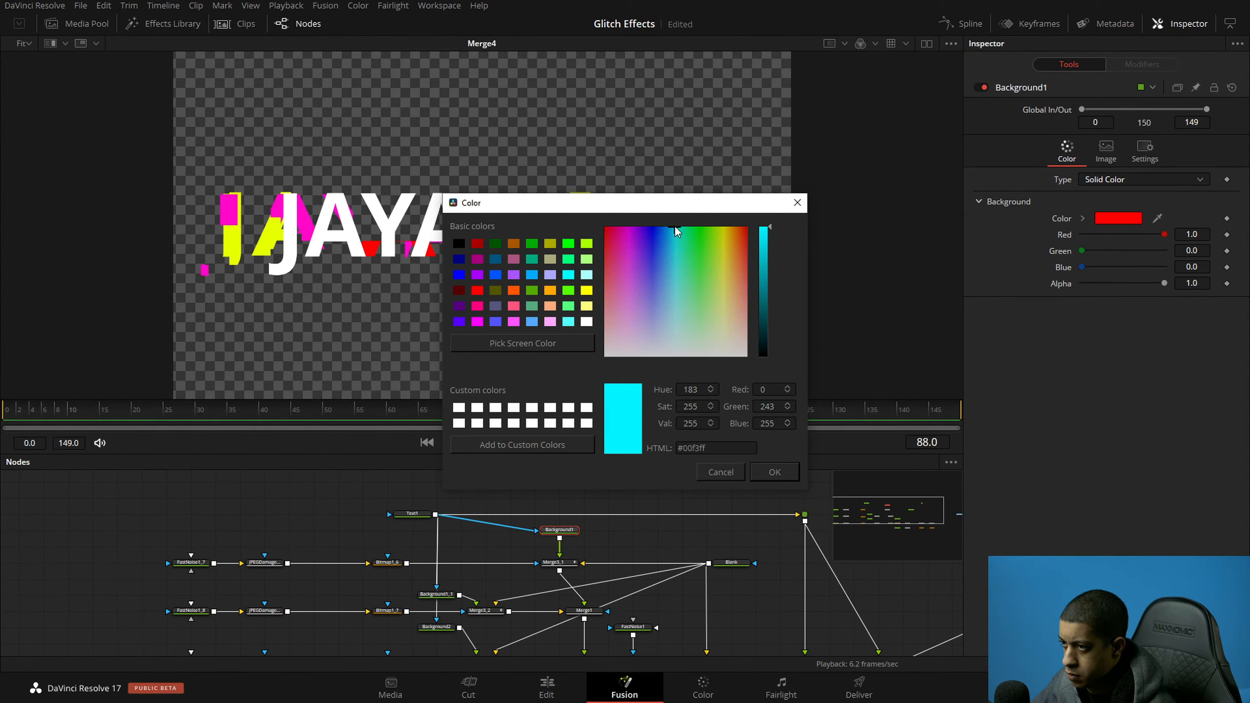
click(774, 473)
scroll(664, 547, right, 3)
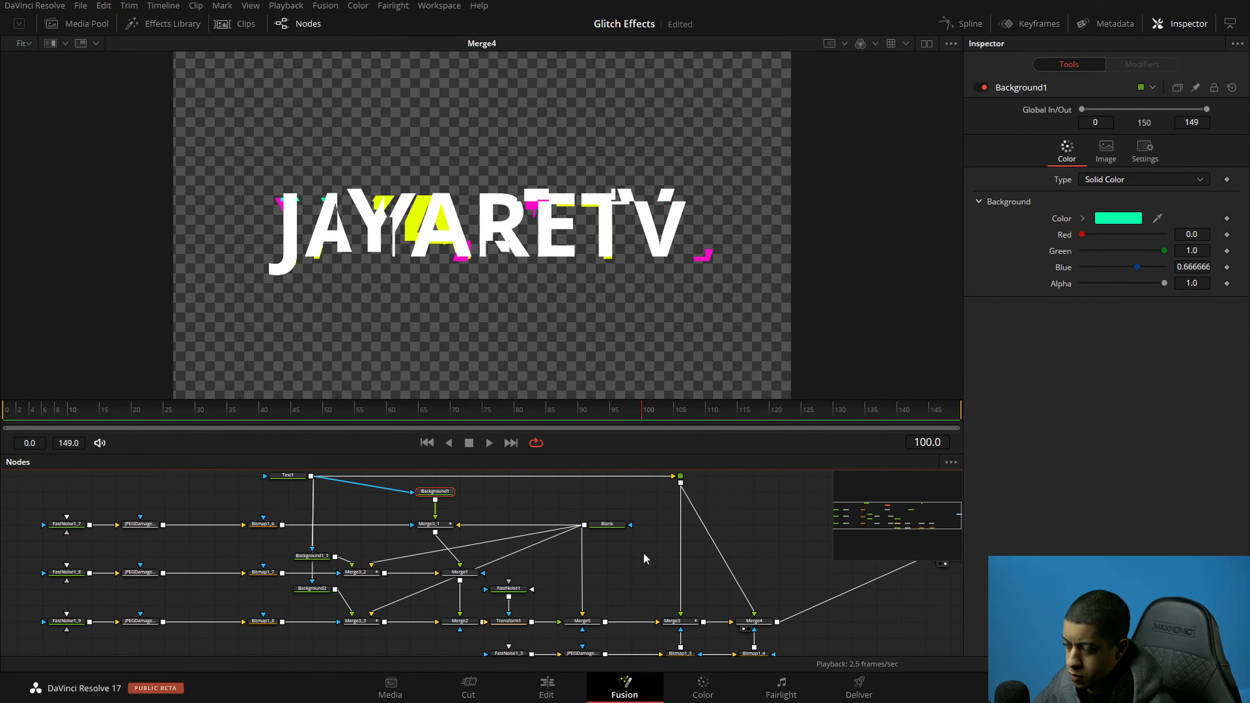
key(space)
Step: Duplicate the FastNoise1 node, show the copy in the viewer and set its noise scale to 14.02
drag(630, 582, 669, 558)
click(562, 566)
mouse_move(589, 552)
mouse_down()
mouse_move(617, 549)
mouse_move(583, 548)
mouse_up()
key(ctrl+c)
key(ctrl+v)
key(1)
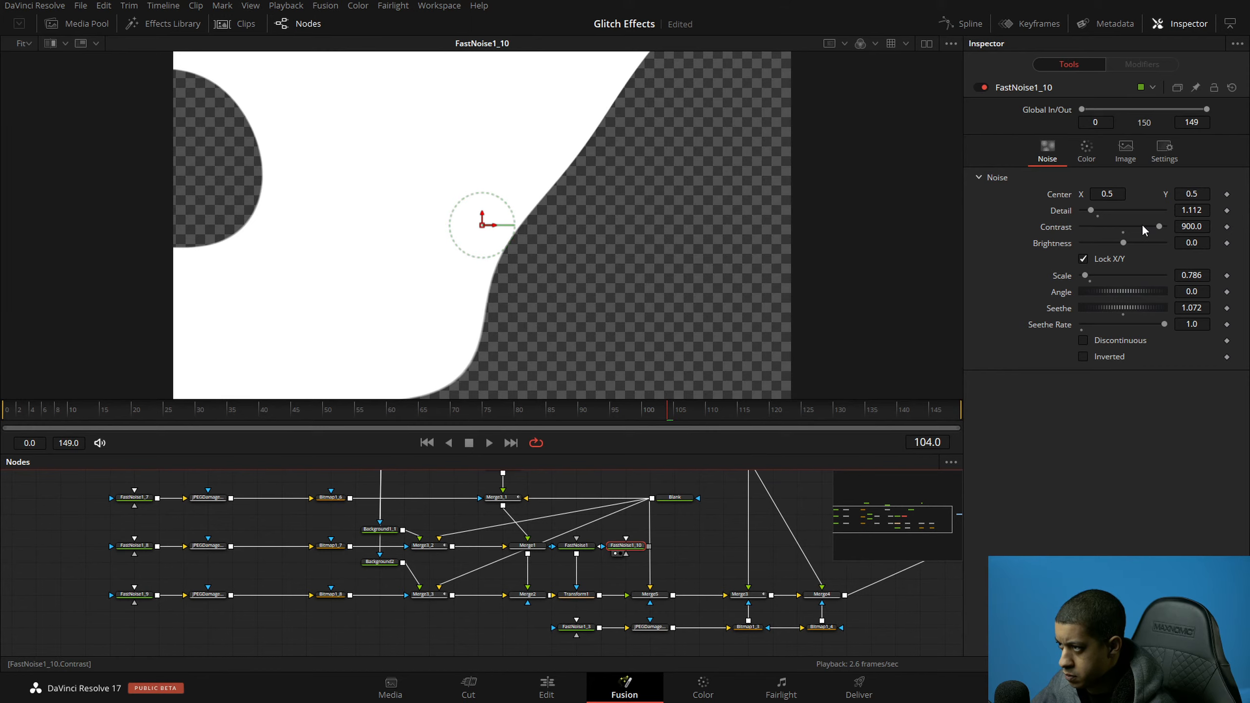
drag(1090, 276, 1139, 276)
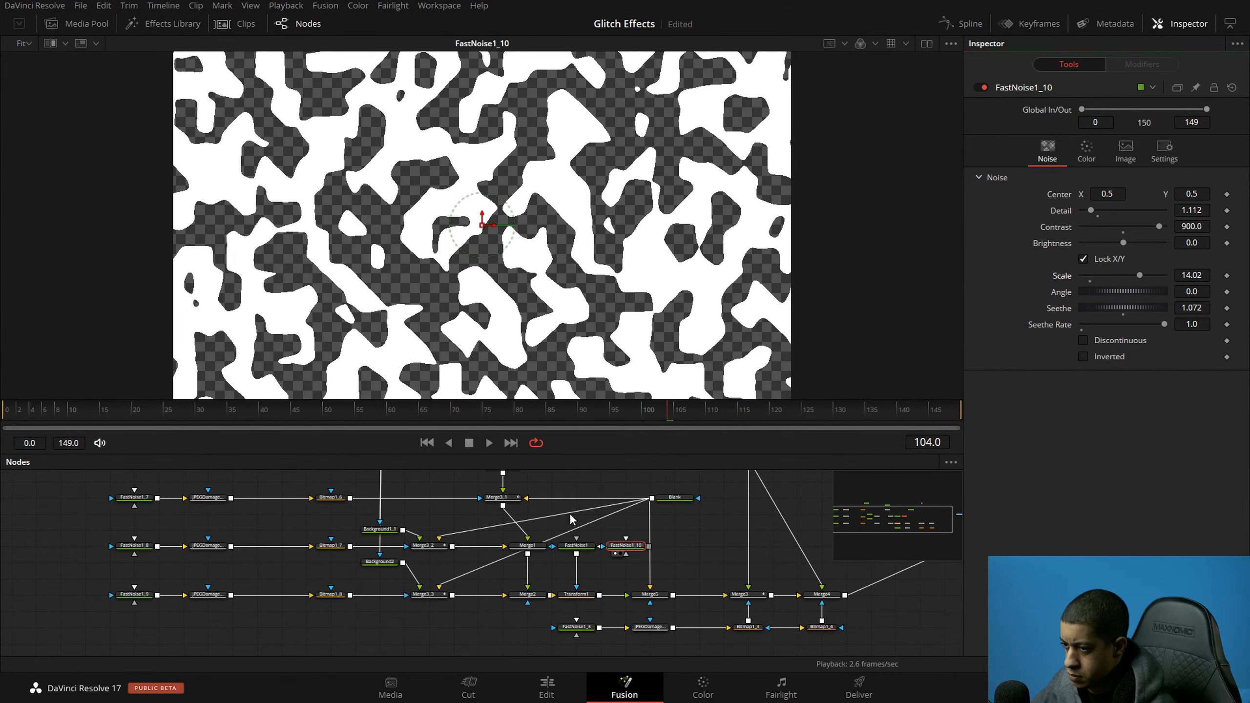
Step: Add a Rectangle mask to FastNoise1_10 and set the rectangle's width to 0.008
key(shift+space)
text(fasre)
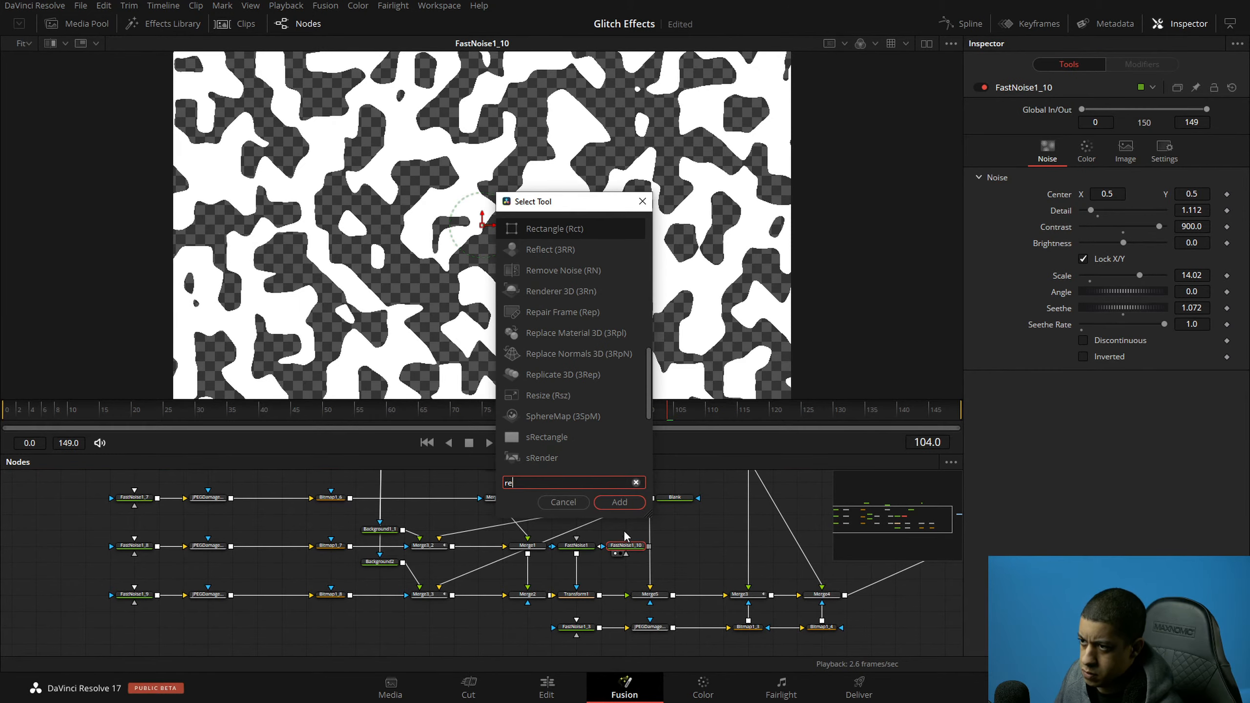
key(Return)
drag(620, 532, 631, 518)
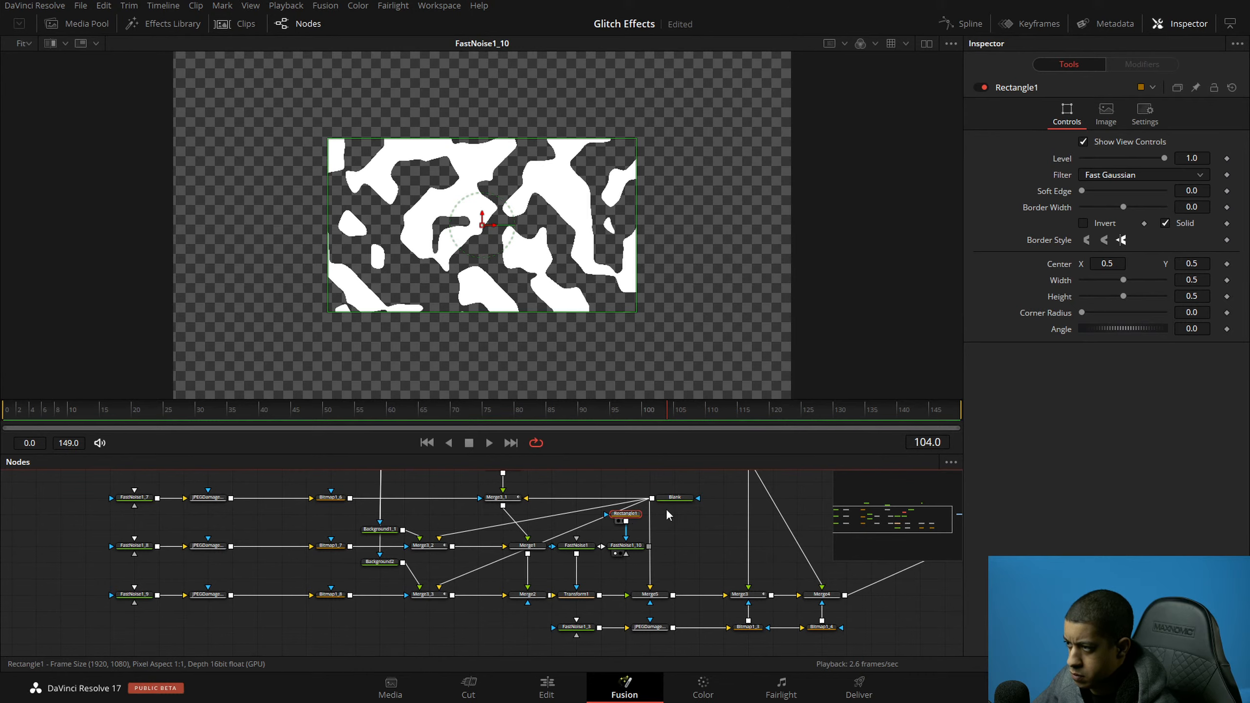
drag(1123, 280, 1085, 283)
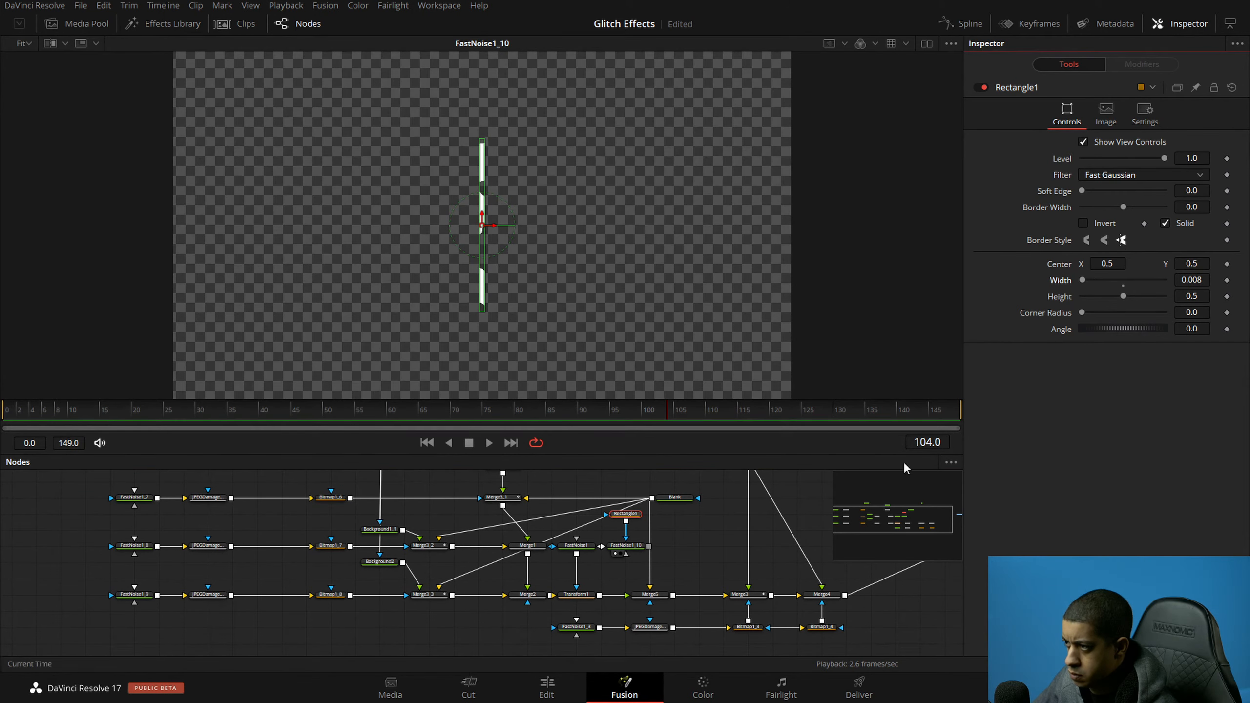
click(627, 573)
key(shift+space)
text(re)
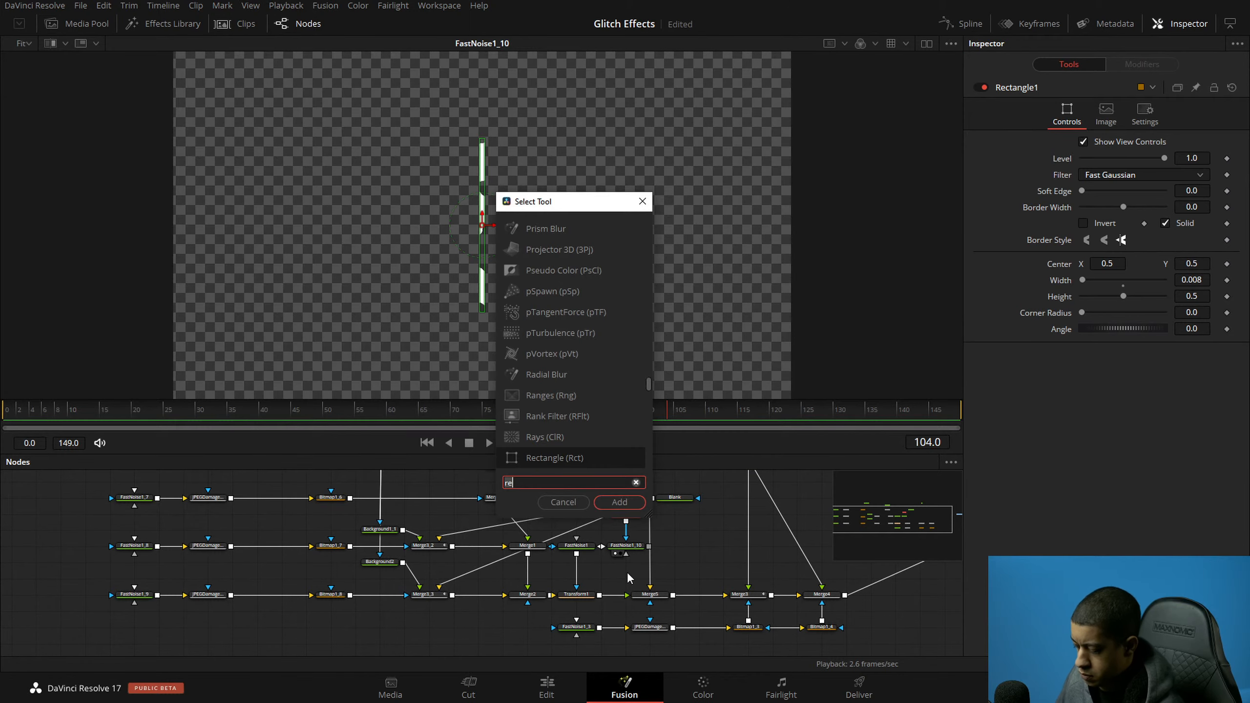
text(trans)
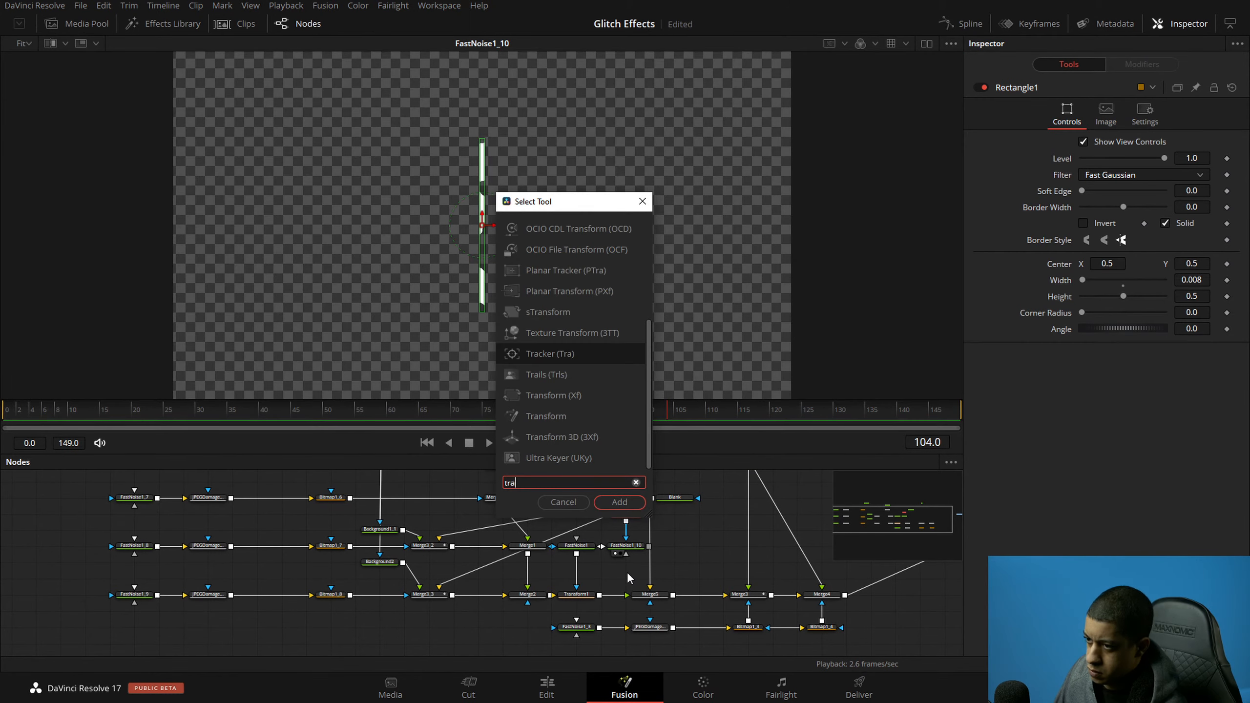
key(Return)
key(Delete)
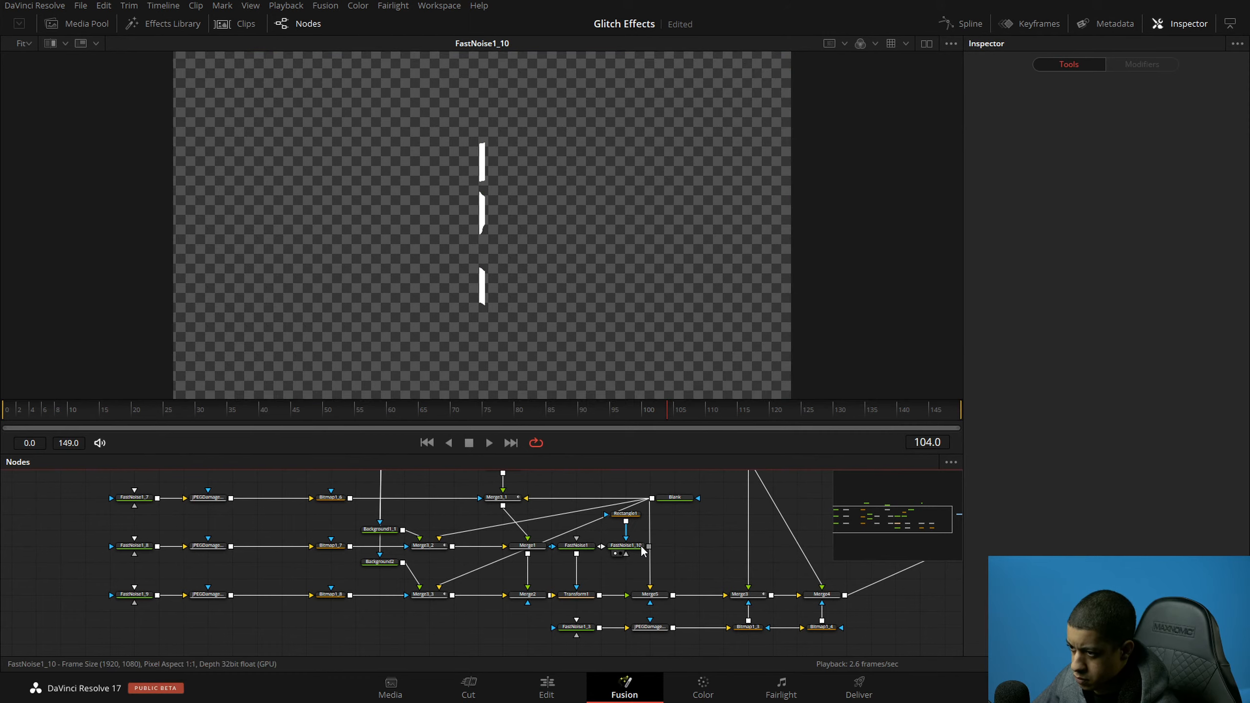
click(640, 548)
key(shift+space)
text(tran)
key(Escape)
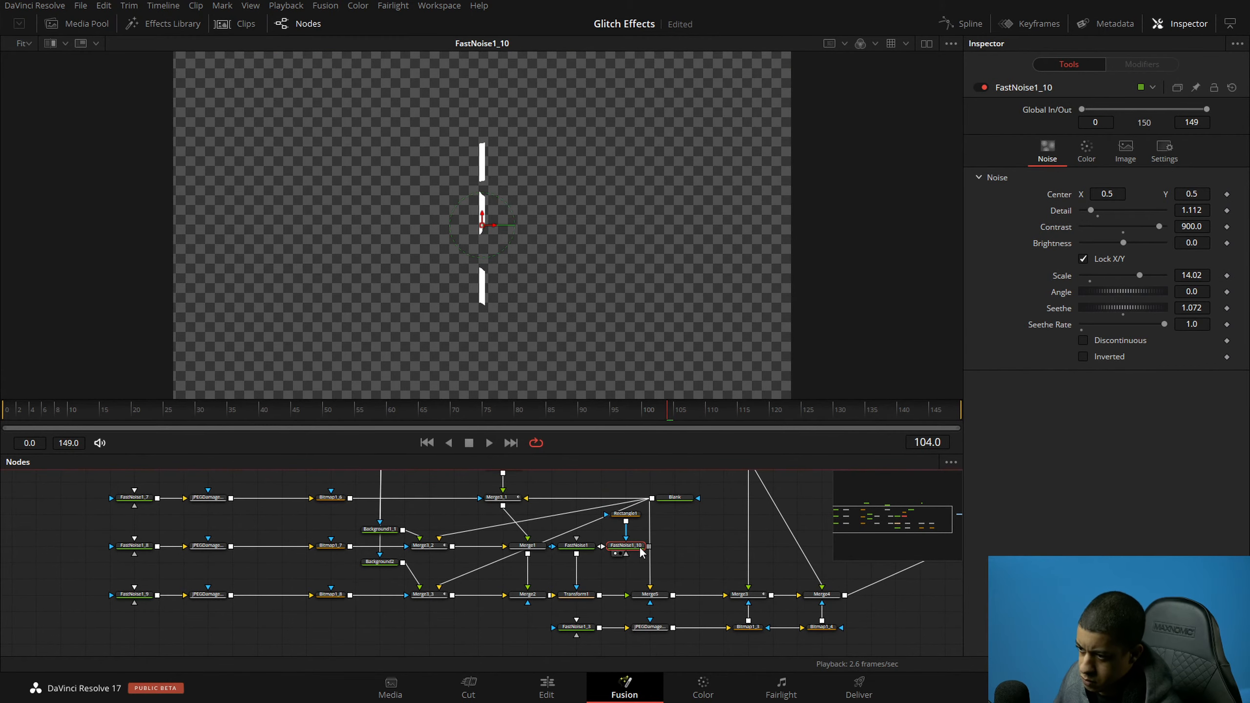
Step: Add a Transform node below FastNoise1_10, feed the noise into it and show the Transform in the viewer
key(shift+space)
text(tran)
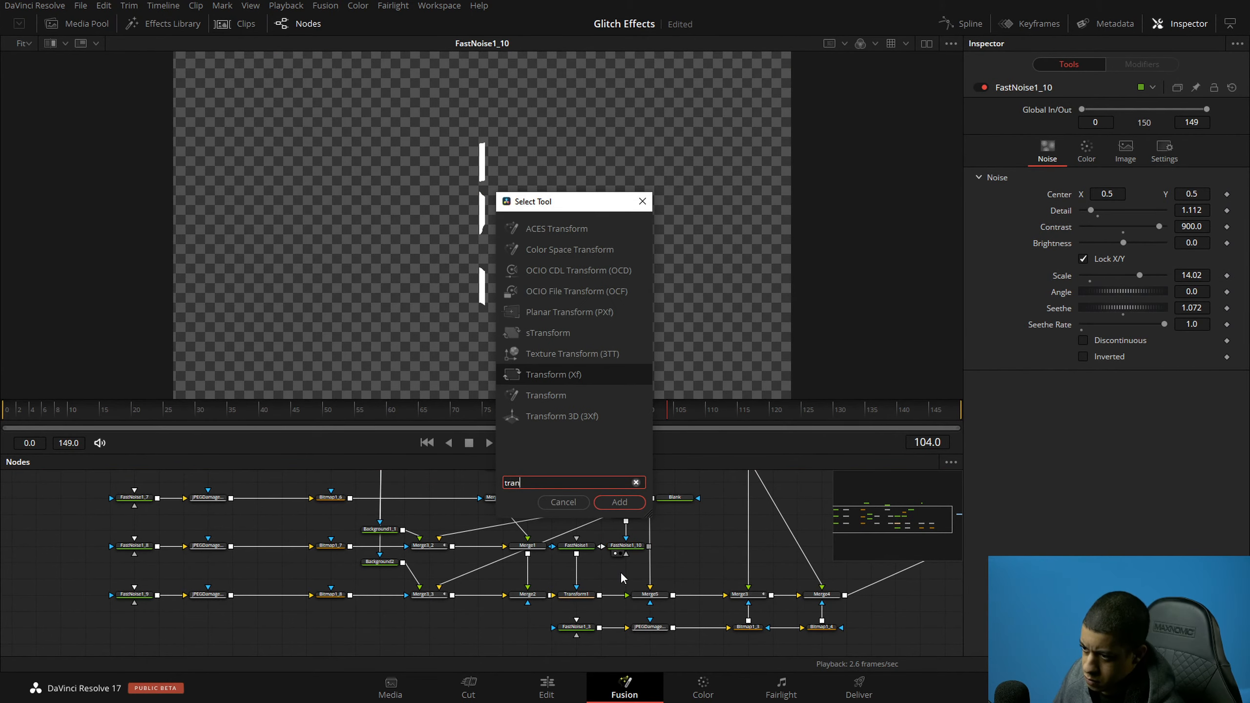
key(Return)
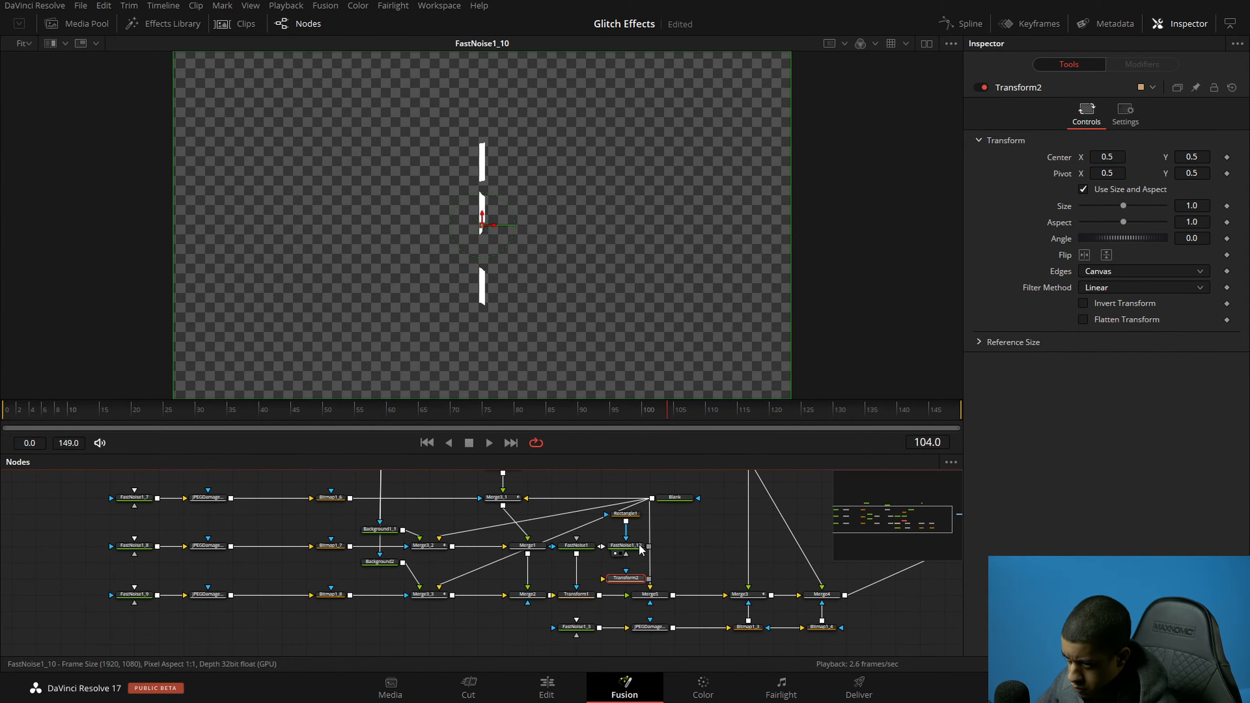
drag(627, 553, 625, 578)
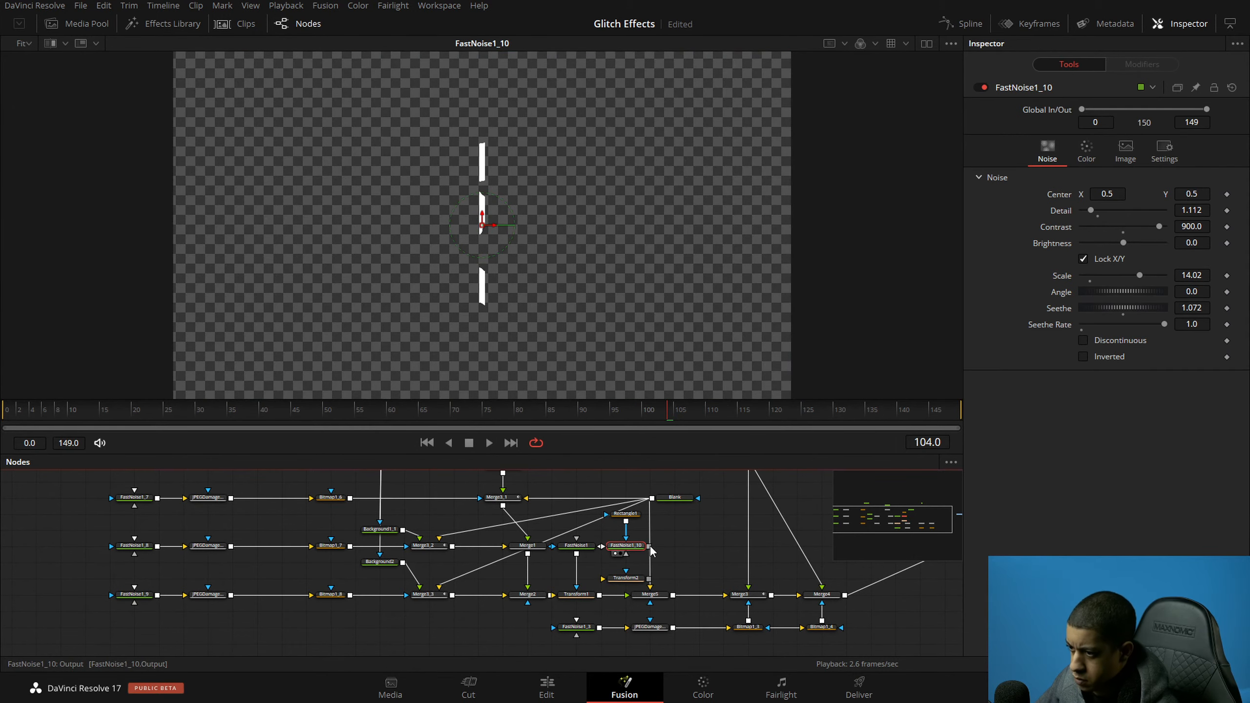
click(616, 586)
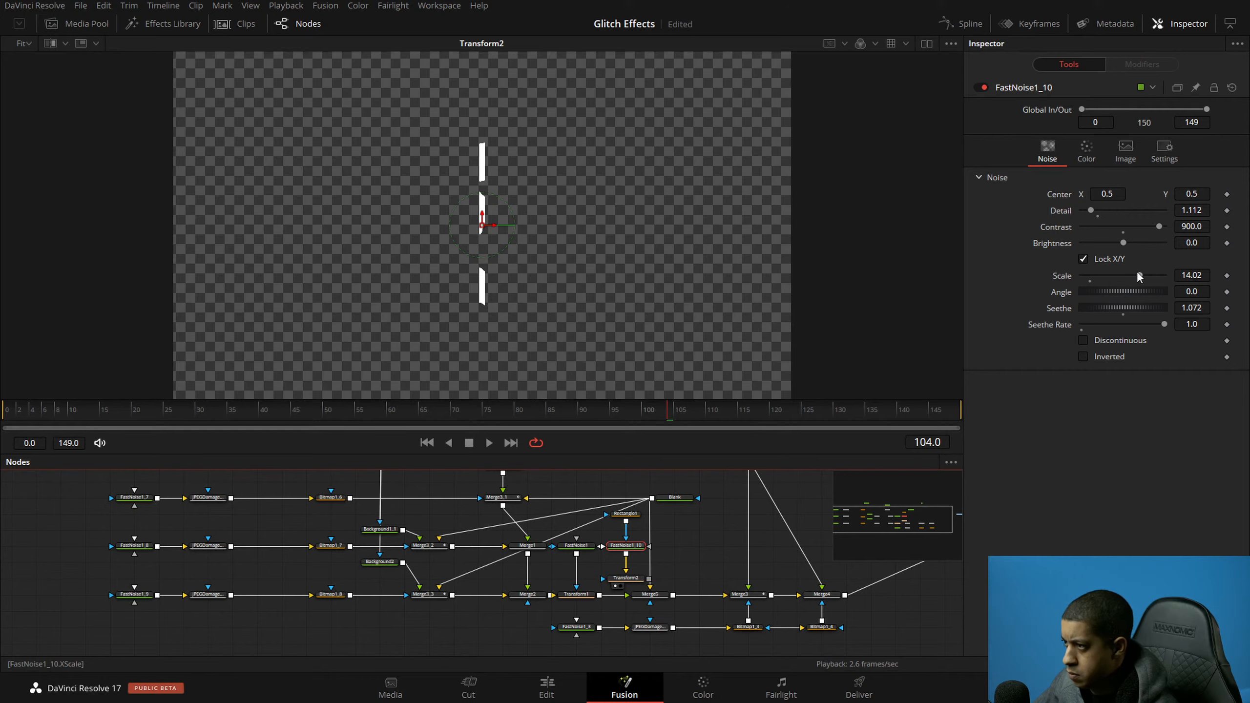
Step: Try unlocking X/Y on FastNoise1_10 for separate noise scales, and undo the change
click(1083, 258)
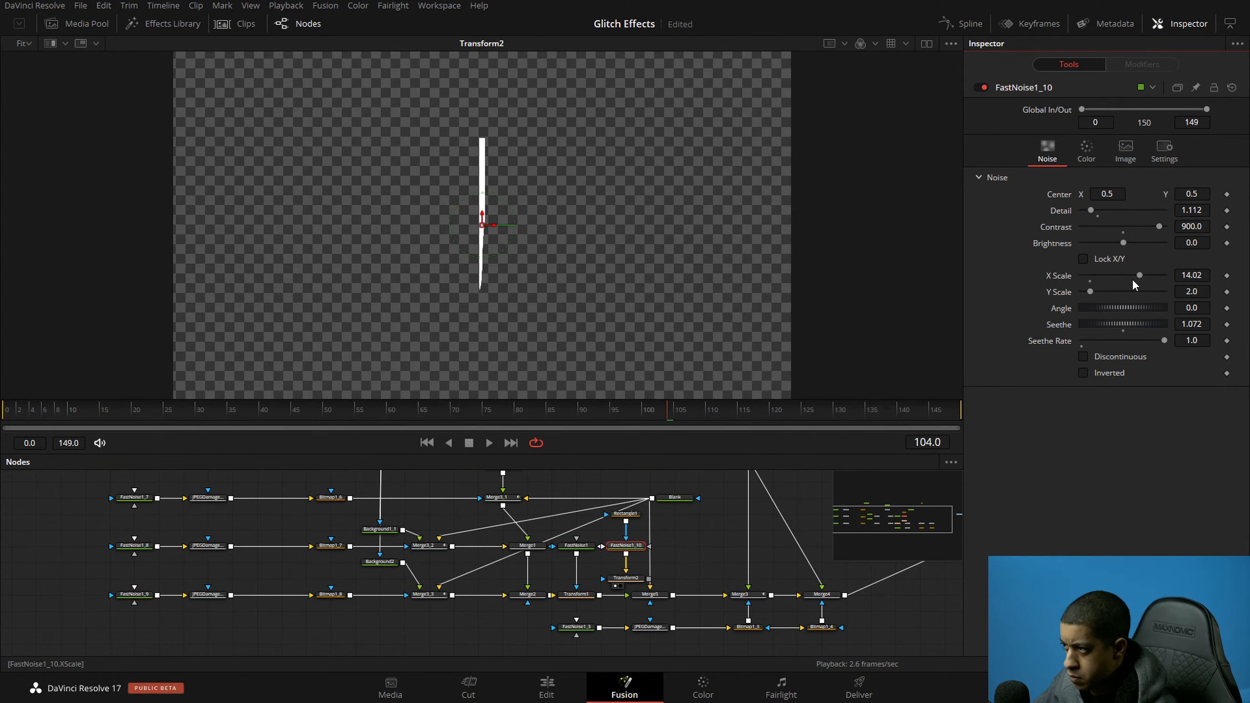
click(626, 578)
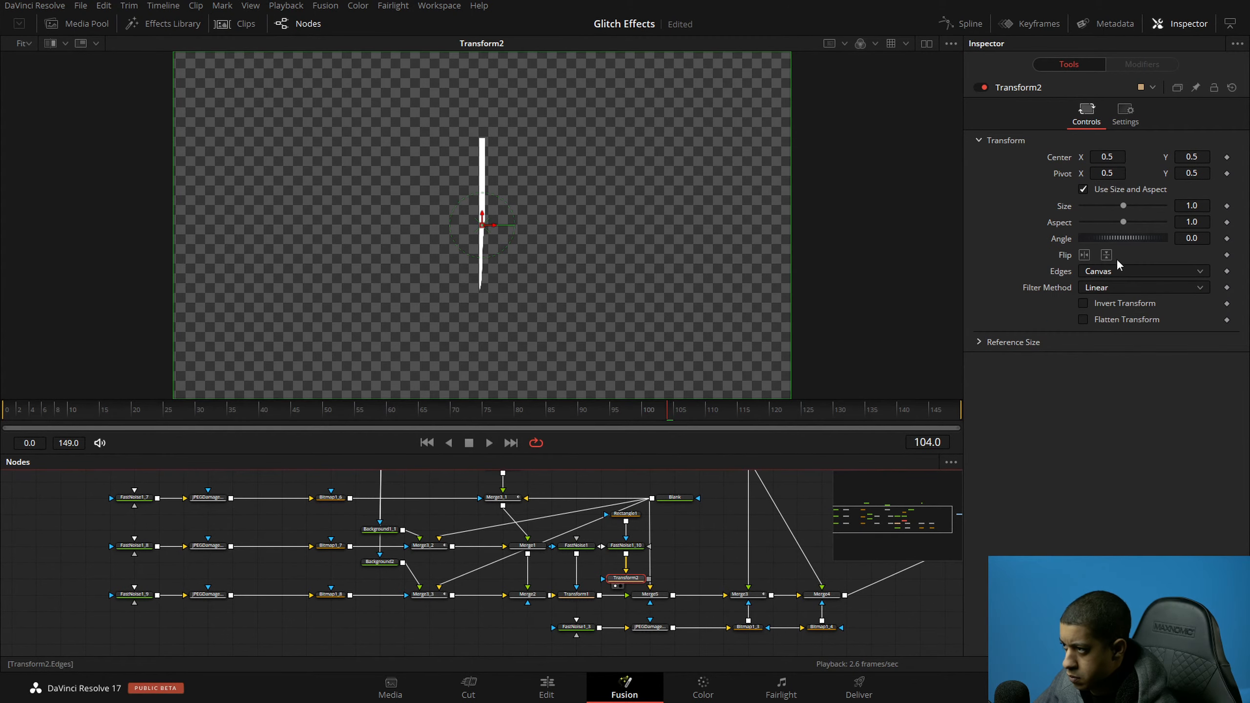
click(629, 546)
key(ctrl+z)
Step: Turn off Use Size and Aspect on Transform2 and set X Size to 121 and Y Size to 0.55
click(626, 578)
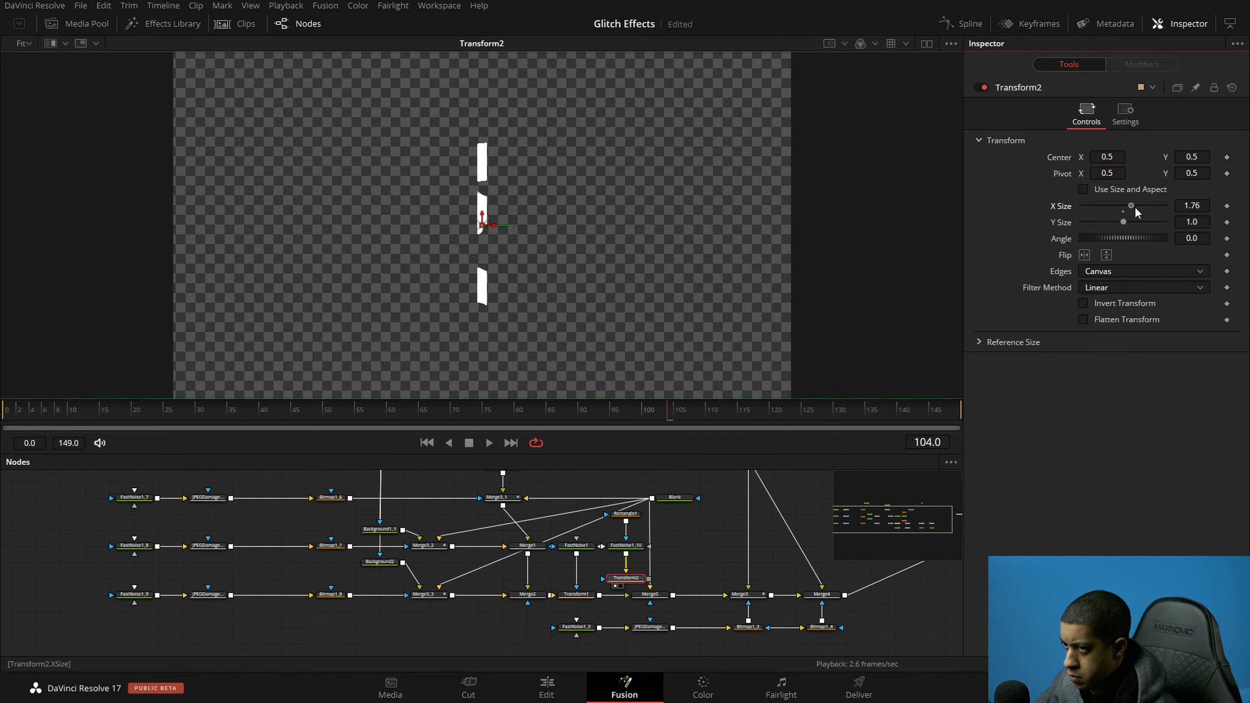
drag(1125, 206, 1234, 218)
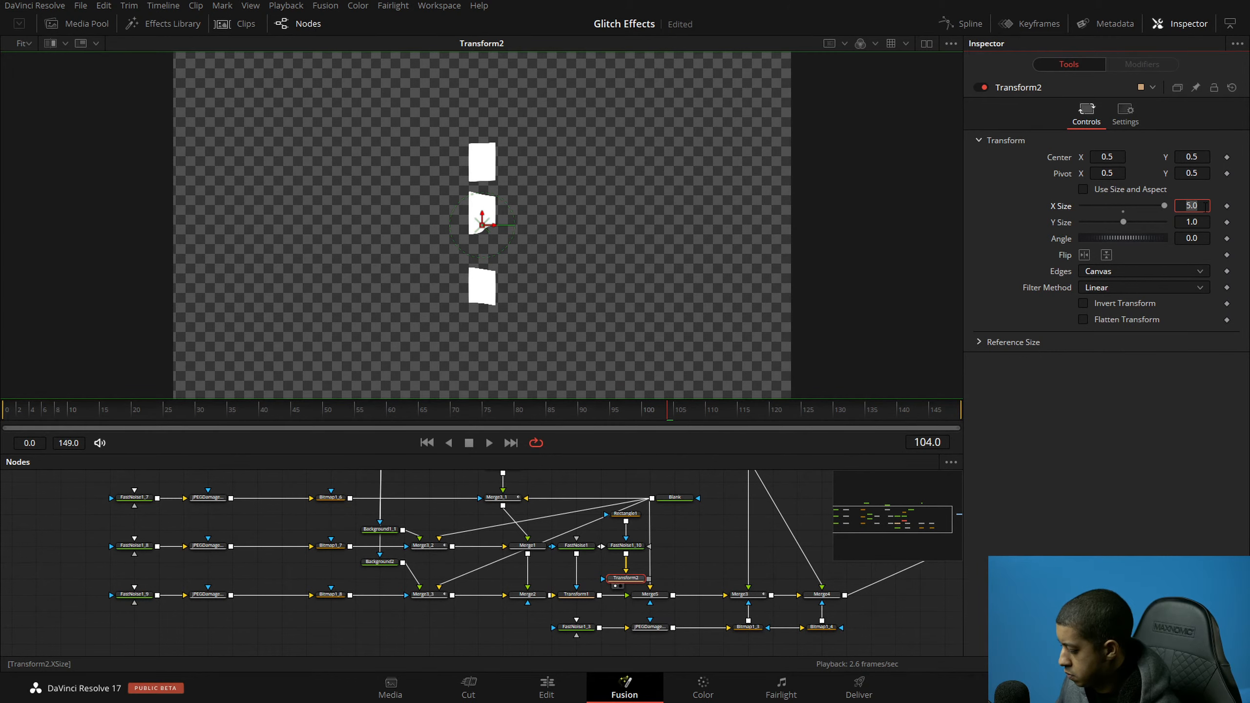
text(90)
key(Tab)
drag(1158, 203, 1105, 226)
Step: Set Transform2's edges to Mirror and save the project
click(1129, 287)
click(1122, 315)
click(1124, 270)
click(1123, 331)
key(ctrl+s)
Step: Move Transform2 closer beneath FastNoise1_10 and show Transform1 in the viewer
scroll(678, 566, down, 1)
drag(631, 580, 631, 564)
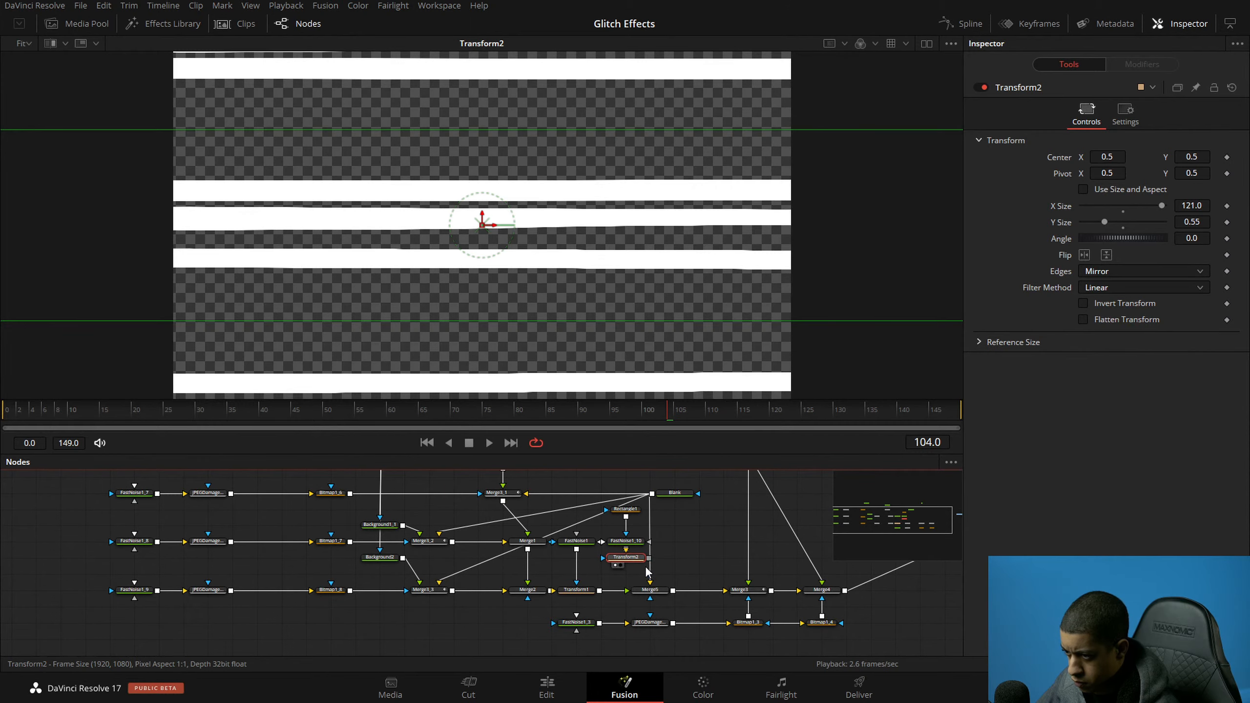
click(566, 597)
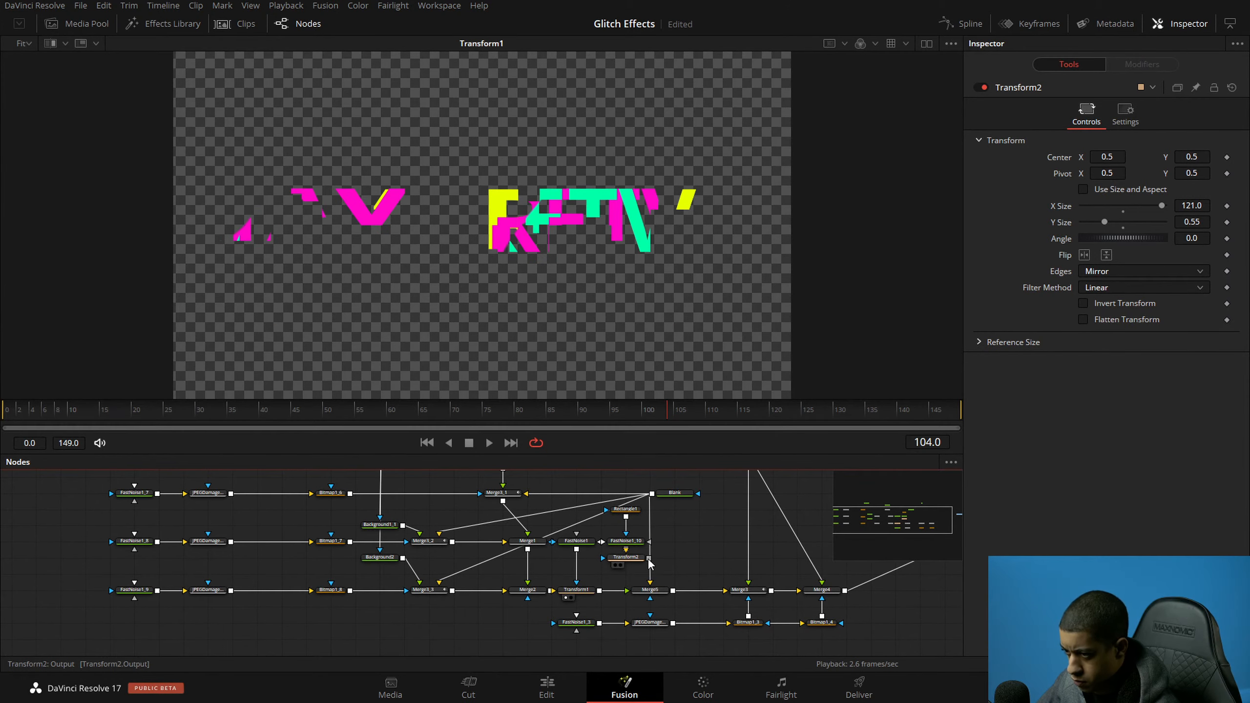
Step: Insert a Bitmap mask node between FastNoise1 and Transform1
click(584, 544)
key(shift+space)
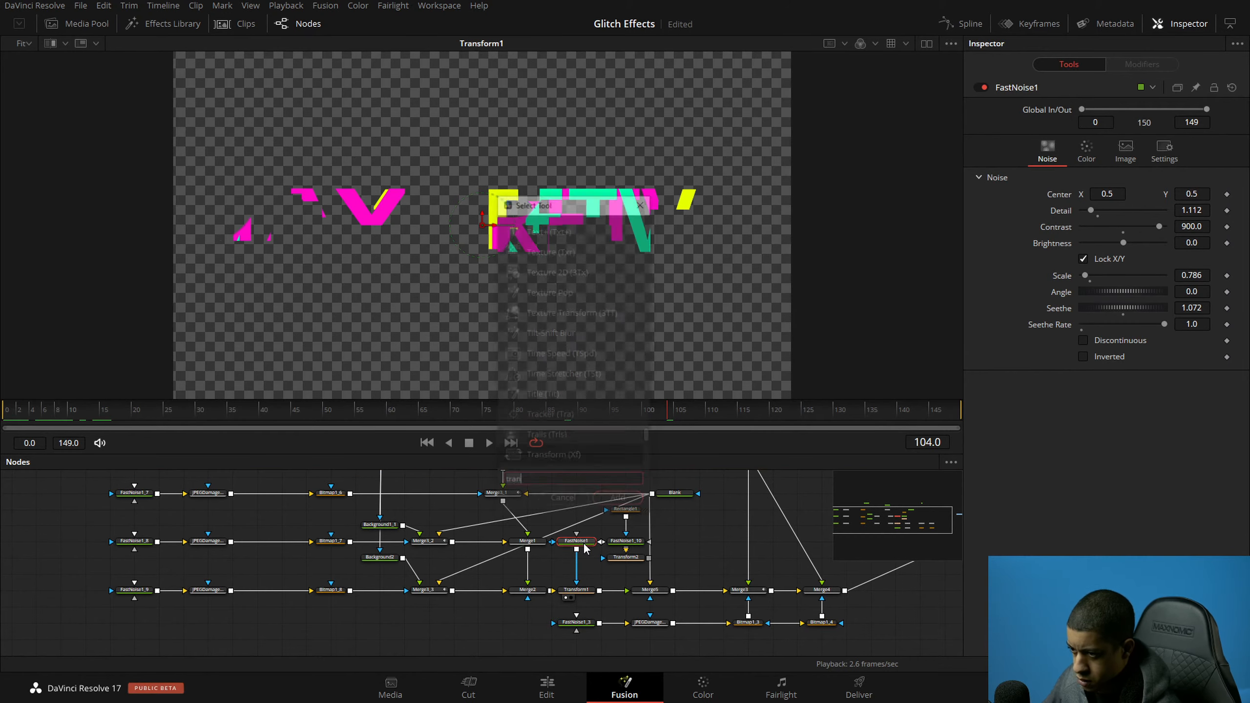
text(tran)
key(BackSpace)
key(BackSpace)
key(BackSpace)
key(BackSpace)
text(bit)
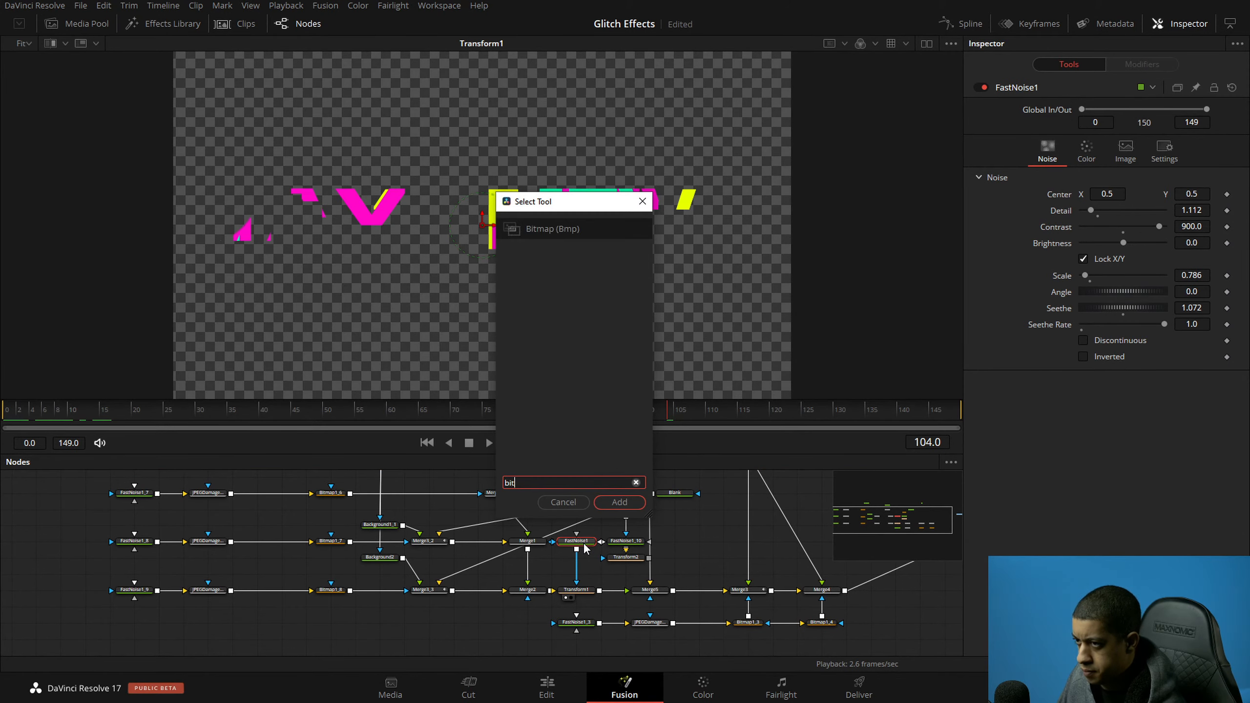
key(Return)
drag(573, 530, 595, 577)
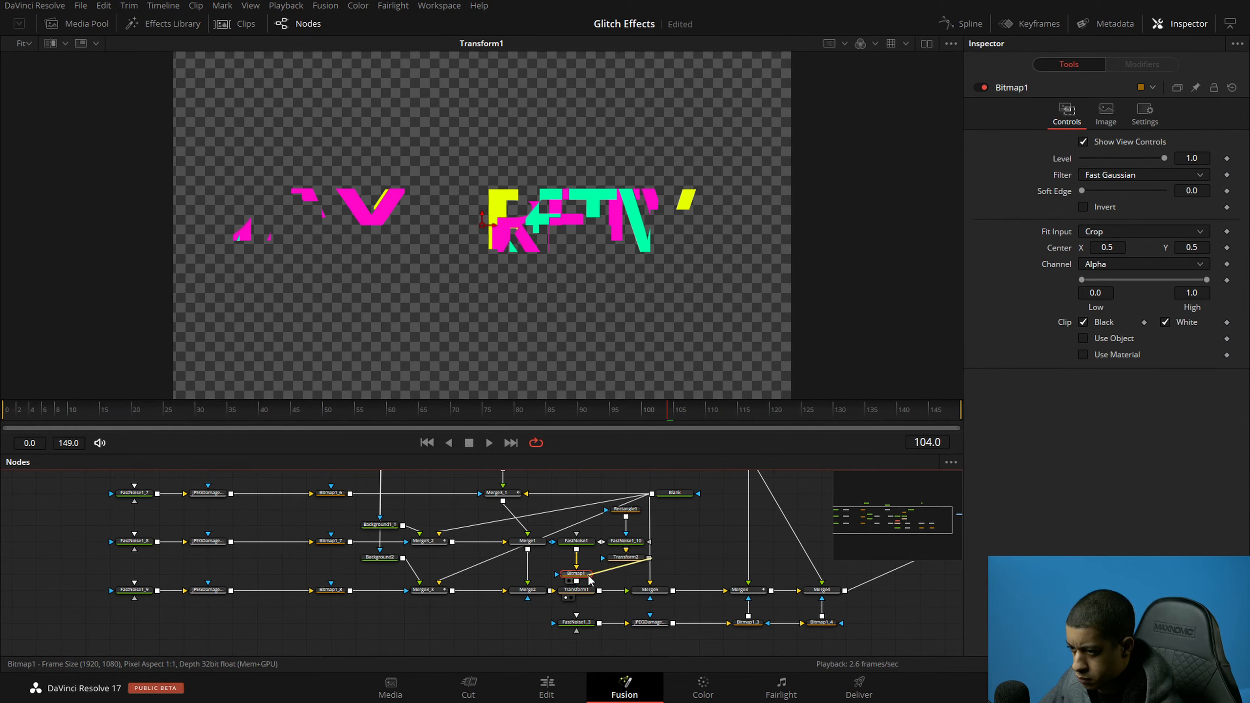
Step: Add a second Bitmap node after Transform2 and connect it to Bitmap1's mask input
click(624, 558)
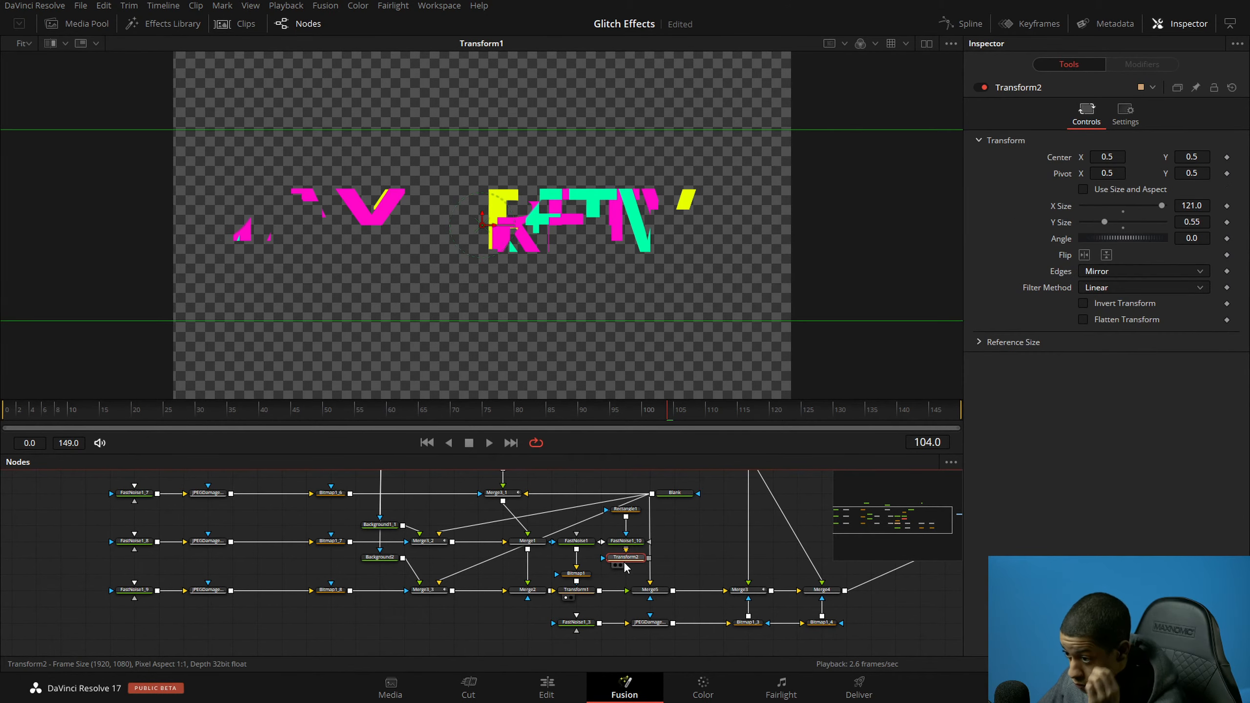
key(shift+space)
text(bit)
key(Return)
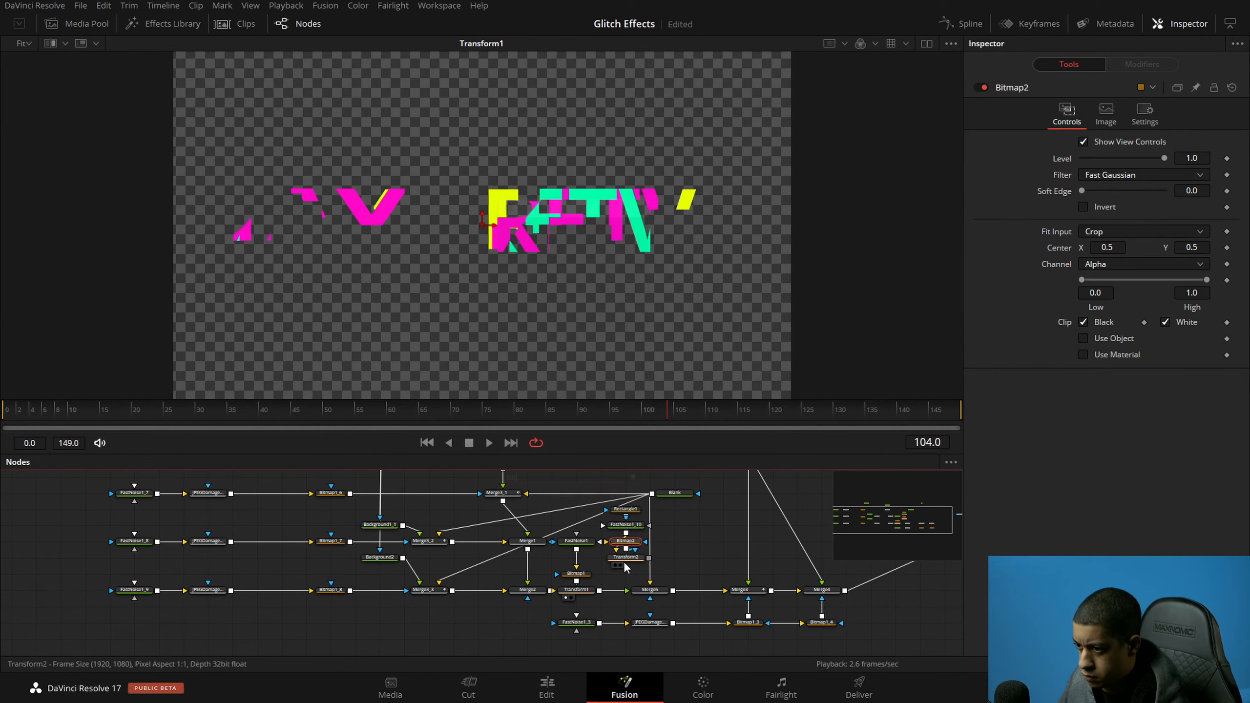
drag(648, 550, 623, 583)
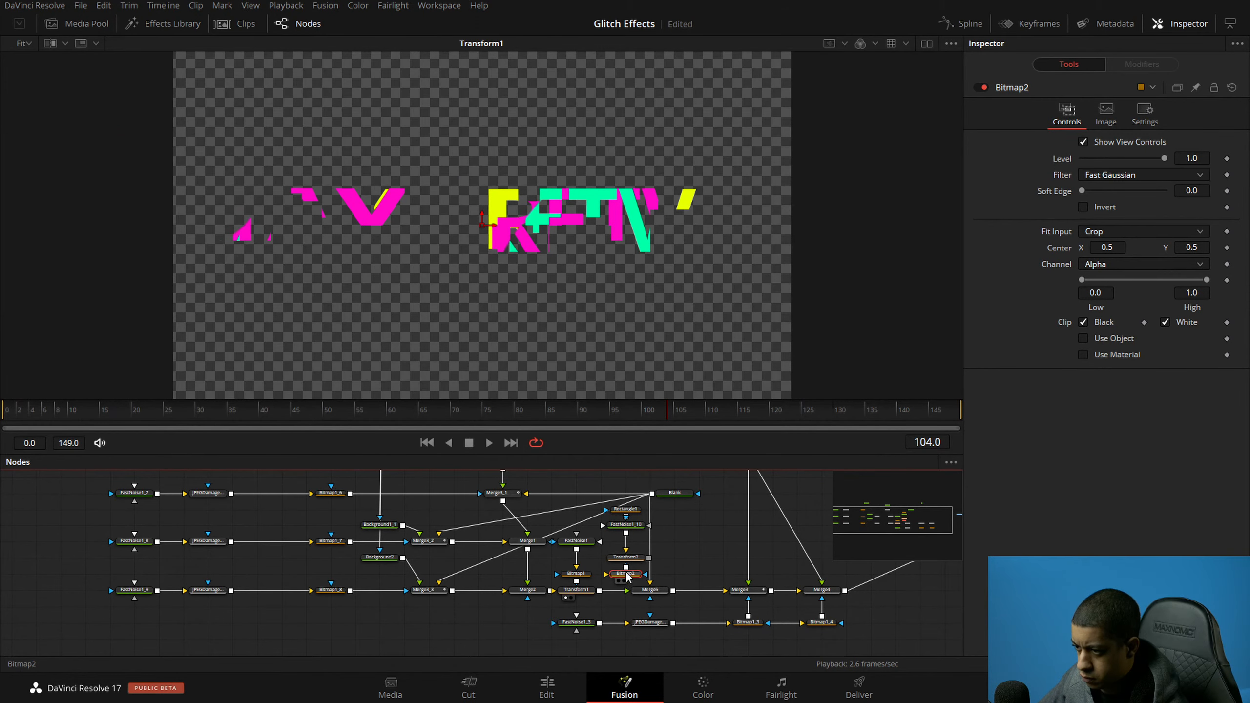
drag(626, 592, 578, 575)
drag(703, 560, 627, 577)
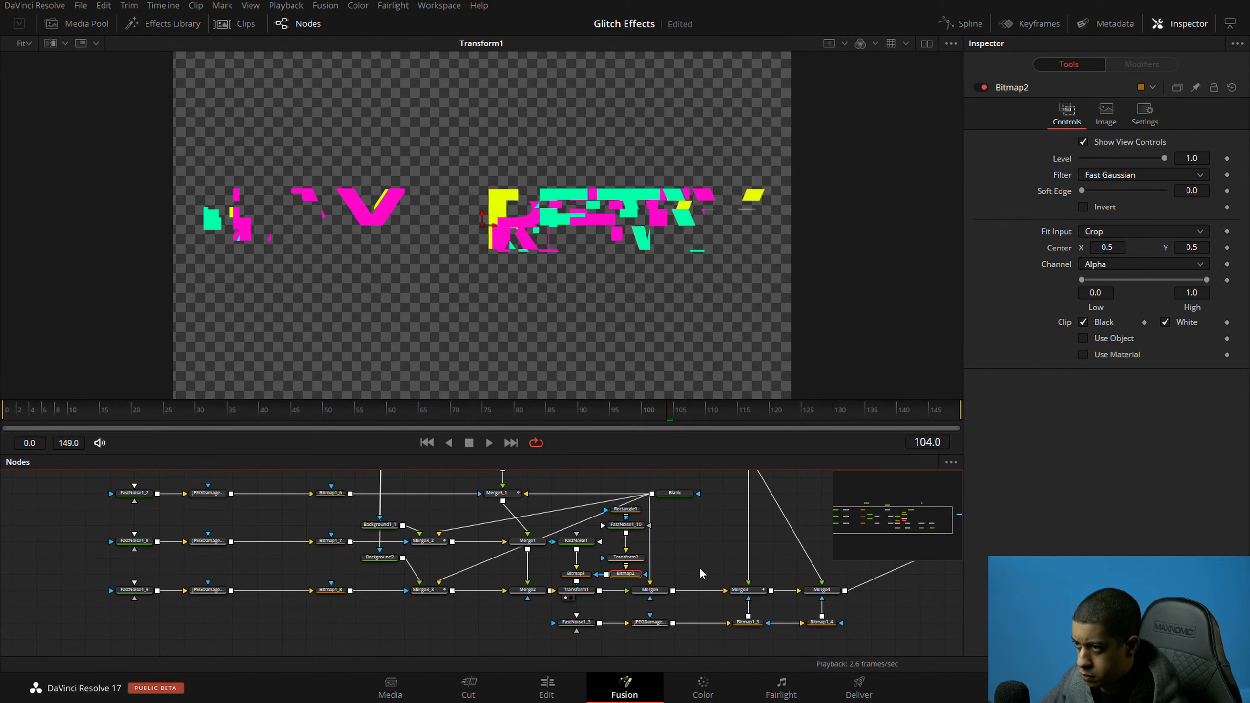
Step: Show Bitmap1 in the viewer and set its Paint Mode to Multiply
scroll(701, 563, up, 1)
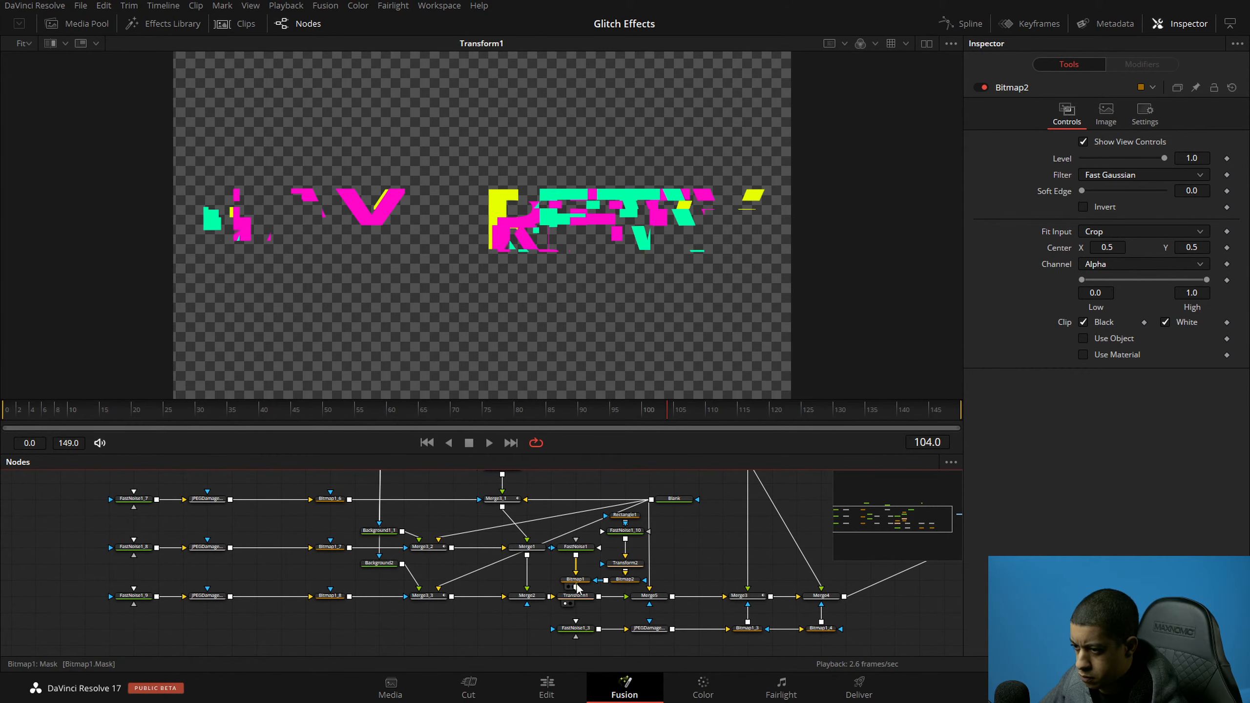
click(582, 580)
click(624, 581)
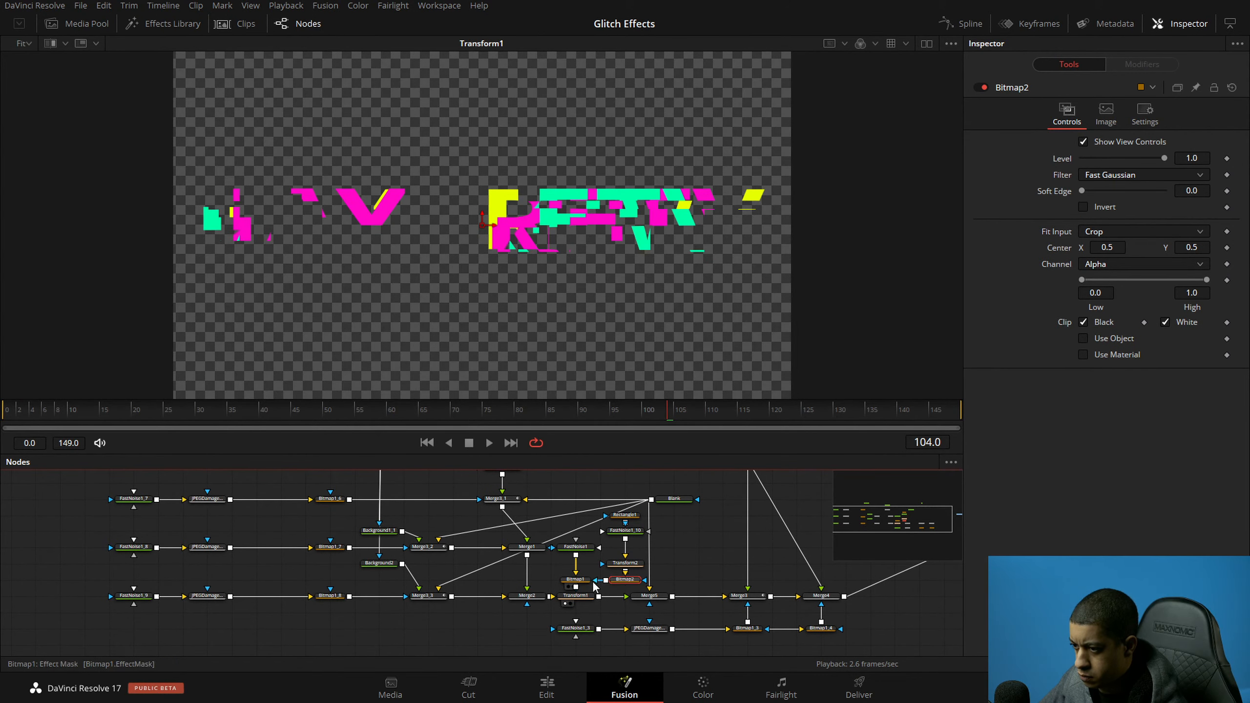
key(1)
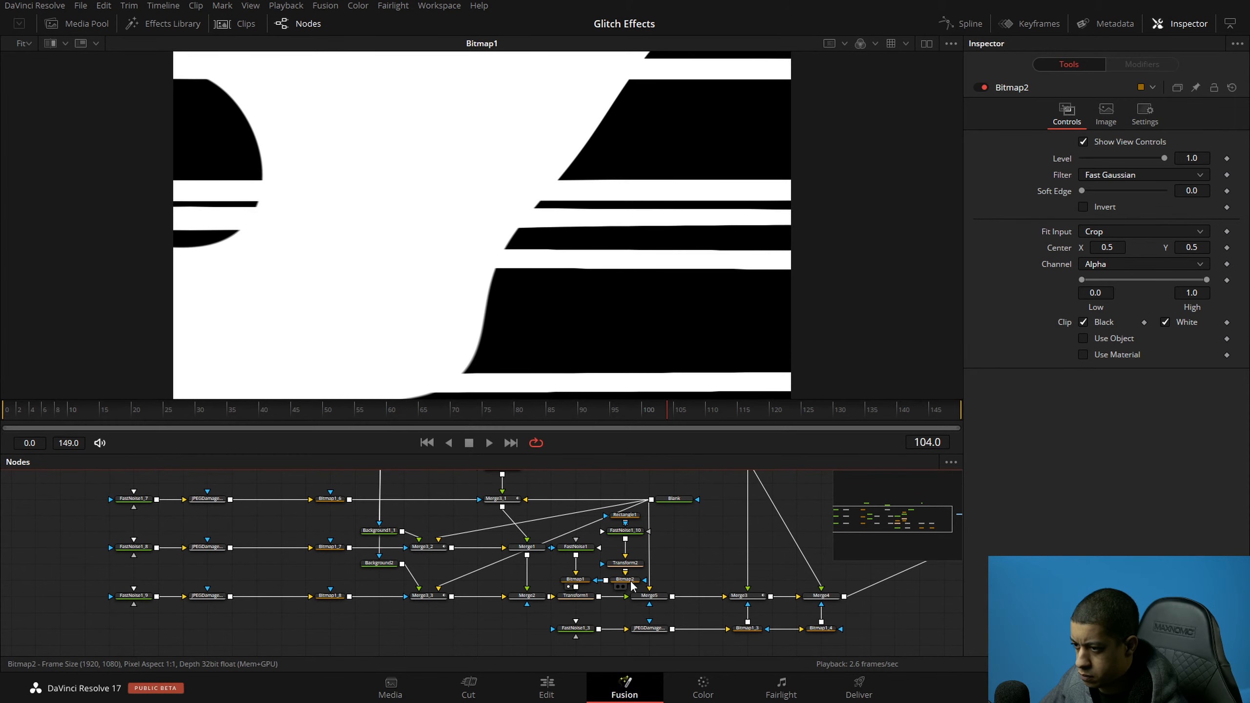
click(580, 581)
click(1129, 207)
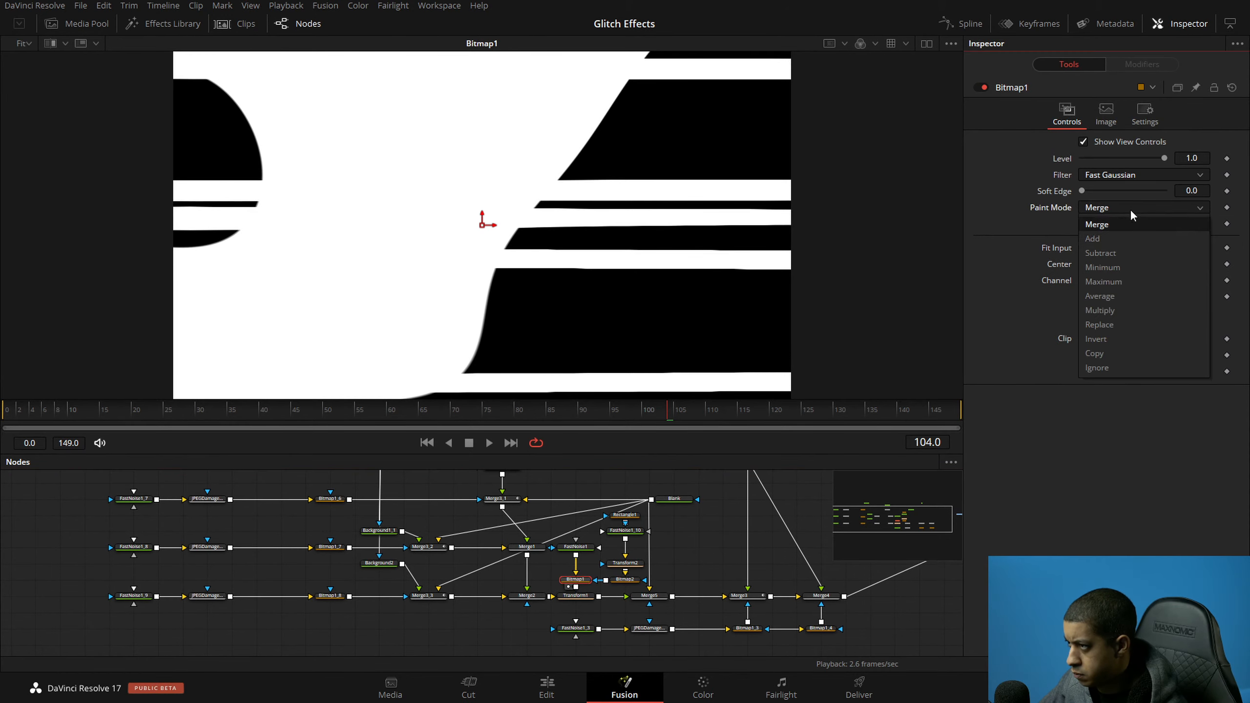
click(1125, 307)
Step: Show Transform1 in the viewer and save the project
click(683, 570)
drag(587, 596, 553, 313)
key(ctrl+s)
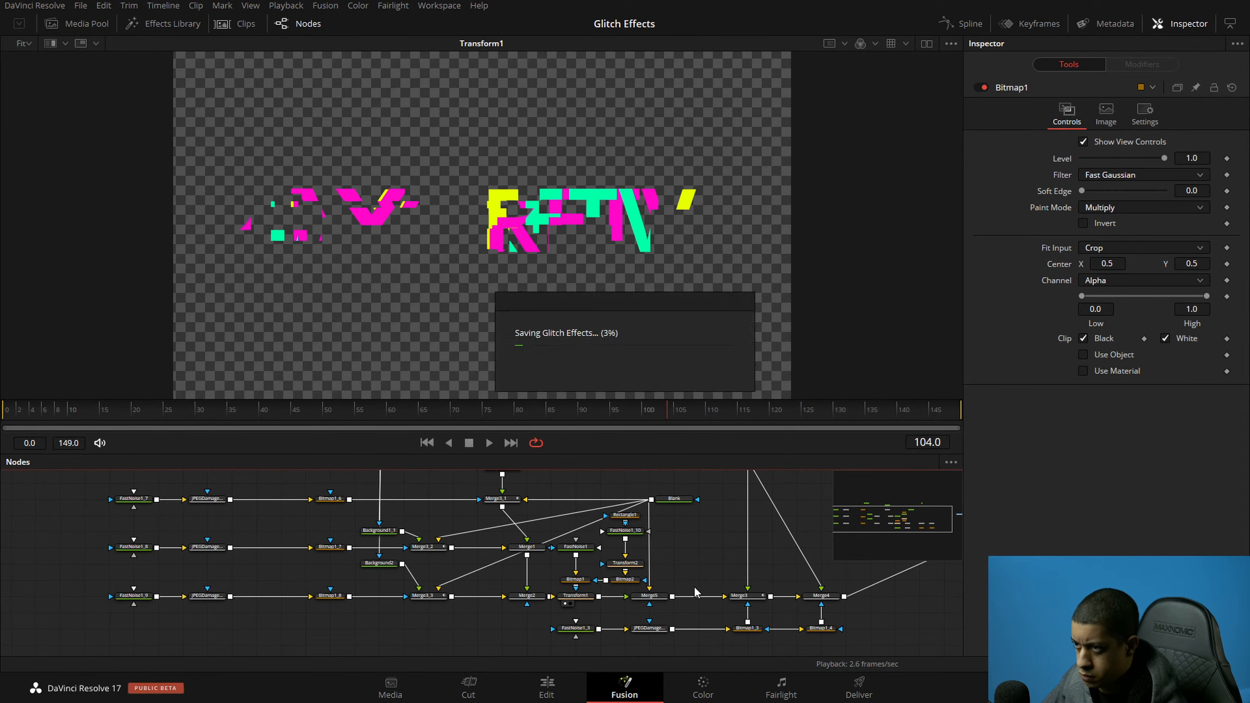
Step: Show Merge4 in the viewer and reconnect Merge5's output to Merge3's background input
drag(695, 564, 608, 555)
drag(733, 588, 625, 335)
click(626, 588)
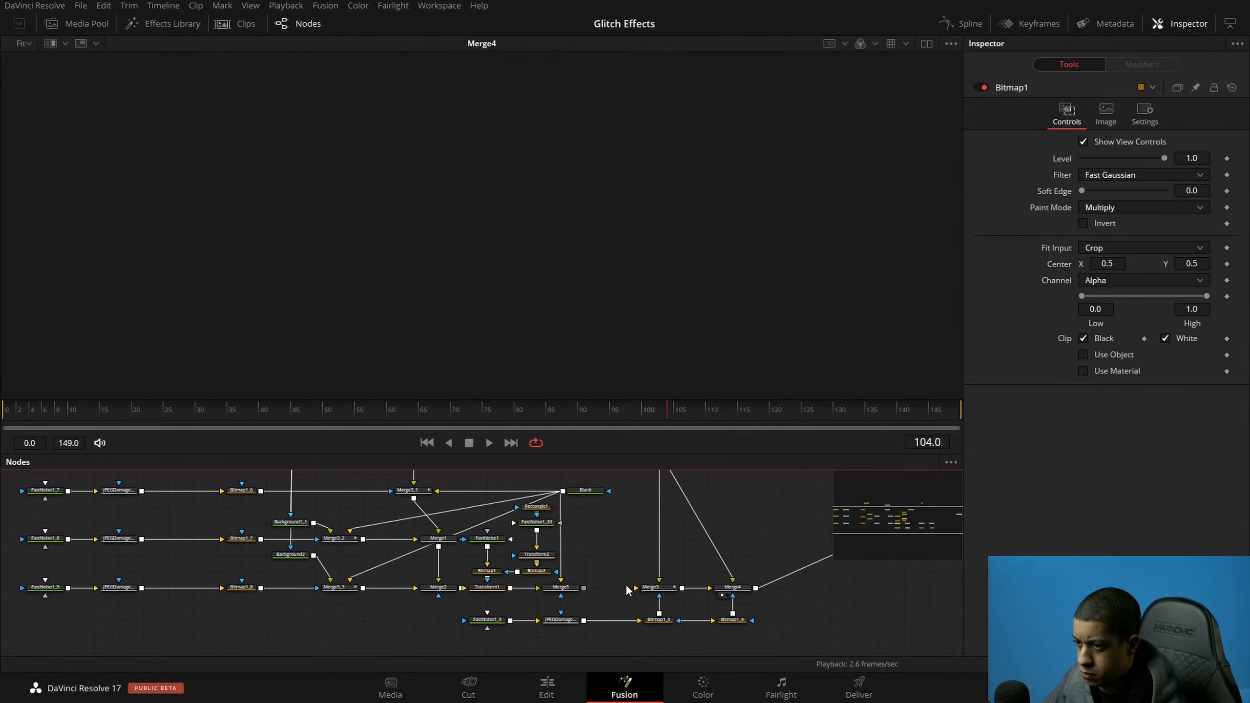
drag(584, 588, 636, 588)
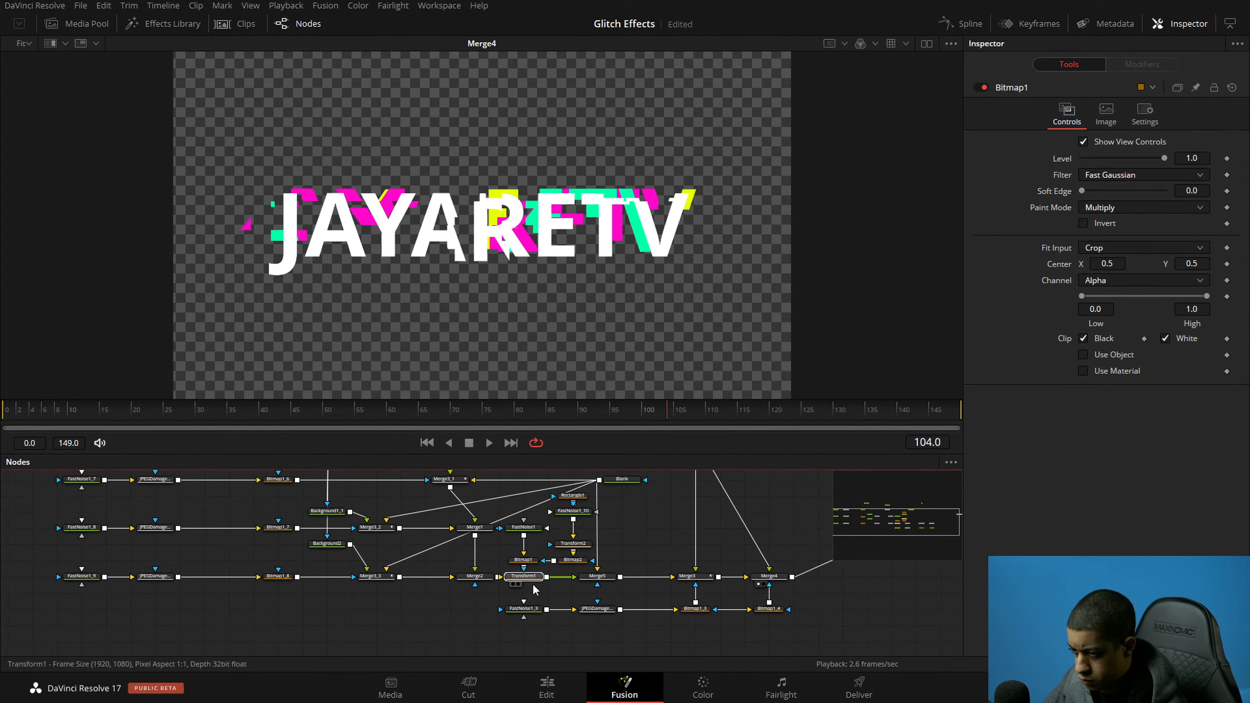
Step: Move the FastNoise1_5 row, Transform1 and Merge5 lower and spread them apart to make room for another node
click(525, 577)
drag(790, 634, 461, 598)
drag(699, 609, 698, 645)
drag(614, 598, 701, 584)
click(590, 565)
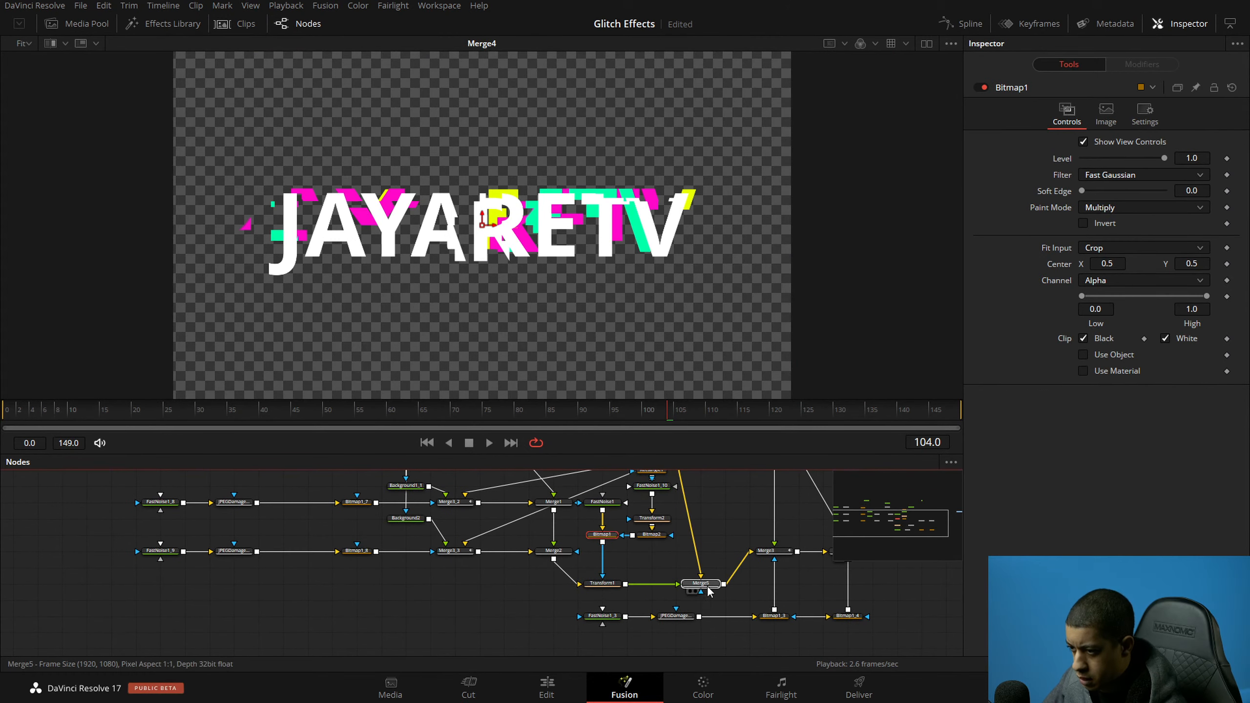
Step: Try adding a Blur node after Transform1 with Bitmap1 as its effect mask
click(618, 584)
key(shift+space)
text(bit)
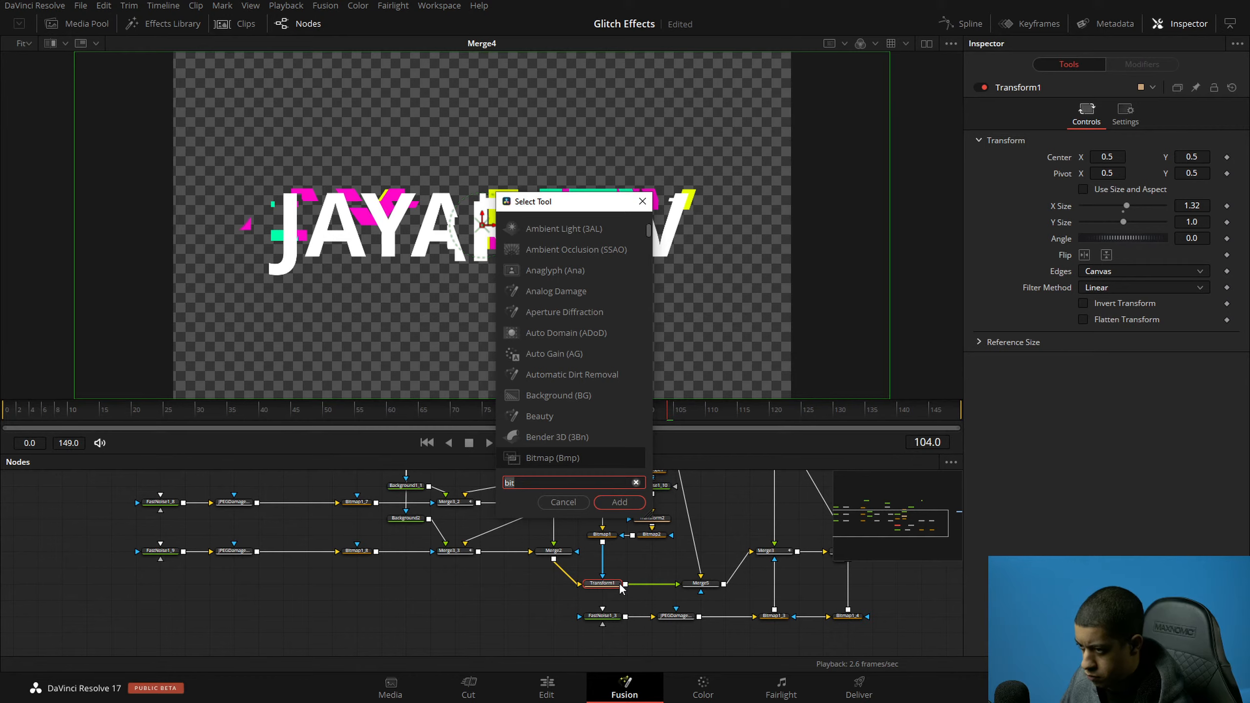
key(BackSpace)
key(BackSpace)
text(lur)
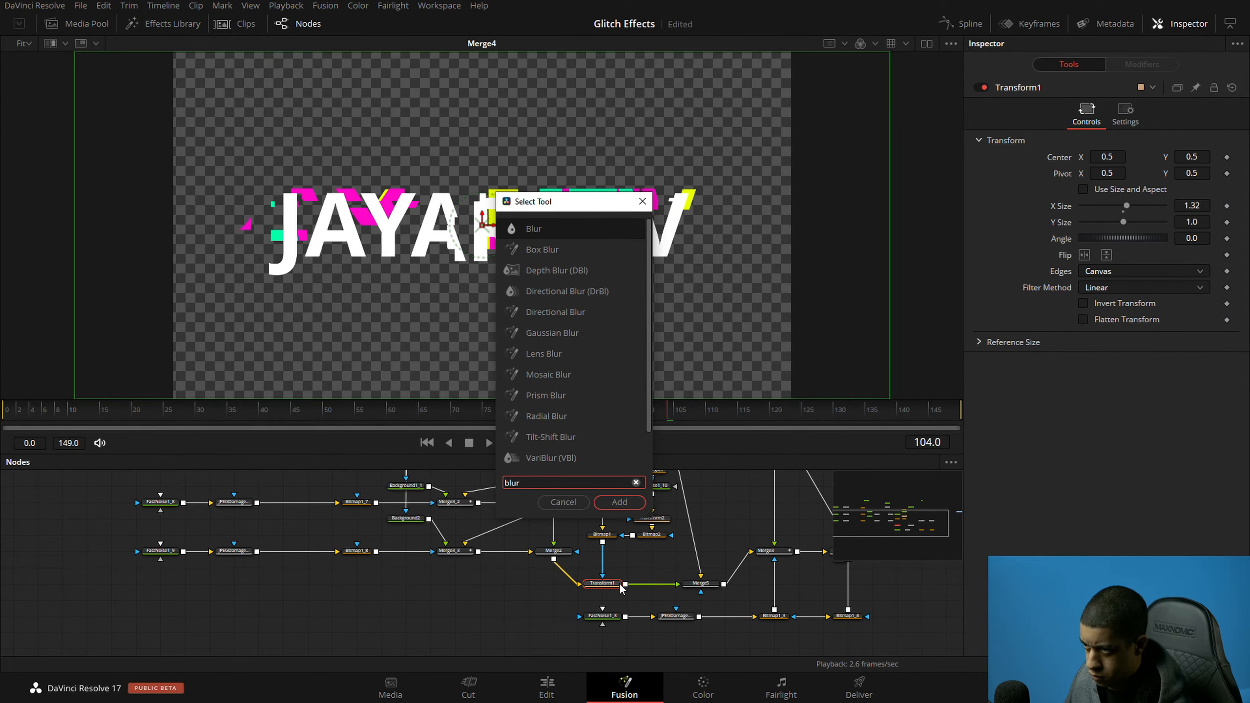
key(Return)
drag(603, 542, 653, 571)
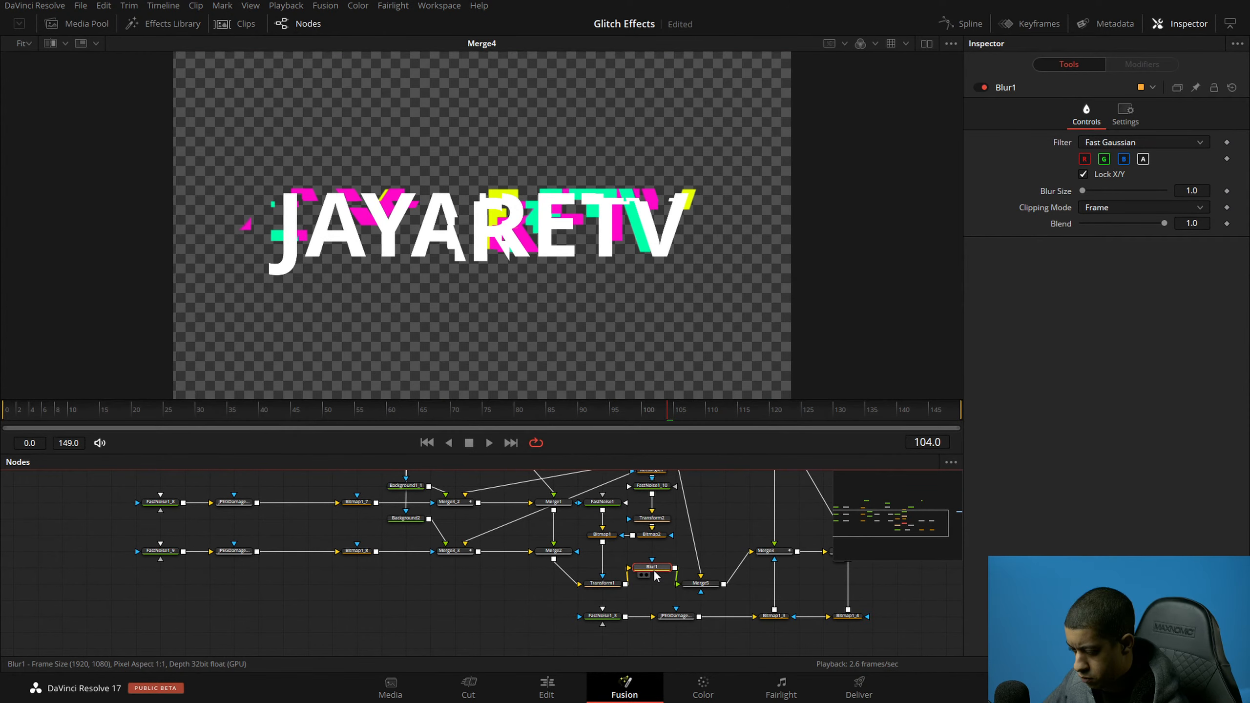
drag(603, 542, 657, 570)
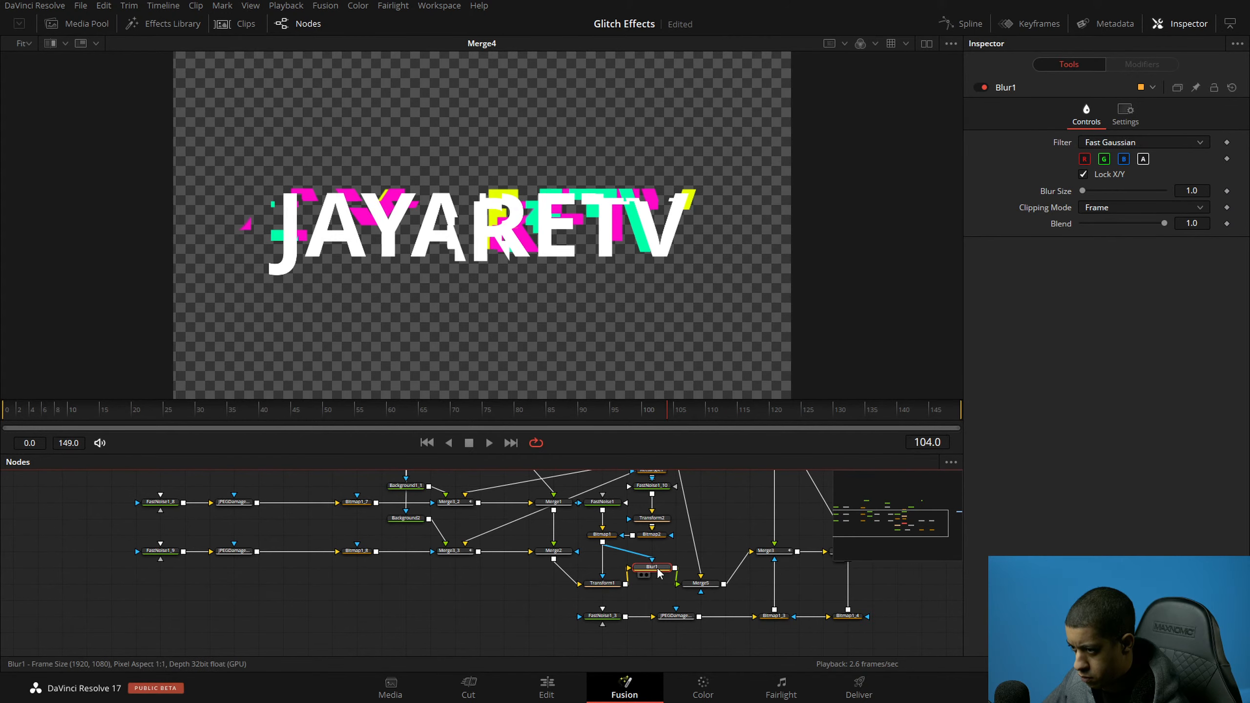
Step: Show the Blur in the viewer, test its Blur Size up to about 28, and delete the node
key(1)
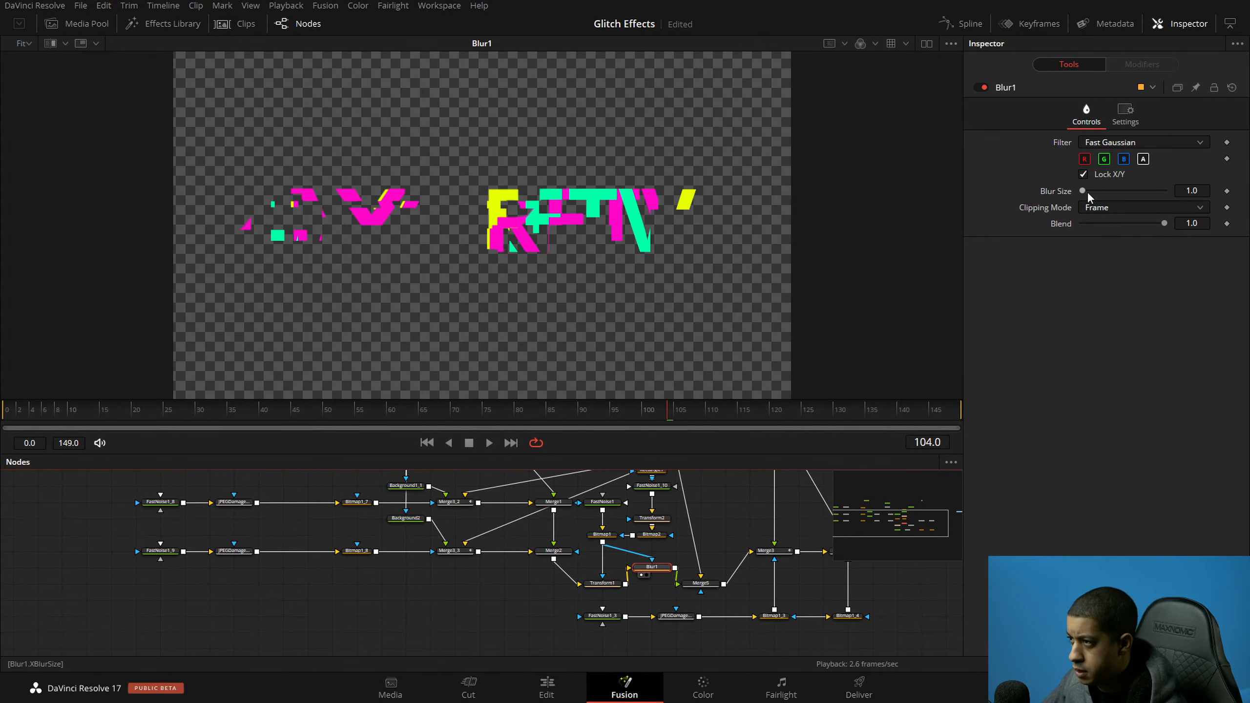
drag(1082, 191, 1114, 191)
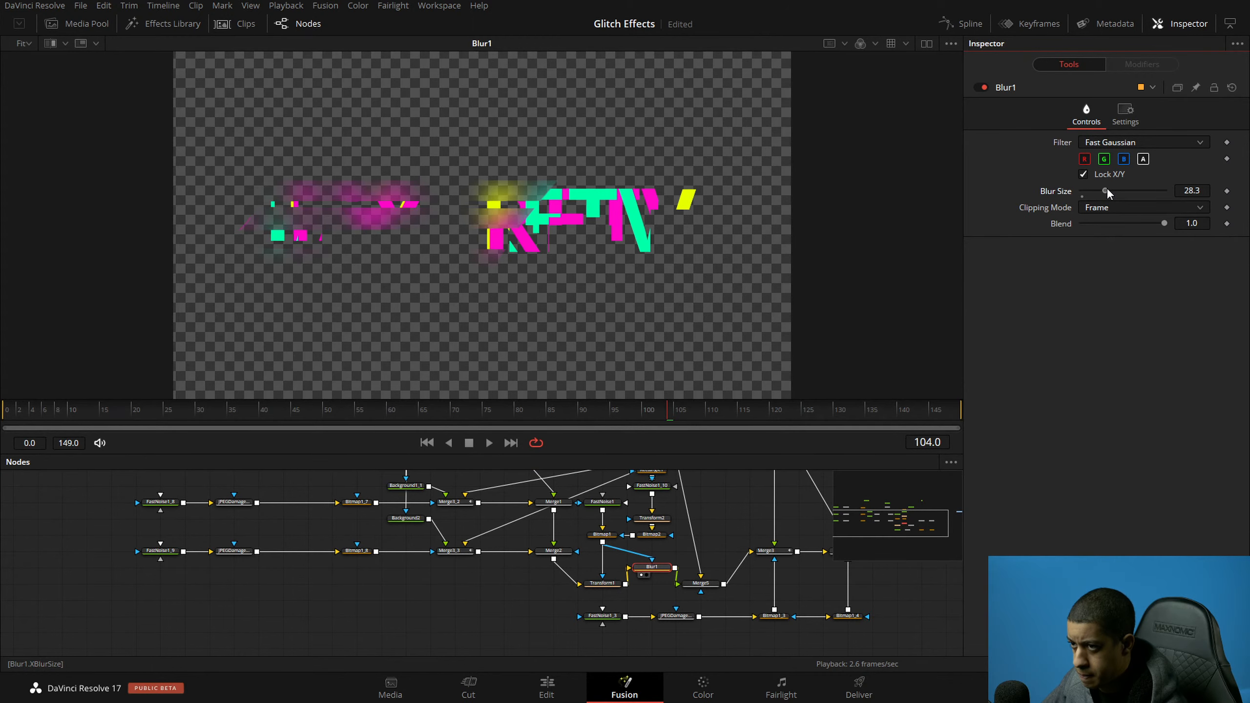
drag(1108, 189, 1080, 195)
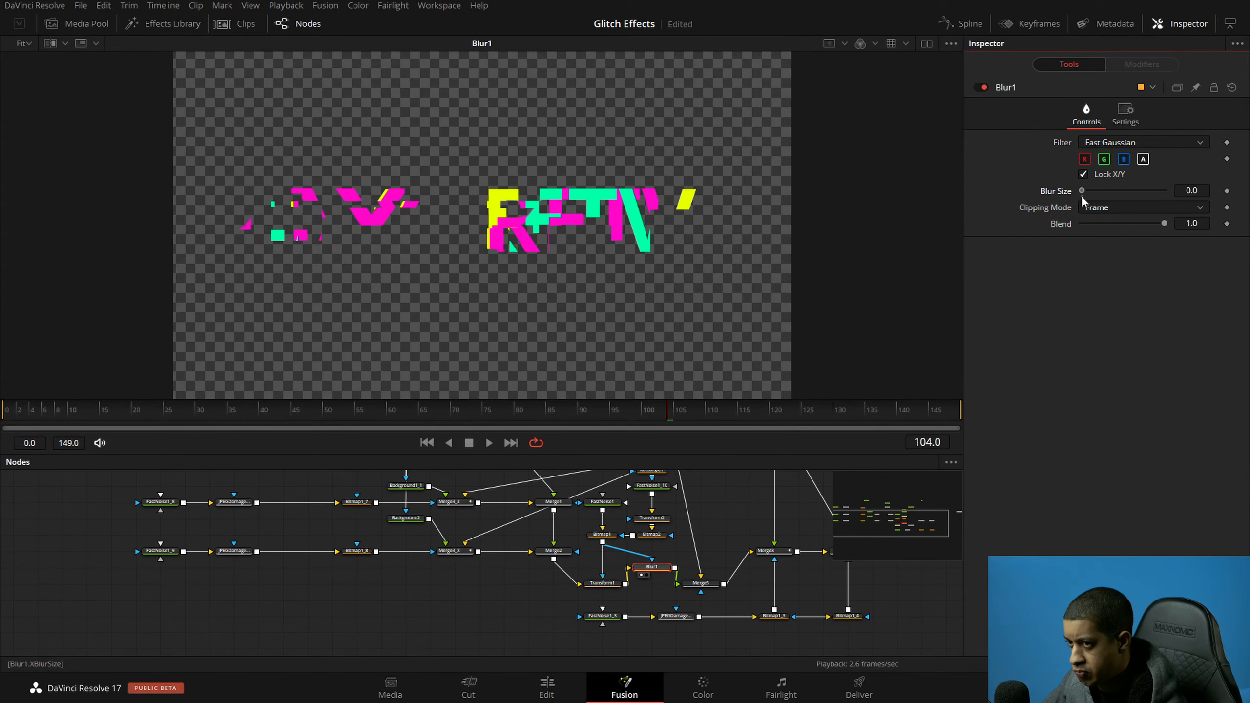
click(662, 565)
key(Delete)
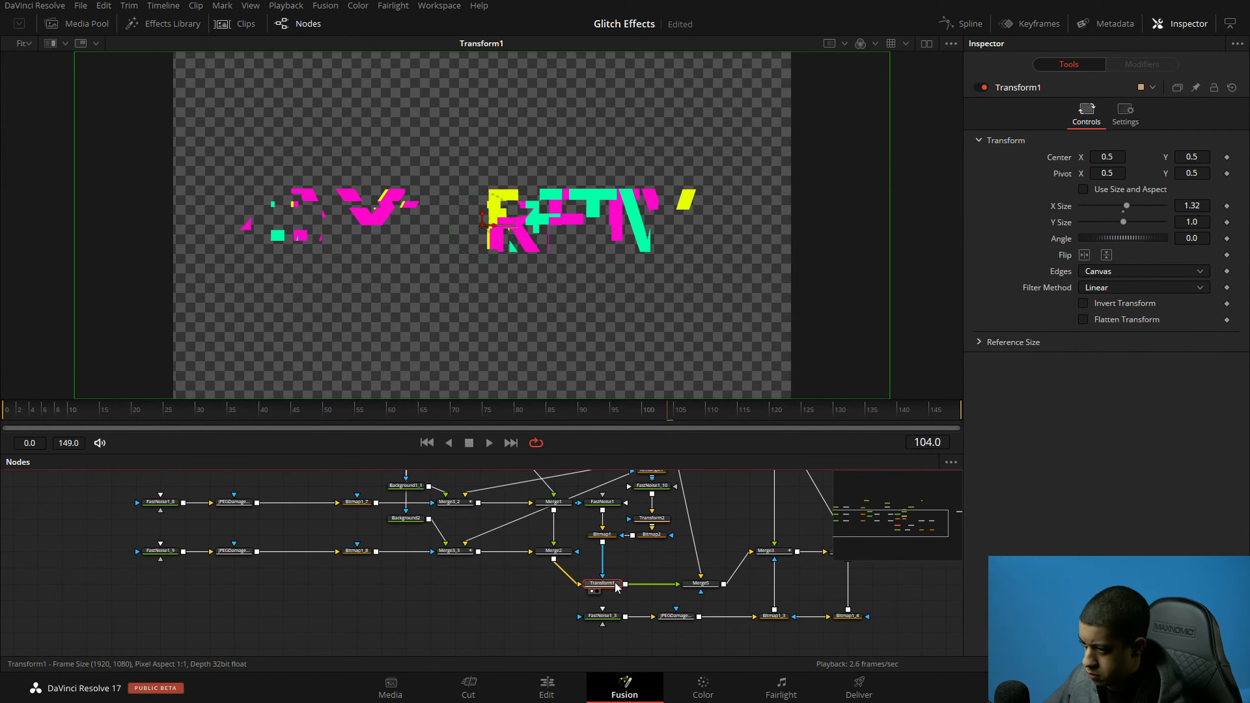
Step: Insert a Glow after Transform1, masked by Bitmap1, with Glow Size about 22.8 and Glow about 0.89
key(shift+space)
text(blurgl)
key(Down)
key(Return)
drag(632, 569, 658, 588)
key(1)
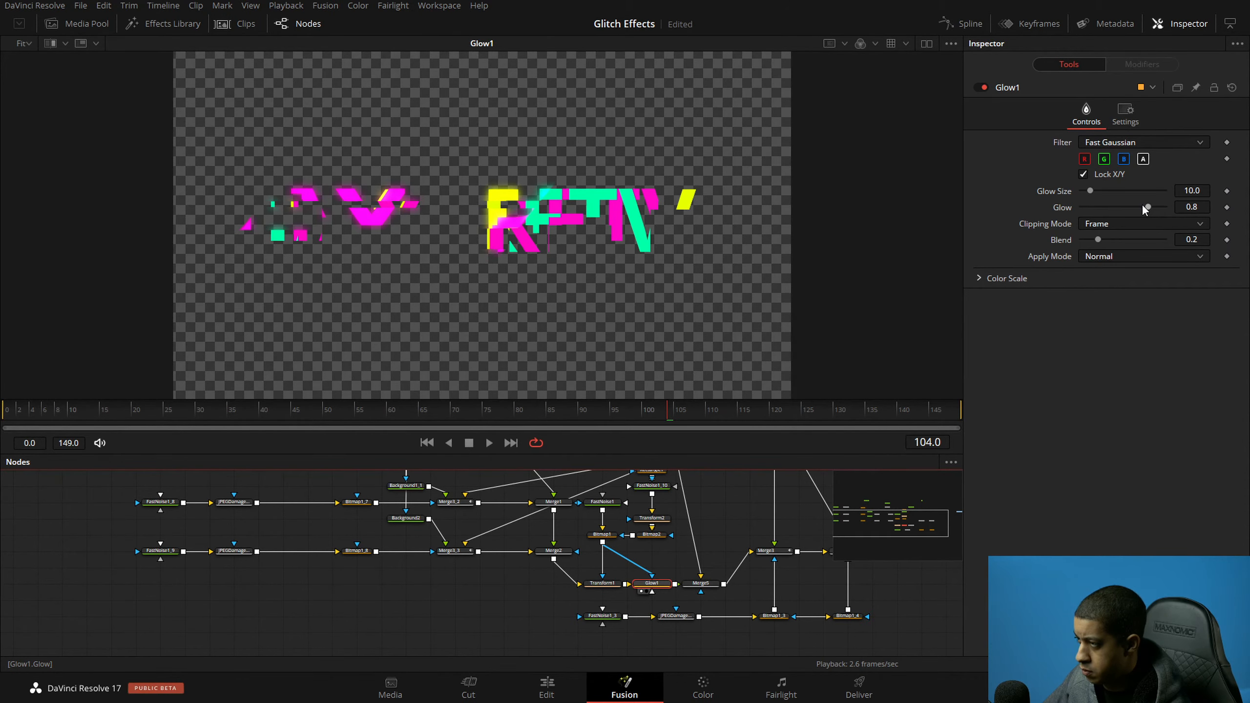
mouse_move(1150, 207)
mouse_down()
mouse_move(1162, 207)
mouse_move(1107, 191)
mouse_move(1157, 206)
mouse_up()
Step: Show MediaOut1 in the viewer and play the animation to check the glow on the final output
drag(688, 566, 548, 550)
drag(673, 582, 427, 644)
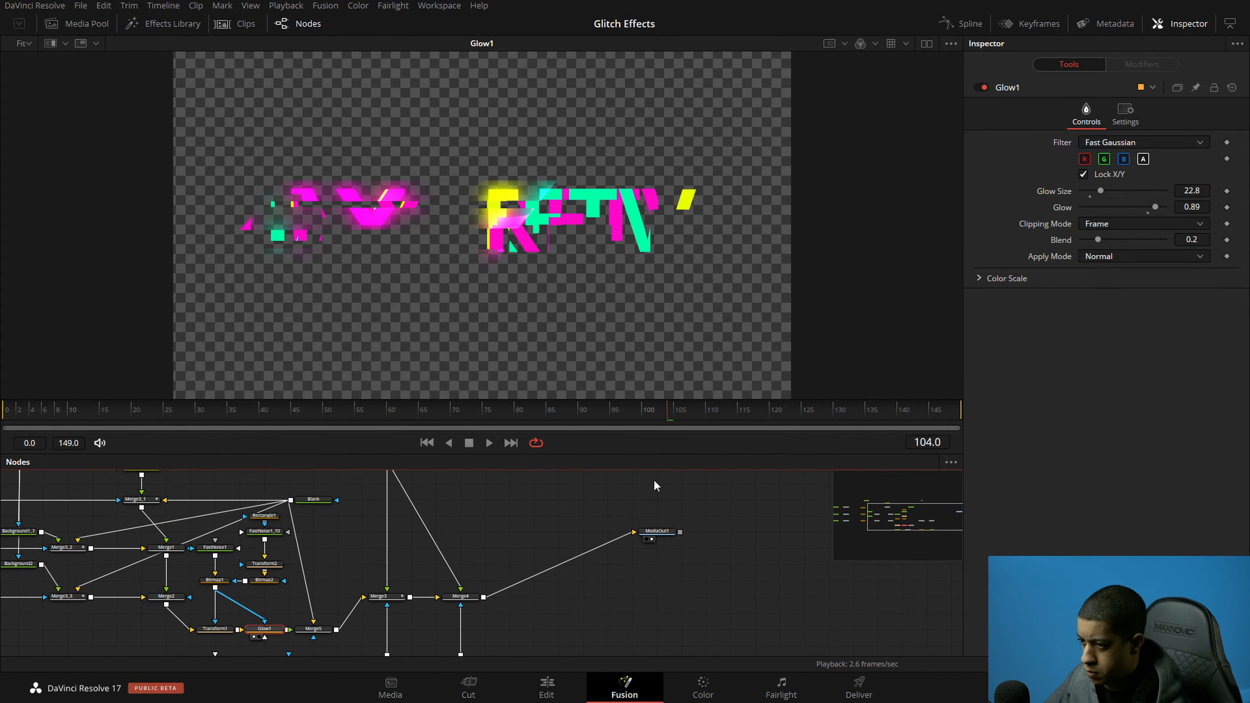
scroll(694, 483, up, 1)
click(646, 568)
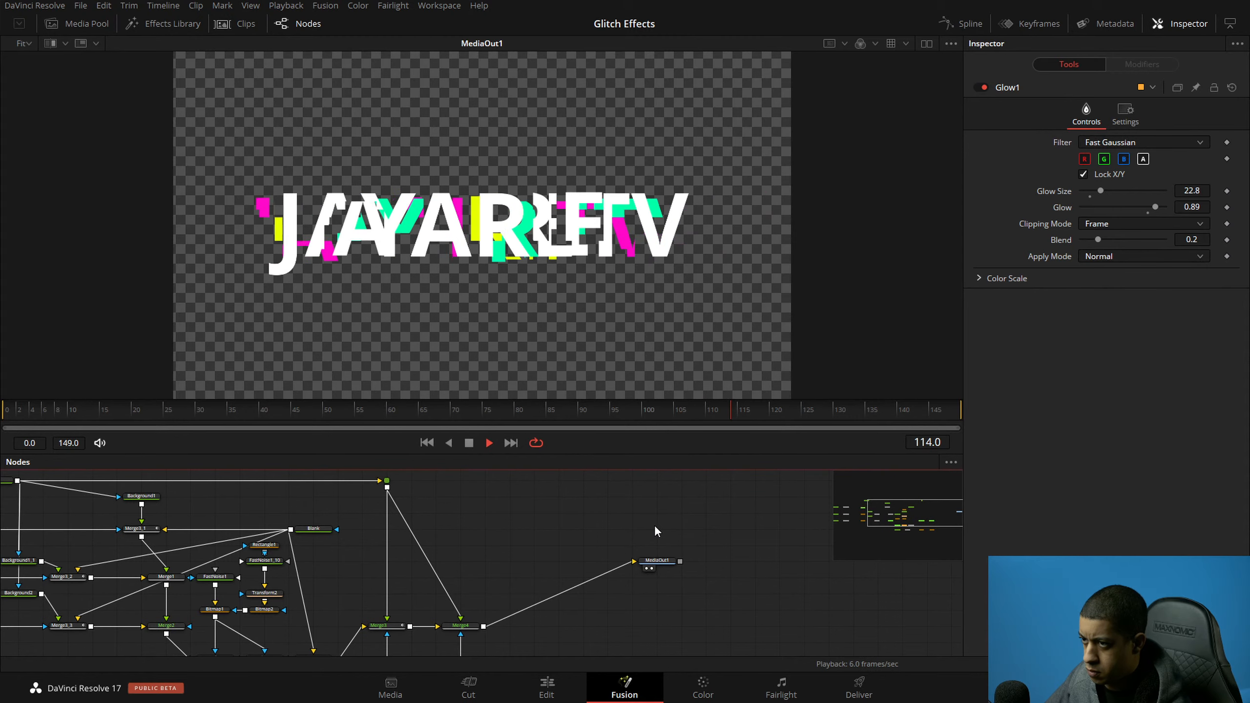
key(space)
scroll(571, 582, down, 1)
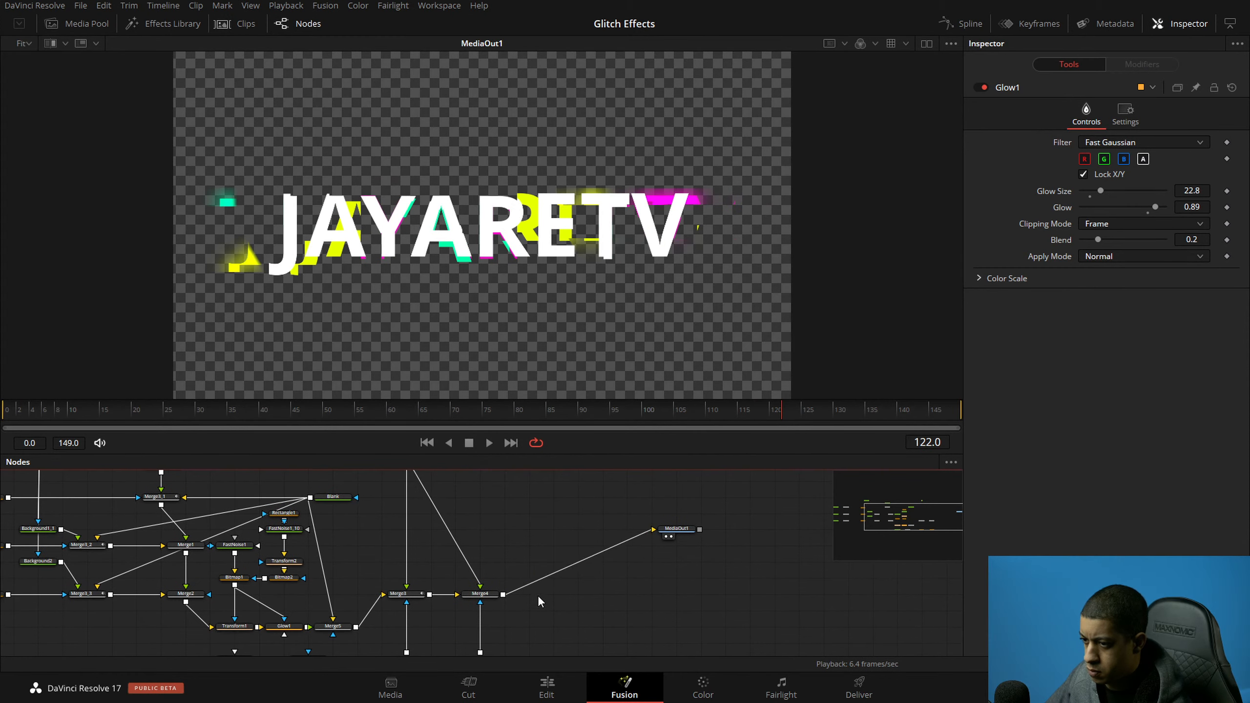
Step: Add a Background node merged with Merge4's output ahead of MediaOut1
click(513, 599)
key(shift+space)
text(glback)
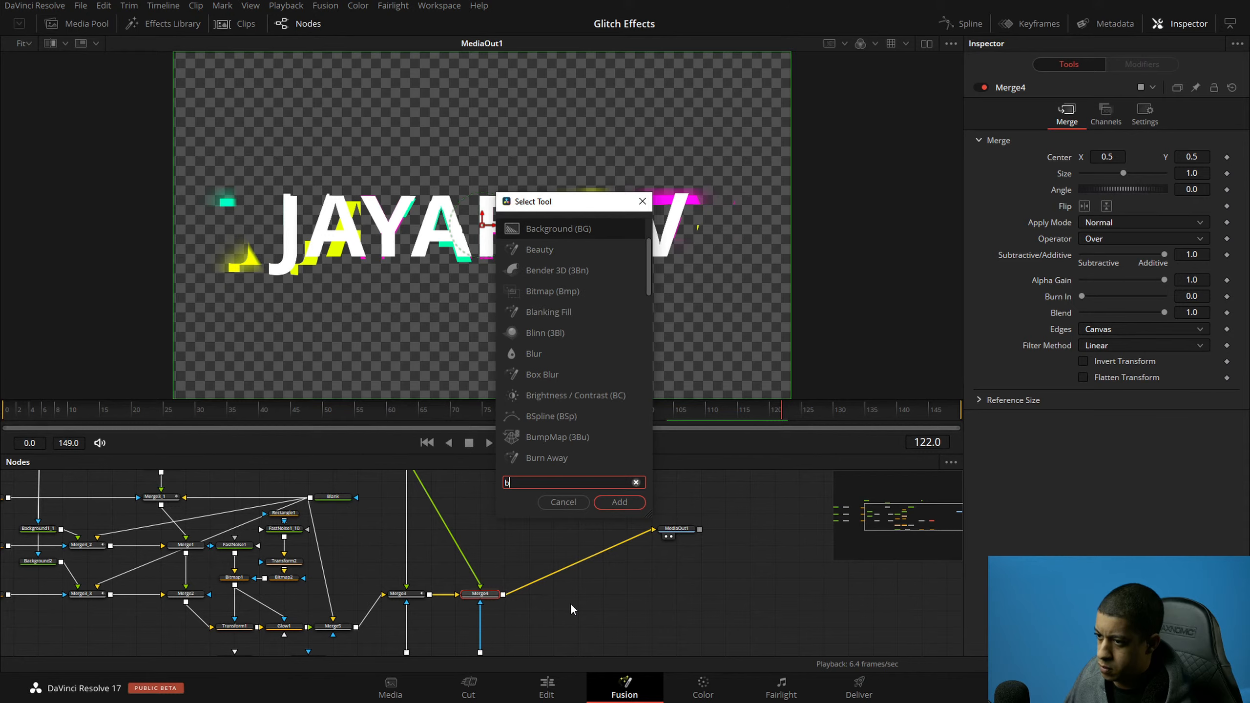
key(Return)
drag(575, 609, 775, 574)
drag(219, 572, 781, 598)
click(782, 598)
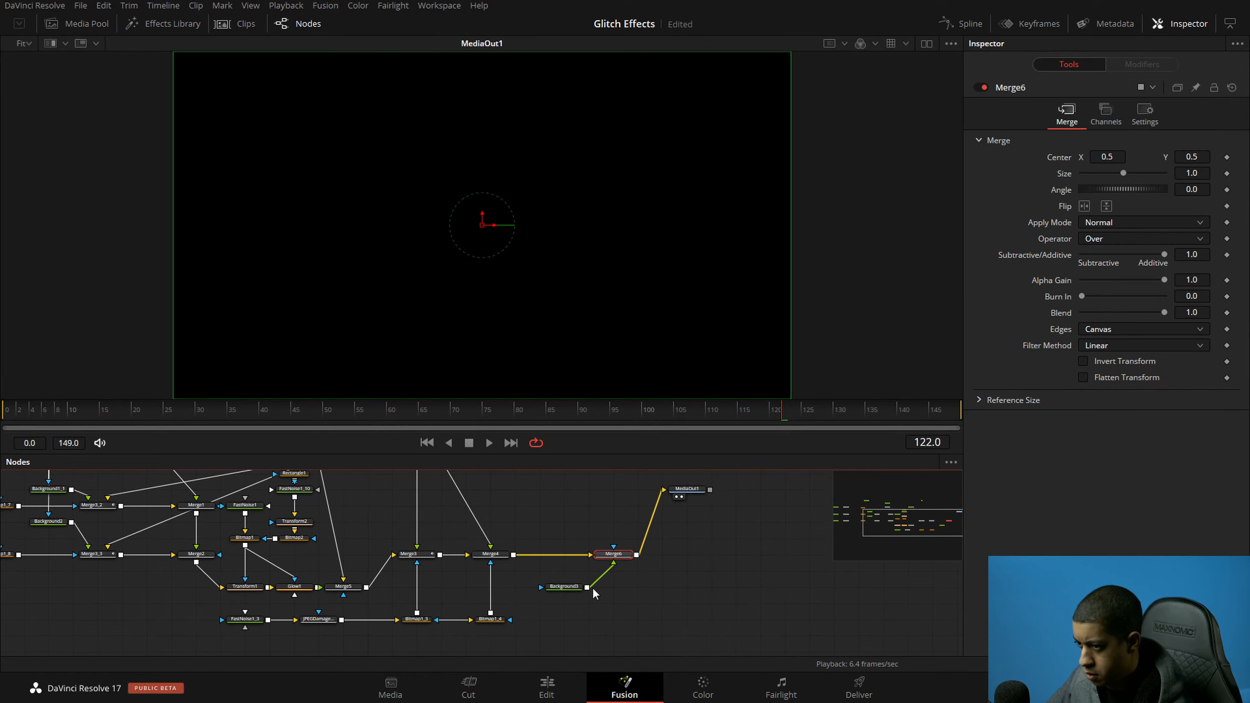
Step: Place Background3 beneath Merge6 and swap Merge6's inputs so the text sits over the black background
drag(591, 588, 627, 589)
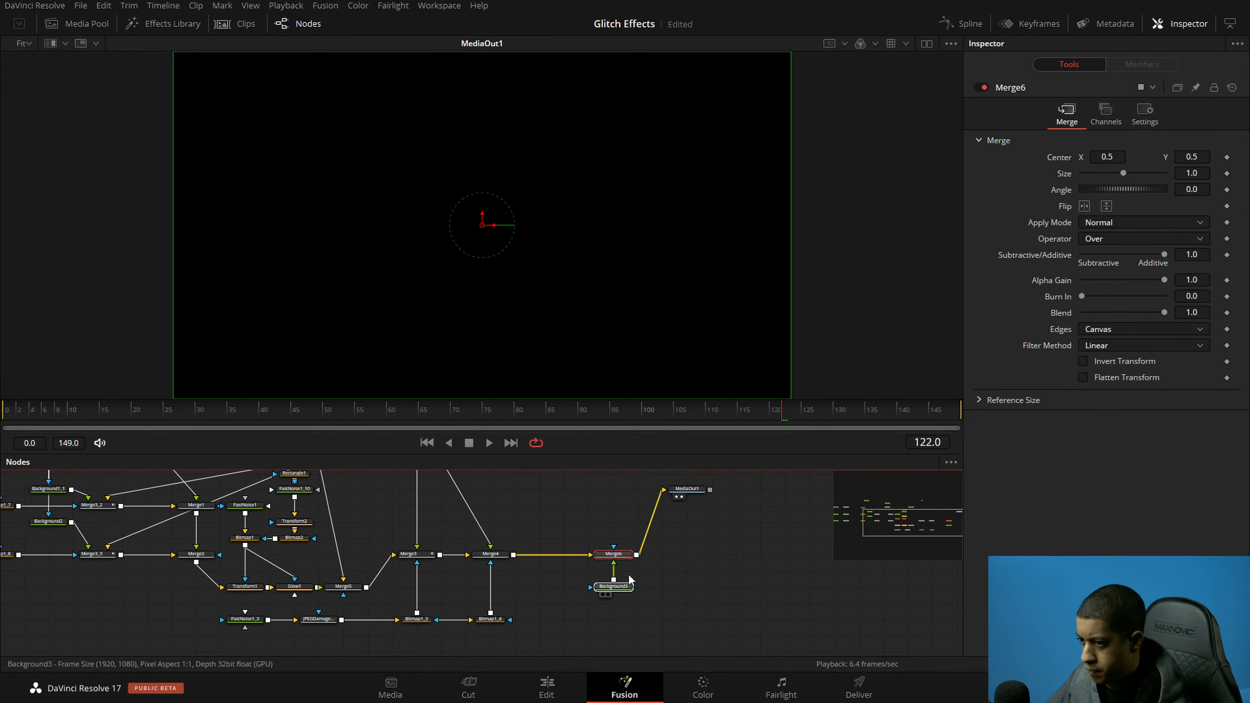
click(625, 587)
click(619, 556)
Step: Play the animation and move MediaOut1 in line with Merge6
key(space)
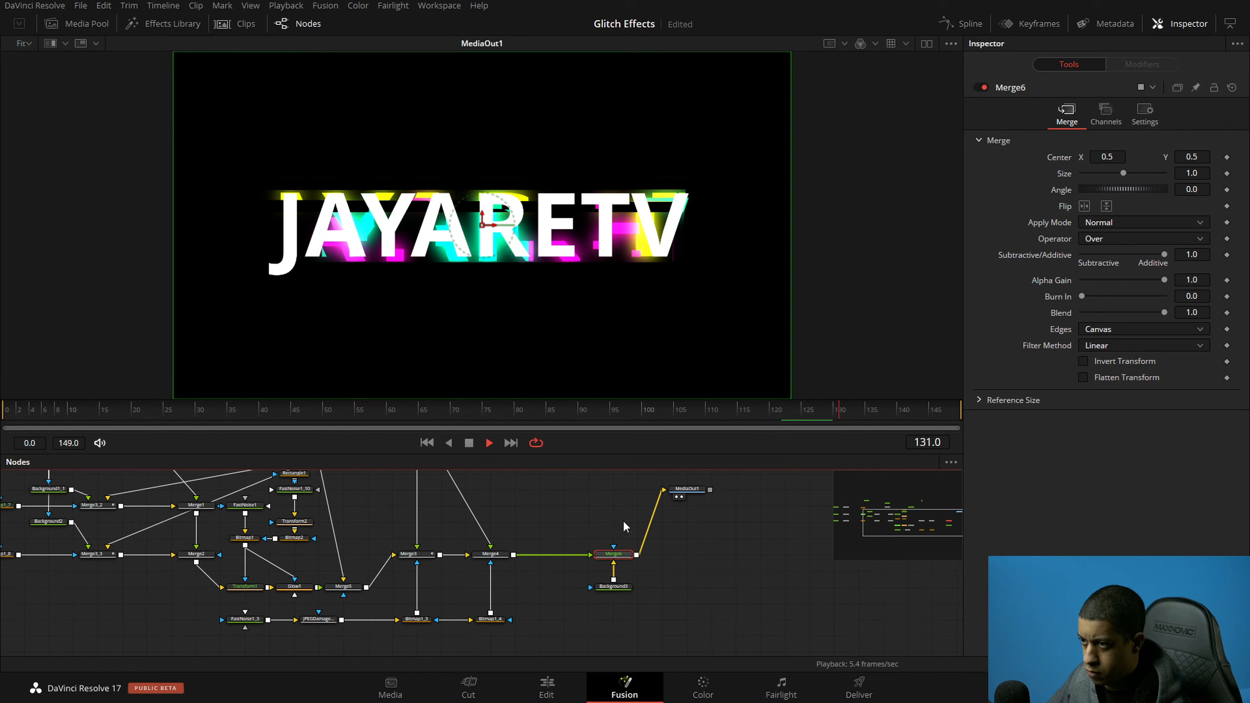
drag(685, 490, 706, 556)
drag(535, 524, 657, 530)
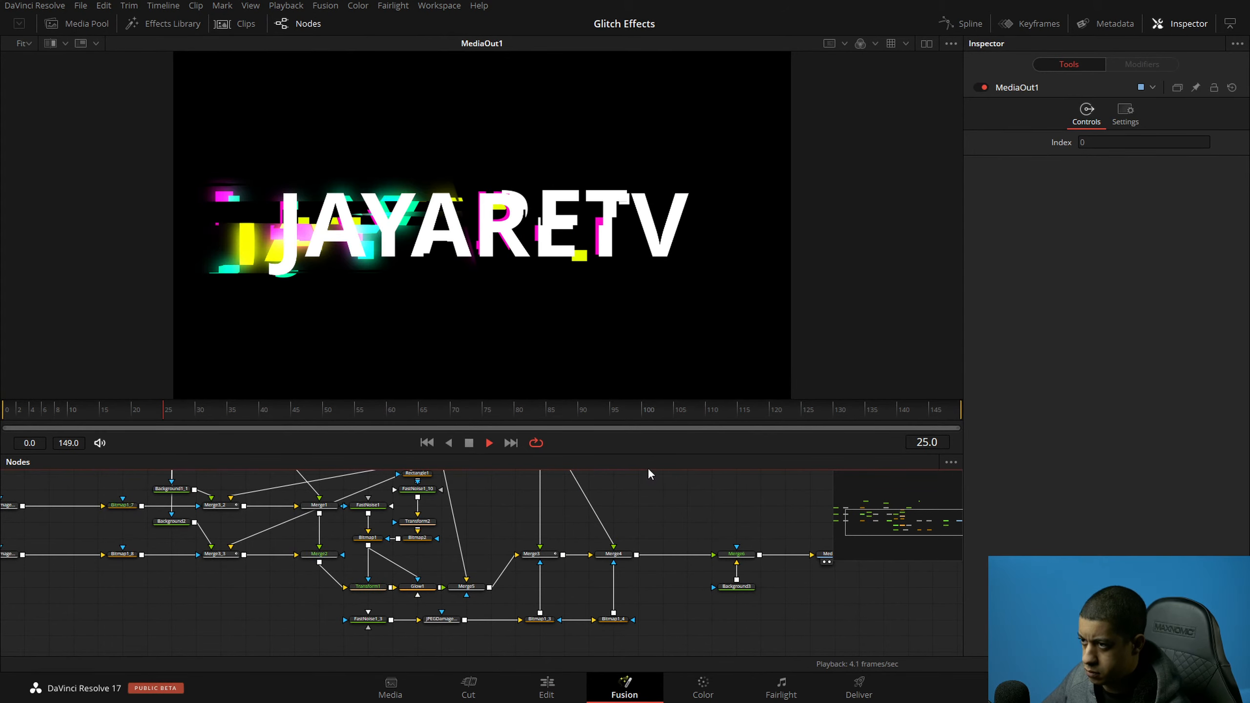
key(space)
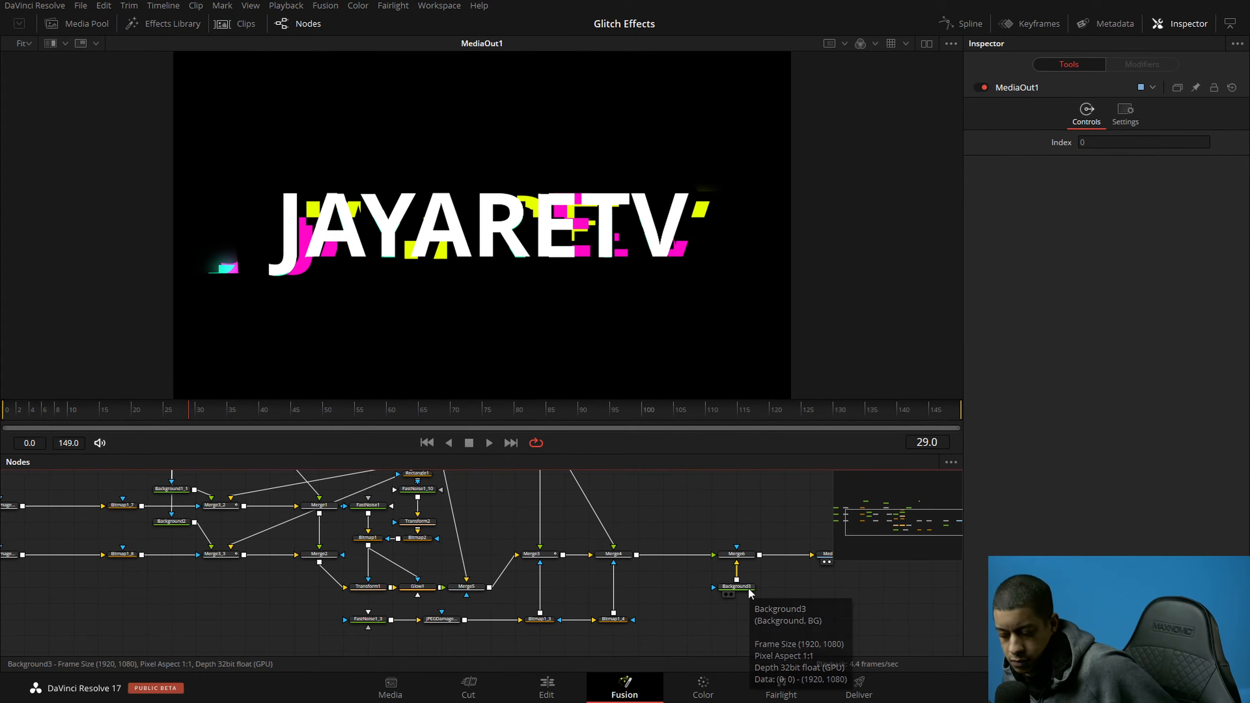
Step: Go back to frame 2 and modify Merge6's Size with Anim Curves
click(738, 553)
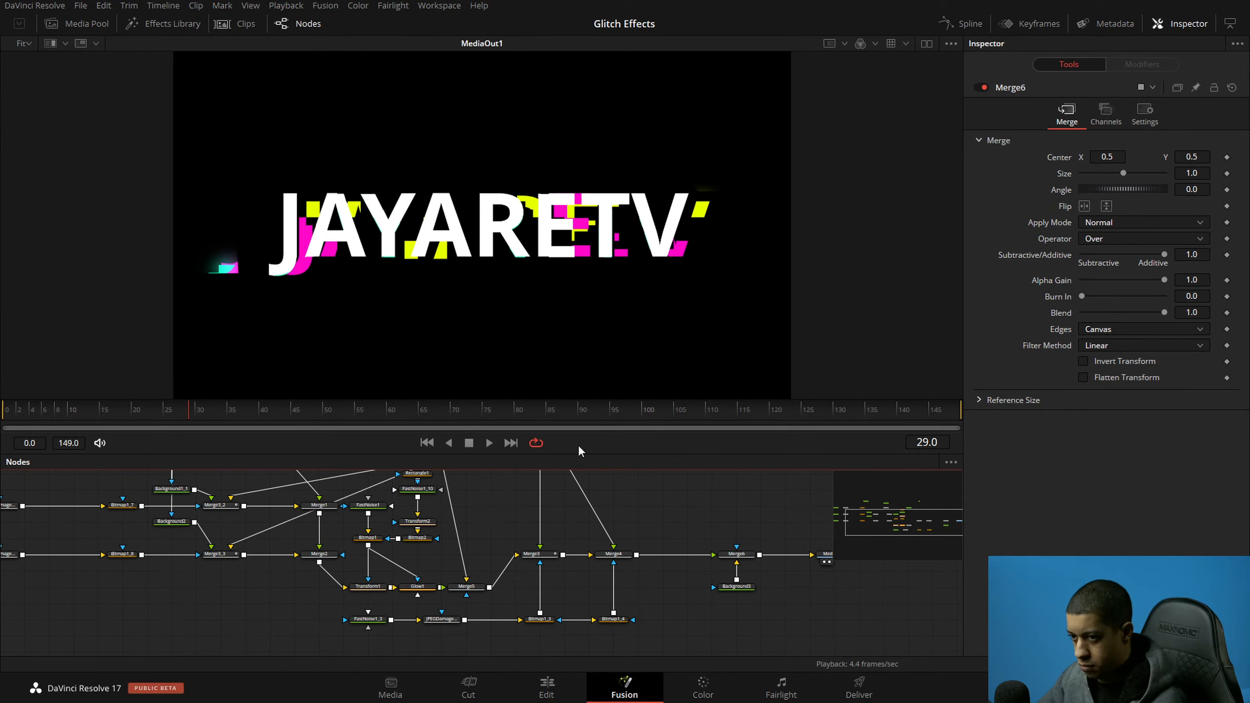
drag(193, 410, 20, 416)
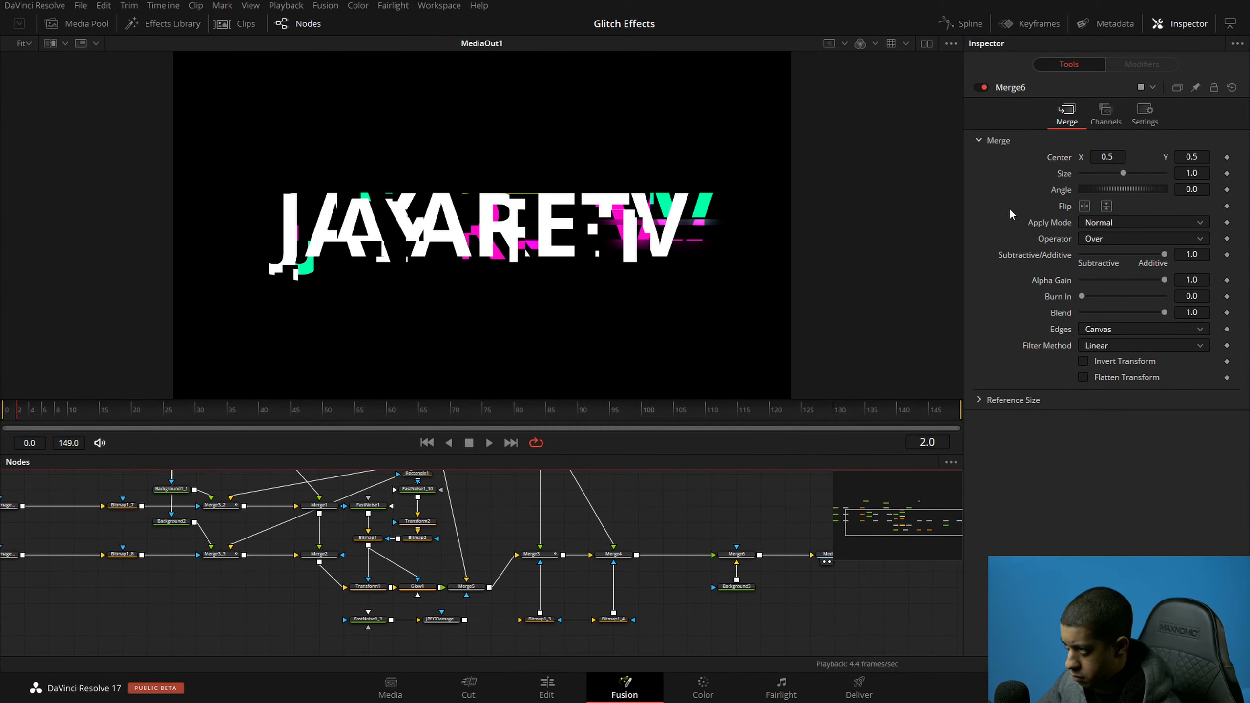
right_click(1067, 179)
mouse_move(1142, 230)
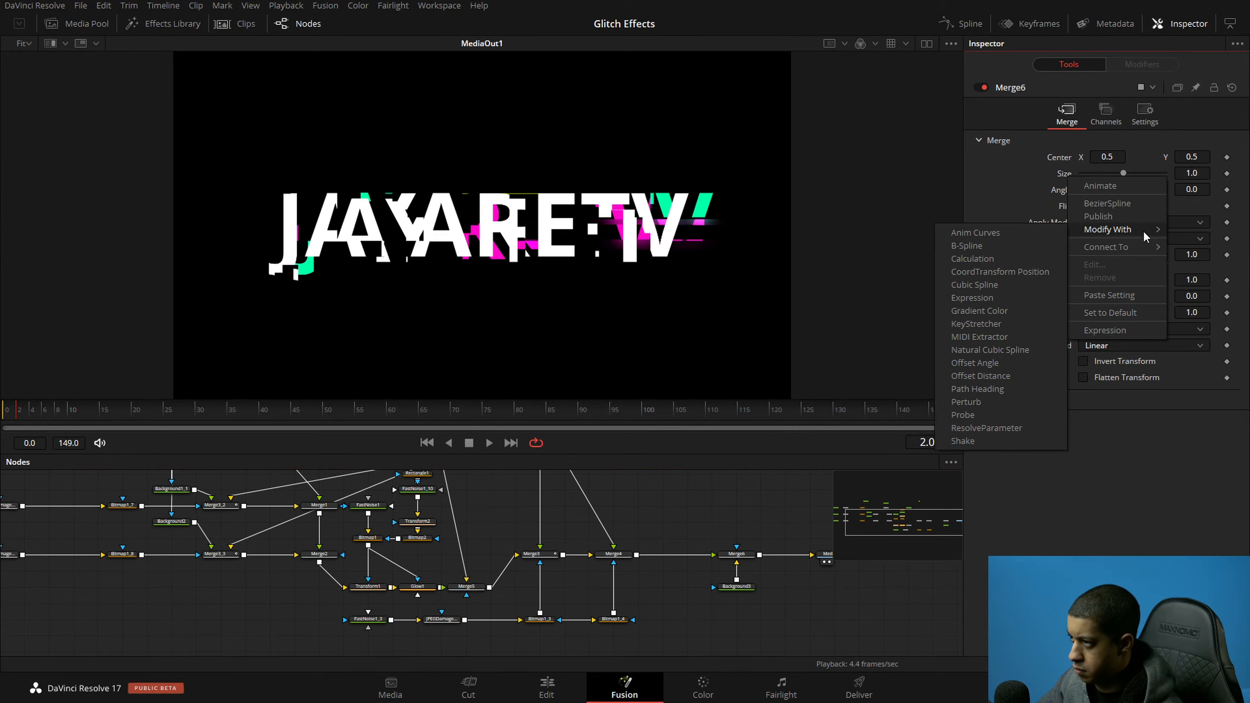
click(1009, 245)
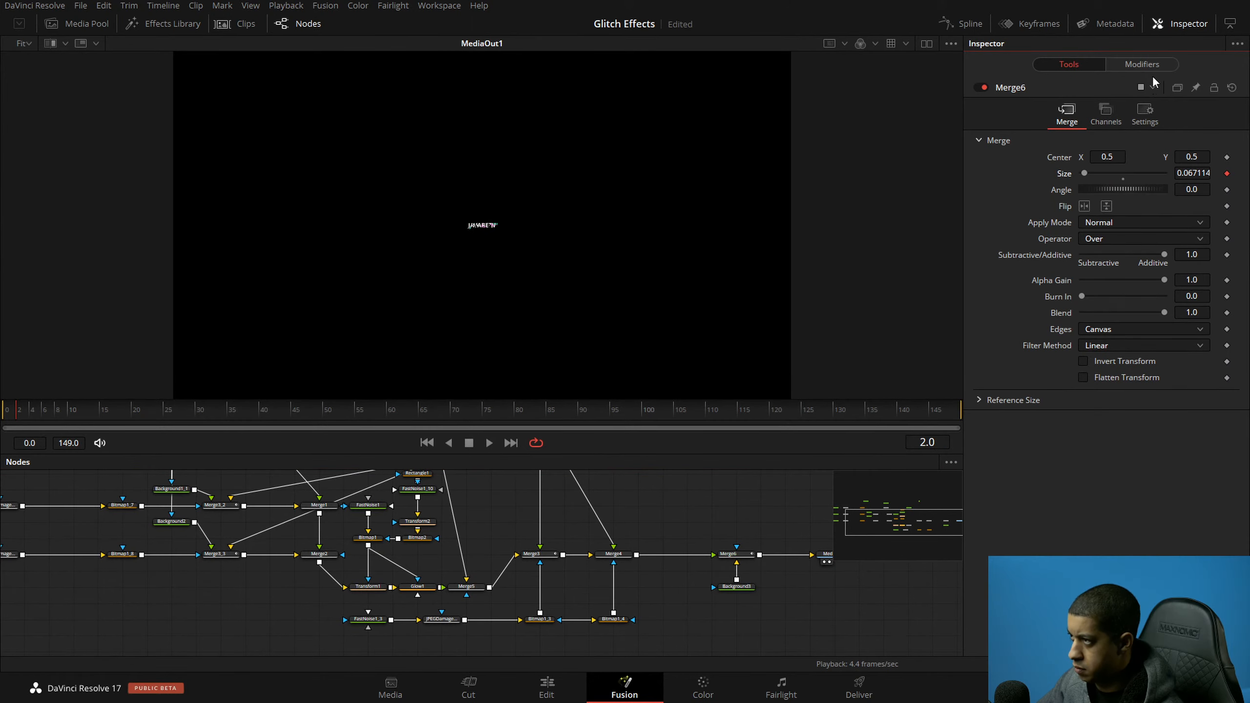
Step: Set the Anim Curves source to Custom and save the project
click(1141, 64)
click(1158, 158)
click(1137, 174)
click(1140, 157)
click(1126, 204)
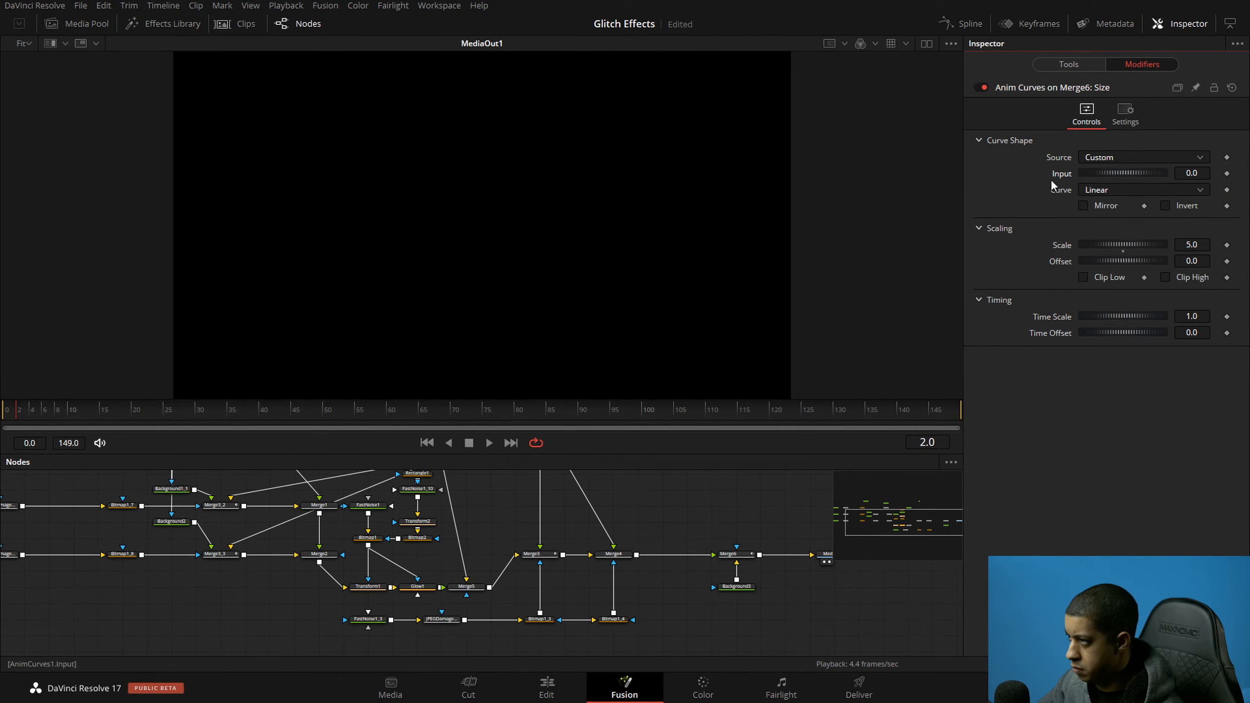
key(ctrl+s)
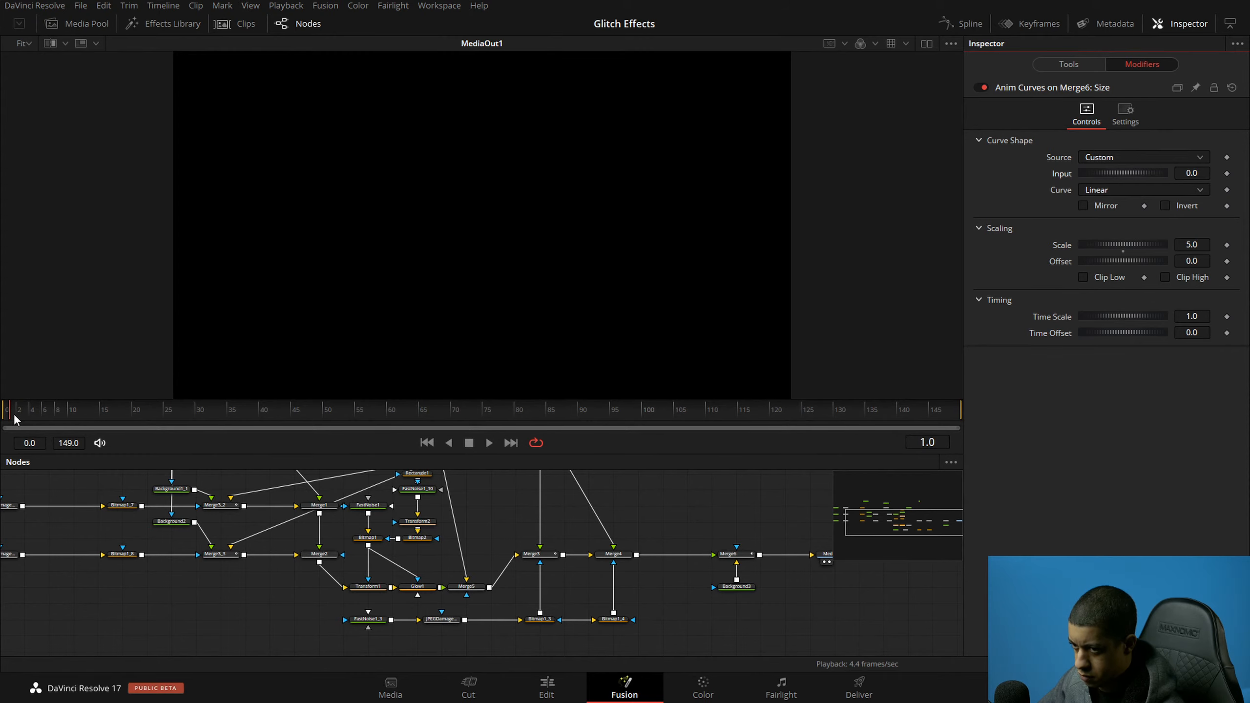
Step: Set the Anim Curves Input to 1.0 at frame 0 and return to Merge6's own settings
double_click(1191, 173)
text(1)
key(Return)
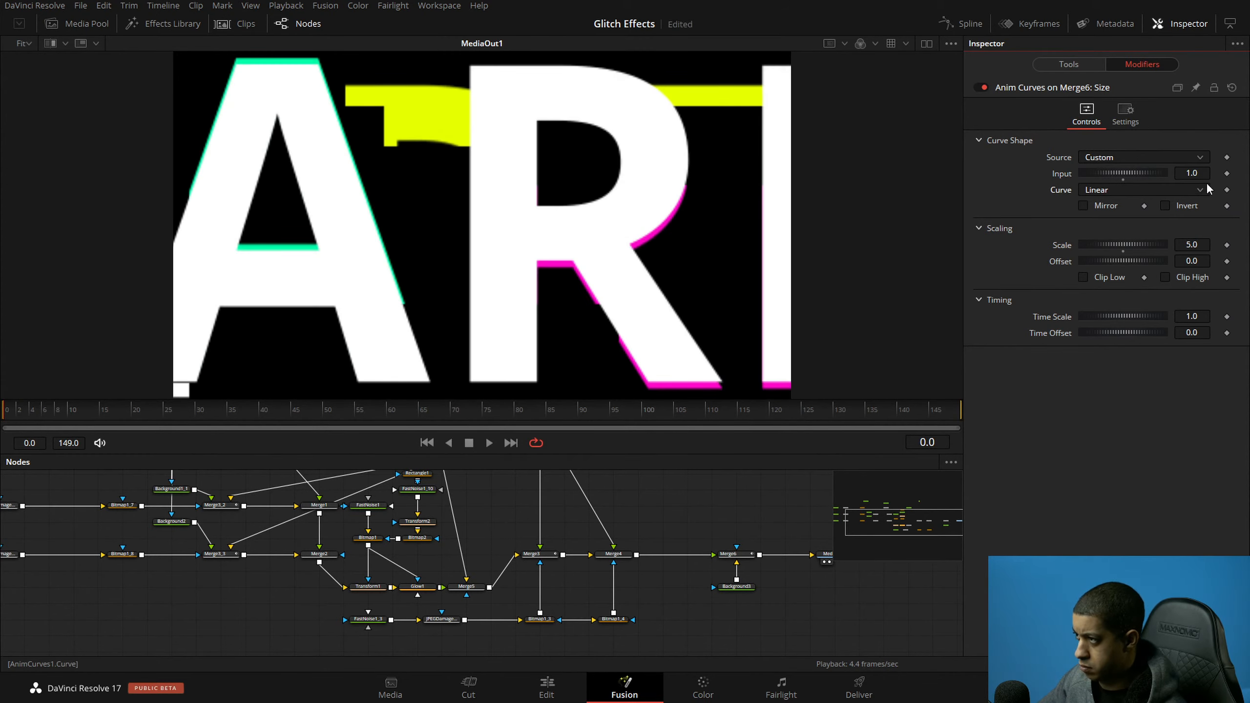
click(738, 555)
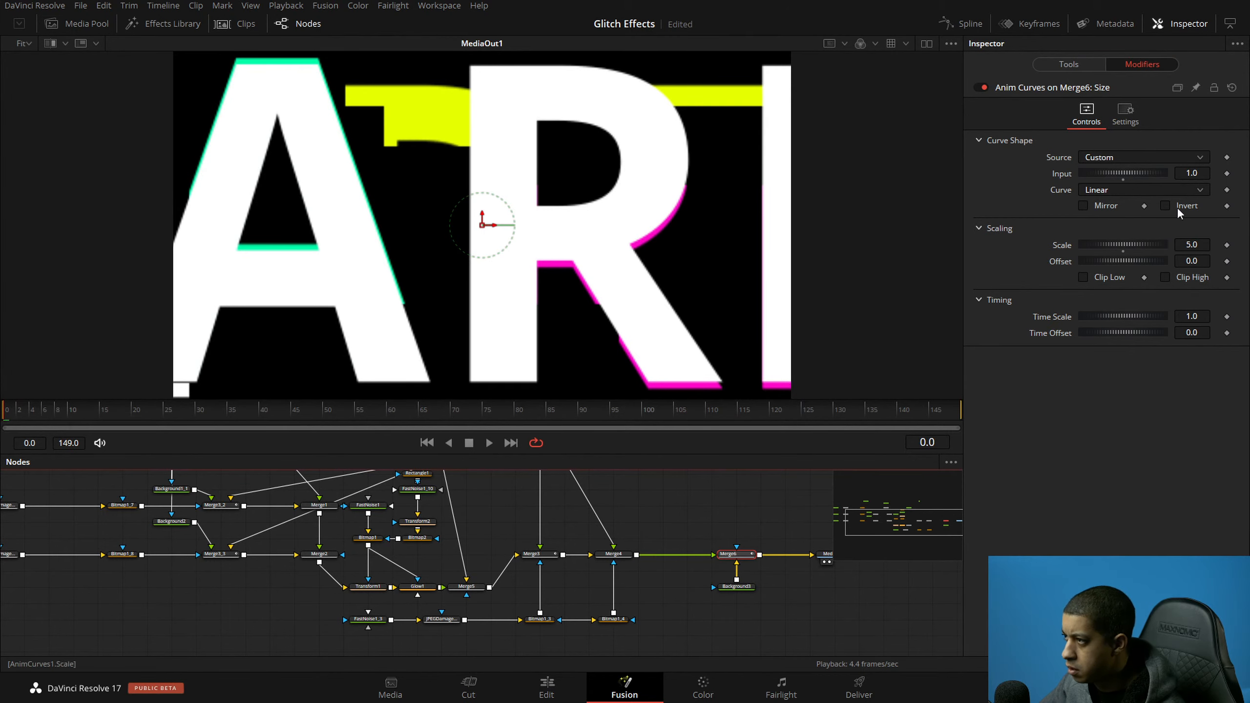
click(1069, 64)
scroll(573, 242, down, 5)
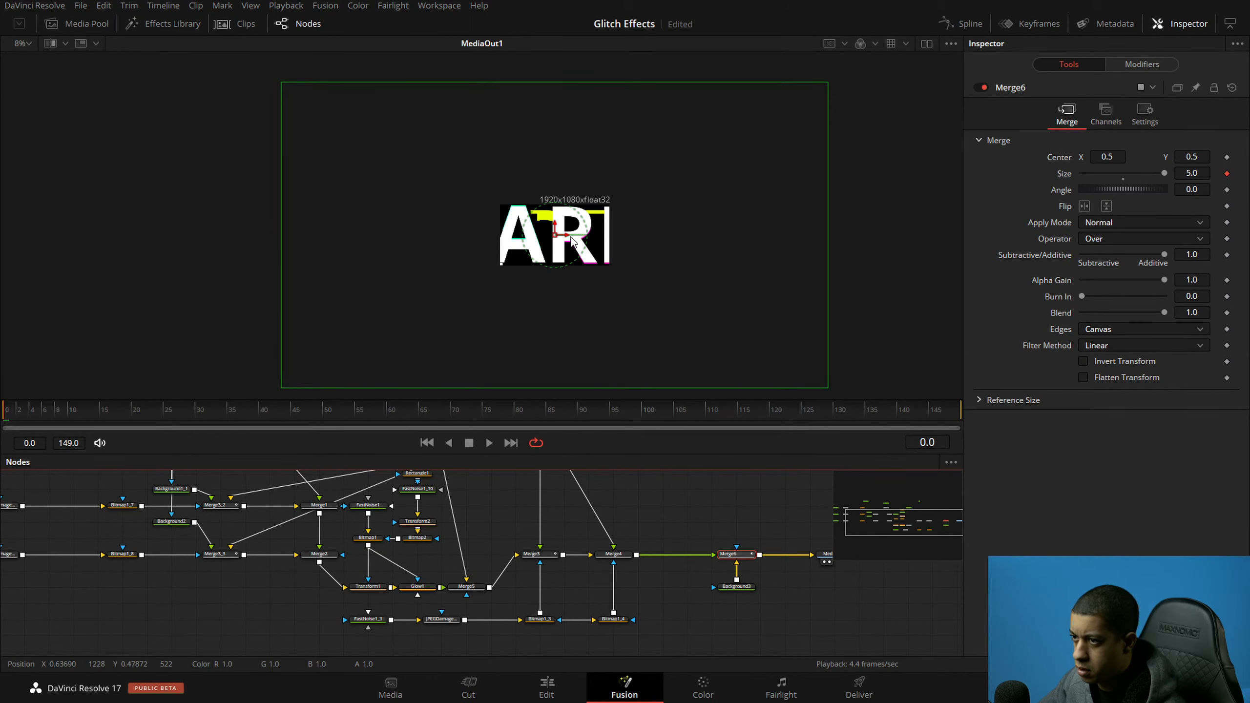
Step: Check Merge6's size at frame 87 and set the Scale of its Anim Curves modifier to 1.0
click(1139, 64)
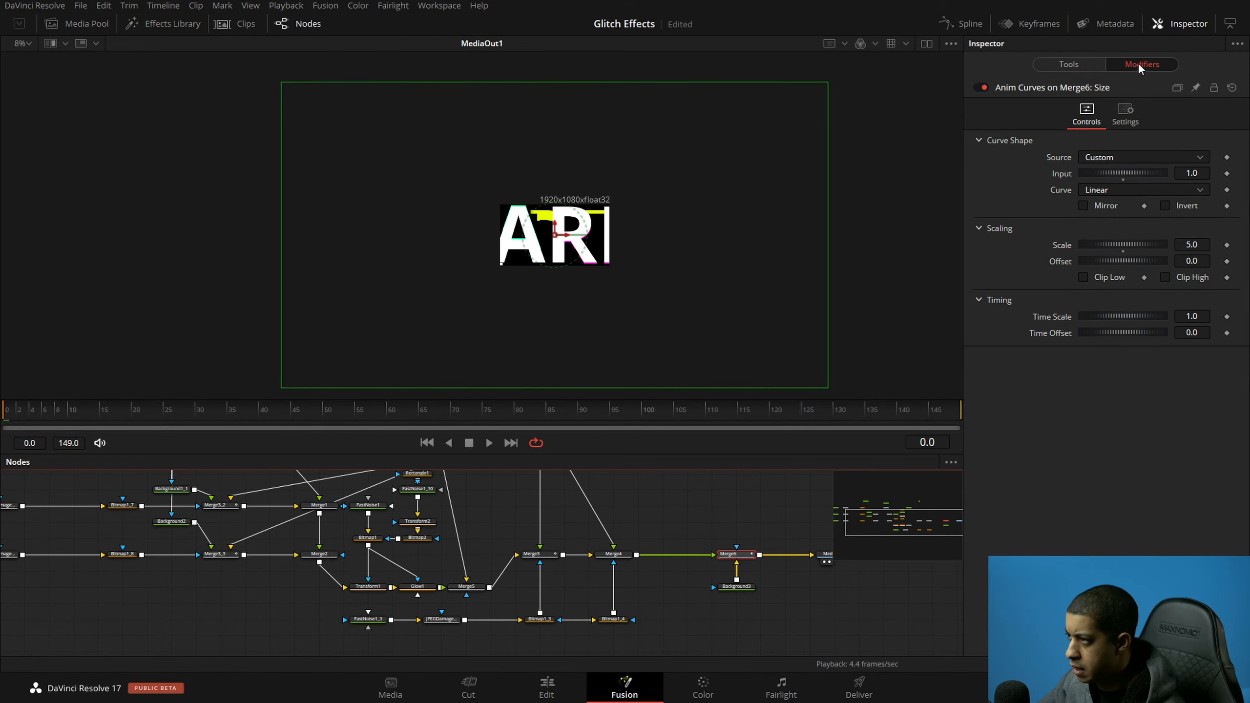
click(1066, 67)
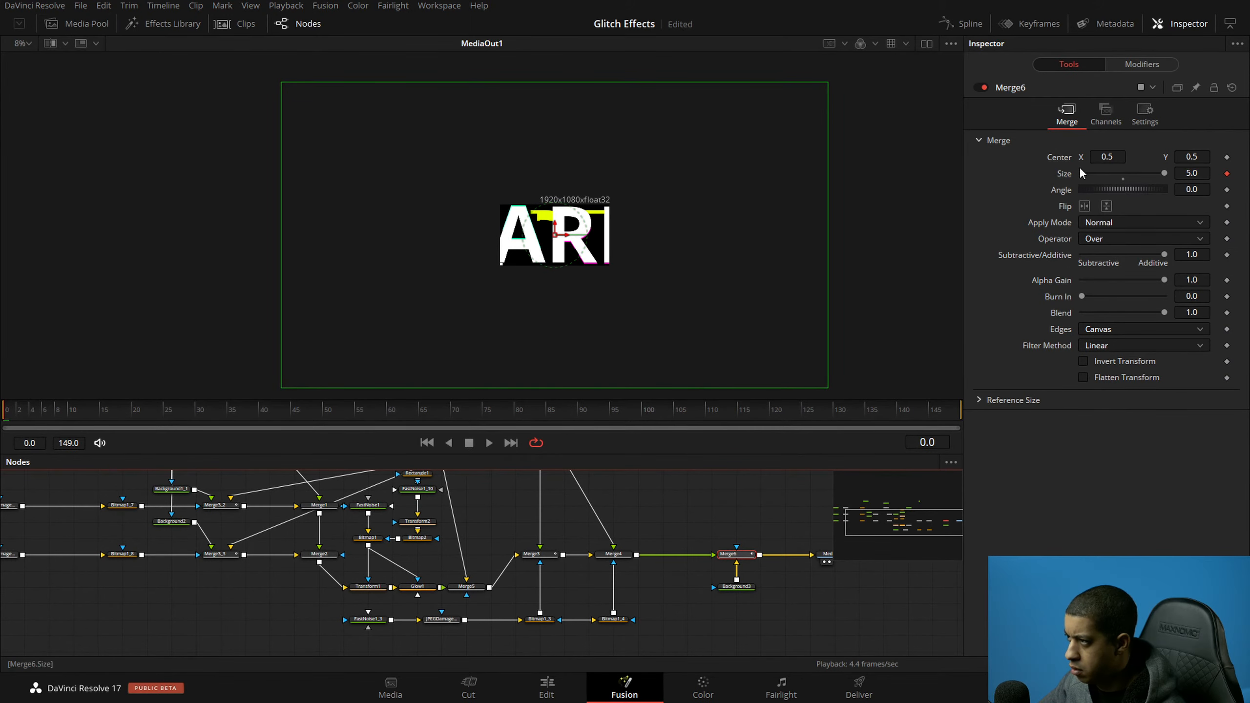
click(561, 411)
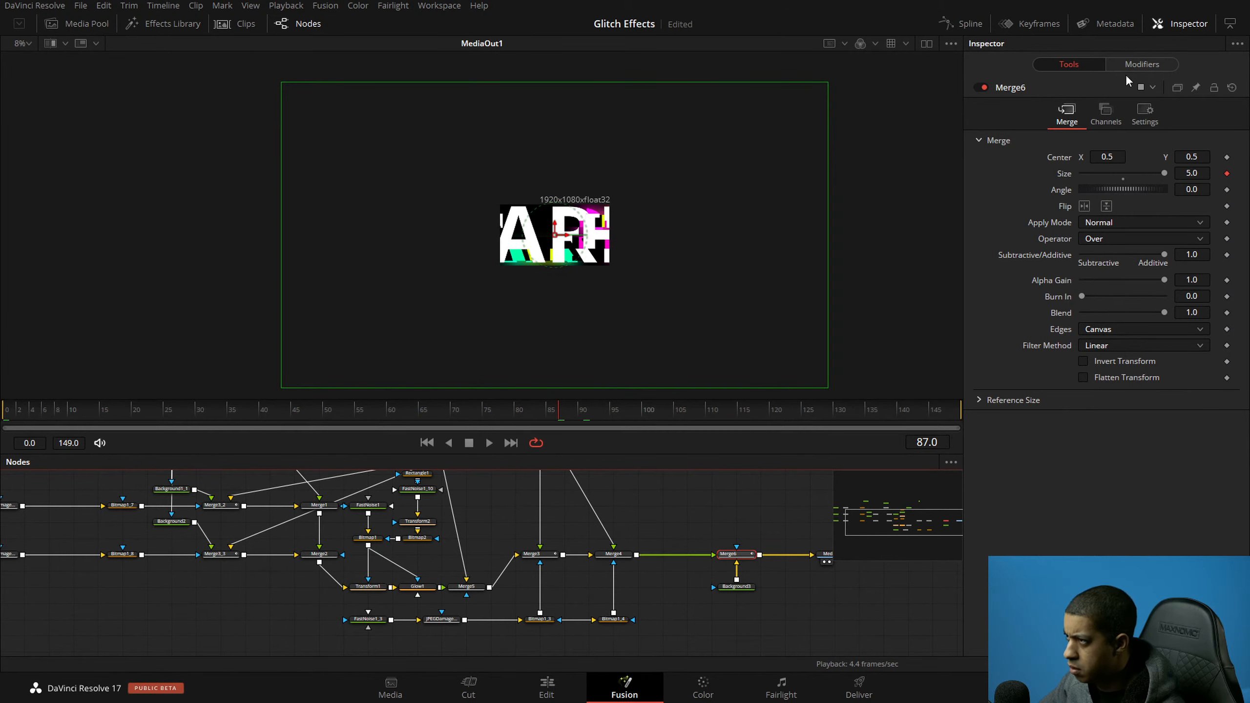
click(1139, 66)
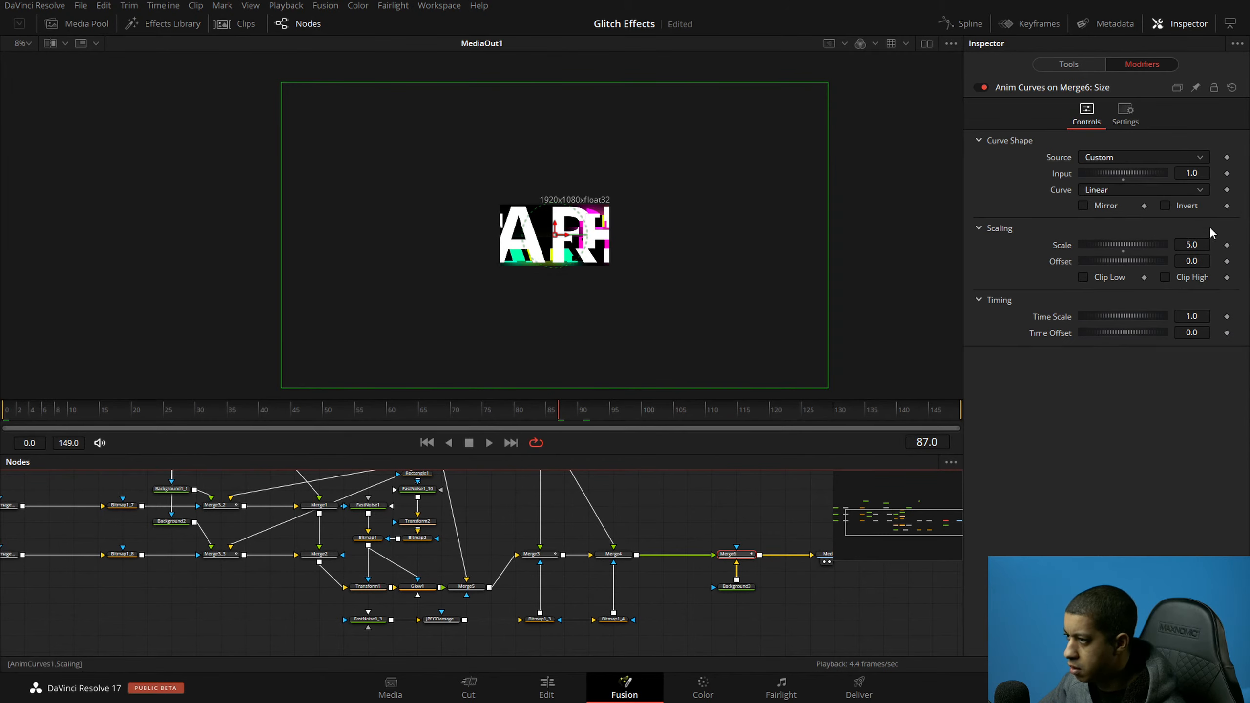
double_click(1055, 247)
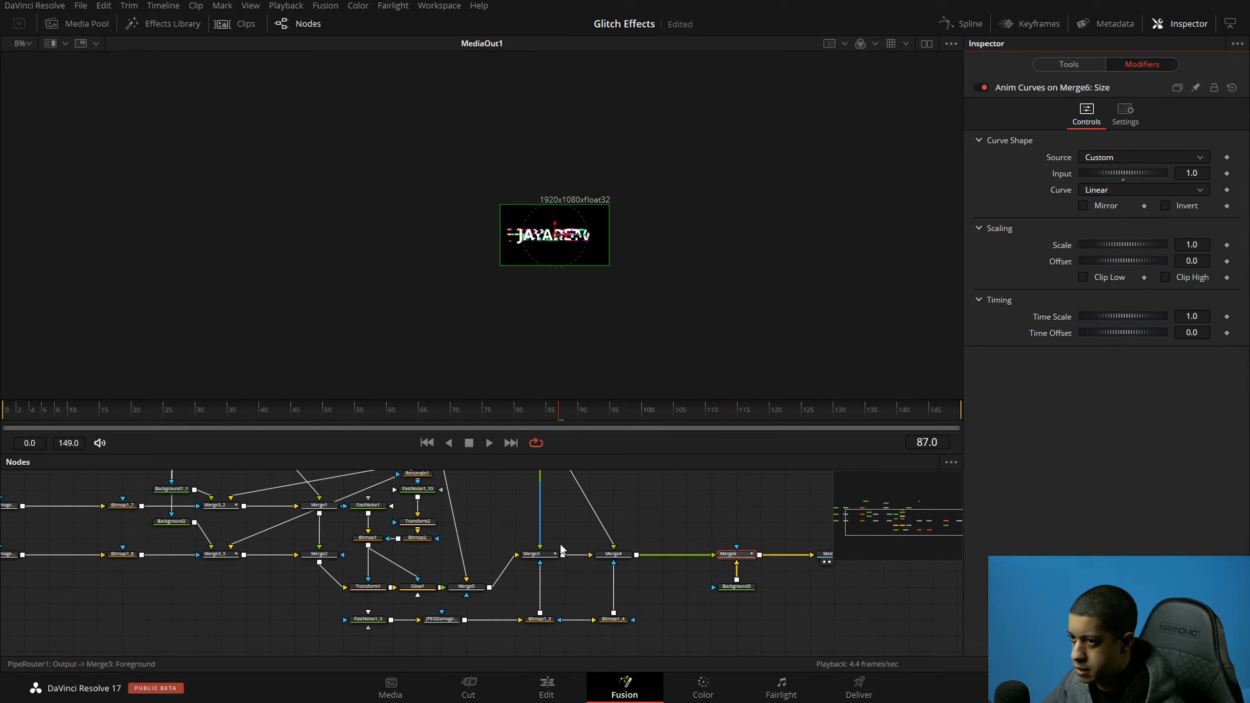
Step: Select MediaOut1 and play the JAYARETV glitch animation to review it at full size
scroll(567, 216, up, 4)
drag(498, 386, 521, 305)
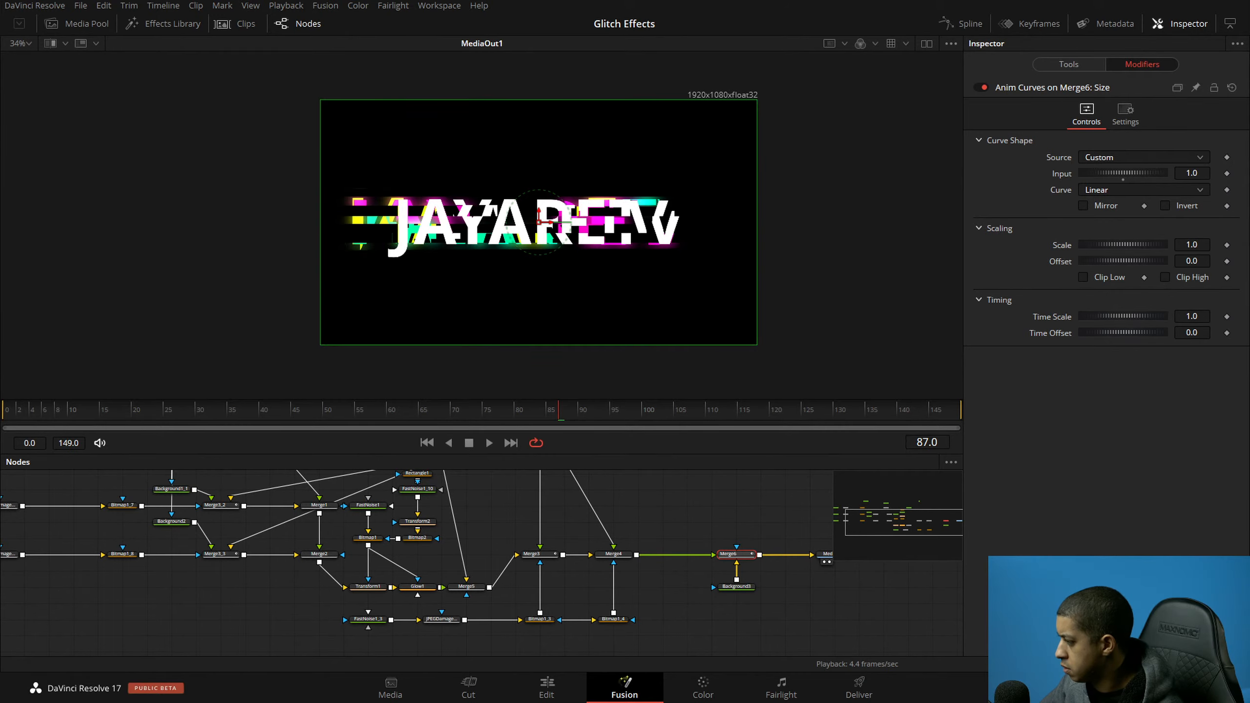
click(797, 613)
drag(859, 614, 728, 577)
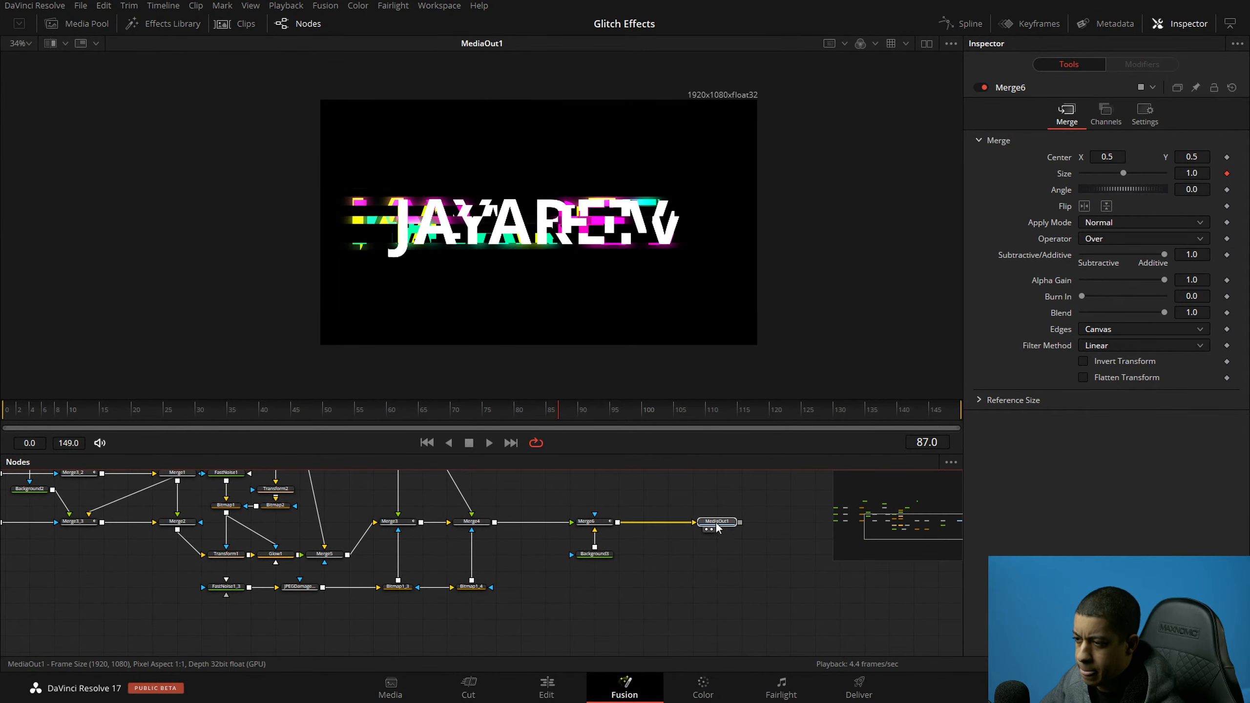
click(716, 526)
key(space)
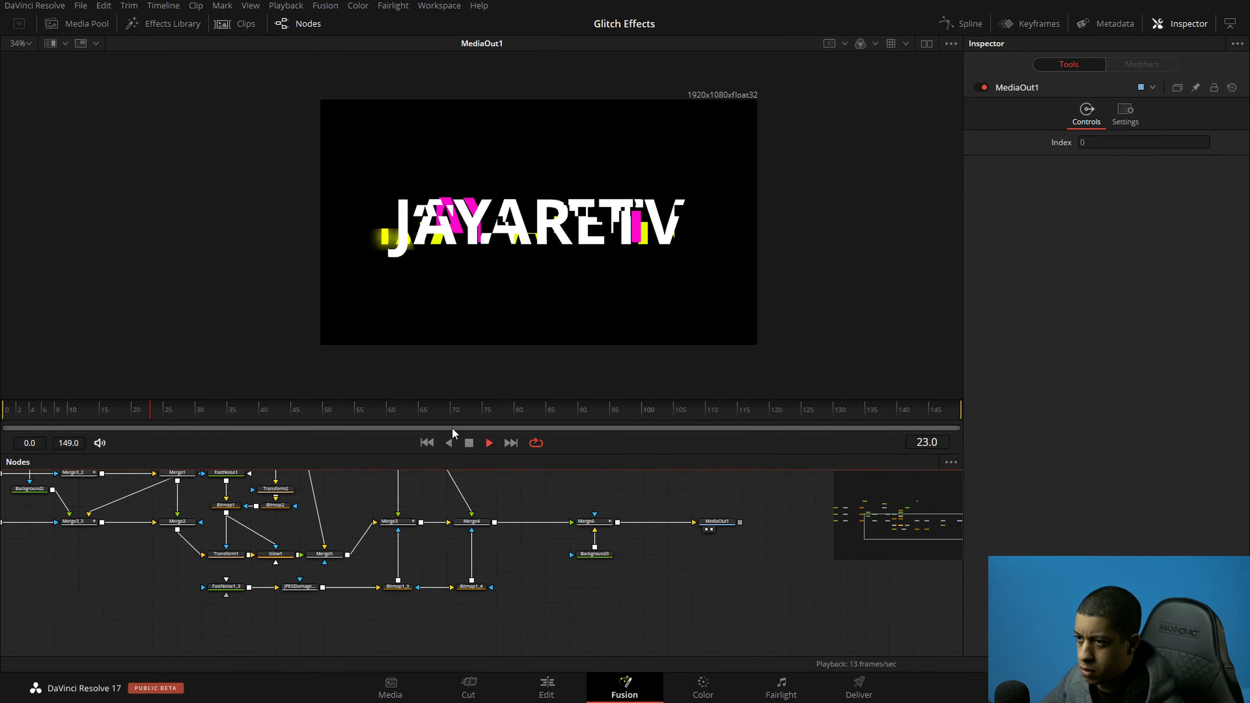
key(space)
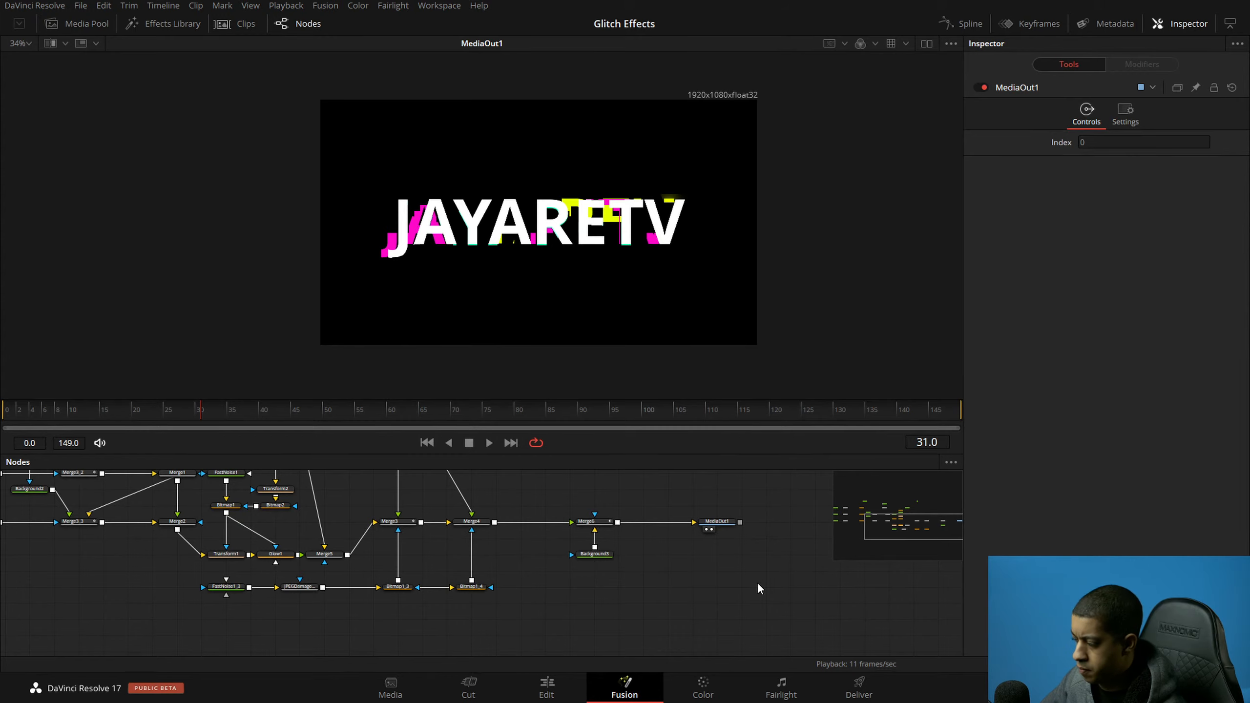
key(space)
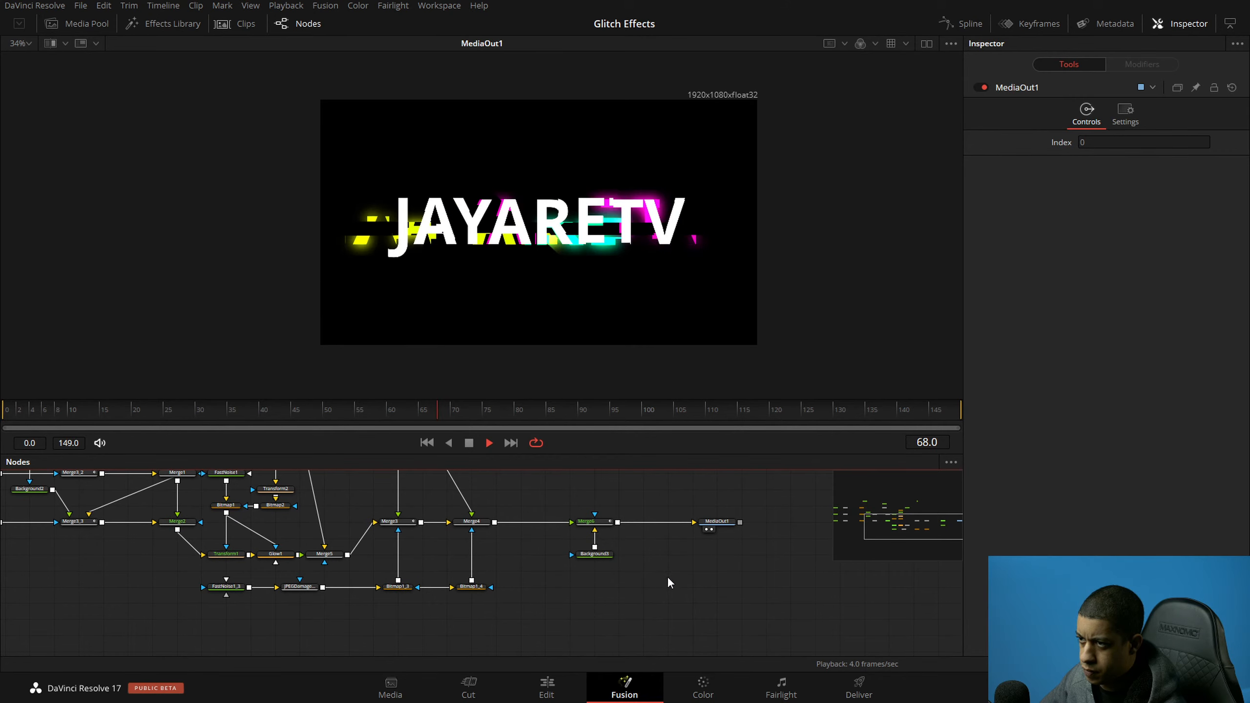
scroll(601, 585, up, 5)
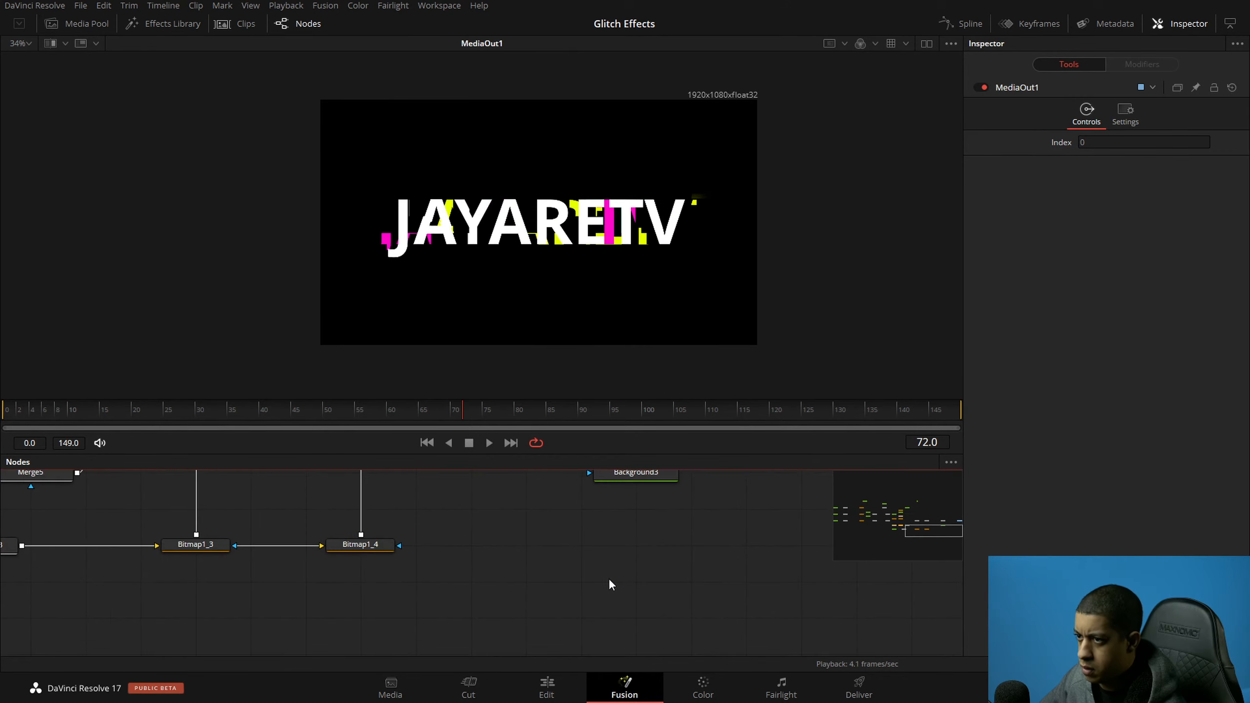
drag(510, 547, 660, 584)
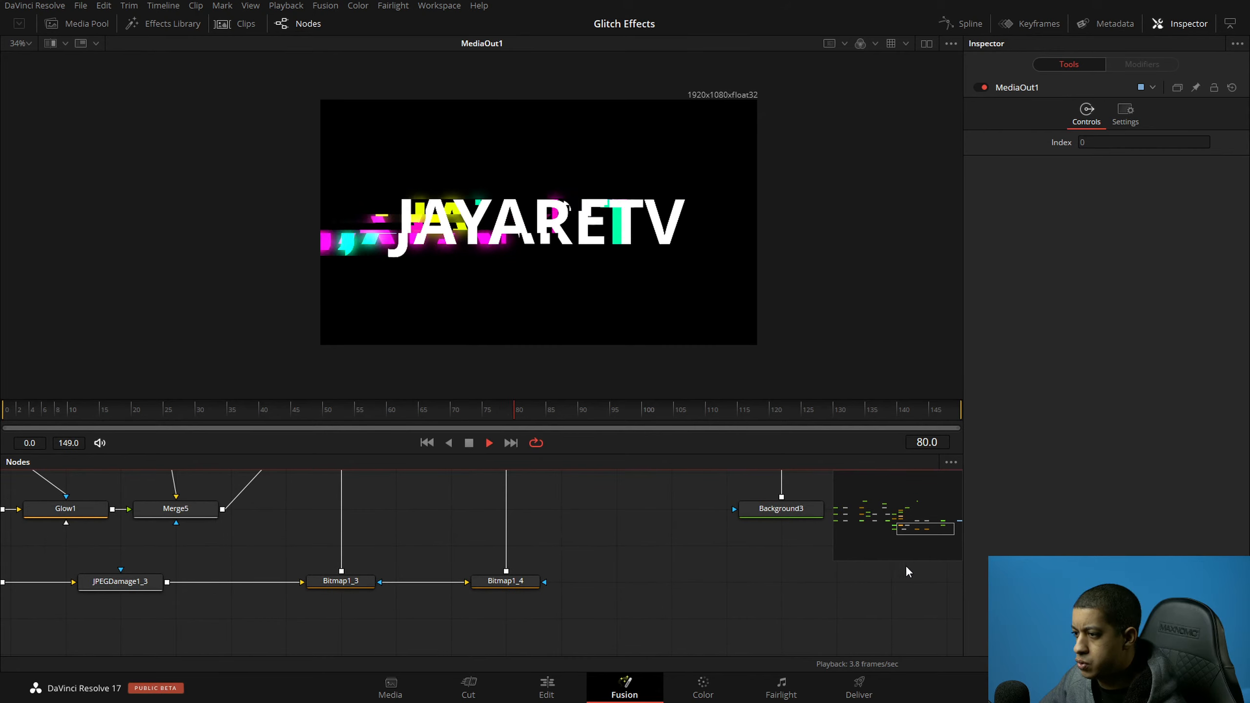
click(905, 525)
drag(905, 525, 927, 526)
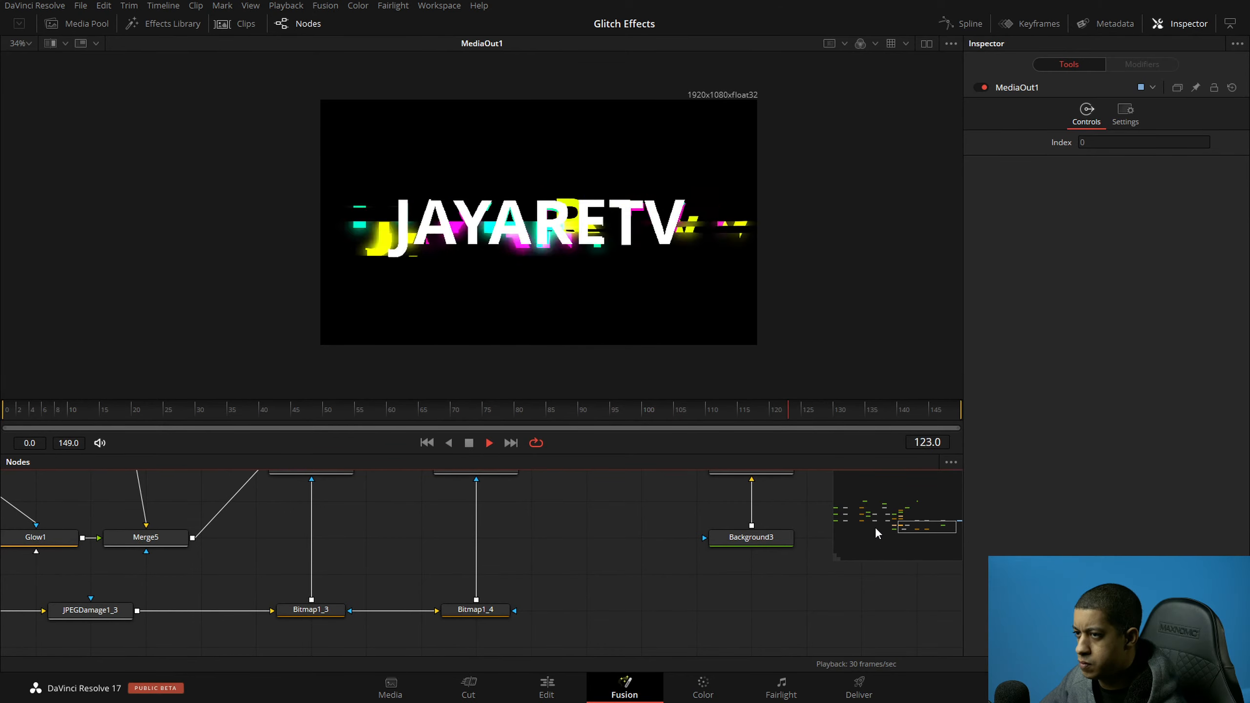
key(space)
Step: Keyframe the Input of Merge6's Anim Curves modifier at 1.0 on frame 15
drag(757, 515, 489, 569)
click(472, 519)
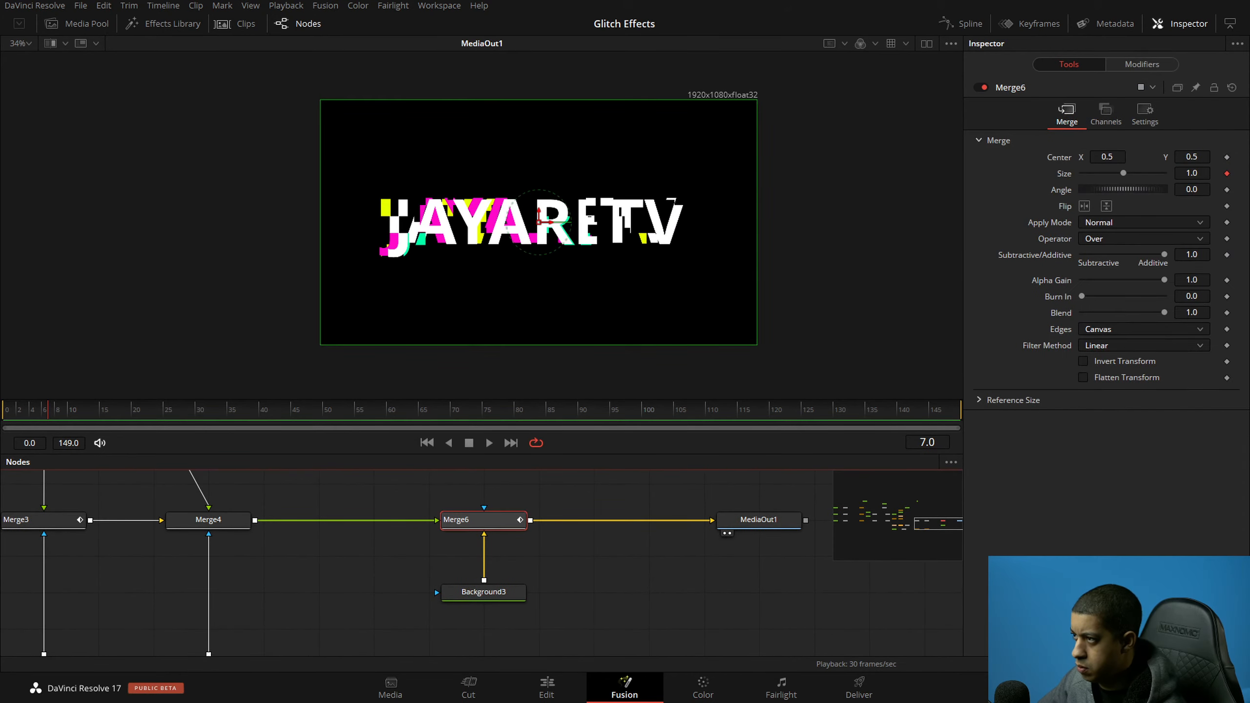
click(1162, 68)
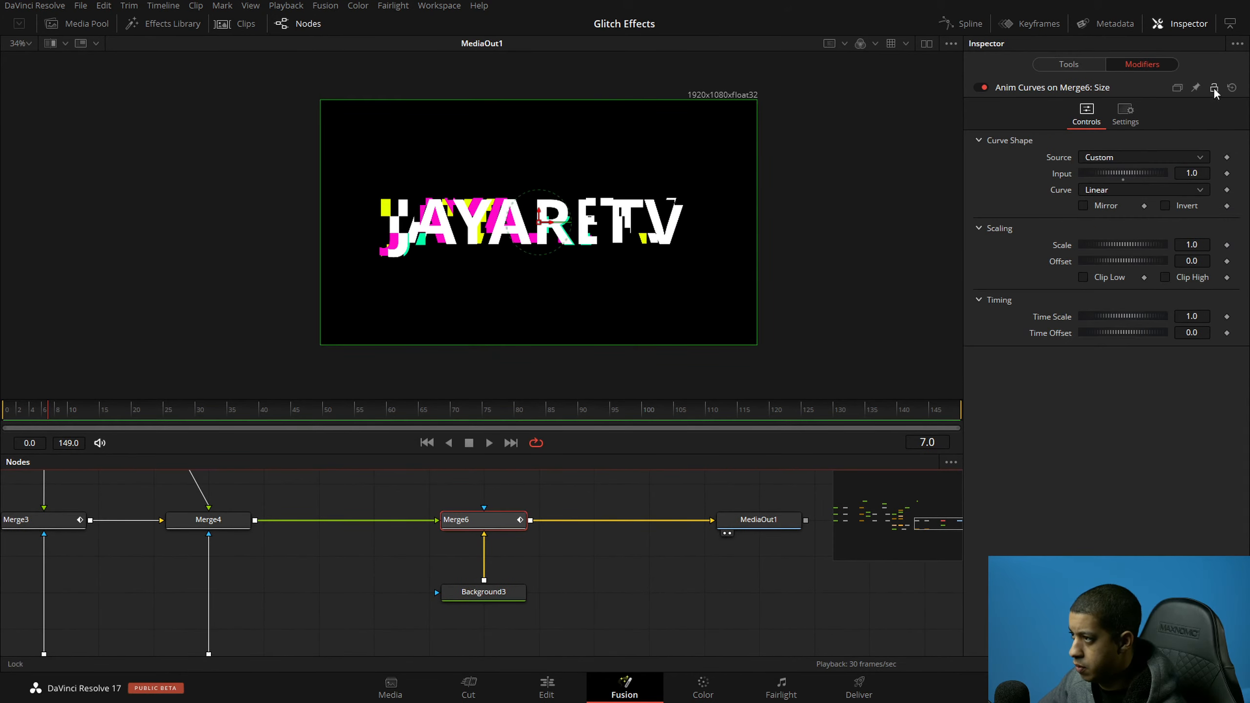
click(12, 416)
drag(12, 416, 100, 421)
click(1226, 173)
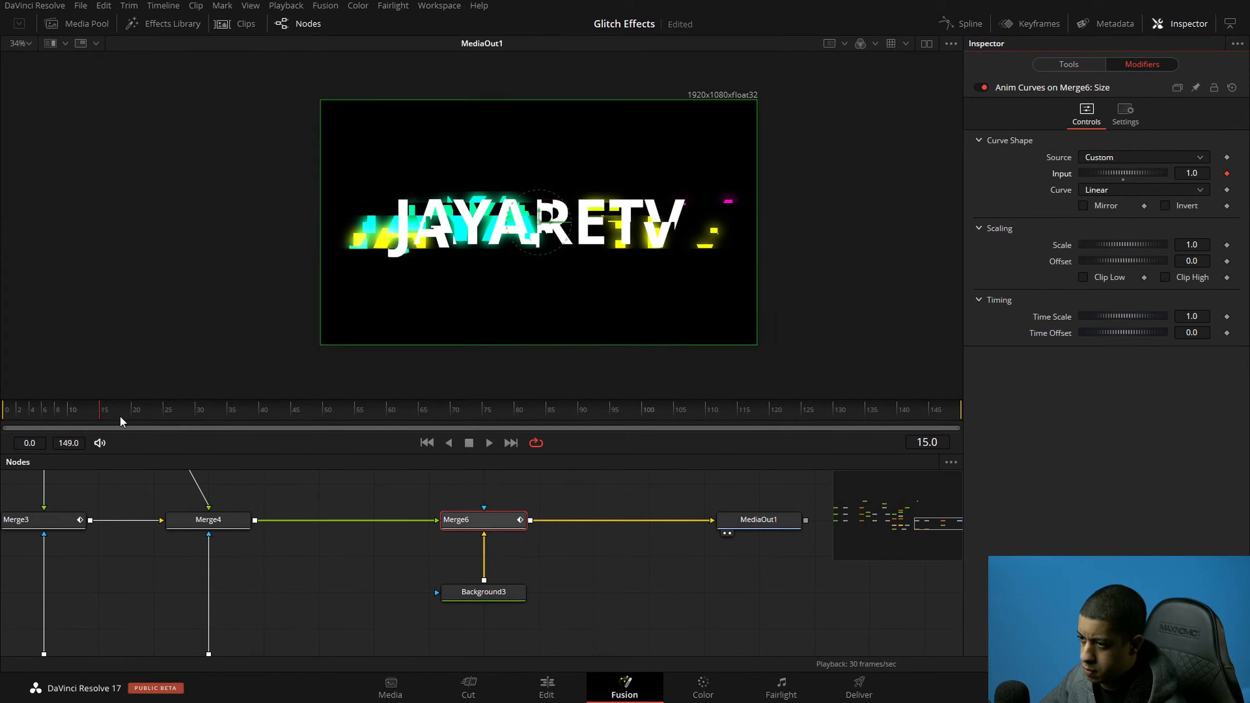
Step: Set the Anim Curves Input to 0.4 at frame 17
drag(104, 418, 114, 419)
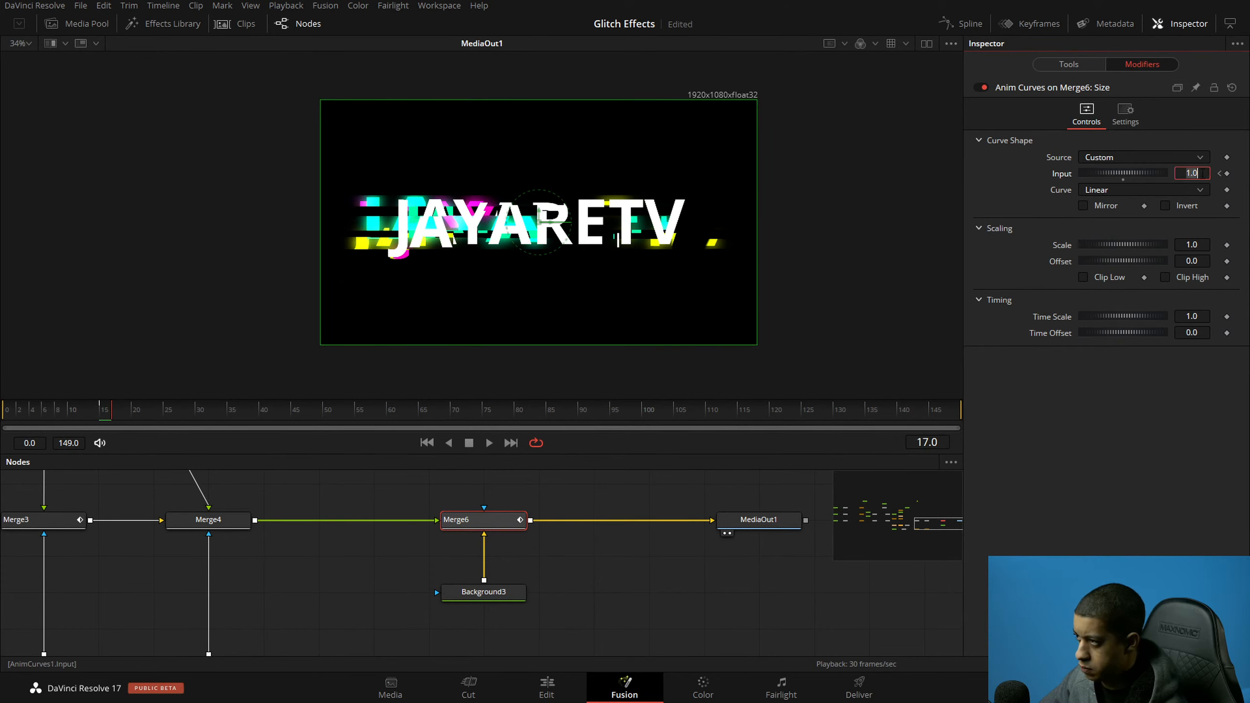
key(BackSpace)
key(BackSpace)
key(BackSpace)
text(.4)
key(Tab)
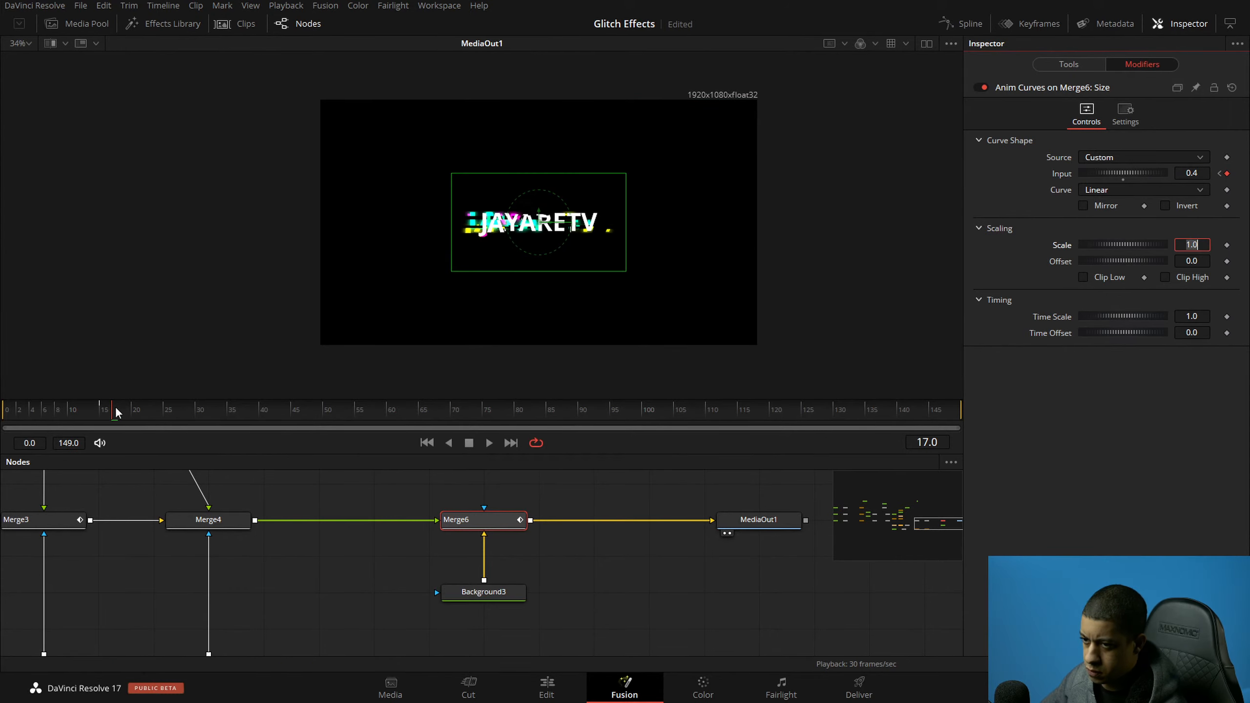
Step: Set the Anim Curves Input back to 1.0 at frame 18
drag(117, 417, 122, 419)
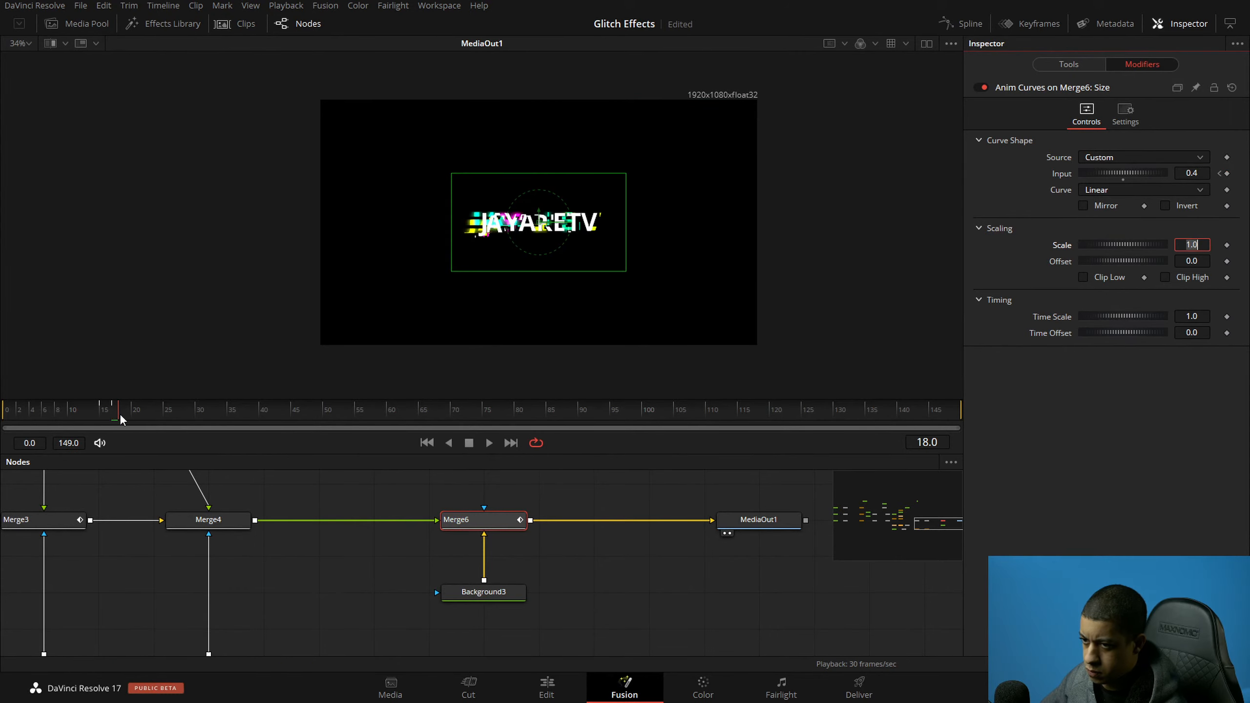
click(1191, 173)
text(1)
key(Return)
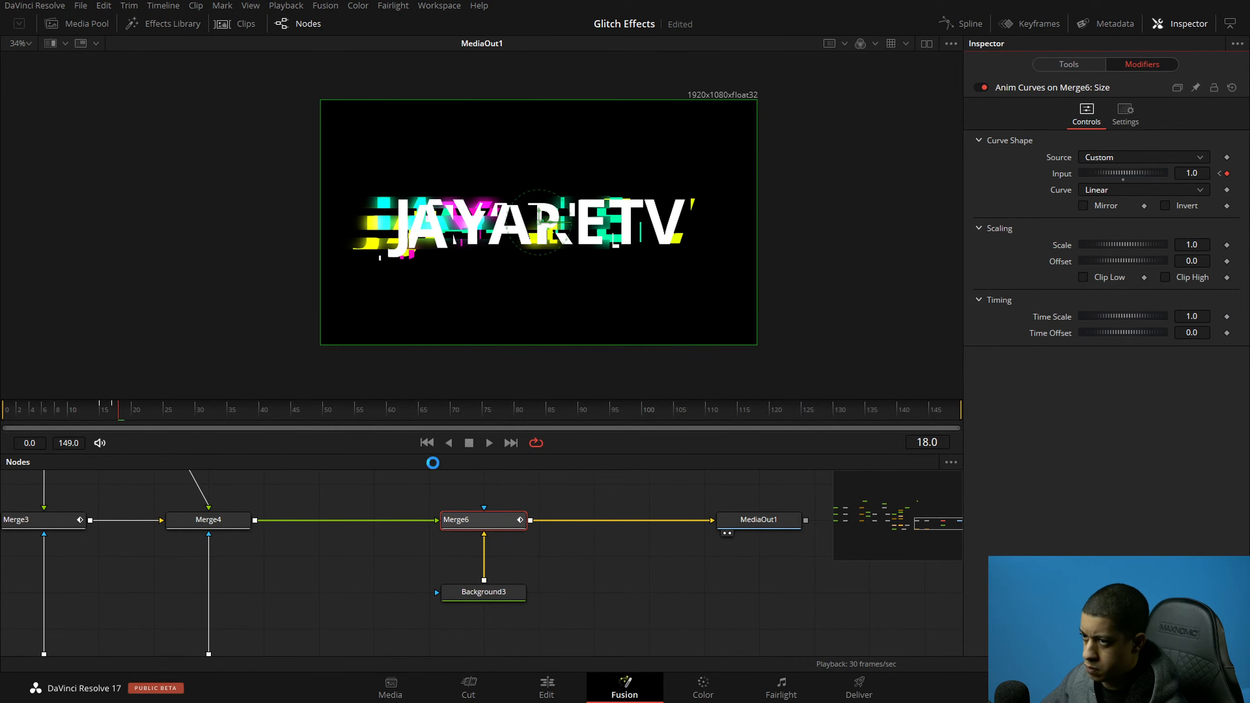
Step: Play the opening frames repeatedly to examine the size pulse around frames 15 to 18
click(80, 412)
key(space)
key(space)
click(22, 416)
key(space)
key(space)
click(133, 418)
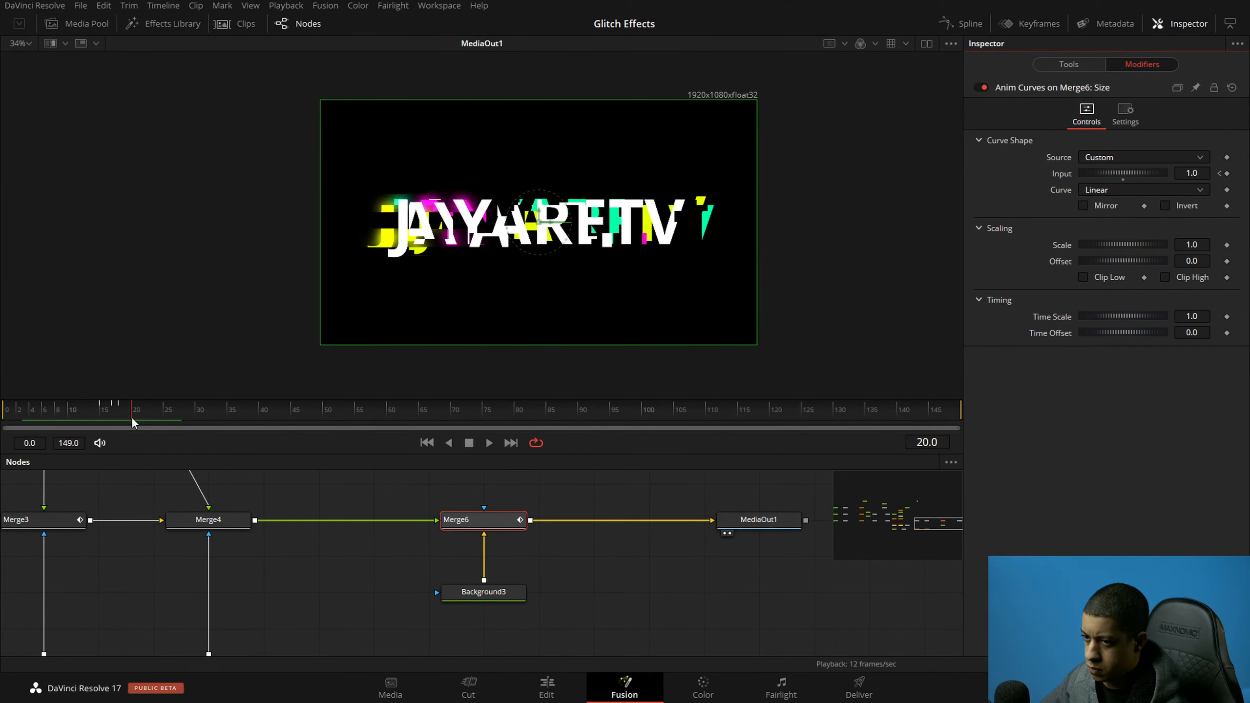
click(1219, 174)
key(space)
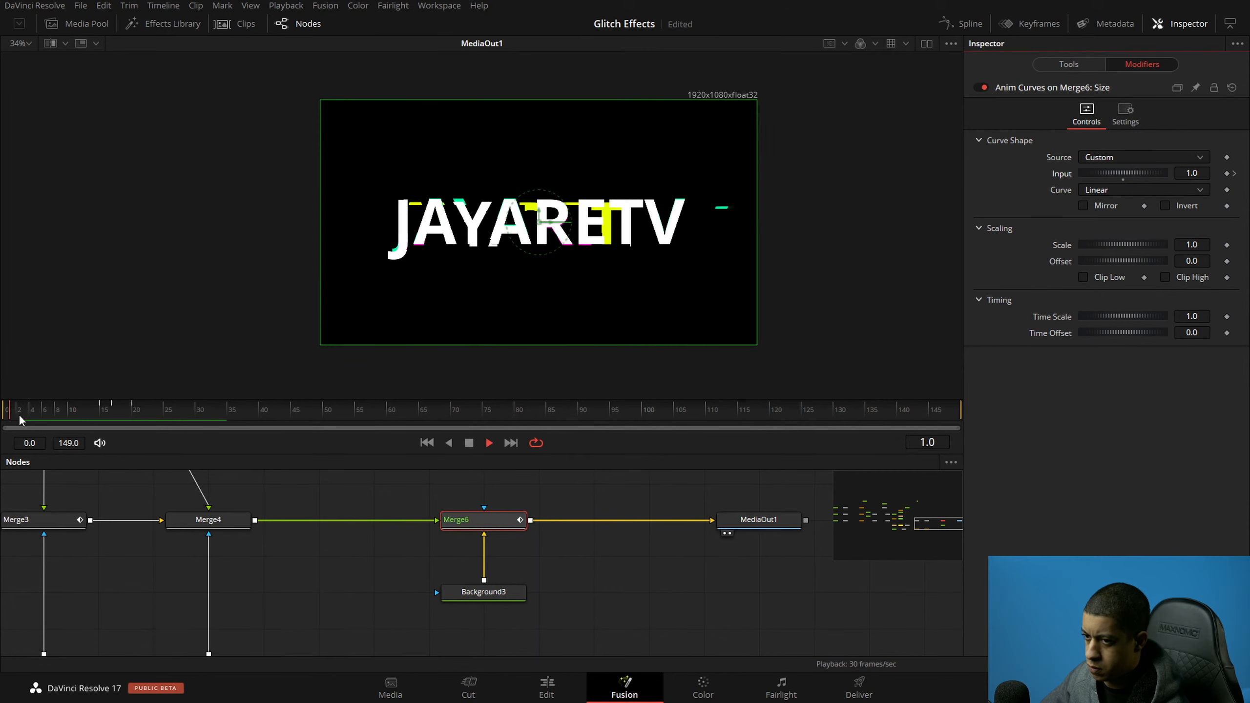
key(space)
drag(158, 416, 1, 417)
key(space)
key(space)
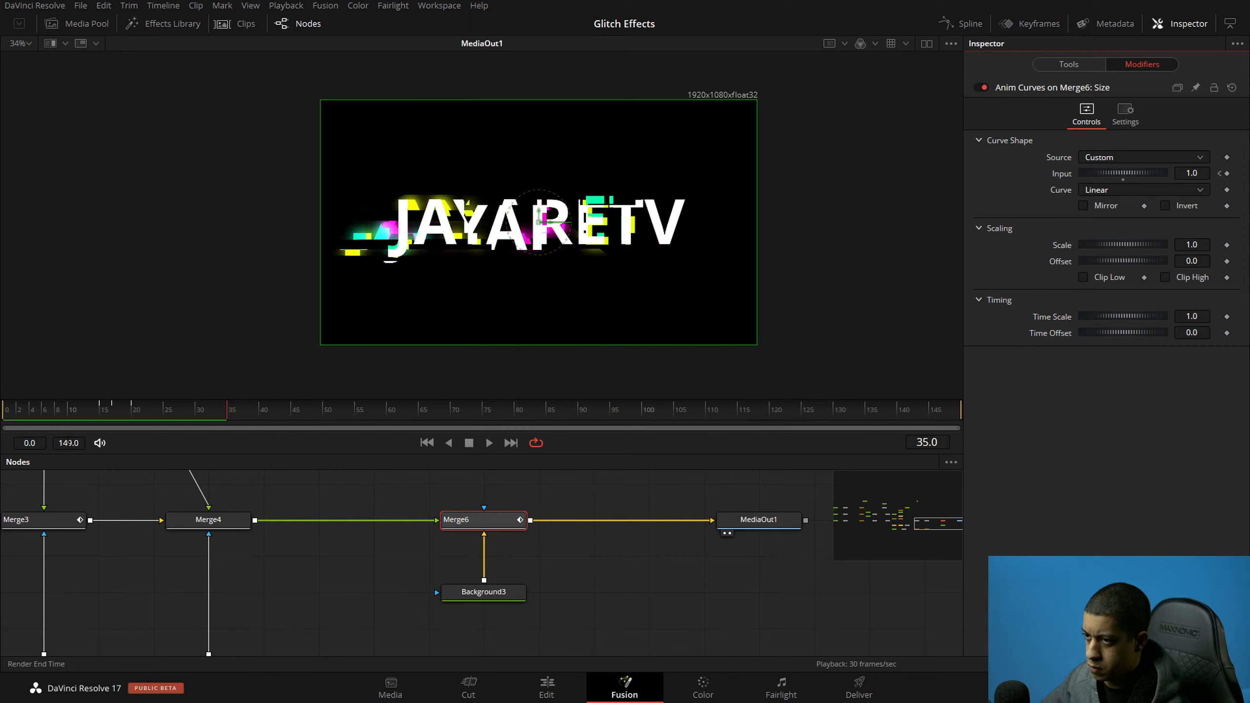
drag(181, 415, 2, 421)
key(space)
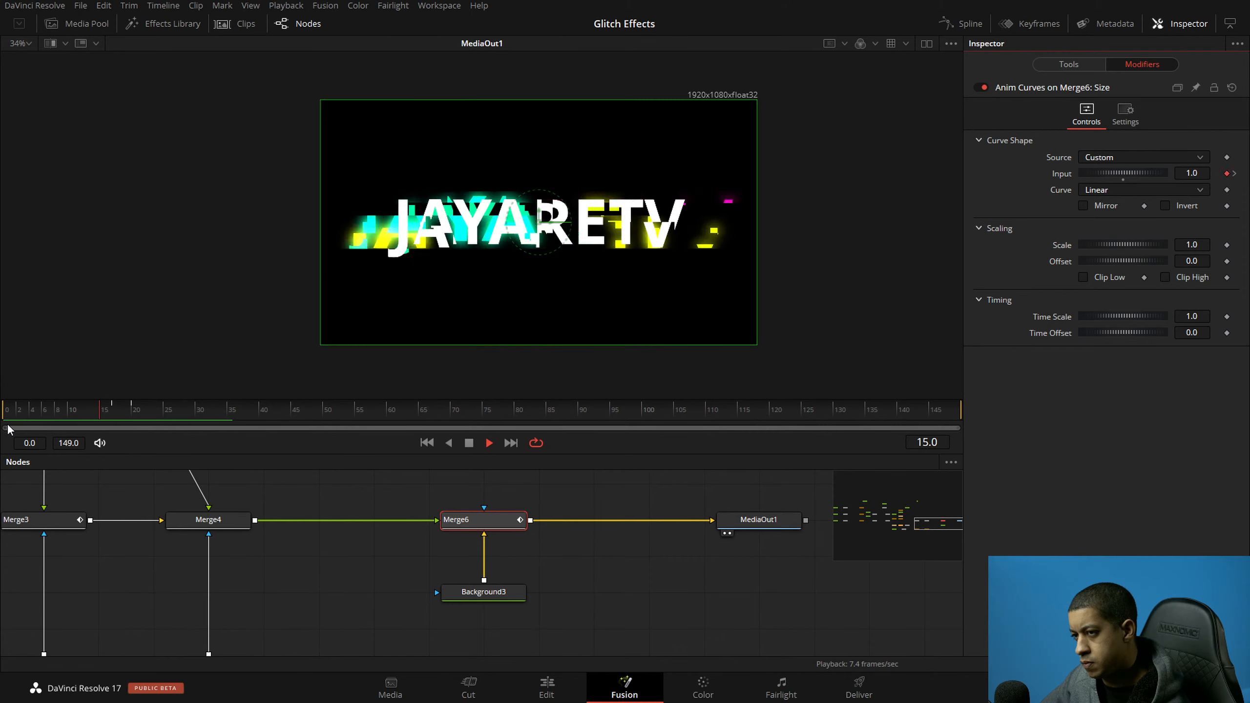
key(space)
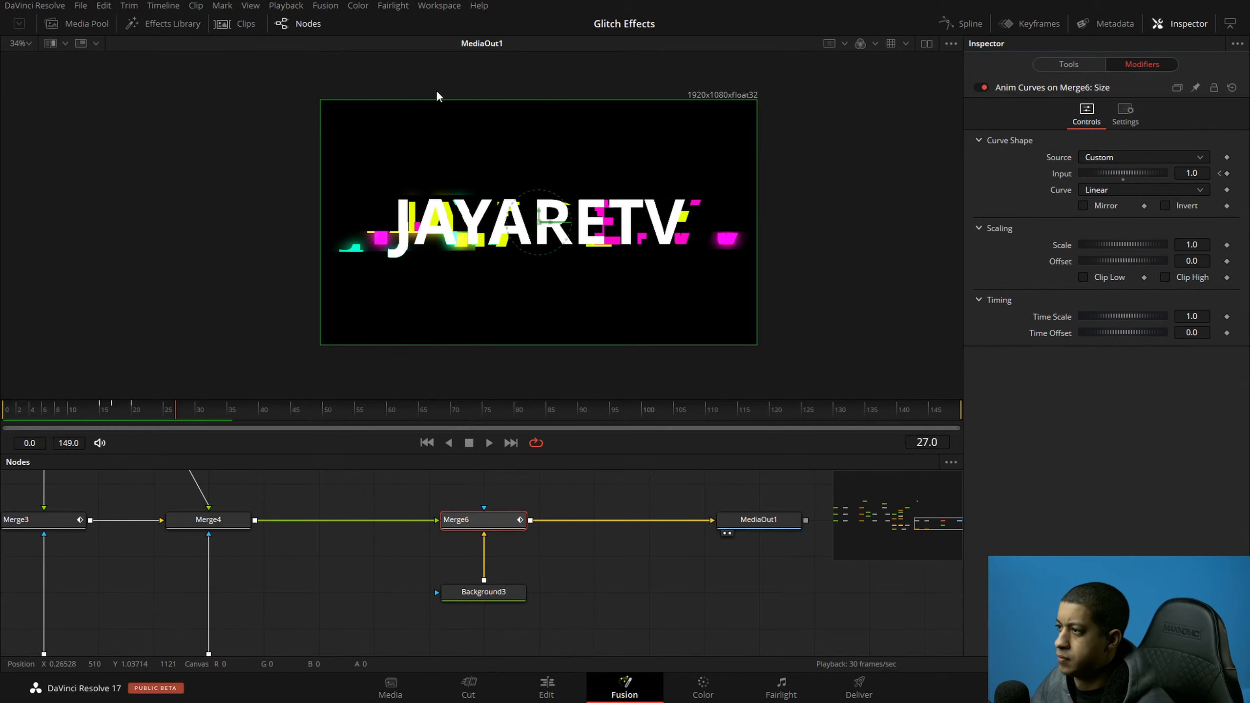
Step: Replay from the start, remove the Anim Curves modifier from Merge6's Size and save the project
click(1053, 66)
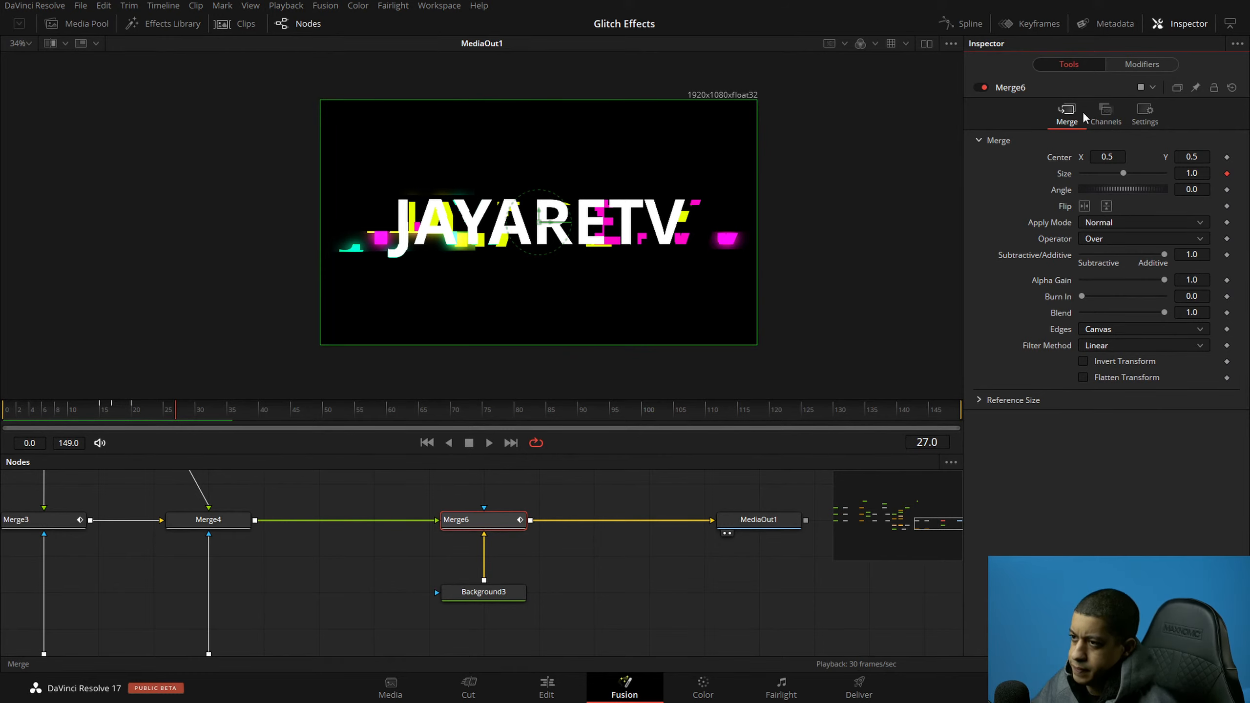
drag(215, 427, 5, 426)
key(space)
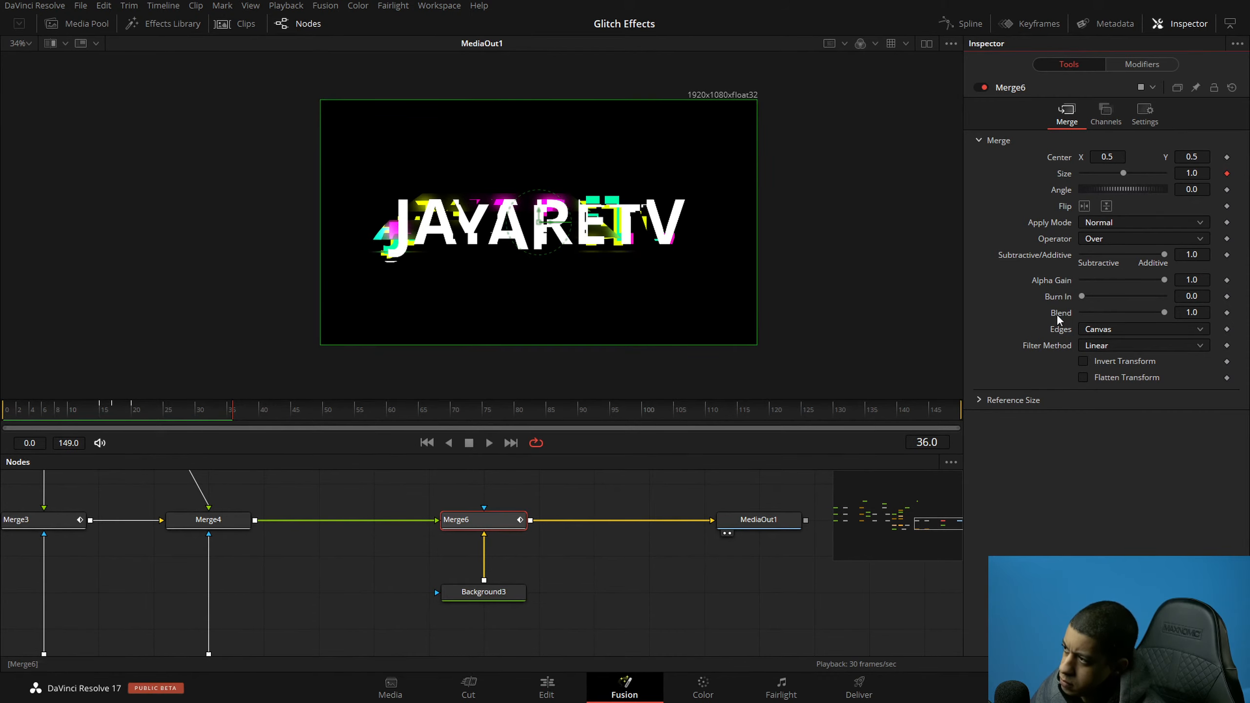
double_click(1065, 176)
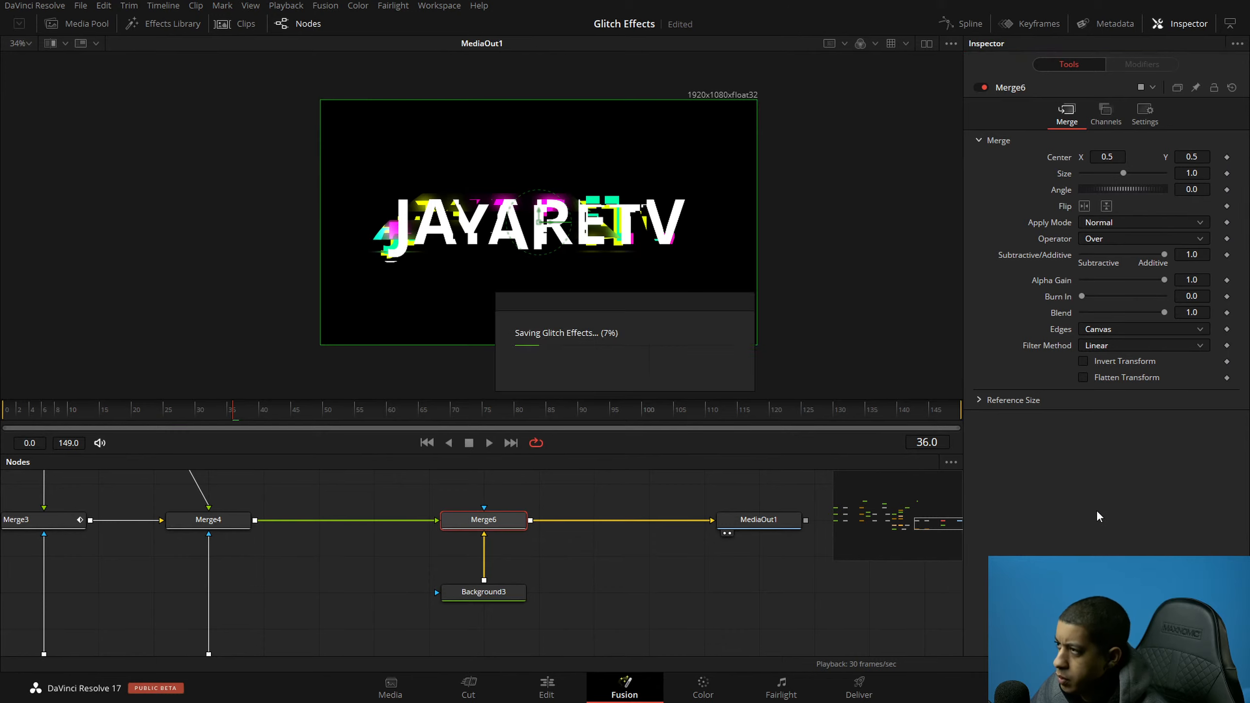
Step: Add a custom control named T to Merge6 and modify it with Anim Curves
right_click(1078, 90)
click(1143, 245)
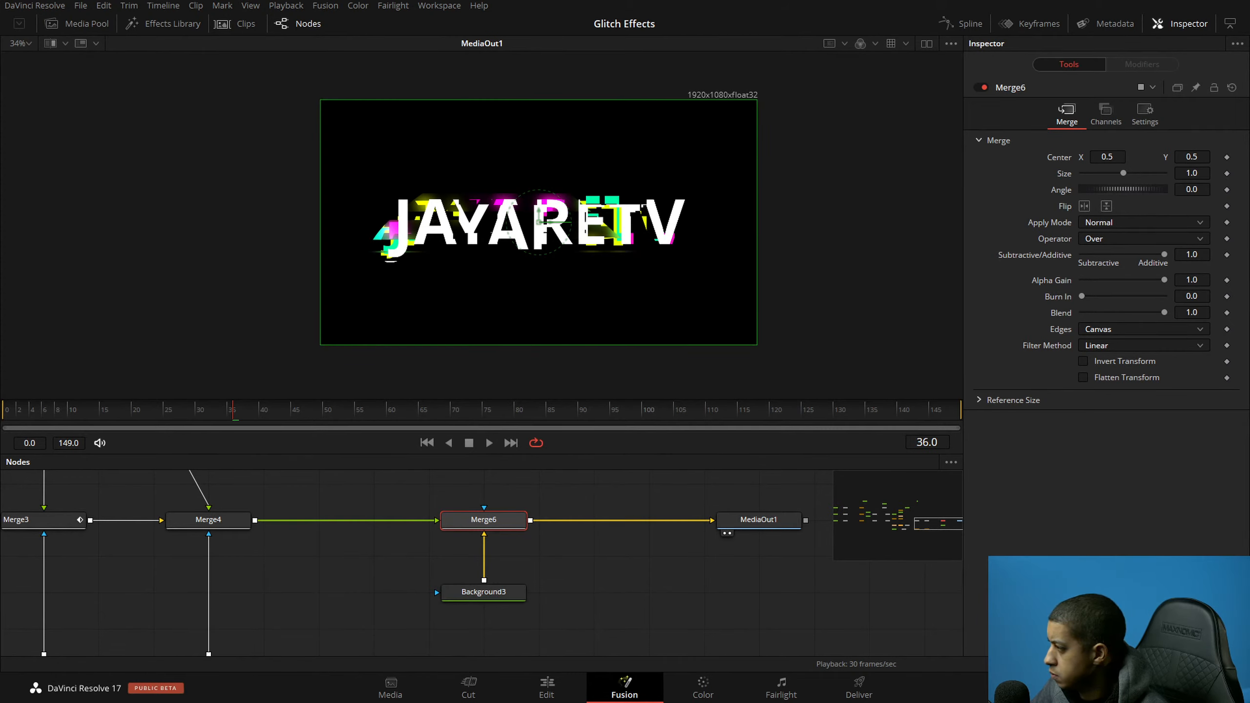
right_click(1136, 417)
mouse_move(1166, 469)
click(1078, 472)
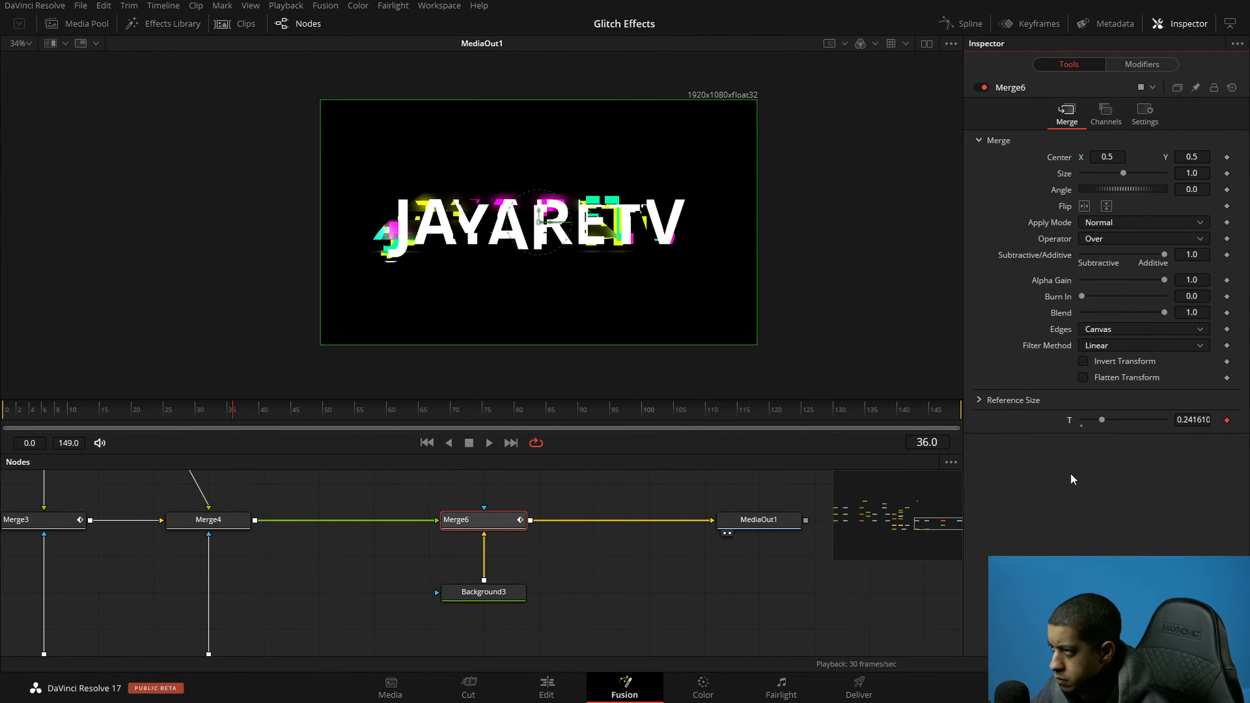
Step: At frame 10, set the Source of T's Anim Curves to Custom and keyframe its Input at 0.0
click(1146, 65)
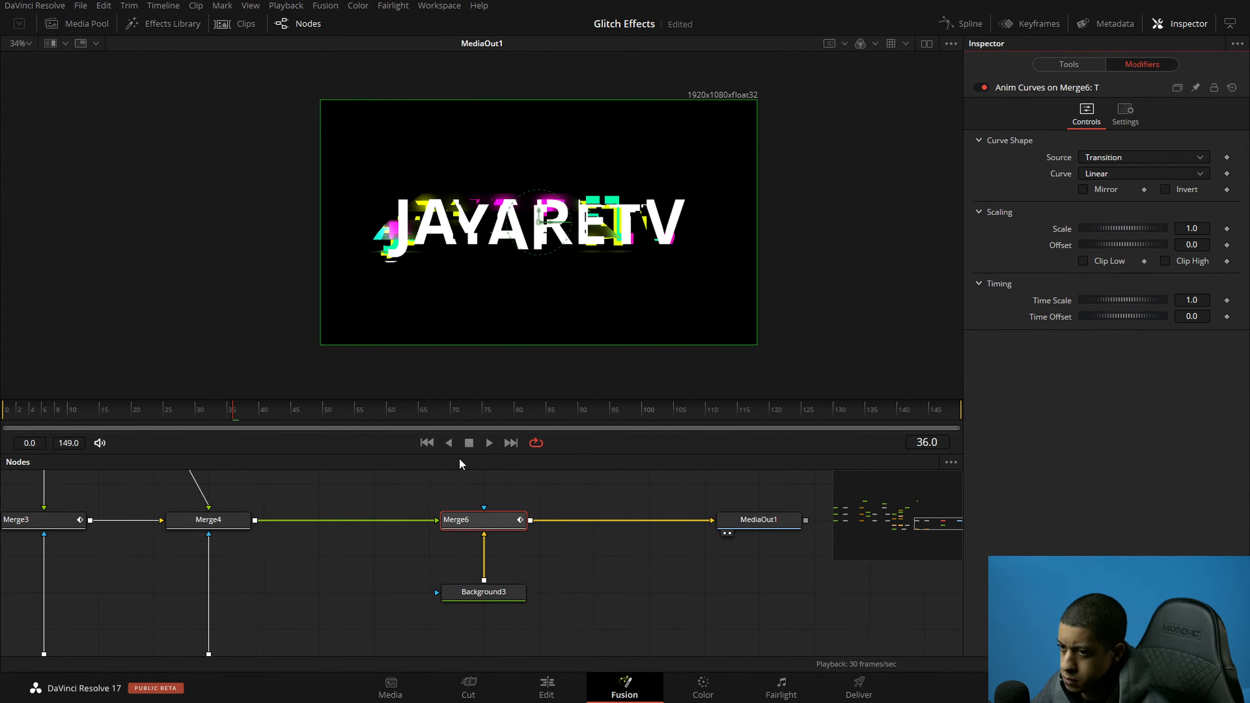
click(68, 413)
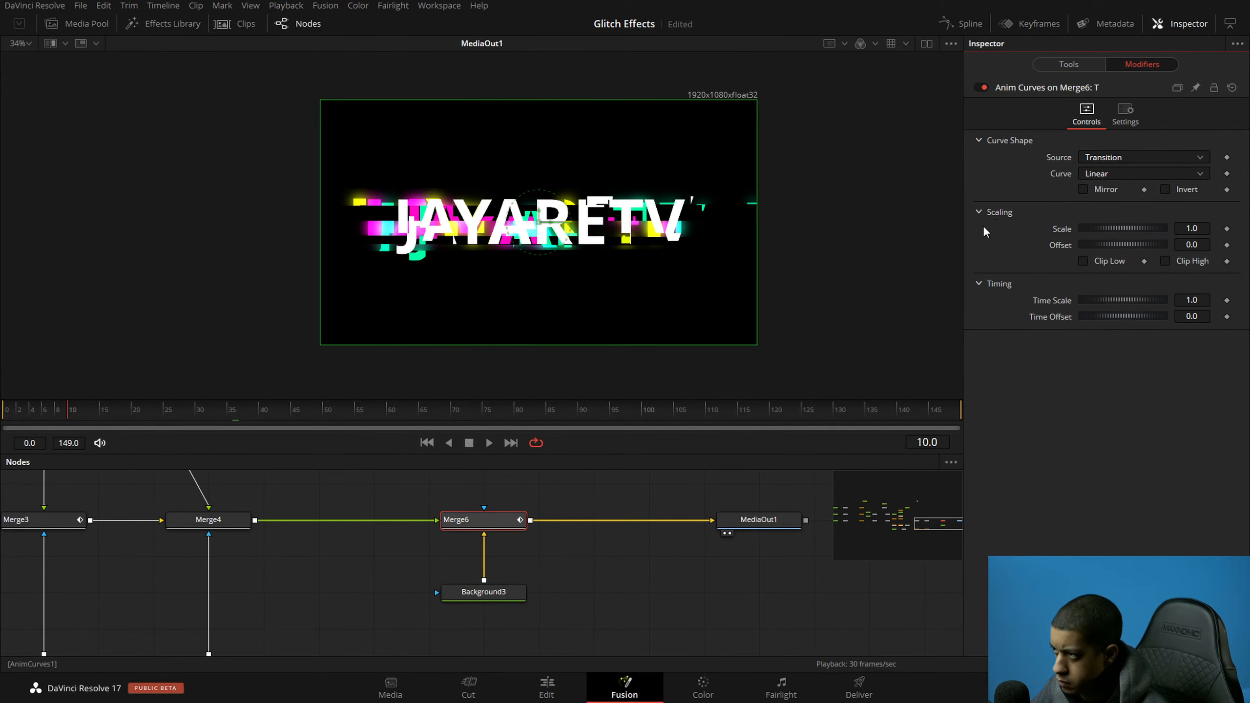
click(1146, 157)
click(1140, 201)
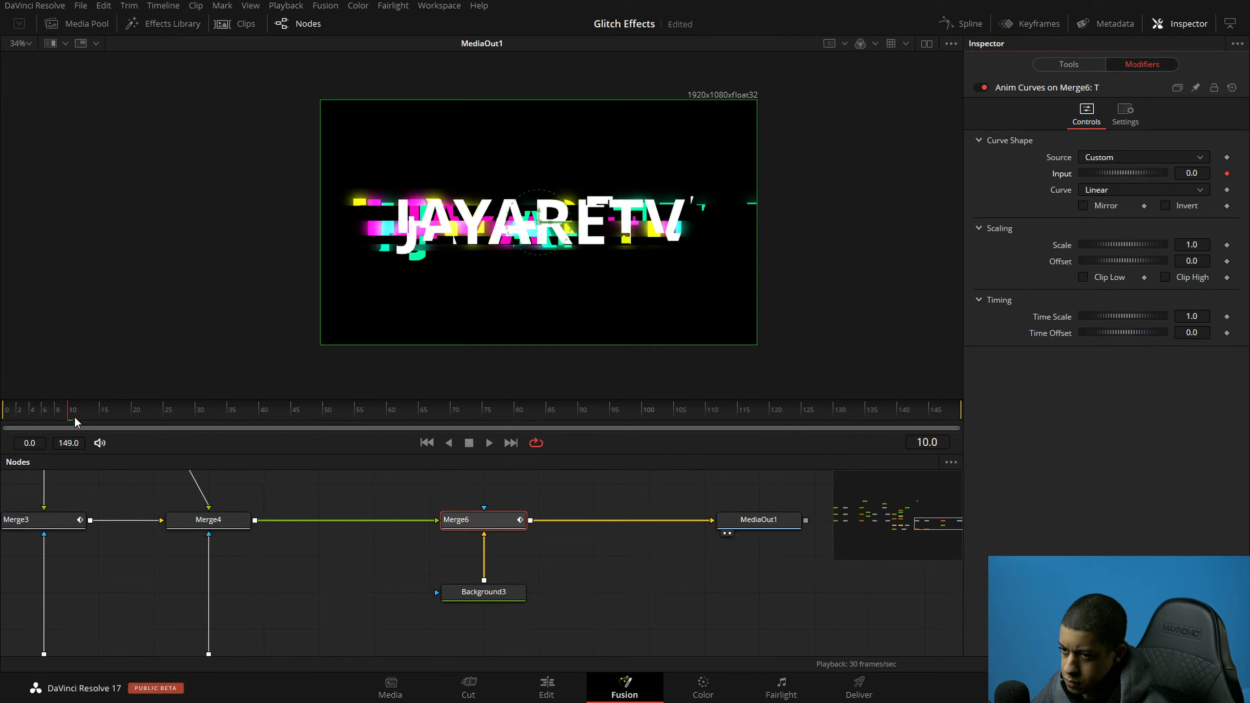
Step: Keyframe the Input of T's Anim Curves at 0.0 on frame 20 and move the current time to 10.01
drag(74, 416, 130, 421)
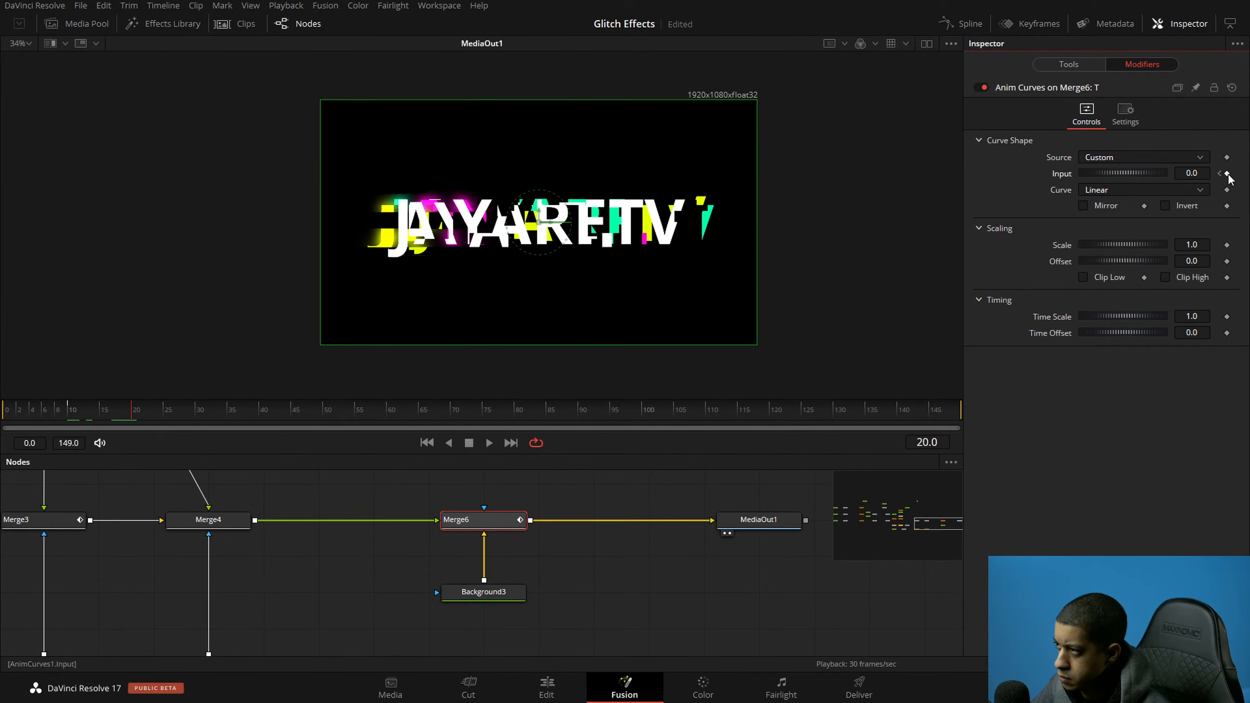
drag(137, 418, 71, 419)
click(940, 441)
text(1)
key(Return)
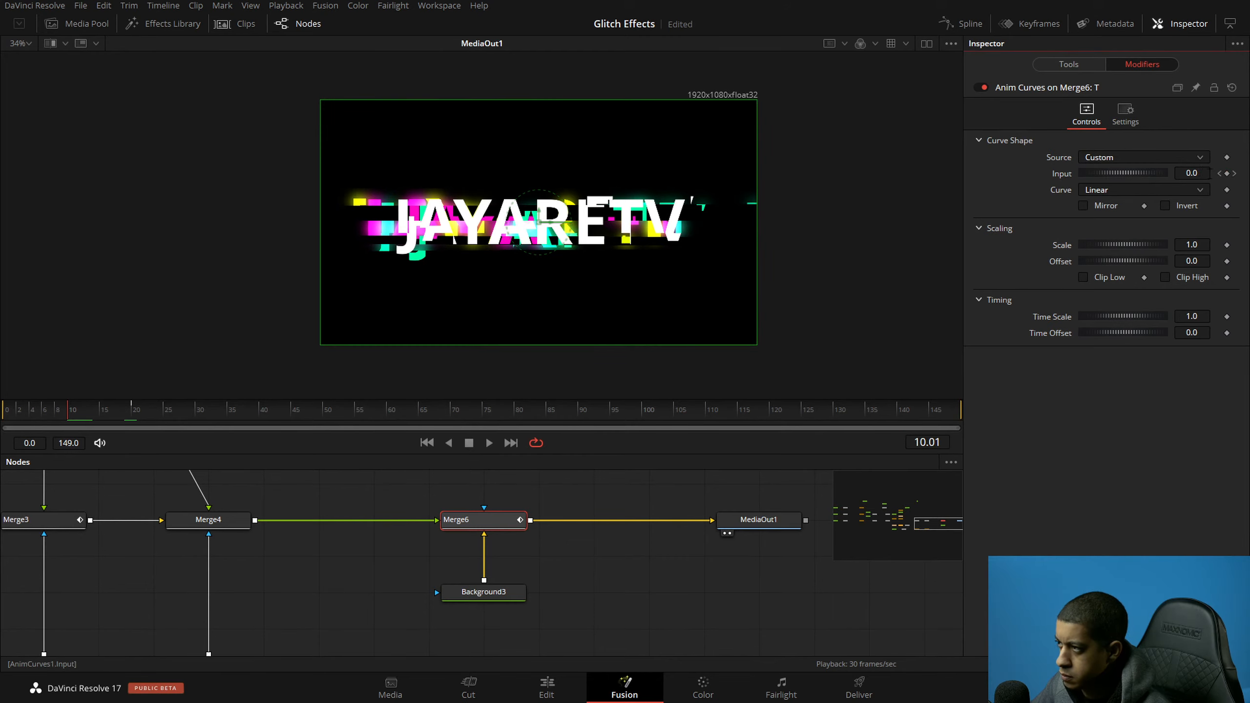
Step: Keyframe the Input of T's Anim Curves at 1.0 on frame 10 and at 0.0 on frame 10.01
click(1219, 173)
key(Return)
click(1234, 174)
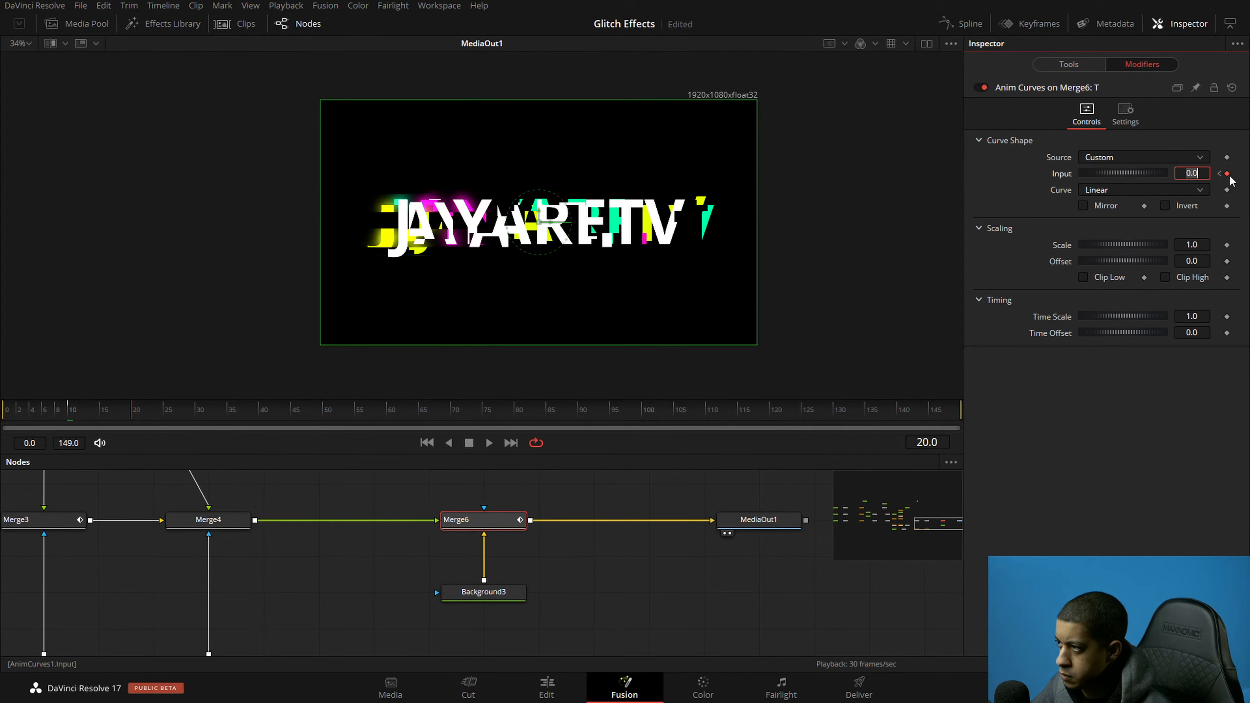
drag(131, 416, 70, 415)
click(942, 443)
text(1)
key(Return)
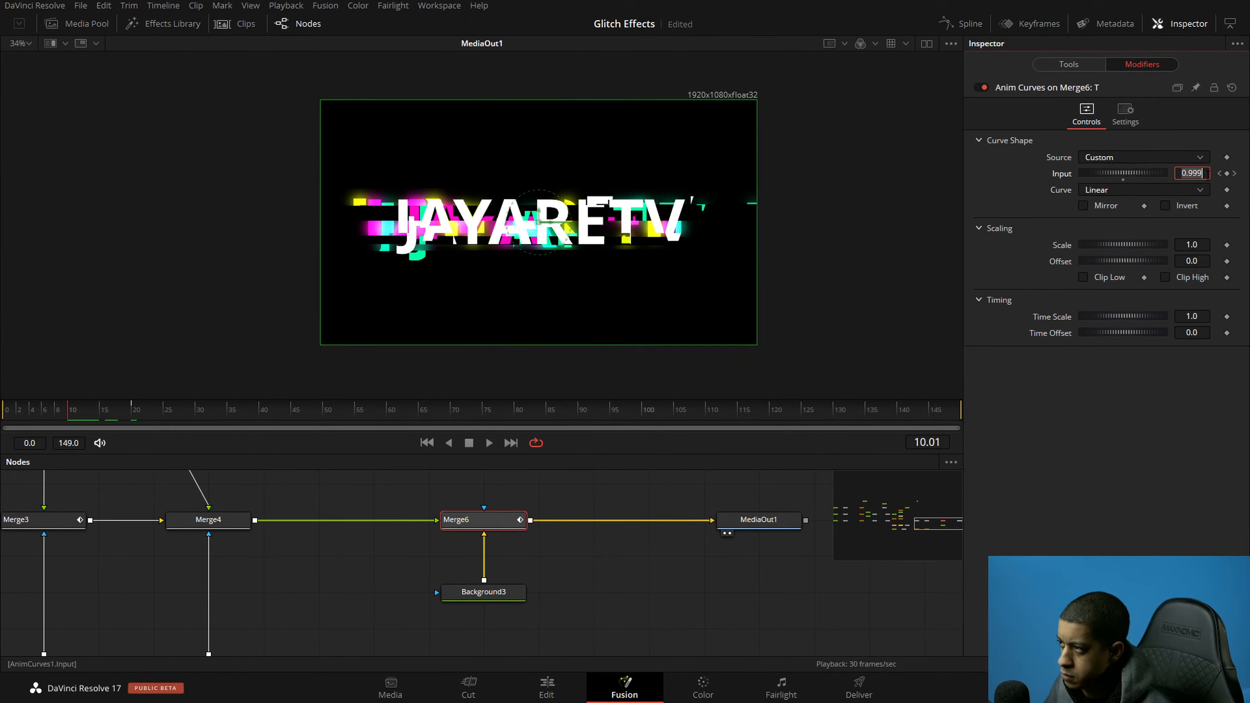
text(0)
key(Tab)
Step: Keyframe the Anim Curves Input at 0.0 on frame 25 and at 1.0 on frame 25.01
click(132, 416)
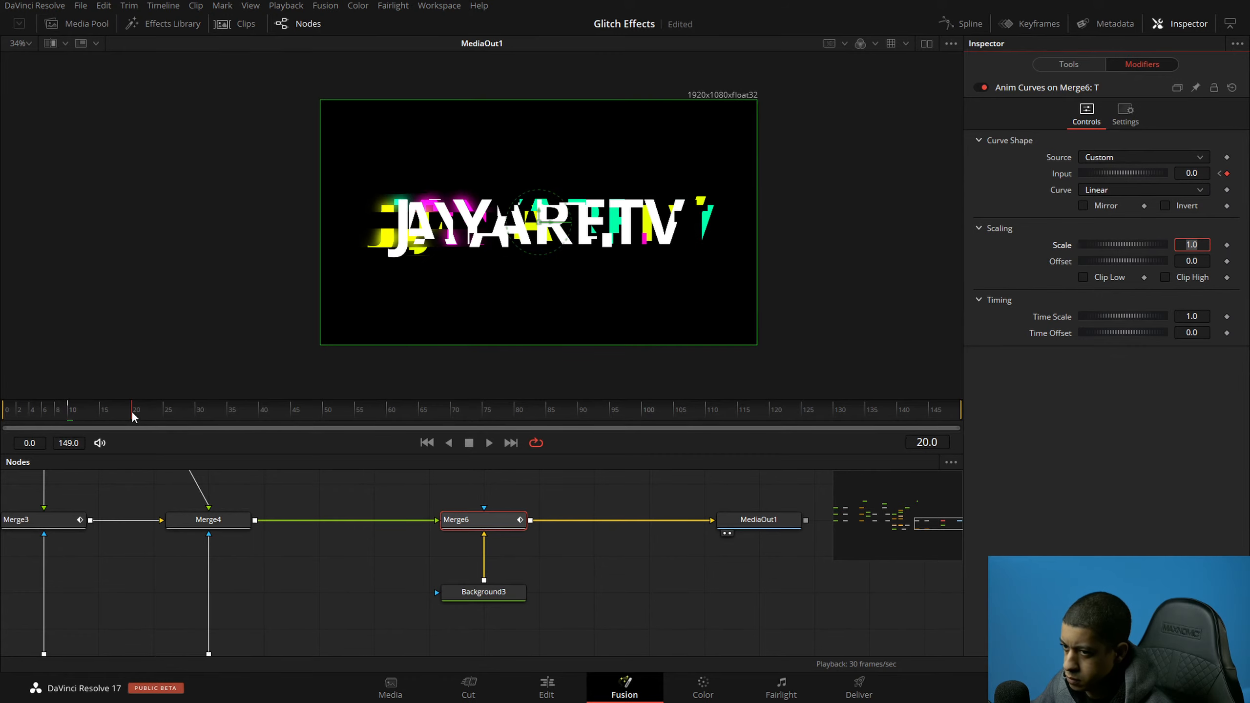
key(BackSpace)
drag(88, 416, 169, 414)
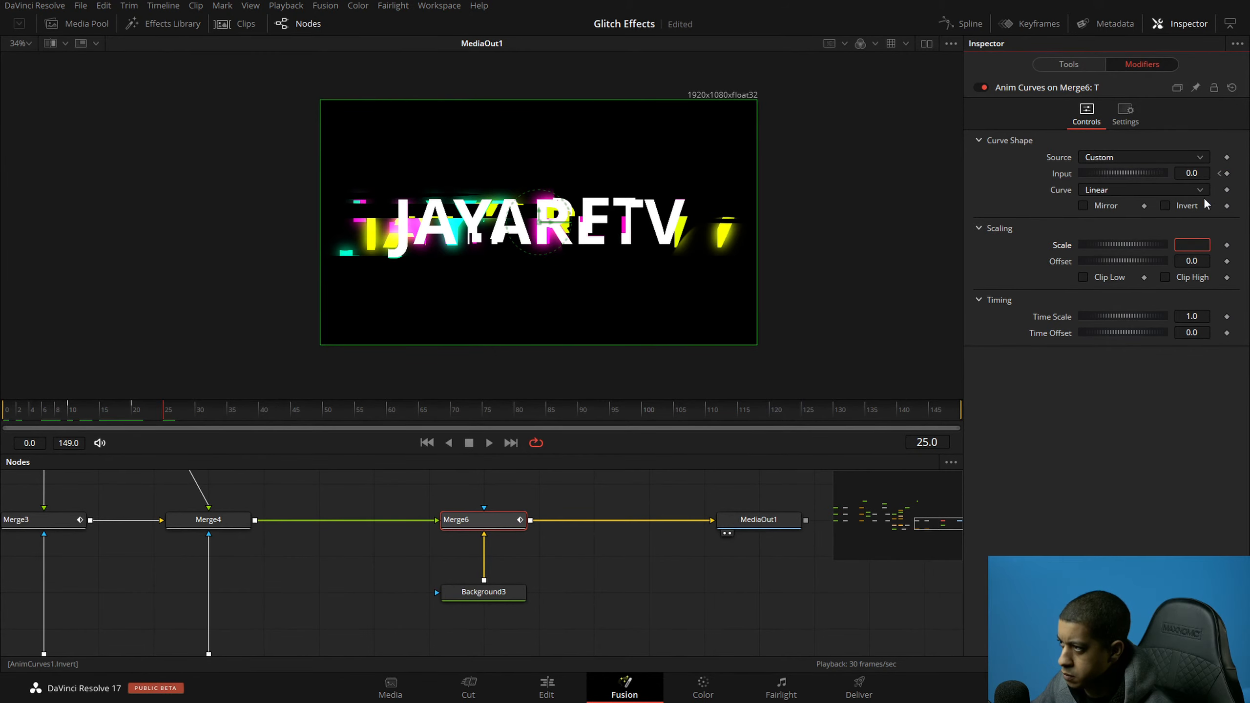
click(1227, 175)
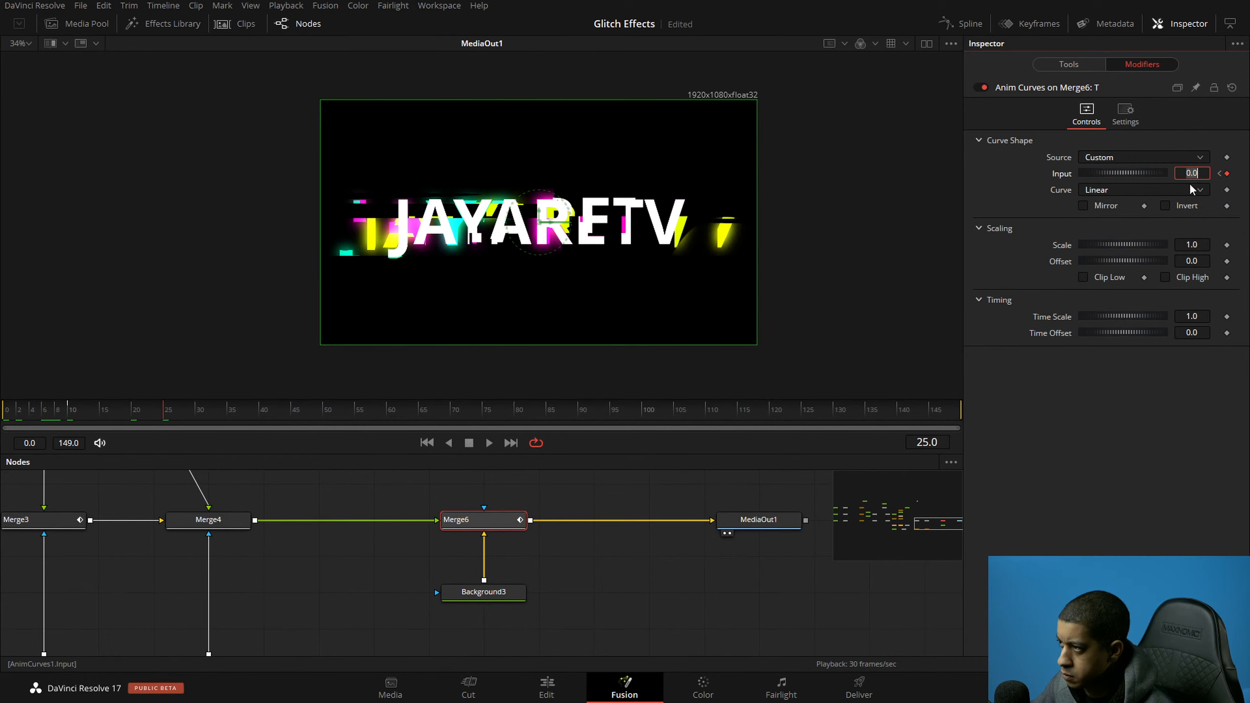
click(946, 445)
text(1)
key(Return)
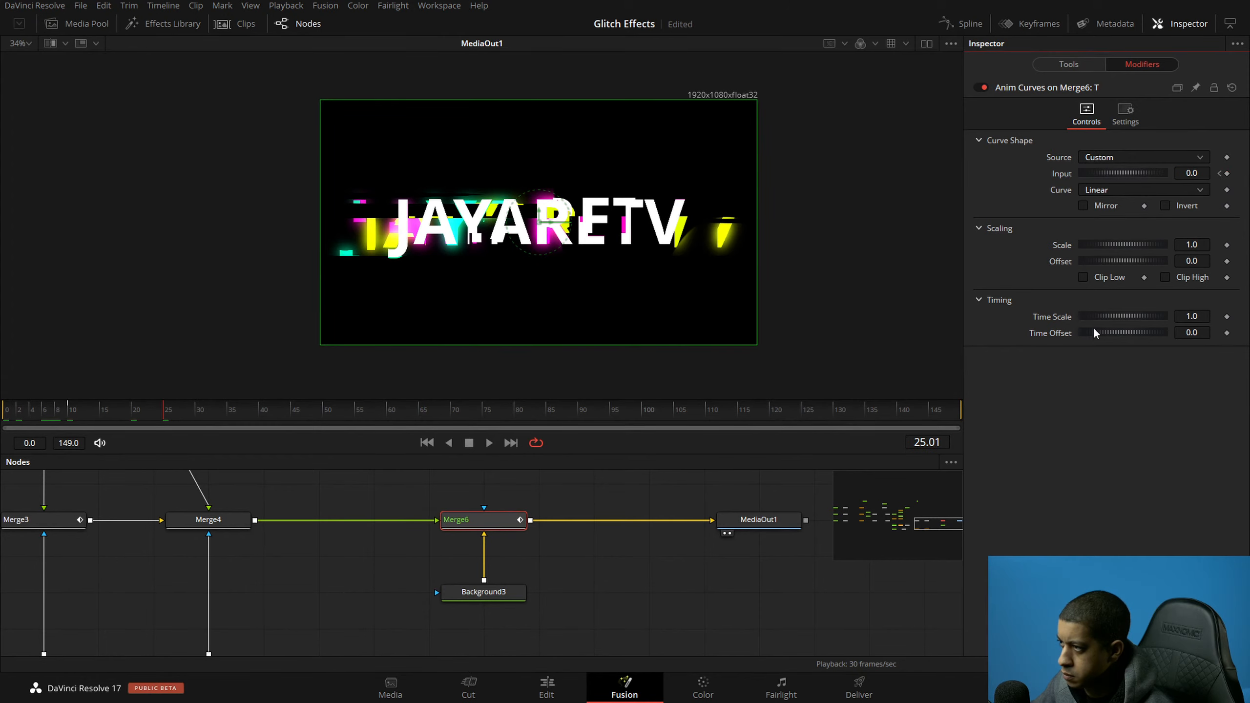
text(1)
key(Return)
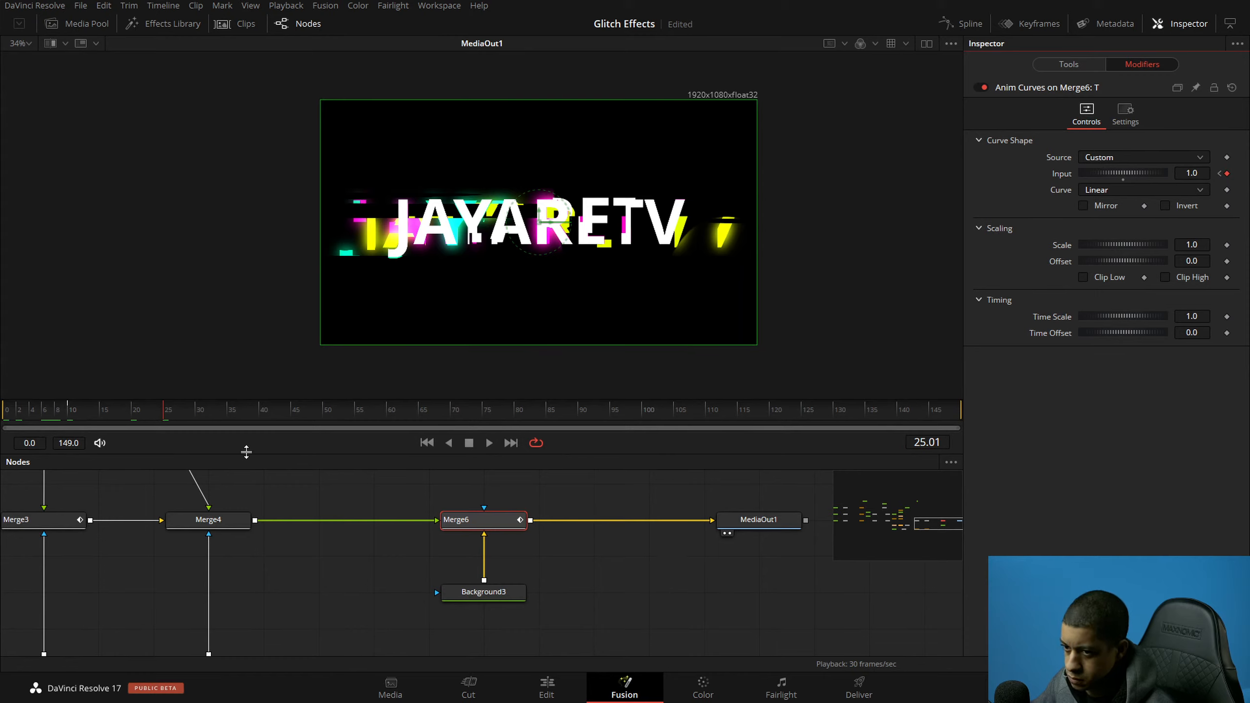
Step: Keyframe the Anim Curves Input at 1.0 on frame 35 and at 0.0 on frame 35.01
click(232, 411)
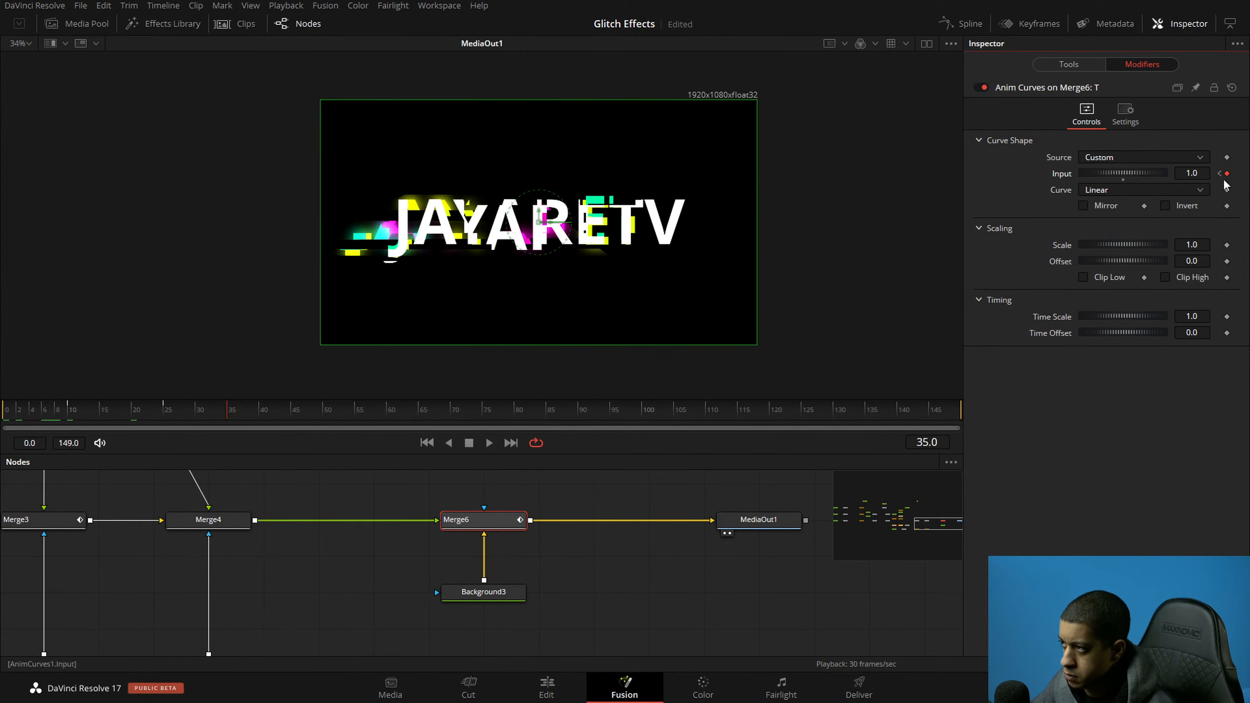
click(938, 443)
click(1199, 172)
text(0)
key(Tab)
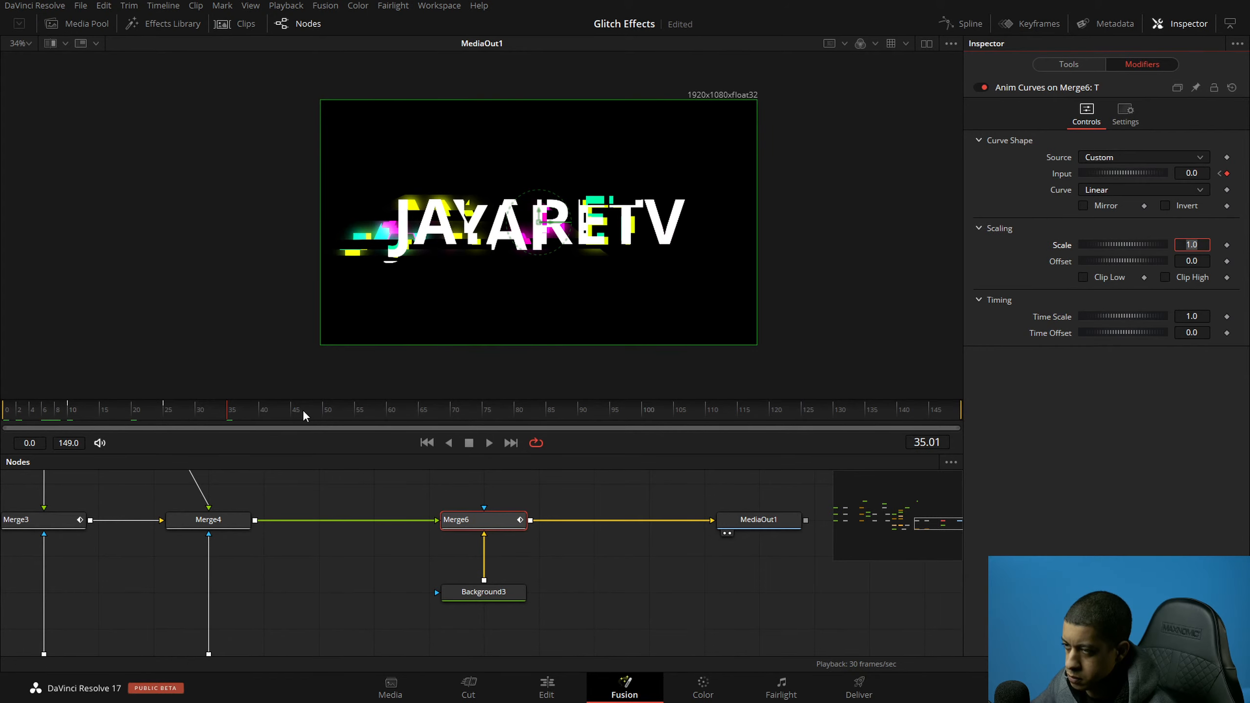
Step: Keyframe the Anim Curves Input at 0.0 on frame 50 and at 1.0 on frame 50.01
drag(233, 416, 335, 422)
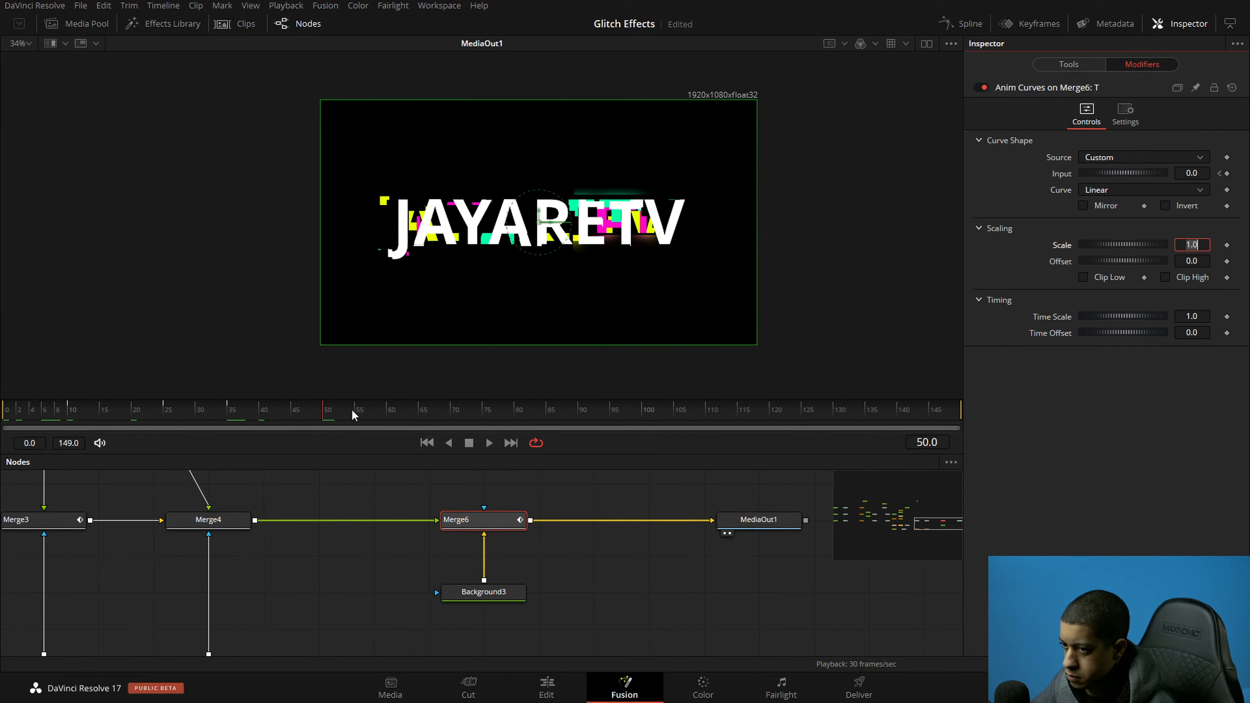
double_click(1198, 173)
text(1)
click(1076, 471)
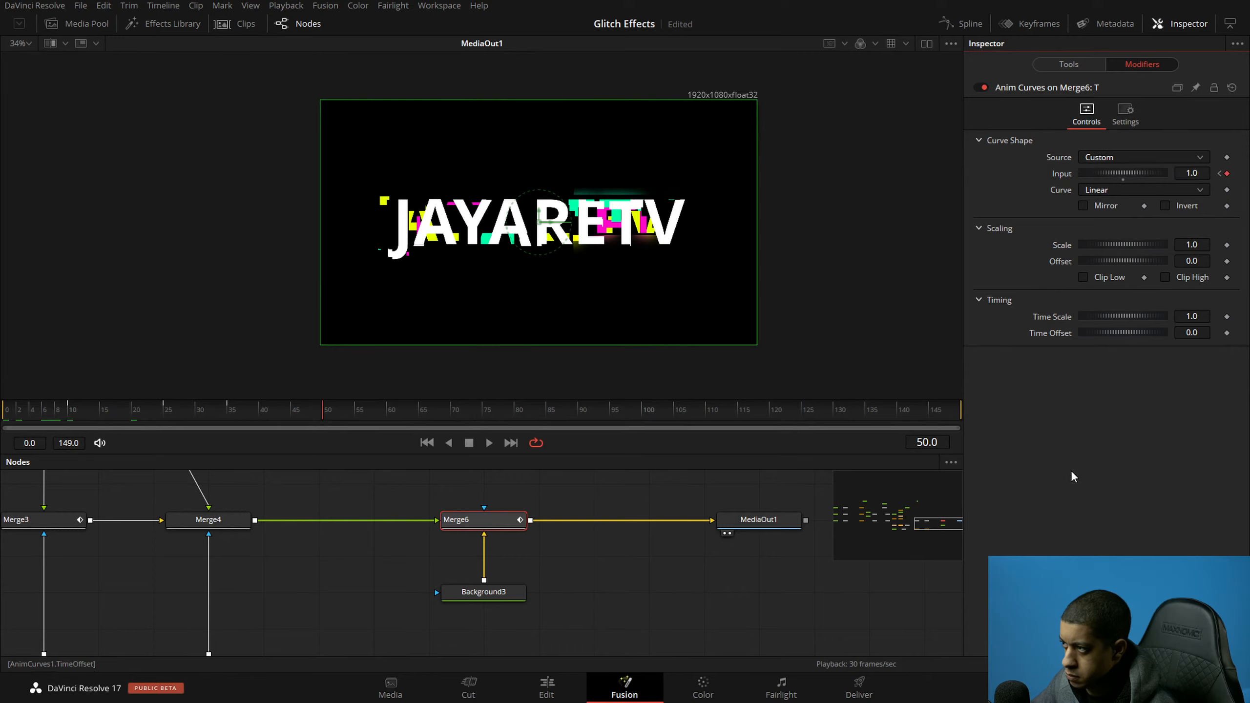
mouse_move(331, 408)
mouse_down()
mouse_move(259, 411)
mouse_move(326, 412)
mouse_up()
double_click(1202, 173)
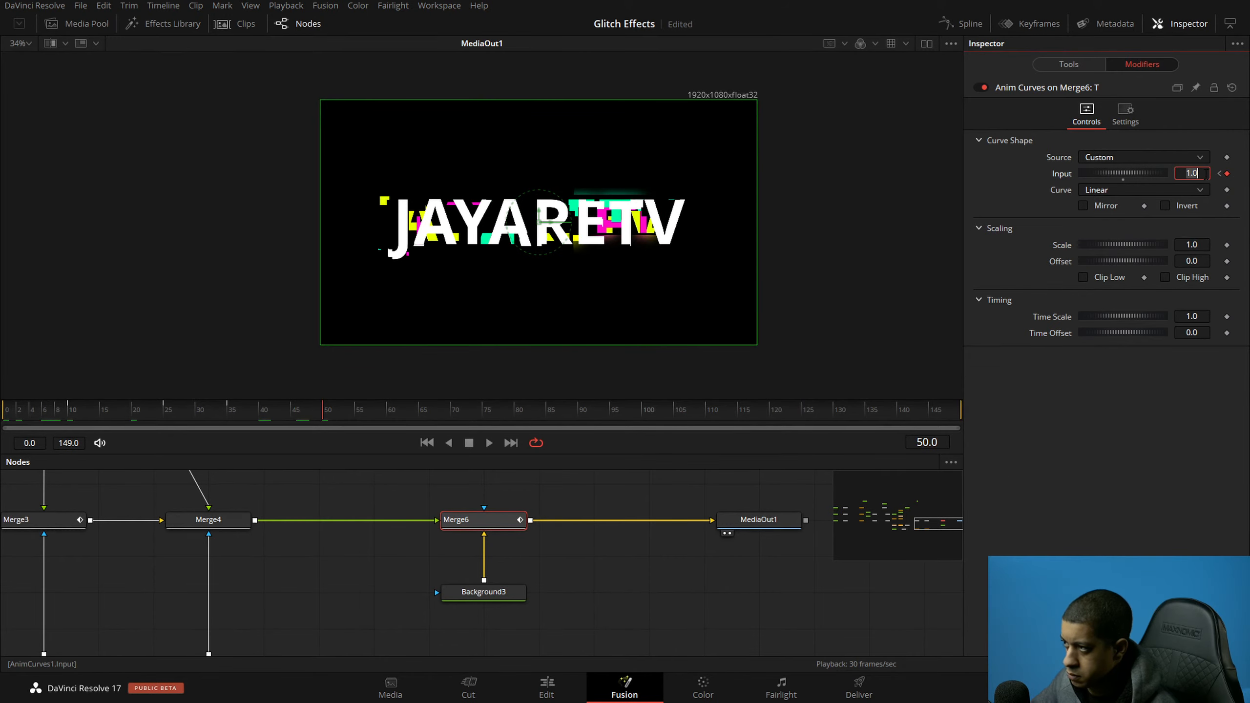
text(0)
key(Tab)
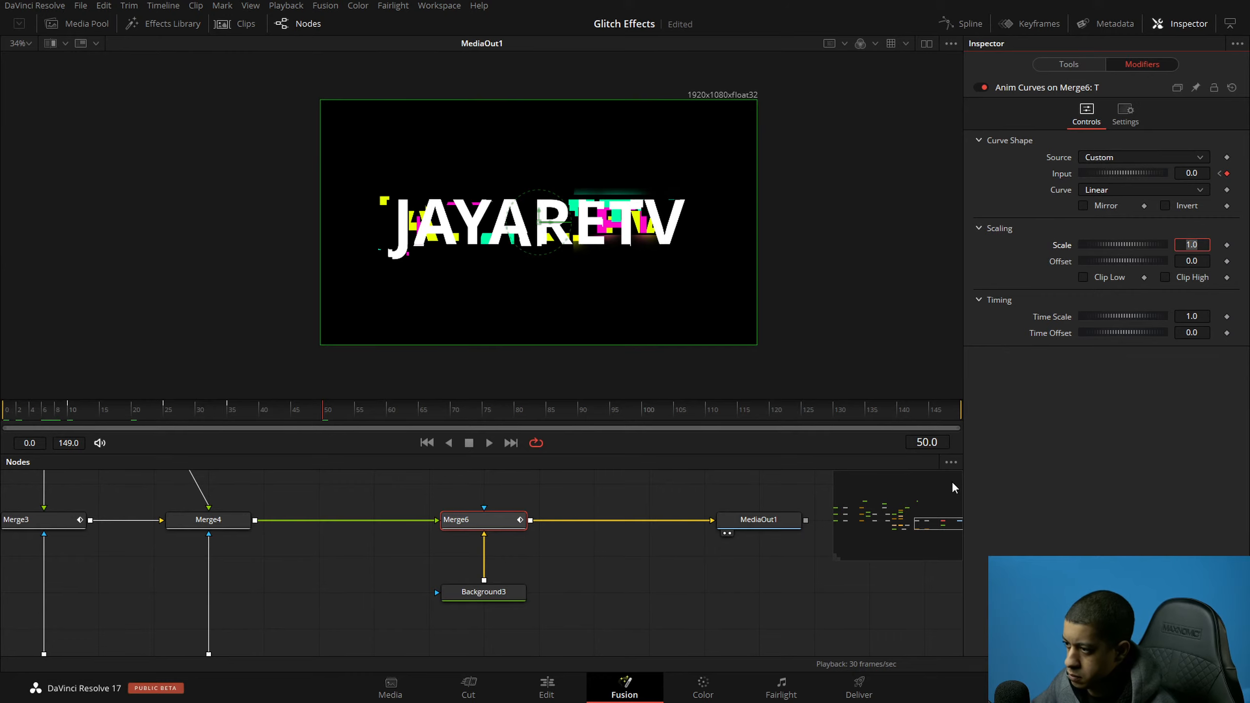
click(941, 442)
text(1)
click(1041, 464)
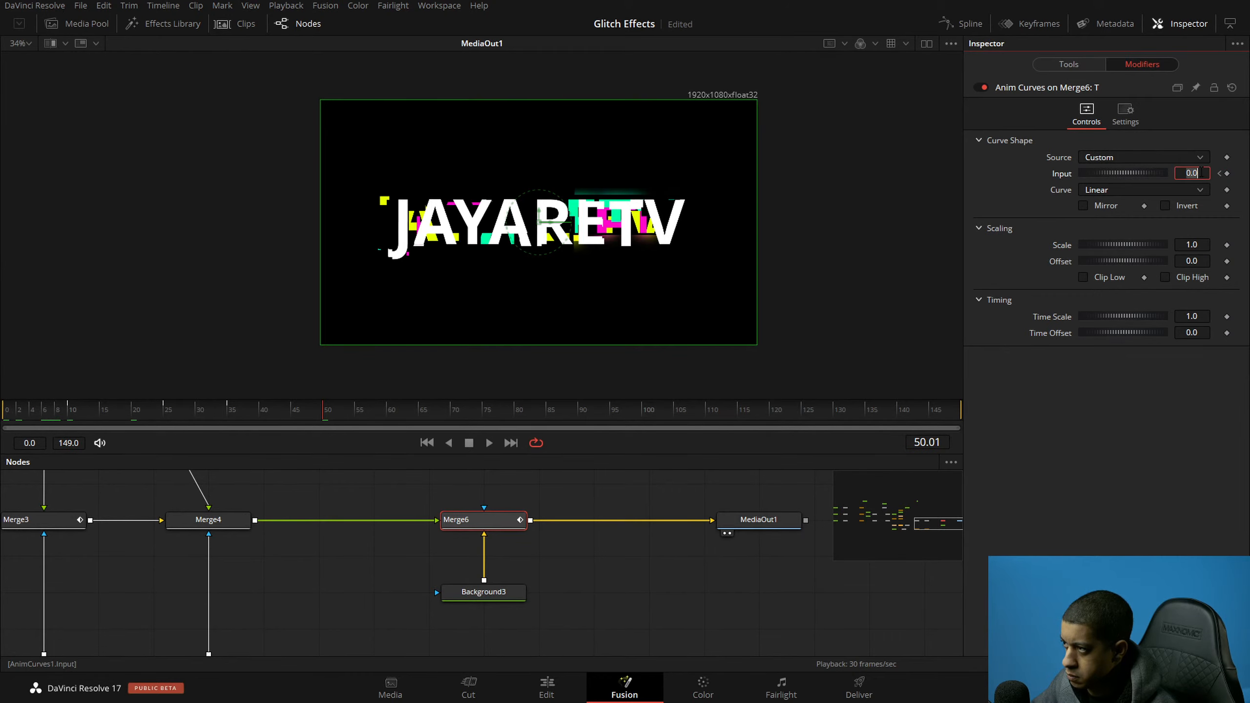
Step: Step back through the Input keyframes and play the composition from the start
click(1219, 174)
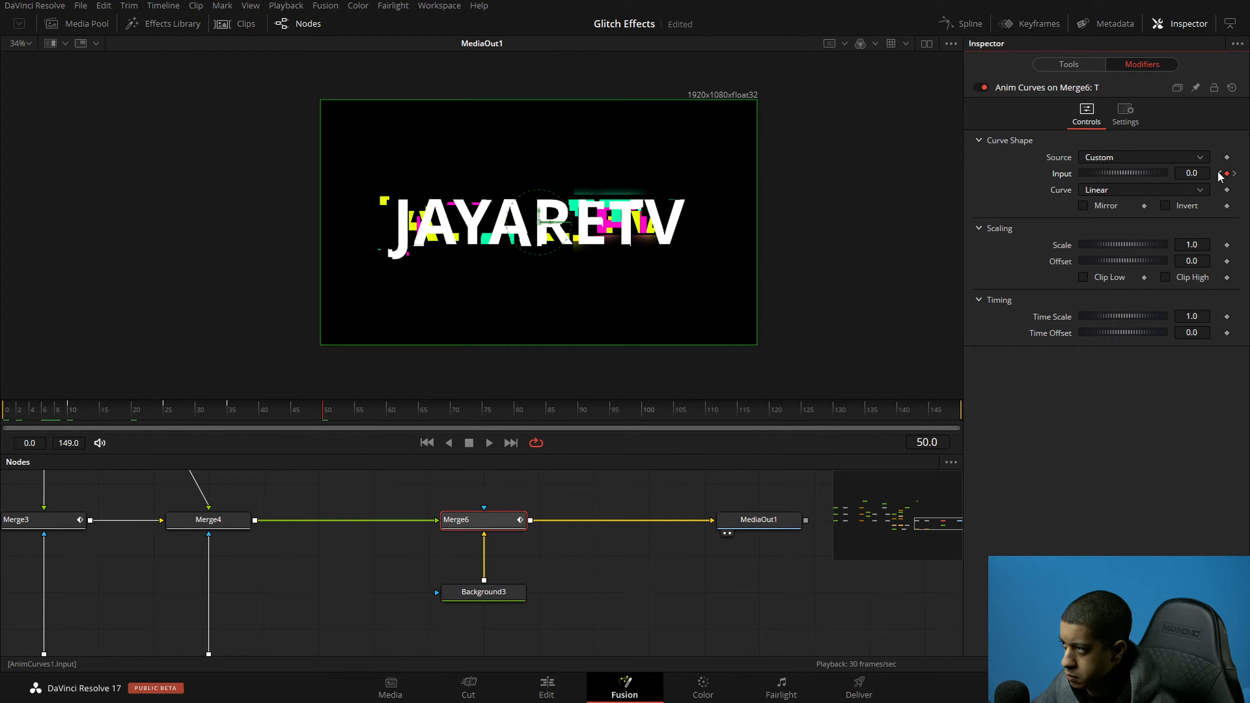
click(1219, 173)
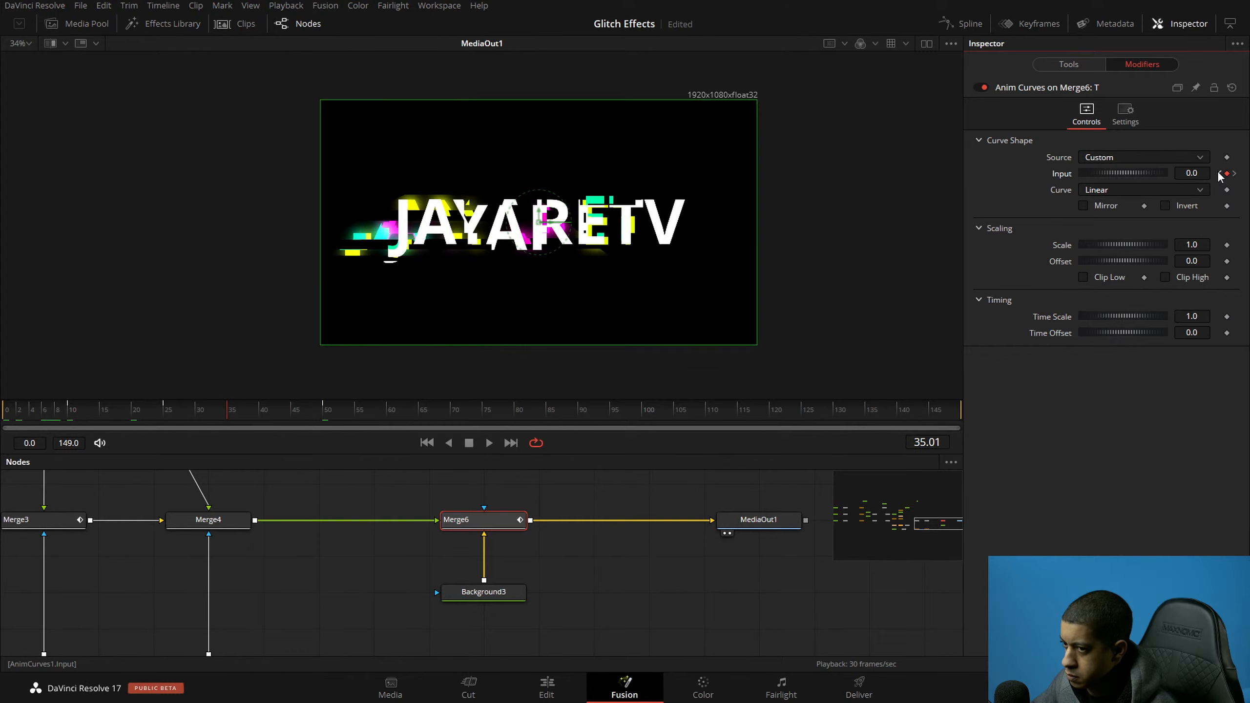
click(1219, 173)
click(1219, 173)
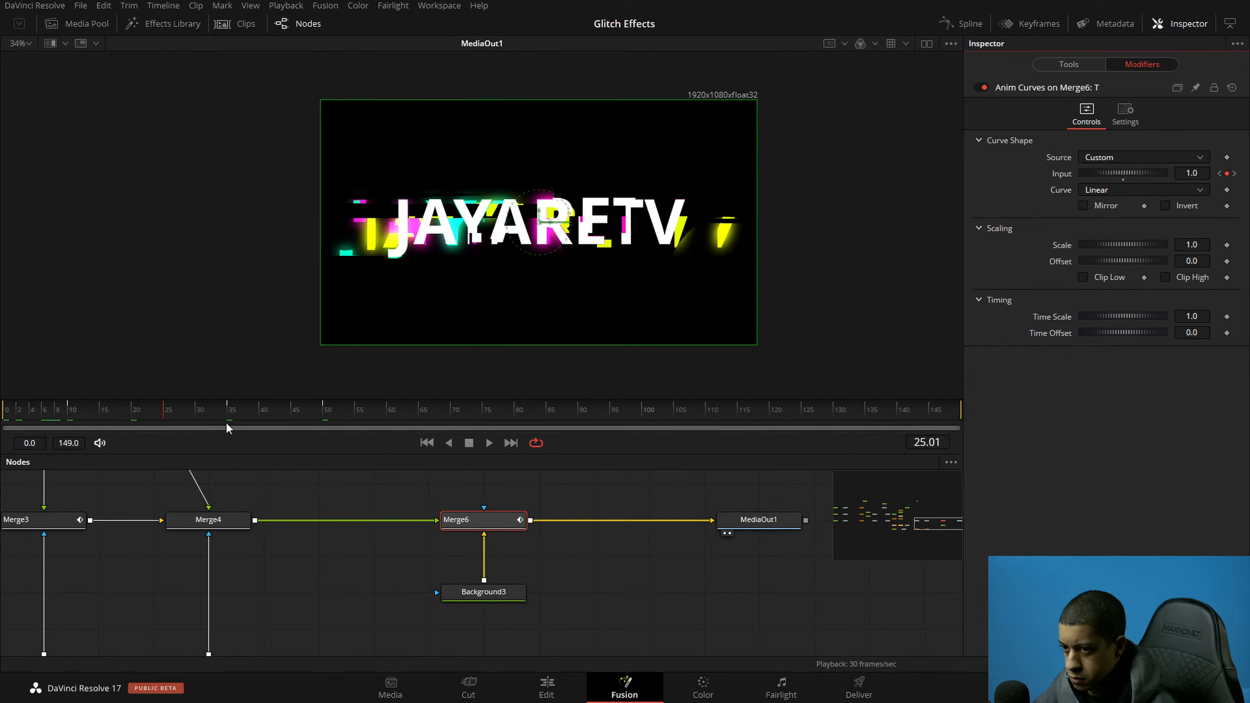
drag(202, 416, 5, 418)
key(space)
key(space)
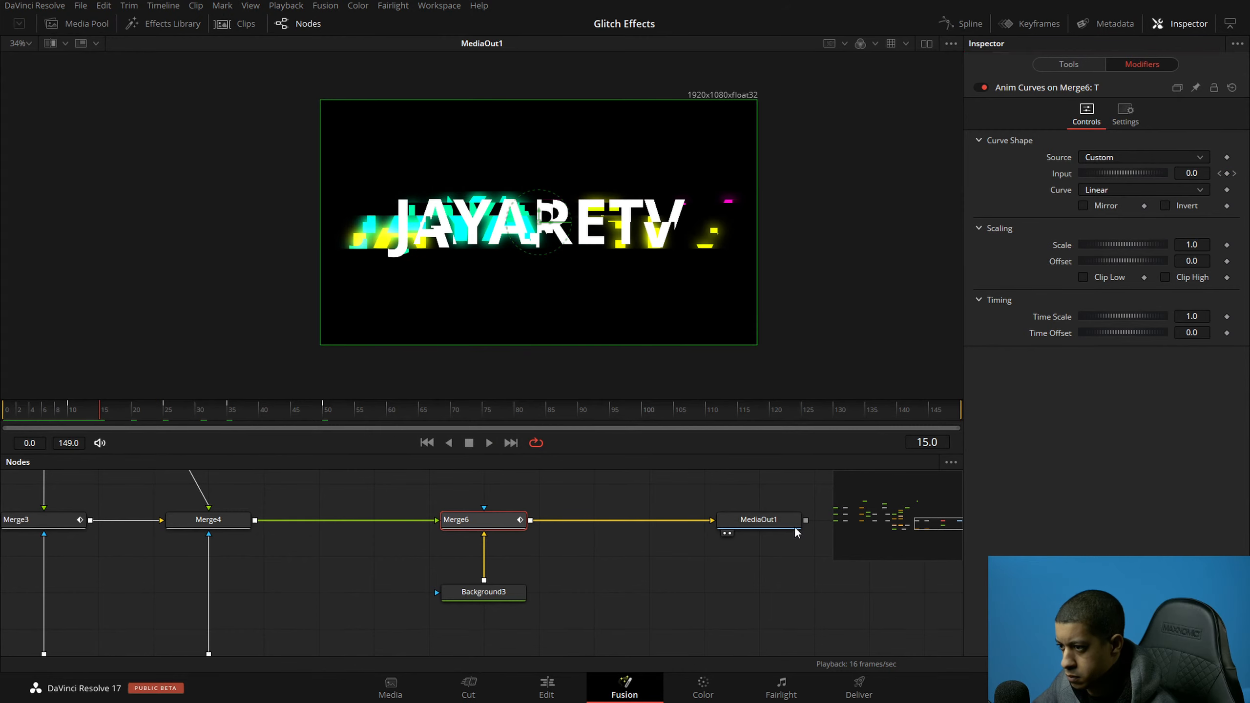
Step: Drive Merge6's Size with the expression 1+(T*0.5)
click(1069, 65)
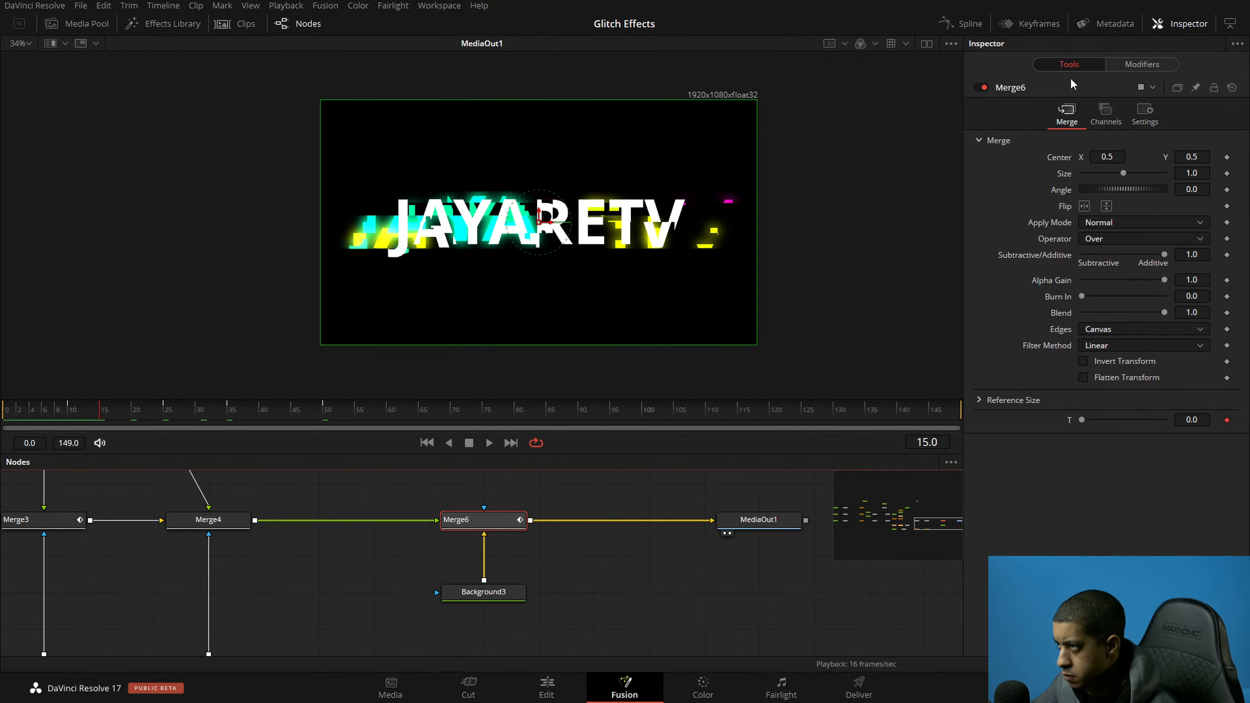
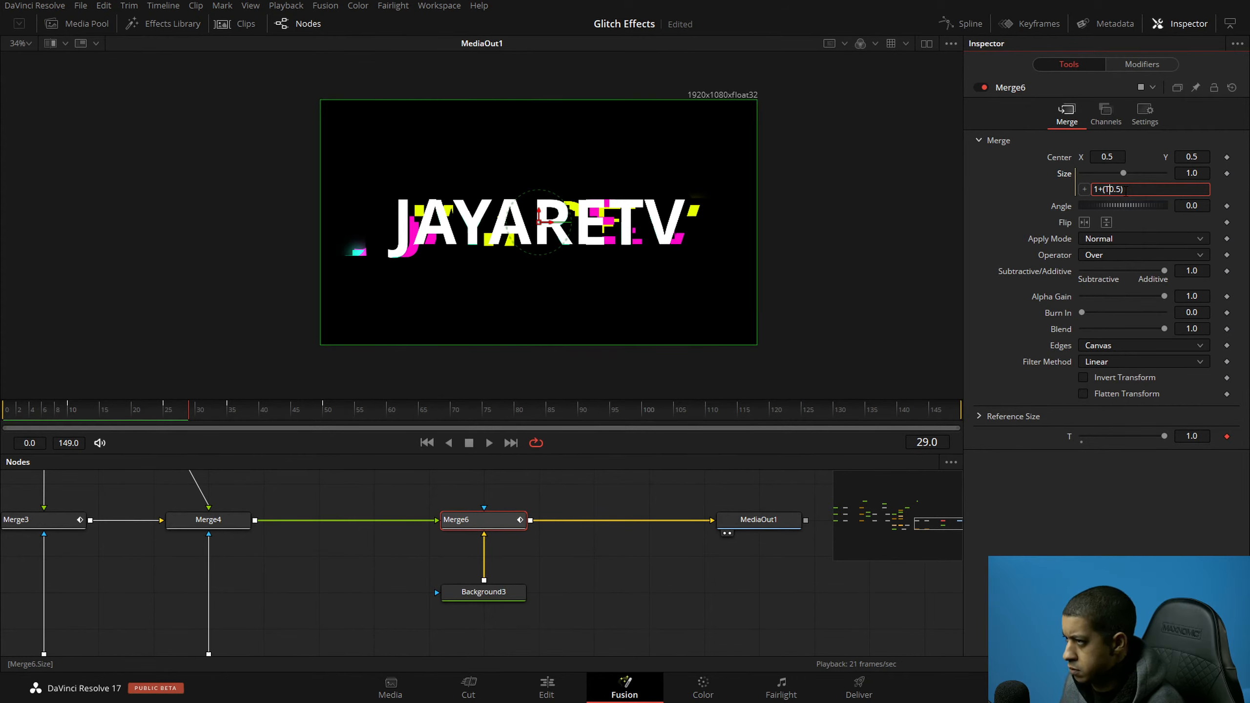
text())
key(Return)
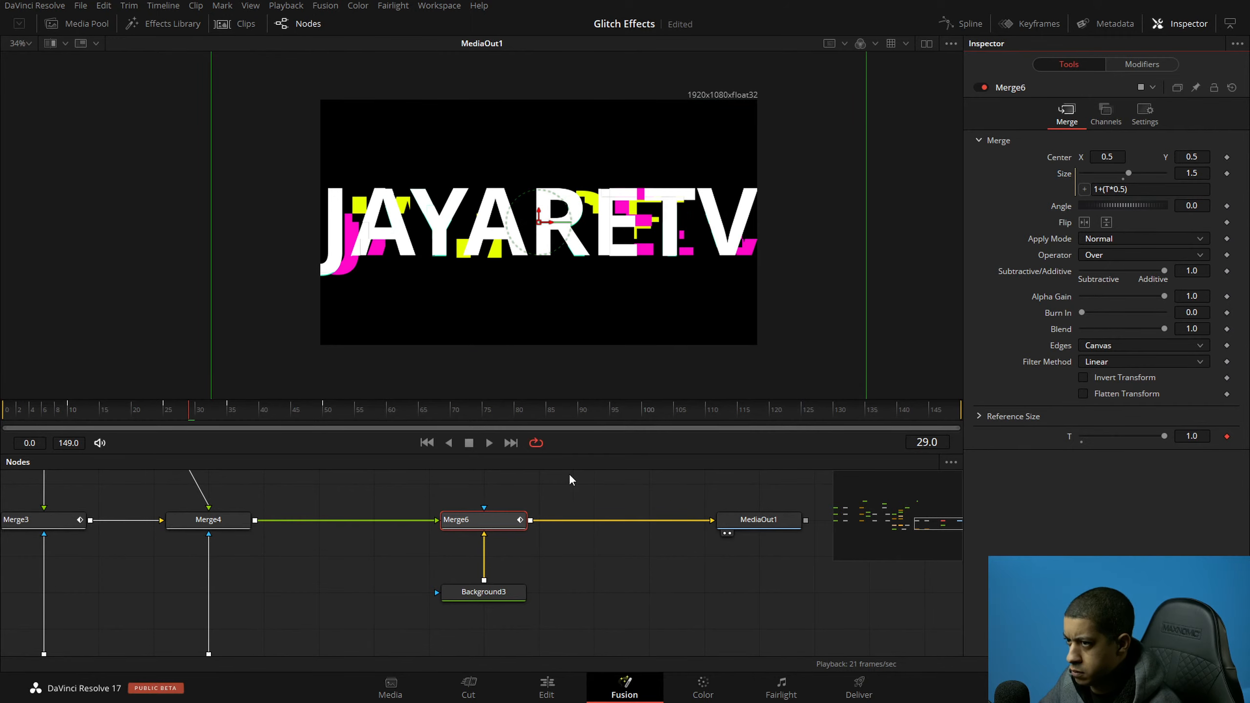
Step: Save the project and play the size pulses from near the start
drag(184, 413, 3, 414)
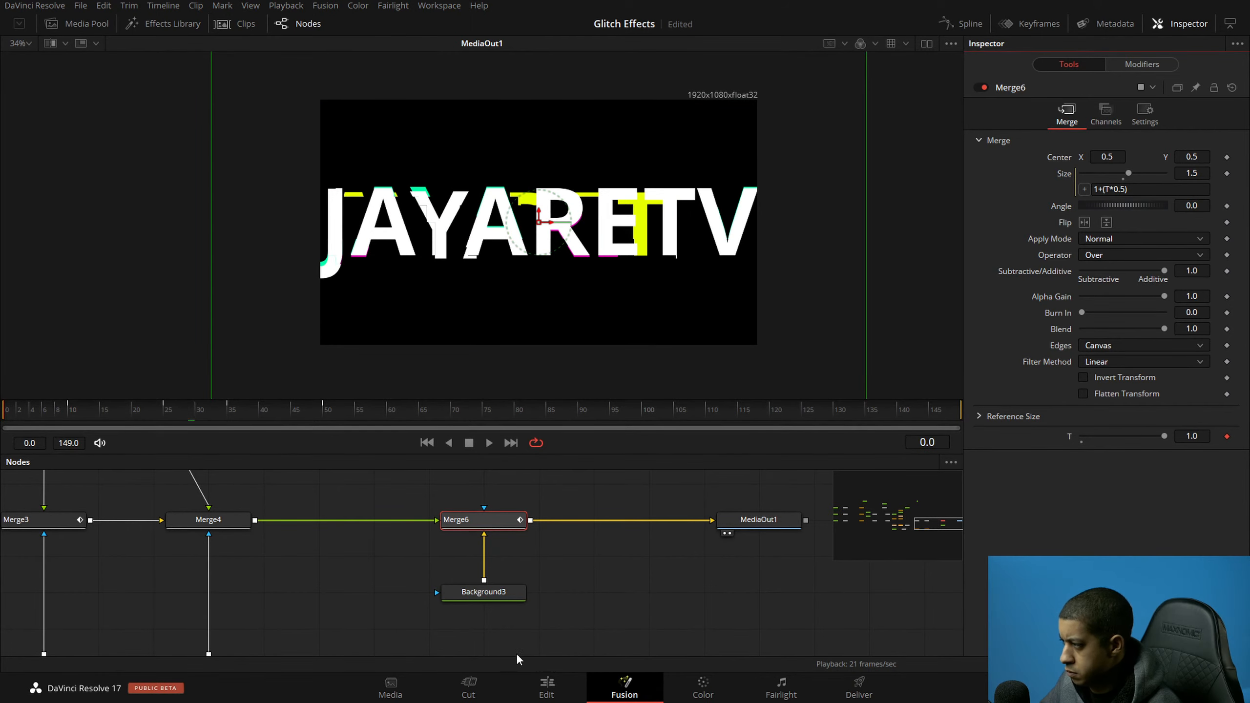
click(593, 622)
key(ctrl+s)
key(space)
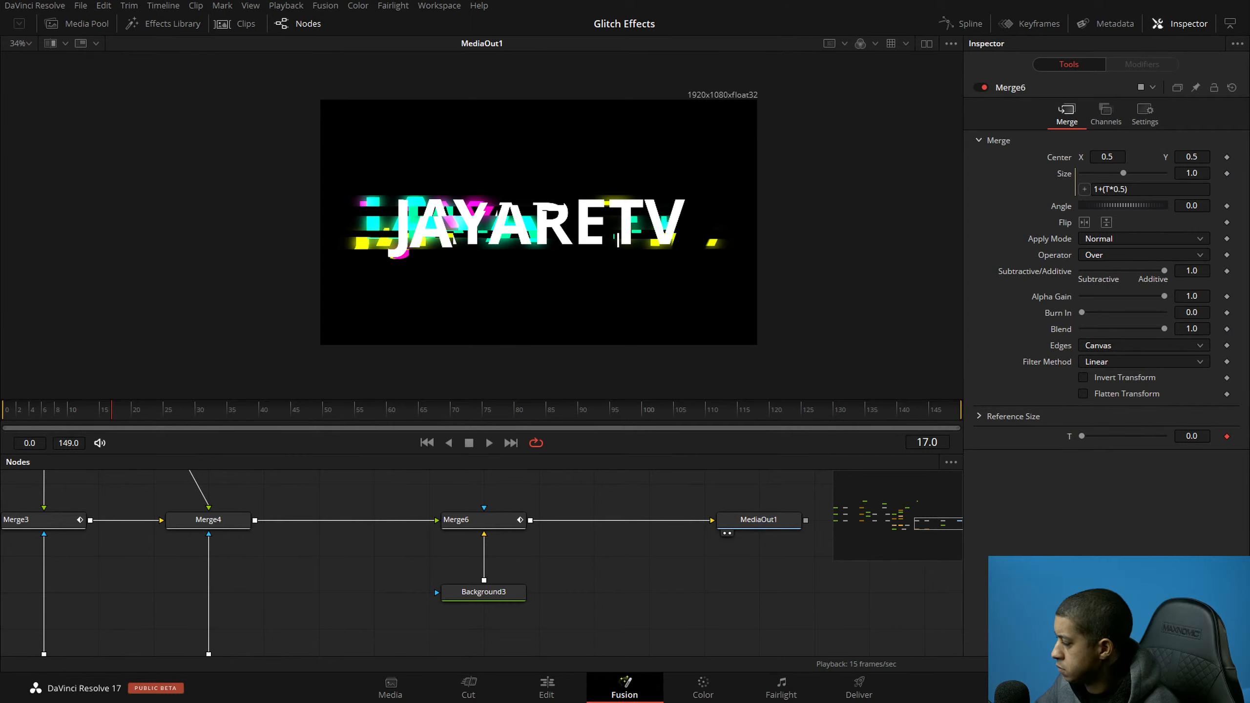
click(674, 608)
click(22, 413)
key(space)
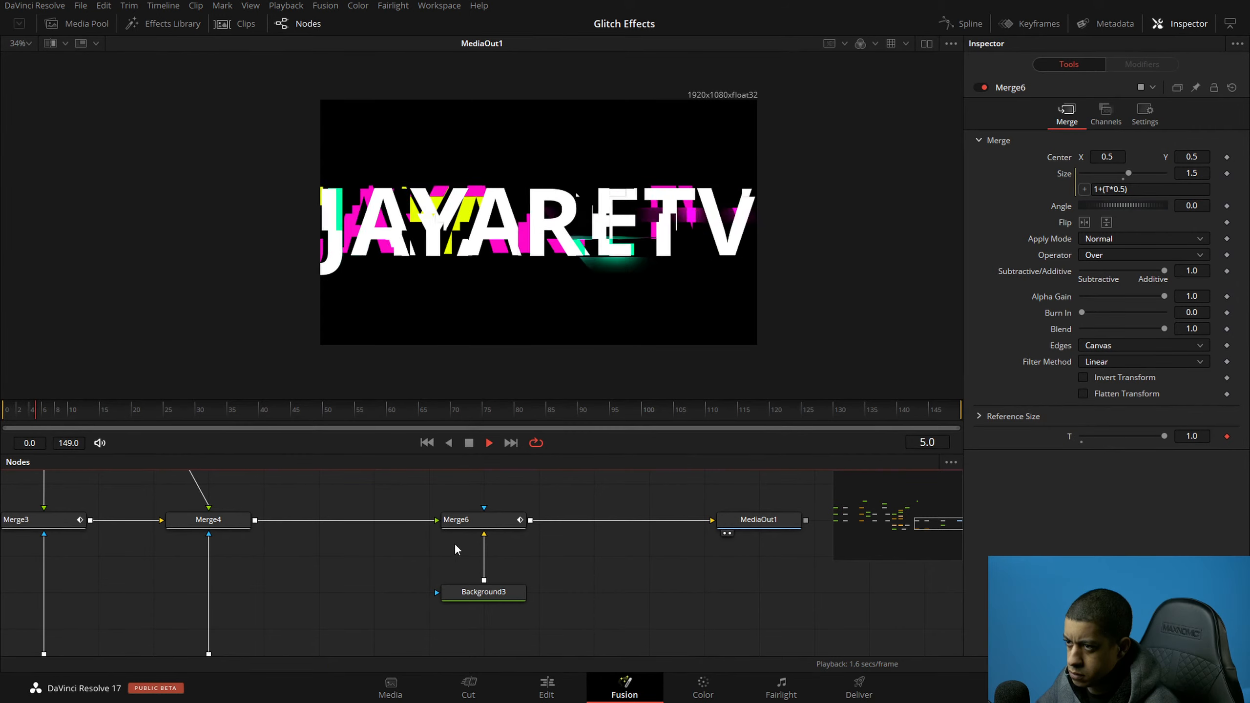
key(space)
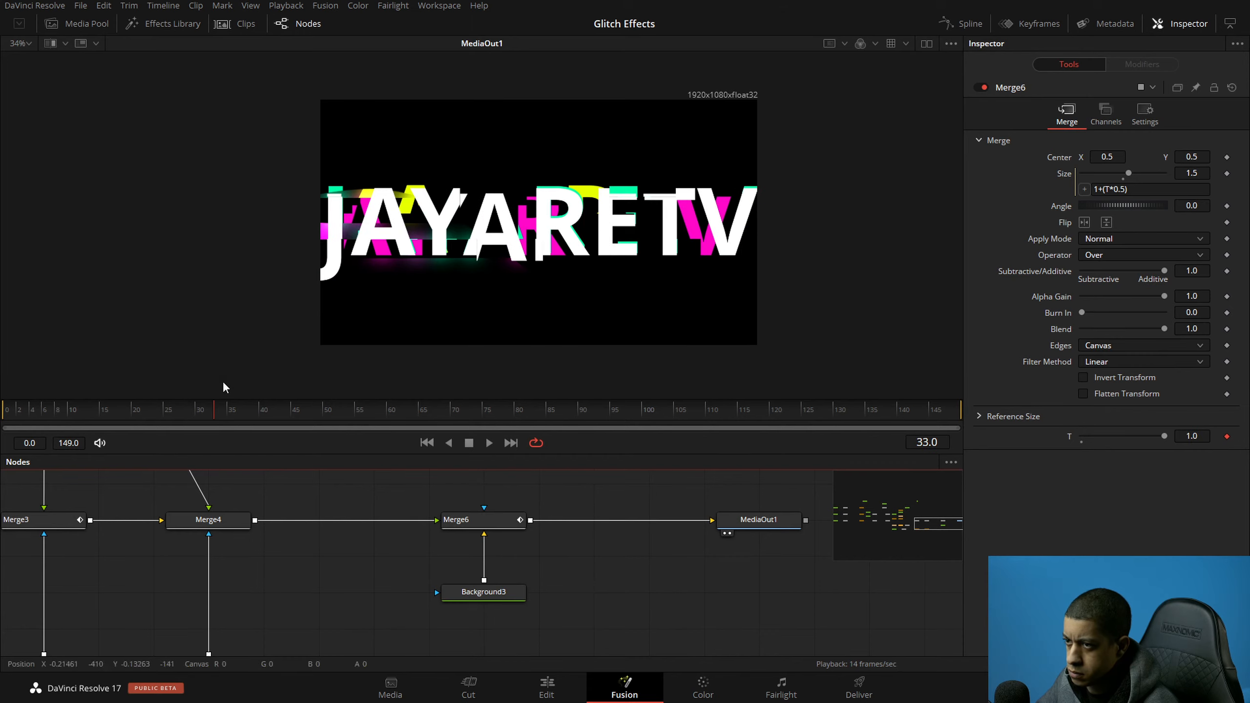
key(space)
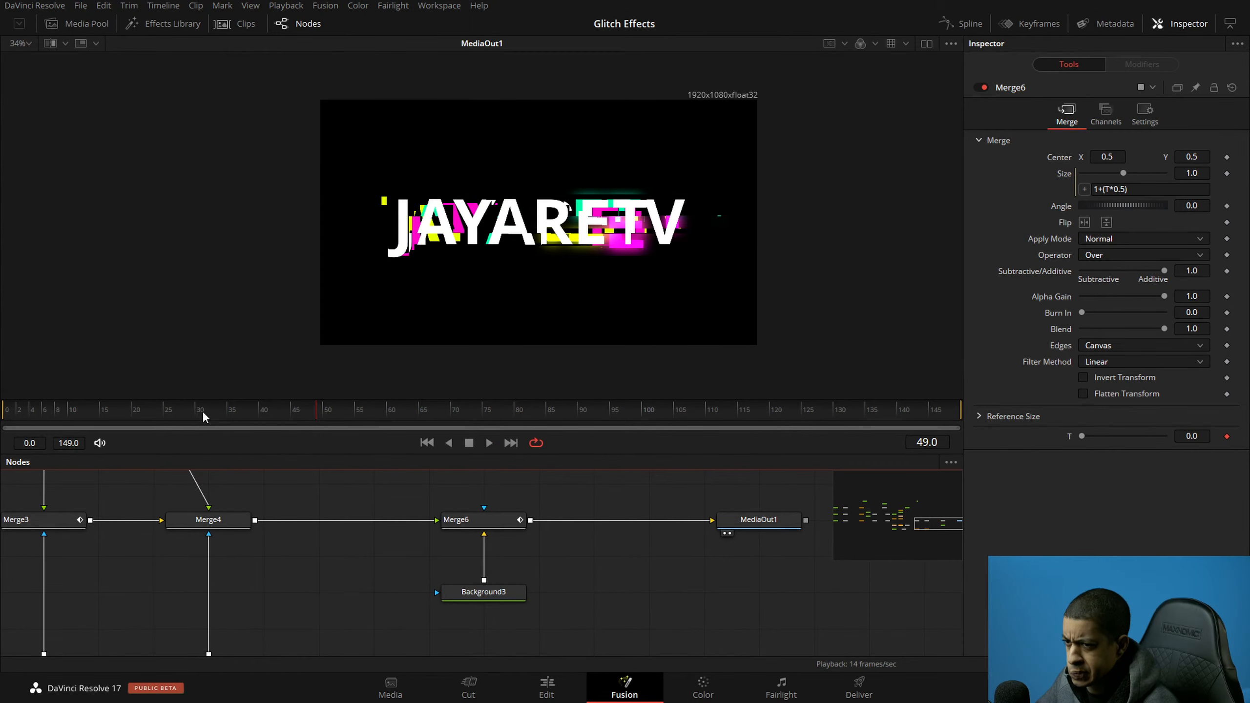
Step: Change Merge6's Size expression to 1+(T*0.1), replay the pulses from the start and save the project
click(3, 405)
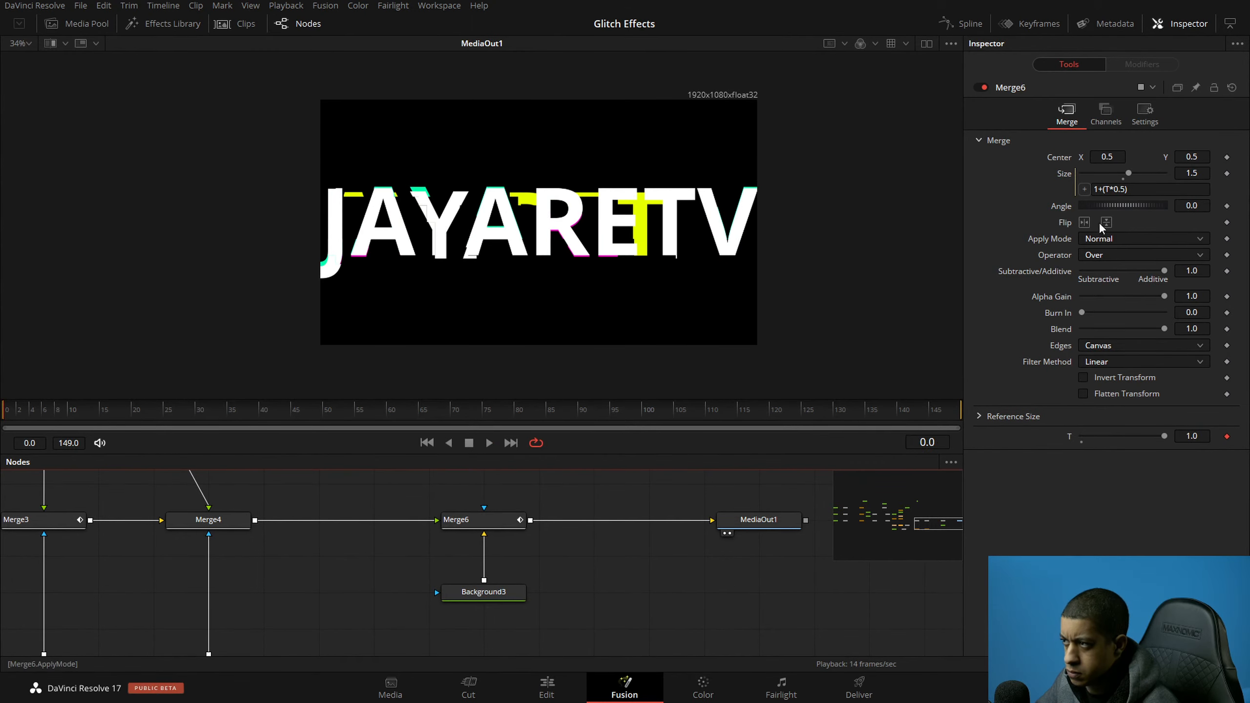
click(1124, 189)
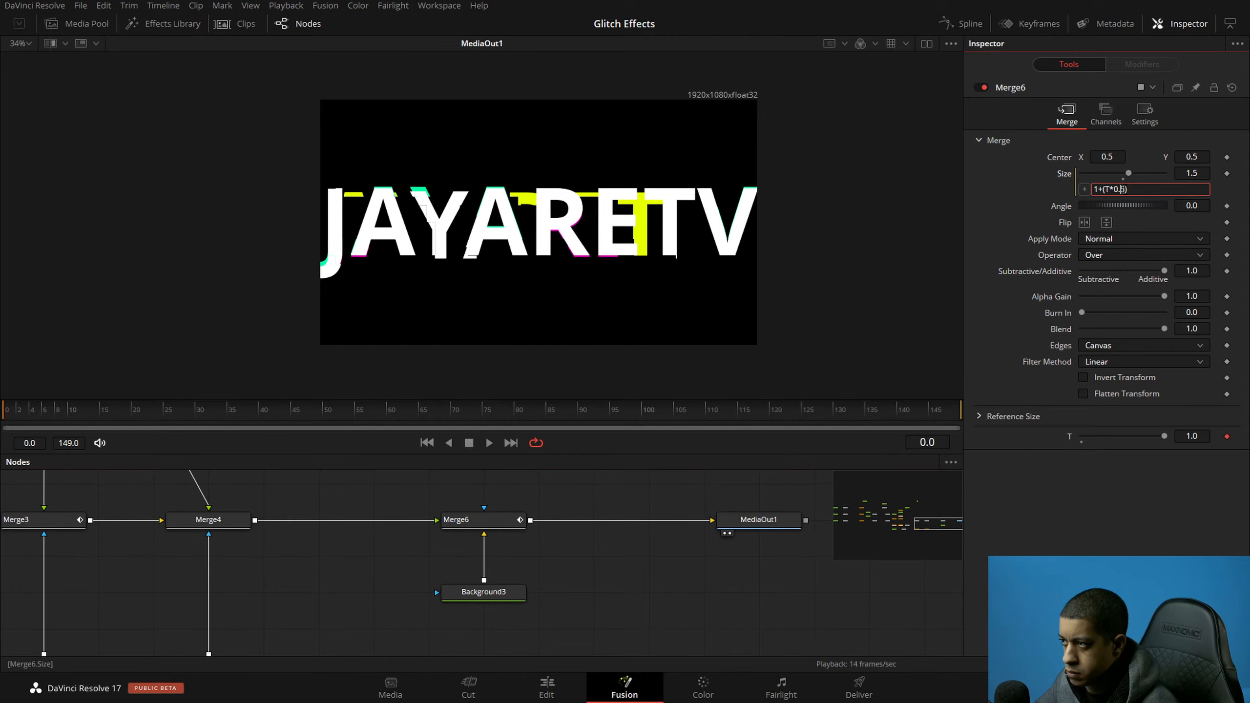
key(Return)
key(space)
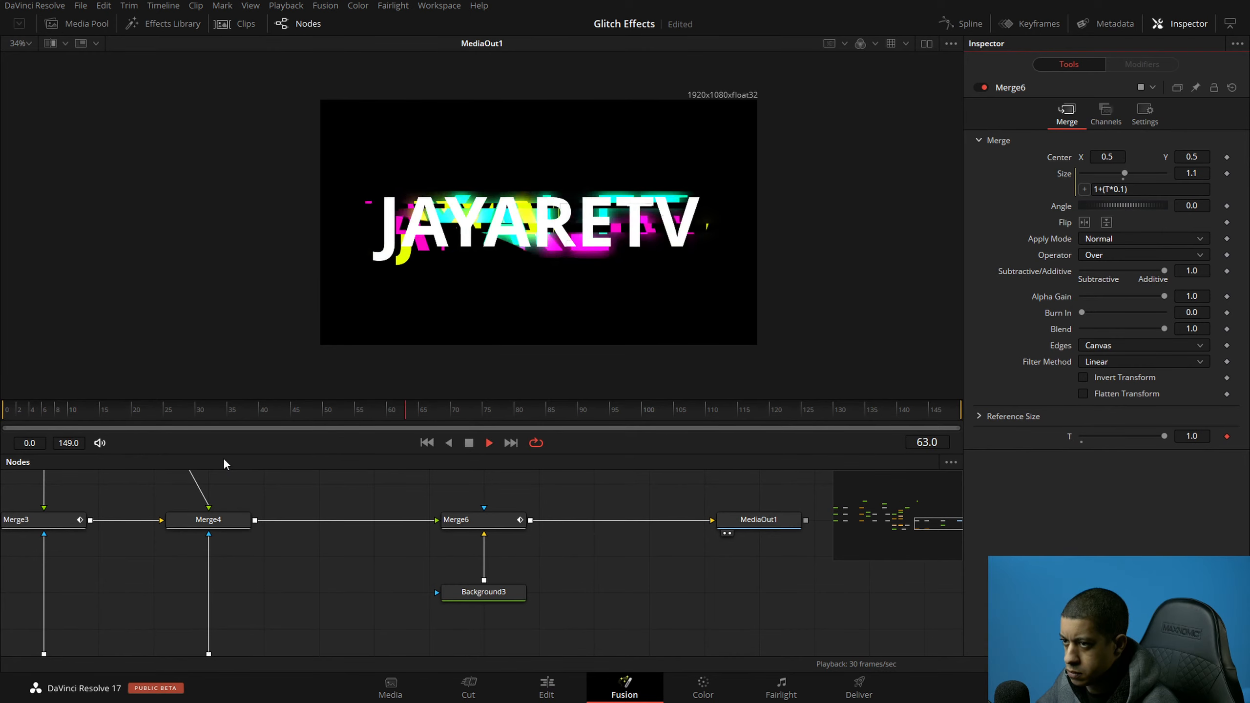
key(space)
click(524, 619)
key(ctrl+s)
Step: Open Merge6 in the Spline editor and display the Input curve of T's Anim Curves fitted to the view
click(497, 520)
click(965, 25)
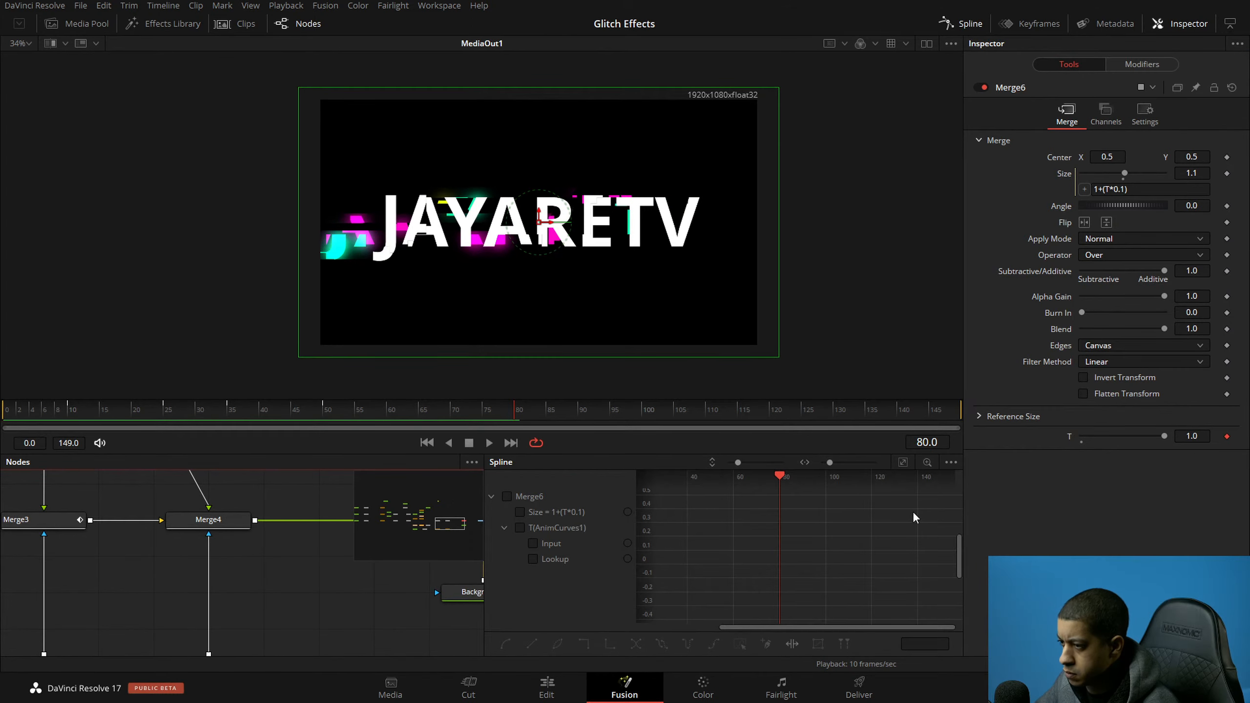
click(902, 463)
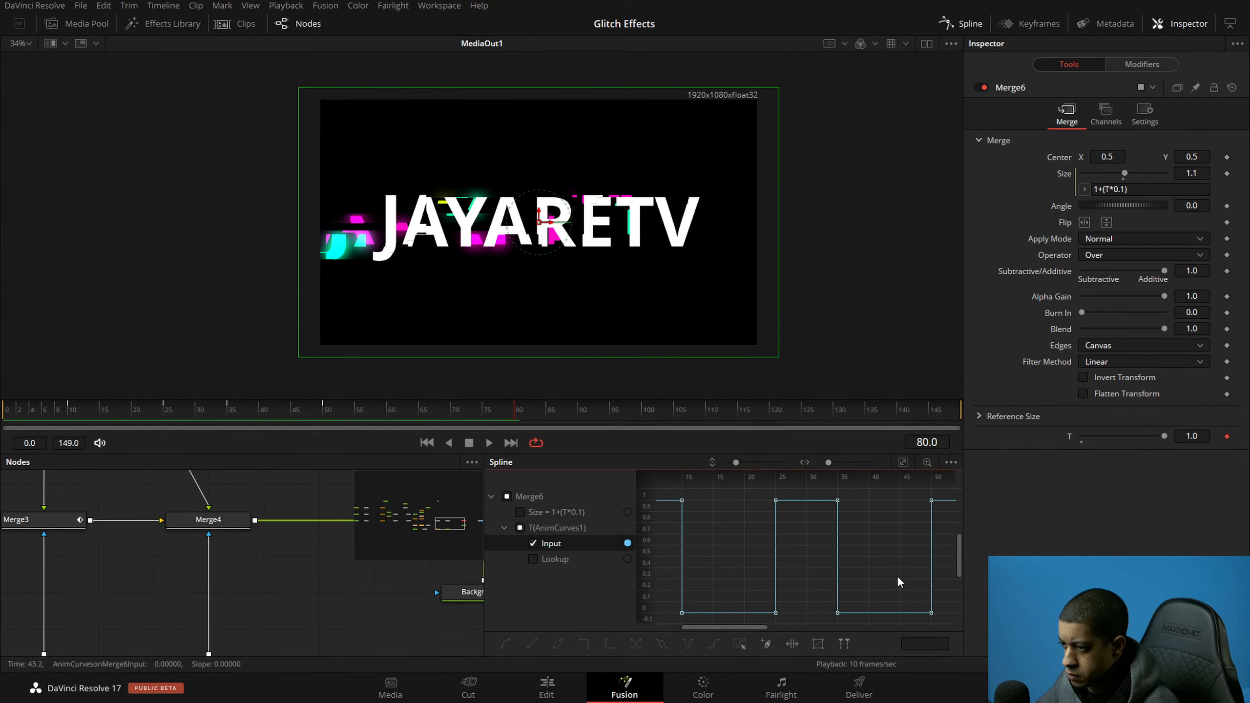
drag(919, 547, 826, 522)
Step: Keyframe the Anim Curves Input at 1.0 on frame 70
drag(302, 411, 456, 423)
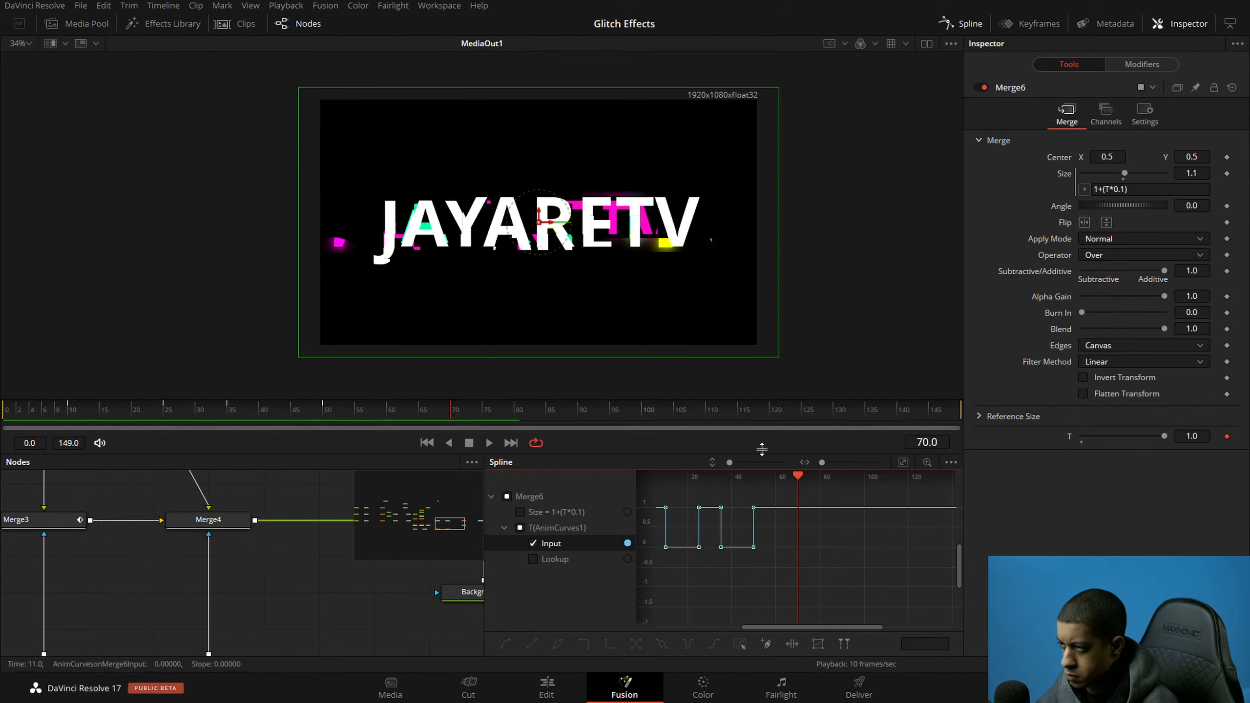
click(1141, 64)
click(1227, 173)
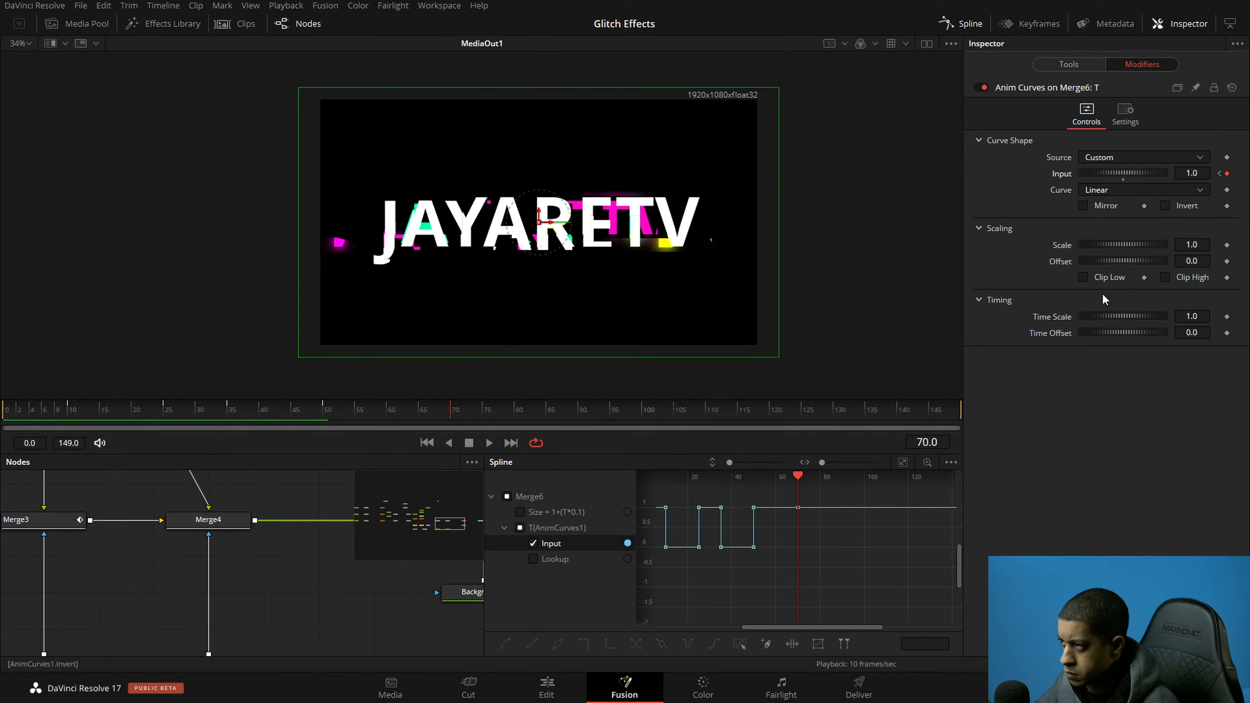
Step: Select the keyframes of the Input curve, set the curve to Loop and save the project
drag(897, 490, 709, 554)
right_click(867, 509)
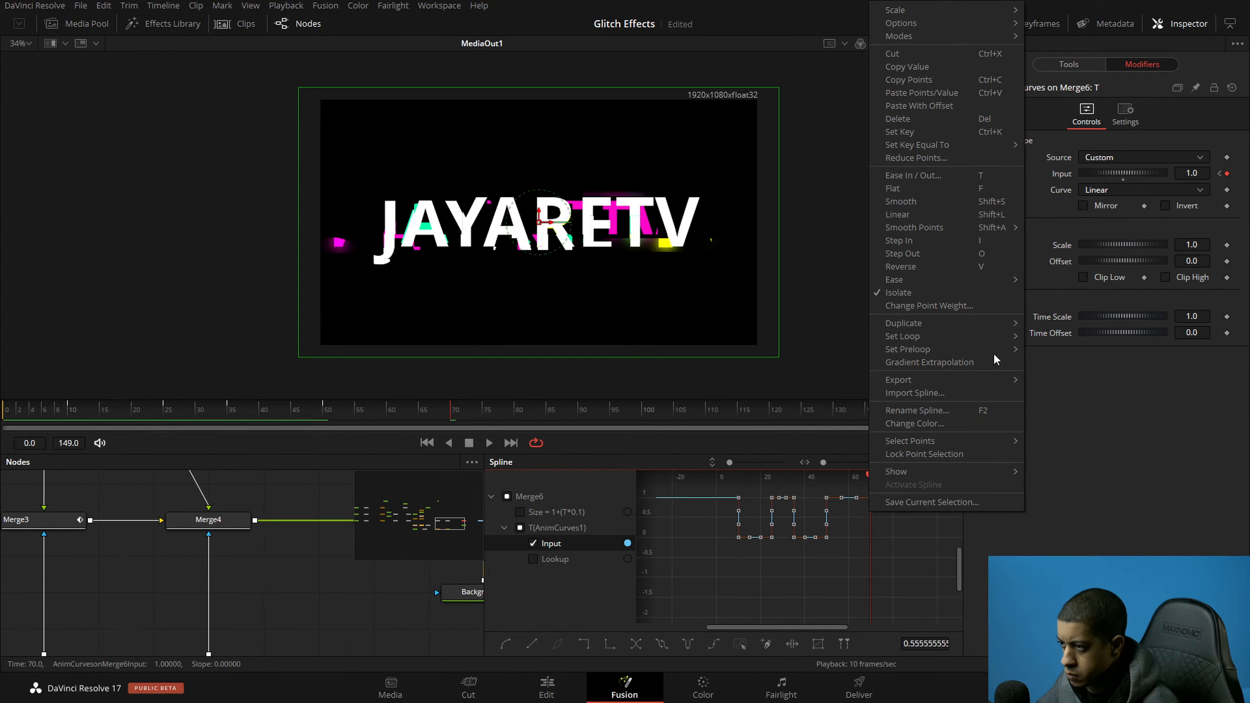
mouse_move(981, 343)
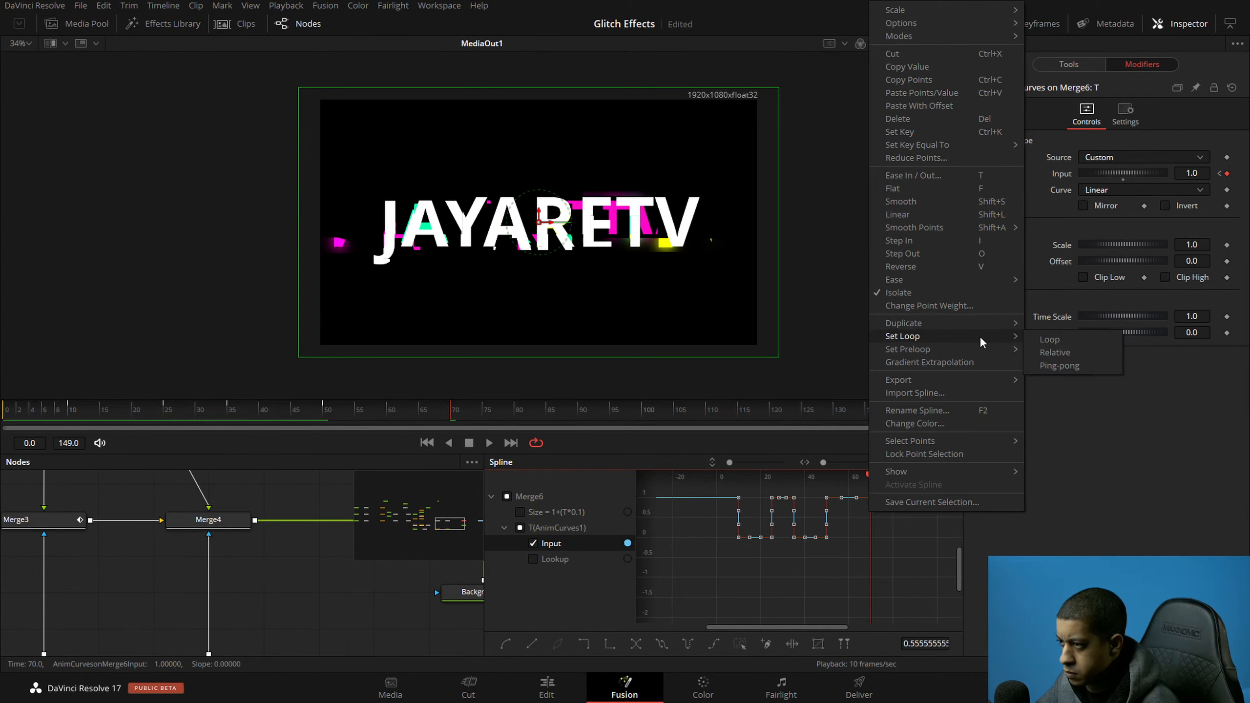
click(1063, 341)
key(ctrl+s)
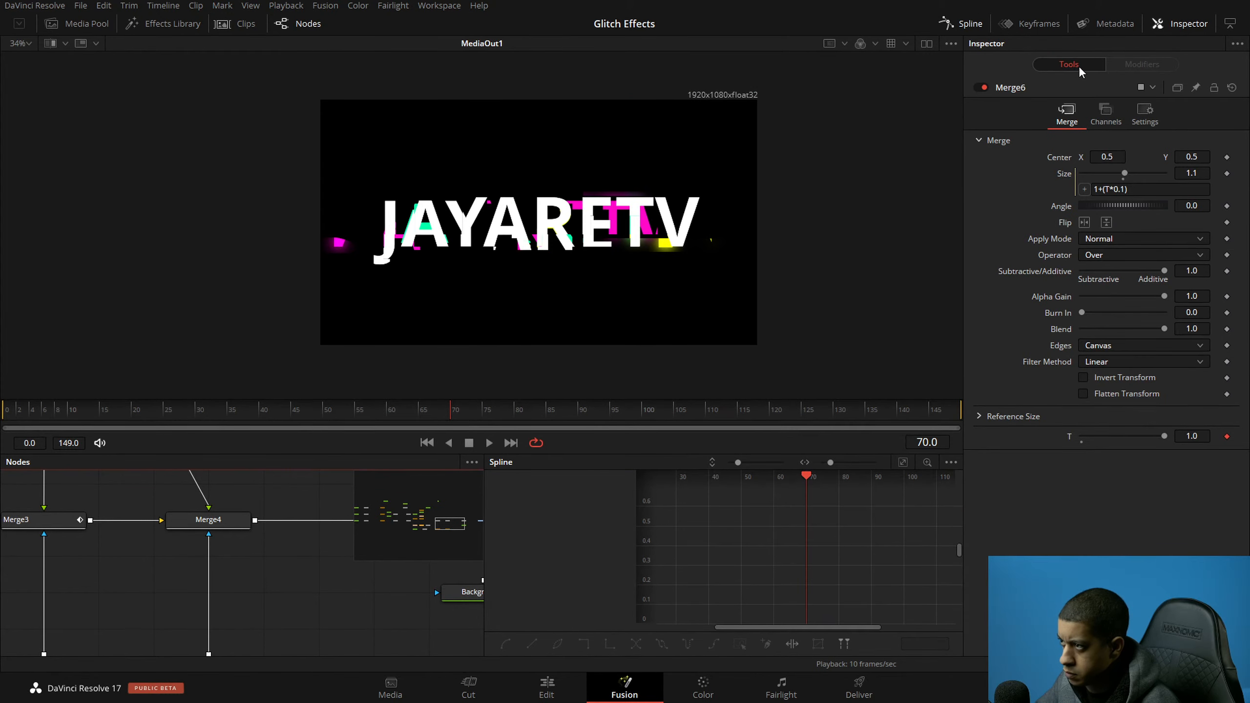
Step: Play the looping size pulses from near the start of the composition
drag(343, 590, 152, 609)
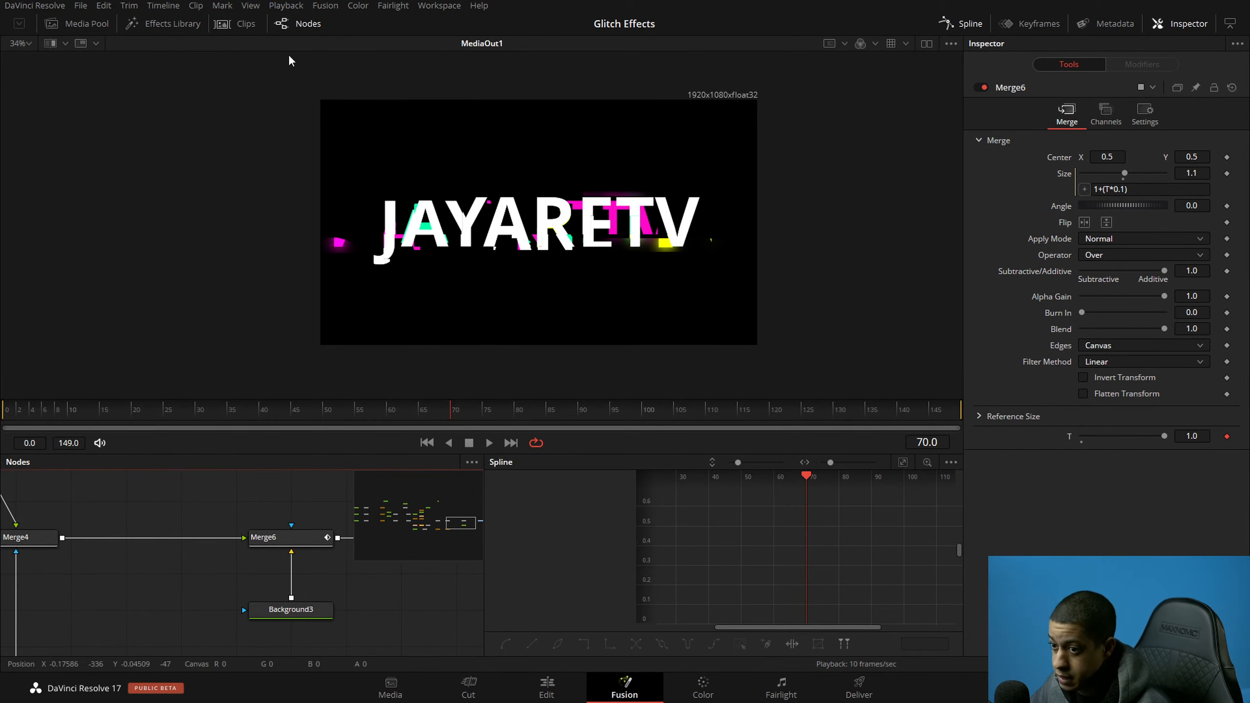
drag(277, 508, 258, 545)
drag(100, 410, 42, 408)
key(space)
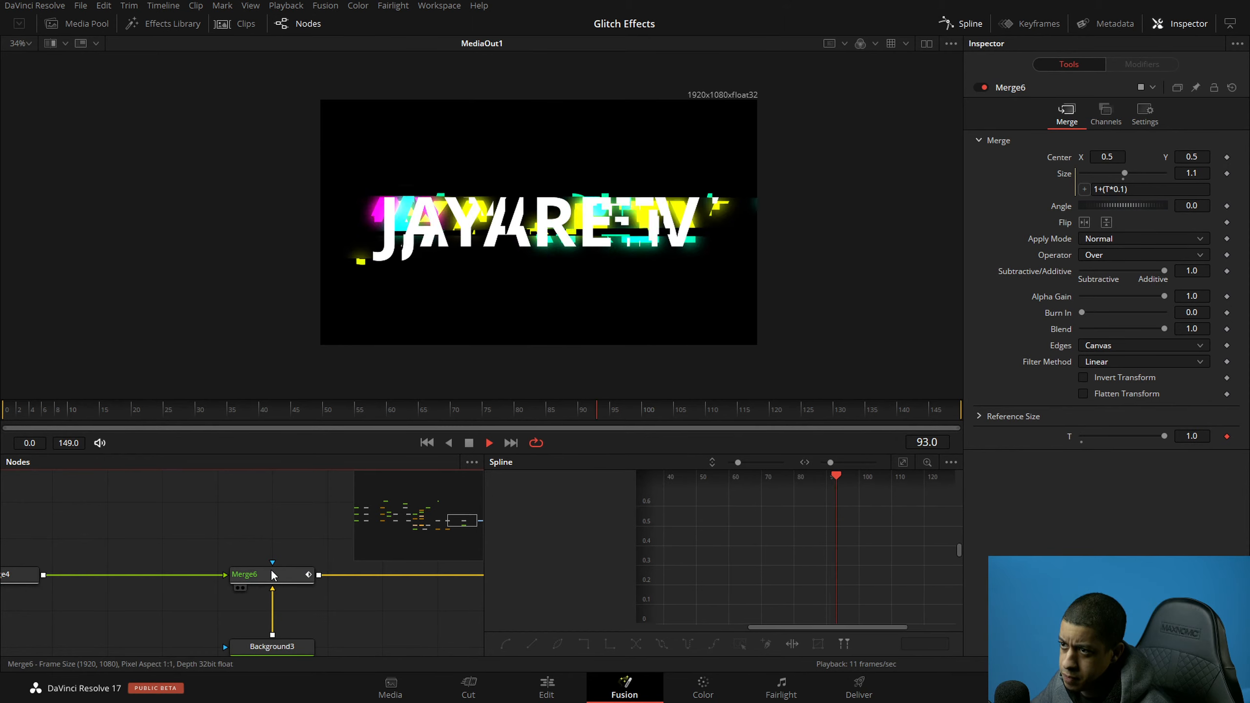
key(space)
drag(239, 544, 205, 494)
Step: Enable motion blur on Merge6 with Quality 5
click(231, 531)
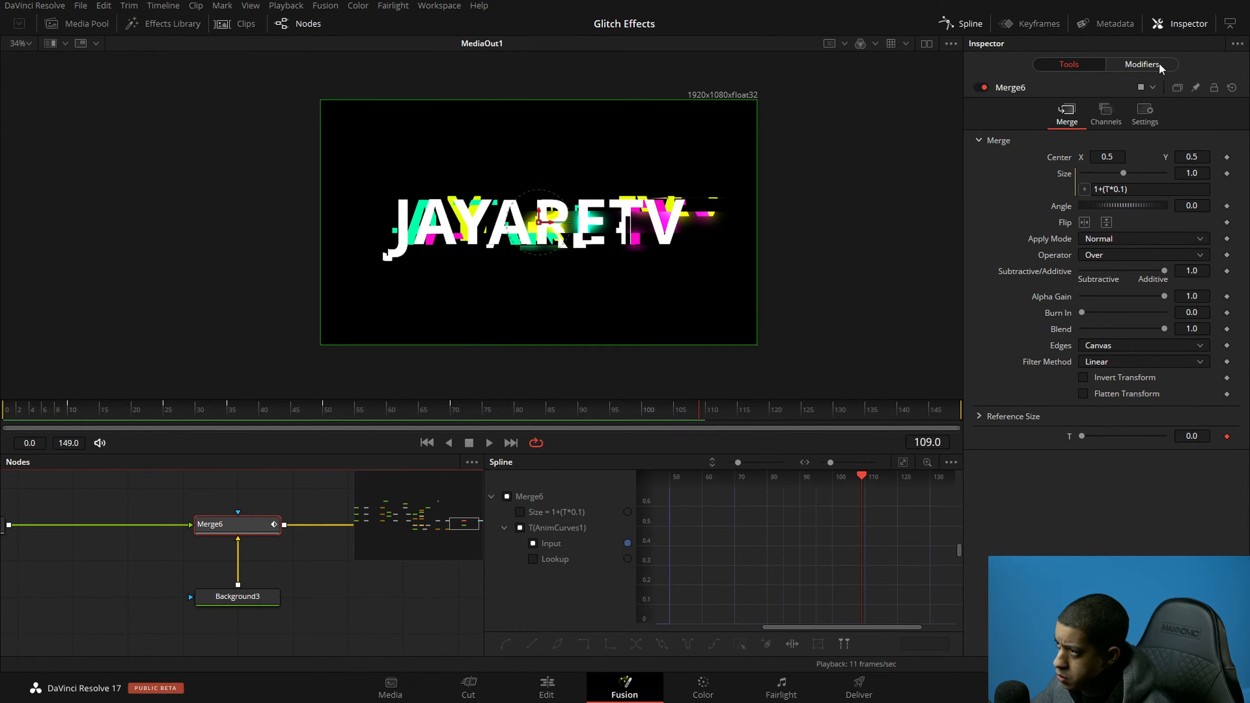
click(1142, 64)
click(1069, 64)
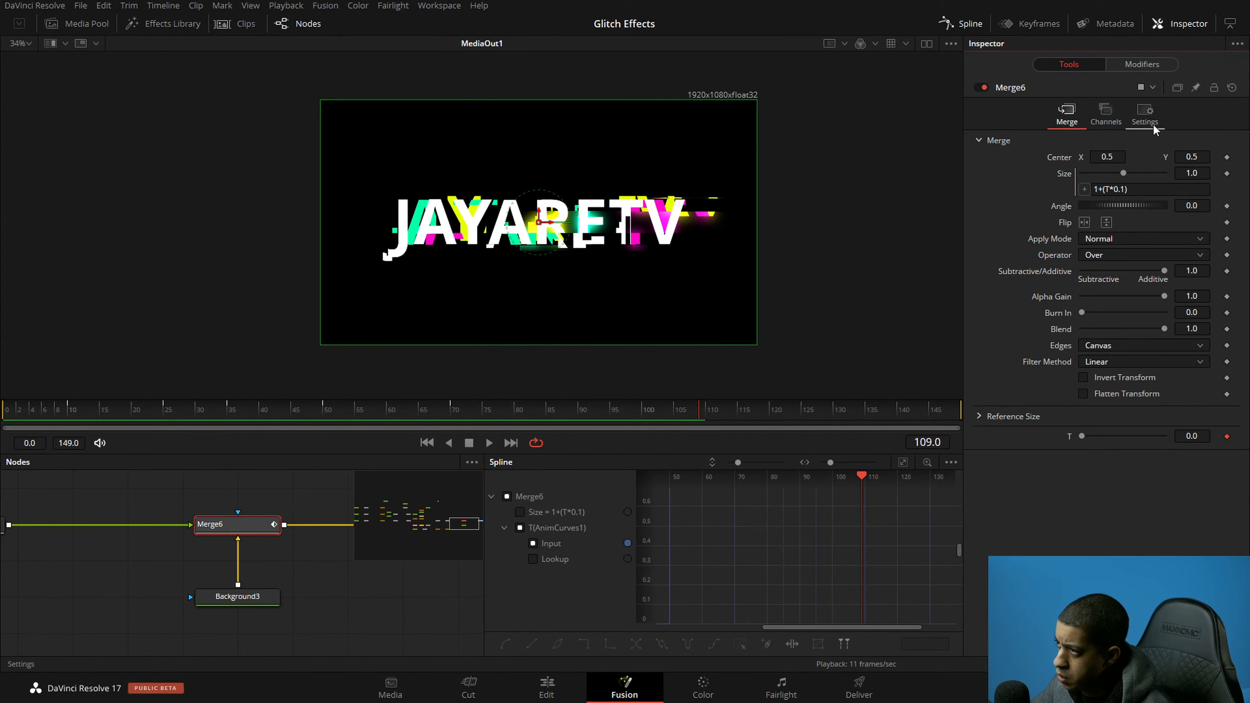
click(1144, 115)
click(1115, 278)
click(1191, 294)
text(5)
click(1102, 567)
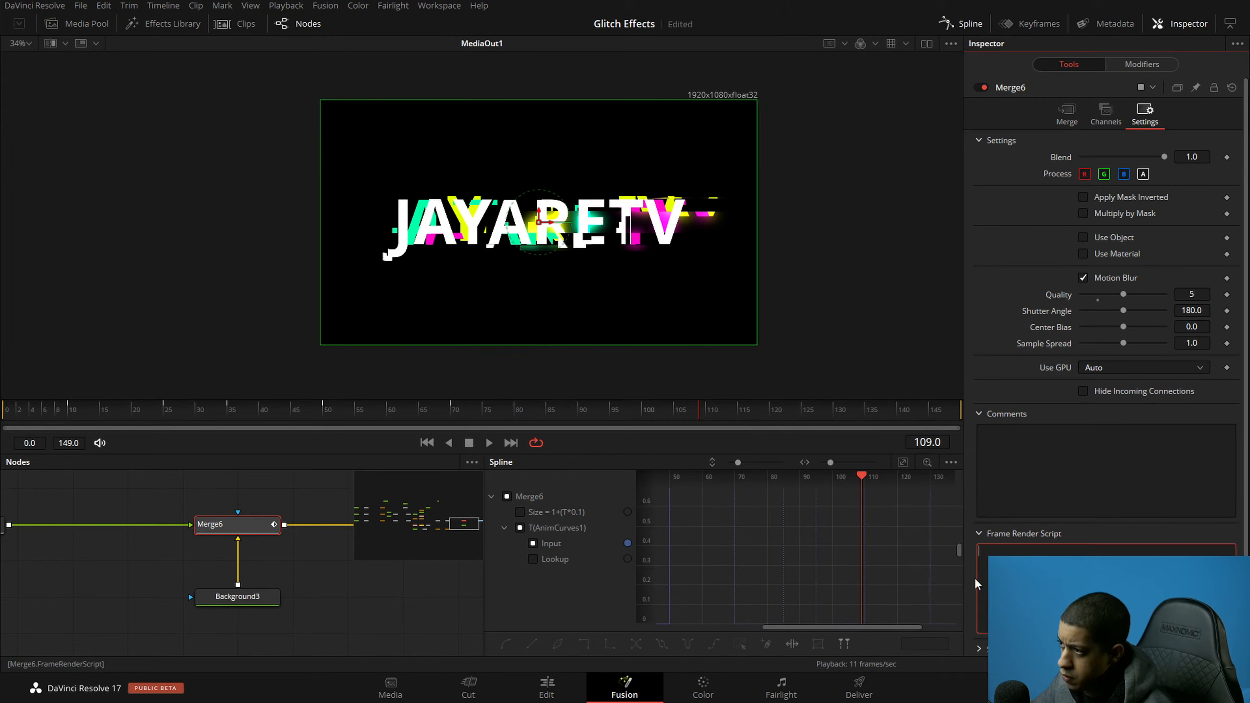
Step: Play the motion-blurred result from the start and turn Merge6's motion blur off again
click(208, 486)
click(4, 410)
key(space)
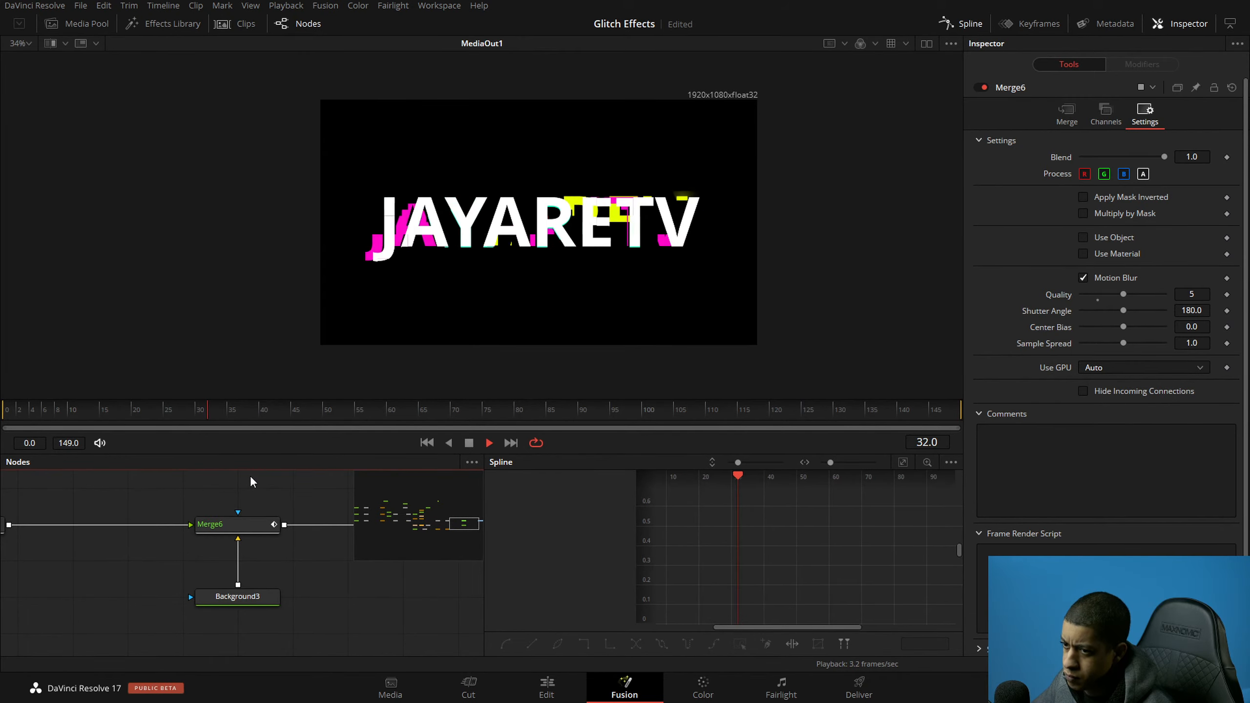
click(117, 411)
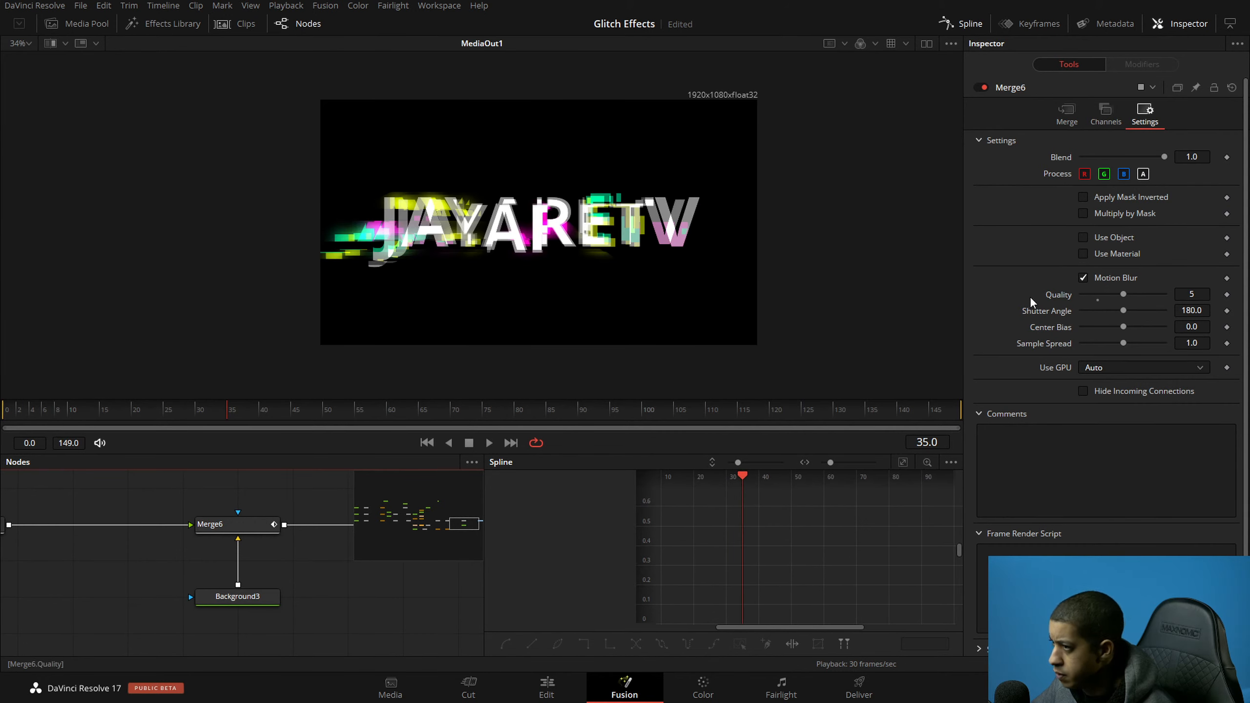
click(1105, 279)
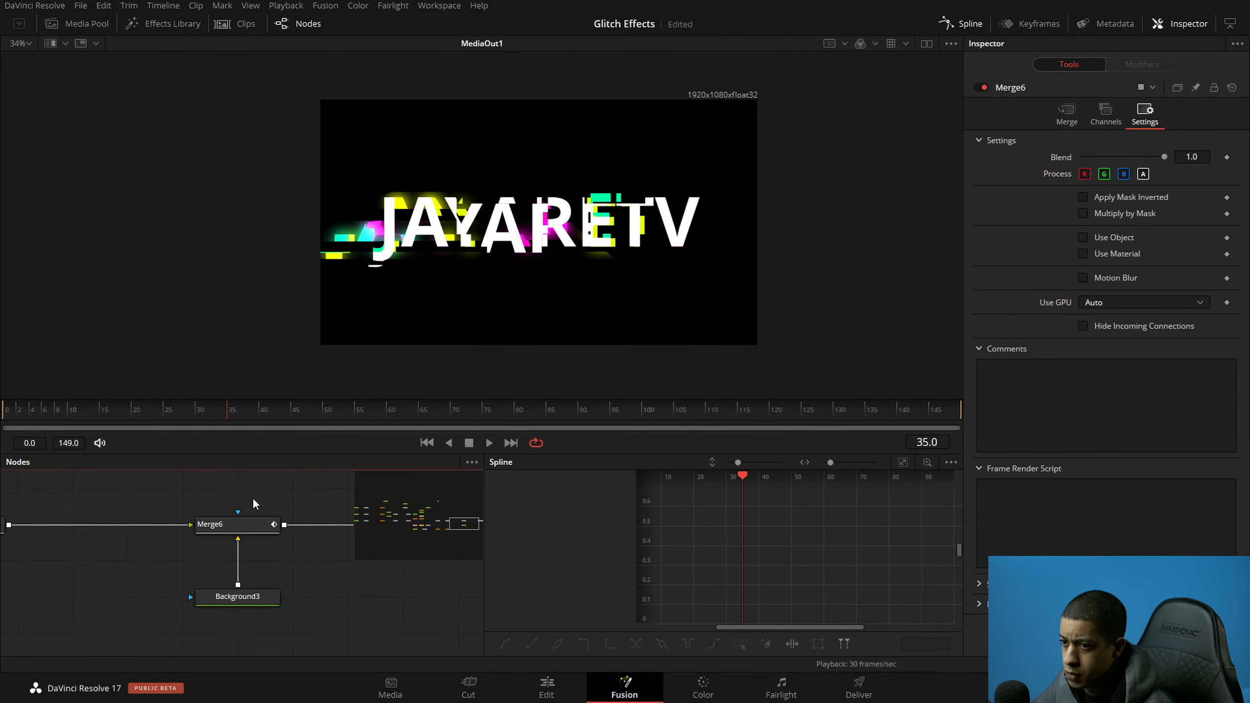
Step: Save the project and replay the size pulses from near the start without motion blur
key(ctrl+s)
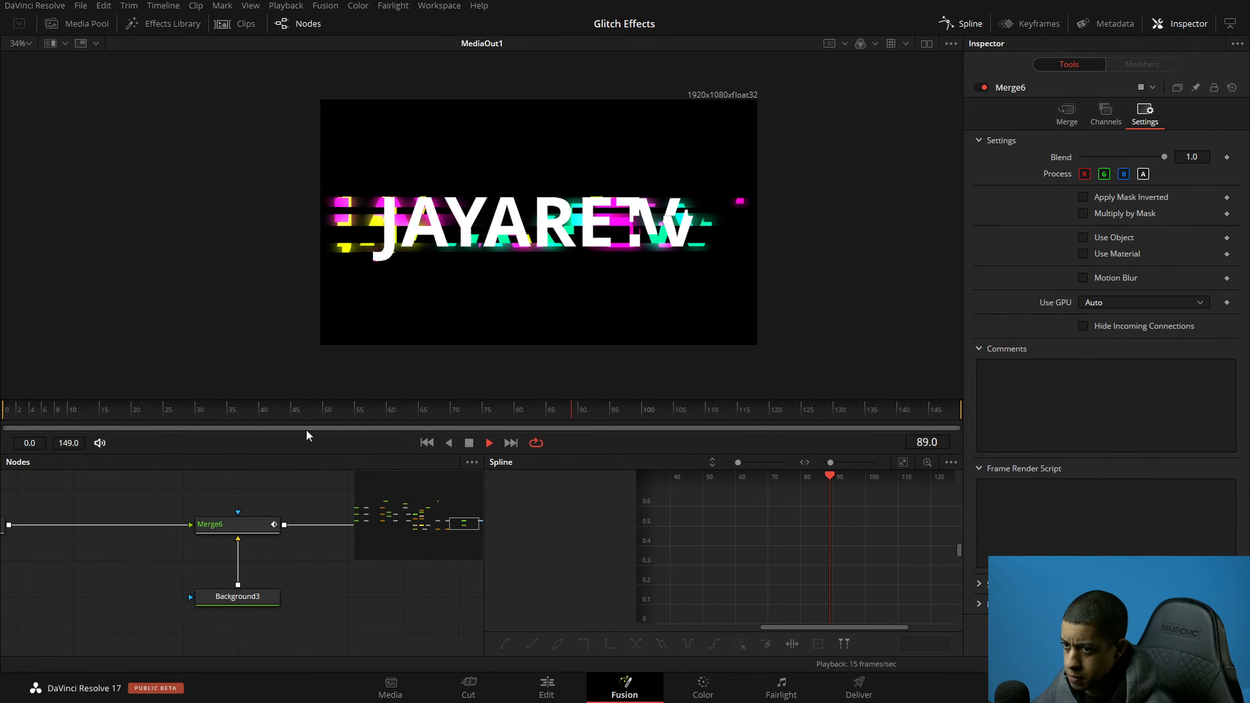
click(27, 416)
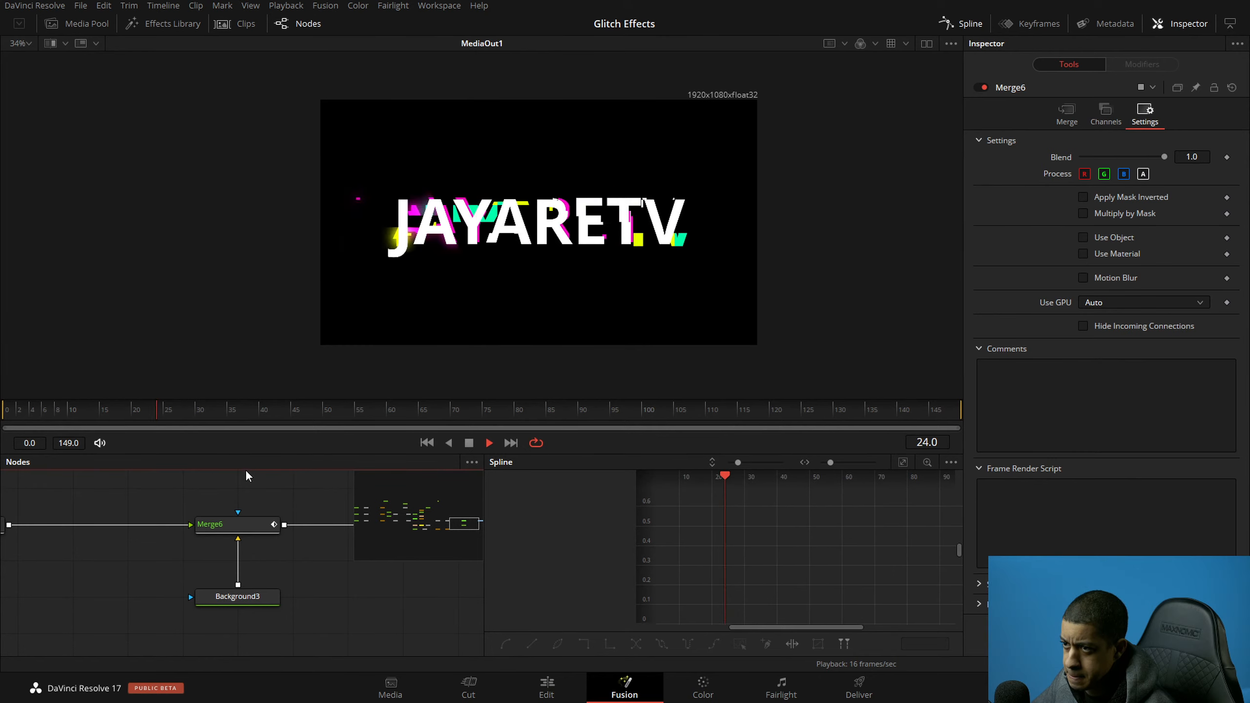
key(space)
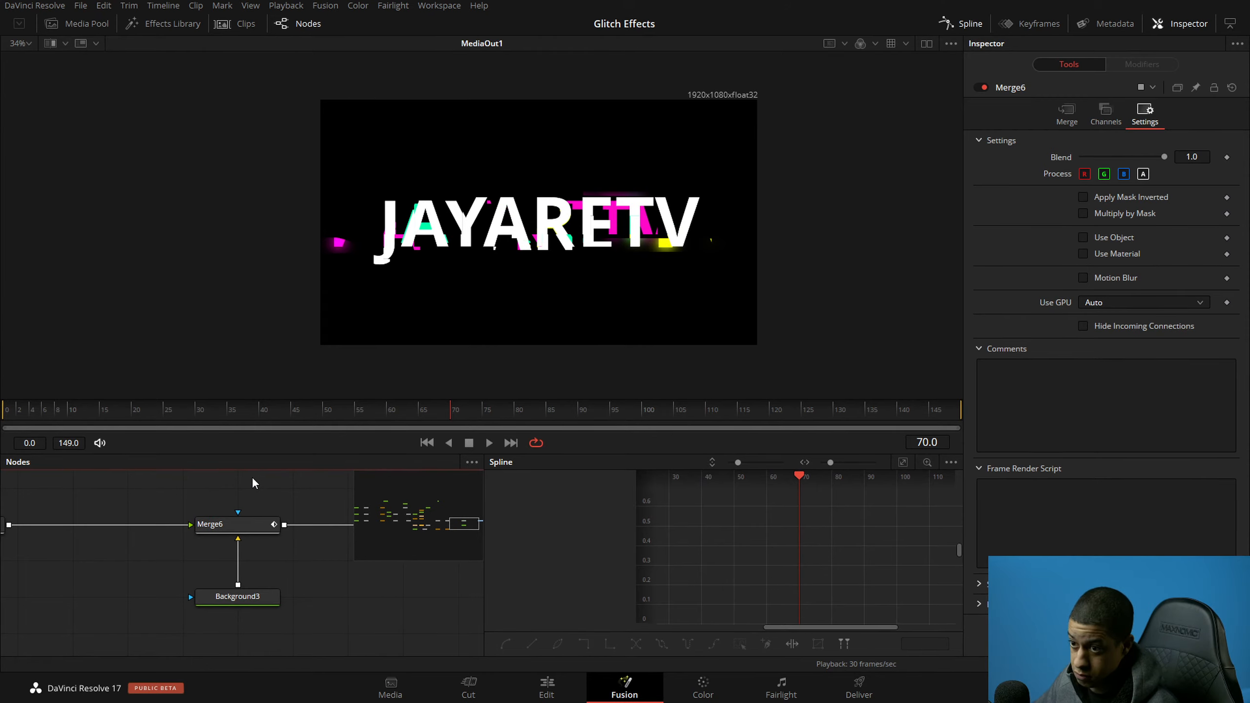
click(22, 409)
key(space)
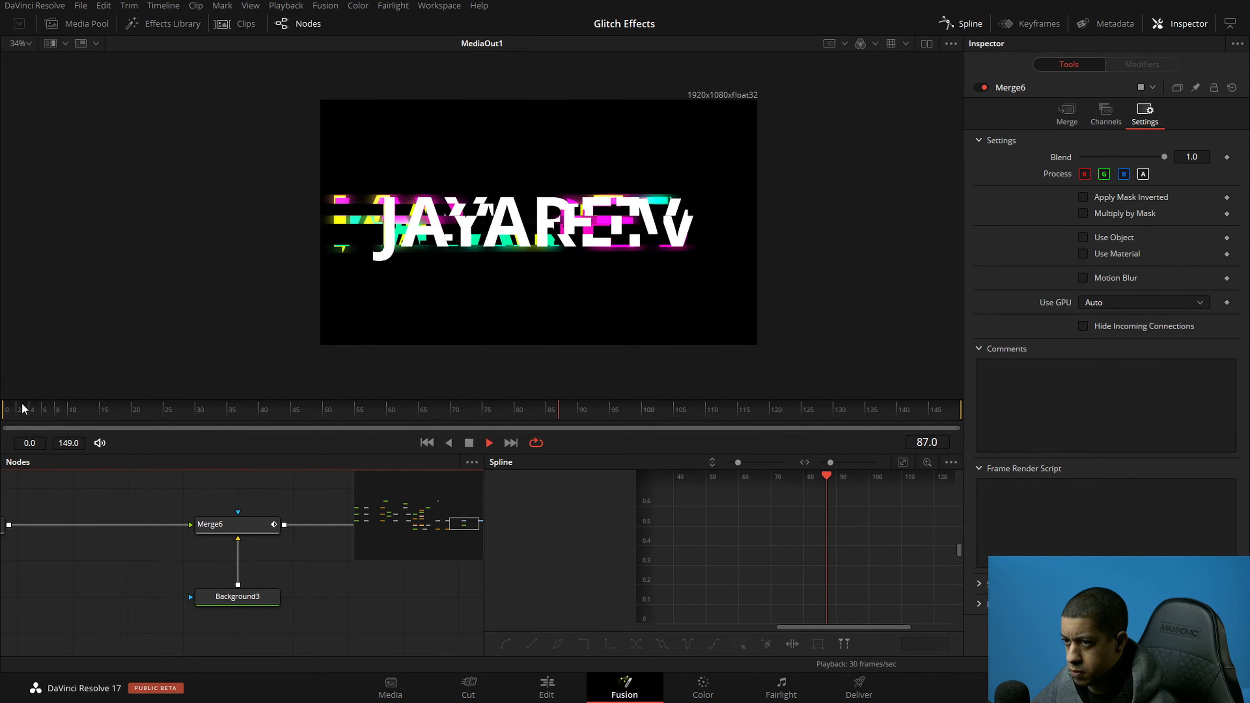
key(space)
key(ctrl+s)
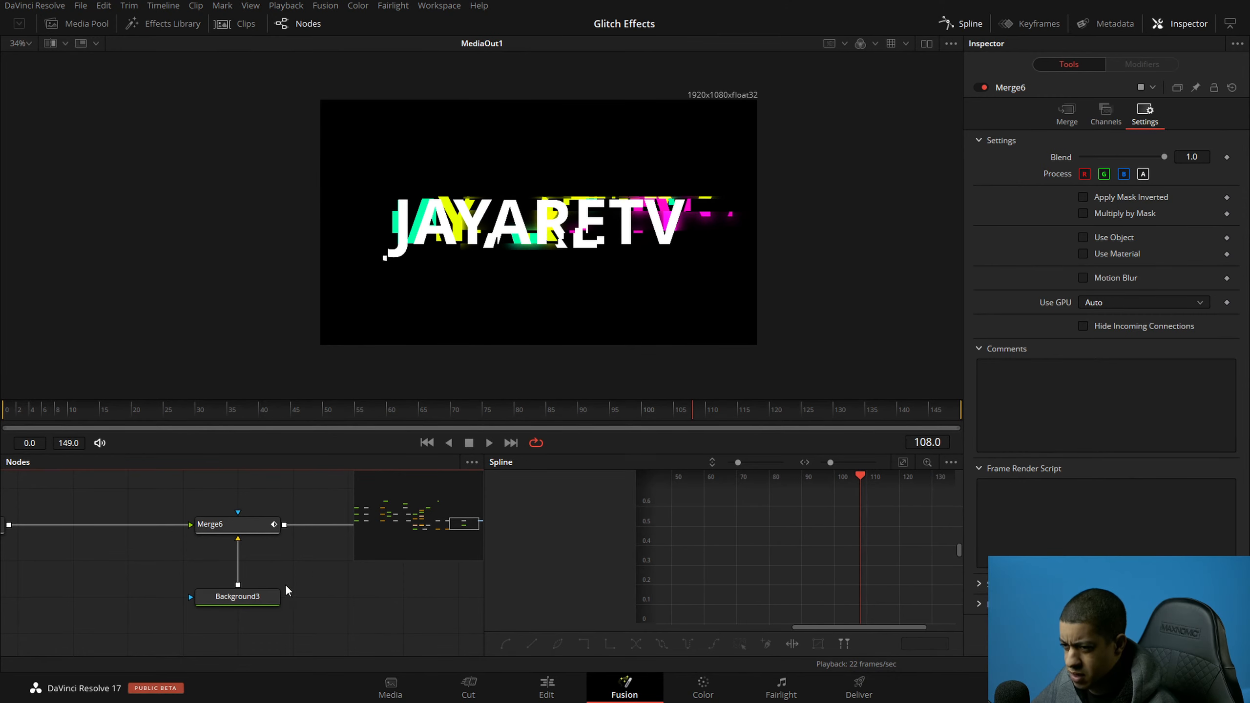
Step: Select Merge6, enlarge the Spline editor in height and width, and fit its curves to the view
click(242, 524)
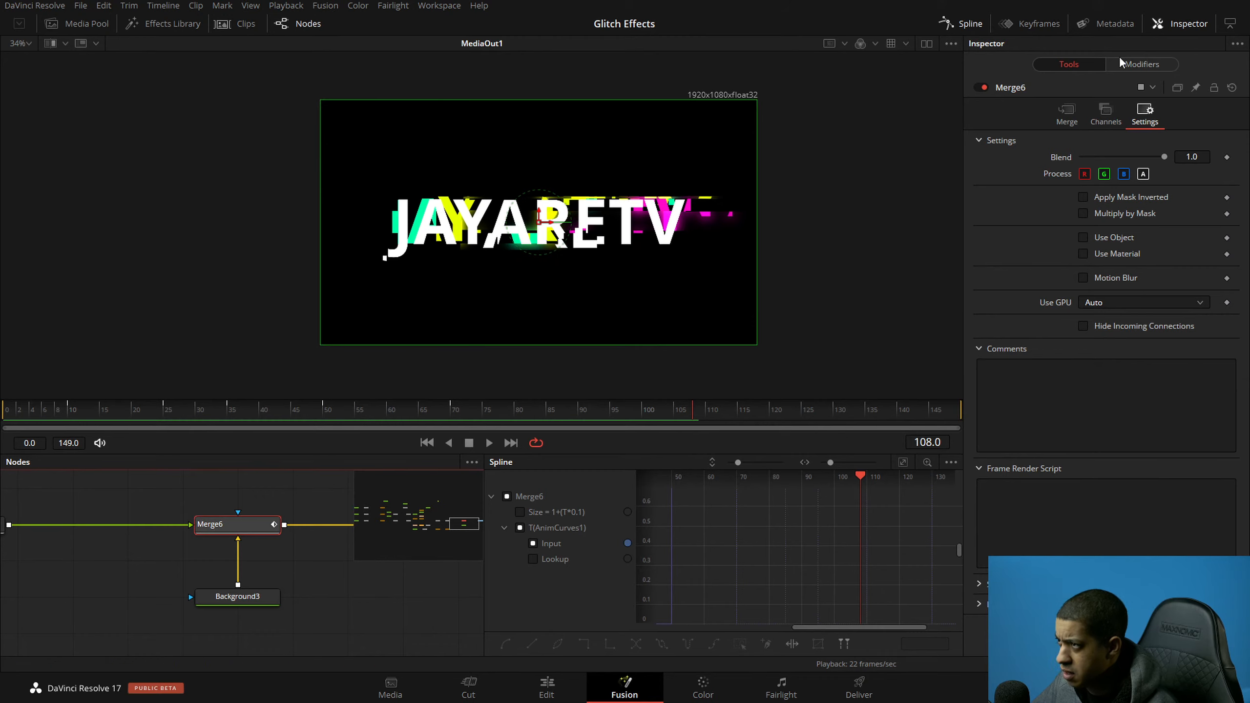
click(1229, 23)
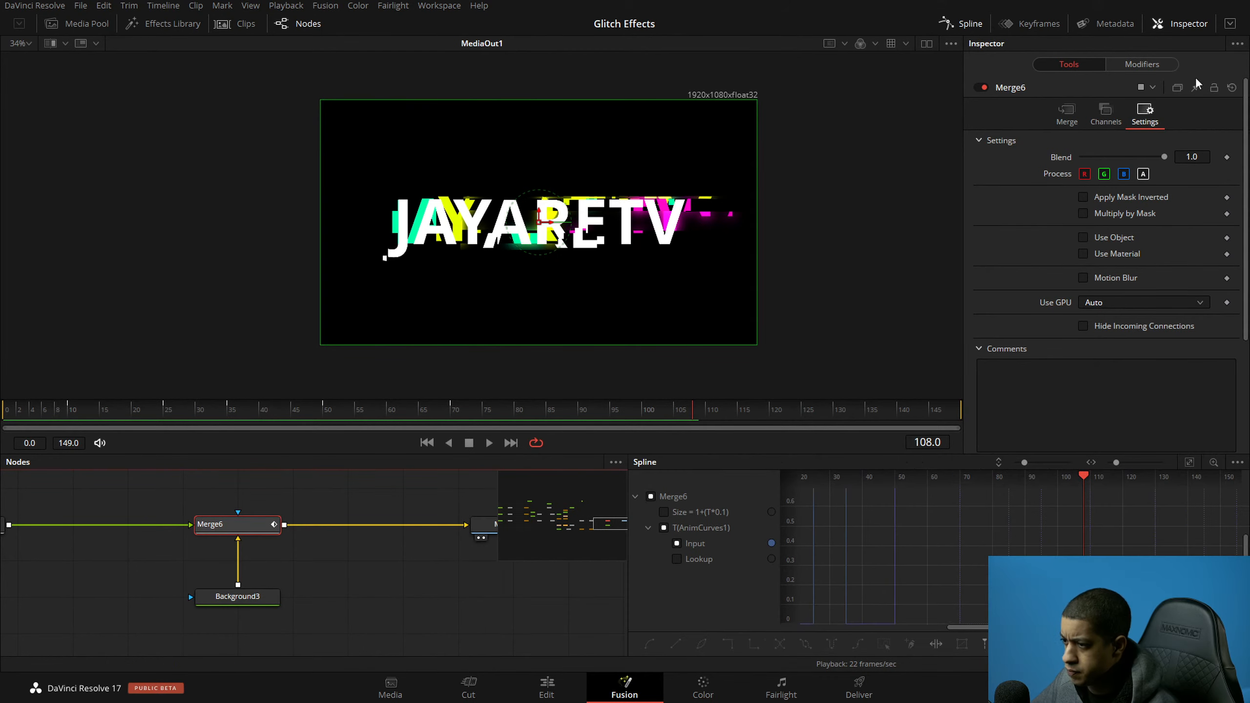
drag(862, 452, 862, 301)
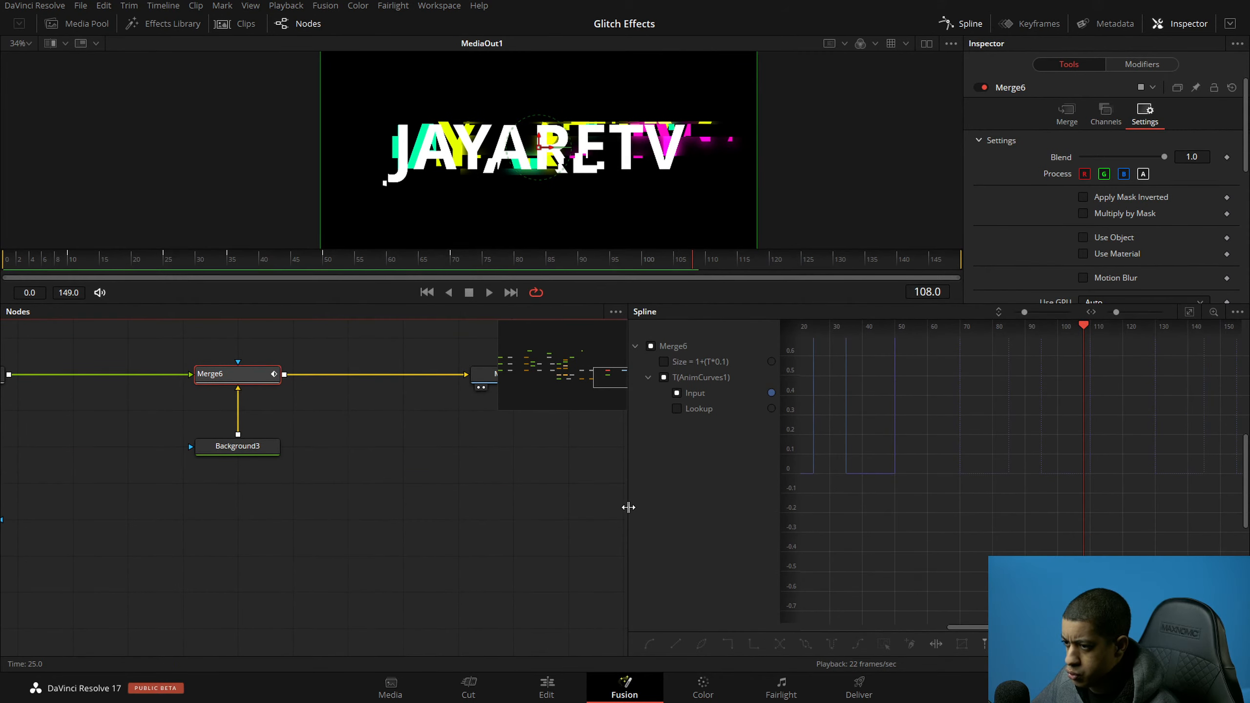
drag(629, 508, 297, 526)
click(1188, 314)
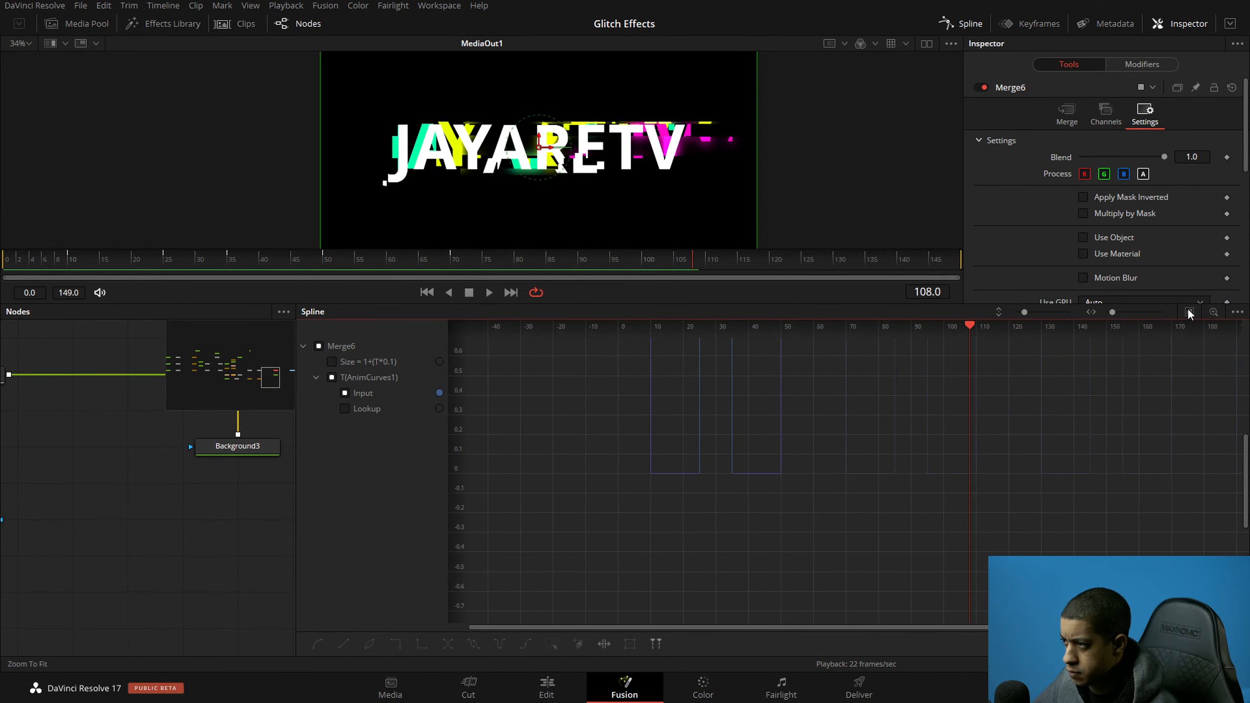
scroll(821, 461, down, 5)
drag(835, 409, 810, 363)
scroll(805, 500, up, 4)
Step: Activate the Input curve and spread its keyframes after frame 10 to about frames 54, 95, 110 and 130
click(345, 392)
drag(855, 377, 660, 598)
drag(757, 555, 846, 557)
drag(925, 566, 837, 561)
drag(873, 381, 851, 556)
drag(949, 376, 715, 571)
Step: Play the retimed size pulses from the start and save the project
drag(217, 268, 2, 269)
key(space)
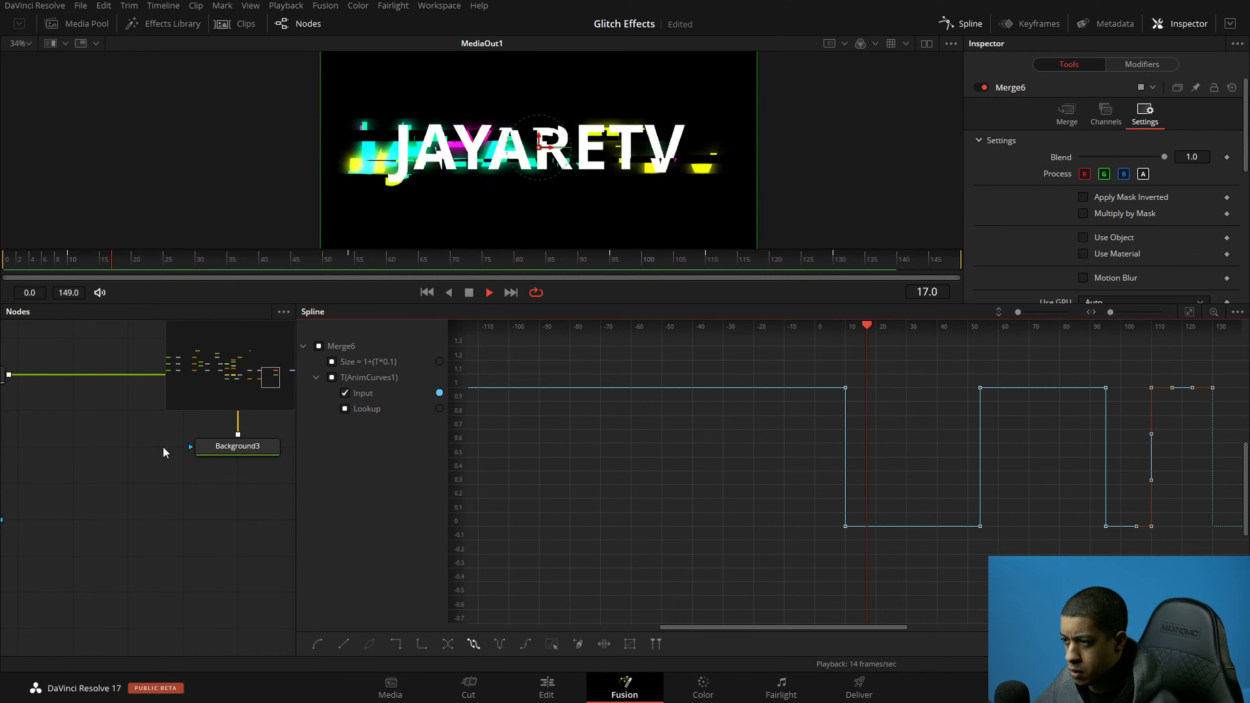
key(ctrl+s)
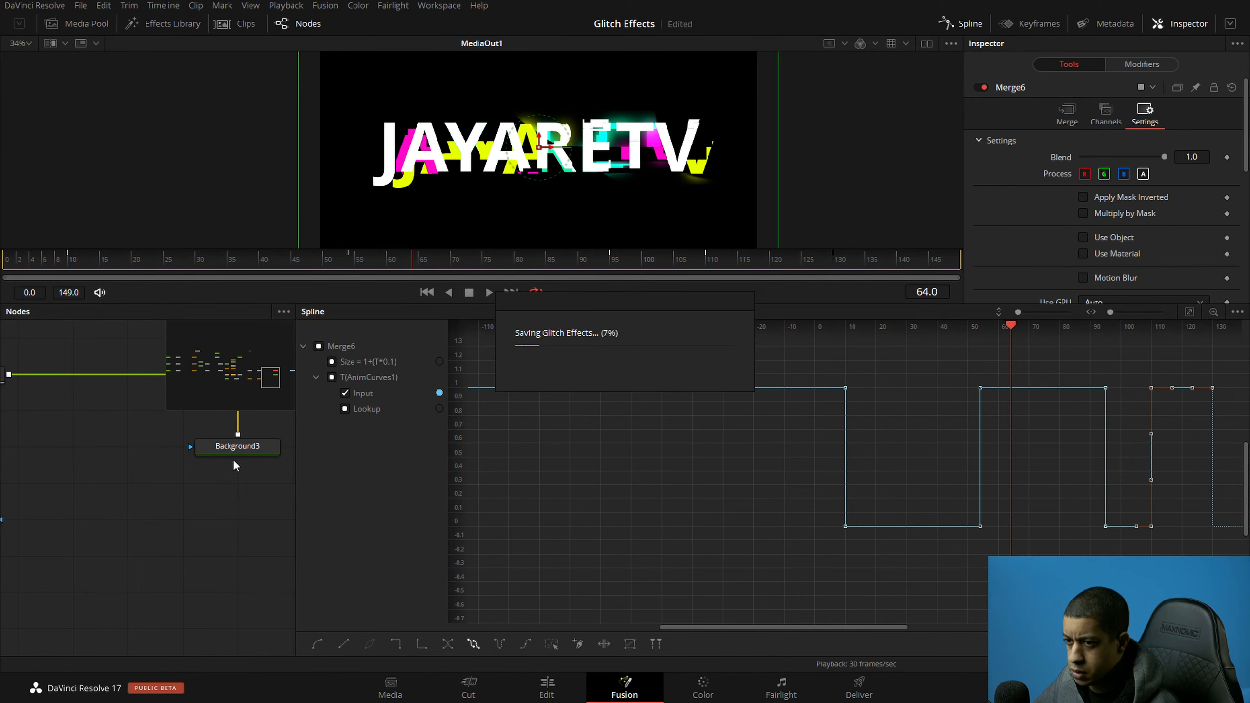
Step: Close the Spline editor, restore the full-height Inspector and show Merge6's Merge settings
click(962, 27)
drag(658, 400, 658, 439)
drag(509, 501, 723, 492)
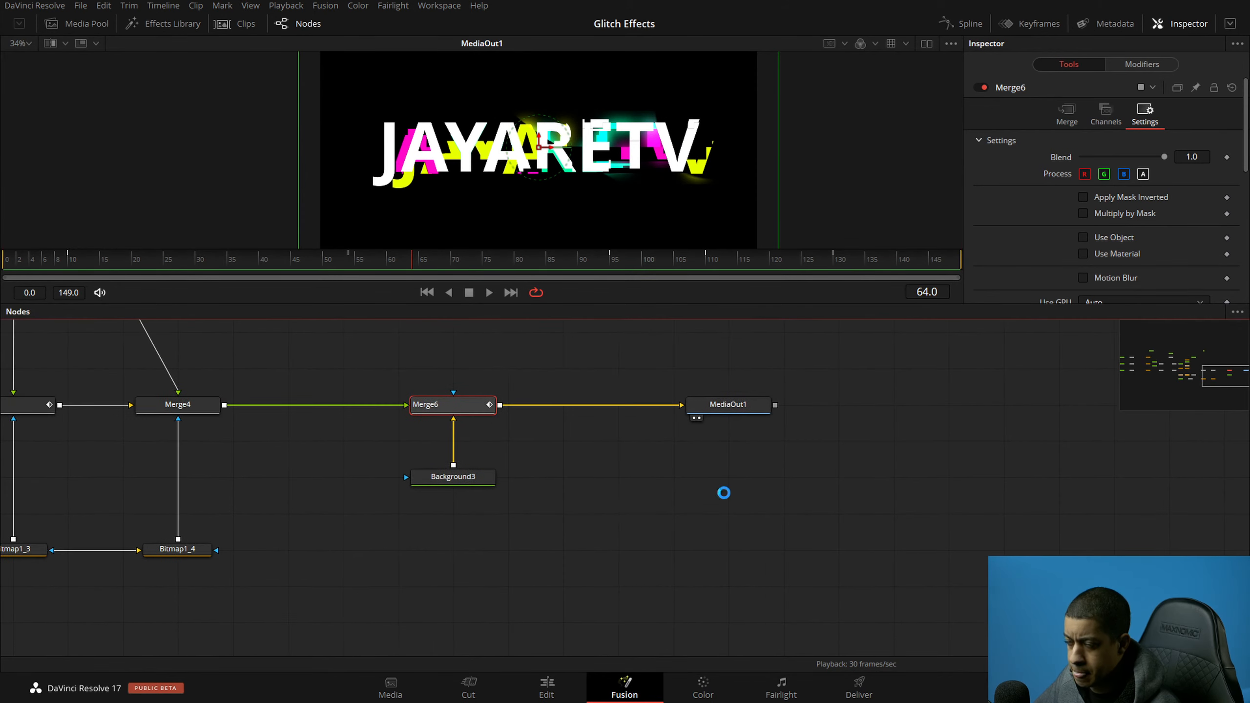
drag(572, 483, 714, 457)
click(1174, 23)
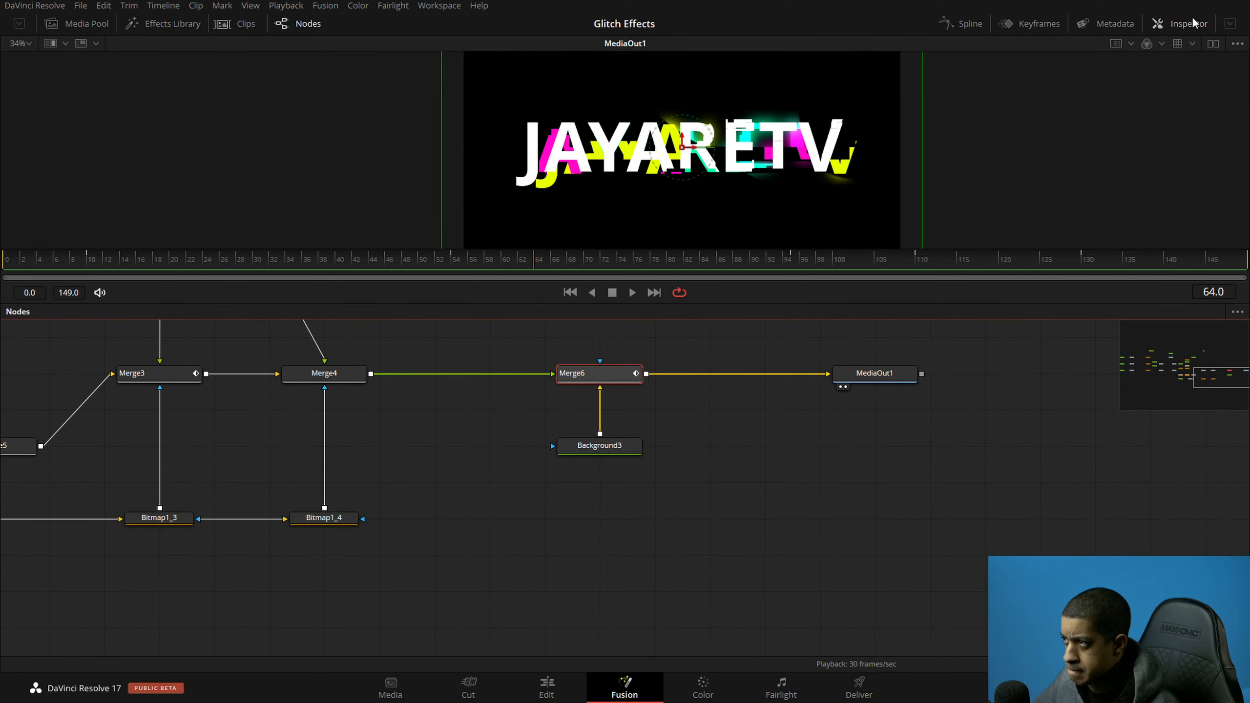
click(1195, 27)
click(1230, 23)
click(768, 537)
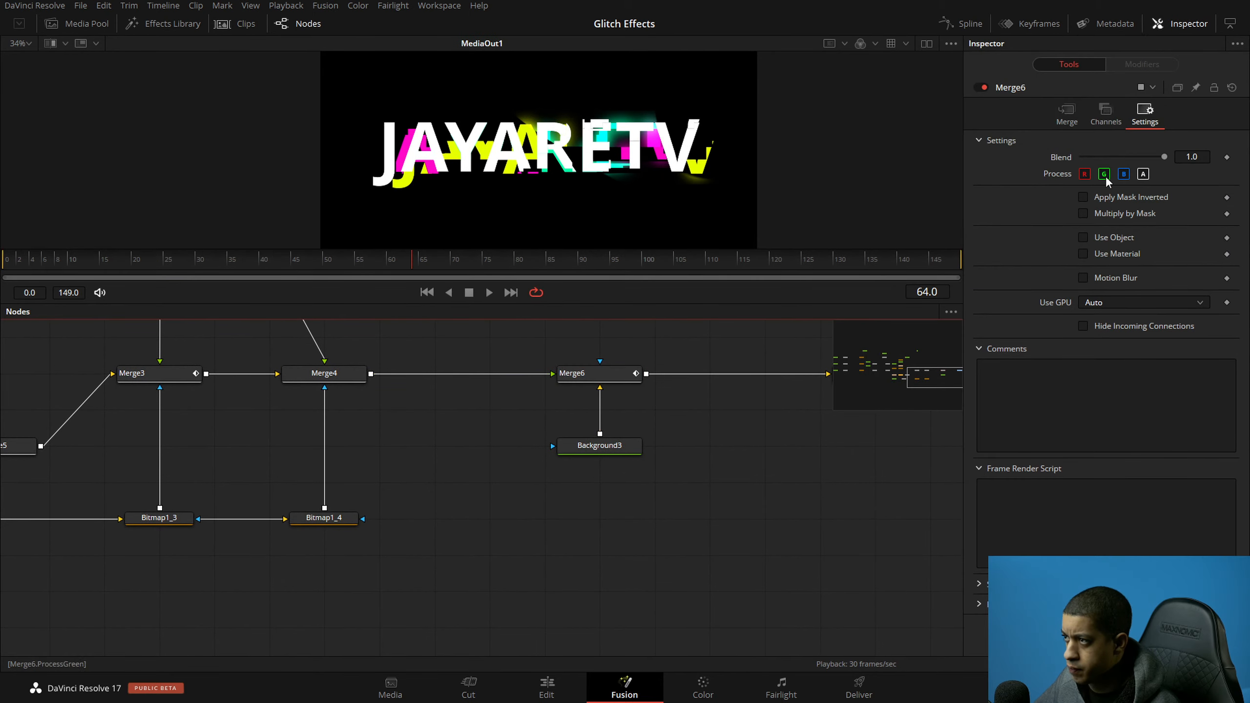
click(1066, 118)
drag(776, 553, 728, 548)
drag(653, 533, 664, 555)
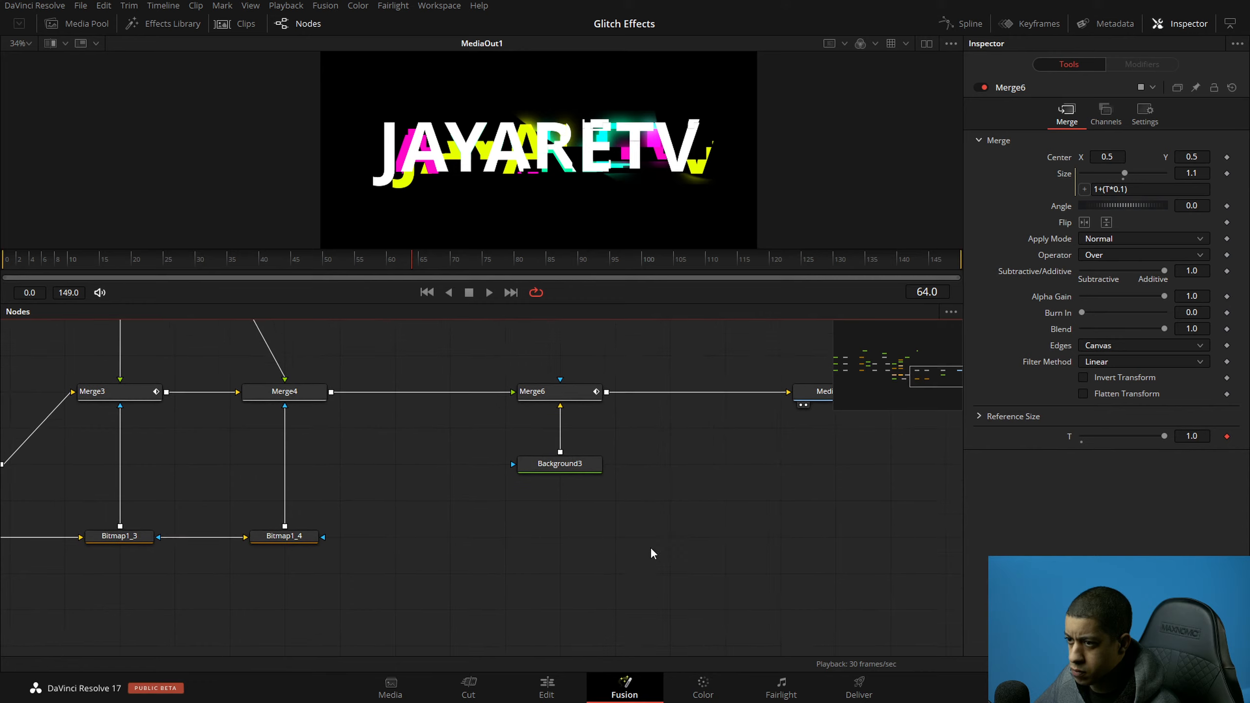
Step: Play the finished glitch effect from the first frames
click(10, 261)
key(space)
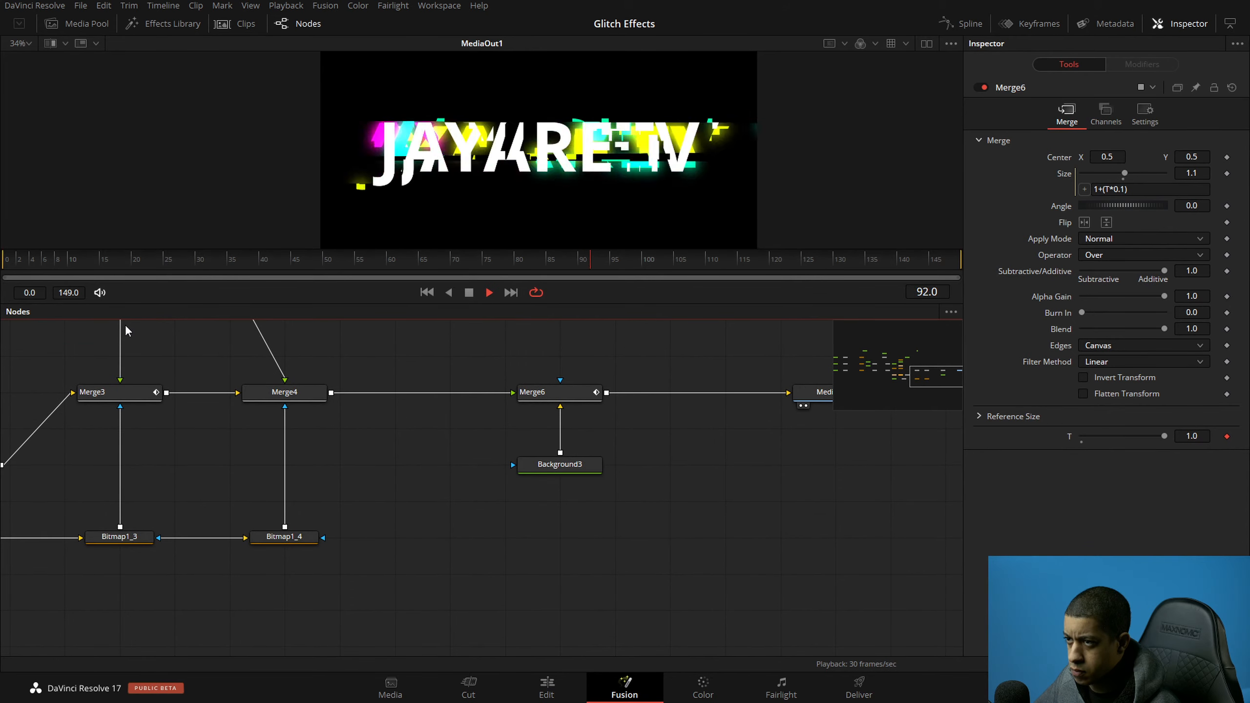
key(space)
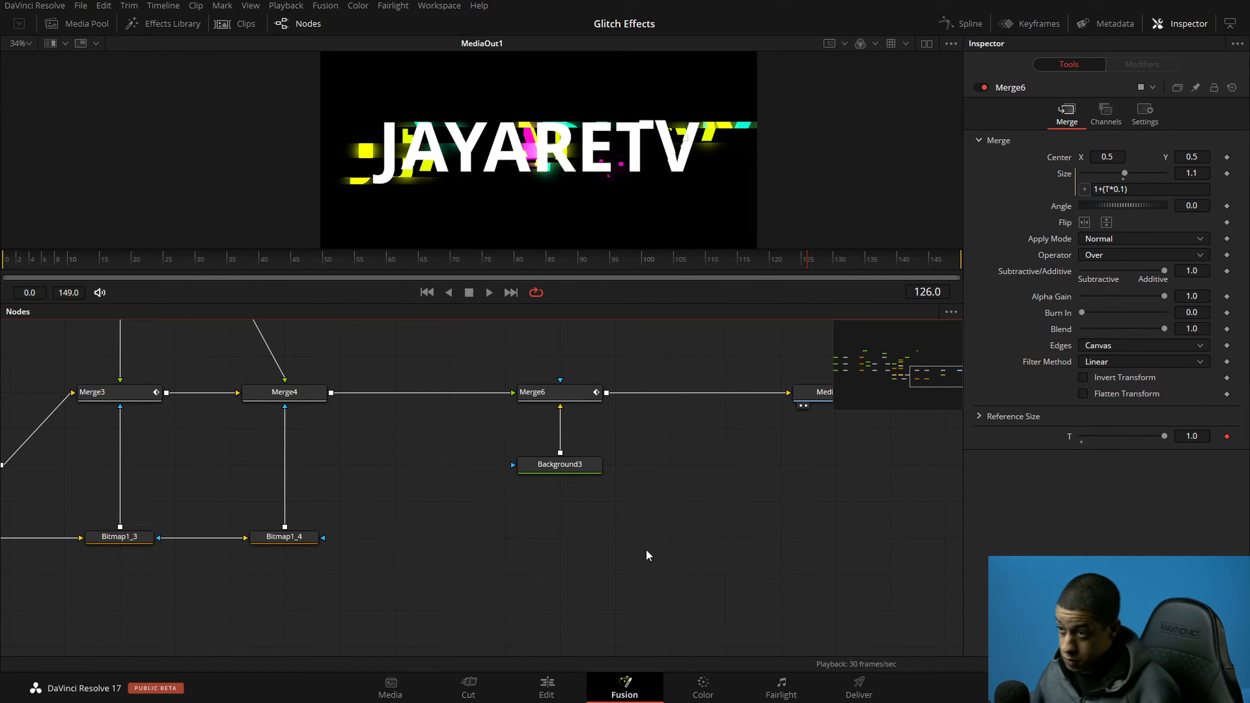
Step: Go back through the node tree to Merge3_2 and display its output in the viewer
drag(579, 591, 895, 587)
drag(709, 527, 575, 529)
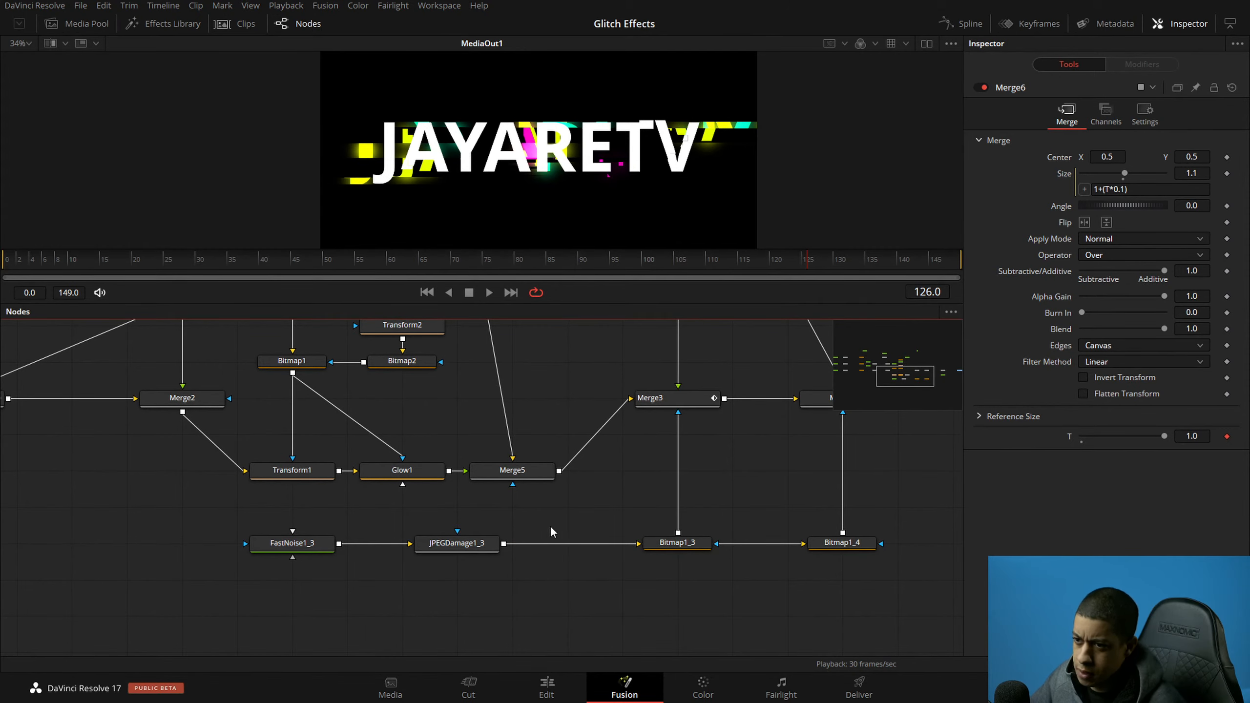
drag(262, 517, 433, 532)
drag(347, 560, 473, 584)
drag(274, 528, 378, 531)
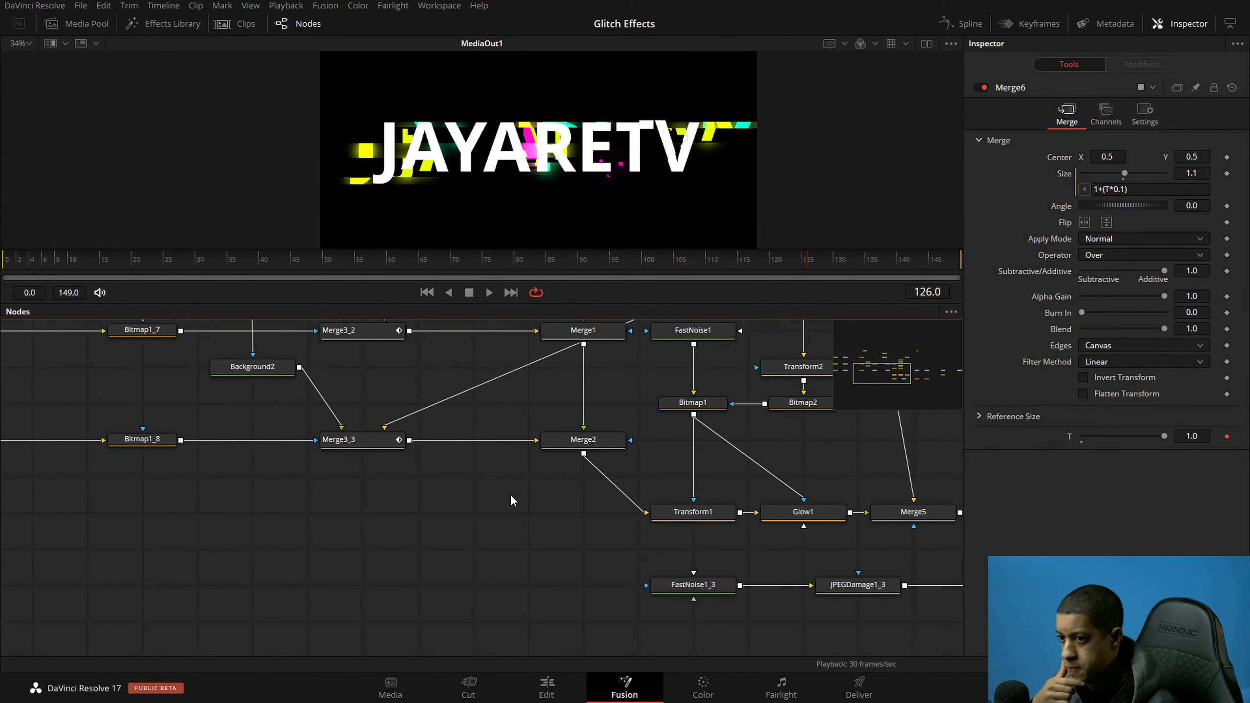
drag(395, 450, 420, 559)
mouse_move(379, 504)
mouse_down()
mouse_move(429, 511)
mouse_move(441, 488)
mouse_move(399, 502)
mouse_up()
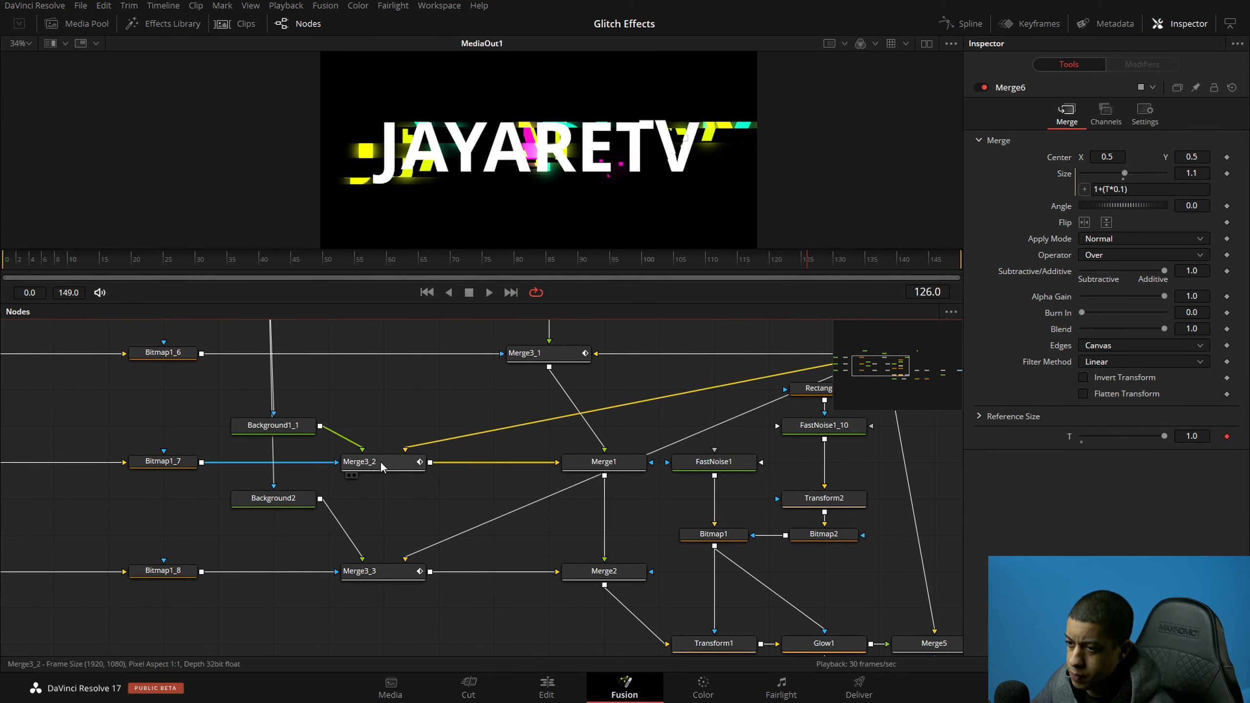
click(349, 476)
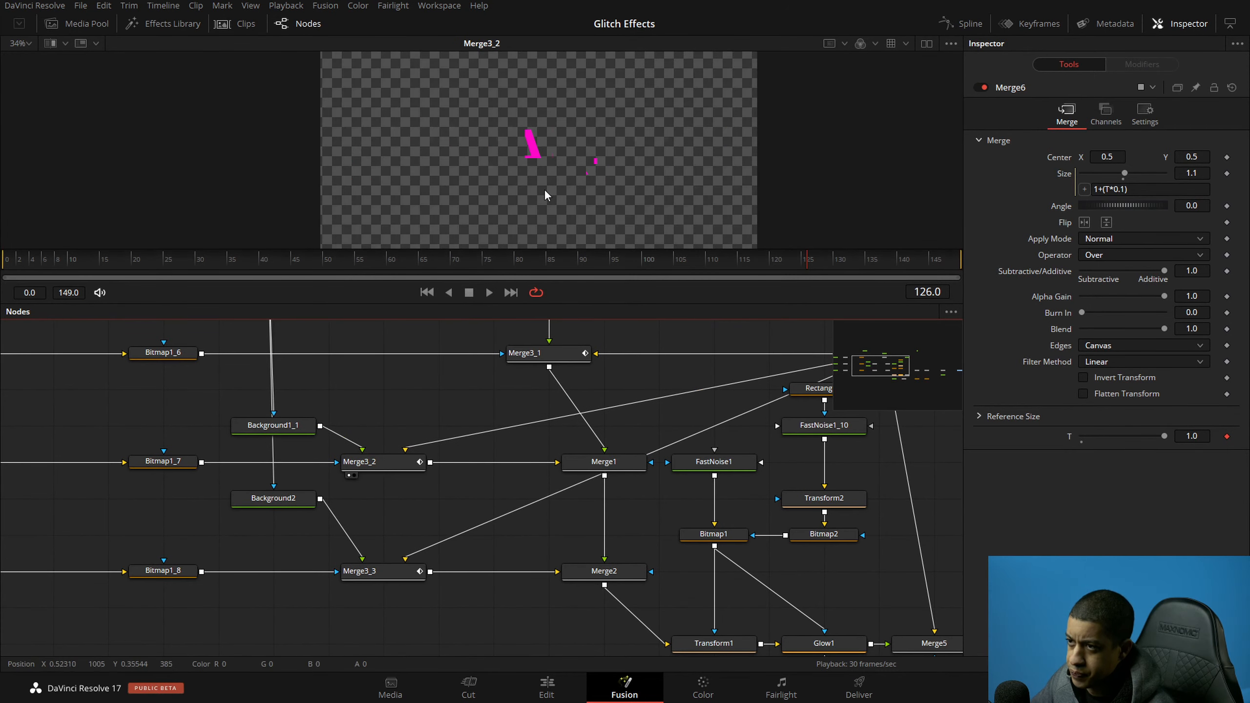
Step: Select Merge3_2 and examine its Merge settings and its connections in the node tree
click(389, 468)
drag(442, 486, 414, 514)
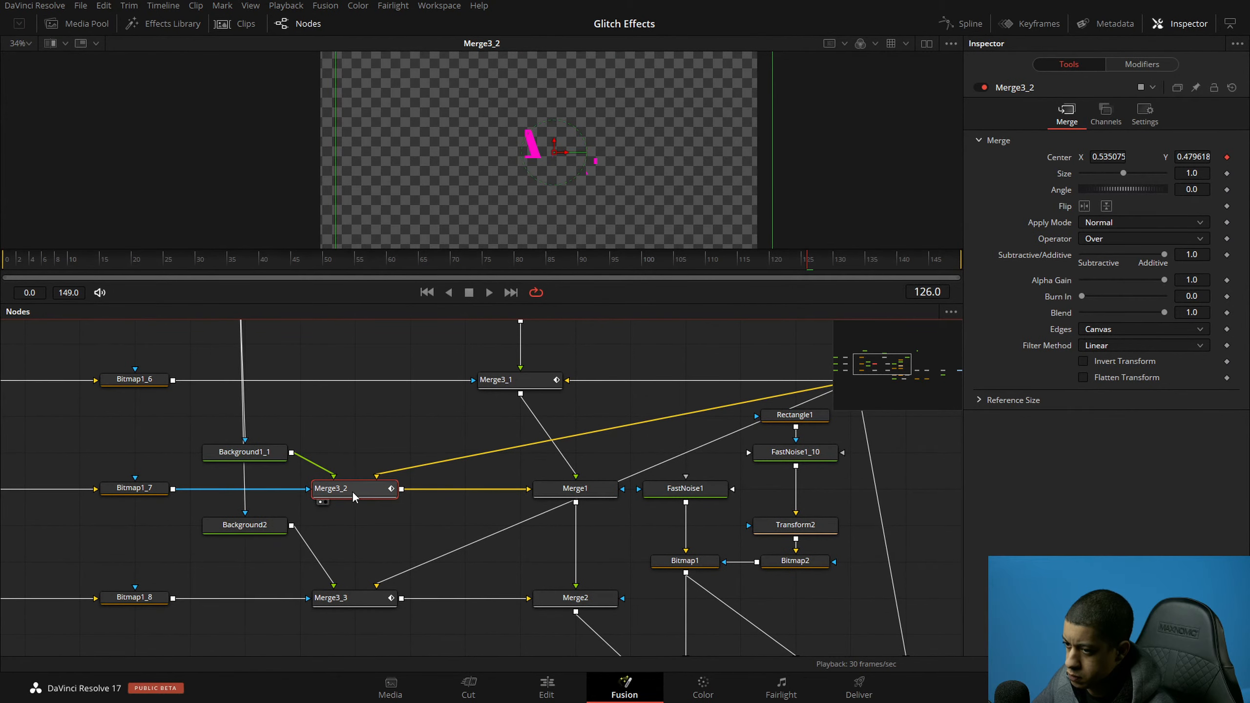
click(429, 531)
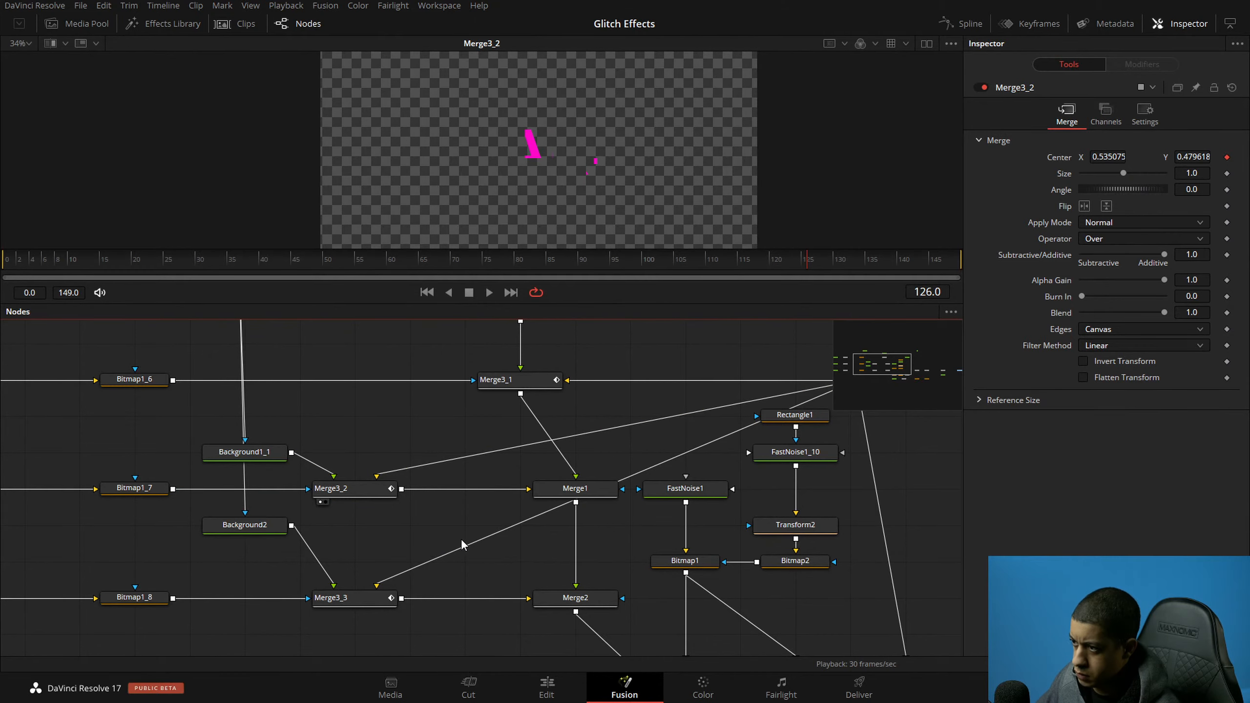
drag(528, 535, 493, 533)
click(342, 490)
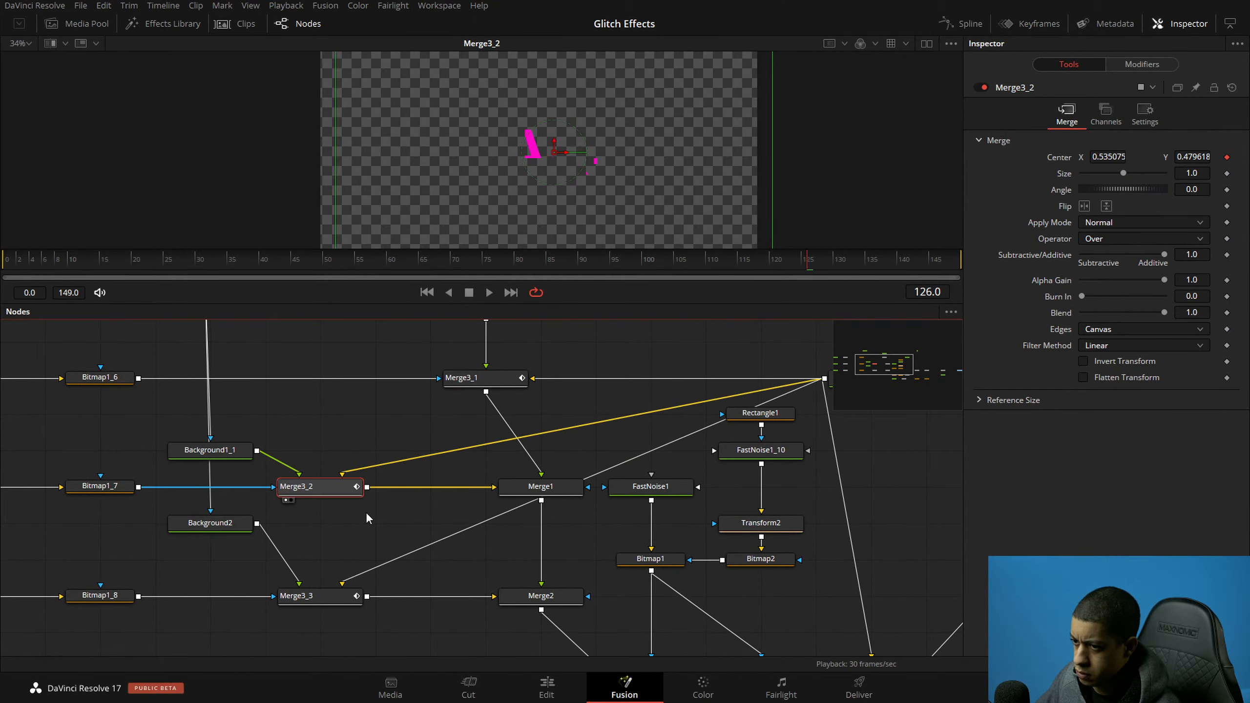
Step: Insert a Transform node between Merge3_2 and Merge1
key(shift+space)
text(back)
key(BackSpace)
key(BackSpace)
key(BackSpace)
key(BackSpace)
text(tra)
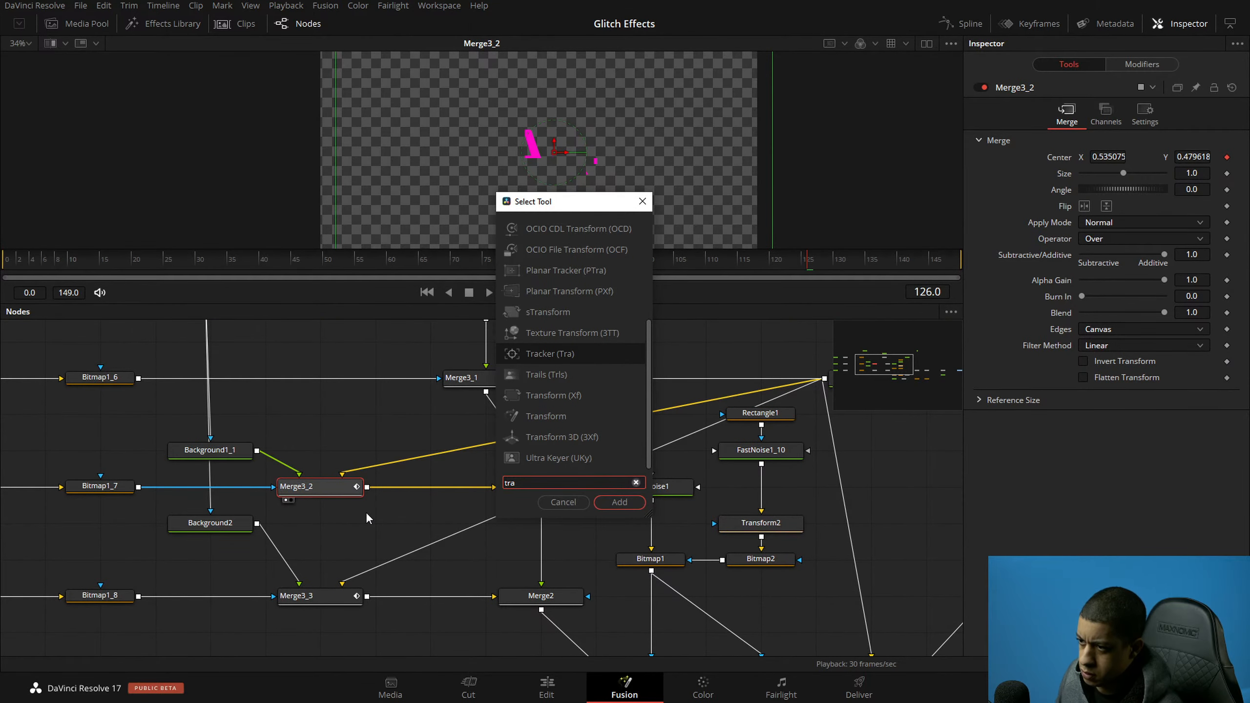
key(Return)
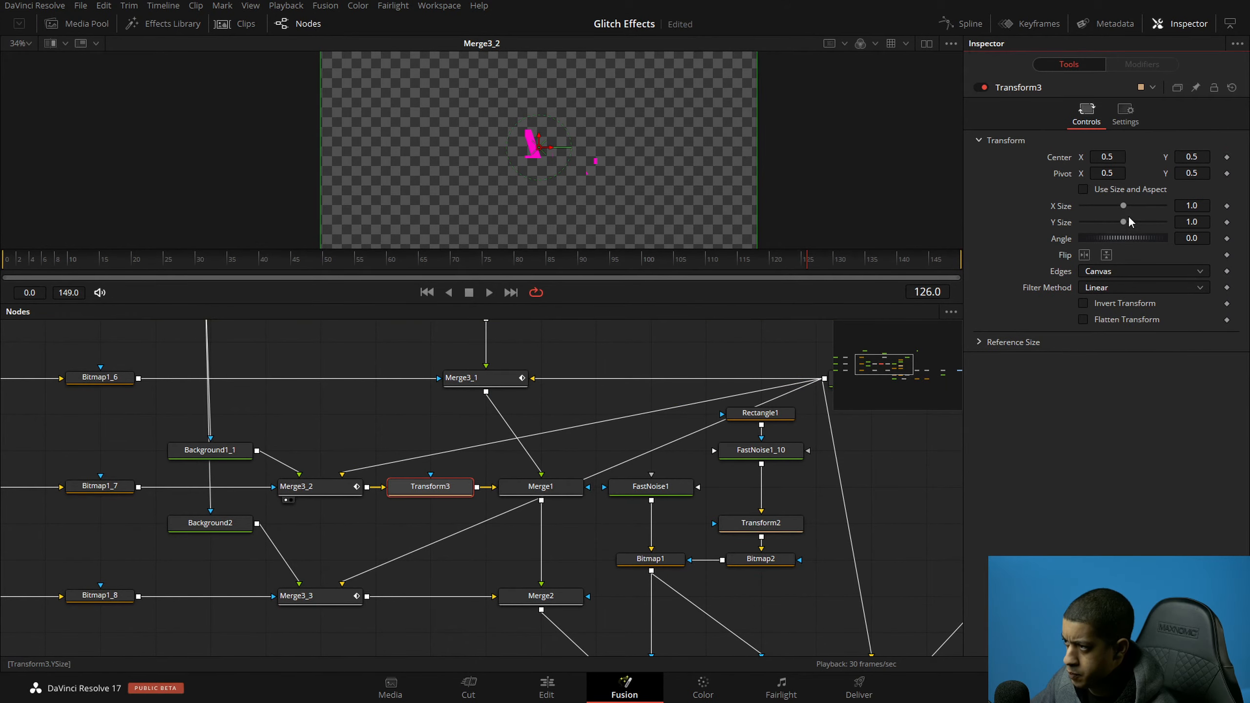
Step: Display the new Transform node's output in the viewer and try an X Size stretch of about 4.17, restoring the default
drag(1133, 223, 1126, 223)
drag(435, 491, 575, 51)
drag(1125, 205, 1158, 210)
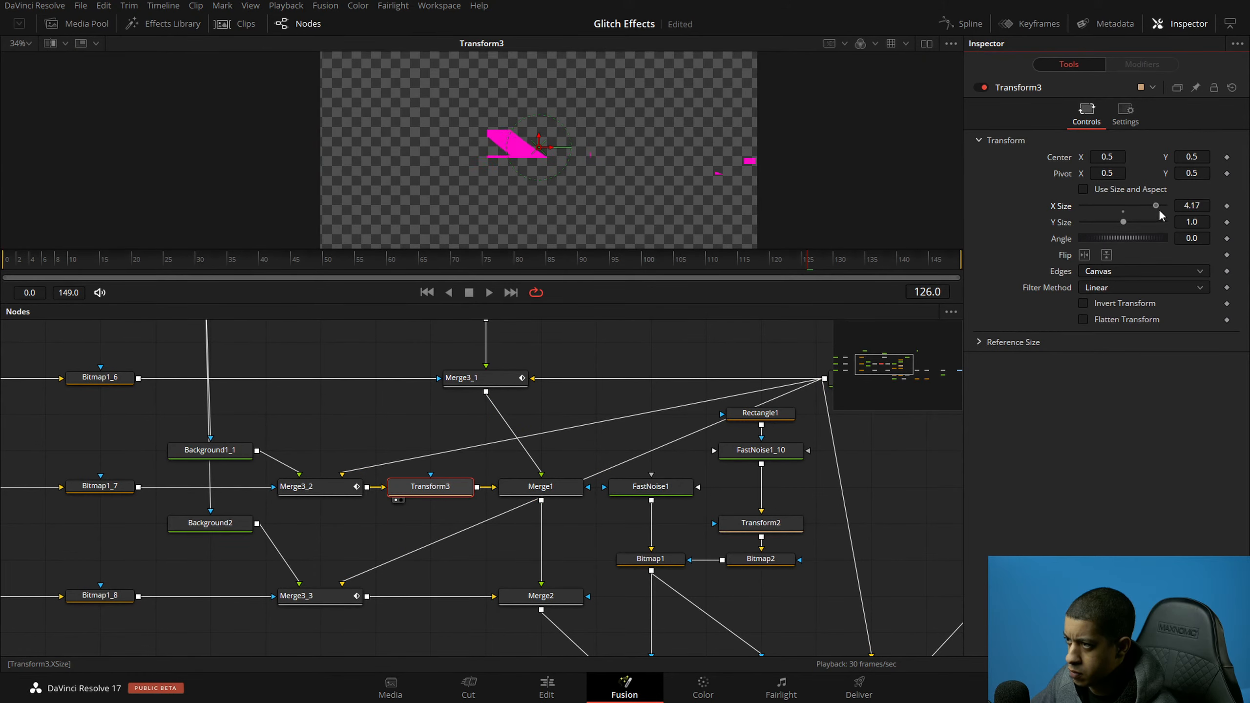
double_click(1127, 211)
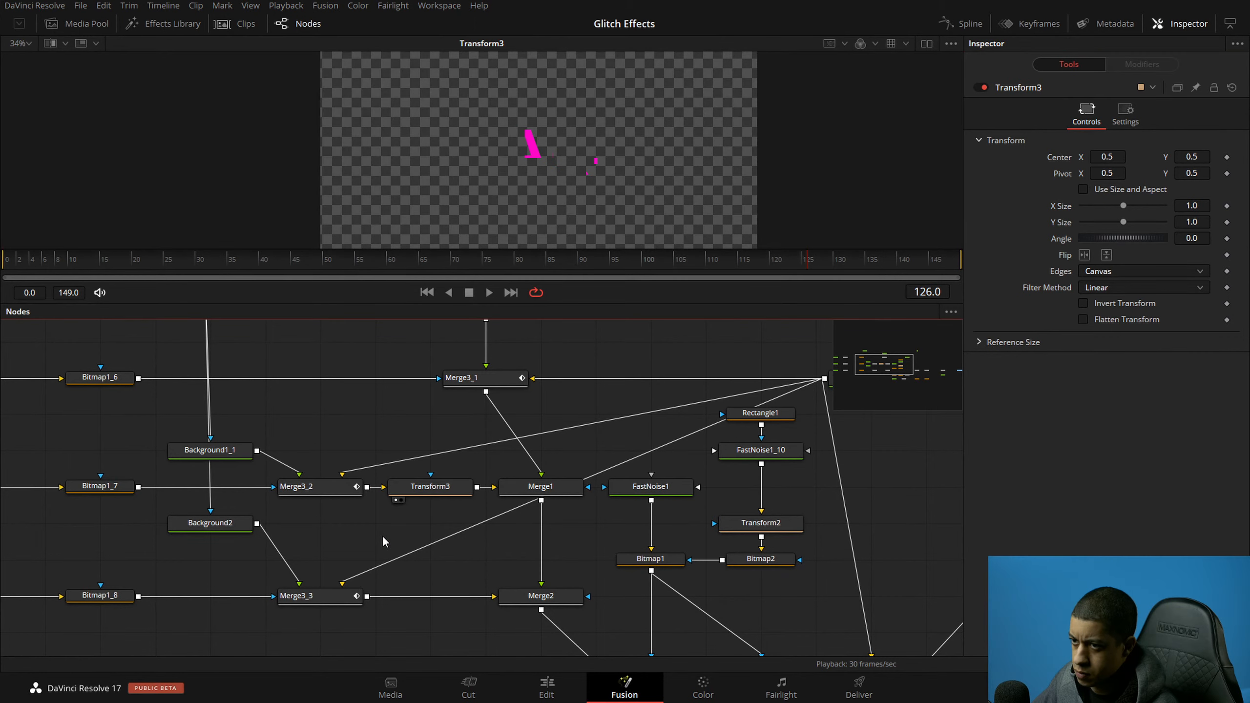
Step: Move to frame 6, modify Transform3's X Size with Perturb and show the modifier's controls
drag(346, 272, 43, 270)
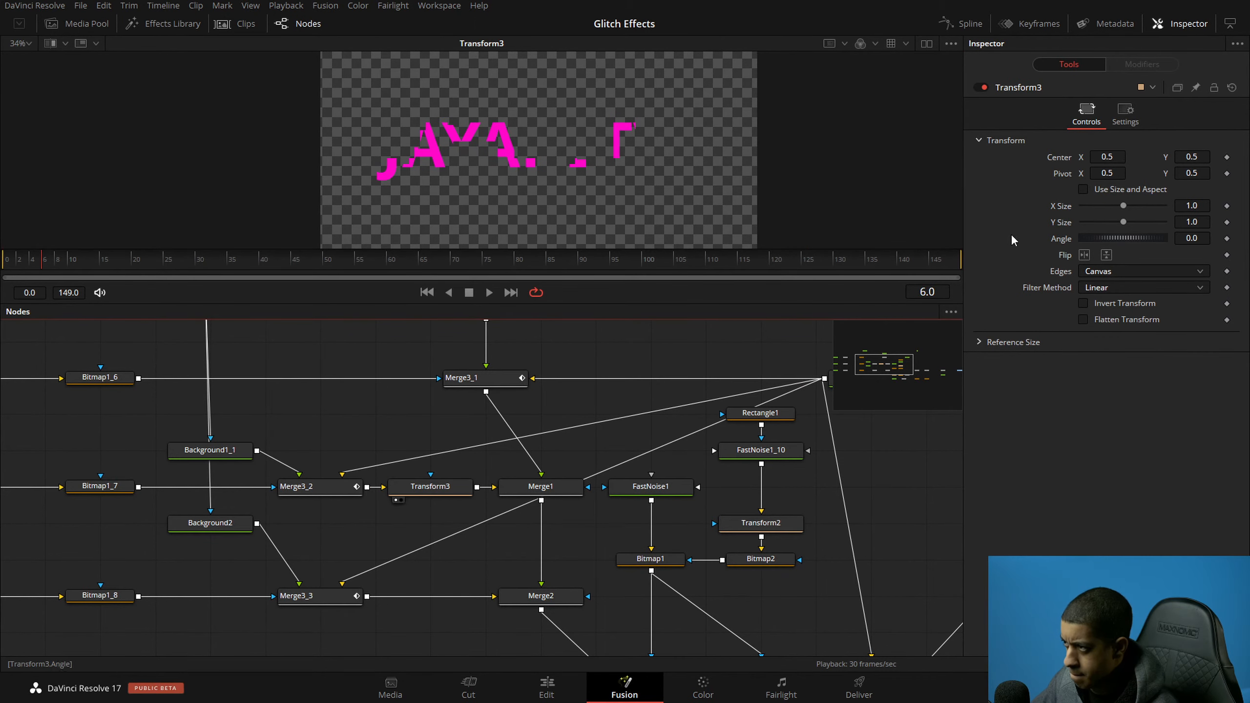
right_click(1056, 209)
mouse_move(1129, 264)
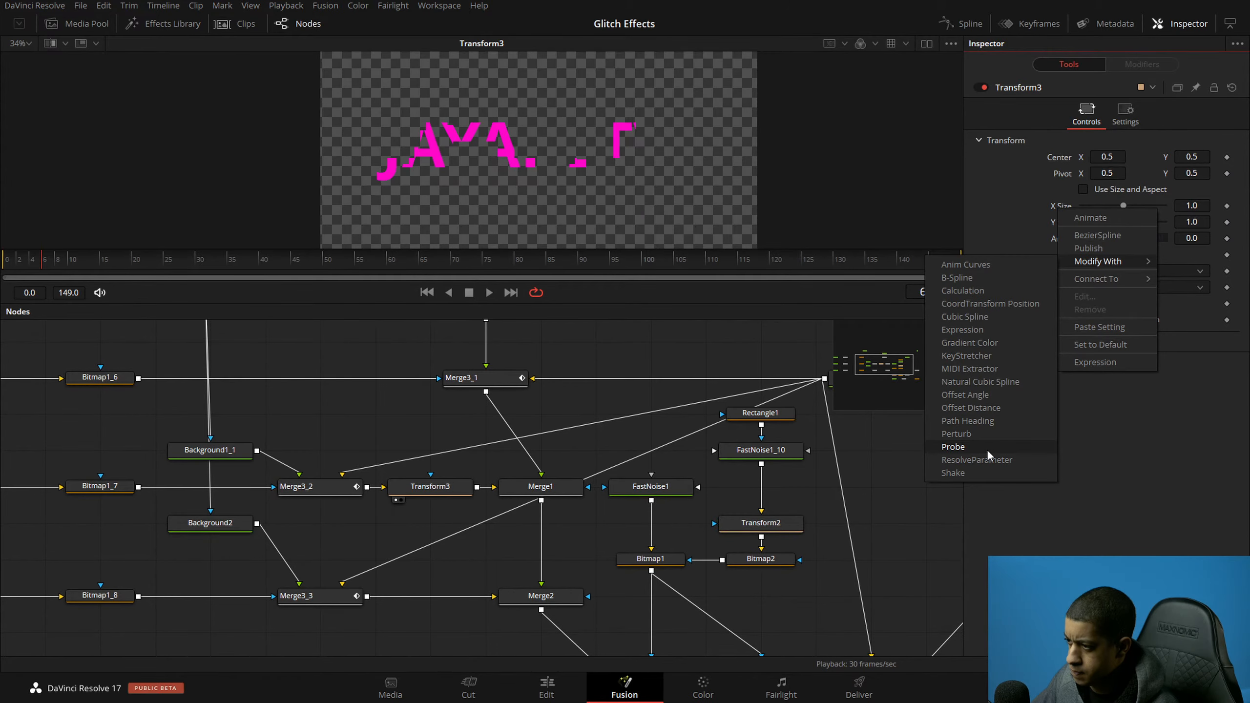
click(996, 438)
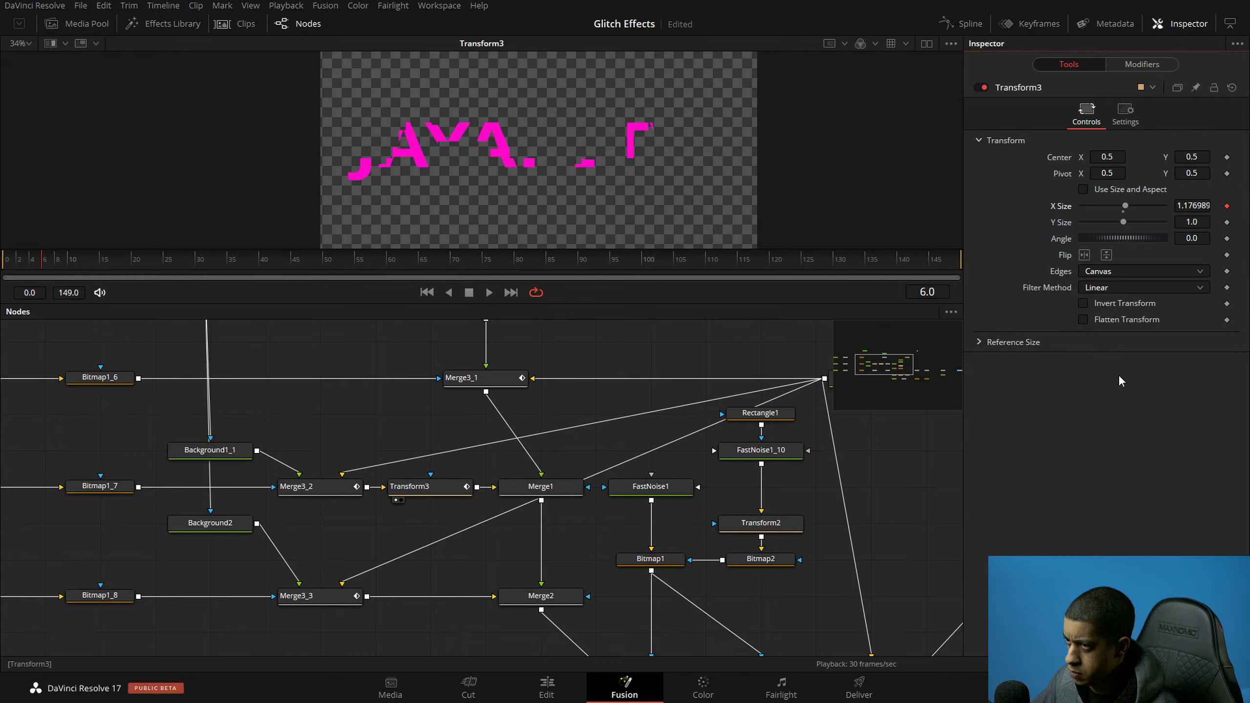
click(1142, 66)
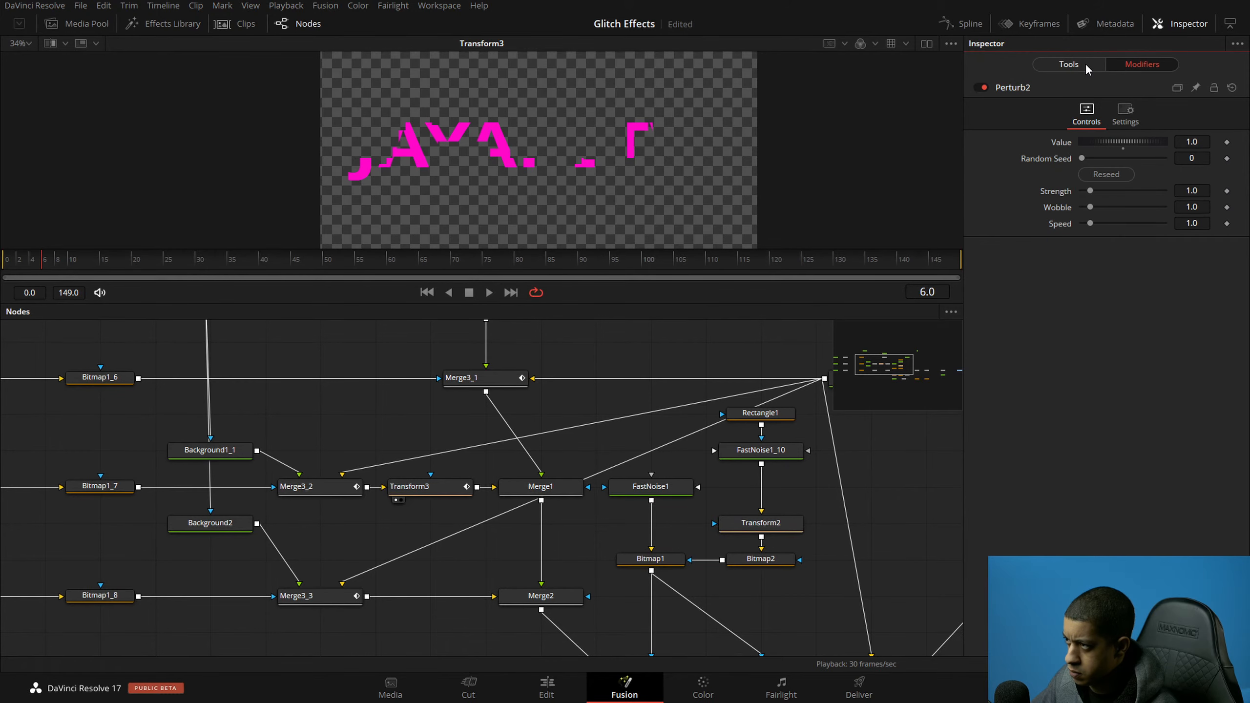
Step: Set the Perturb modifier's Random Seed to 13670 and its Value to 0.0, and preview the animation
click(1114, 158)
mouse_move(1140, 141)
mouse_down()
mouse_move(1126, 141)
mouse_move(1138, 148)
mouse_up()
click(1123, 149)
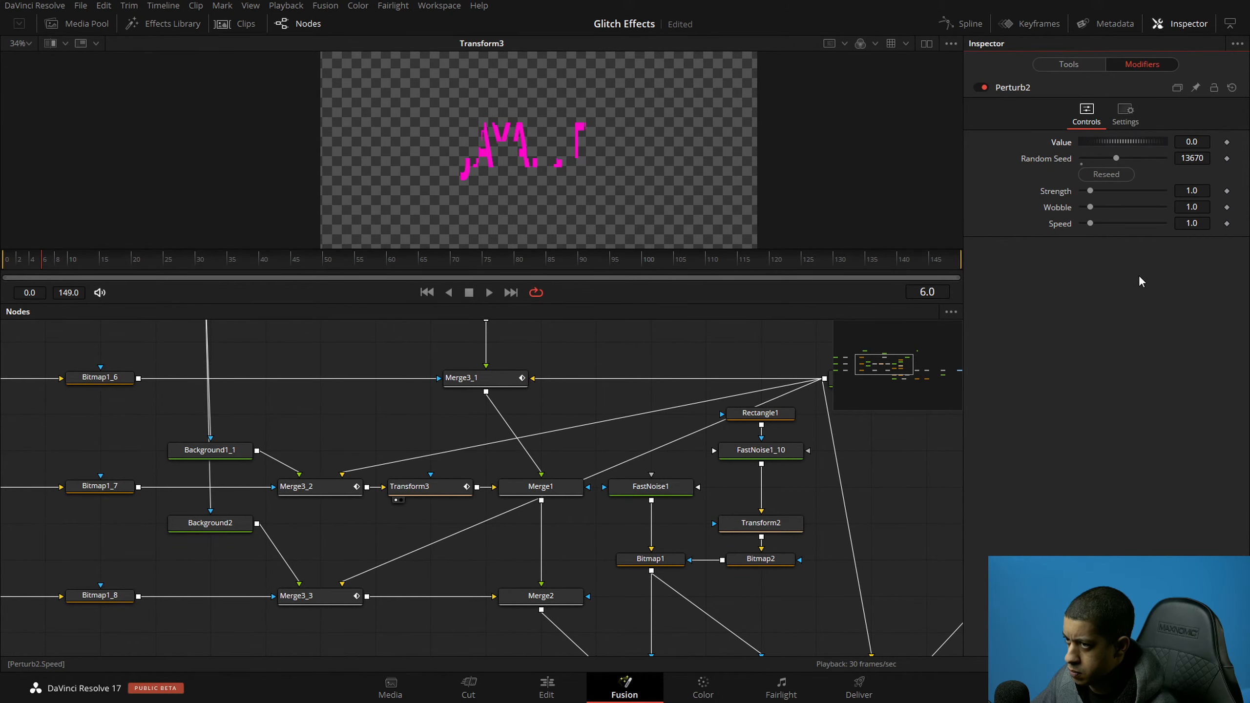
key(space)
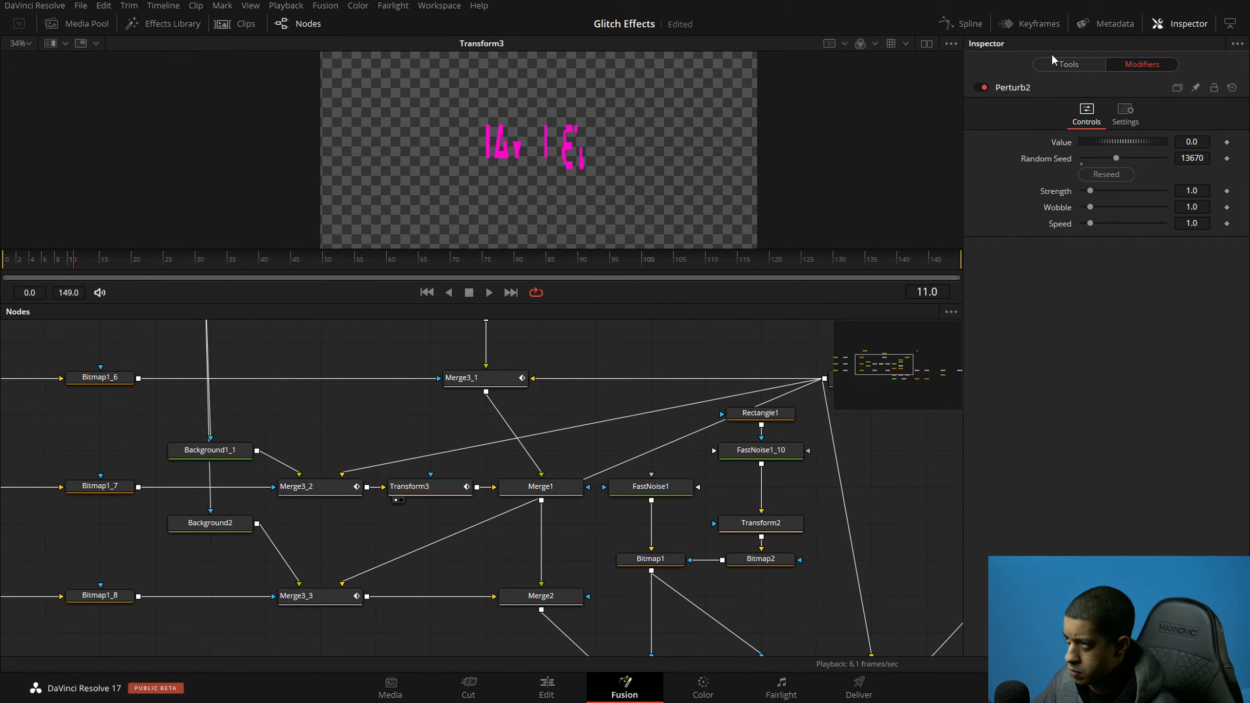
Step: Reset the Perturb modifier's Value to 1.0 and play back the magenta layer
click(1063, 67)
click(1140, 65)
click(1123, 148)
key(space)
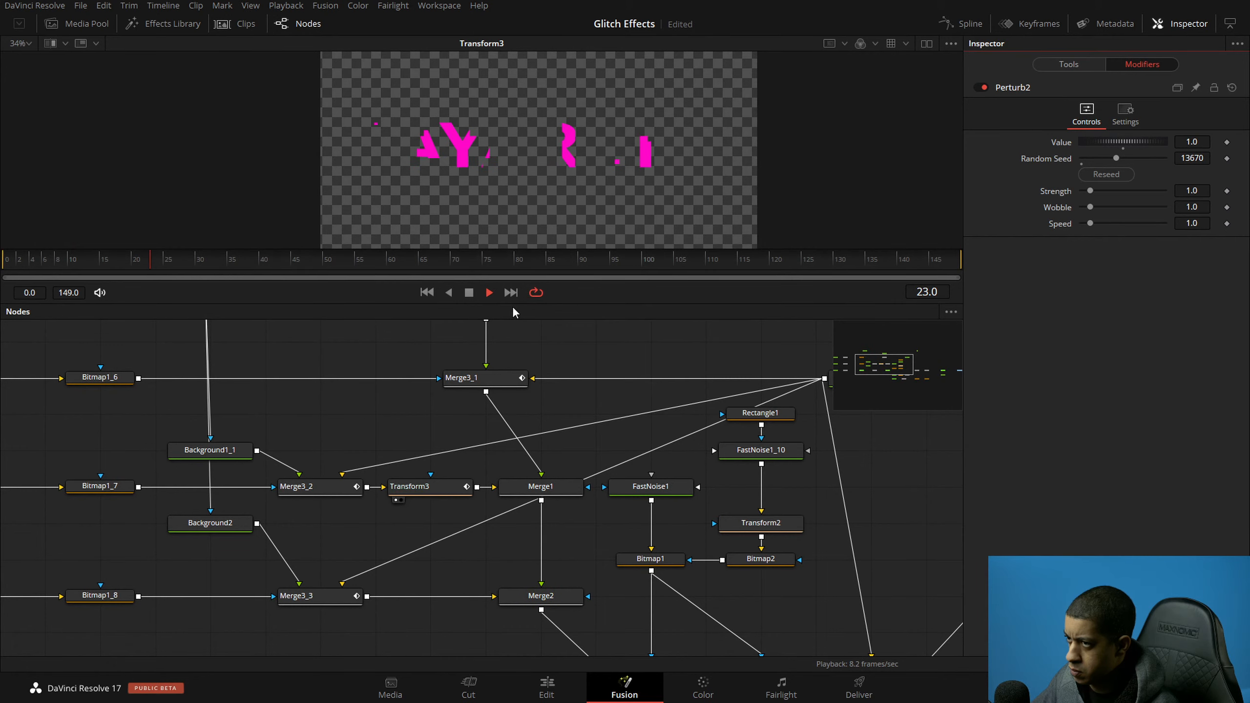
key(space)
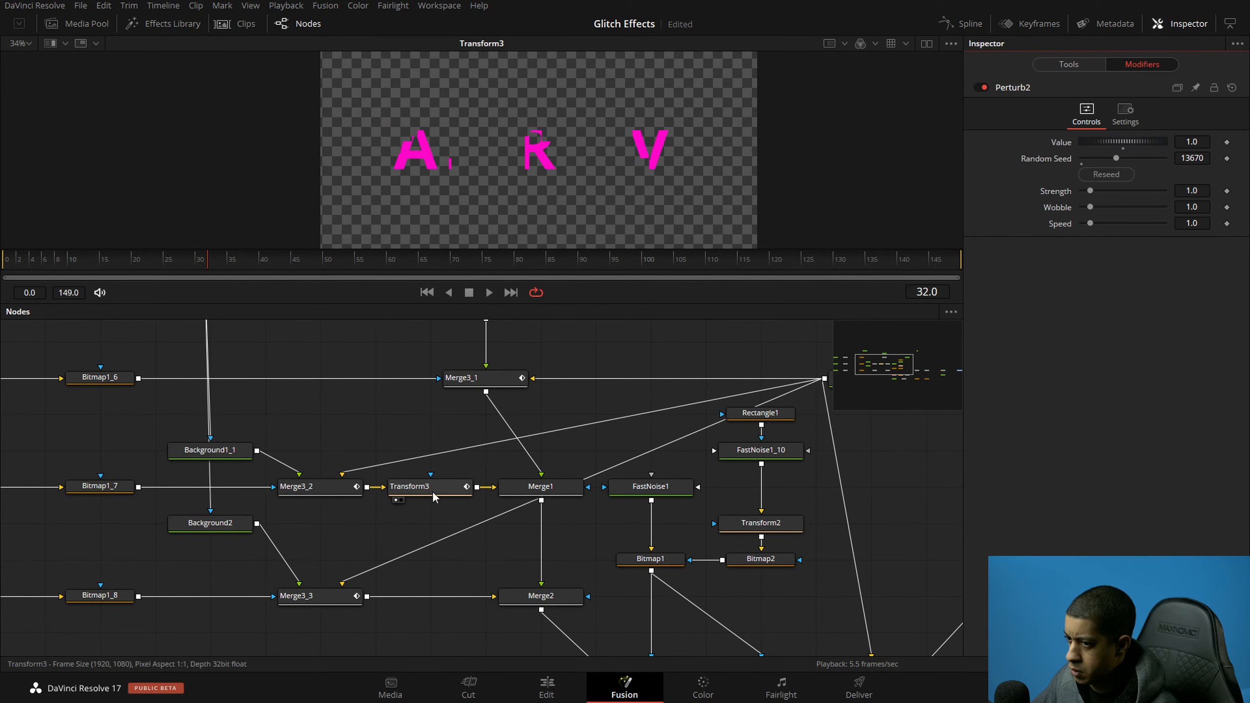
Step: Show Transform3's own controls and watch how X Size varies during playback
click(432, 487)
click(1064, 64)
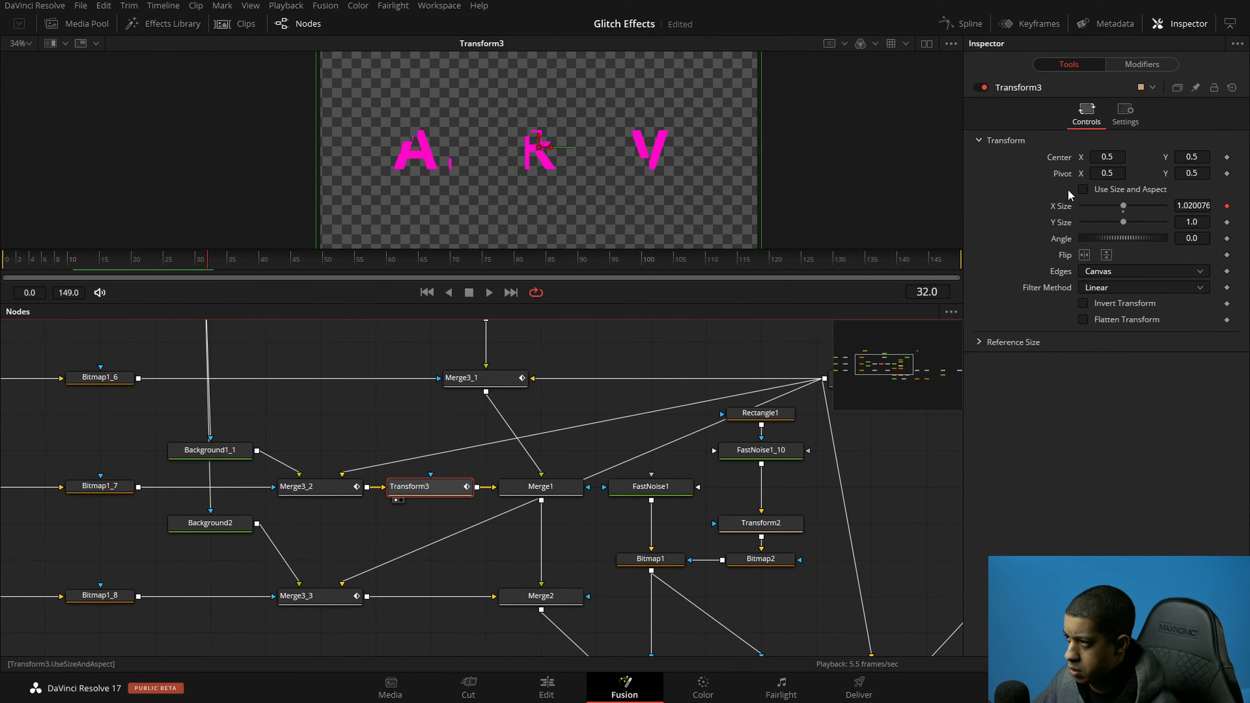
key(space)
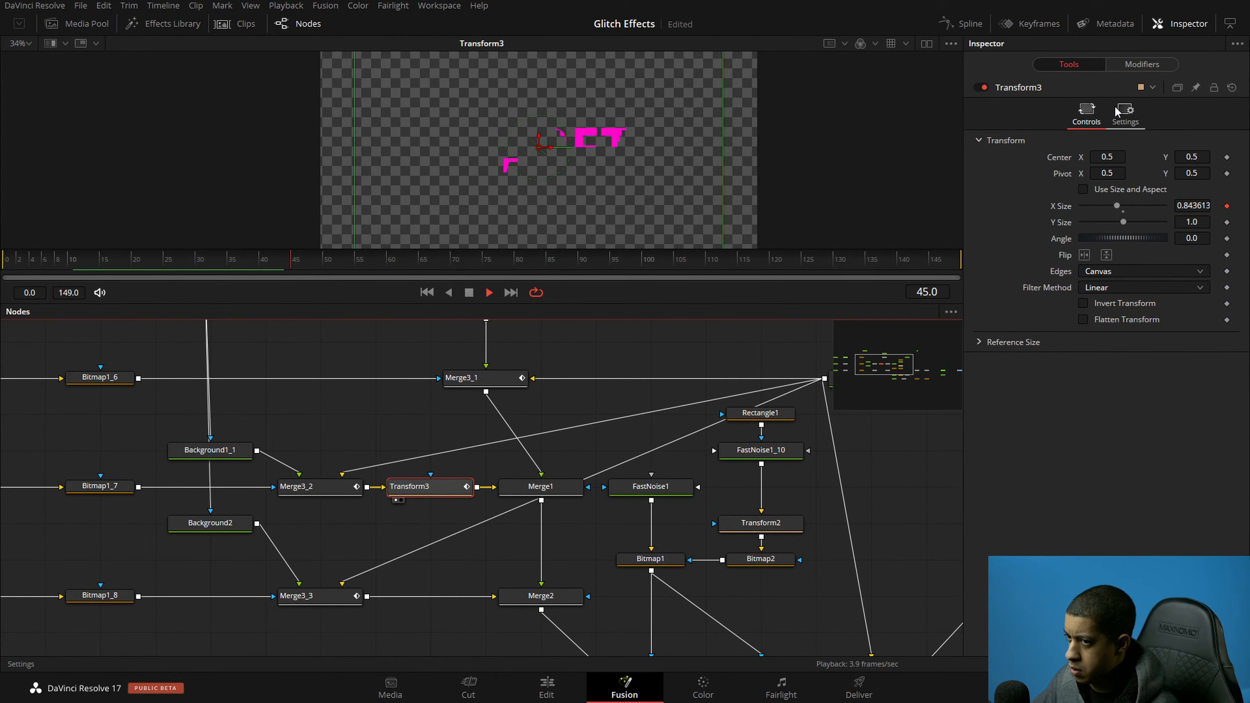
click(109, 264)
key(space)
Step: Set the Perturb modifier's Speed to 10.0 and play back the result
click(1150, 64)
drag(1089, 223, 1169, 230)
key(space)
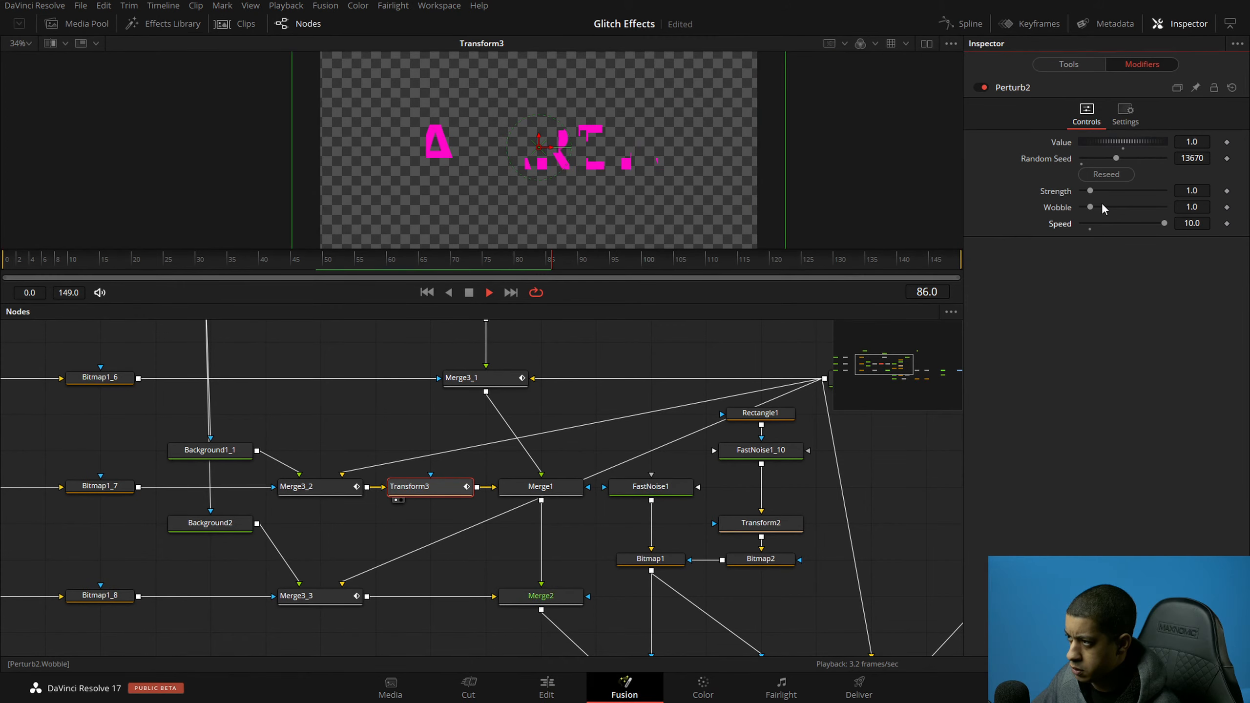
key(space)
Step: Replace the Perturb modifier on Transform3's X Size with Shake and show its settings
click(1068, 66)
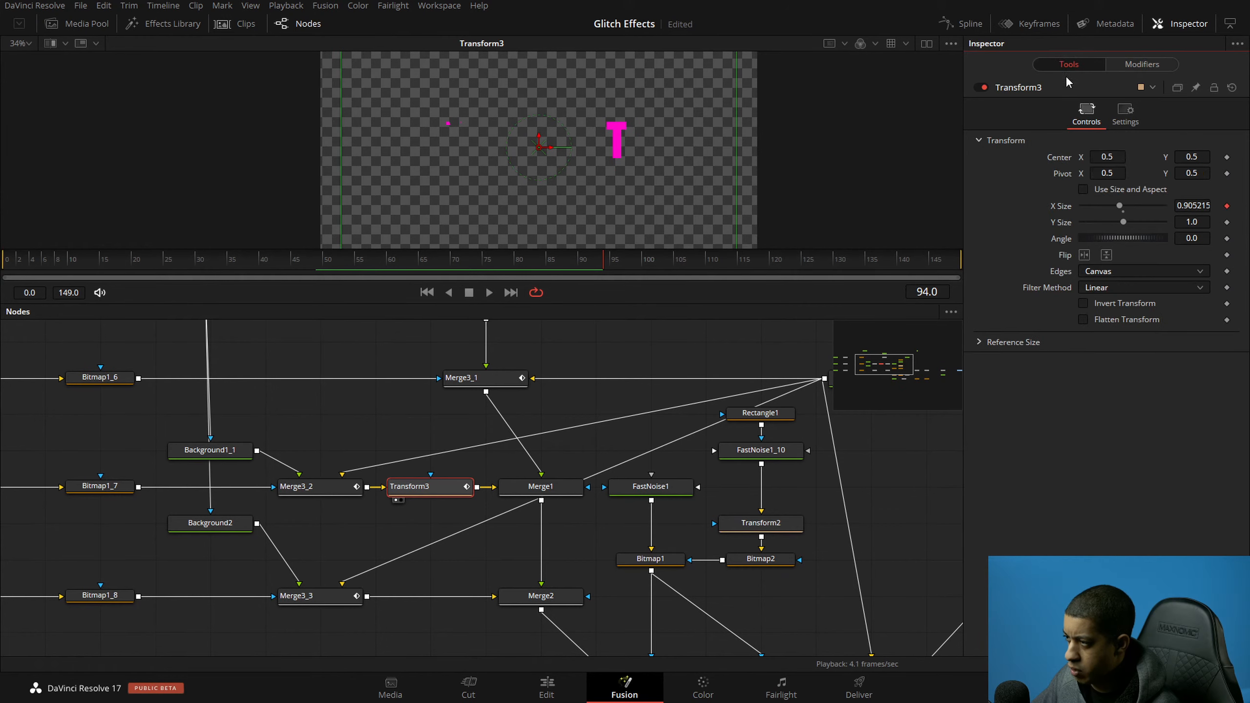
double_click(1069, 204)
right_click(1057, 206)
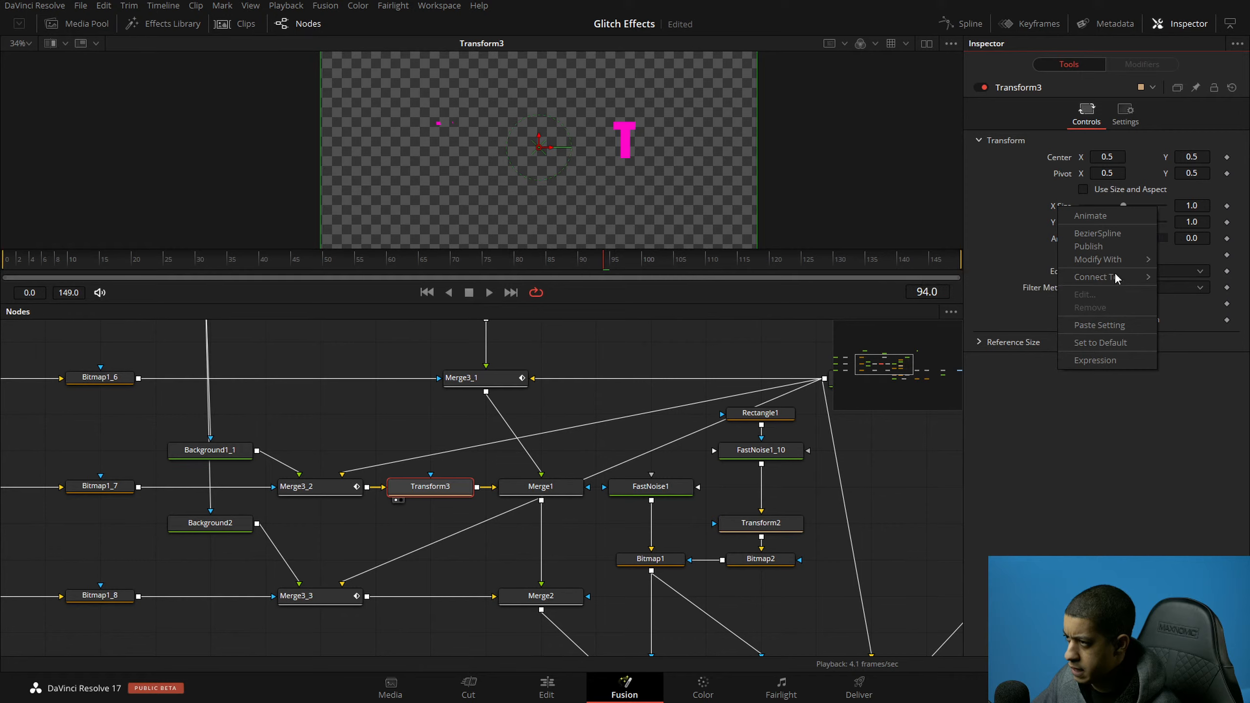
click(979, 471)
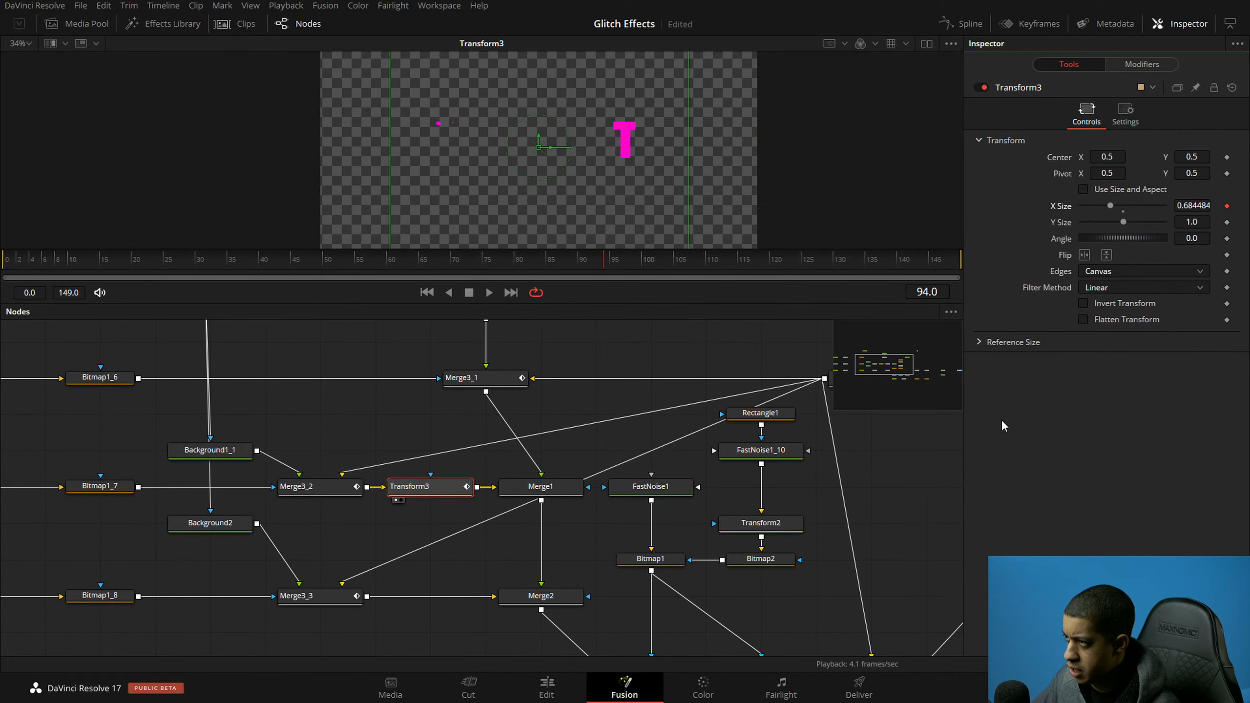
click(1142, 64)
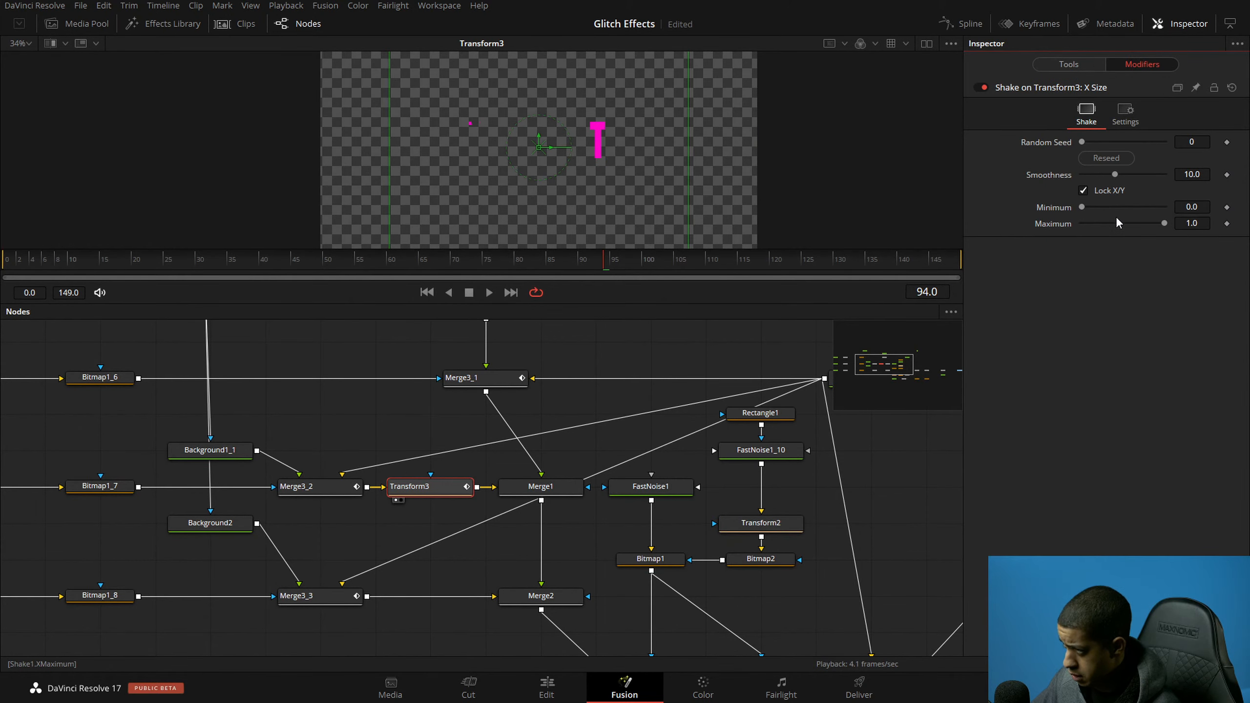
Step: Remove Shake from Transform3's X Size, apply Perturb again and show its settings
click(1080, 64)
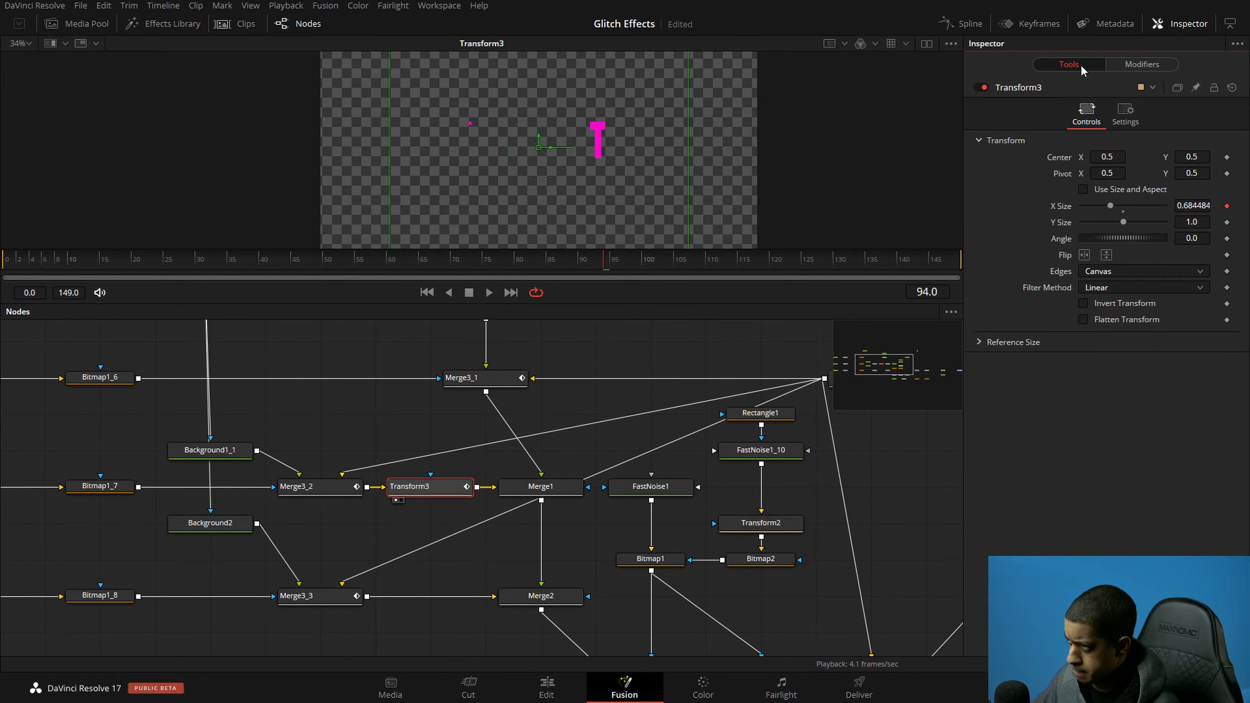
right_click(1065, 208)
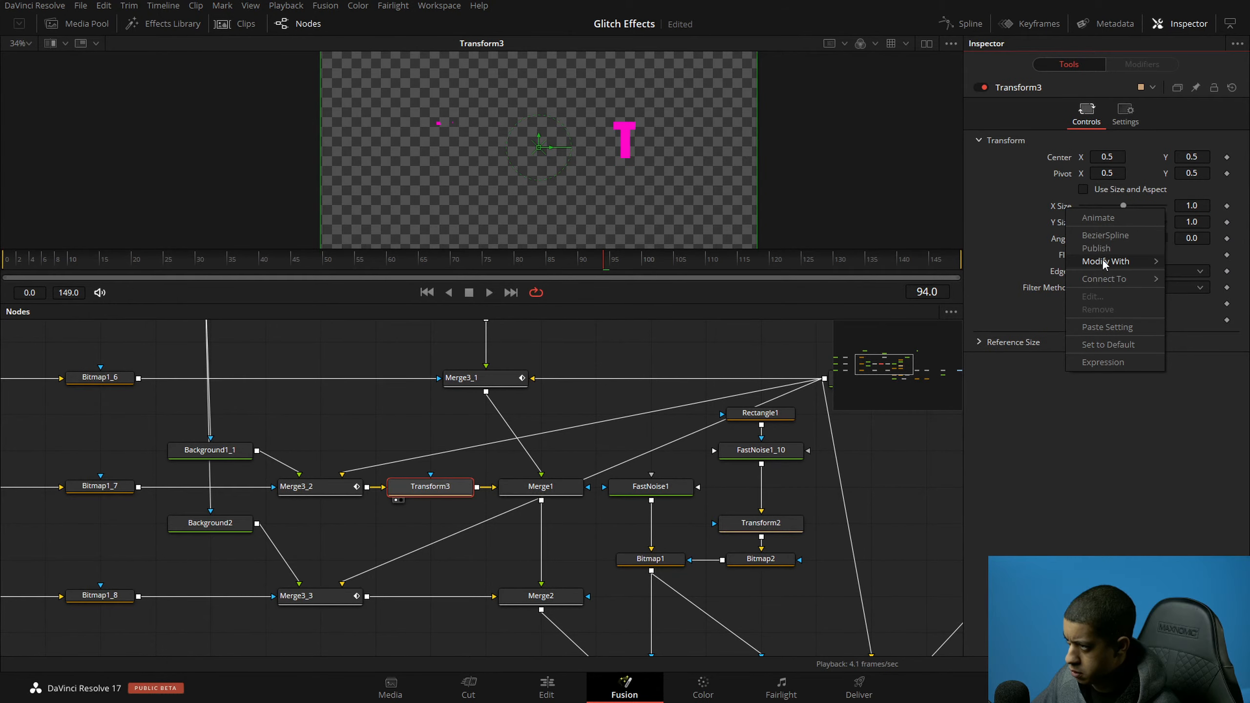
mouse_move(1102, 262)
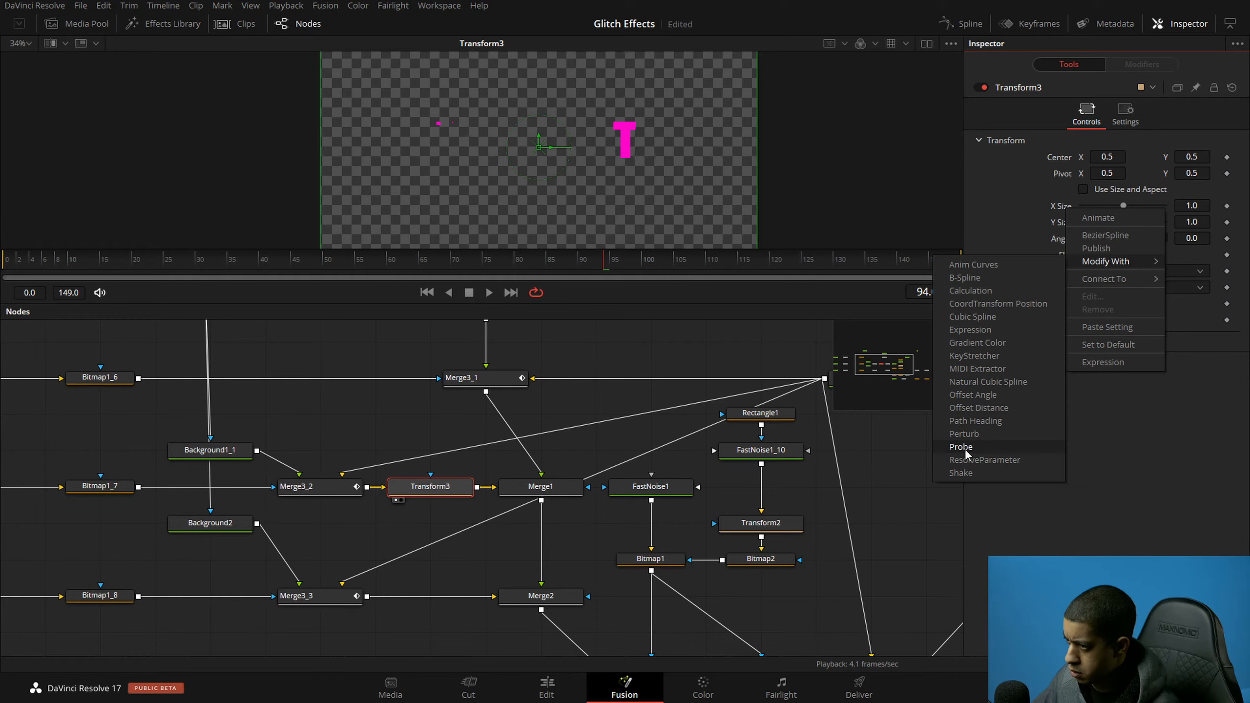
click(975, 434)
click(1145, 69)
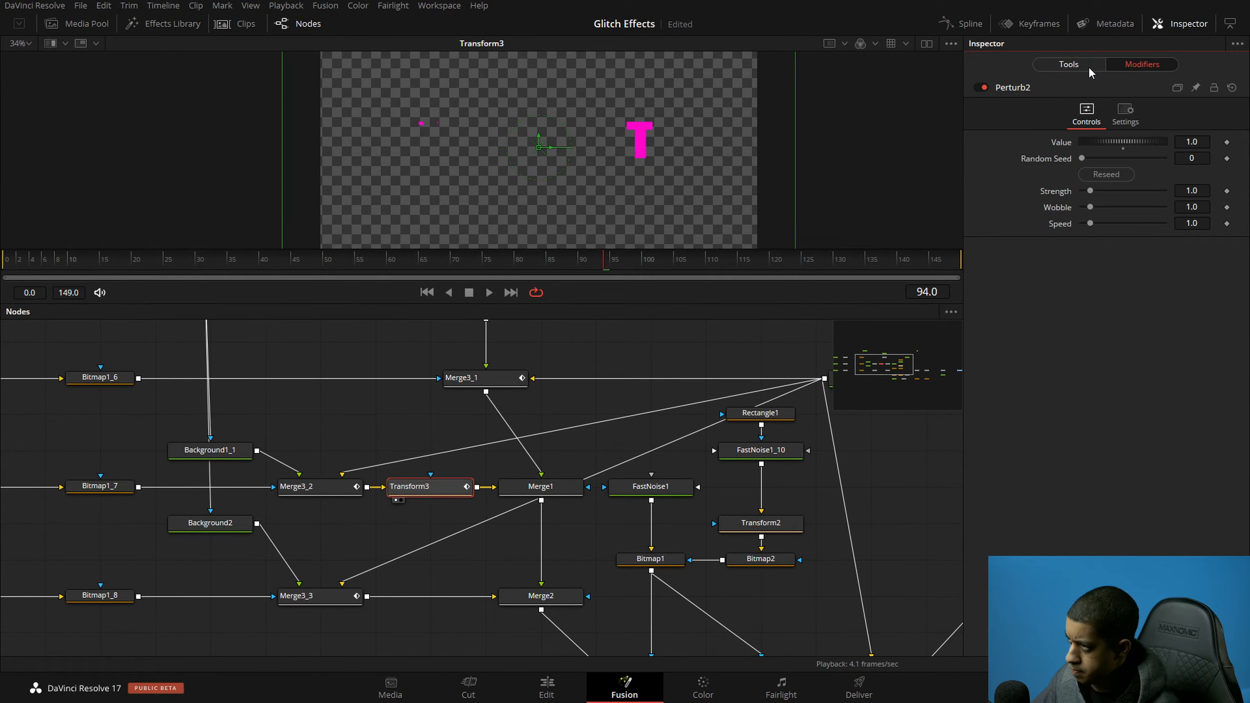
Step: Remove Perturb from Transform3's X Size, modify it with Shake and show the Shake controls
click(1072, 65)
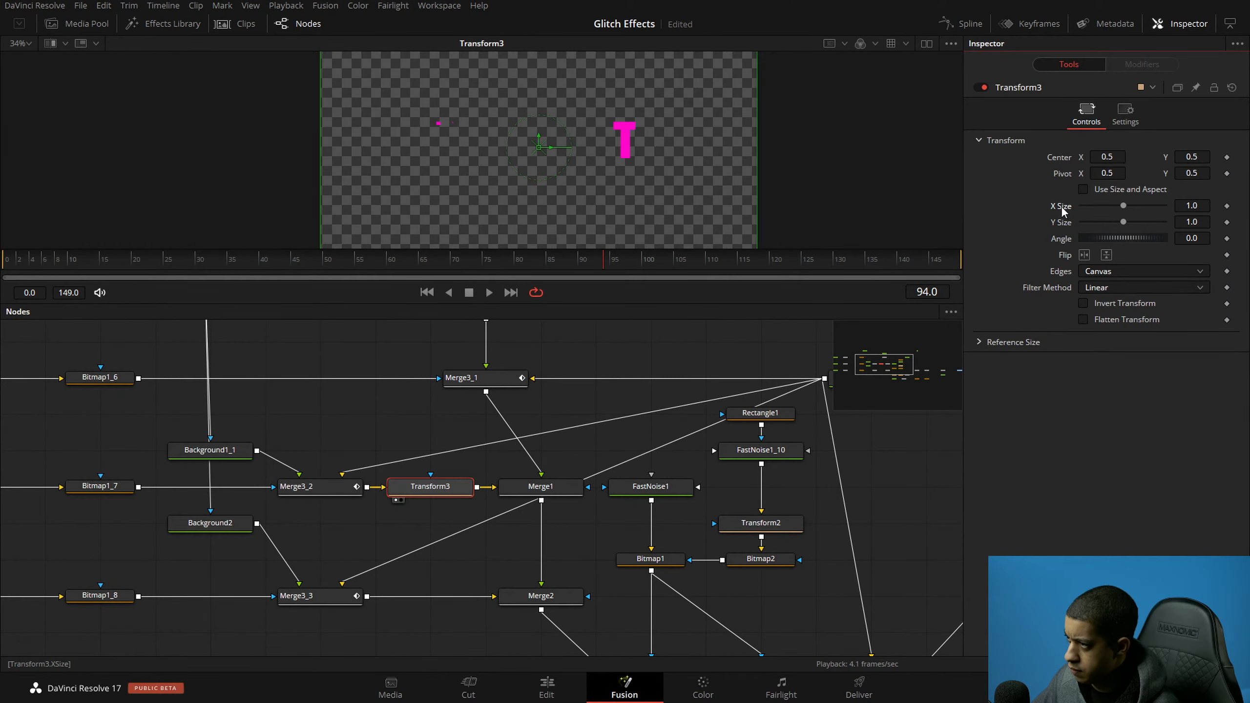
right_click(1060, 207)
mouse_move(1102, 277)
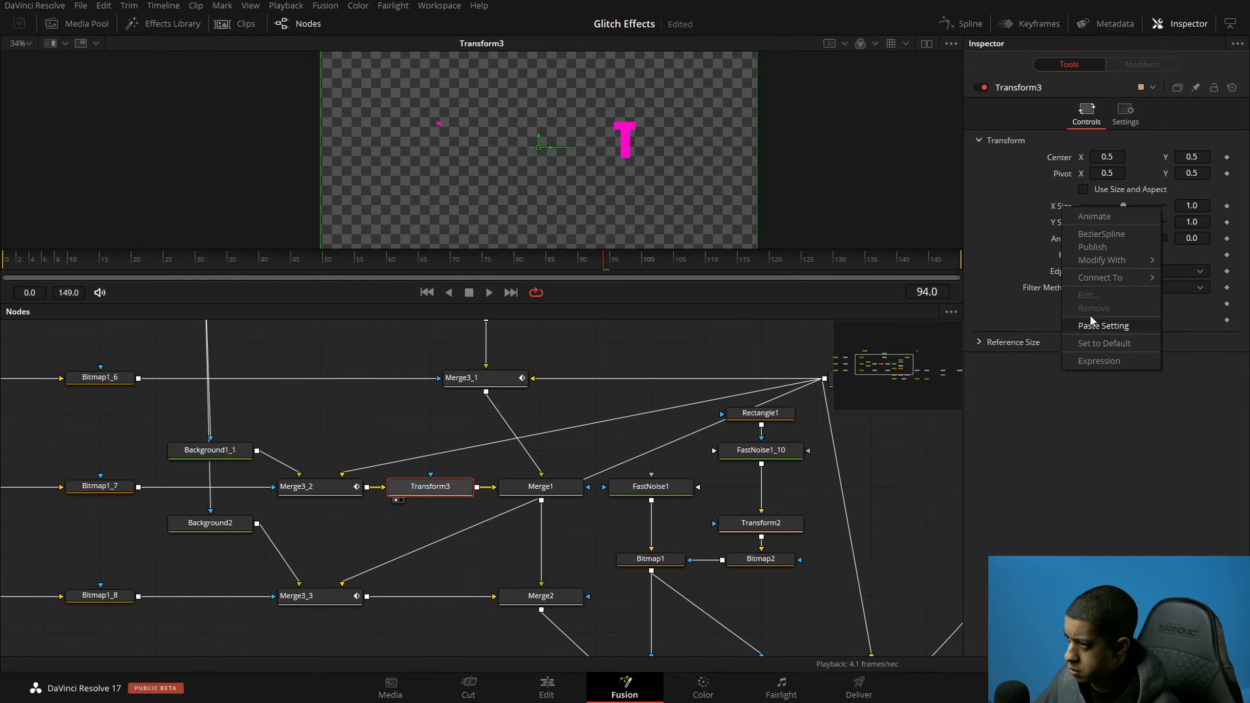
mouse_move(1126, 261)
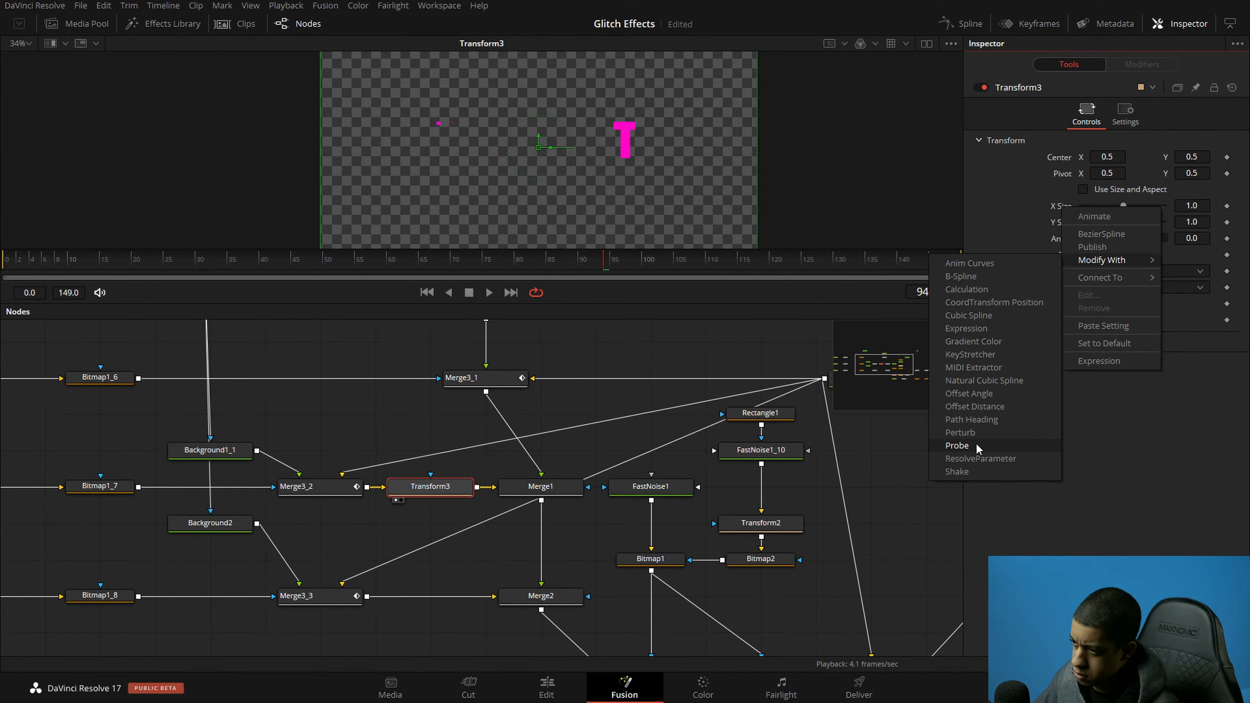
click(972, 472)
click(1143, 65)
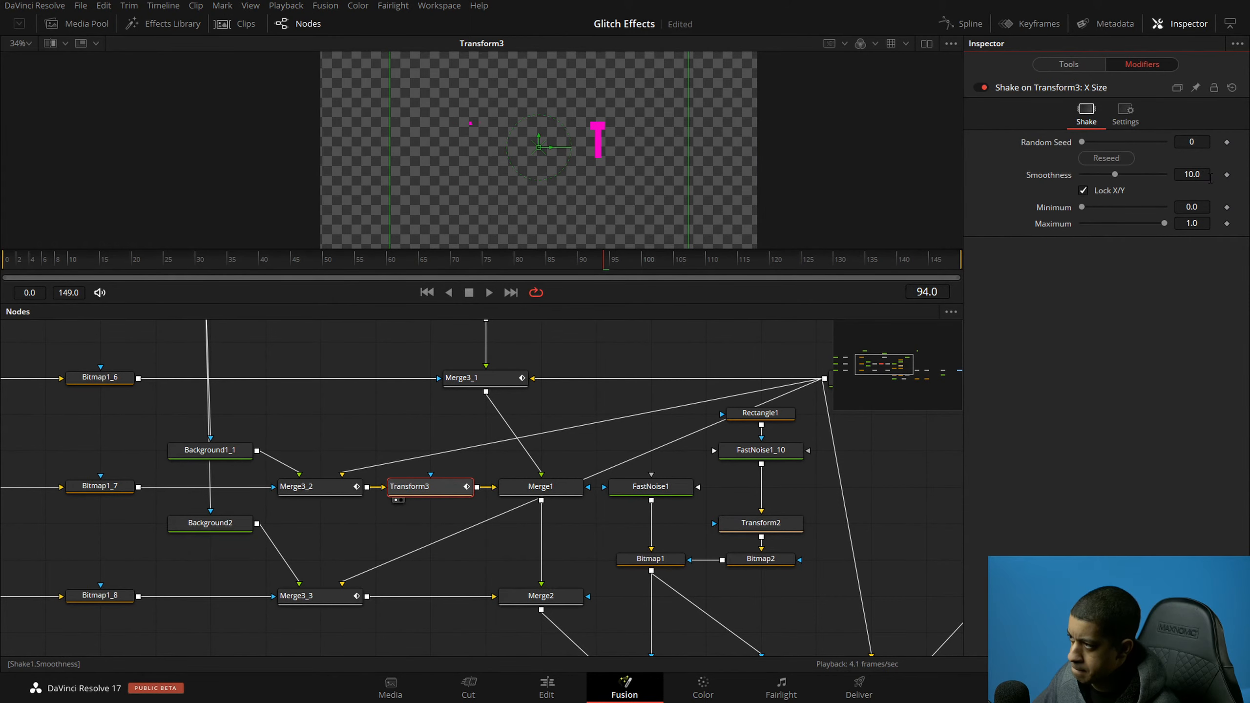
Step: Set the X Size Shake to Smoothness 2.0, Minimum 0.8 and Maximum 1.2
text(2)
key(Return)
click(1204, 210)
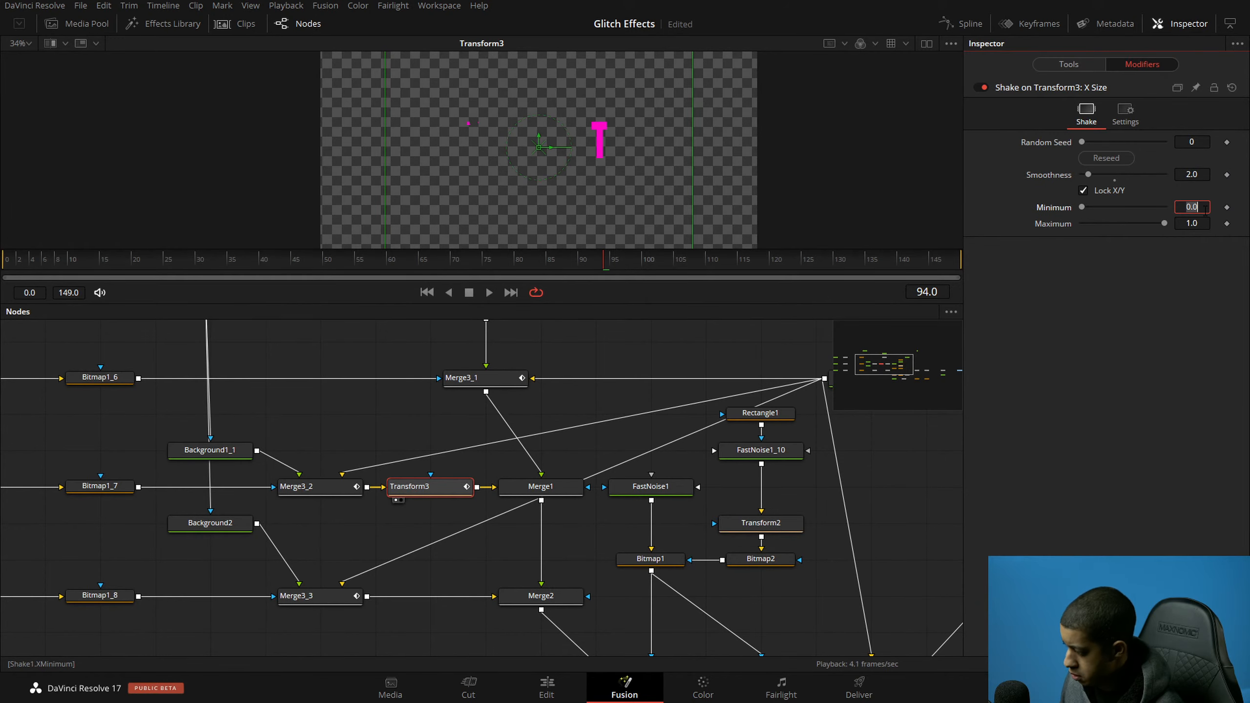
text(0.8)
key(Tab)
text(1.2)
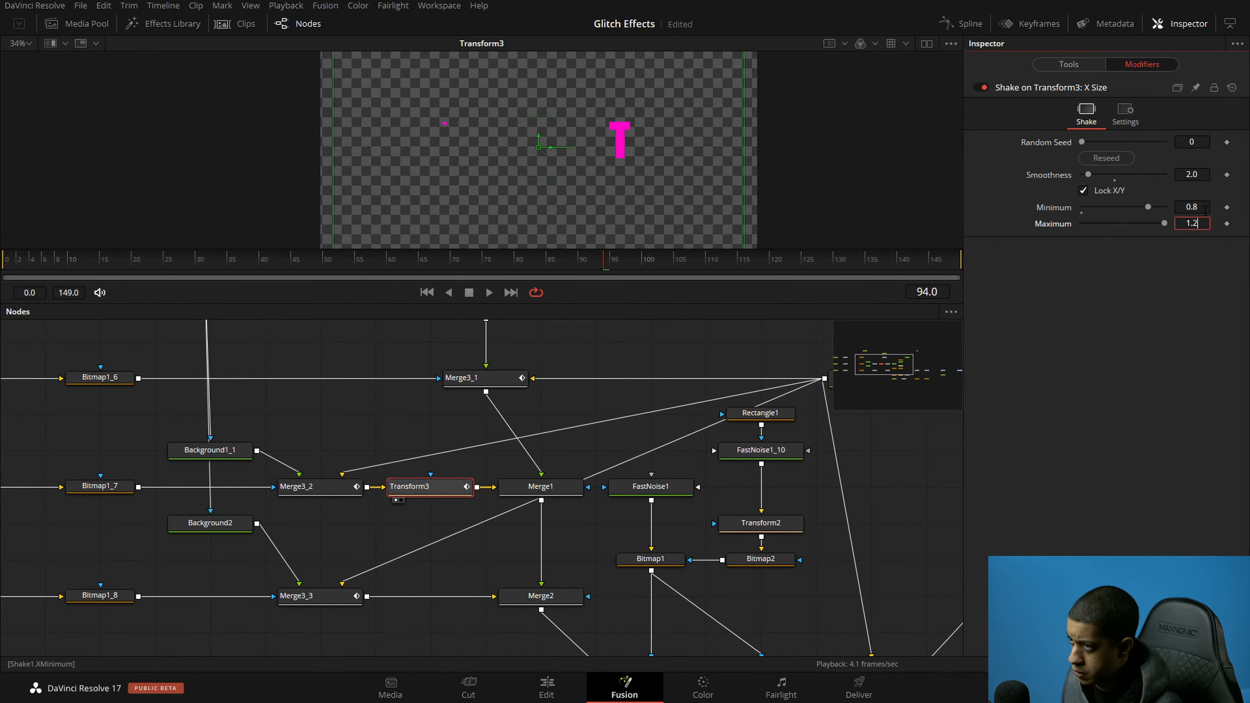
key(Tab)
Step: Play the shaking magenta layer from frame 4
drag(107, 261, 30, 262)
key(space)
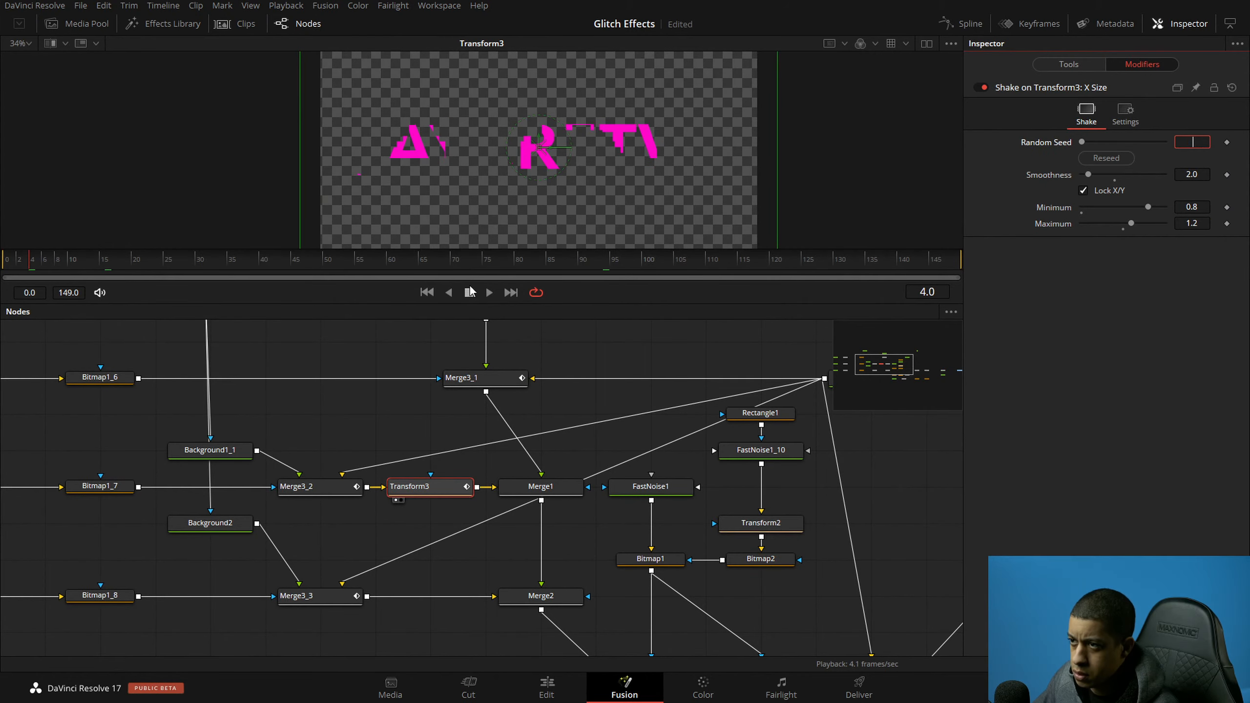
click(490, 292)
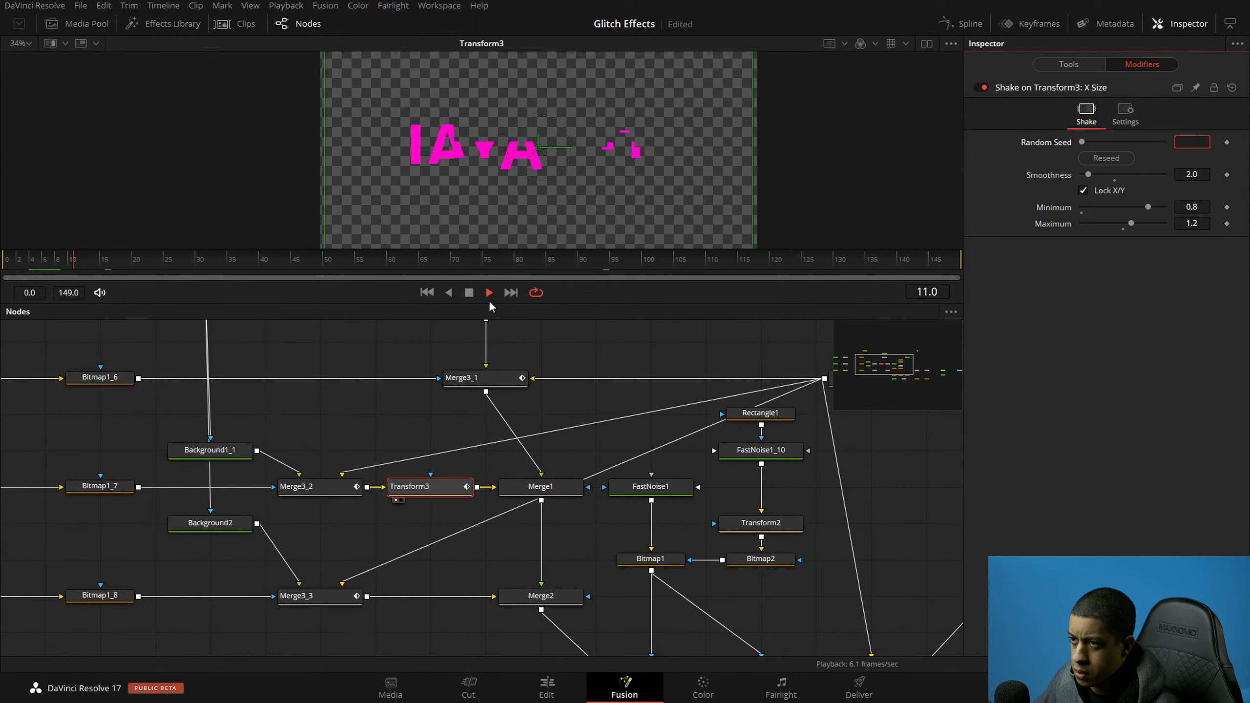
key(space)
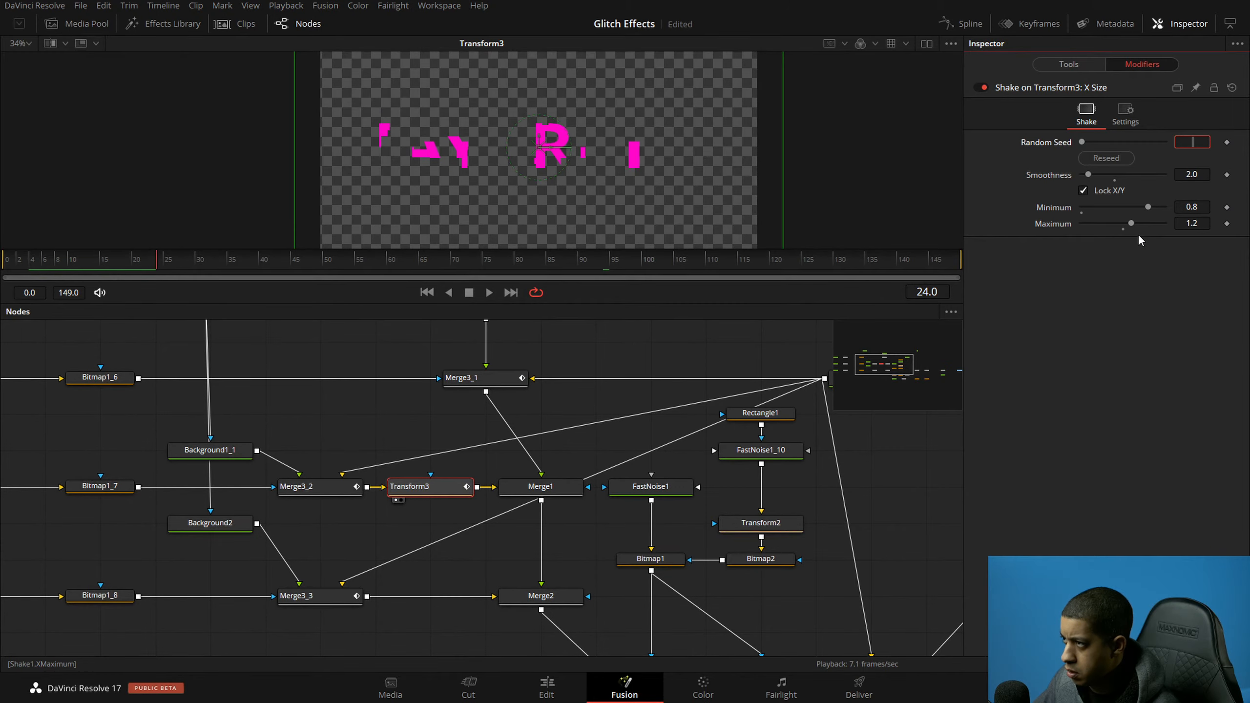
Step: Raise the X Size Shake's Maximum to 2.0 and play back the wider stretching
drag(1131, 223, 1164, 223)
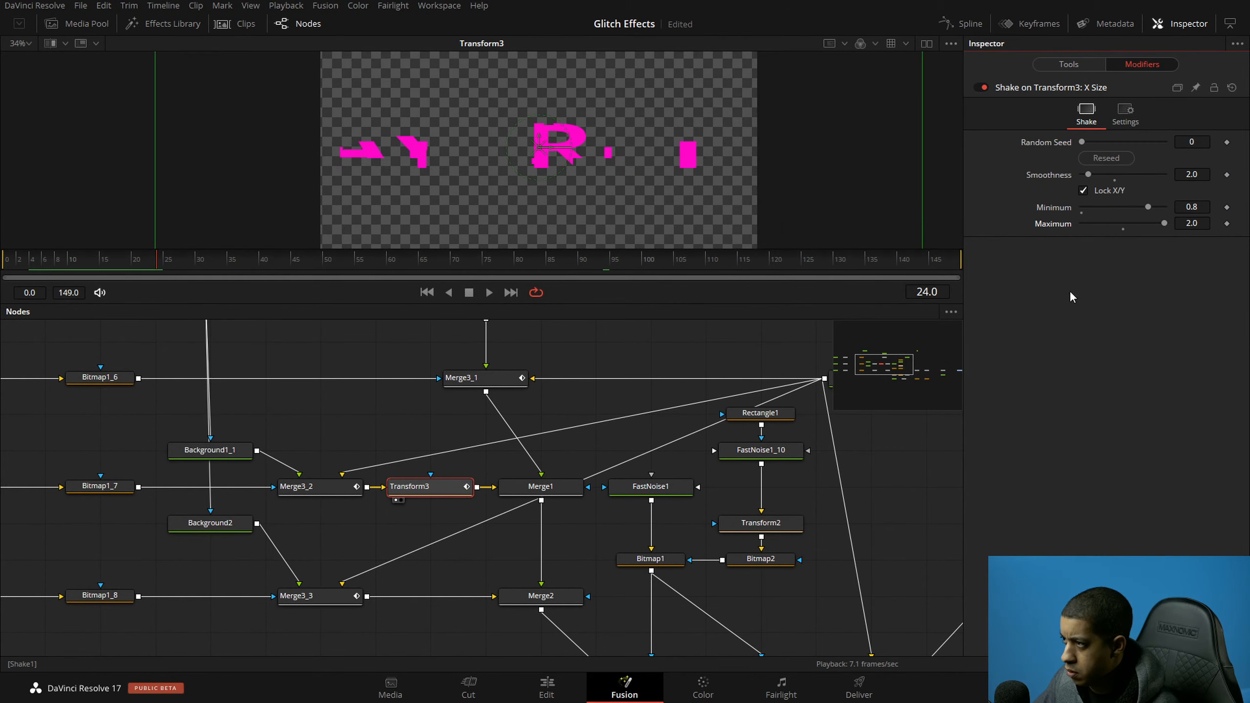
key(space)
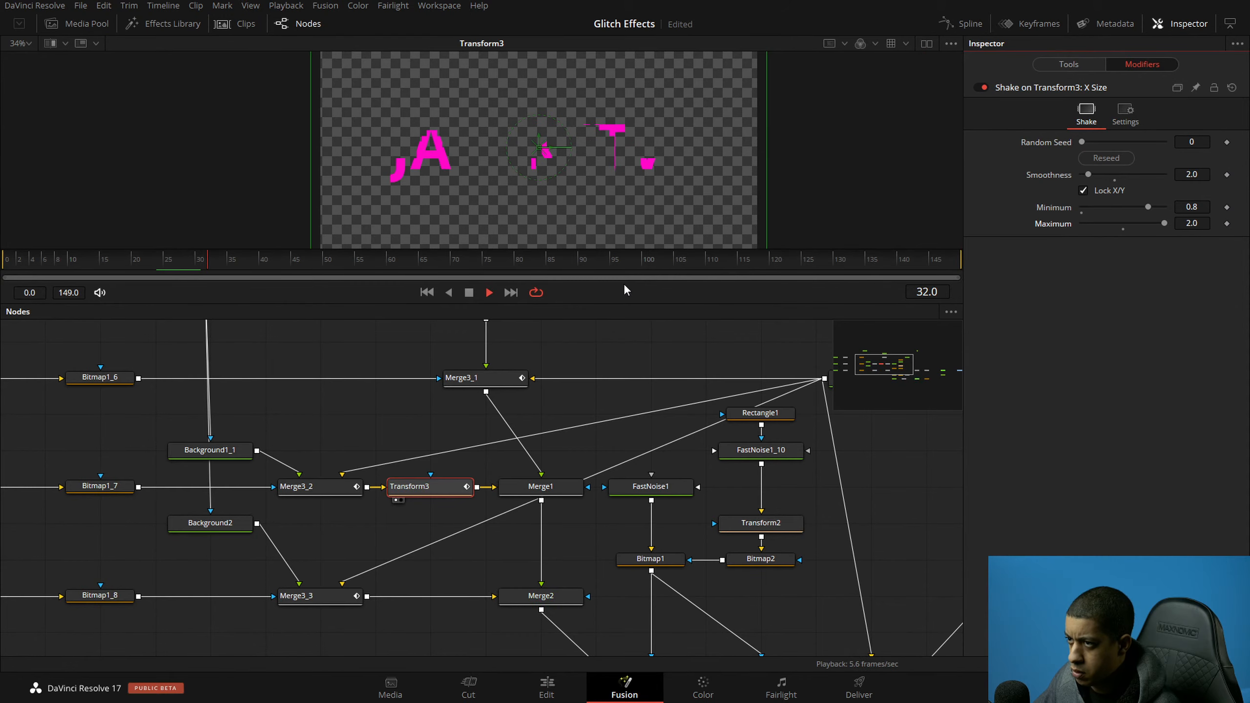
key(space)
Step: Go to the end of the node tree and display MediaOut1's final composite in the viewer
mouse_move(580, 439)
mouse_down()
mouse_move(535, 458)
mouse_move(277, 341)
mouse_up()
drag(540, 431, 295, 495)
drag(928, 477, 557, 501)
click(606, 487)
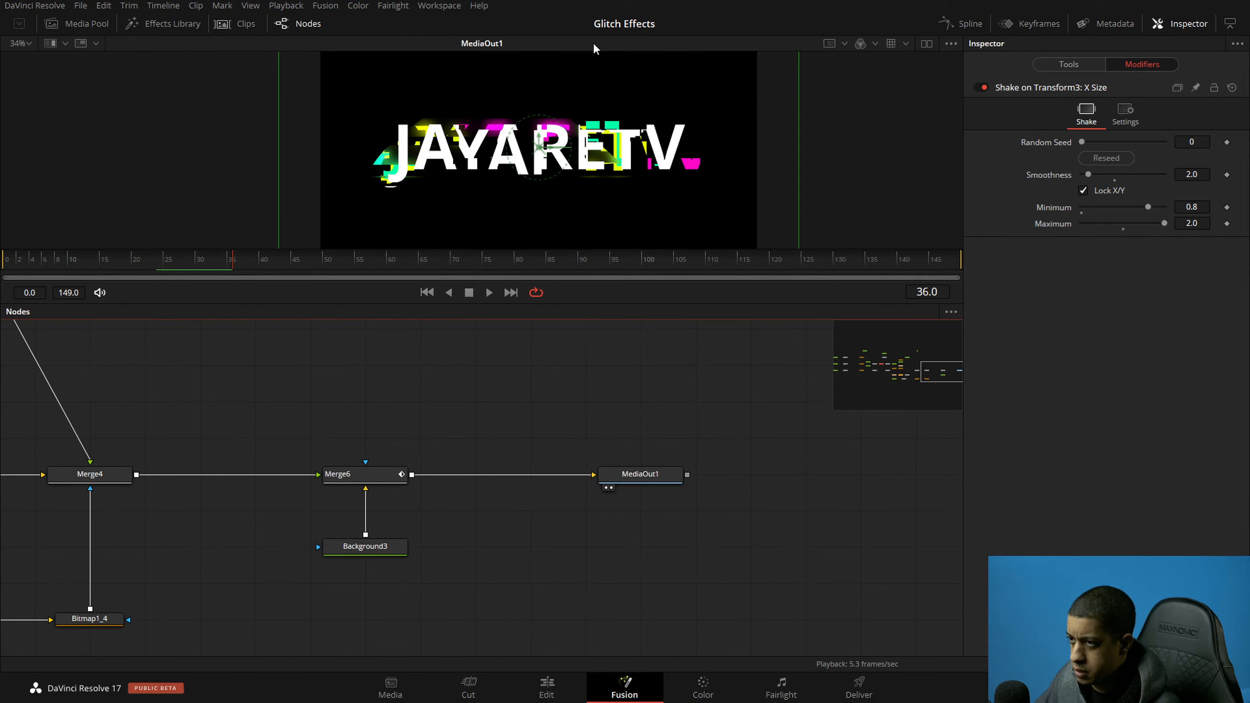
Step: Play back MediaOut1's final composite with the stretched magenta layer
click(609, 416)
key(space)
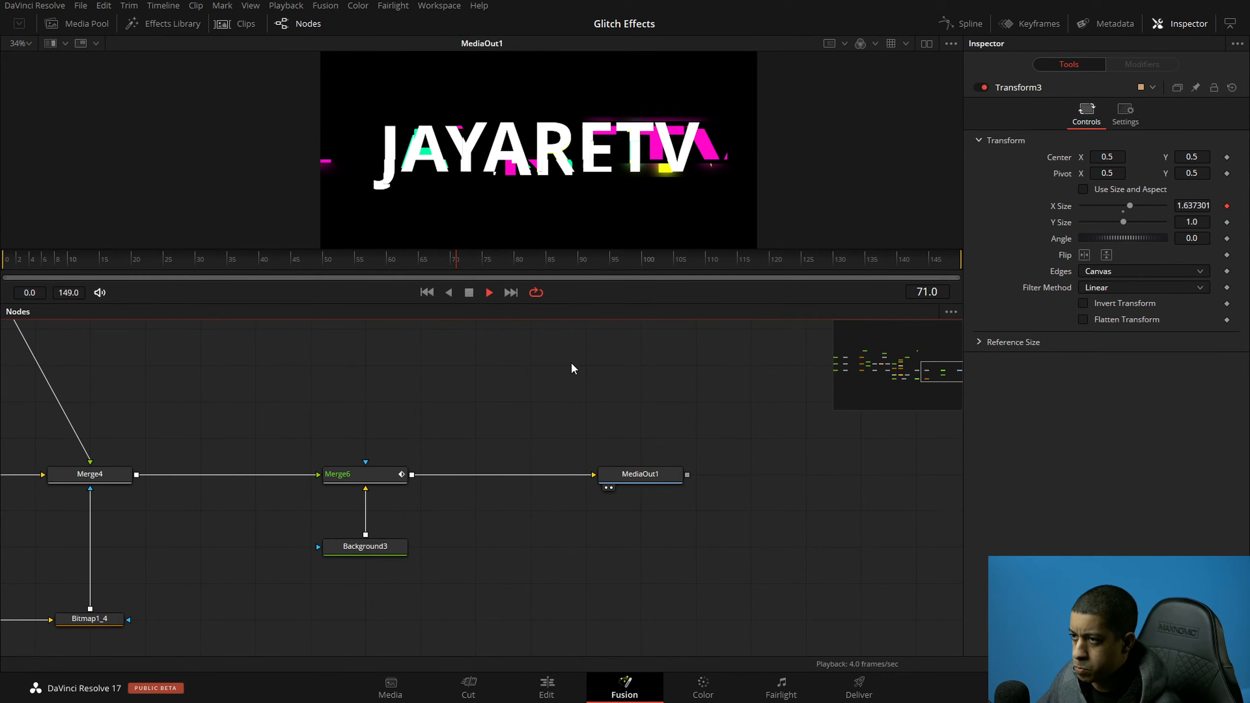
key(space)
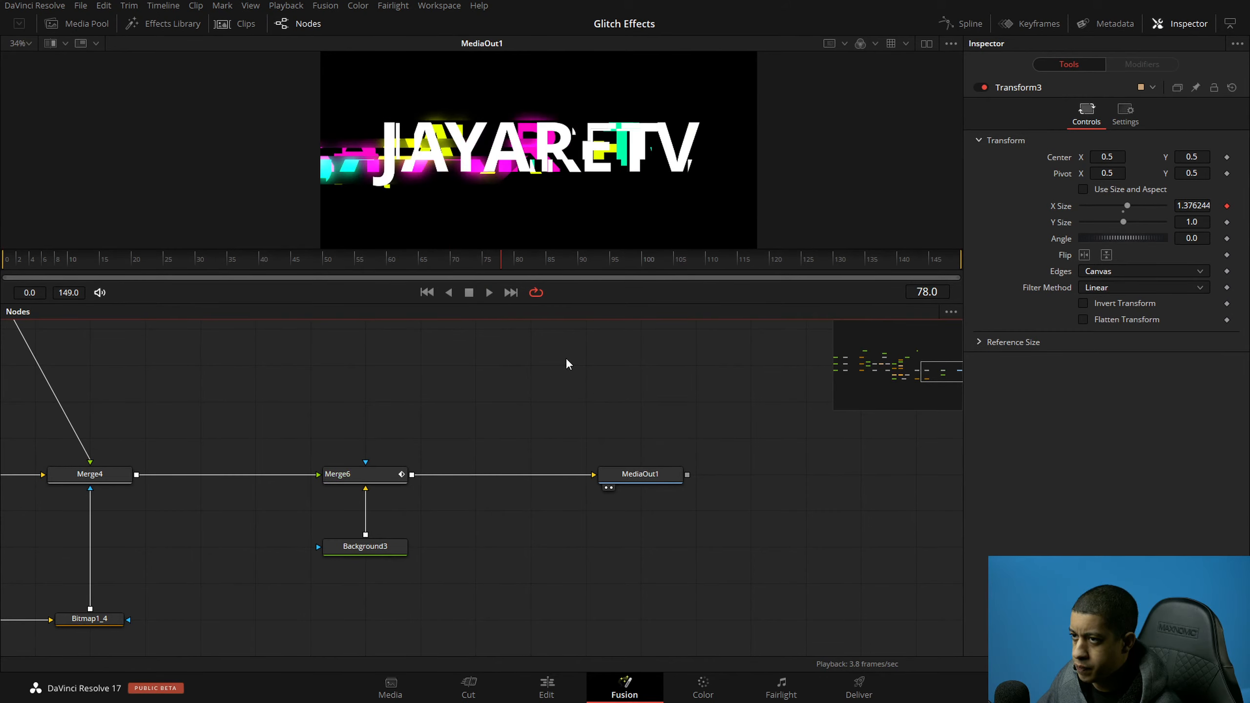
Step: Try Motion Blur with Quality 10 on Transform3 and play back the composite
drag(416, 381, 597, 383)
click(1125, 113)
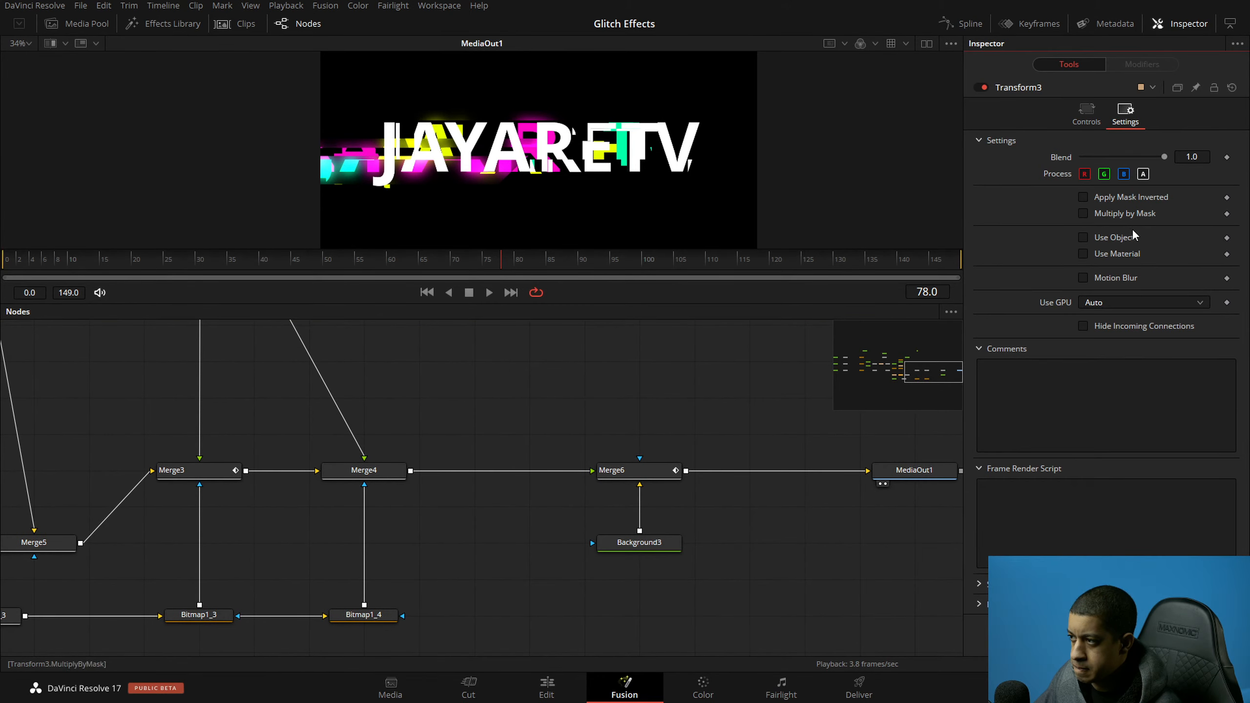
click(1123, 279)
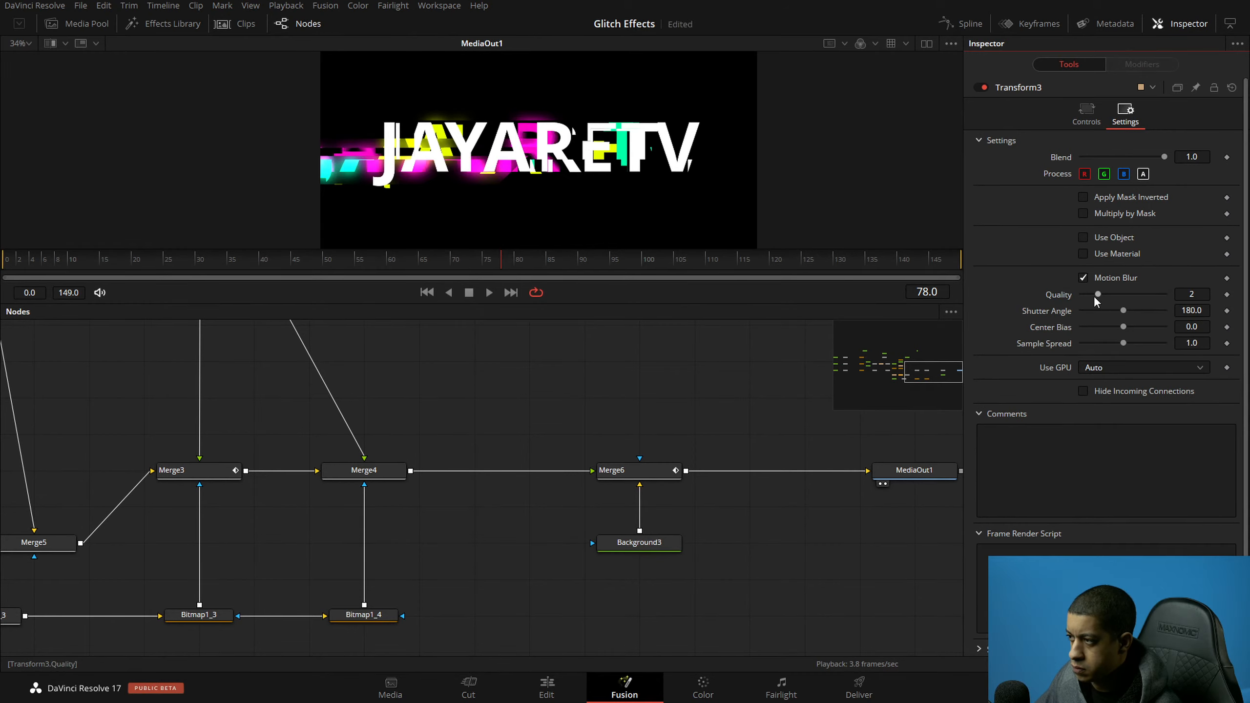
key(space)
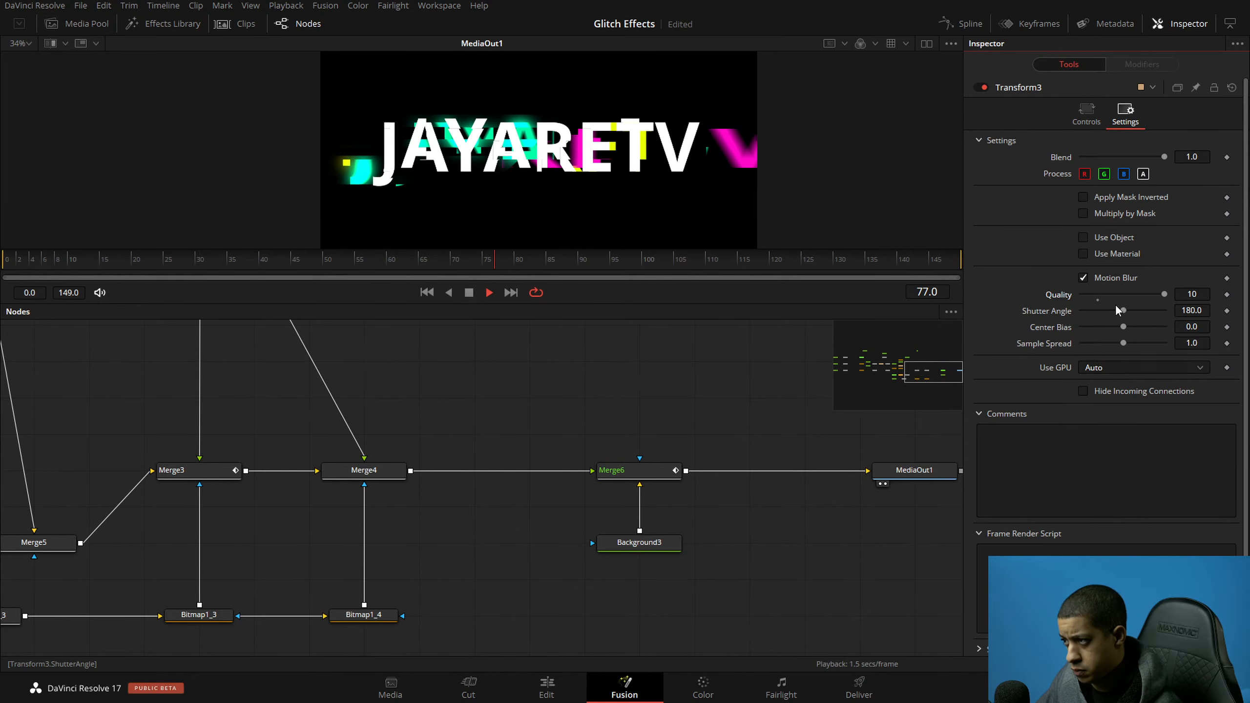
click(1098, 300)
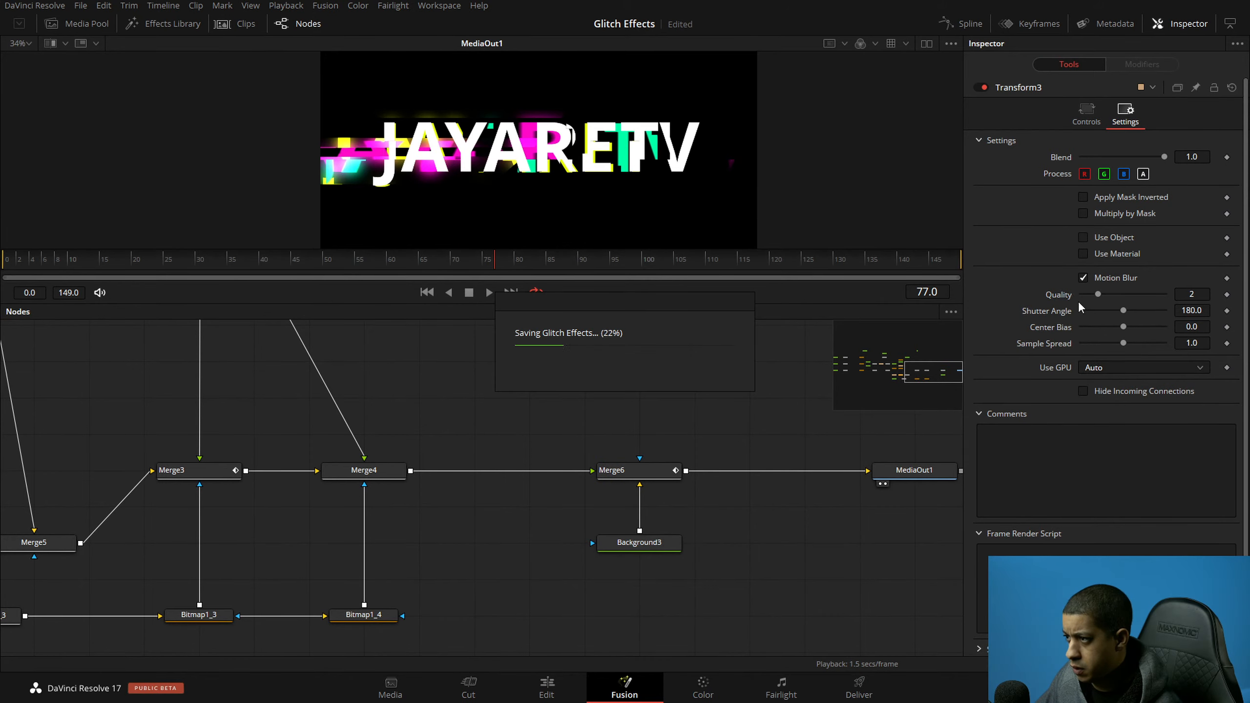
click(1082, 278)
Step: Add a Directional Blur node directly after Transform3 on the magenta layer
drag(550, 429, 623, 494)
drag(528, 458, 582, 458)
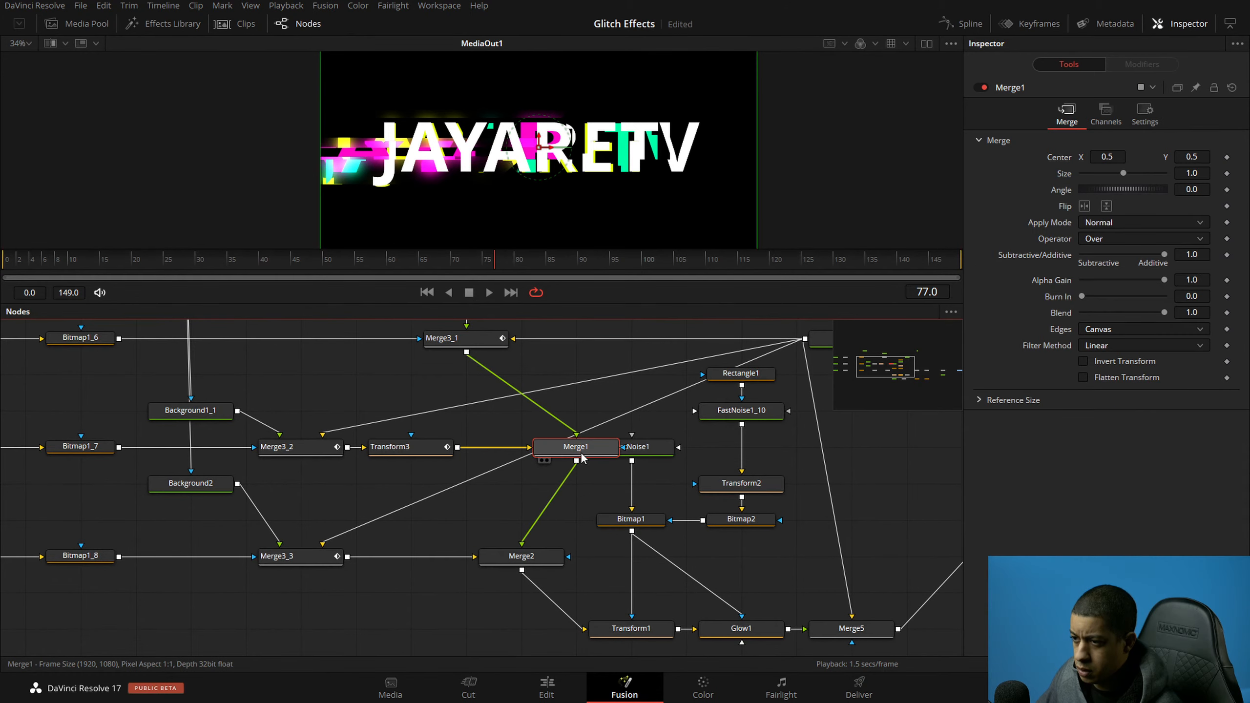
click(430, 453)
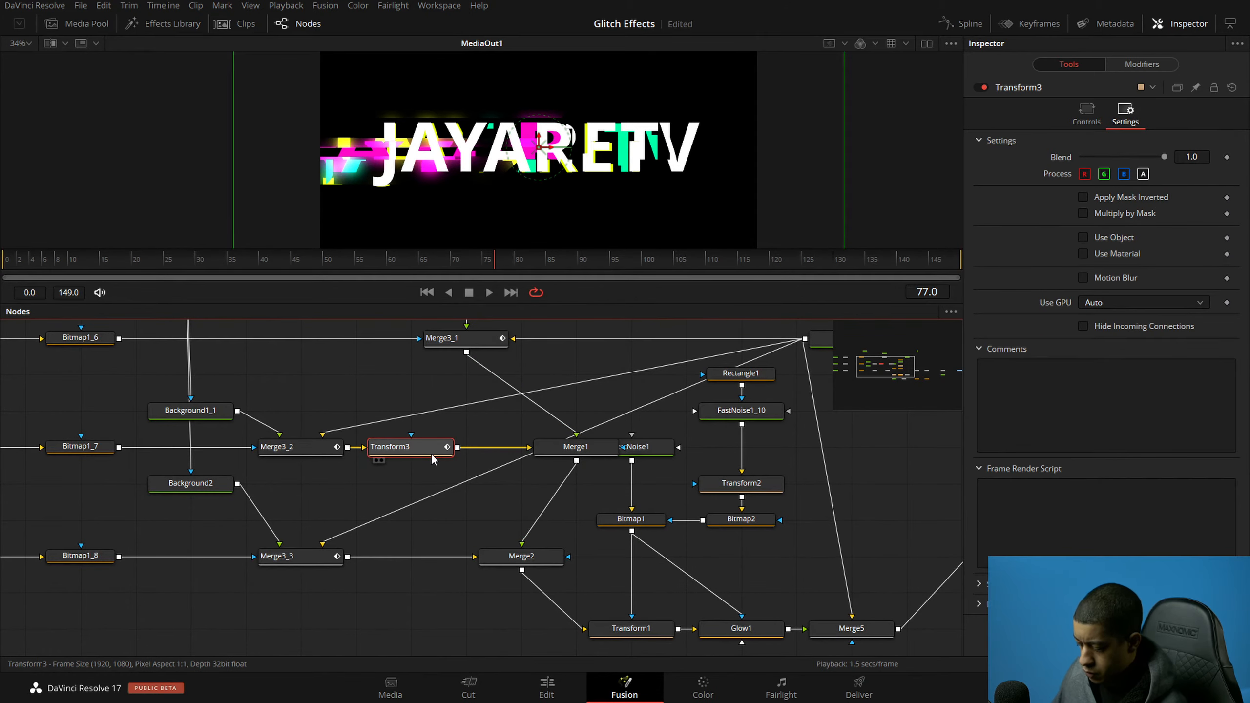
key(shift+space)
text(tra)
key(BackSpace)
key(BackSpace)
key(BackSpace)
text(blur)
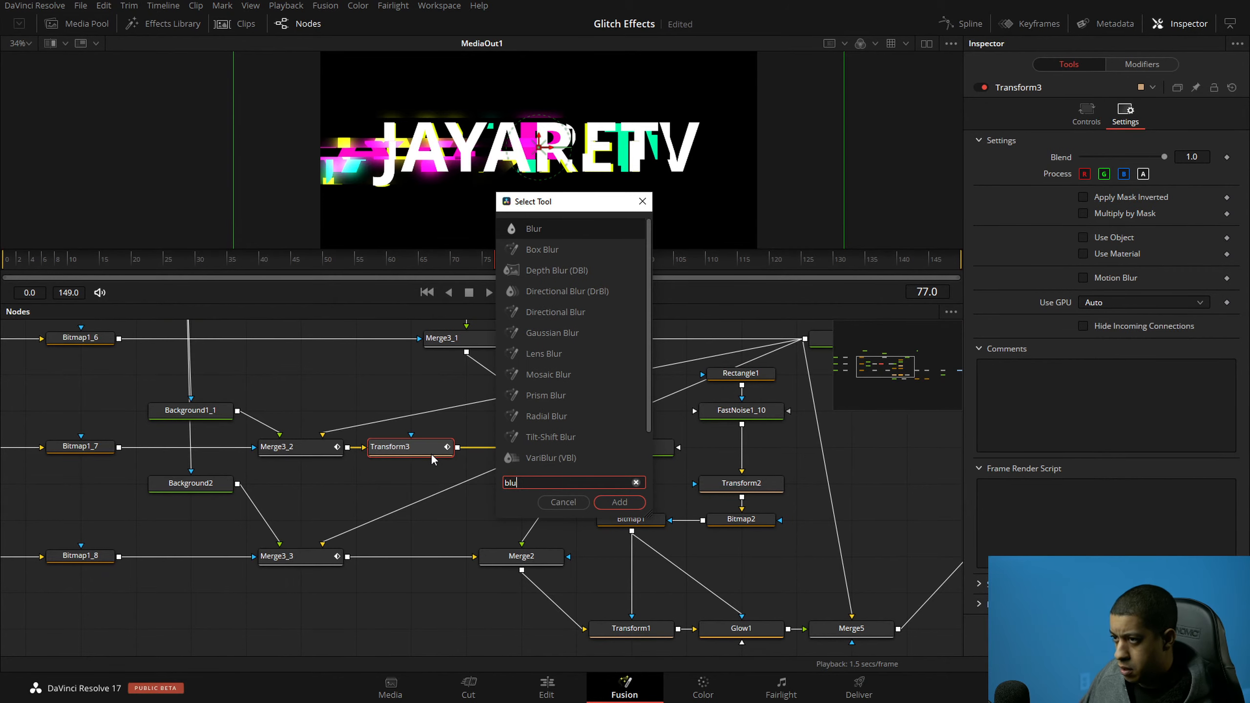
key(Down)
key(Down)
key(Down)
key(Return)
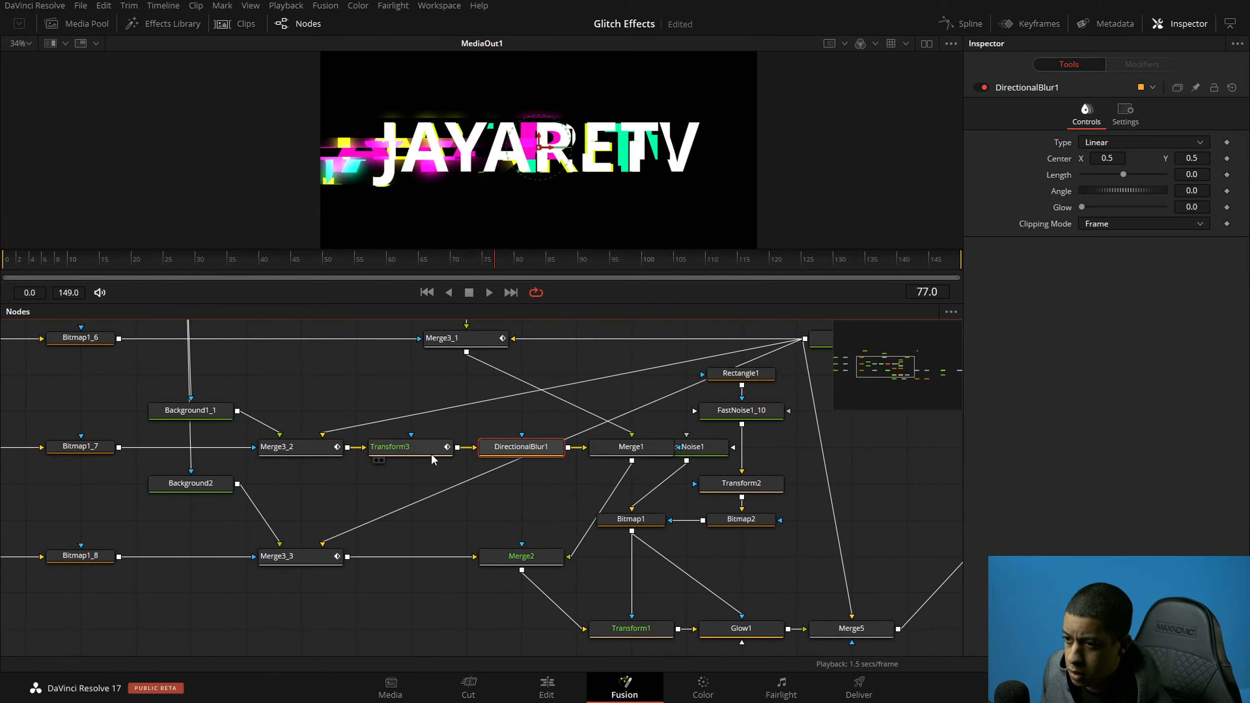
Step: Add an expression to DirectionalBlur1's Length that links it to Transform3's X Size
click(431, 457)
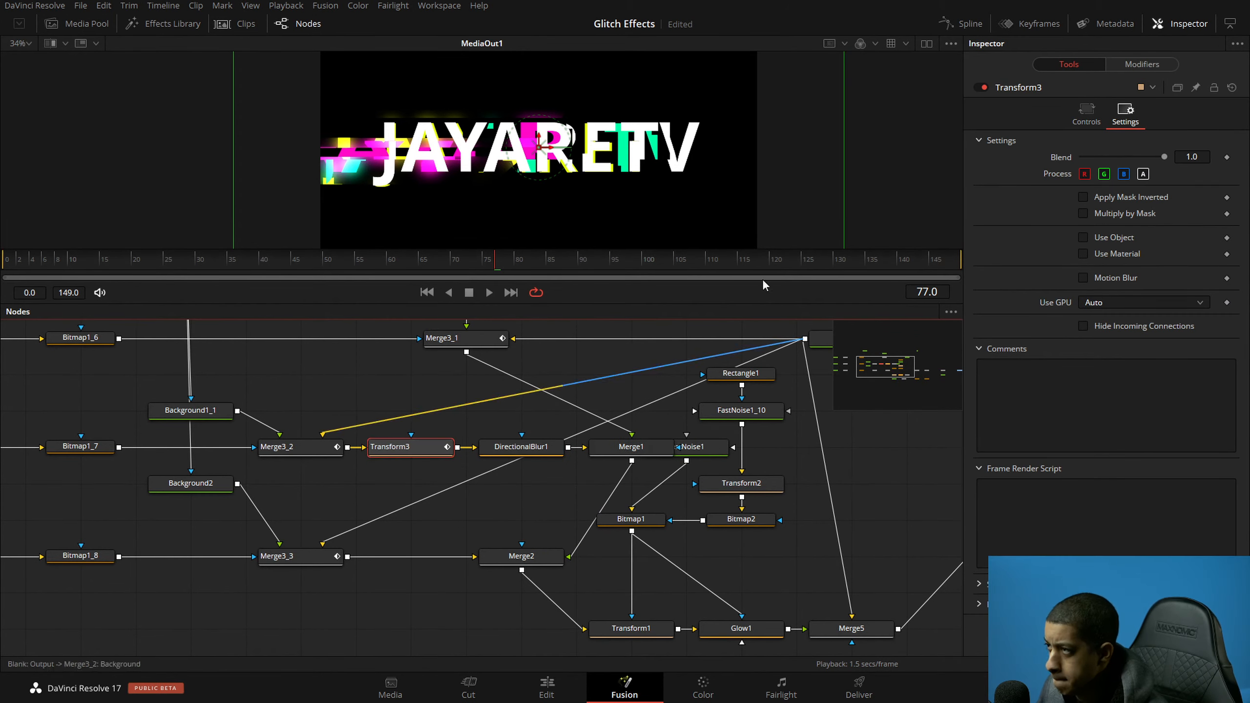
click(510, 449)
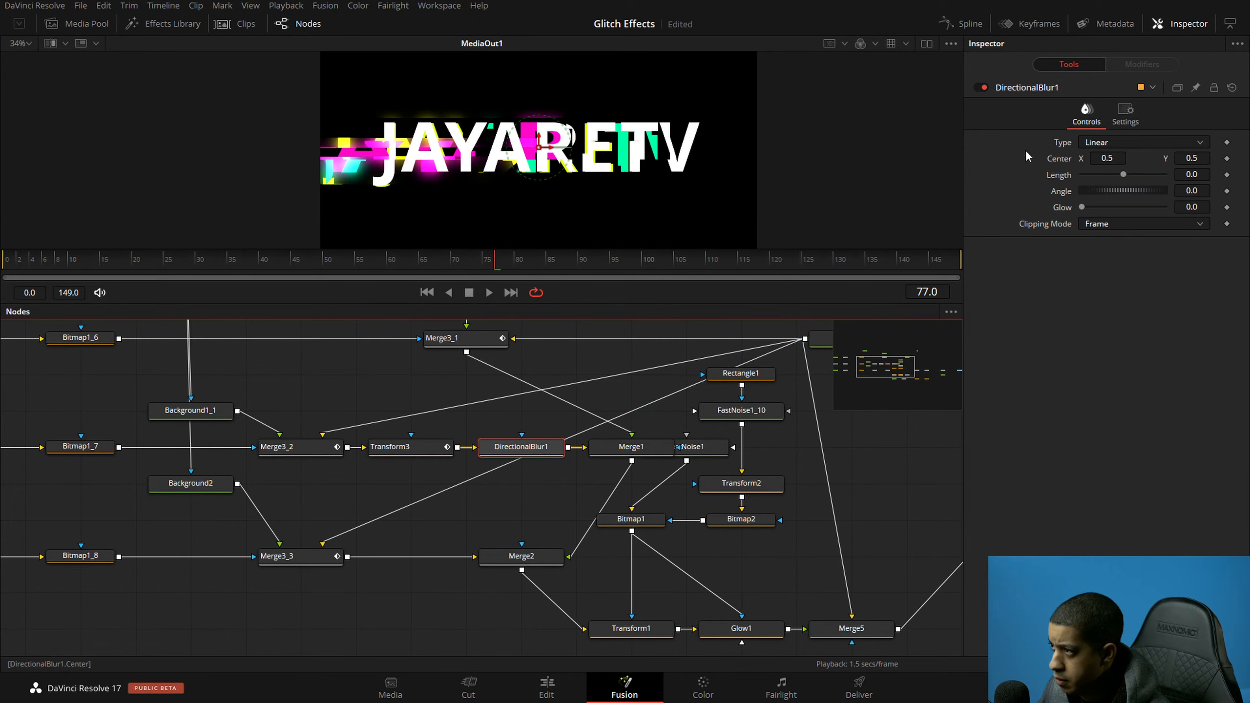
click(436, 445)
click(1140, 64)
click(1085, 67)
click(1089, 121)
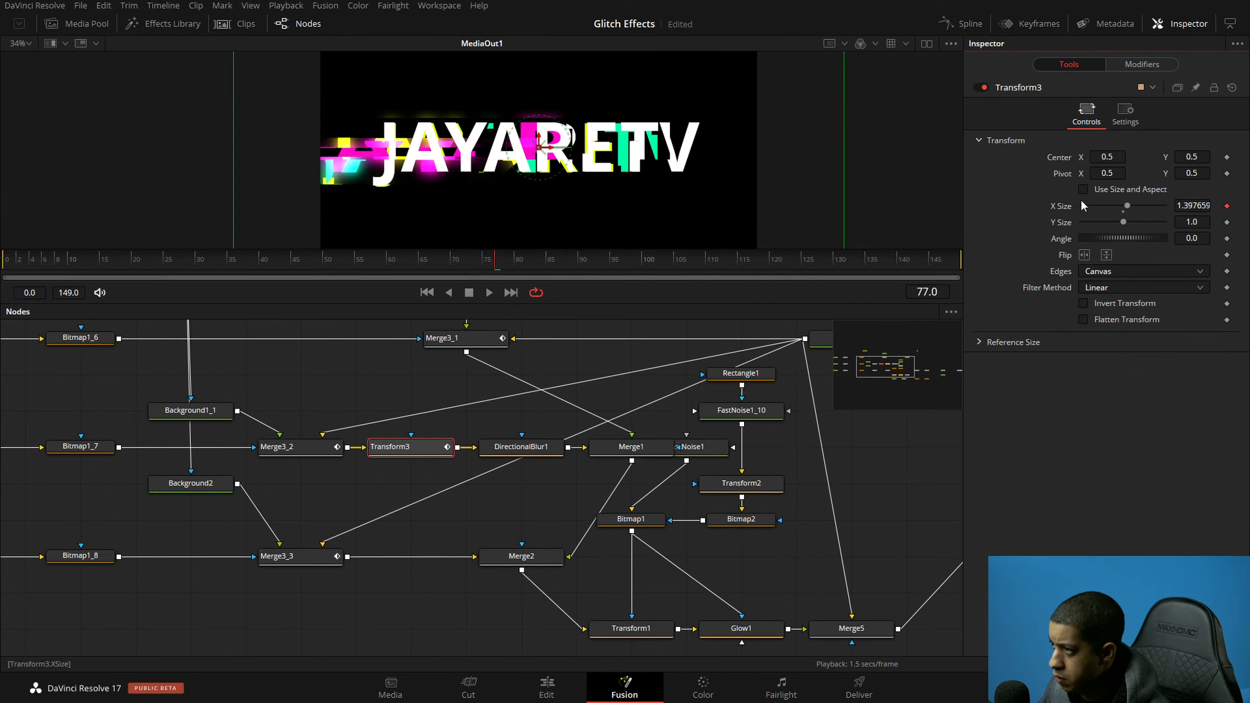
click(550, 446)
drag(533, 484, 449, 446)
right_click(1085, 195)
click(1097, 352)
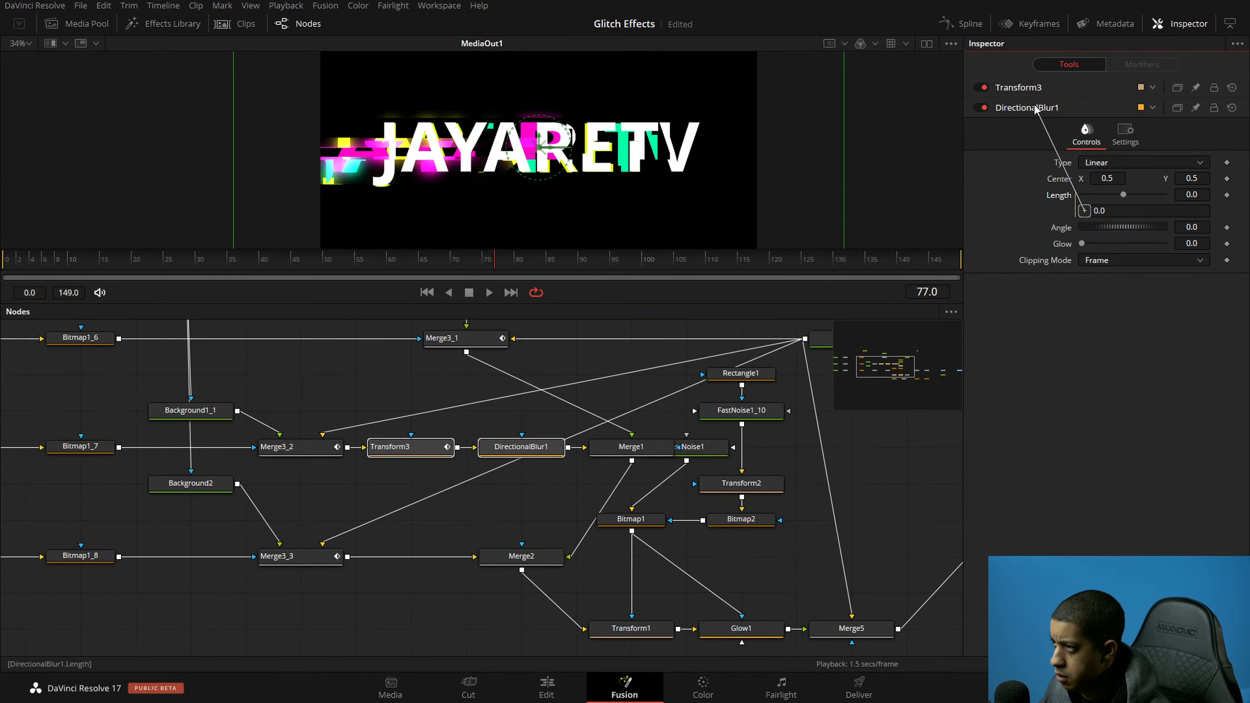
drag(1020, 85, 1195, 197)
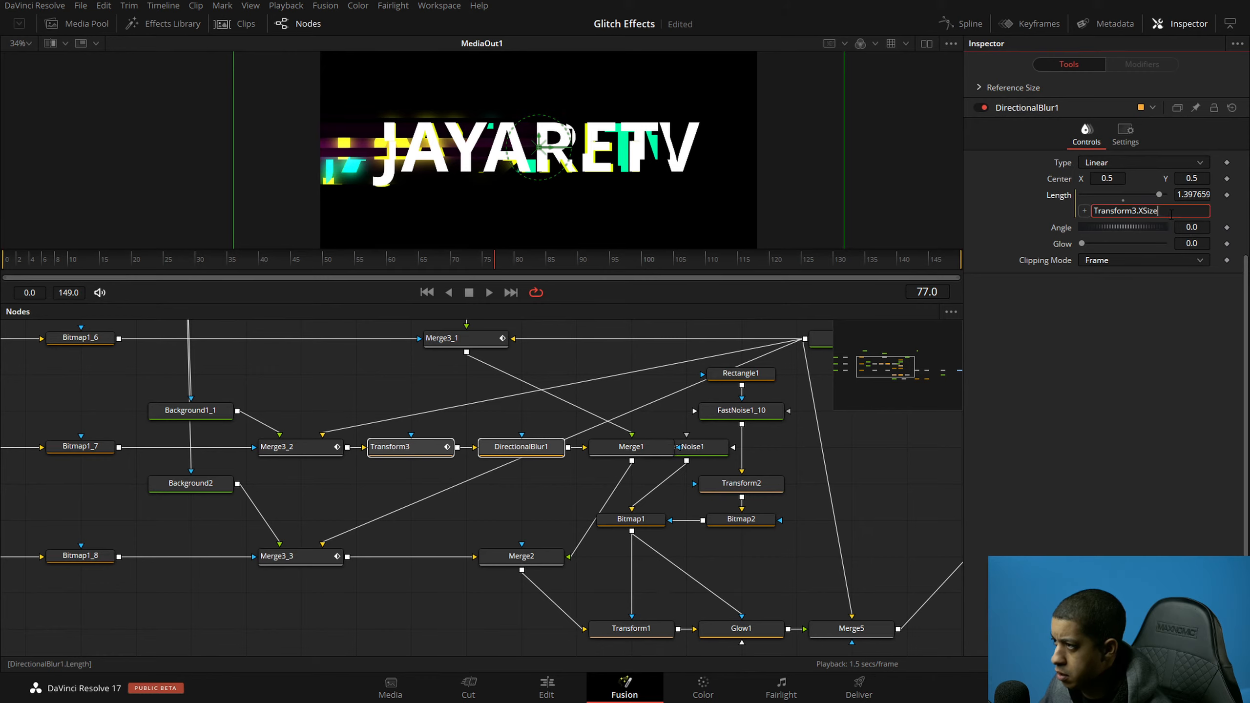
Step: Subtract 1 in the Length expression, making it Transform3.XSize-1
text(-1)
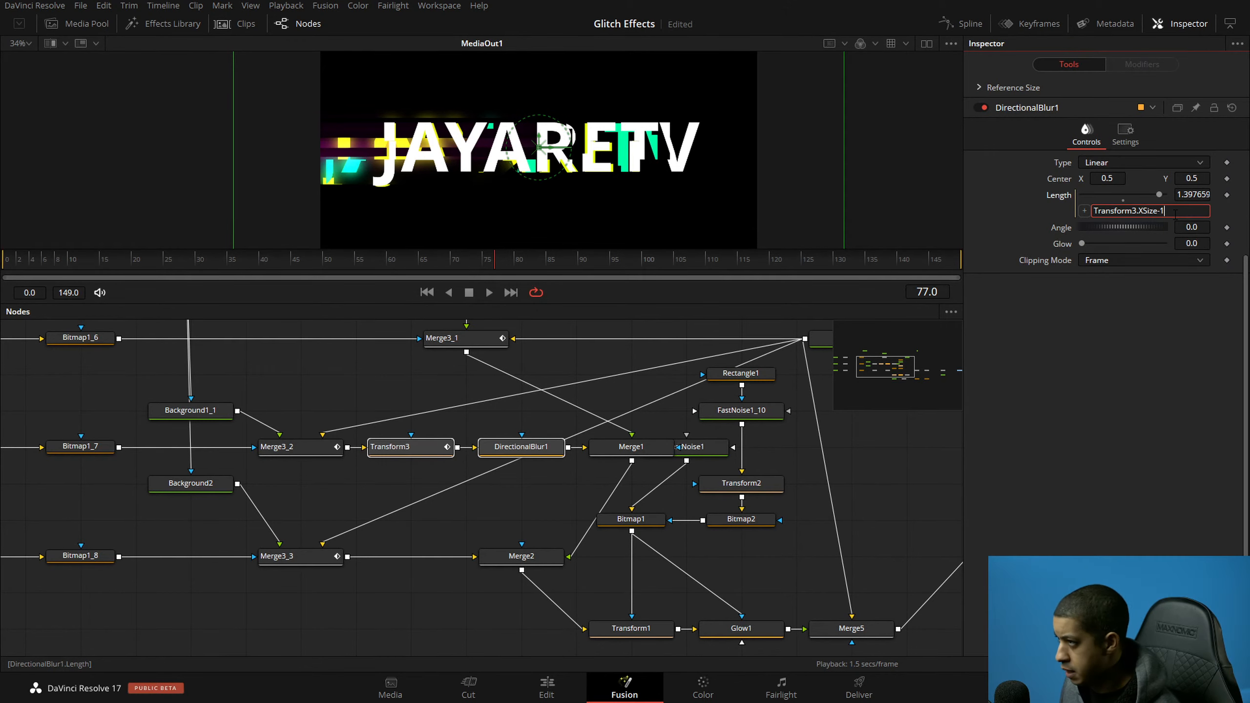
key(Return)
click(481, 501)
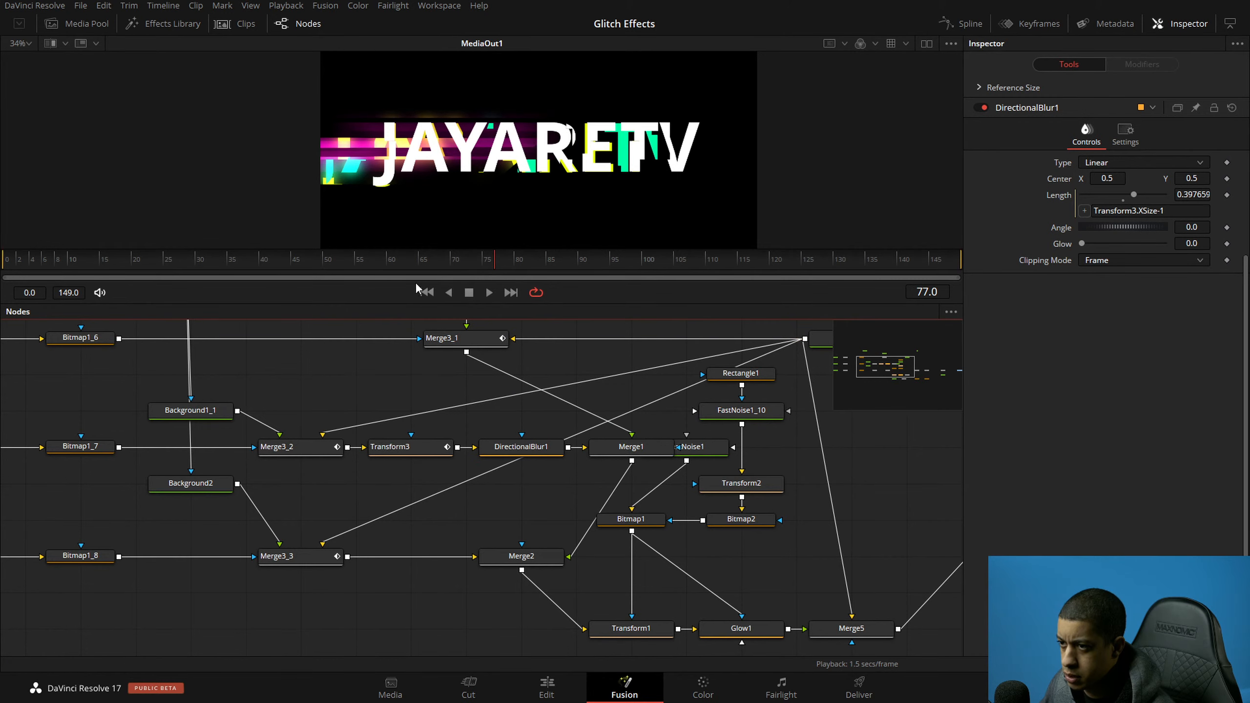
Step: Play the animation while viewing DirectionalBlur1's output and the Merge6 composite
click(490, 293)
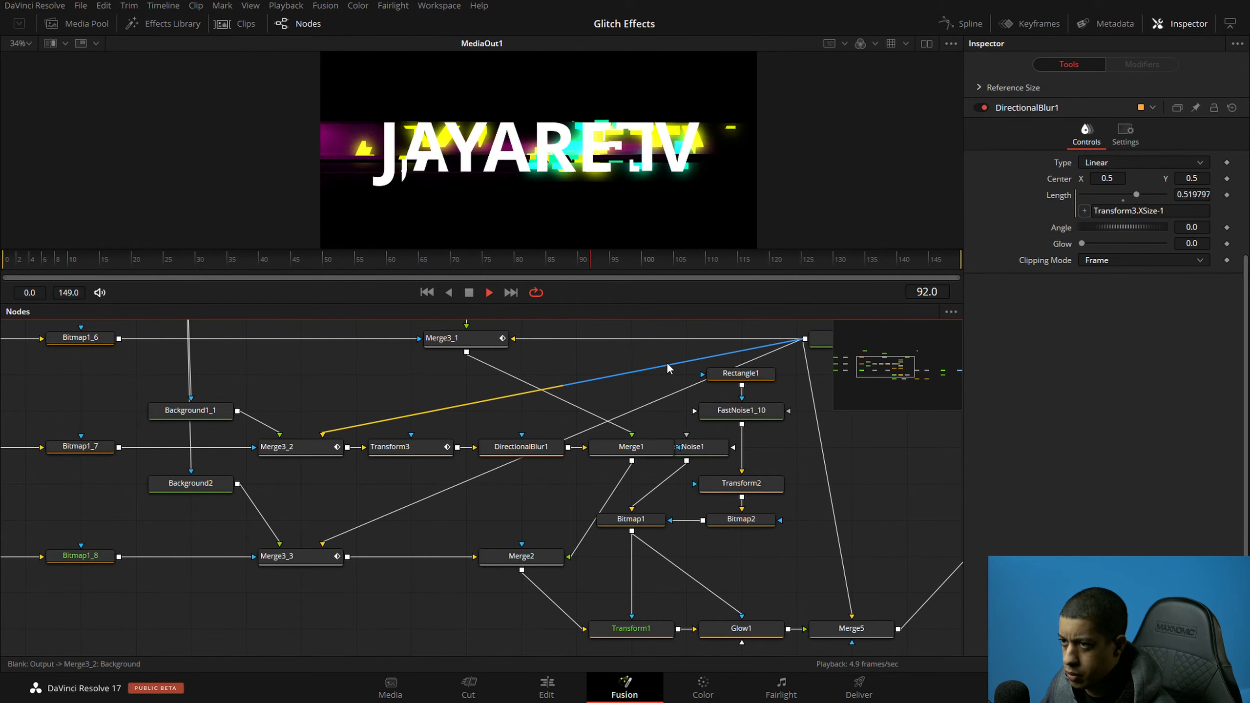
drag(544, 449, 498, 216)
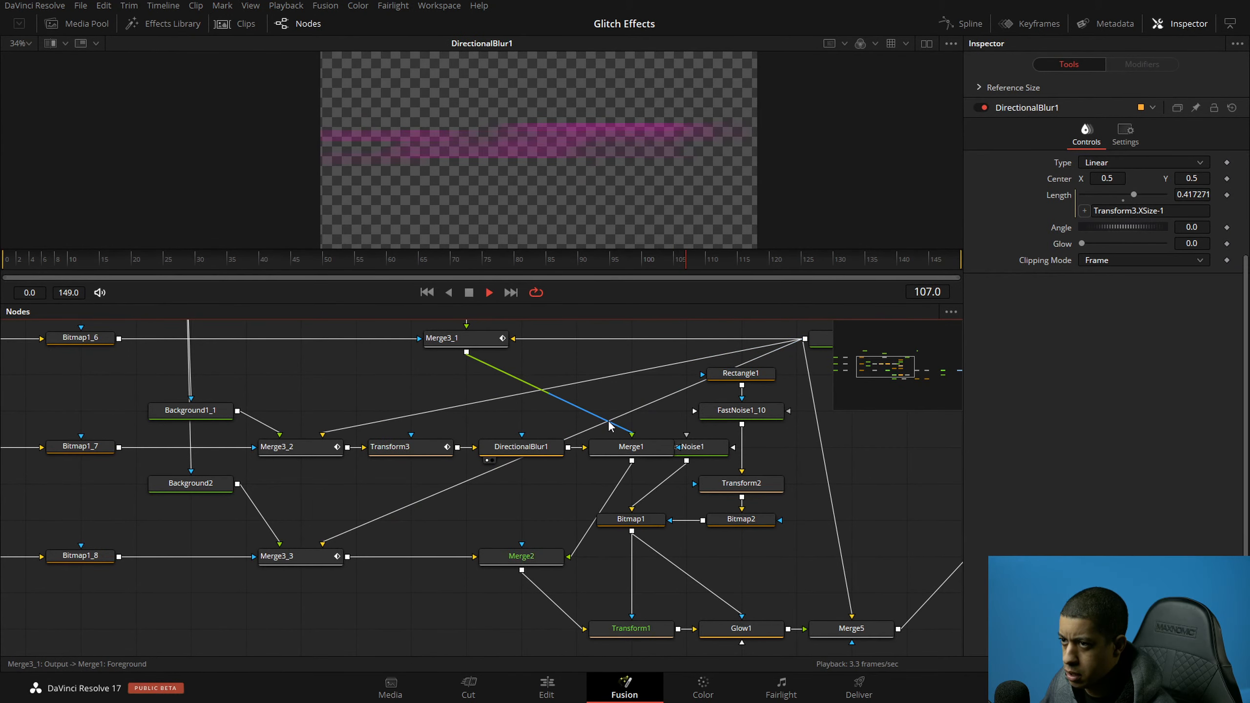
drag(661, 445, 526, 134)
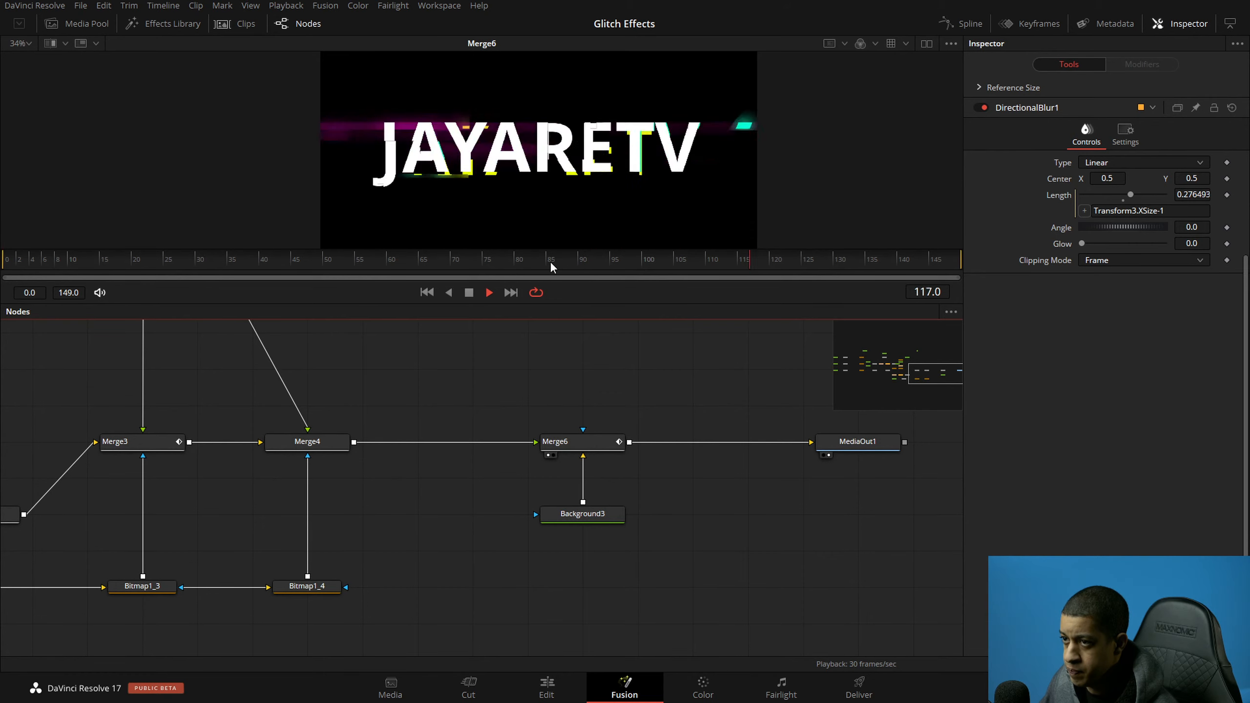
click(468, 294)
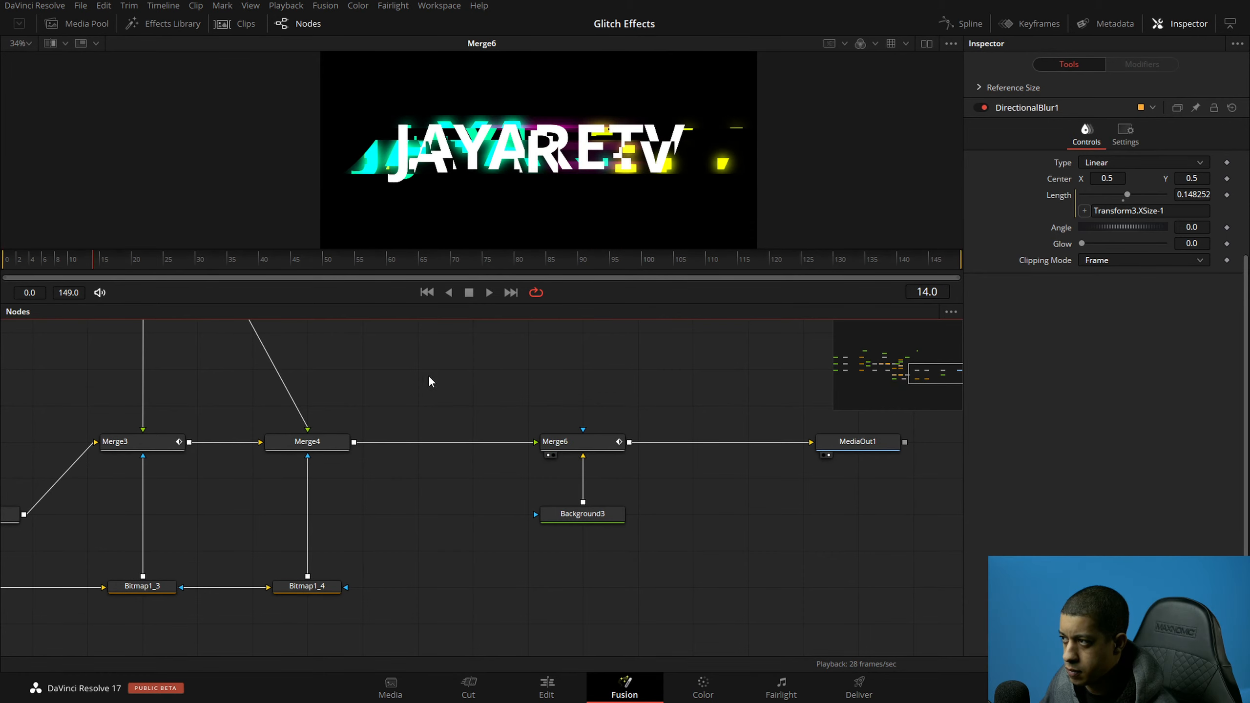
Step: Move Bitmap1 and Bitmap2 down close to Transform1 and Glow1, and place FastNoise1 directly above Bitmap1
drag(417, 380, 733, 396)
drag(450, 394, 831, 416)
drag(573, 406, 655, 406)
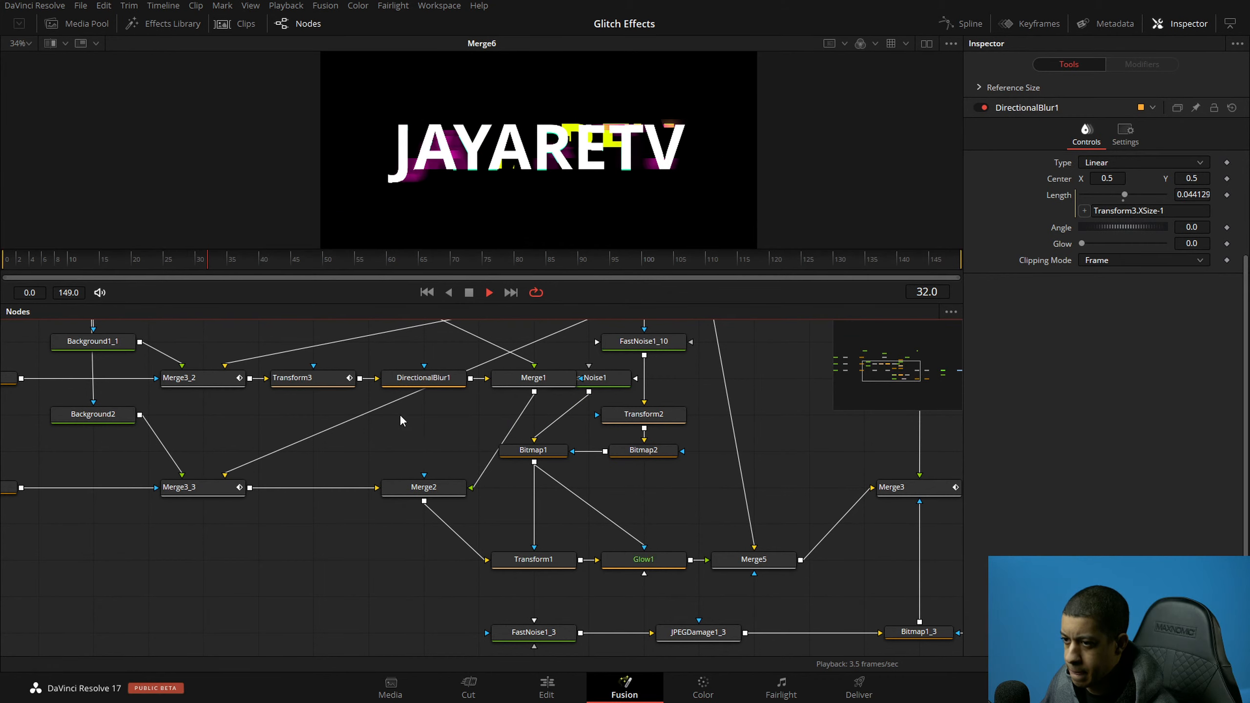
drag(402, 419, 445, 450)
drag(723, 513, 596, 551)
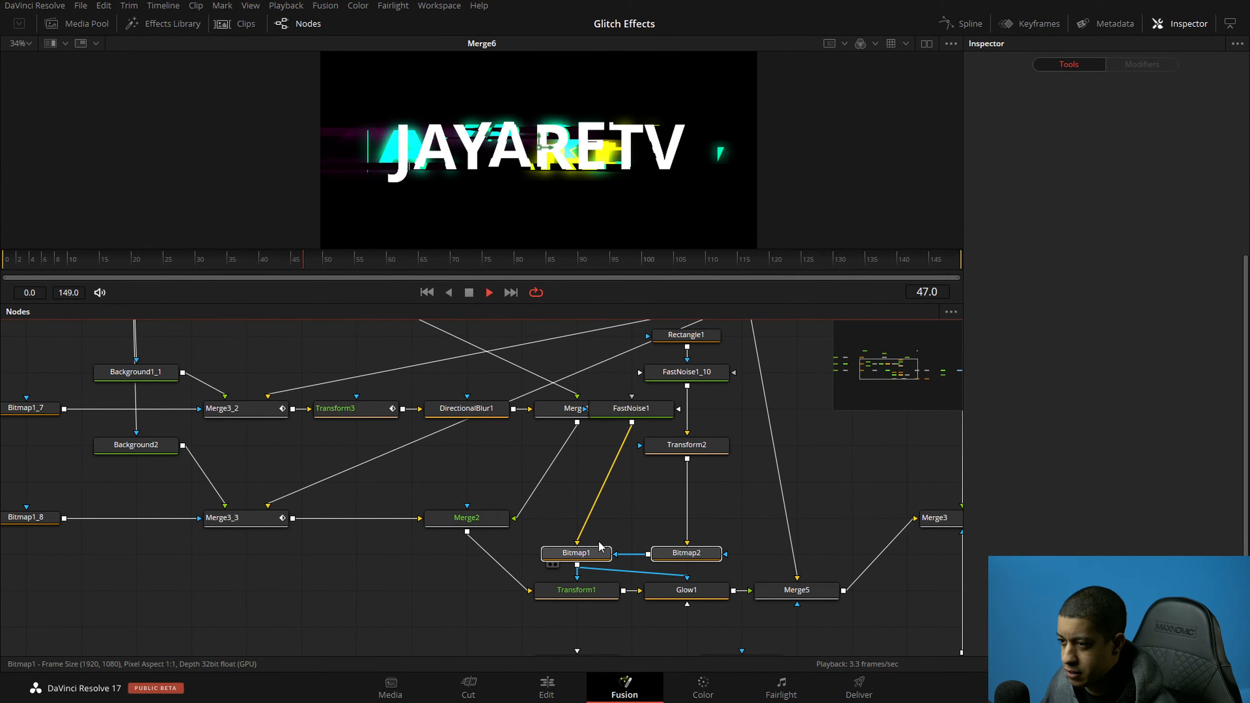
drag(660, 406, 605, 516)
click(607, 515)
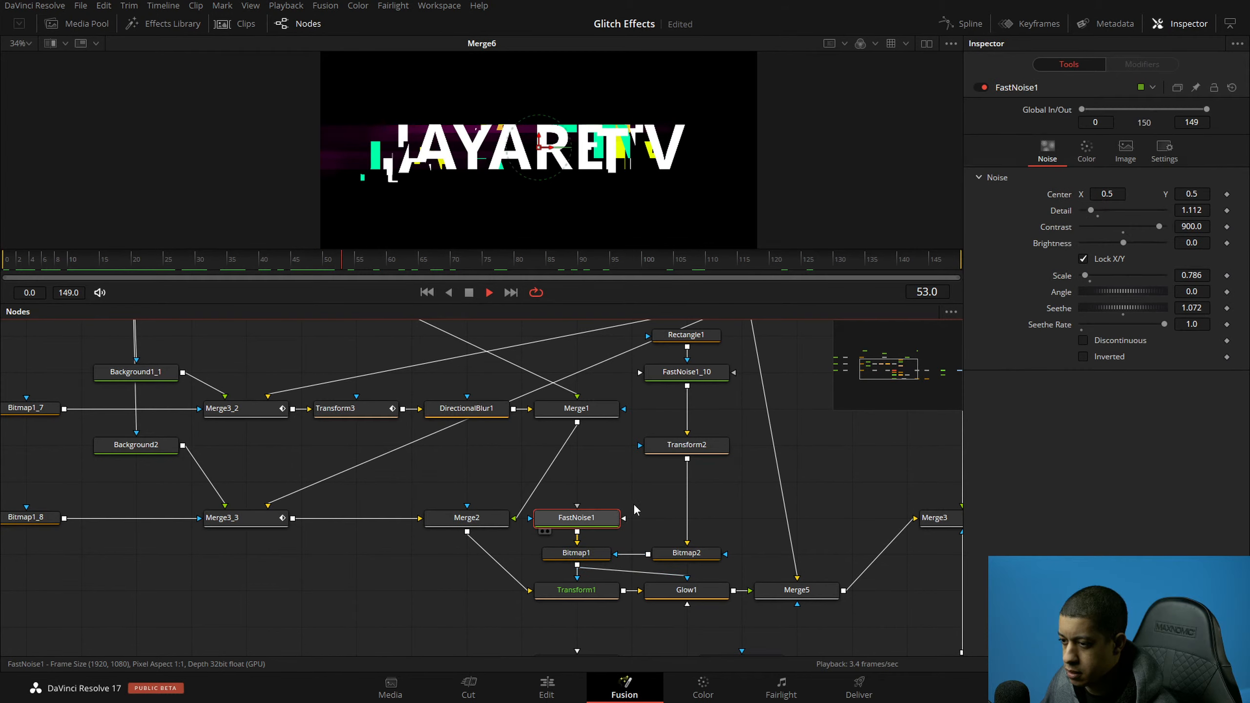
Step: Check Transform1's settings and move Merge2 down into the same row as Transform1
click(585, 589)
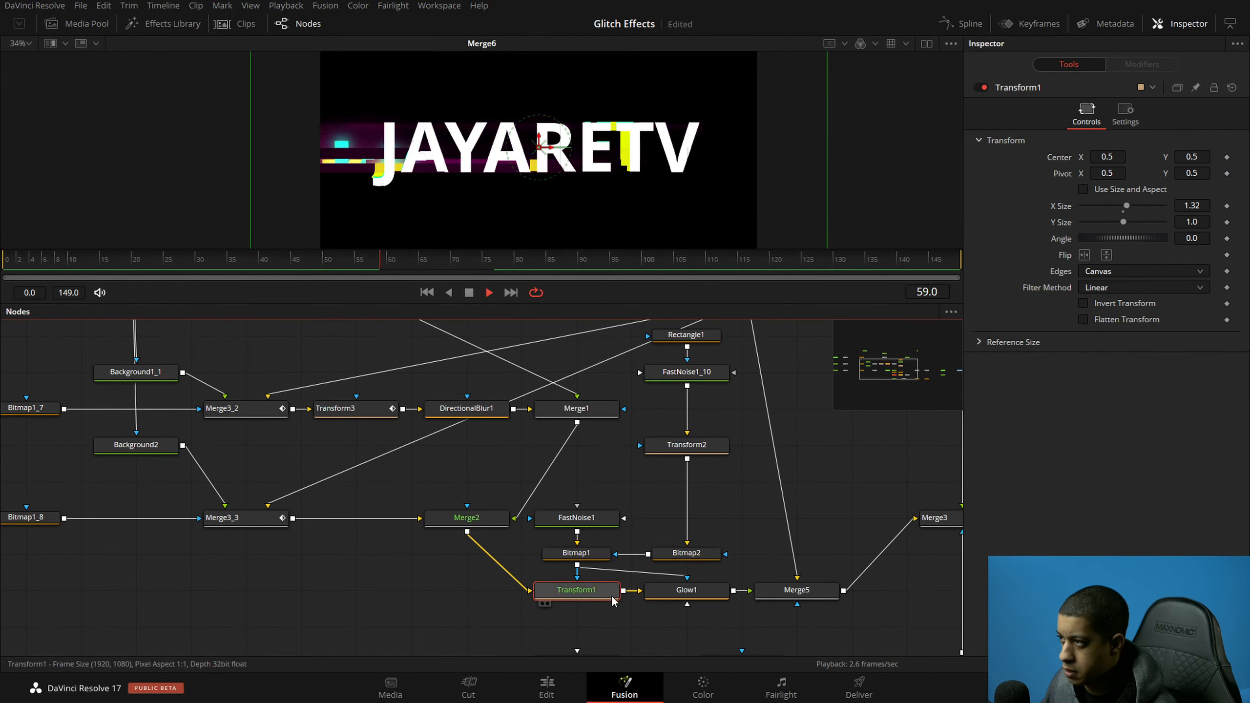
click(1124, 118)
click(1086, 116)
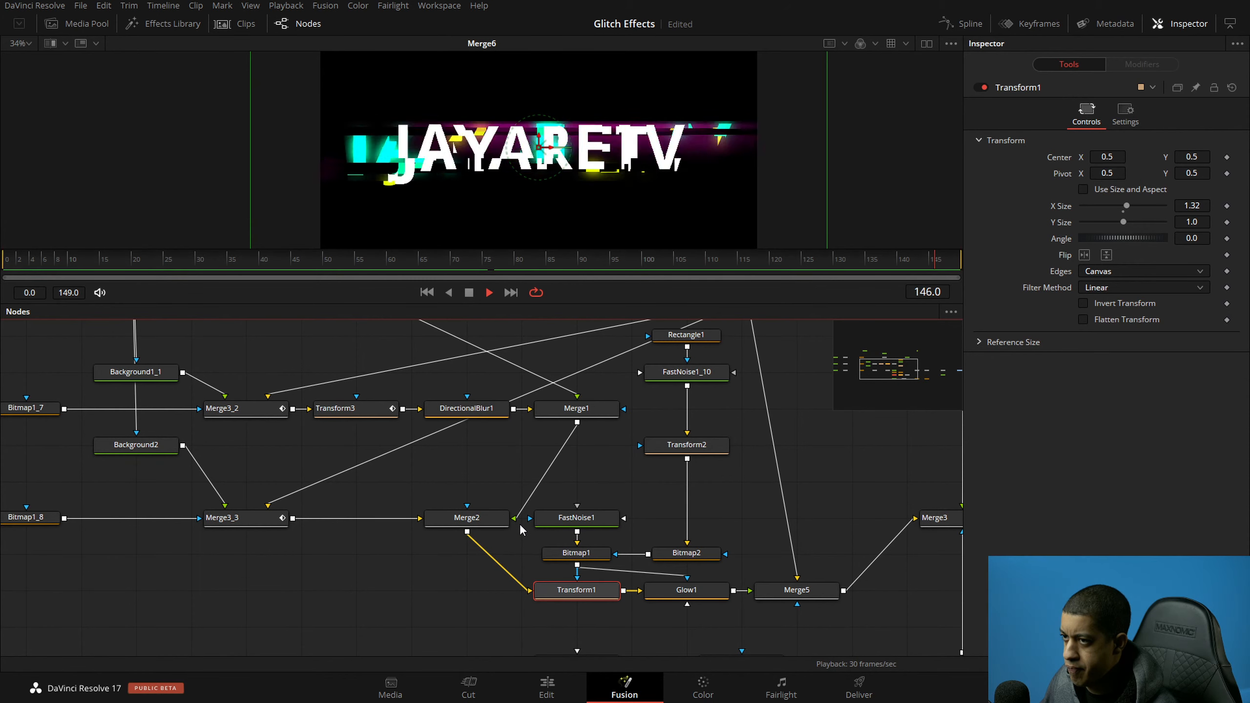
drag(484, 519, 482, 591)
click(443, 528)
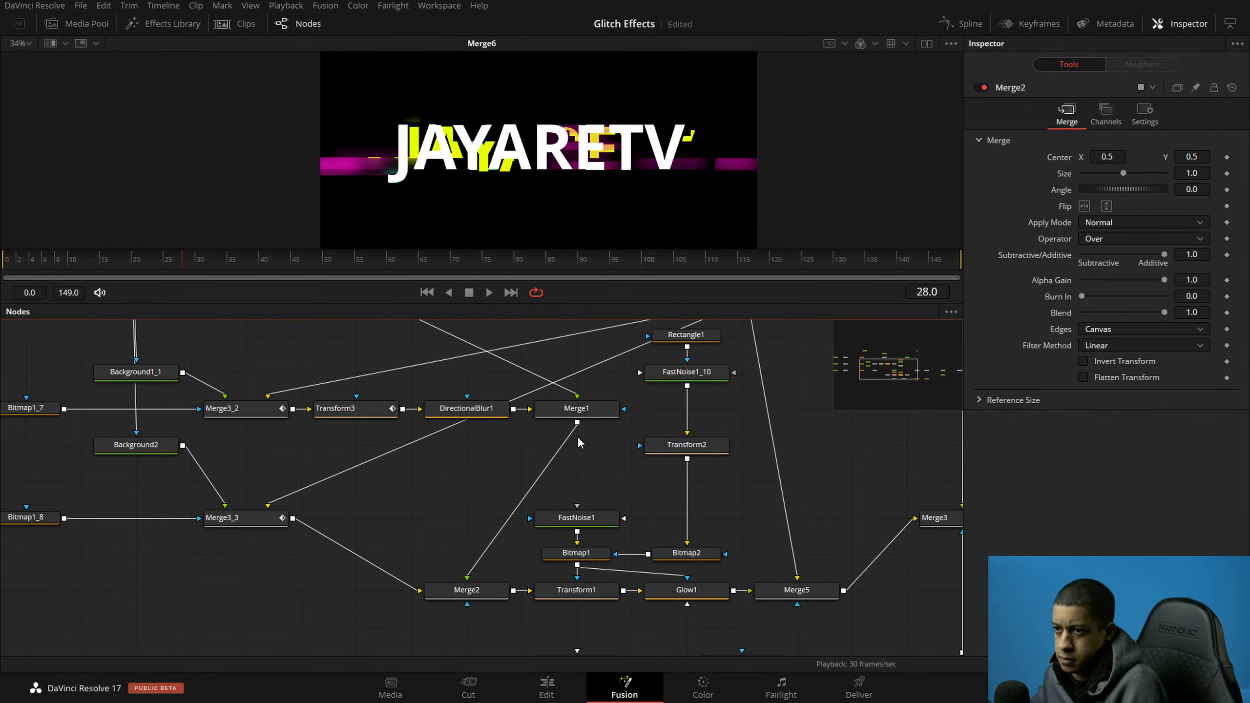
Step: Play the composite and move Merge3_3 down level with Merge2
key(space)
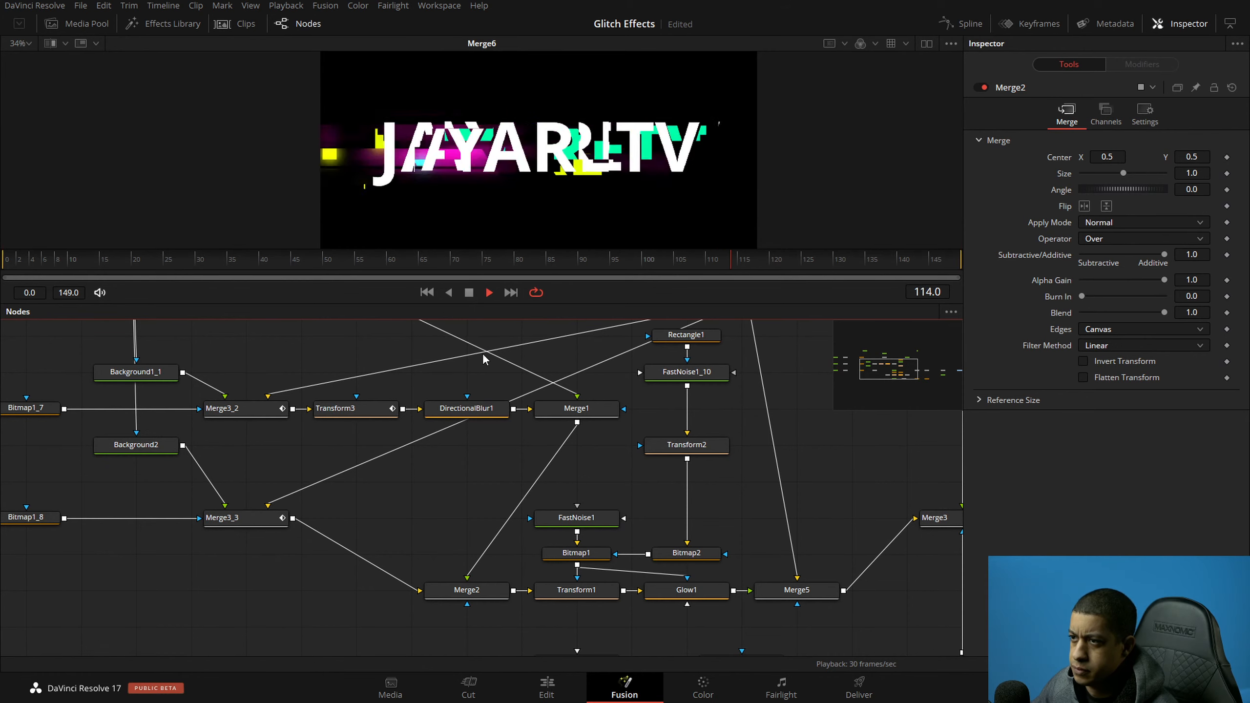
drag(276, 518, 146, 586)
drag(382, 477, 388, 524)
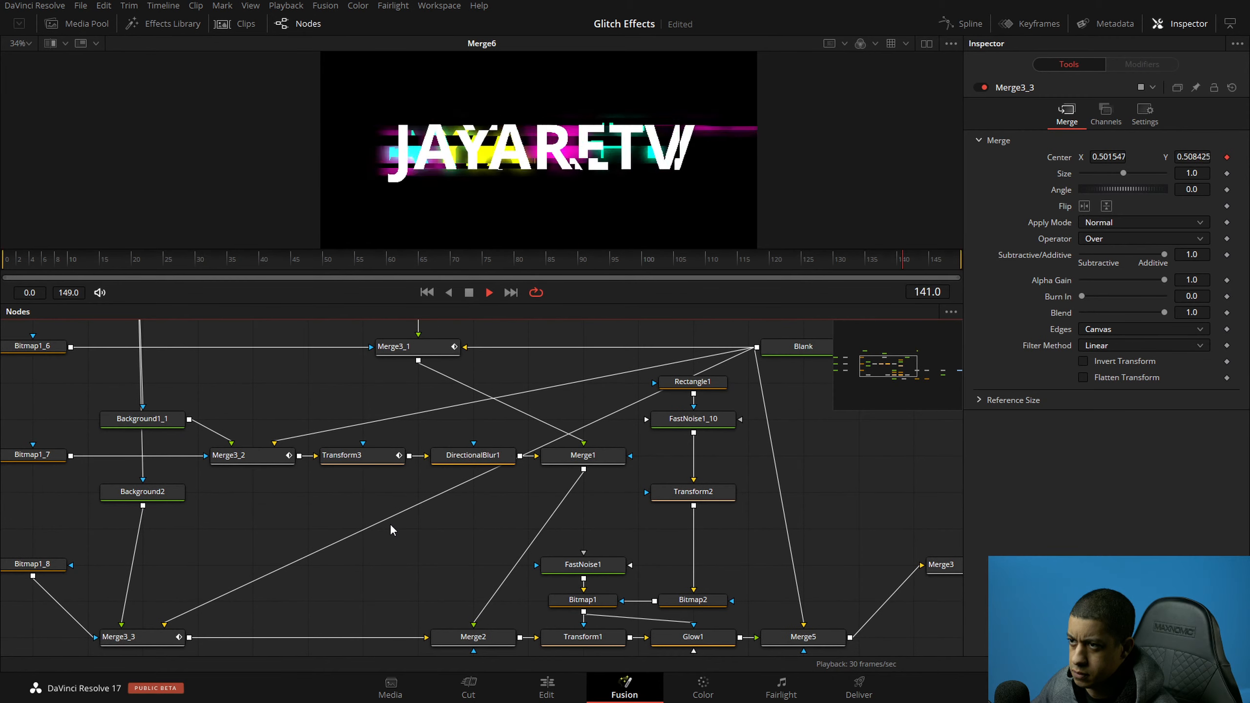
key(space)
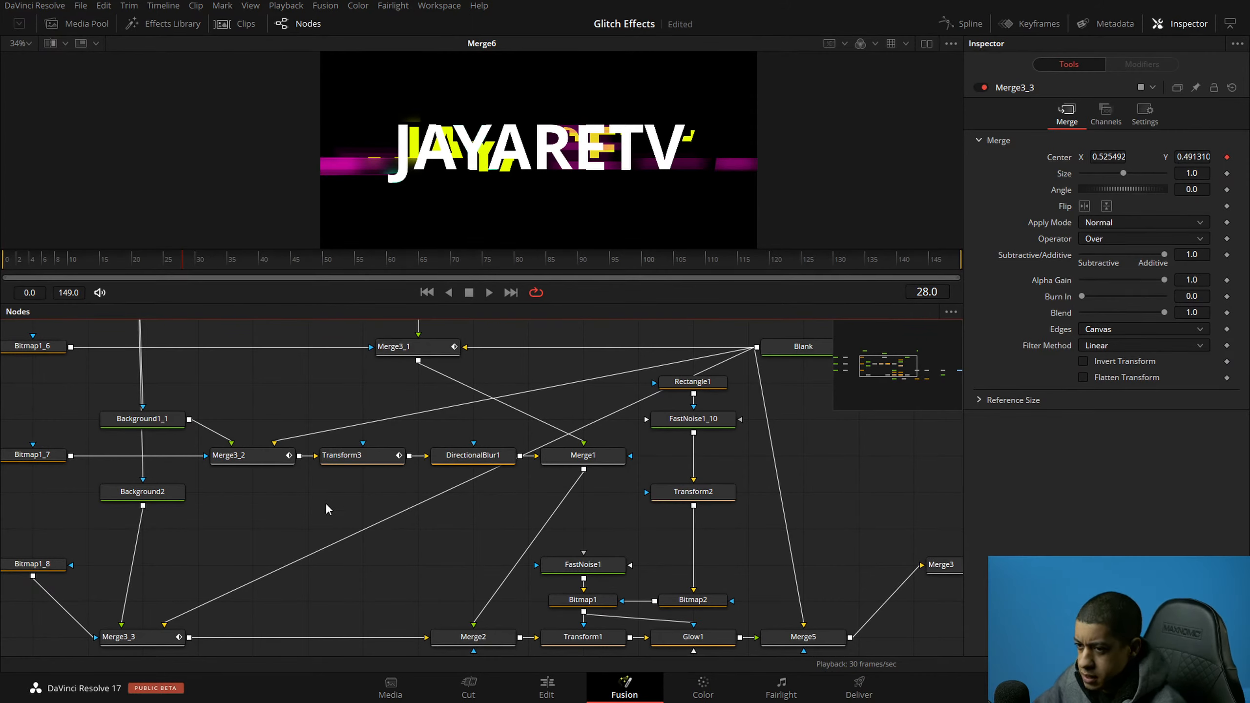
Step: Review the Perturb modifier on Merge3_2 and the color settings of Background2
click(268, 462)
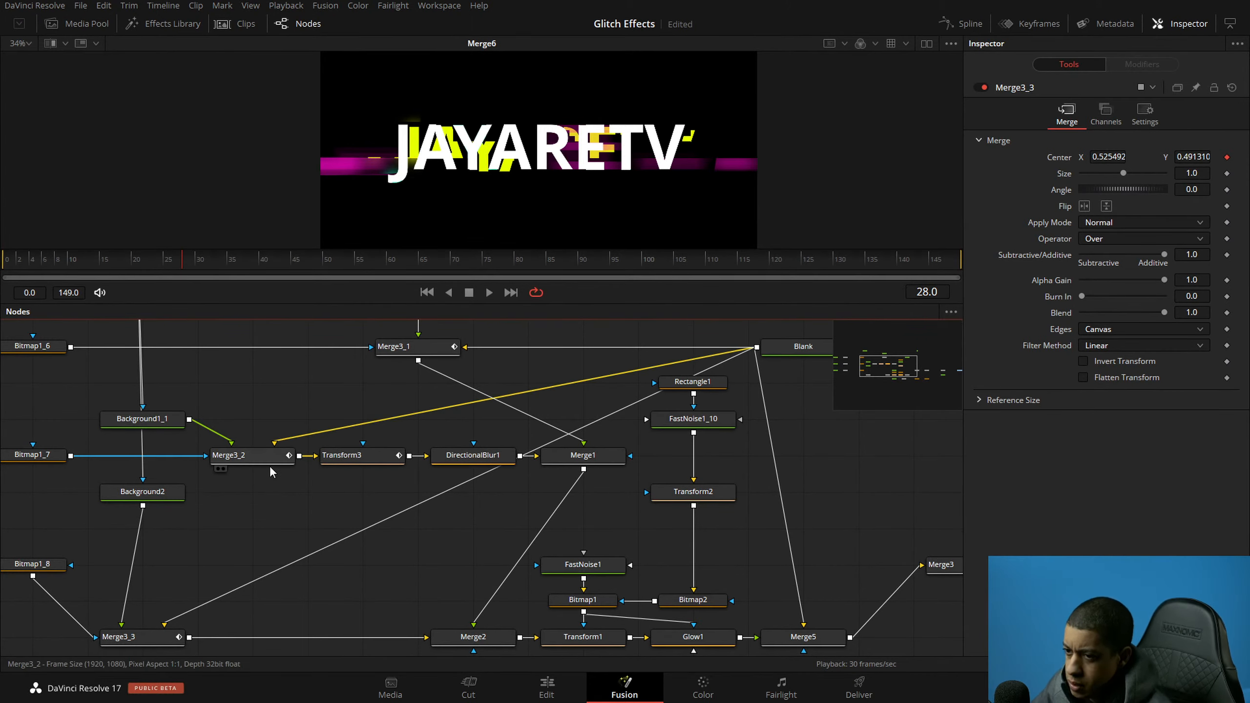
click(1155, 68)
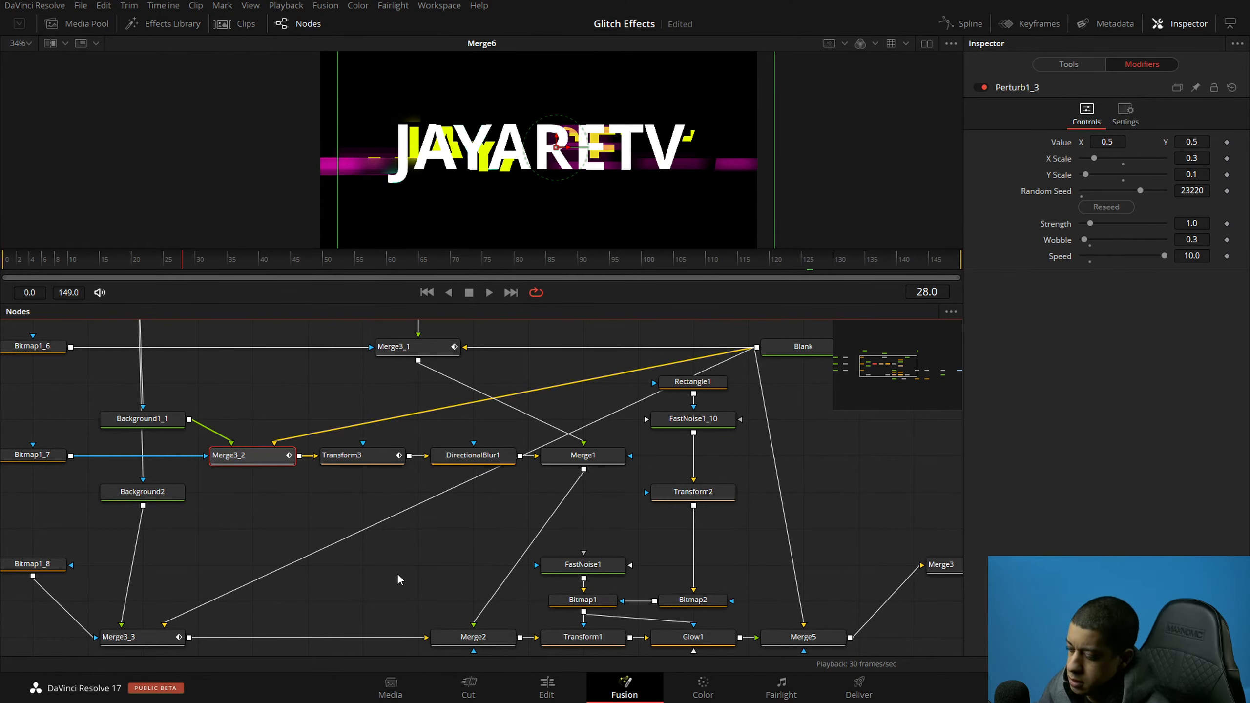
click(324, 508)
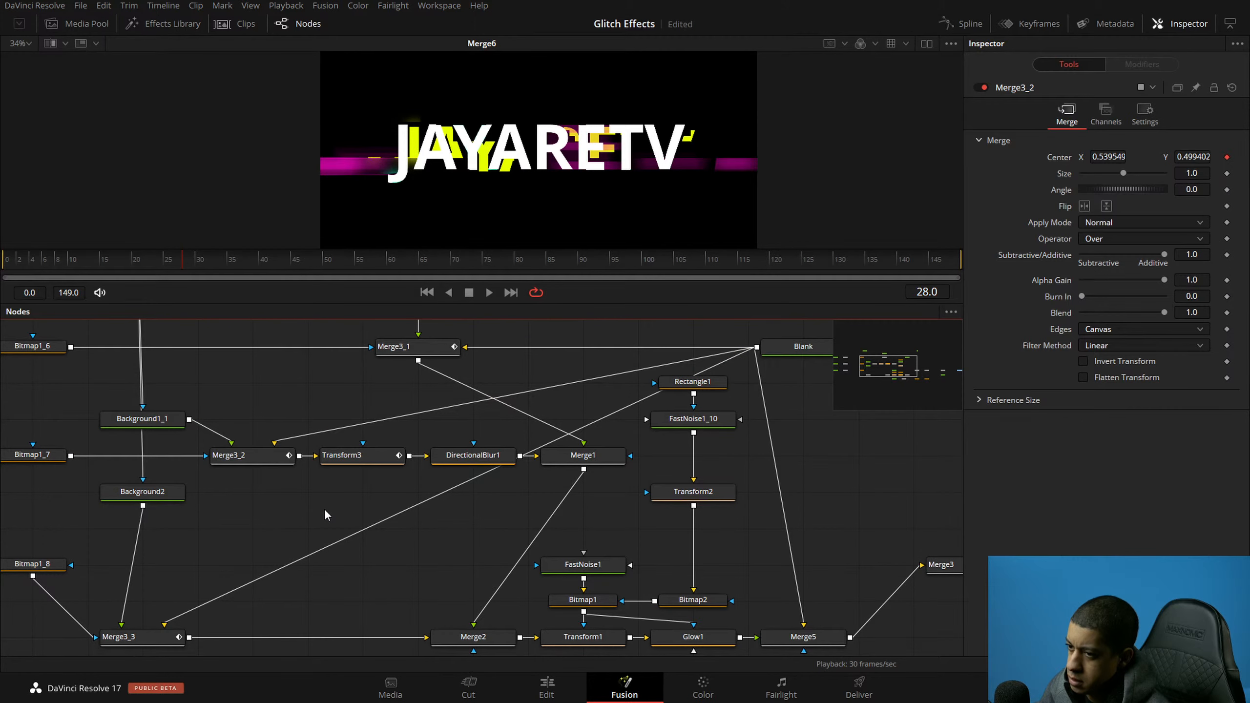
click(142, 491)
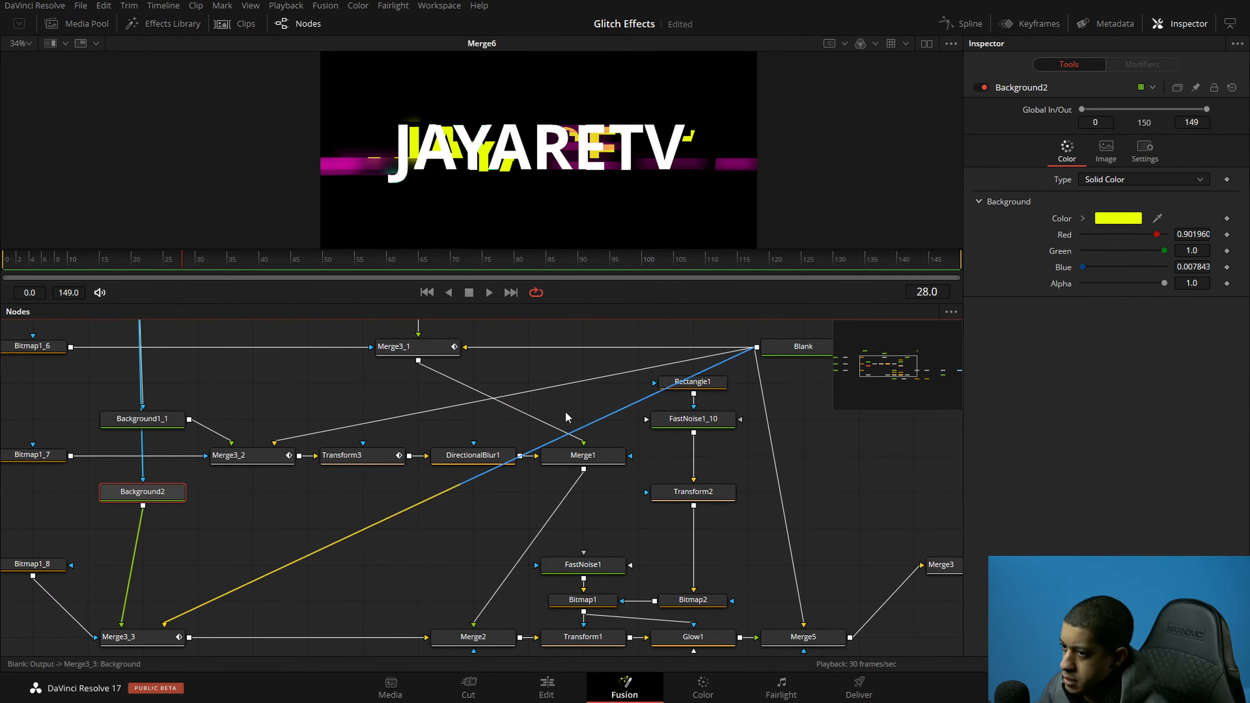
Step: Examine DirectionalBlur1's Length expression, Transform3's settings and the Shake modifier on its X Size
click(365, 454)
click(472, 455)
right_click(1056, 229)
mouse_move(1115, 285)
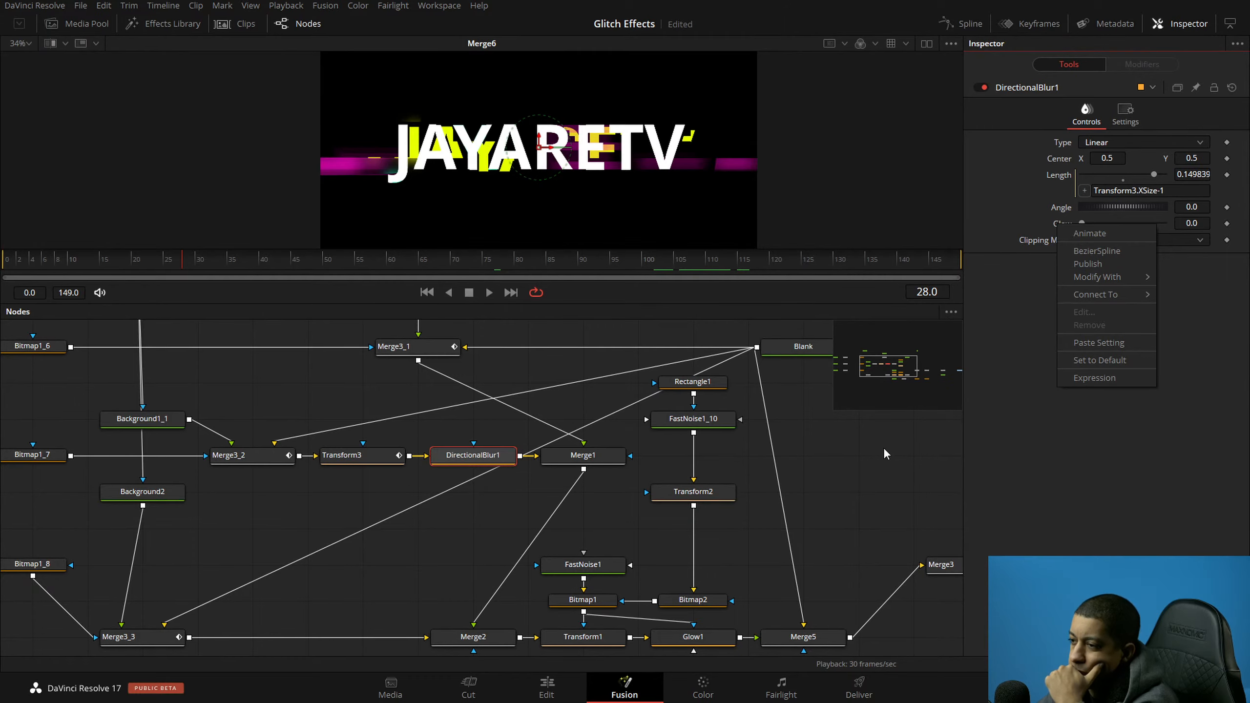
click(888, 448)
click(371, 457)
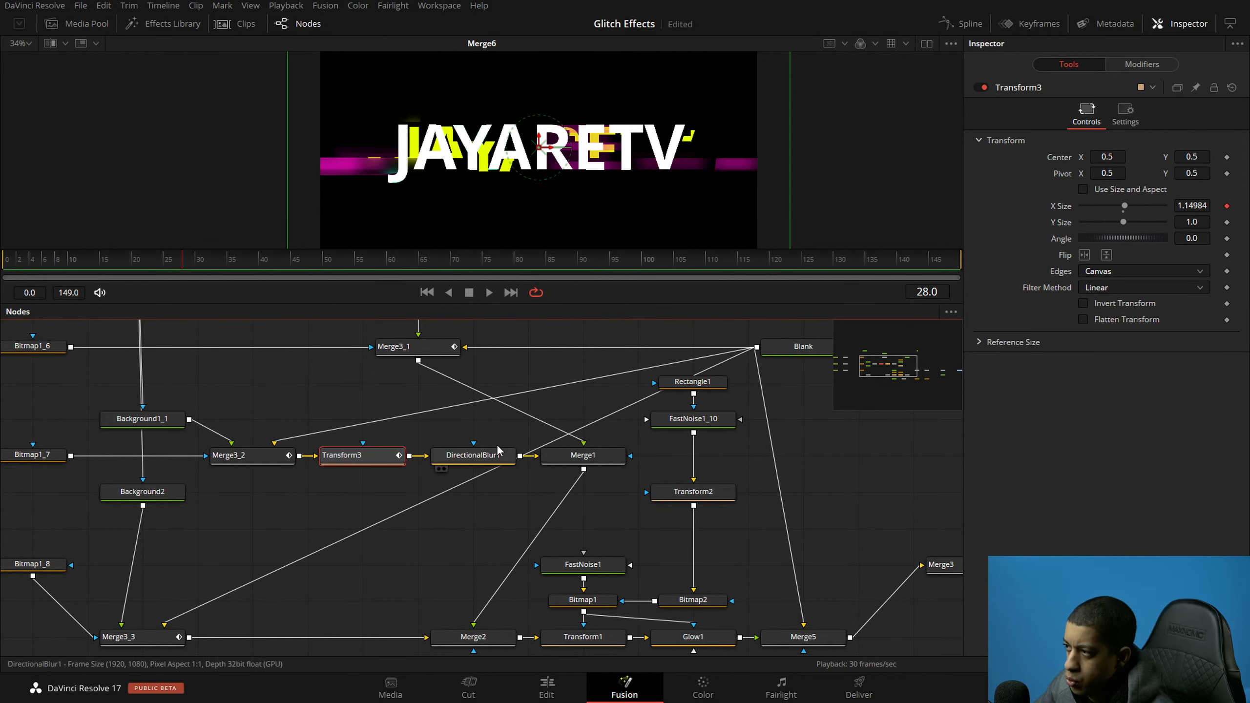
click(1149, 64)
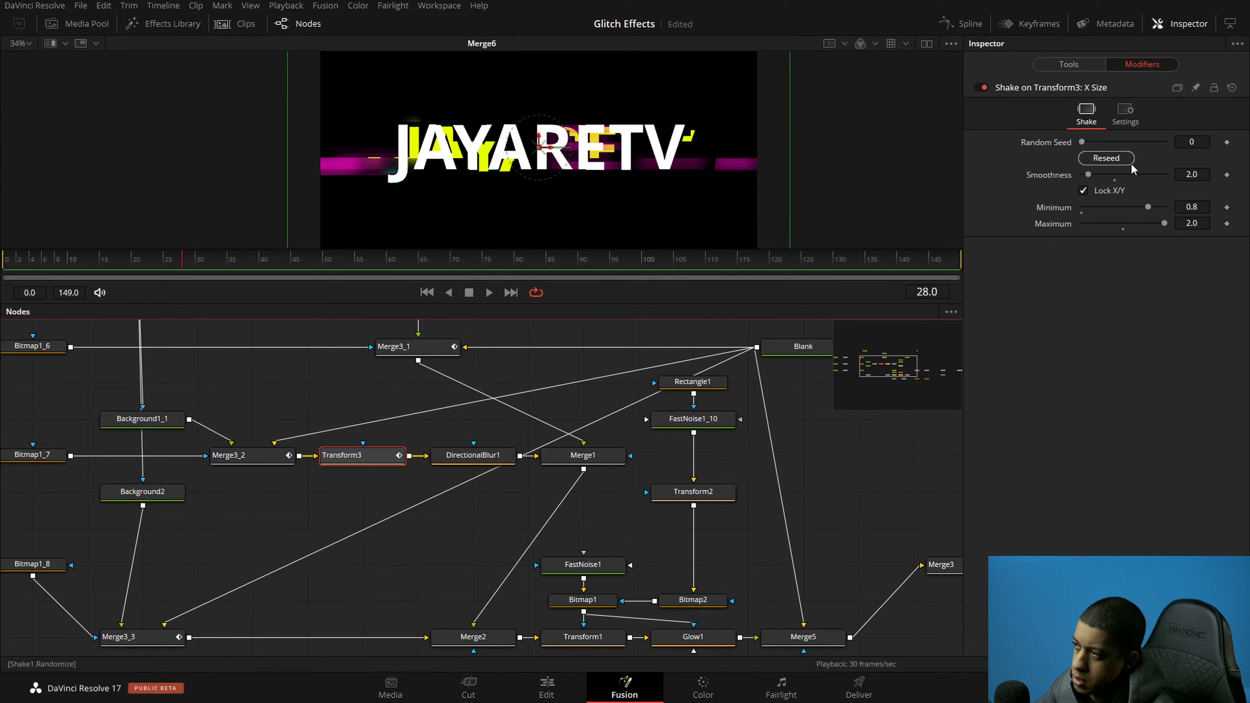
Step: Play the composite and save the project
click(802, 449)
key(space)
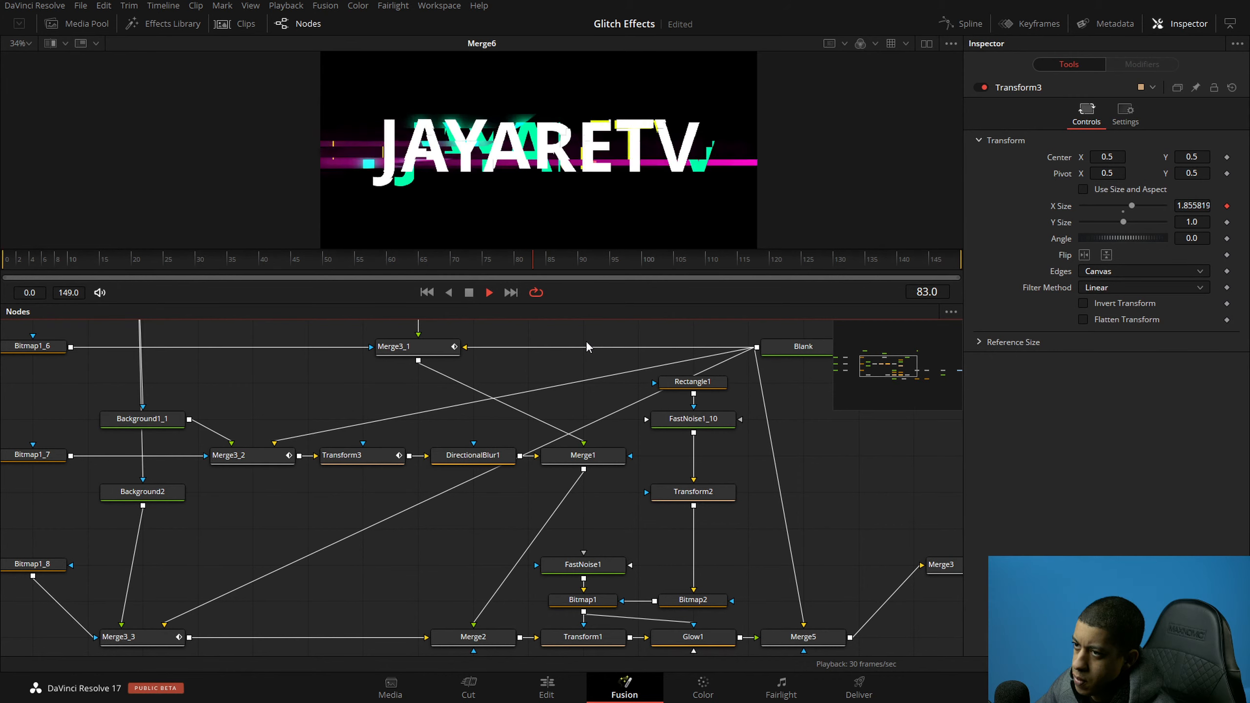
key(ctrl+s)
Step: Move Merge3 and Merge4 down together into the same row as Merge5 and play the composite
drag(911, 528, 602, 475)
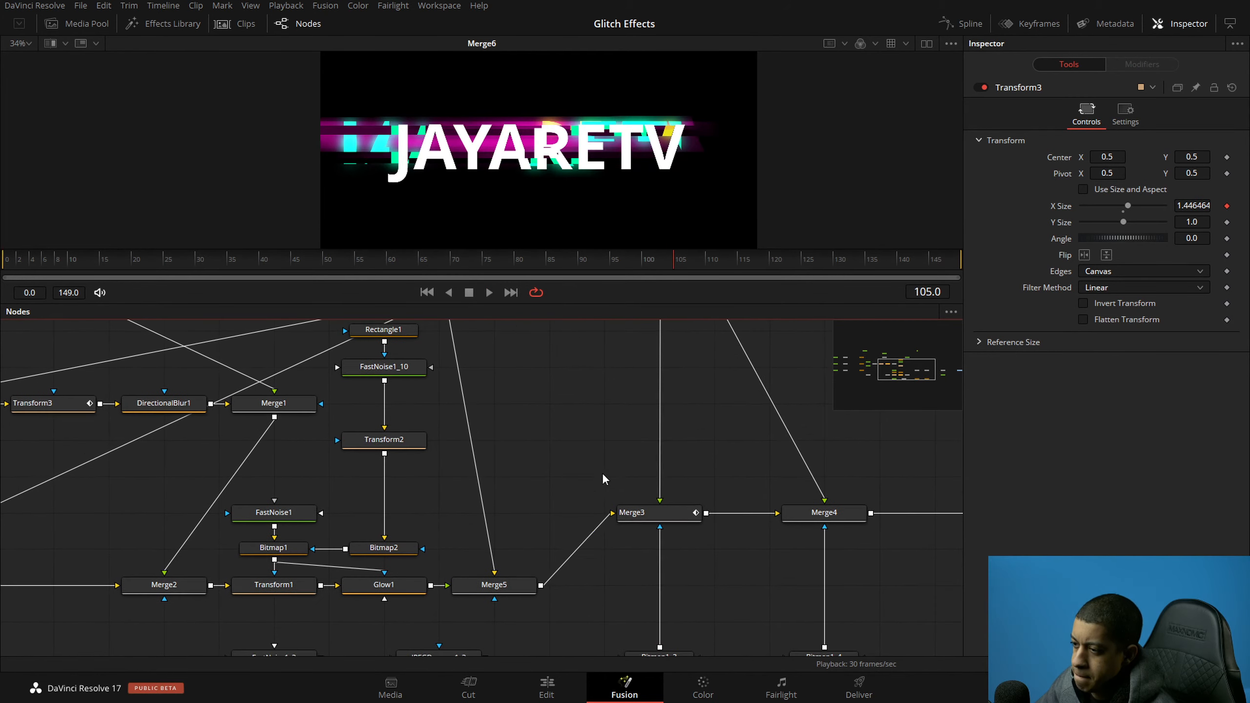
drag(875, 566, 648, 585)
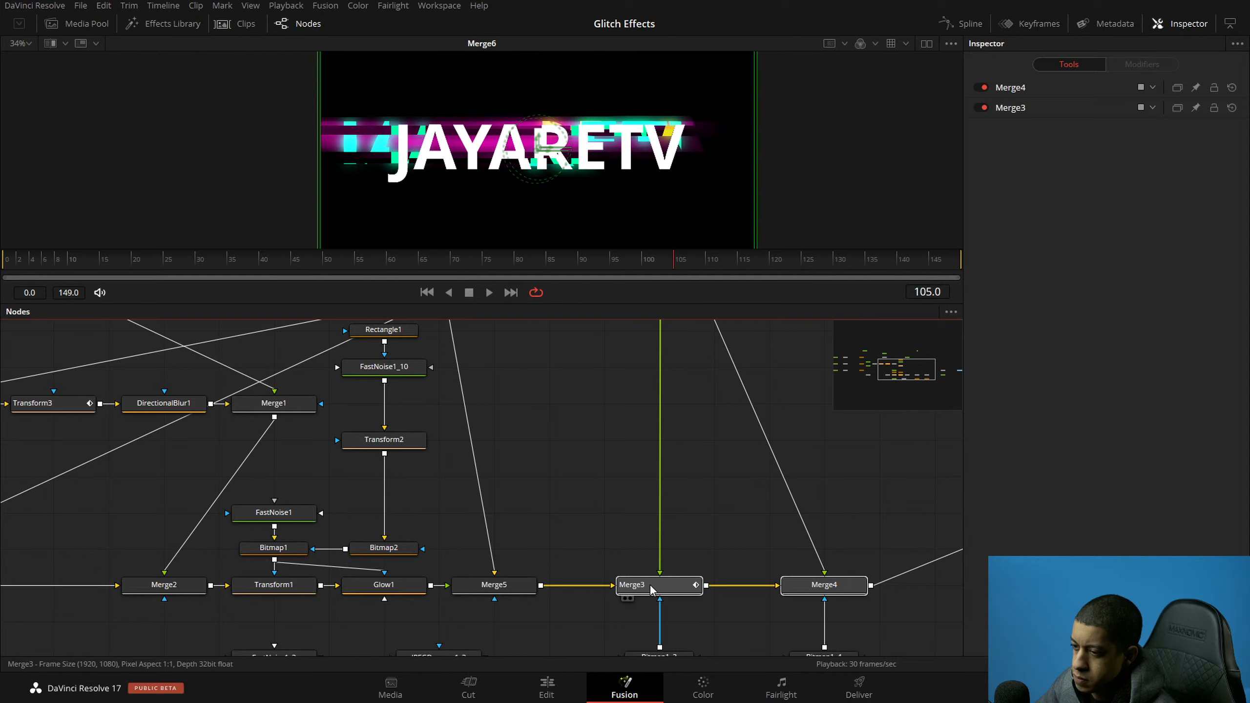
click(556, 495)
key(space)
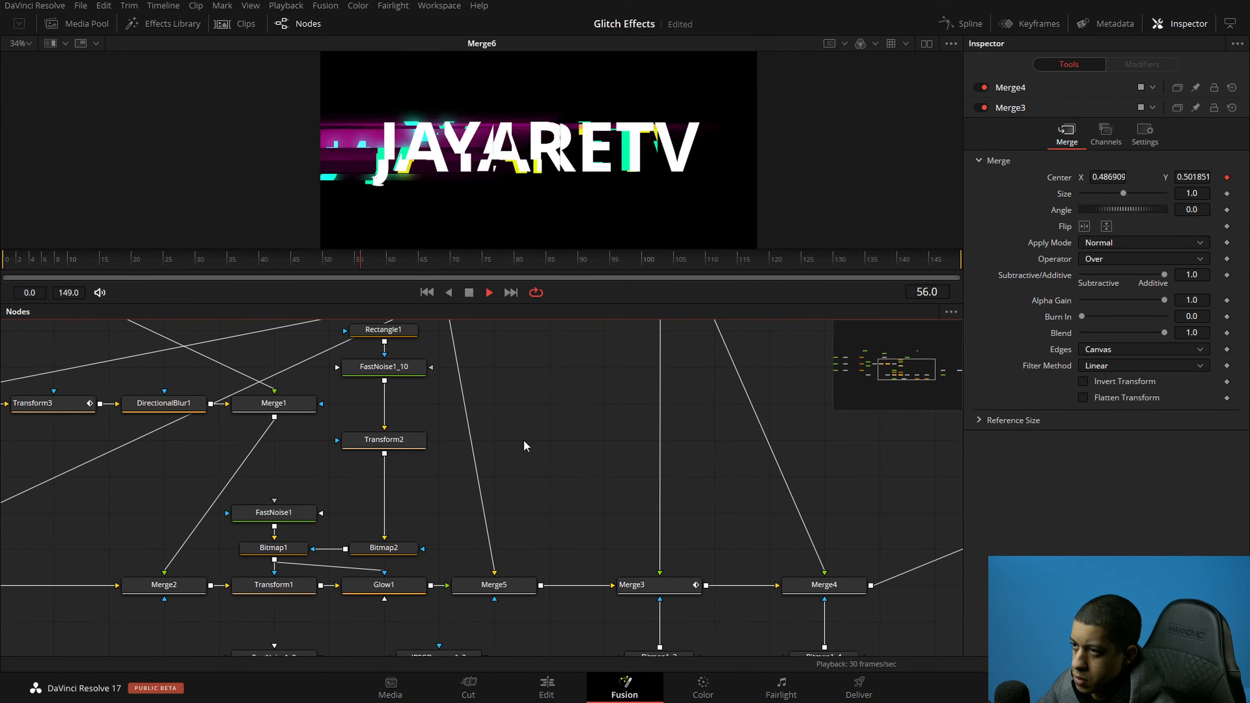
key(space)
Step: Try moving Bitmap2 up directly beneath Transform2, and undo the move
drag(524, 440, 616, 452)
drag(337, 468, 556, 502)
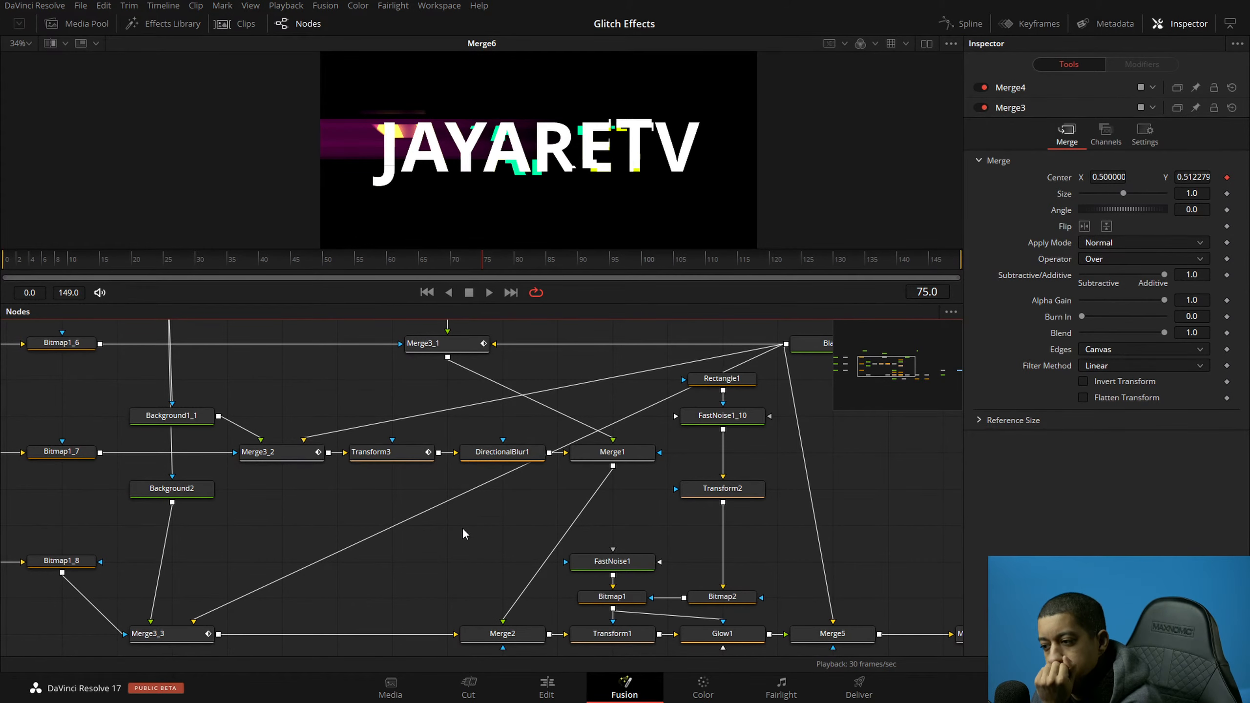
scroll(487, 529, down, 5)
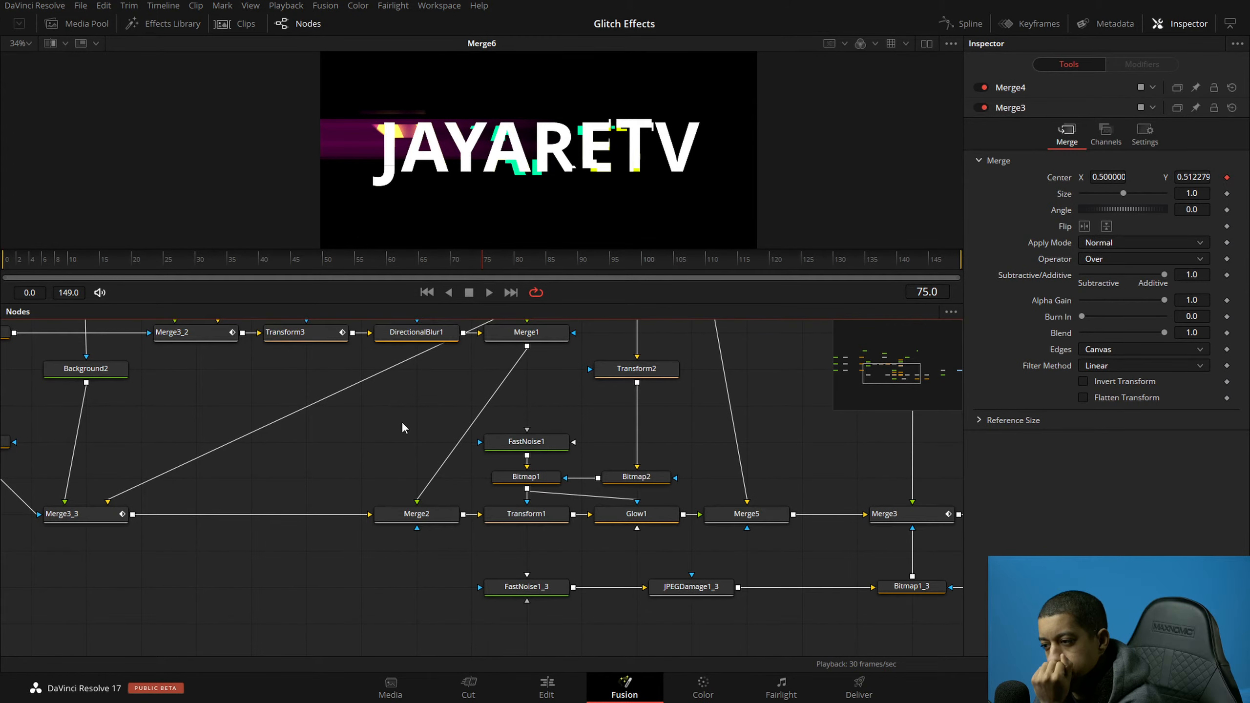
drag(636, 478, 635, 405)
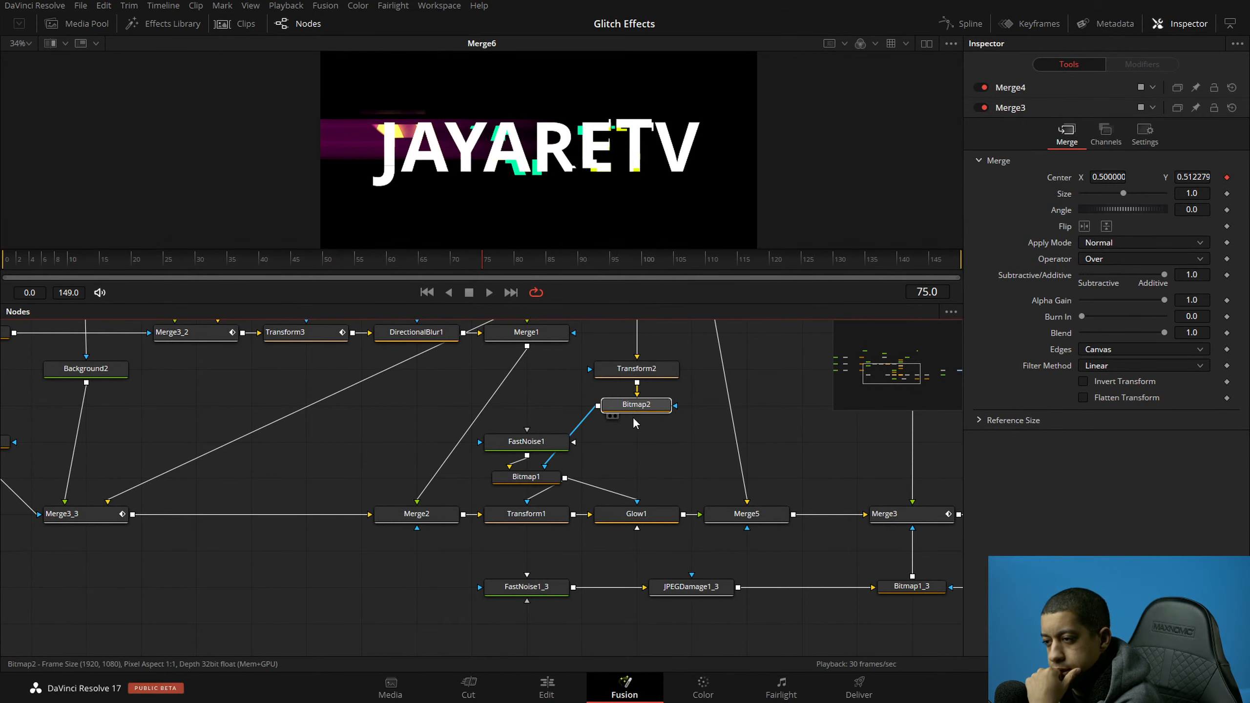
key(ctrl+z)
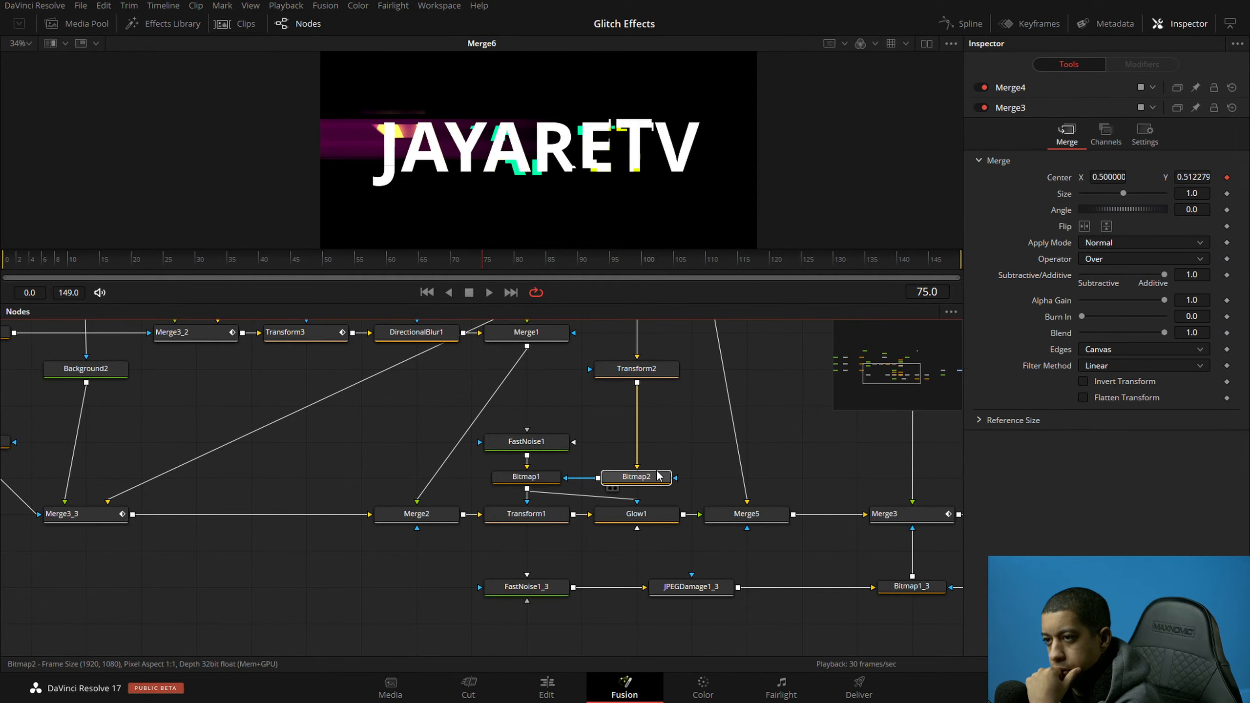
click(659, 476)
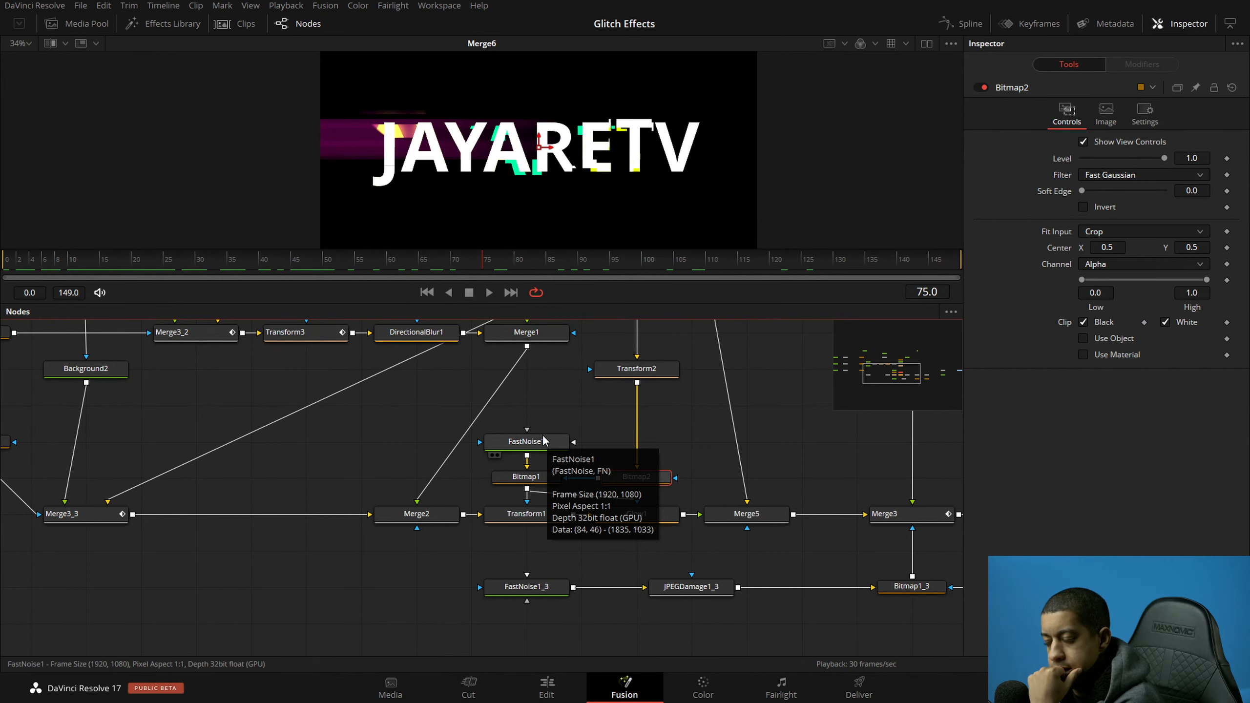
Step: Move Background2 down and to the left so it sits clear of Background1_1, above Merge3_3
drag(787, 445, 528, 428)
drag(525, 430, 804, 565)
drag(299, 551, 520, 559)
drag(336, 497, 282, 534)
click(282, 534)
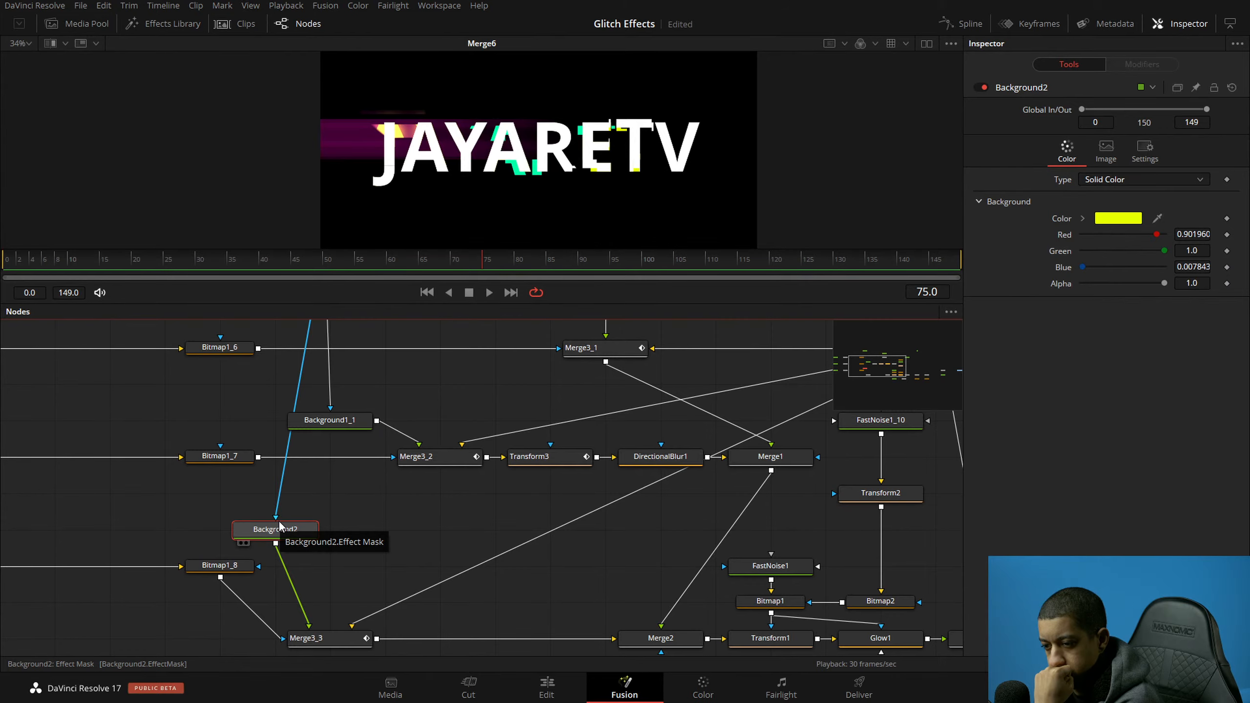
Step: Display Background1 in the viewer and select it to check its color settings
drag(400, 514, 516, 480)
drag(432, 535, 649, 625)
drag(604, 513, 480, 508)
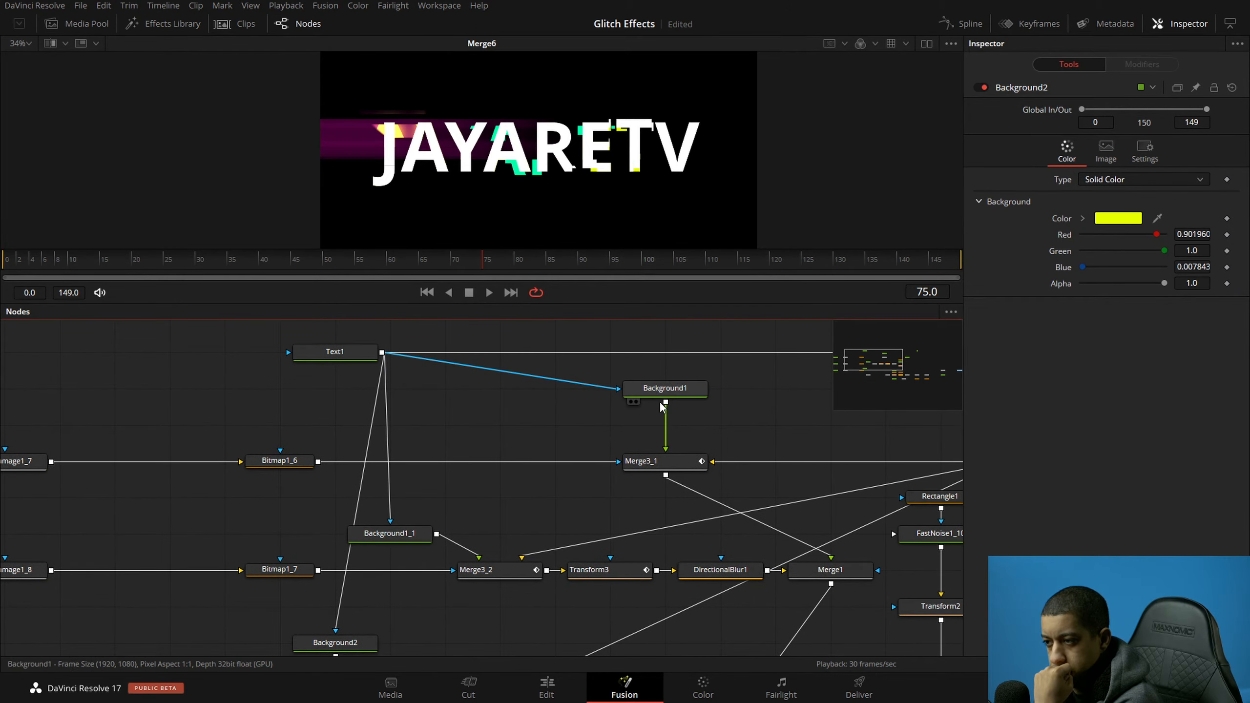
key(1)
drag(750, 426, 718, 432)
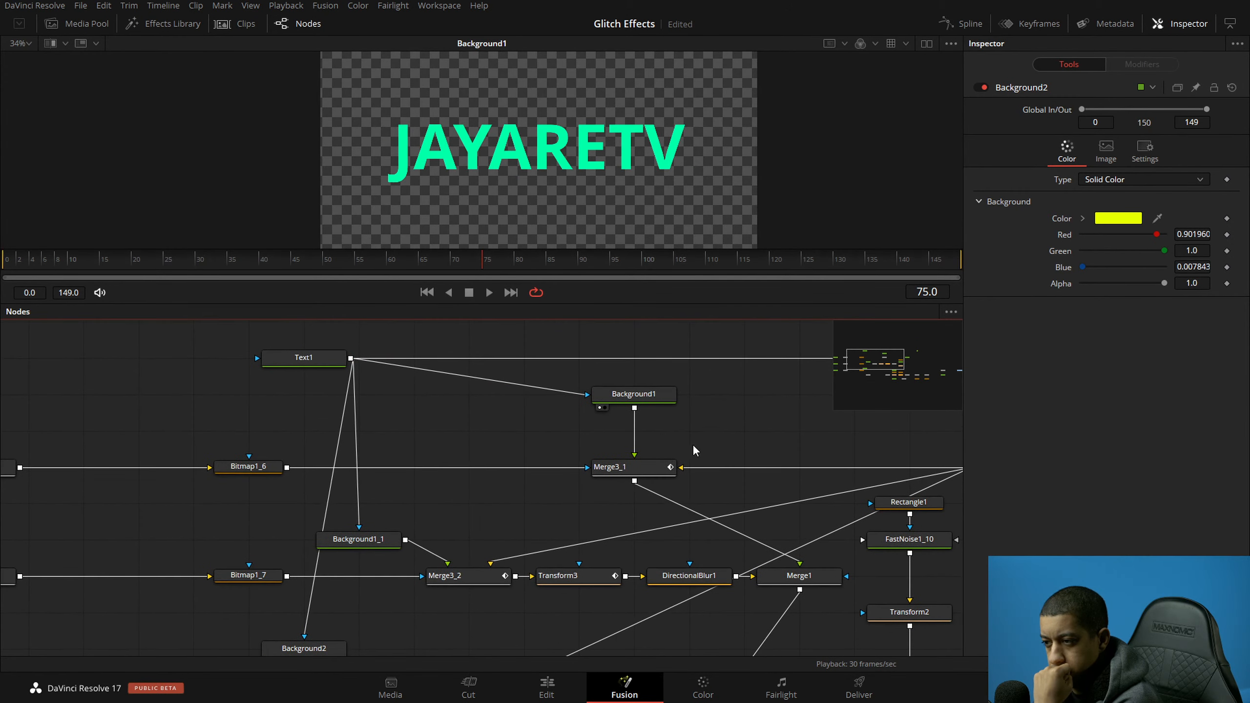
click(634, 394)
Step: Enlarge the viewer area and turn on the Show DoD overlay in the viewer
right_click(615, 153)
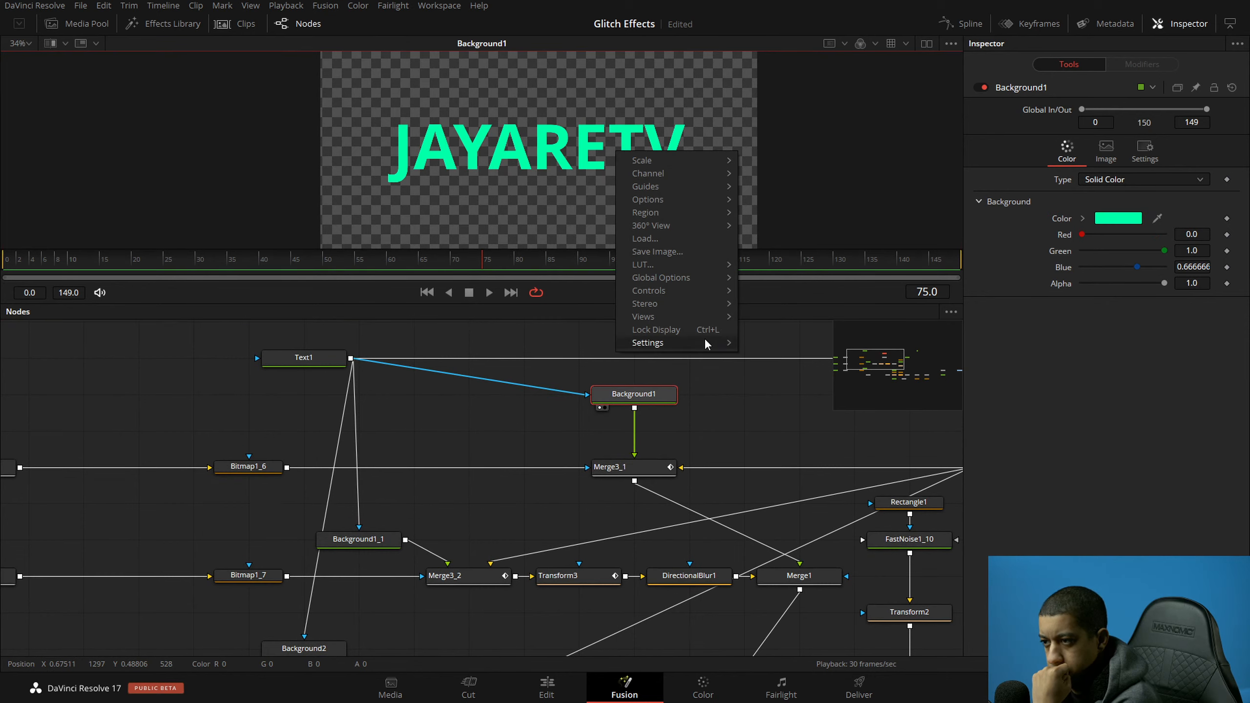
mouse_move(714, 281)
mouse_move(716, 316)
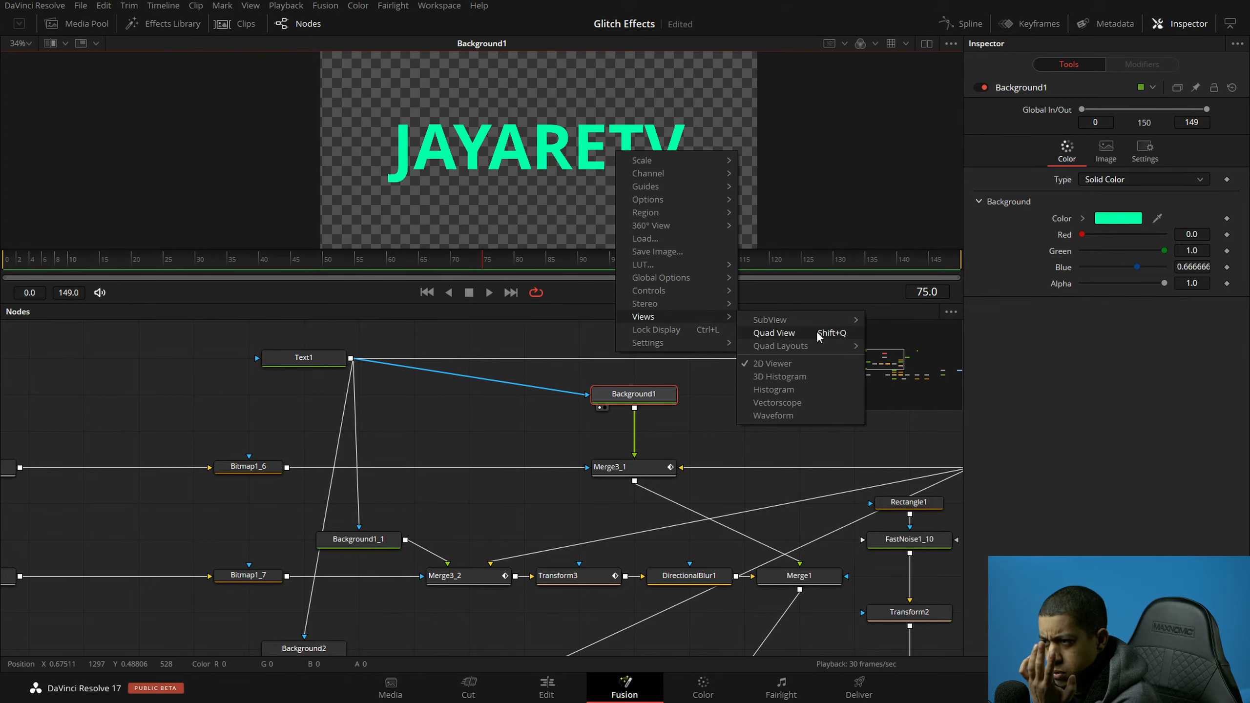
mouse_move(826, 350)
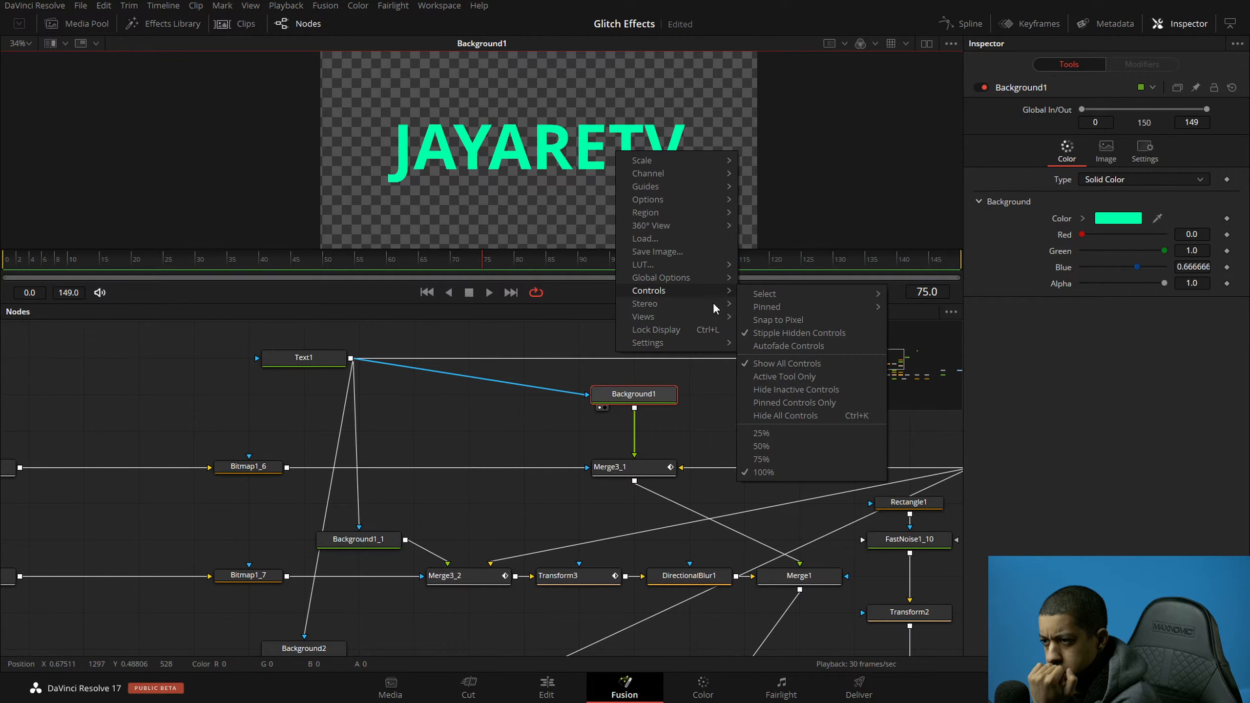
click(690, 330)
drag(707, 303, 707, 422)
right_click(664, 283)
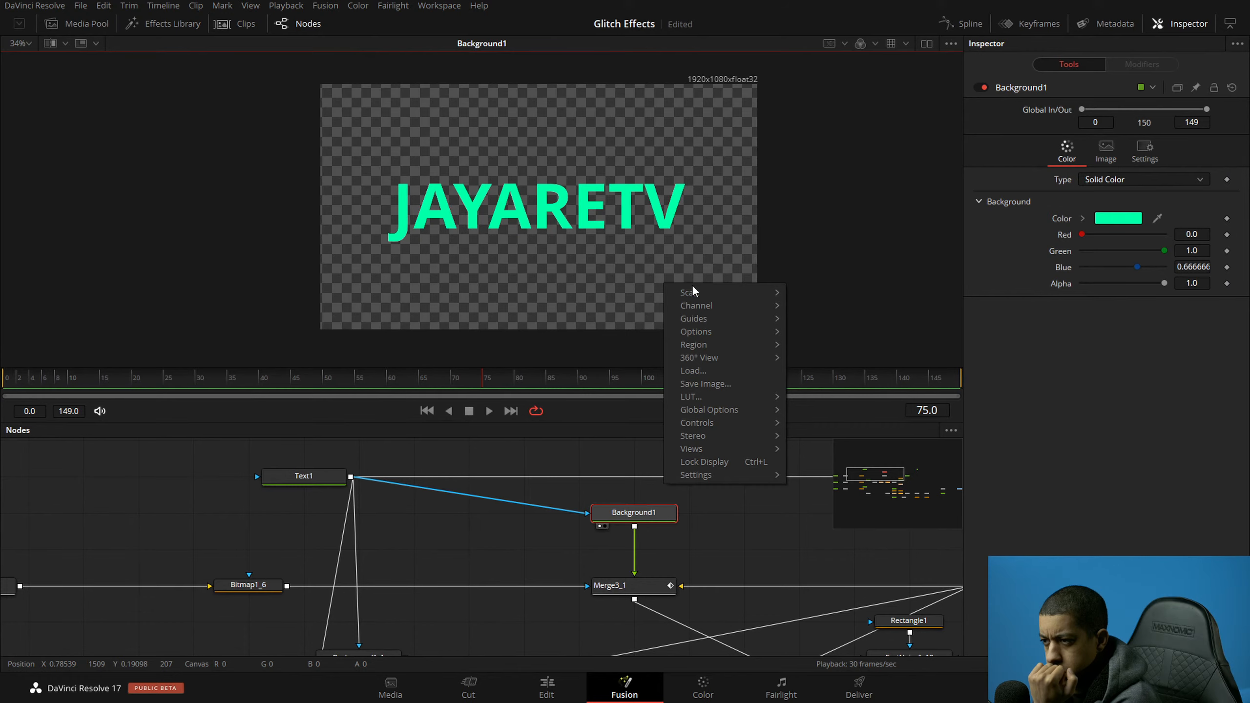
mouse_move(708, 325)
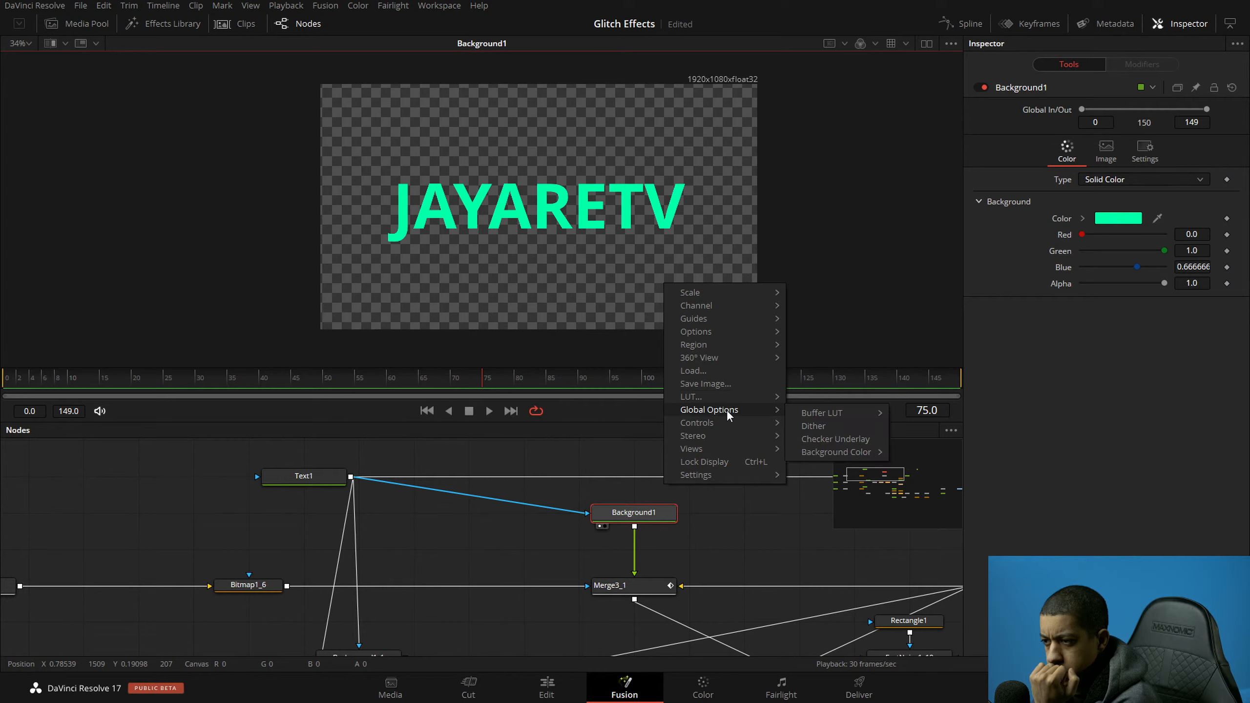
mouse_move(736, 448)
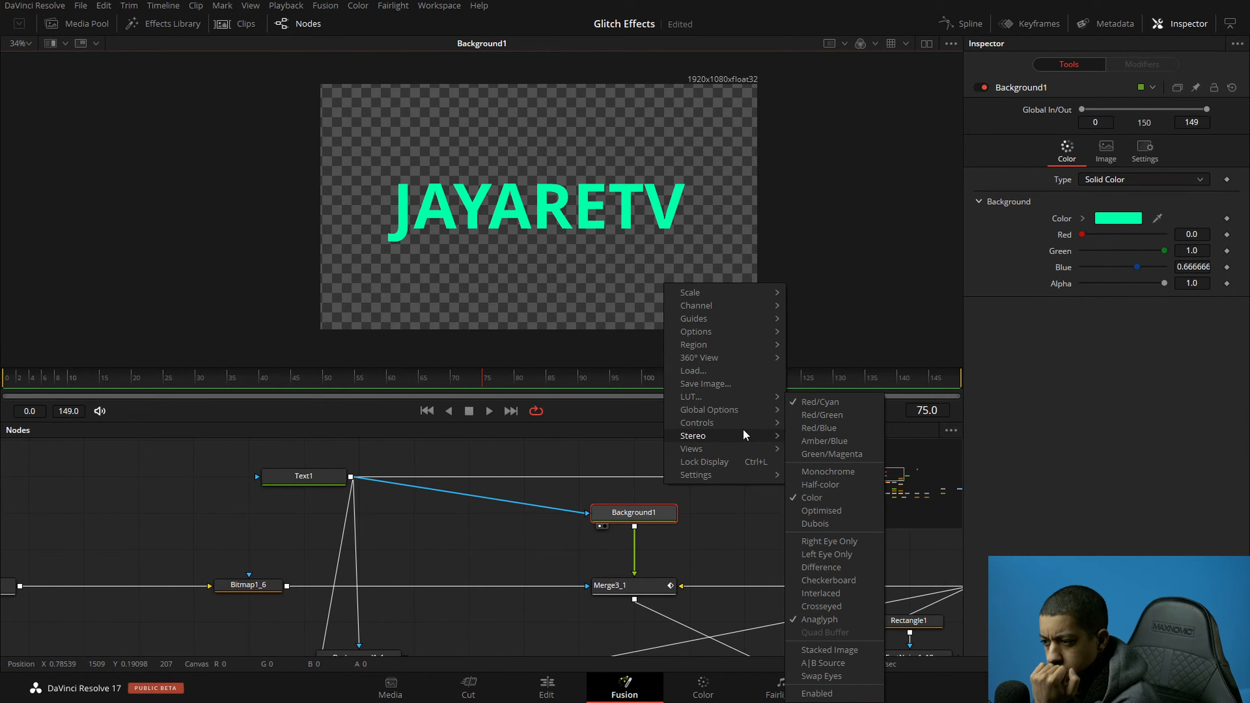
mouse_move(745, 406)
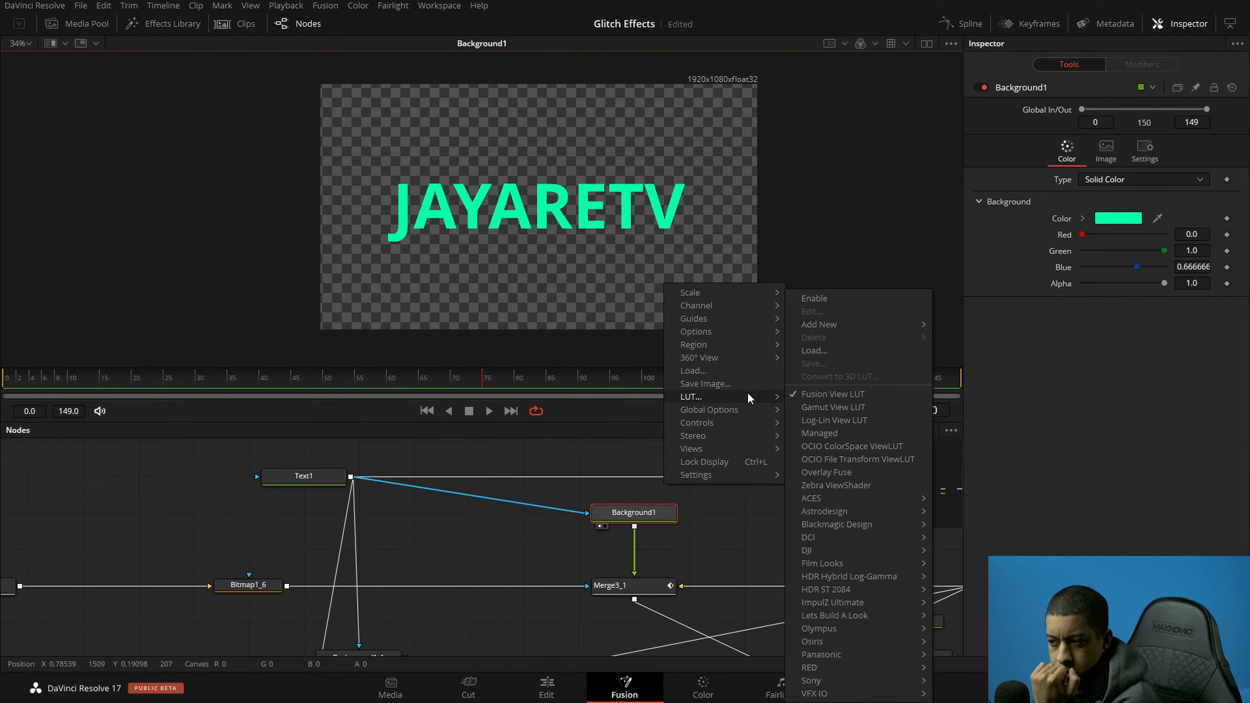
mouse_move(745, 344)
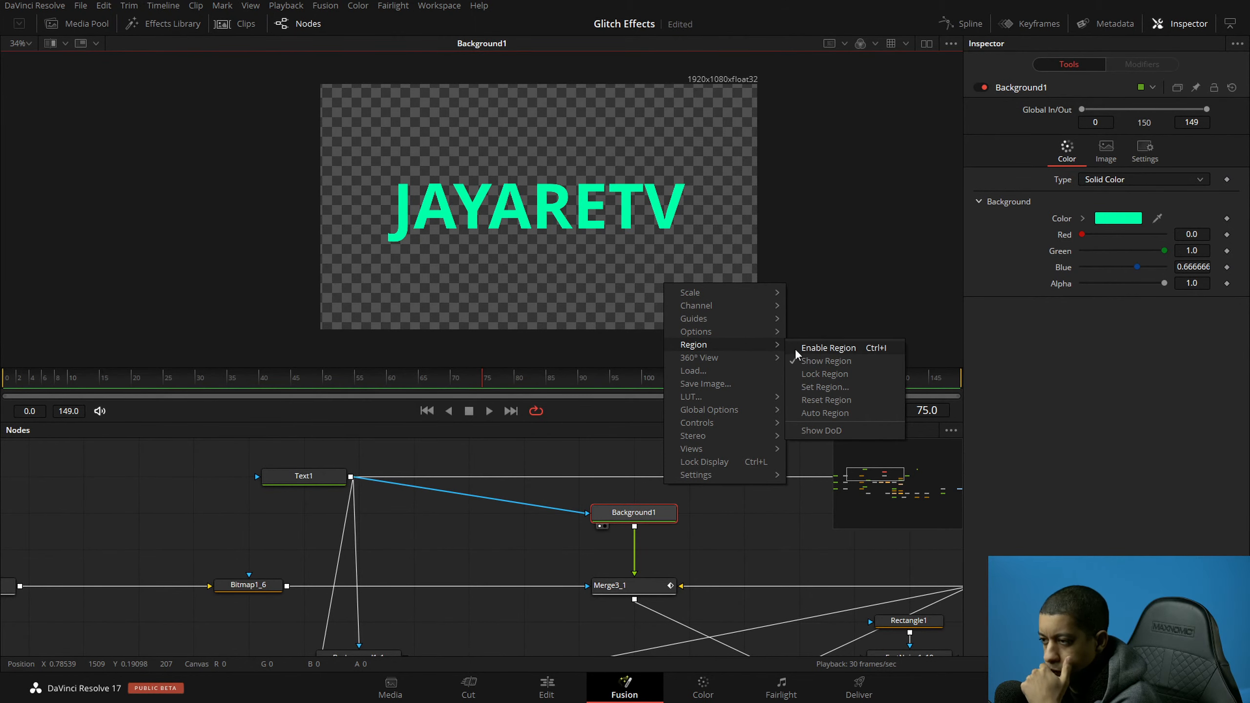
click(821, 430)
Step: Compare the domain of definition of DirectionalBlur1, Transform3, Blank and Merge1 by displaying each in the viewer
drag(720, 526, 522, 442)
drag(501, 609, 512, 305)
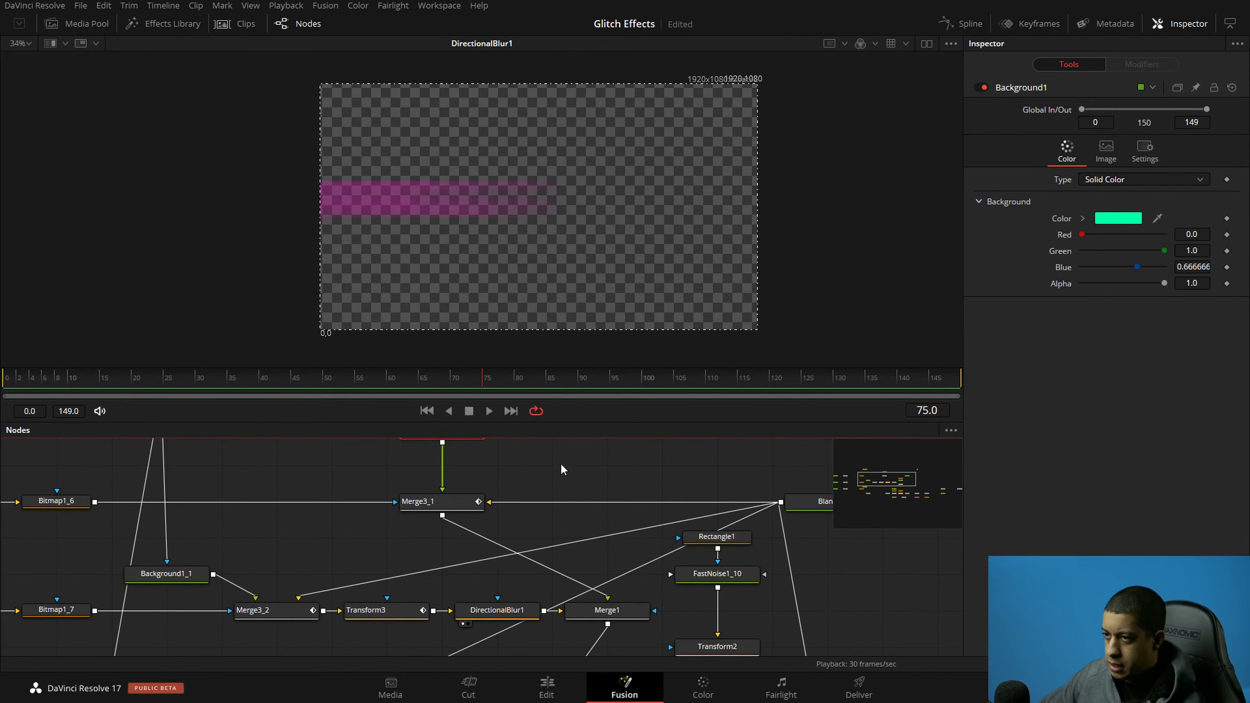
drag(384, 610, 484, 251)
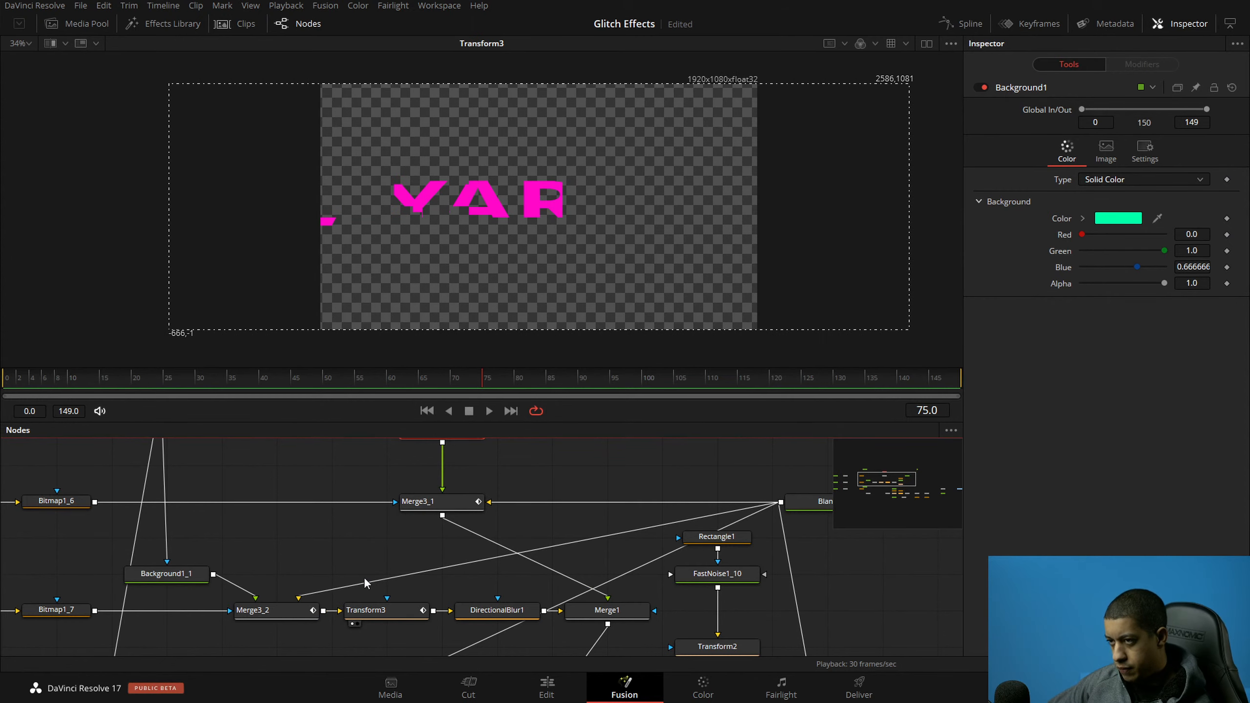
drag(801, 559, 693, 554)
drag(718, 496, 649, 256)
drag(729, 564, 733, 562)
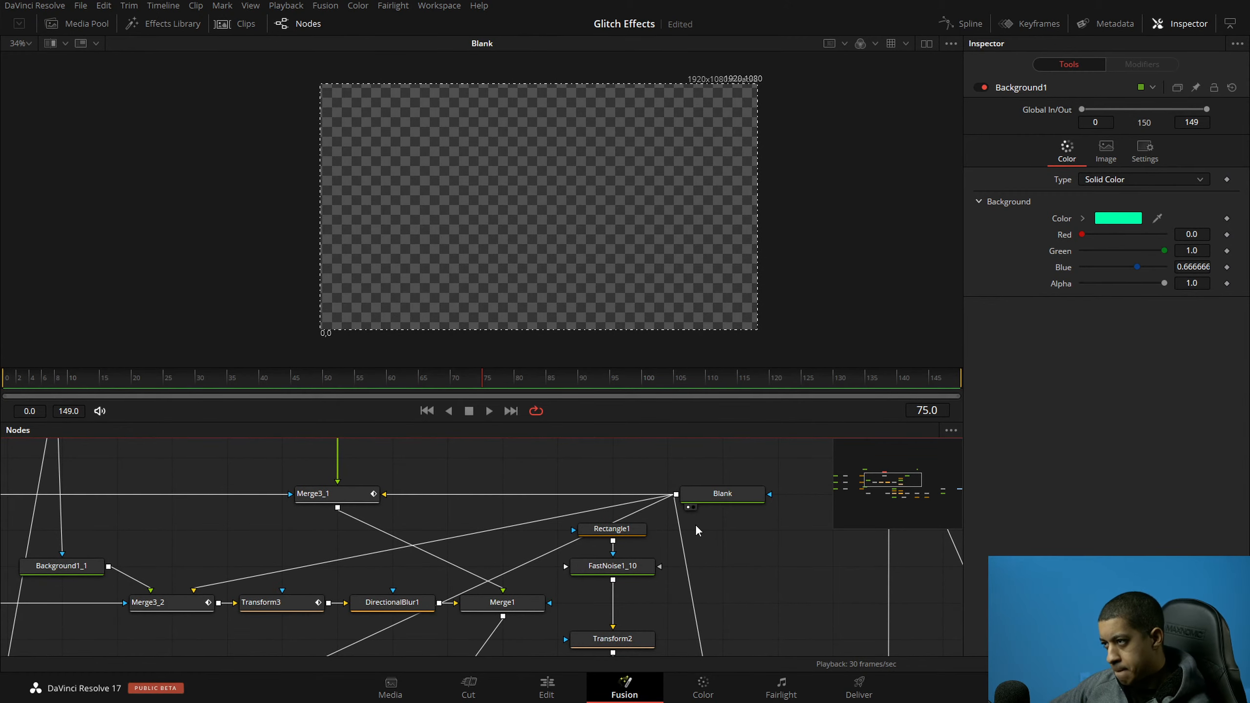
drag(711, 562, 751, 532)
drag(432, 571, 458, 190)
drag(552, 576, 533, 282)
Step: Display Blank in the viewer and move it farther right, away from Merge3_1
drag(513, 585, 360, 555)
drag(635, 522, 668, 584)
drag(640, 496, 585, 315)
click(636, 496)
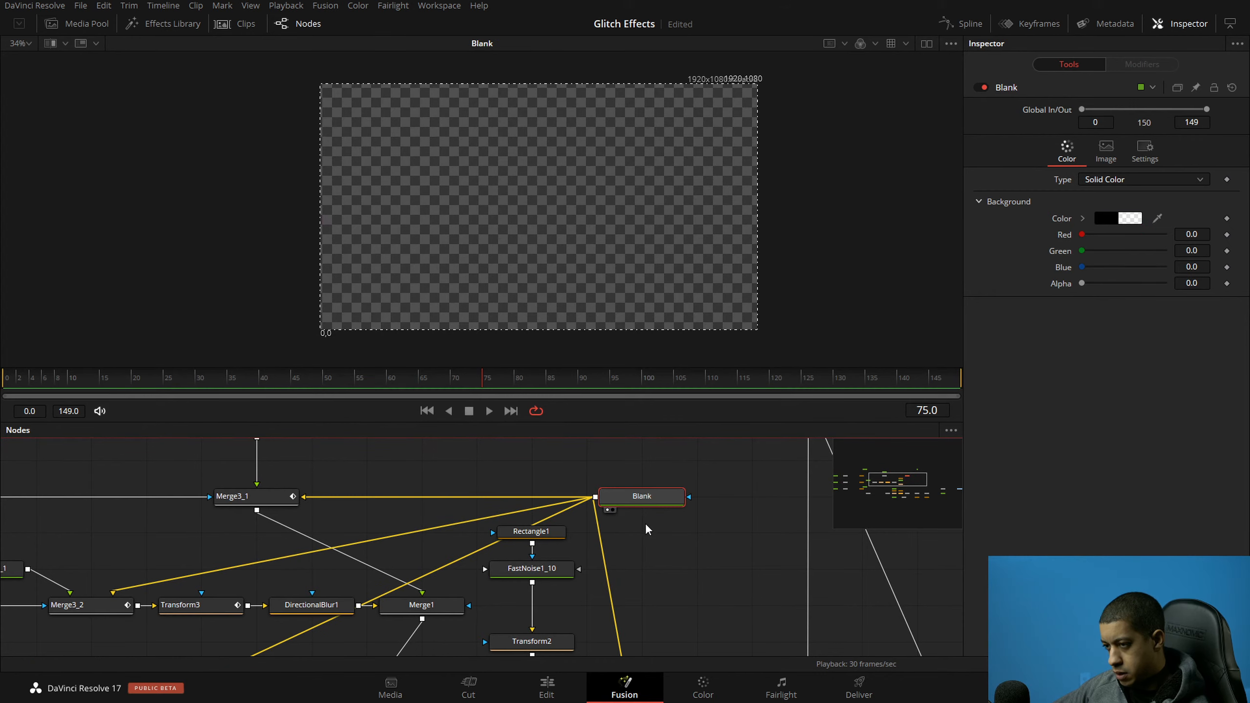
drag(655, 529, 735, 500)
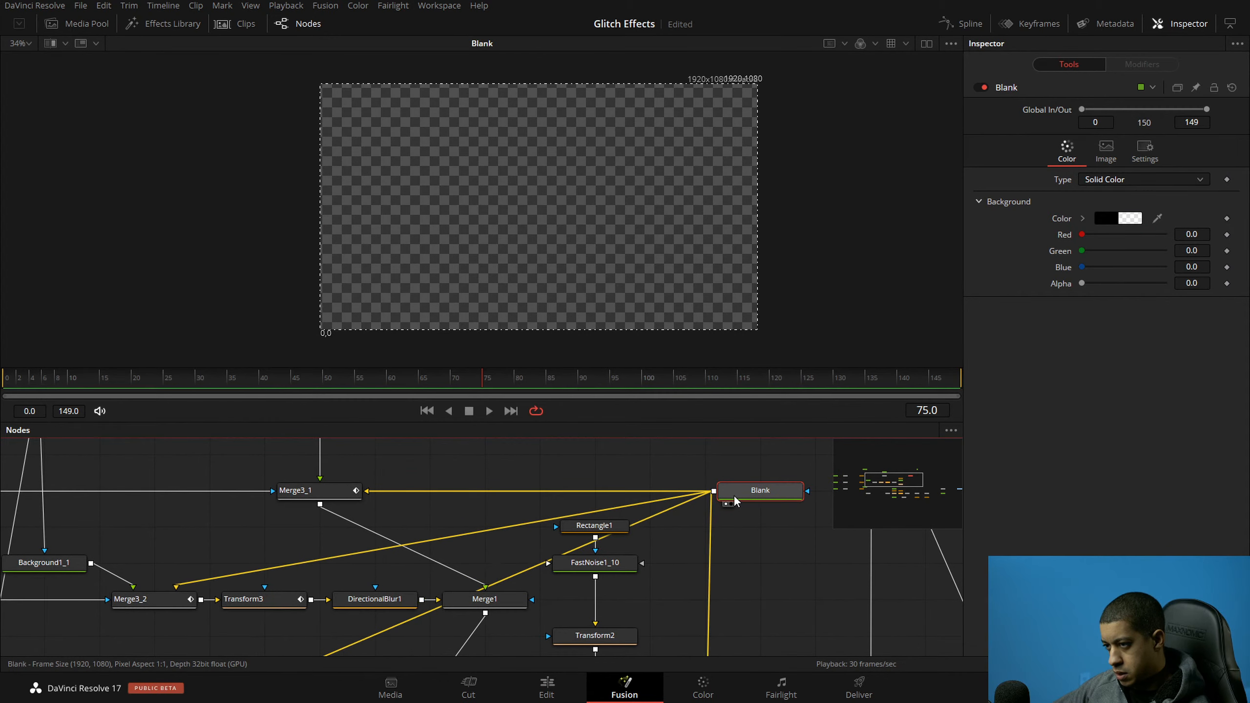
Step: Insert a Set Domain (DoD) node on Blank's output, ahead of the merges it feeds
key(shift+space)
text(blur)
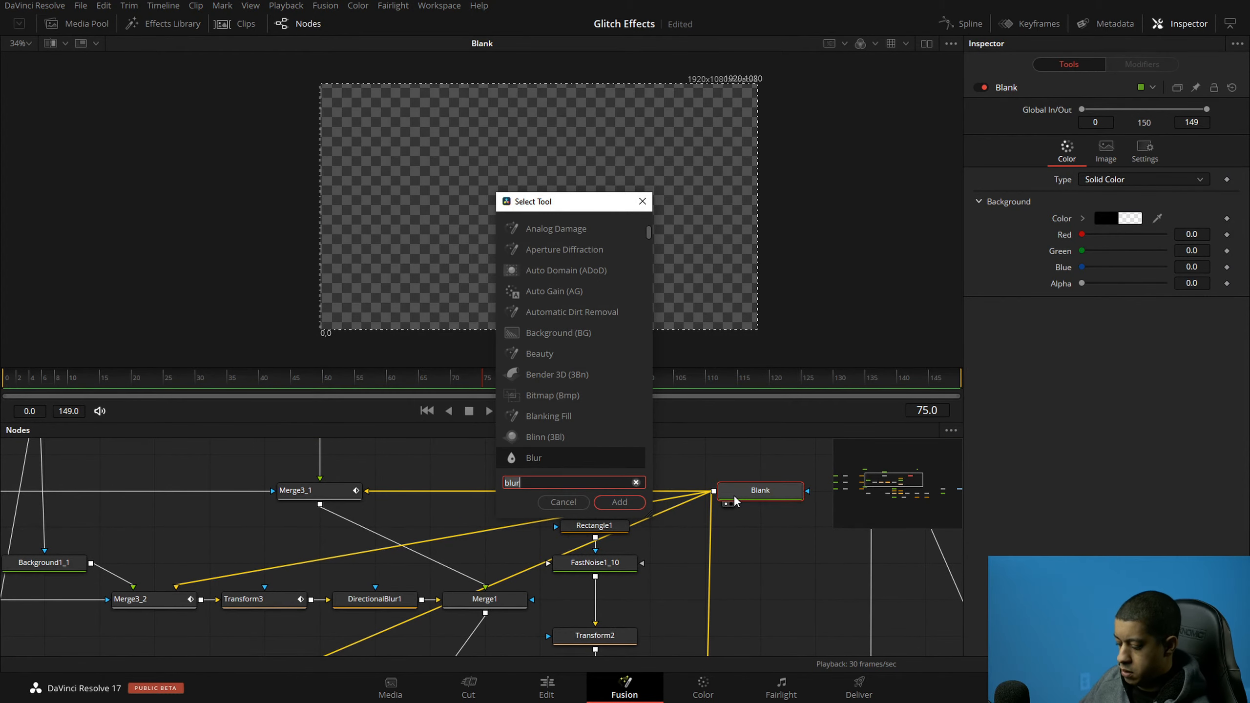
key(BackSpace)
key(BackSpace)
key(BackSpace)
key(BackSpace)
text(dod)
key(Return)
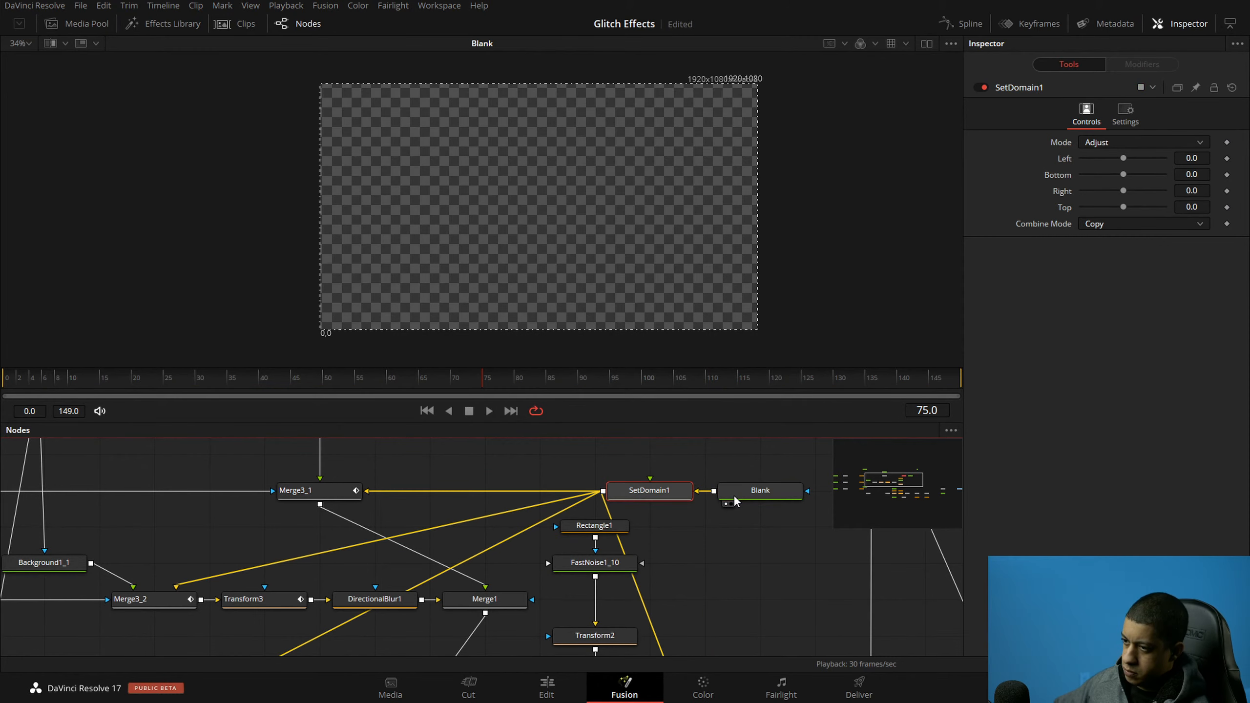
Step: Switch SetDomain1 to Set mode and set its Right and Top values to 0
click(1132, 141)
click(1130, 167)
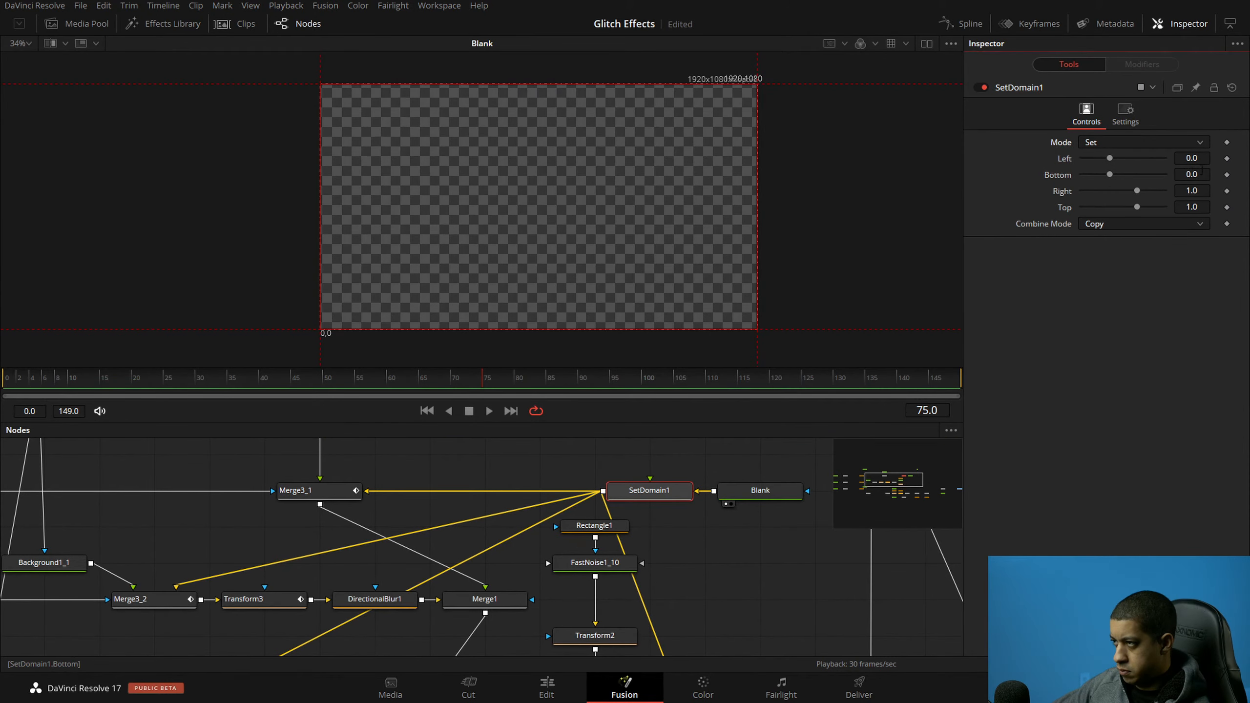
text(0)
key(Tab)
text(0)
key(Tab)
Step: Check the domain overlay of SetDomain1, DirectionalBlur1 and Merge1 in the viewer
drag(679, 497, 650, 290)
click(710, 589)
drag(713, 599, 746, 527)
drag(422, 528, 473, 315)
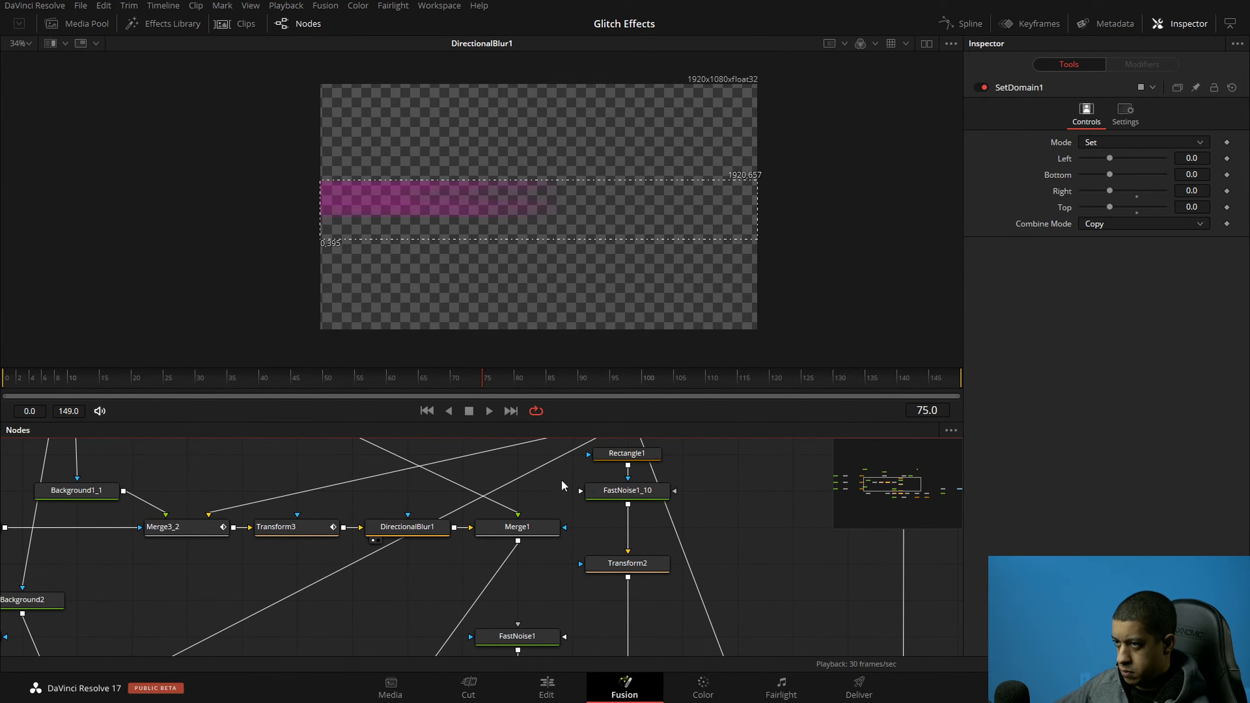
drag(530, 527, 554, 315)
Step: Select SetDomain1 and Blank together and shift both slightly farther right
drag(719, 552, 611, 650)
drag(554, 467, 733, 537)
drag(614, 510, 668, 512)
Step: Play Merge1's output, including from the first frame, to check playback and the domain overlay
scroll(679, 595, down, 8)
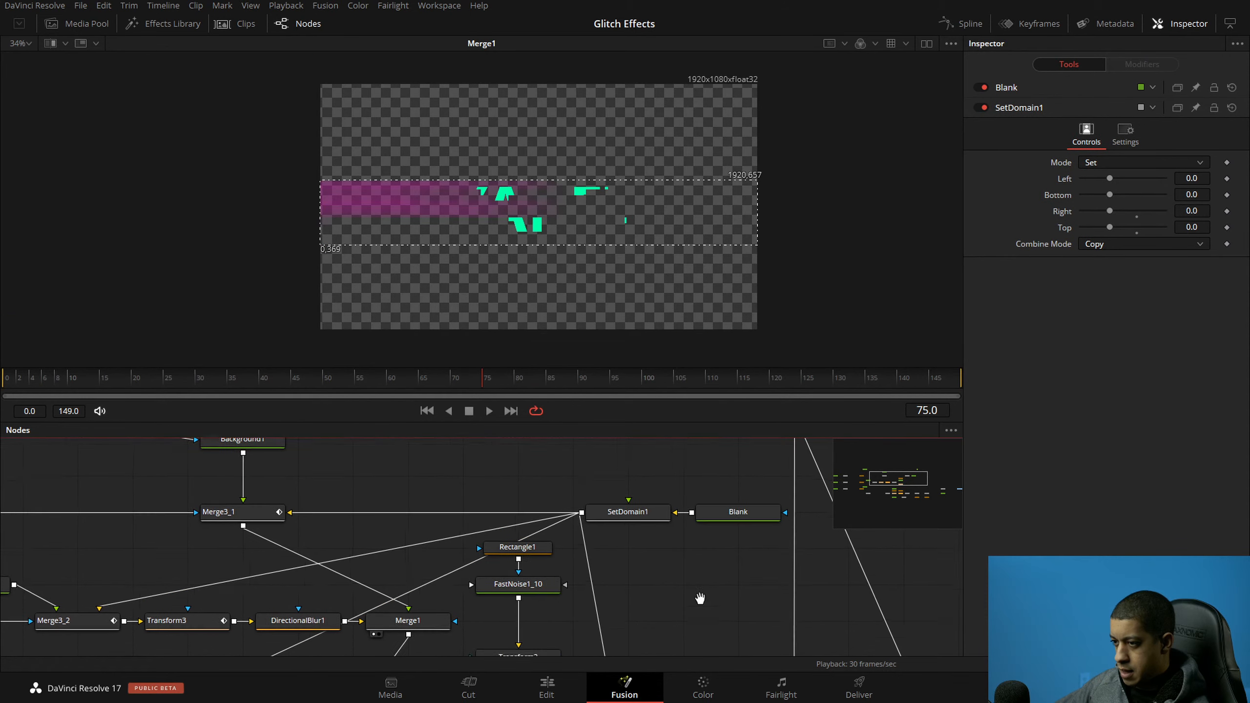
key(space)
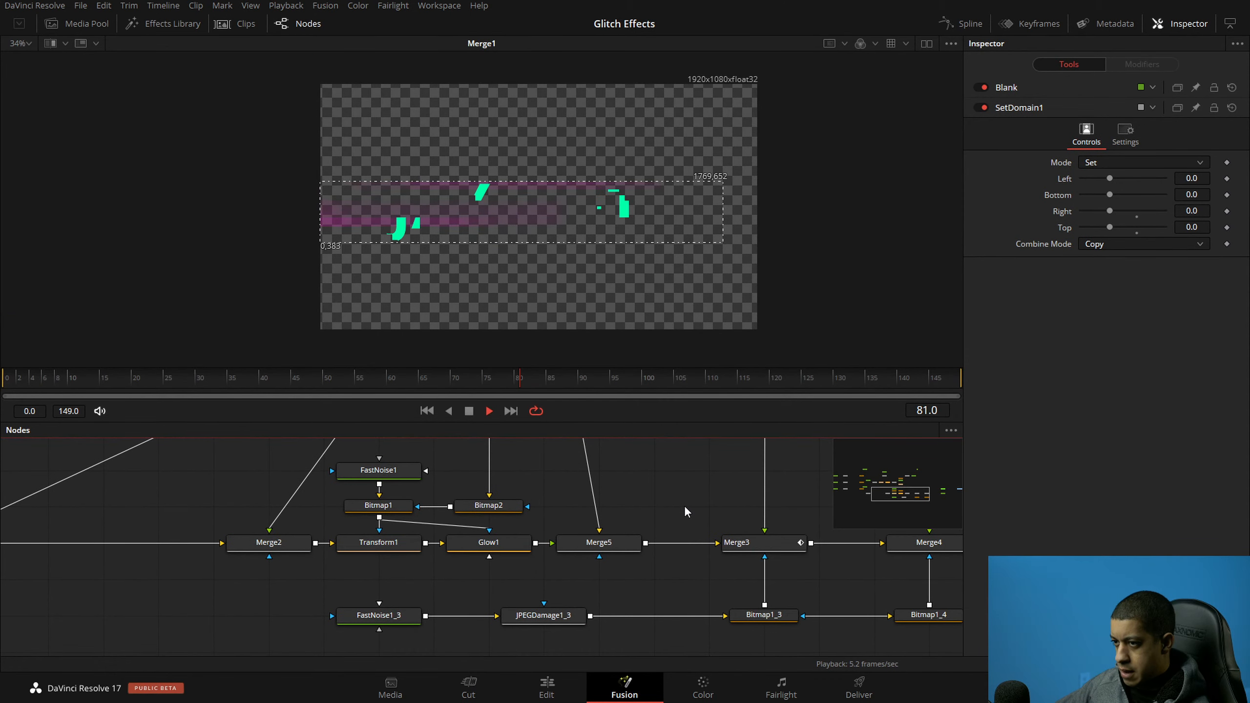
key(space)
drag(685, 508, 456, 490)
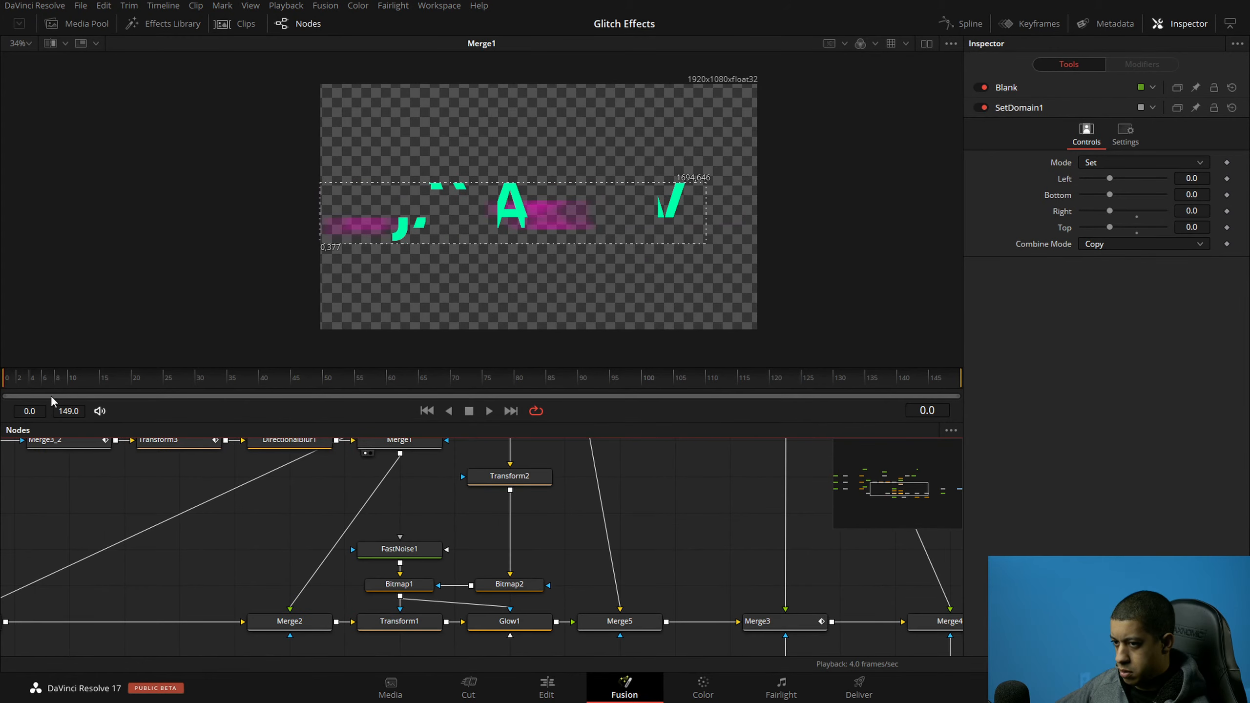
key(space)
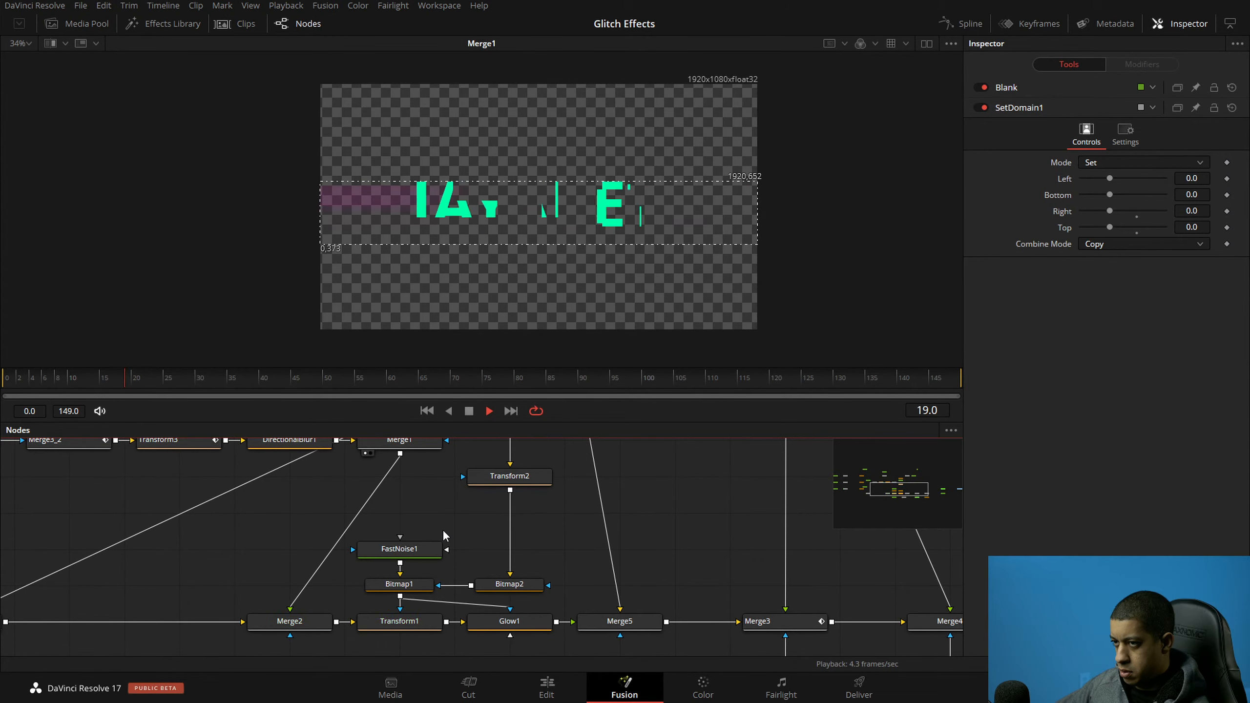
key(space)
Step: Display the downstream nodes through Merge4 in the viewer, play the composite and stop playback
drag(765, 608, 319, 516)
drag(667, 568, 387, 592)
drag(689, 530, 507, 588)
drag(588, 543, 548, 138)
drag(329, 544, 499, 229)
drag(335, 523, 670, 509)
drag(399, 602, 579, 344)
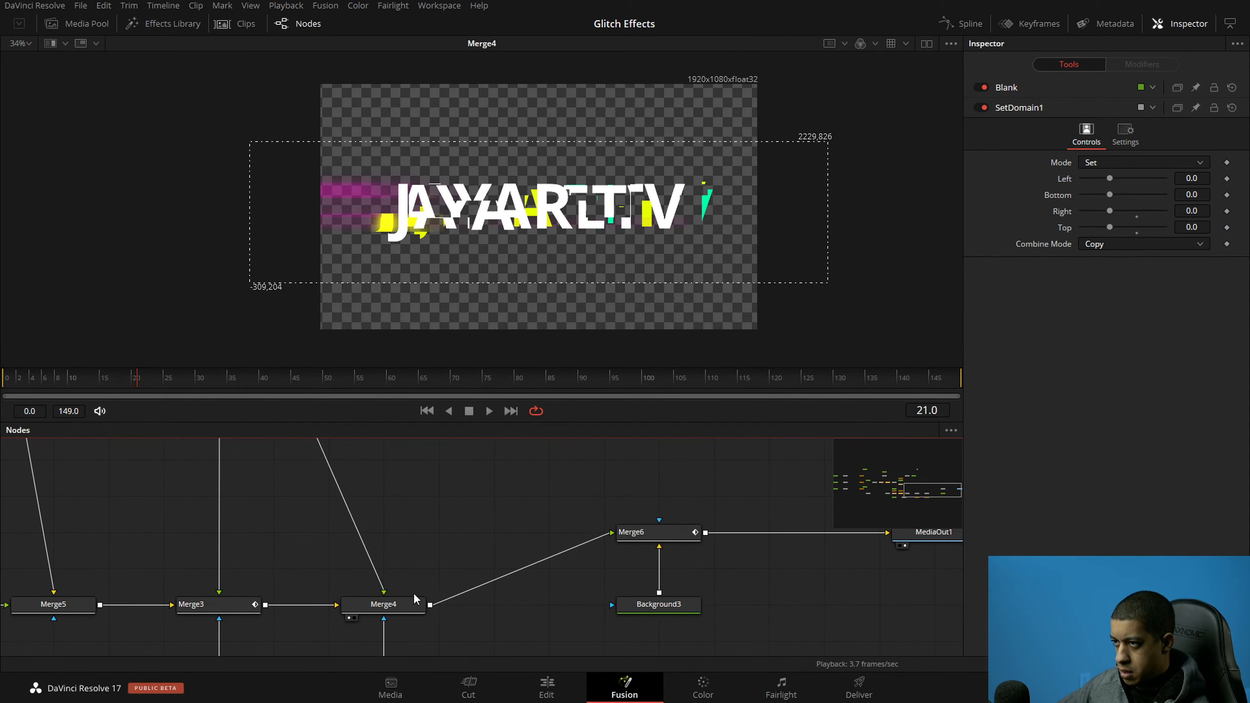
drag(413, 592, 608, 548)
key(space)
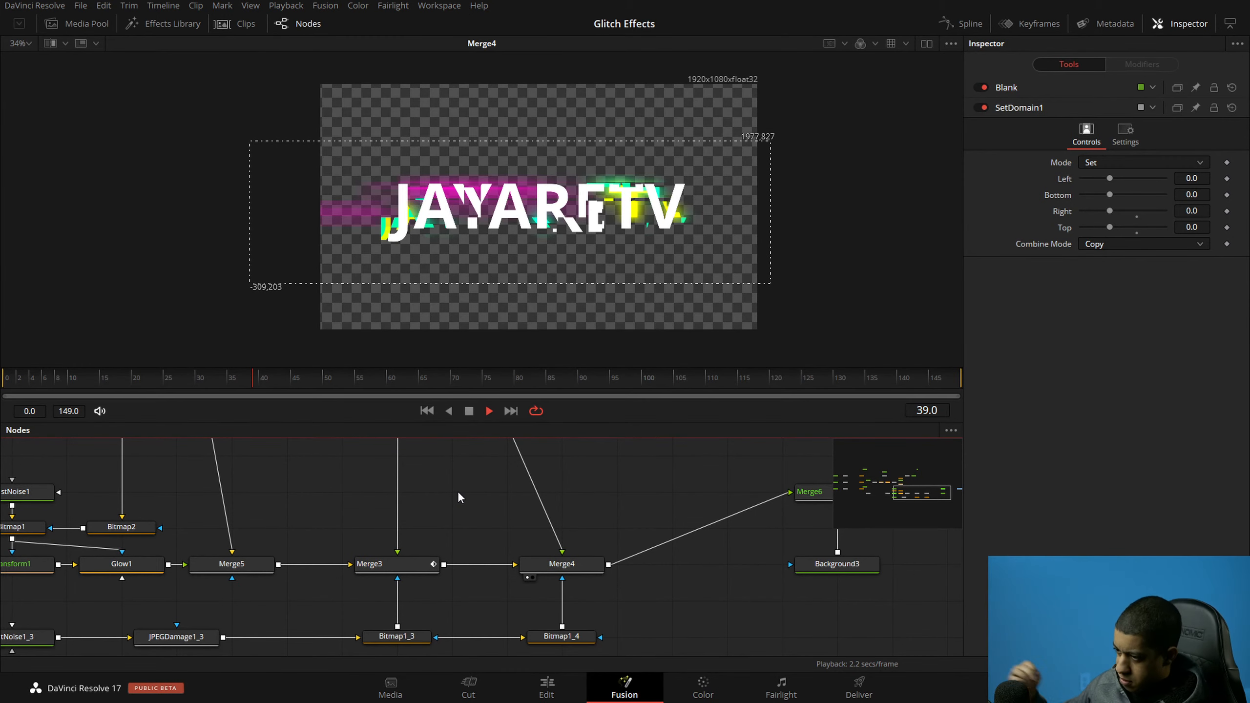
click(469, 410)
Step: Delete SetDomain1 from Blank's output and play Merge4 again to compare
drag(422, 518, 544, 586)
drag(364, 522, 485, 625)
drag(507, 544, 453, 431)
key(Delete)
click(489, 411)
drag(489, 583, 278, 509)
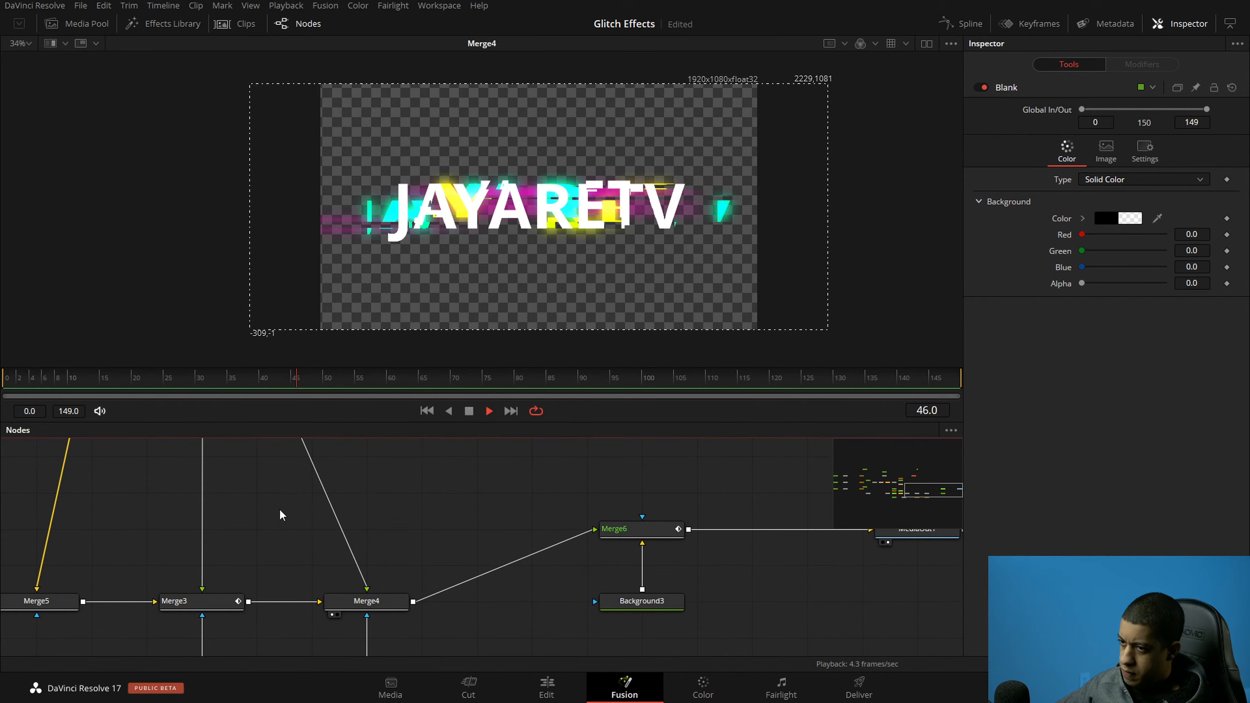